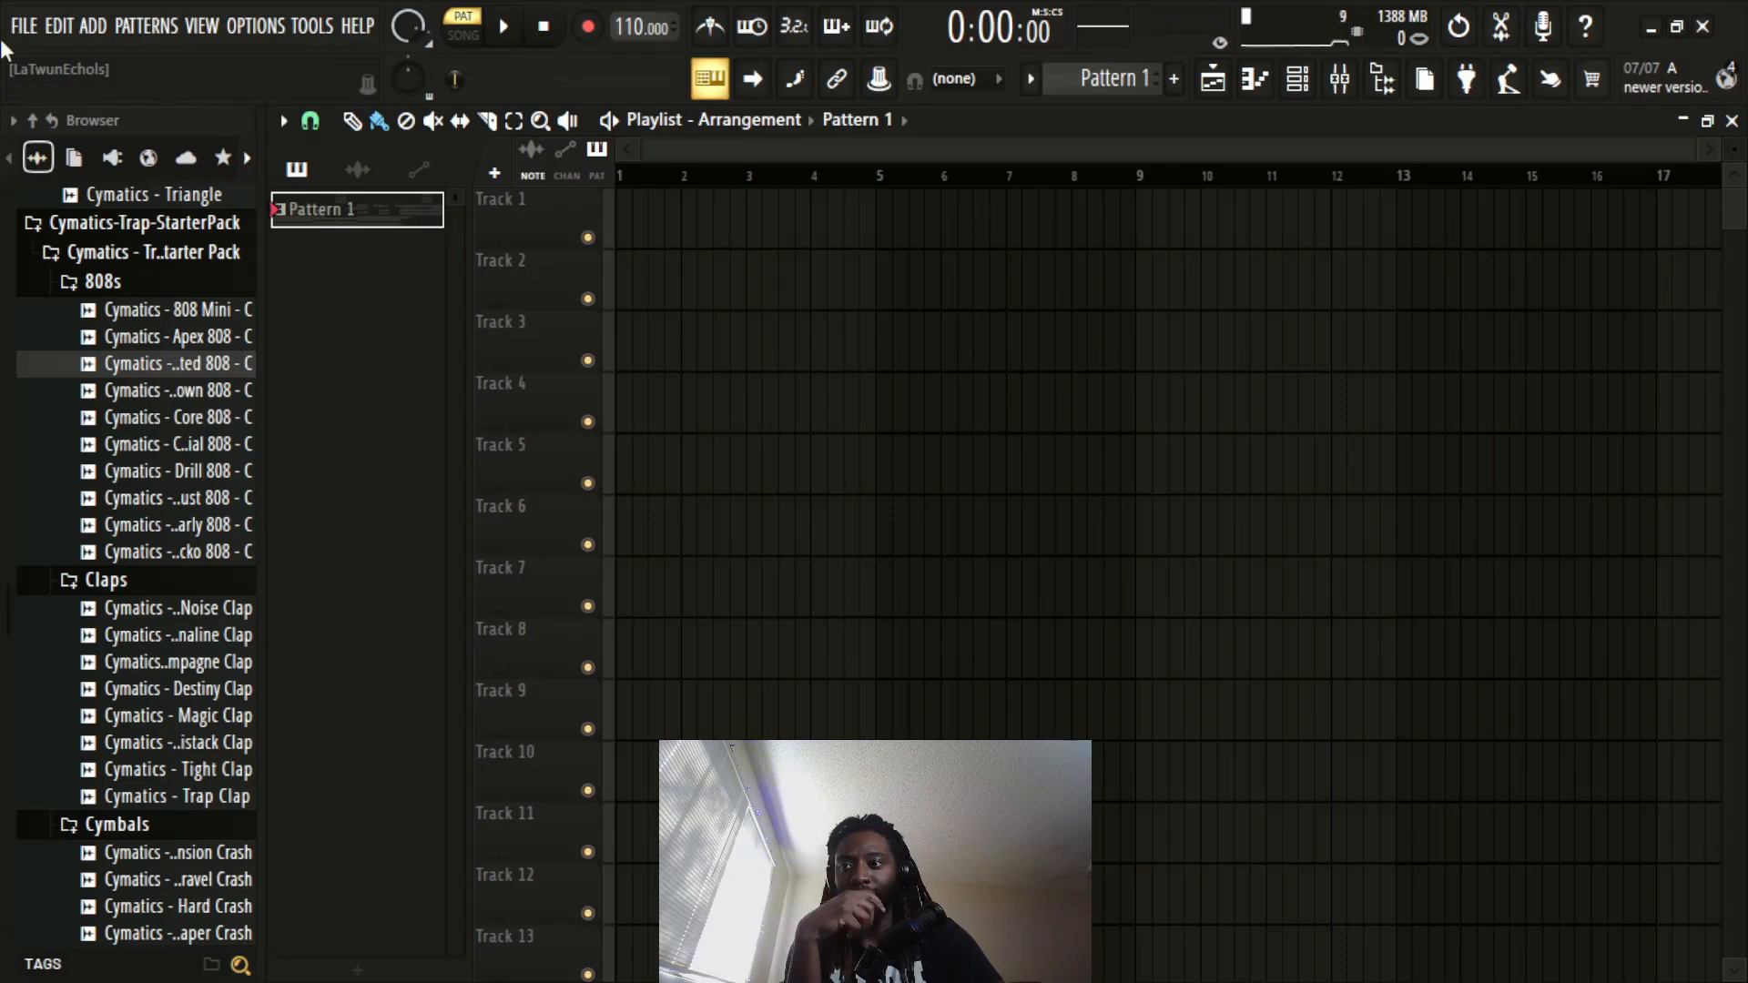
Step: Save the current project in its own new project folder under the name "070726 Beat 2"
{"action": "left_click", "coordinate": [23, 25]}
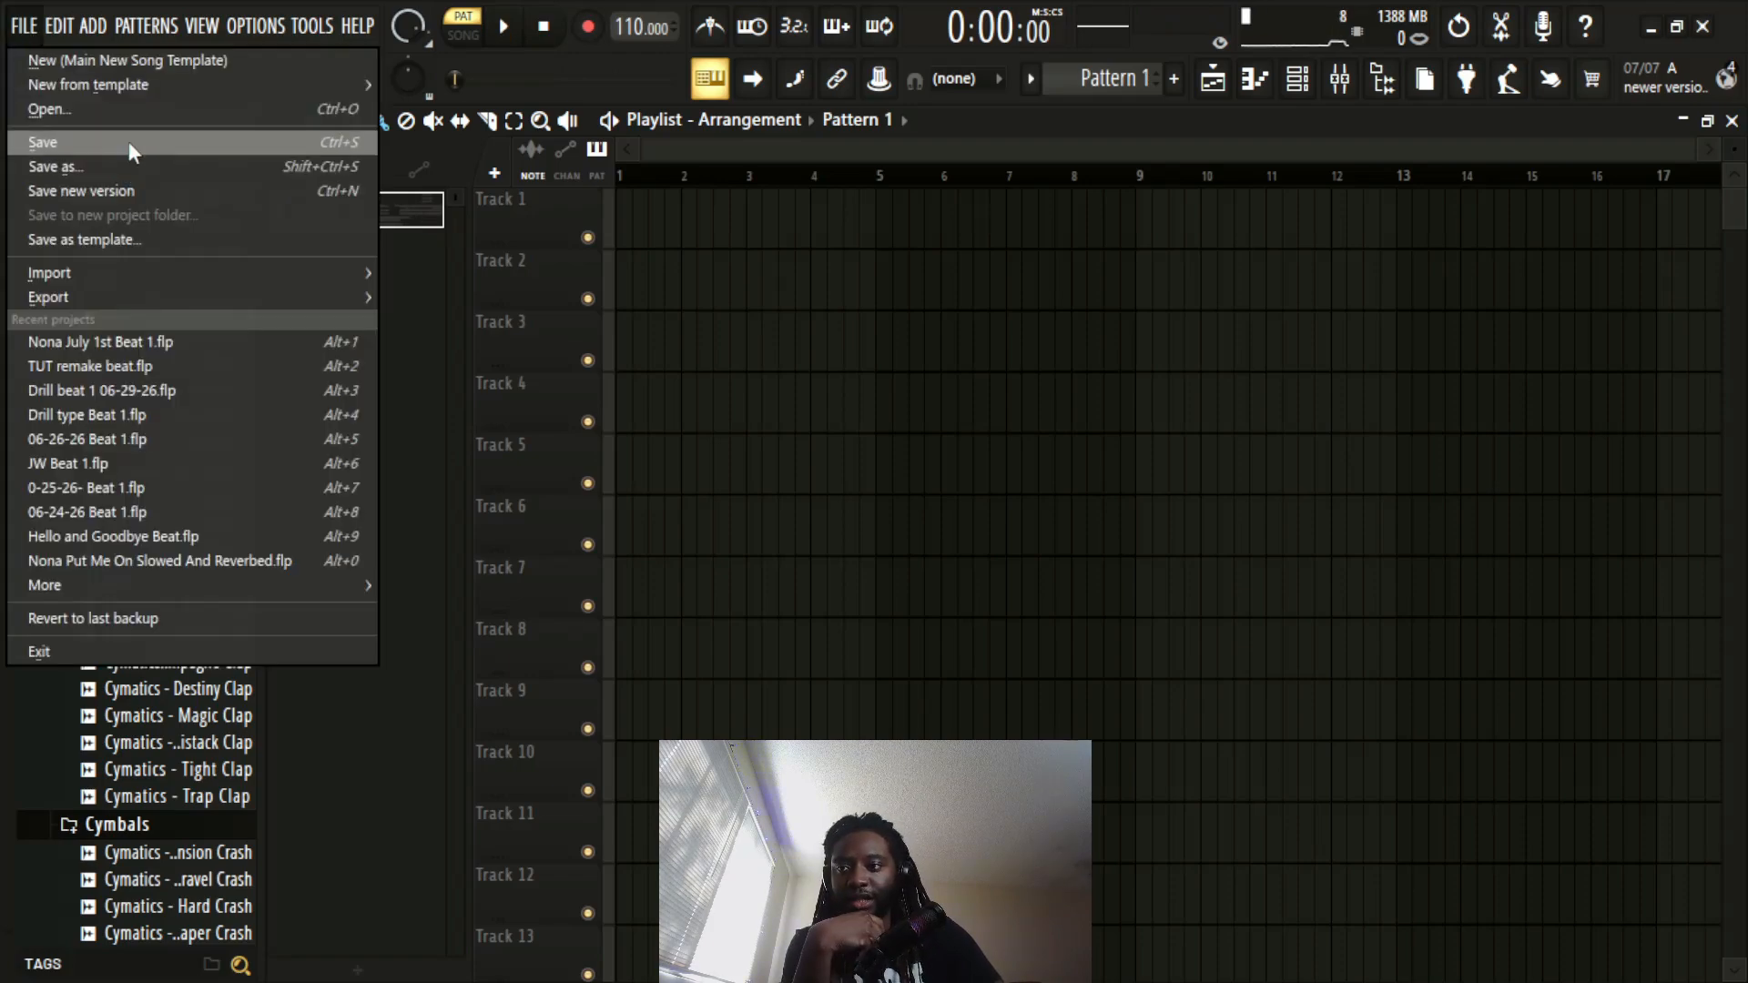
{"action": "left_click", "coordinate": [128, 142]}
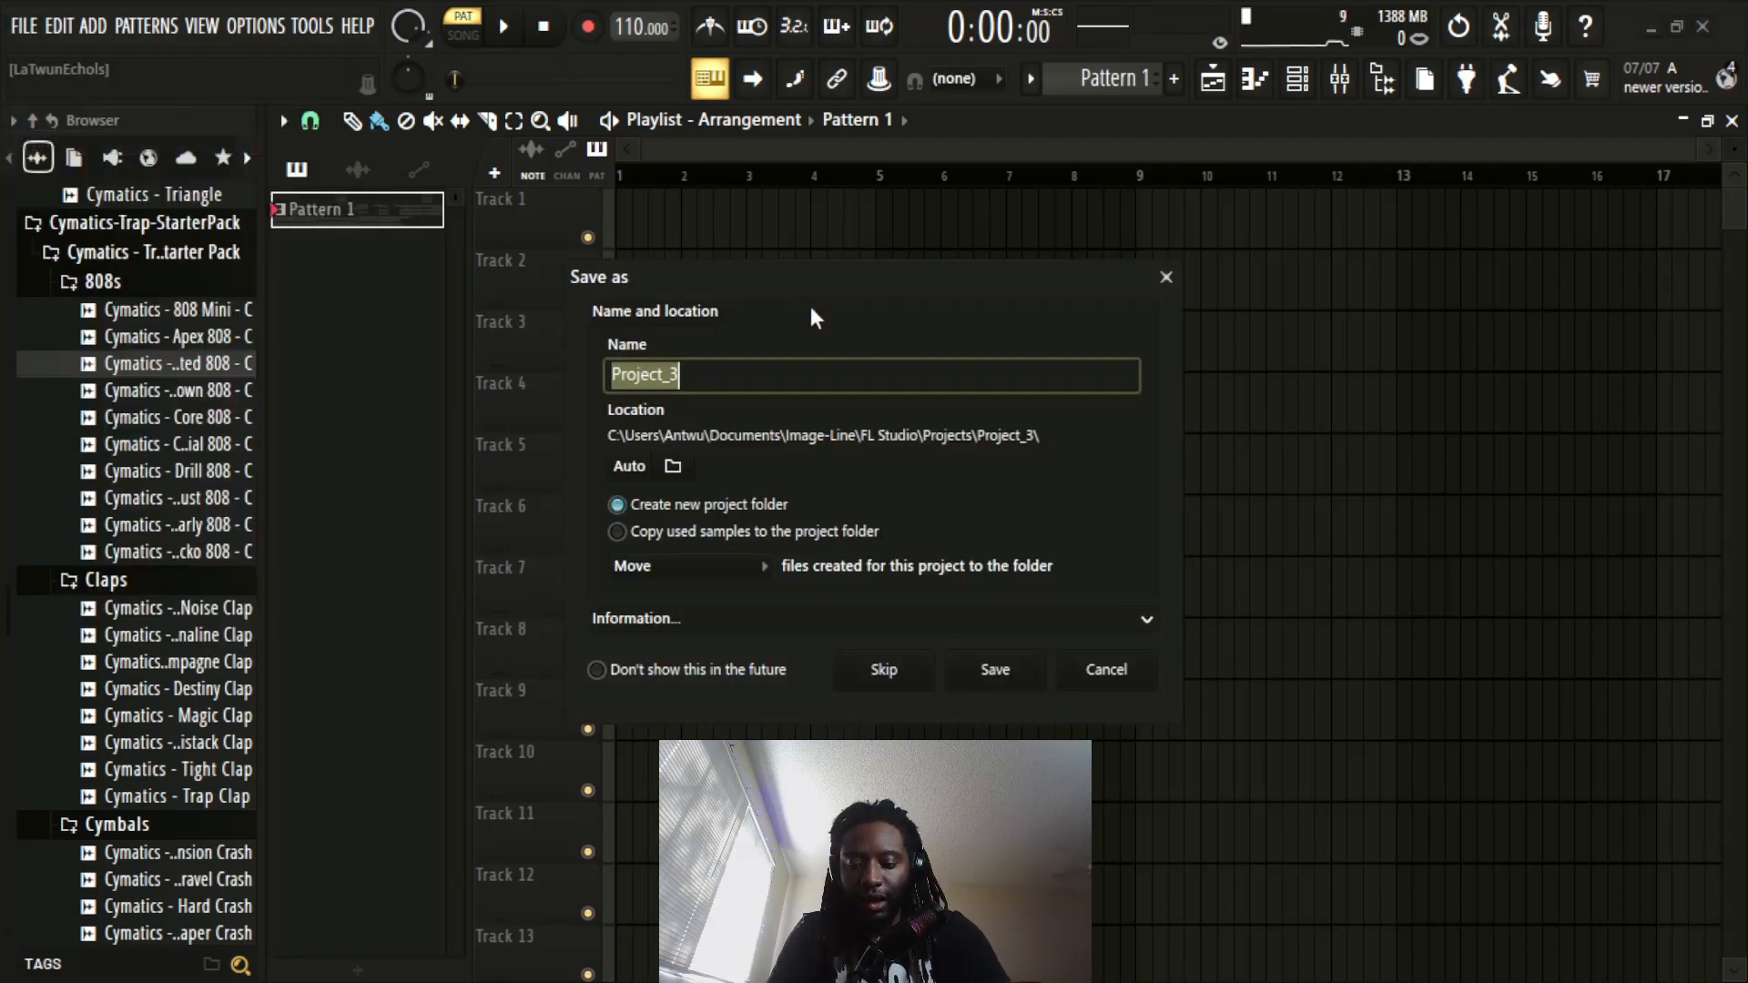
{"action": "type", "text": "0707"}
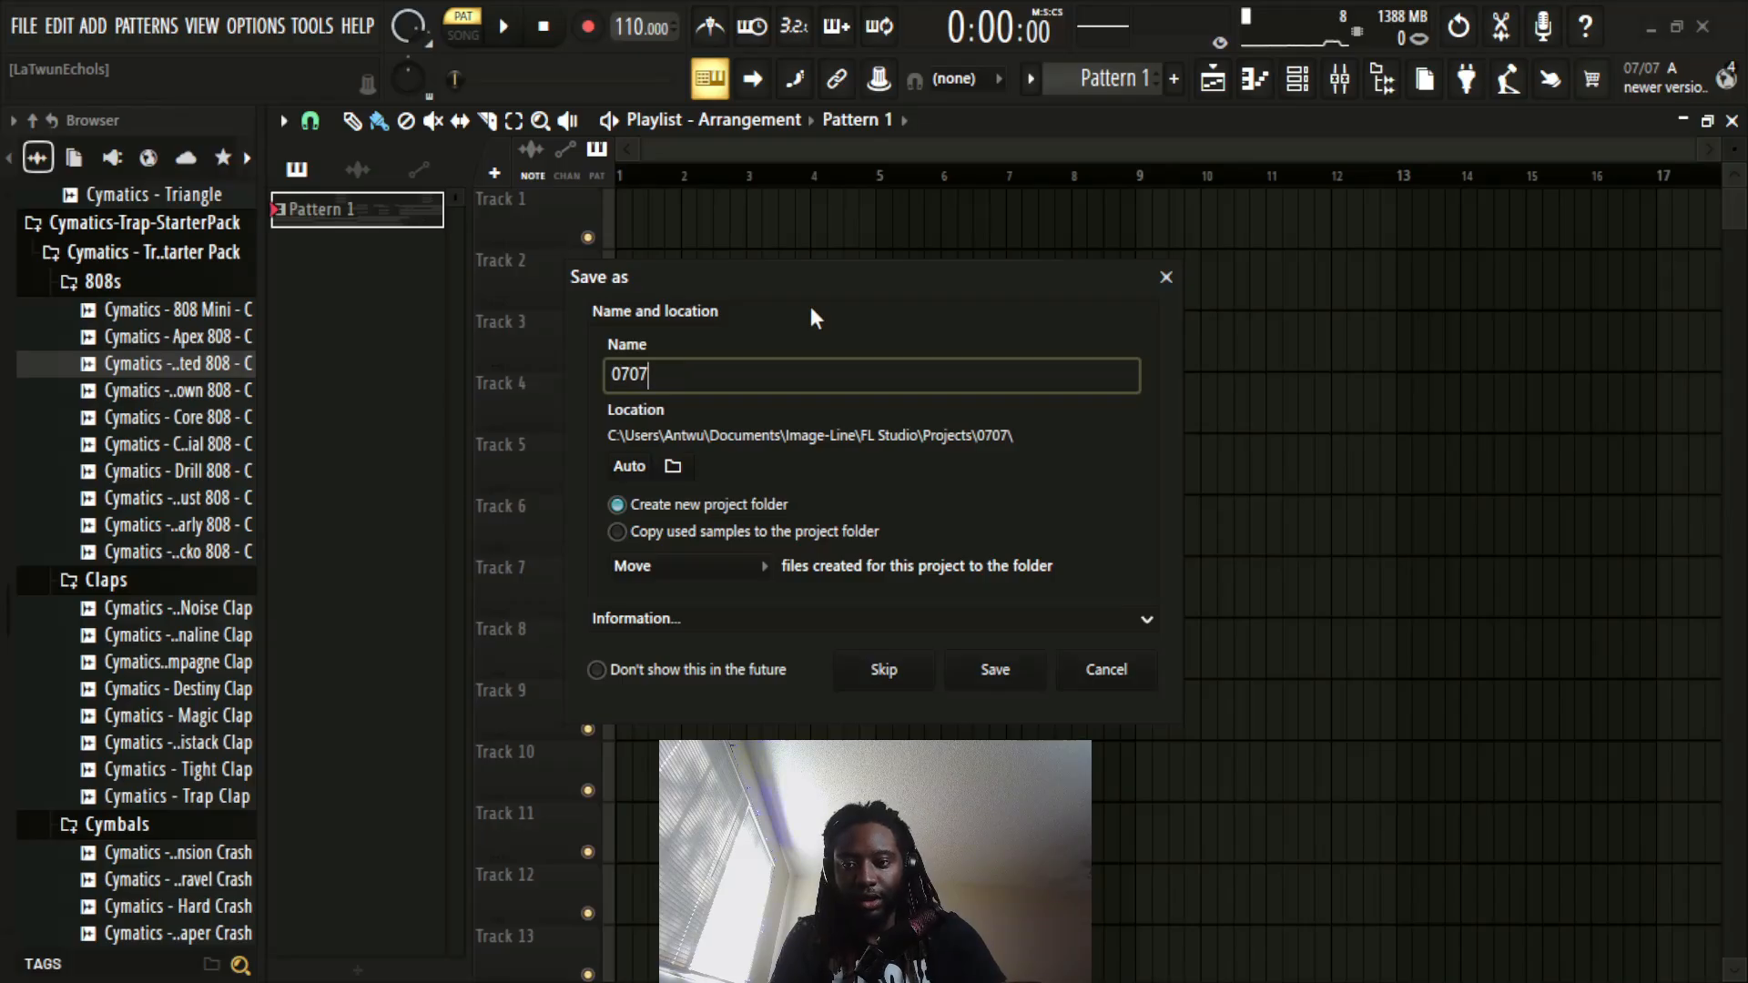
{"action": "type", "text": "26 "}
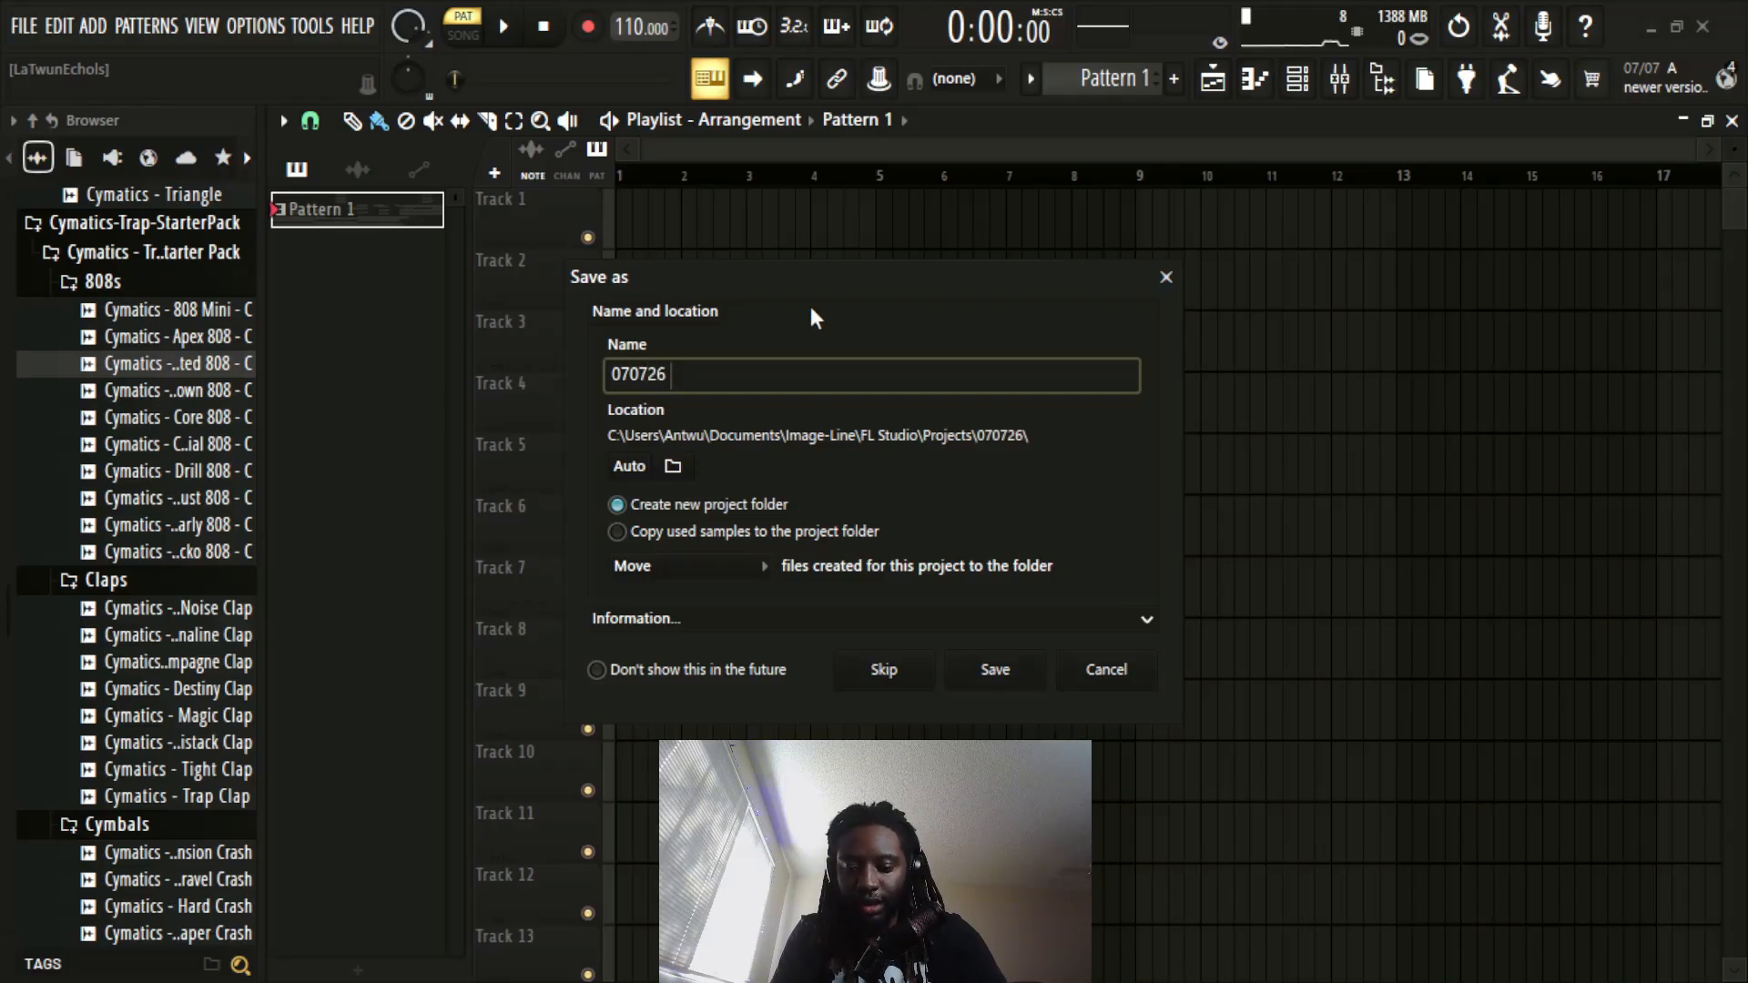
{"action": "type", "text": "Beat 2"}
{"action": "key", "text": "Return"}
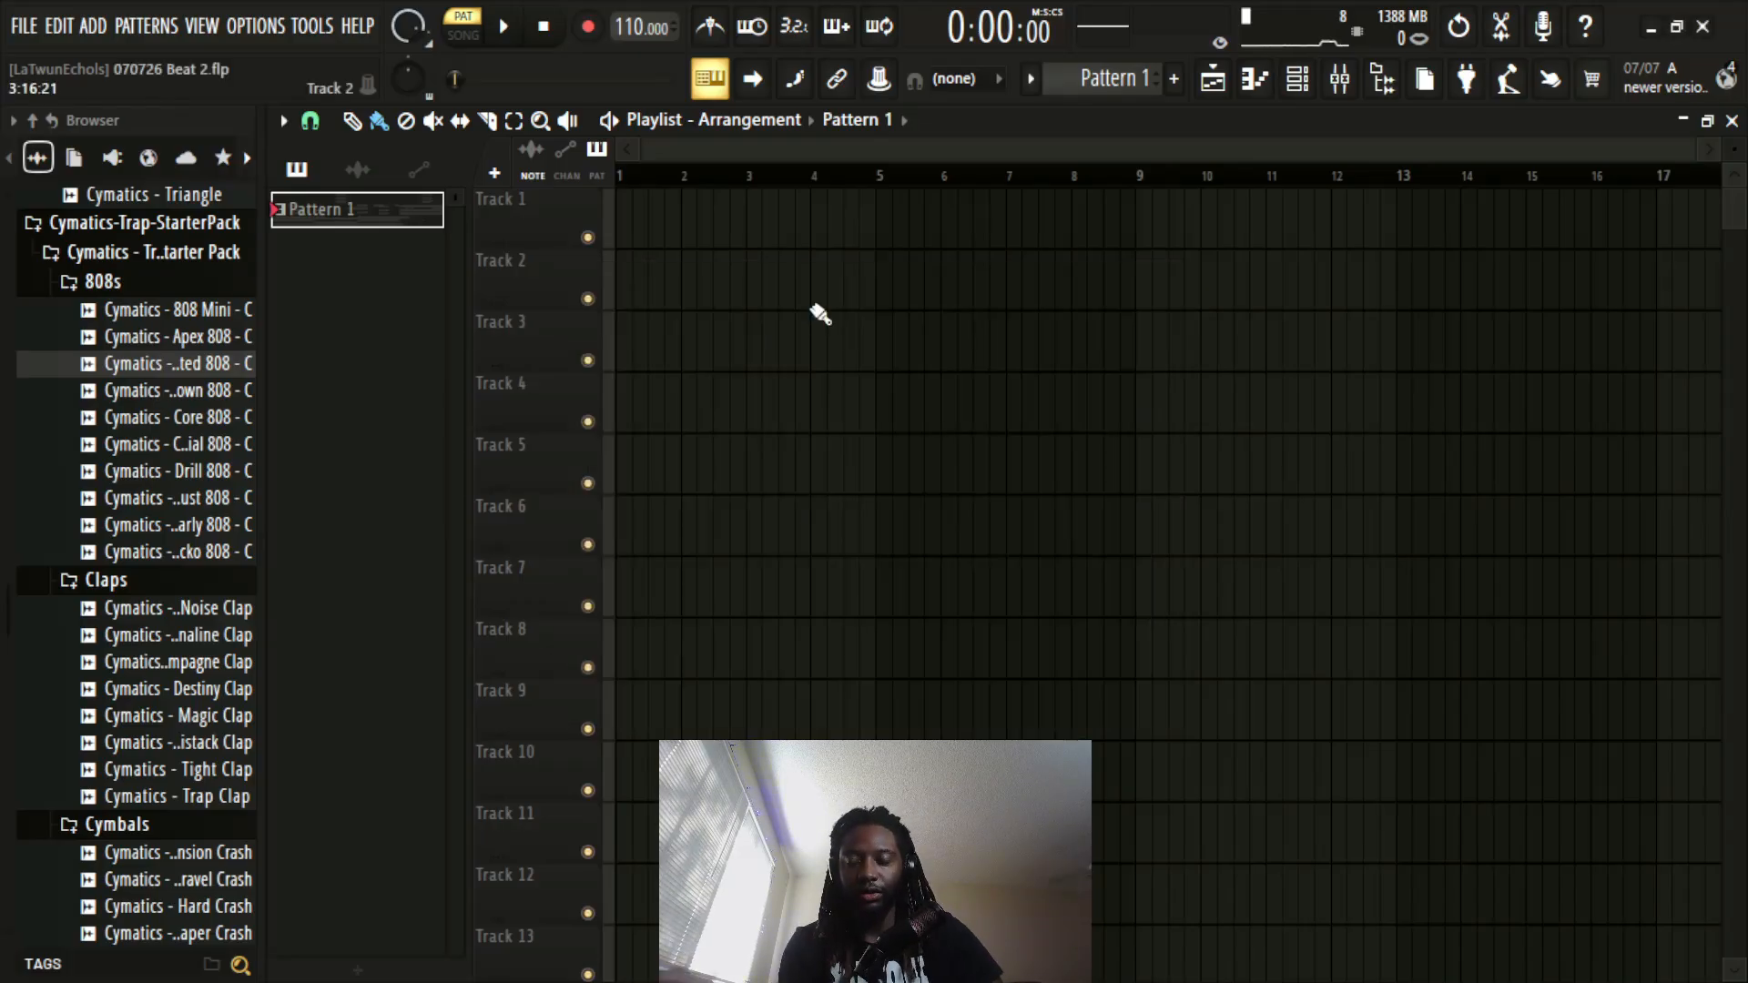
{"action": "left_click", "coordinate": [22, 28]}
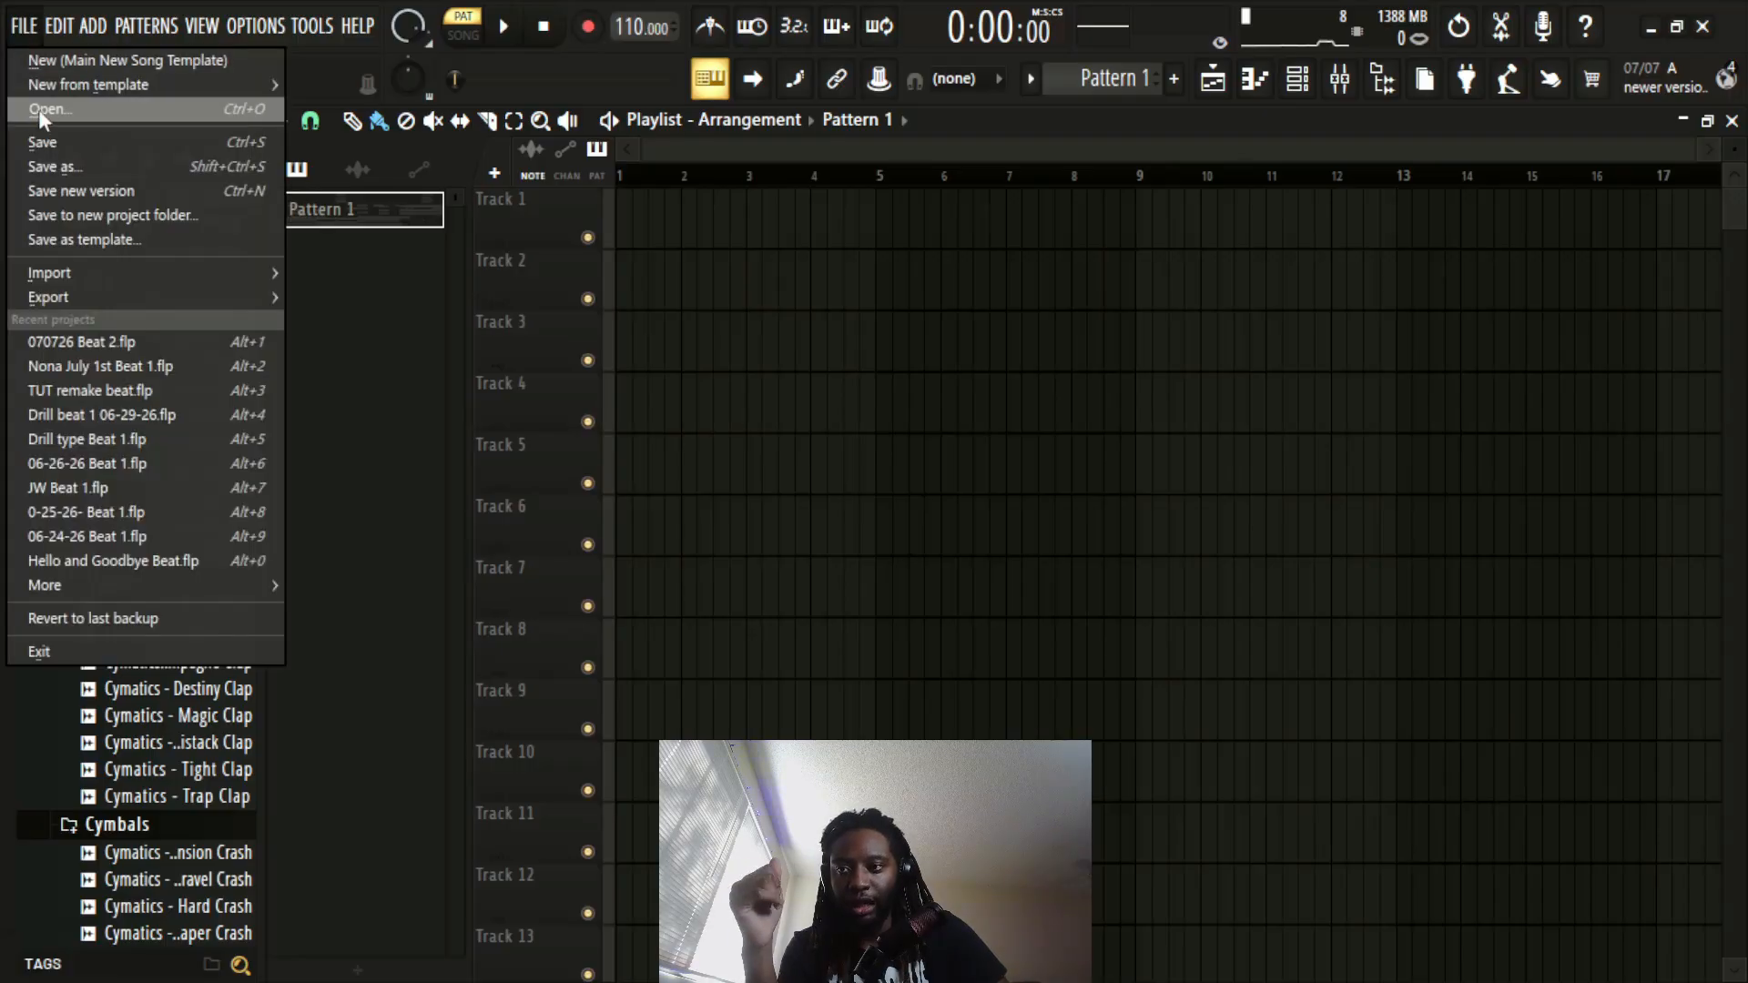
{"action": "mouse_move", "coordinate": [142, 86]}
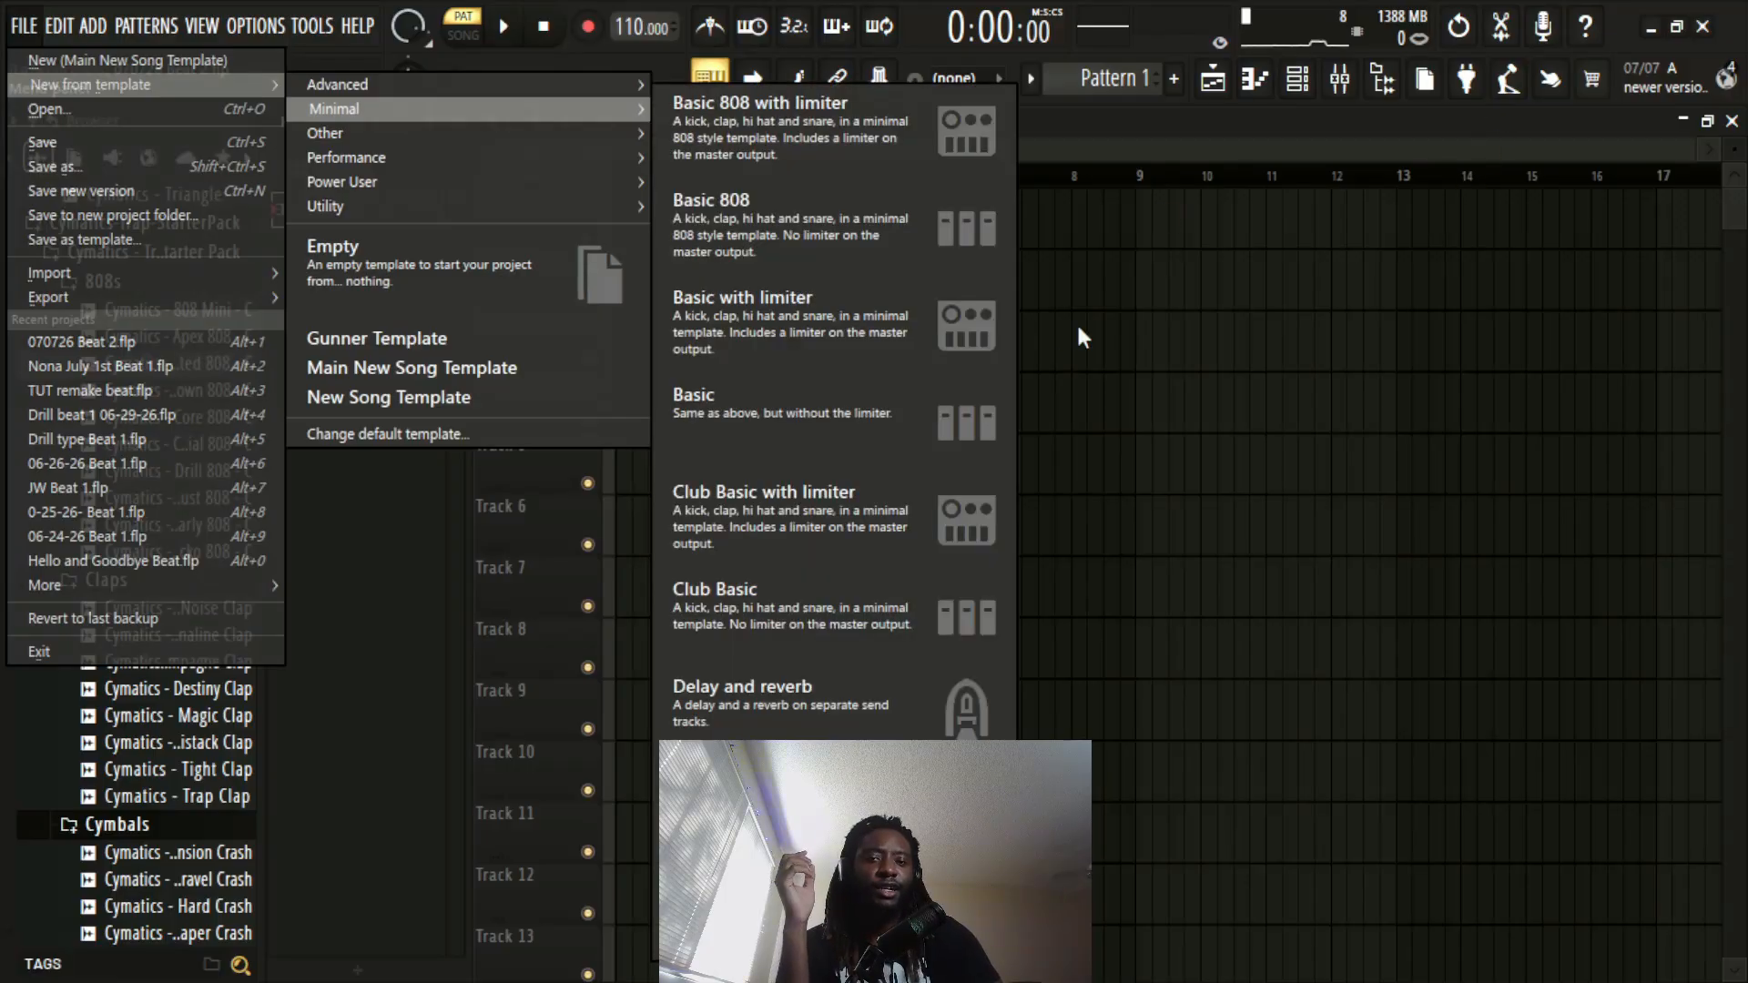
{"action": "left_click", "coordinate": [1083, 324]}
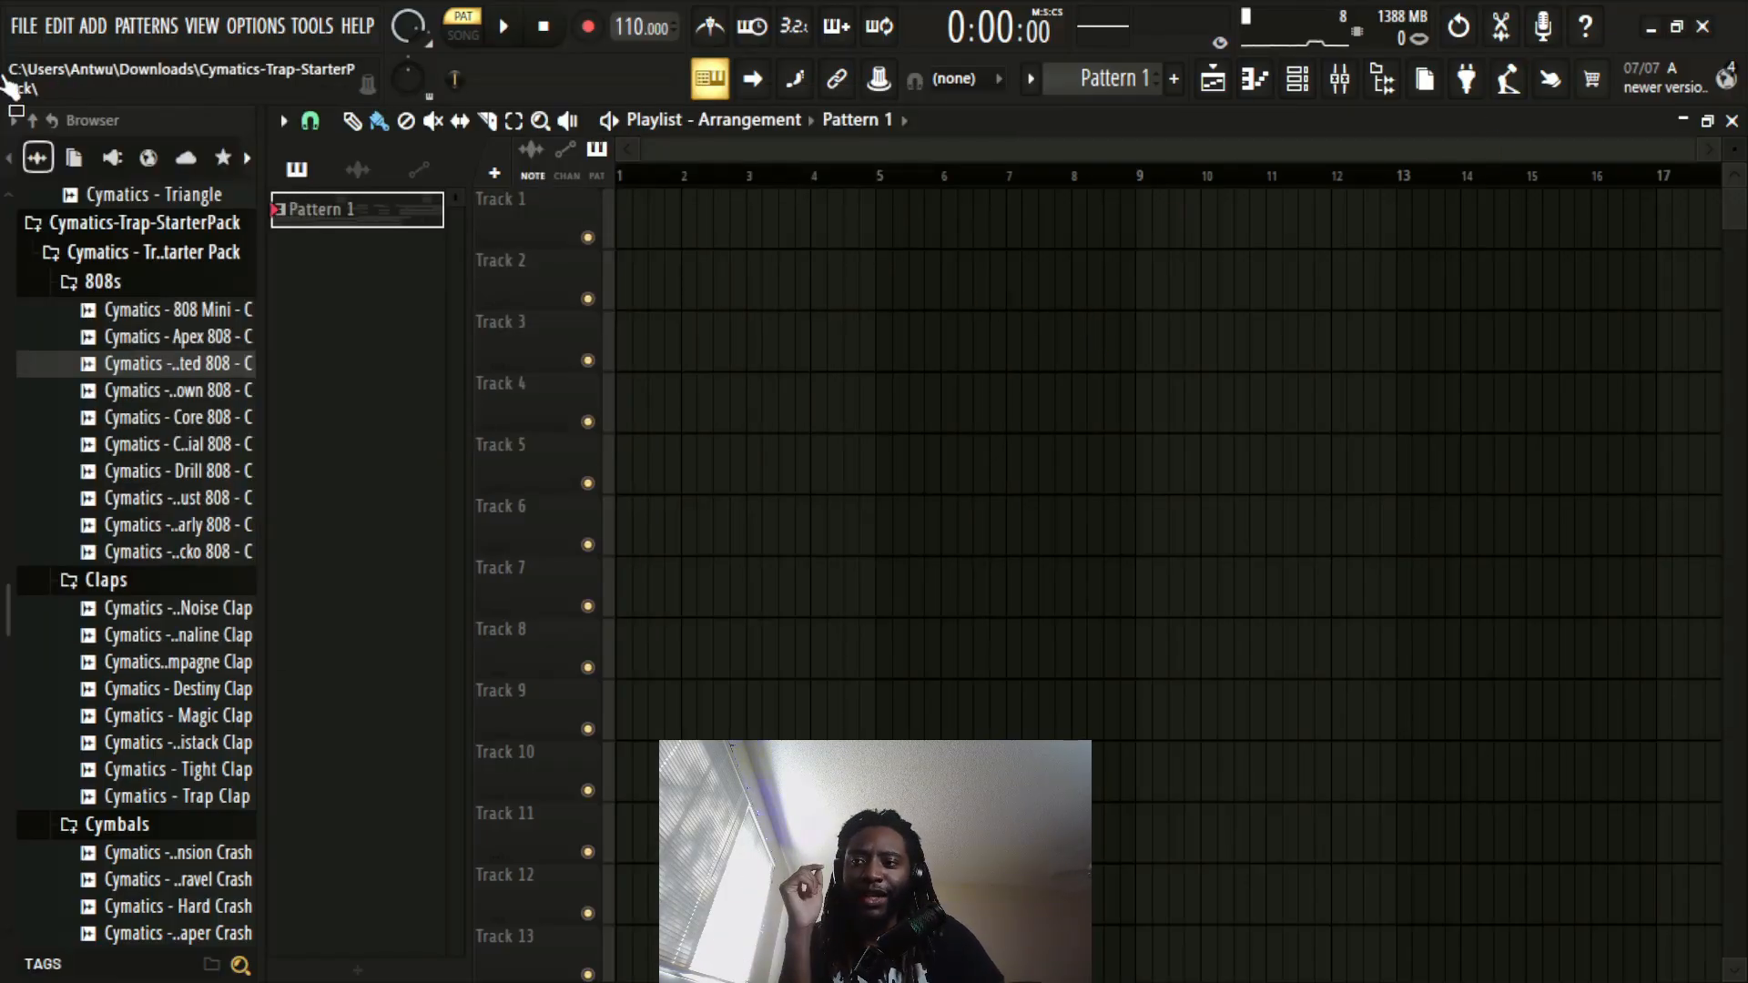
Step: Create a new project from the Empty template, saving the changes to the current project
{"action": "left_click", "coordinate": [23, 27]}
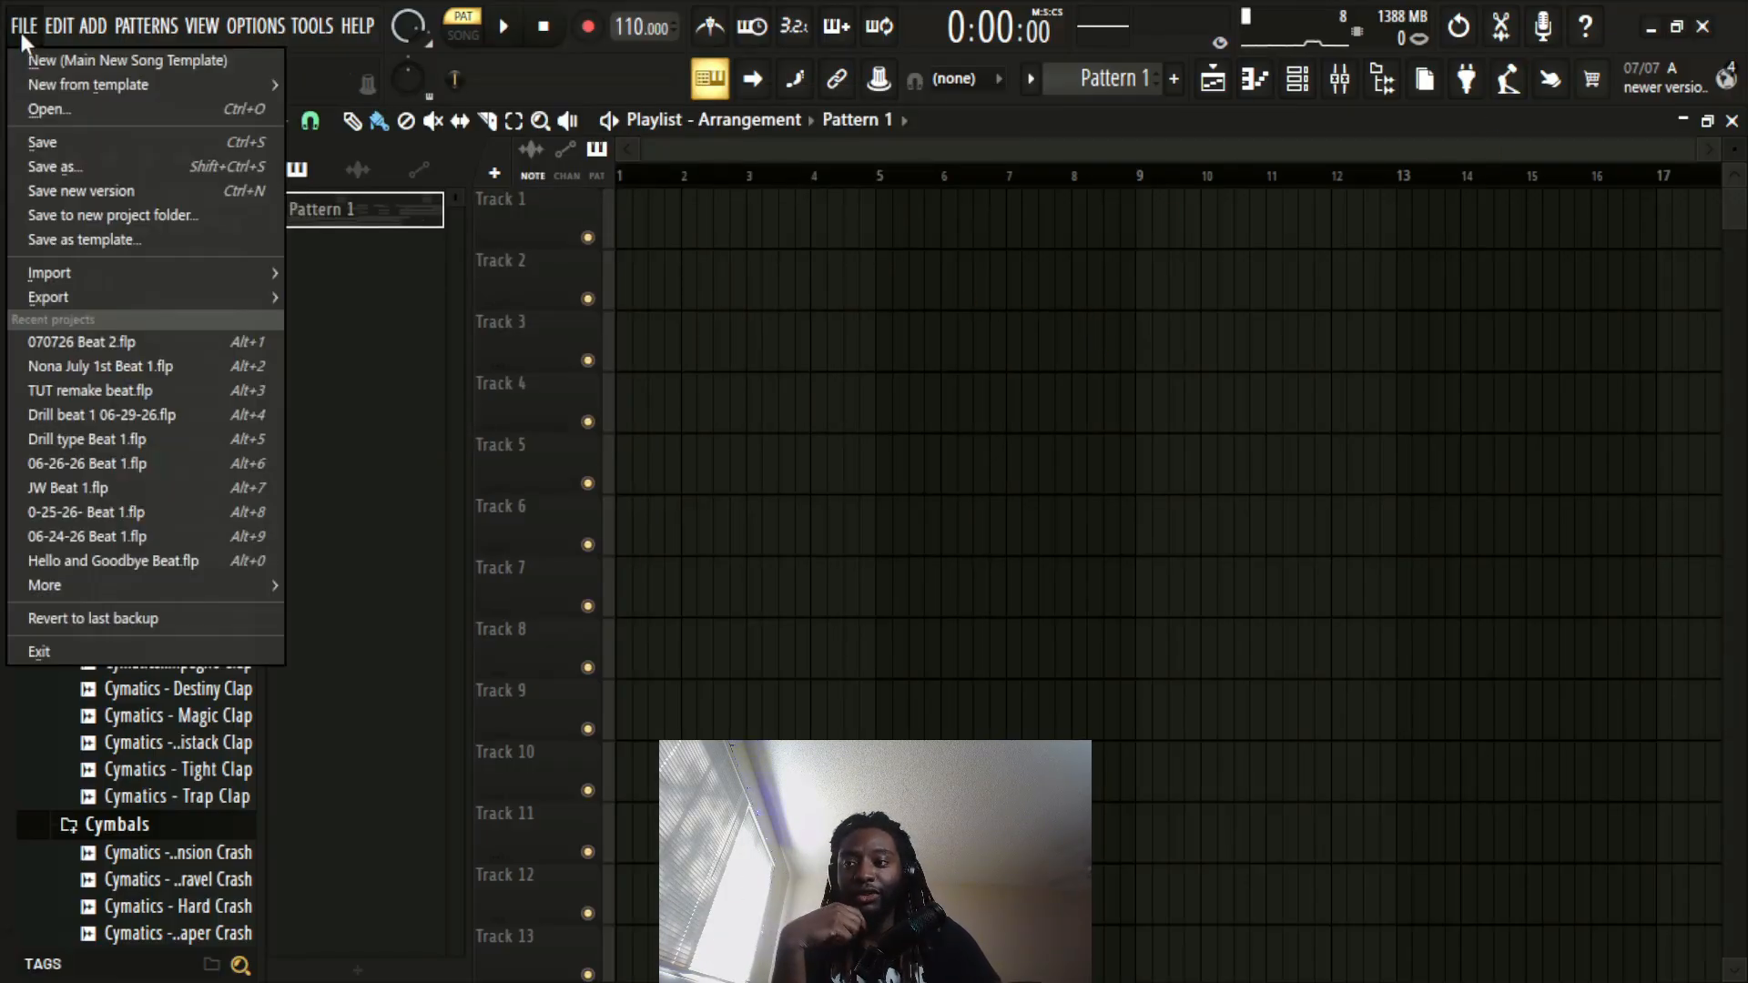
{"action": "mouse_move", "coordinate": [184, 84]}
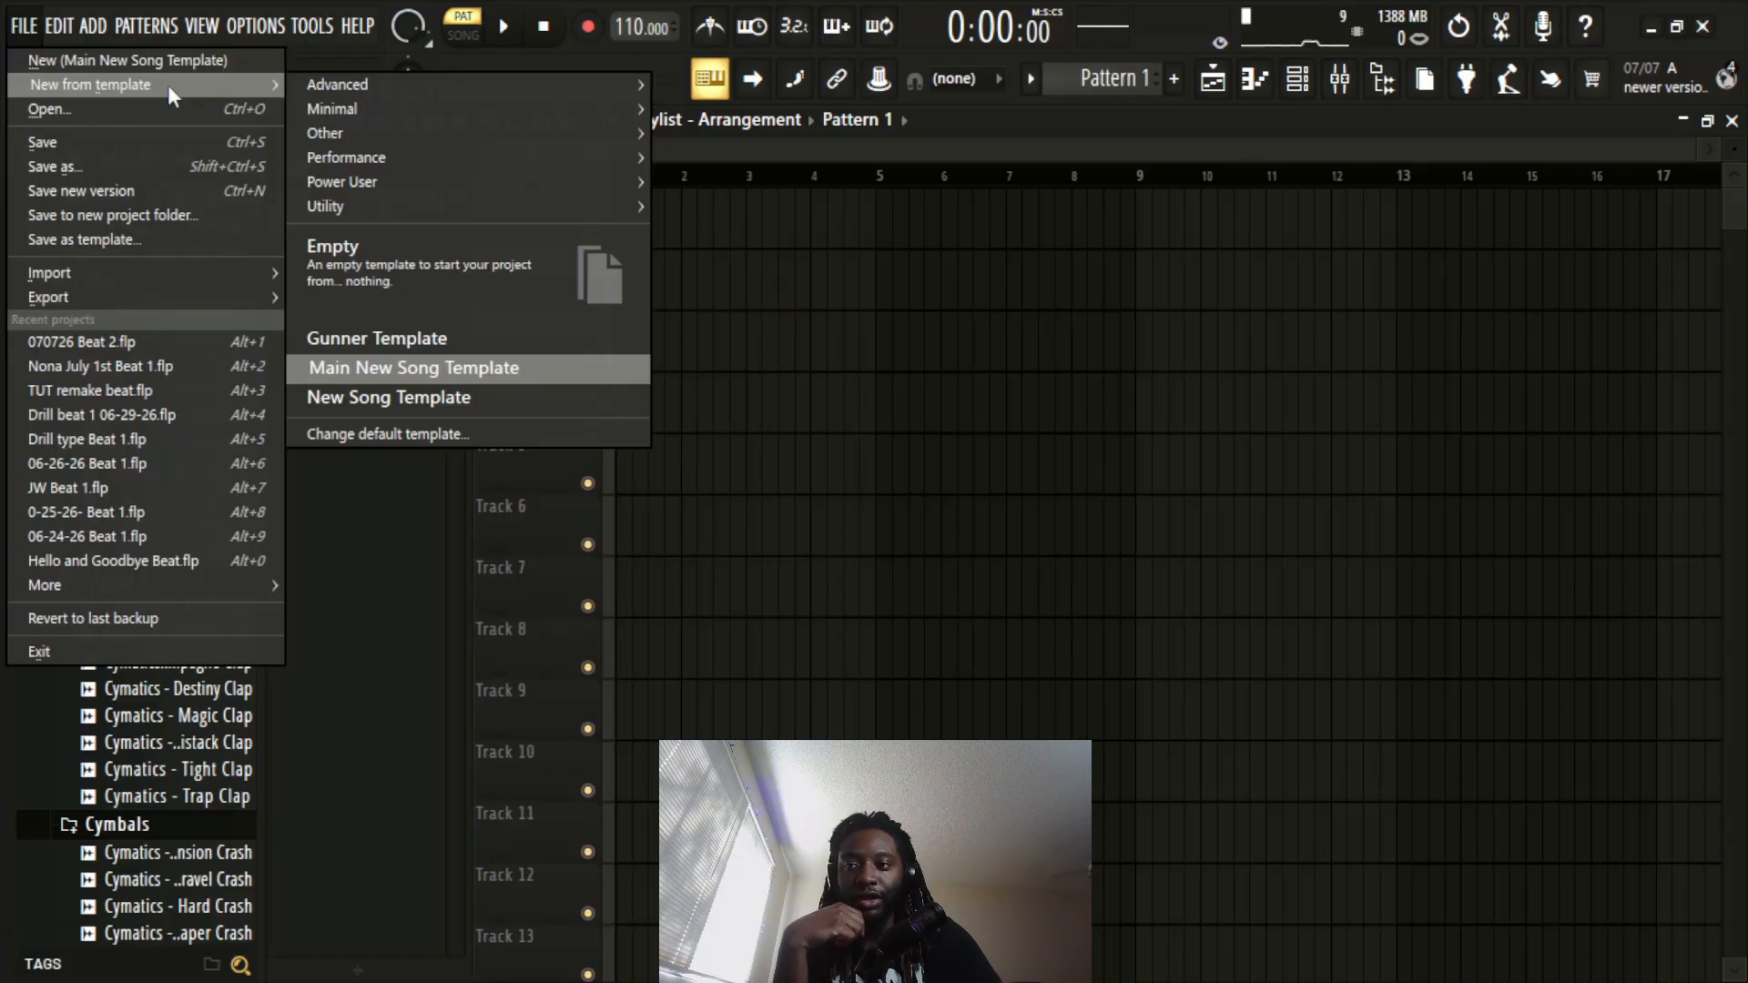
{"action": "left_click", "coordinate": [412, 264]}
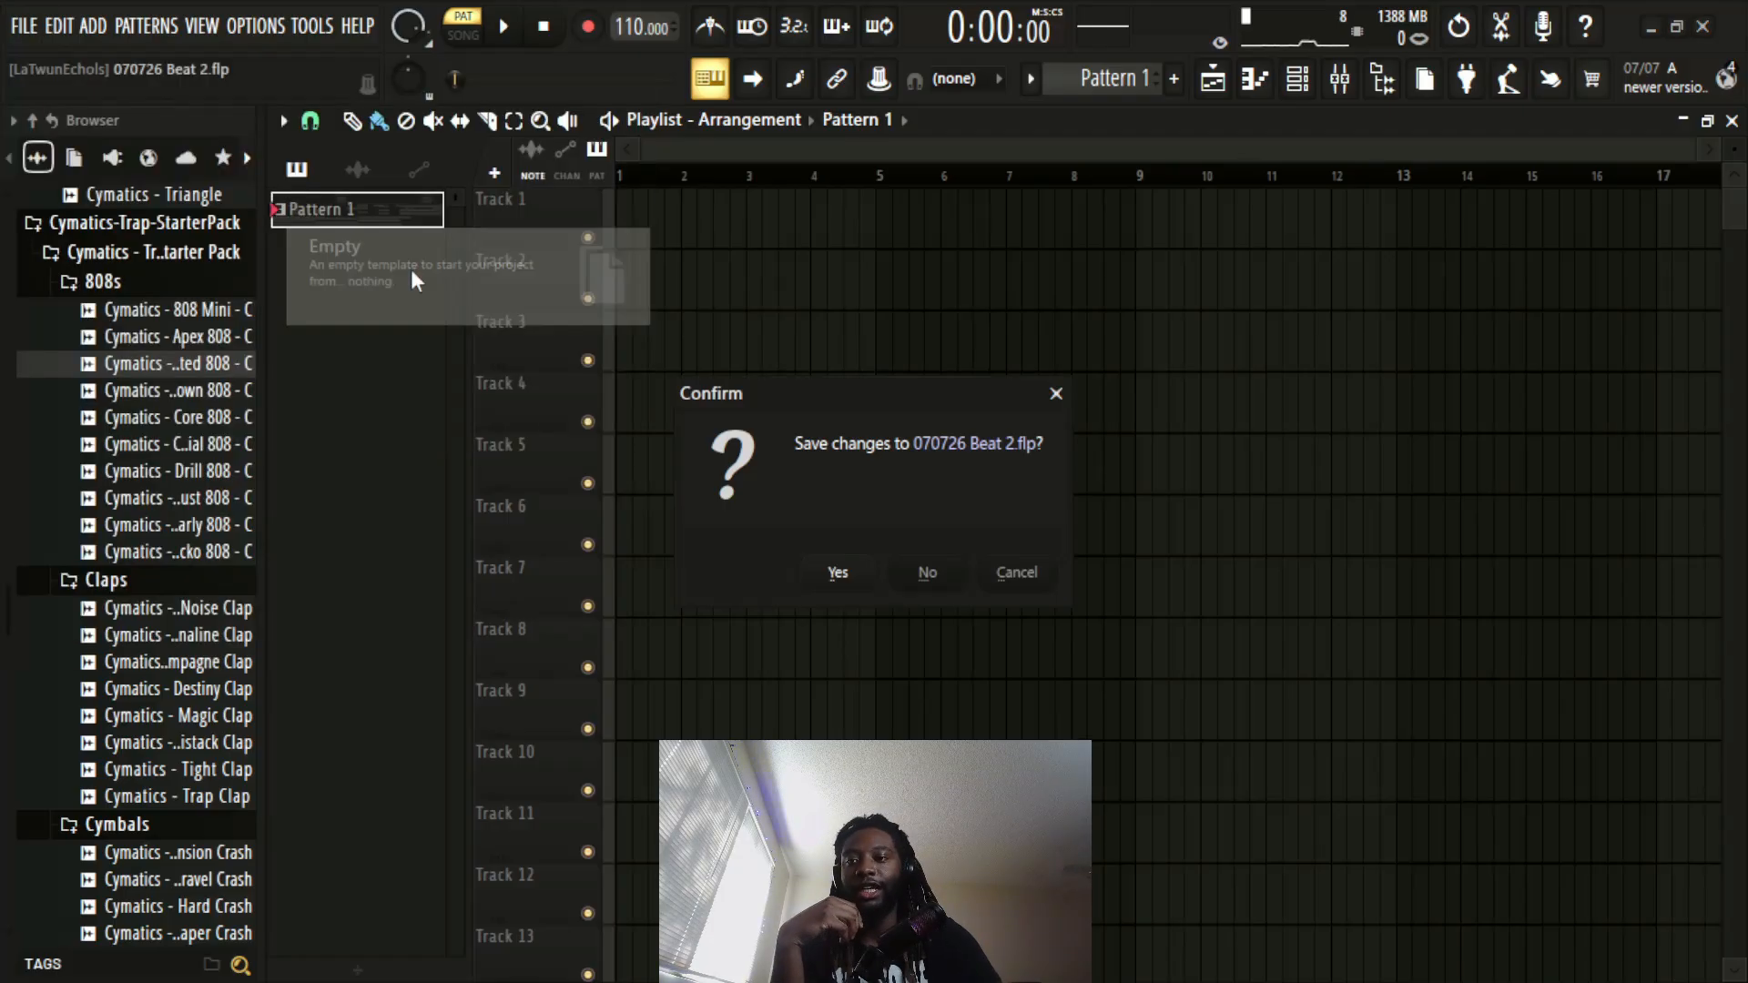
{"action": "left_click", "coordinate": [860, 574]}
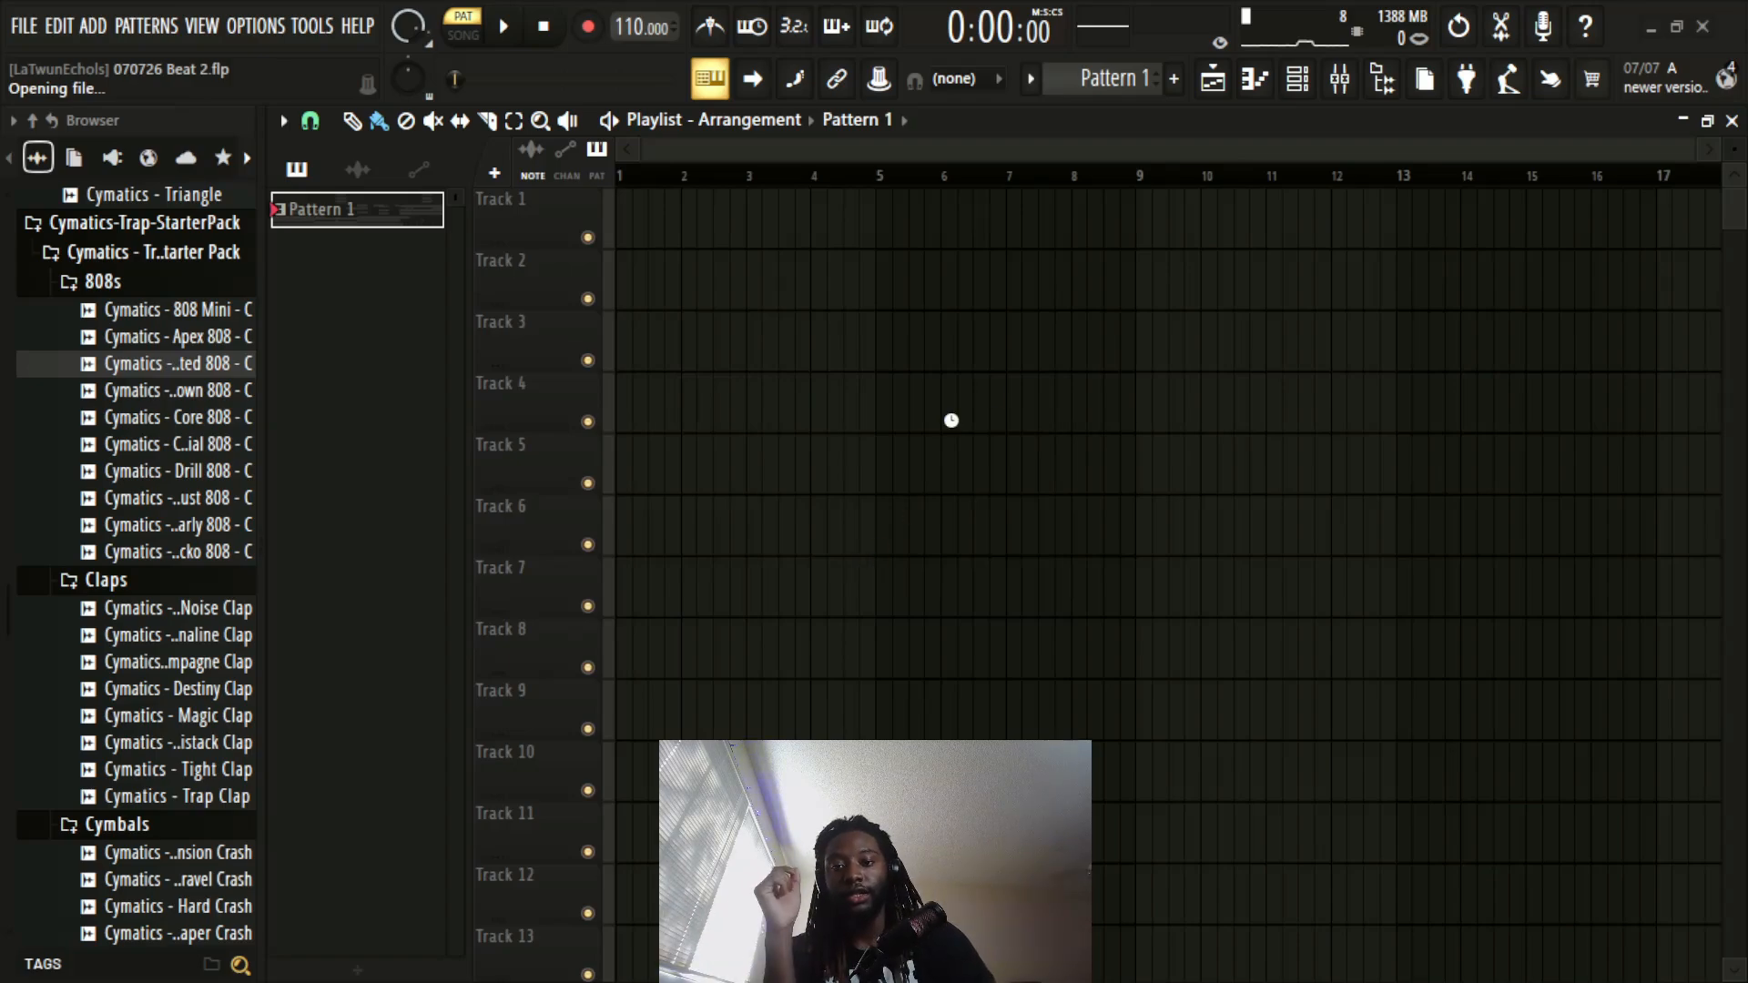
Step: Add a FLEX instrument channel to the channel rack
{"action": "left_click", "coordinate": [1298, 78]}
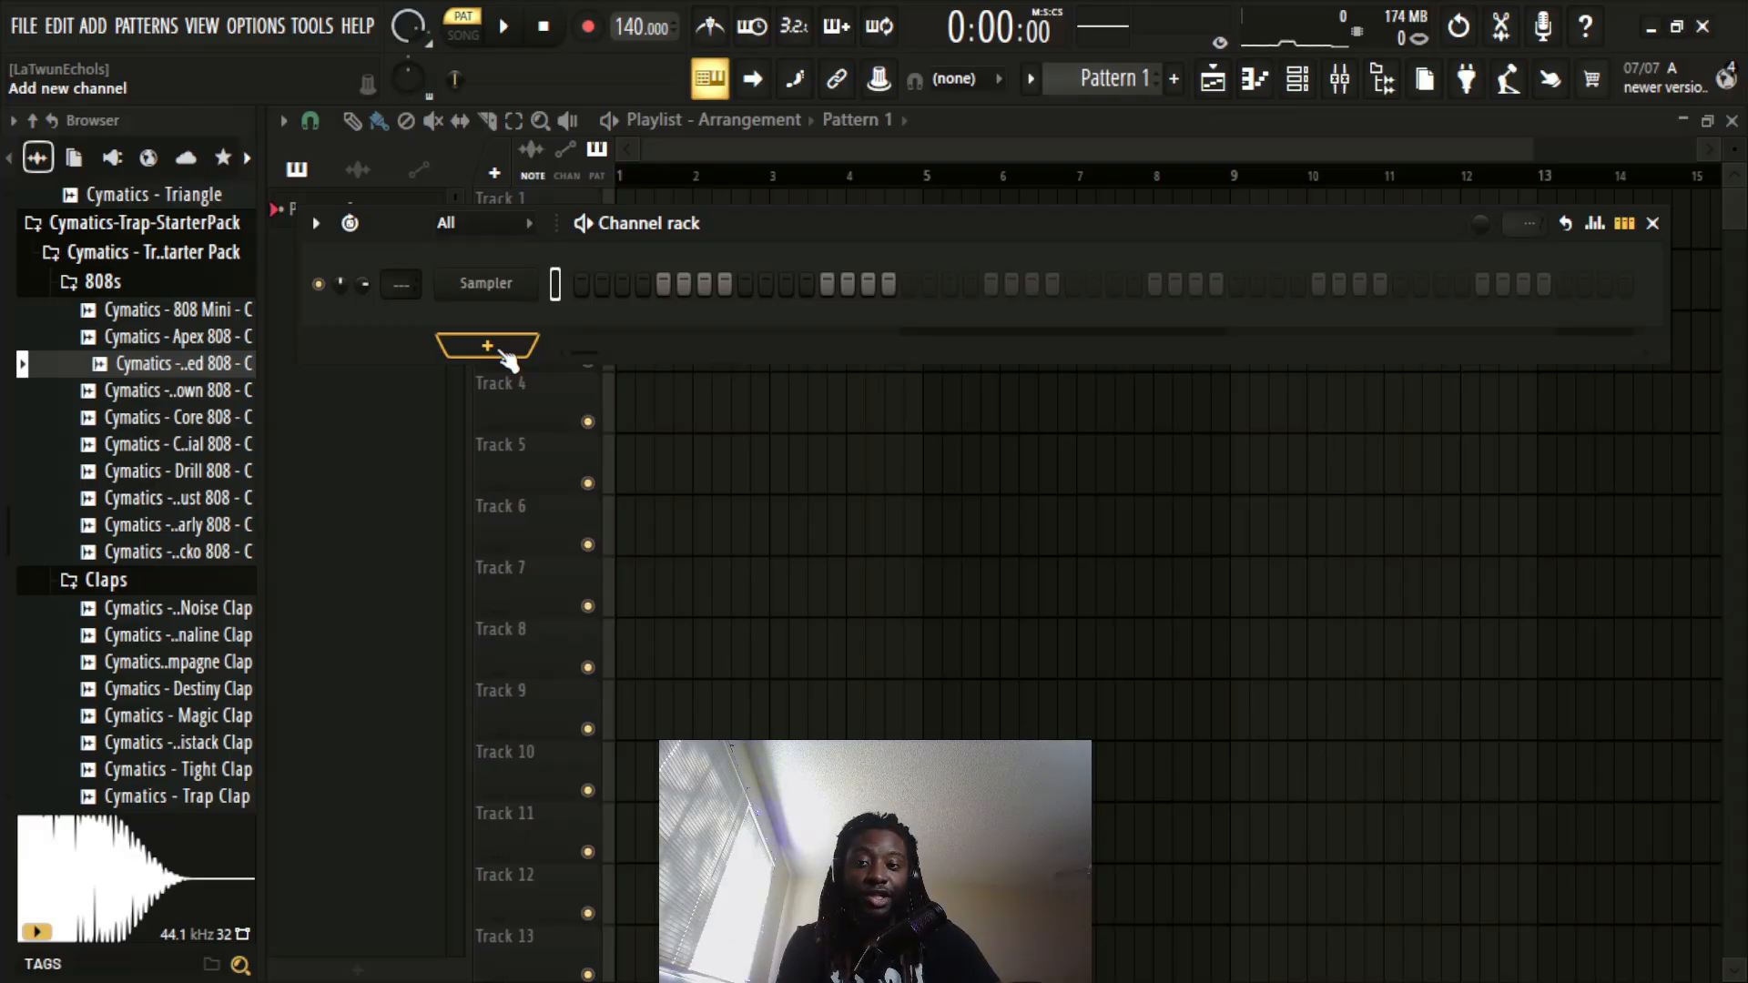
{"action": "left_click", "coordinate": [502, 350]}
{"action": "left_click", "coordinate": [786, 193]}
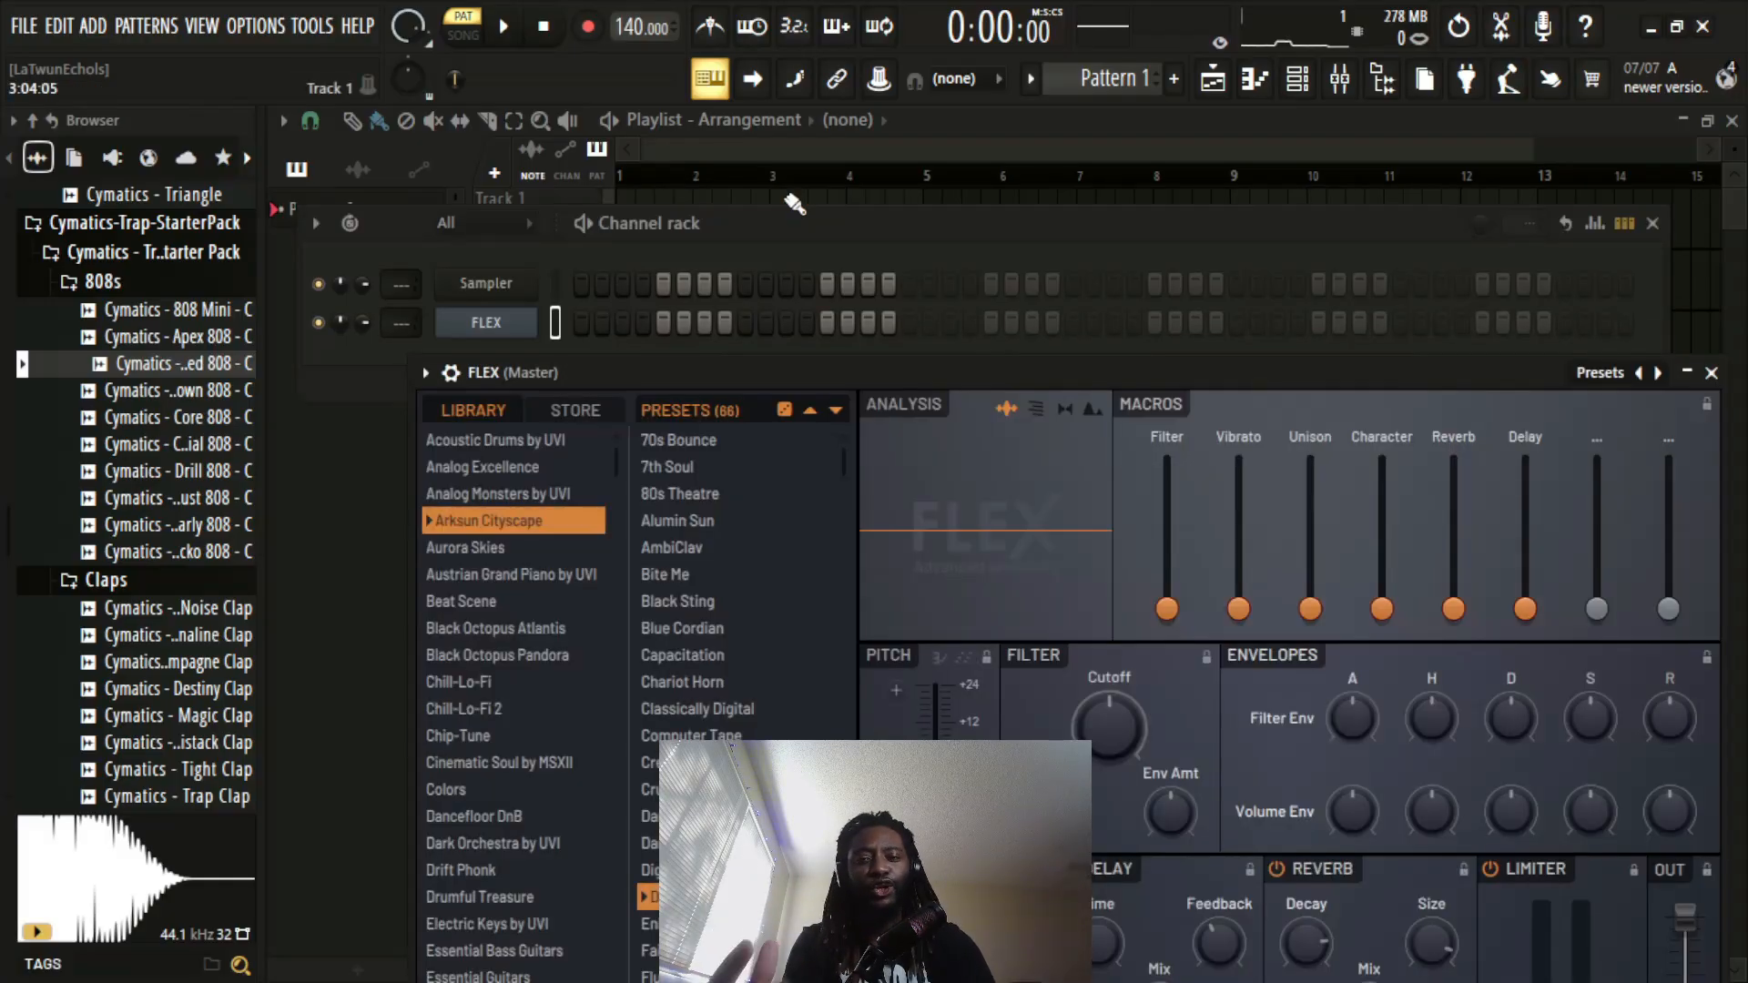
Step: Load the Steinway D preset from FLEX's Essential Pianos pack and close the instrument window
{"action": "left_click_drag", "start_coordinate": [741, 375], "coordinate": [663, 112]}
{"action": "scroll", "coordinate": [452, 492], "scroll_direction": "down", "scroll_amount": 3}
{"action": "scroll", "coordinate": [452, 477], "scroll_direction": "down", "scroll_amount": 2}
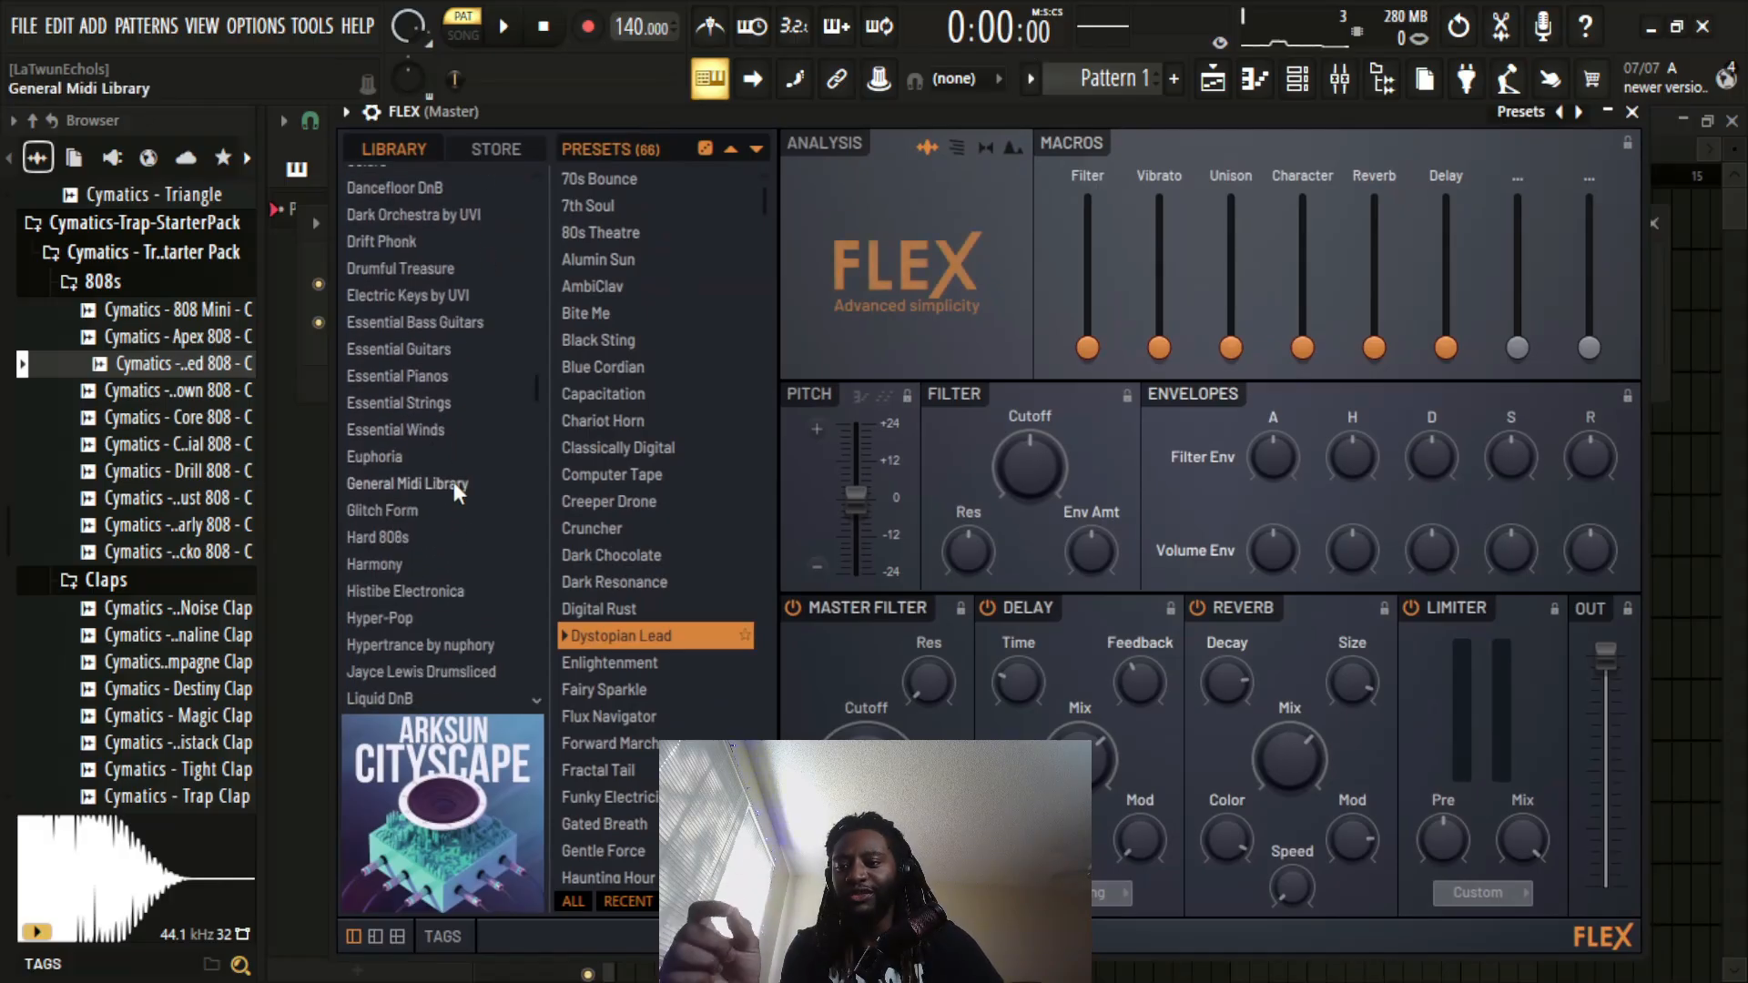
{"action": "left_click", "coordinate": [429, 375]}
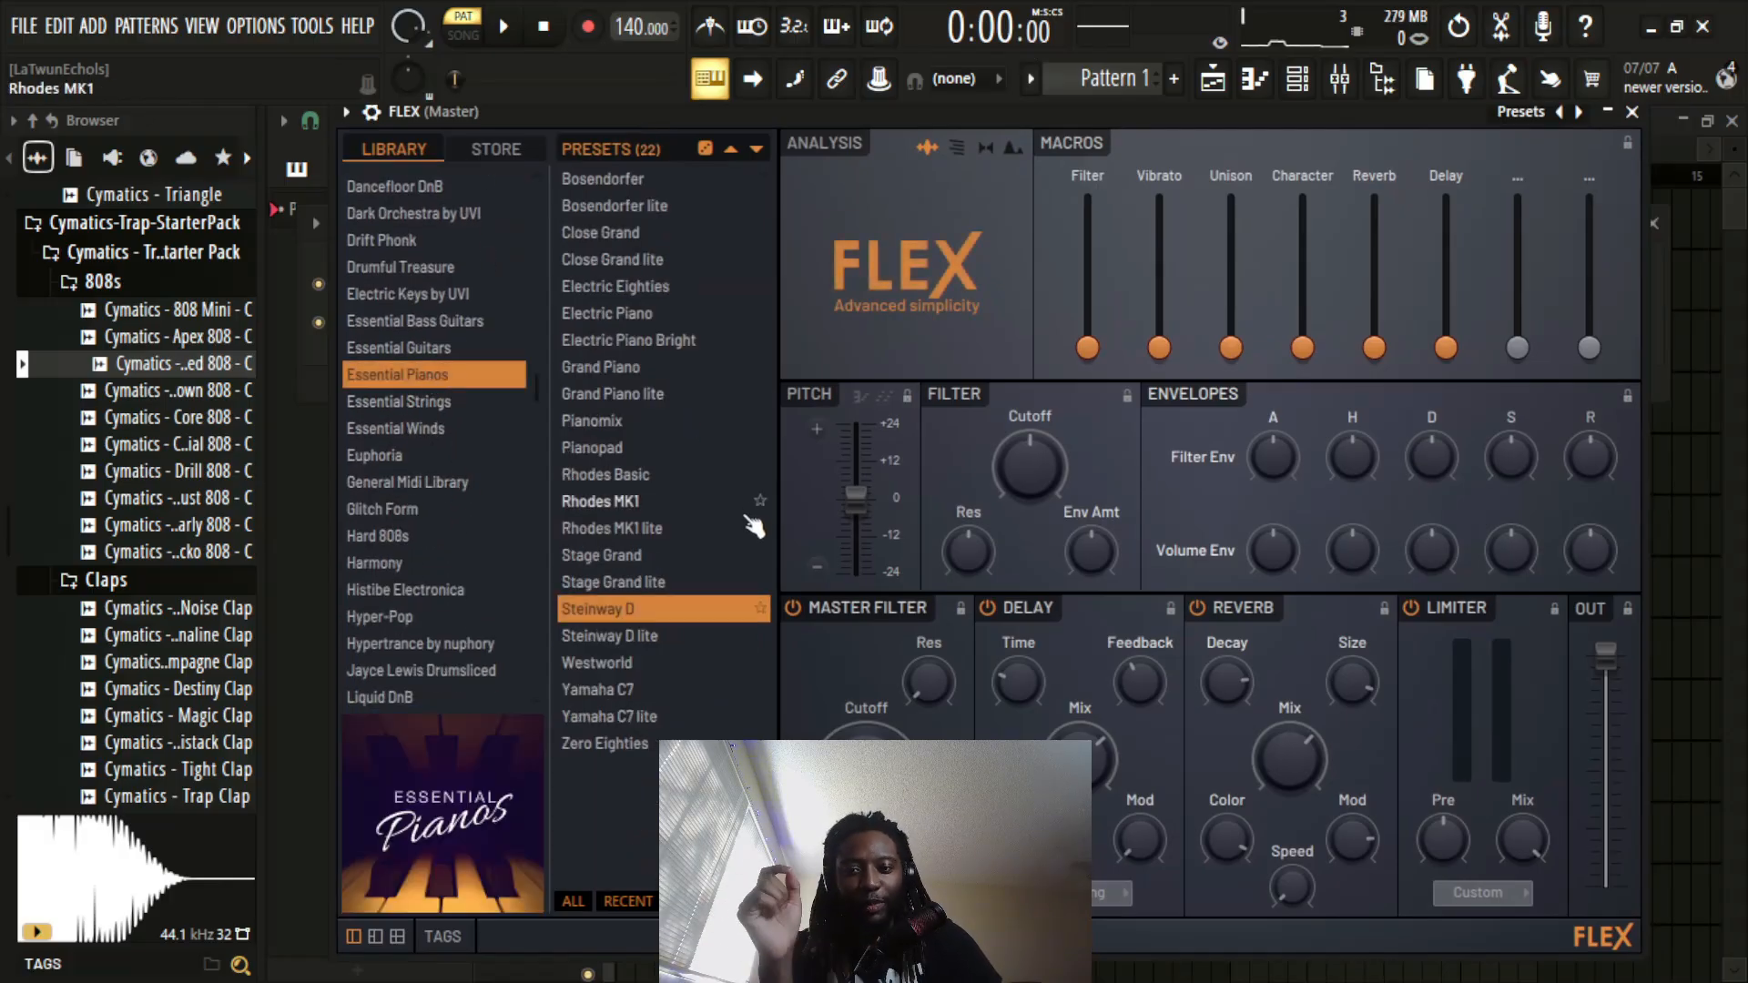
{"action": "left_click", "coordinate": [642, 608]}
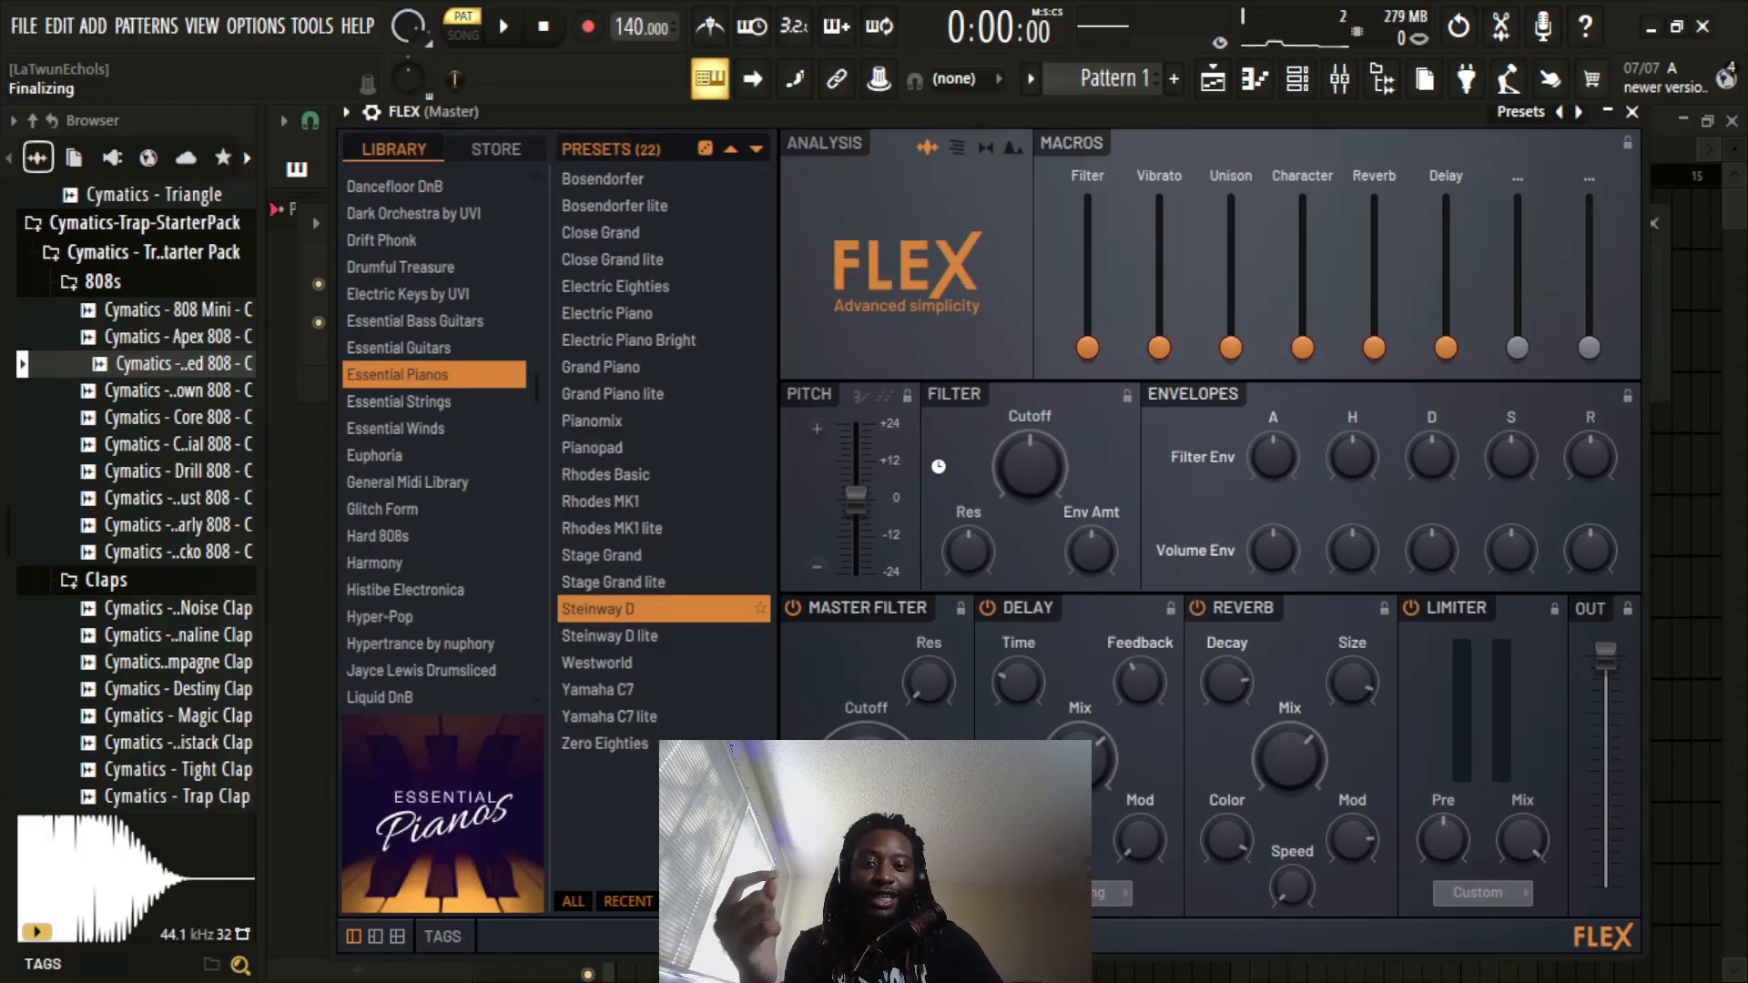
{"action": "left_click", "coordinate": [1632, 111]}
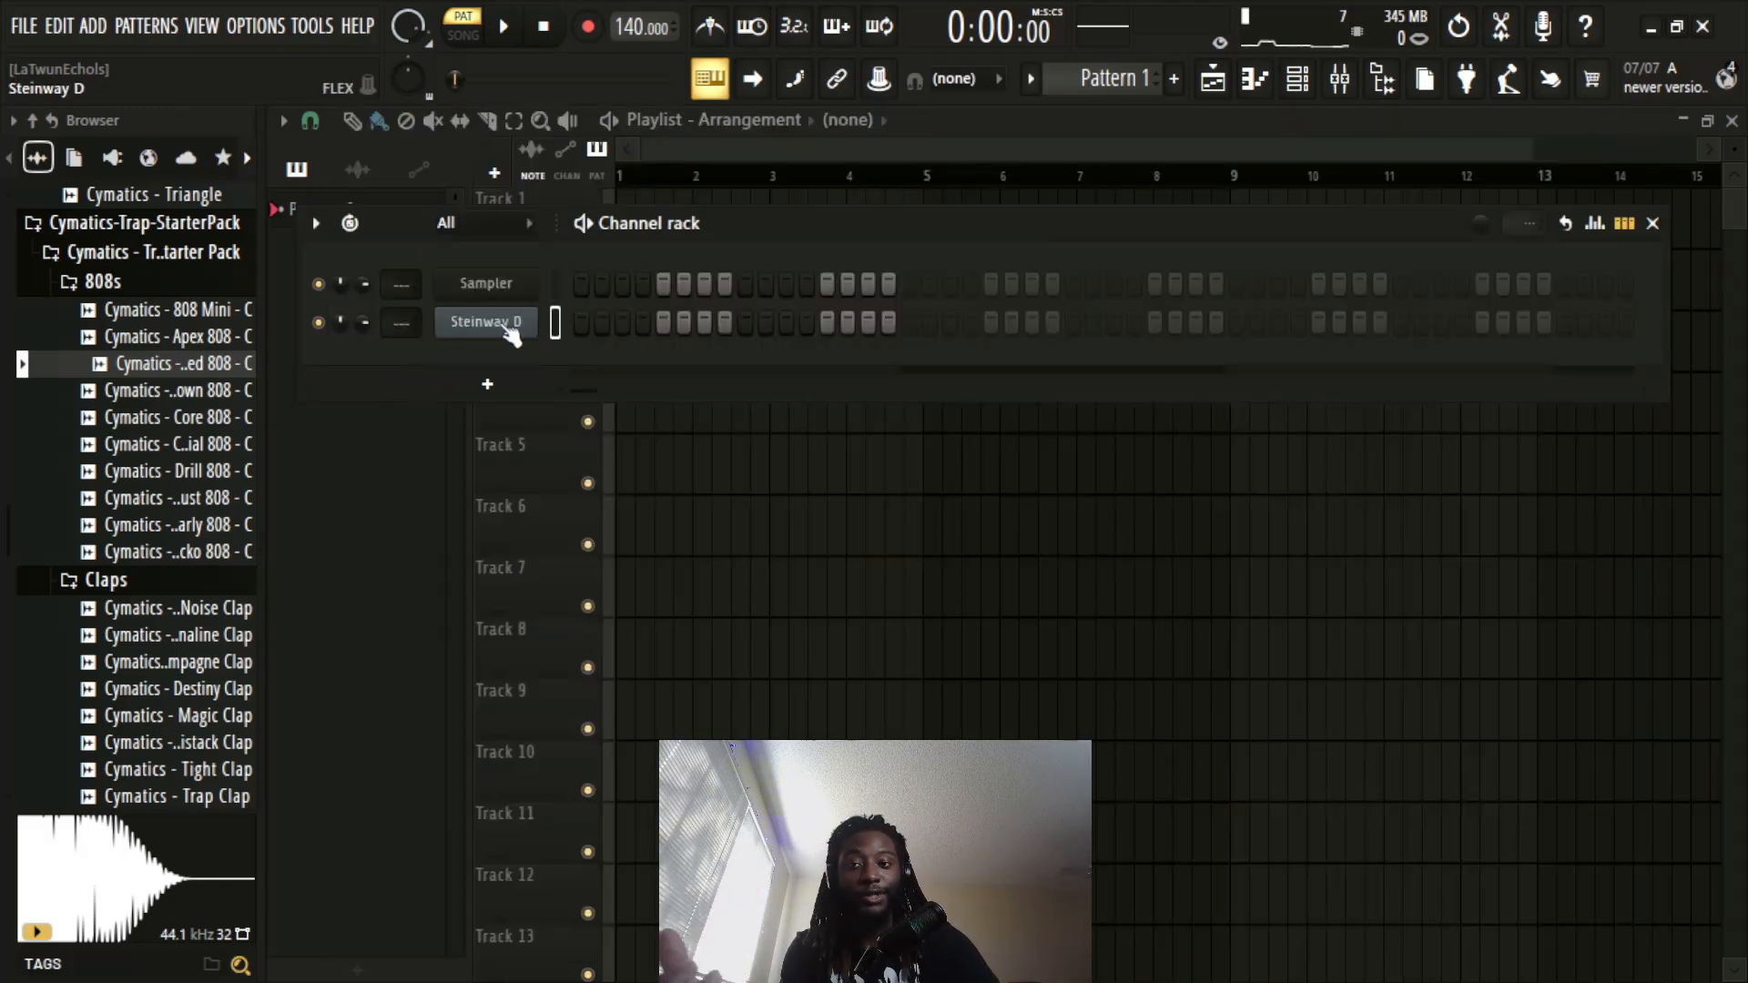
Step: In the Steinway D channel's piano roll, draw a one-bar chord of A4, C5 and E5 in bar 1
{"action": "right_click", "coordinate": [505, 332]}
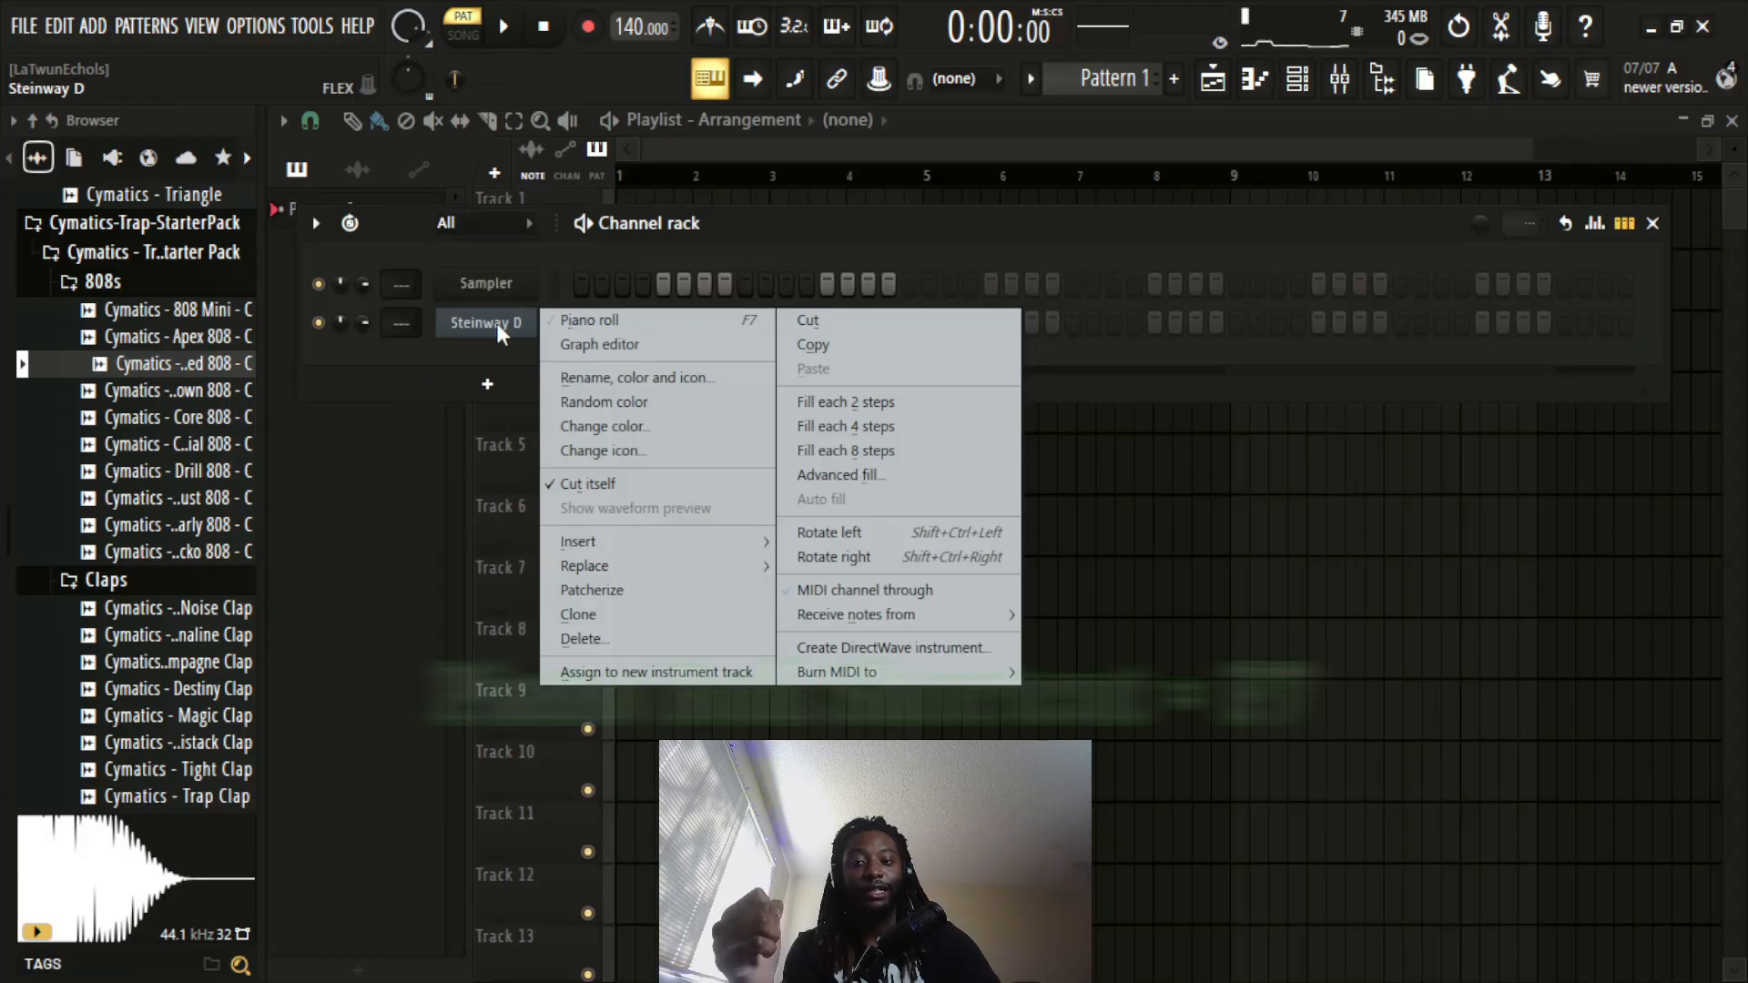
{"action": "left_click", "coordinate": [606, 324]}
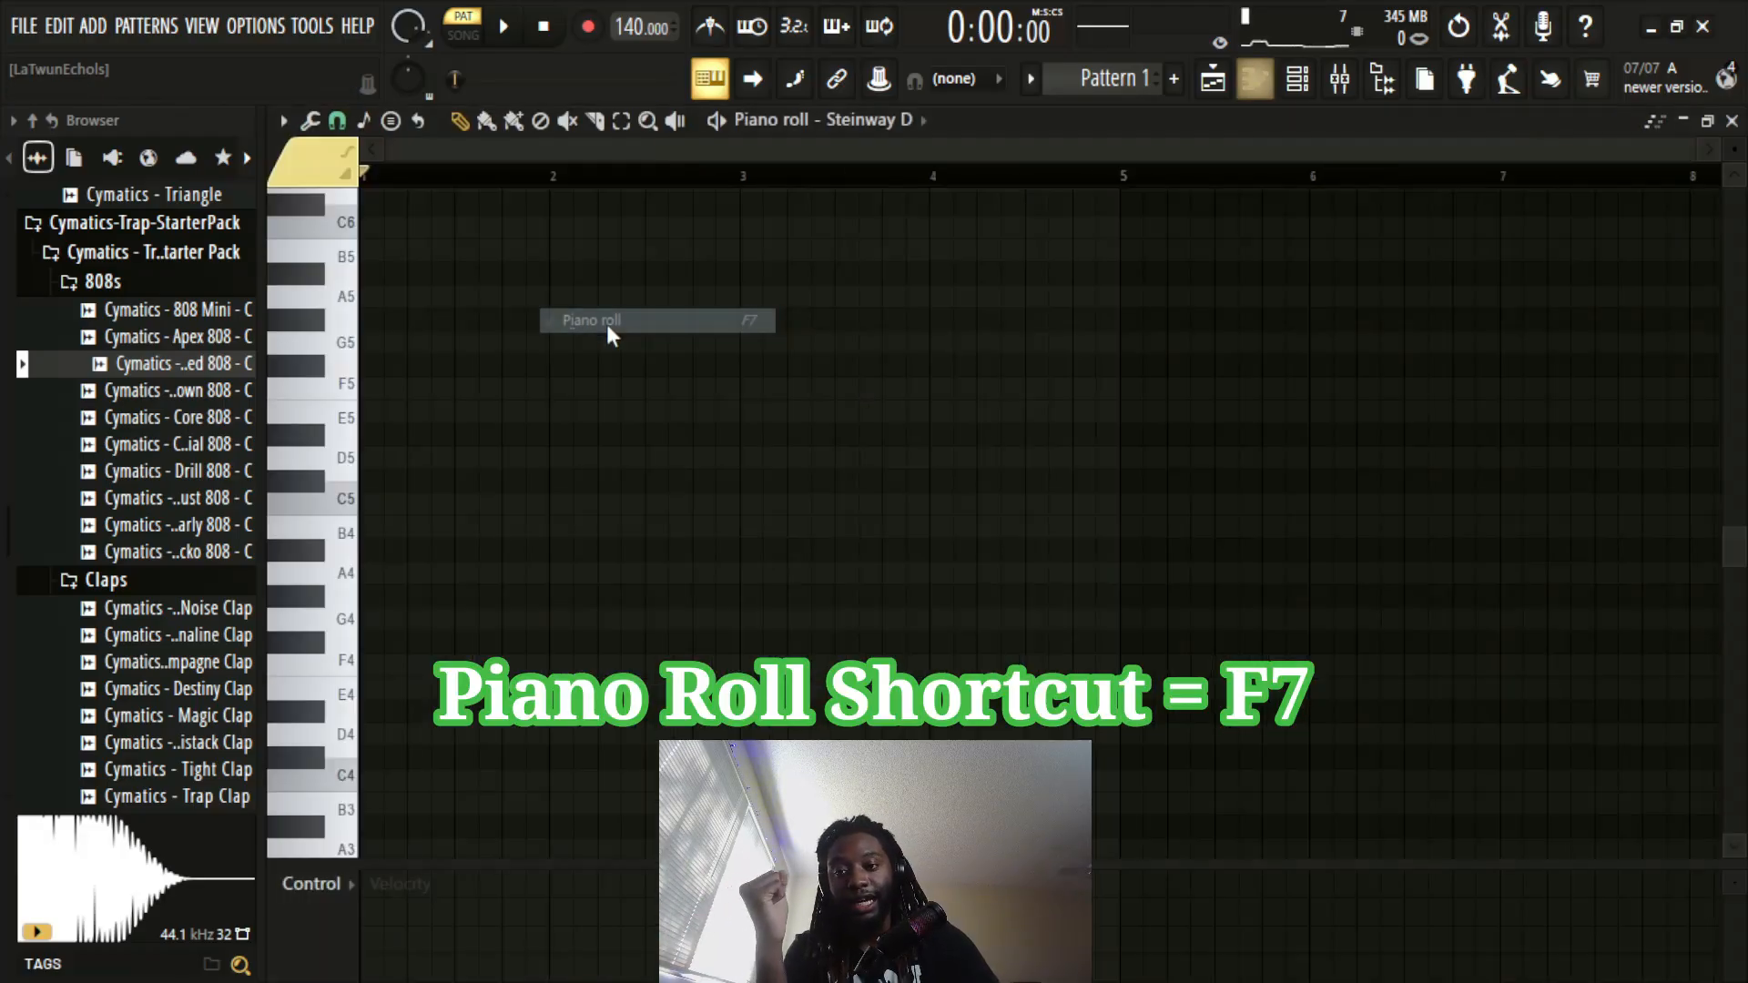
{"action": "scroll", "coordinate": [615, 325], "scroll_direction": "down", "scroll_amount": 2}
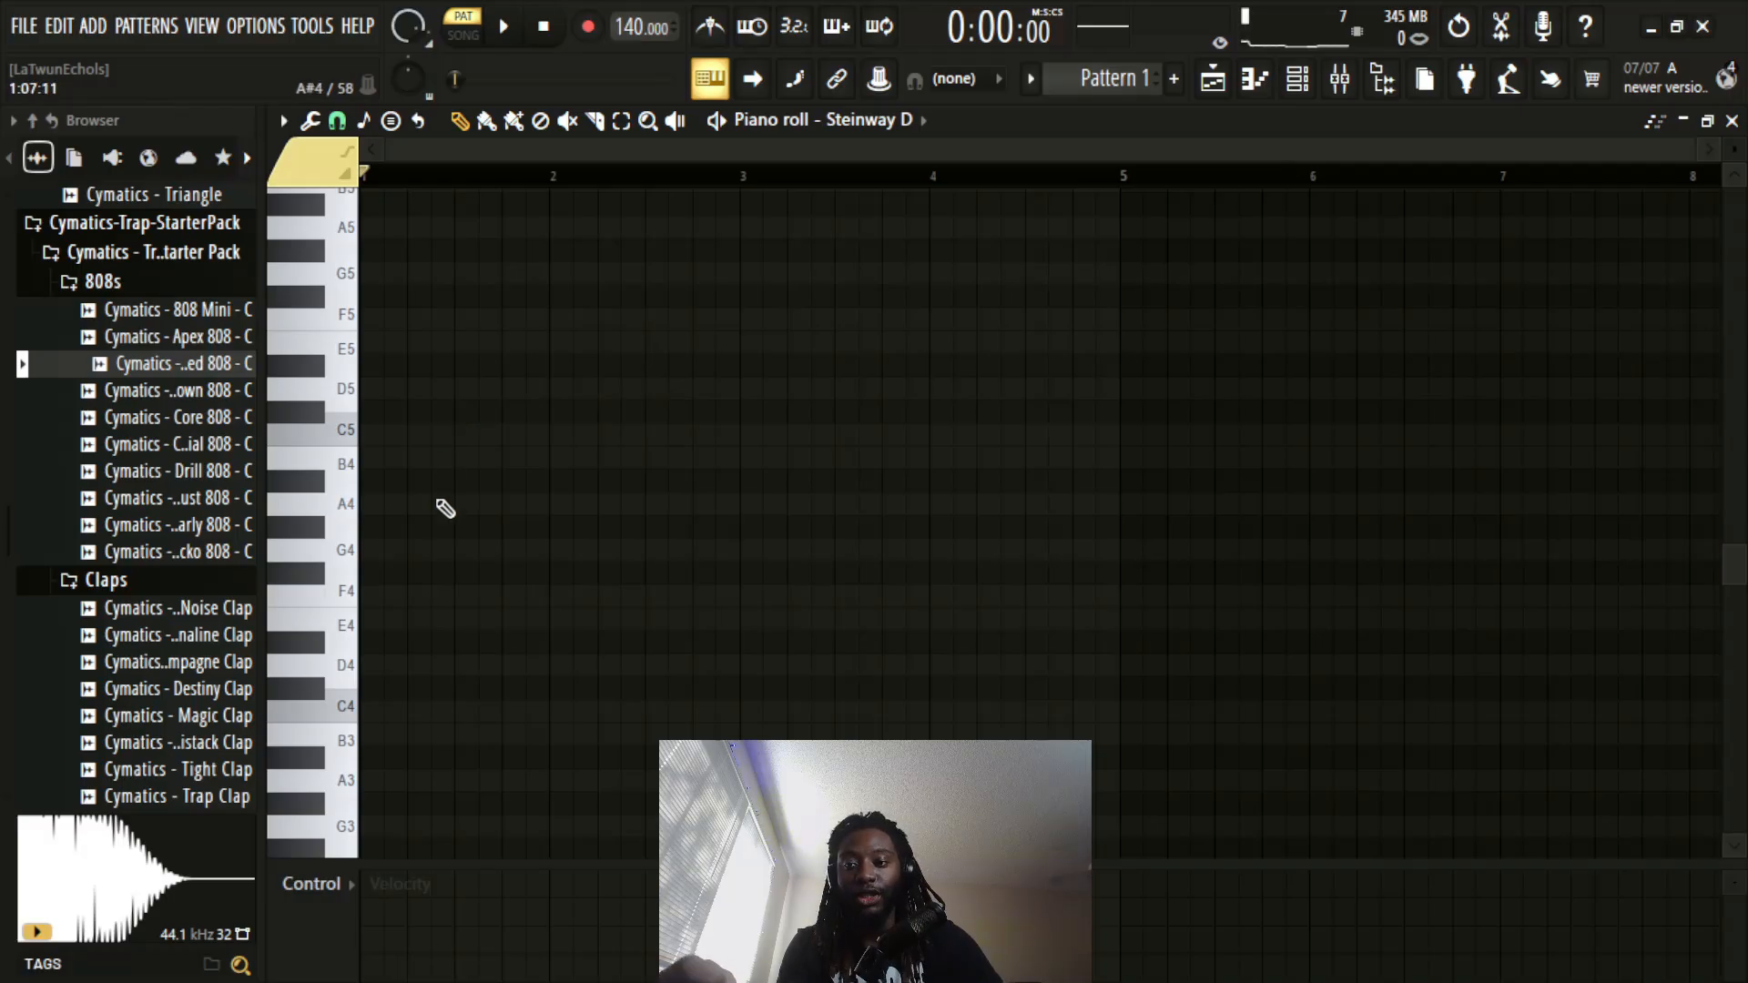
{"action": "scroll", "coordinate": [409, 482], "scroll_direction": "down", "scroll_amount": 2}
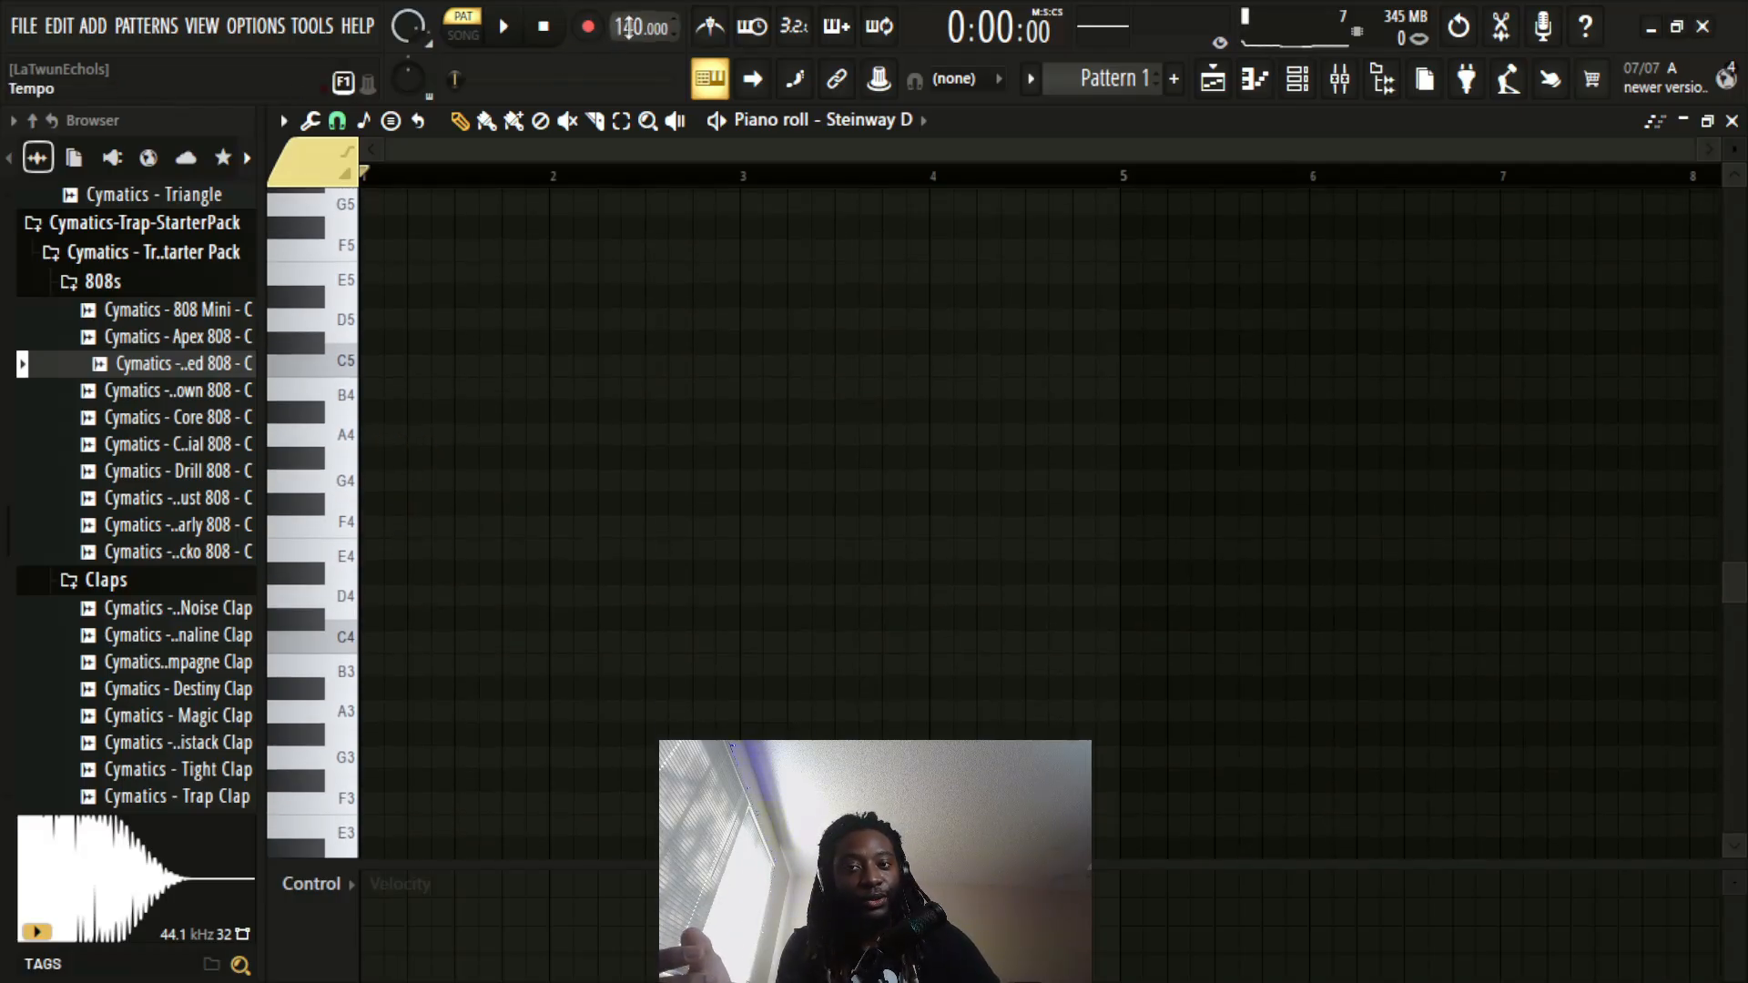
{"action": "left_click", "coordinate": [377, 434]}
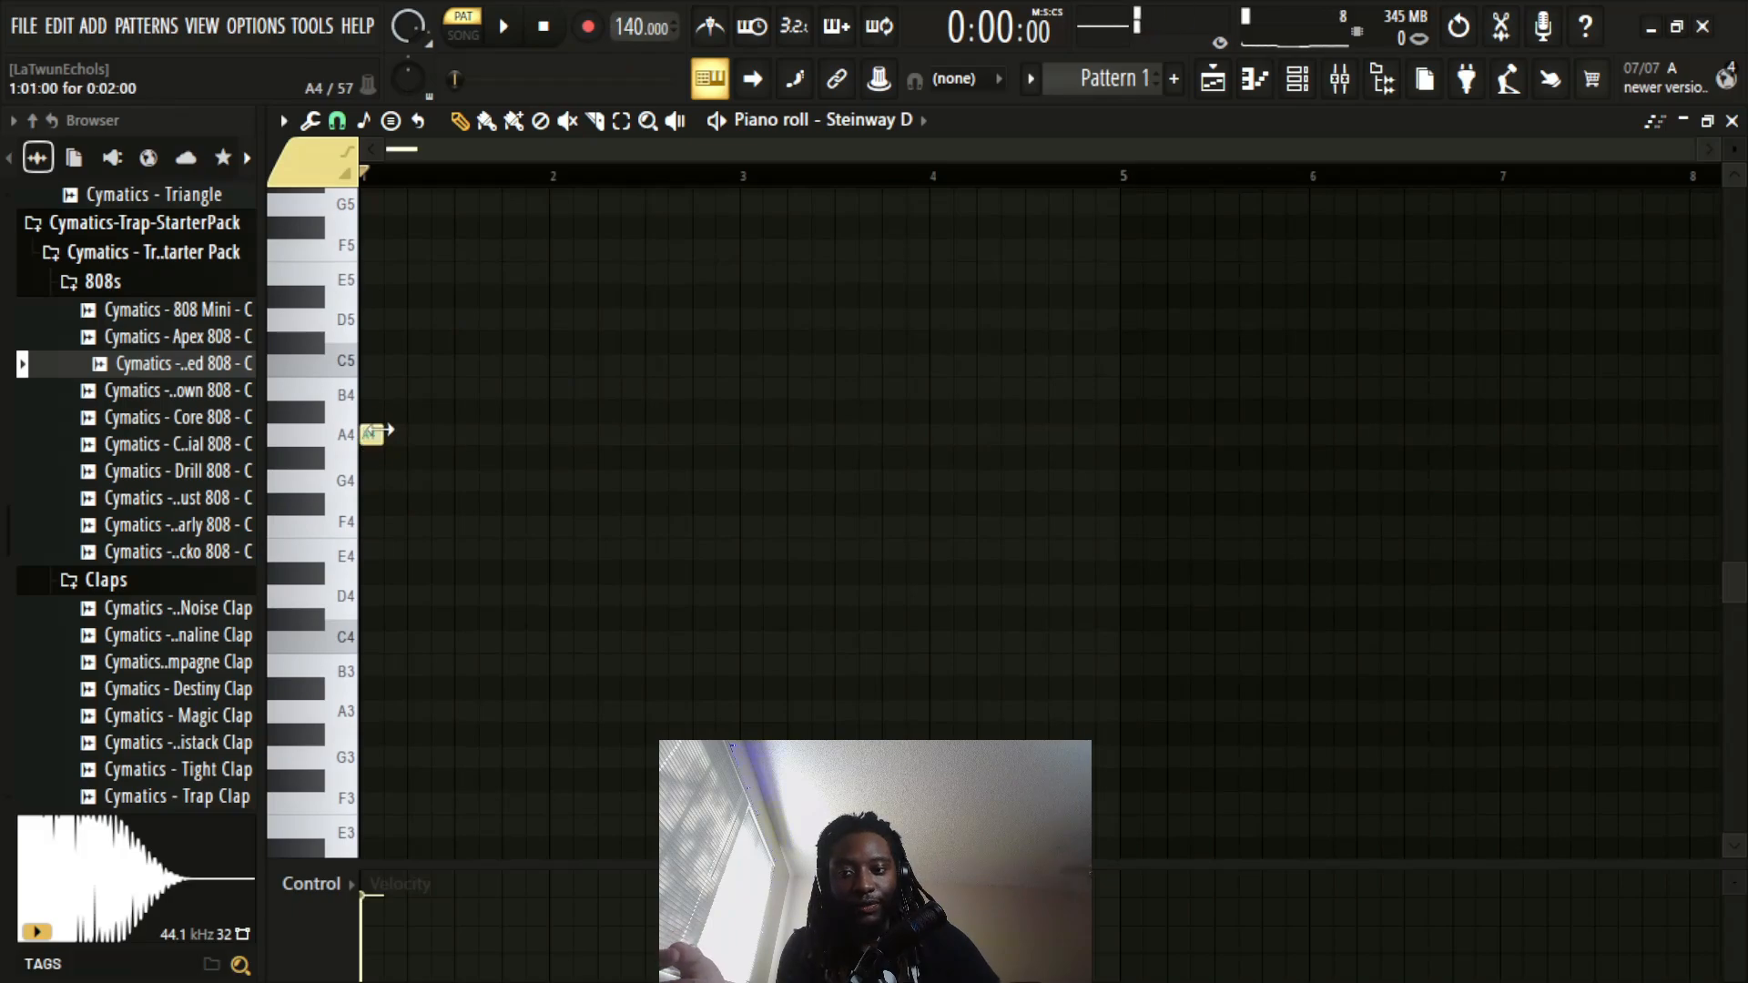
{"action": "left_click_drag", "start_coordinate": [382, 432], "coordinate": [552, 433]}
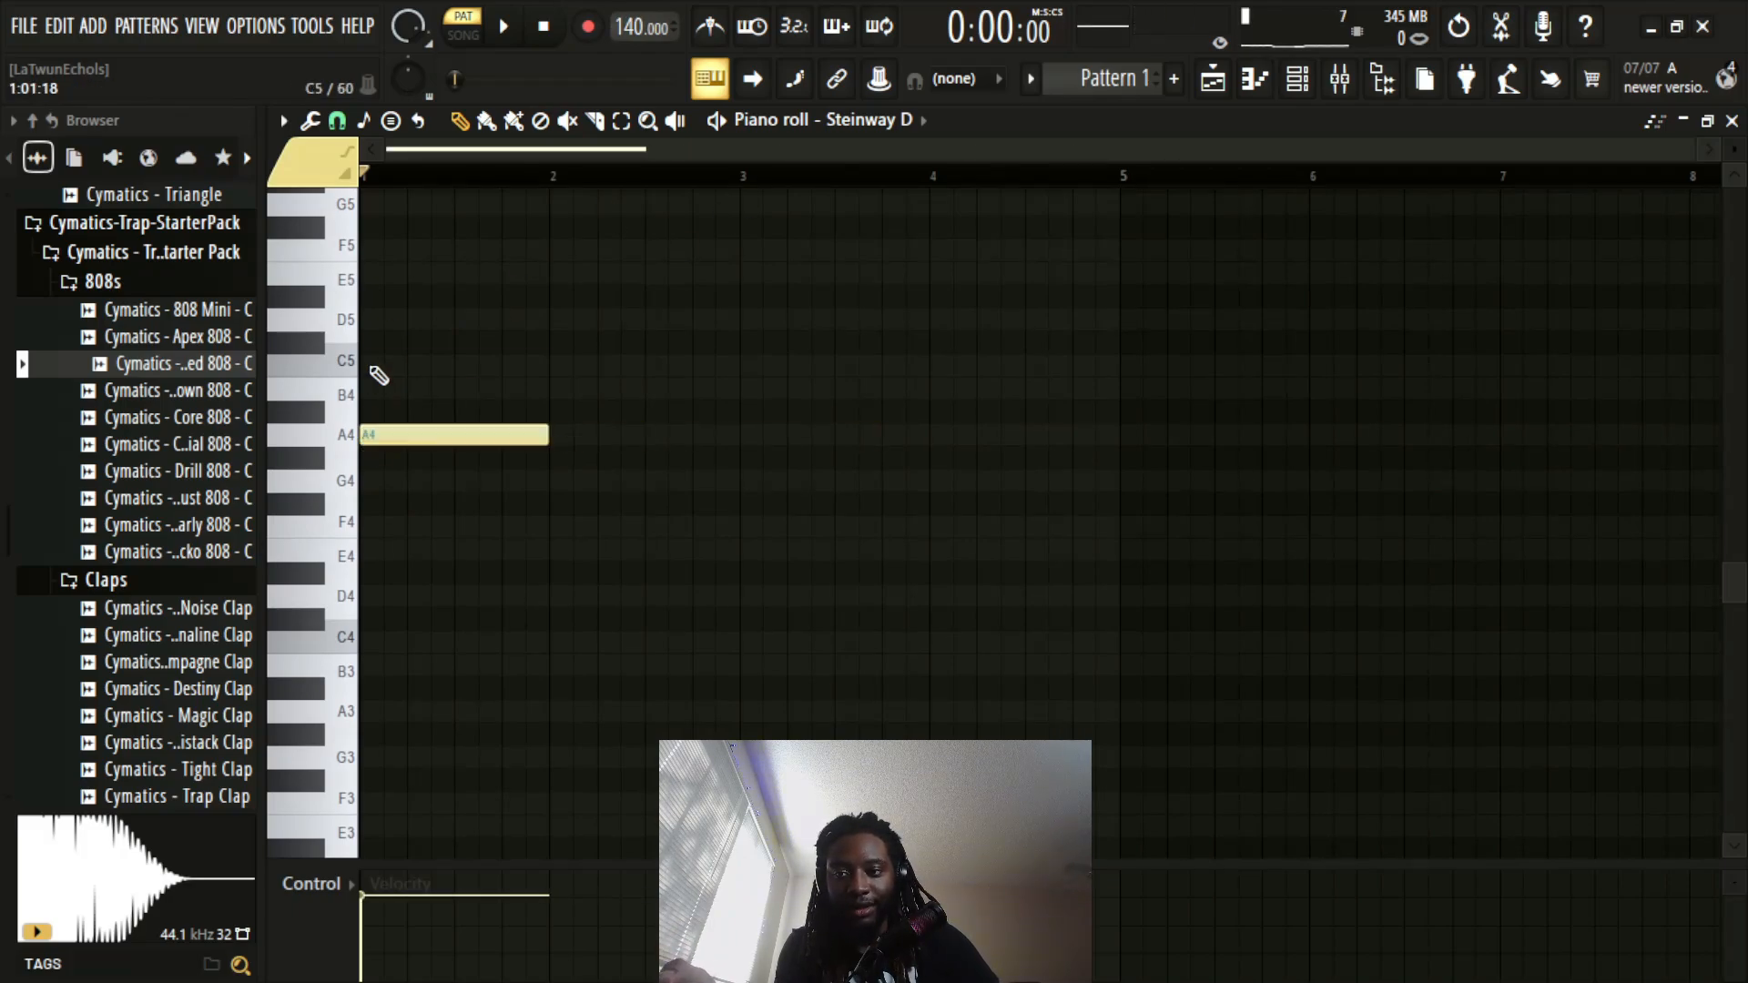
{"action": "left_click", "coordinate": [378, 364]}
{"action": "left_click", "coordinate": [387, 275]}
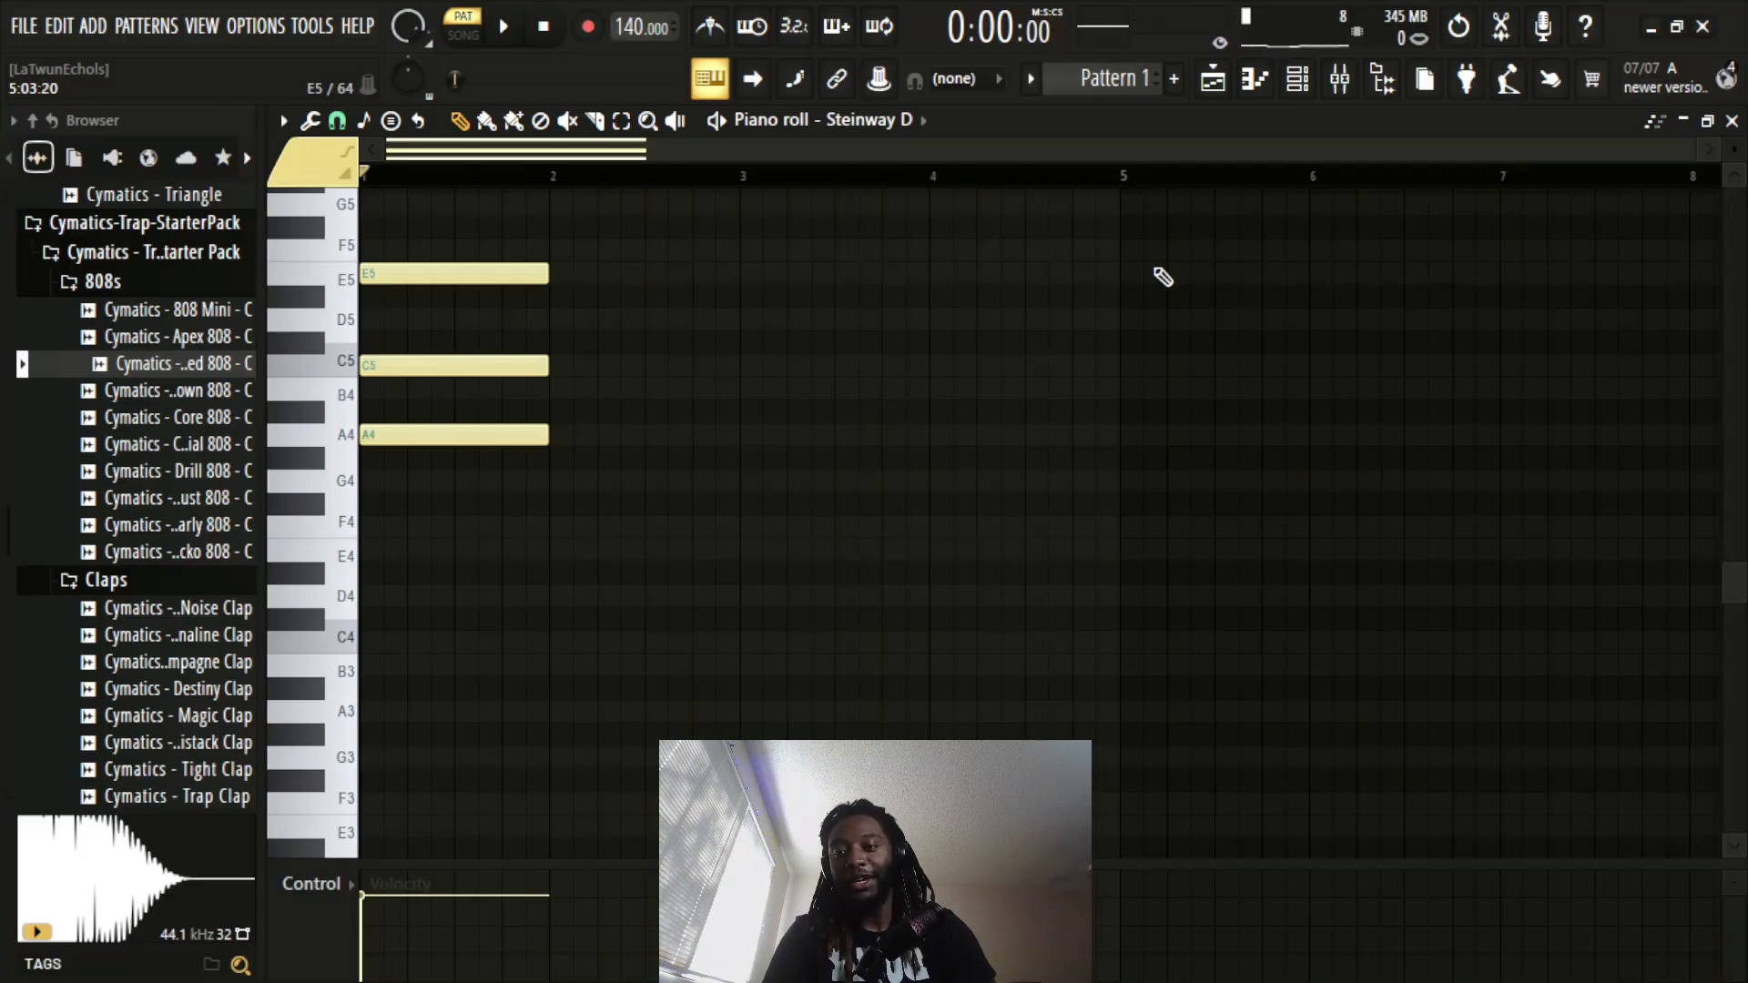
Step: Add a one-bar chord of C5, E5 and G5 in bar 2 of the piano roll
{"action": "scroll", "coordinate": [669, 196], "scroll_direction": "up", "scroll_amount": 1}
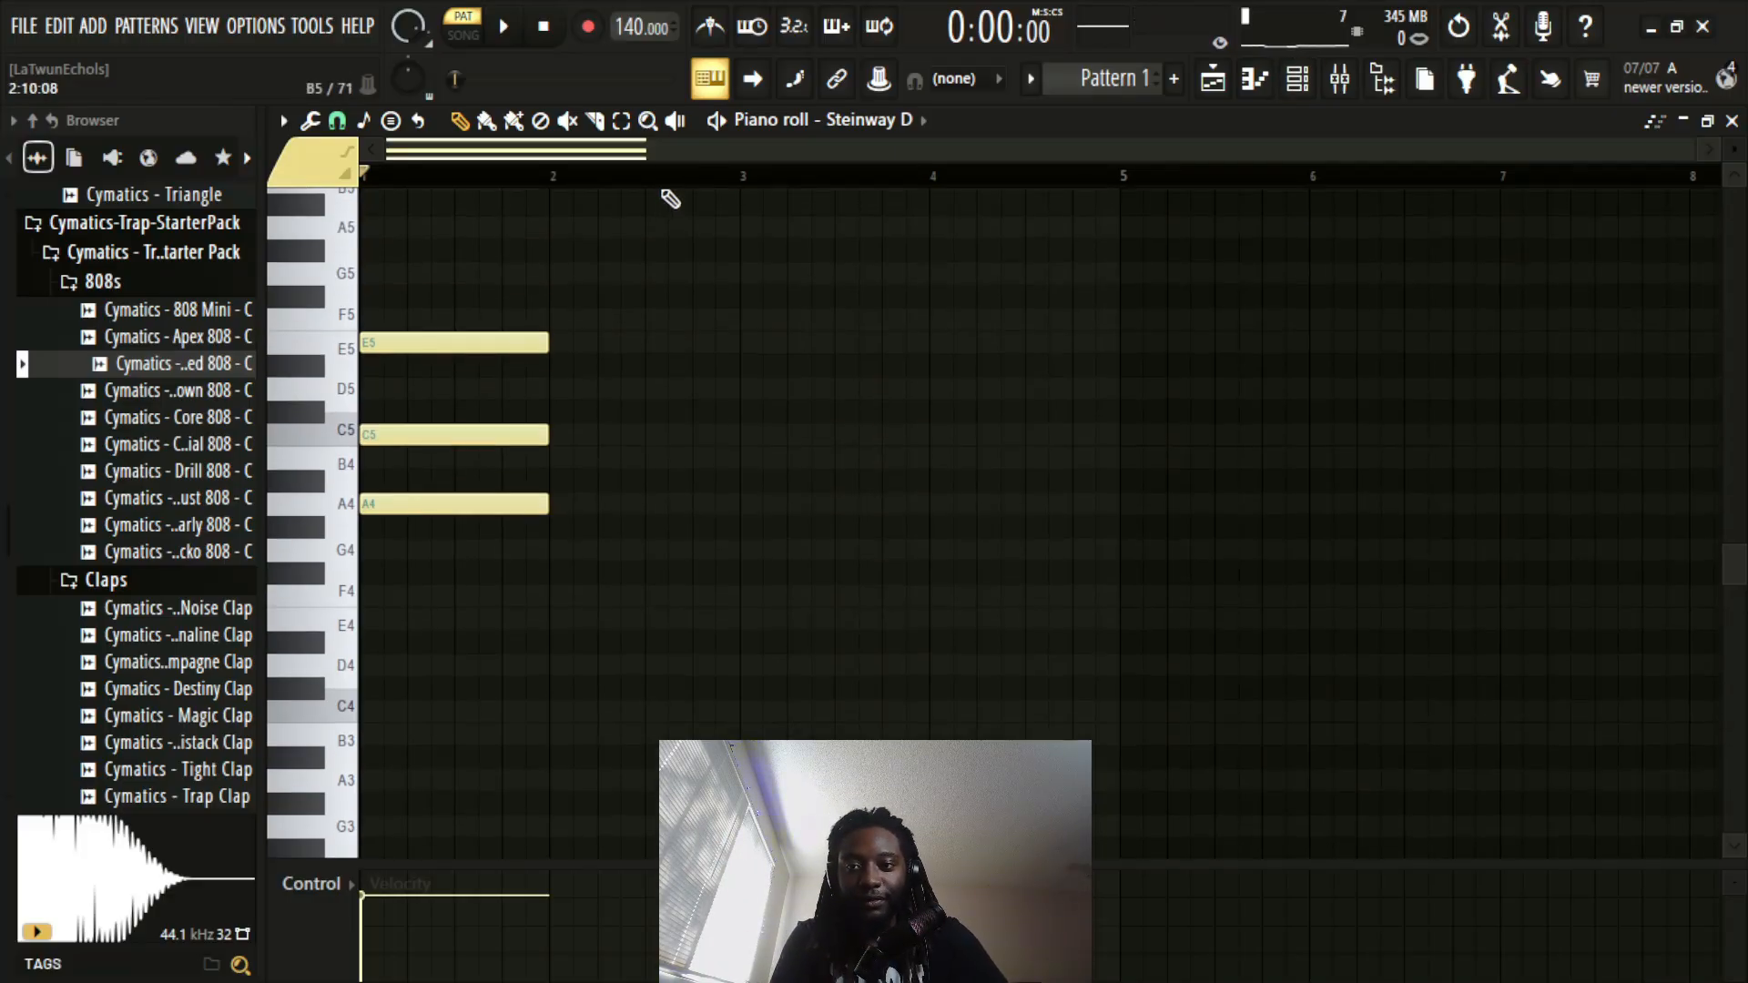
{"action": "scroll", "coordinate": [672, 219], "scroll_direction": "down", "scroll_amount": 1}
{"action": "scroll", "coordinate": [719, 360], "scroll_direction": "up", "scroll_amount": 3}
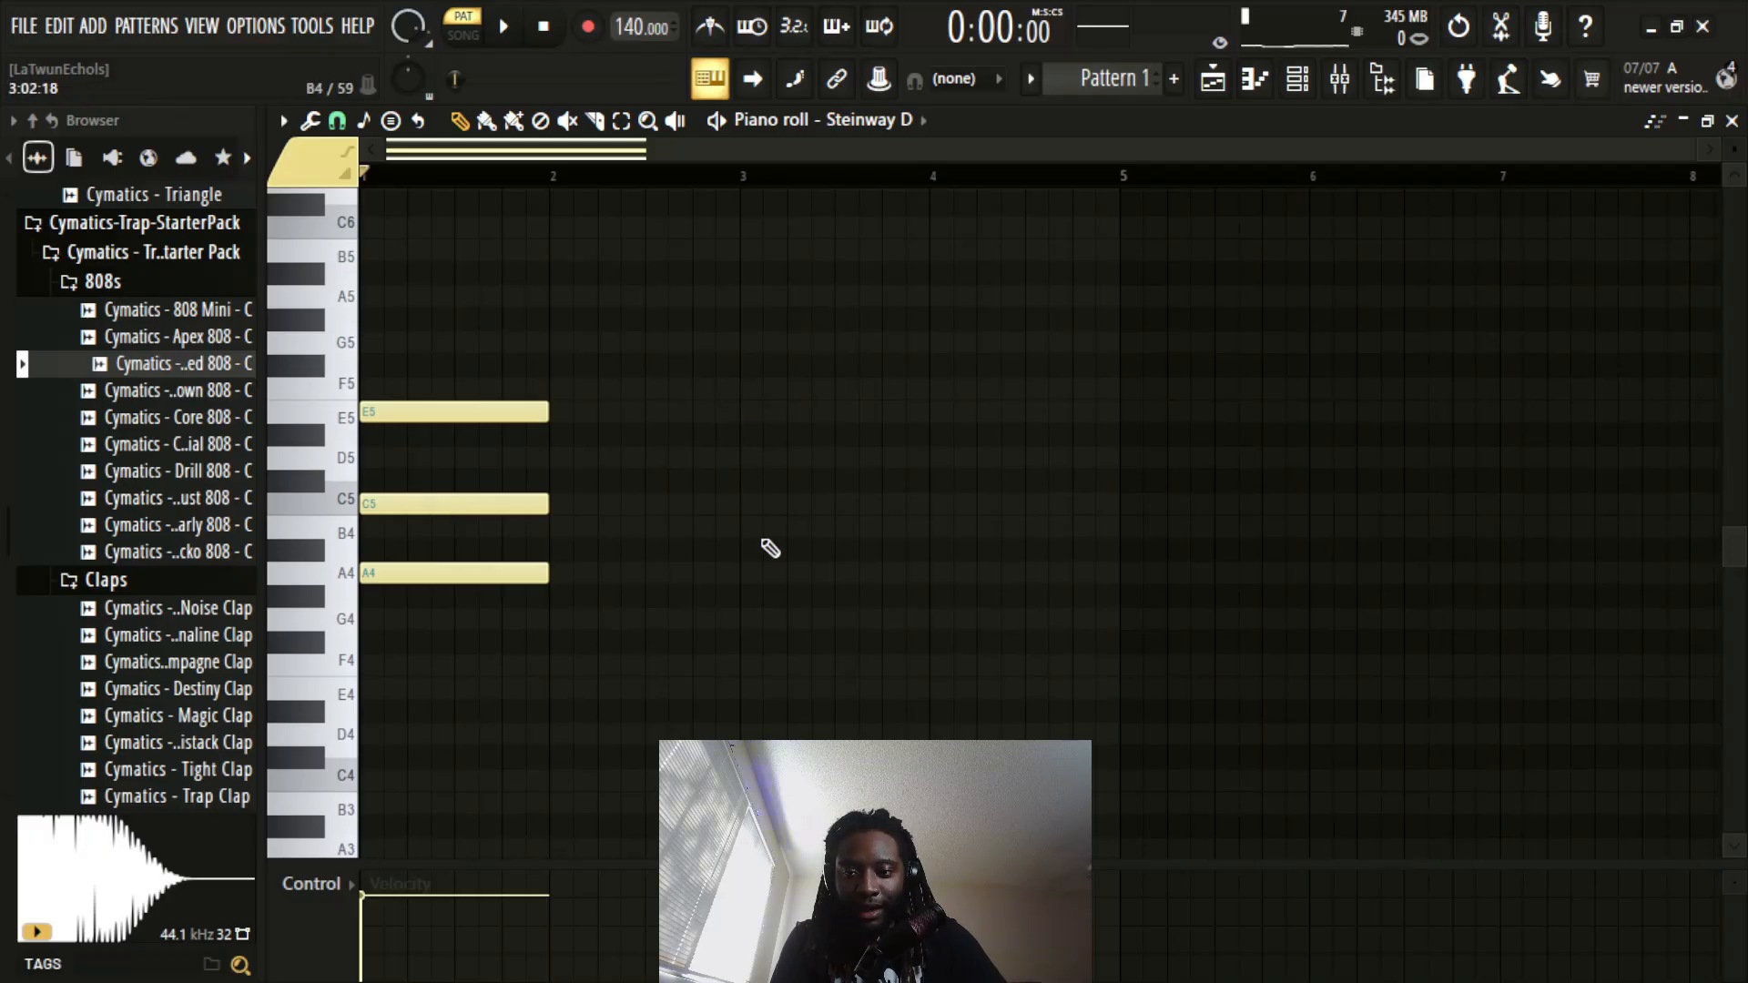
{"action": "scroll", "coordinate": [773, 528], "scroll_direction": "down", "scroll_amount": 2}
{"action": "scroll", "coordinate": [801, 473], "scroll_direction": "up", "scroll_amount": 2}
{"action": "scroll", "coordinate": [774, 573], "scroll_direction": "down", "scroll_amount": 1}
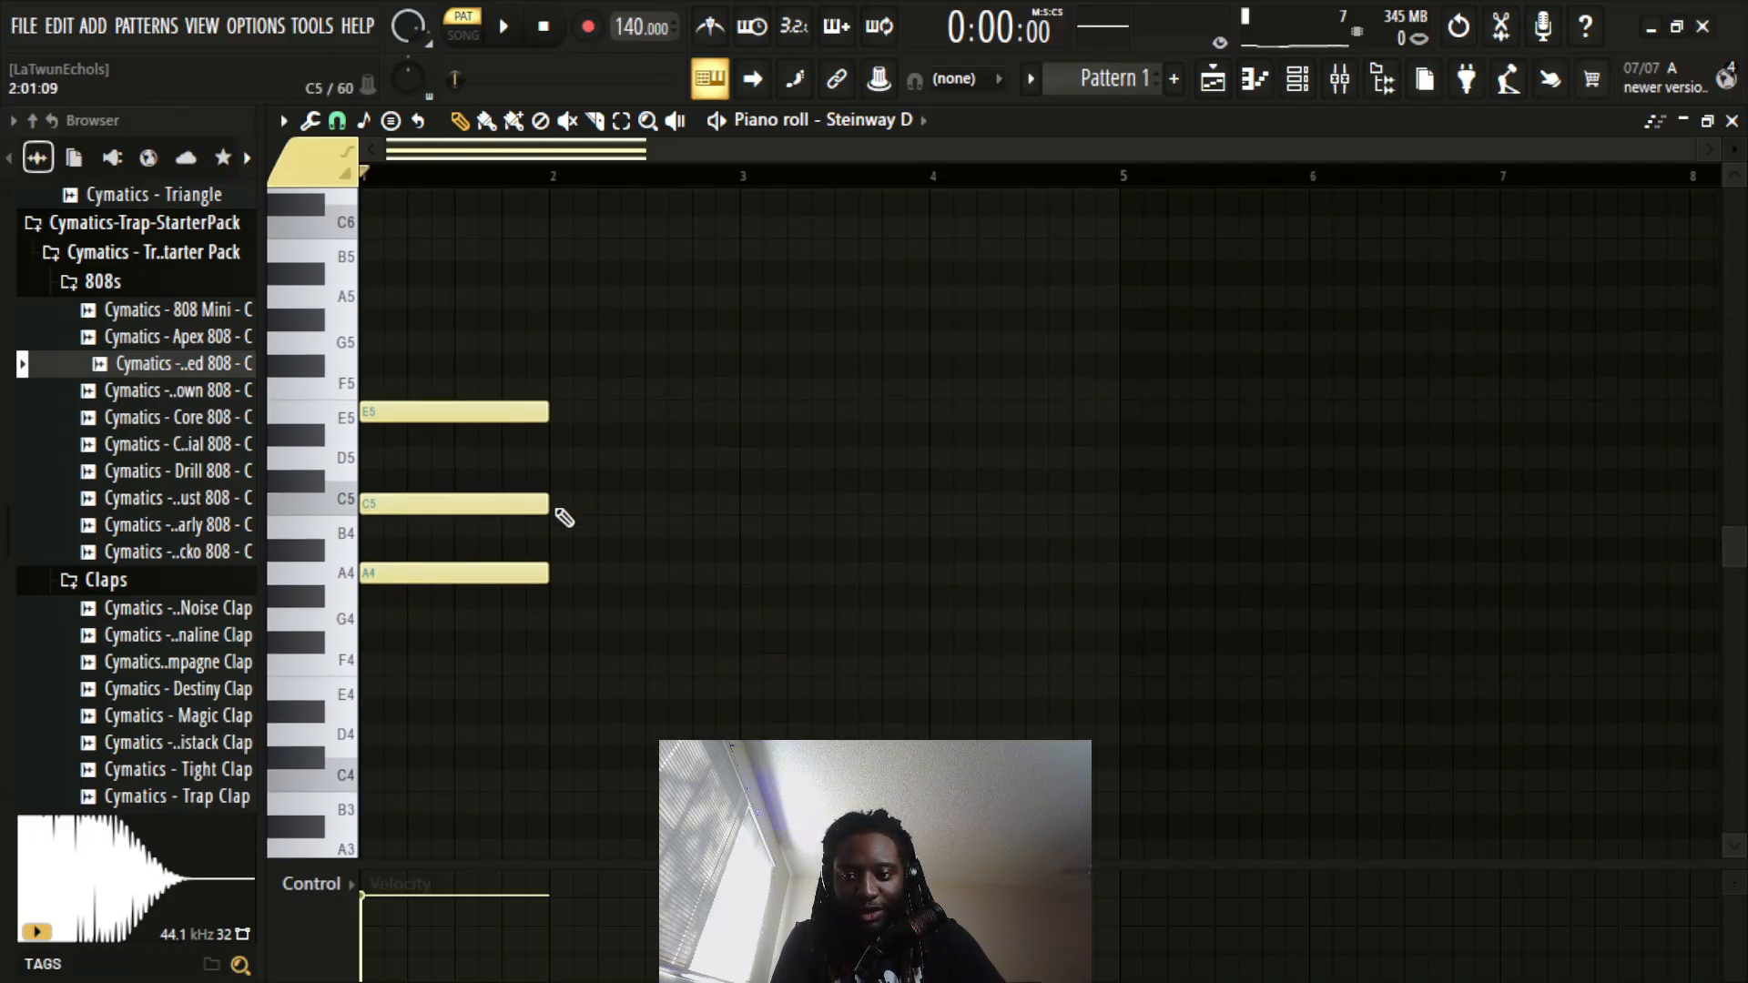
{"action": "left_click", "coordinate": [561, 504]}
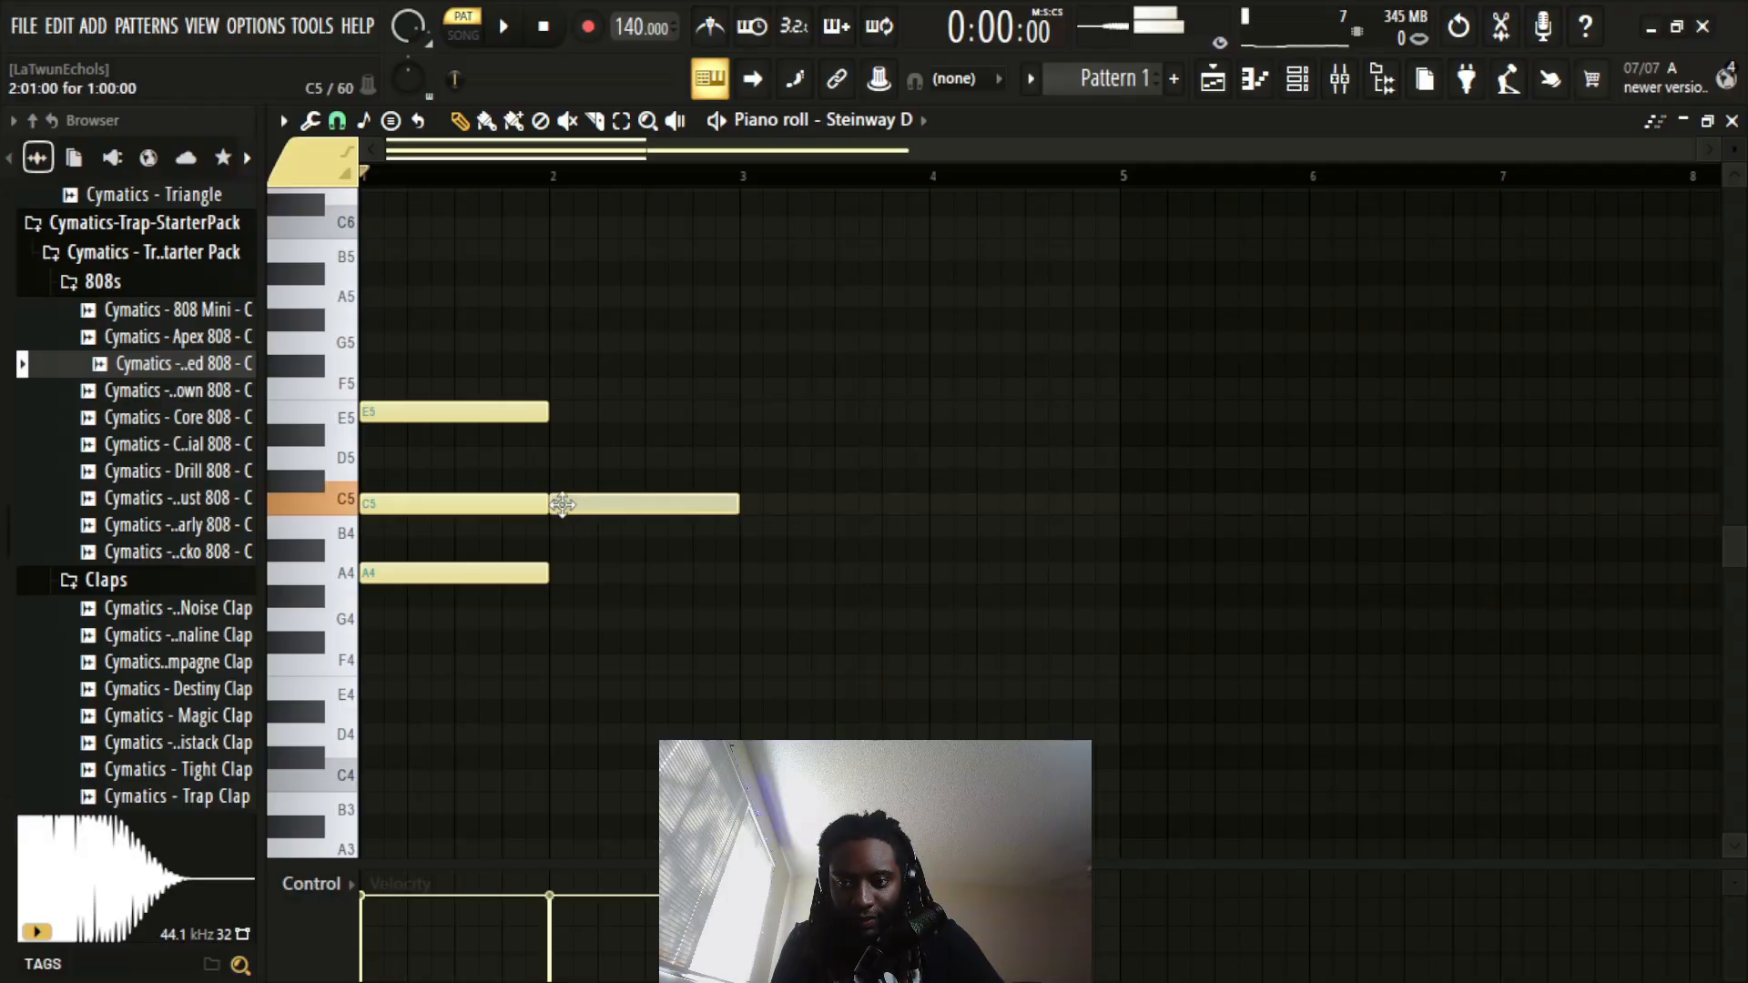
{"action": "left_click", "coordinate": [559, 415]}
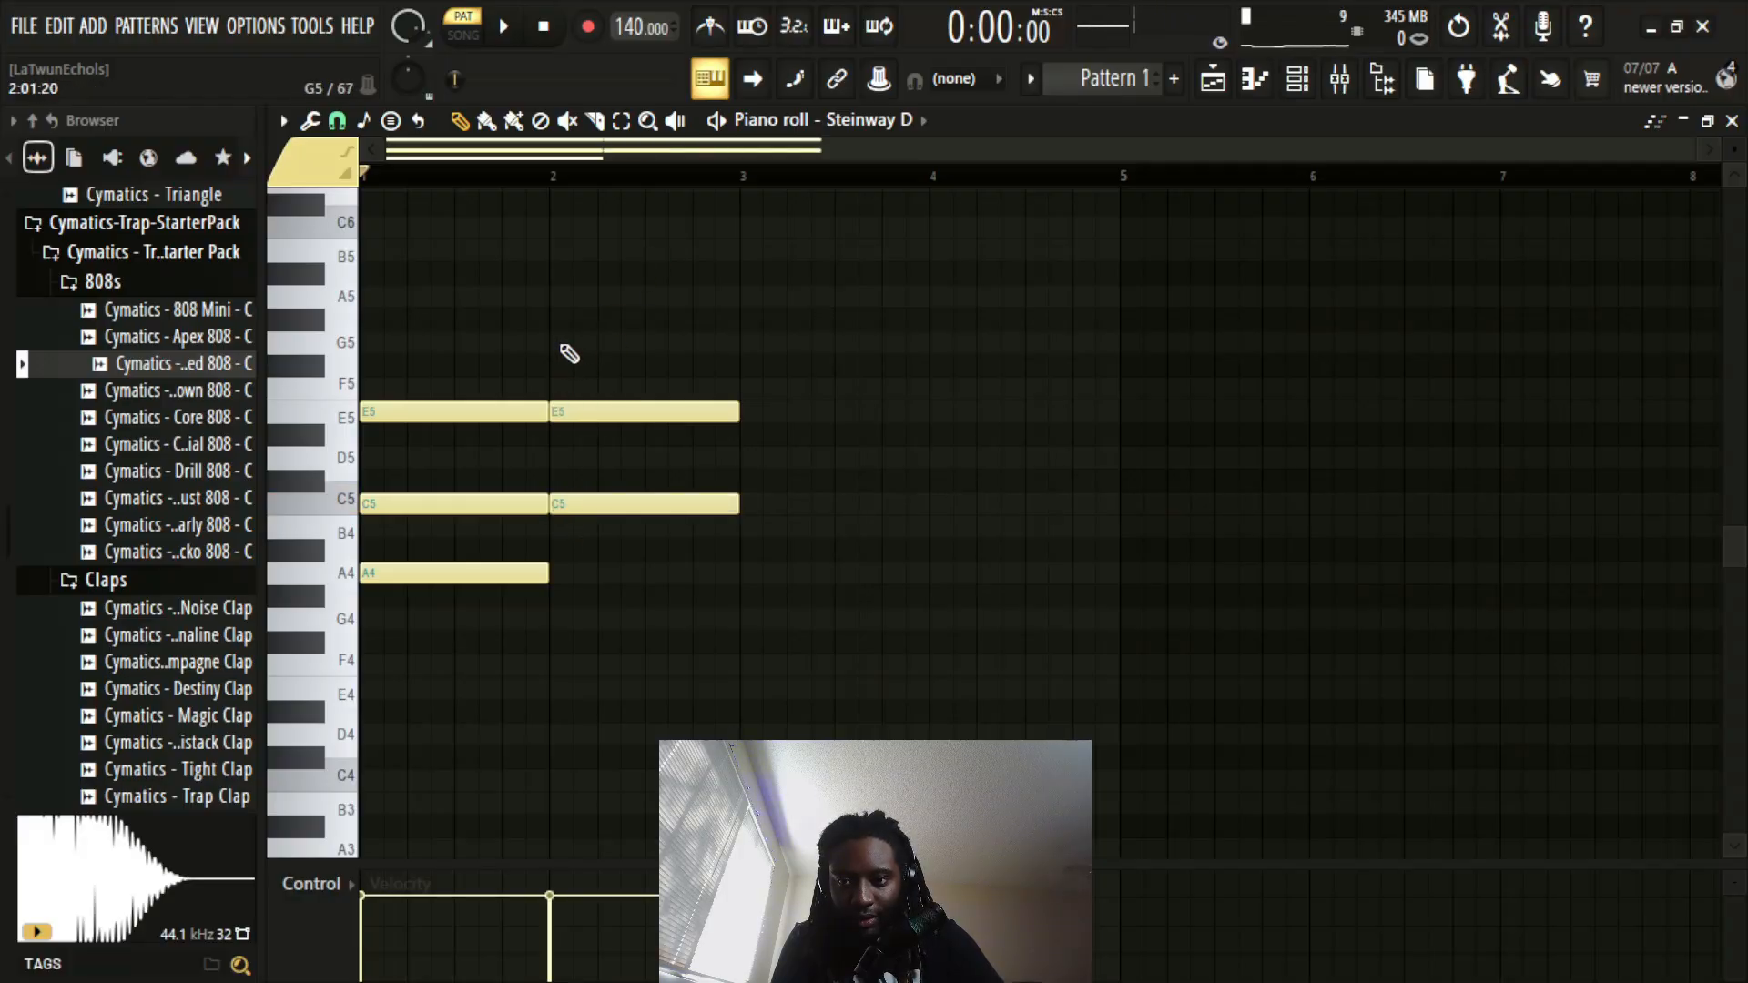
{"action": "left_click", "coordinate": [564, 343]}
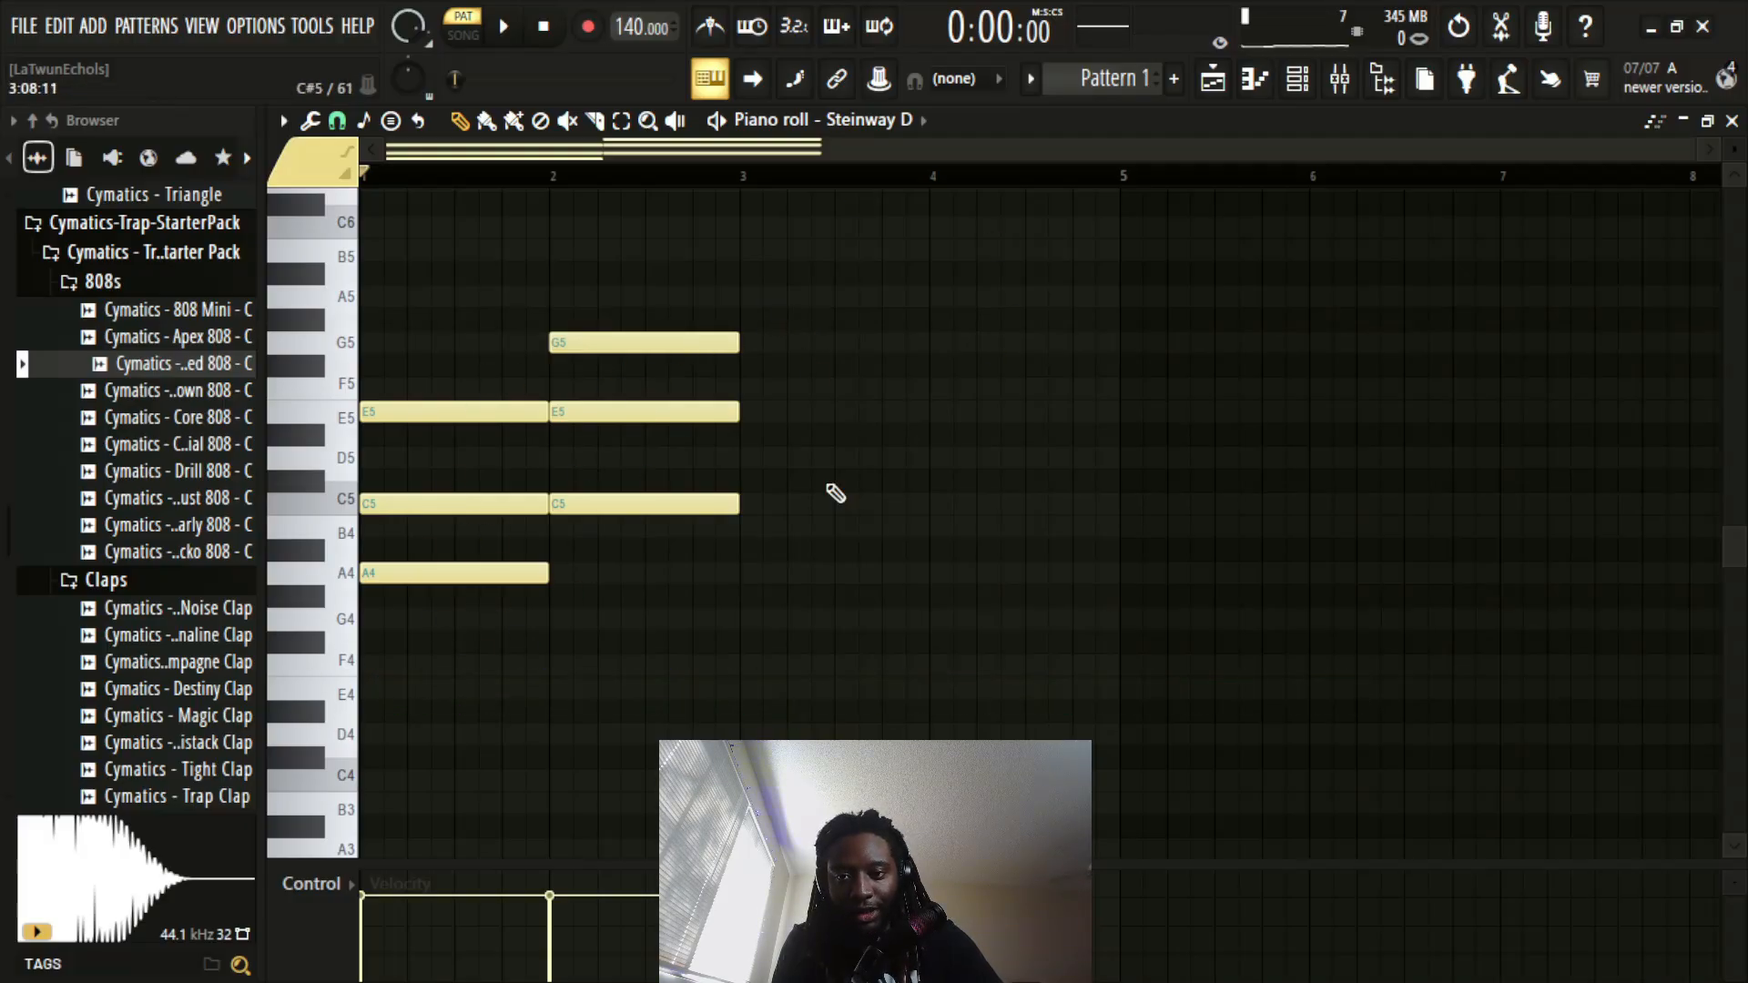
Step: Add a one-bar chord of E5, G5 and B5 in bar 3 of the piano roll
{"action": "left_click", "coordinate": [756, 414]}
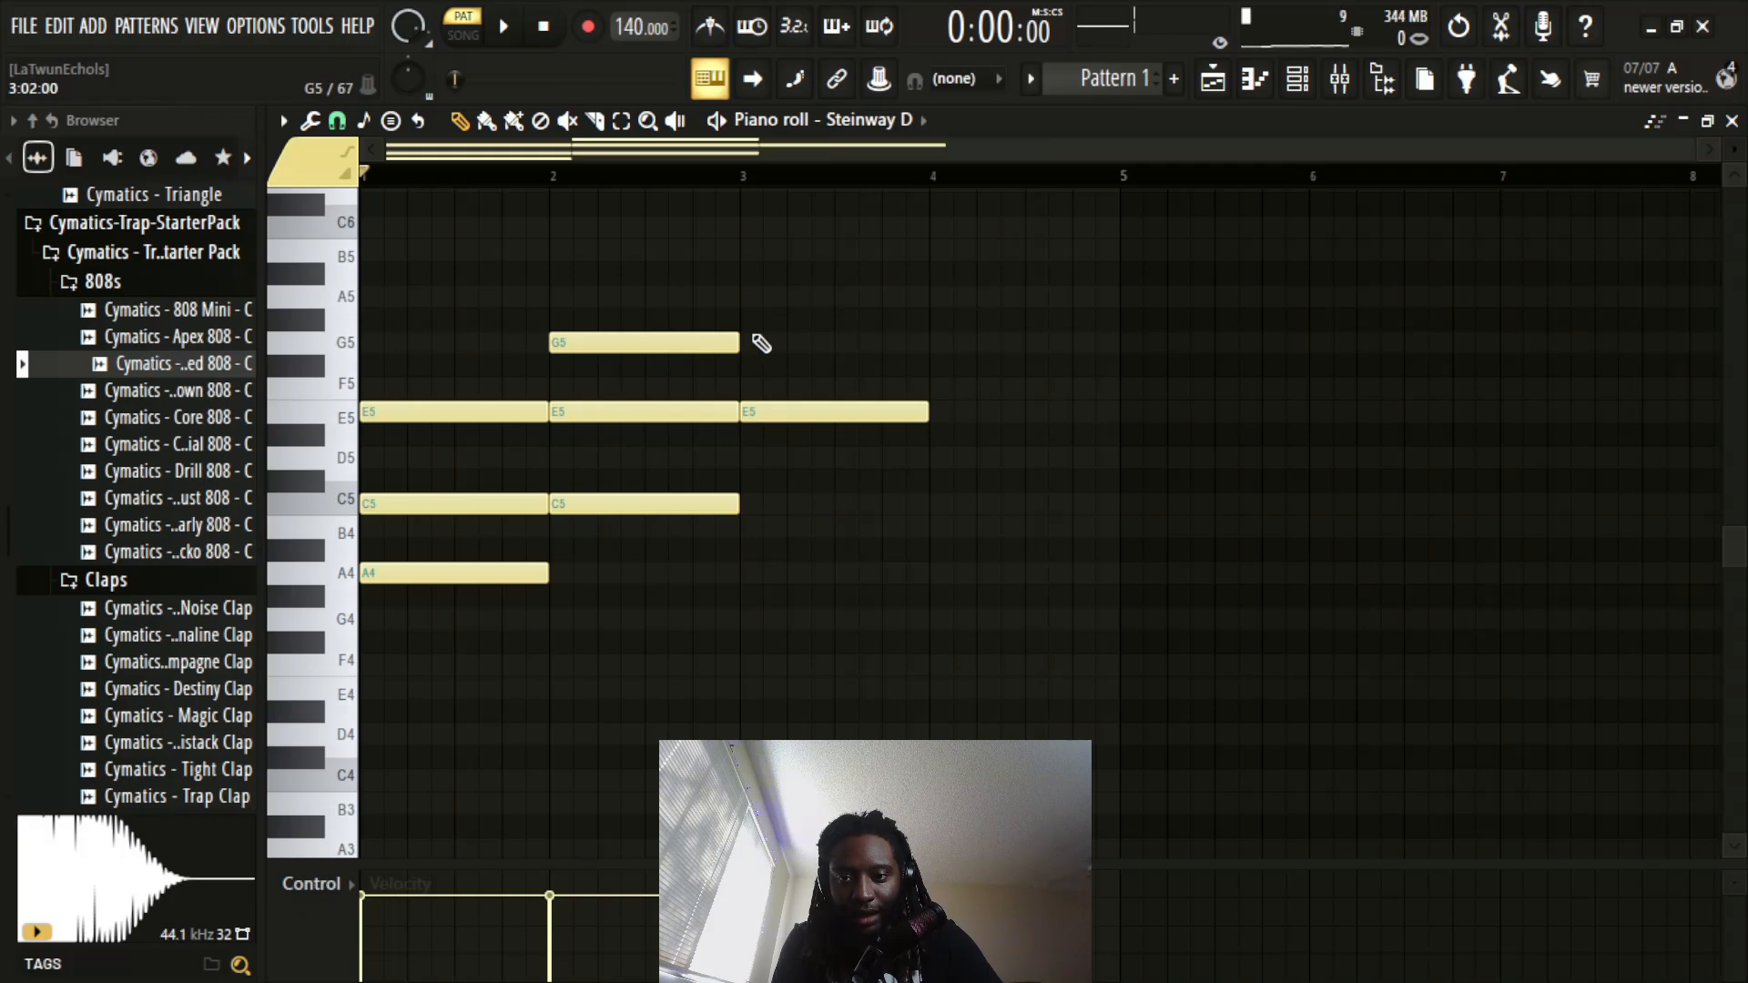
{"action": "left_click", "coordinate": [759, 343]}
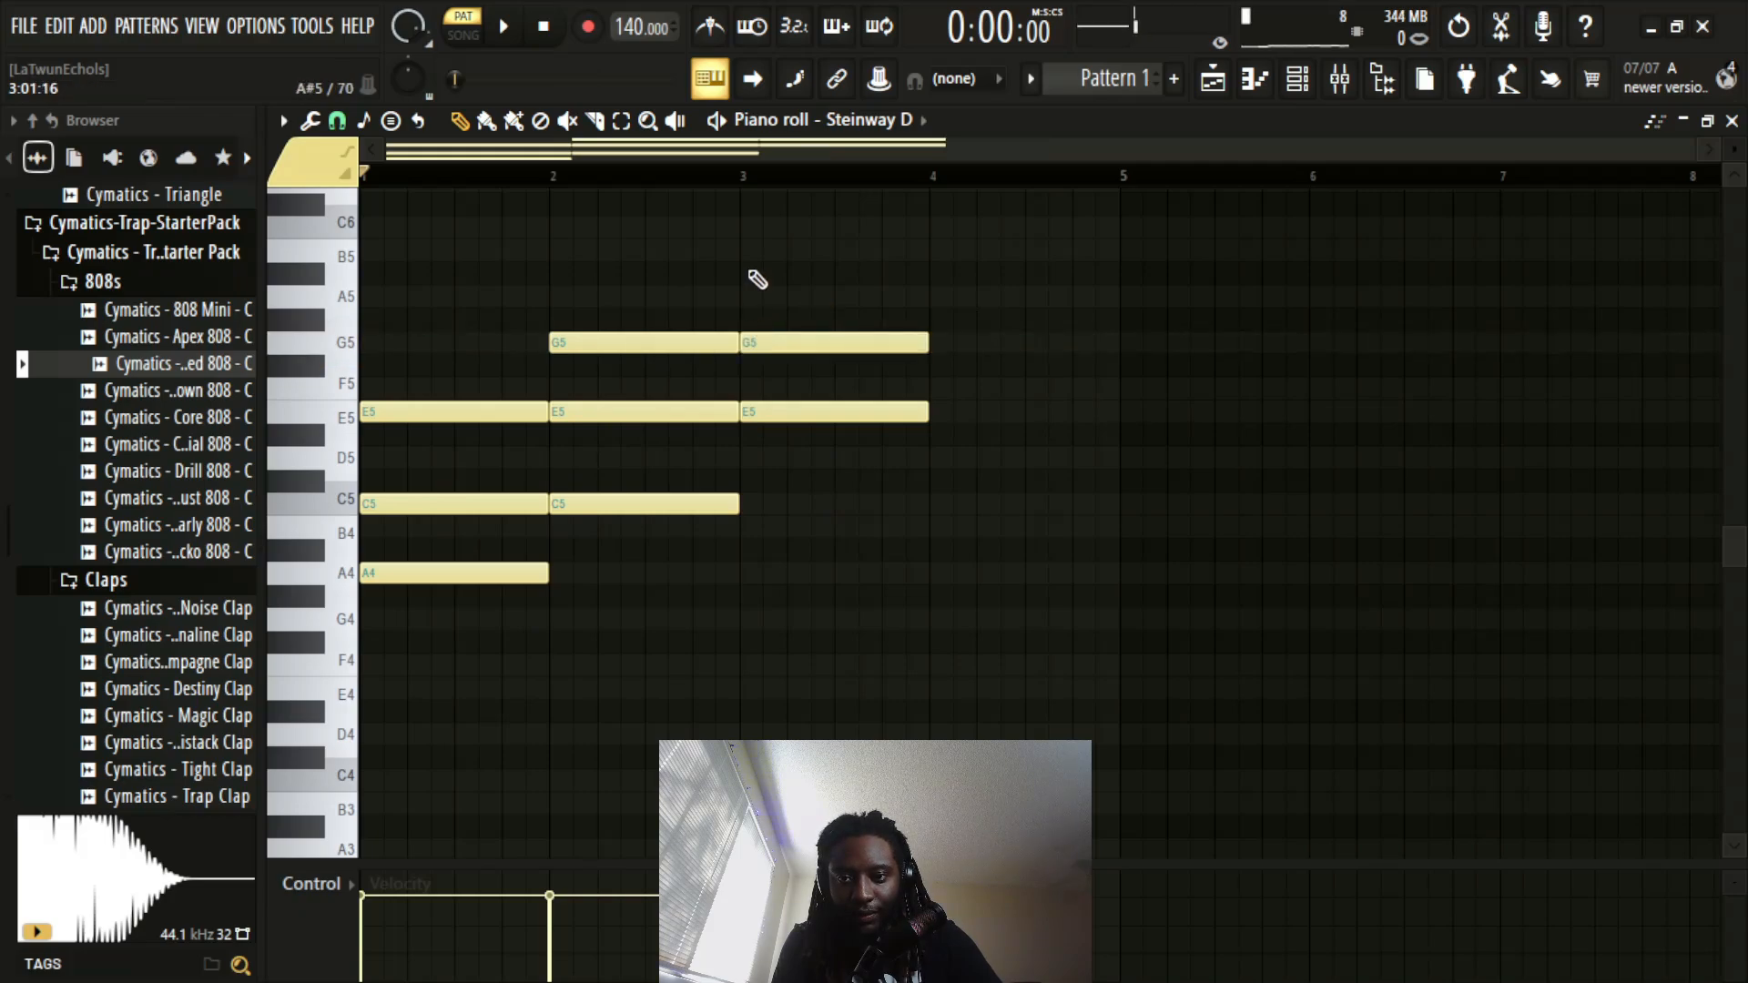
{"action": "left_click", "coordinate": [758, 258]}
Step: Add a one-bar chord of B5, D6 and F#6 in bar 4 of the piano roll
{"action": "scroll", "coordinate": [905, 462], "scroll_direction": "up", "scroll_amount": 2}
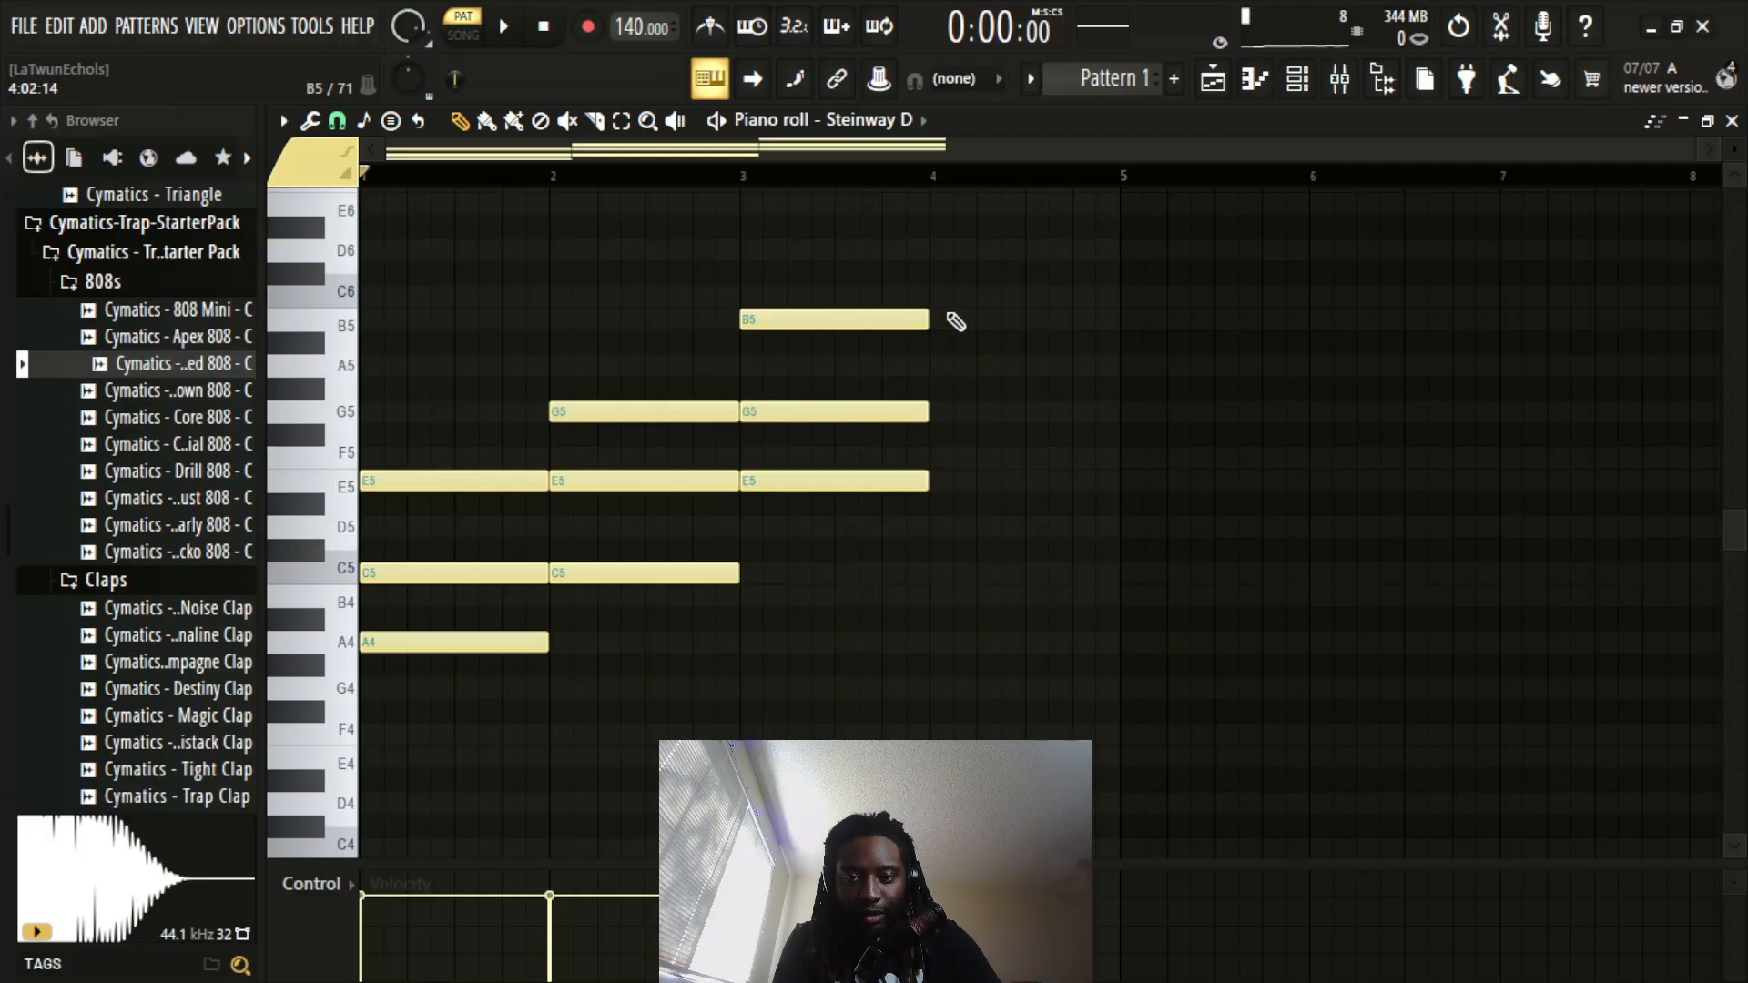
{"action": "left_click", "coordinate": [956, 321]}
{"action": "scroll", "coordinate": [1093, 391], "scroll_direction": "up", "scroll_amount": 4}
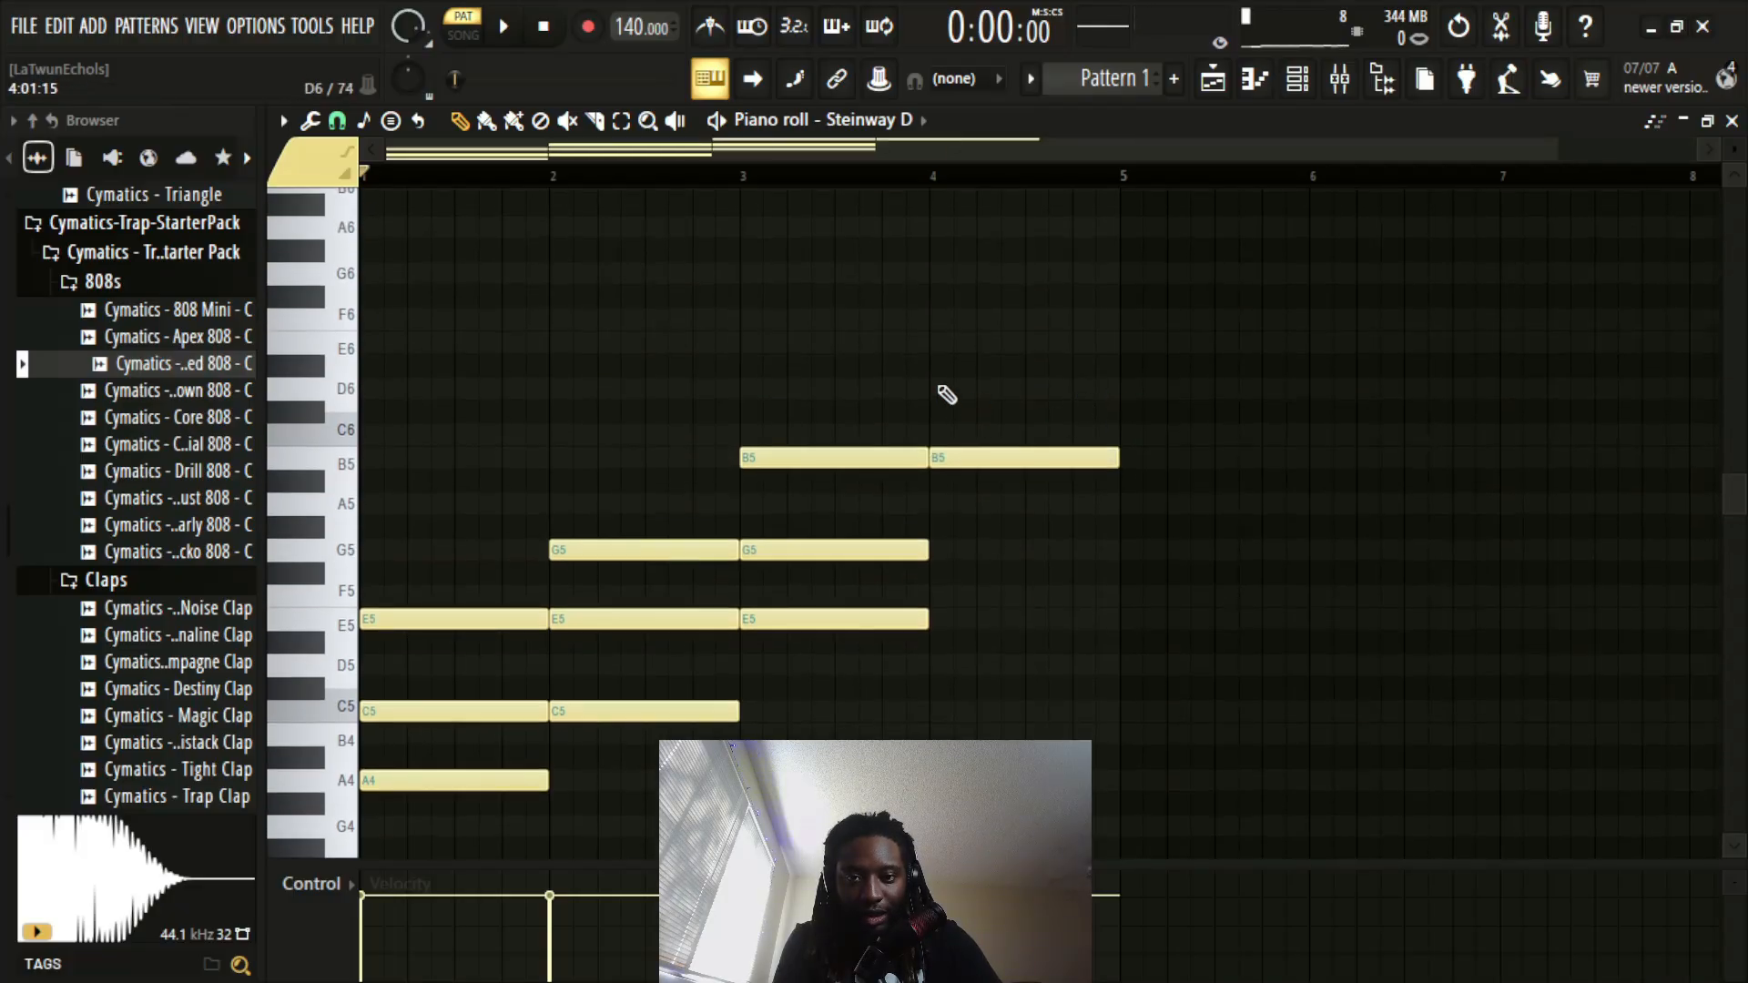
{"action": "left_click", "coordinate": [949, 392]}
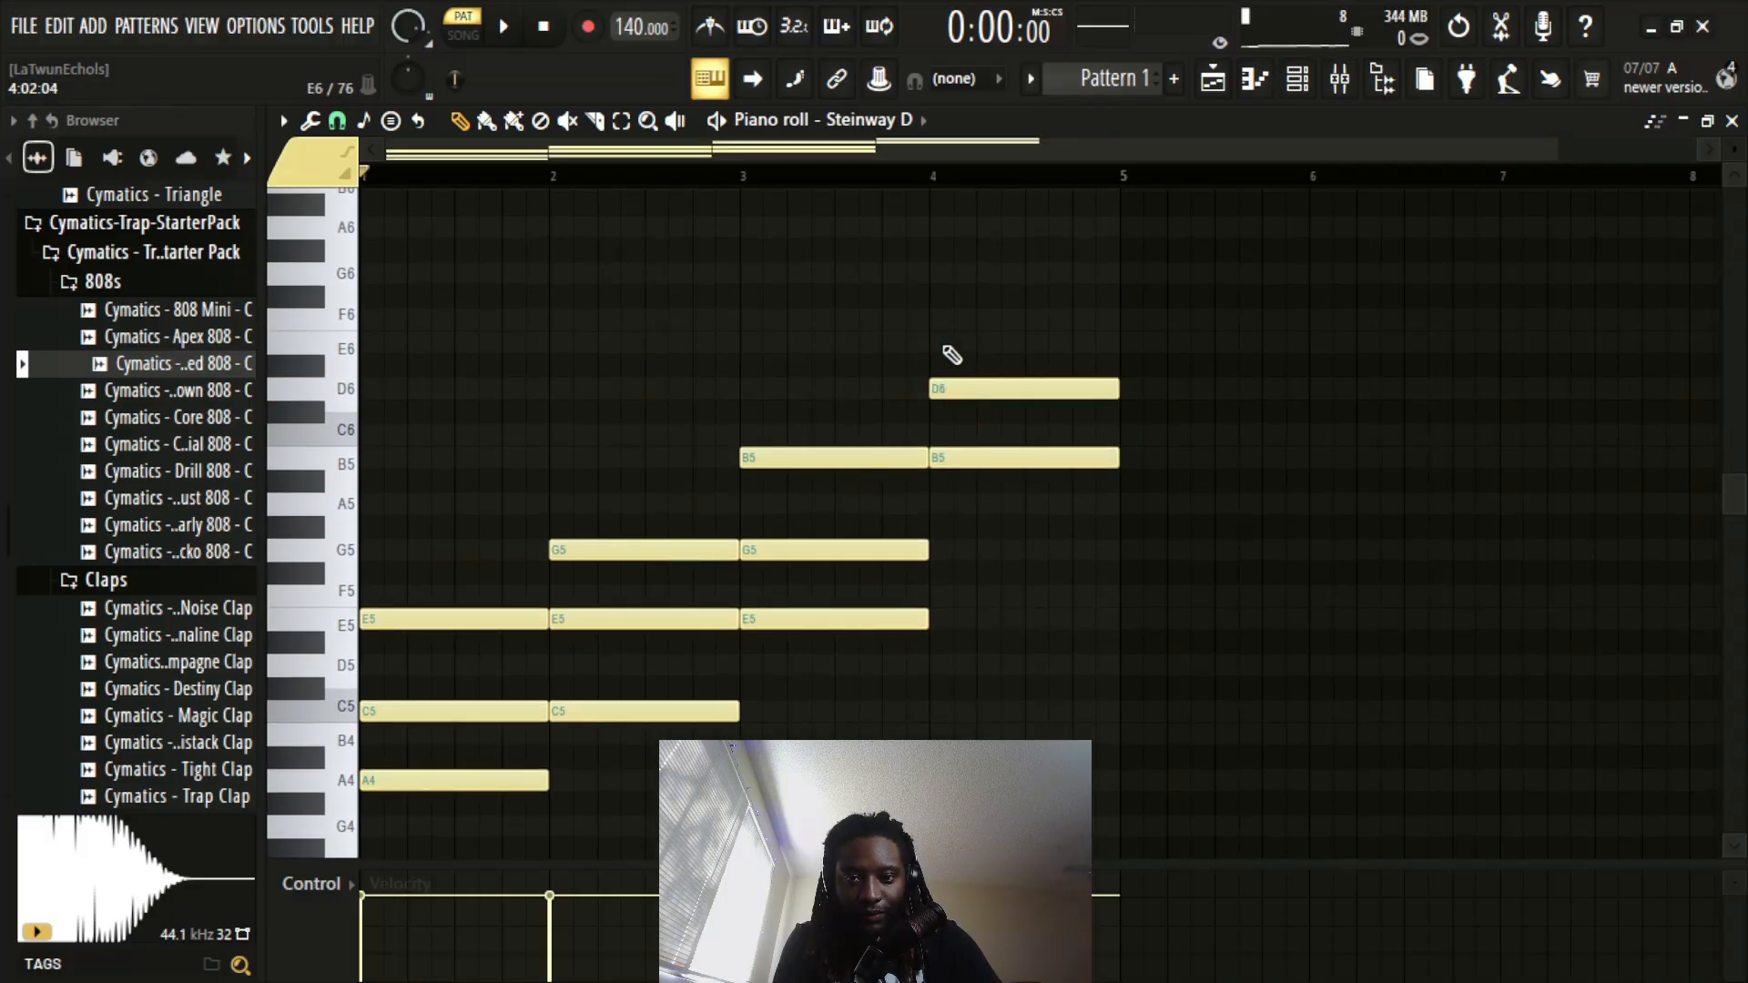
{"action": "left_click", "coordinate": [942, 275]}
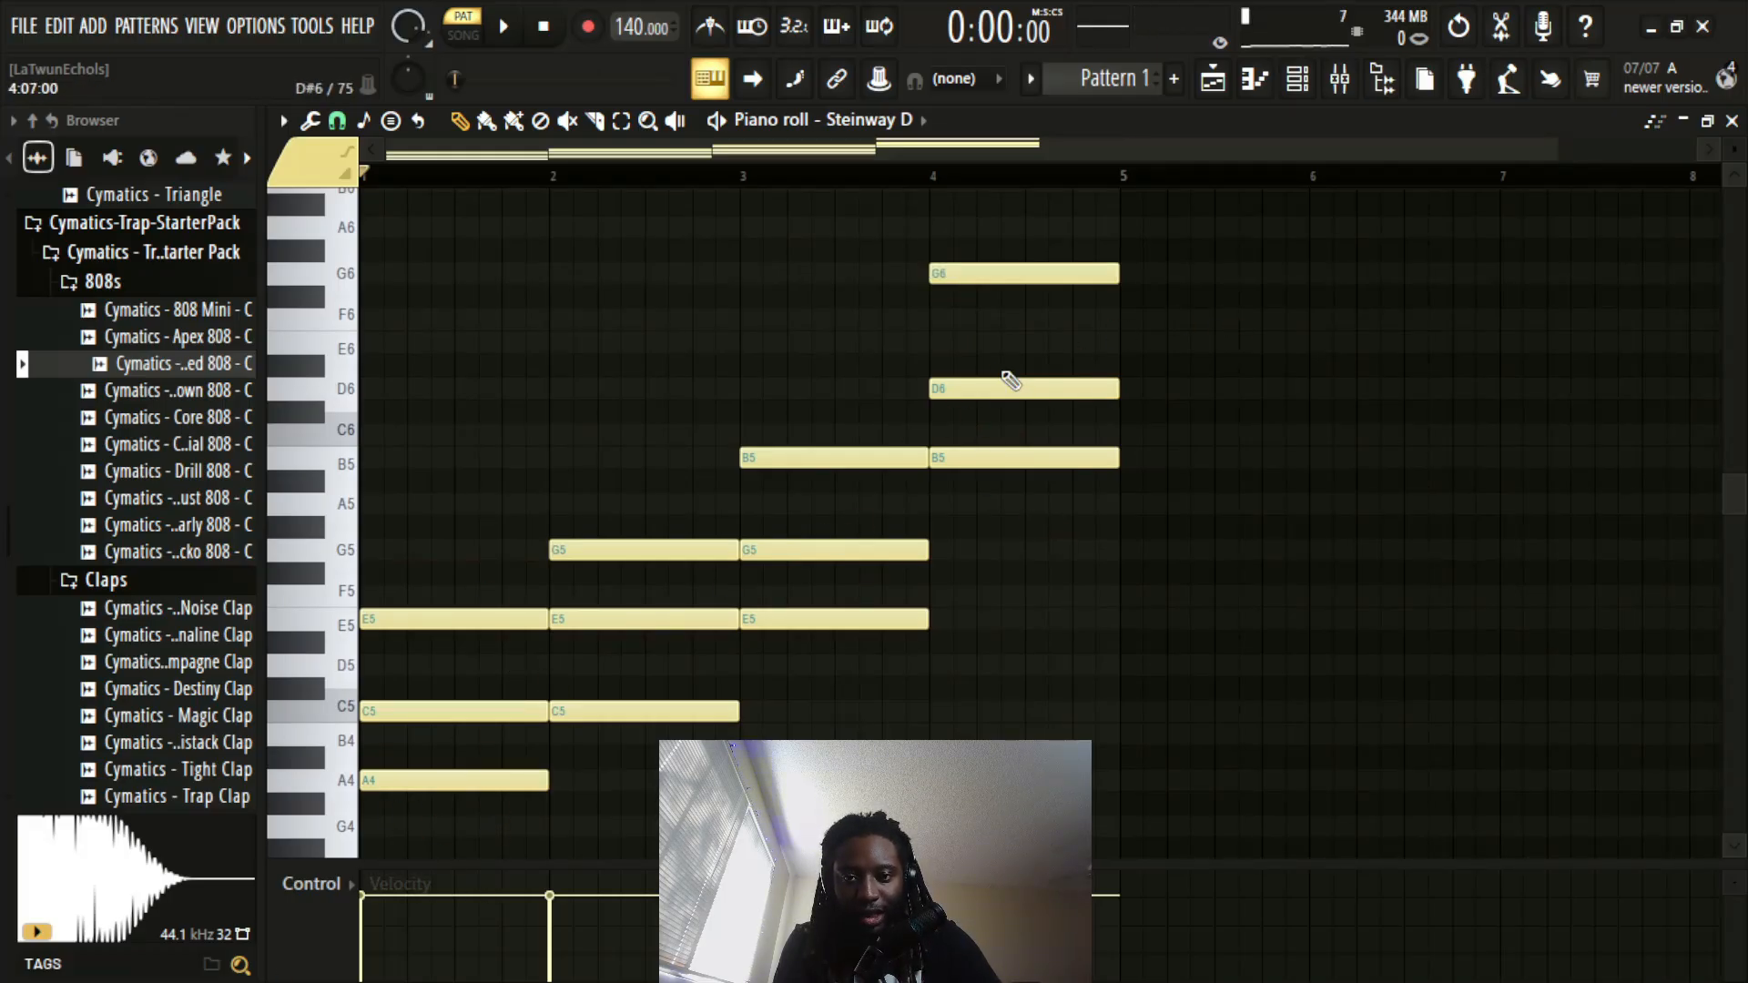
{"action": "left_click_drag", "start_coordinate": [1012, 275], "coordinate": [1013, 295]}
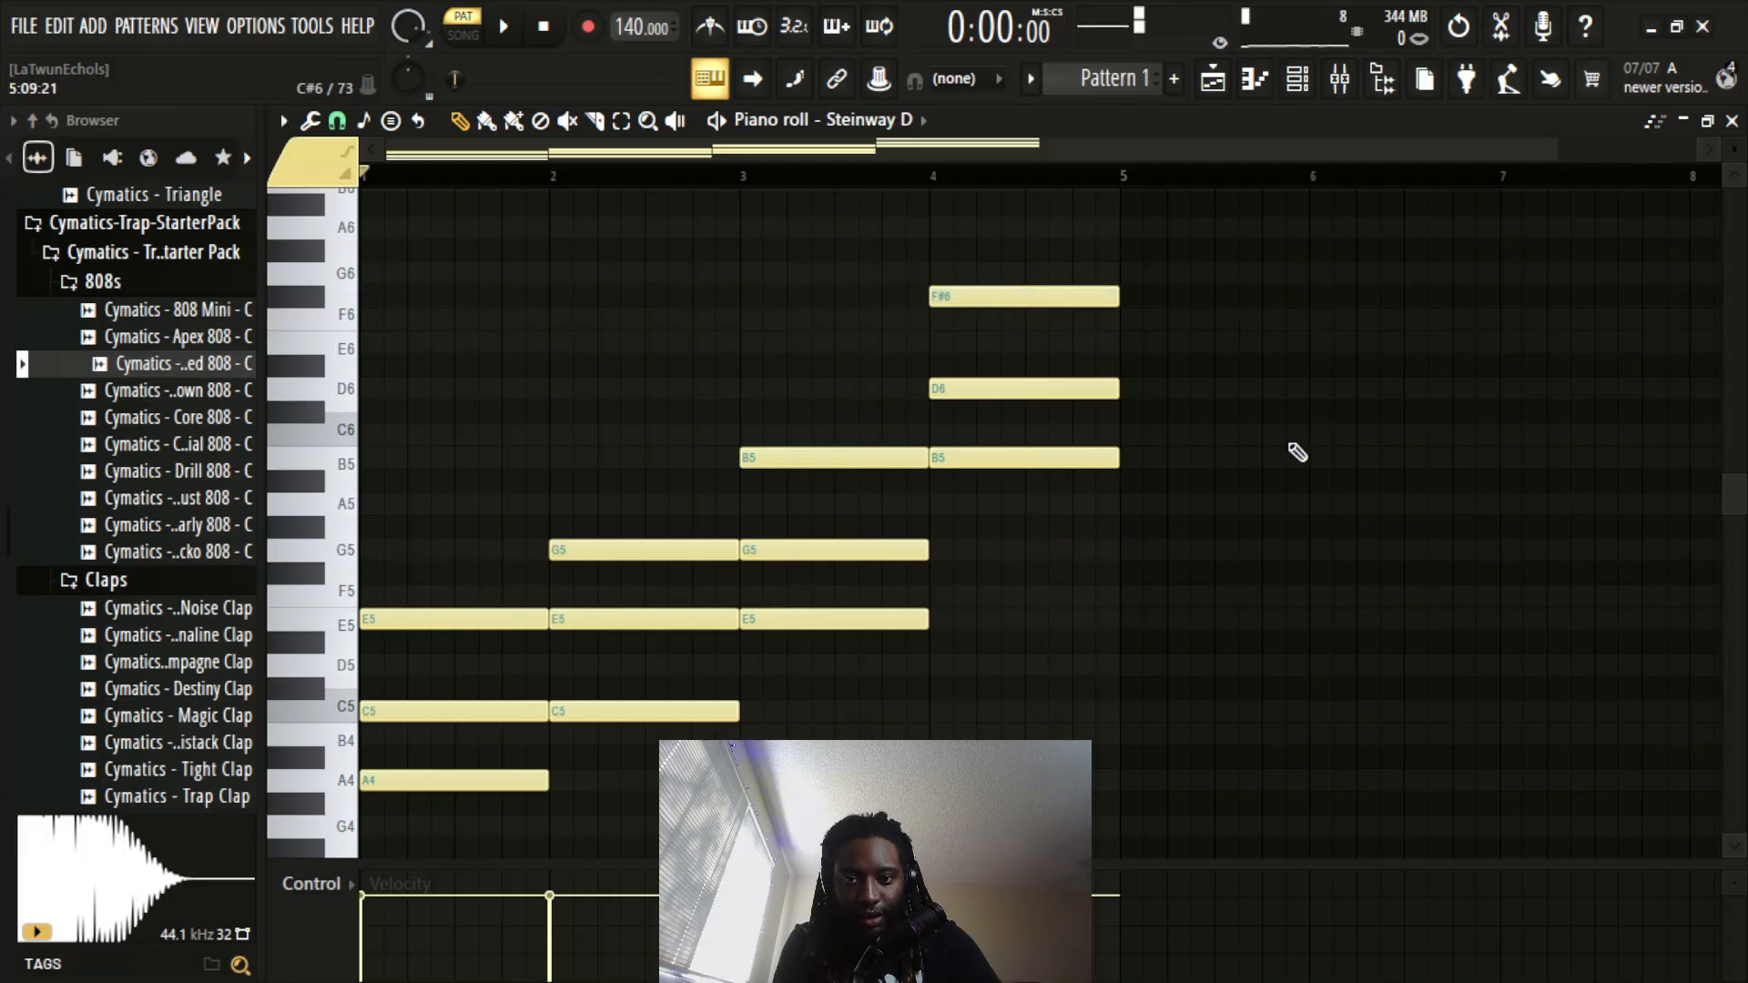
Step: Play back the four-bar chord progression to check how it sounds
{"action": "scroll", "coordinate": [1227, 533], "scroll_direction": "up", "scroll_amount": 2}
{"action": "scroll", "coordinate": [1227, 534], "scroll_direction": "down", "scroll_amount": 1}
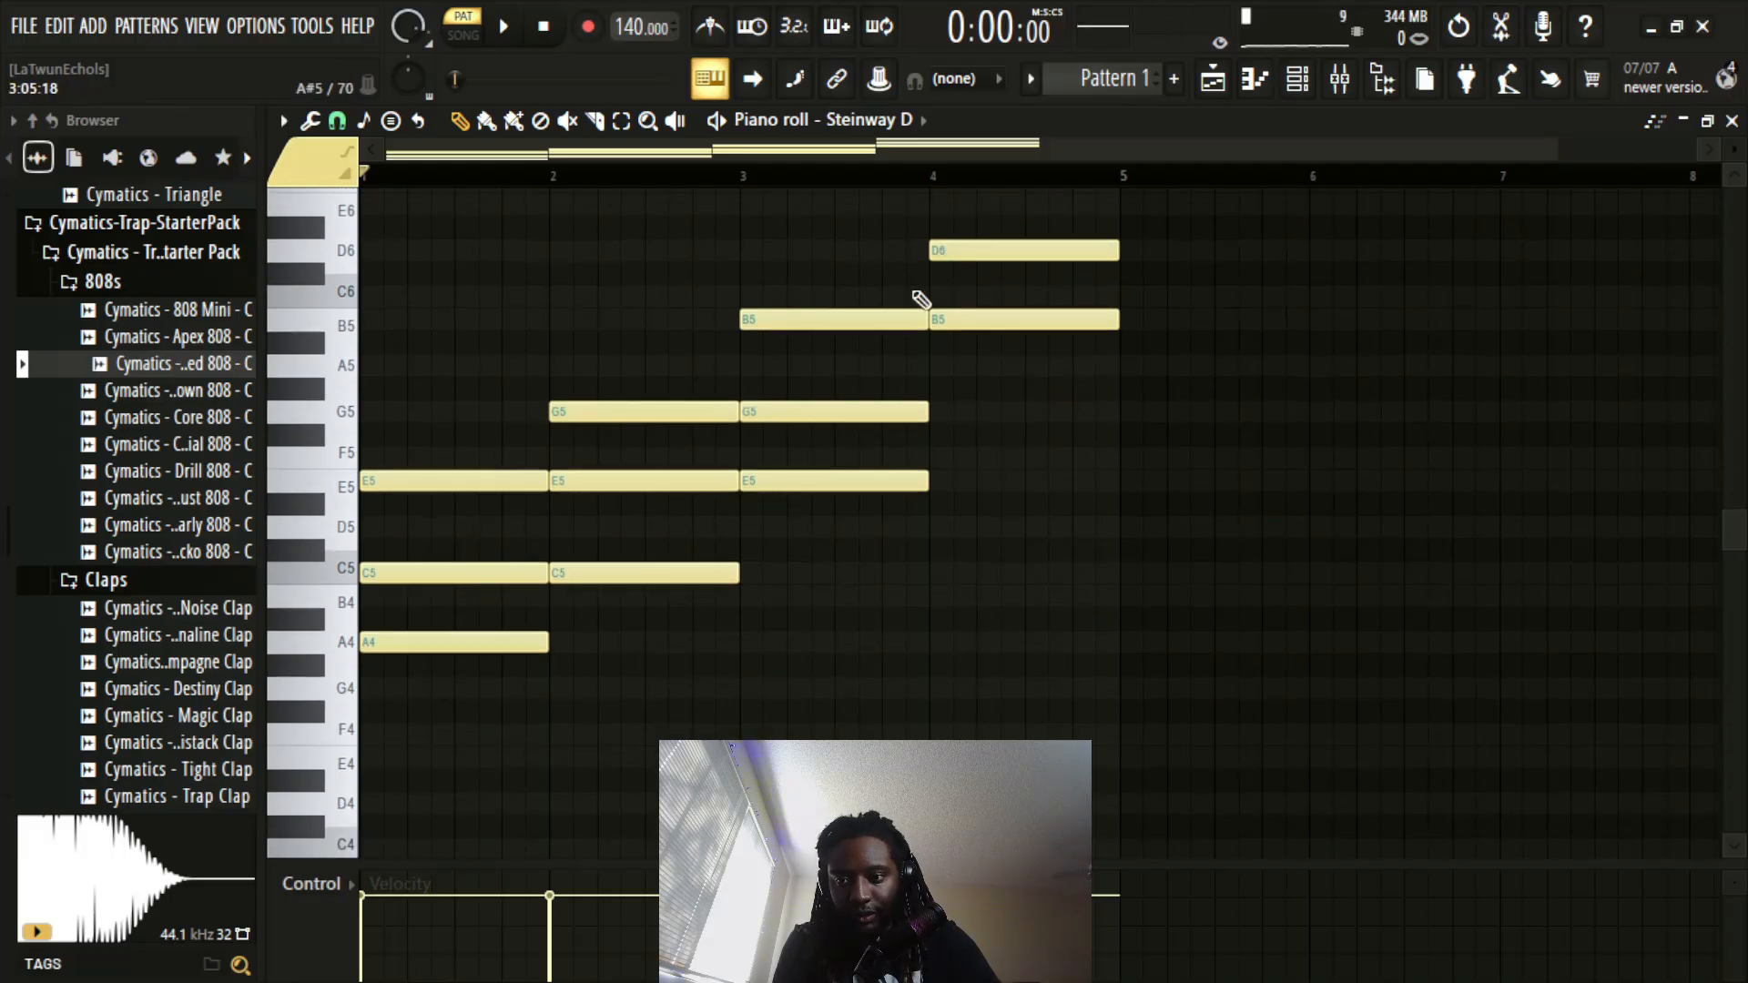
{"action": "scroll", "coordinate": [1198, 624], "scroll_direction": "up", "scroll_amount": 5}
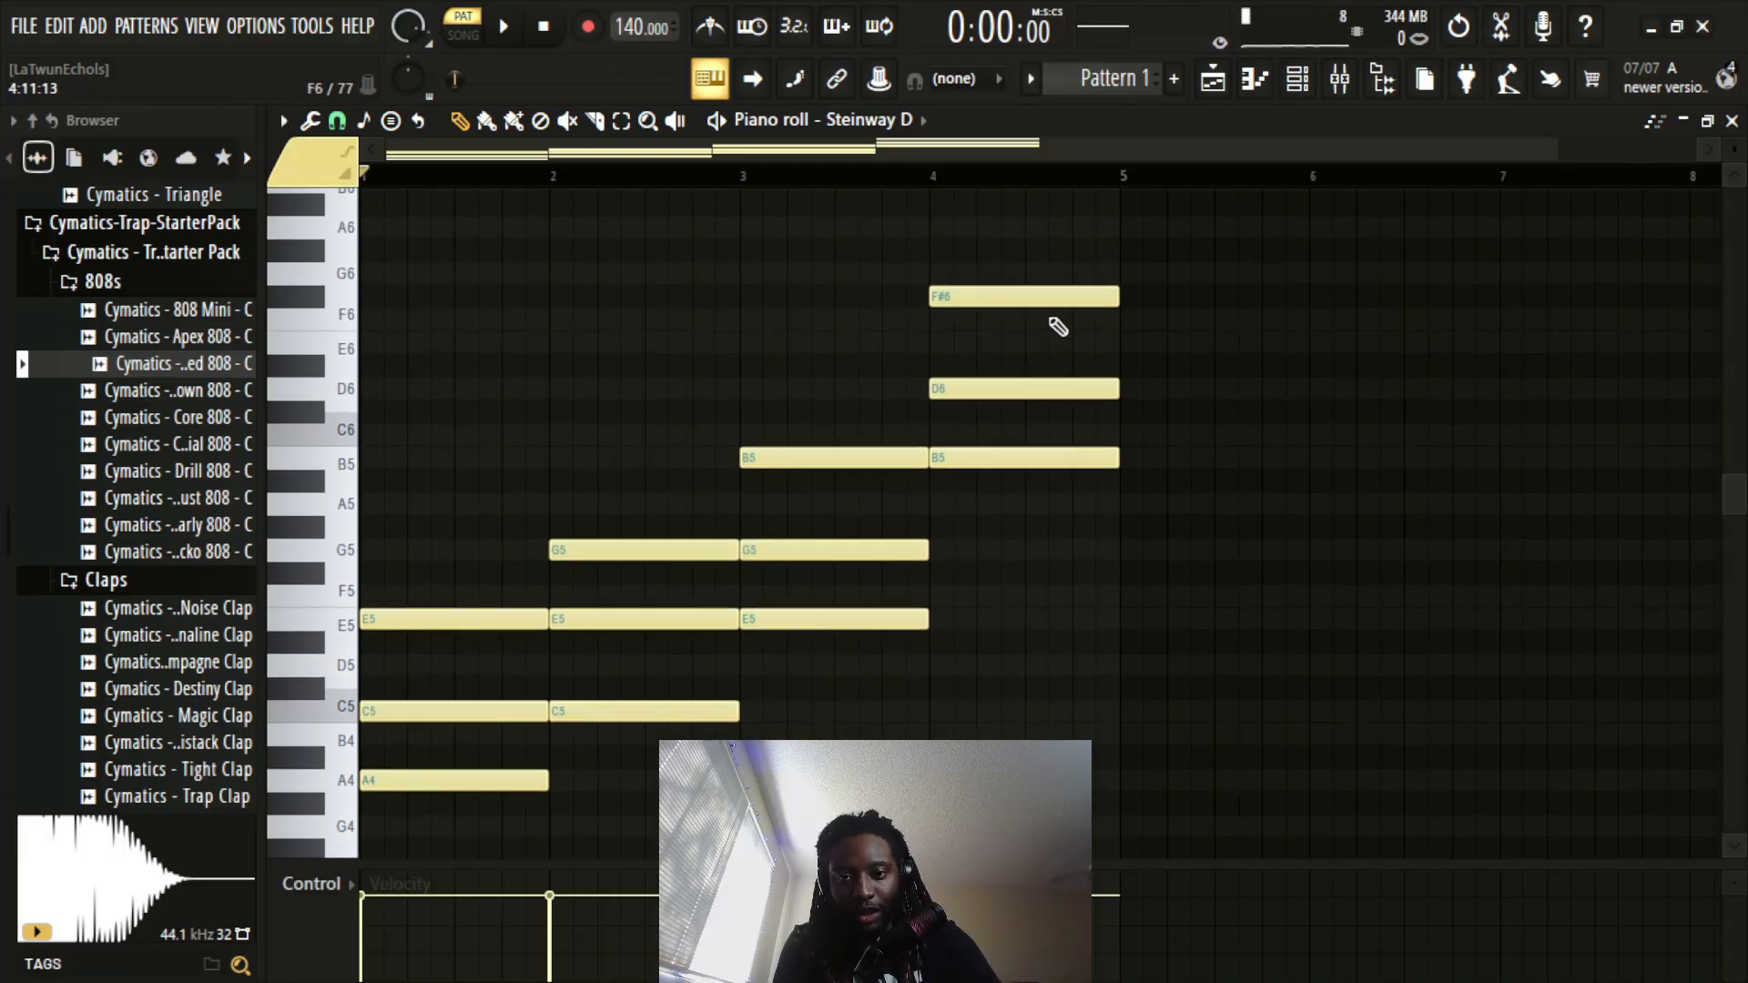
{"action": "scroll", "coordinate": [1352, 691], "scroll_direction": "down", "scroll_amount": 5}
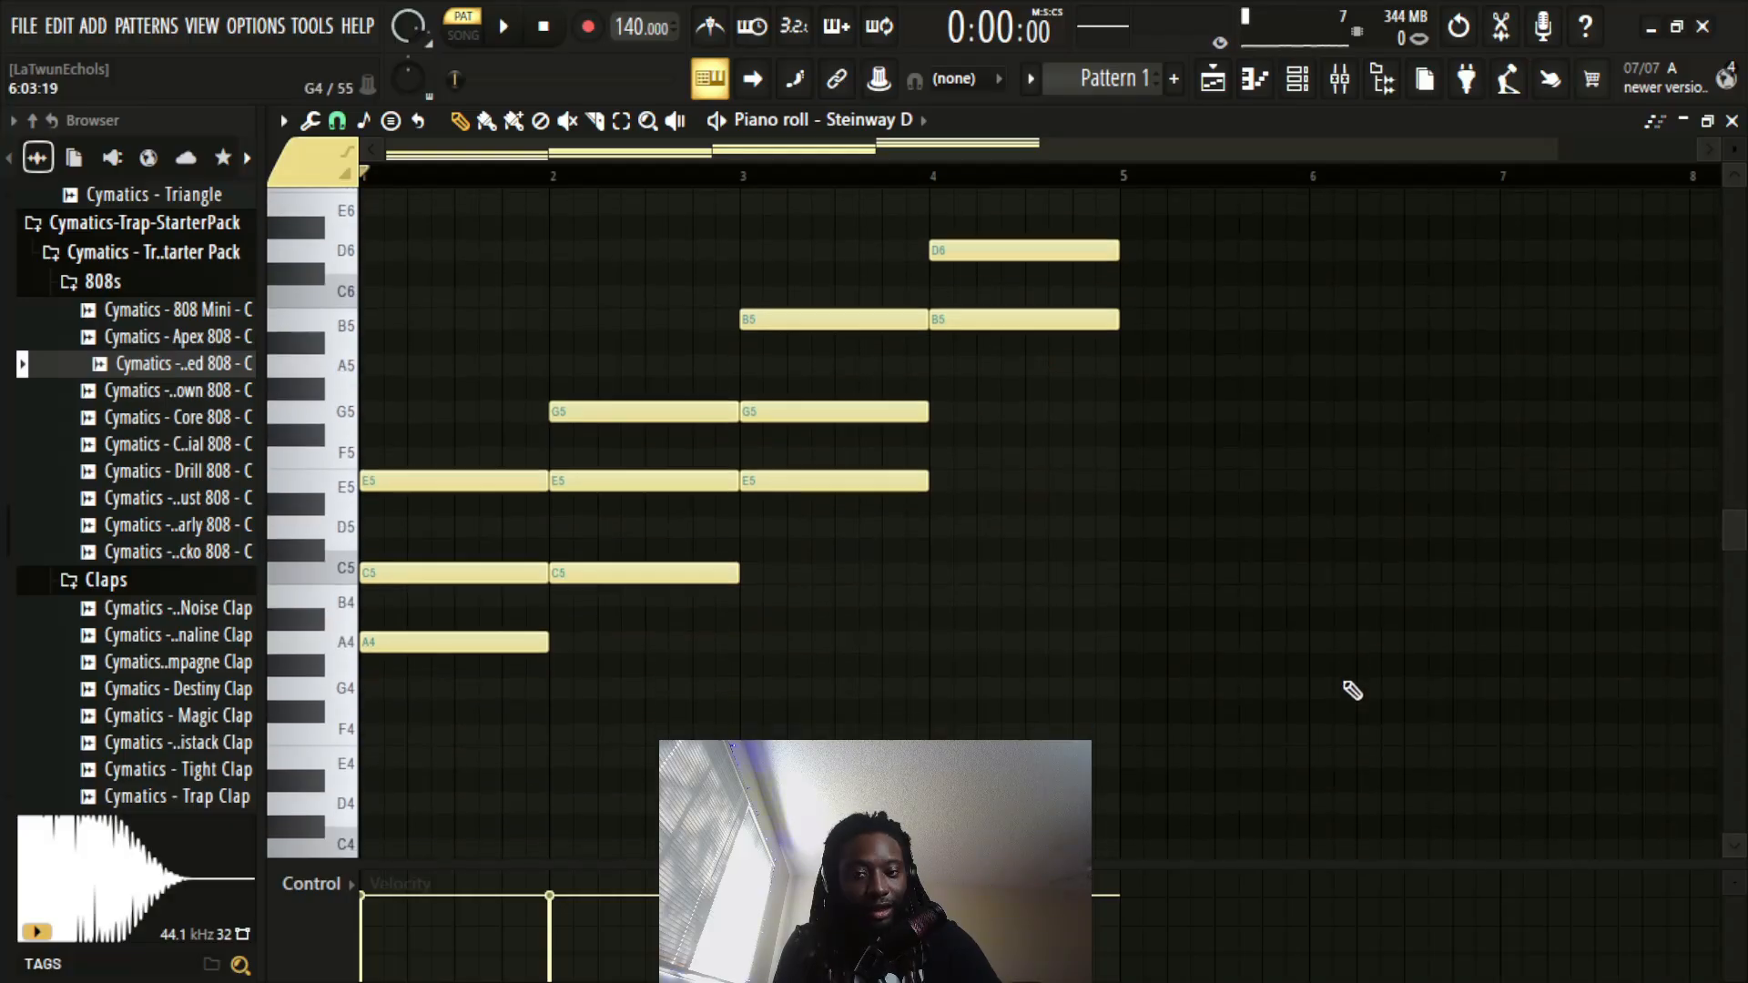
{"action": "key", "text": "space"}
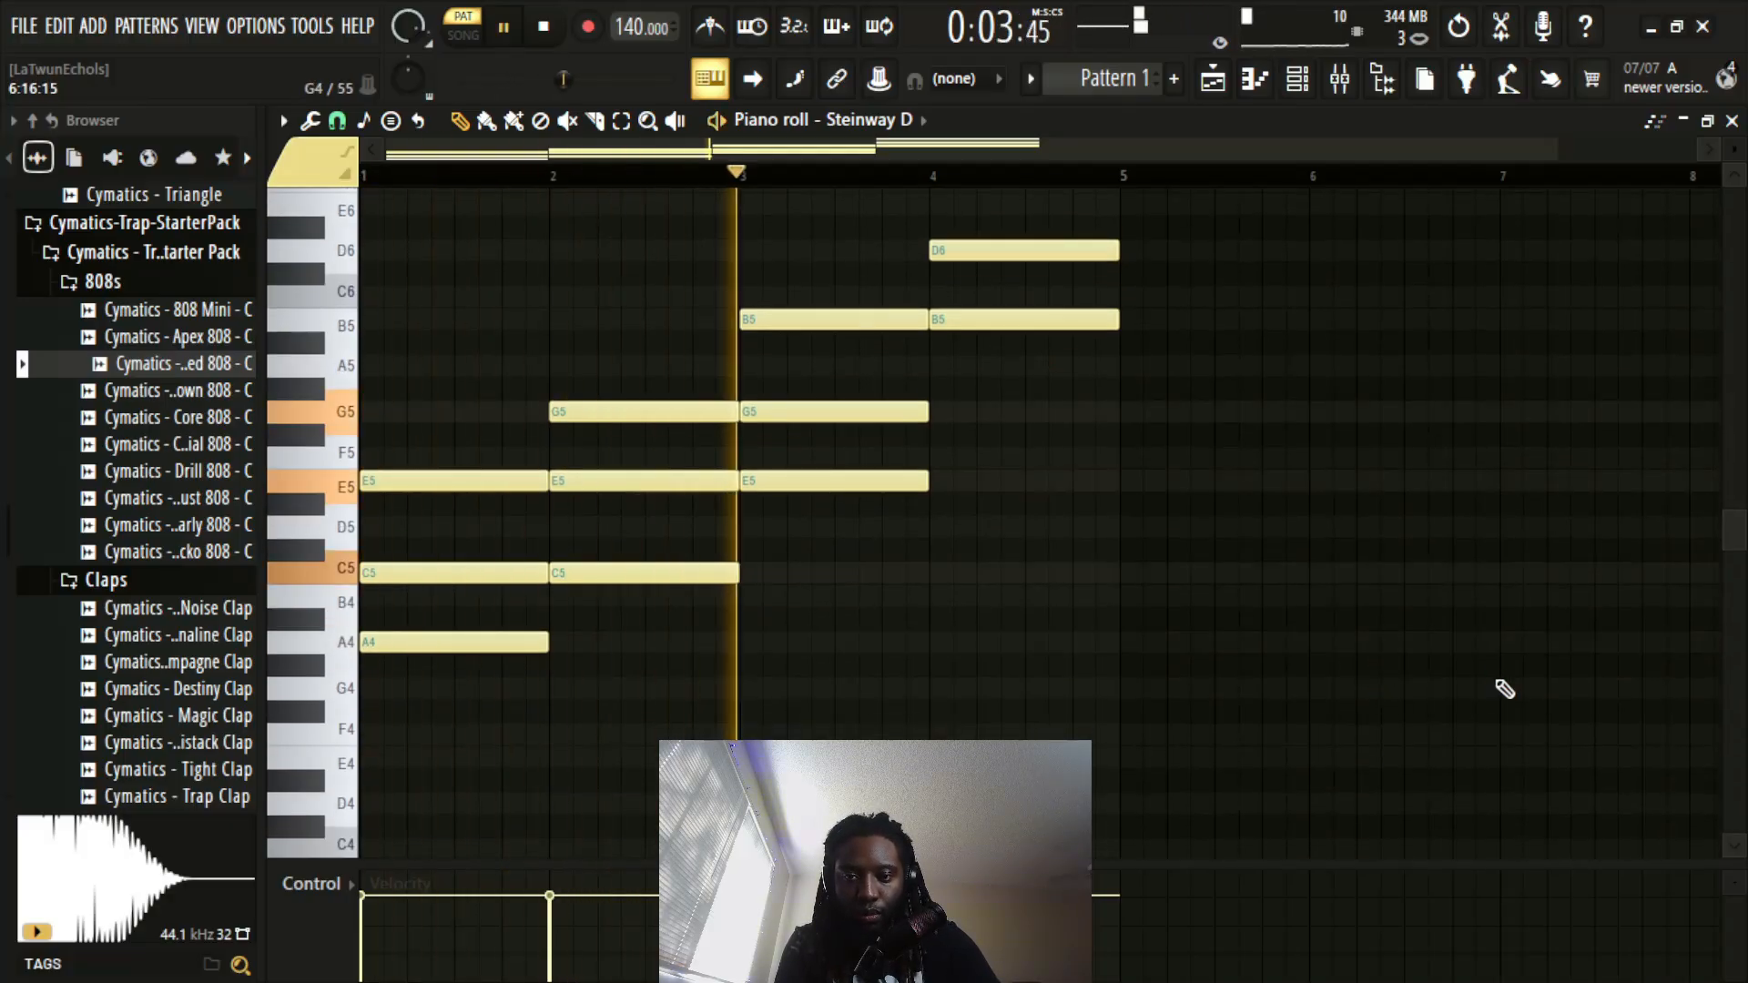
{"action": "scroll", "coordinate": [1498, 687], "scroll_direction": "up", "scroll_amount": 5}
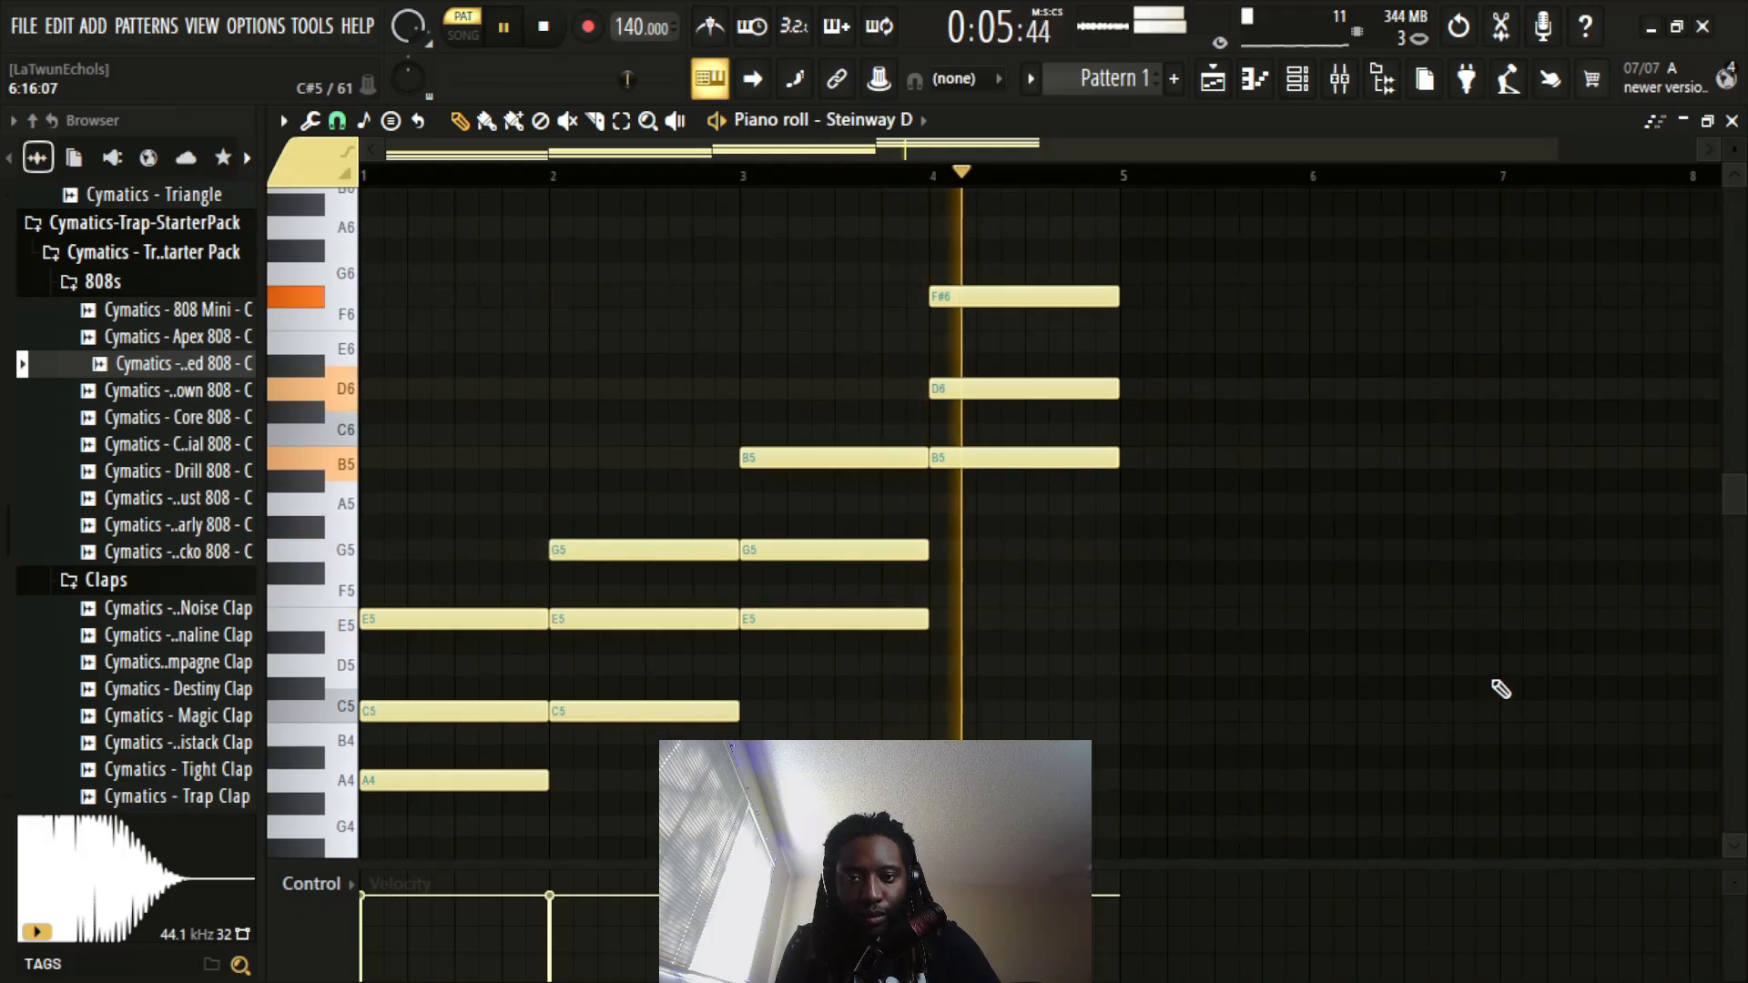
{"action": "key", "text": "space"}
{"action": "scroll", "coordinate": [1463, 664], "scroll_direction": "up", "scroll_amount": 4}
{"action": "scroll", "coordinate": [1384, 535], "scroll_direction": "down", "scroll_amount": 6}
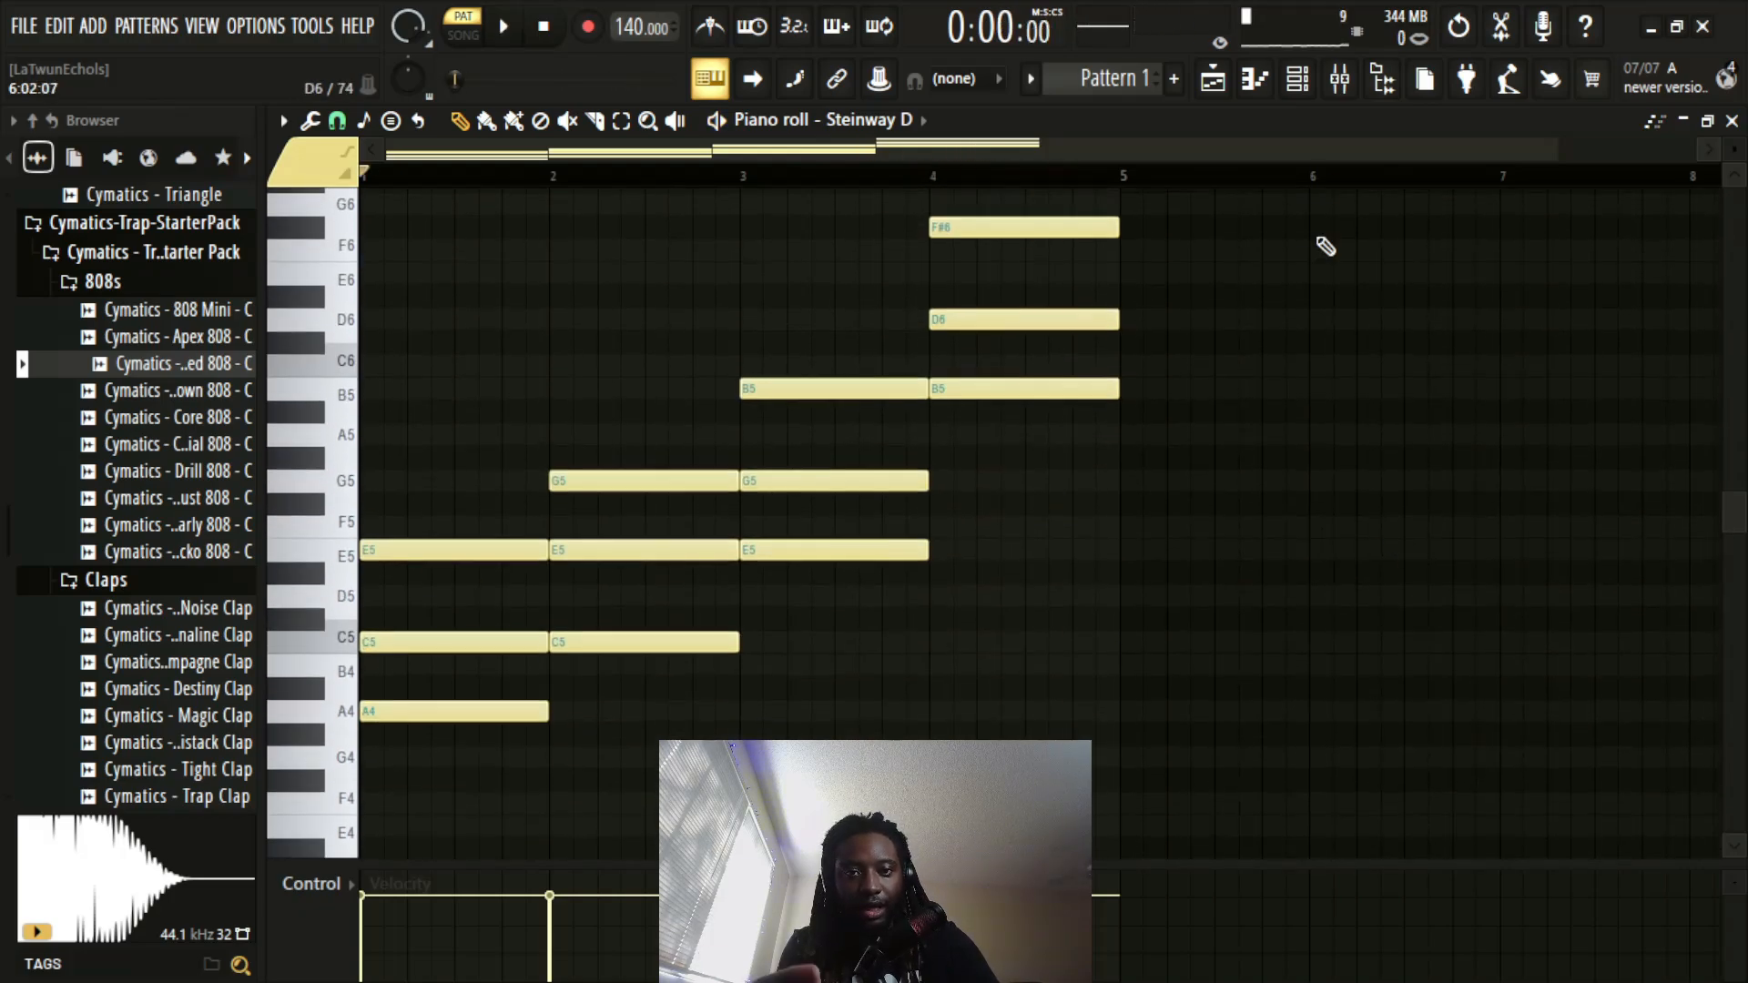
Step: Duplicate the four-bar chord progression into bars 5 to 8
{"action": "scroll", "coordinate": [1328, 185], "scroll_direction": "down", "scroll_amount": 1}
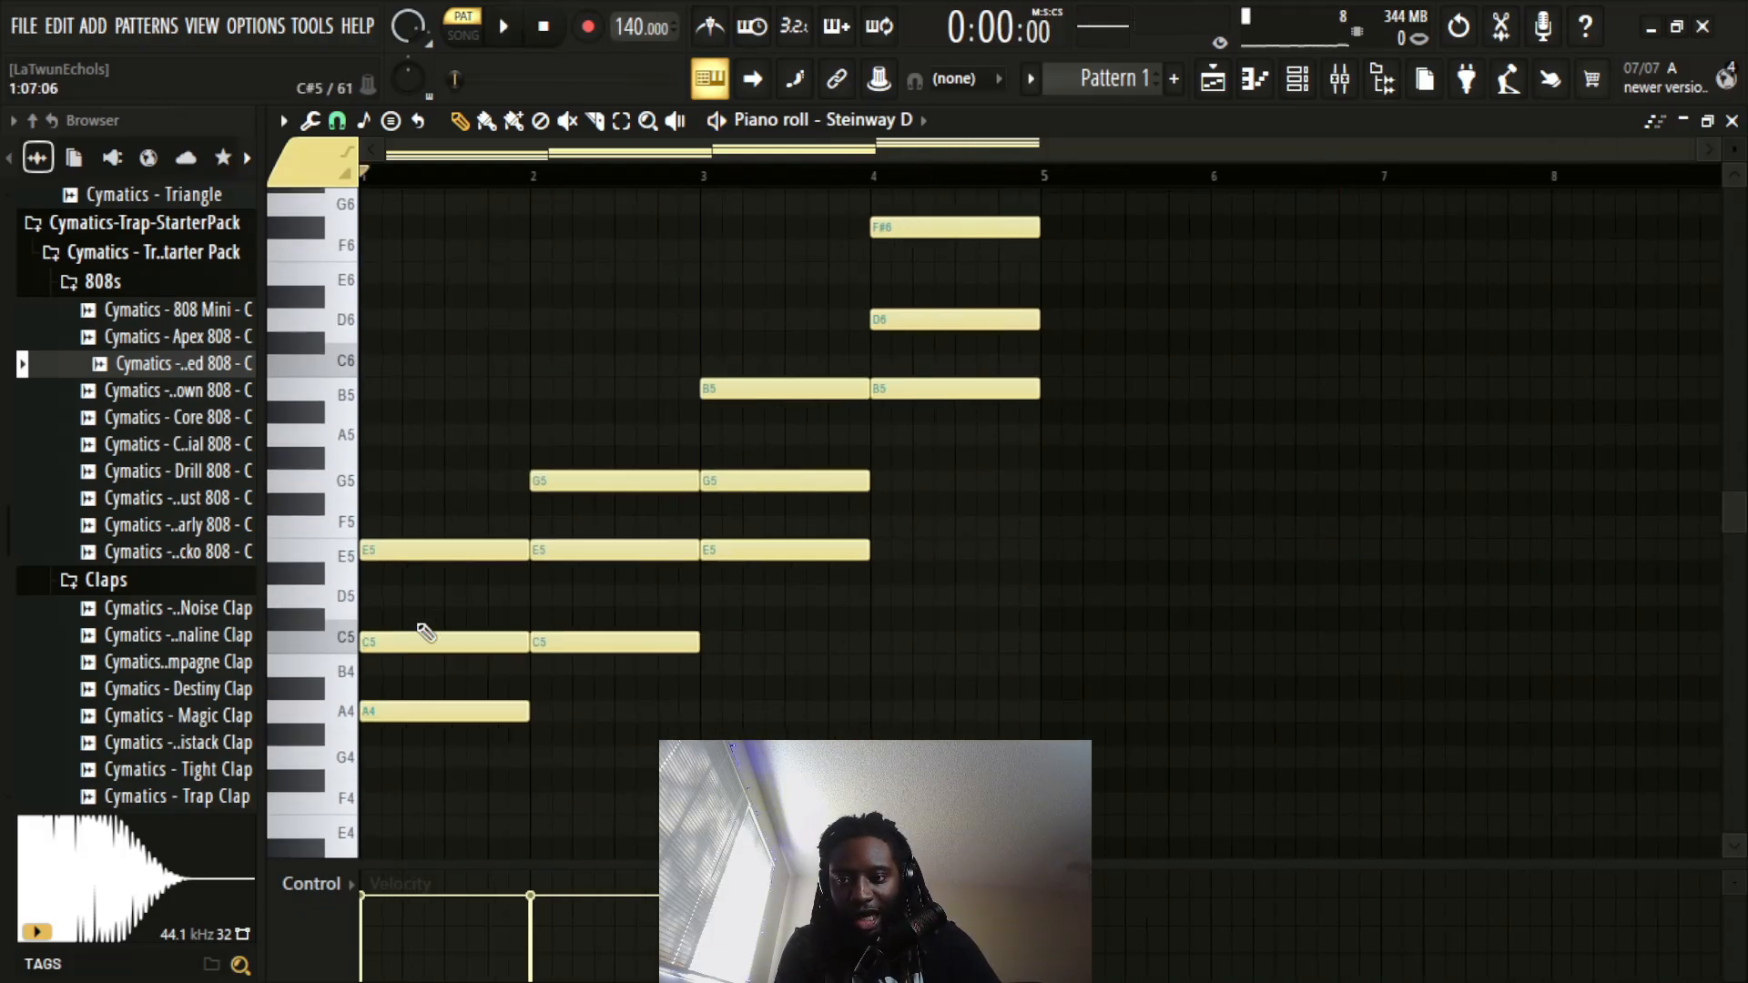
{"action": "key", "text": "ctrl+b"}
{"action": "key", "text": "ctrl+d"}
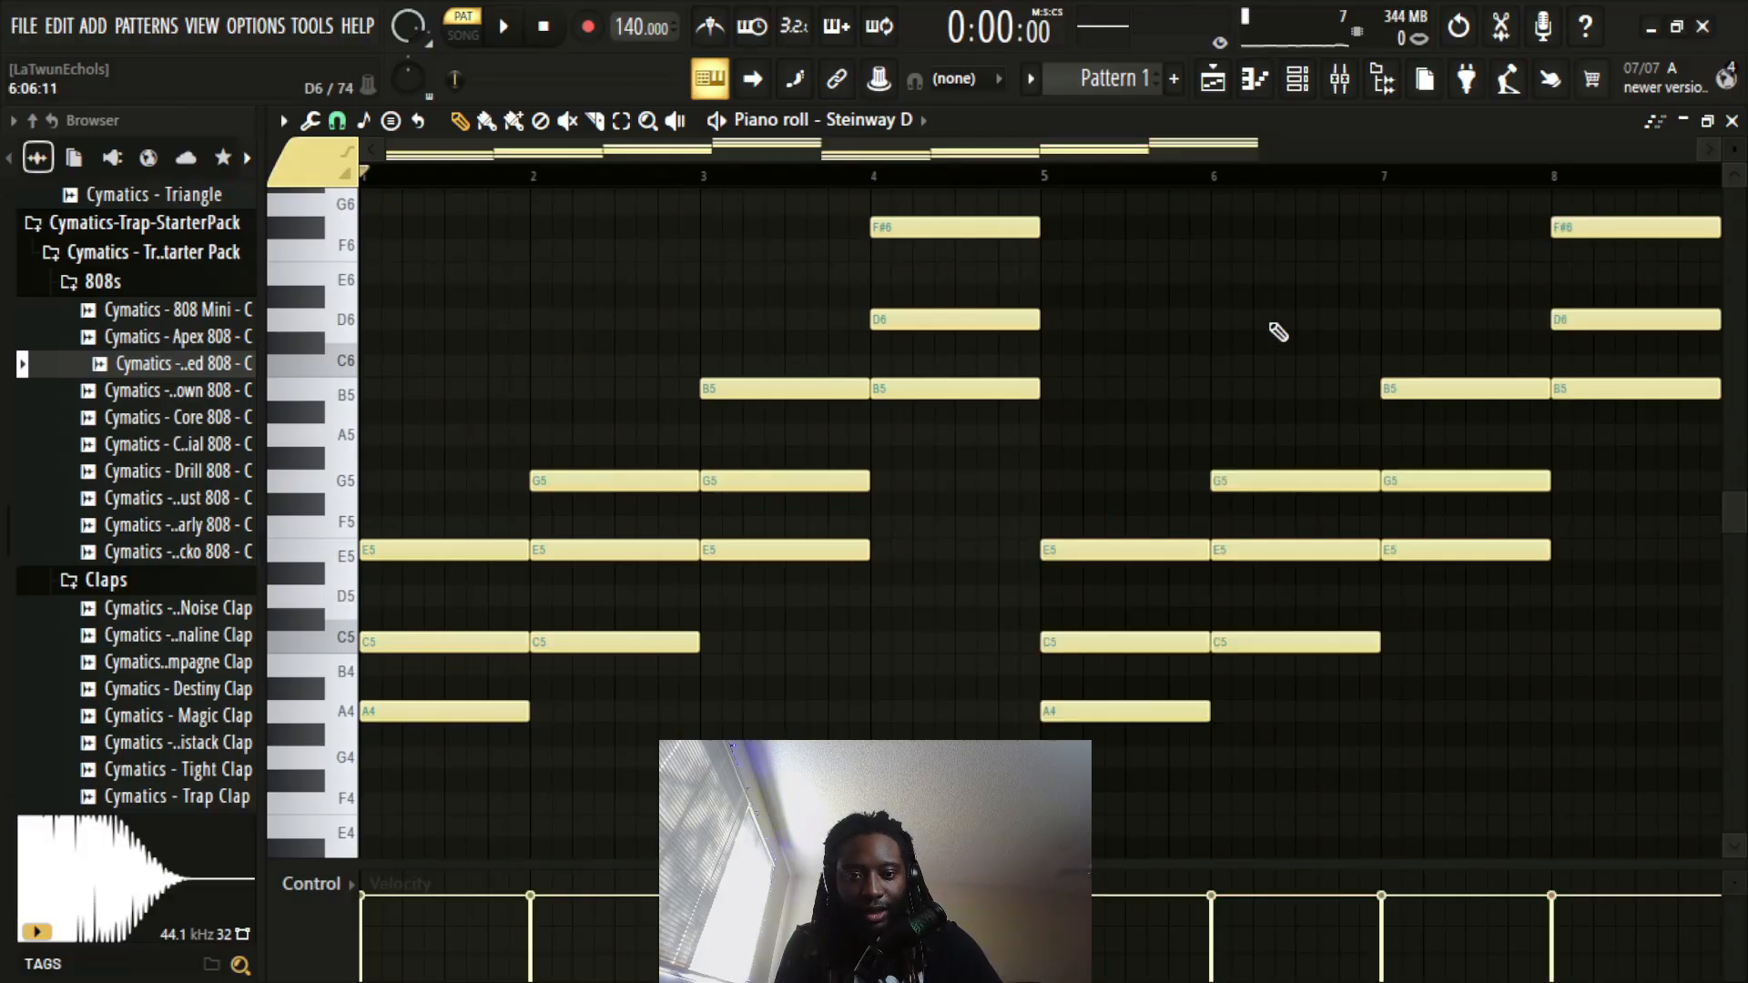
{"action": "scroll", "coordinate": [1289, 182], "scroll_direction": "down", "scroll_amount": 2}
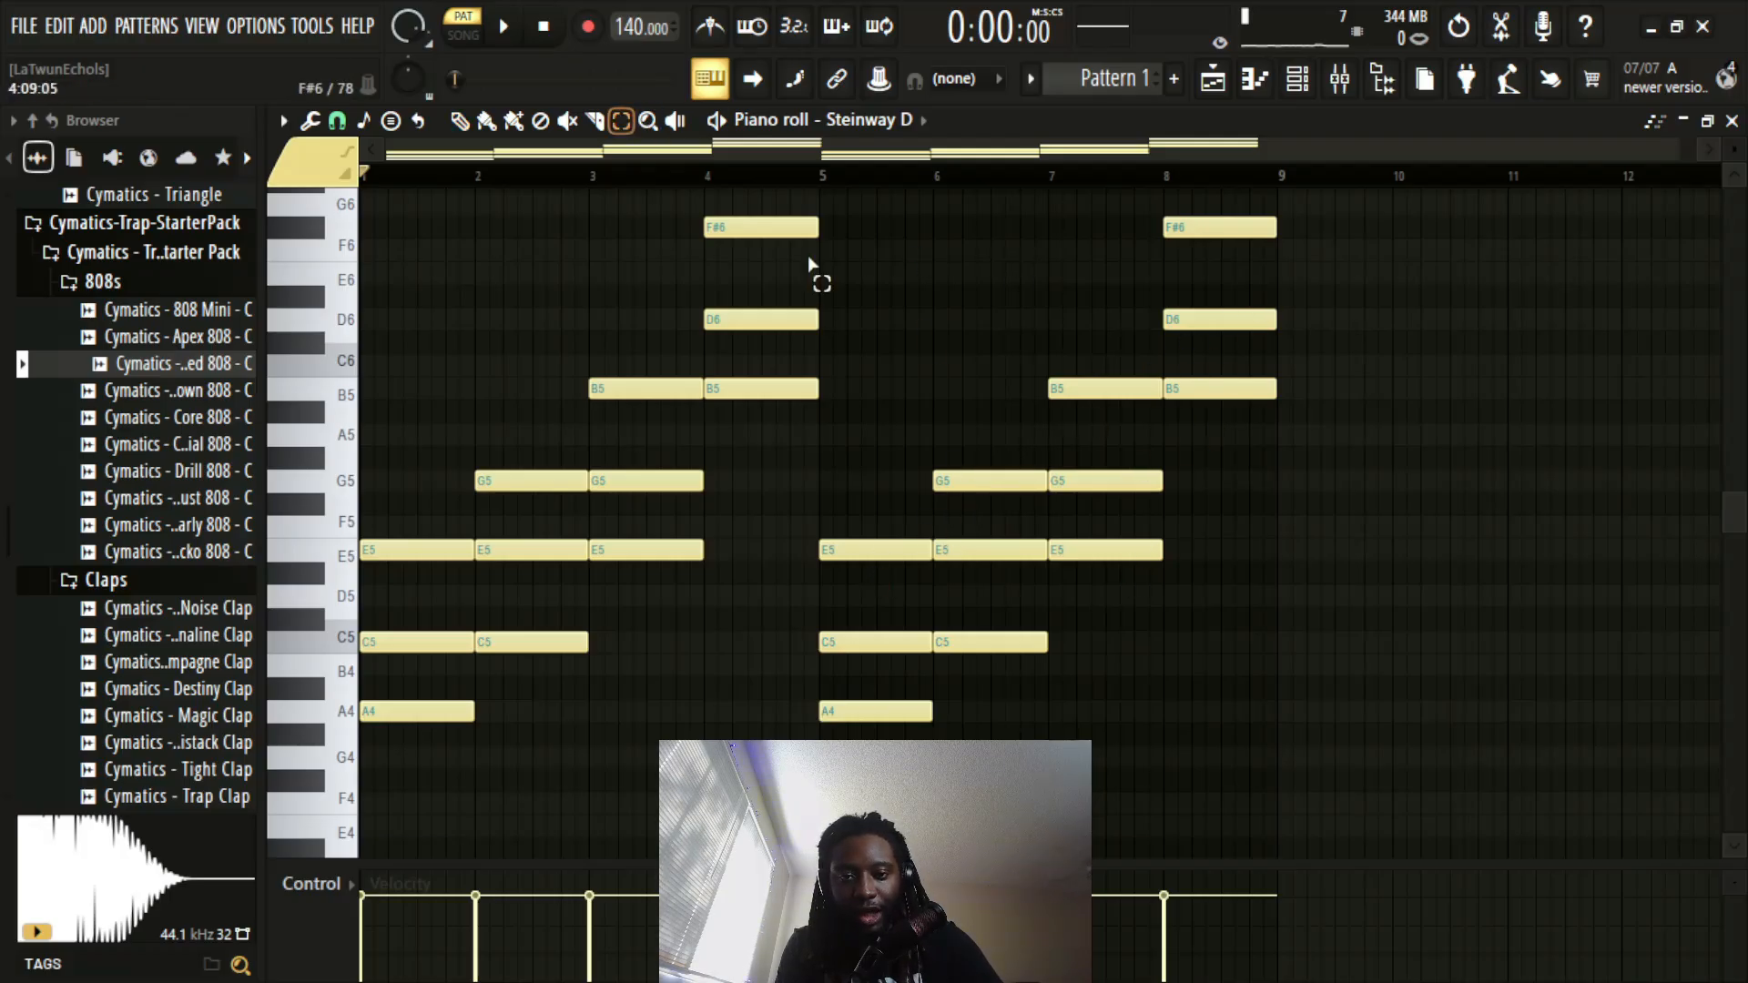
Step: Transpose the copied chord in bar 7 down to A4, C5 and E5
{"action": "left_click_drag", "start_coordinate": [1049, 308], "coordinate": [1120, 614]}
{"action": "key", "text": "Down"}
{"action": "key", "text": "Down"}
{"action": "key", "text": "Down"}
{"action": "key", "text": "Down"}
{"action": "key", "text": "Down"}
{"action": "key", "text": "Down"}
{"action": "key", "text": "Down"}
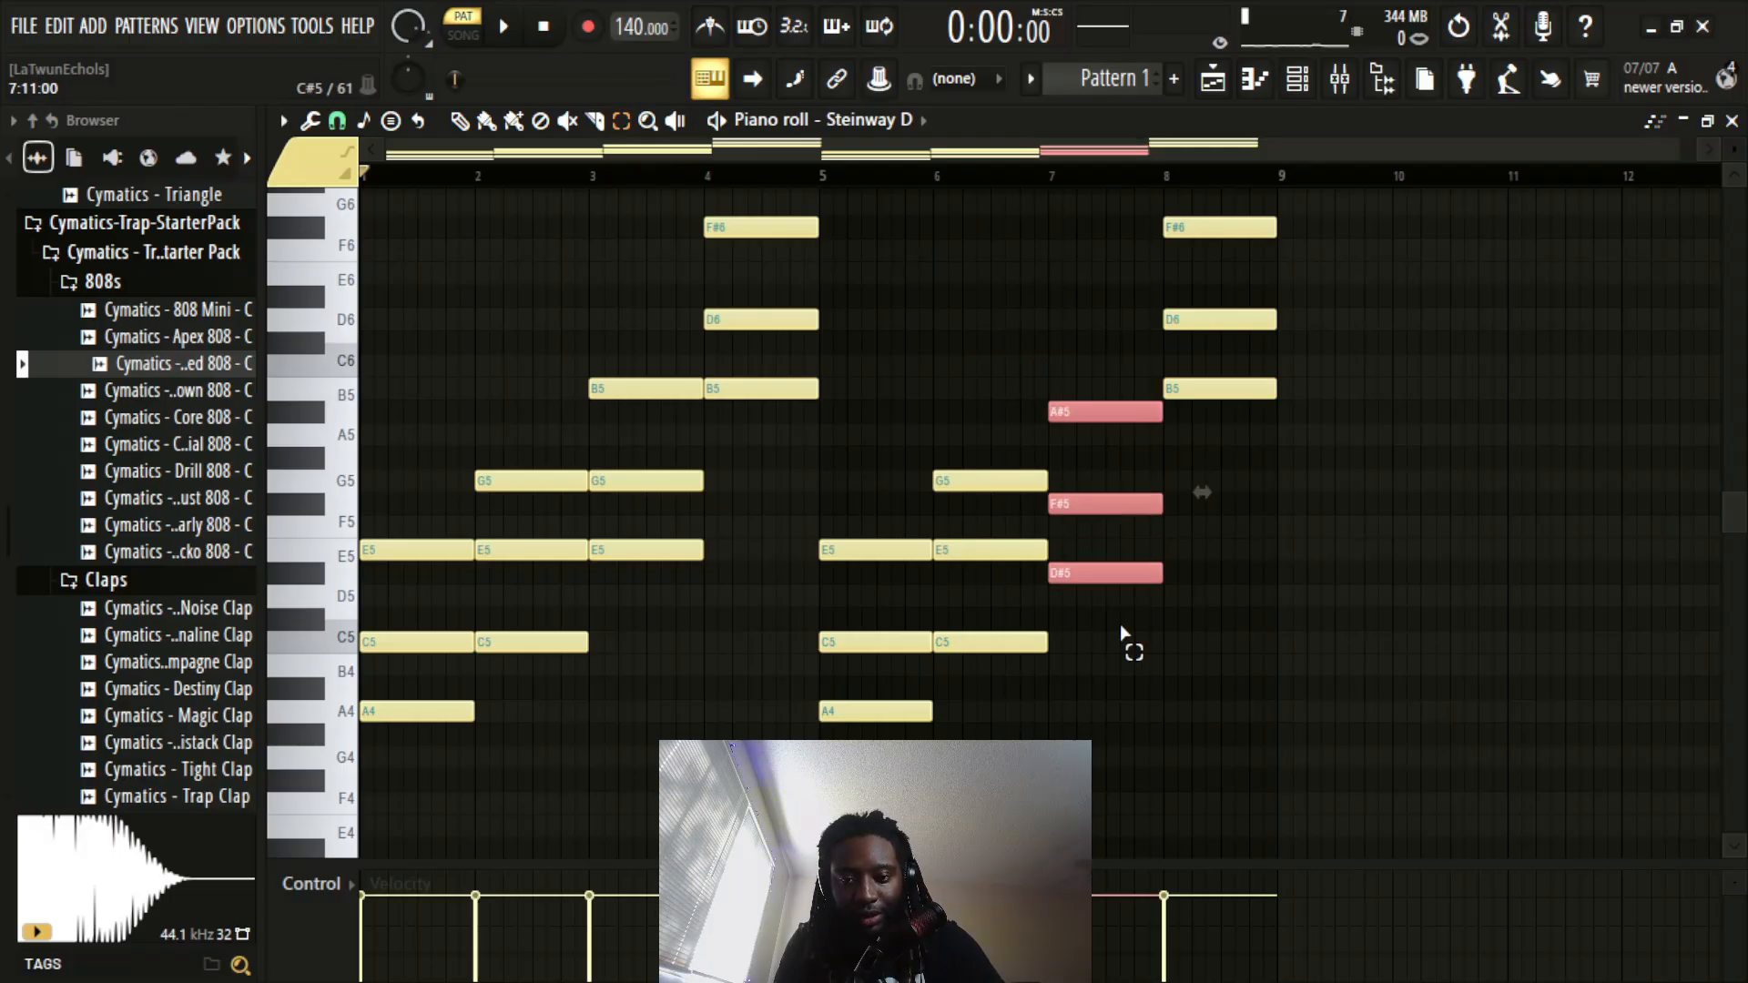
{"action": "left_click", "coordinate": [1114, 513]}
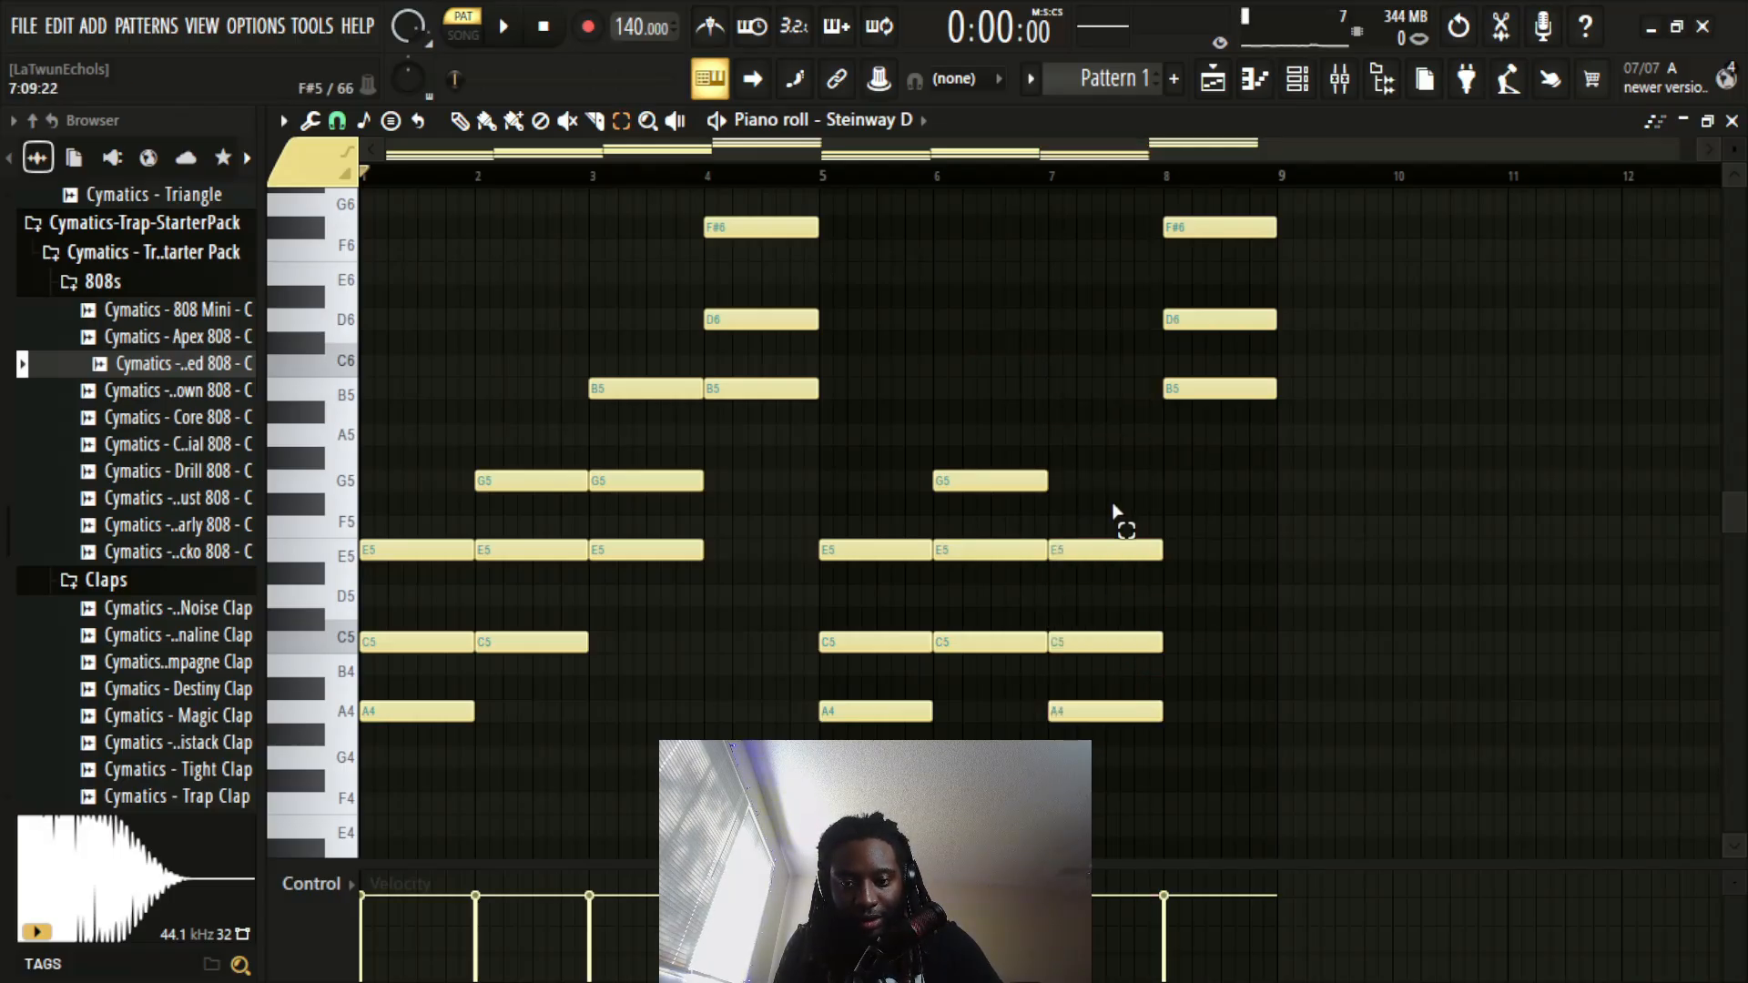
Step: Lower the bar 7 chord further to F4, G#4 and C5
{"action": "left_click_drag", "start_coordinate": [1149, 510], "coordinate": [1087, 827]}
{"action": "key", "text": "shift+Down"}
{"action": "key", "text": "shift+Down"}
{"action": "key", "text": "shift+Down"}
{"action": "key", "text": "shift+Down"}
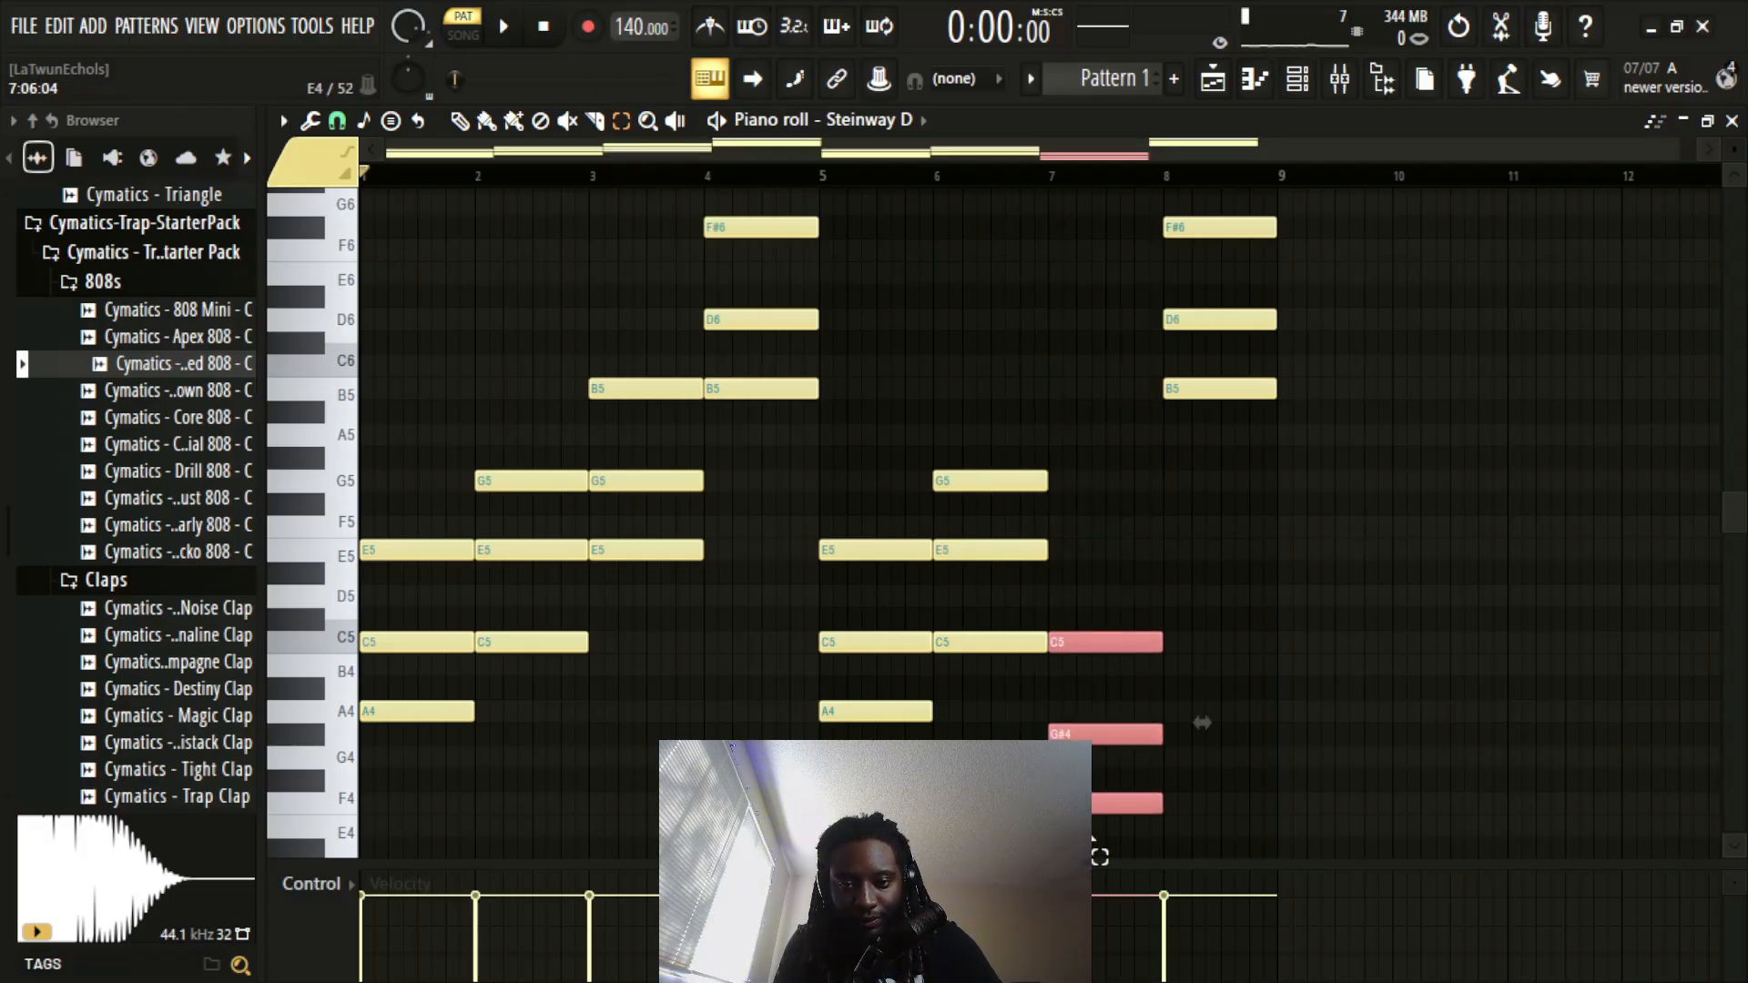
{"action": "scroll", "coordinate": [1240, 510], "scroll_direction": "down", "scroll_amount": 1}
{"action": "scroll", "coordinate": [1240, 517], "scroll_direction": "down", "scroll_amount": 1}
{"action": "scroll", "coordinate": [1240, 519], "scroll_direction": "down", "scroll_amount": 1}
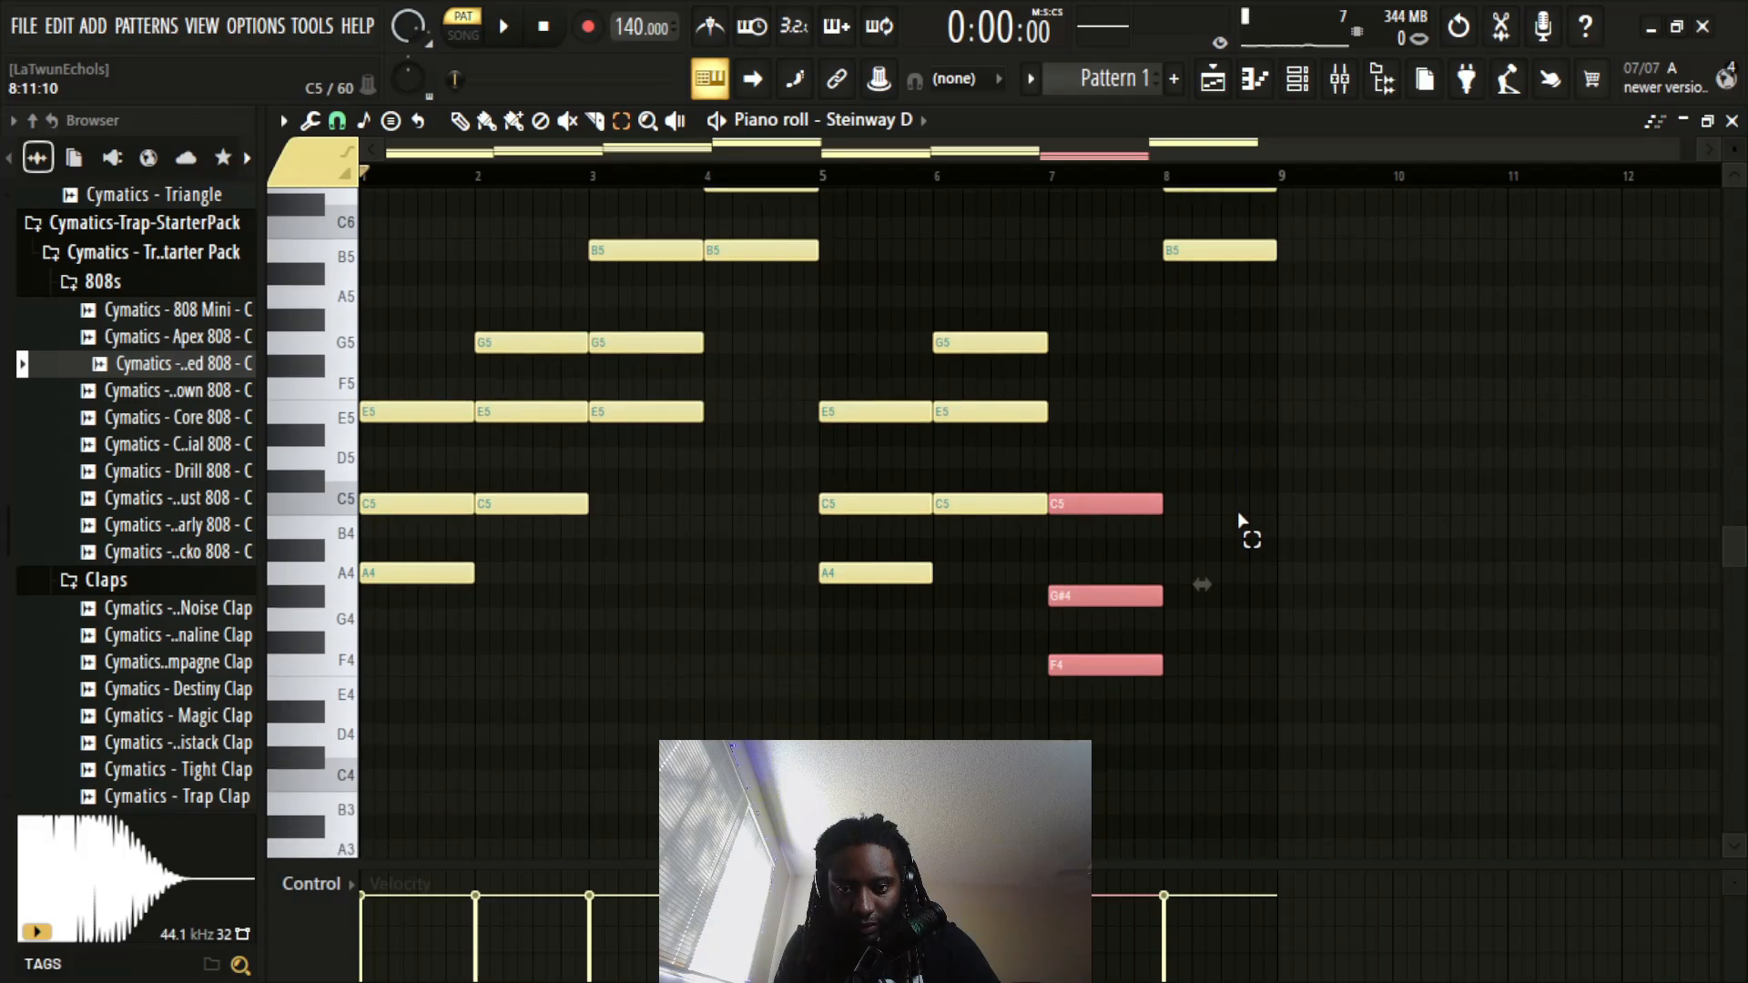
Step: Try the bar 7 chord at several lower and higher pitches, then return it to F4, G#4 and C5
{"action": "key", "text": "shift+Down"}
{"action": "key", "text": "shift+Down"}
{"action": "key", "text": "shift+Down"}
{"action": "key", "text": "shift+Up"}
{"action": "key", "text": "shift+Up"}
{"action": "key", "text": "shift+Up"}
{"action": "key", "text": "shift+Up"}
{"action": "key", "text": "shift+Up"}
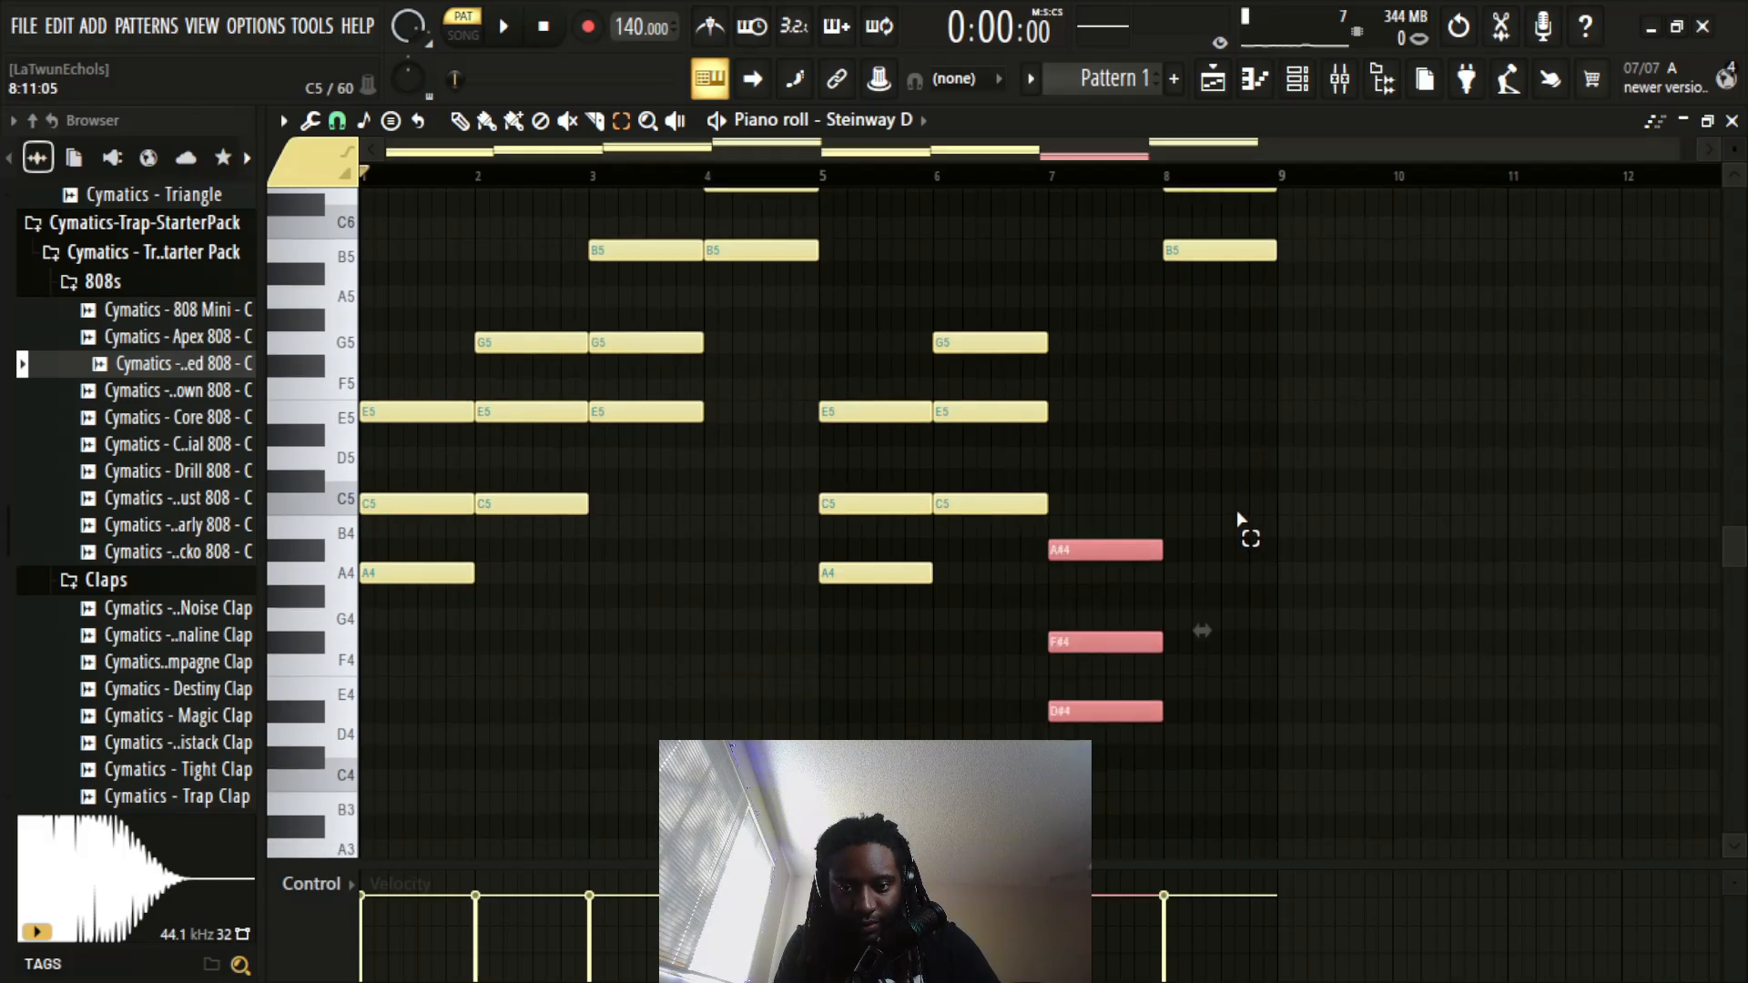
{"action": "key", "text": "shift+Up"}
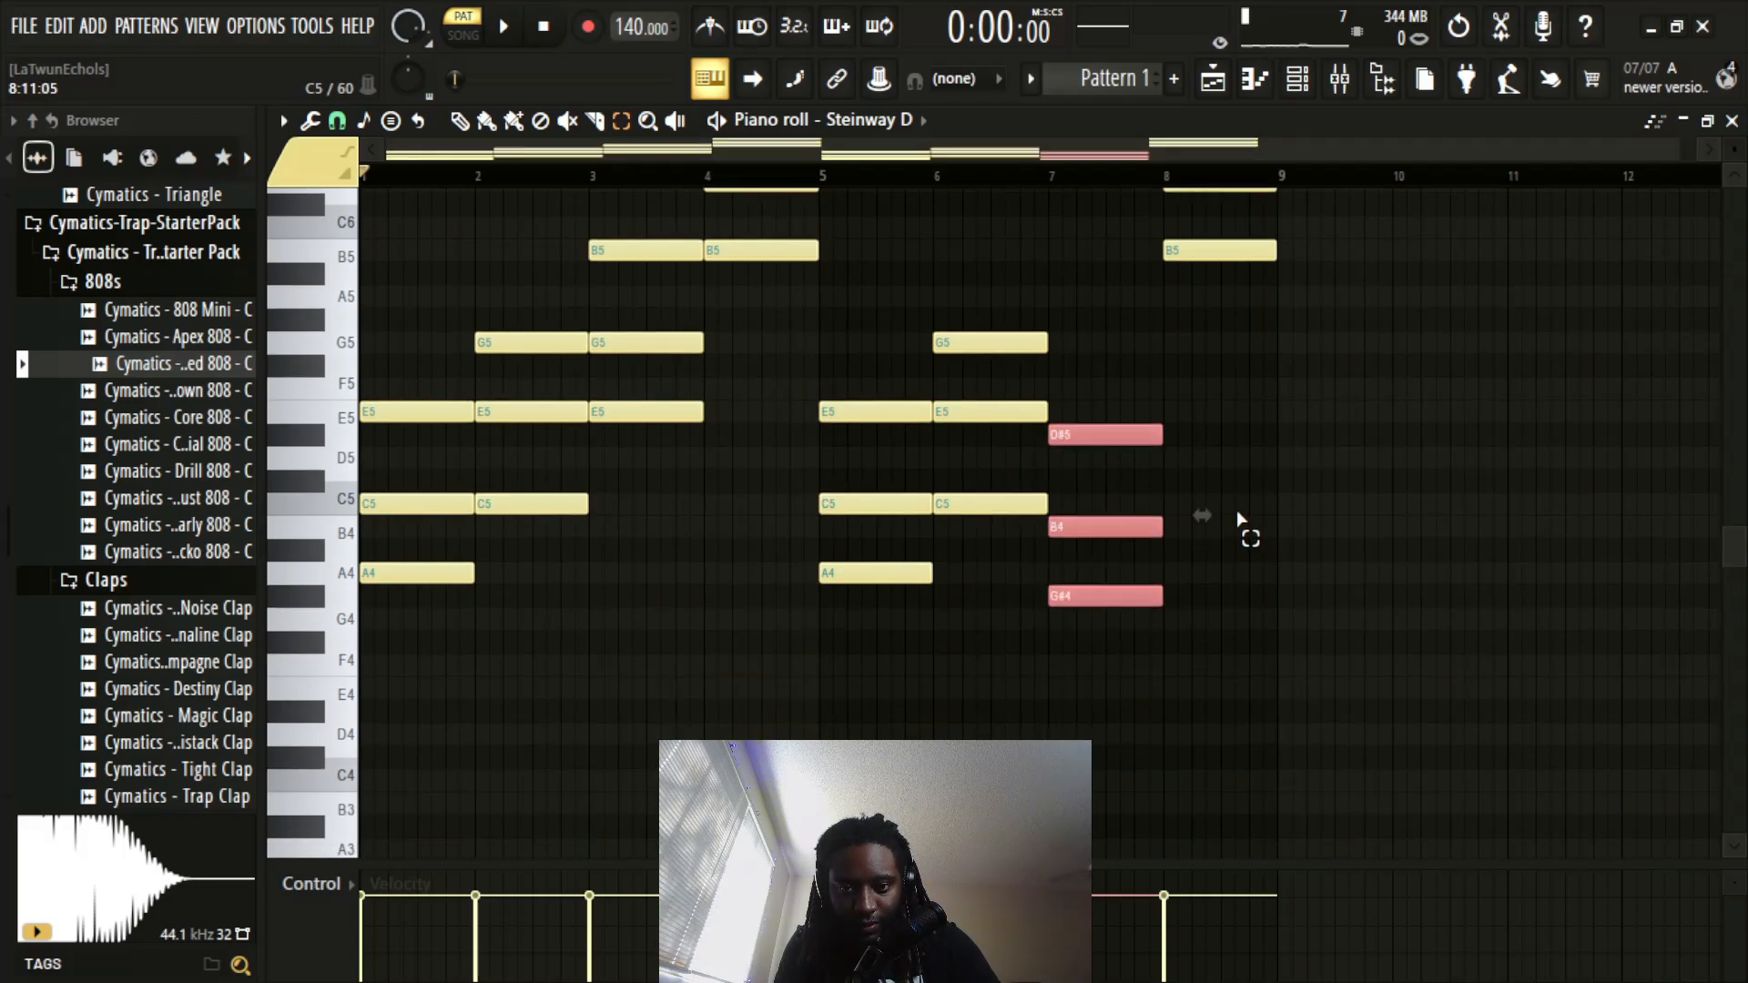
{"action": "key", "text": "shift+Up"}
{"action": "key", "text": "shift+Down"}
{"action": "key", "text": "shift+Down"}
{"action": "key", "text": "shift+Down"}
{"action": "key", "text": "shift+Down"}
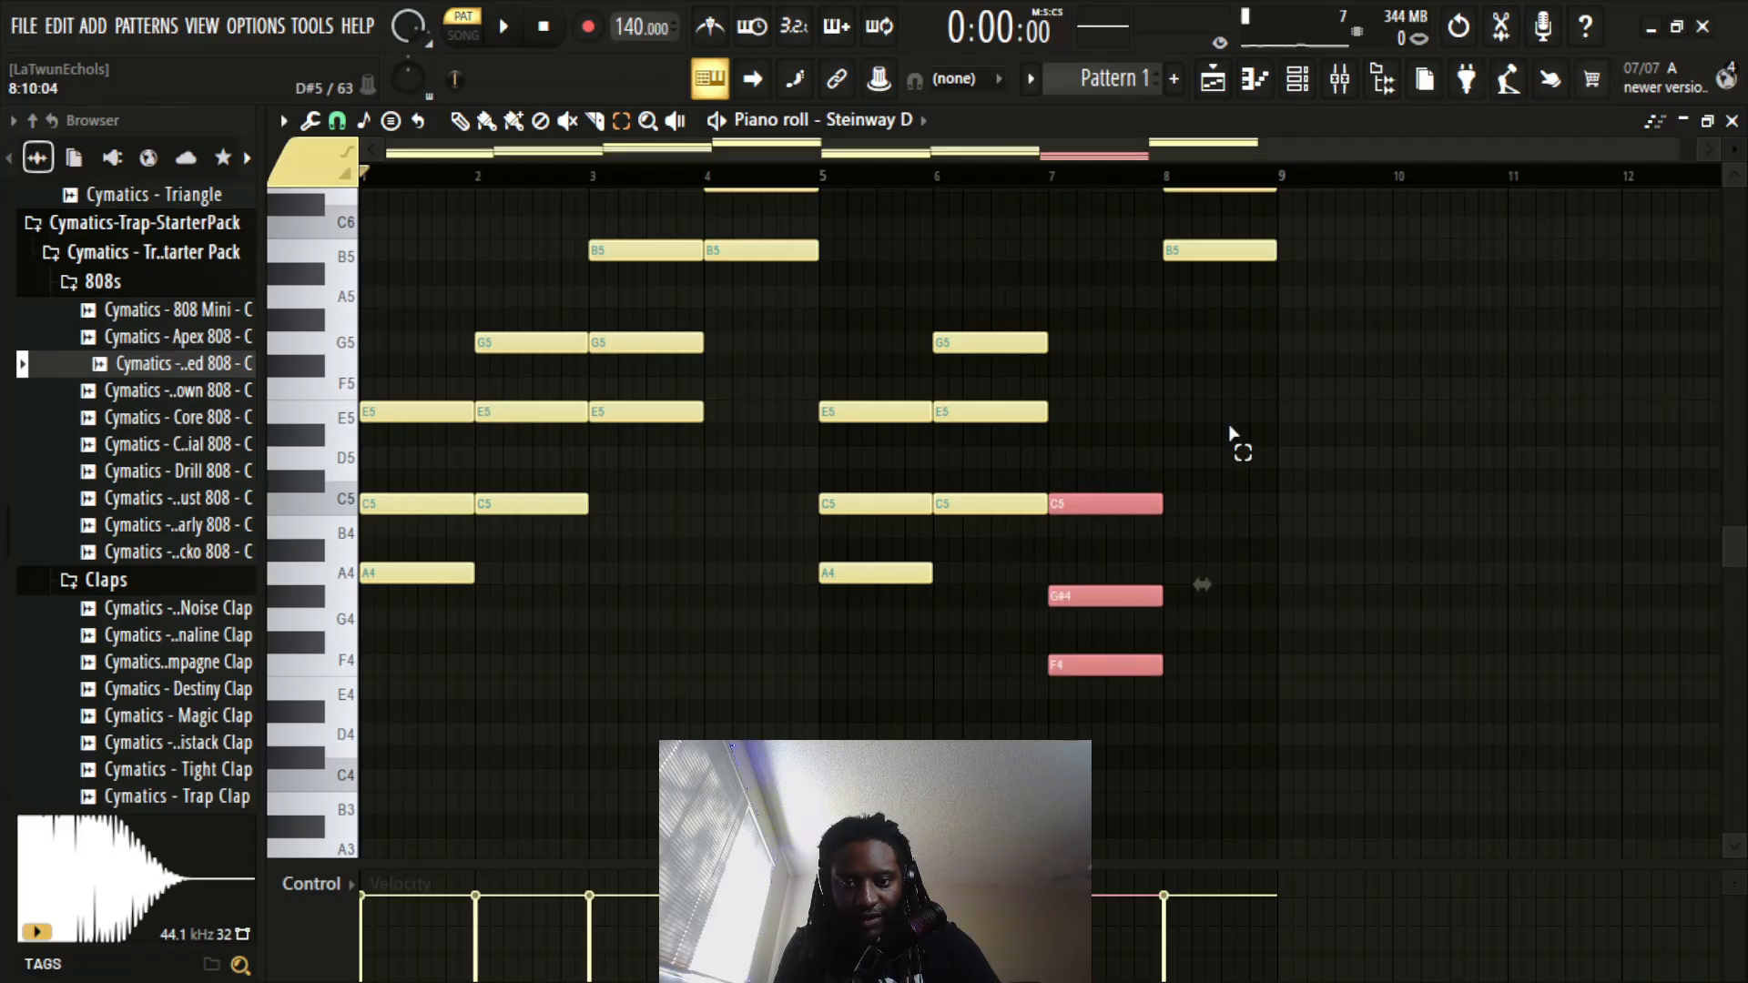
{"action": "left_click", "coordinate": [1234, 433]}
Step: Transpose the bar 8 chord down four semitones to G5, A#5 and D6
{"action": "scroll", "coordinate": [1348, 524], "scroll_direction": "up", "scroll_amount": 3}
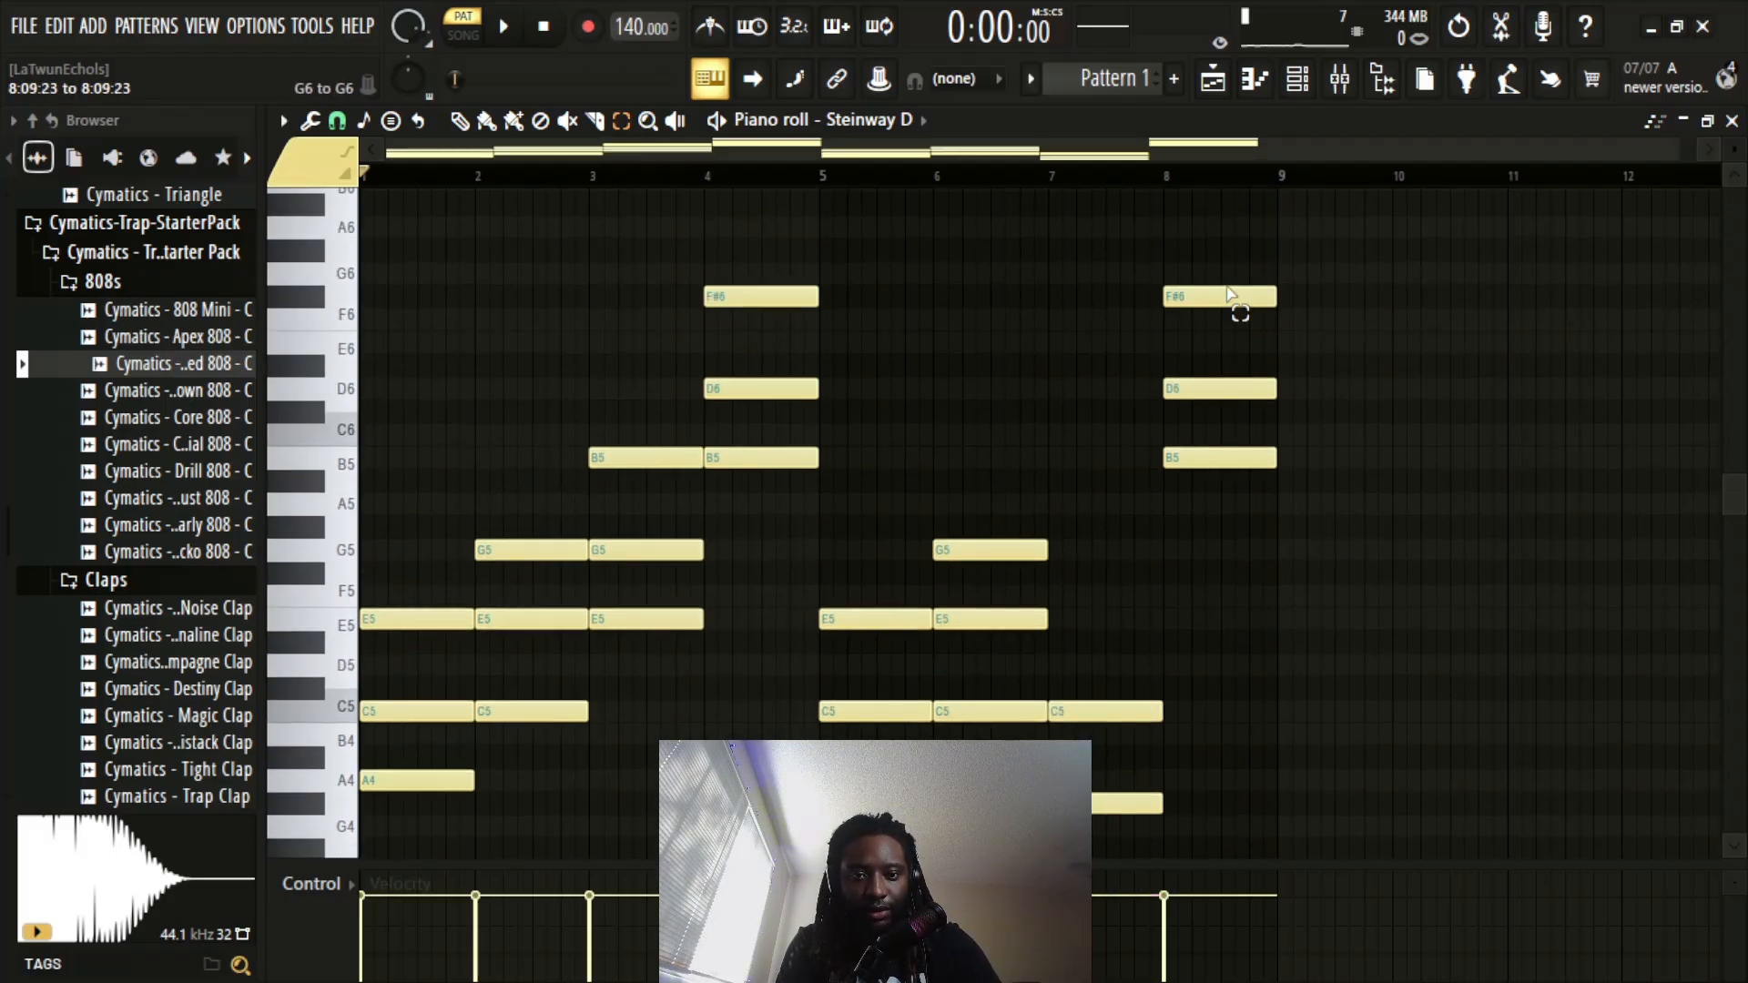
{"action": "left_click_drag", "start_coordinate": [1289, 277], "coordinate": [1190, 624]}
{"action": "key", "text": "shift+Down"}
{"action": "key", "text": "shift+Down"}
{"action": "key", "text": "shift+Down"}
{"action": "key", "text": "shift+Down"}
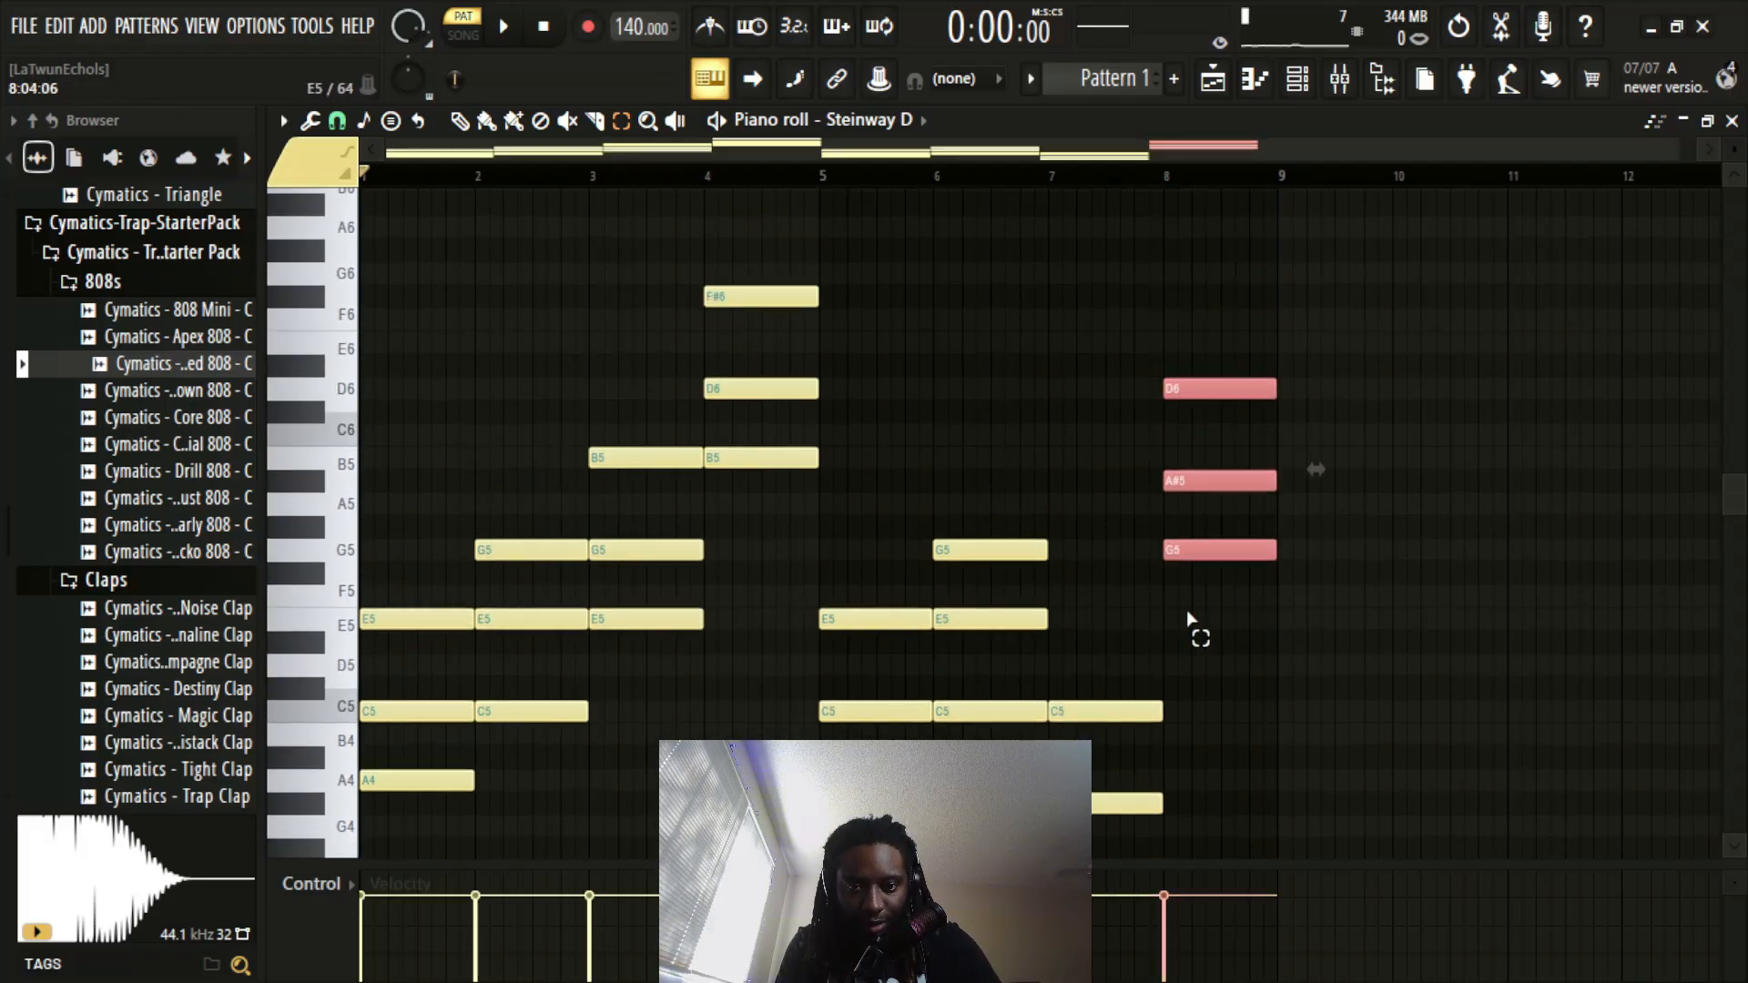
{"action": "left_click", "coordinate": [1510, 406]}
Step: Play back all eight bars to hear the changed chords in bars 7 and 8
{"action": "scroll", "coordinate": [1275, 201], "scroll_direction": "down", "scroll_amount": 2}
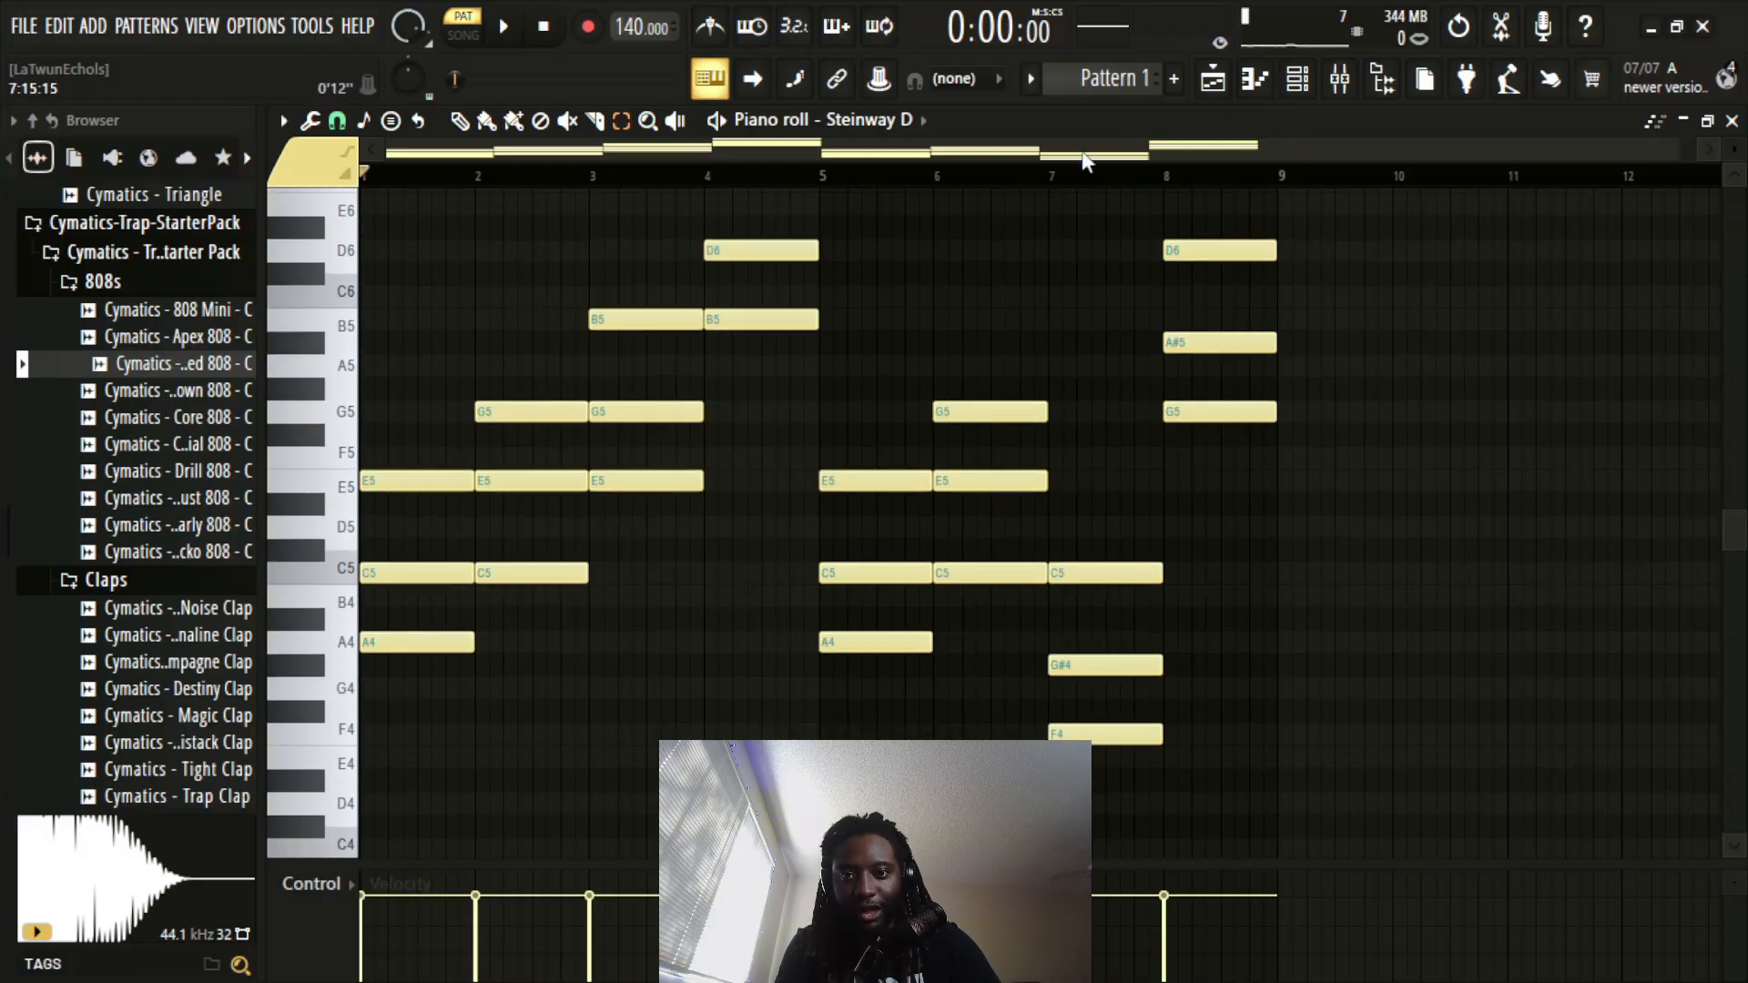
{"action": "scroll", "coordinate": [1079, 202], "scroll_direction": "down", "scroll_amount": 1}
{"action": "key", "text": "space"}
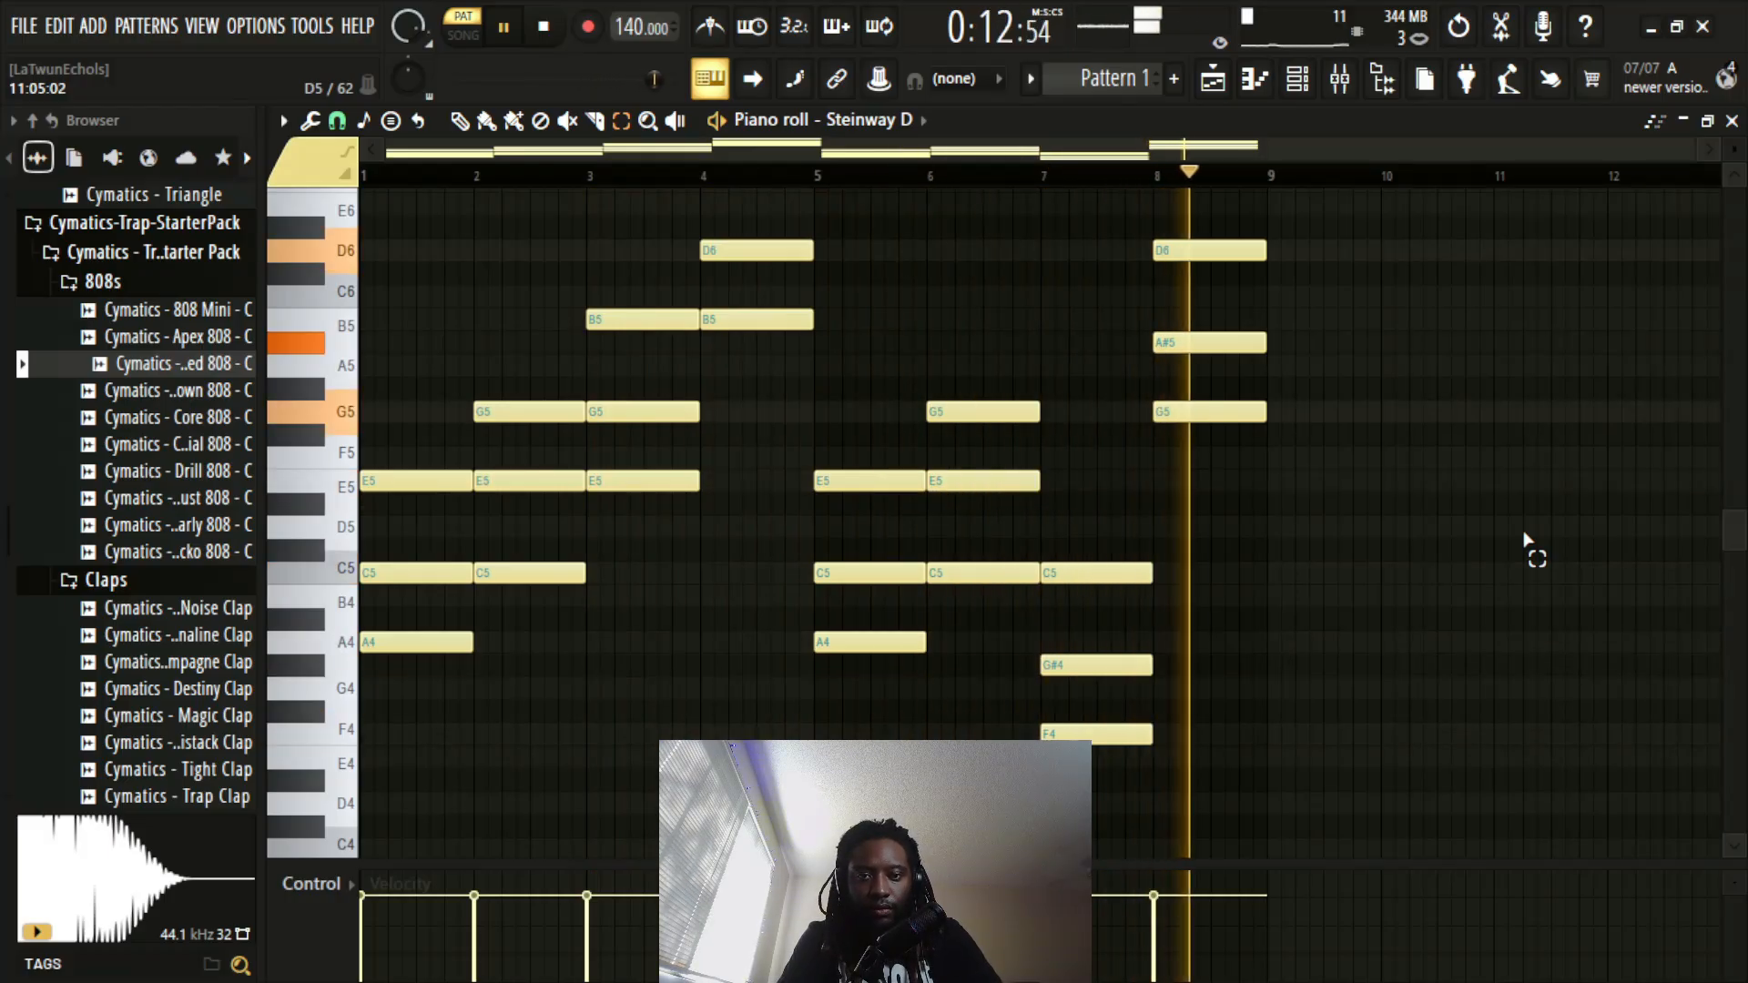
{"action": "key", "text": "space"}
Step: Raise the bar 7 chord to G4, A#4 and D5
{"action": "scroll", "coordinate": [1384, 557], "scroll_direction": "up", "scroll_amount": 2}
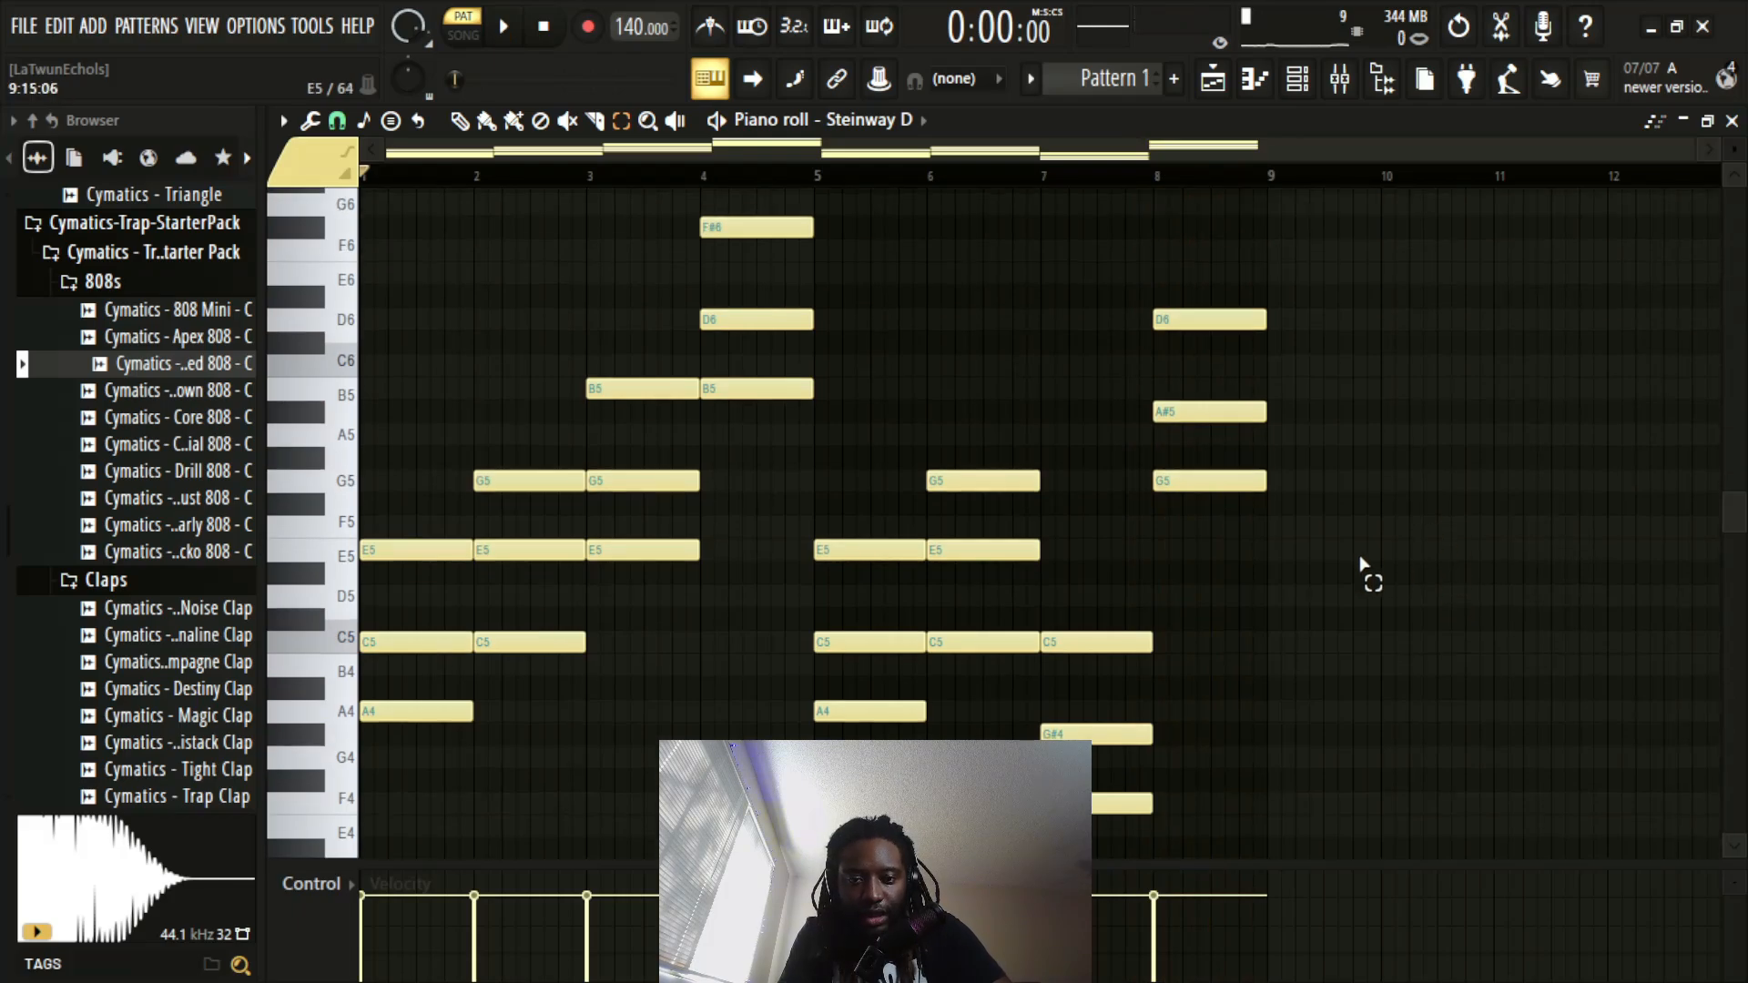
{"action": "scroll", "coordinate": [1302, 562], "scroll_direction": "down", "scroll_amount": 2}
{"action": "scroll", "coordinate": [1149, 569], "scroll_direction": "down", "scroll_amount": 3}
{"action": "left_click_drag", "start_coordinate": [1150, 566], "coordinate": [1191, 552]}
{"action": "scroll", "coordinate": [1373, 647], "scroll_direction": "up", "scroll_amount": 2}
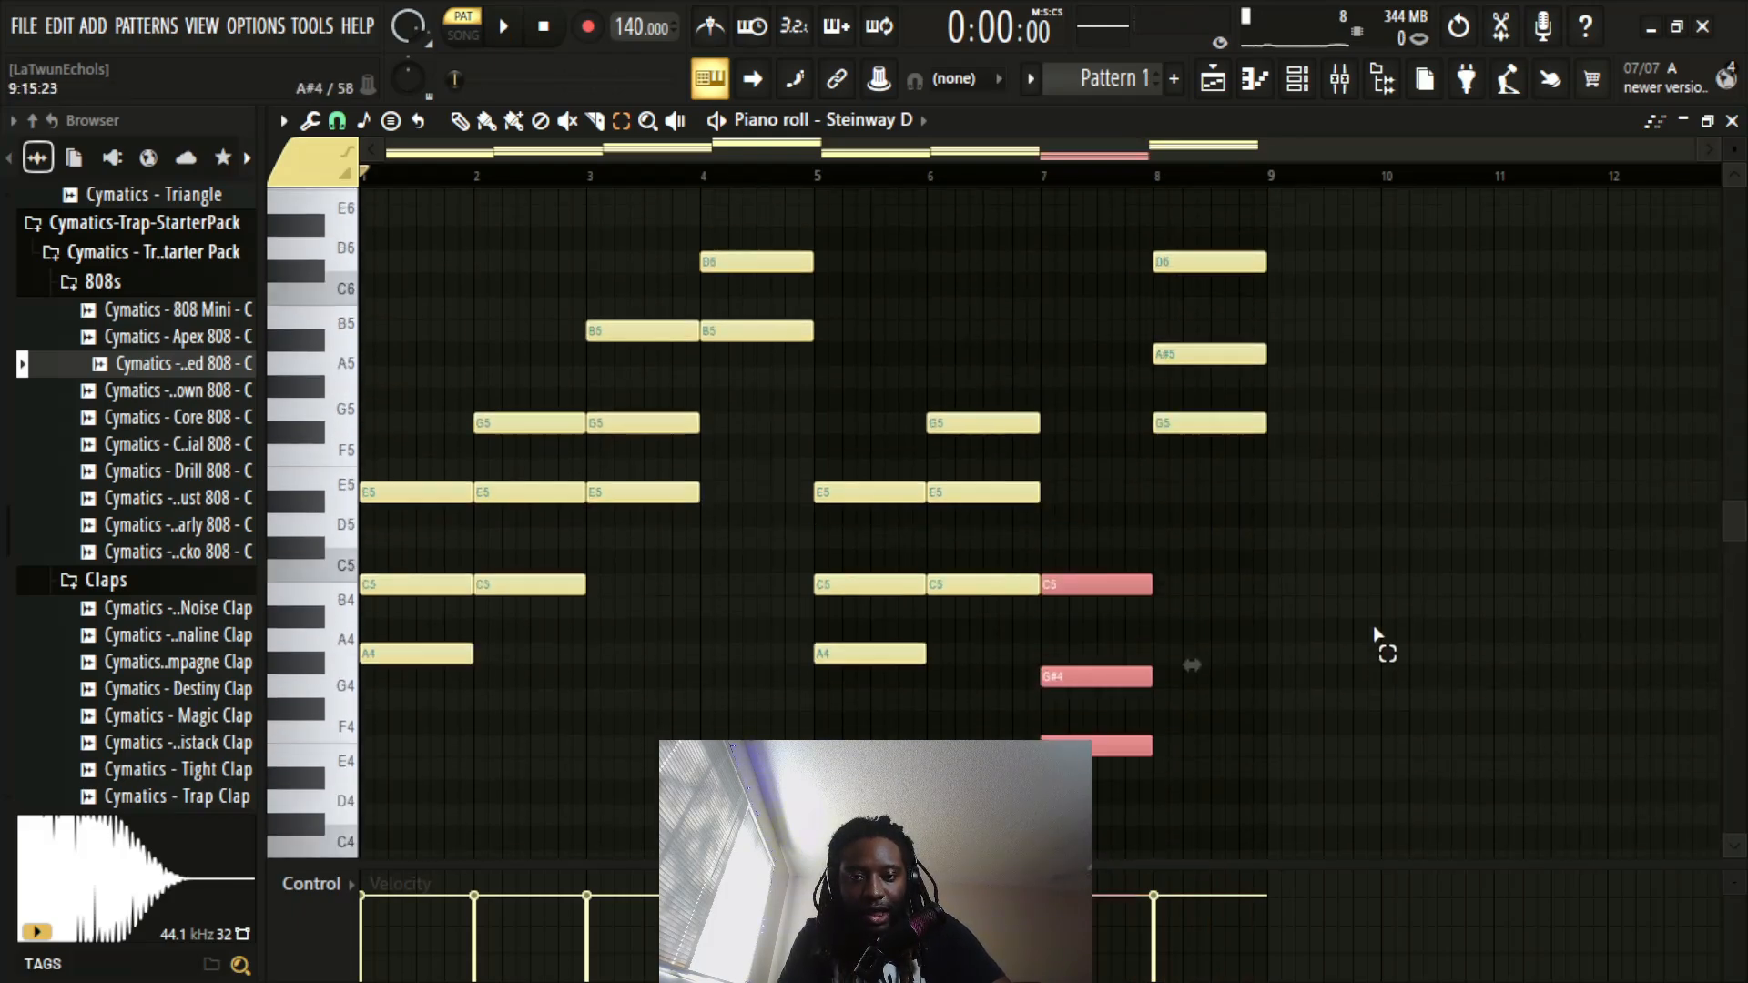
{"action": "key", "text": "Up"}
{"action": "key", "text": "Up"}
{"action": "key", "text": "Up"}
{"action": "key", "text": "Up"}
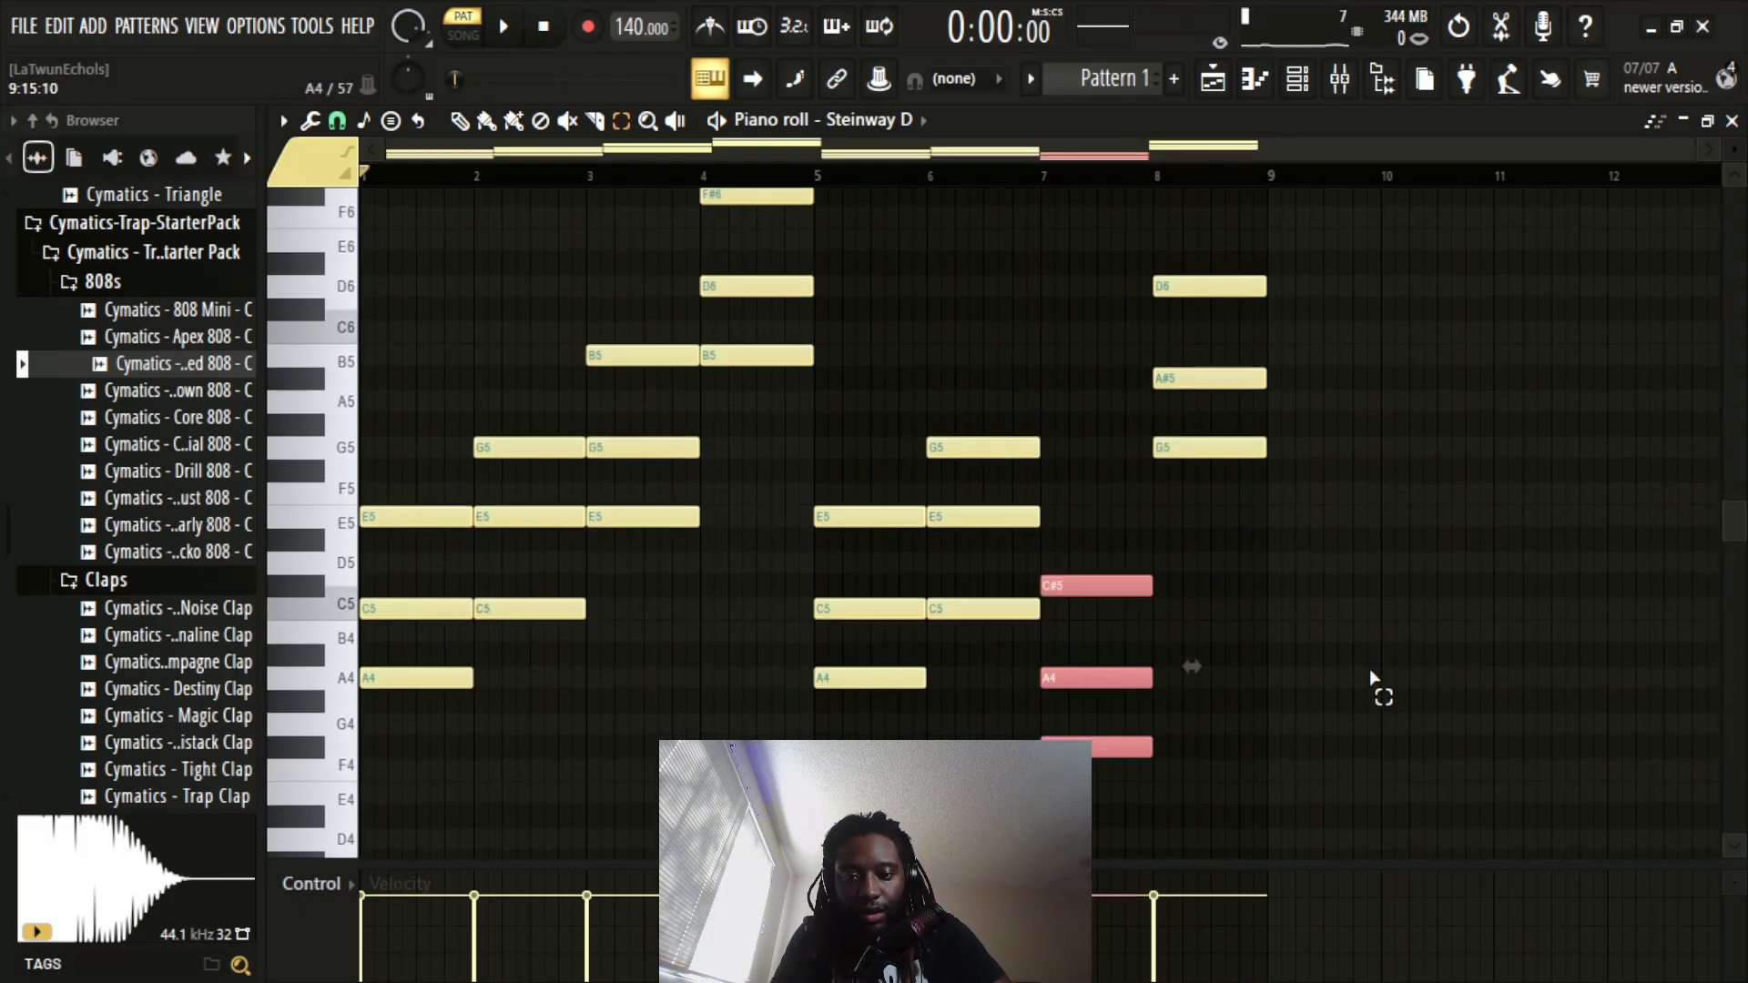
{"action": "key", "text": "Down"}
{"action": "key", "text": "Down"}
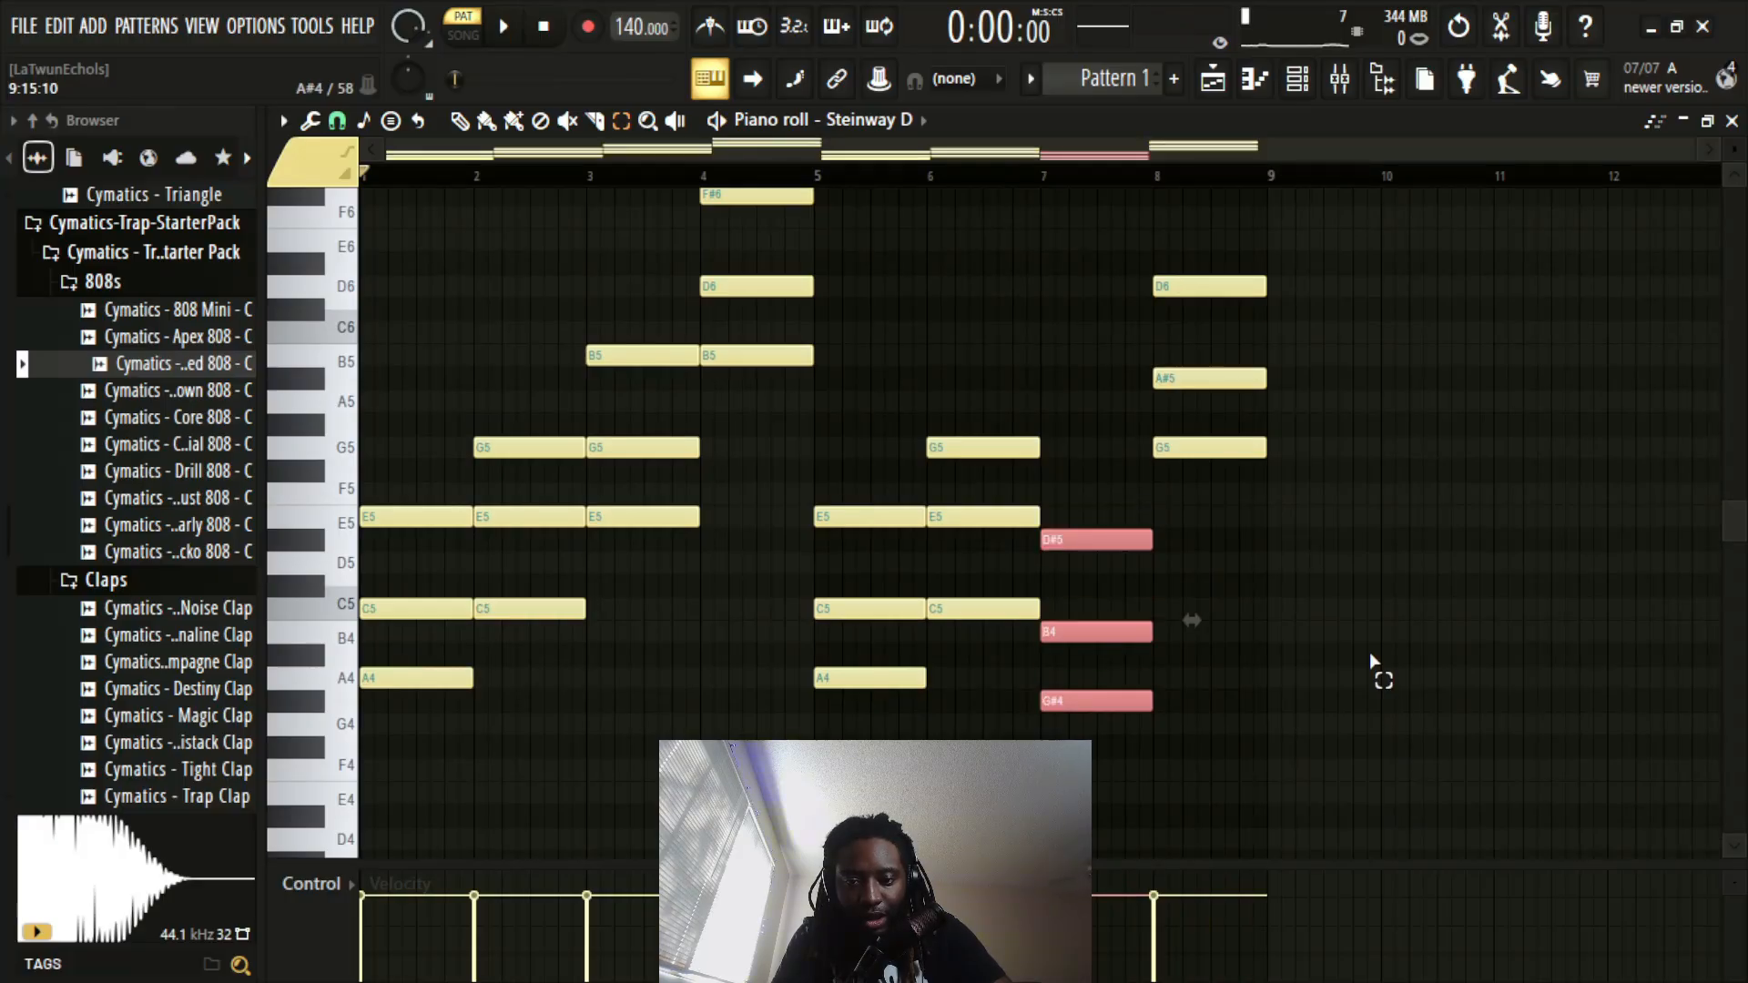
{"action": "left_click", "coordinate": [1374, 575]}
Step: Lower the bar 8 chord five semitones to D5, F5 and A5
{"action": "left_click_drag", "start_coordinate": [1313, 247], "coordinate": [1158, 473]}
{"action": "key", "text": "Down"}
{"action": "key", "text": "Down"}
{"action": "key", "text": "Down"}
{"action": "key", "text": "Down"}
{"action": "key", "text": "Down"}
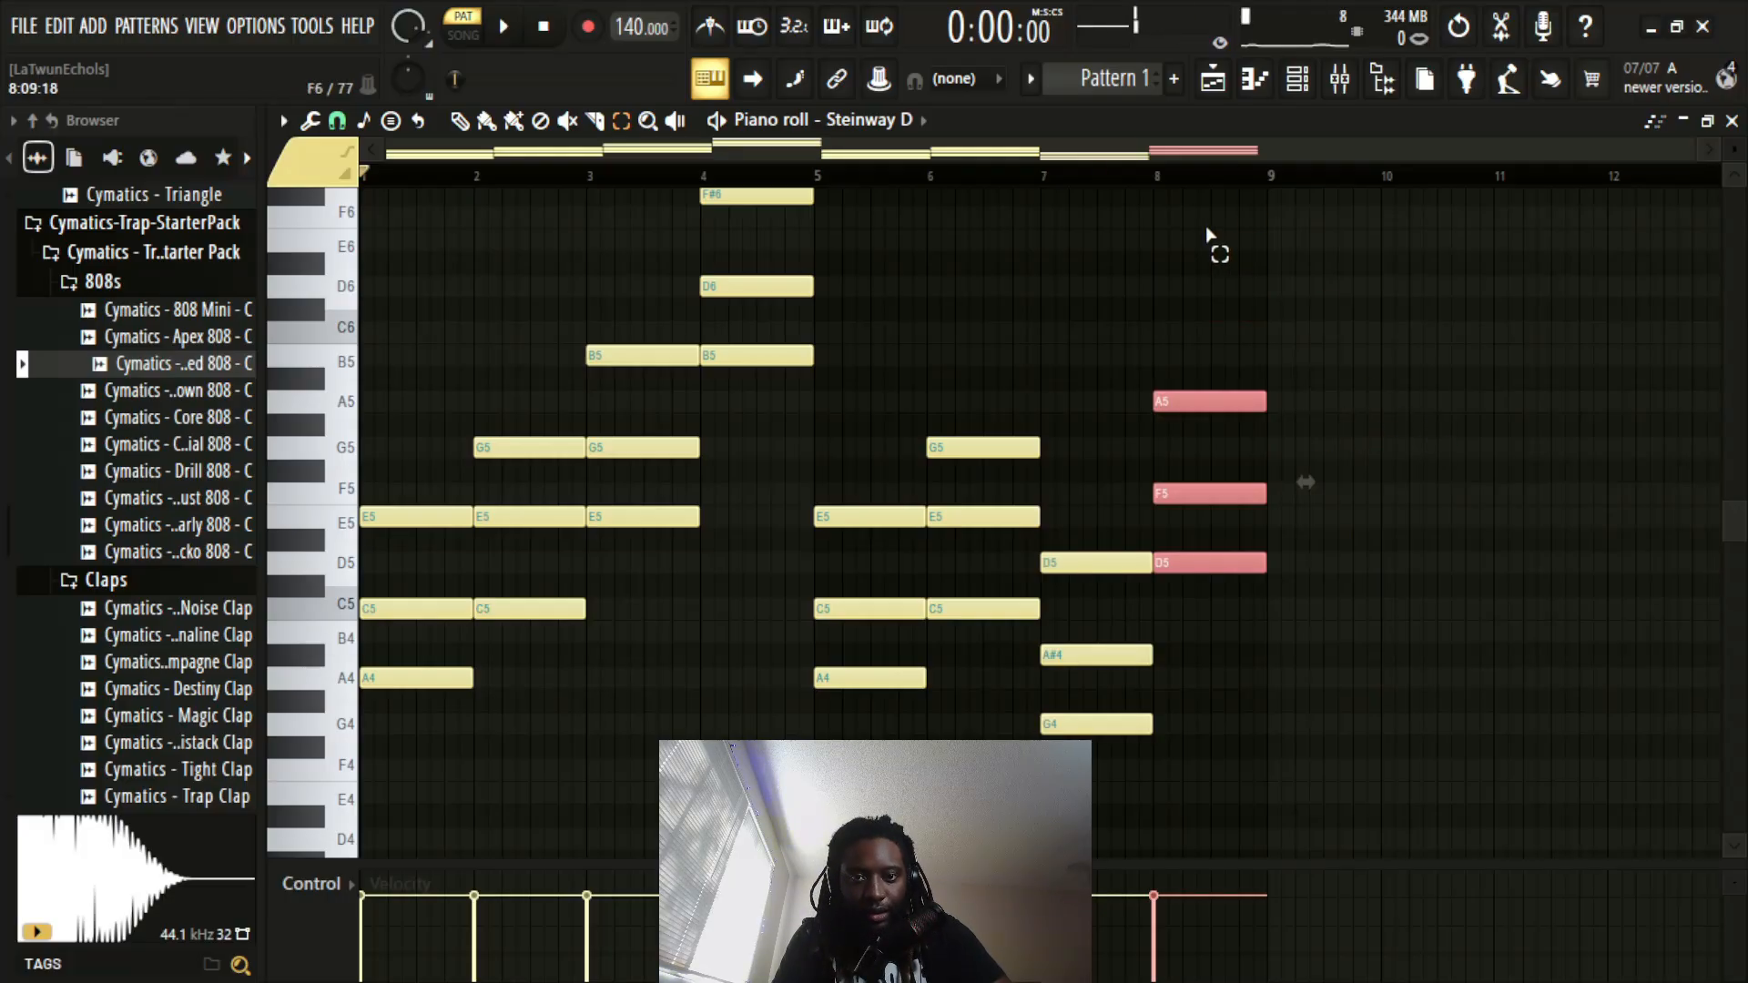
Step: Clear the note selection and play back the eight-bar progression with its revised last two chords
{"action": "key", "text": "space"}
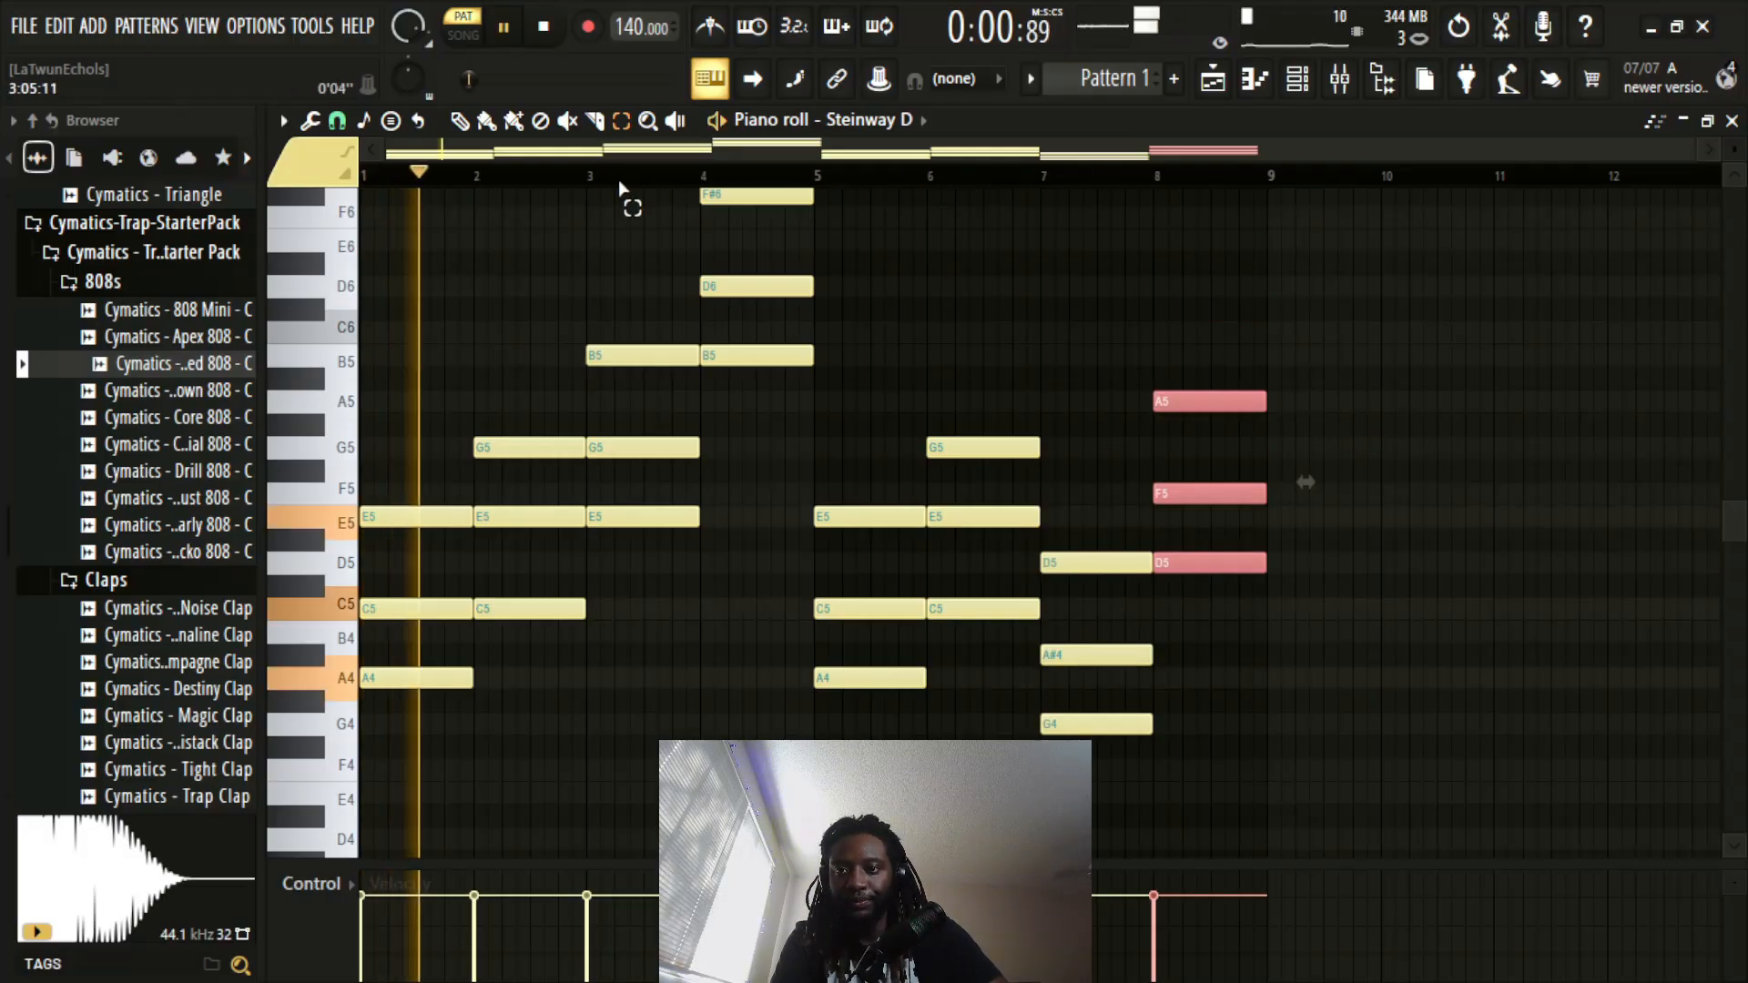
{"action": "left_click", "coordinate": [1328, 437], "text": "ctrl"}
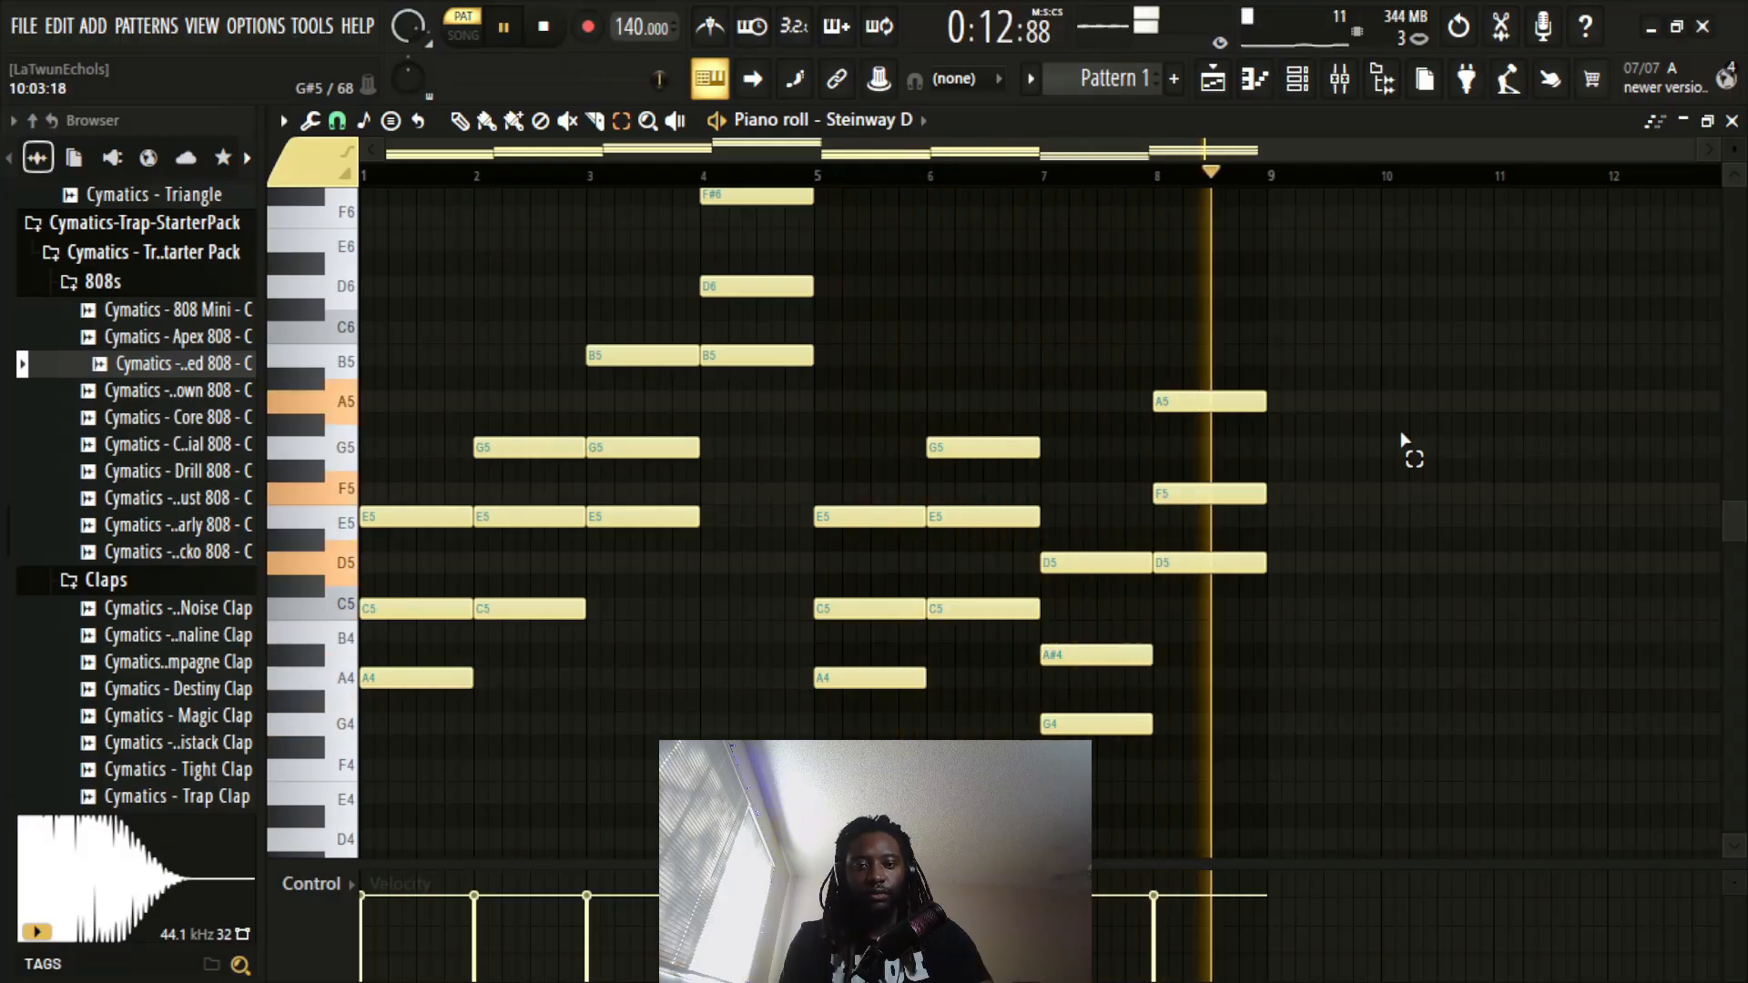
{"action": "key", "text": "space"}
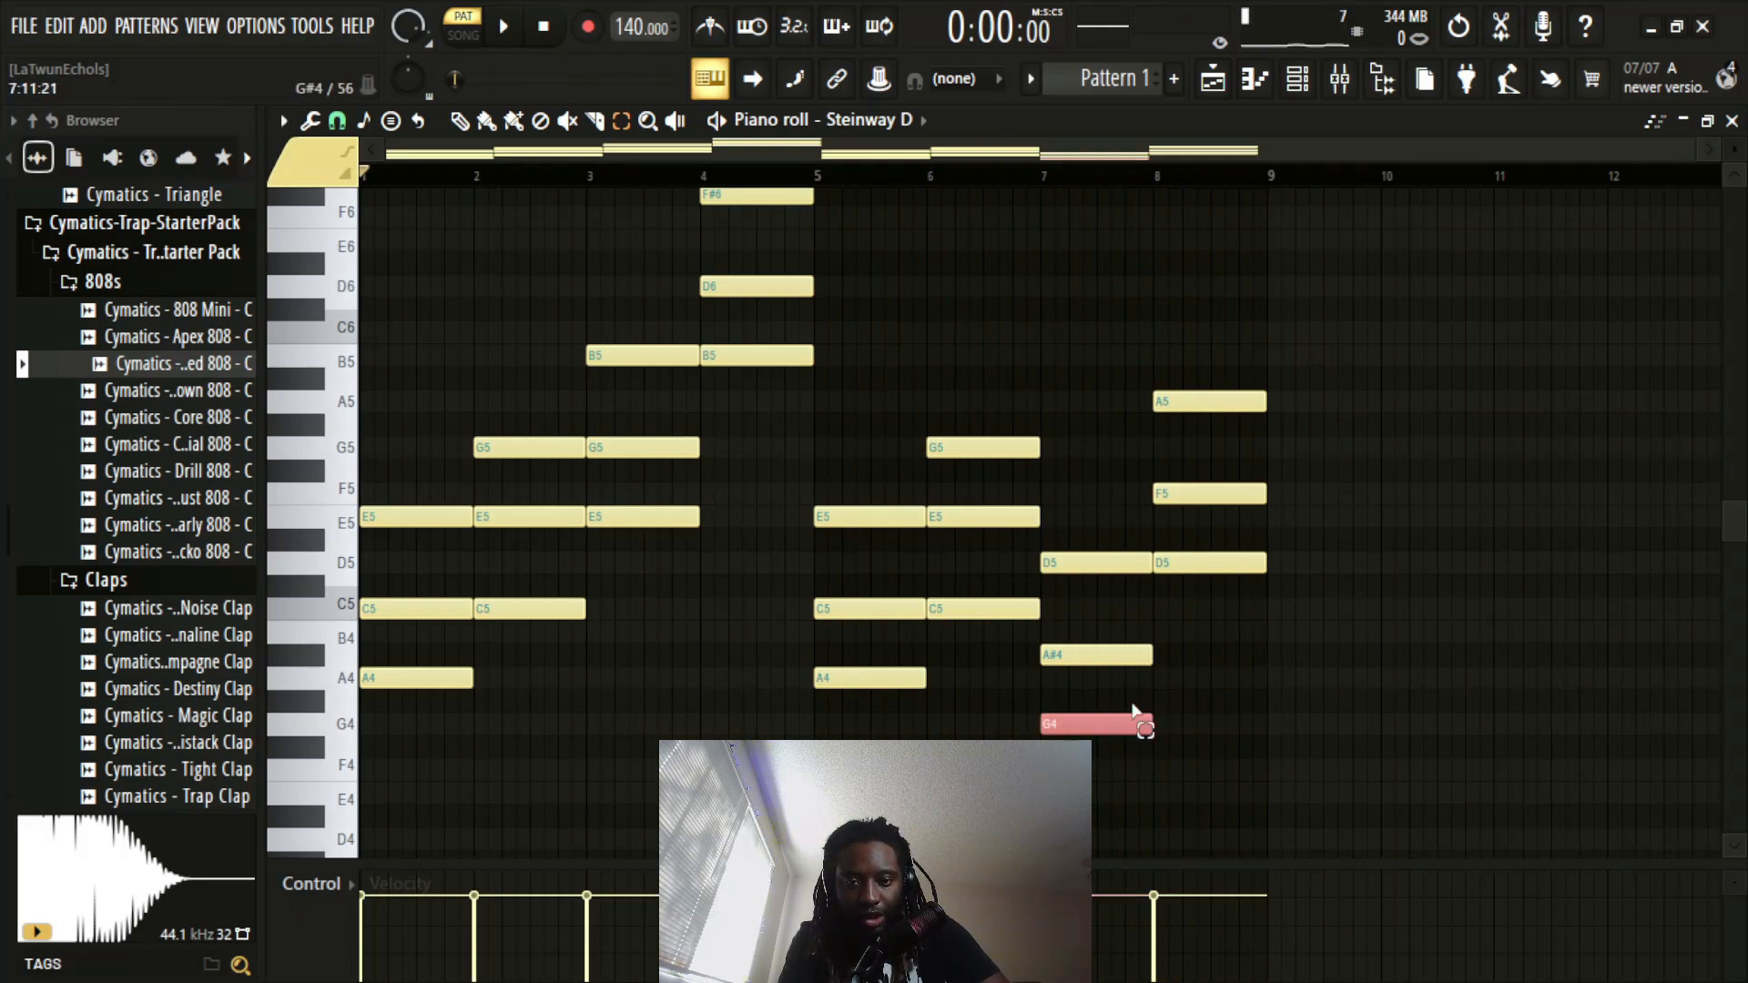
Step: Raise the lowest notes of the bar 7 and bar 8 chords an octave to G5 and D6, and start playback
{"action": "left_click_drag", "start_coordinate": [1218, 574], "coordinate": [1129, 605]}
{"action": "left_click", "coordinate": [1226, 628]}
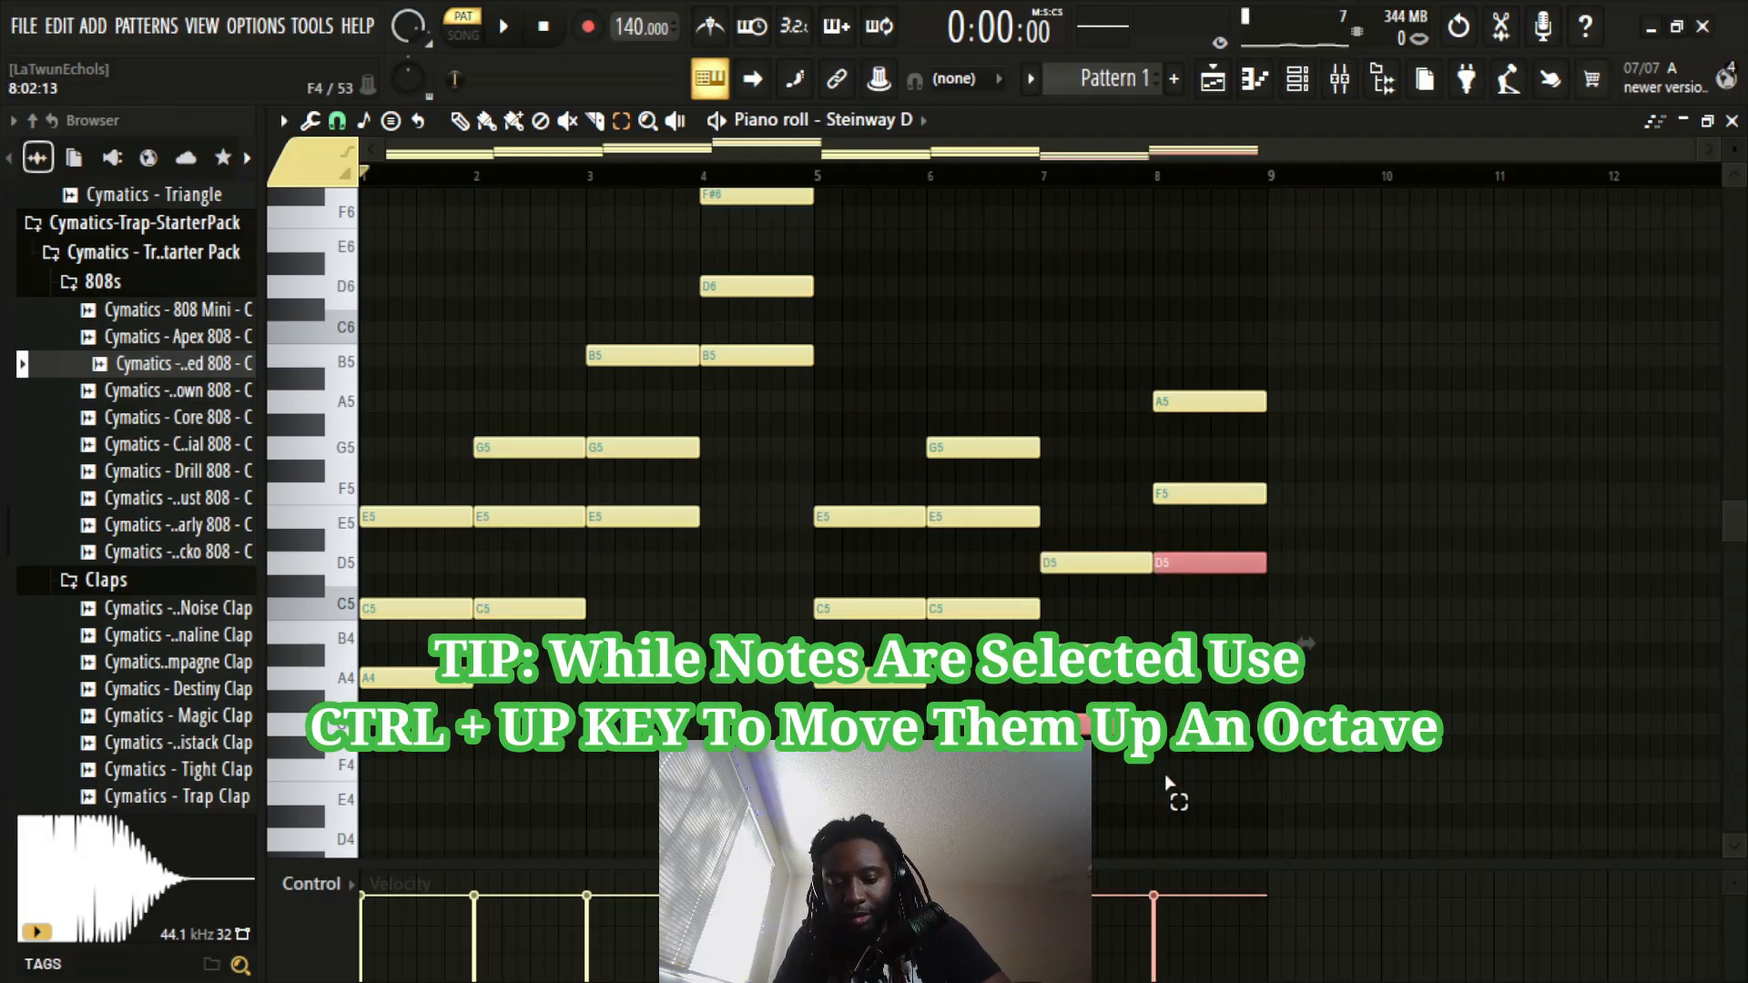
{"action": "key", "text": "ctrl+Up"}
{"action": "left_click", "coordinate": [1407, 648]}
{"action": "key", "text": "space"}
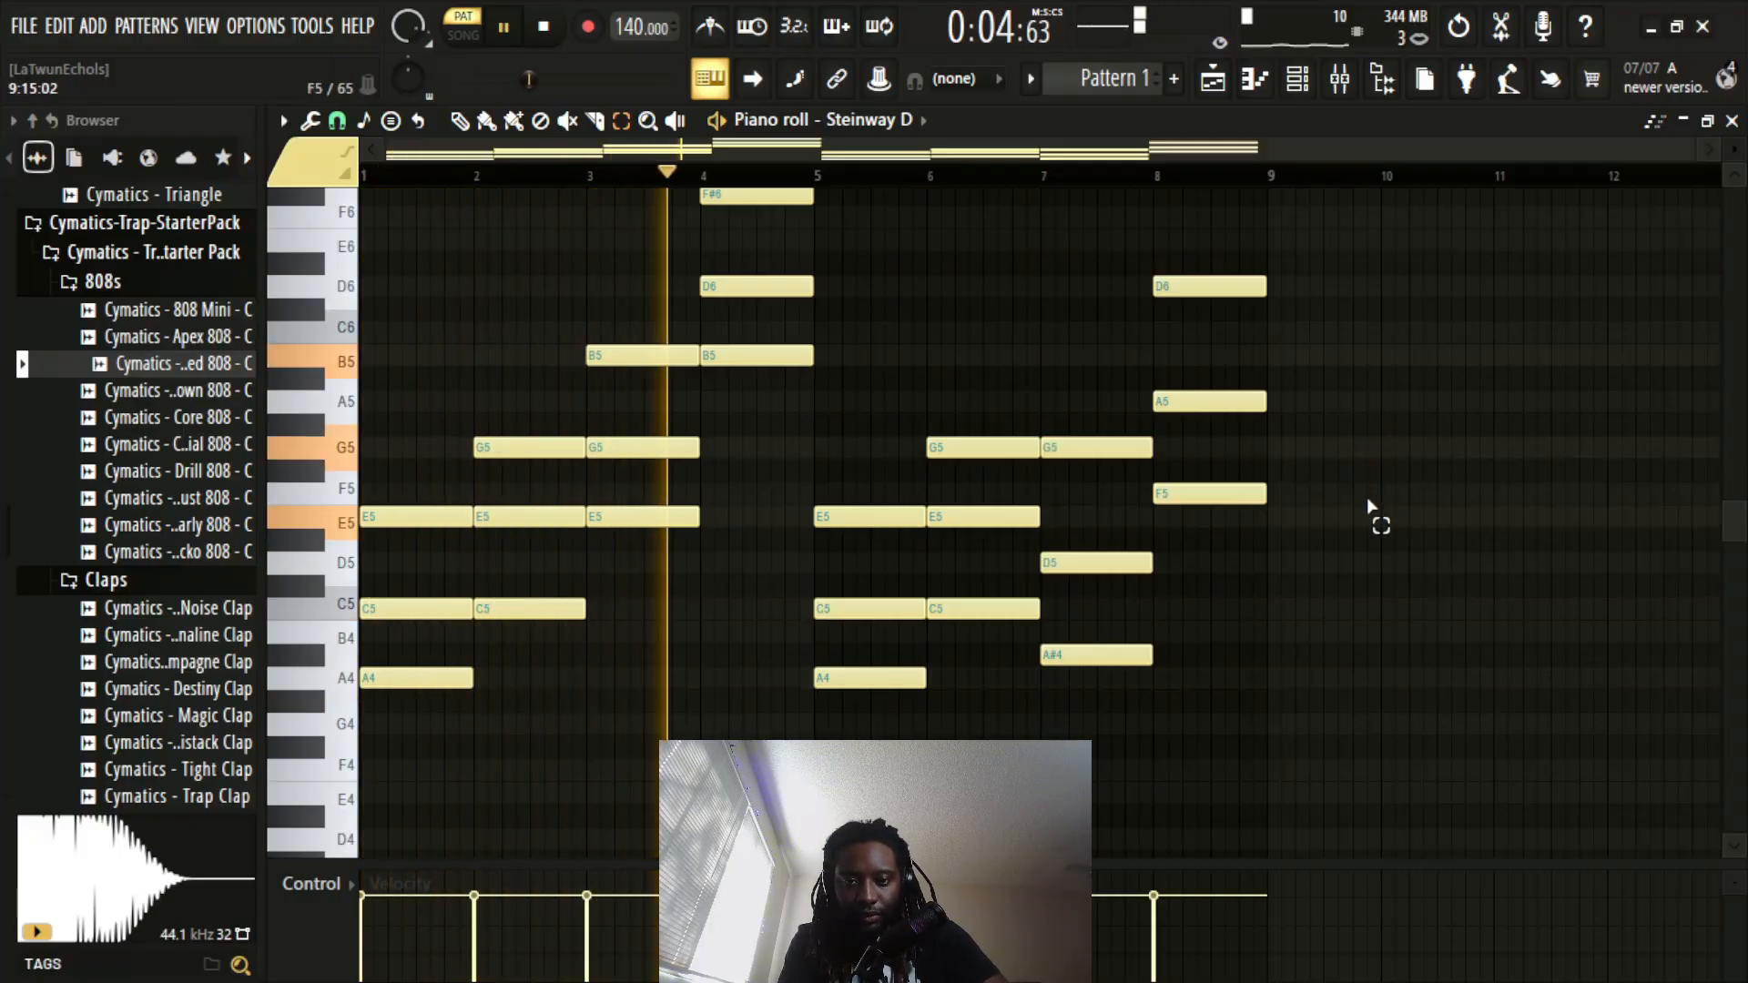
Step: Listen to the eight-bar progression through its revised bar 7 and bar 8 chords, and stop playback
{"action": "scroll", "coordinate": [1371, 506], "scroll_direction": "up", "scroll_amount": 2}
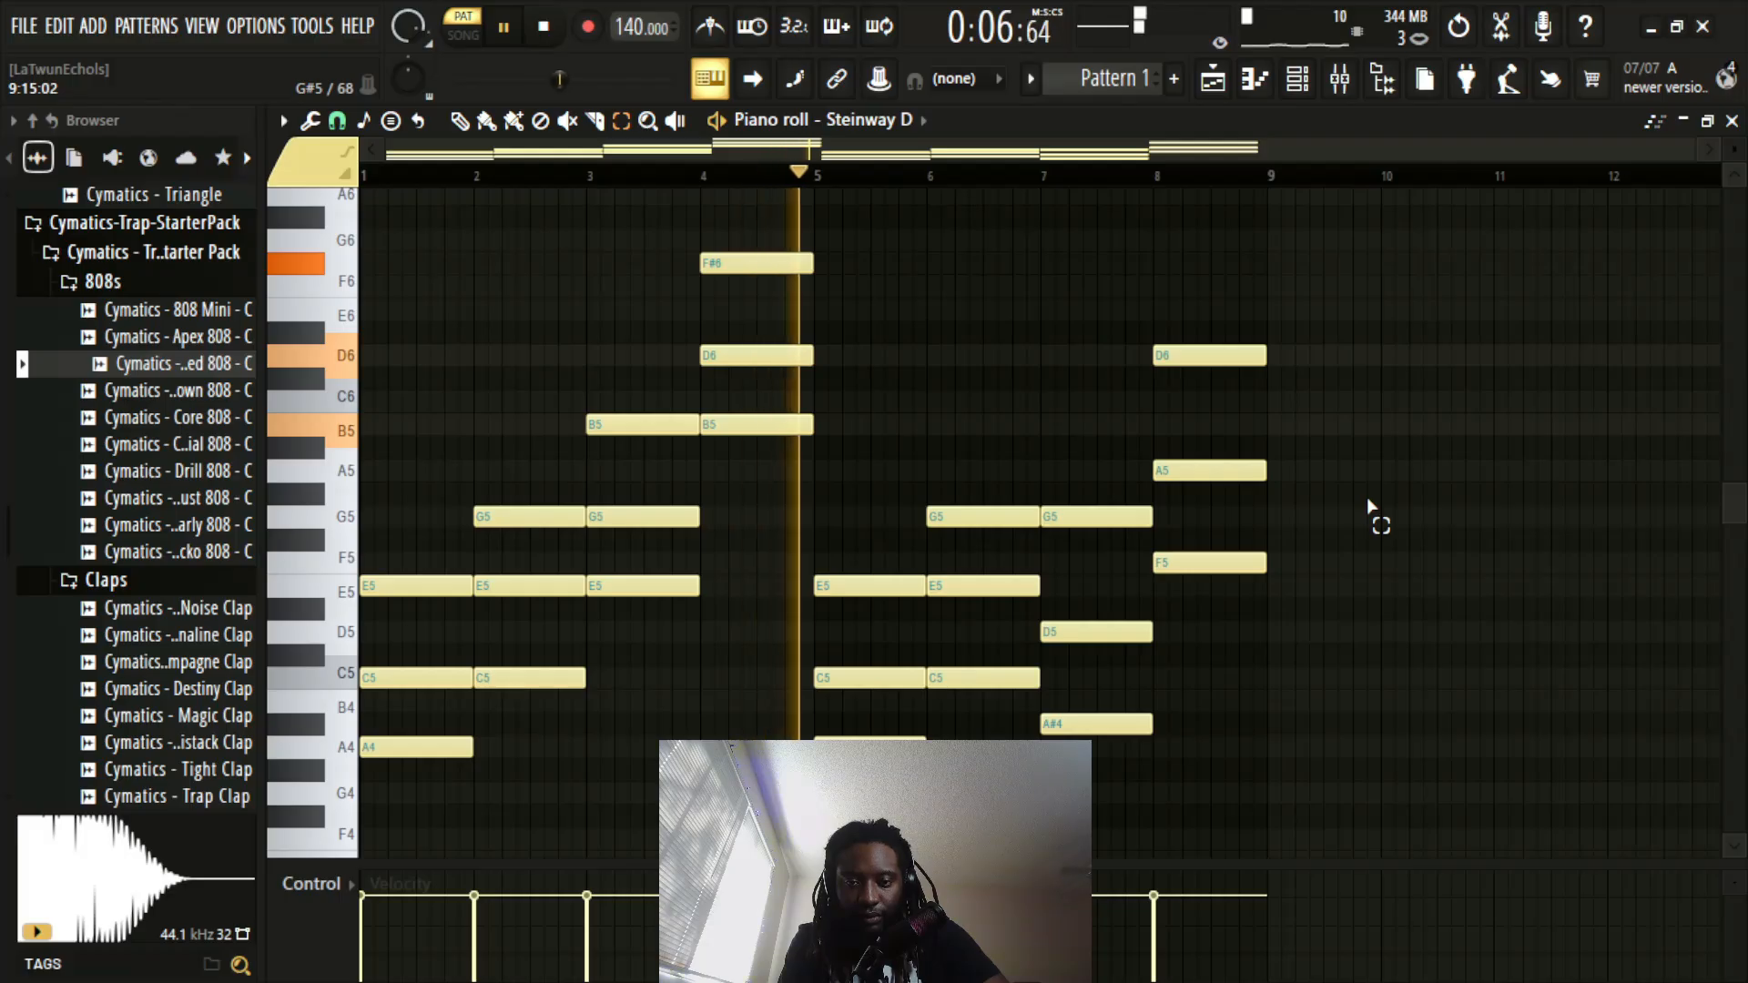
{"action": "scroll", "coordinate": [1371, 506], "scroll_direction": "down", "scroll_amount": 2}
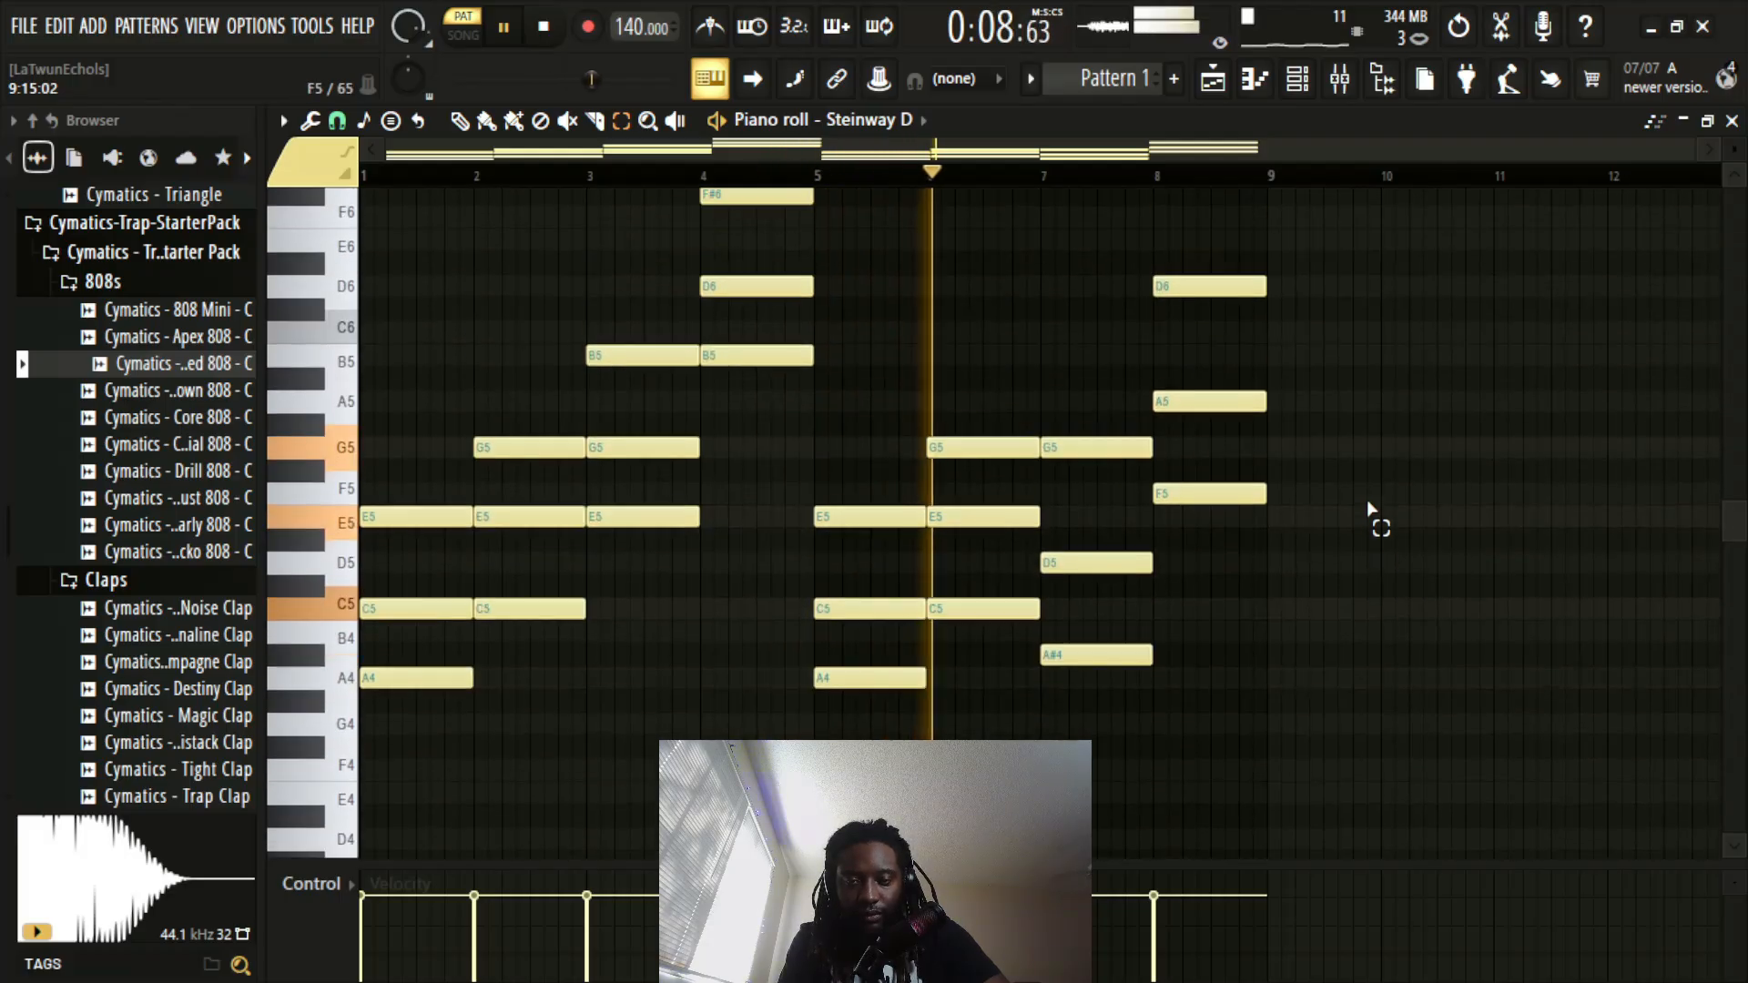
{"action": "scroll", "coordinate": [1373, 510], "scroll_direction": "down", "scroll_amount": 2}
{"action": "scroll", "coordinate": [1373, 509], "scroll_direction": "up", "scroll_amount": 2}
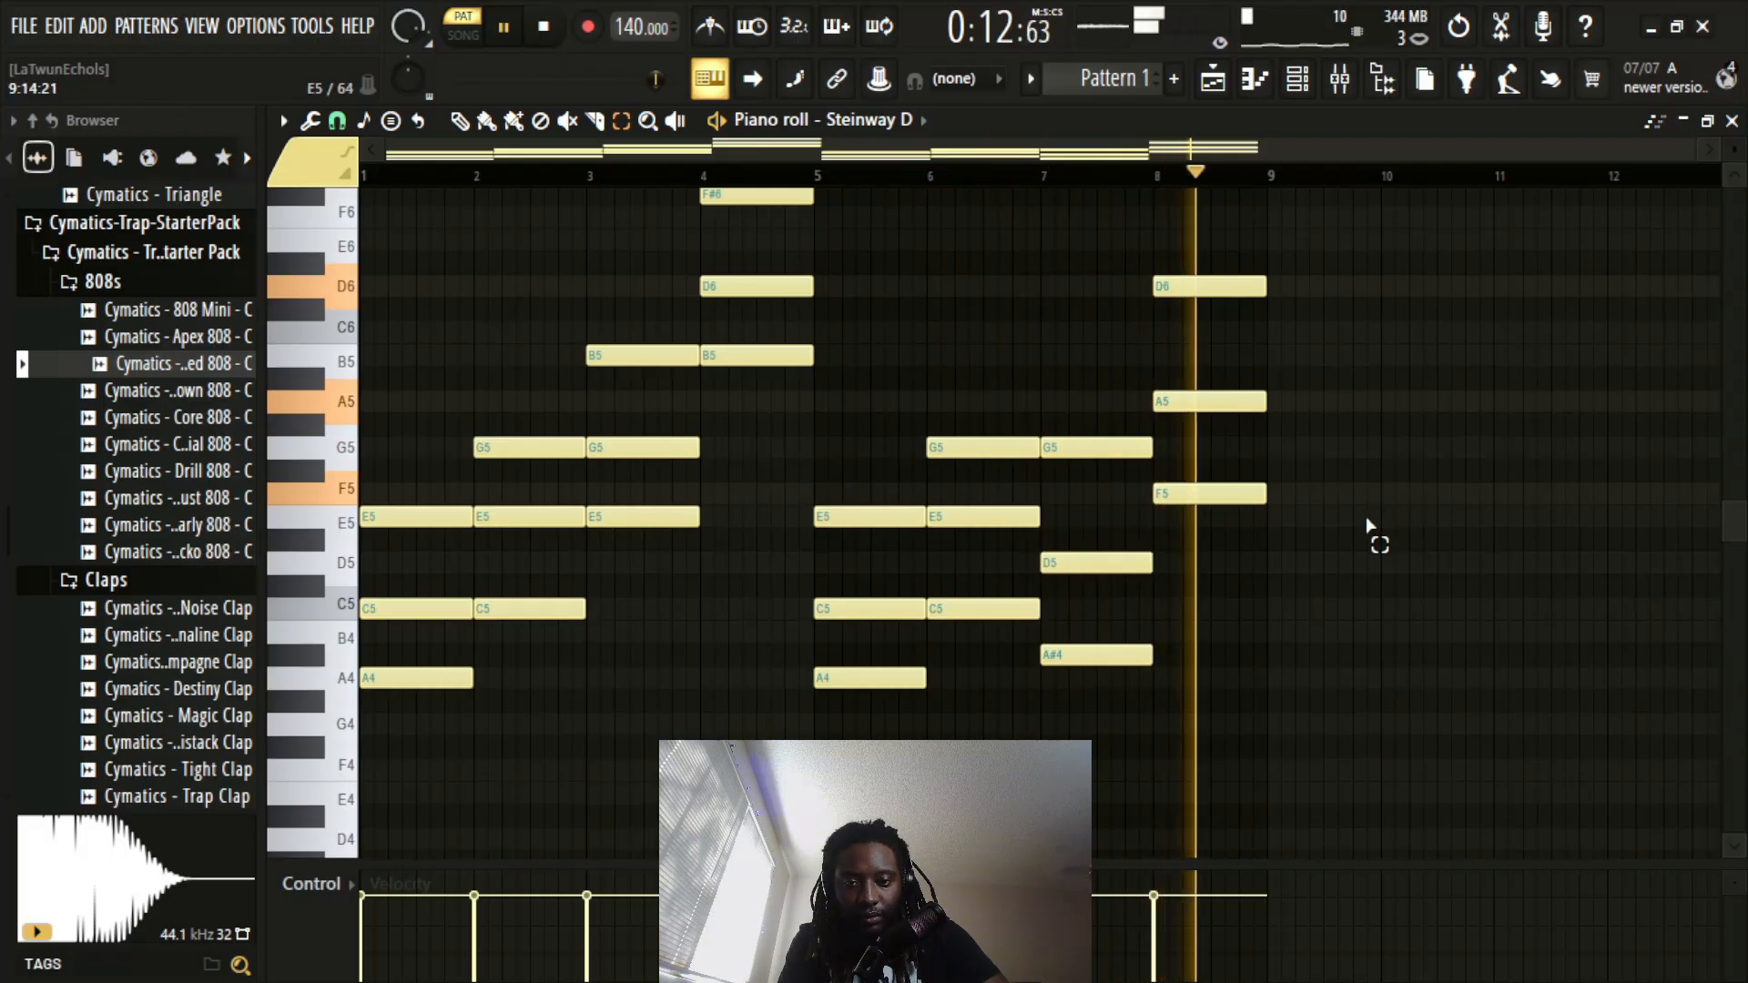
{"action": "key", "text": "space"}
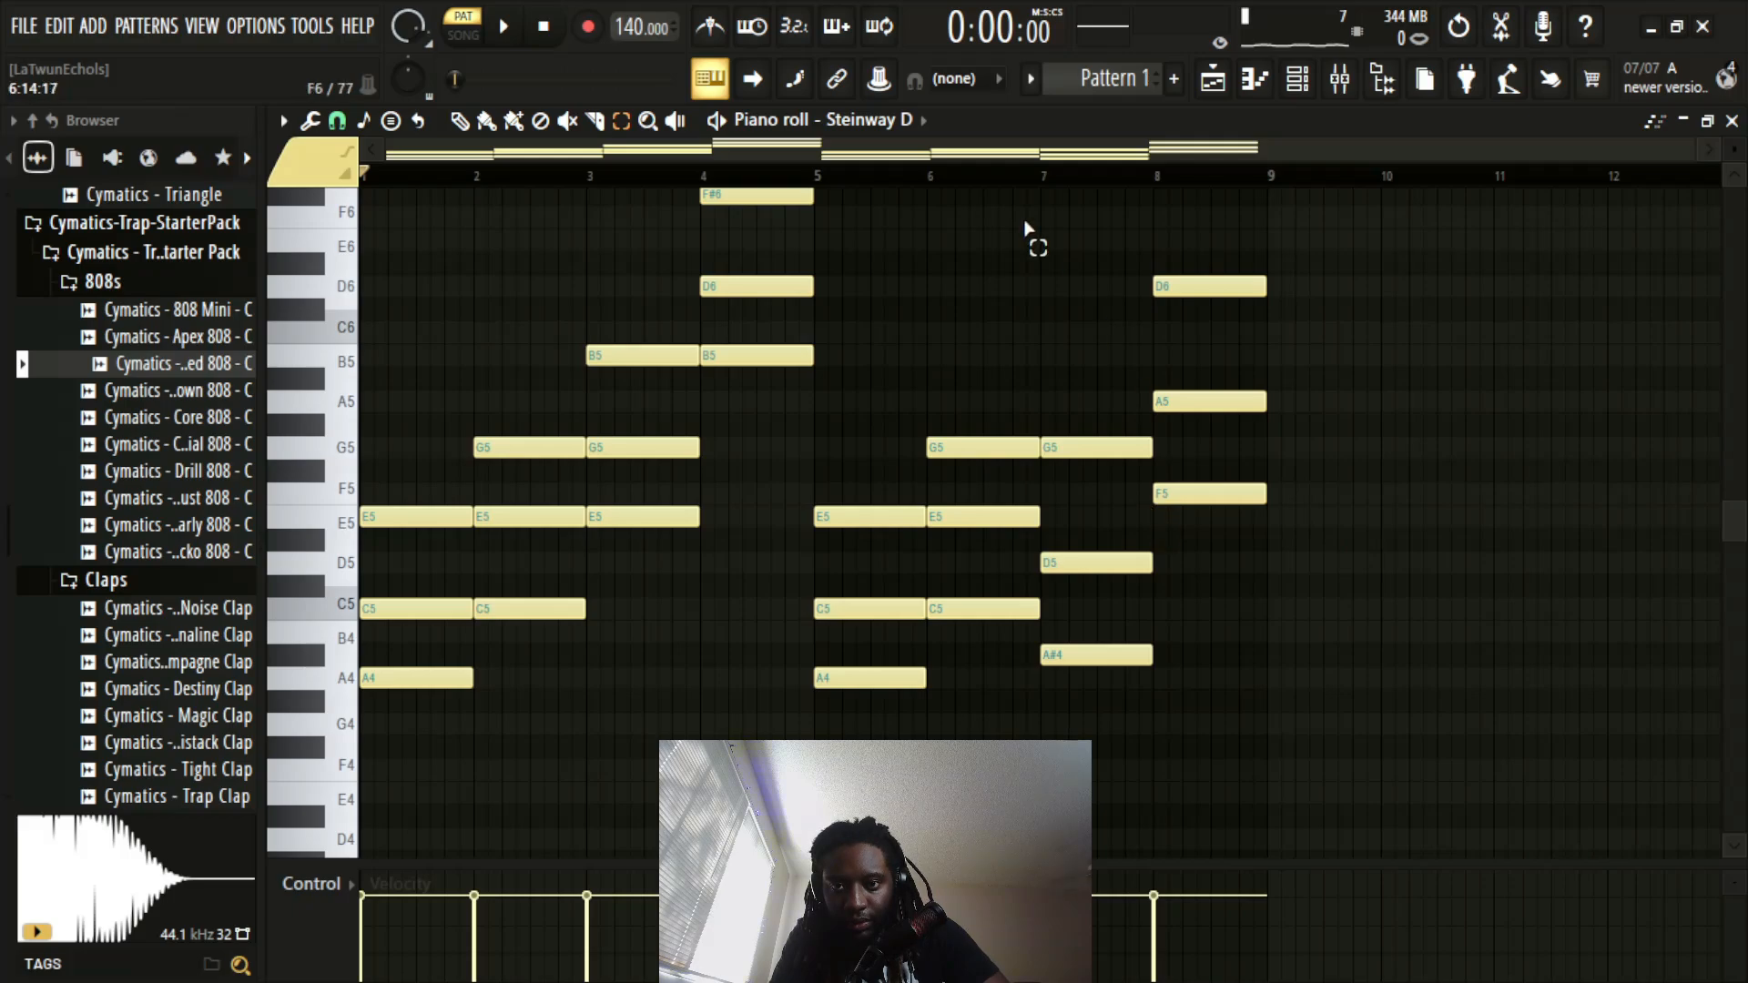
Step: Delete the chords in bars 7 and 8 and duplicate the bar 3 and bar 4 chords
{"action": "left_click_drag", "start_coordinate": [1119, 759], "coordinate": [1357, 227]}
{"action": "key", "text": "Delete"}
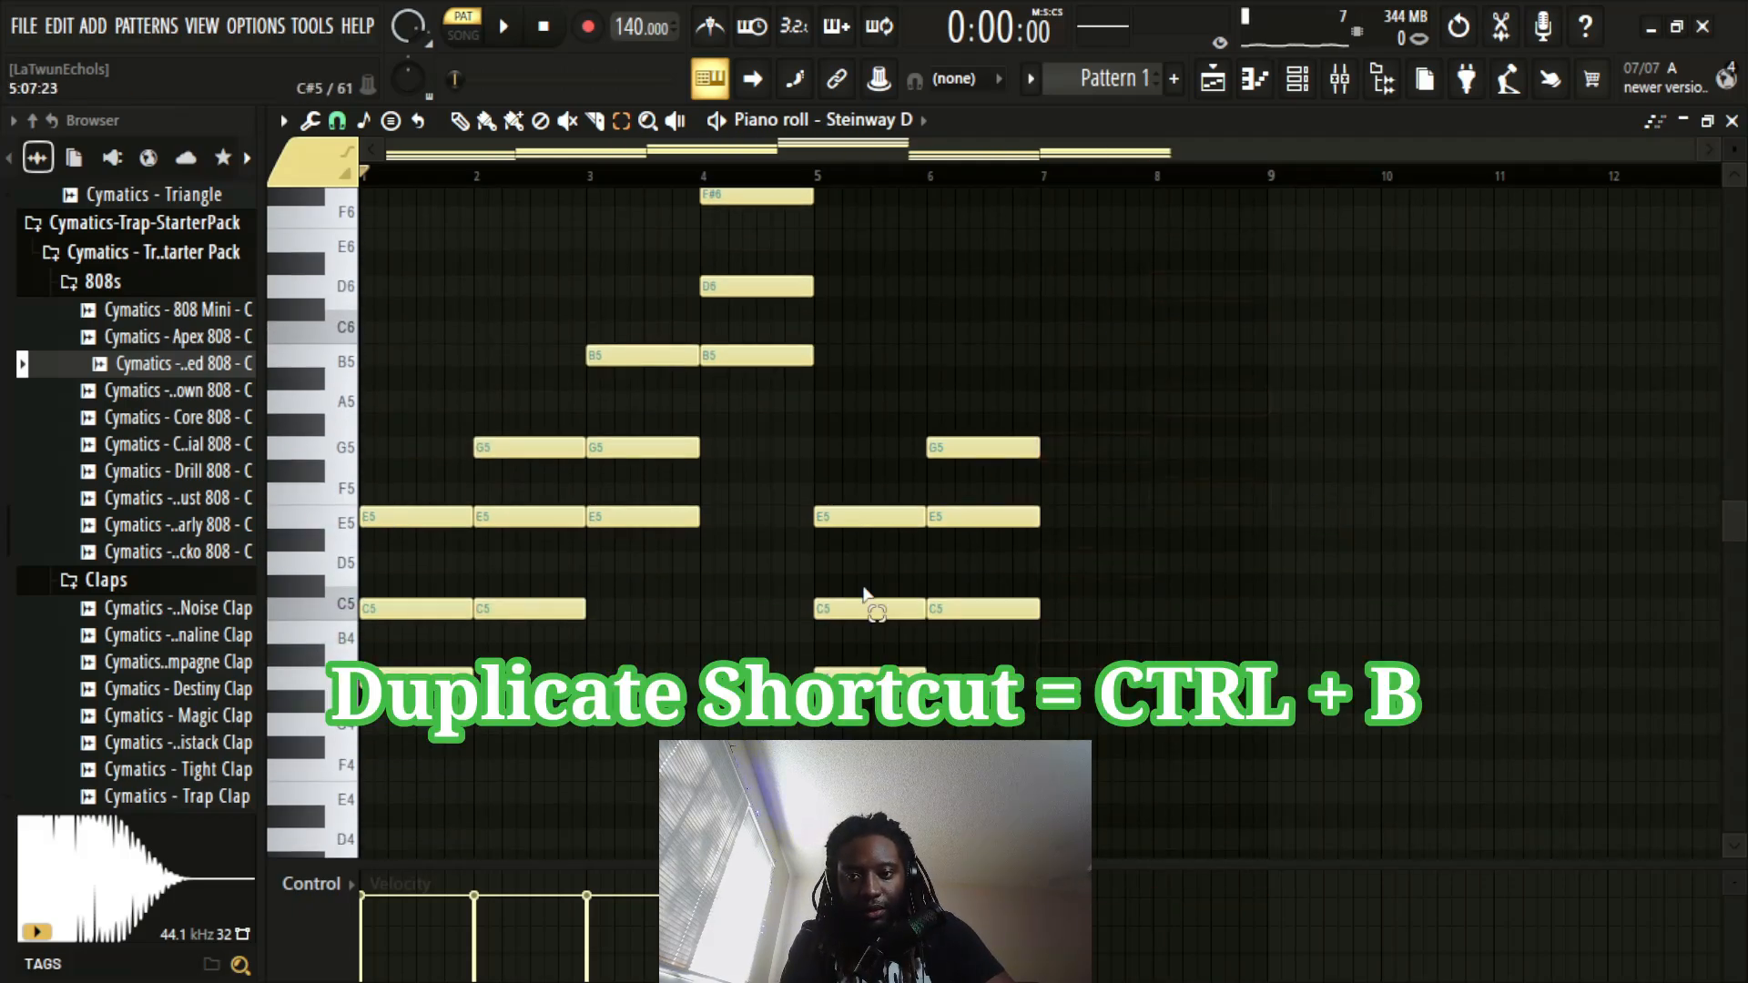
{"action": "left_click_drag", "start_coordinate": [640, 578], "coordinate": [806, 211]}
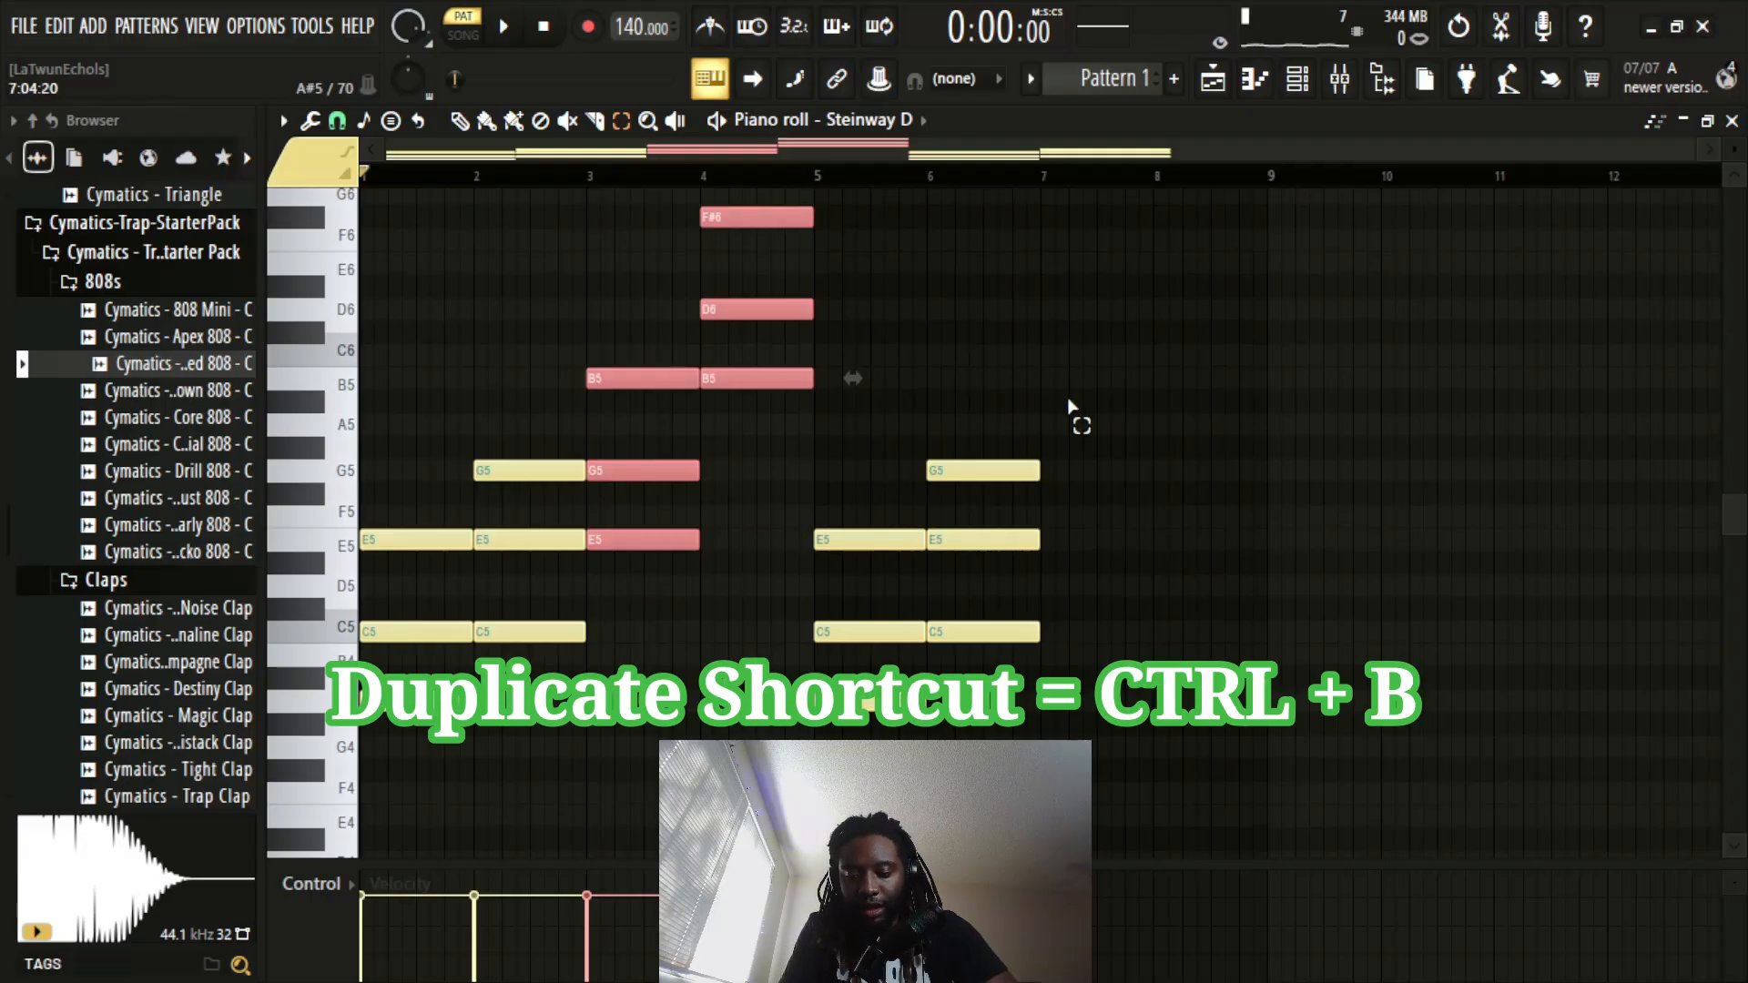
{"action": "key", "text": "ctrl+b"}
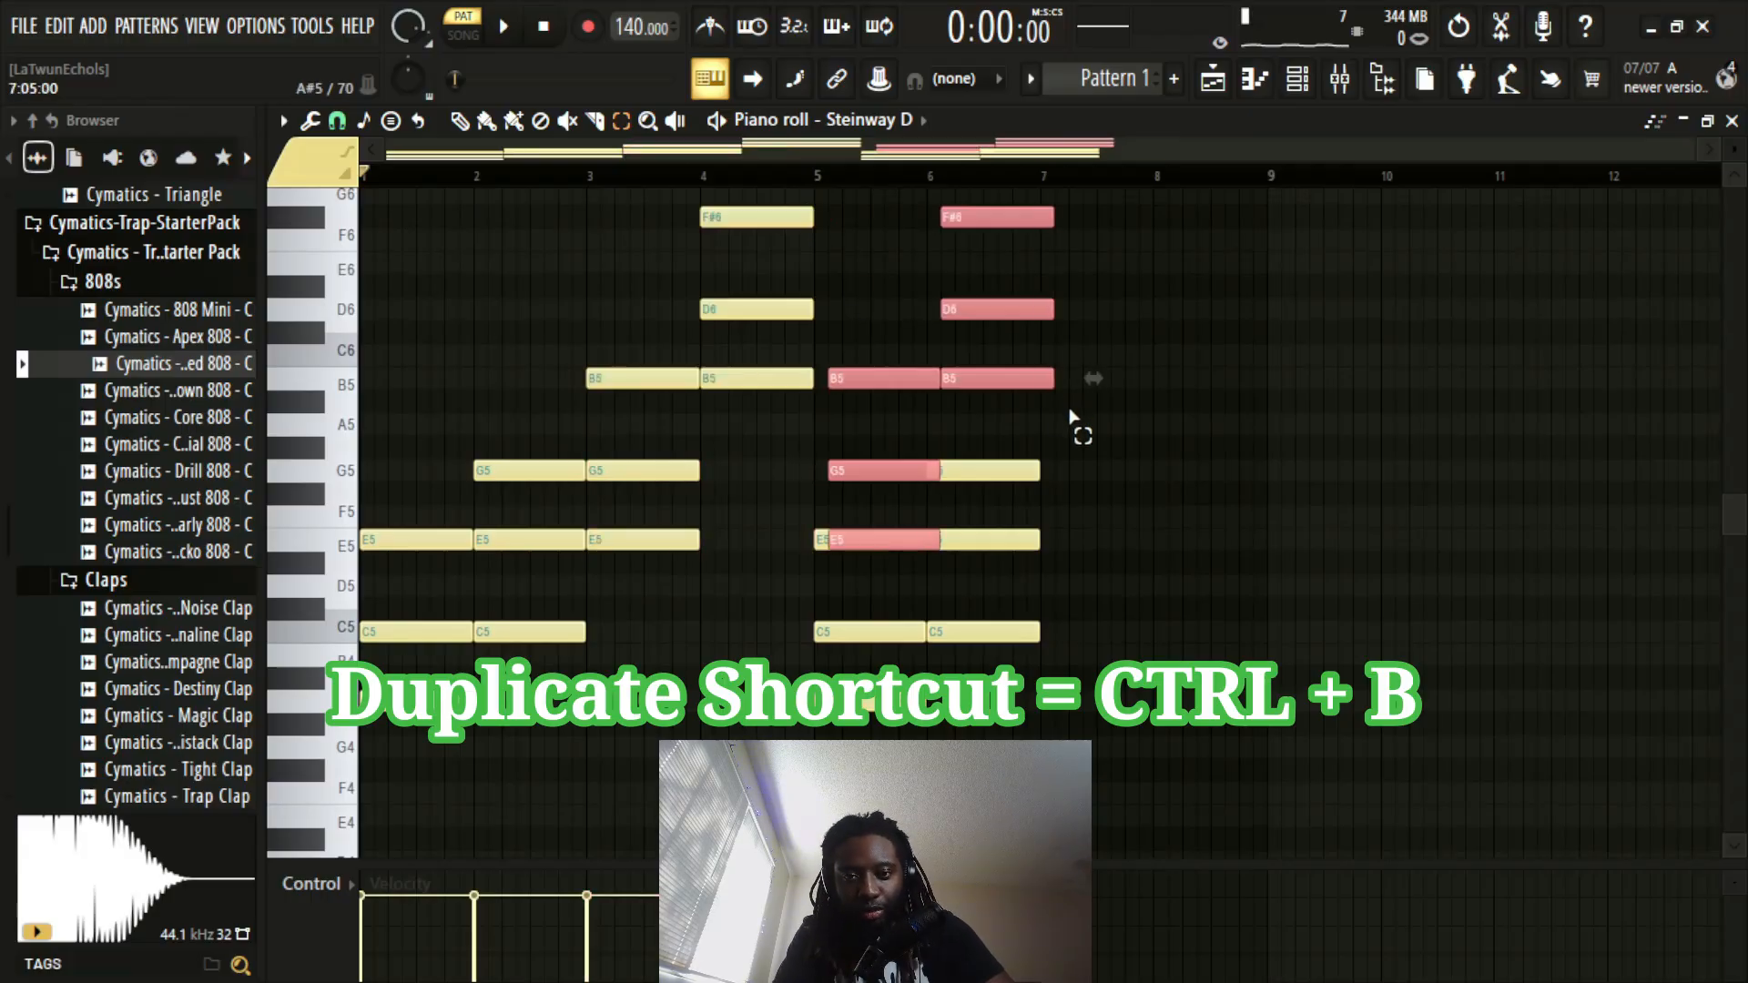
Step: Shift the duplicated chords along the timeline to fill bars 7 and 8, and clear the selection
{"action": "key", "text": "shift+Right"}
{"action": "key", "text": "shift+Right"}
{"action": "key", "text": "shift+Right"}
{"action": "key", "text": "shift+Right"}
{"action": "key", "text": "shift+Right"}
{"action": "key", "text": "shift+Right"}
{"action": "key", "text": "shift+Right"}
{"action": "key", "text": "shift+Right"}
{"action": "key", "text": "shift+Right"}
{"action": "key", "text": "shift+Right"}
{"action": "key", "text": "shift+Right"}
{"action": "key", "text": "shift+Right"}
{"action": "left_click", "coordinate": [1363, 485], "text": "ctrl"}
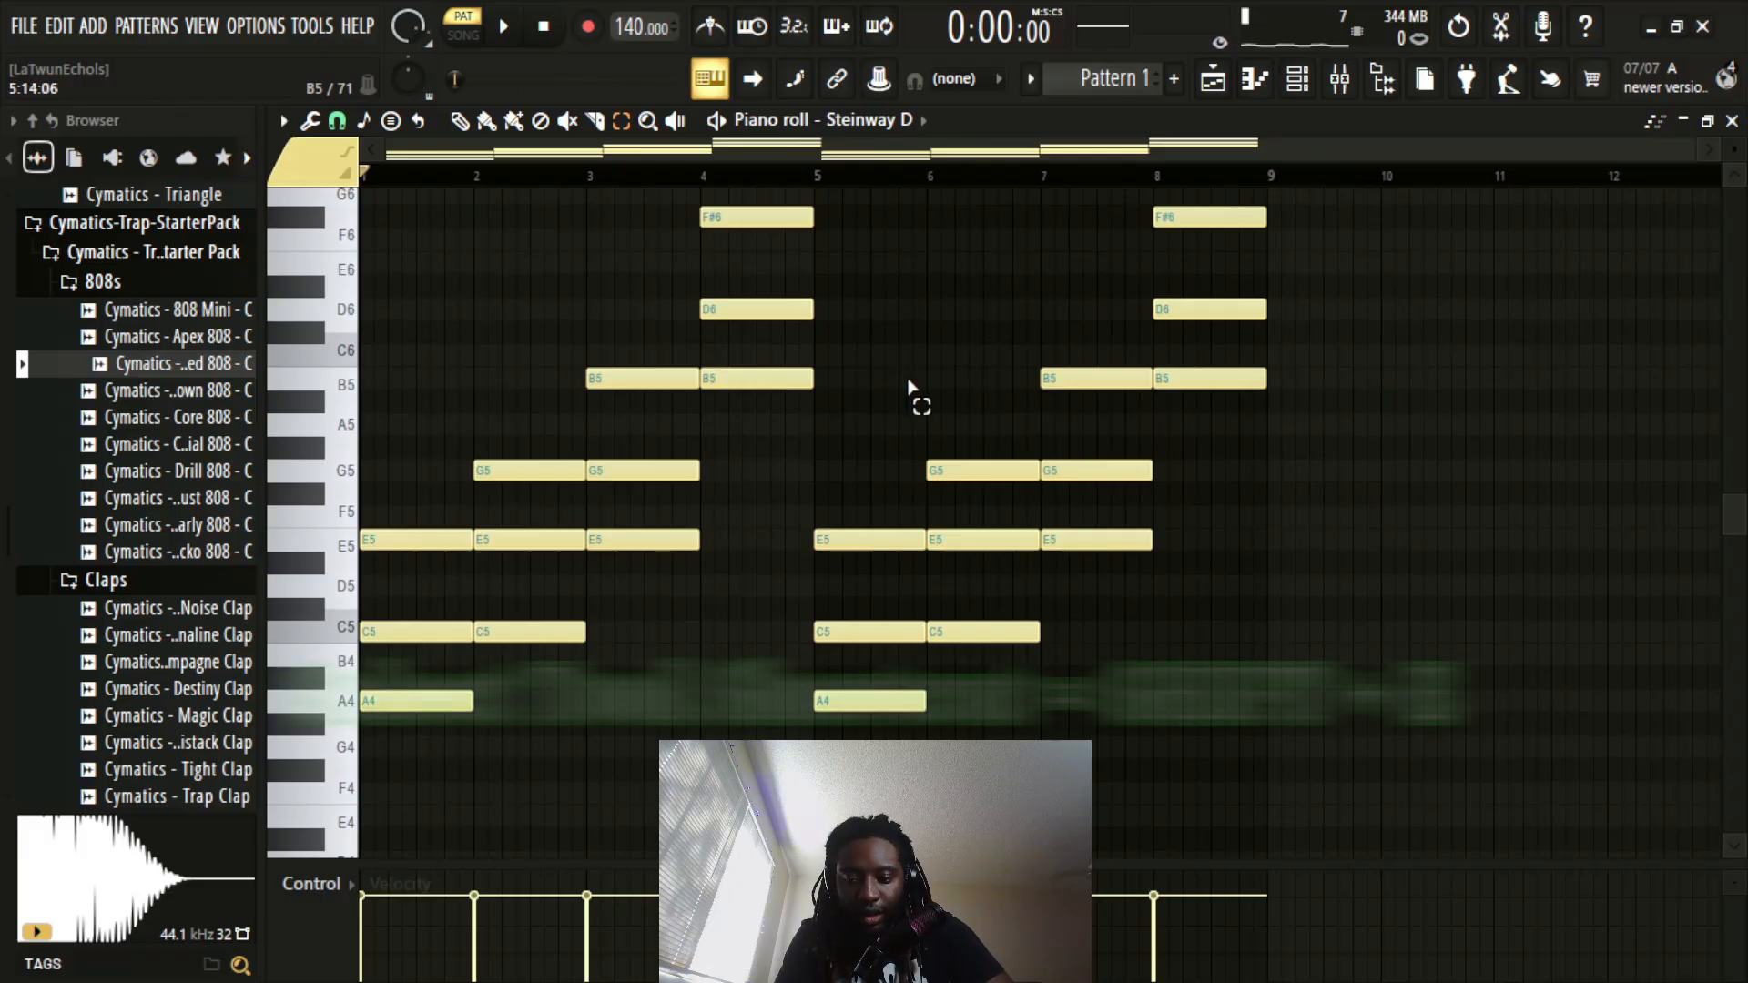
{"action": "key", "text": "shift+e"}
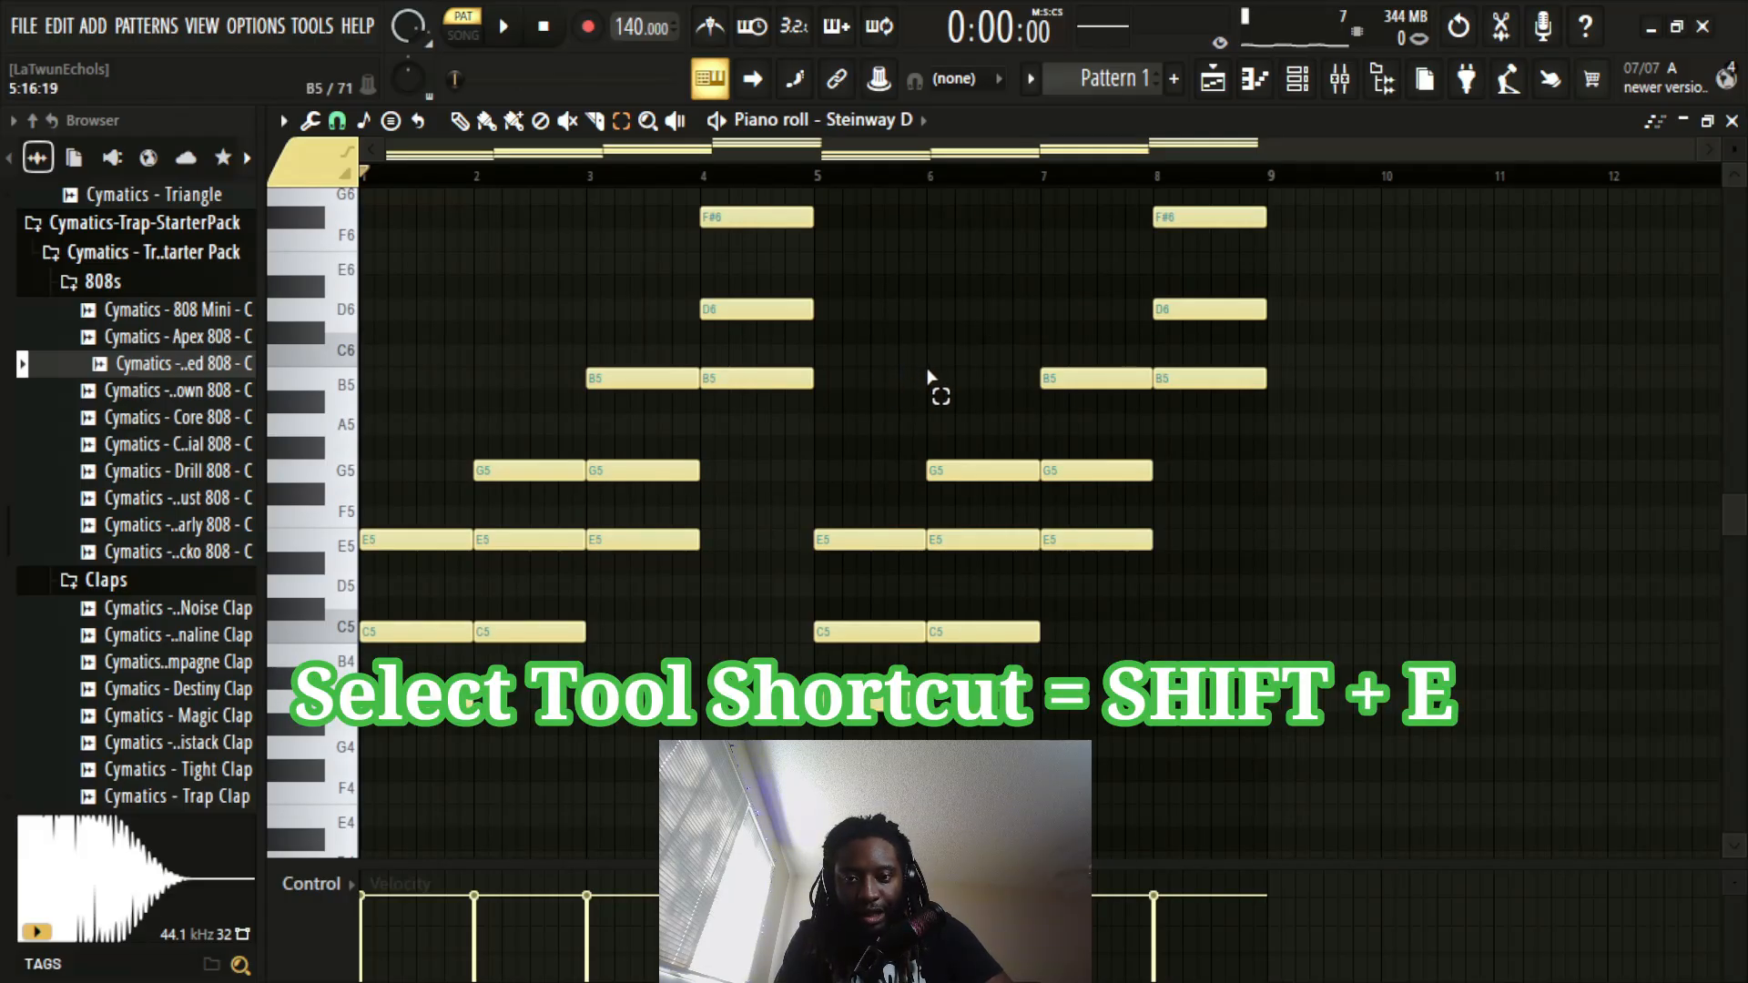
{"action": "left_click_drag", "start_coordinate": [1058, 277], "coordinate": [778, 847]}
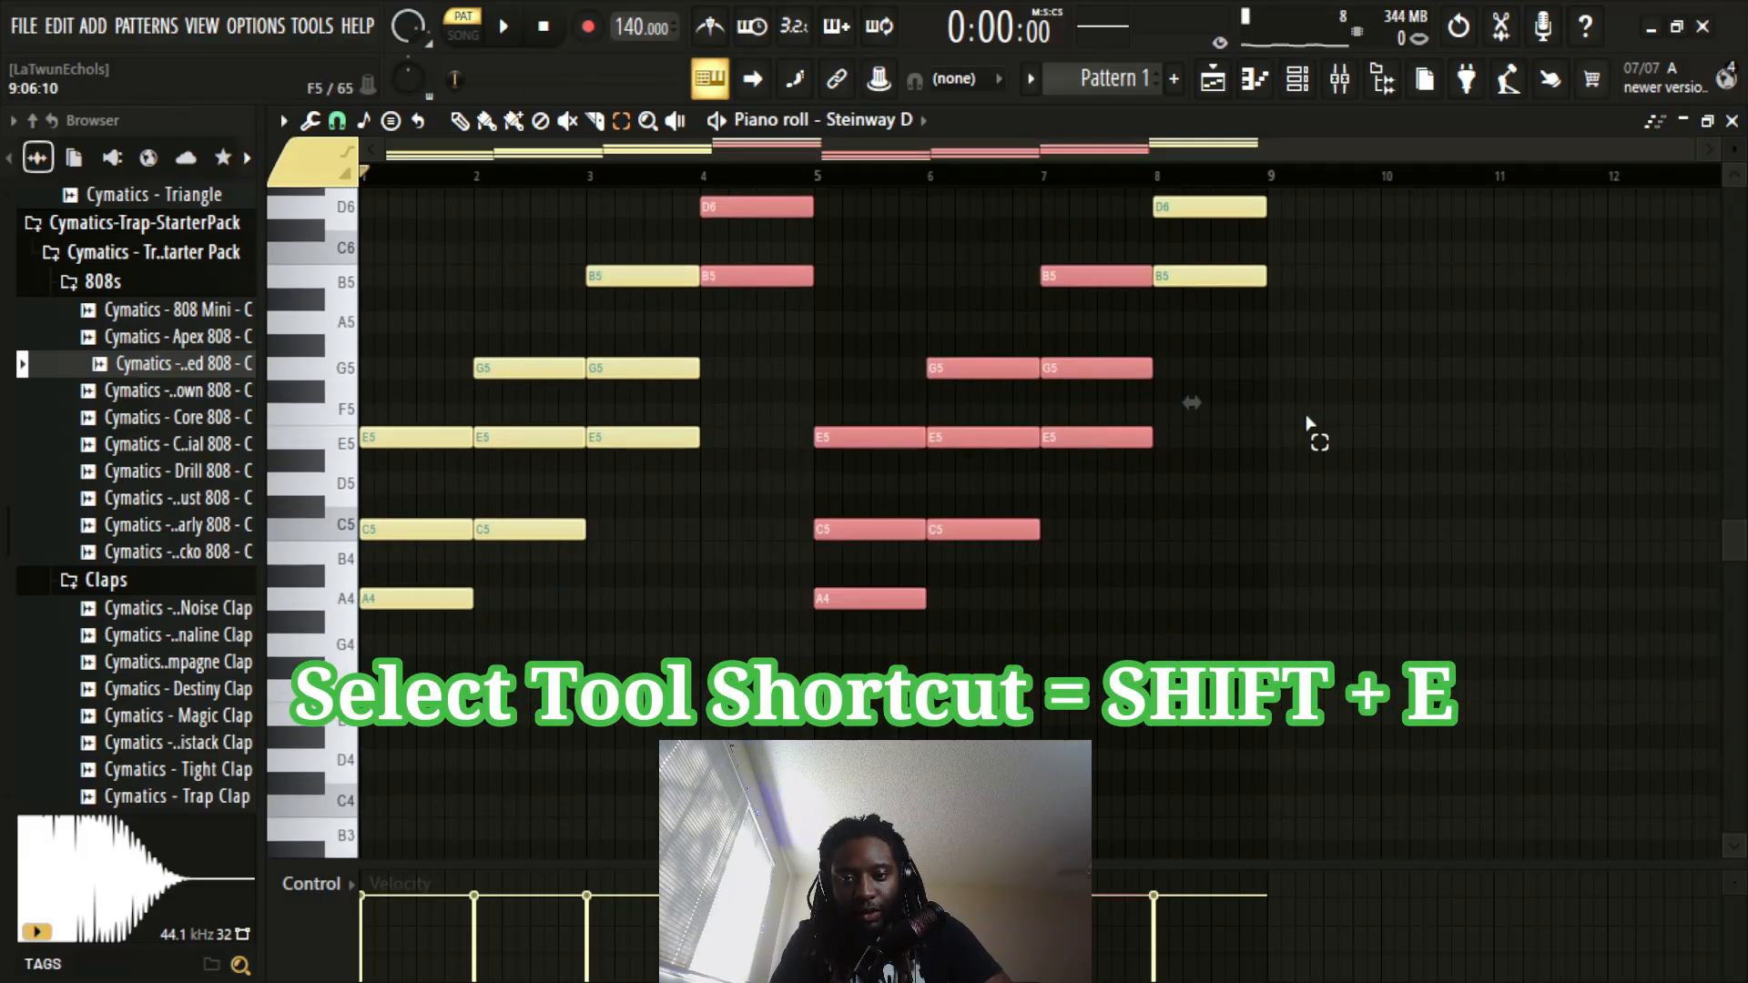
{"action": "left_click", "coordinate": [1315, 483]}
{"action": "scroll", "coordinate": [1317, 484], "scroll_direction": "up", "scroll_amount": 2}
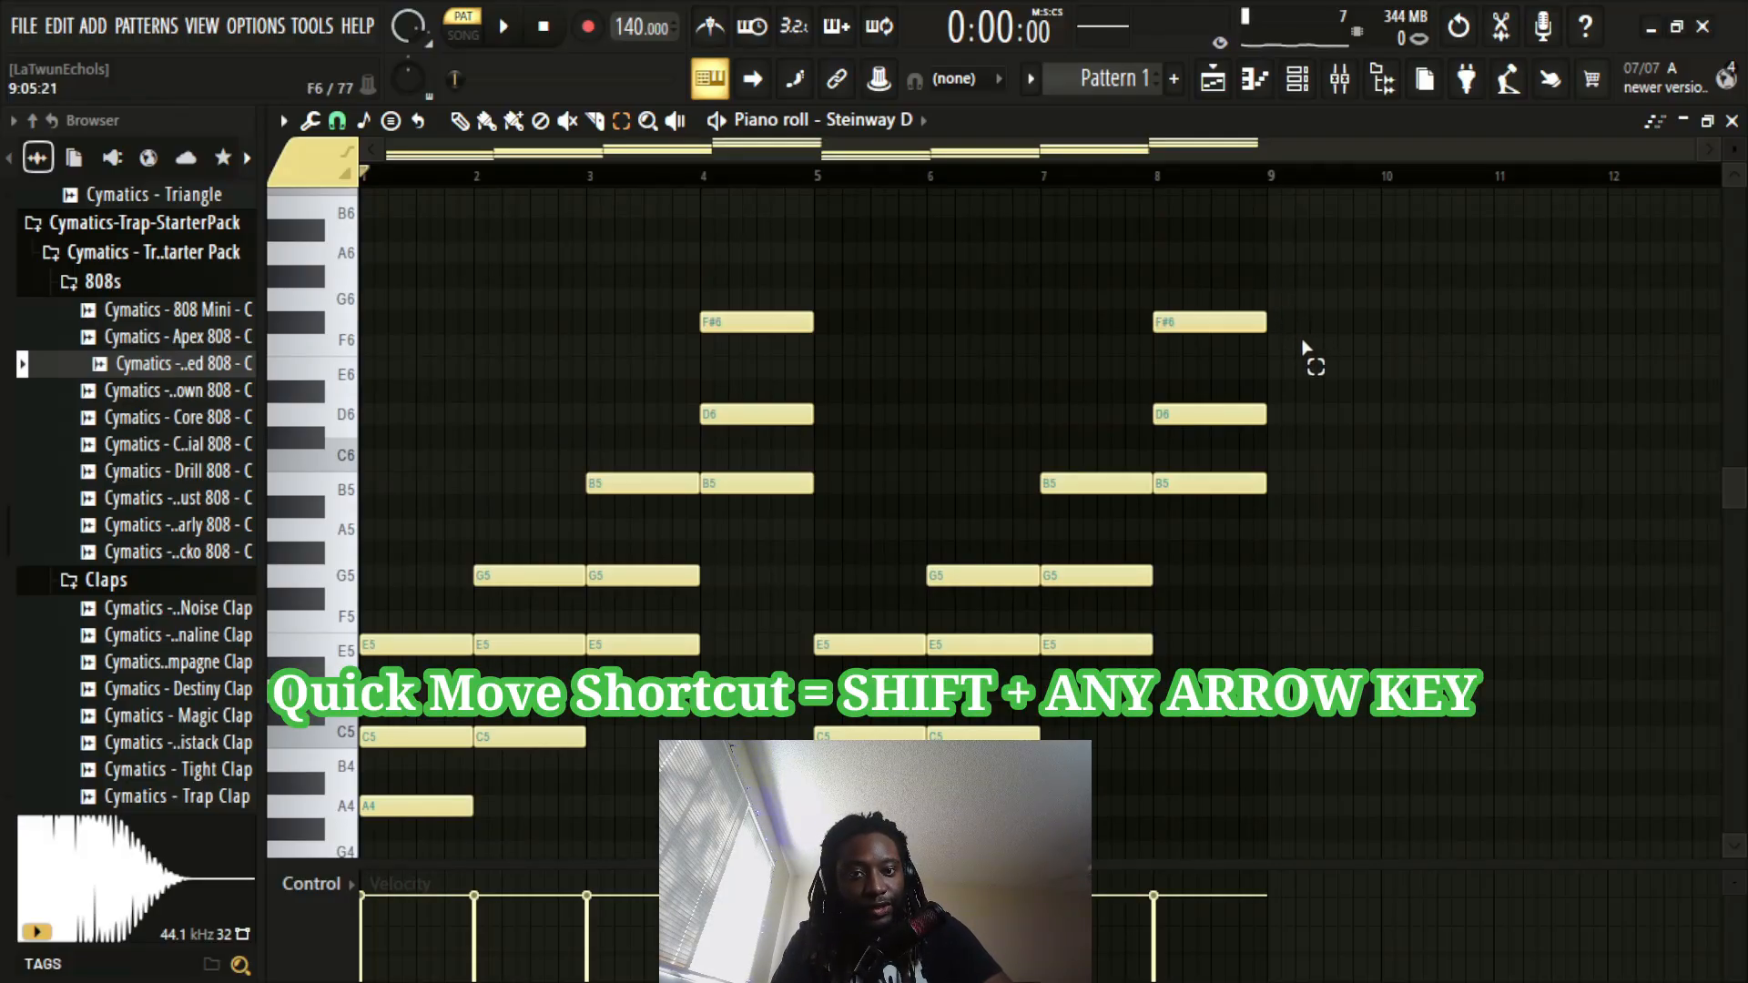
{"action": "scroll", "coordinate": [1302, 344], "scroll_direction": "down", "scroll_amount": 2}
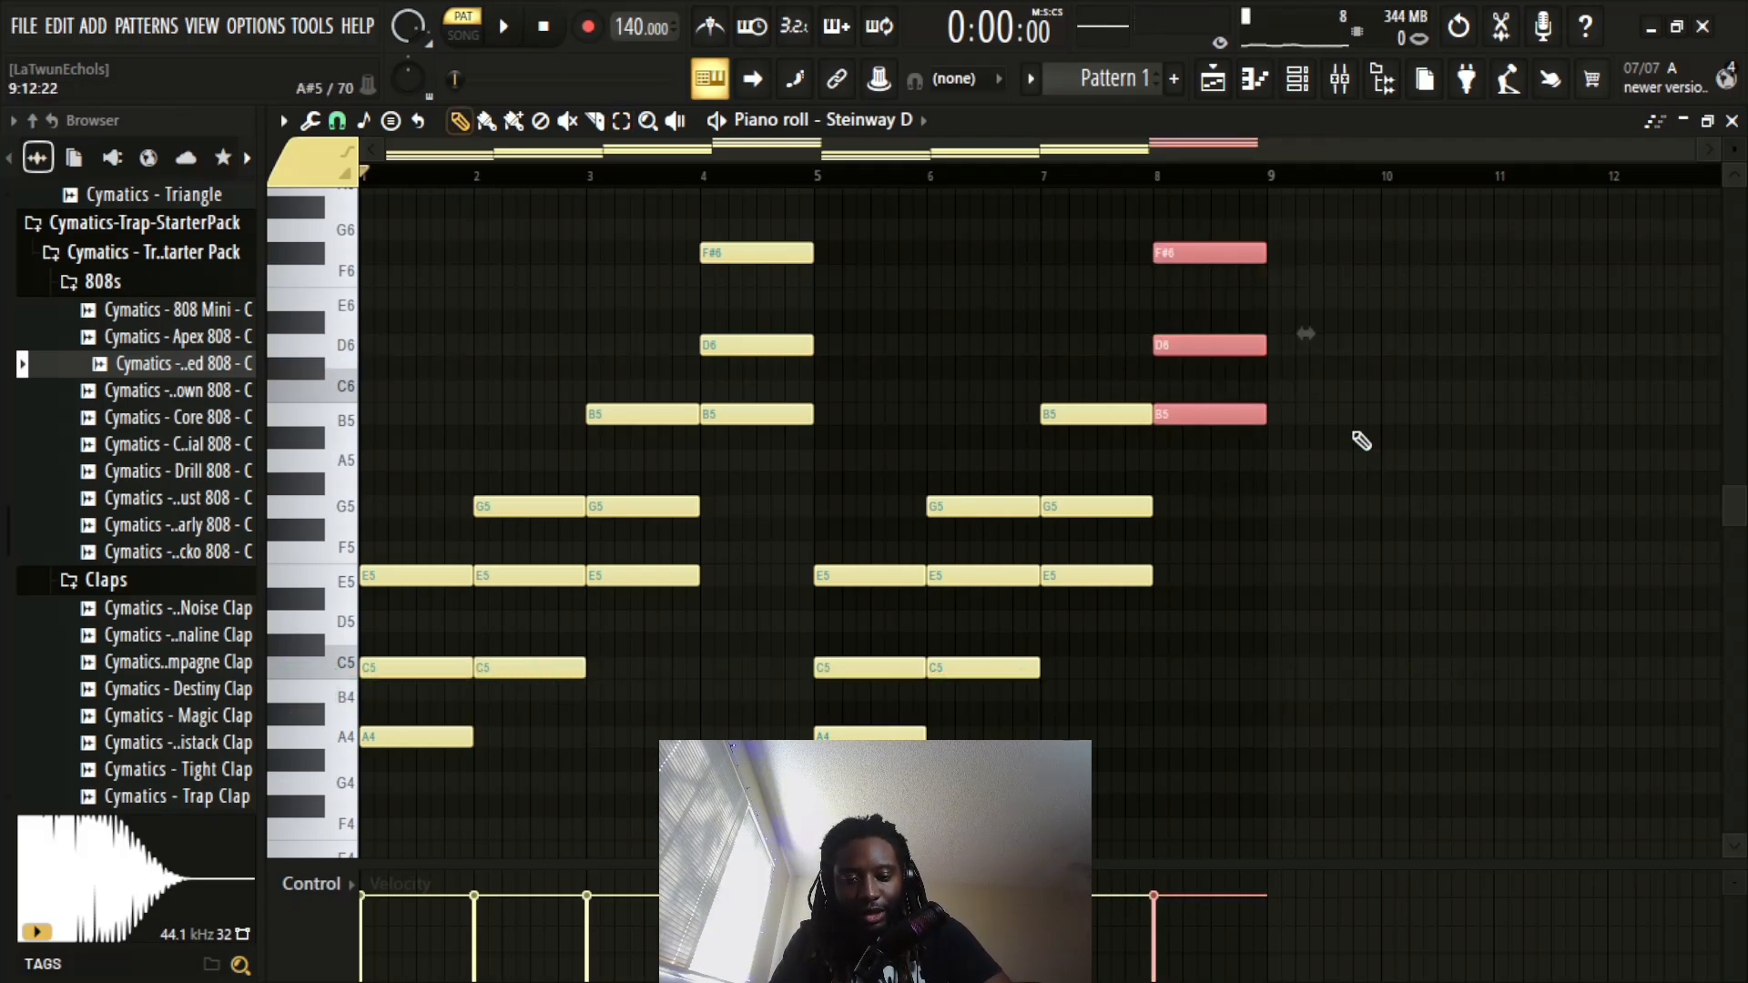
{"action": "mouse_move", "coordinate": [1219, 347]}
{"action": "left_mouse_down"}
{"action": "mouse_move", "coordinate": [864, 360]}
{"action": "mouse_move", "coordinate": [1258, 376]}
{"action": "mouse_move", "coordinate": [1222, 342]}
{"action": "left_mouse_up"}
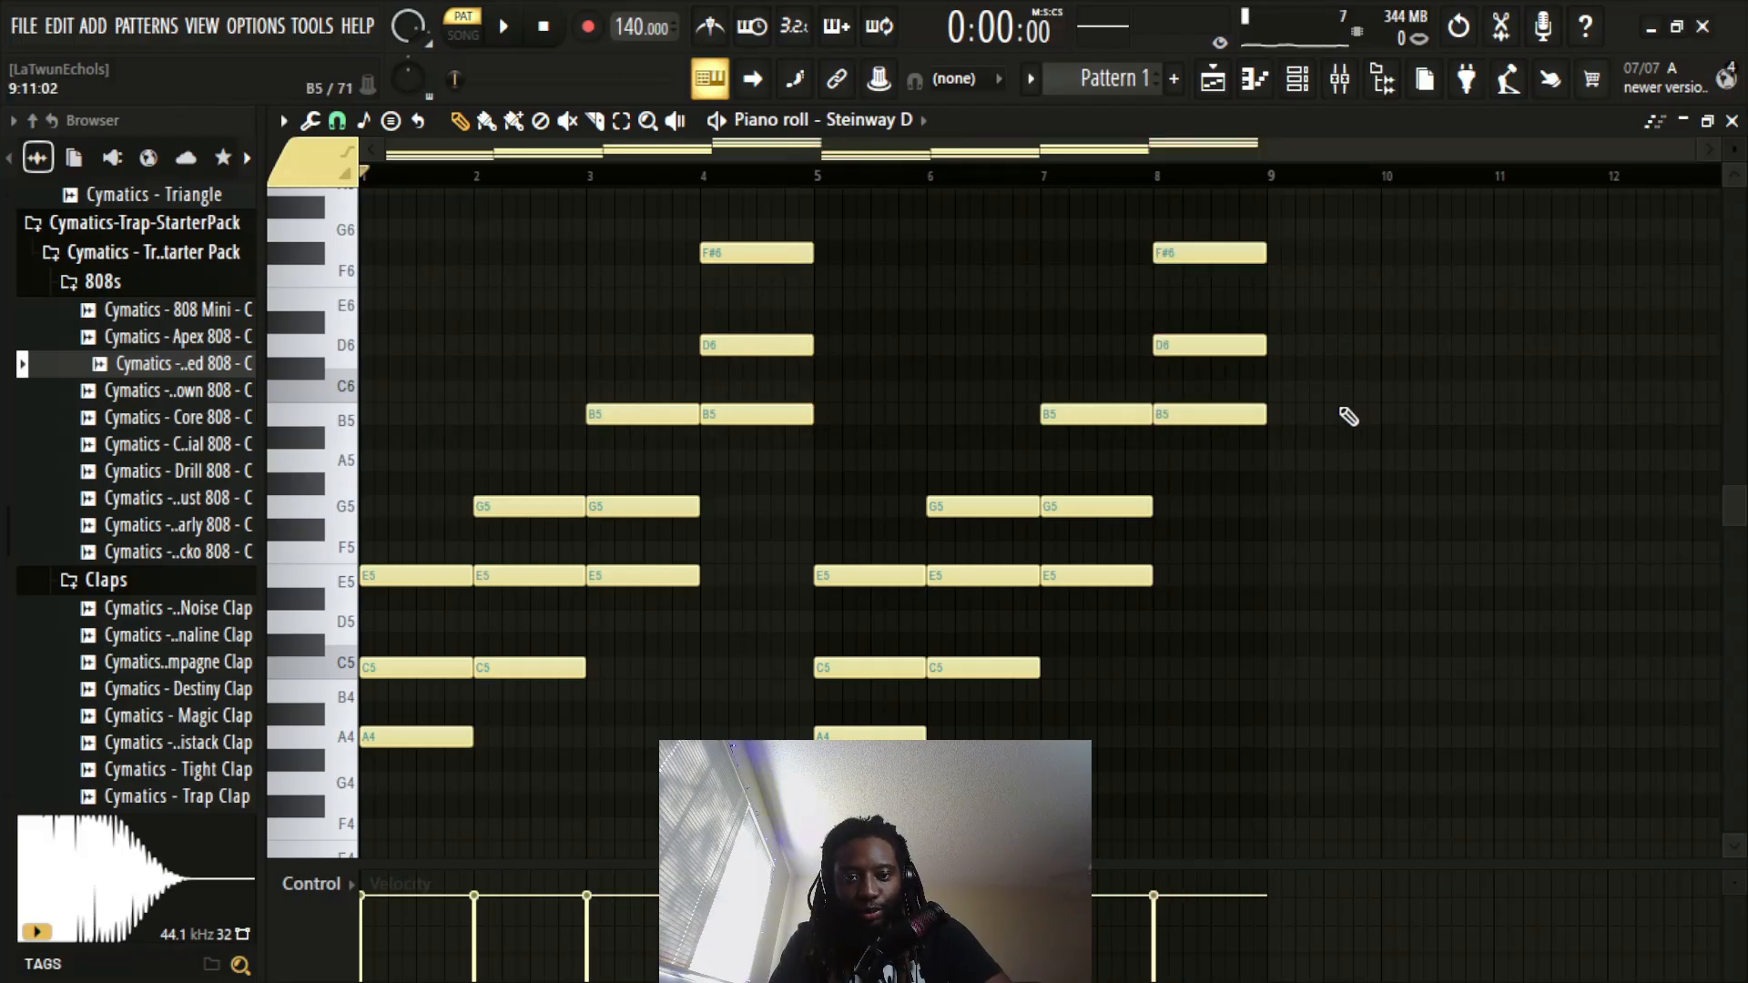
Step: Play back the progression with the copied chords in bars 7 and 8, and stop it
{"action": "key", "text": "space"}
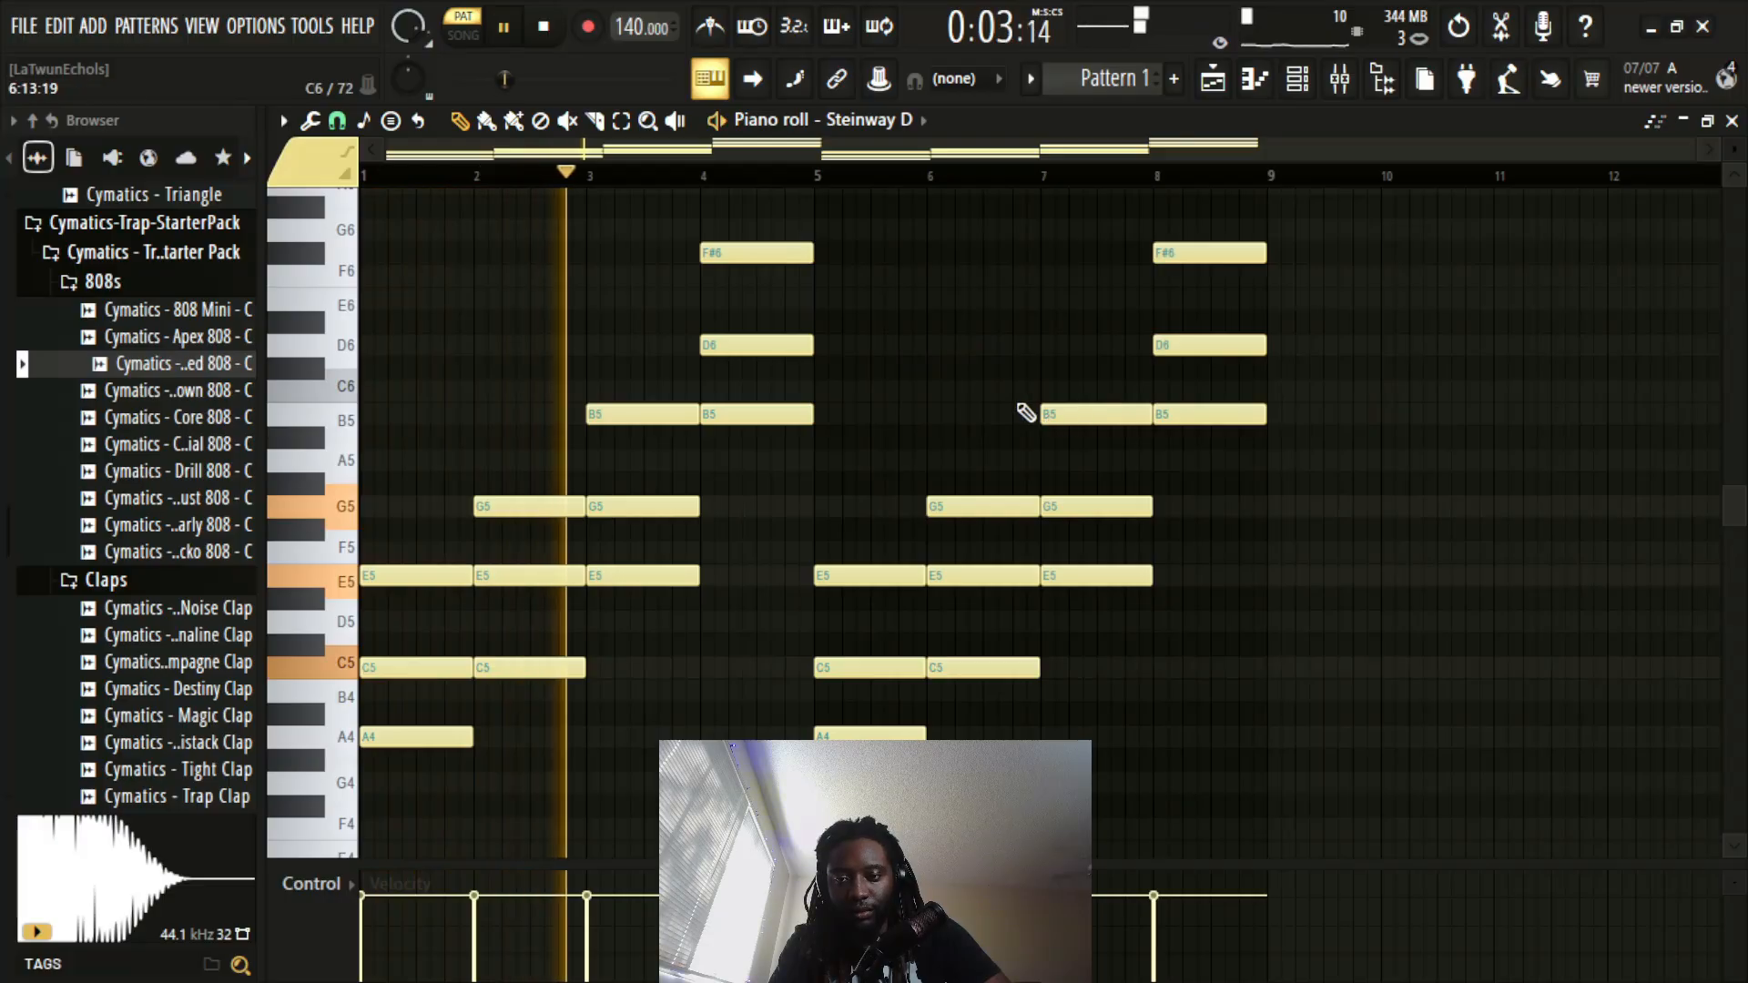
{"action": "scroll", "coordinate": [1009, 400], "scroll_direction": "down", "scroll_amount": 3}
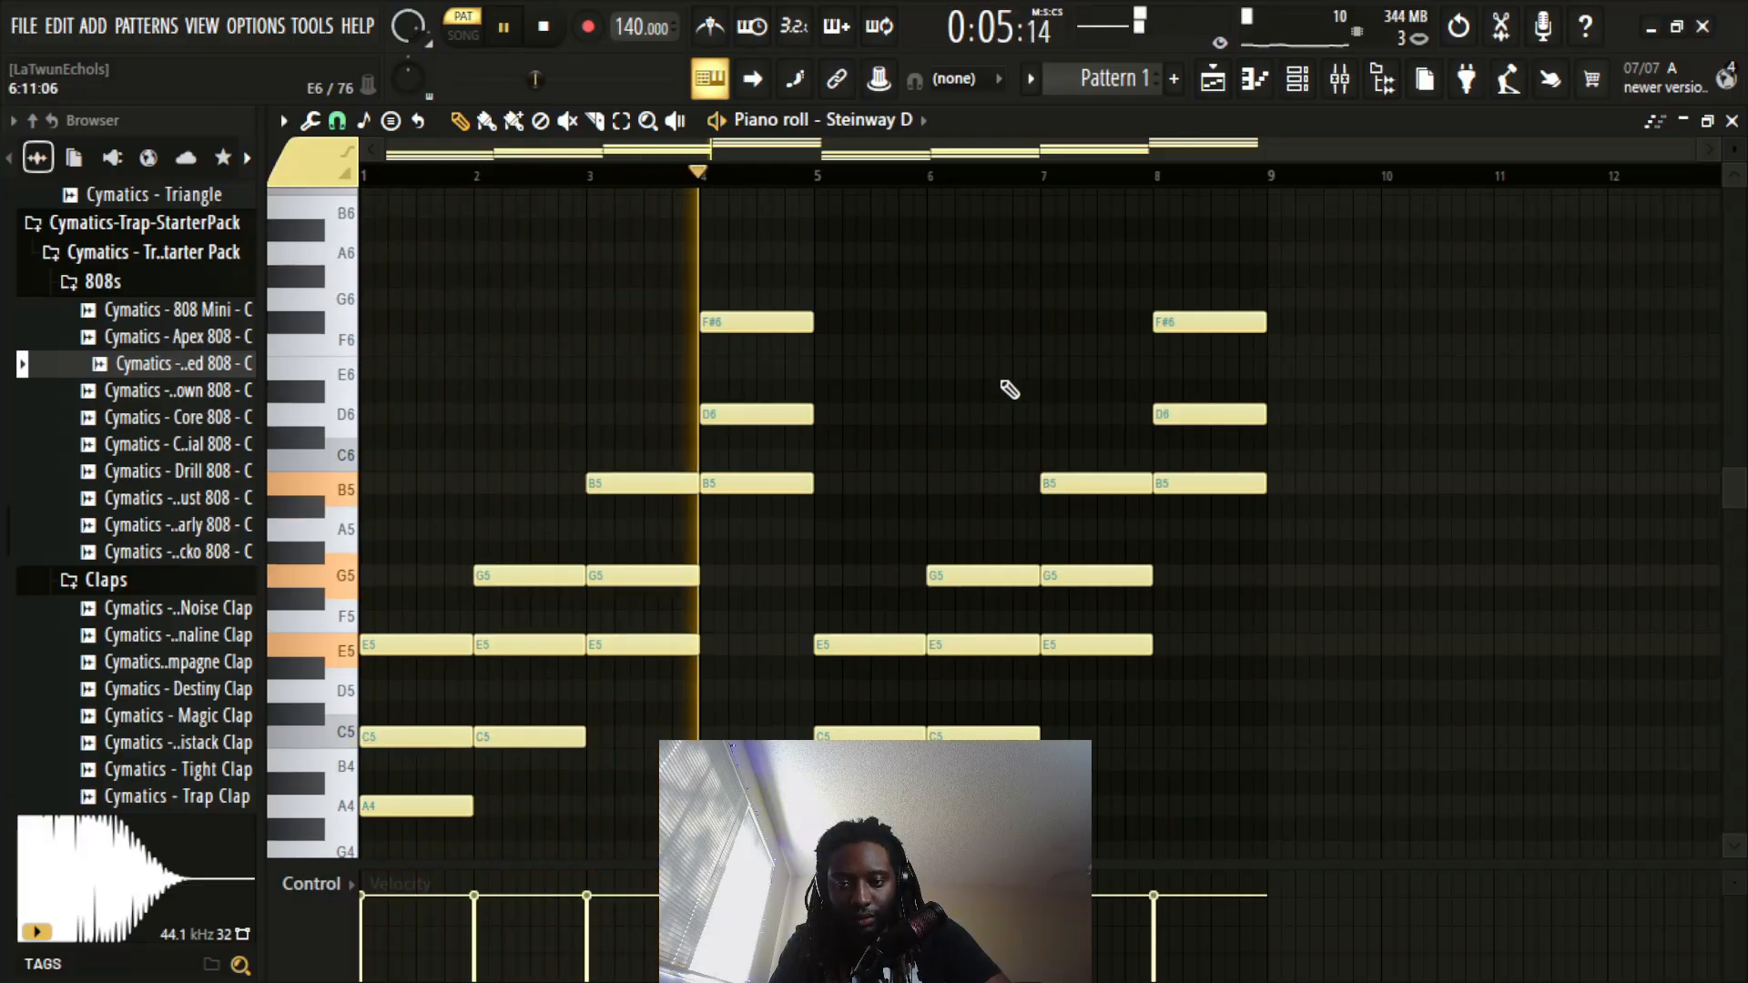
{"action": "scroll", "coordinate": [1380, 592], "scroll_direction": "up", "scroll_amount": 3}
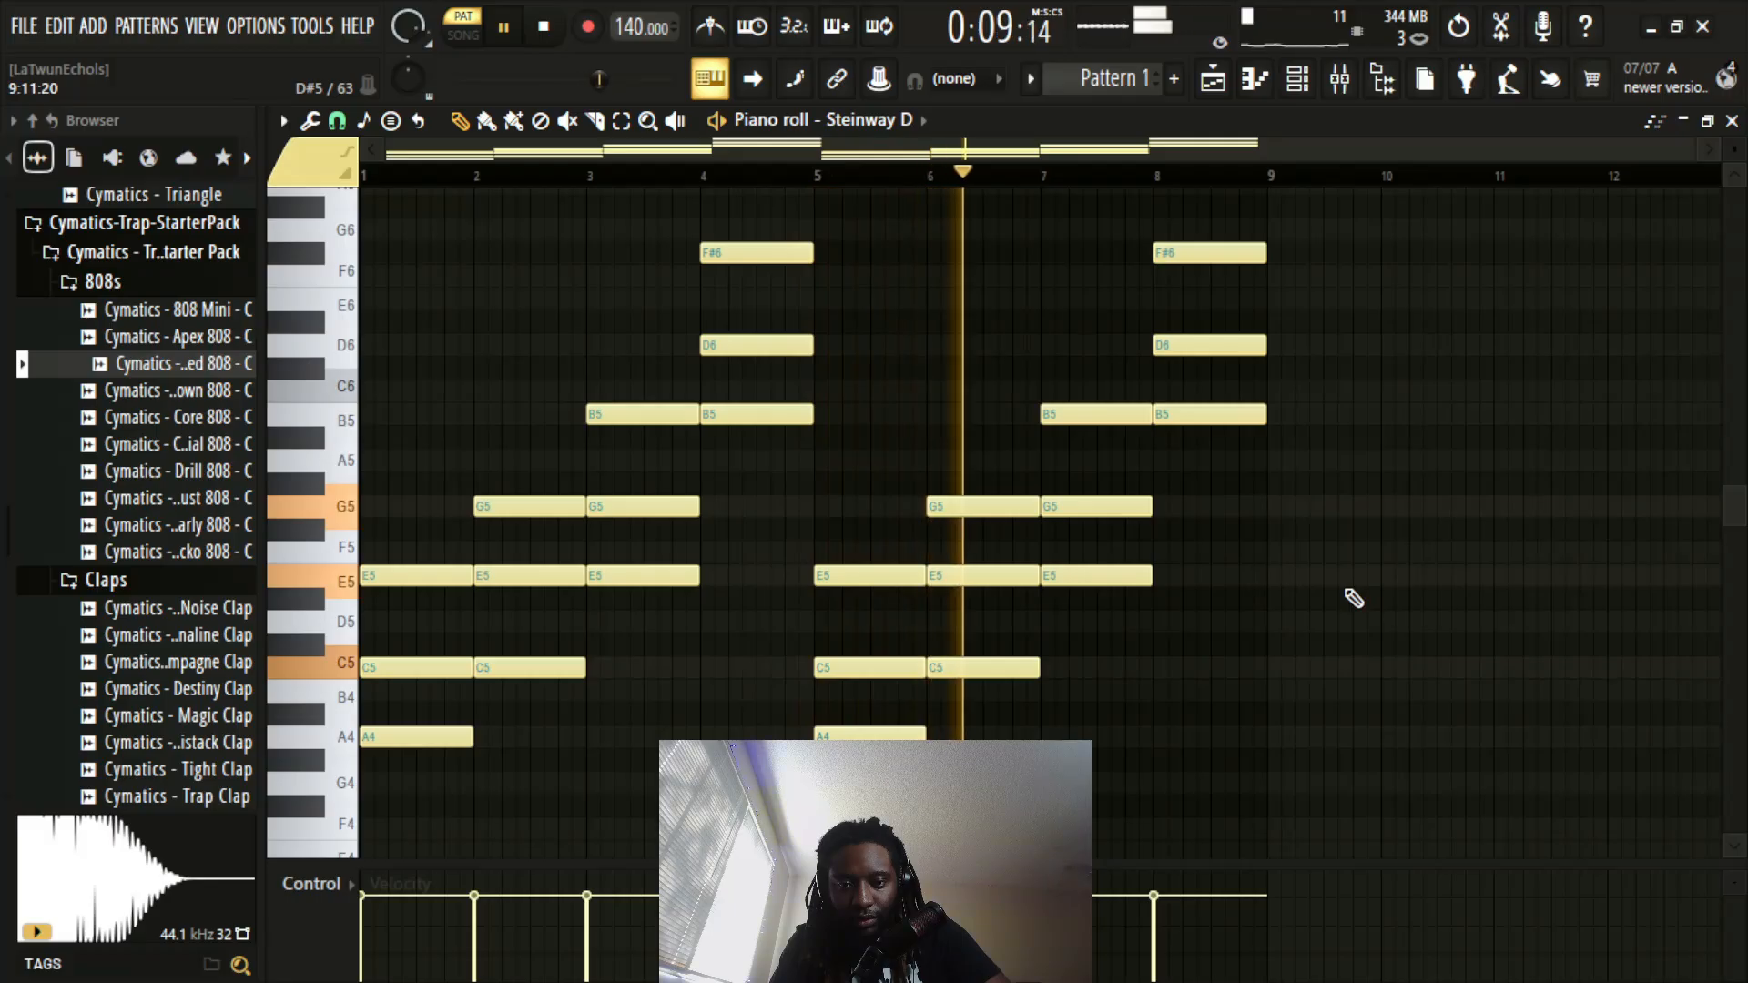
{"action": "key", "text": "space"}
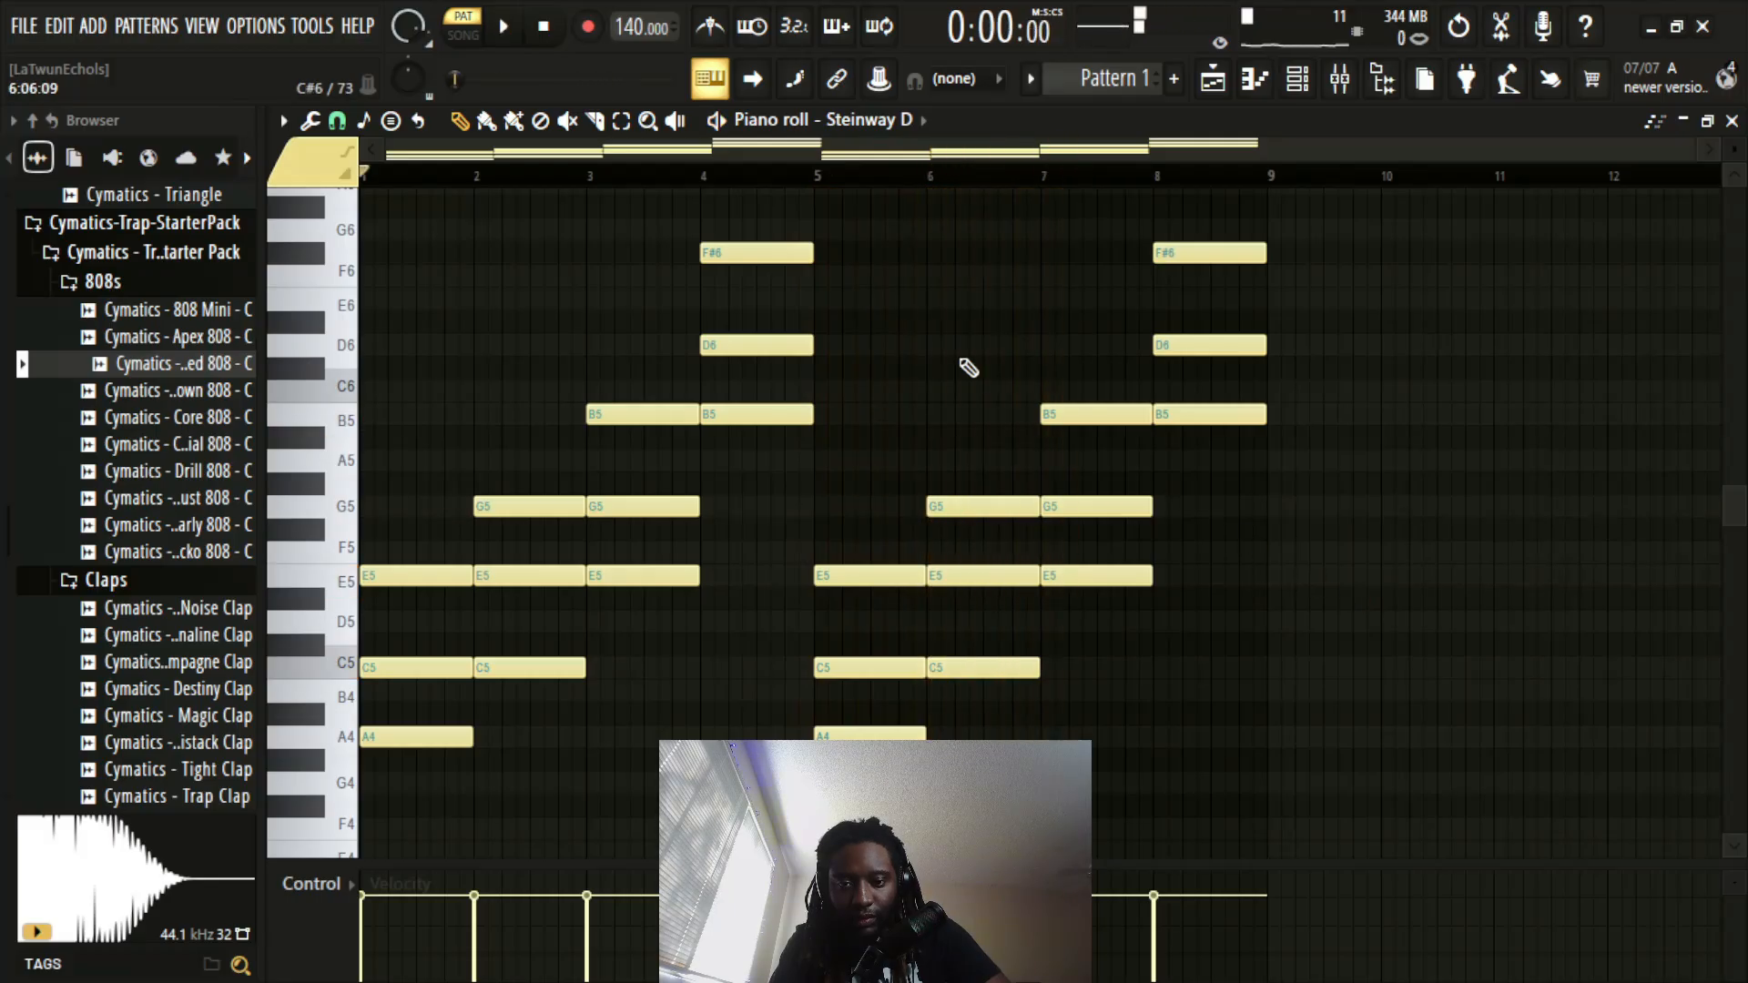
Step: Lower the bar 7 chord nine semitones and raise the whole progression one octave
{"action": "left_click_drag", "start_coordinate": [1095, 380], "coordinate": [1129, 658]}
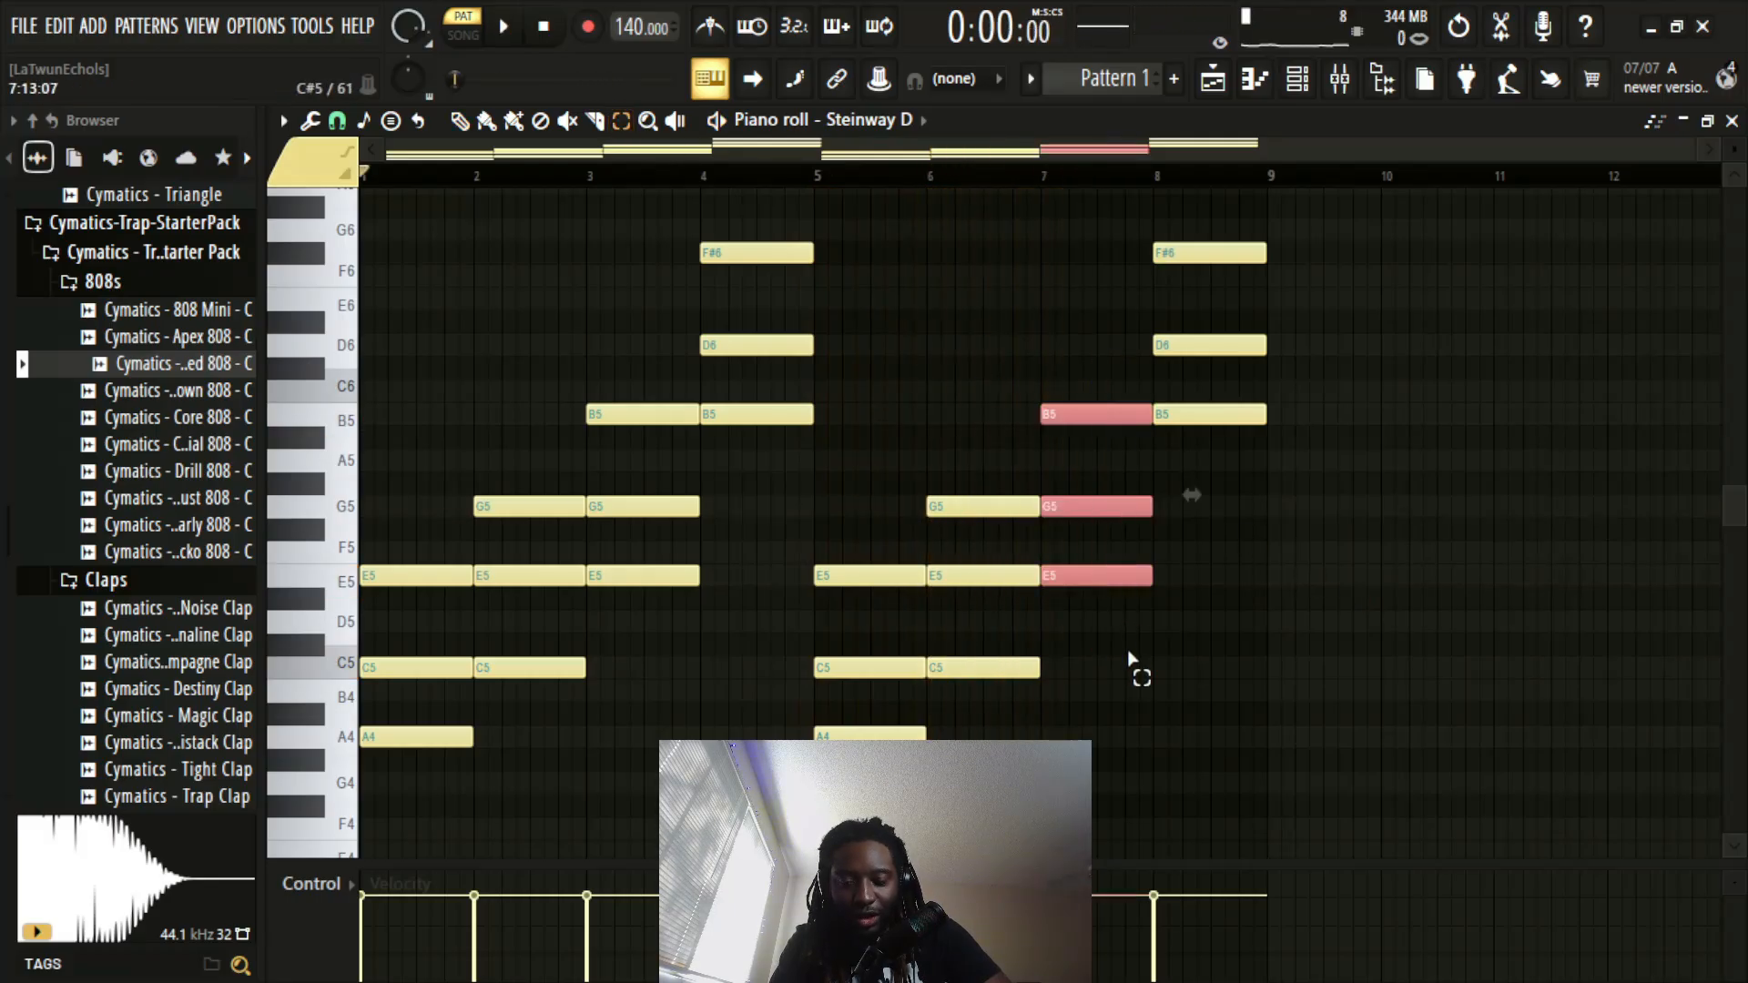
{"action": "key", "text": "Down"}
{"action": "key", "text": "Down"}
{"action": "key", "text": "Down"}
{"action": "key", "text": "Down"}
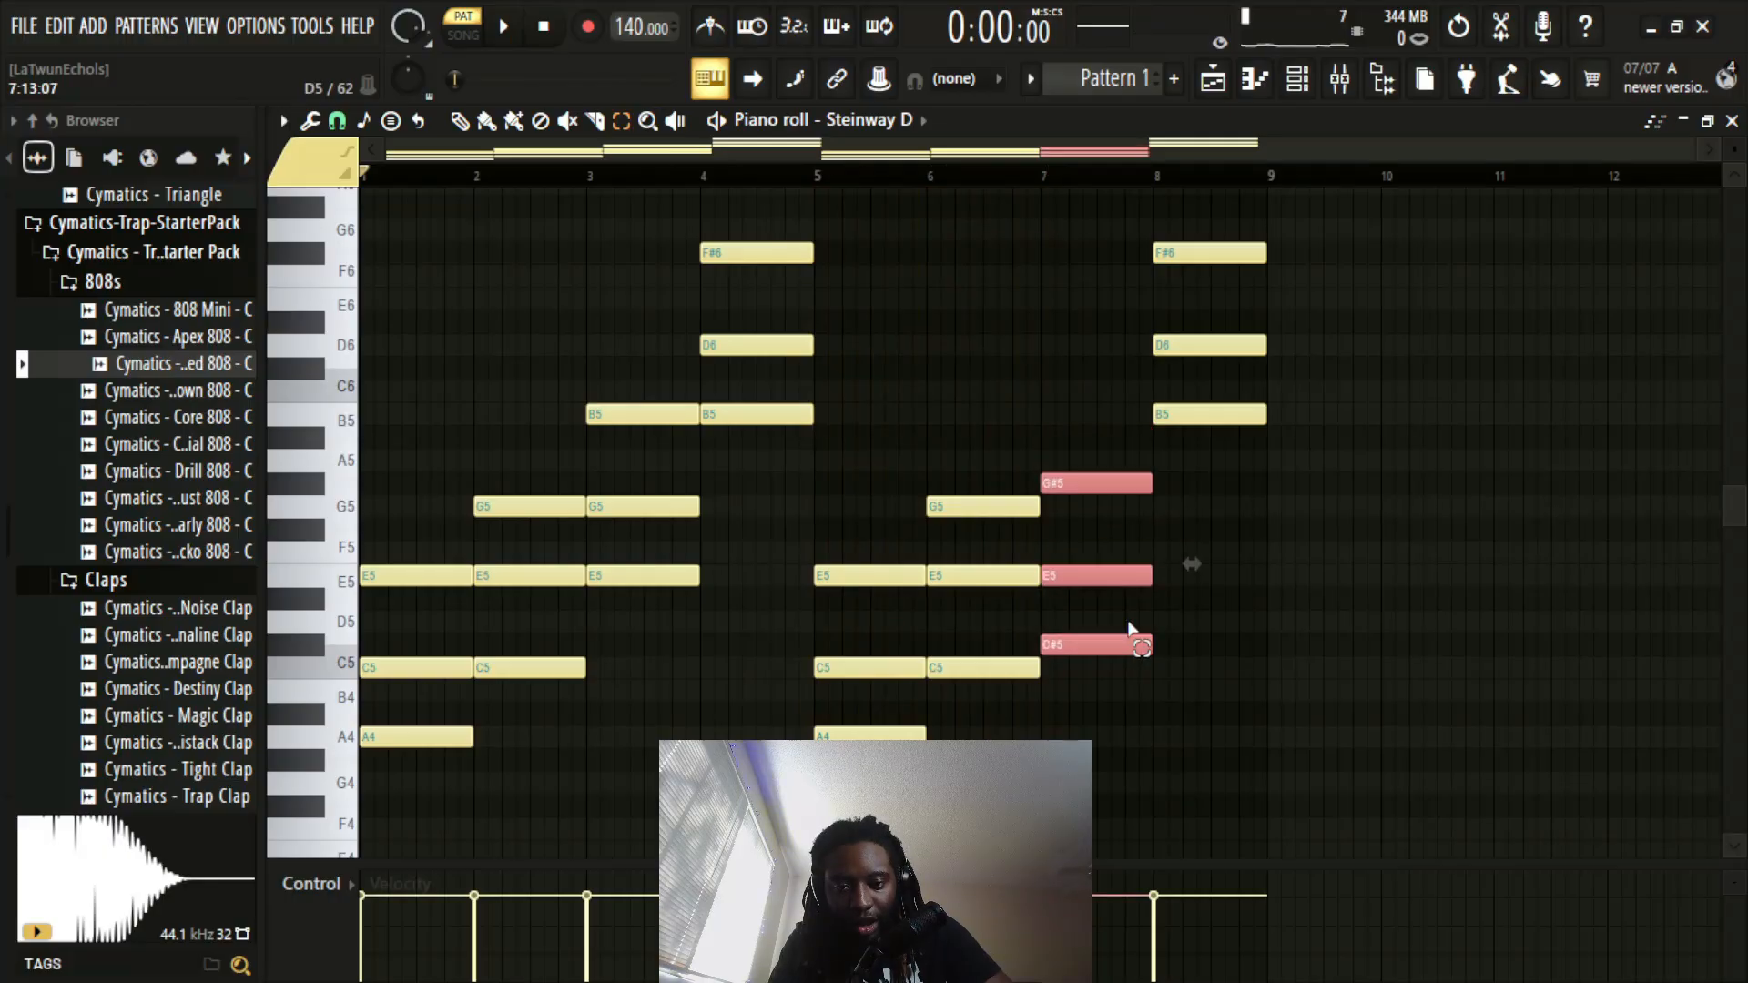
{"action": "key", "text": "Down"}
{"action": "key", "text": "Down"}
{"action": "key", "text": "Down"}
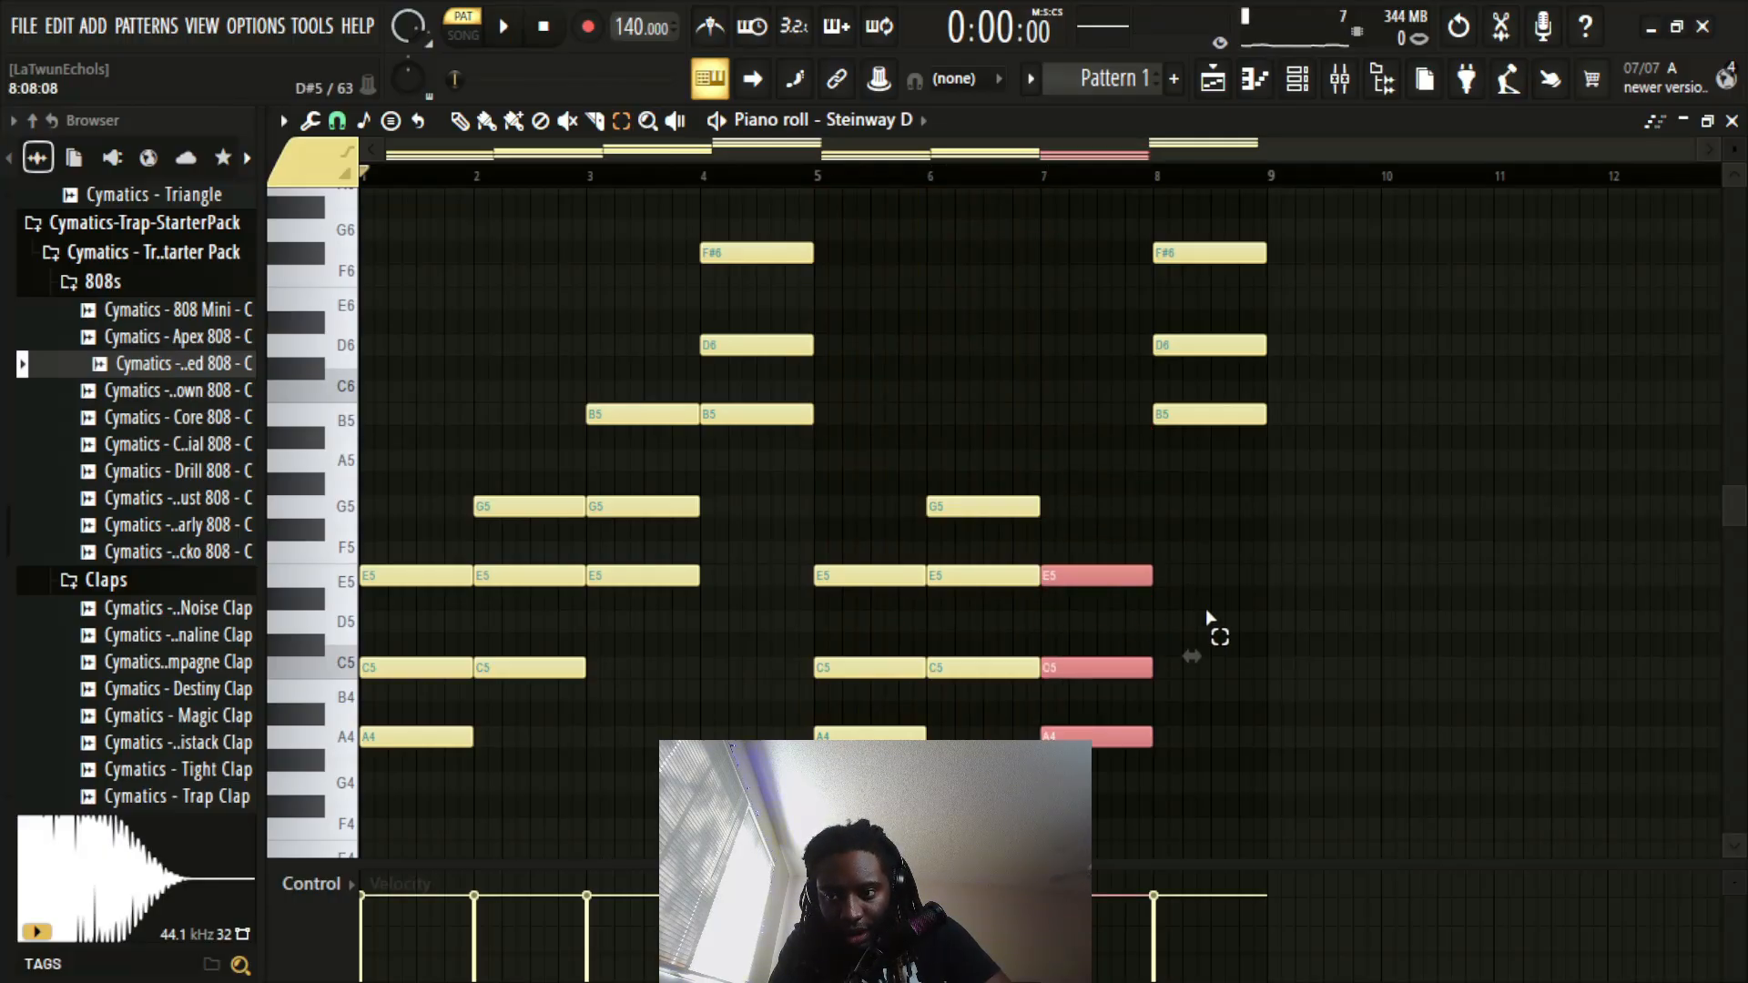
{"action": "scroll", "coordinate": [1209, 618], "scroll_direction": "down", "scroll_amount": 2}
{"action": "key", "text": "Down"}
{"action": "key", "text": "Down"}
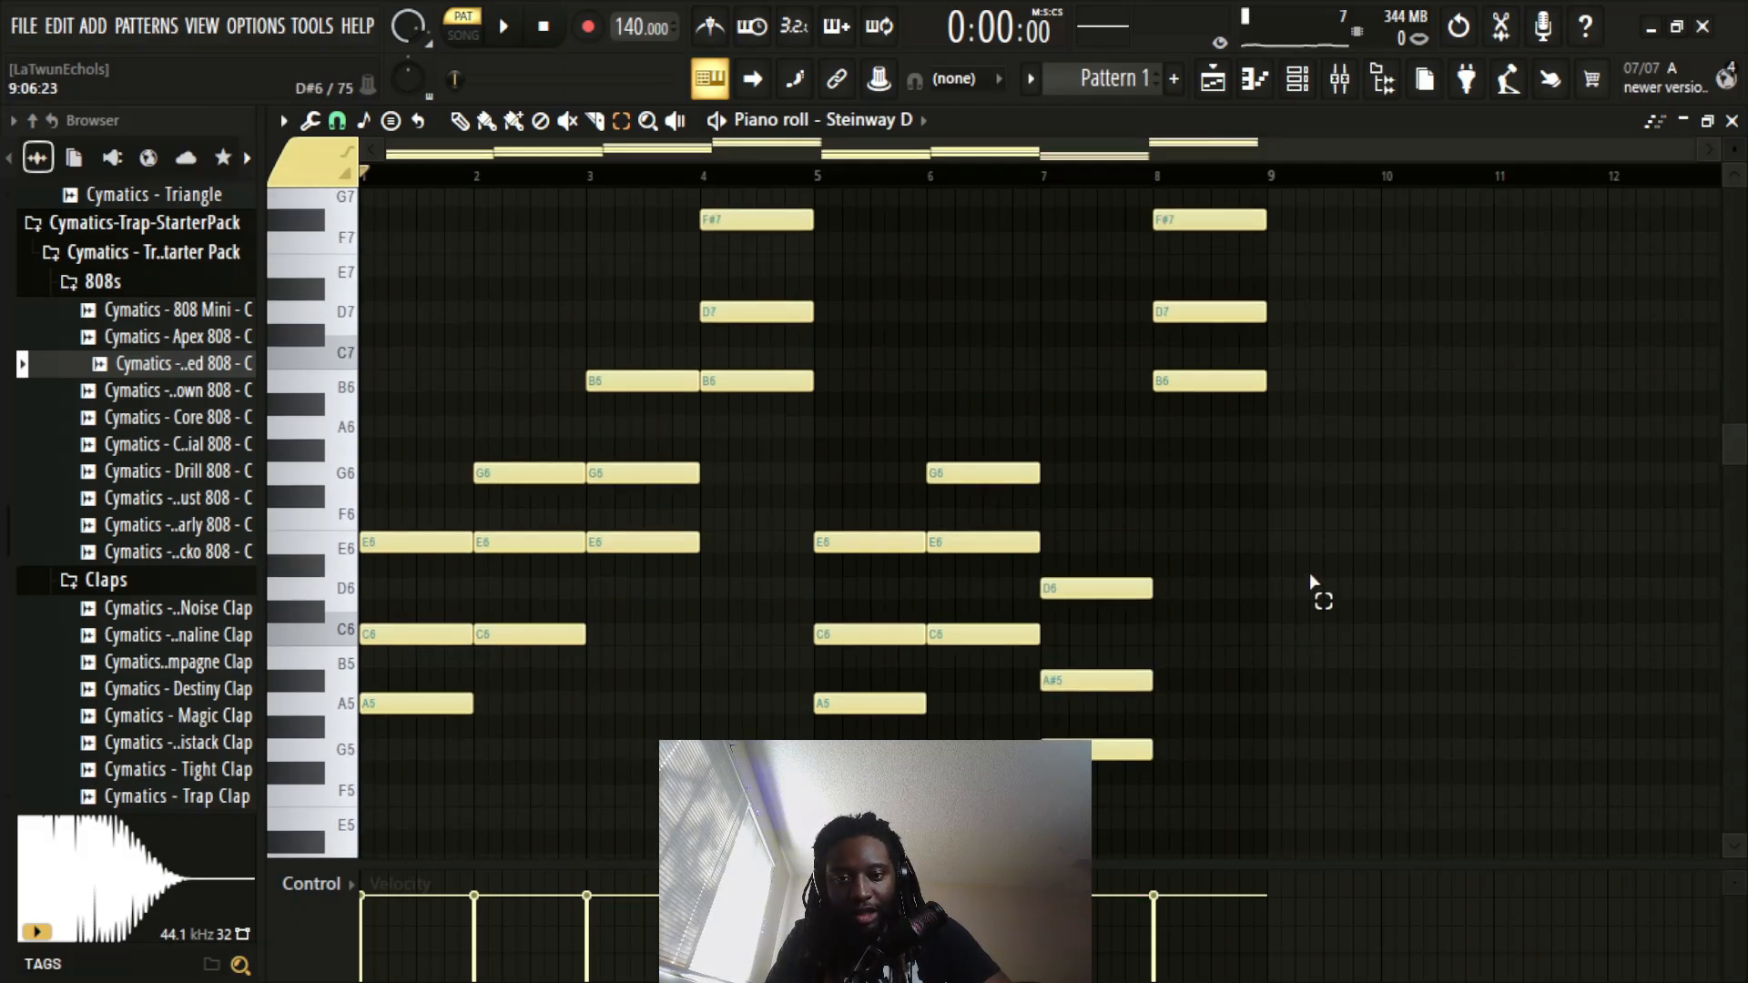
Step: Clear the bar 7 chord's selection and listen to the octave-raised progression through its lowered bar 7 chord
{"action": "left_click_drag", "start_coordinate": [1165, 535], "coordinate": [1159, 753]}
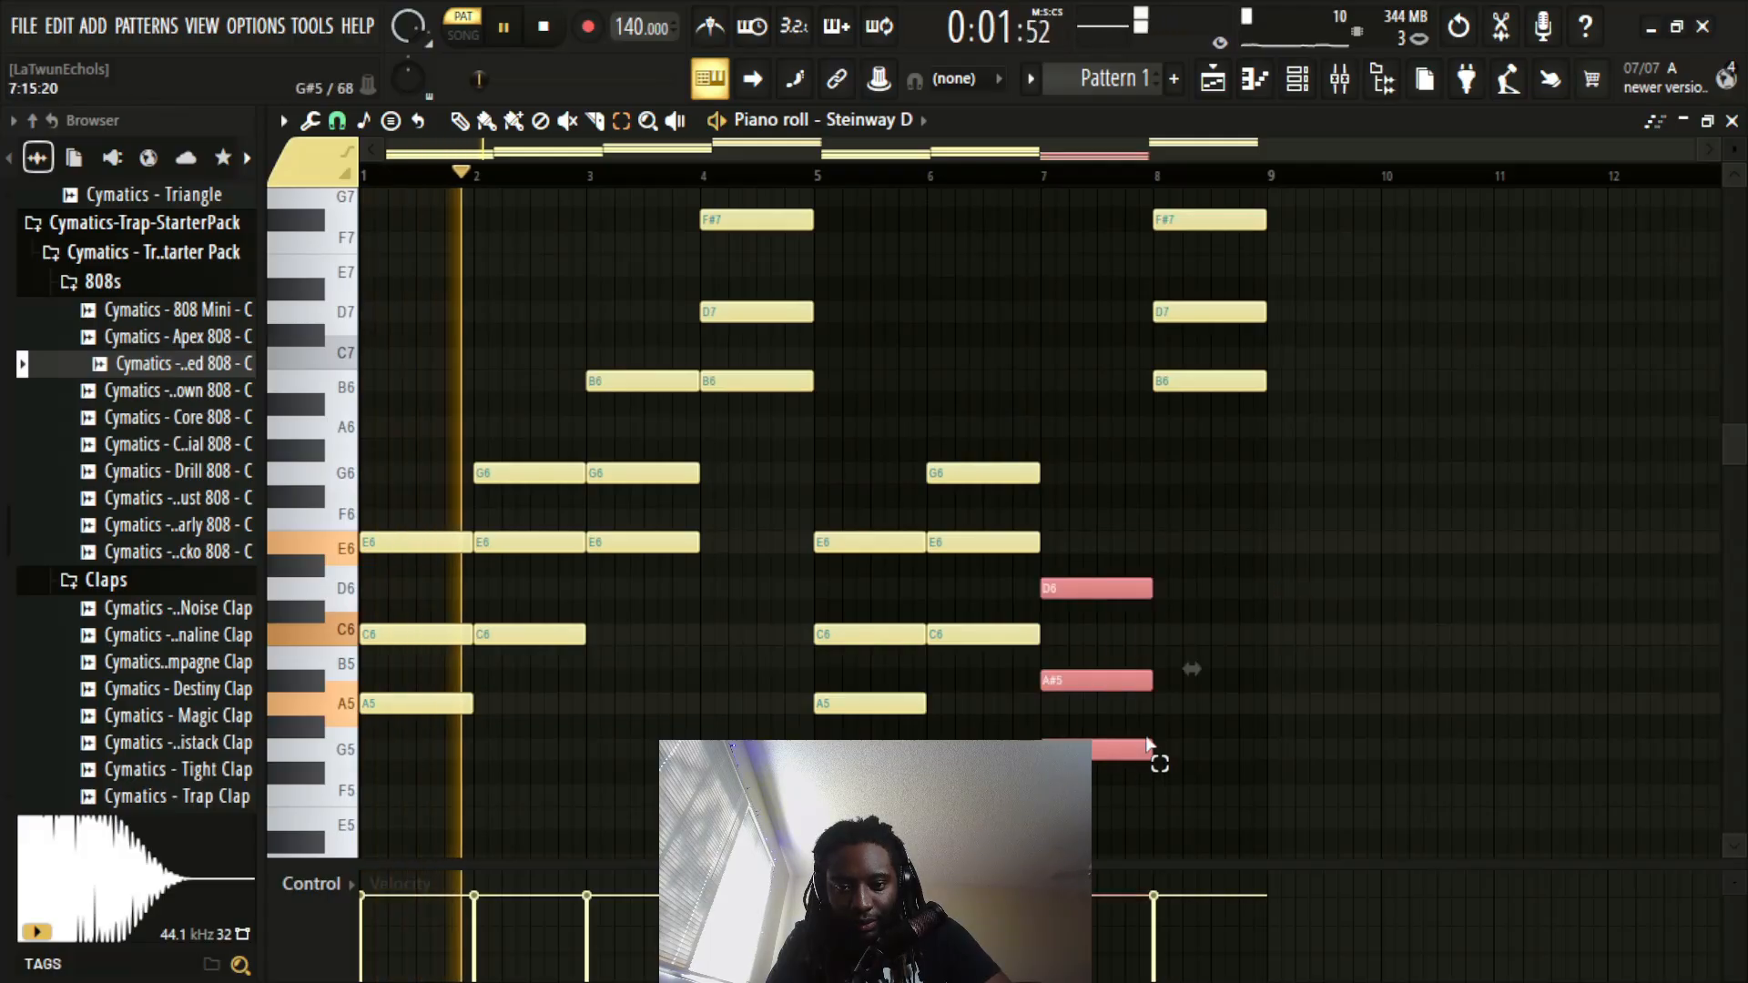
{"action": "left_click", "coordinate": [1297, 612]}
{"action": "scroll", "coordinate": [1393, 508], "scroll_direction": "up", "scroll_amount": 3}
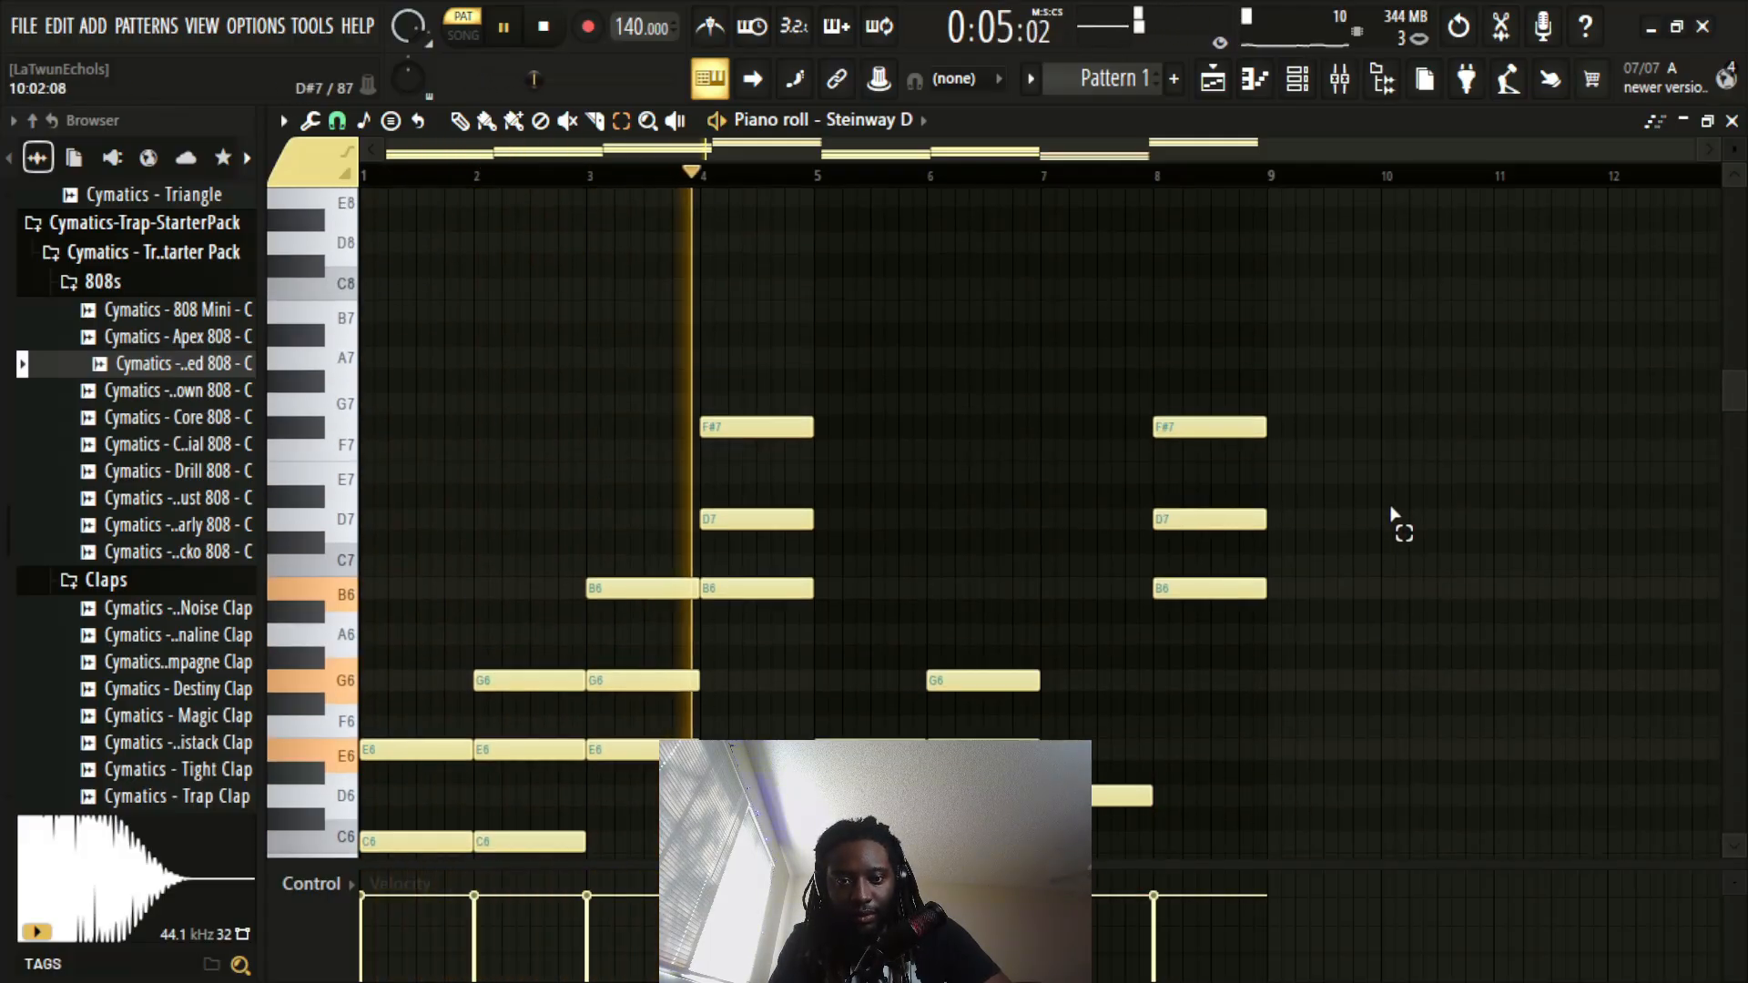
{"action": "scroll", "coordinate": [1391, 506], "scroll_direction": "down", "scroll_amount": 2}
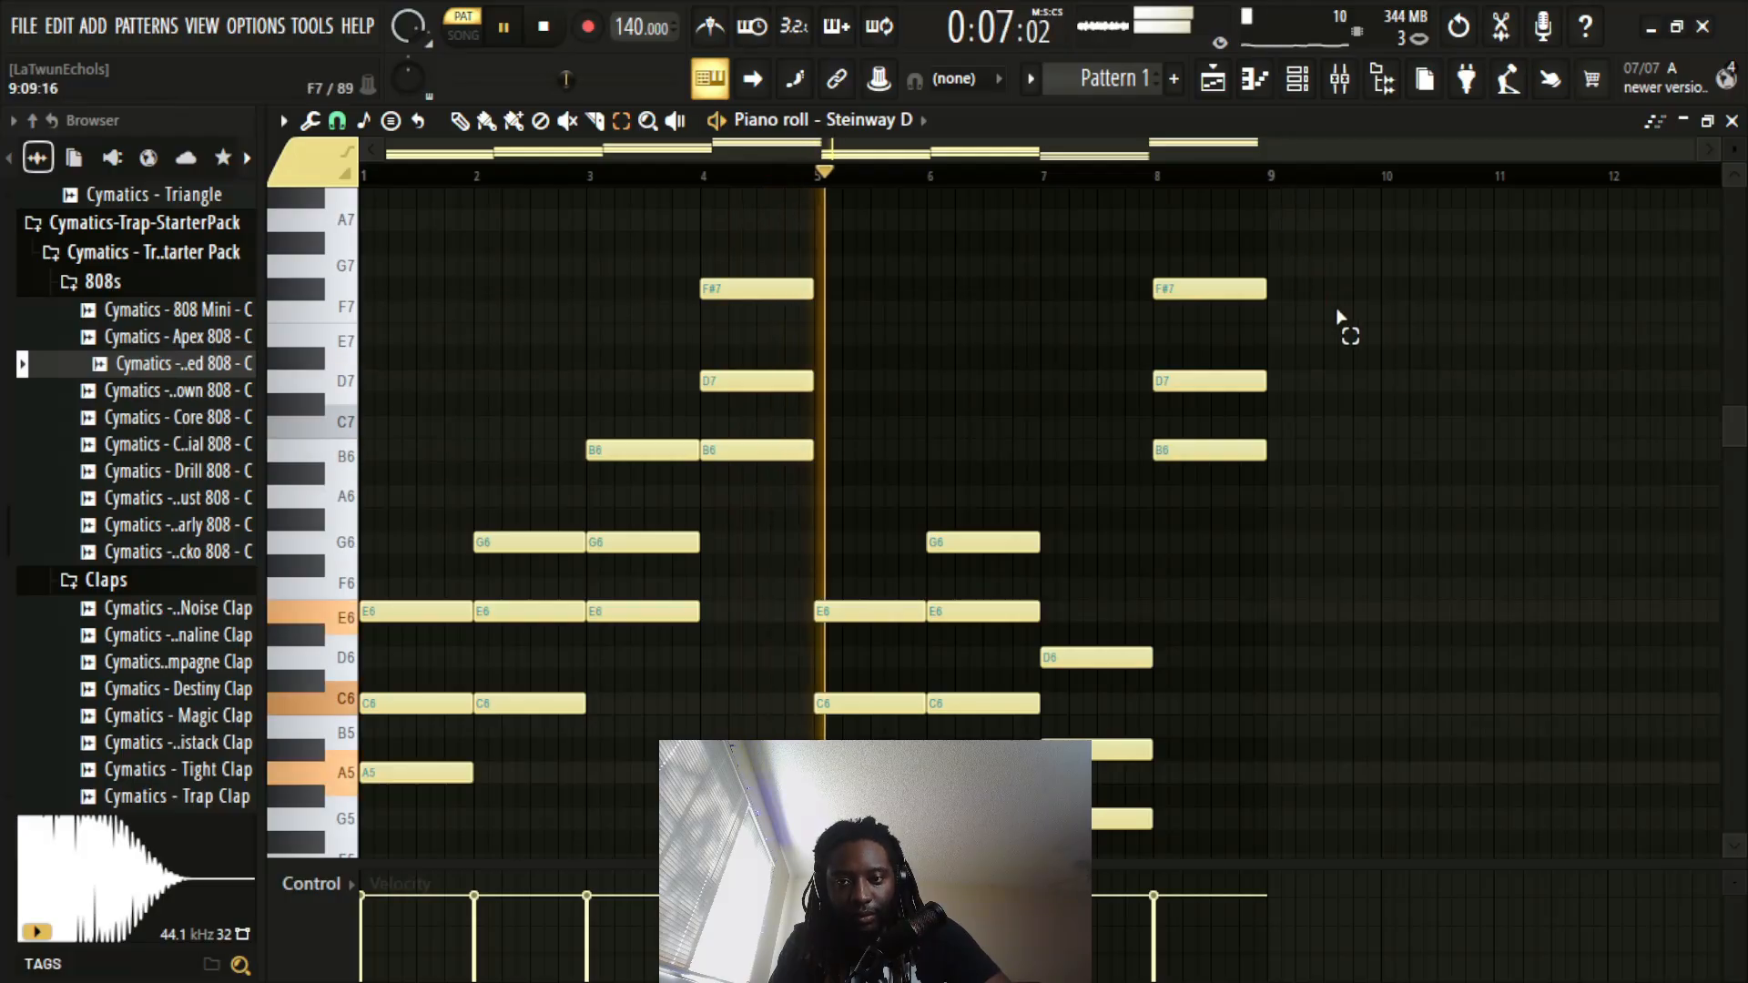
{"action": "scroll", "coordinate": [1391, 401], "scroll_direction": "down", "scroll_amount": 2}
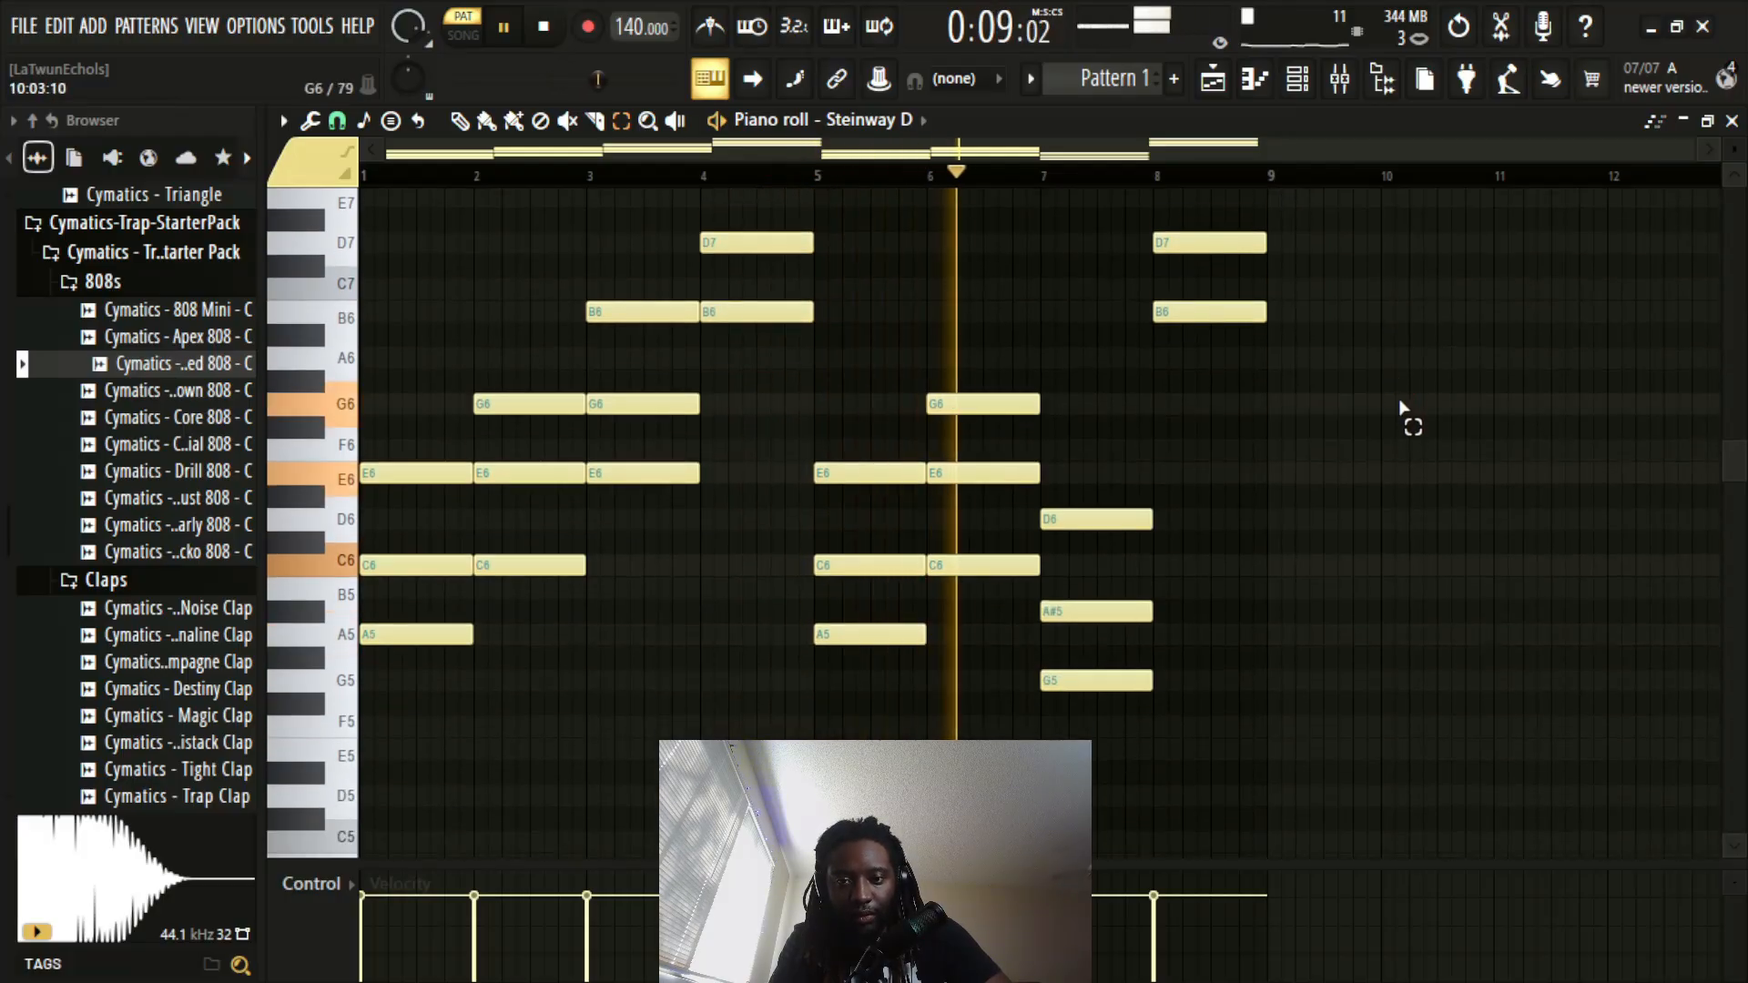
{"action": "scroll", "coordinate": [1397, 407], "scroll_direction": "up", "scroll_amount": 1}
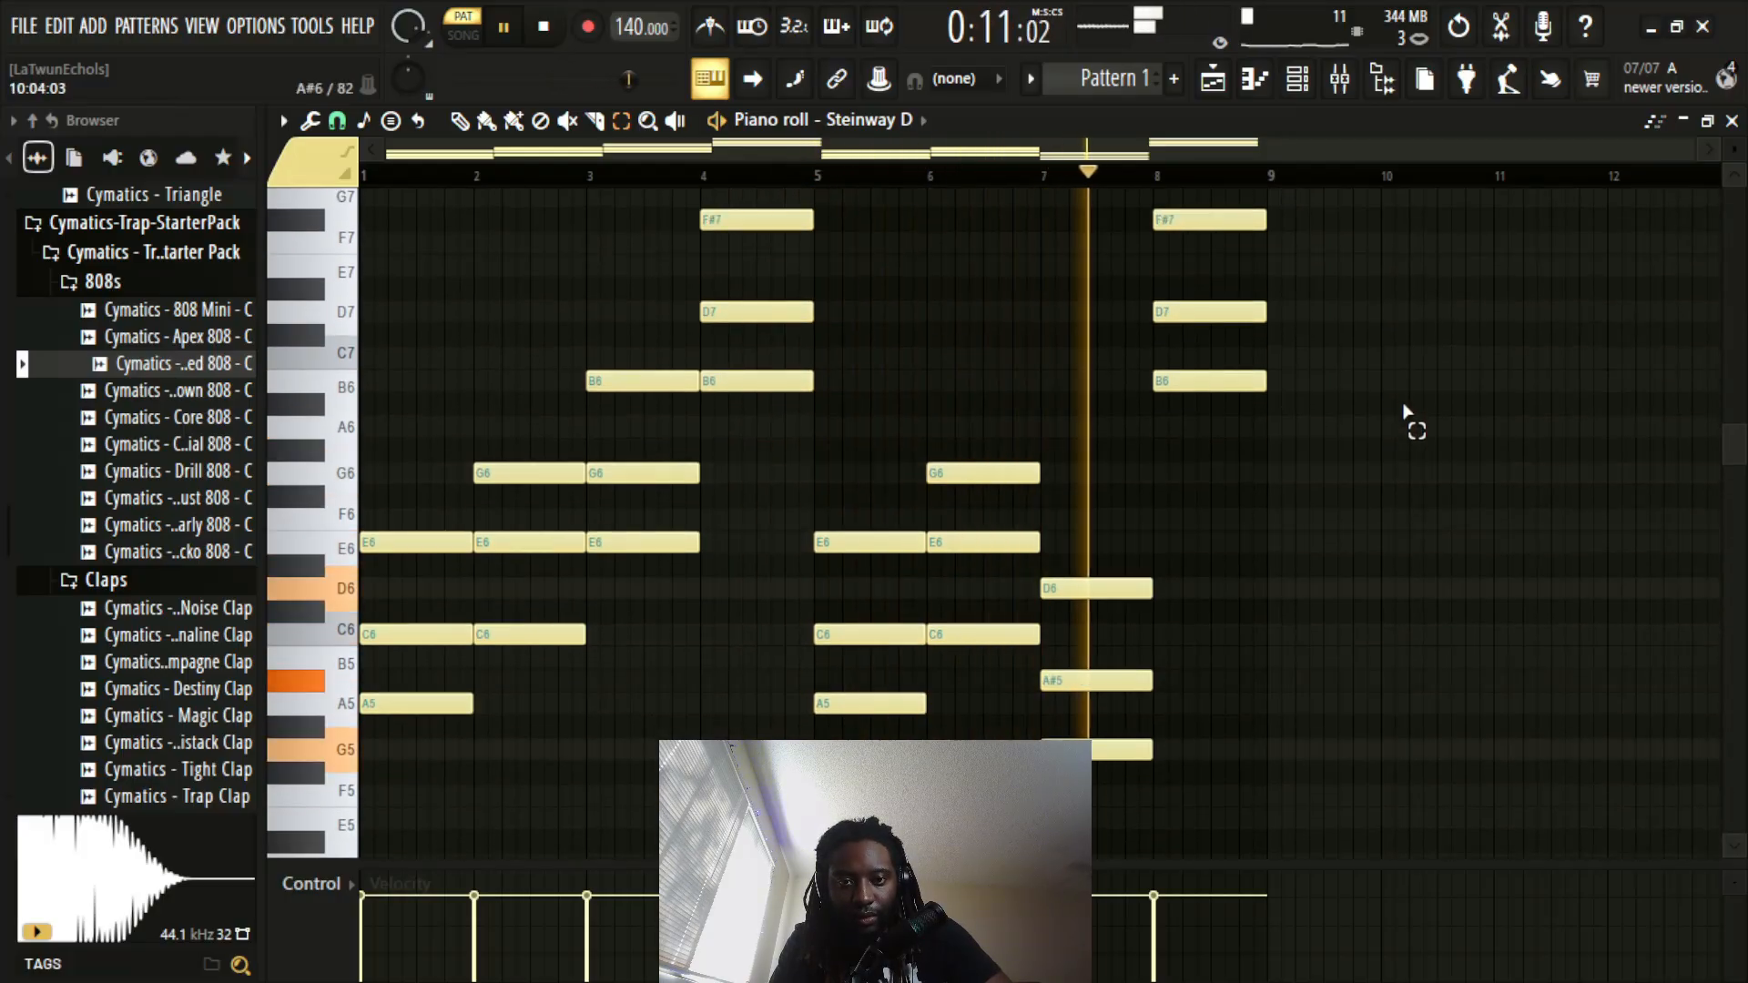
{"action": "scroll", "coordinate": [1406, 423], "scroll_direction": "up", "scroll_amount": 1}
{"action": "scroll", "coordinate": [1330, 537], "scroll_direction": "down", "scroll_amount": 1}
Step: Raise the middle note of the bar 7 chord to B5 and of the bar 8 chord to D#7, and play back the progression
{"action": "key", "text": "space"}
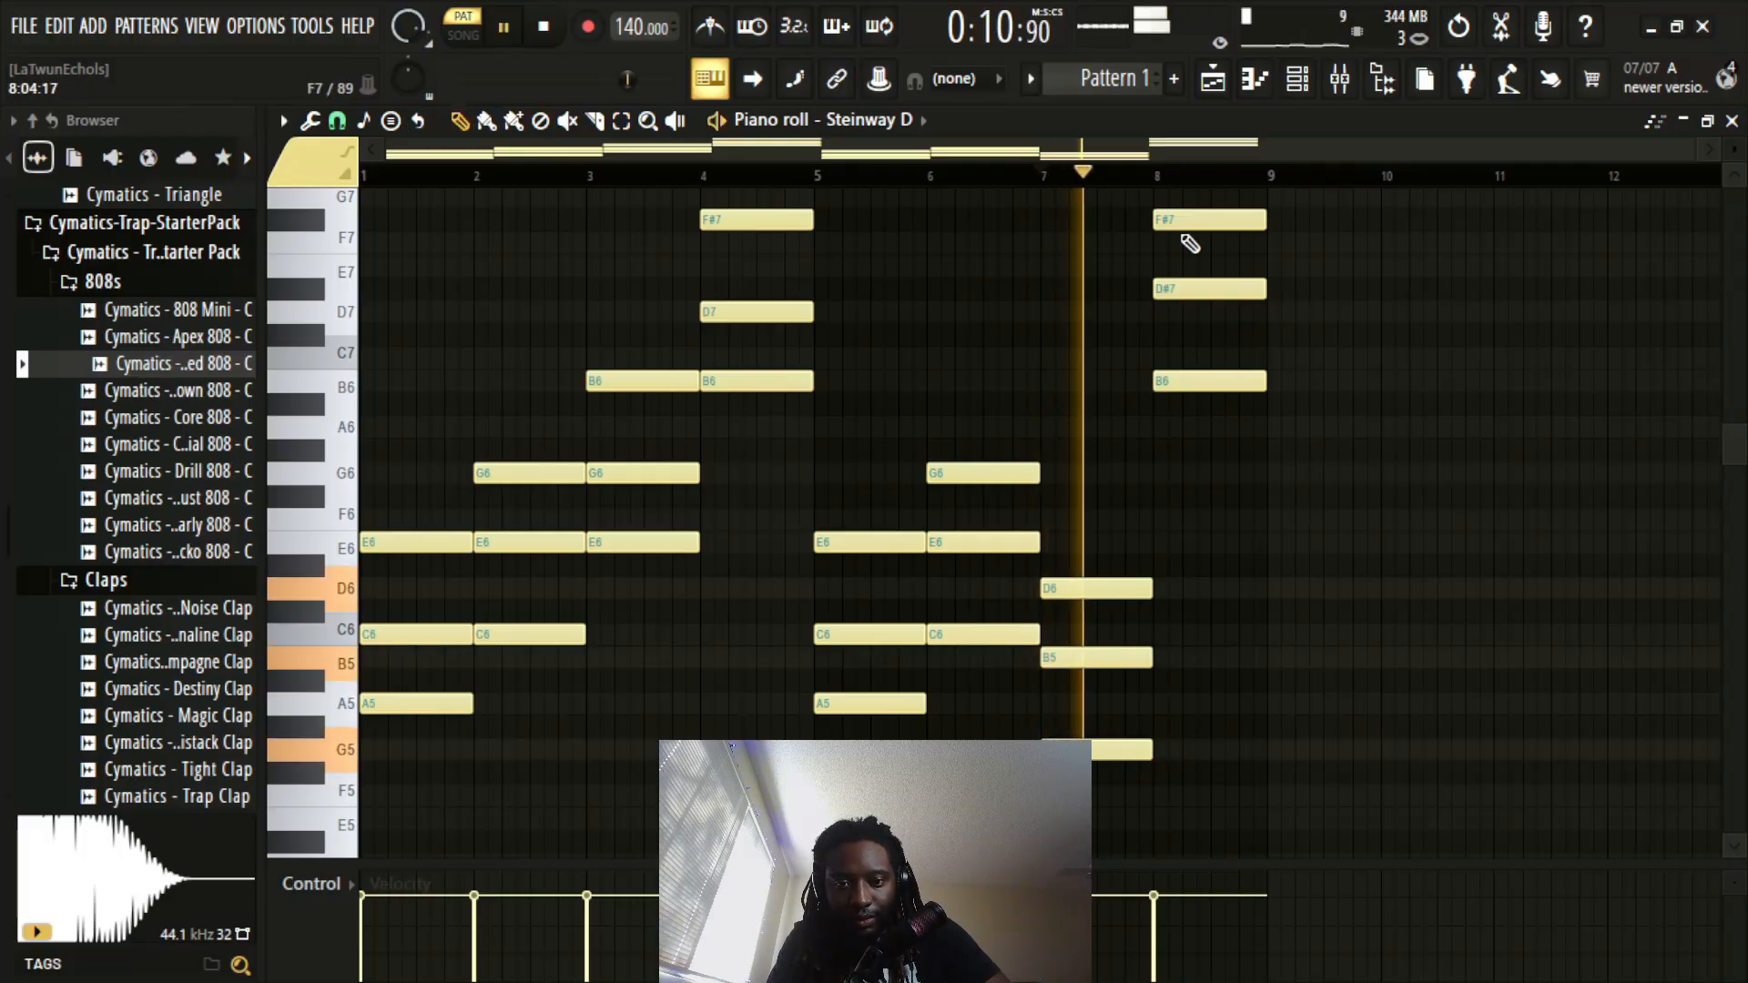
{"action": "key", "text": "space"}
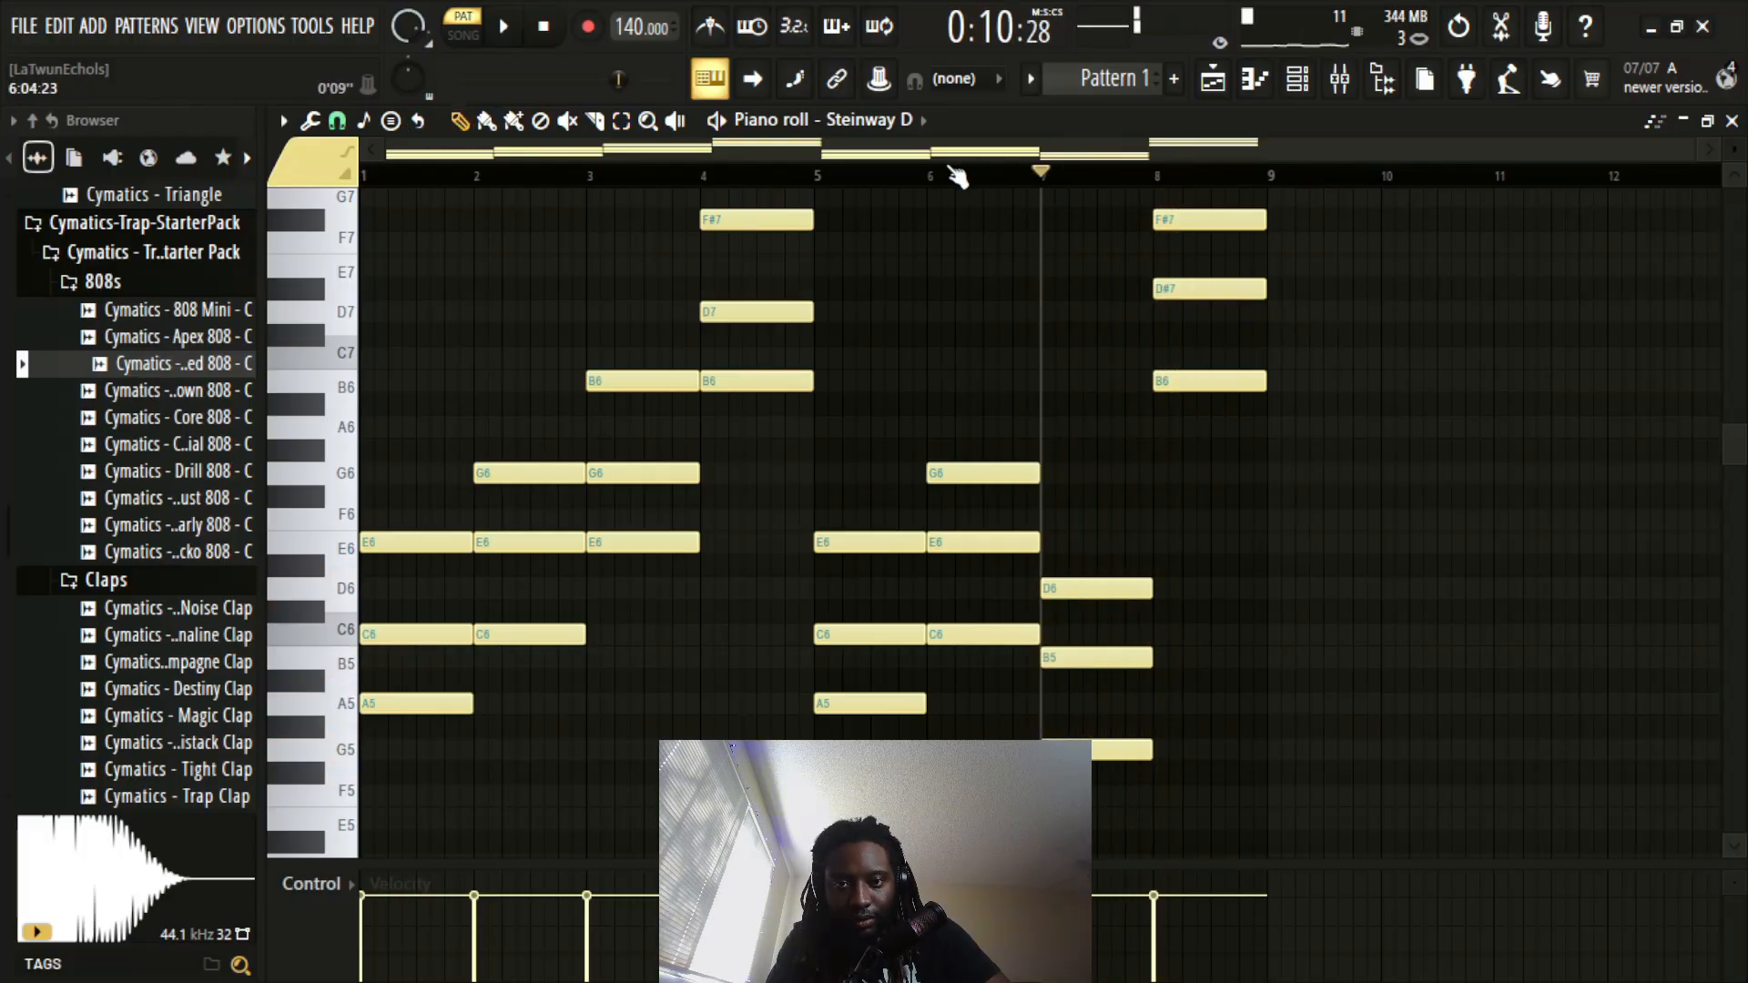
{"action": "key", "text": "space"}
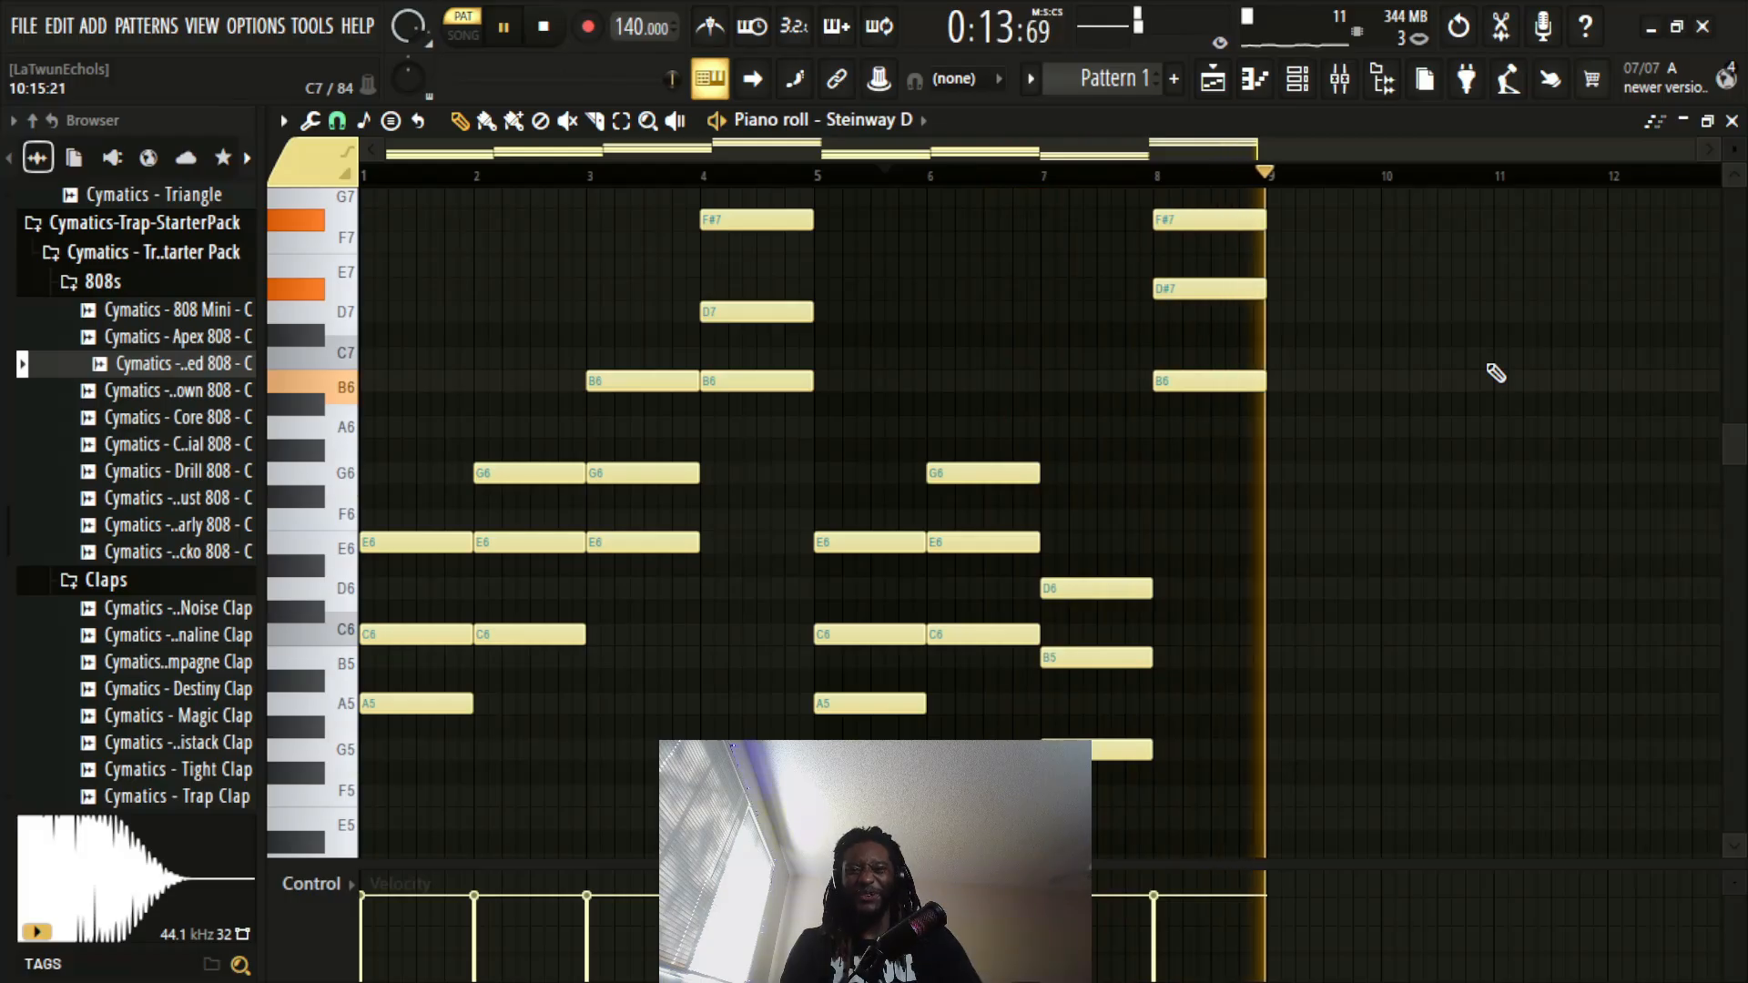
{"action": "key", "text": "space"}
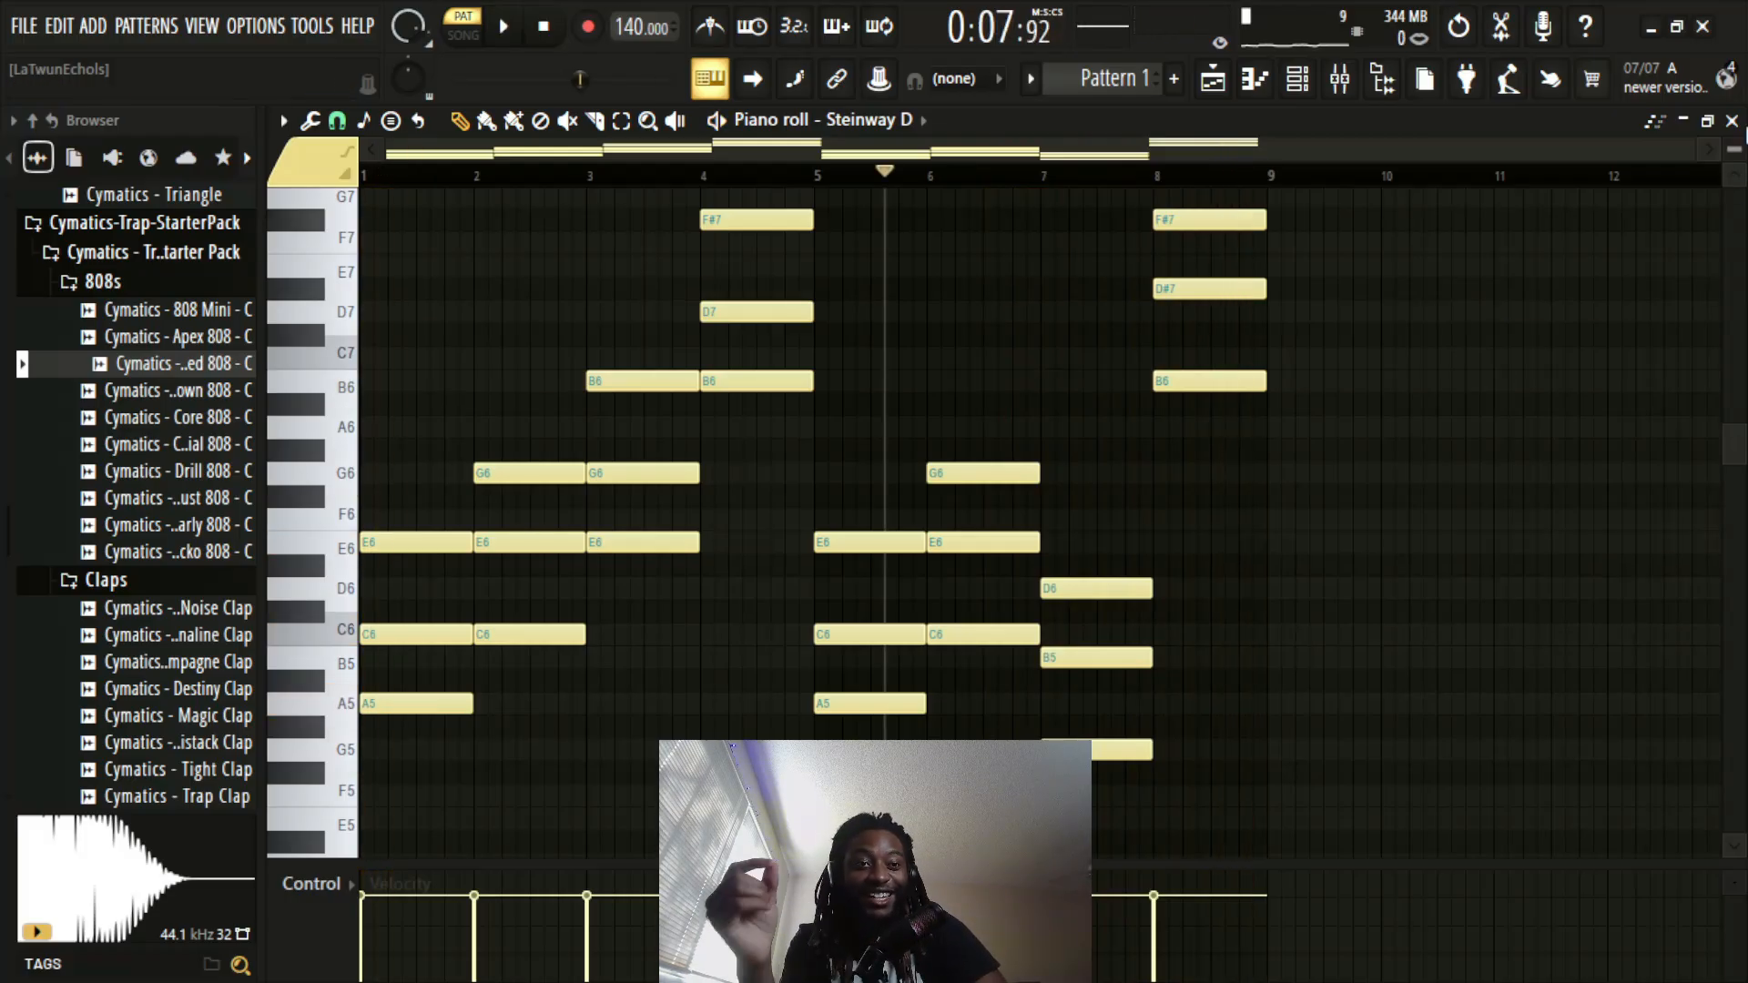
Step: In FLEX, replace the Steinway D preset with PAD Bass Pad from Liquid DnB, reverb mix at 35%, and close the plugin
{"action": "left_click", "coordinate": [1733, 121]}
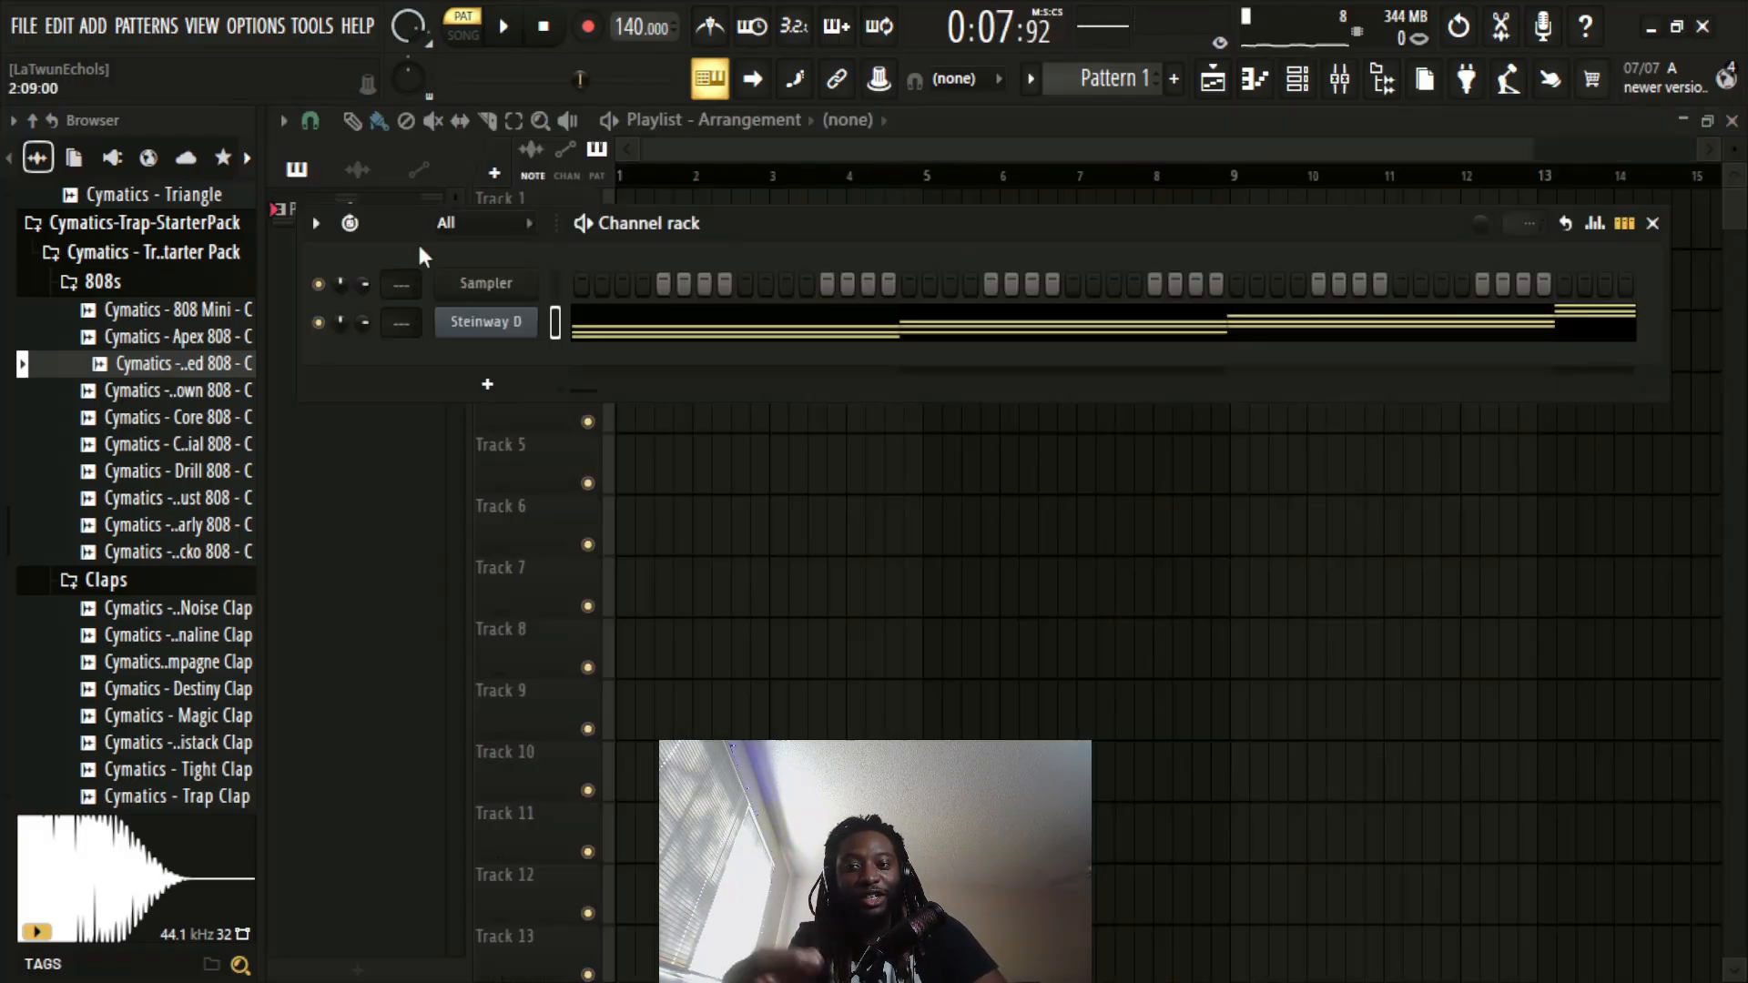
{"action": "right_click", "coordinate": [514, 325]}
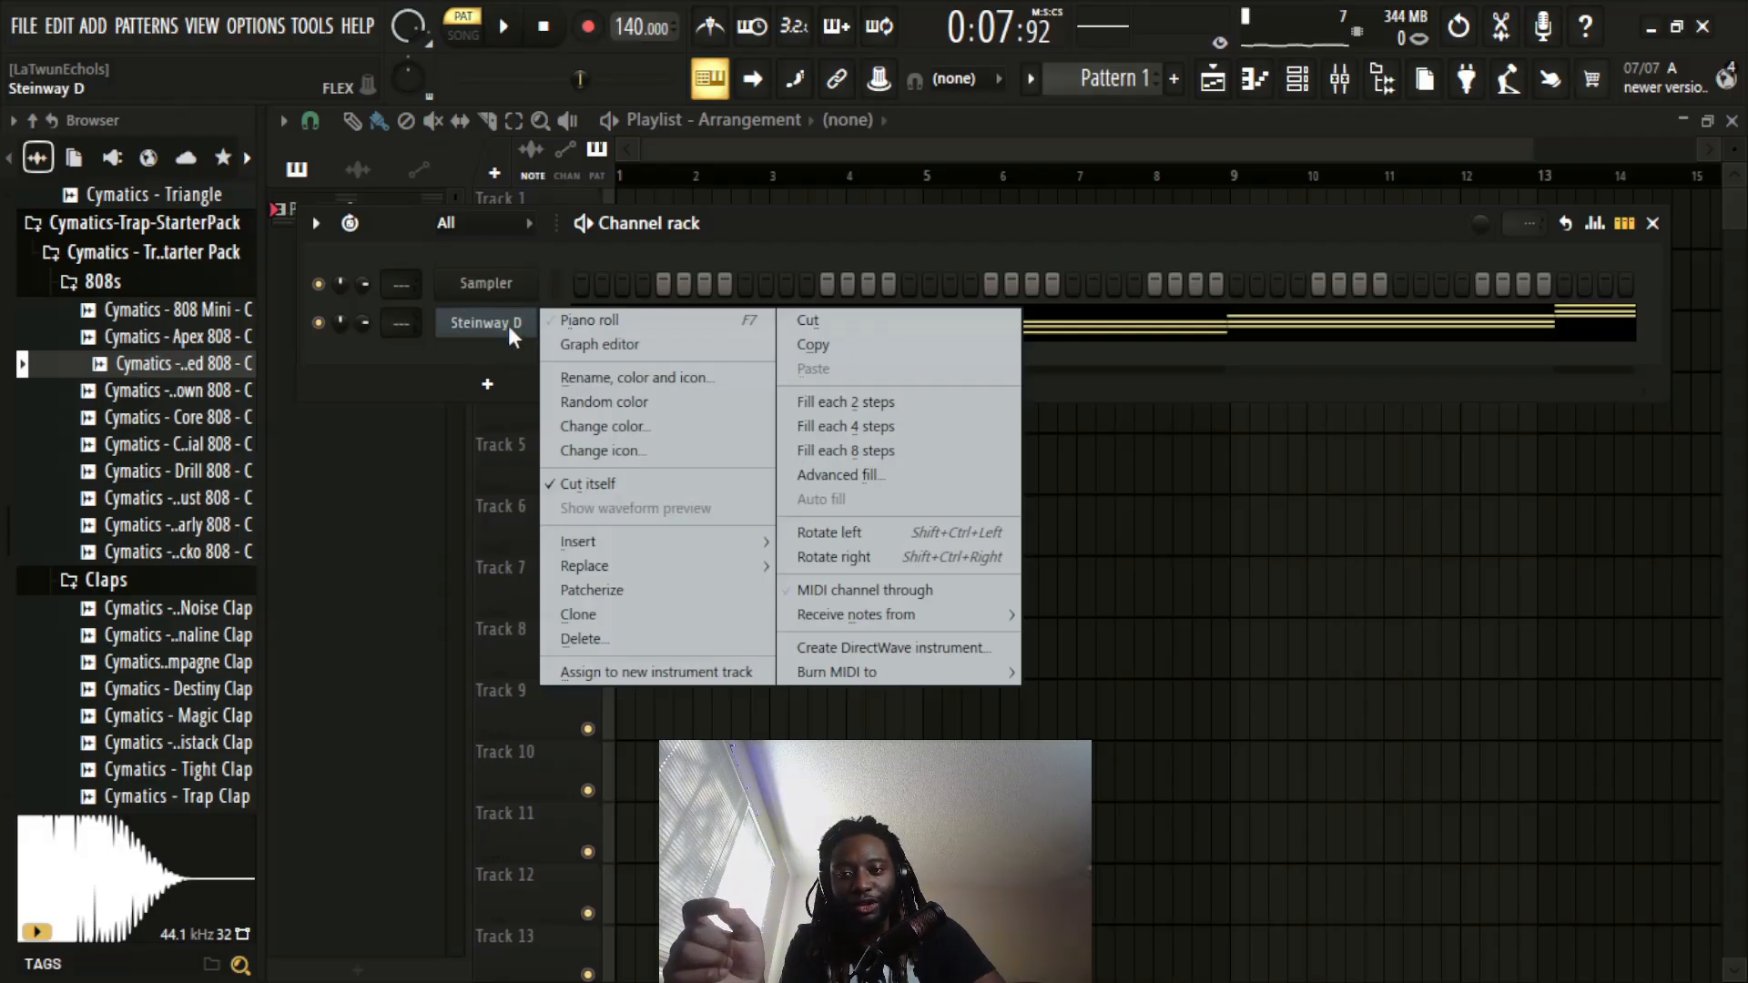
{"action": "left_click", "coordinate": [510, 326]}
{"action": "left_click", "coordinate": [508, 325]}
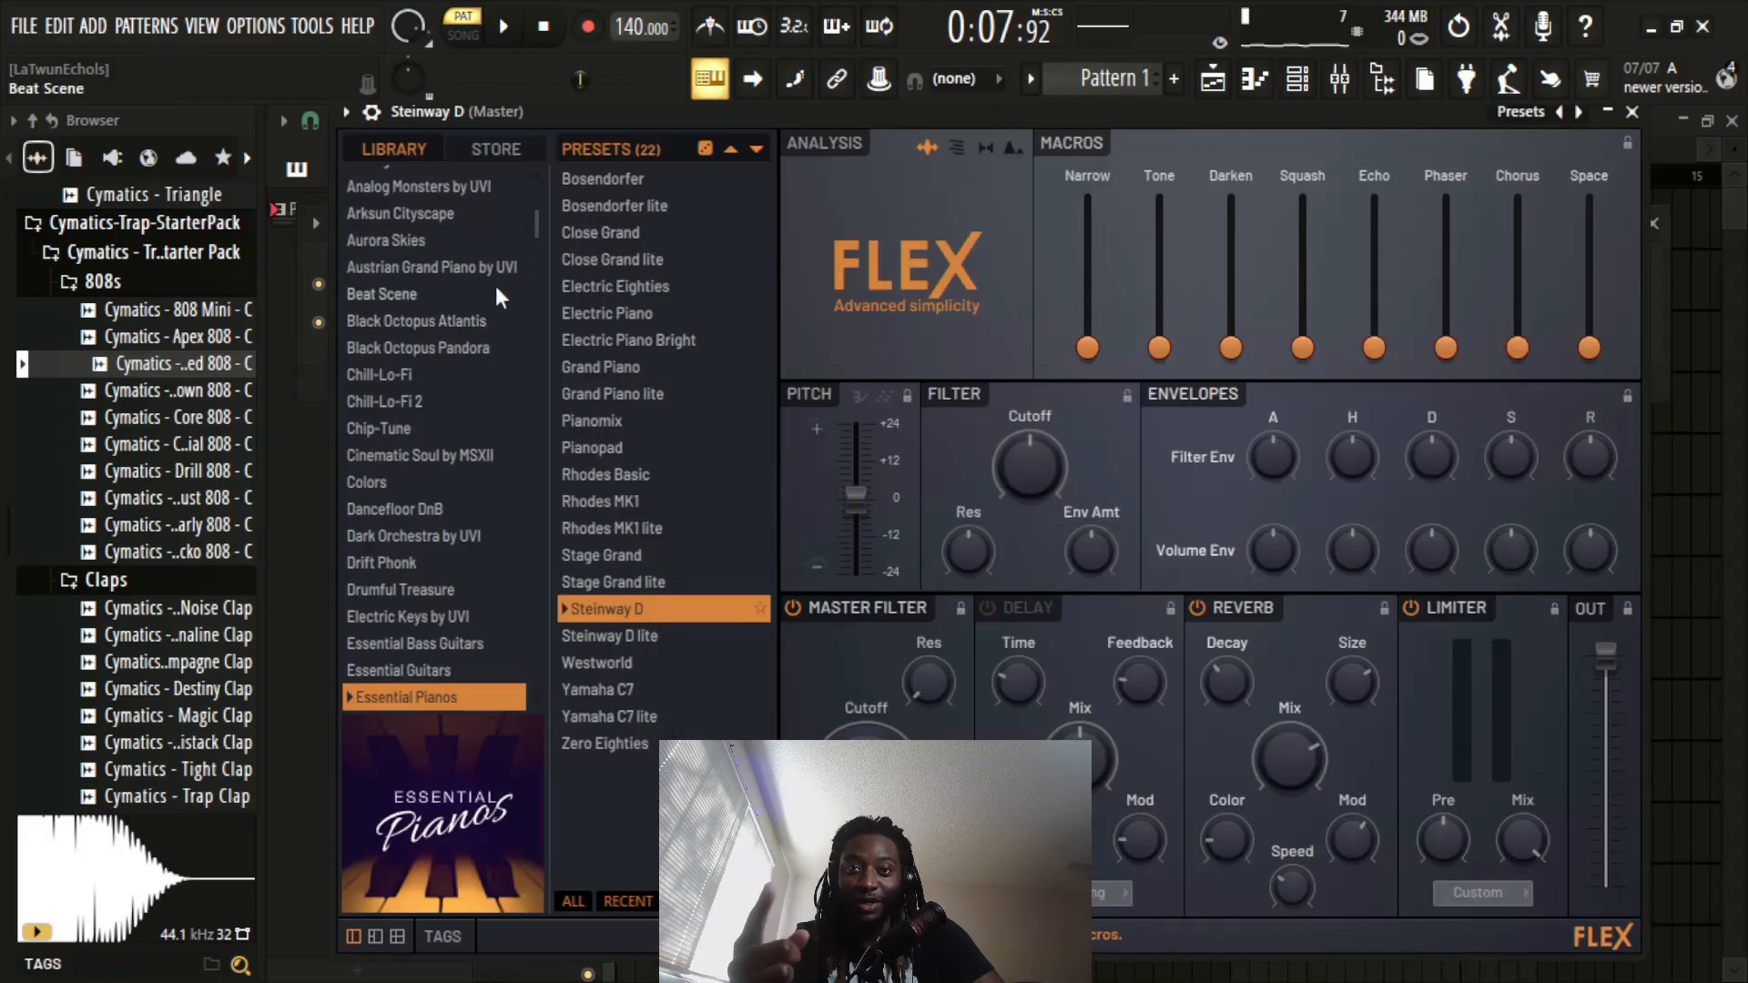
{"action": "scroll", "coordinate": [464, 350], "scroll_direction": "down", "scroll_amount": 7}
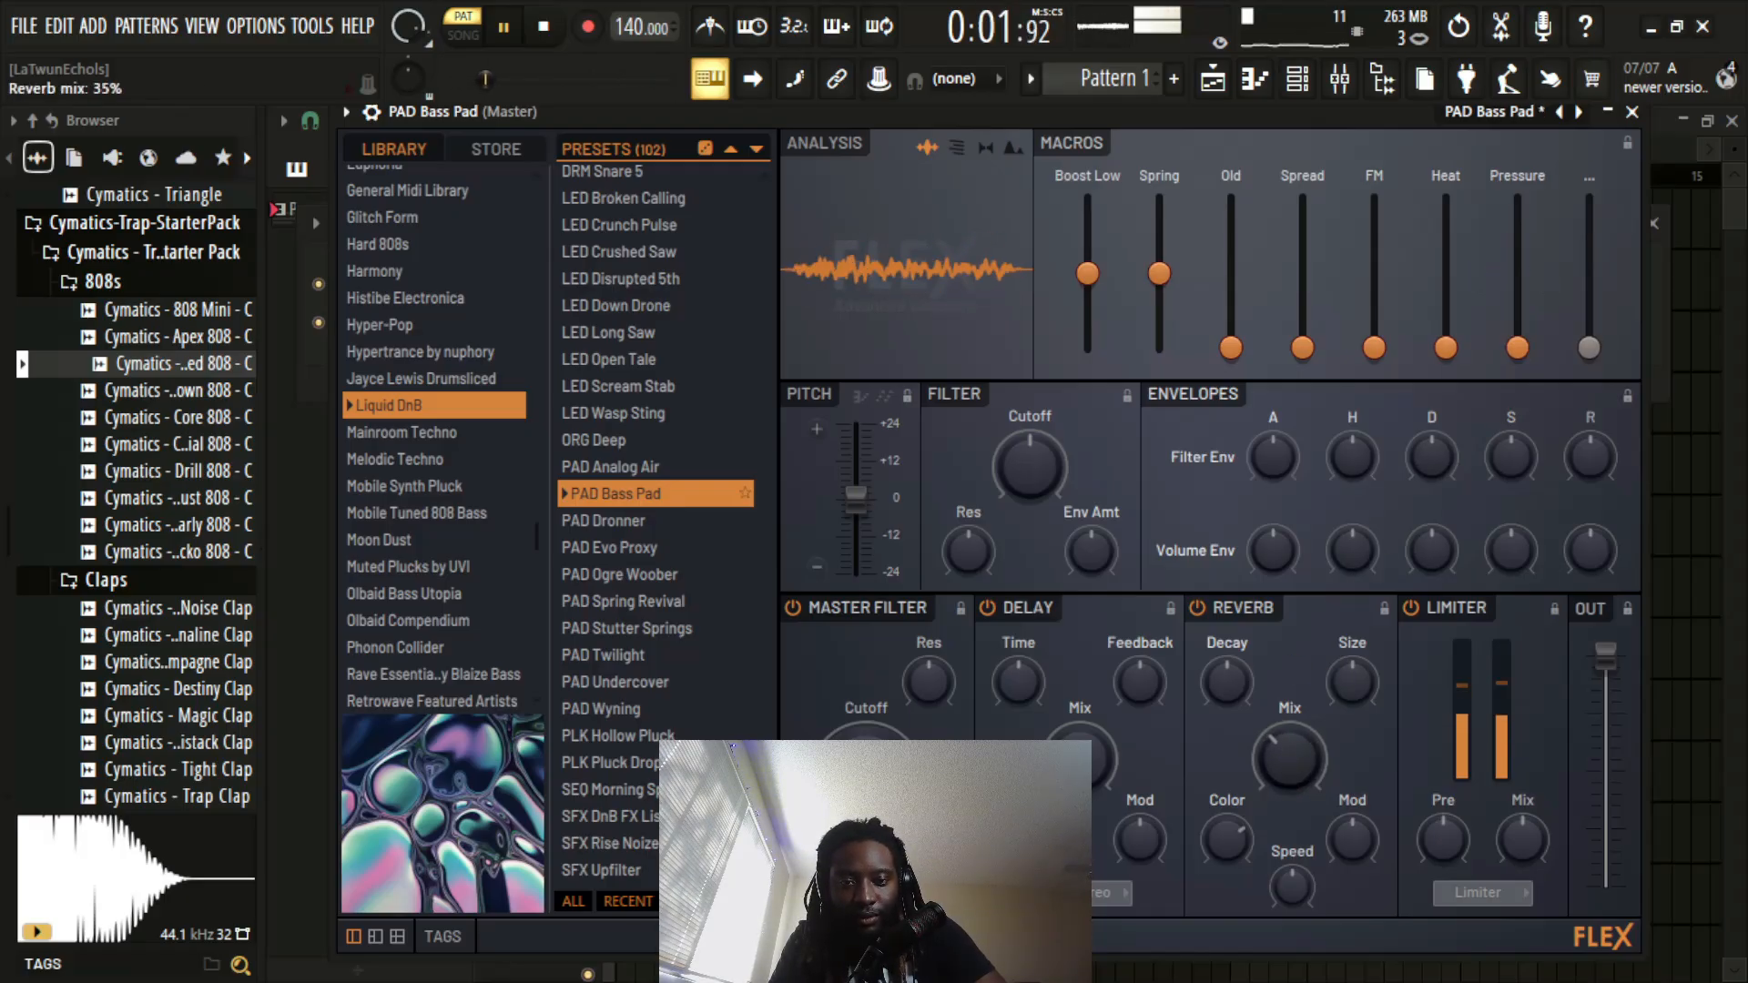
{"action": "left_click", "coordinate": [1631, 111]}
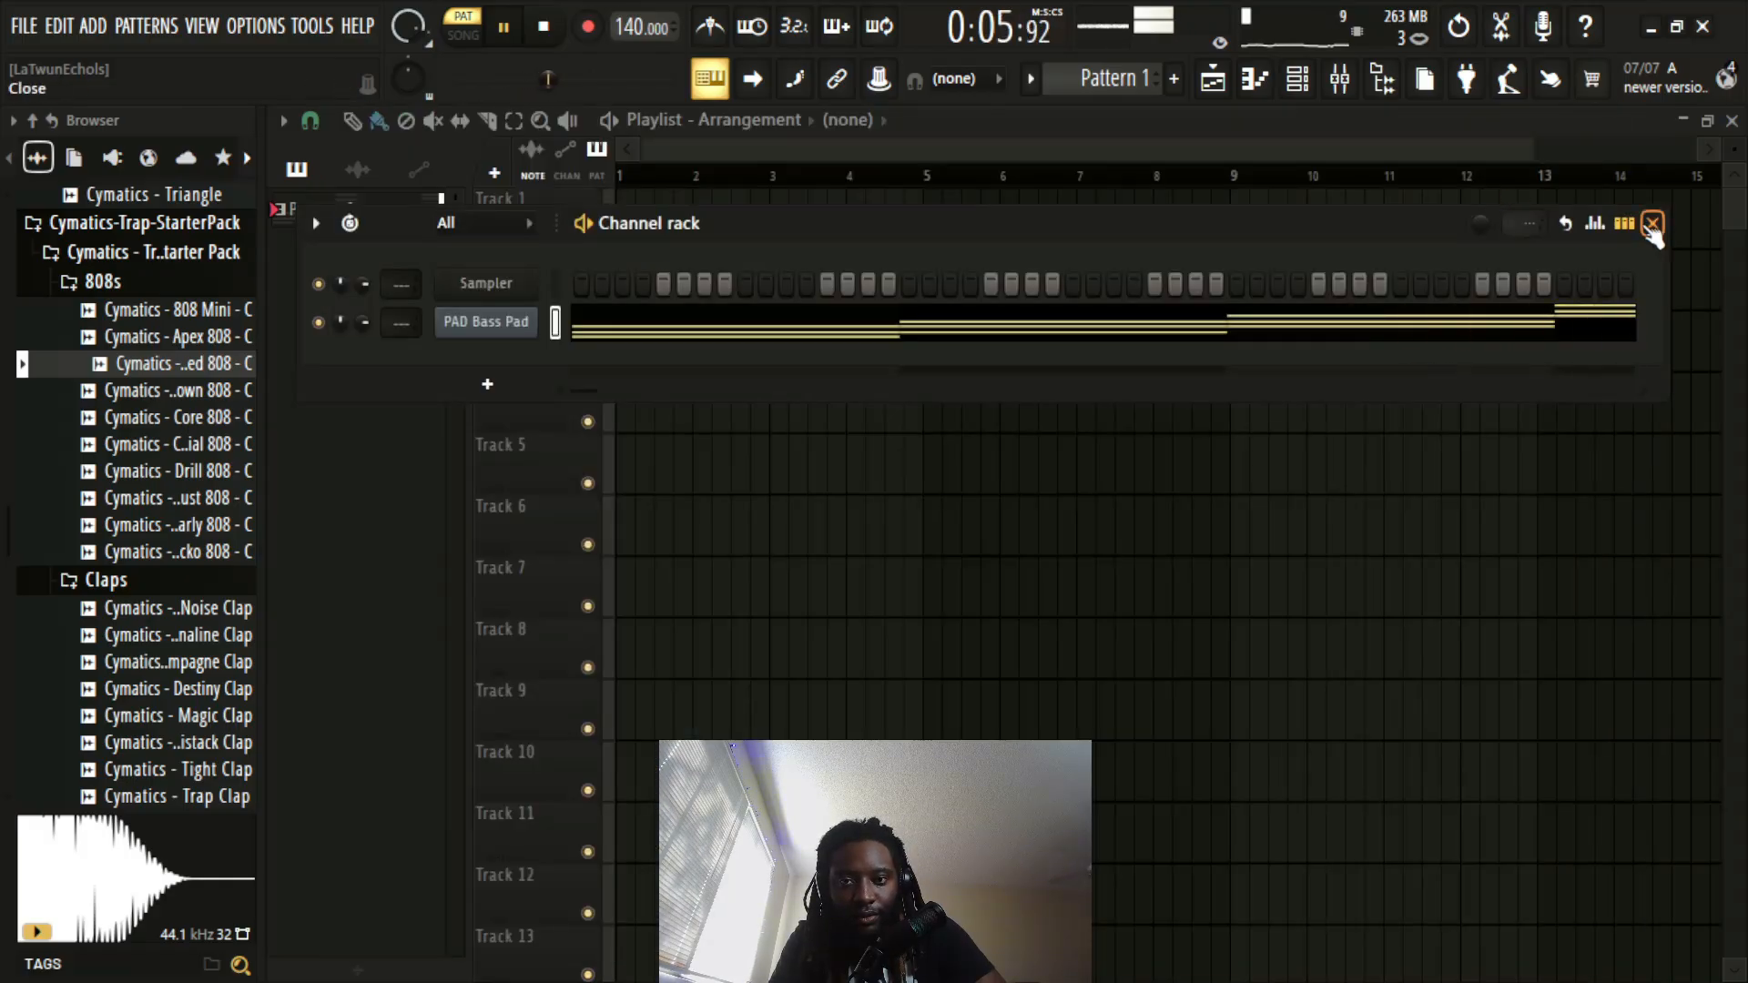
Step: Pause playback and open the PAD Bass Pad channel's notes in the piano roll to look over the progression
{"action": "key", "text": "space"}
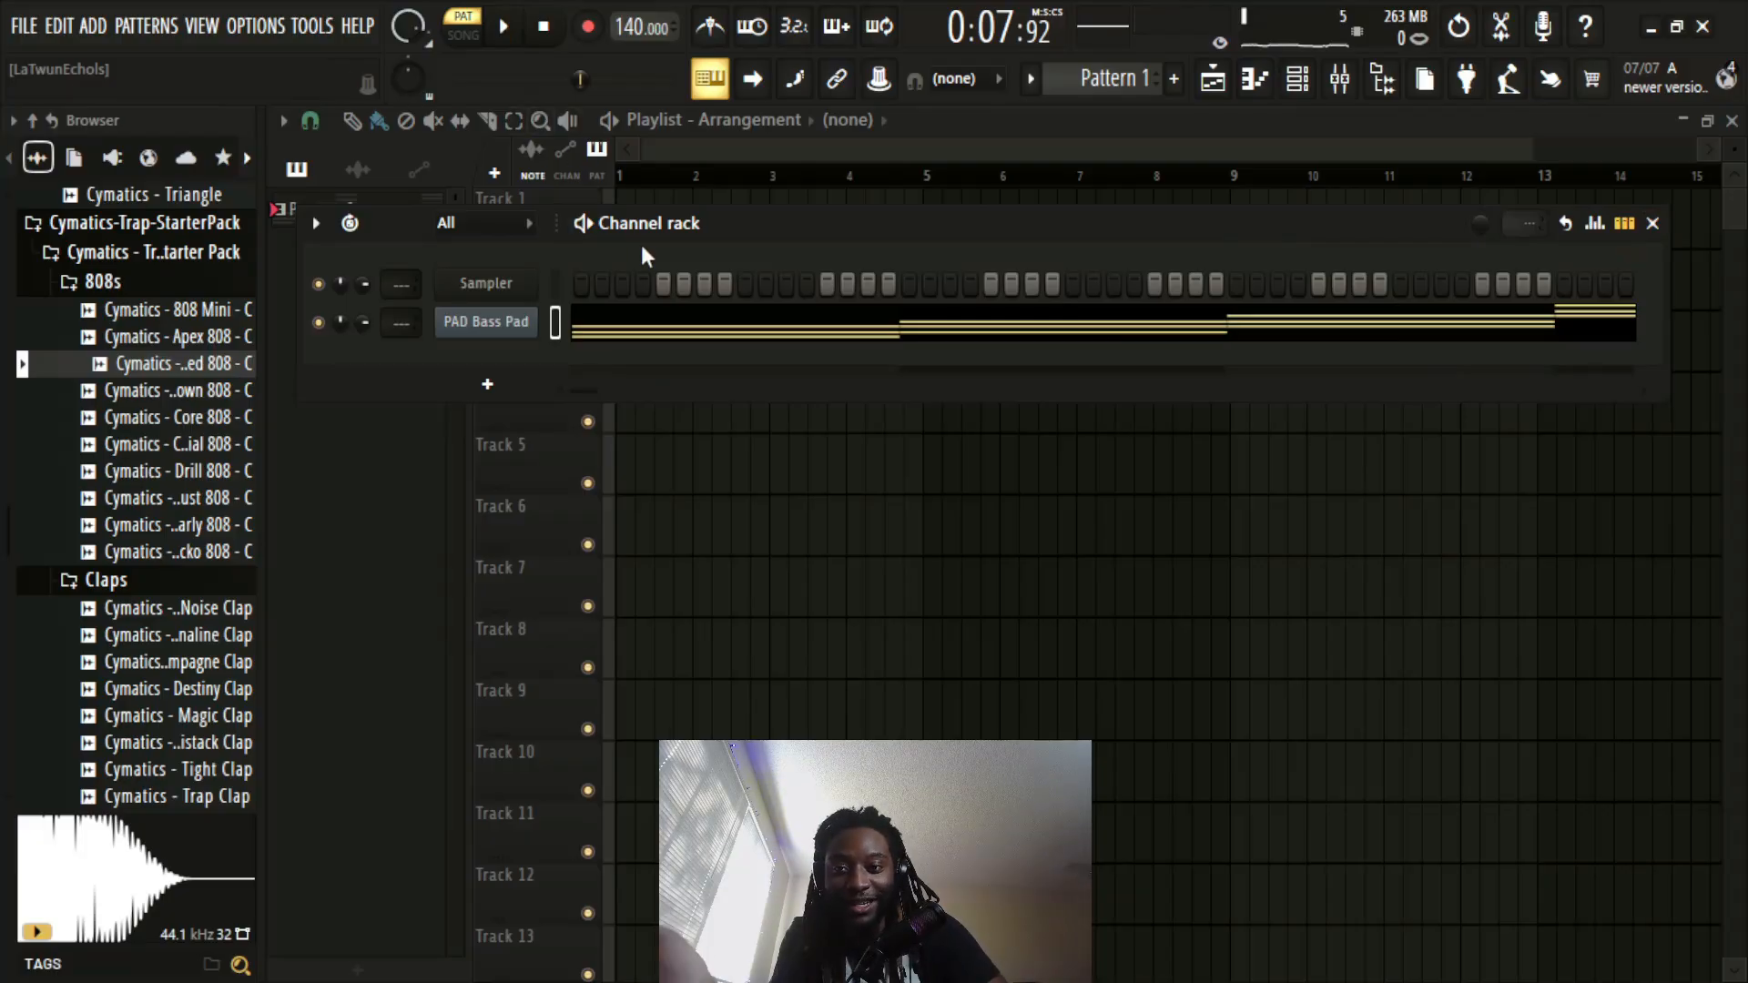
{"action": "left_click", "coordinate": [728, 314]}
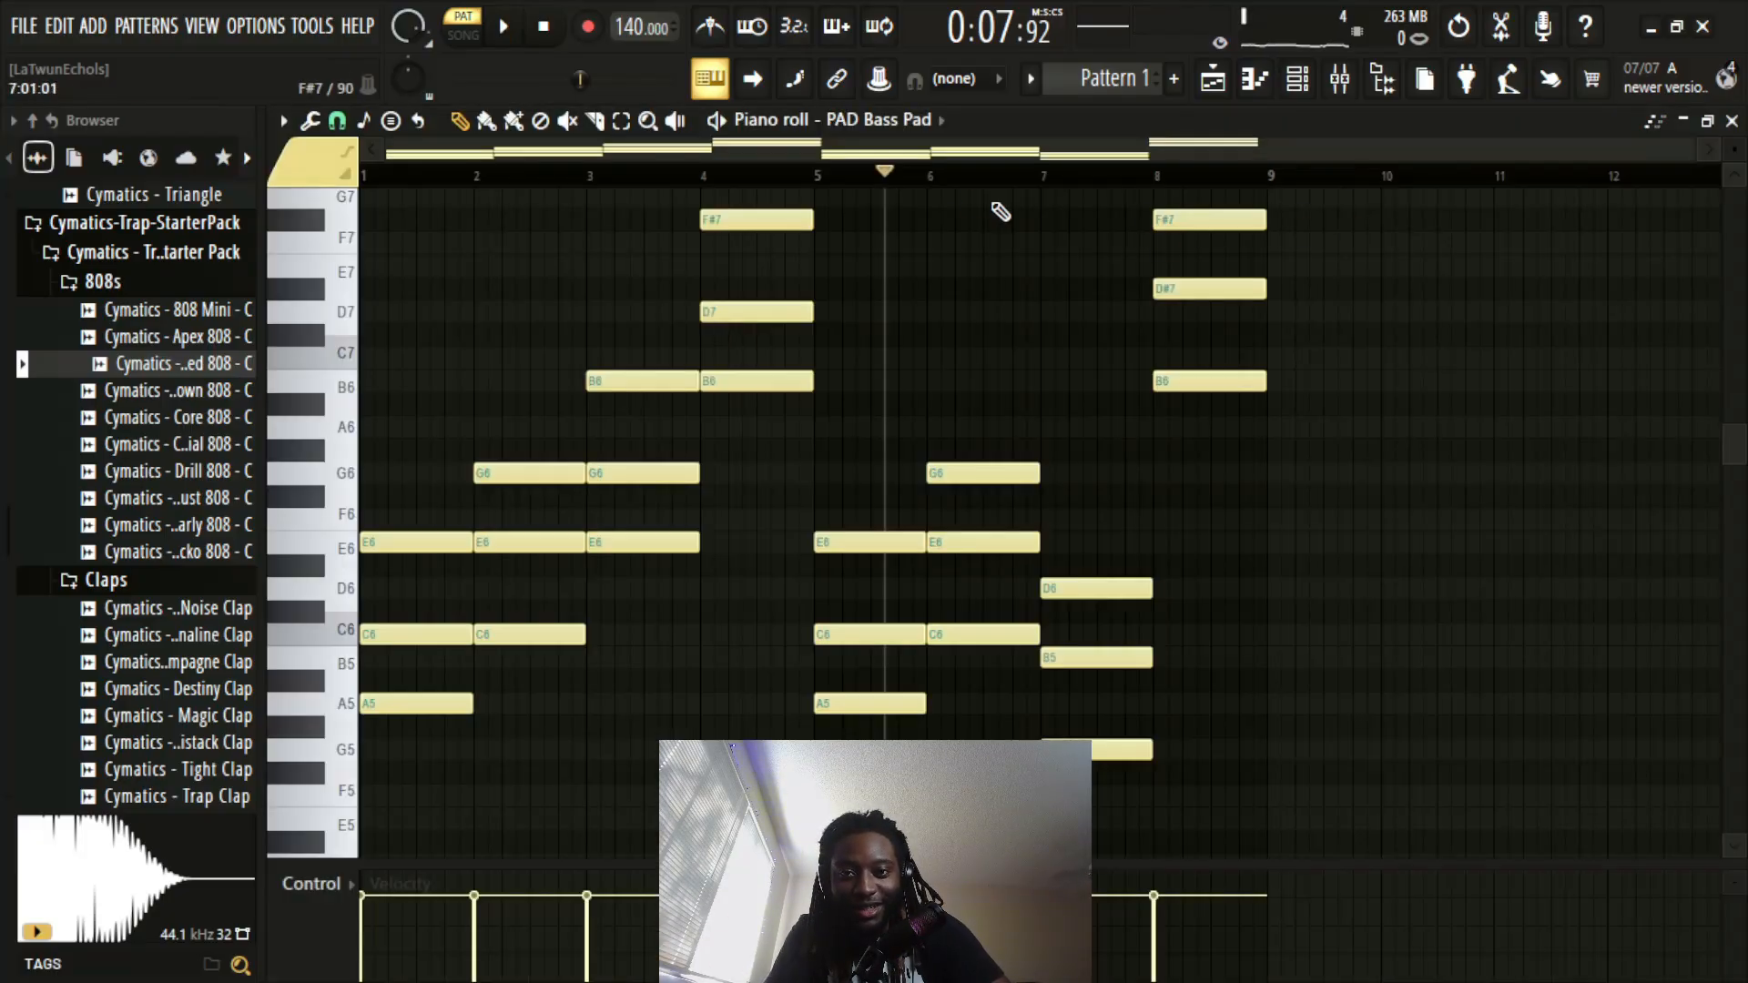
{"action": "key", "text": "space"}
{"action": "scroll", "coordinate": [995, 308], "scroll_direction": "up", "scroll_amount": 6}
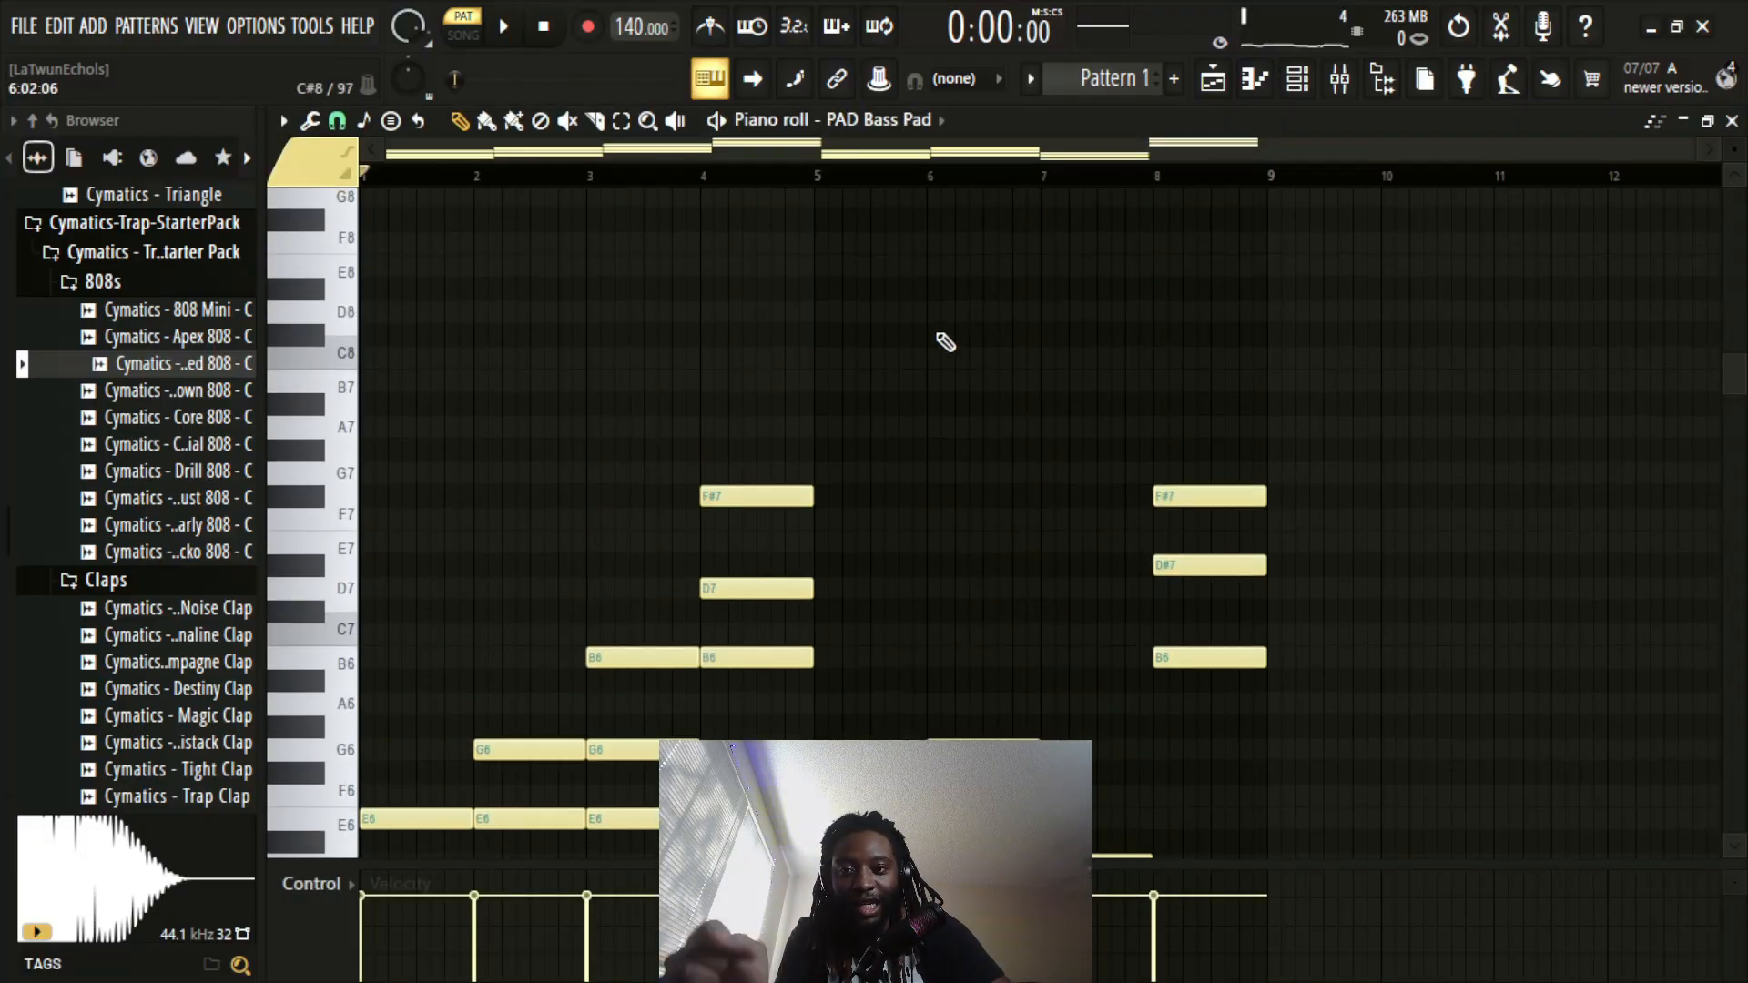
{"action": "scroll", "coordinate": [945, 344], "scroll_direction": "down", "scroll_amount": 5}
{"action": "scroll", "coordinate": [945, 343], "scroll_direction": "up", "scroll_amount": 2}
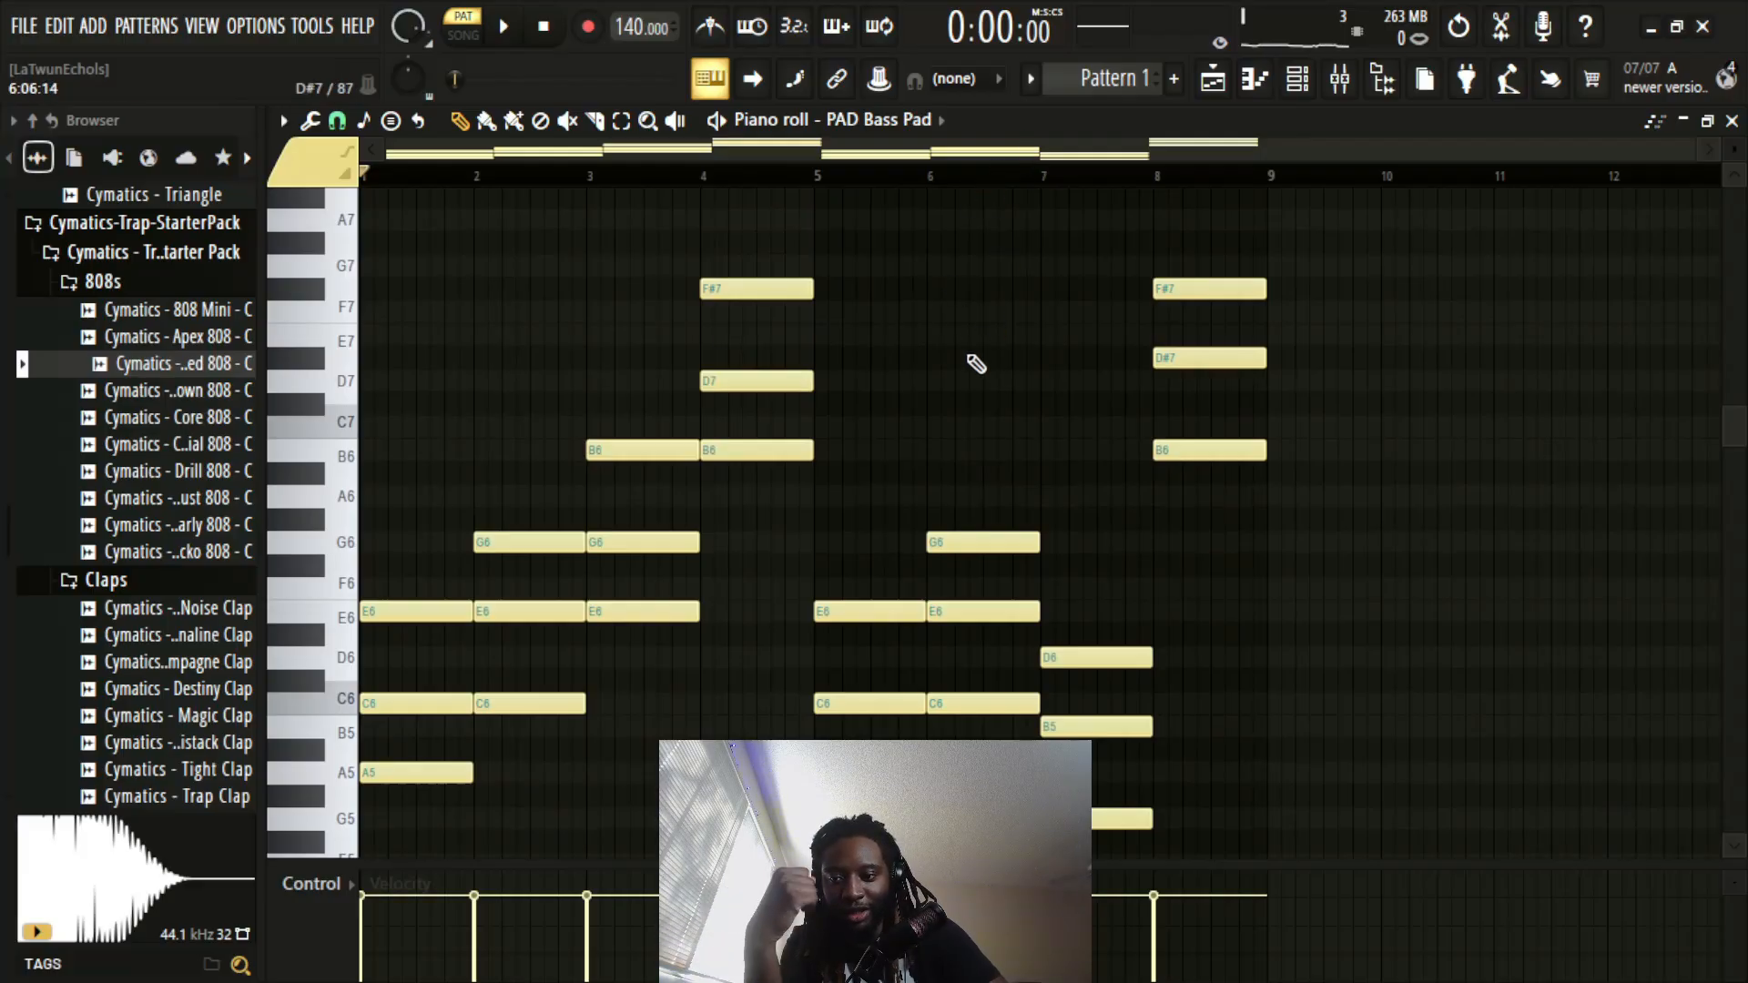
{"action": "scroll", "coordinate": [1006, 362], "scroll_direction": "down", "scroll_amount": 3}
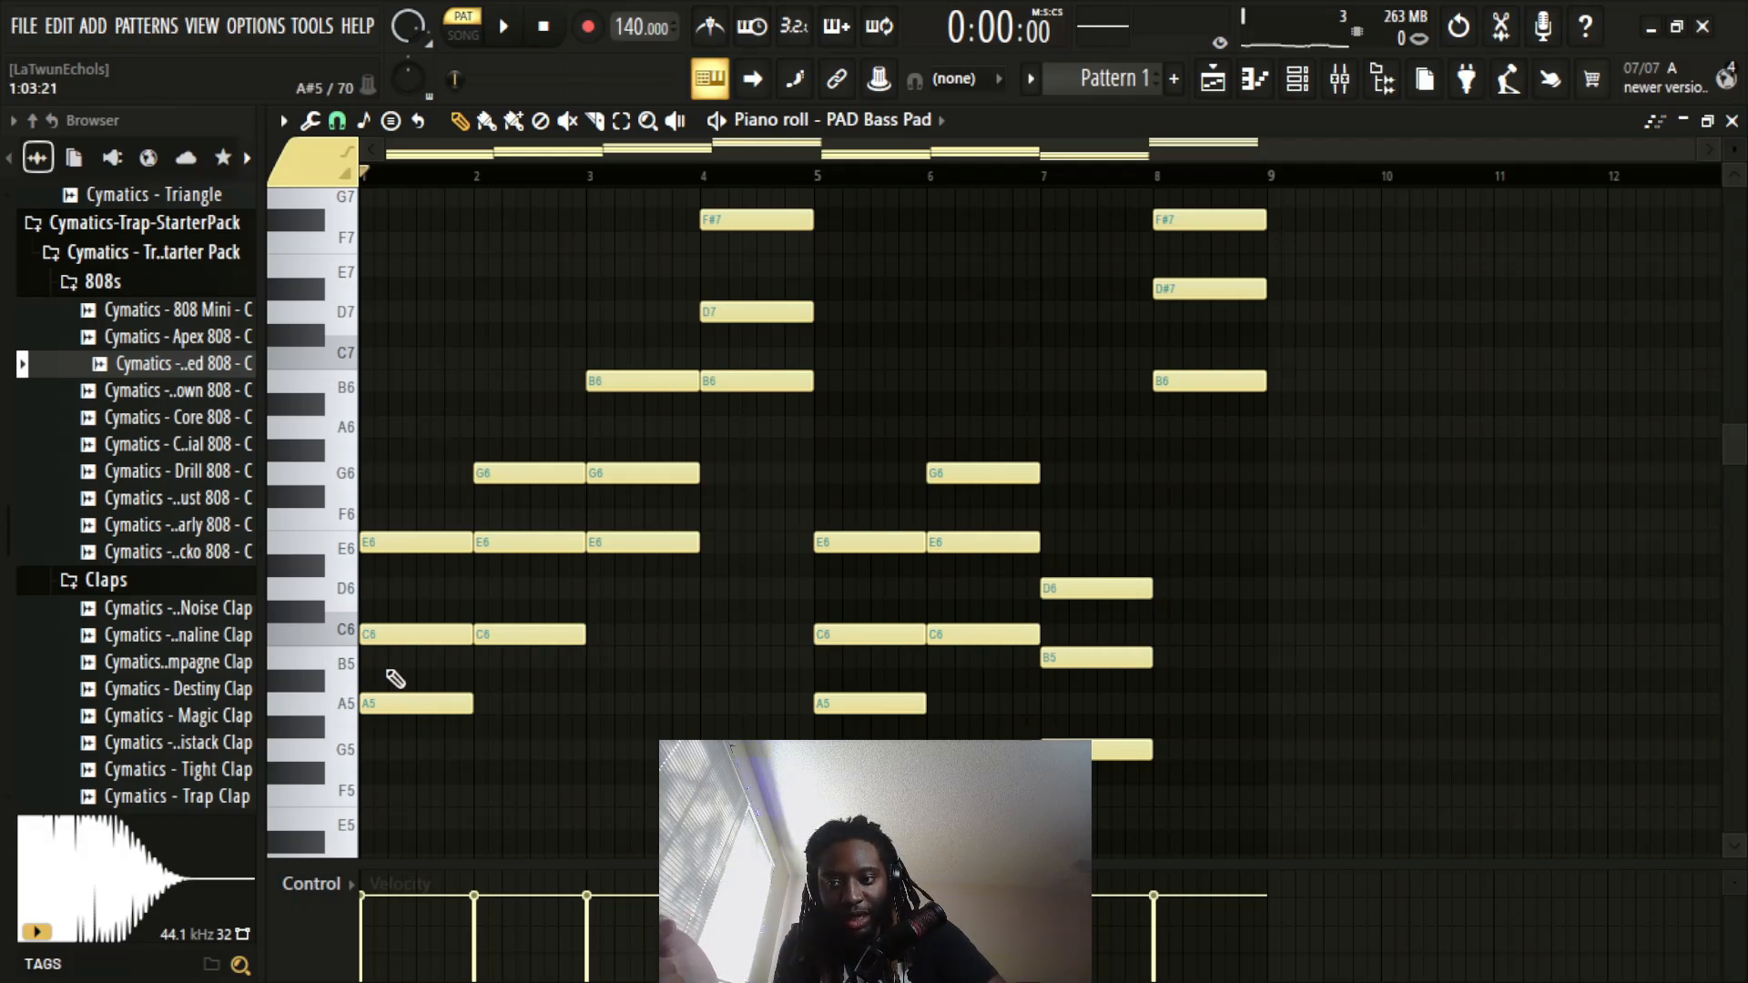
Step: Try half-bar A6, C7 and E7 melody notes from bar 1, and cut them back to one short A6 at the start
{"action": "left_click", "coordinate": [389, 424]}
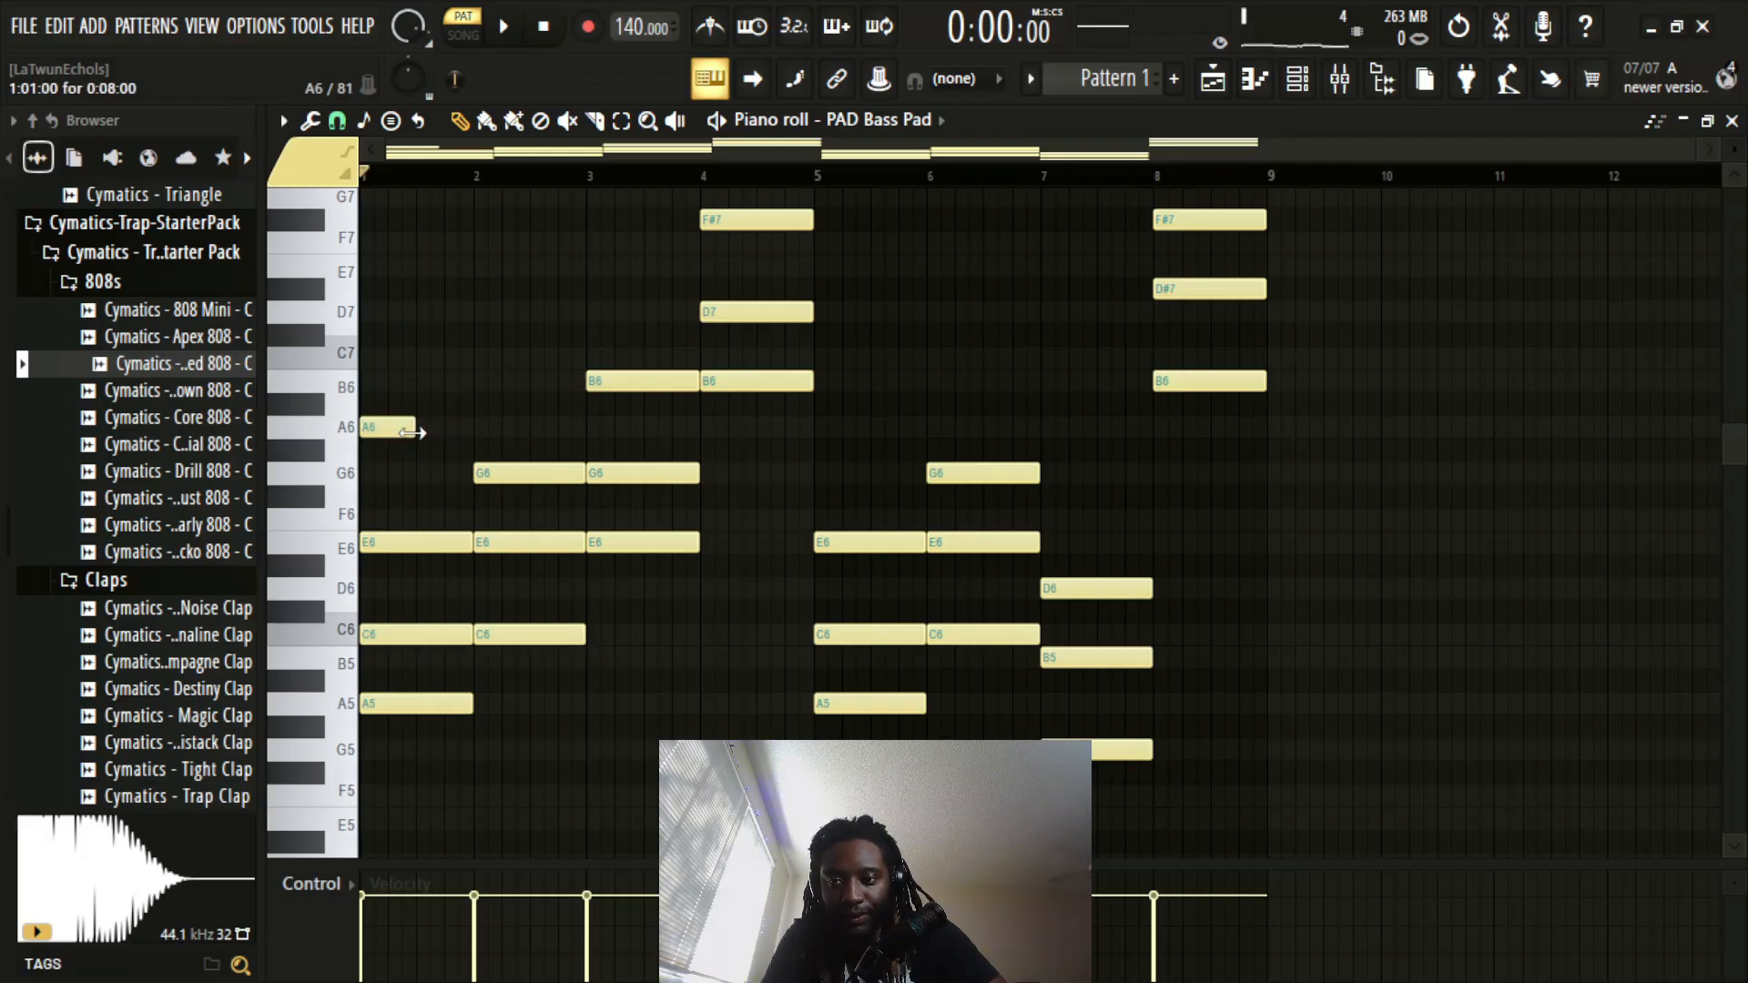
{"action": "left_click", "coordinate": [426, 360]}
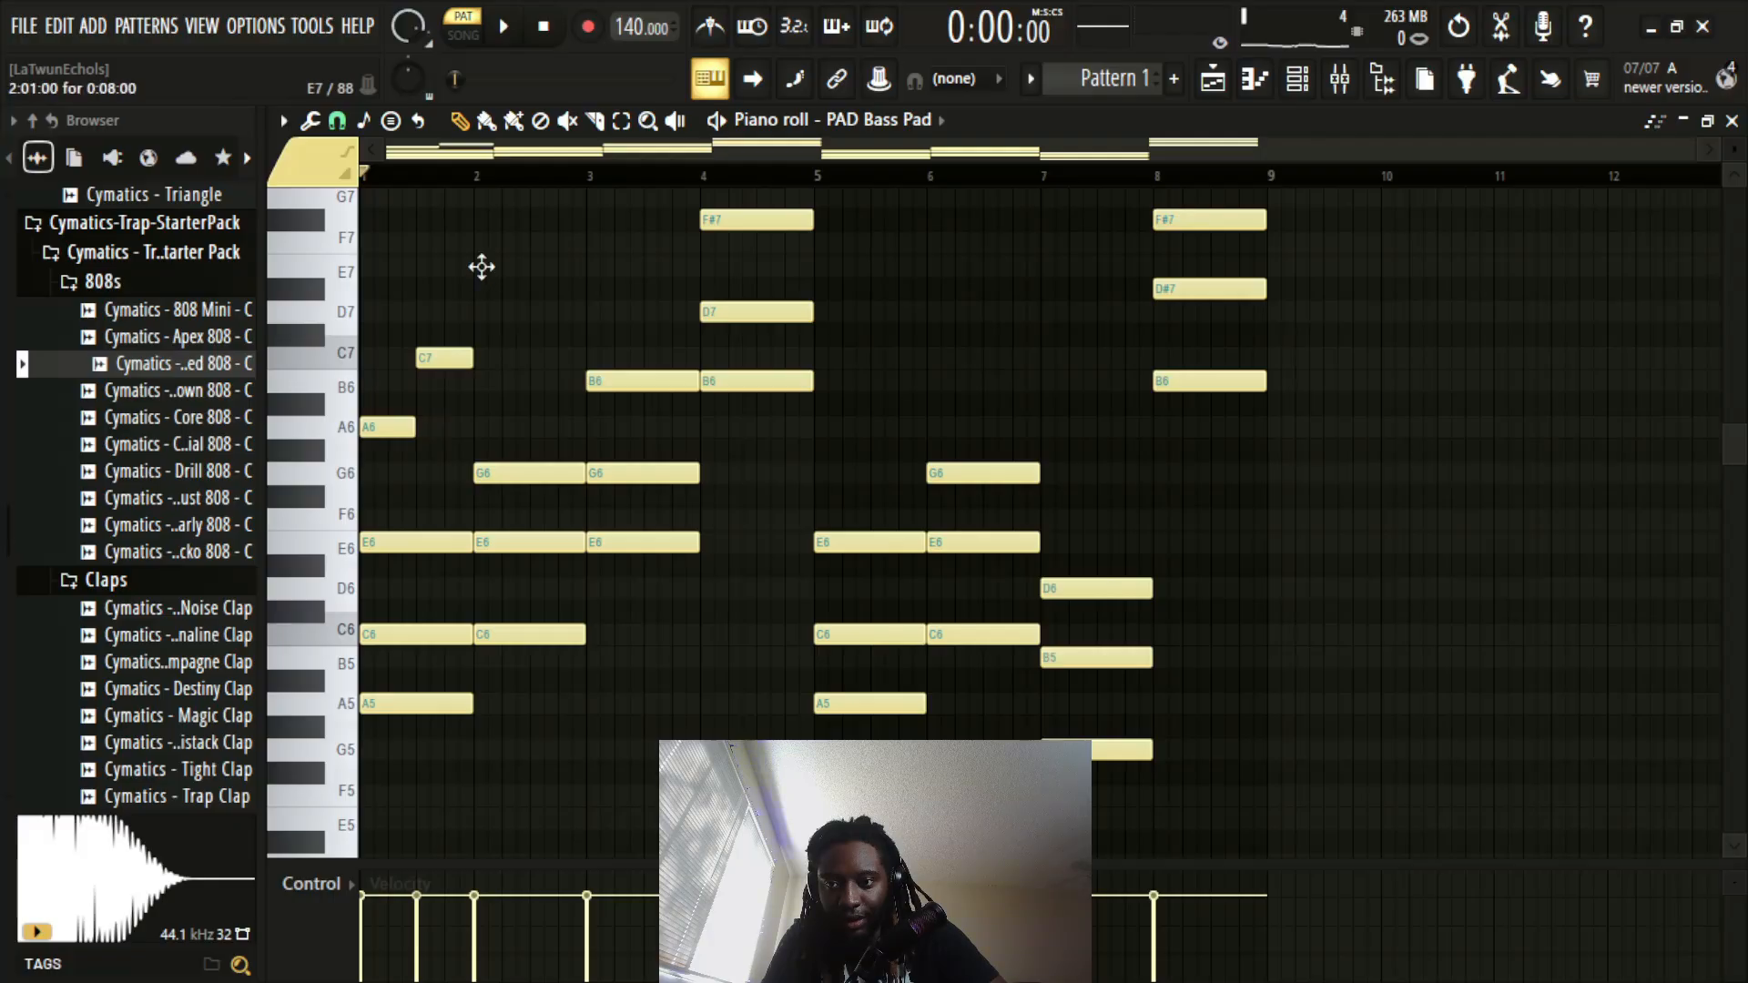
{"action": "scroll", "coordinate": [590, 386], "scroll_direction": "up", "scroll_amount": 2}
{"action": "key", "text": "space"}
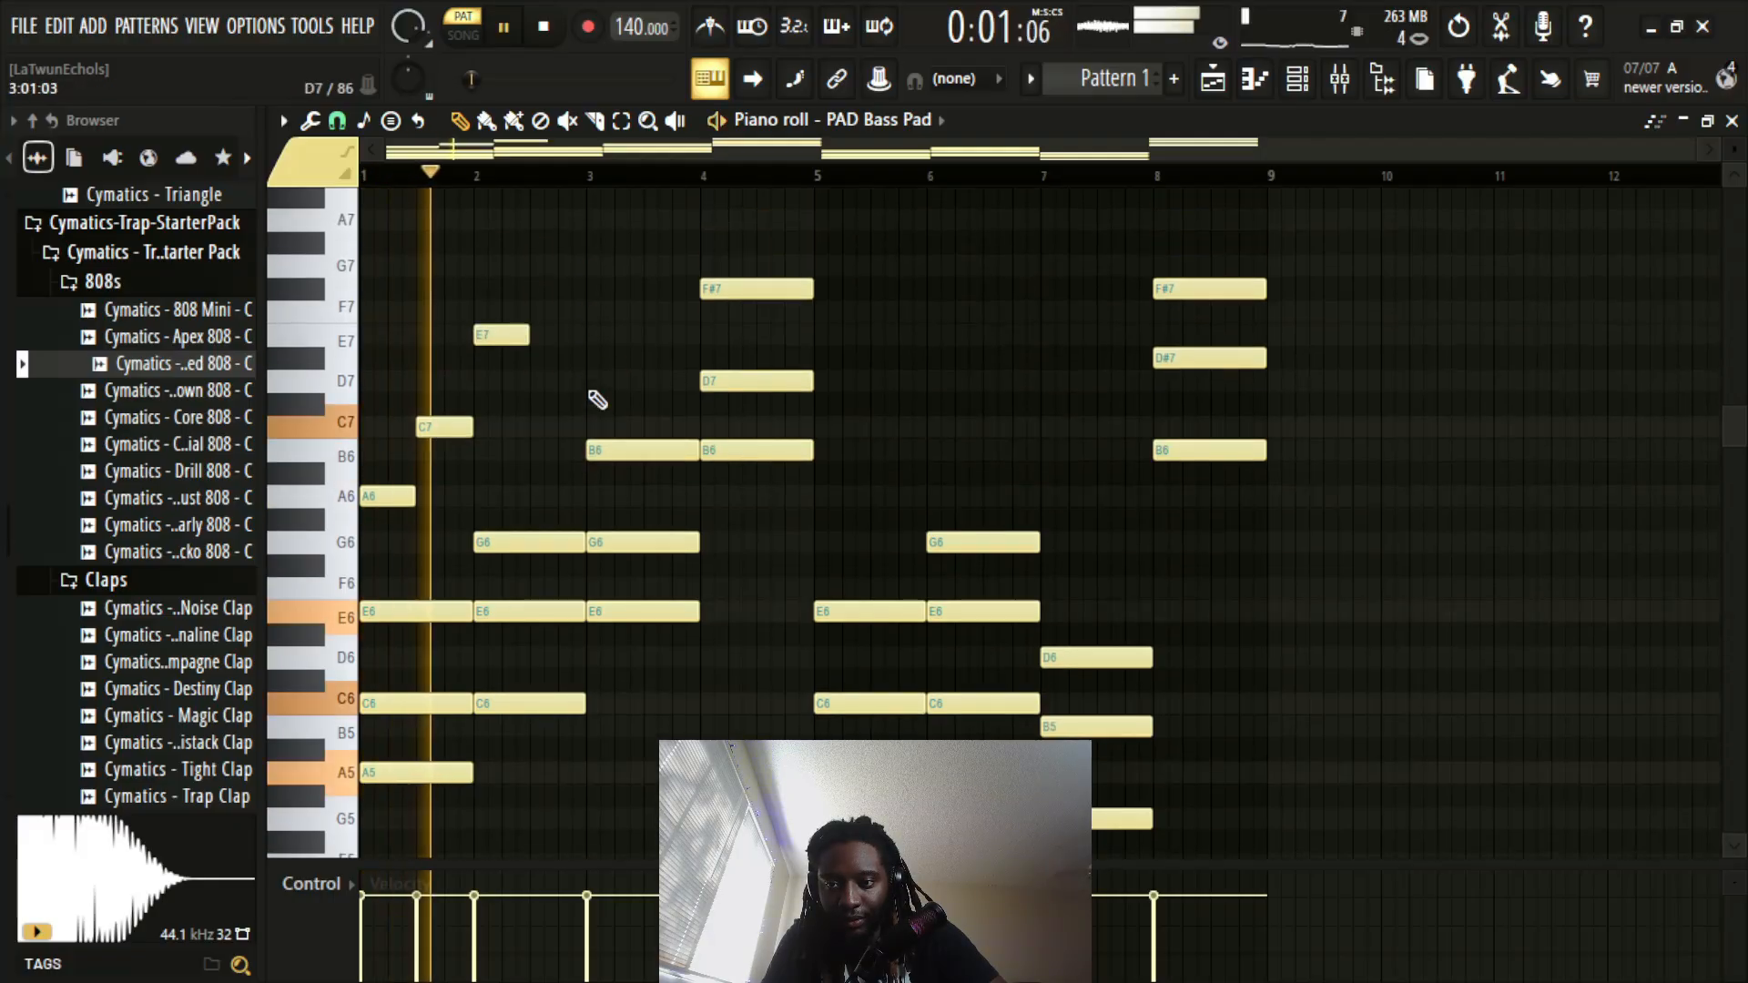
{"action": "key", "text": "space"}
{"action": "right_click", "coordinate": [501, 335]}
{"action": "right_click", "coordinate": [445, 427]}
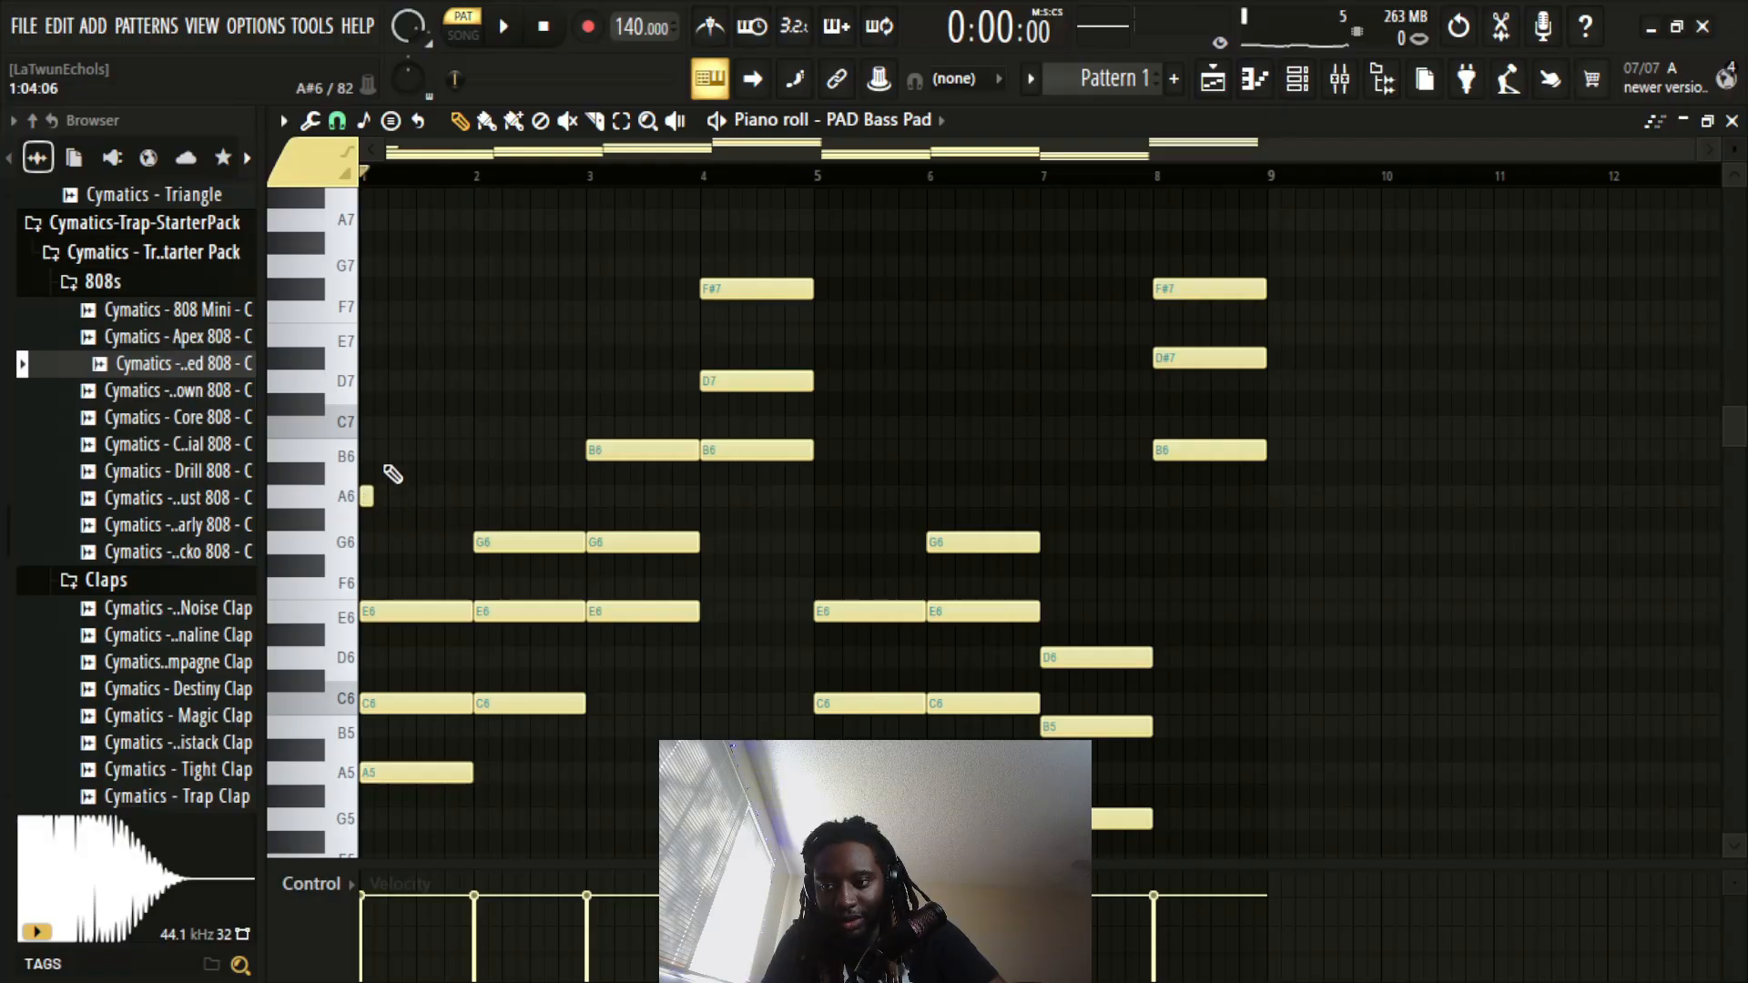
Step: Continue the bar 1 arpeggio after the short A6 with two-step C7, E7, A6, C7 and E7 notes, and play it back
{"action": "left_click", "coordinate": [382, 427]}
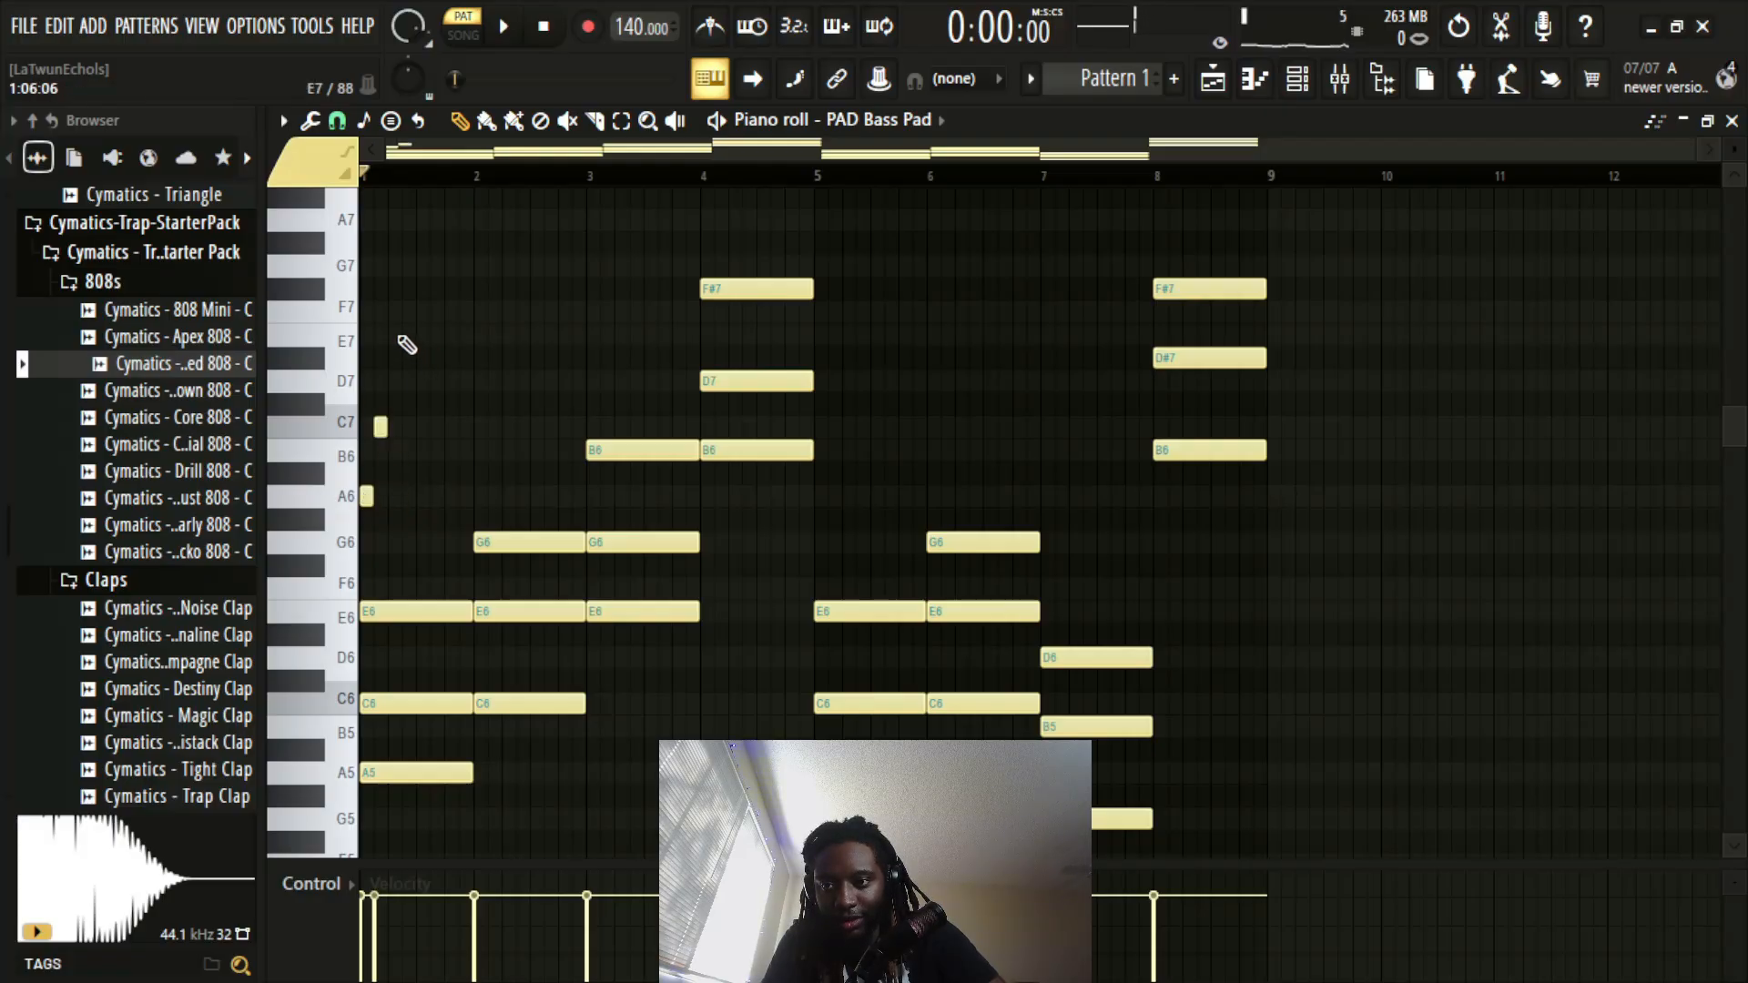
{"action": "left_click", "coordinate": [399, 336]}
{"action": "left_click", "coordinate": [409, 497]}
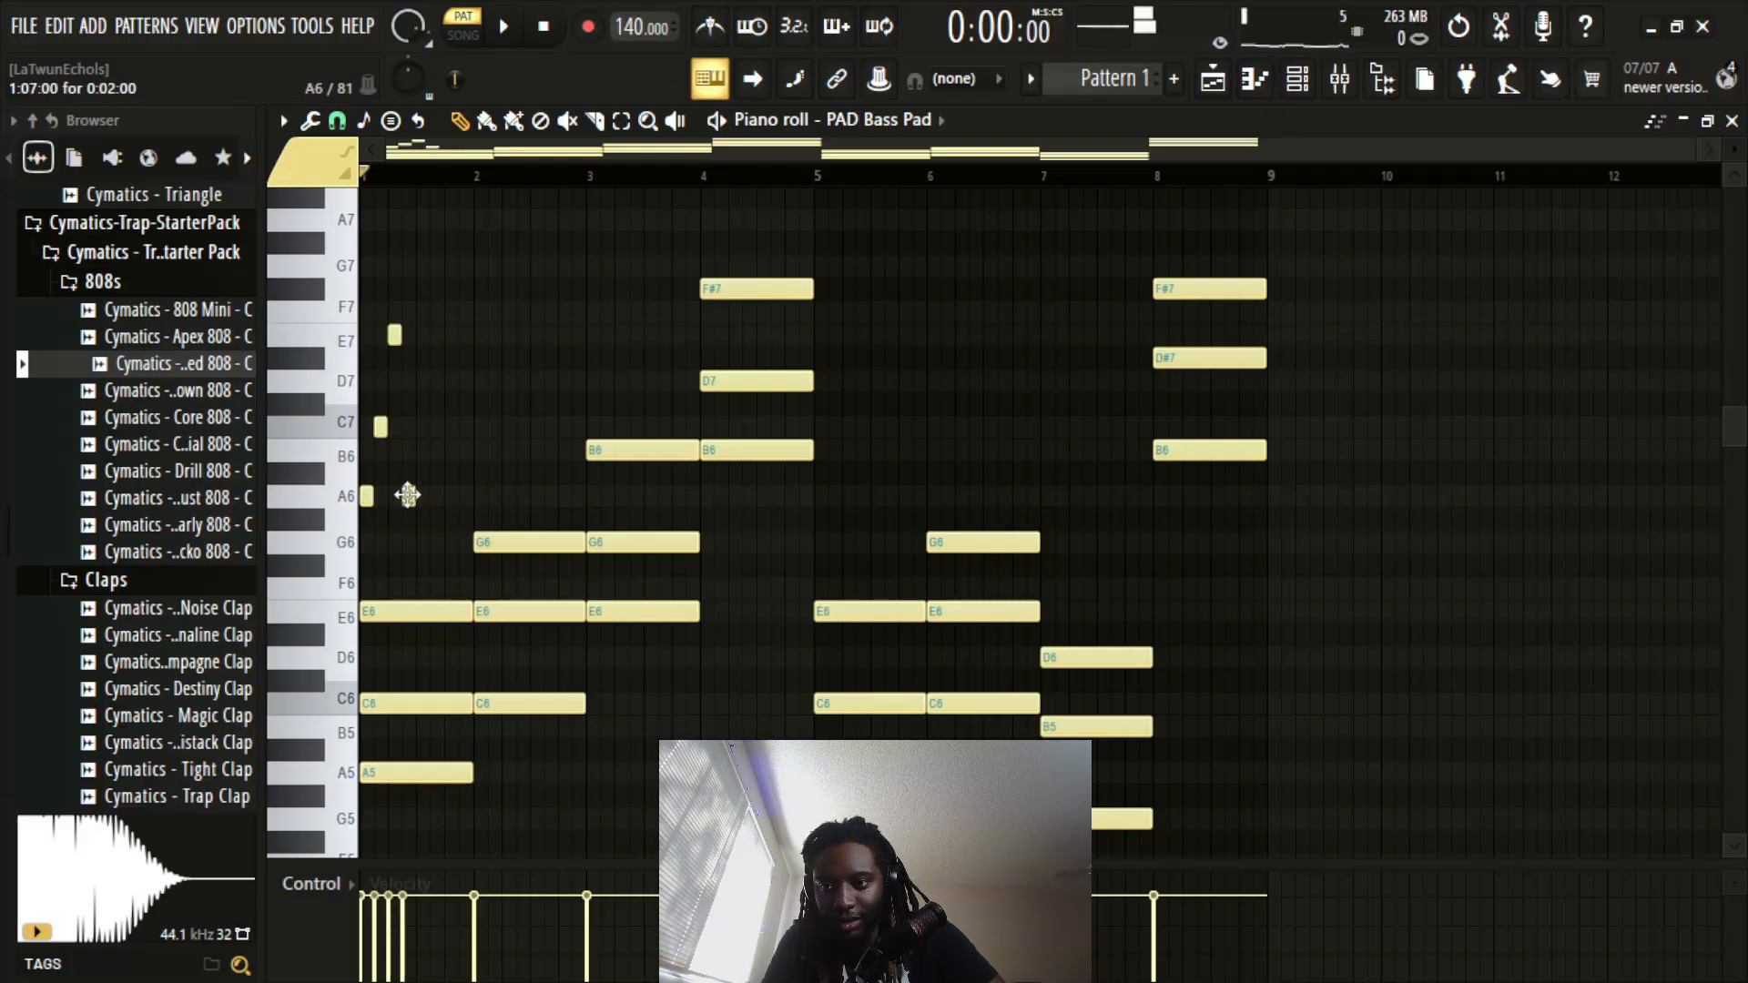
{"action": "left_click", "coordinate": [423, 426]}
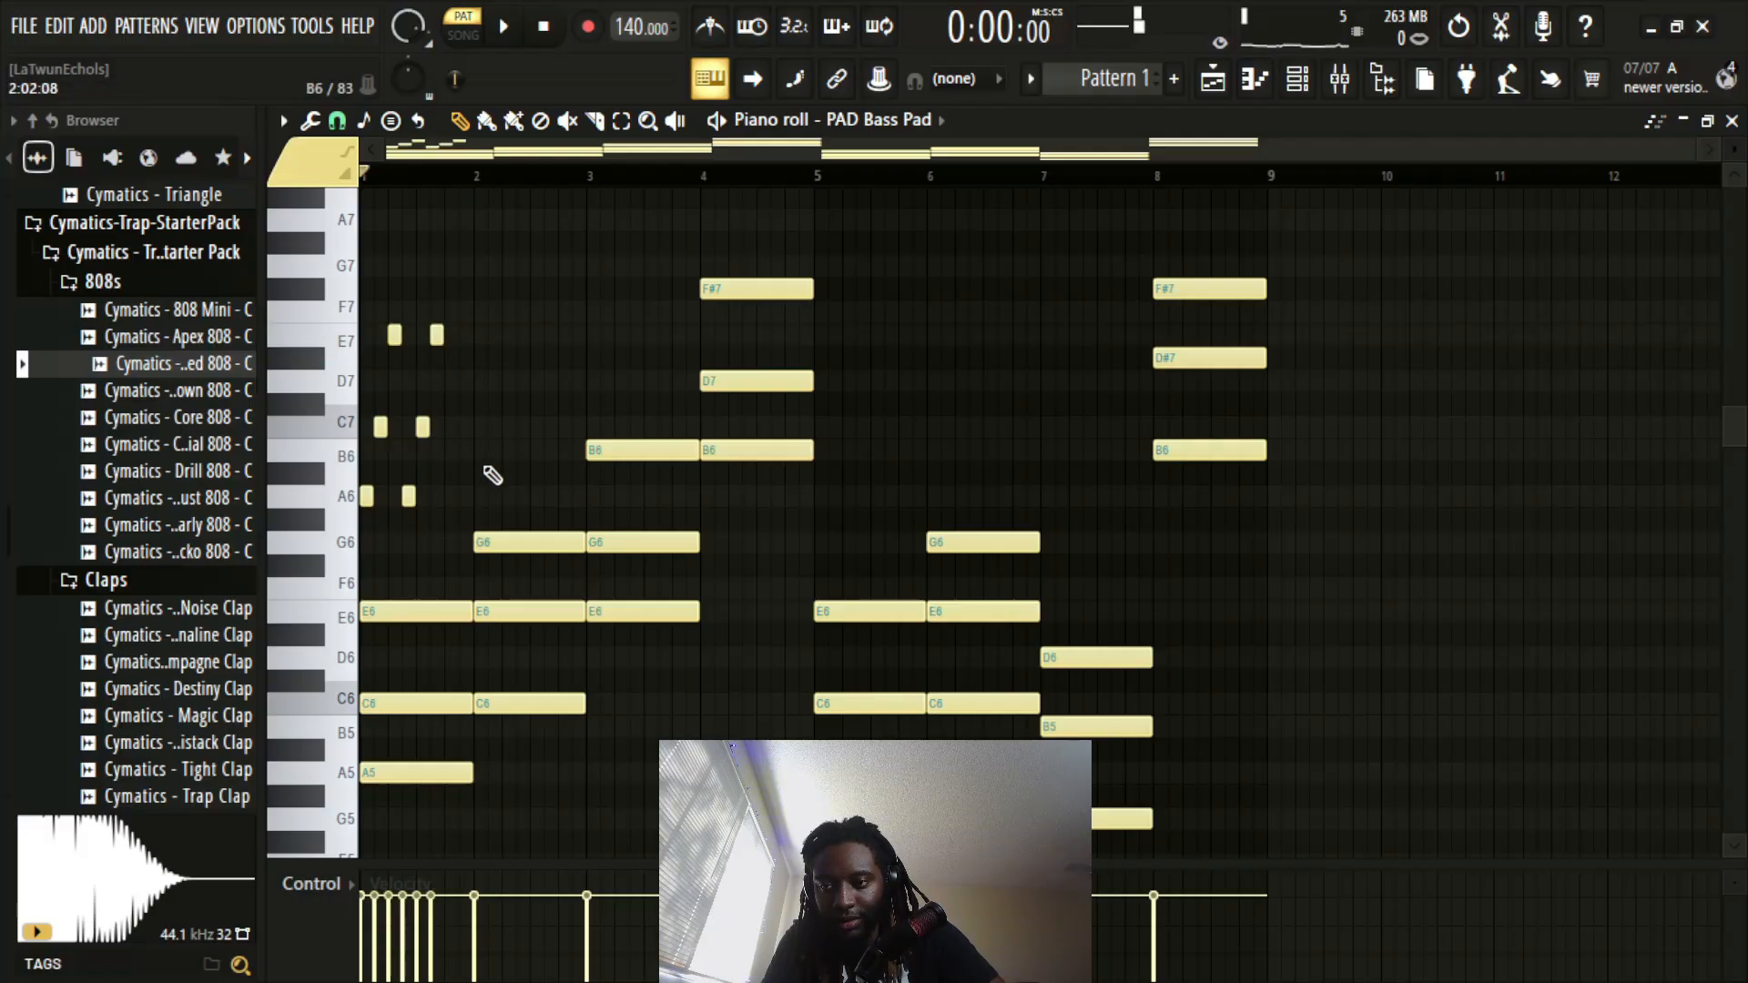
{"action": "key", "text": "space"}
{"action": "key", "text": "space"}
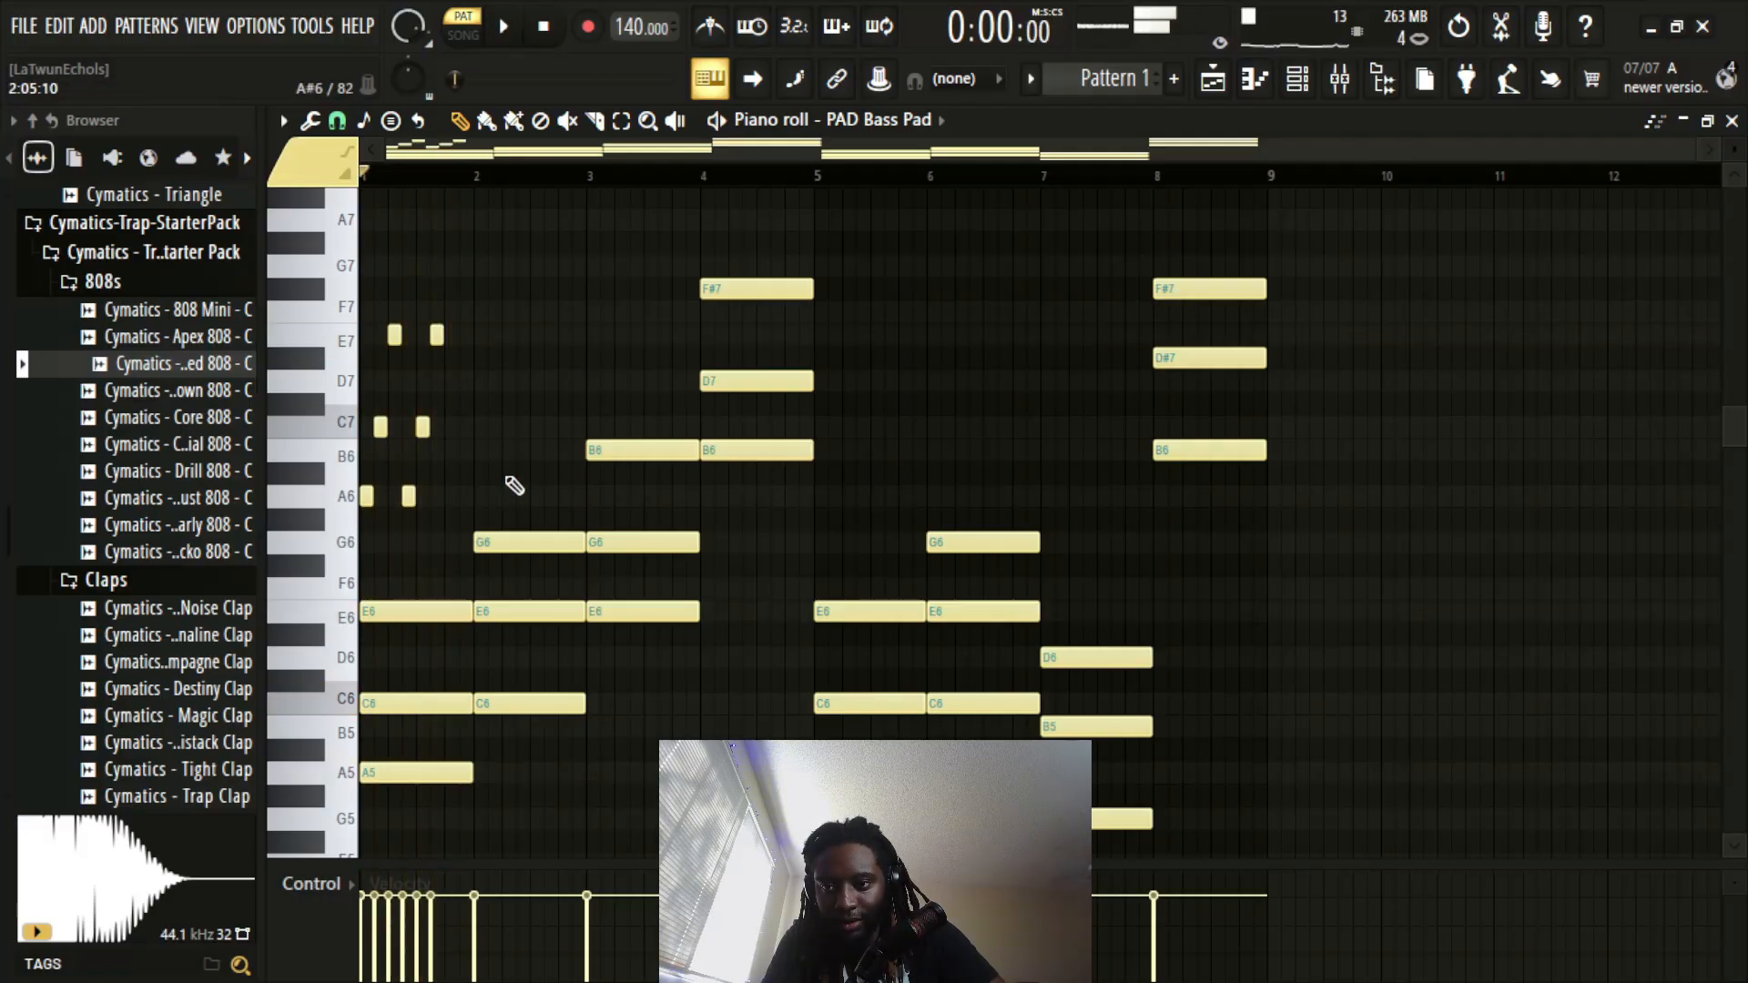
Step: Add a descending run of two-step notes E5, C5 and A4 from the start of bar 2, below the chords
{"action": "left_click", "coordinate": [481, 335]}
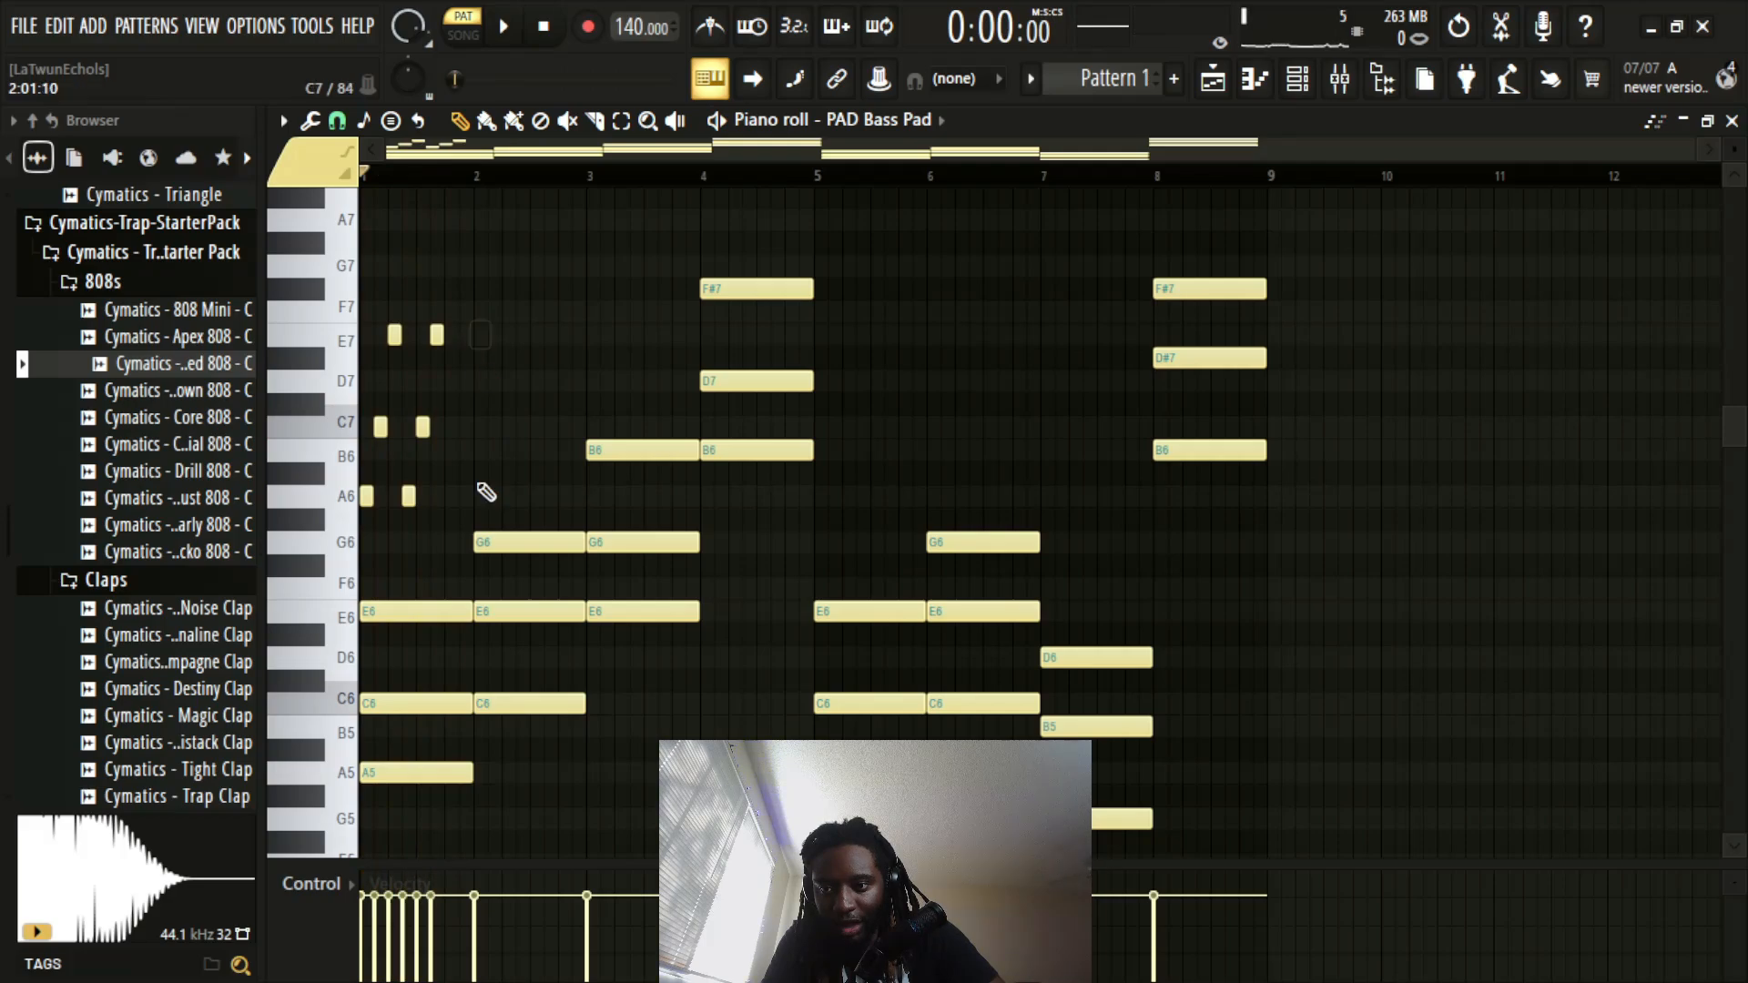
{"action": "scroll", "coordinate": [491, 528], "scroll_direction": "down", "scroll_amount": 3}
{"action": "scroll", "coordinate": [506, 648], "scroll_direction": "down", "scroll_amount": 1}
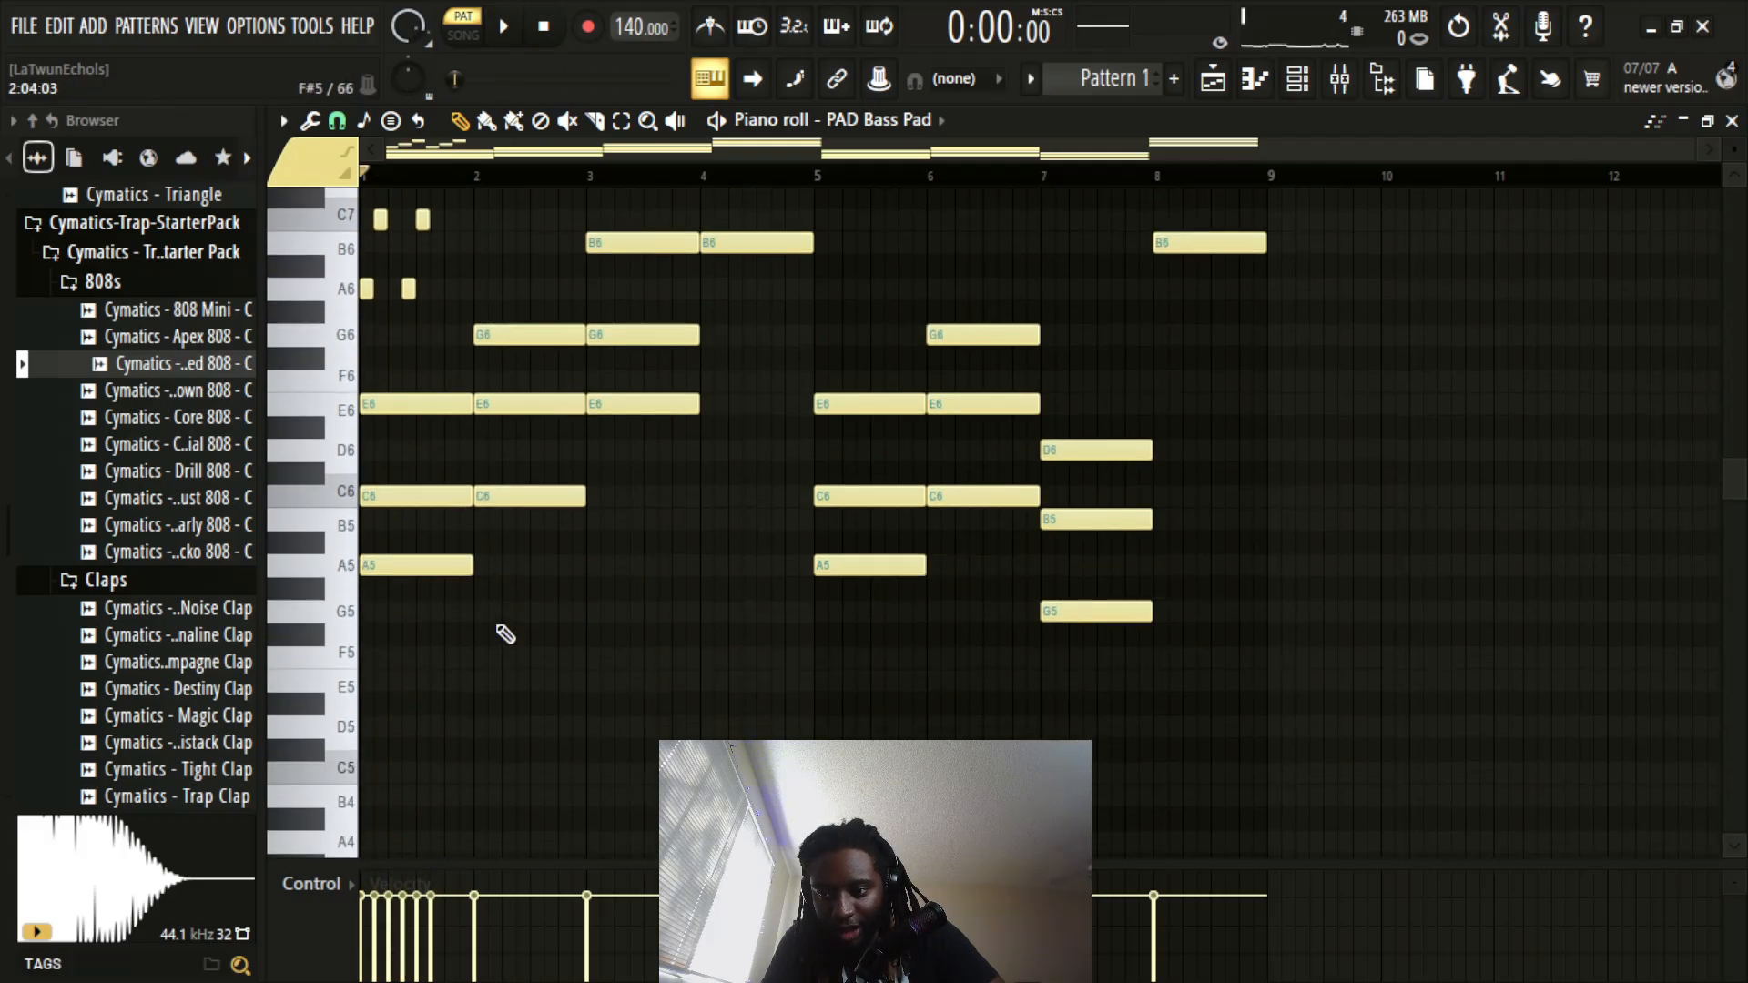
{"action": "scroll", "coordinate": [506, 629], "scroll_direction": "up", "scroll_amount": 4}
{"action": "scroll", "coordinate": [435, 569], "scroll_direction": "down", "scroll_amount": 6}
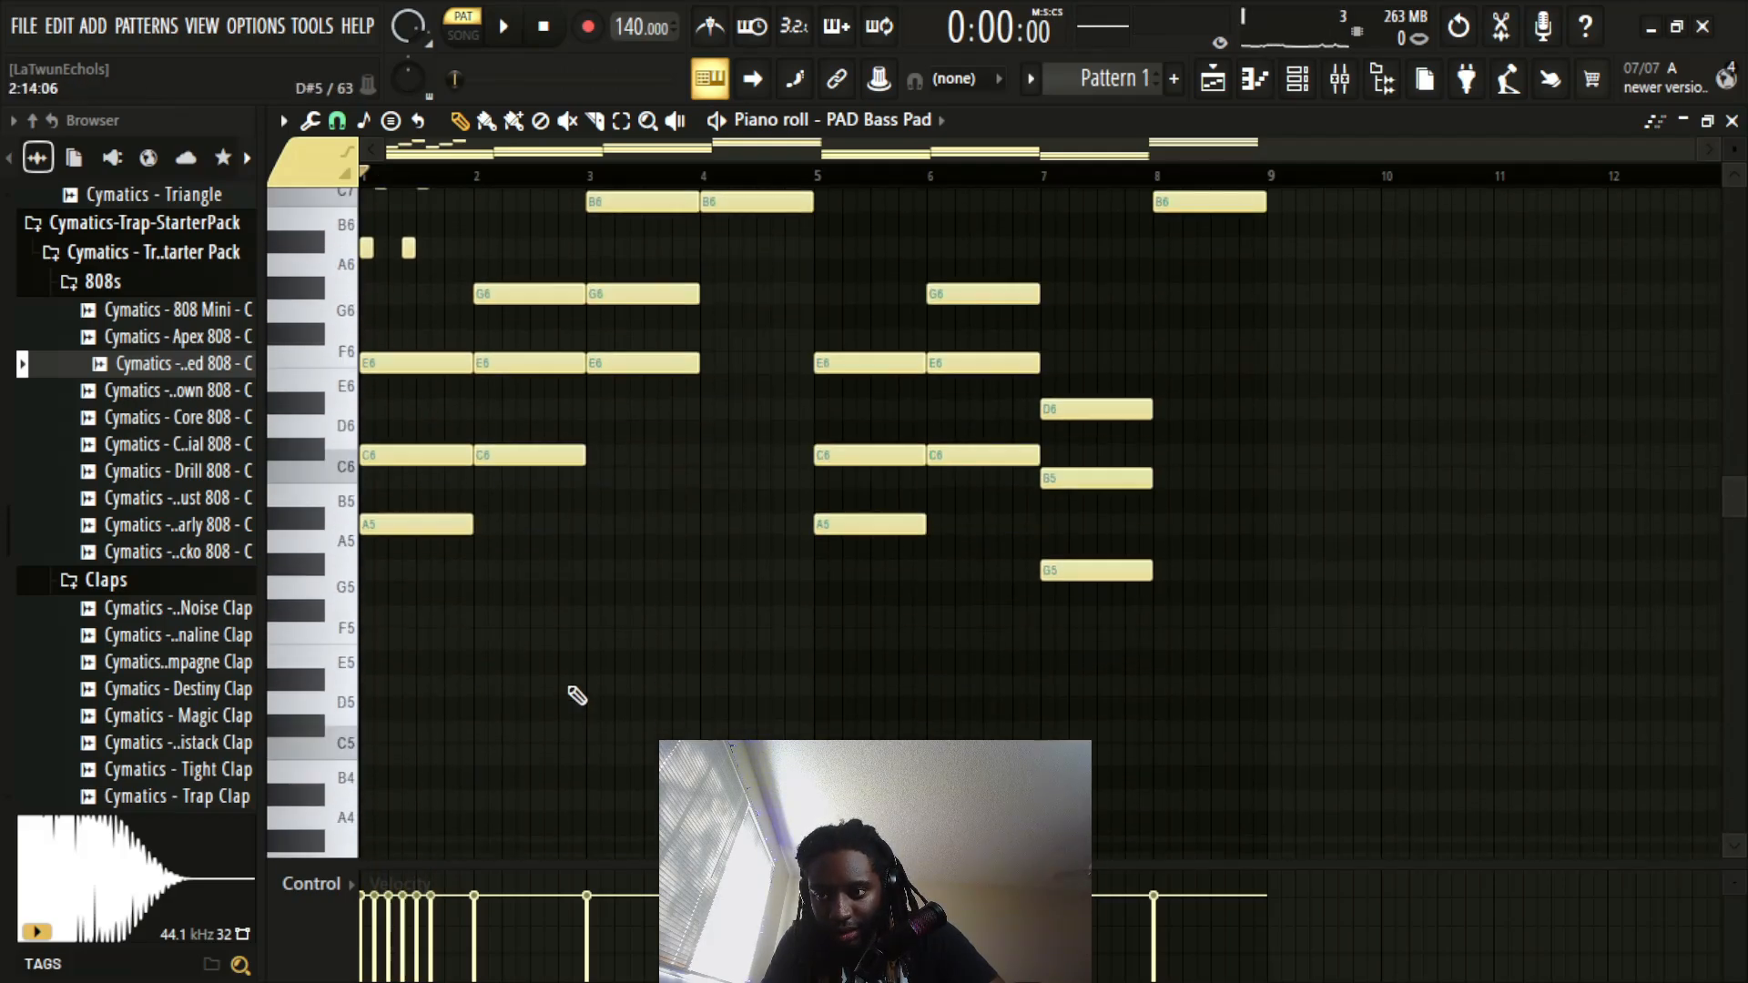
{"action": "scroll", "coordinate": [535, 614], "scroll_direction": "up", "scroll_amount": 2}
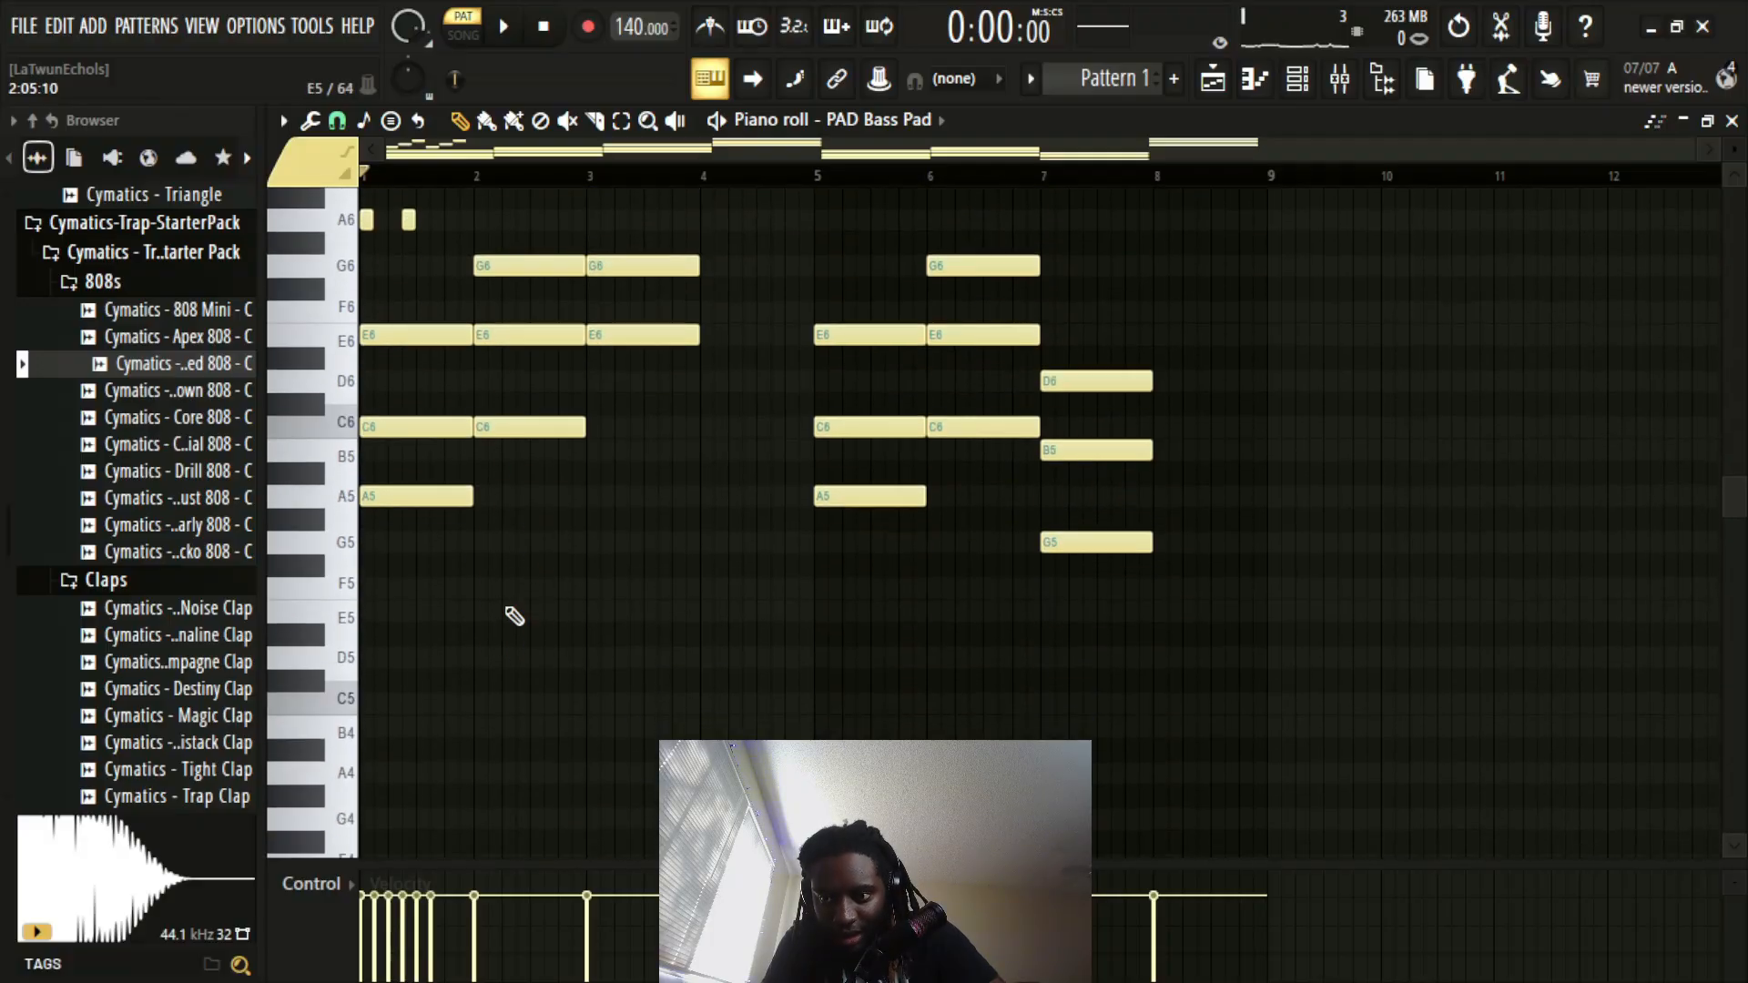
{"action": "left_click", "coordinate": [481, 610]}
{"action": "scroll", "coordinate": [514, 612], "scroll_direction": "up", "scroll_amount": 4}
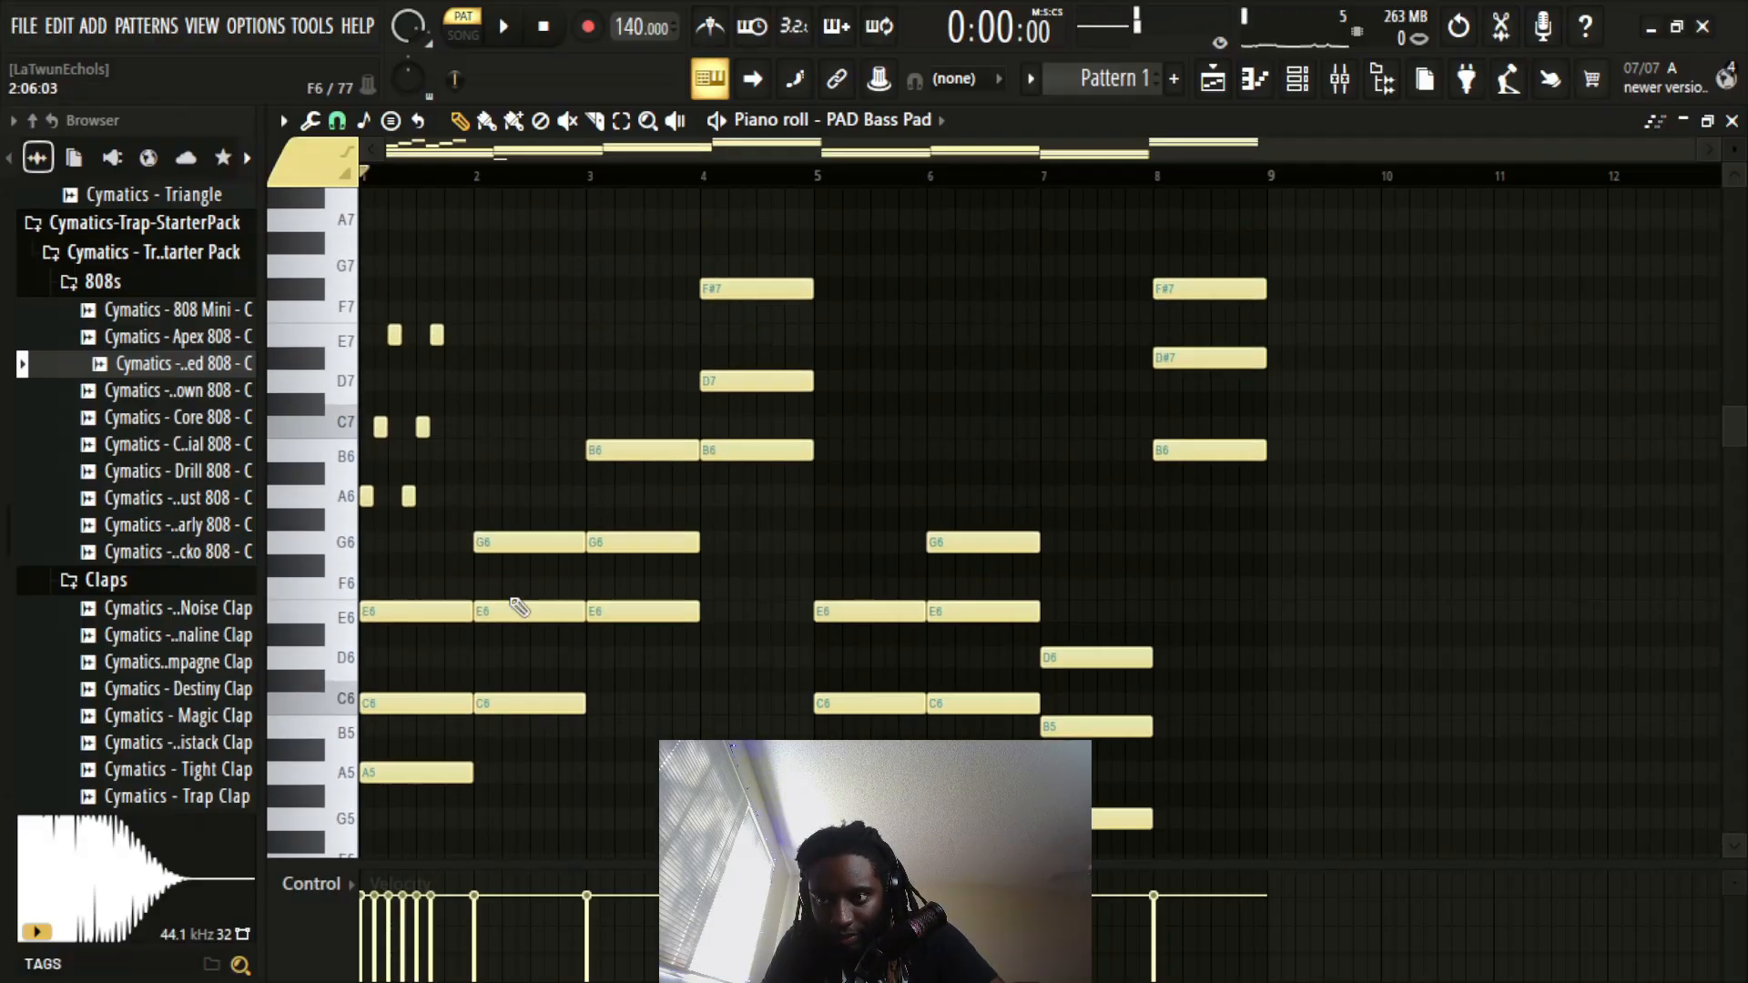
{"action": "scroll", "coordinate": [507, 642], "scroll_direction": "down", "scroll_amount": 5}
{"action": "left_click", "coordinate": [497, 638]}
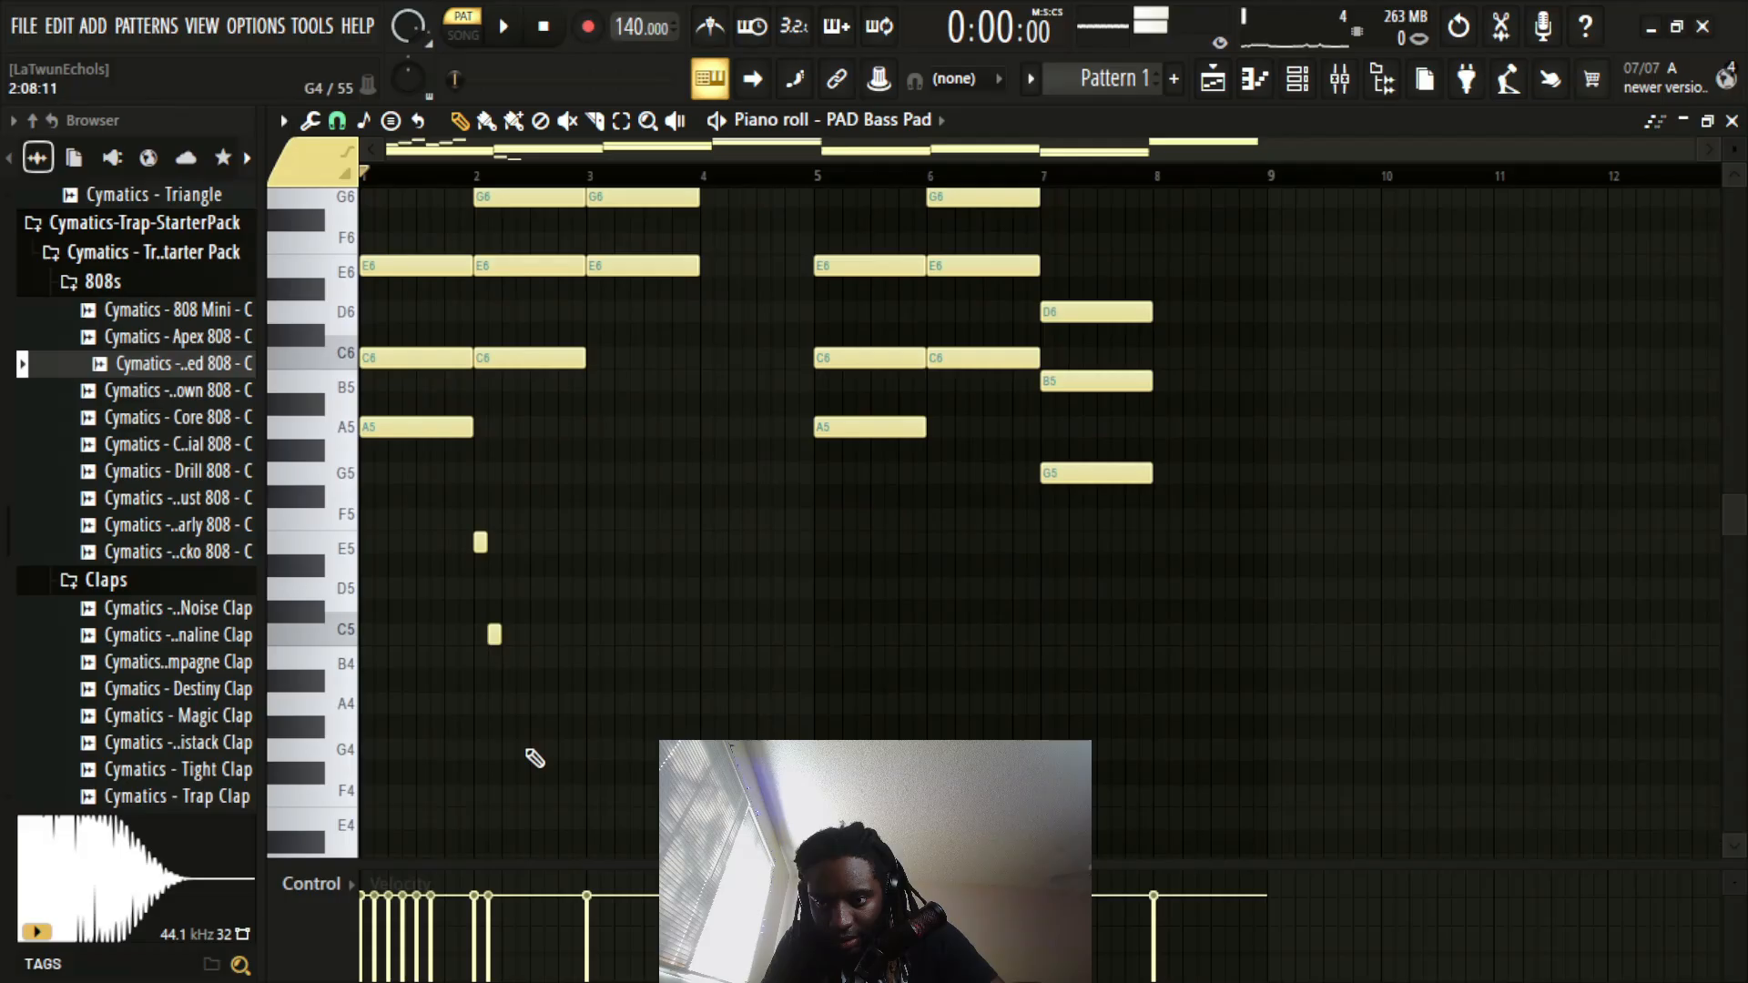
{"action": "left_click", "coordinate": [508, 704]}
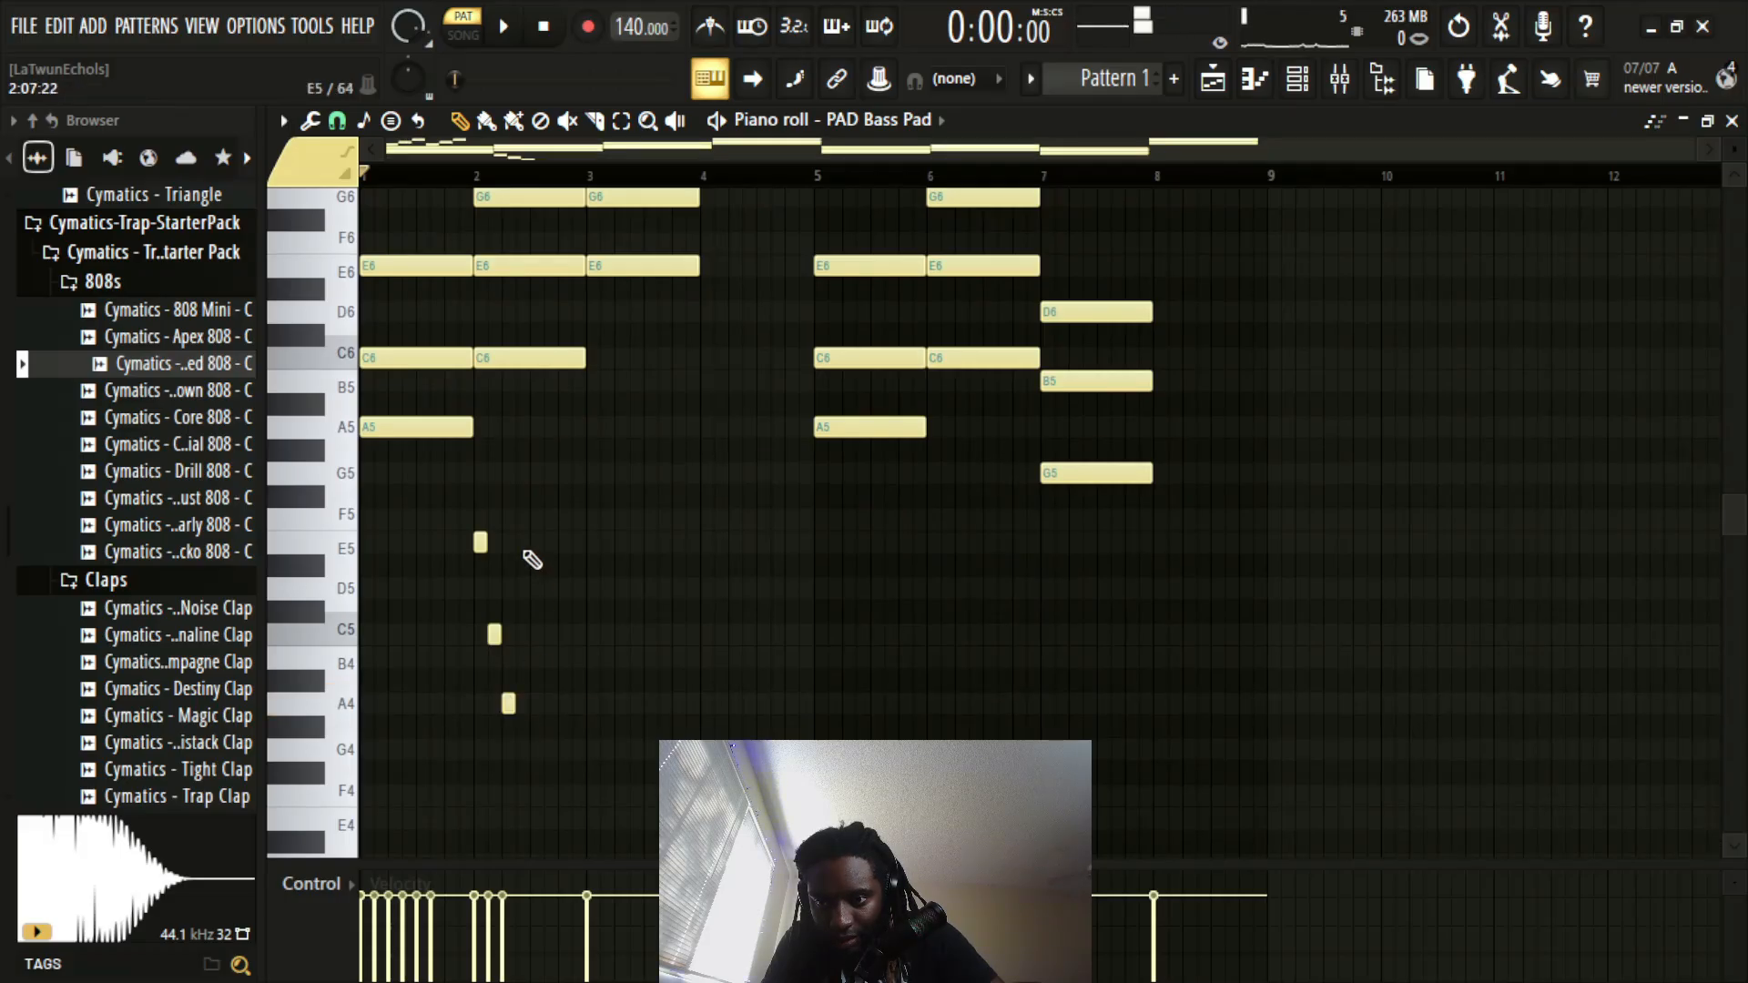
Step: Repeat the two-step E5, C5, A4 run directly after the first one in bar 2
{"action": "left_click", "coordinate": [523, 544]}
{"action": "left_click", "coordinate": [537, 635]}
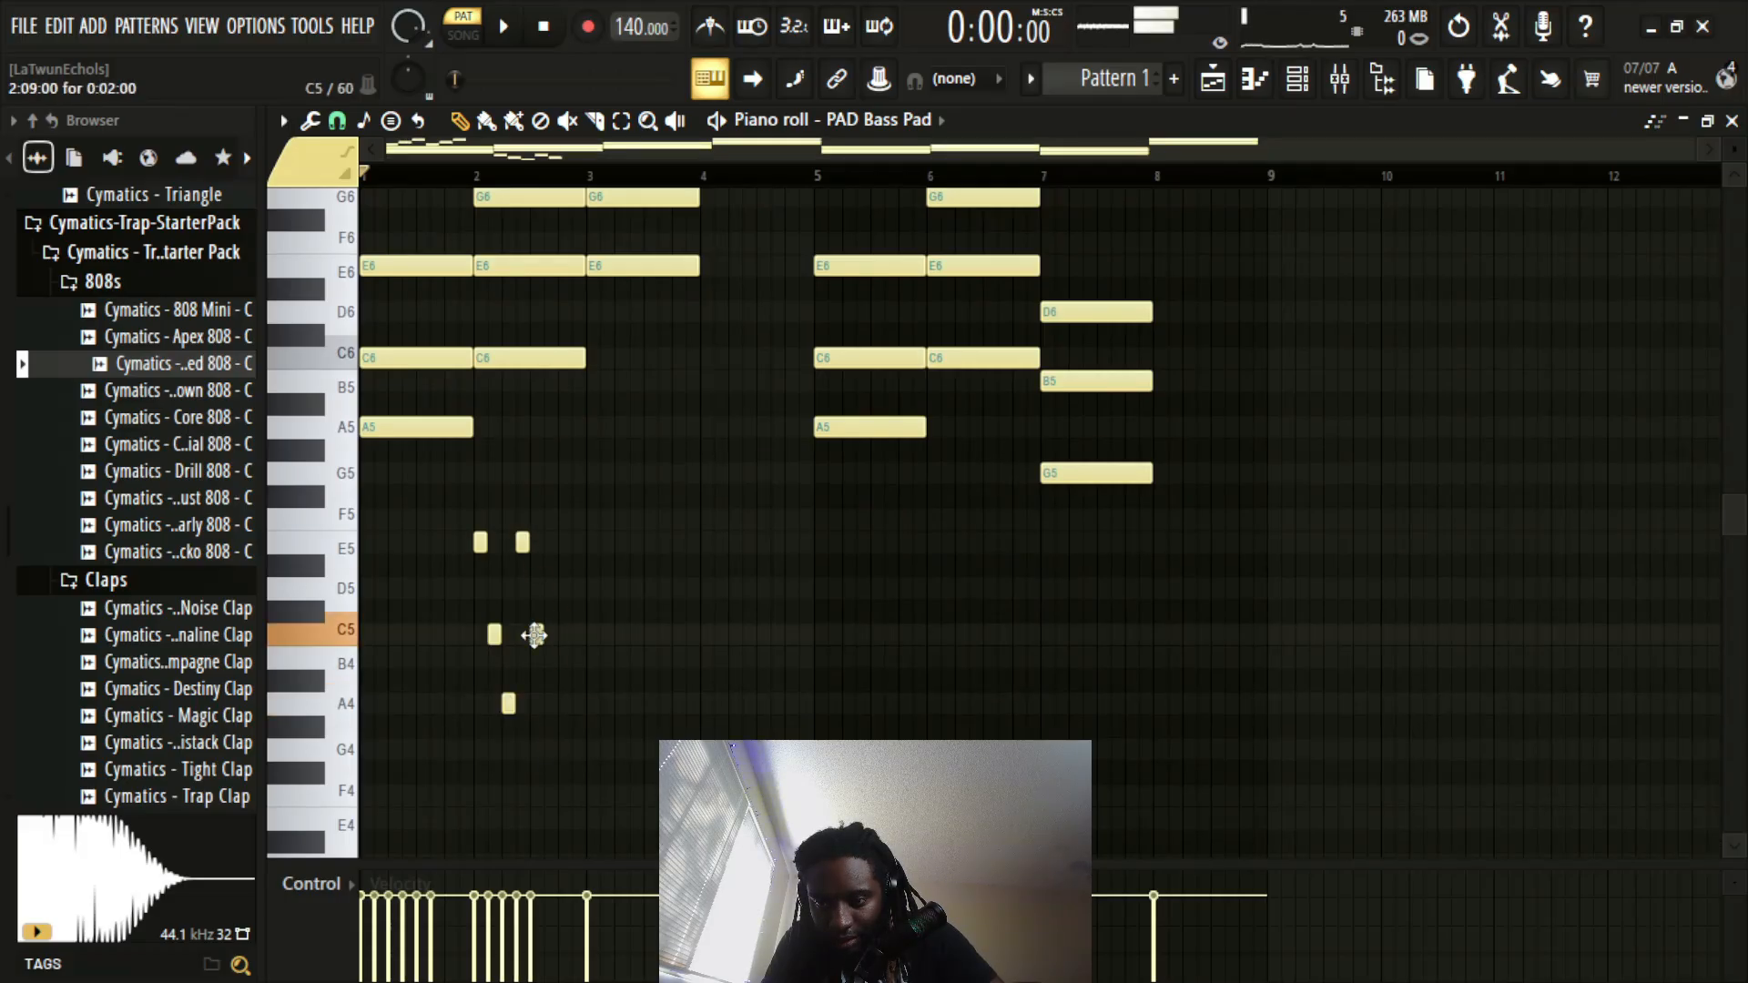
{"action": "left_click", "coordinate": [551, 705]}
Step: Play back the progression with the bar 1 and bar 2 arpeggios through the bar 4 chord
{"action": "key", "text": "space"}
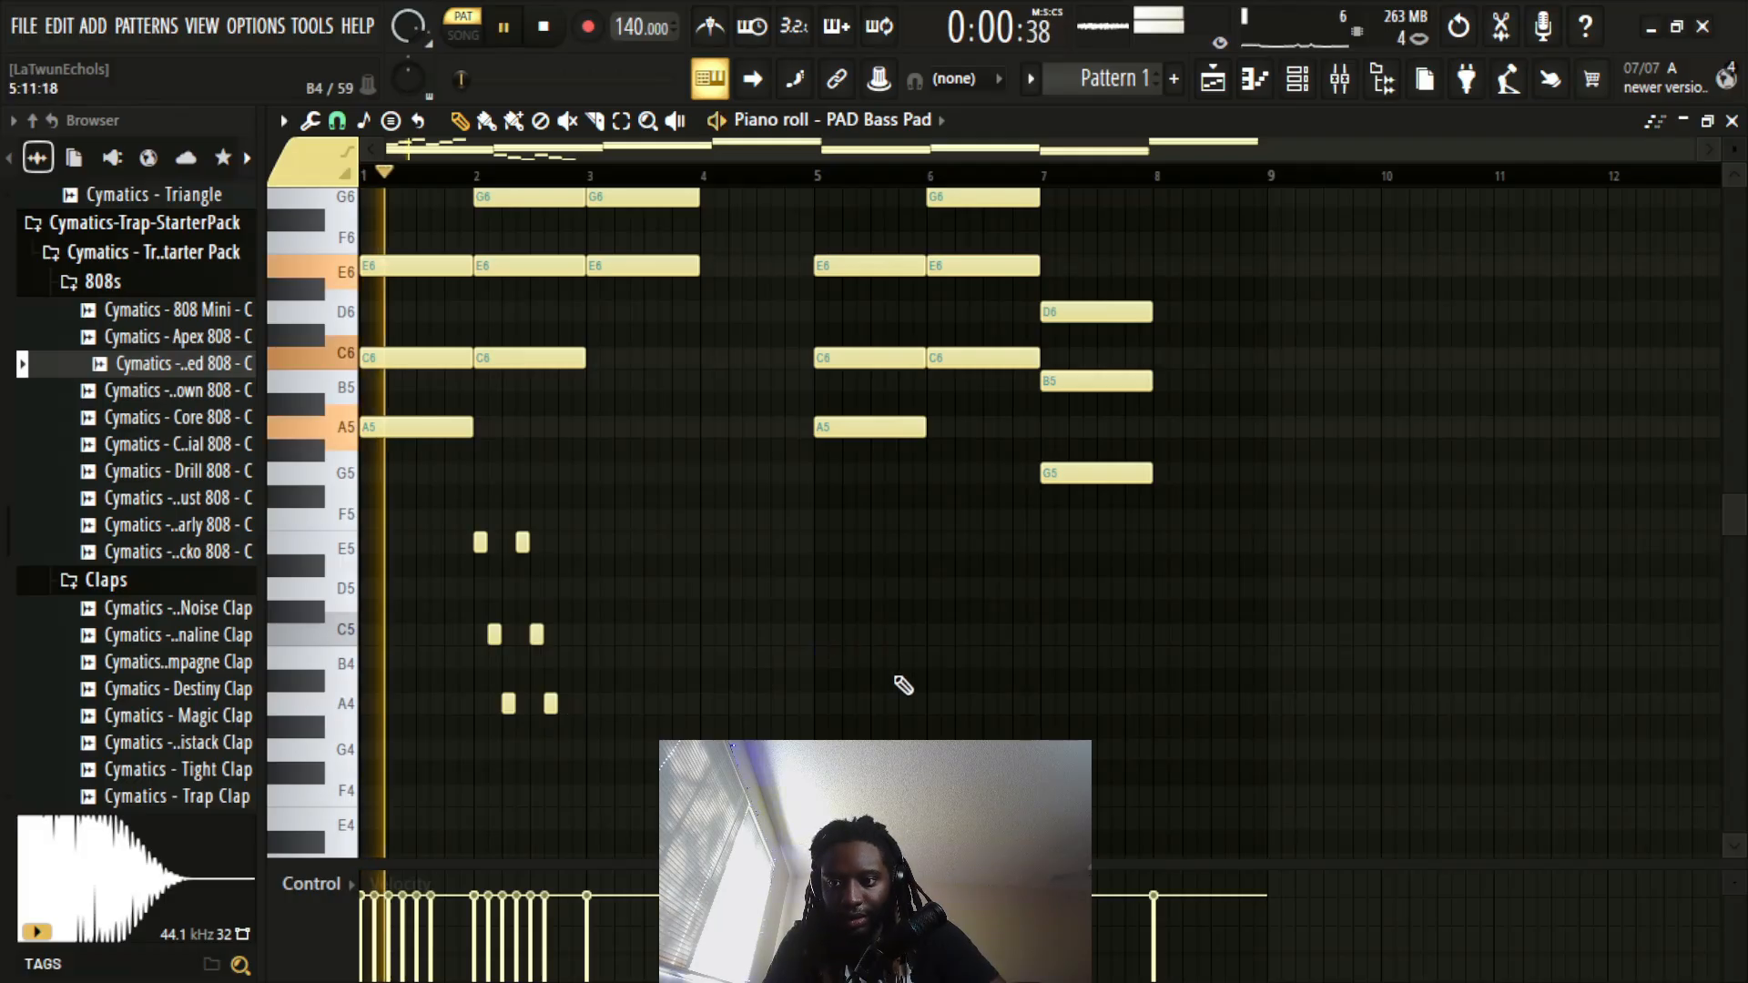
{"action": "scroll", "coordinate": [898, 691], "scroll_direction": "up", "scroll_amount": 2}
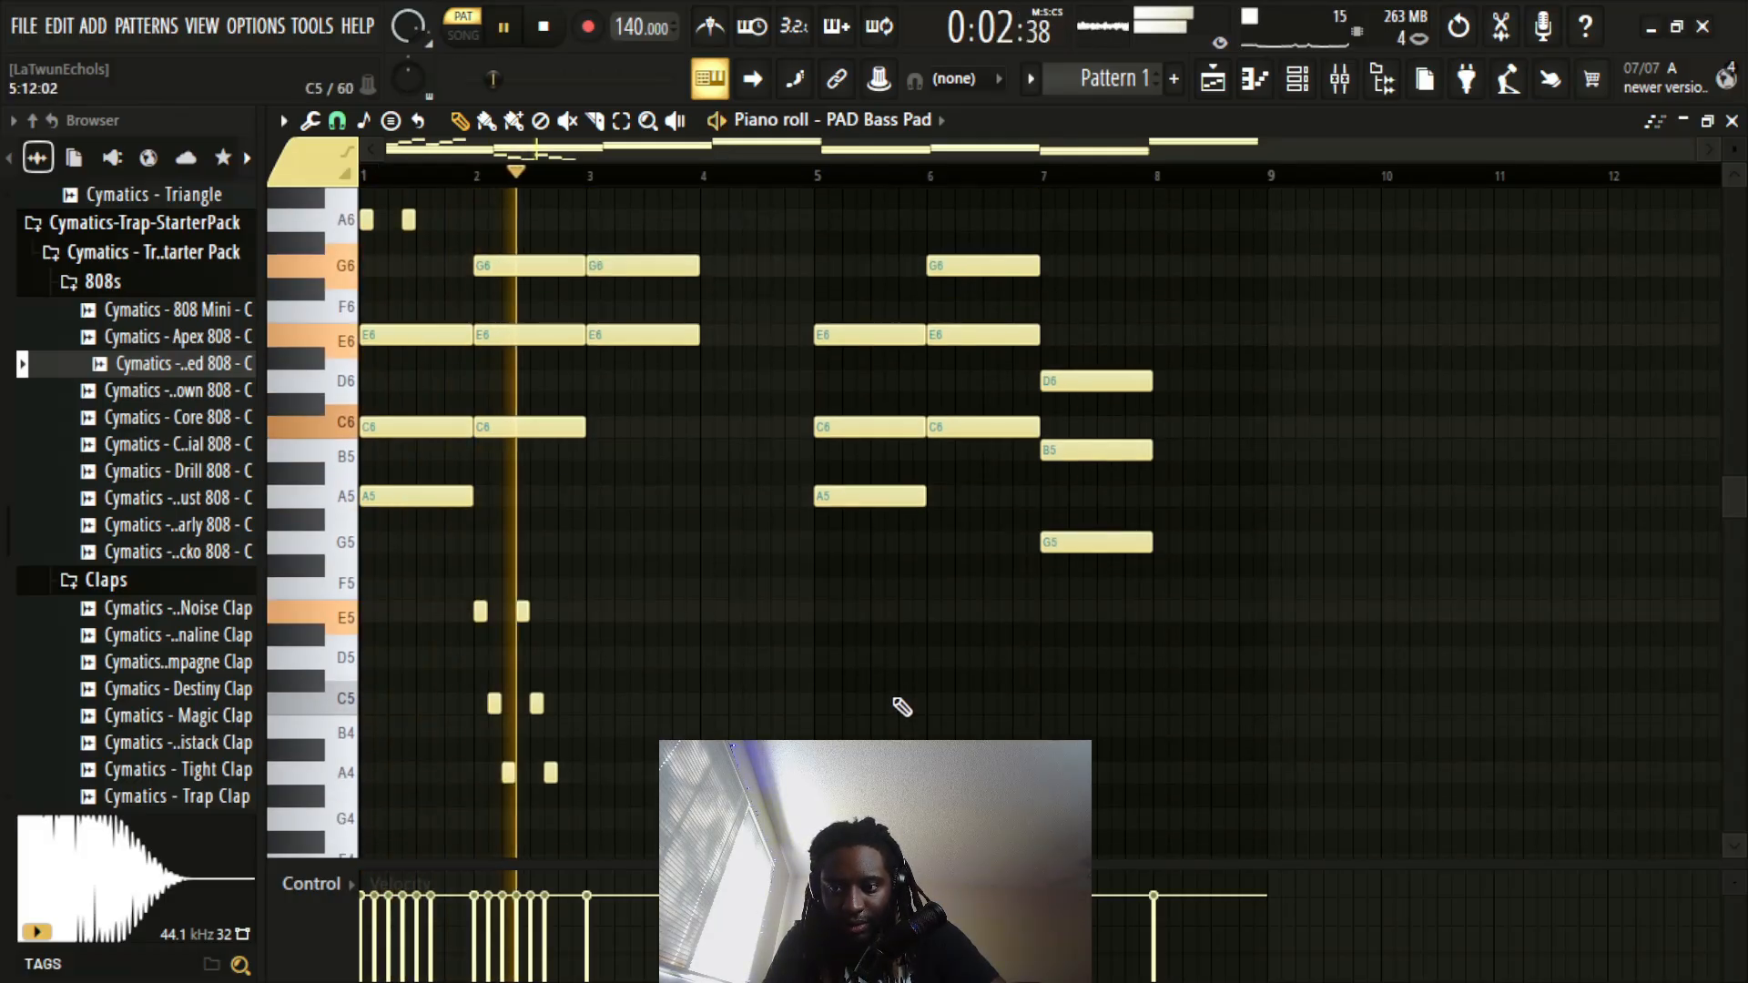
{"action": "scroll", "coordinate": [874, 701], "scroll_direction": "up", "scroll_amount": 1}
{"action": "scroll", "coordinate": [867, 699], "scroll_direction": "up", "scroll_amount": 2}
{"action": "key", "text": "space"}
{"action": "key", "text": "space"}
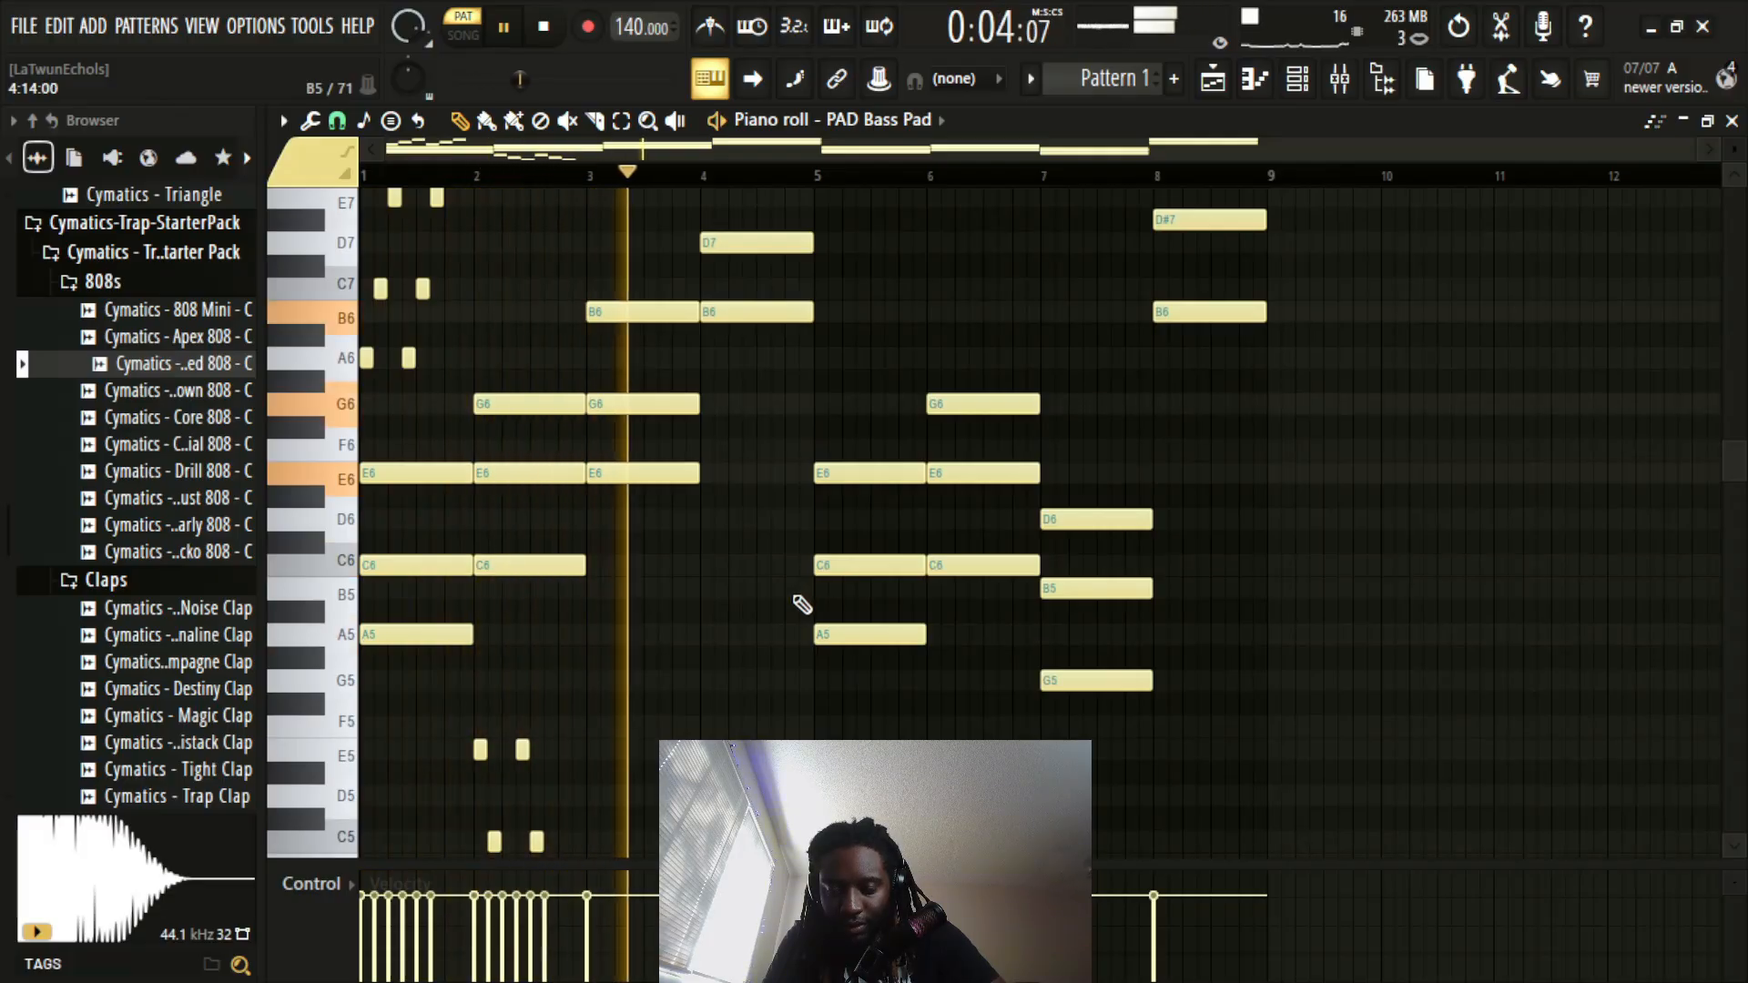
{"action": "scroll", "coordinate": [792, 620], "scroll_direction": "up", "scroll_amount": 1}
{"action": "scroll", "coordinate": [774, 646], "scroll_direction": "up", "scroll_amount": 5}
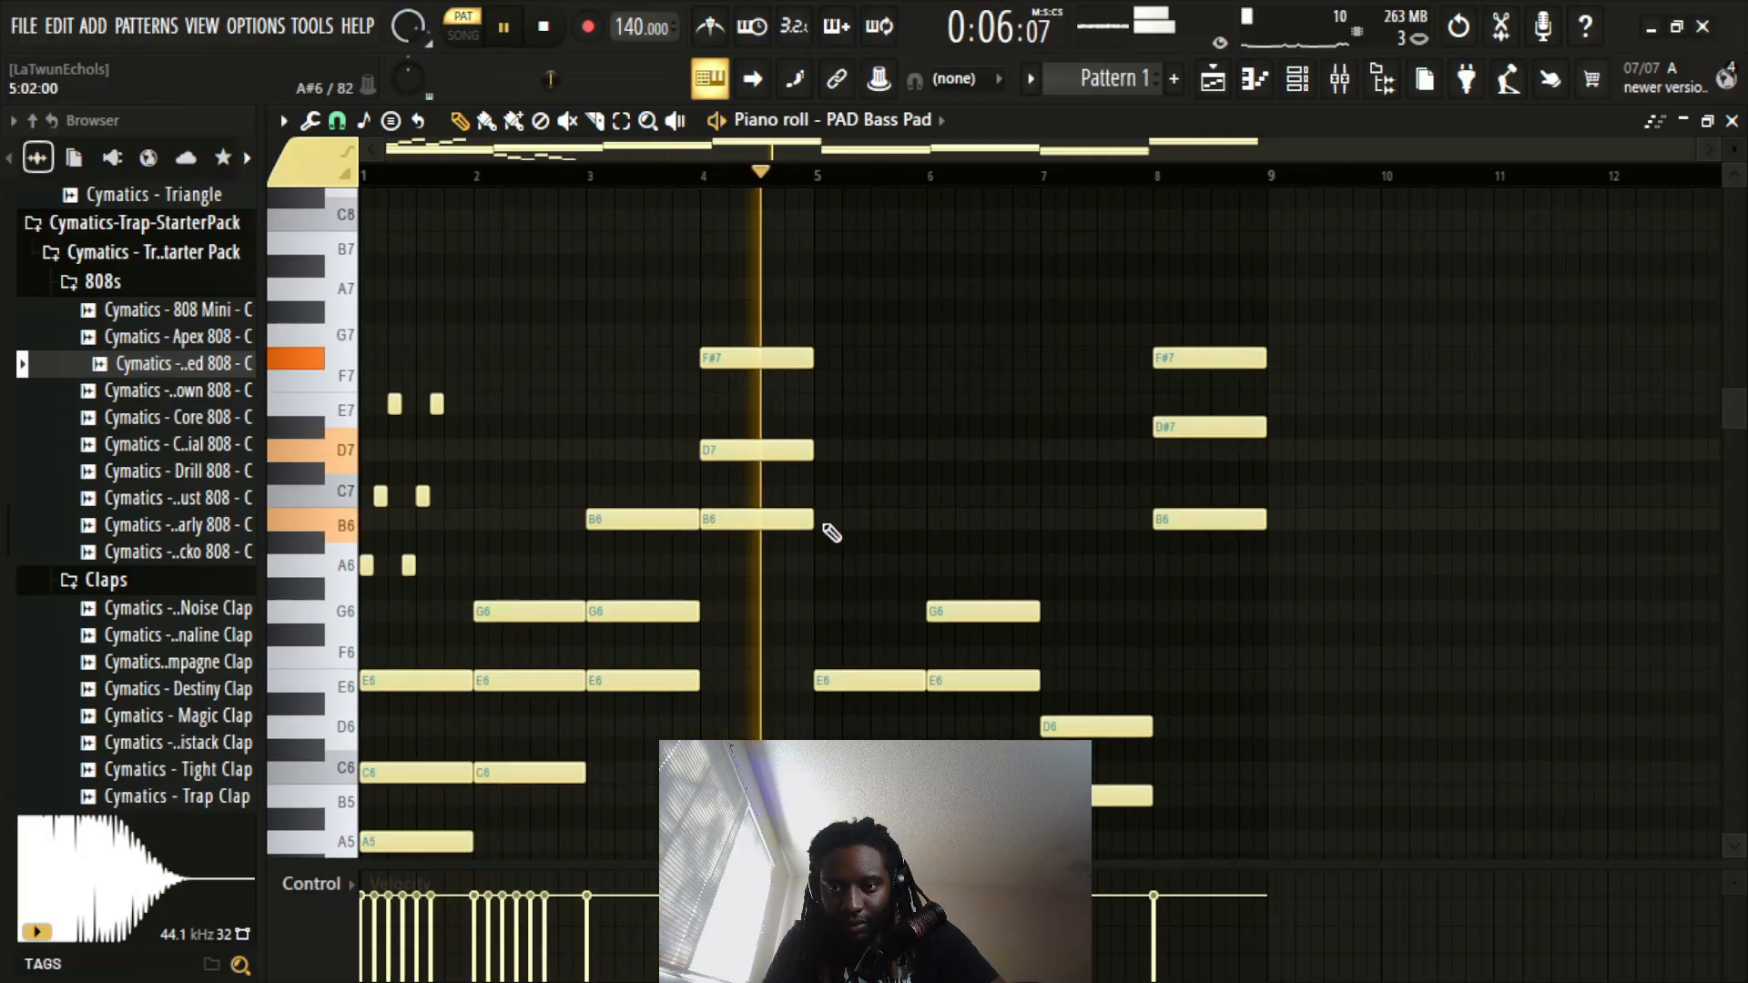
{"action": "key", "text": "space"}
Step: Stack a full-bar A7 on the bar 4 chord, and full-bar A#7 and C#8 on the bar 8 chord
{"action": "scroll", "coordinate": [824, 510], "scroll_direction": "up", "scroll_amount": 3}
{"action": "scroll", "coordinate": [819, 414], "scroll_direction": "up", "scroll_amount": 1}
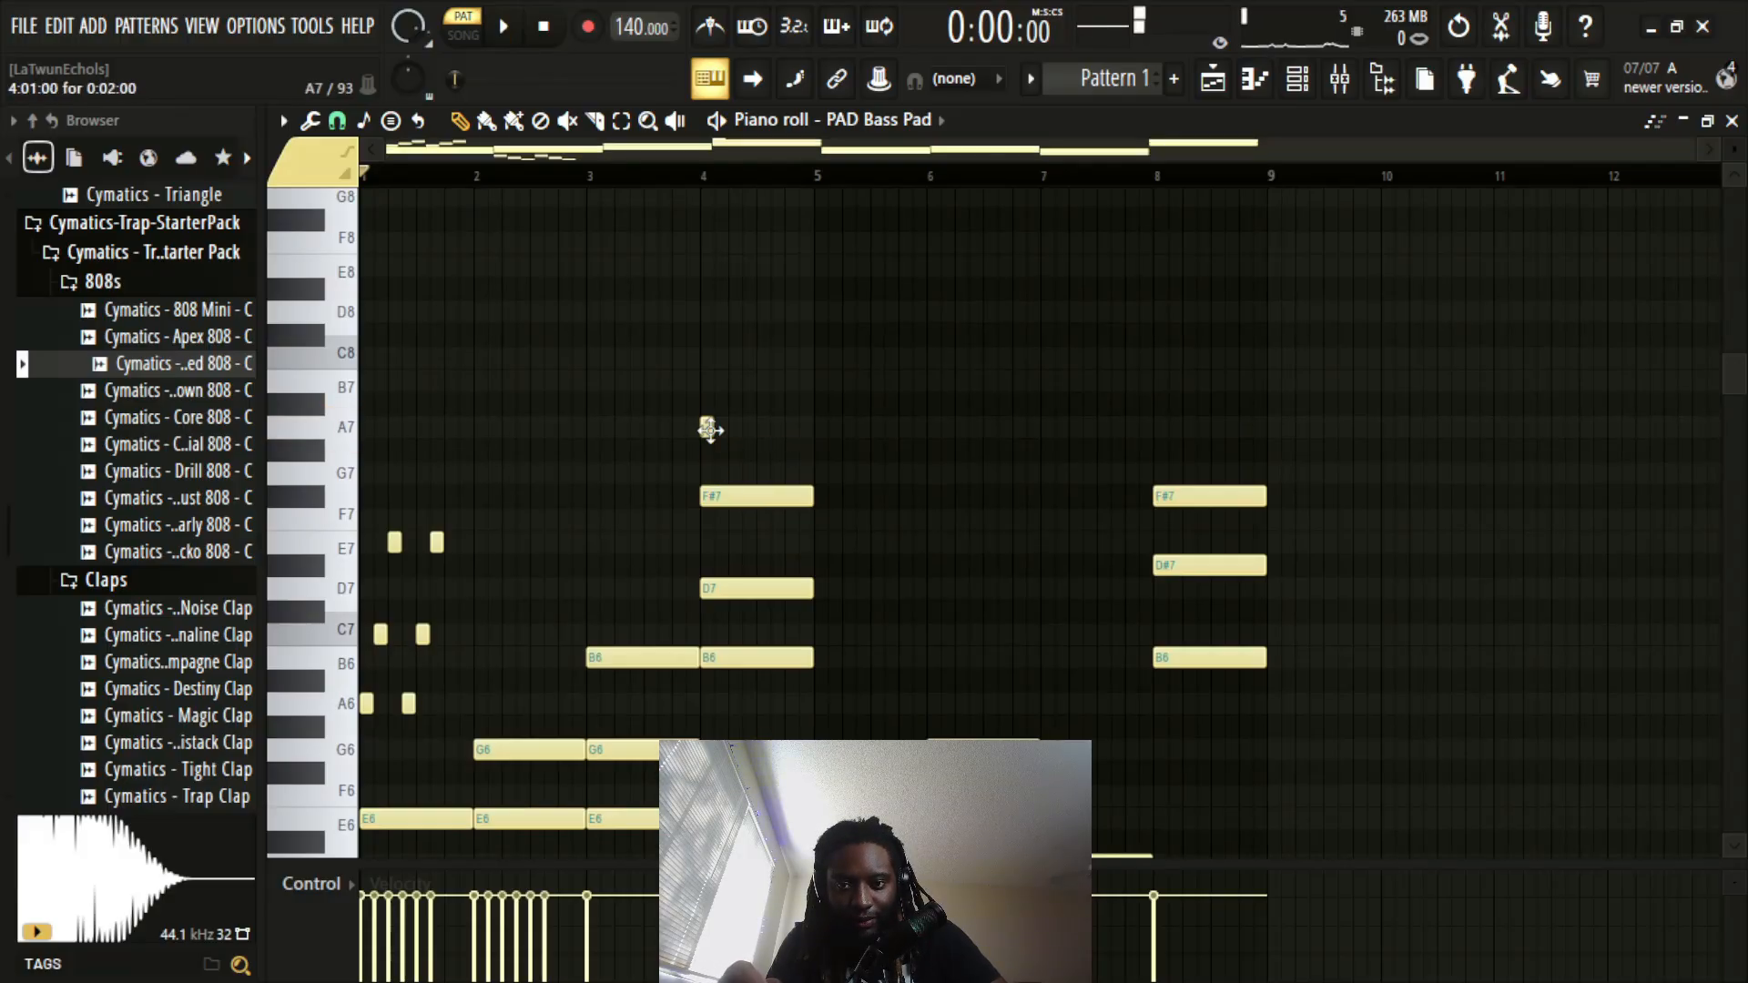
{"action": "left_click_drag", "start_coordinate": [710, 429], "coordinate": [813, 429]}
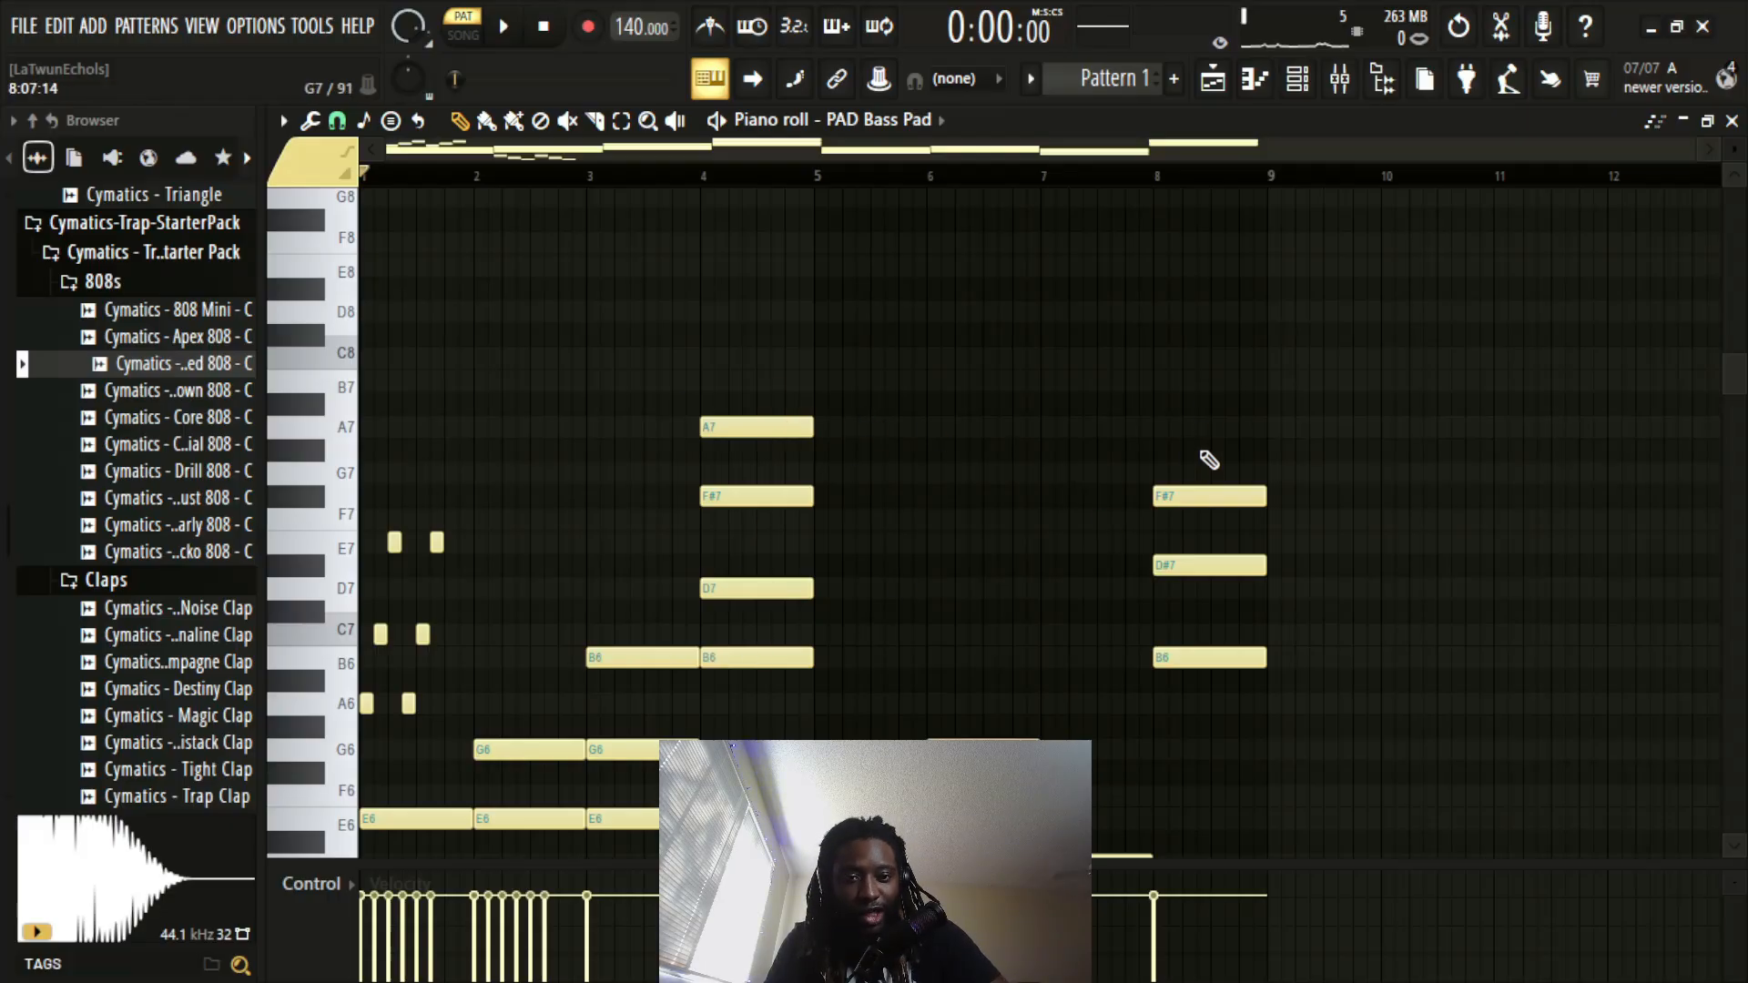
{"action": "left_click", "coordinate": [1180, 427]}
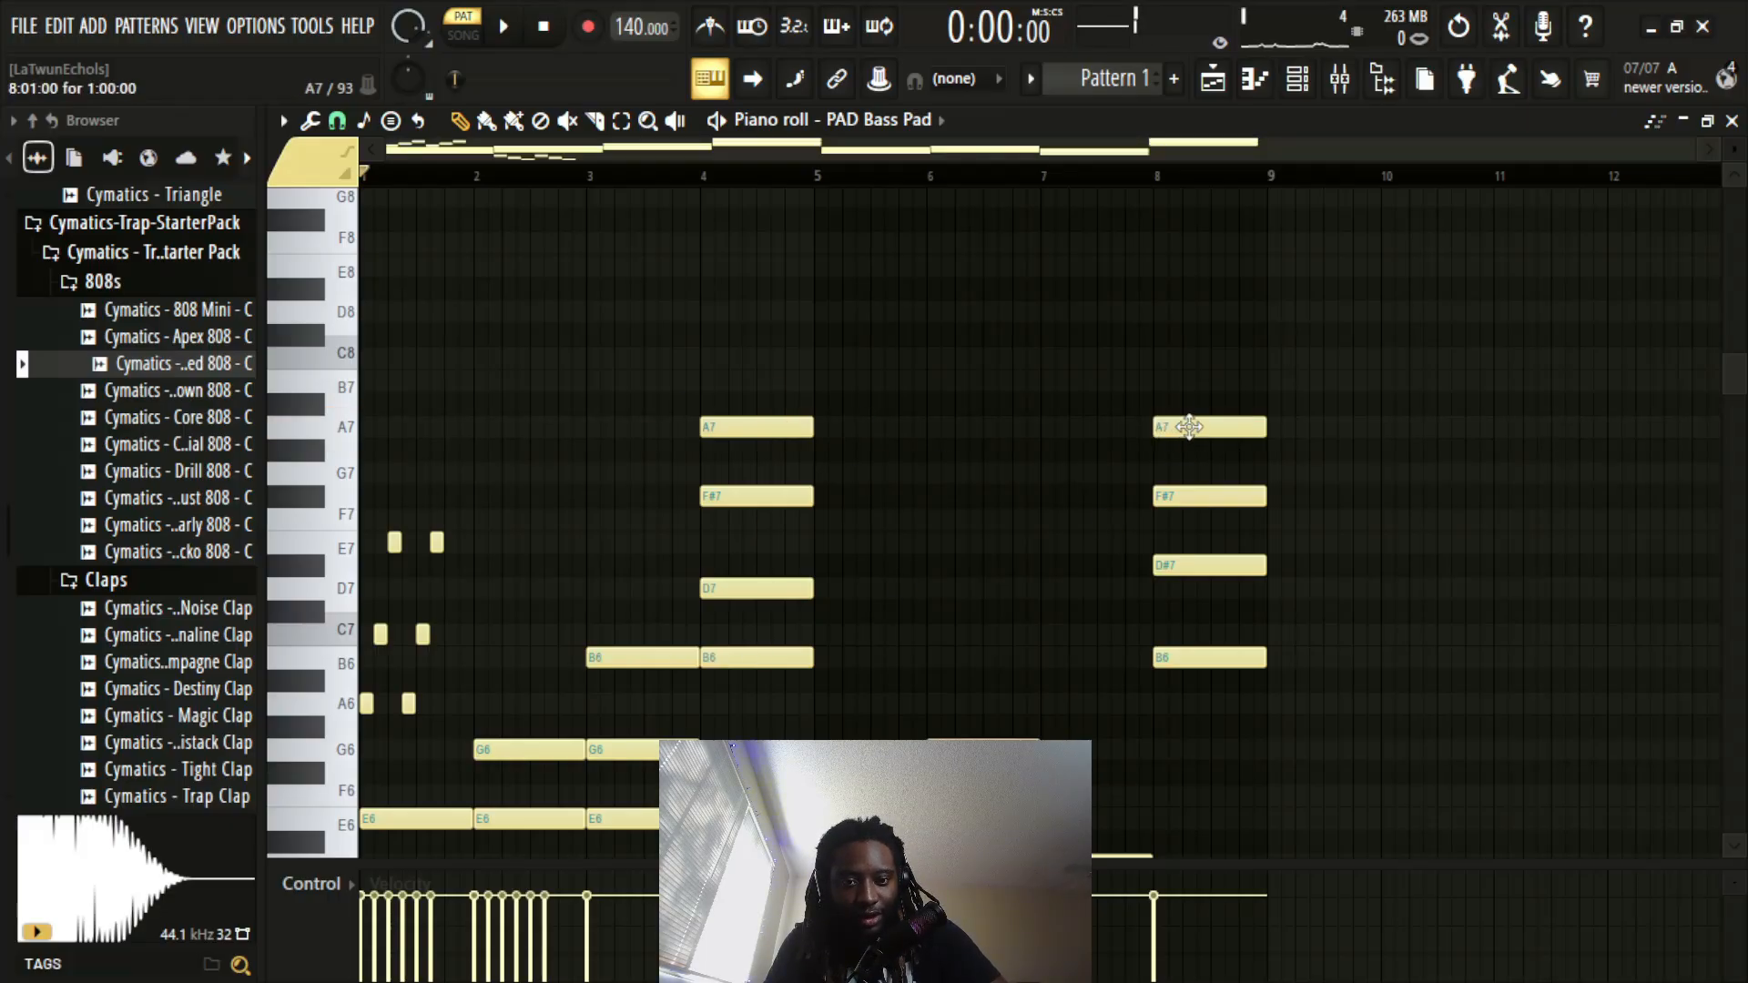
{"action": "left_click_drag", "start_coordinate": [1189, 427], "coordinate": [1183, 394]}
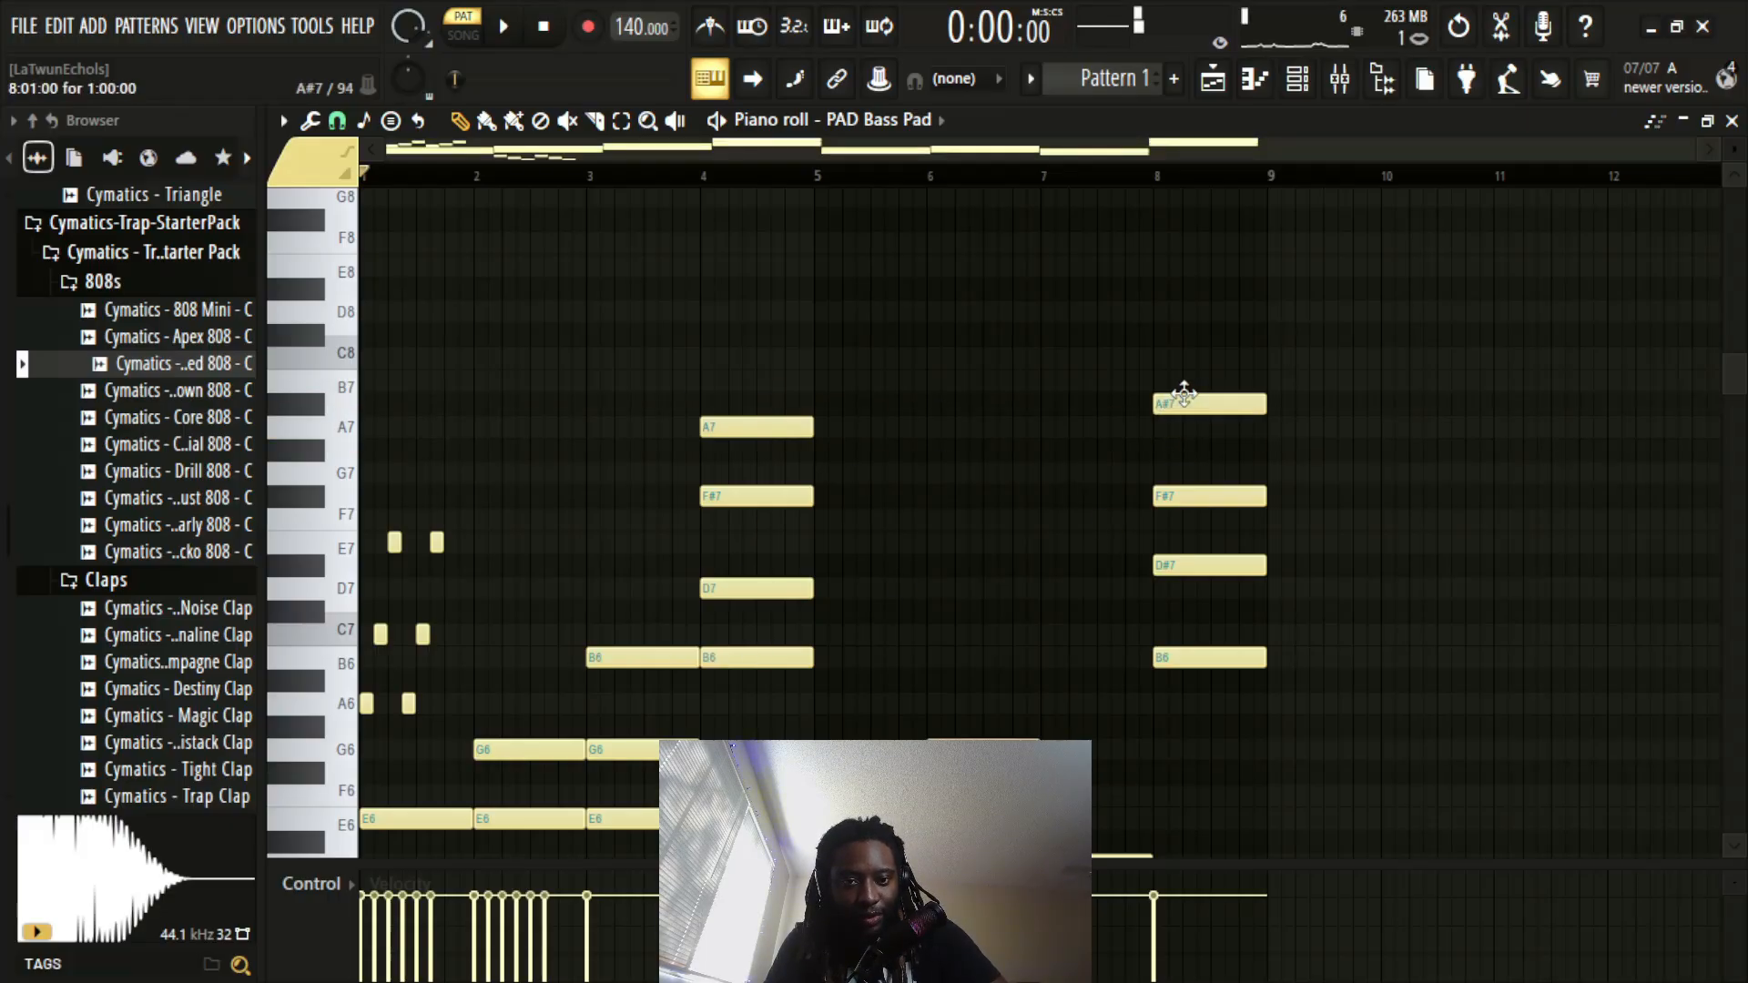
{"action": "left_click", "coordinate": [1163, 336]}
Step: Listen to the whole eight-bar pattern with the extended bar 4 and bar 8 chords, and stop playback
{"action": "key", "text": "space"}
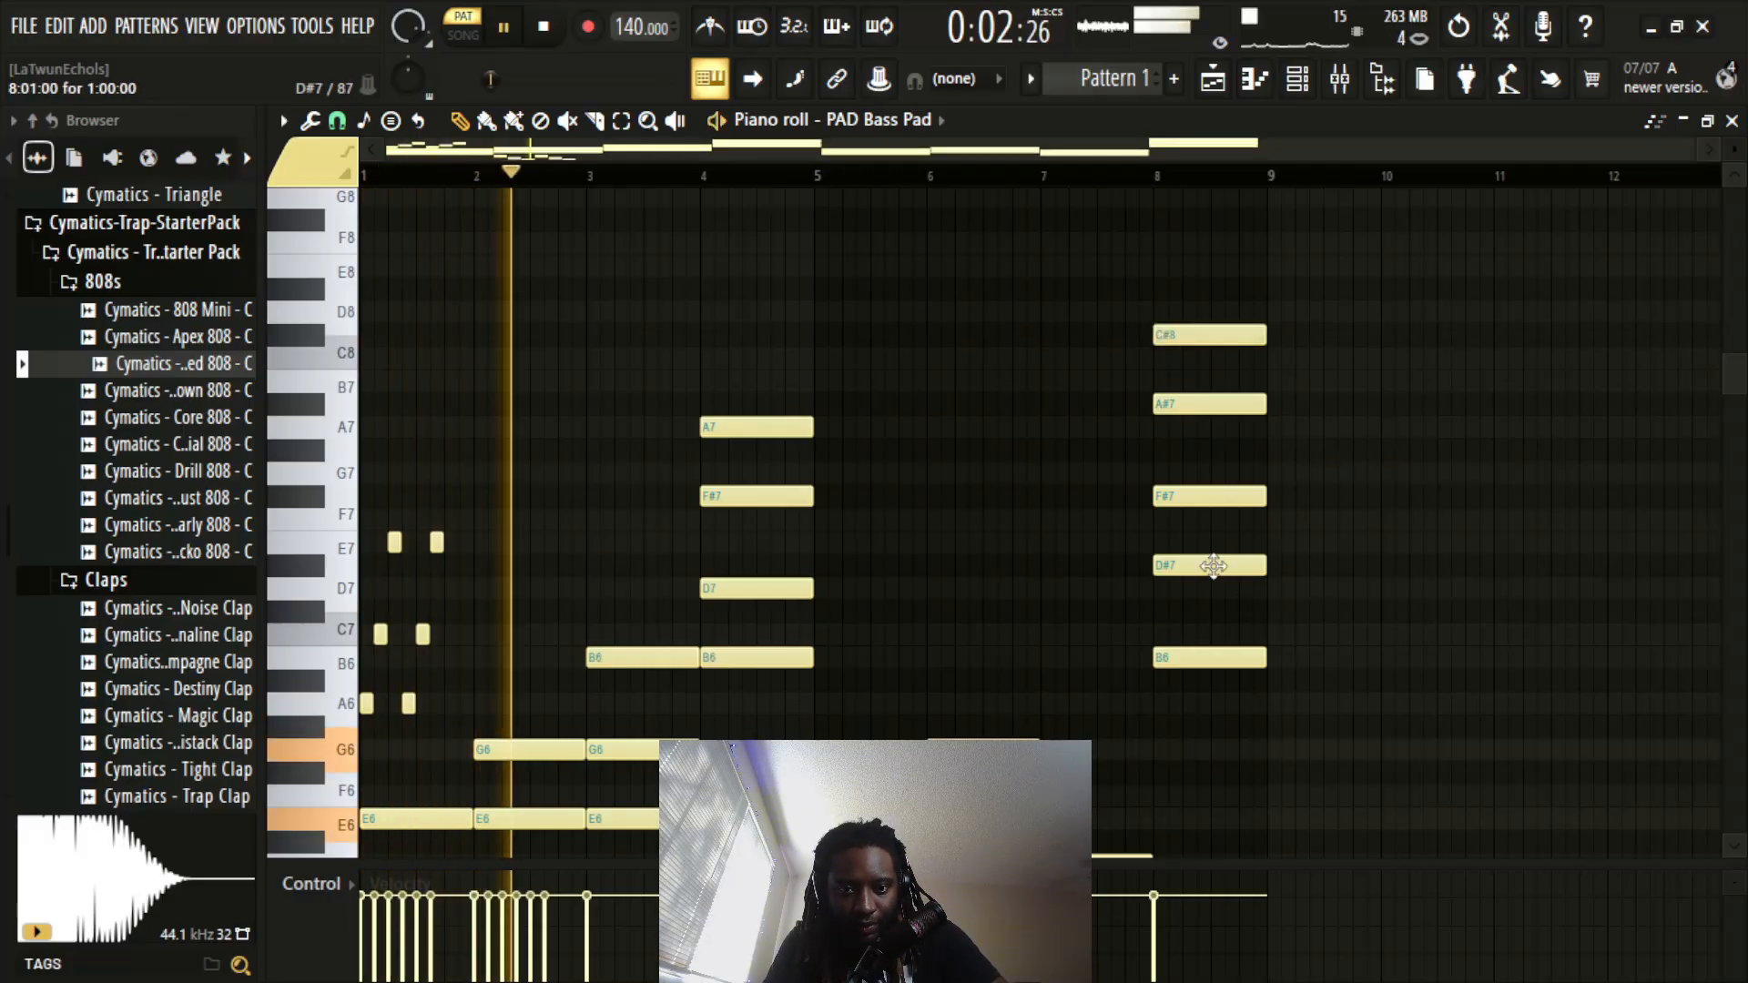
{"action": "scroll", "coordinate": [1050, 571], "scroll_direction": "down", "scroll_amount": 4}
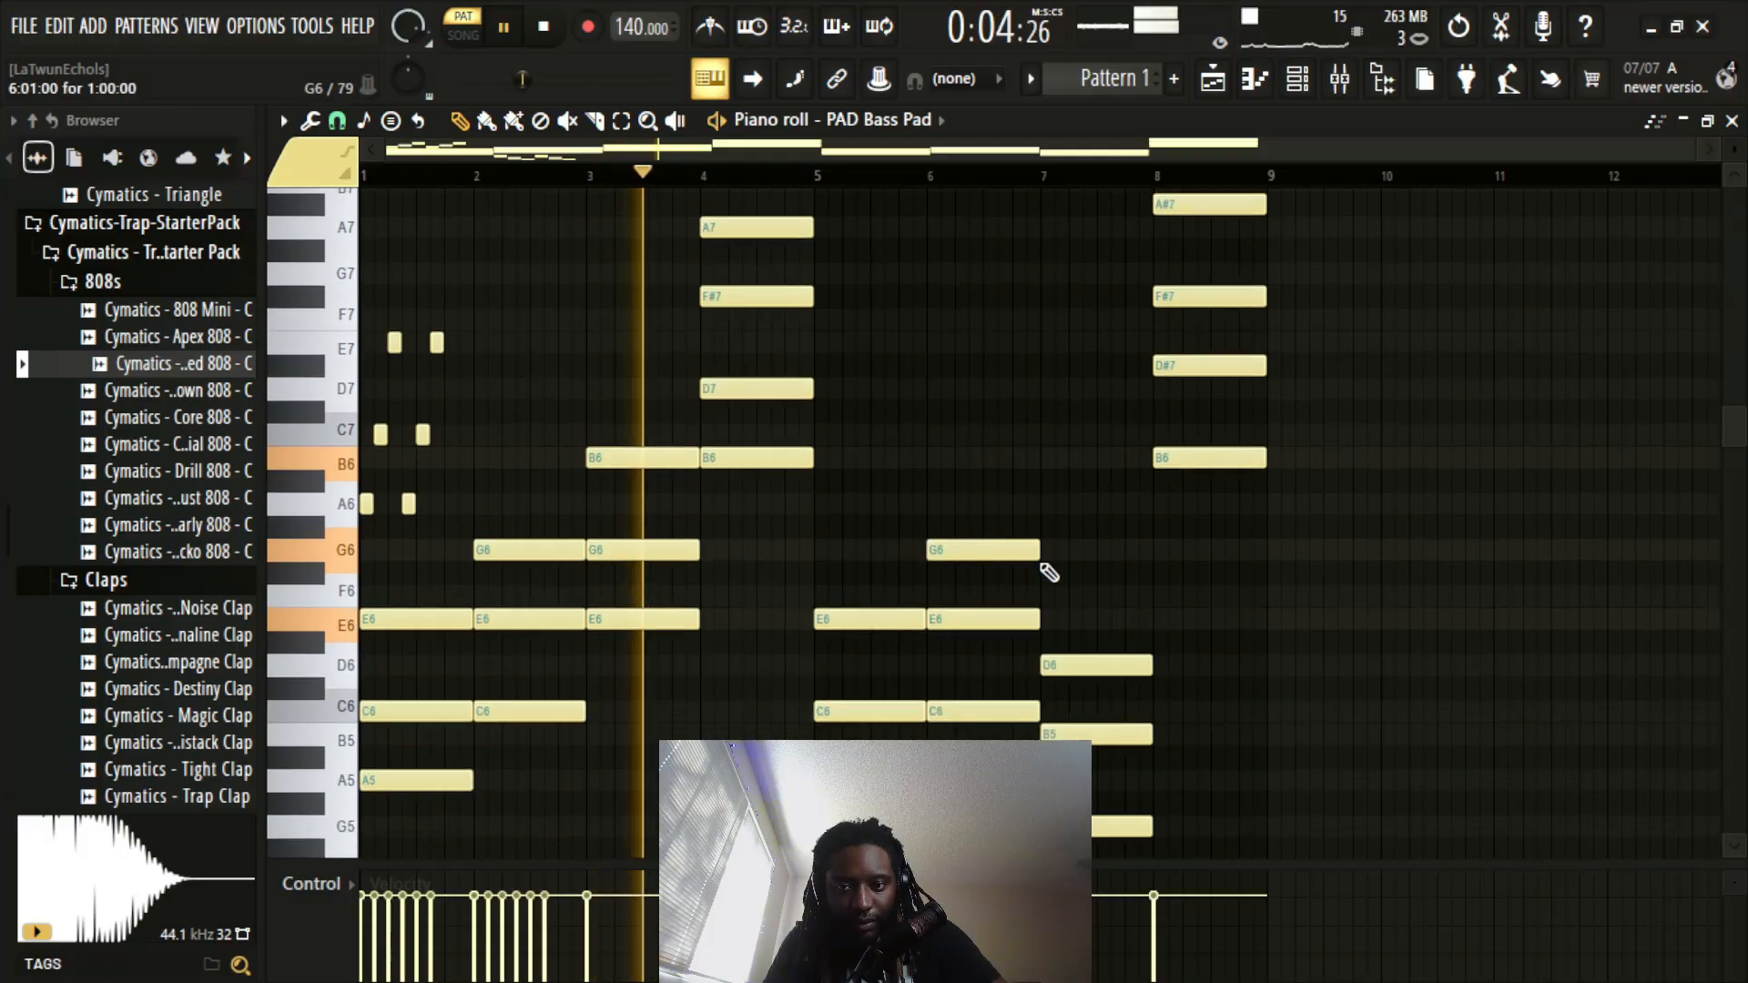
{"action": "scroll", "coordinate": [1336, 739], "scroll_direction": "up", "scroll_amount": 1}
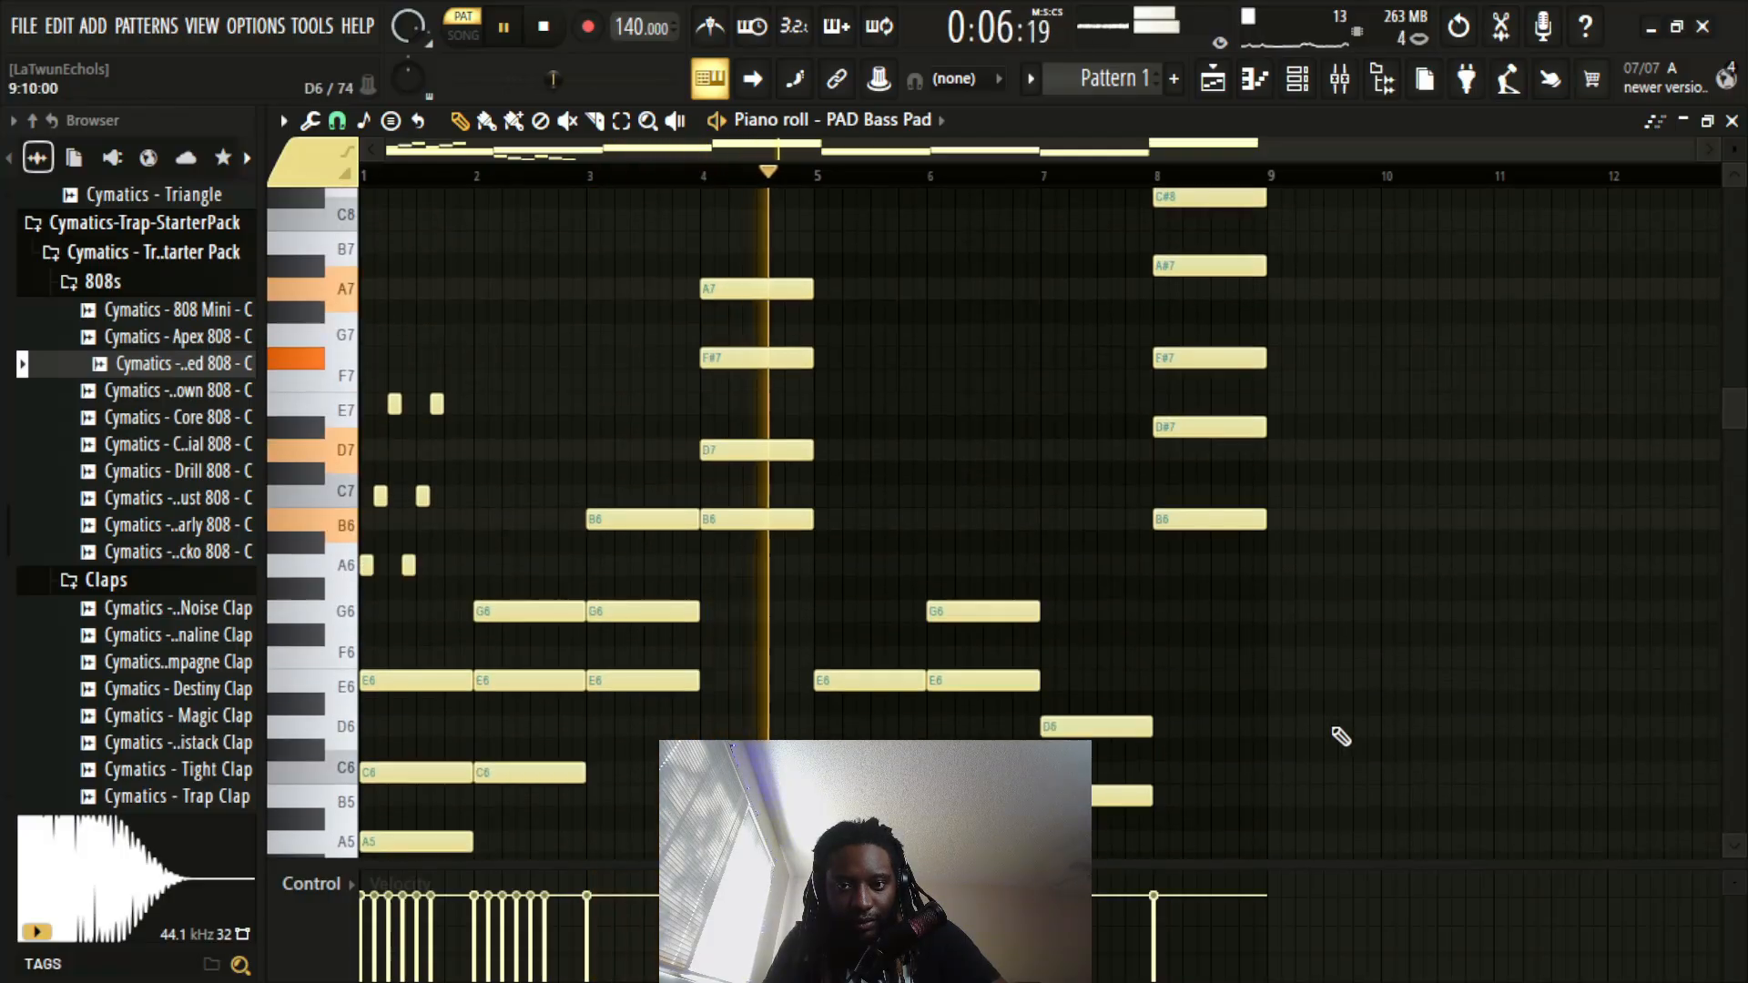
{"action": "scroll", "coordinate": [1327, 628], "scroll_direction": "down", "scroll_amount": 2}
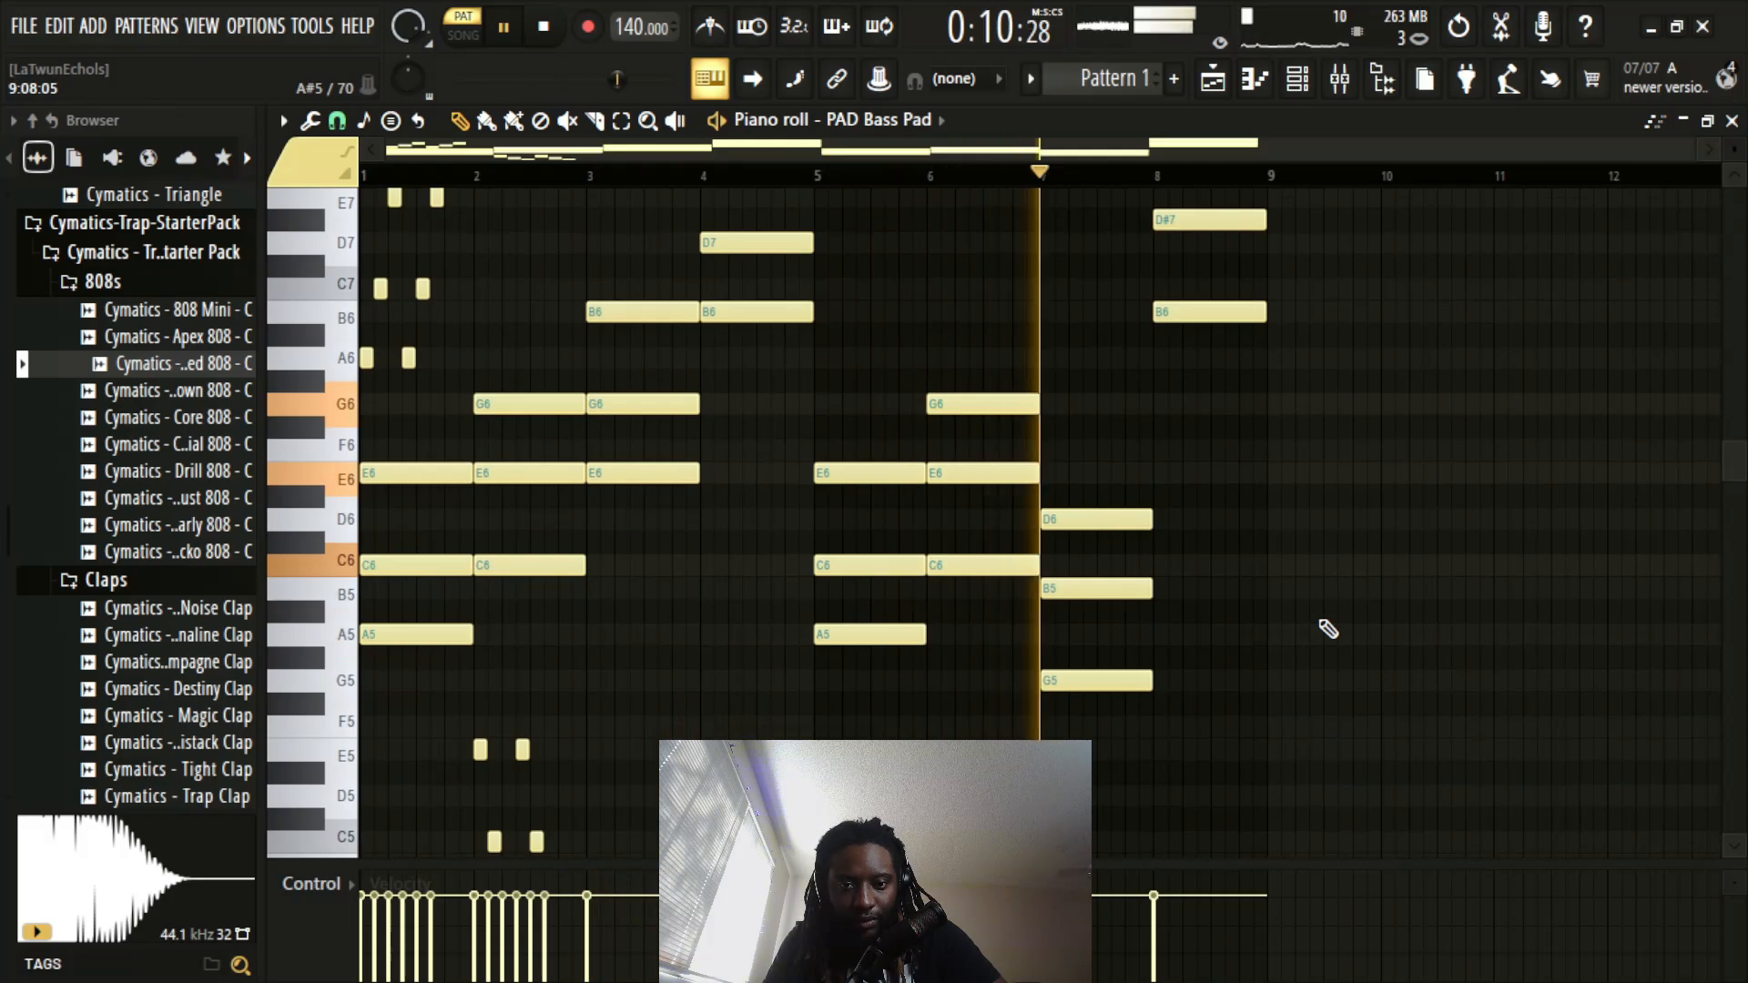
{"action": "scroll", "coordinate": [1327, 628], "scroll_direction": "up", "scroll_amount": 4}
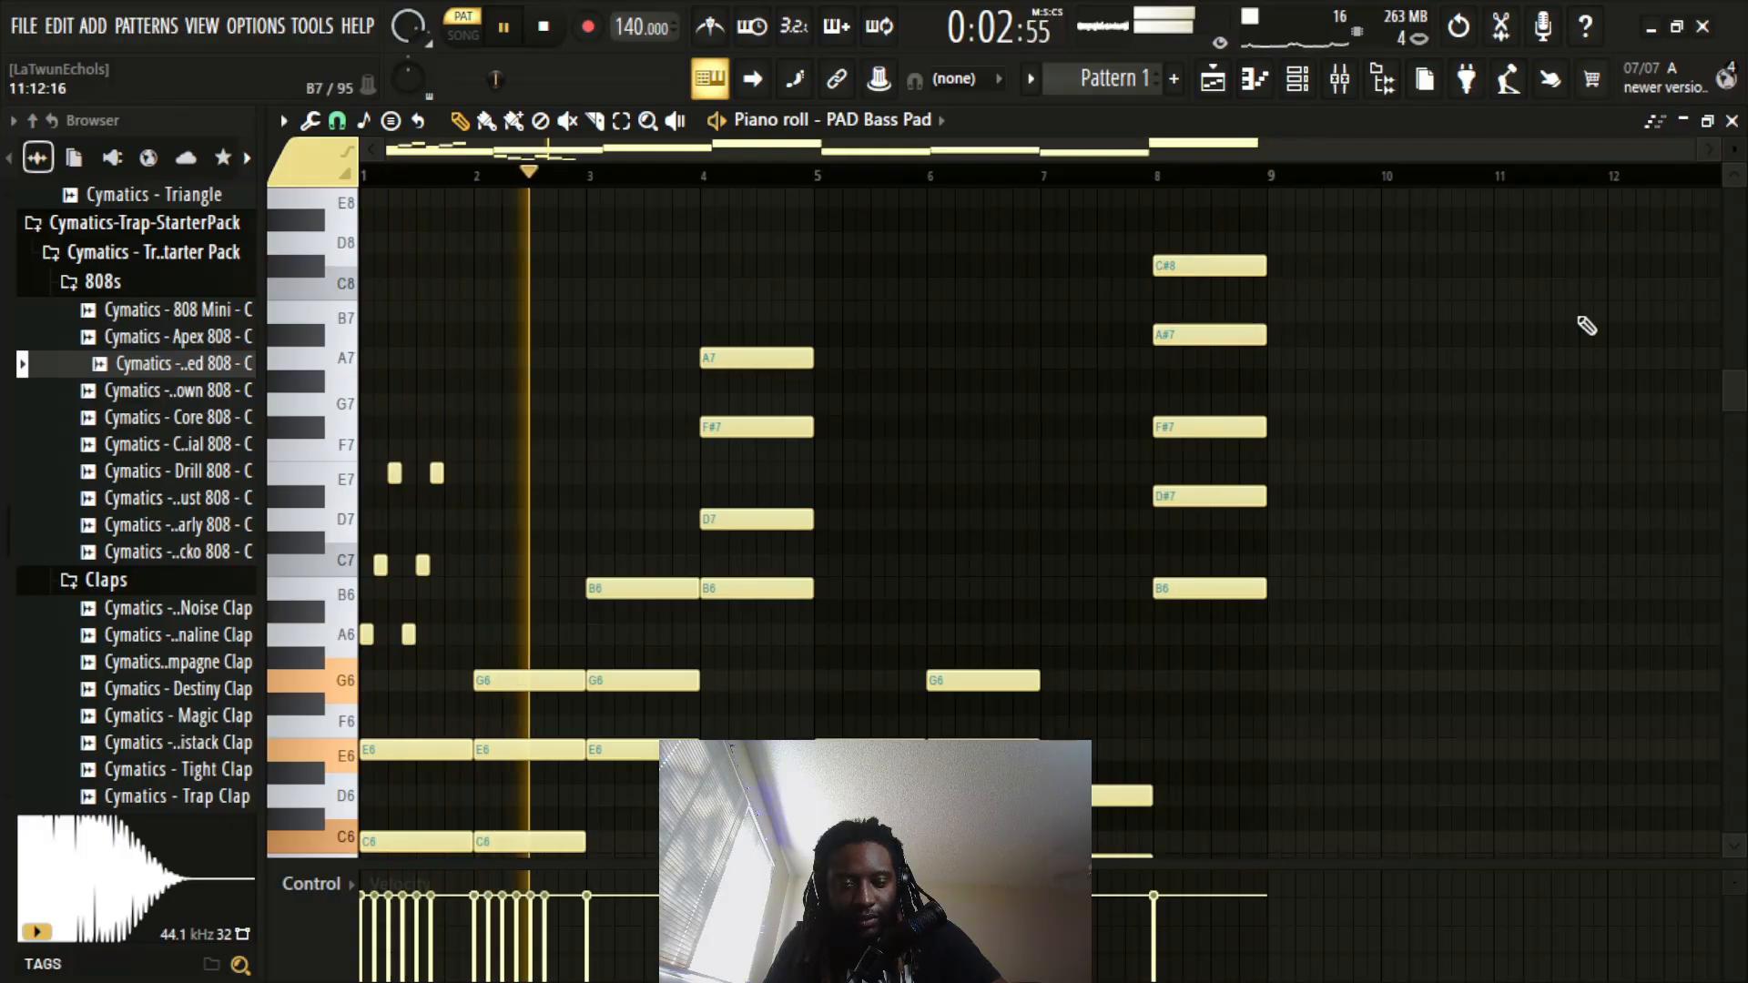
{"action": "scroll", "coordinate": [1557, 341], "scroll_direction": "down", "scroll_amount": 3}
{"action": "key", "text": "space"}
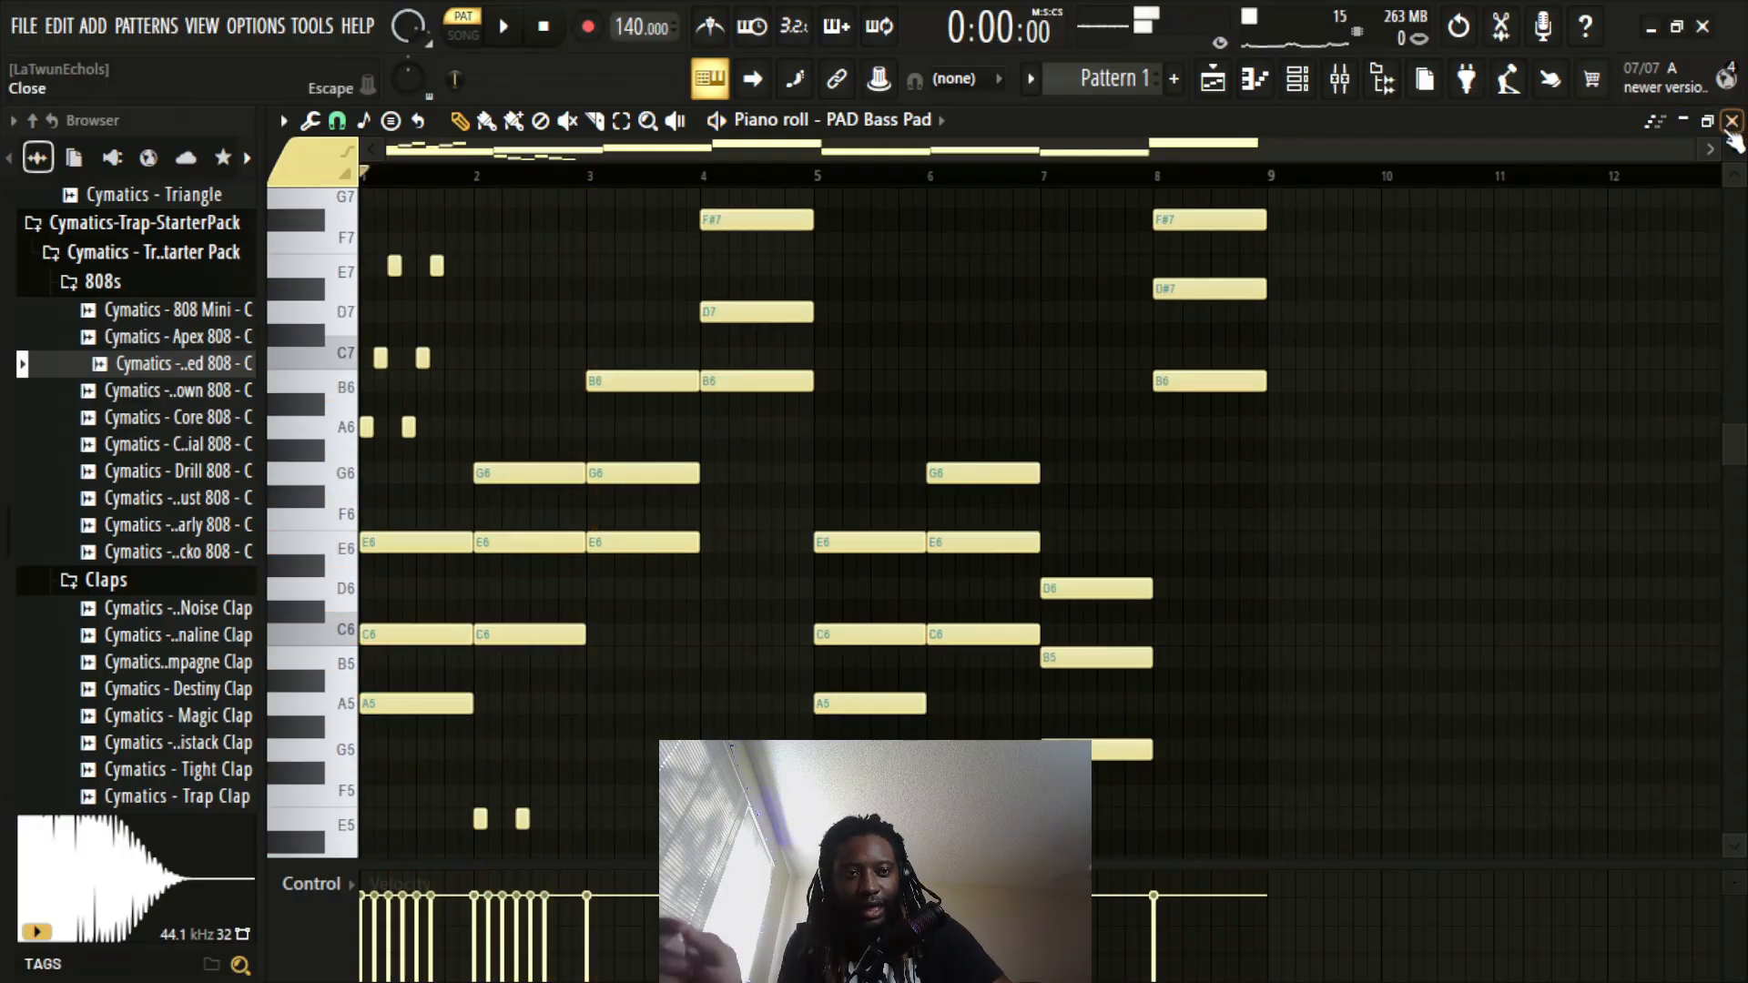
Step: Change the channel's FLEX preset from the Moon Dust library to PAD Nova and audition it with the pattern playing
{"action": "left_click", "coordinate": [1732, 121]}
{"action": "left_click", "coordinate": [499, 329]}
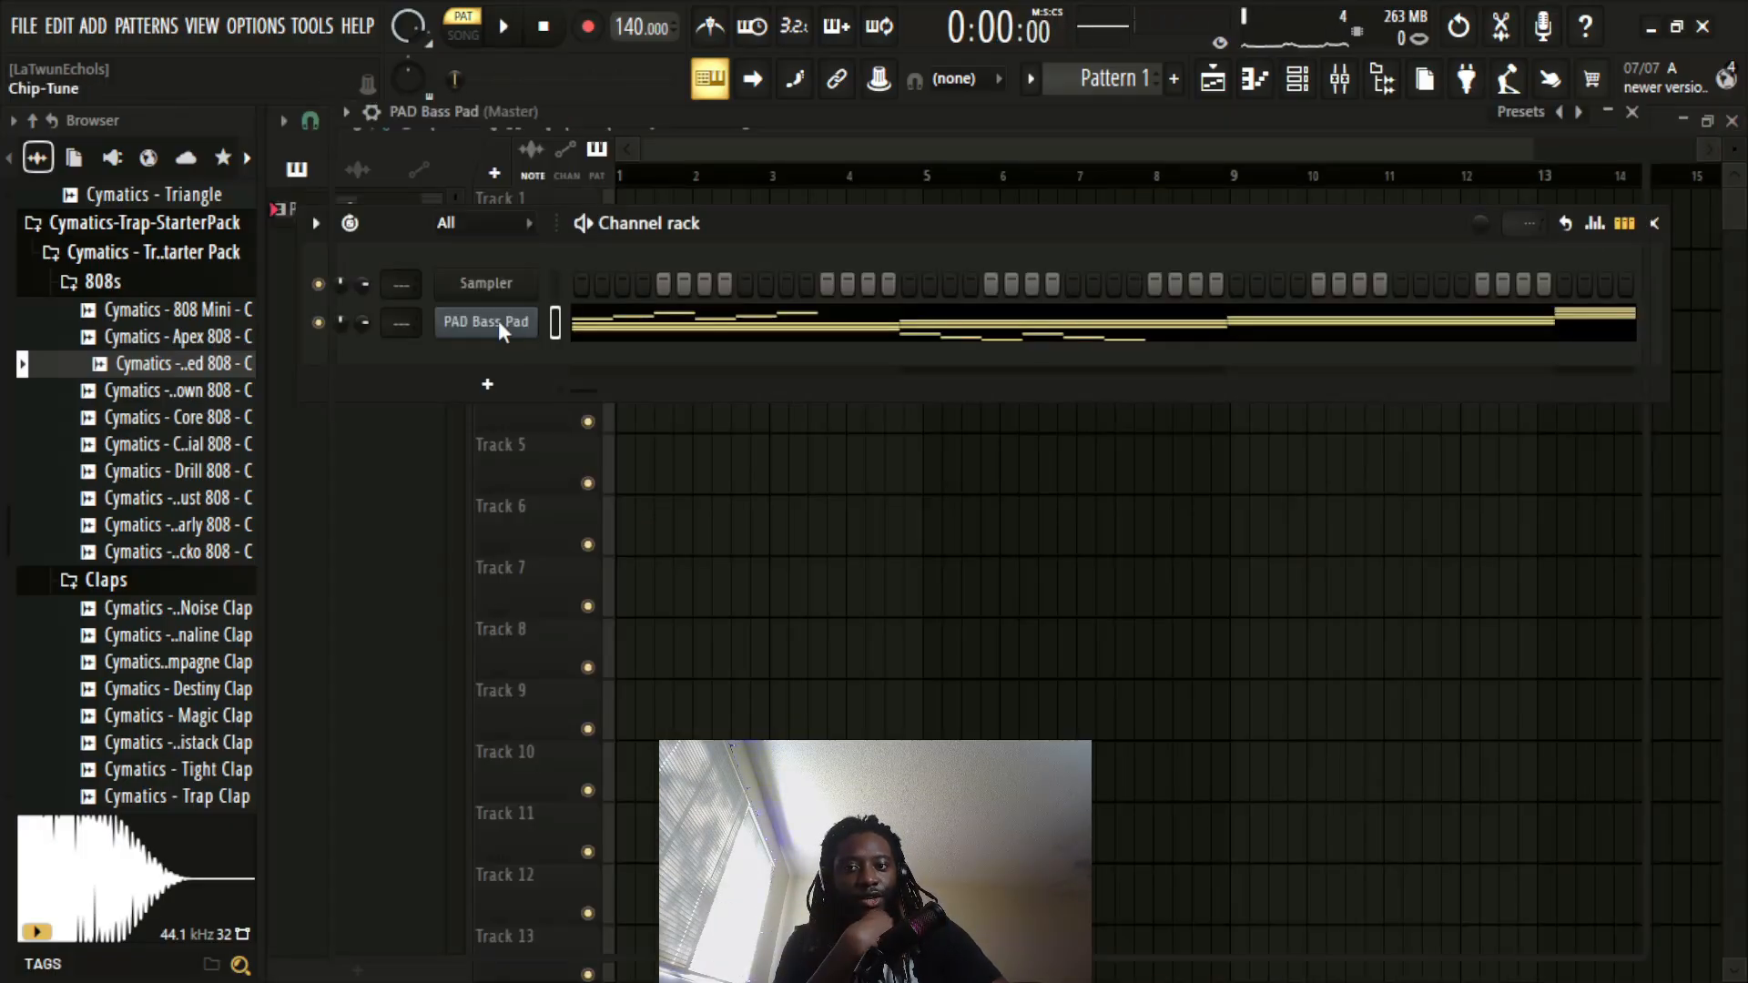
{"action": "scroll", "coordinate": [723, 389], "scroll_direction": "down", "scroll_amount": 5}
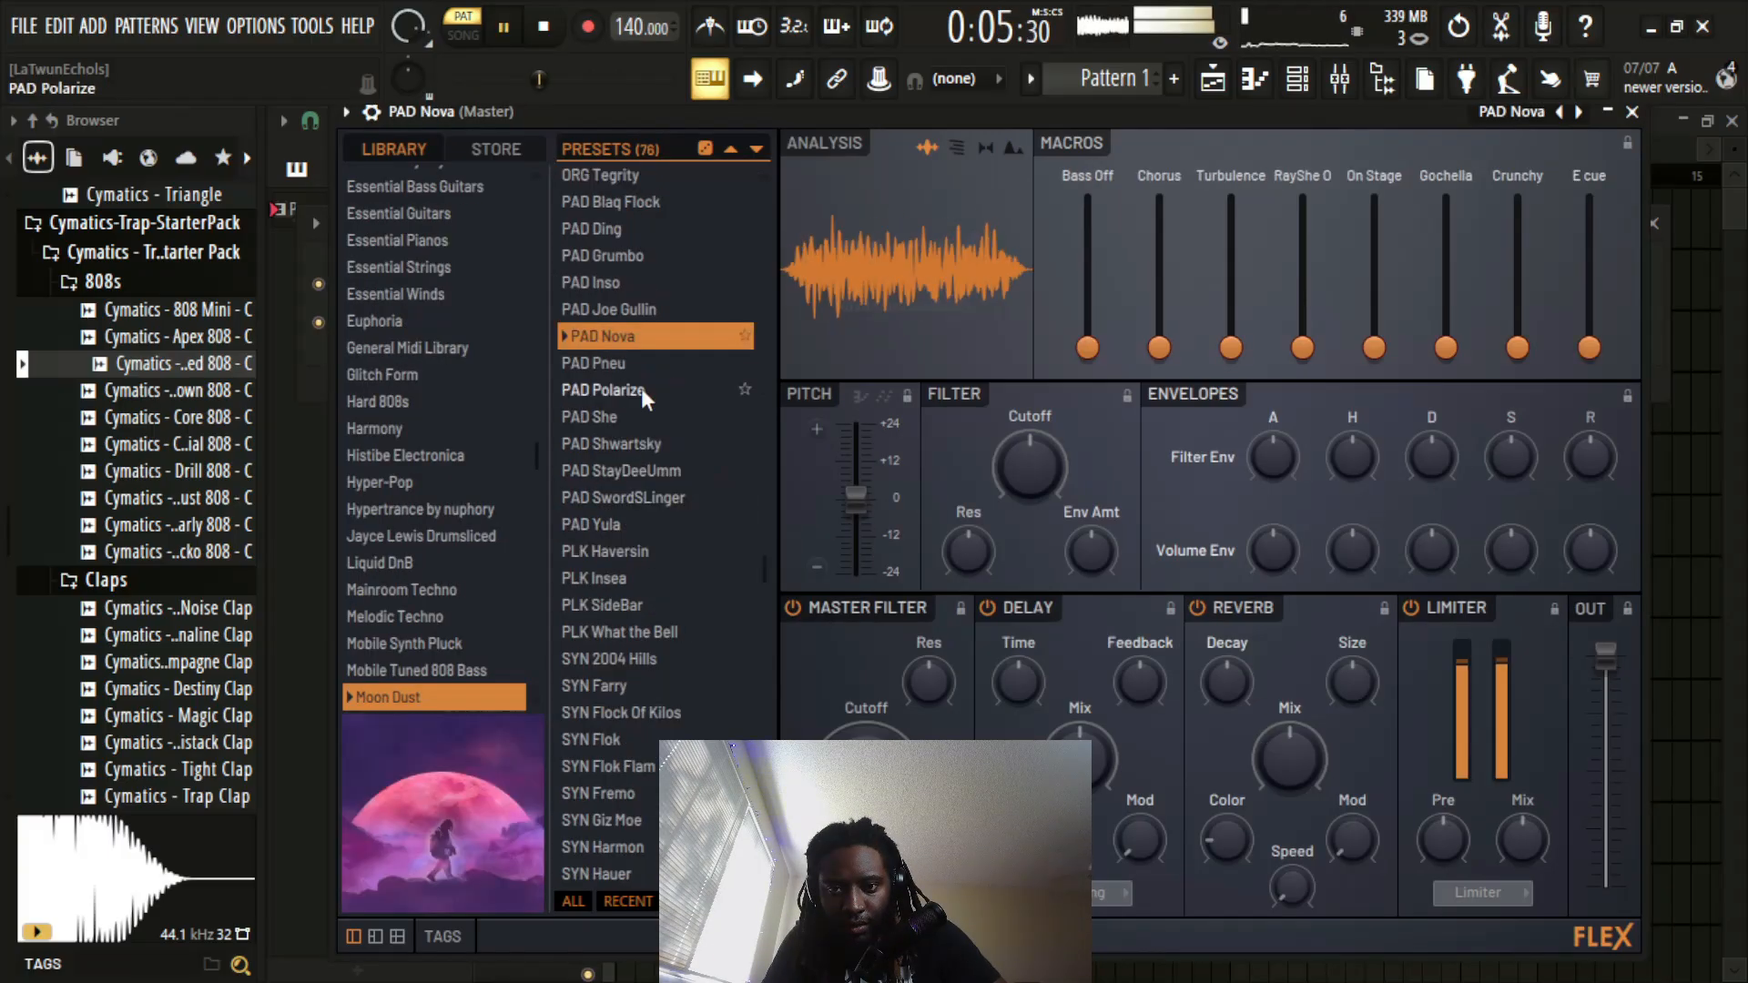
{"action": "scroll", "coordinate": [641, 388], "scroll_direction": "down", "scroll_amount": 1}
{"action": "scroll", "coordinate": [647, 406], "scroll_direction": "down", "scroll_amount": 2}
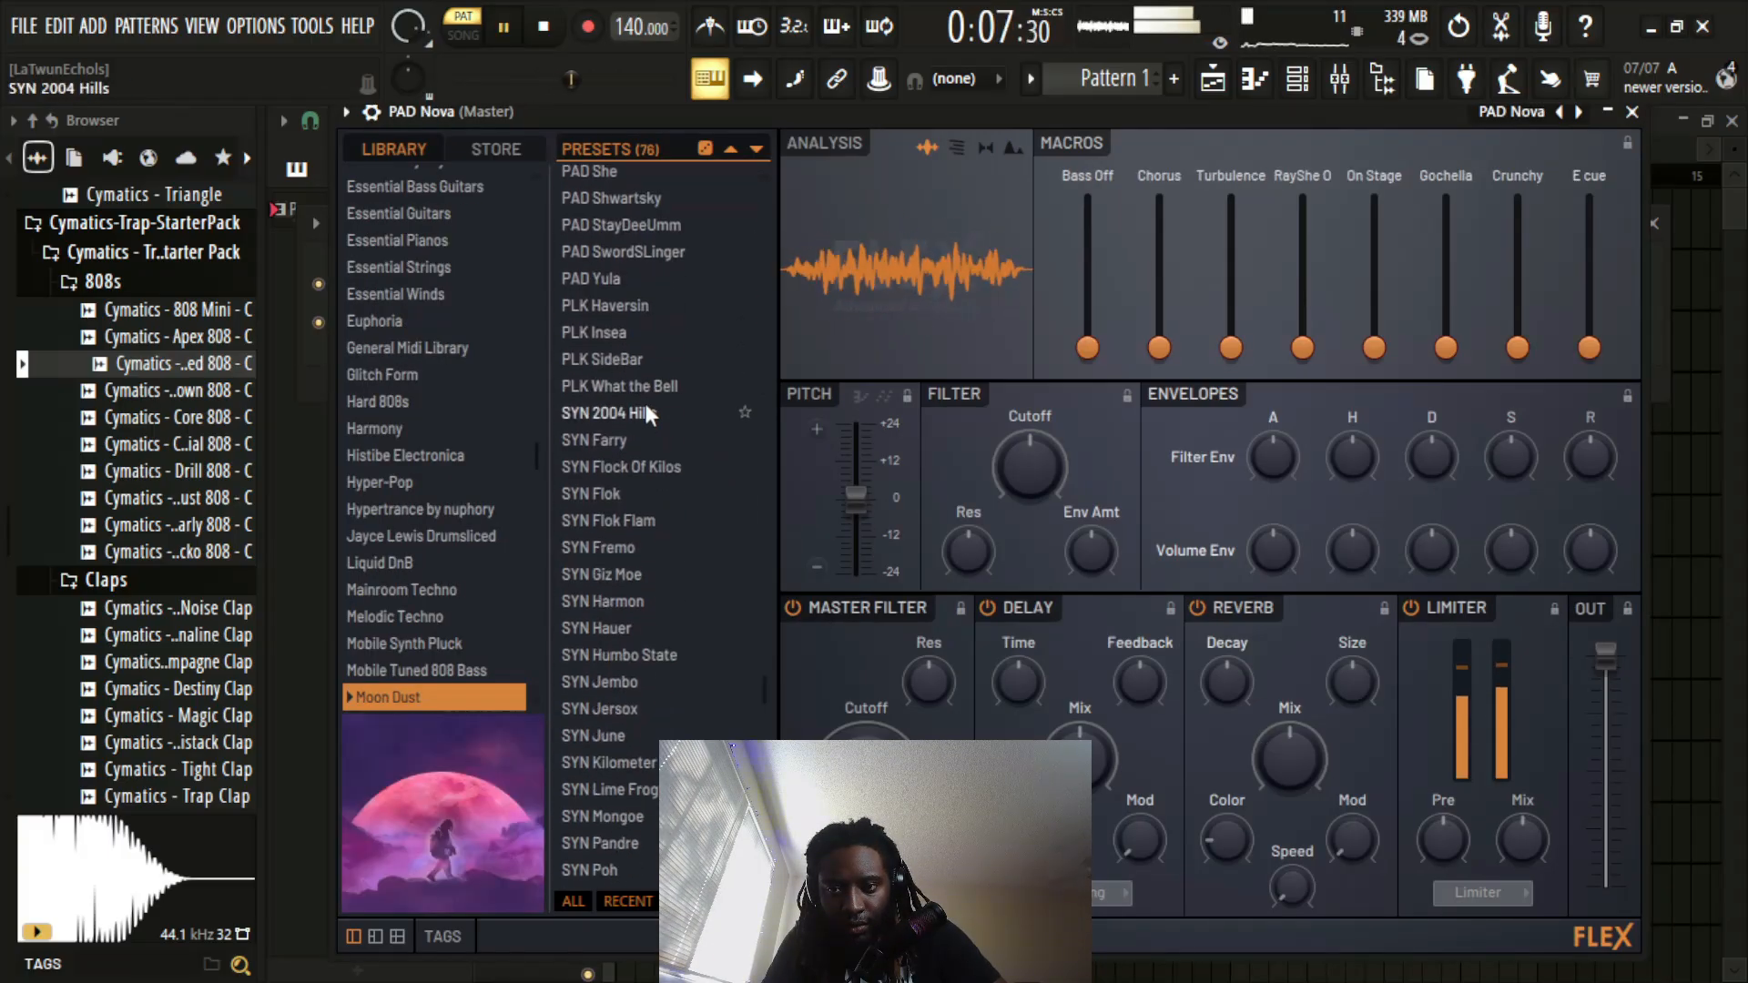
Step: Lower the FLEX limiter's Pre level, close the instrument, and stop playback
{"action": "left_click_drag", "start_coordinate": [1443, 842], "coordinate": [1443, 911]}
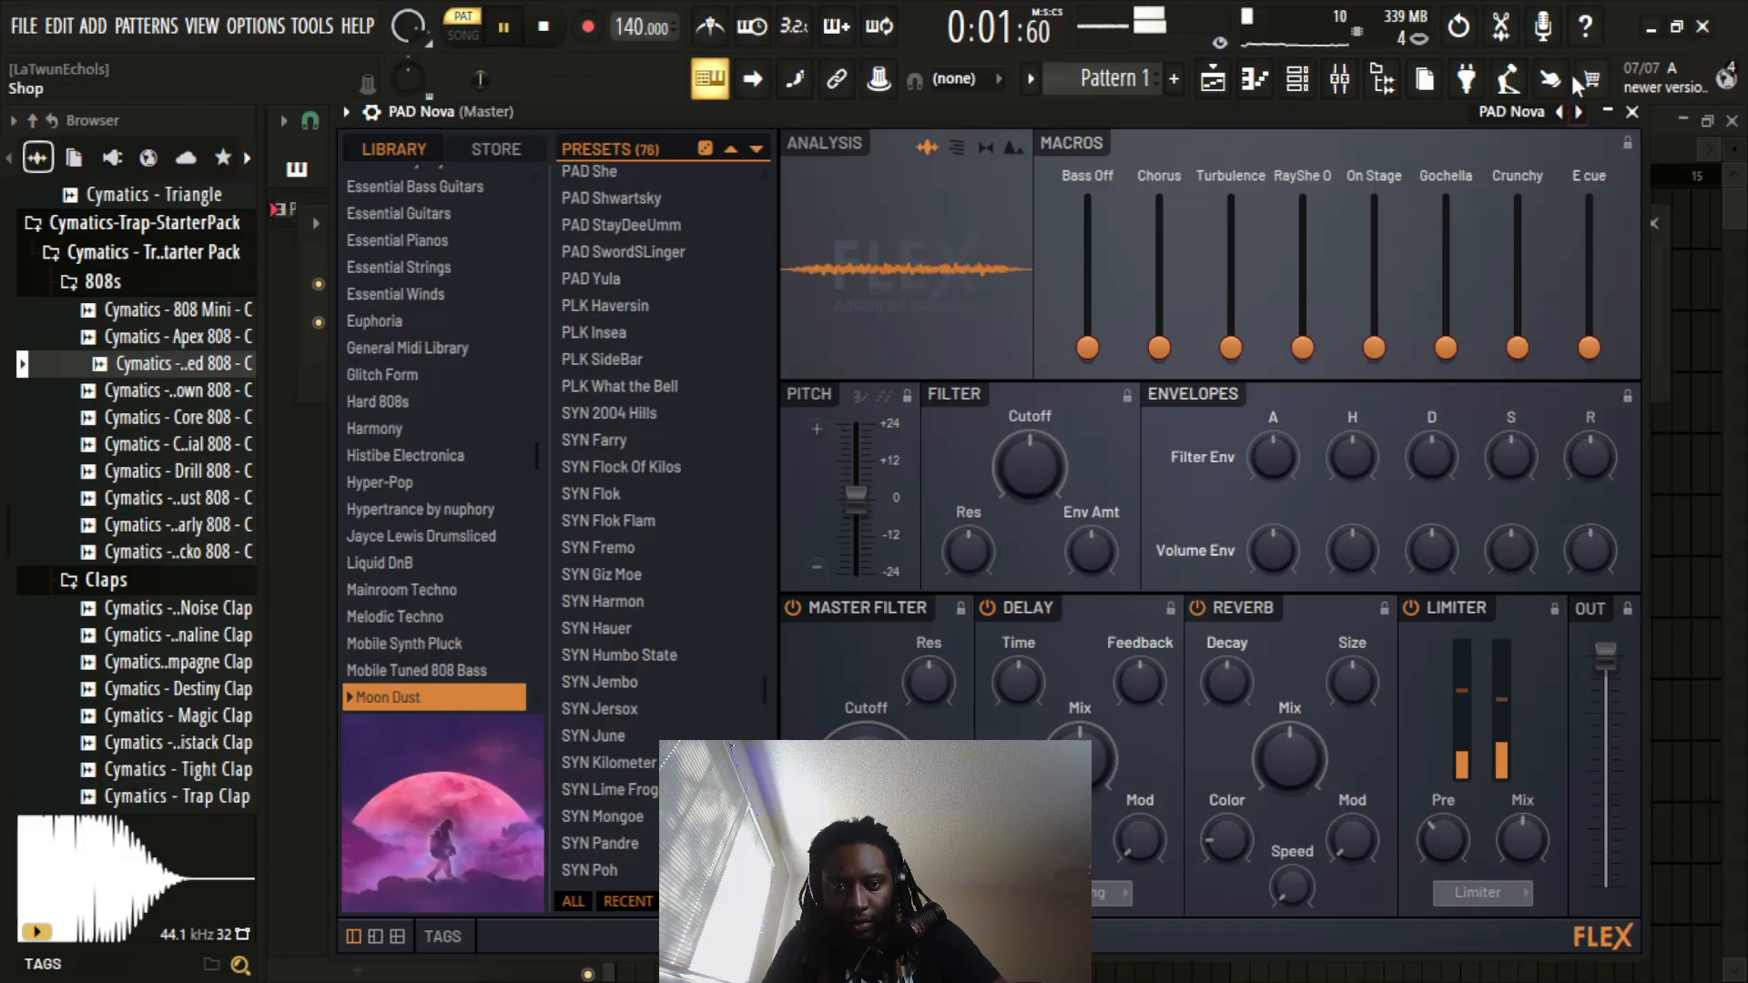
{"action": "left_click", "coordinate": [1631, 113]}
{"action": "key", "text": "space"}
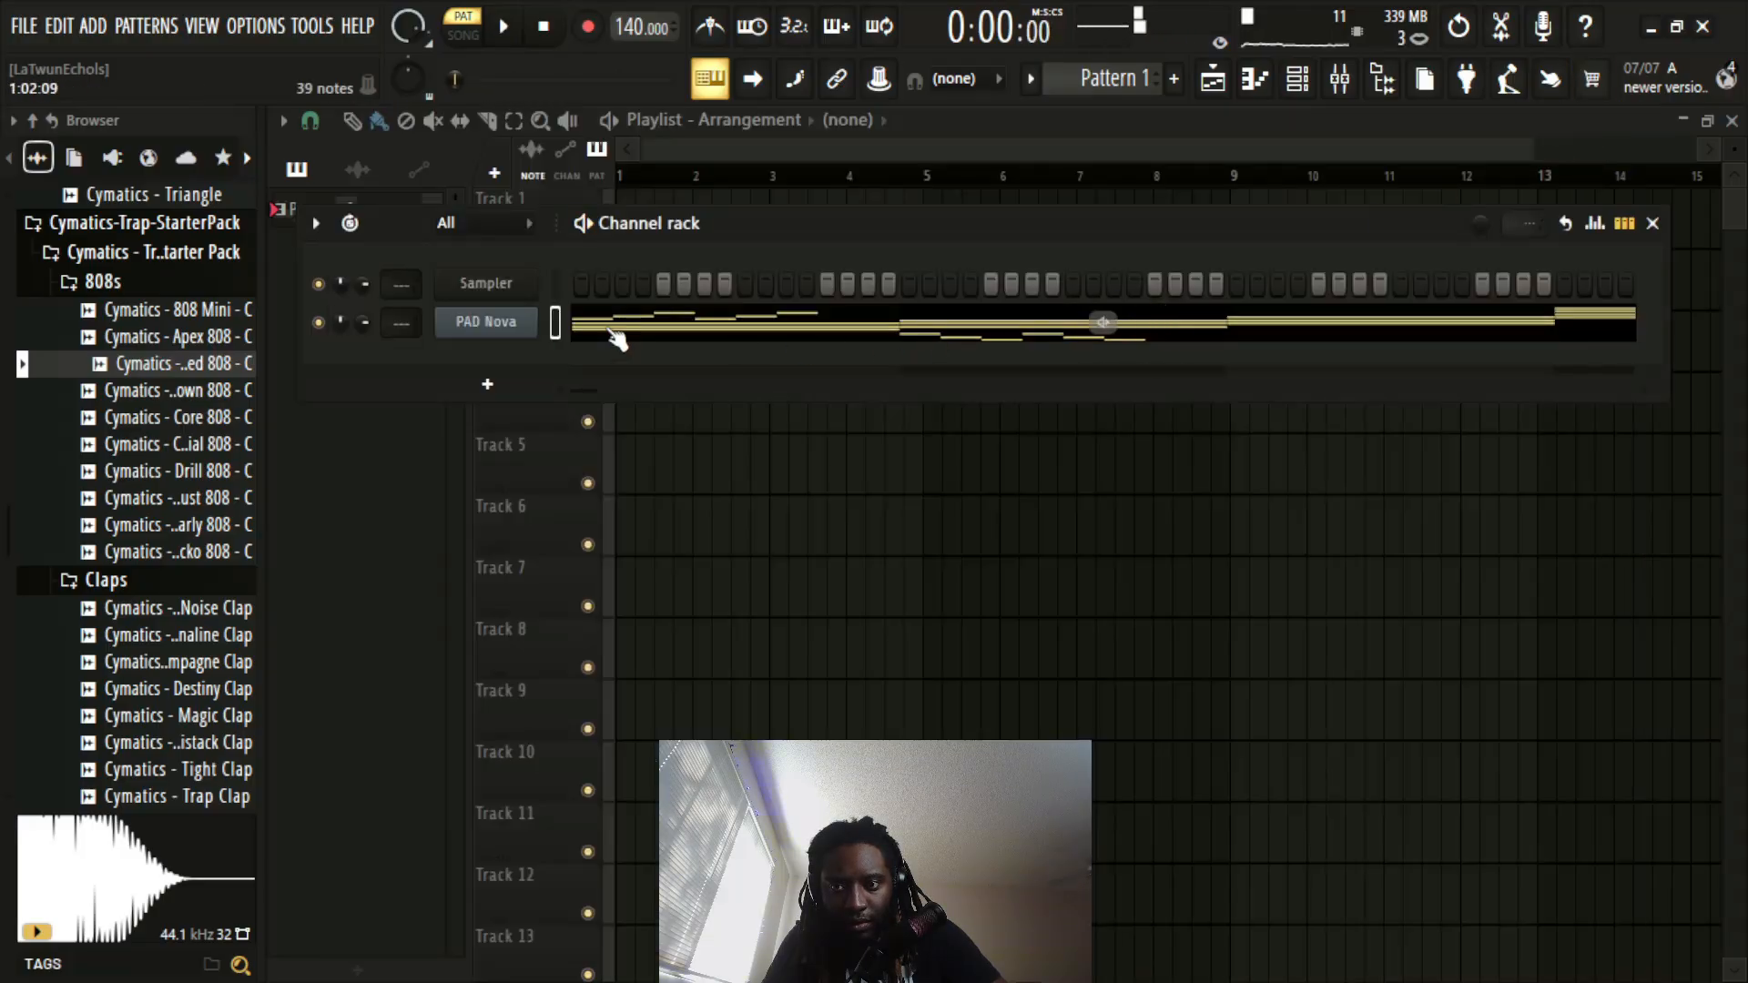
Step: Add a run of short arpeggio notes across bar 3 of the PAD Nova pattern: A6, C7, A6, E7, C7, E7
{"action": "left_click", "coordinate": [606, 330]}
{"action": "scroll", "coordinate": [779, 523], "scroll_direction": "down", "scroll_amount": 3}
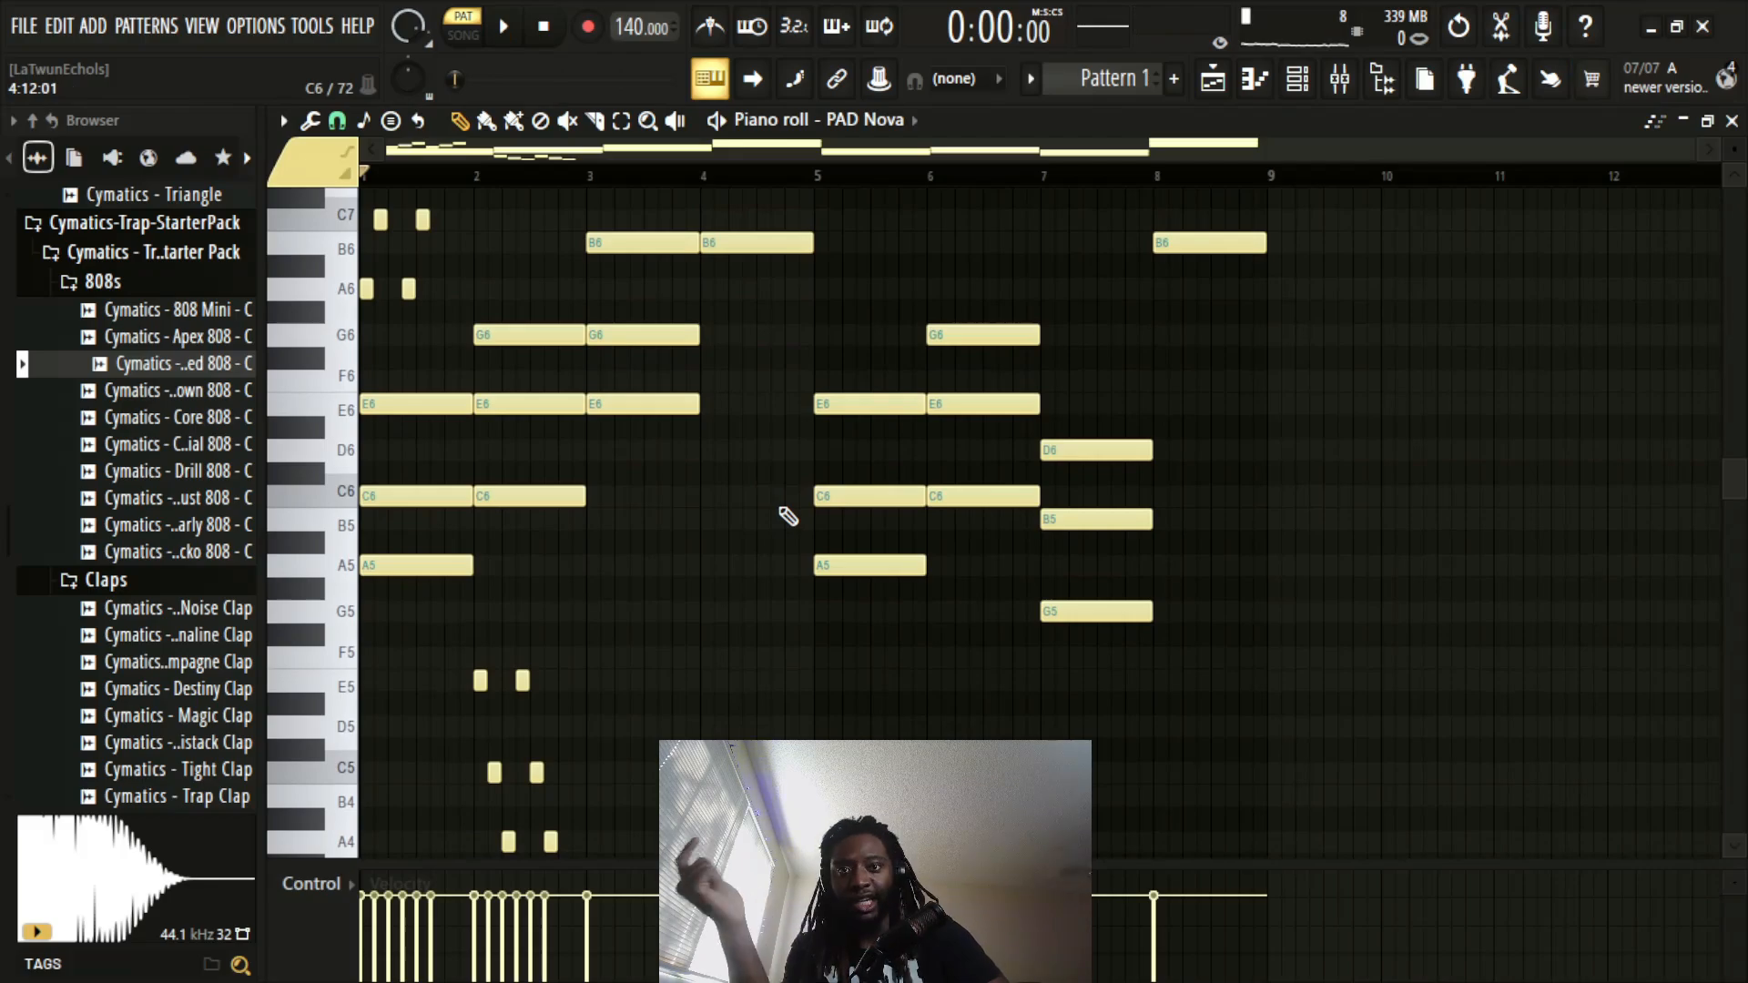
{"action": "scroll", "coordinate": [601, 352], "scroll_direction": "up", "scroll_amount": 4}
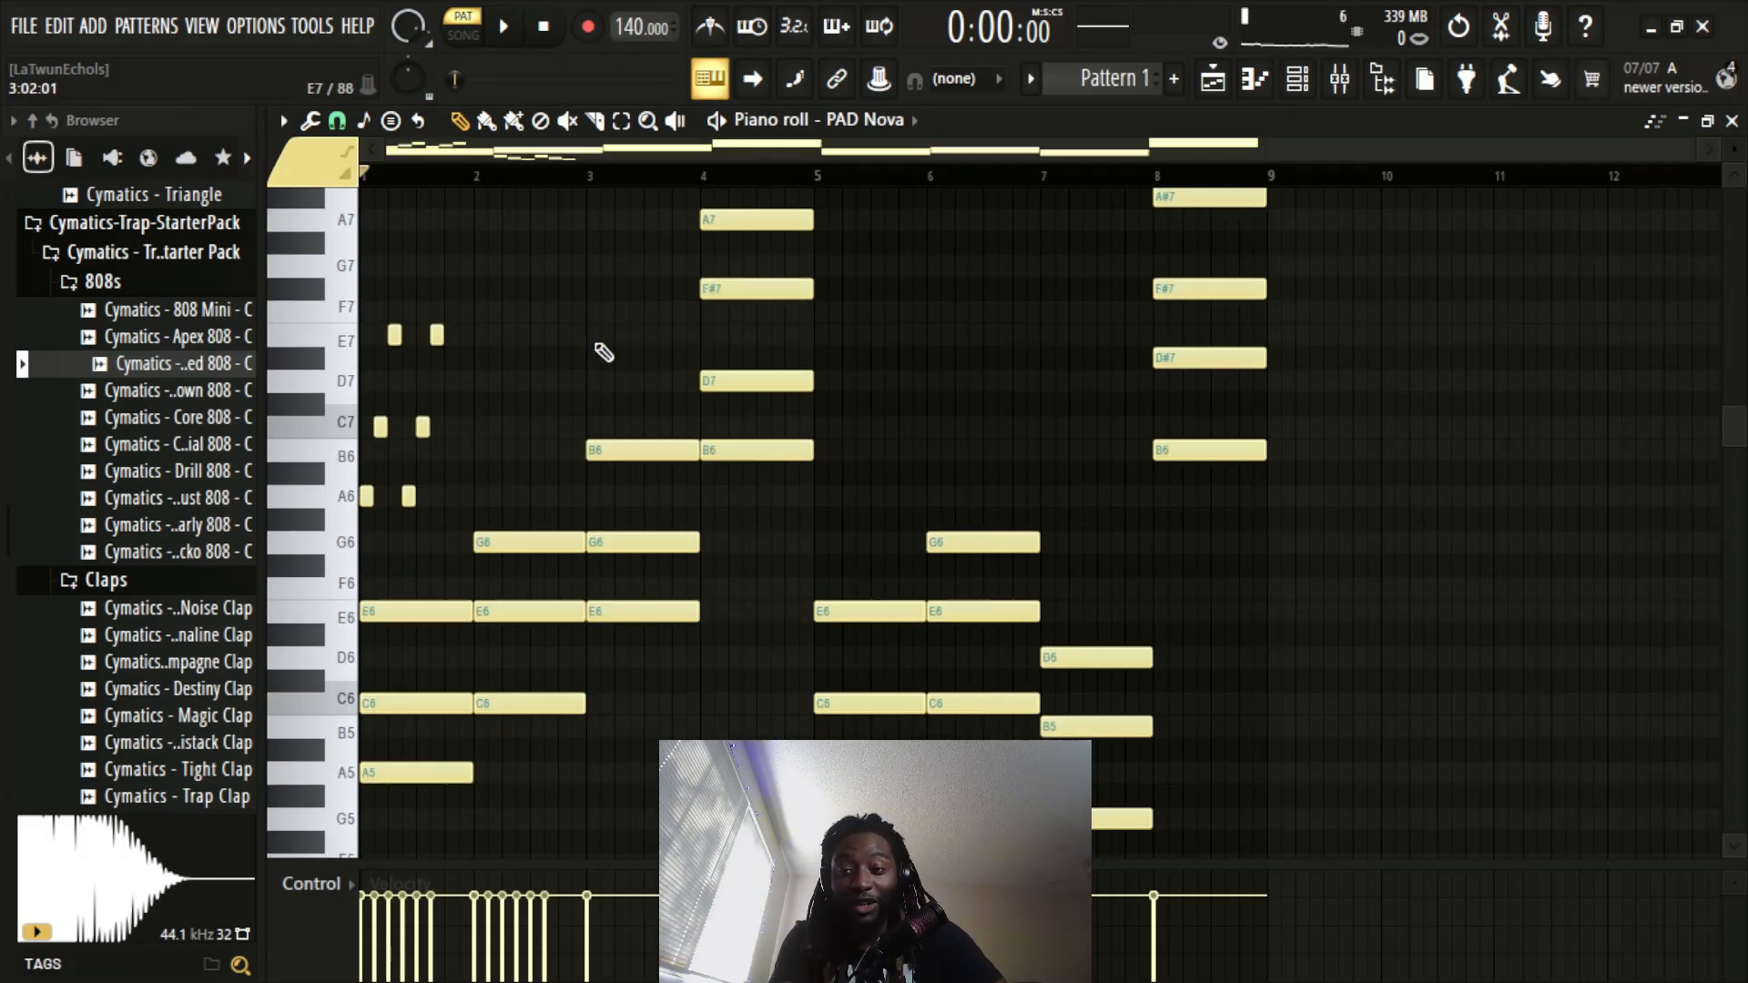
{"action": "scroll", "coordinate": [604, 352], "scroll_direction": "down", "scroll_amount": 1}
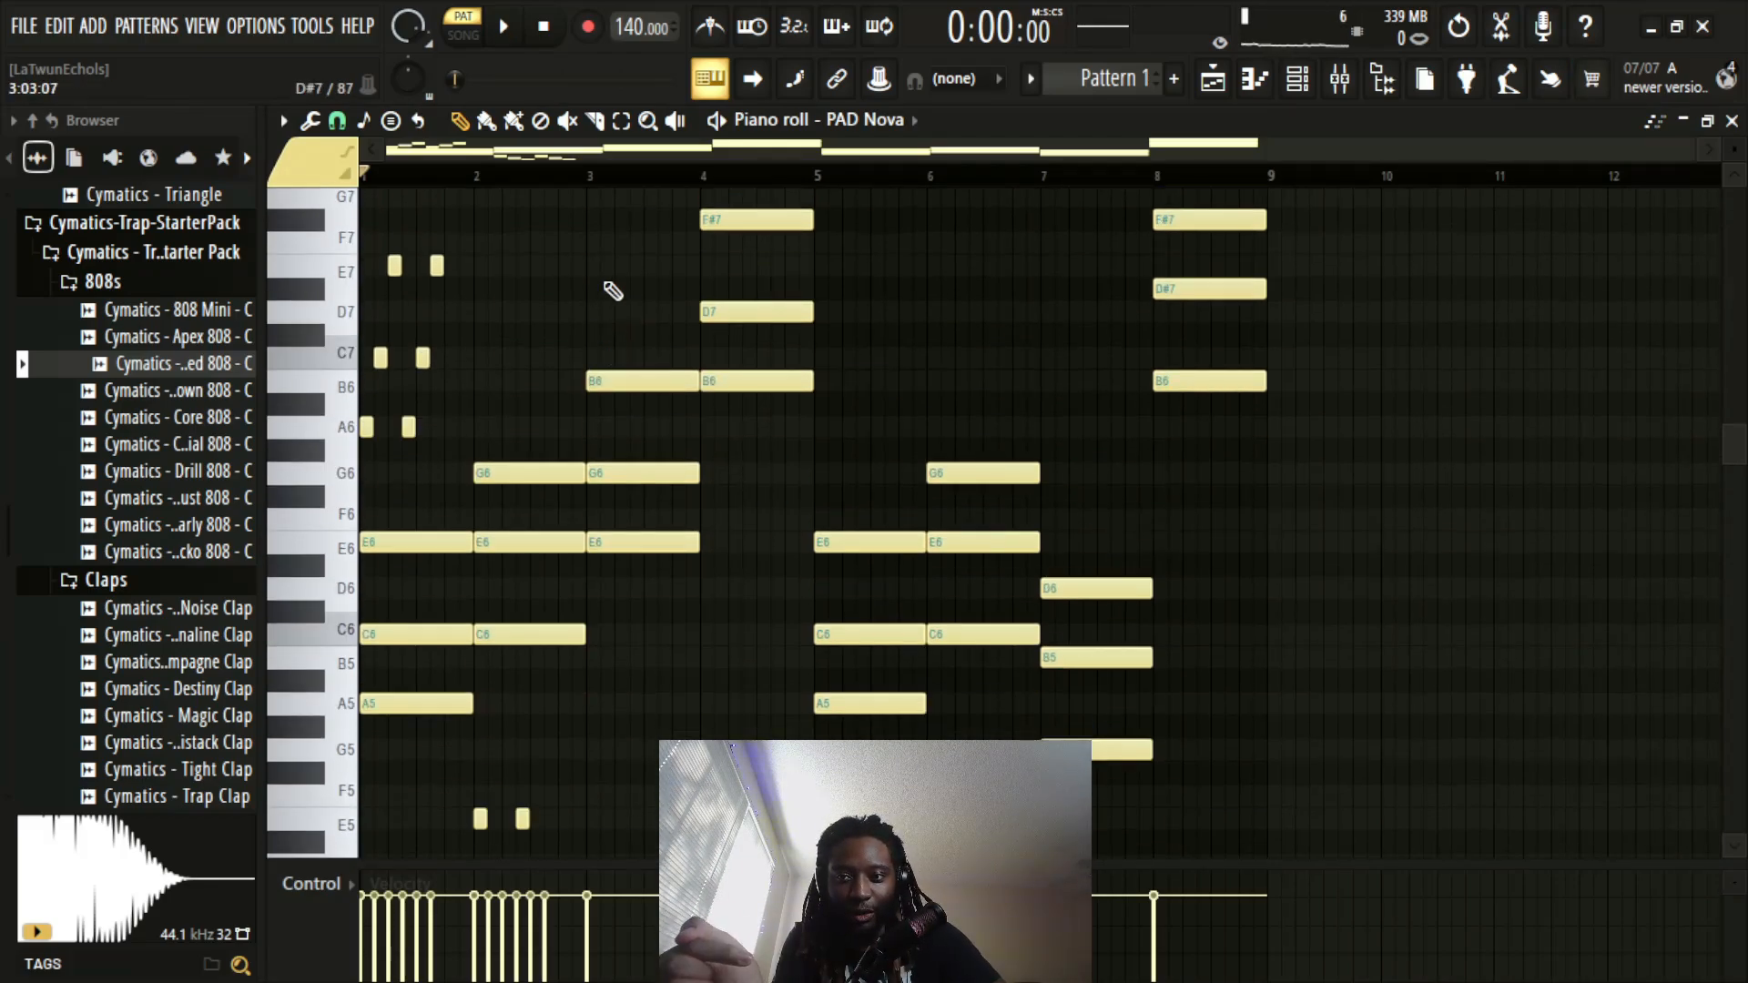
{"action": "scroll", "coordinate": [613, 352], "scroll_direction": "up", "scroll_amount": 1}
{"action": "left_click", "coordinate": [596, 494]}
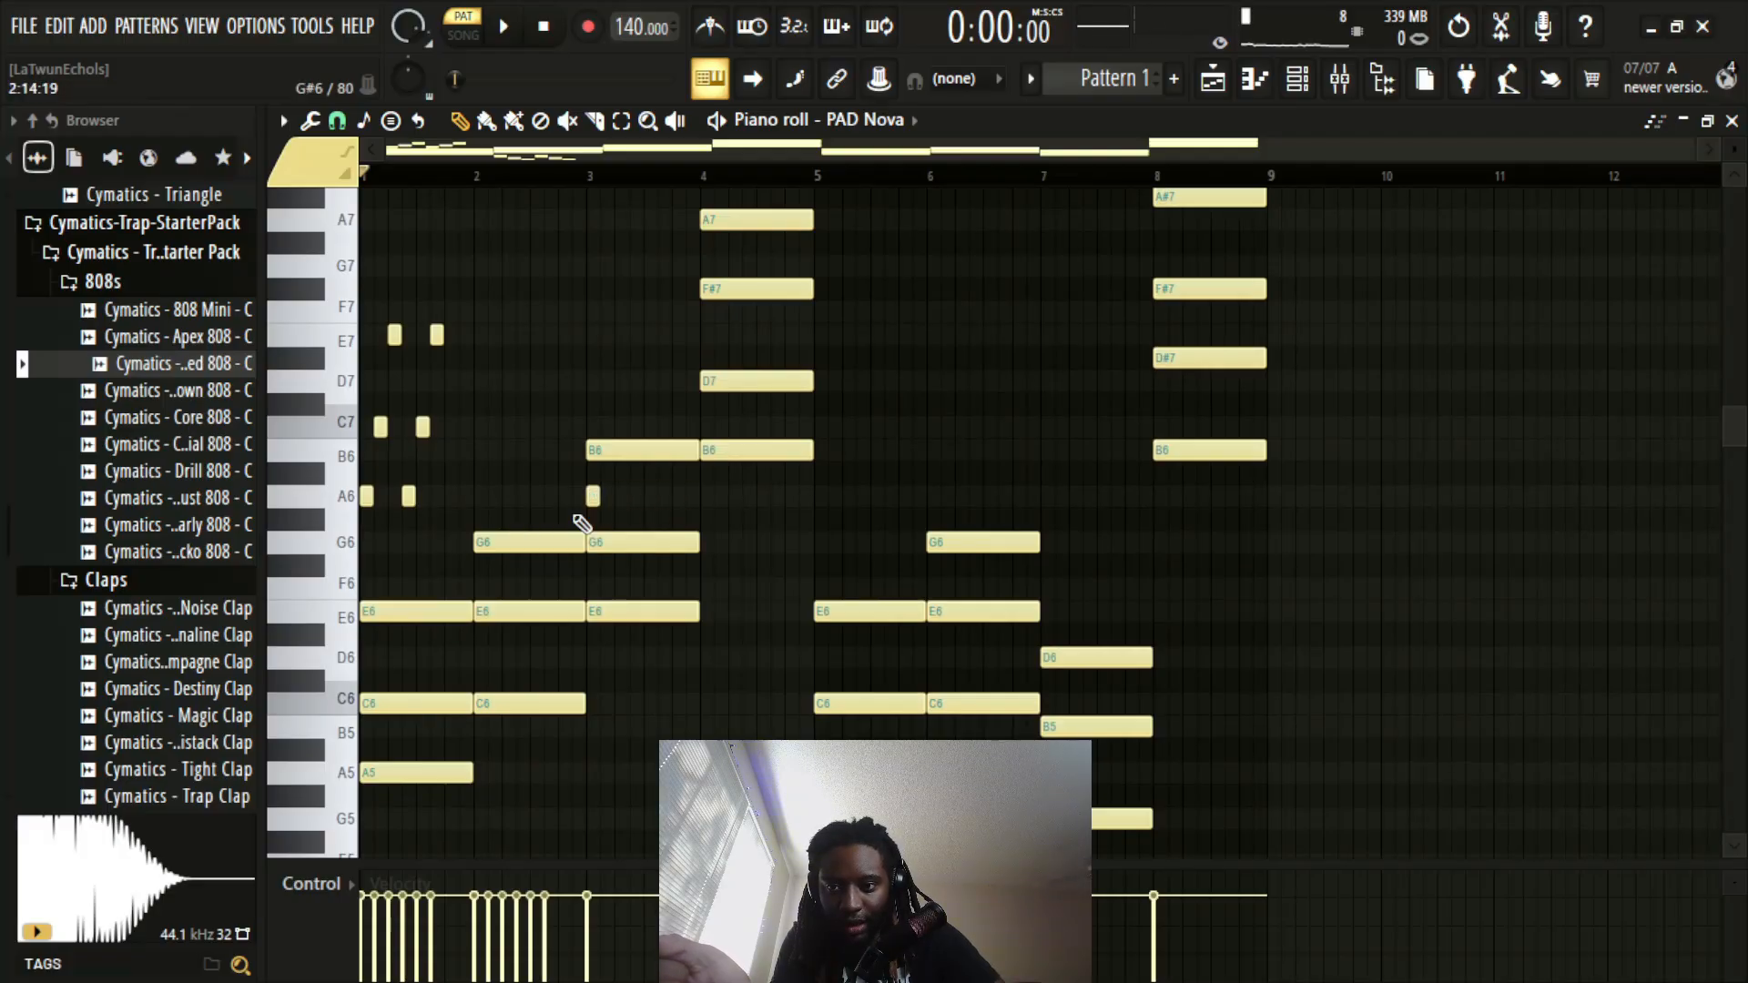
{"action": "left_click", "coordinate": [607, 426]}
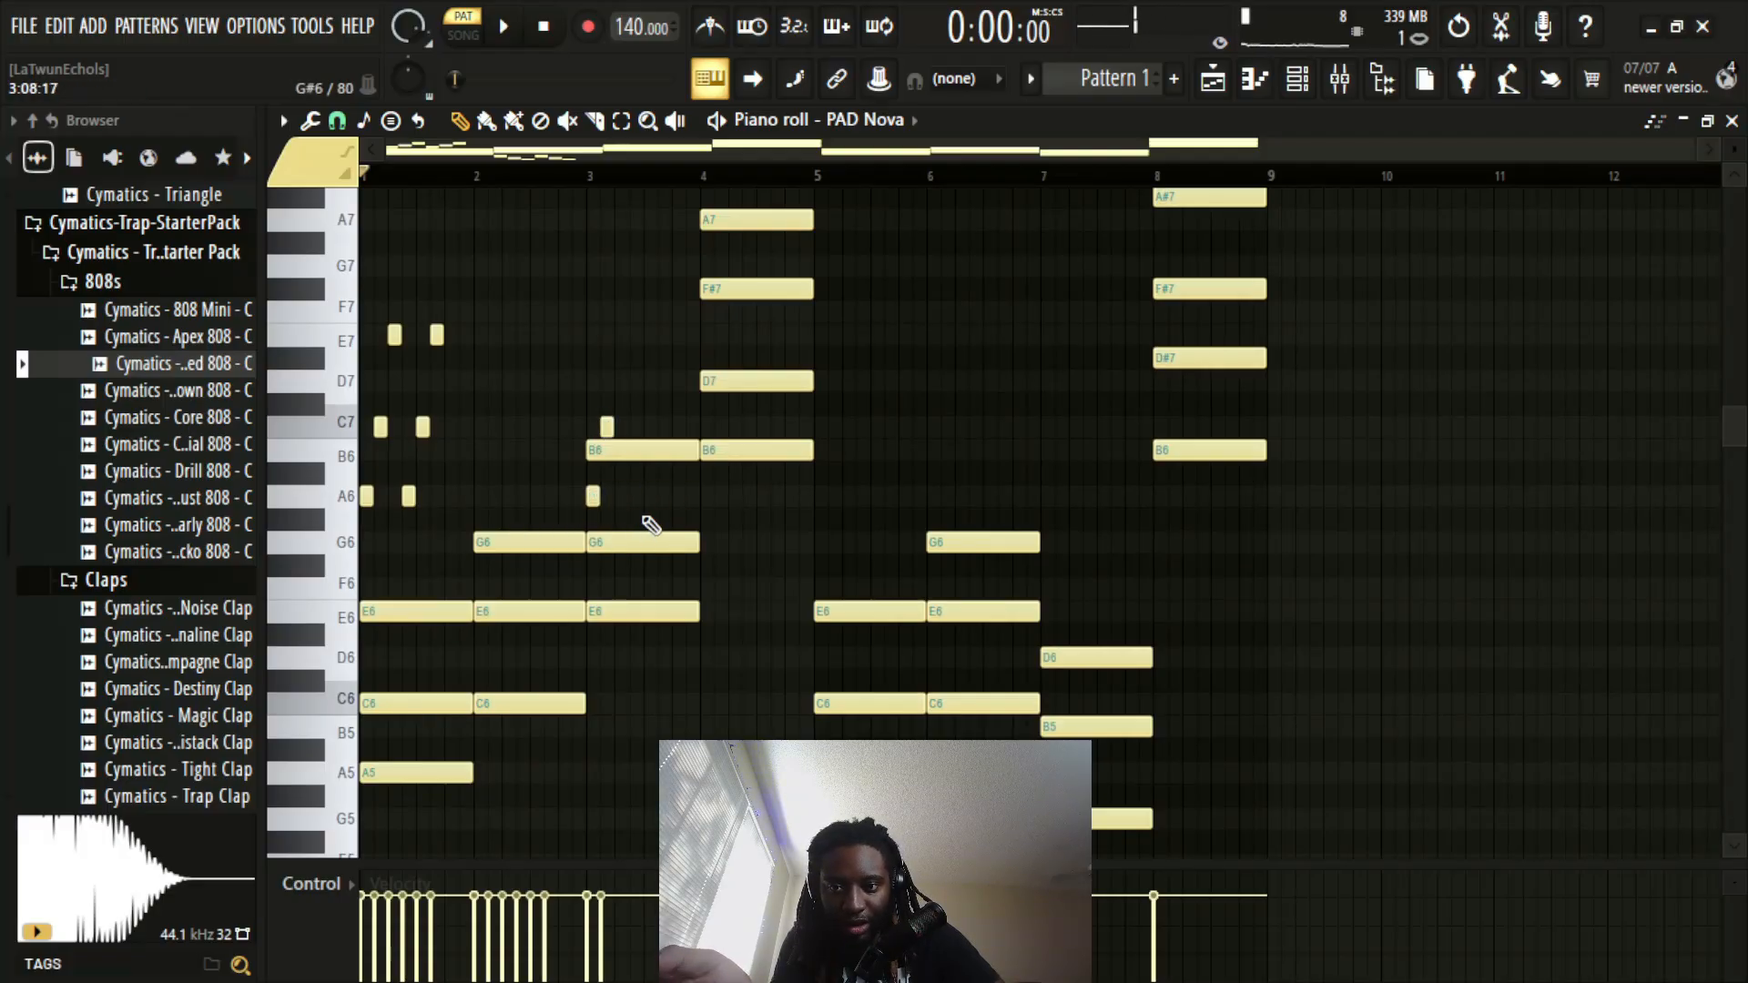
{"action": "left_click", "coordinate": [622, 497]}
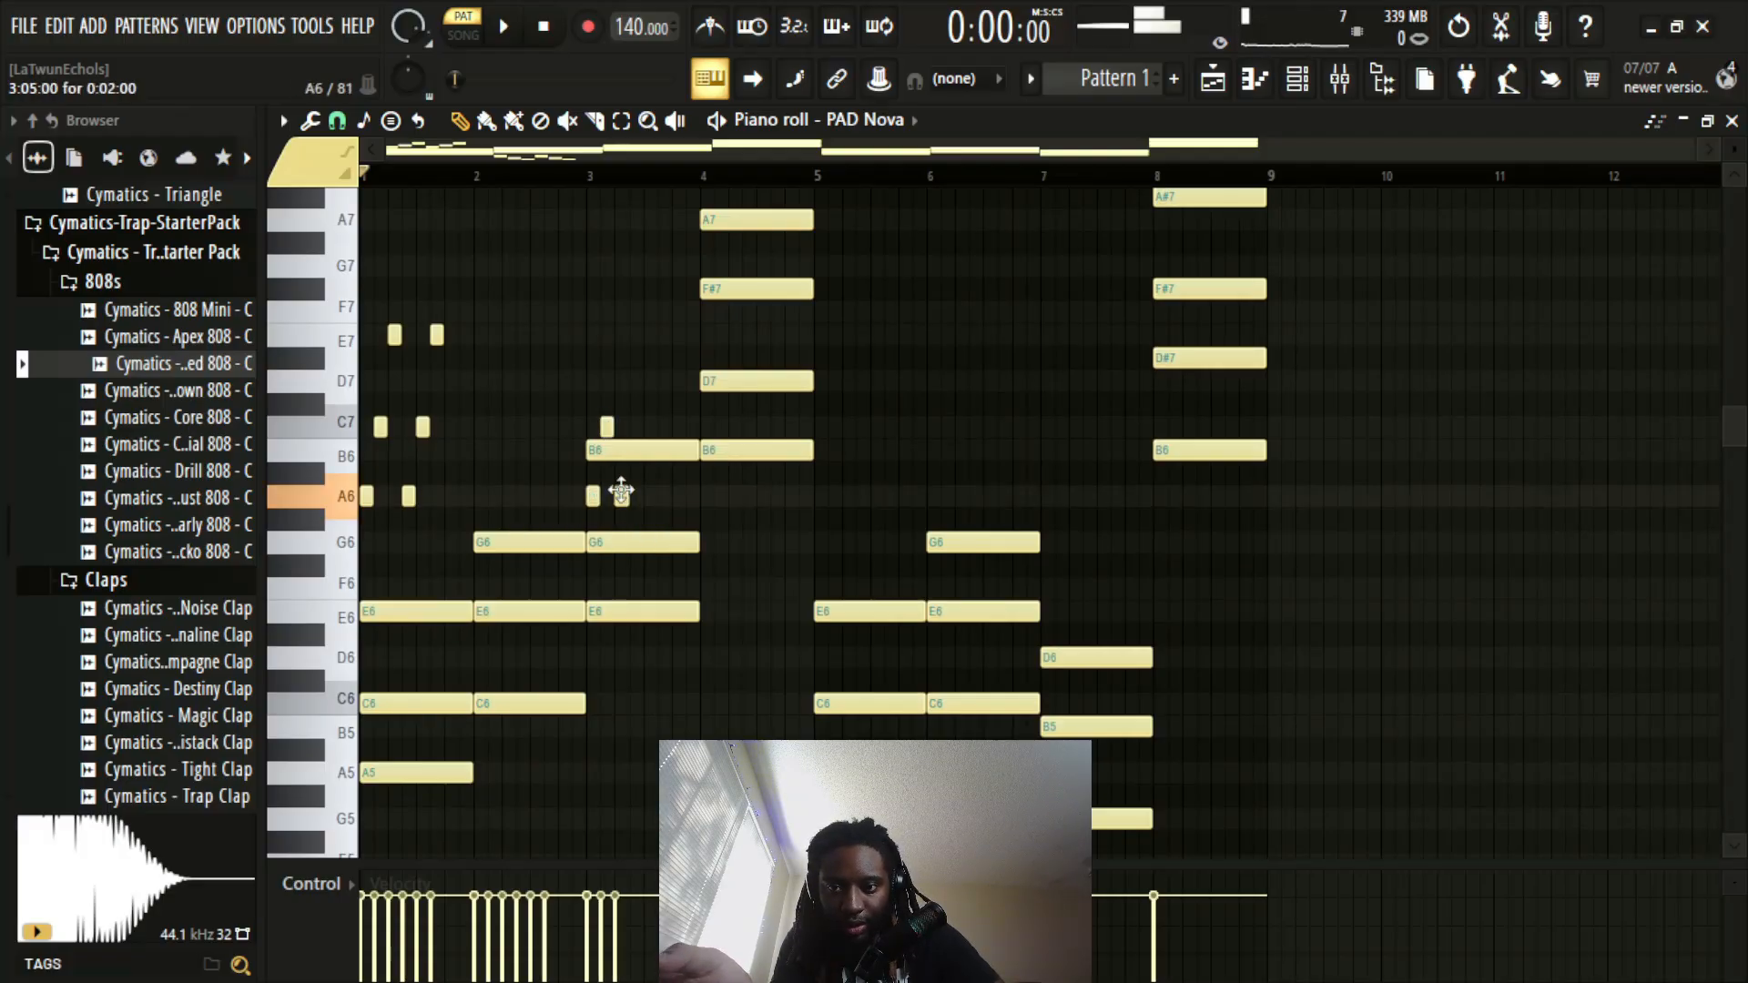
{"action": "left_click", "coordinate": [637, 335]}
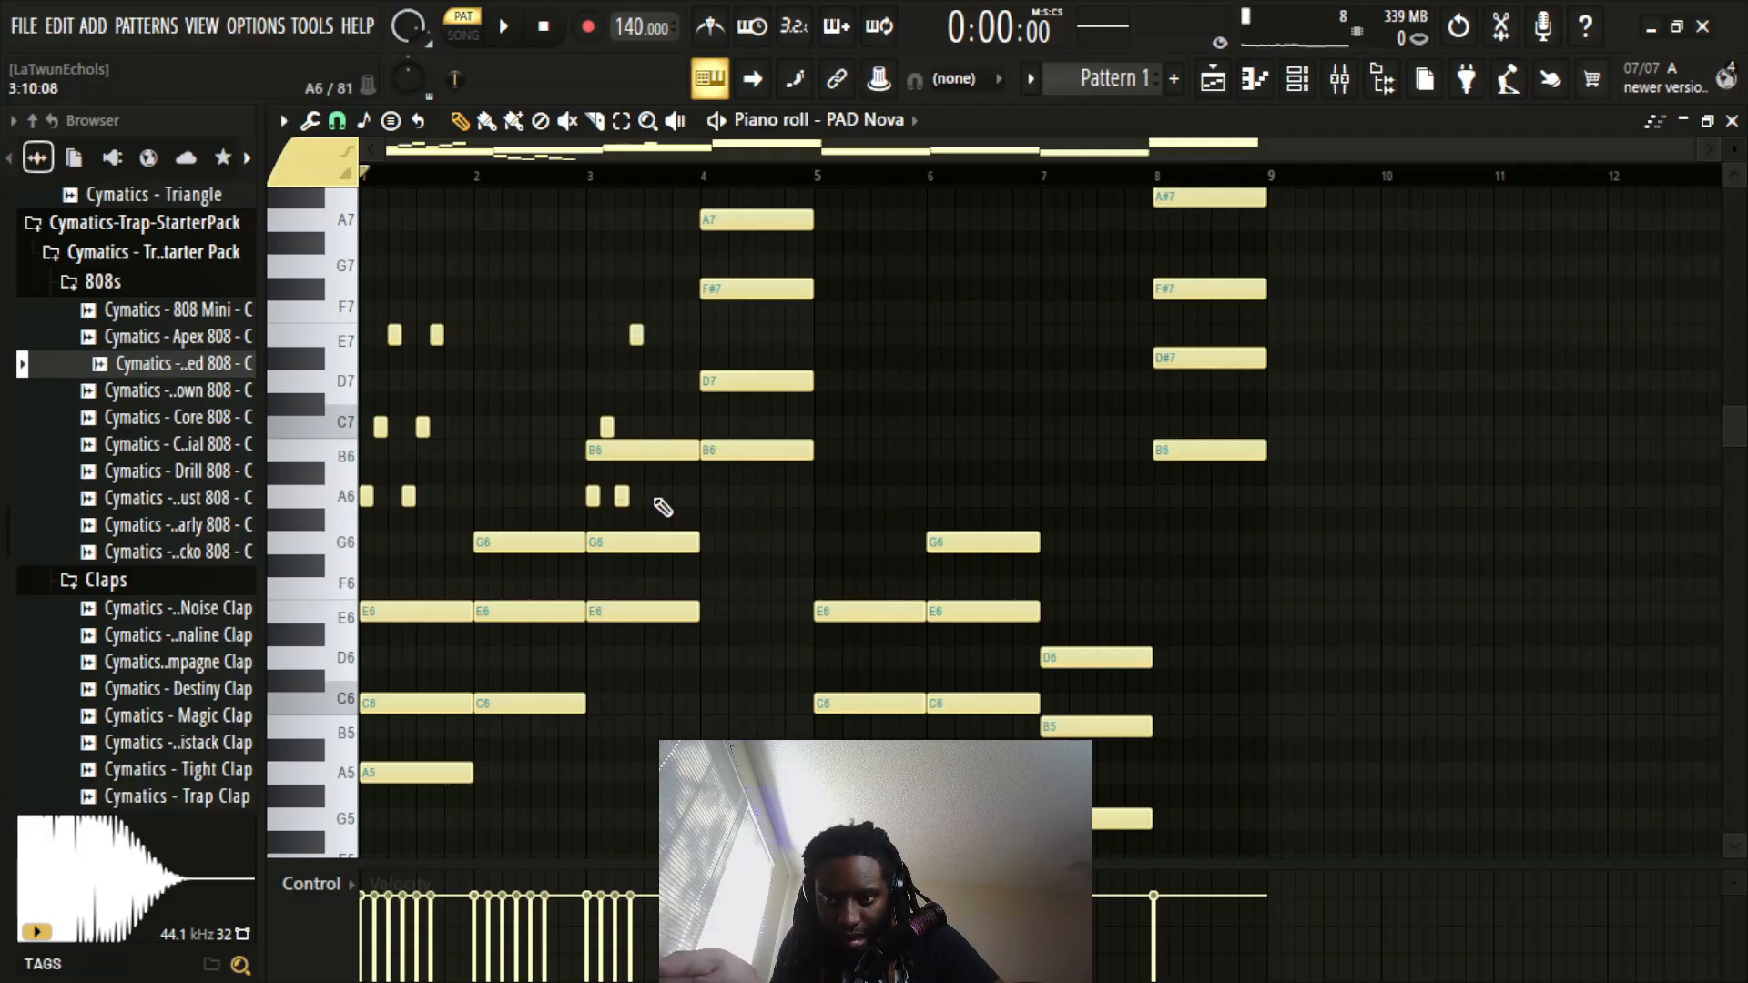
{"action": "left_click", "coordinate": [650, 426]}
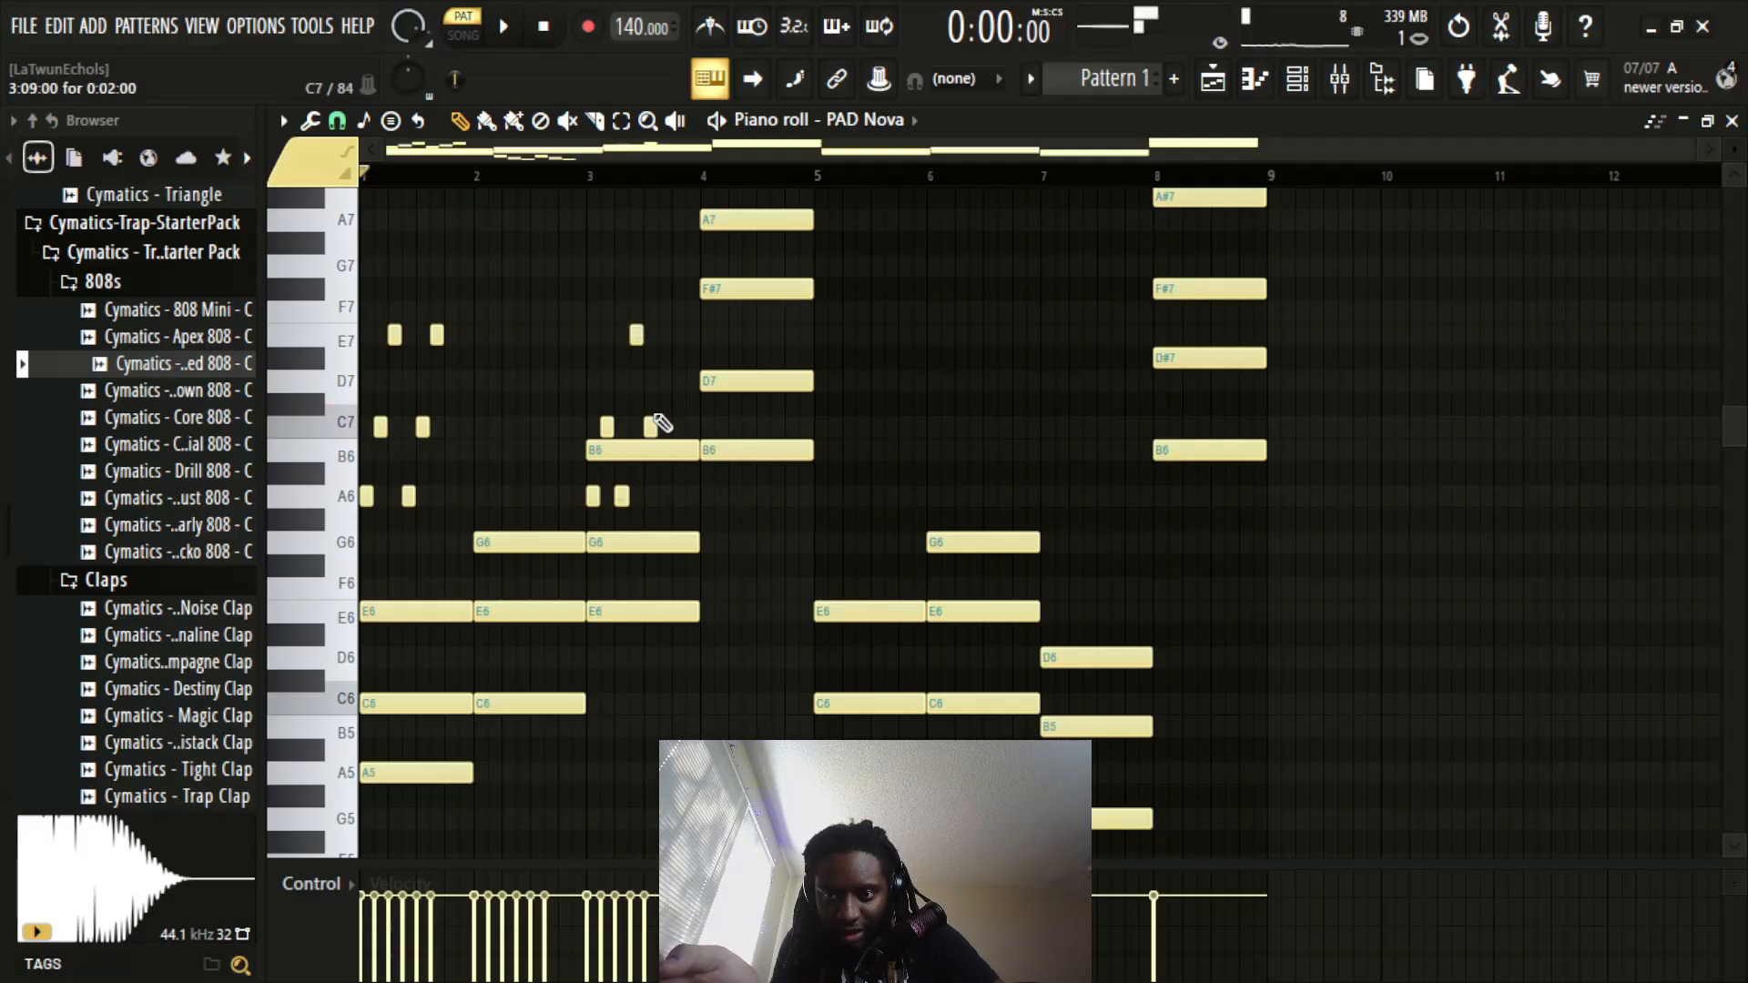
{"action": "left_click", "coordinate": [665, 335]}
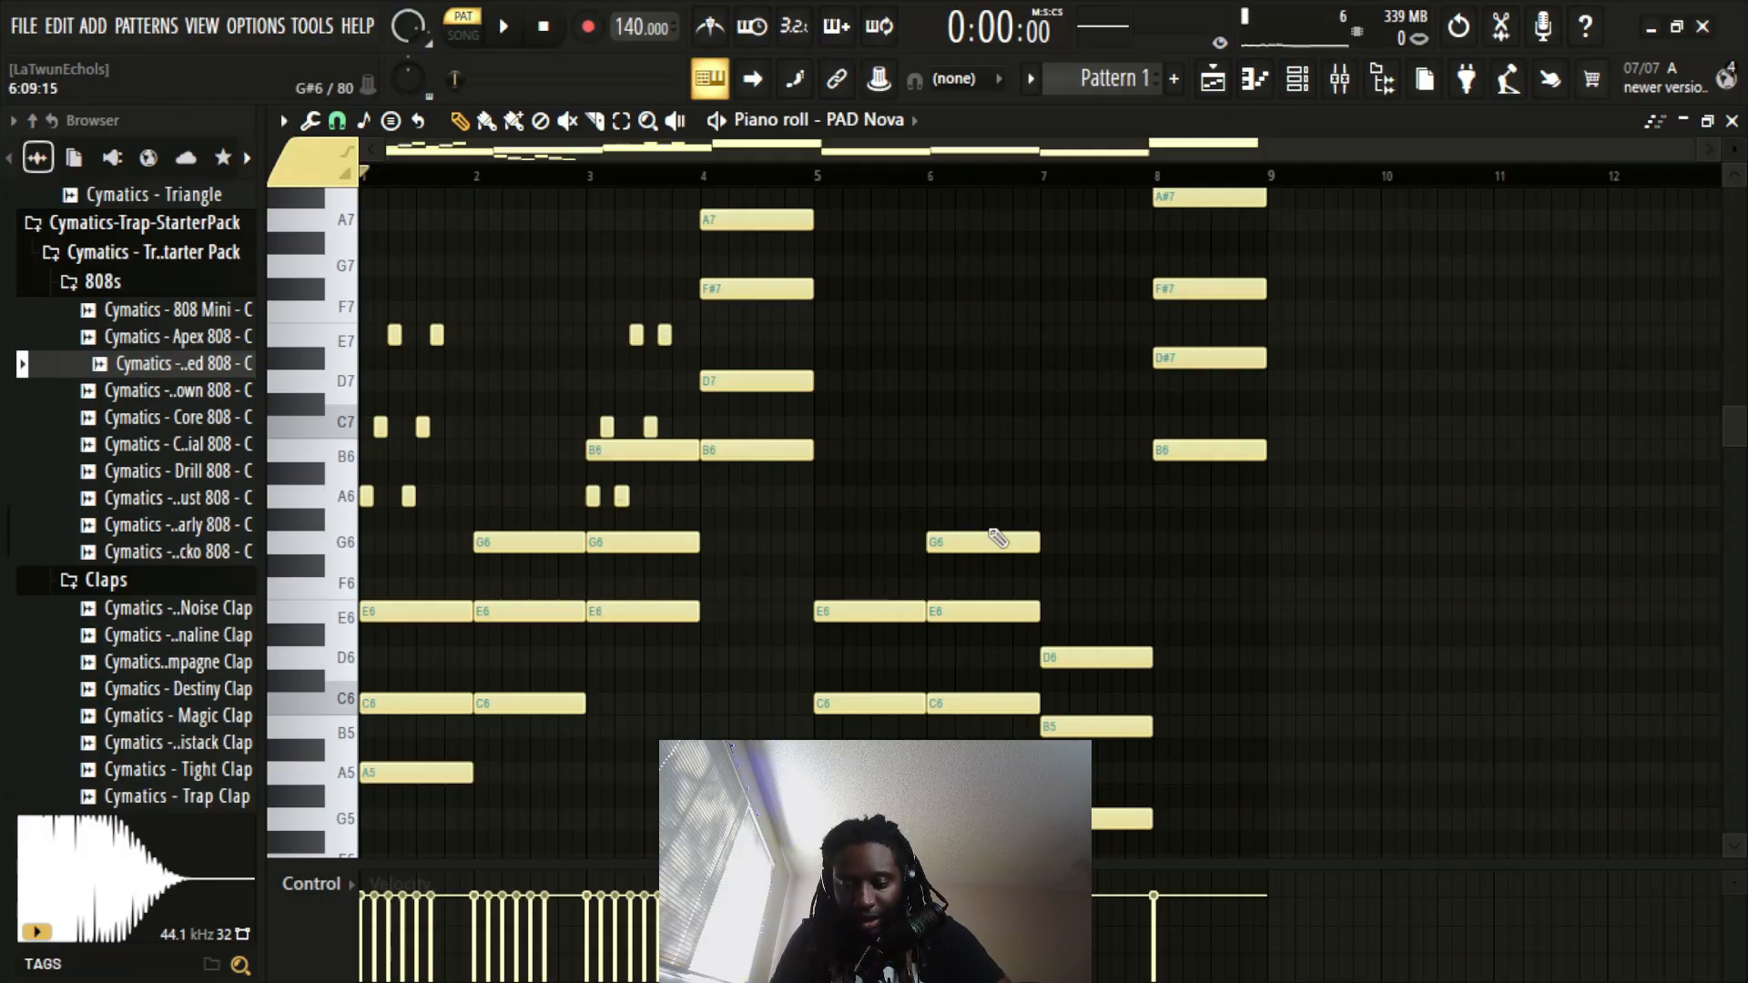
Step: Play back the progression with the bar 3 arpeggio into the bar 4 chord, and stop
{"action": "key", "text": "space"}
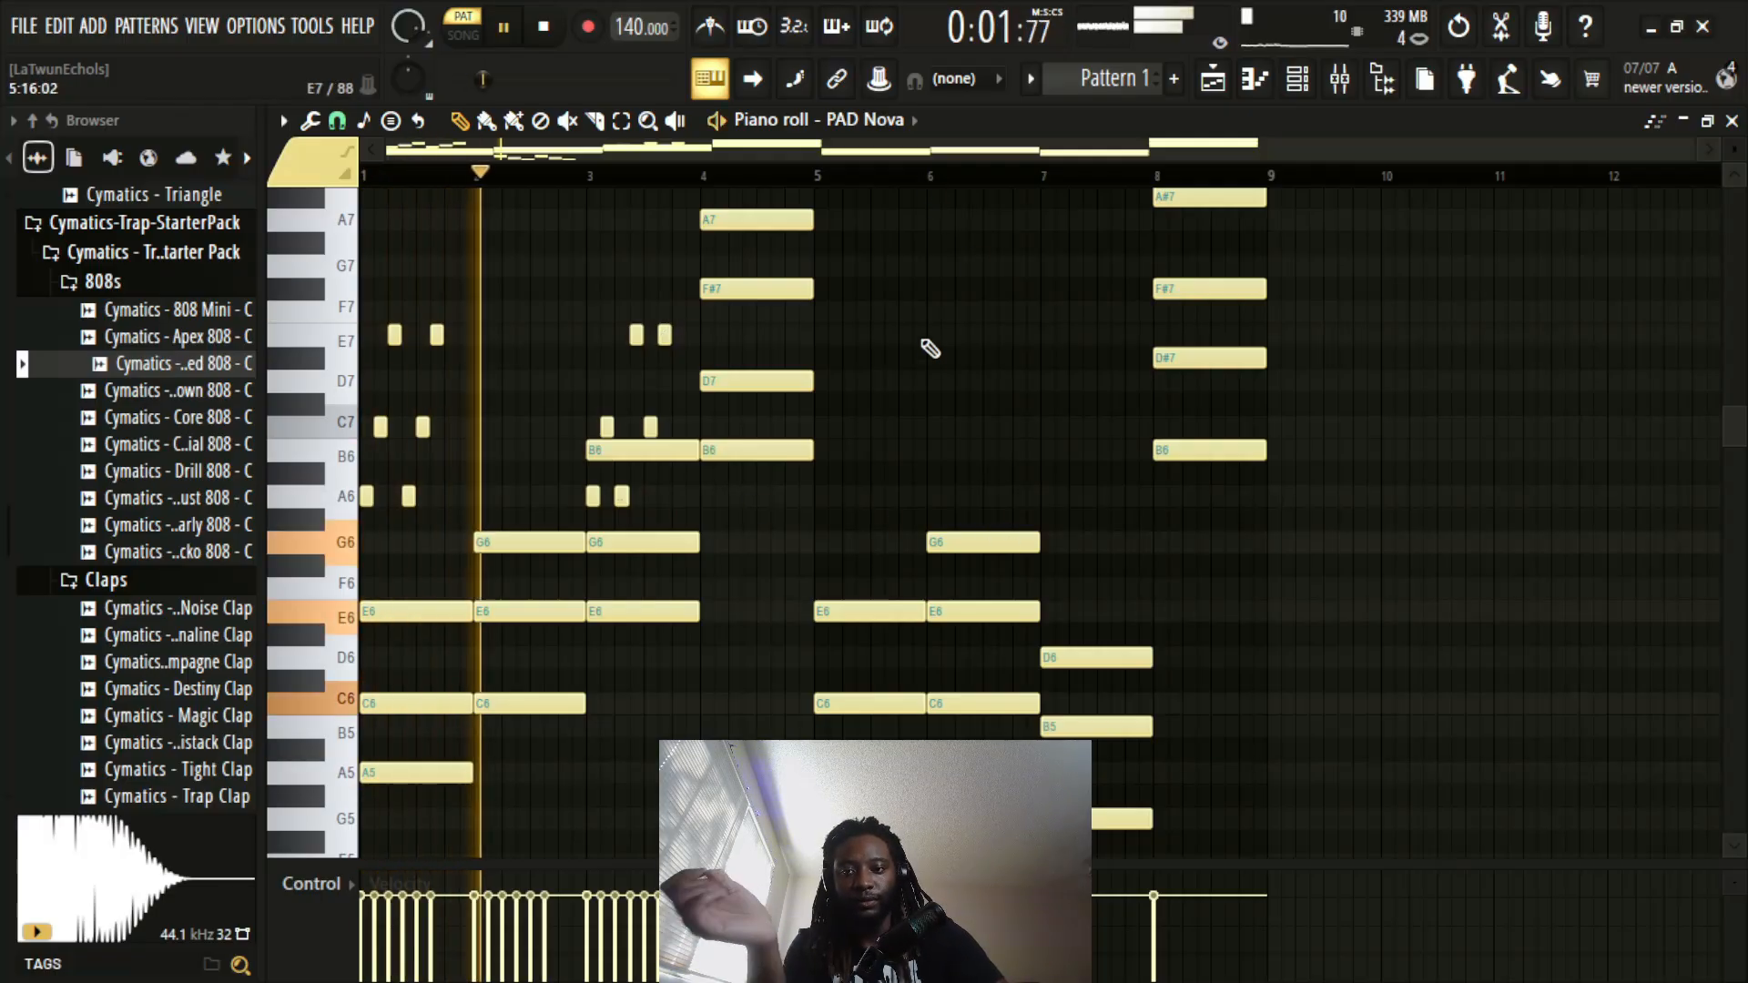
{"action": "scroll", "coordinate": [930, 348], "scroll_direction": "down", "scroll_amount": 1}
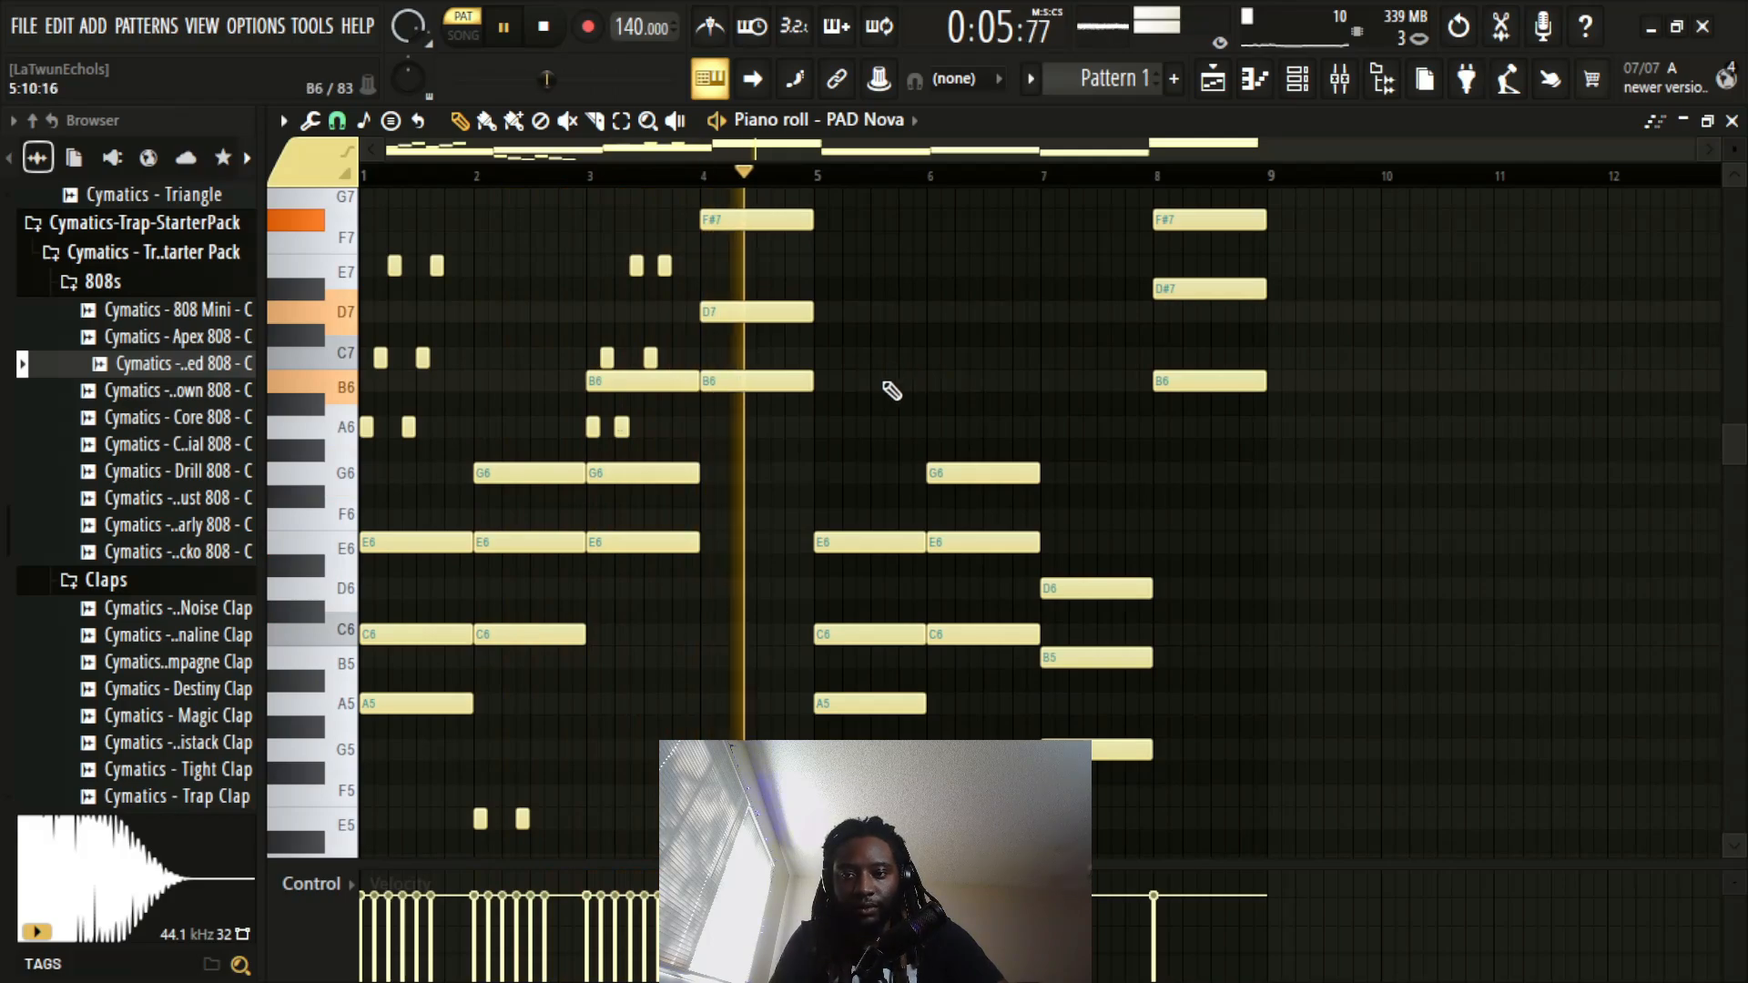
{"action": "key", "text": "space"}
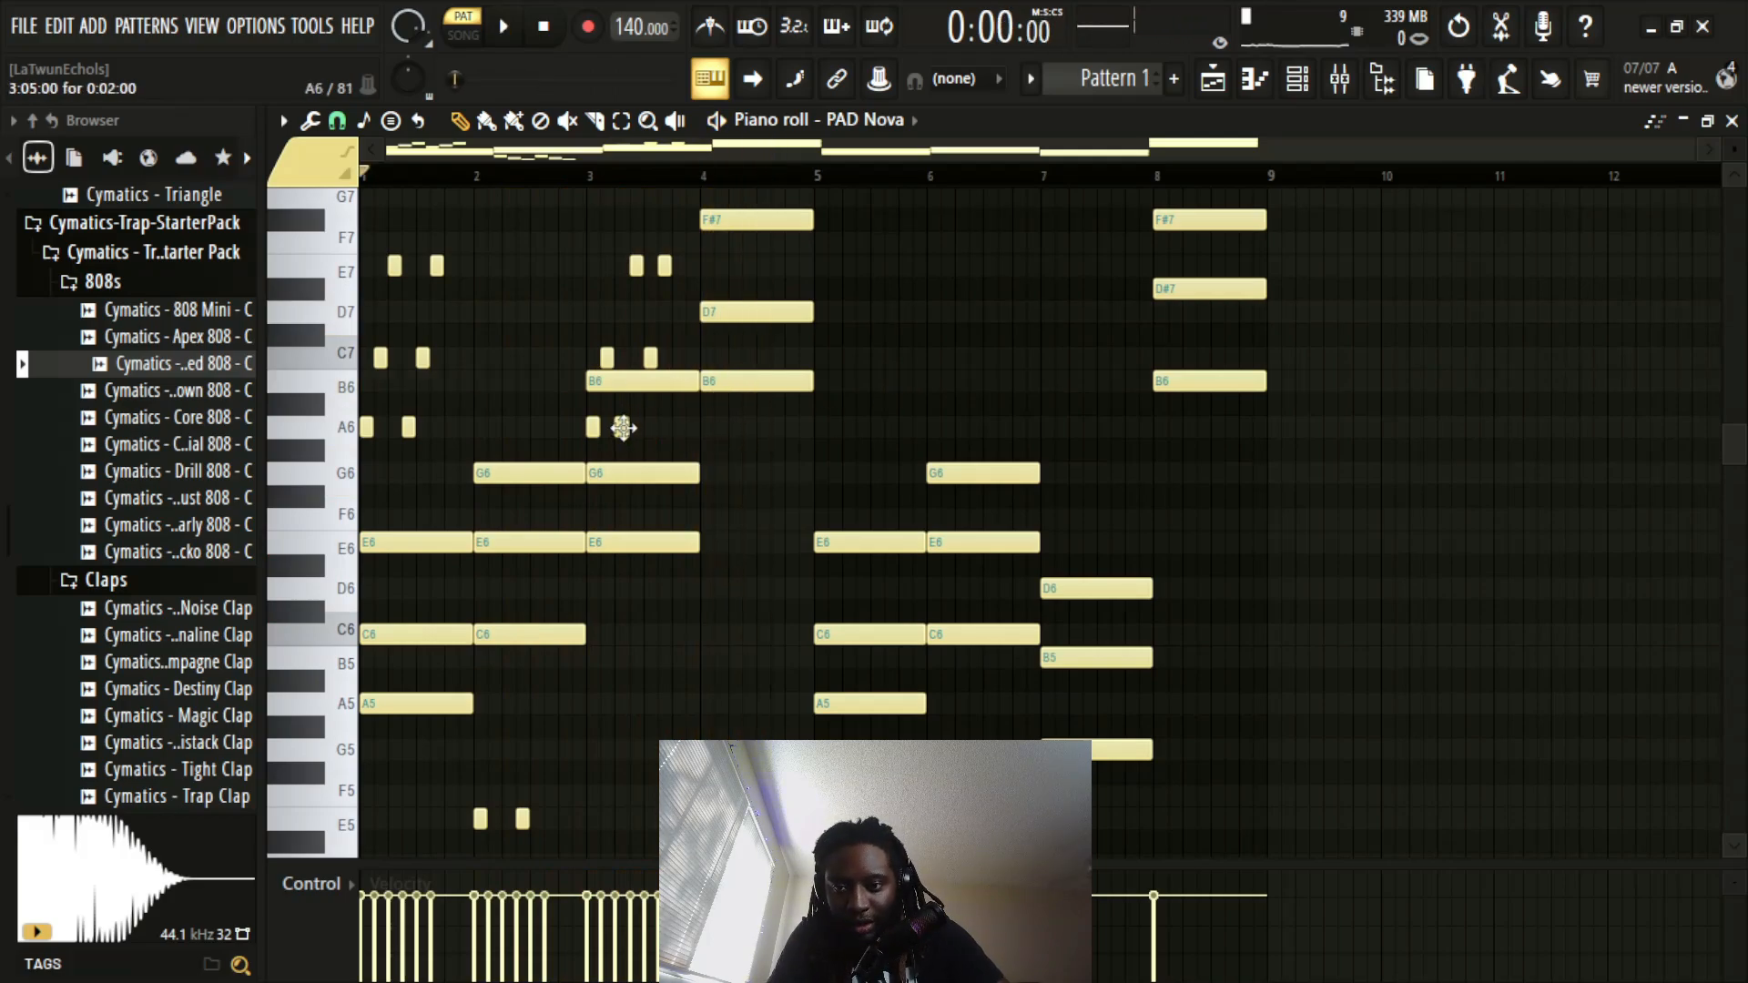
Step: Lower the third short note in bar 3 to F6 and raise the last one to G7, playing back each change
{"action": "left_click_drag", "start_coordinate": [623, 428], "coordinate": [621, 519]}
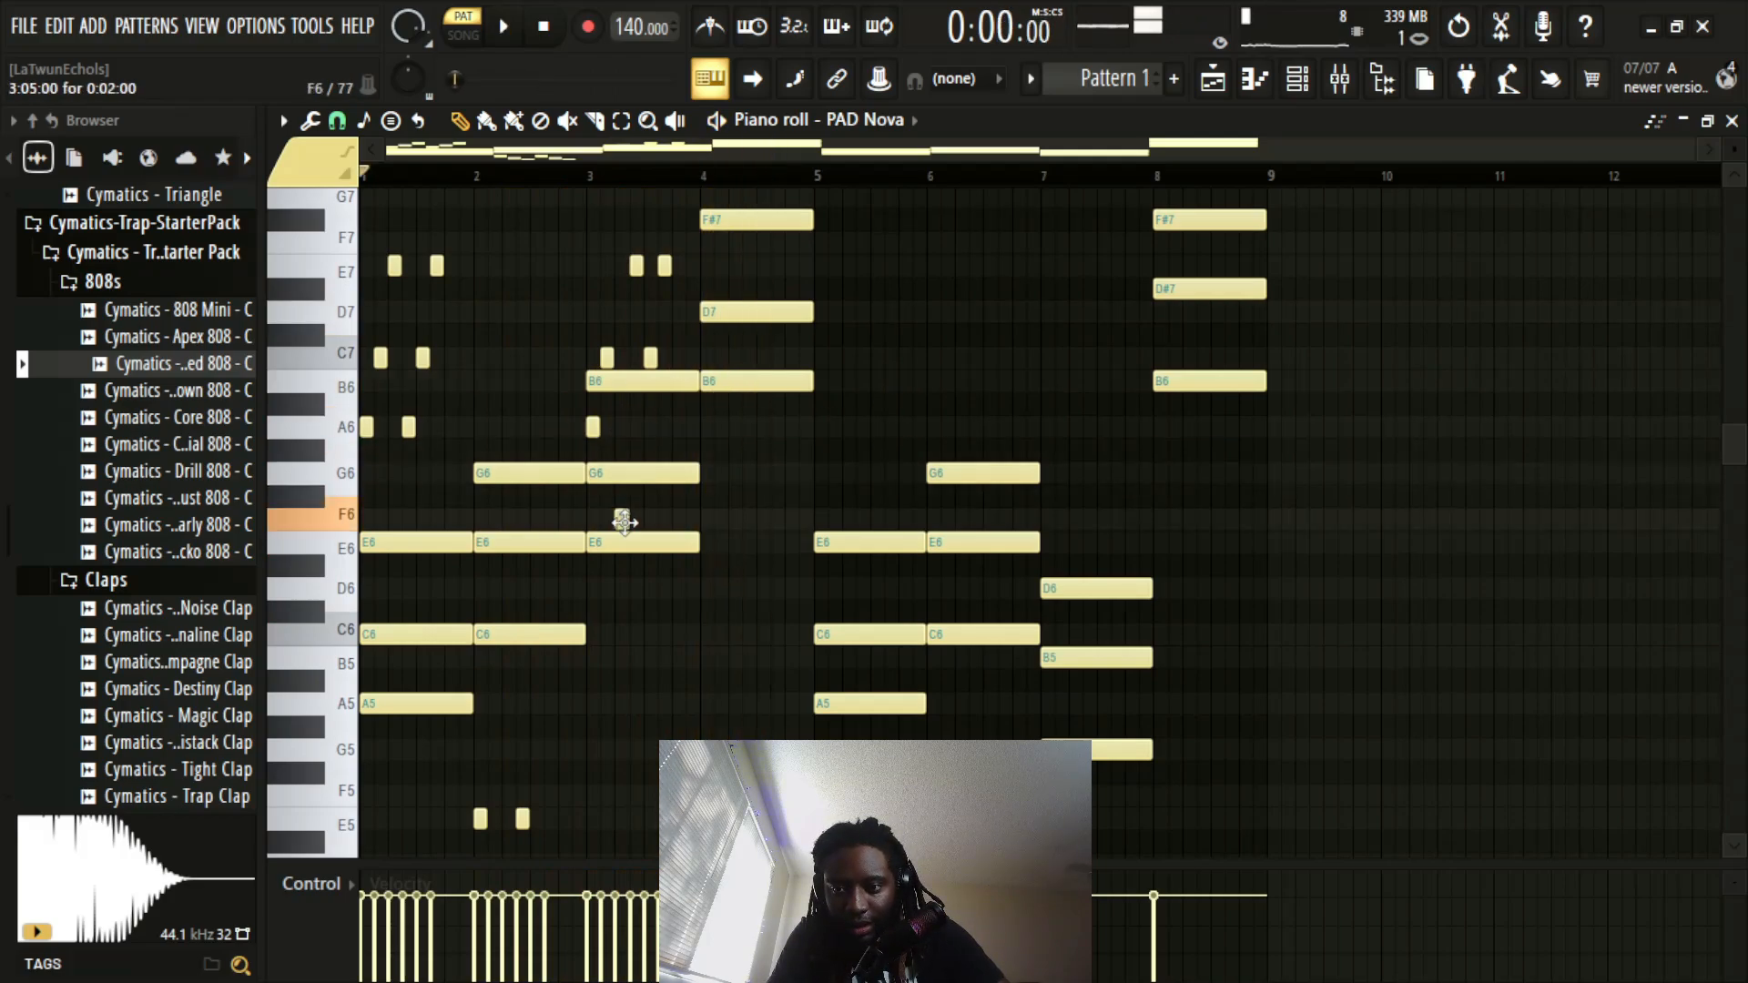
{"action": "key", "text": "space"}
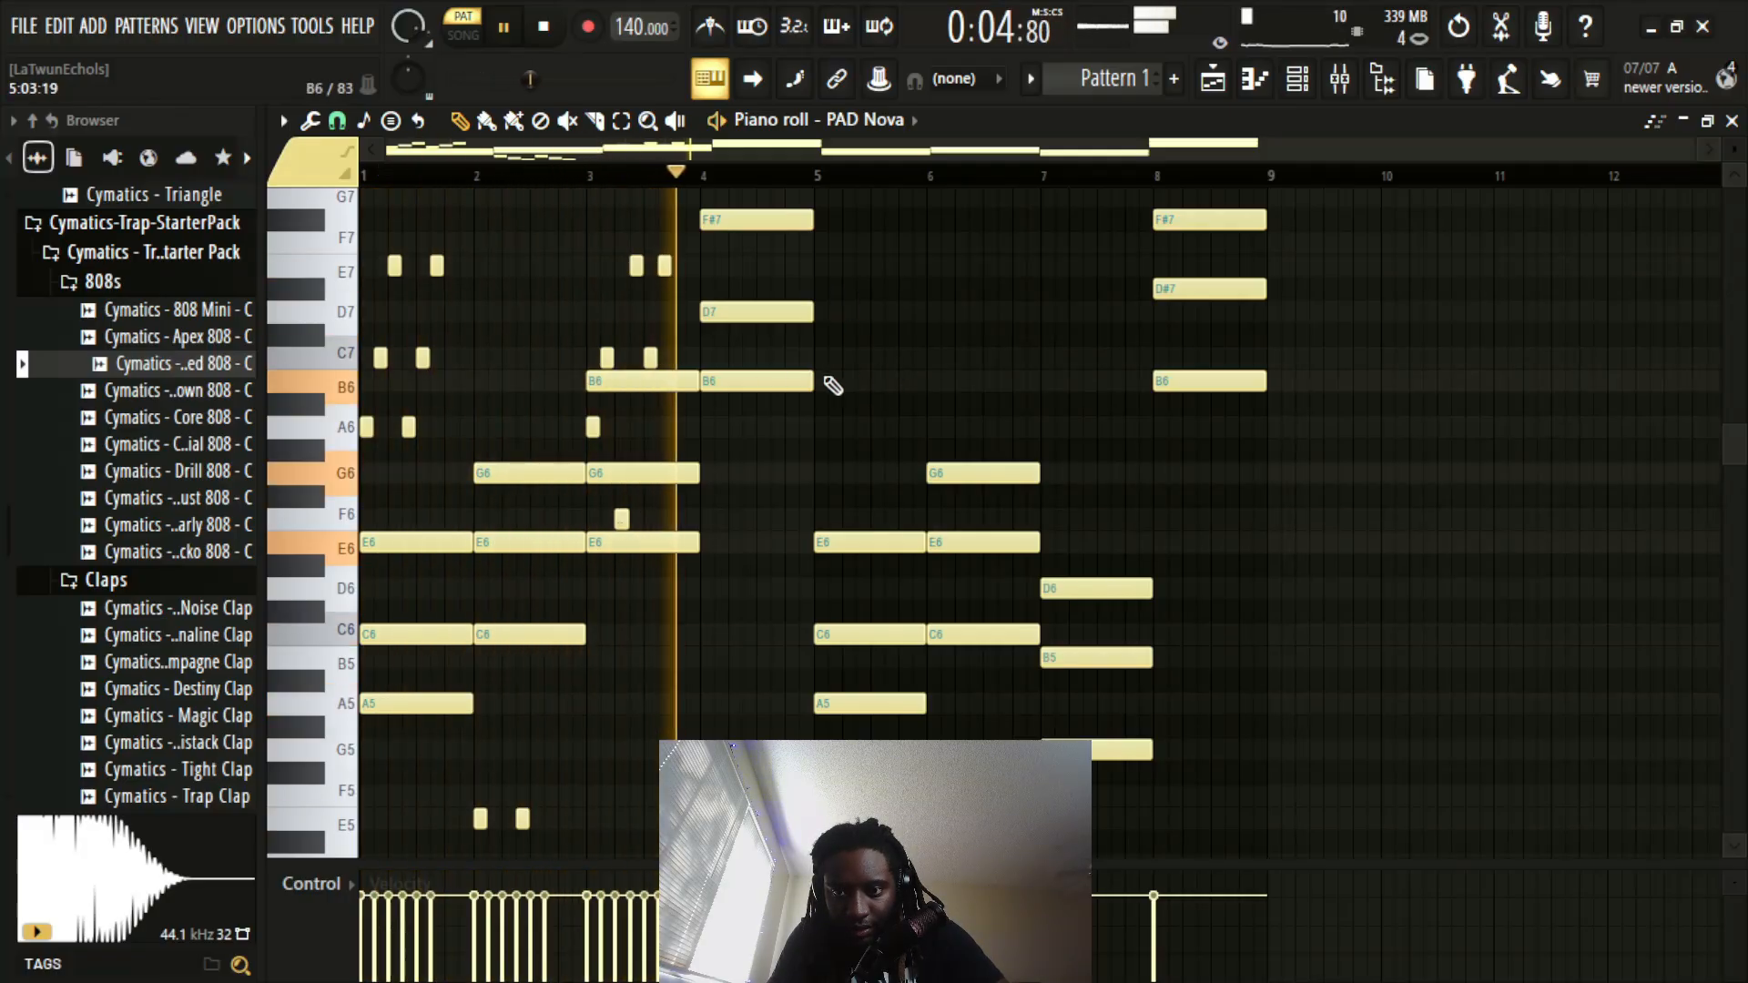
{"action": "key", "text": "space"}
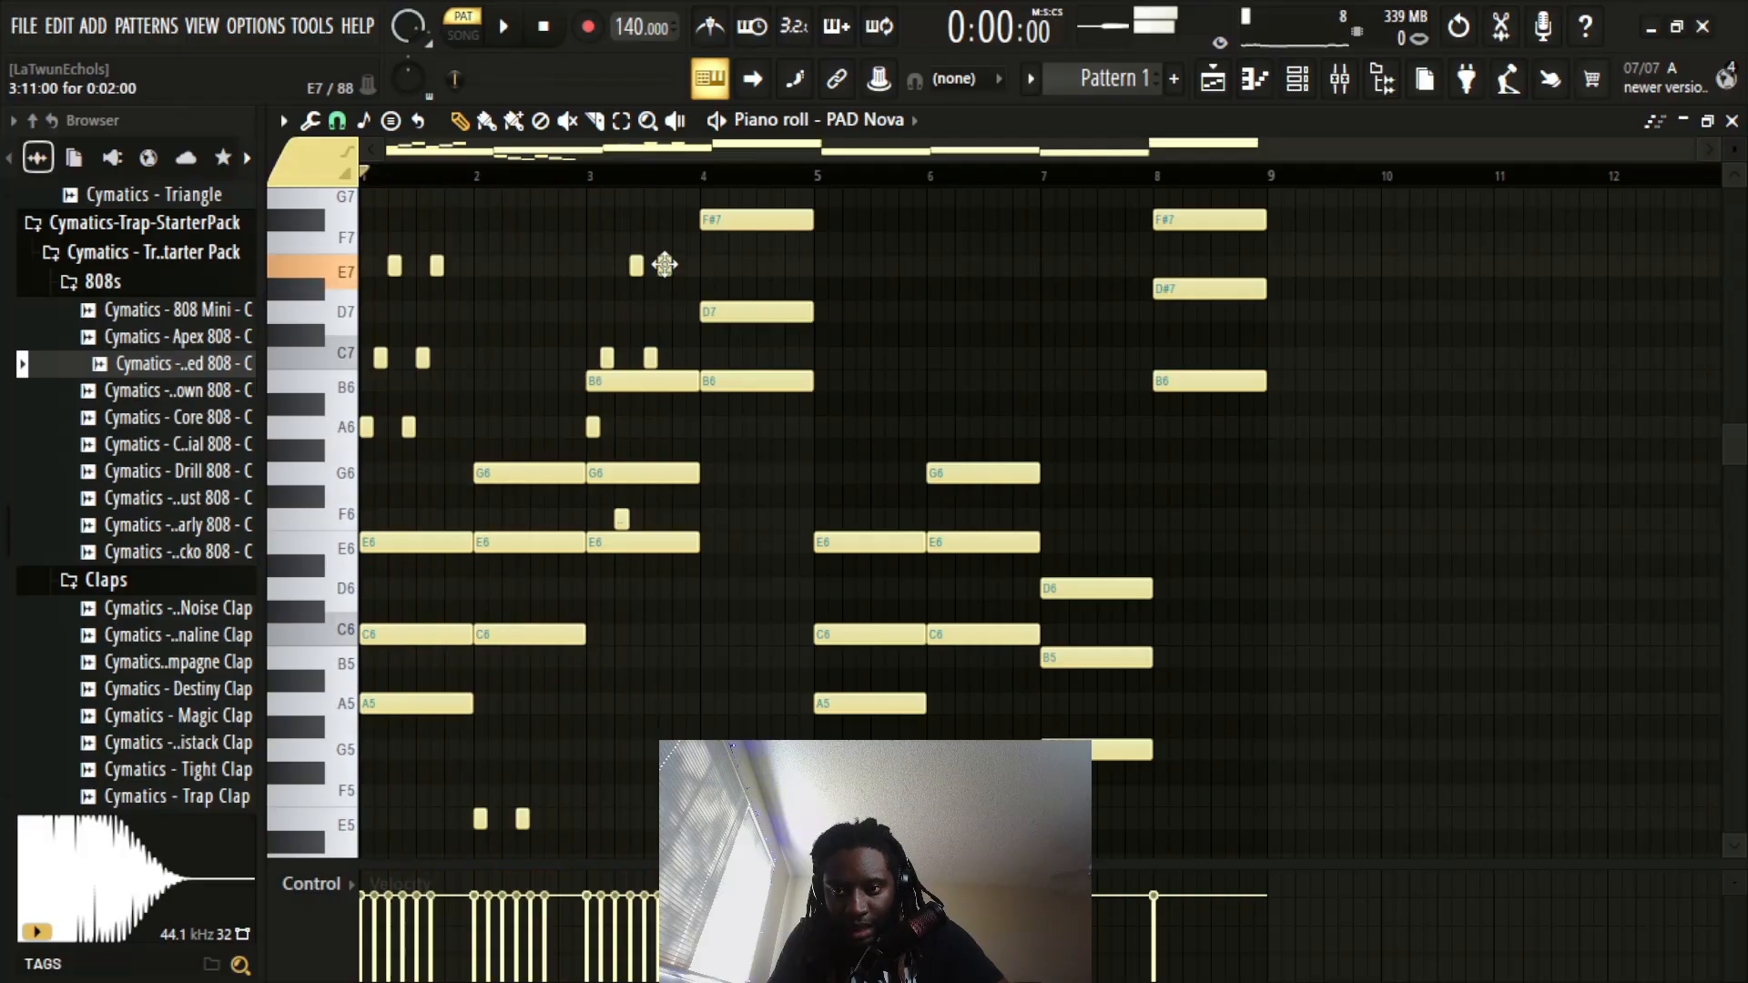
{"action": "left_click_drag", "start_coordinate": [664, 264], "coordinate": [669, 219]}
{"action": "key", "text": "space"}
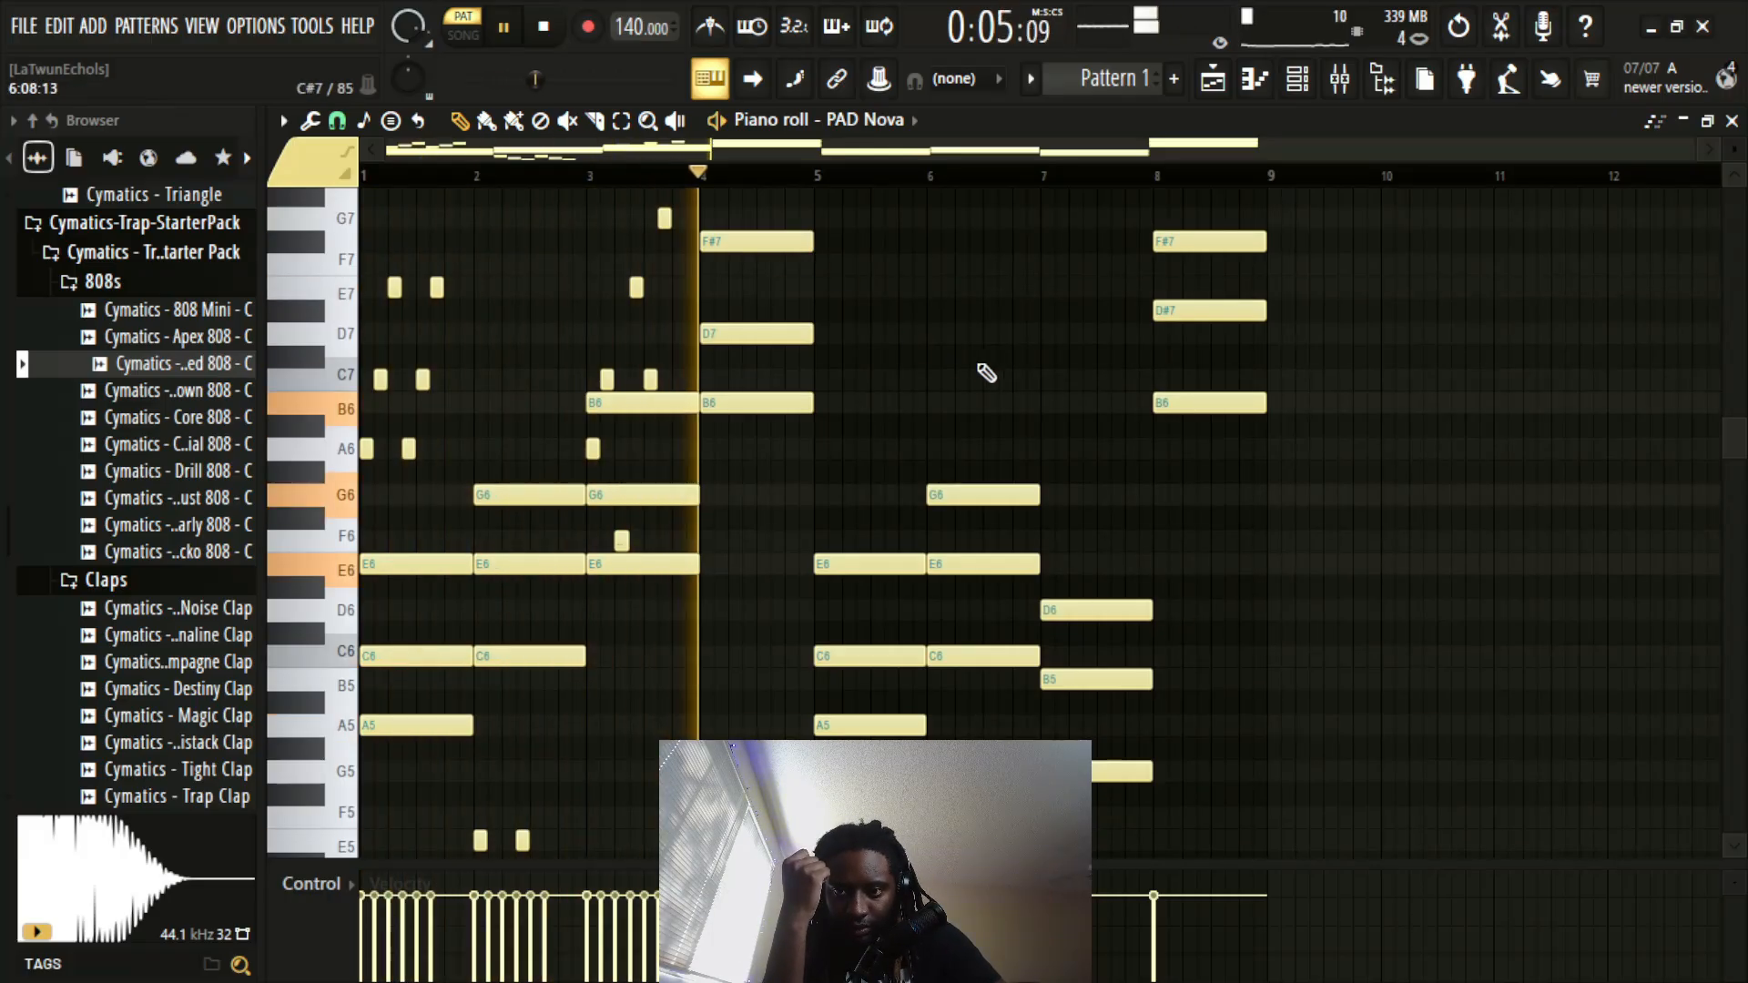
{"action": "scroll", "coordinate": [979, 378], "scroll_direction": "up", "scroll_amount": 1}
{"action": "key", "text": "space"}
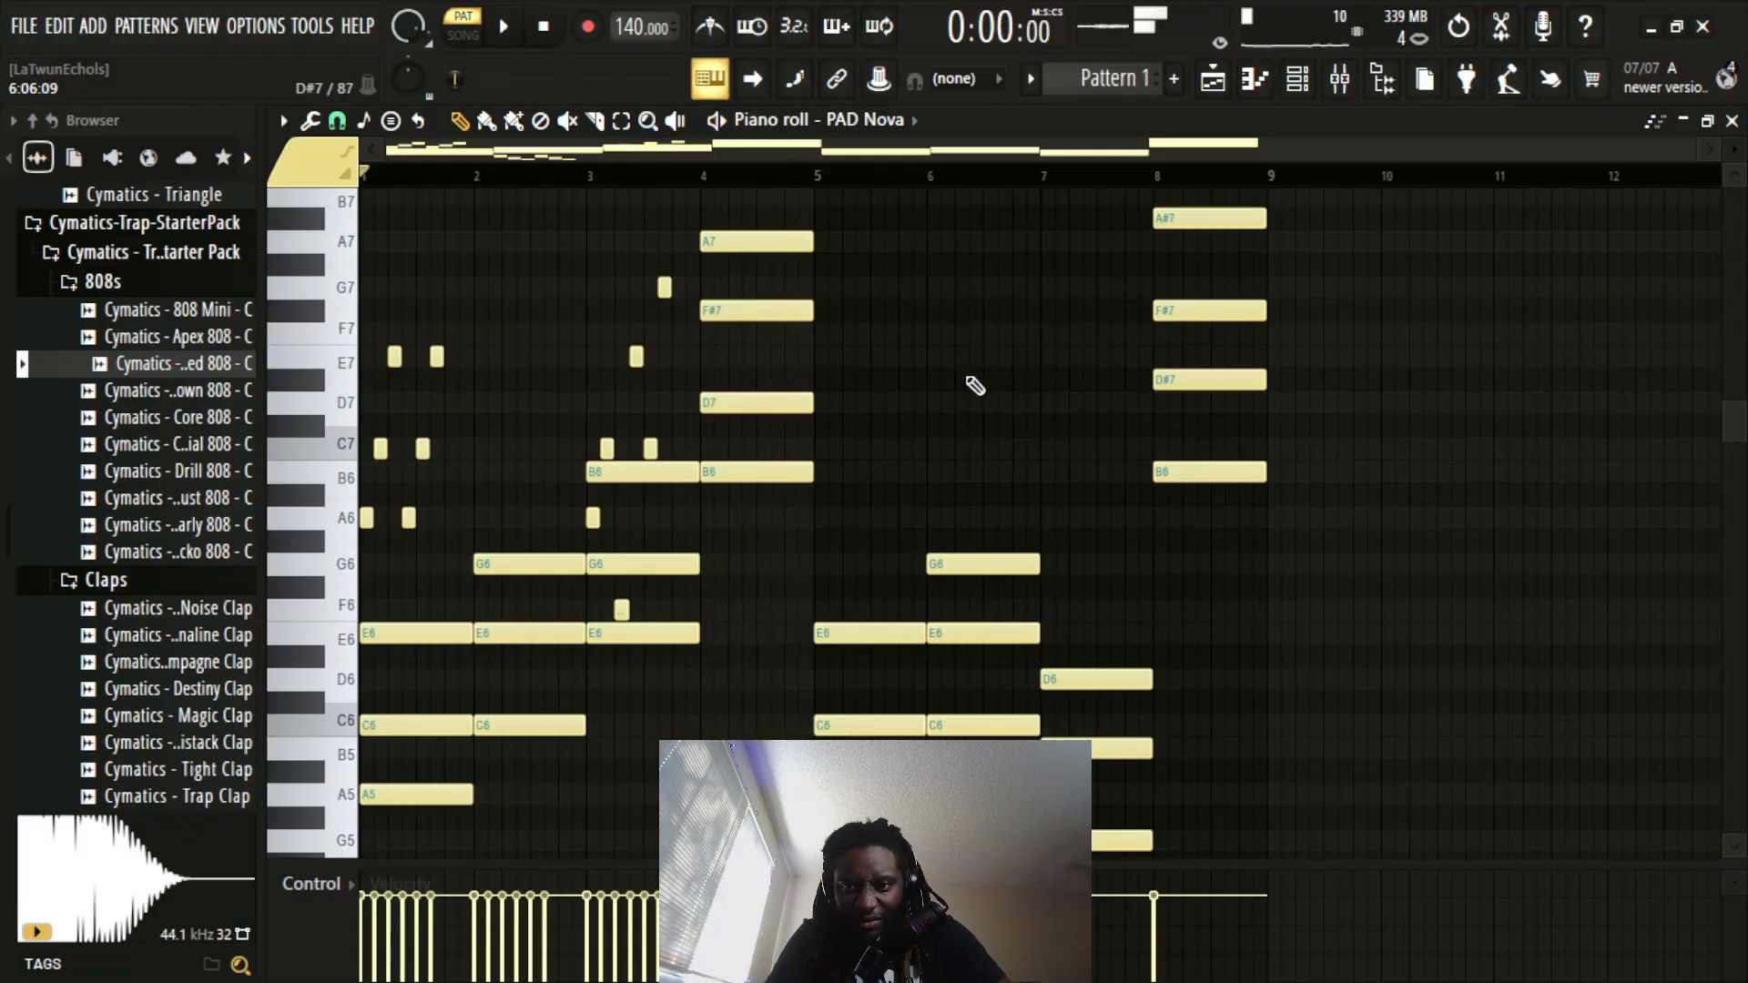
Step: Add short arpeggio notes G7, E7, G7, A6, C7, E7 across bar 4, and play back the progression into bar 5
{"action": "scroll", "coordinate": [976, 385], "scroll_direction": "up", "scroll_amount": 2}
{"action": "scroll", "coordinate": [860, 431], "scroll_direction": "down", "scroll_amount": 2}
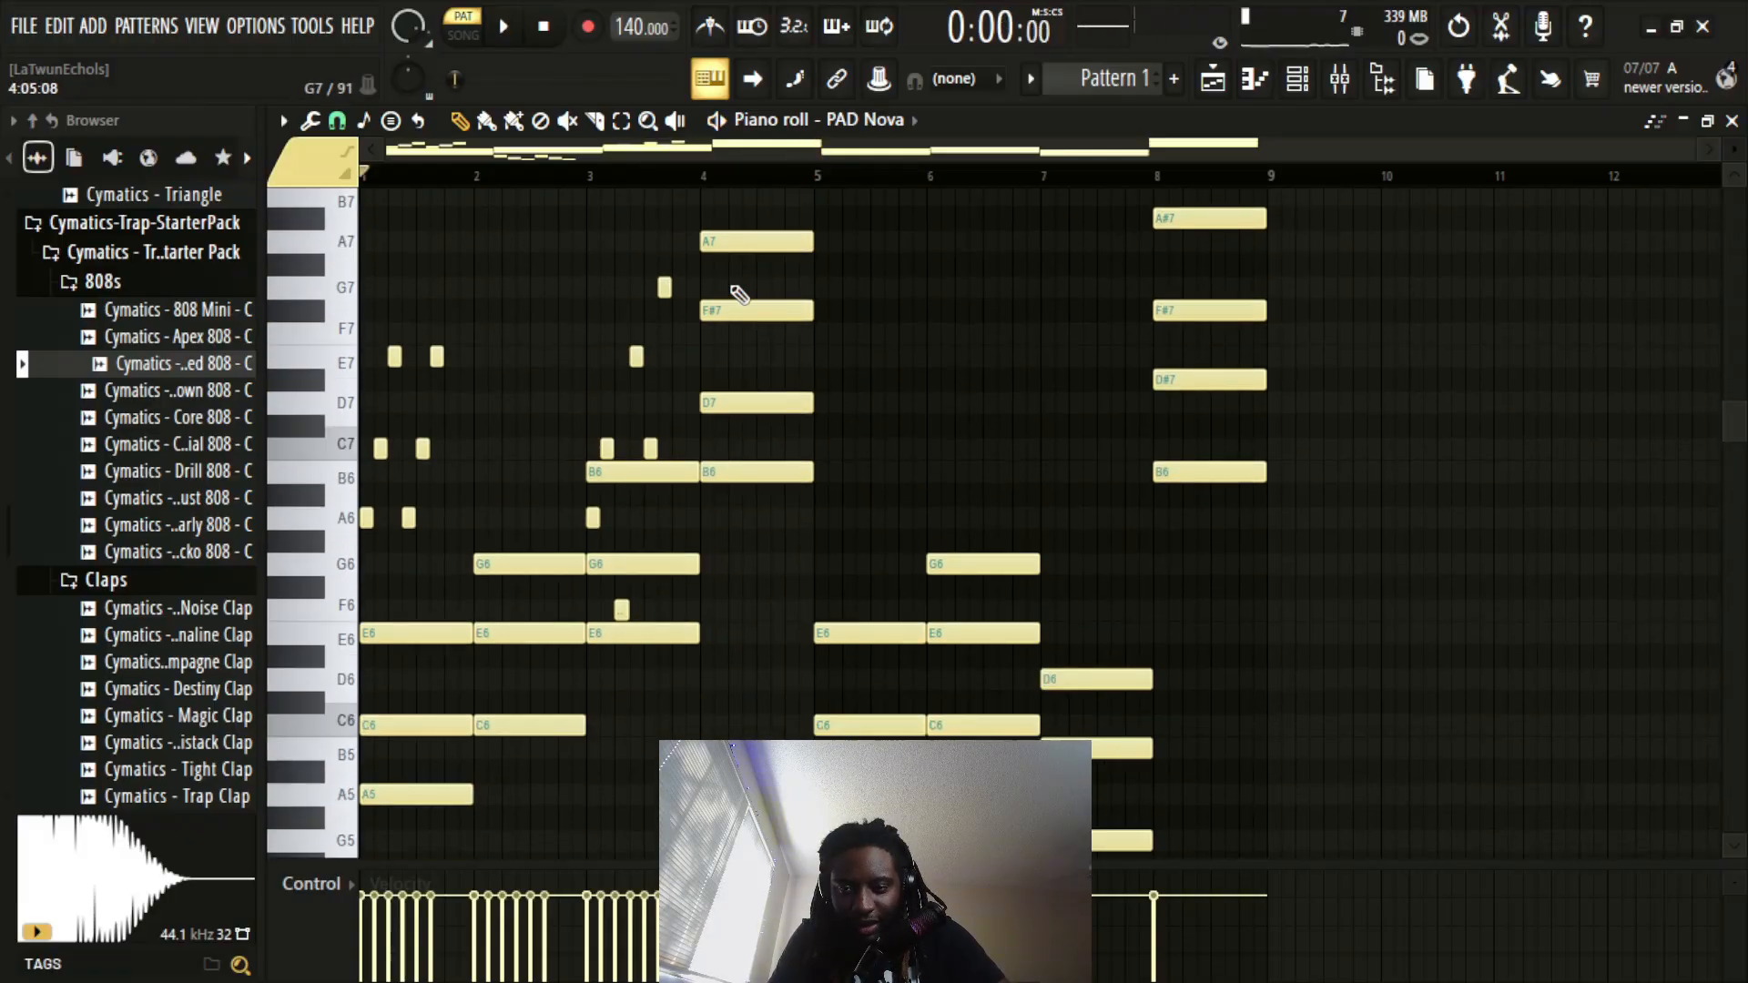
{"action": "left_click", "coordinate": [707, 287]}
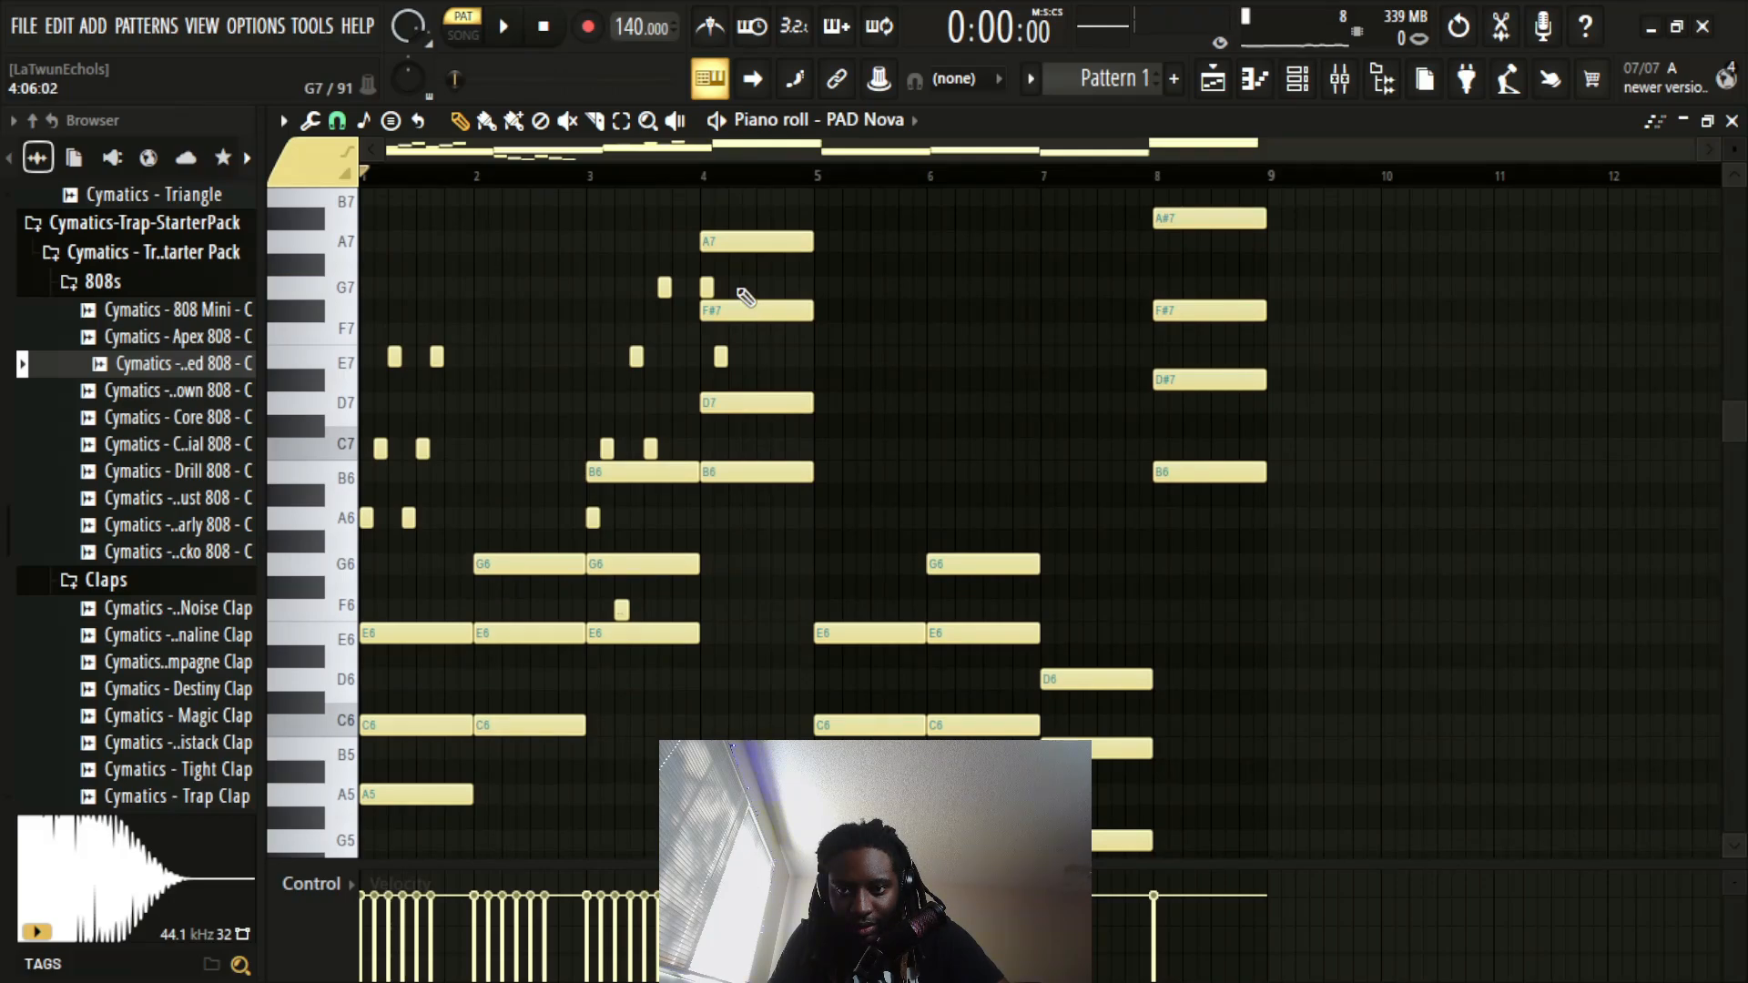
{"action": "left_click", "coordinate": [735, 287]}
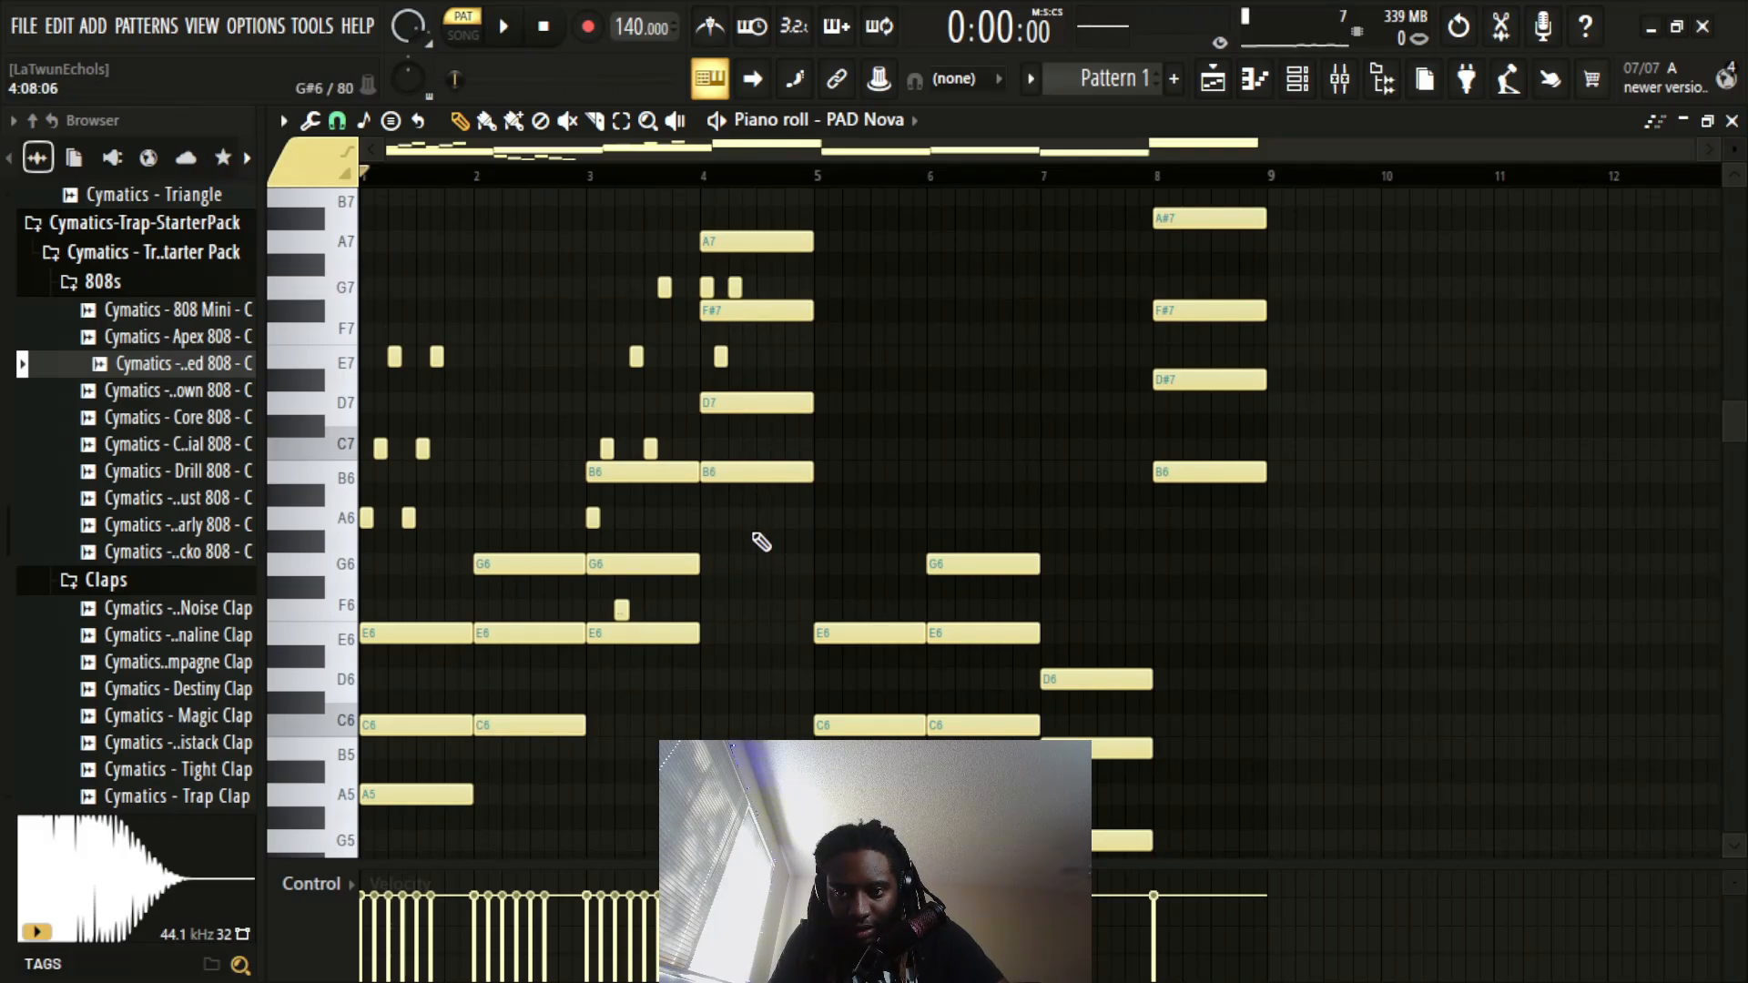
{"action": "left_click", "coordinate": [748, 518]}
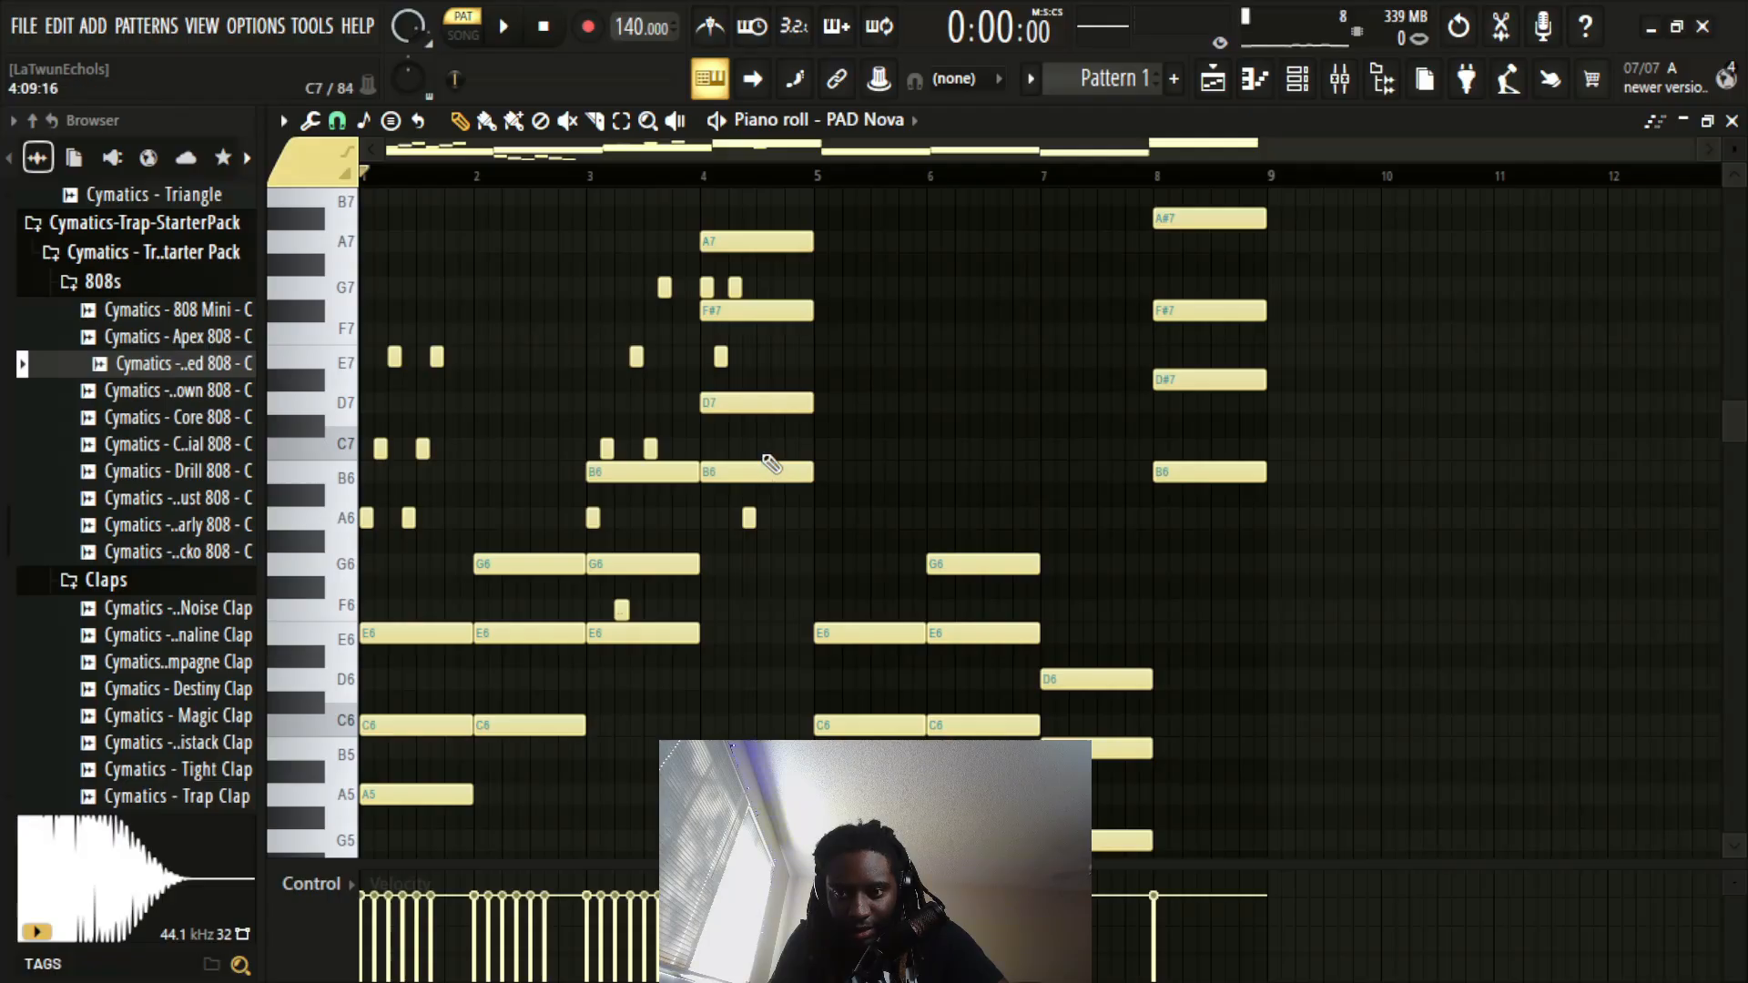
{"action": "left_click", "coordinate": [770, 449]}
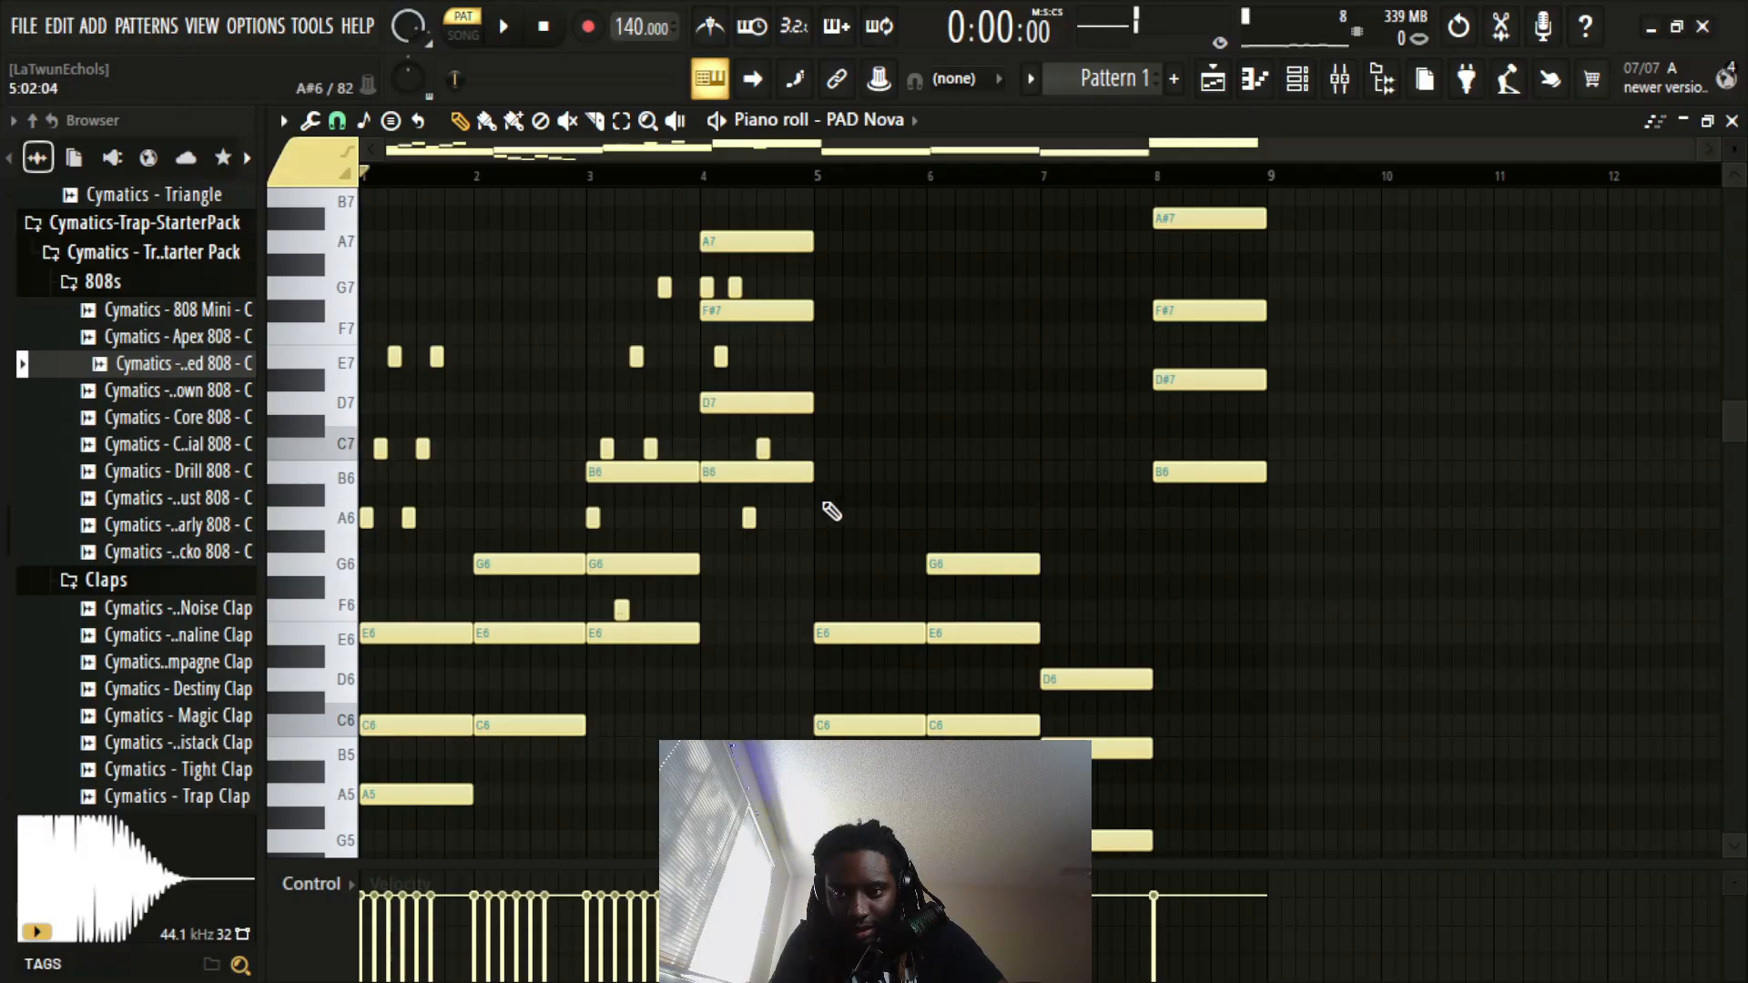
{"action": "left_click", "coordinate": [785, 359]}
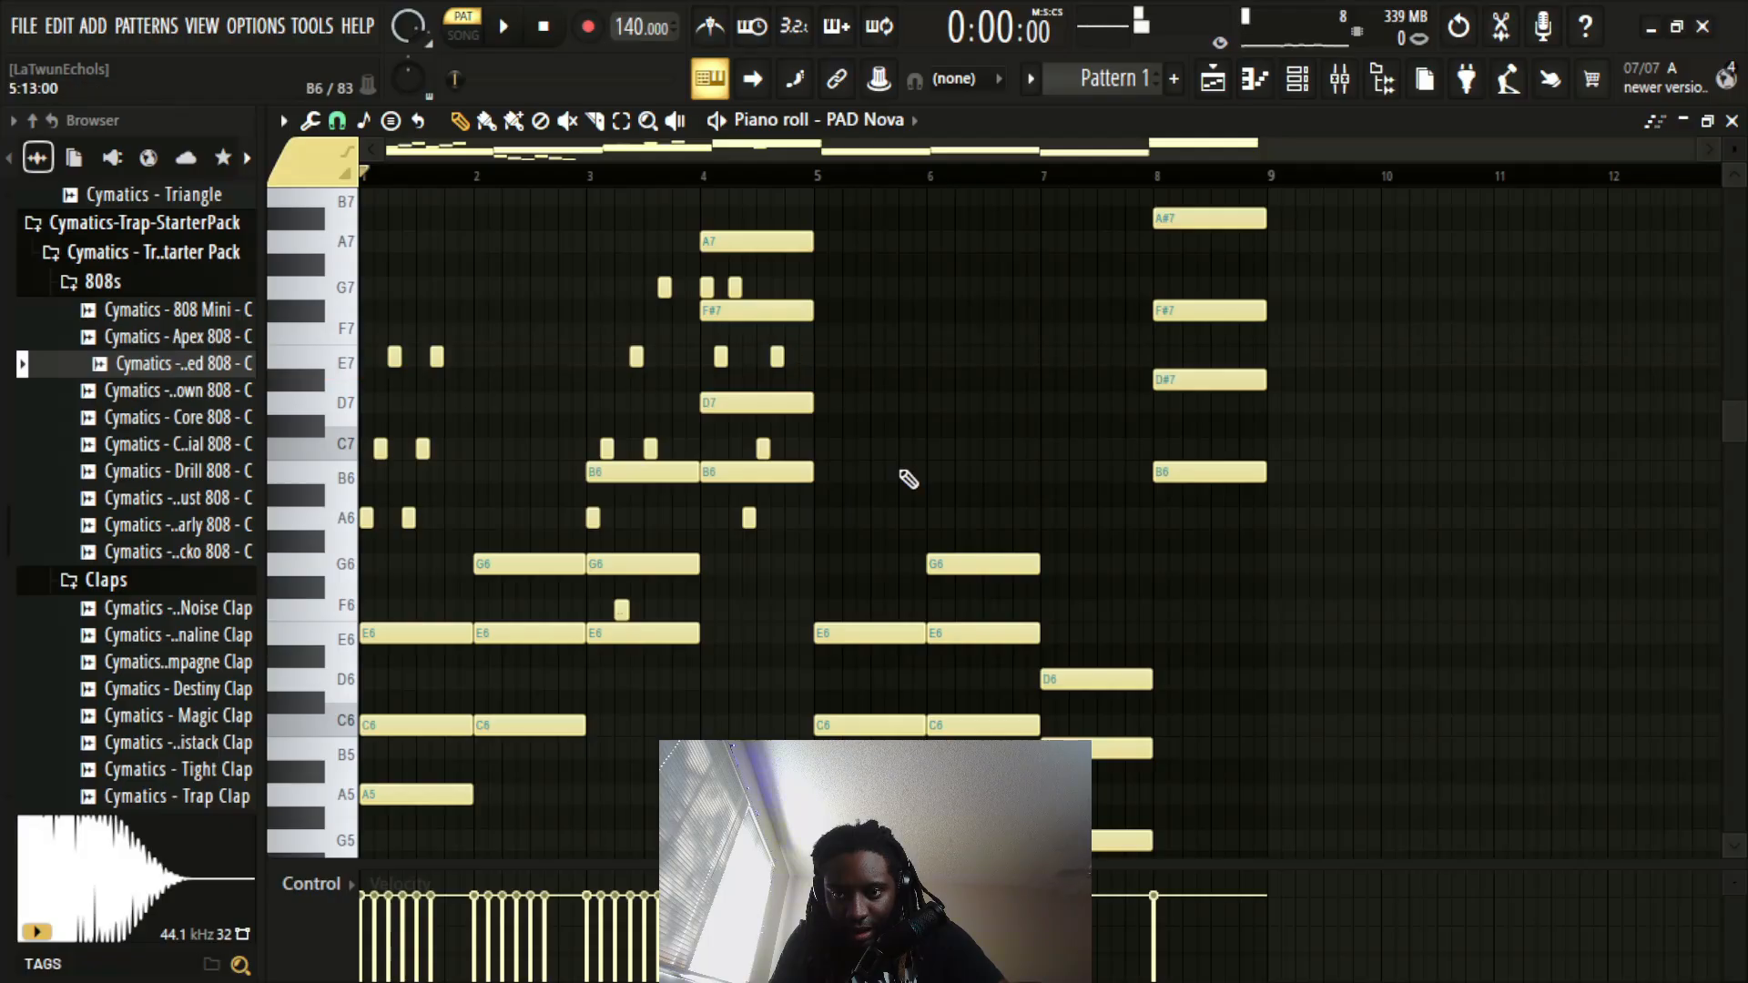
{"action": "key", "text": "space"}
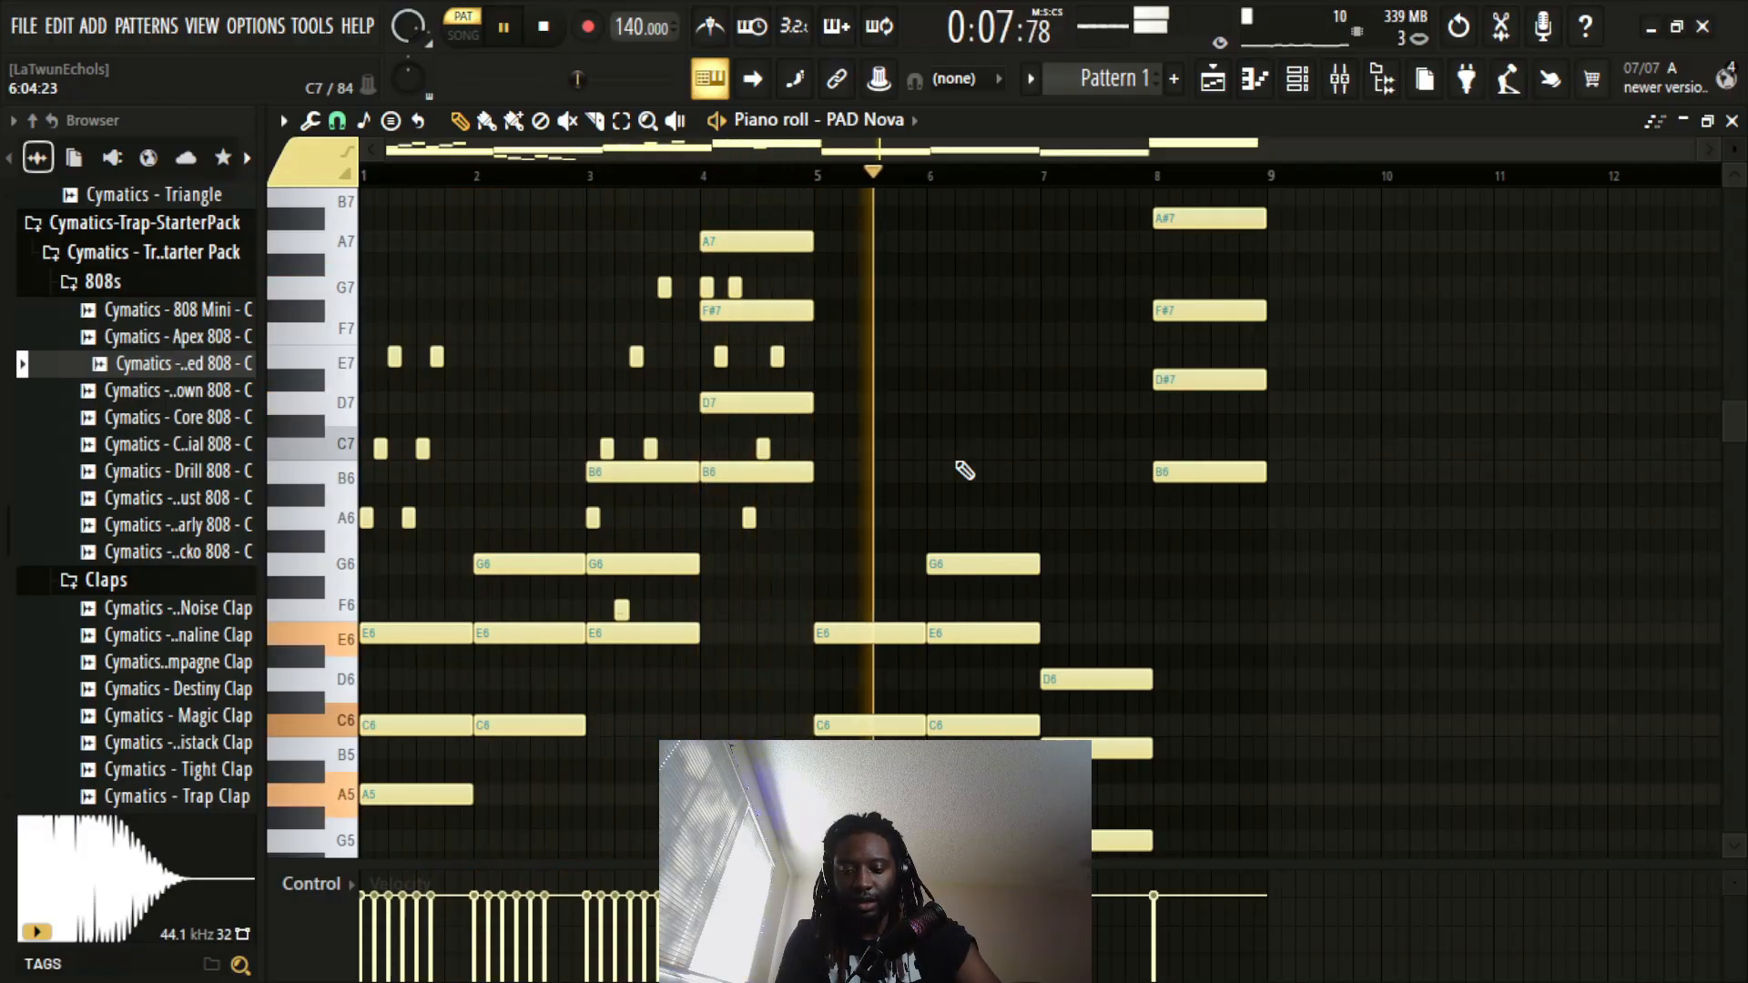
{"action": "key", "text": "space"}
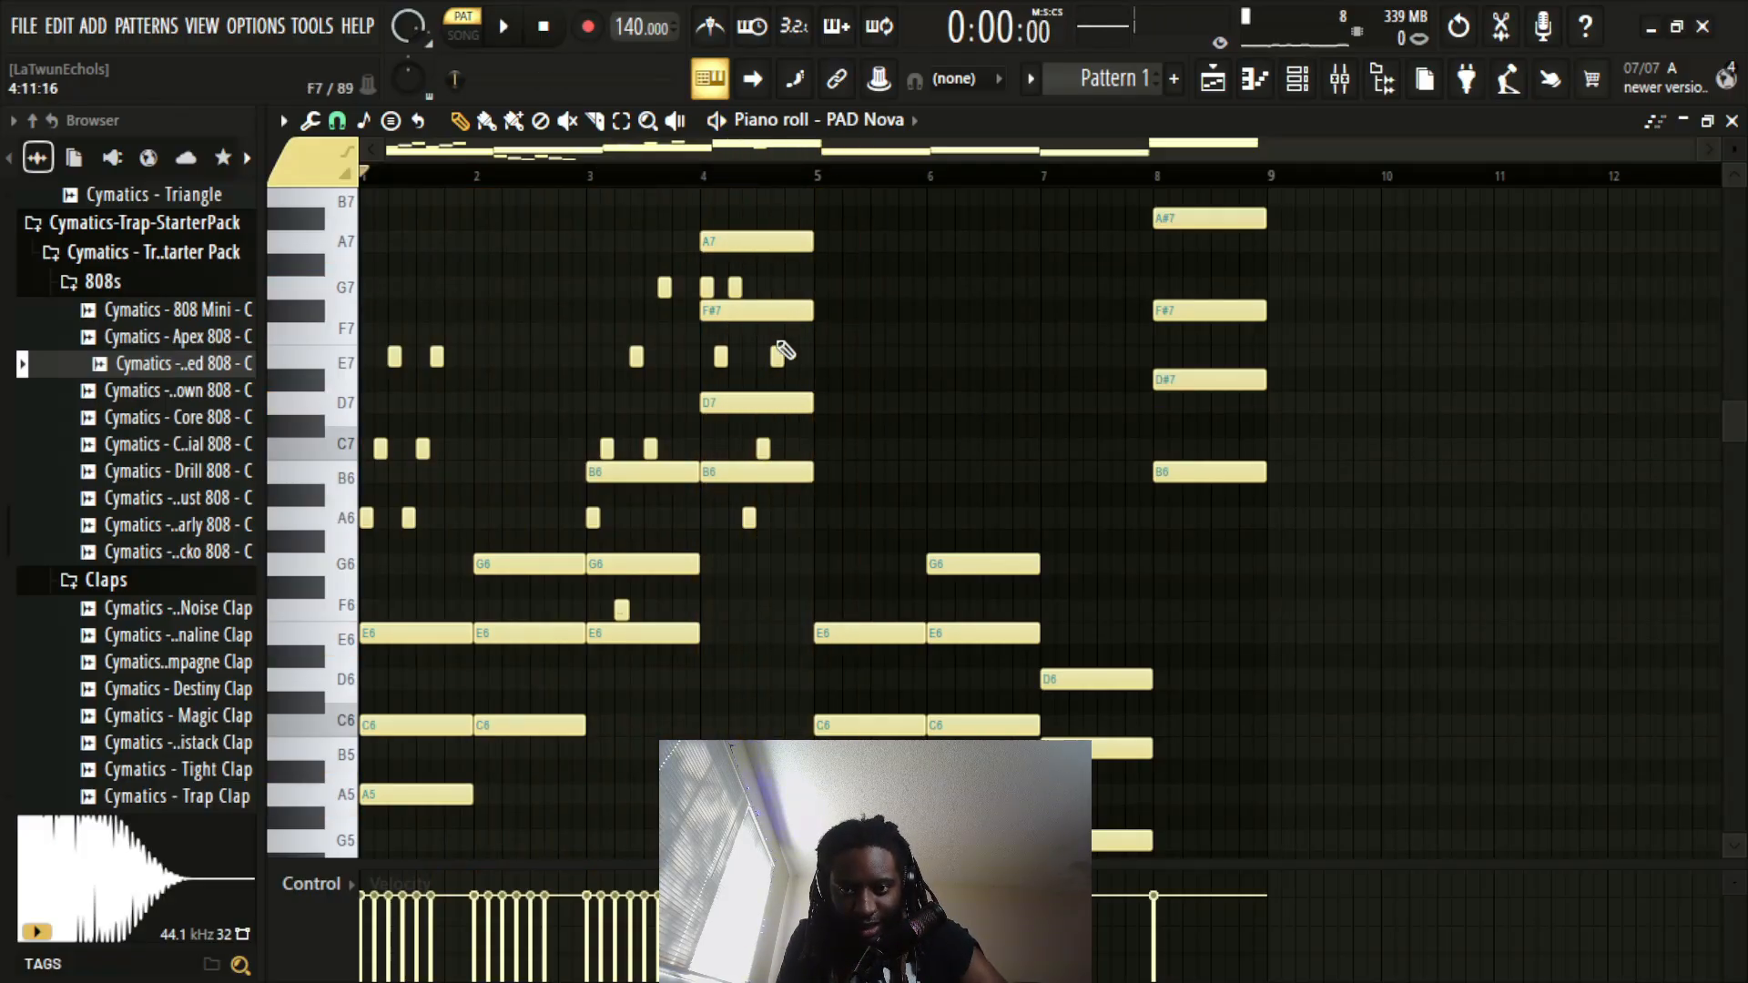
Step: Try the last short note of bar 4 at F6 and play back the pattern
{"action": "left_click_drag", "start_coordinate": [778, 356], "coordinate": [784, 604]}
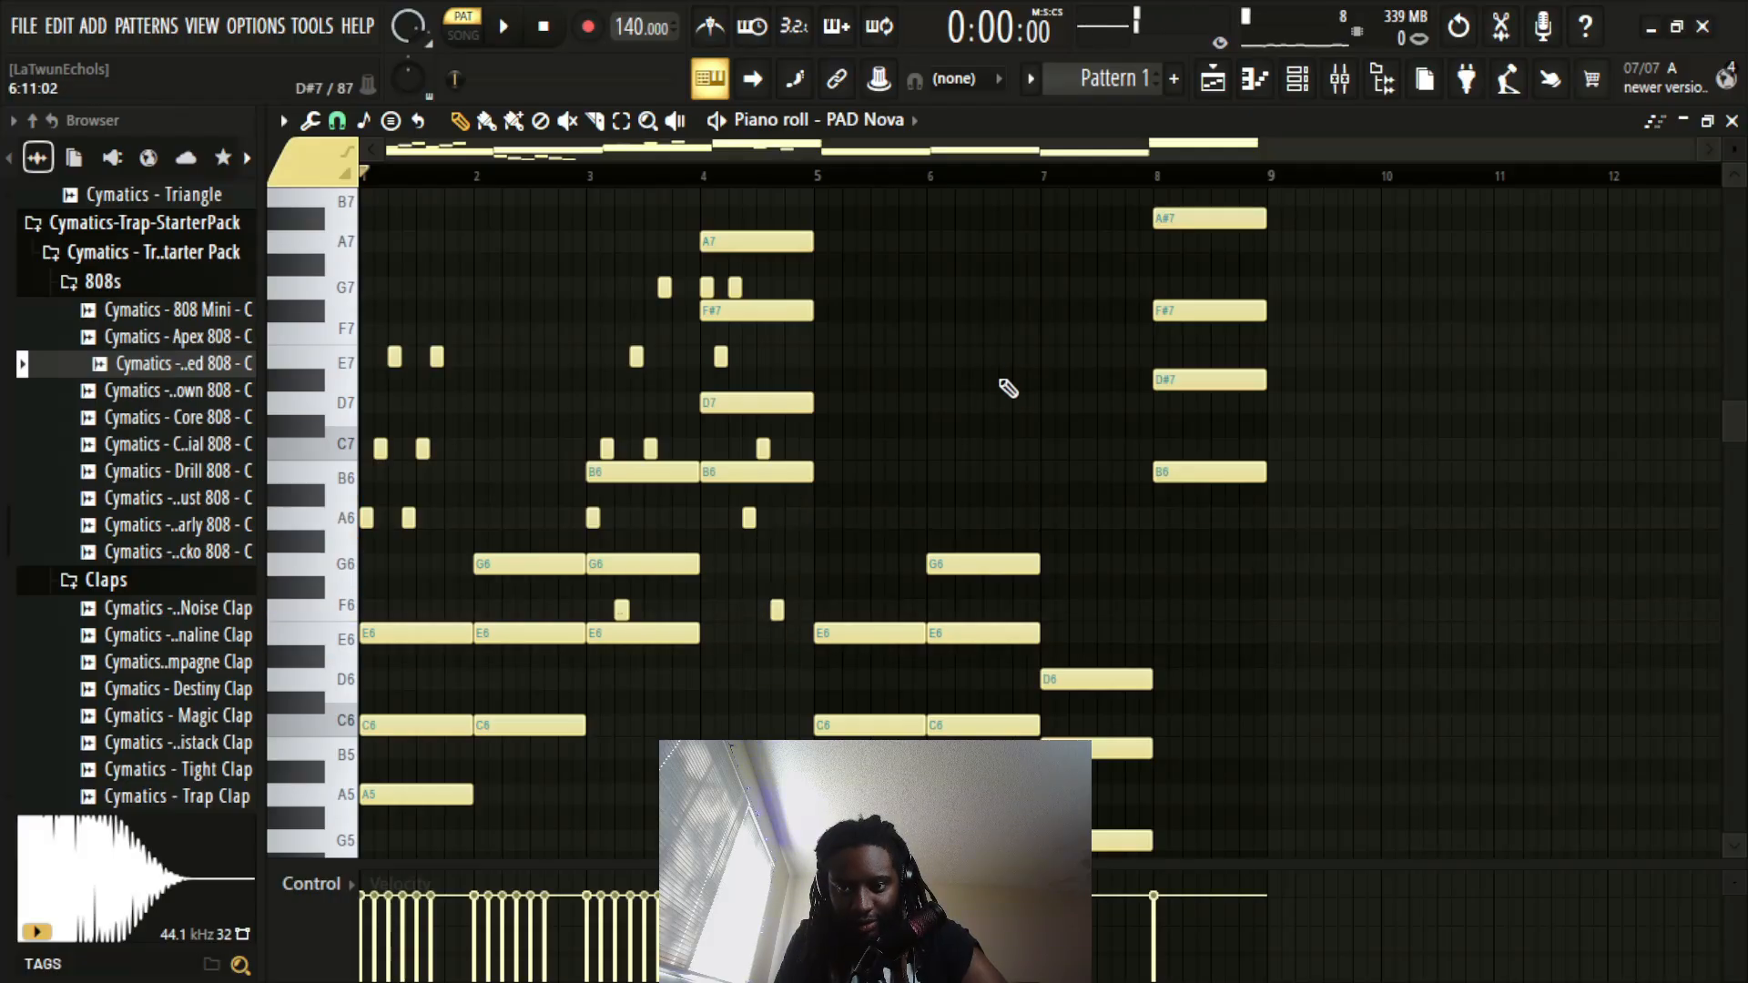
{"action": "key", "text": "space"}
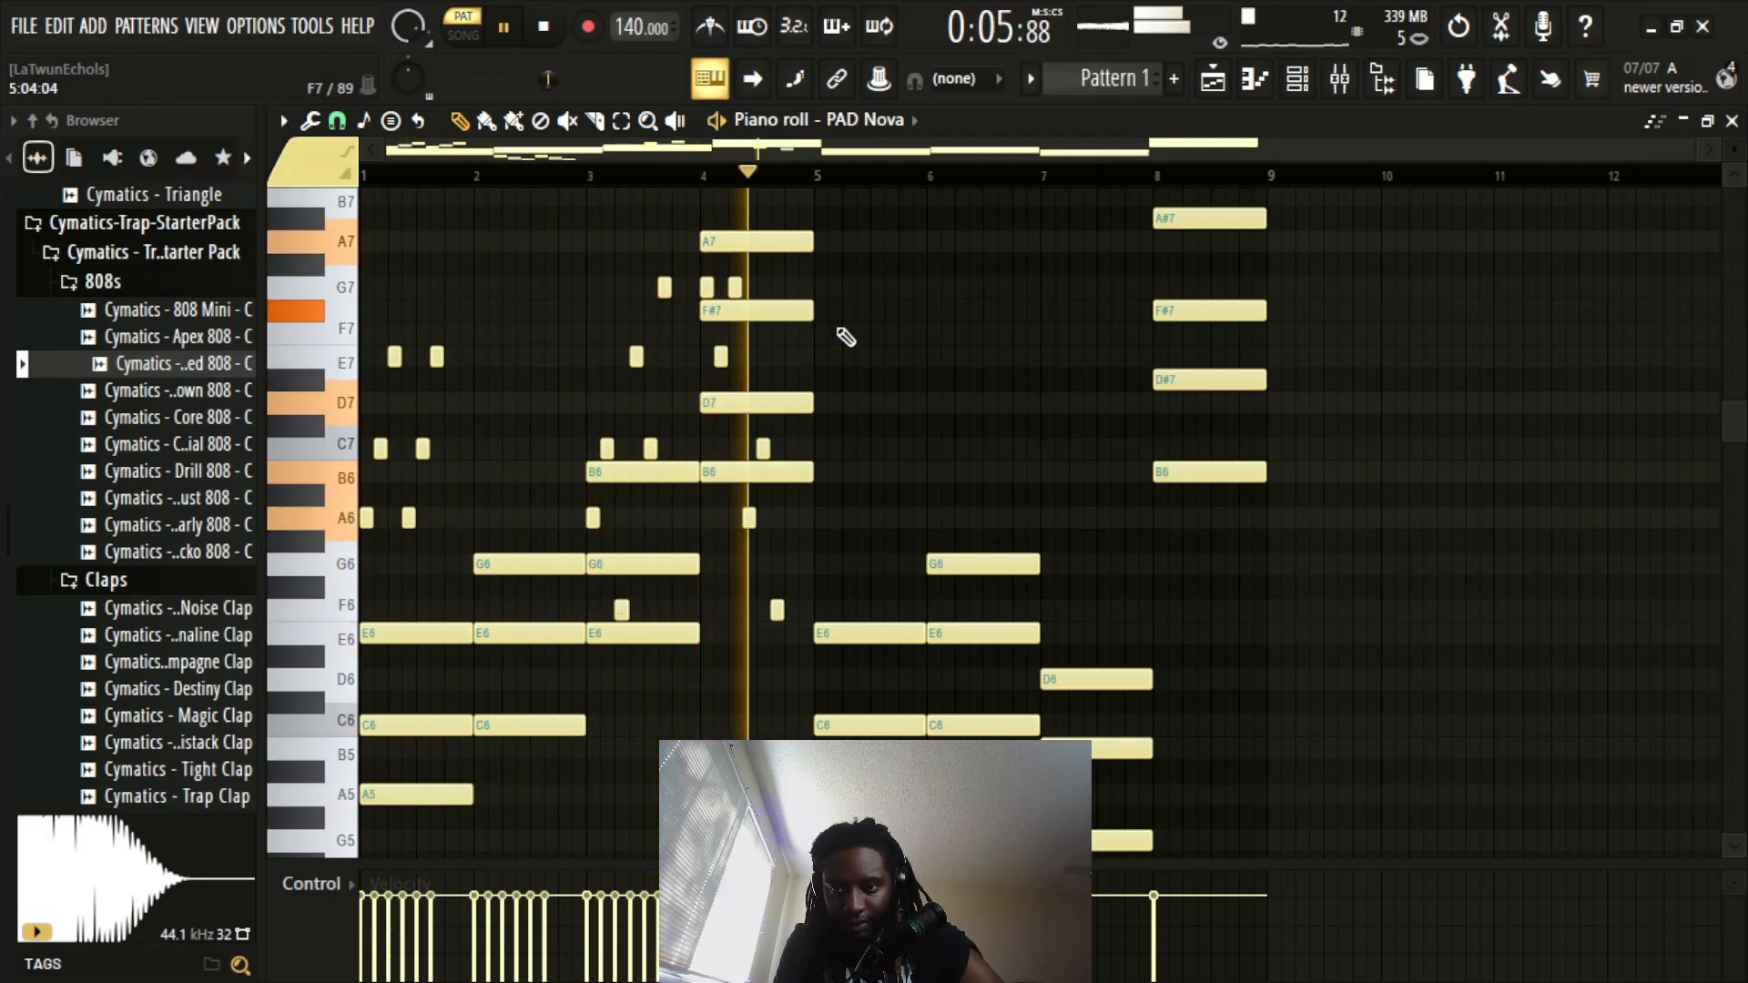
{"action": "key", "text": "space"}
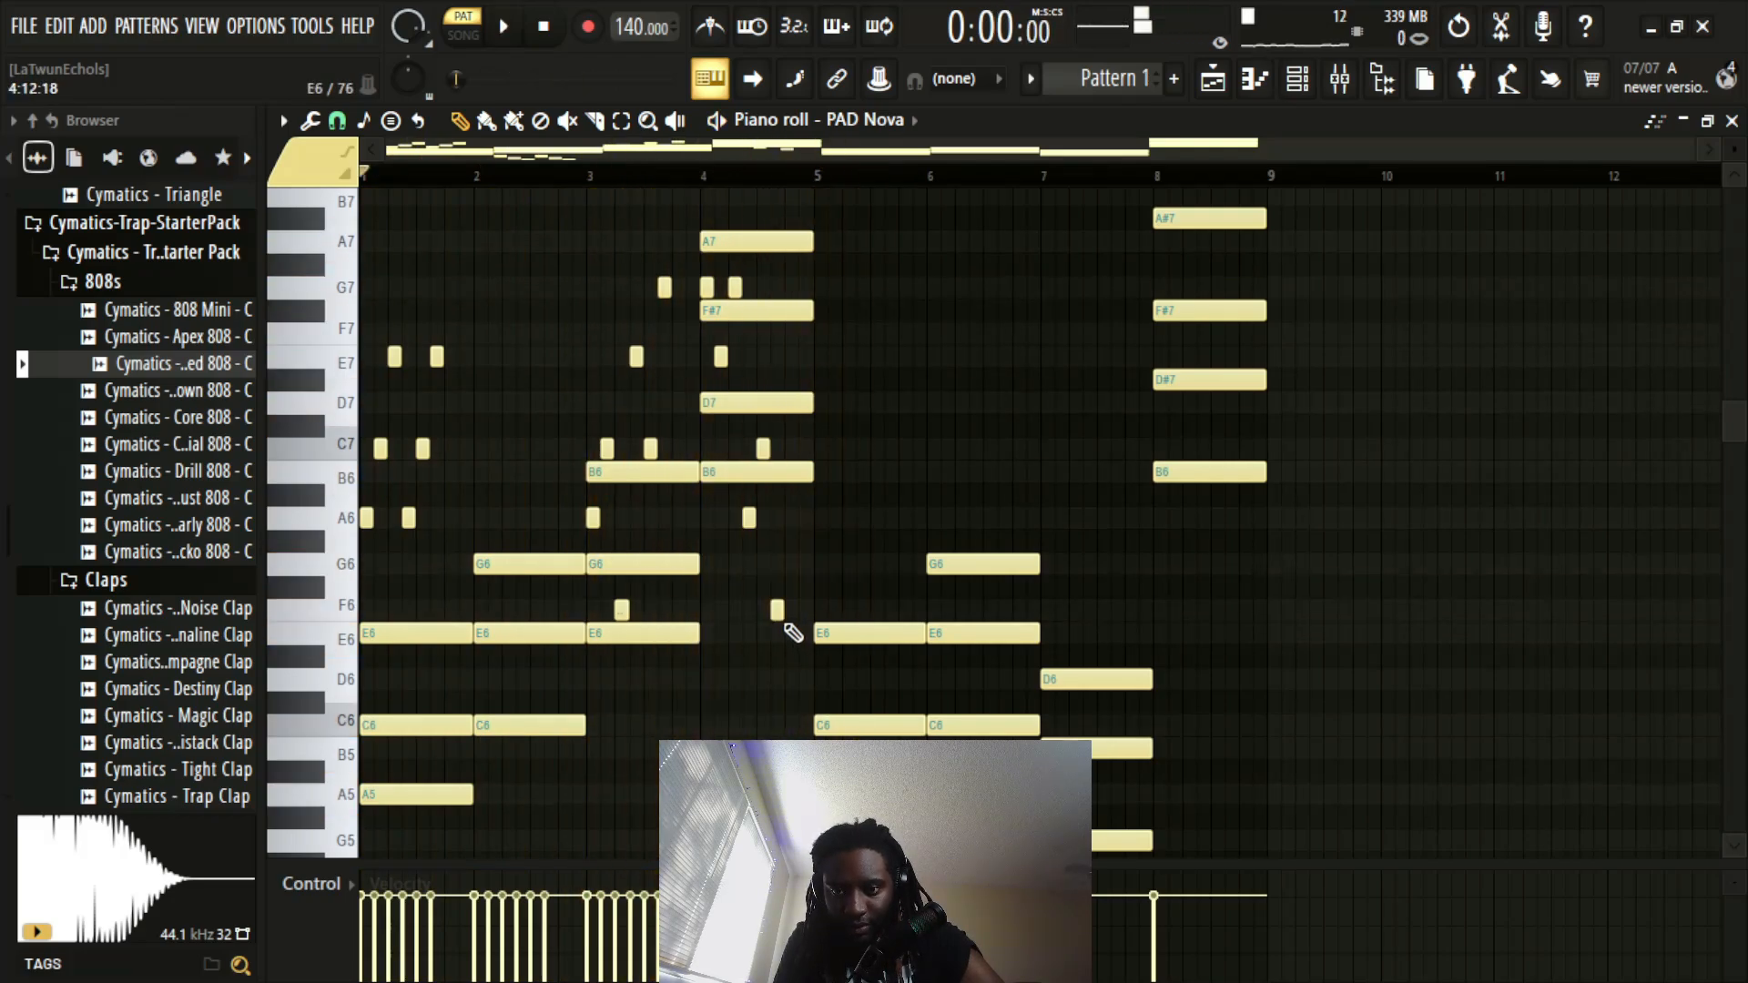
Step: Move the last short note of bar 4 to A6 and play back the progression past bar 5
{"action": "left_click_drag", "start_coordinate": [777, 491], "coordinate": [778, 521]}
{"action": "key", "text": "space"}
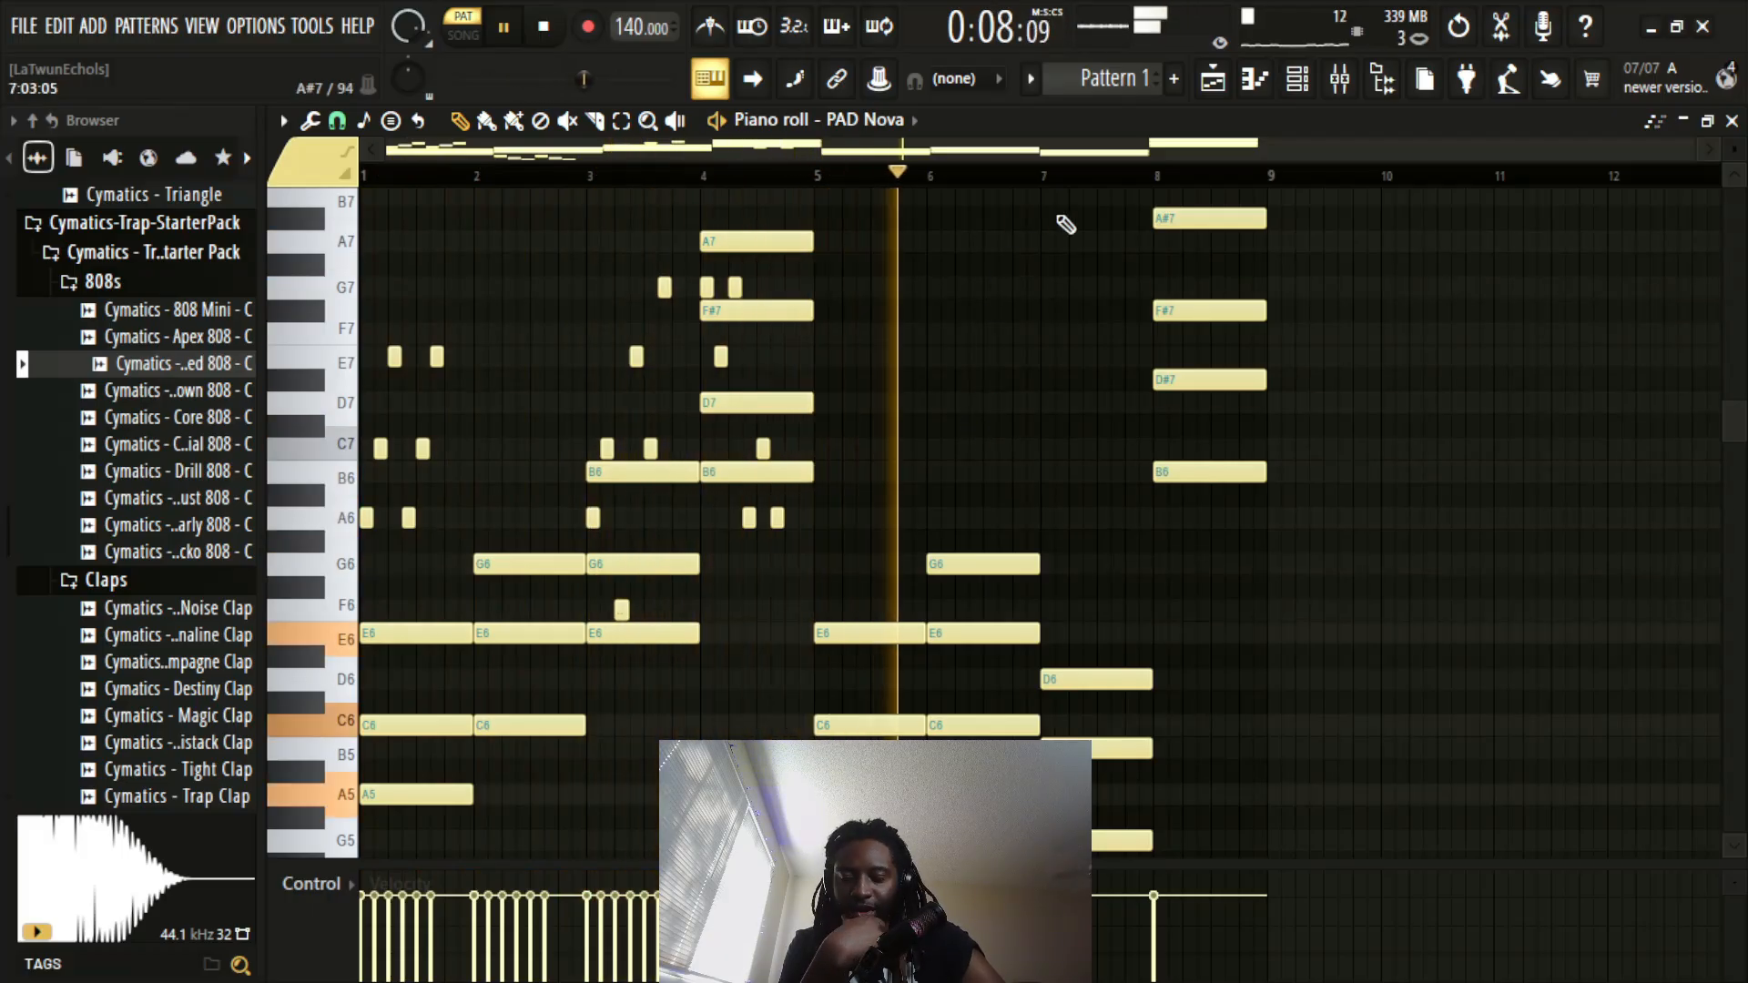
{"action": "key", "text": "space"}
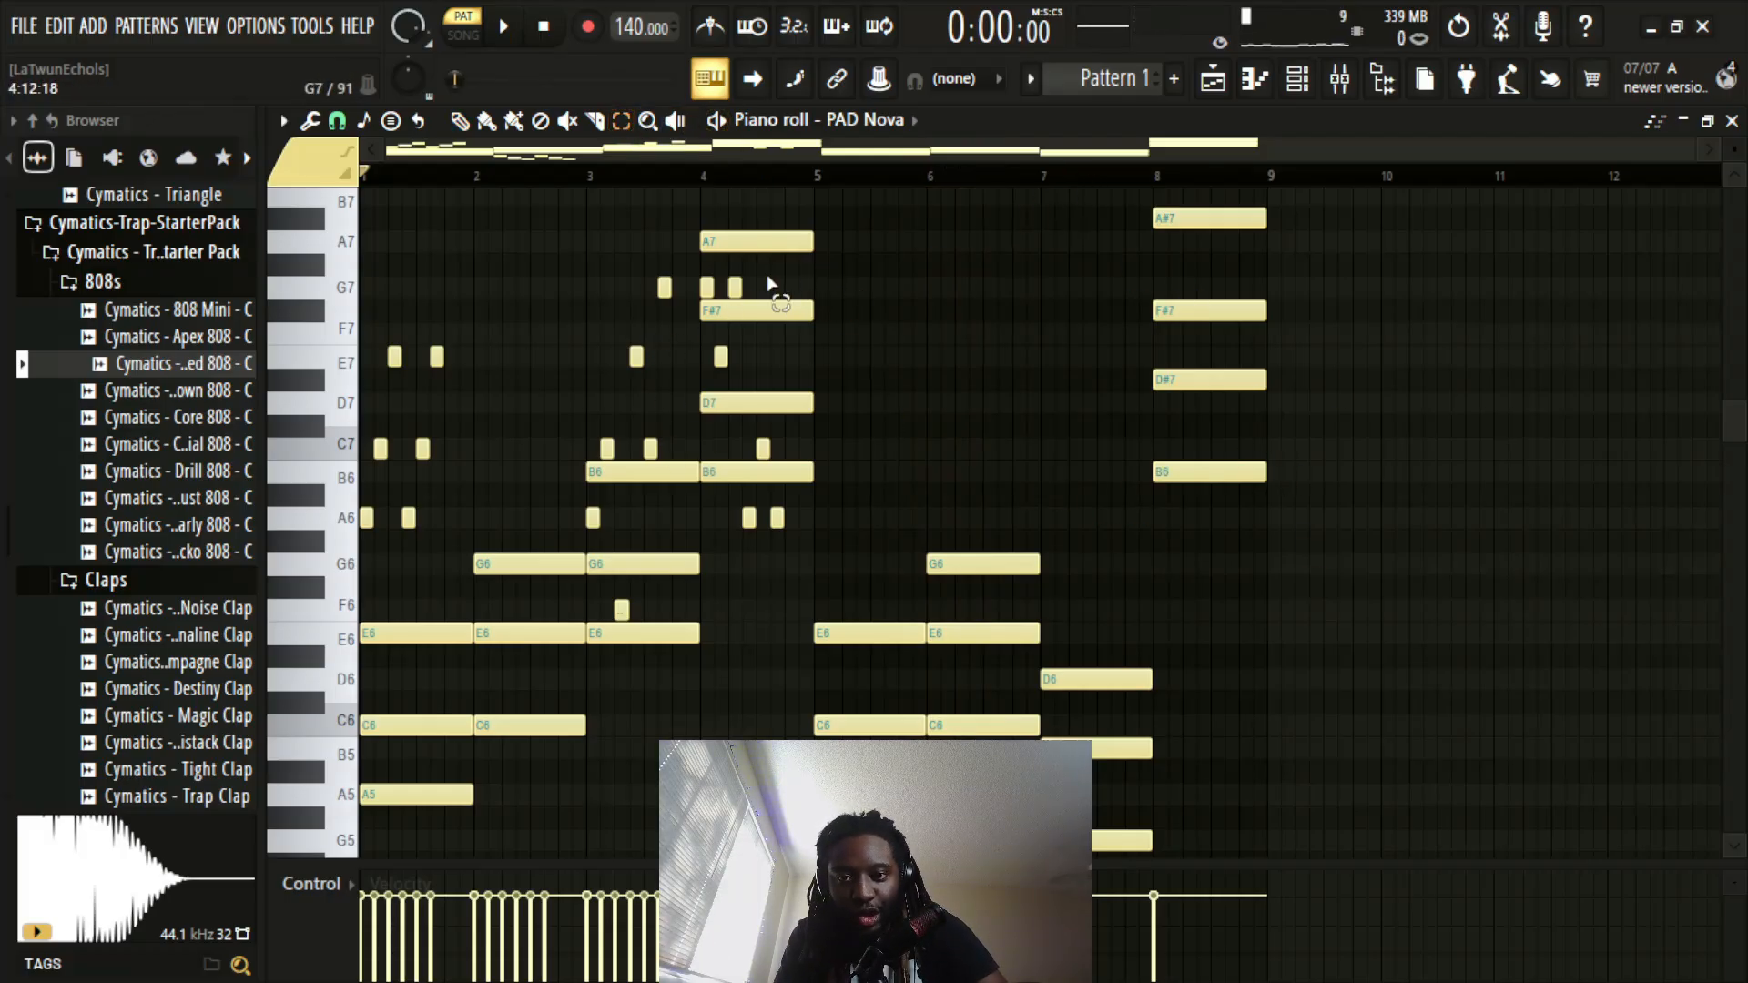
Step: Copy the short arpeggio notes of bars 1, 3 and 4 so they line up with bars 5, 7 and 8, then deselect them
{"action": "left_click_drag", "start_coordinate": [762, 252], "coordinate": [558, 313]}
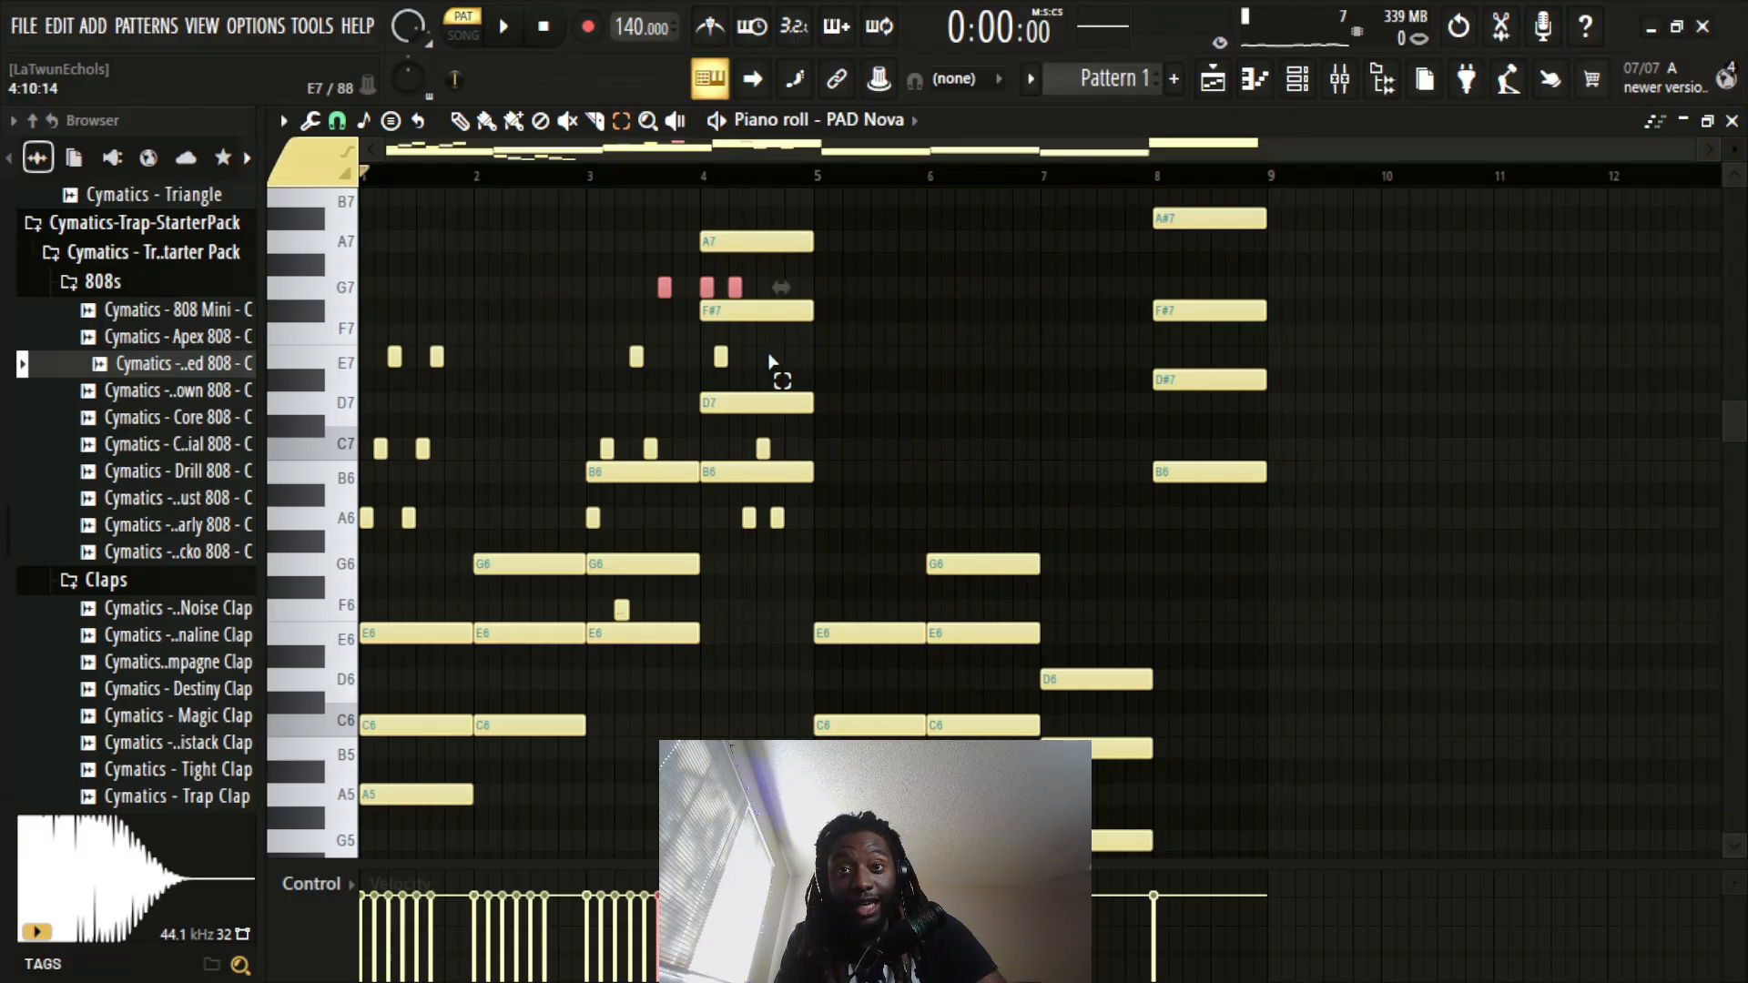
{"action": "left_click_drag", "start_coordinate": [781, 324], "coordinate": [361, 379]}
{"action": "left_click_drag", "start_coordinate": [789, 437], "coordinate": [382, 450]}
{"action": "left_click_drag", "start_coordinate": [806, 517], "coordinate": [362, 528]}
{"action": "left_click_drag", "start_coordinate": [652, 601], "coordinate": [576, 574]}
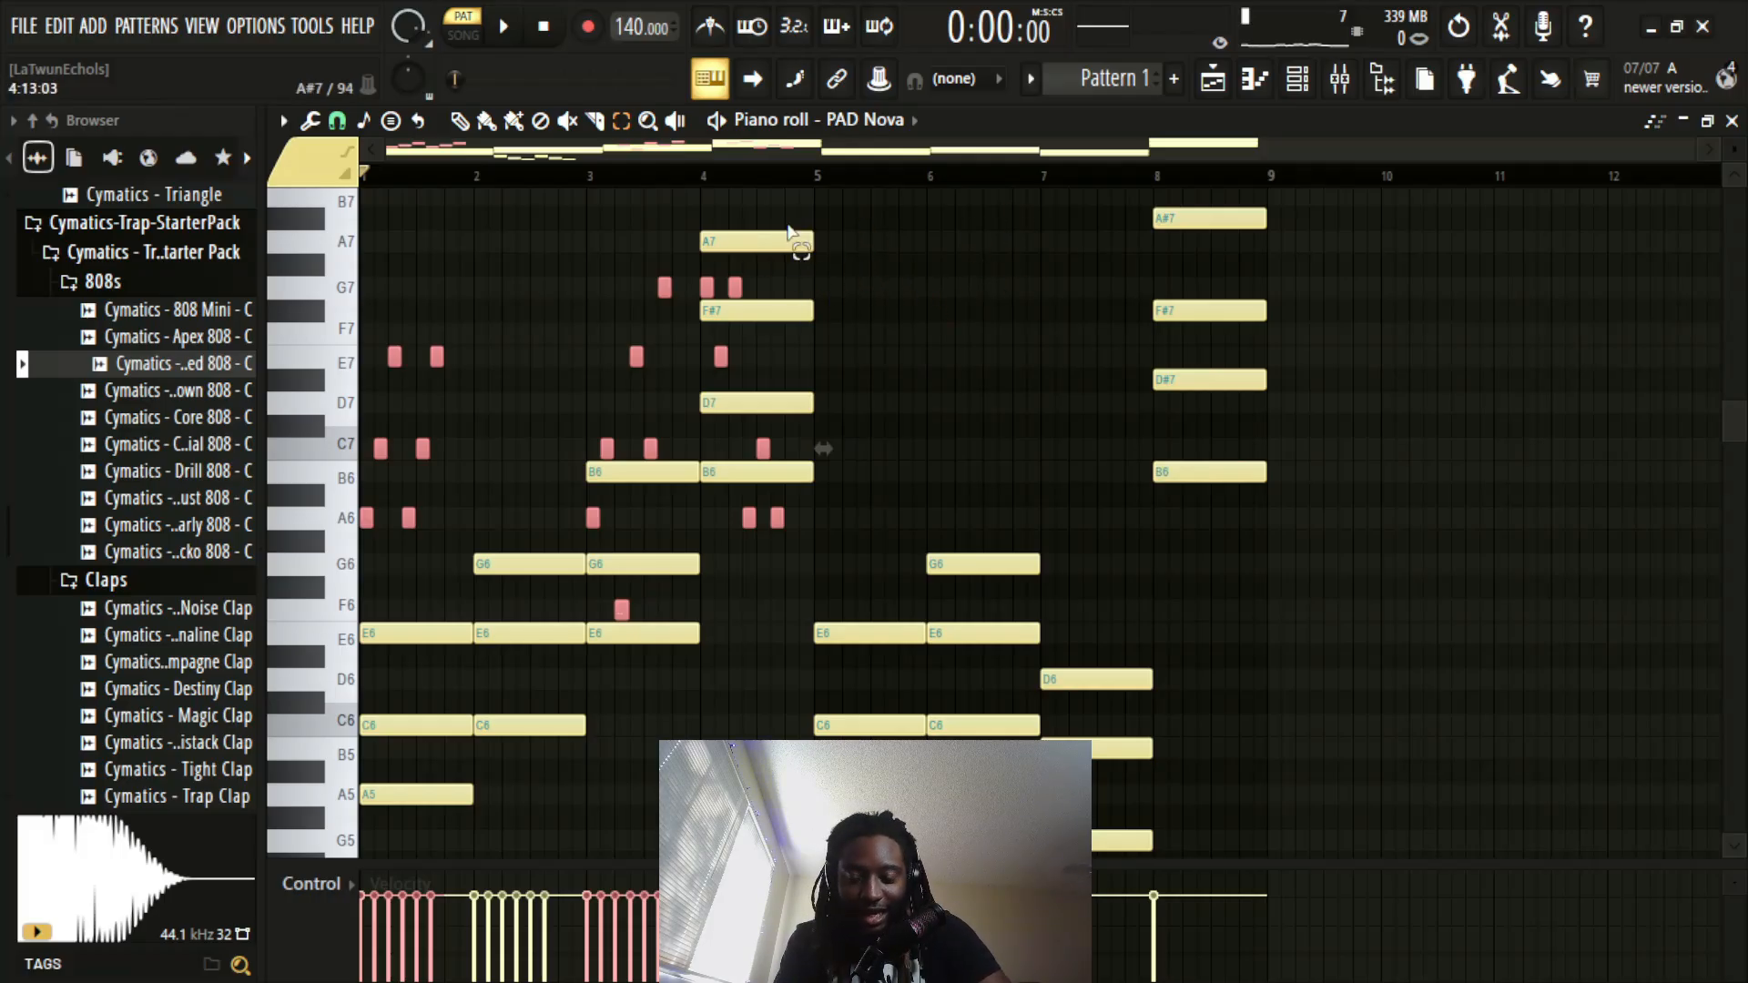
{"action": "key", "text": "ctrl+b"}
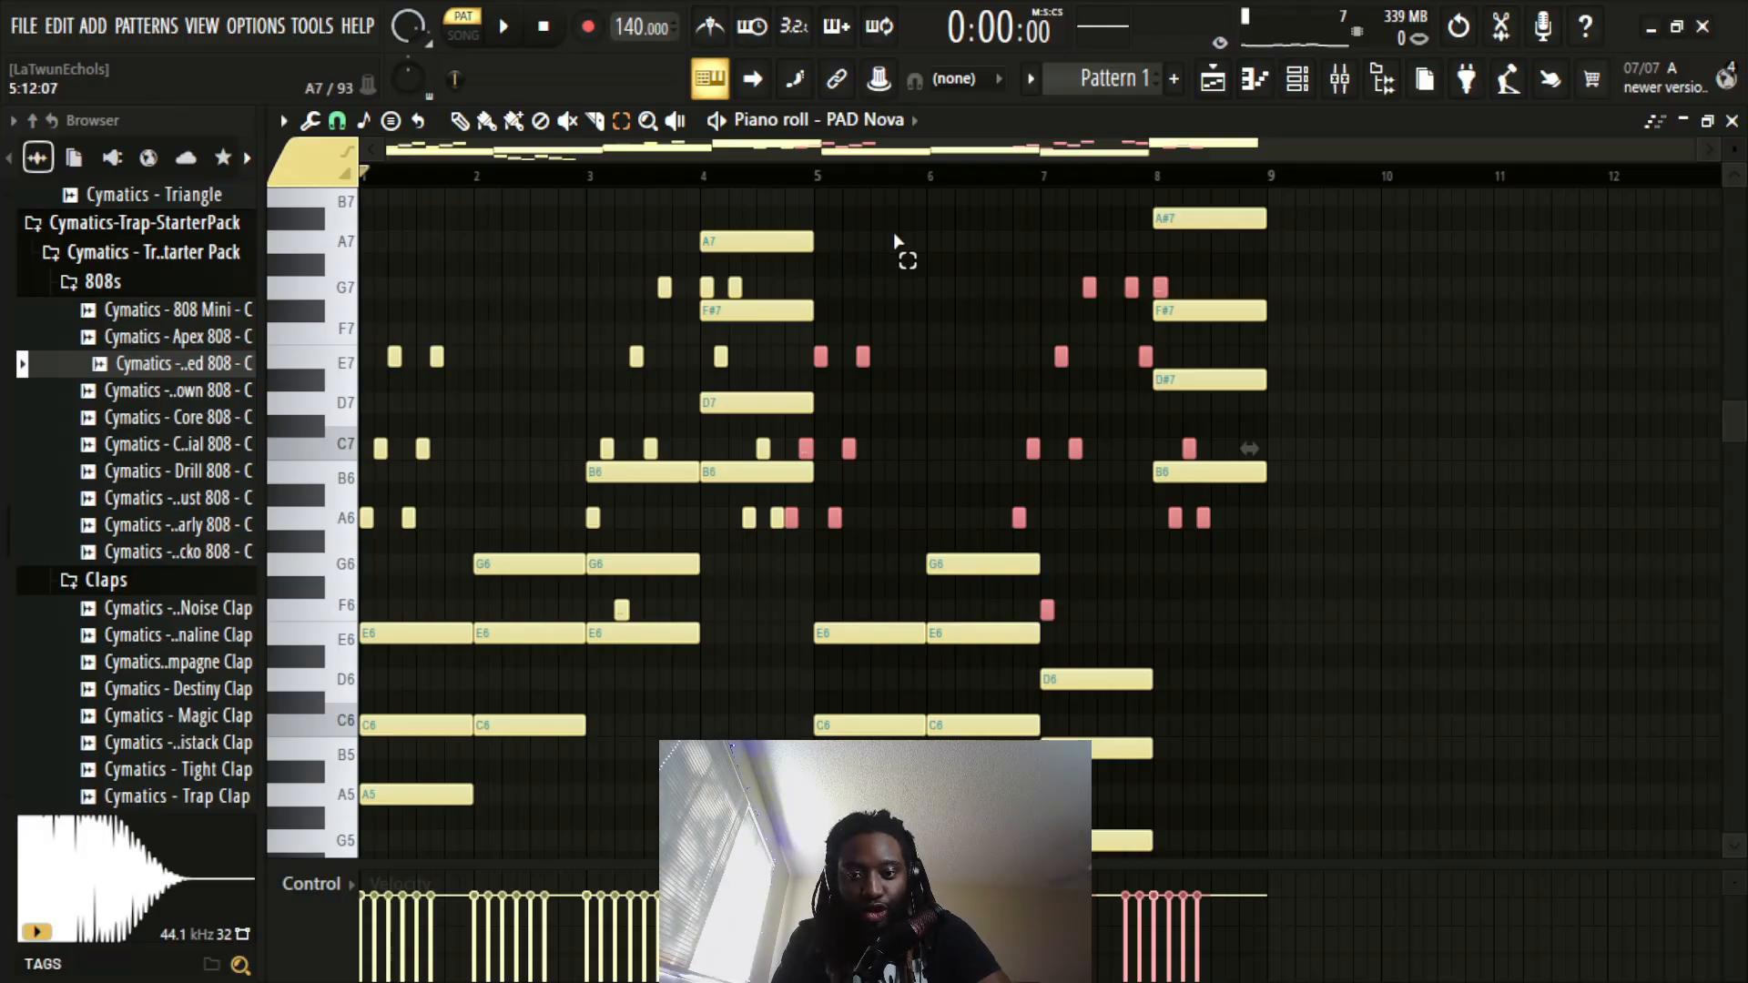
{"action": "key", "text": "shift+Right"}
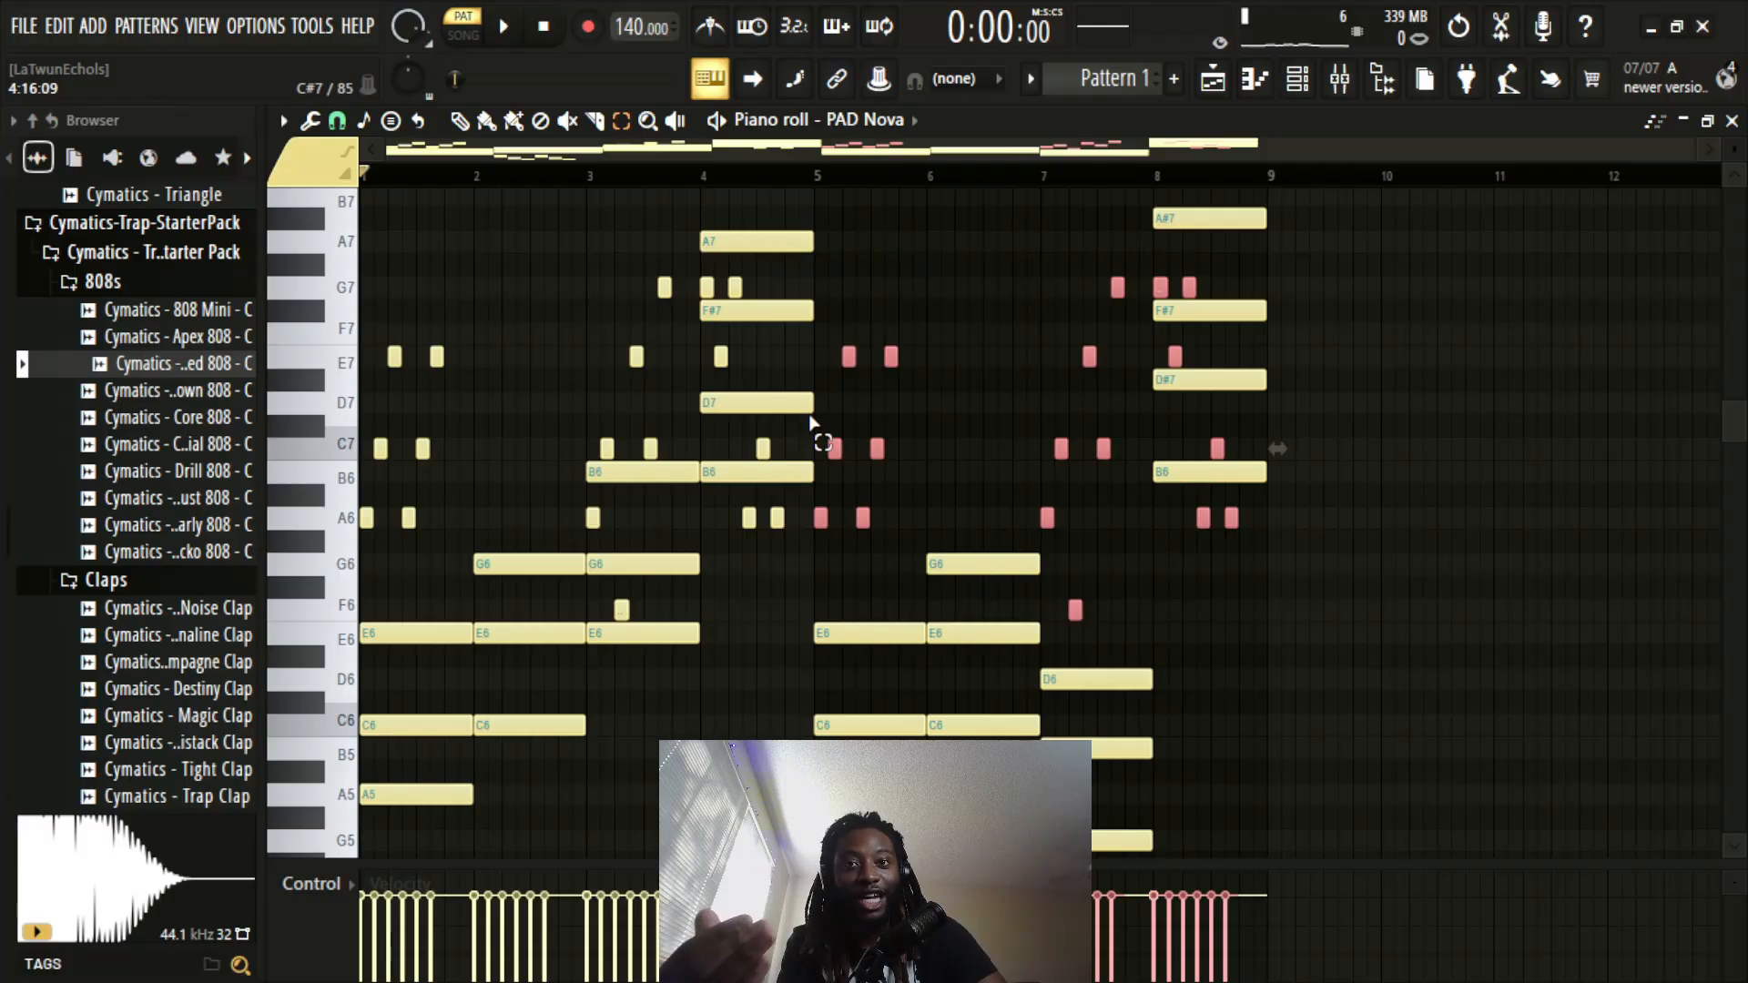
{"action": "key", "text": "ctrl+d"}
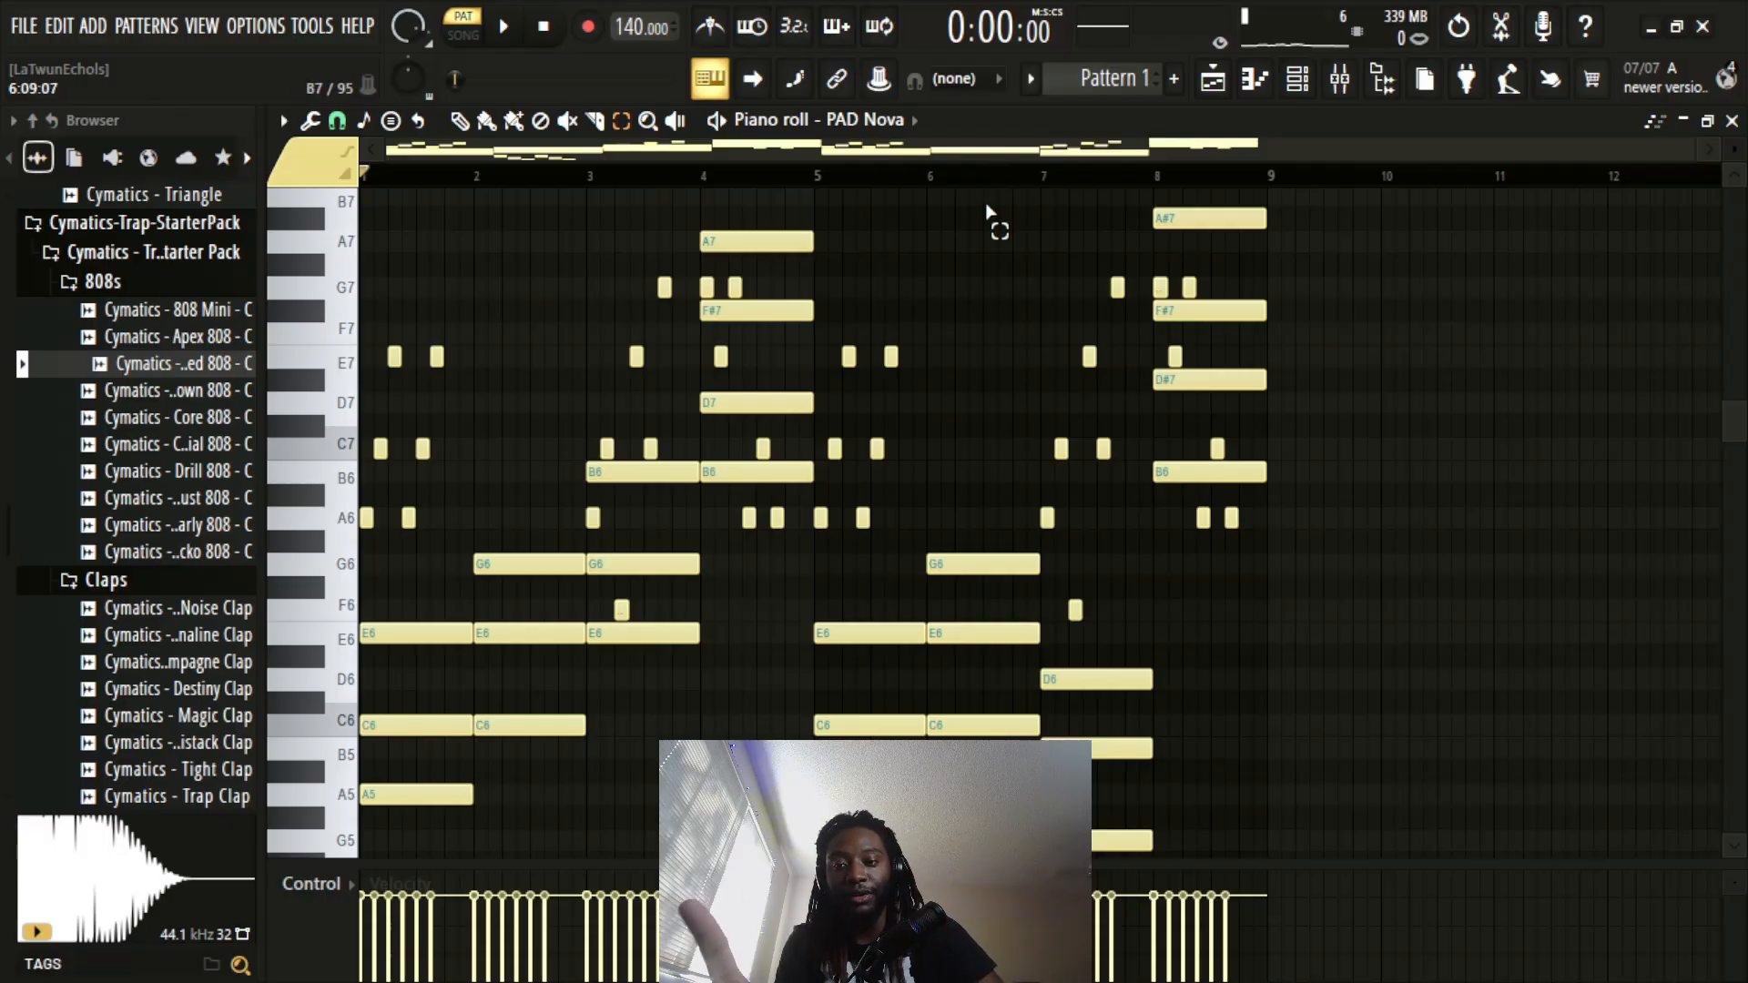
Step: Review the copied arpeggio notes against the chords in bars 5–8 and briefly start playback
{"action": "scroll", "coordinate": [978, 333], "scroll_direction": "down", "scroll_amount": 3}
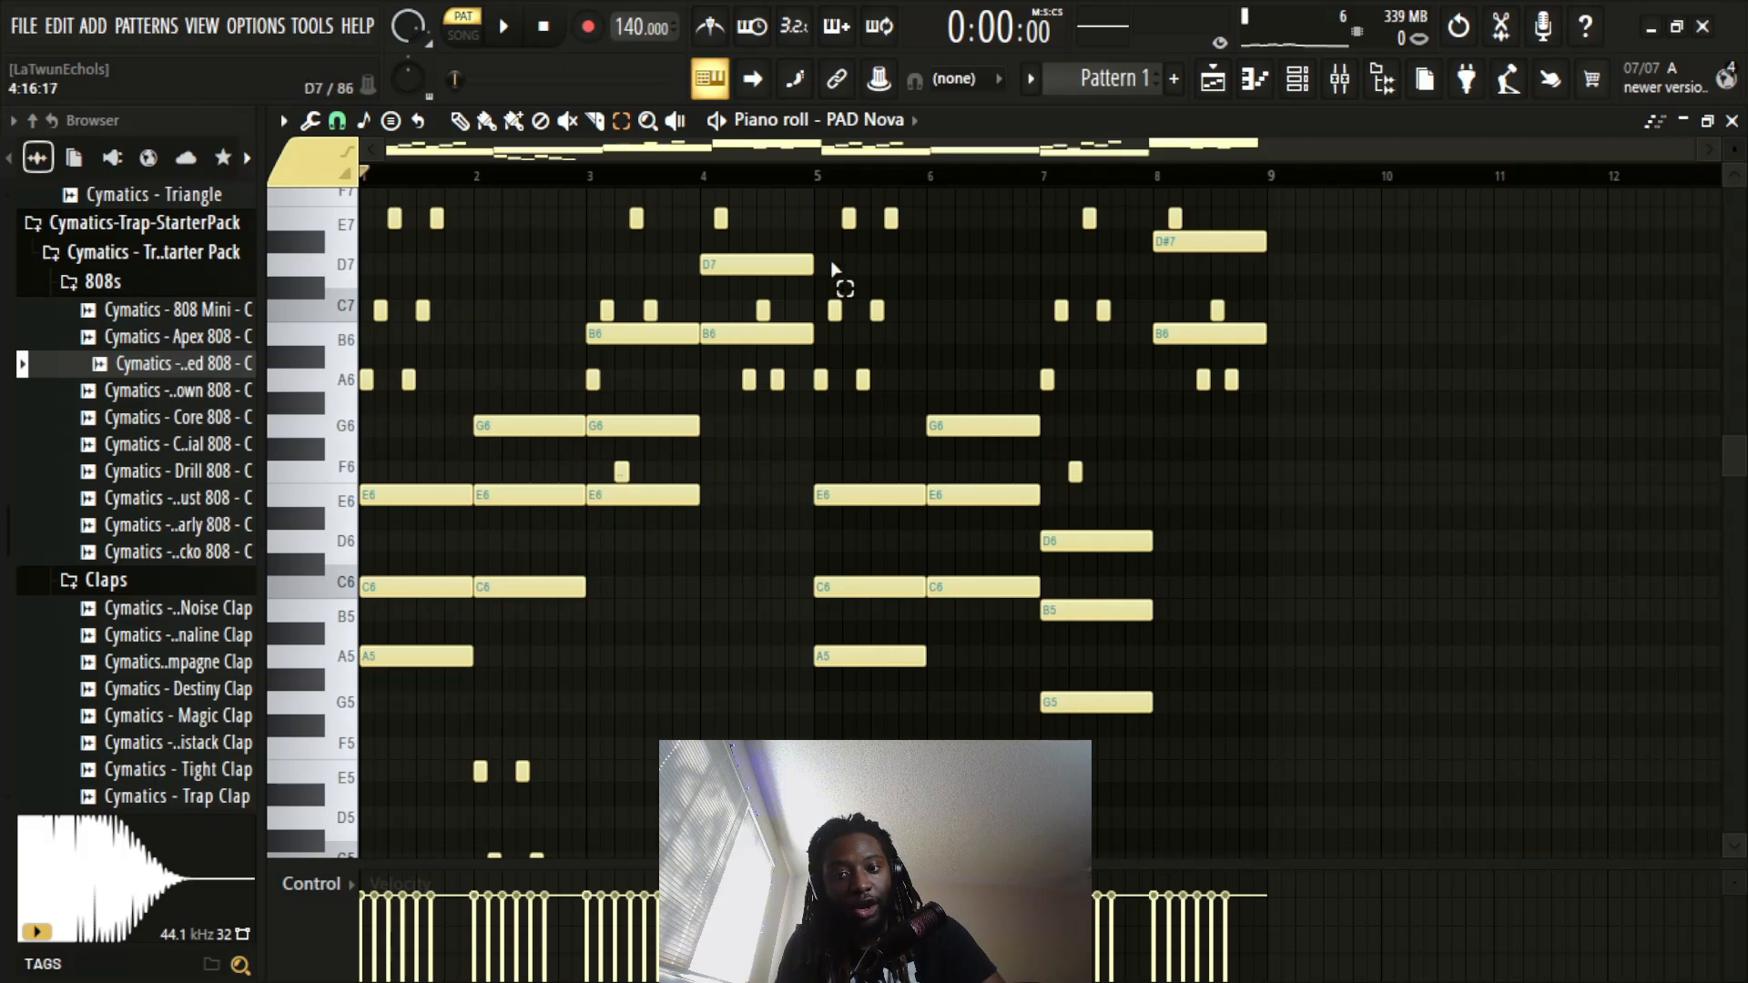
{"action": "scroll", "coordinate": [1275, 402], "scroll_direction": "up", "scroll_amount": 4}
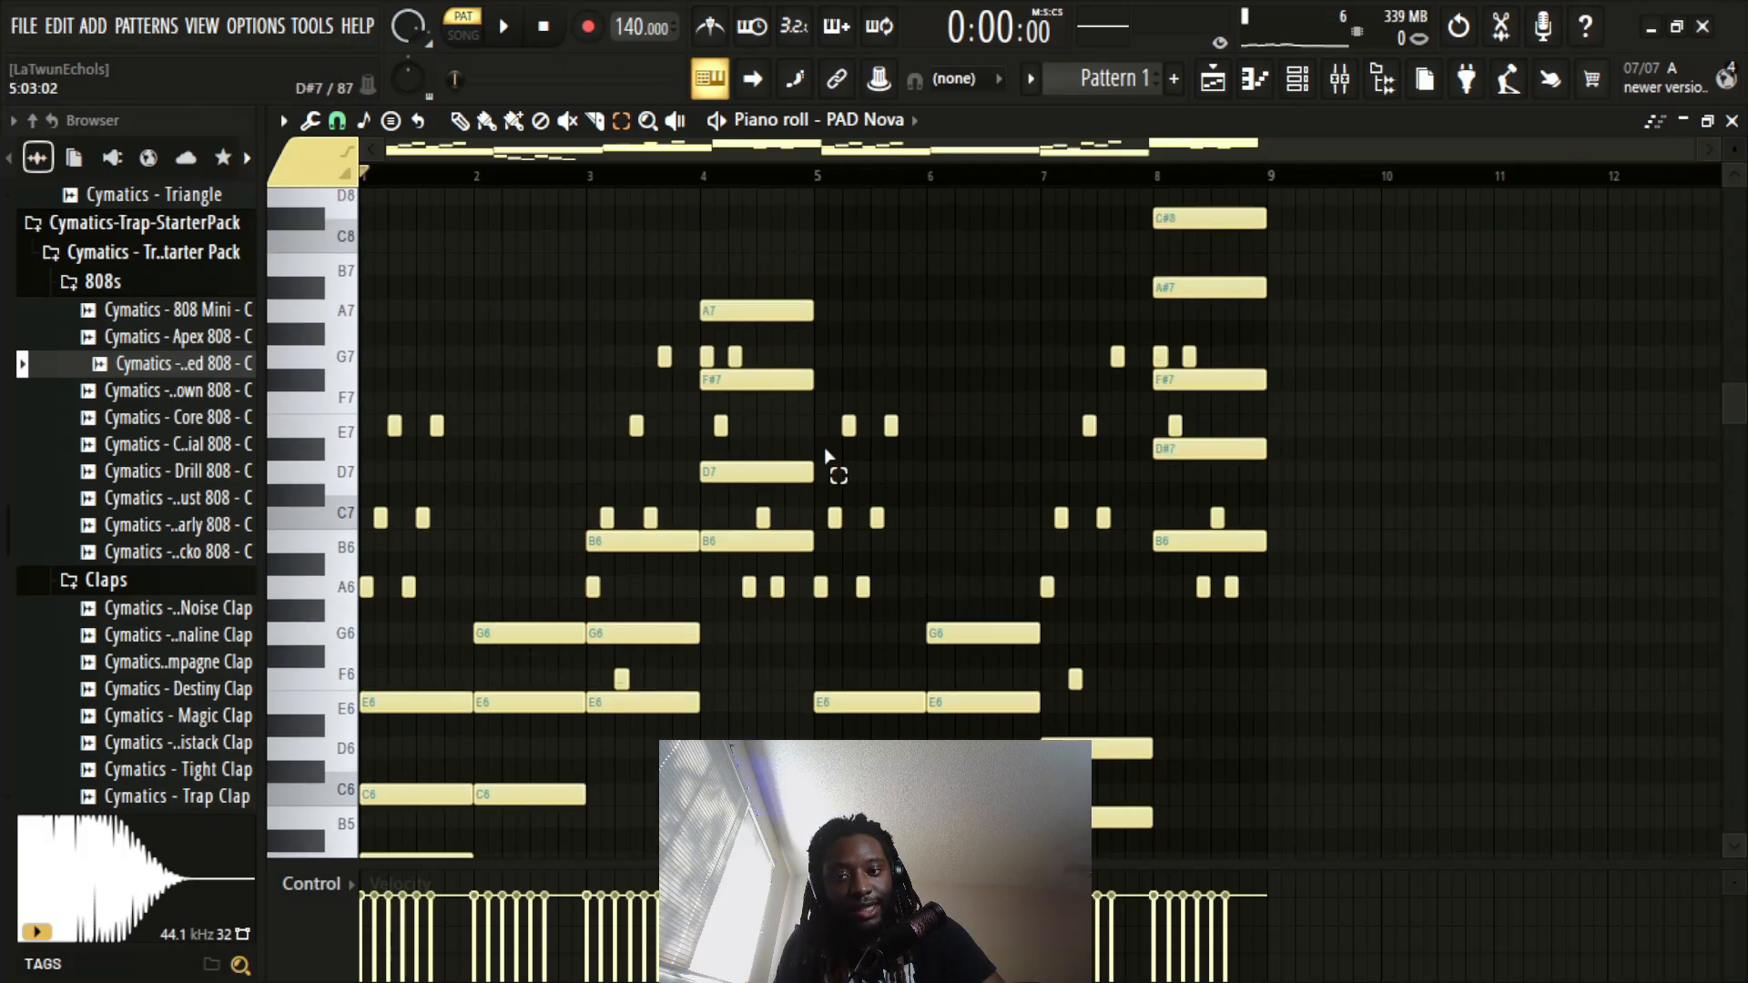
{"action": "scroll", "coordinate": [829, 455], "scroll_direction": "down", "scroll_amount": 4}
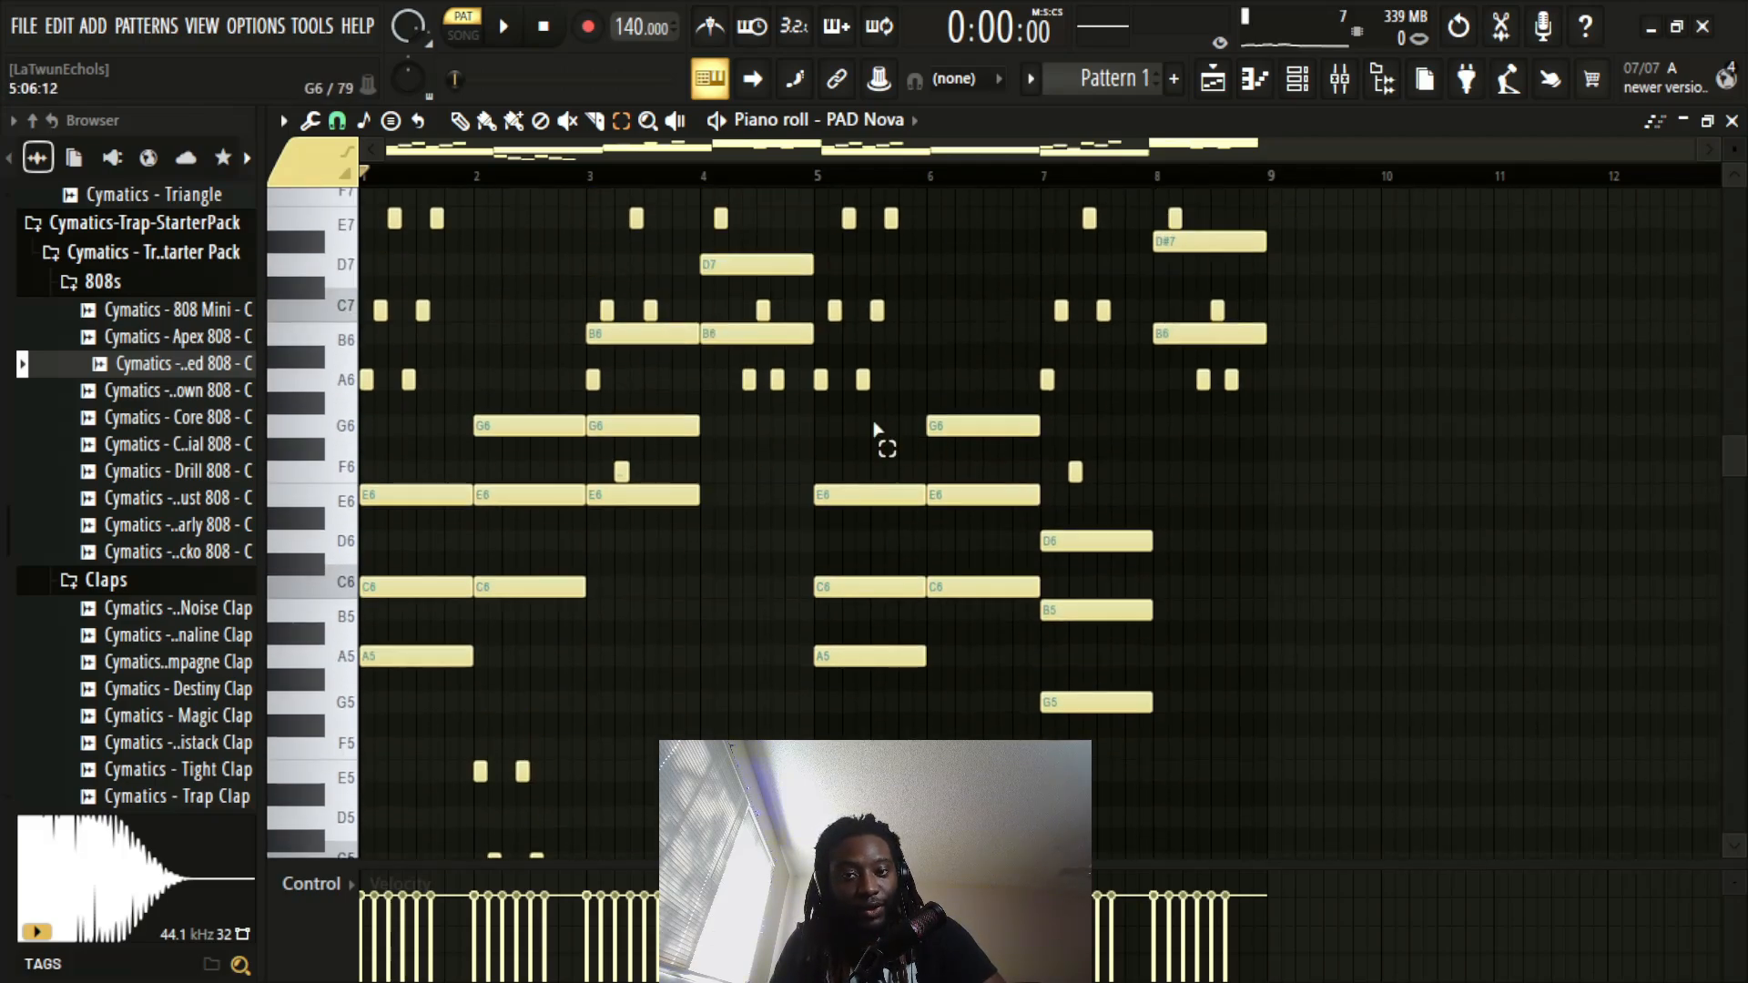
{"action": "scroll", "coordinate": [874, 428], "scroll_direction": "up", "scroll_amount": 3}
{"action": "scroll", "coordinate": [934, 309], "scroll_direction": "down", "scroll_amount": 3}
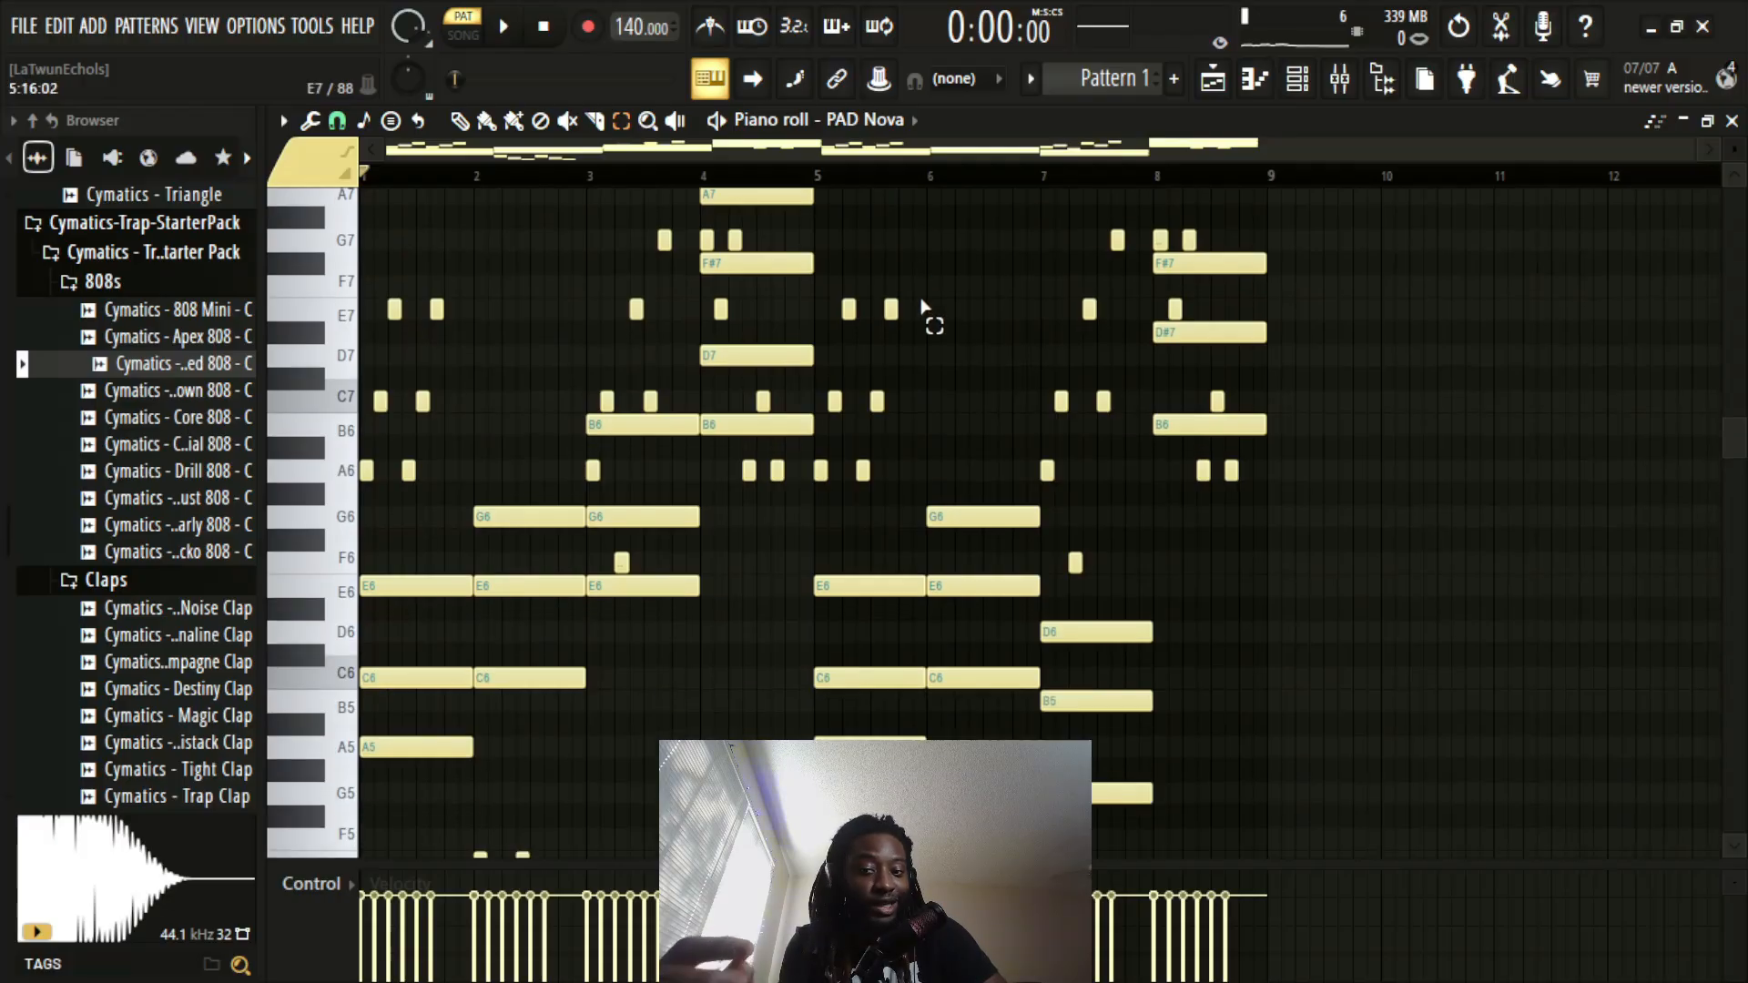
{"action": "scroll", "coordinate": [1056, 509], "scroll_direction": "up", "scroll_amount": 3}
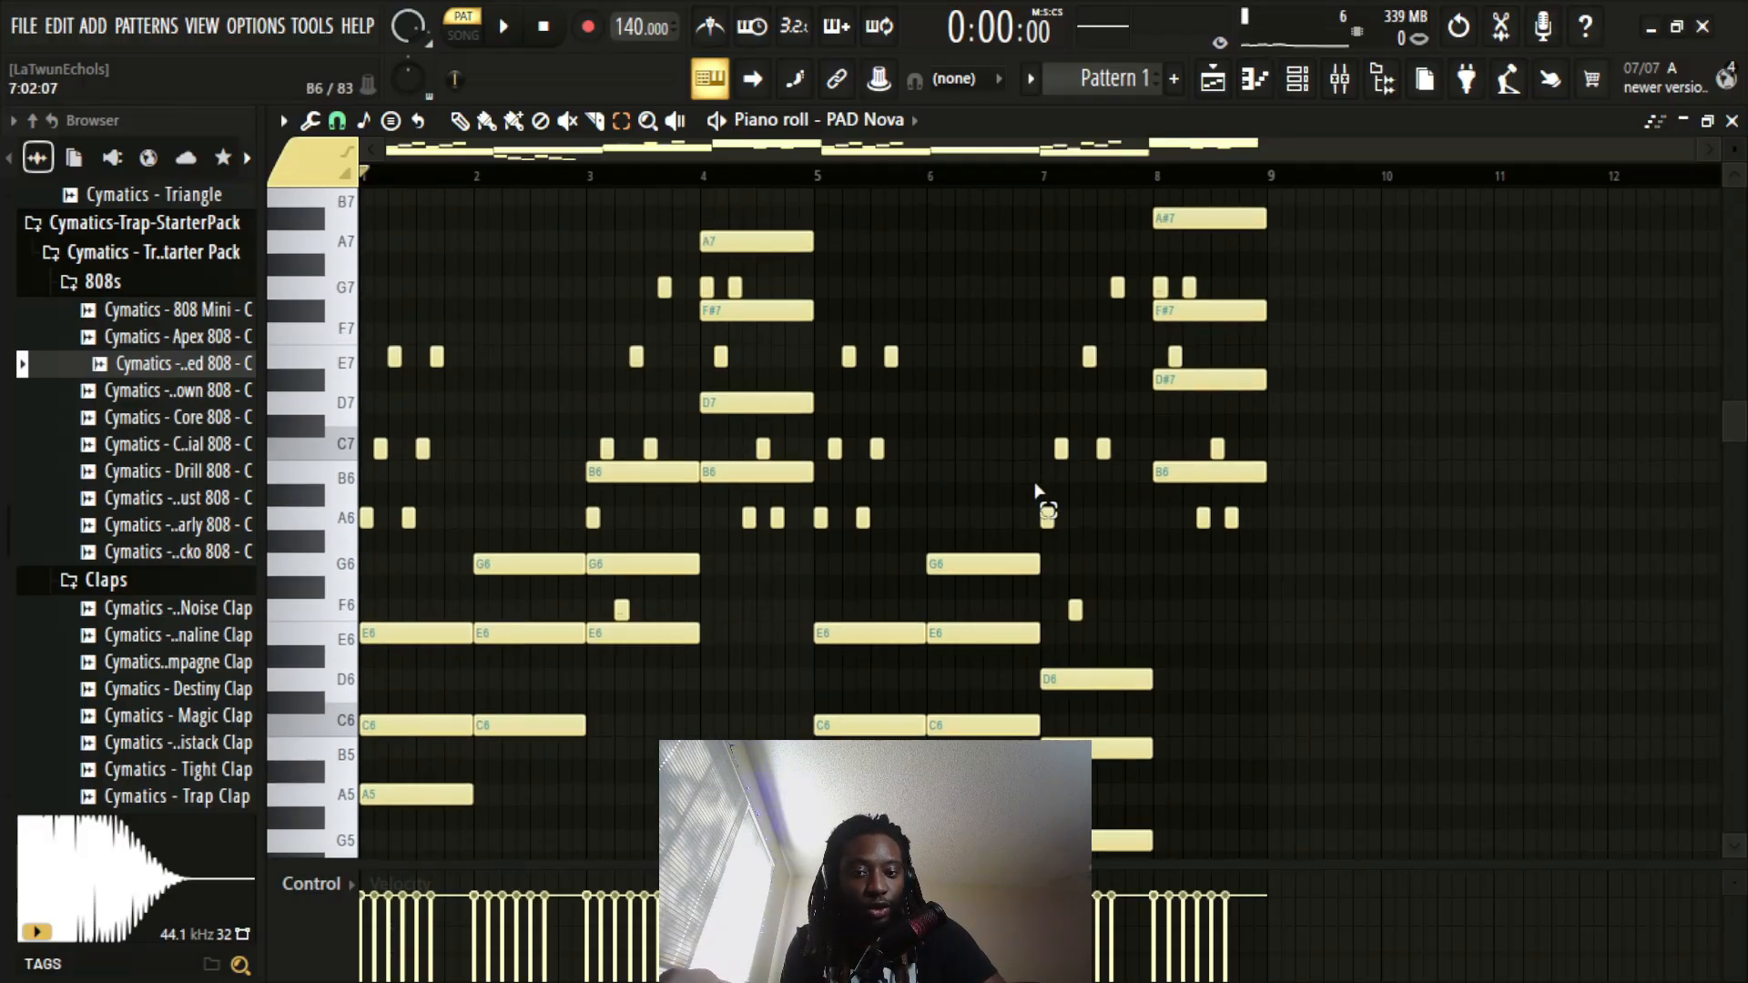
{"action": "scroll", "coordinate": [1008, 412], "scroll_direction": "down", "scroll_amount": 4}
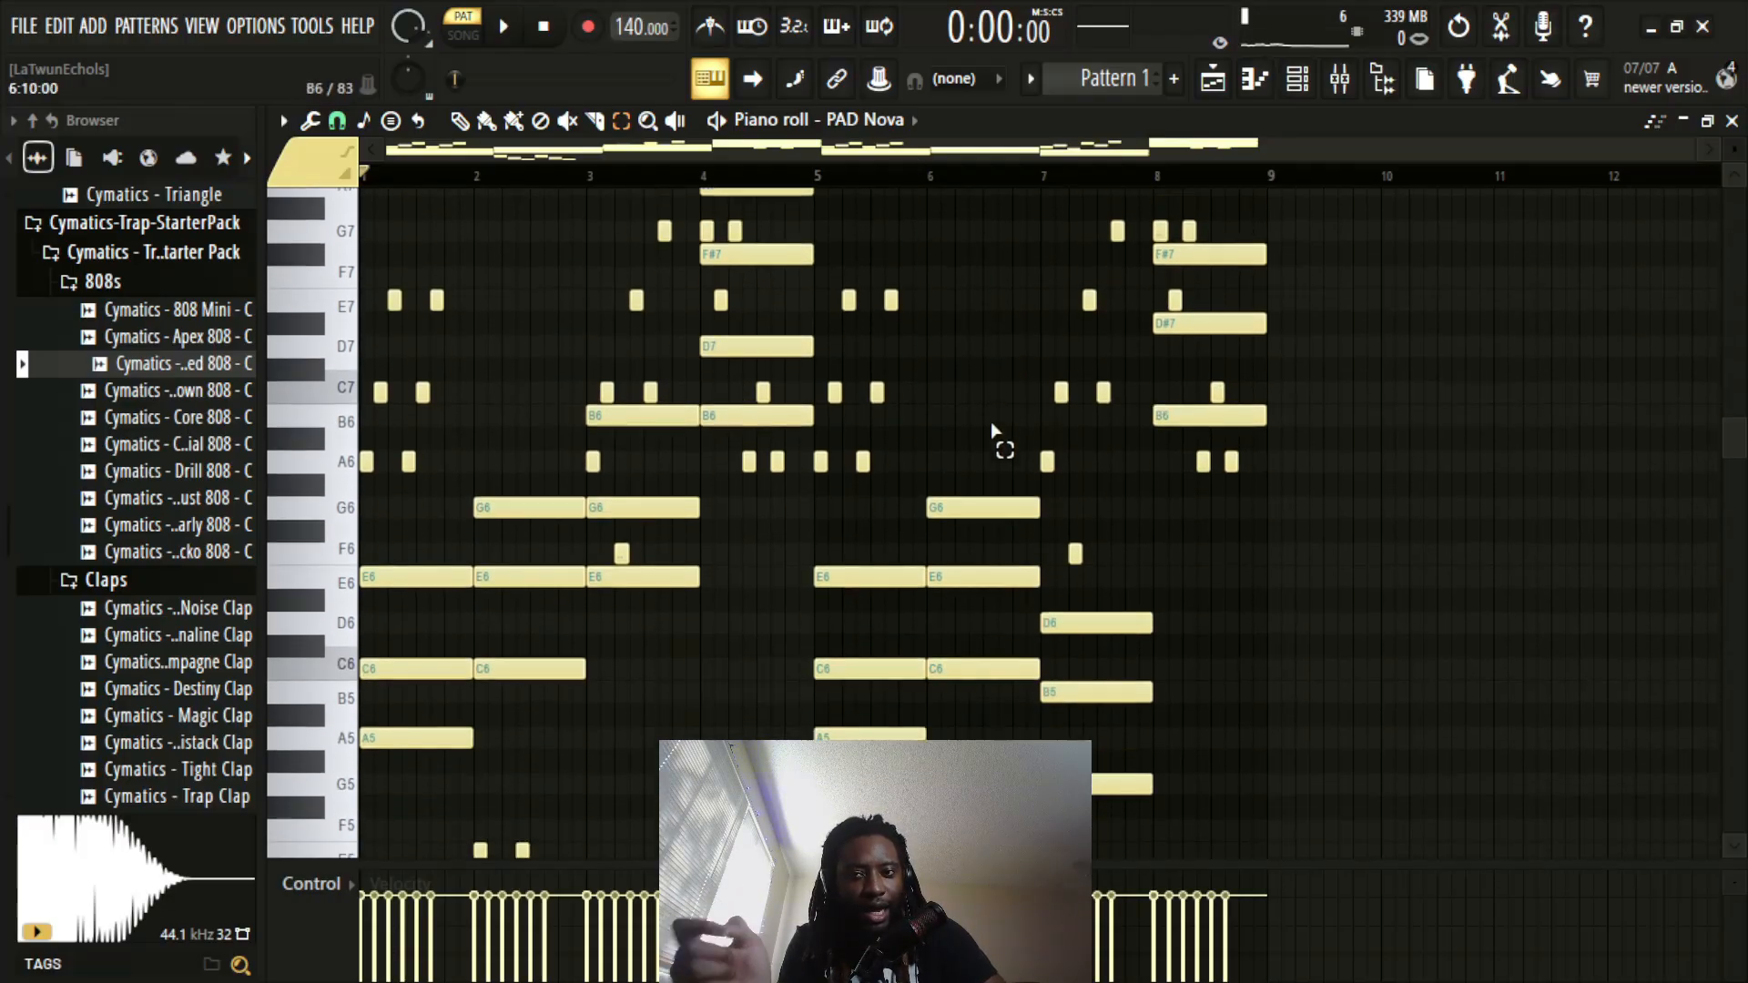
{"action": "scroll", "coordinate": [991, 423], "scroll_direction": "down", "scroll_amount": 1}
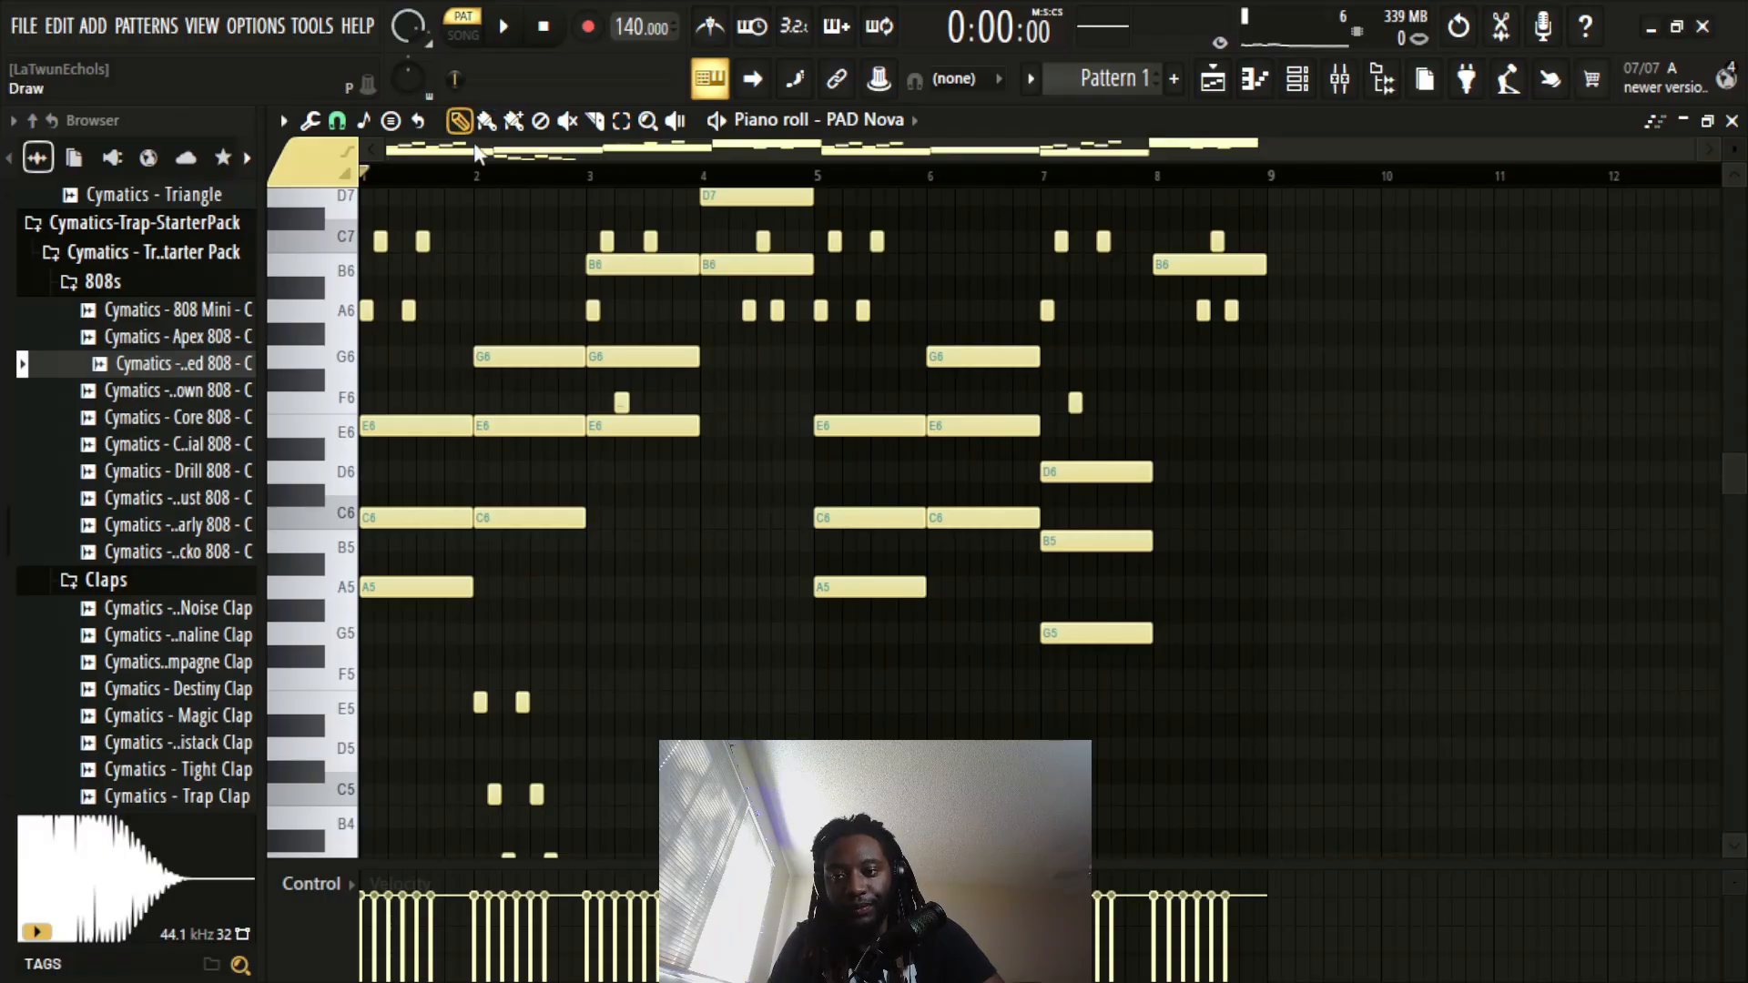
{"action": "key", "text": "space"}
{"action": "key", "text": "space"}
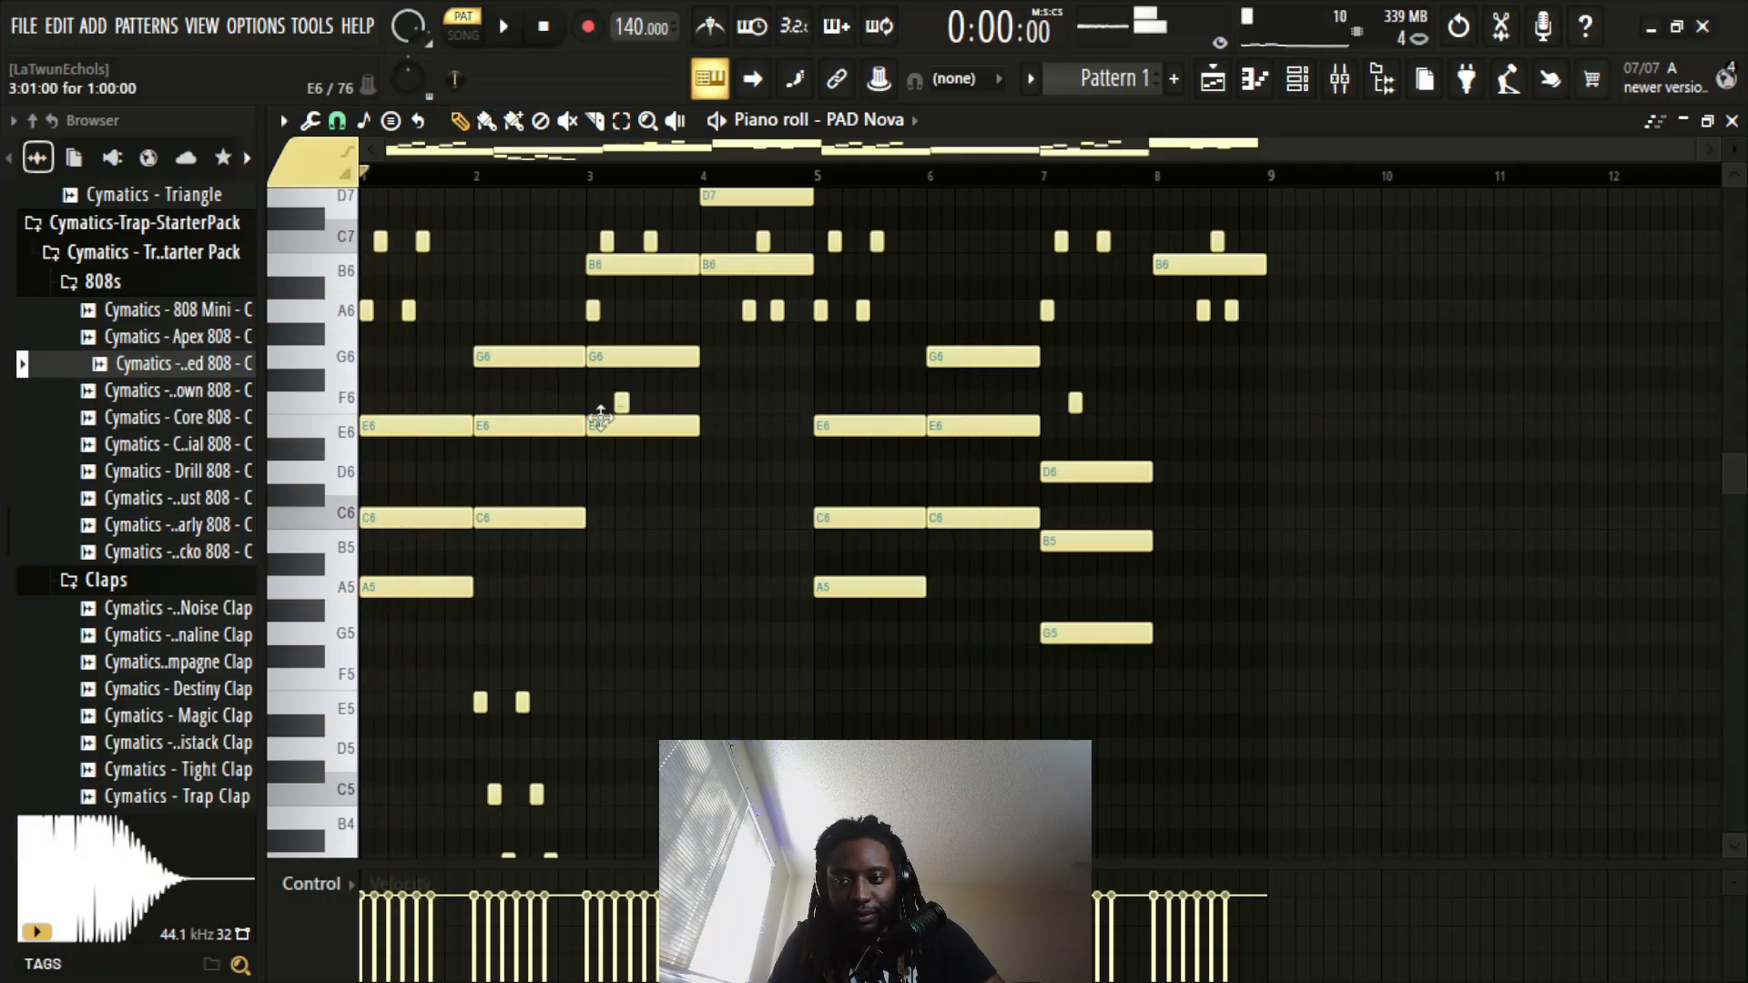
Step: Slice the chords of bars 1 and 2 at their last beat, halve bar 2's last piece, and play back the opening
{"action": "left_click", "coordinate": [595, 120]}
{"action": "key", "text": "space"}
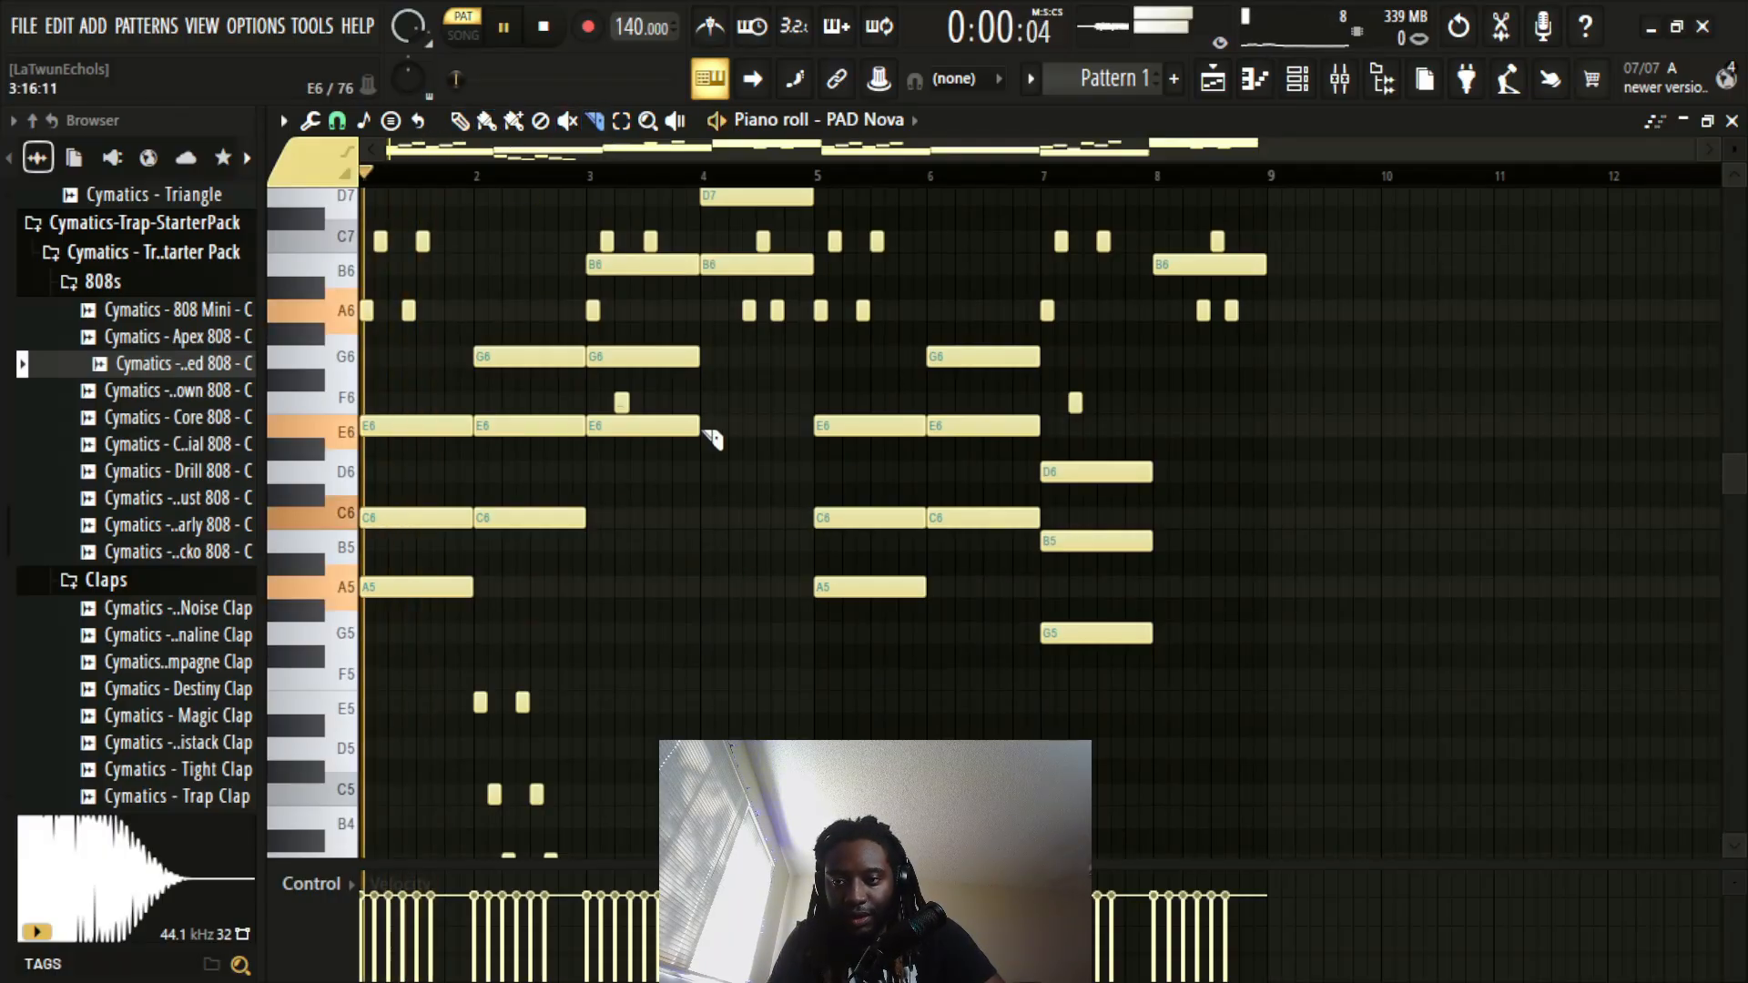
{"action": "key", "text": "space"}
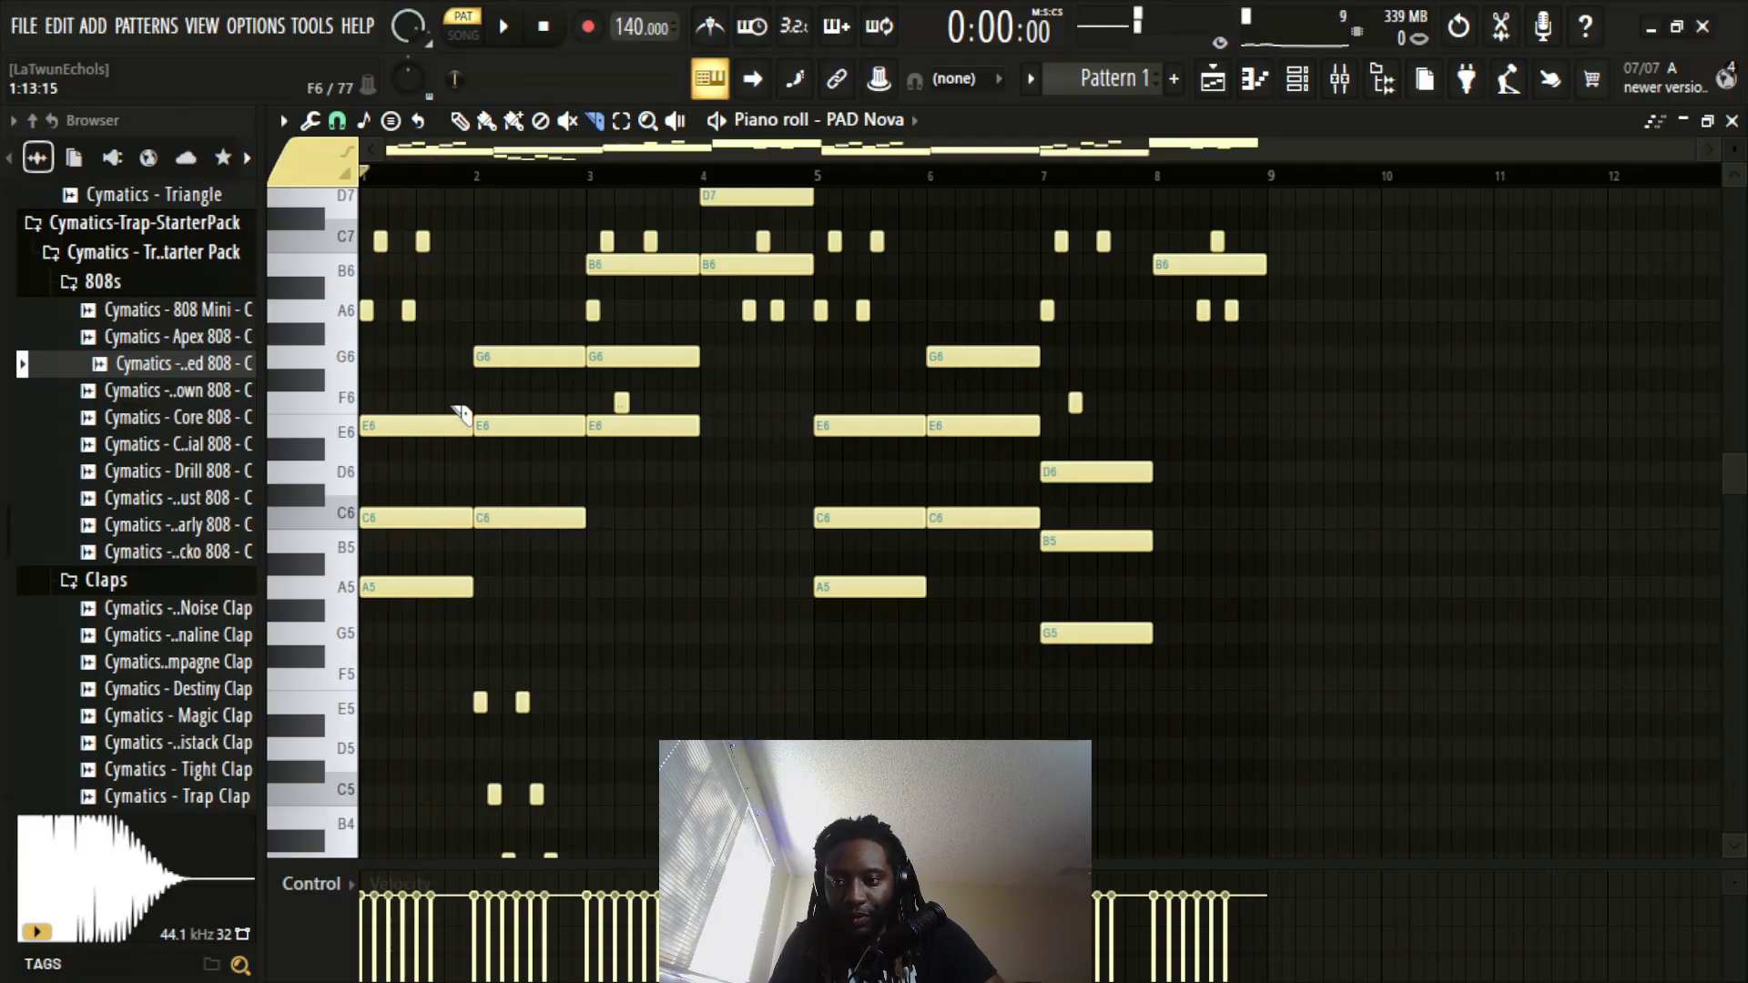
{"action": "left_click_drag", "start_coordinate": [437, 382], "coordinate": [604, 514]}
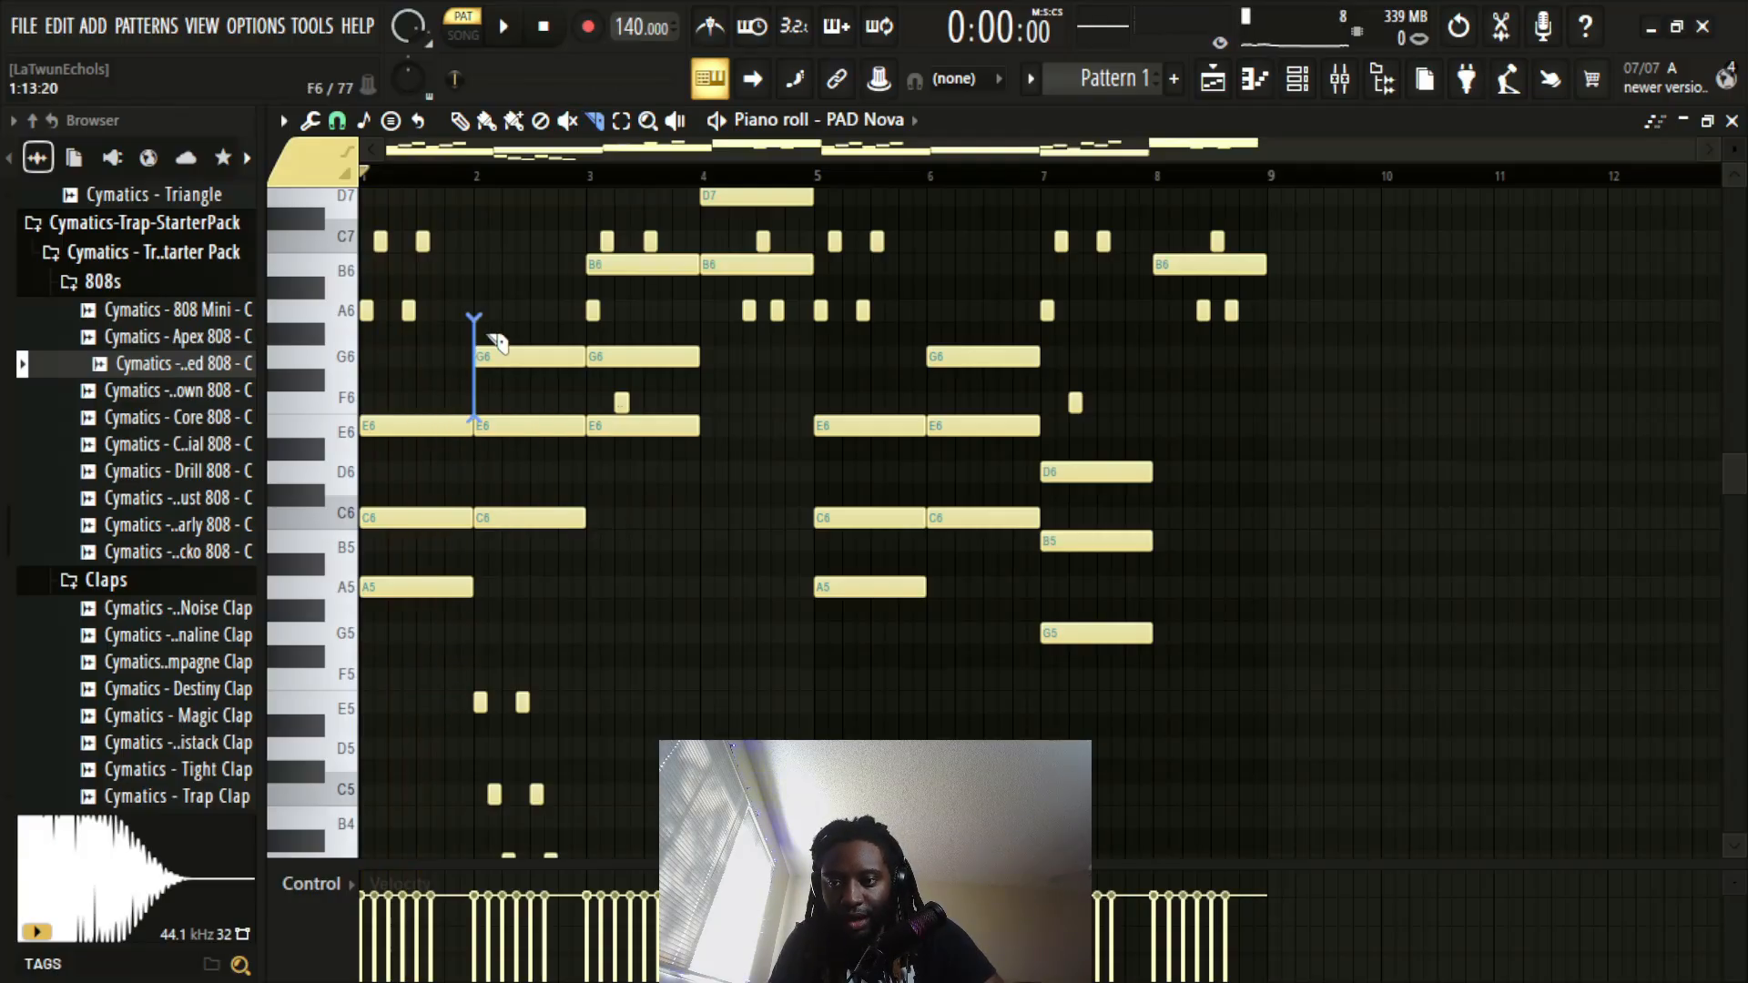
{"action": "left_click_drag", "start_coordinate": [526, 348], "coordinate": [470, 658]}
{"action": "key", "text": "space"}
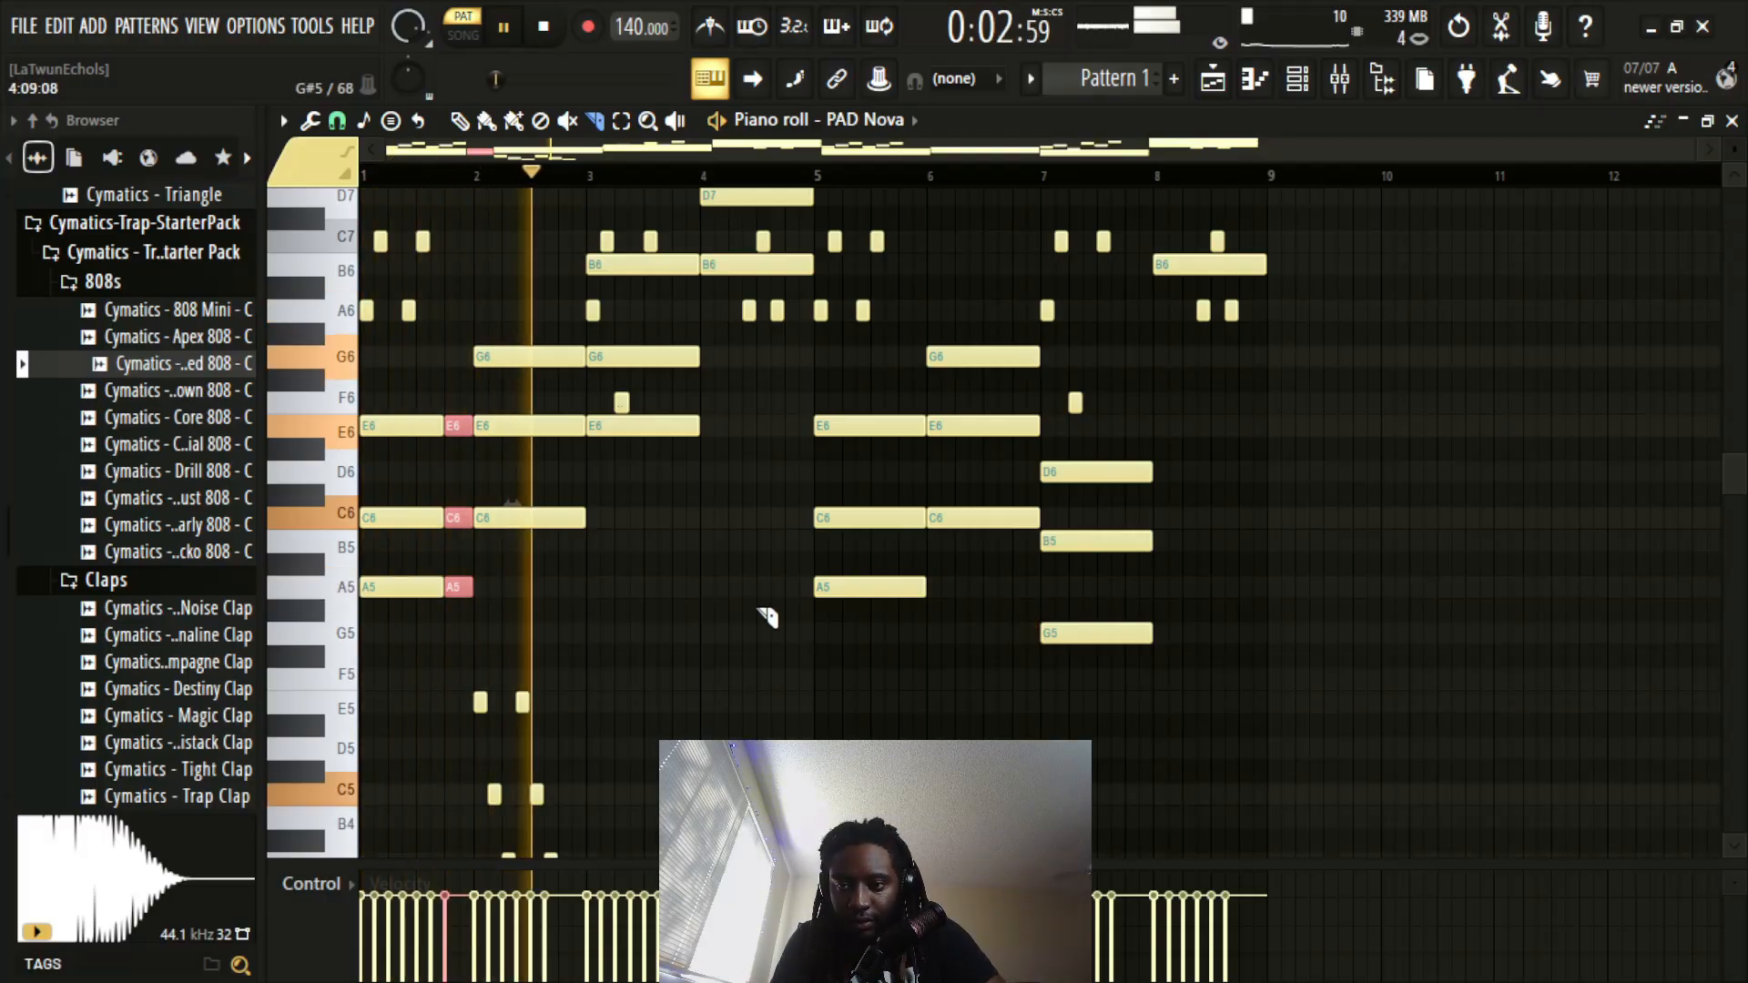
{"action": "key", "text": "space"}
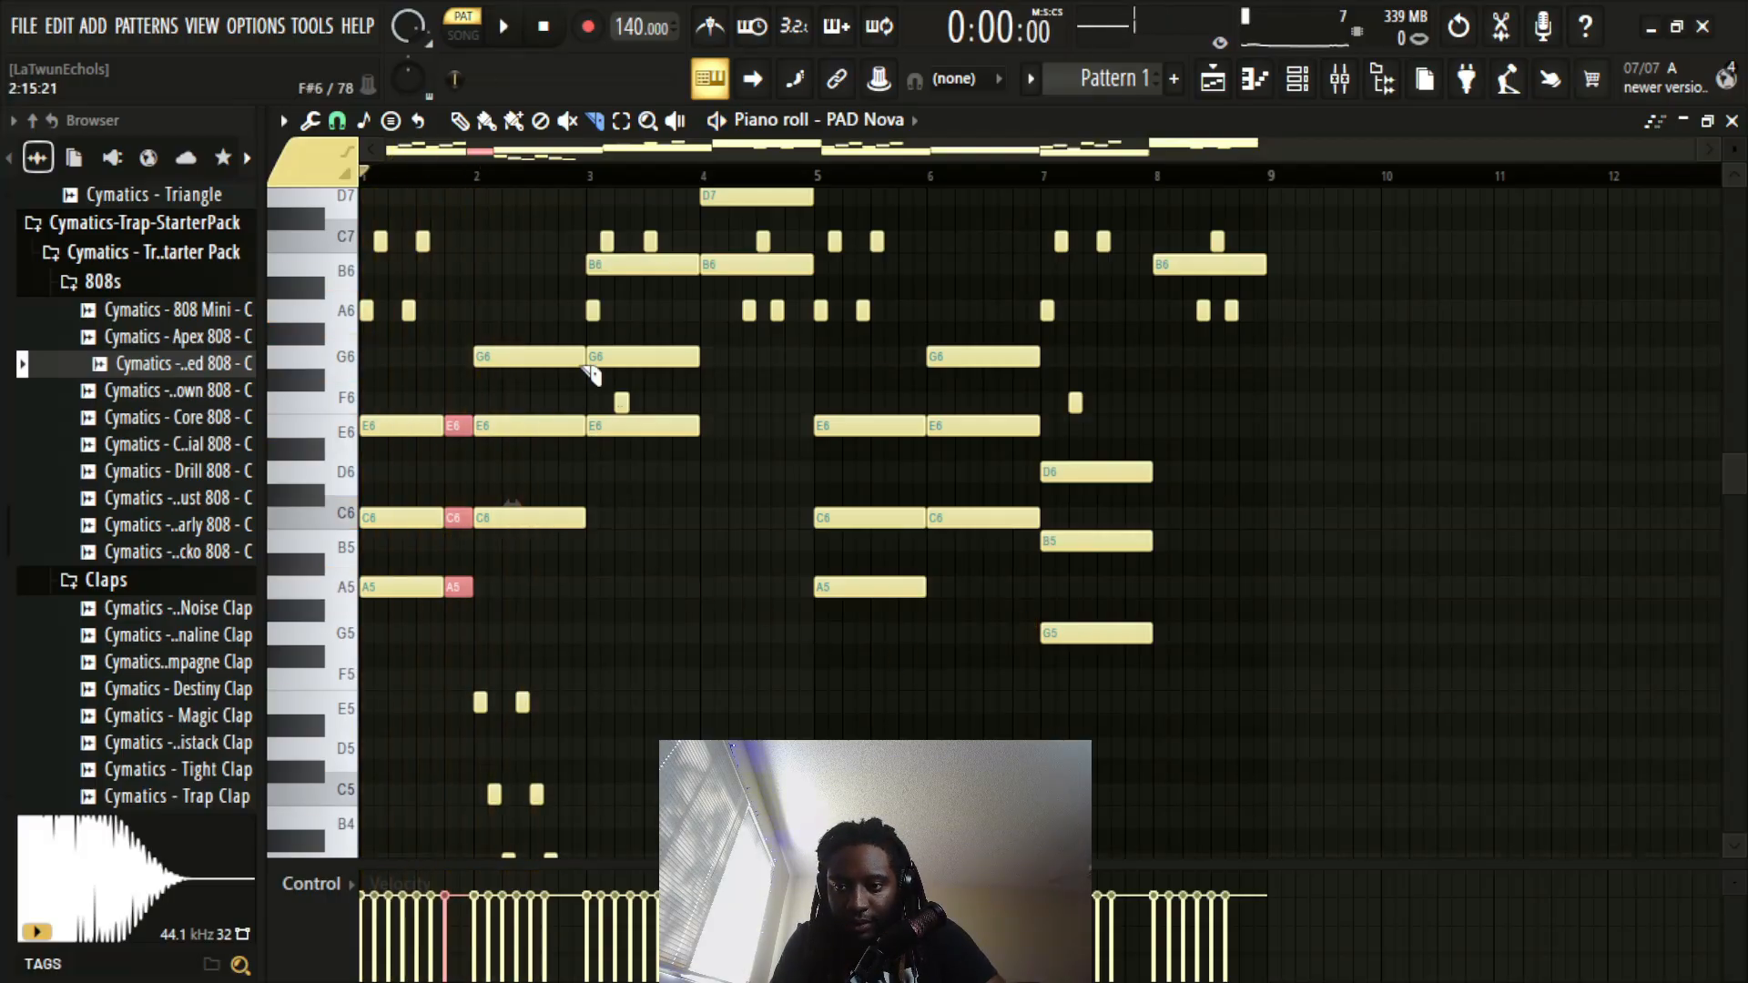
{"action": "left_click_drag", "start_coordinate": [584, 344], "coordinate": [572, 665]}
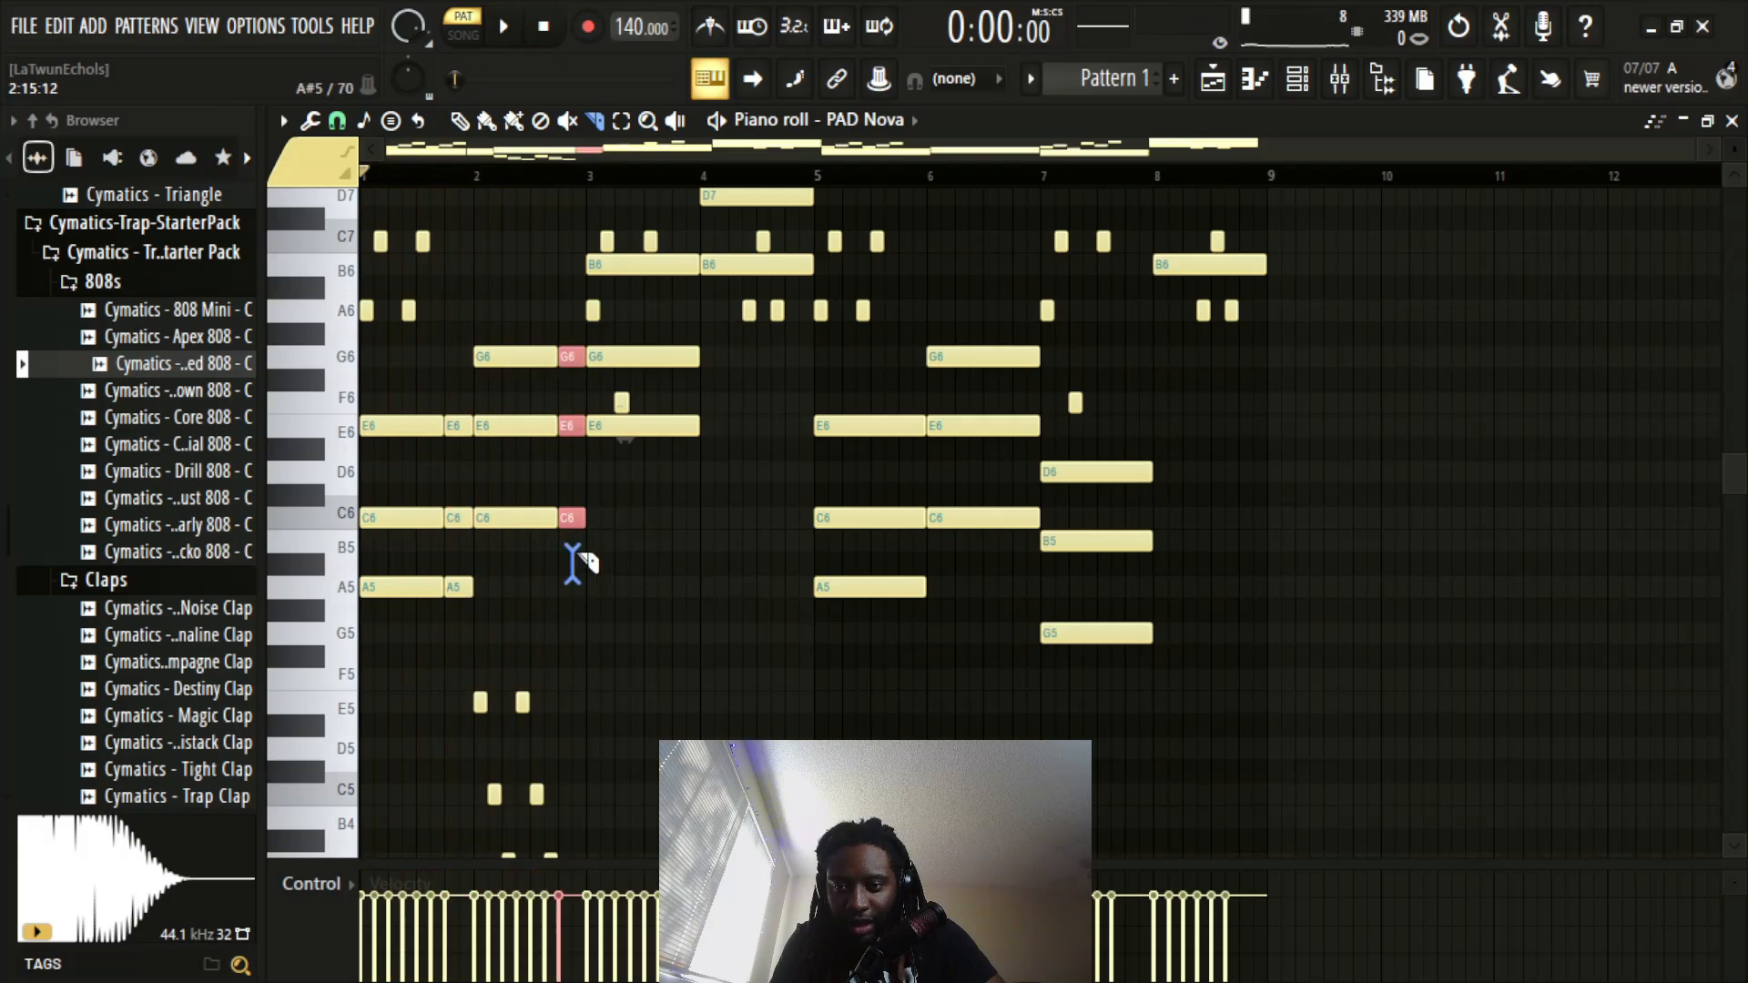
{"action": "left_click_drag", "start_coordinate": [605, 418], "coordinate": [574, 314]}
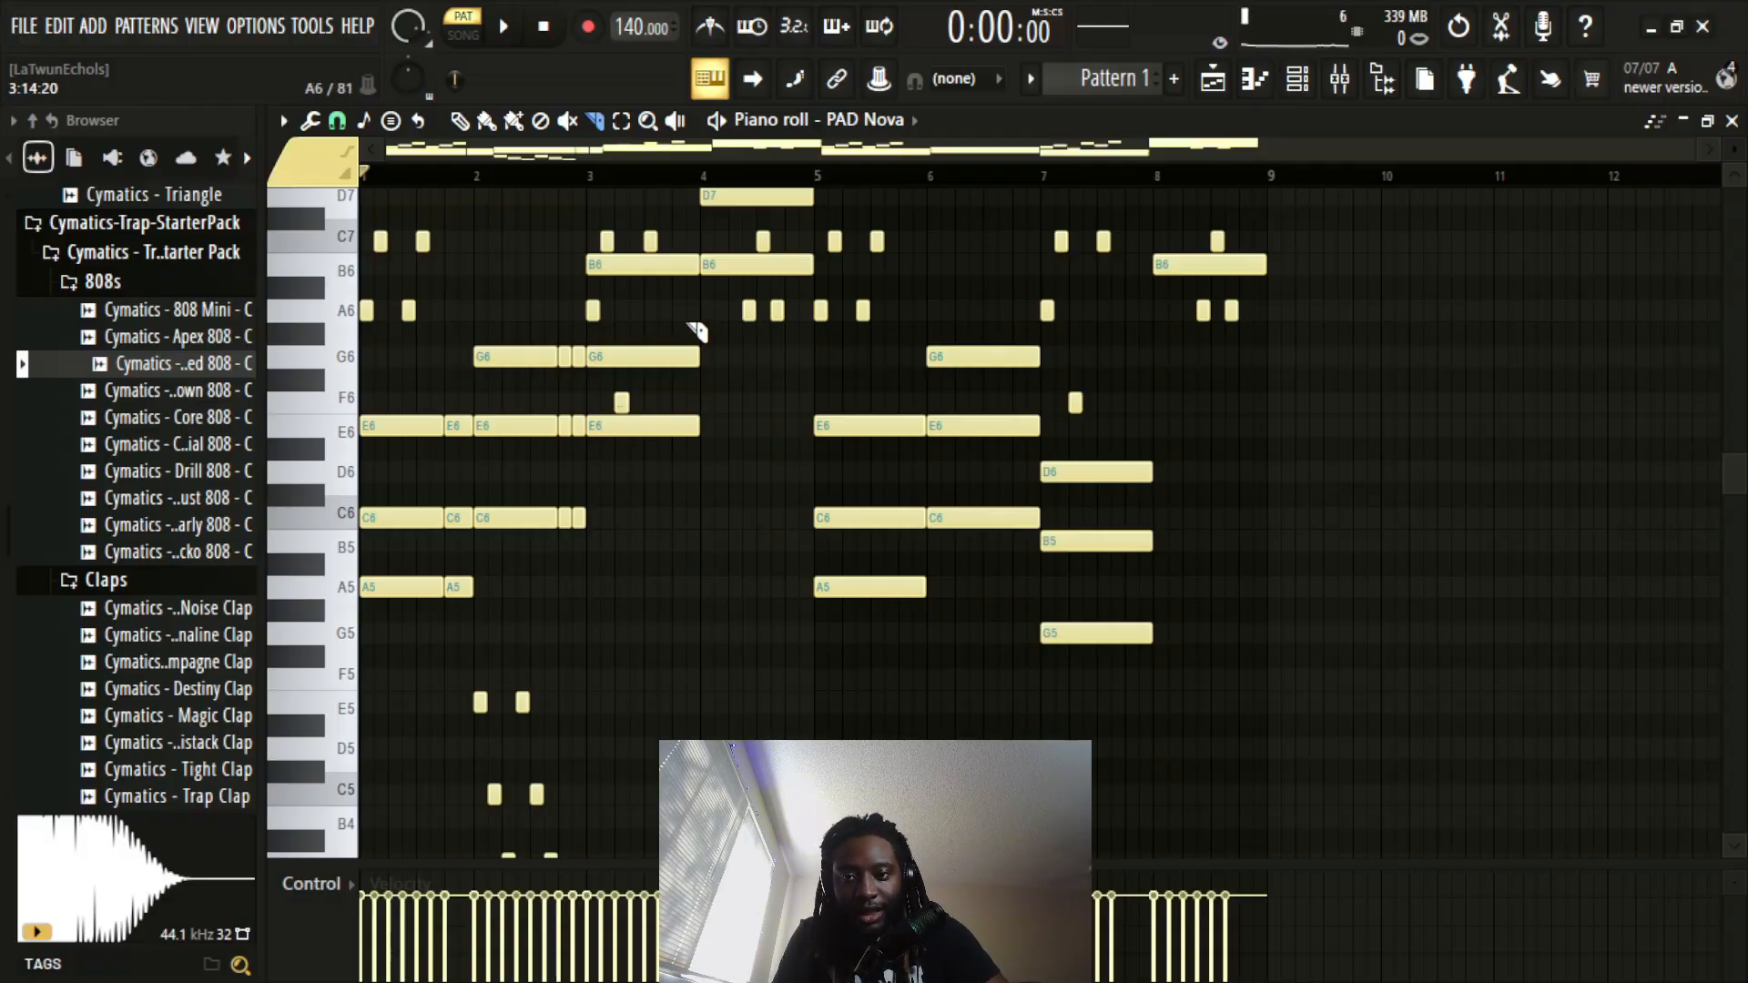
Step: Cut off and delete the last beat of bar 3's chord, split the rest after its first beat, and play back into bar 5
{"action": "left_click_drag", "start_coordinate": [689, 245], "coordinate": [690, 514]}
{"action": "key", "text": "Delete"}
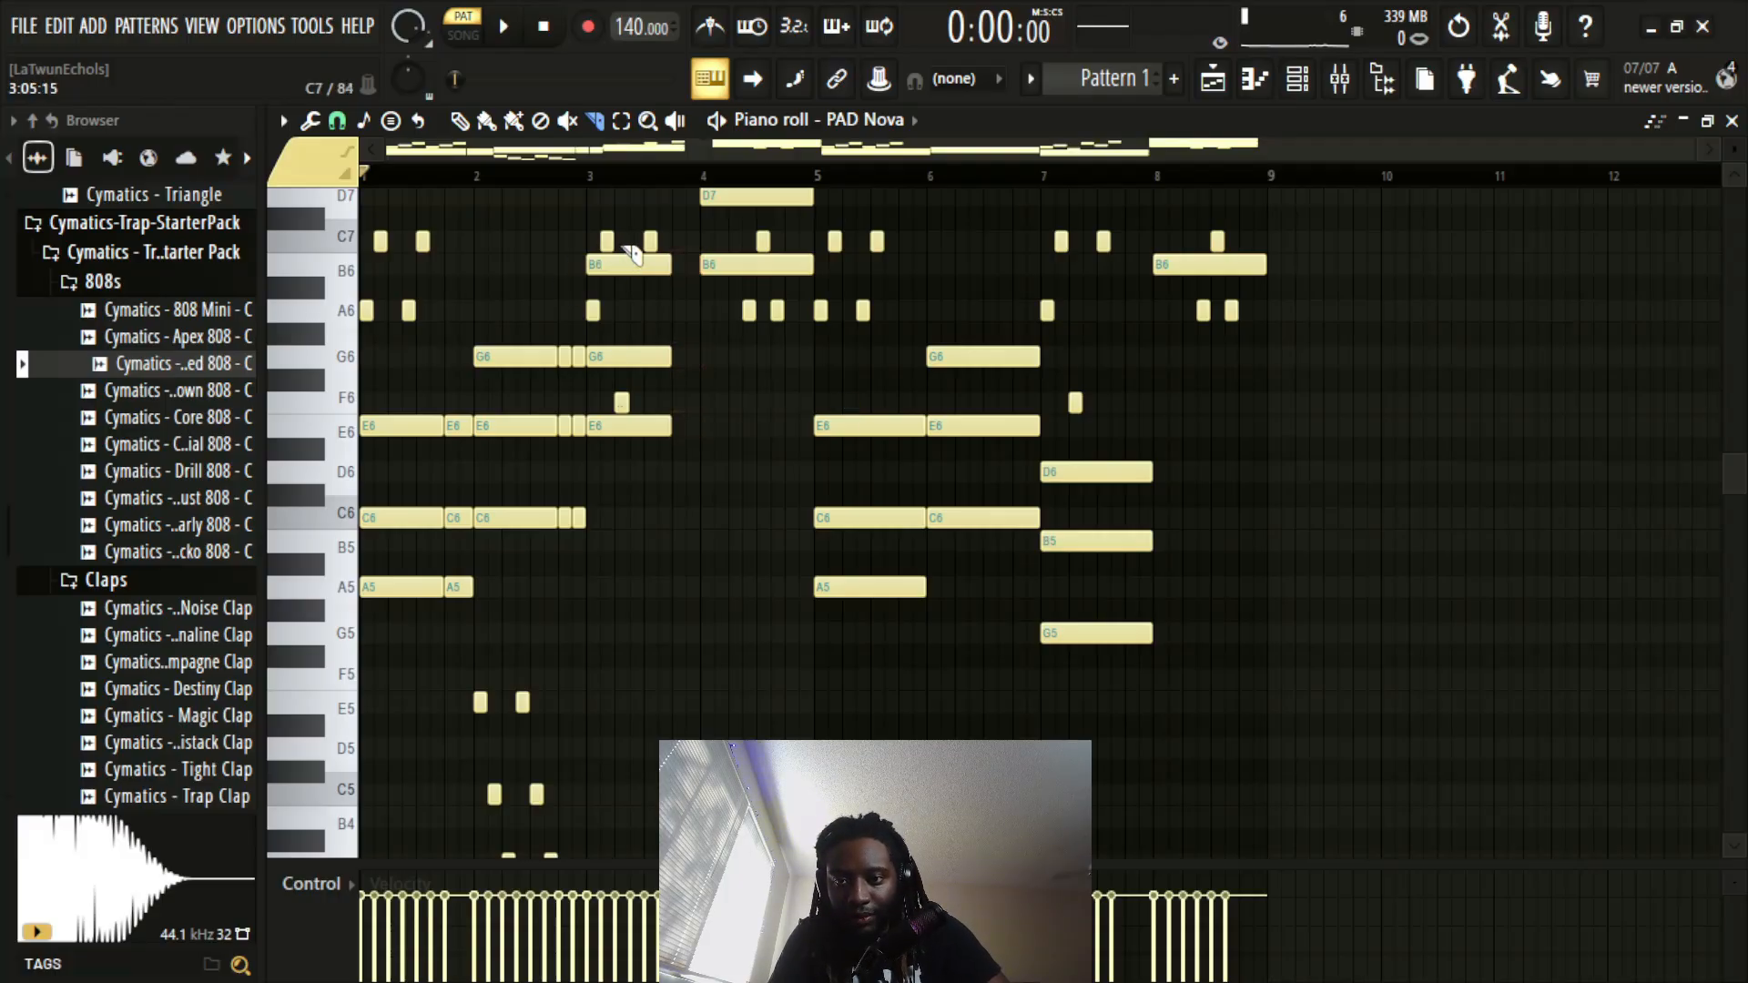
{"action": "left_click_drag", "start_coordinate": [615, 228], "coordinate": [642, 501]}
{"action": "left_click", "coordinate": [753, 451]}
{"action": "key", "text": "space"}
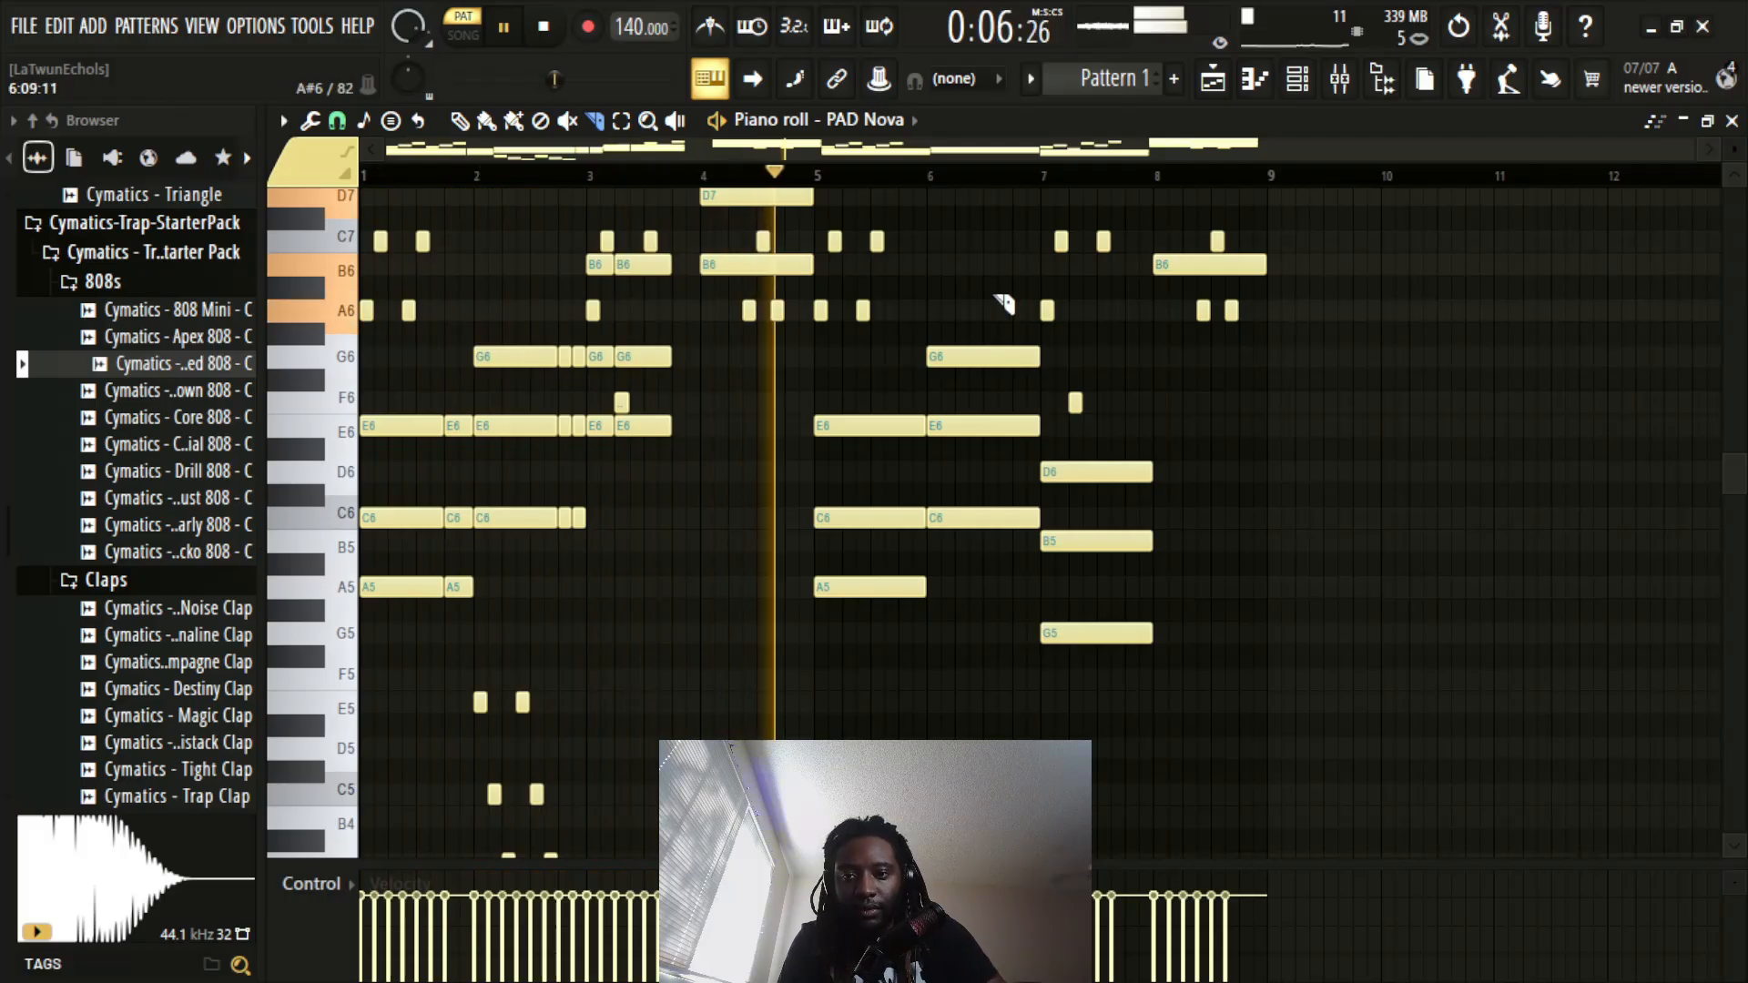
{"action": "scroll", "coordinate": [986, 418], "scroll_direction": "up", "scroll_amount": 3}
{"action": "scroll", "coordinate": [974, 437], "scroll_direction": "down", "scroll_amount": 3}
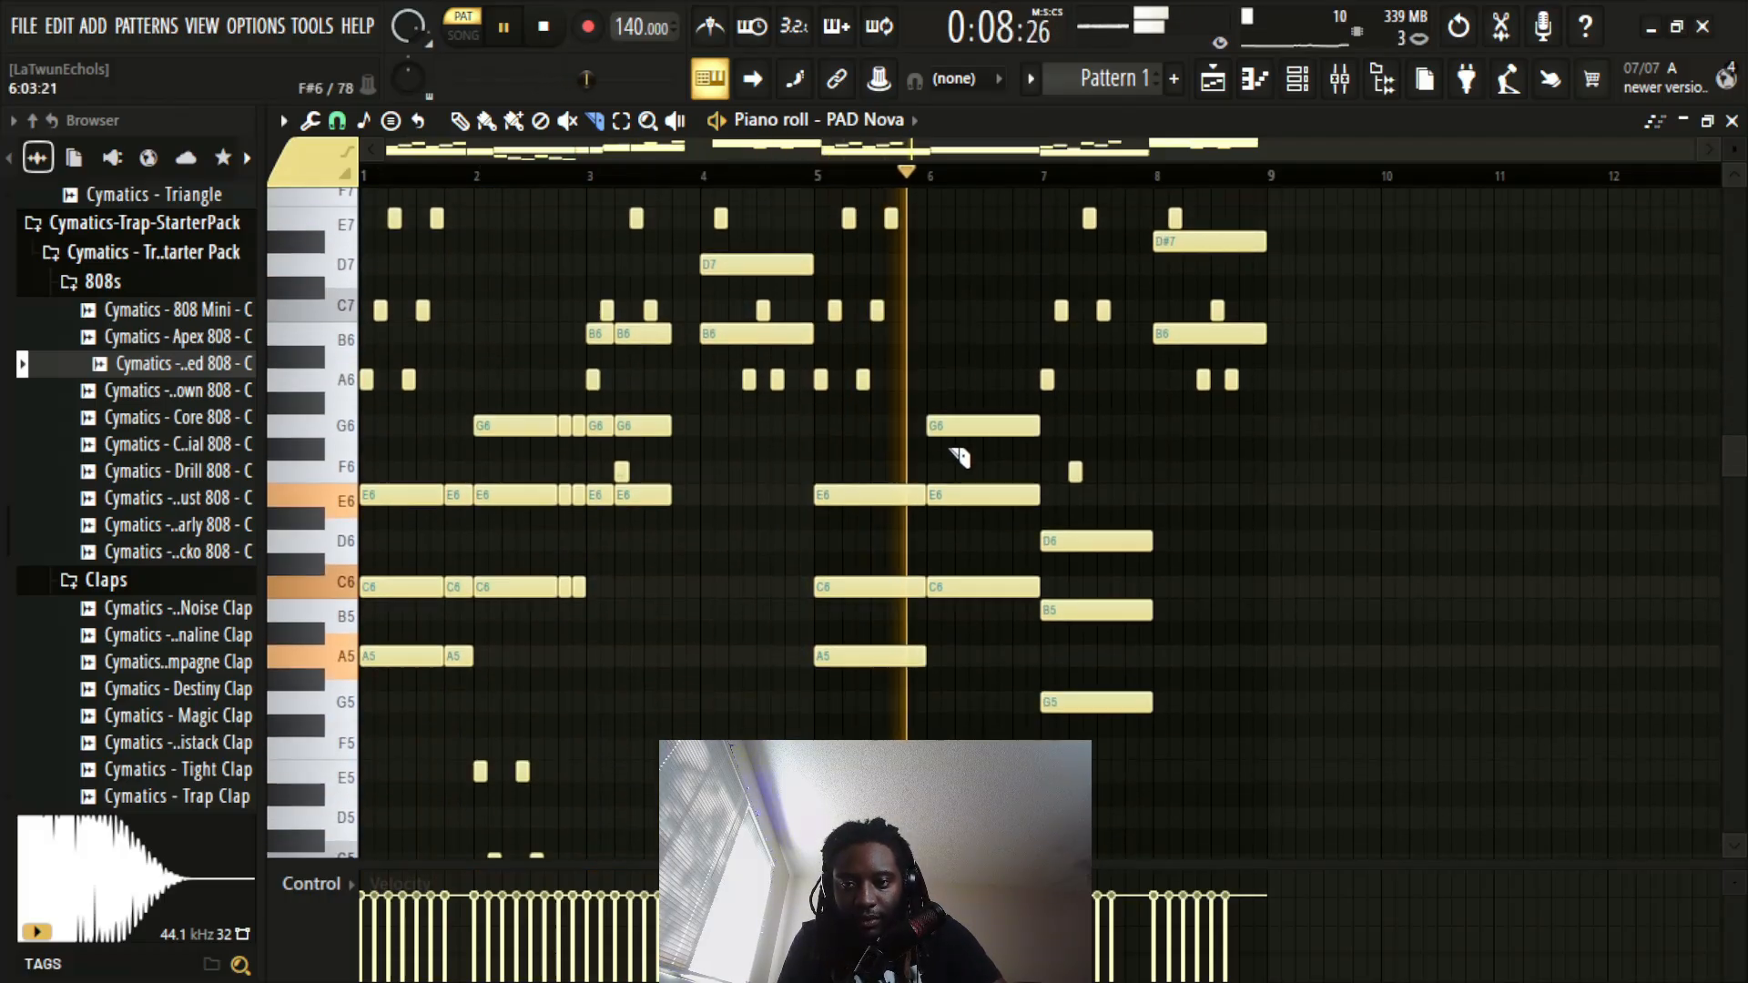
{"action": "key", "text": "space"}
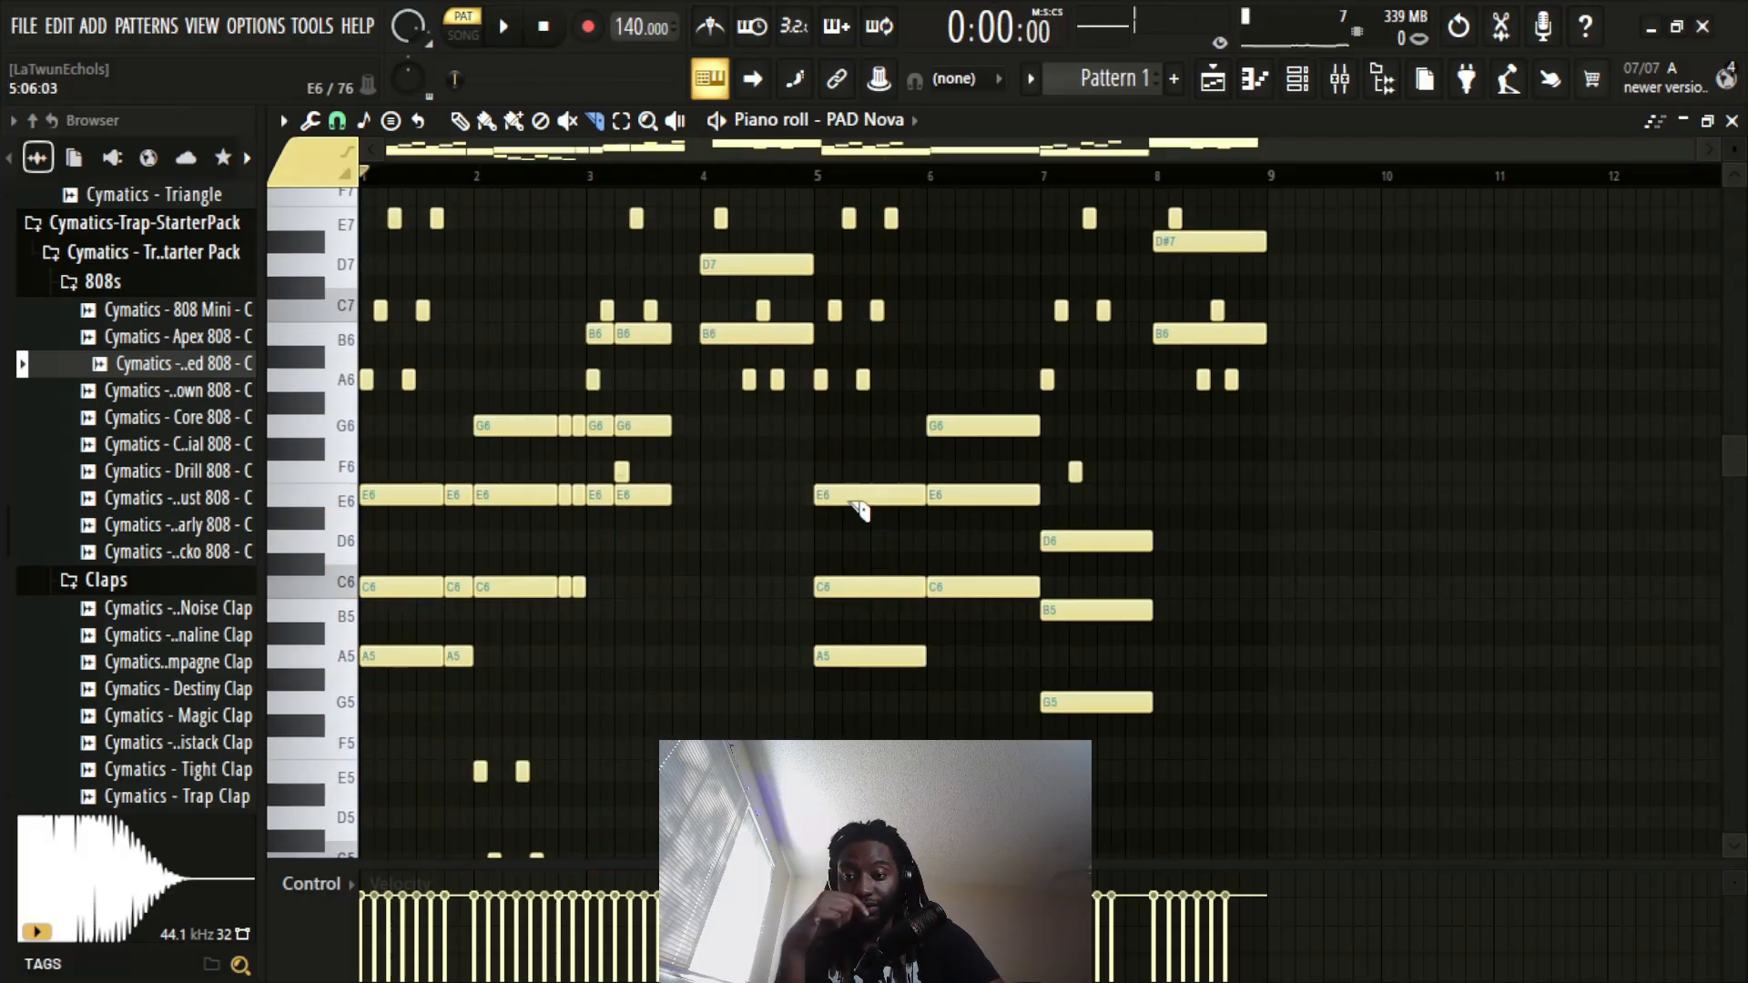
{"action": "key", "text": "space"}
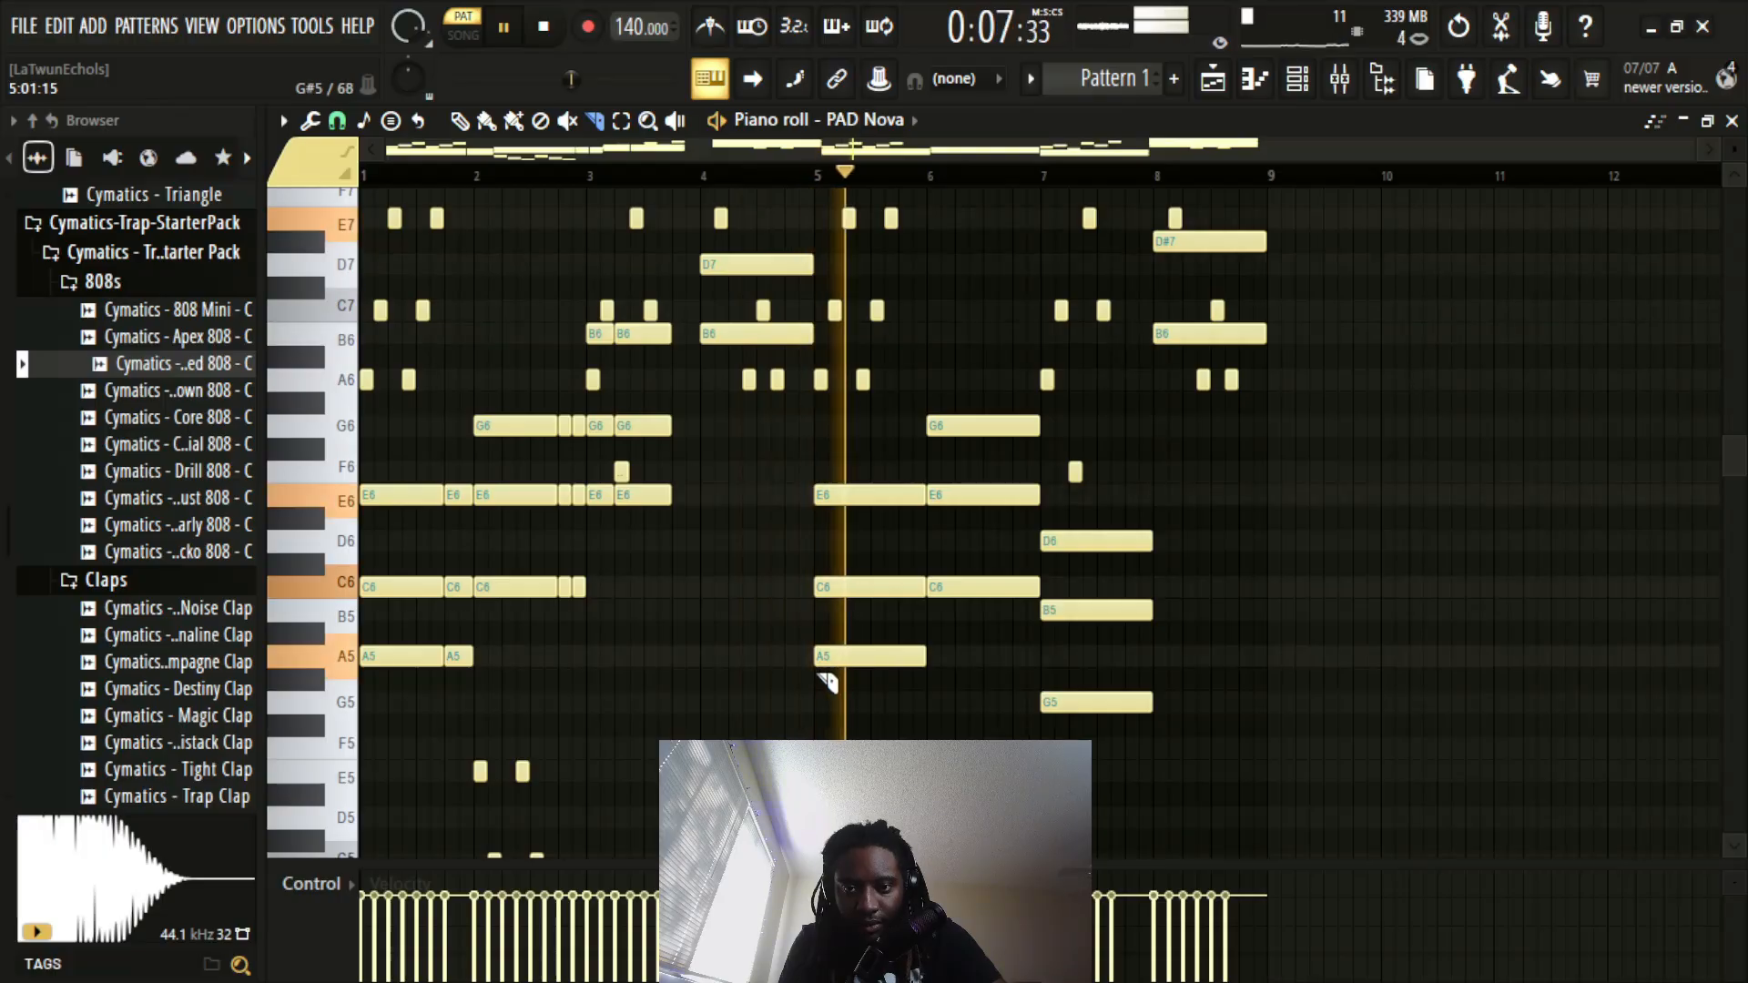
{"action": "key", "text": "space"}
Step: Try slicing the end of the D7 and B6 notes in bar 4 at the last eighth, undo it, and play back into bar 4
{"action": "left_click_drag", "start_coordinate": [813, 266], "coordinate": [813, 480]}
{"action": "scroll", "coordinate": [951, 293], "scroll_direction": "up", "scroll_amount": 3}
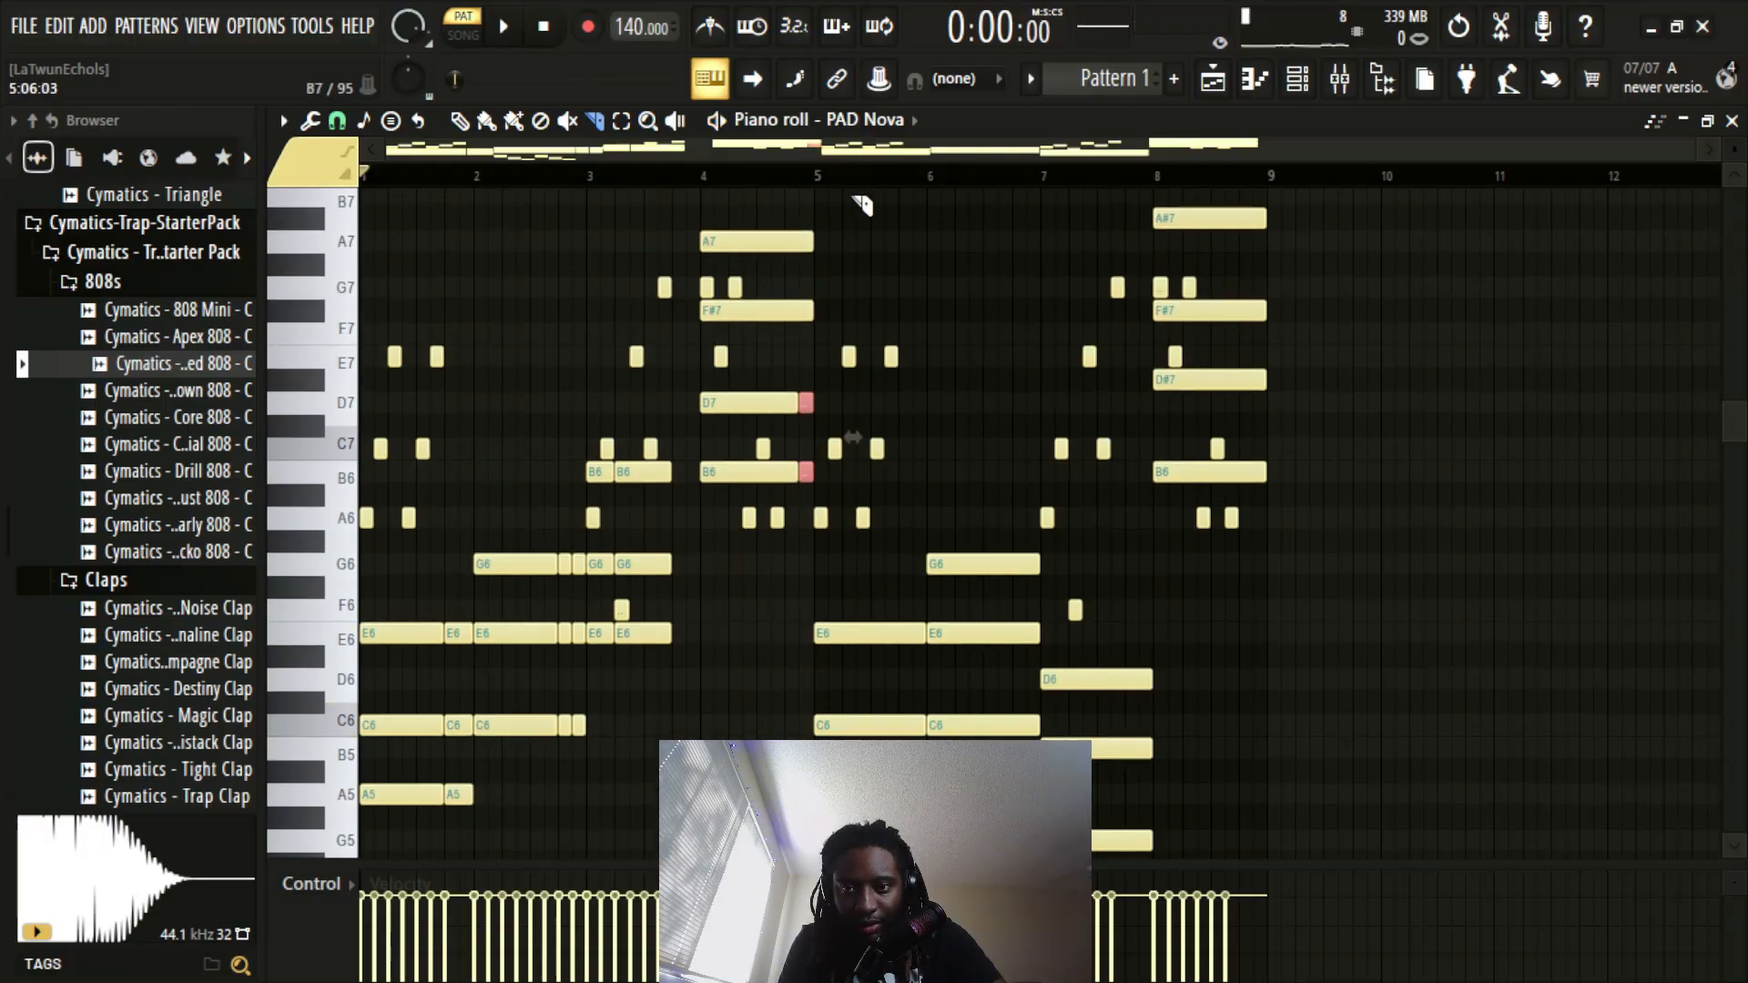
{"action": "scroll", "coordinate": [838, 185], "scroll_direction": "up", "scroll_amount": 3}
{"action": "scroll", "coordinate": [843, 186], "scroll_direction": "up", "scroll_amount": 3}
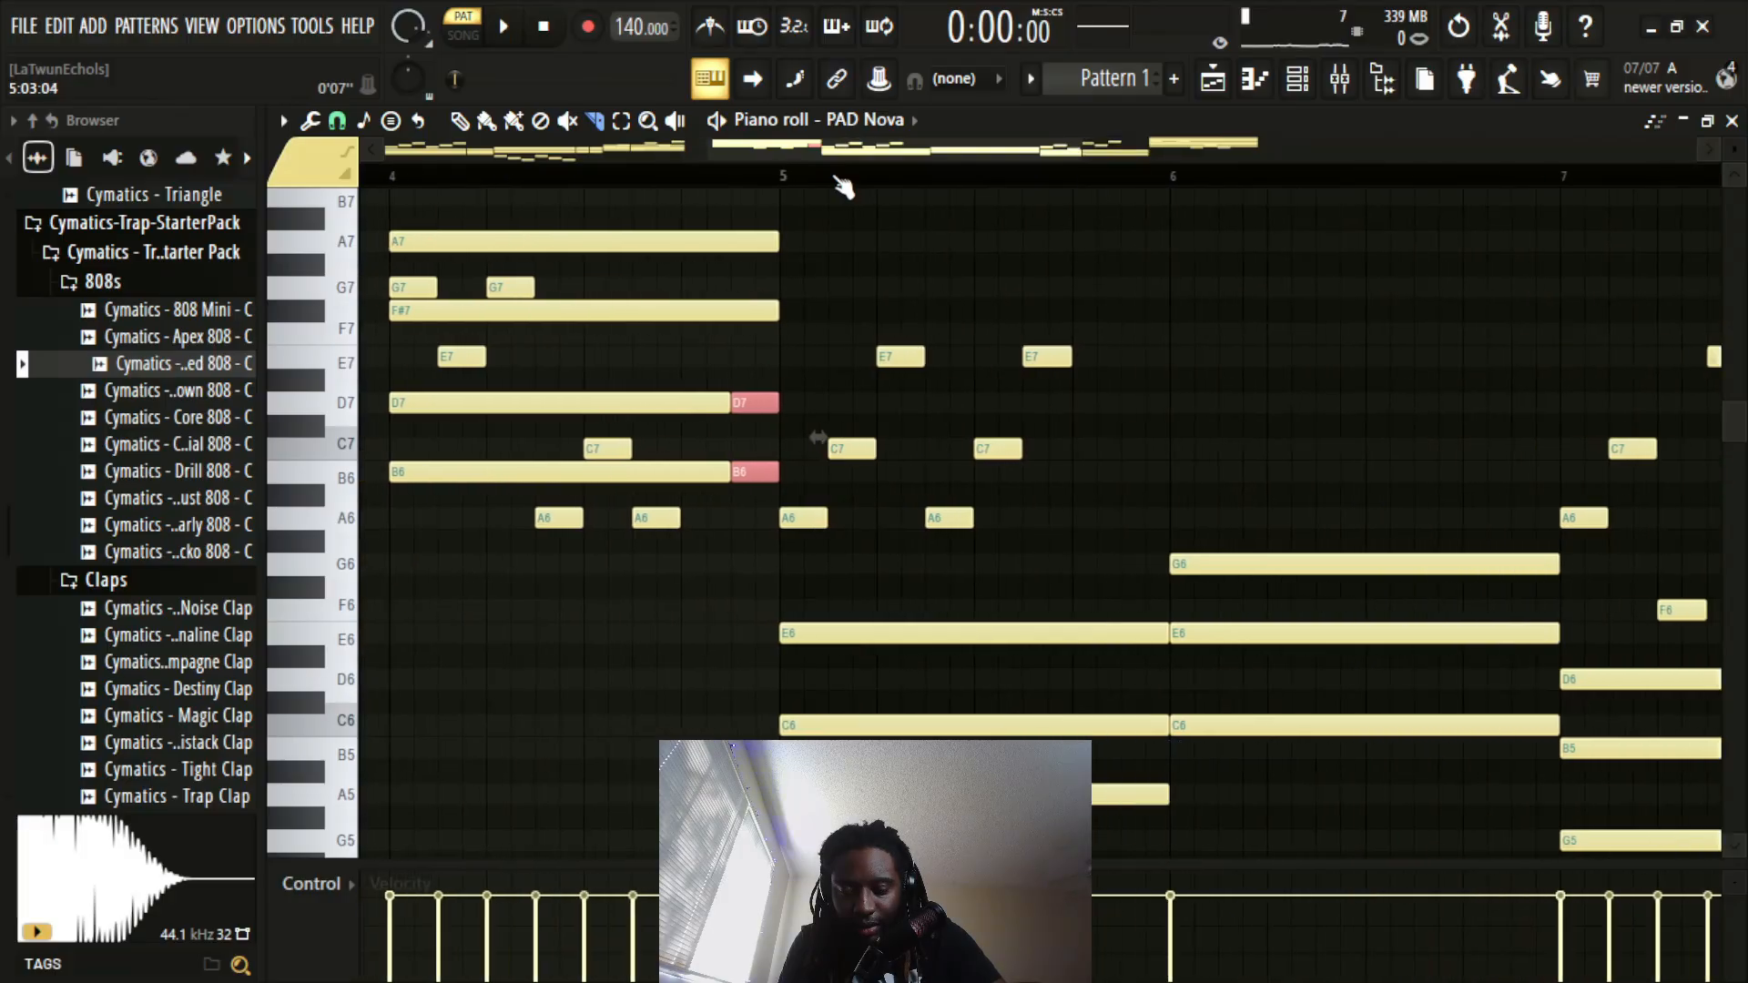
{"action": "key", "text": "space"}
{"action": "scroll", "coordinate": [843, 187], "scroll_direction": "down", "scroll_amount": 6}
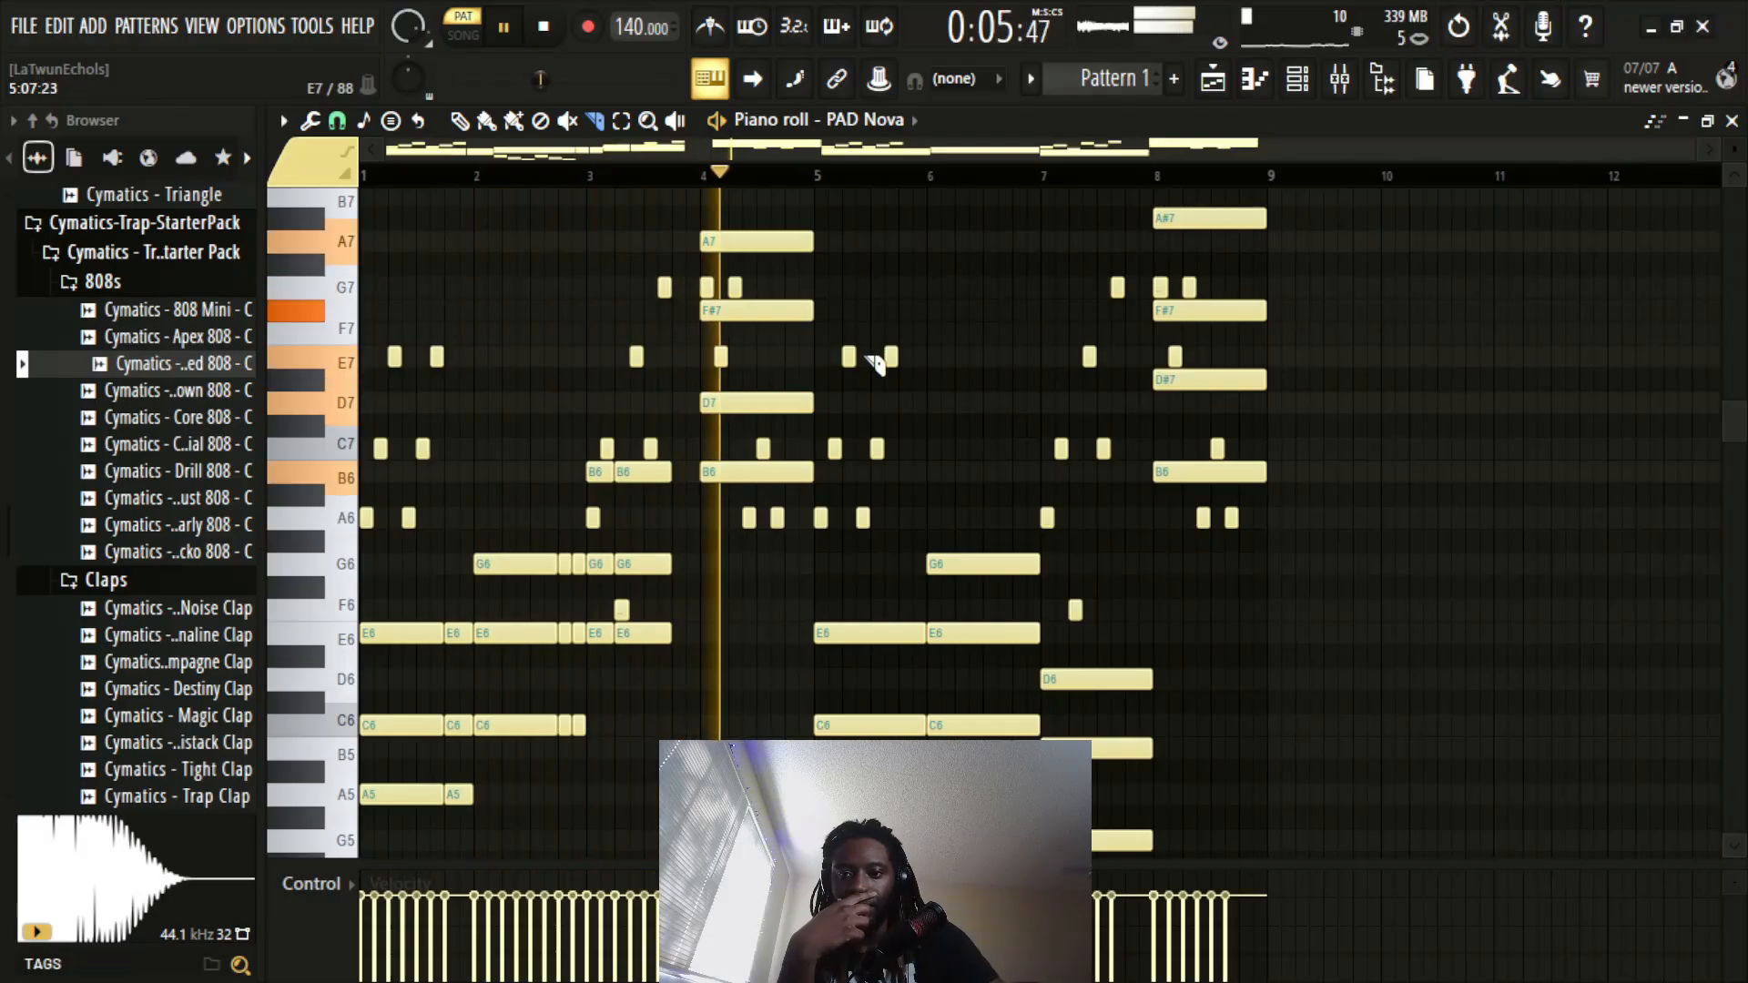
{"action": "key", "text": "space"}
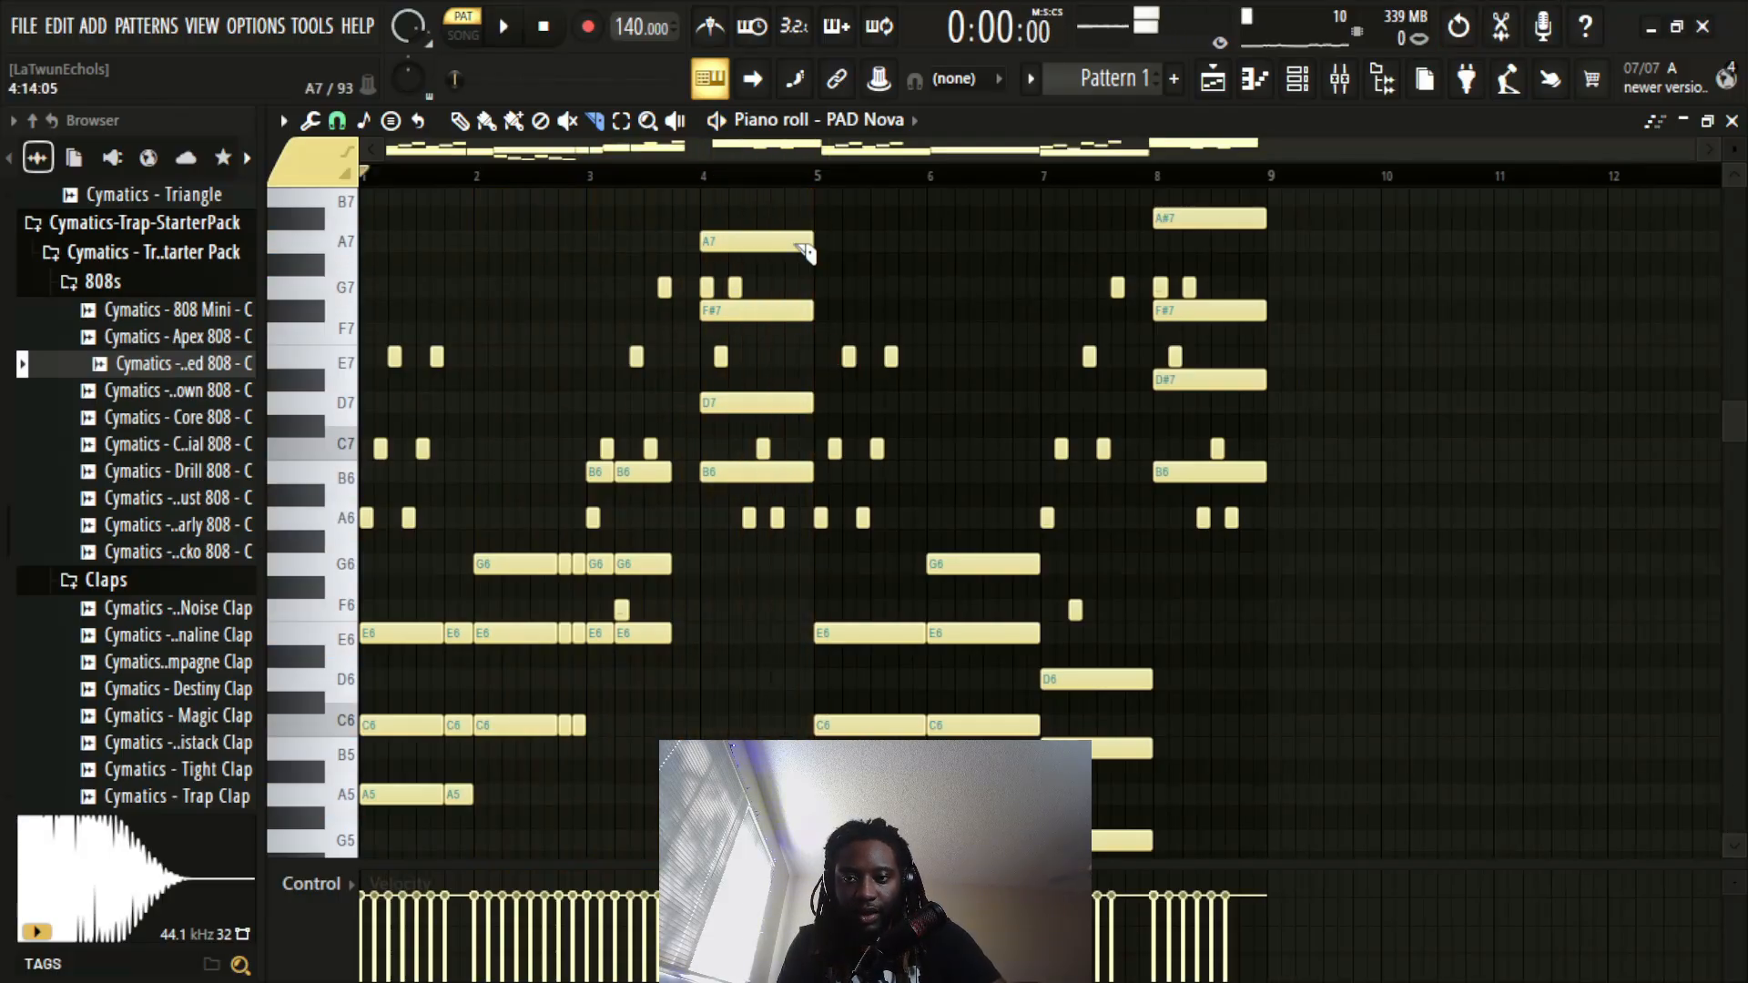
Step: Slice the bar 4 chord A7, F#7, D7, B6 into four one-beat pieces and play back into bar 5
{"action": "left_click_drag", "start_coordinate": [742, 398], "coordinate": [742, 574]}
{"action": "left_click_drag", "start_coordinate": [764, 200], "coordinate": [801, 552]}
{"action": "left_click", "coordinate": [808, 601]}
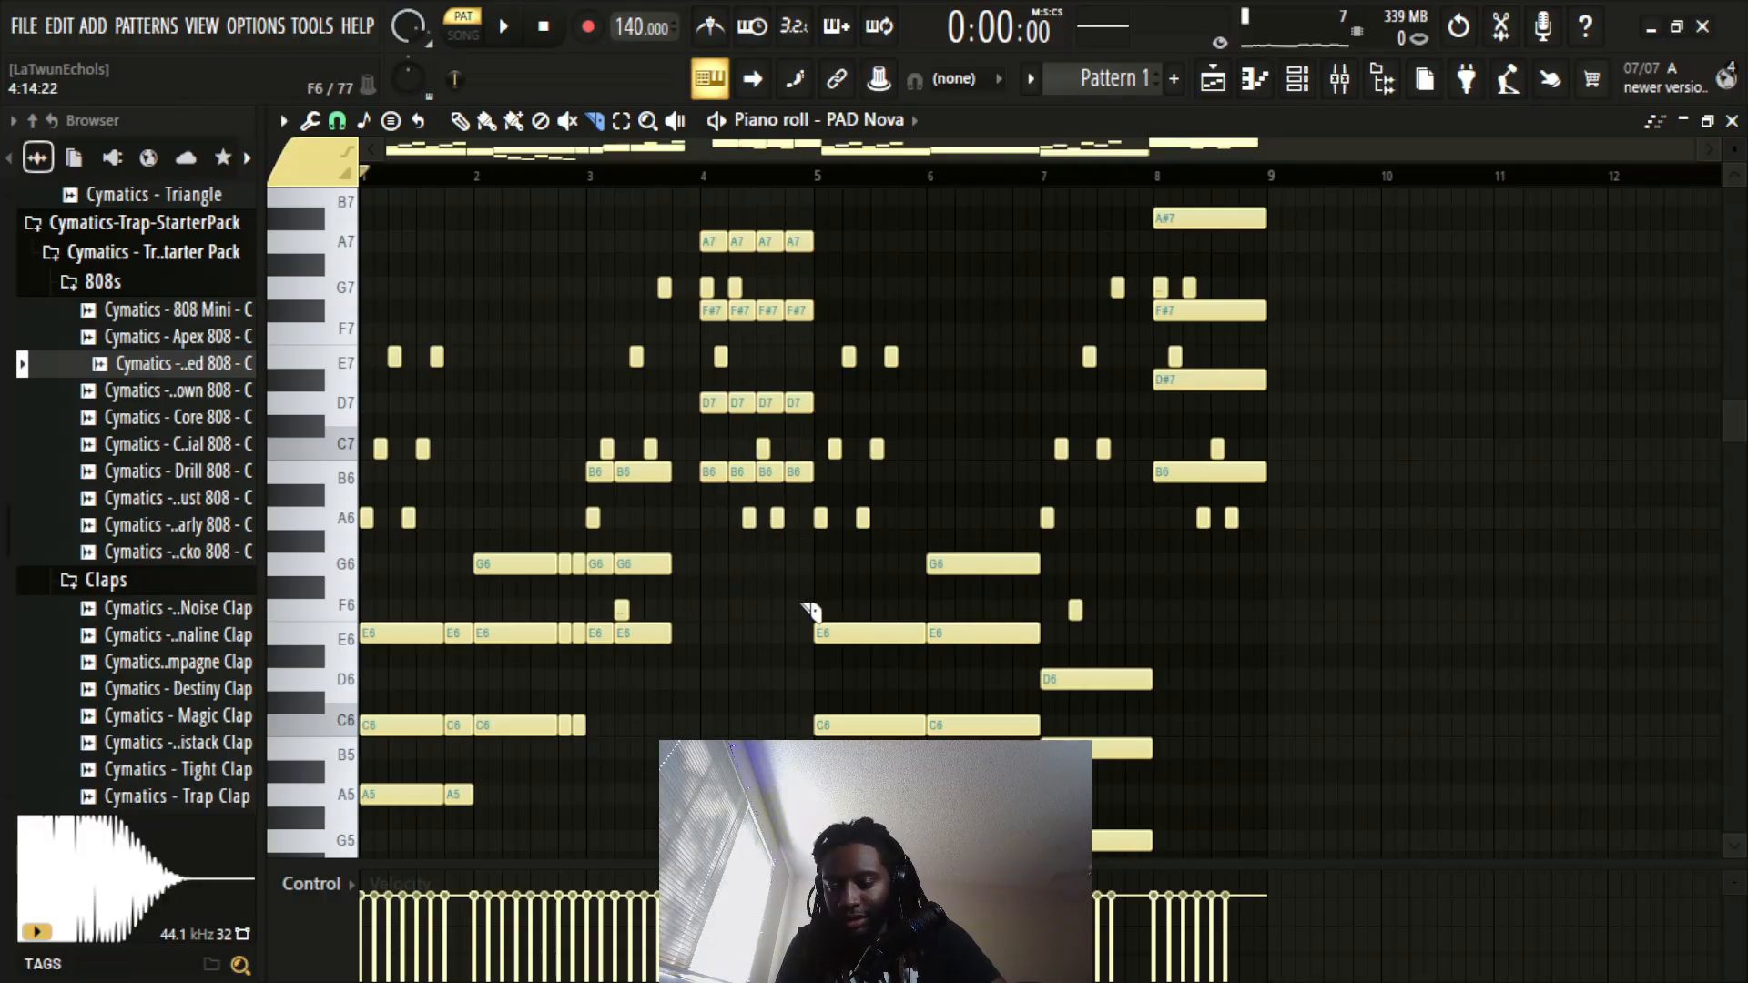
{"action": "key", "text": "space"}
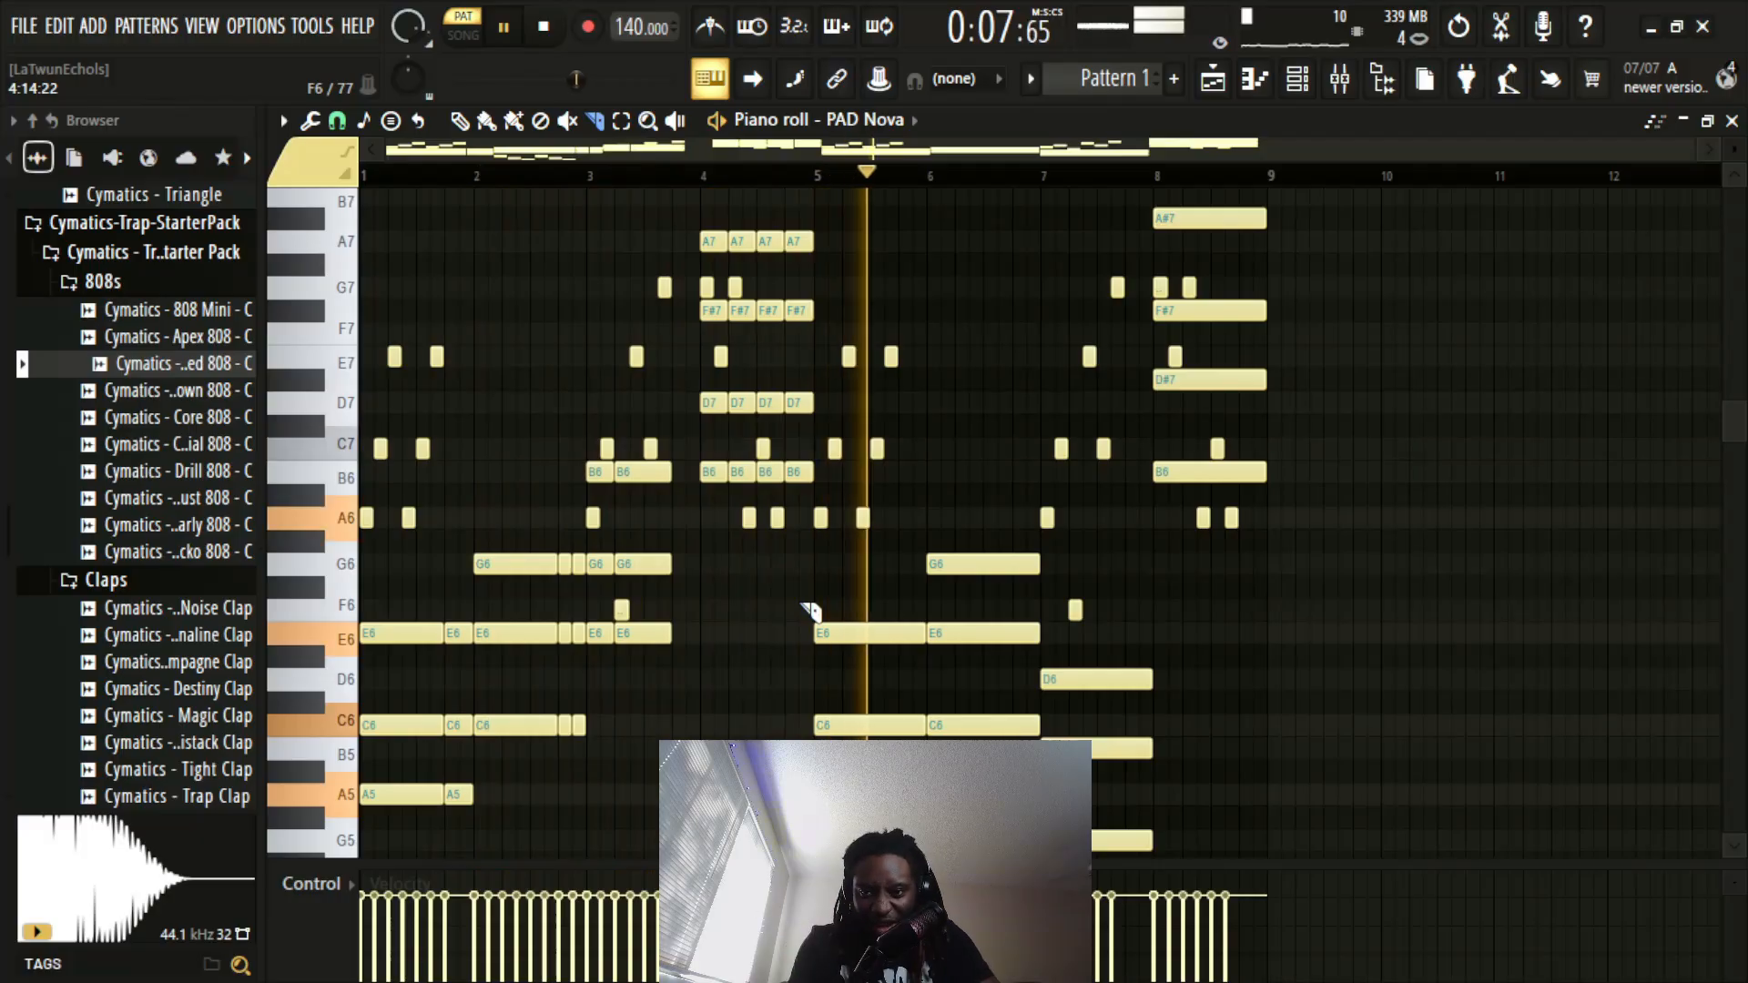
{"action": "key", "text": "space"}
Step: Slice all five notes of the bar 8 chord after the first beat and again at about the last beat
{"action": "scroll", "coordinate": [1220, 255], "scroll_direction": "up", "scroll_amount": 5}
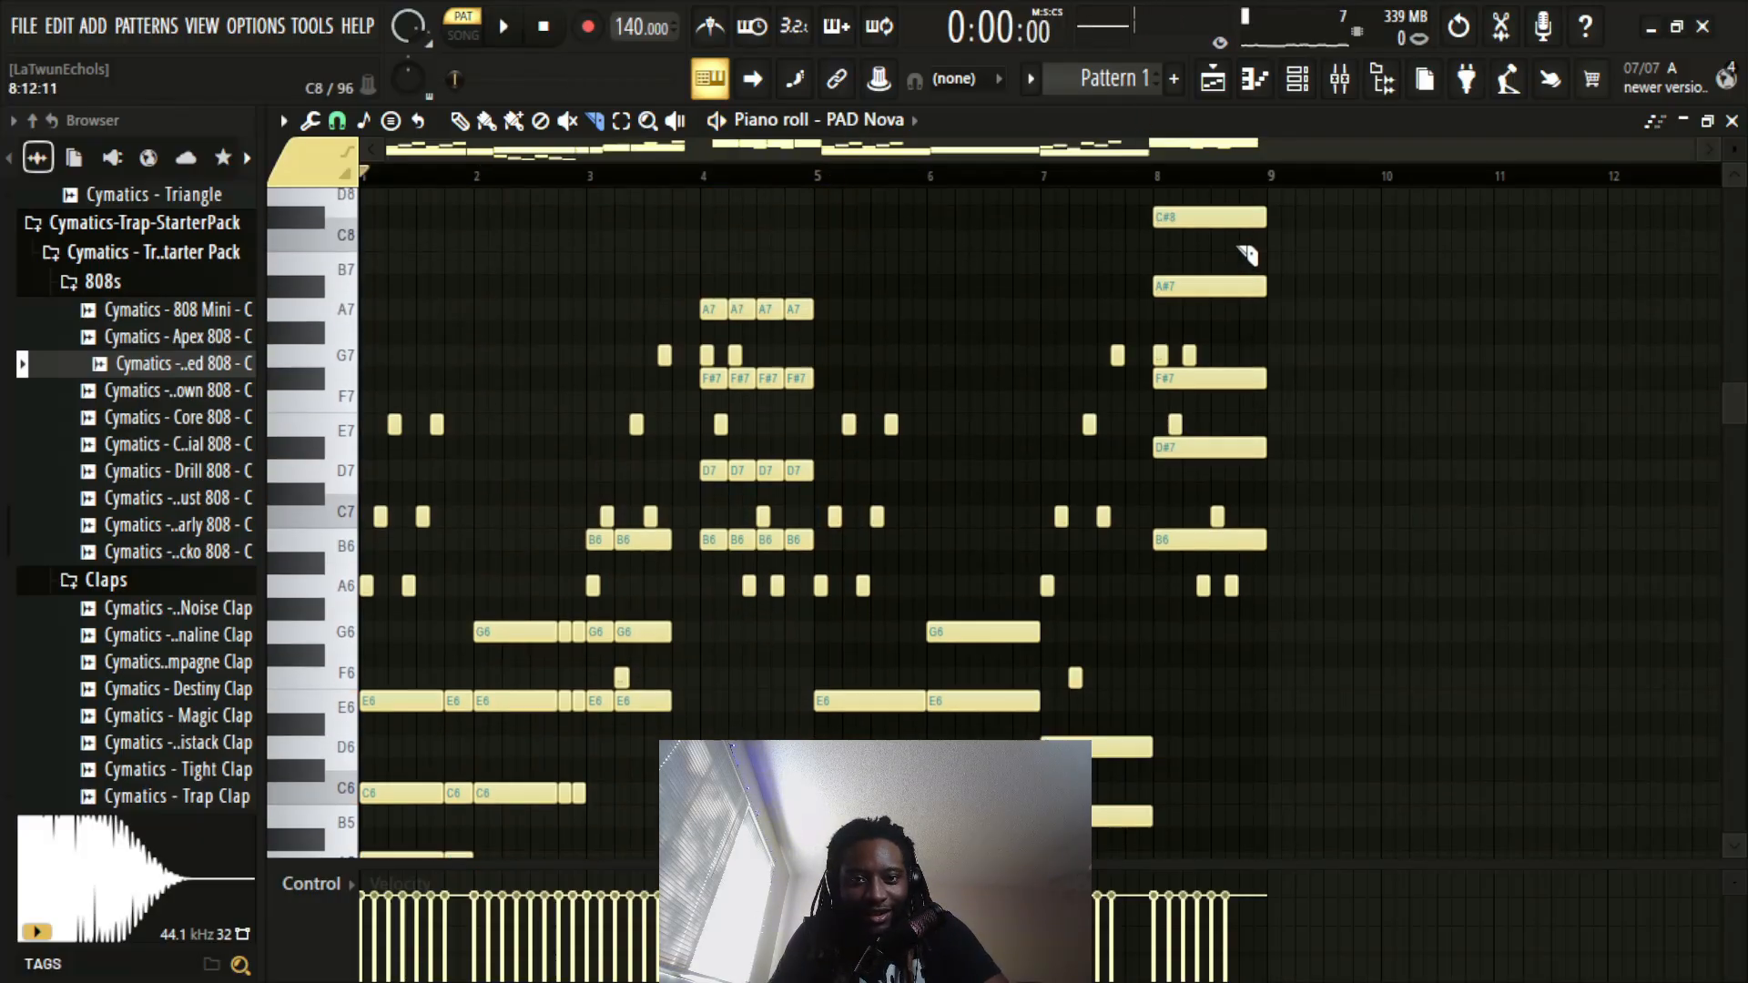
{"action": "left_click_drag", "start_coordinate": [1202, 427], "coordinate": [1203, 823]}
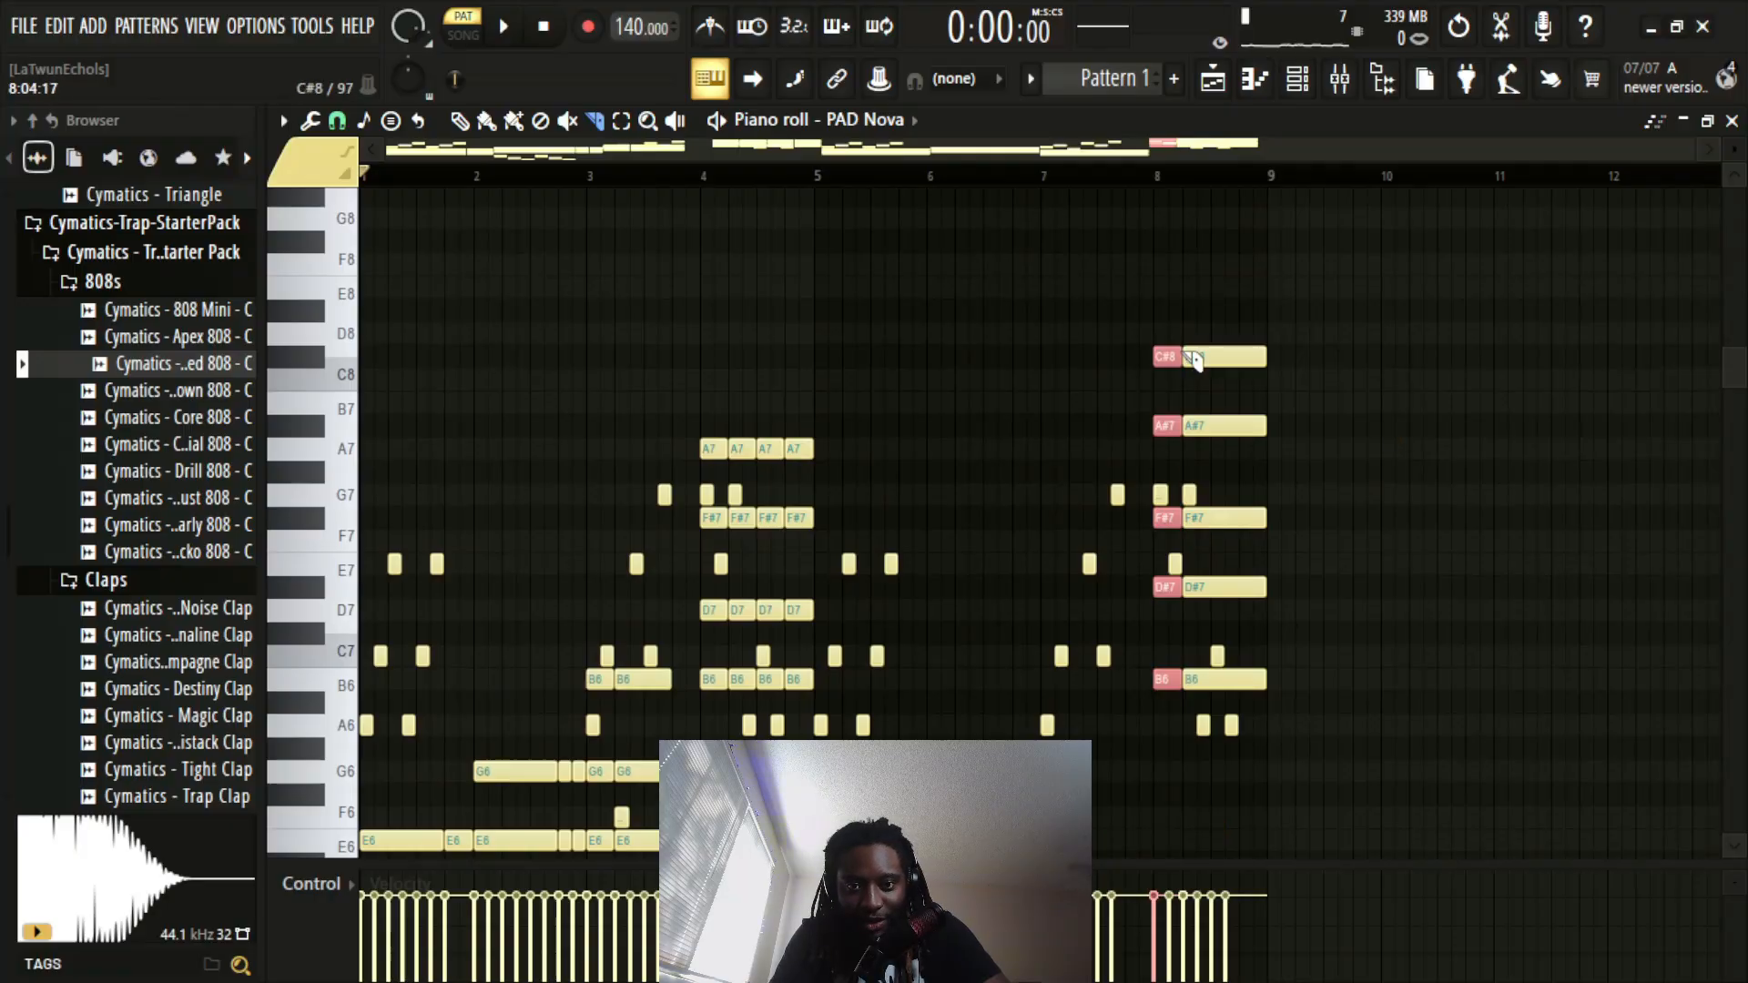
{"action": "left_click_drag", "start_coordinate": [1281, 316], "coordinate": [1263, 455]}
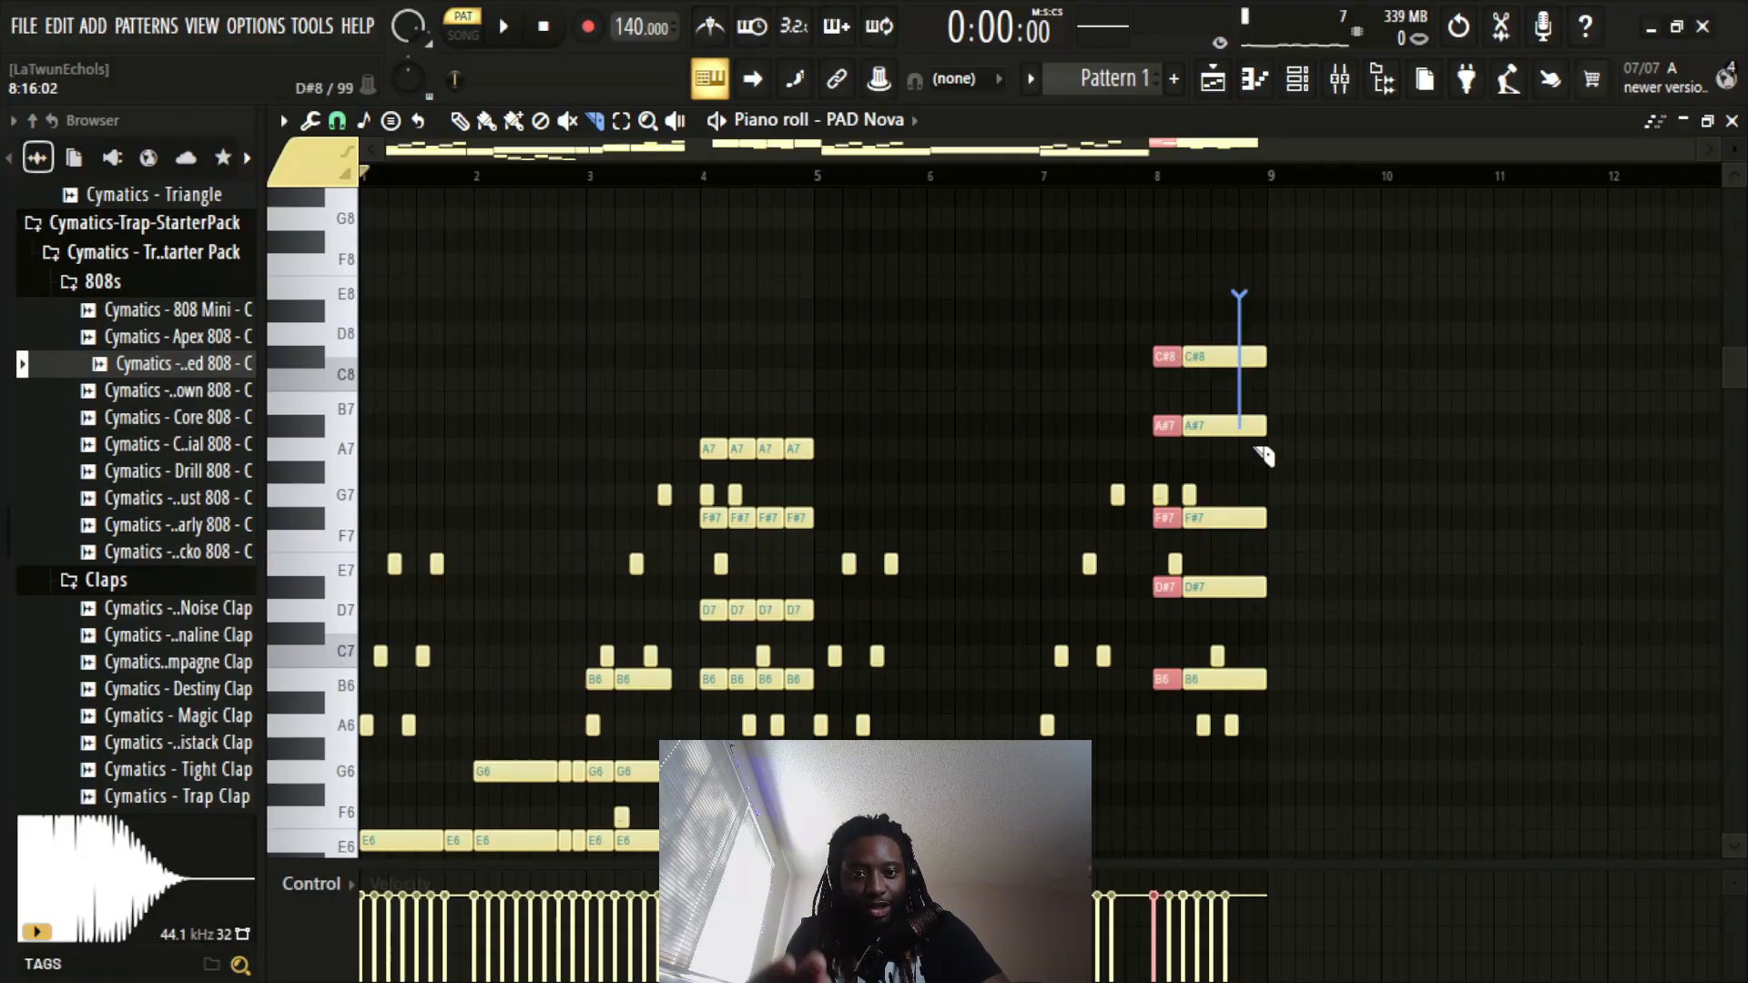
{"action": "left_click_drag", "start_coordinate": [1265, 731], "coordinate": [1264, 760]}
{"action": "scroll", "coordinate": [1342, 719], "scroll_direction": "down", "scroll_amount": 2}
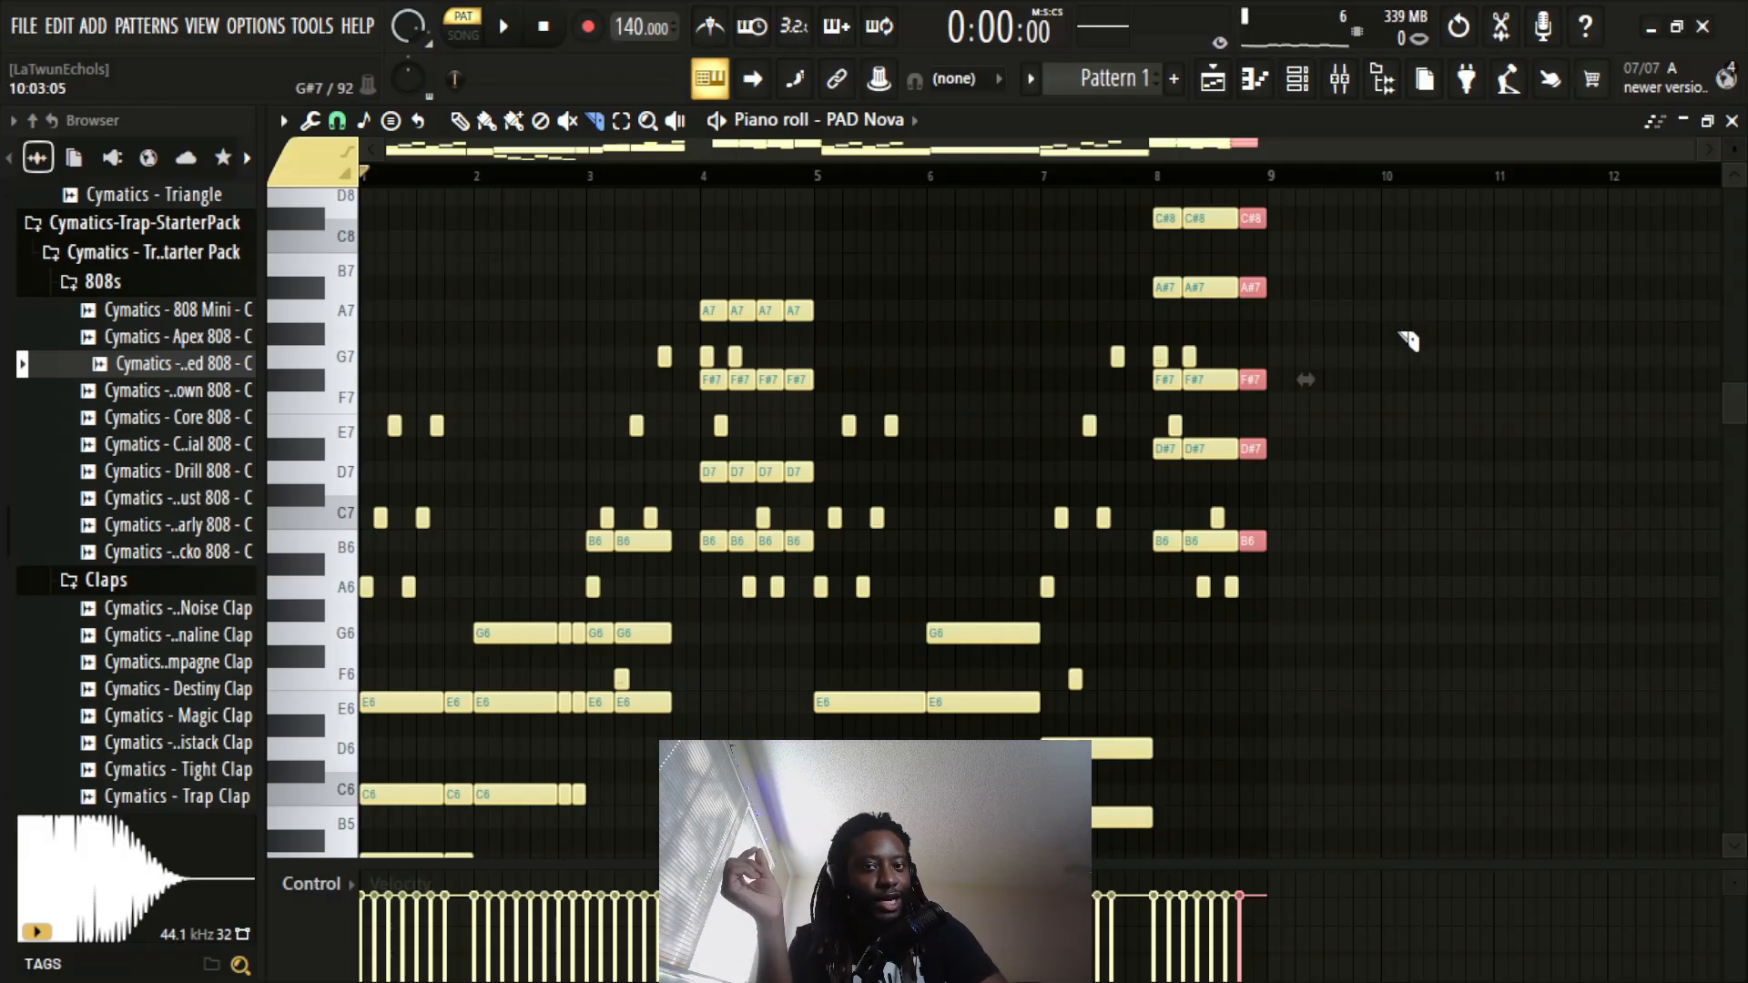
Step: Slice off the last beat of the bar 5 and bar 6 chords, splitting bar 5's last beat in half
{"action": "scroll", "coordinate": [1393, 350], "scroll_direction": "down", "scroll_amount": 3}
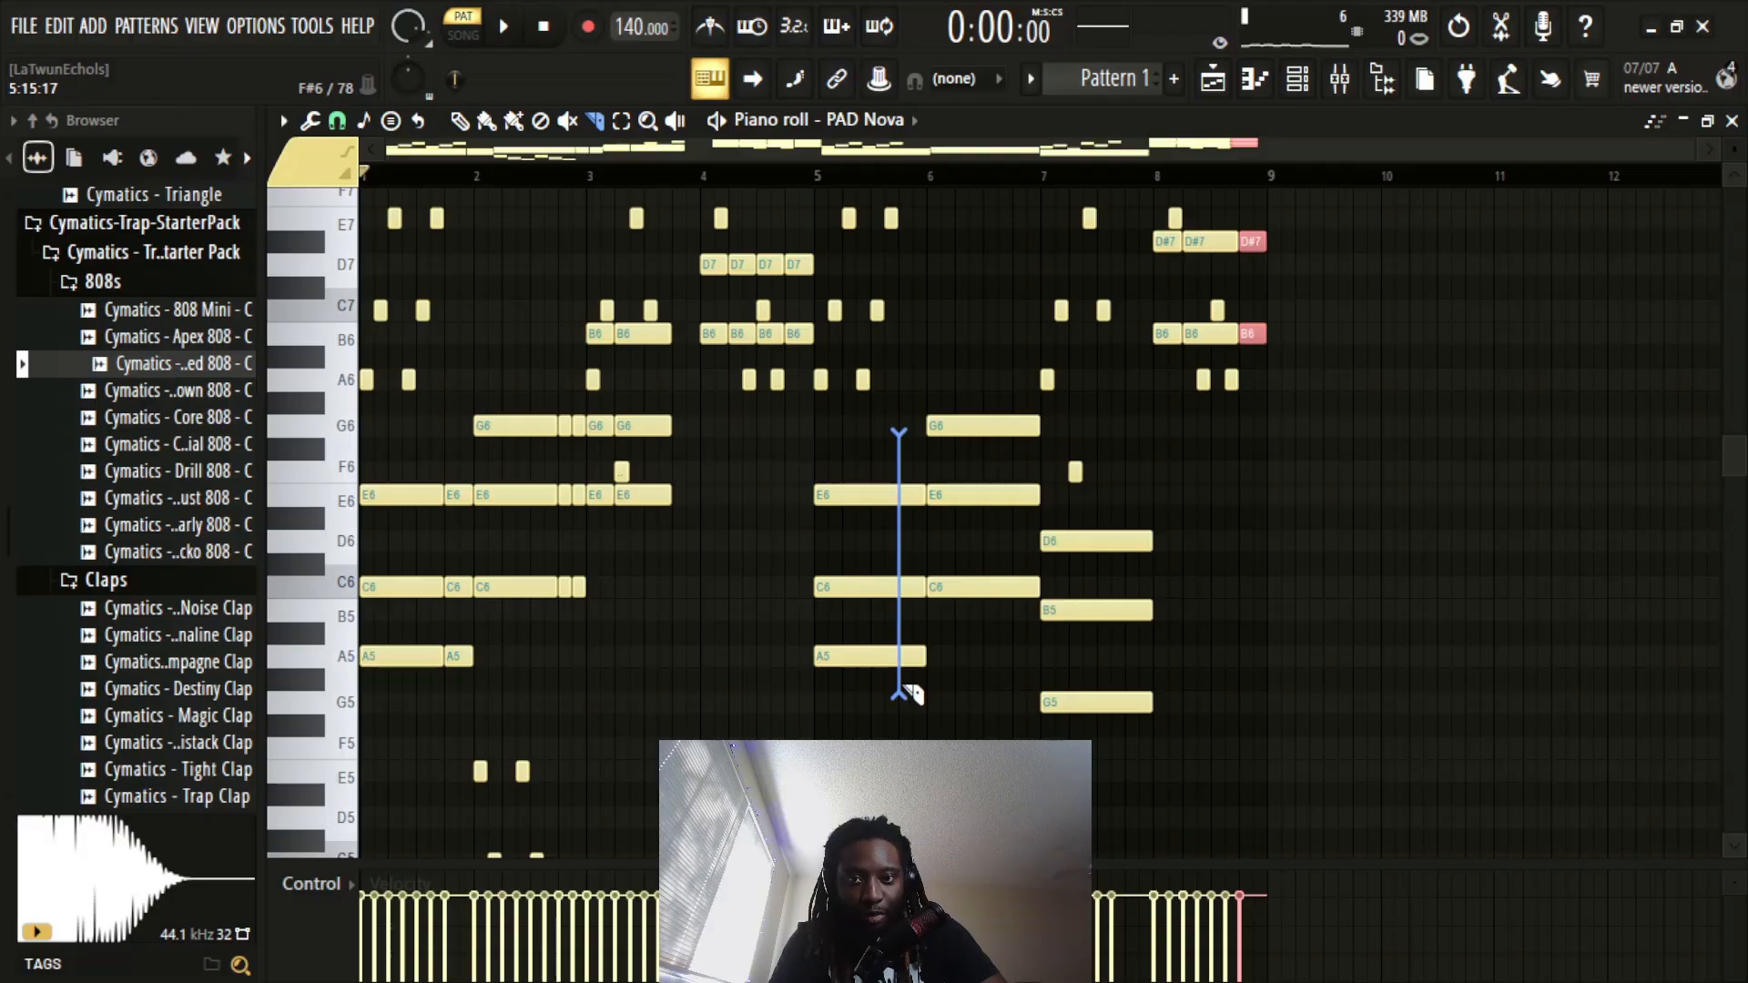
{"action": "left_click_drag", "start_coordinate": [910, 693], "coordinate": [910, 693]}
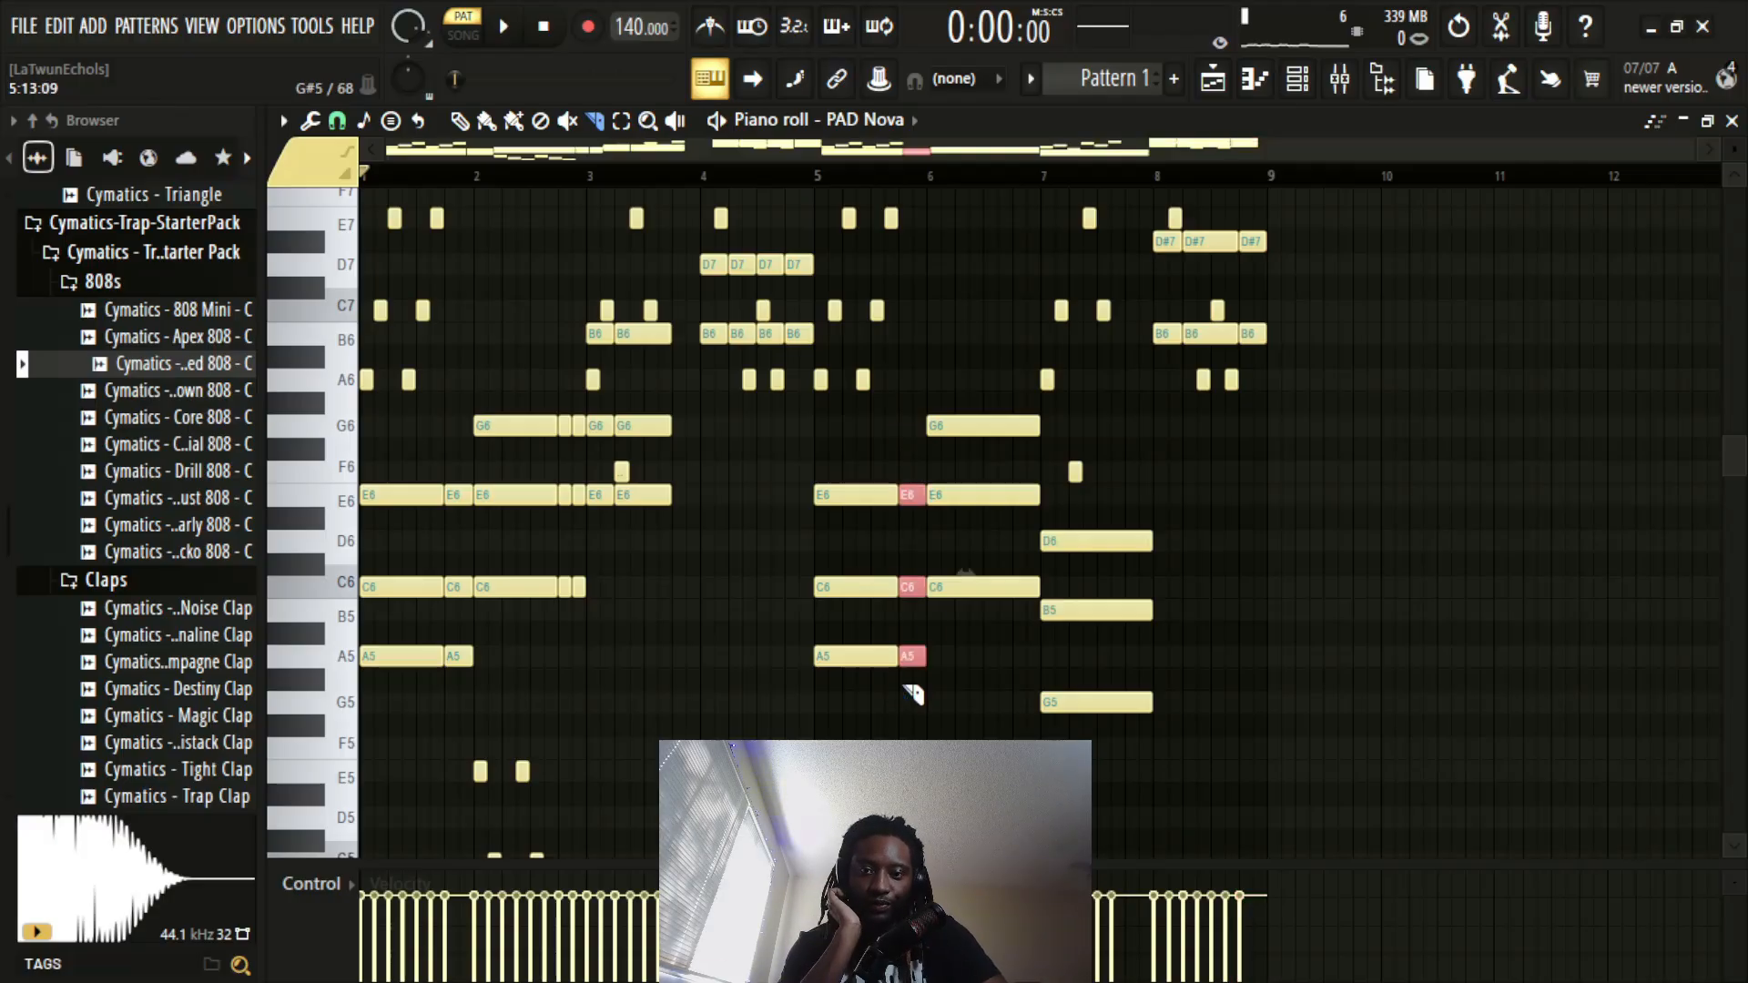
{"action": "left_click_drag", "start_coordinate": [925, 425], "coordinate": [912, 715]}
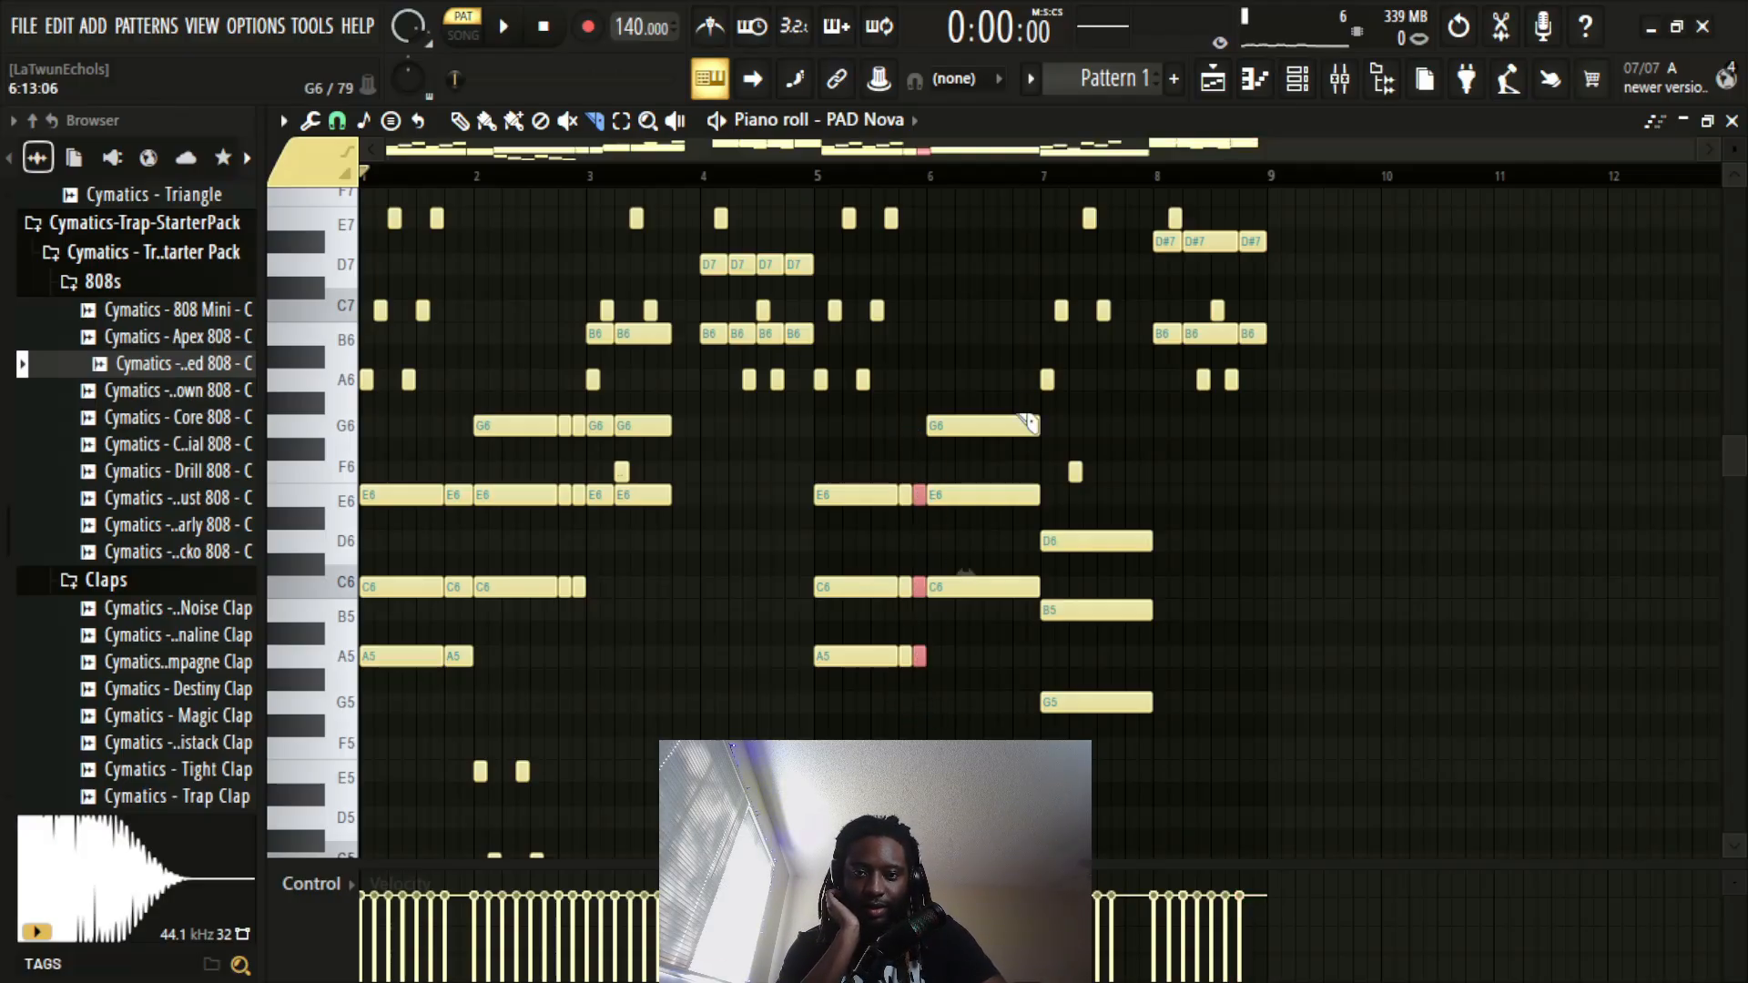
{"action": "left_click_drag", "start_coordinate": [1034, 622], "coordinate": [1034, 635]}
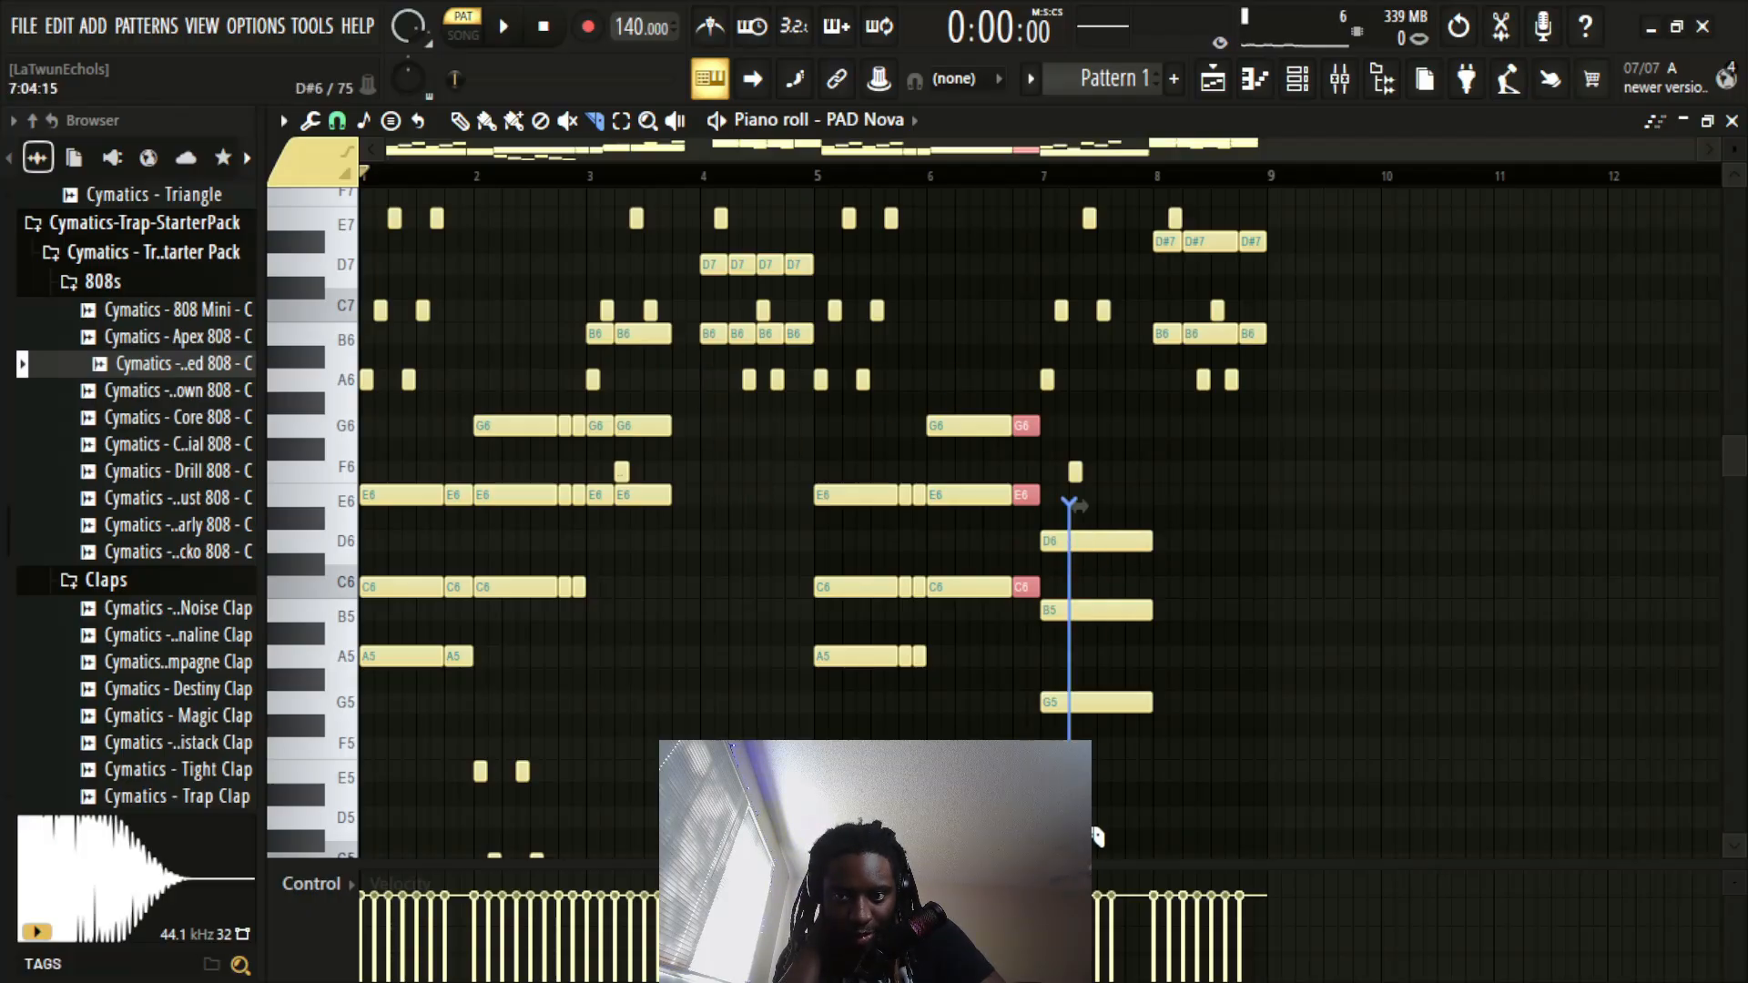
Step: Cut off and delete the first beat of bar 7's D6, B5, G5 chord, slice its last beat, and play back into bar 8
{"action": "left_click_drag", "start_coordinate": [1097, 836], "coordinate": [1100, 837]}
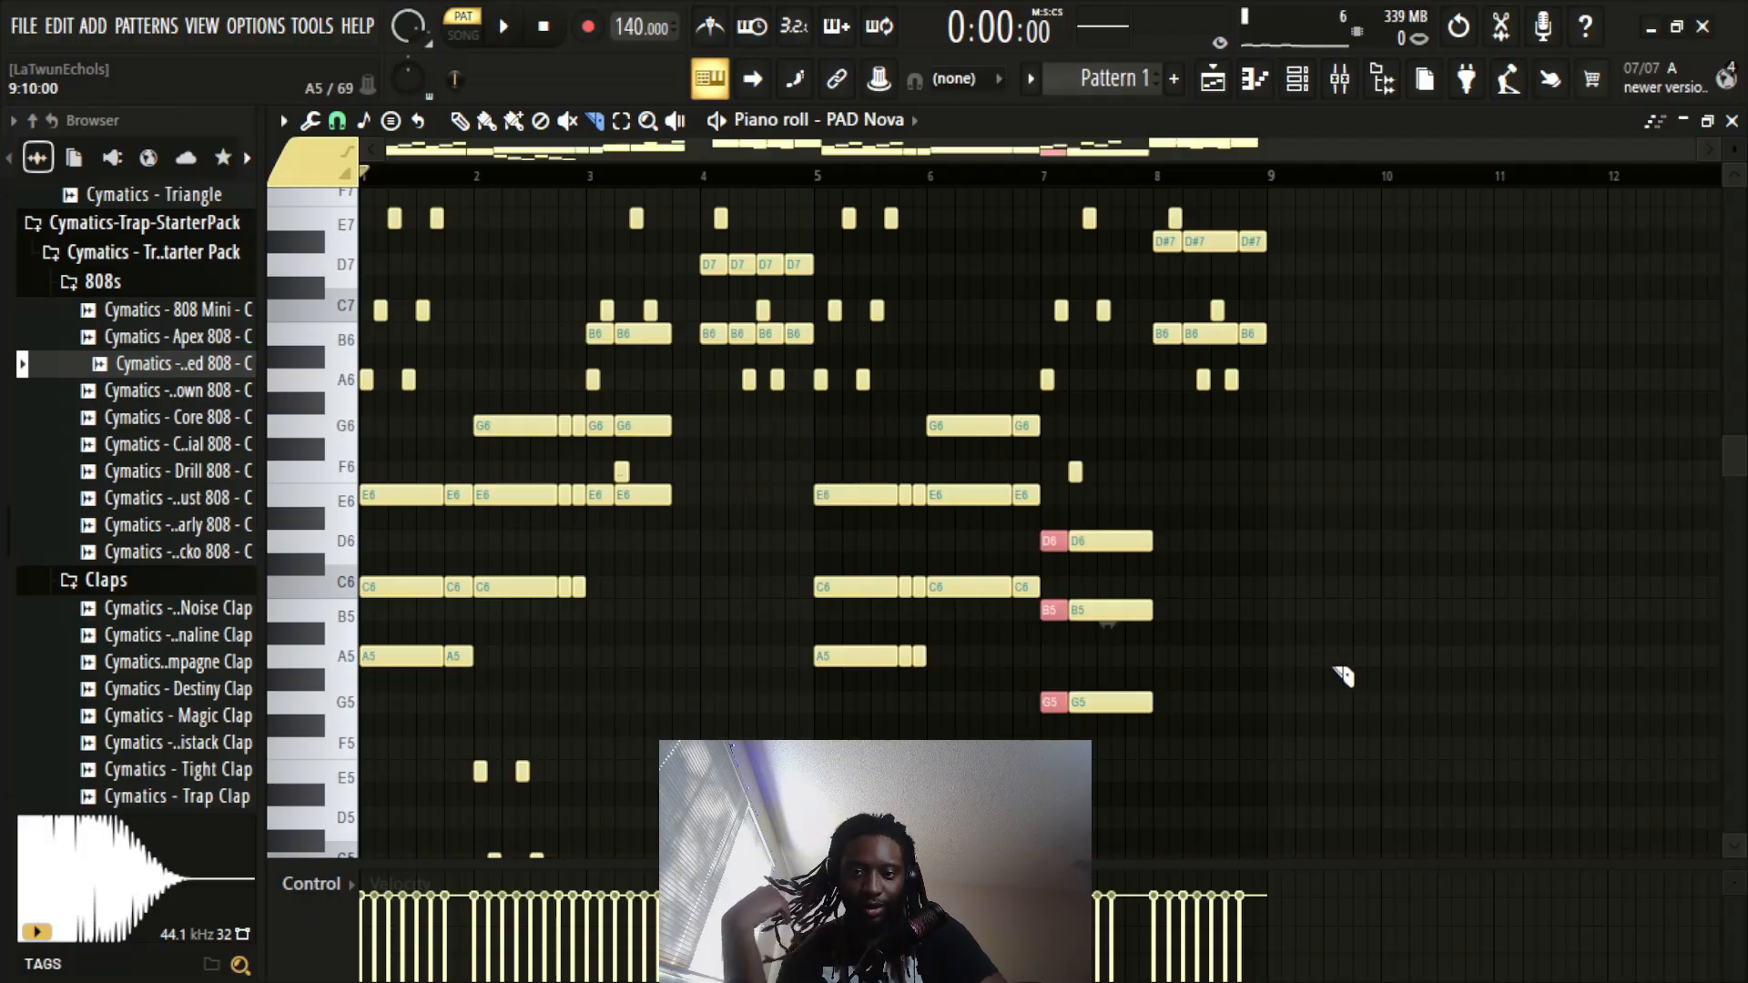
{"action": "key", "text": "Delete"}
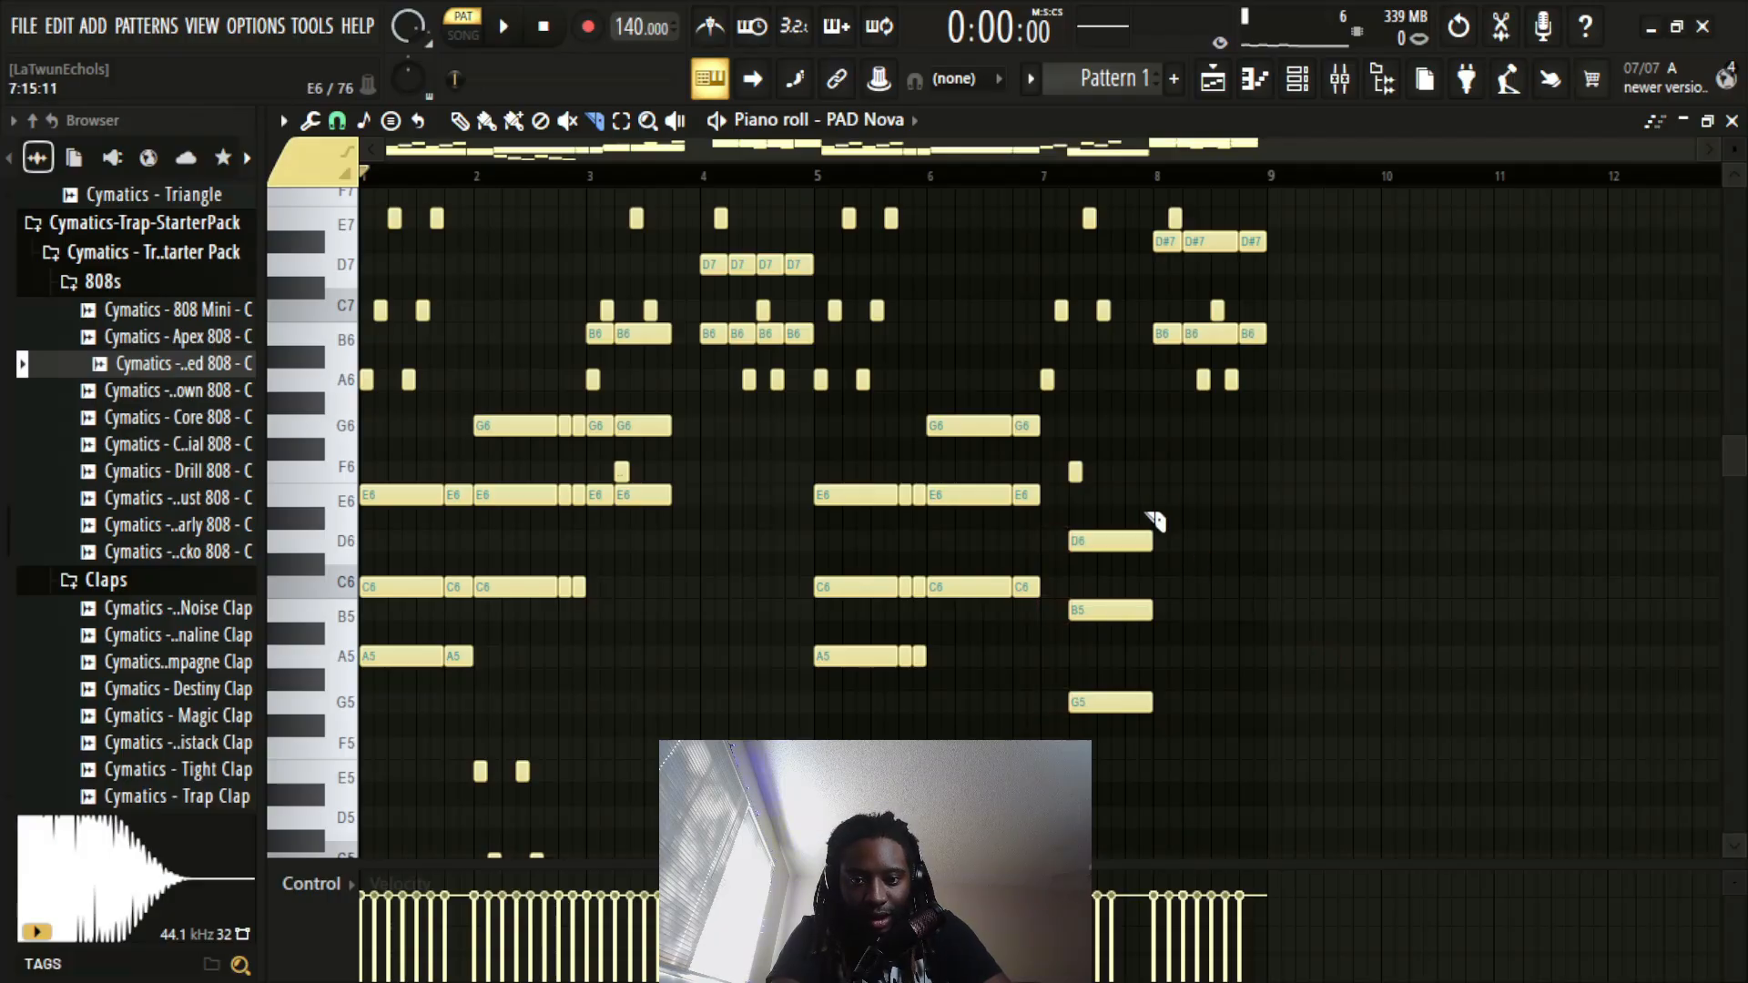
{"action": "left_click_drag", "start_coordinate": [1149, 789], "coordinate": [1143, 781]}
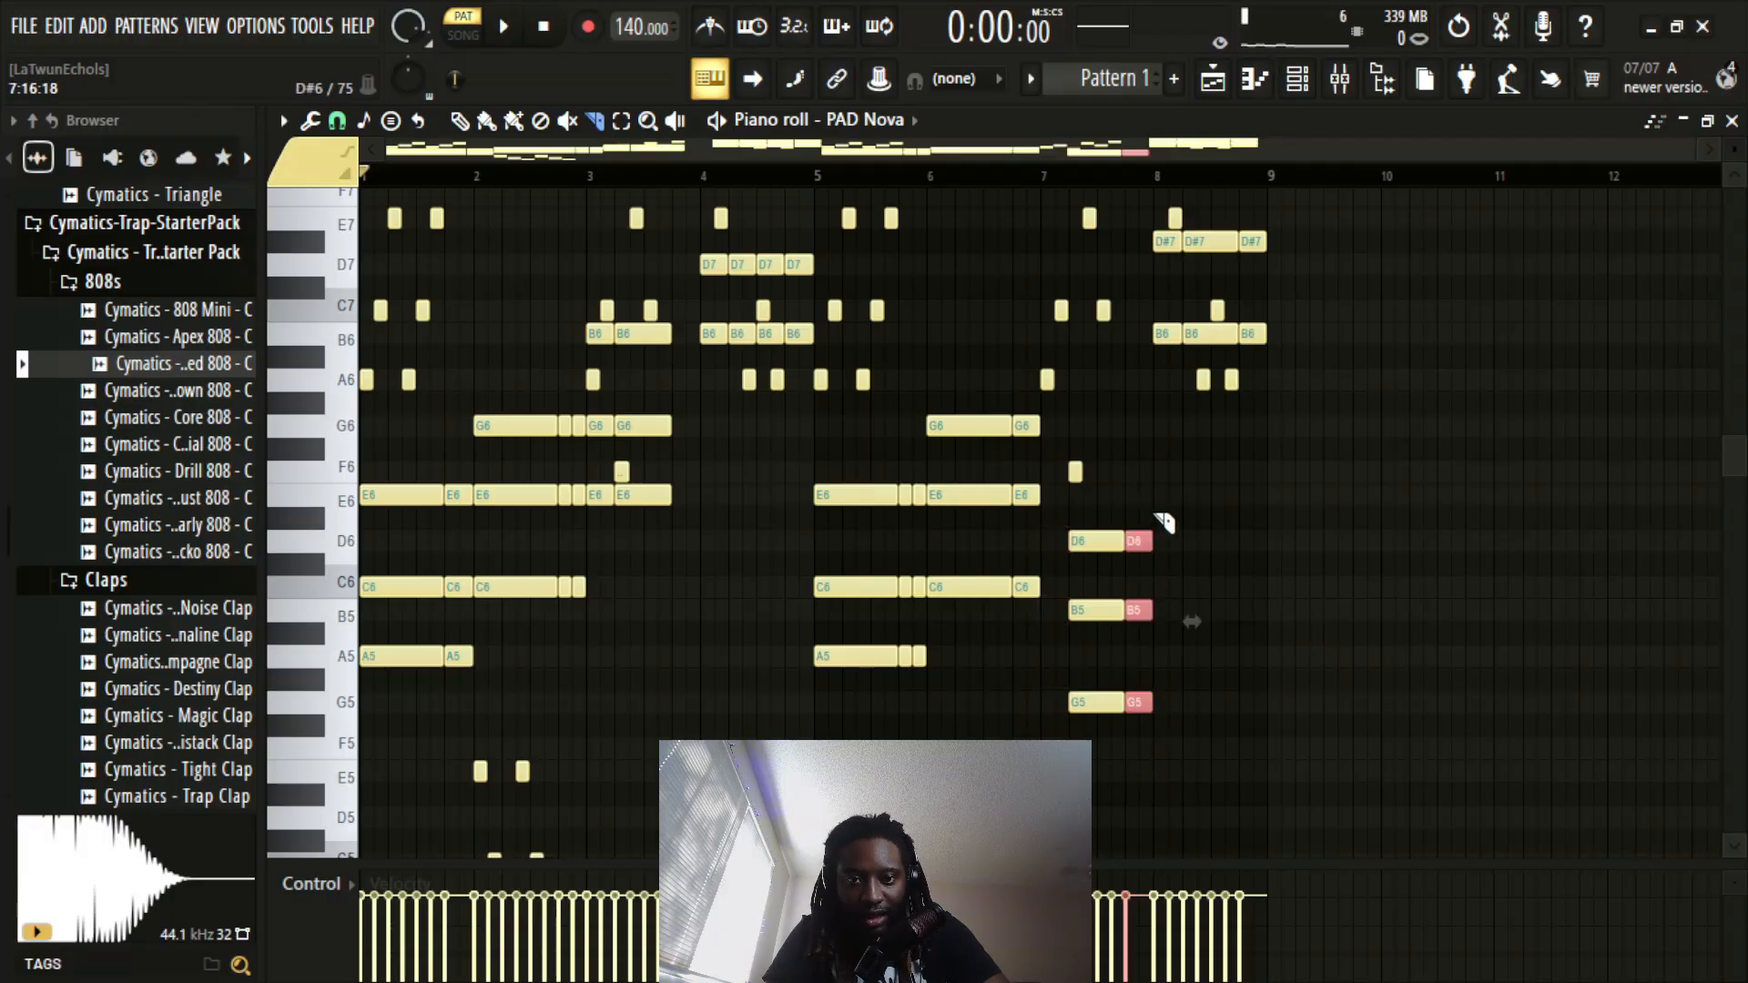
{"action": "key", "text": "space"}
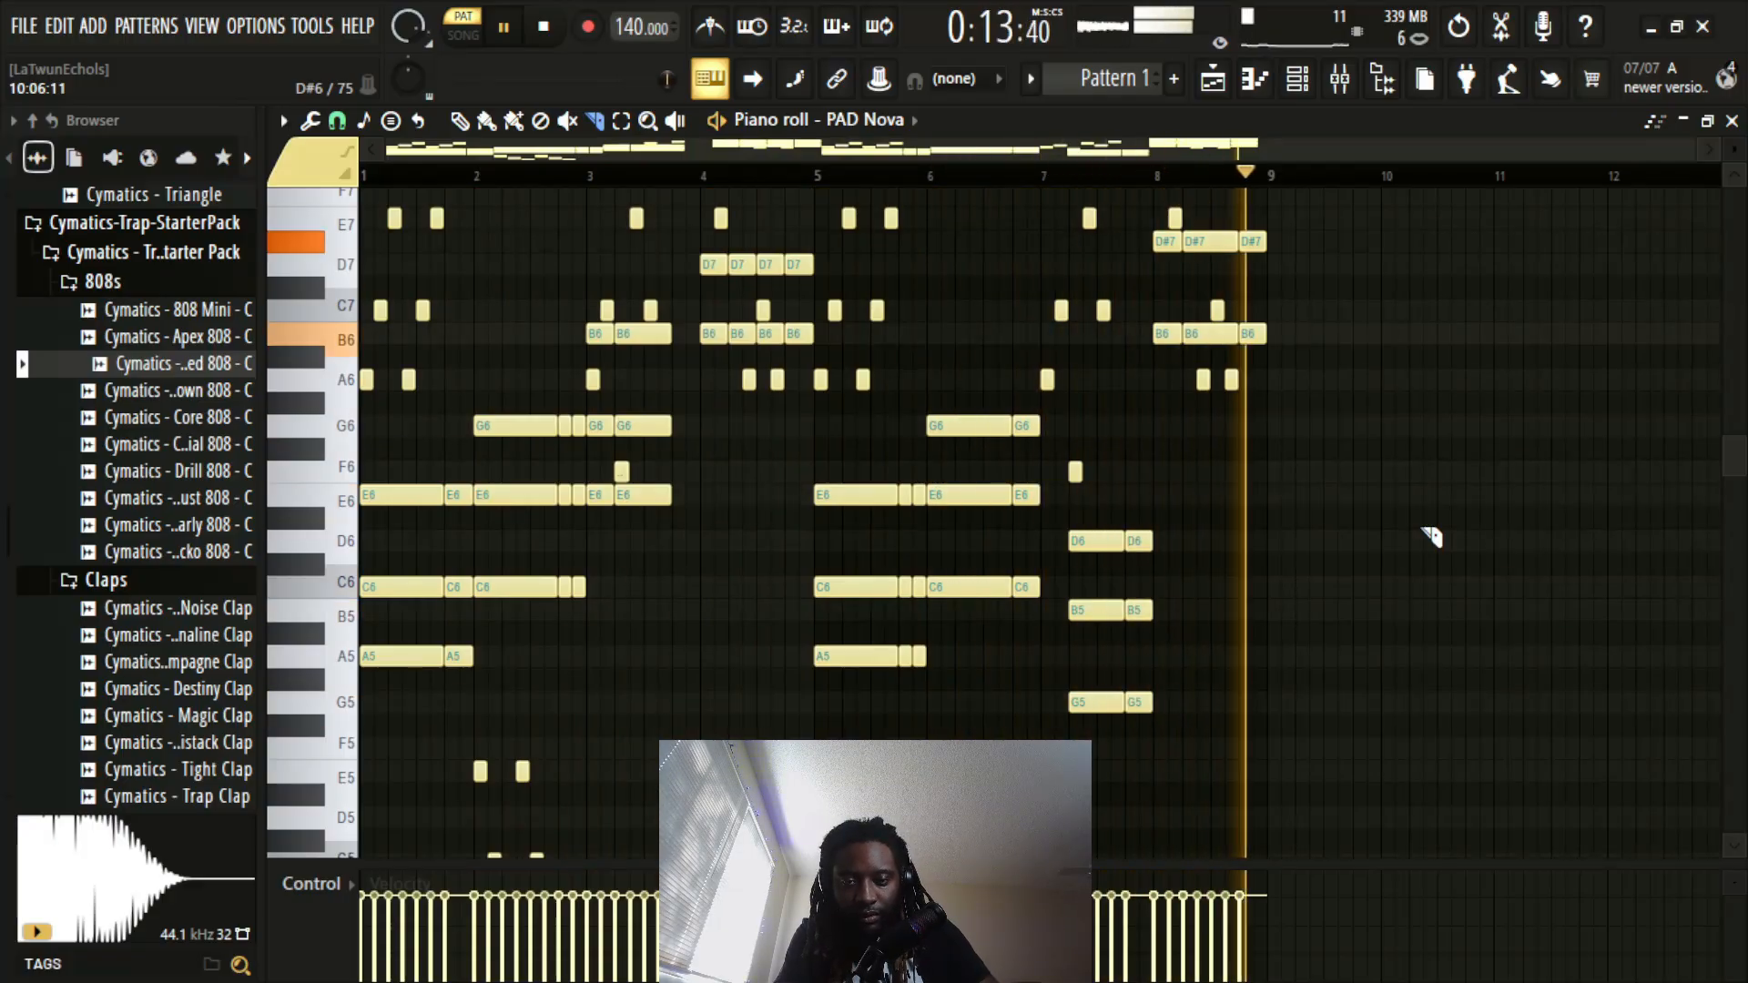
{"action": "key", "text": "space"}
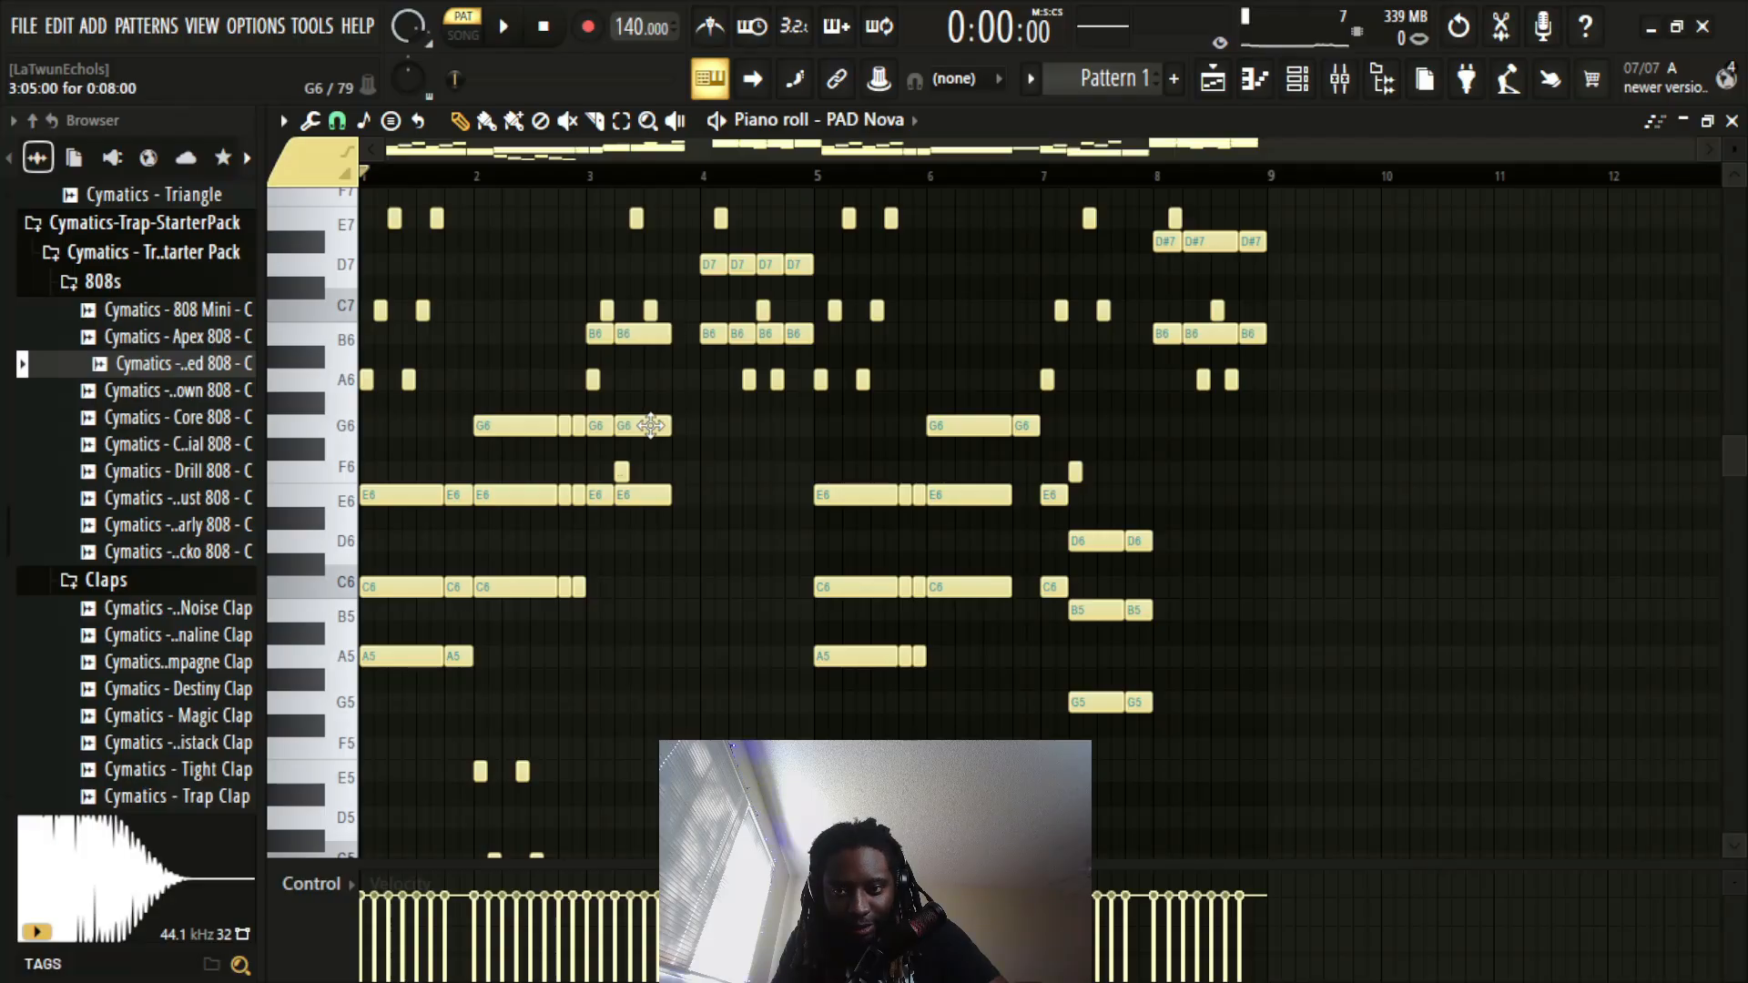
Step: In bar 3's second chord piece, shift G6 one beat and E6 half a beat later, extend B6 to bar 4, and play back
{"action": "left_click_drag", "start_coordinate": [650, 425], "coordinate": [676, 425]}
{"action": "left_click", "coordinate": [653, 496]}
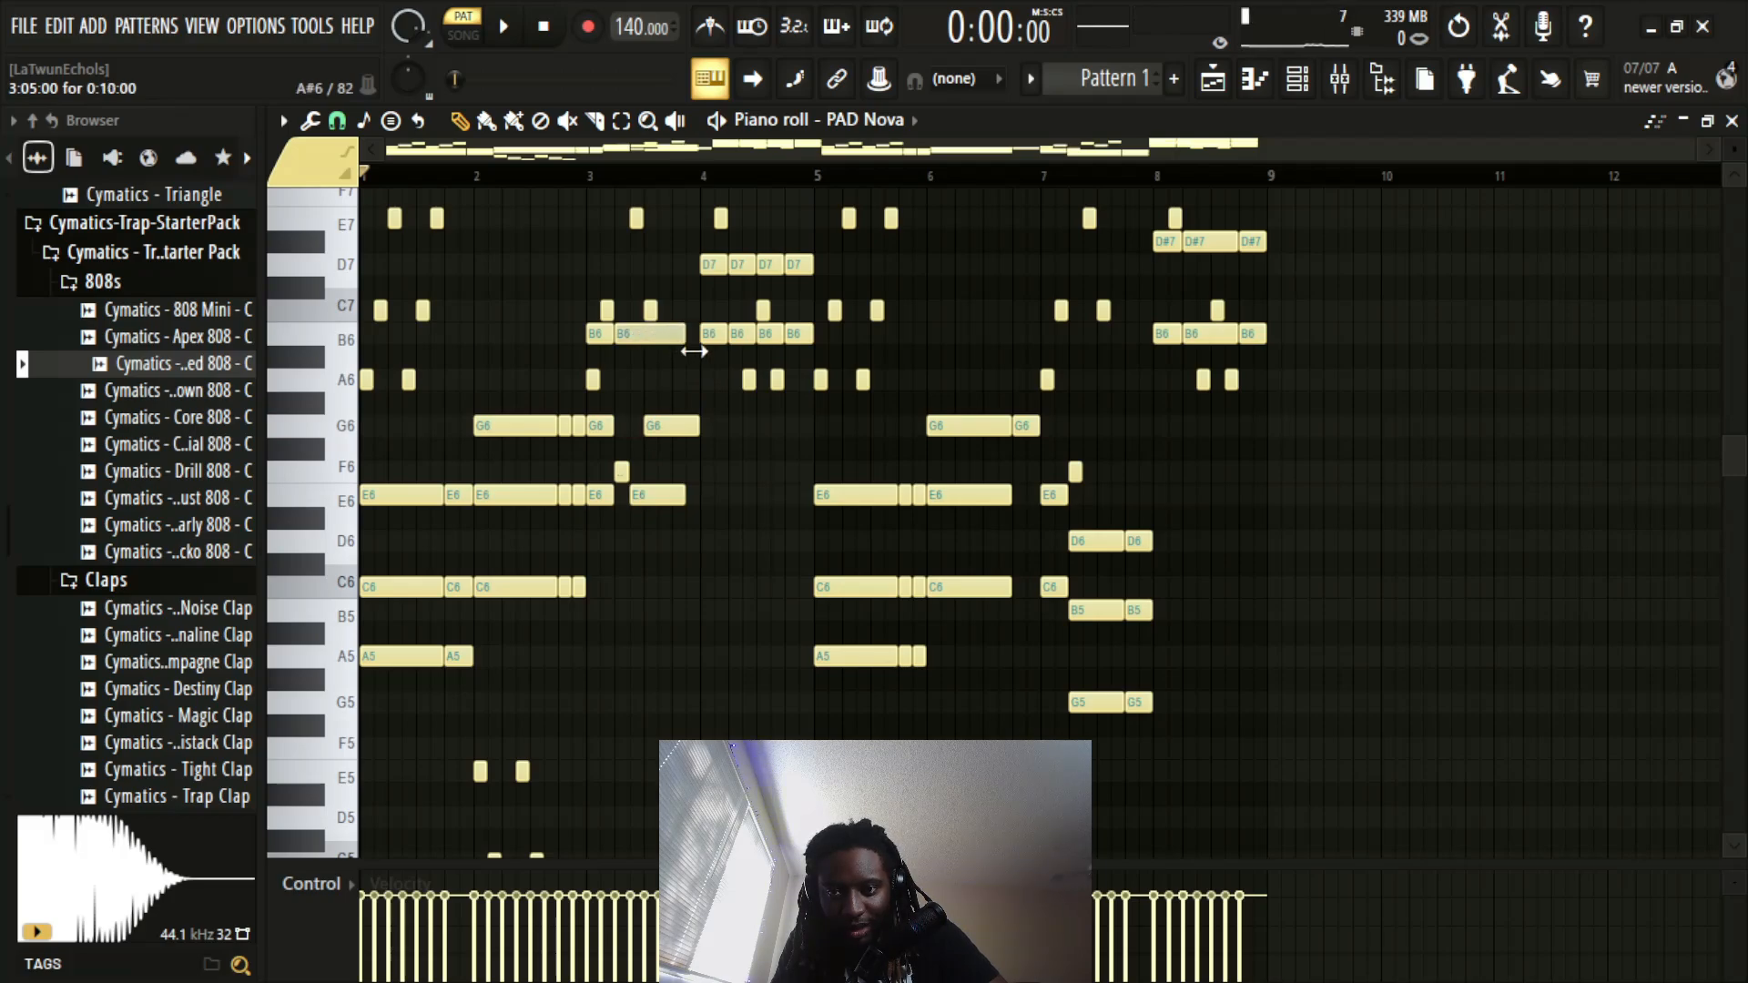
{"action": "left_click_drag", "start_coordinate": [694, 350], "coordinate": [704, 361]}
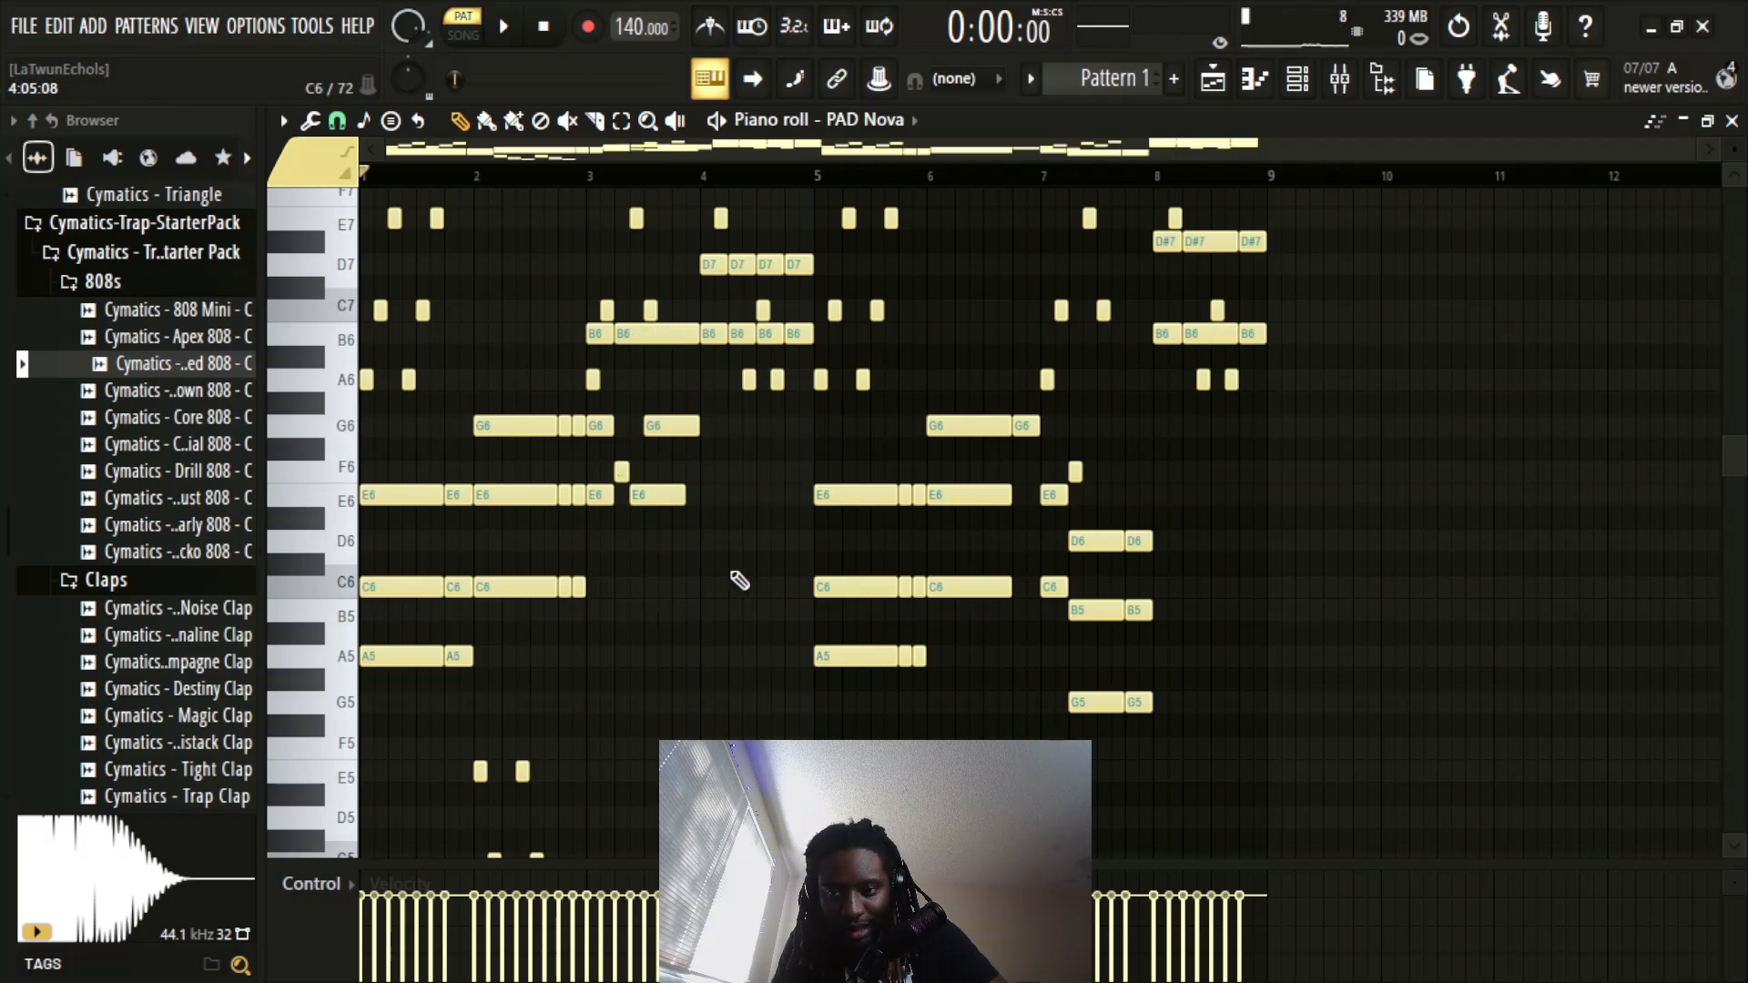
{"action": "key", "text": "space"}
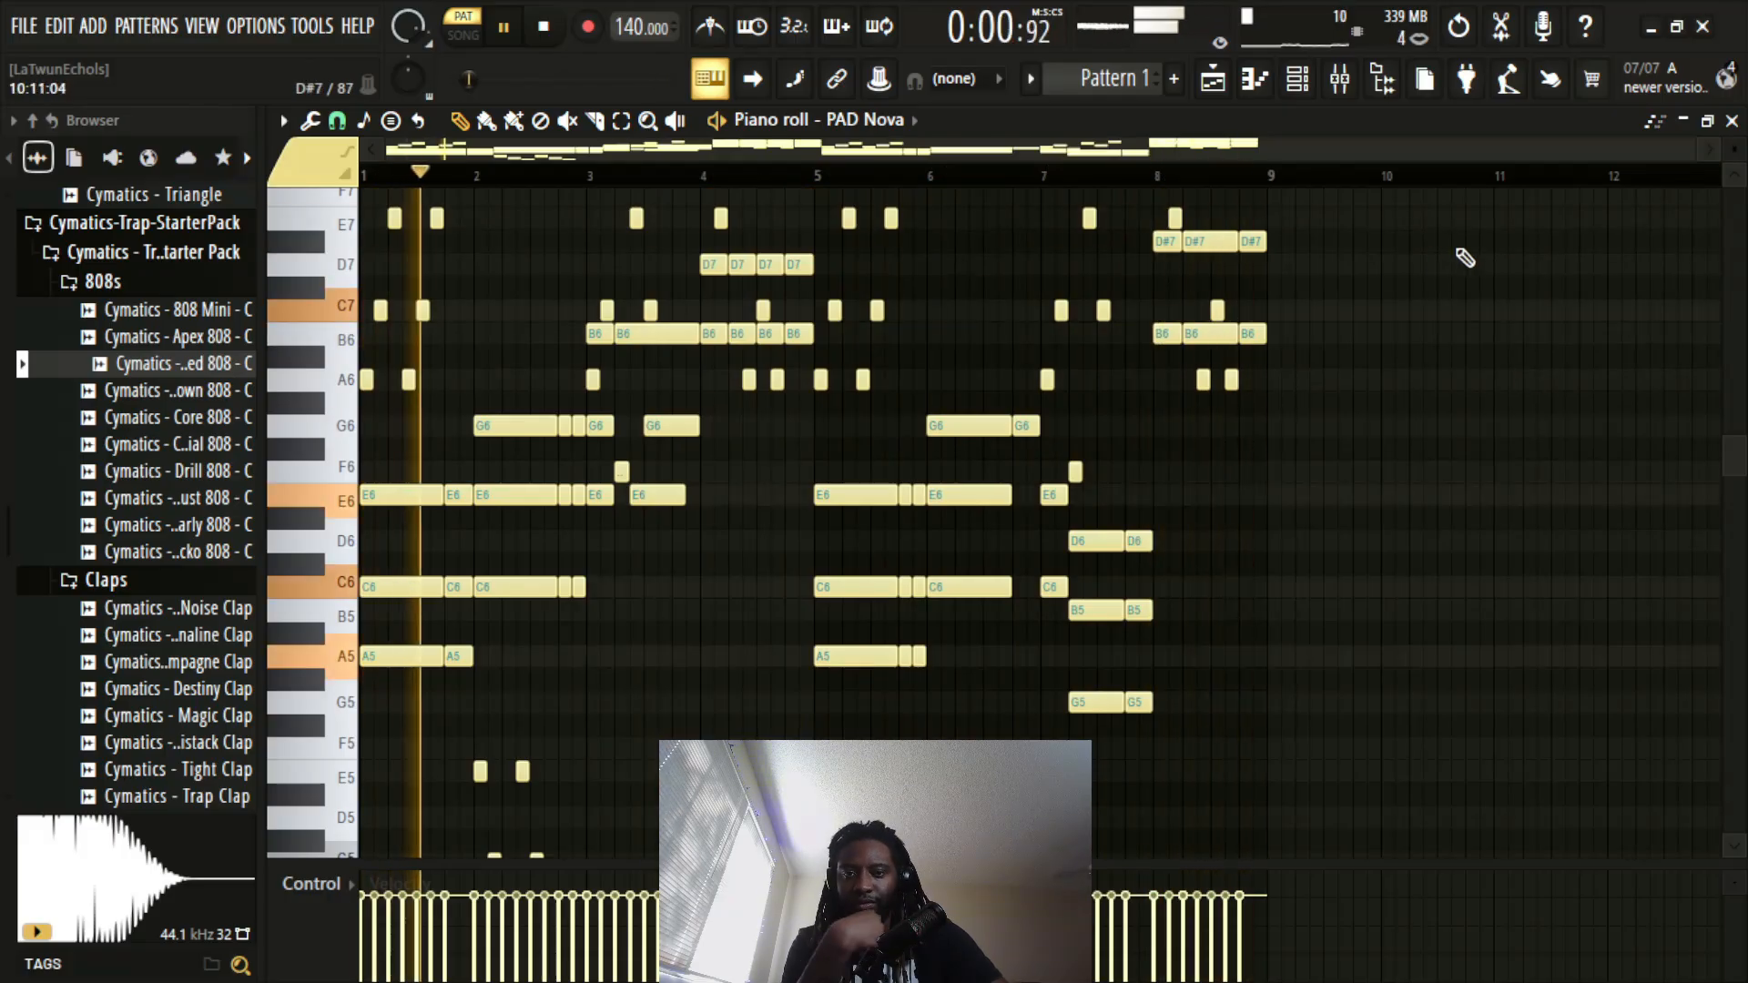
{"action": "key", "text": "space"}
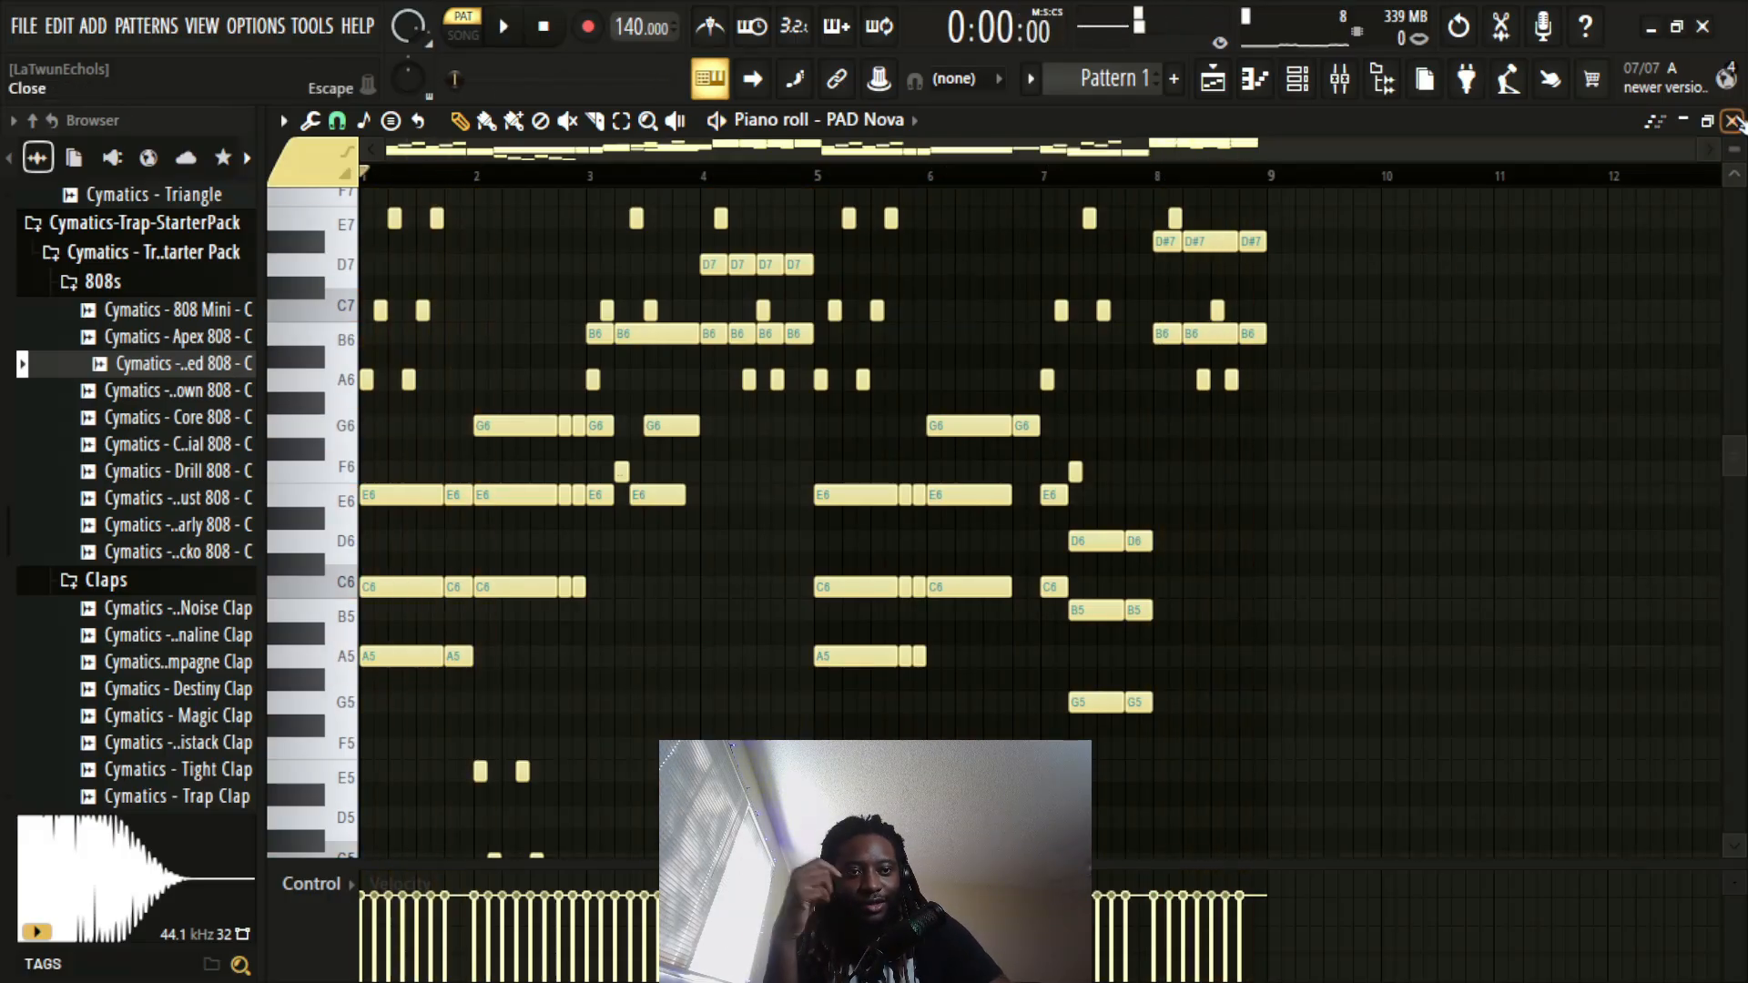
Step: Close the piano roll, browse the Cymatics trap pack's samples, and add the Blitz Hihat as a new channel
{"action": "left_click", "coordinate": [1733, 120]}
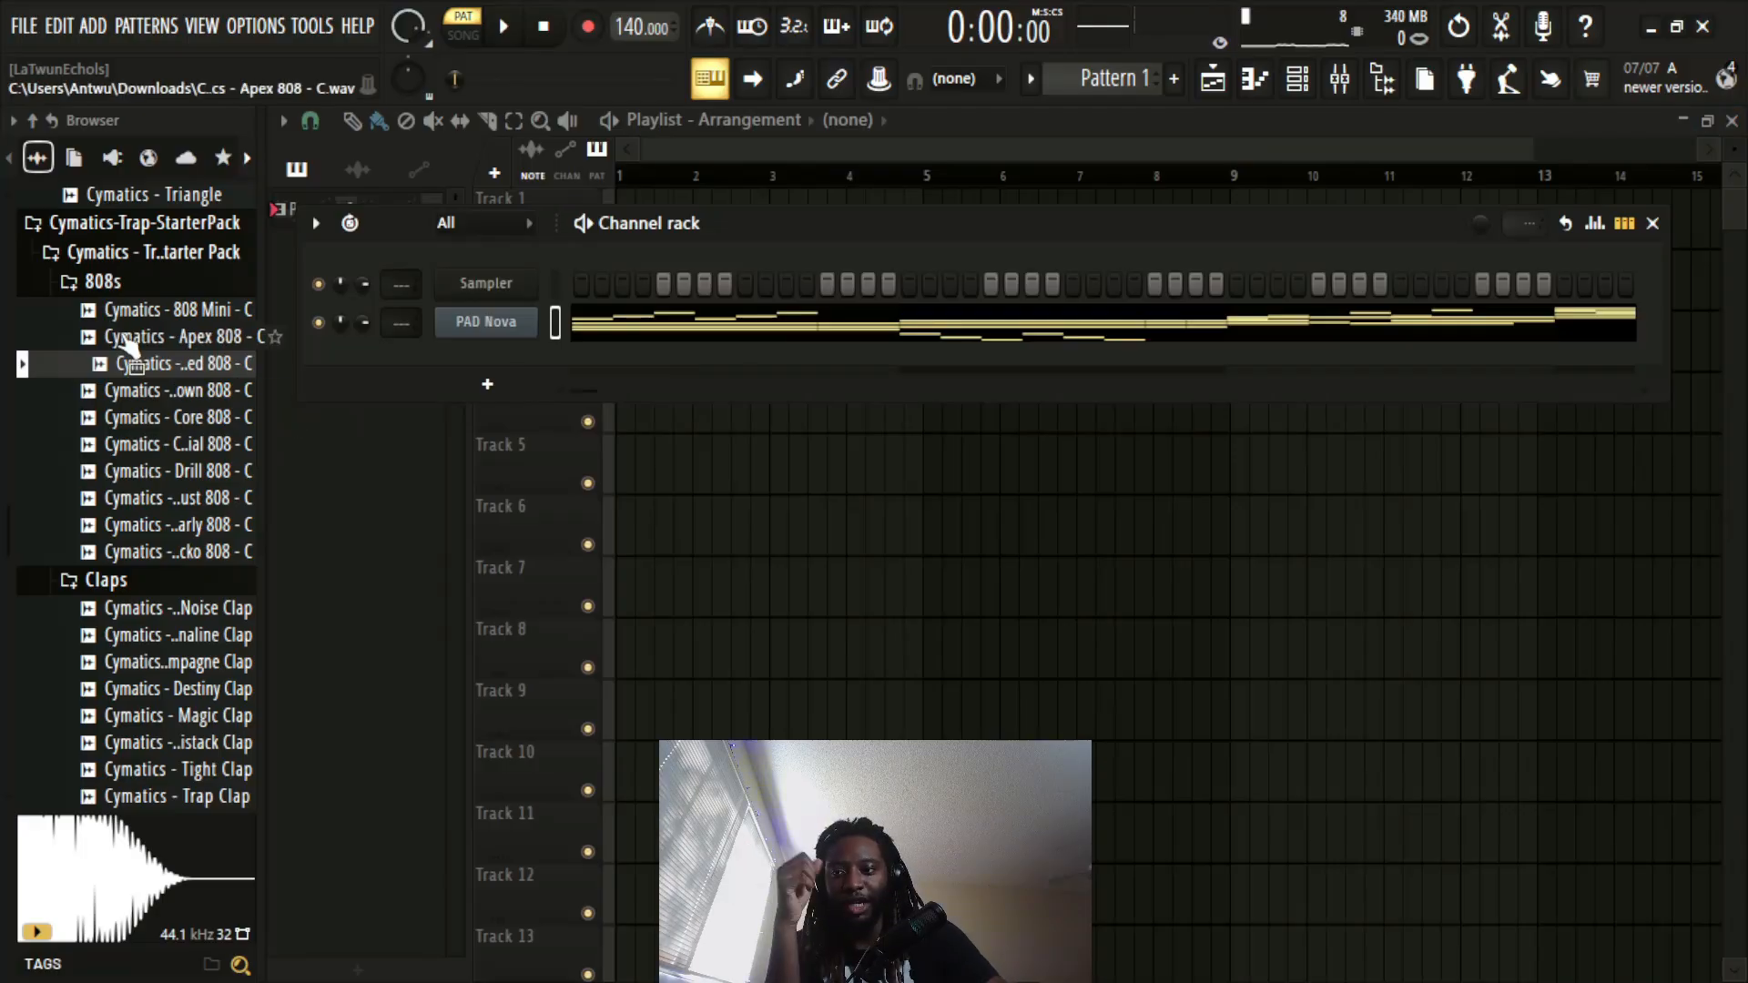
{"action": "left_click", "coordinate": [168, 310]}
{"action": "scroll", "coordinate": [173, 405], "scroll_direction": "down", "scroll_amount": 4}
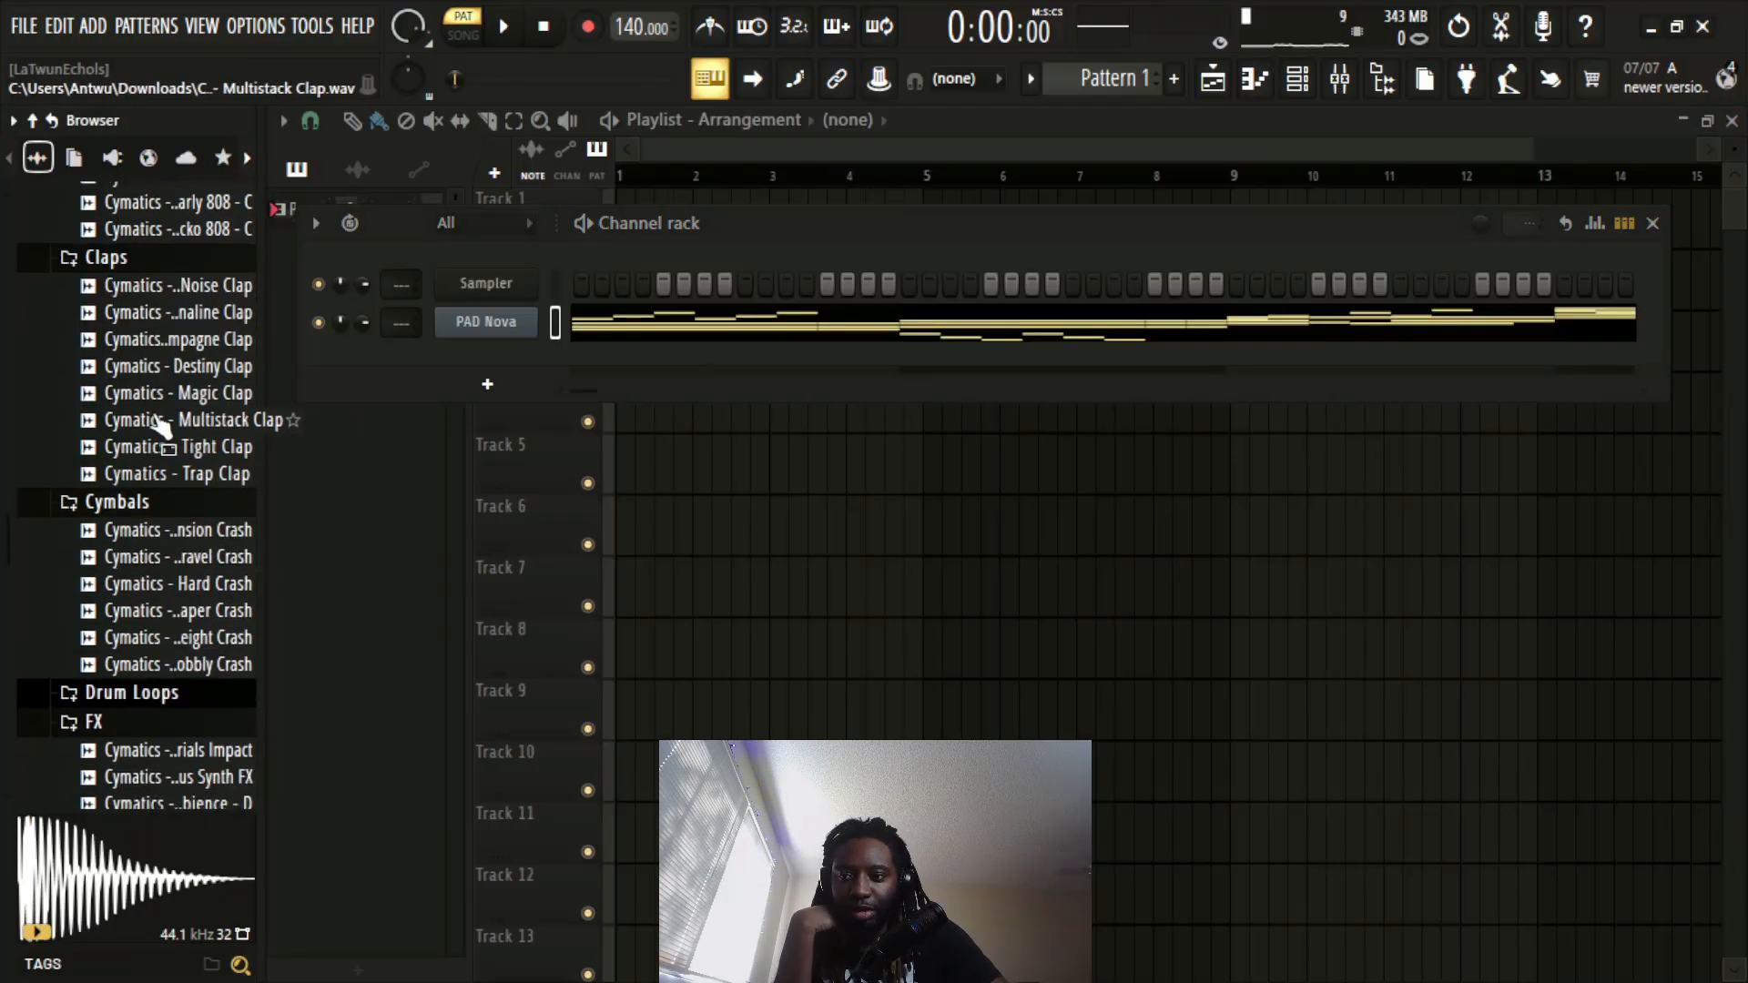
{"action": "left_click", "coordinate": [158, 477]}
{"action": "scroll", "coordinate": [169, 492], "scroll_direction": "down", "scroll_amount": 6}
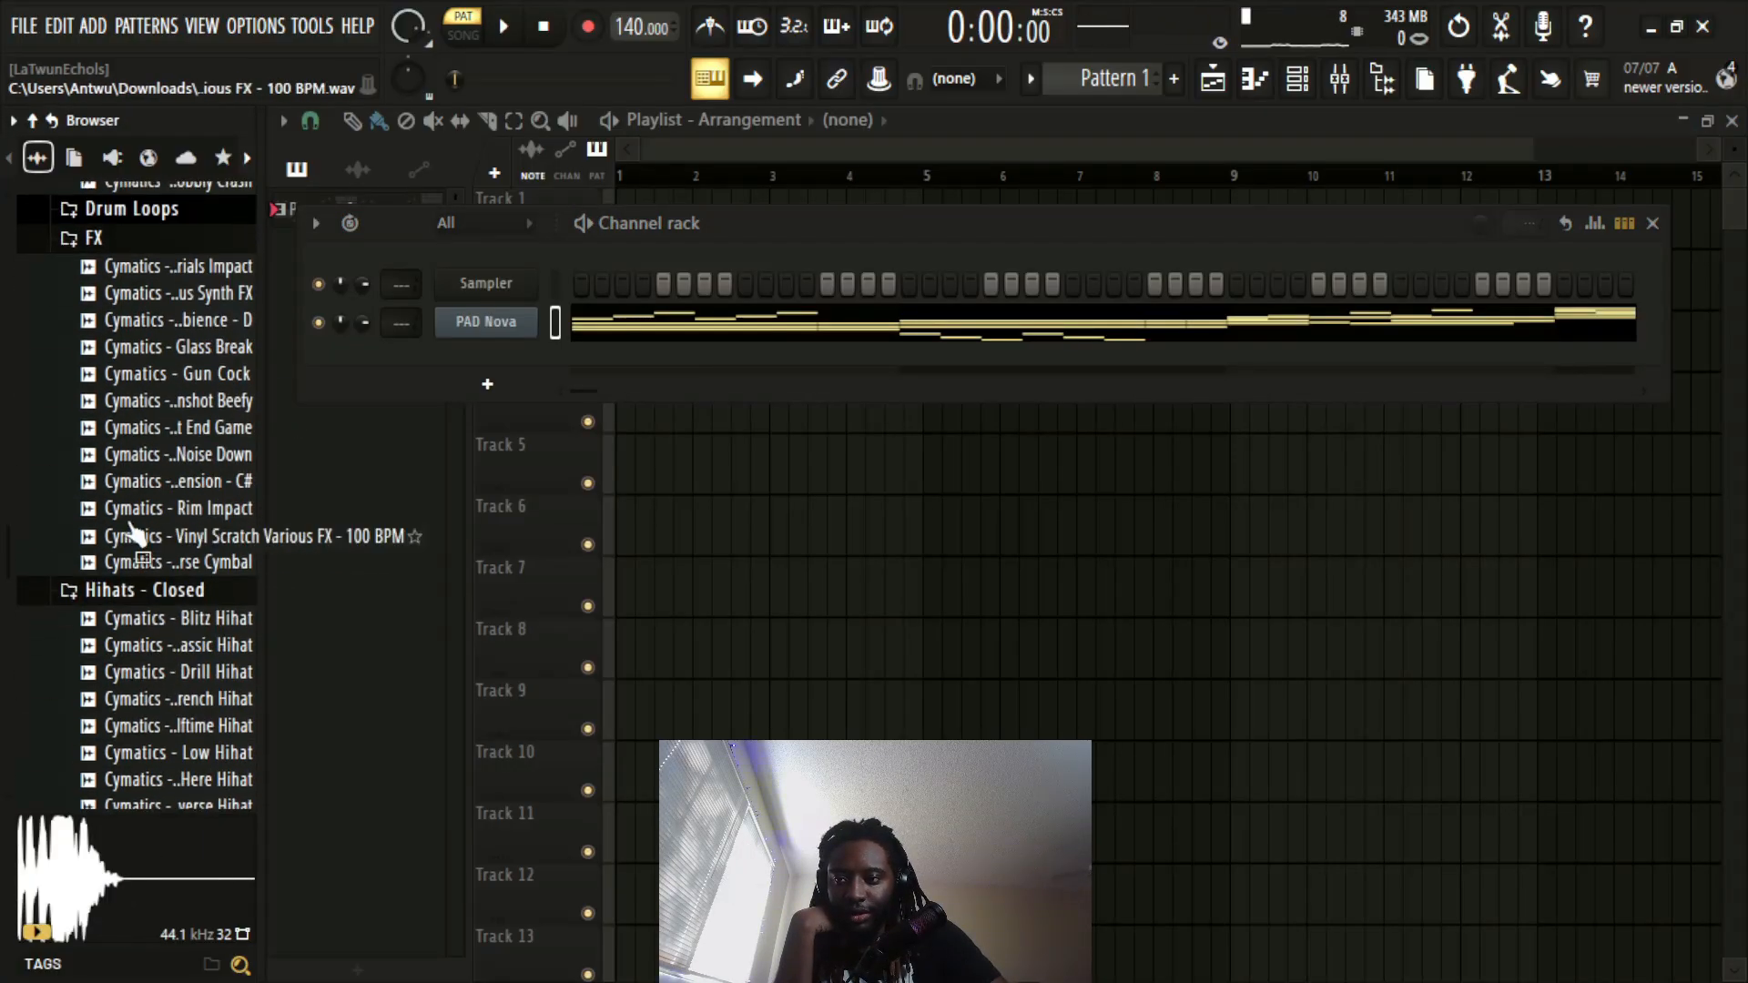
{"action": "scroll", "coordinate": [183, 483], "scroll_direction": "down", "scroll_amount": 10}
{"action": "scroll", "coordinate": [173, 521], "scroll_direction": "up", "scroll_amount": 4}
{"action": "left_click", "coordinate": [152, 431]}
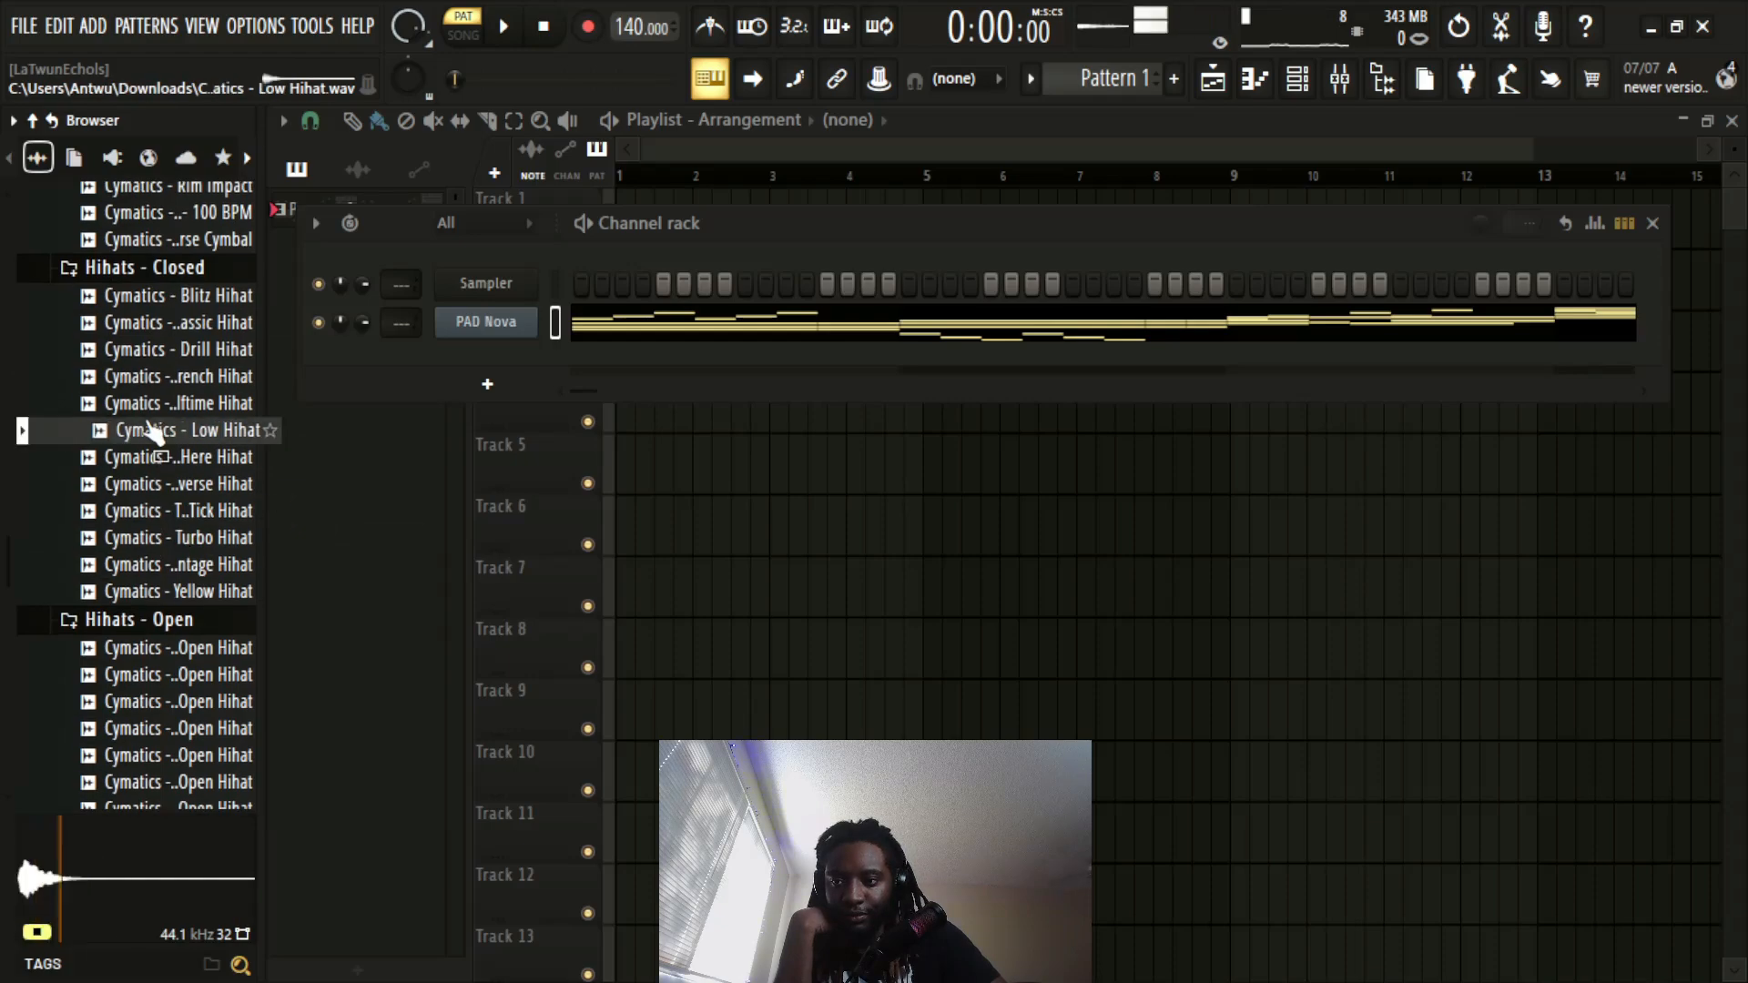
{"action": "left_click", "coordinate": [180, 298]}
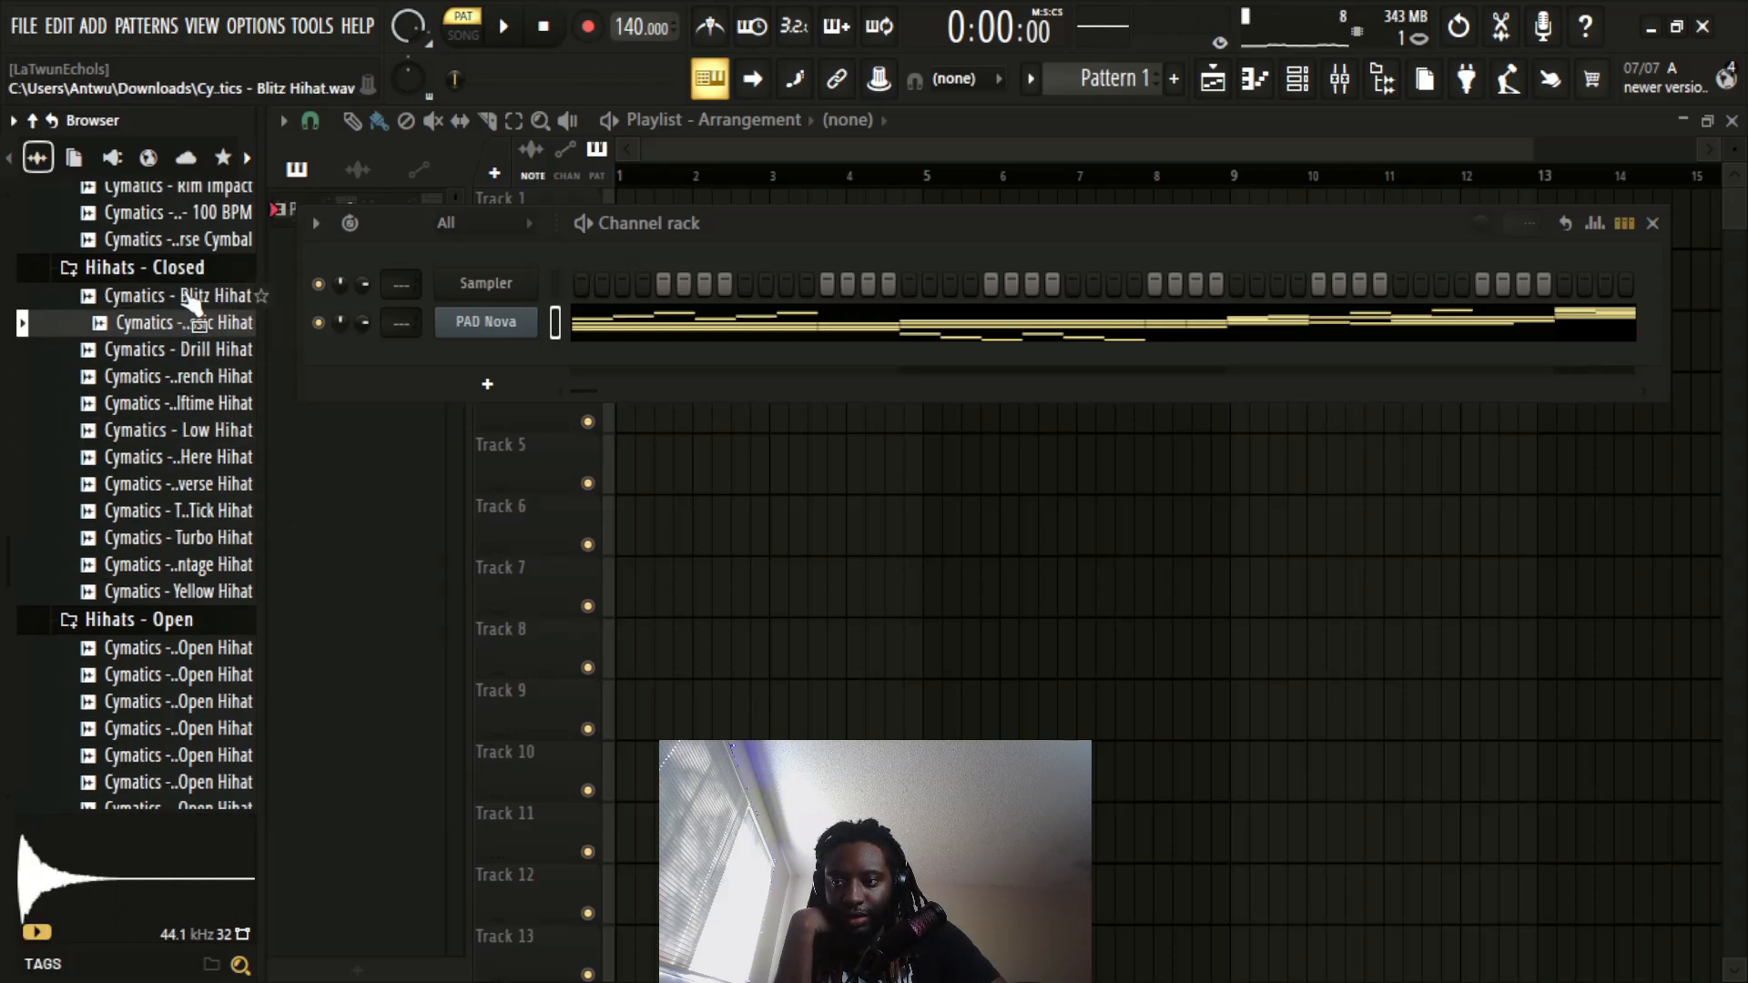
{"action": "left_click_drag", "start_coordinate": [182, 296], "coordinate": [506, 363]}
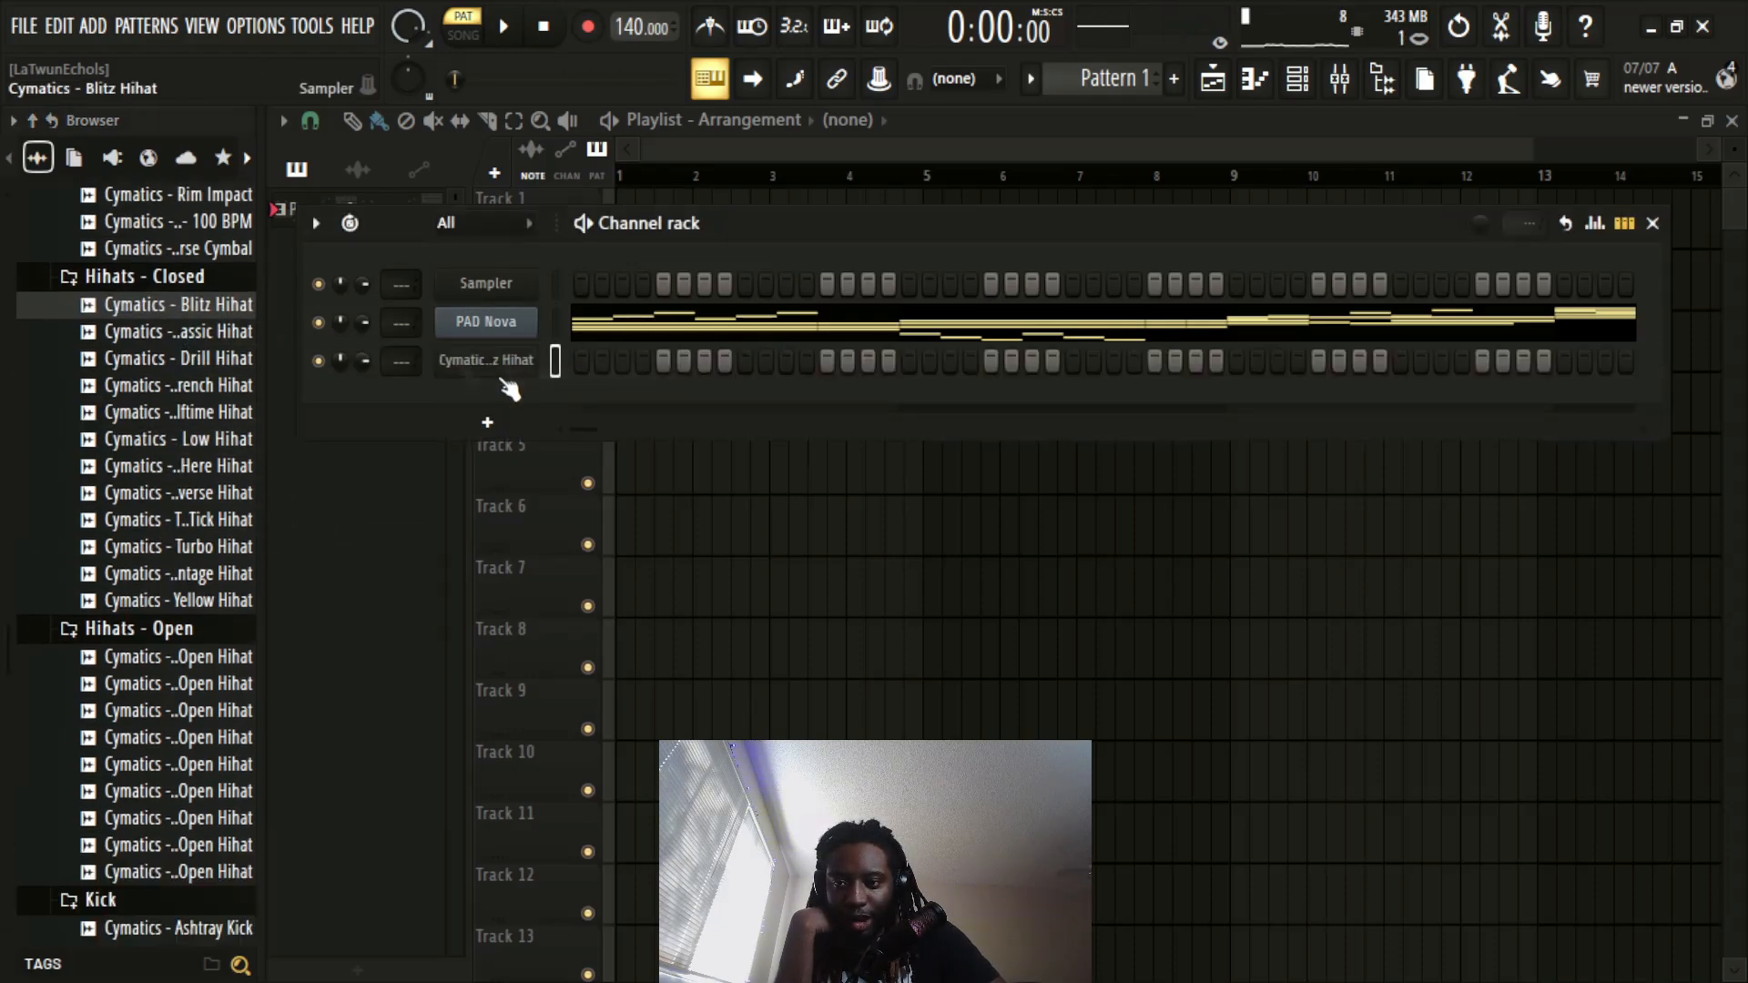
Step: Open the Blitz Hihat channel's piano roll and place four A4 notes one beat apart in bar 1
{"action": "right_click", "coordinate": [538, 358]}
{"action": "left_click", "coordinate": [672, 353]}
{"action": "left_click_drag", "start_coordinate": [366, 679], "coordinate": [317, 487]}
{"action": "left_click", "coordinate": [394, 461]}
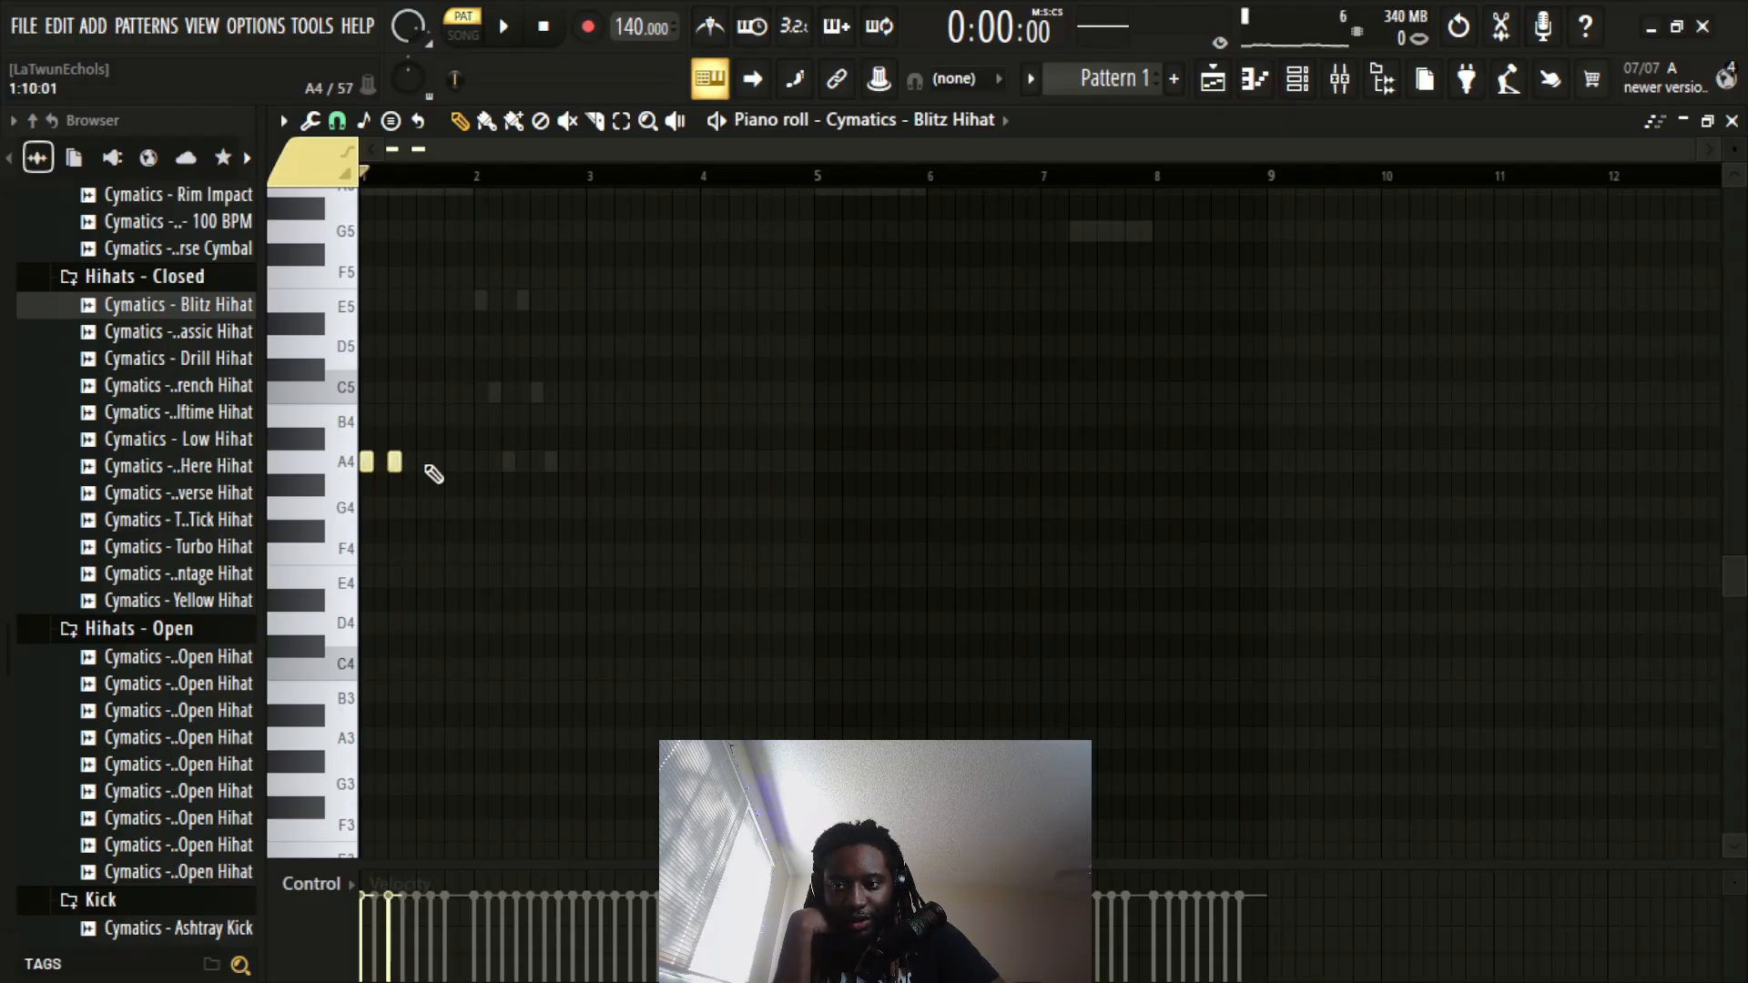
{"action": "left_click", "coordinate": [422, 462]}
{"action": "left_click", "coordinate": [451, 462]}
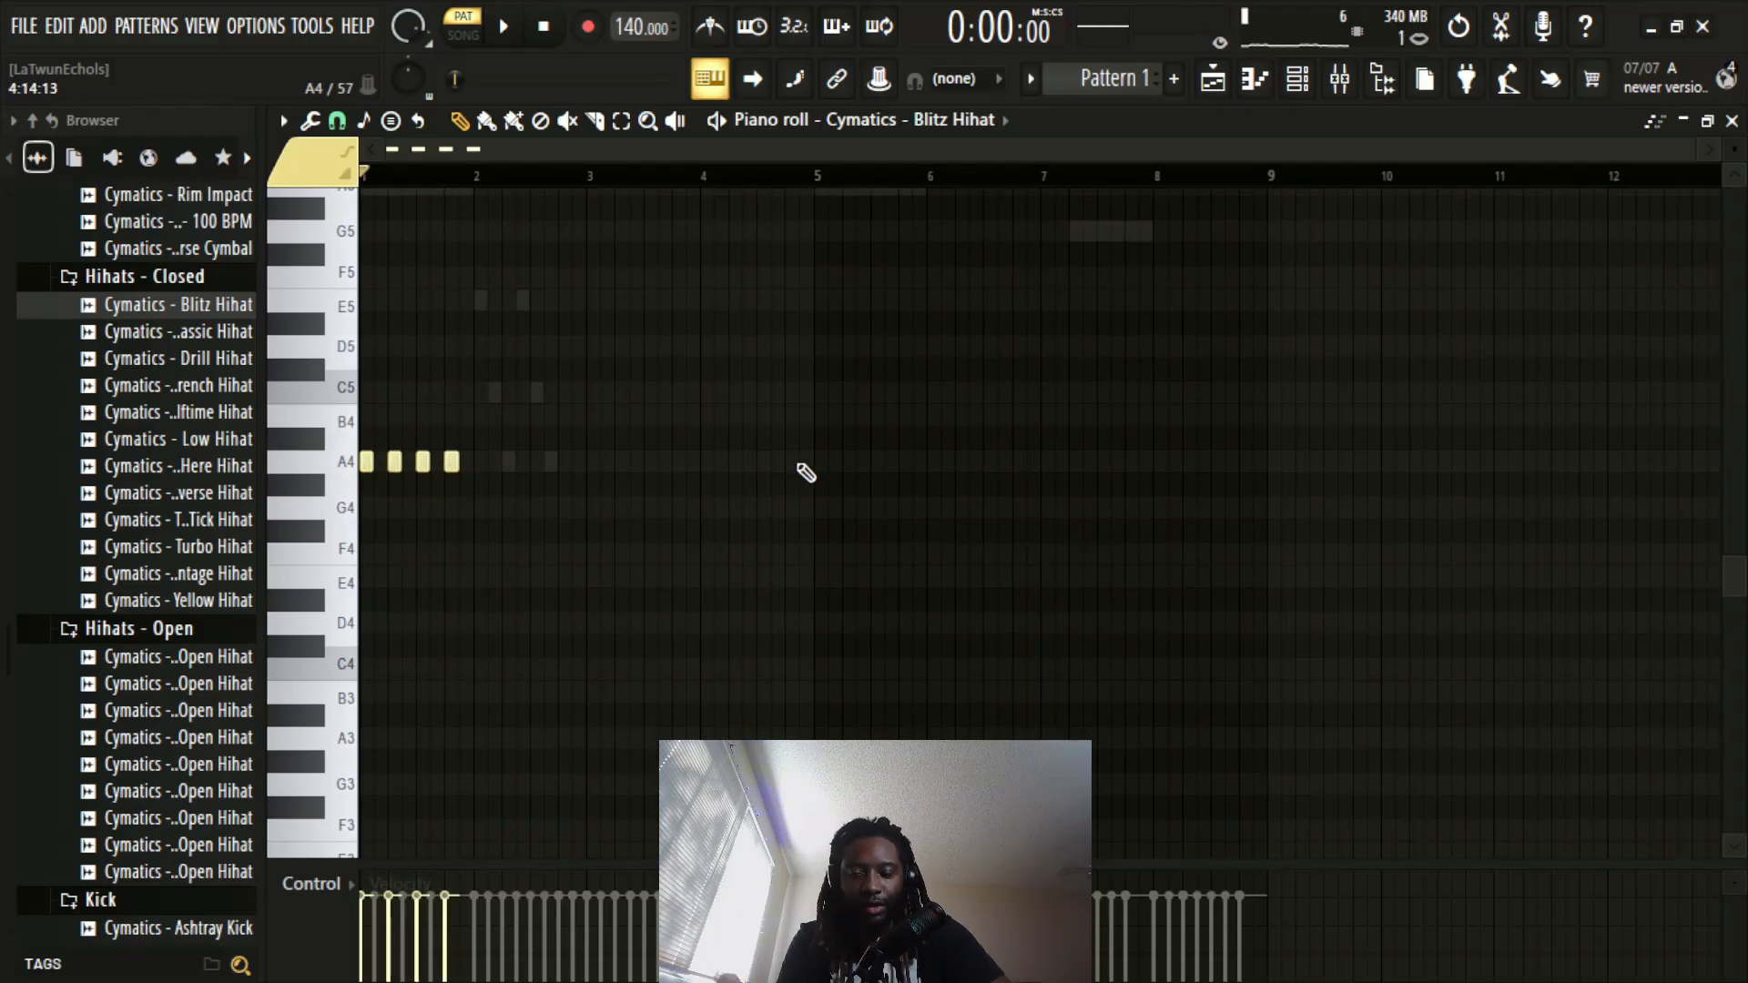
Step: Duplicate the hi-hat notes repeatedly, nudging each copy onto the beat, to fill all eight bars with one A4 note per beat
{"action": "key", "text": "ctrl+b"}
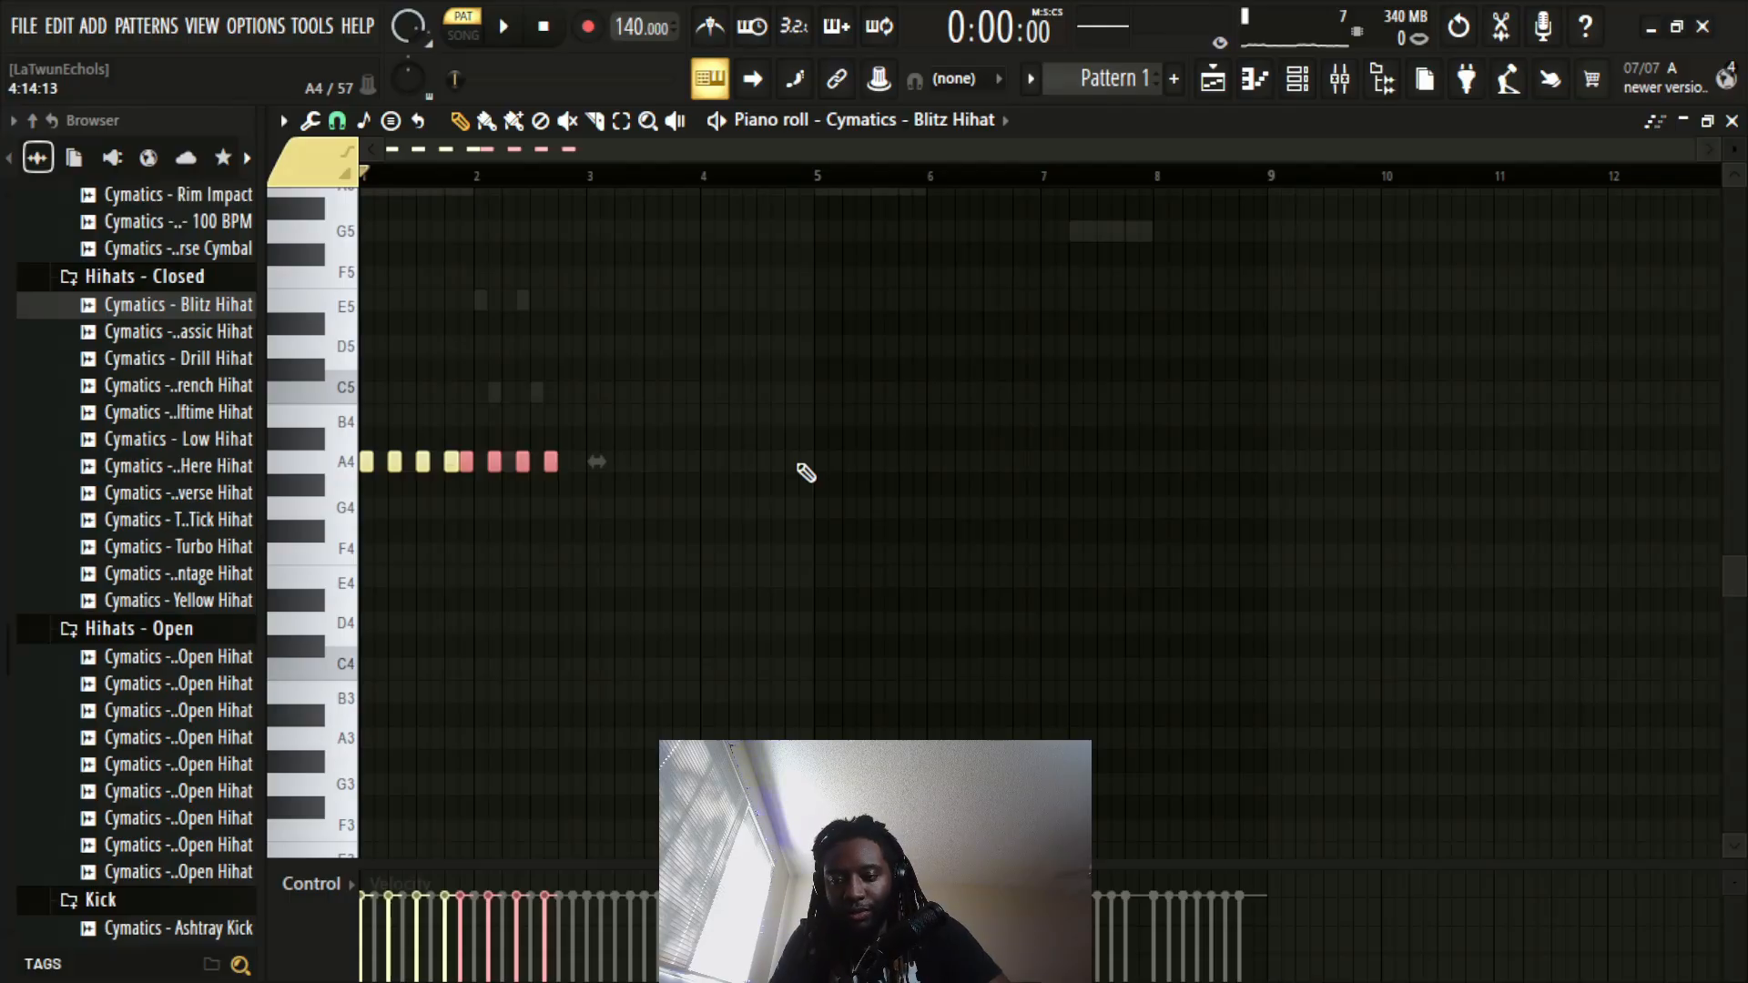
{"action": "key", "text": "shift+Right"}
{"action": "right_click", "coordinate": [778, 465]}
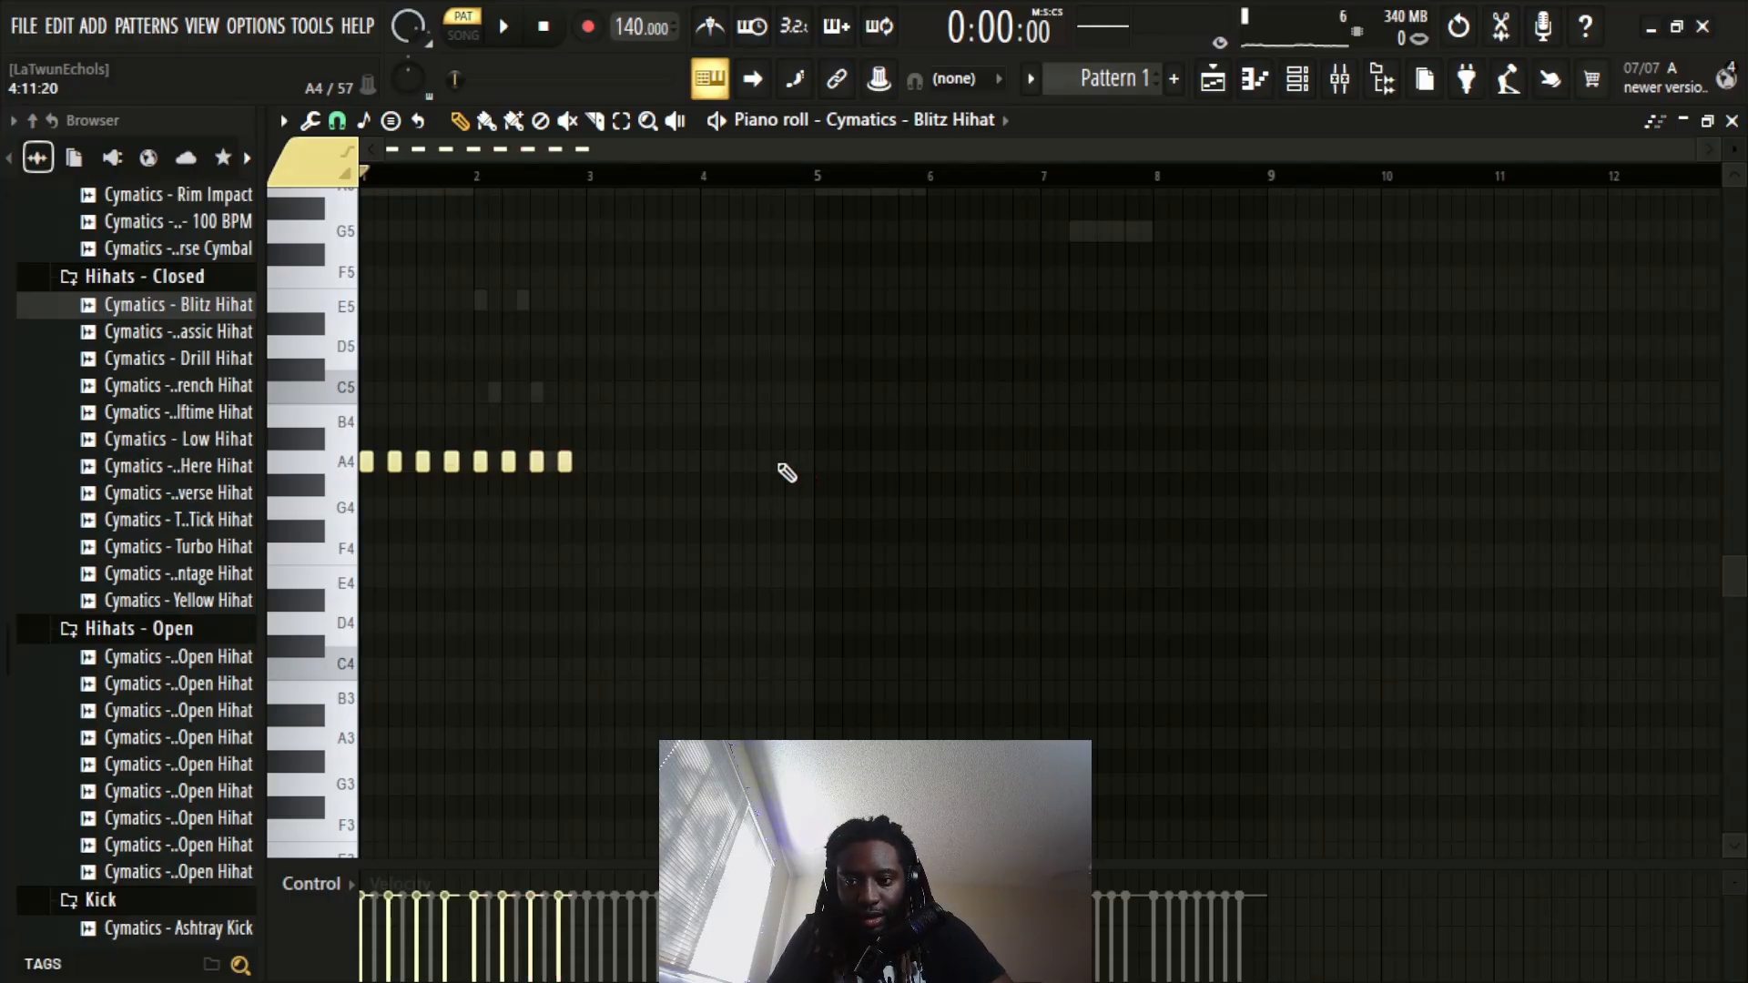
{"action": "key", "text": "ctrl+b"}
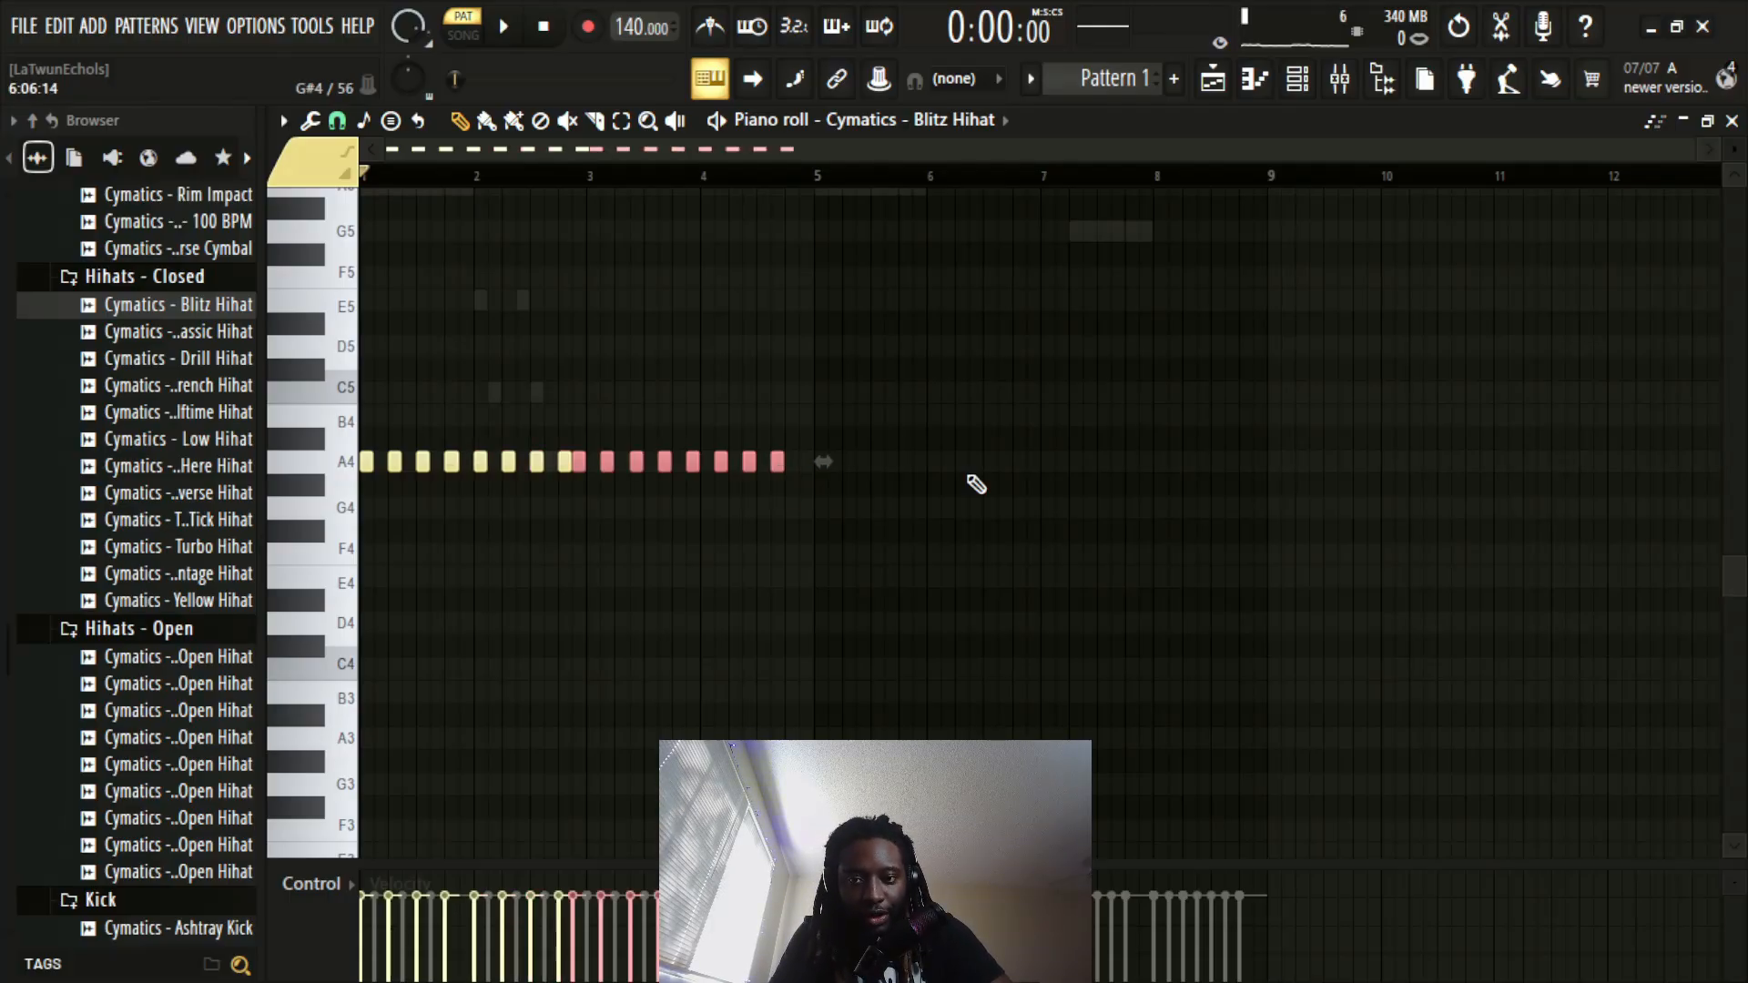
{"action": "key", "text": "shift+Right"}
{"action": "right_click", "coordinate": [990, 453]}
{"action": "key", "text": "ctrl+b"}
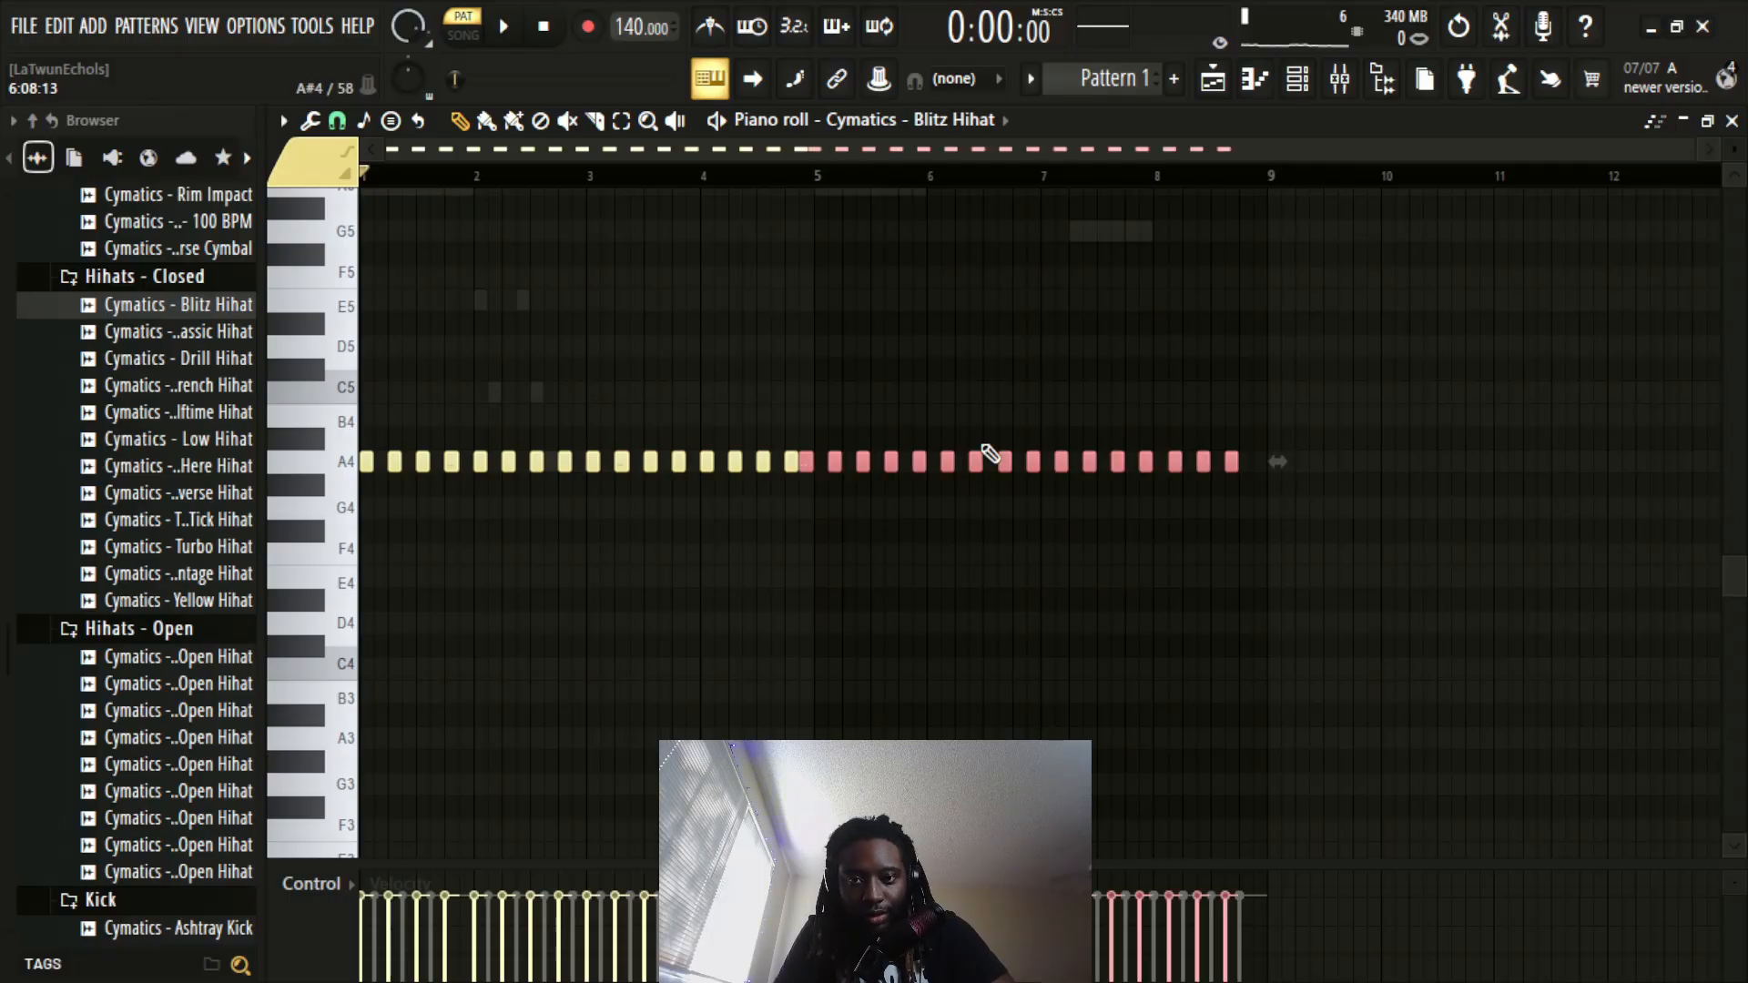
{"action": "key", "text": "shift+Right"}
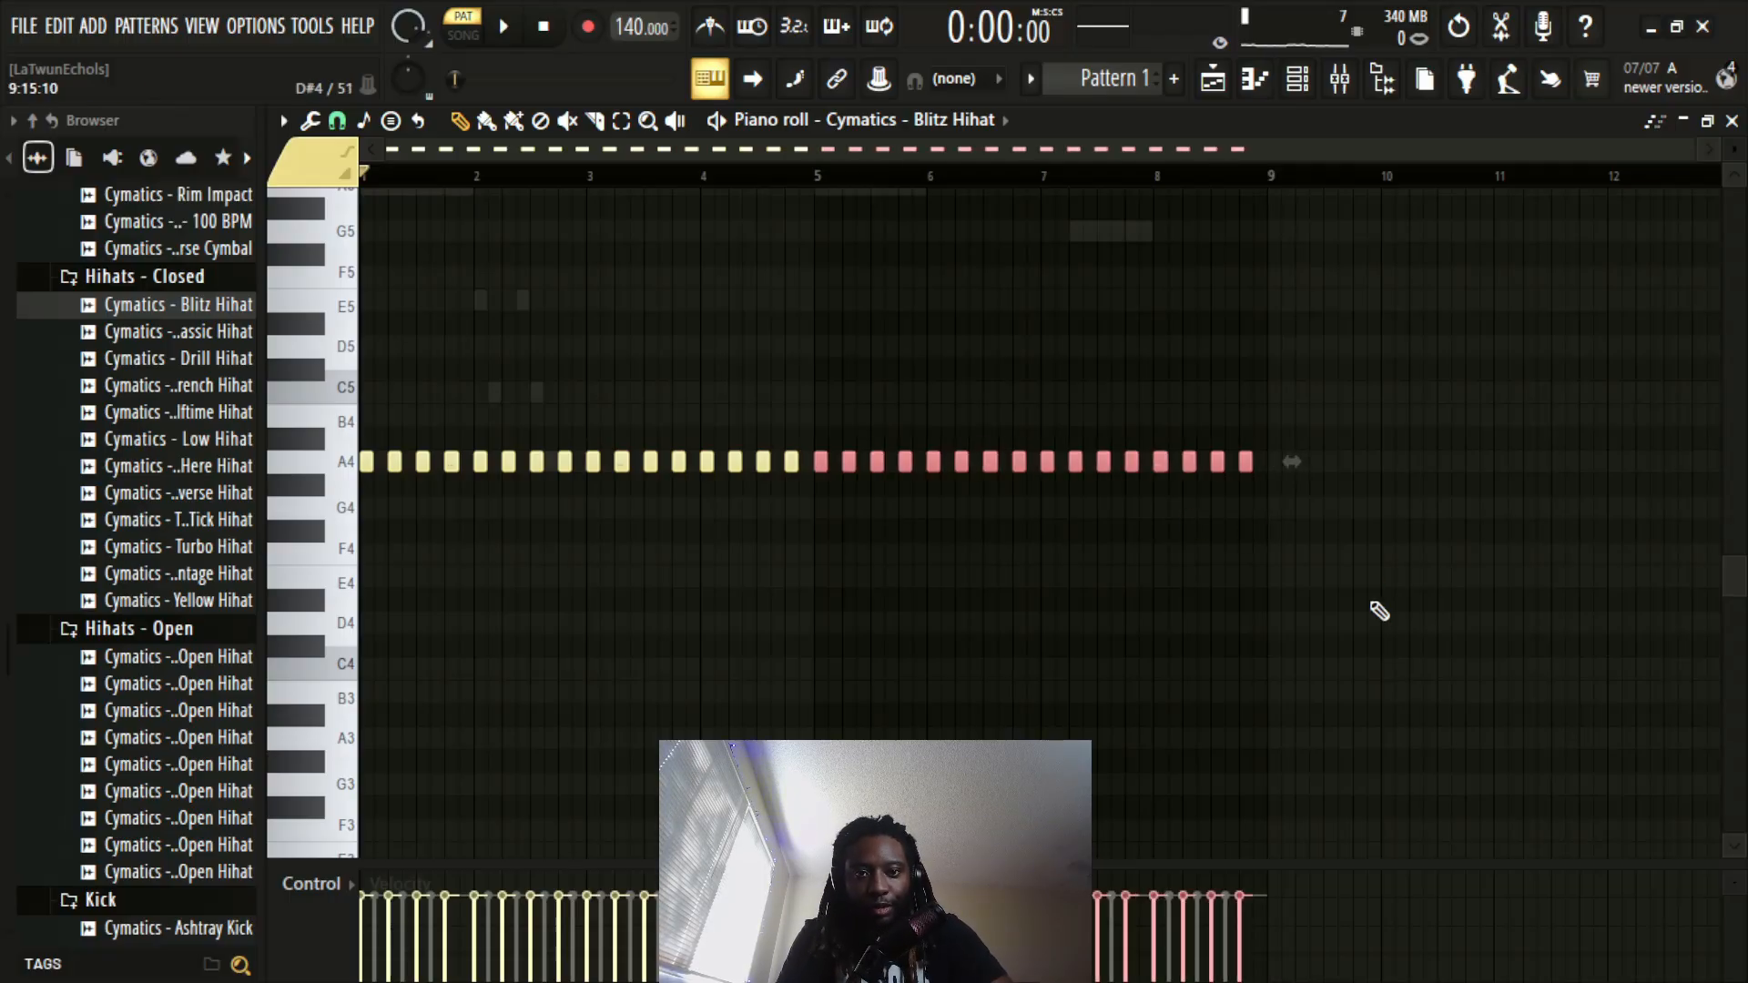
{"action": "right_click", "coordinate": [1378, 612]}
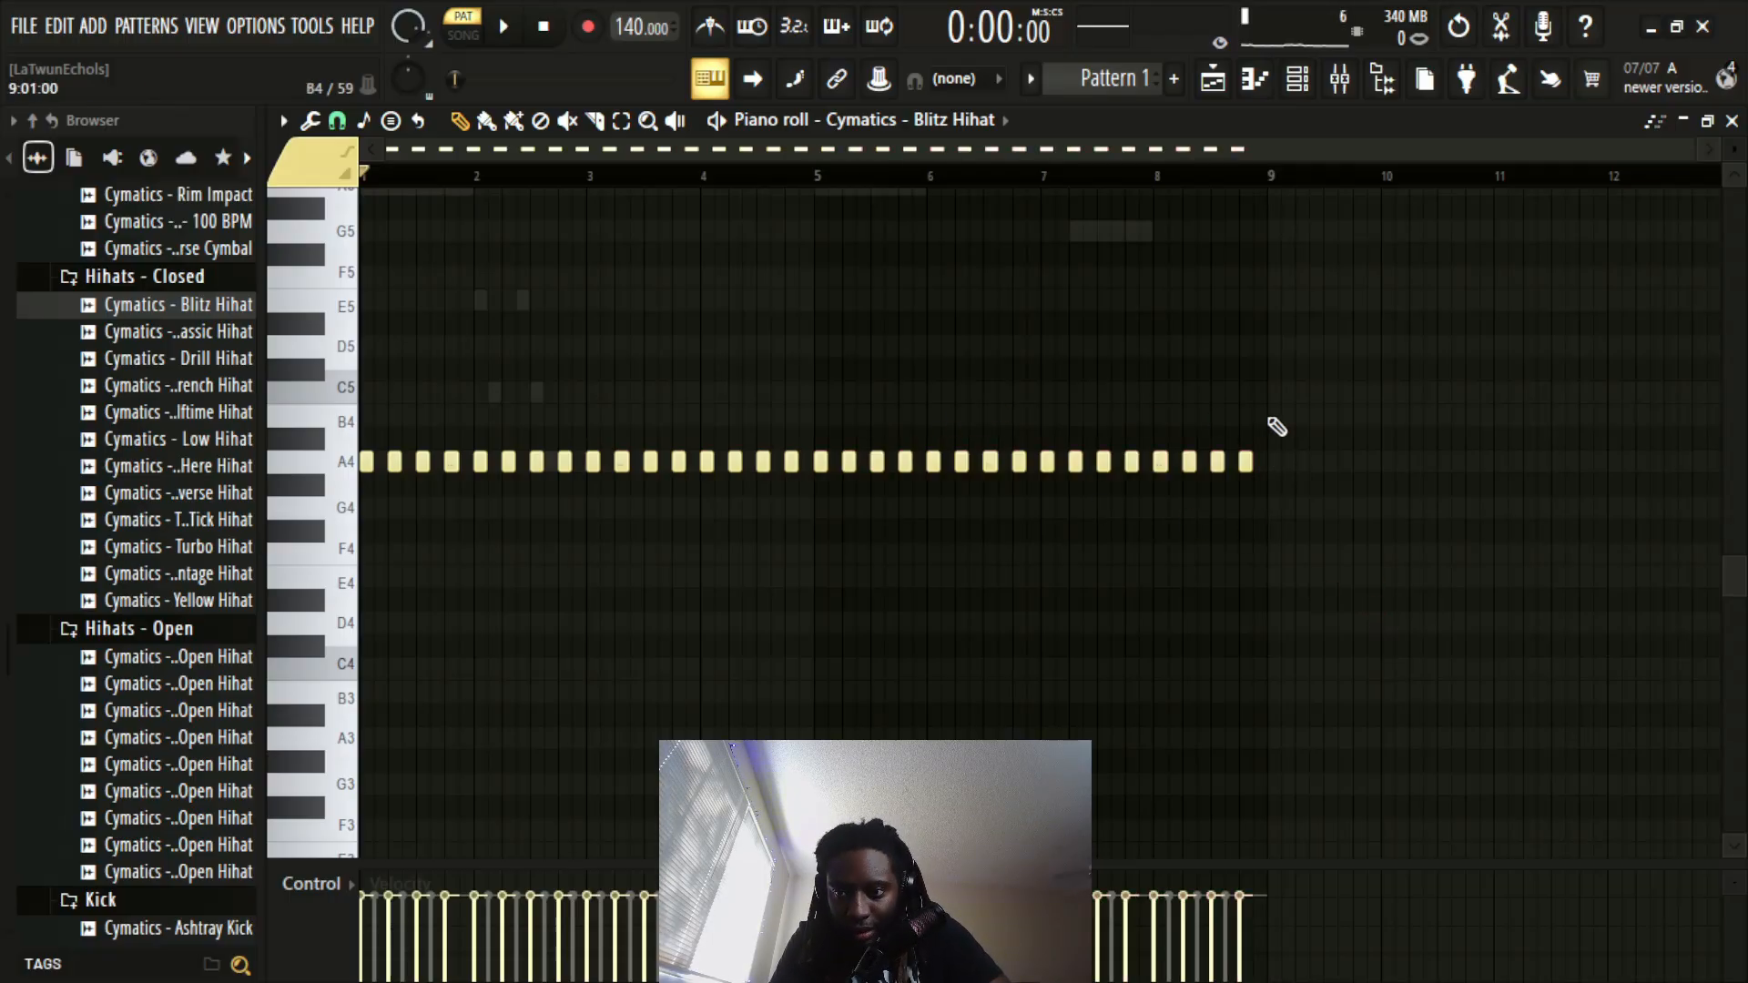
Step: Play back the hi-hat pattern with the pad chords and close the hi-hat's piano roll
{"action": "key", "text": "space"}
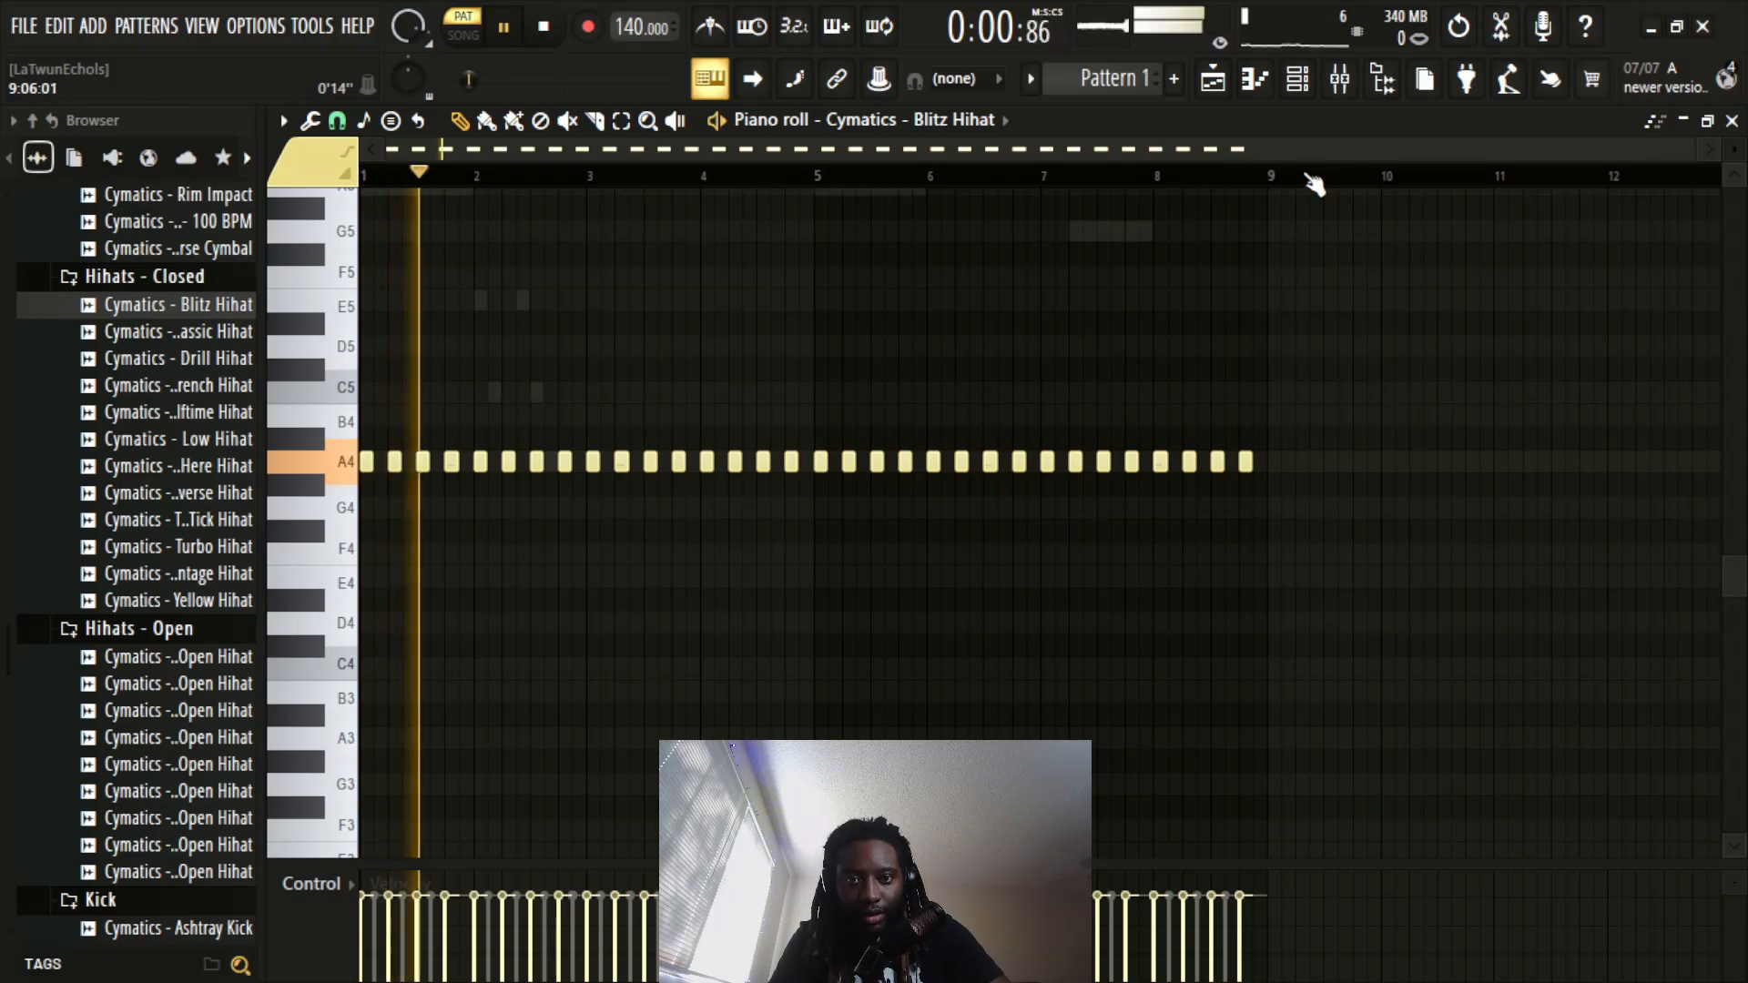
{"action": "left_click", "coordinate": [1734, 122]}
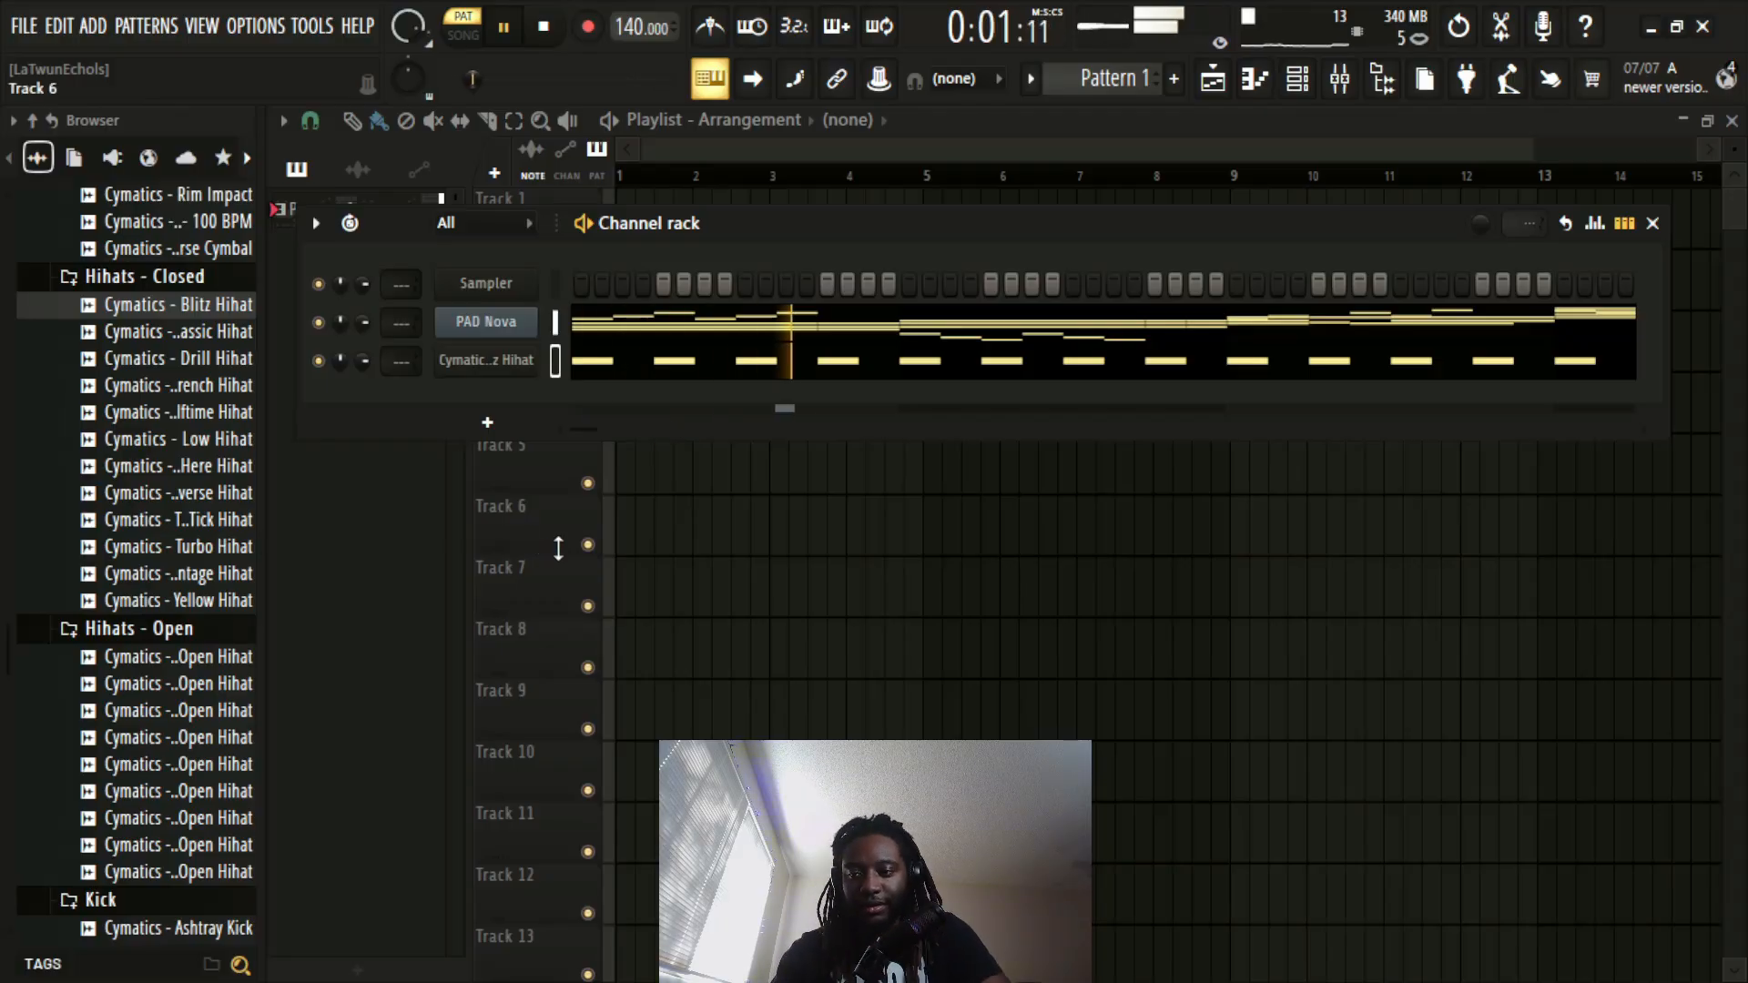
{"action": "key", "text": "space"}
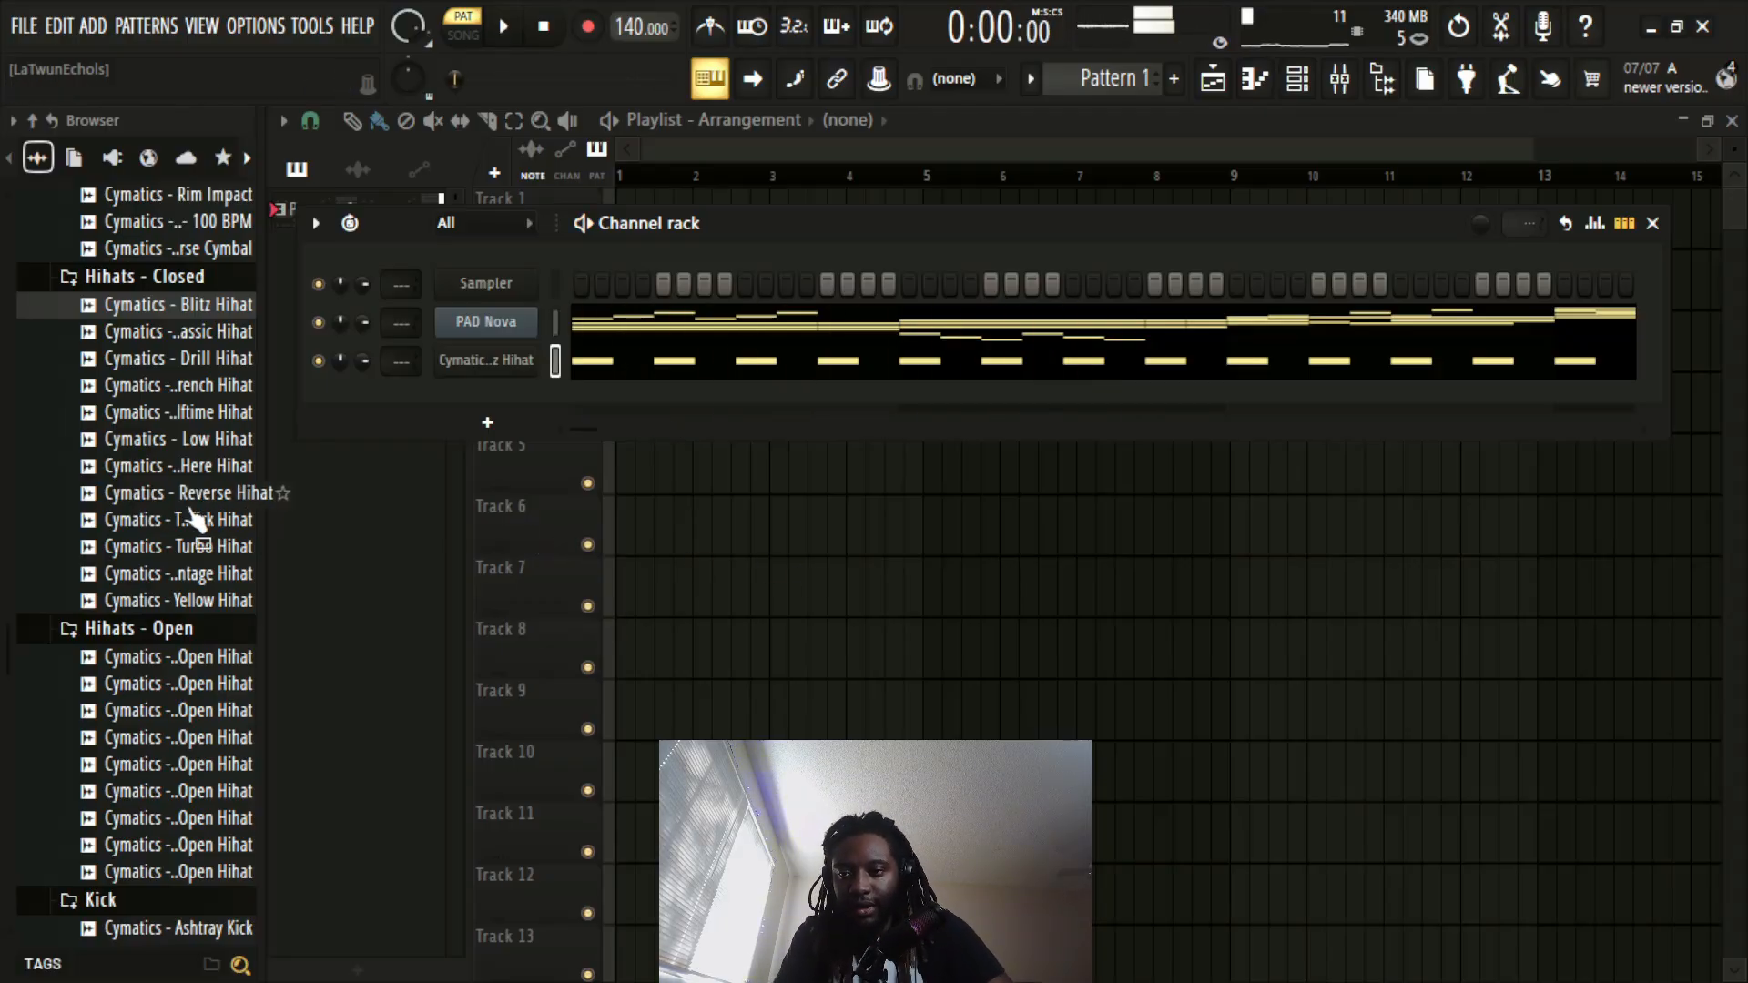
Step: Browse the trap pack's samples and preview the Gun Cock and Gunshot Beefy effects
{"action": "scroll", "coordinate": [194, 492], "scroll_direction": "down", "scroll_amount": 4}
{"action": "scroll", "coordinate": [192, 478], "scroll_direction": "up", "scroll_amount": 10}
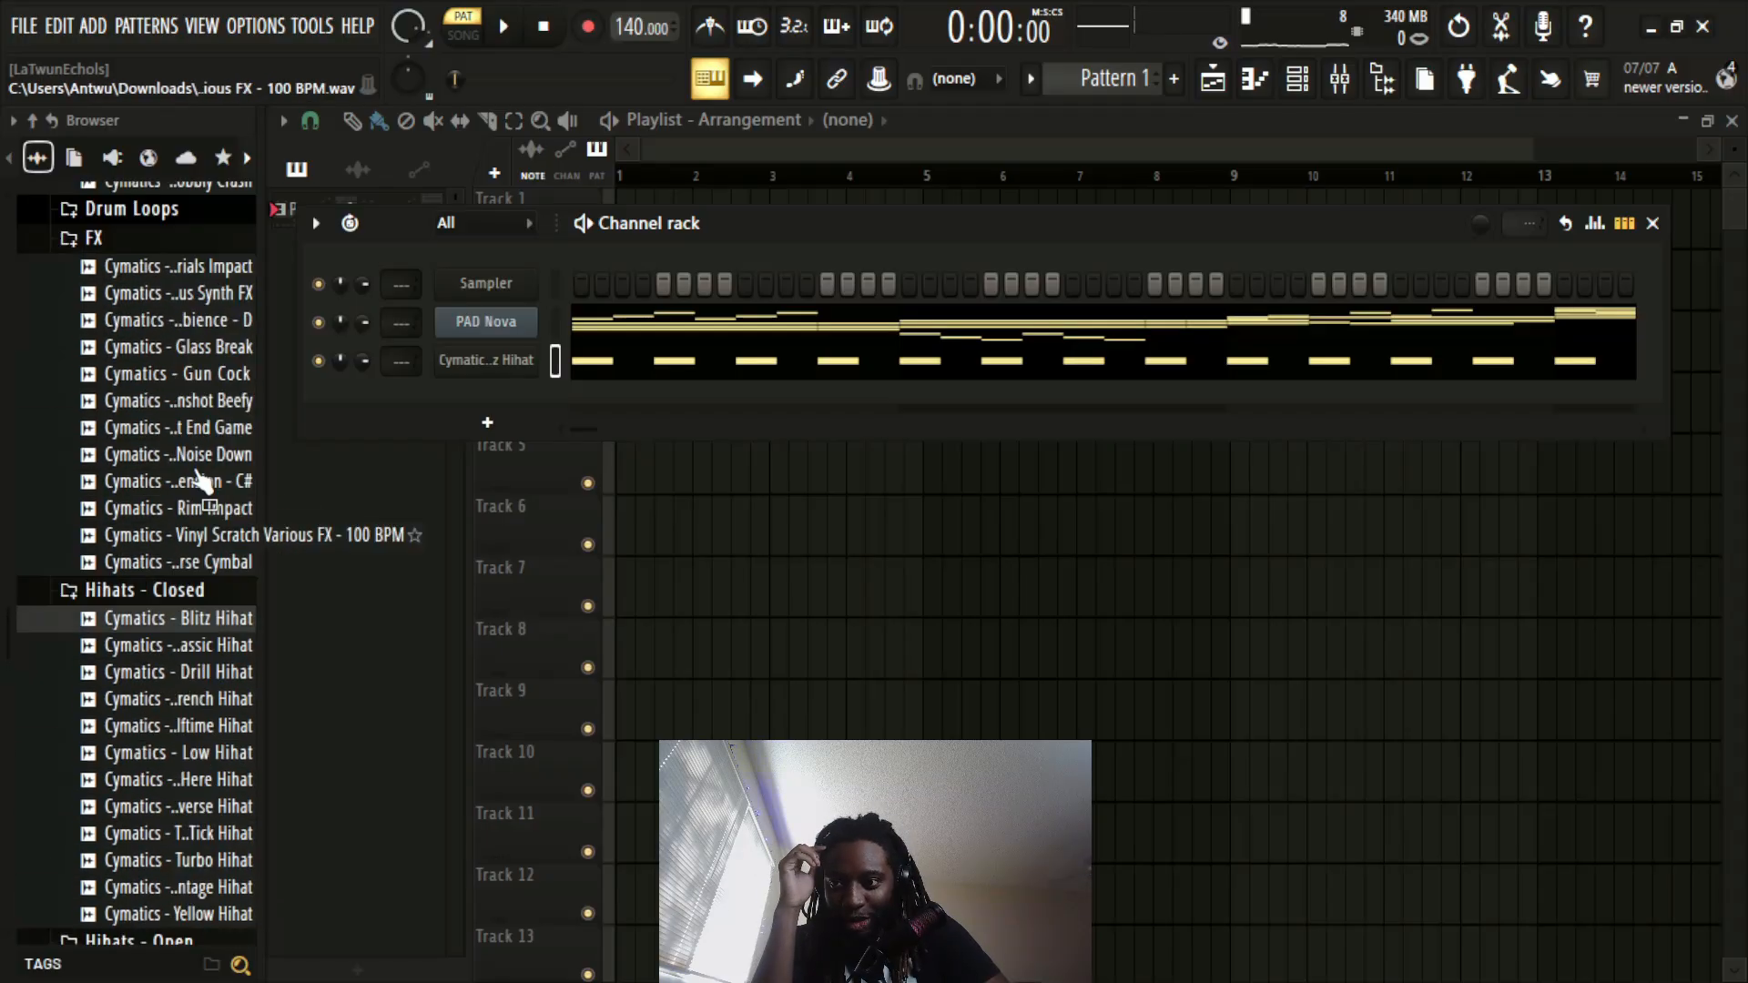
{"action": "left_click", "coordinate": [182, 705]}
{"action": "scroll", "coordinate": [189, 785], "scroll_direction": "down", "scroll_amount": 2}
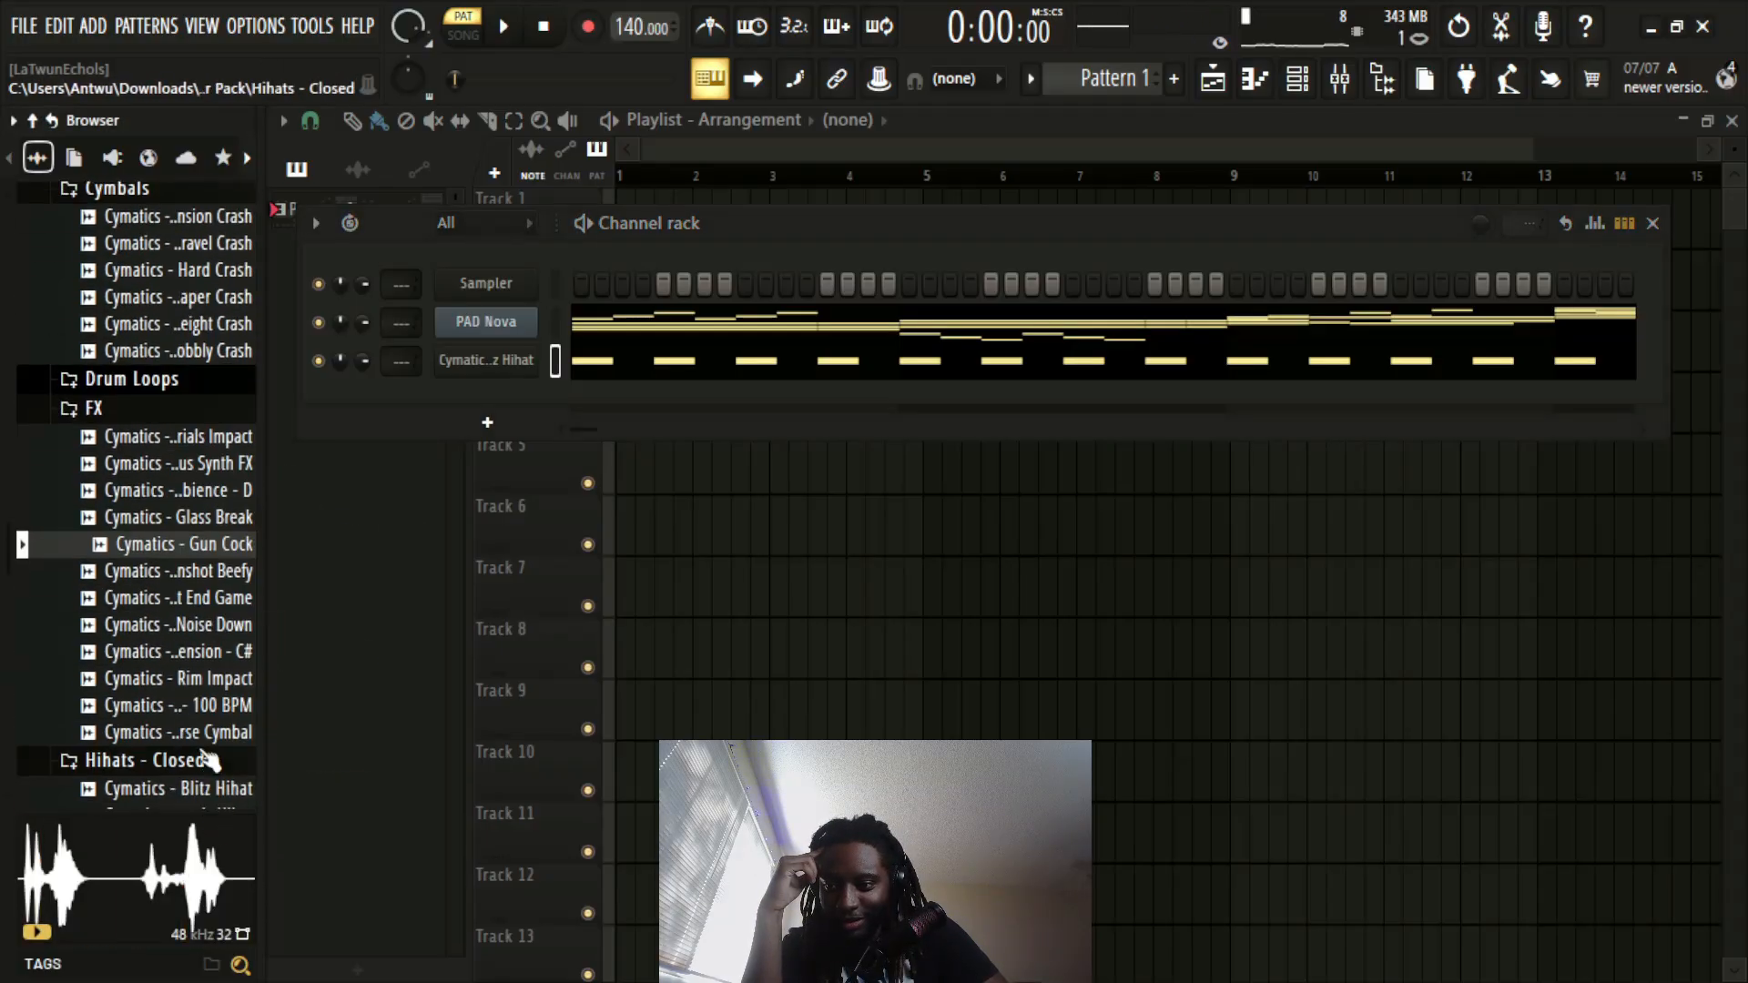
{"action": "left_click", "coordinate": [217, 573]}
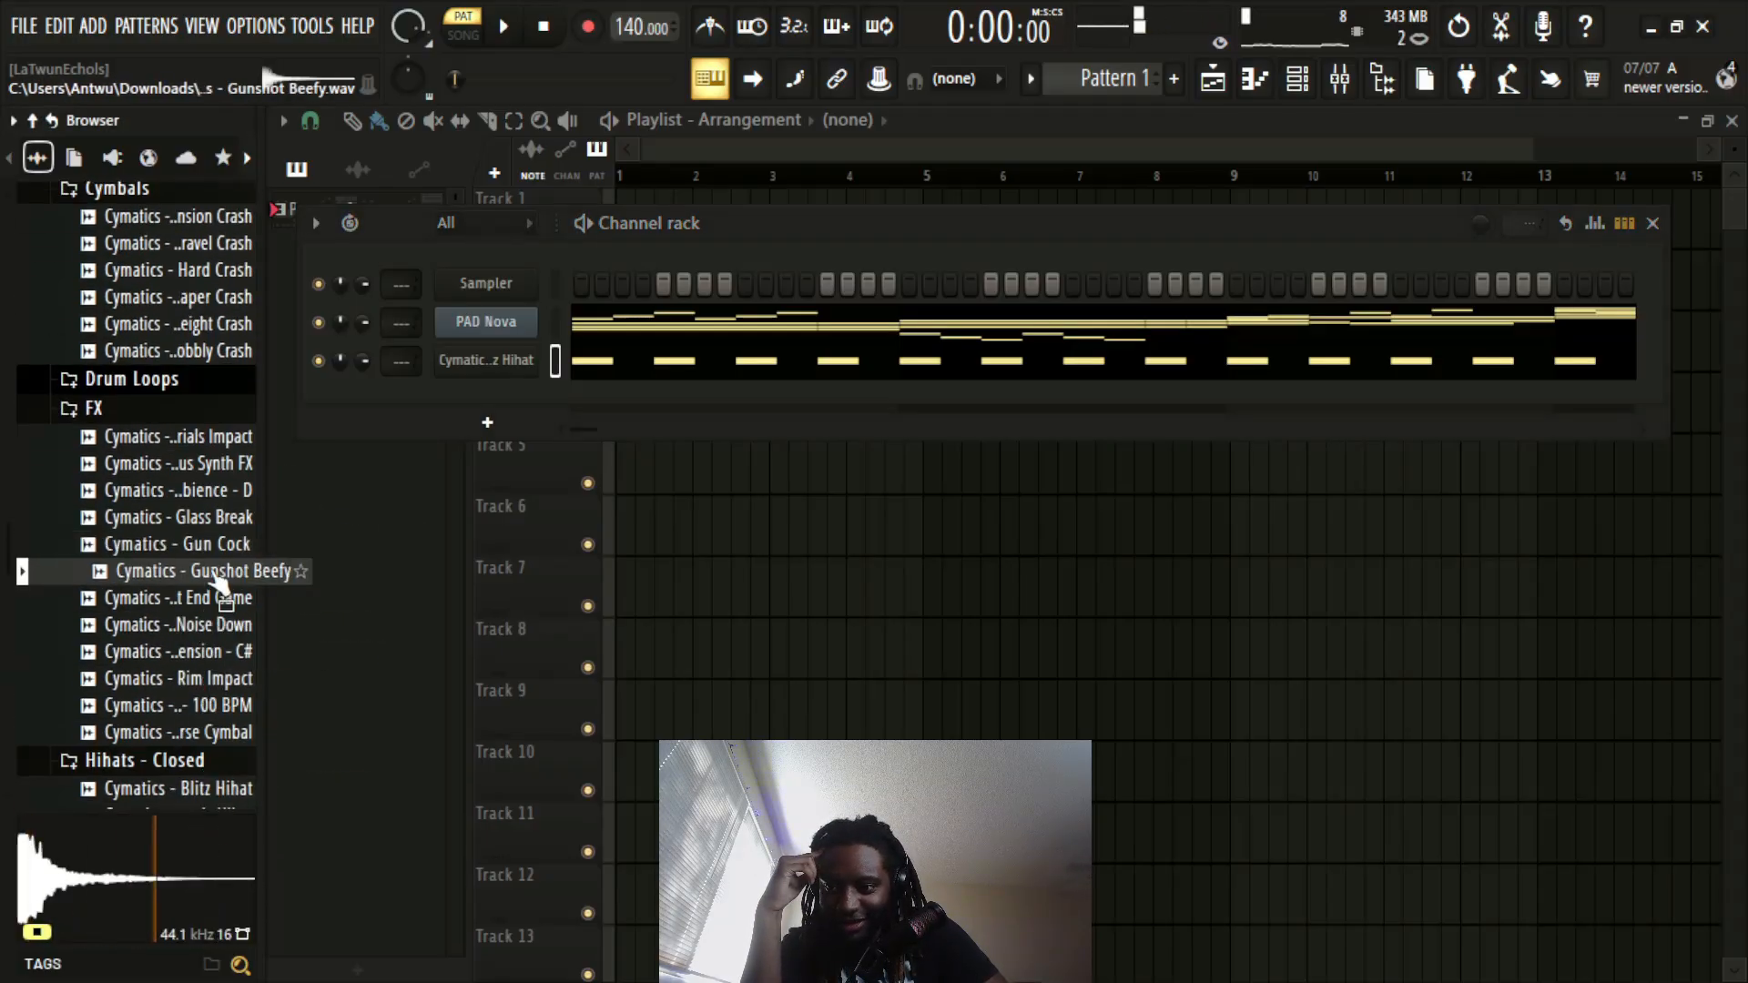
Step: Collapse the 808s folder in the Cymatics trap starter pack
{"action": "scroll", "coordinate": [205, 547], "scroll_direction": "up", "scroll_amount": 2}
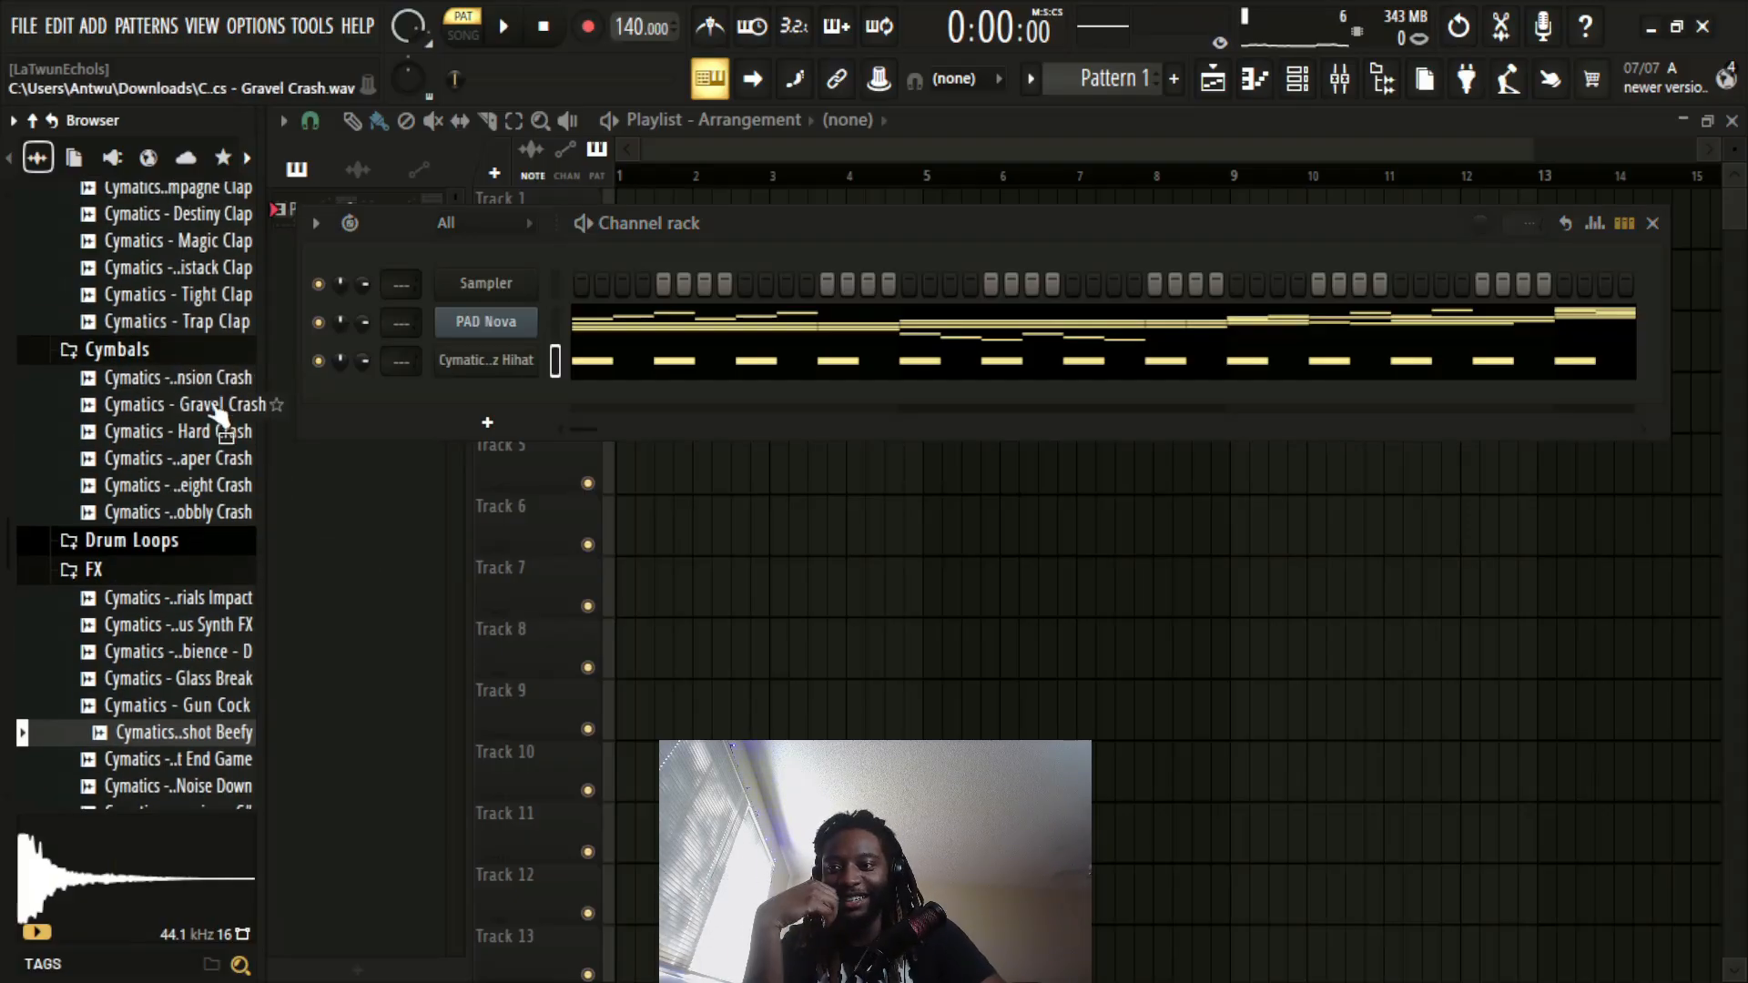
{"action": "scroll", "coordinate": [218, 428], "scroll_direction": "down", "scroll_amount": 6}
{"action": "left_click", "coordinate": [219, 533]}
{"action": "left_click", "coordinate": [217, 458]}
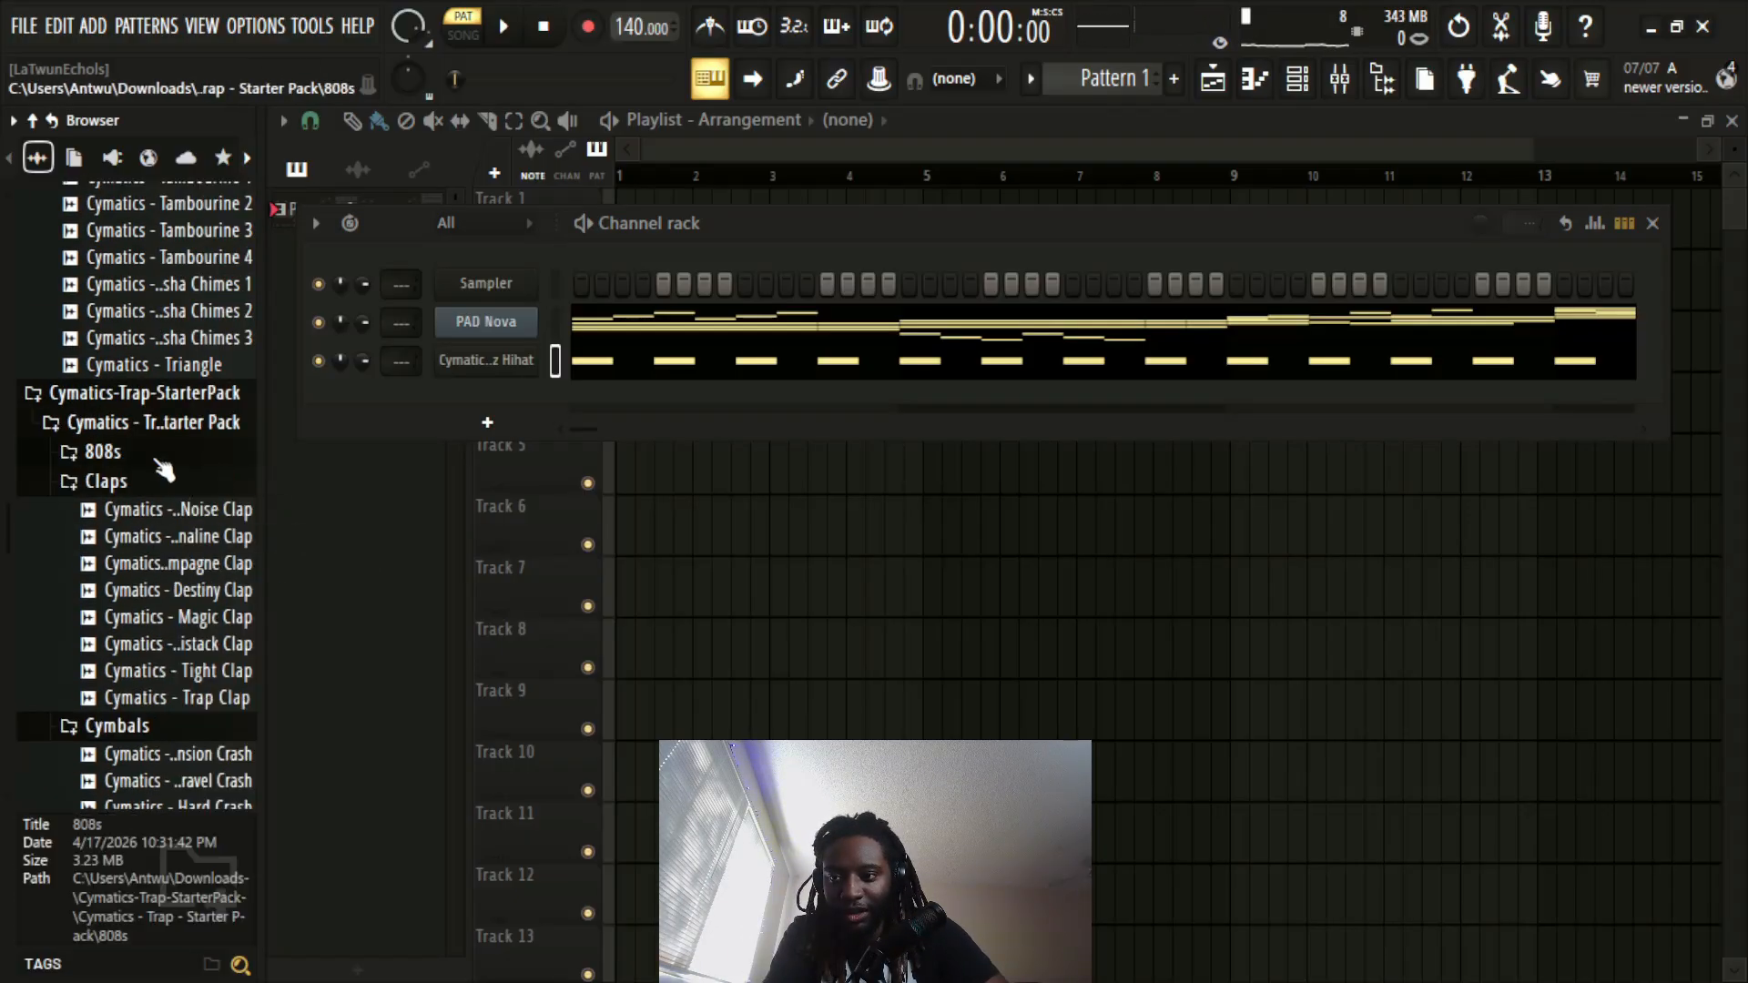
Step: Expand the 808s folder and audition the Tambourine and Talking Drum samples against the playing beat
{"action": "left_click", "coordinate": [165, 459]}
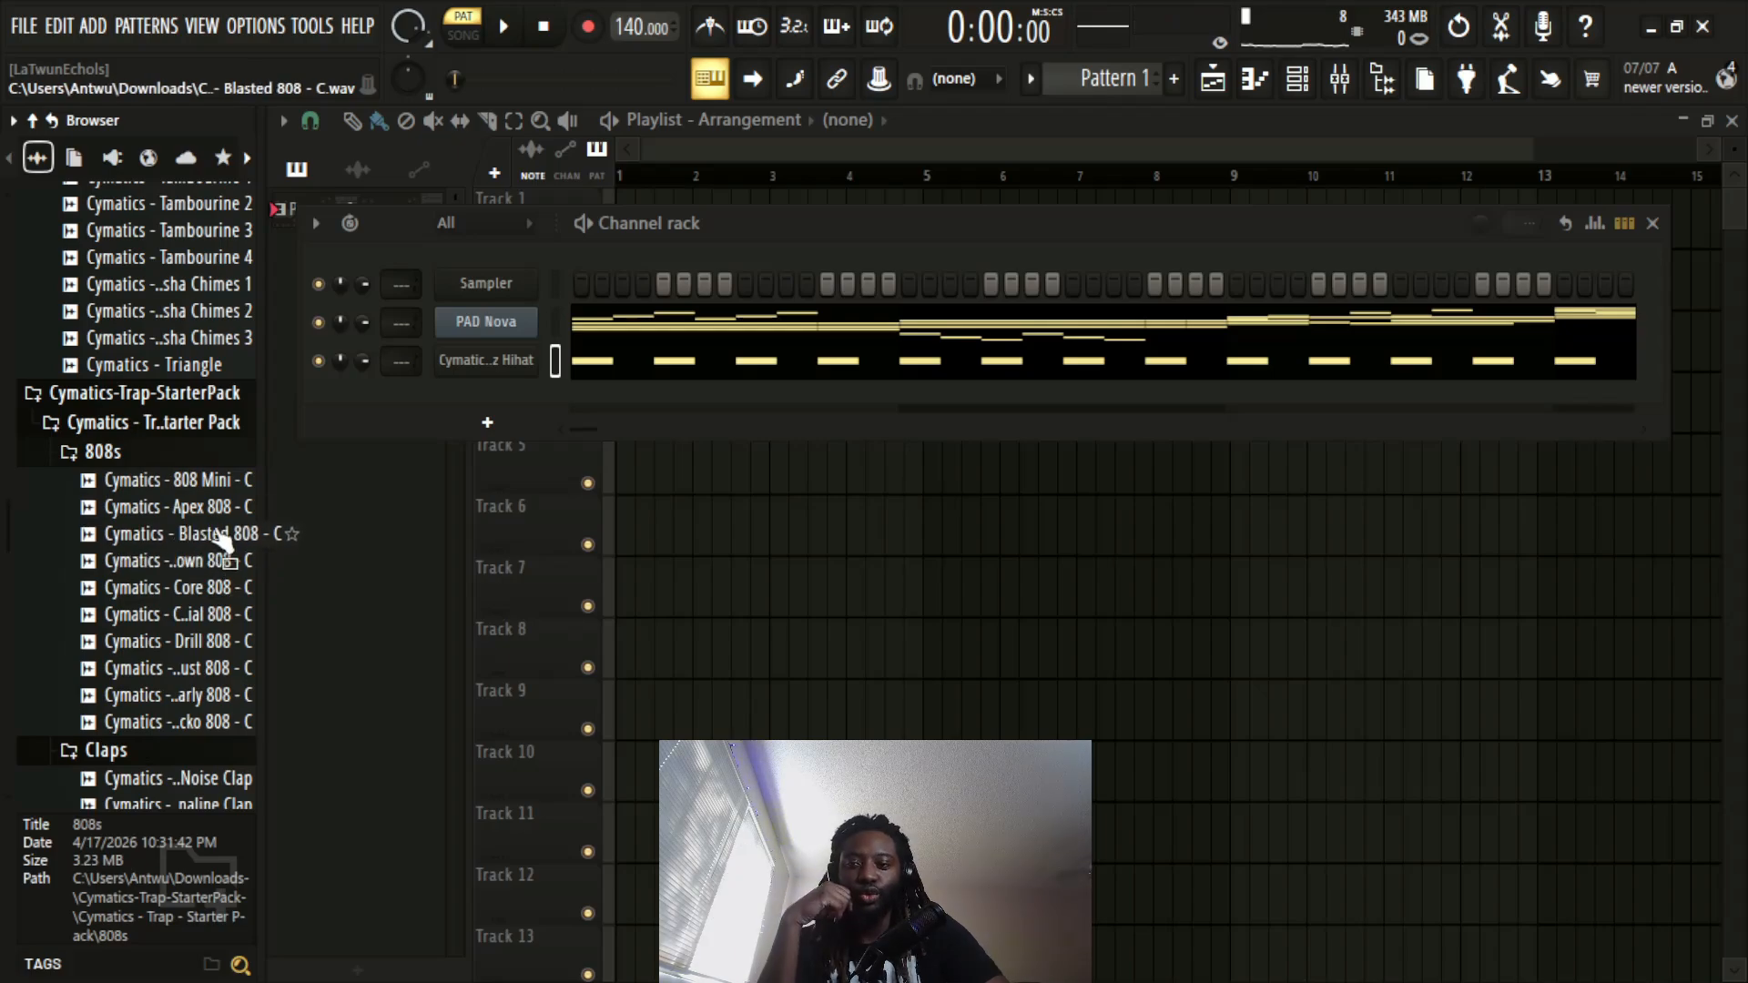
{"action": "scroll", "coordinate": [222, 537], "scroll_direction": "up", "scroll_amount": 2}
{"action": "left_click", "coordinate": [207, 365]}
{"action": "key", "text": "space"}
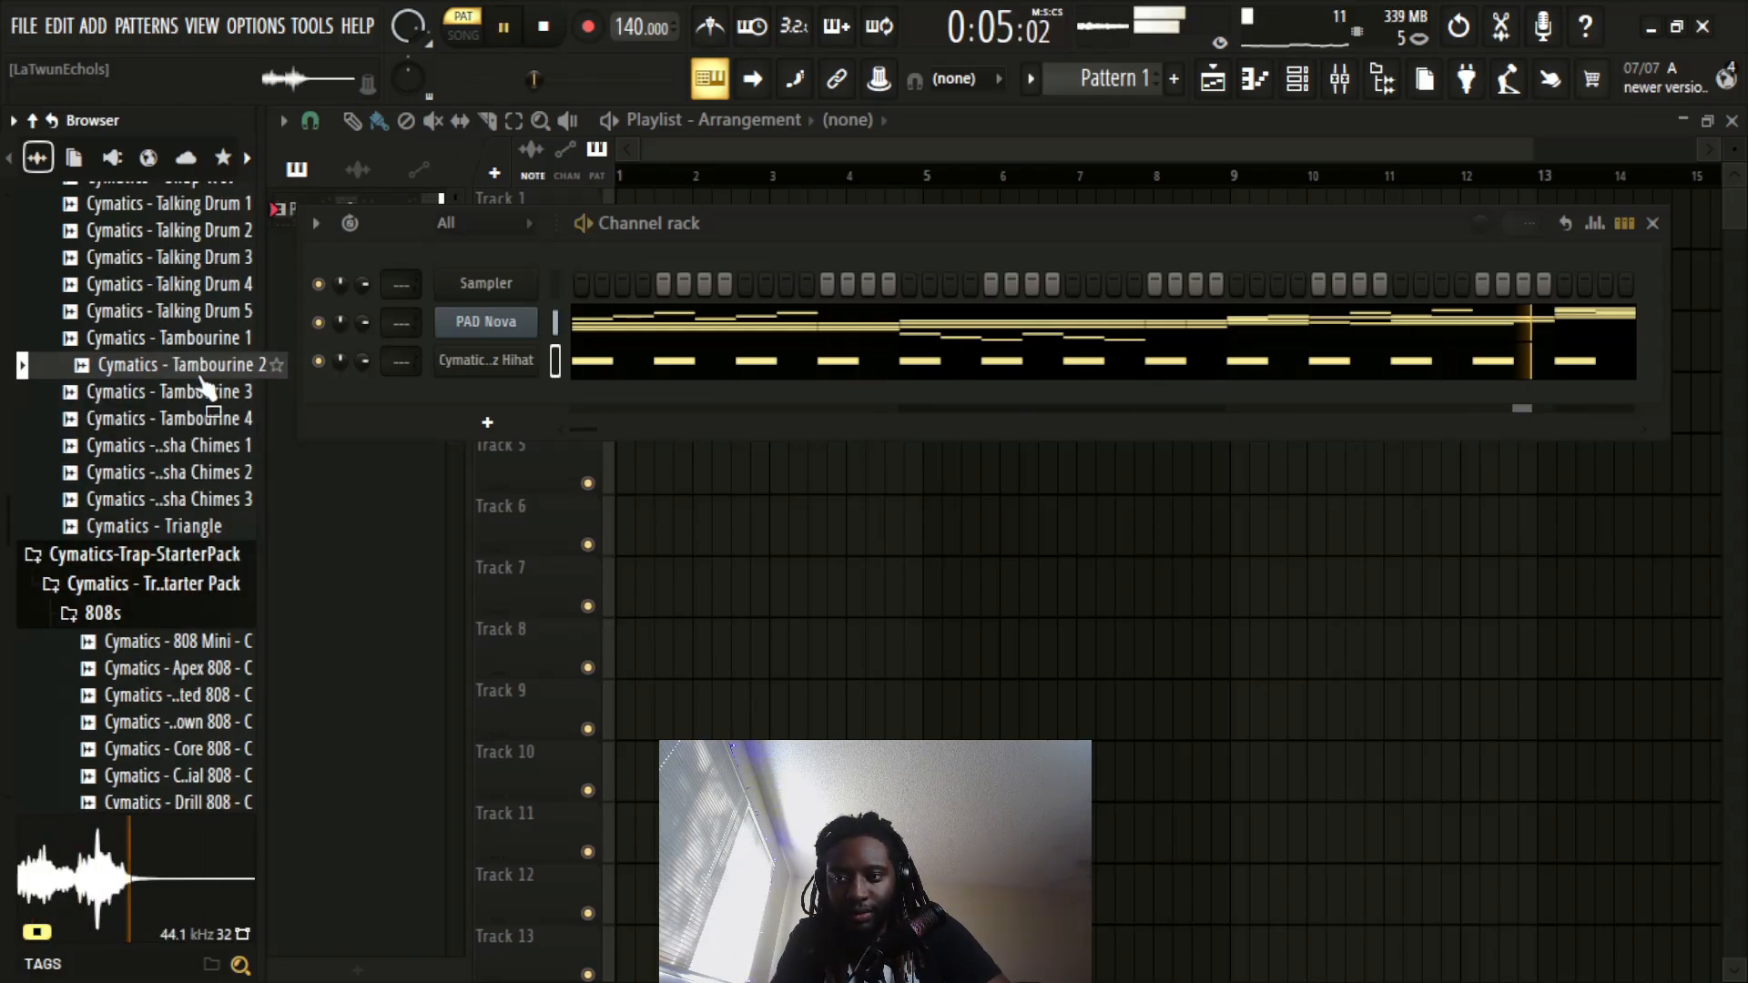
{"action": "left_click", "coordinate": [228, 213]}
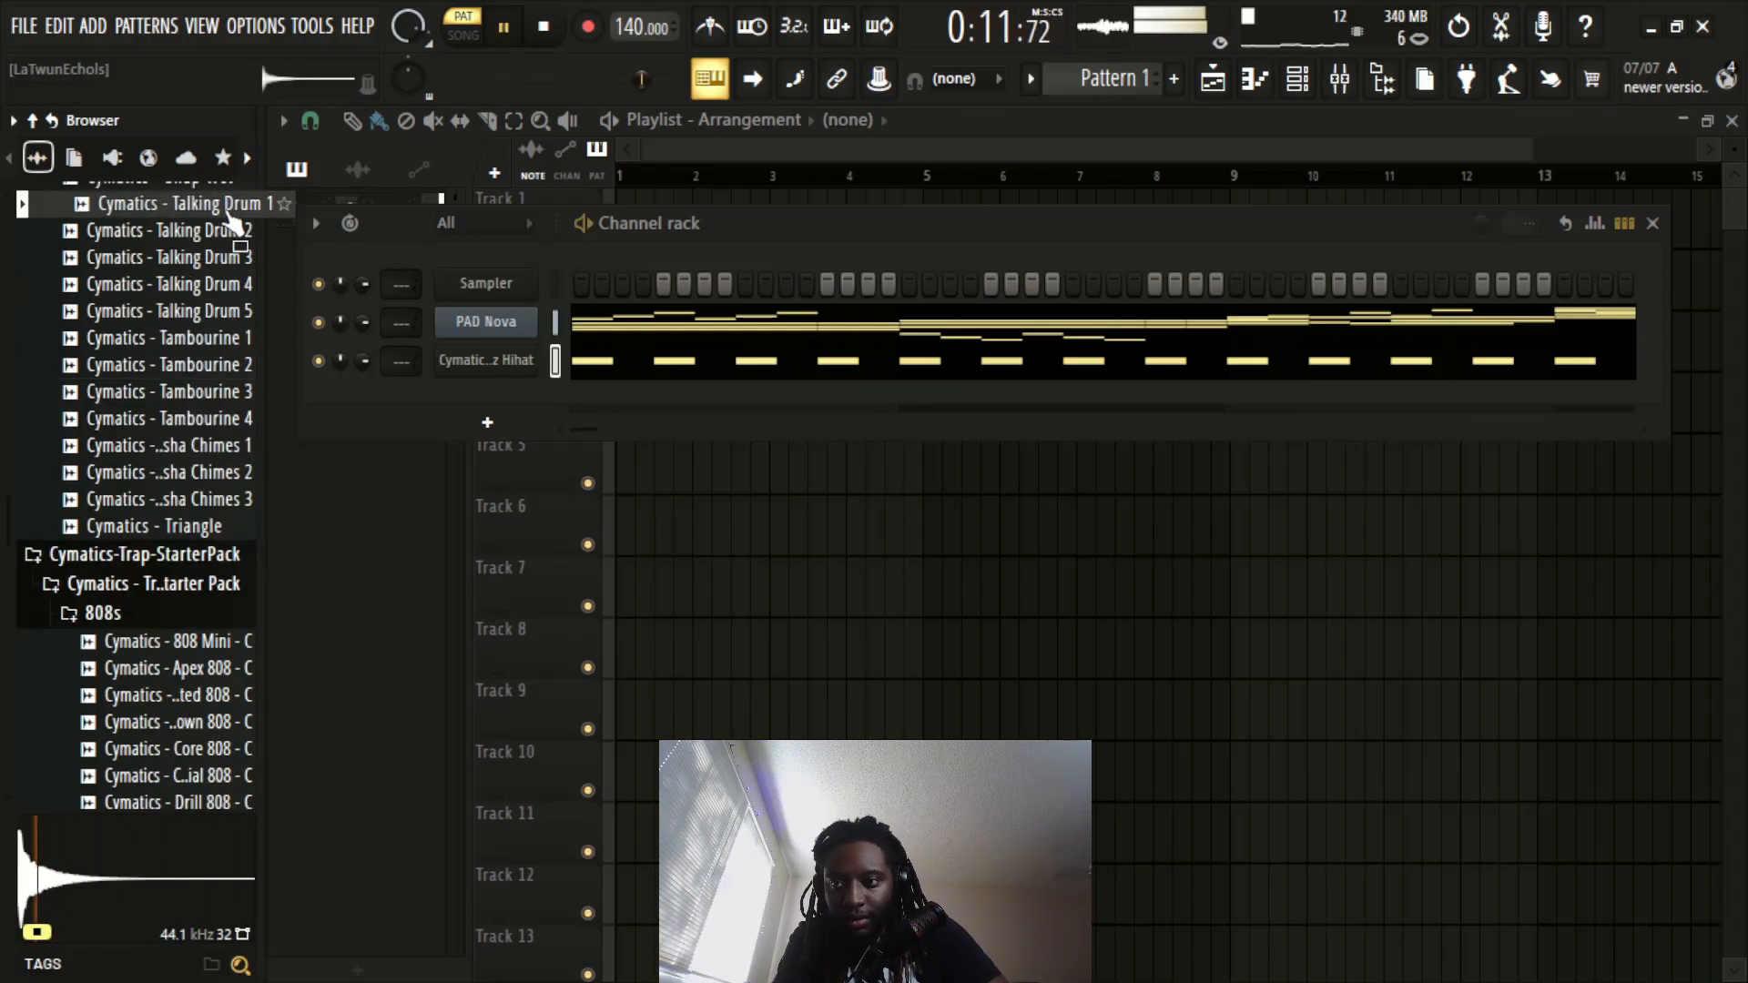
{"action": "left_click", "coordinate": [228, 231]}
{"action": "left_click", "coordinate": [216, 340]}
{"action": "key", "text": "space"}
Step: Add the Cymatics Tambourine 2 sample to the channel rack as a new channel and open its piano roll
{"action": "left_click_drag", "start_coordinate": [211, 366], "coordinate": [507, 402]}
{"action": "right_click", "coordinate": [535, 391]}
{"action": "left_click", "coordinate": [614, 390]}
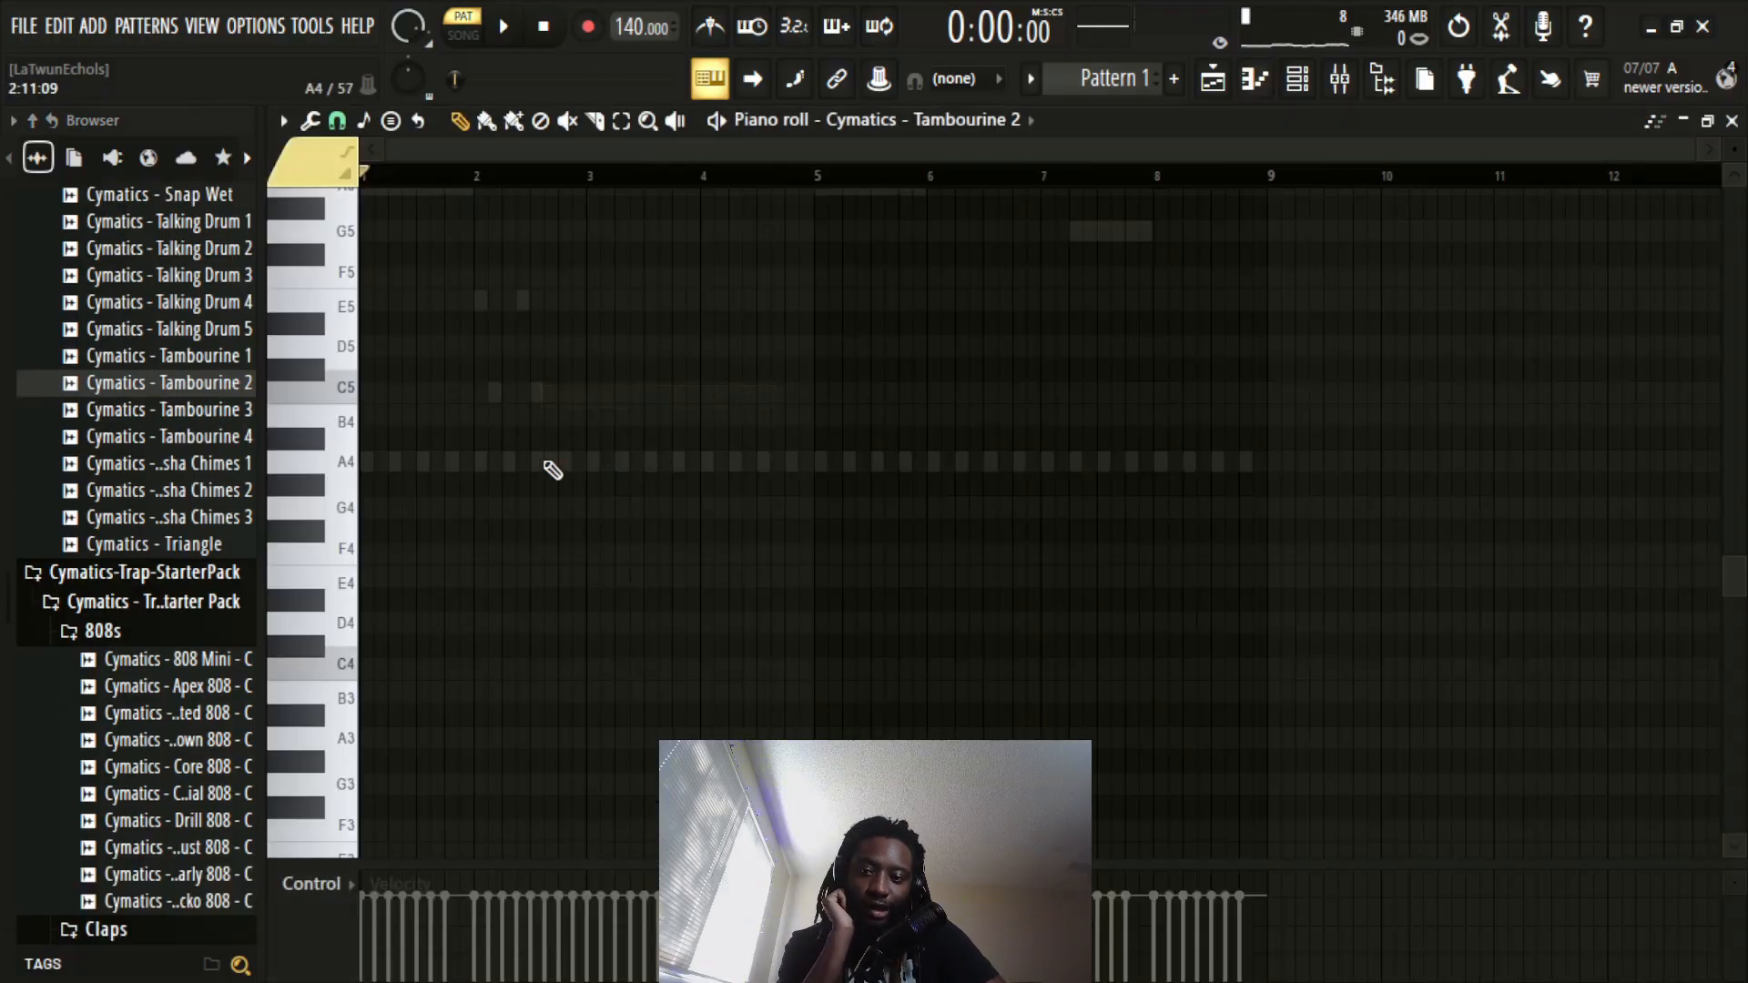
Step: Place a tambourine note at the start of bar 2, raise it an octave to A5, and play it back
{"action": "left_click", "coordinate": [480, 462]}
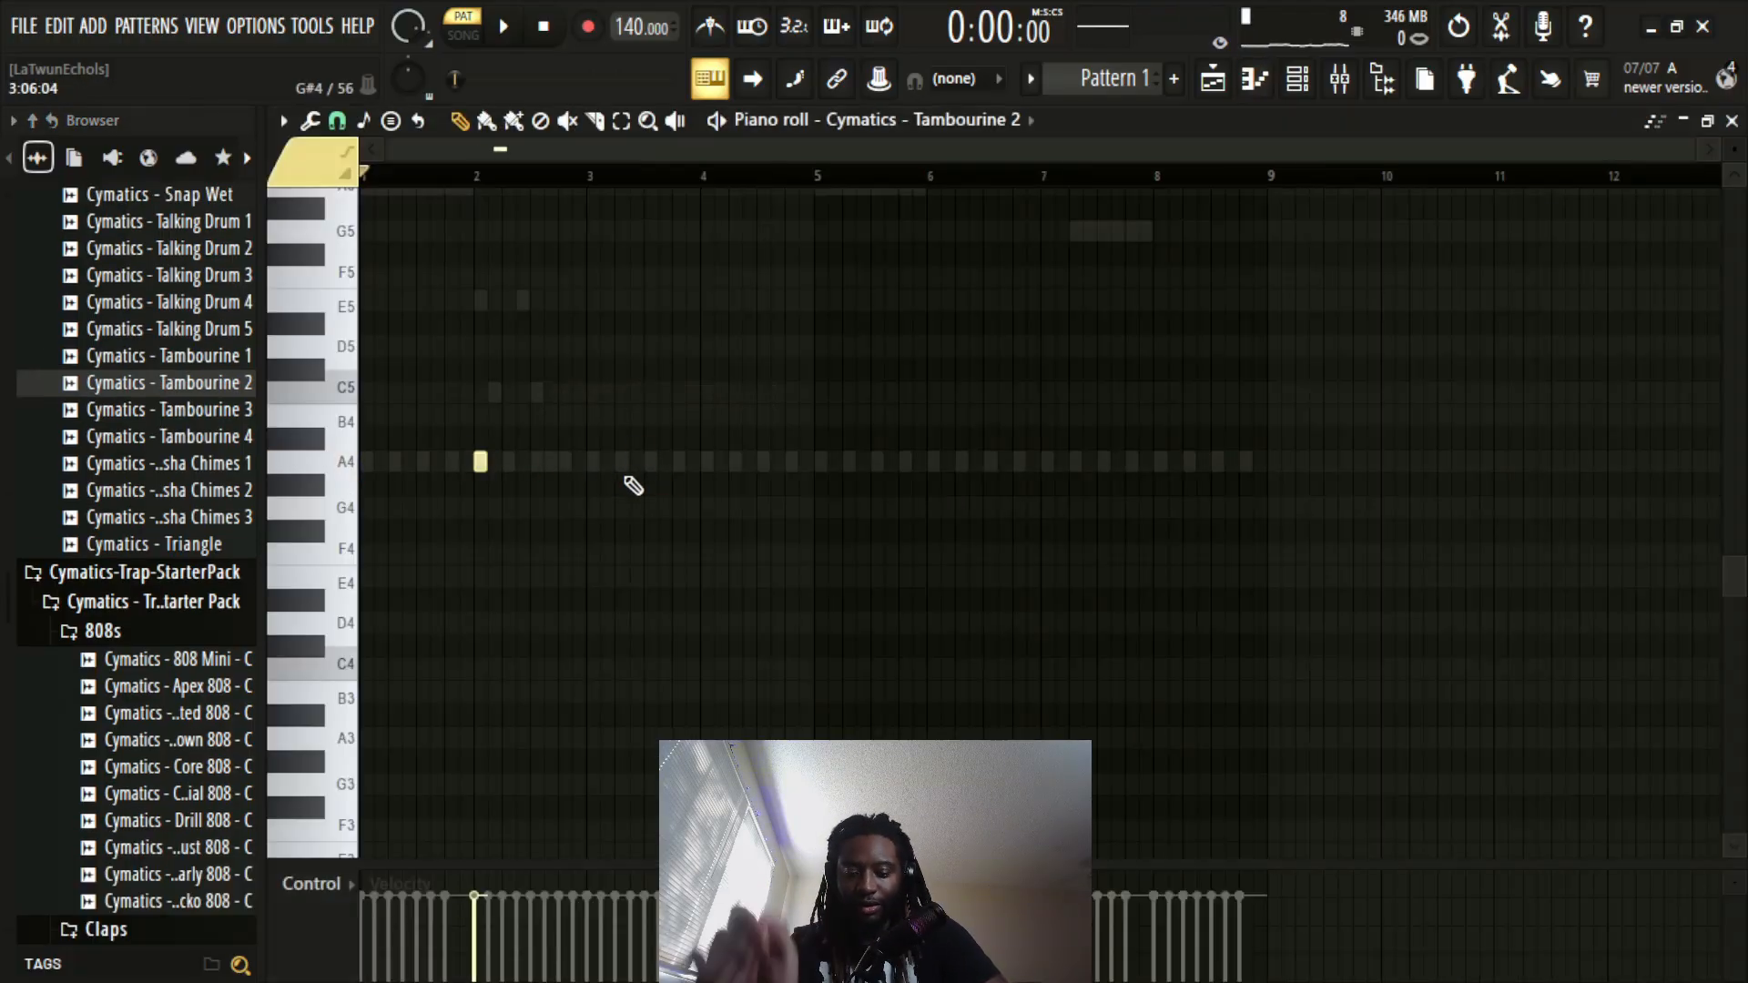
{"action": "key", "text": "ctrl+Up"}
{"action": "key", "text": "space"}
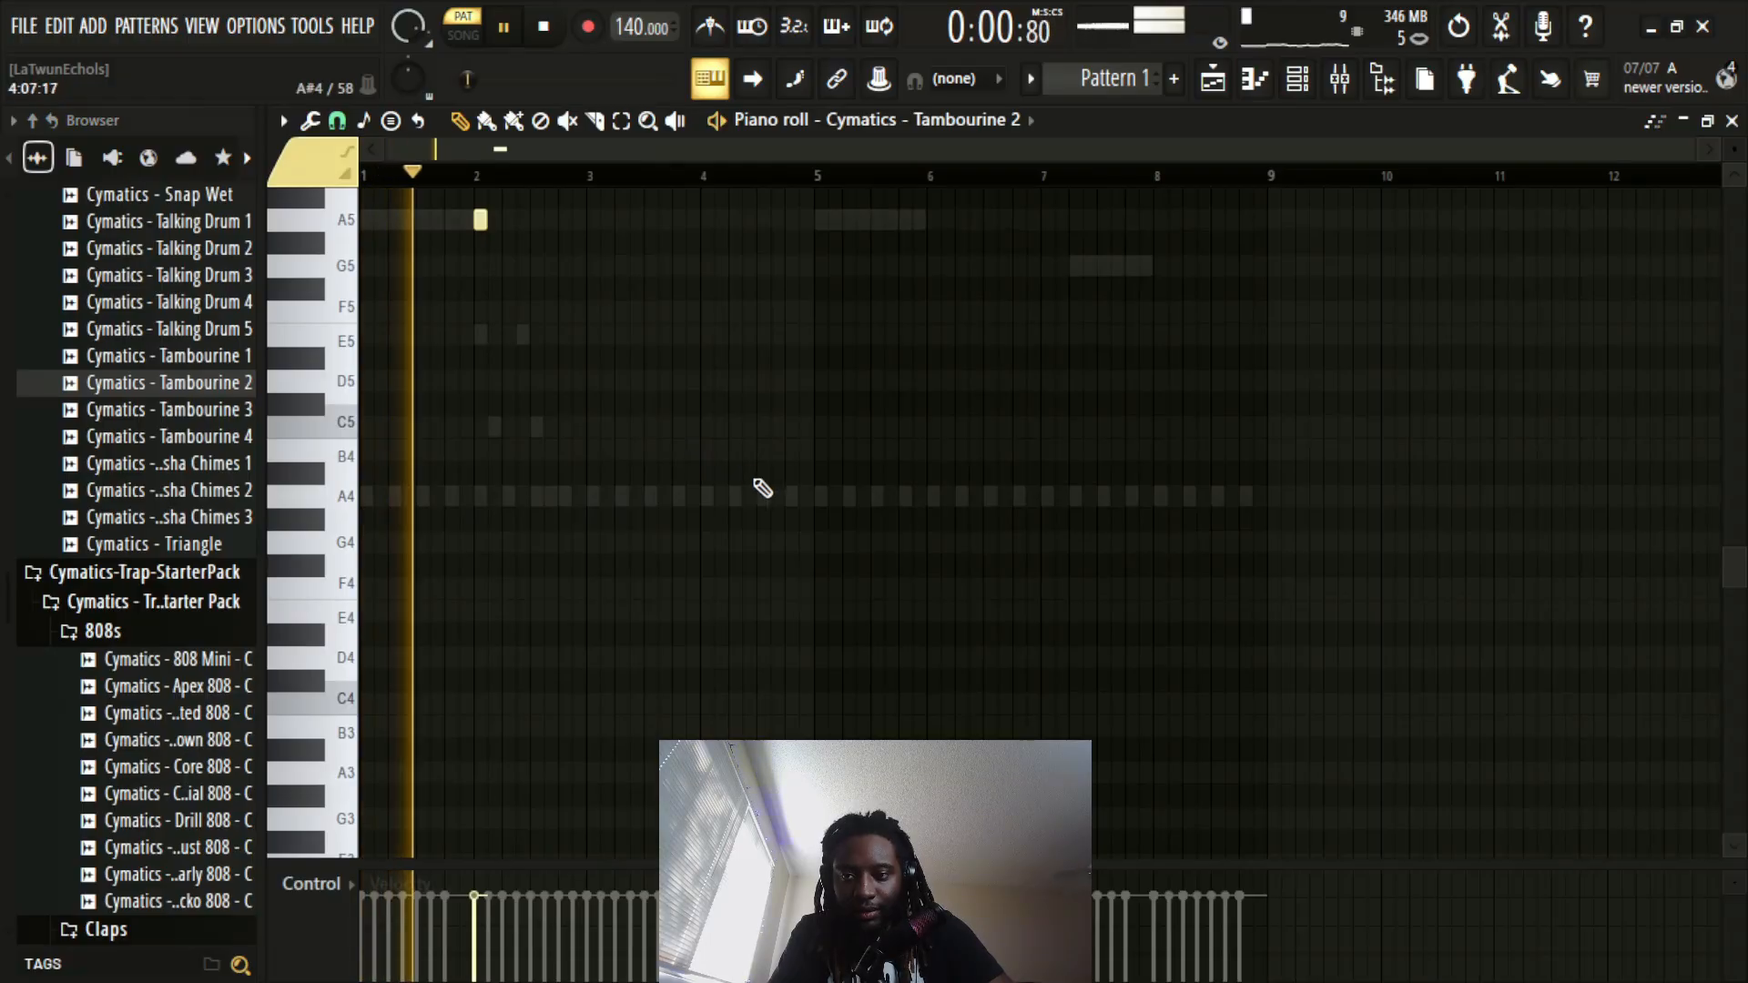
{"action": "scroll", "coordinate": [753, 364], "scroll_direction": "up", "scroll_amount": 2}
{"action": "key", "text": "space"}
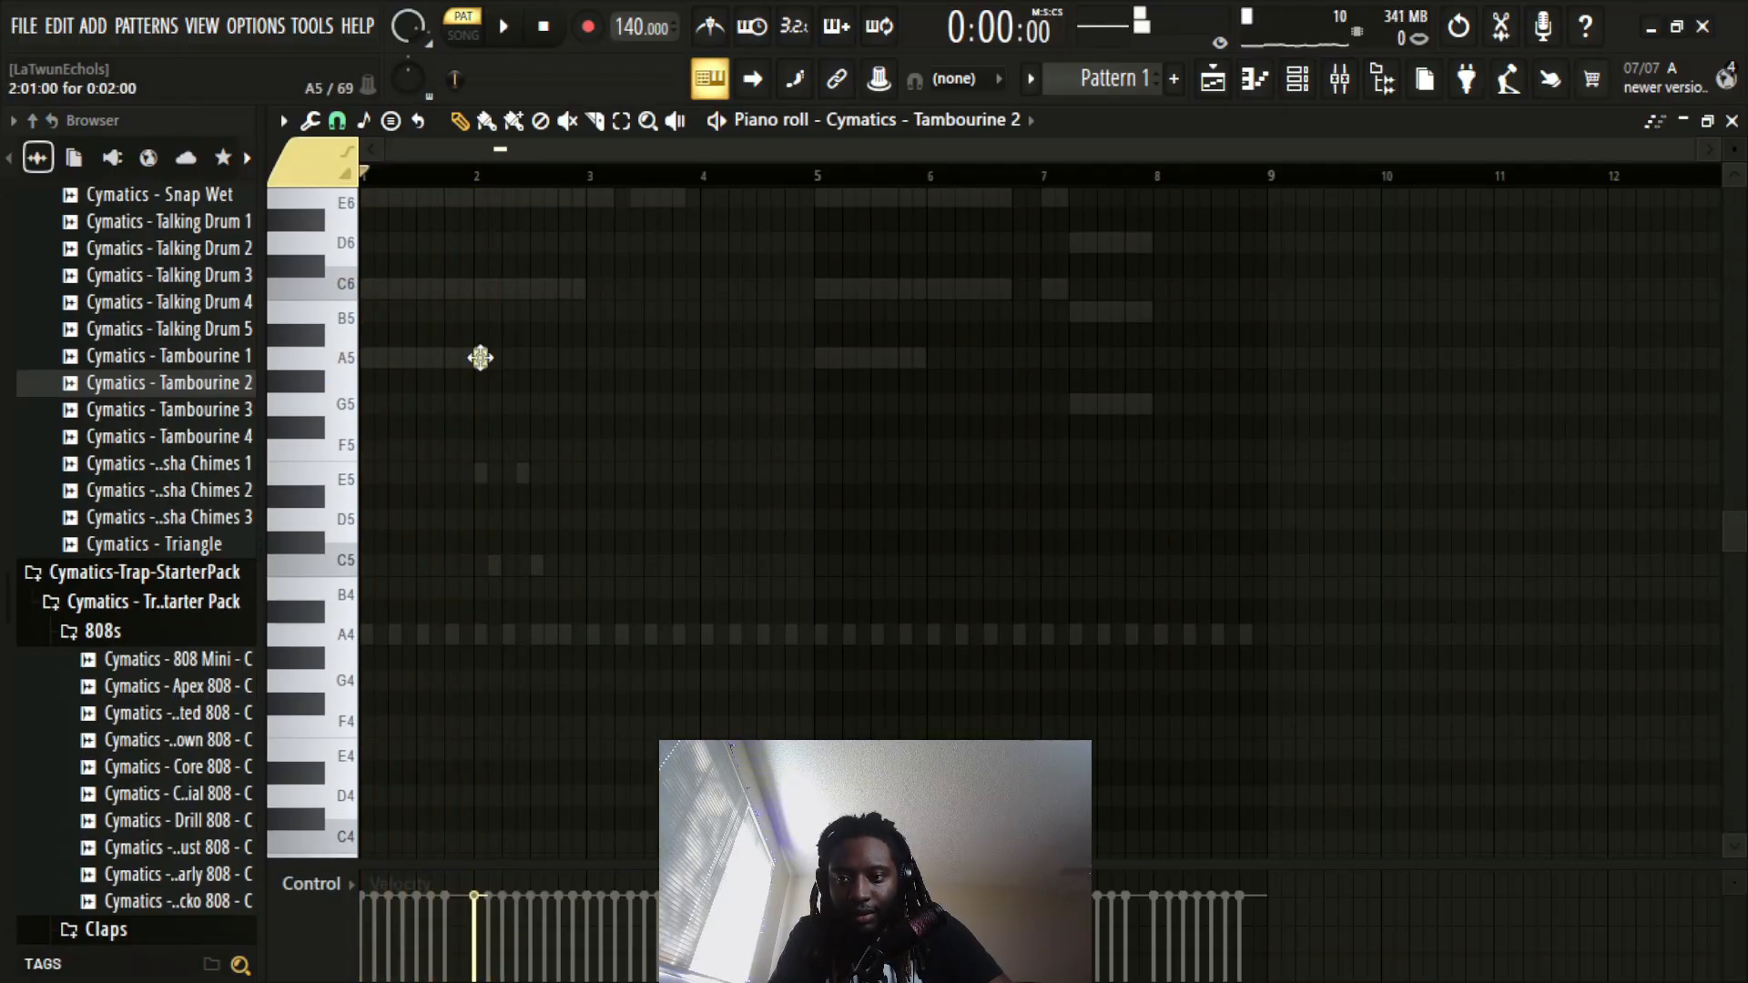
Step: Move the tambourine note to beat 3 of bar 1, lower it an octave to A4, and start playback
{"action": "left_click_drag", "start_coordinate": [480, 358], "coordinate": [419, 368]}
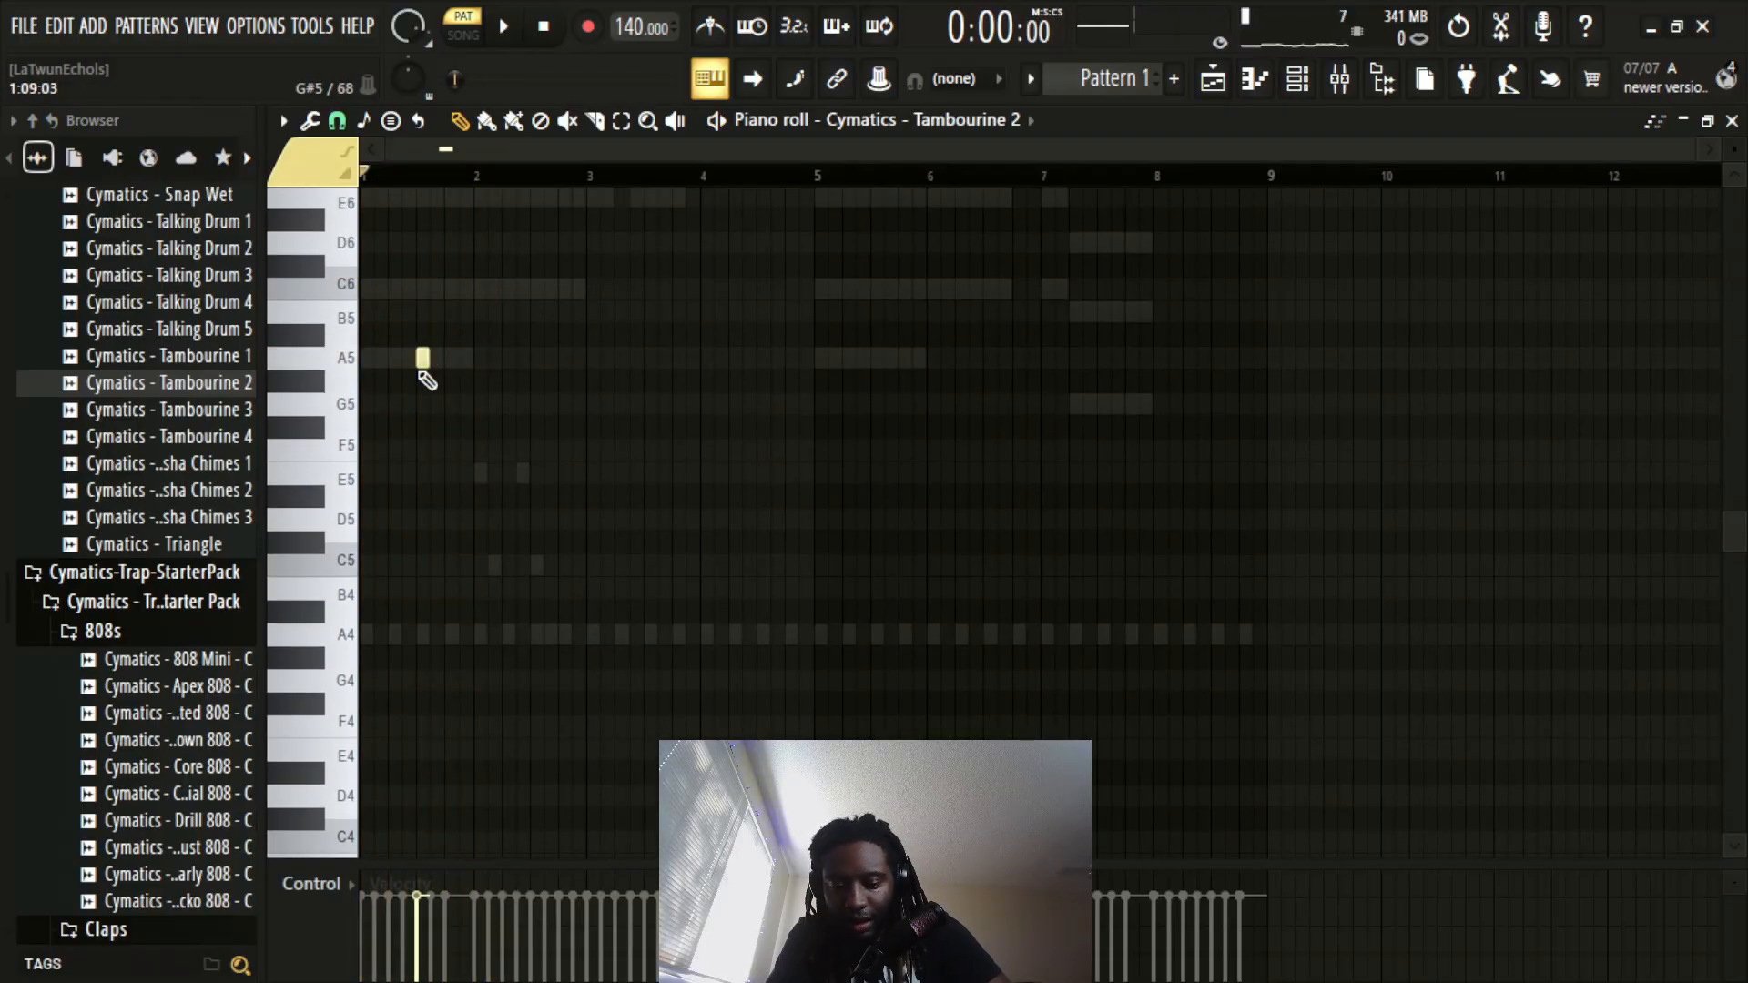
{"action": "key", "text": "ctrl+Down"}
{"action": "key", "text": "space"}
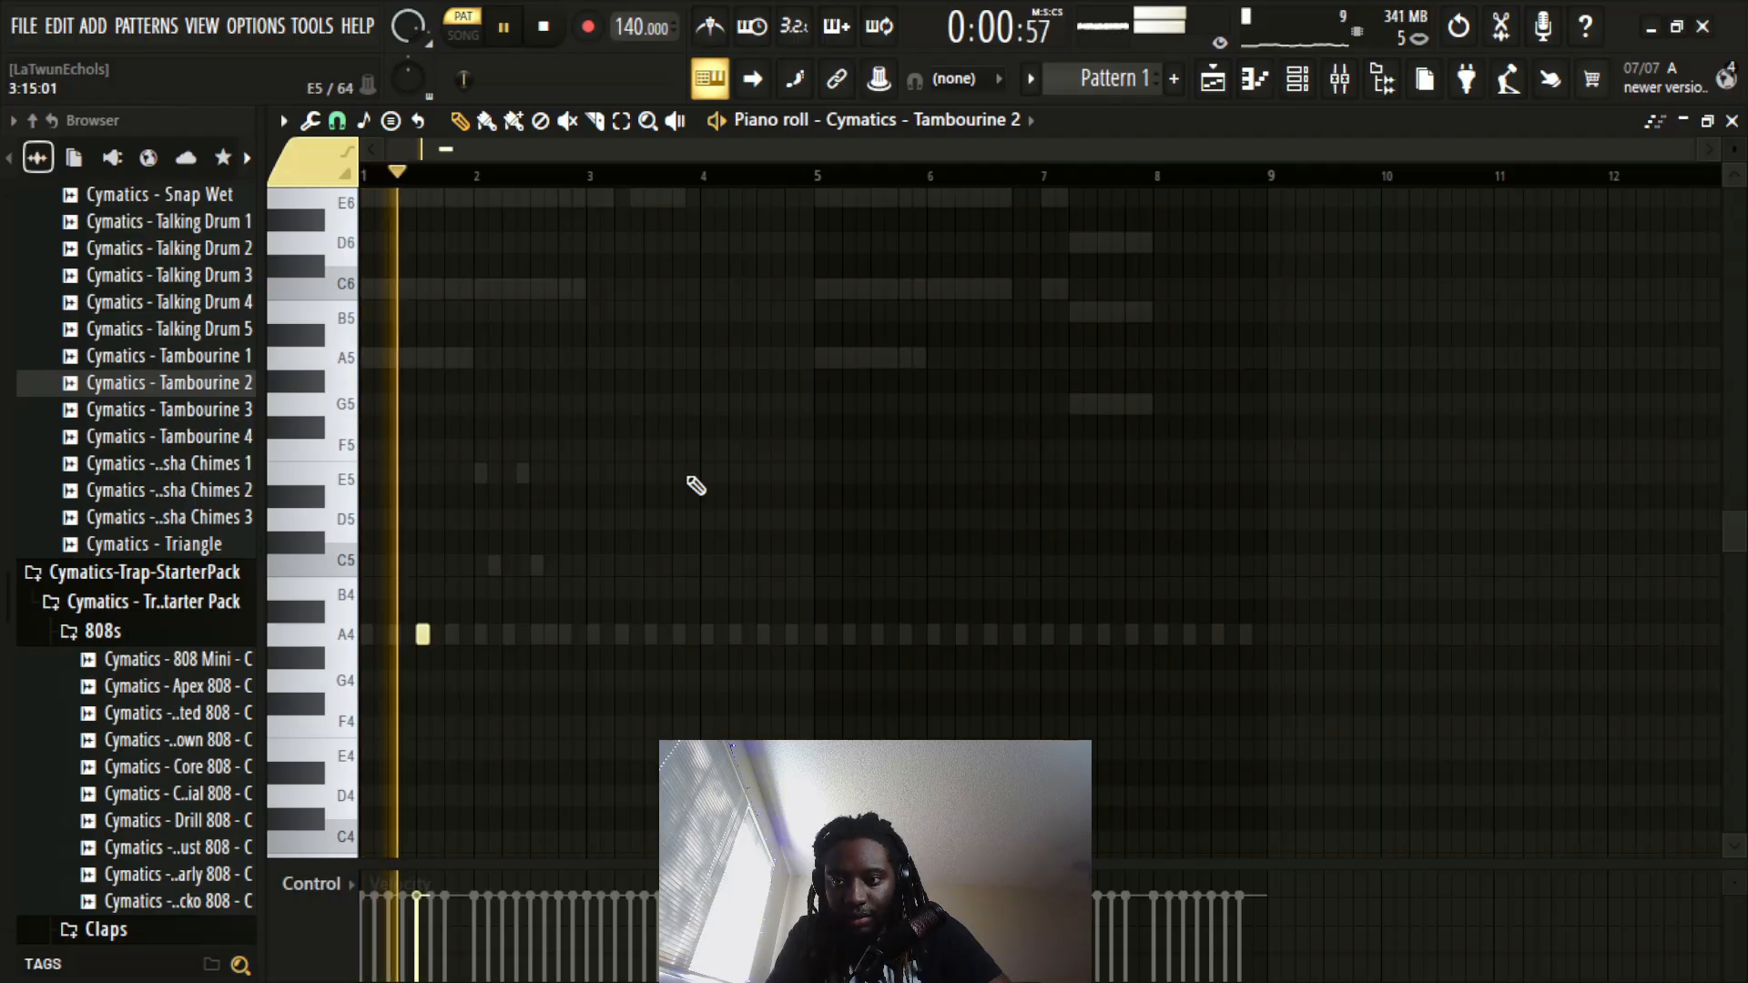
Step: Add A4 tambourine notes on beat 3 of bars 2 and 3 and beat 4 of bar 4, and replay the pattern
{"action": "left_click", "coordinate": [537, 634]}
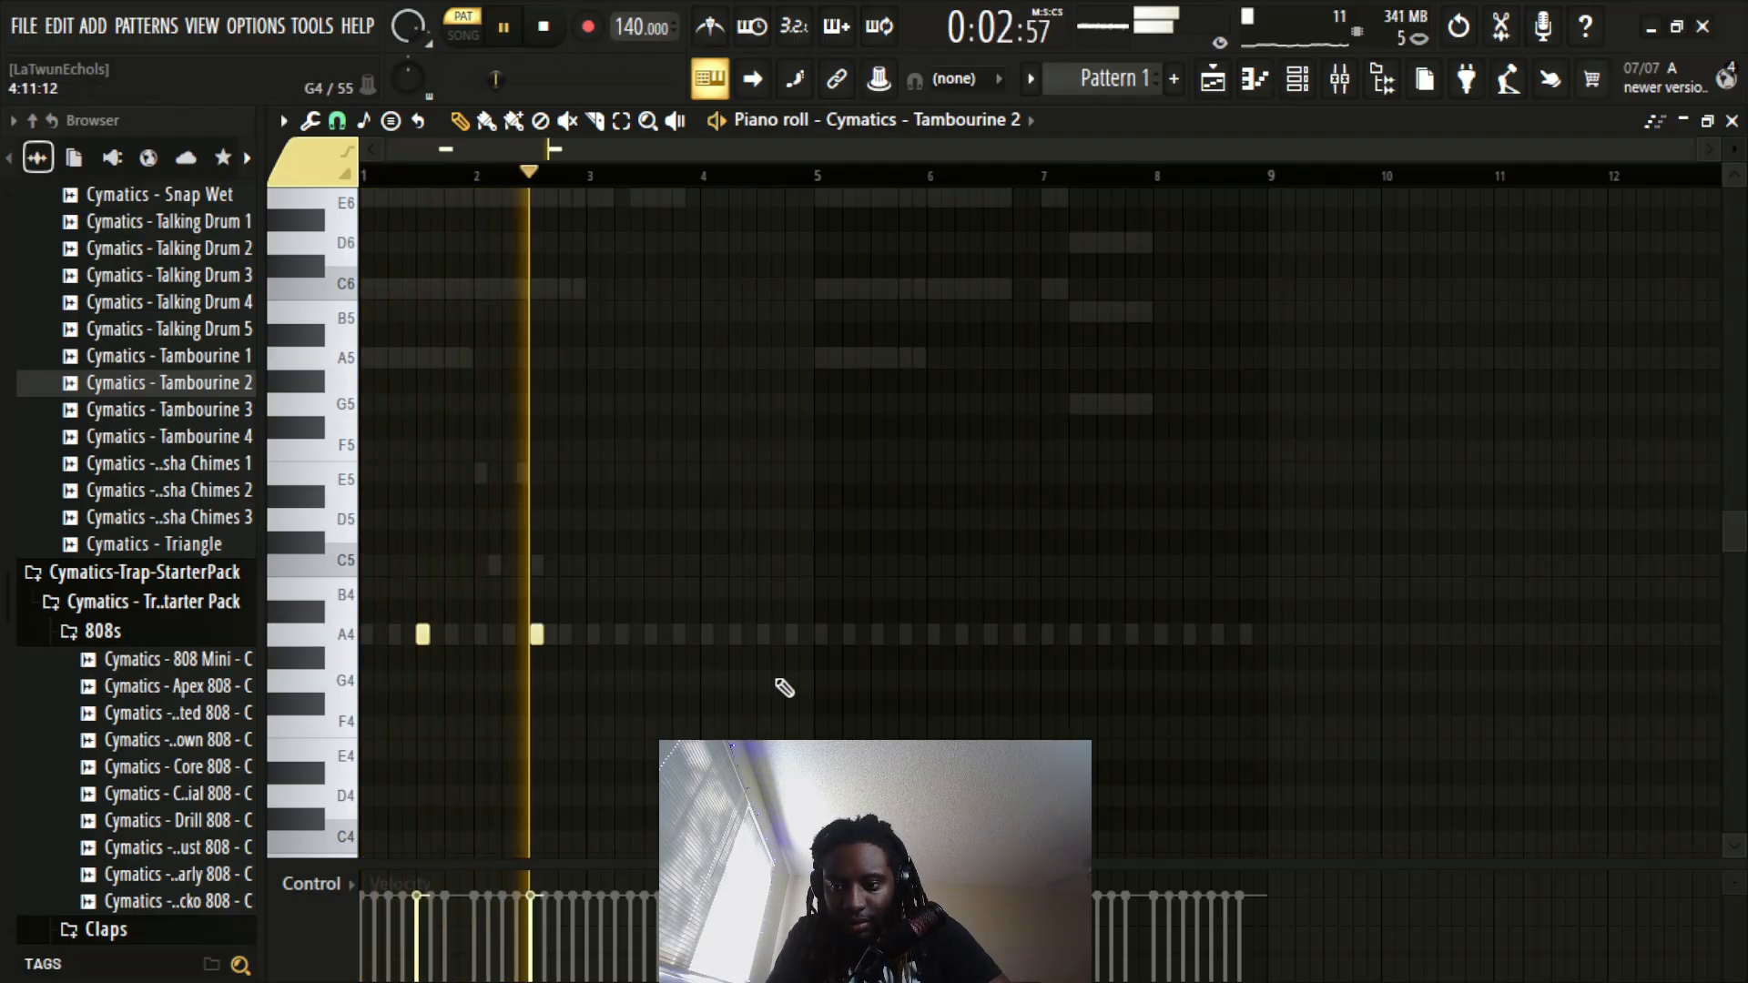
{"action": "left_click", "coordinate": [650, 633]}
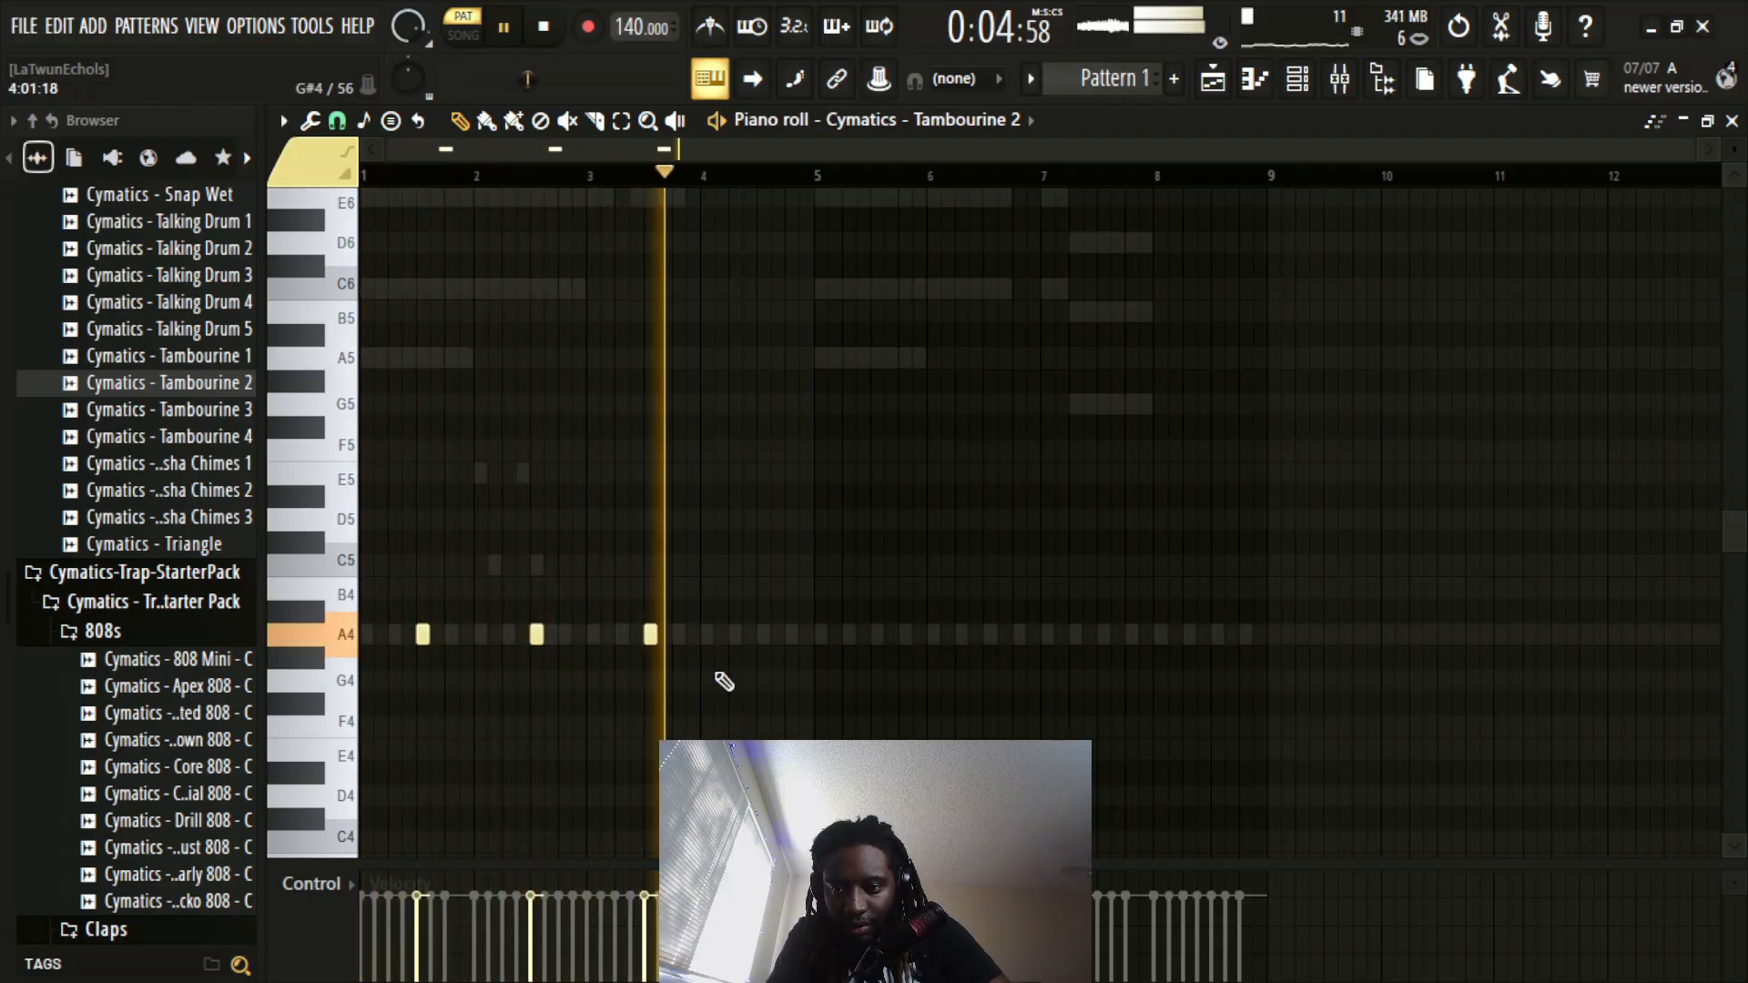
{"action": "left_click", "coordinate": [791, 633]}
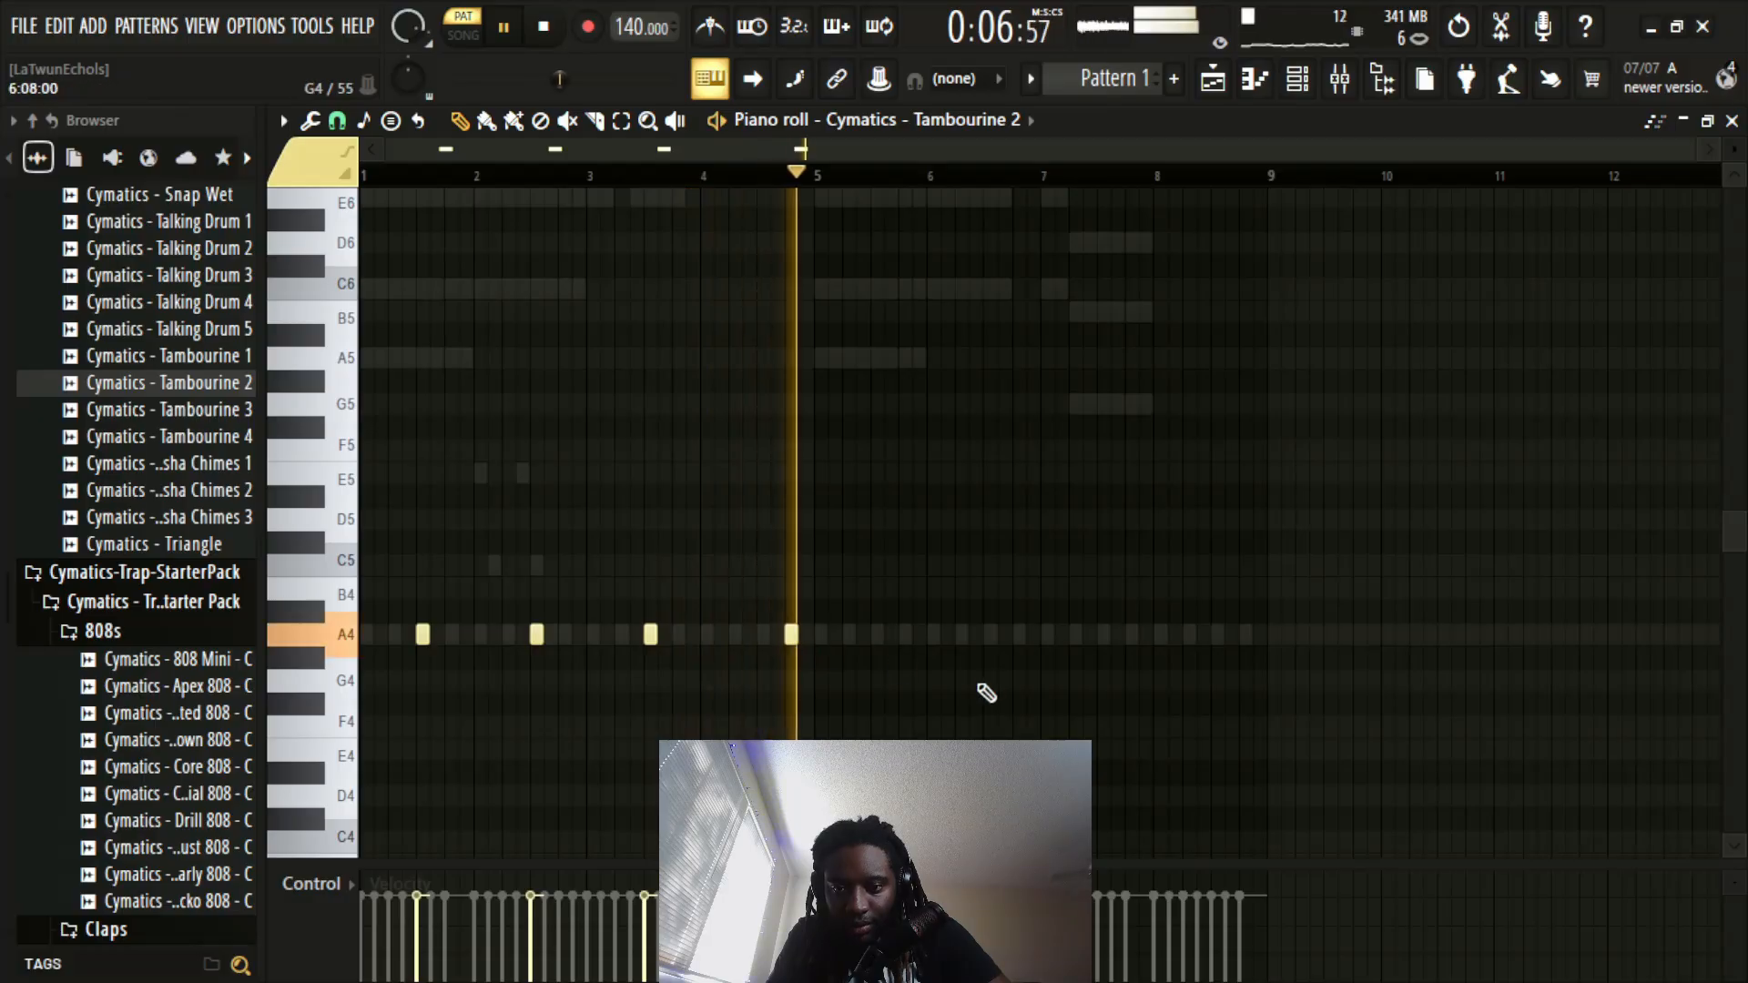
{"action": "key", "text": "space"}
{"action": "key", "text": "space"}
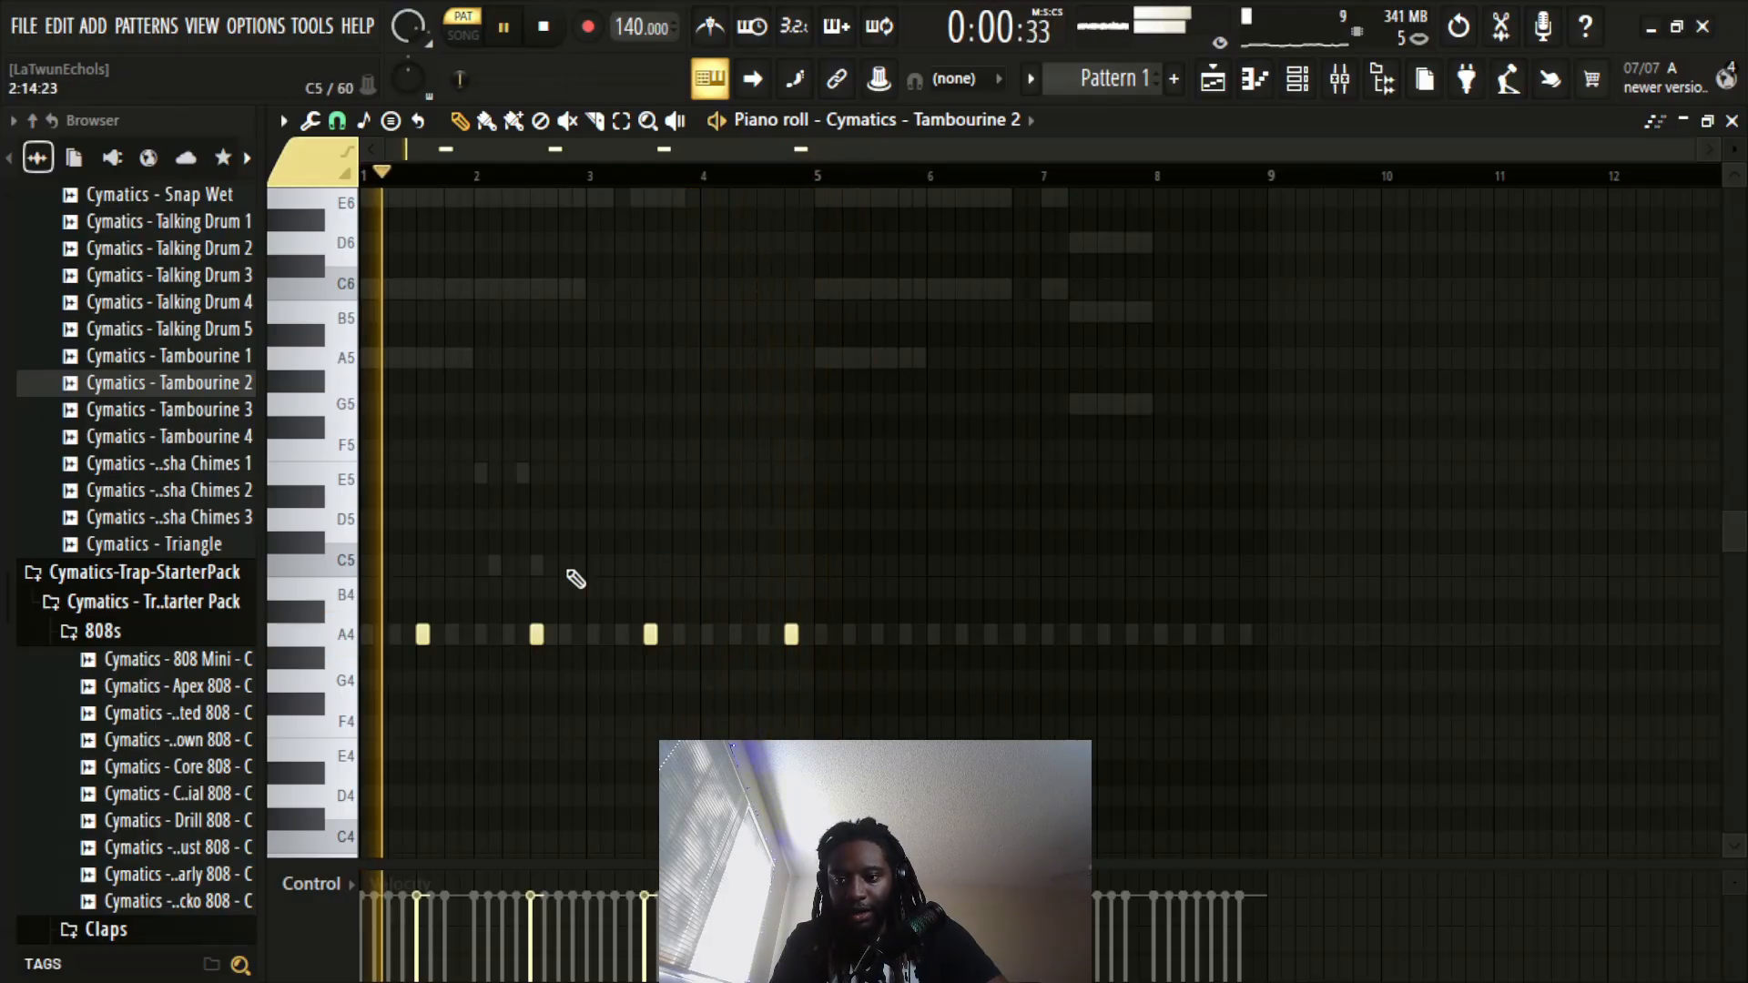
Step: Delete the tambourine note in bar 2 and place the last note on beat 3 of bar 7 with a one-beat length
{"action": "right_click", "coordinate": [538, 681]}
{"action": "right_click", "coordinate": [536, 633]}
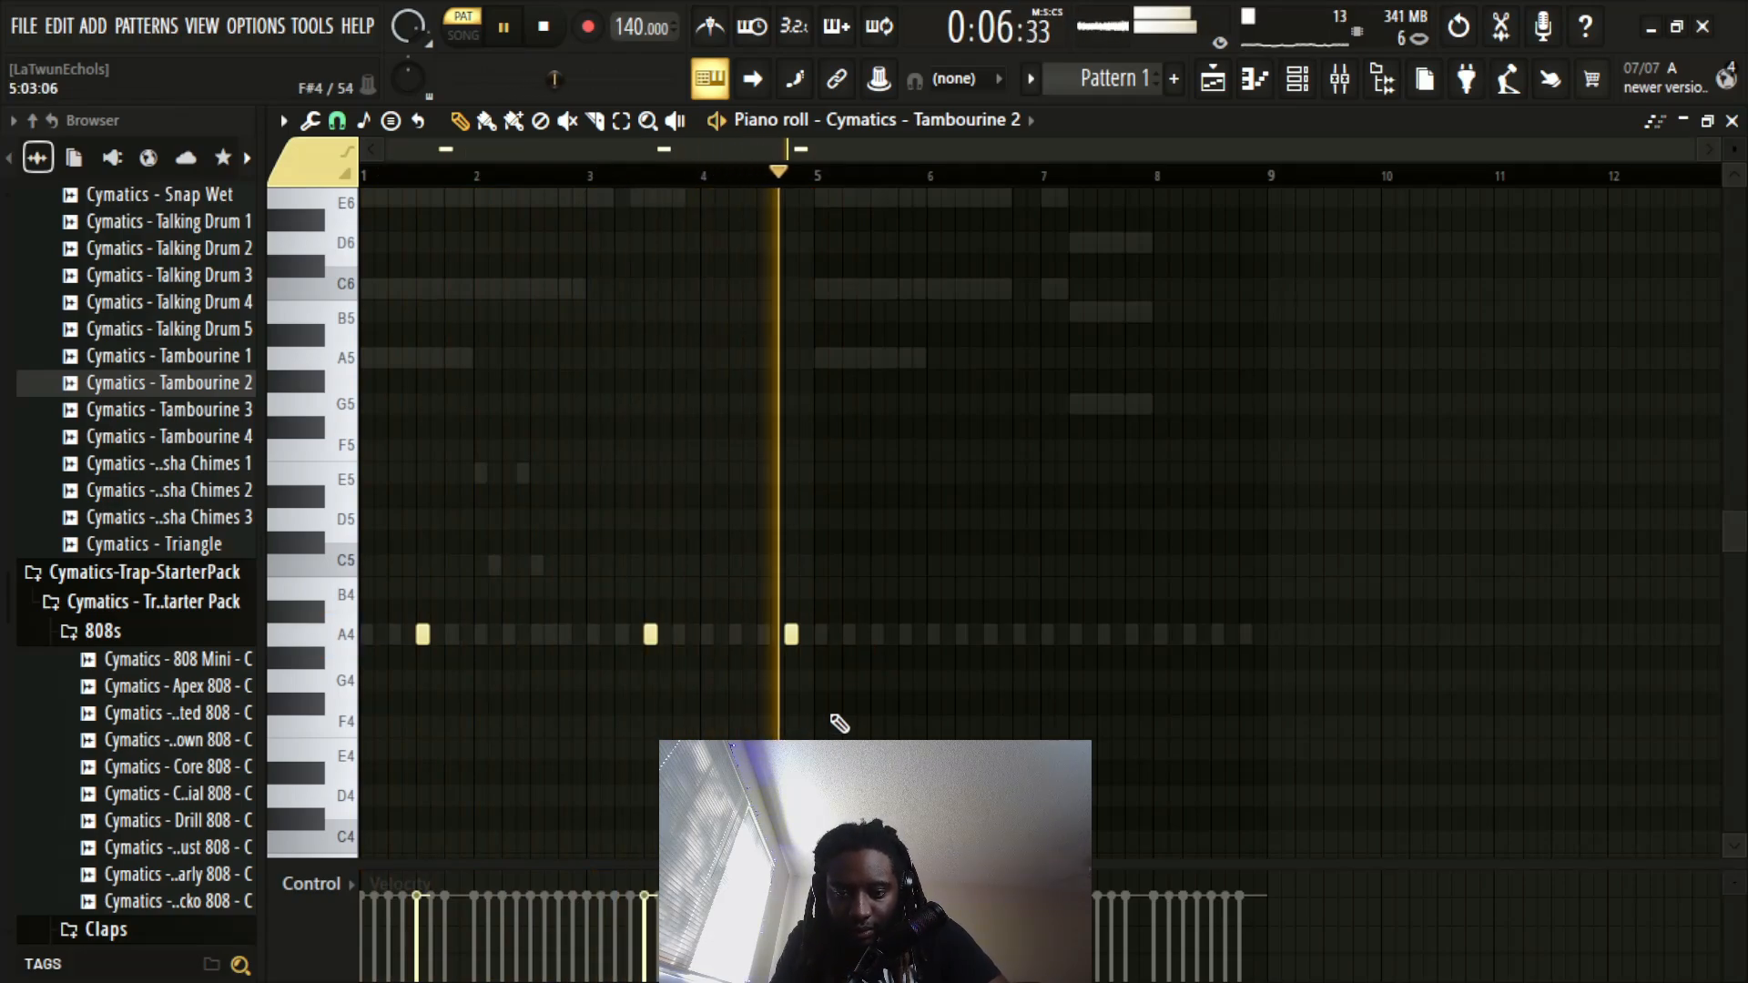
{"action": "key", "text": "space"}
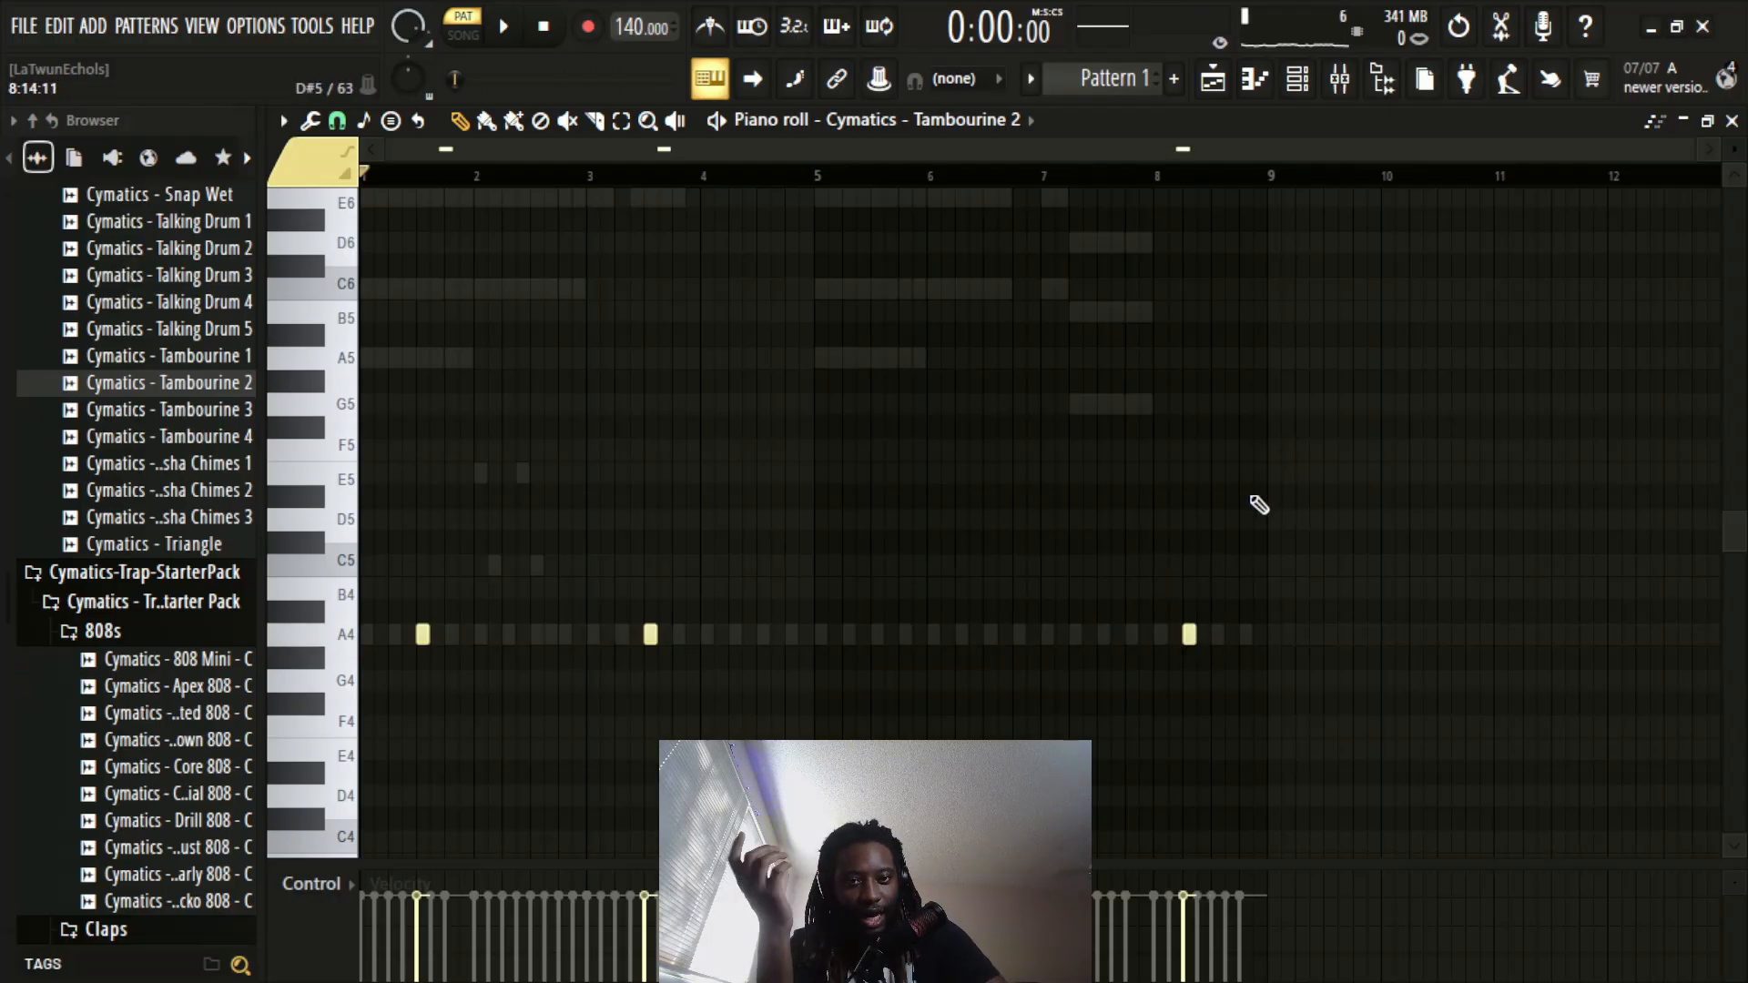
{"action": "left_click_drag", "start_coordinate": [1184, 634], "coordinate": [1130, 630]}
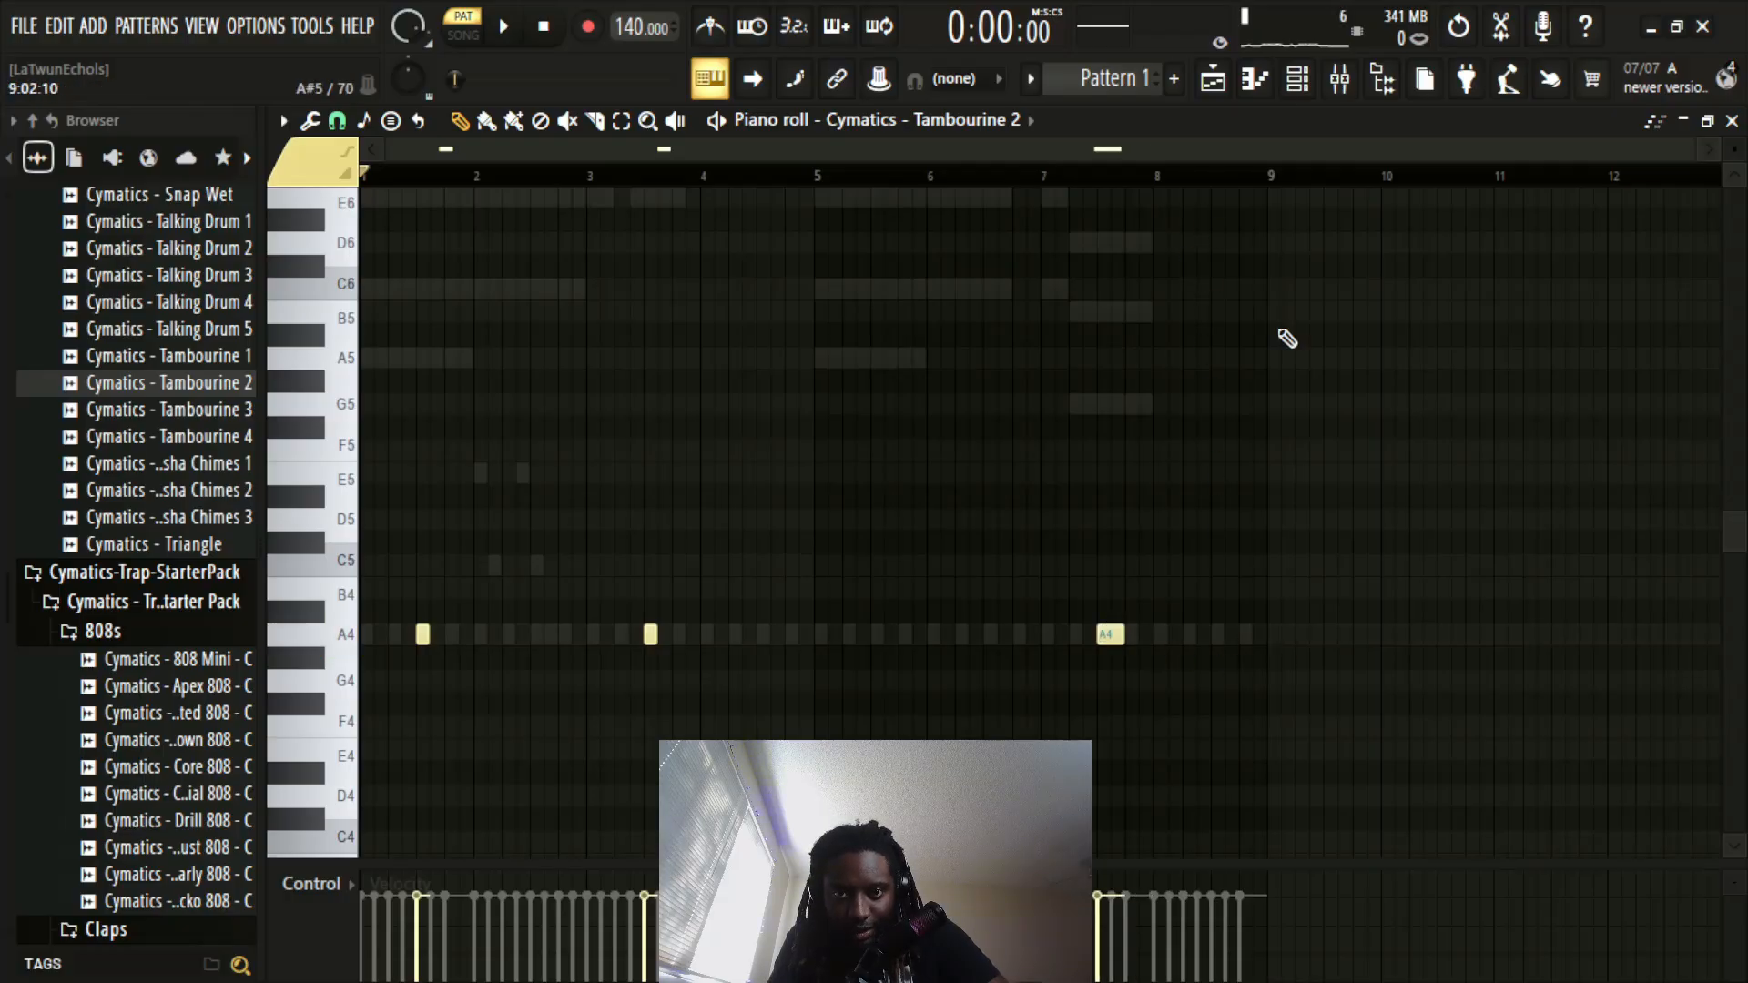
Step: Examine the tambourine notes against the ghosted pad chords at different piano roll zoom levels
{"action": "scroll", "coordinate": [1069, 179], "scroll_direction": "up", "scroll_amount": 2}
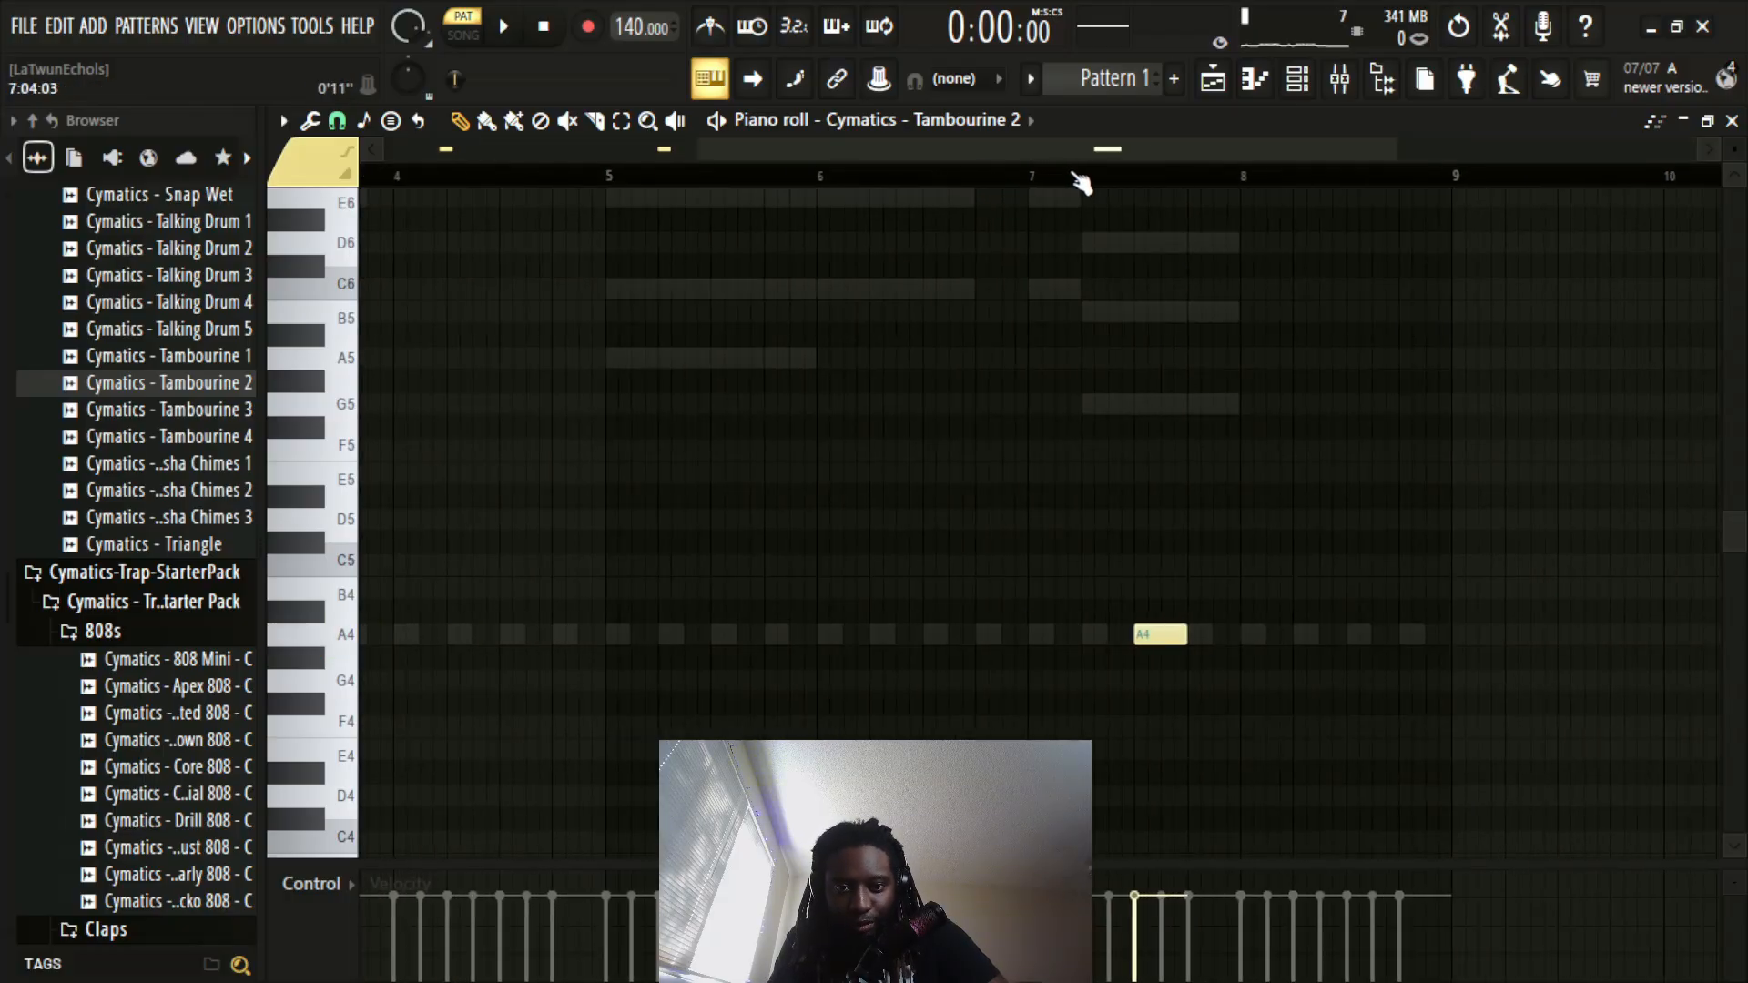
{"action": "scroll", "coordinate": [1157, 185], "scroll_direction": "down", "scroll_amount": 2}
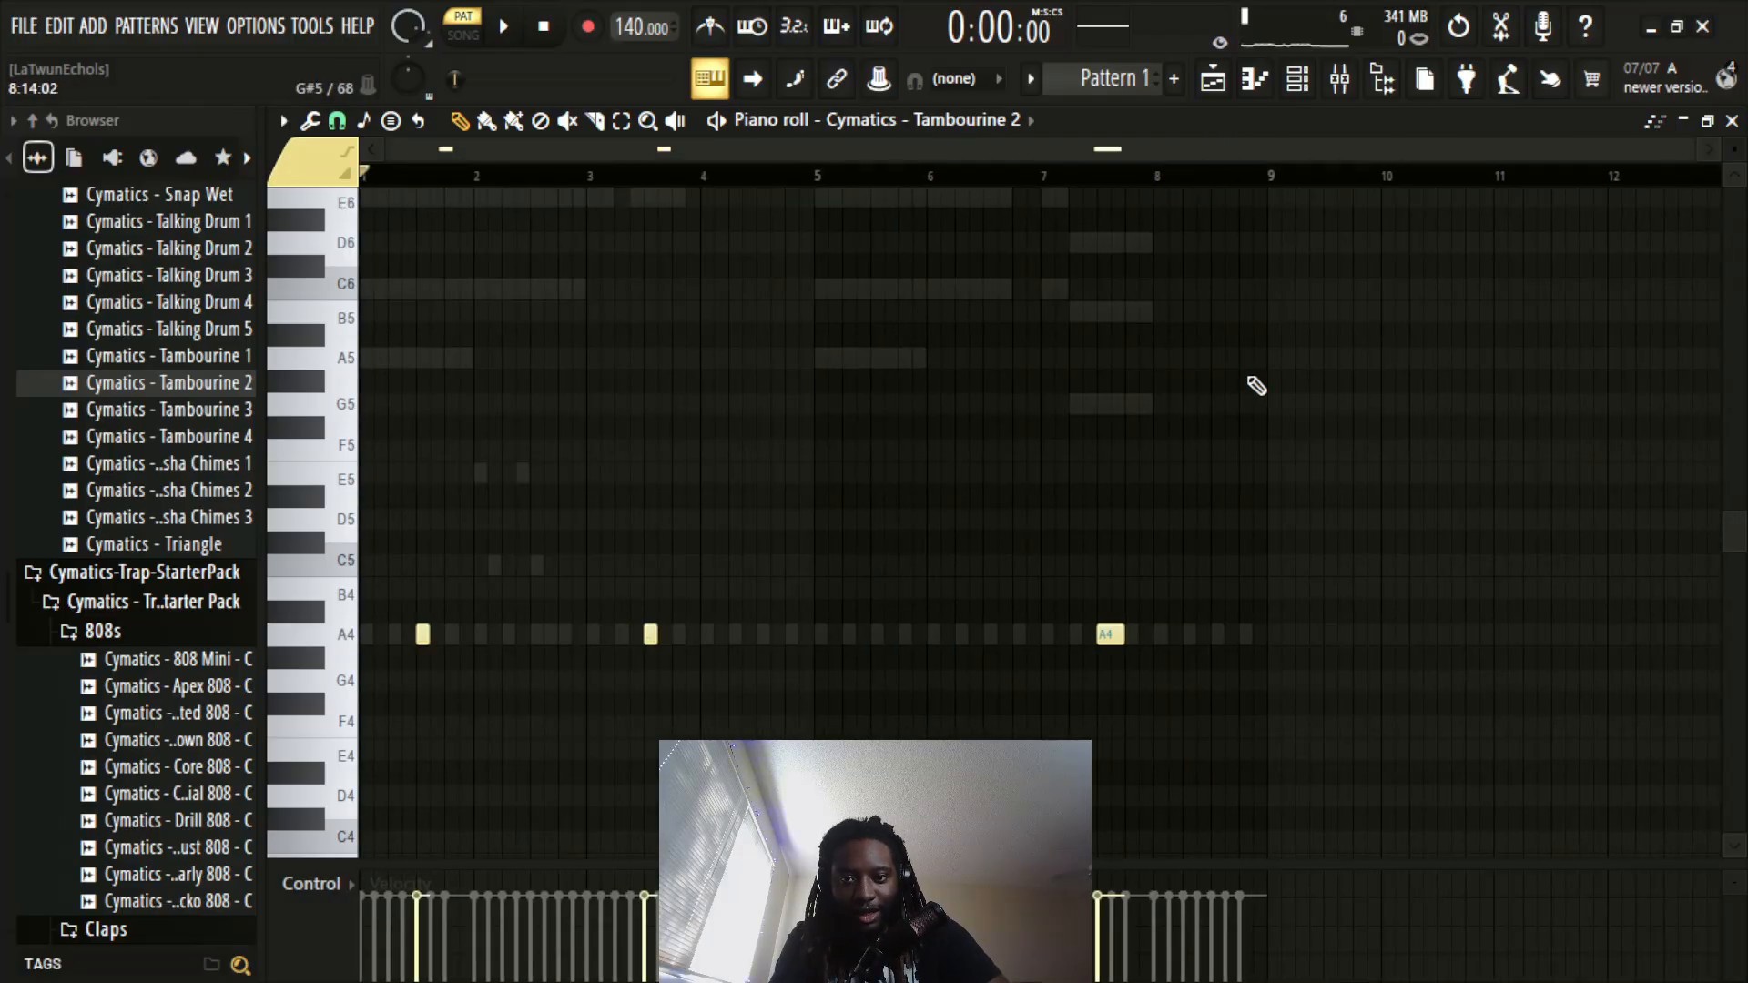
{"action": "scroll", "coordinate": [1256, 386], "scroll_direction": "up", "scroll_amount": 3}
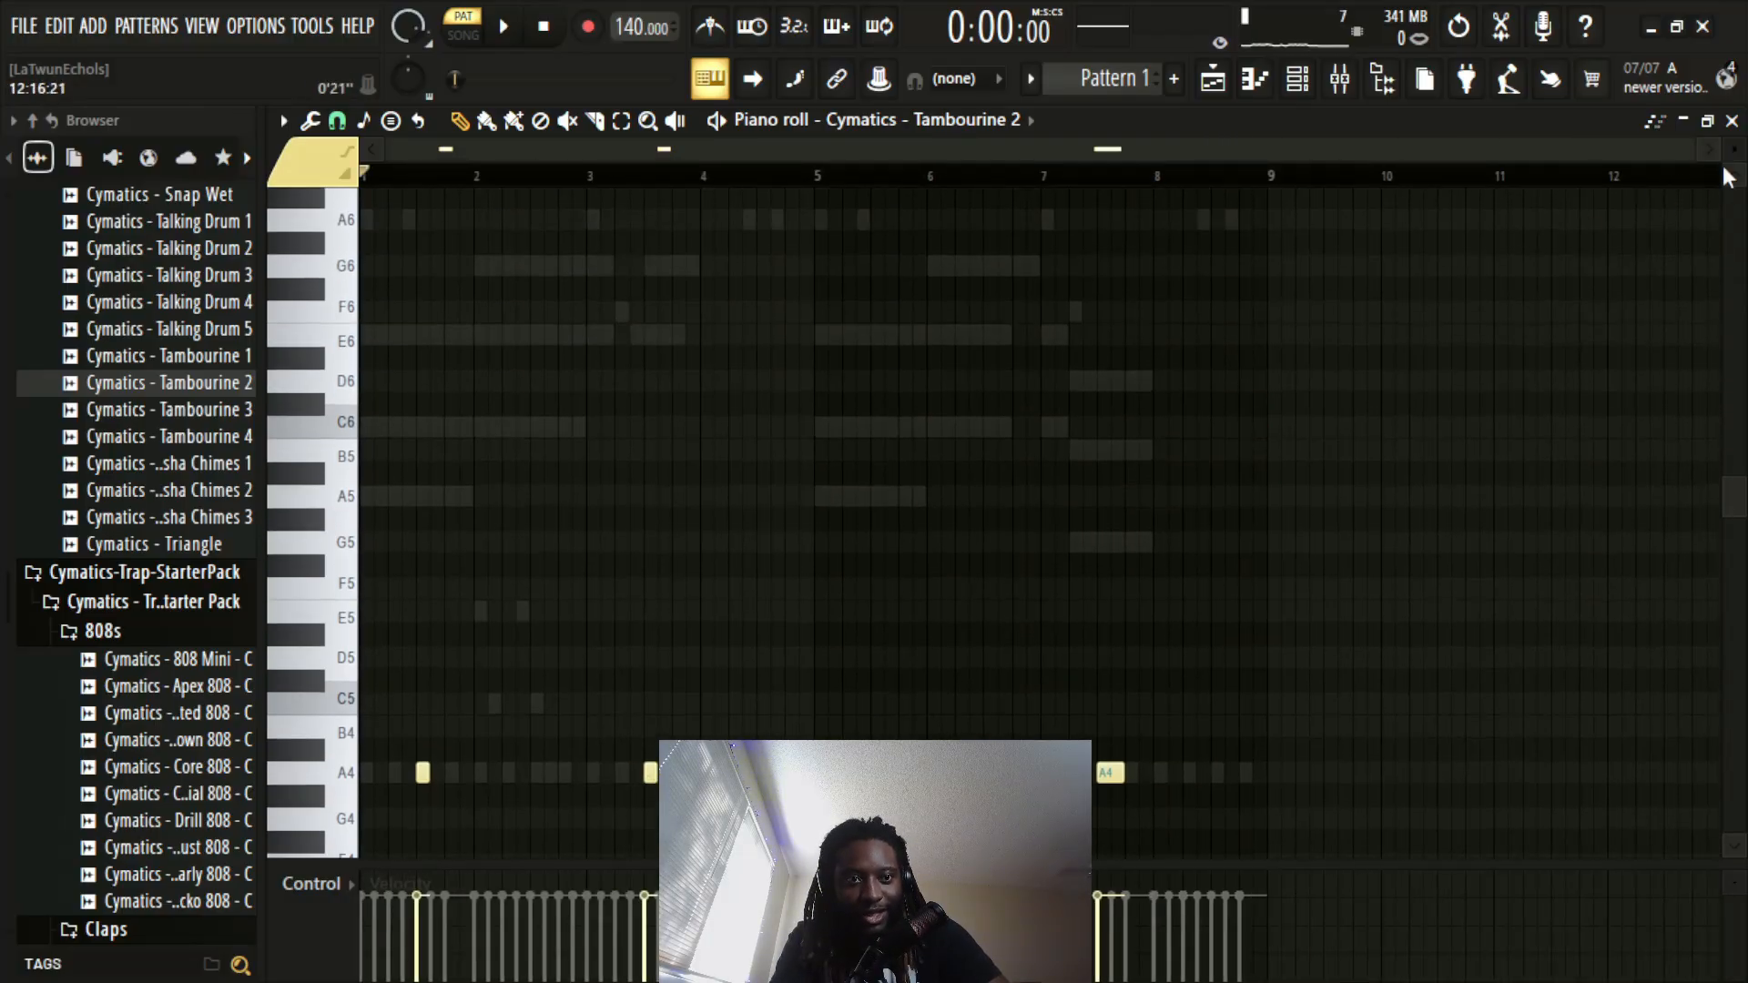
{"action": "scroll", "coordinate": [1728, 176], "scroll_direction": "down", "scroll_amount": 2}
{"action": "scroll", "coordinate": [1543, 319], "scroll_direction": "up", "scroll_amount": 1}
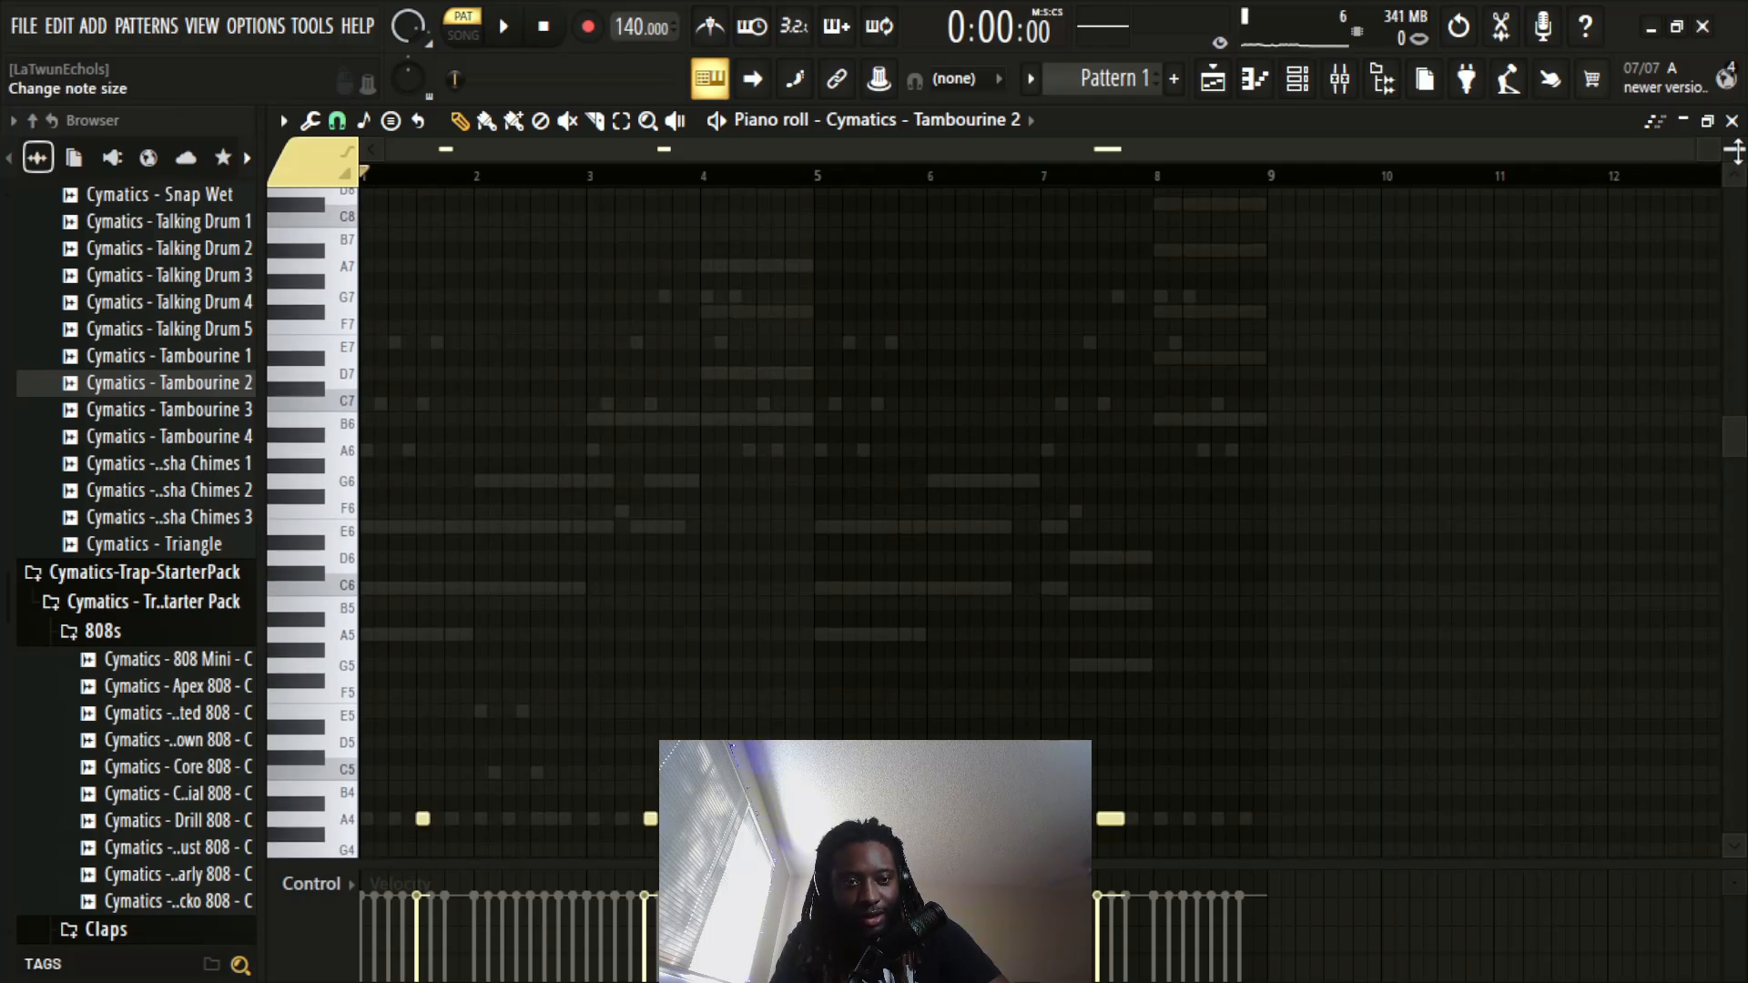
{"action": "scroll", "coordinate": [1734, 145], "scroll_direction": "up", "scroll_amount": 5}
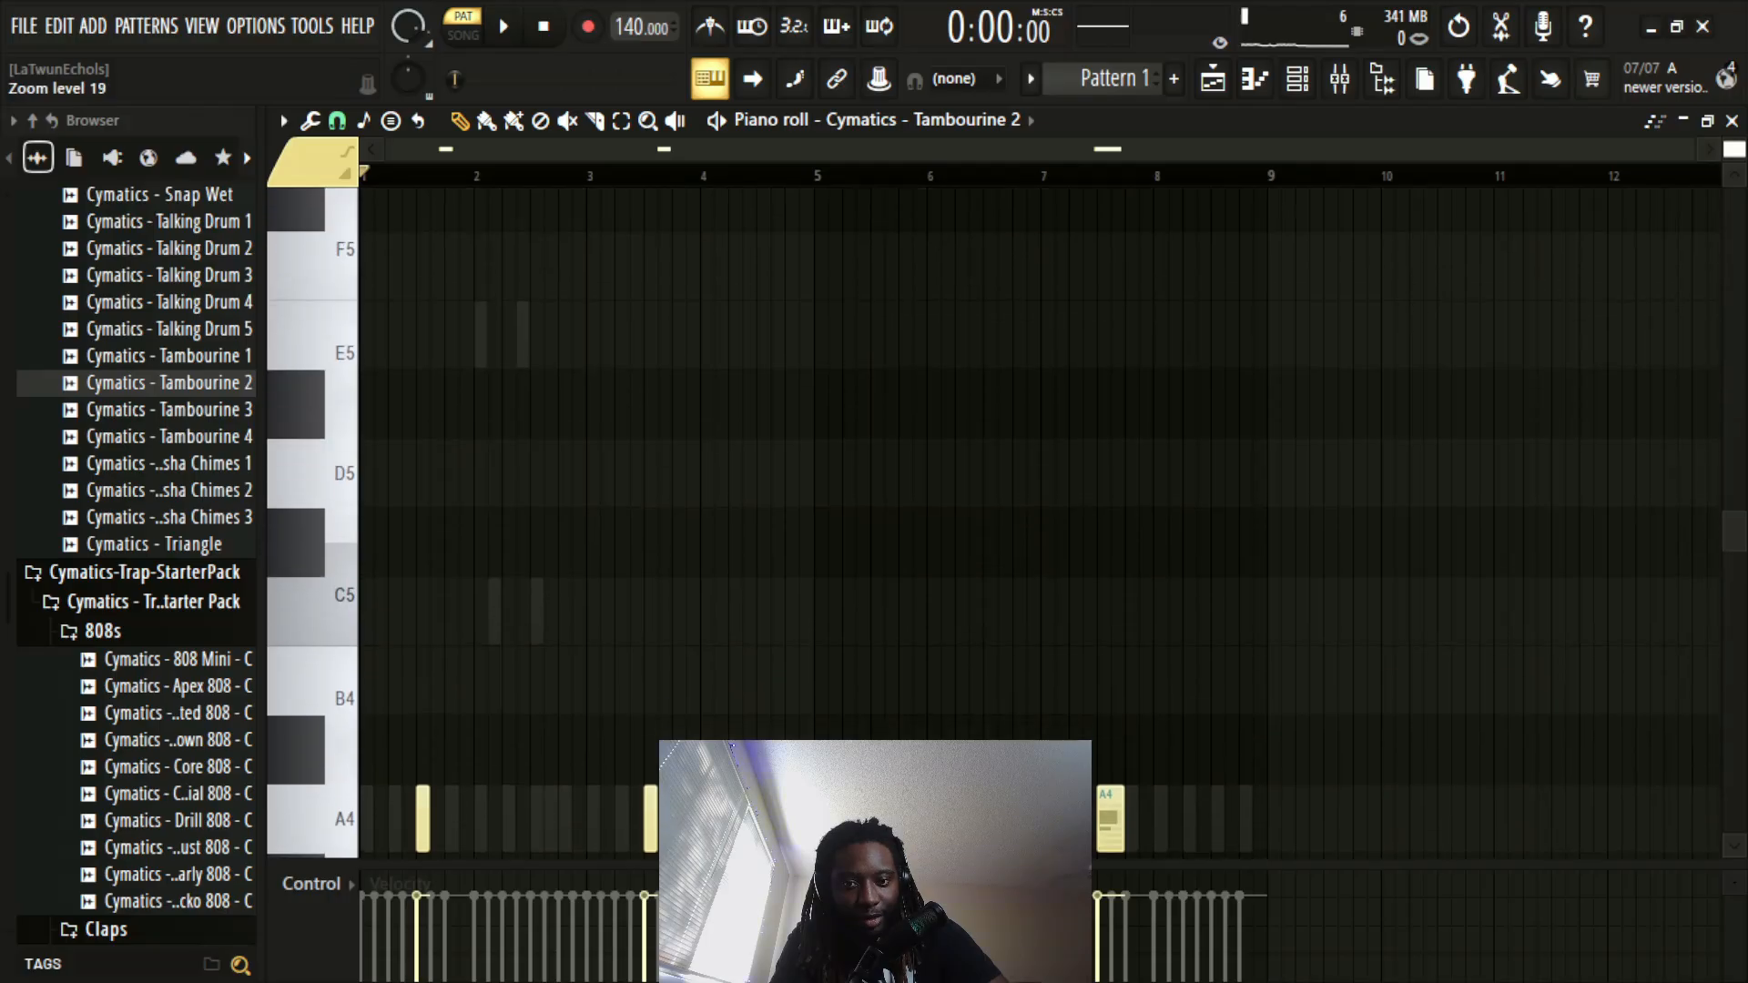
{"action": "scroll", "coordinate": [1734, 148], "scroll_direction": "down", "scroll_amount": 5}
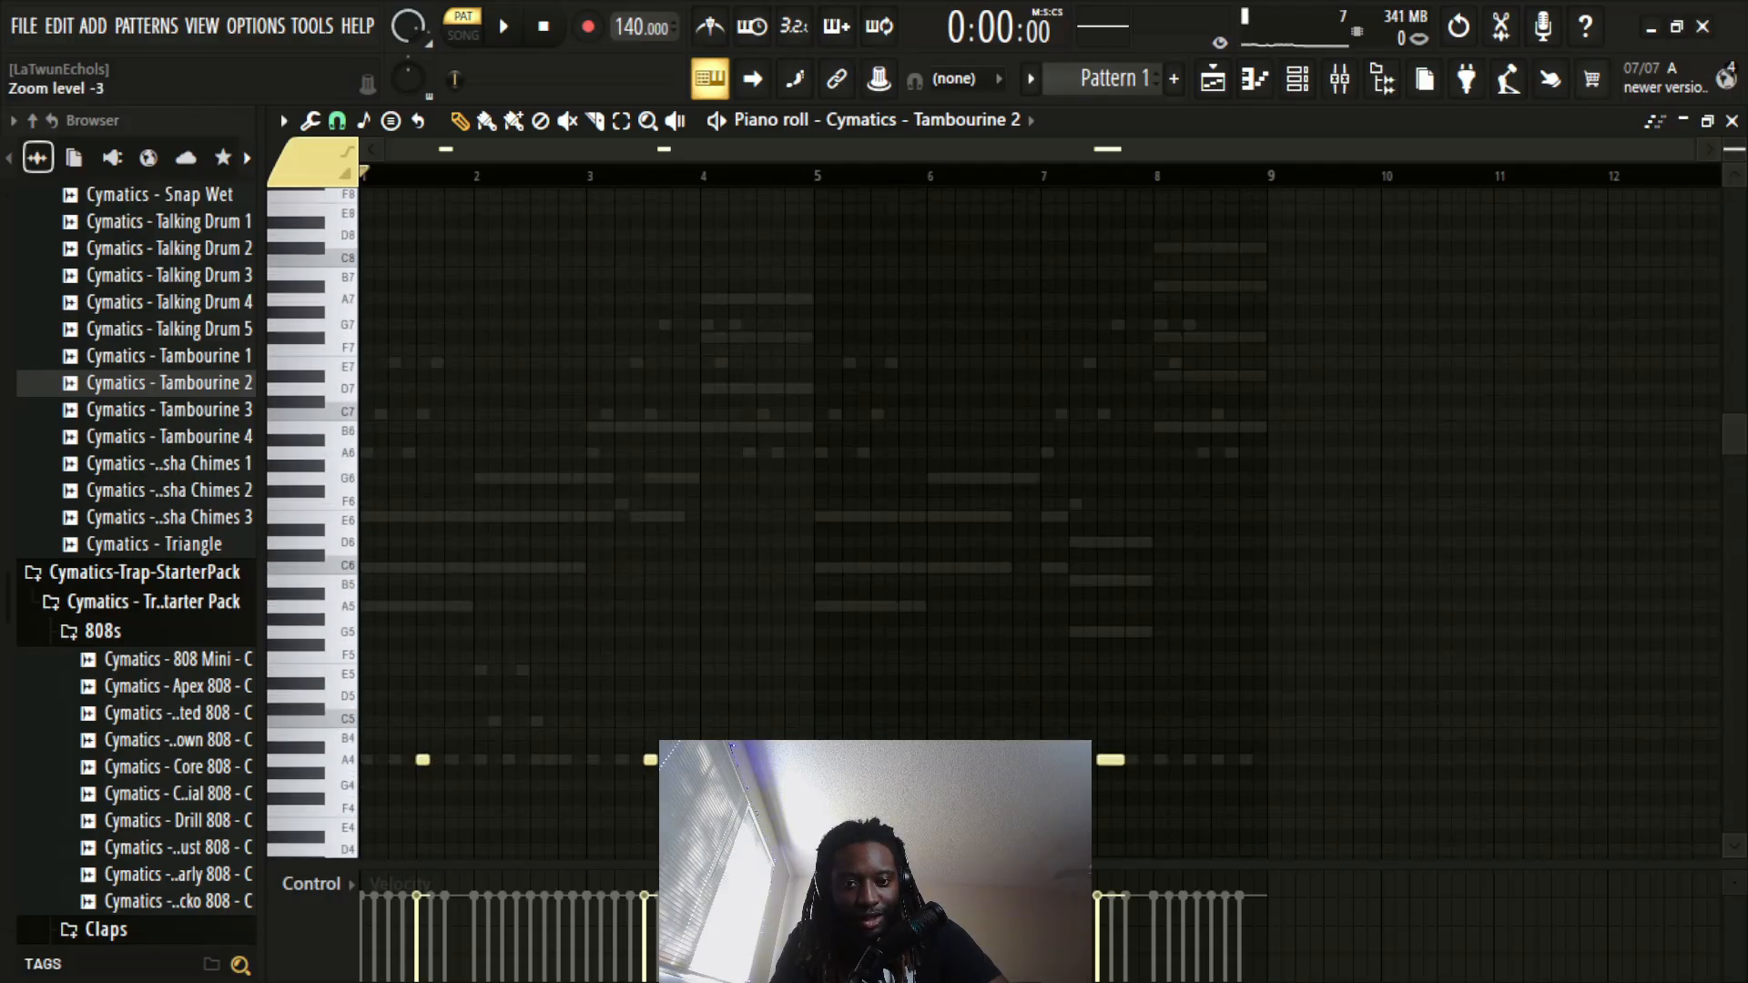
{"action": "scroll", "coordinate": [1735, 148], "scroll_direction": "down", "scroll_amount": 2}
{"action": "scroll", "coordinate": [1467, 417], "scroll_direction": "up", "scroll_amount": 1}
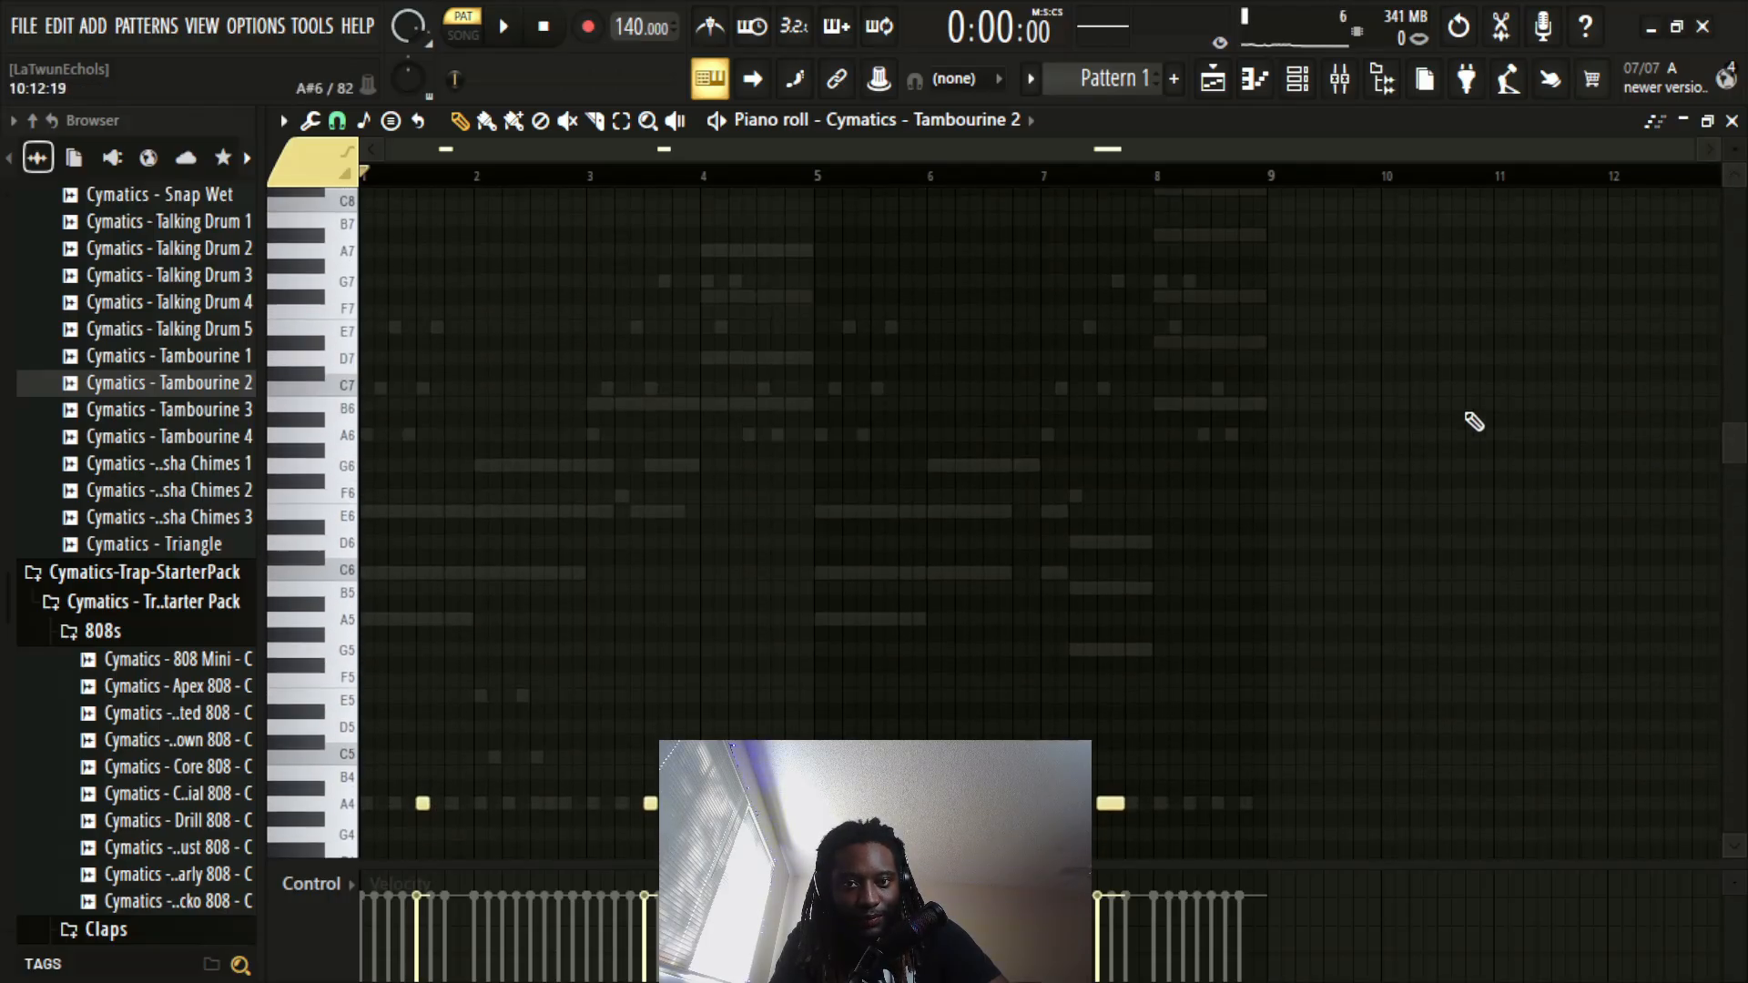
{"action": "scroll", "coordinate": [1733, 437], "scroll_direction": "up", "scroll_amount": 1}
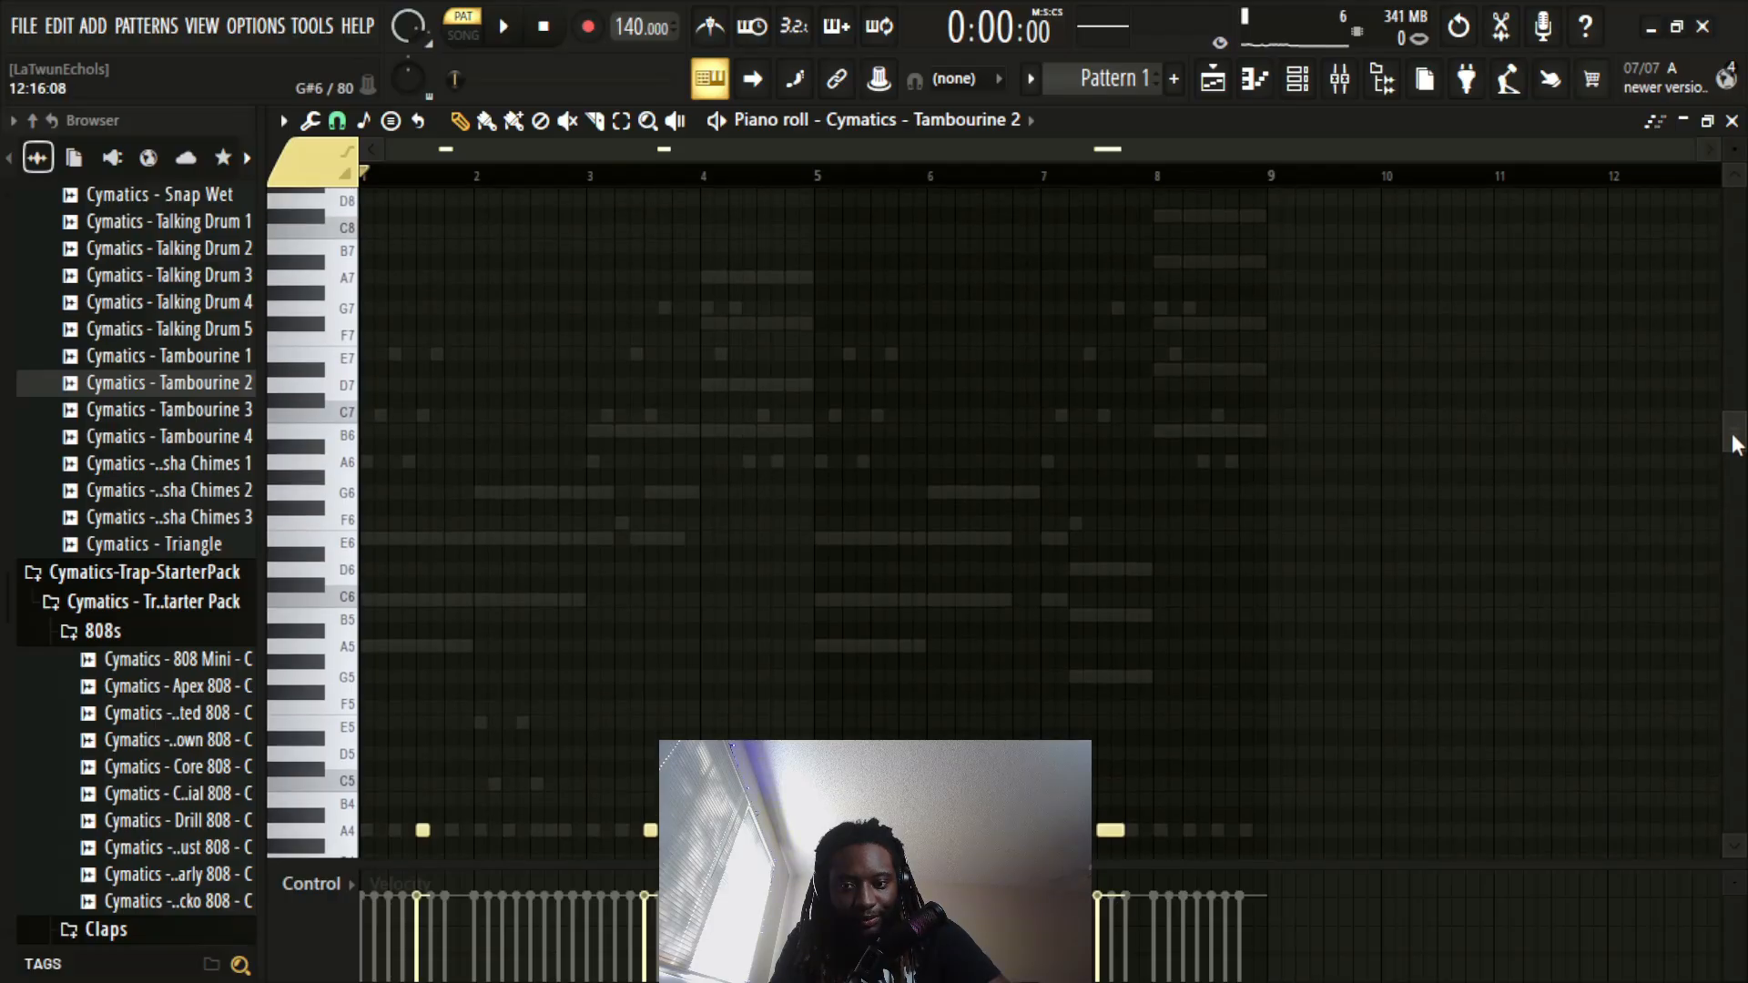
Step: Play the beat, close the tambourine's piano roll, and preview the Tingsha Chimes 1 sample
{"action": "key", "text": "space"}
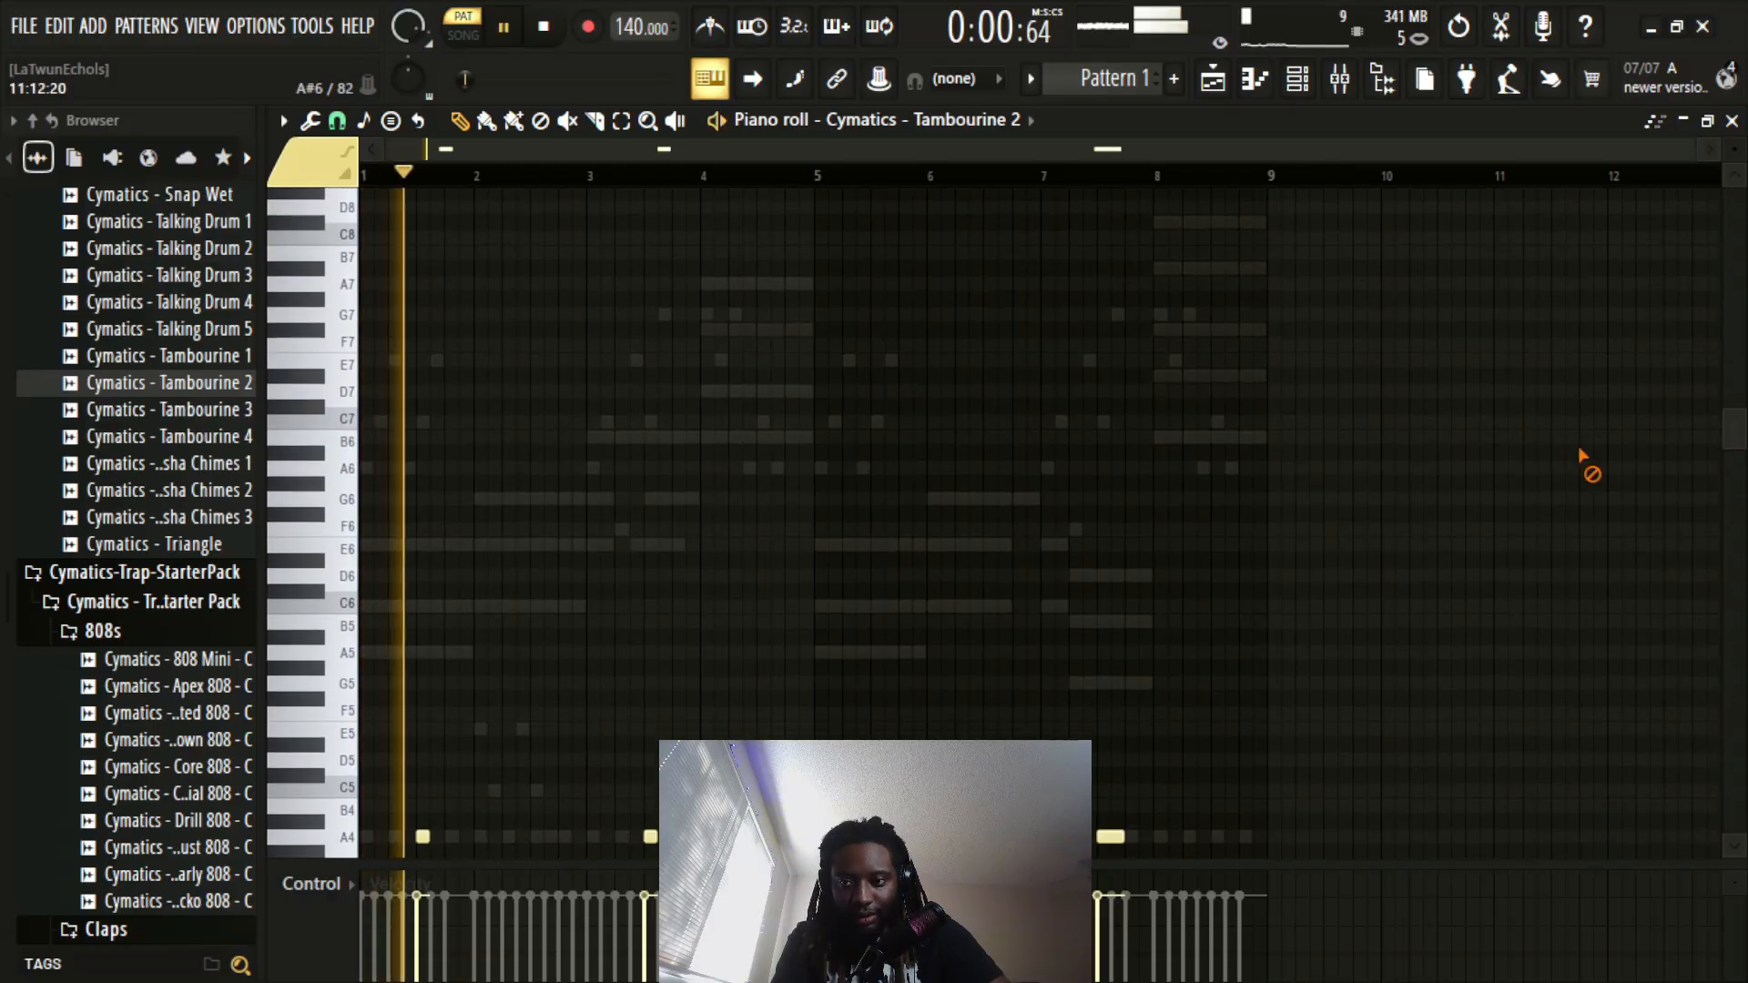
{"action": "left_click", "coordinate": [1731, 120]}
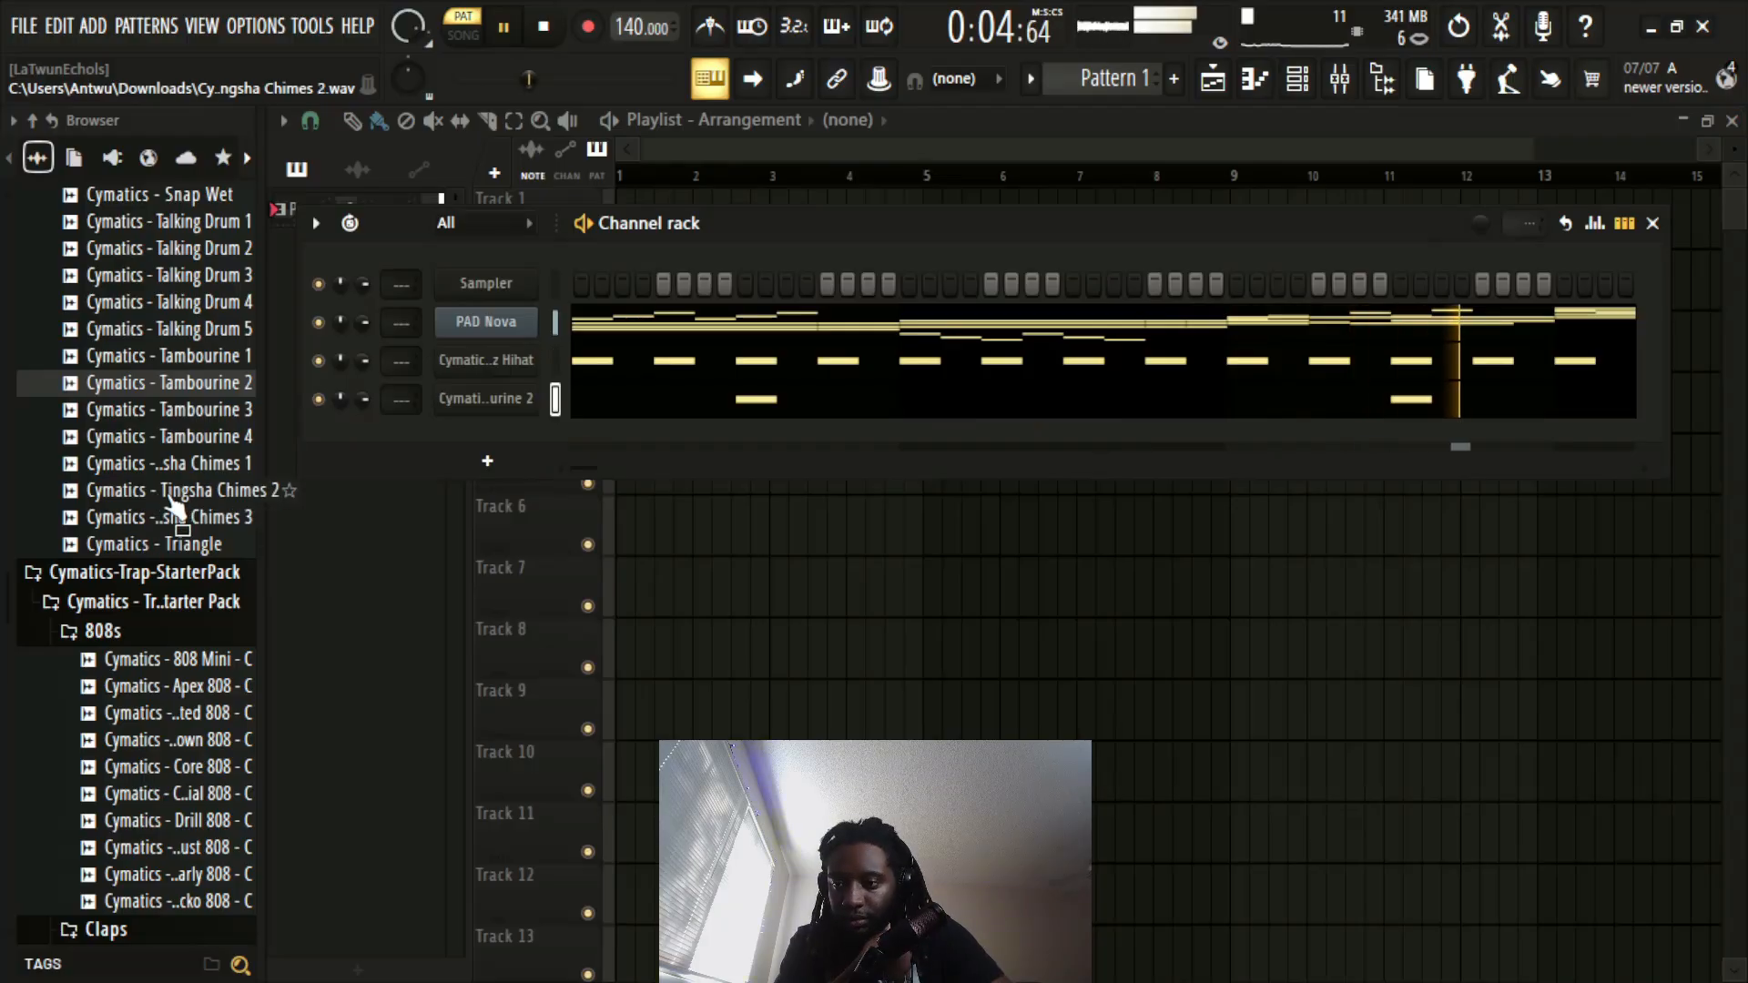
{"action": "left_click", "coordinate": [205, 464]}
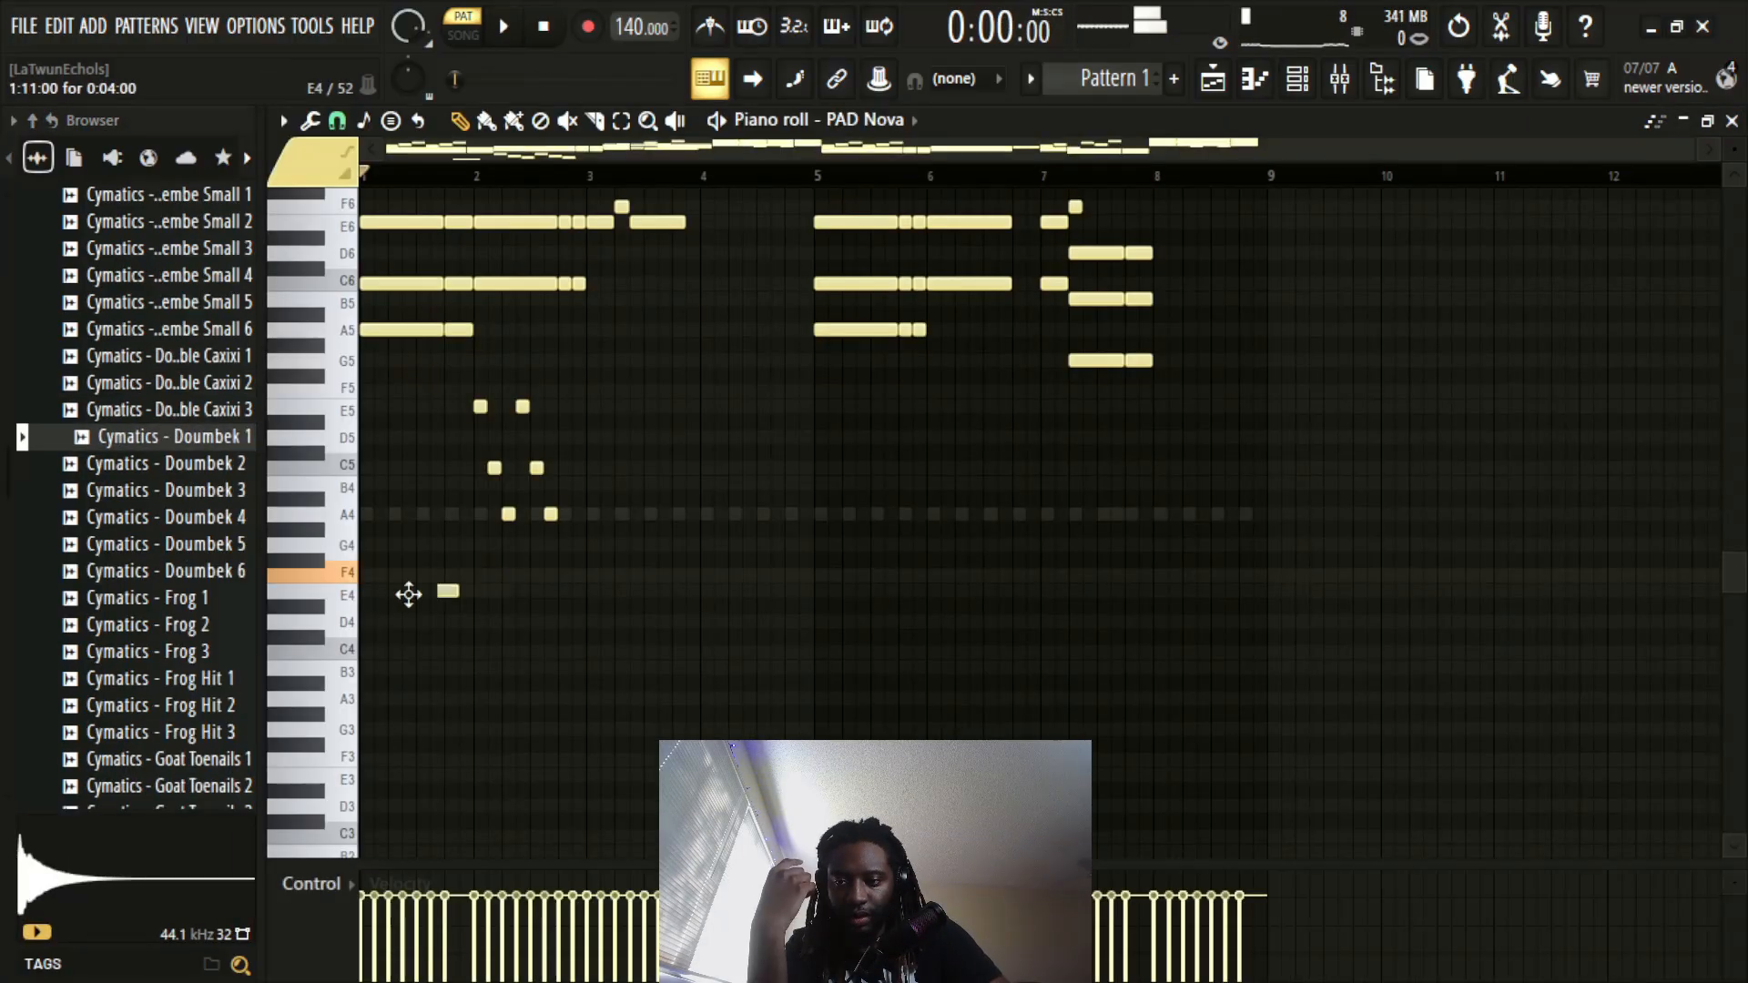
Step: Draw one-bar bass notes A3, C4, E4 and G4 across bars 1 to 4 of the PAD Nova piano roll
{"action": "left_click_drag", "start_coordinate": [406, 593], "coordinate": [373, 719]}
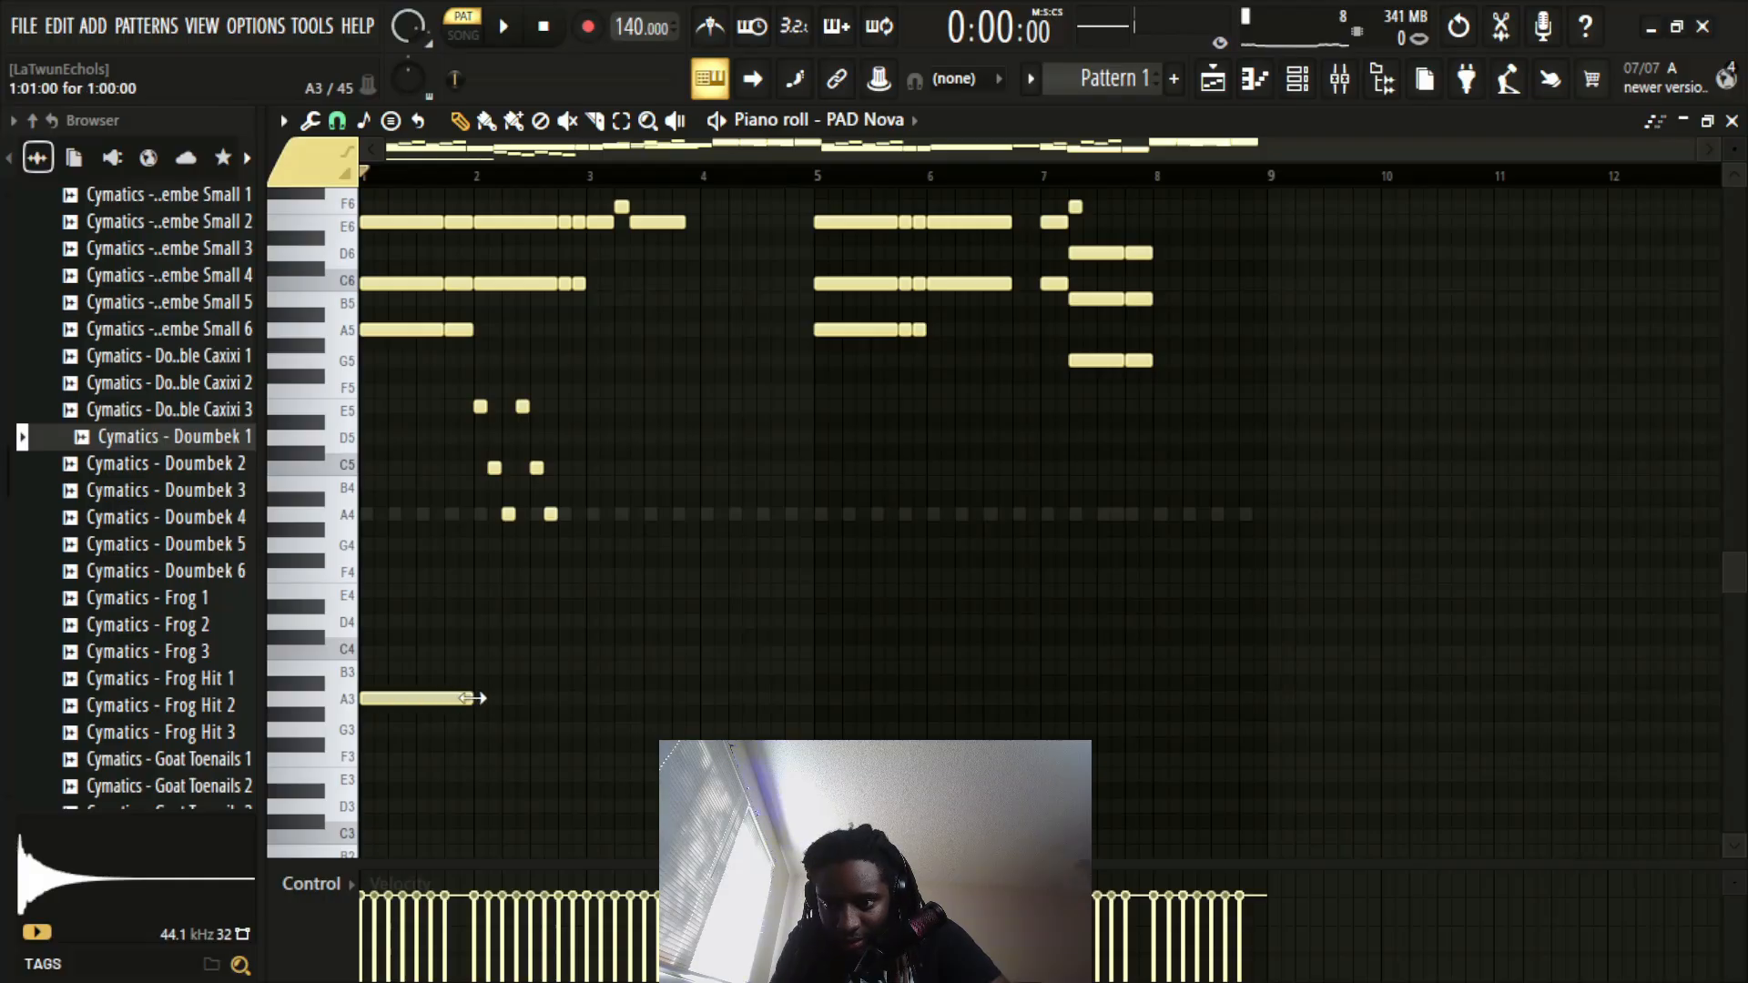
{"action": "key", "text": "space"}
{"action": "key", "text": "space"}
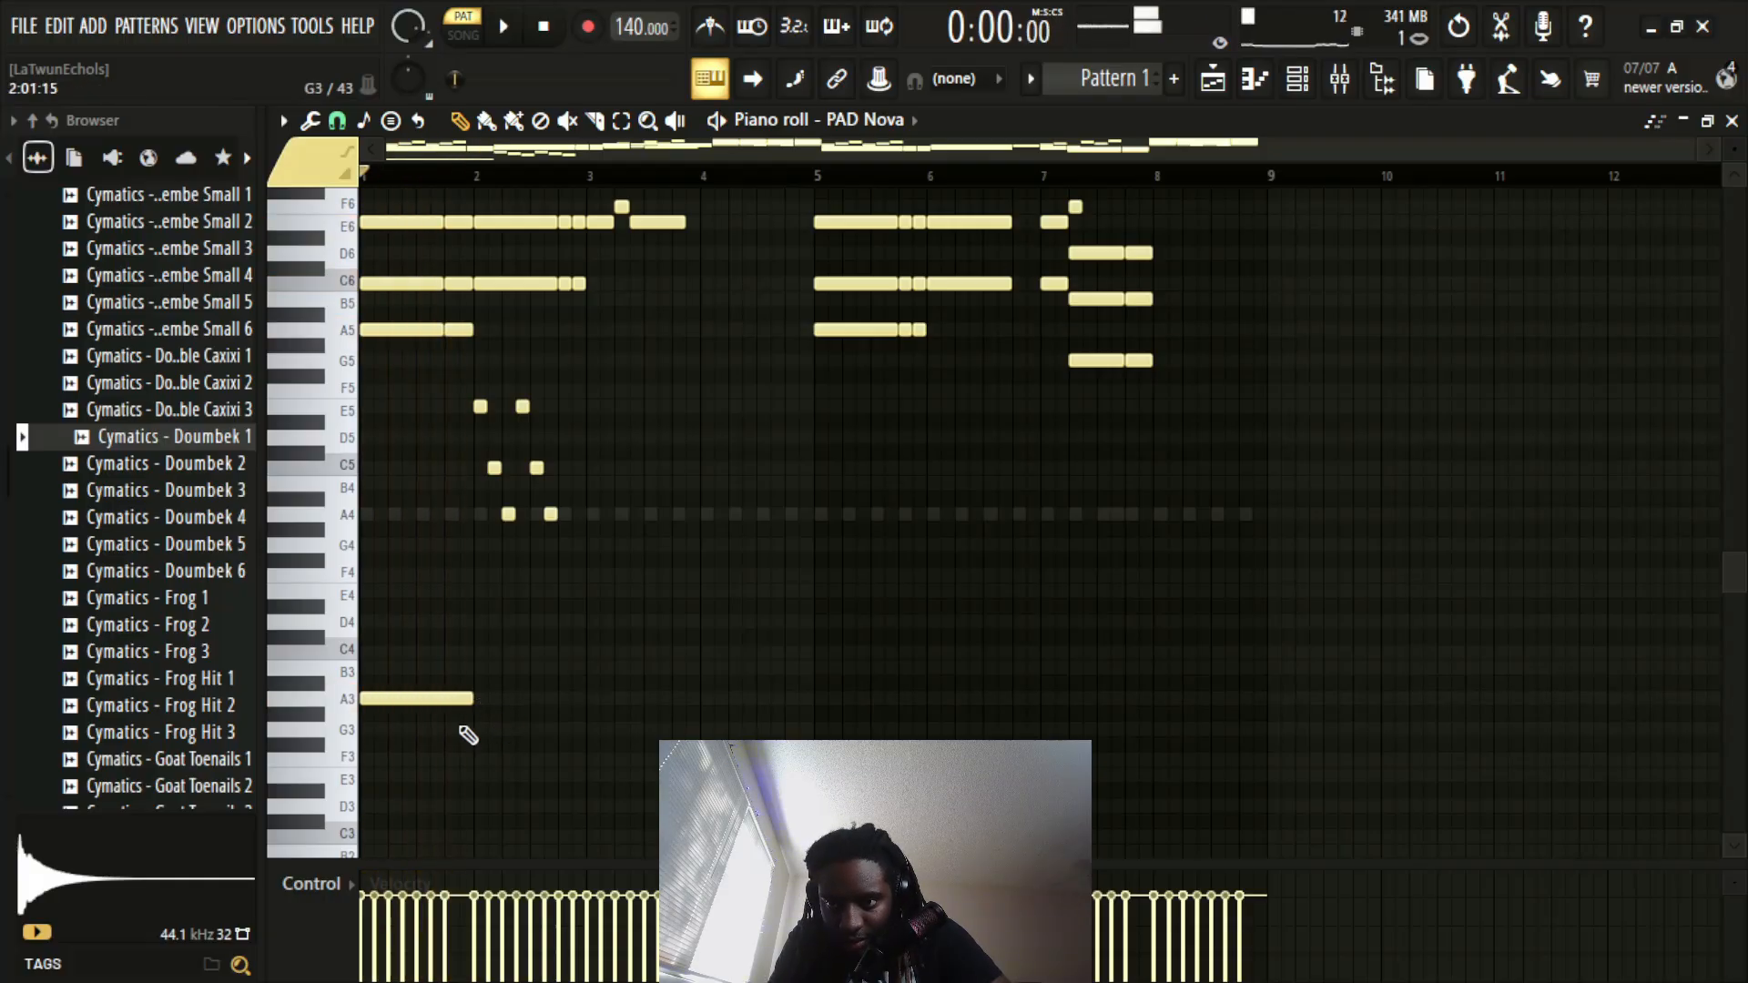
{"action": "scroll", "coordinate": [576, 721], "scroll_direction": "up", "scroll_amount": 4}
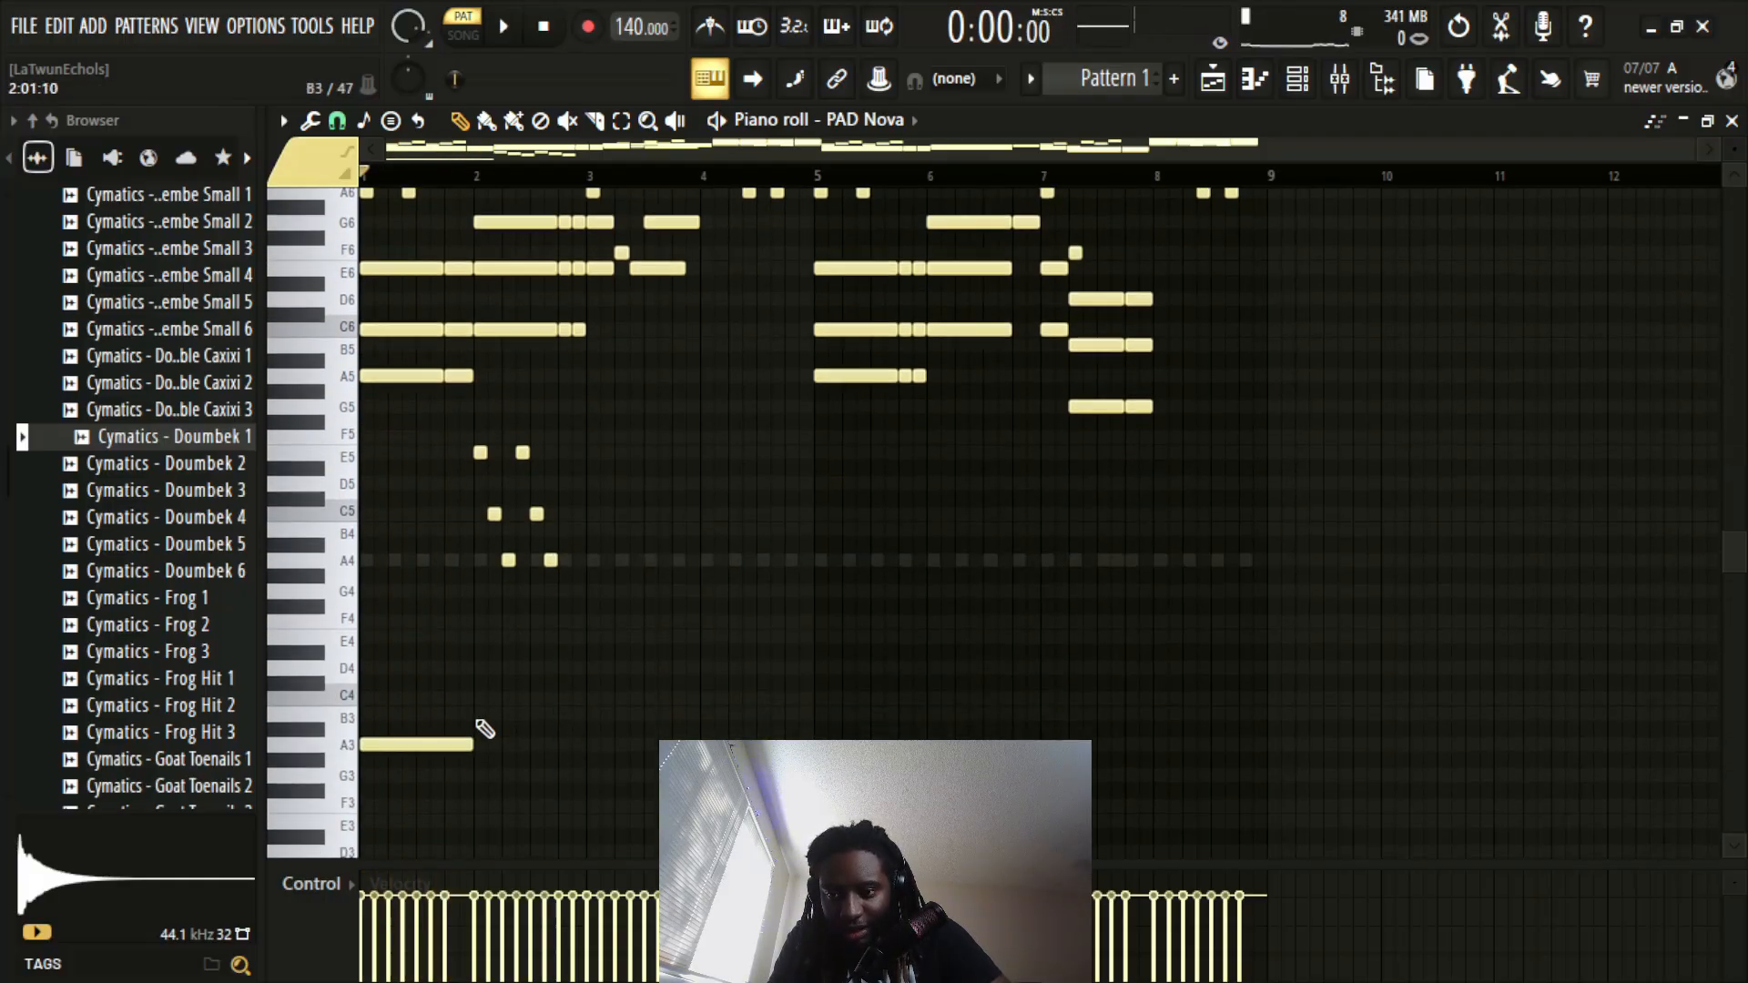
{"action": "left_click_drag", "start_coordinate": [484, 705], "coordinate": [475, 695]}
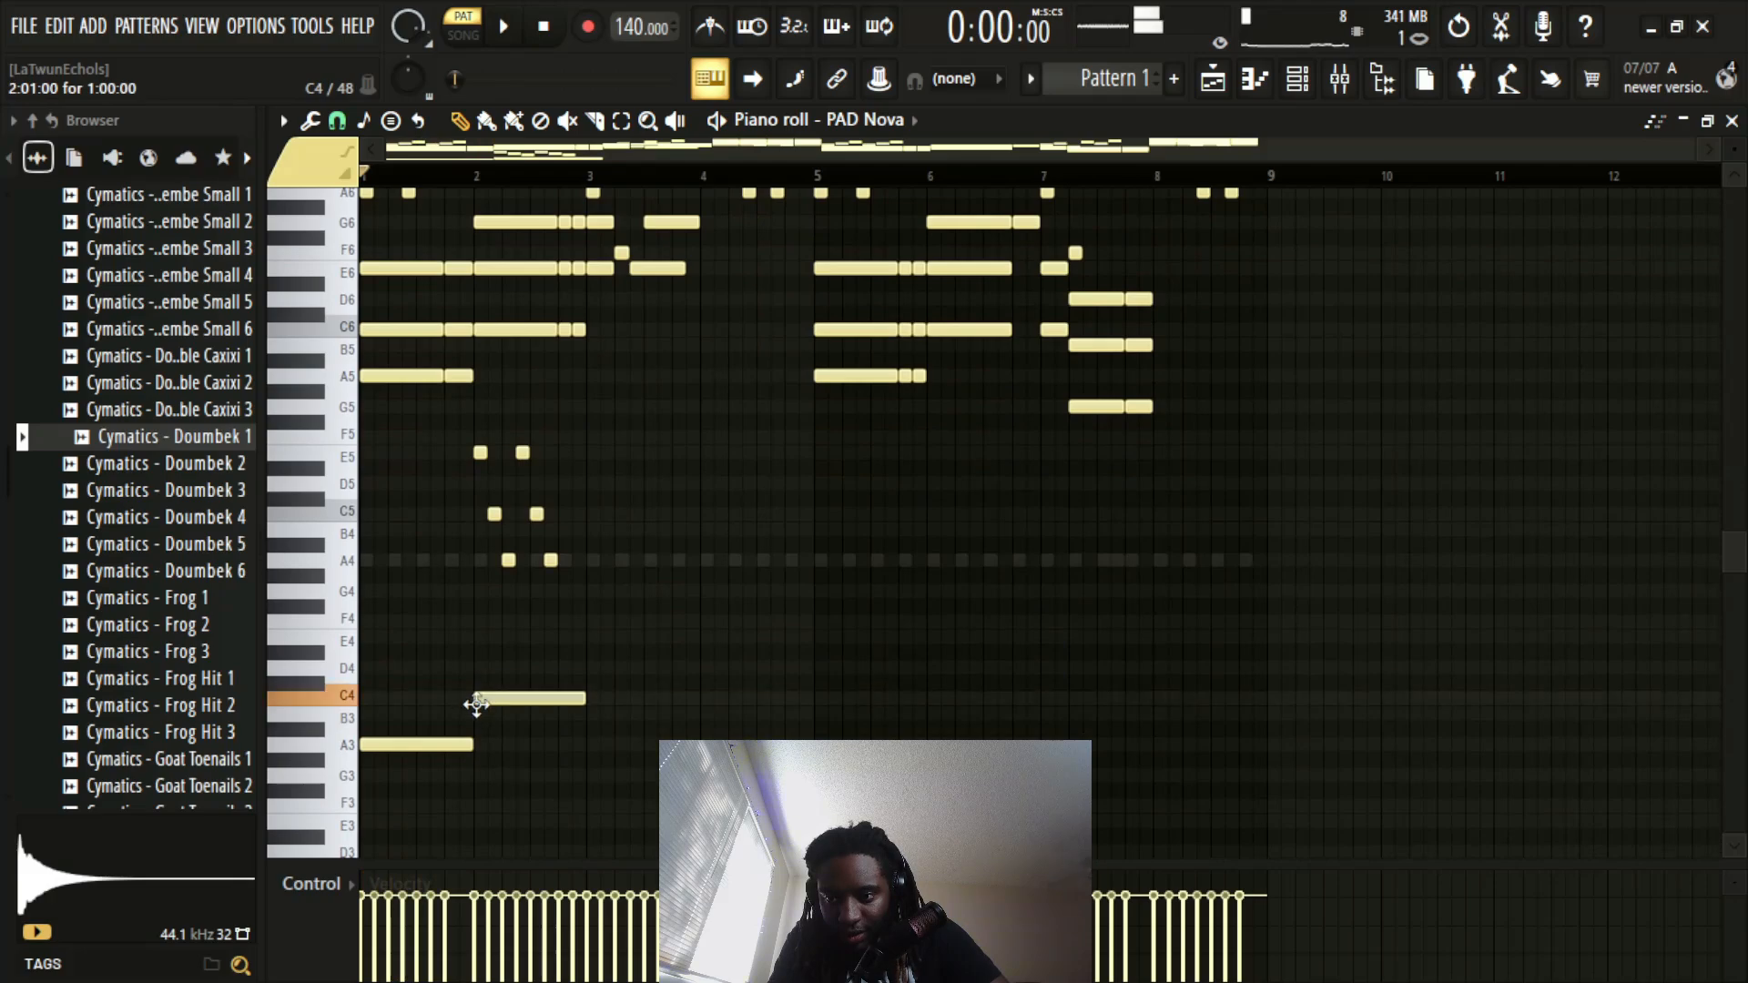
{"action": "left_click_drag", "start_coordinate": [592, 634], "coordinate": [595, 628]}
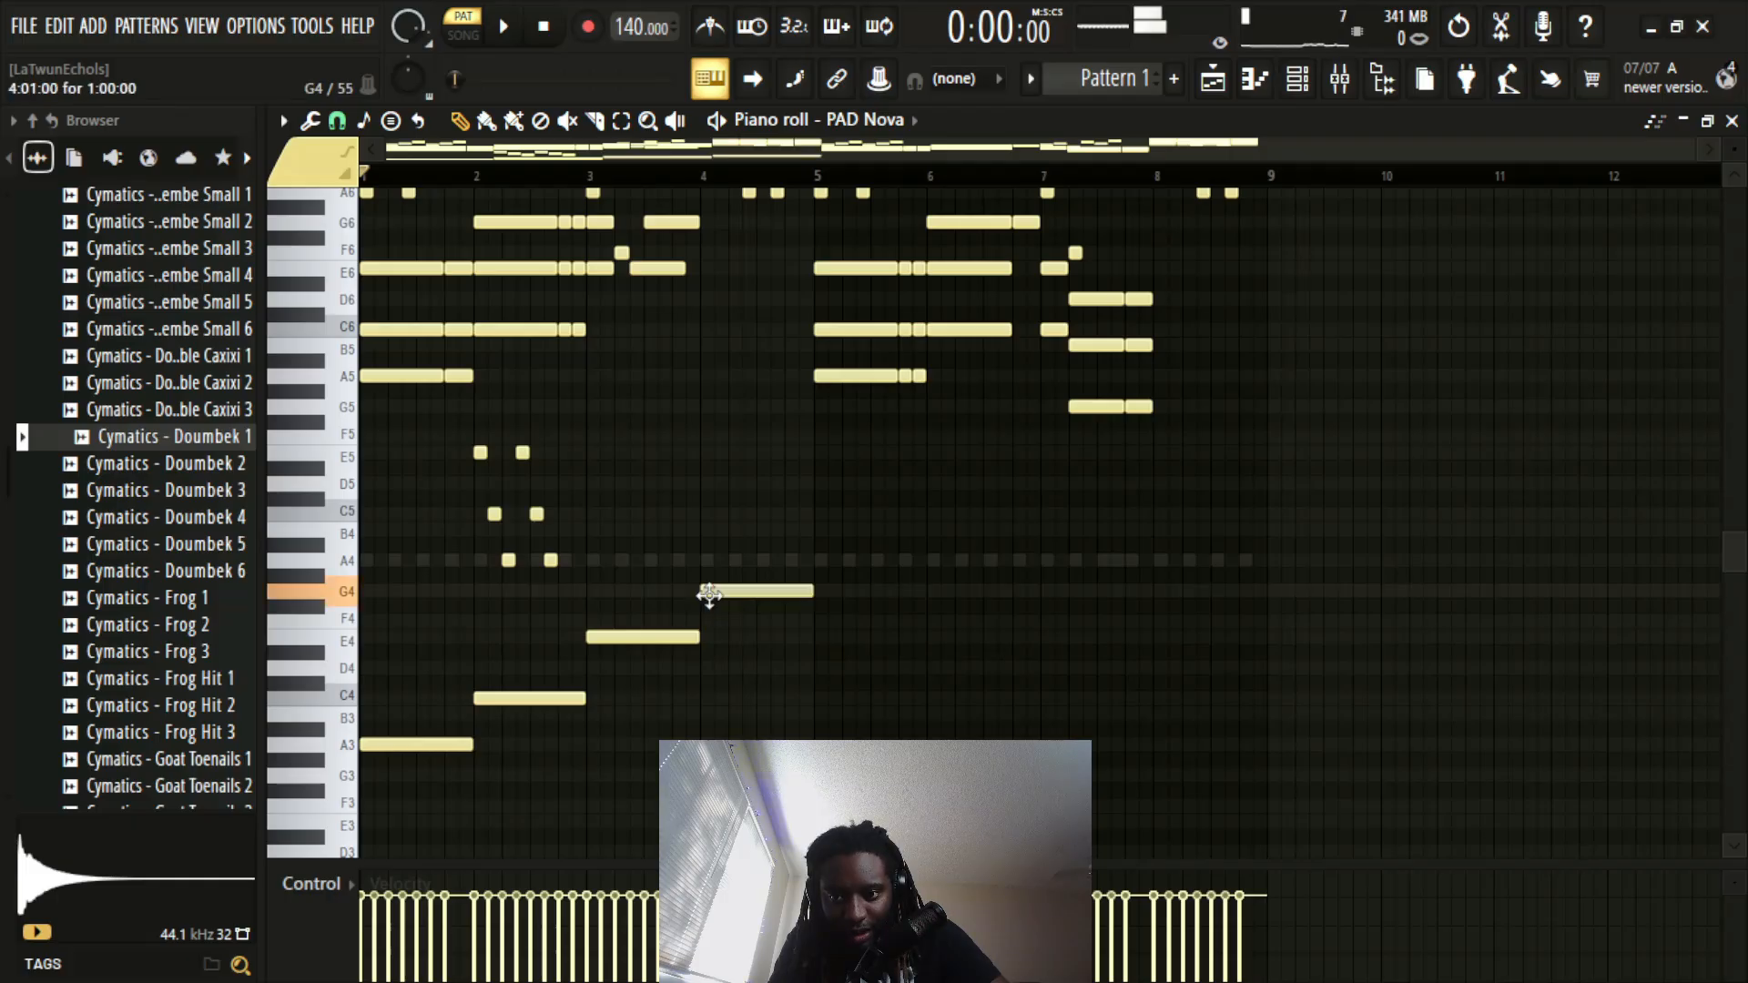
Step: Play back the first four bars of PAD Nova to hear the bass notes under the chords
{"action": "key", "text": "space"}
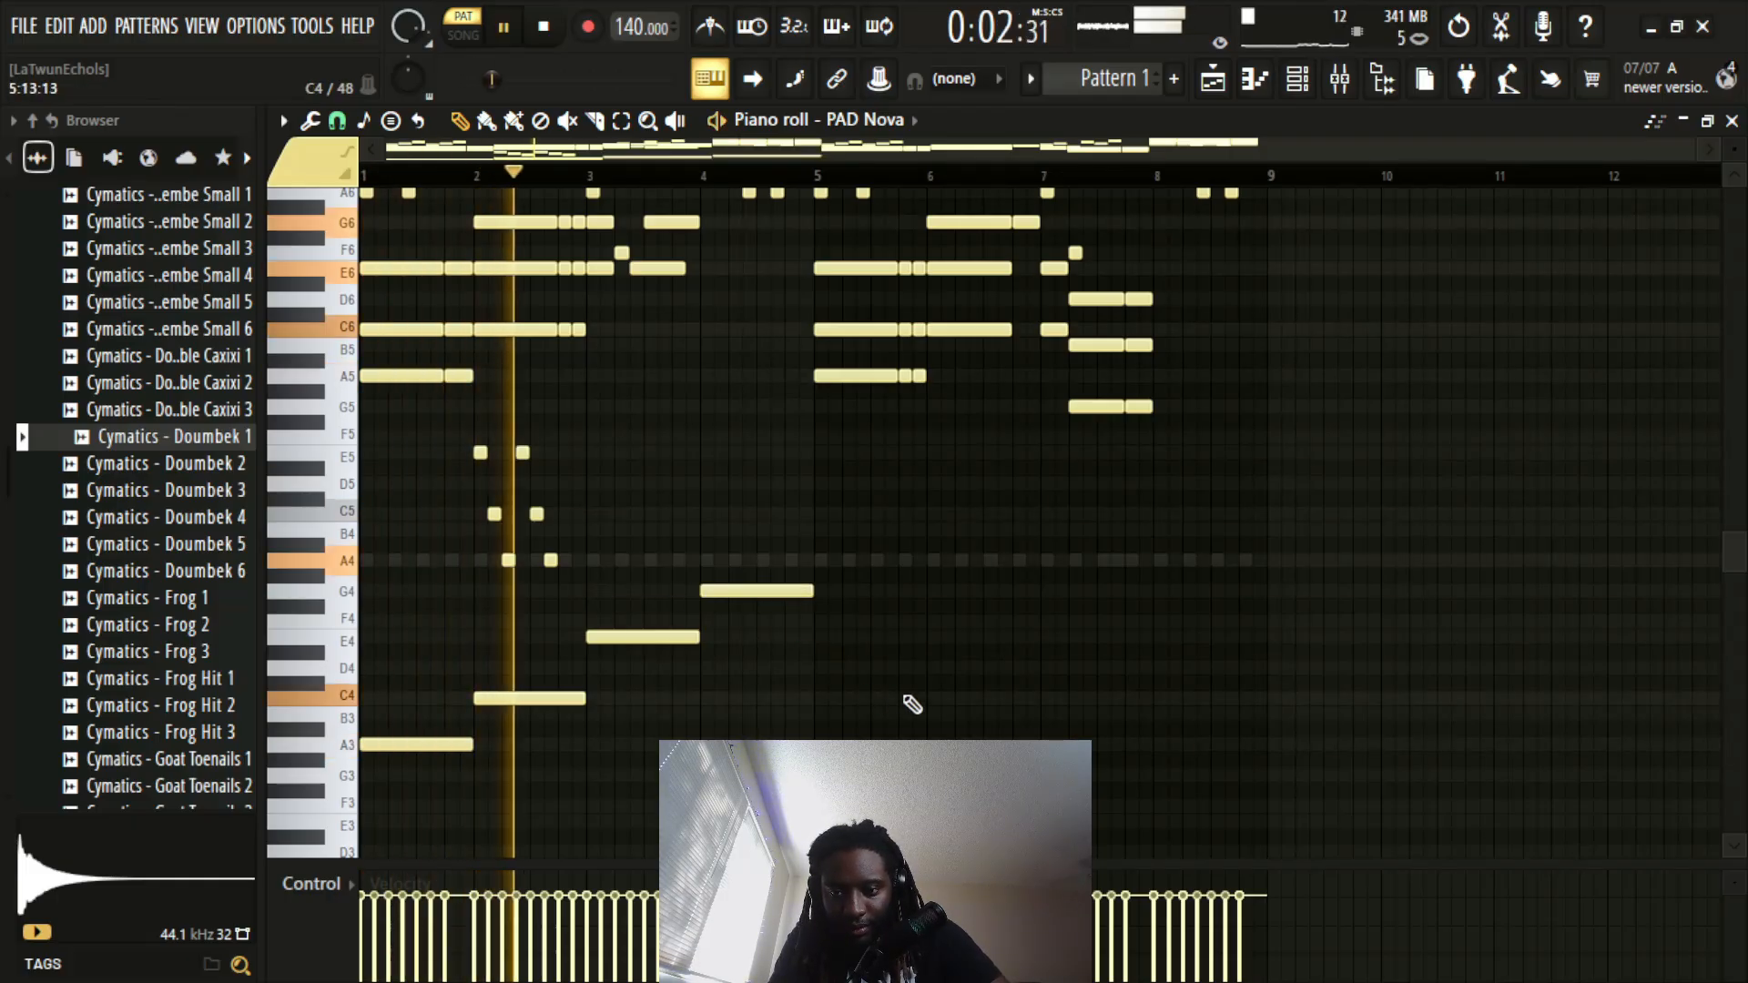
{"action": "scroll", "coordinate": [912, 704], "scroll_direction": "up", "scroll_amount": 3}
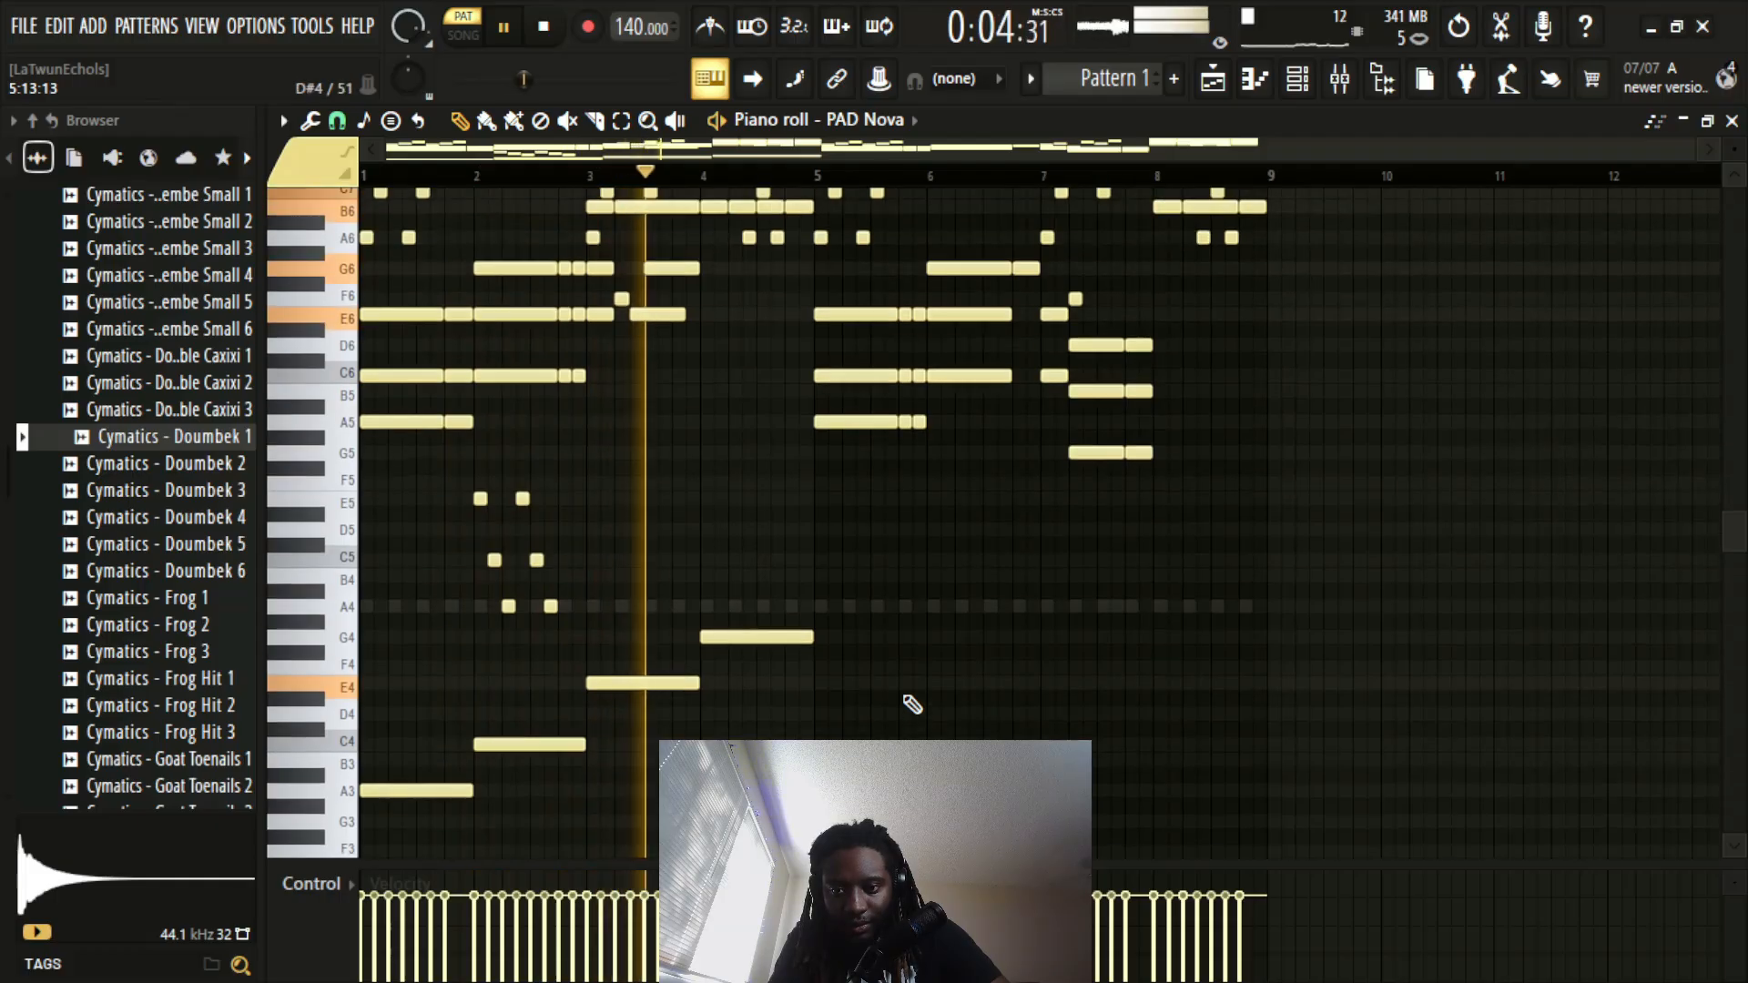
{"action": "scroll", "coordinate": [963, 714], "scroll_direction": "down", "scroll_amount": 5}
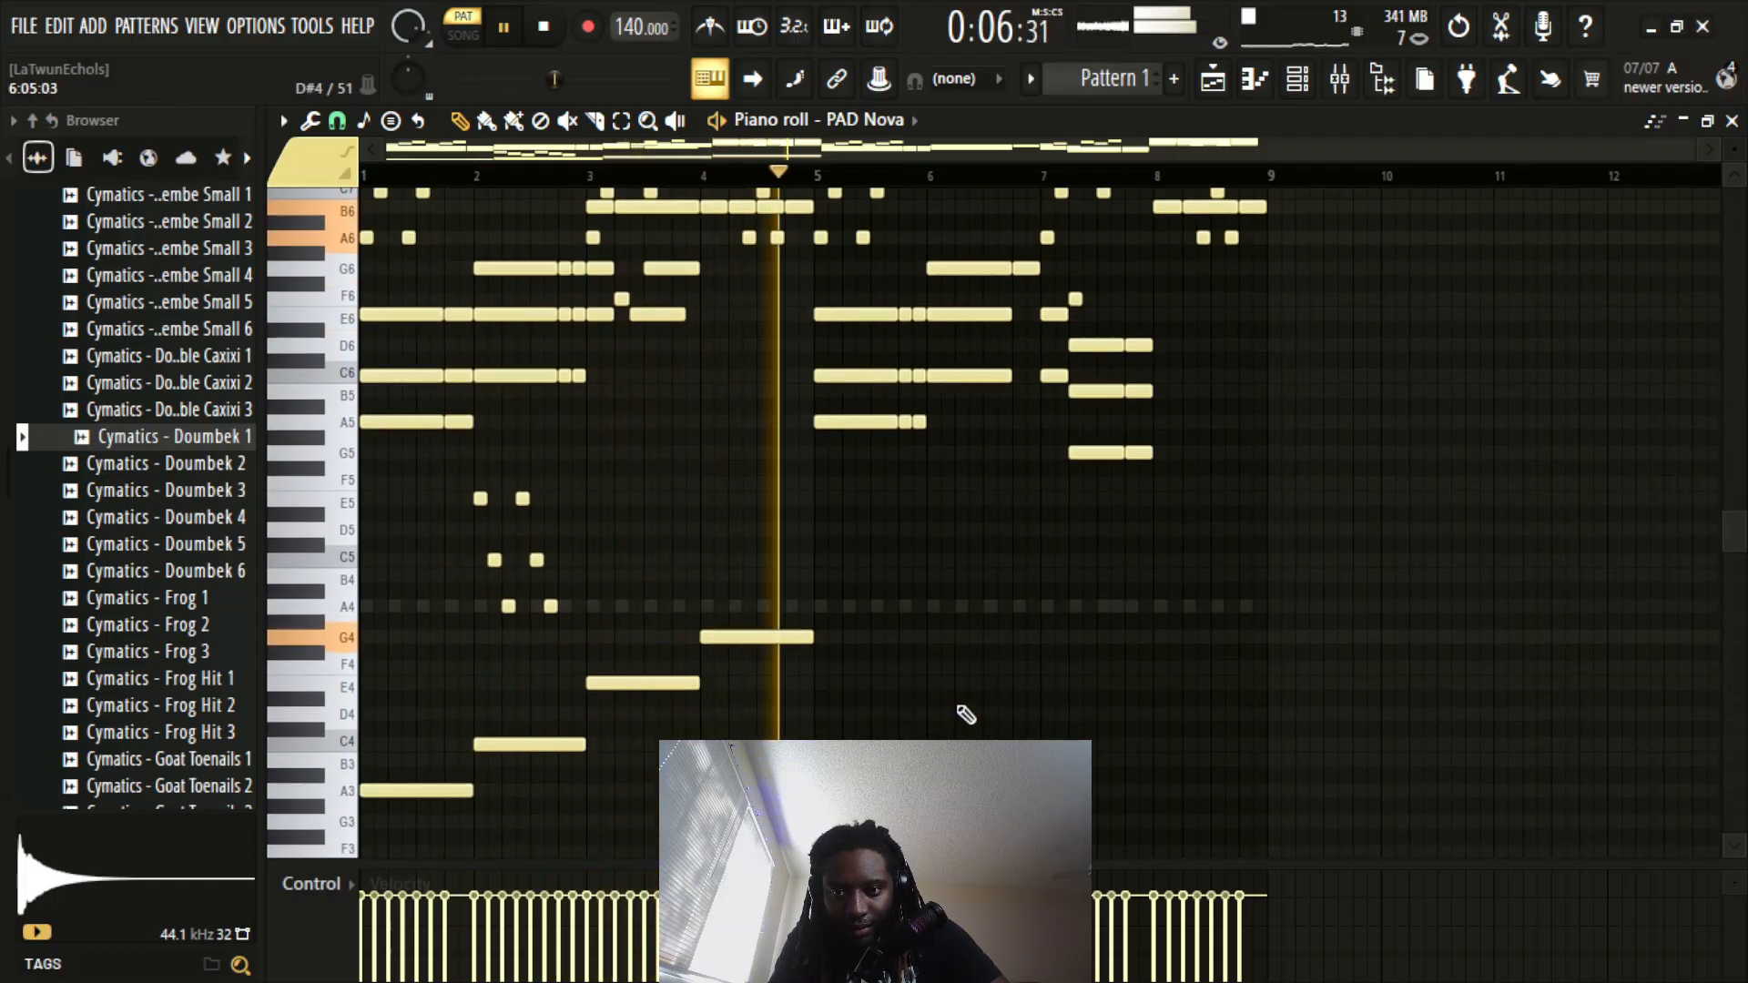
{"action": "key", "text": "space"}
Step: Continue the PAD Nova bass line with one-bar notes A#3 in bar 5 and D4 in bar 6
{"action": "scroll", "coordinate": [660, 453], "scroll_direction": "up", "scroll_amount": 3}
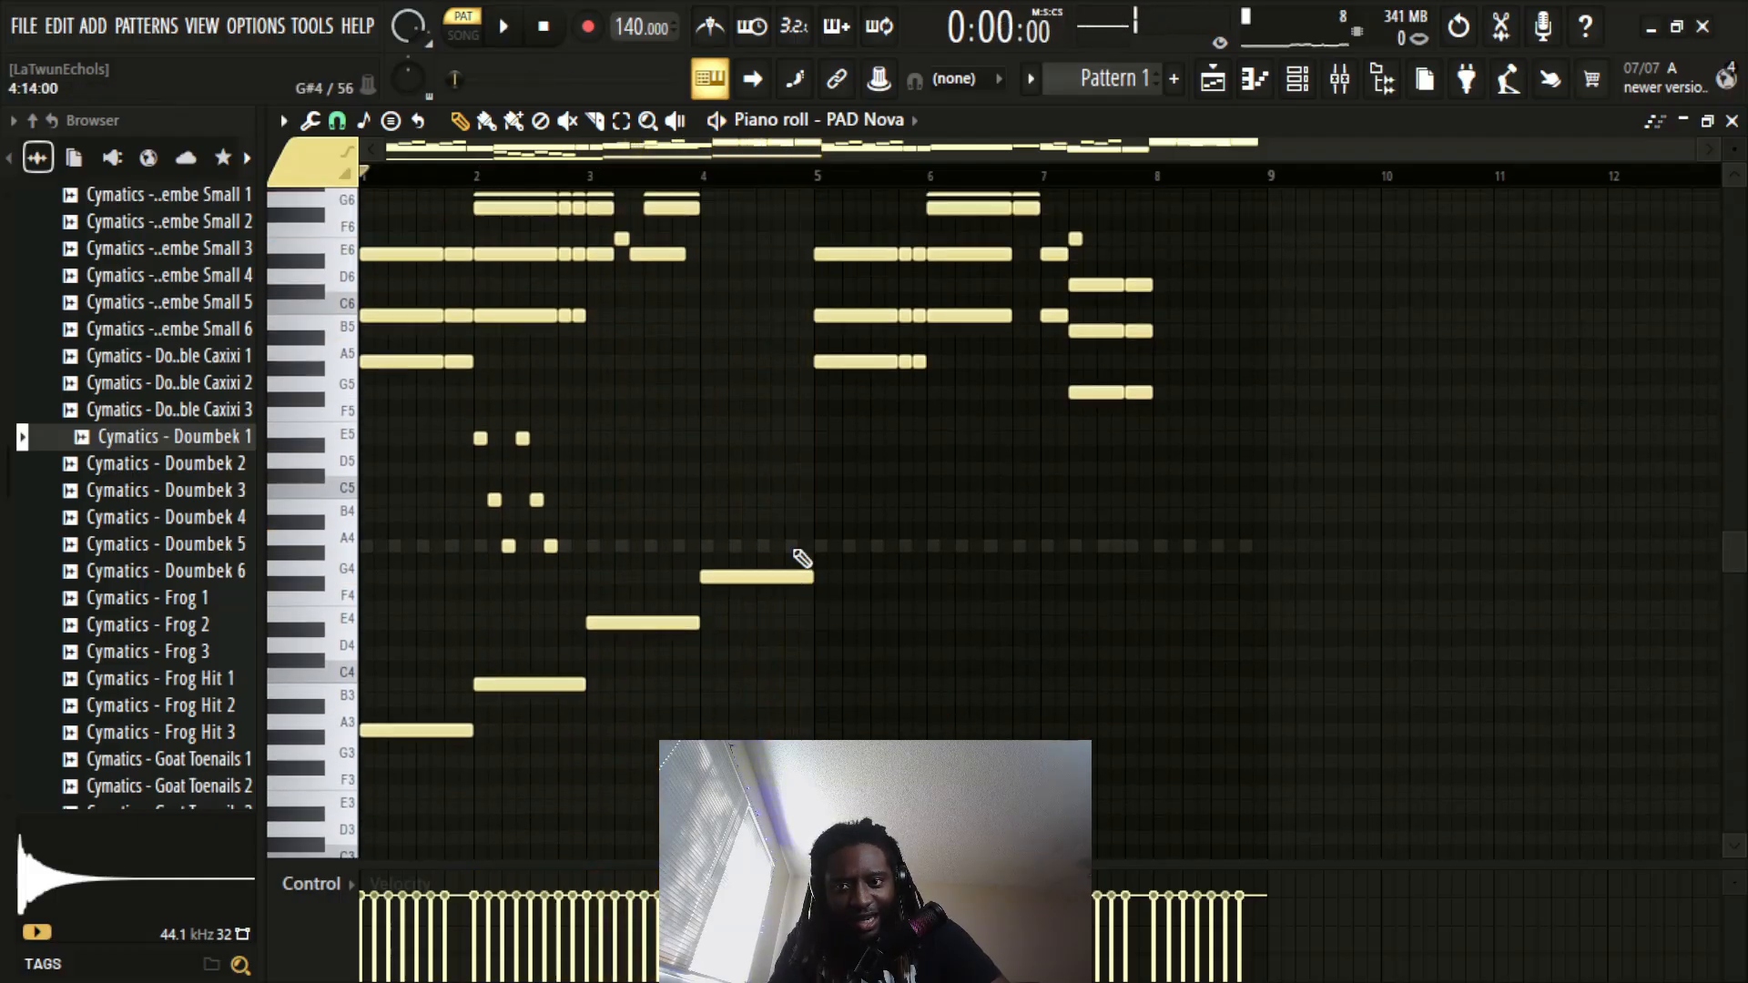
{"action": "scroll", "coordinate": [1001, 630], "scroll_direction": "down", "scroll_amount": 2}
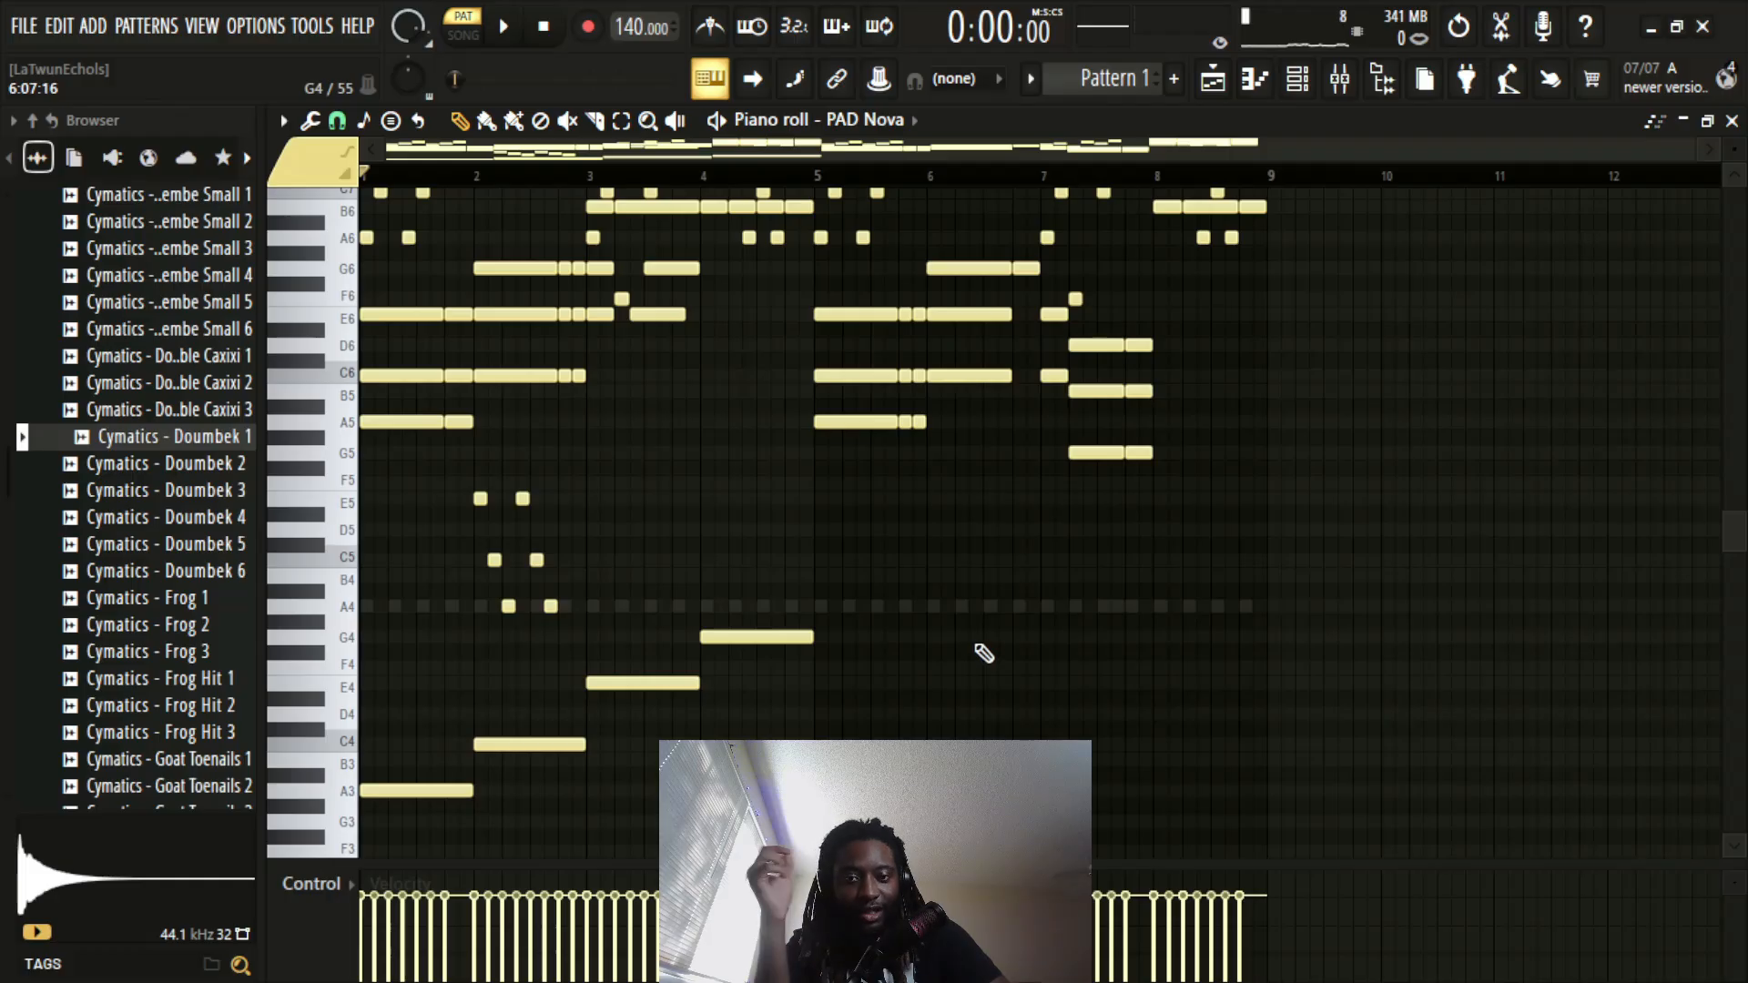
{"action": "scroll", "coordinate": [874, 712], "scroll_direction": "down", "scroll_amount": 2}
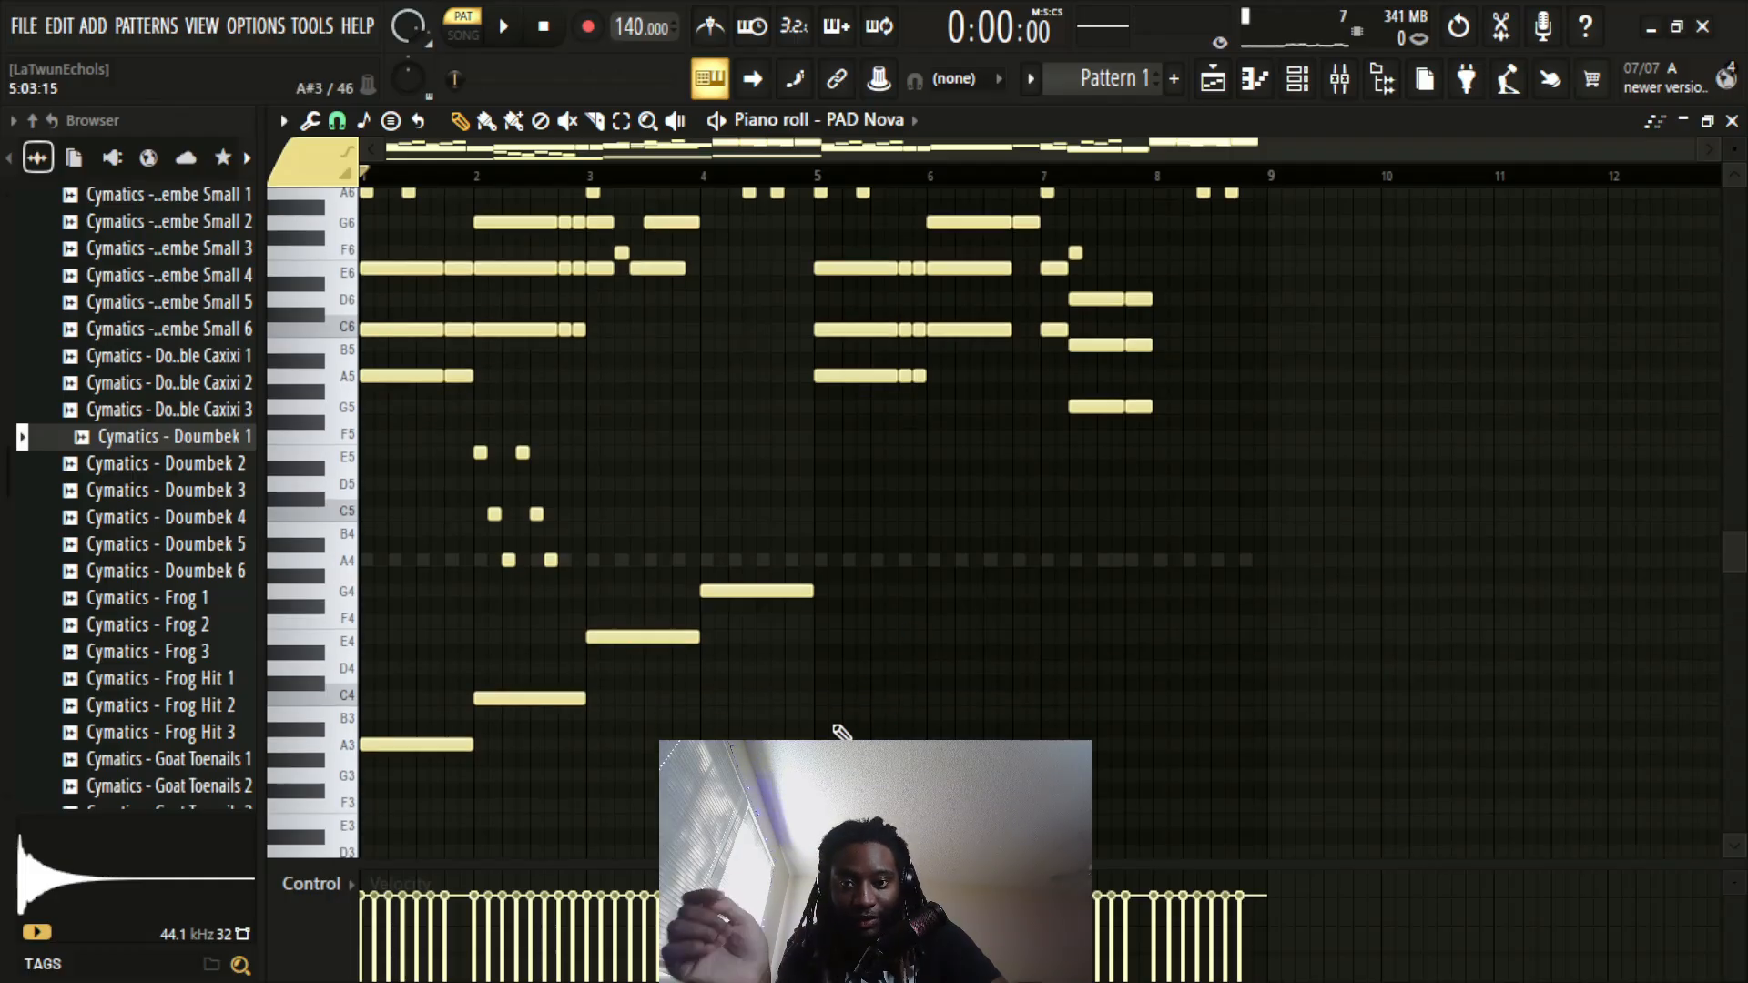
{"action": "left_click", "coordinate": [835, 728]}
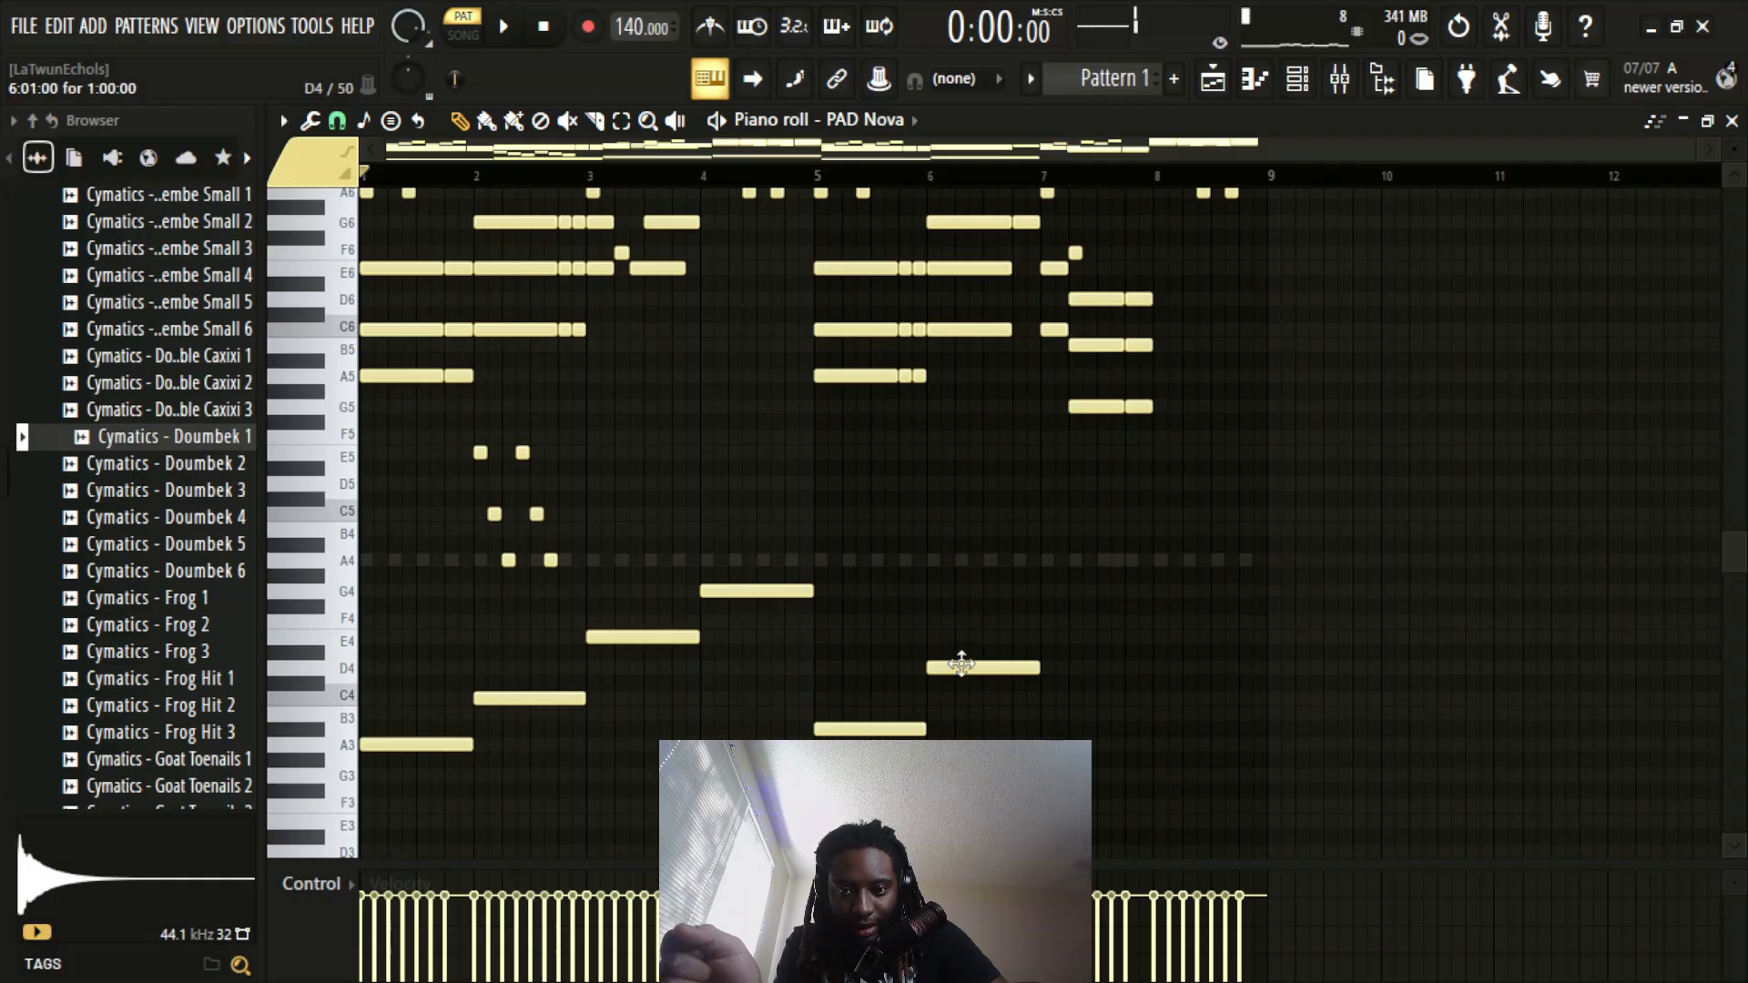
Step: Lower the bar 6 bass note of PAD Nova to C4 and add a one-bar G3 note at bar 7
{"action": "left_click_drag", "start_coordinate": [961, 665], "coordinate": [958, 701]}
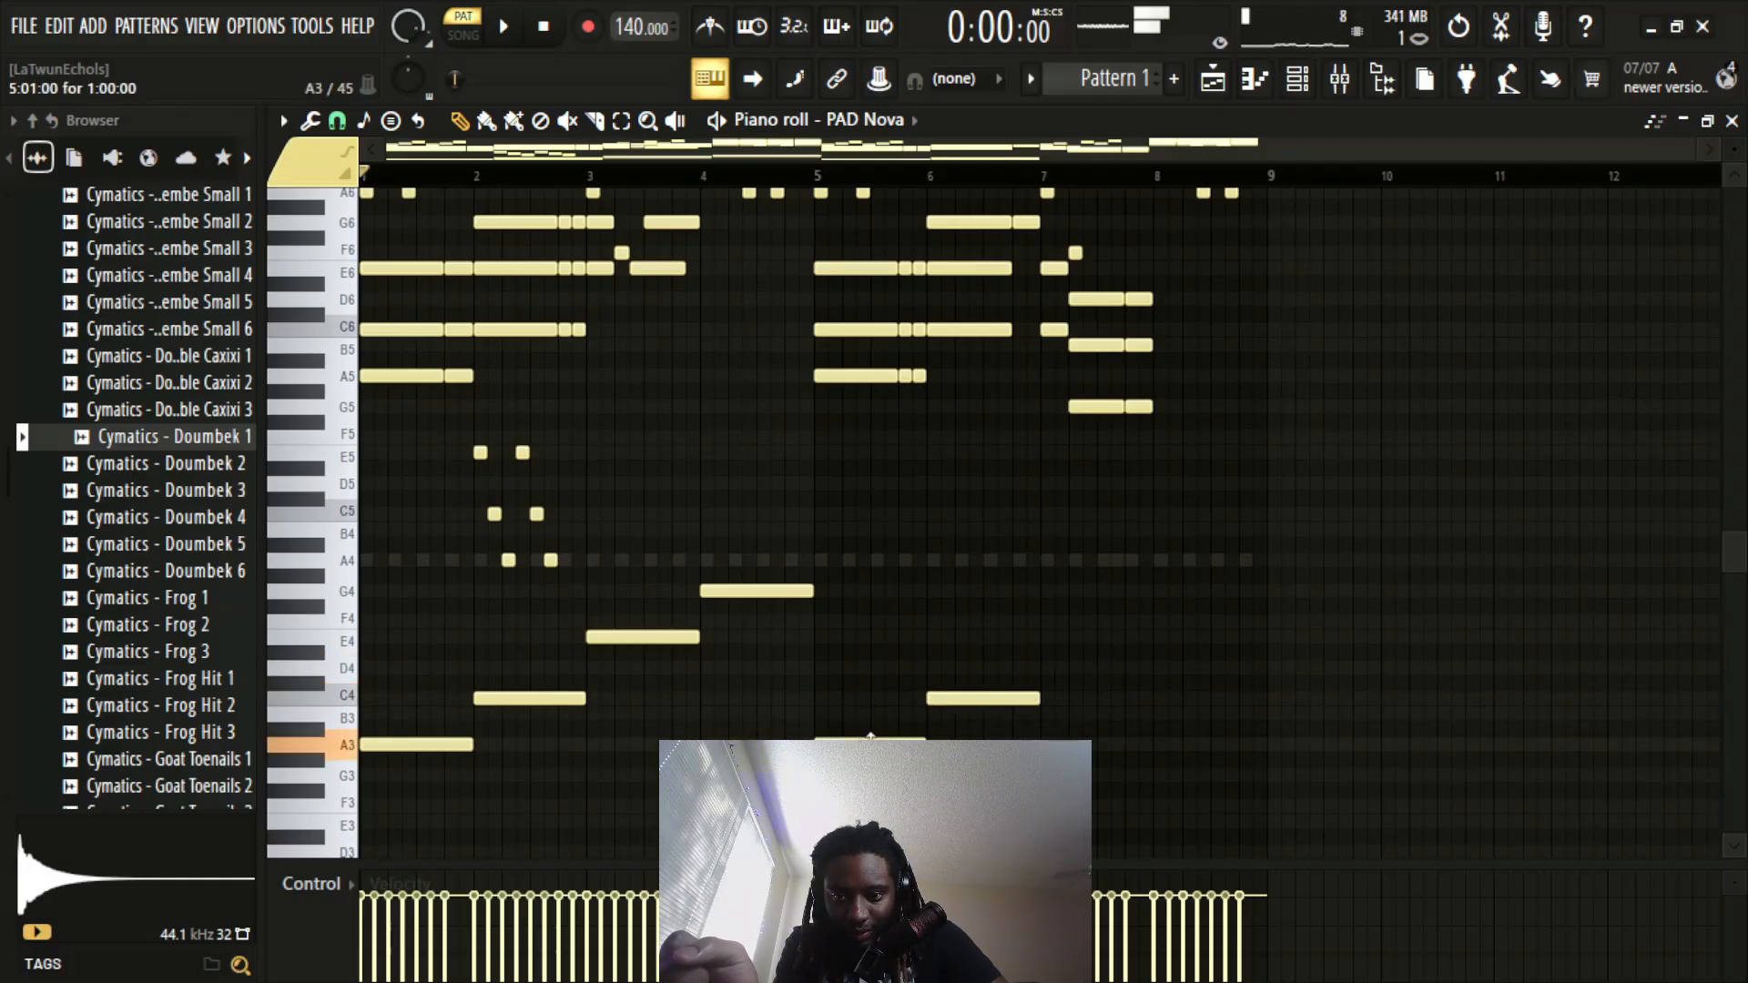
{"action": "scroll", "coordinate": [1054, 604], "scroll_direction": "up", "scroll_amount": 3}
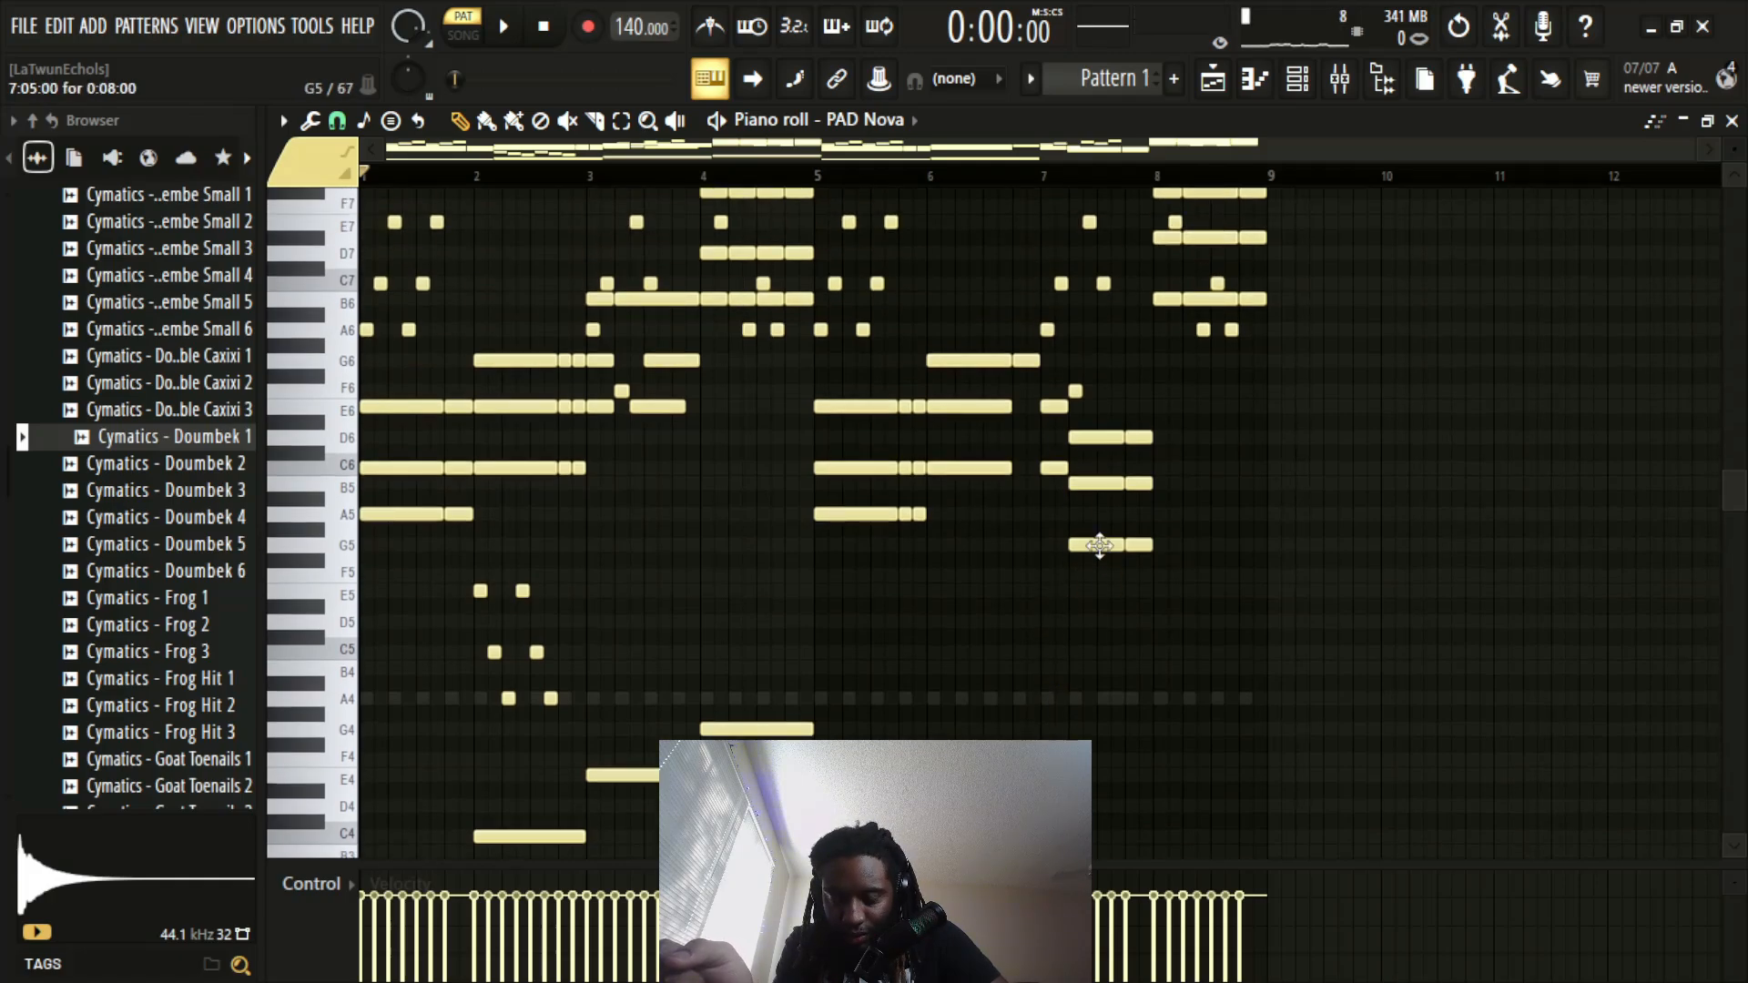
{"action": "scroll", "coordinate": [1119, 656], "scroll_direction": "down", "scroll_amount": 3}
{"action": "scroll", "coordinate": [1065, 636], "scroll_direction": "down", "scroll_amount": 1}
{"action": "scroll", "coordinate": [1061, 631], "scroll_direction": "up", "scroll_amount": 1}
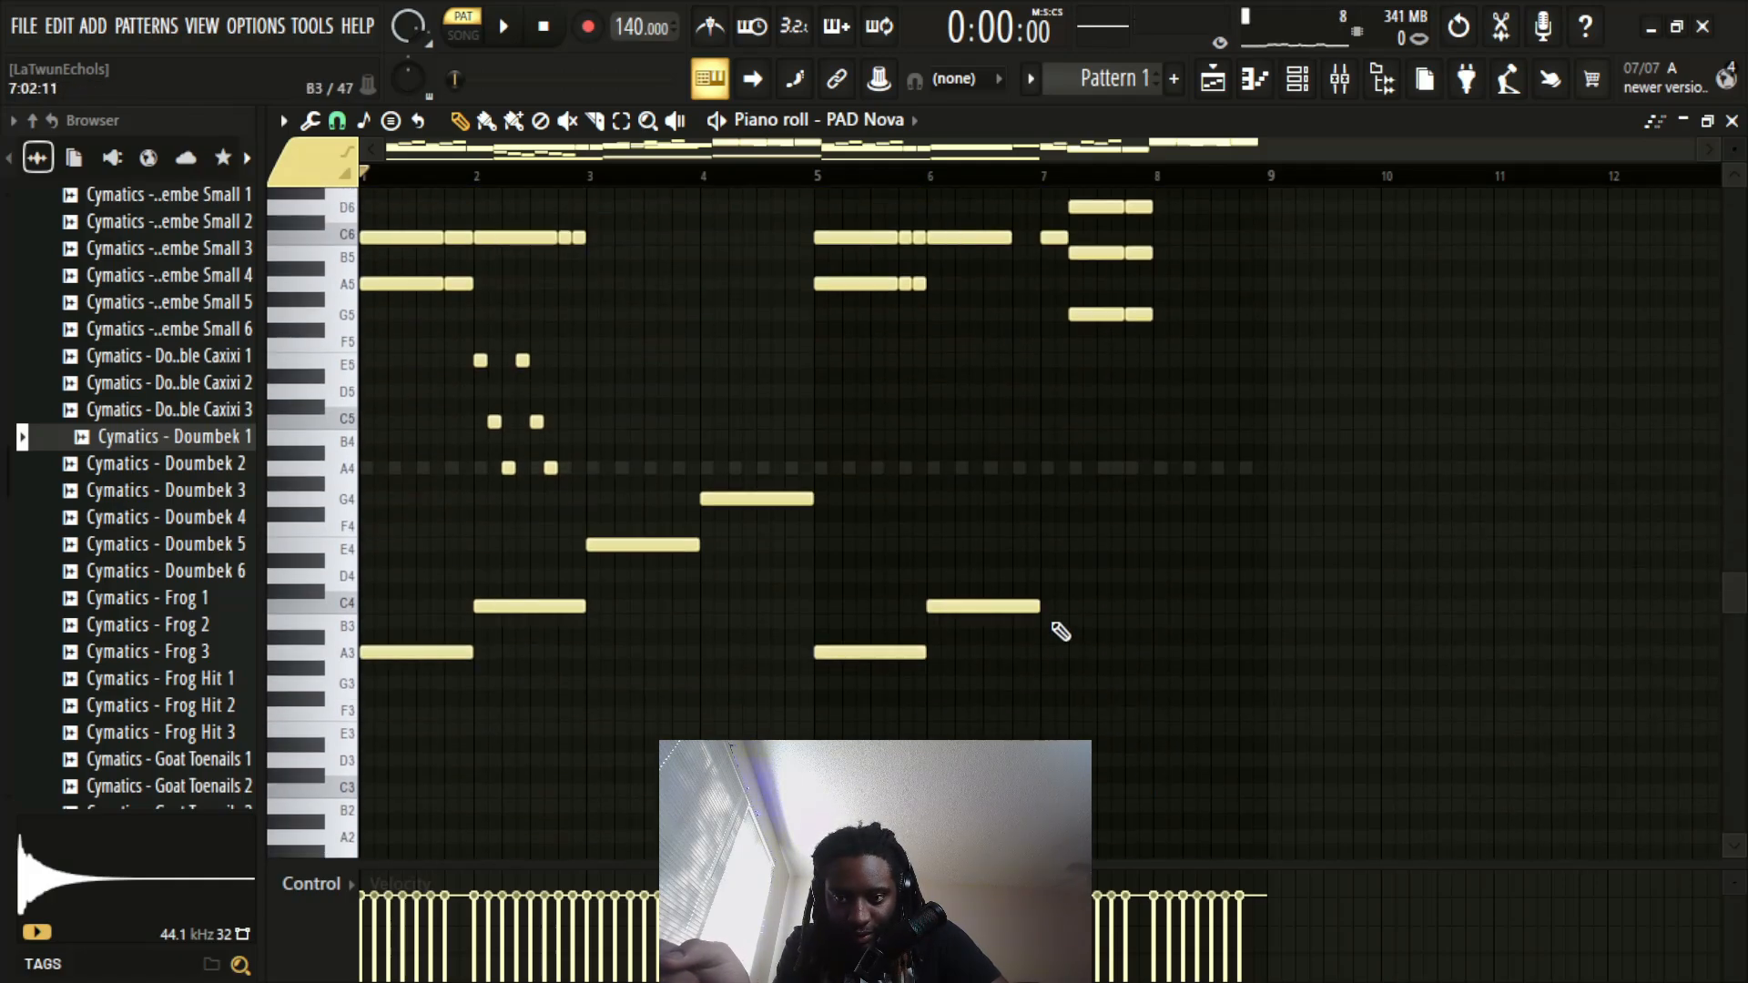
{"action": "left_click", "coordinate": [1051, 666]}
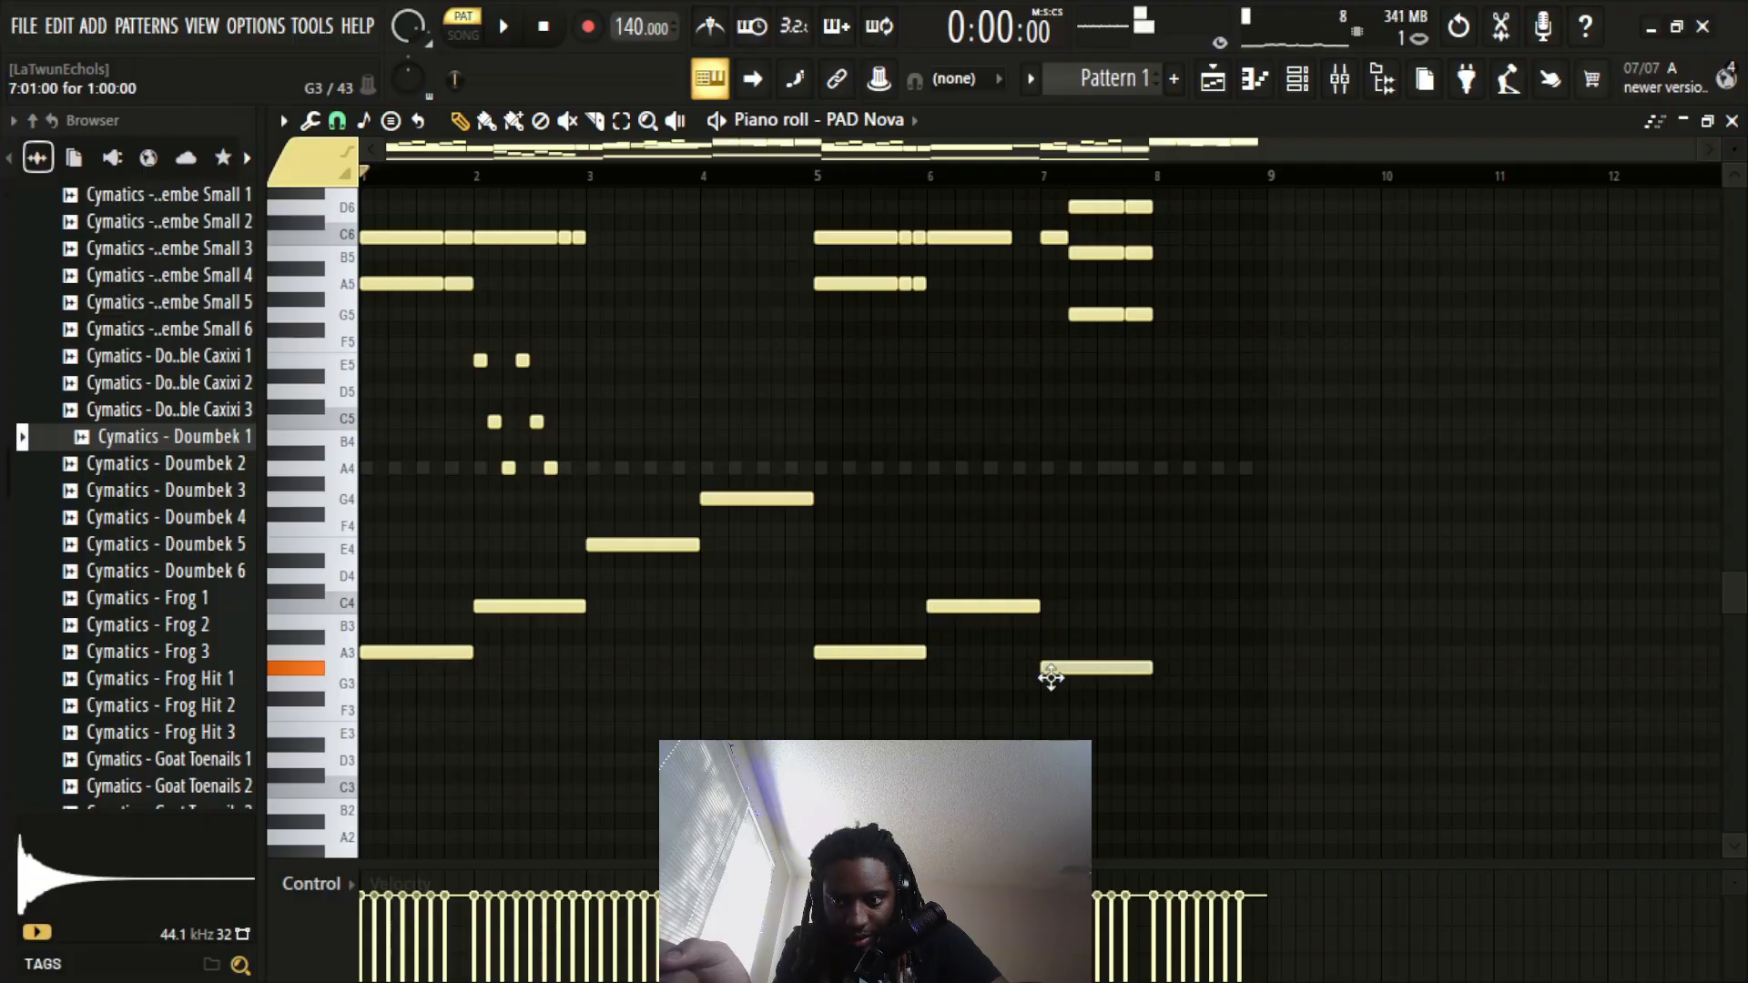
{"action": "left_click_drag", "start_coordinate": [1051, 676], "coordinate": [1051, 684]}
Step: Add a one-bar B3 bass note at bar 8 and play back the pattern
{"action": "scroll", "coordinate": [1143, 610], "scroll_direction": "up", "scroll_amount": 3}
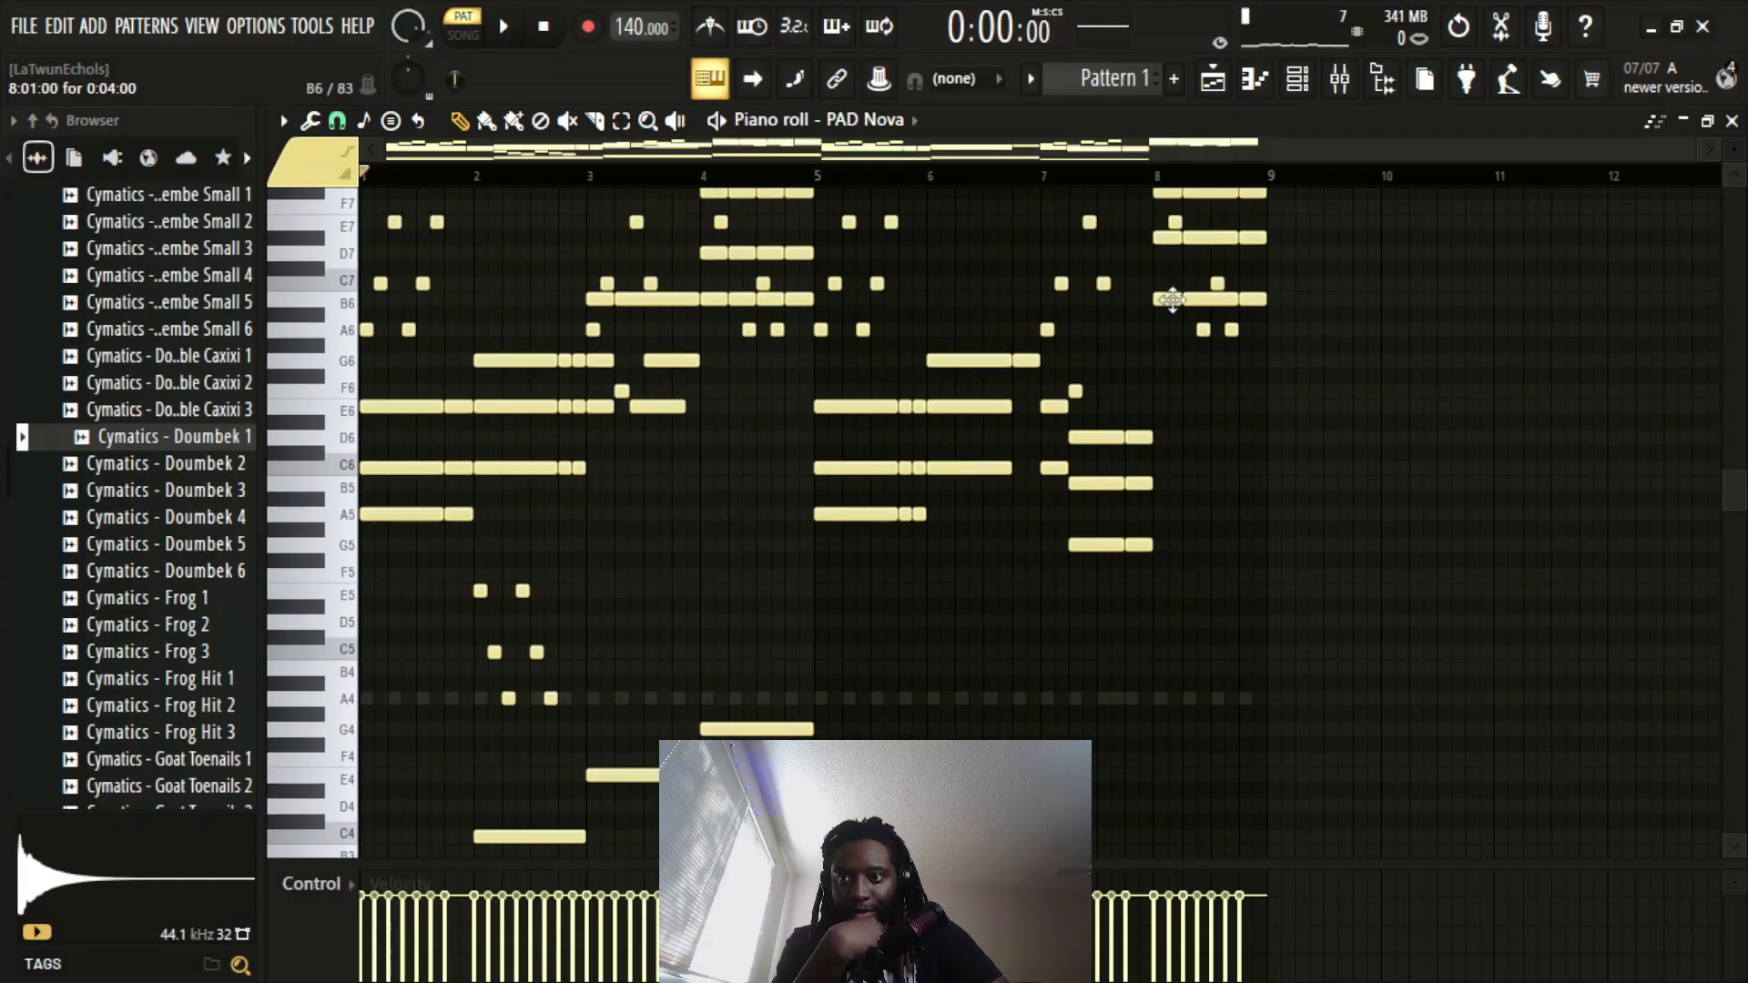
{"action": "scroll", "coordinate": [1194, 519], "scroll_direction": "down", "scroll_amount": 6}
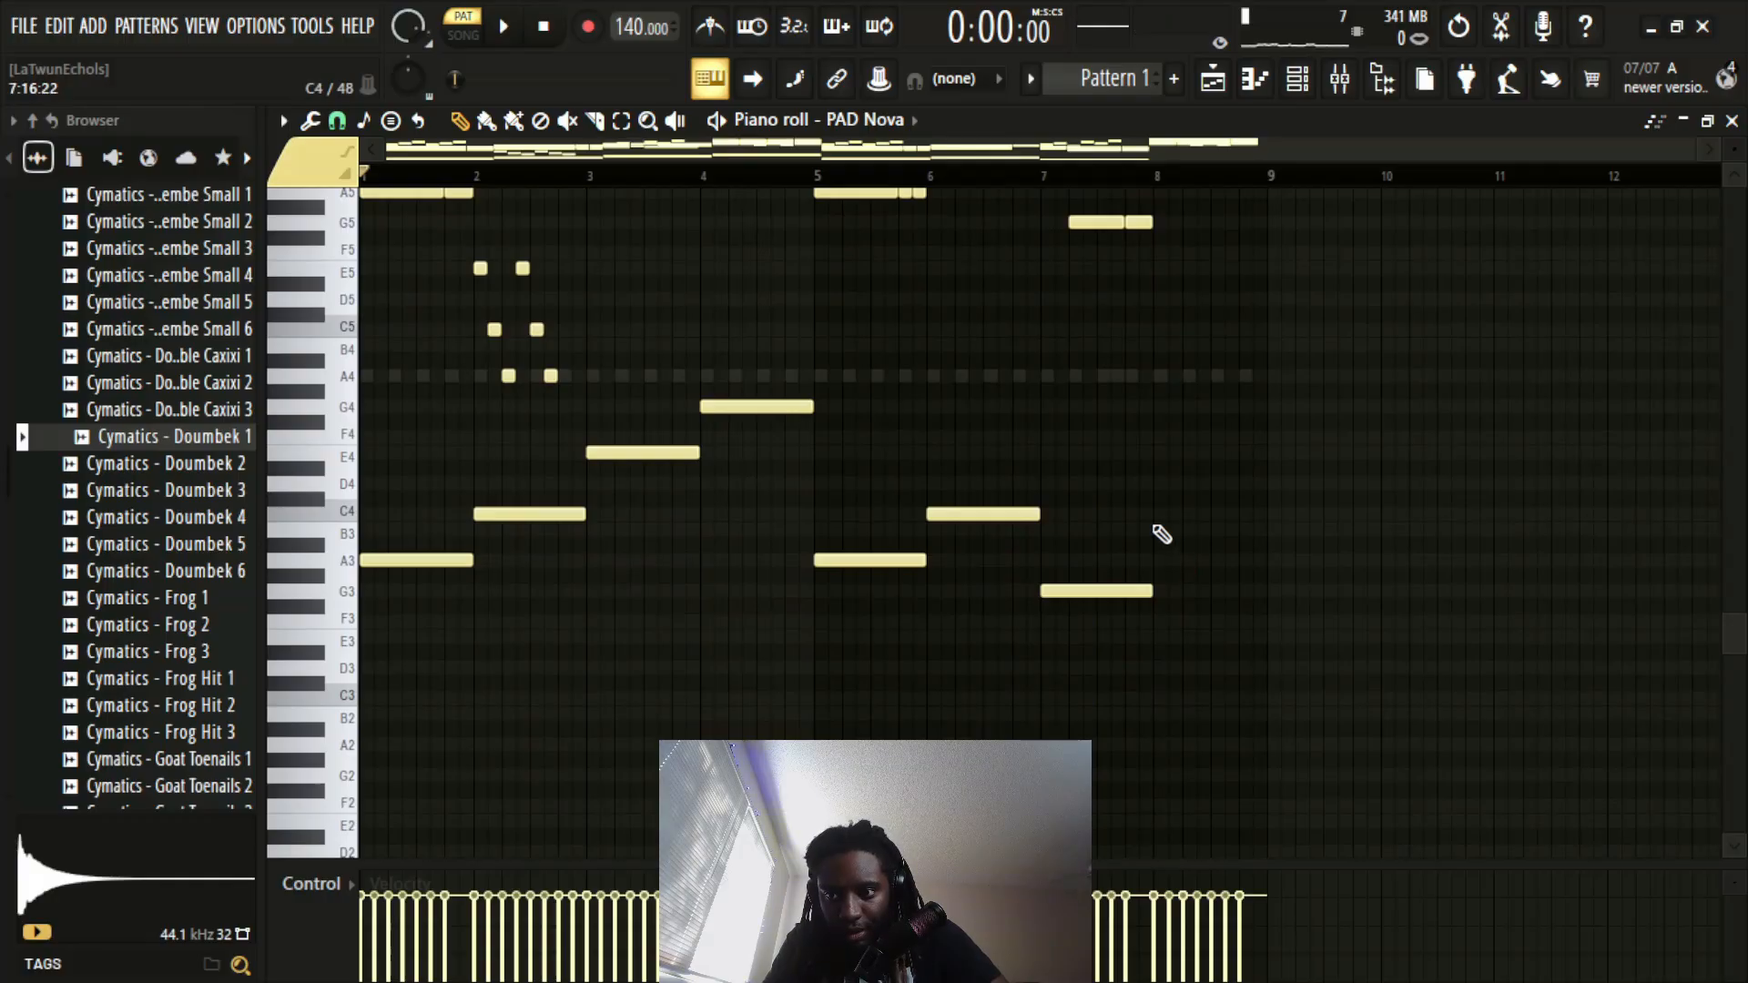
{"action": "left_click", "coordinate": [1154, 538]}
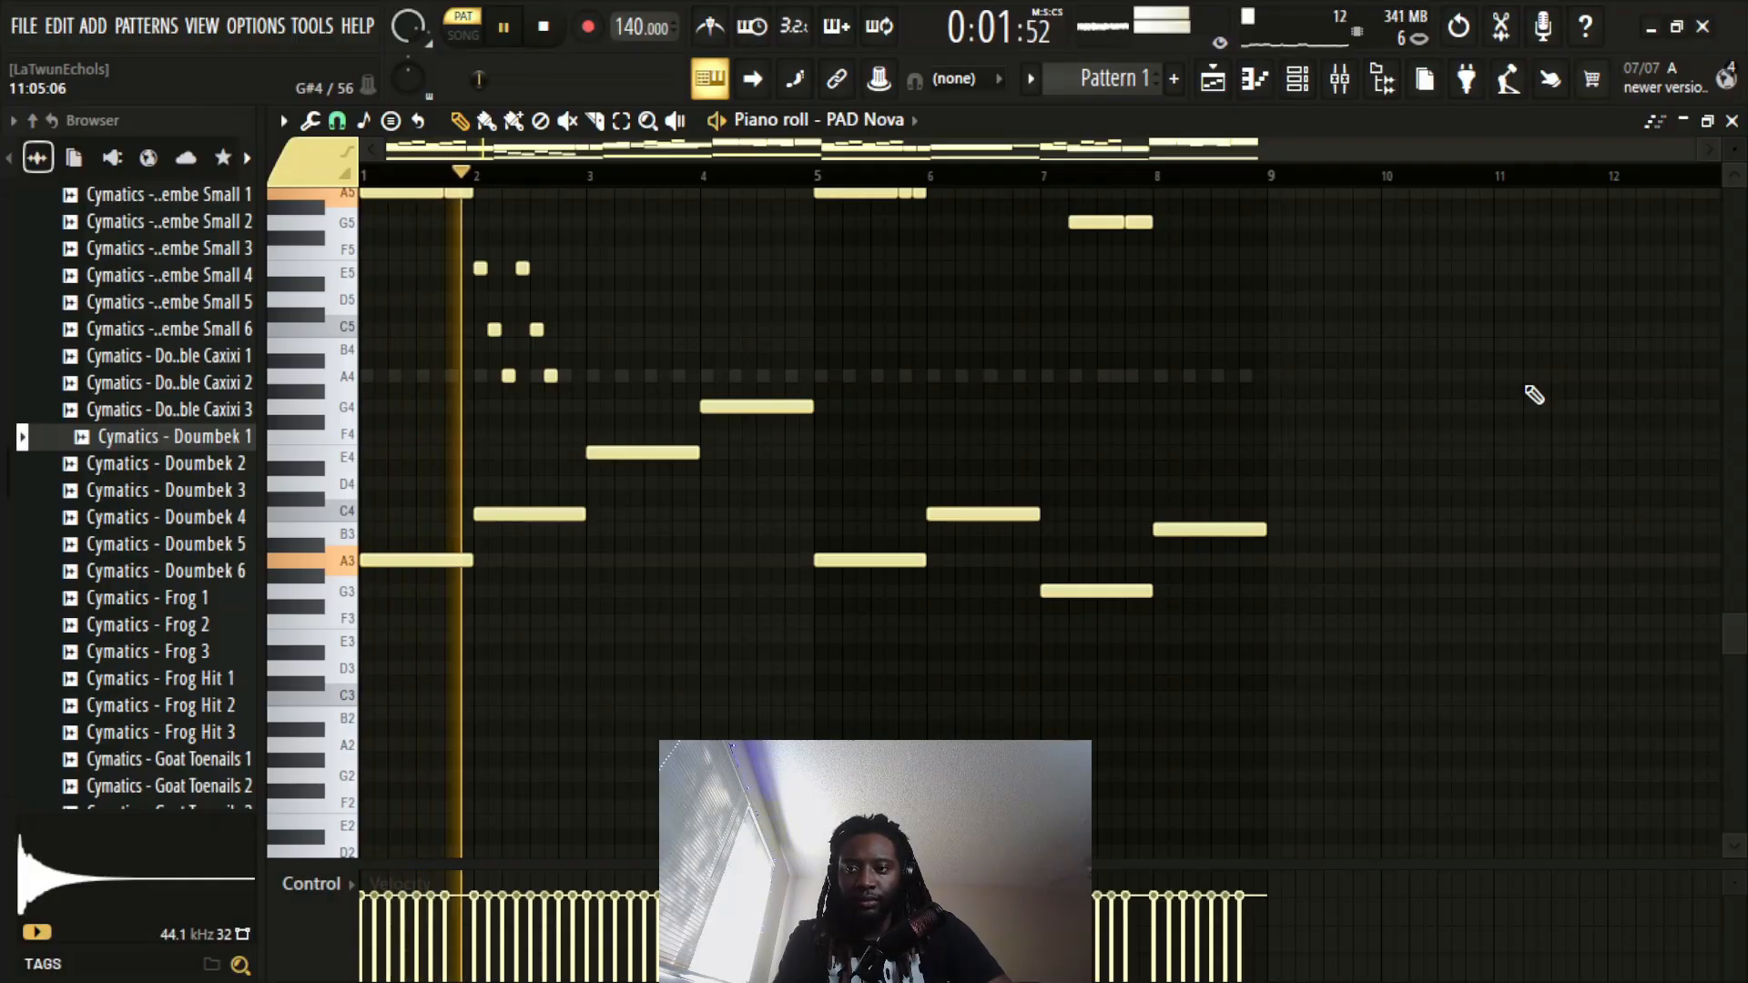
{"action": "scroll", "coordinate": [1526, 400], "scroll_direction": "up", "scroll_amount": 3}
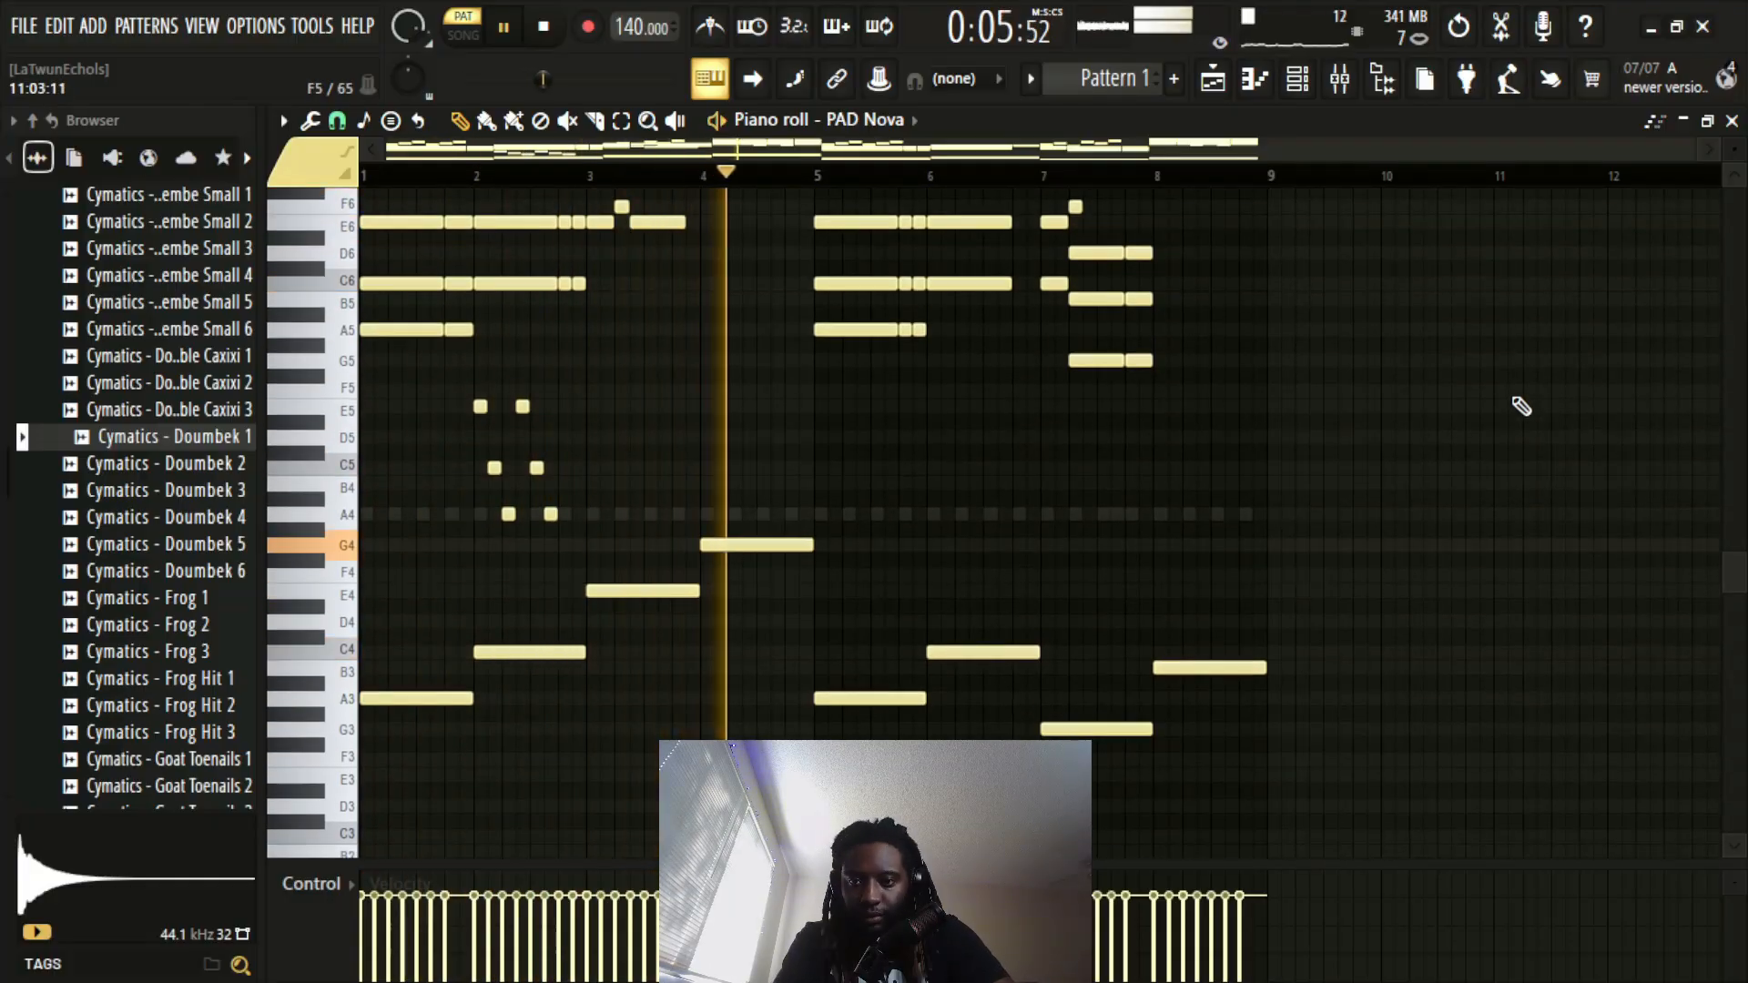
{"action": "scroll", "coordinate": [1516, 411], "scroll_direction": "up", "scroll_amount": 2}
{"action": "scroll", "coordinate": [1475, 473], "scroll_direction": "down", "scroll_amount": 2}
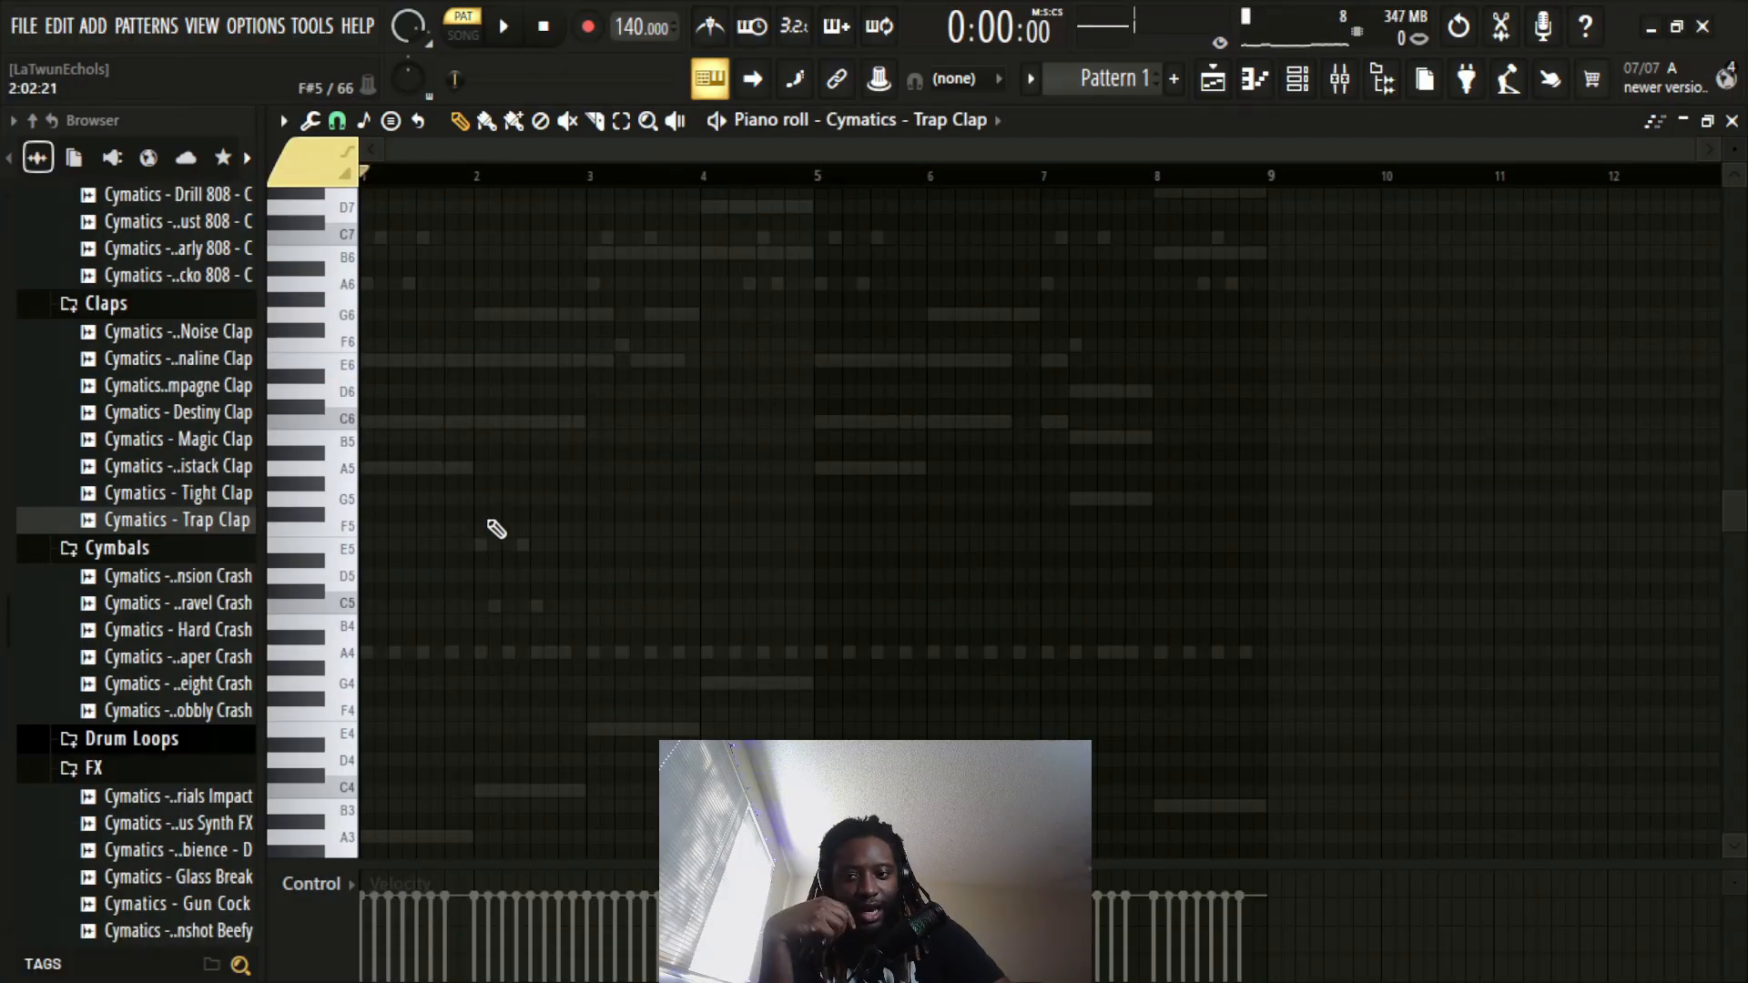
Step: Place Trap Clap notes on A4 at the third beat of bar 1 and the fourth beat of bar 2, checking with playback
{"action": "scroll", "coordinate": [441, 558], "scroll_direction": "down", "scroll_amount": 2}
{"action": "mouse_move", "coordinate": [435, 699]}
{"action": "left_mouse_down"}
{"action": "mouse_move", "coordinate": [418, 319]}
{"action": "mouse_move", "coordinate": [367, 330]}
{"action": "mouse_move", "coordinate": [353, 458]}
{"action": "mouse_move", "coordinate": [371, 589]}
{"action": "left_mouse_up"}
{"action": "key", "text": "space"}
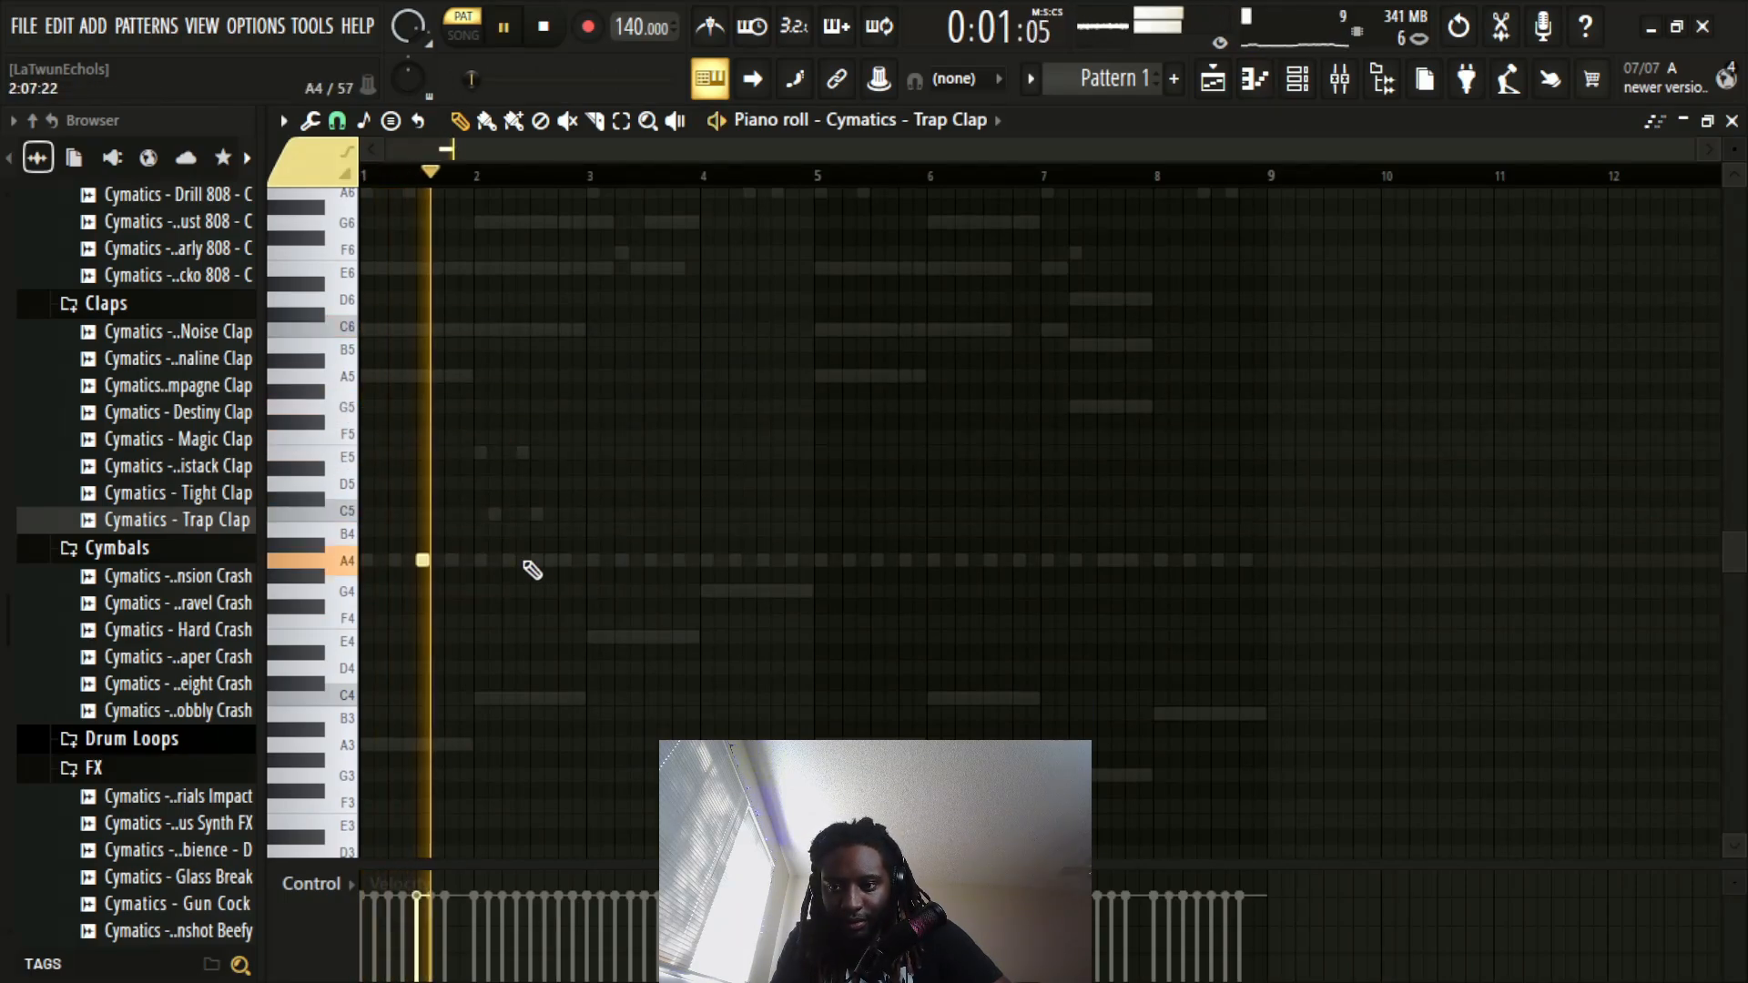
{"action": "left_click", "coordinate": [550, 560]}
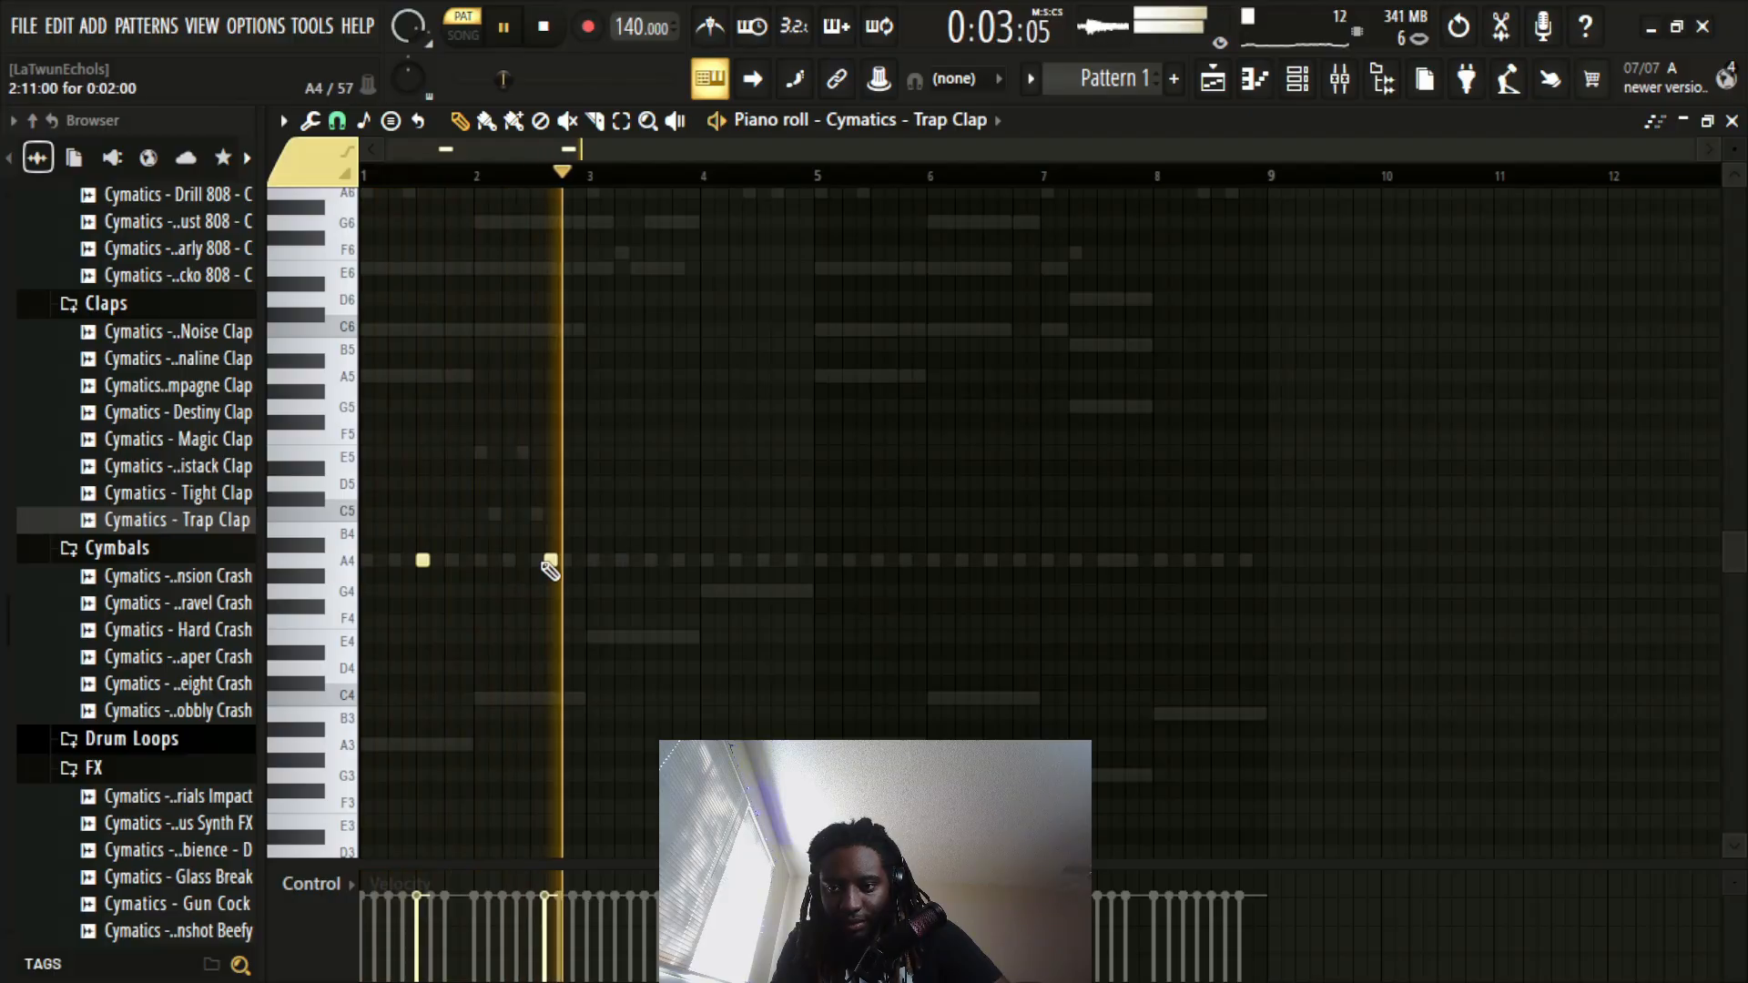
{"action": "key", "text": "space"}
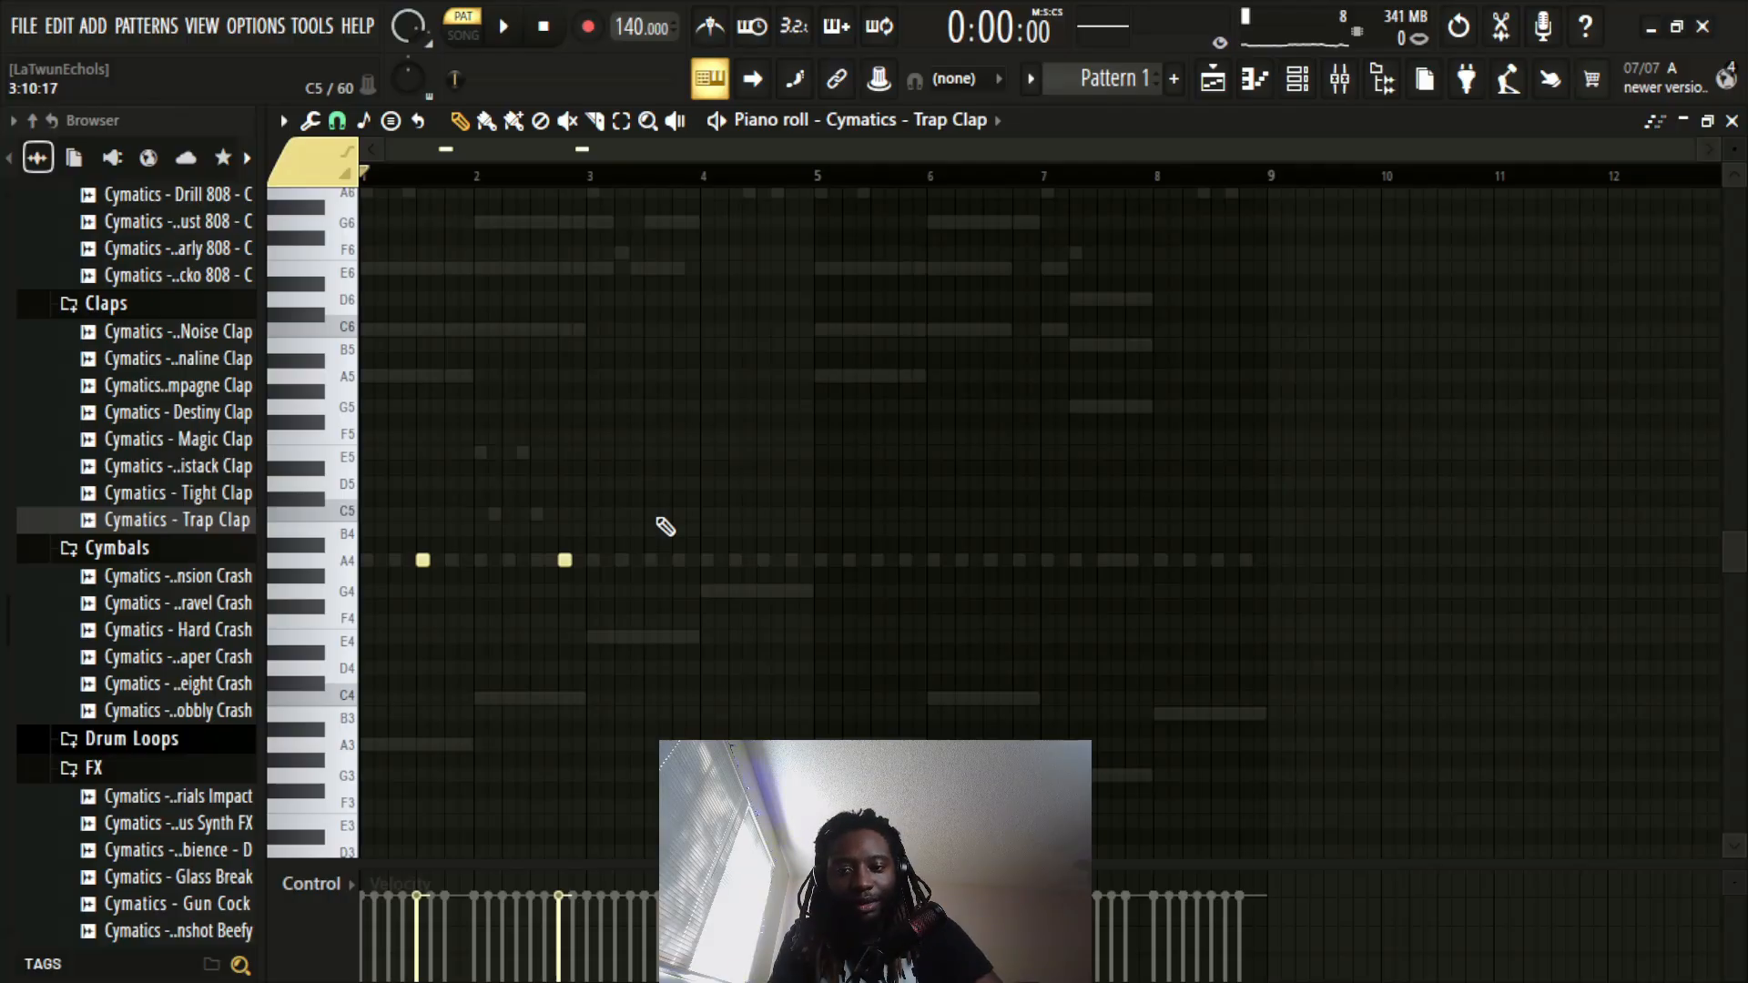
Step: Add one A4 clap in each of bars 3 to 8, plus a G4 clap near the end of bar 4
{"action": "left_click", "coordinate": [650, 559]}
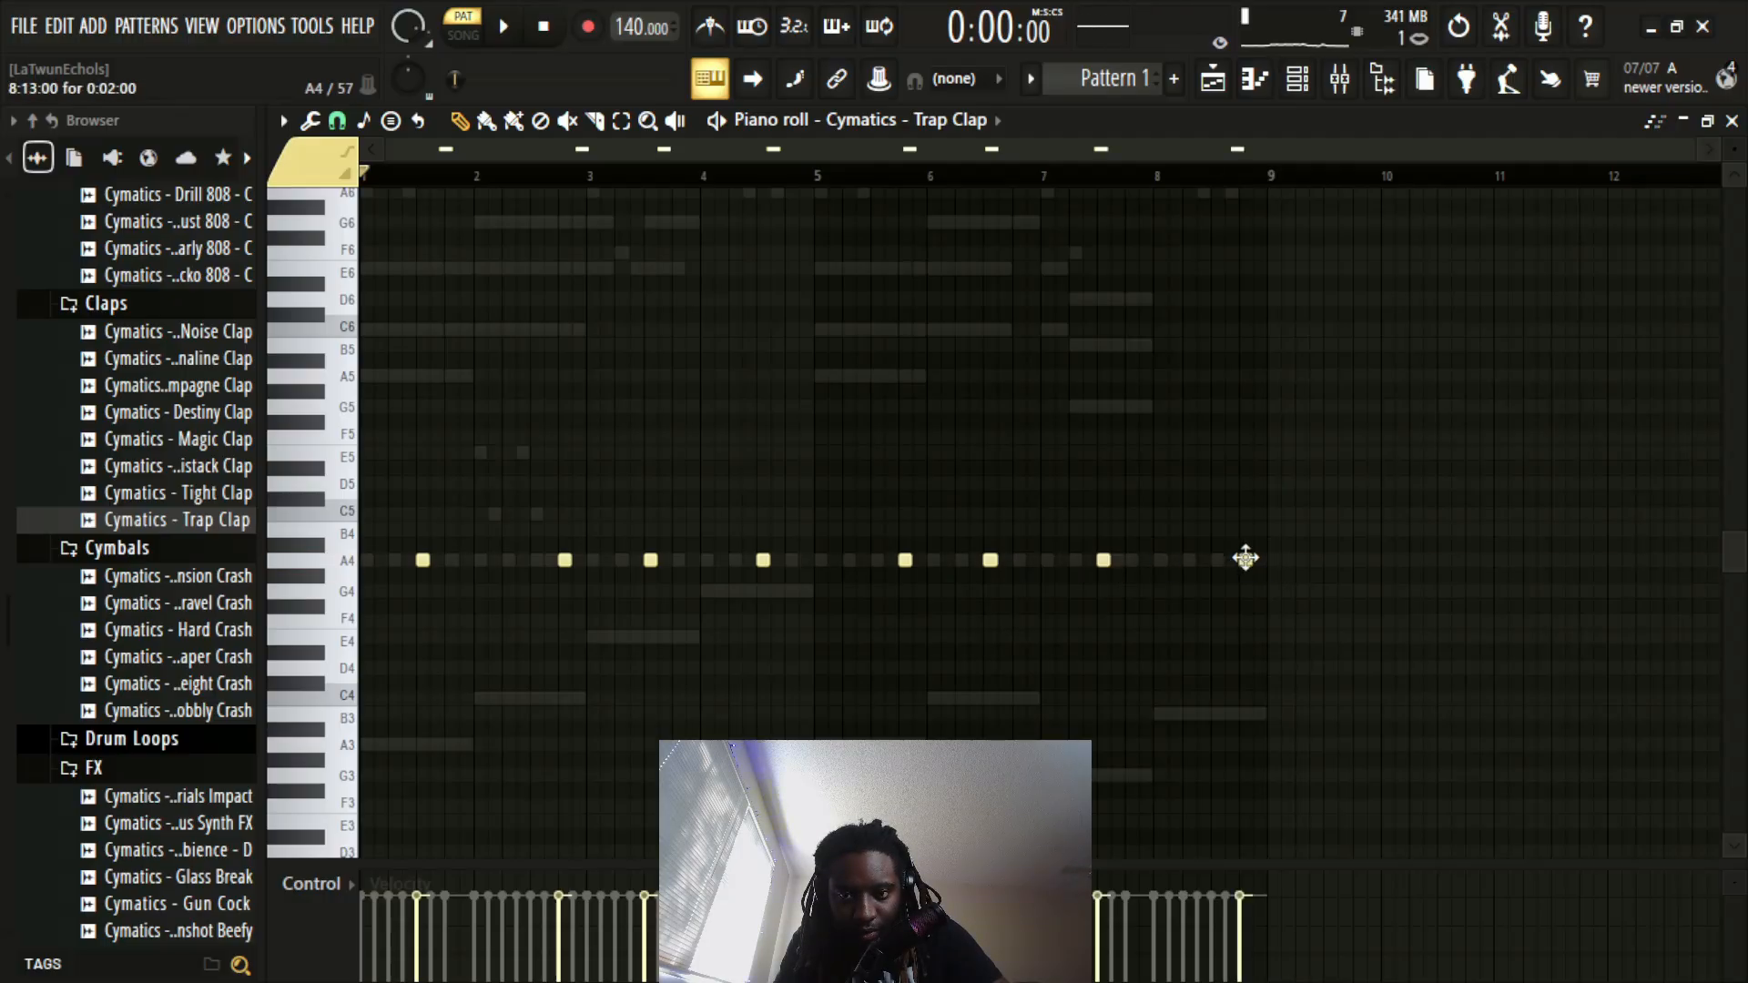
{"action": "key", "text": "space"}
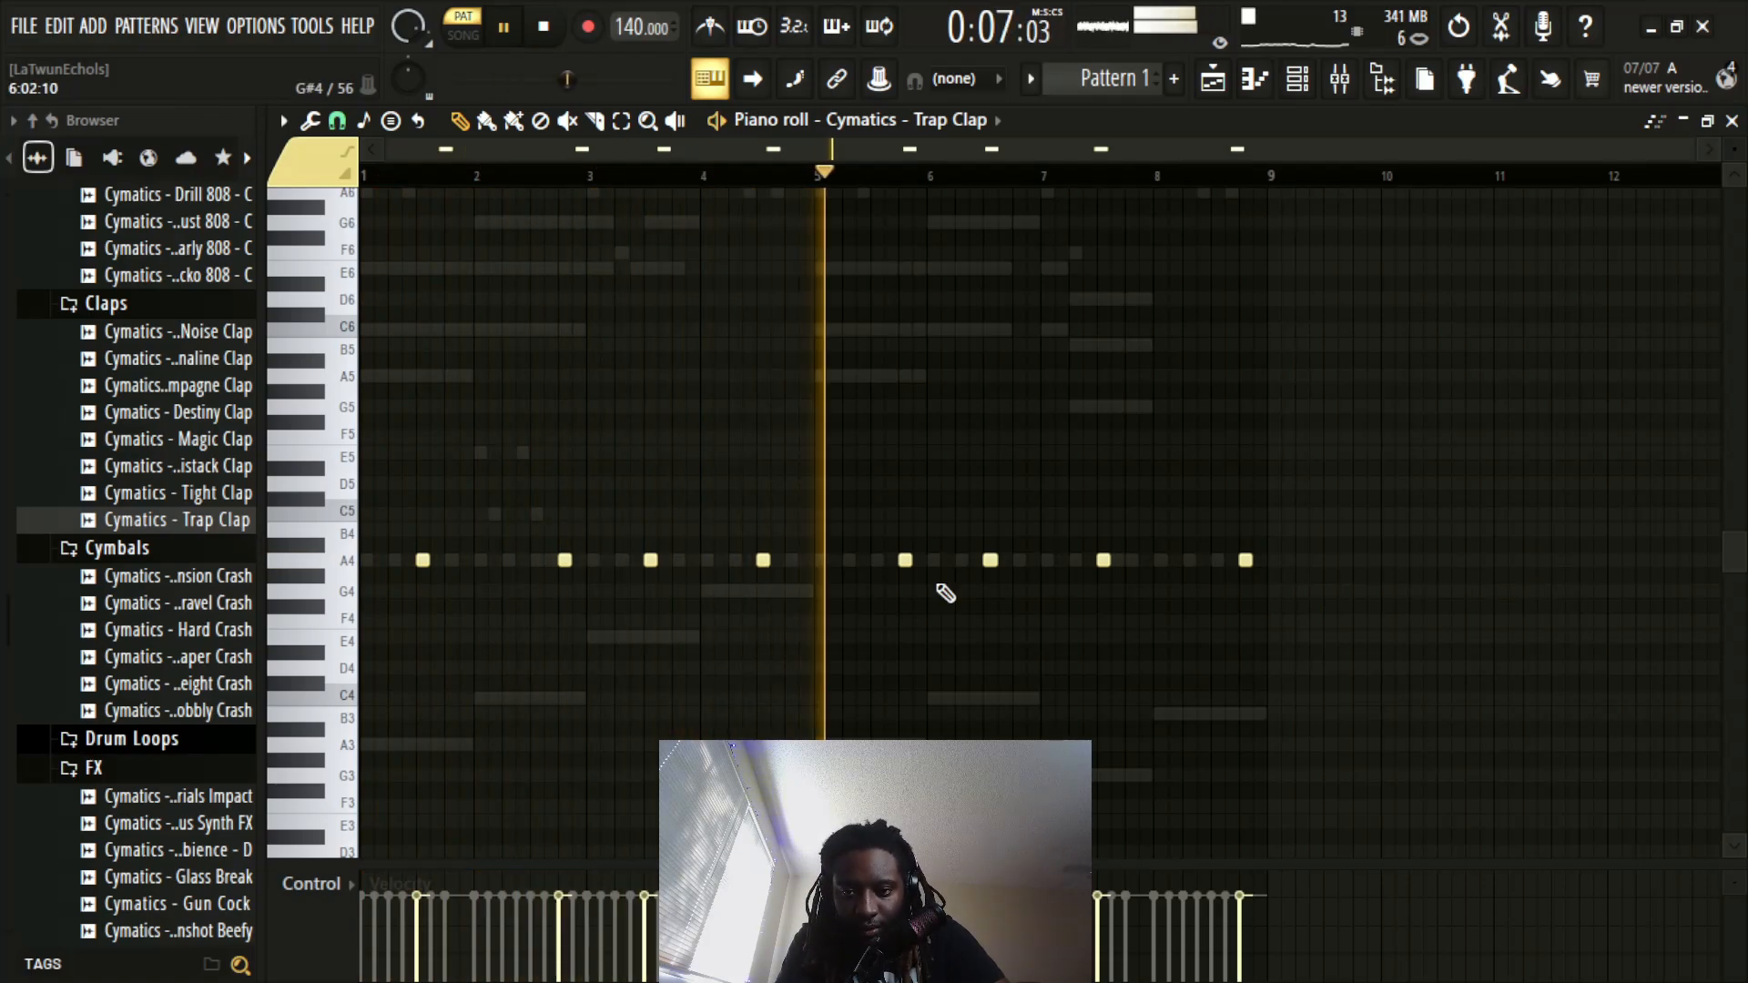
{"action": "key", "text": "space"}
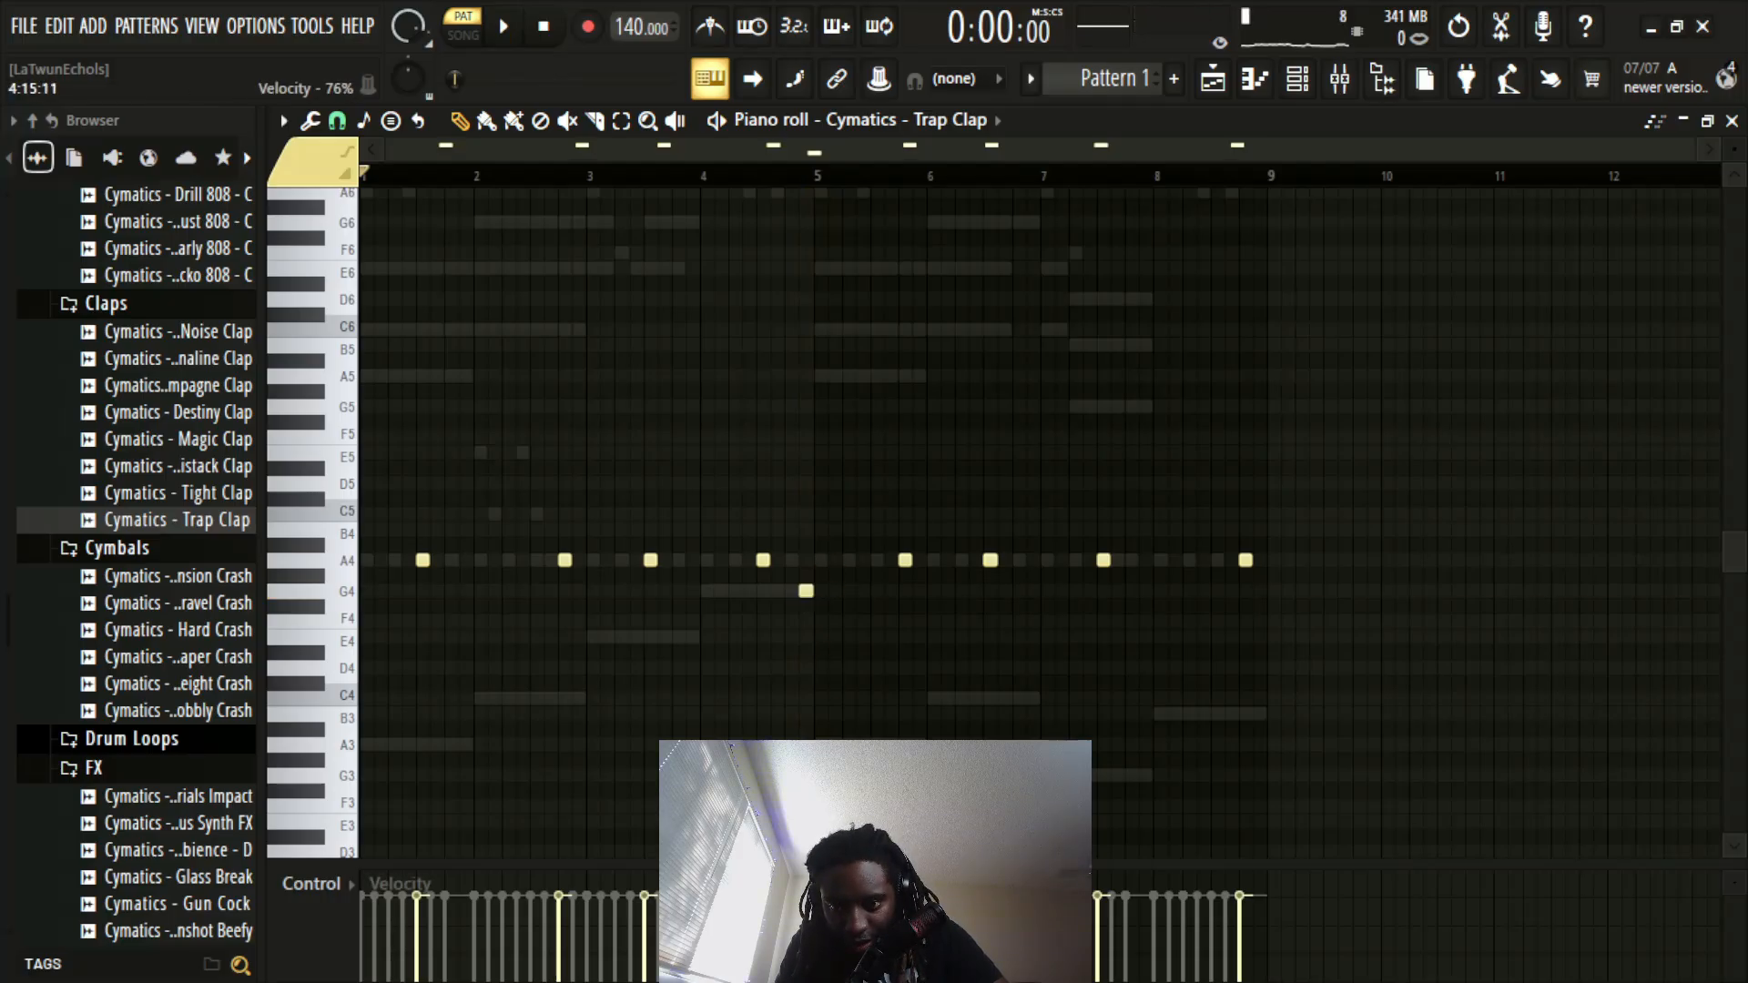
{"action": "key", "text": "space"}
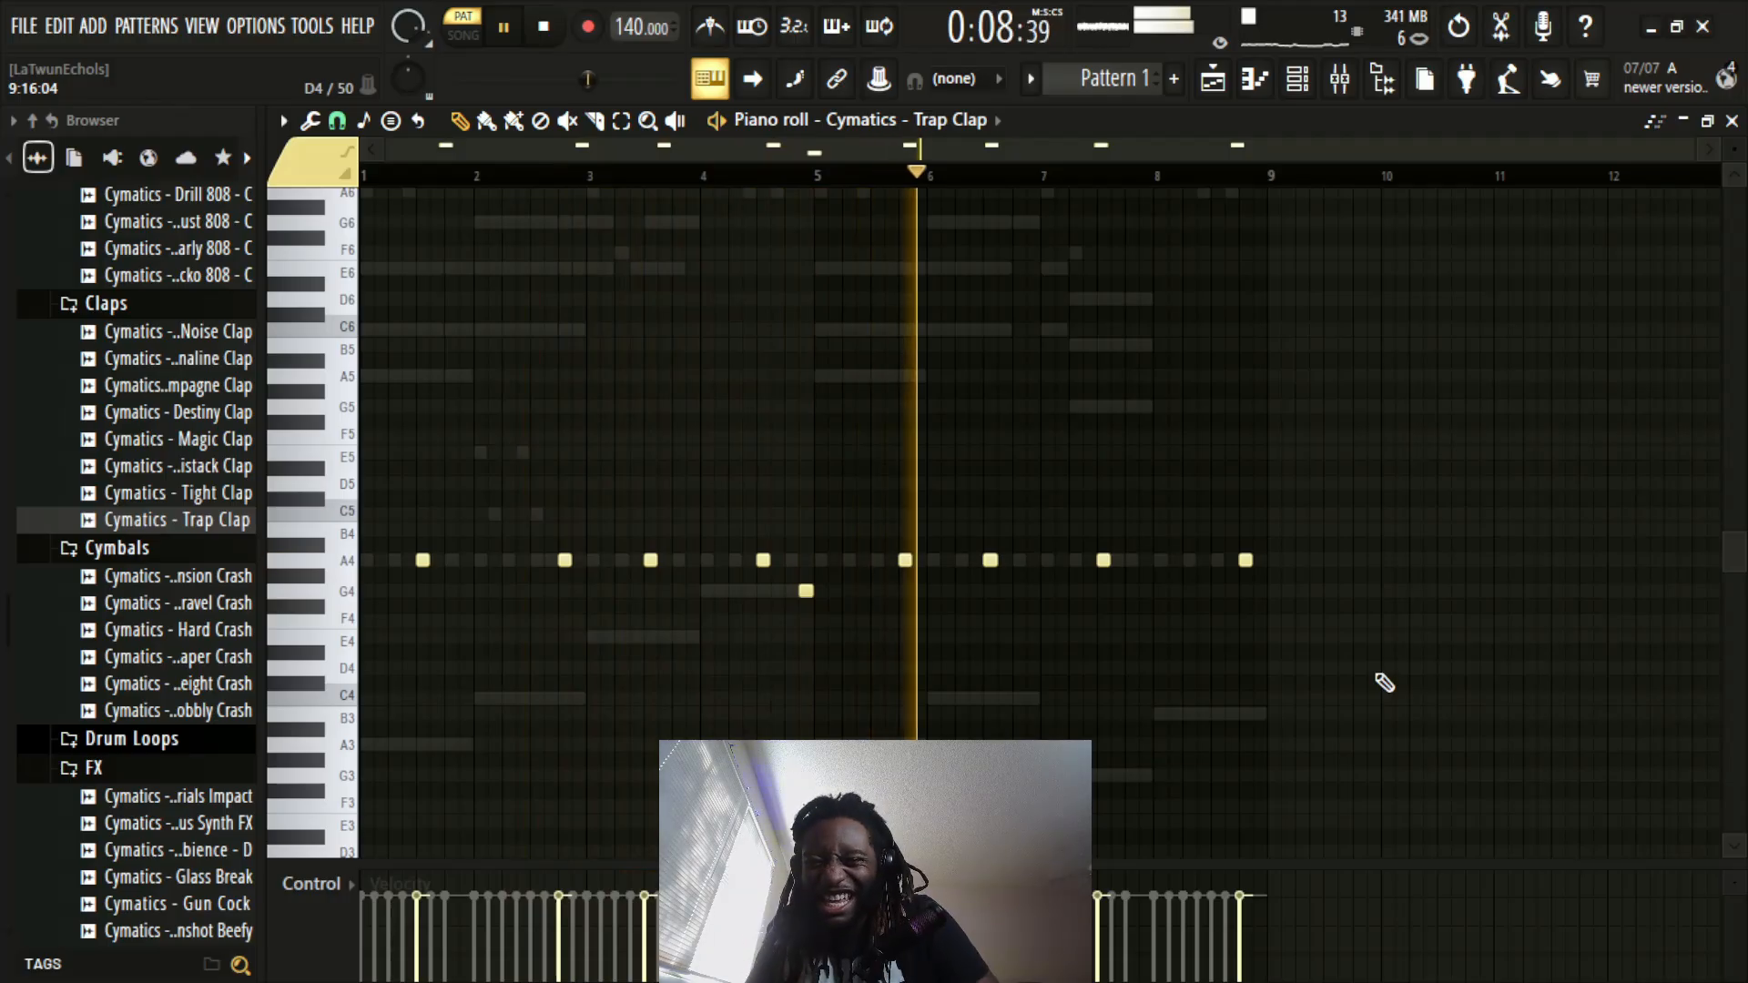
Step: Move the bar 5 A4 clap back to the third beat and play the pattern through
{"action": "key", "text": "space"}
{"action": "key", "text": "space"}
{"action": "left_click_drag", "start_coordinate": [915, 561], "coordinate": [877, 558]}
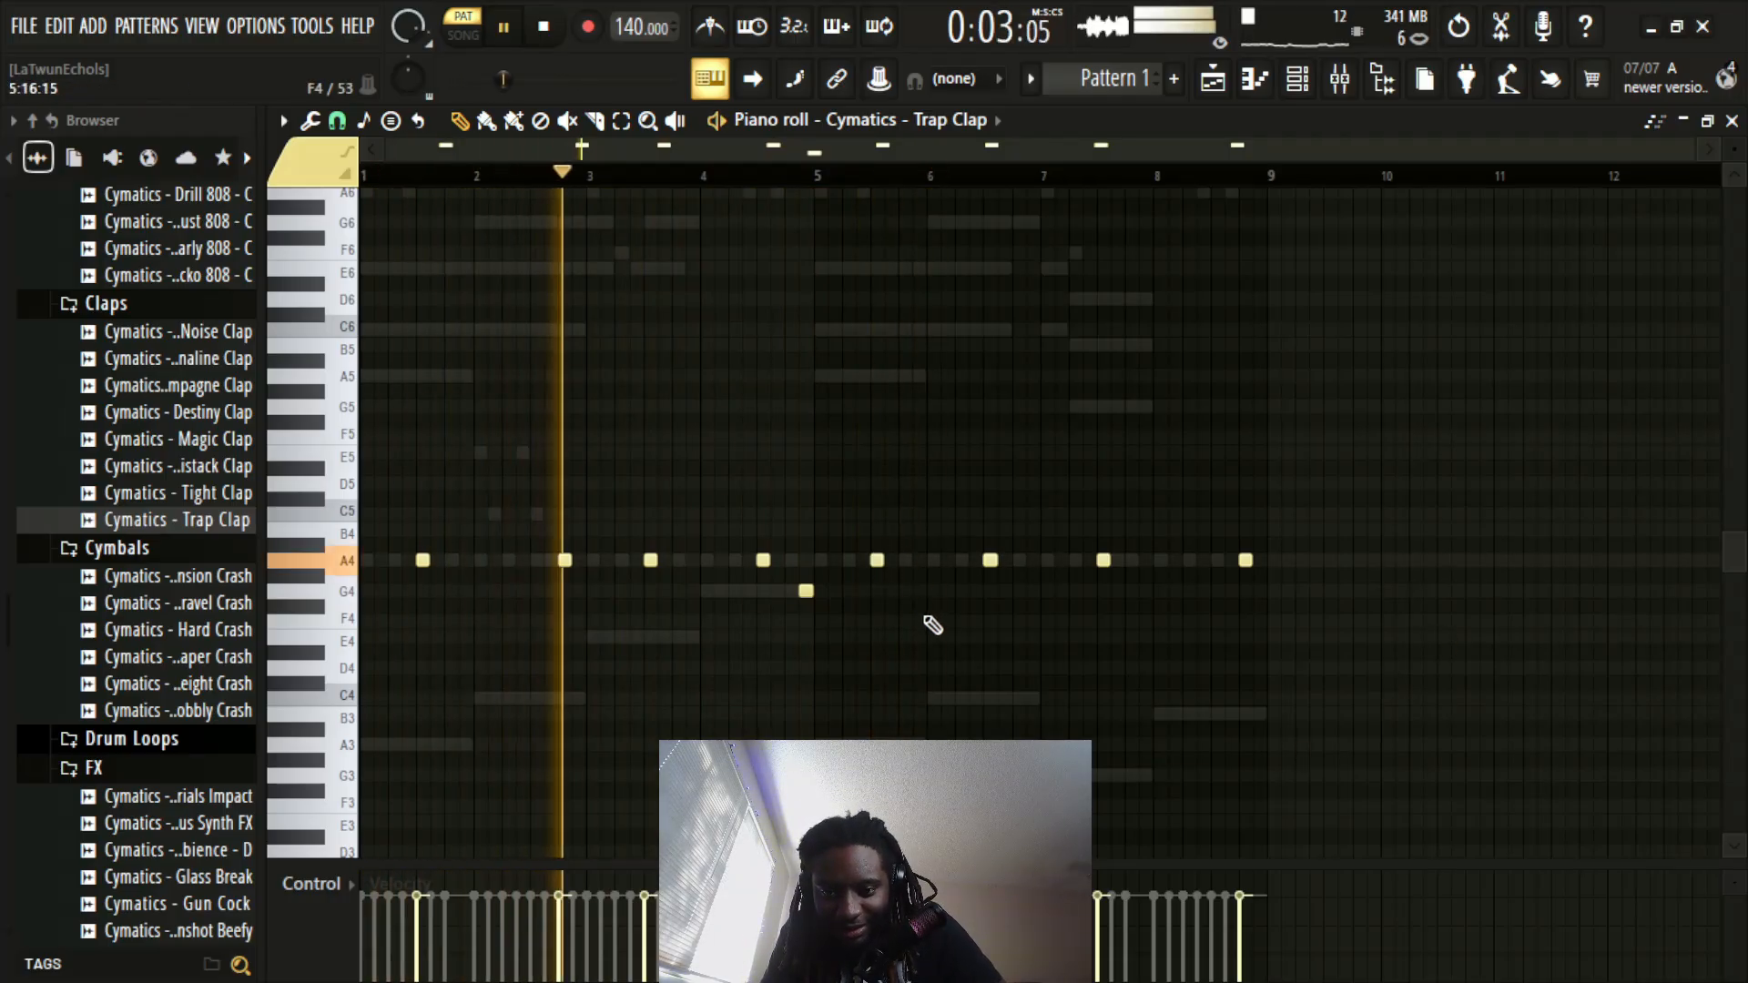
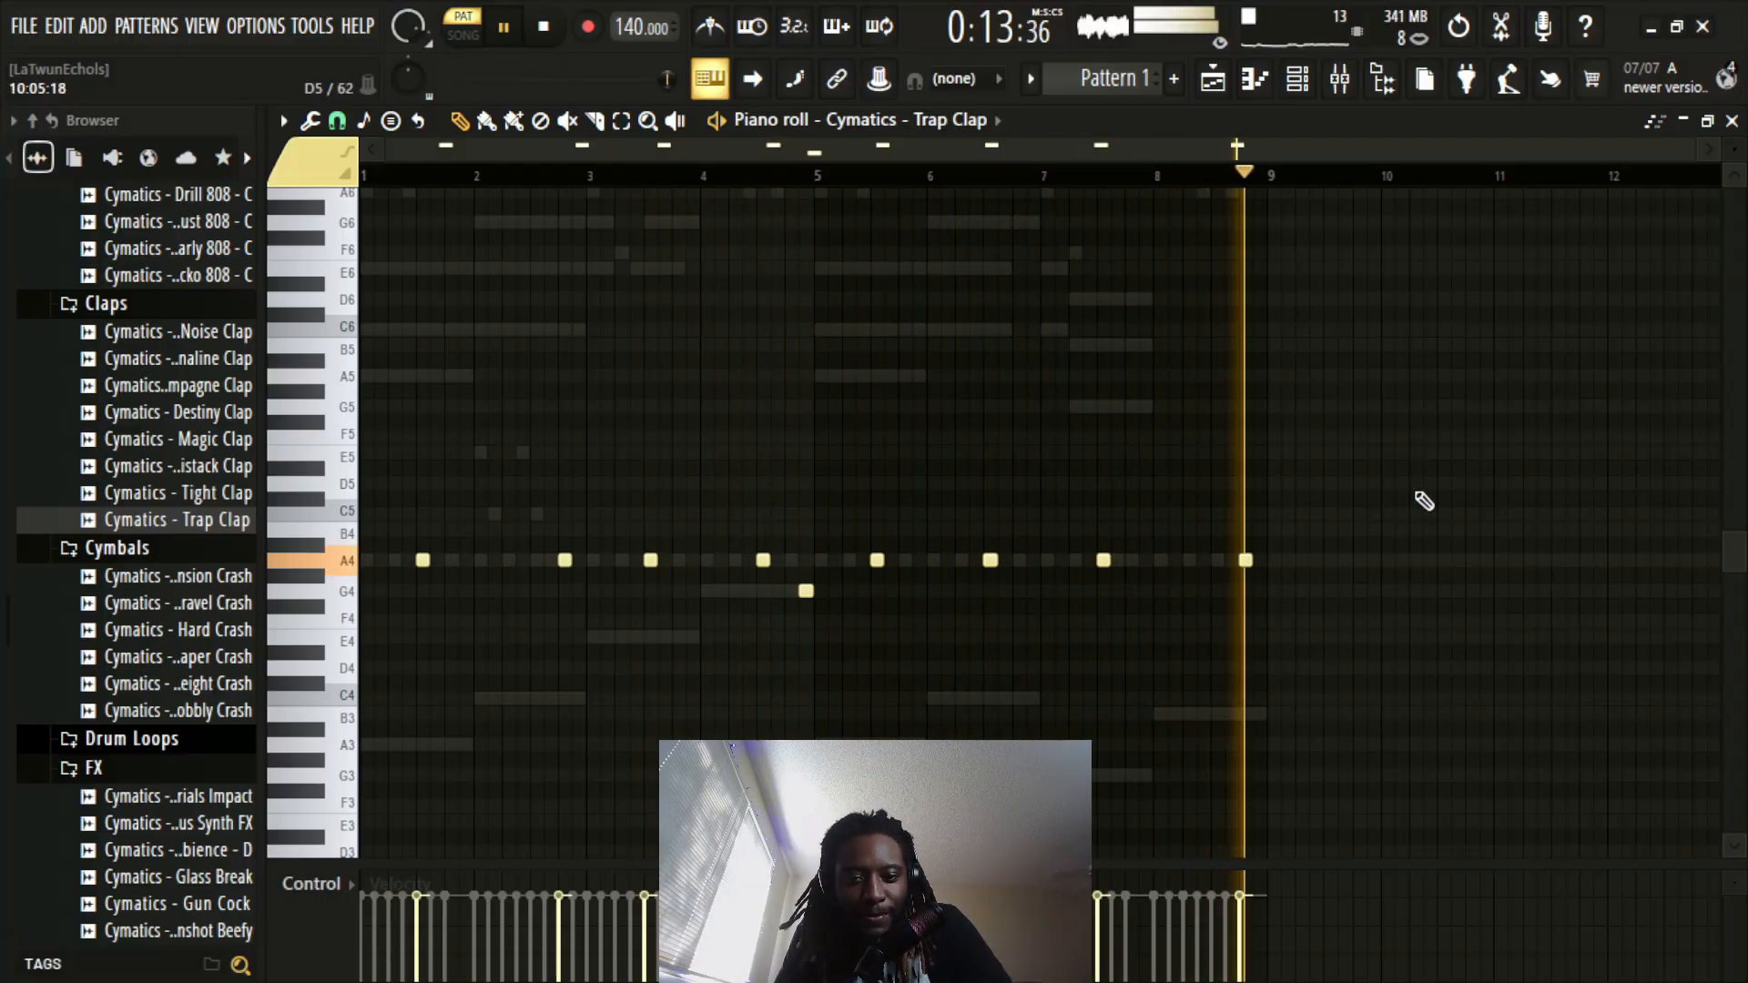
{"action": "key", "text": "space"}
Step: Clone the Cymatics Blitz Hihat channel and open the clone's piano roll
{"action": "left_click", "coordinate": [1732, 121]}
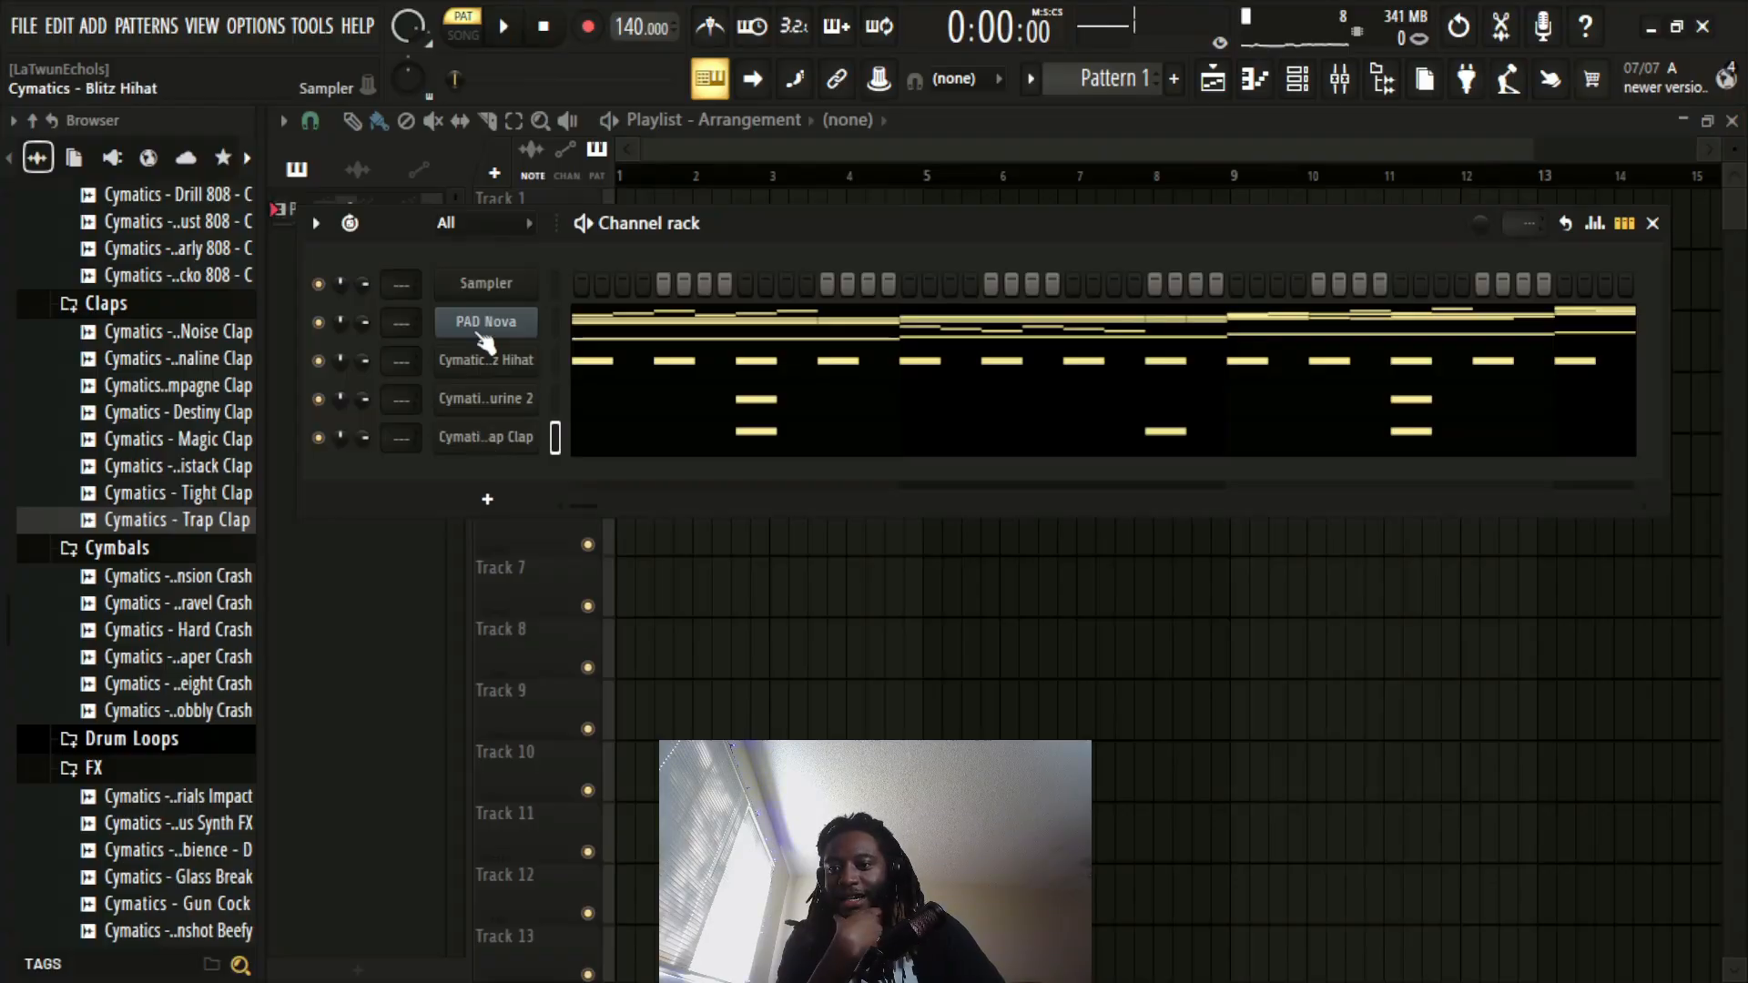
{"action": "scroll", "coordinate": [150, 472], "scroll_direction": "up", "scroll_amount": 4}
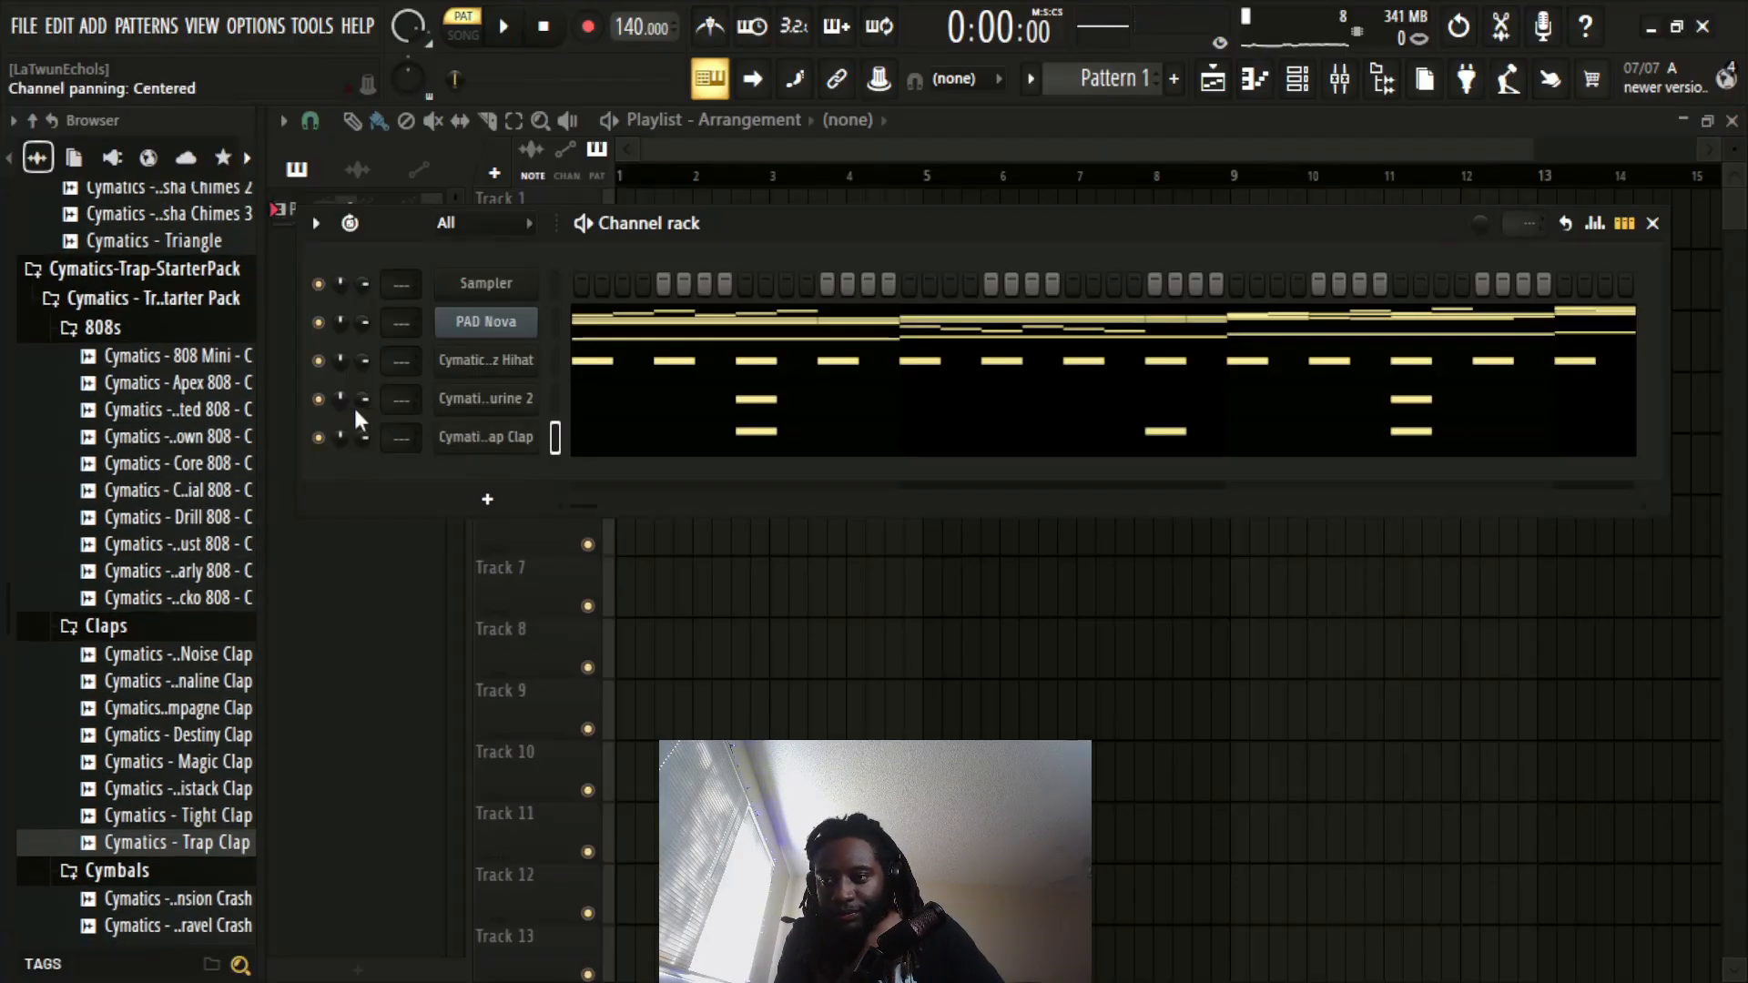
{"action": "right_click", "coordinate": [519, 362]}
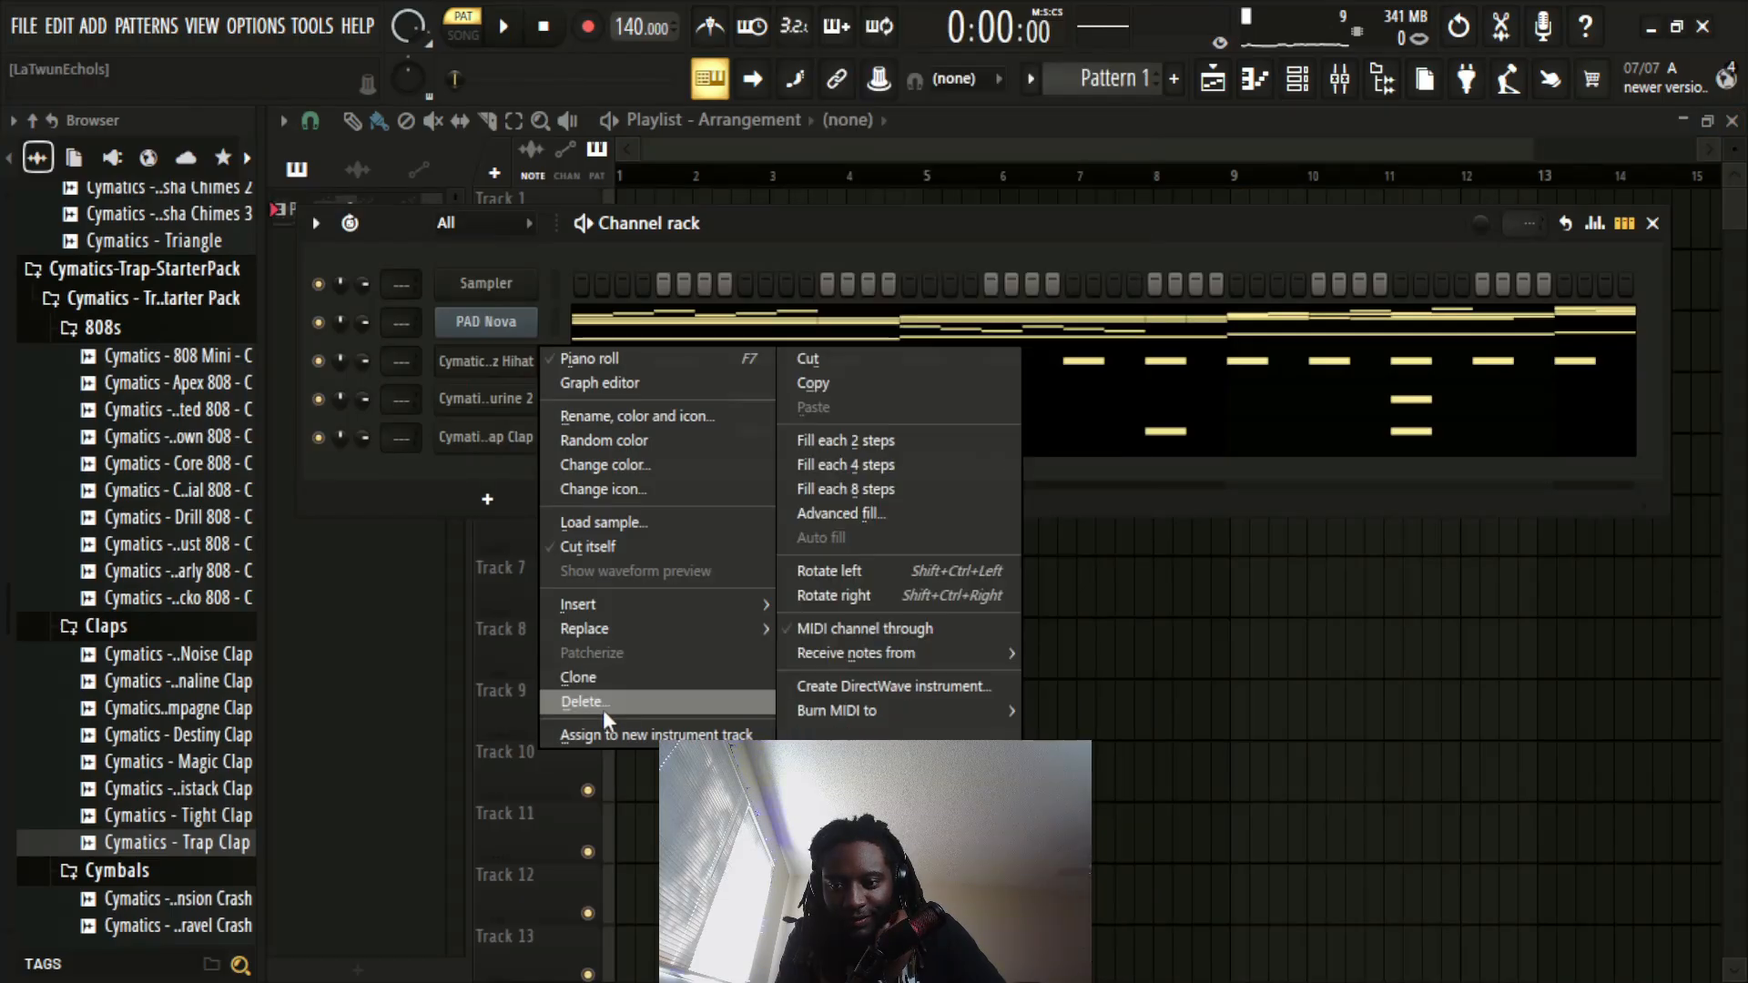
{"action": "left_click", "coordinate": [582, 678]}
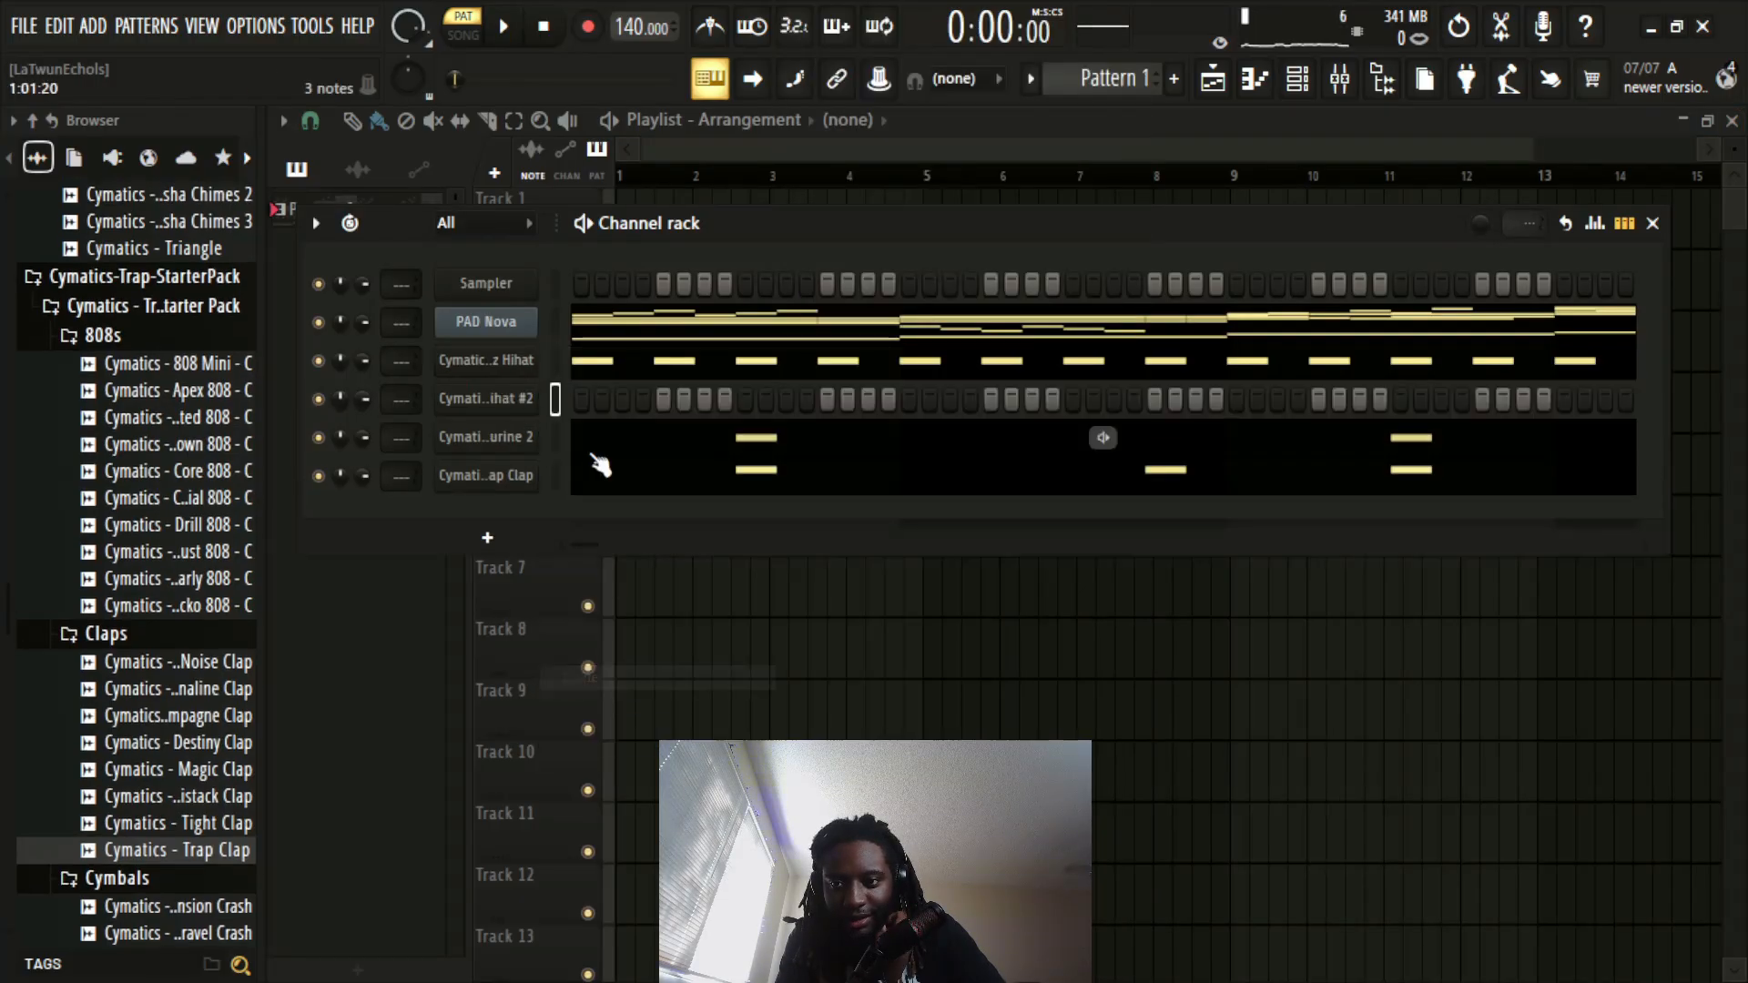
{"action": "right_click", "coordinate": [523, 386]}
{"action": "left_click", "coordinate": [603, 401]}
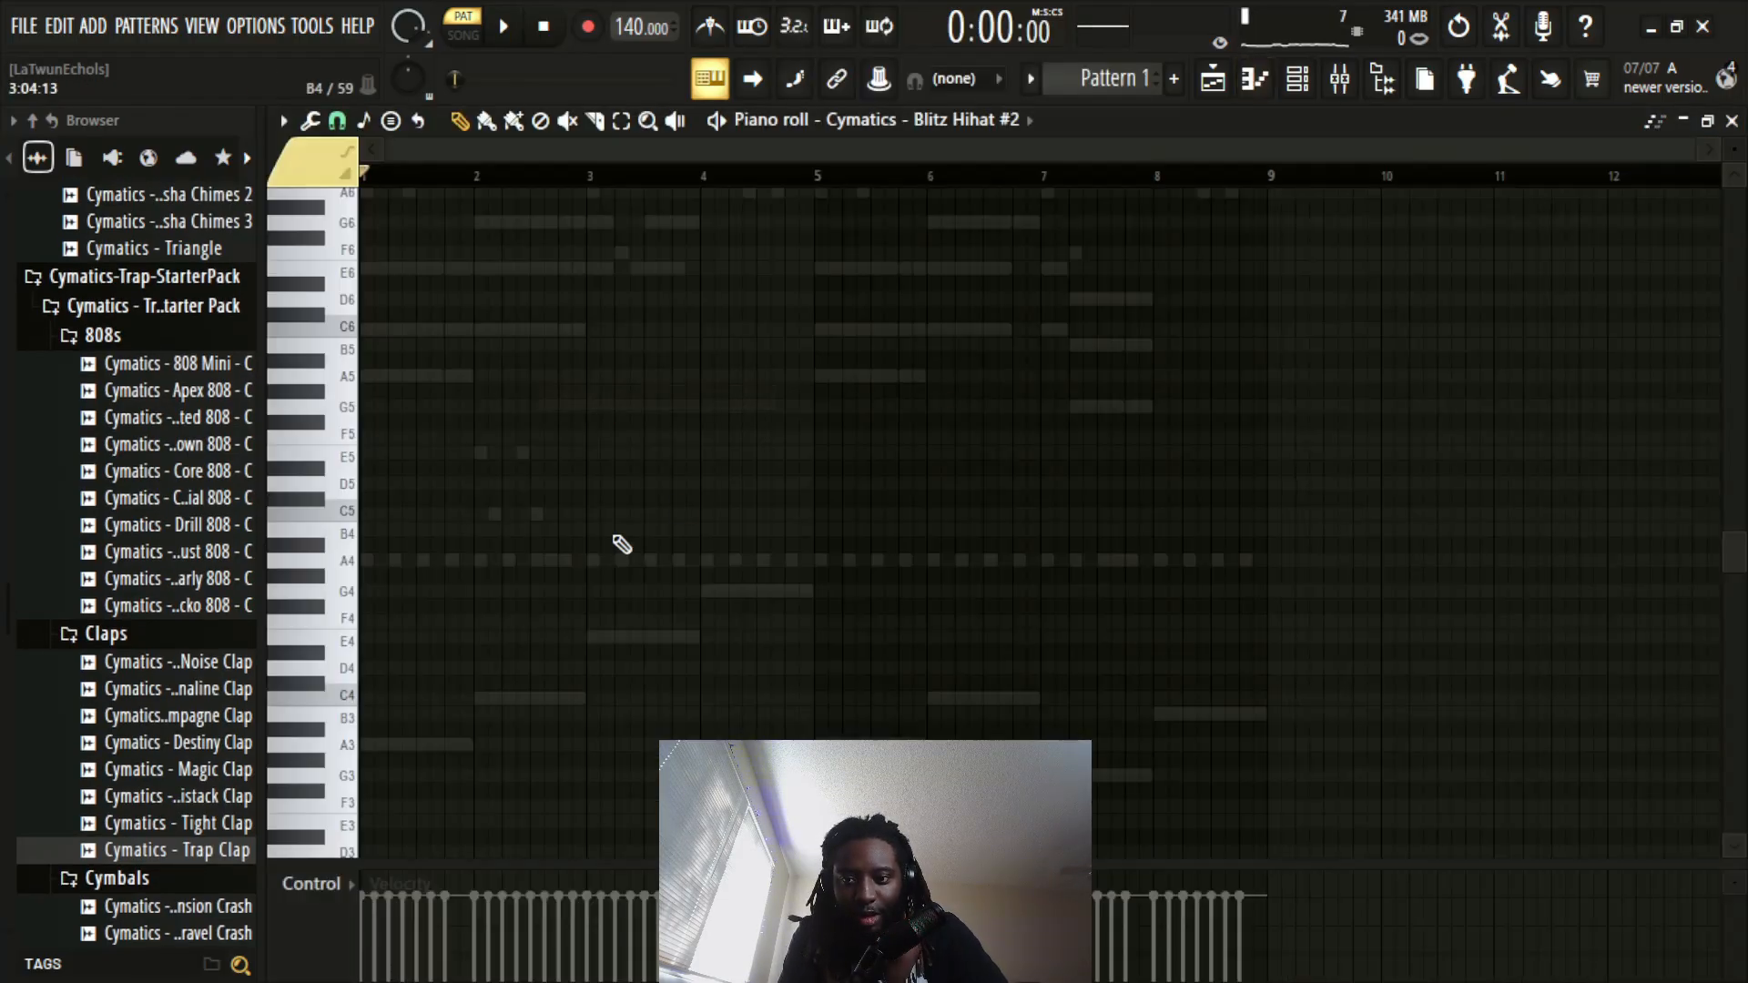
Step: Draw an A4 note at the start of bar 1, shorten it to one beat and quick-chop it into four notes
{"action": "left_click", "coordinate": [367, 560]}
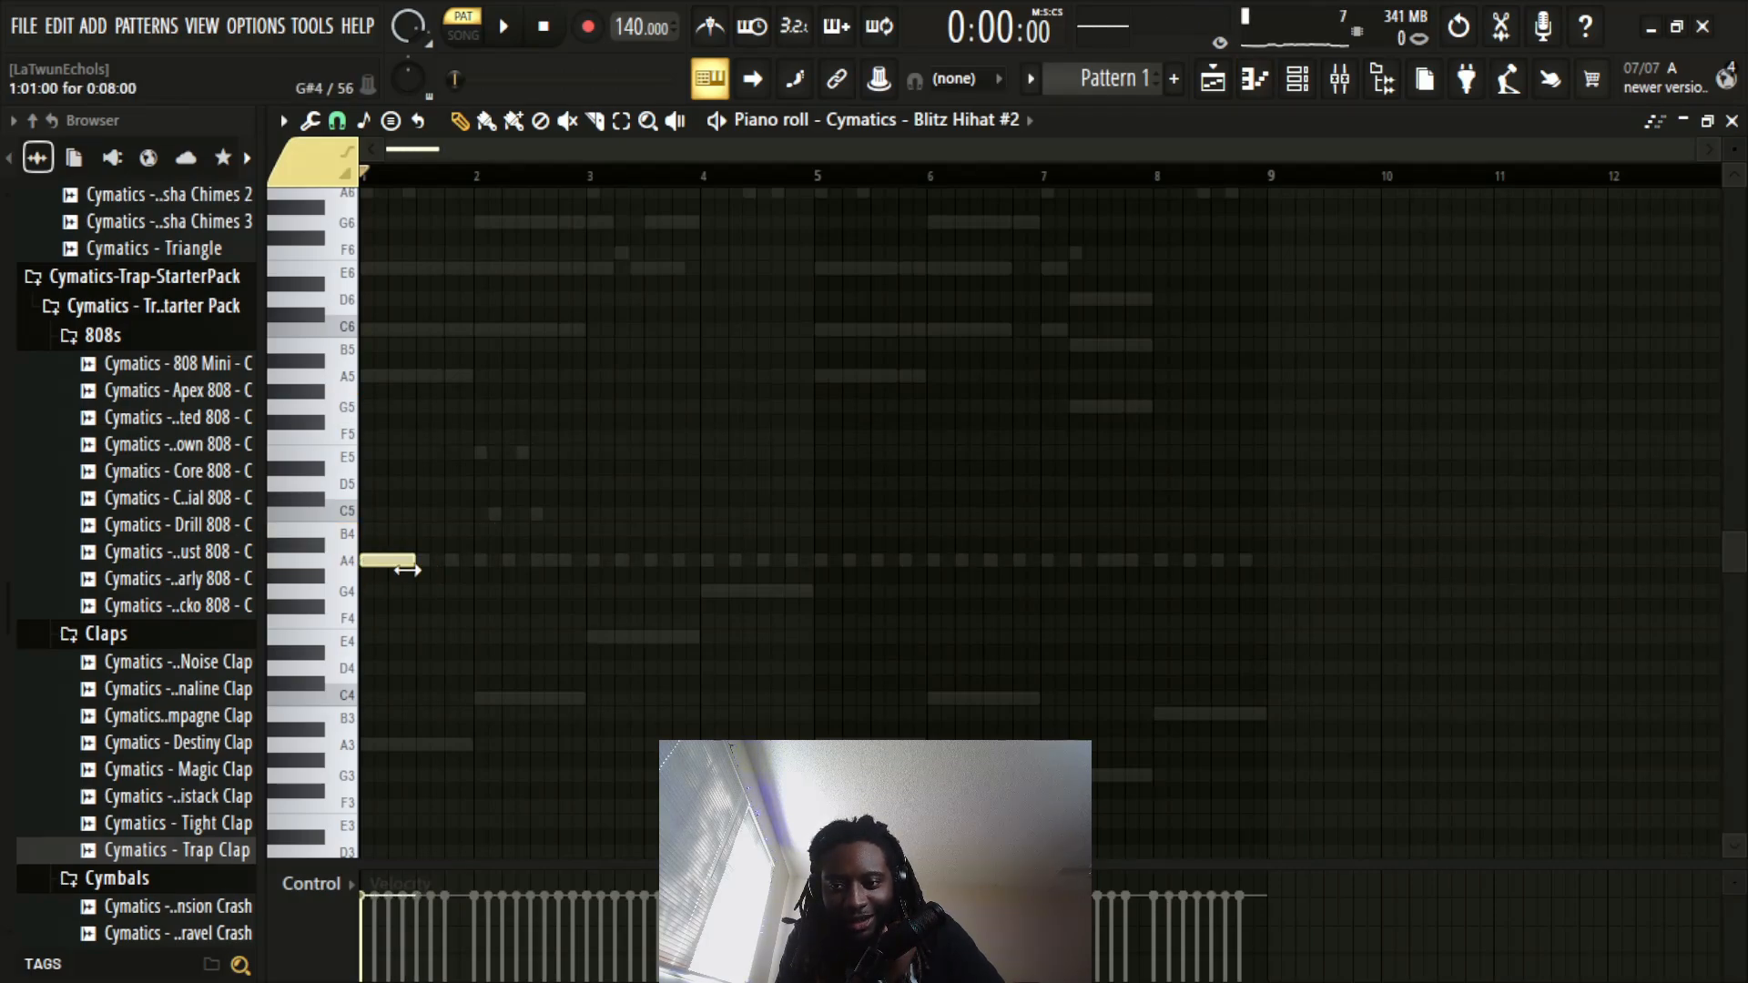
{"action": "scroll", "coordinate": [429, 179], "scroll_direction": "up", "scroll_amount": 4}
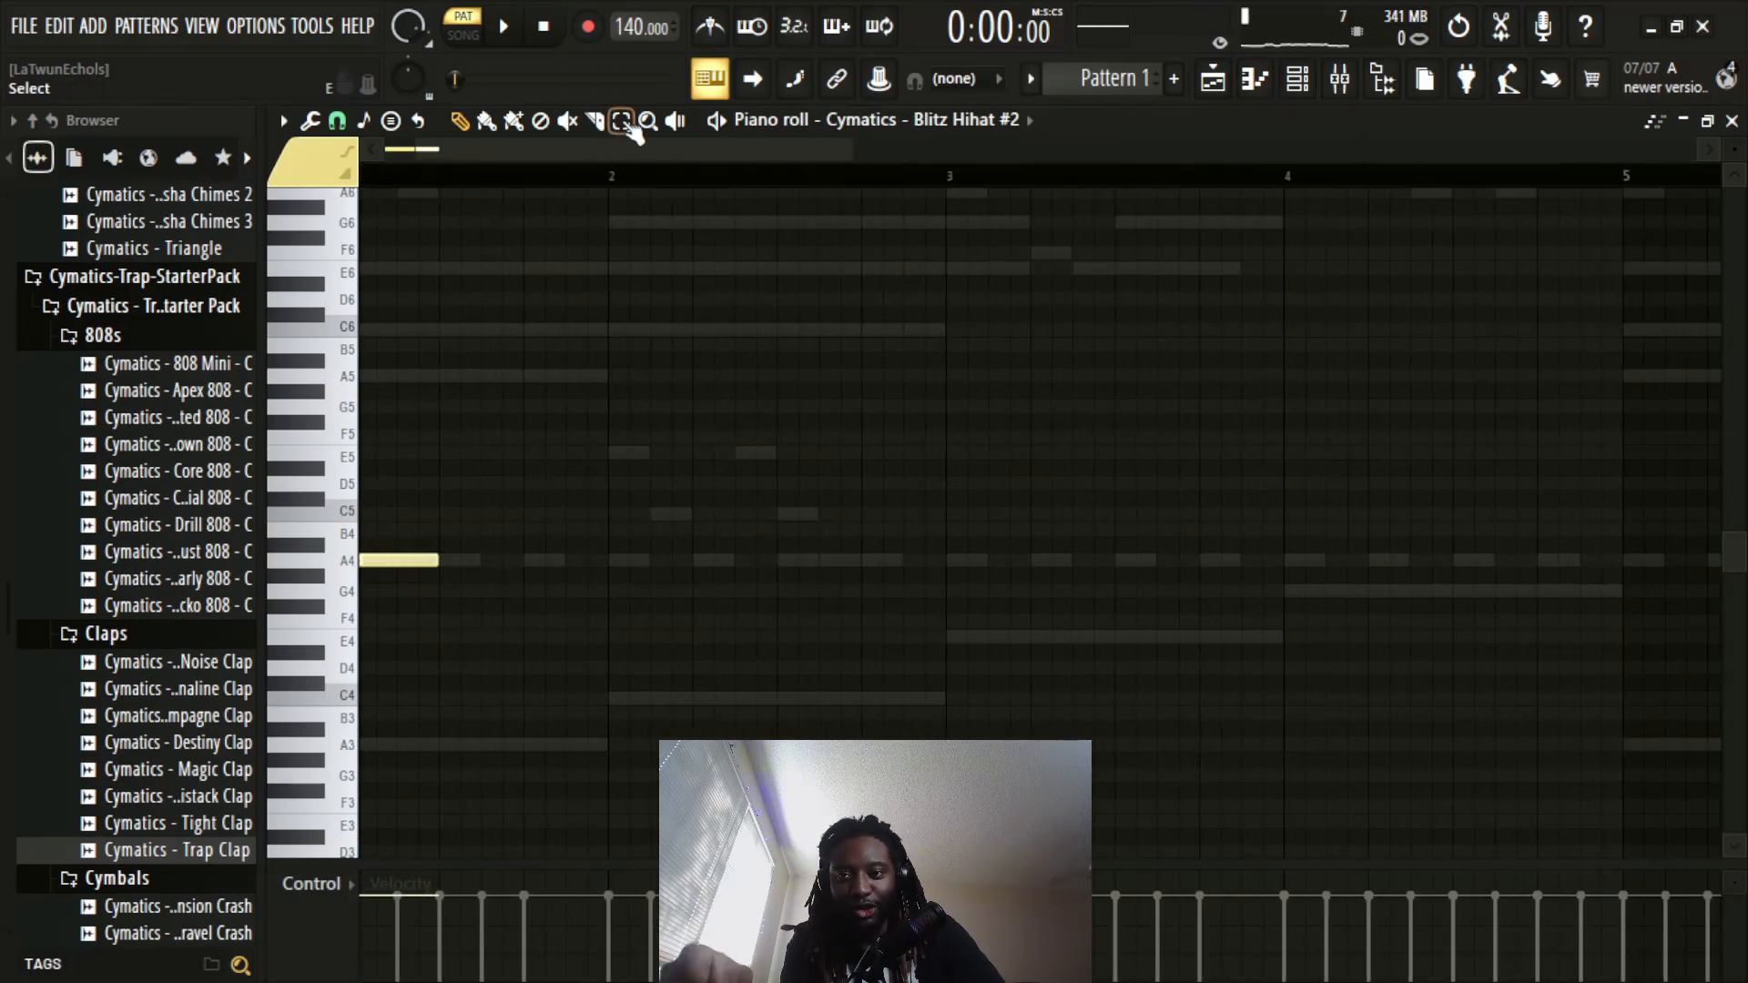
{"action": "left_click_drag", "start_coordinate": [637, 150], "coordinate": [182, 173]}
{"action": "key", "text": "ctrl+u"}
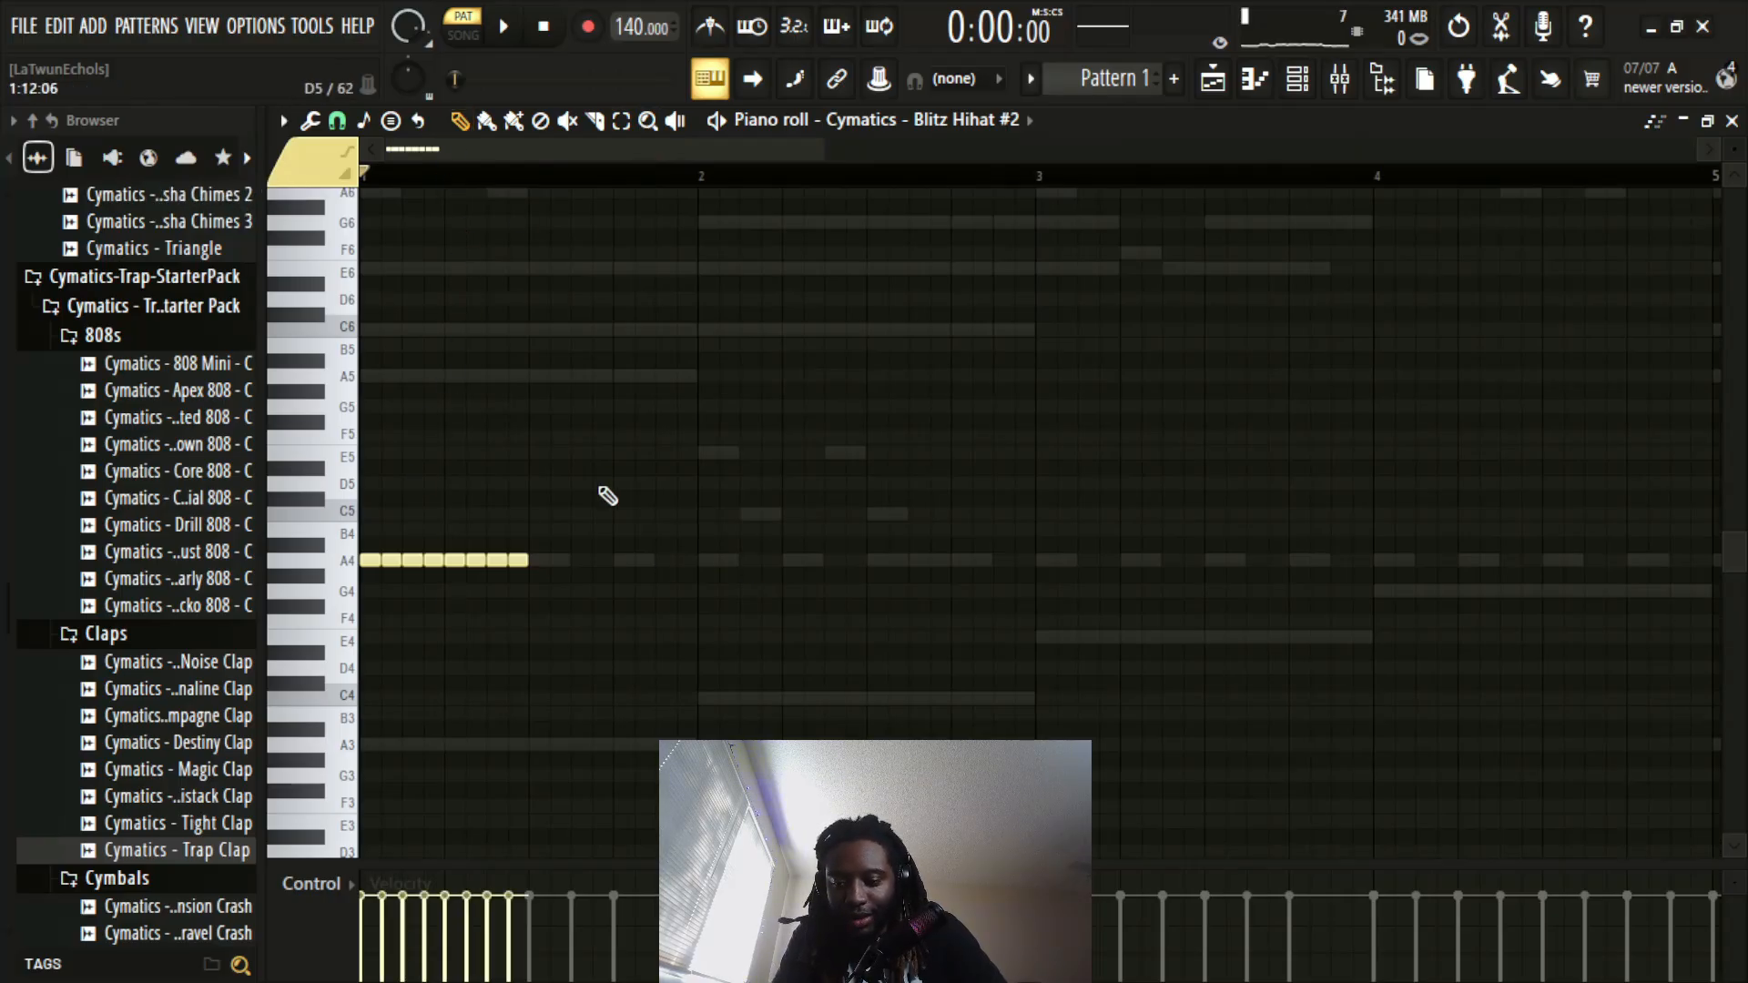
{"action": "key", "text": "ctrl+z"}
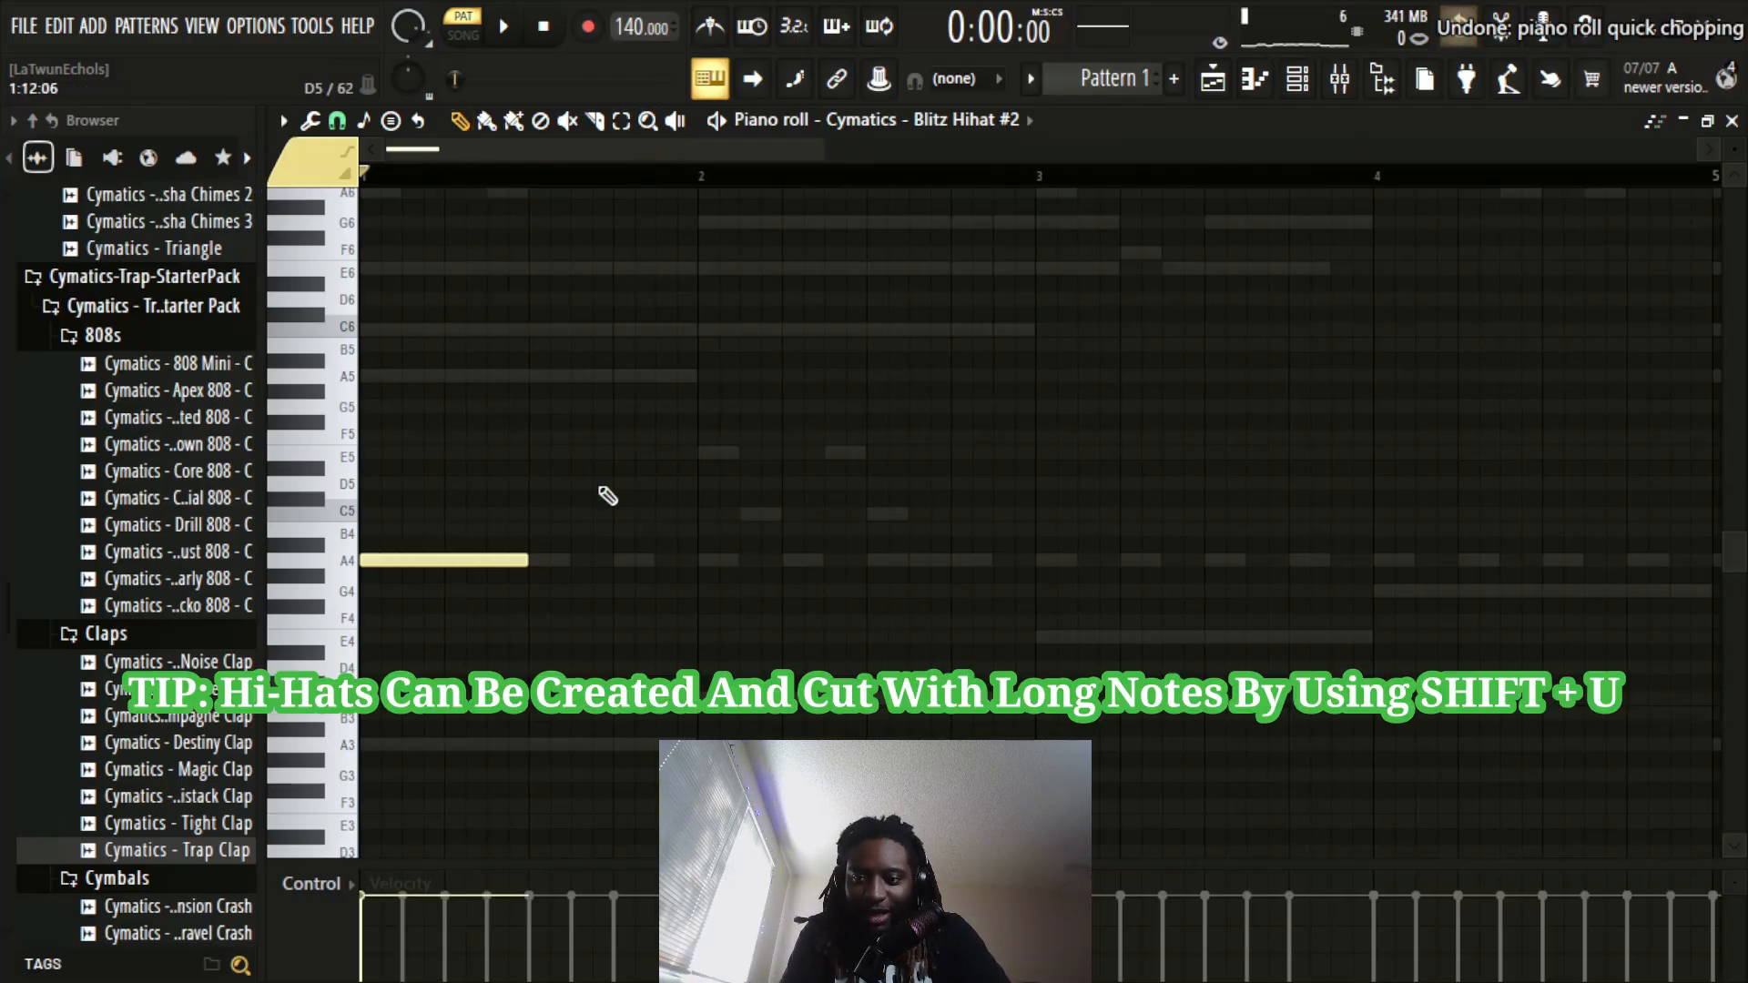
{"action": "left_click_drag", "start_coordinate": [526, 560], "coordinate": [453, 593]}
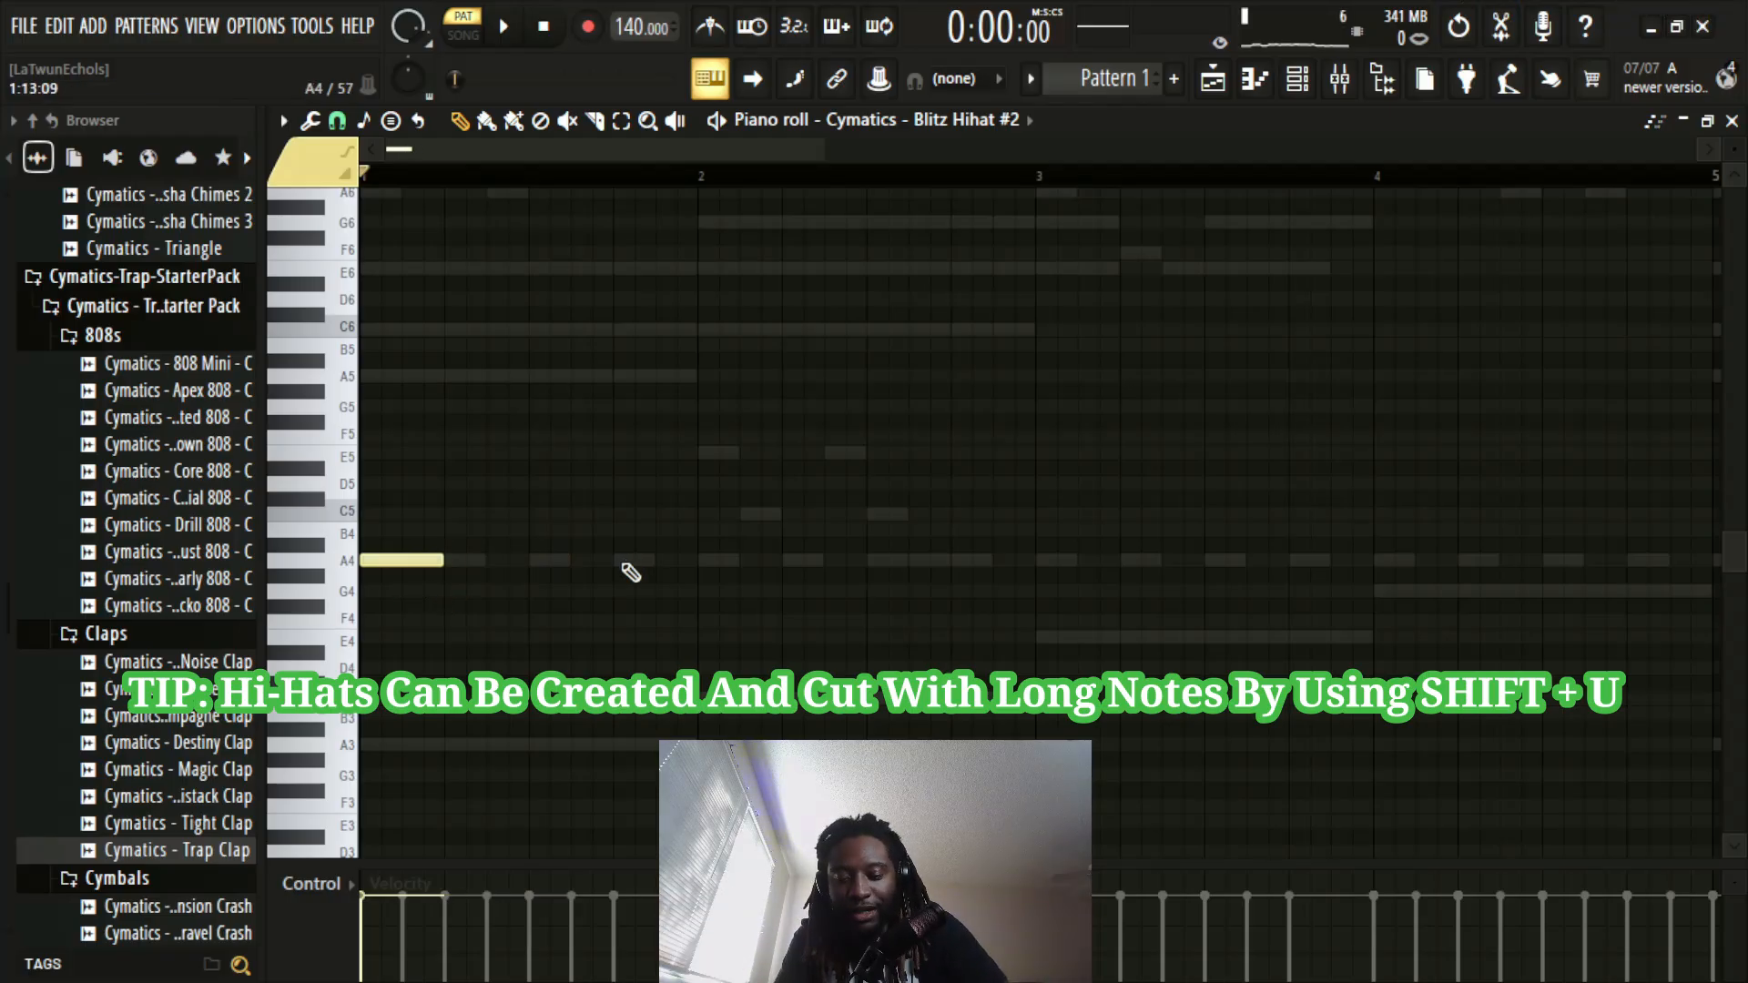
{"action": "key", "text": "ctrl+u"}
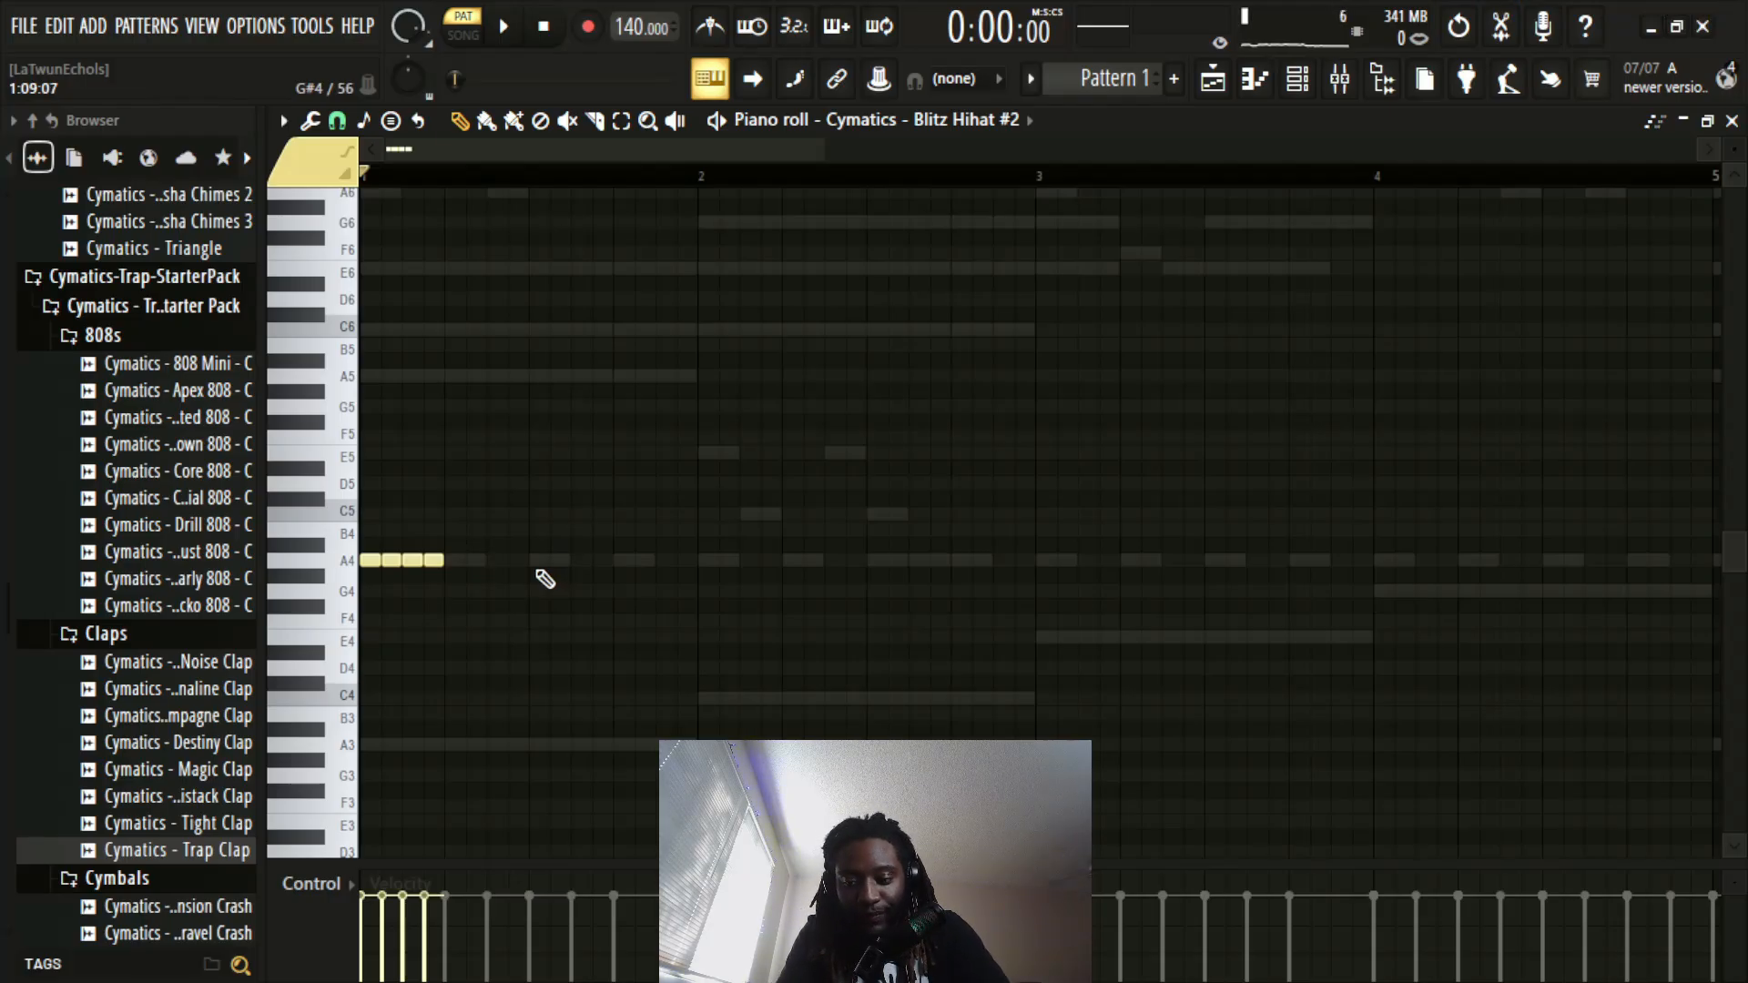
Step: Select all four chopped hi-hat notes and compress them together into a single step at the start of bar 1
{"action": "key", "text": "ctrl+a"}
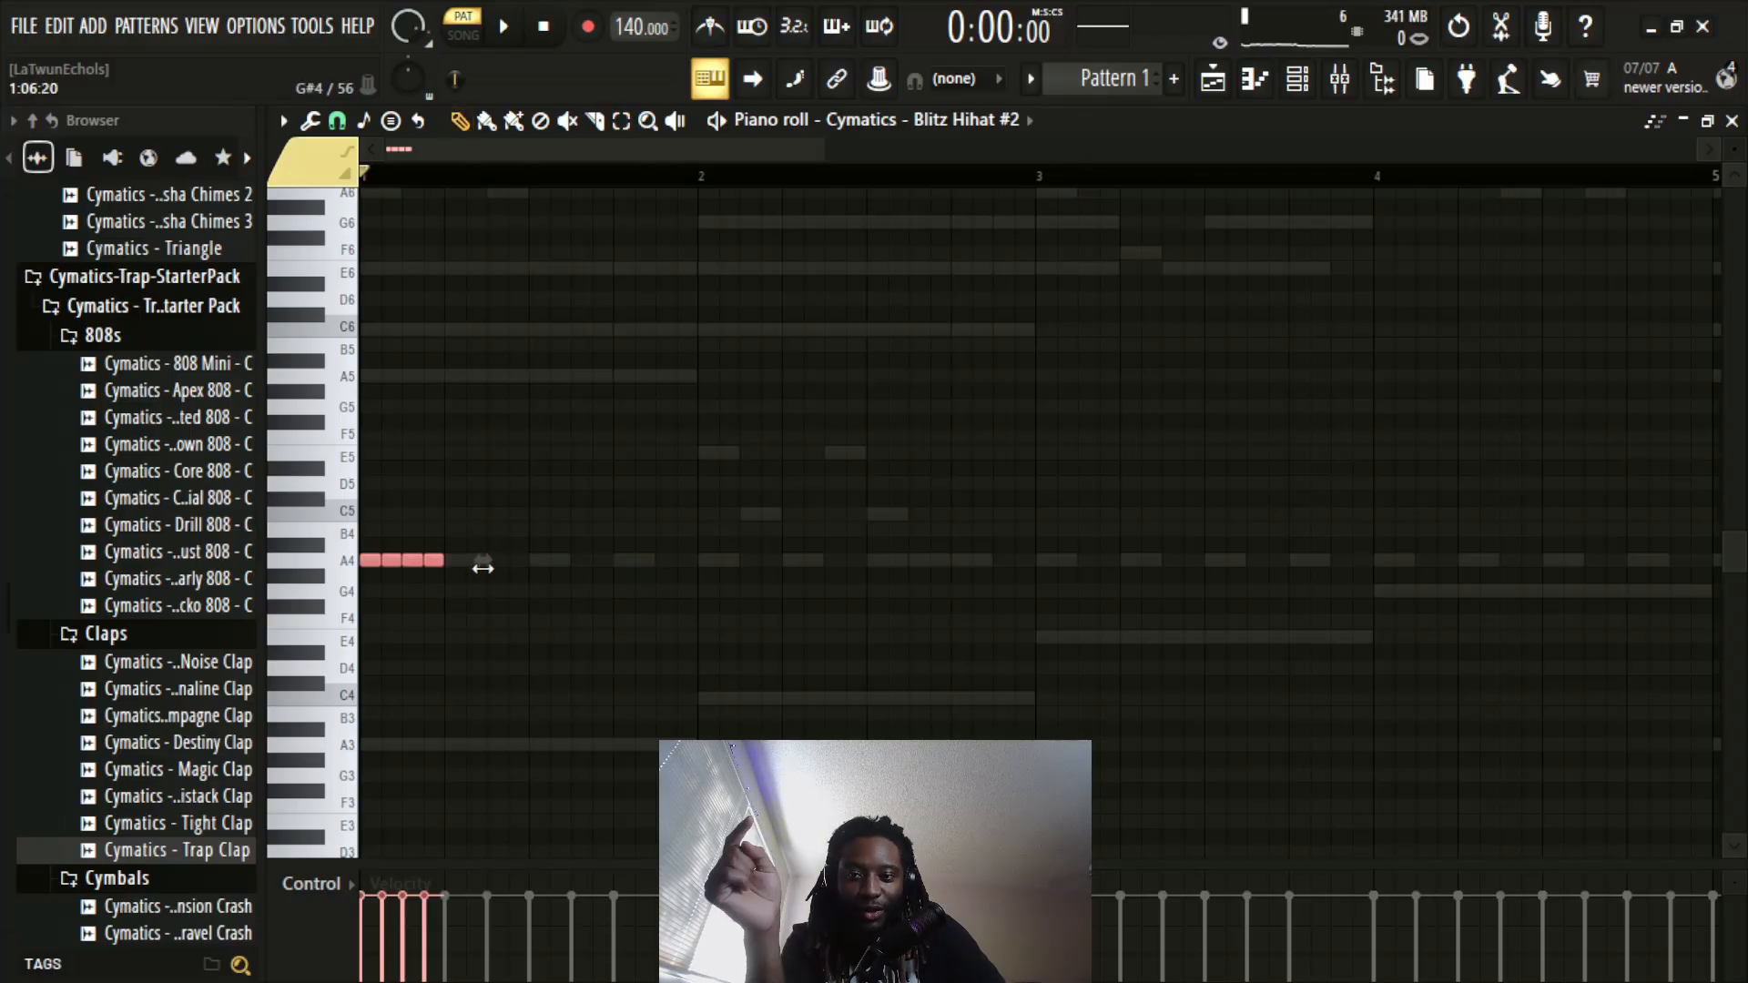
{"action": "left_click_drag", "start_coordinate": [486, 562], "coordinate": [424, 558]}
{"action": "key", "text": "space"}
{"action": "key", "text": "space"}
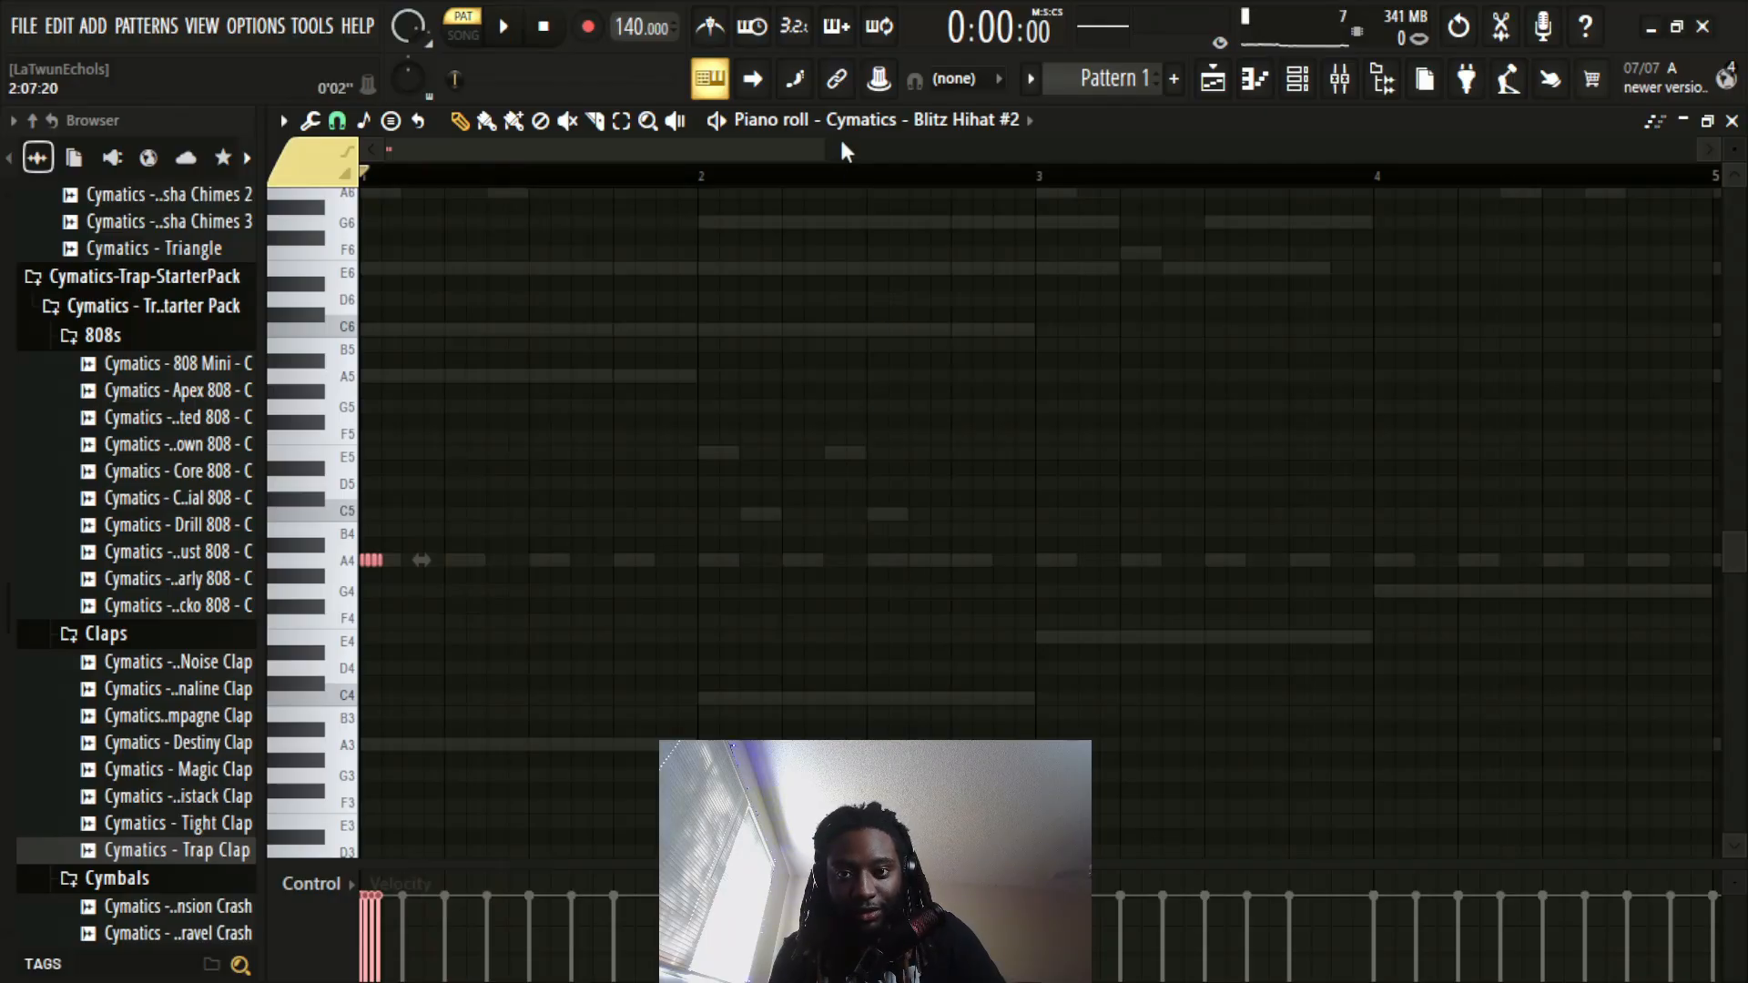
Step: Shift the selected hi-hat roll to the third beat of bar 1 and check it with playback
{"action": "scroll", "coordinate": [840, 182], "scroll_direction": "down", "scroll_amount": 3}
{"action": "key", "text": "shift+Right"}
{"action": "key", "text": "shift+Right"}
{"action": "key", "text": "shift+Right"}
{"action": "key", "text": "shift+Right"}
{"action": "key", "text": "shift+Right"}
{"action": "key", "text": "shift+Right"}
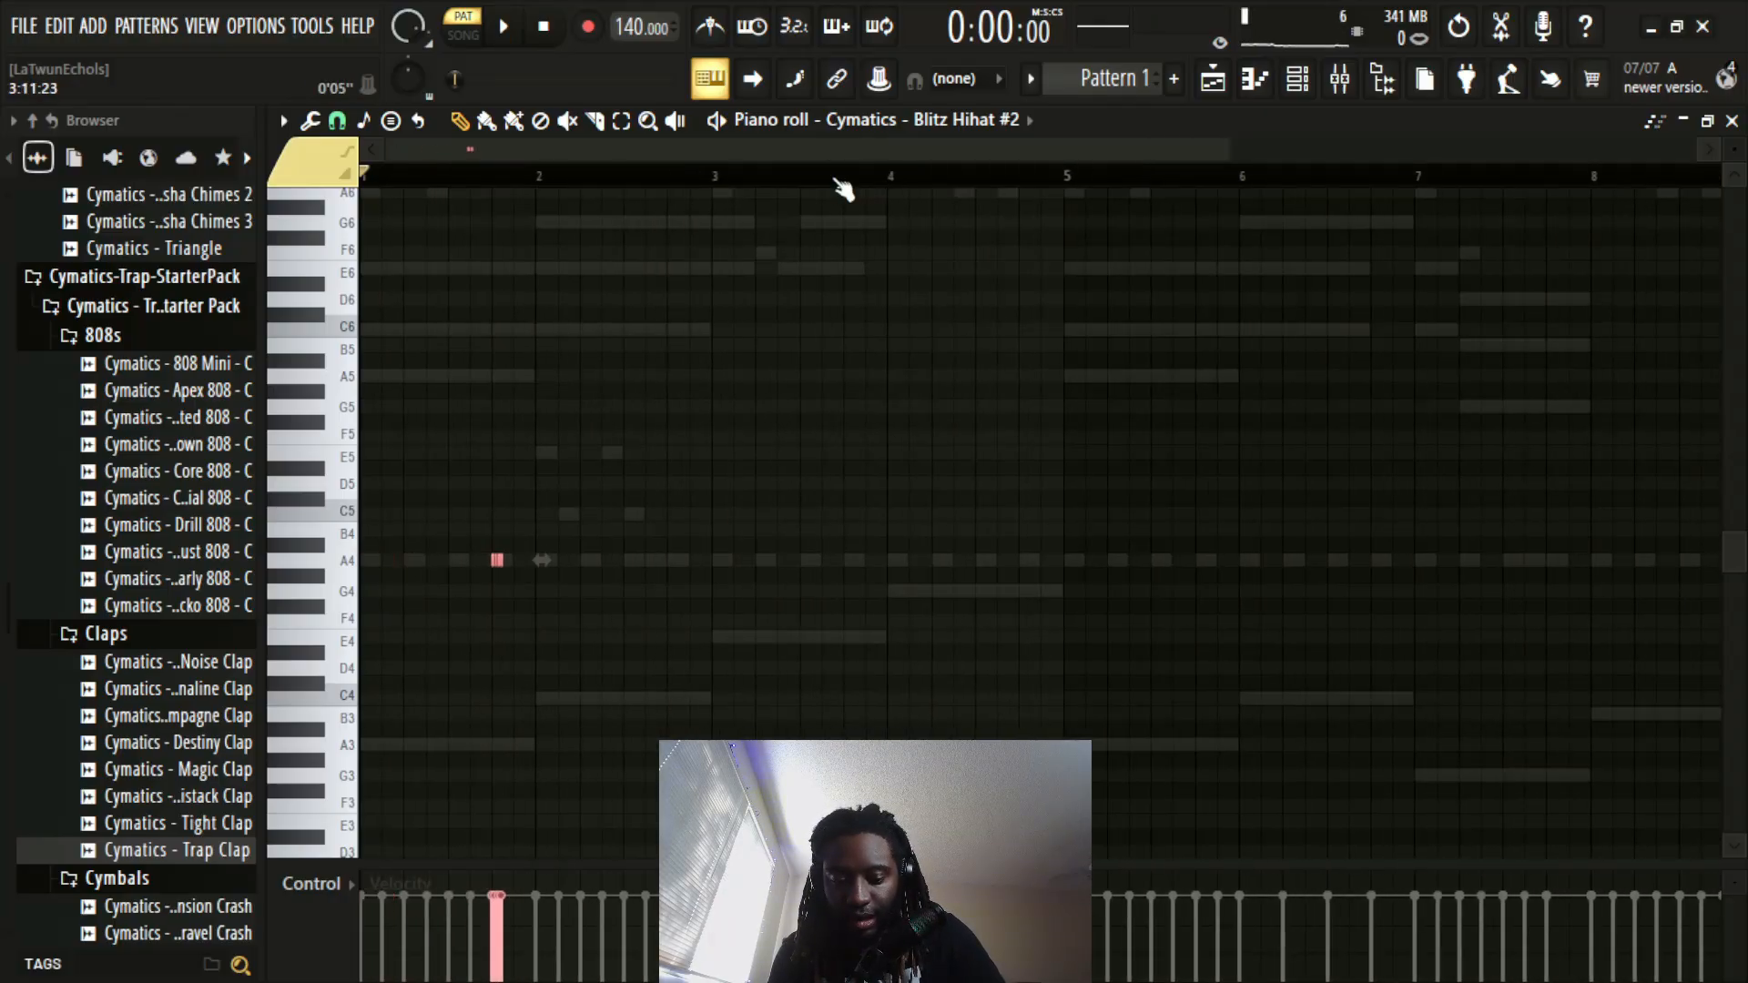
{"action": "key", "text": "shift+Left"}
{"action": "key", "text": "shift+Left"}
{"action": "key", "text": "space"}
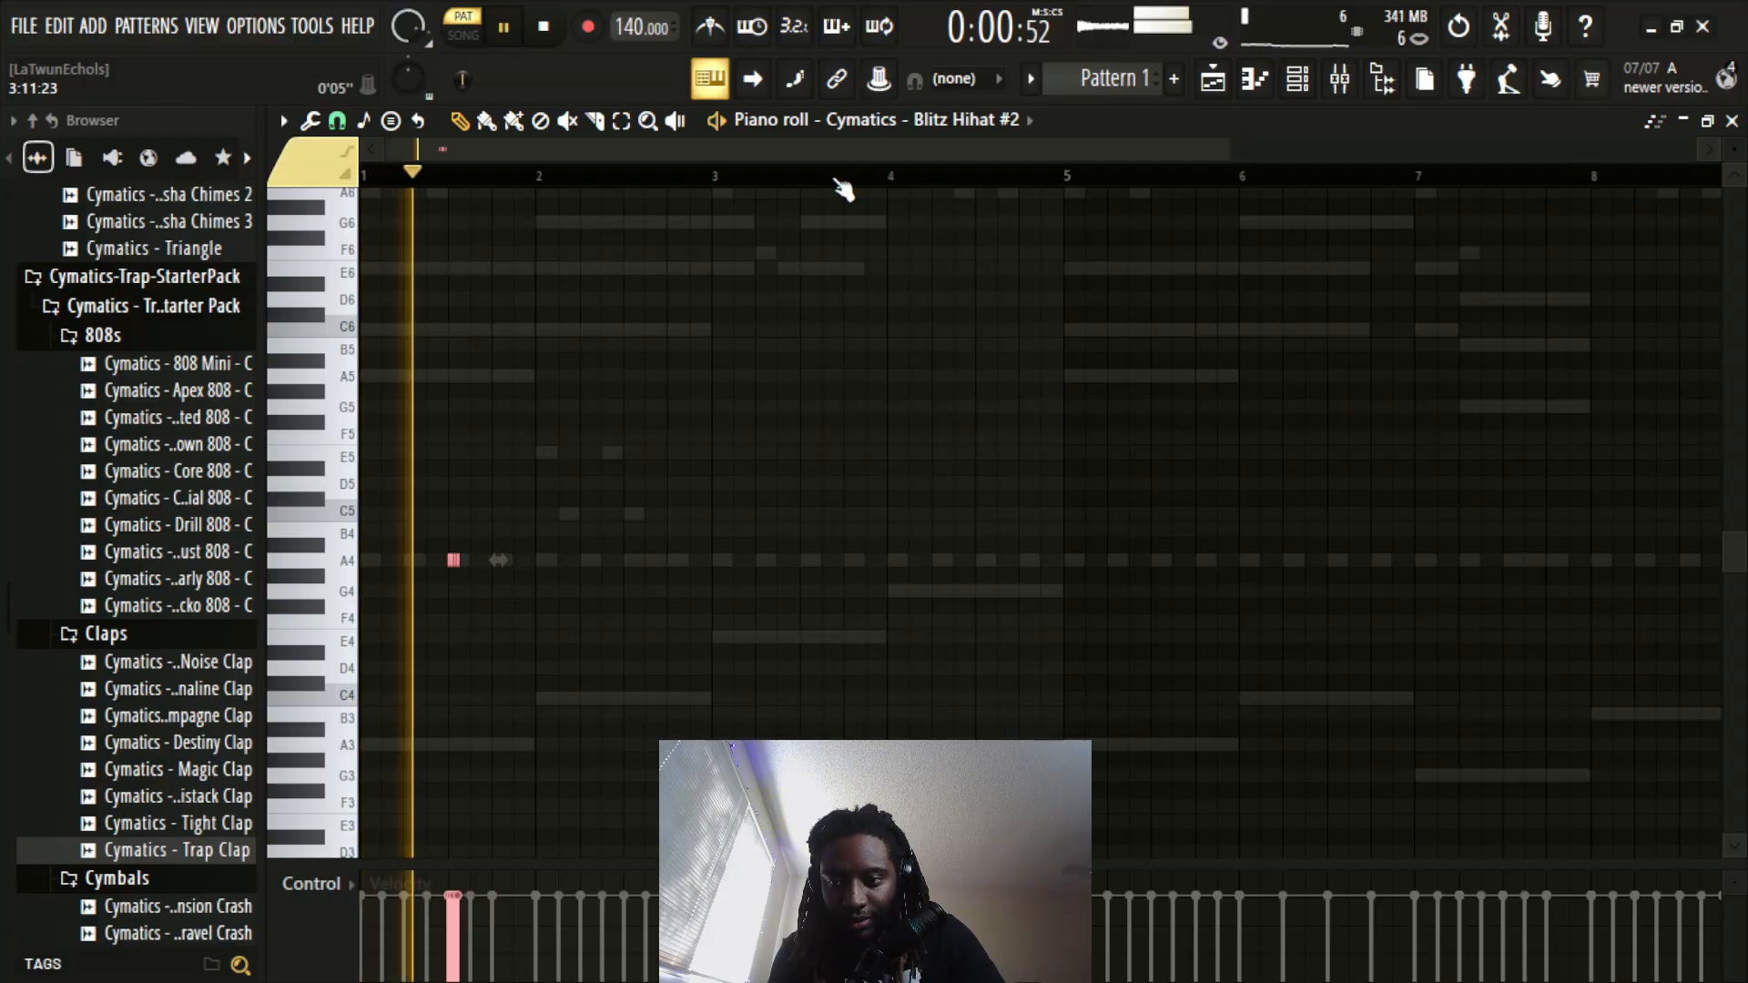
{"action": "key", "text": "space"}
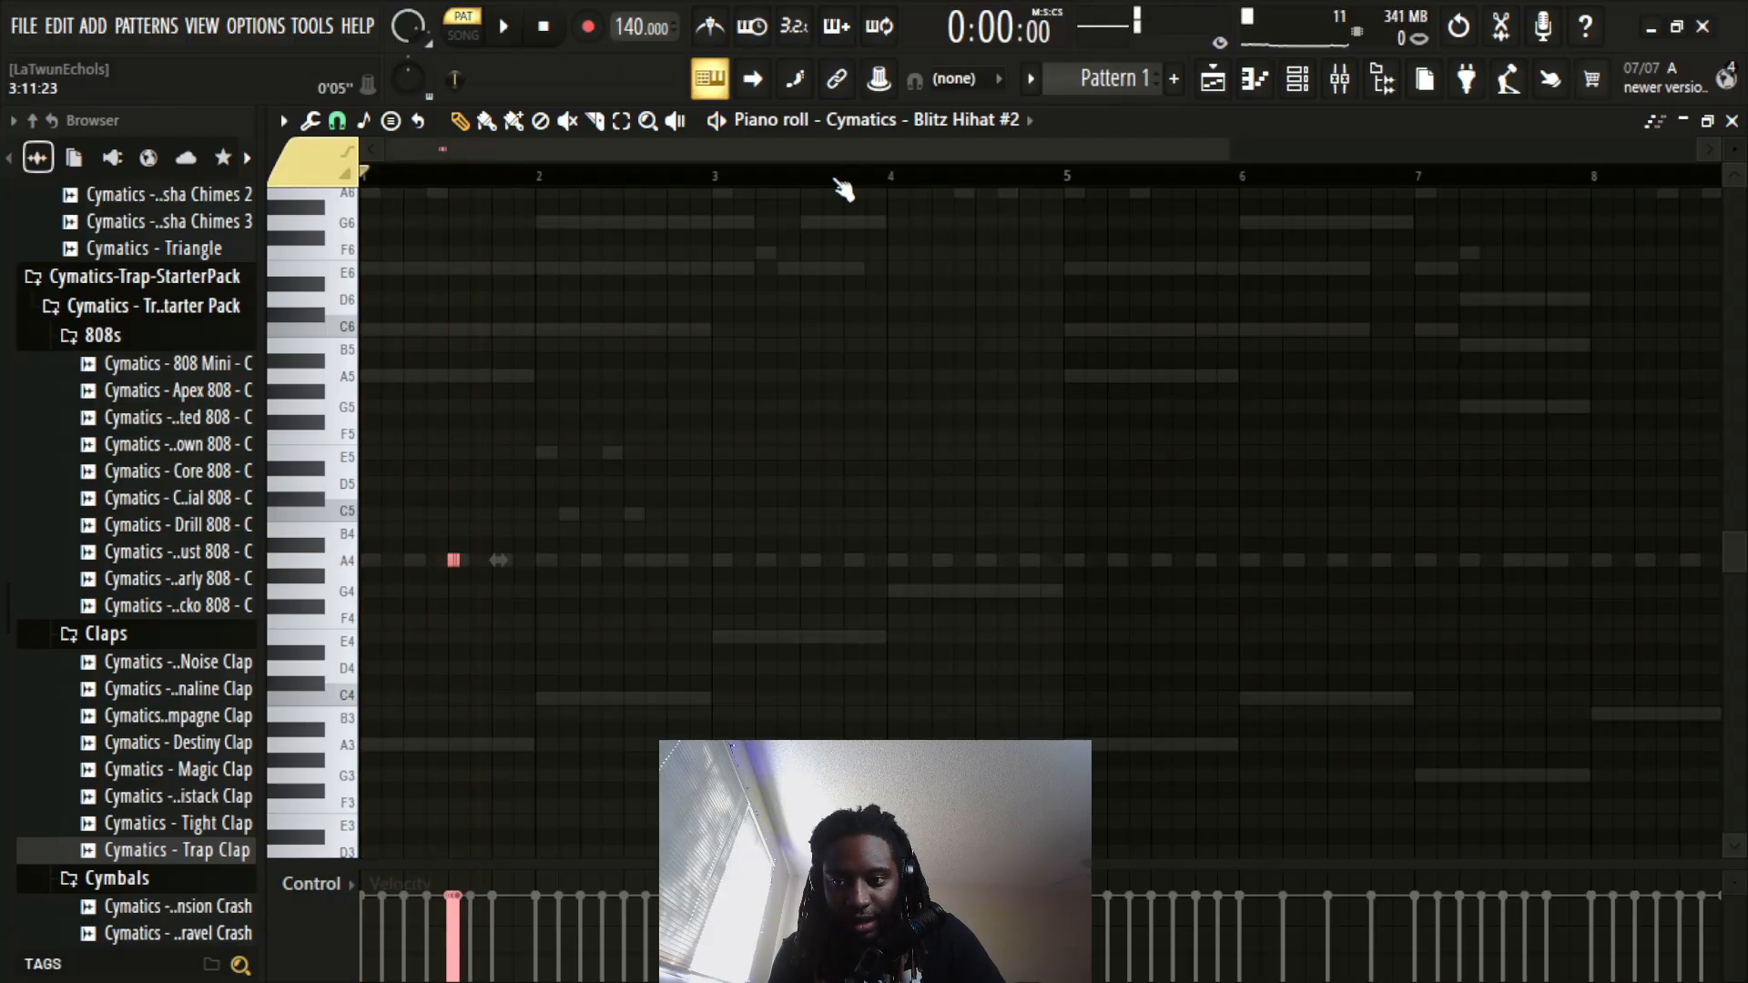
{"action": "key", "text": "Right"}
{"action": "scroll", "coordinate": [838, 191], "scroll_direction": "down", "scroll_amount": 2}
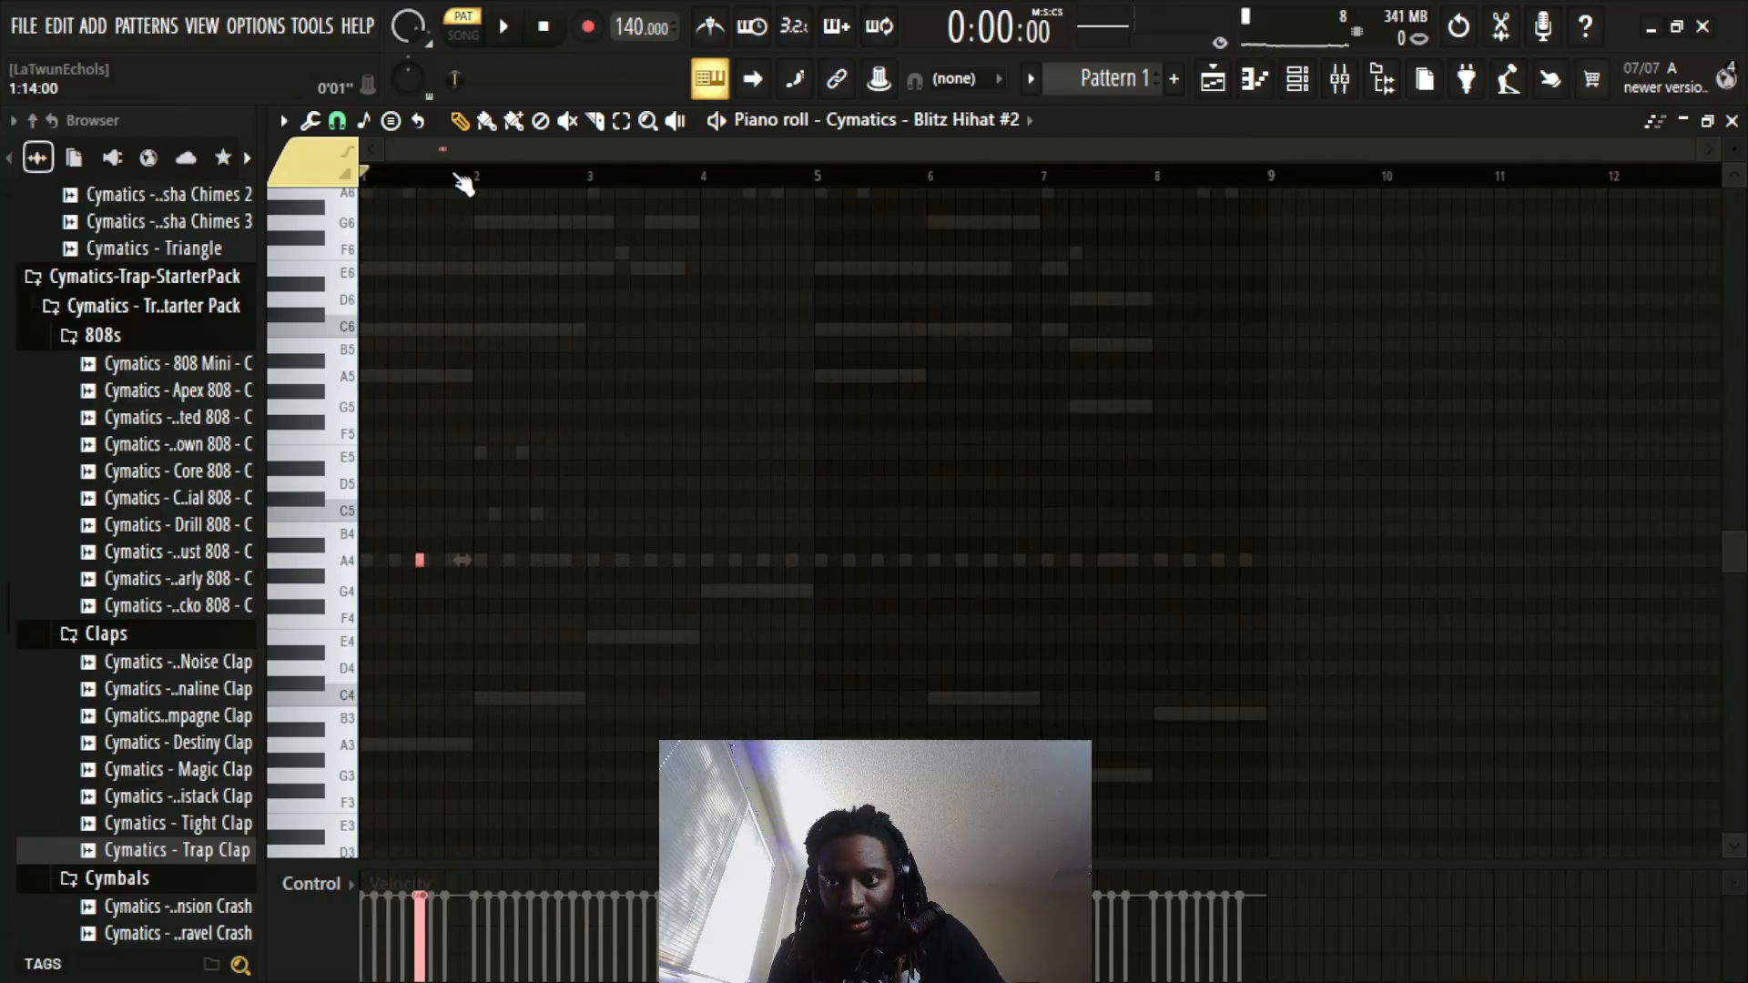
Step: Shift the selected hi-hat roll two steps forward to step 11 of bar 1 and check it with playback
{"action": "scroll", "coordinate": [464, 182], "scroll_direction": "up", "scroll_amount": 4}
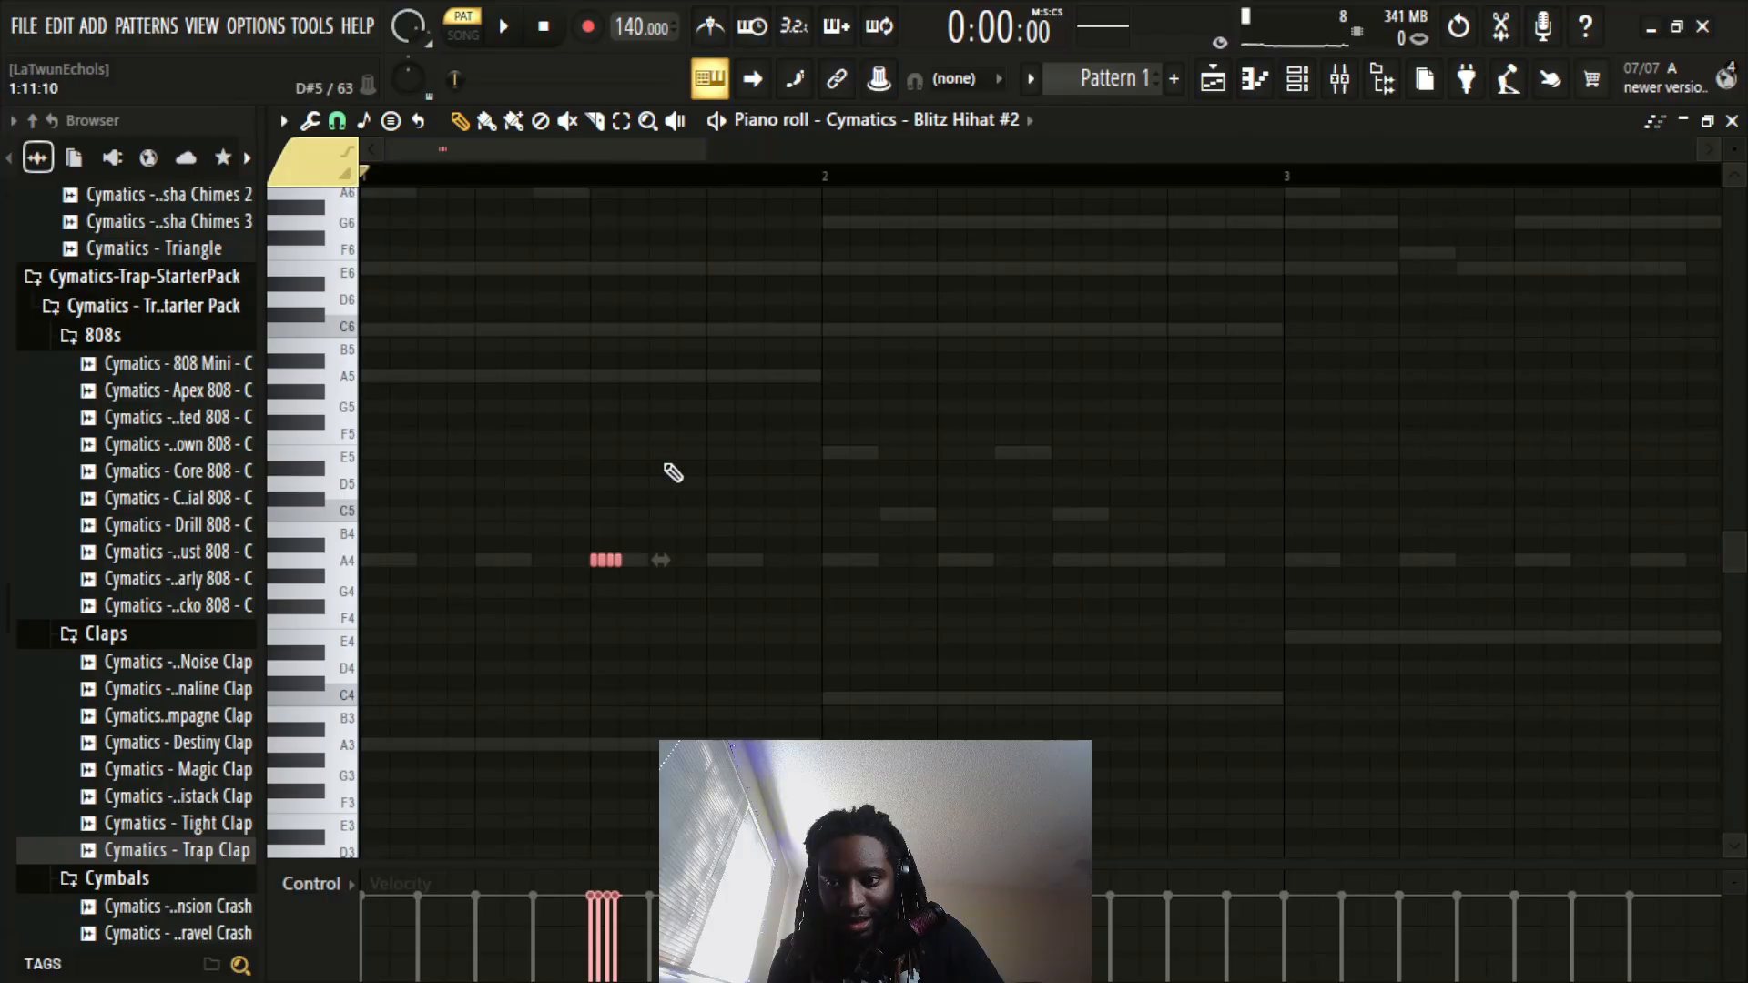
{"action": "key", "text": "shift+Right"}
{"action": "key", "text": "shift+Right"}
{"action": "key", "text": "space"}
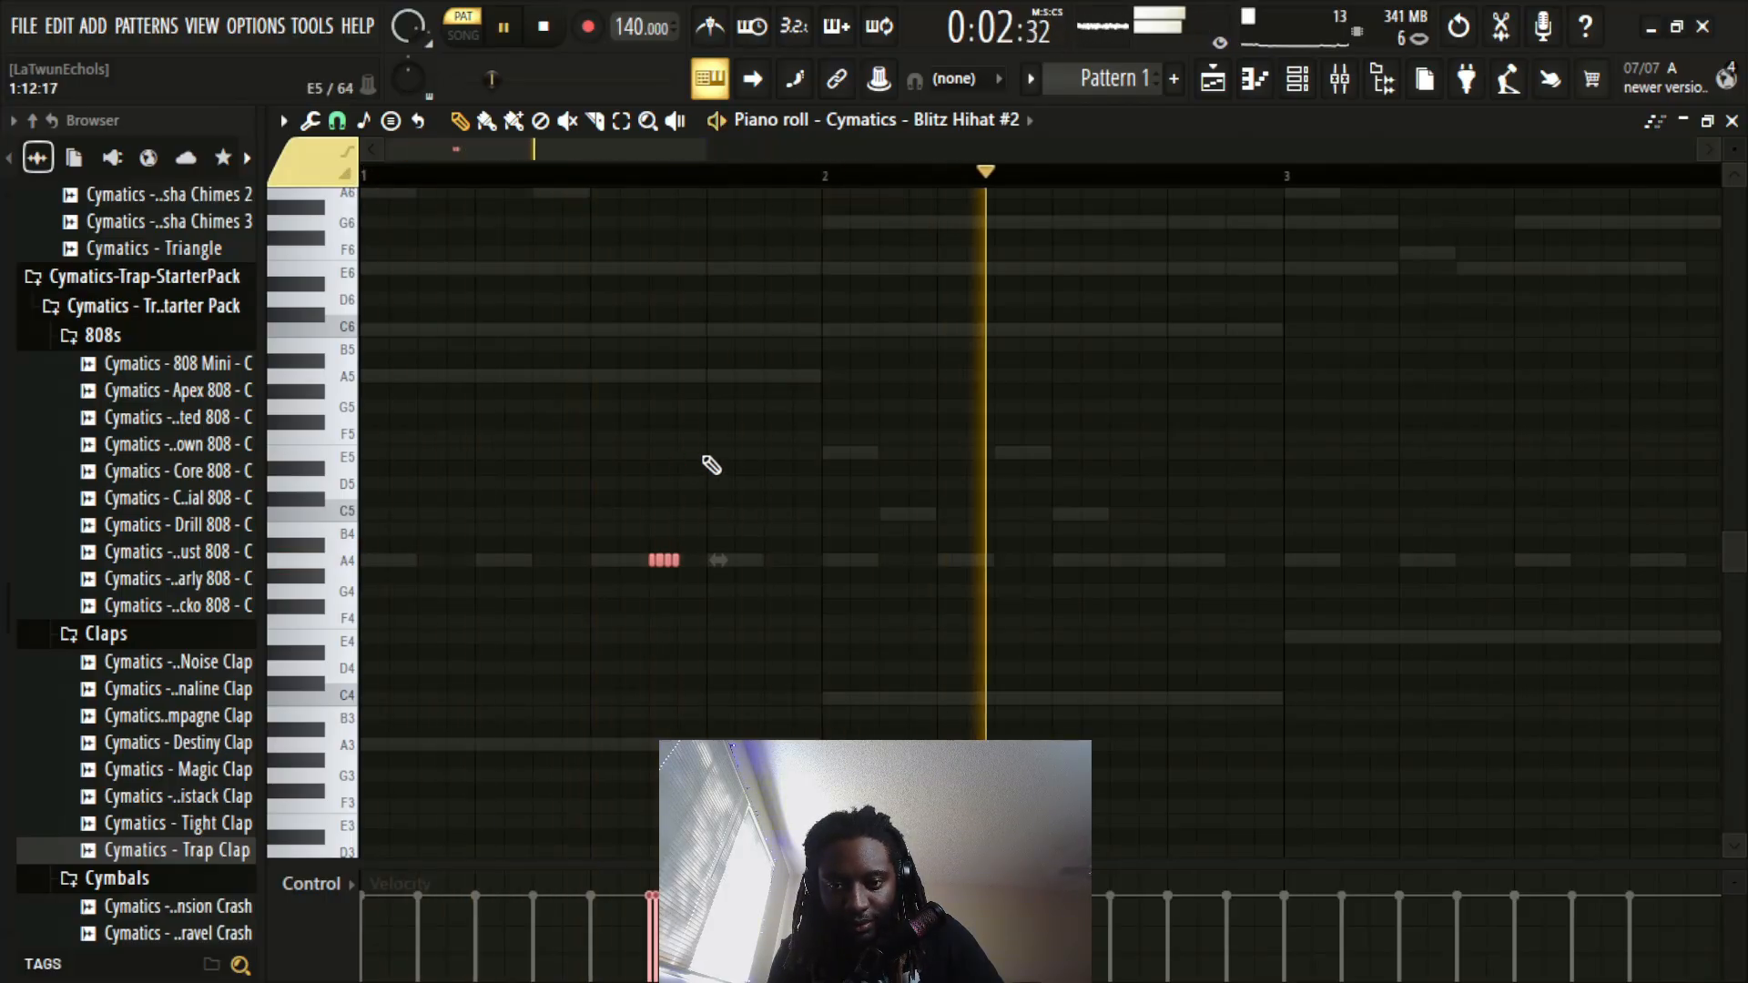
{"action": "scroll", "coordinate": [977, 195], "scroll_direction": "down", "scroll_amount": 2}
{"action": "key", "text": "space"}
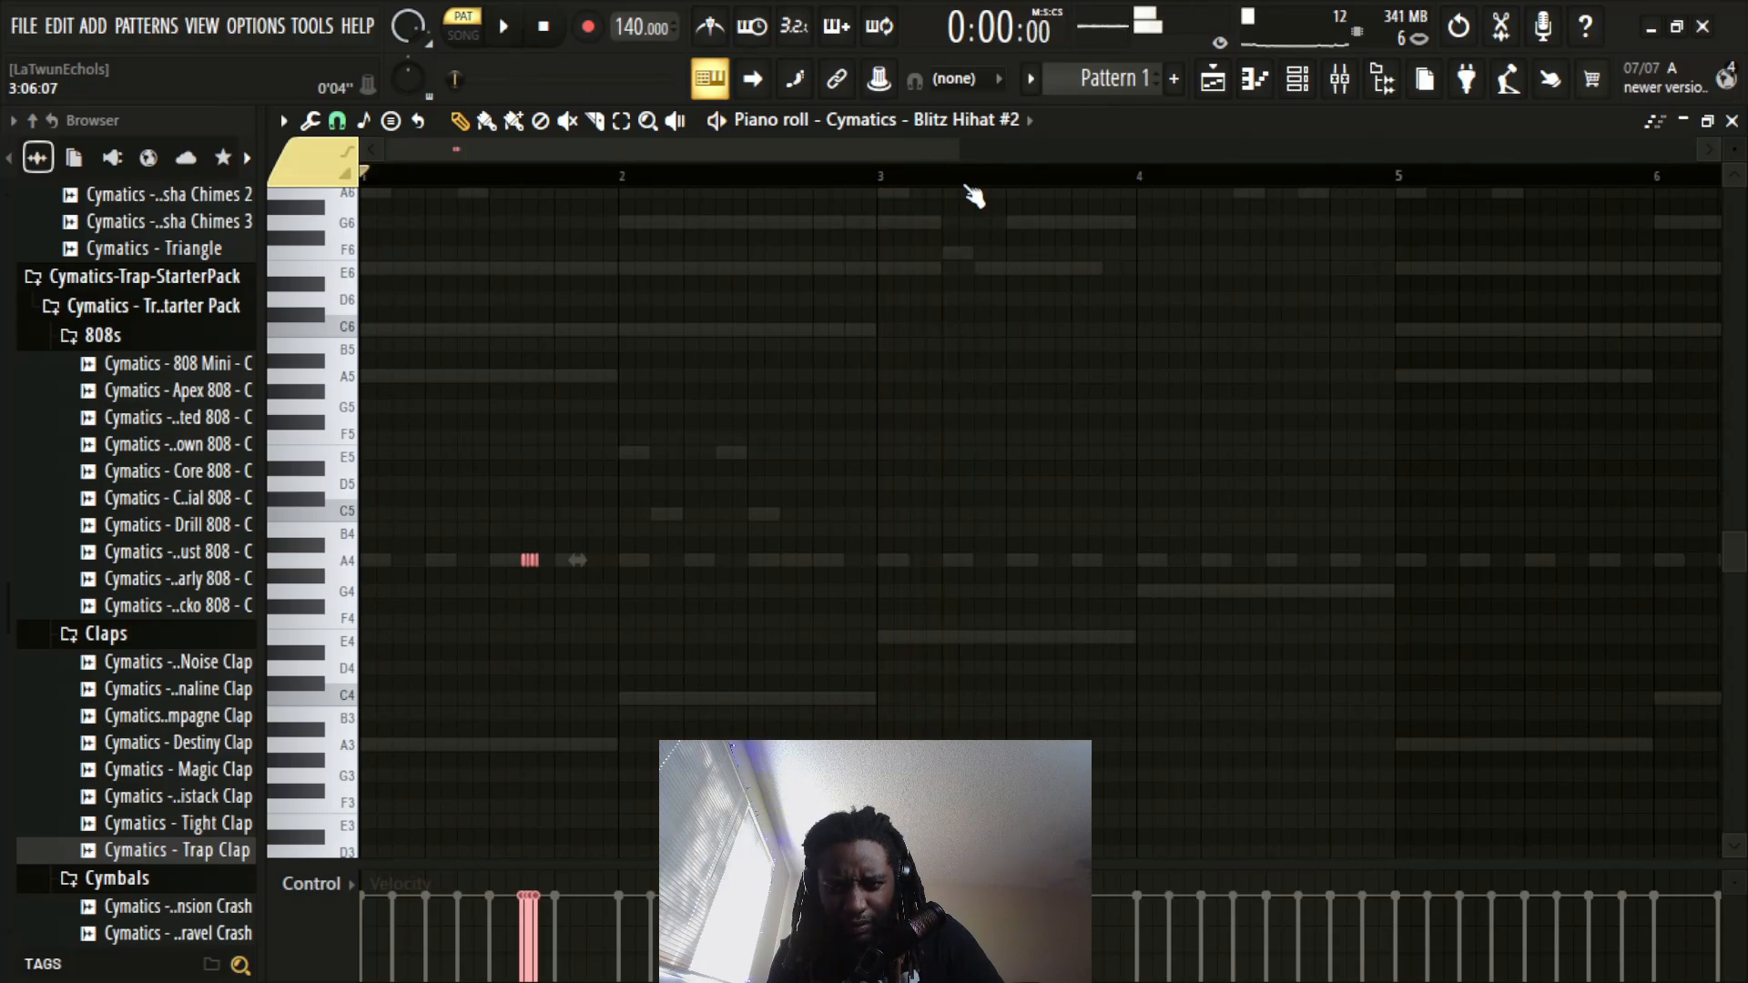
Step: Nudge the selected hi-hat roll forward to step 12 of bar 1 and listen to the new timing
{"action": "scroll", "coordinate": [497, 189], "scroll_direction": "up", "scroll_amount": 4}
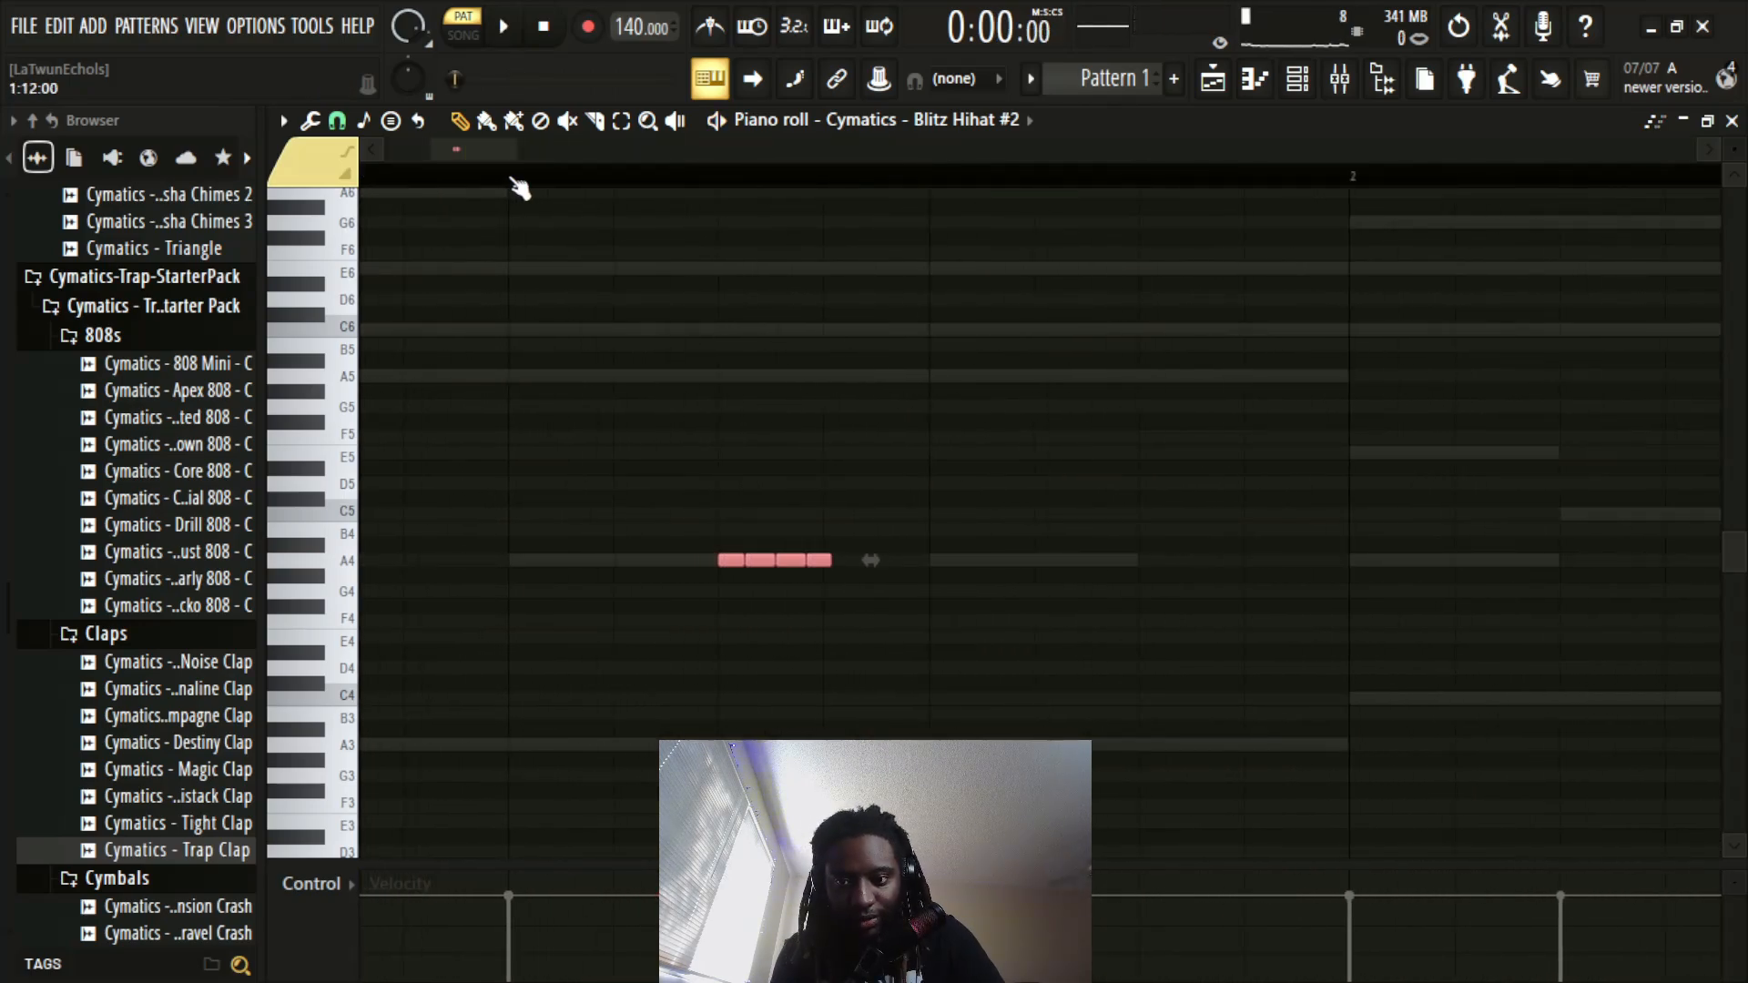
{"action": "scroll", "coordinate": [1006, 276], "scroll_direction": "left", "scroll_amount": 1}
{"action": "key", "text": "space"}
{"action": "scroll", "coordinate": [936, 180], "scroll_direction": "down", "scroll_amount": 2}
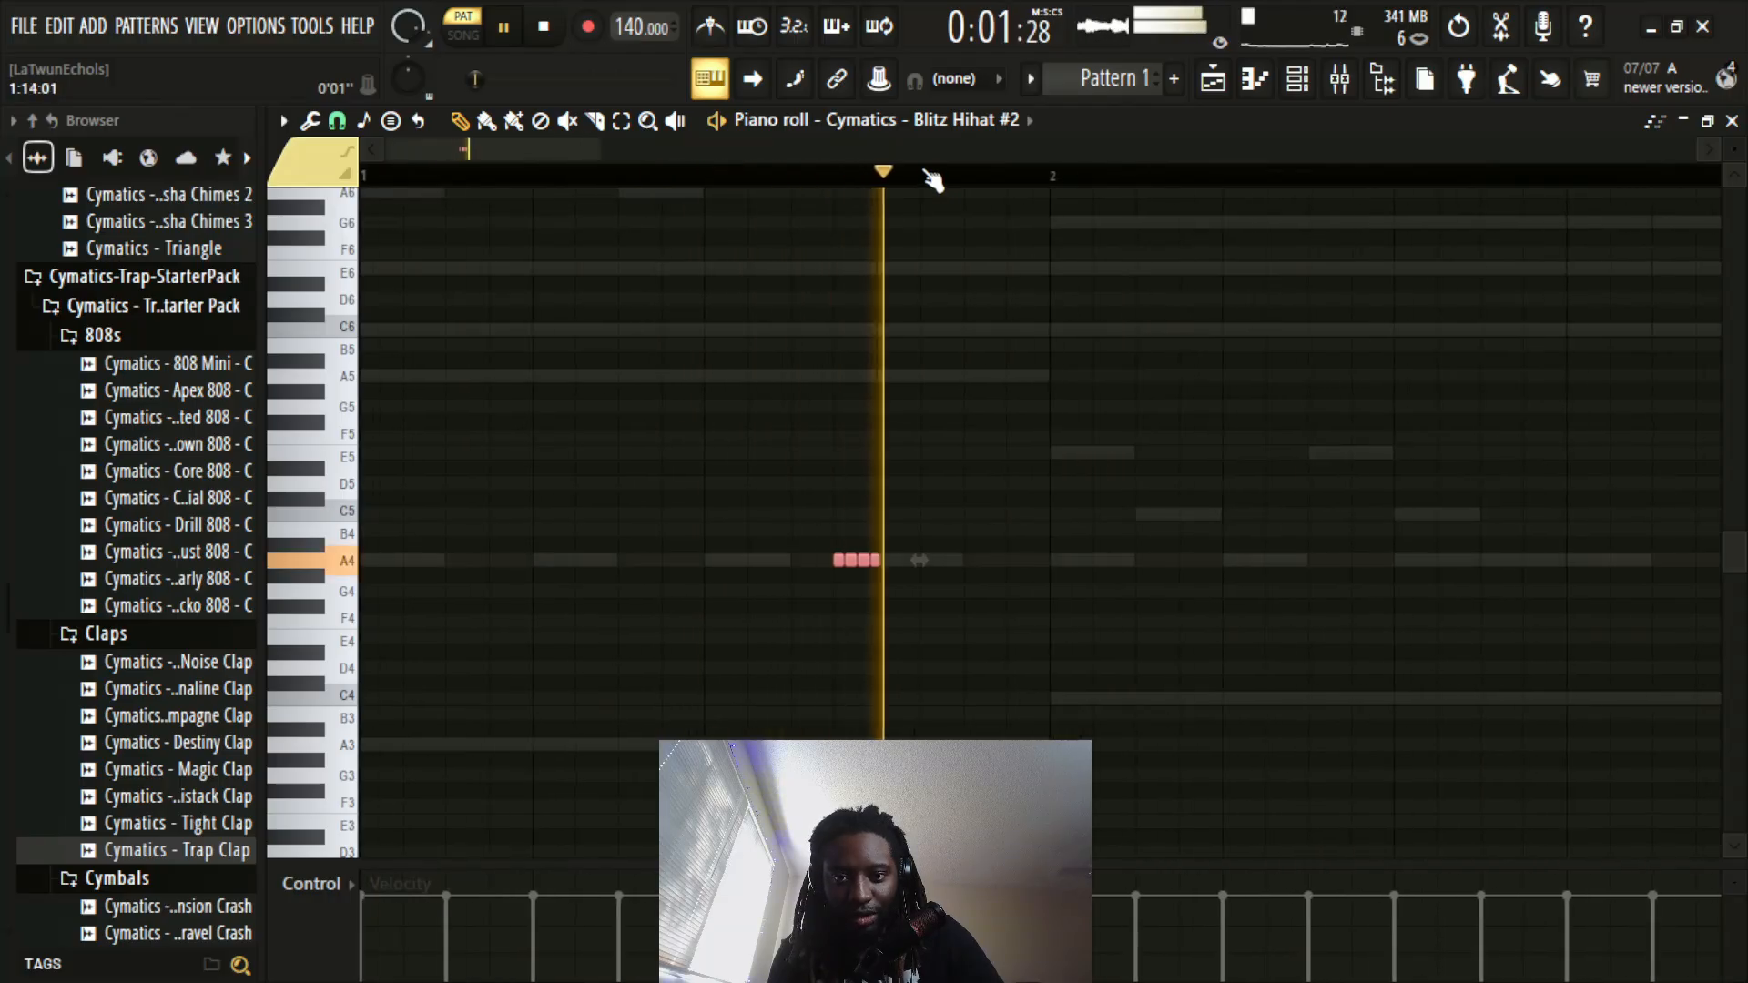
{"action": "scroll", "coordinate": [933, 179], "scroll_direction": "down", "scroll_amount": 3}
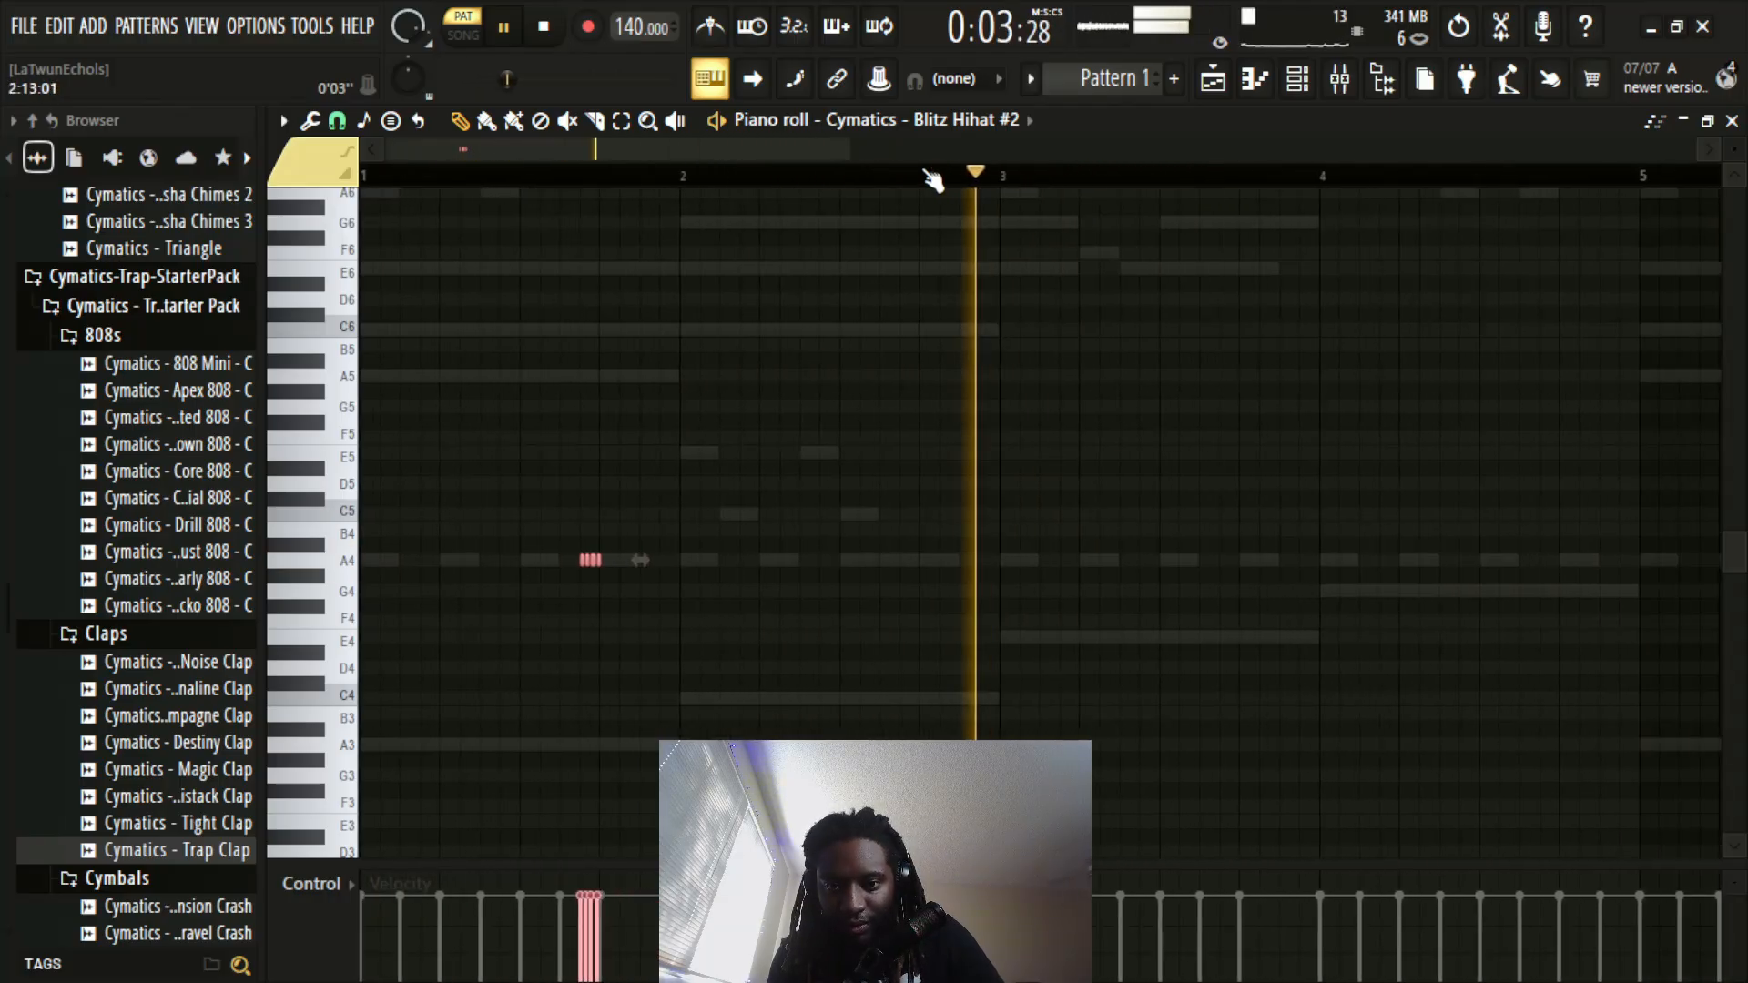
{"action": "scroll", "coordinate": [933, 179], "scroll_direction": "down", "scroll_amount": 1}
{"action": "key", "text": "space"}
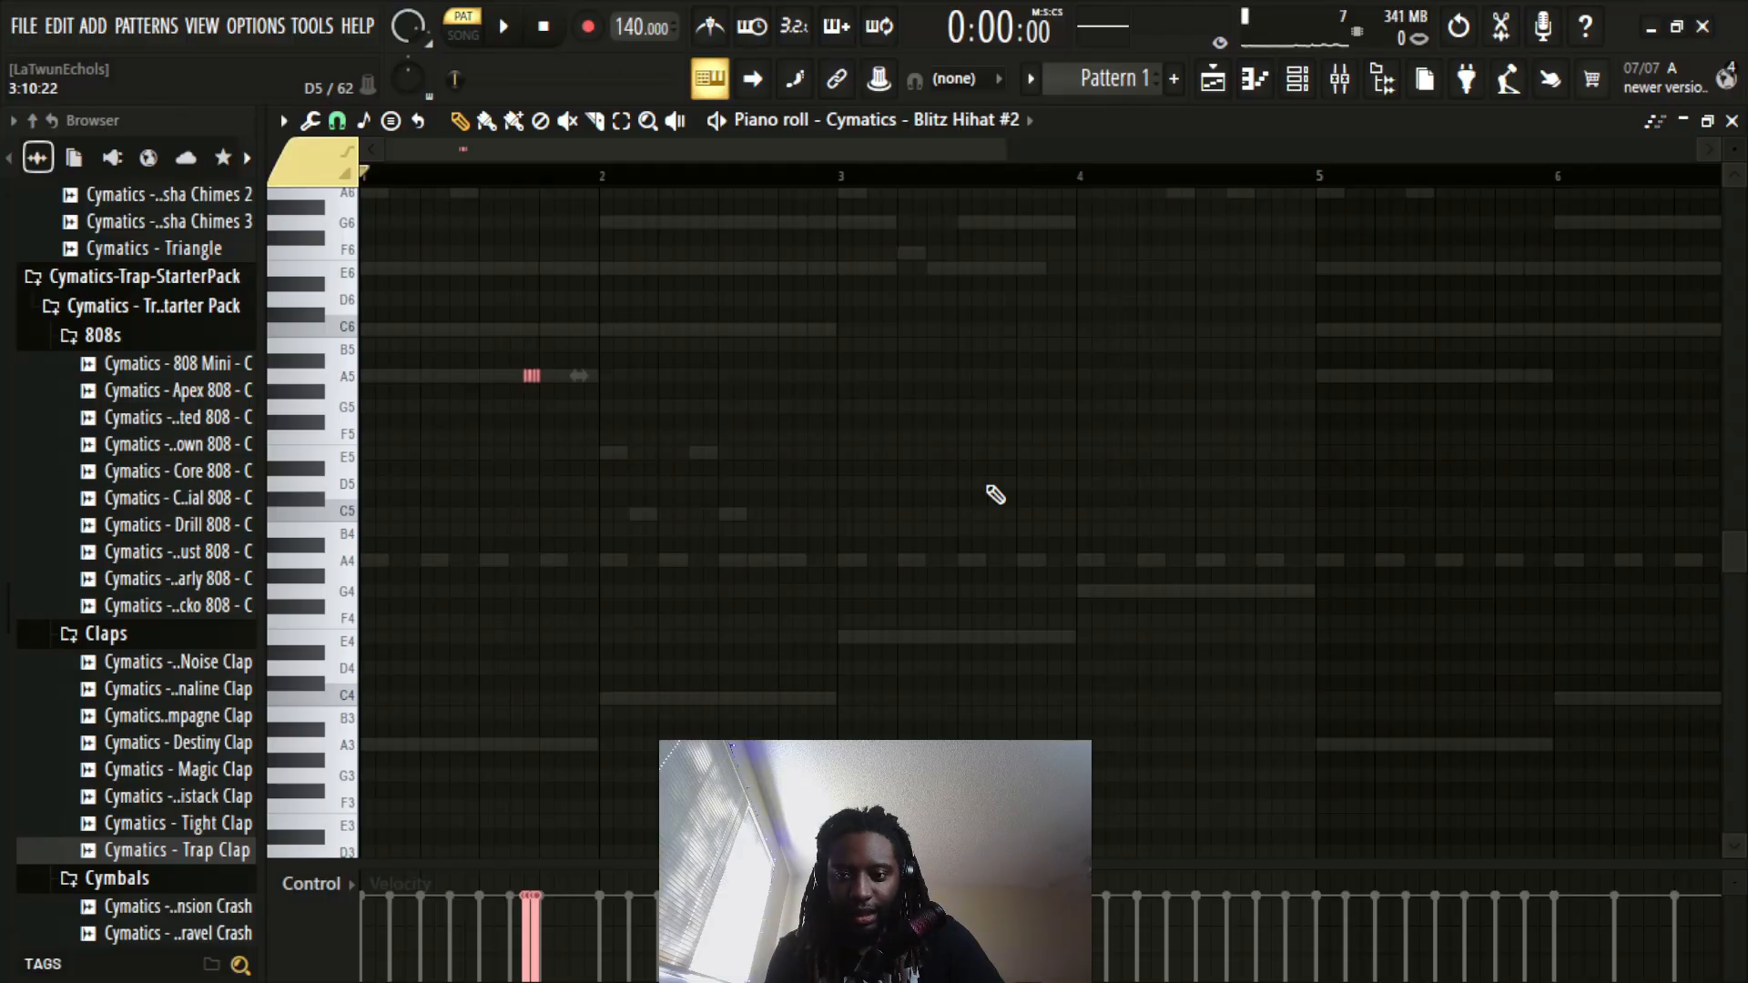
Step: Try the hi-hat roll at A5 and at E5, auditioning both pitches with playback
{"action": "key", "text": "space"}
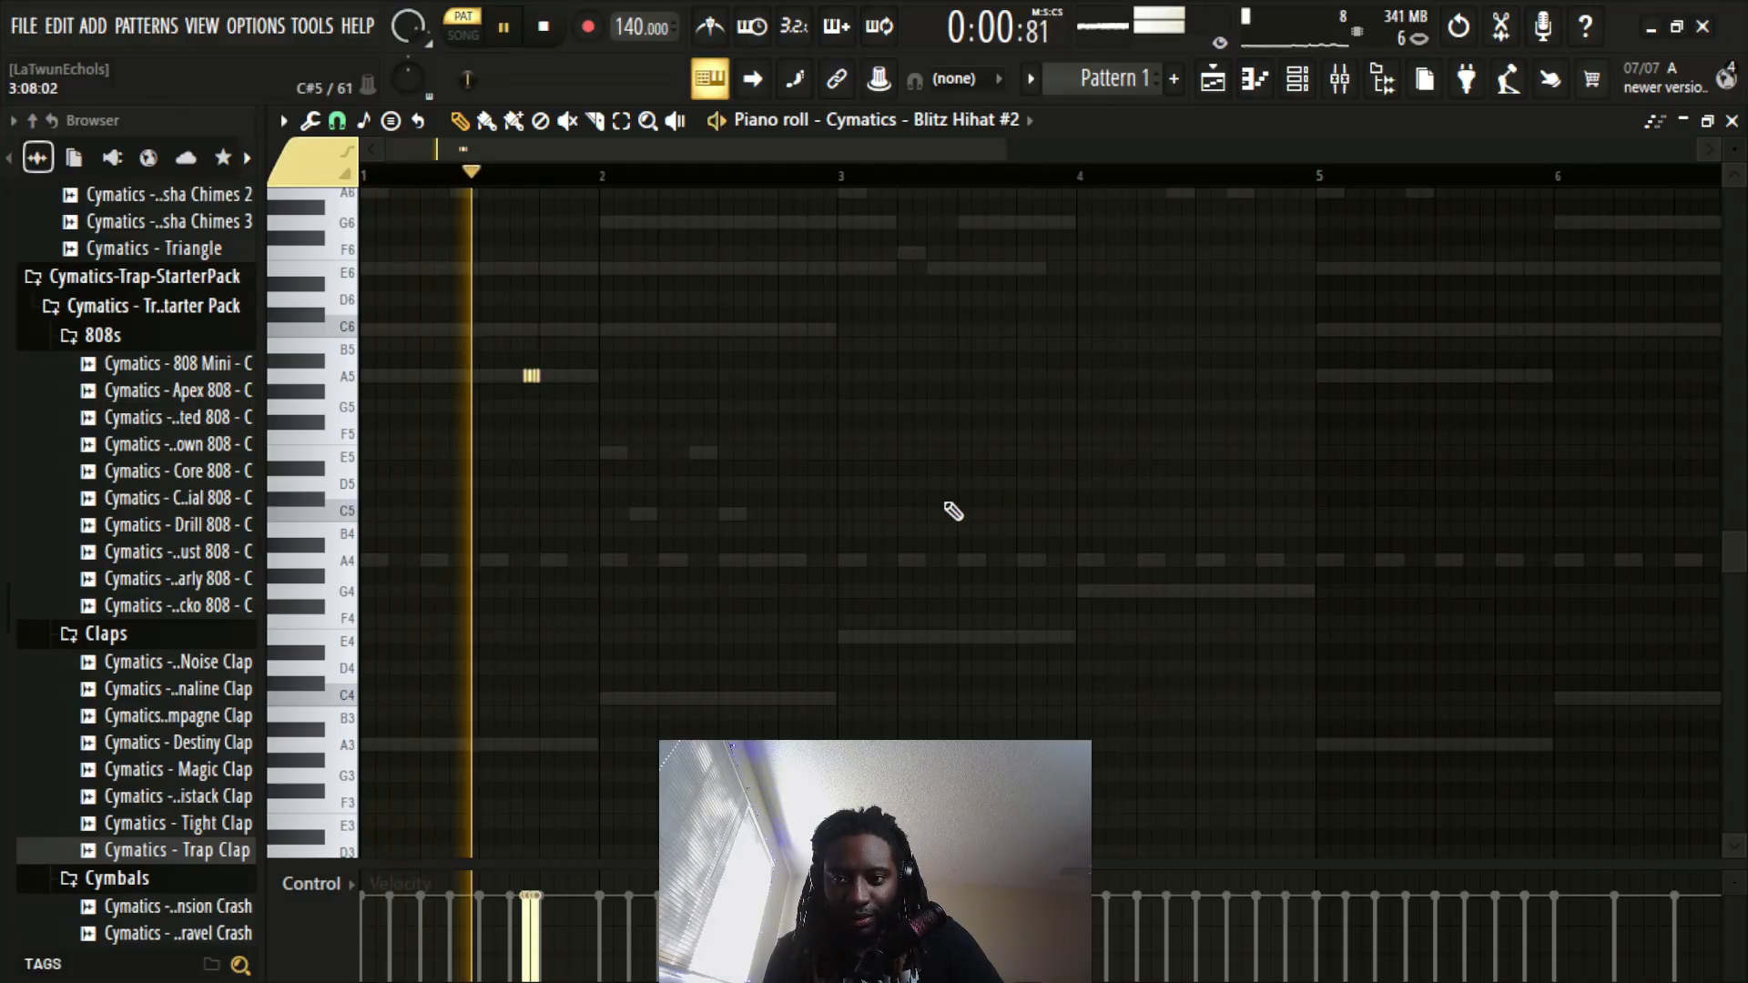
{"action": "key", "text": "space"}
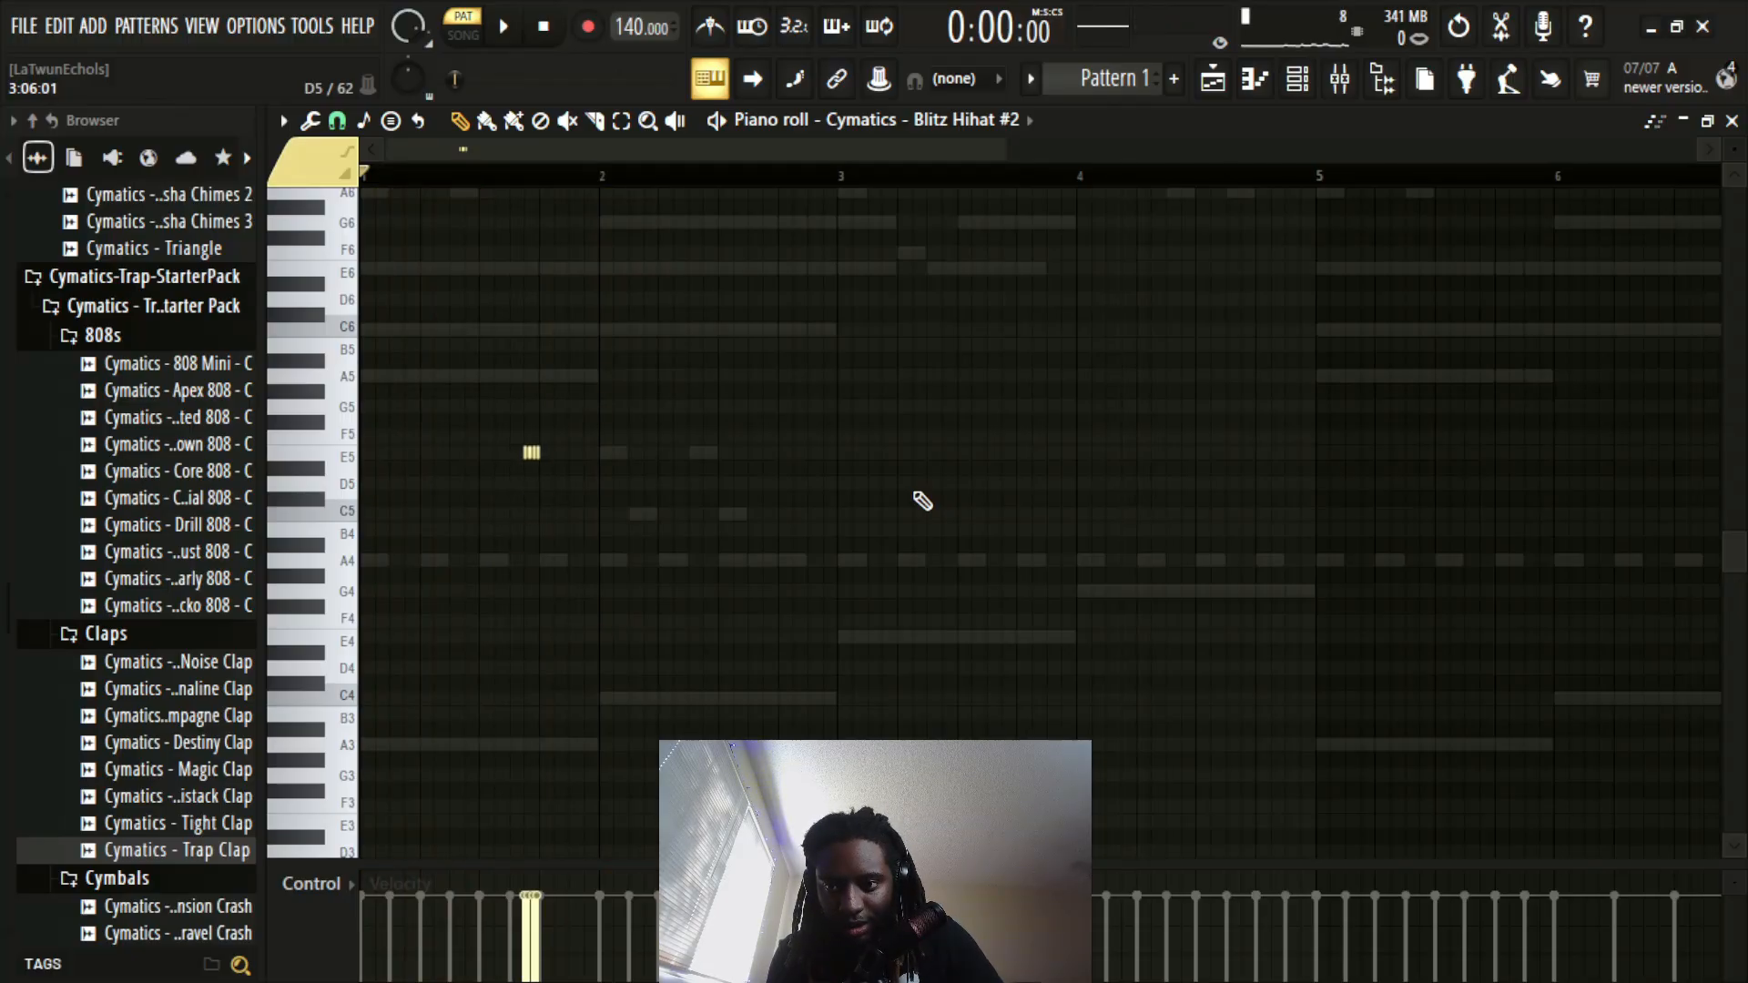
{"action": "key", "text": "space"}
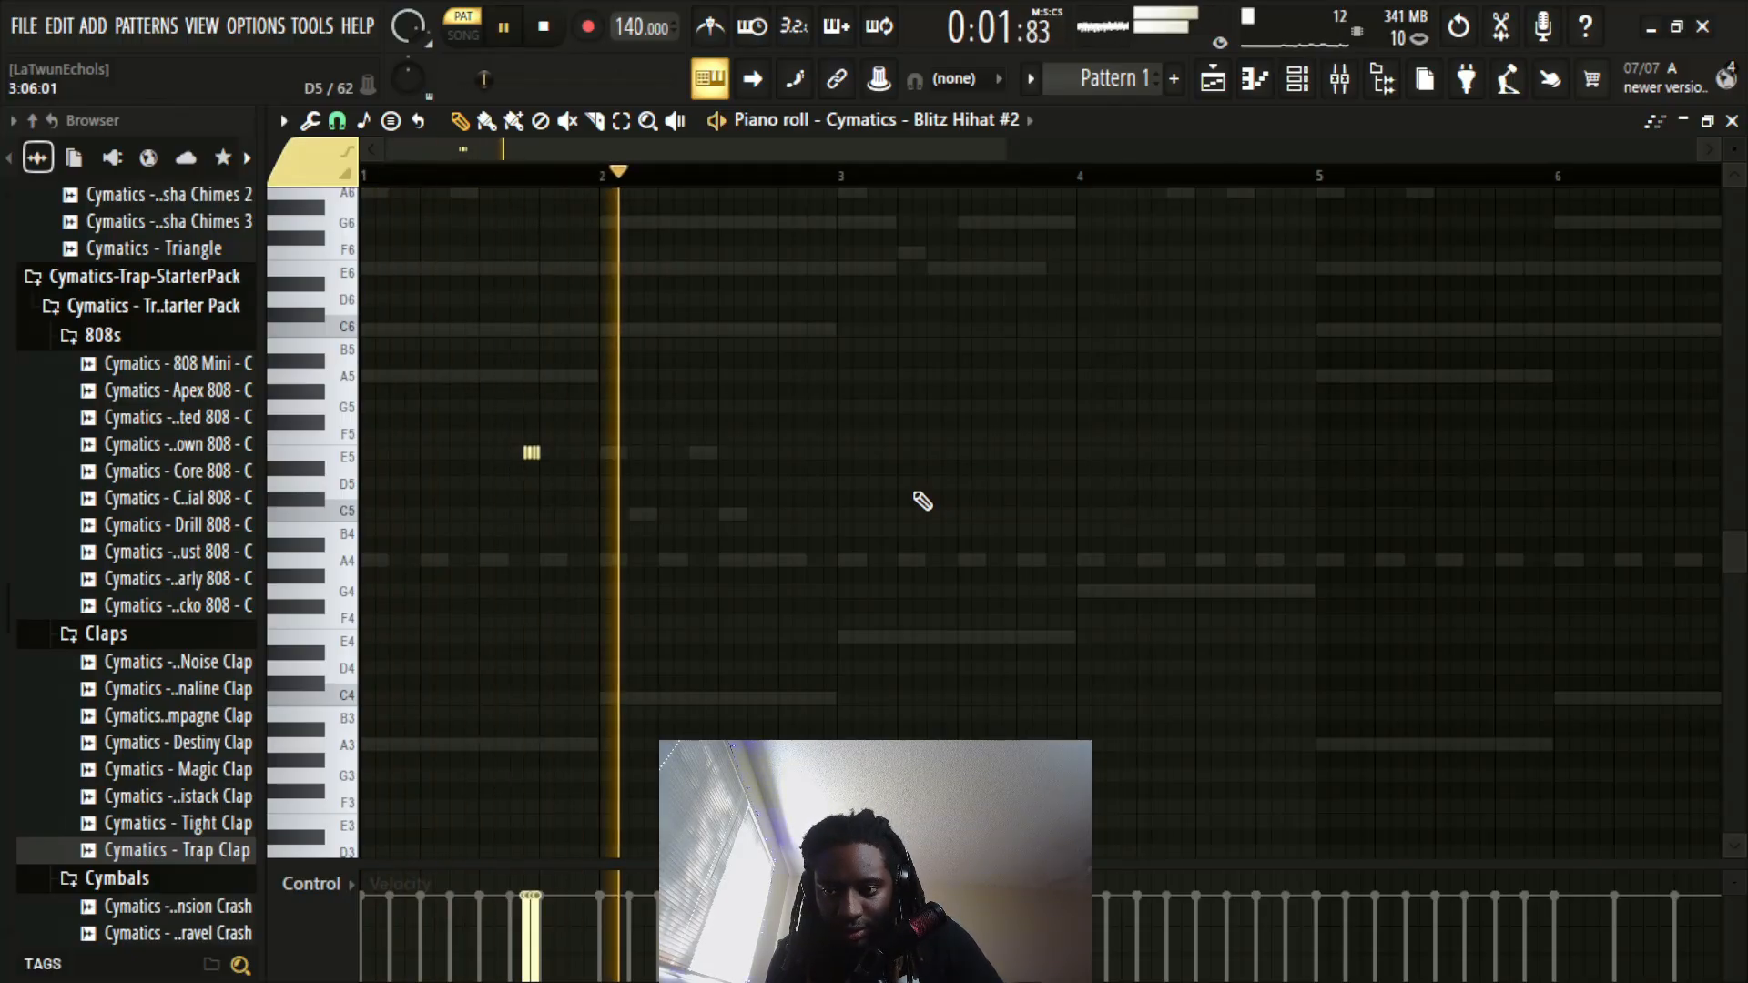
{"action": "key", "text": "space"}
{"action": "scroll", "coordinate": [528, 187], "scroll_direction": "up", "scroll_amount": 4}
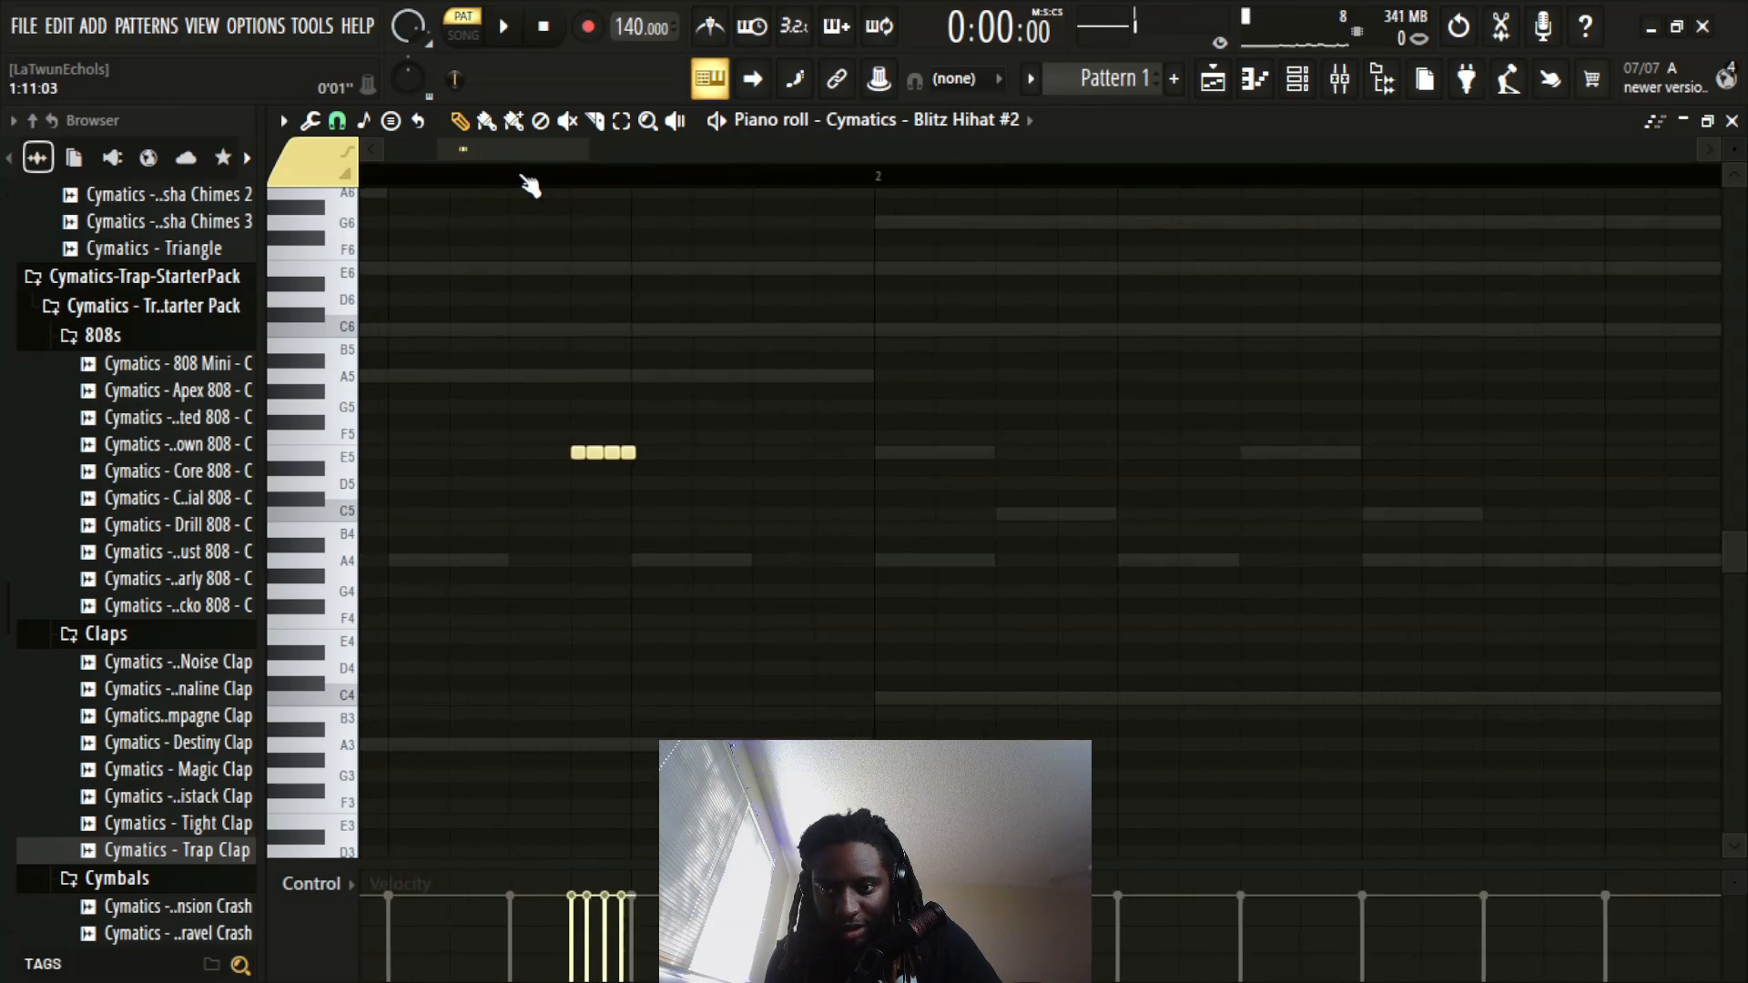
{"action": "key", "text": "space"}
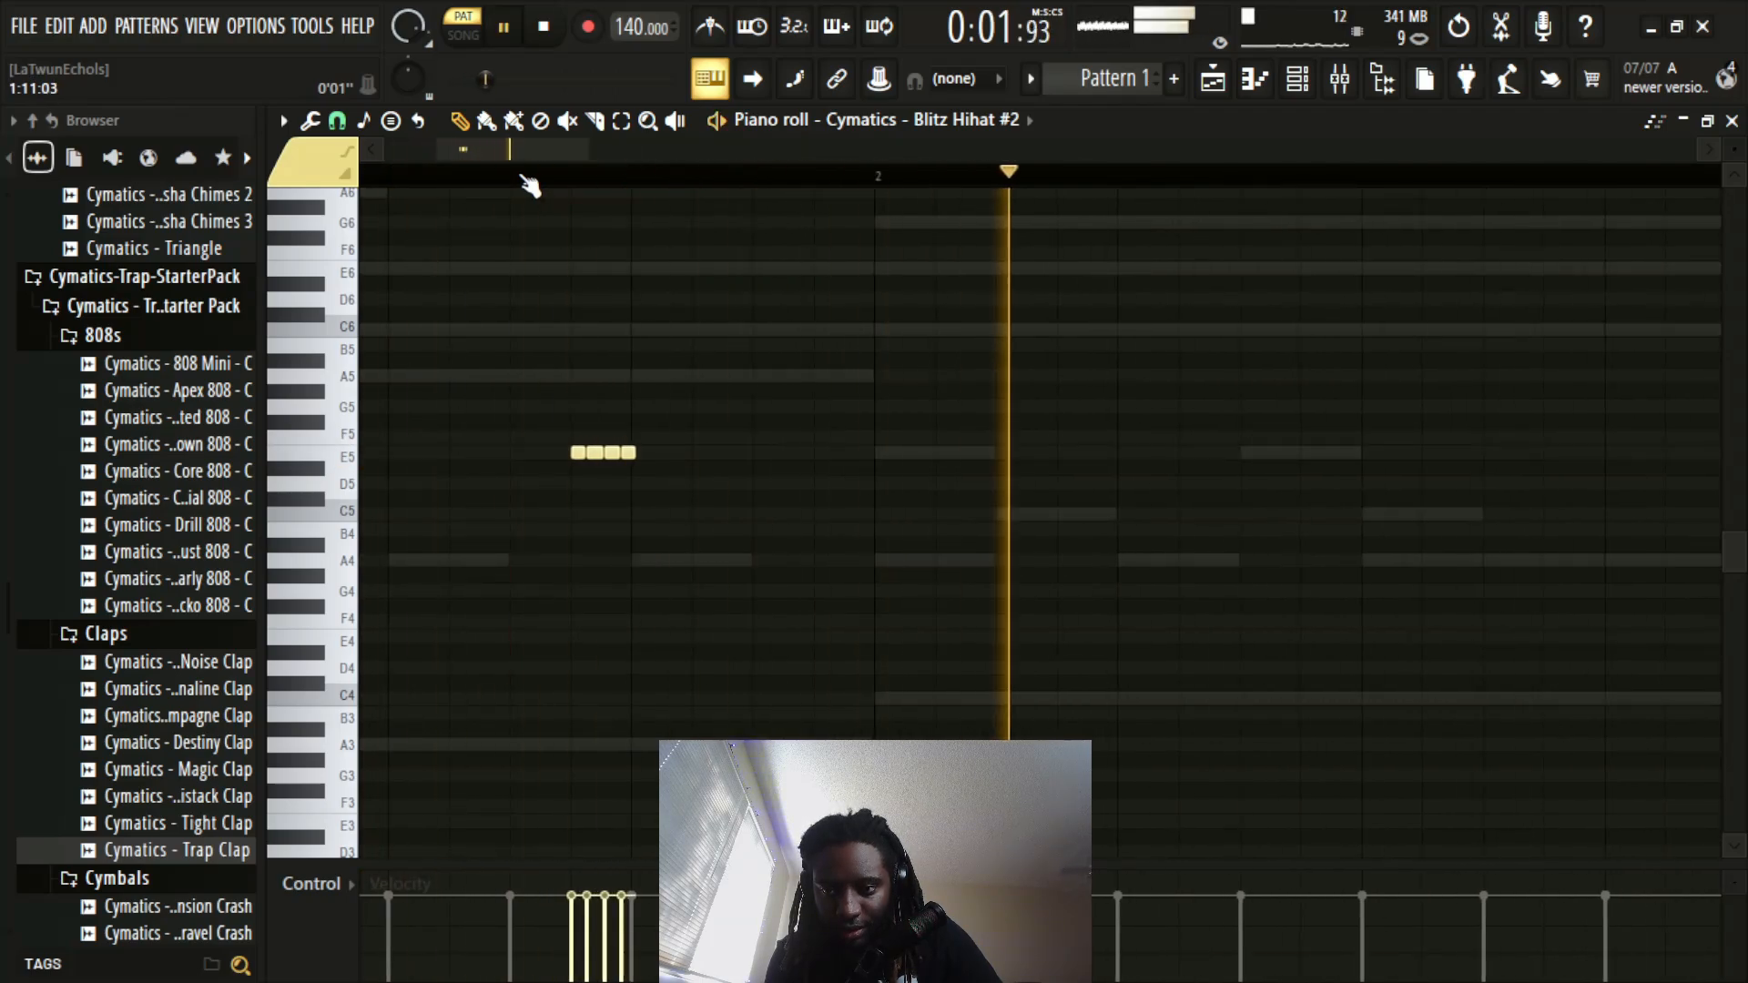
{"action": "key", "text": "space"}
Step: Lower the hi-hat roll in bar 1 to E4 and check it with playback
{"action": "scroll", "coordinate": [530, 188], "scroll_direction": "down", "scroll_amount": 4}
{"action": "scroll", "coordinate": [530, 187], "scroll_direction": "down", "scroll_amount": 2}
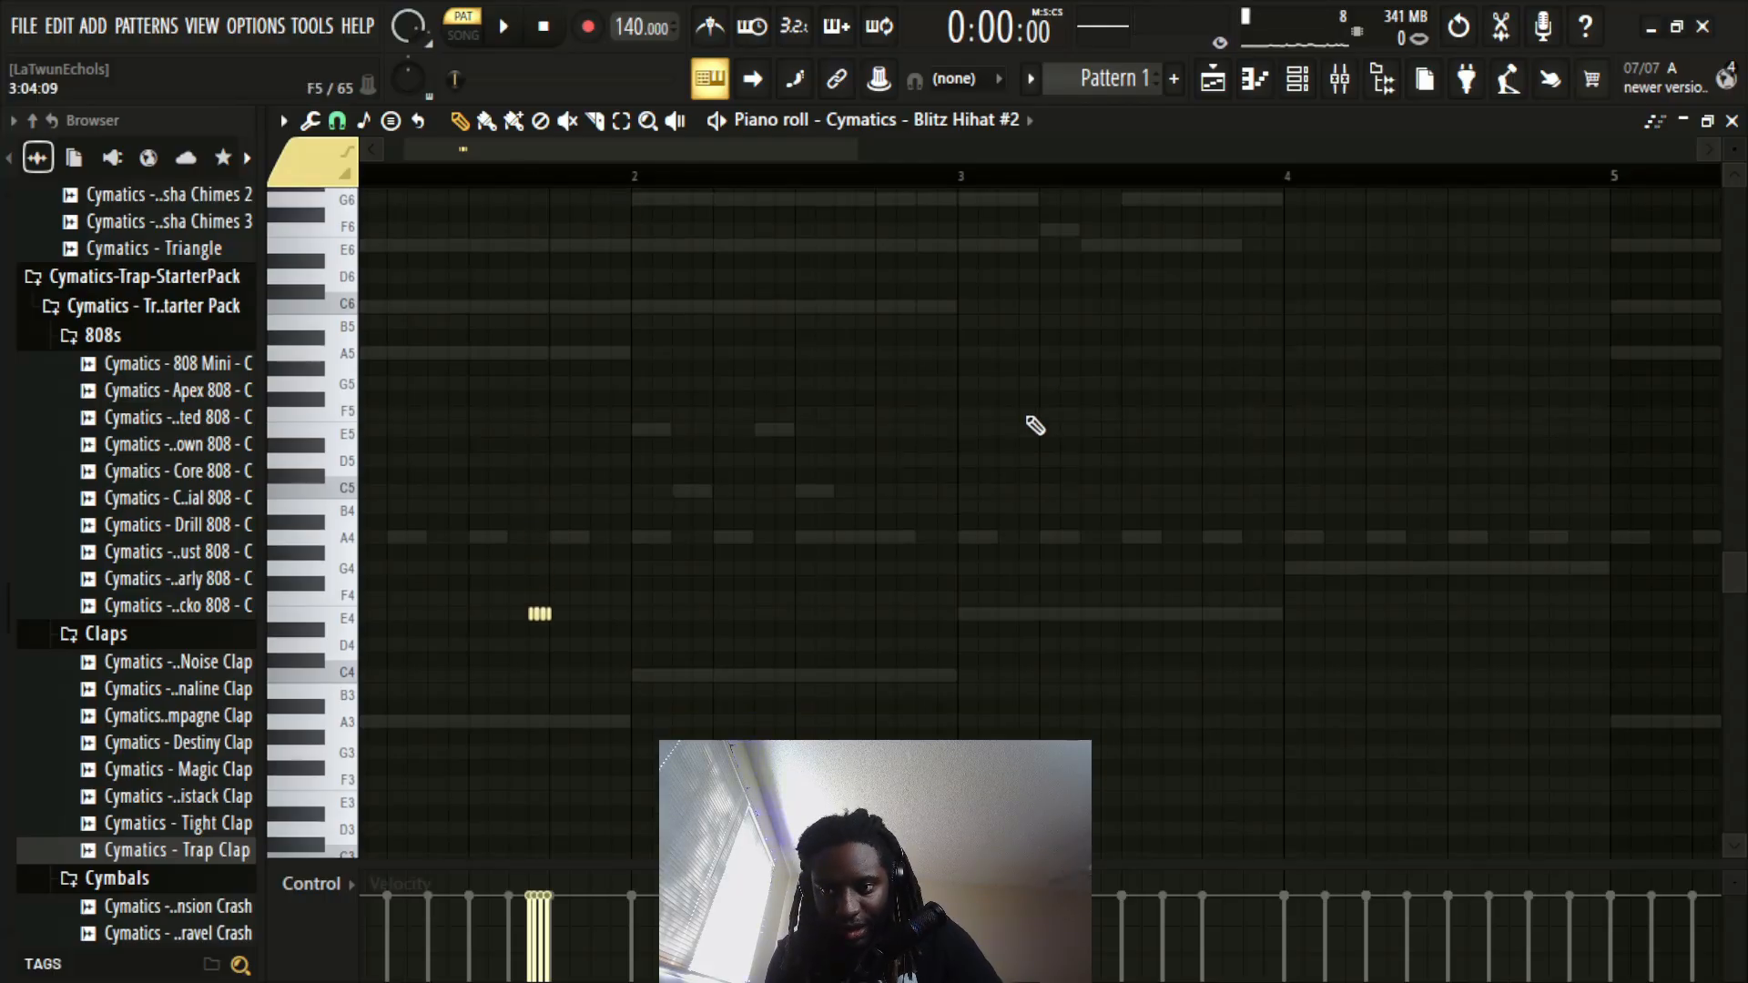
{"action": "scroll", "coordinate": [1019, 421], "scroll_direction": "down", "scroll_amount": 3}
{"action": "key", "text": "space"}
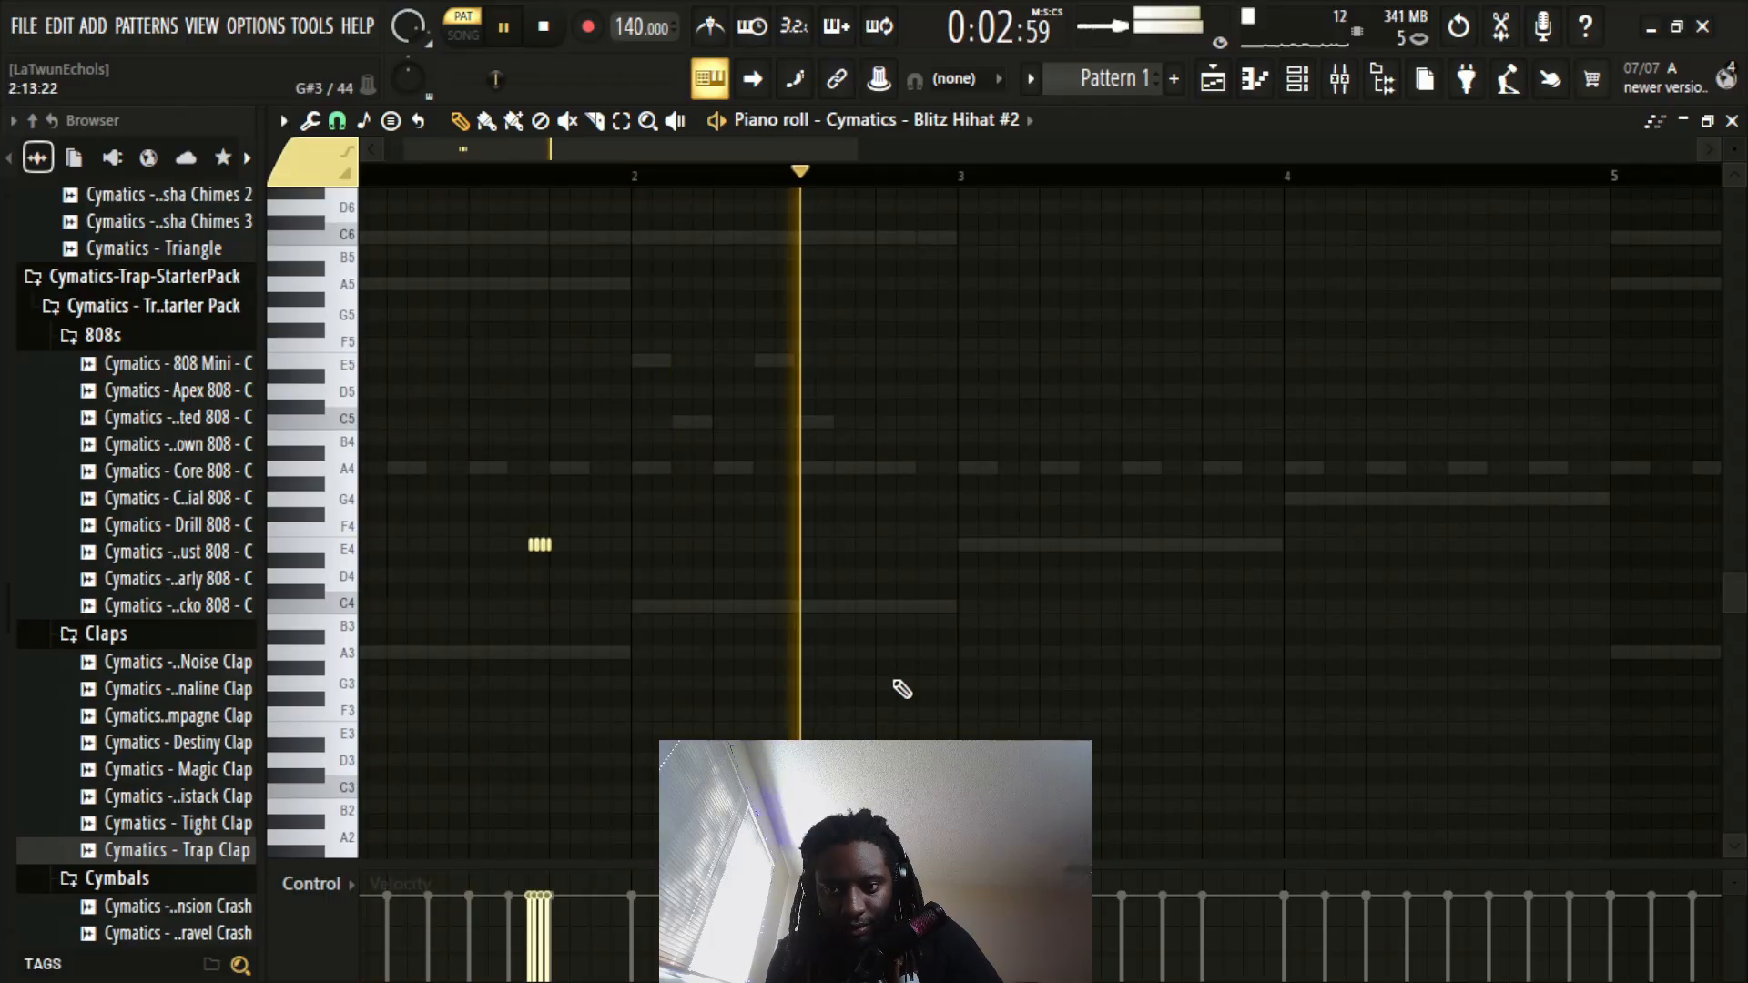
{"action": "key", "text": "space"}
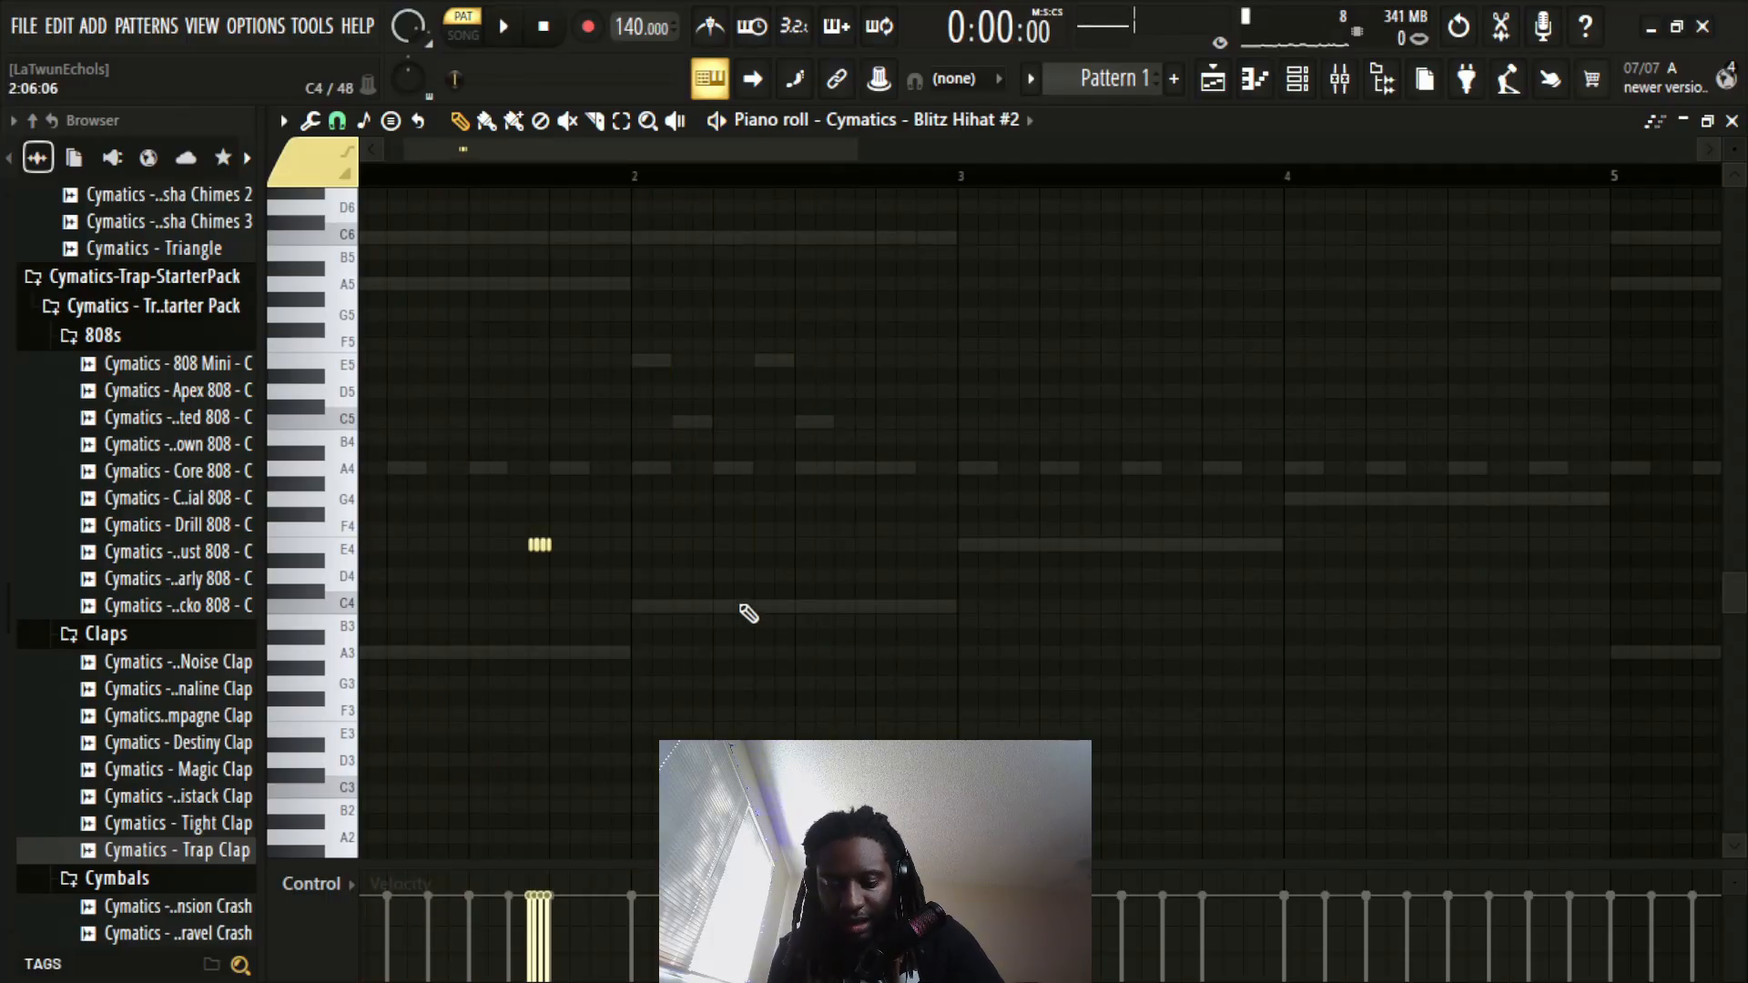
Step: Duplicate the E4 hi-hat roll and place the copy on the third beat of bar 2
{"action": "key", "text": "ctrl+b"}
{"action": "key", "text": "shift+Right"}
{"action": "key", "text": "shift+Right"}
{"action": "key", "text": "shift+Right"}
{"action": "key", "text": "shift+Right"}
{"action": "key", "text": "shift+Right"}
{"action": "key", "text": "shift+Right"}
{"action": "key", "text": "shift+Right"}
{"action": "key", "text": "shift+Right"}
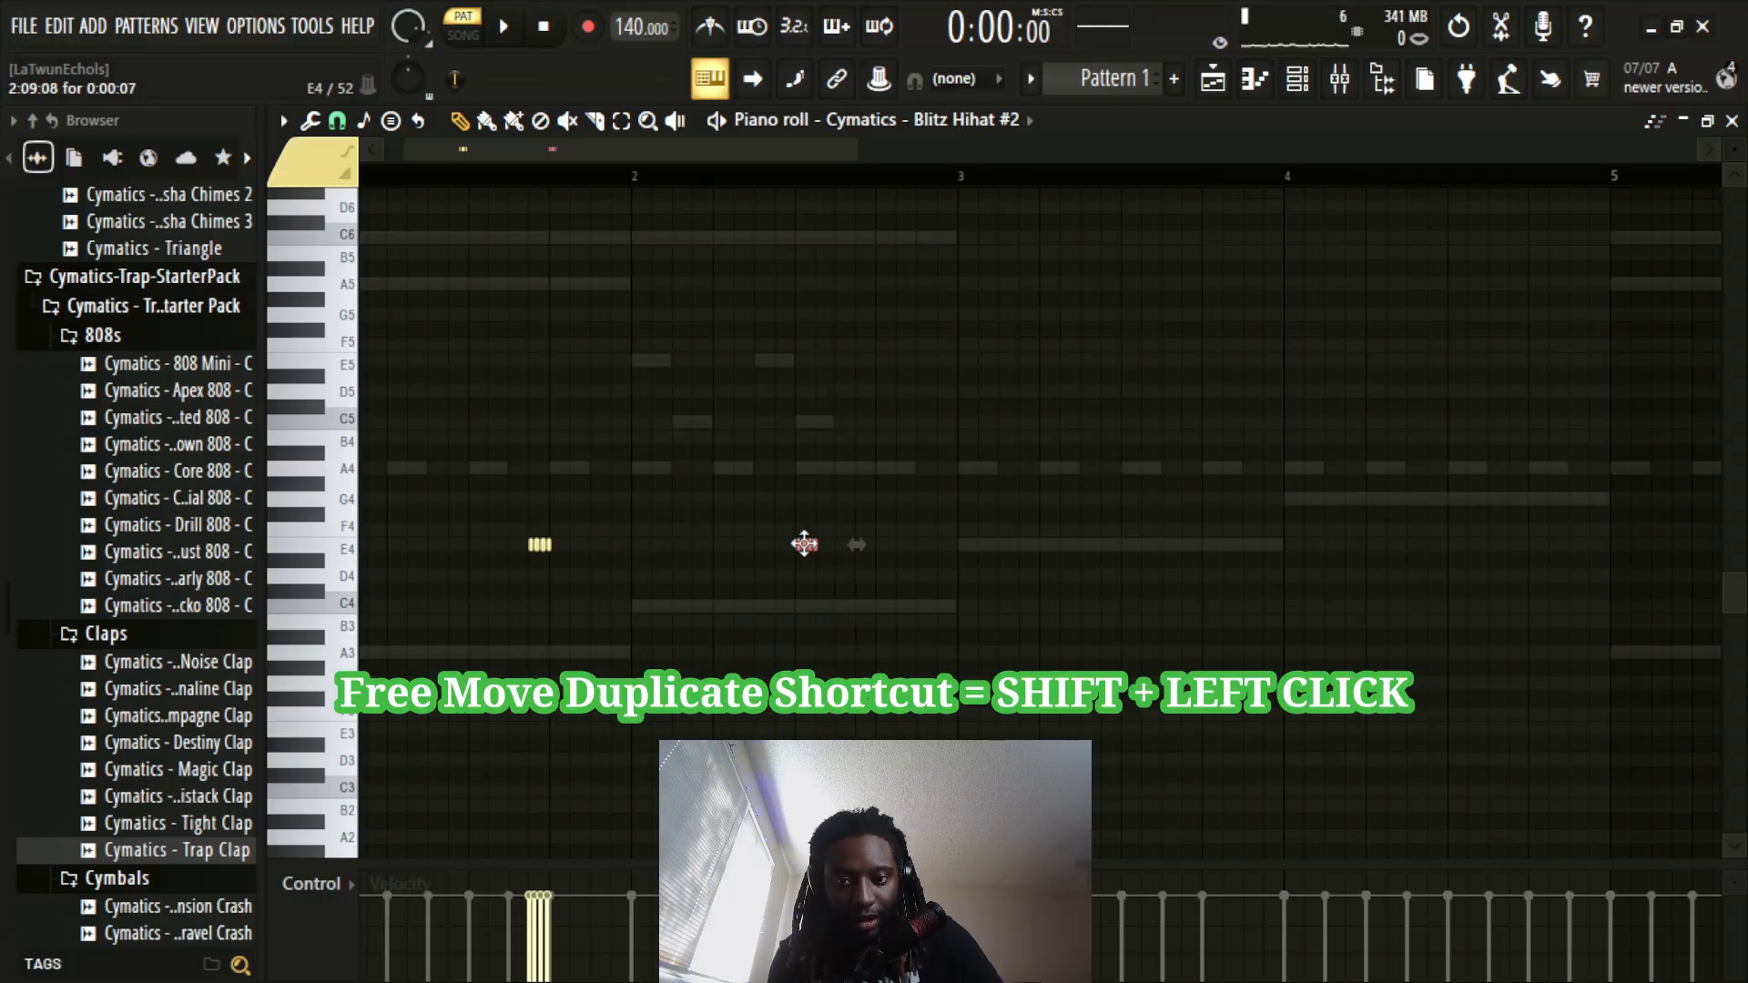
Step: Duplicate the bar 2 roll to the start of bar 3, lower the copy to C4 and play it back
{"action": "left_click_drag", "start_coordinate": [971, 530], "coordinate": [1057, 424]}
{"action": "left_click_drag", "start_coordinate": [867, 538], "coordinate": [1005, 378]}
{"action": "left_click_drag", "start_coordinate": [953, 538], "coordinate": [934, 645]}
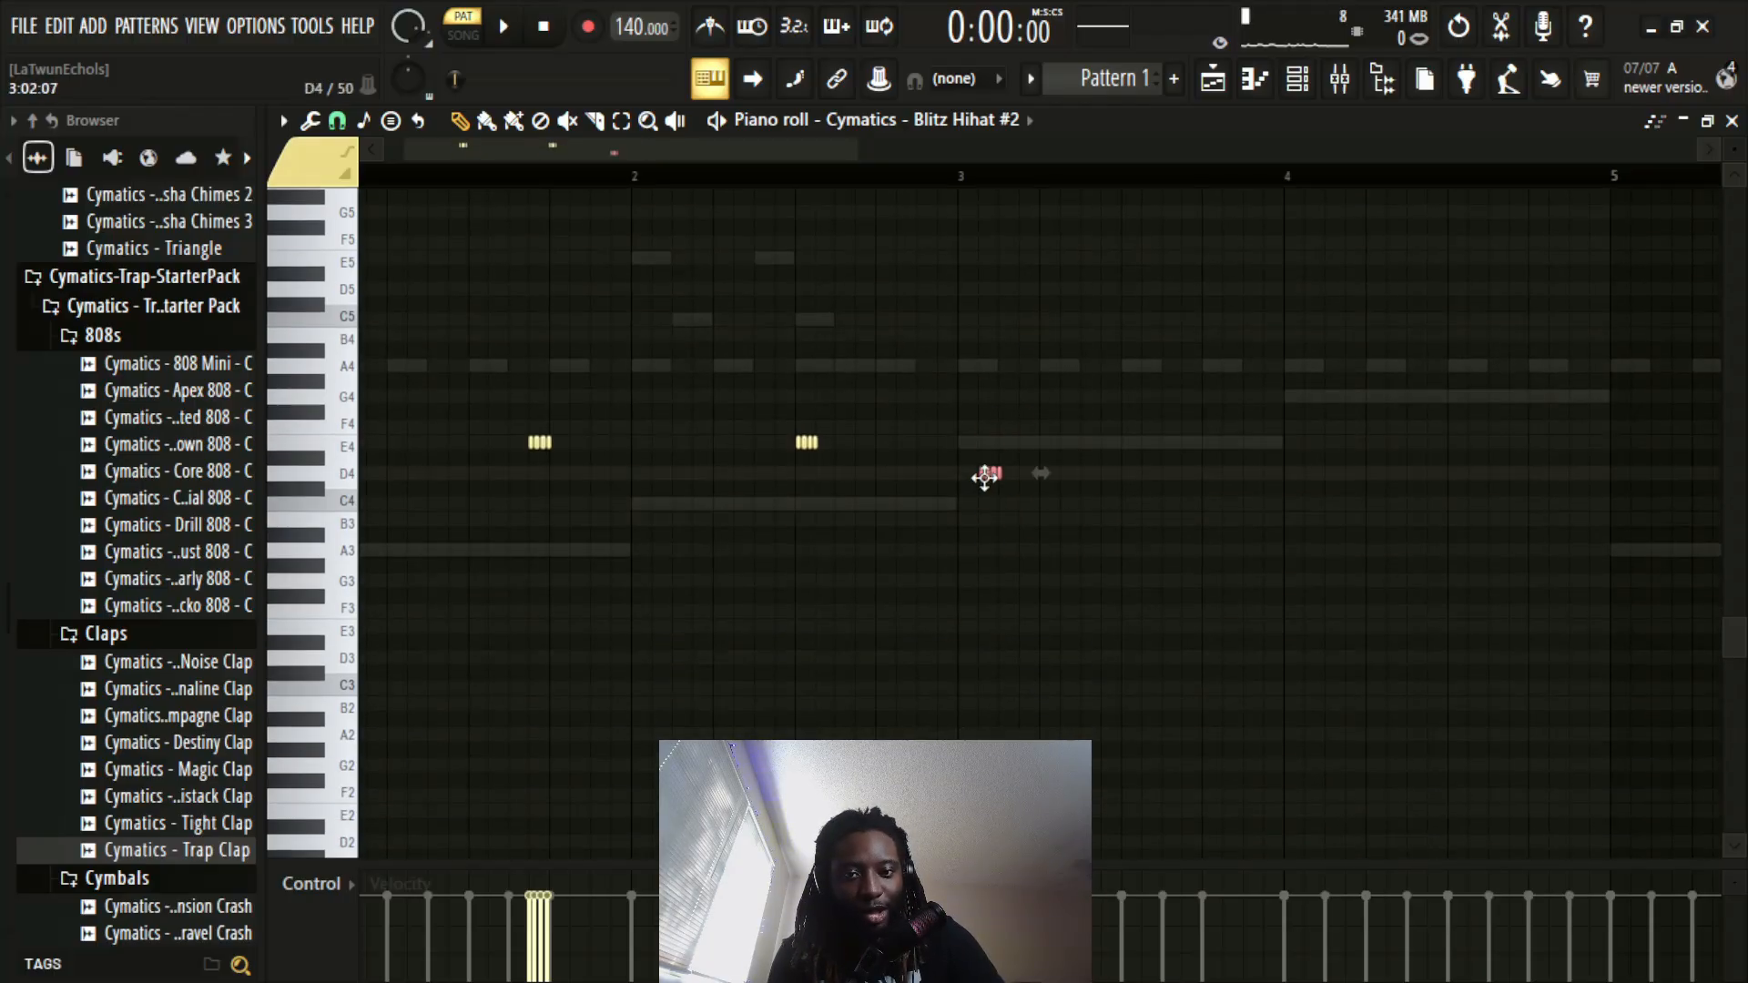
{"action": "left_click_drag", "start_coordinate": [1011, 479], "coordinate": [1009, 511]}
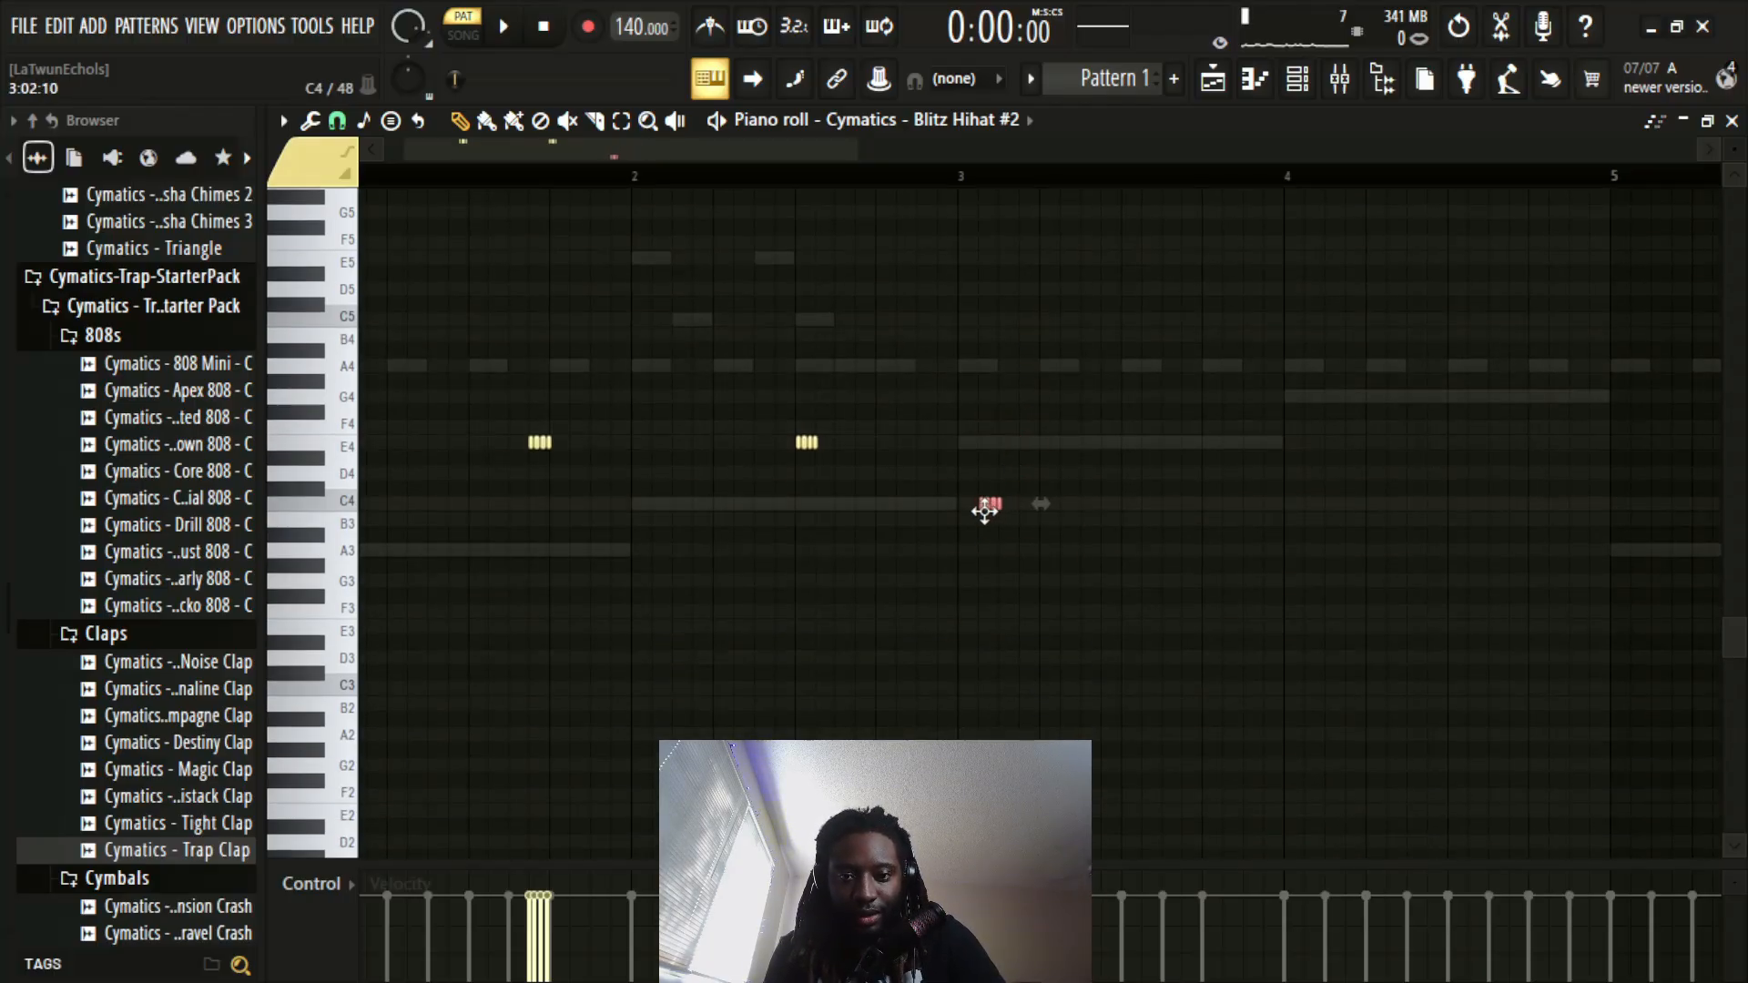
{"action": "key", "text": "space"}
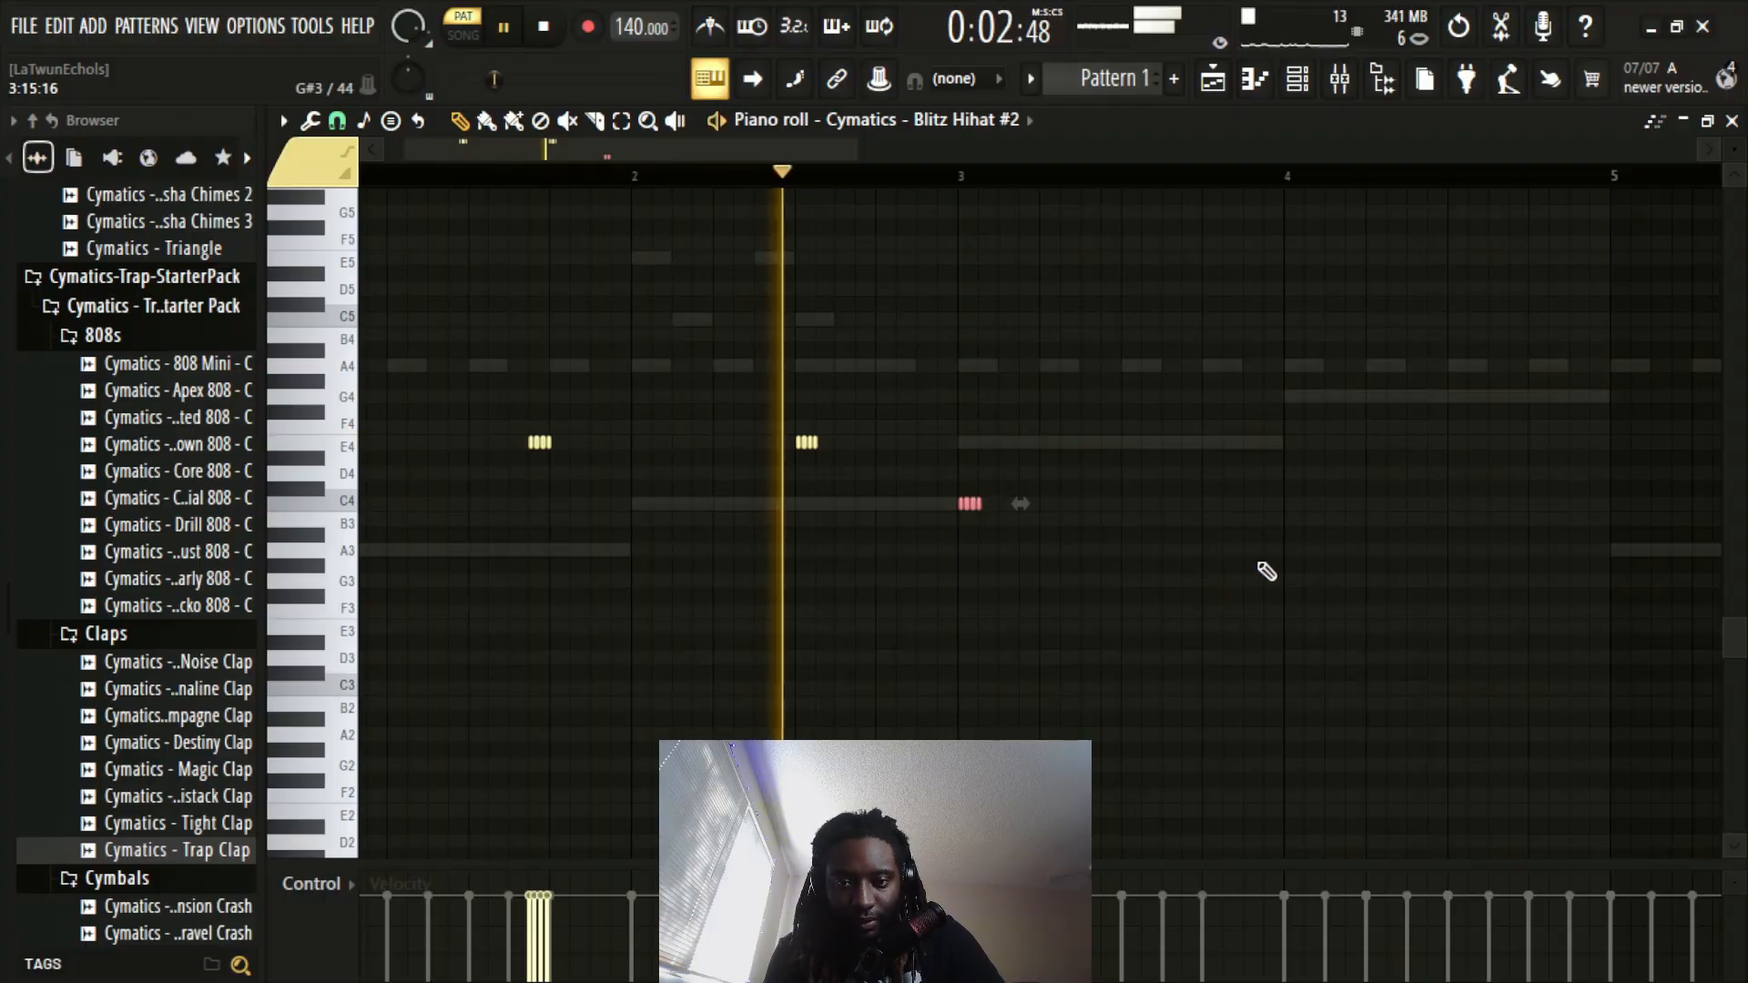
{"action": "key", "text": "space"}
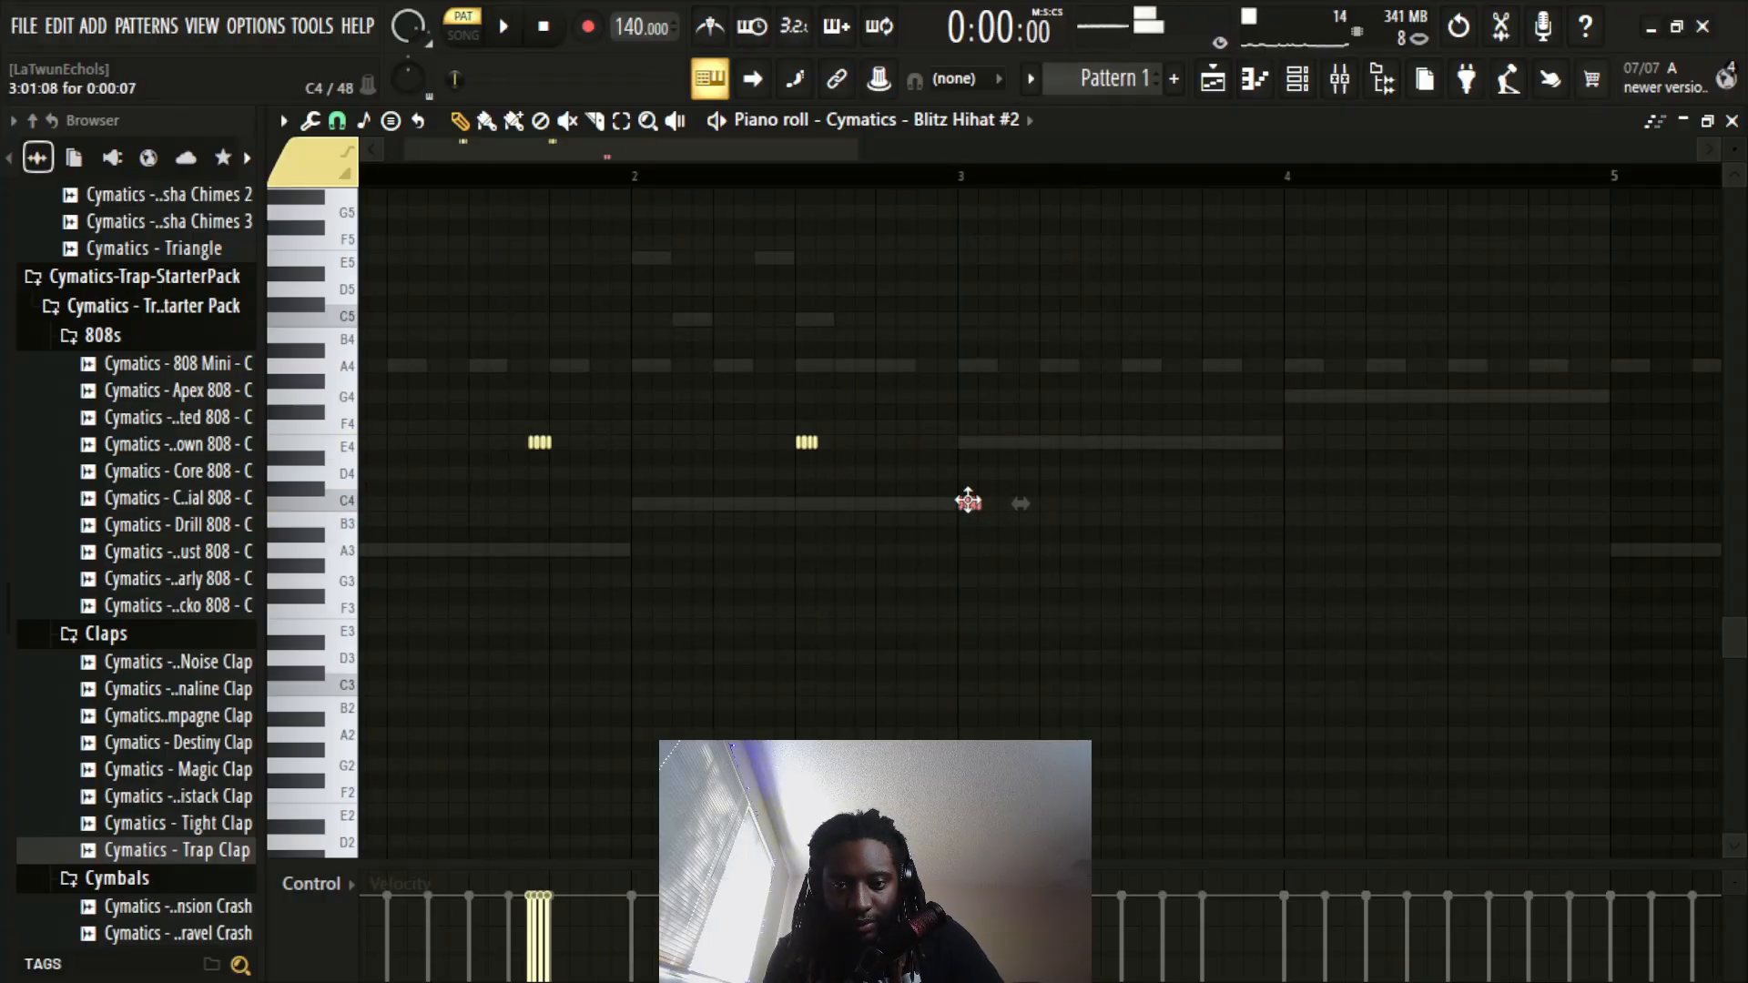
Step: Move the C4 roll back into bar 2, trying step 11 before placing it on the fourth beat, with playback checks
{"action": "left_click_drag", "start_coordinate": [964, 501], "coordinate": [899, 504]}
{"action": "key", "text": "space"}
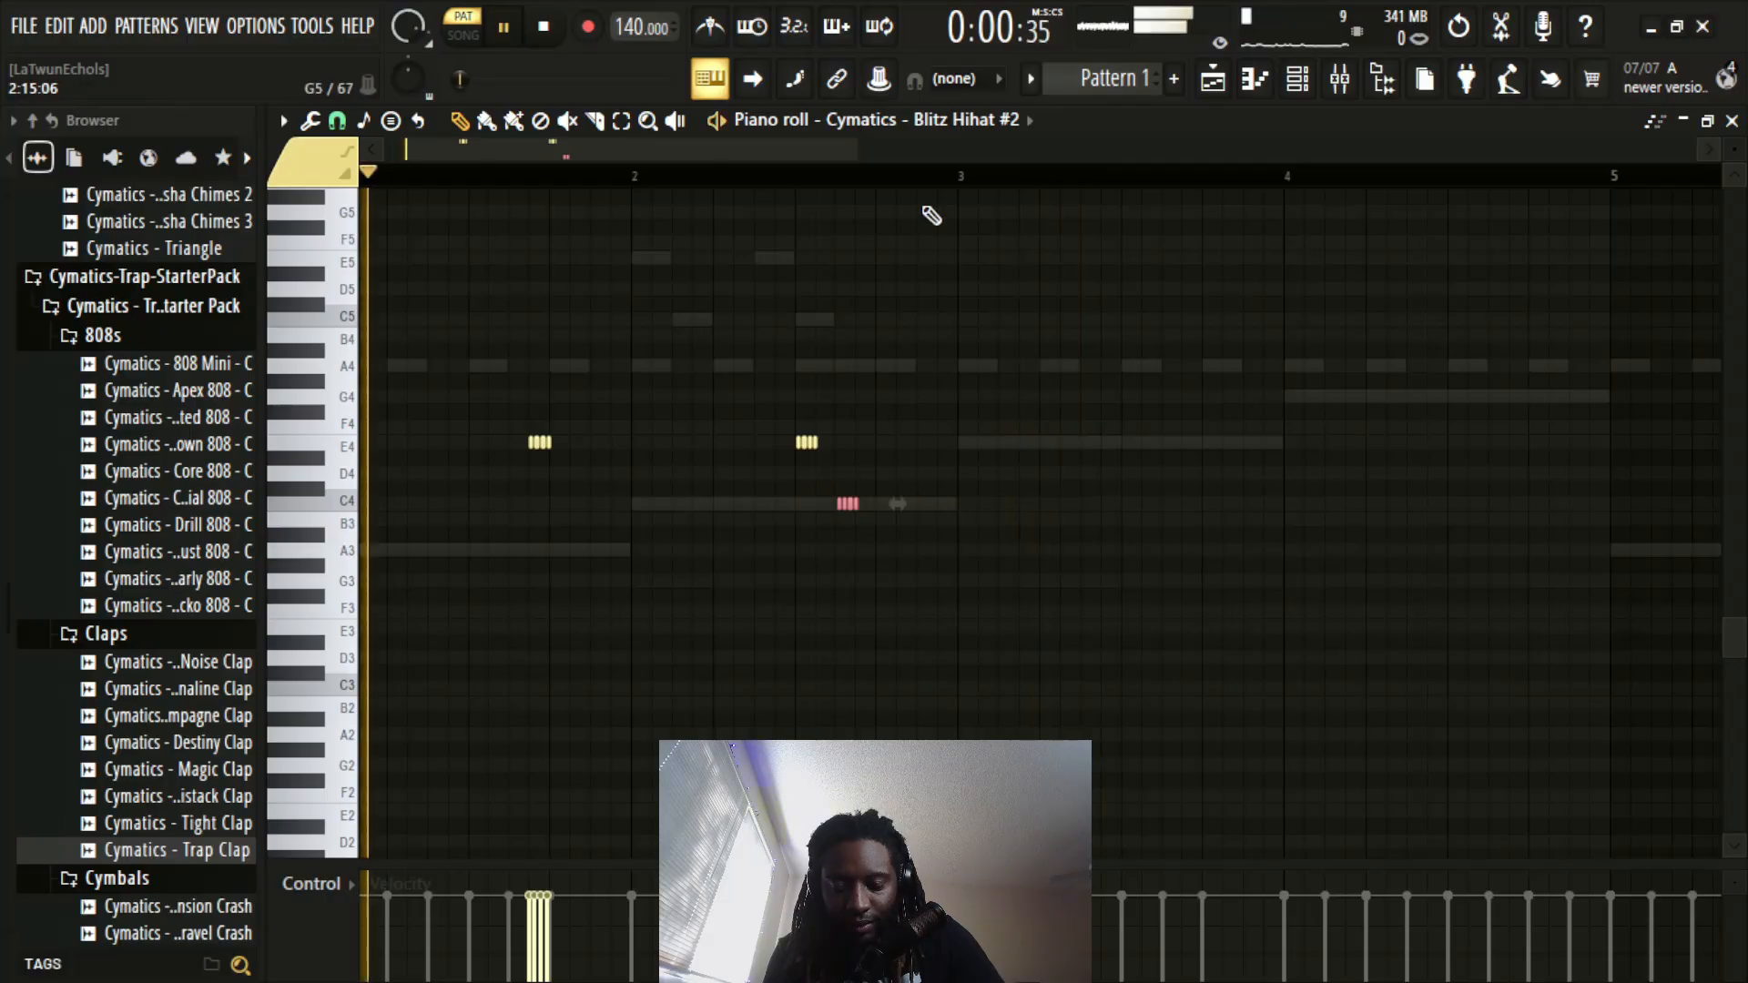
{"action": "scroll", "coordinate": [927, 192], "scroll_direction": "up", "scroll_amount": 2}
{"action": "scroll", "coordinate": [927, 191], "scroll_direction": "down", "scroll_amount": 2}
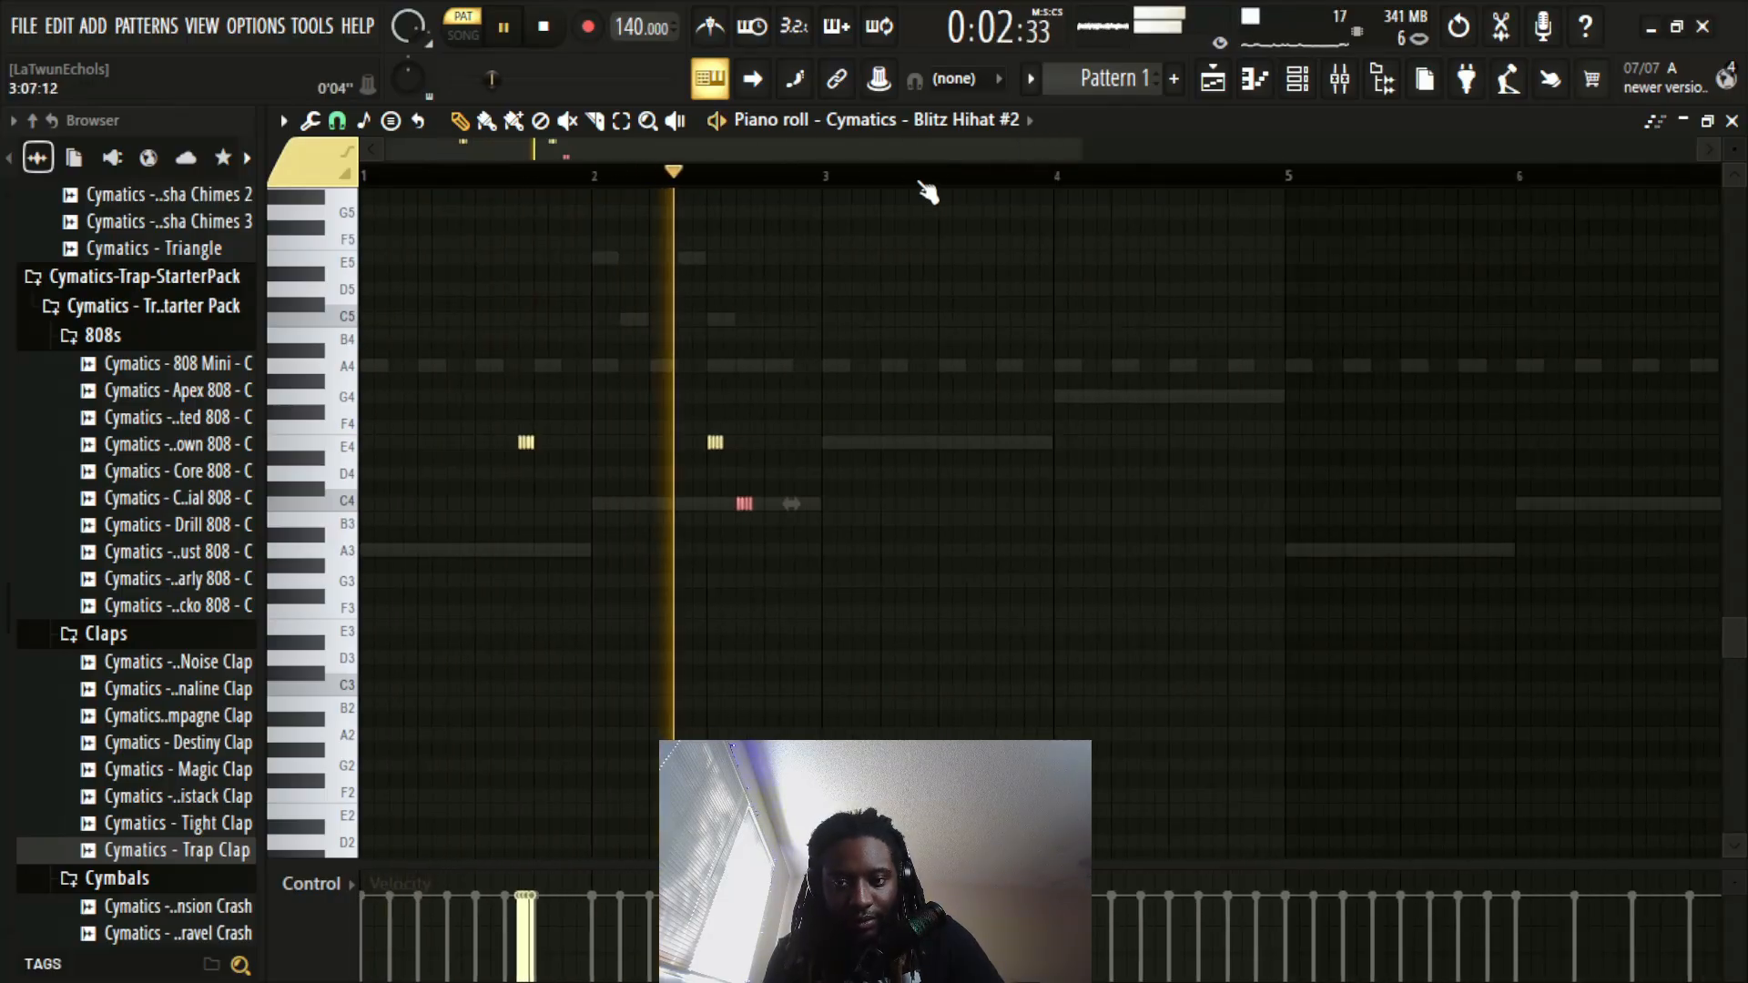
{"action": "key", "text": "space"}
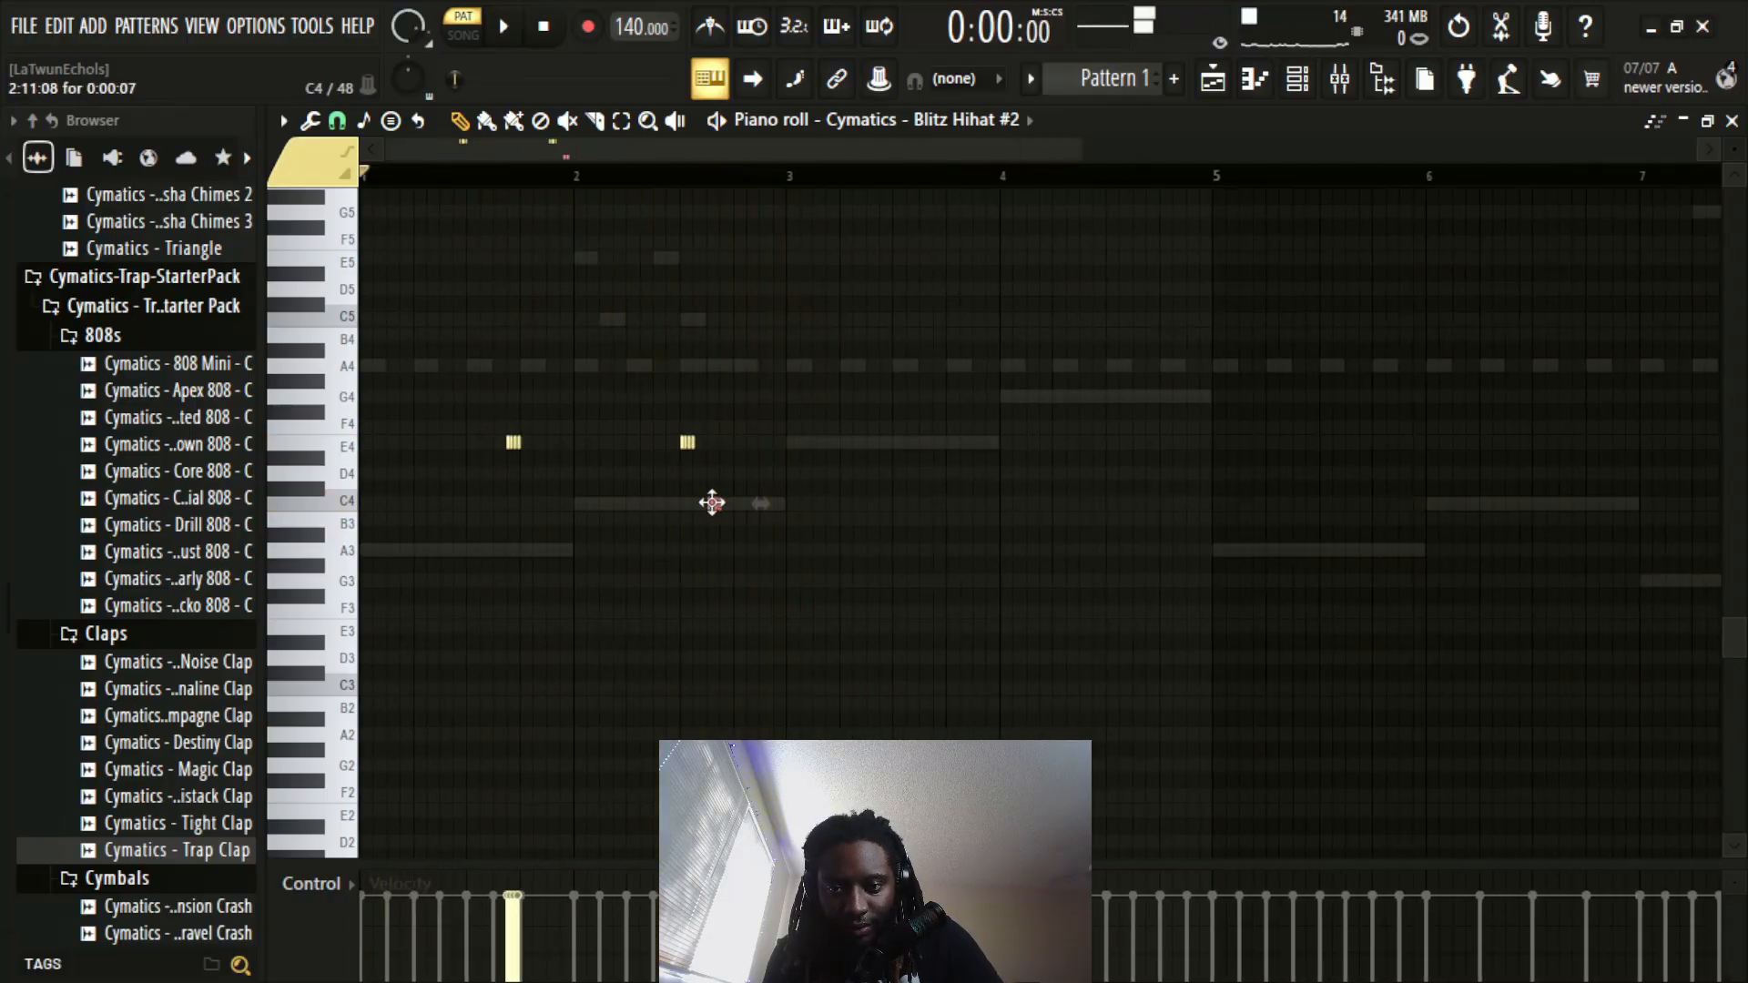
{"action": "key", "text": "space"}
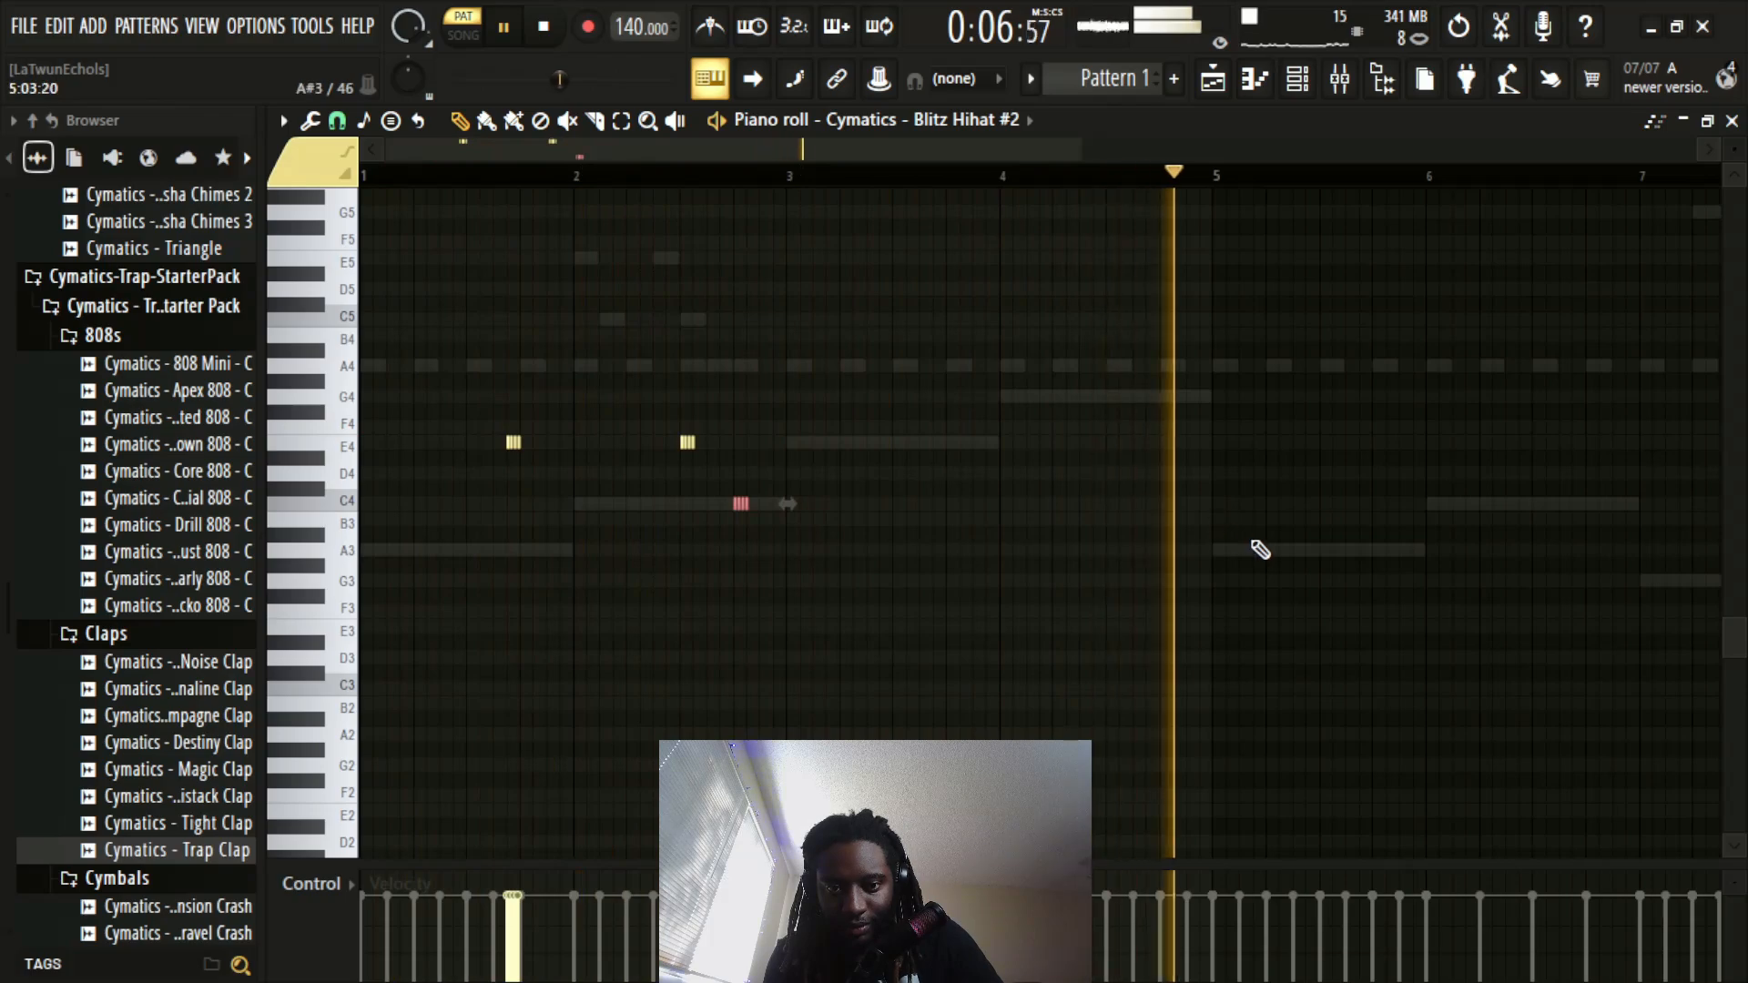
{"action": "key", "text": "space"}
Step: Duplicate the C4 roll to the third beat of bar 6 at G3 and copy that roll to the fourth beat
{"action": "scroll", "coordinate": [912, 450], "scroll_direction": "down", "scroll_amount": 1}
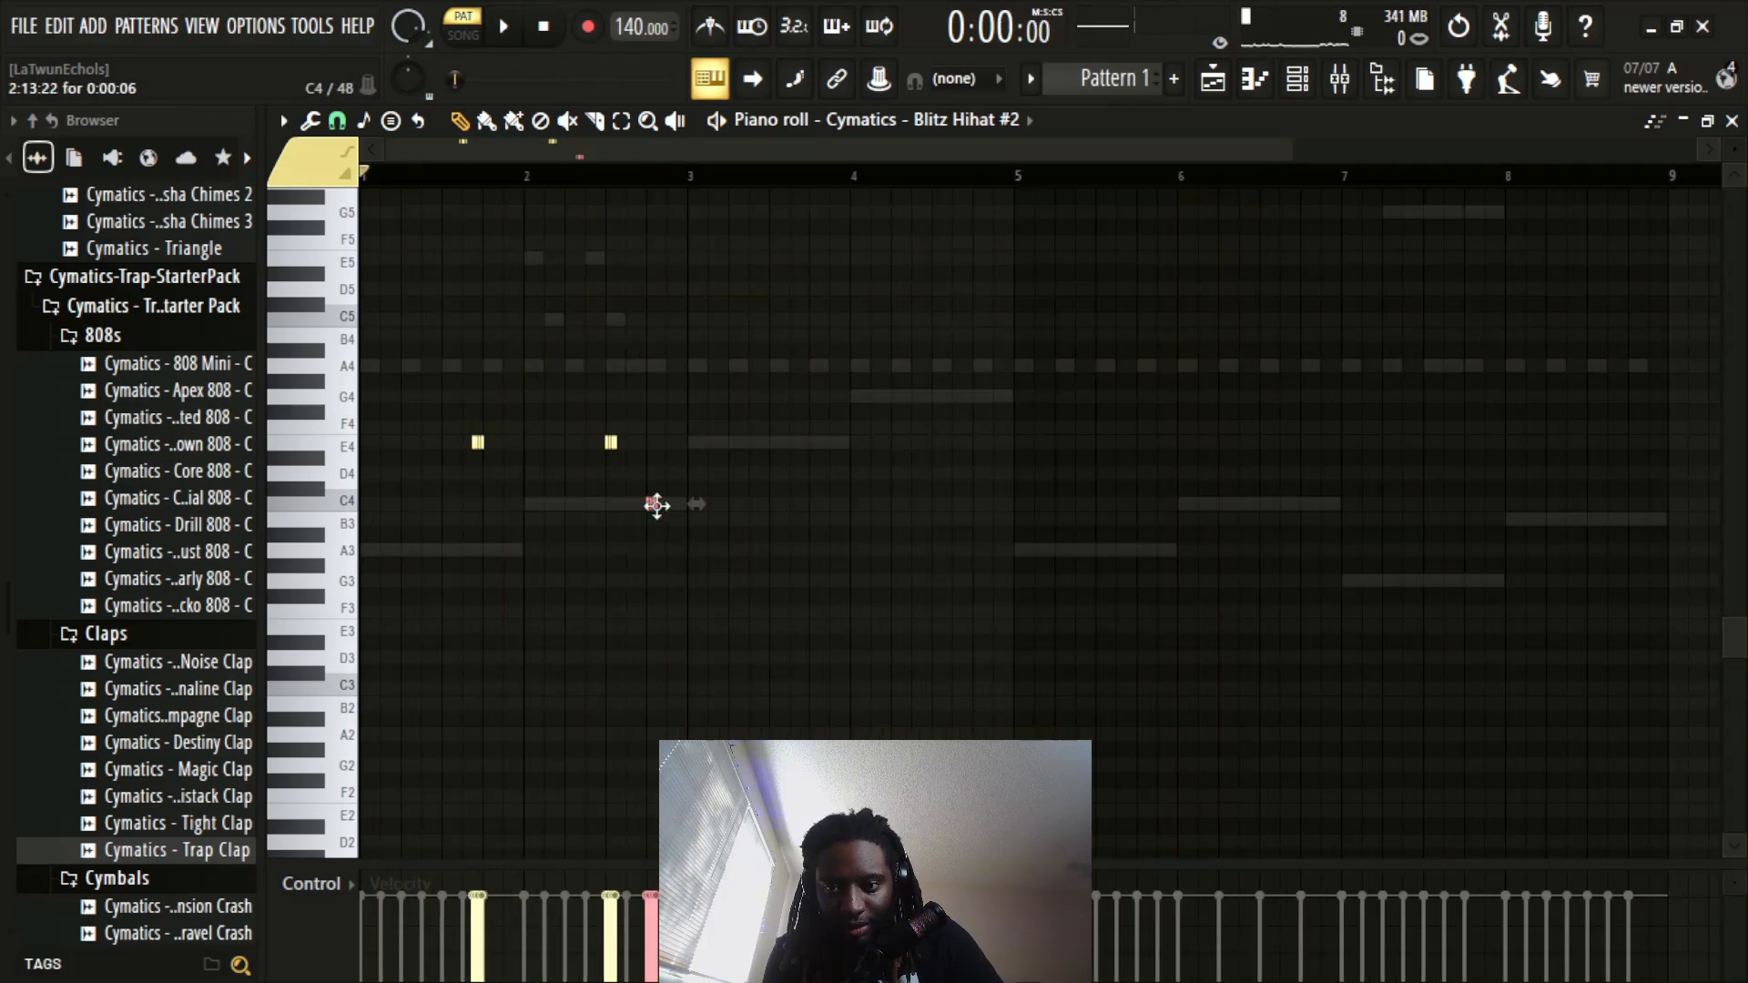
{"action": "left_click_drag", "start_coordinate": [654, 506], "coordinate": [1261, 586]}
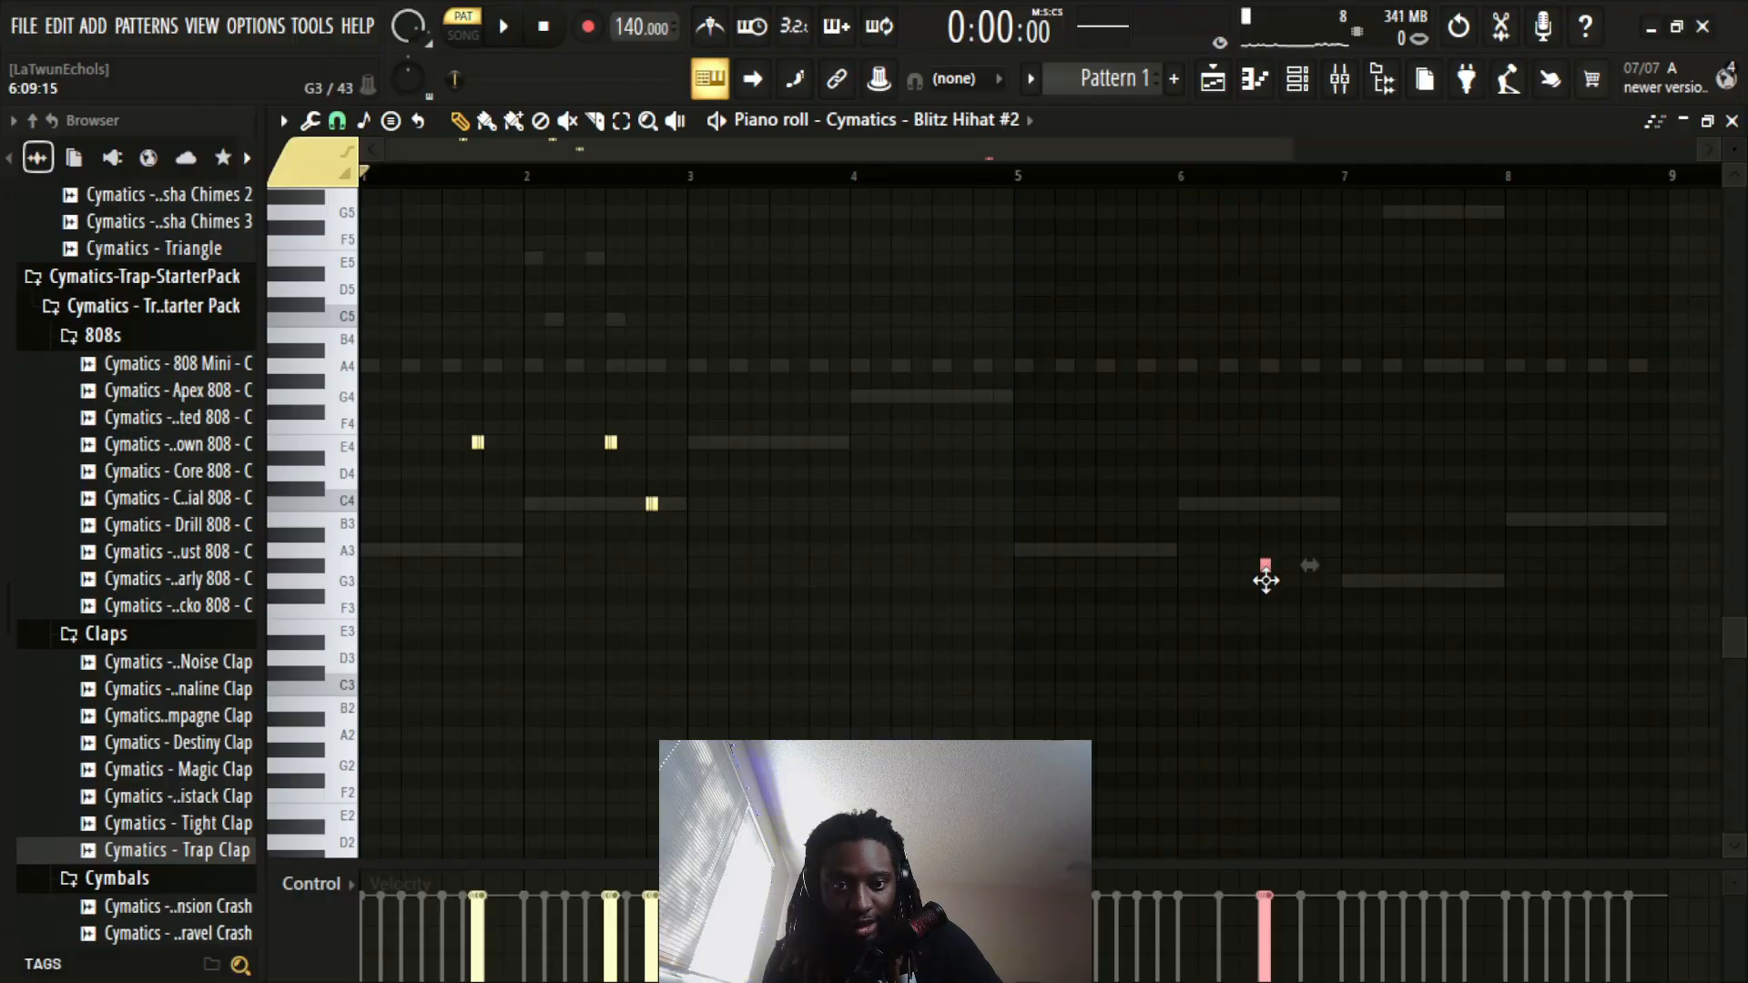
{"action": "scroll", "coordinate": [1380, 193], "scroll_direction": "up", "scroll_amount": 3}
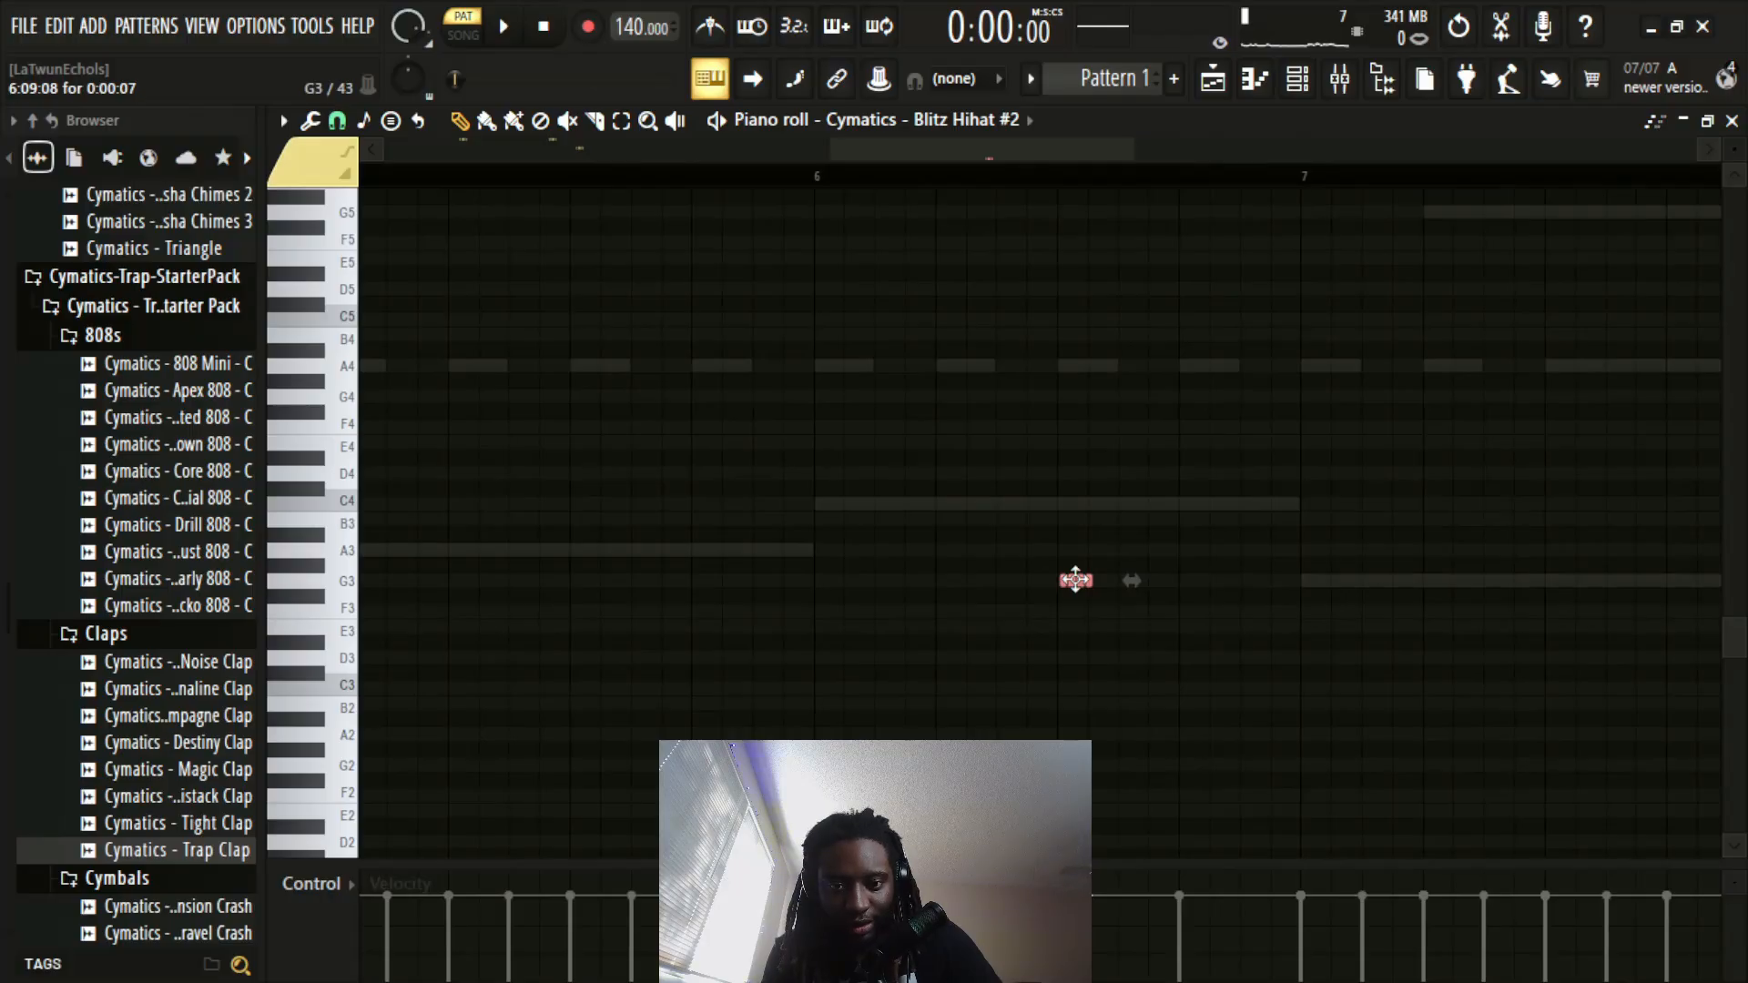
{"action": "left_click_drag", "start_coordinate": [1075, 580], "coordinate": [1196, 578]}
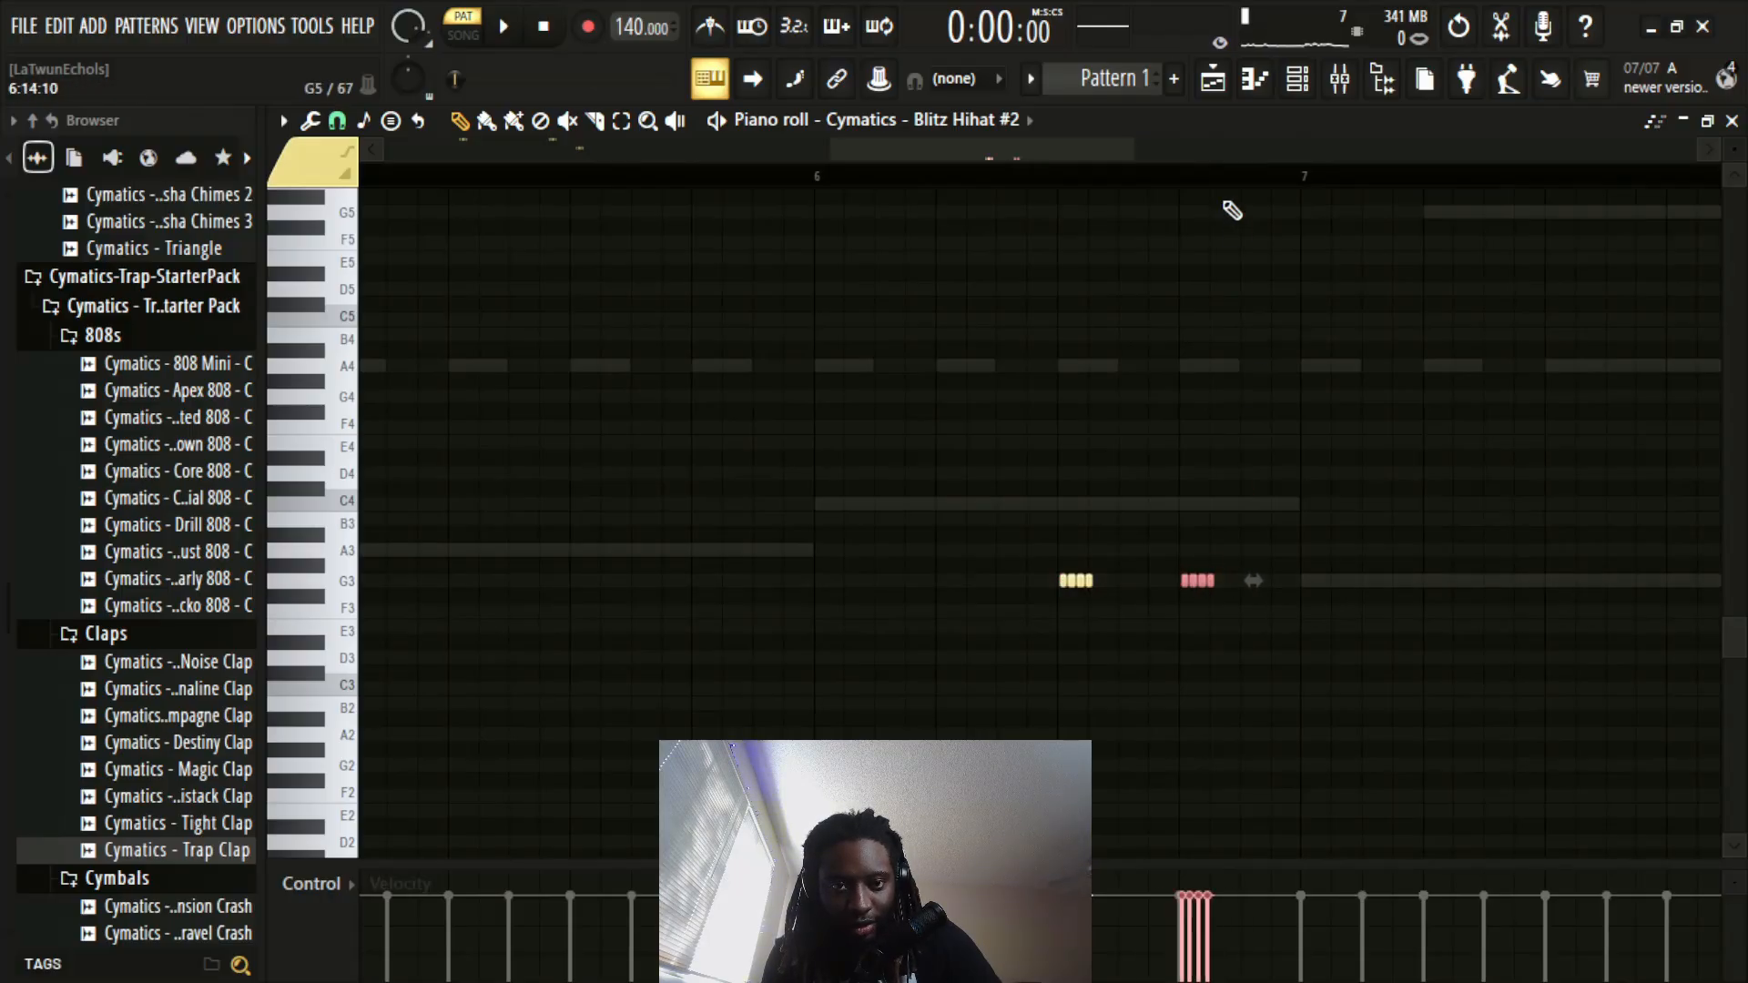
Step: Play the pattern and add single B3 hi-hat notes on steps 9 and 11 of bar 8
{"action": "scroll", "coordinate": [1231, 210], "scroll_direction": "down", "scroll_amount": 5}
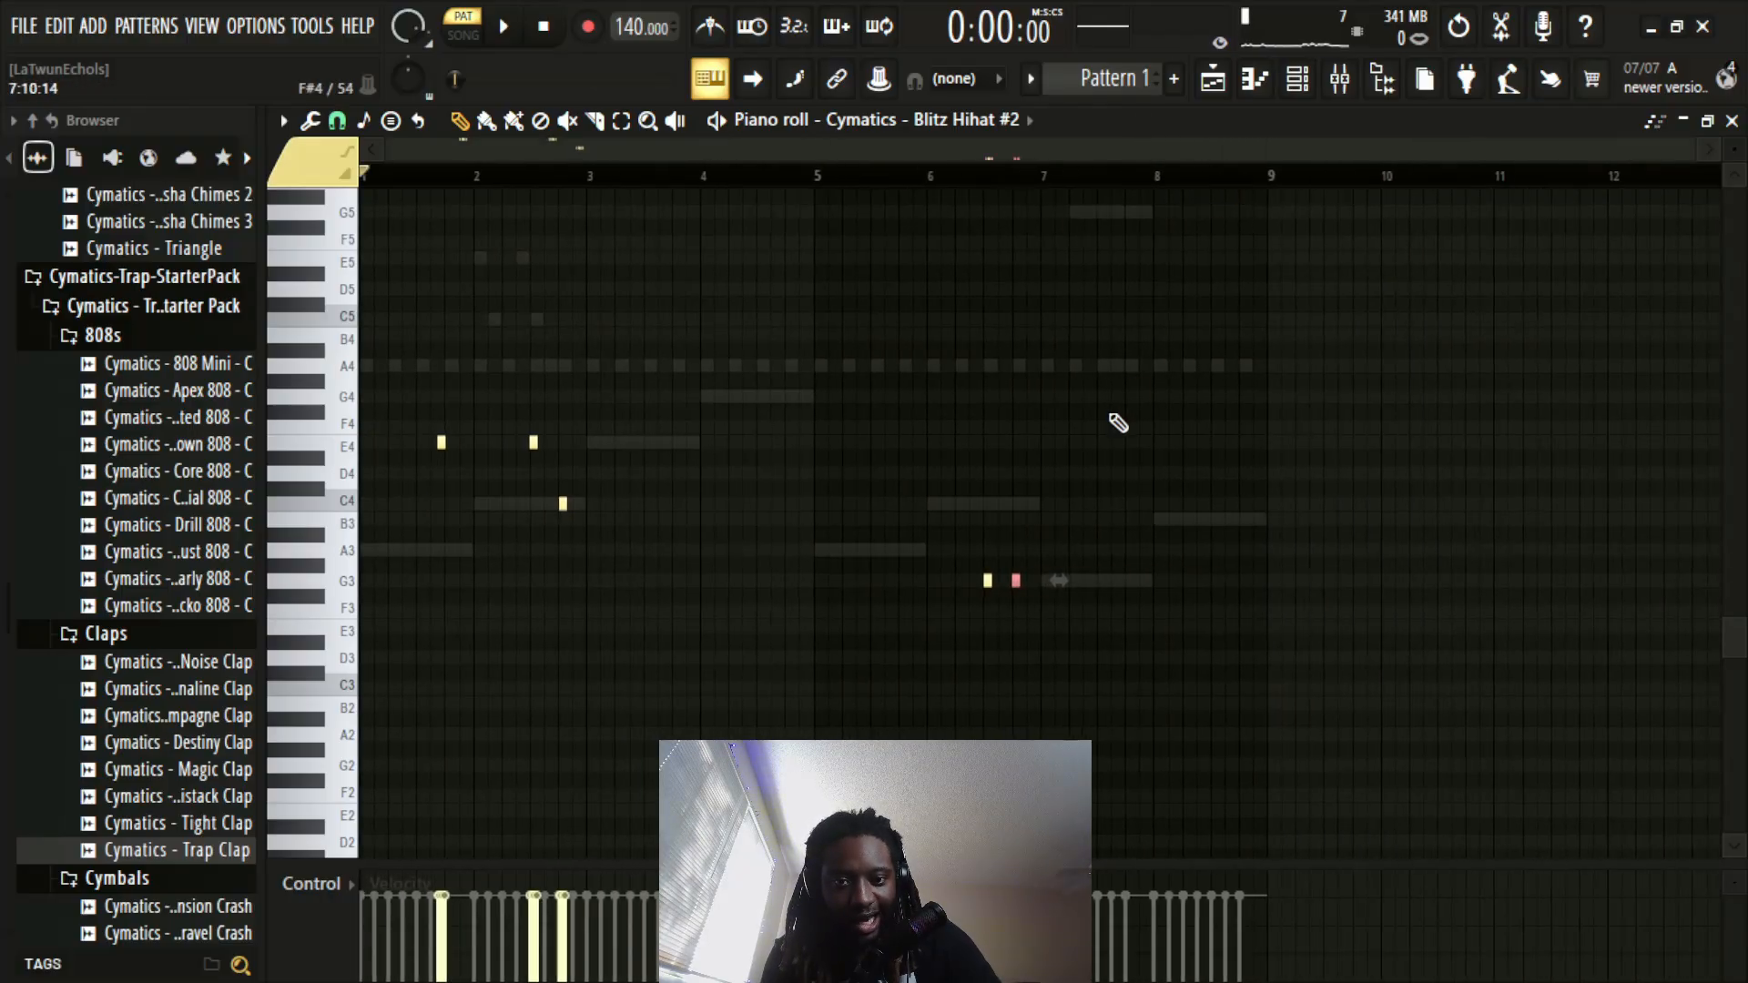
{"action": "key", "text": "space"}
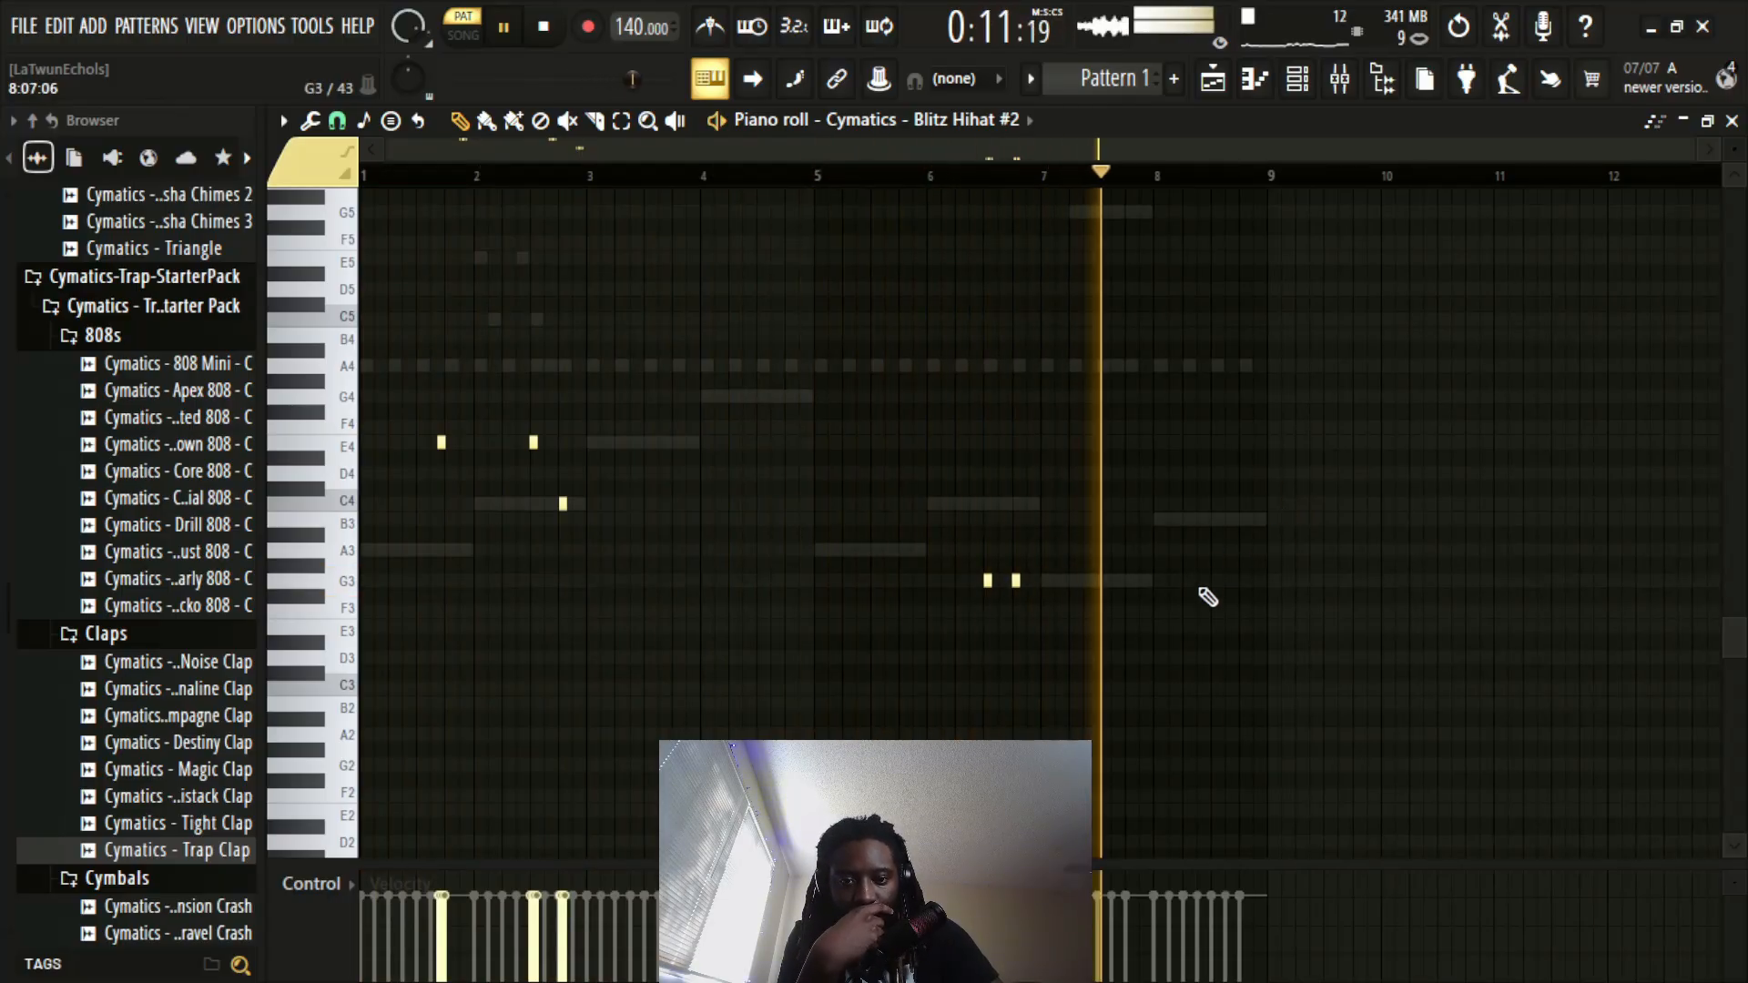
{"action": "left_click", "coordinate": [1213, 520]}
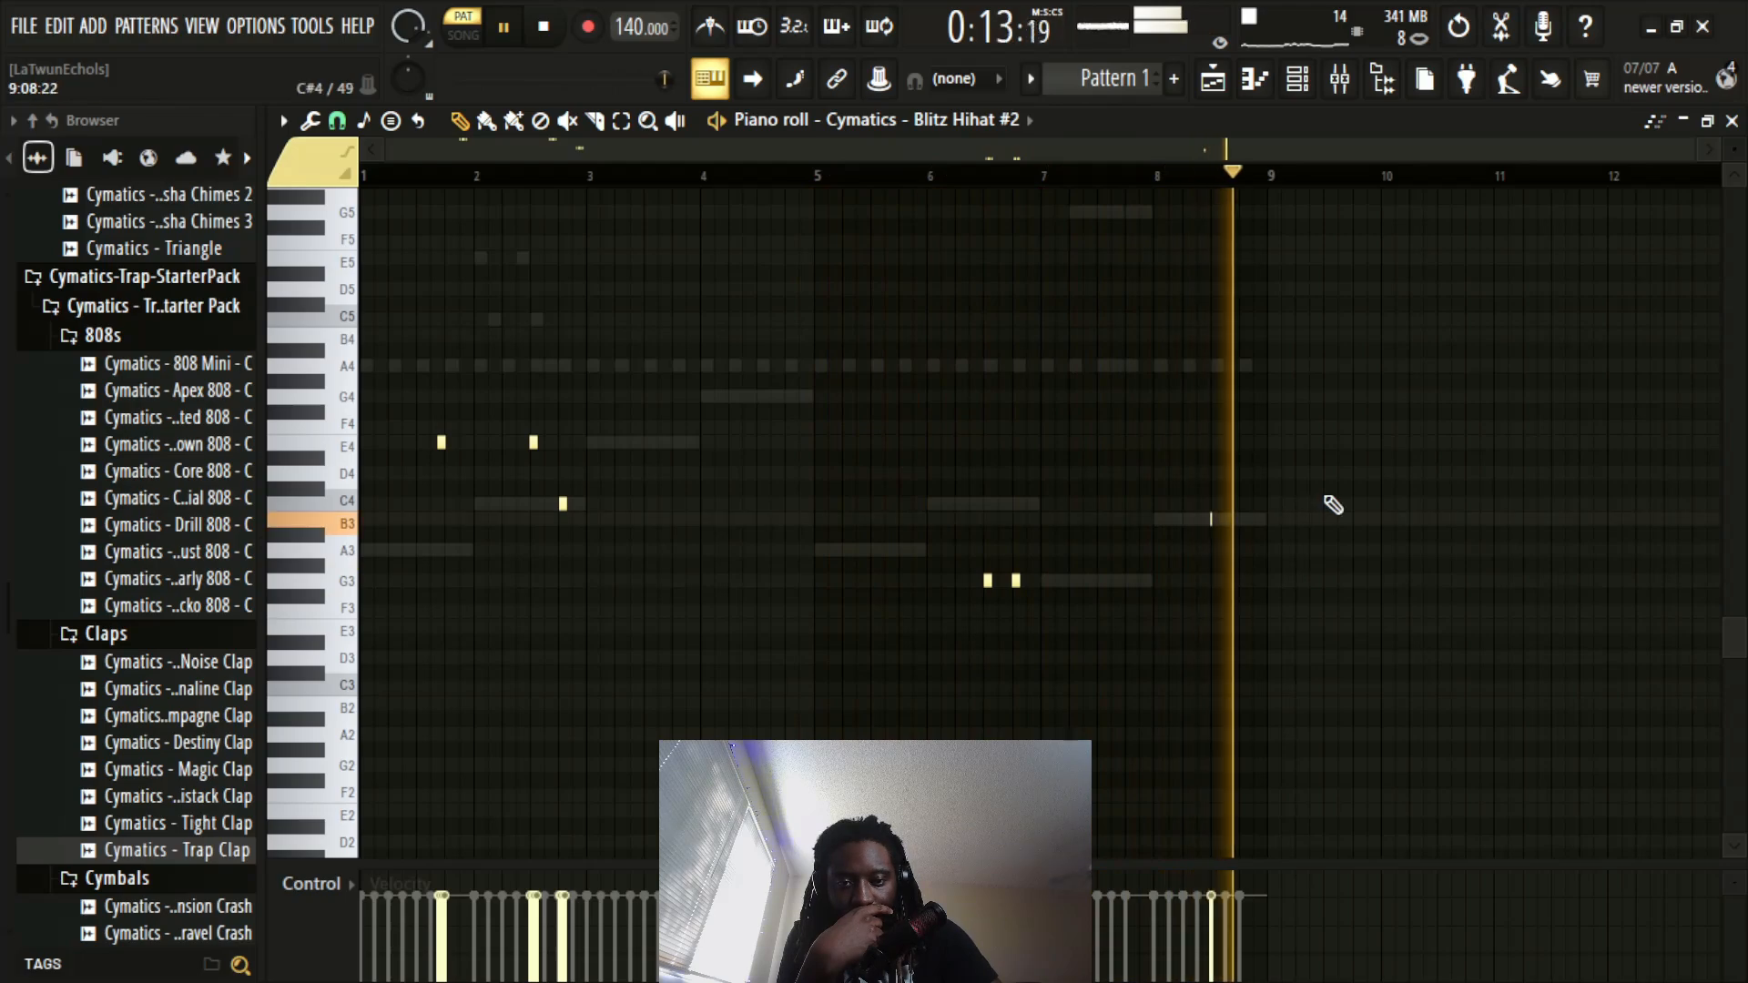
{"action": "scroll", "coordinate": [1223, 182], "scroll_direction": "up", "scroll_amount": 4}
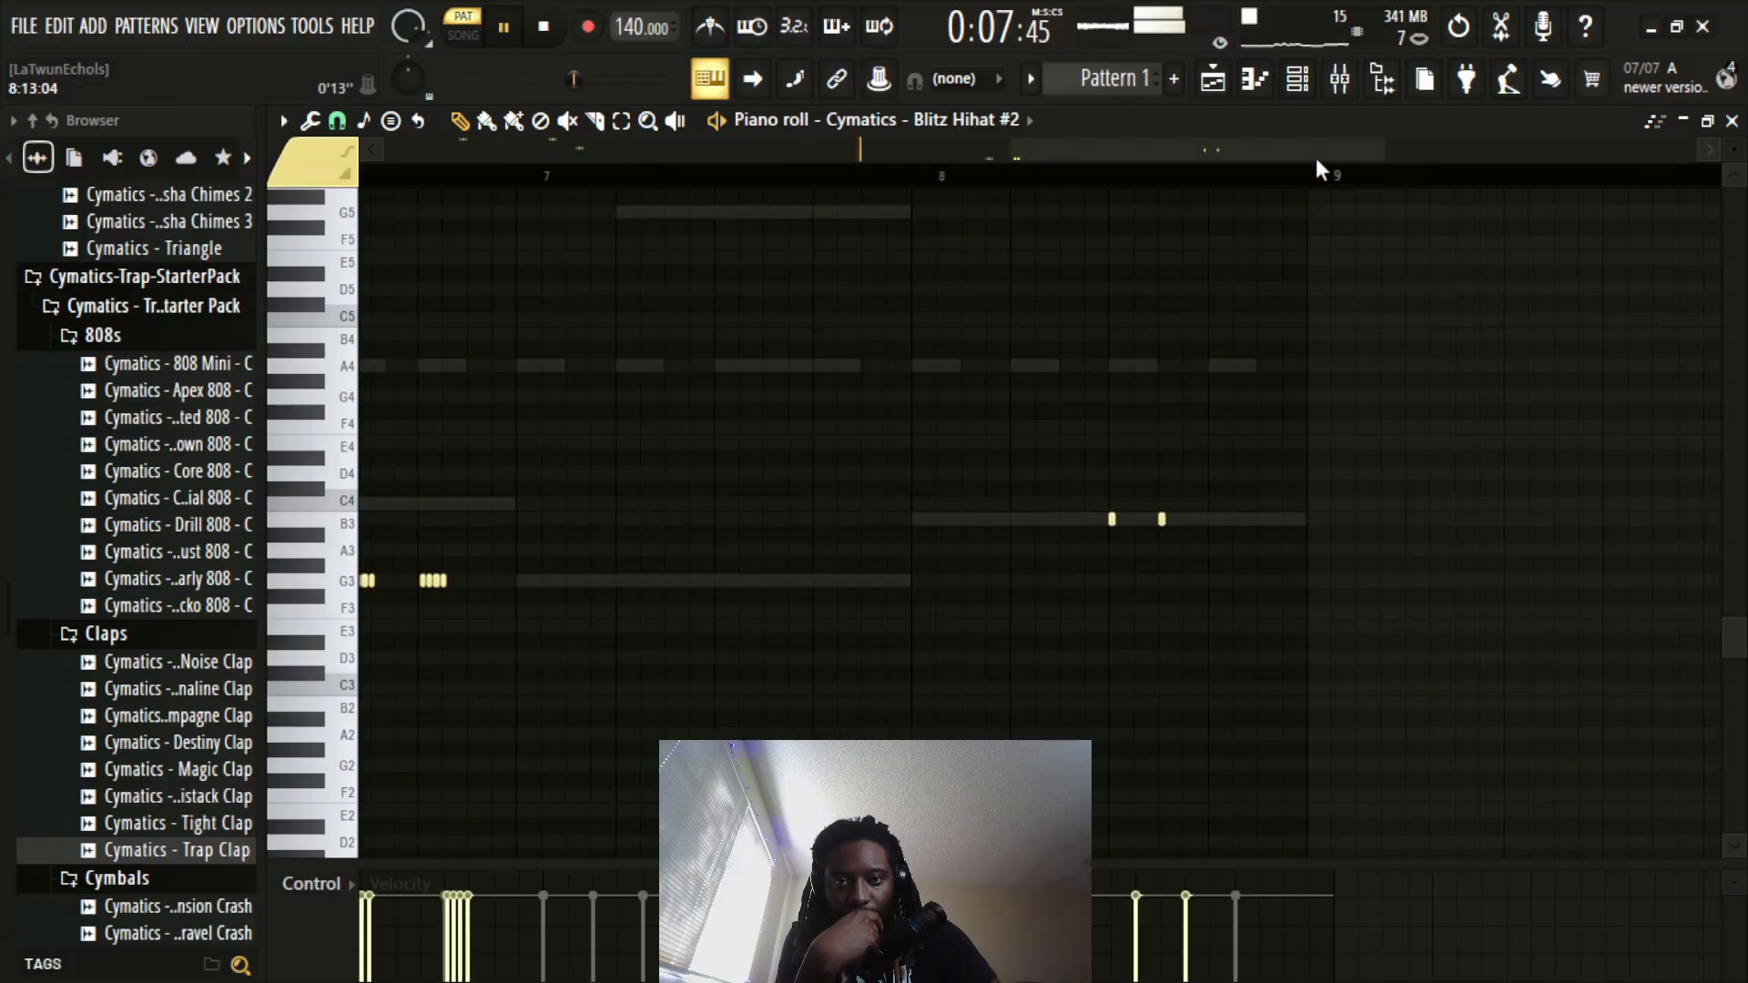
{"action": "scroll", "coordinate": [1297, 174], "scroll_direction": "down", "scroll_amount": 5}
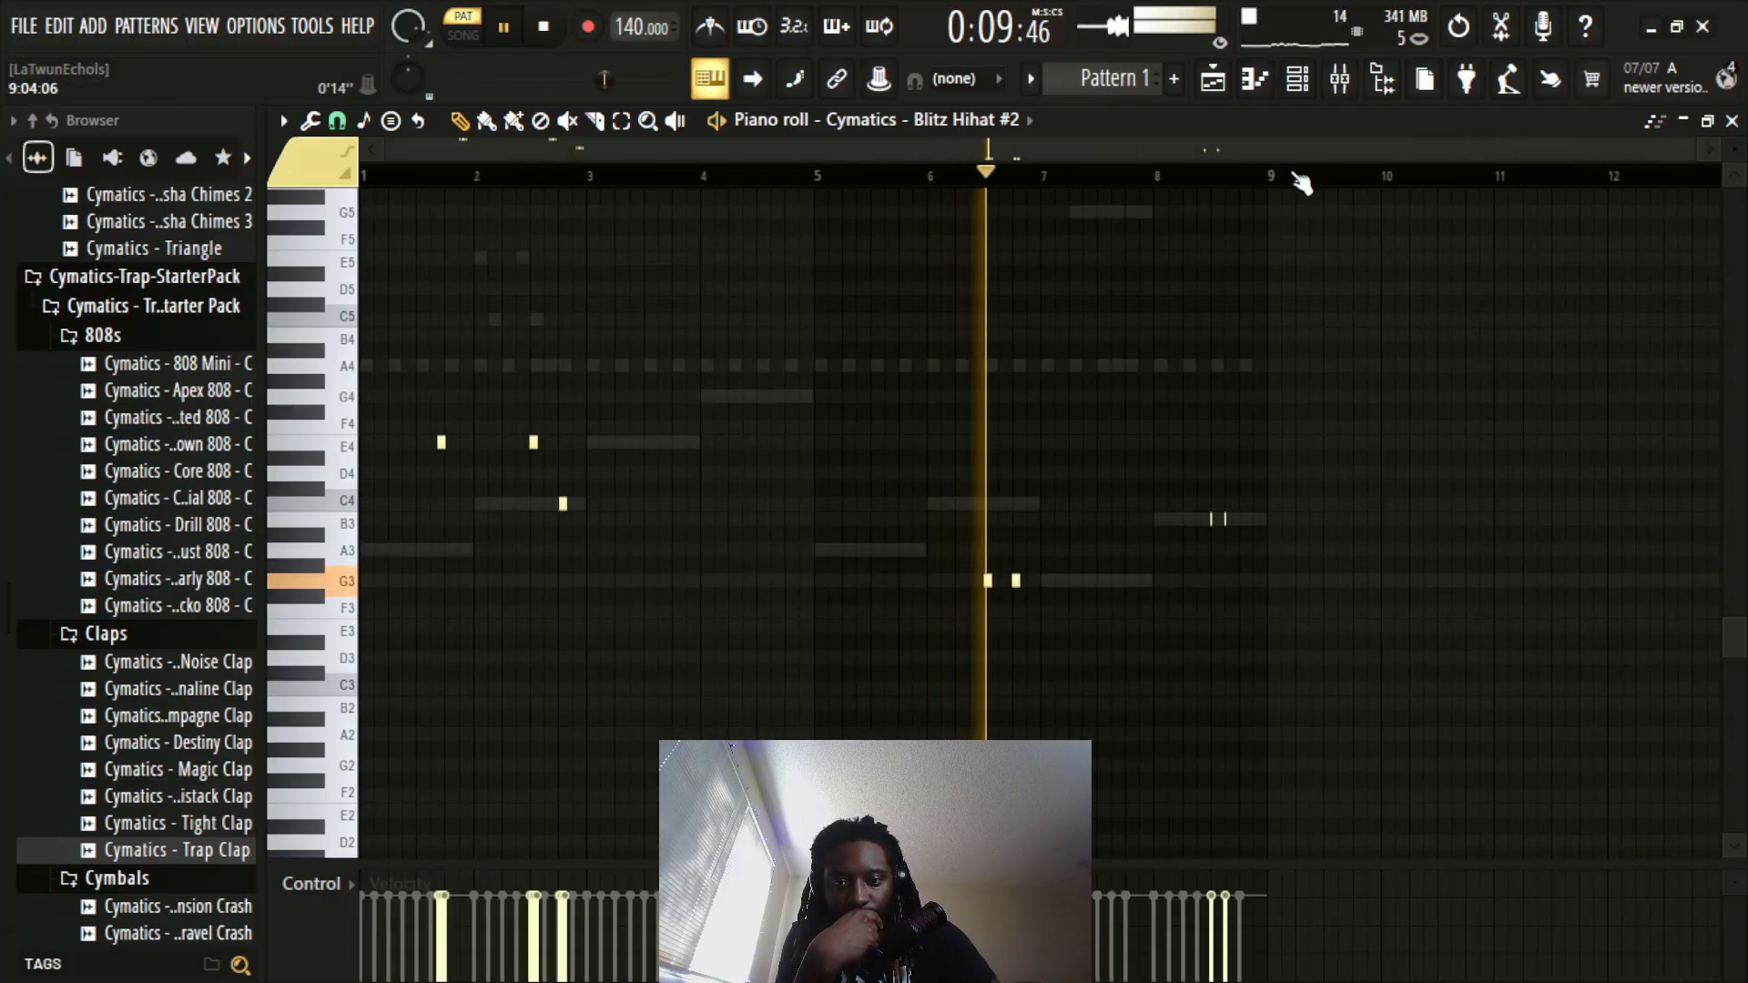
Step: Select the G3 roll on the fourth beat of bar 6 and raise it one semitone
{"action": "scroll", "coordinate": [1299, 179], "scroll_direction": "up", "scroll_amount": 3}
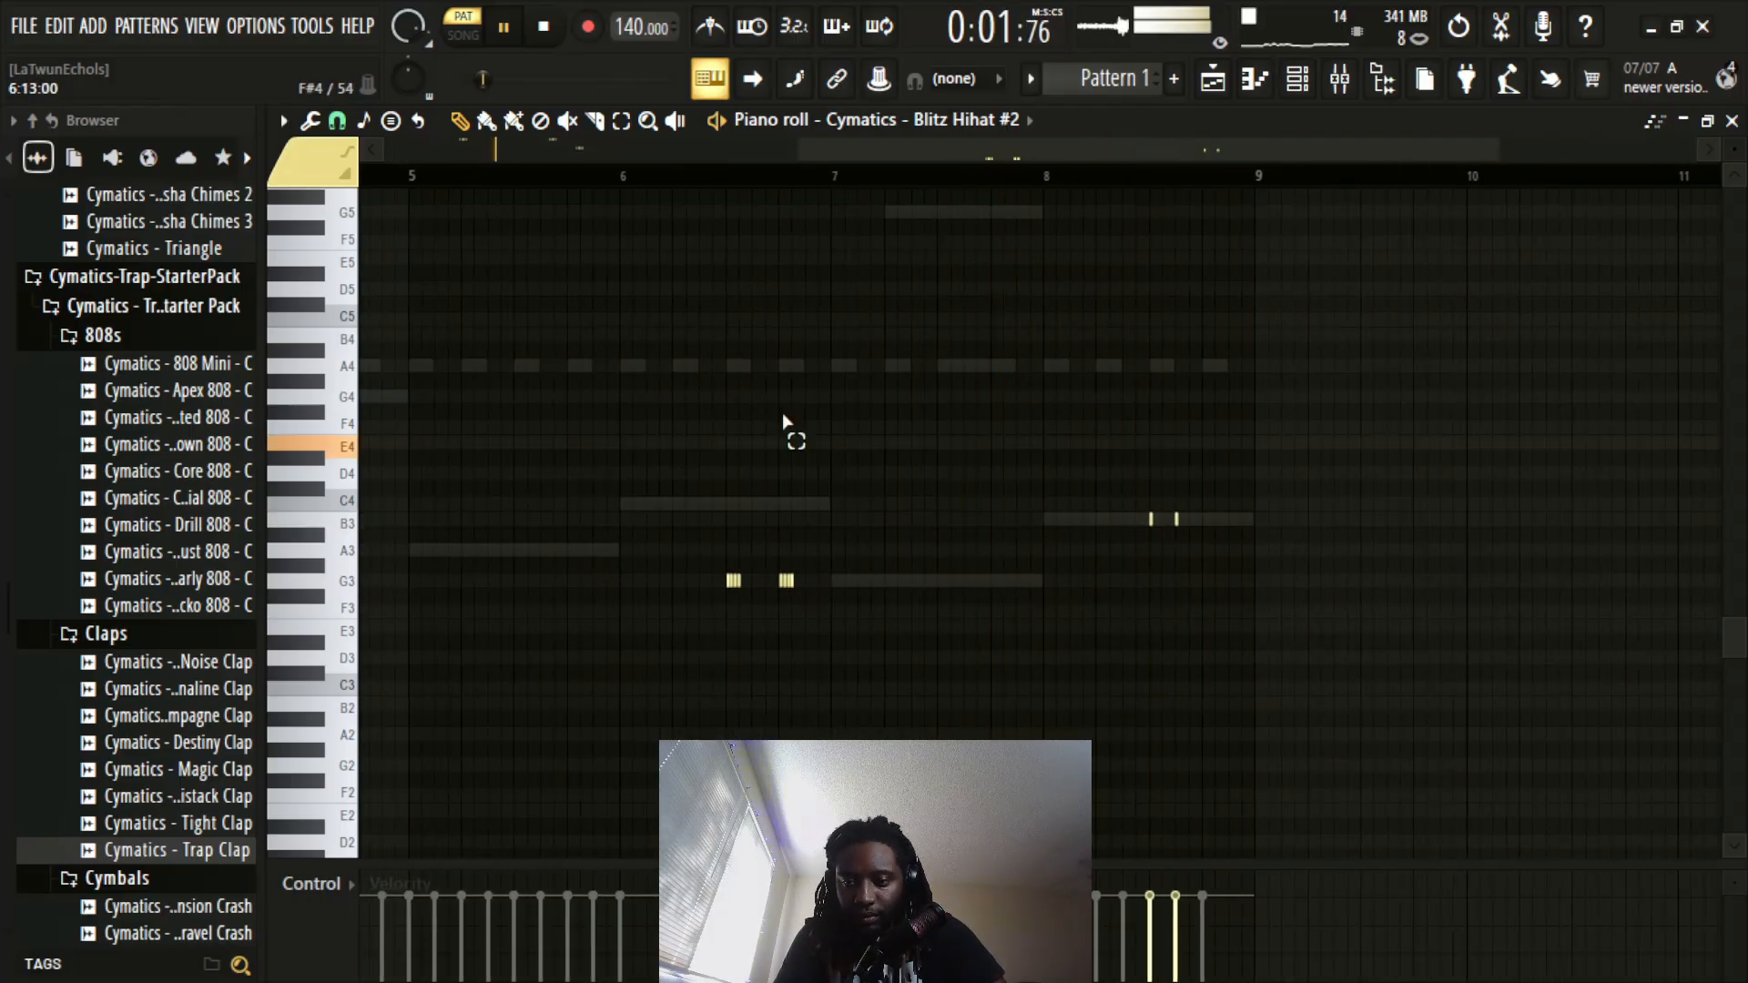
{"action": "left_click_drag", "start_coordinate": [819, 552], "coordinate": [770, 617]}
{"action": "key", "text": "shift+Up"}
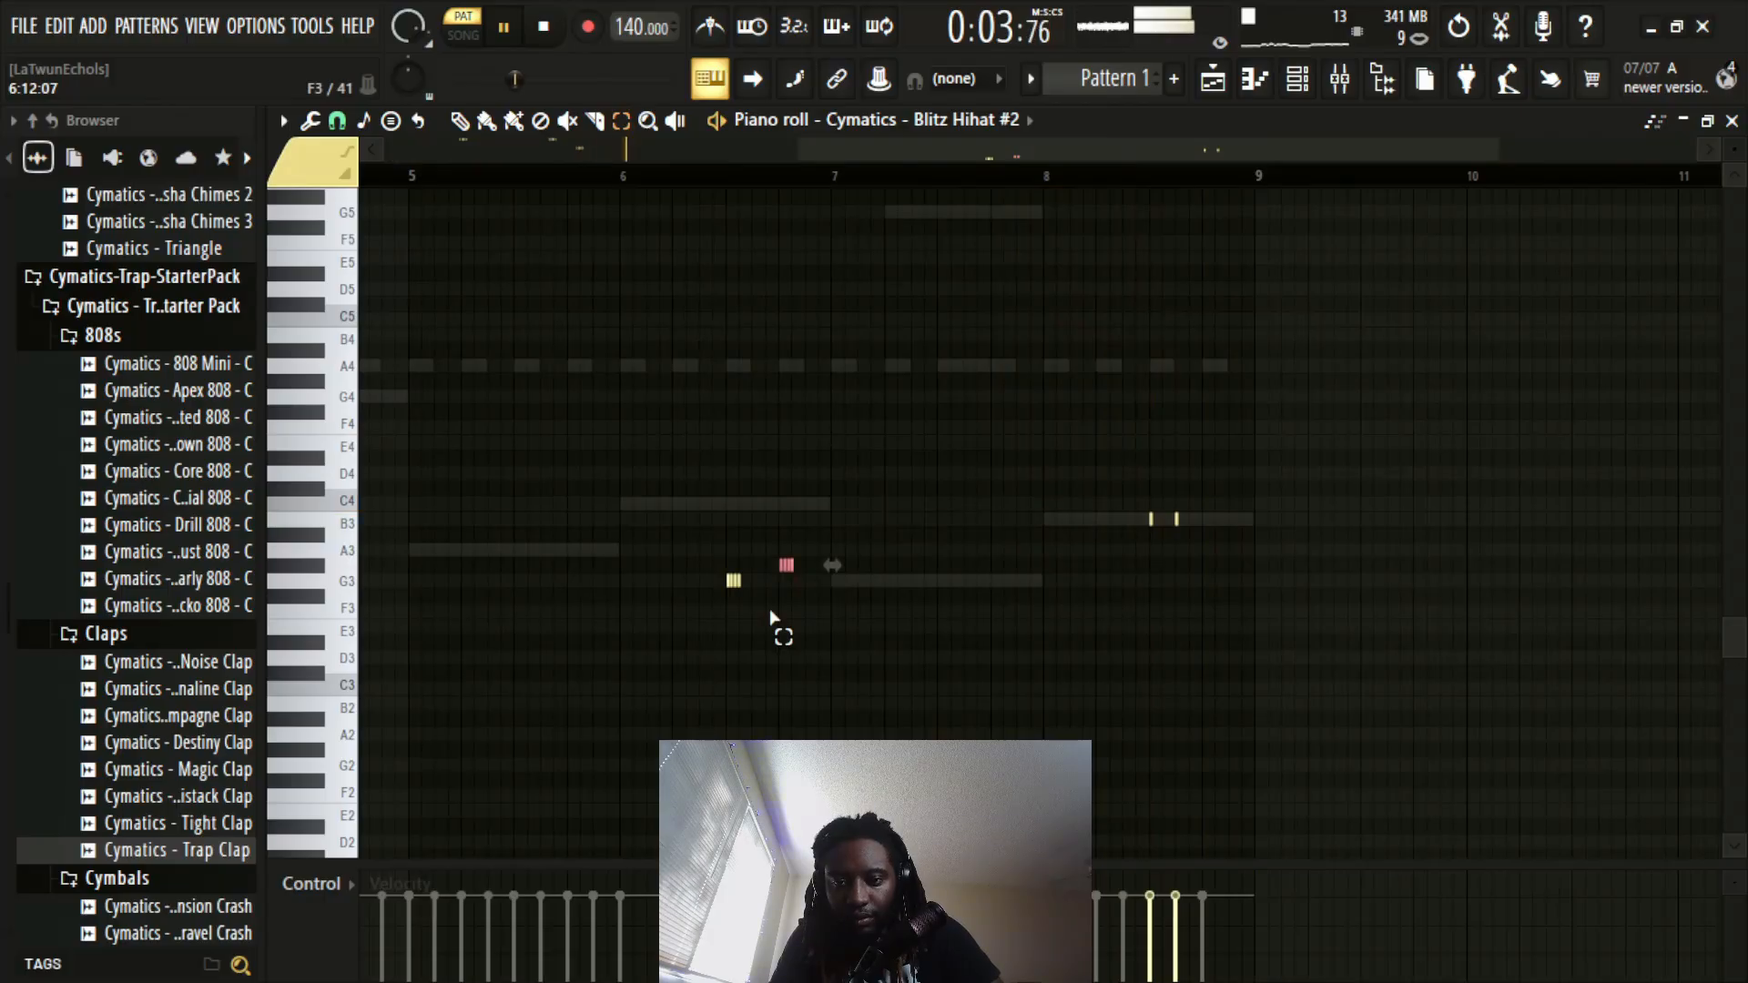
Step: Raise the two hi-hat rolls in bar 6, placing the third-beat roll at E4 and the fourth-beat roll at C4
{"action": "left_click_drag", "start_coordinate": [770, 557], "coordinate": [691, 617]}
{"action": "key", "text": "shift+Up"}
{"action": "key", "text": "shift+Up"}
{"action": "key", "text": "shift+Up"}
{"action": "key", "text": "shift+Up"}
{"action": "key", "text": "shift+Up"}
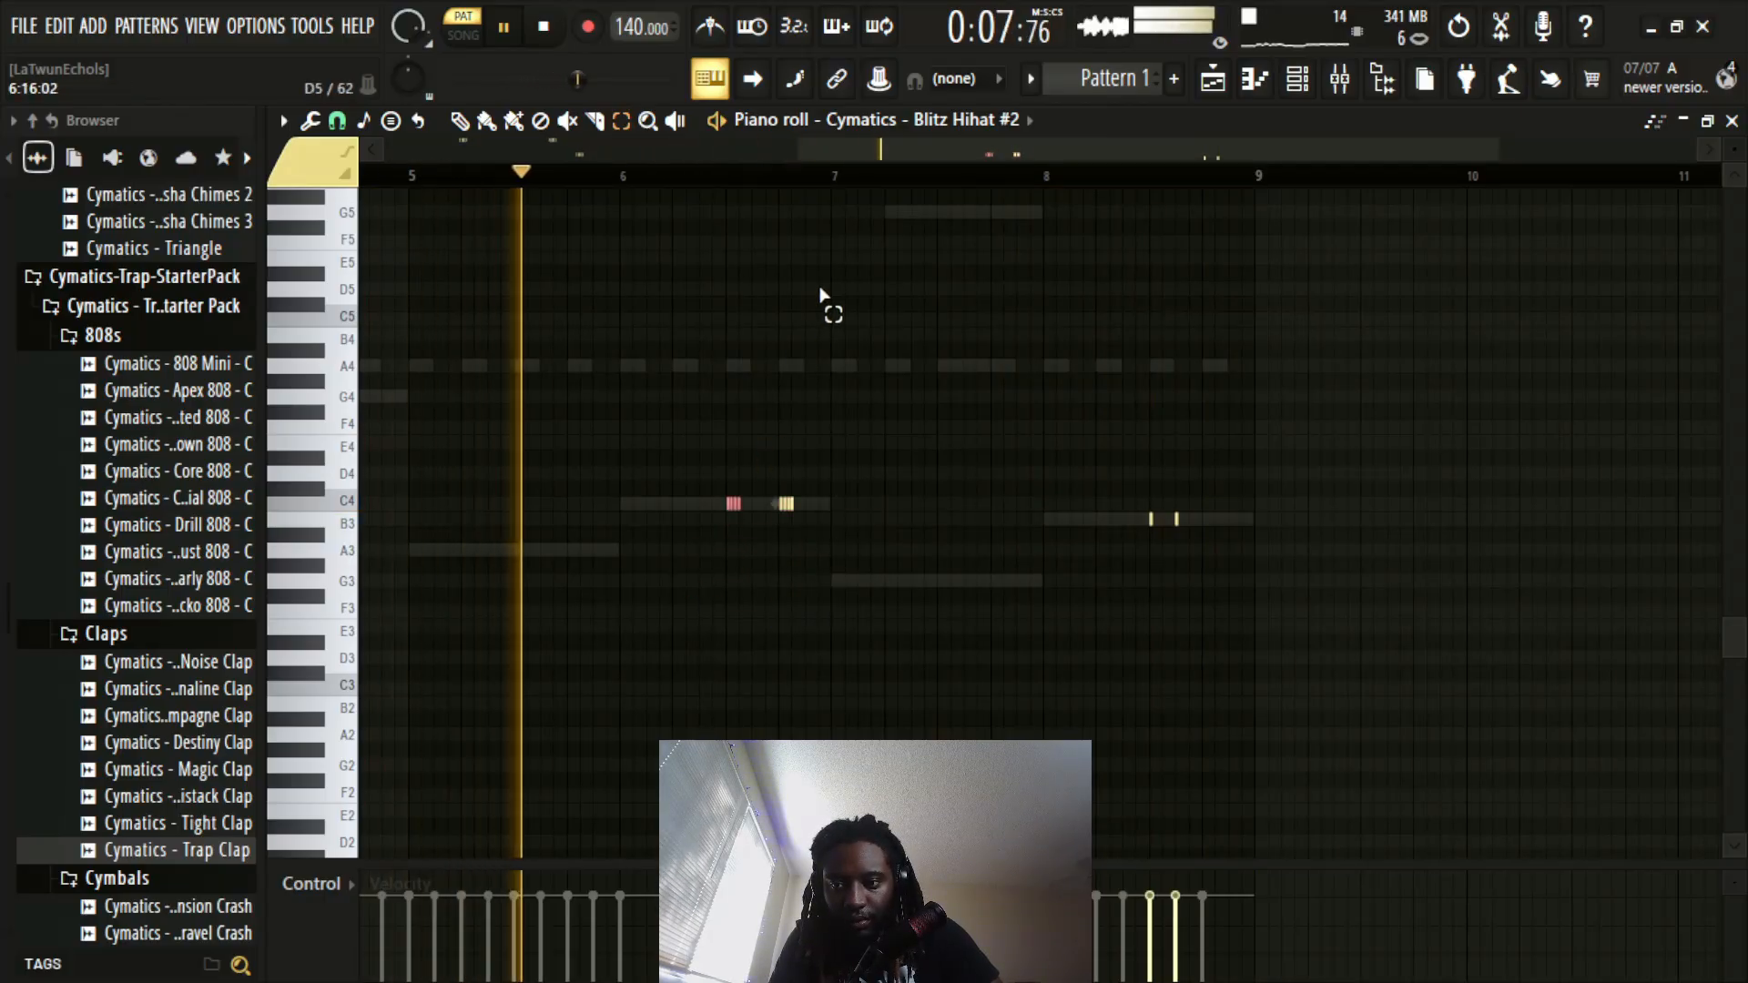
{"action": "key", "text": "shift+Up"}
{"action": "key", "text": "shift+Up"}
{"action": "key", "text": "shift+Up"}
{"action": "key", "text": "shift+Up"}
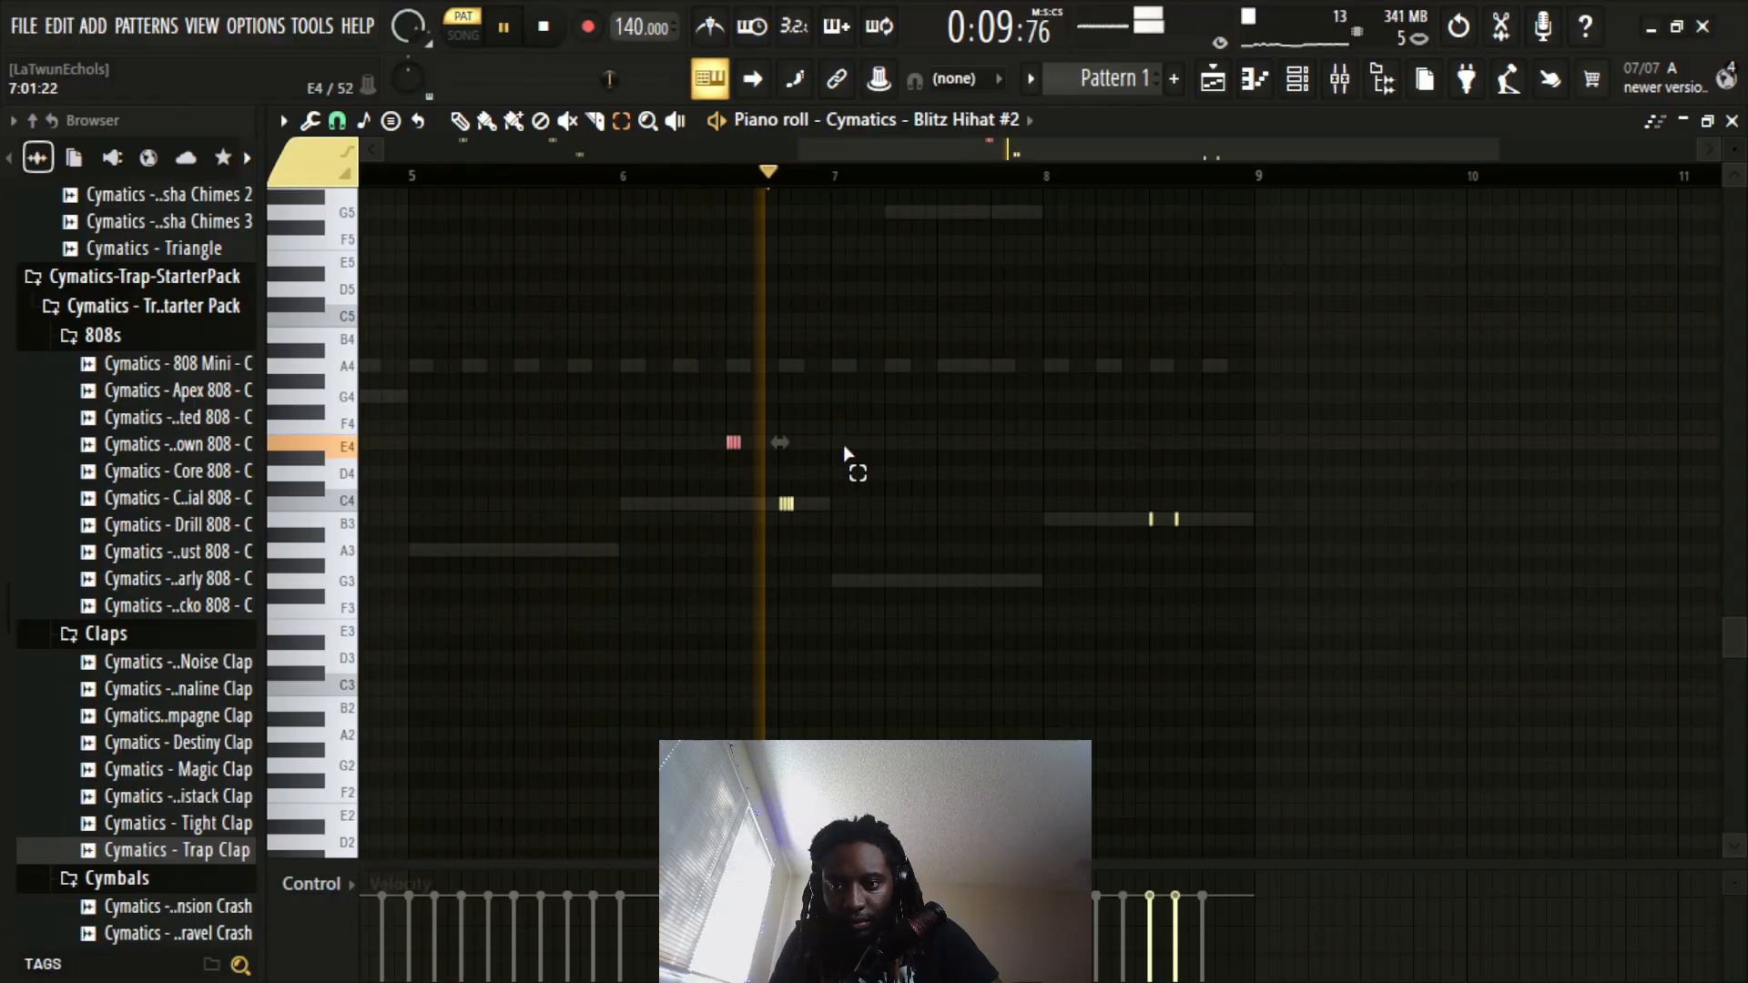
{"action": "left_click", "coordinate": [942, 448]}
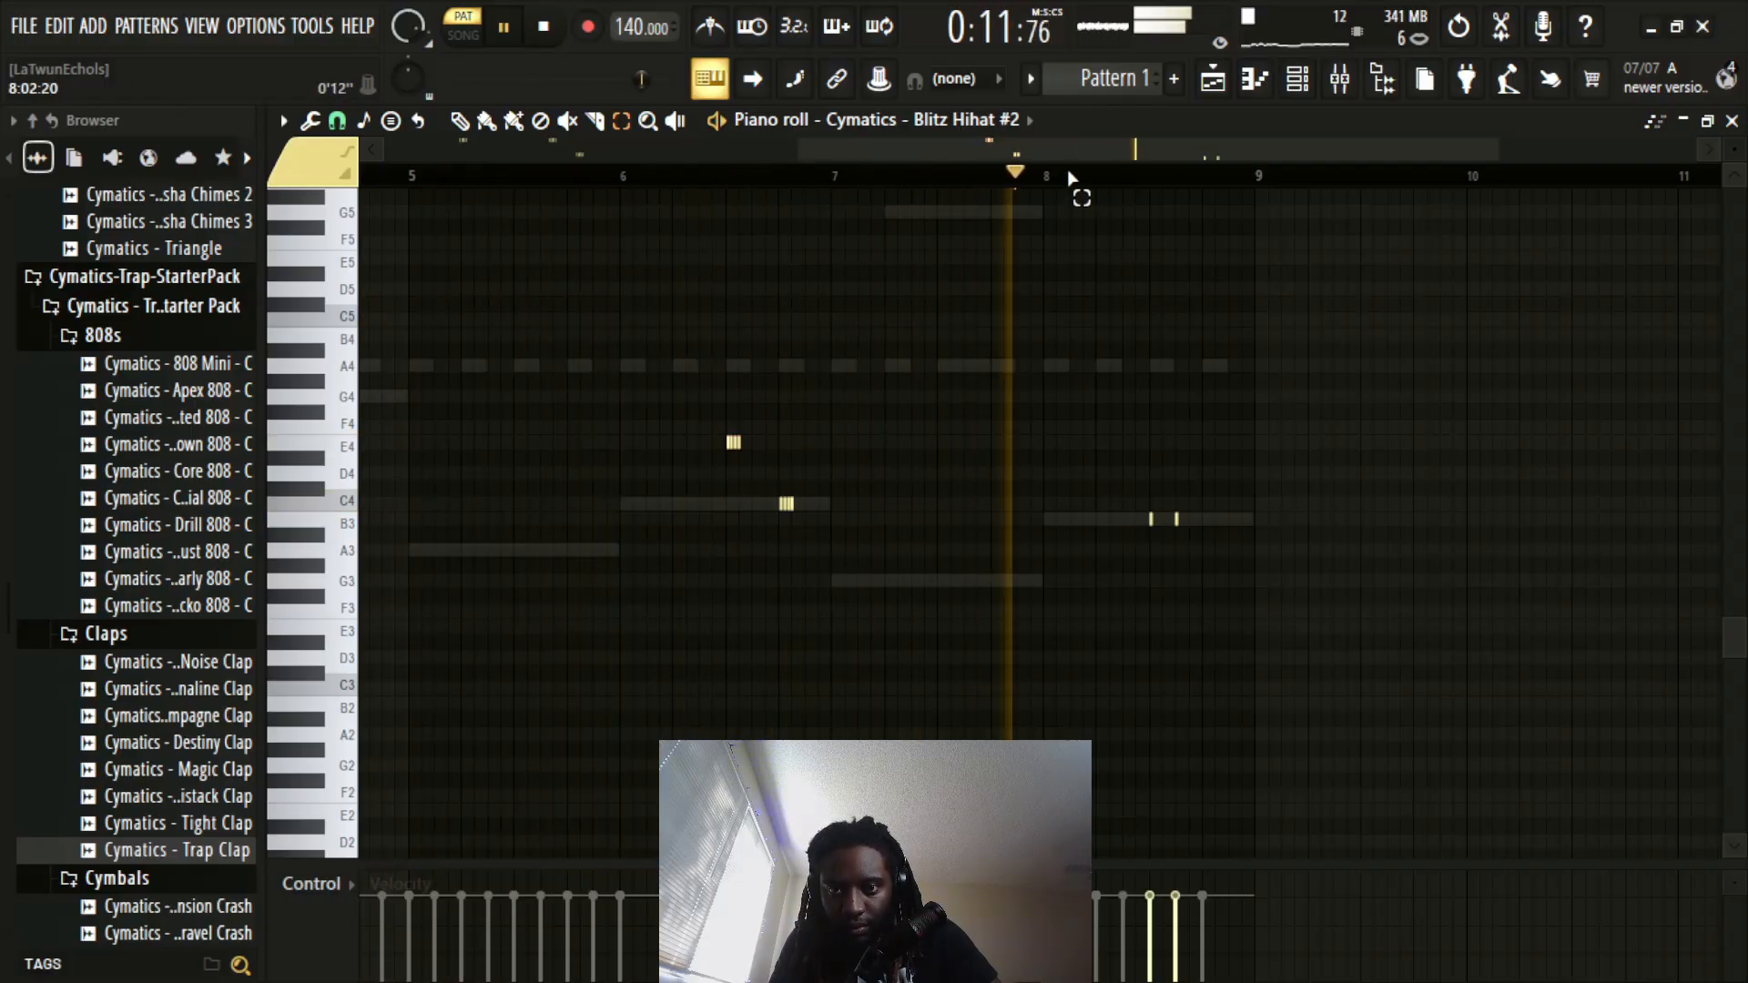
Step: Lower bar 6's third-beat roll an octave to E3 and its fourth-beat roll five semitones to G3
{"action": "scroll", "coordinate": [1073, 183], "scroll_direction": "down", "scroll_amount": 3}
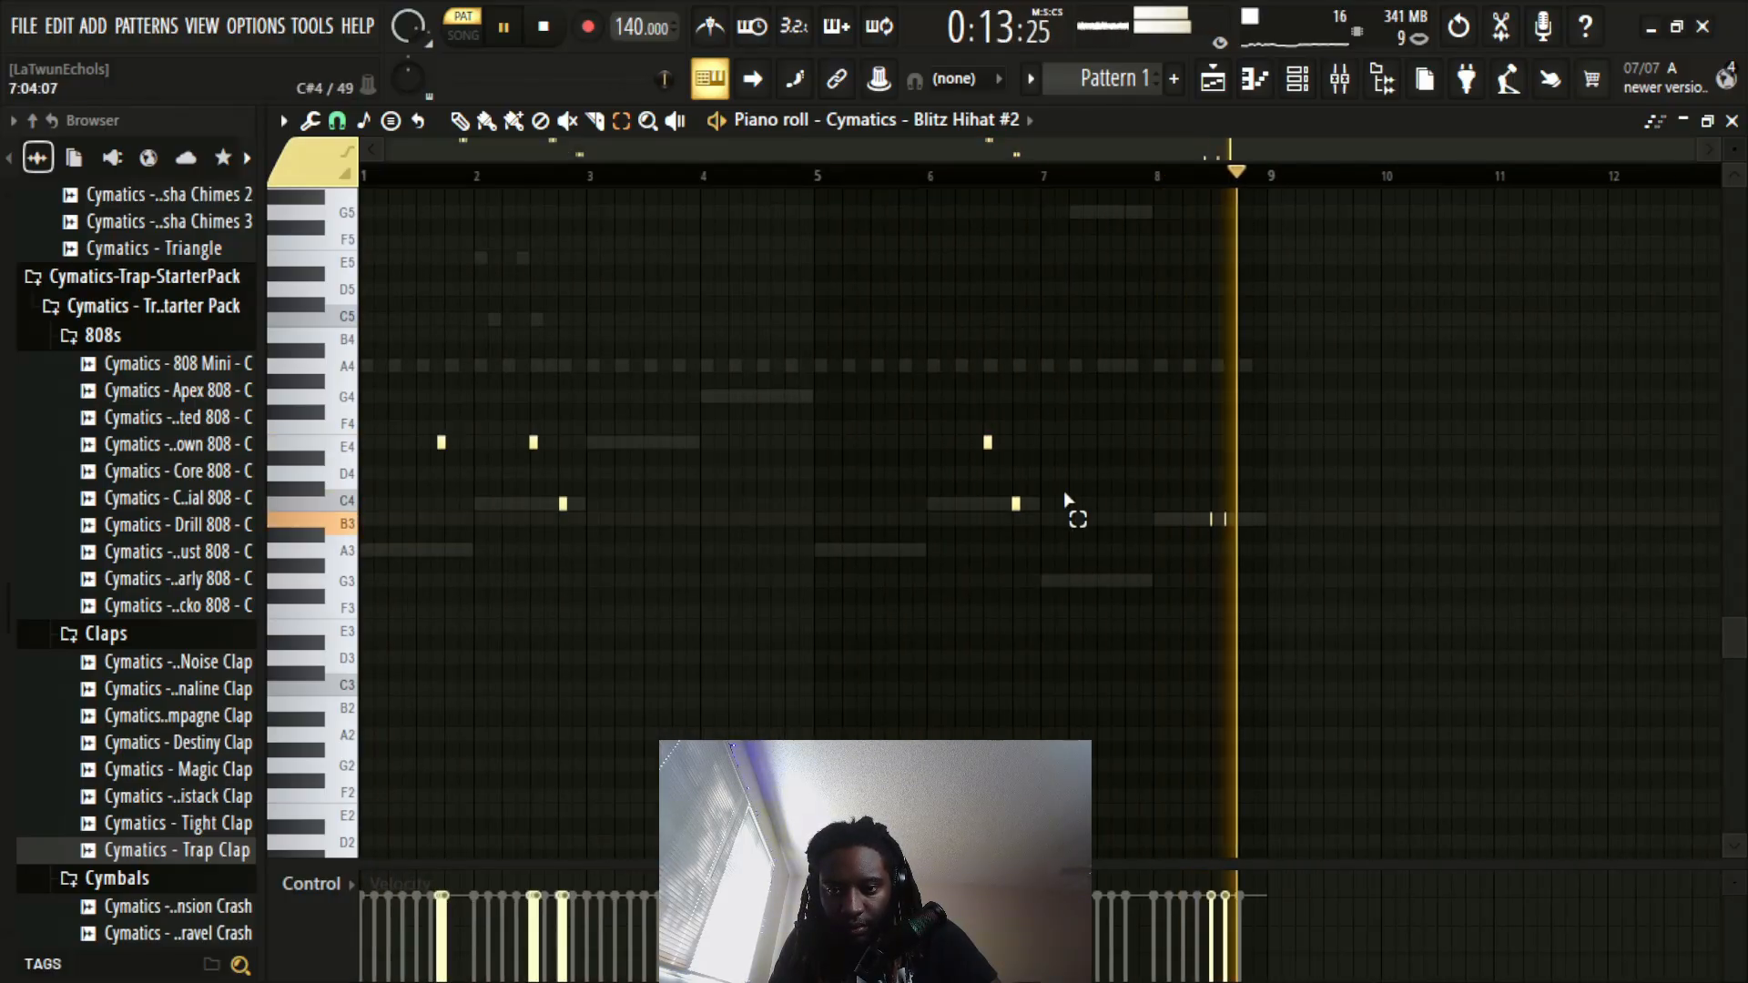
{"action": "left_click", "coordinate": [988, 442]}
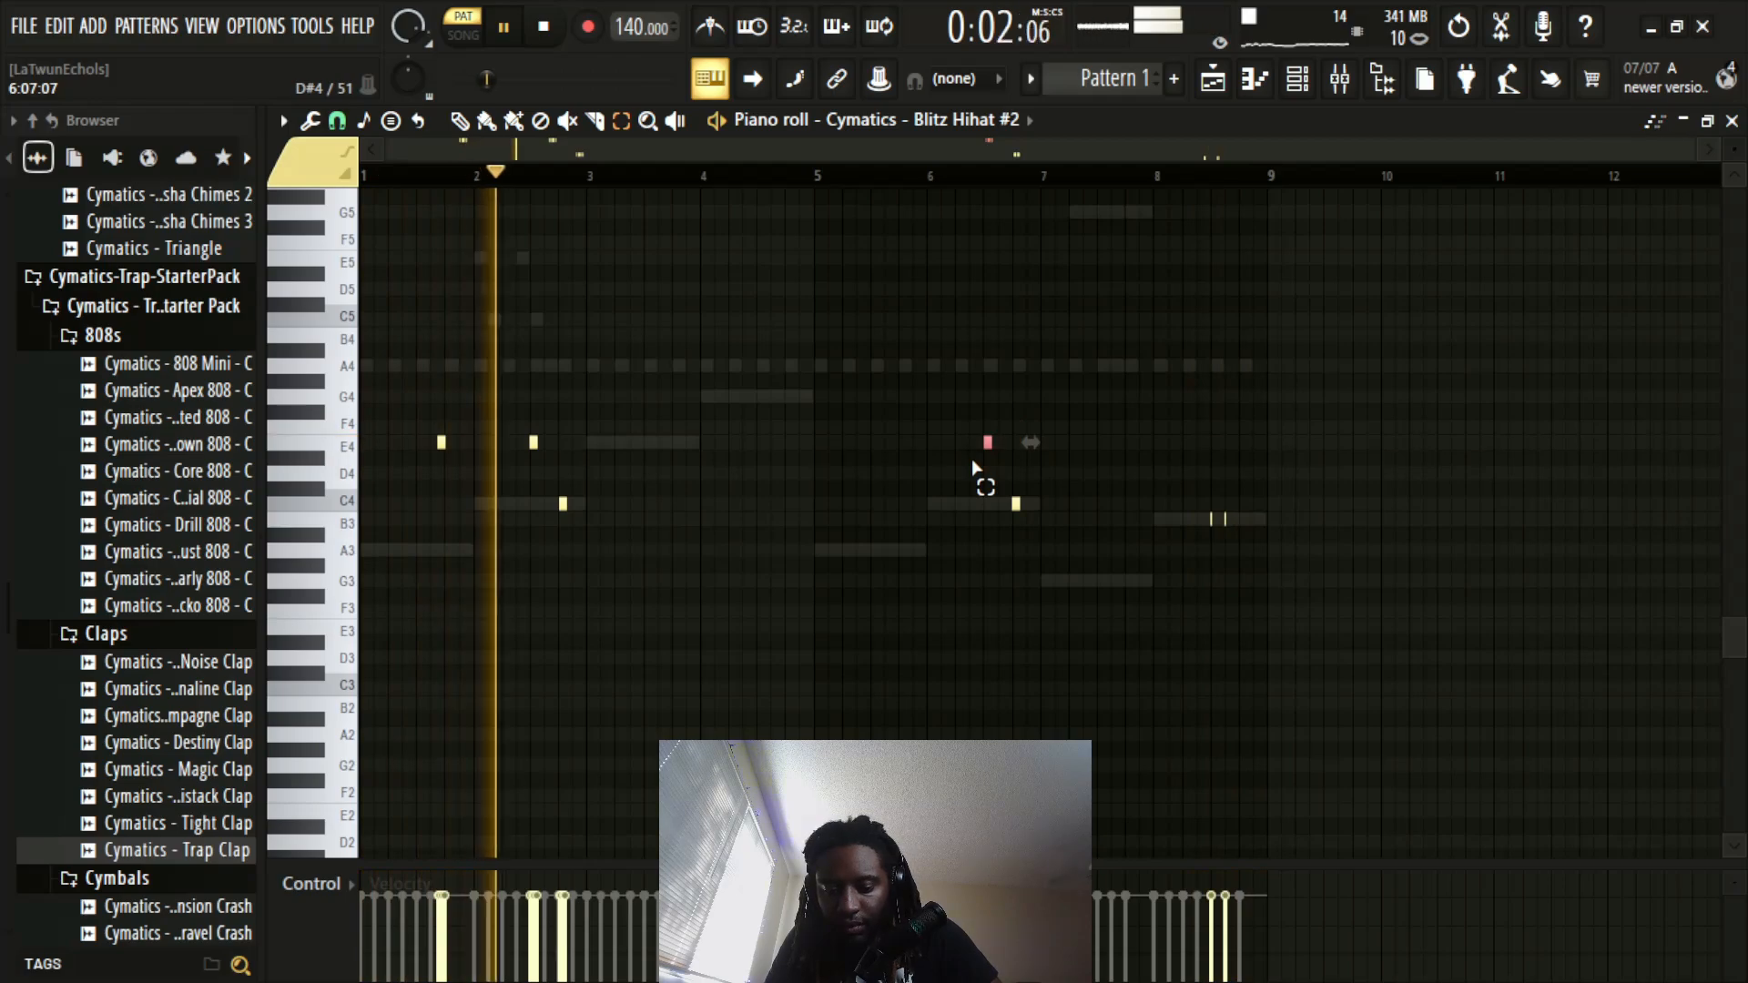
{"action": "key", "text": "ctrl+Down"}
{"action": "left_click", "coordinate": [990, 453]}
{"action": "left_click_drag", "start_coordinate": [1041, 480], "coordinate": [986, 498]}
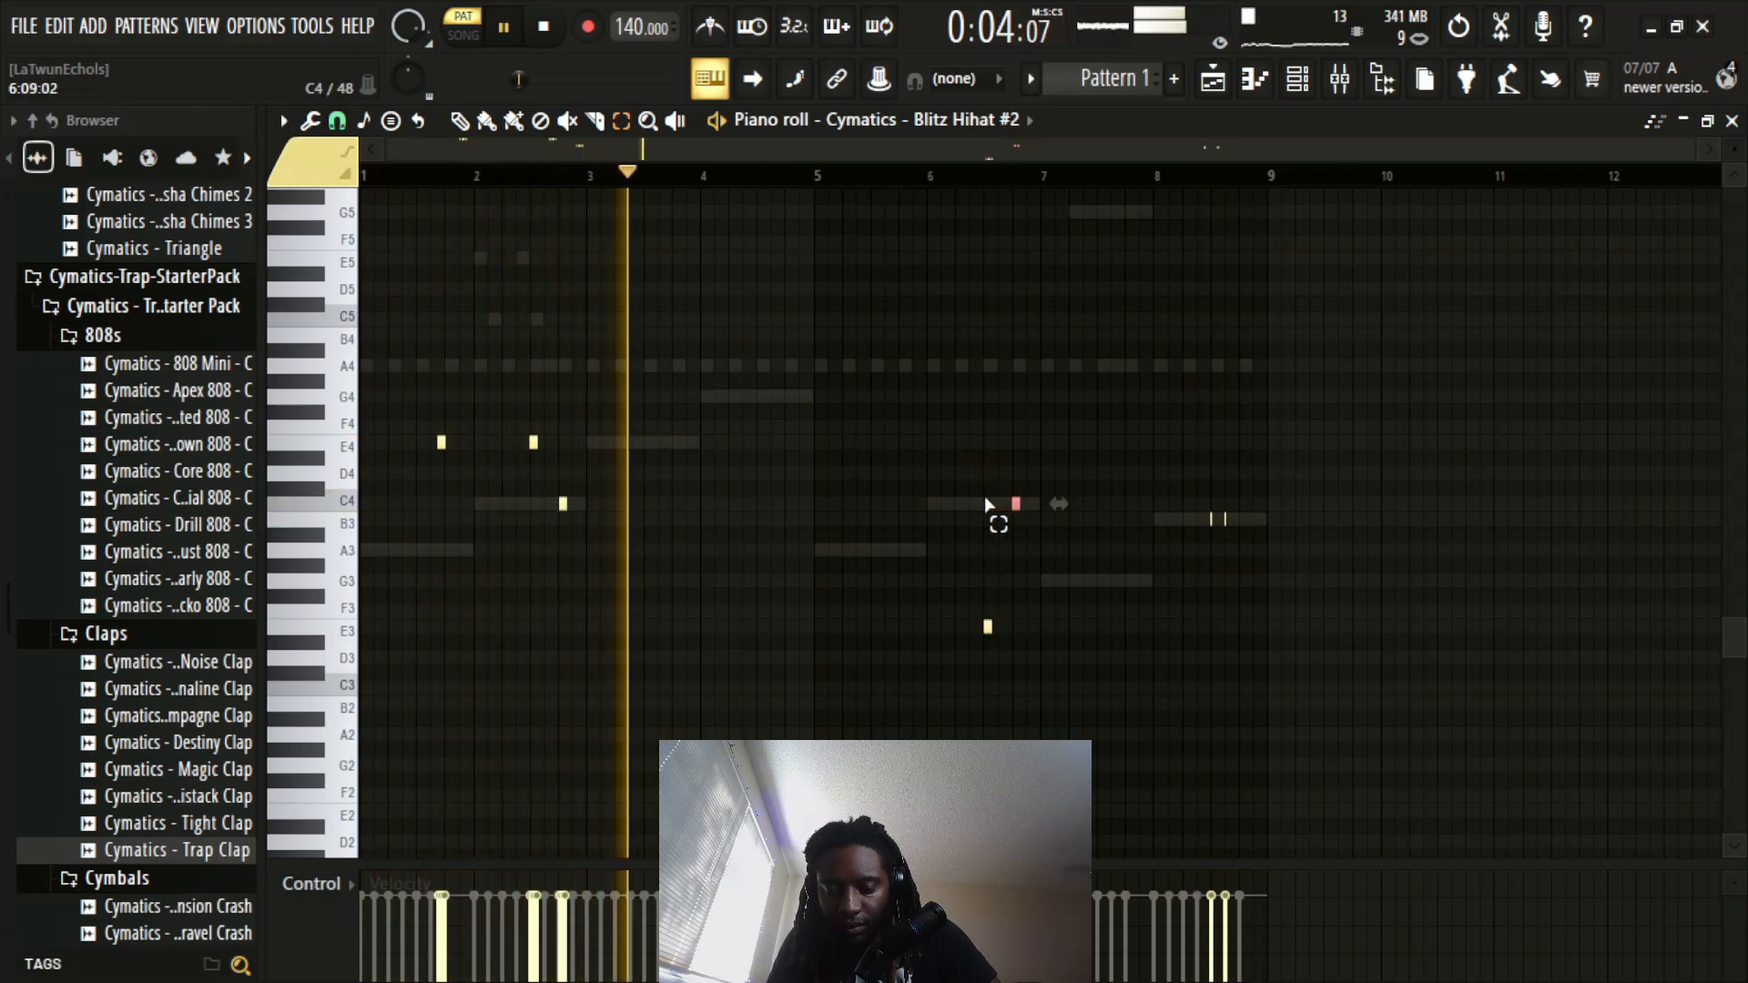
{"action": "key", "text": "shift+Down"}
{"action": "key", "text": "shift+Down"}
{"action": "key", "text": "shift+Down"}
{"action": "key", "text": "shift+Down"}
{"action": "key", "text": "shift+Down"}
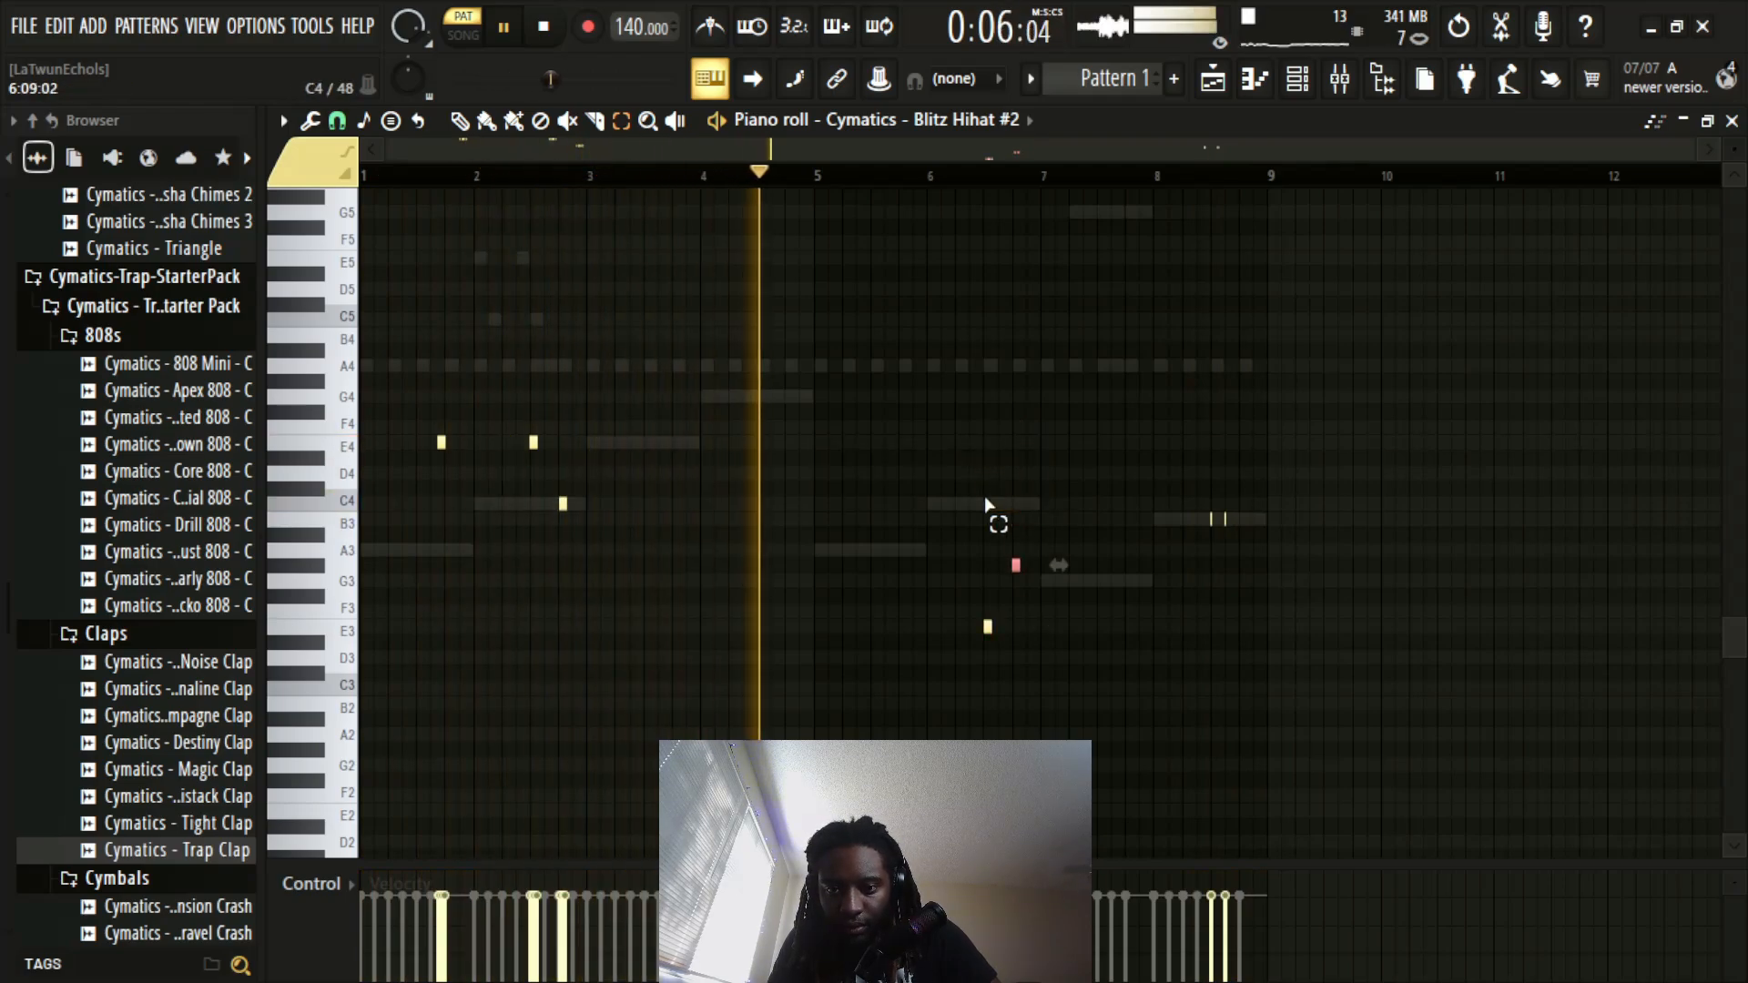
{"action": "left_click", "coordinate": [1135, 484]}
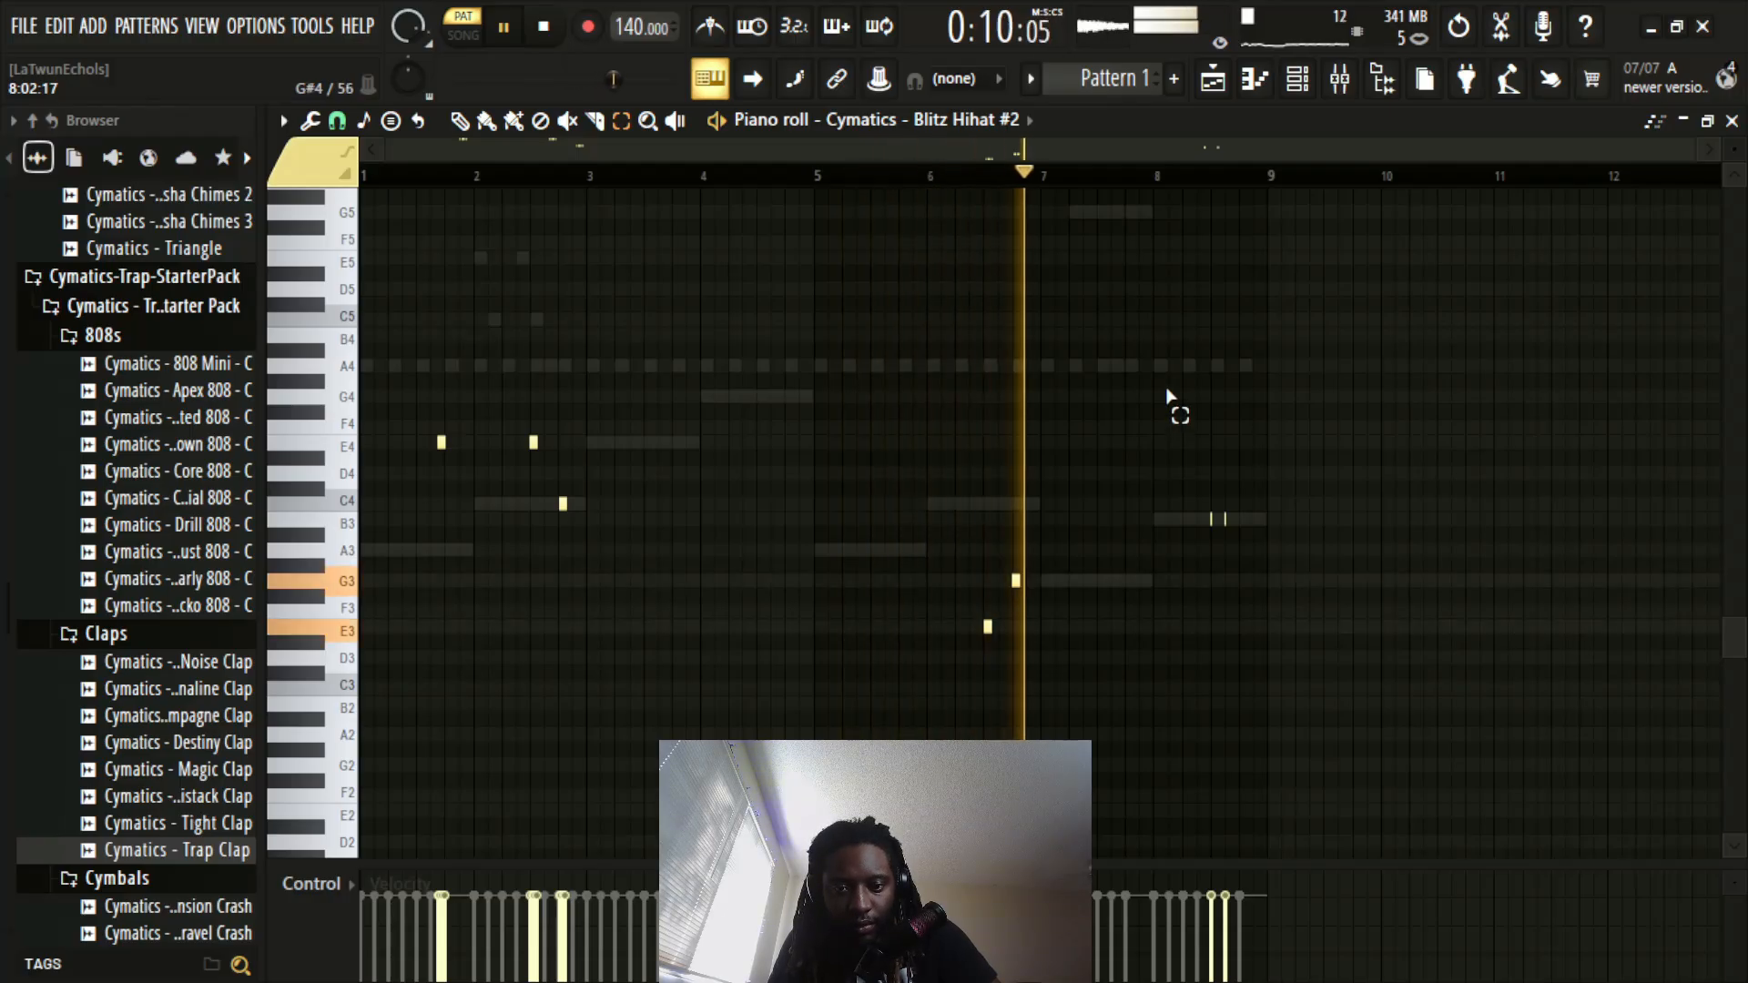
Step: Select both bar 6 rolls together and raise them five semitones to A3 and C4
{"action": "left_click_drag", "start_coordinate": [1034, 522], "coordinate": [899, 694]}
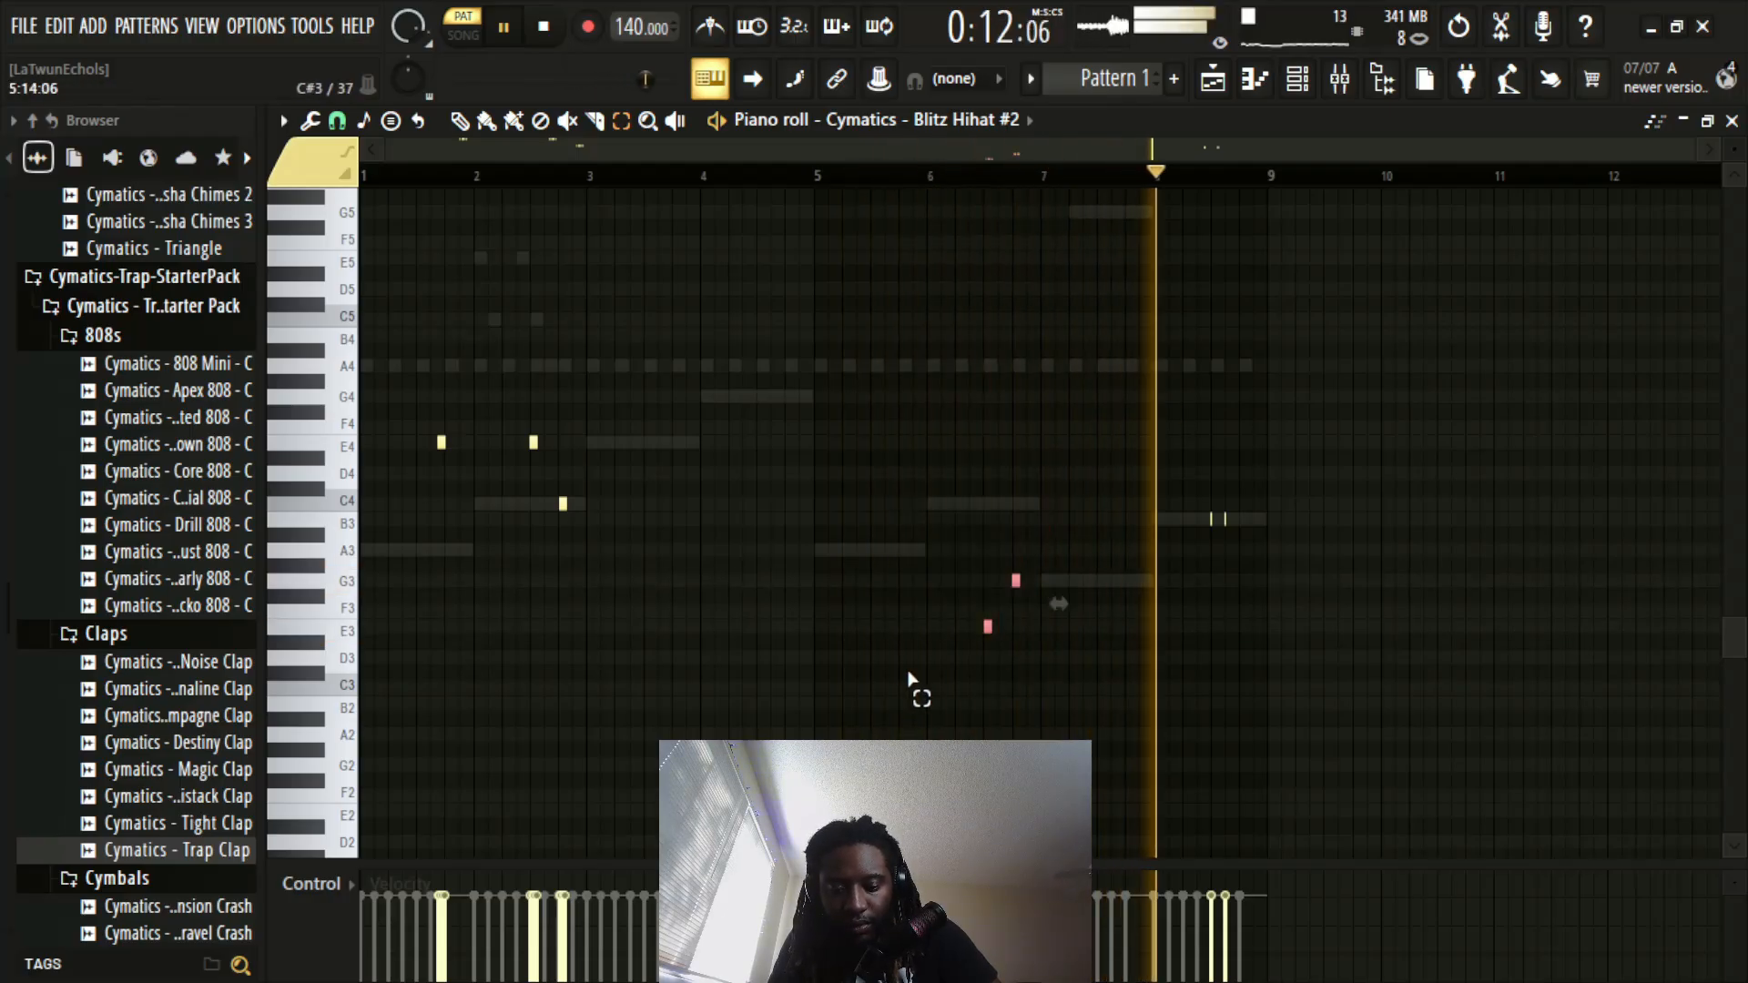
{"action": "key", "text": "shift+Up"}
{"action": "key", "text": "shift+Up"}
{"action": "key", "text": "shift+Up"}
{"action": "key", "text": "shift+Up"}
{"action": "key", "text": "shift+Up"}
{"action": "key", "text": "shift+Up"}
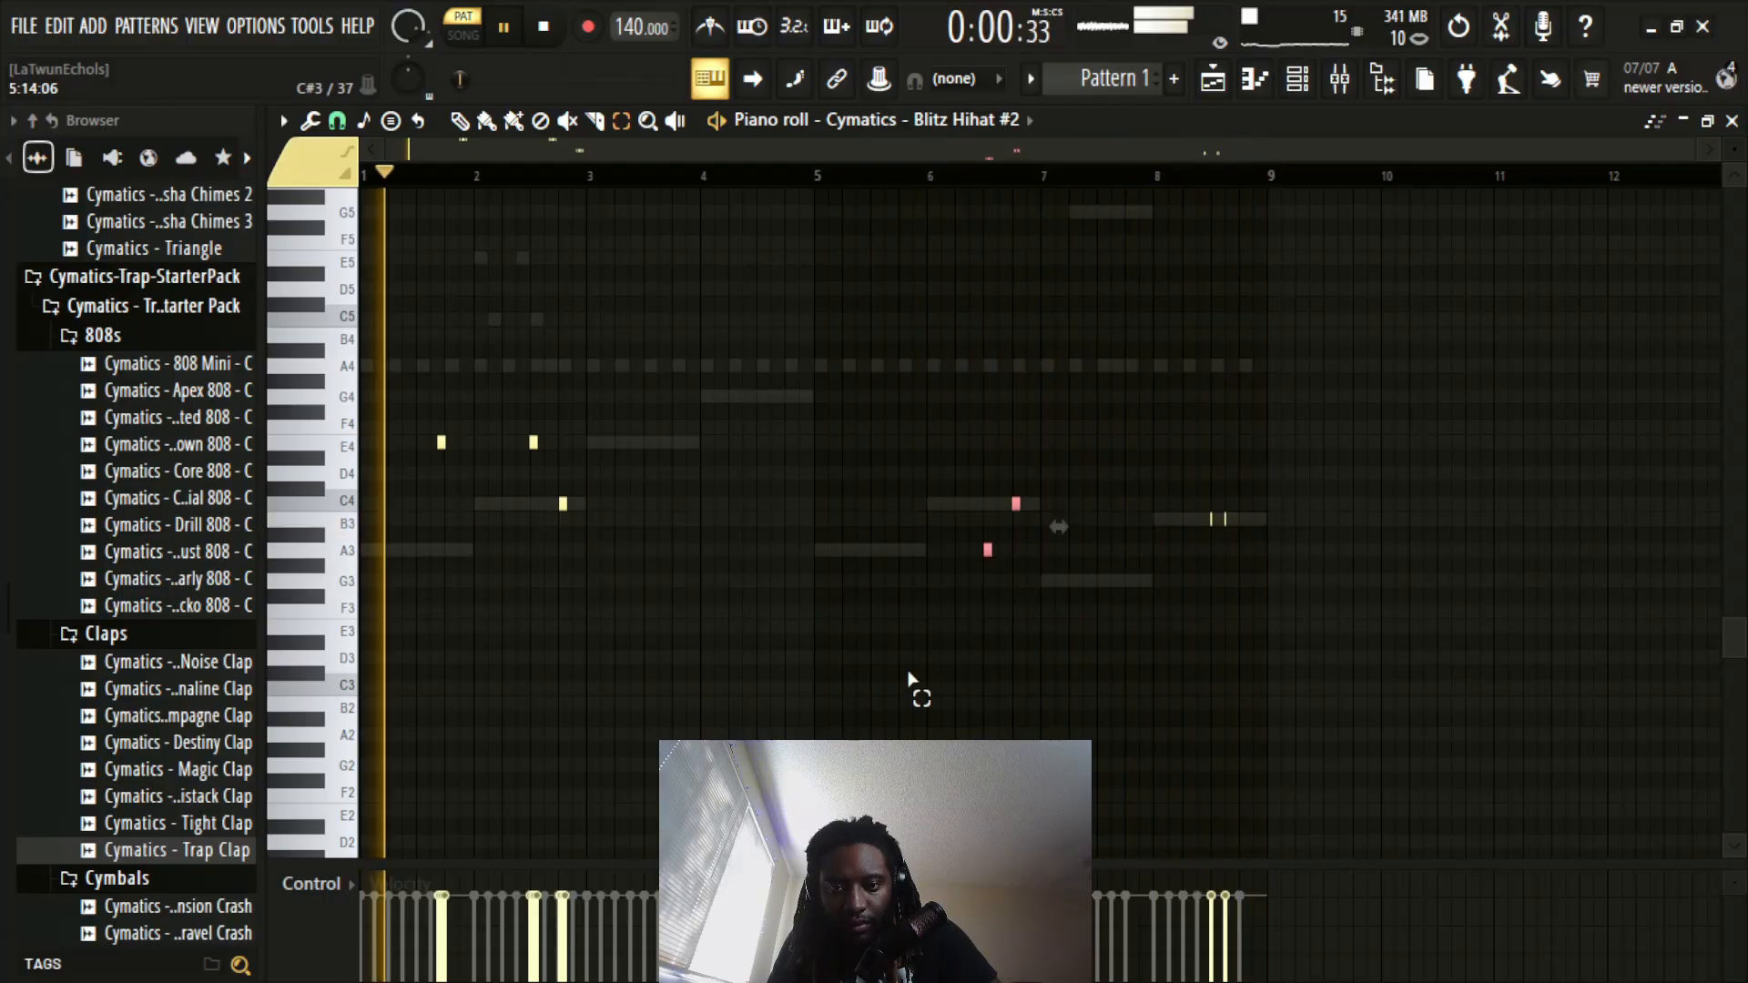
{"action": "left_click", "coordinate": [1138, 630]}
Step: Play the pattern to check the hi-hat rolls and close their piano roll
{"action": "key", "text": "space"}
{"action": "key", "text": "space"}
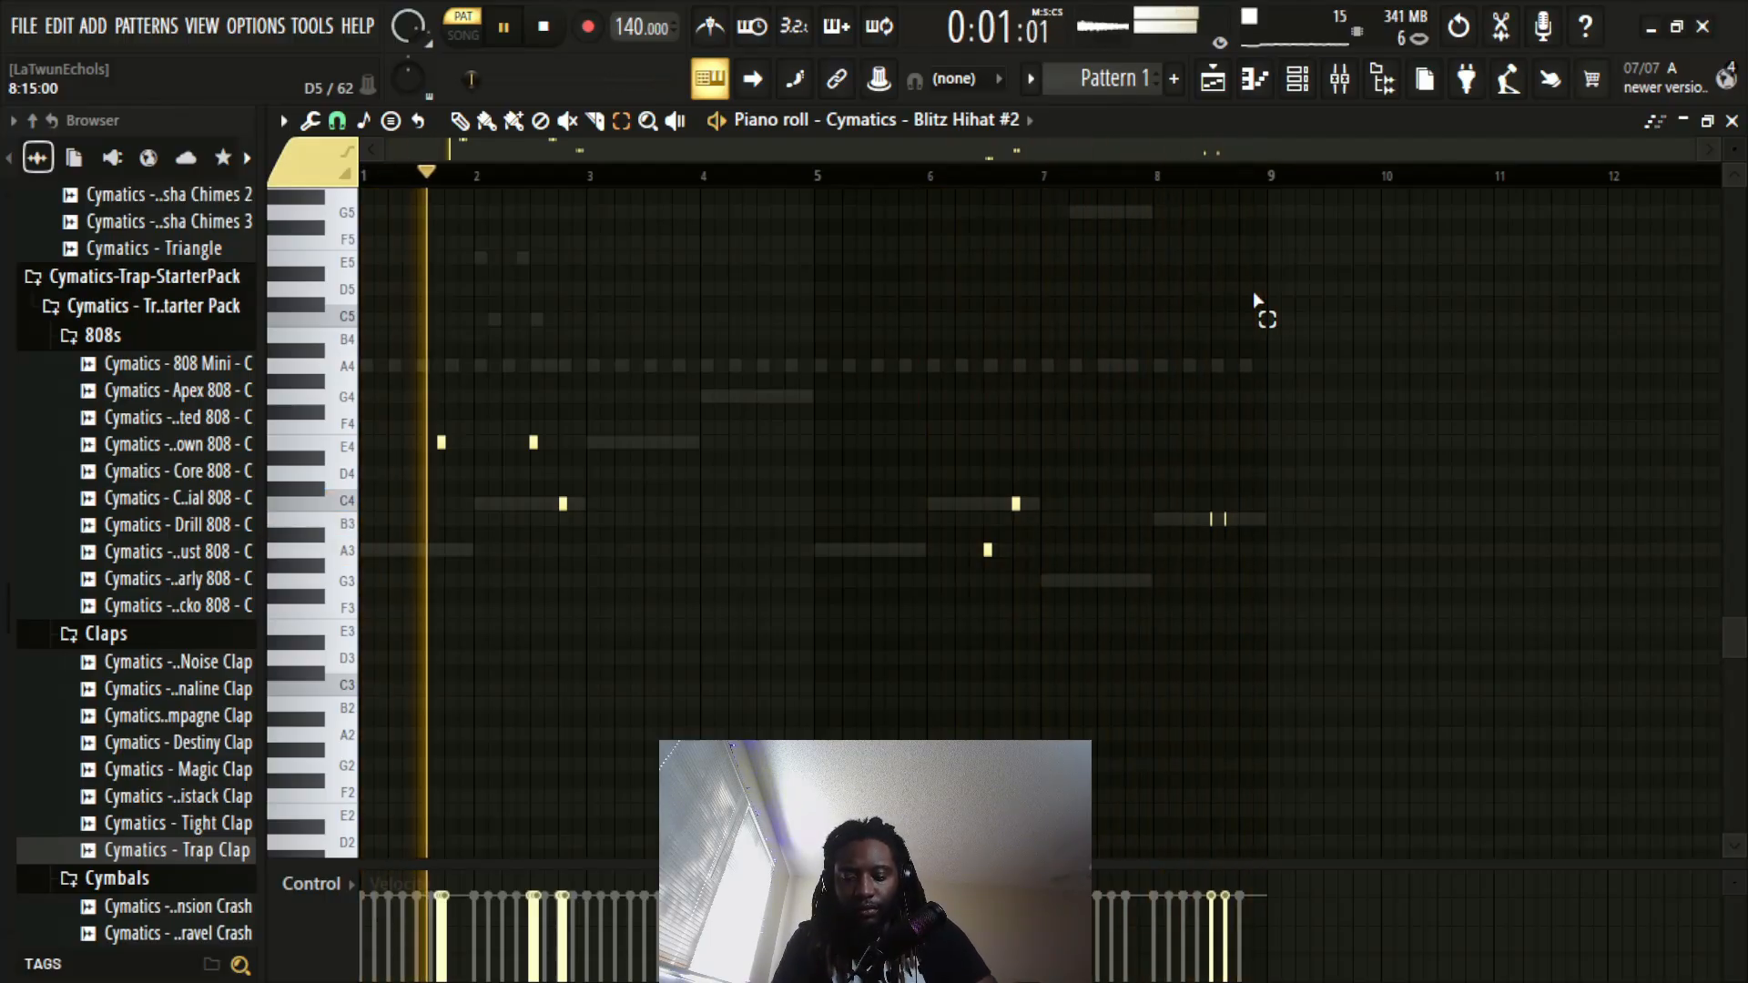
{"action": "key", "text": "space"}
{"action": "left_click", "coordinate": [1732, 121]}
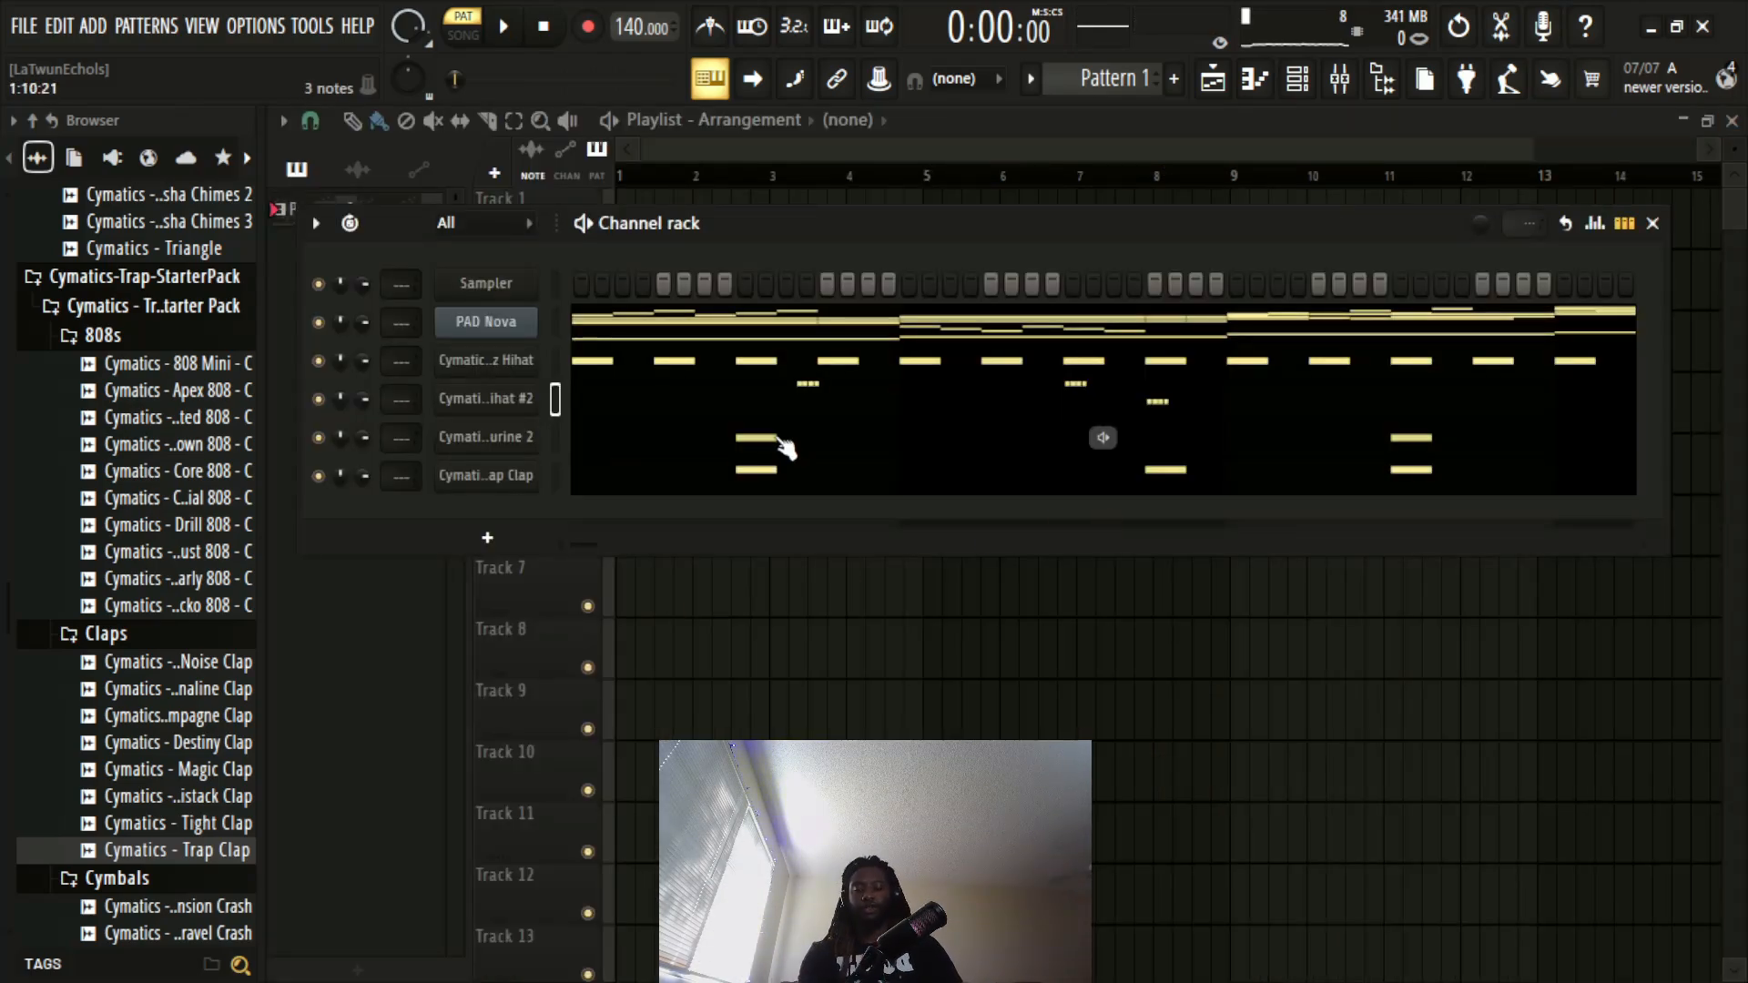
{"action": "key", "text": "space"}
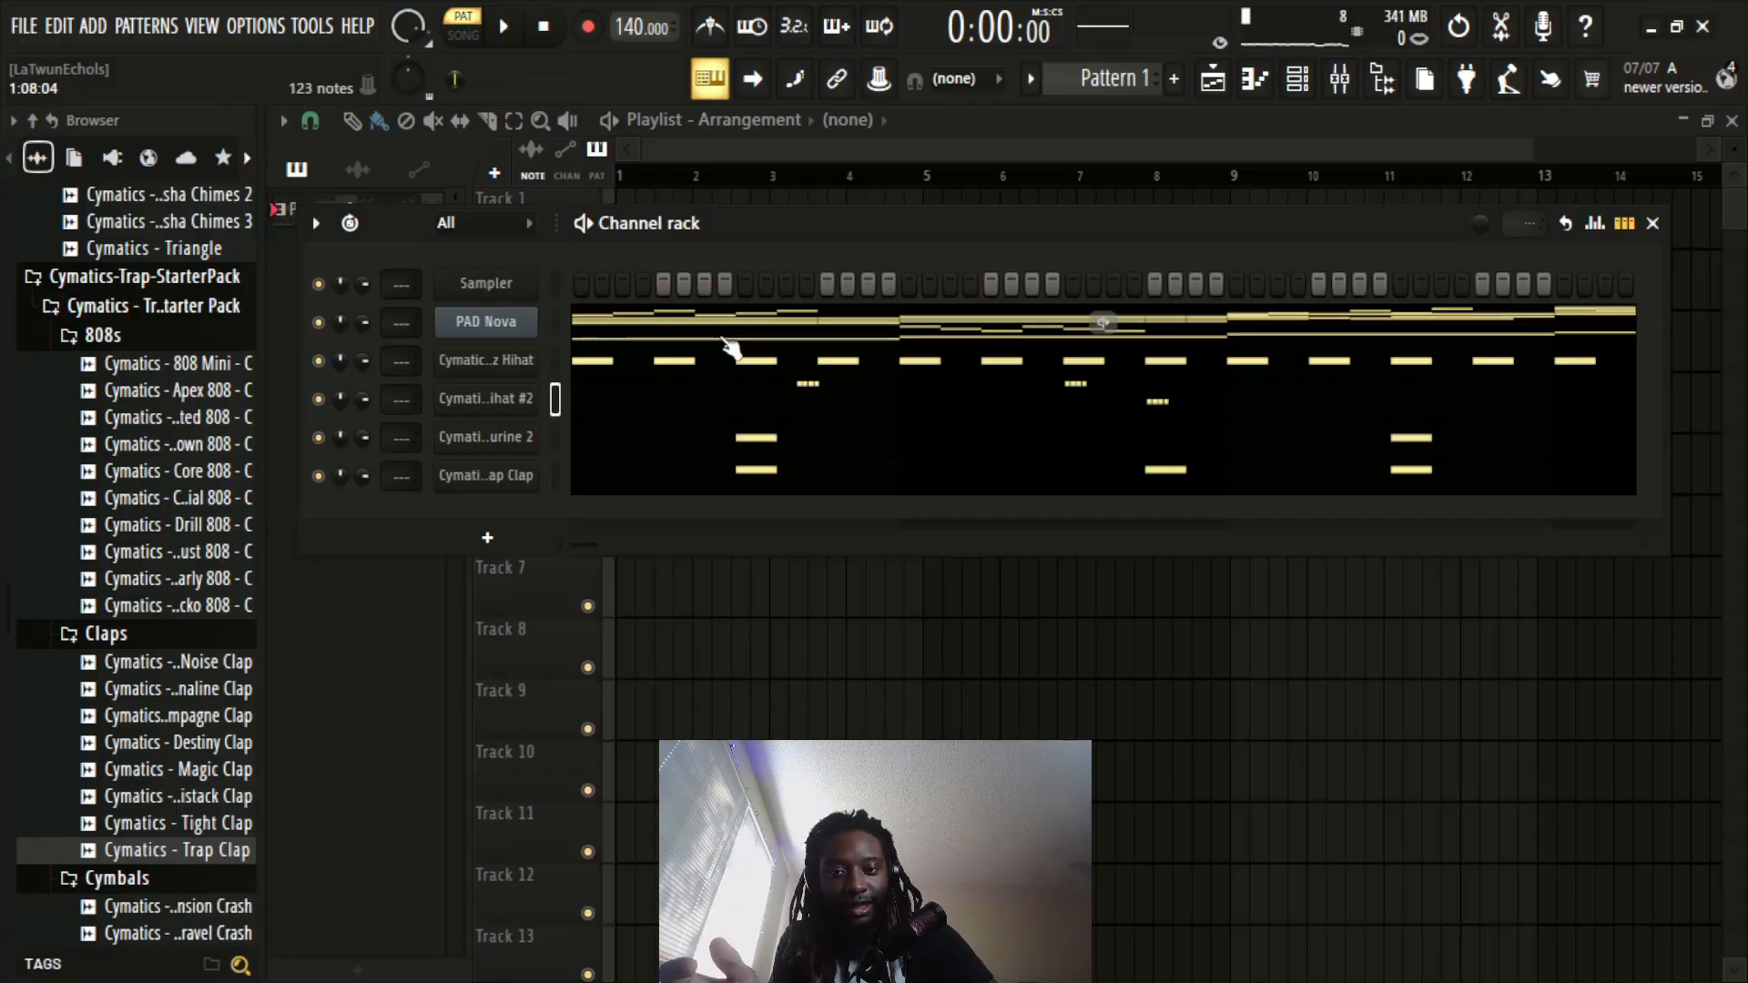
Step: Open the PAD Nova notes in the piano roll, play the pattern and examine the chords across its bars
{"action": "left_click", "coordinate": [722, 337]}
{"action": "scroll", "coordinate": [1008, 347], "scroll_direction": "up", "scroll_amount": 8}
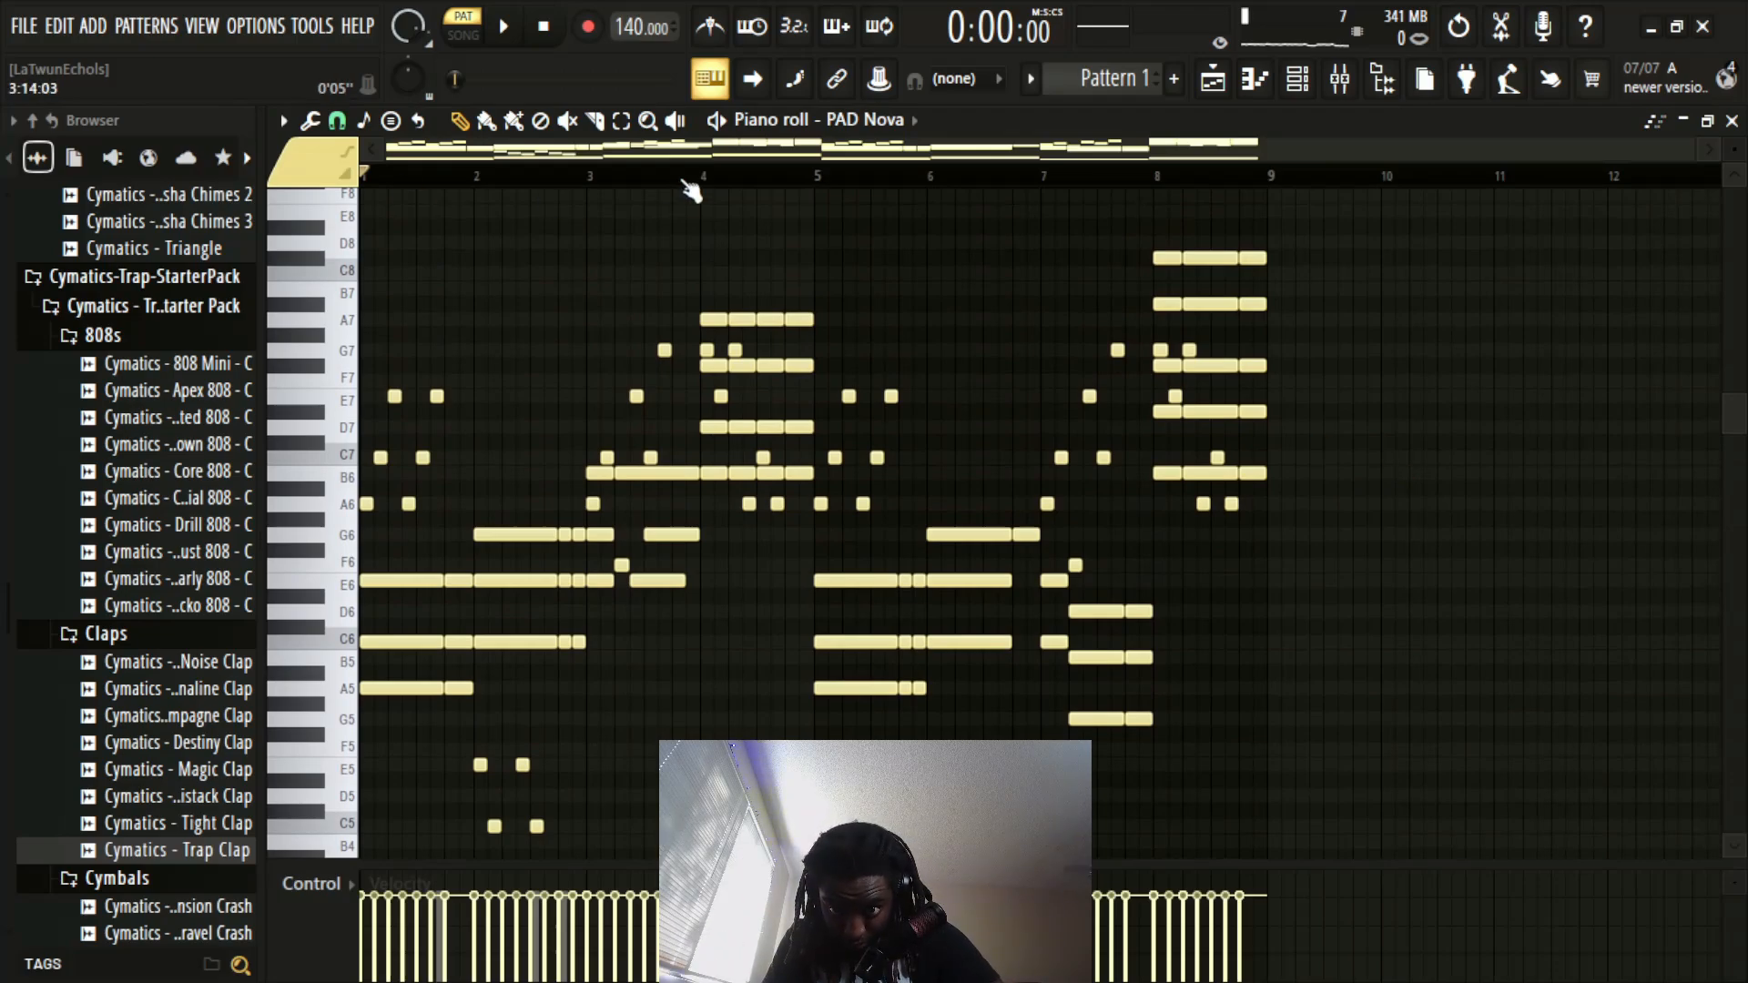
{"action": "key", "text": "space"}
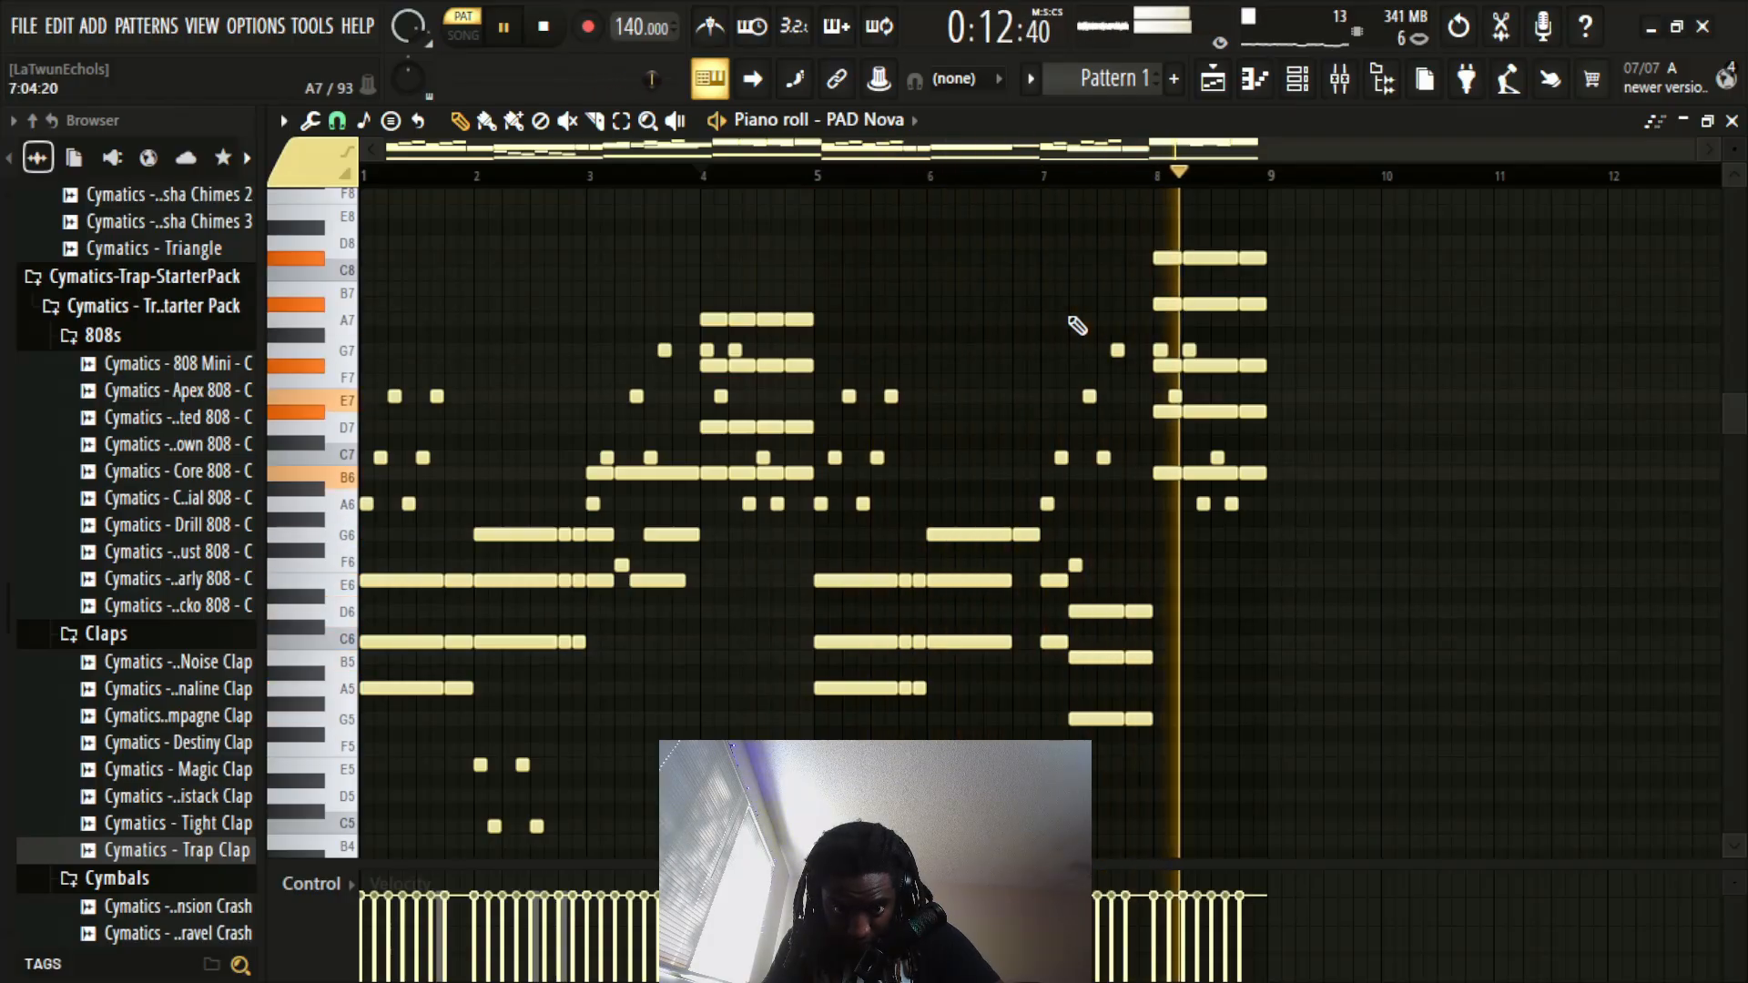
{"action": "key", "text": "space"}
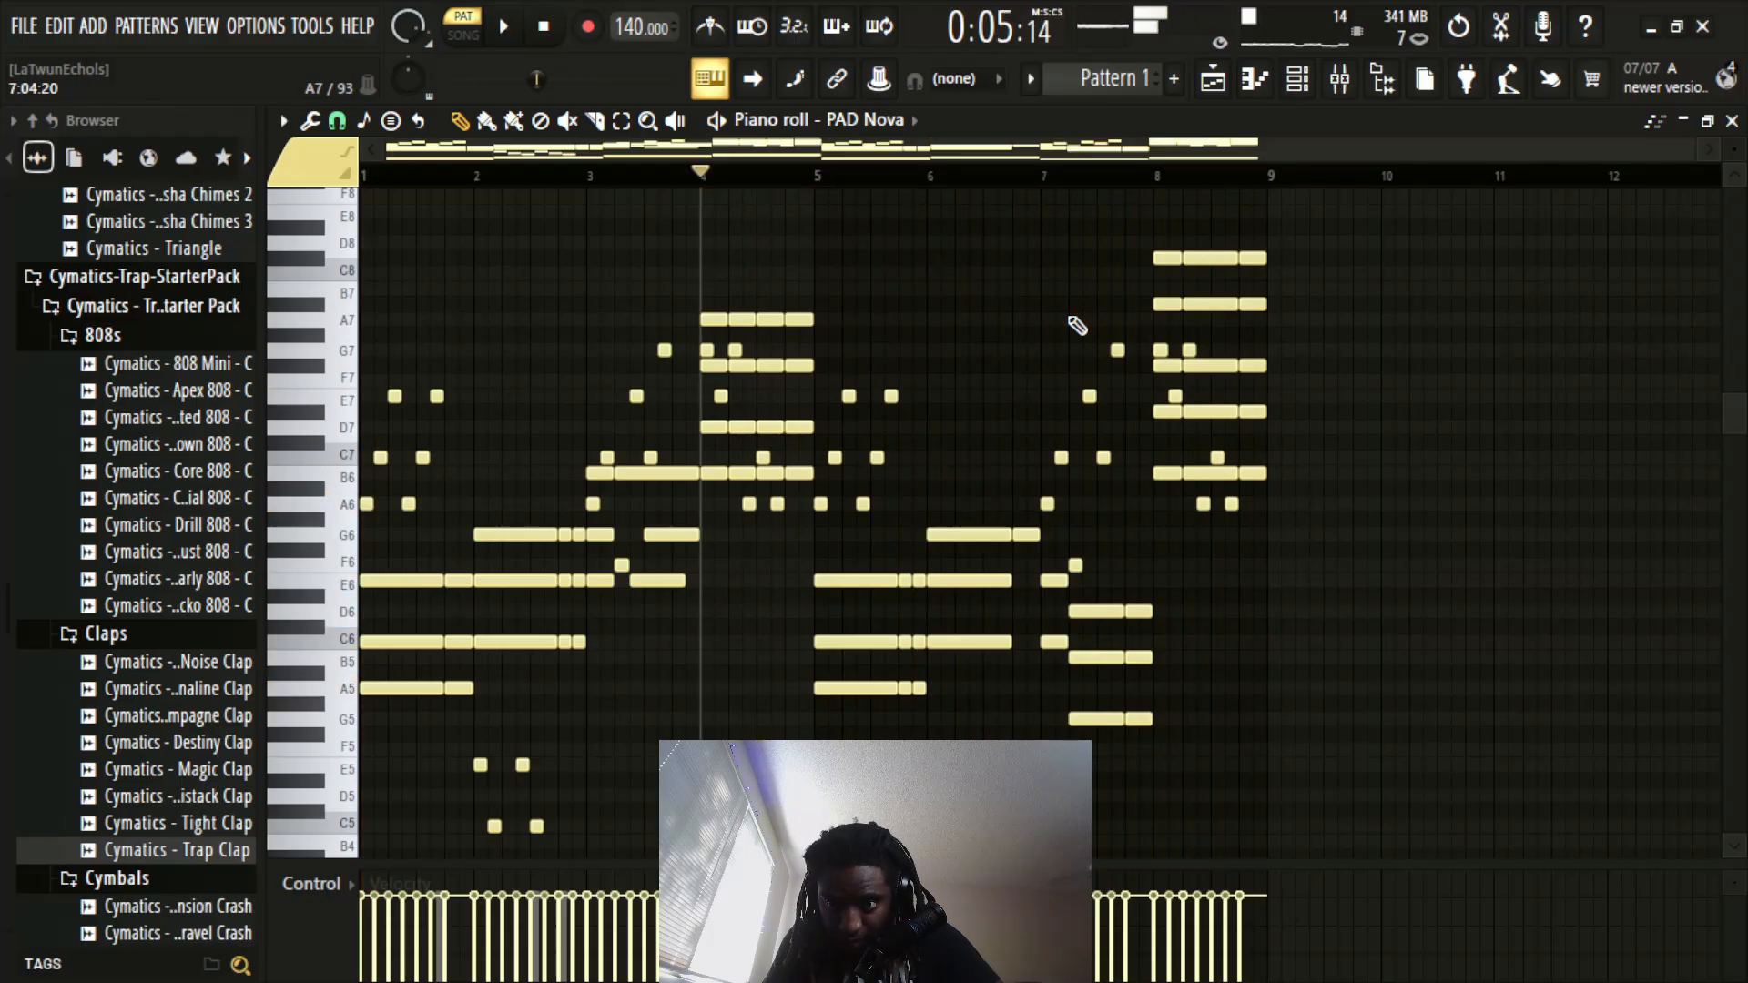
{"action": "left_click_drag", "start_coordinate": [700, 172], "coordinate": [567, 457]}
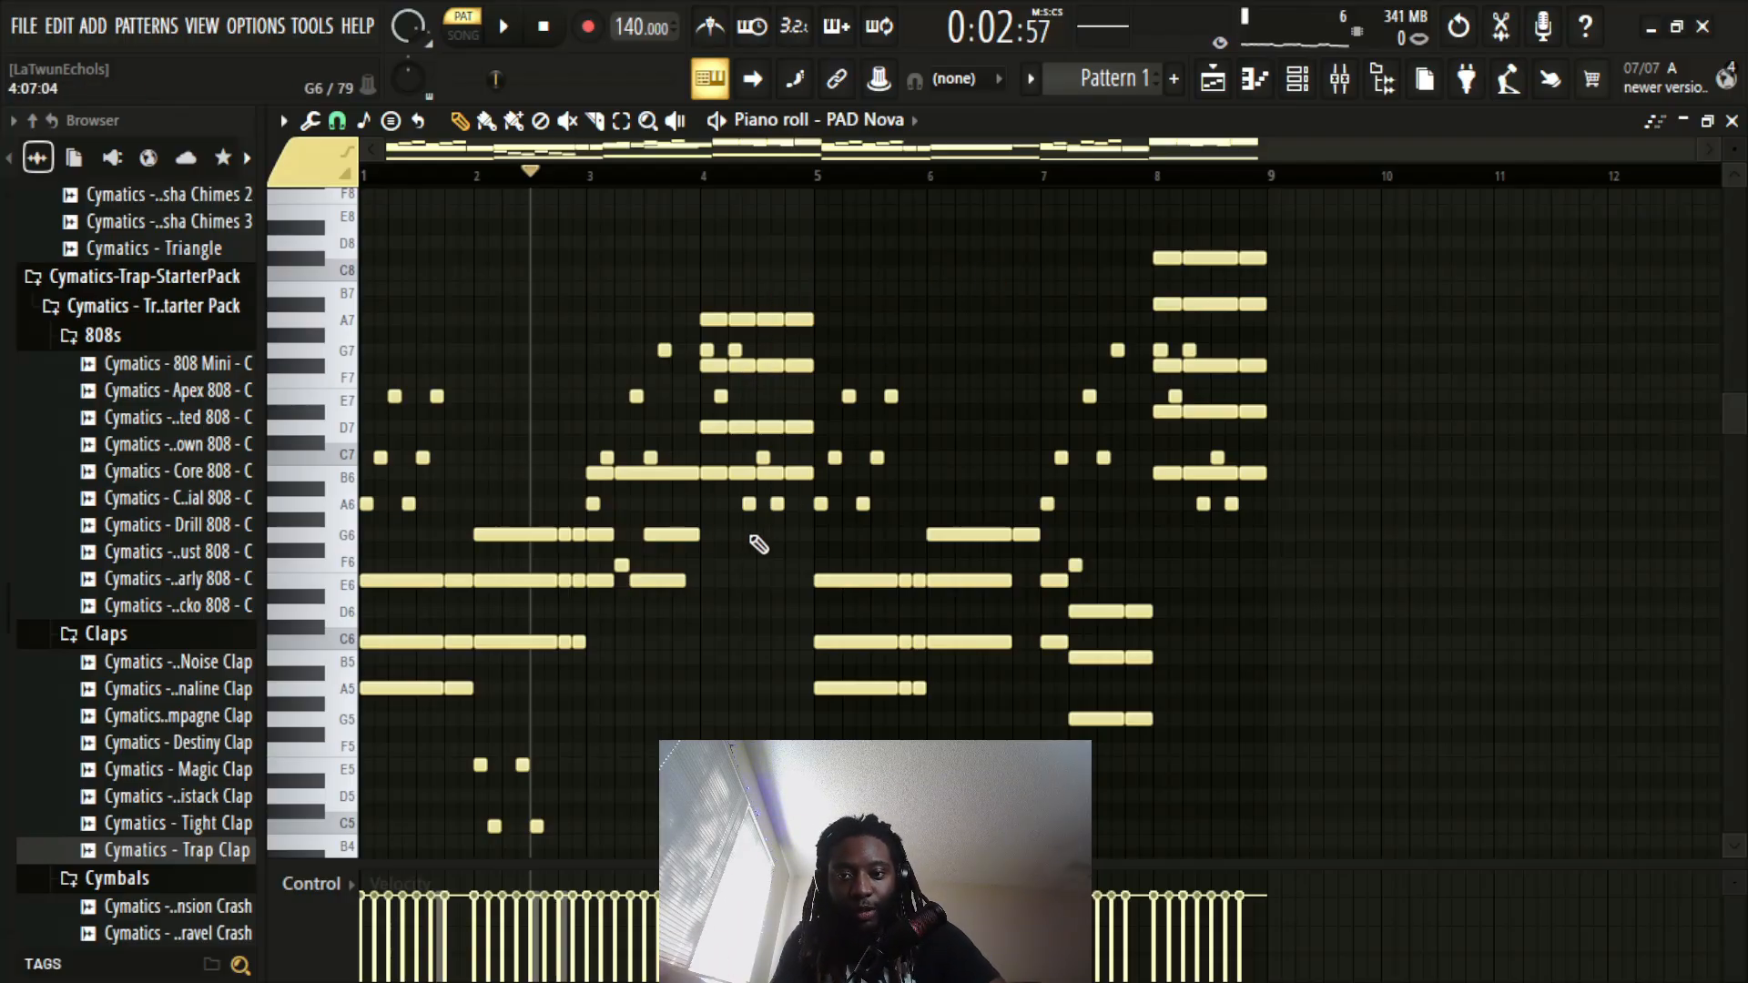
{"action": "scroll", "coordinate": [783, 582], "scroll_direction": "up", "scroll_amount": 2}
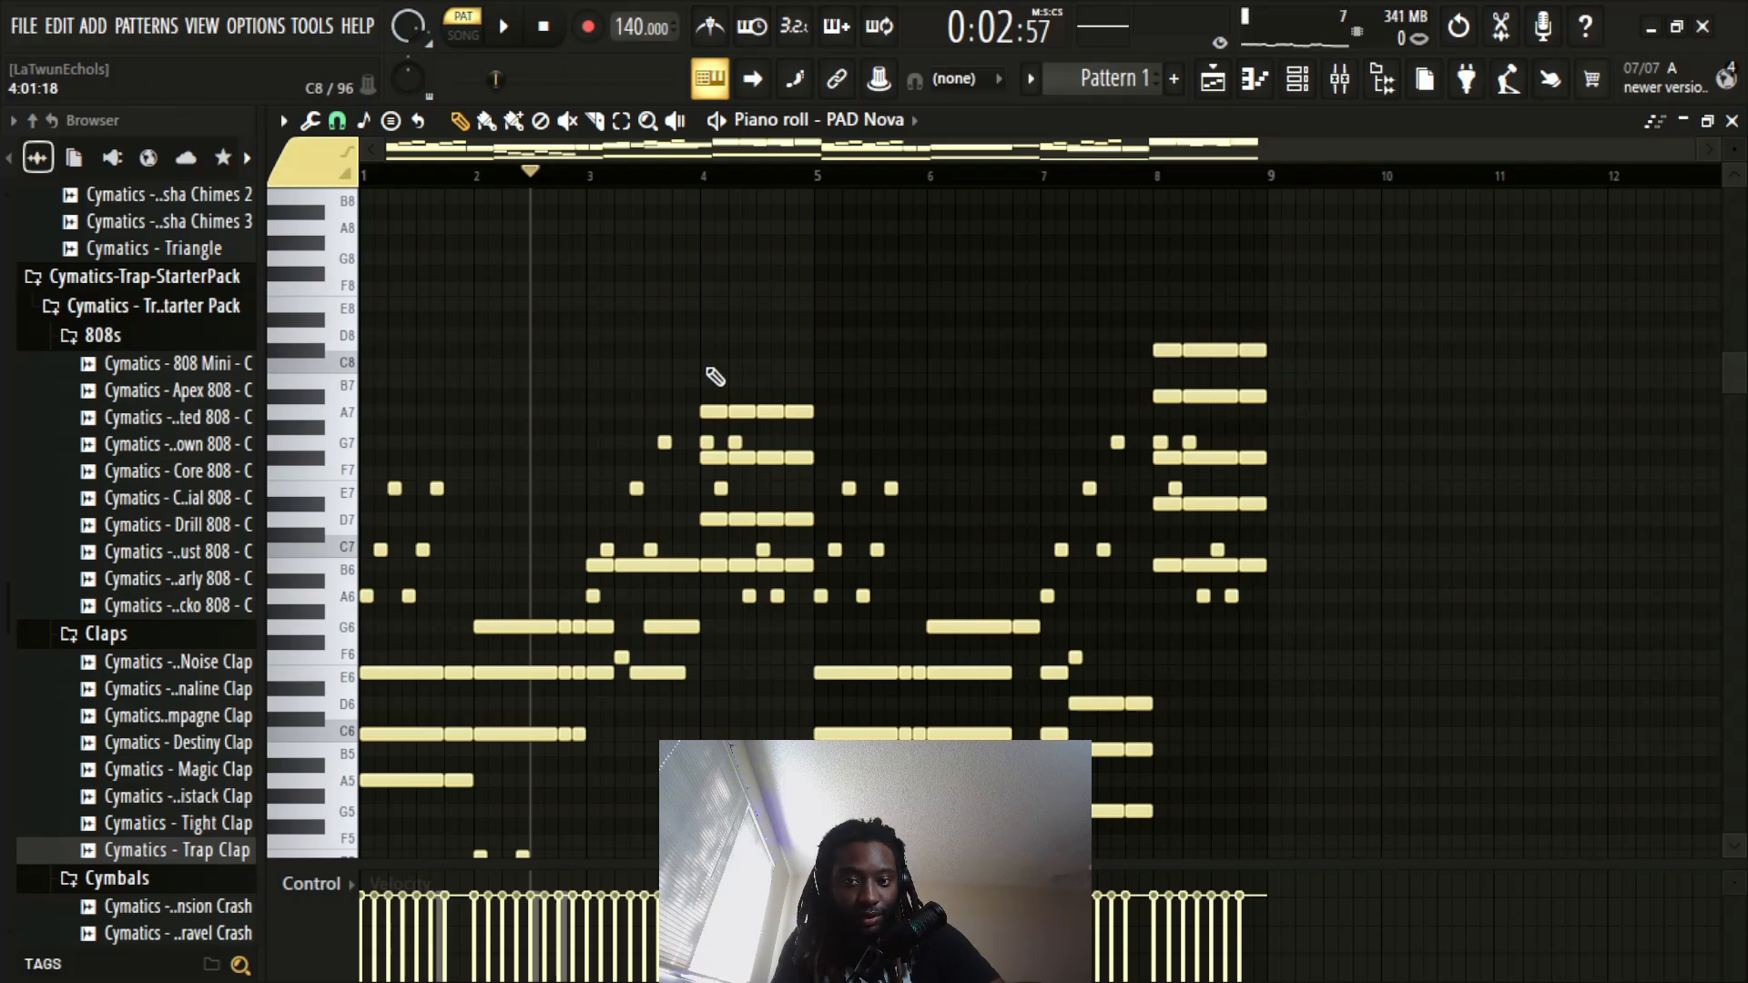
{"action": "scroll", "coordinate": [938, 405], "scroll_direction": "down", "scroll_amount": 2}
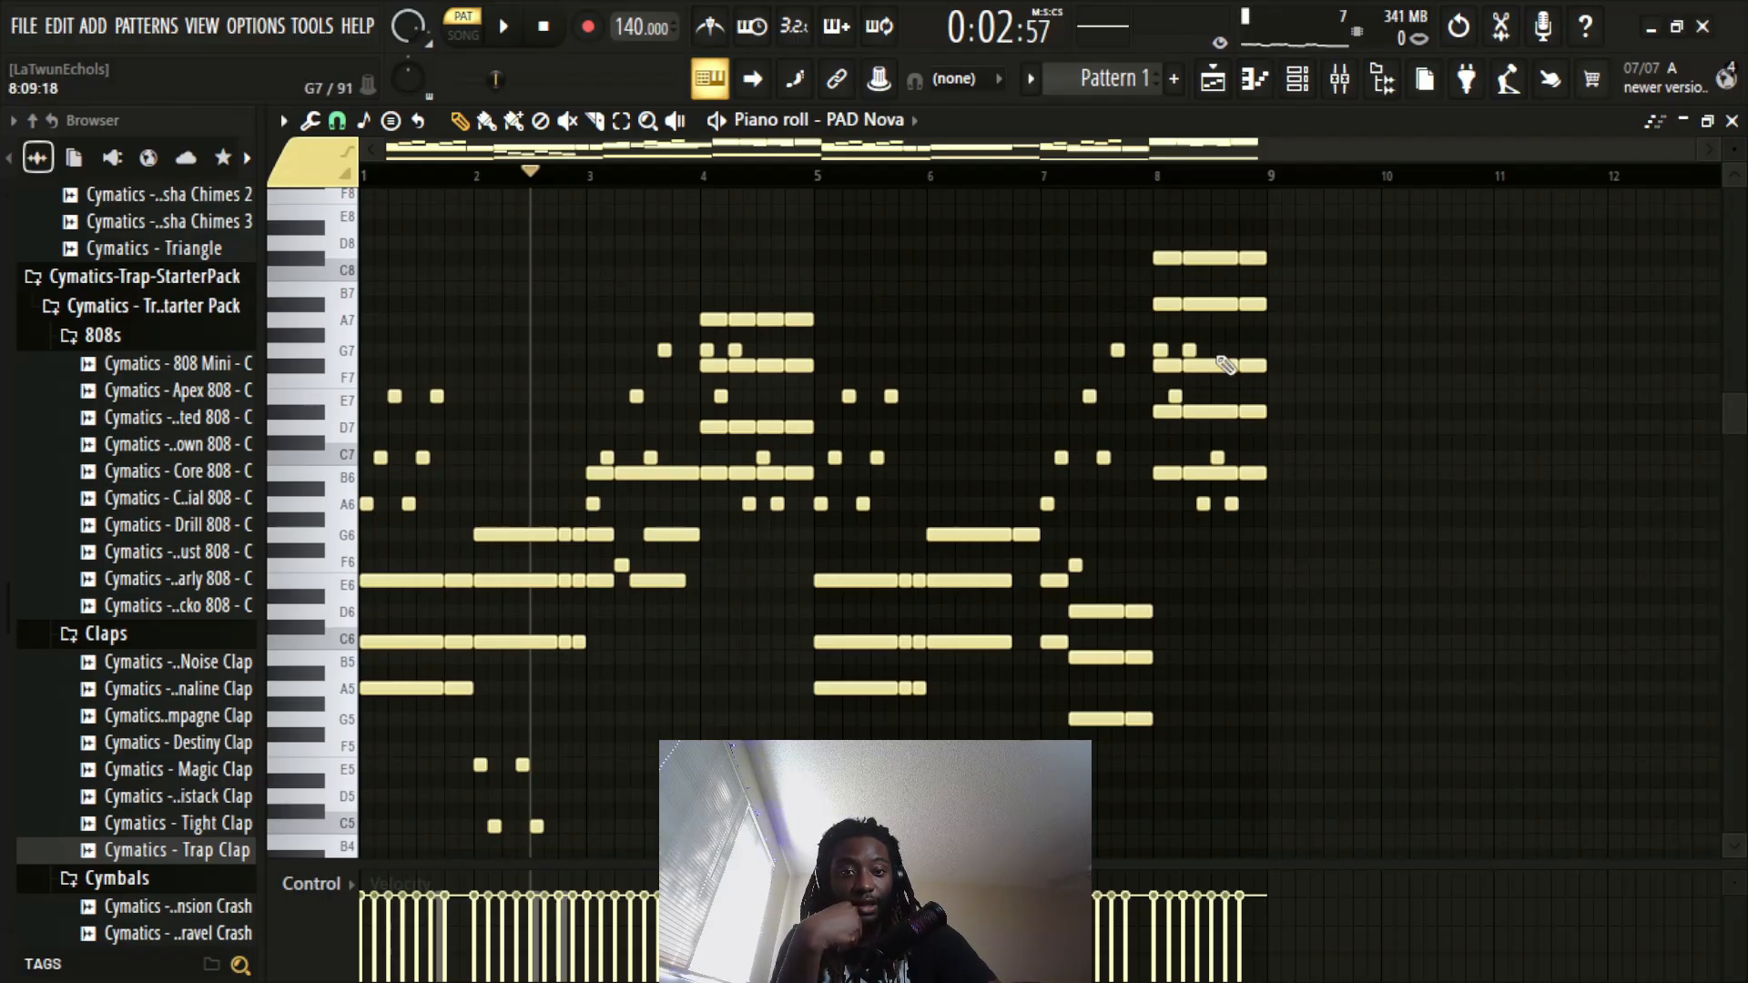
Step: Play the PAD Nova chords from bar 8 and from bar 4 for comparison, and close the piano roll
{"action": "left_click", "coordinate": [1153, 175]}
{"action": "key", "text": "space"}
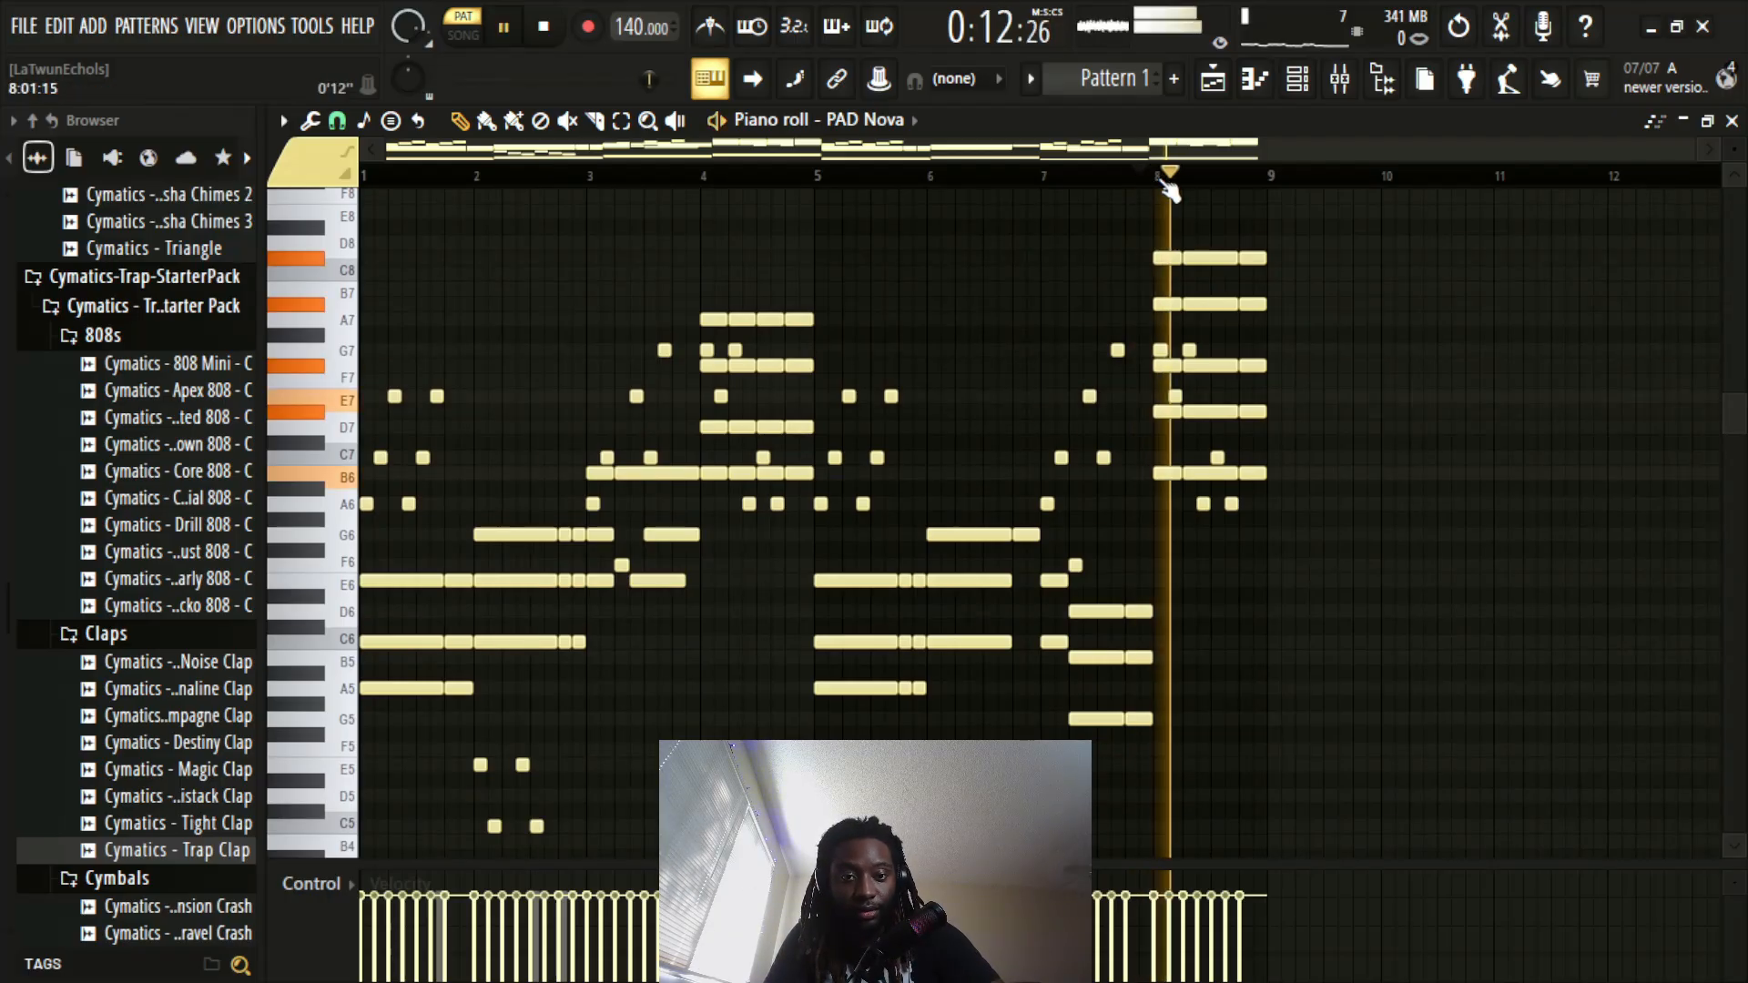
{"action": "left_click", "coordinate": [707, 175]}
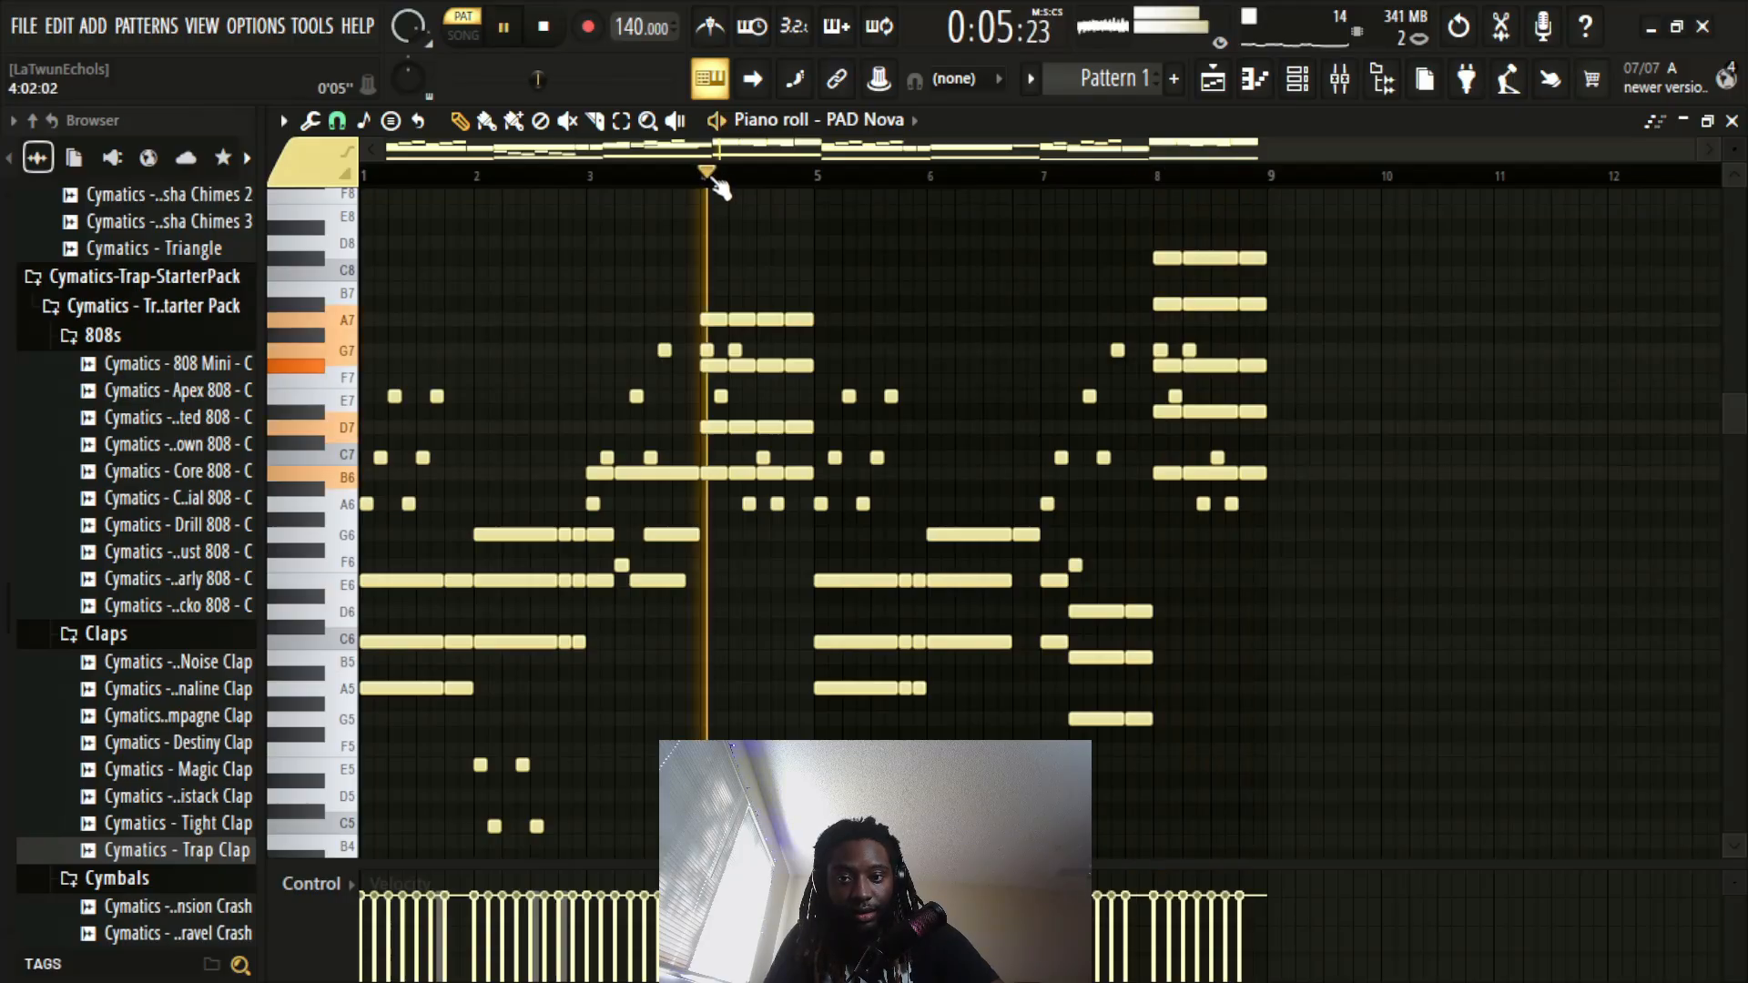
{"action": "key", "text": "space"}
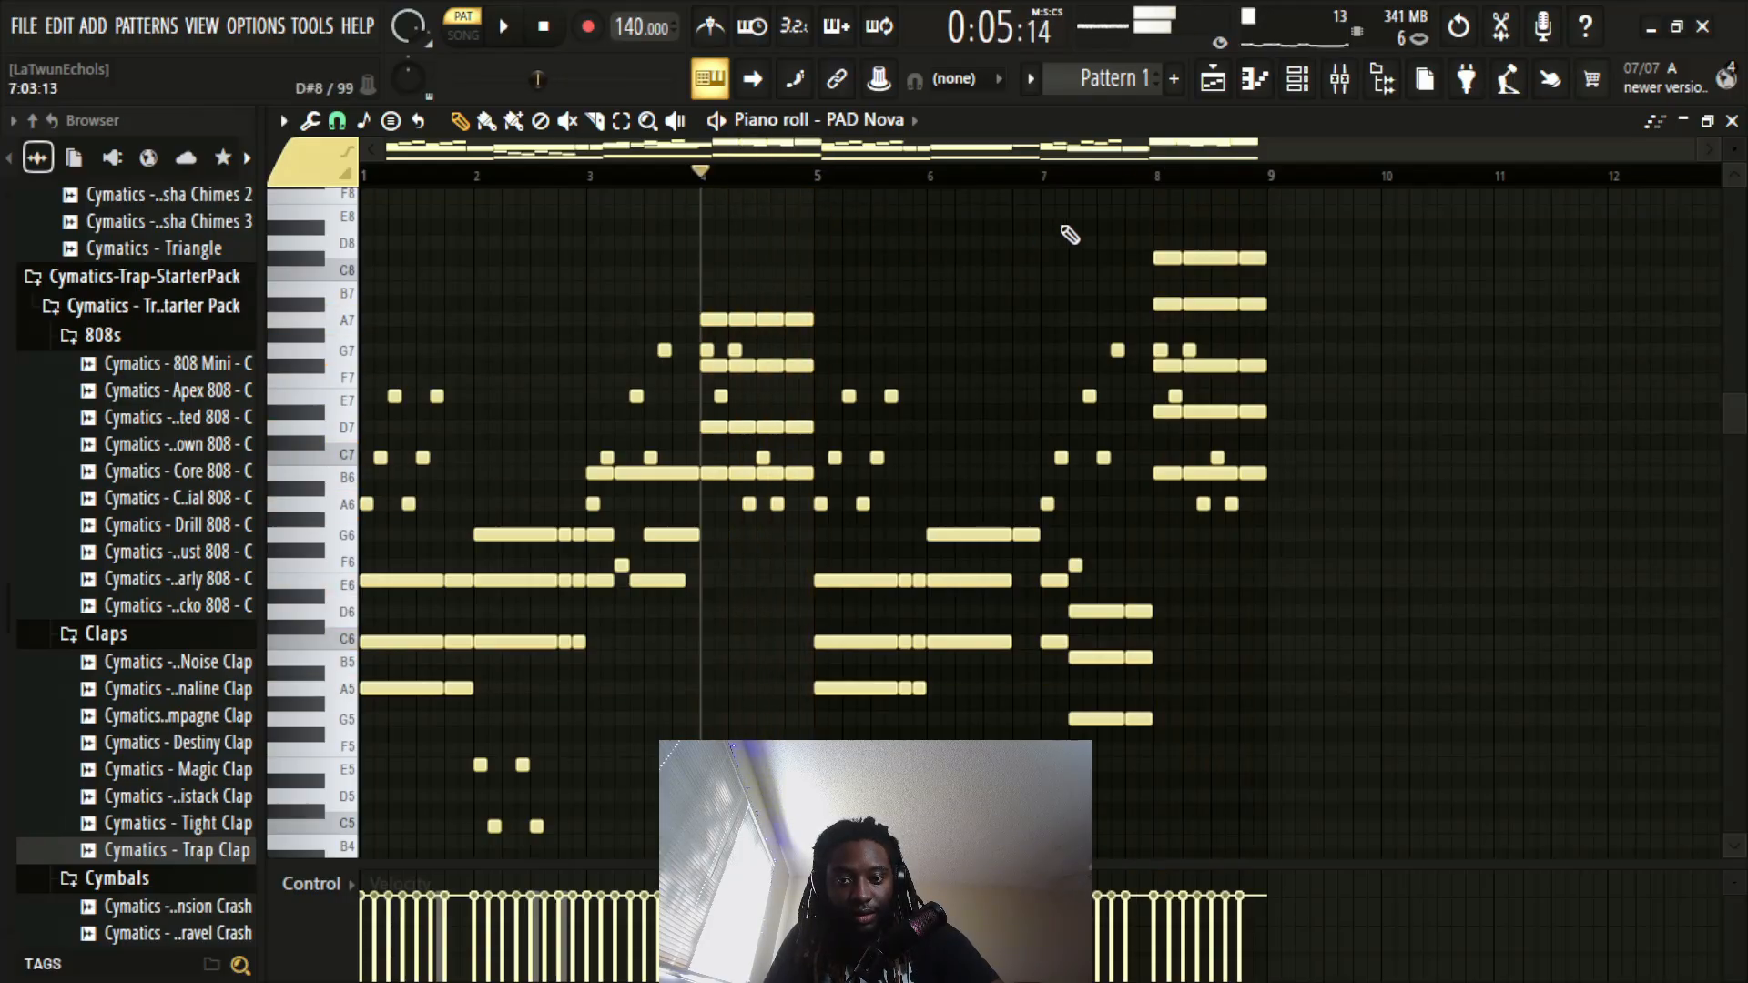
{"action": "mouse_move", "coordinate": [1206, 191]}
{"action": "left_mouse_down"}
{"action": "mouse_move", "coordinate": [702, 194]}
{"action": "mouse_move", "coordinate": [1248, 195]}
{"action": "mouse_move", "coordinate": [1182, 194]}
{"action": "left_mouse_up"}
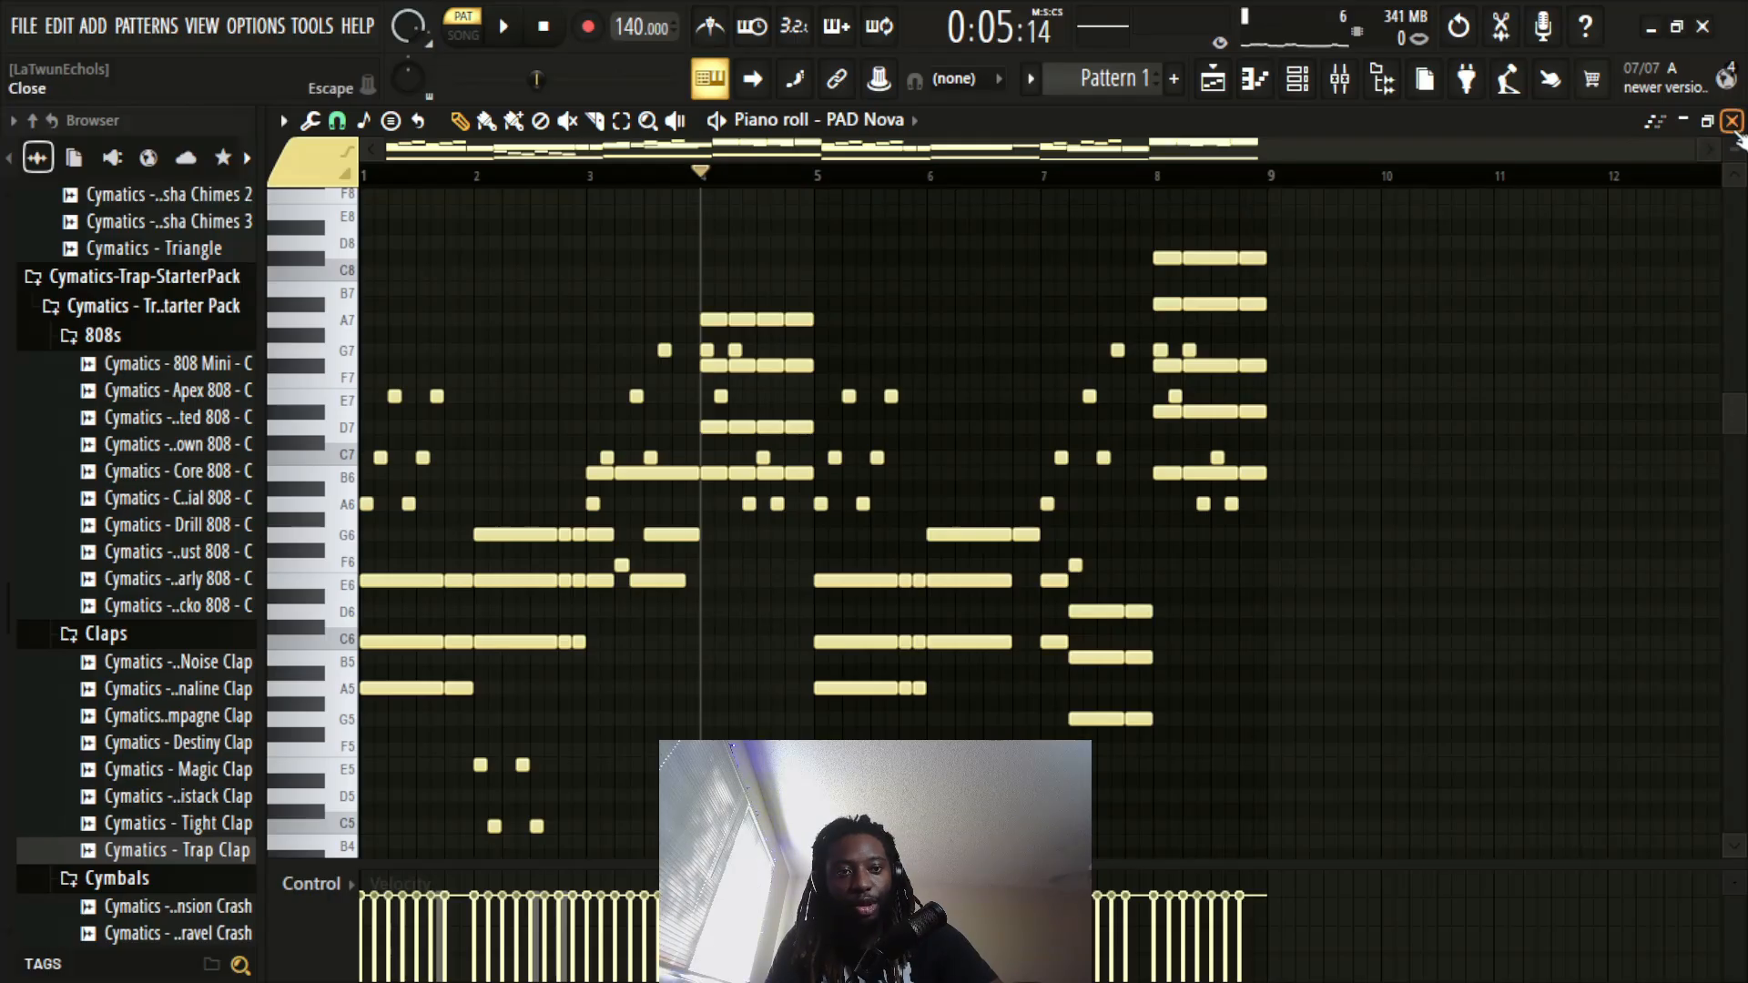
{"action": "left_click", "coordinate": [1732, 121]}
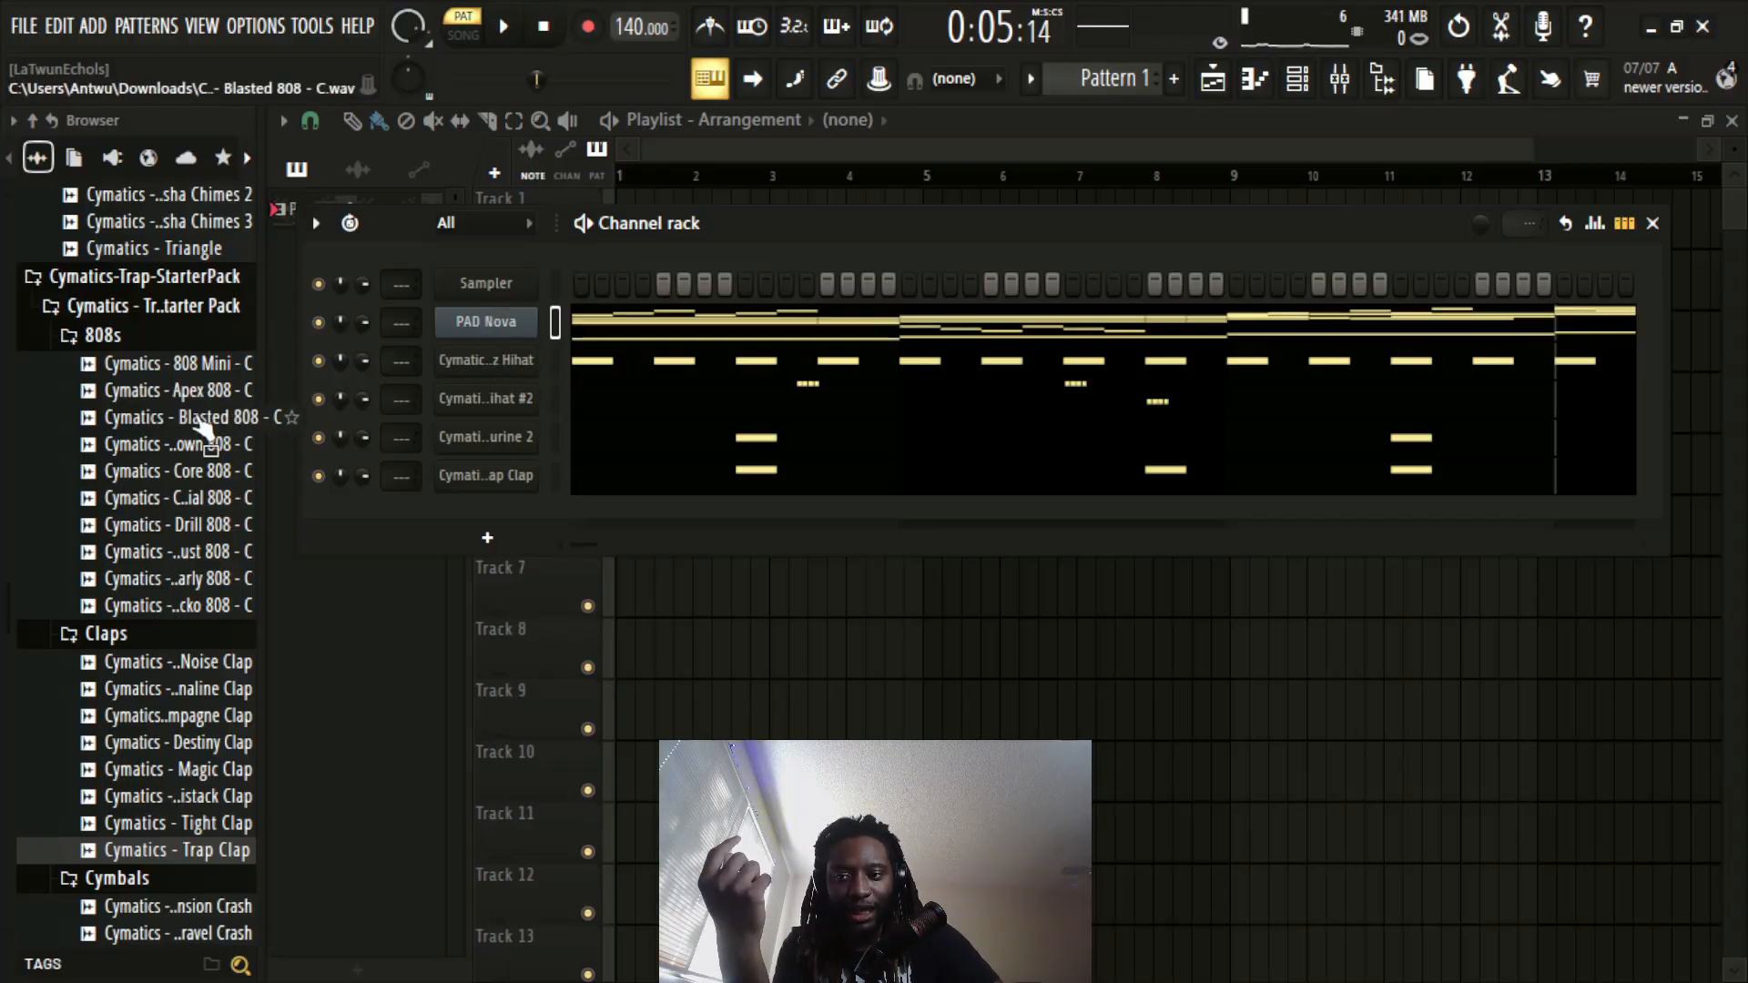
Step: Preview the Blasted 808, Apex 808 and 808 Mini samples and play the pattern briefly
{"action": "left_click", "coordinate": [201, 415]}
{"action": "left_click", "coordinate": [189, 387]}
{"action": "left_click", "coordinate": [186, 373]}
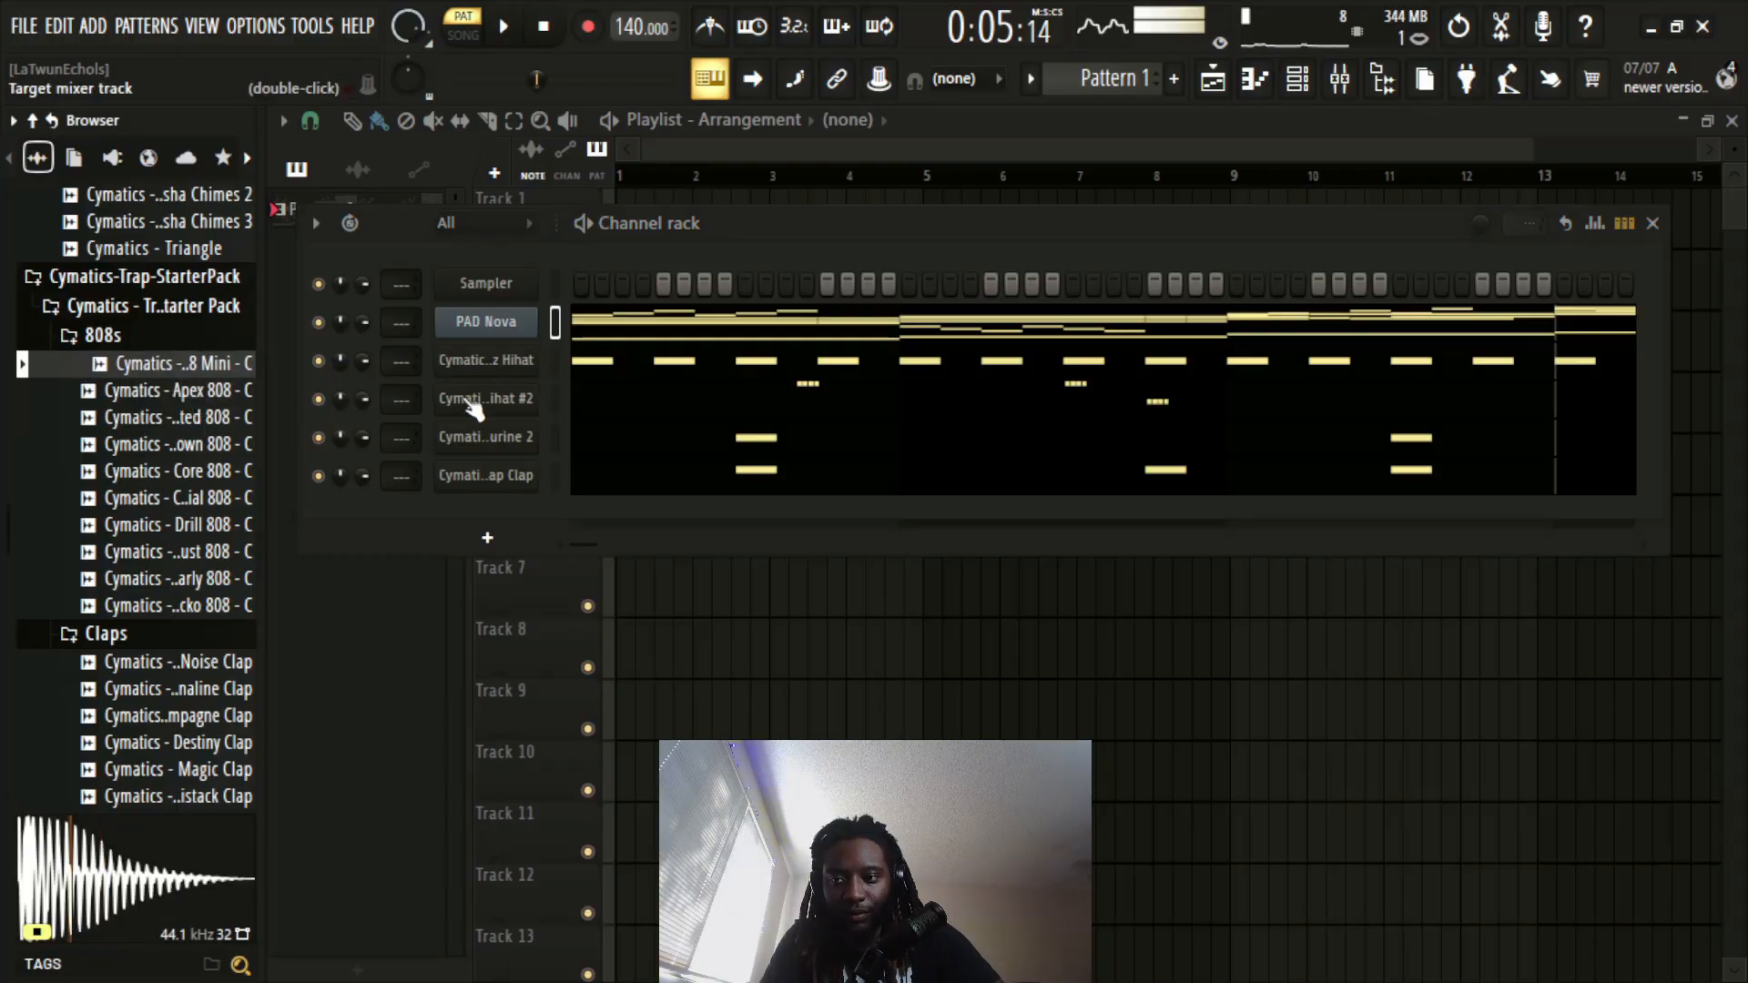
{"action": "key", "text": "space"}
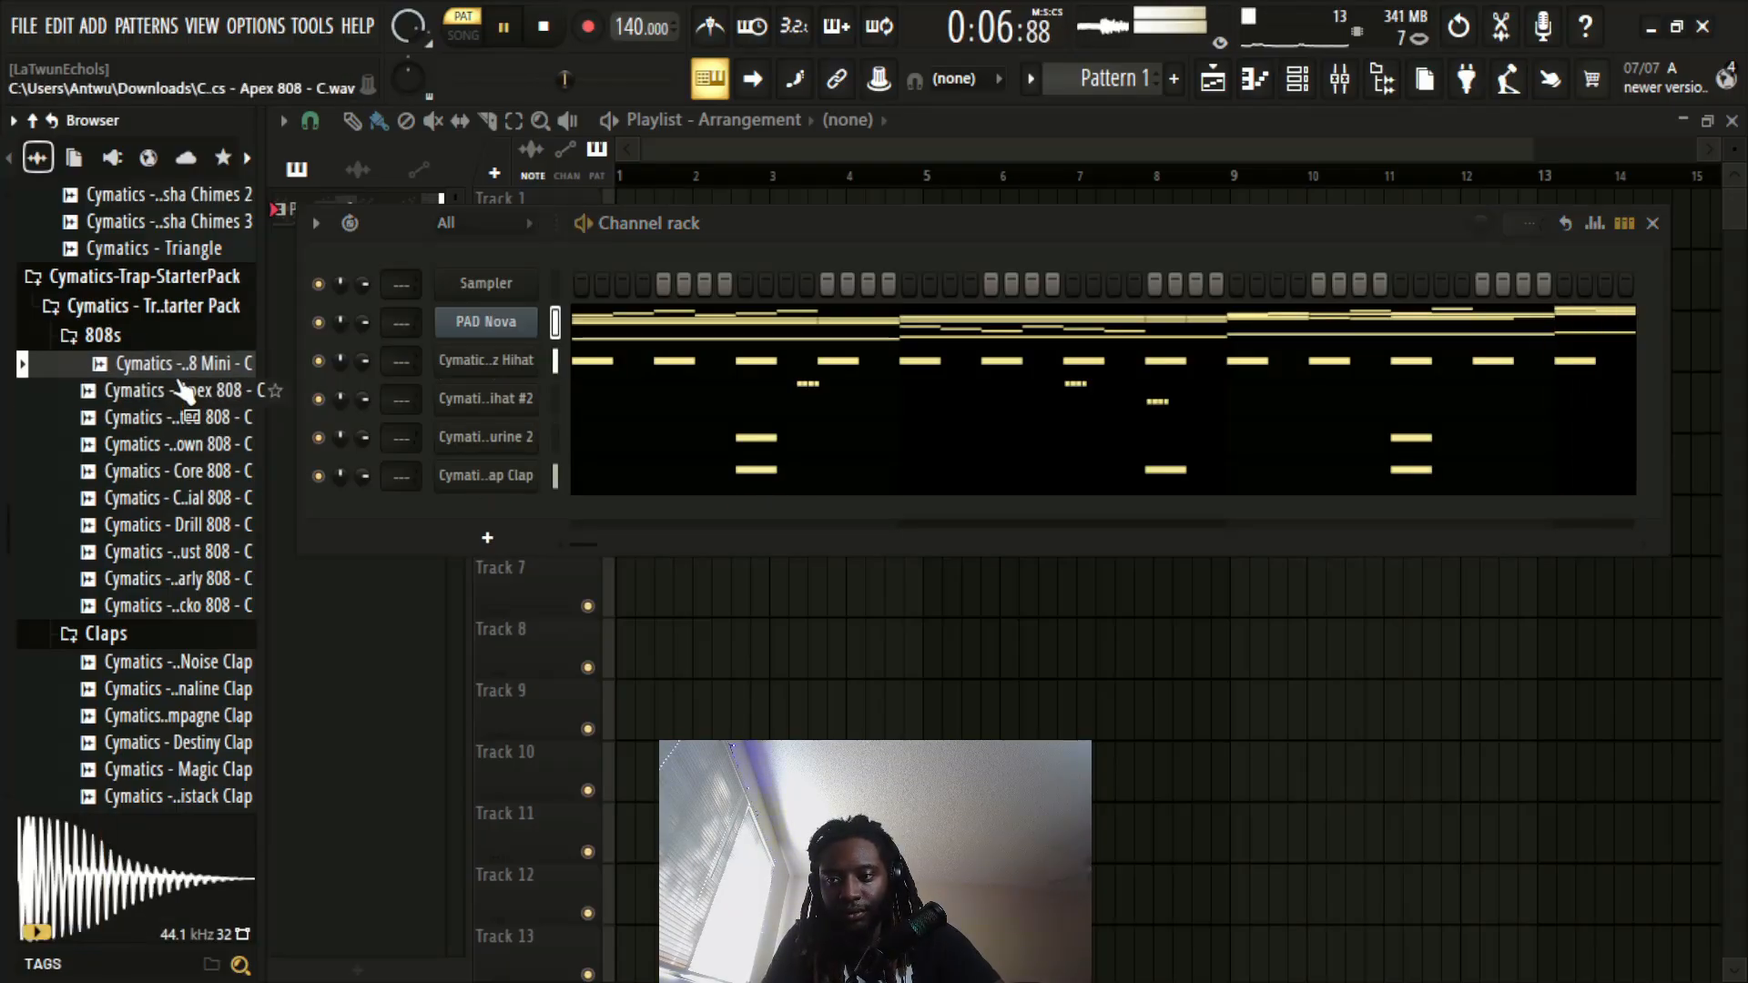
{"action": "key", "text": "space"}
Step: Add the Cymatics 808 Mini sample as a new channel below the Trap Clap and open its piano roll
{"action": "left_click_drag", "start_coordinate": [173, 363], "coordinate": [487, 528]}
{"action": "right_click", "coordinate": [491, 516]}
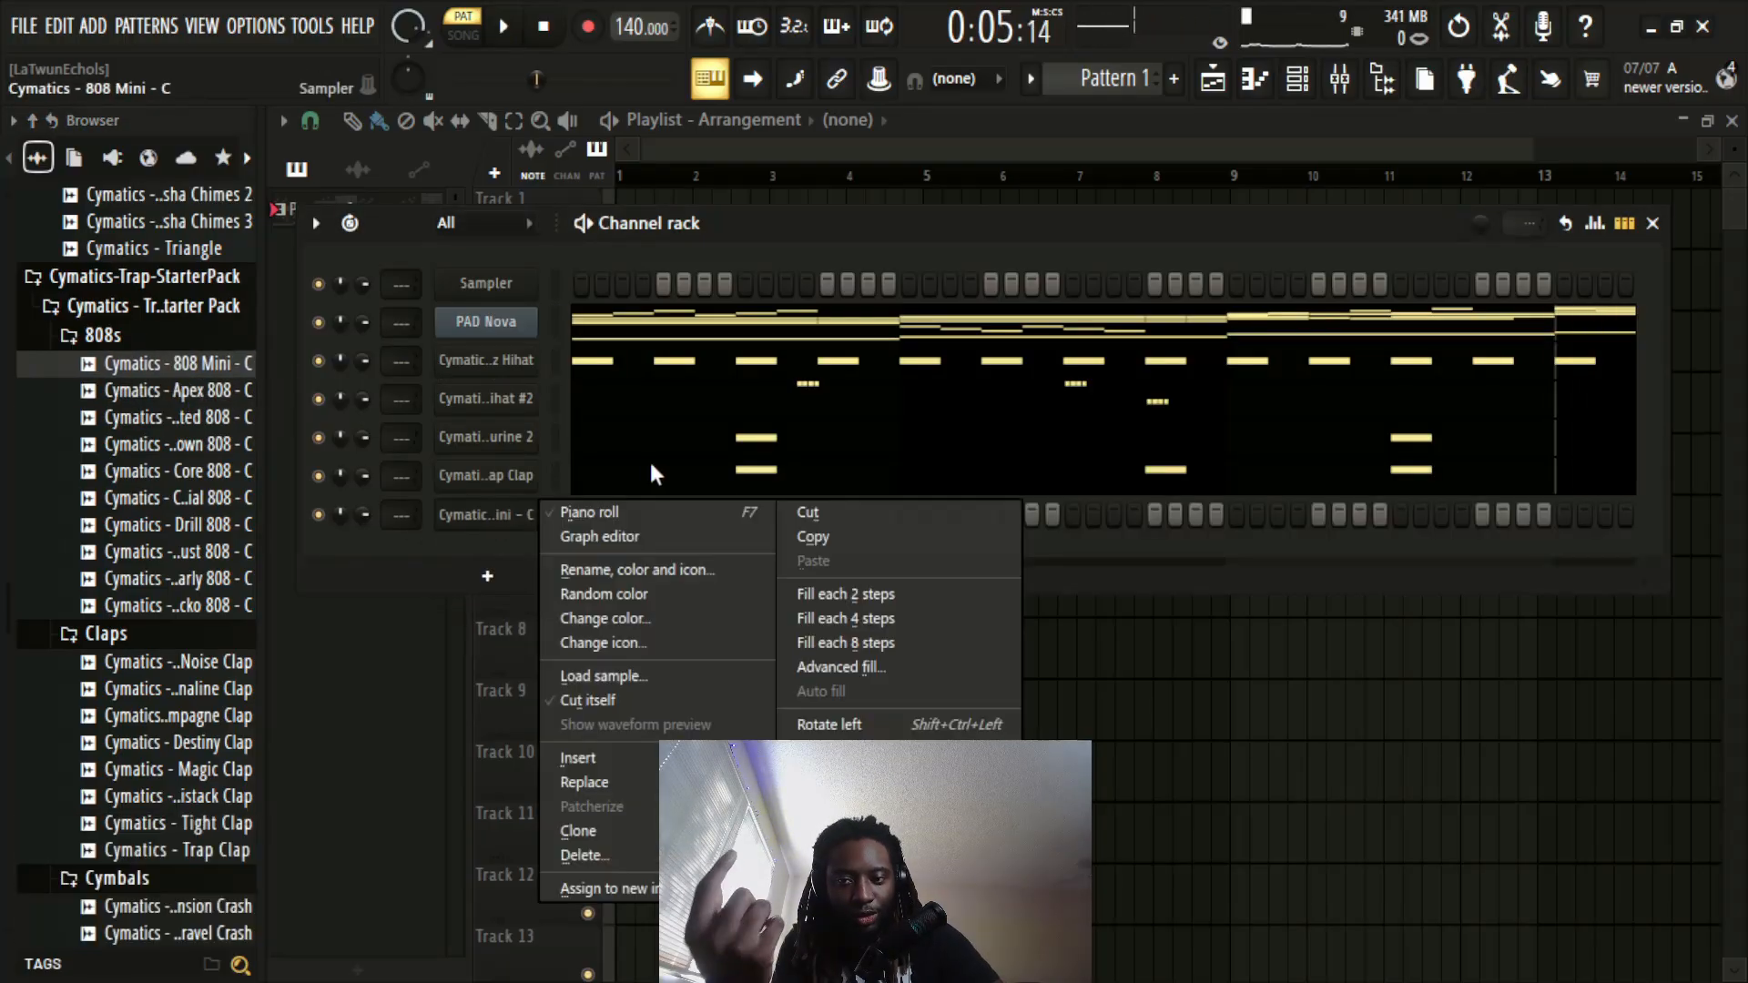
{"action": "left_click", "coordinate": [632, 505]}
{"action": "scroll", "coordinate": [601, 583], "scroll_direction": "down", "scroll_amount": 4}
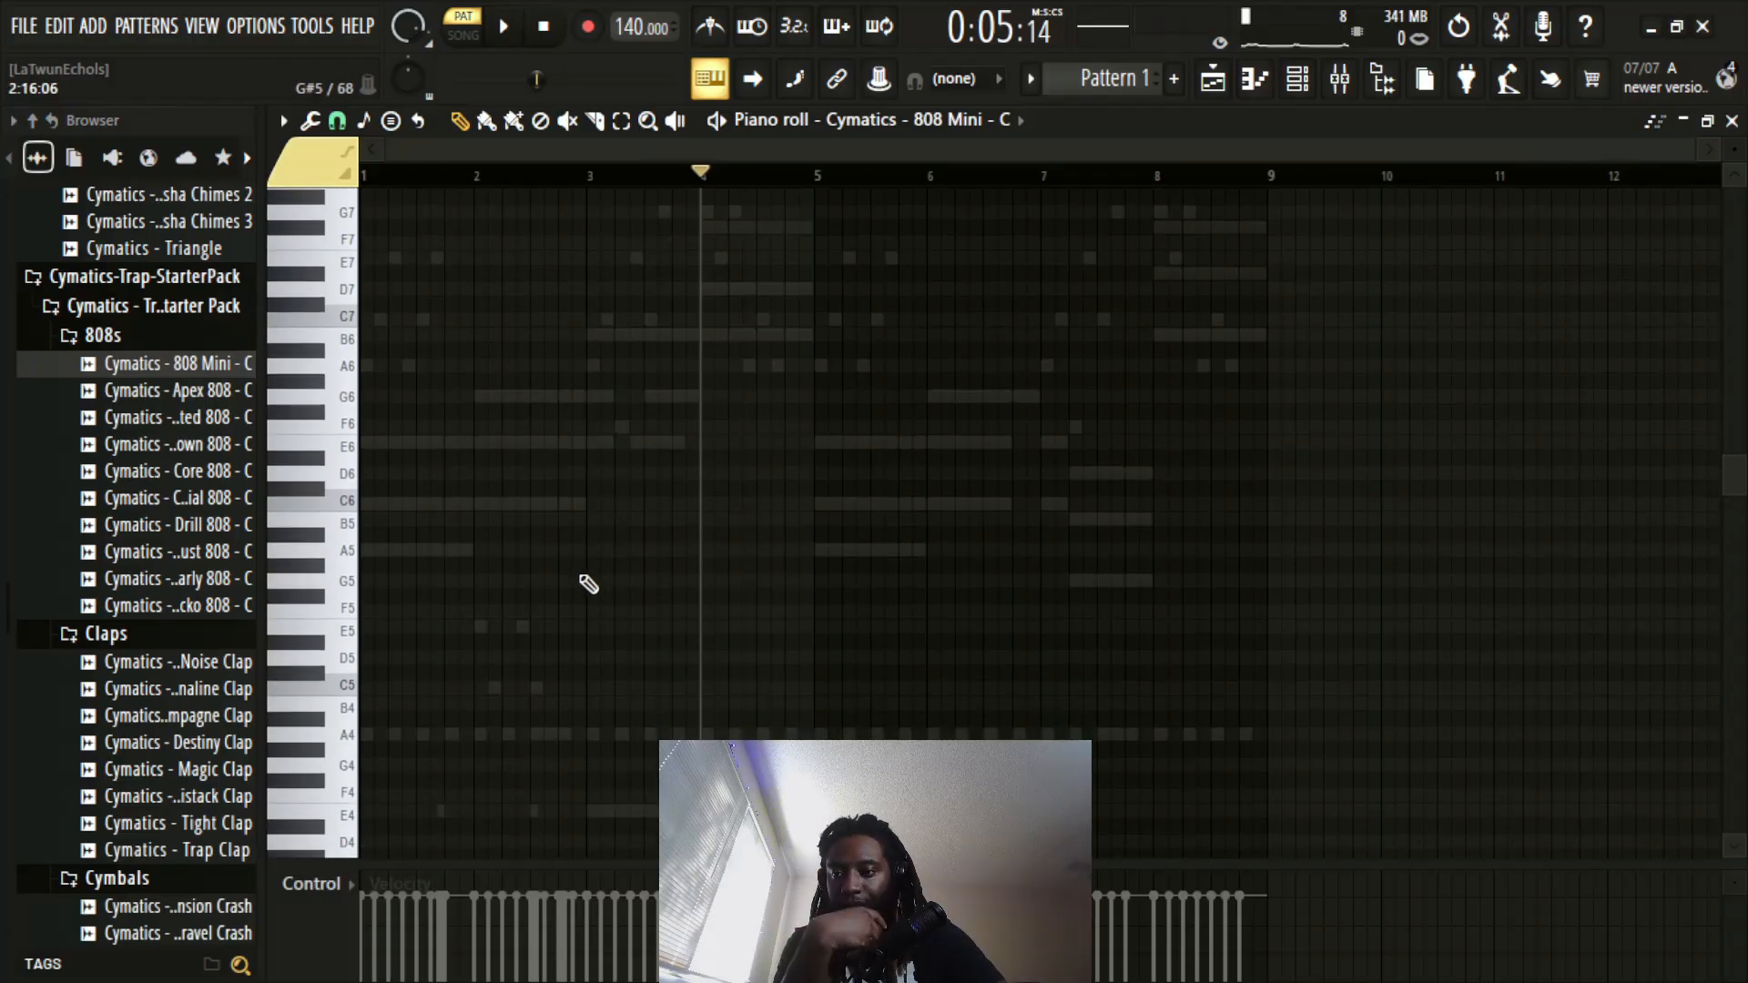
Step: Place an A5 808 note at the start of bar 1 and lengthen it to about 12 steps
{"action": "left_click", "coordinate": [336, 551]}
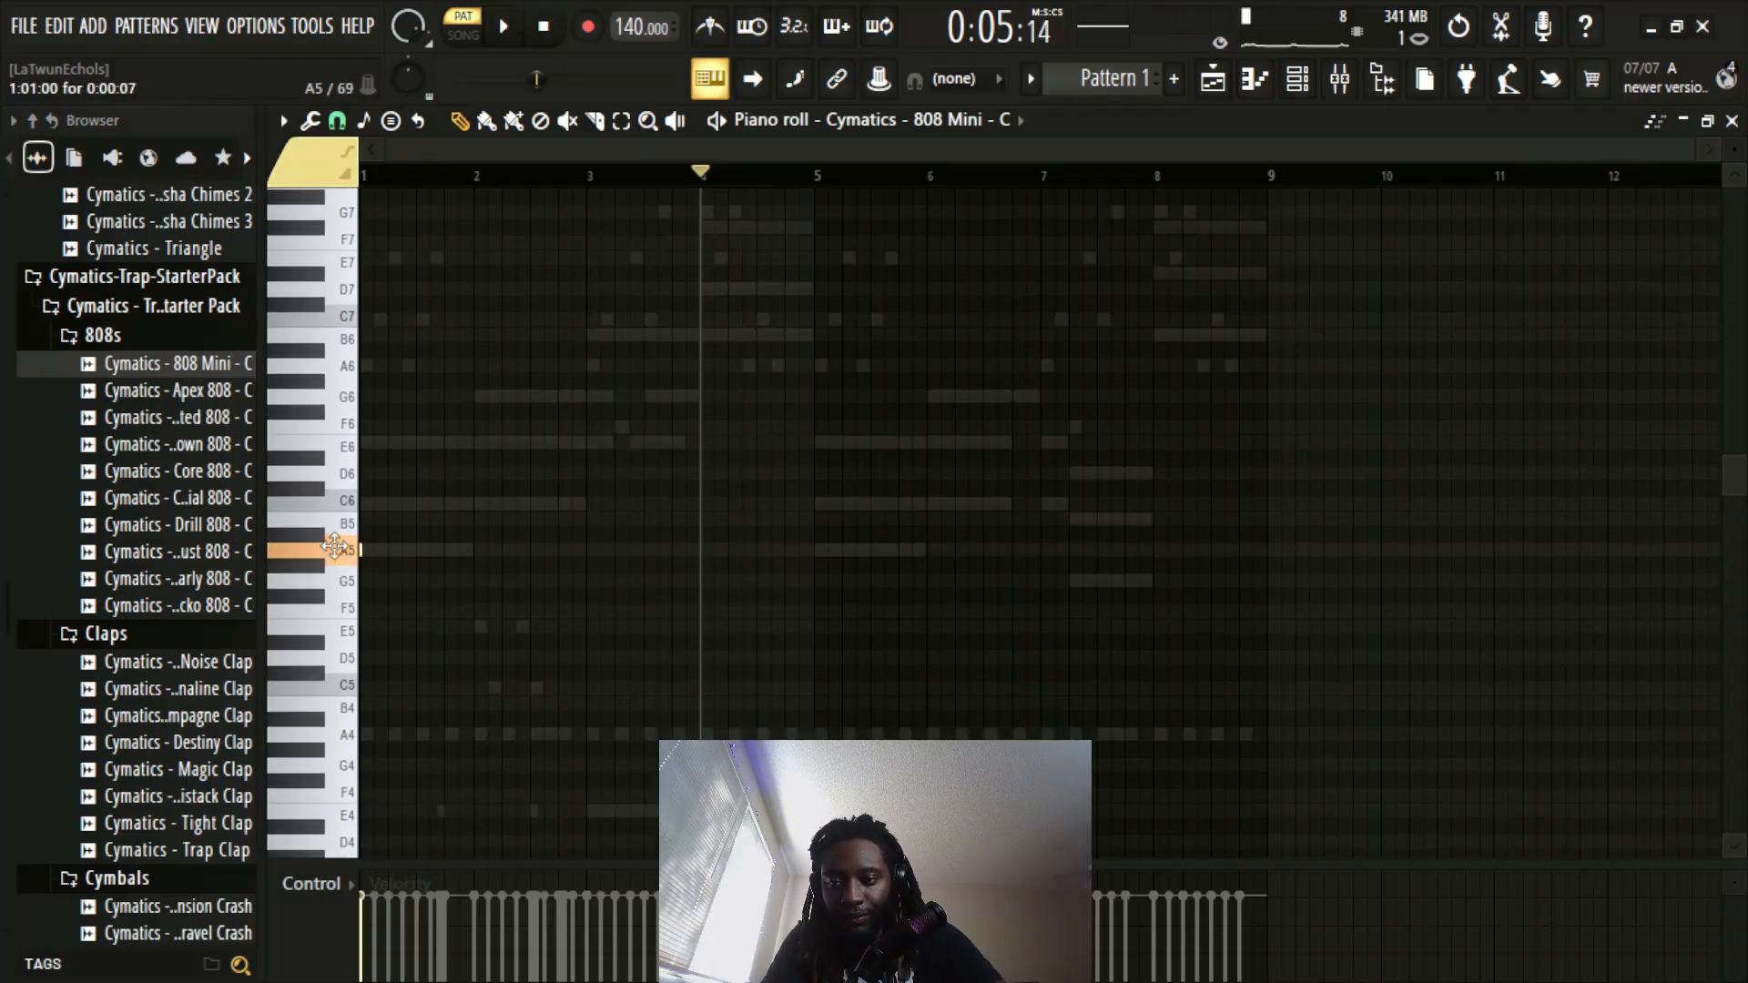
{"action": "left_click", "coordinate": [353, 740]}
{"action": "left_click_drag", "start_coordinate": [356, 732], "coordinate": [366, 550]}
{"action": "scroll", "coordinate": [497, 152], "scroll_direction": "up", "scroll_amount": 4}
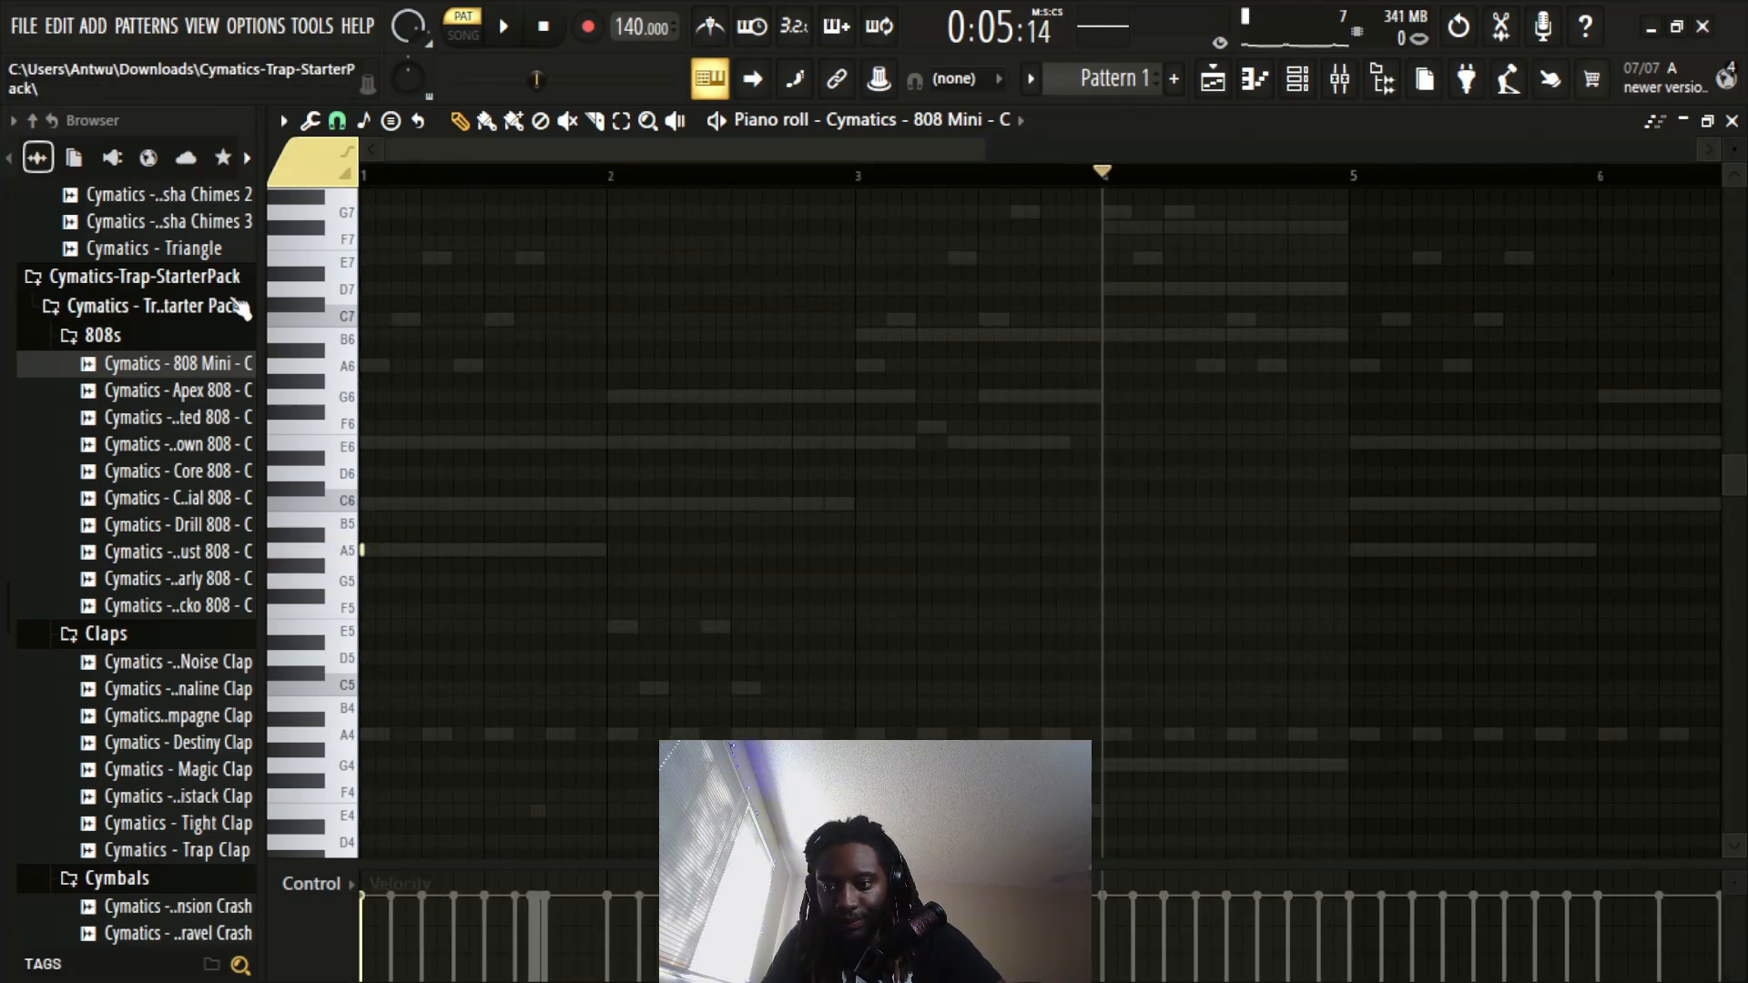
{"action": "left_click", "coordinate": [364, 551]}
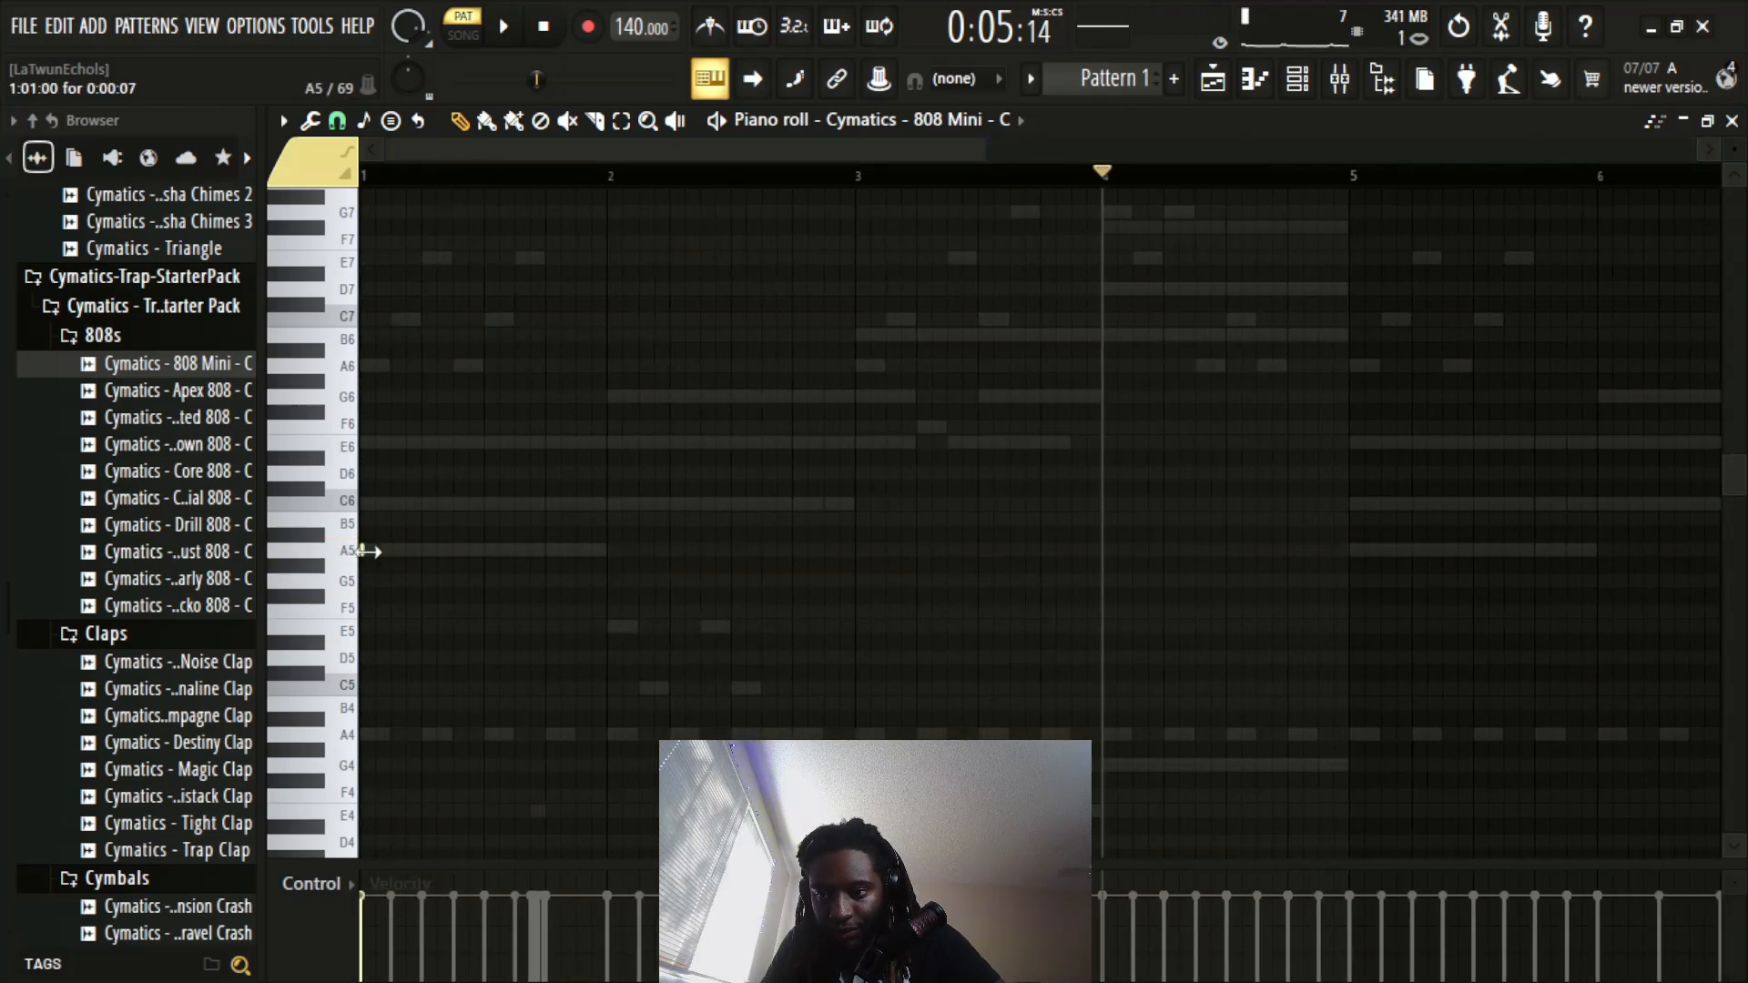
{"action": "left_click_drag", "start_coordinate": [366, 551], "coordinate": [574, 575]}
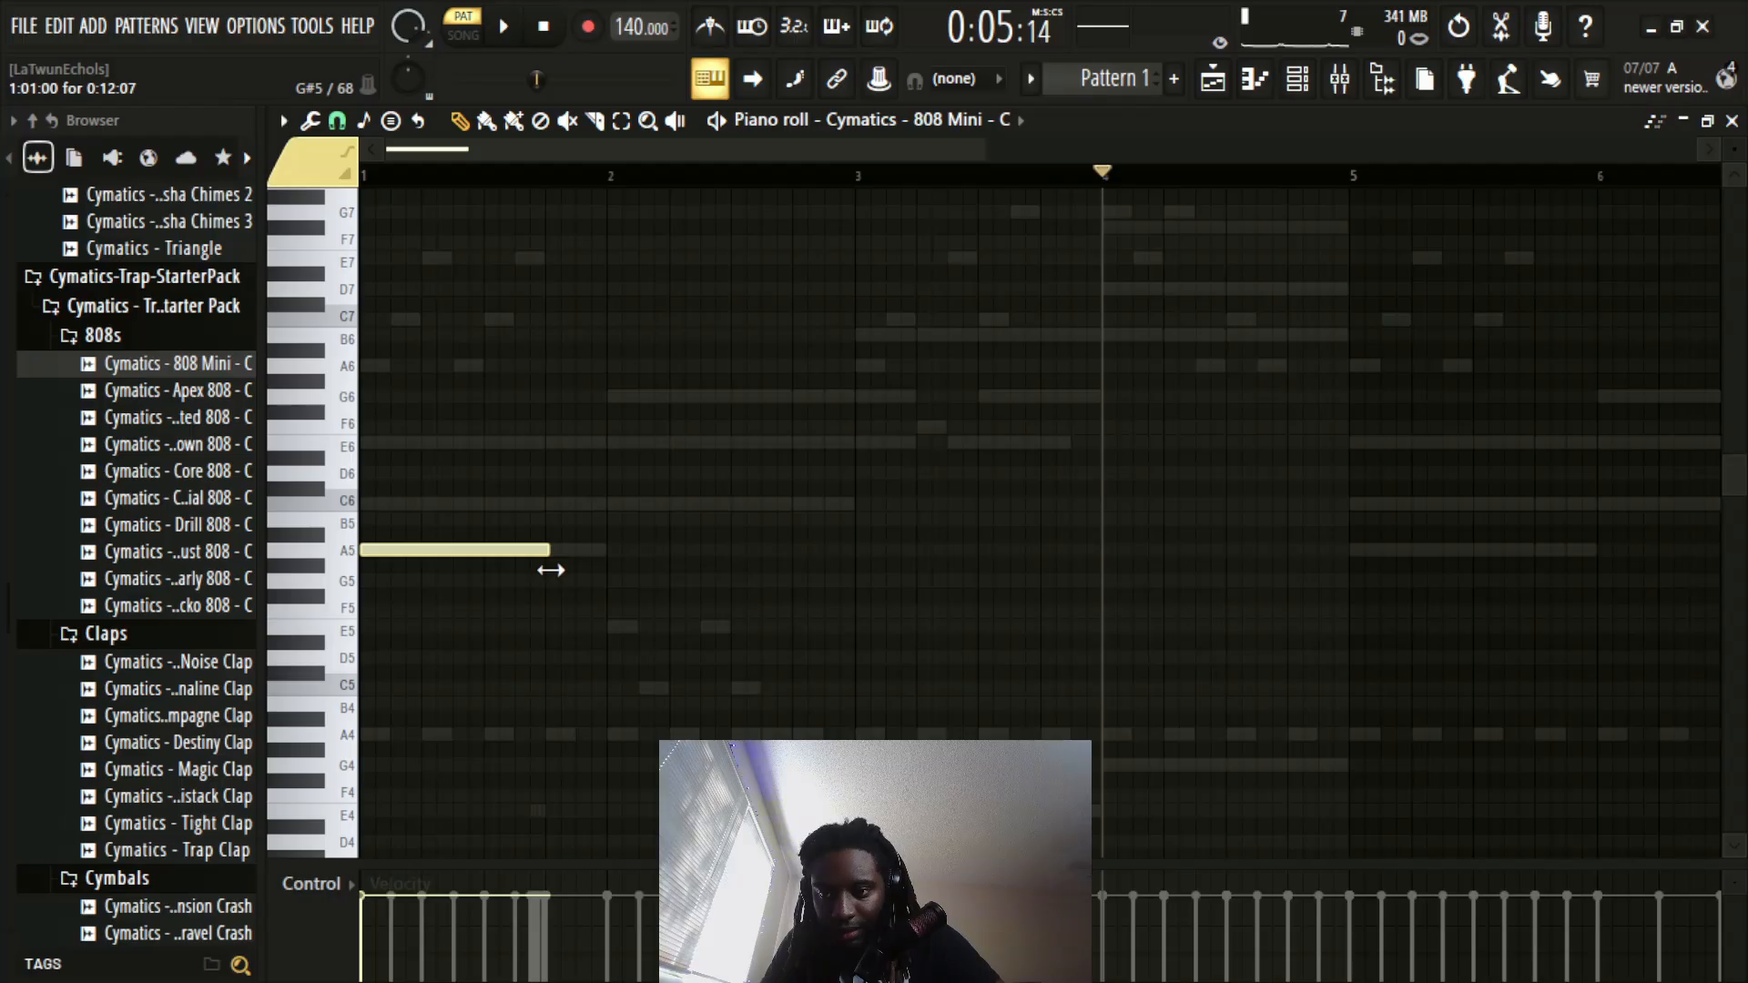
Step: Slice the A5 808 note after its first step and delete the longer remaining piece
{"action": "left_click", "coordinate": [597, 121]}
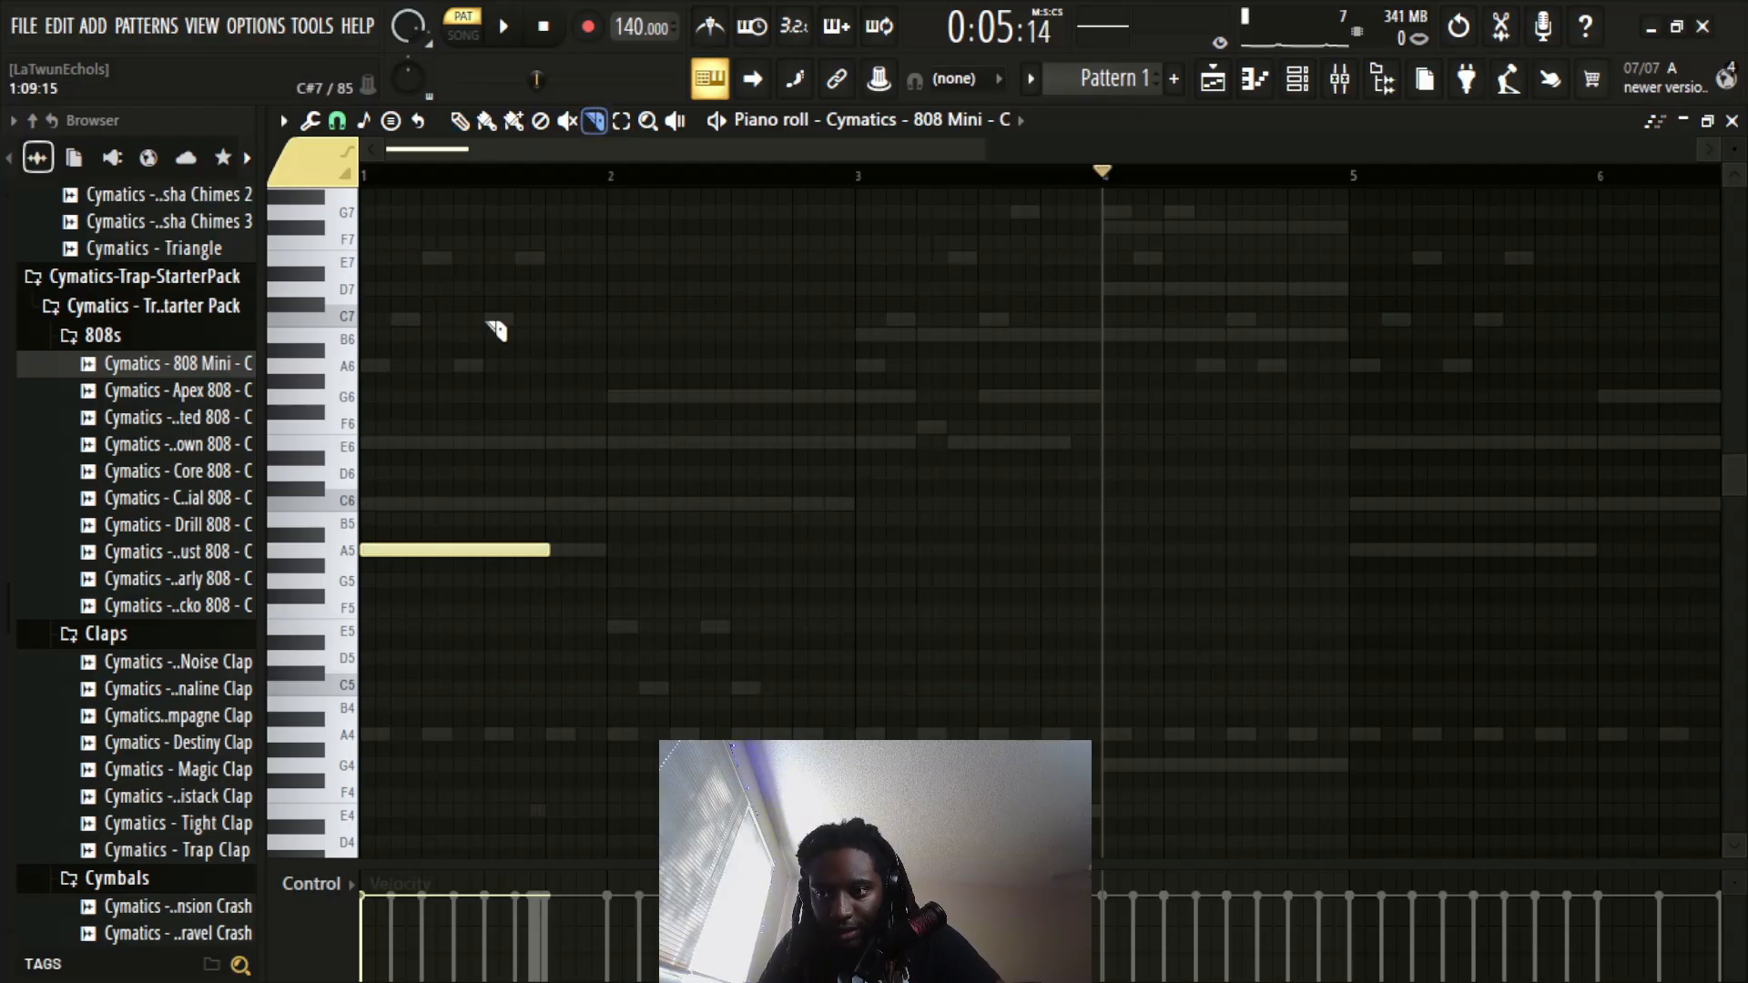
{"action": "left_click_drag", "start_coordinate": [376, 593], "coordinate": [376, 596]}
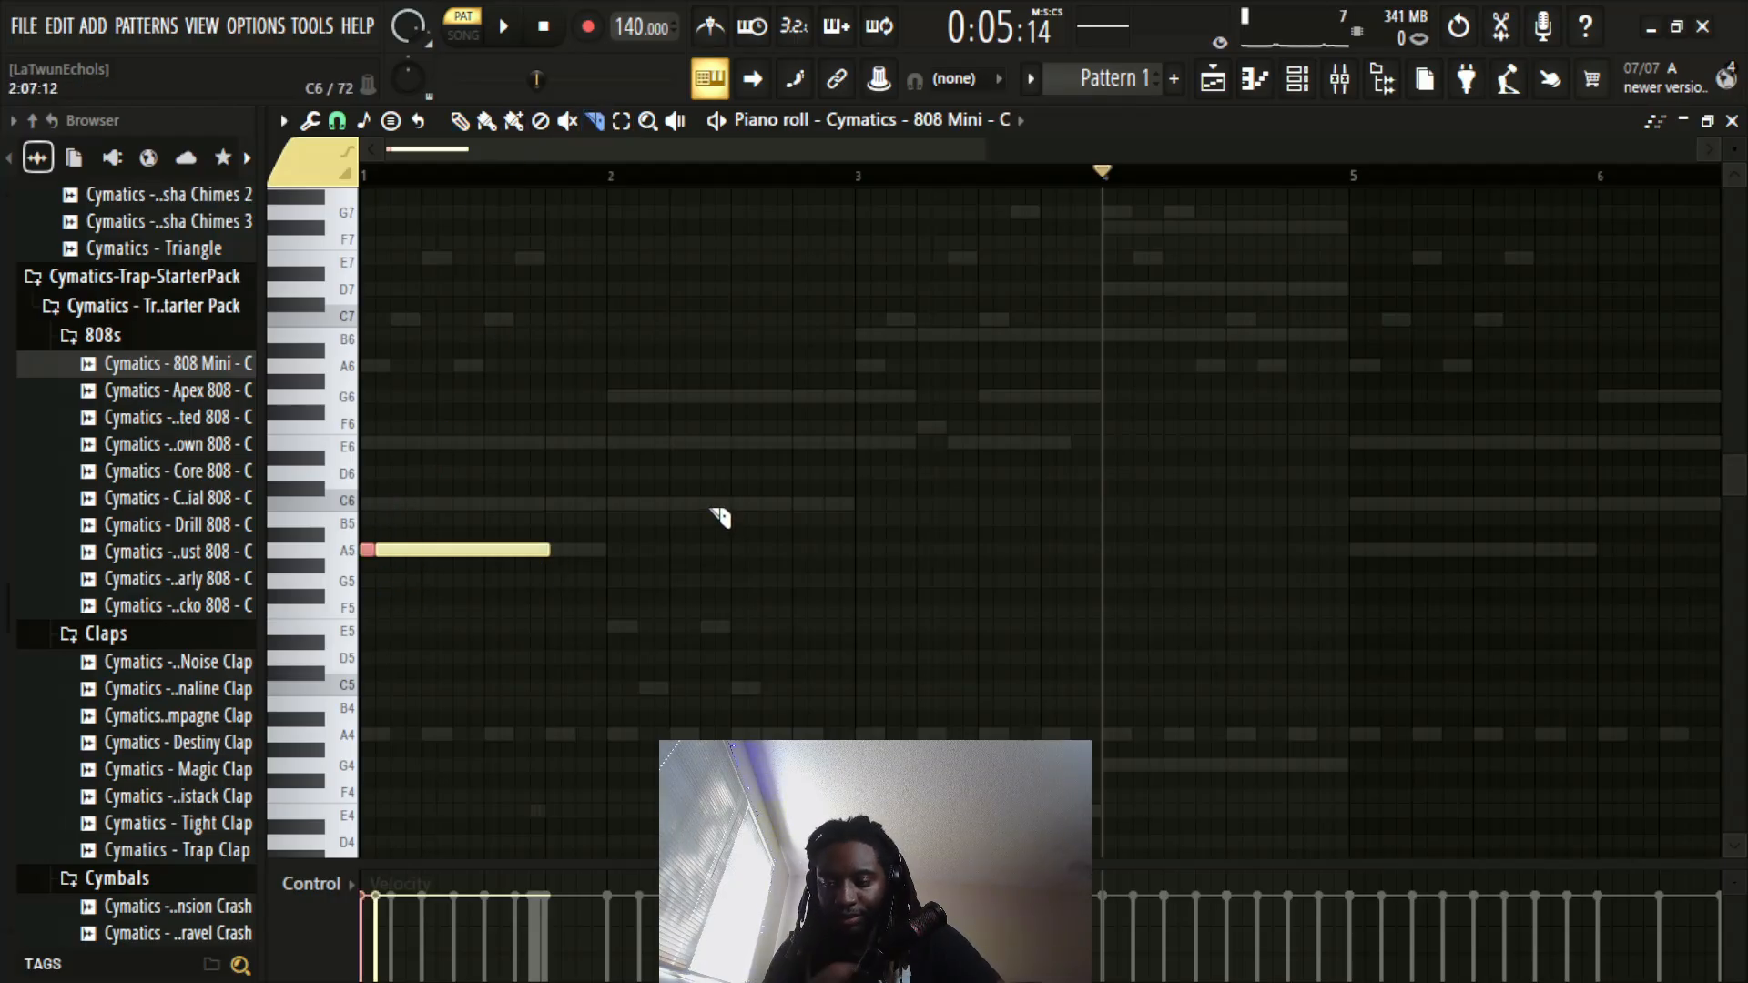
{"action": "left_click_drag", "start_coordinate": [546, 483], "coordinate": [515, 604]}
{"action": "key", "text": "Delete"}
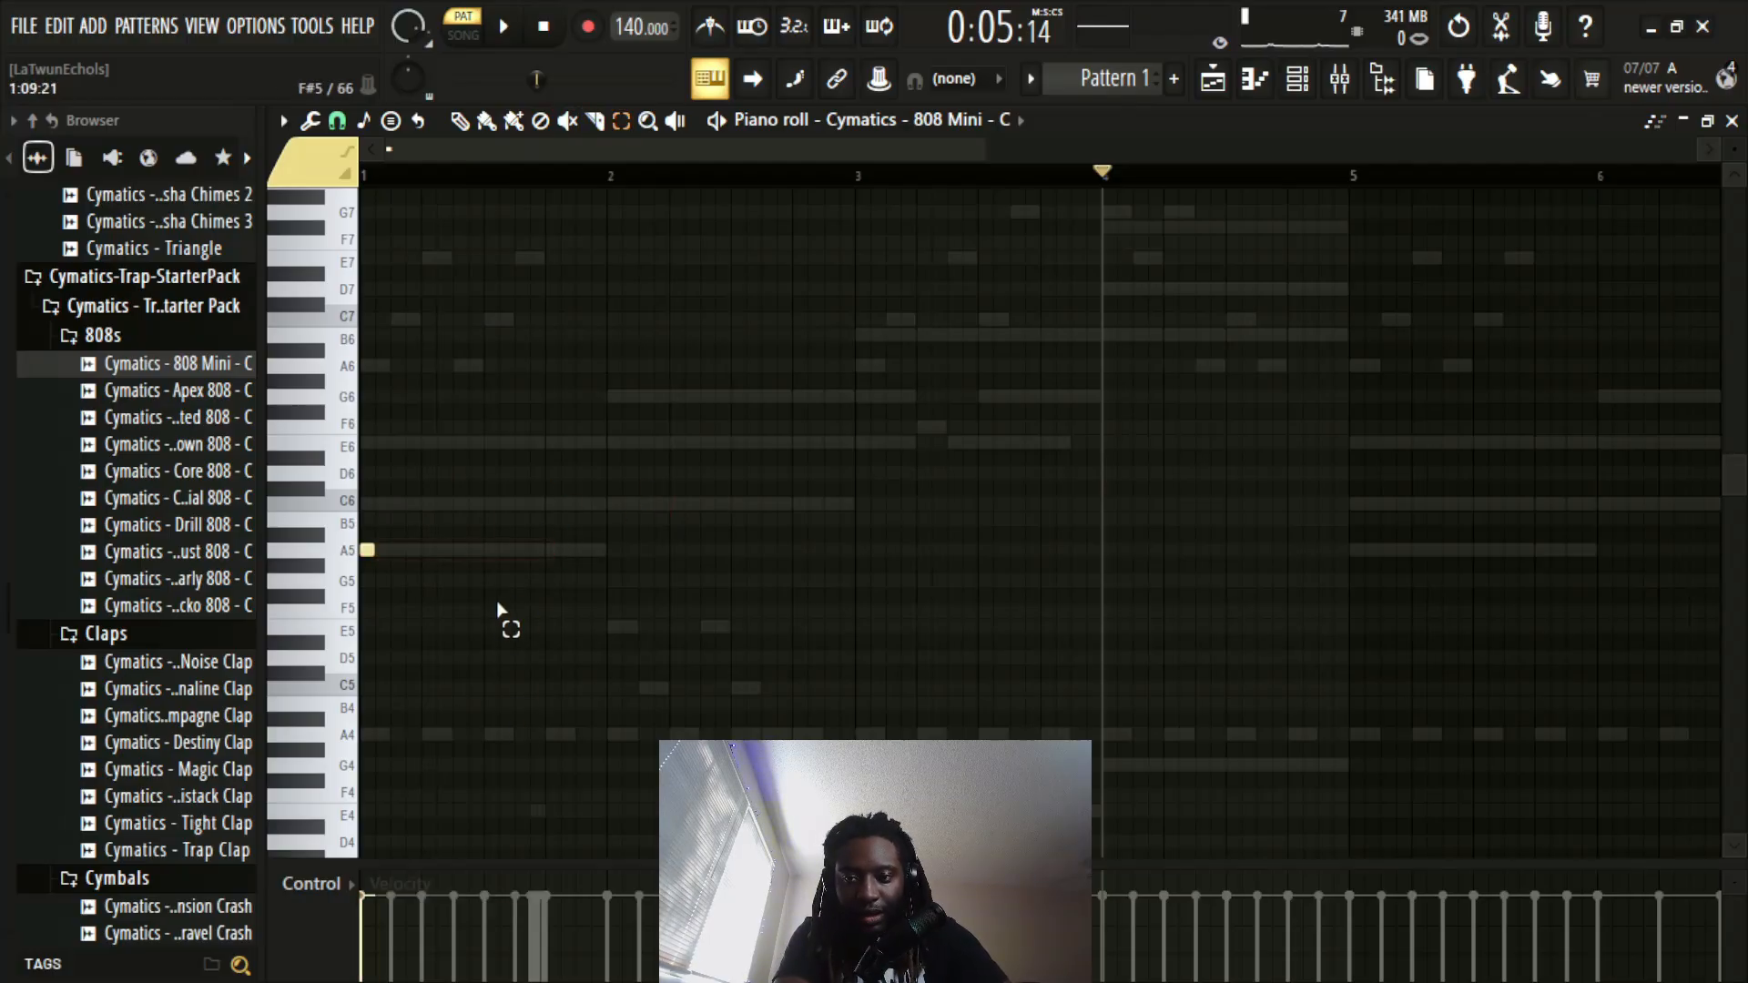
Step: Try a second A5 808 note on step 9 of bar 1, audition it from the start and remove it
{"action": "left_click_drag", "start_coordinate": [436, 531], "coordinate": [365, 578]}
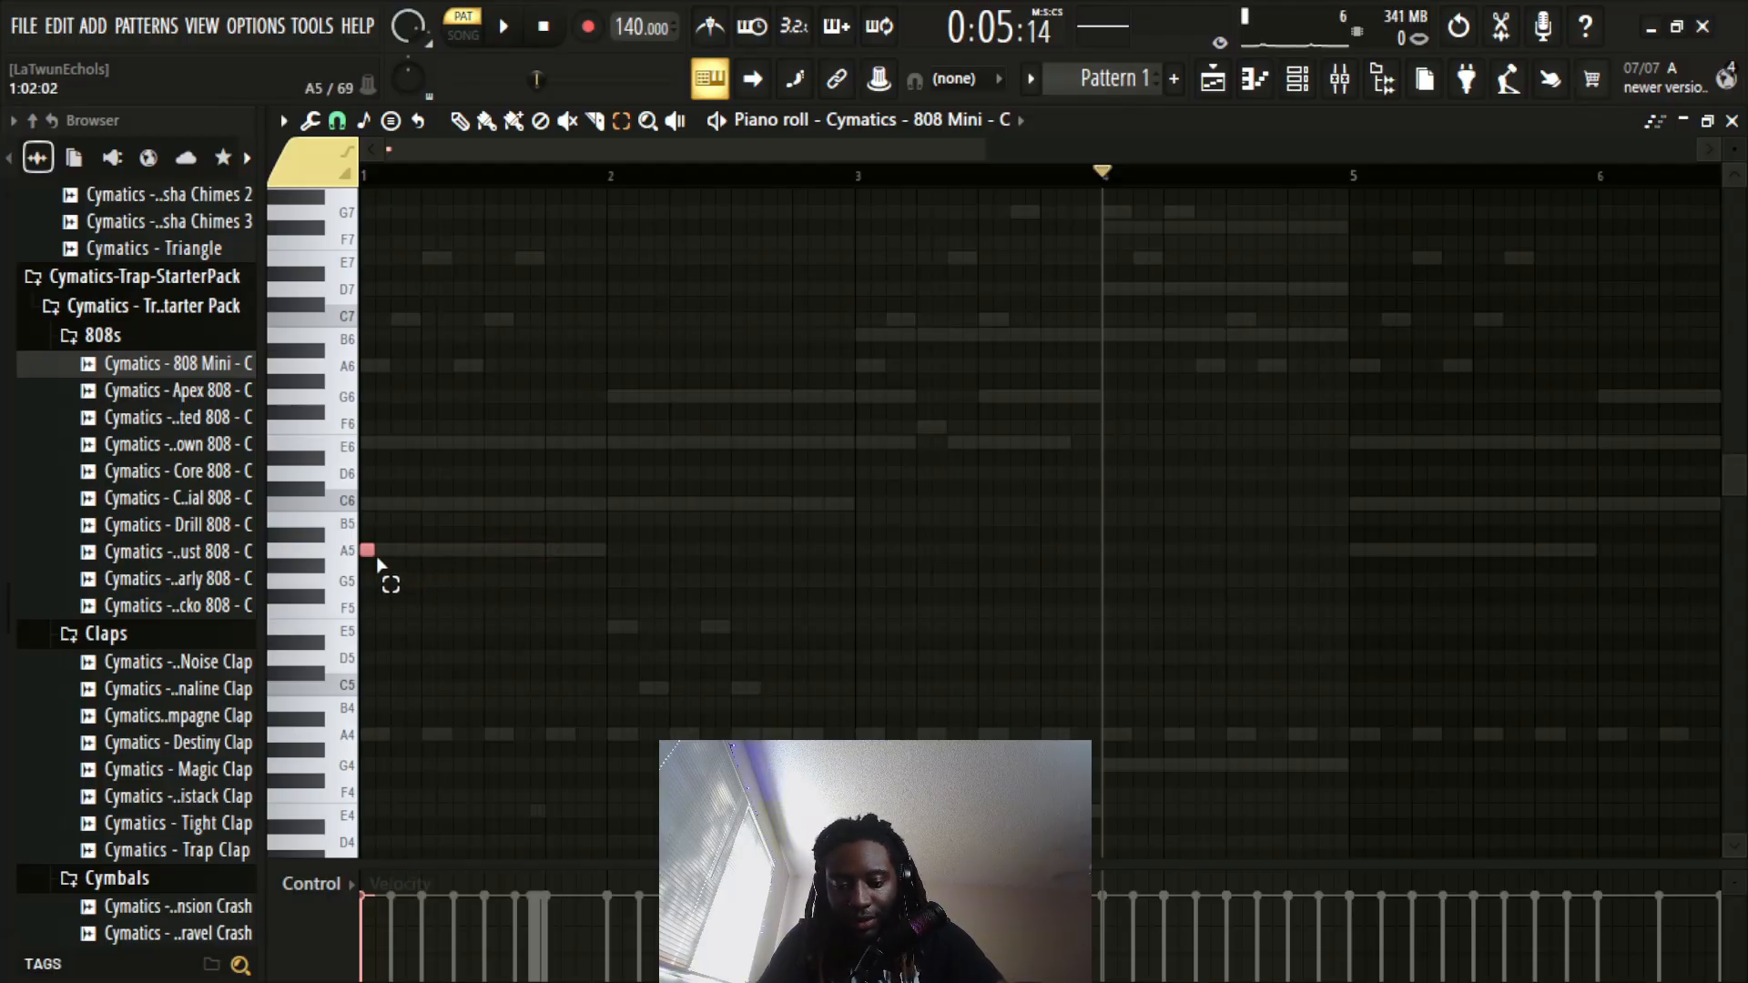
{"action": "left_click_drag", "start_coordinate": [379, 555], "coordinate": [490, 552]}
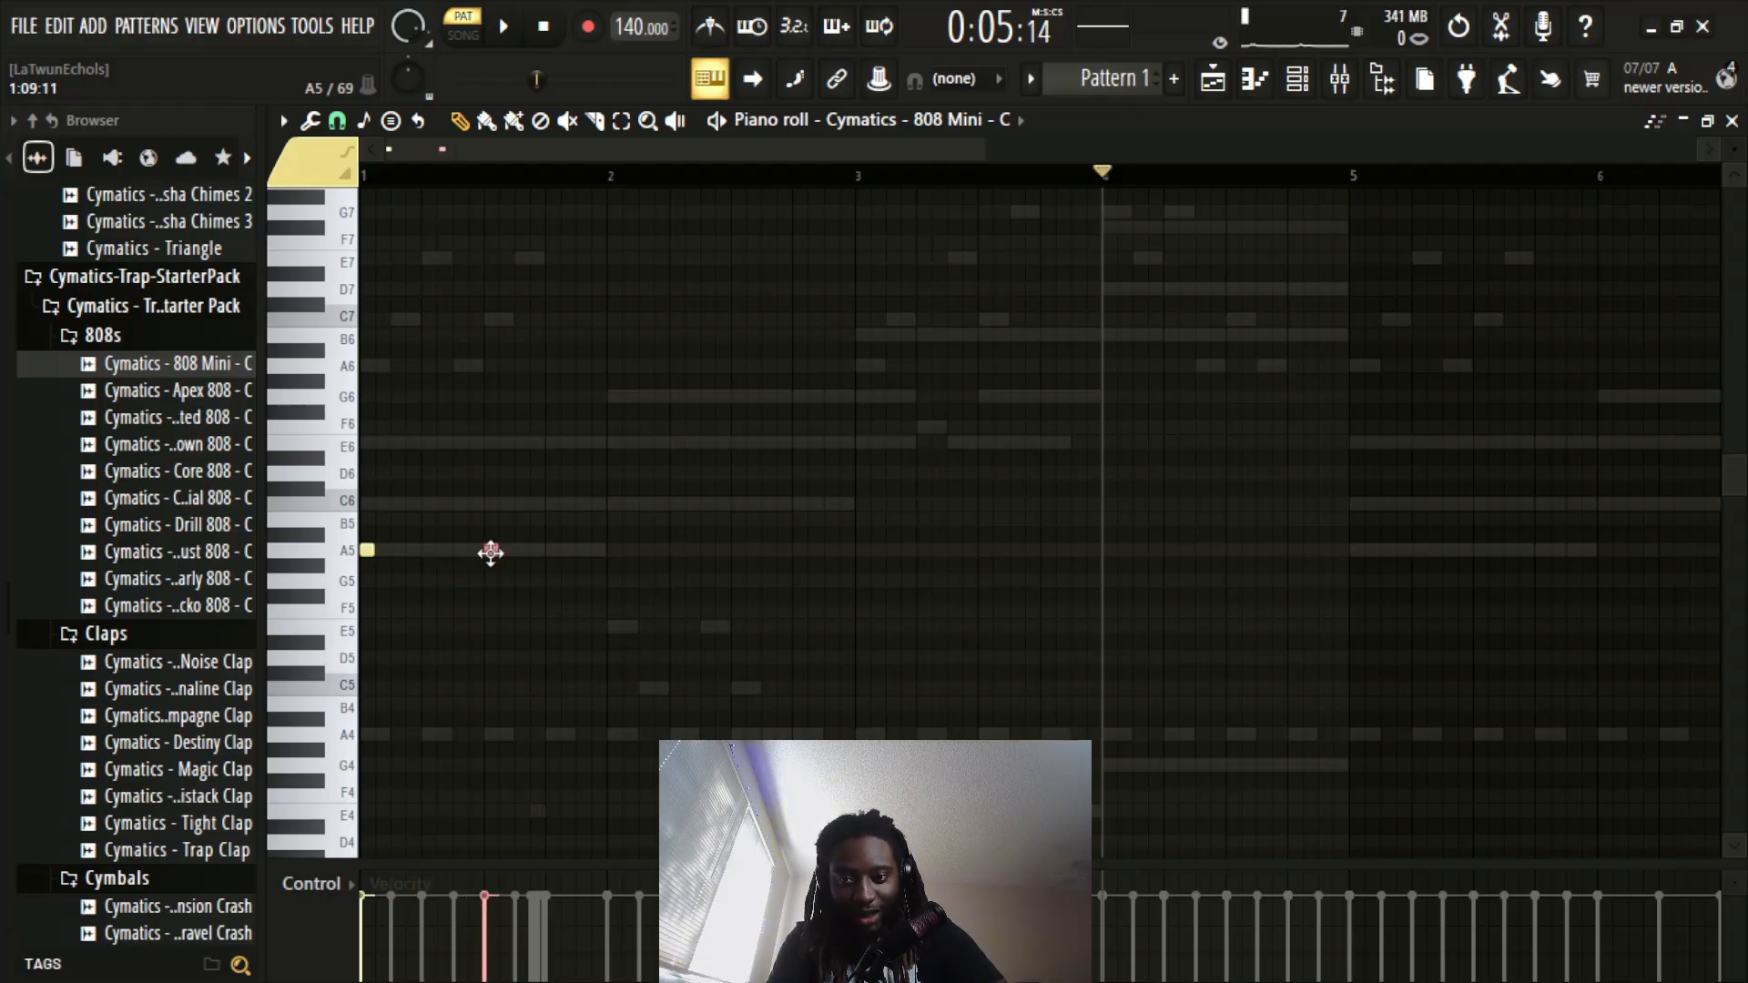
{"action": "left_click", "coordinate": [692, 549], "text": "ctrl"}
{"action": "key", "text": "space"}
{"action": "key", "text": "space"}
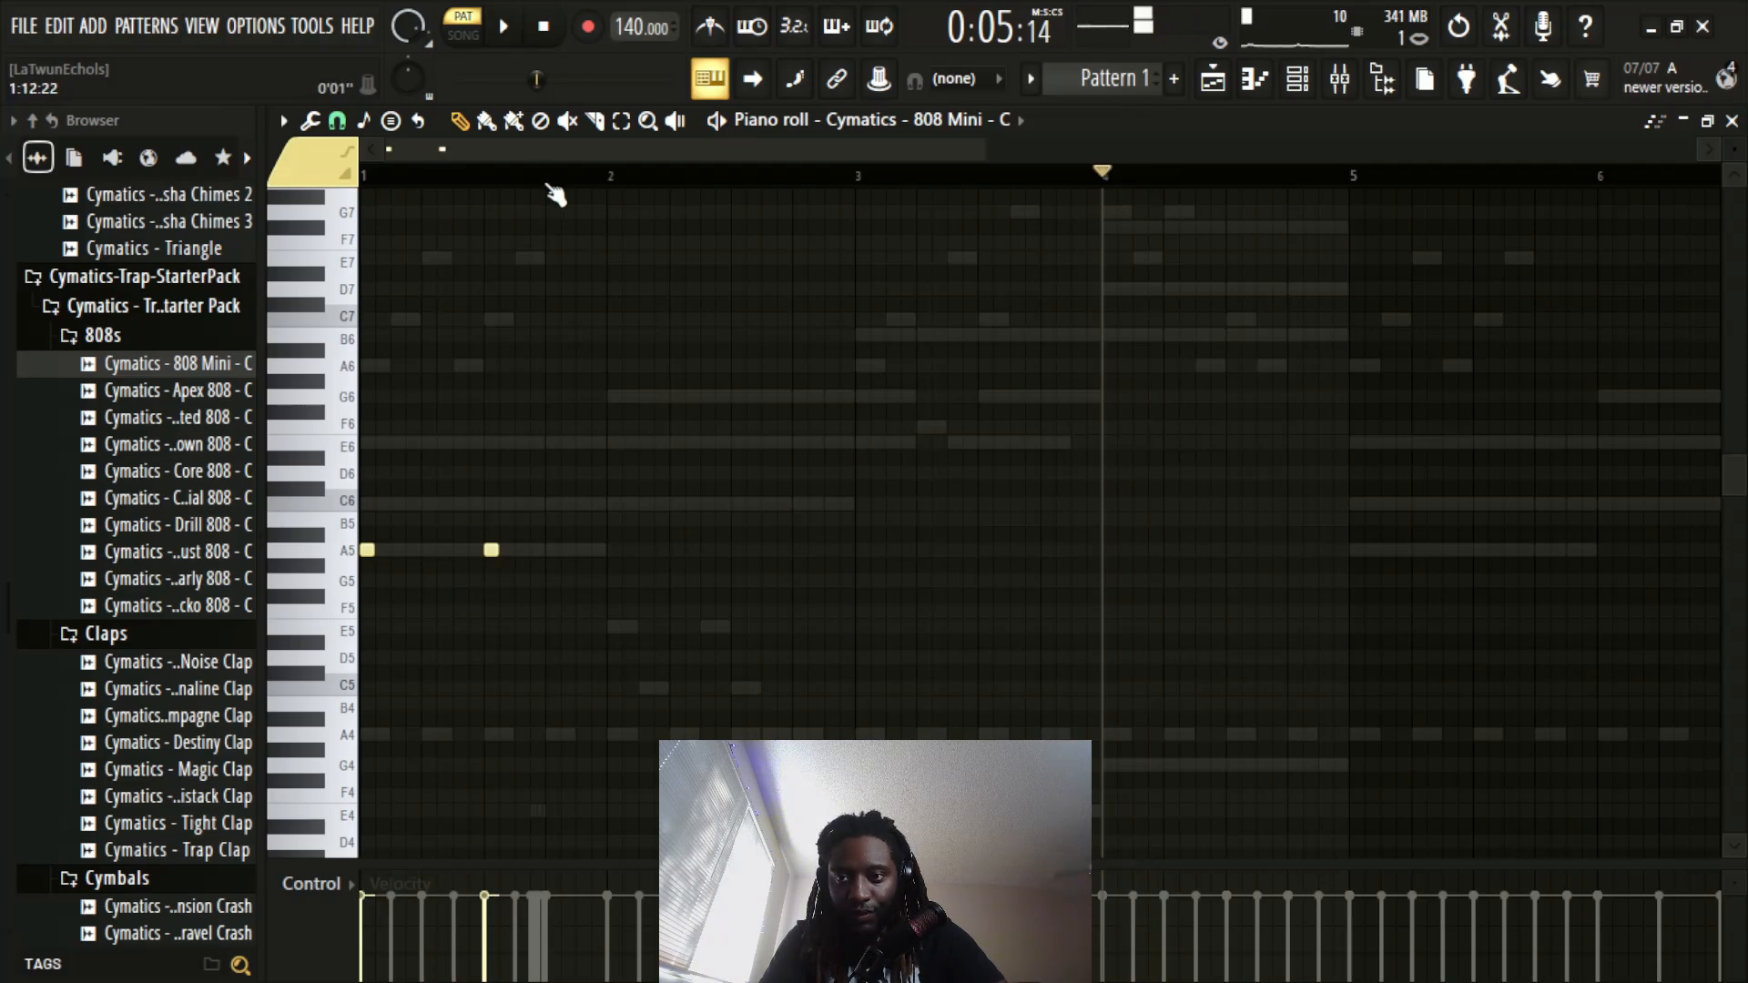
{"action": "left_click", "coordinate": [368, 175]}
{"action": "key", "text": "space"}
{"action": "key", "text": "space"}
{"action": "right_click", "coordinate": [492, 550]}
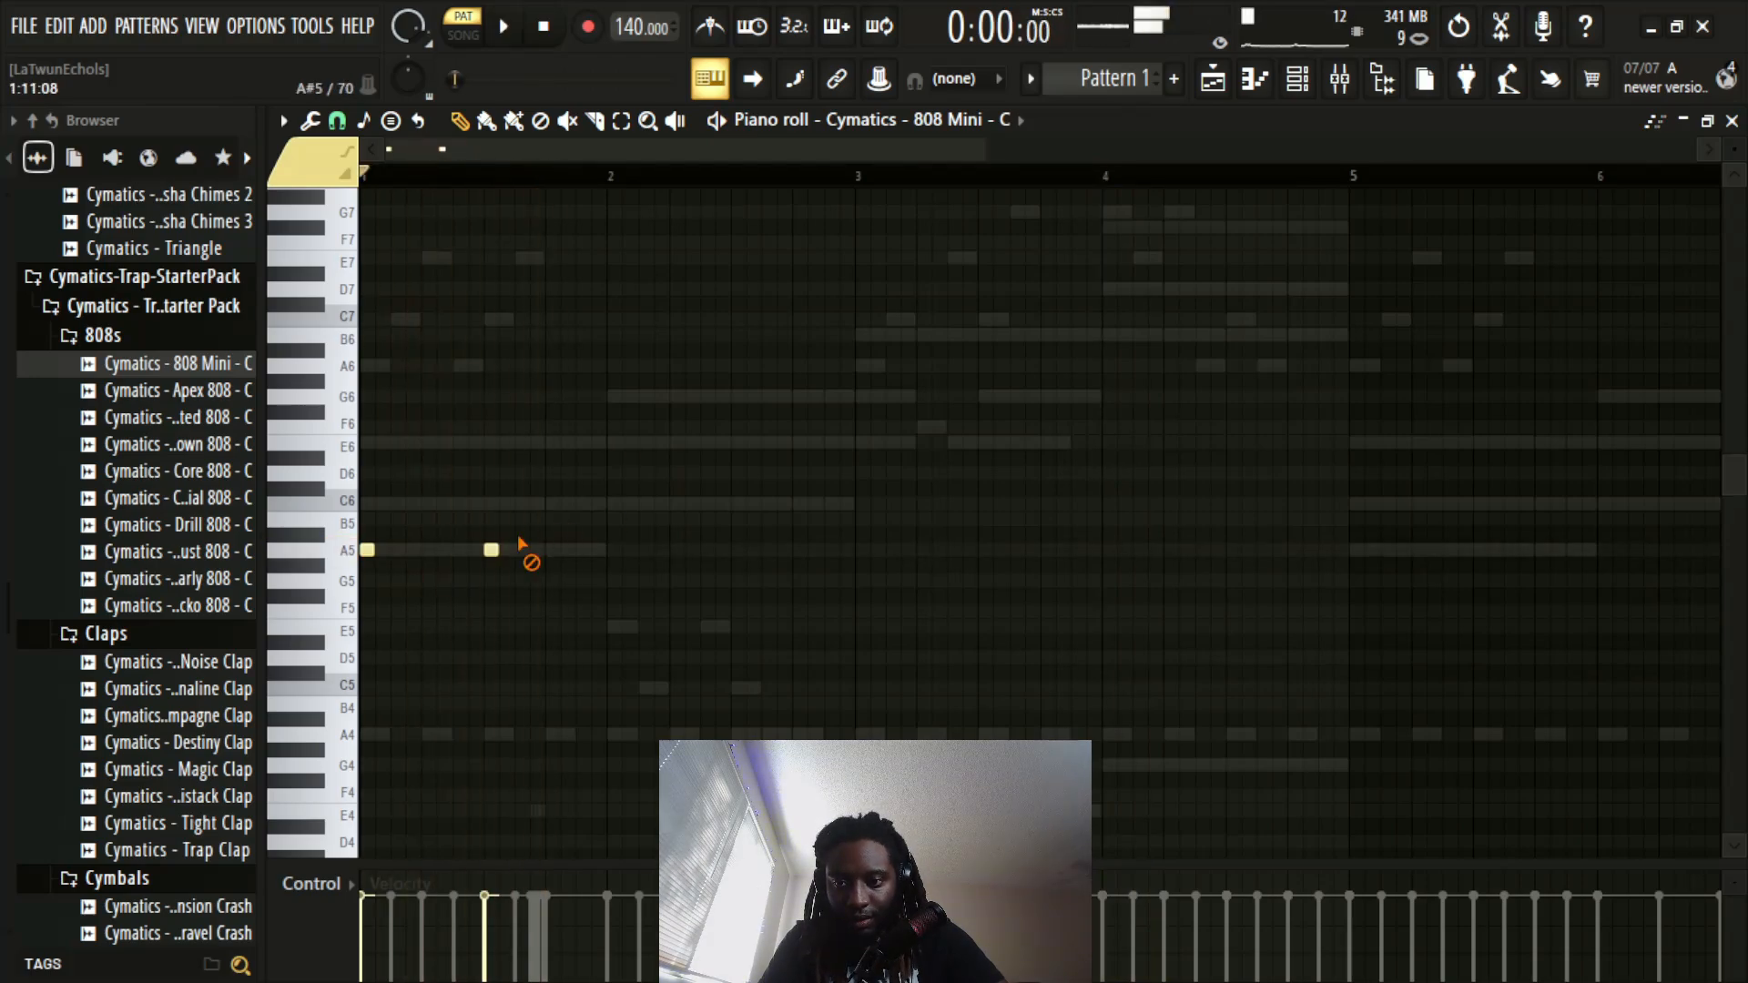
Step: Play bar 1 to find the next hit and add an A5 808 note on its step 13
{"action": "key", "text": "space"}
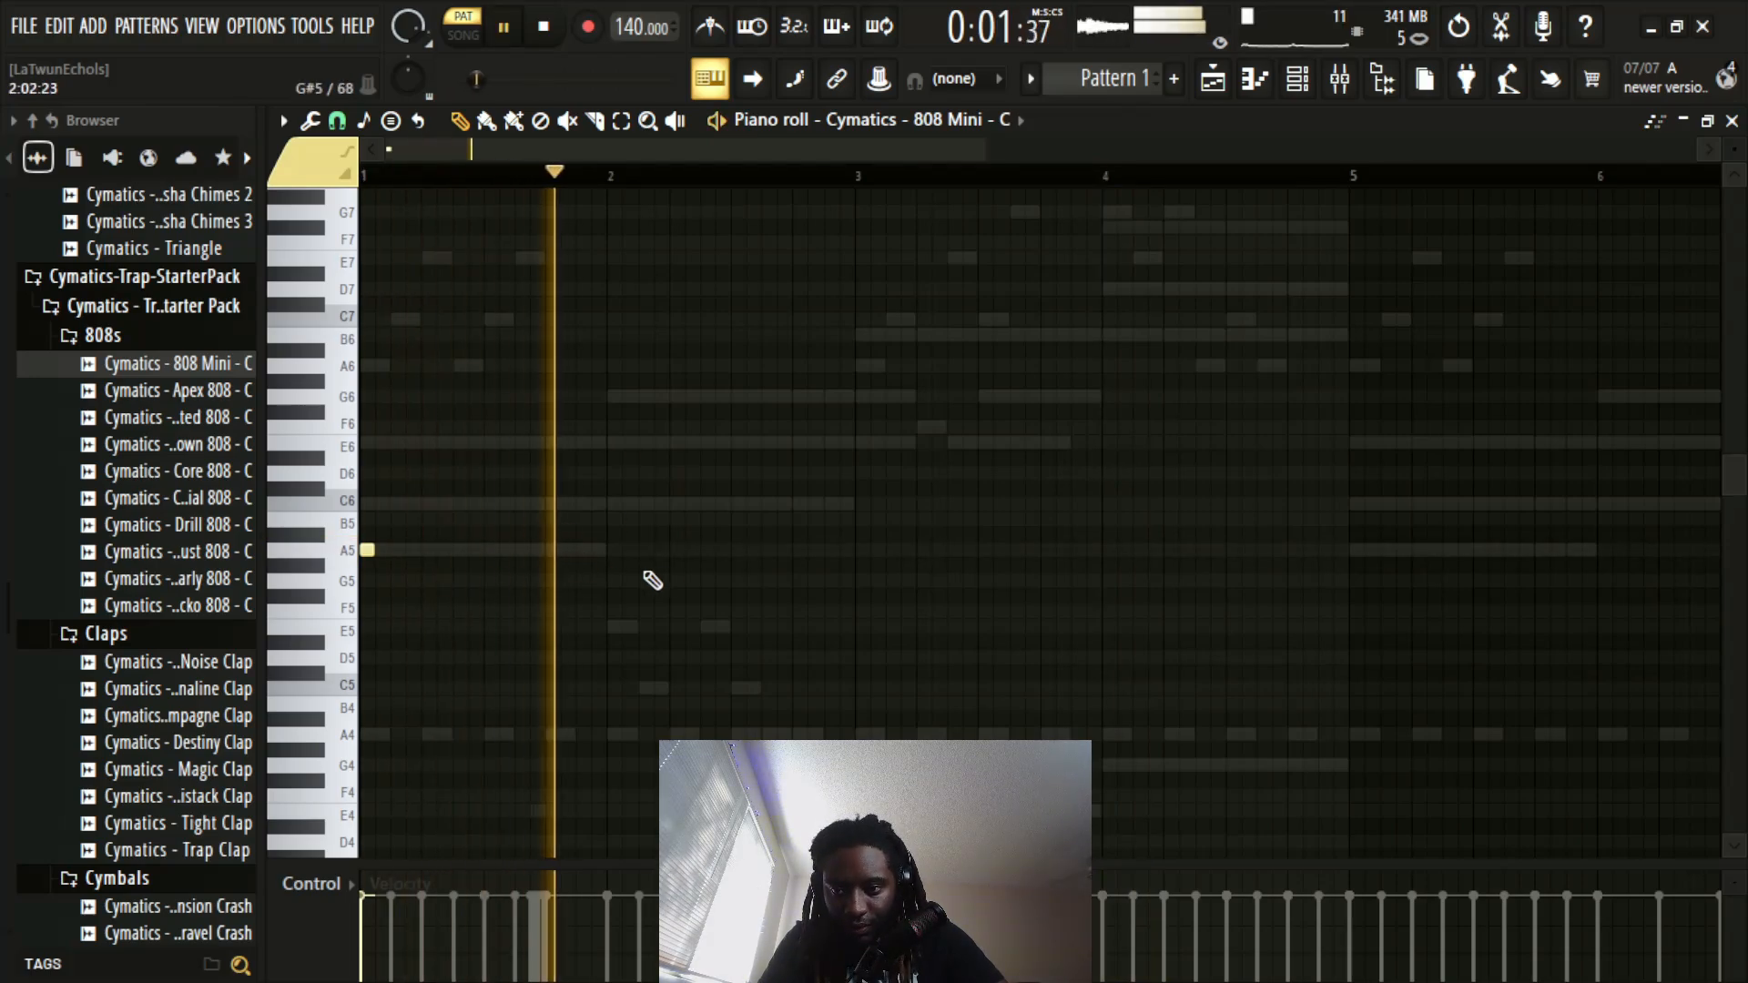
{"action": "key", "text": "space"}
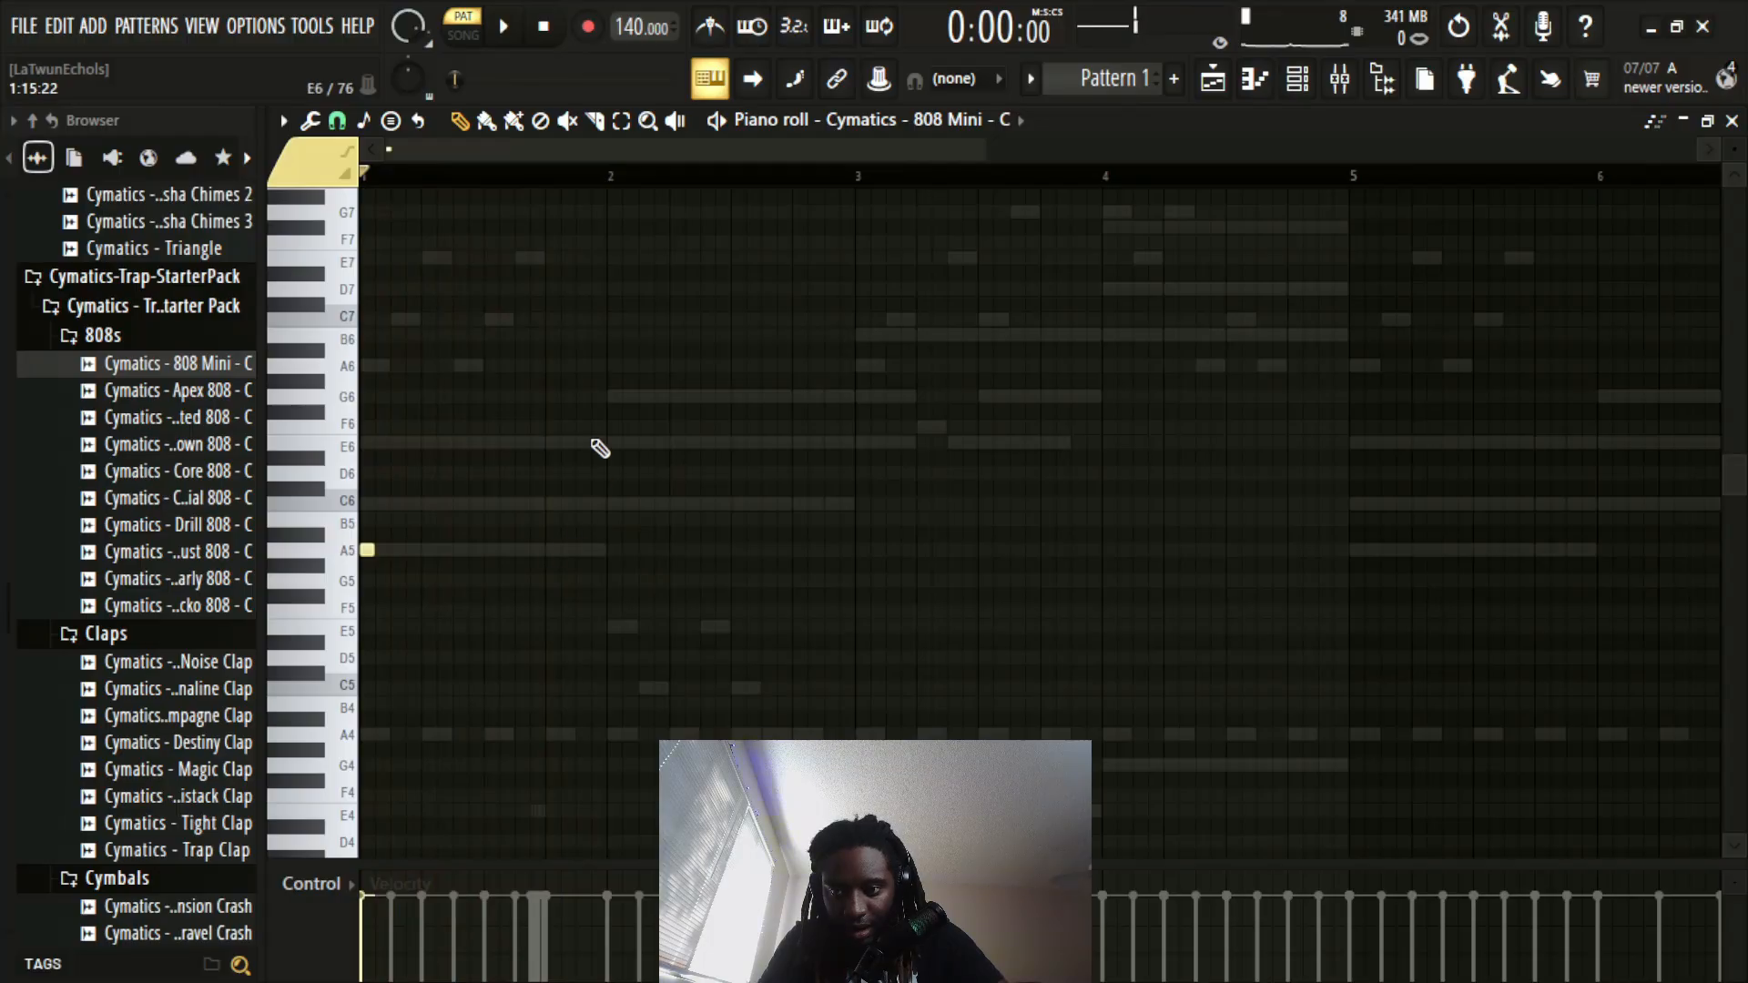
{"action": "scroll", "coordinate": [619, 451], "scroll_direction": "down", "scroll_amount": 5}
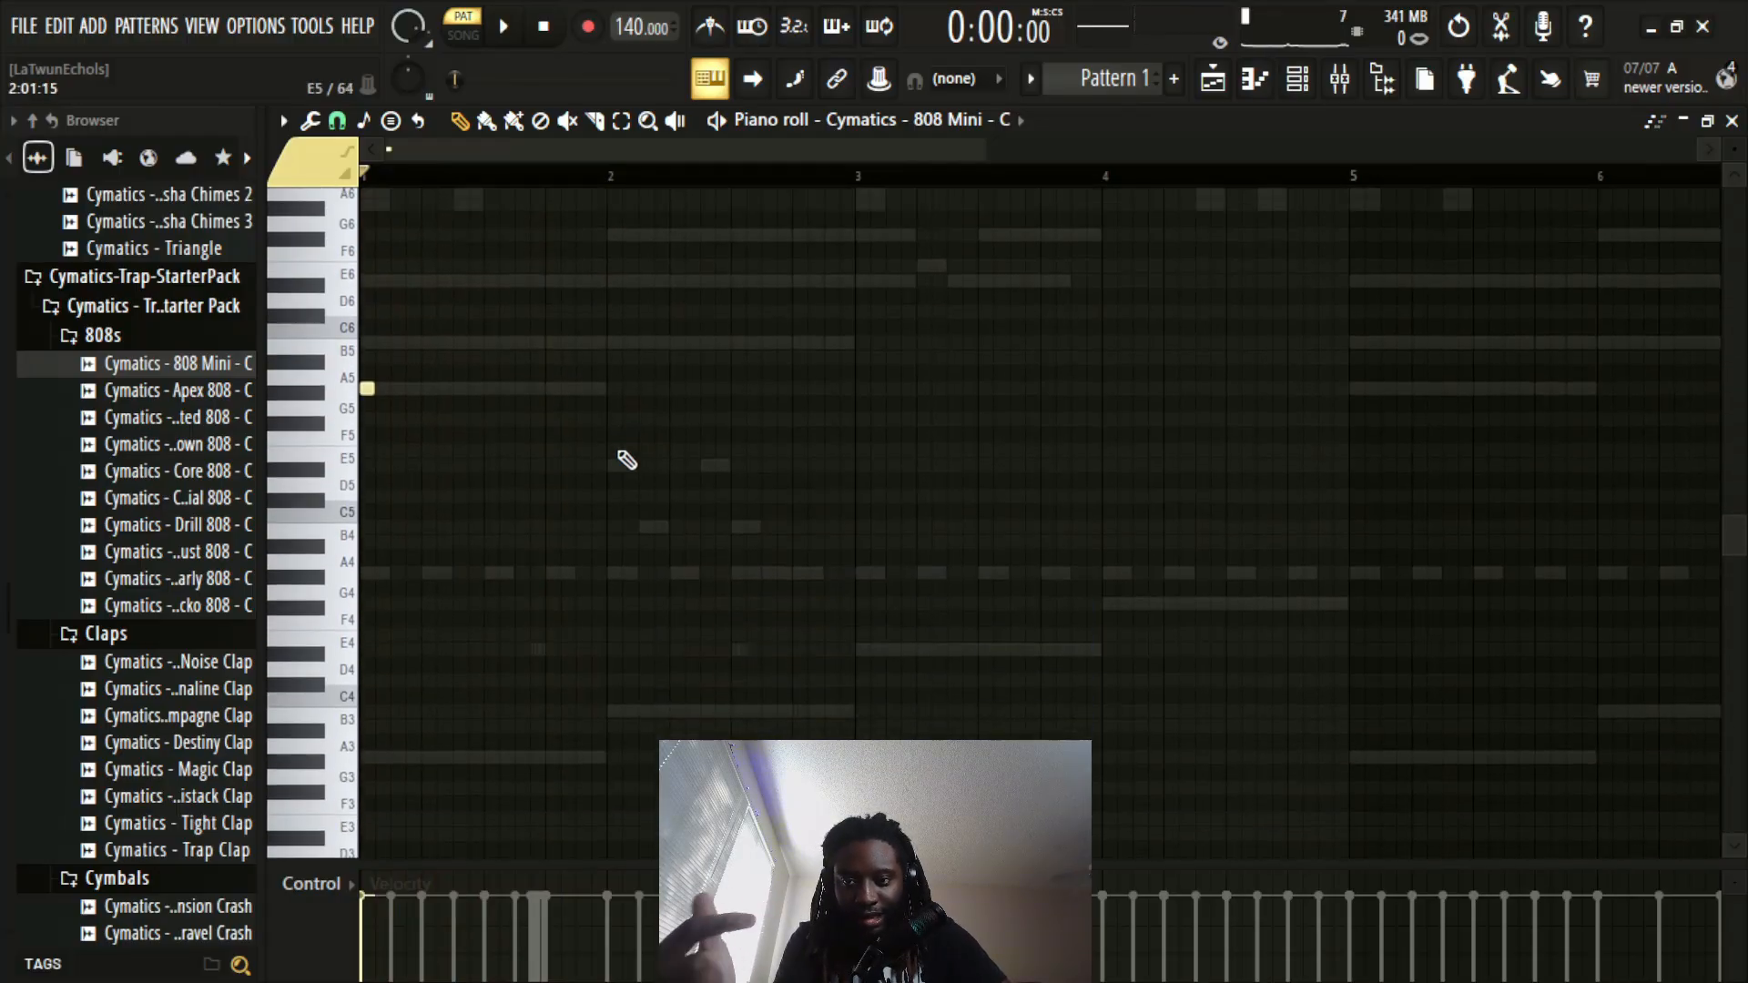
{"action": "scroll", "coordinate": [627, 460], "scroll_direction": "up", "scroll_amount": 3}
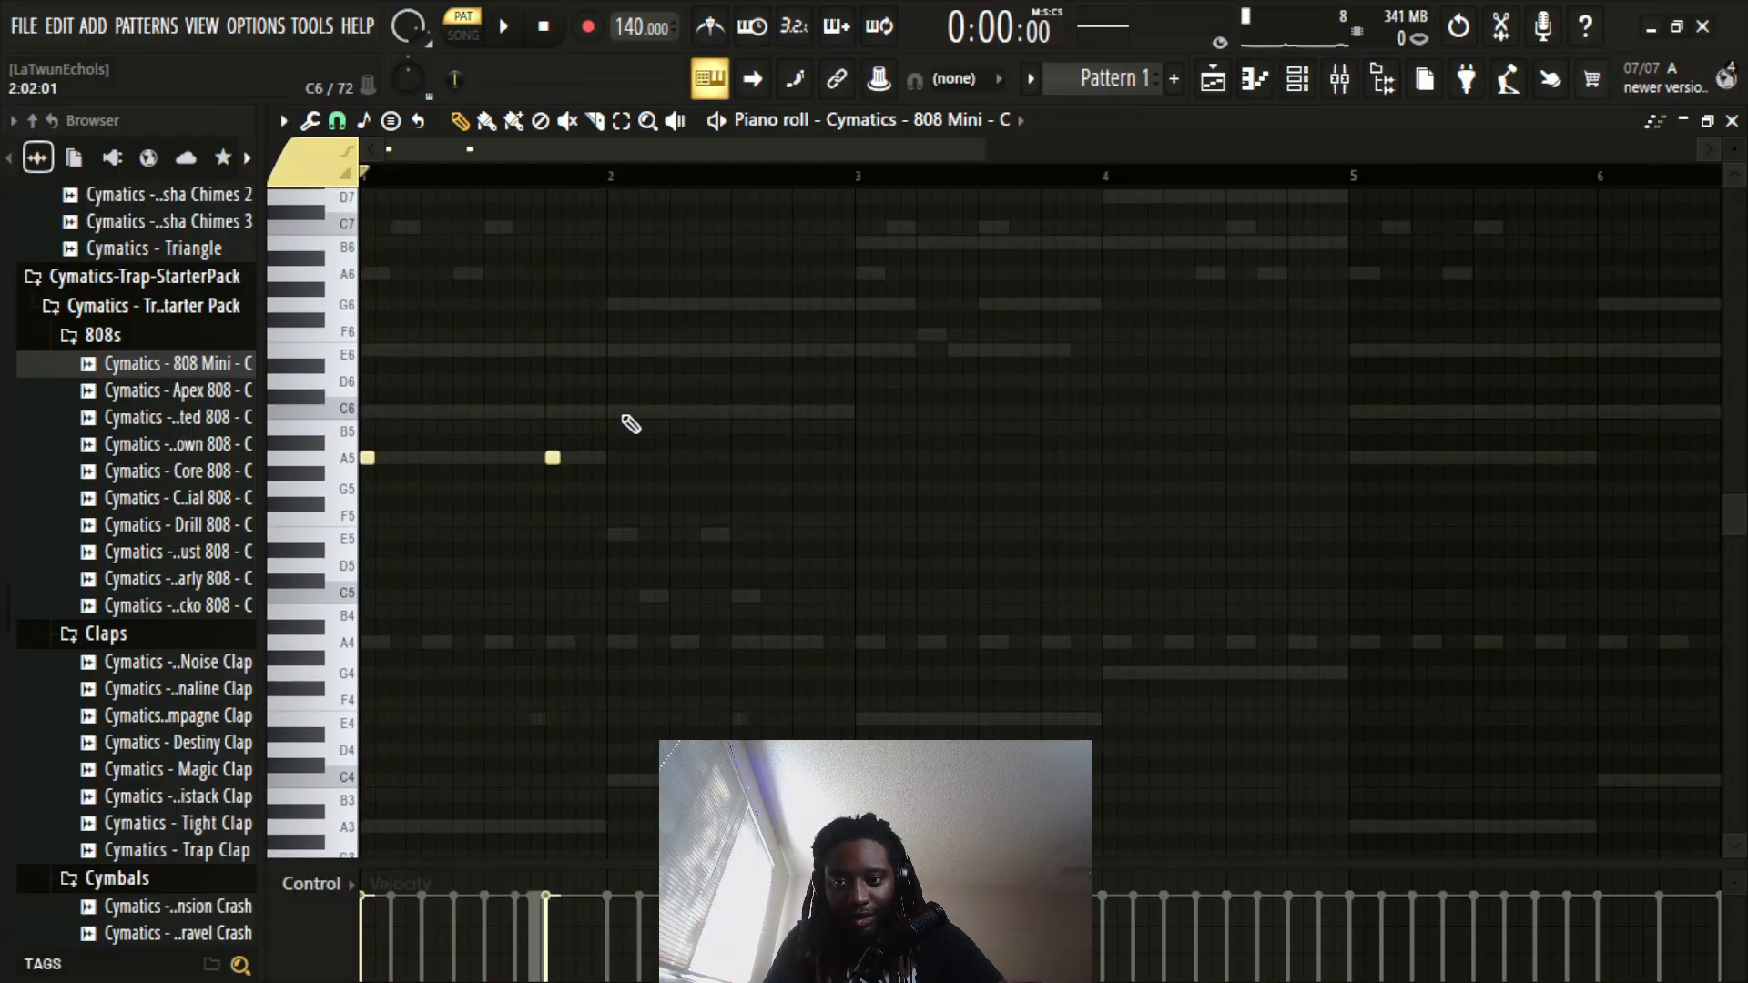
Step: Add a C6 808 note, audition it on steps 15 and 16 of bar 1, and settle it at the start of bar 2
{"action": "key", "text": "space"}
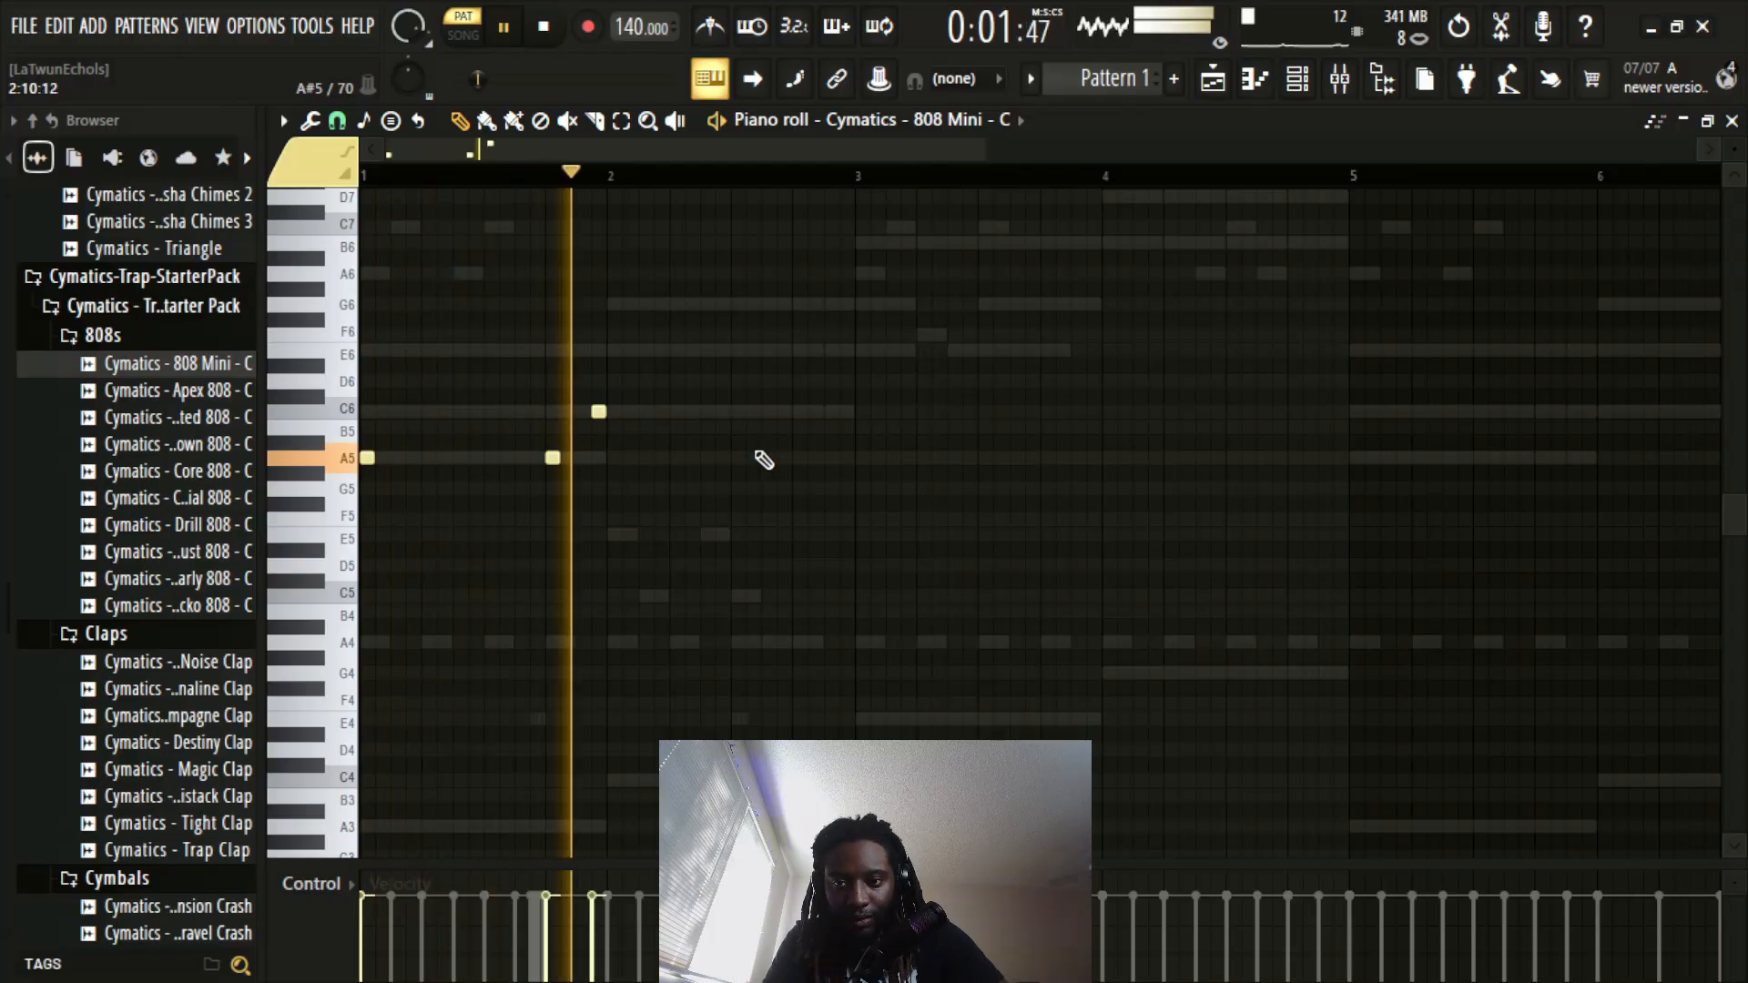
{"action": "key", "text": "space"}
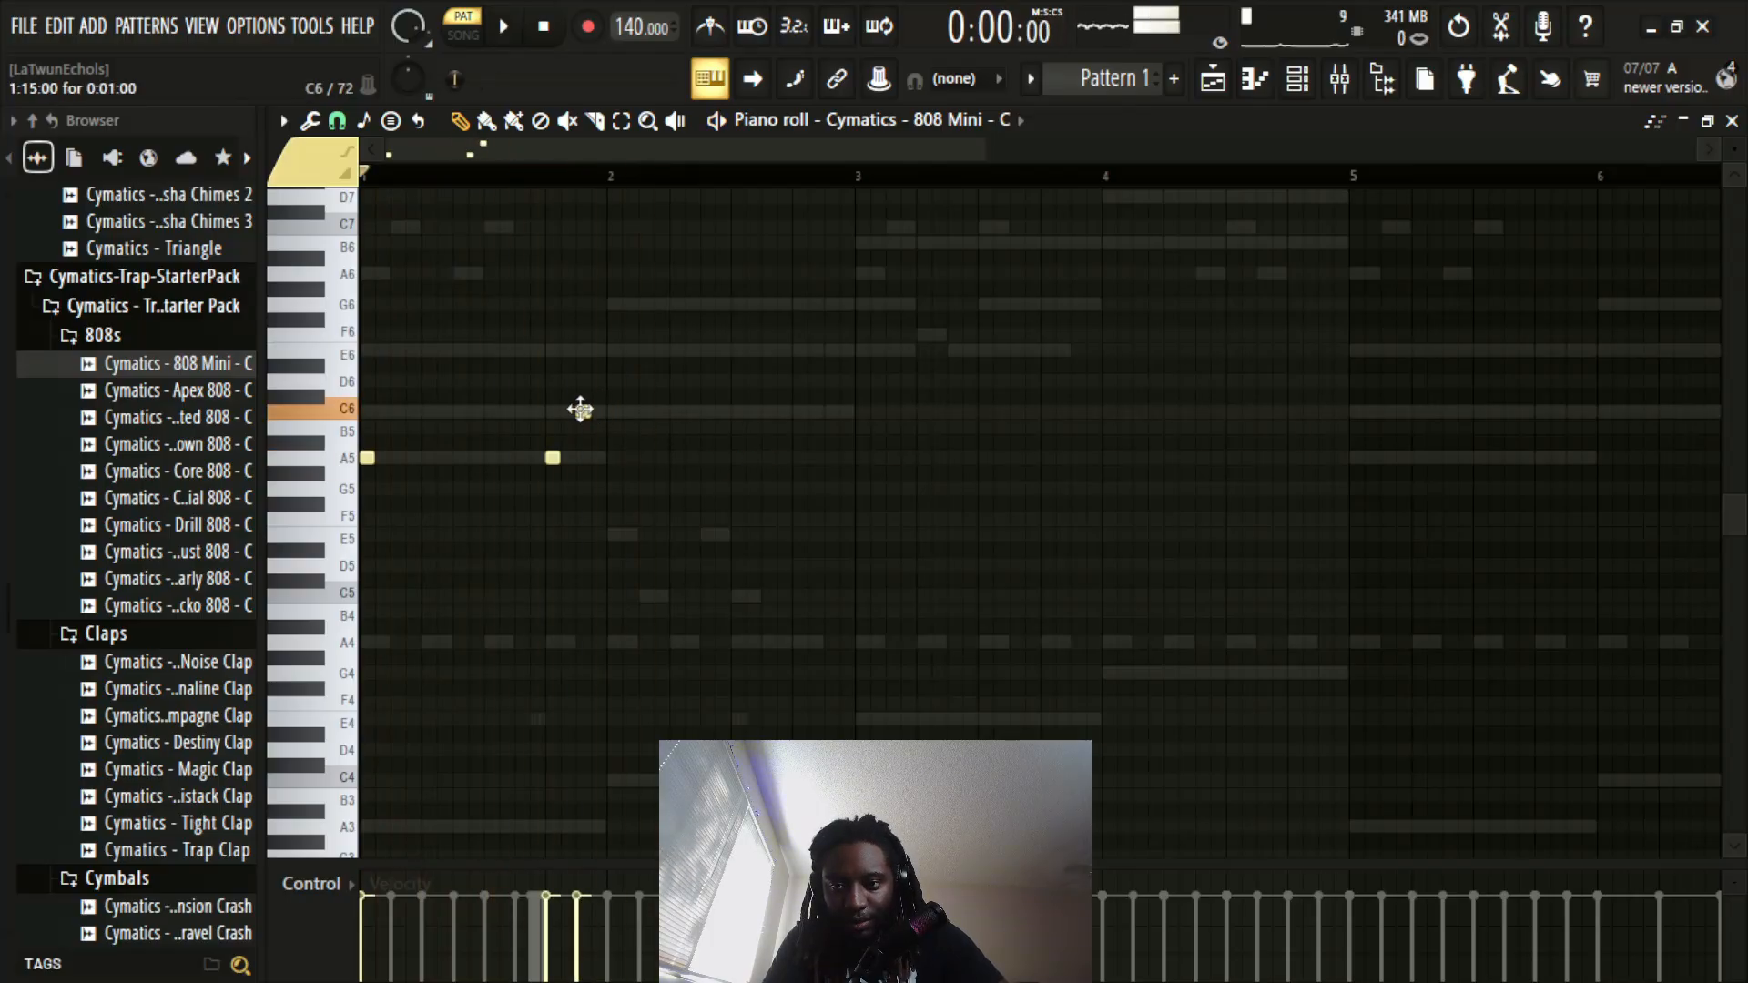
{"action": "key", "text": "space"}
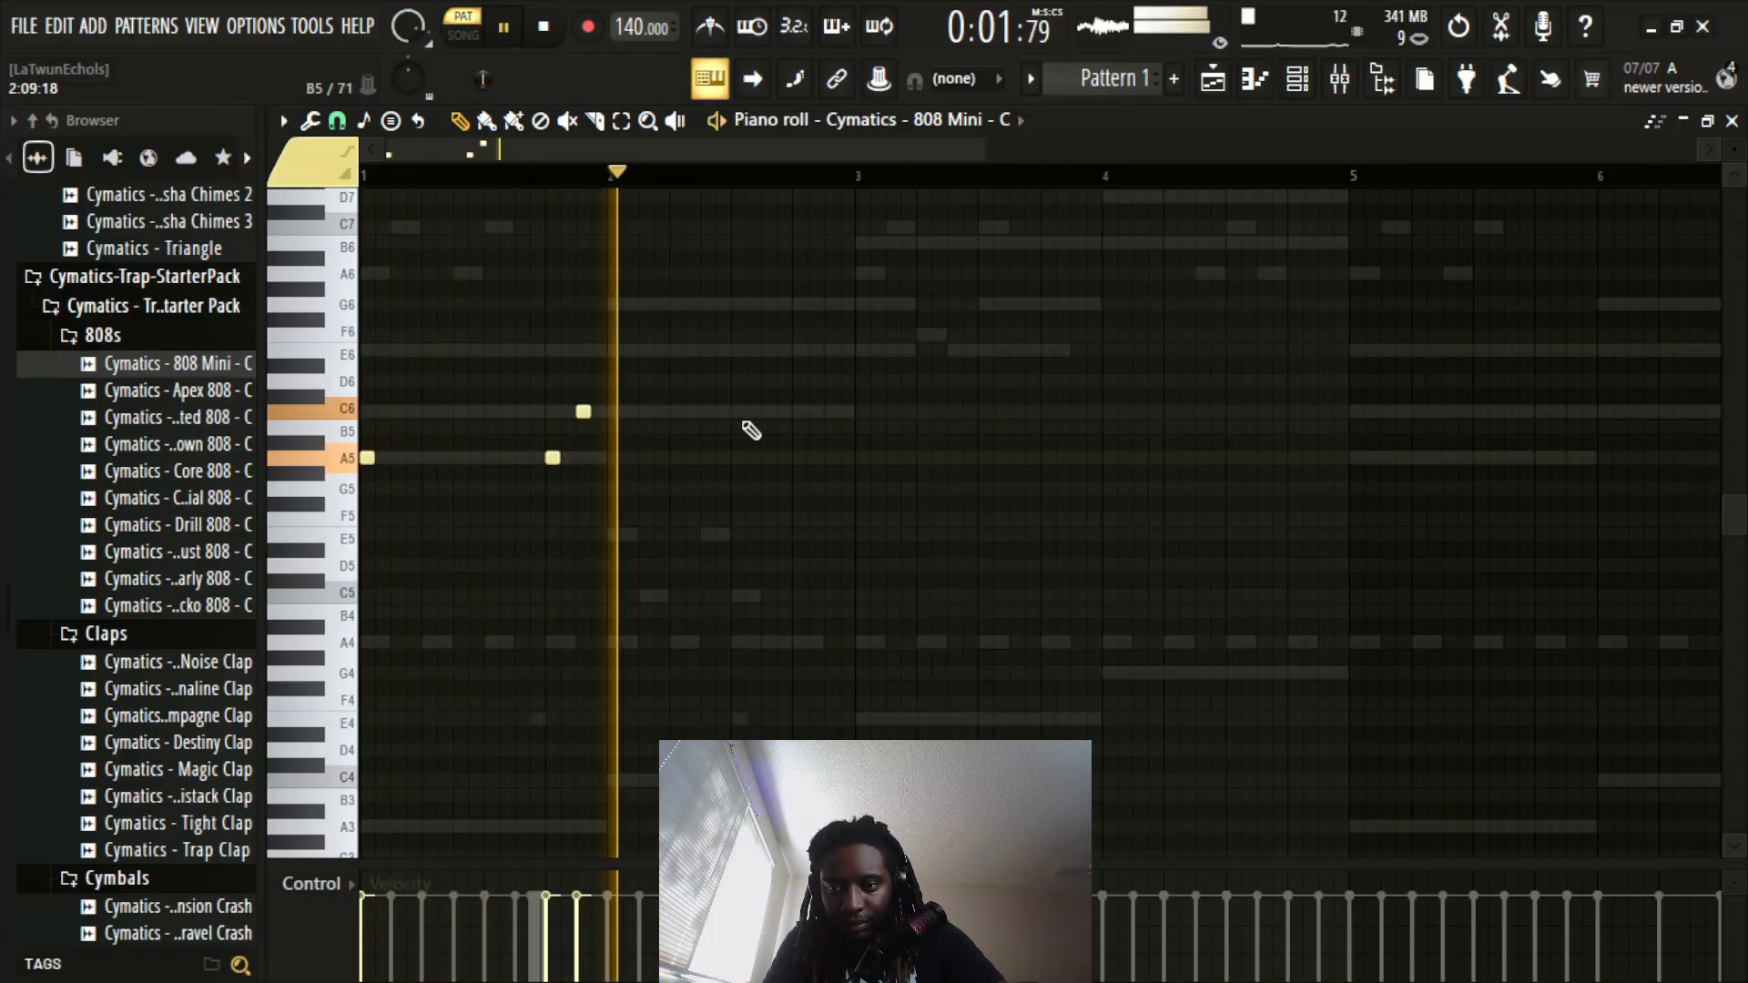
{"action": "key", "text": "space"}
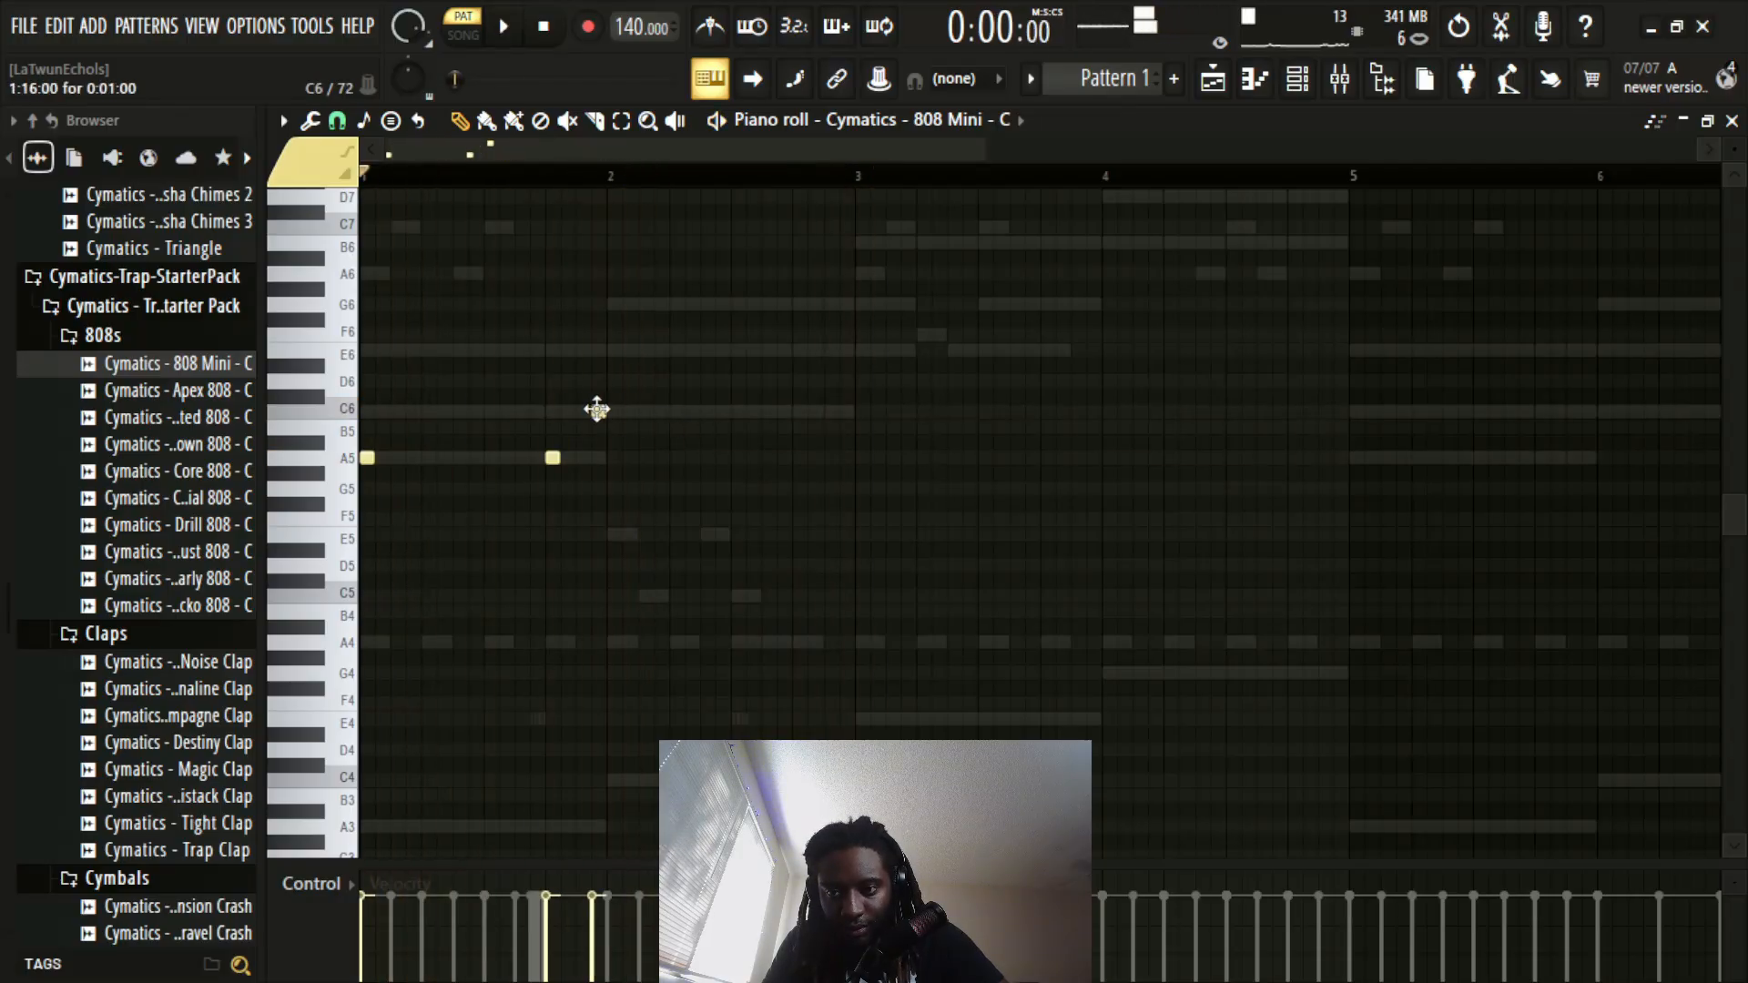
{"action": "key", "text": "space"}
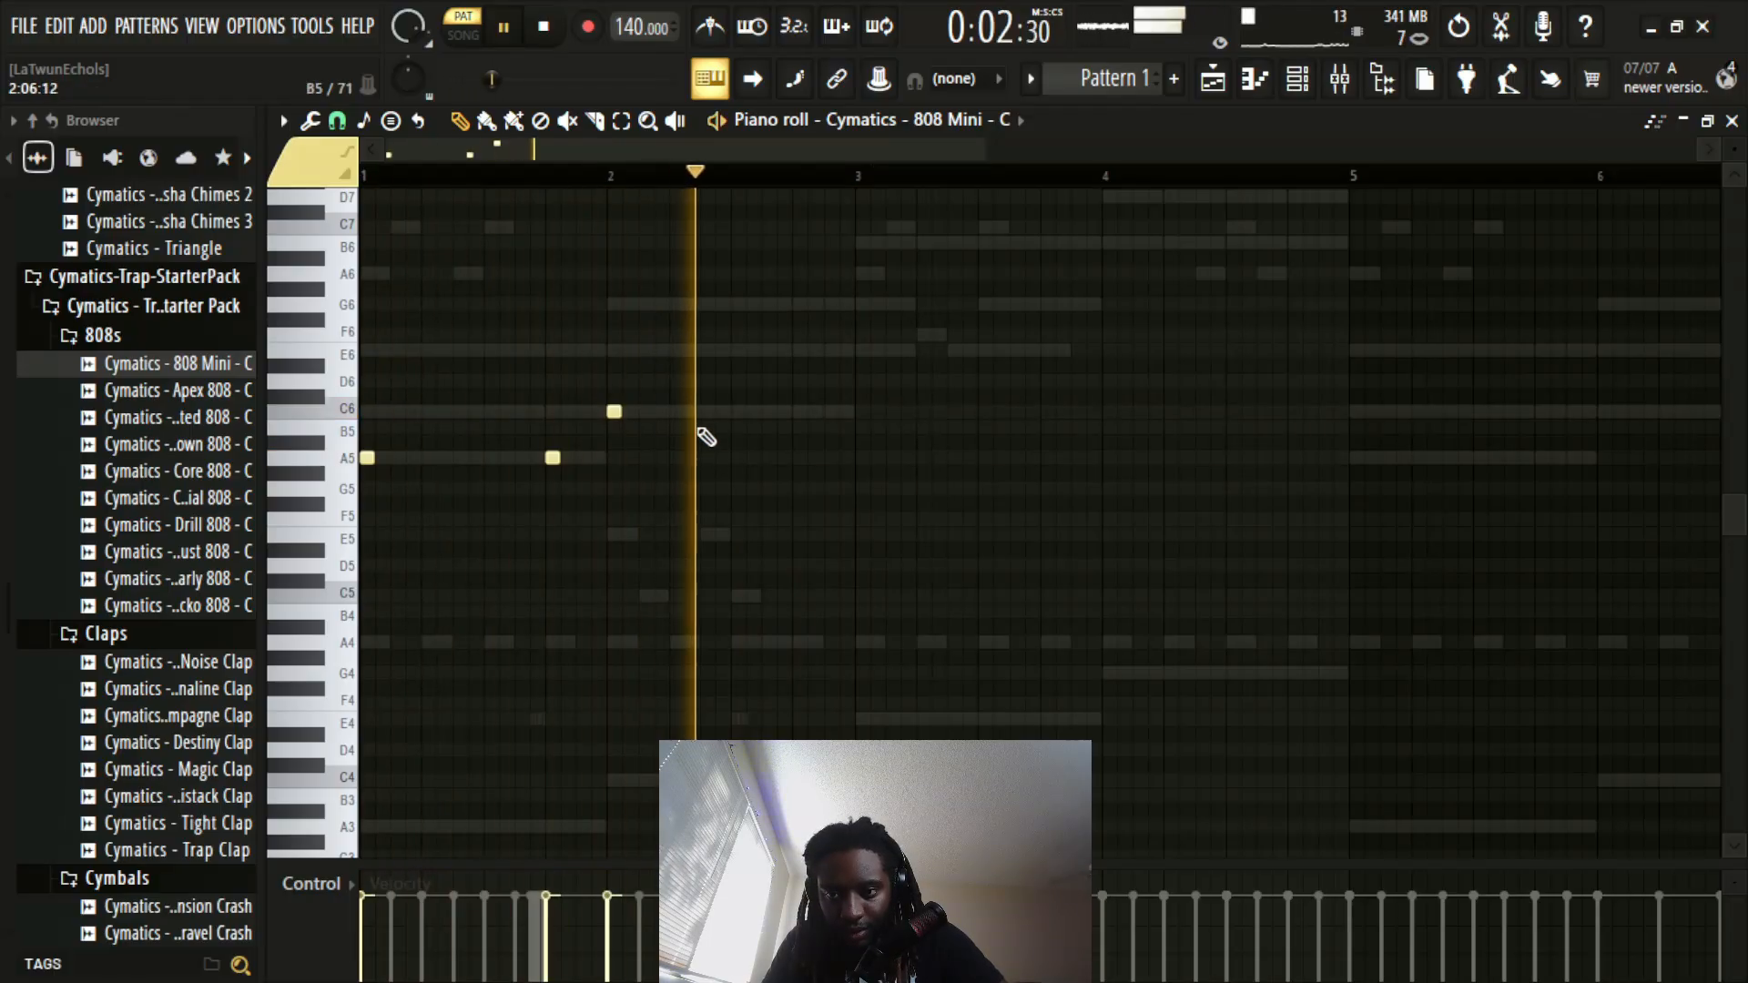
{"action": "scroll", "coordinate": [827, 453], "scroll_direction": "up", "scroll_amount": 3}
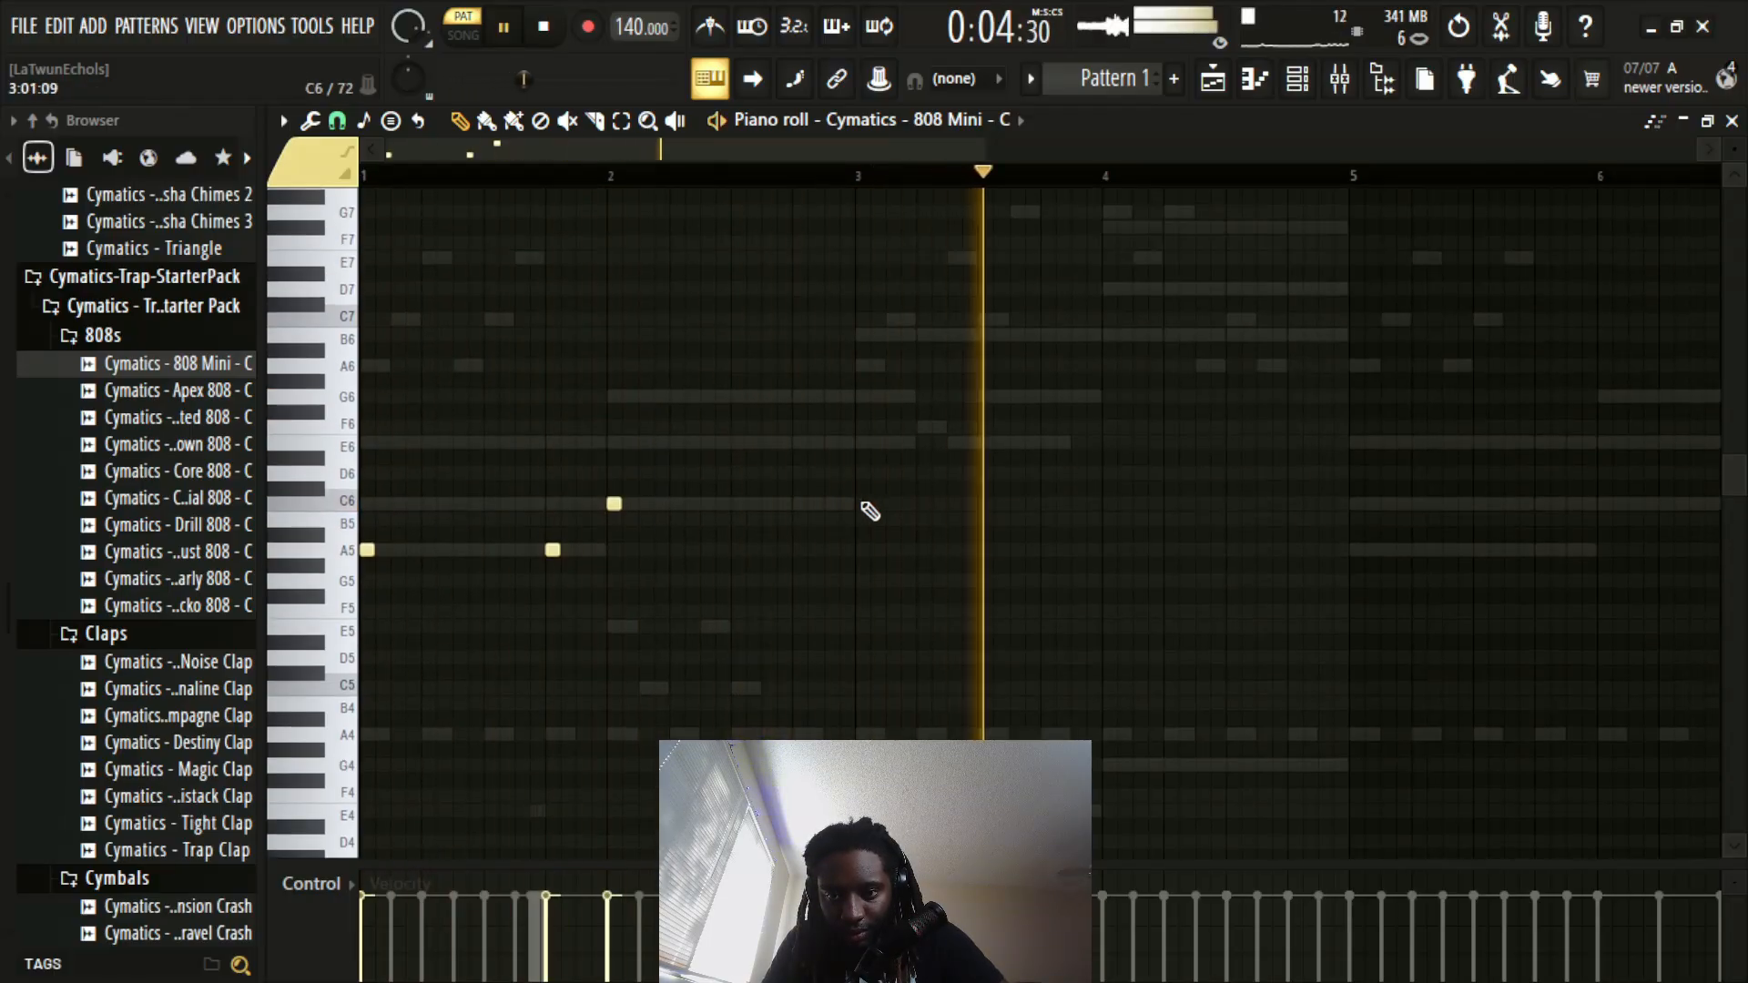
{"action": "key", "text": "space"}
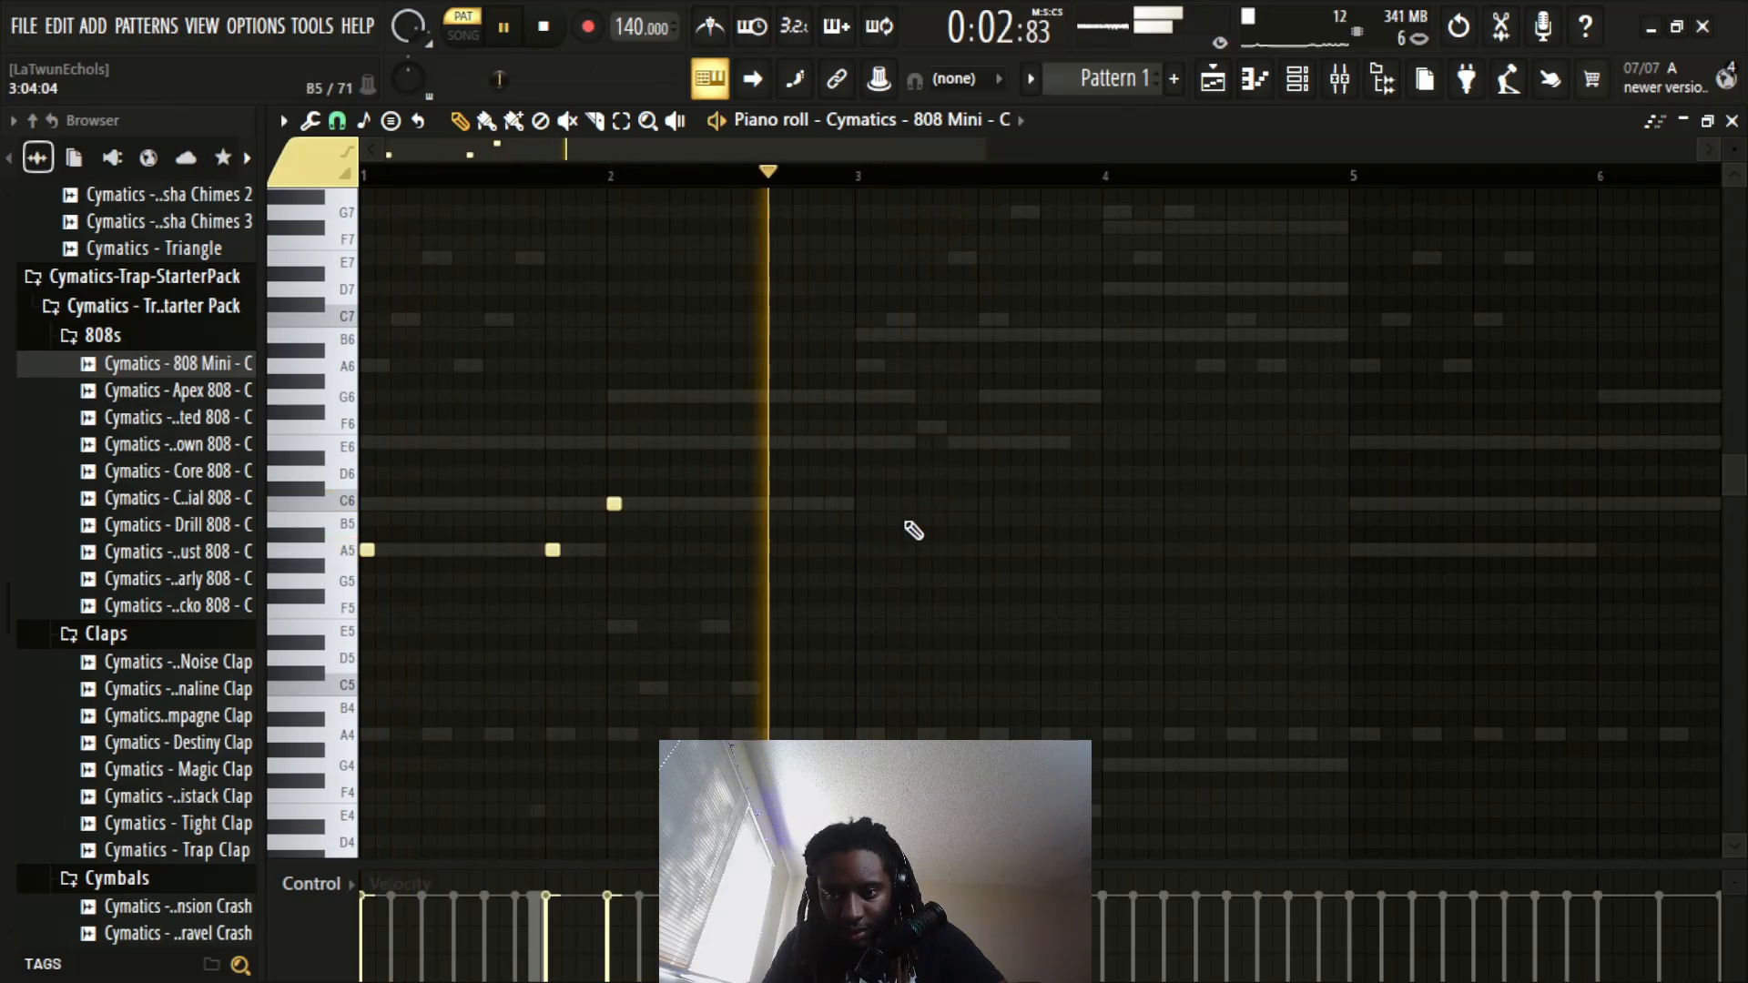
{"action": "key", "text": "space"}
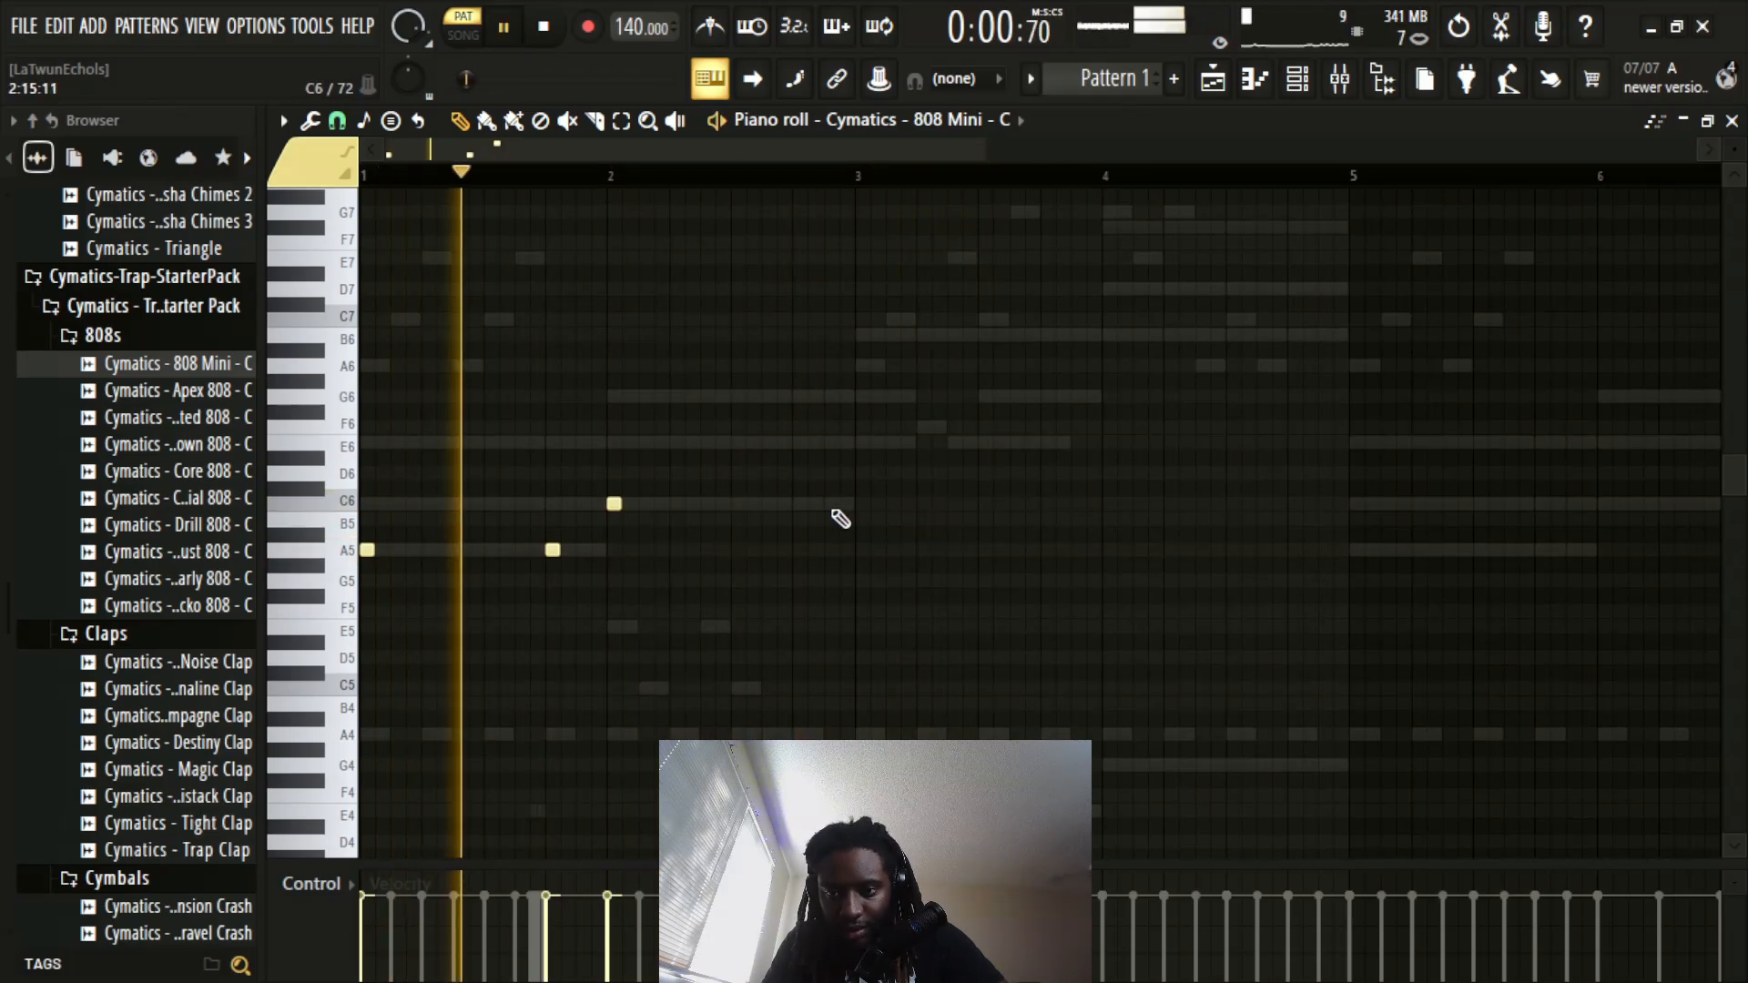
Step: Add 808 notes on steps 9, 11 and 13 of bar 2, delete the last one and raise the other two to E6
{"action": "left_click", "coordinate": [738, 504]}
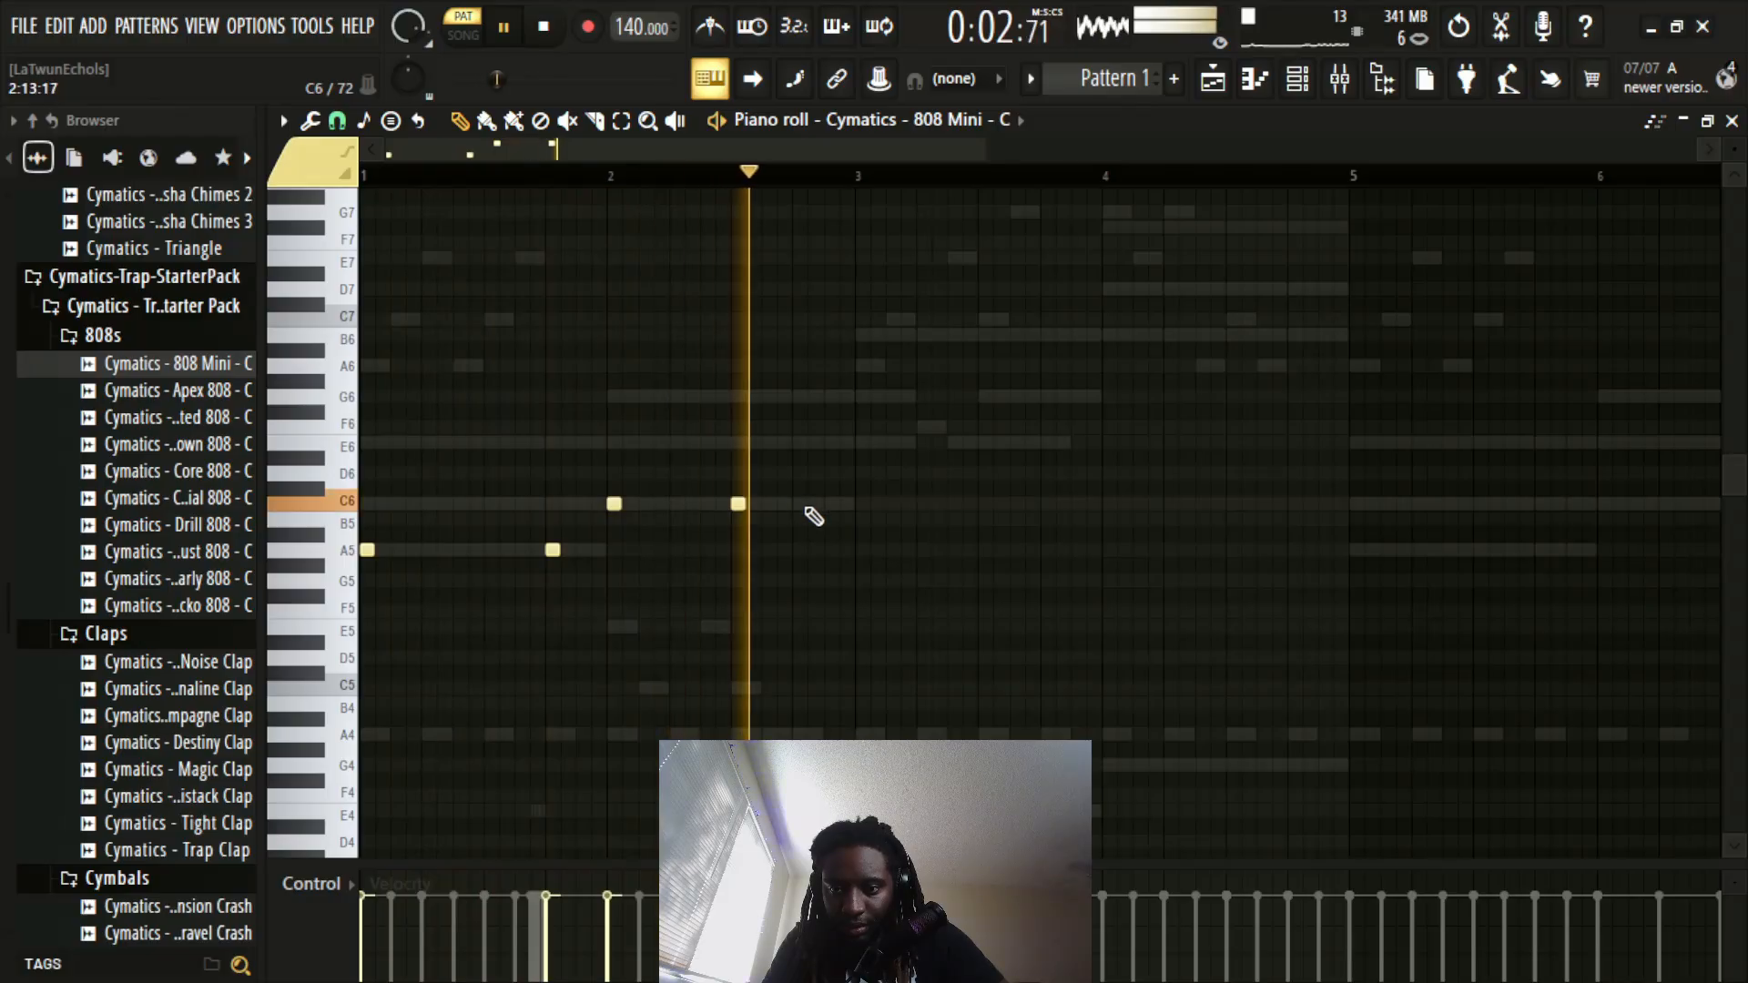
{"action": "key", "text": "space"}
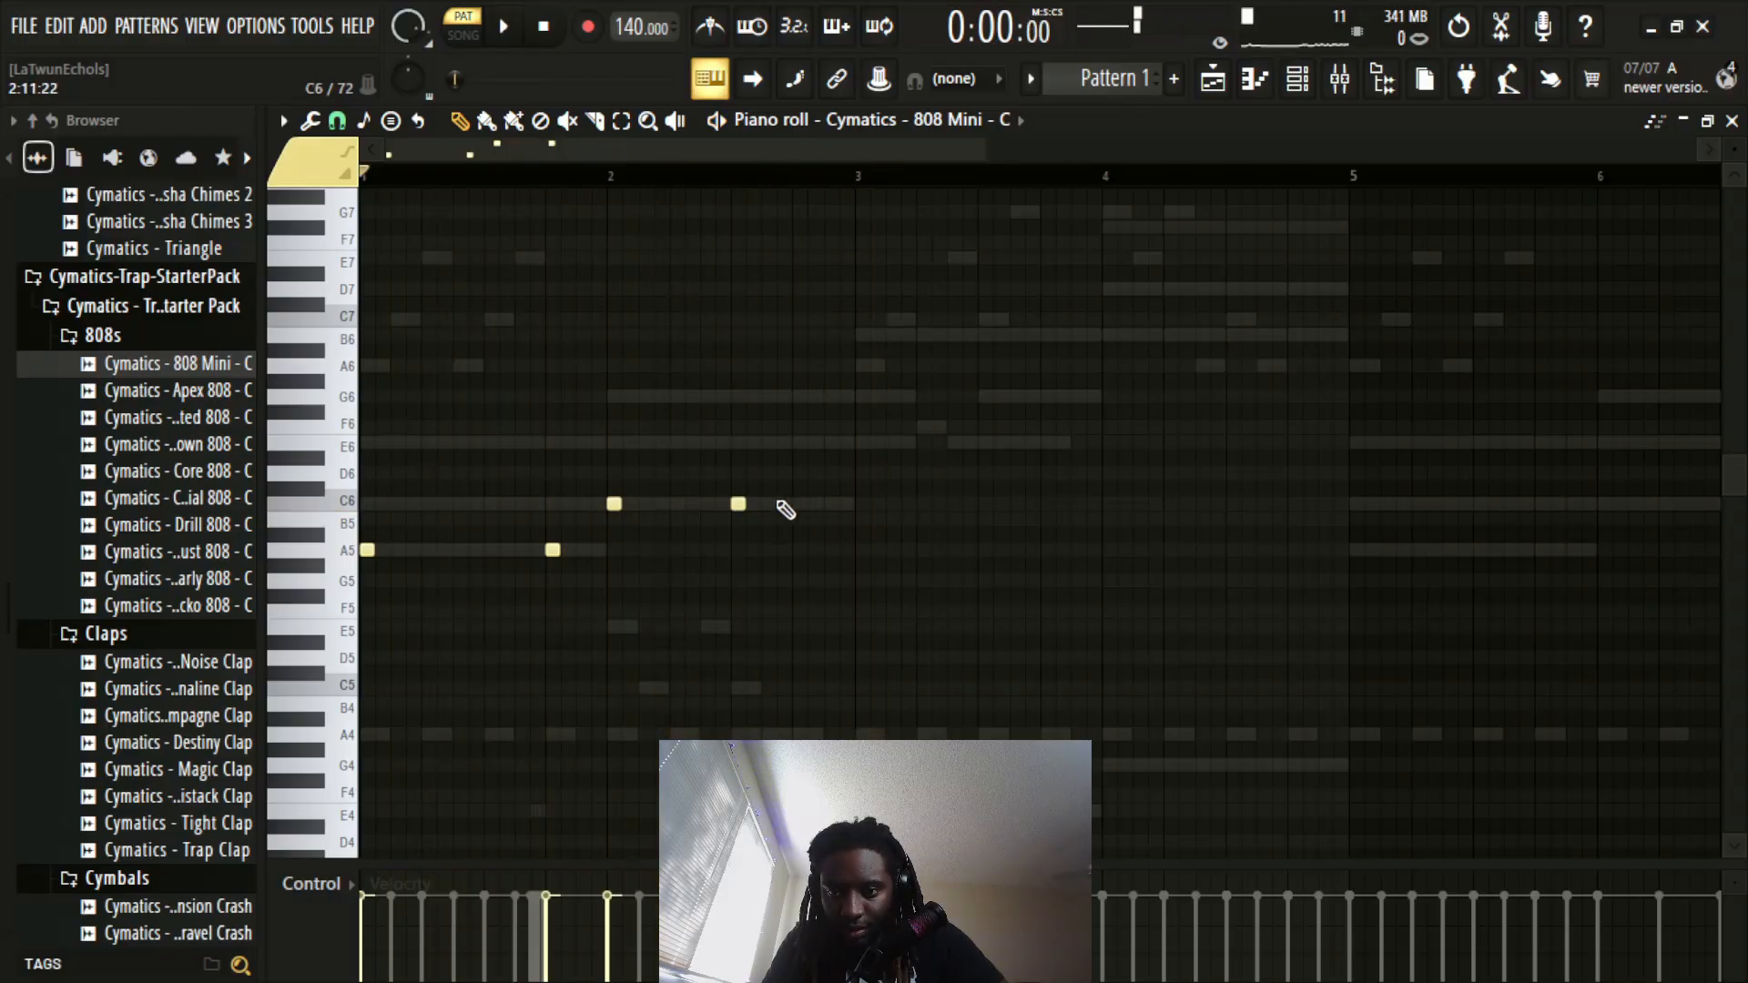
{"action": "left_click", "coordinate": [801, 502]}
{"action": "key", "text": "space"}
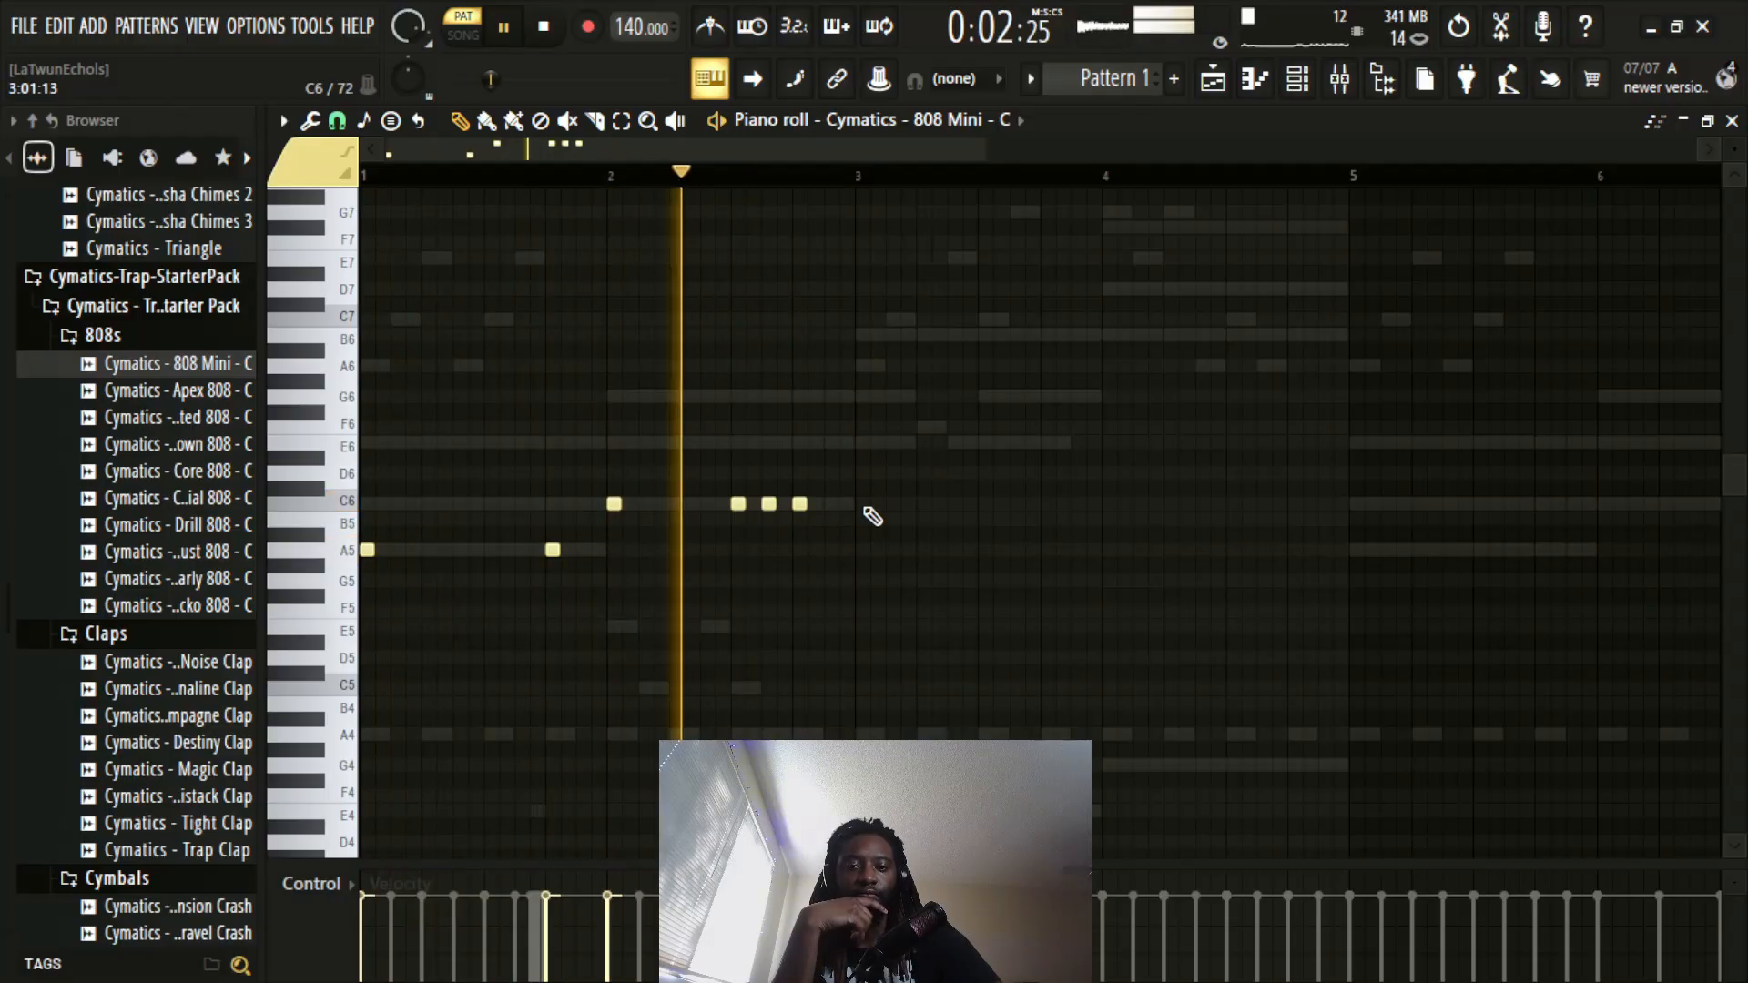
{"action": "right_click", "coordinate": [801, 503]}
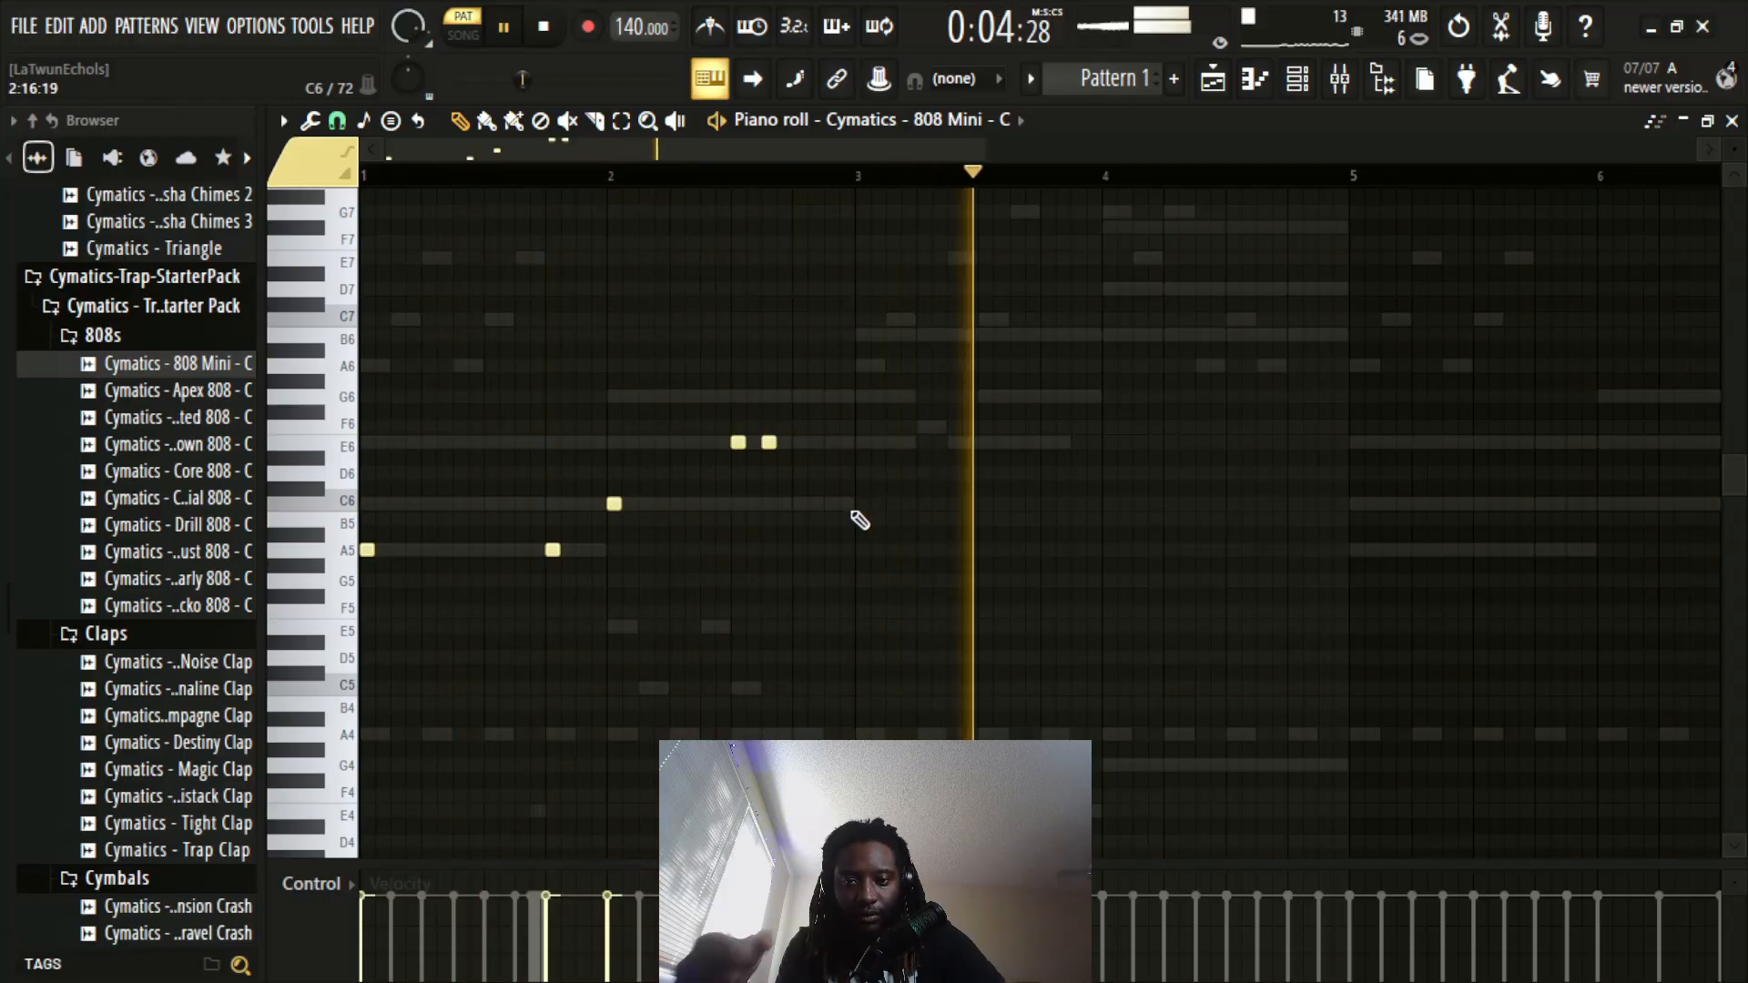
Step: Place a G5 808 note at the start of bar 3 and G5 notes on steps 5, 9 and 13 of bar 4
{"action": "left_click", "coordinate": [842, 551]}
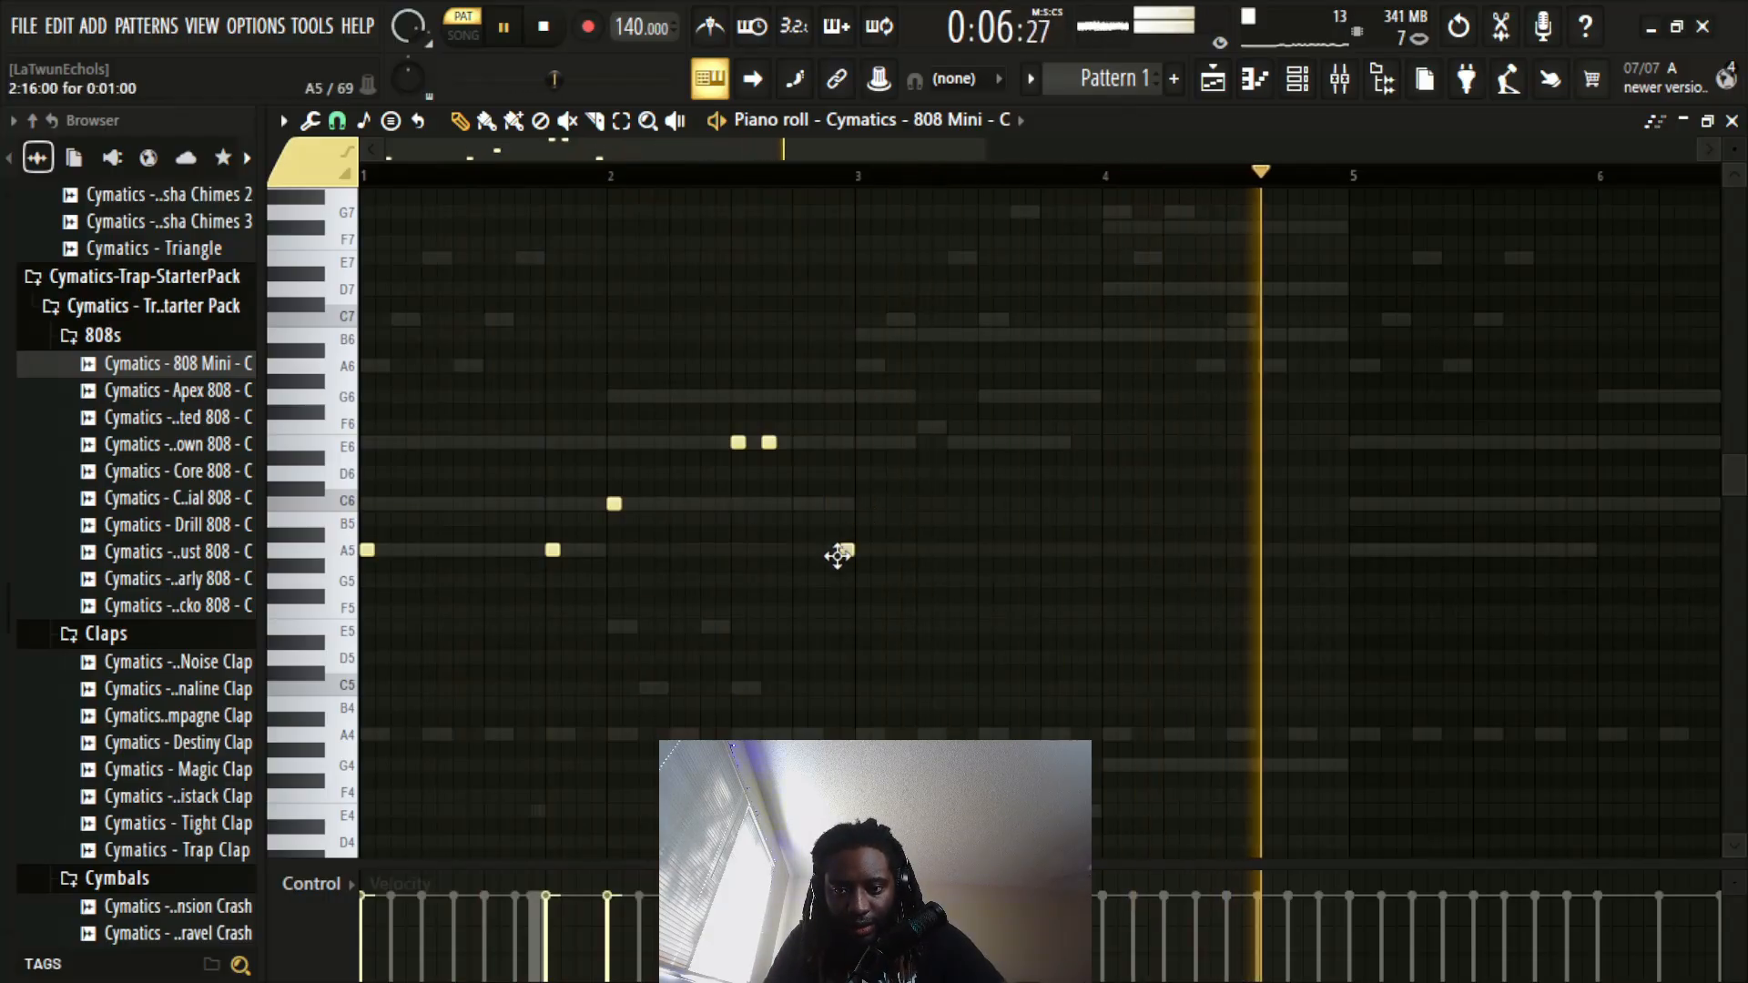
{"action": "key", "text": "space"}
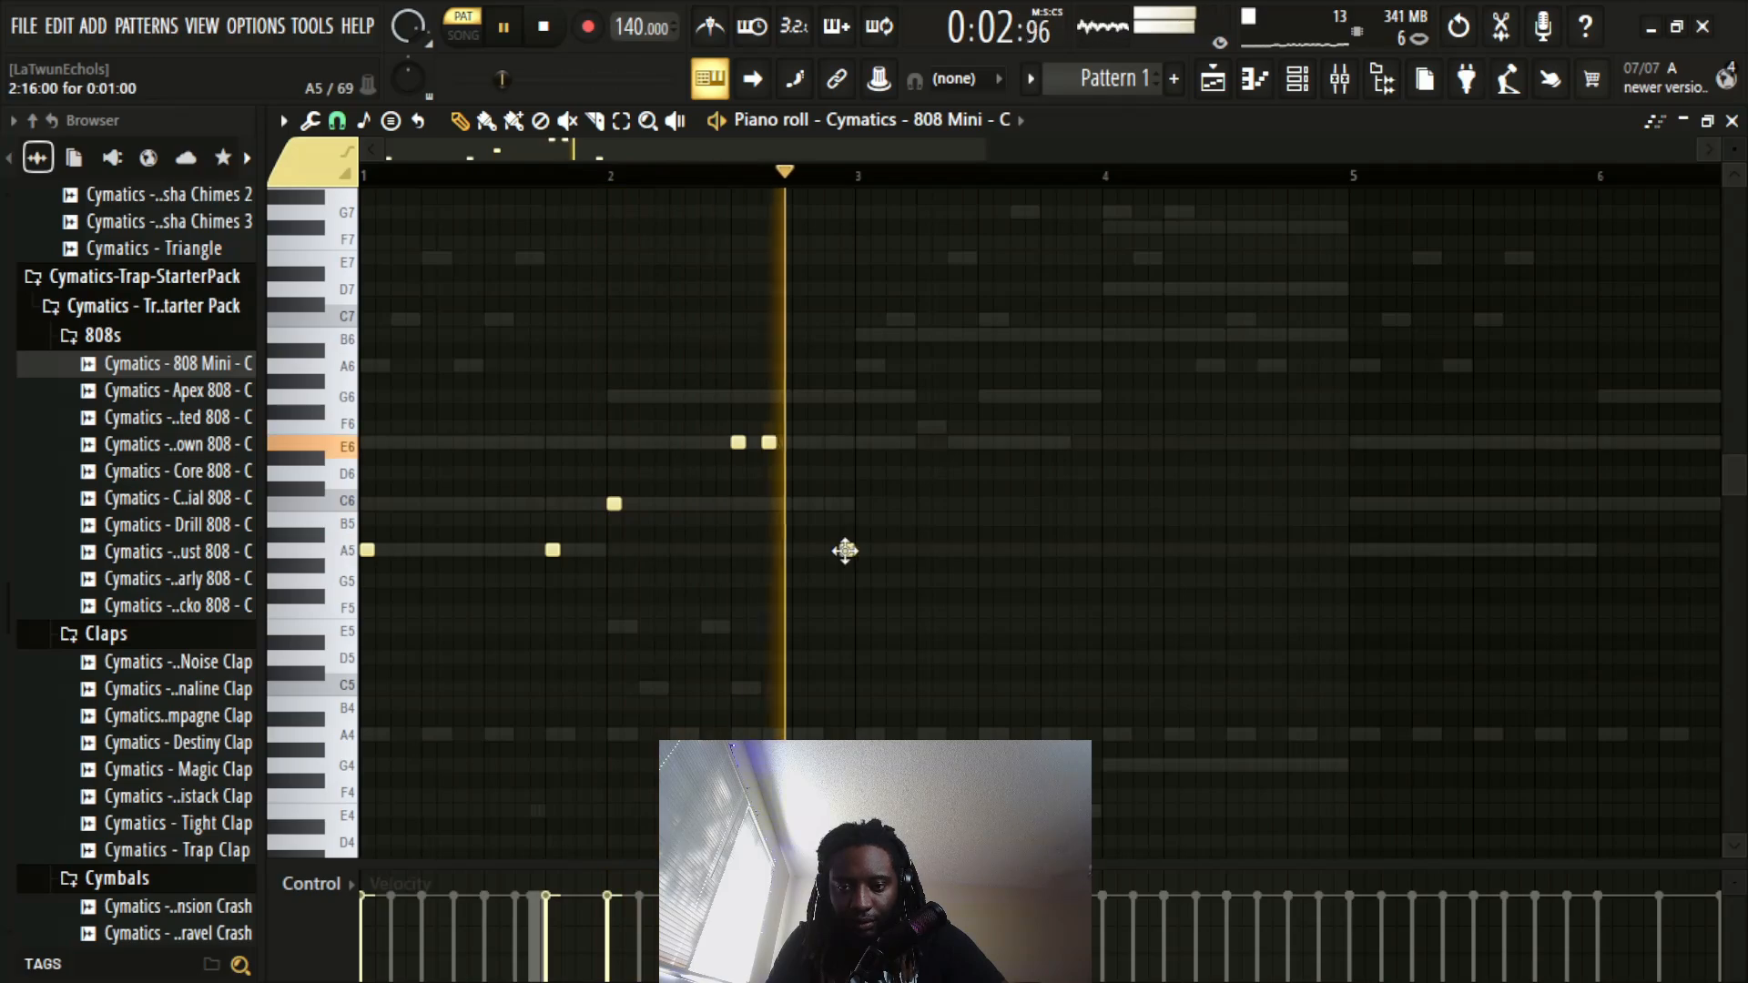
{"action": "left_click_drag", "start_coordinate": [847, 549], "coordinate": [863, 549]}
{"action": "key", "text": "space"}
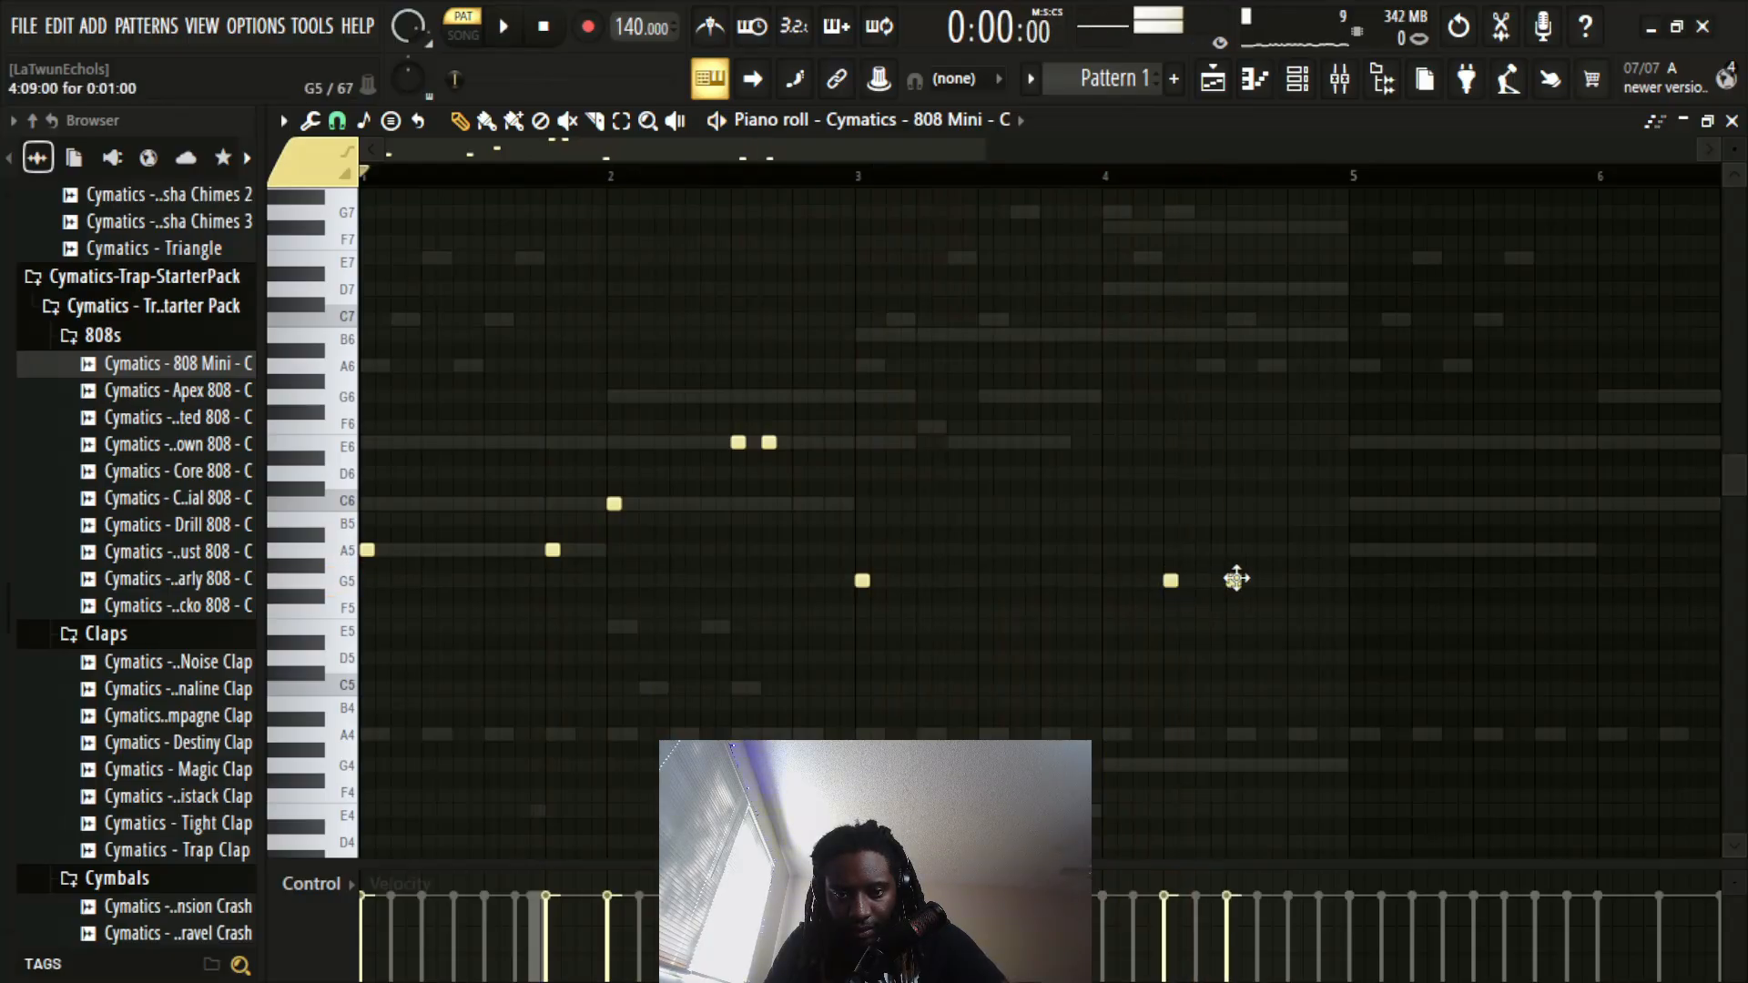
{"action": "key", "text": "space"}
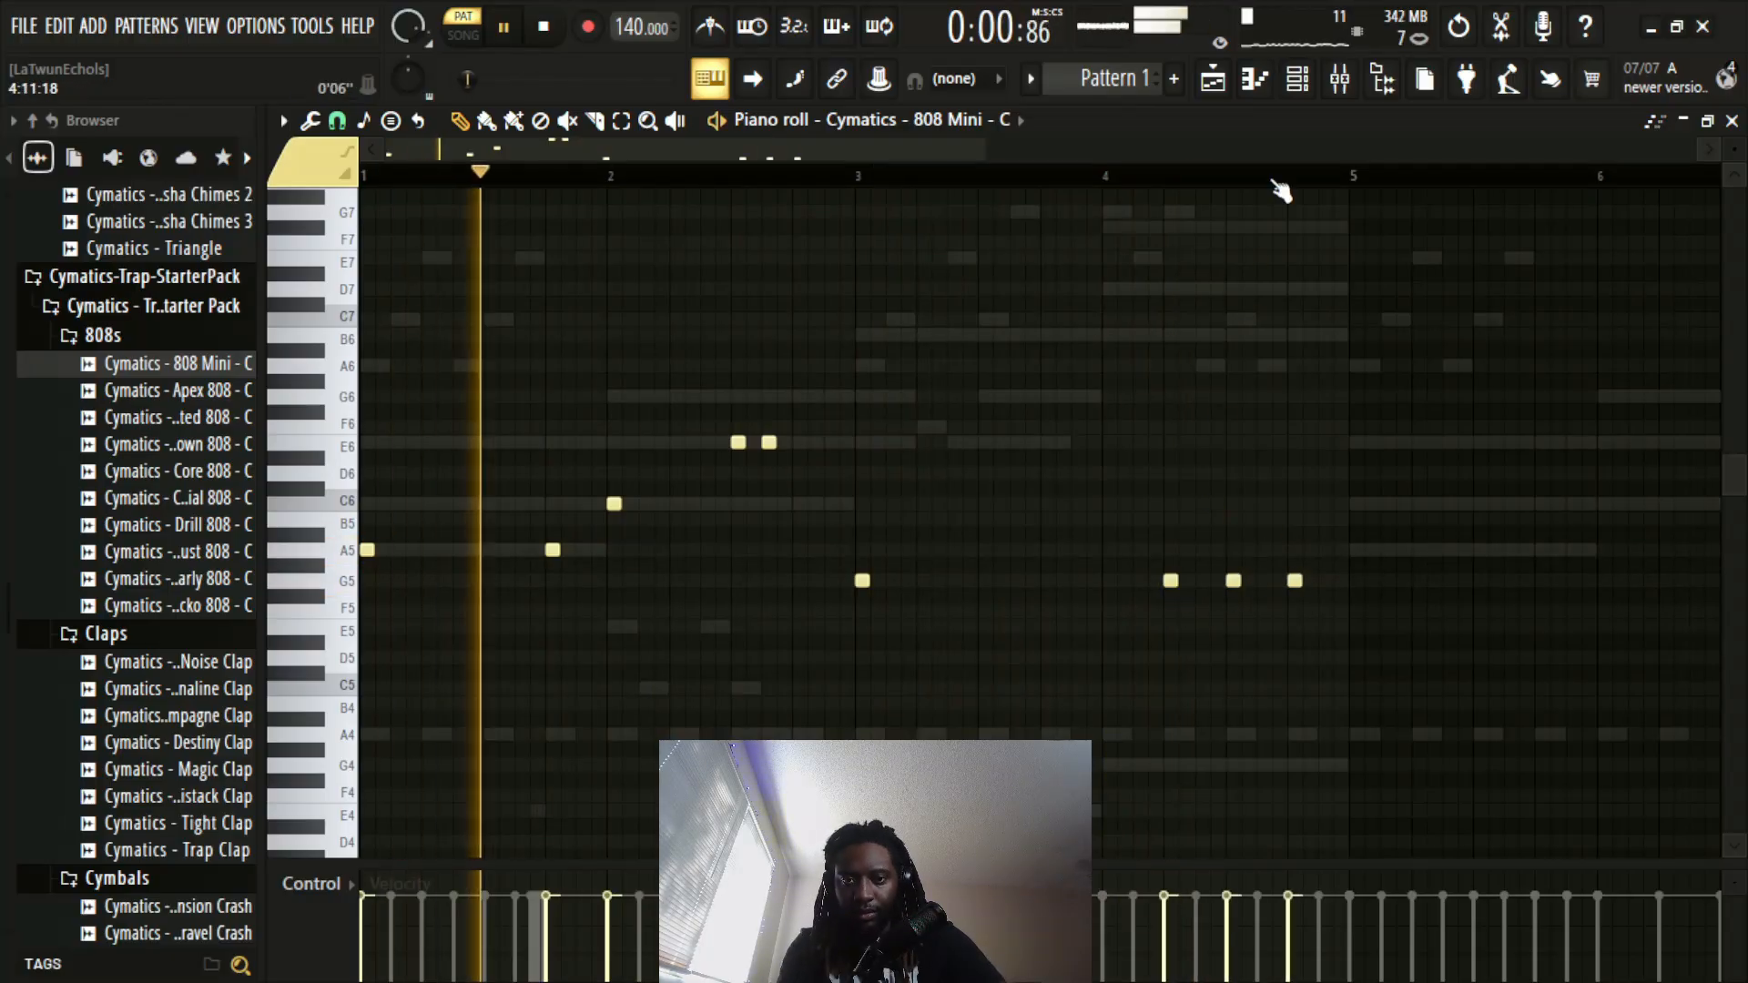
Step: Duplicate the four-bar 808 phrase into bars 5 to 8, aligning the copy with the start of bar 5
{"action": "scroll", "coordinate": [1275, 183], "scroll_direction": "down", "scroll_amount": 3}
{"action": "scroll", "coordinate": [1284, 191], "scroll_direction": "down", "scroll_amount": 1}
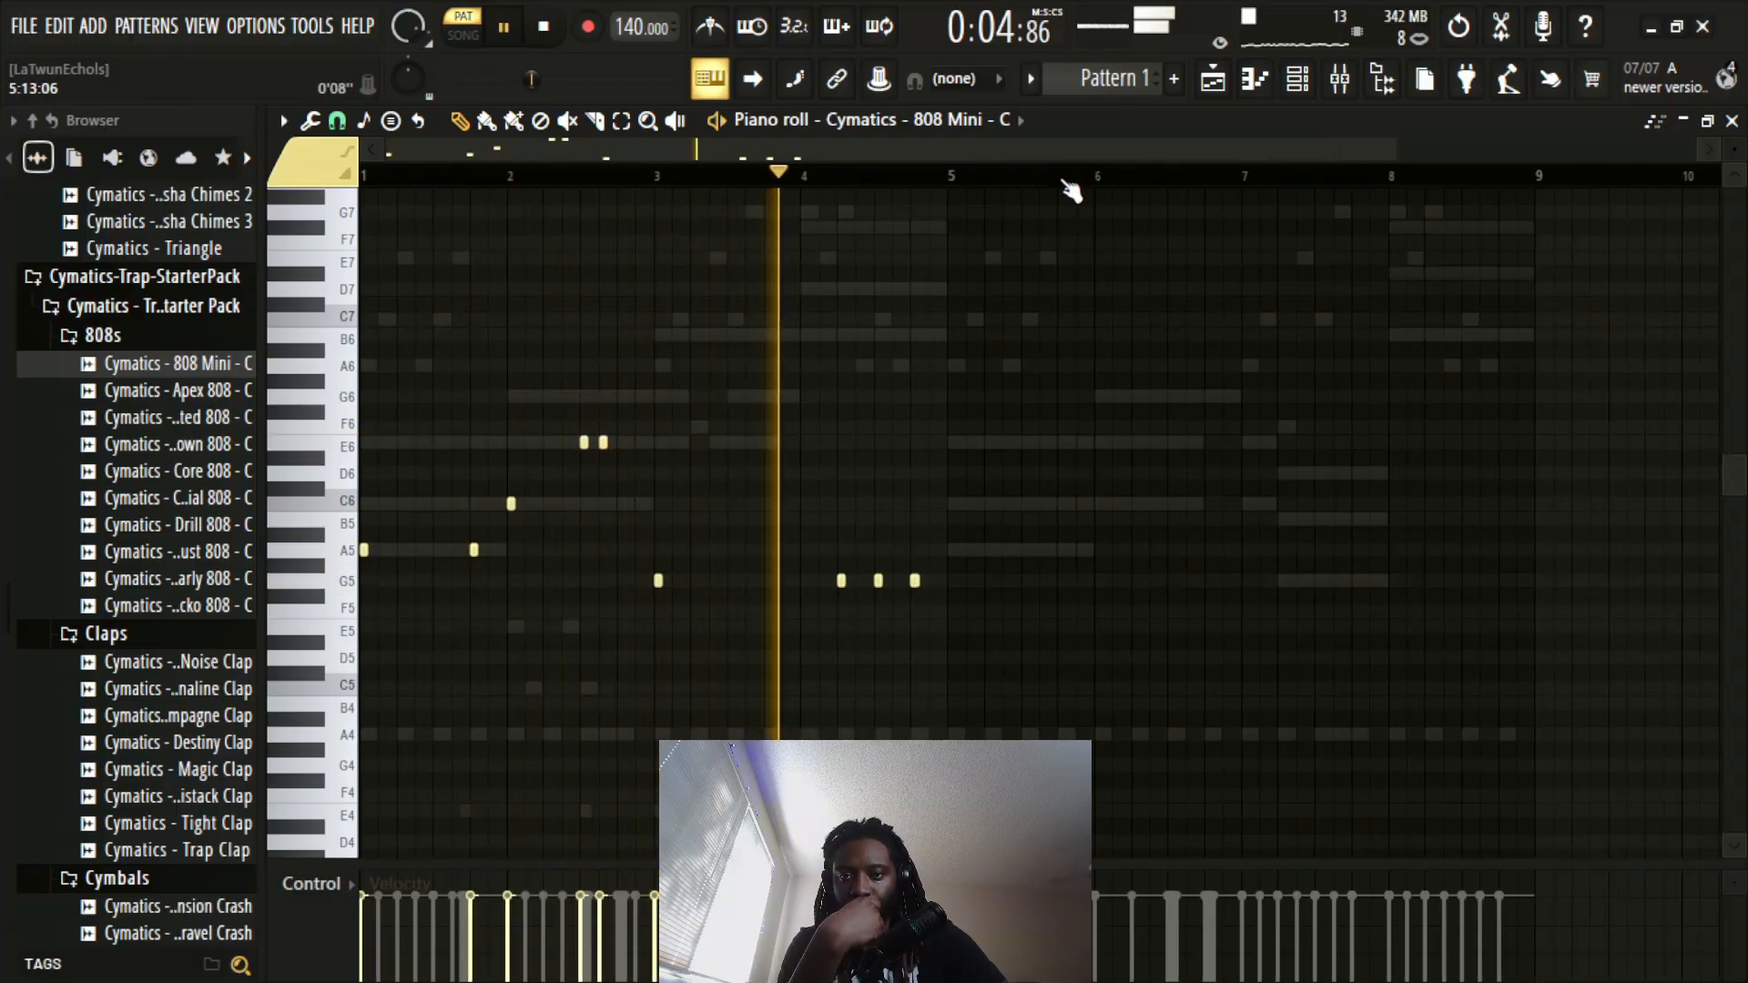
{"action": "scroll", "coordinate": [1072, 183], "scroll_direction": "up", "scroll_amount": 2}
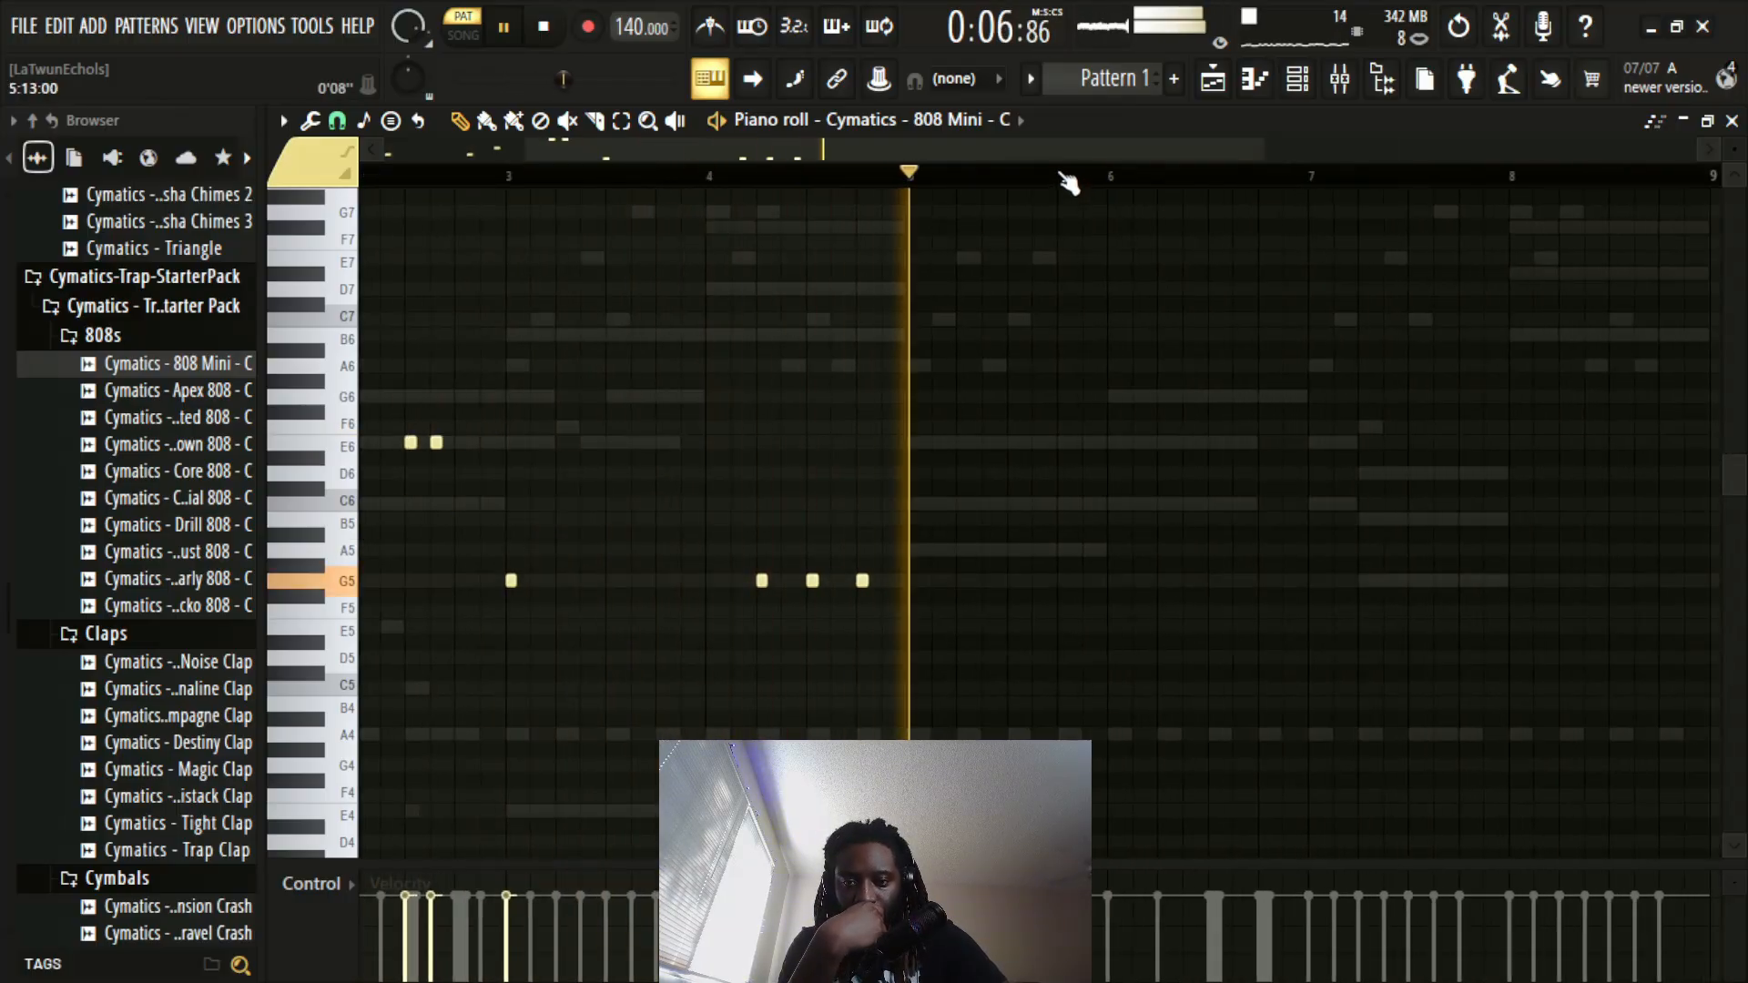
{"action": "scroll", "coordinate": [1070, 183], "scroll_direction": "down", "scroll_amount": 2}
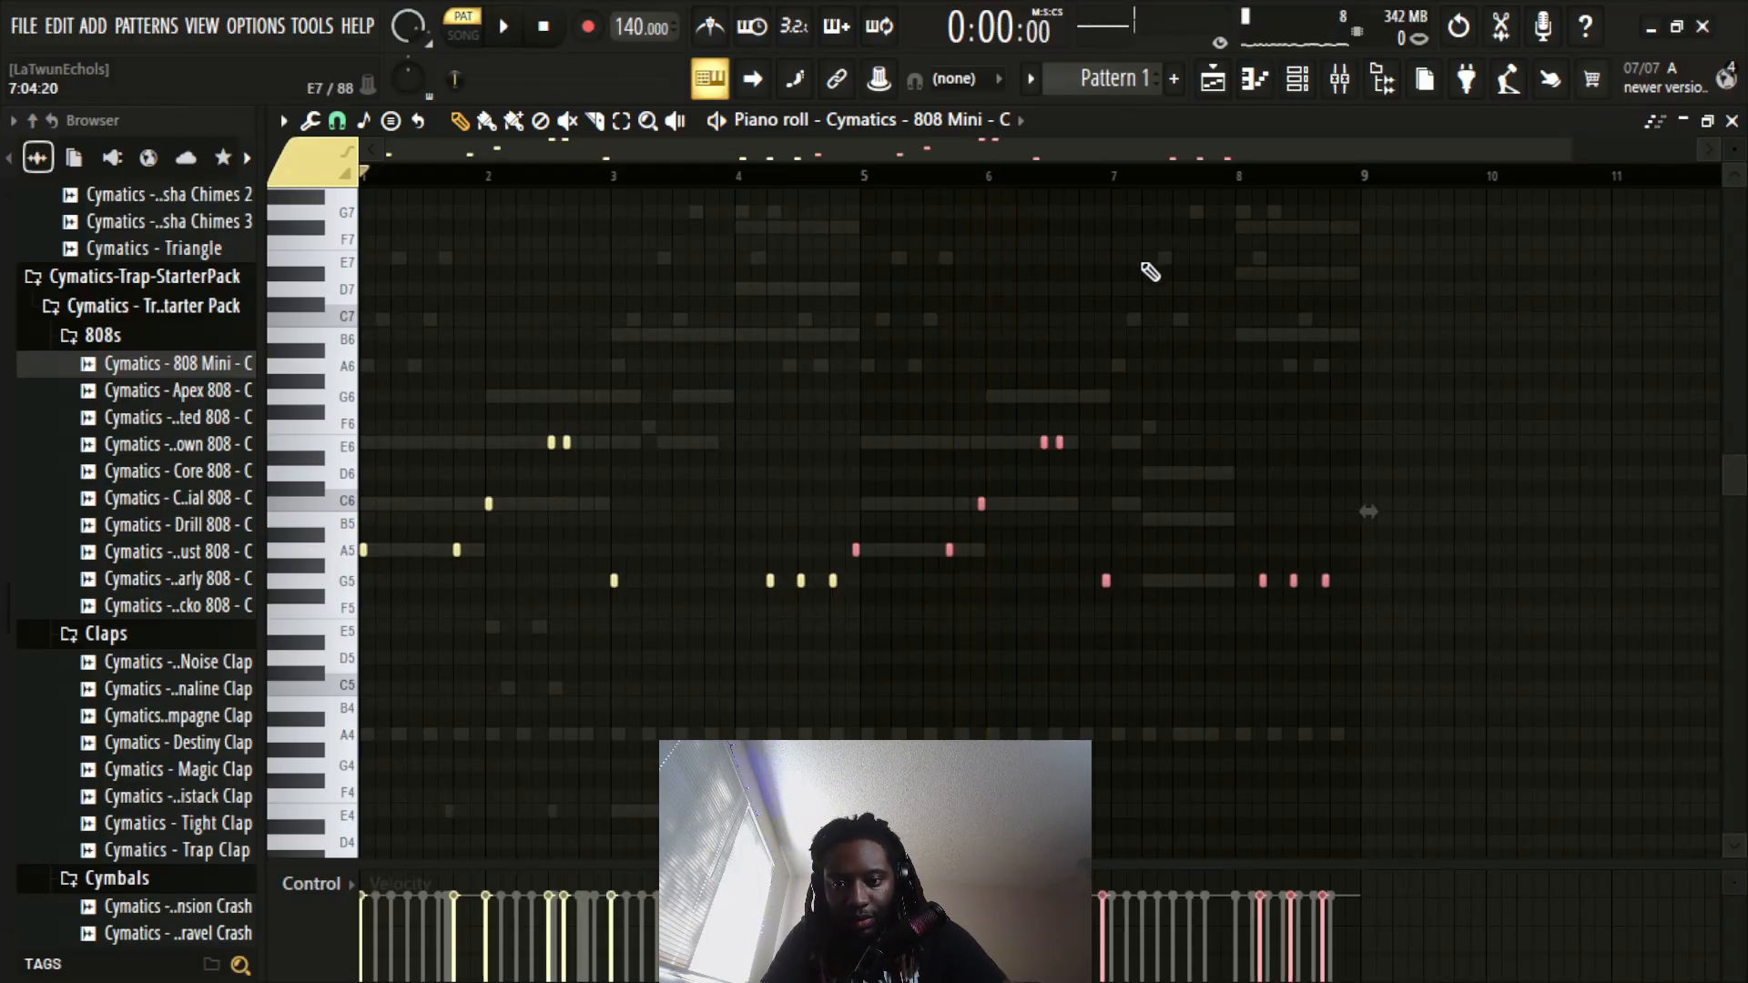
{"action": "key", "text": "shift+Right"}
{"action": "scroll", "coordinate": [947, 182], "scroll_direction": "up", "scroll_amount": 3}
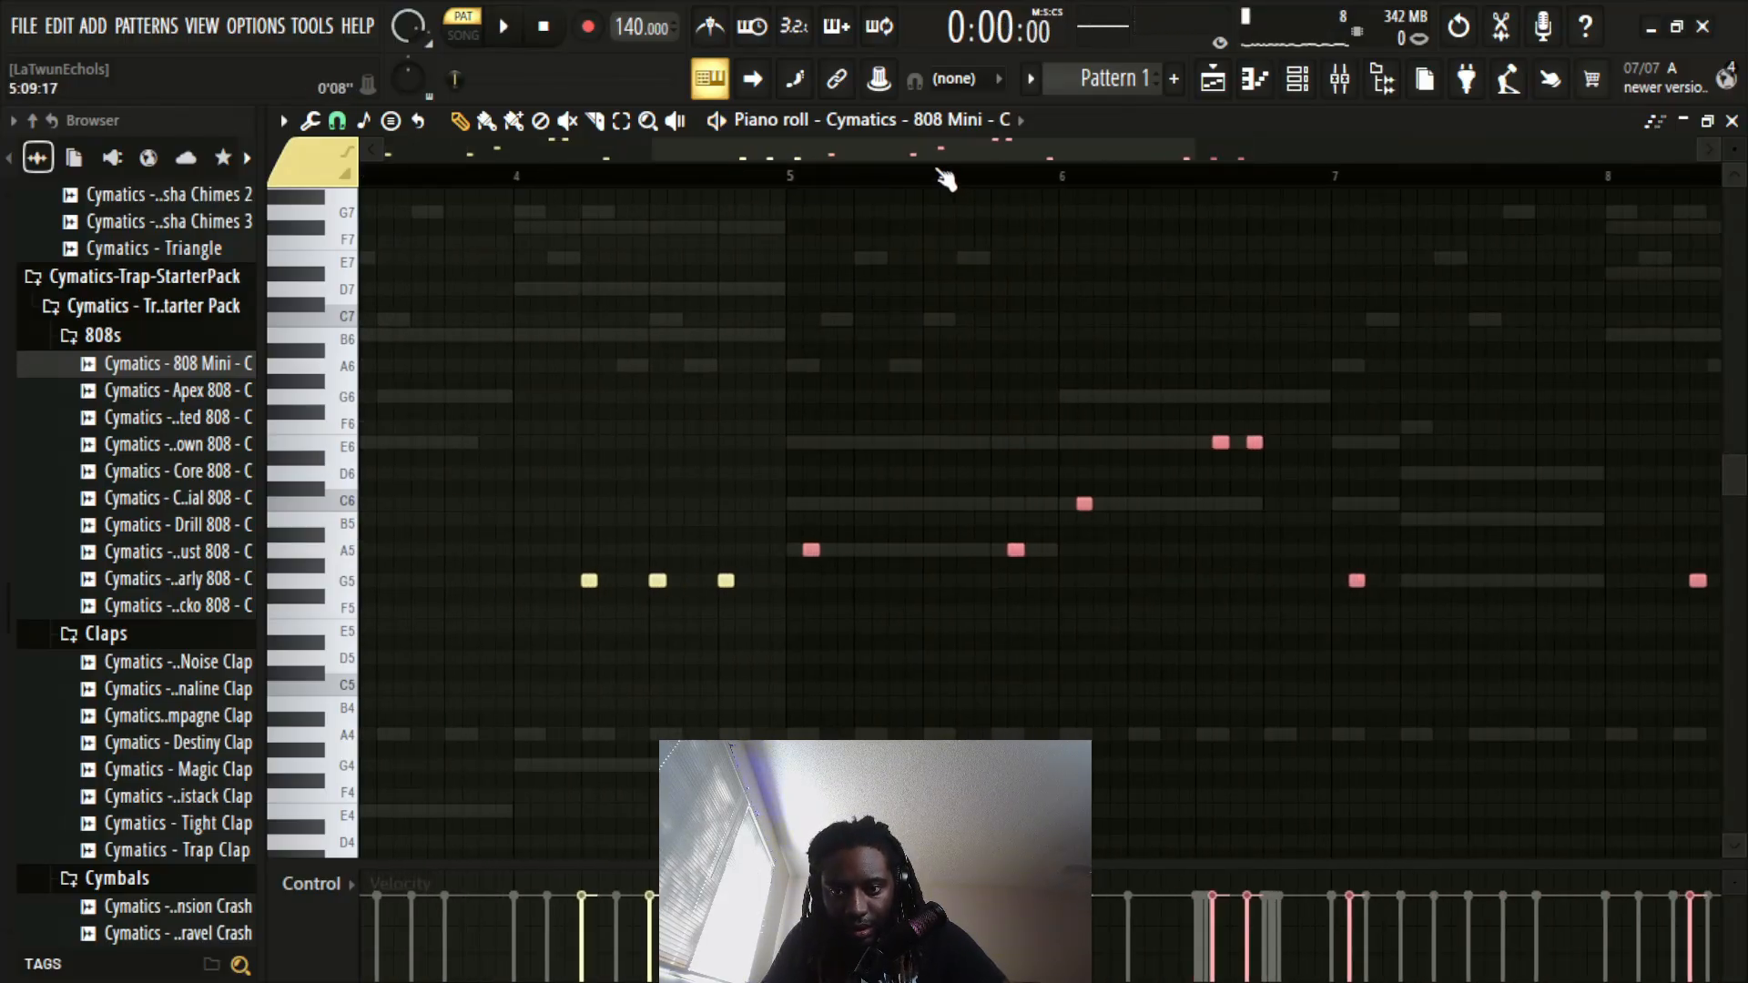
{"action": "scroll", "coordinate": [947, 182], "scroll_direction": "down", "scroll_amount": 3}
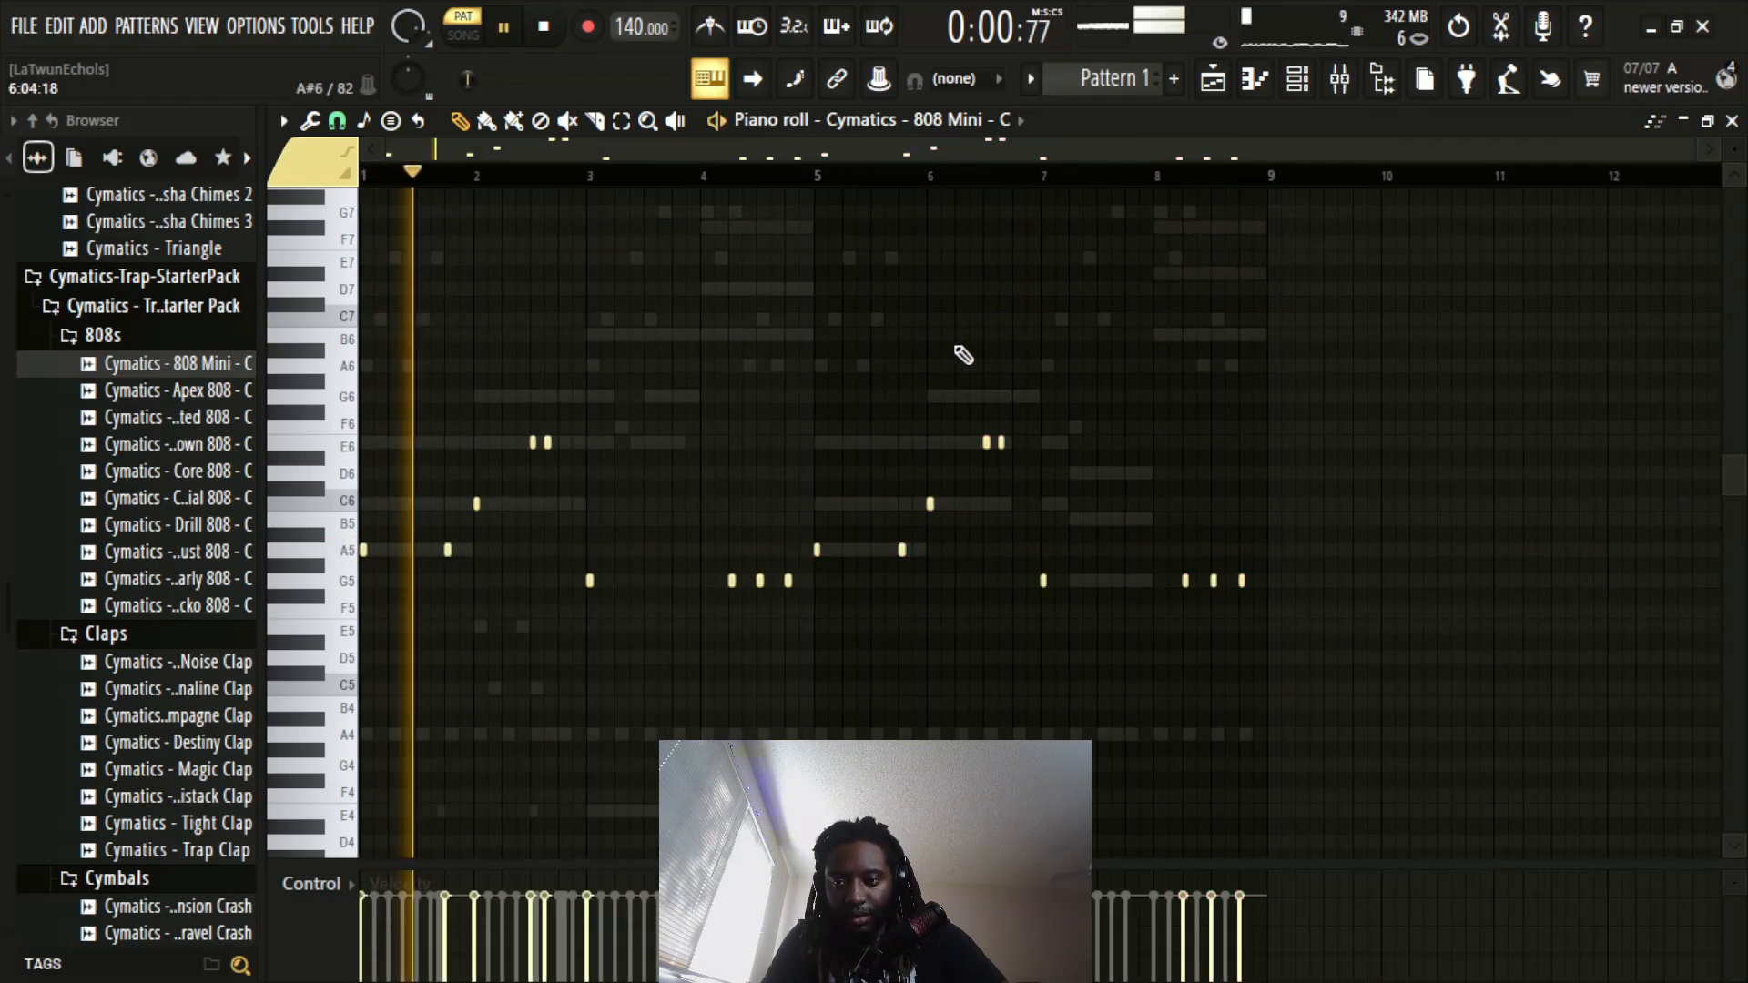
Step: Lower the whole 808 line by one octave and add a G4 note at the start of bar 8
{"action": "key", "text": "ctrl+Down"}
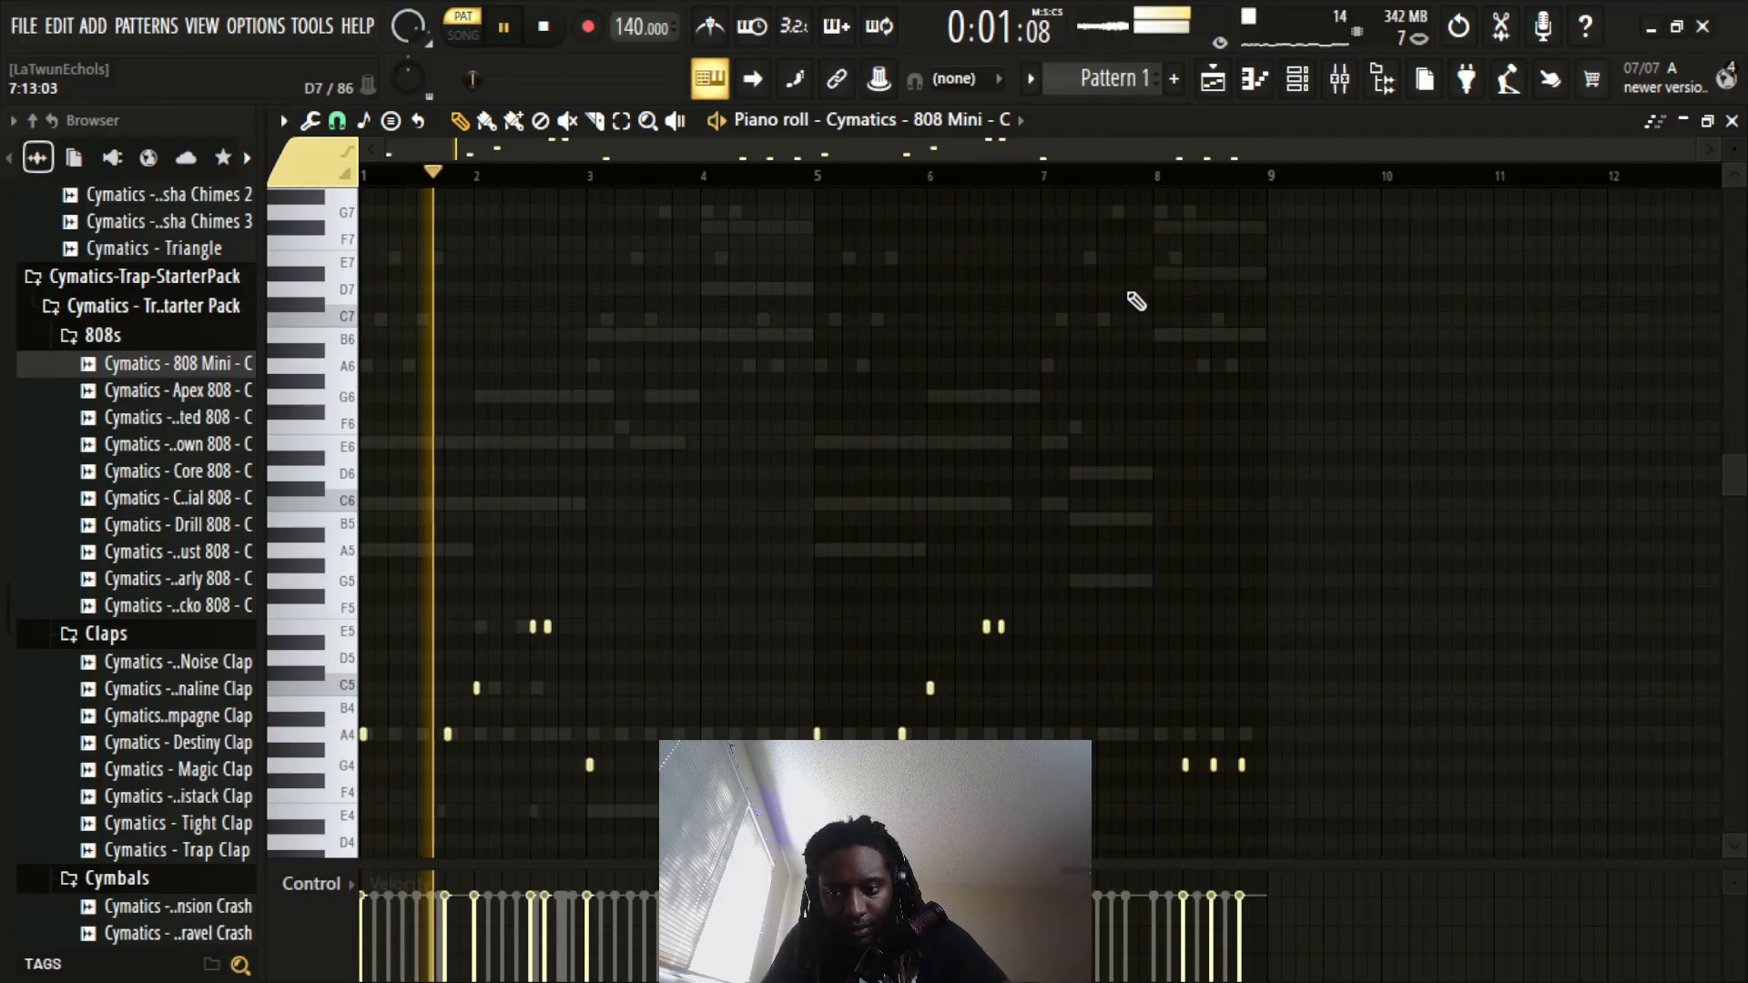
{"action": "scroll", "coordinate": [1275, 187], "scroll_direction": "up", "scroll_amount": 2}
{"action": "scroll", "coordinate": [1276, 186], "scroll_direction": "up", "scroll_amount": 3}
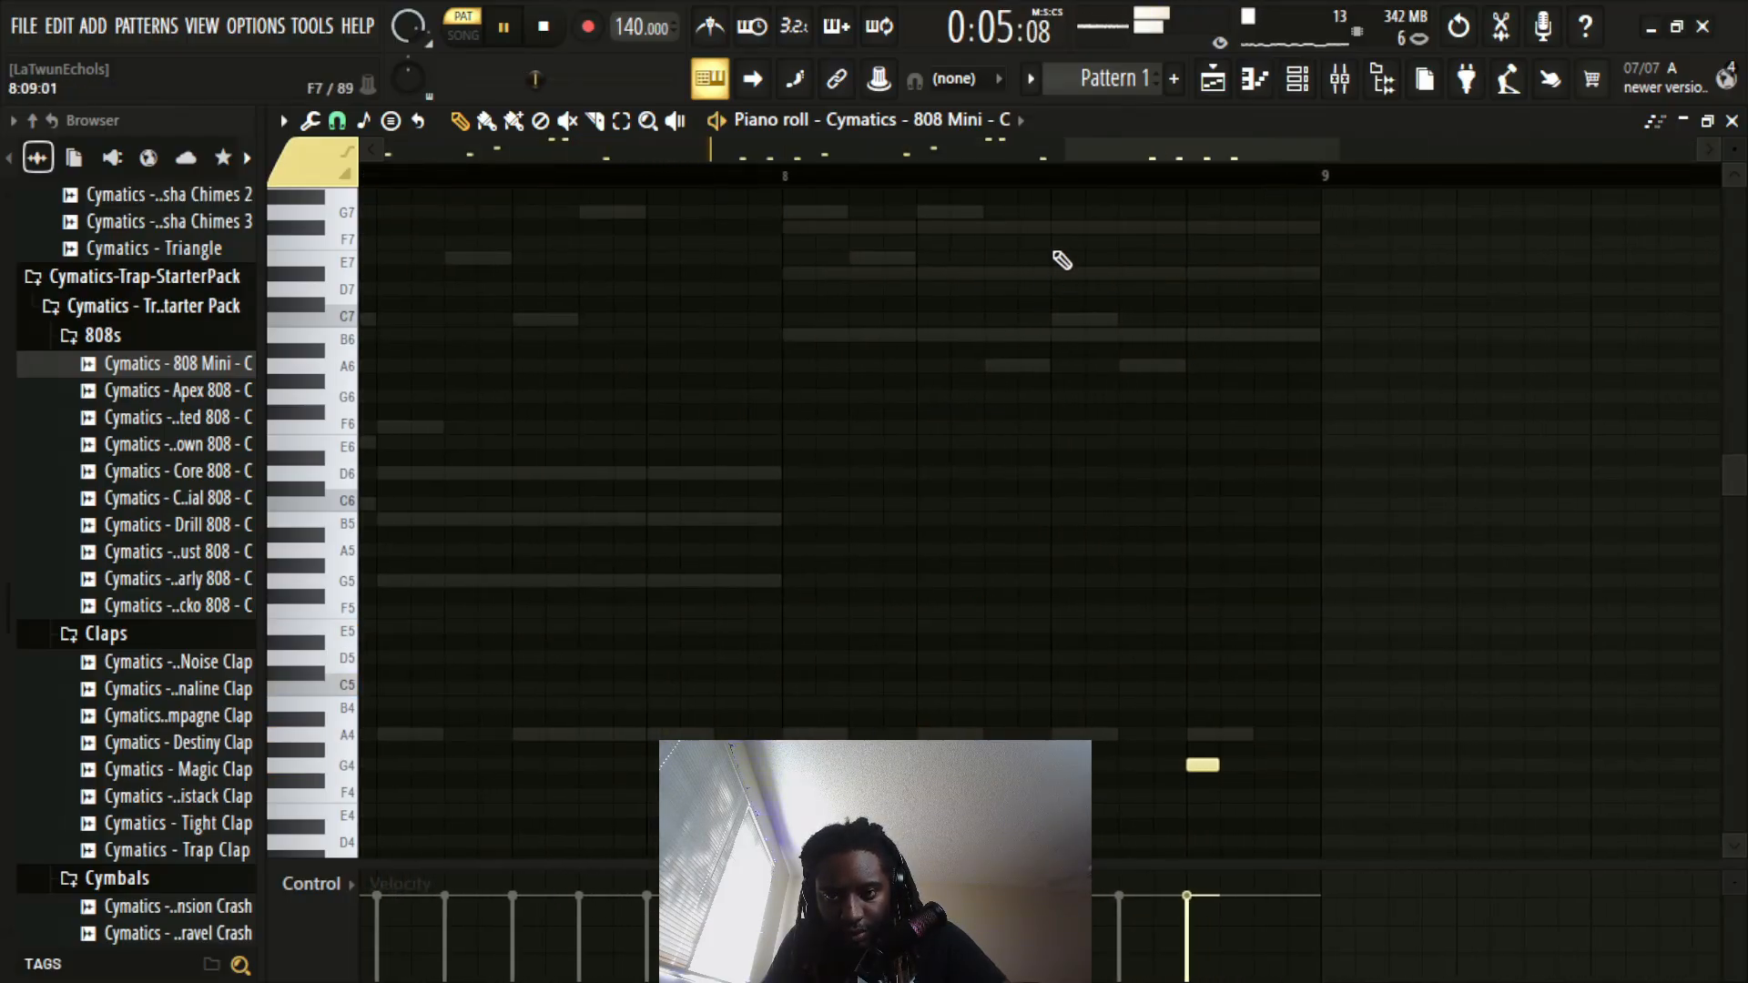
{"action": "scroll", "coordinate": [1091, 185], "scroll_direction": "down", "scroll_amount": 5}
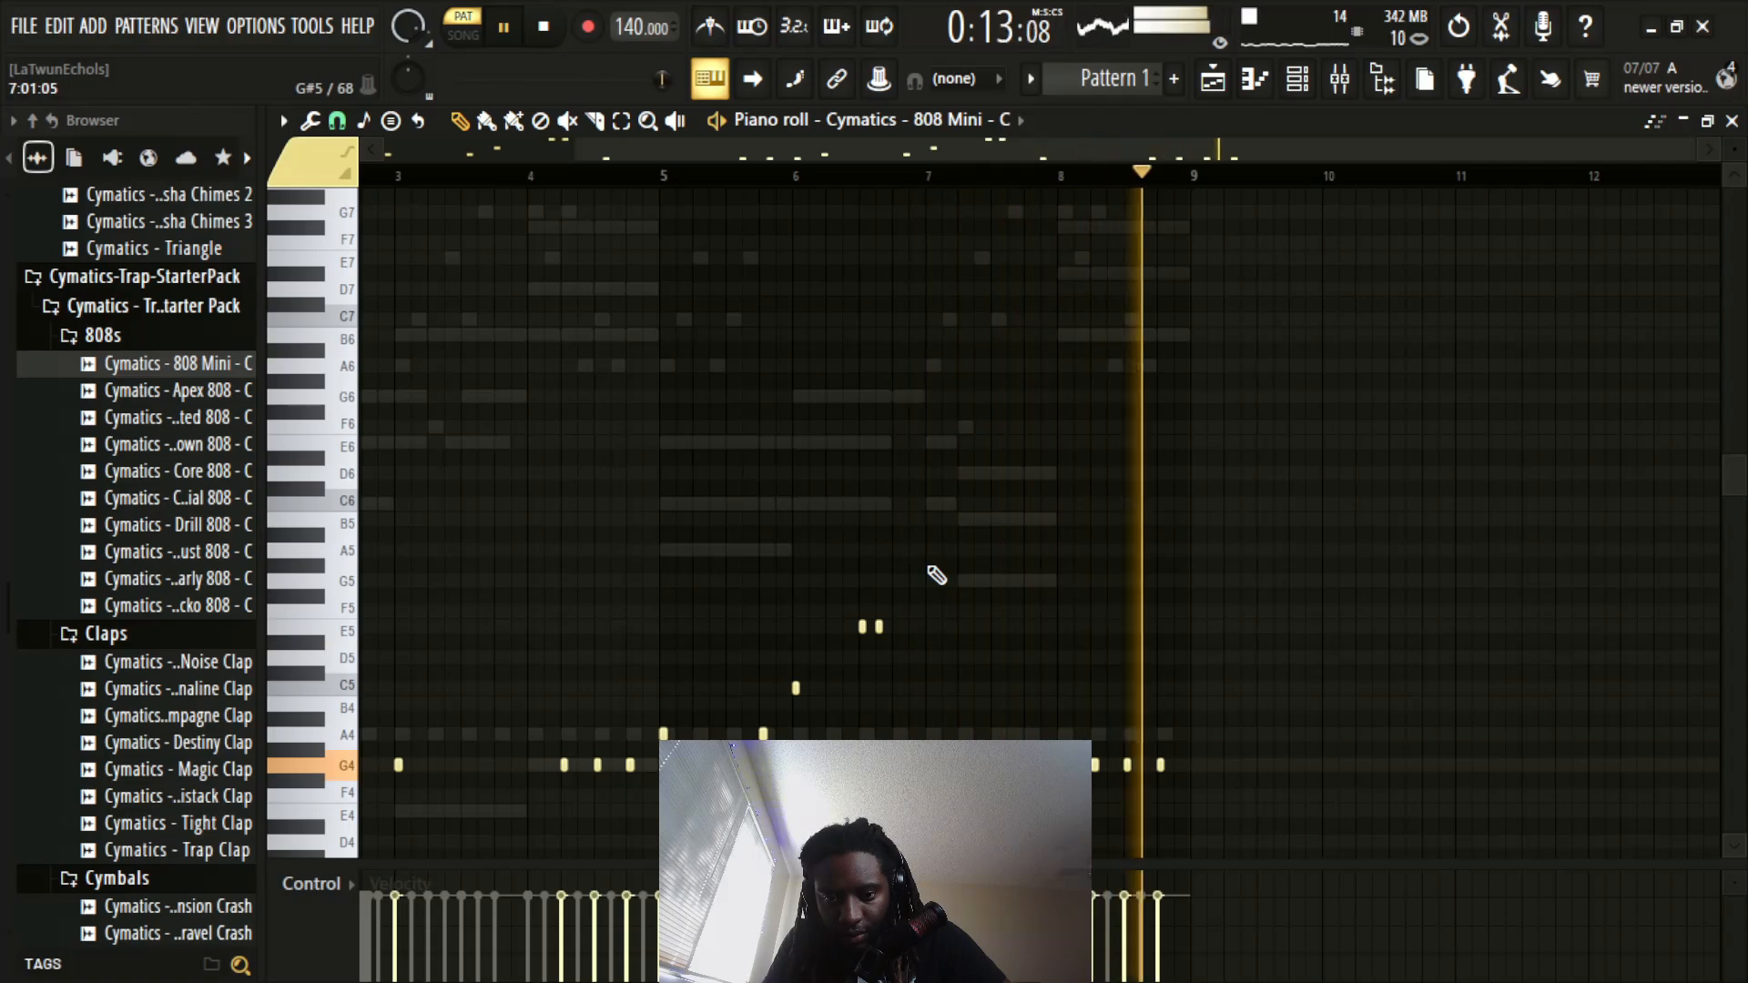
{"action": "scroll", "coordinate": [1115, 177], "scroll_direction": "down", "scroll_amount": 2}
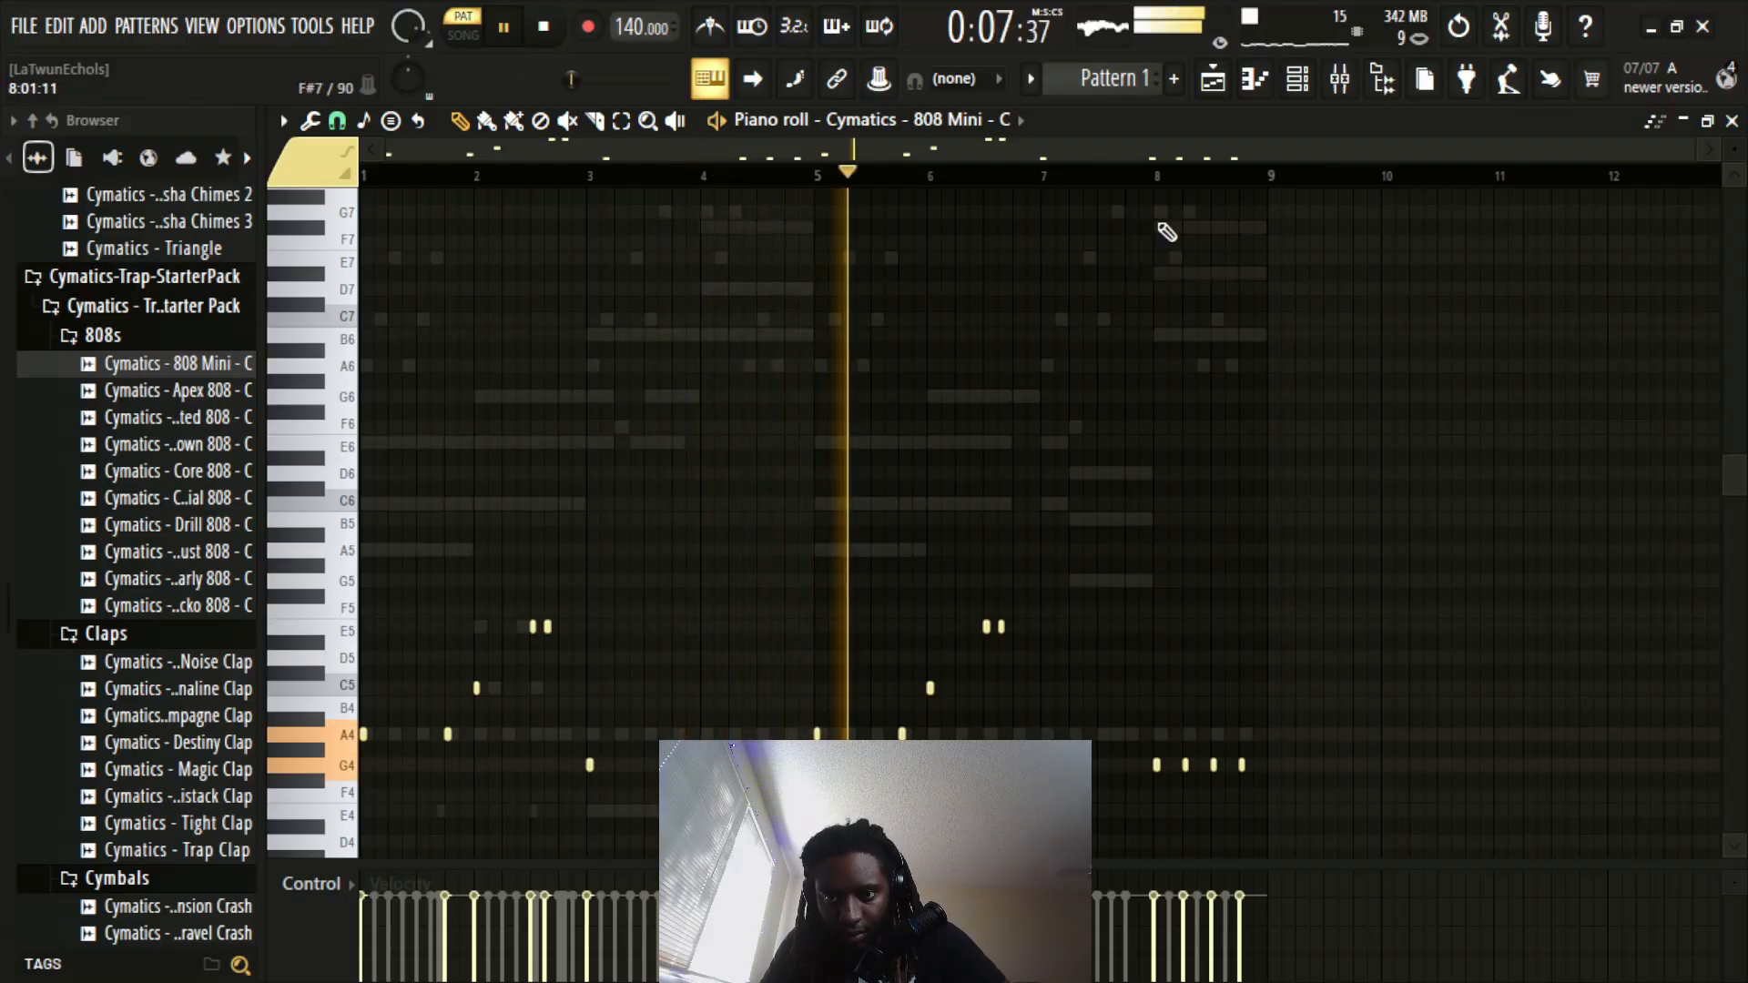
Step: Add G4 808 notes on steps 13 and 15 of bar 7 while the pattern plays
{"action": "scroll", "coordinate": [1144, 183], "scroll_direction": "up", "scroll_amount": 3}
{"action": "scroll", "coordinate": [1146, 189], "scroll_direction": "down", "scroll_amount": 1}
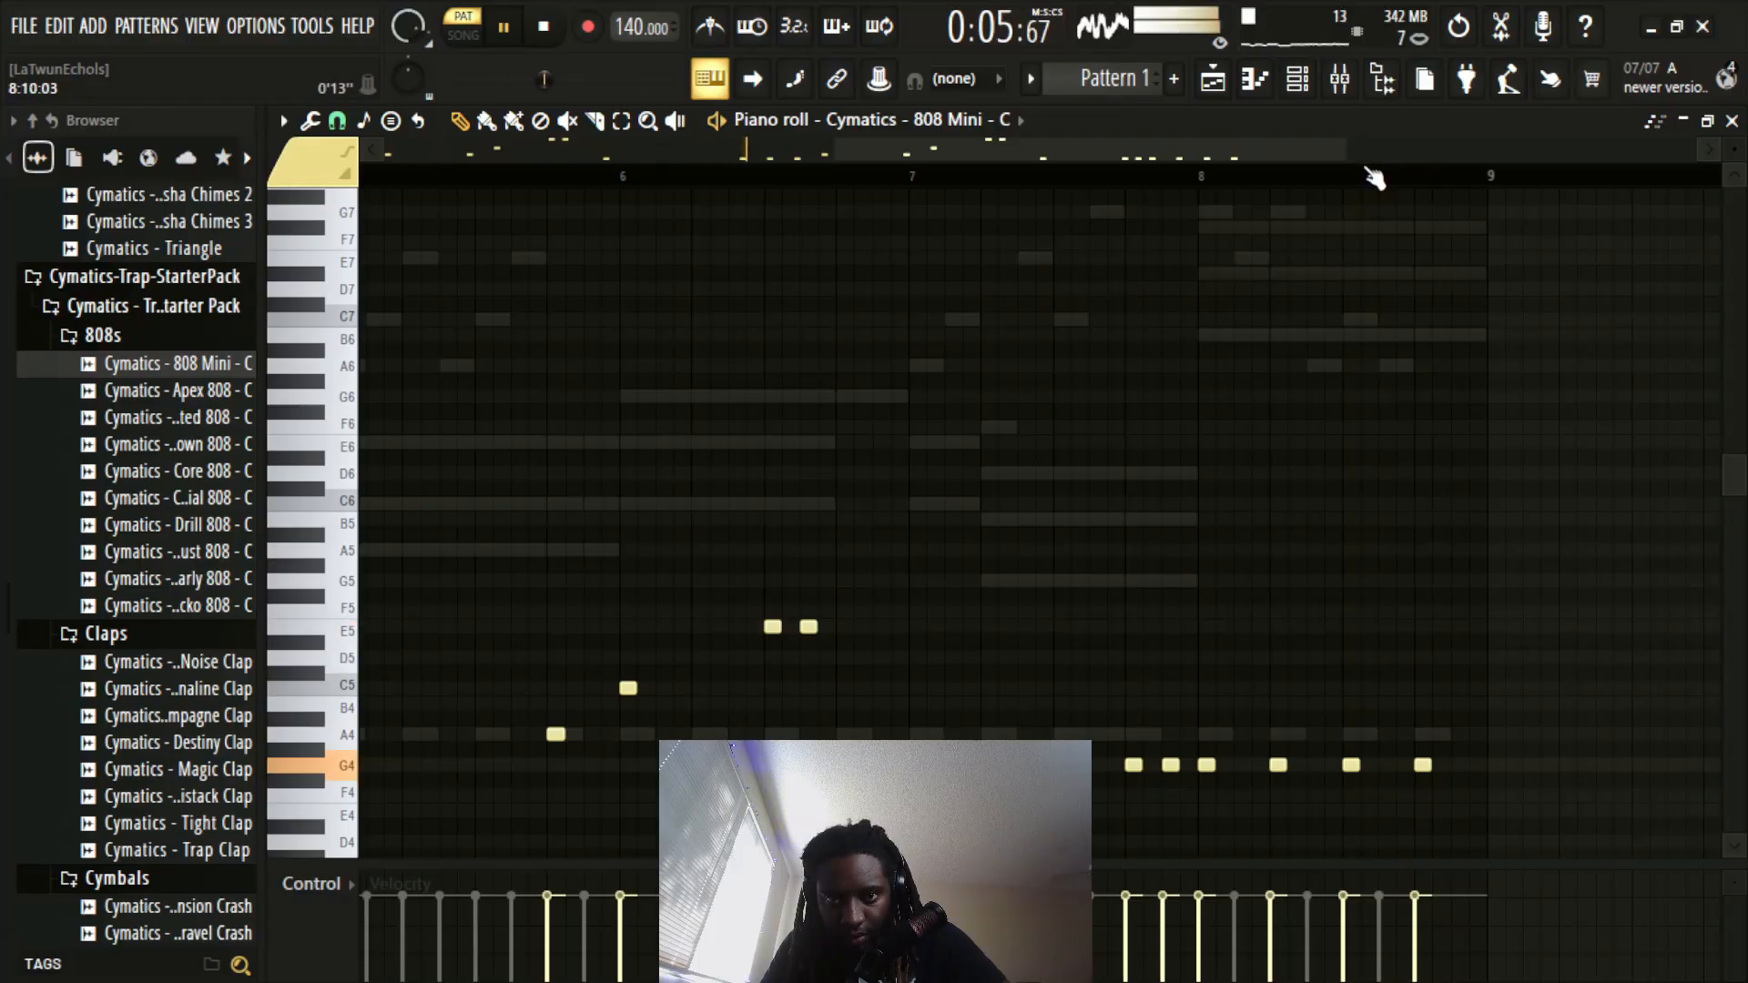
{"action": "scroll", "coordinate": [1375, 178], "scroll_direction": "down", "scroll_amount": 3}
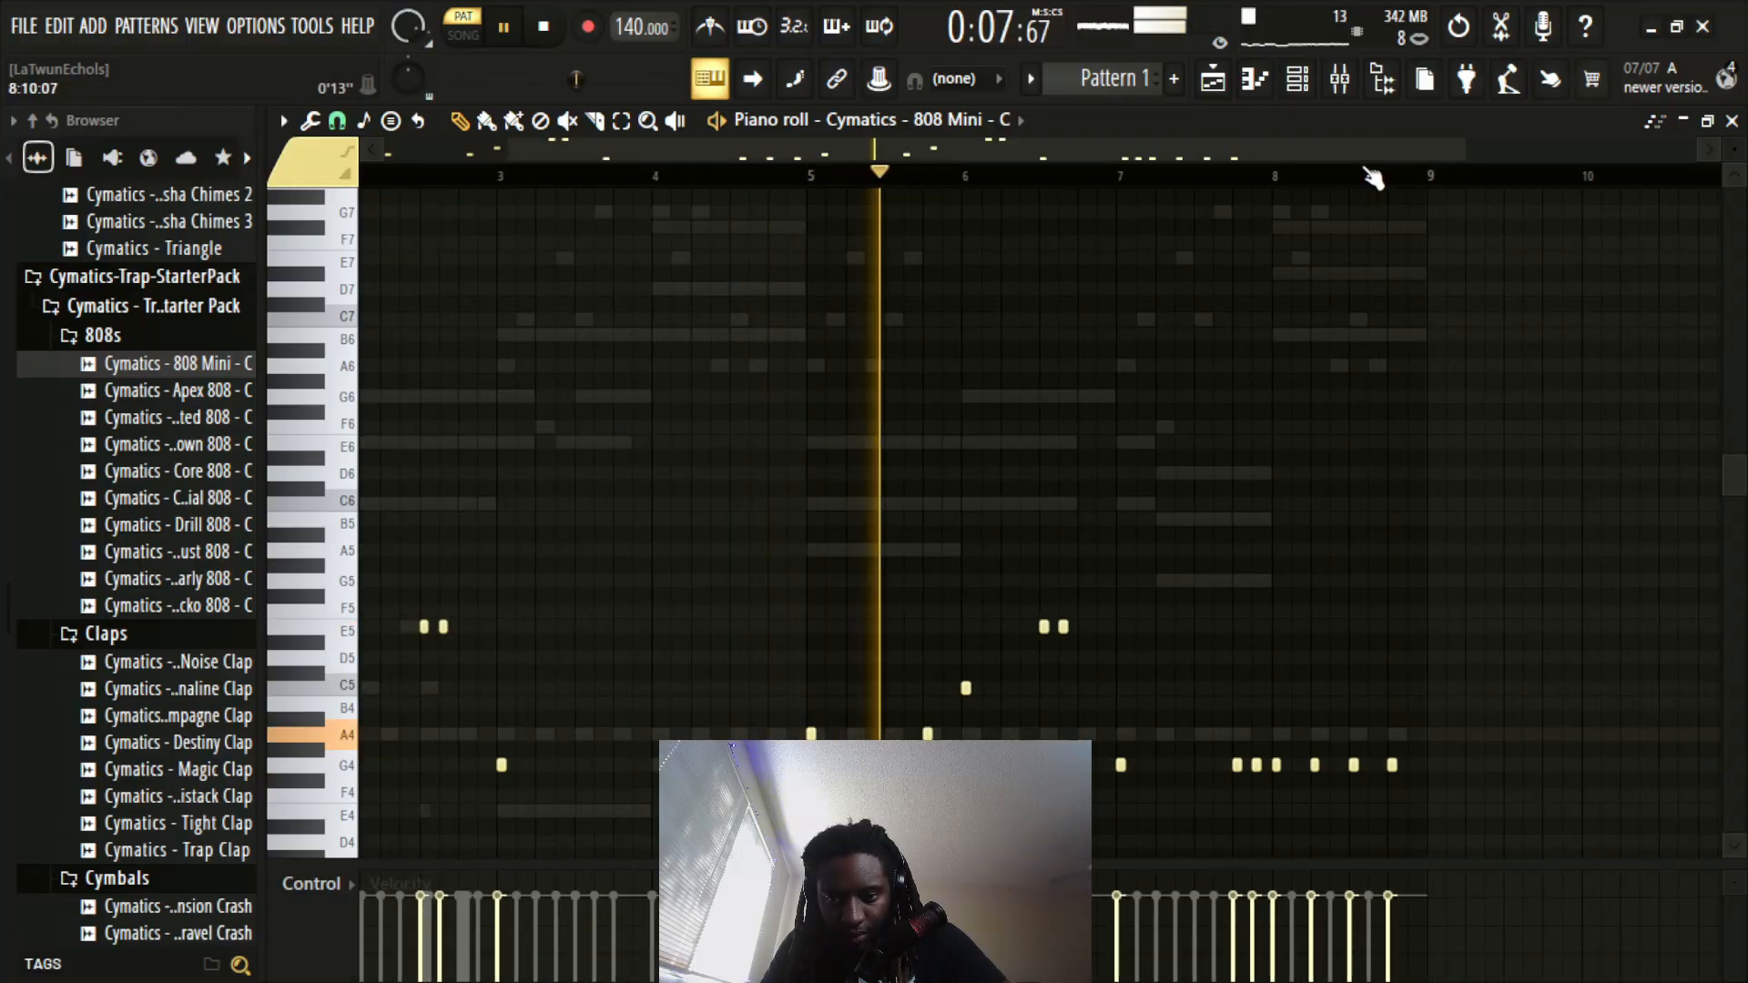
Step: Raise the 808 notes on steps 13 and 15 of bar 7 to D6, then close the piano roll and stop playback
{"action": "scroll", "coordinate": [1375, 178], "scroll_direction": "up", "scroll_amount": 2}
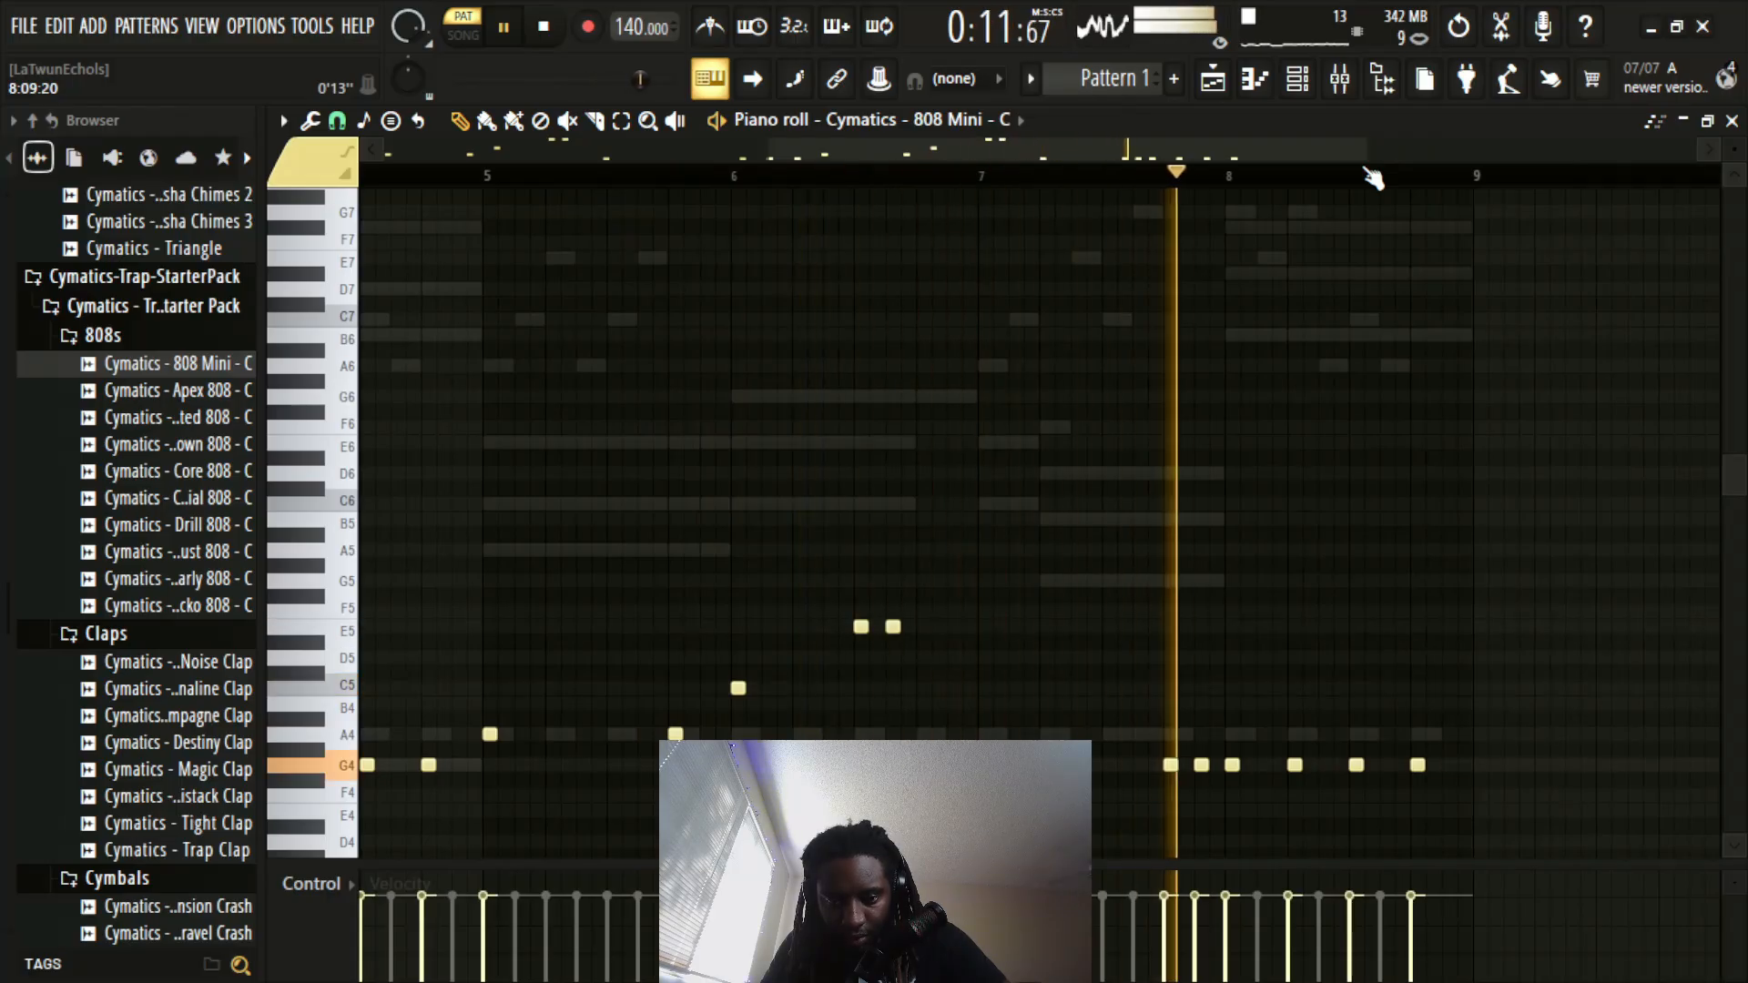
{"action": "scroll", "coordinate": [1373, 178], "scroll_direction": "down", "scroll_amount": 1}
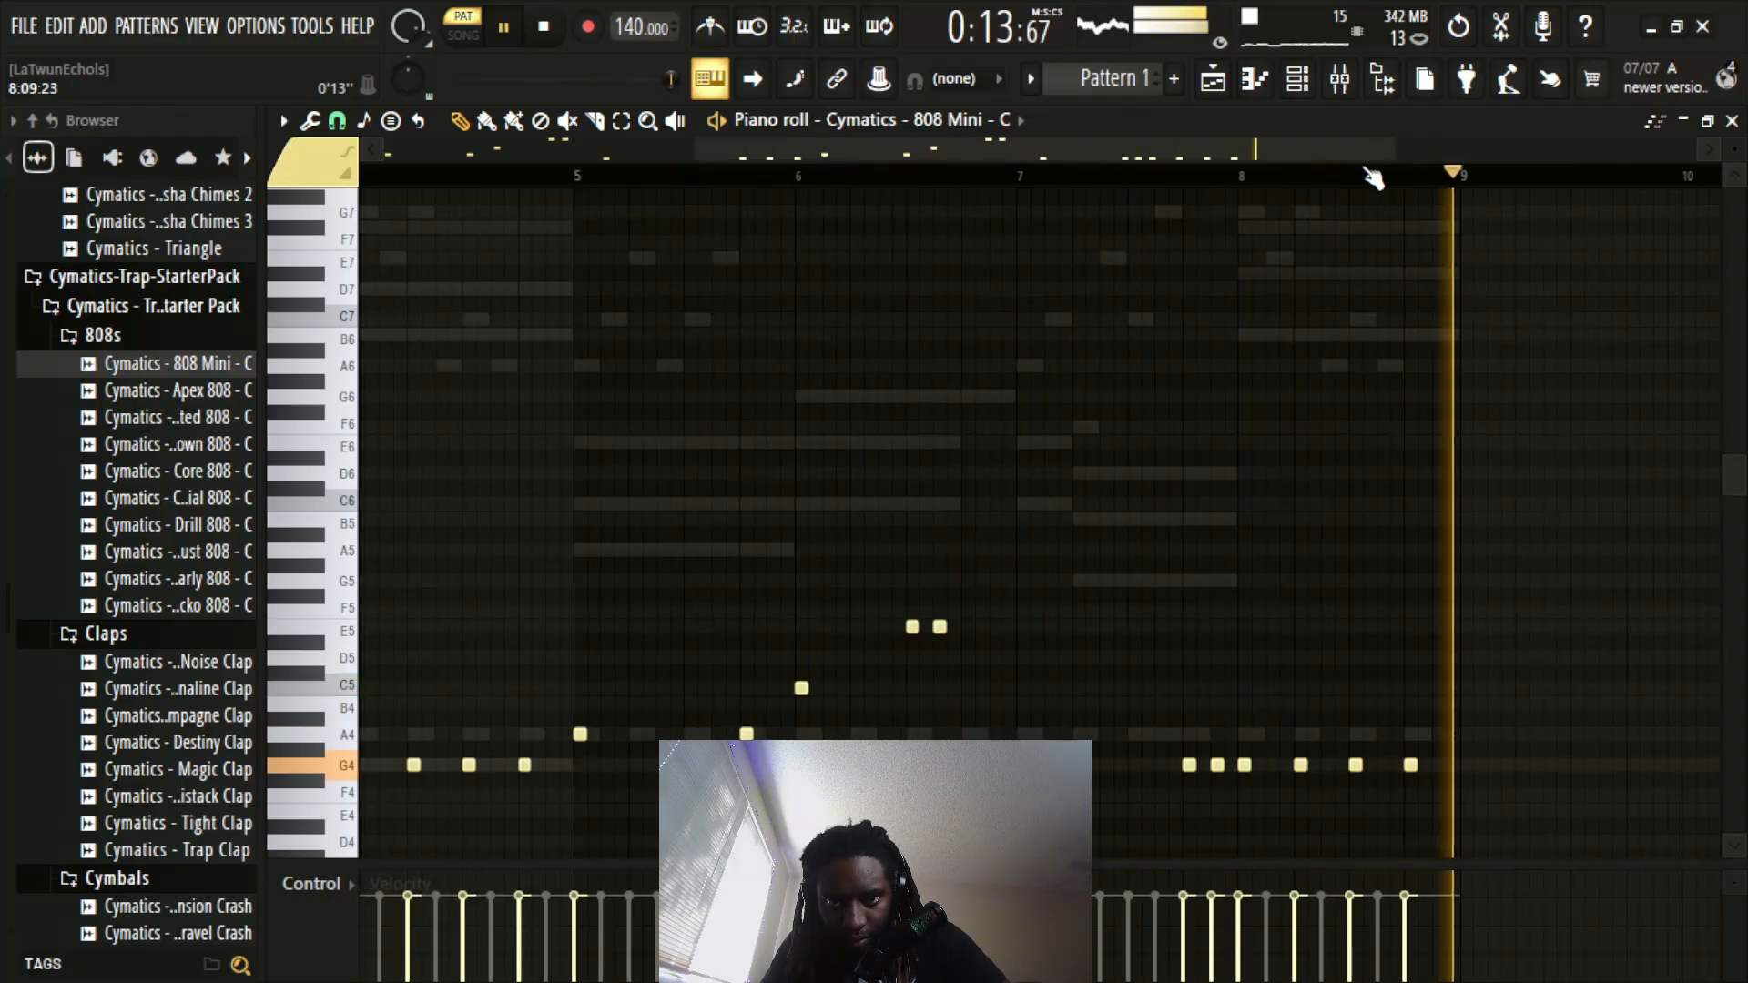
{"action": "scroll", "coordinate": [1373, 177], "scroll_direction": "down", "scroll_amount": 1}
{"action": "scroll", "coordinate": [1372, 176], "scroll_direction": "up", "scroll_amount": 3}
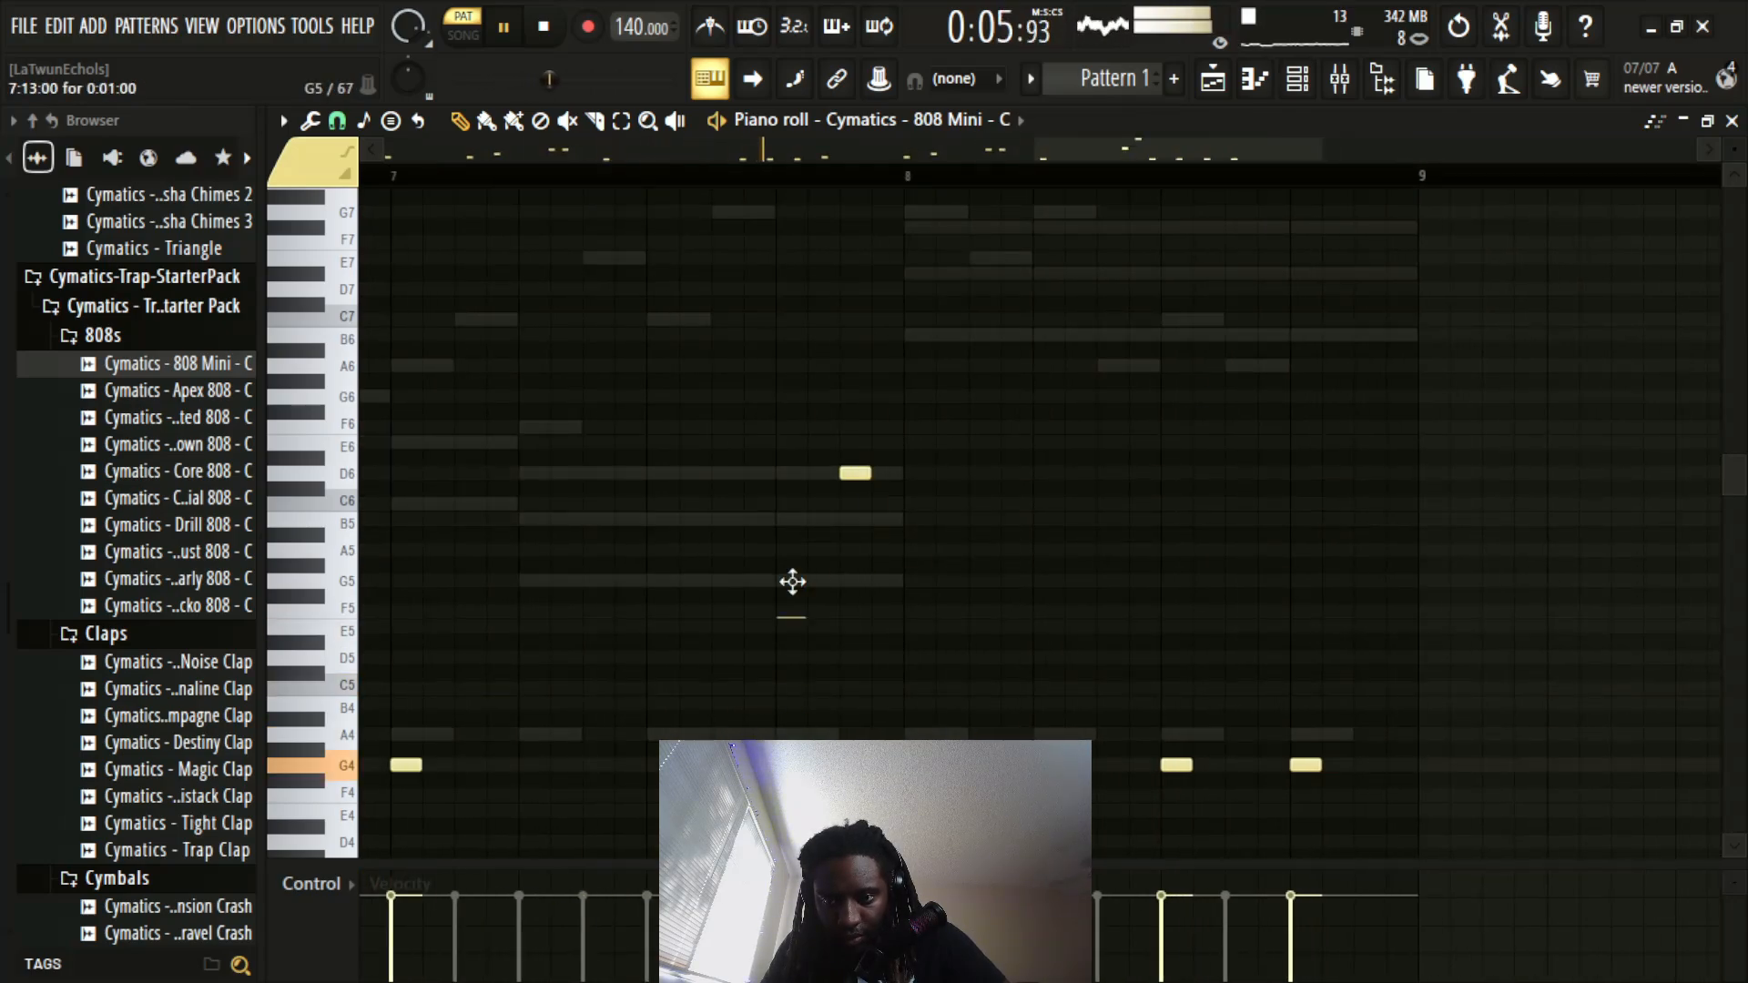
{"action": "scroll", "coordinate": [940, 183], "scroll_direction": "down", "scroll_amount": 4}
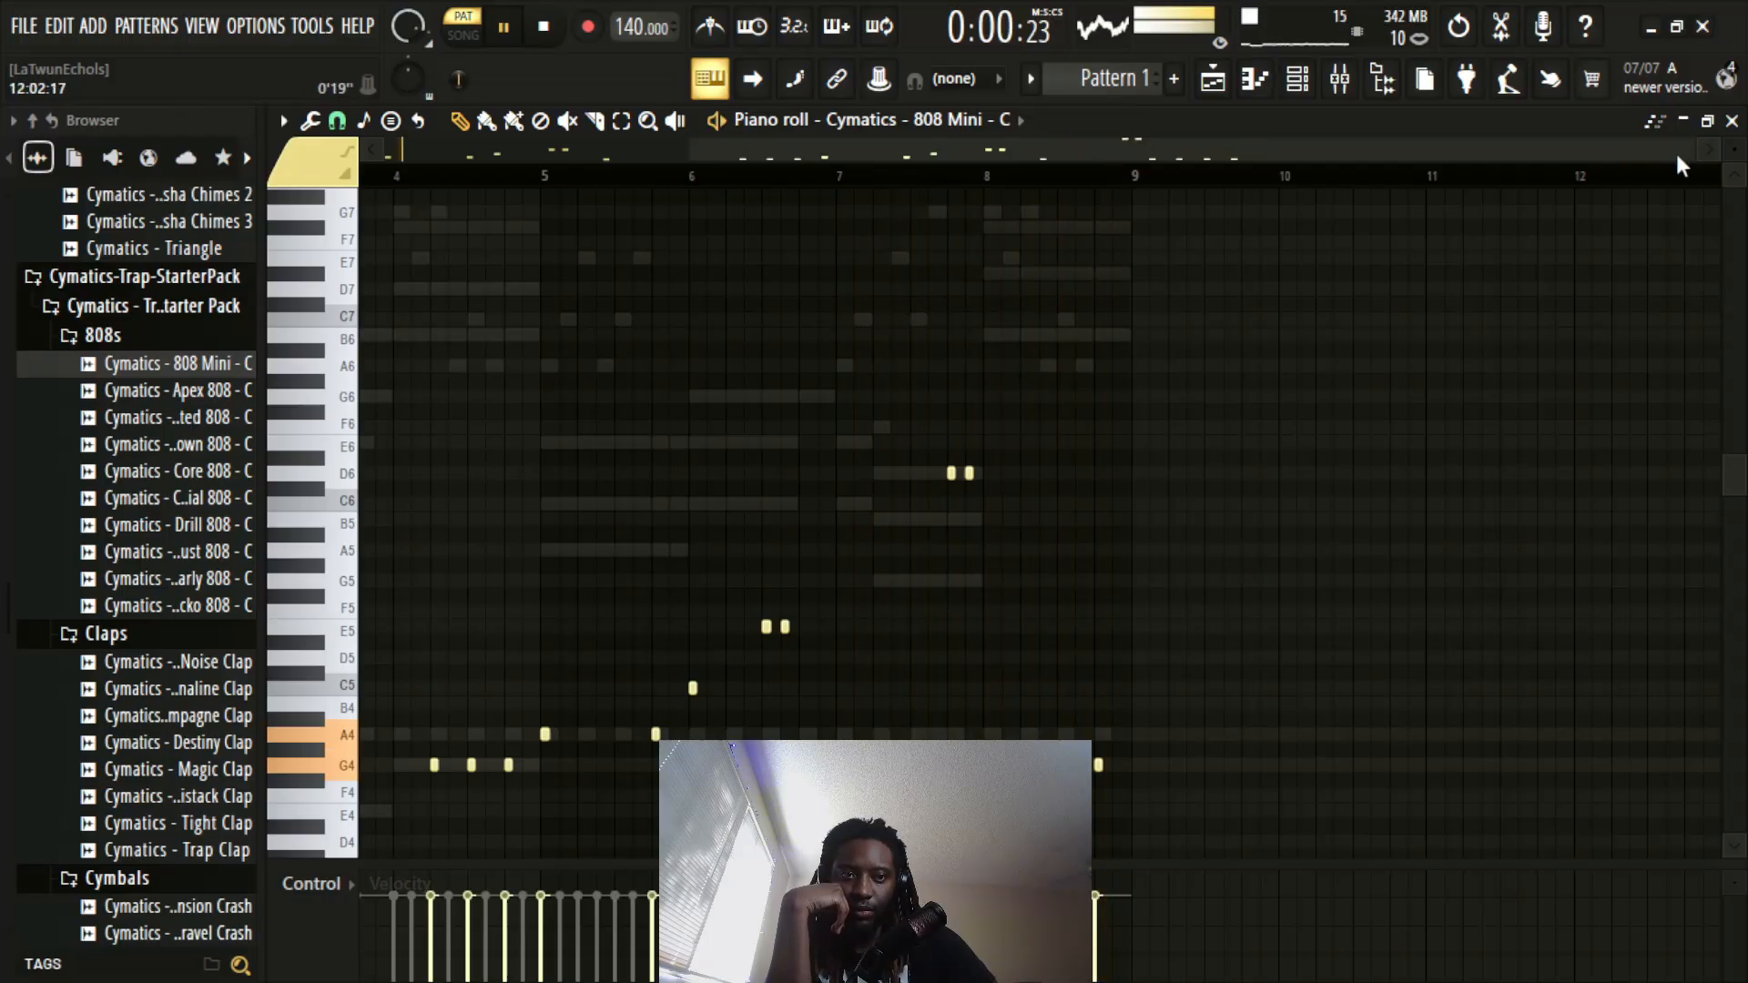
{"action": "left_click", "coordinate": [1731, 122]}
{"action": "key", "text": "space"}
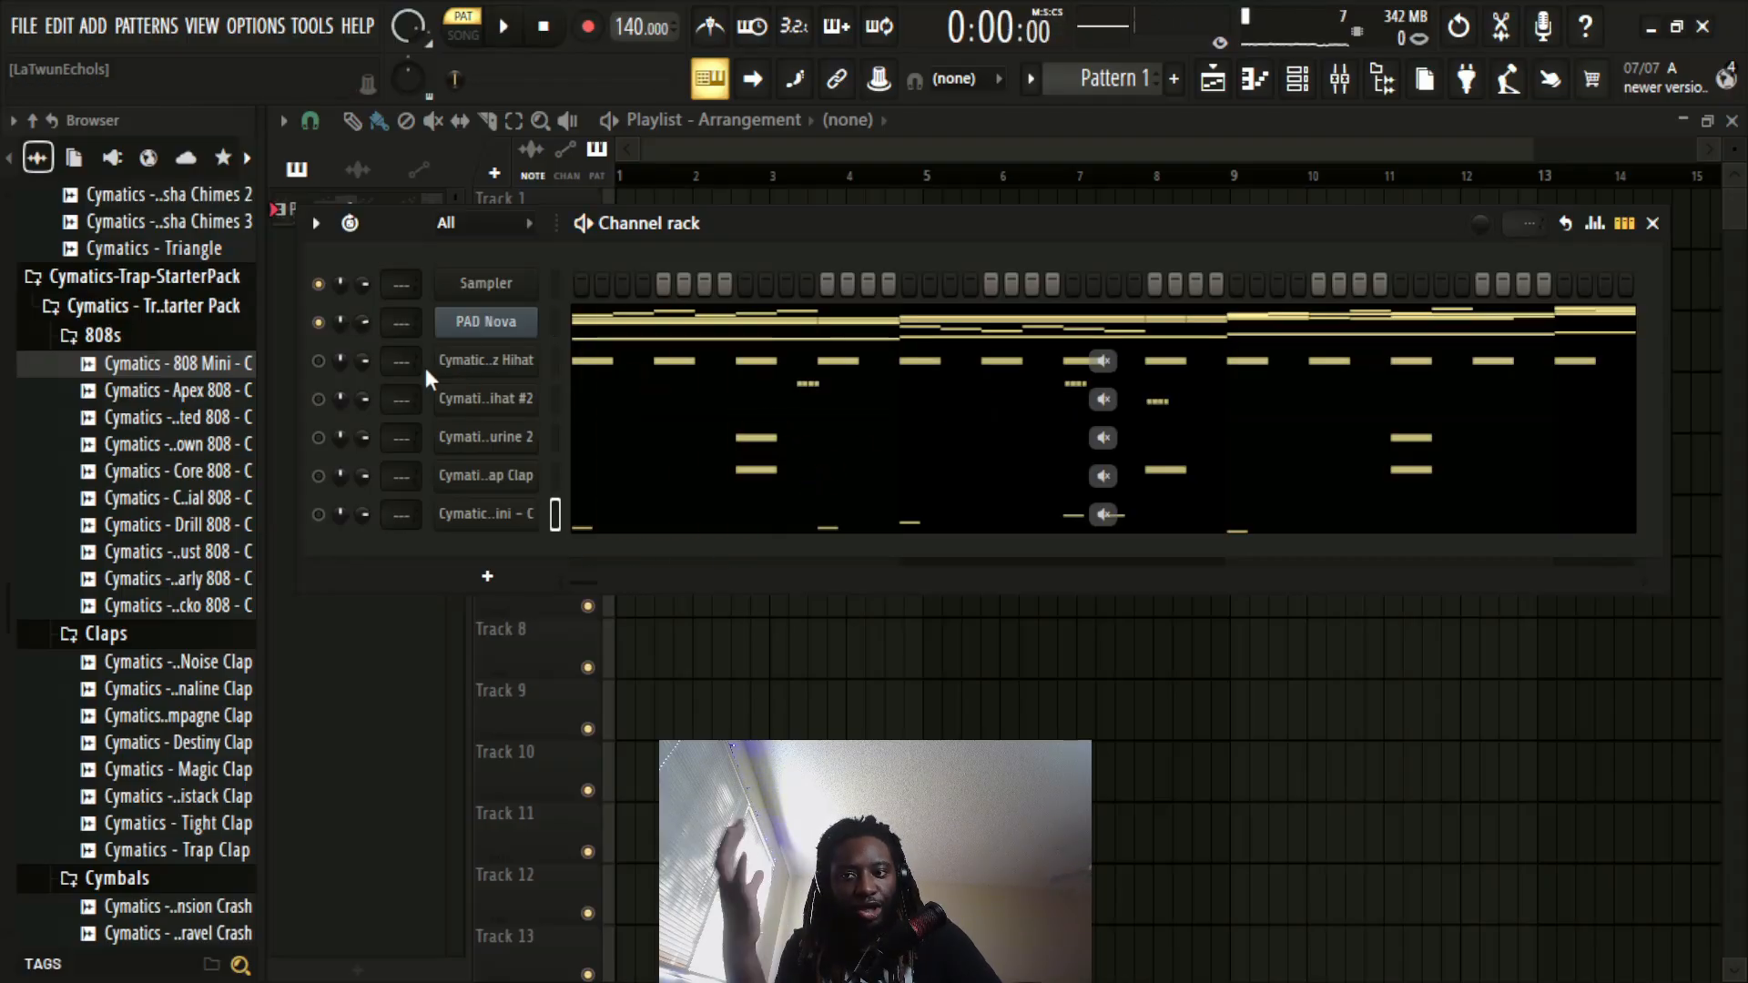
Step: Check the reverb mix of the PAD Nova channel in its FLEX plugin window
{"action": "left_click", "coordinate": [475, 320]}
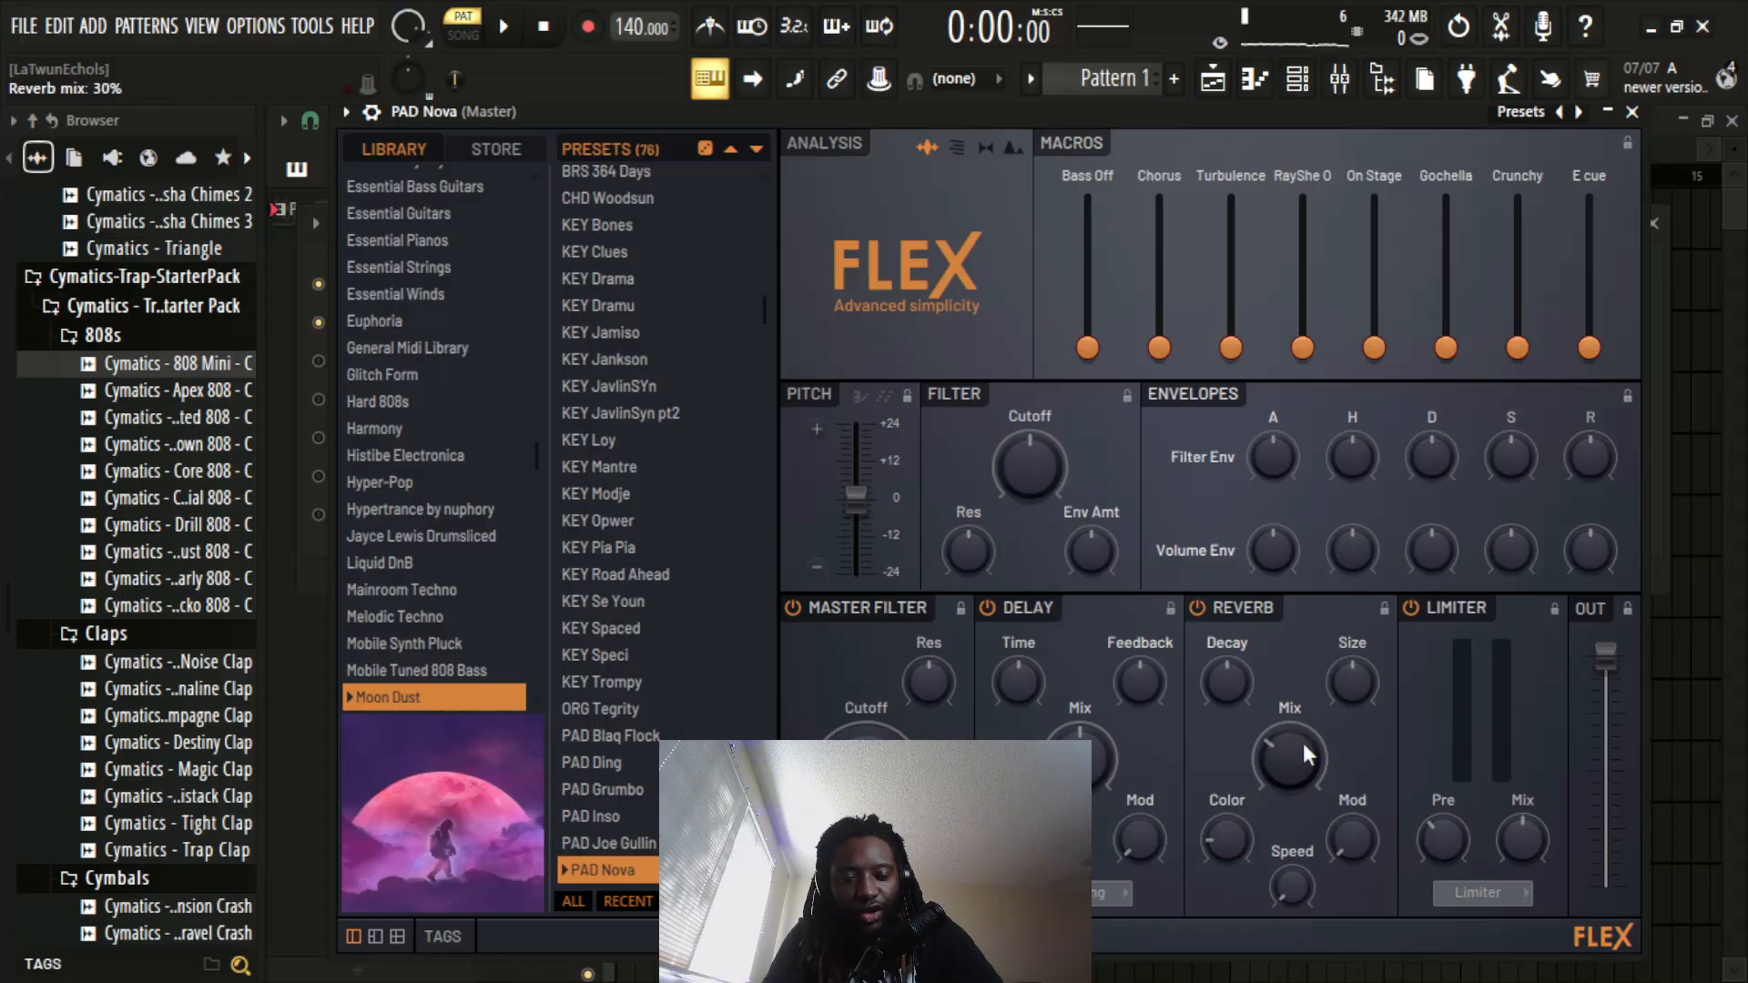
{"action": "left_click", "coordinate": [1632, 111]}
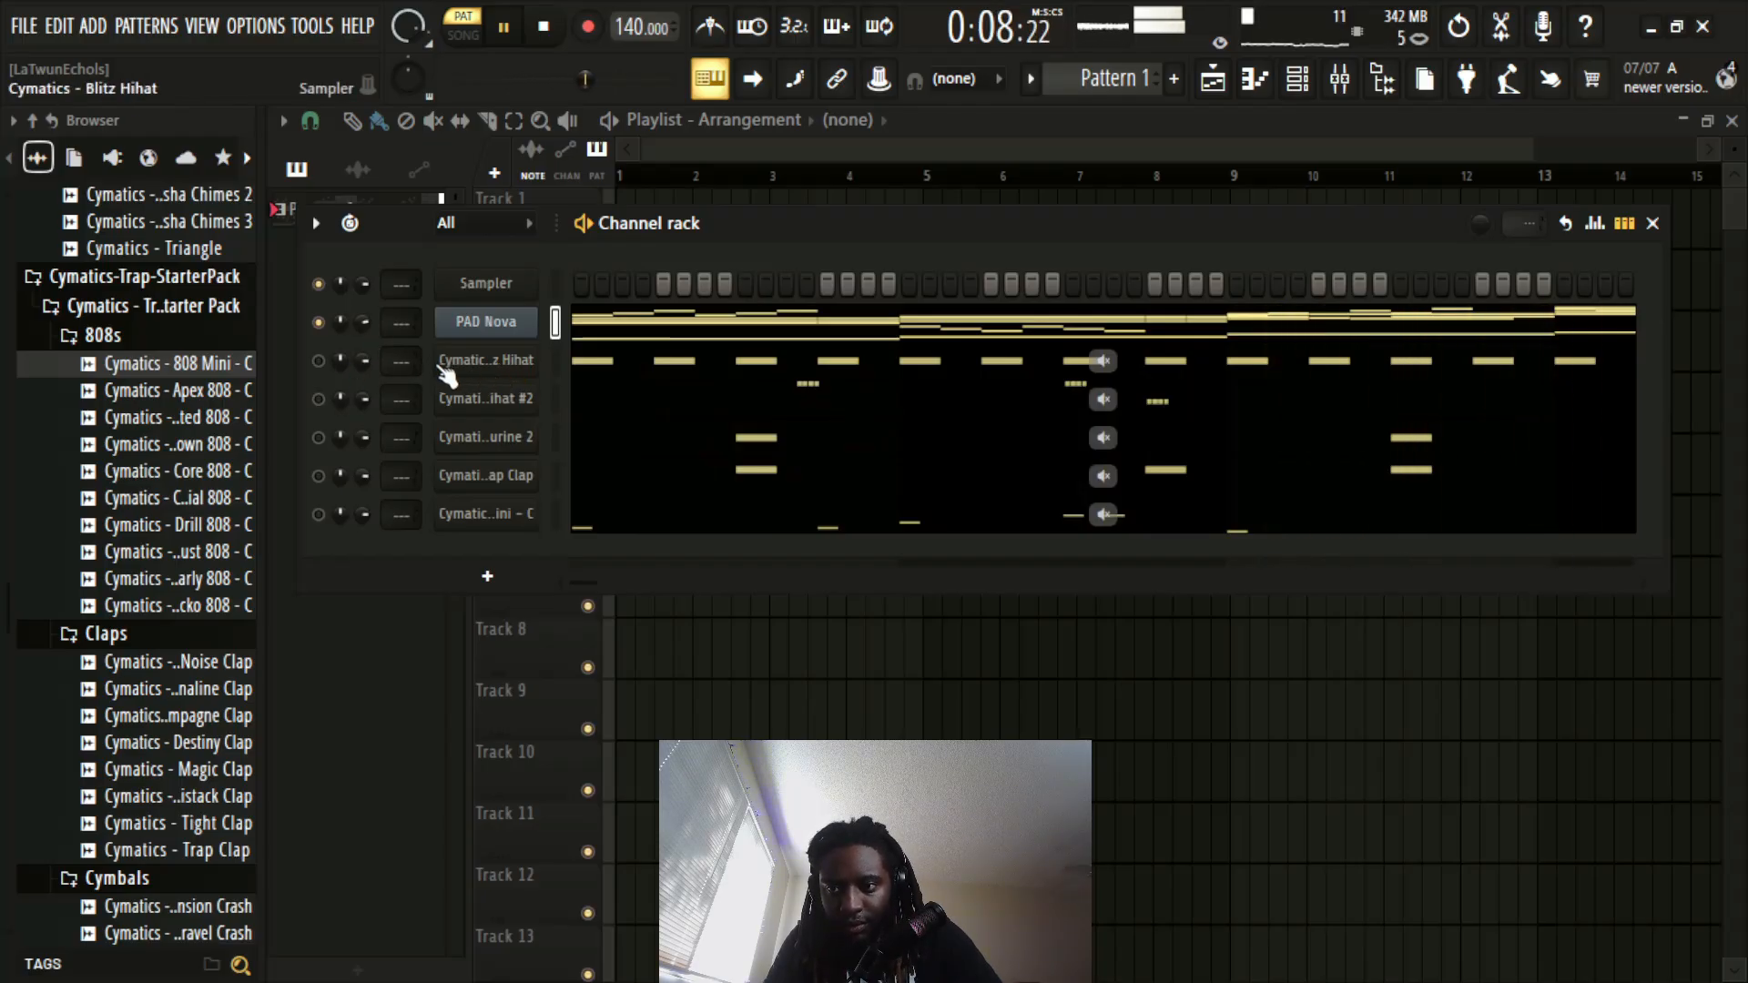
Step: Insert Fruity Soft Clipper in effect slot 1 of the mixer's Master track
{"action": "left_click", "coordinate": [1342, 80]}
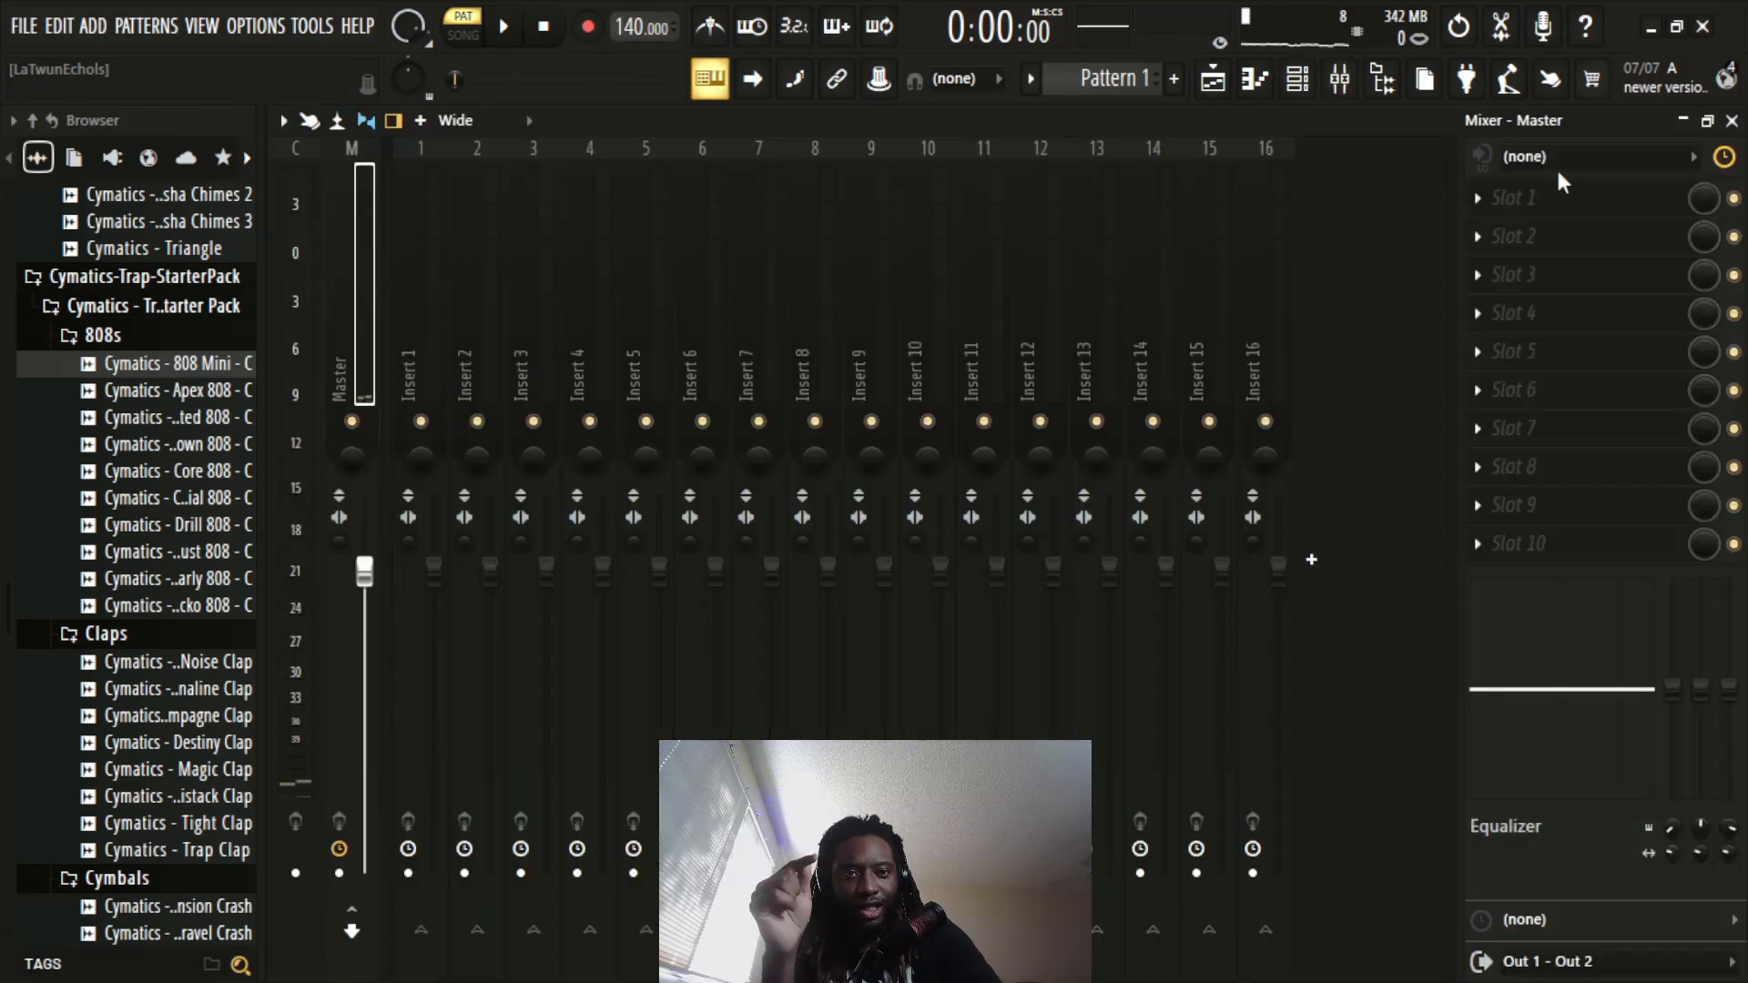
{"action": "left_click", "coordinate": [1562, 202]}
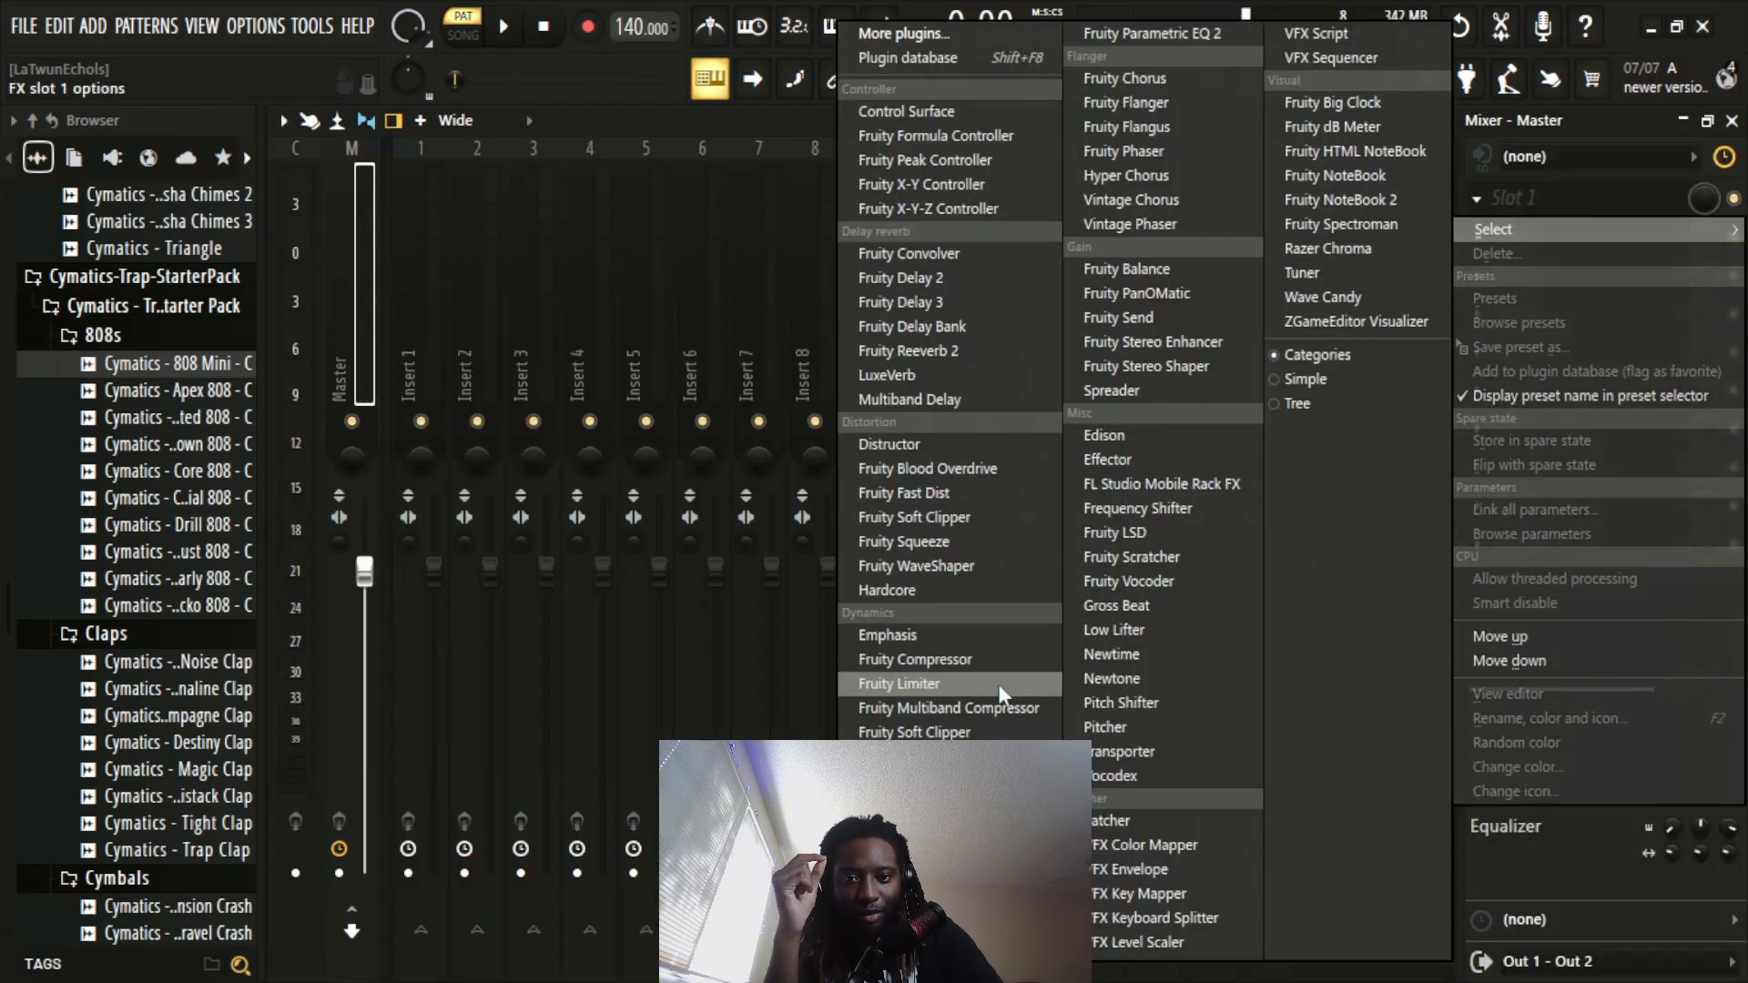
{"action": "left_click", "coordinate": [985, 508]}
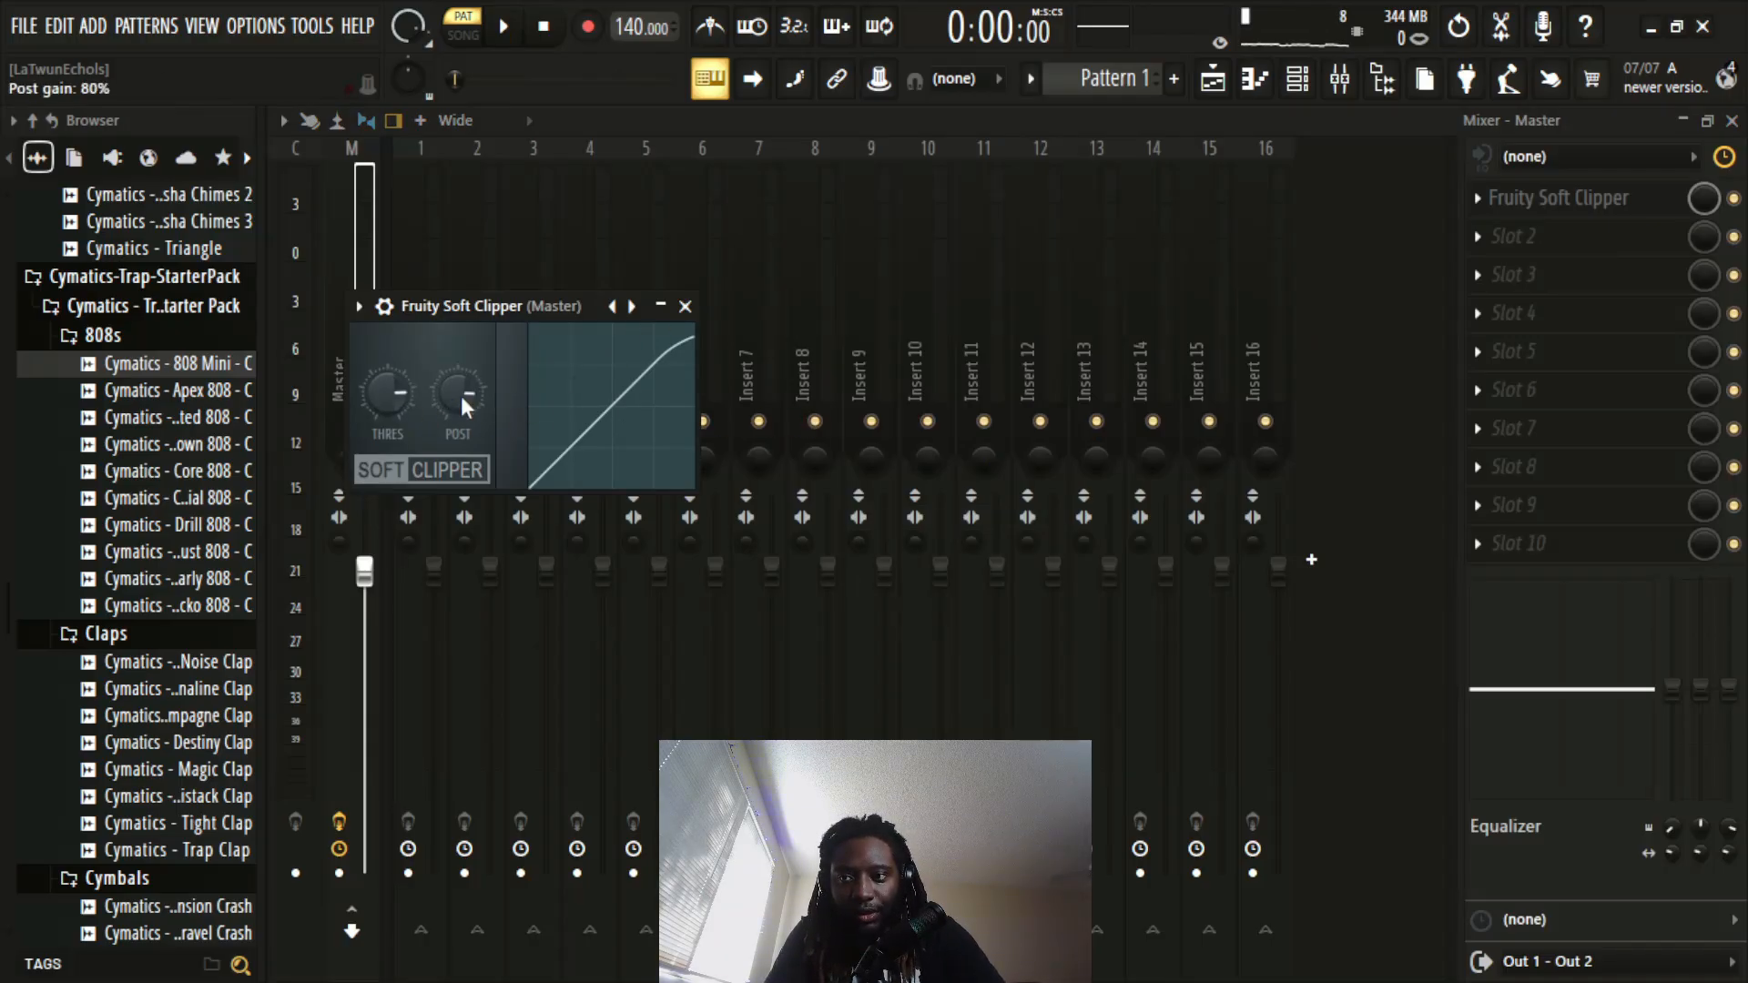
Step: Set the soft clipper's threshold to -6 dB, then close the plugin and the mixer
{"action": "left_click_drag", "start_coordinate": [395, 395], "coordinate": [395, 395]}
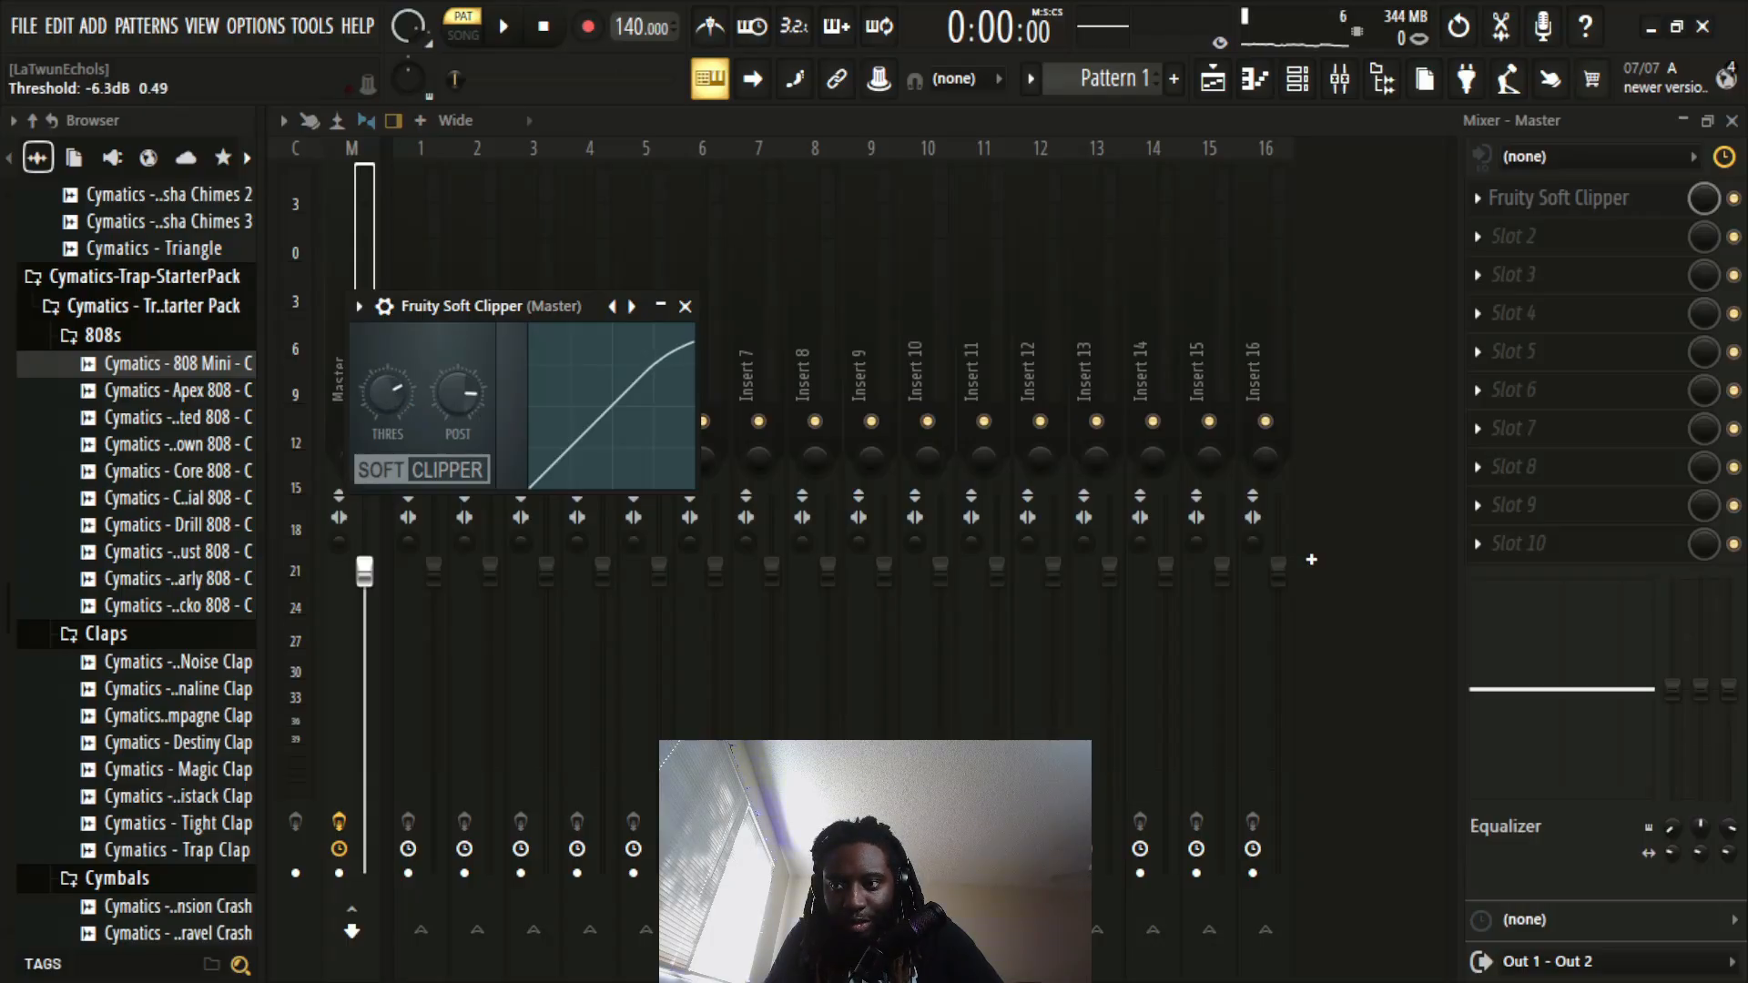
{"action": "right_click", "coordinate": [395, 391]}
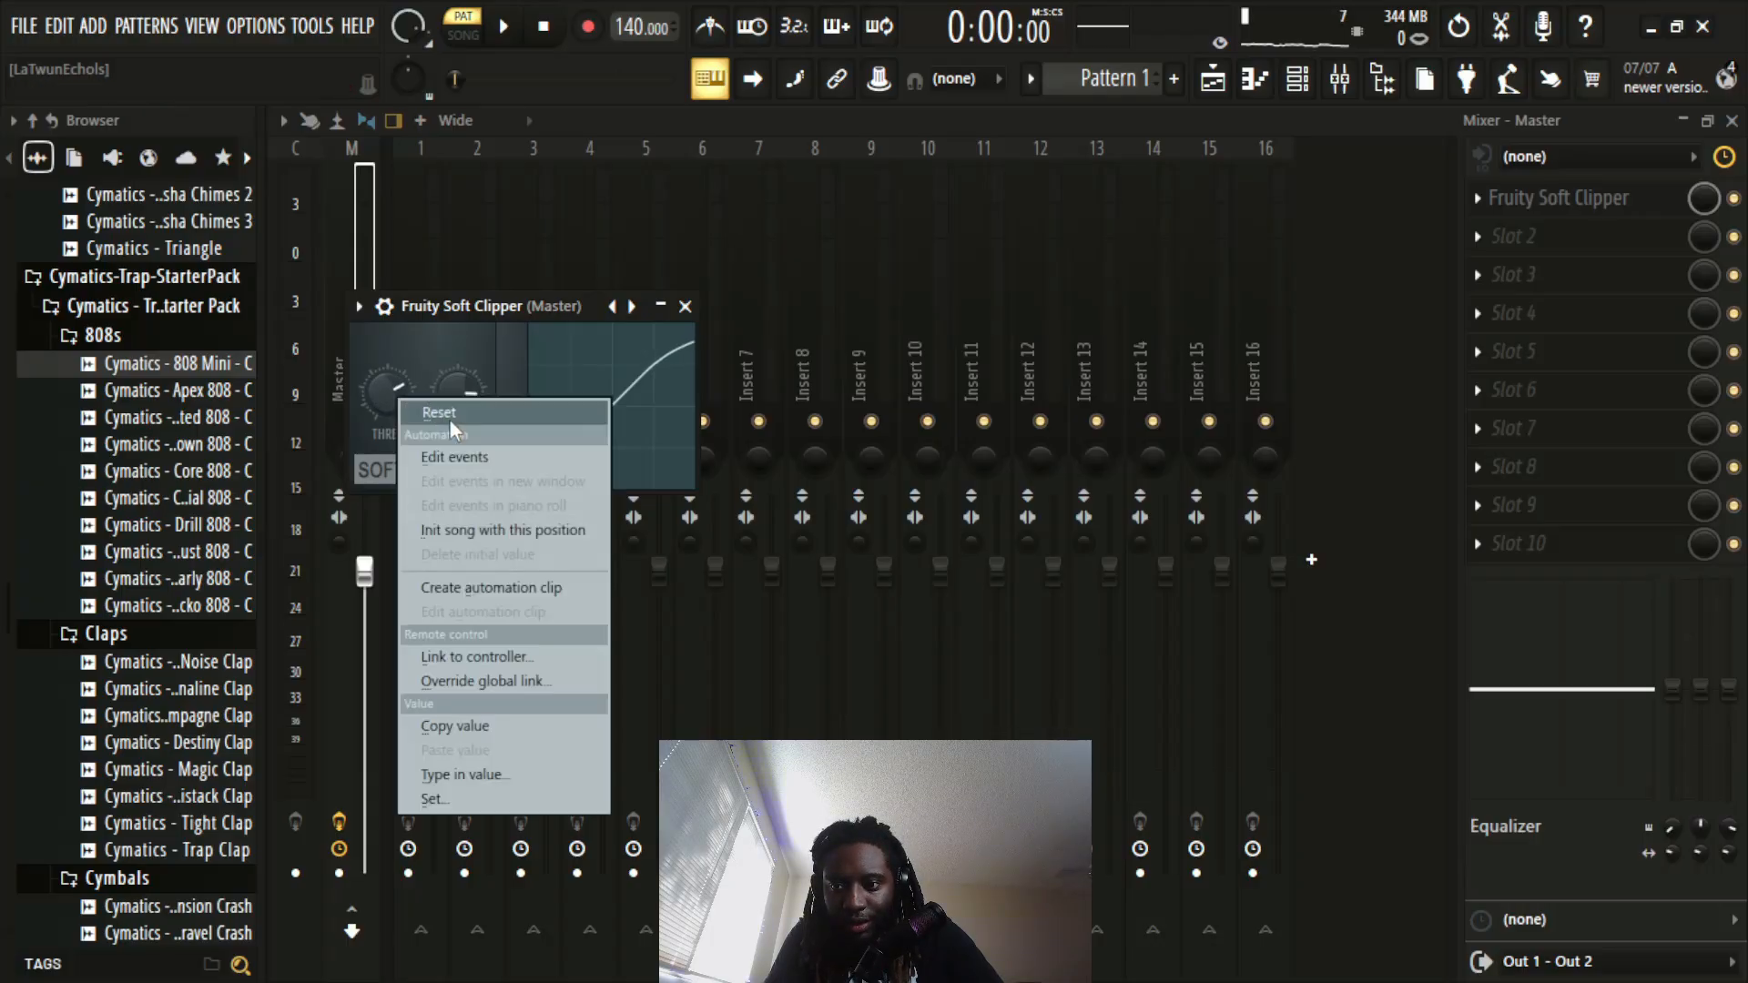
{"action": "left_click", "coordinate": [479, 772]}
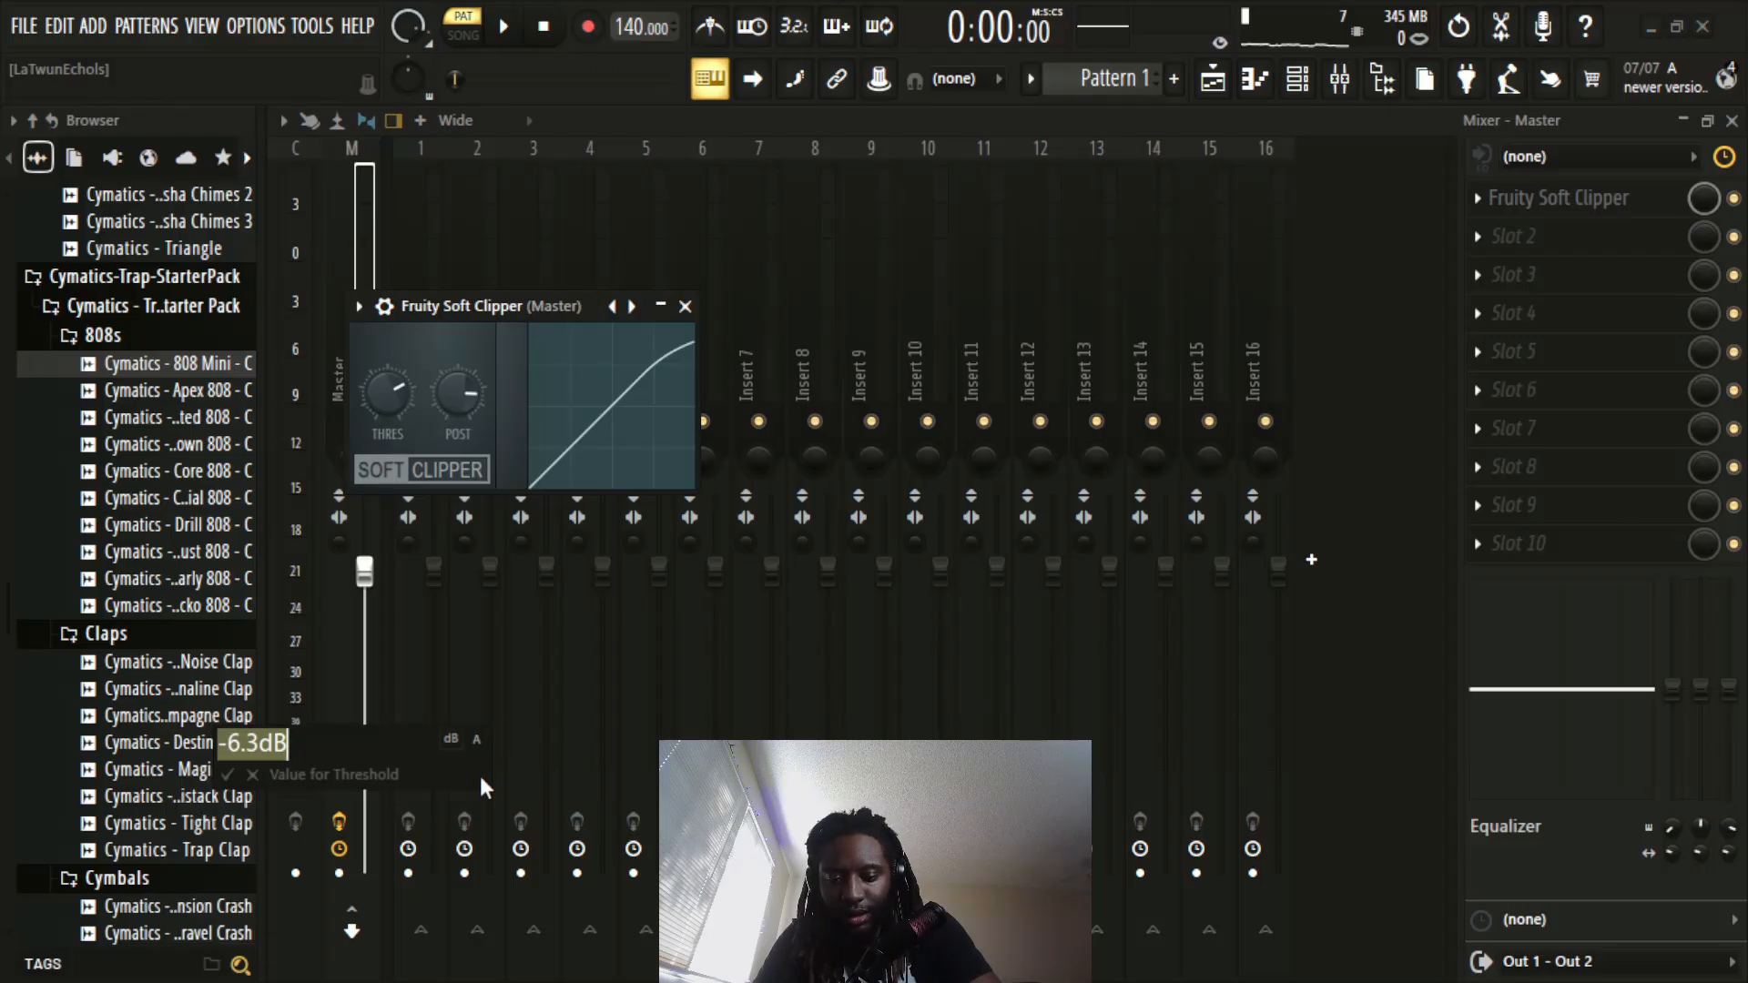
{"action": "type", "text": "-6"}
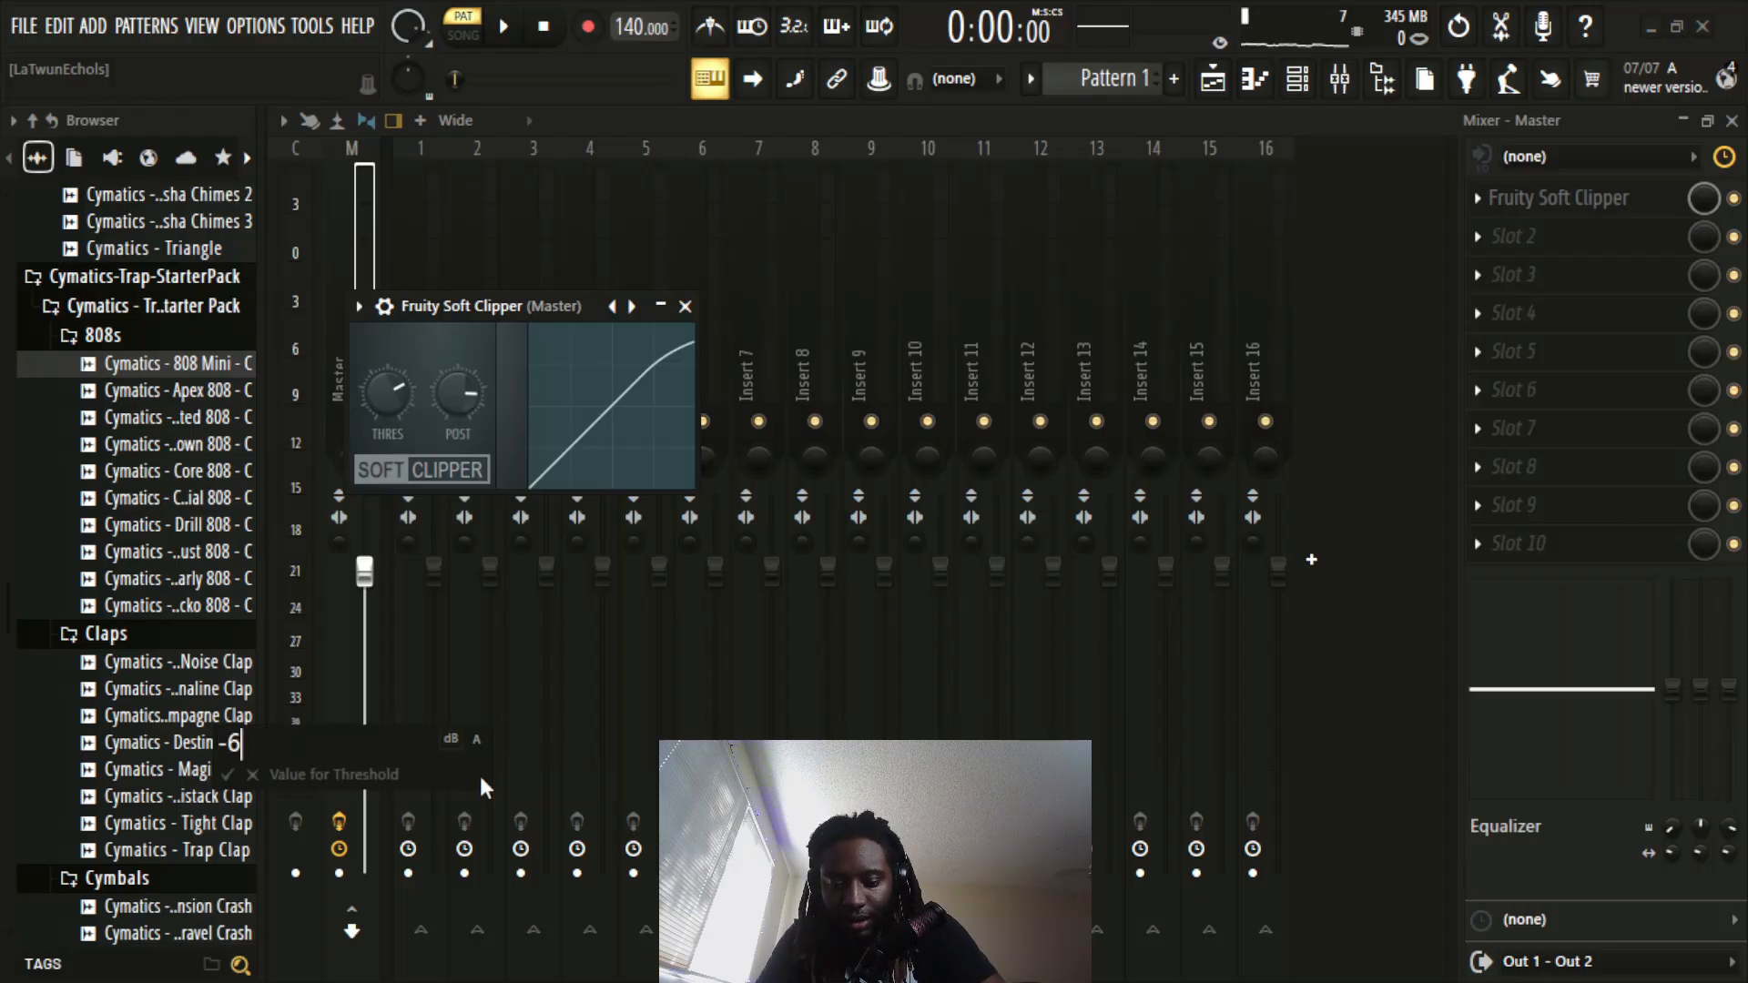
{"action": "key", "text": "Return"}
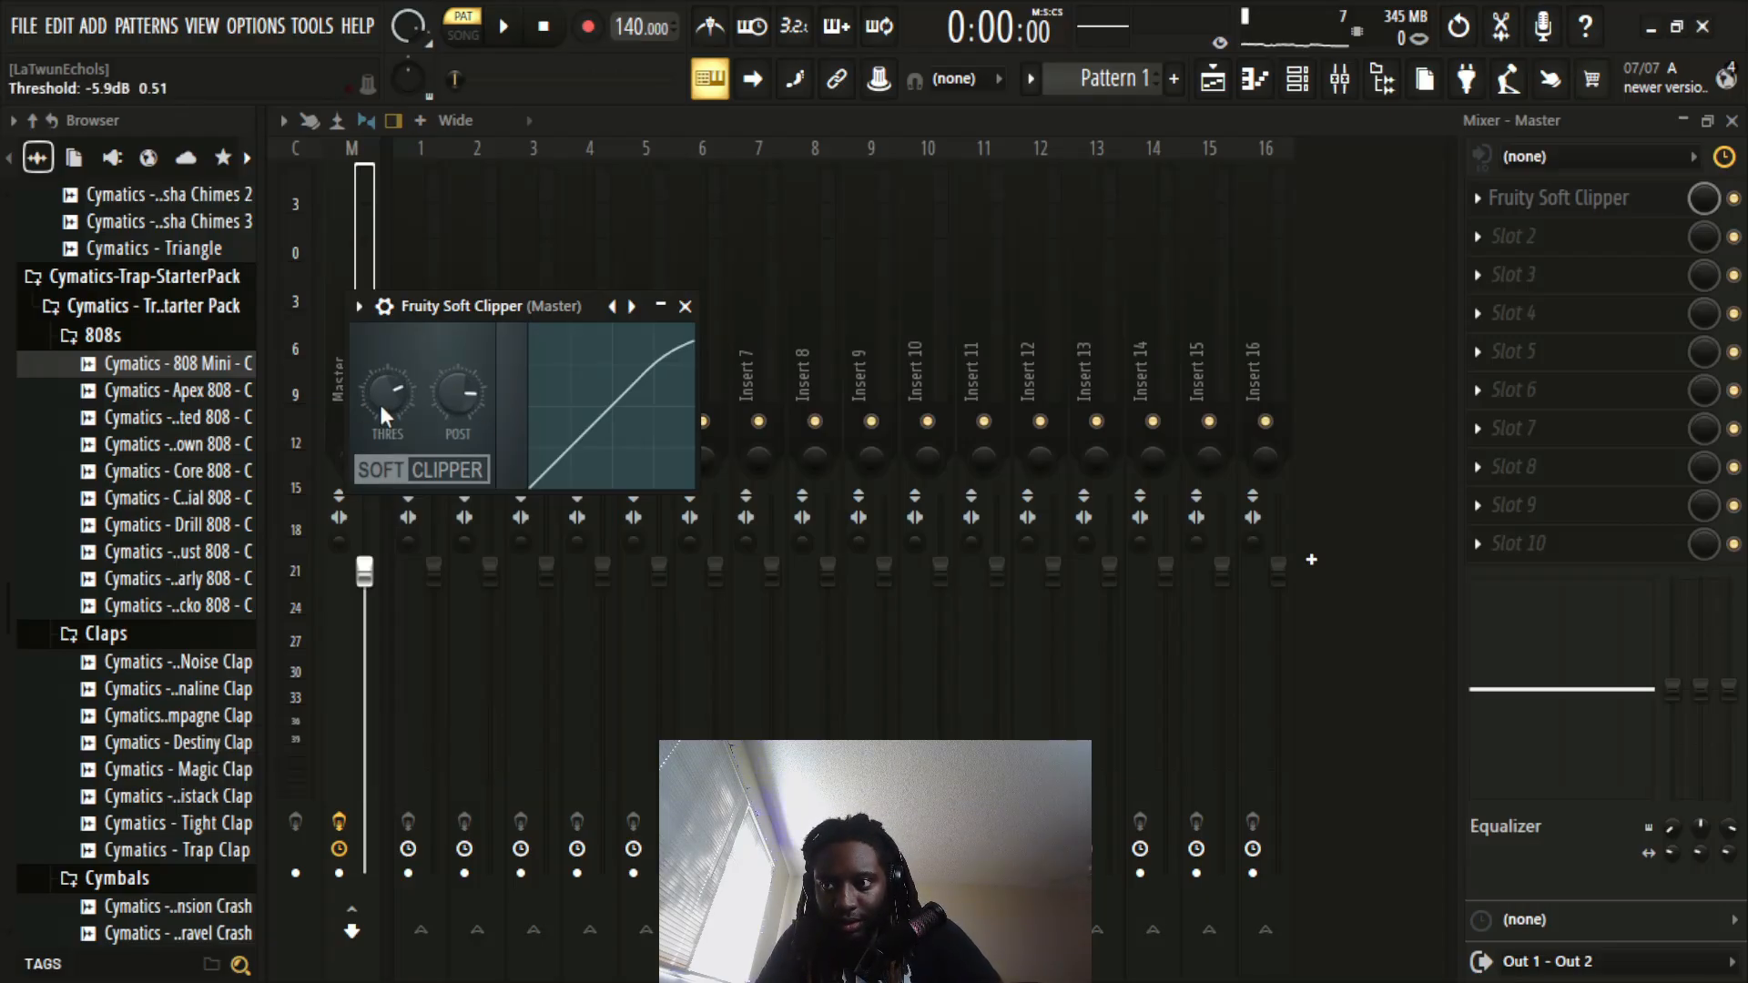
{"action": "left_click", "coordinate": [685, 305]}
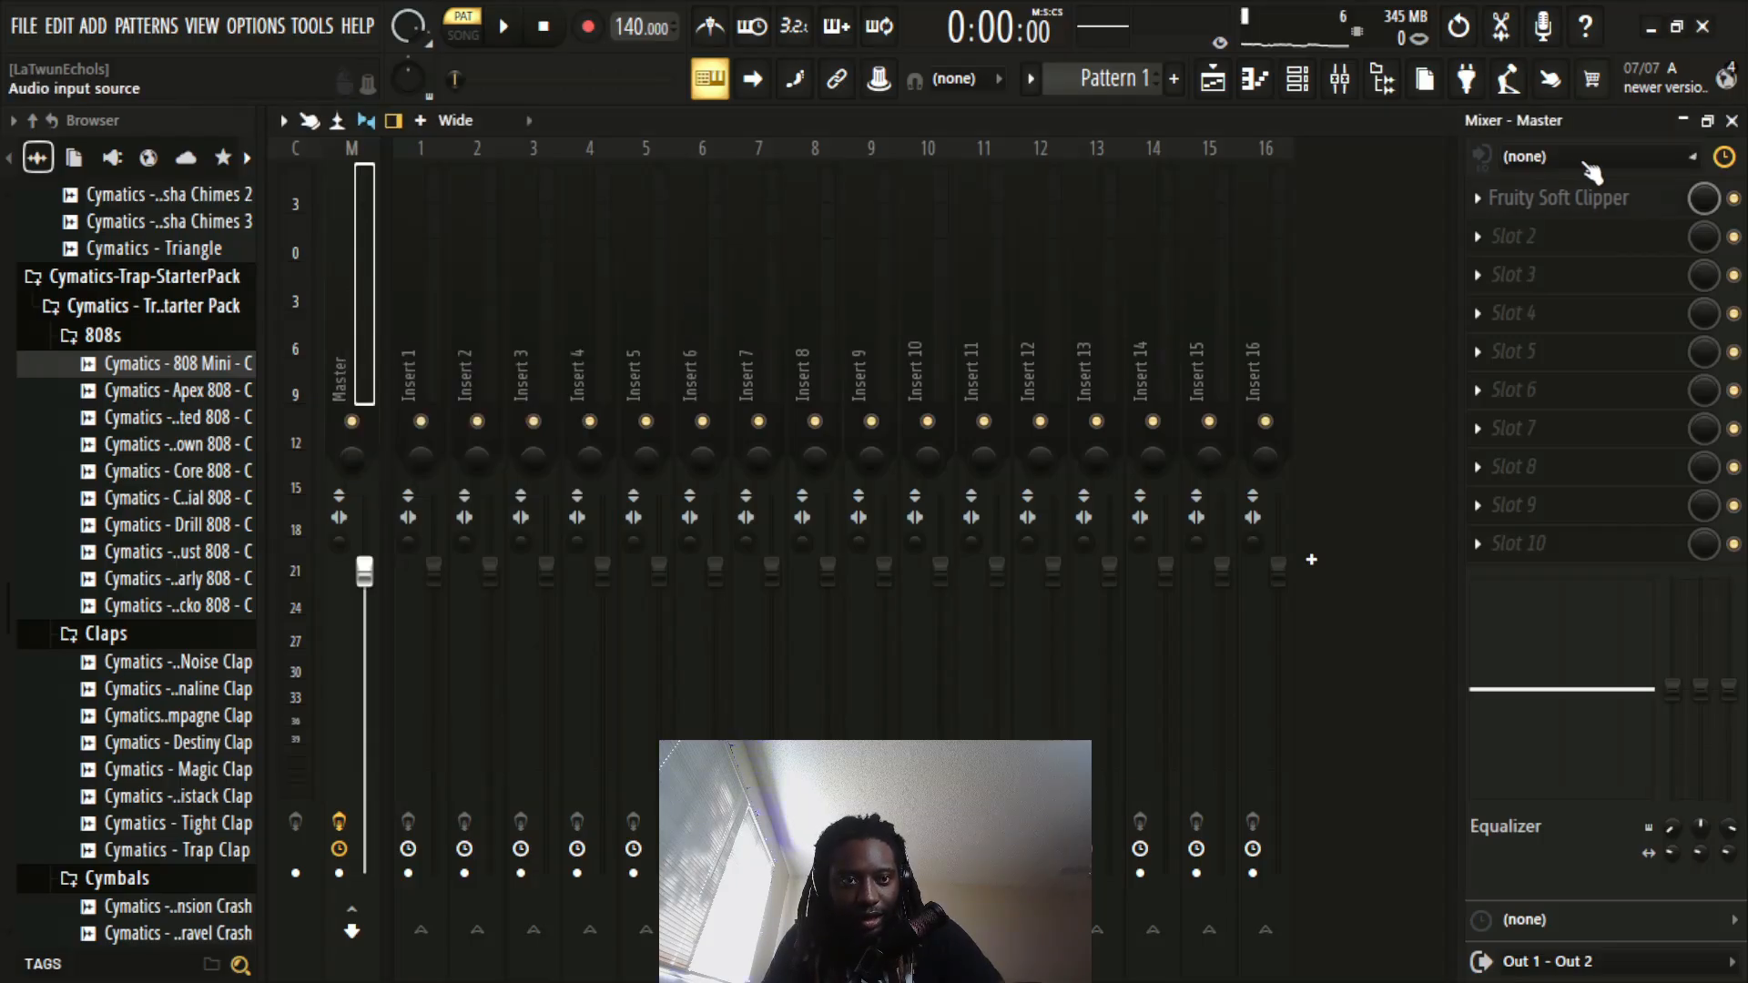
{"action": "left_click", "coordinate": [1732, 121]}
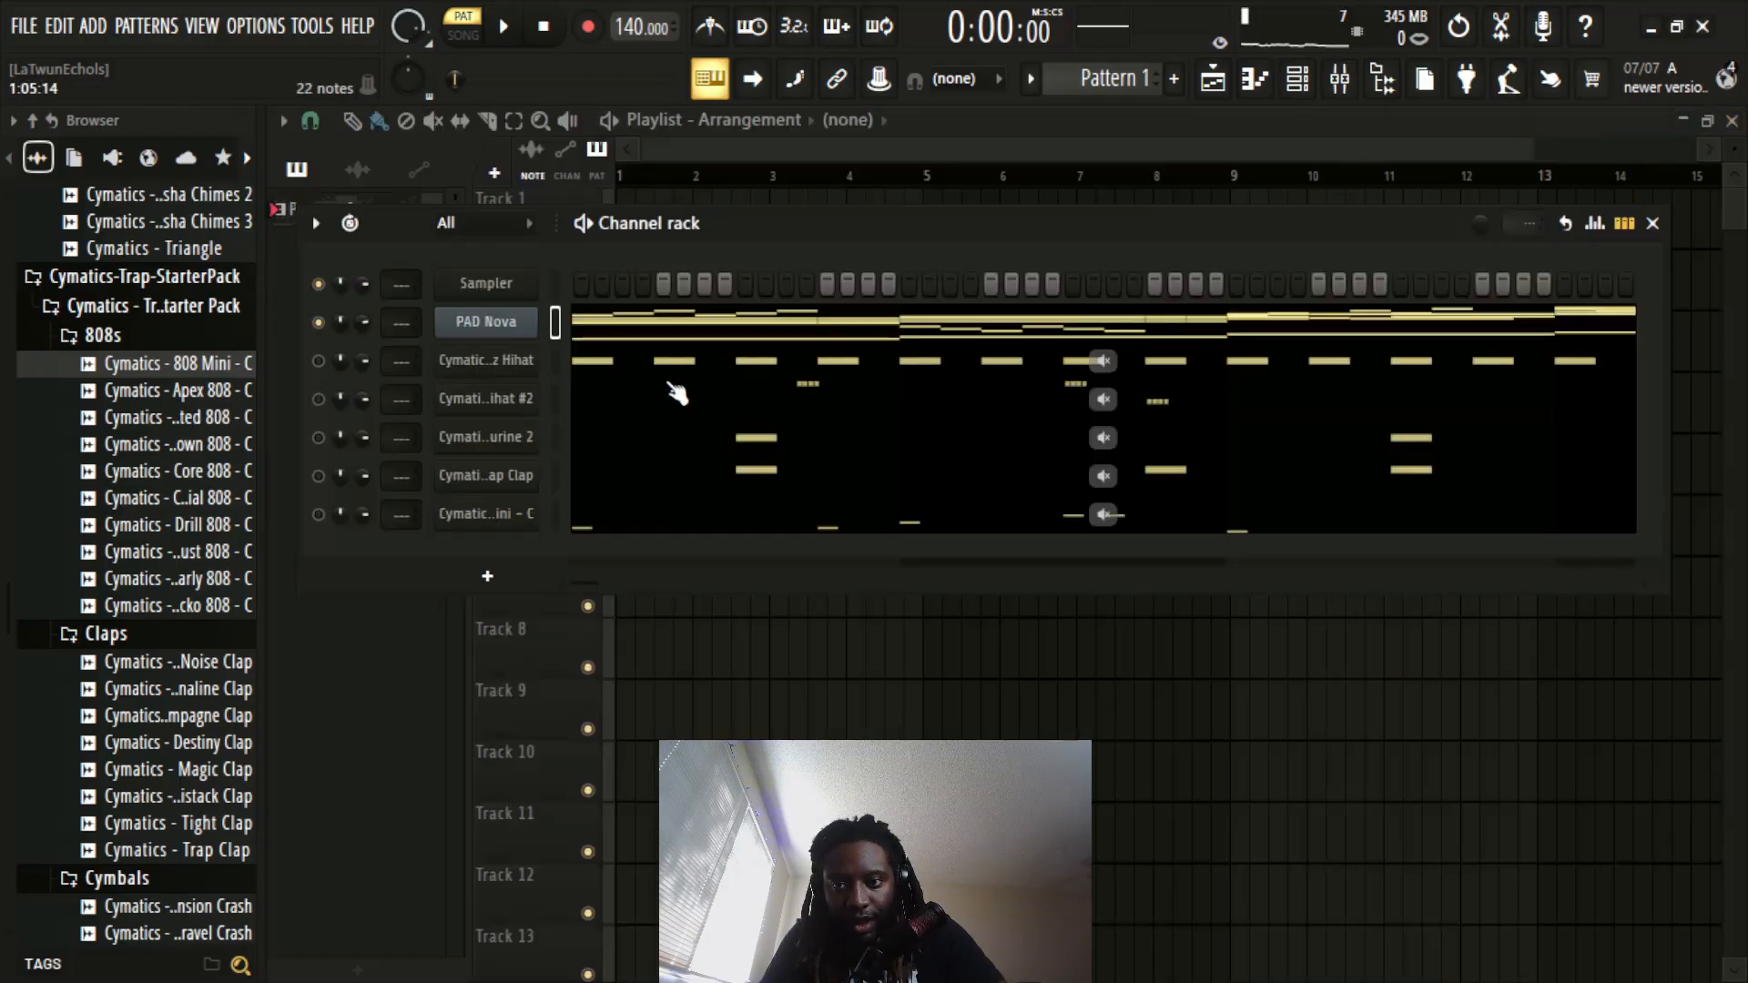
Step: Audition the PAD Nova part, then set the channel volume of Blitz Hihat to about 64% and Blitz Hihat #2 to about 63%
{"action": "key", "text": "space"}
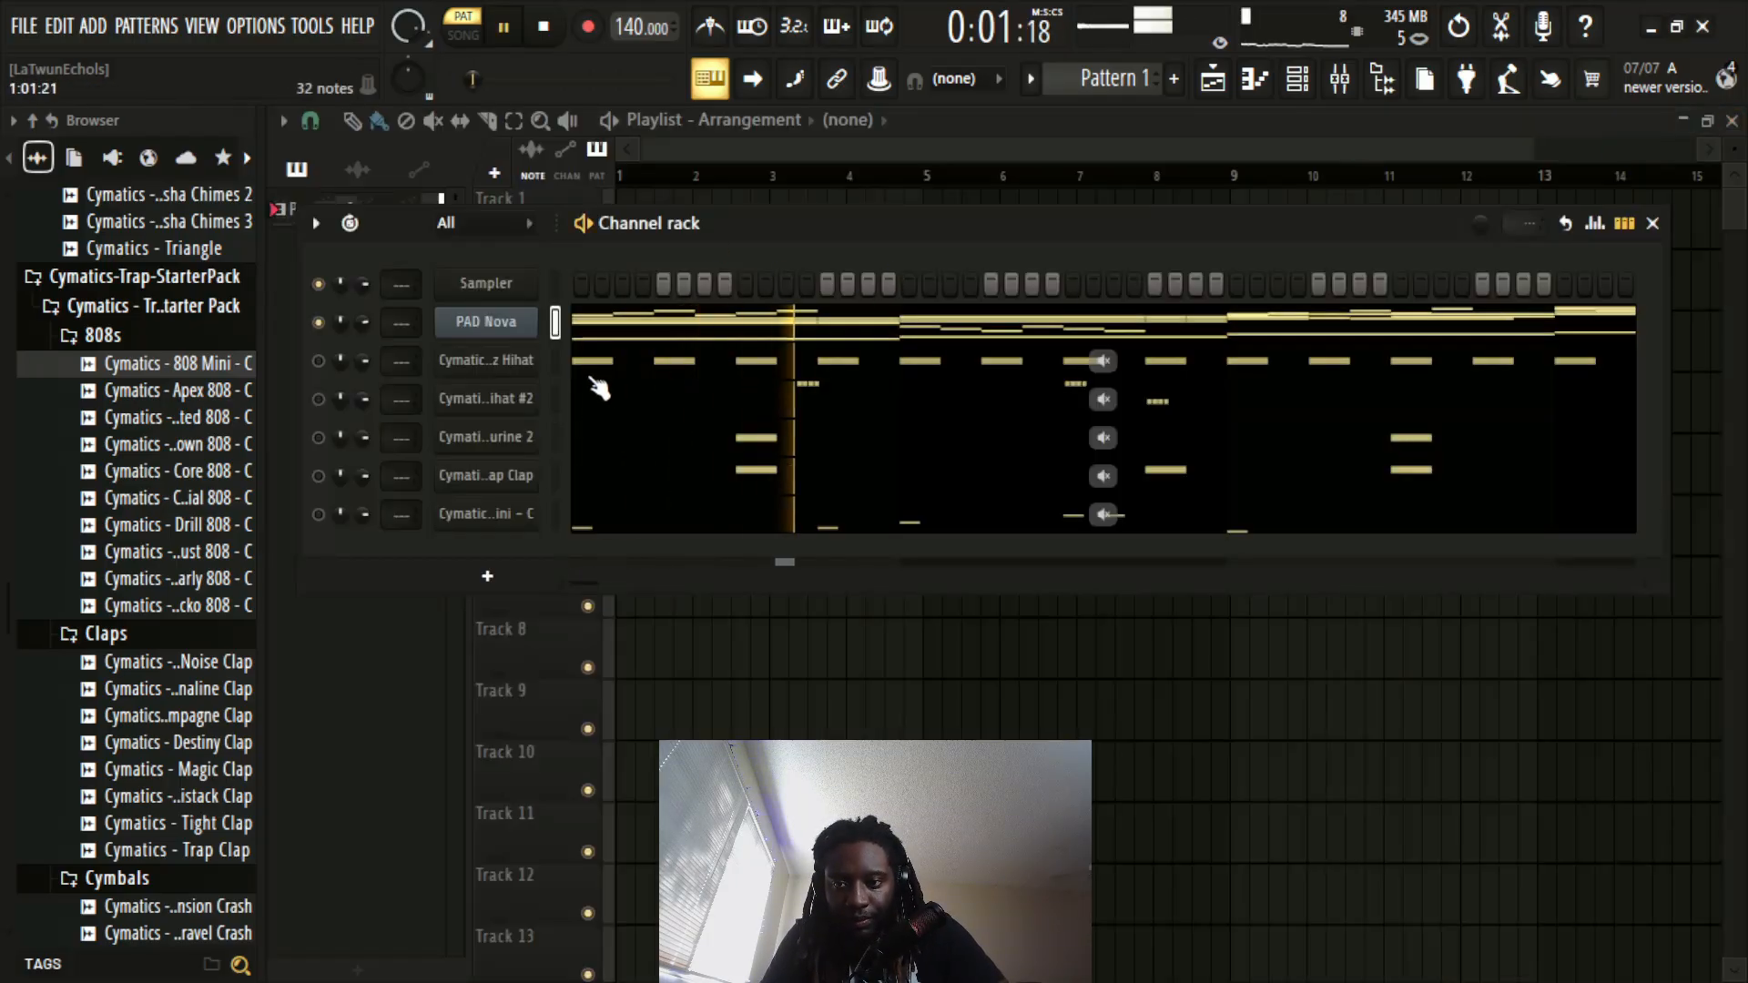
{"action": "key", "text": "space"}
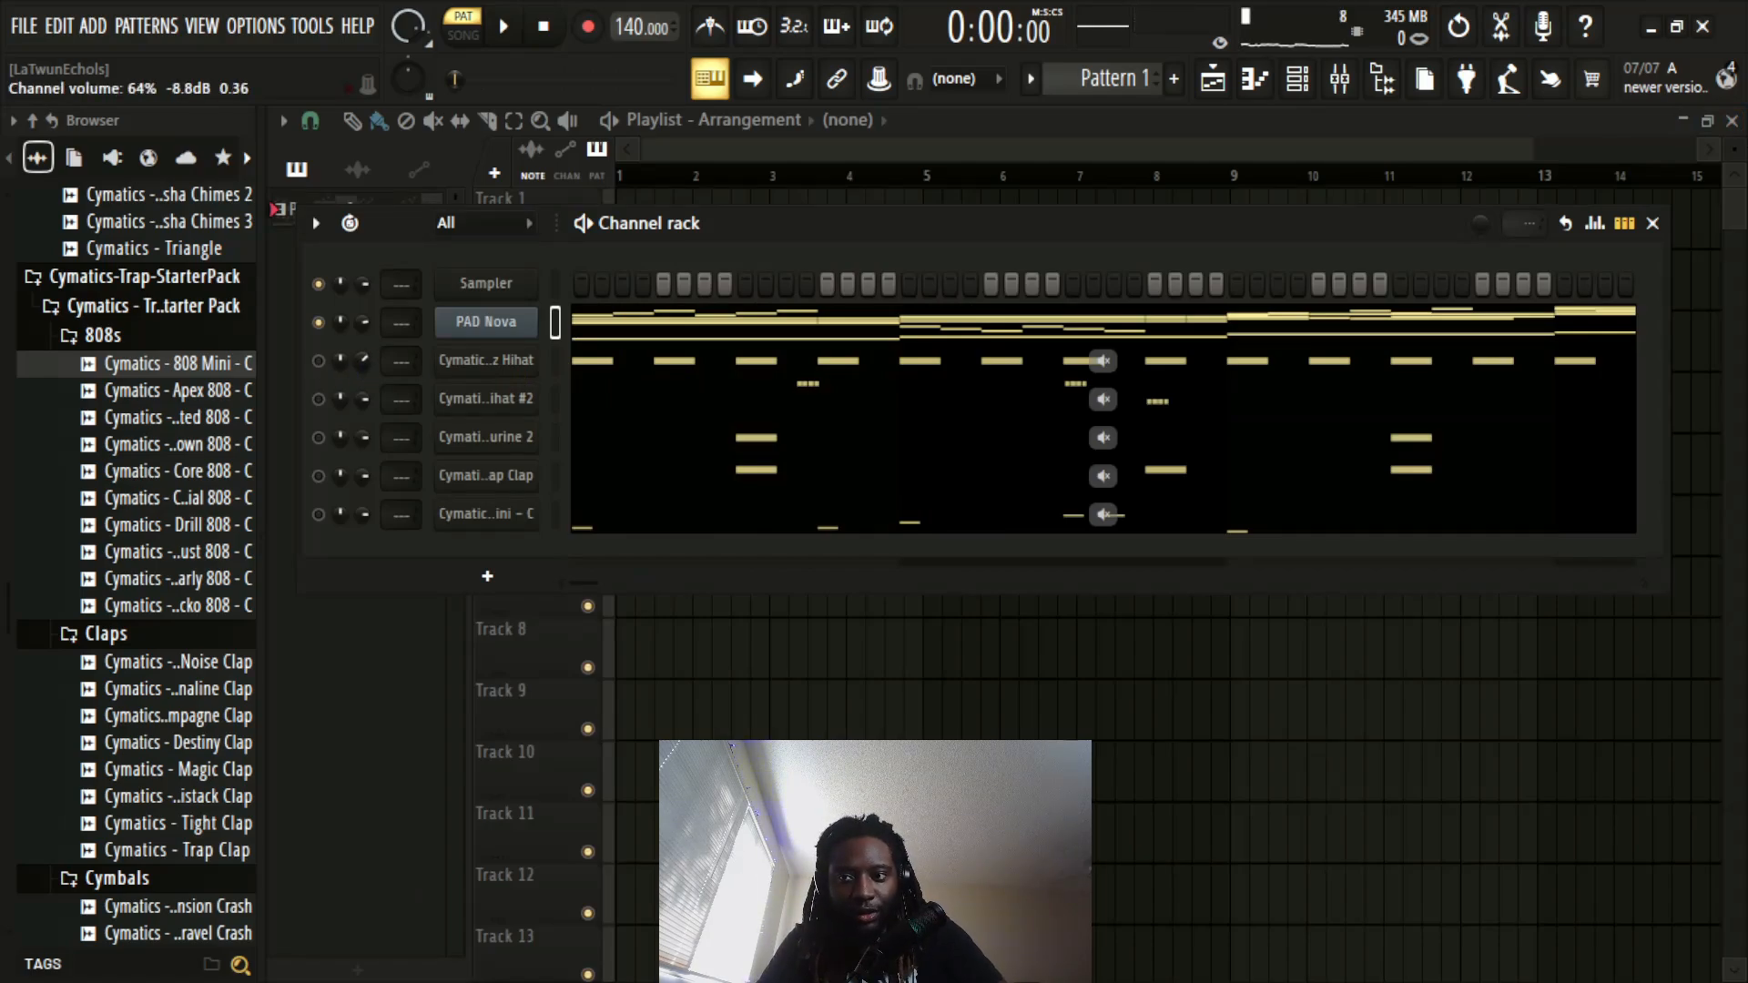
{"action": "left_click_drag", "start_coordinate": [362, 361], "coordinate": [363, 365]}
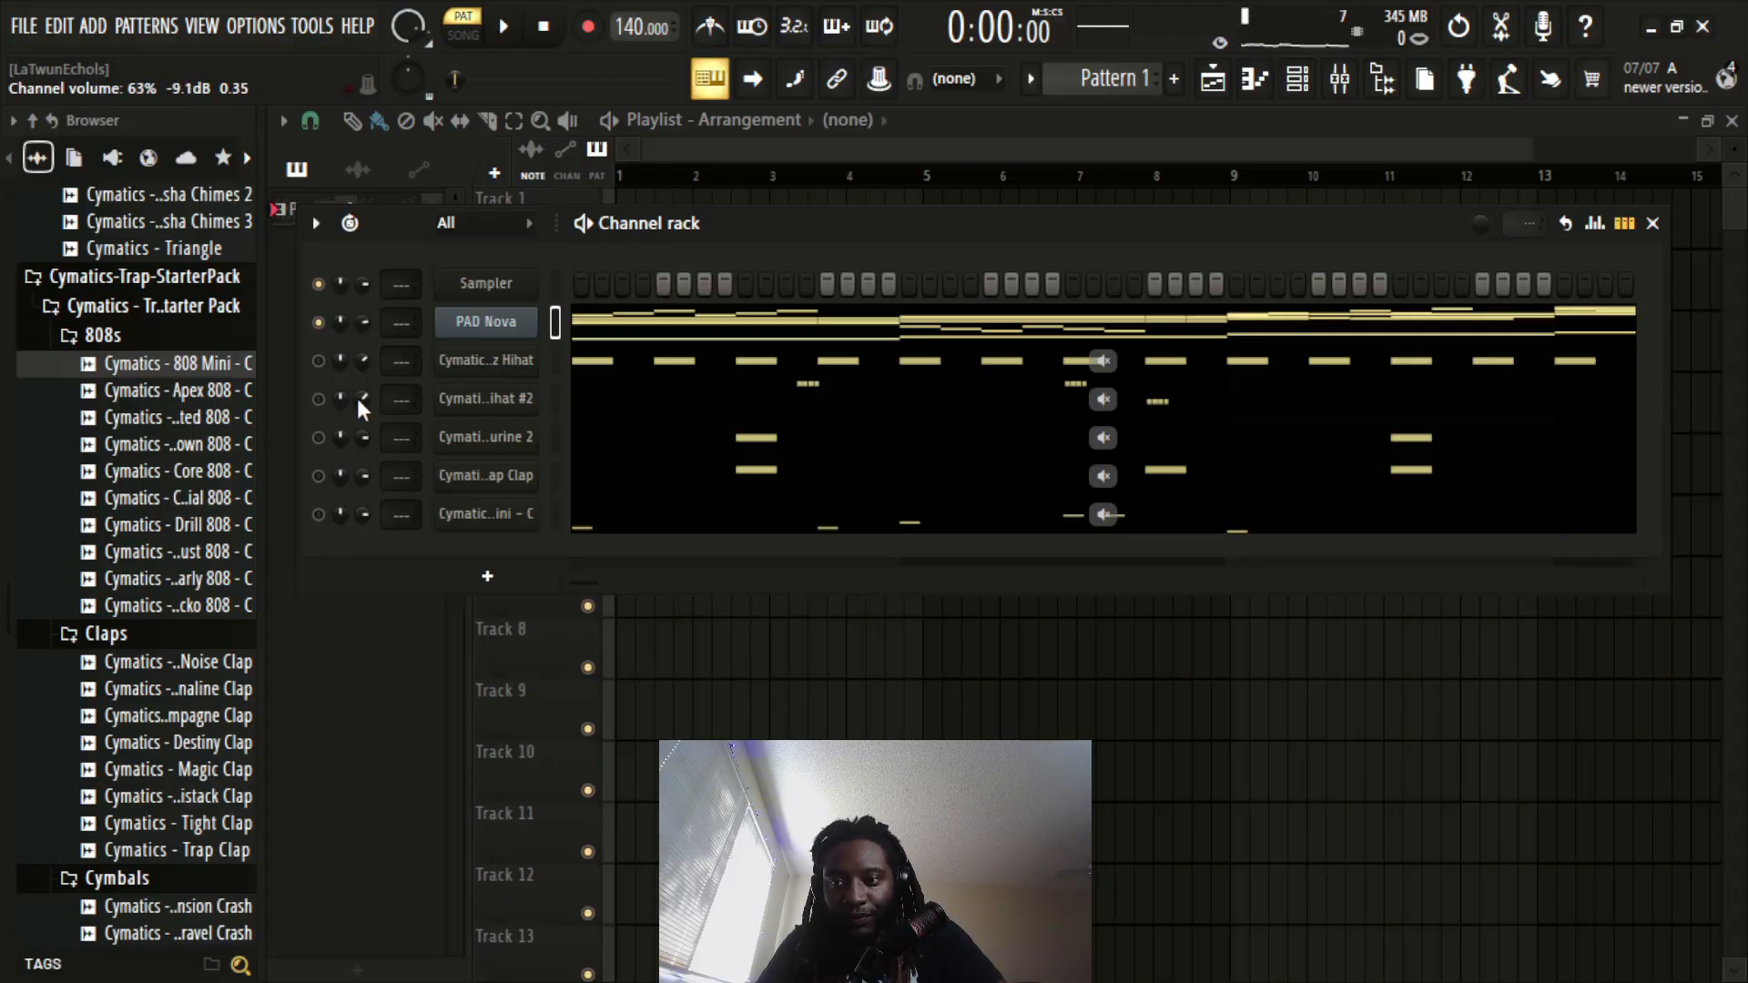
Step: Unmute the Blitz Hihat and Blitz Hihat #2 channels one after the other, playing the pattern after each
{"action": "left_click", "coordinate": [319, 362]}
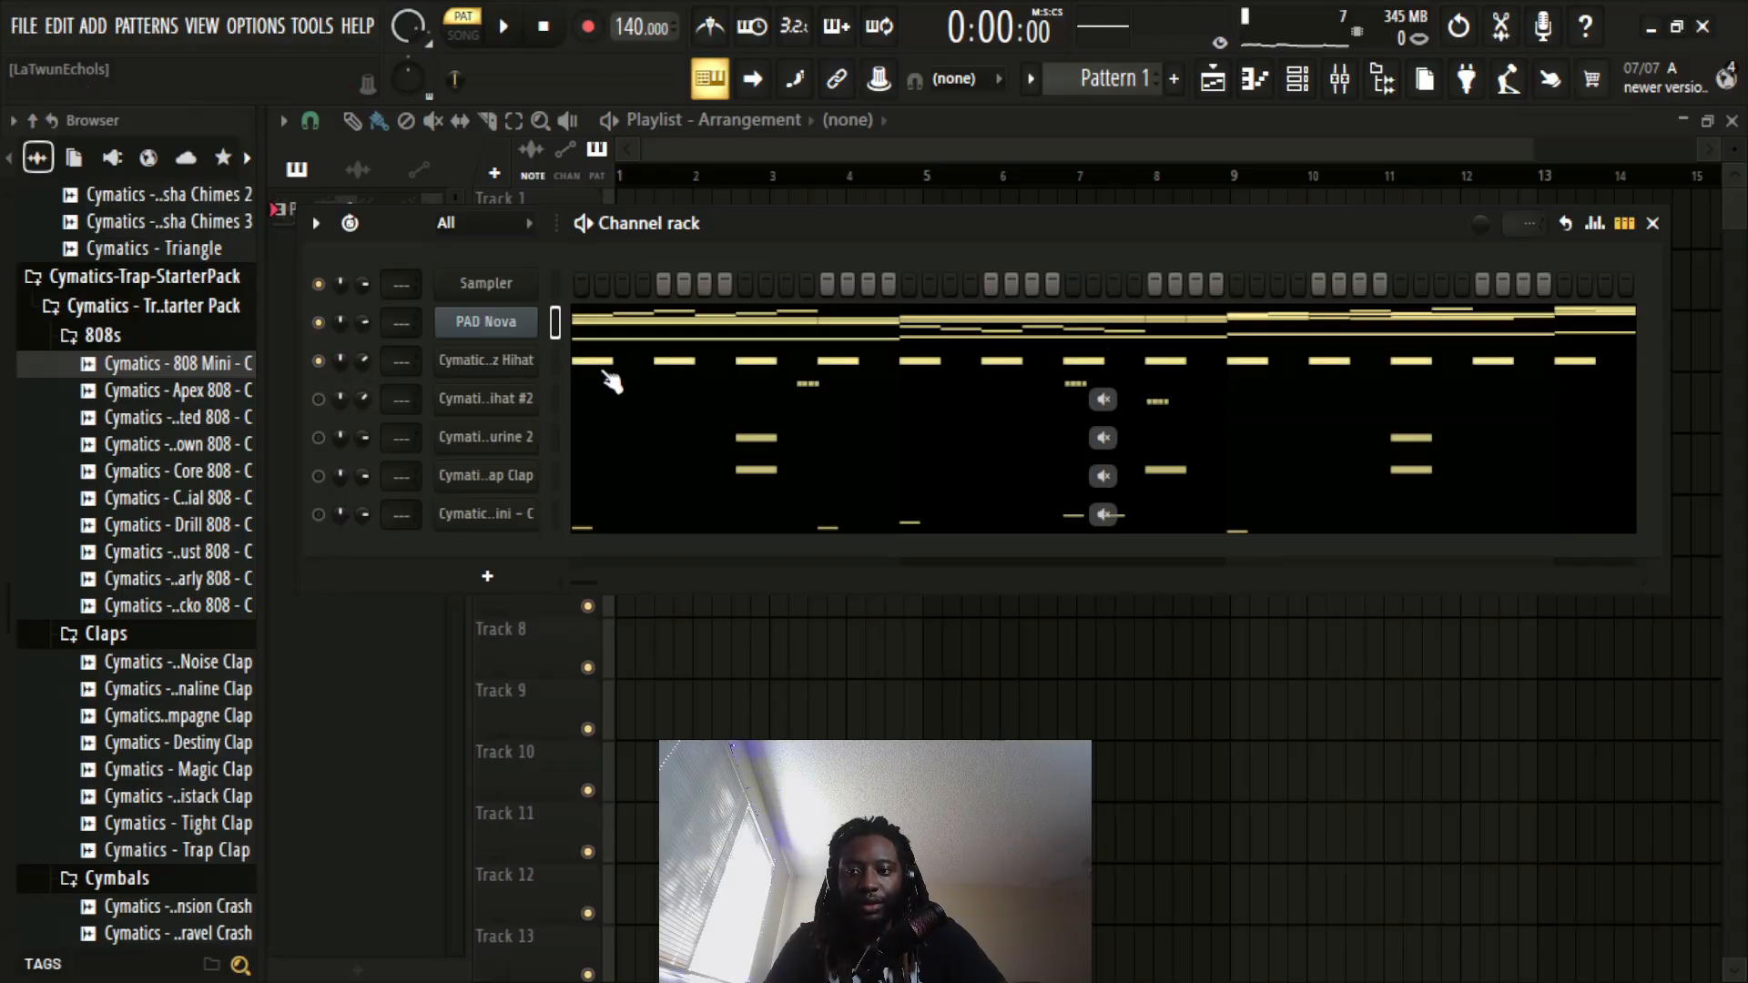
{"action": "key", "text": "space"}
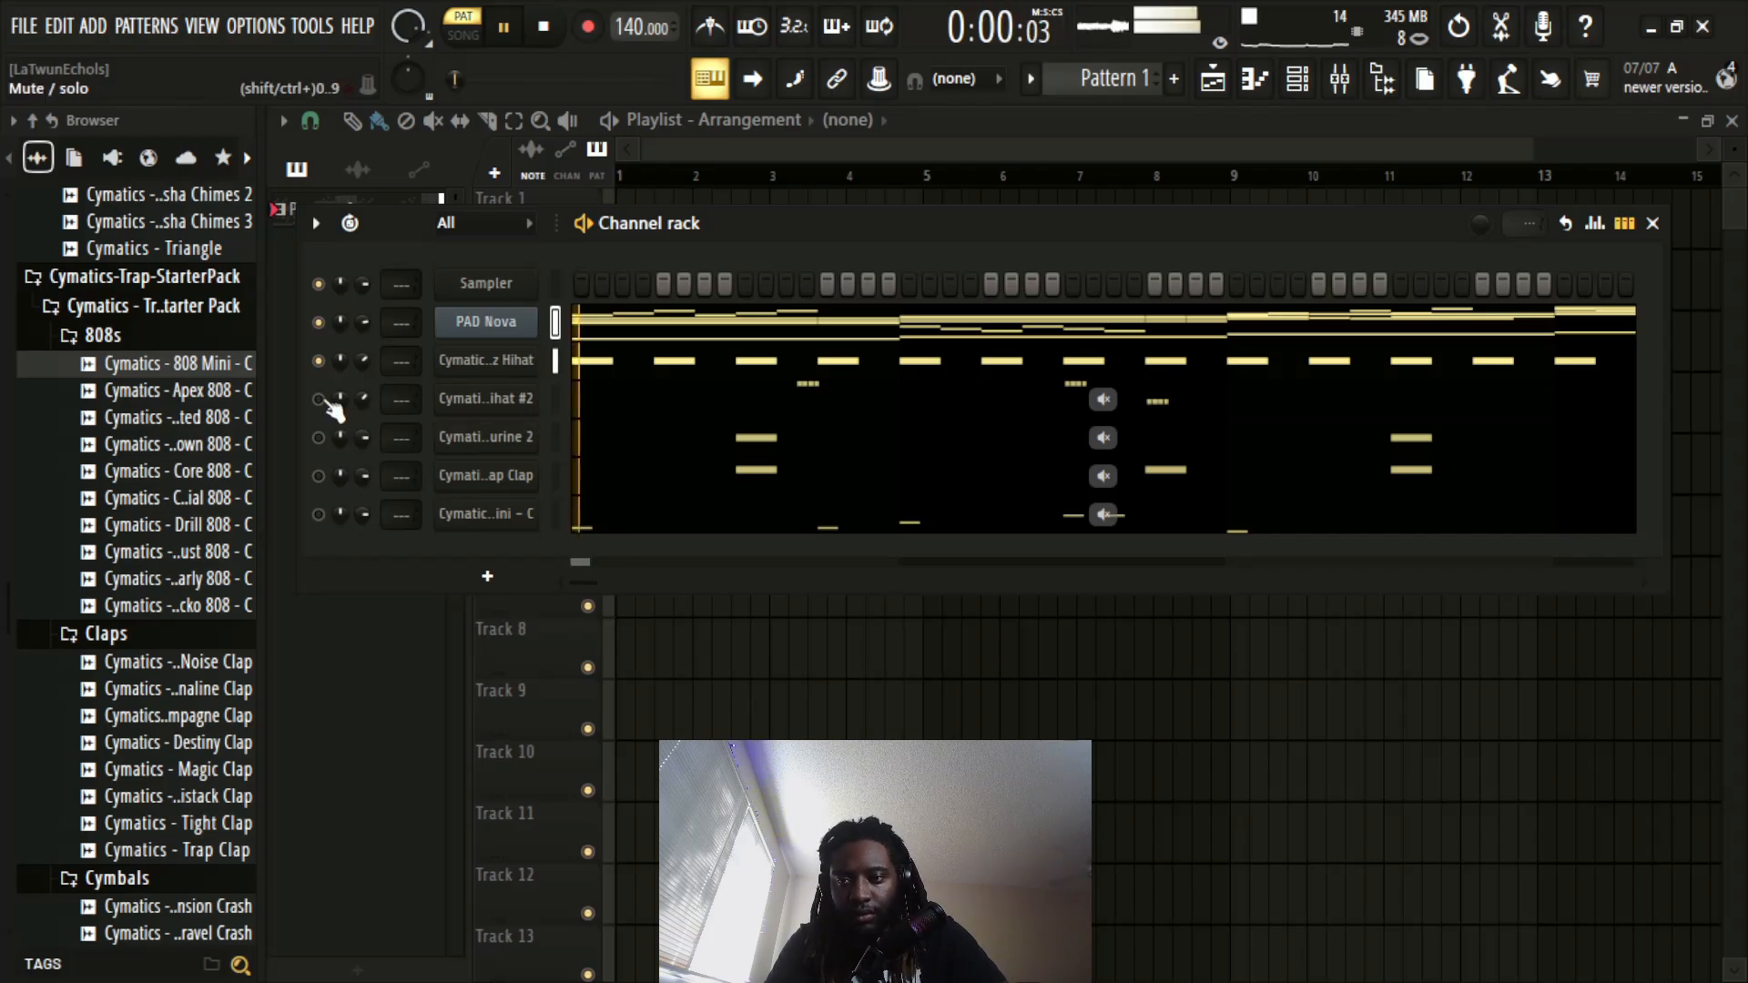
{"action": "key", "text": "space"}
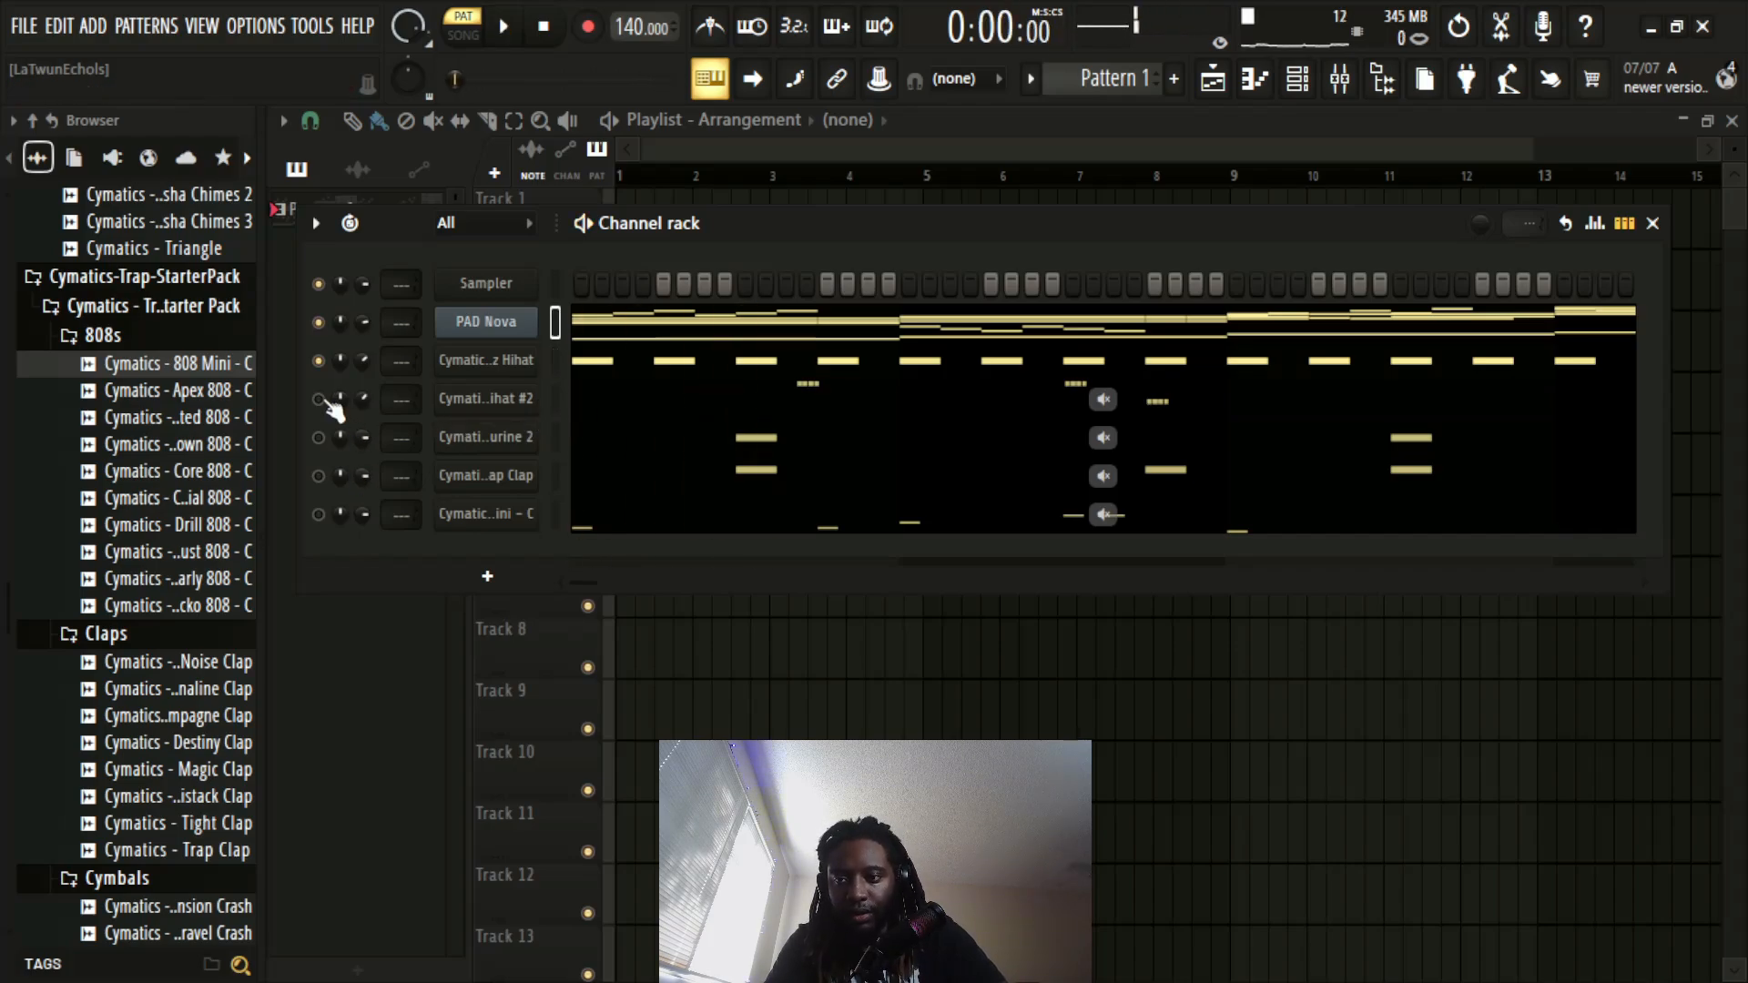
{"action": "left_click", "coordinate": [319, 401]}
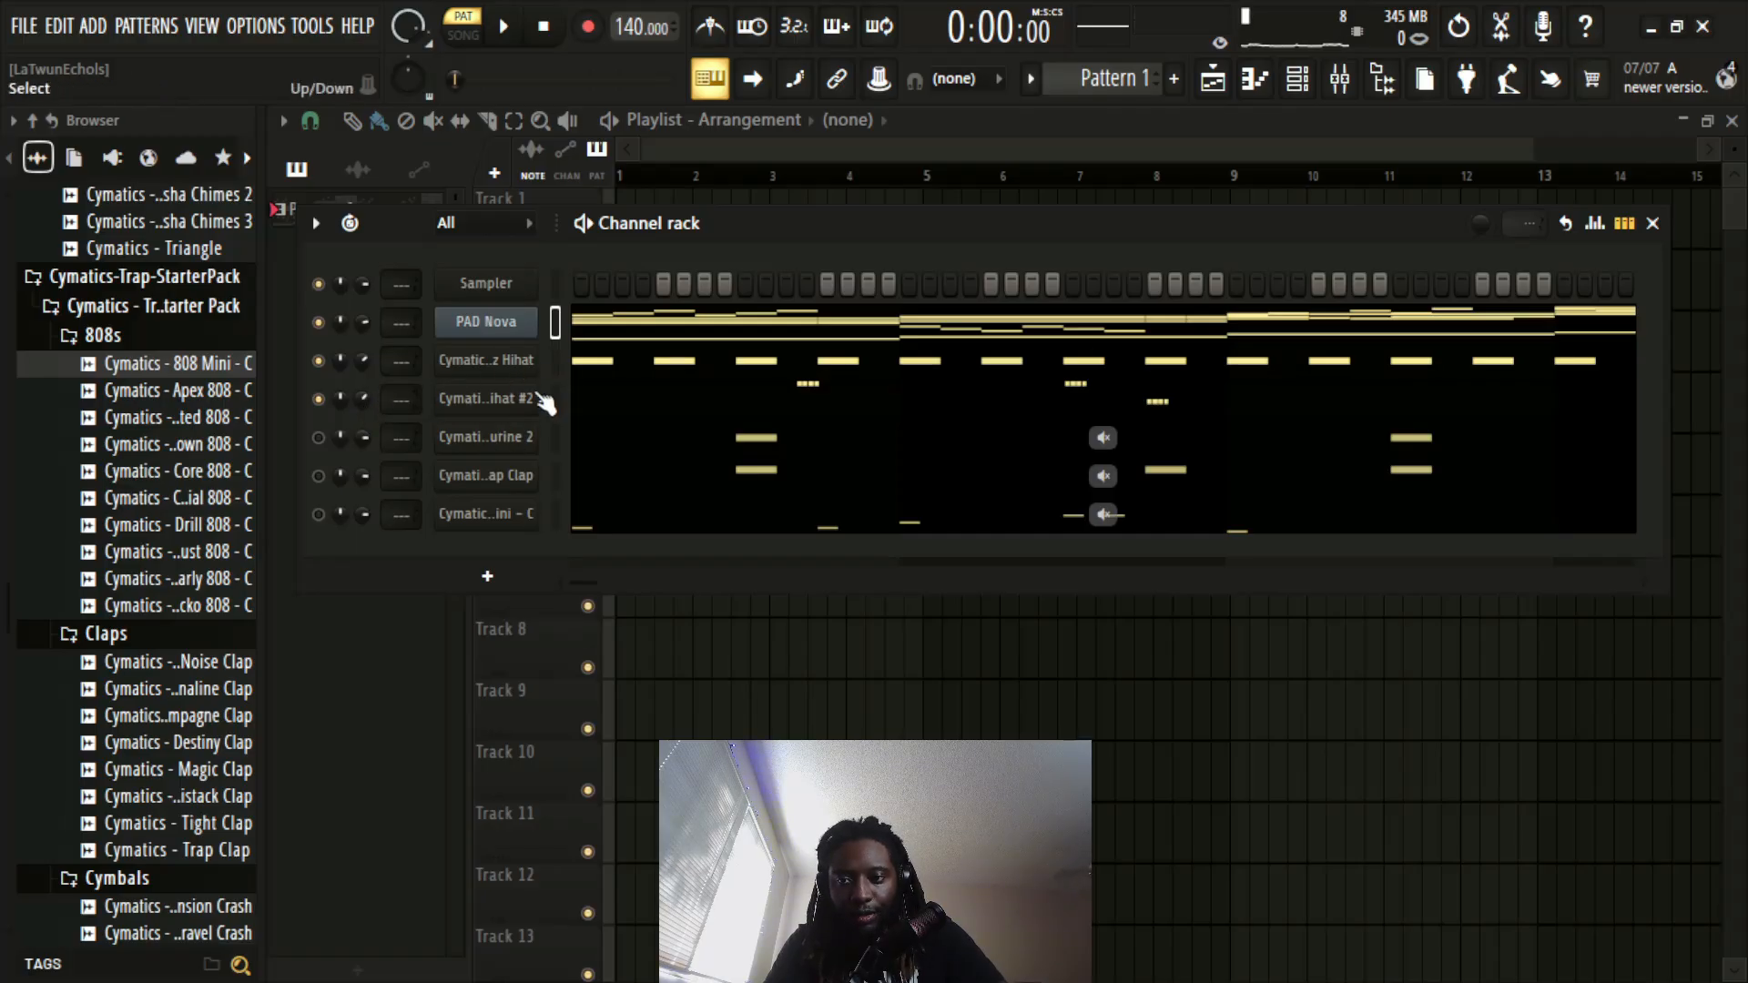
{"action": "key", "text": "space"}
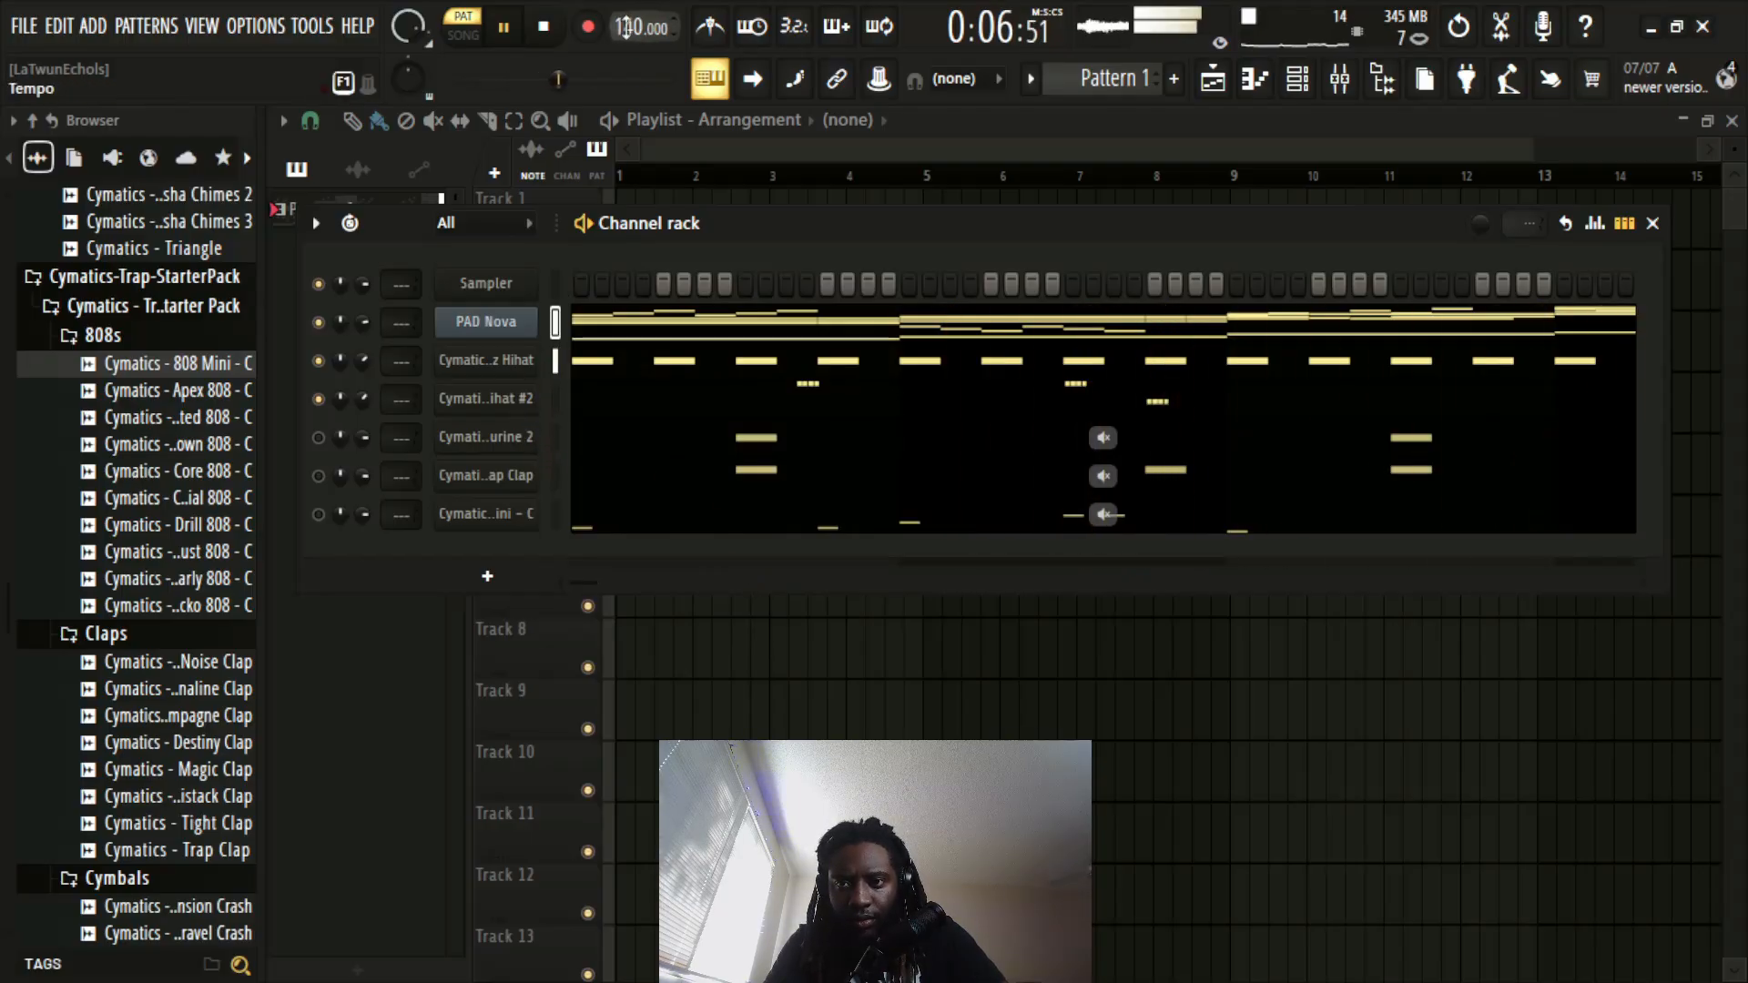
{"action": "key", "text": "space"}
Step: Lower the project tempo to 128 BPM and play the pattern at that speed
{"action": "left_click_drag", "start_coordinate": [625, 28], "coordinate": [625, 68]}
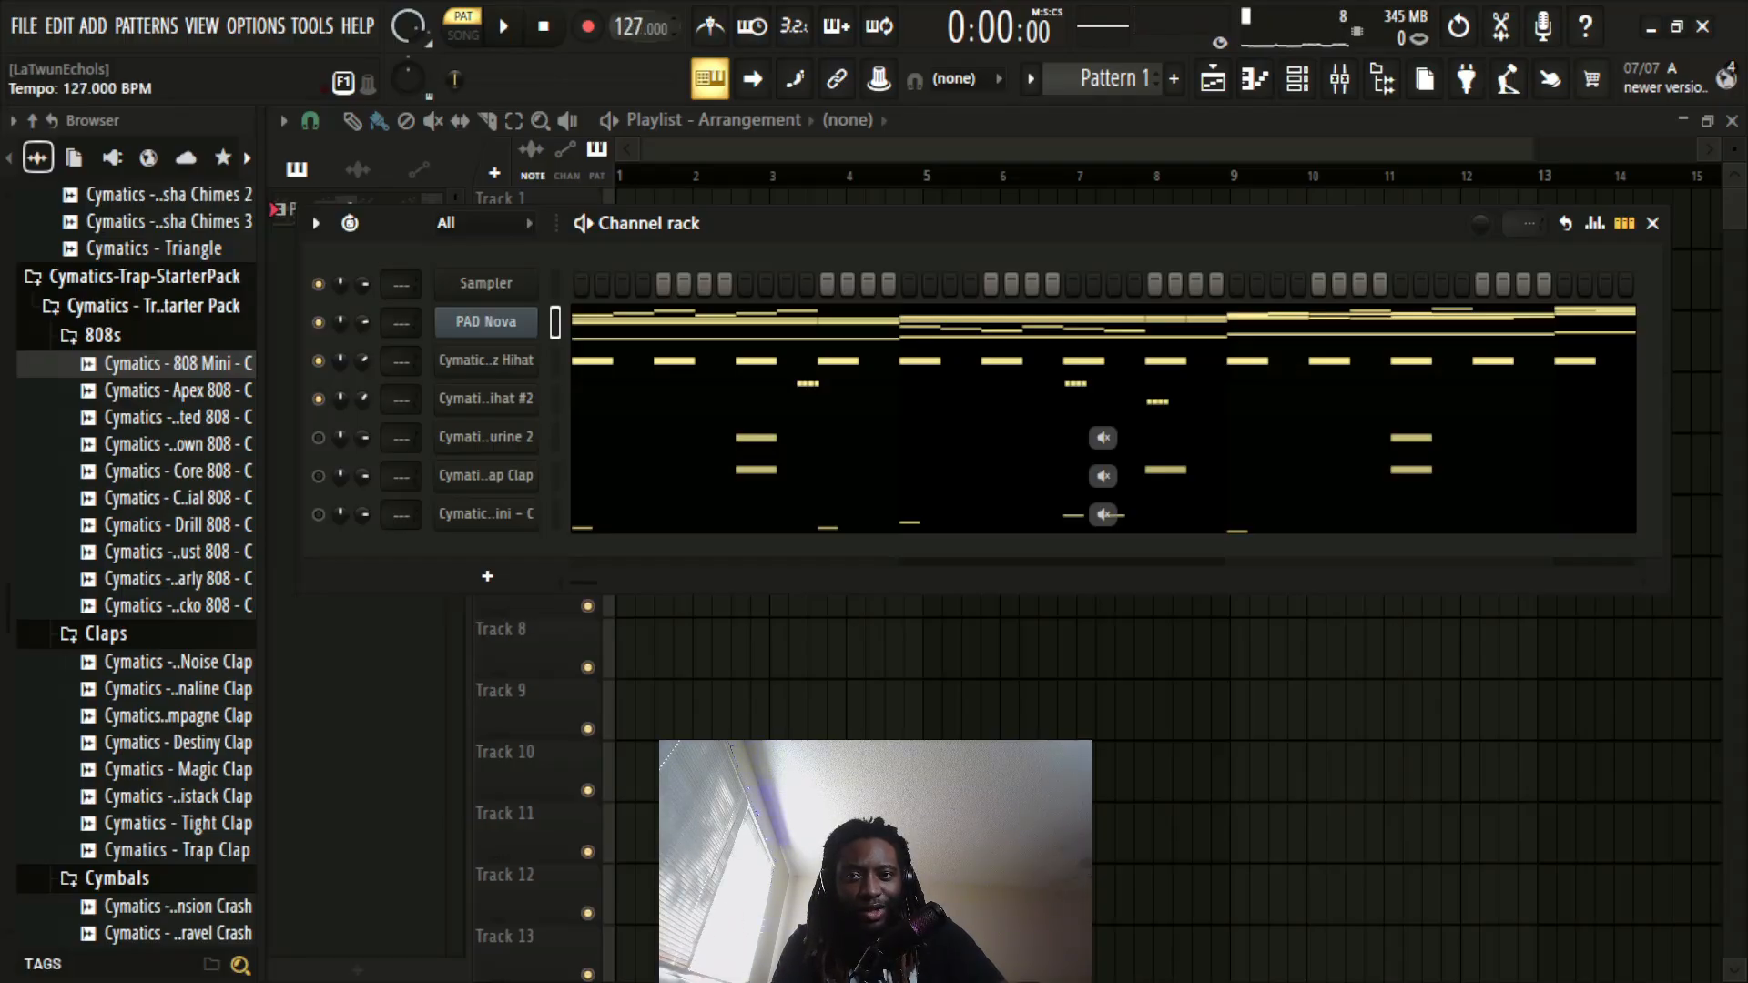
{"action": "key", "text": "space"}
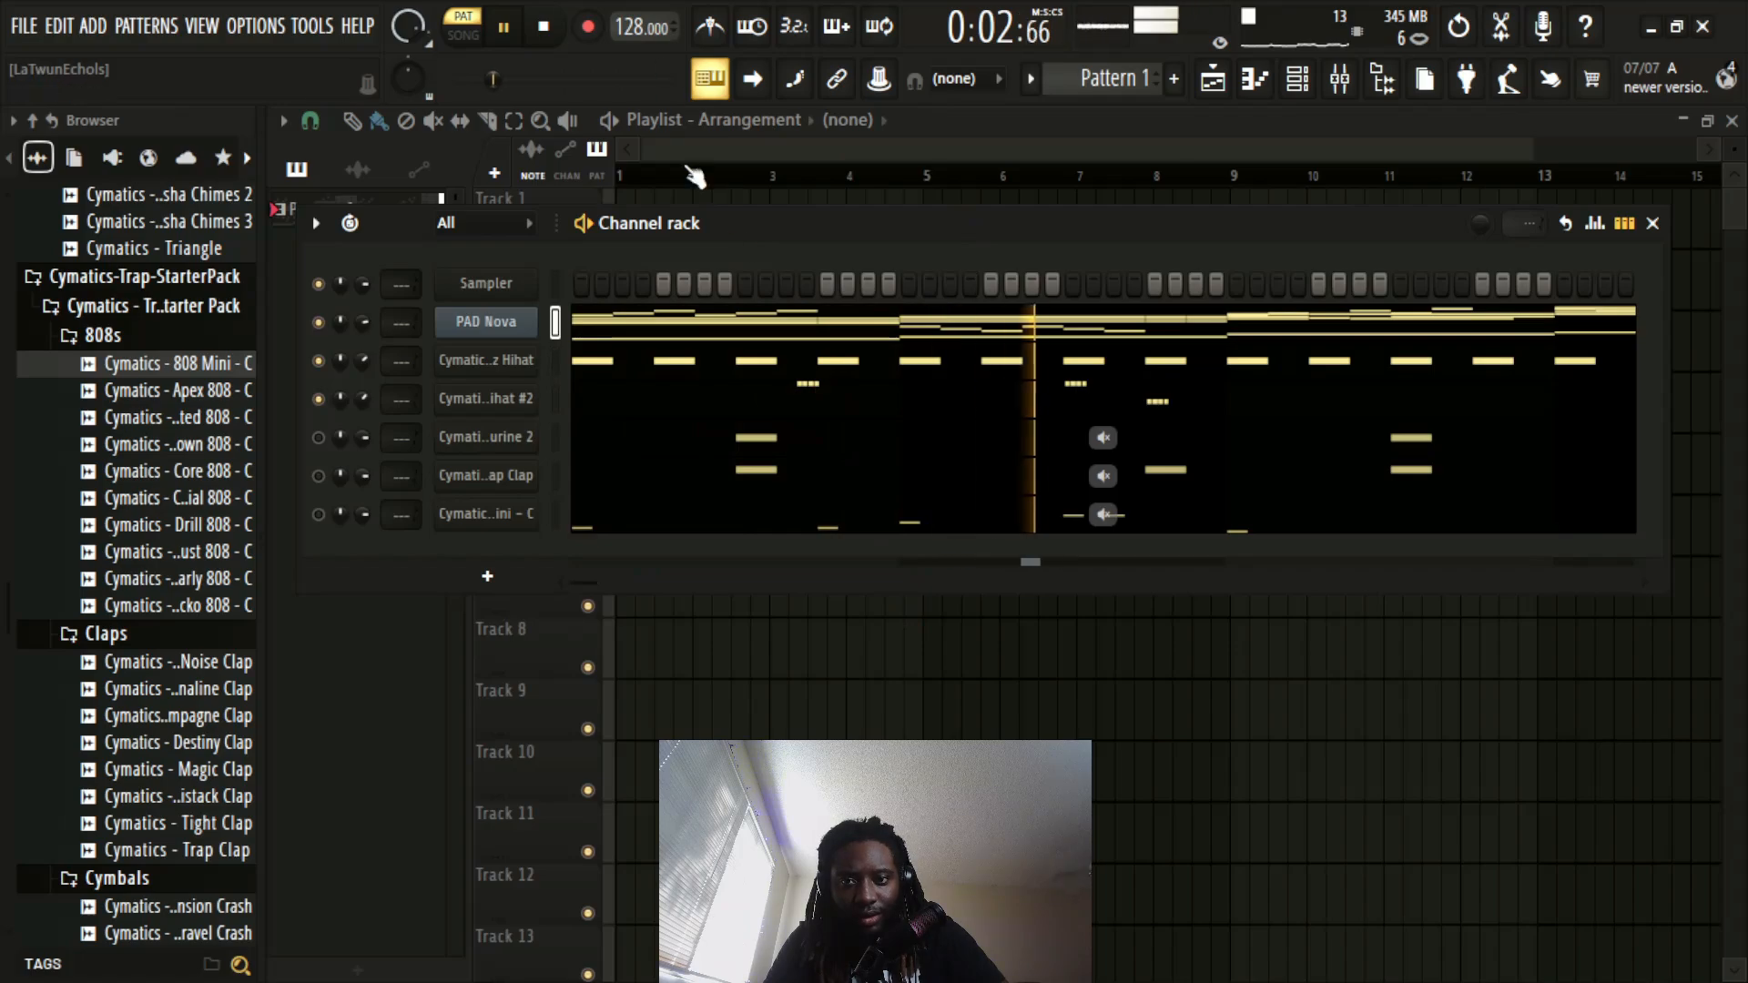
{"action": "key", "text": "space"}
Step: Shift the four-note E4 roll in bar 1 of Blitz Hihat #2 one step later to step 13 and play the pattern
{"action": "left_click", "coordinate": [813, 398]}
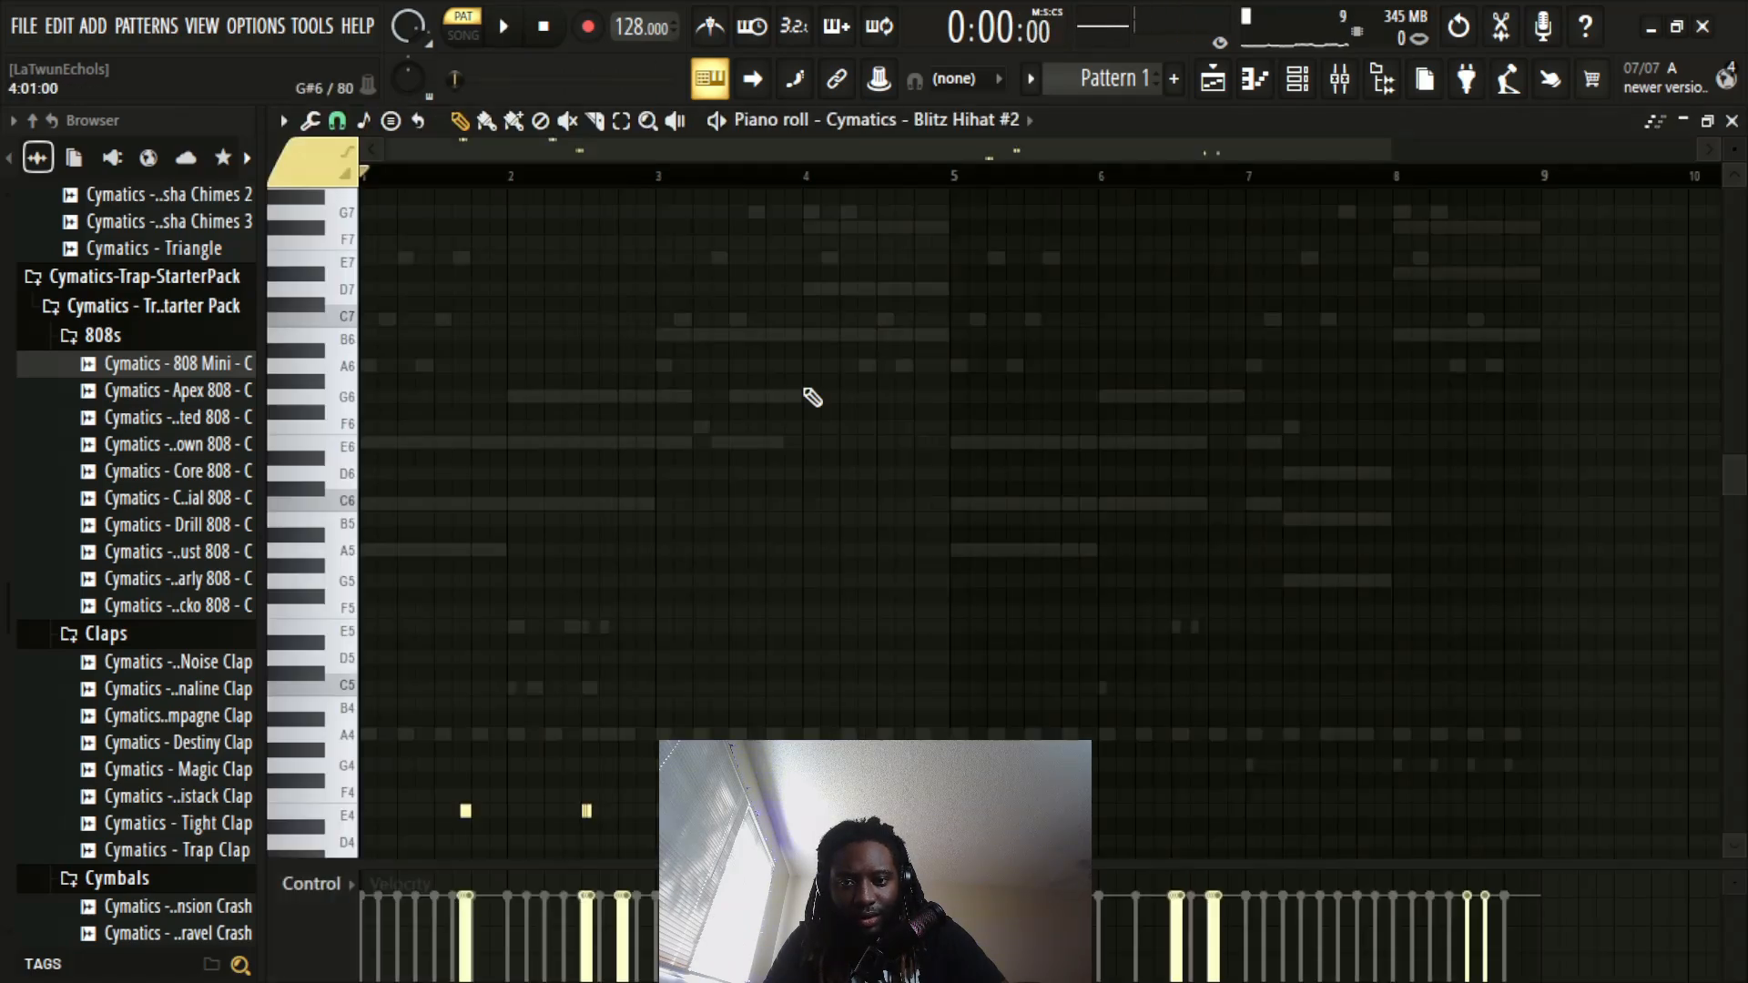
{"action": "scroll", "coordinate": [467, 186], "scroll_direction": "up", "scroll_amount": 8}
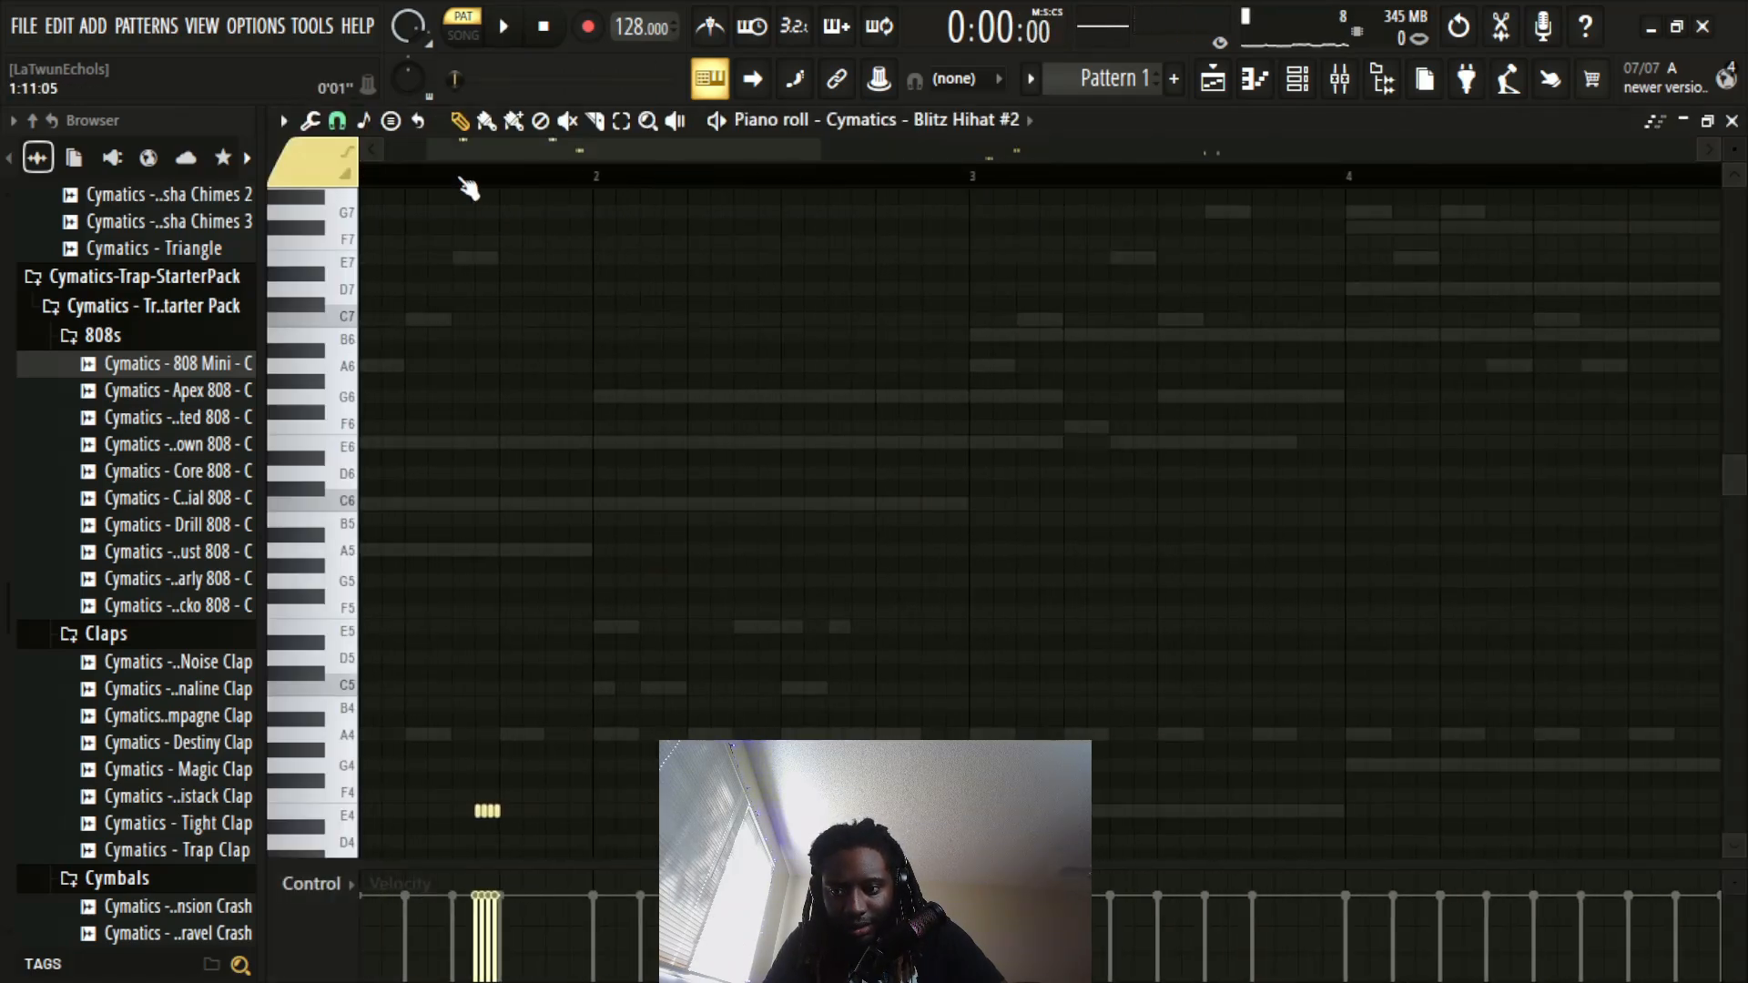
{"action": "left_click", "coordinate": [621, 120]}
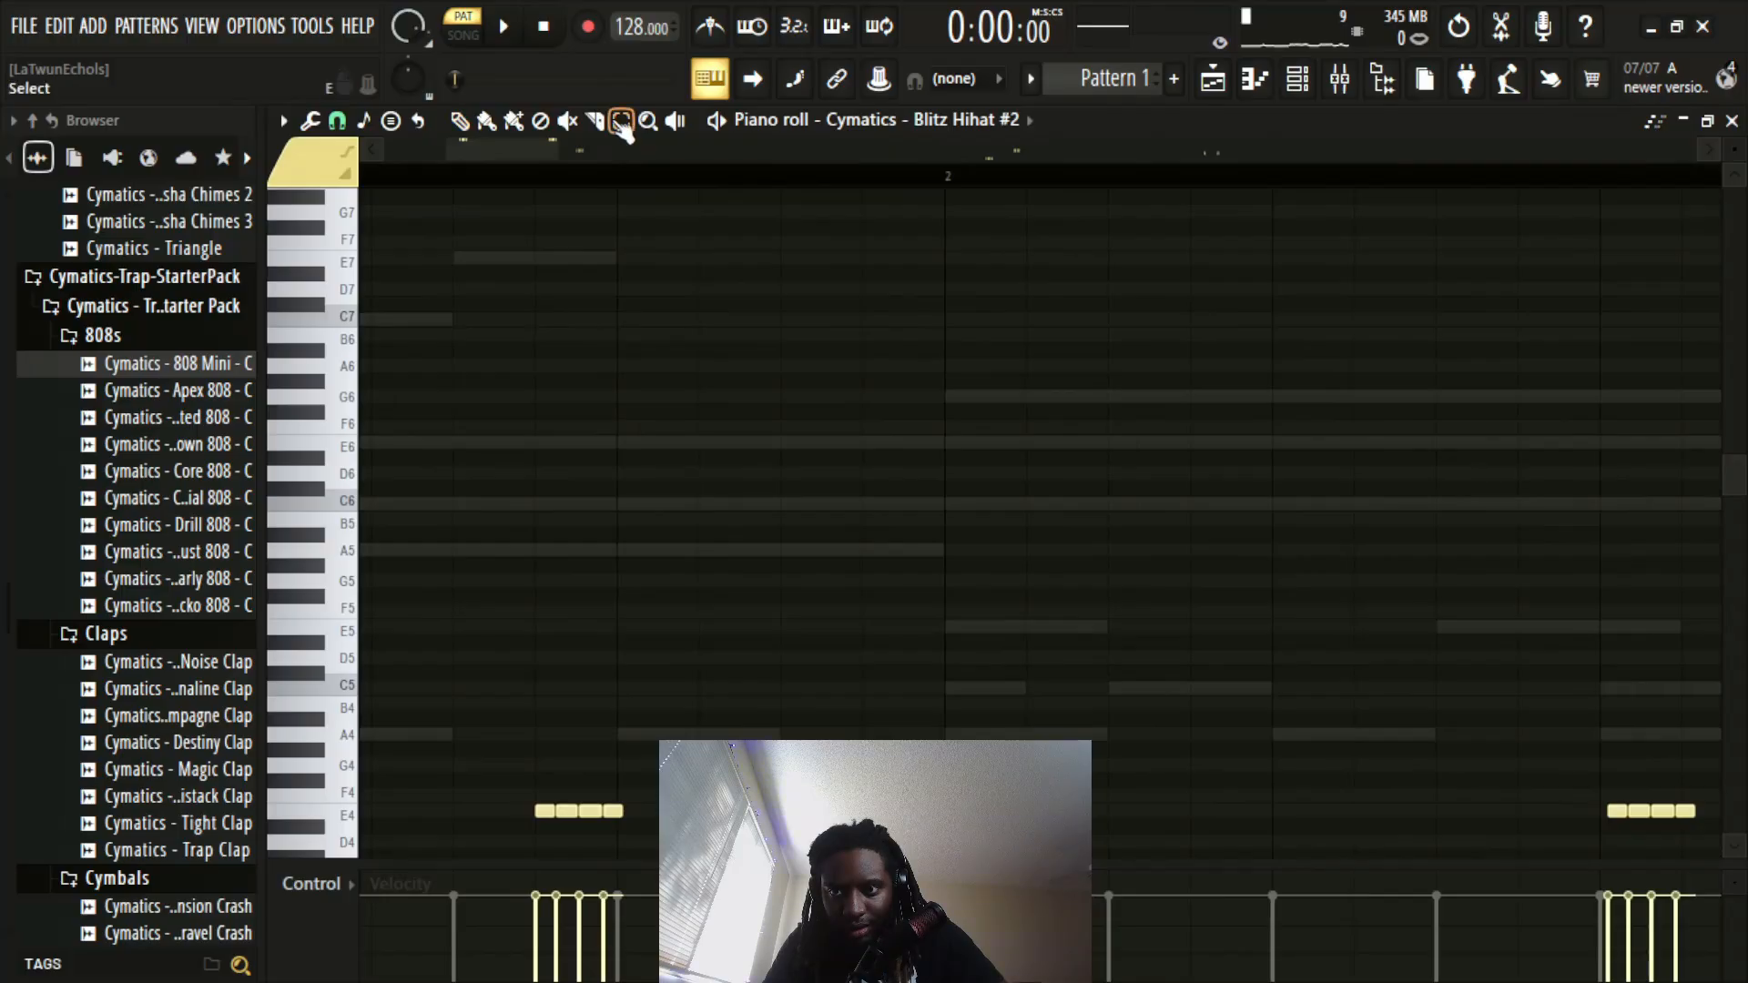
{"action": "left_click_drag", "start_coordinate": [701, 605], "coordinate": [503, 822]}
{"action": "key", "text": "shift+Right"}
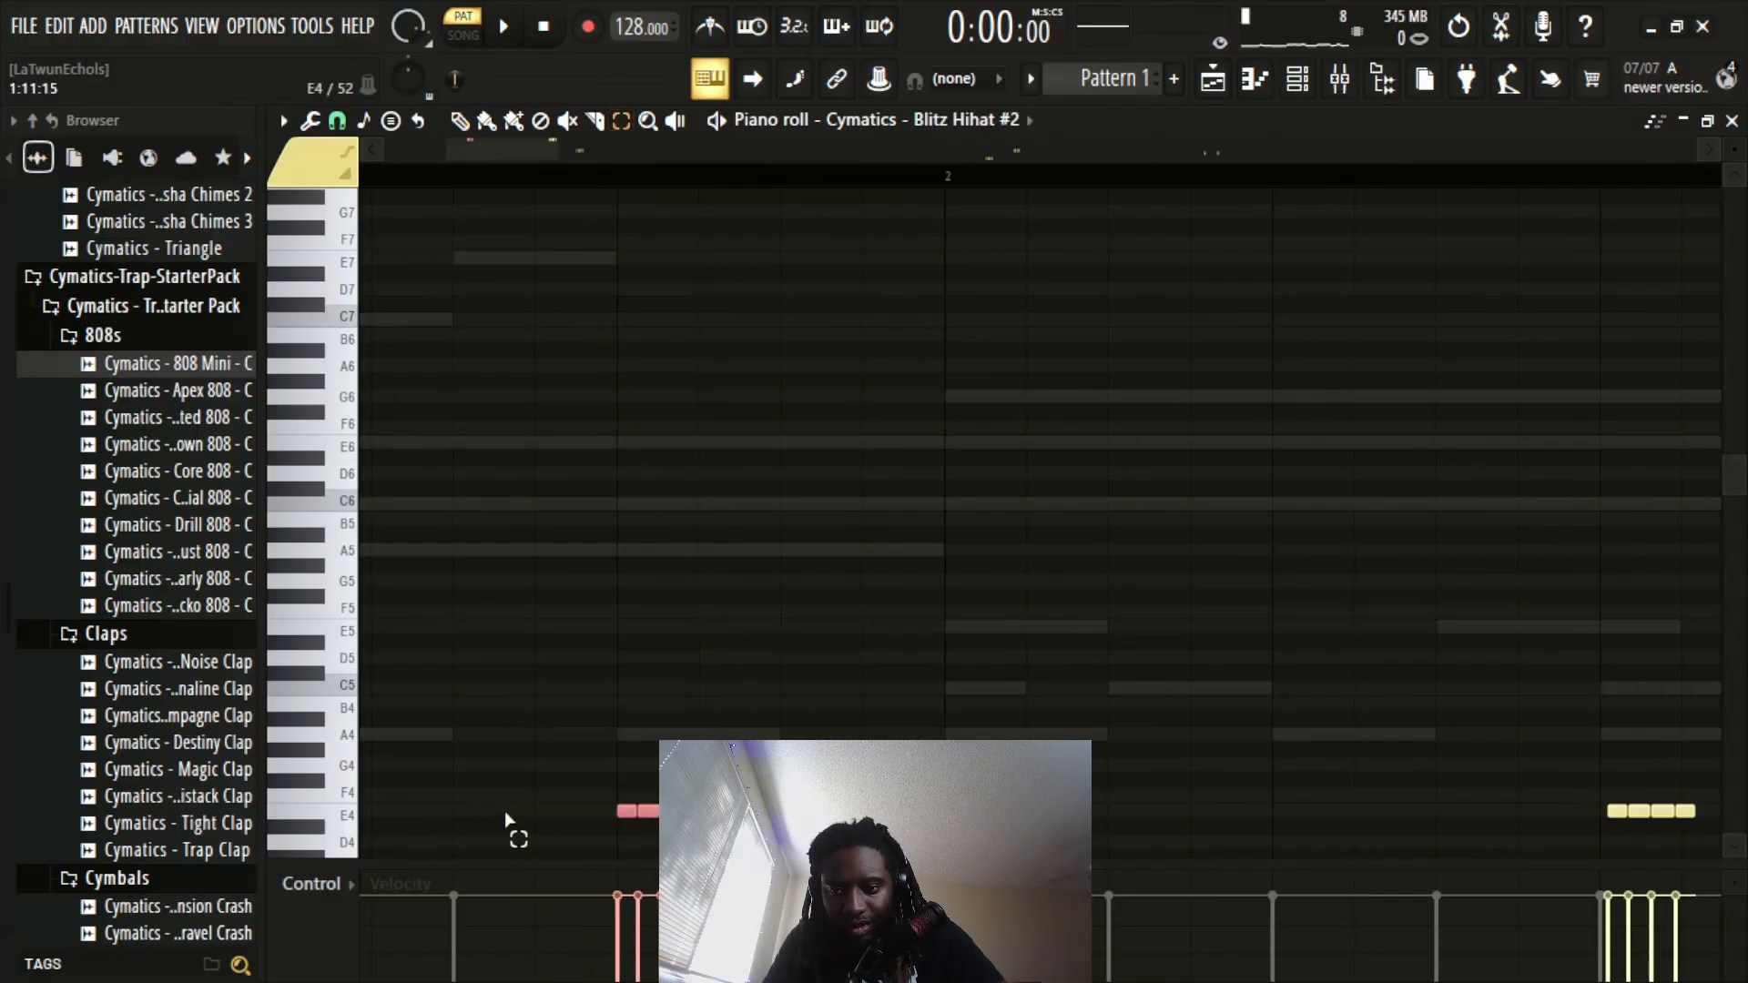
{"action": "left_click", "coordinate": [823, 544]}
{"action": "key", "text": "space"}
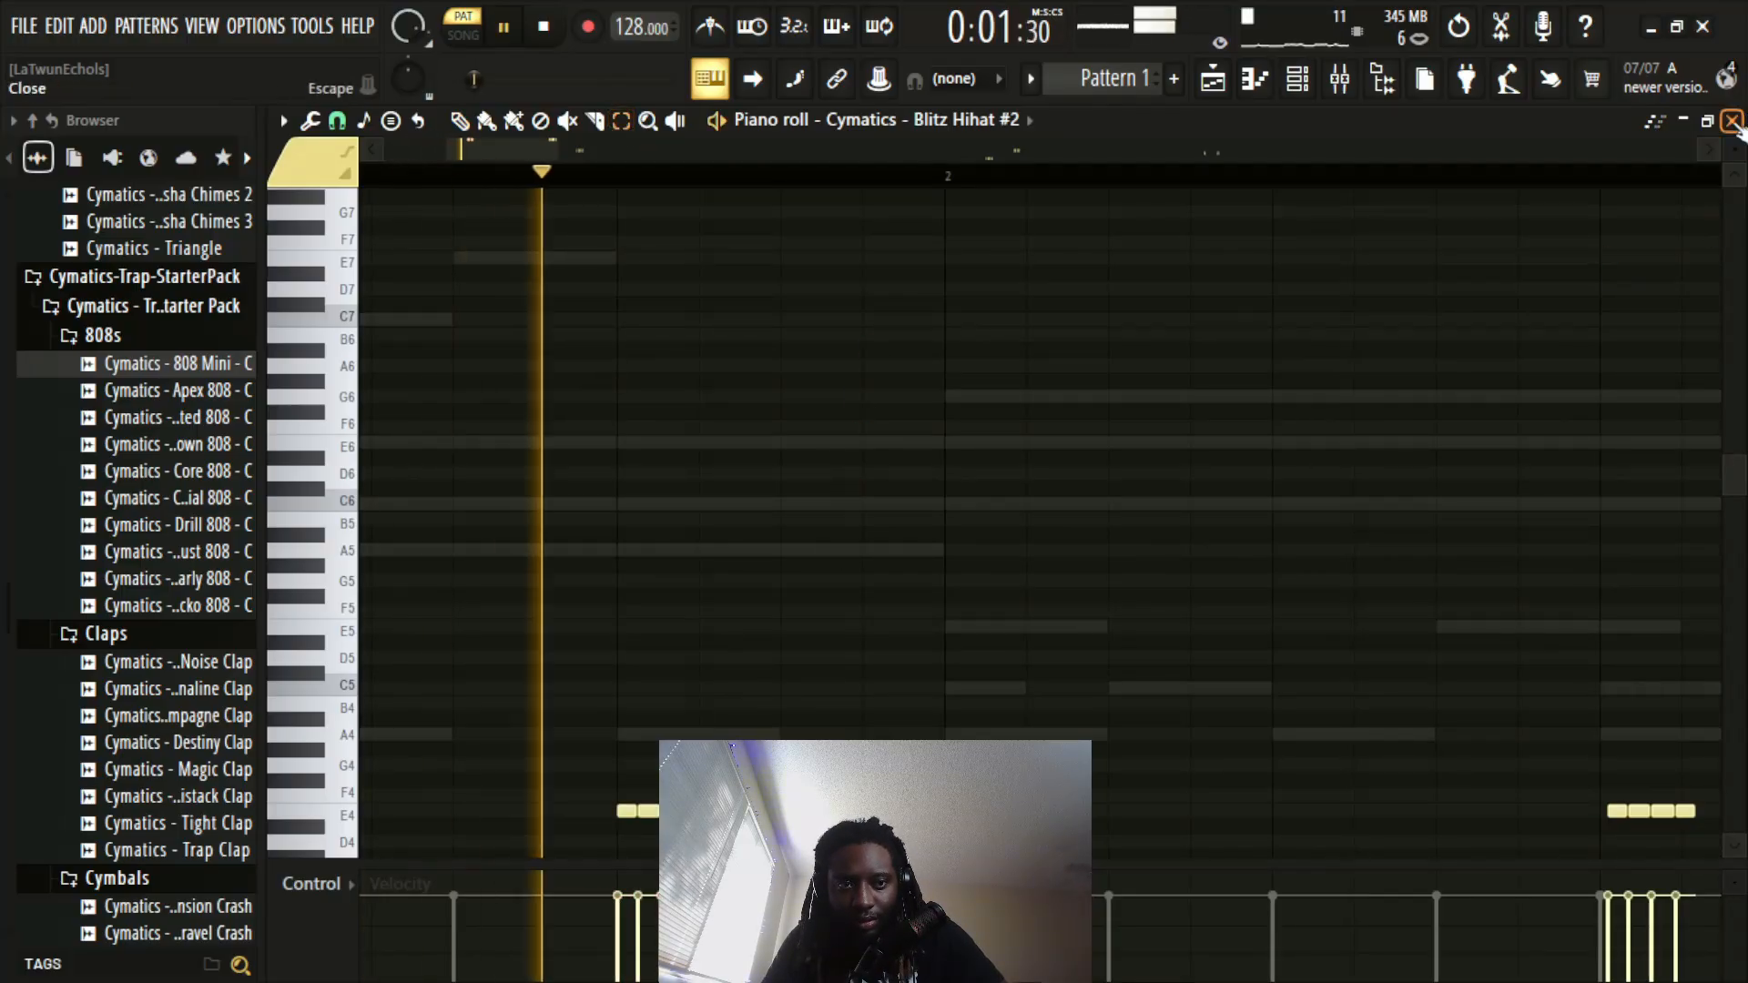
{"action": "left_click", "coordinate": [1732, 120]}
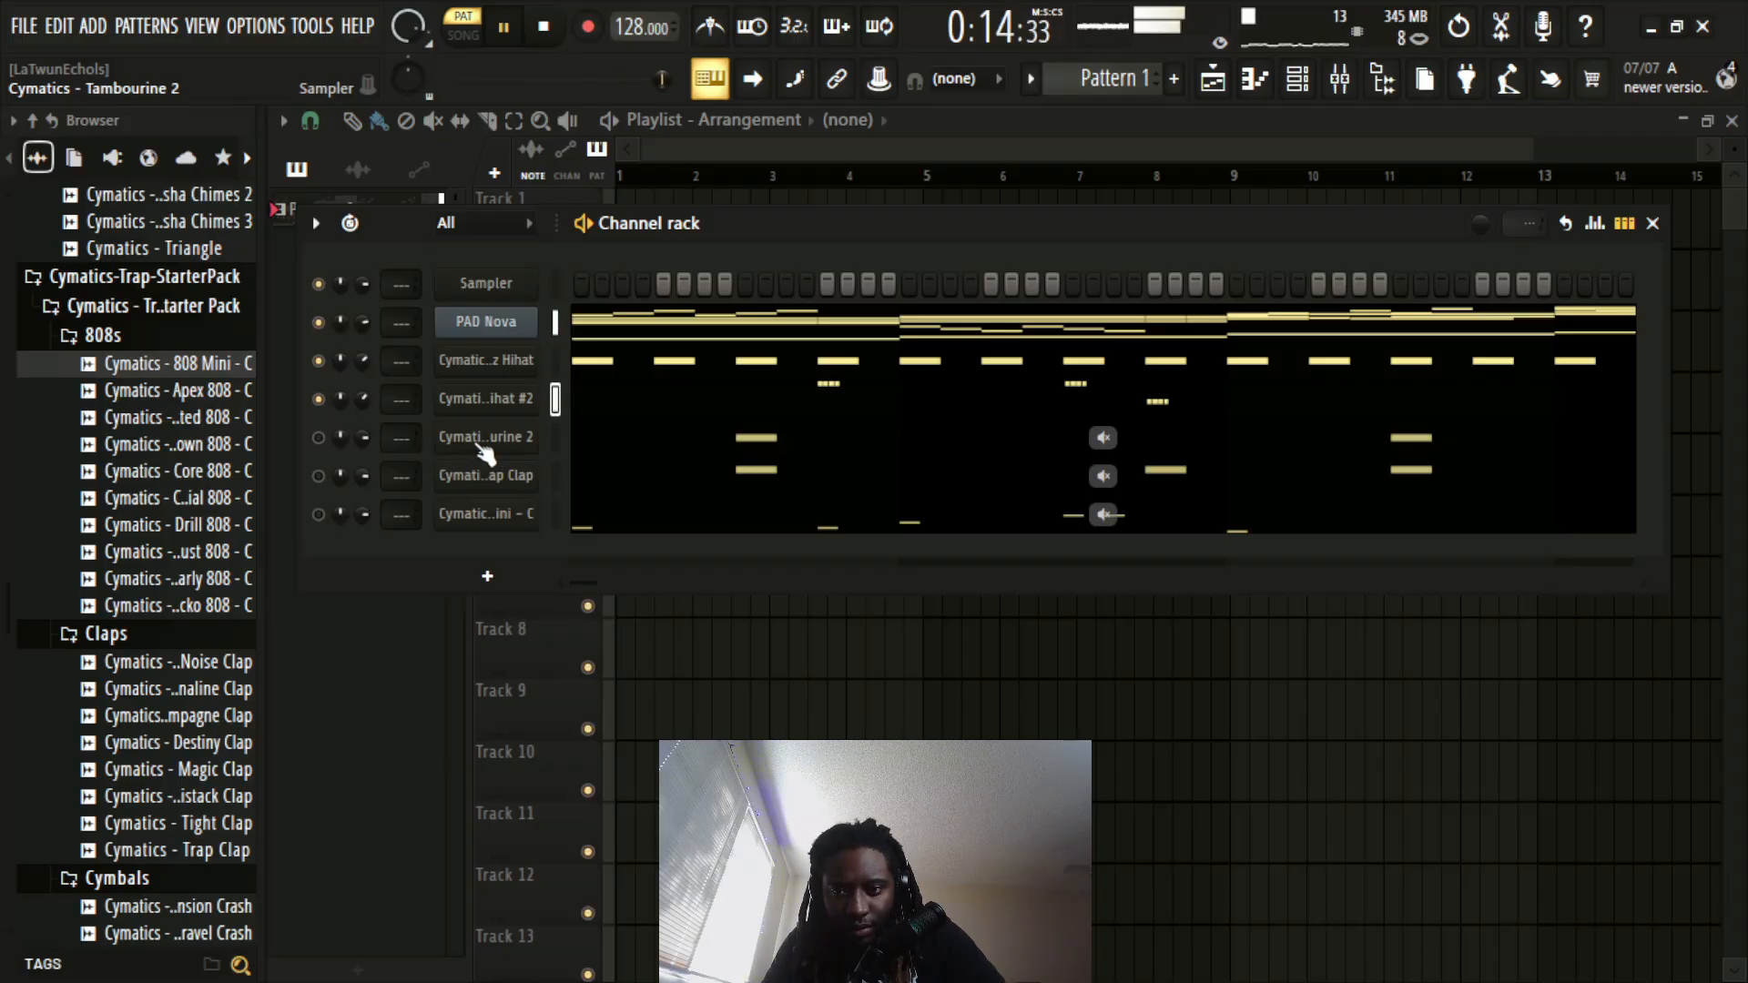
Step: Unmute the Tambourine 2 channel and play the pattern from the start
{"action": "key", "text": "space"}
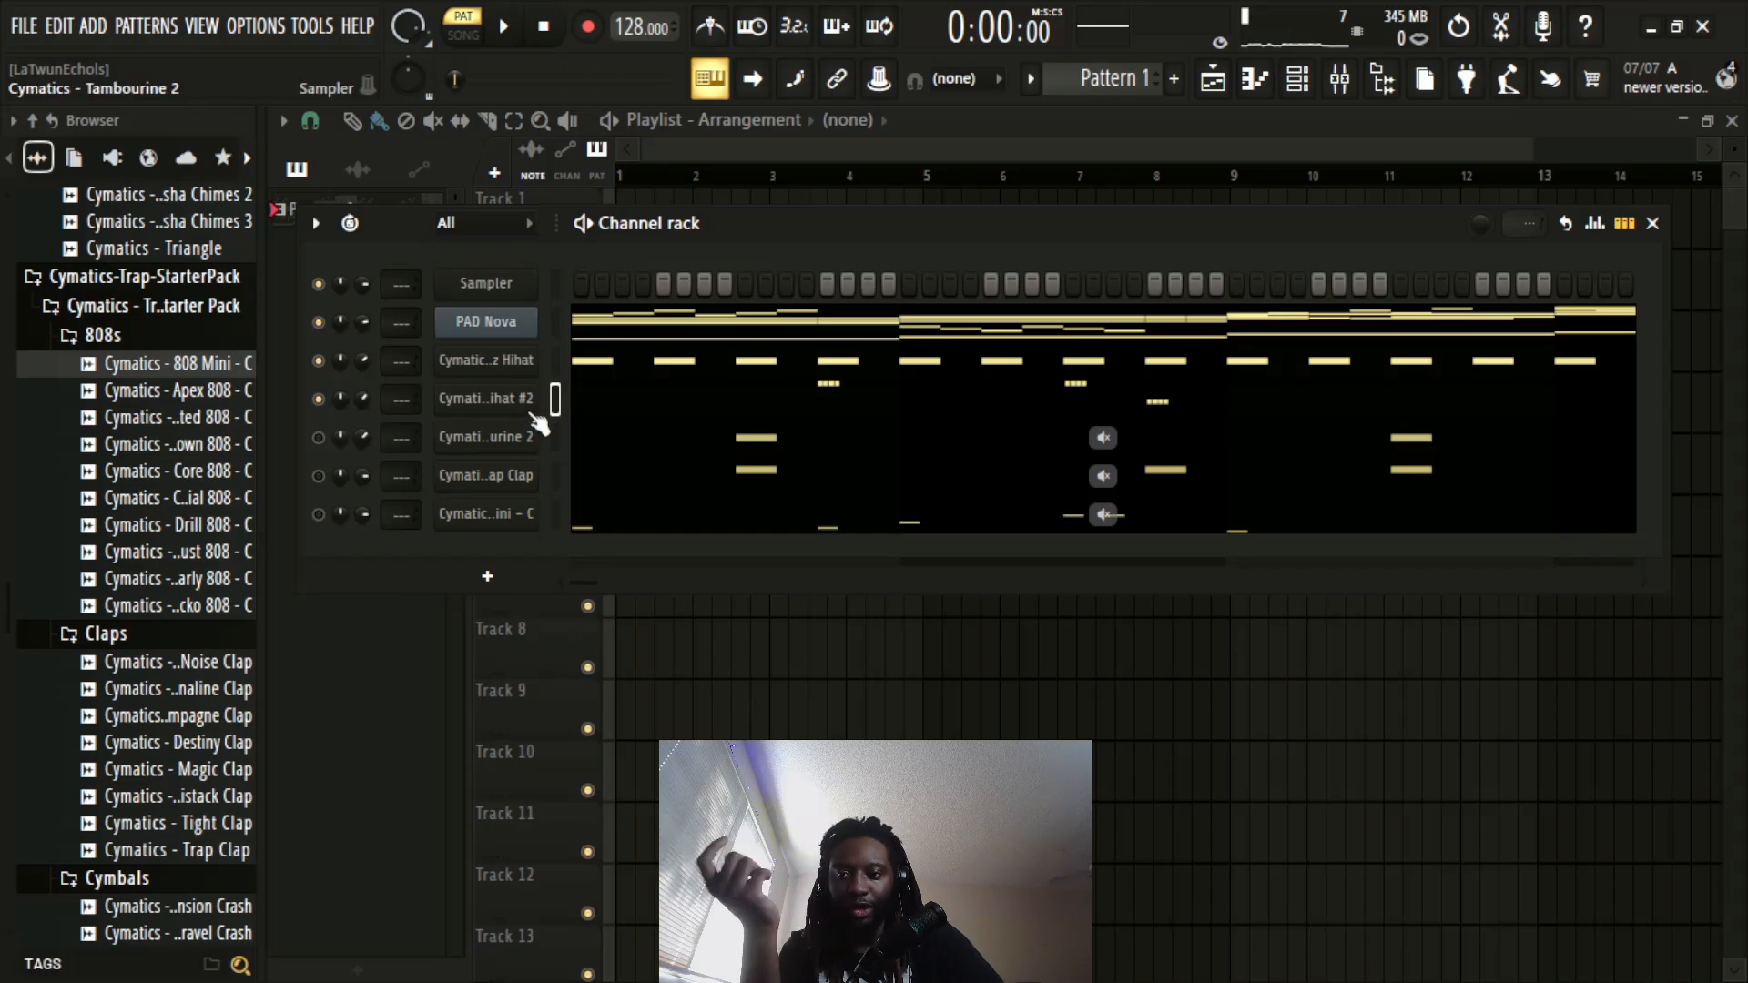
{"action": "left_click", "coordinate": [319, 438]}
{"action": "key", "text": "space"}
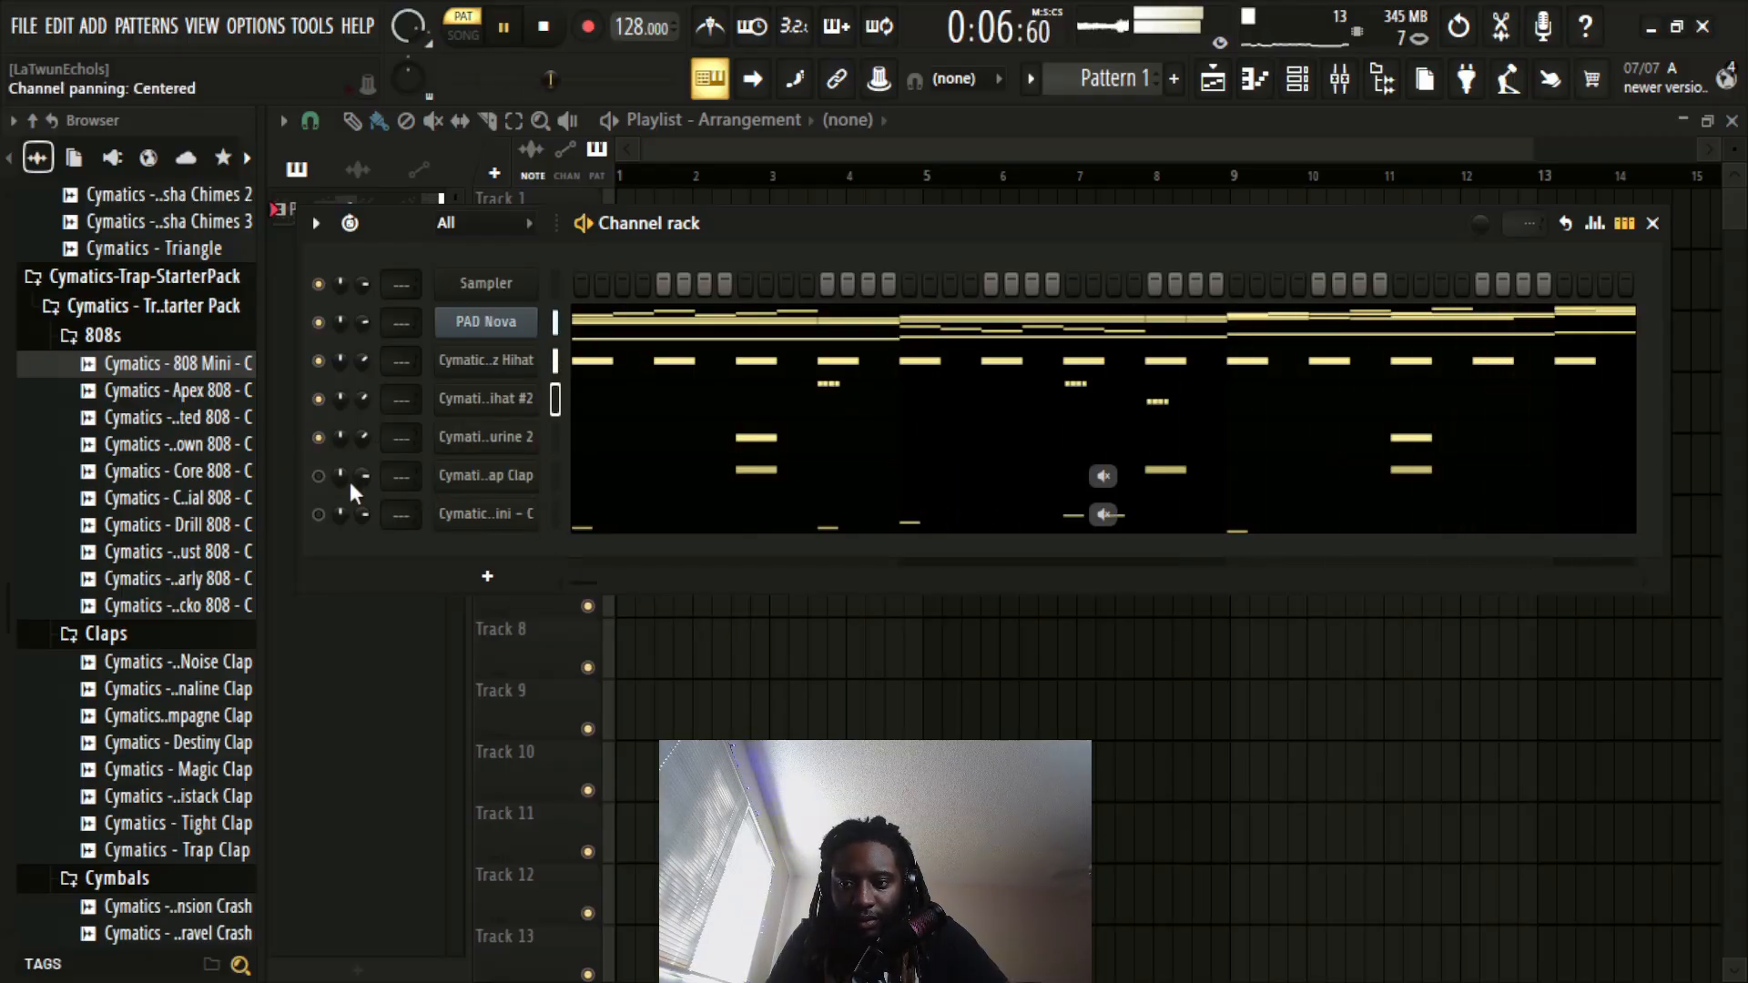
Step: Lower the Trap Clap volume to 59% and the 808 Mini volume to 52%, unmuting both channels
{"action": "key", "text": "space"}
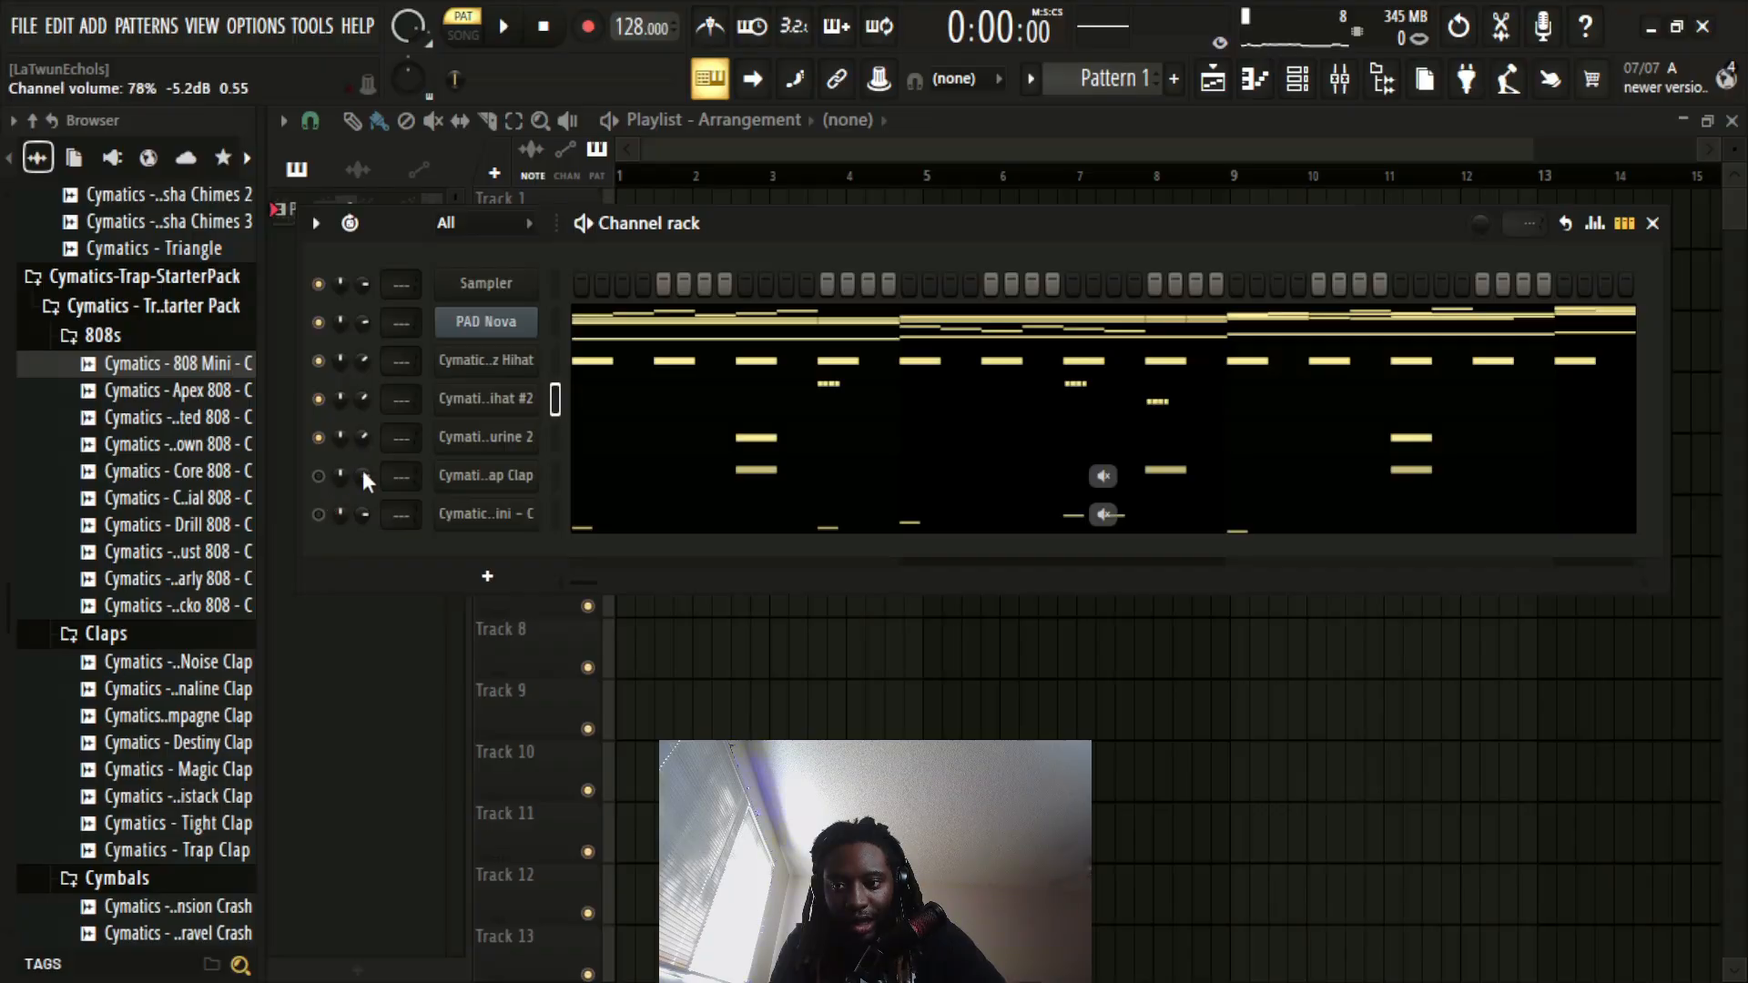
{"action": "left_click_drag", "start_coordinate": [362, 475], "coordinate": [362, 483]}
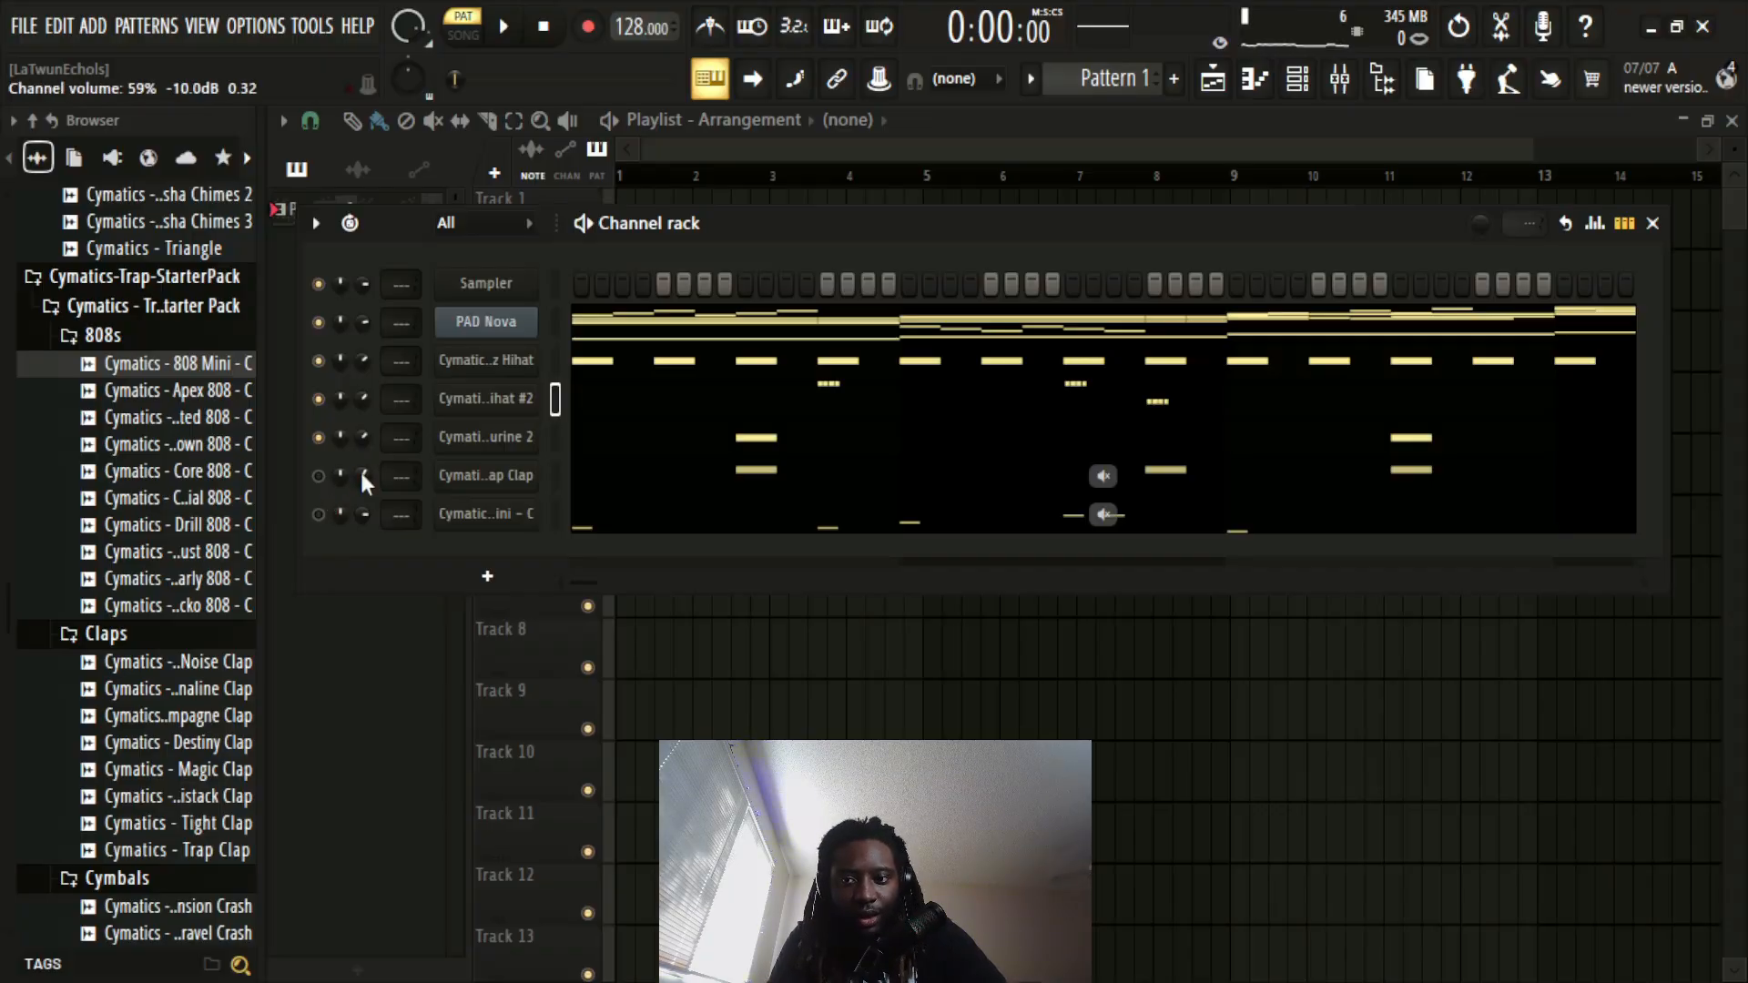
{"action": "left_click", "coordinate": [317, 476]}
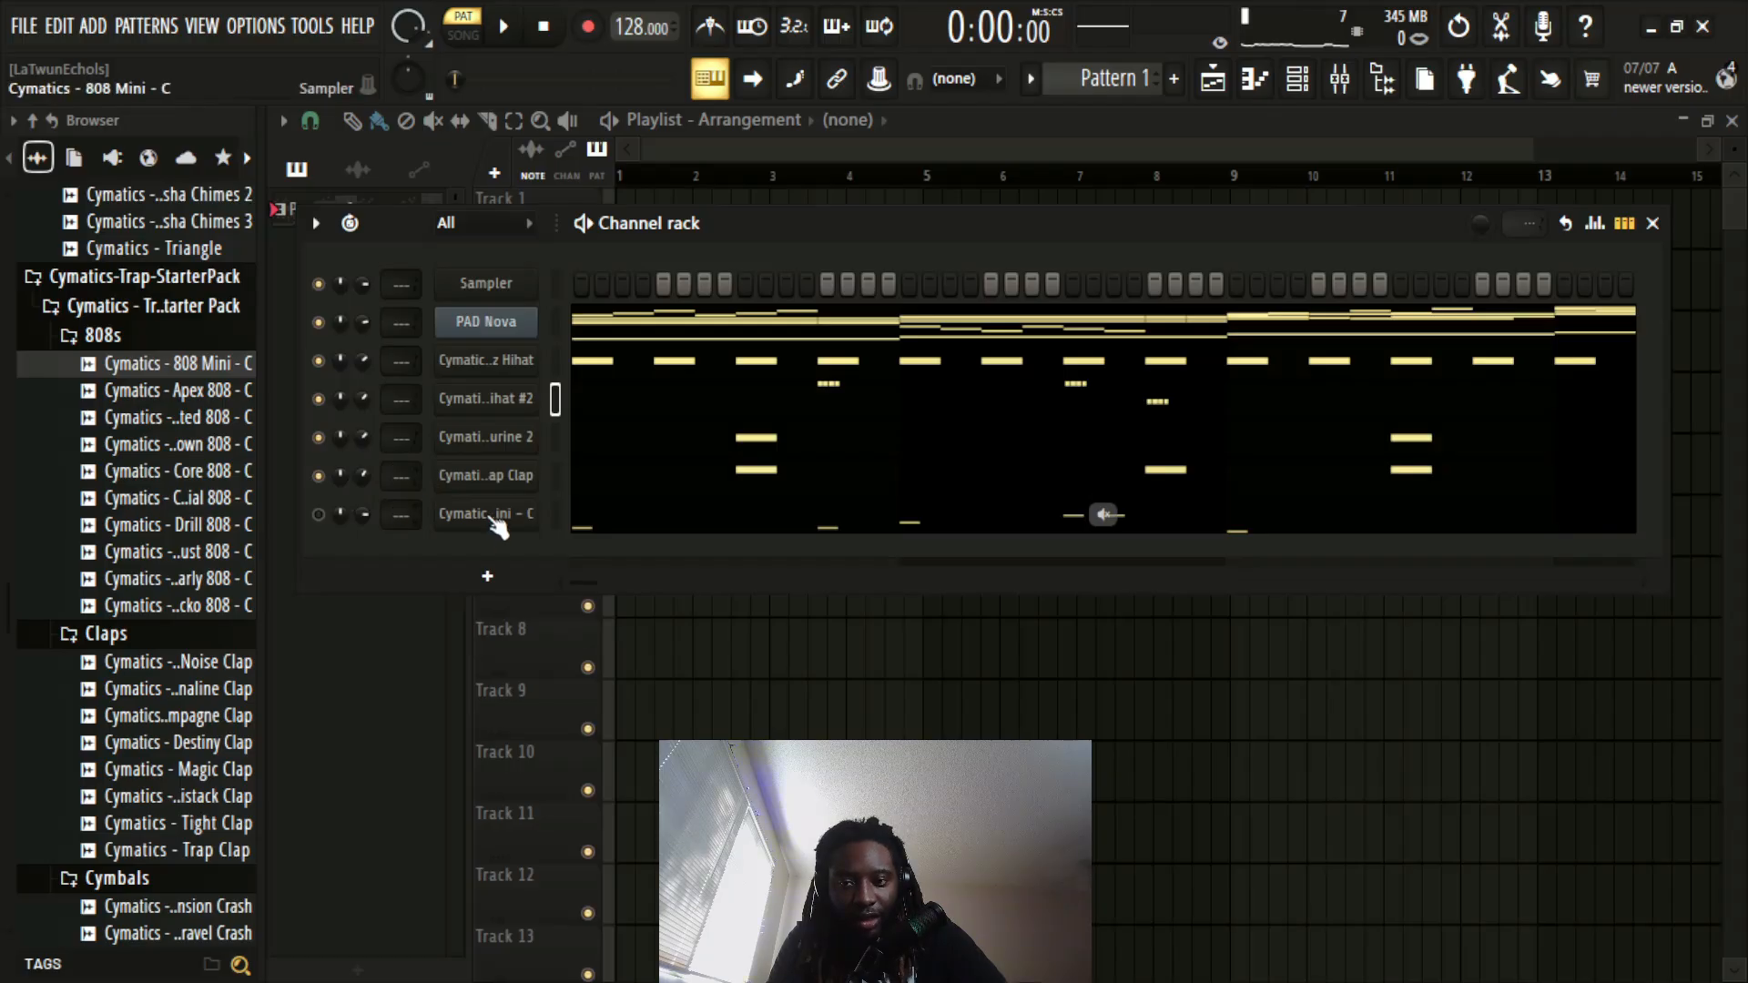
{"action": "left_click_drag", "start_coordinate": [362, 515], "coordinate": [362, 528]}
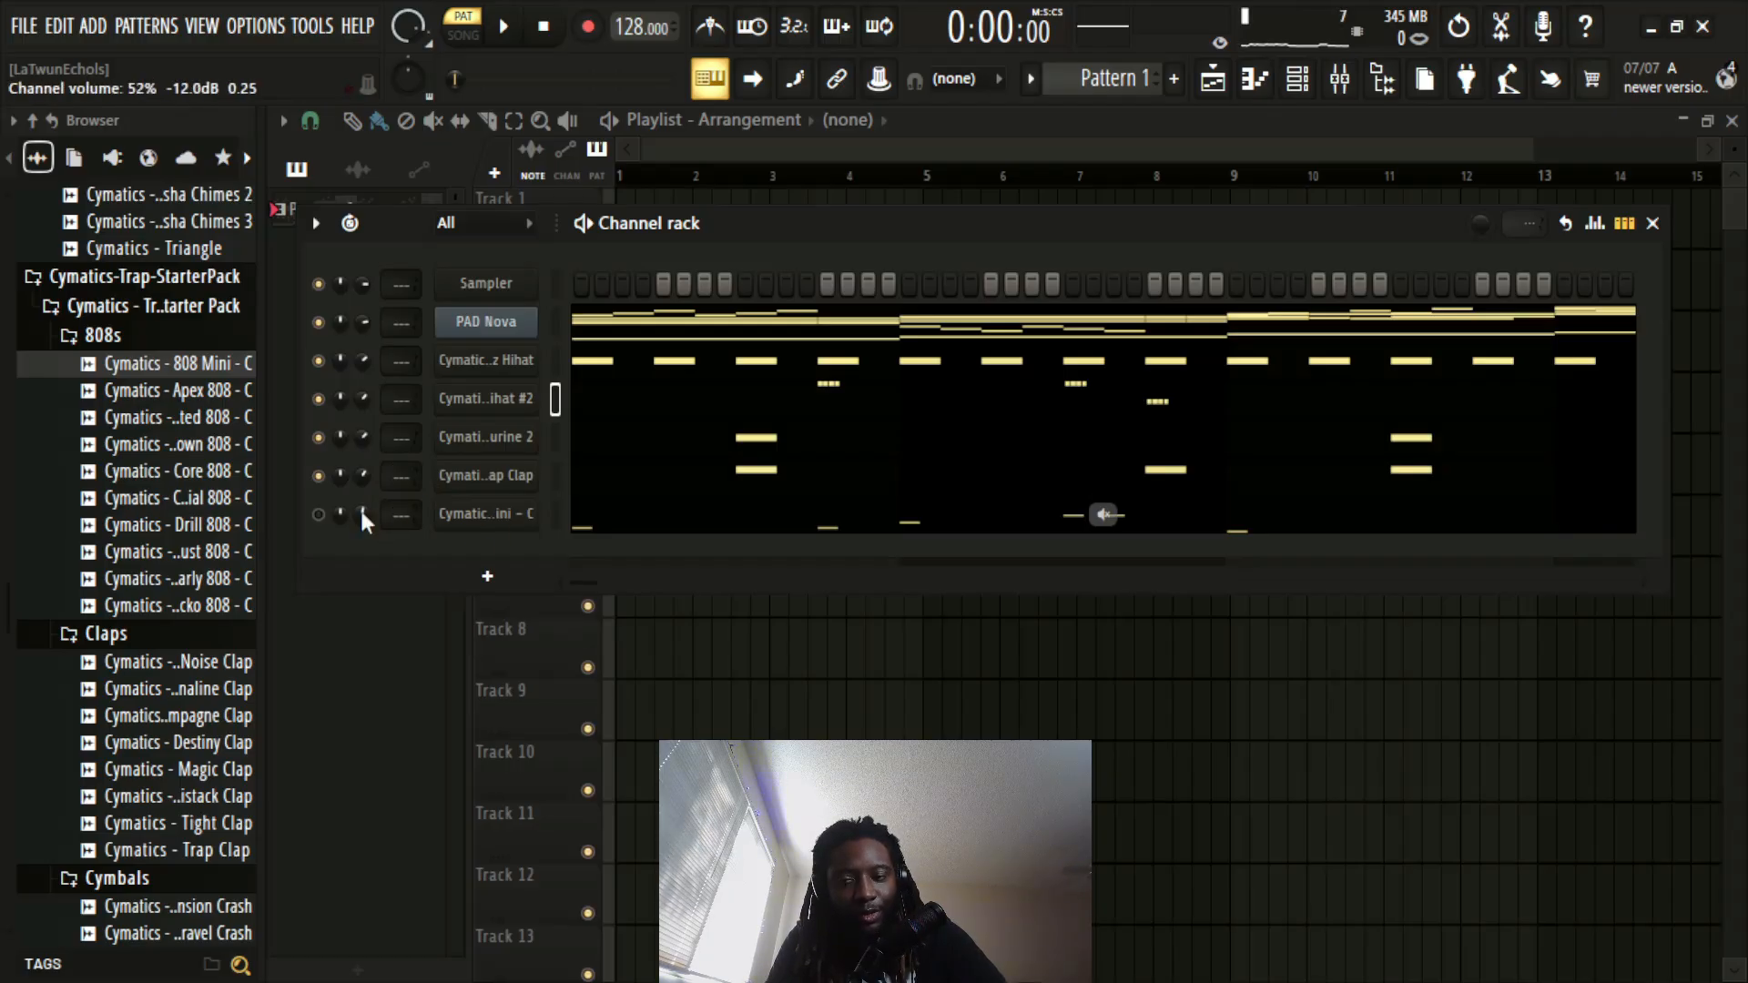
{"action": "left_click", "coordinate": [318, 514]}
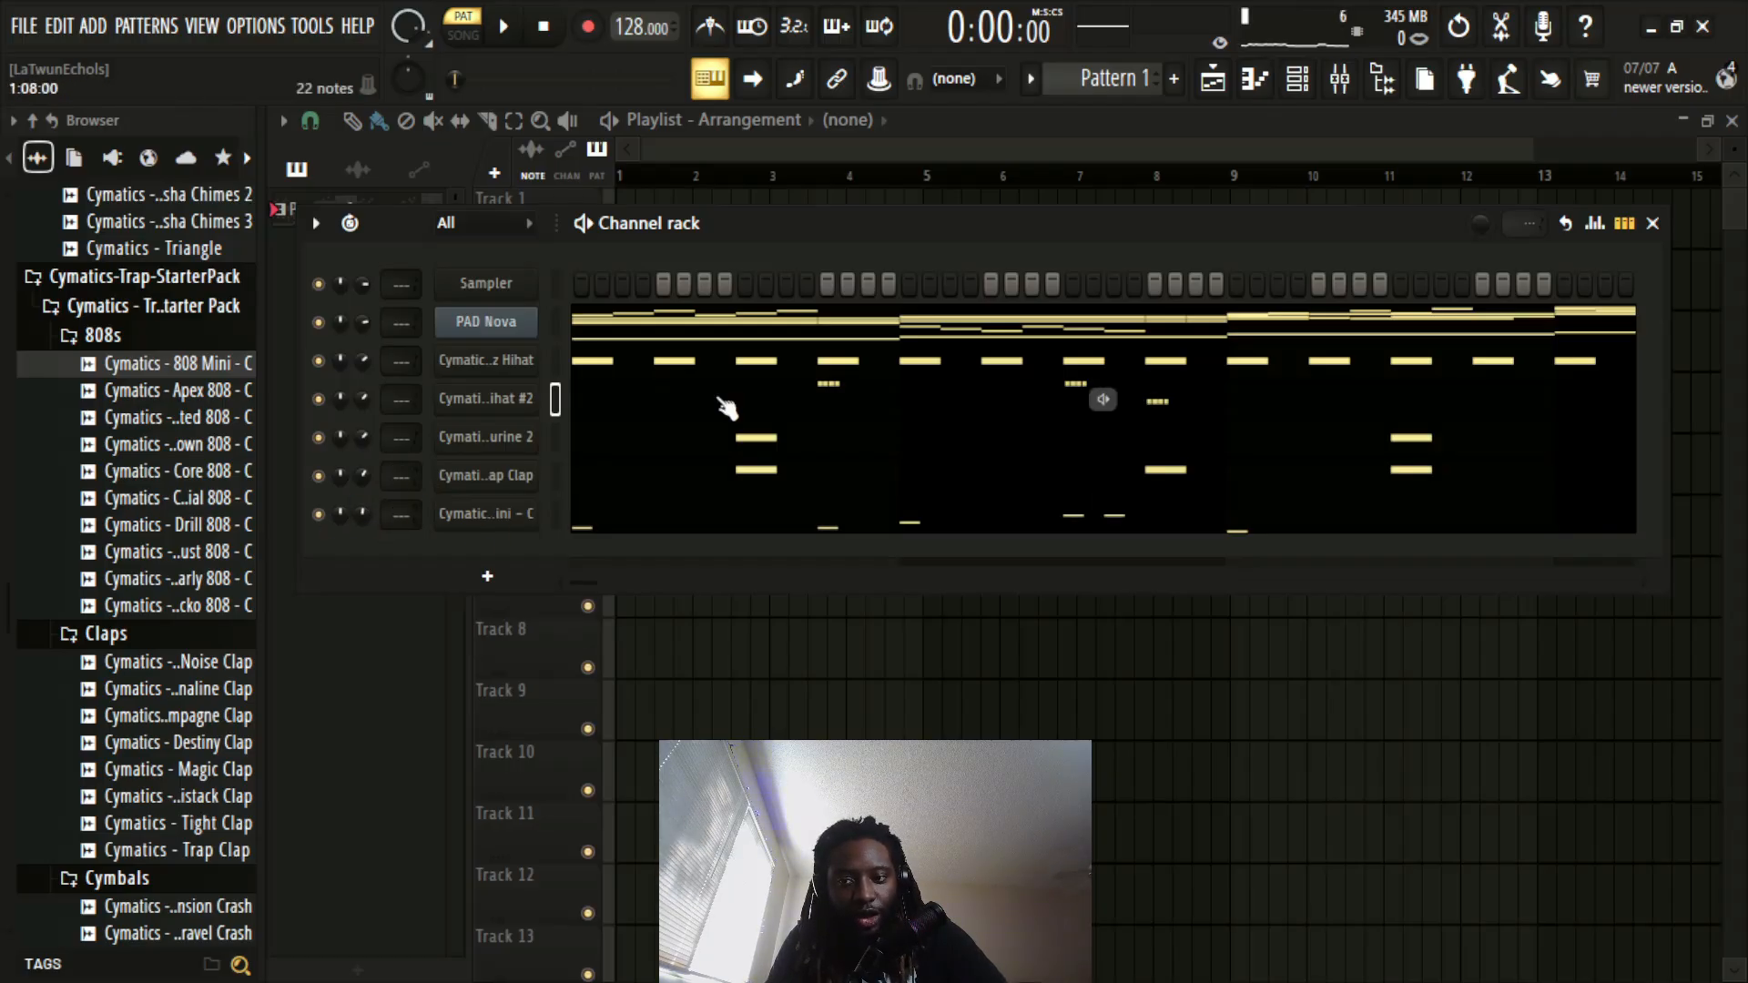
Step: Check the mixer and play the pattern with all channels active to judge the overall balance
{"action": "left_click", "coordinate": [1656, 224]}
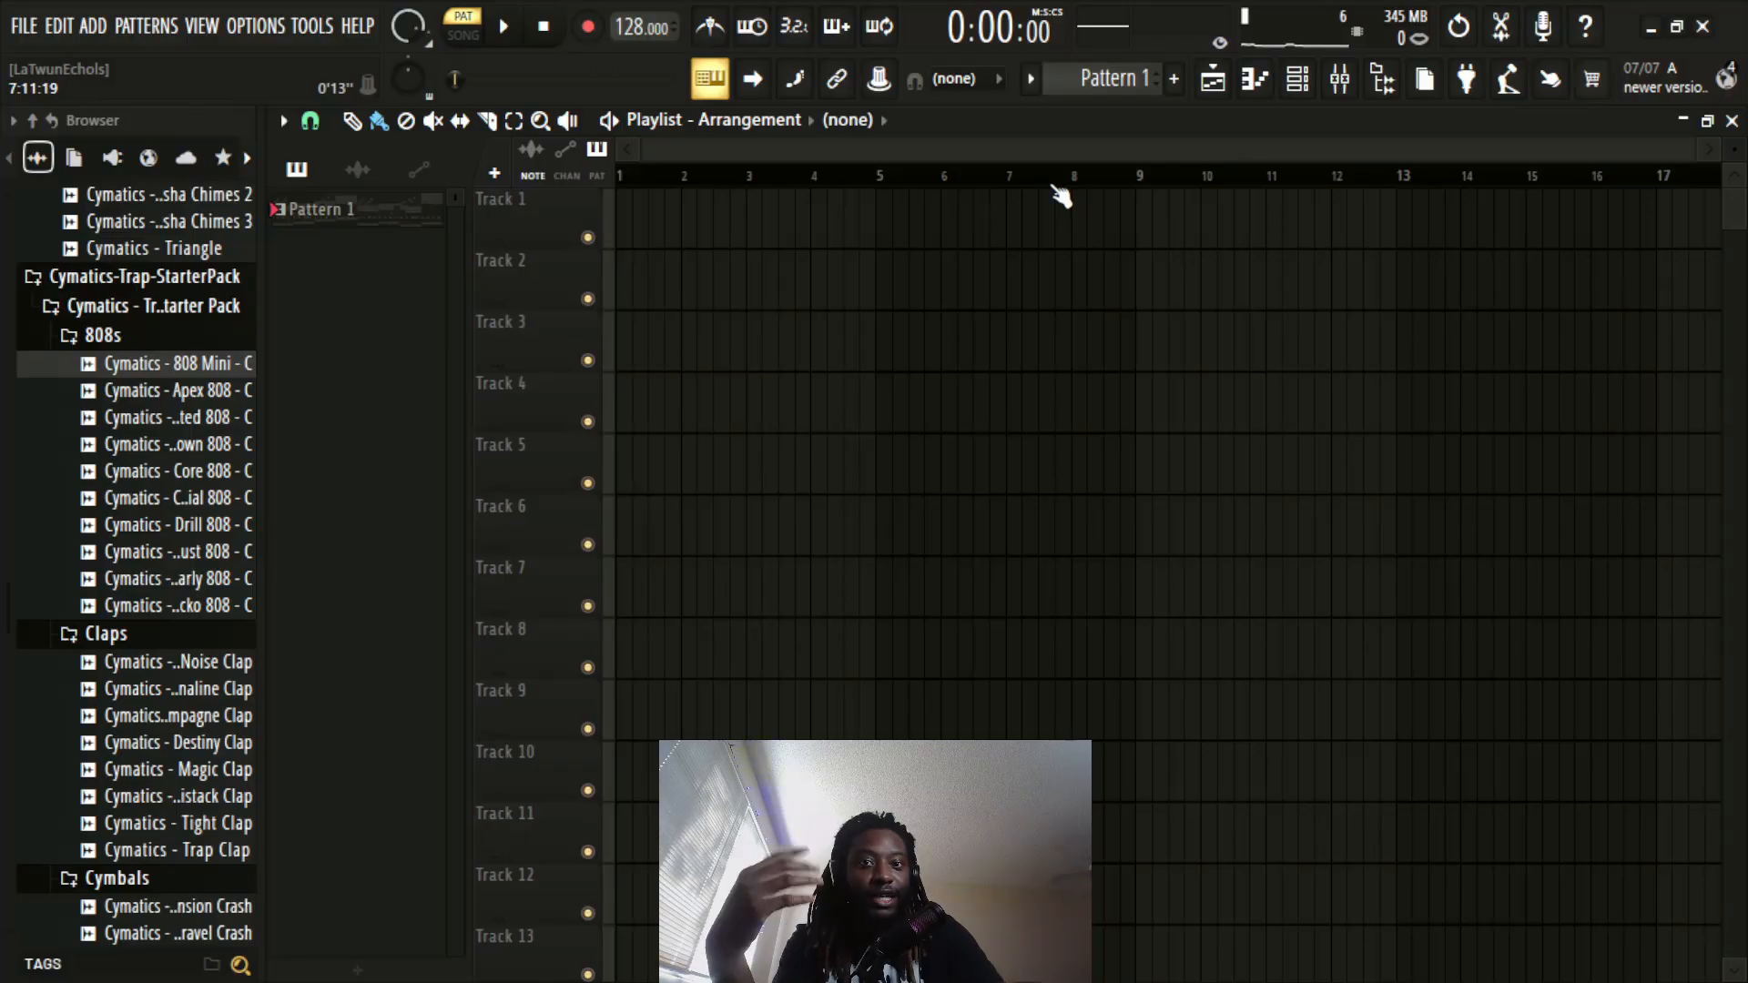
{"action": "left_click", "coordinate": [1339, 78]}
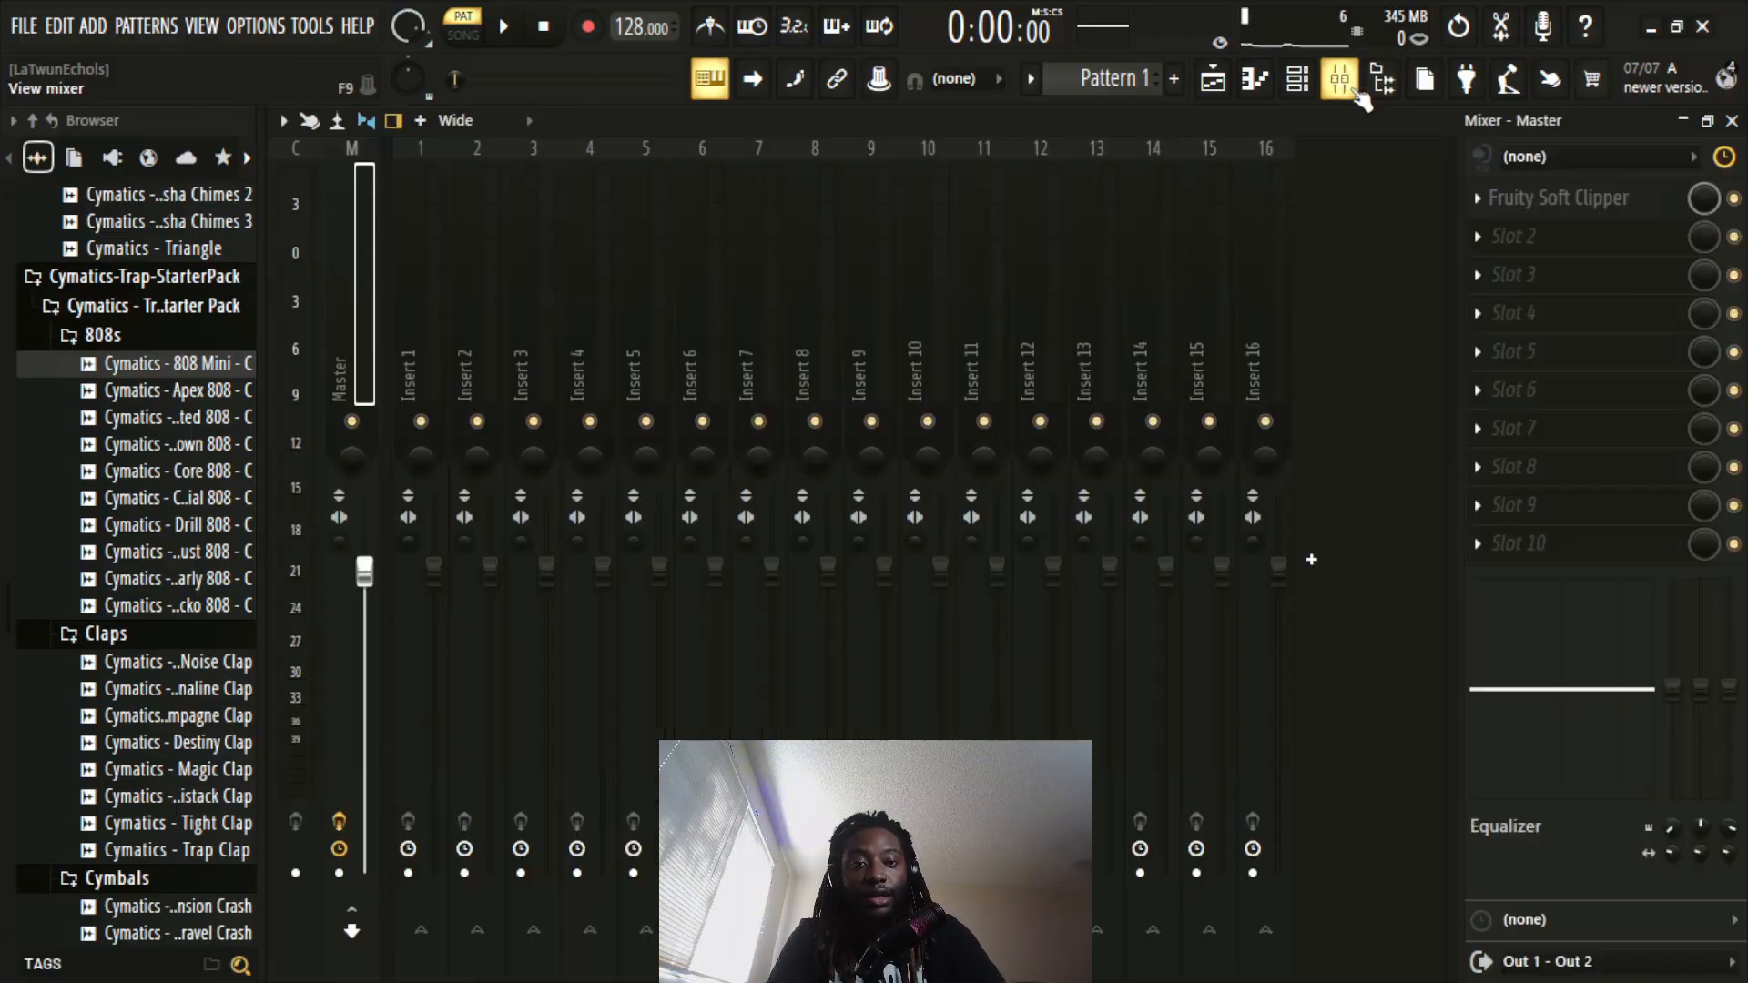
{"action": "left_click", "coordinate": [1732, 120]}
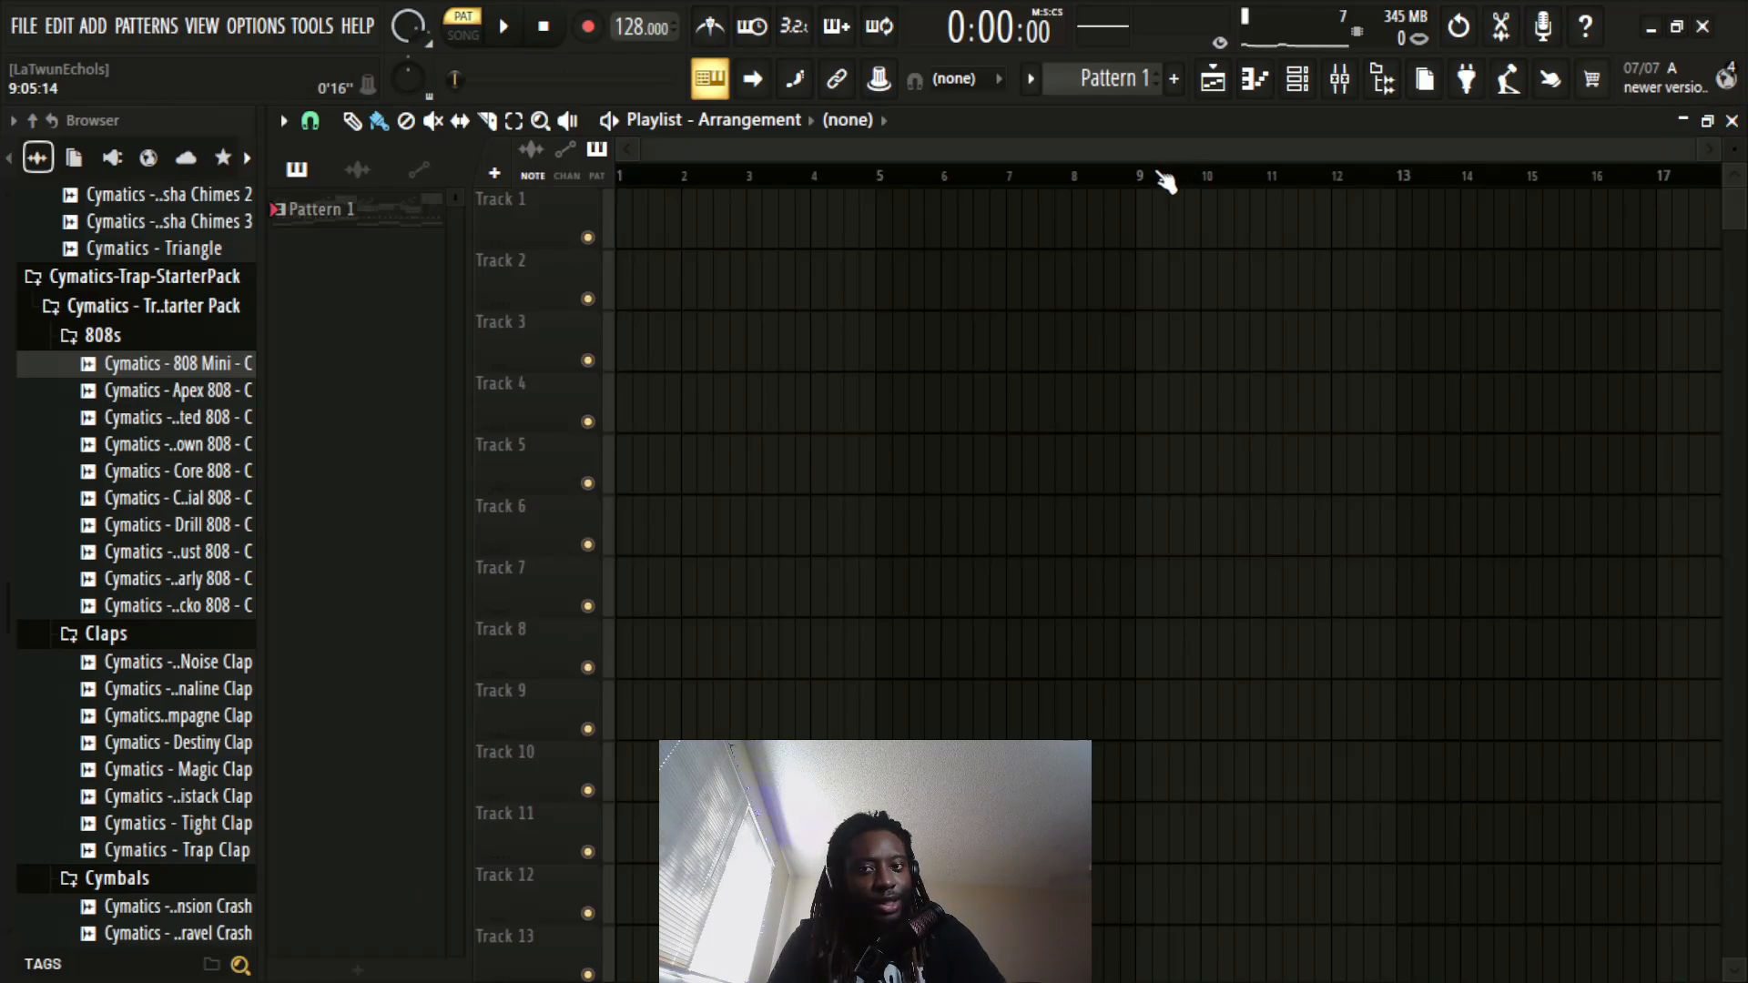
{"action": "key", "text": "space"}
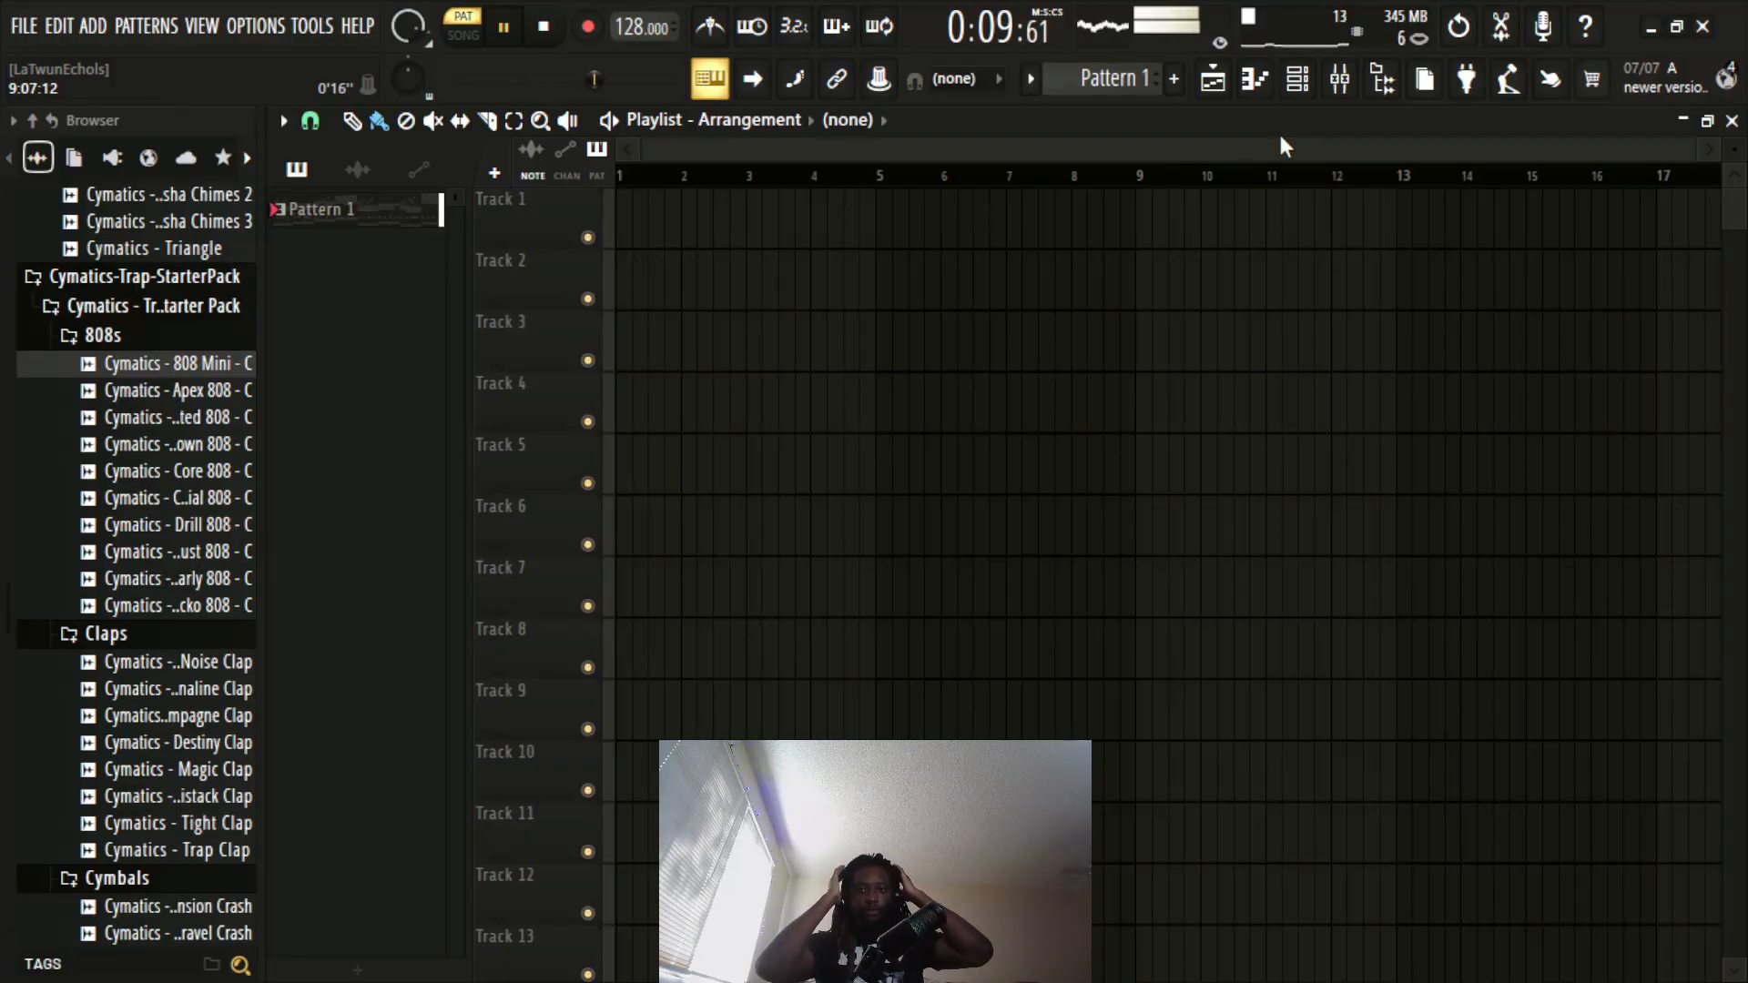
{"action": "left_click", "coordinate": [1339, 78]}
{"action": "left_click", "coordinate": [1731, 120]}
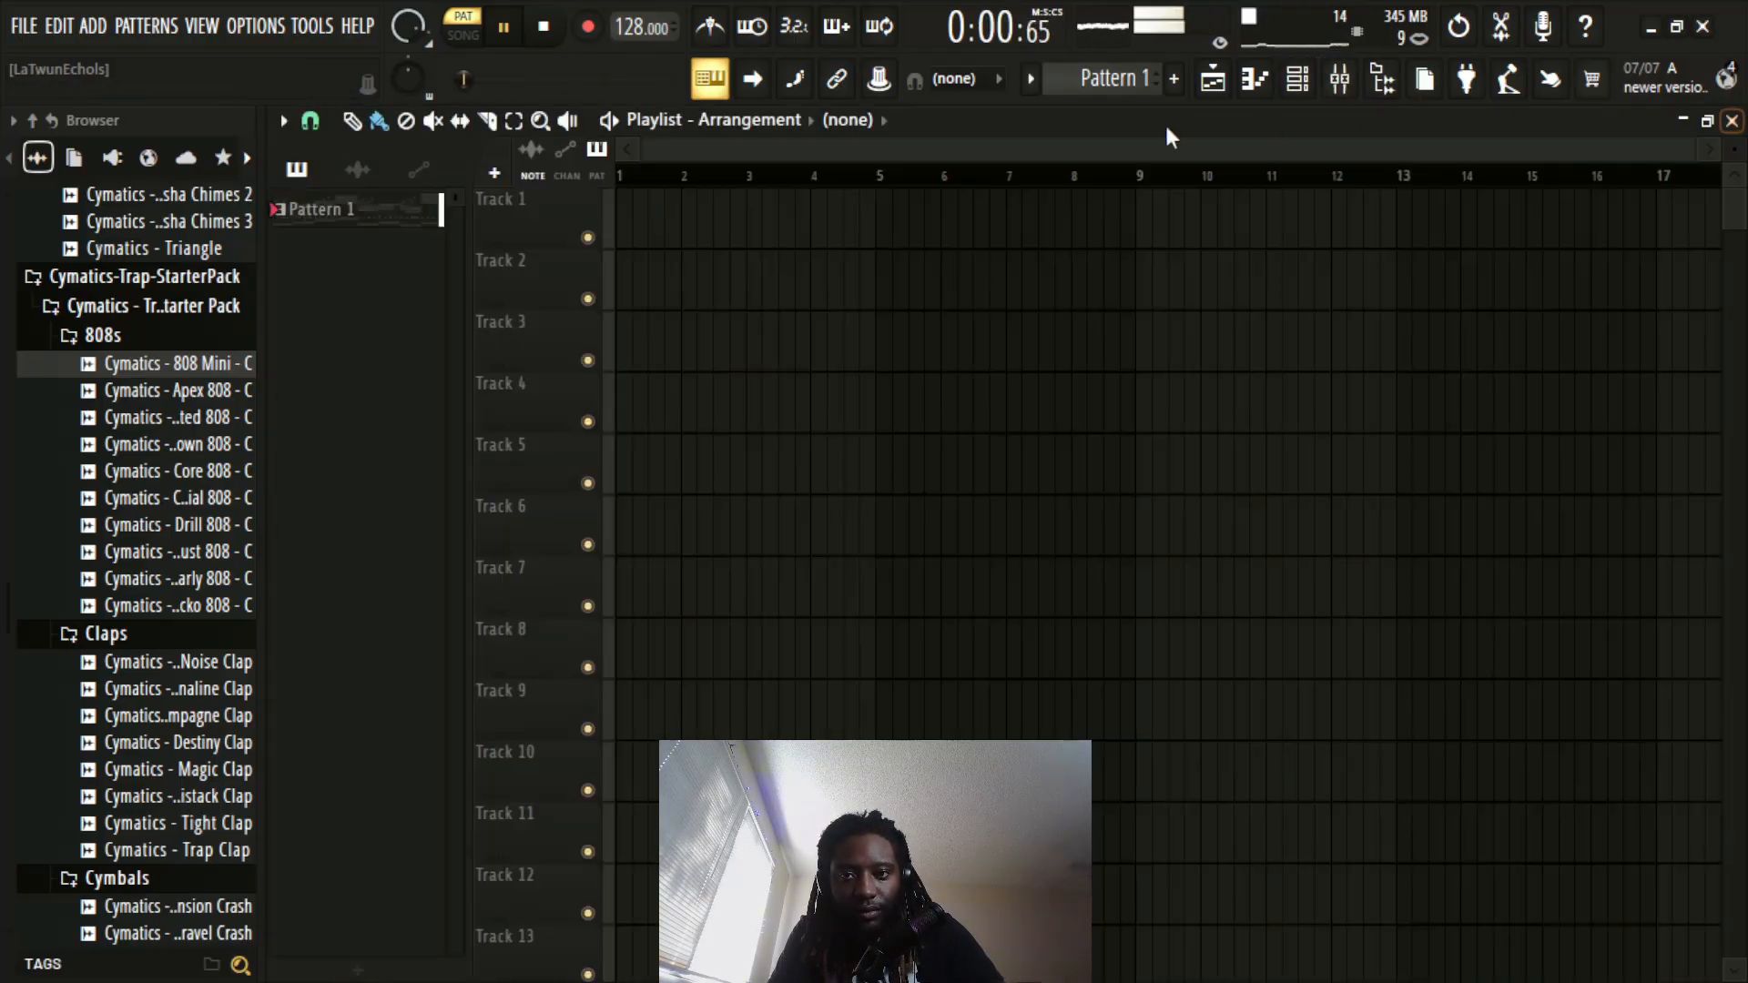
{"action": "left_click", "coordinate": [1256, 80]}
{"action": "left_click", "coordinate": [1256, 80]}
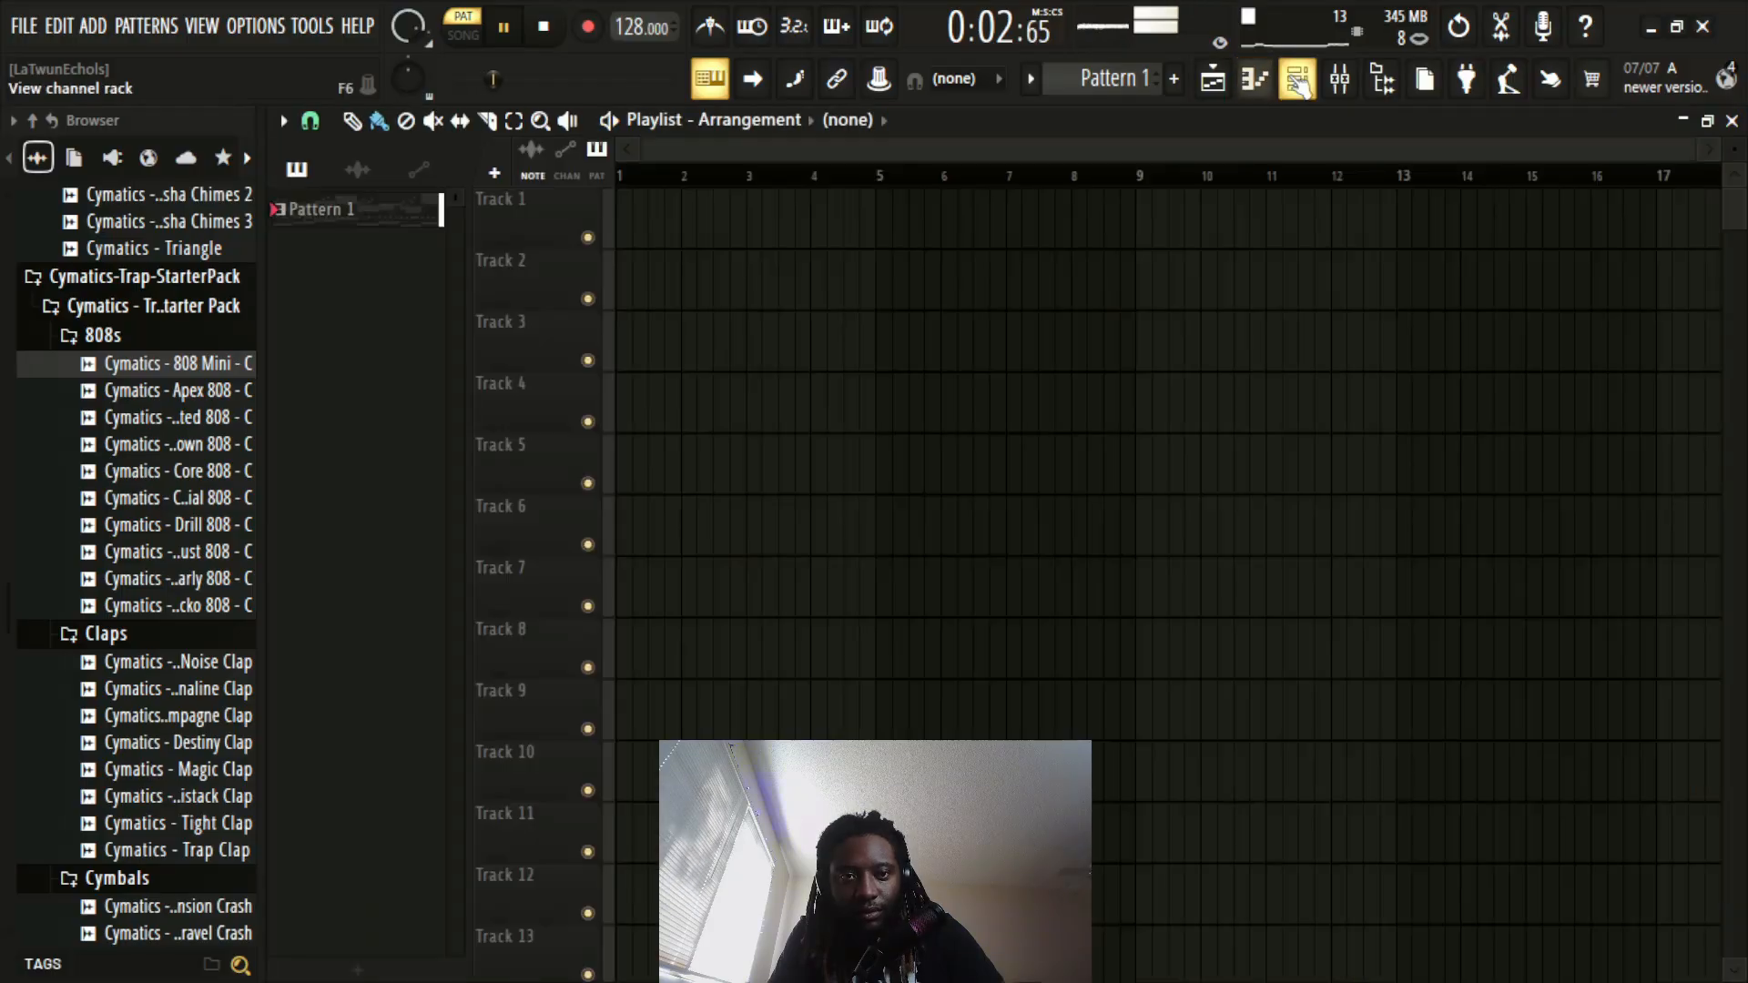
{"action": "left_click", "coordinate": [1297, 79]}
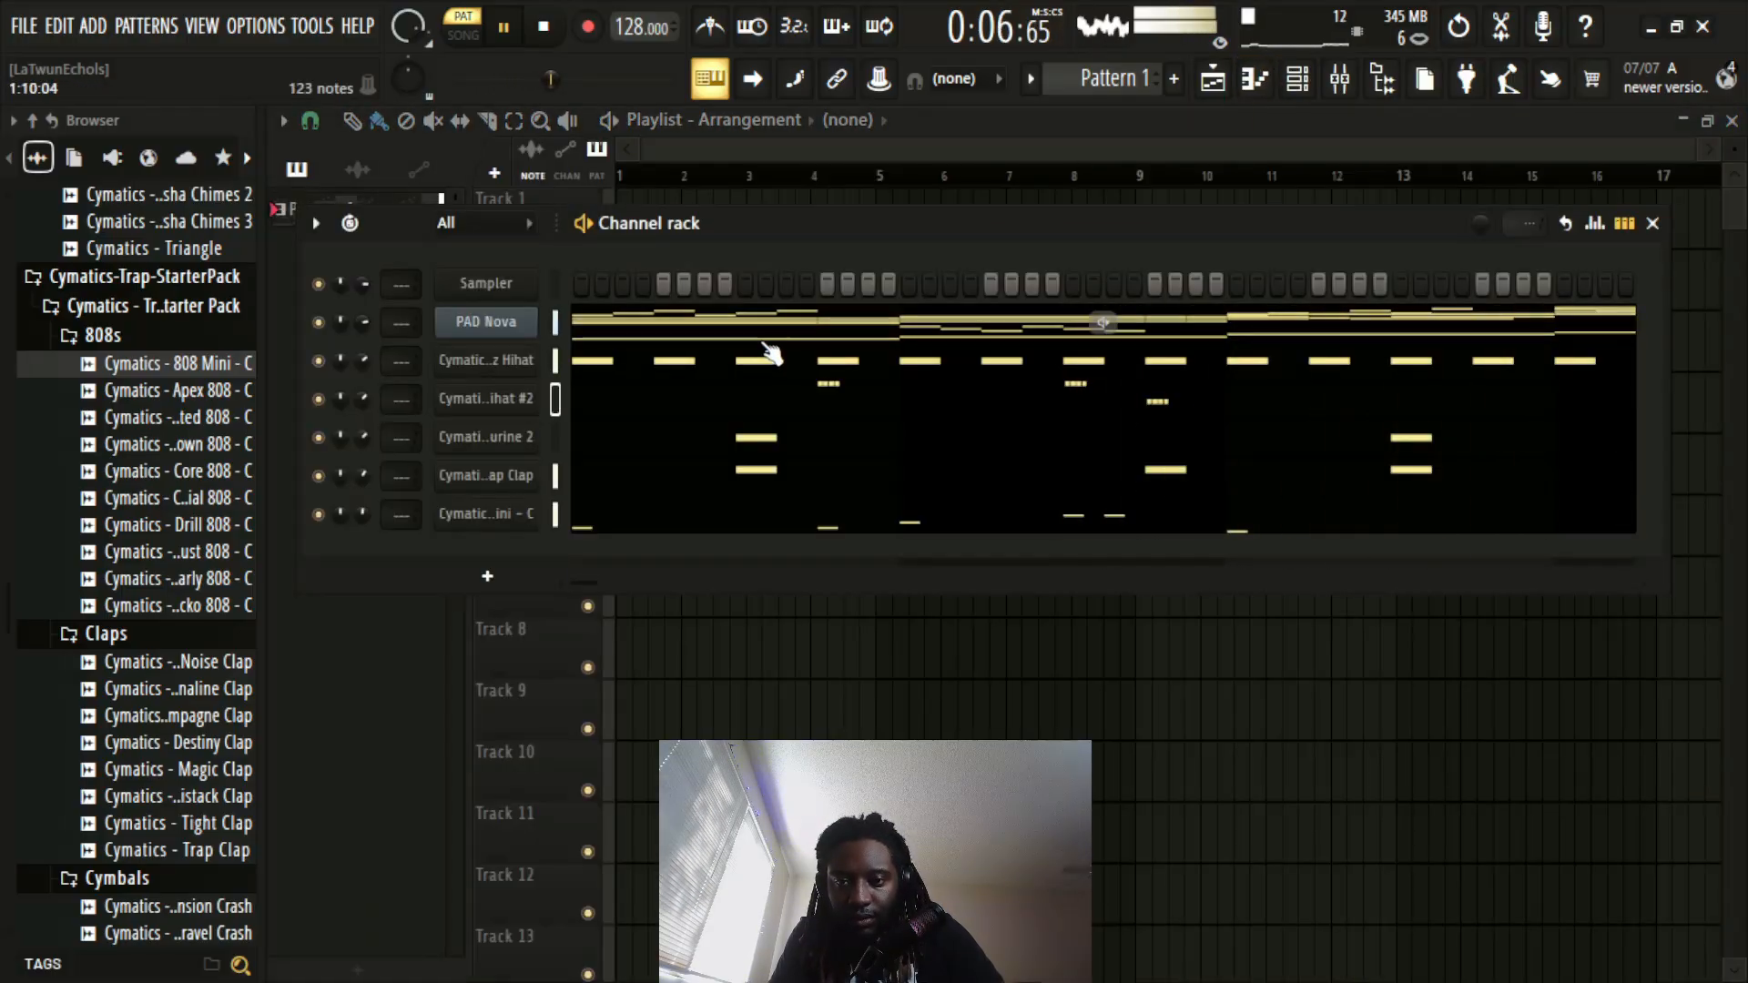
{"action": "key", "text": "space"}
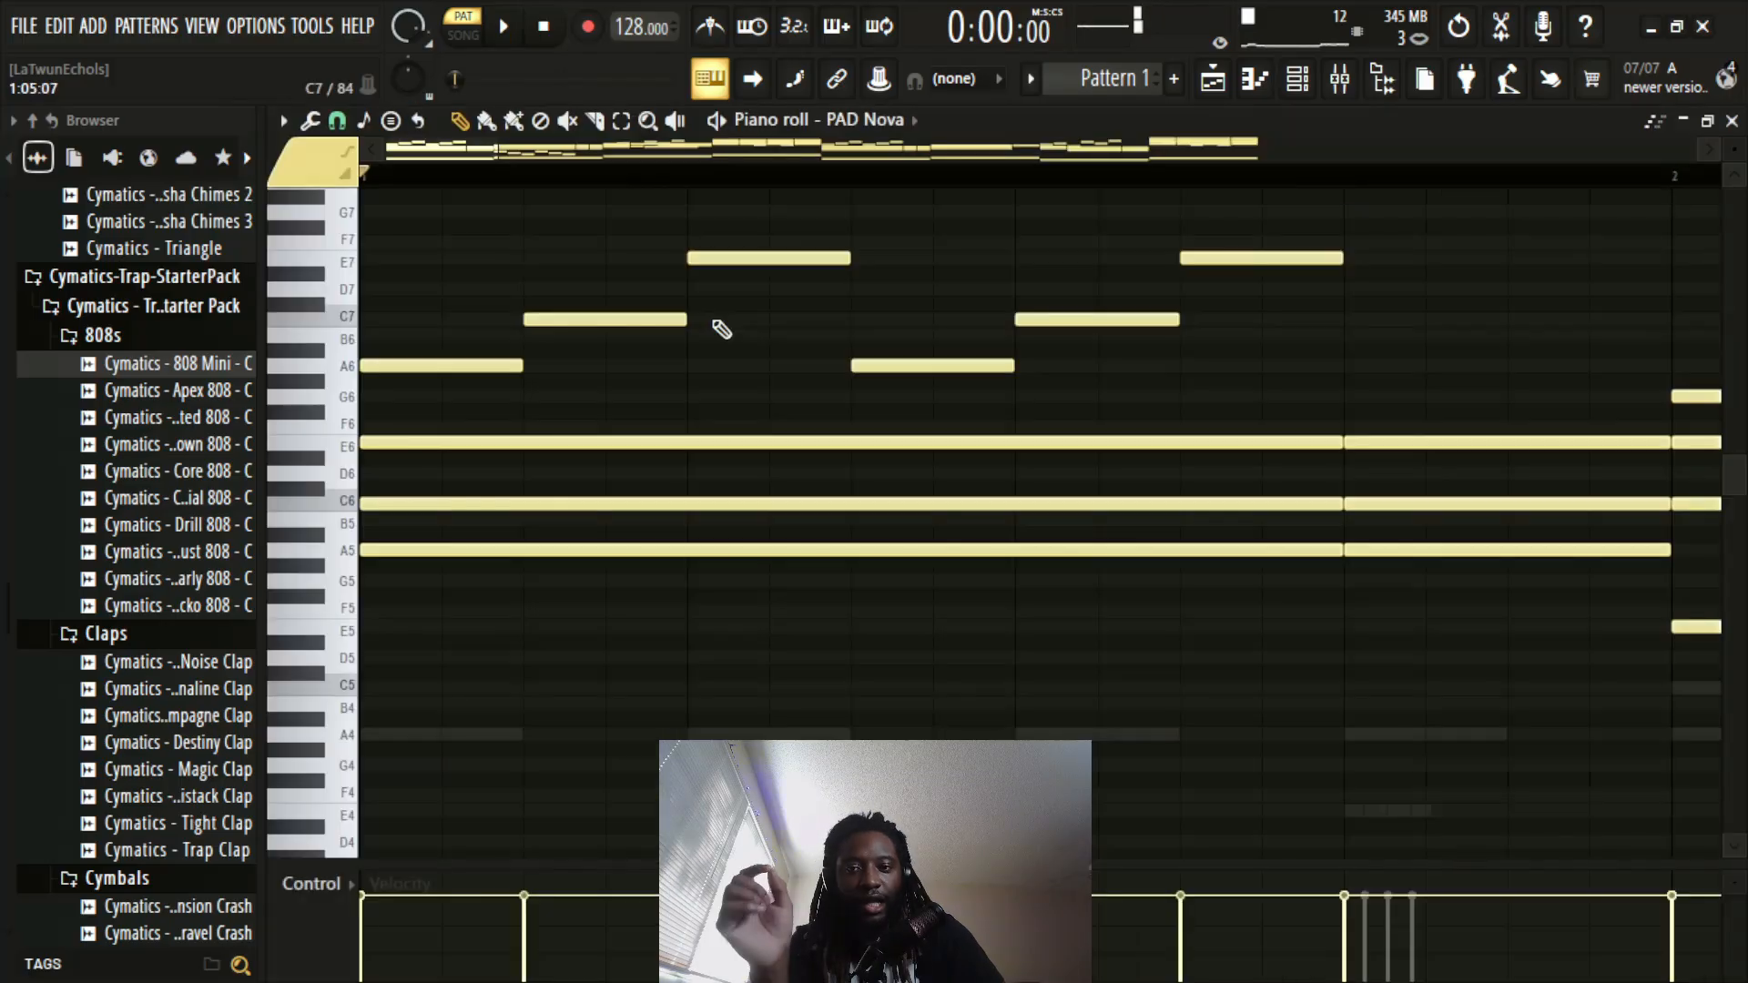
Step: Randomize the PAD Nova notes with slight panning and velocity variation, a new levels seed and fine pitch variation off
{"action": "left_click", "coordinate": [718, 326]}
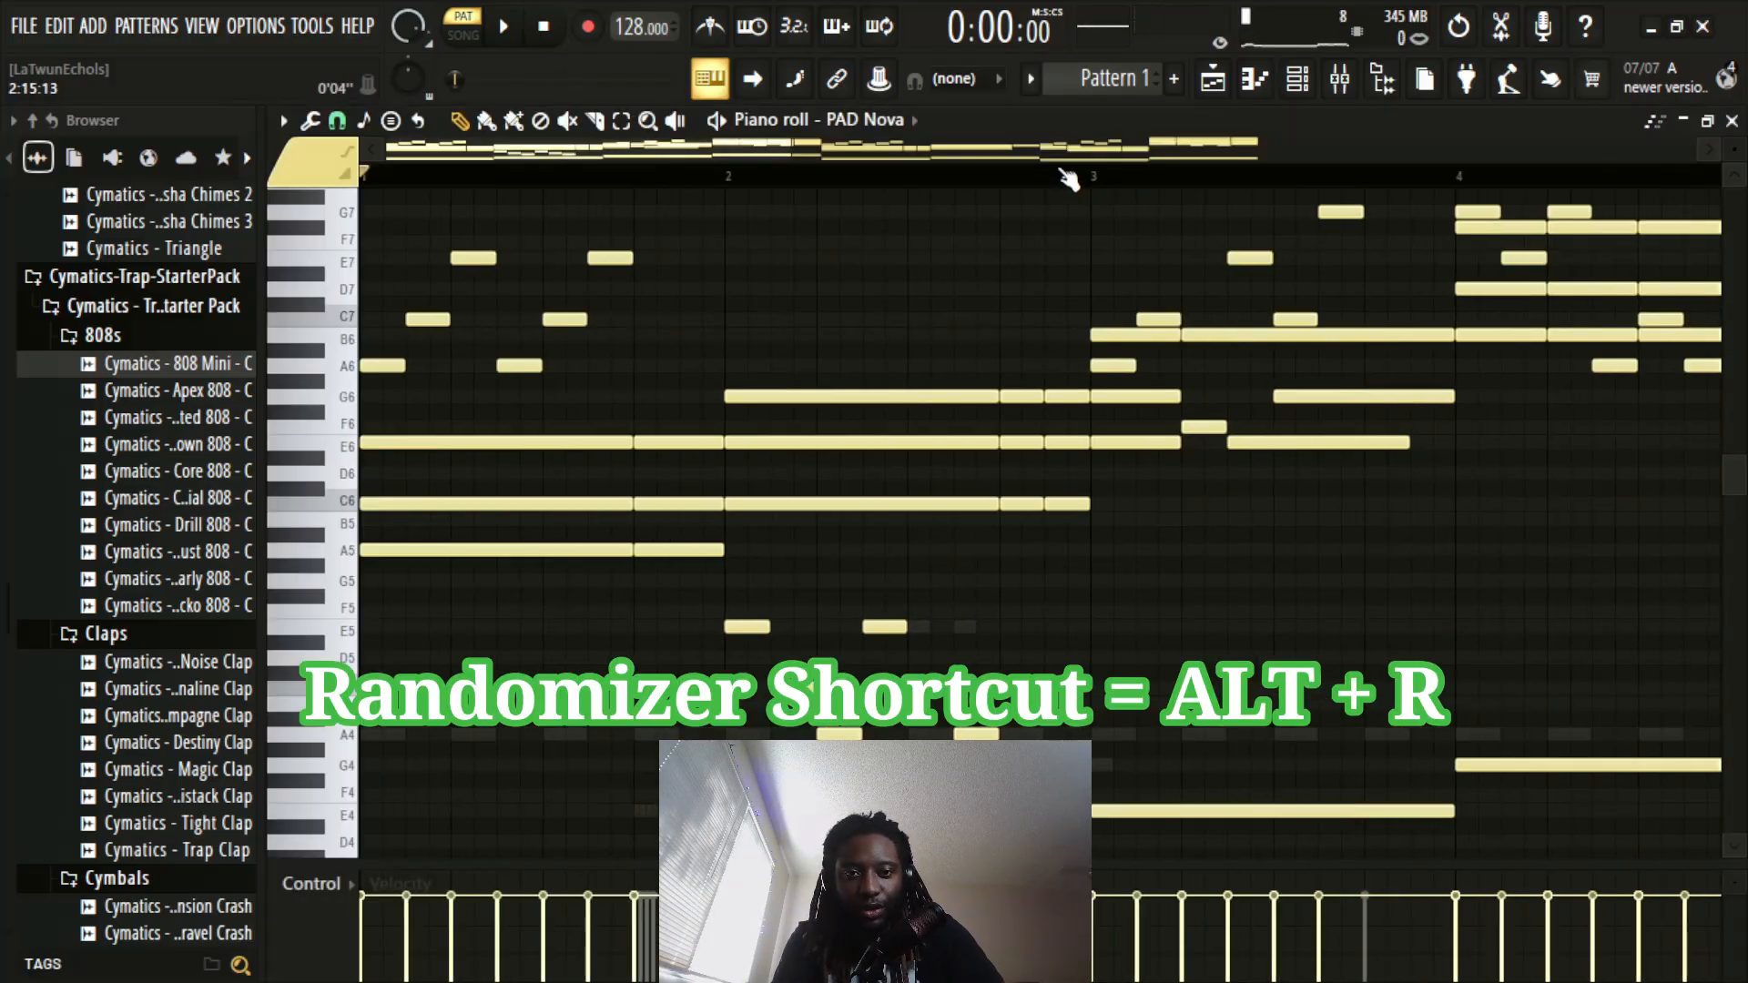
{"action": "scroll", "coordinate": [1061, 170], "scroll_direction": "down", "scroll_amount": 1}
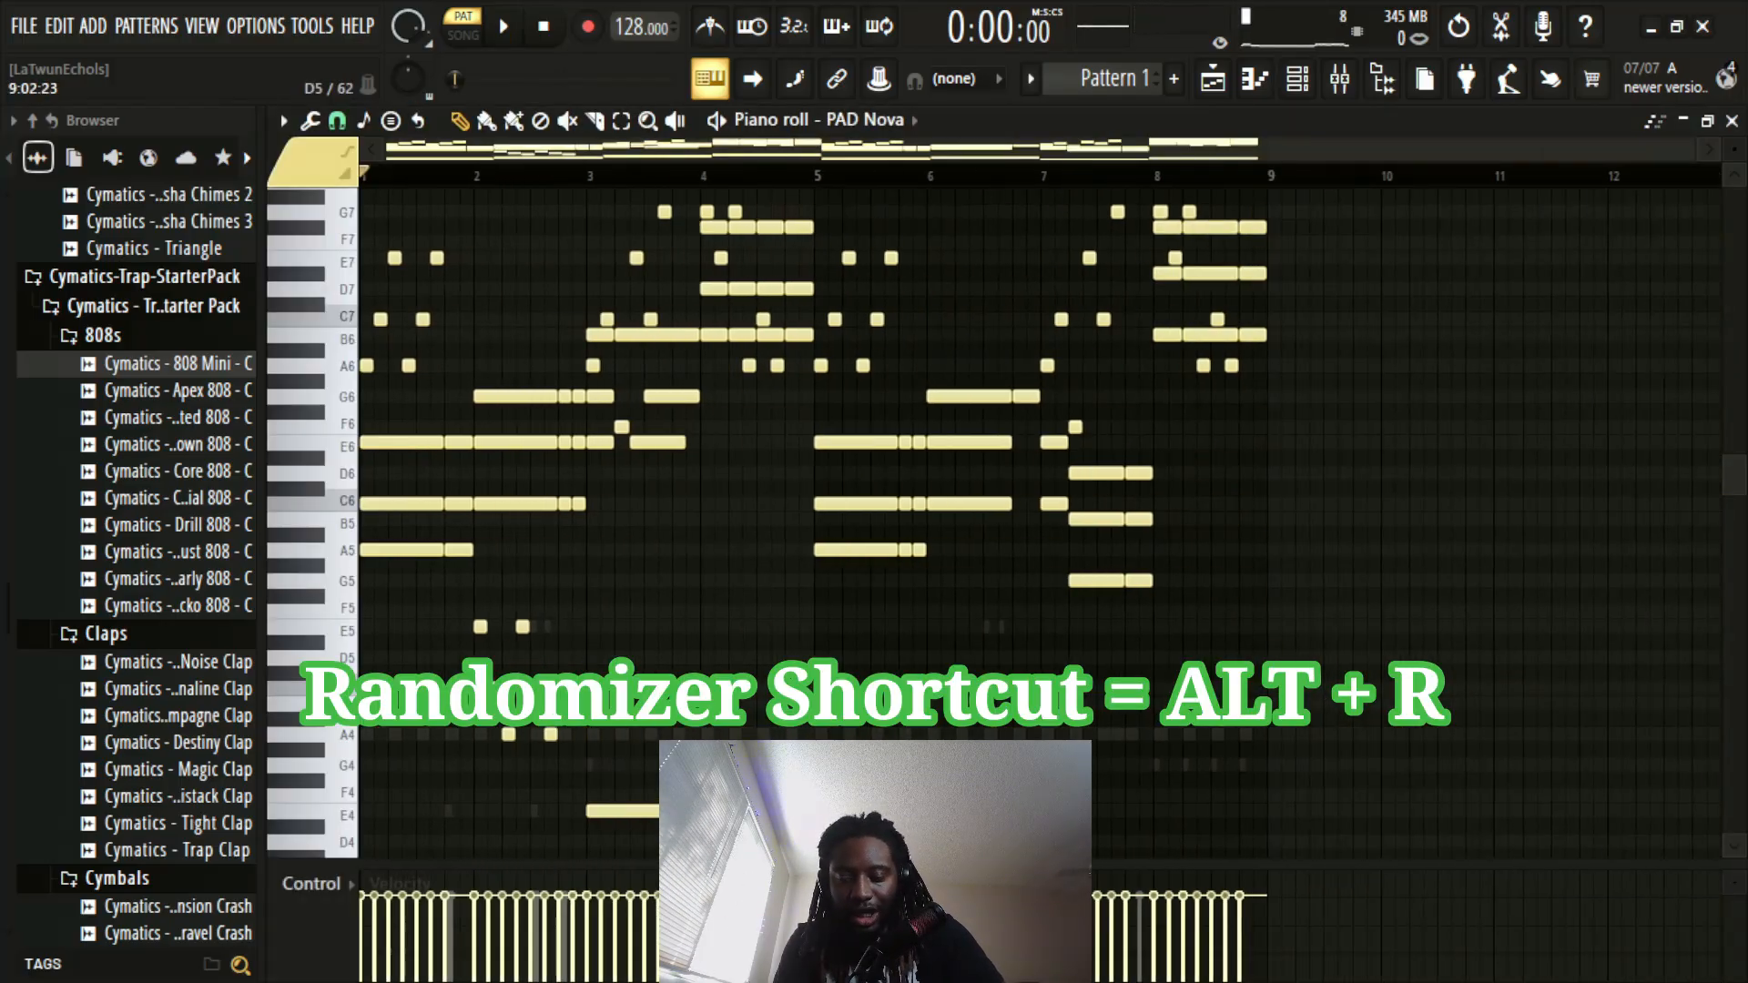
{"action": "key", "text": "alt+r"}
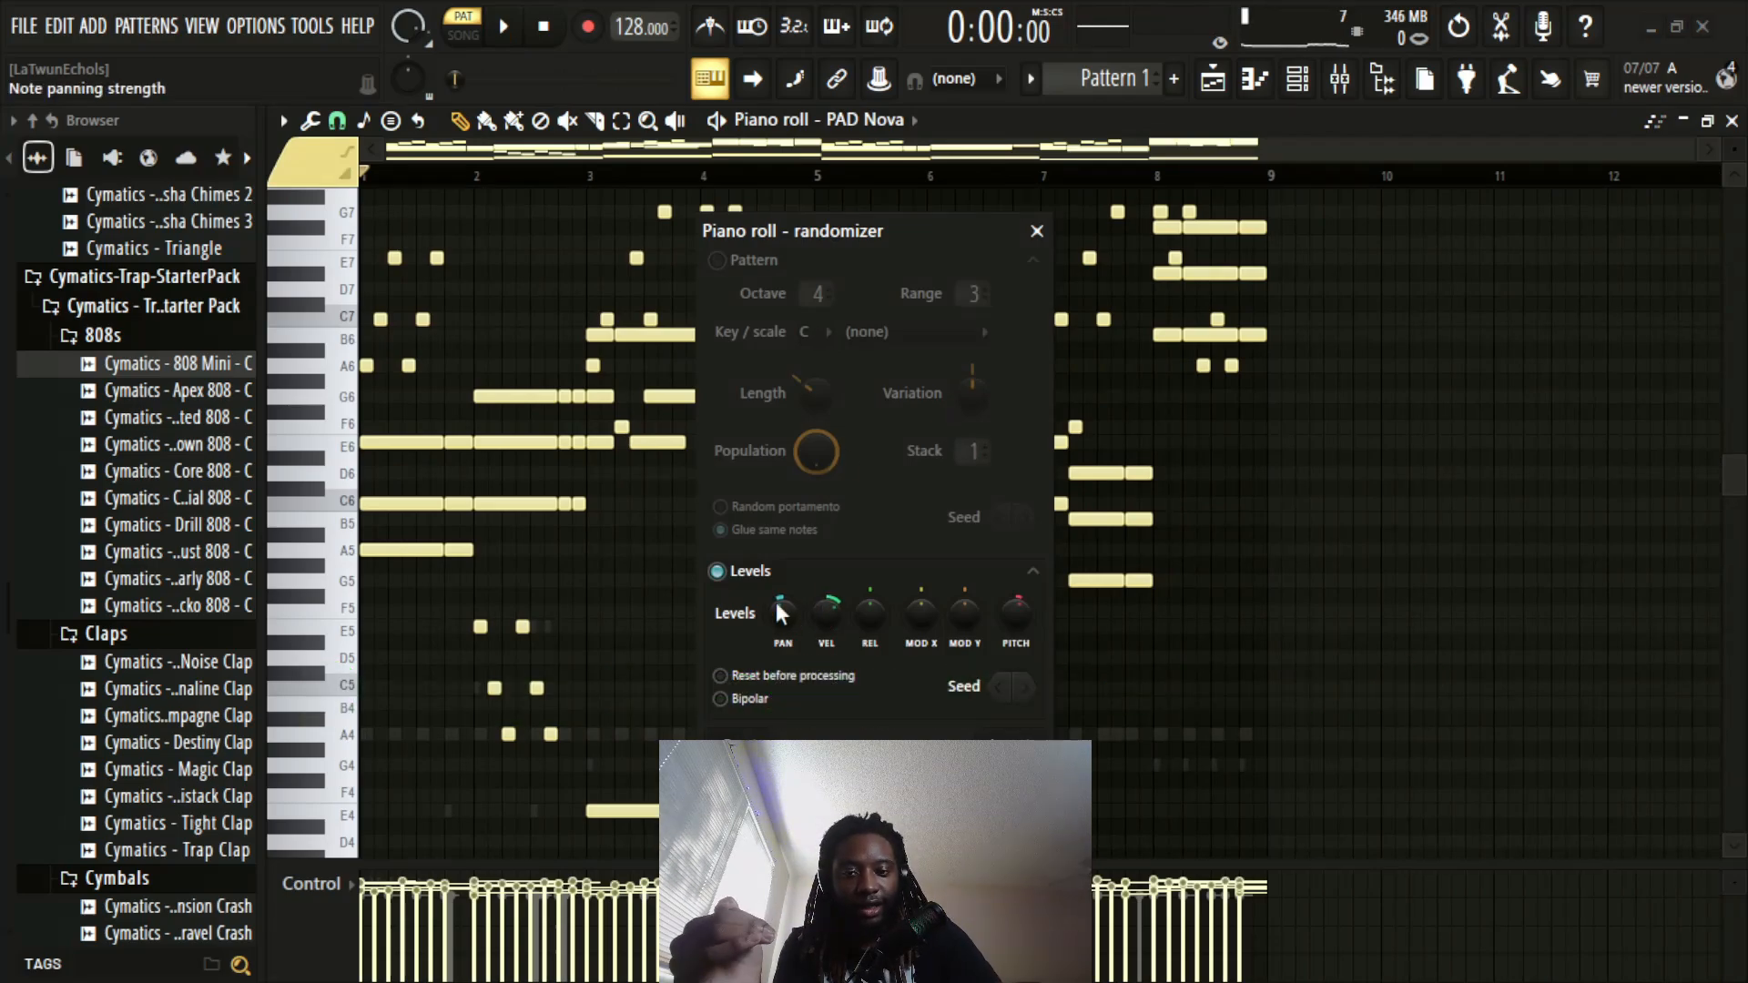
{"action": "left_click_drag", "start_coordinate": [778, 608], "coordinate": [827, 615]}
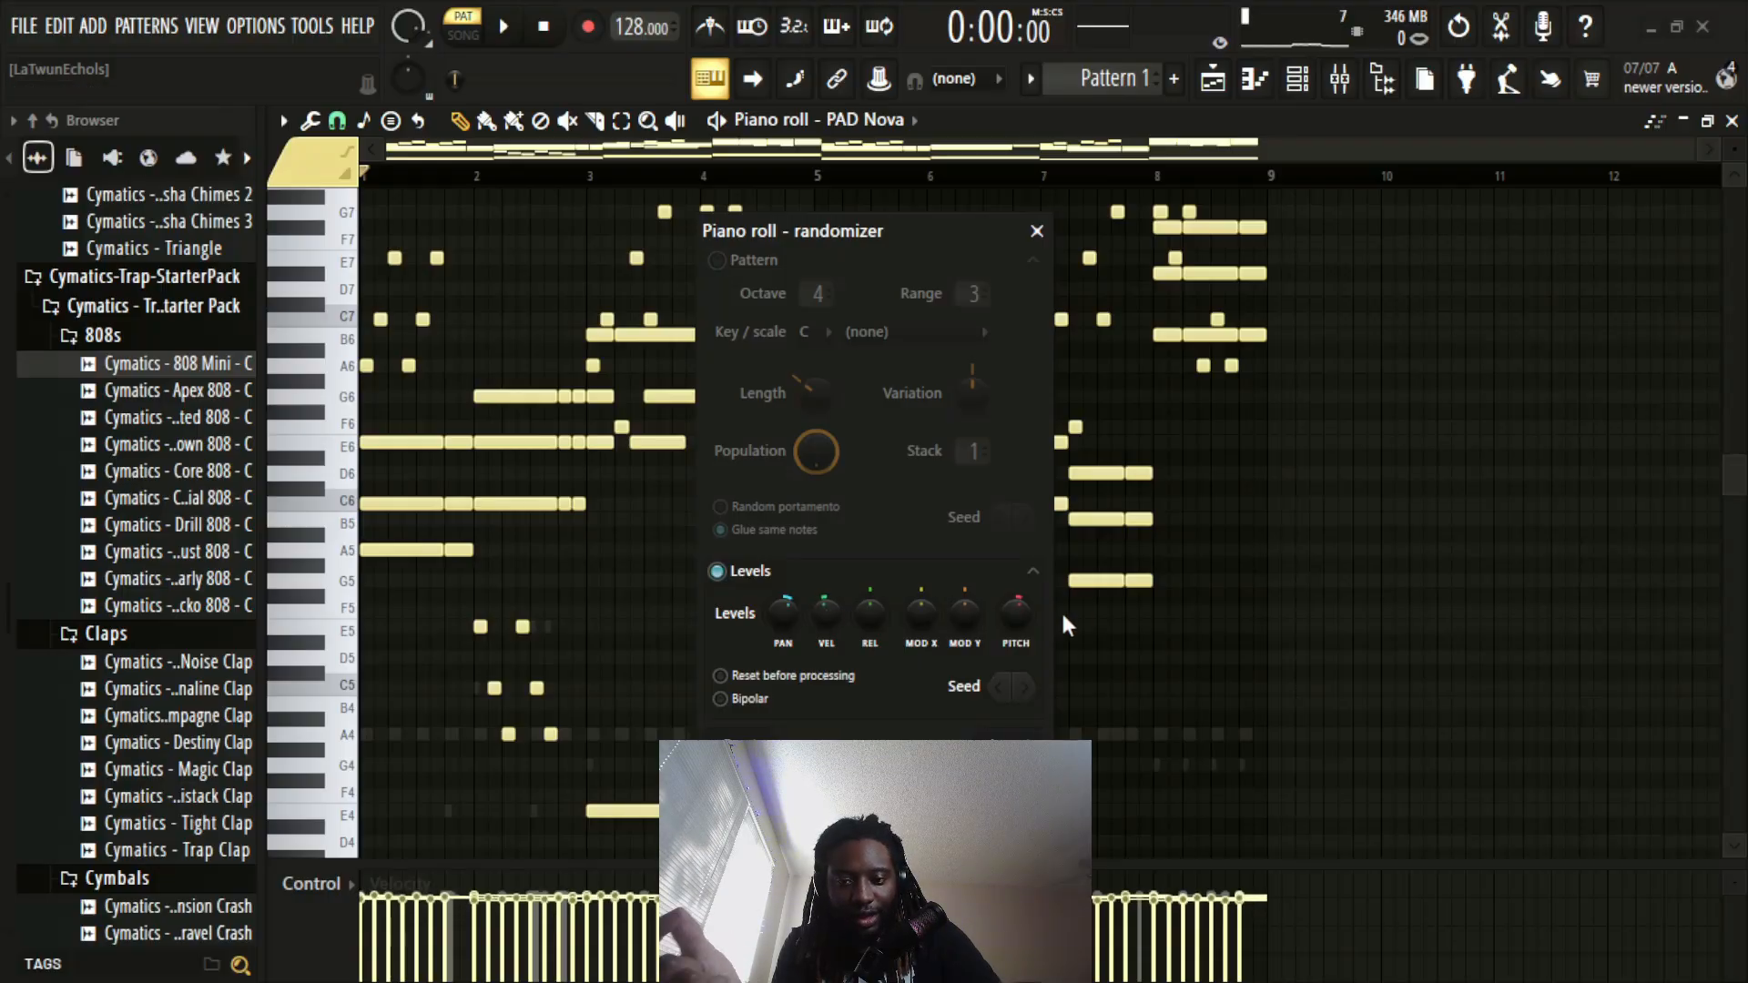
{"action": "left_click", "coordinate": [1015, 630]}
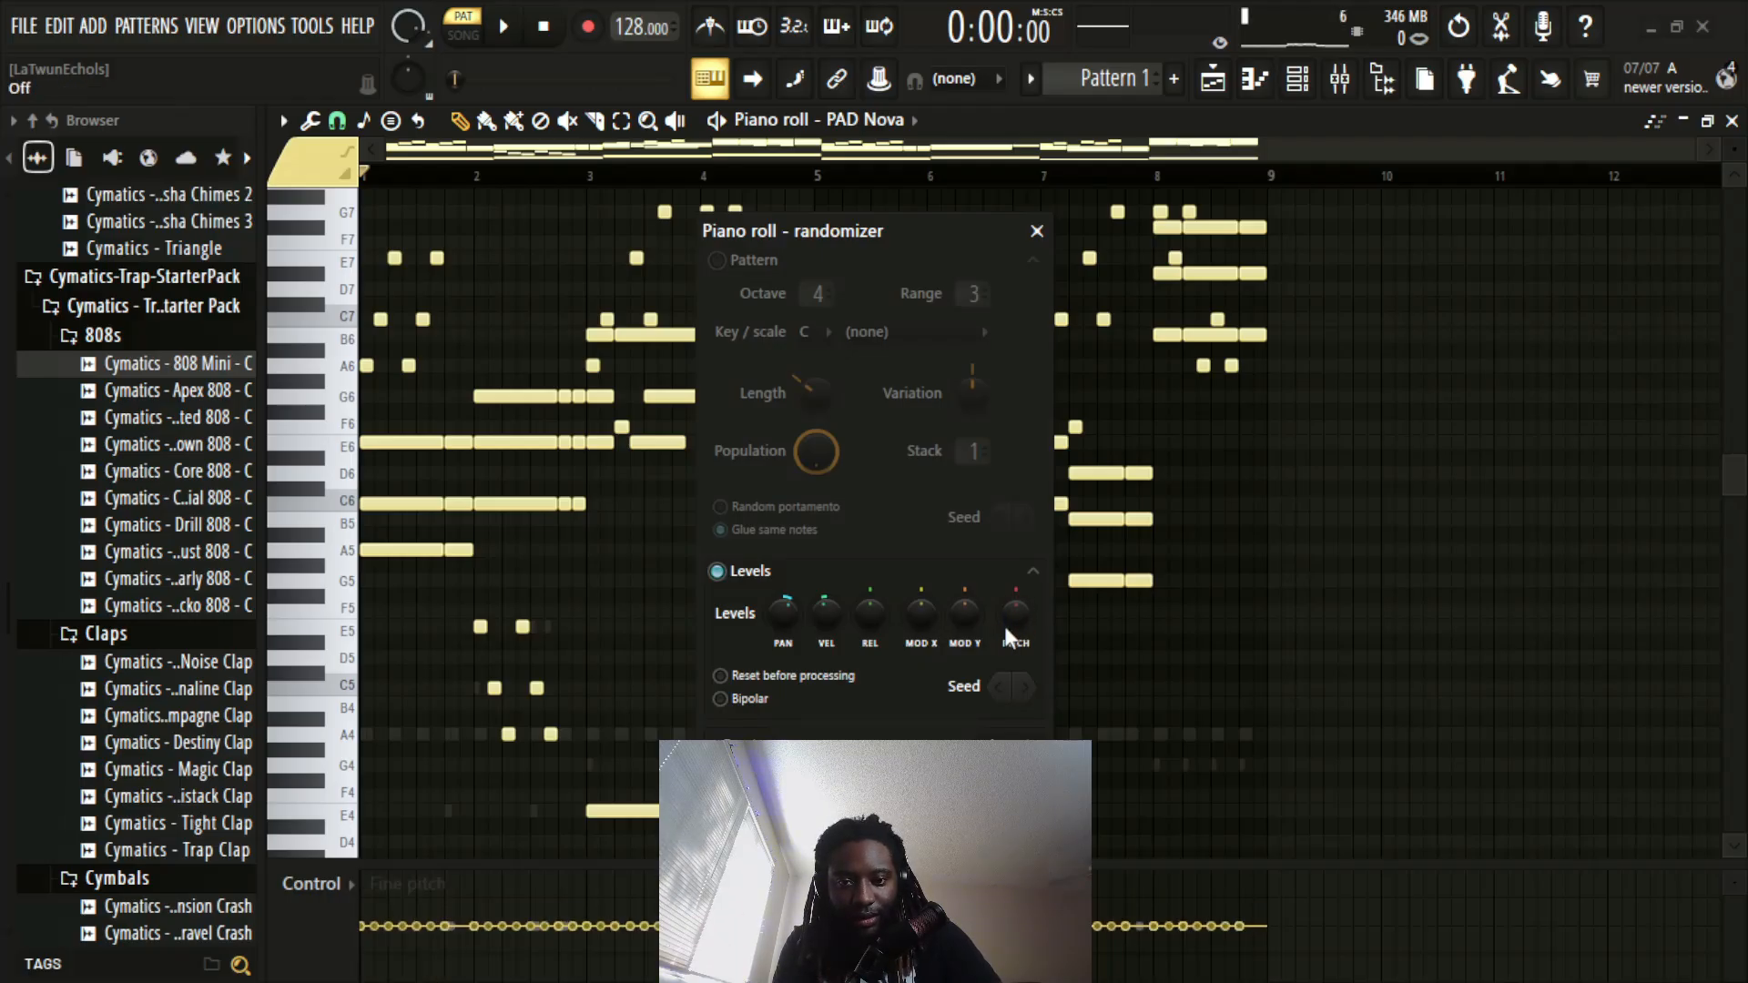
{"action": "left_click", "coordinate": [826, 613]}
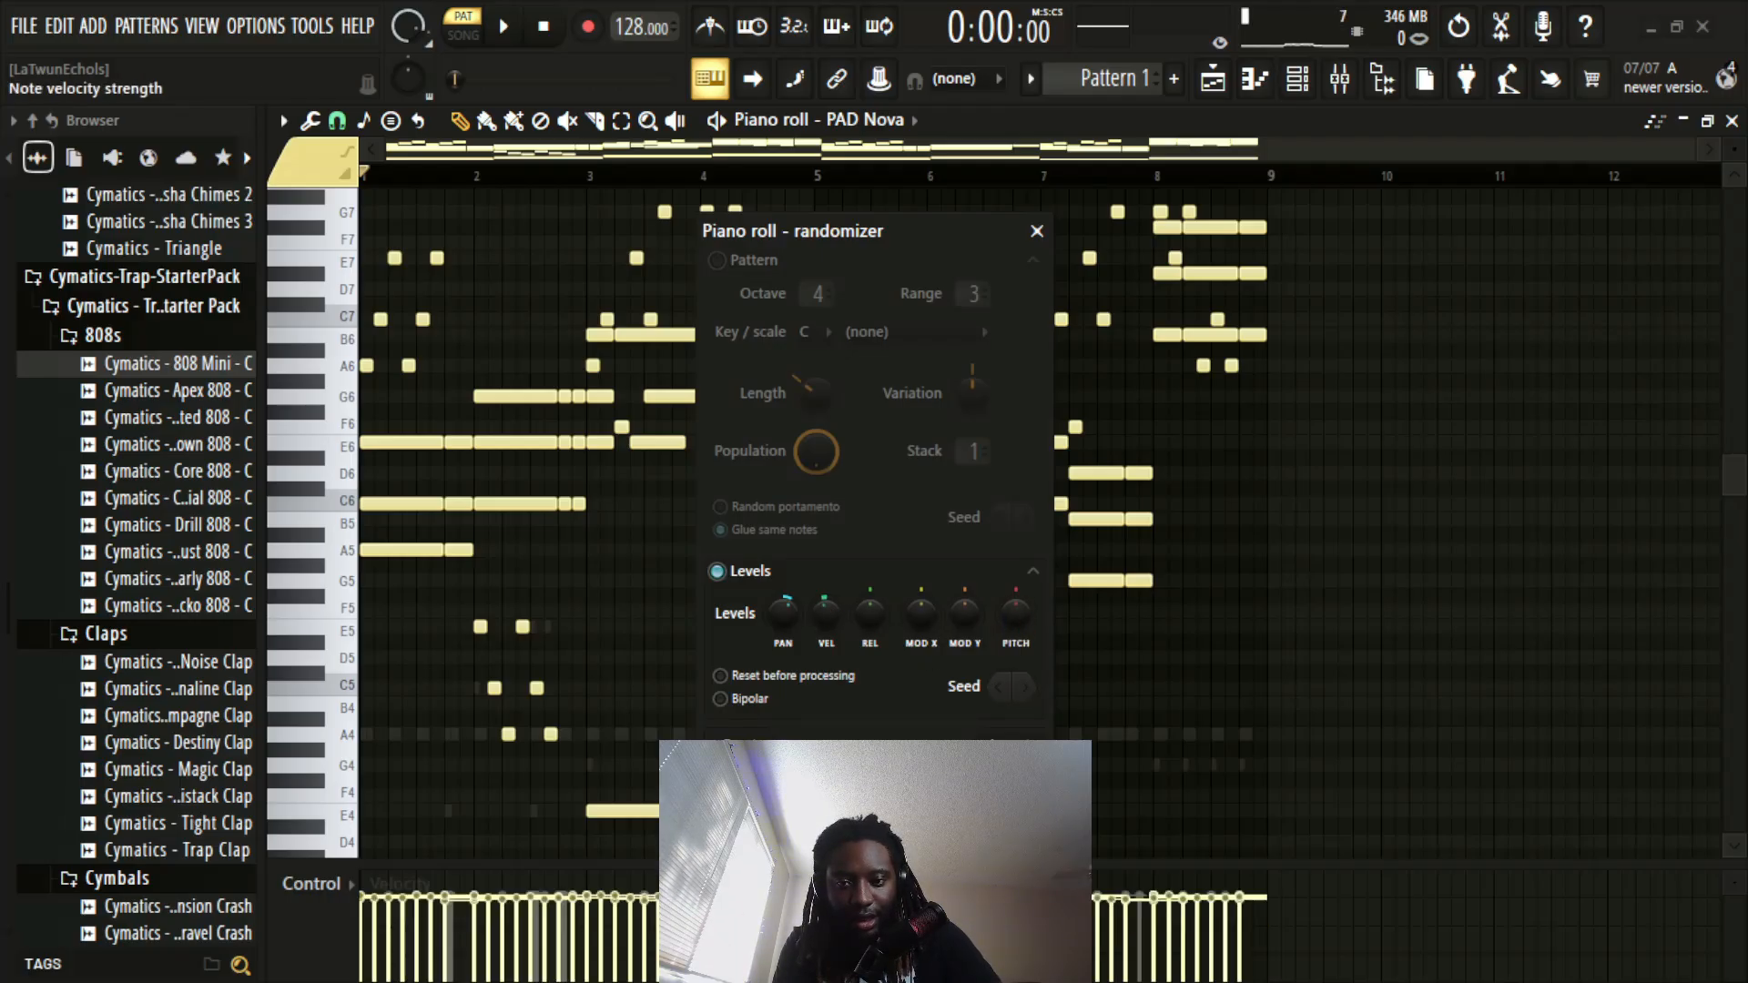
{"action": "left_click", "coordinate": [1027, 689]}
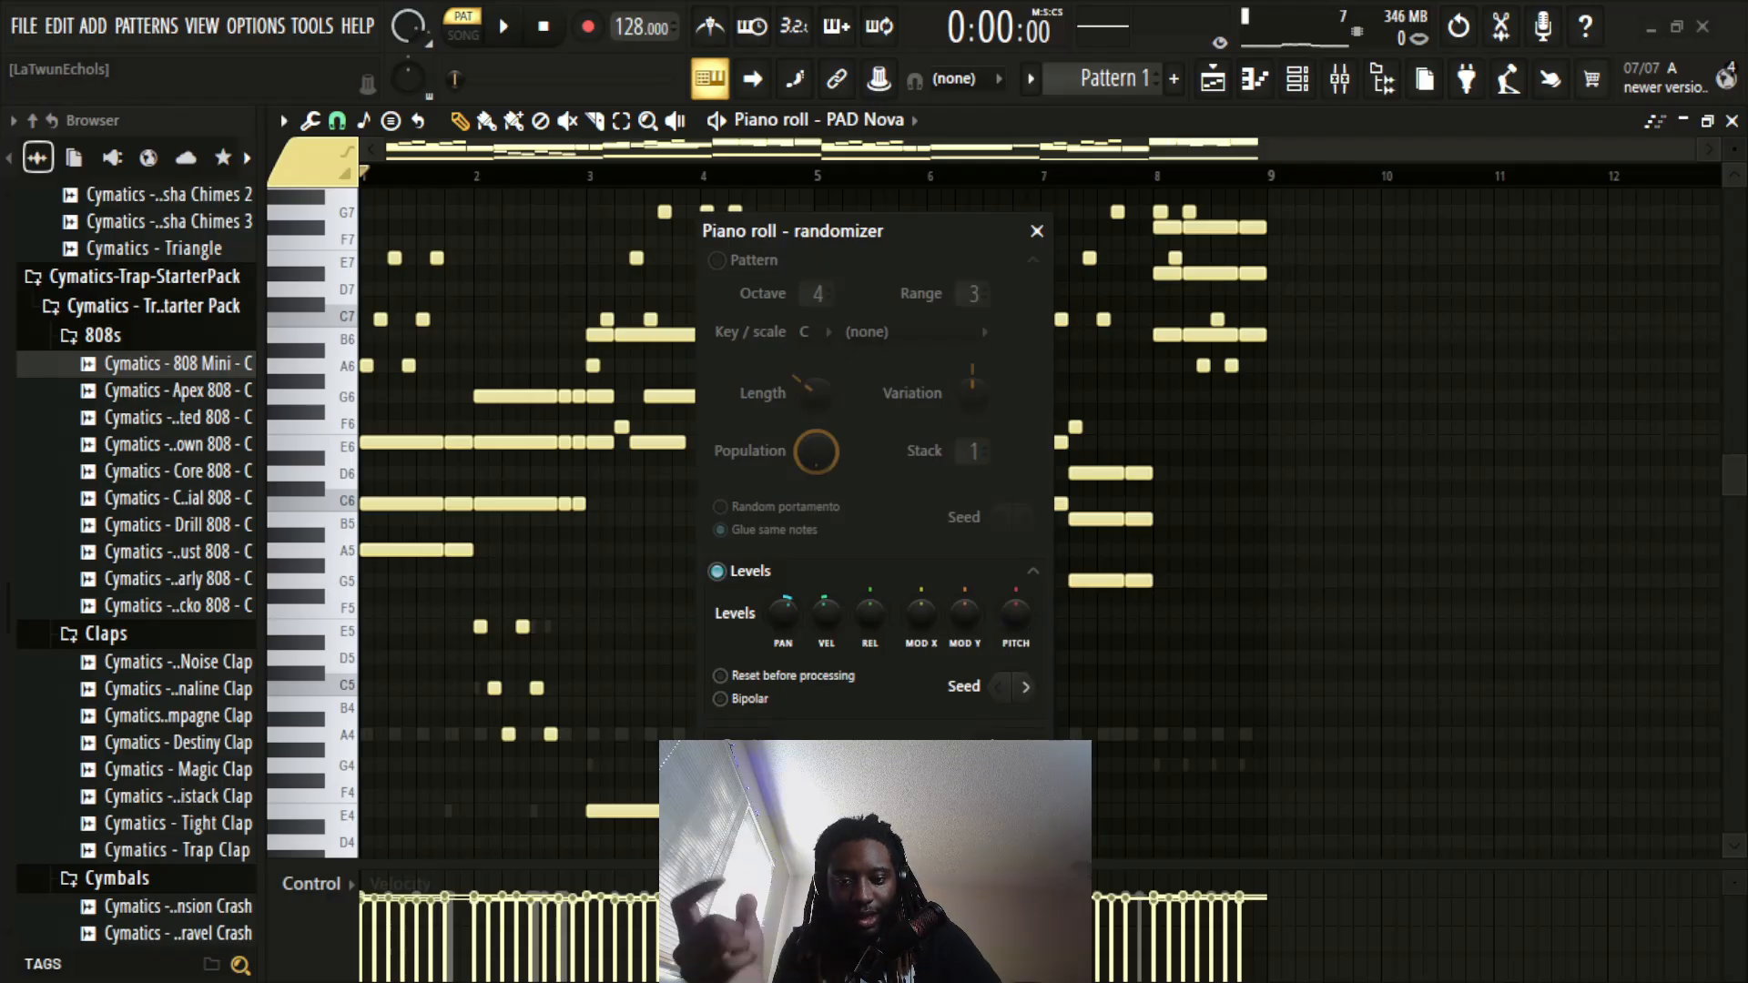
{"action": "key", "text": "Return"}
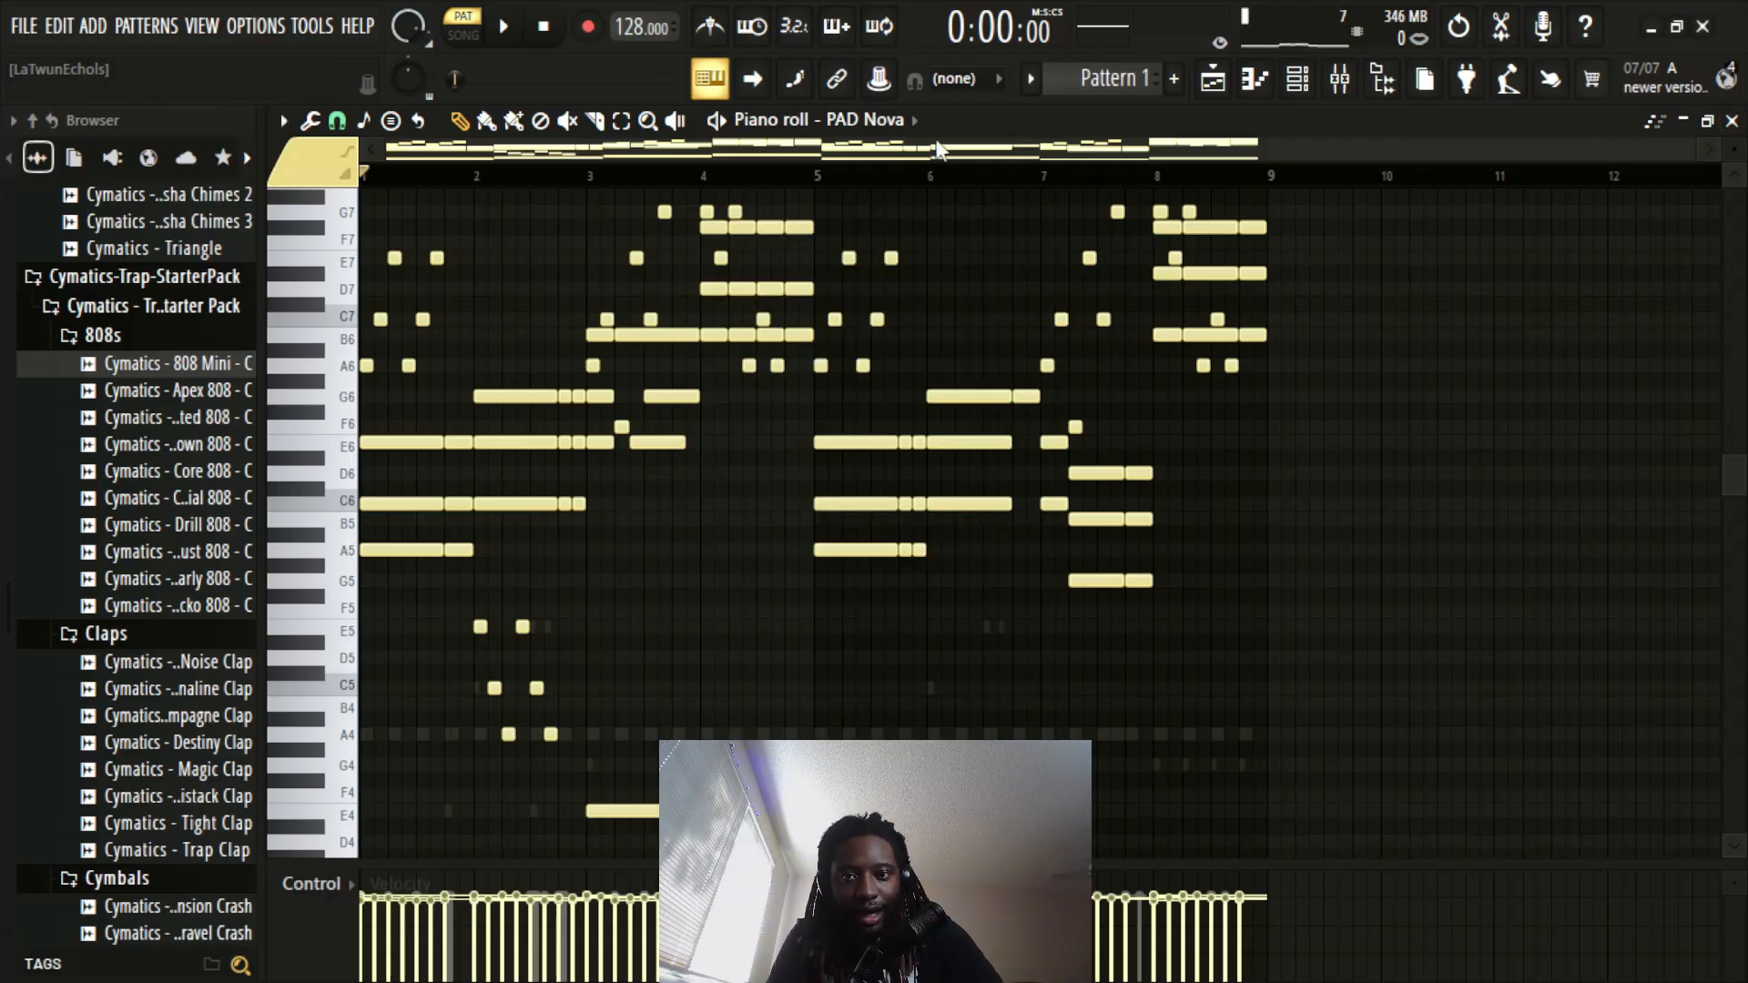
Step: Randomize the Blitz Hihat note levels with 10% fine pitch variation and slight panning and velocity variation
{"action": "left_click", "coordinate": [888, 121]}
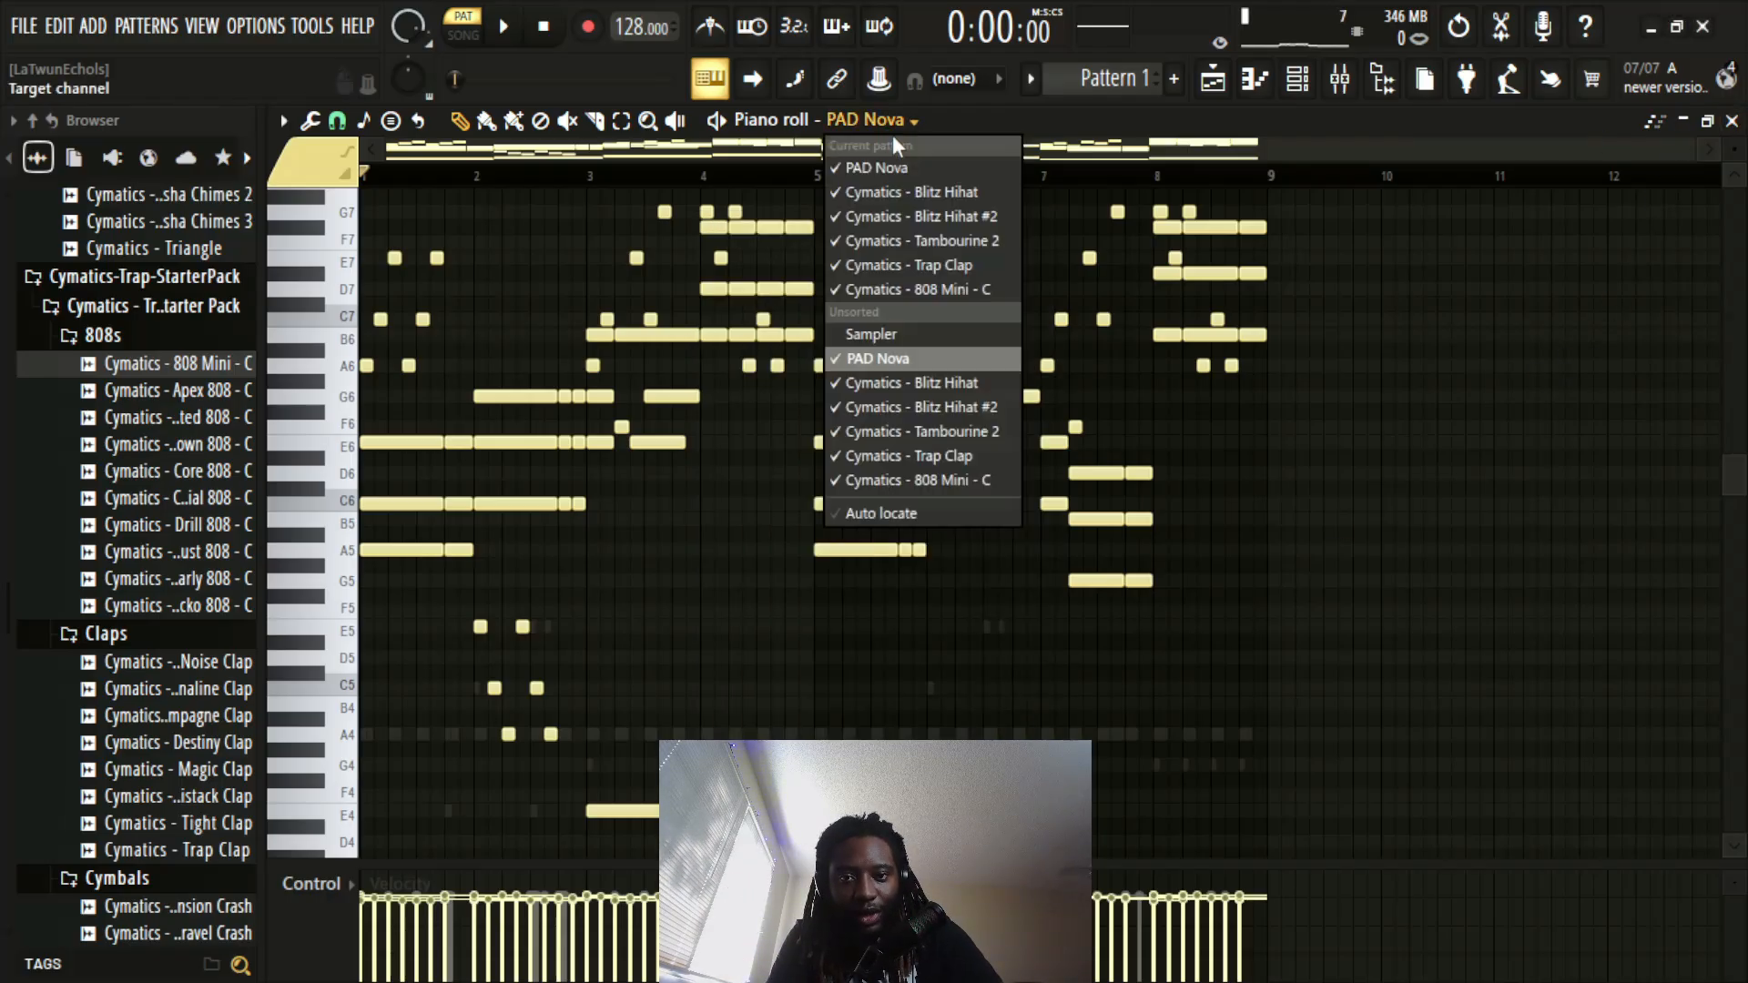
{"action": "left_click", "coordinate": [905, 383]}
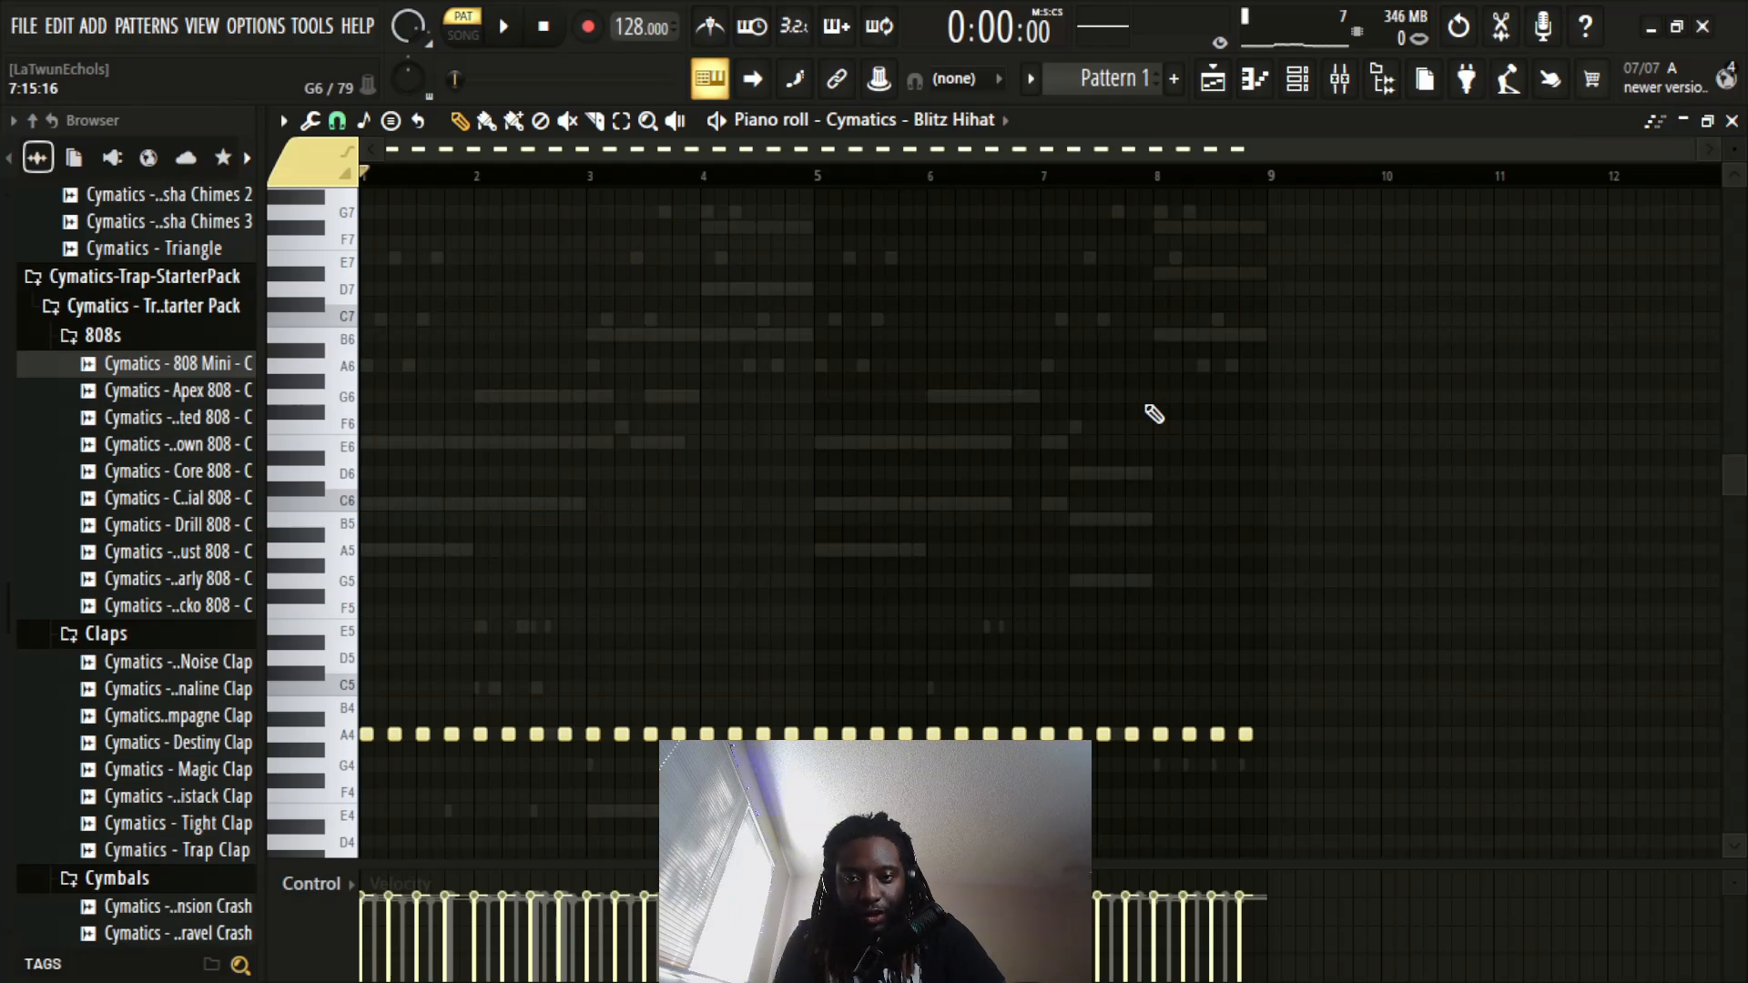
{"action": "left_click", "coordinate": [983, 126]}
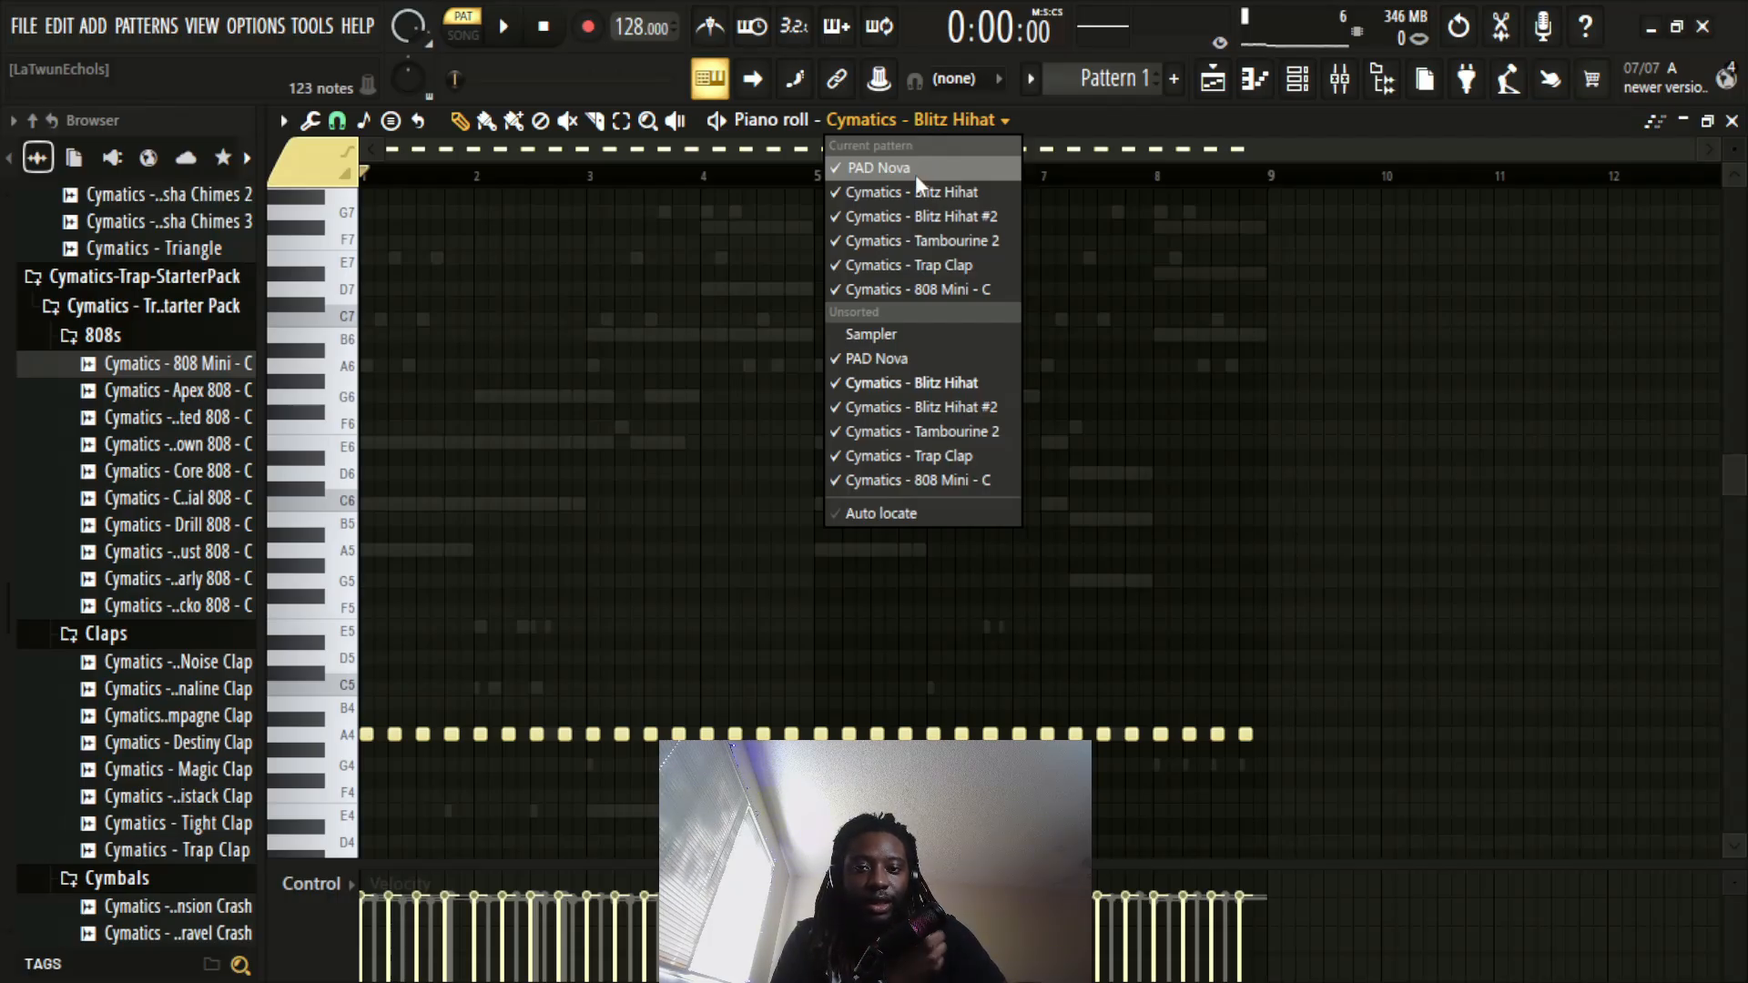
{"action": "left_click", "coordinate": [914, 201]}
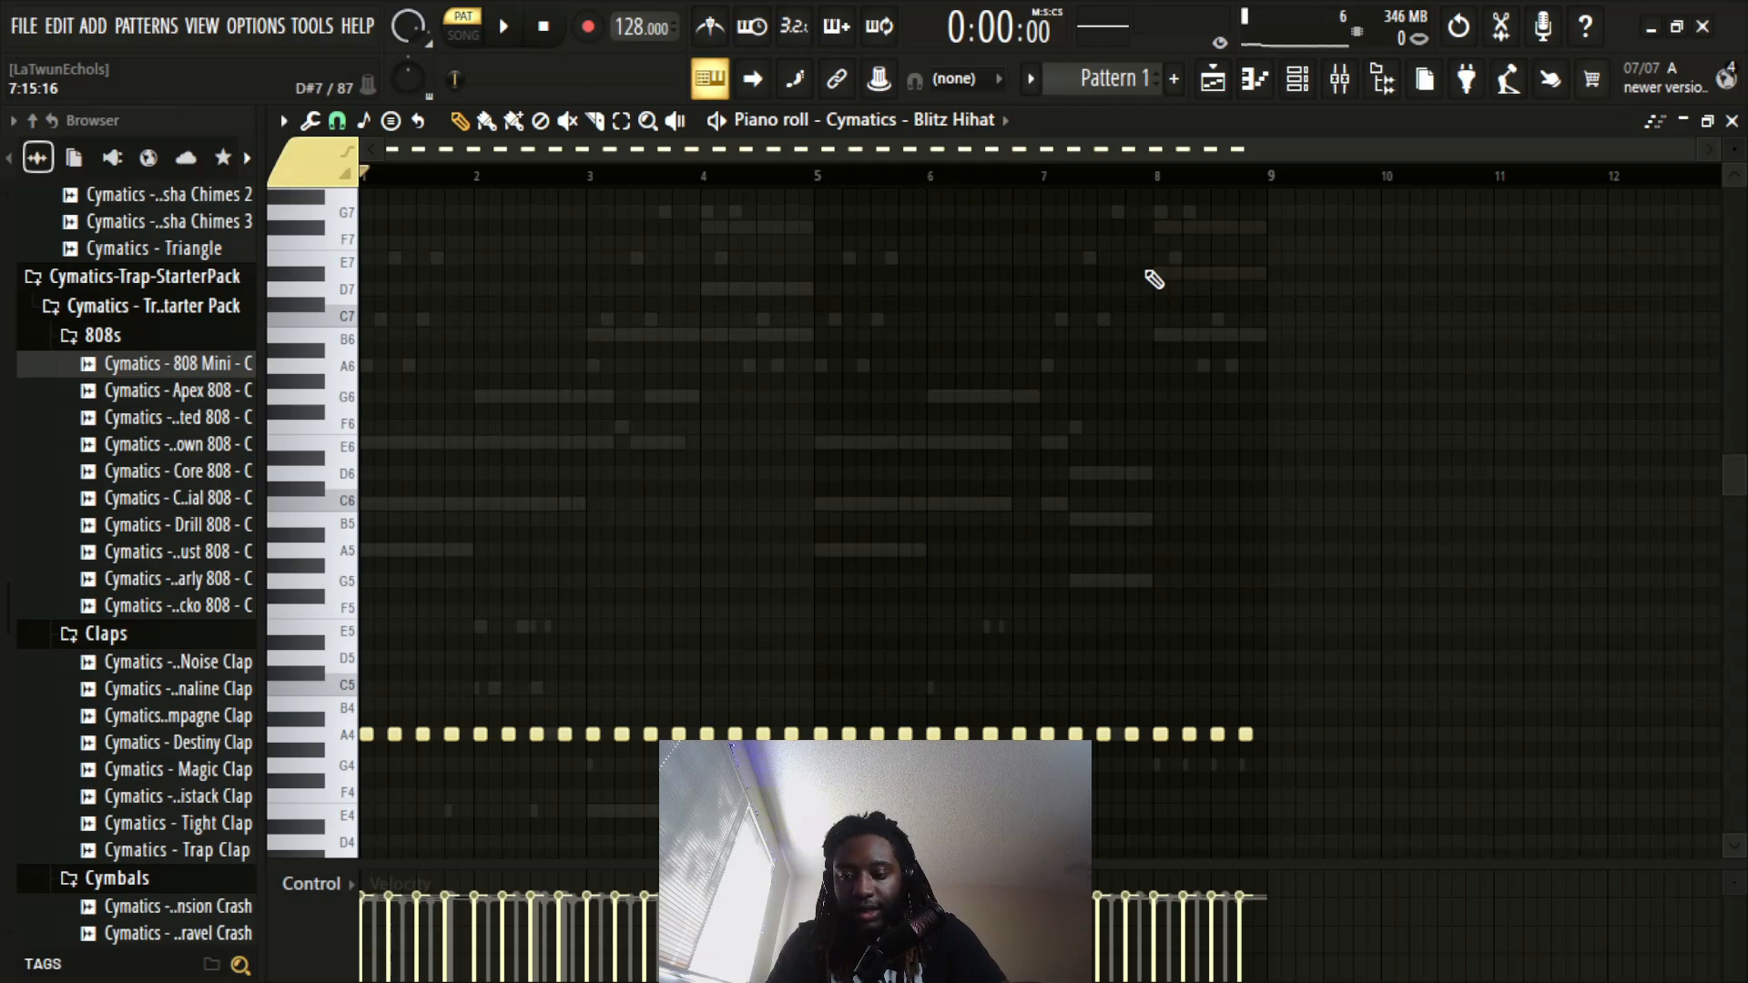
{"action": "key", "text": "alt+r"}
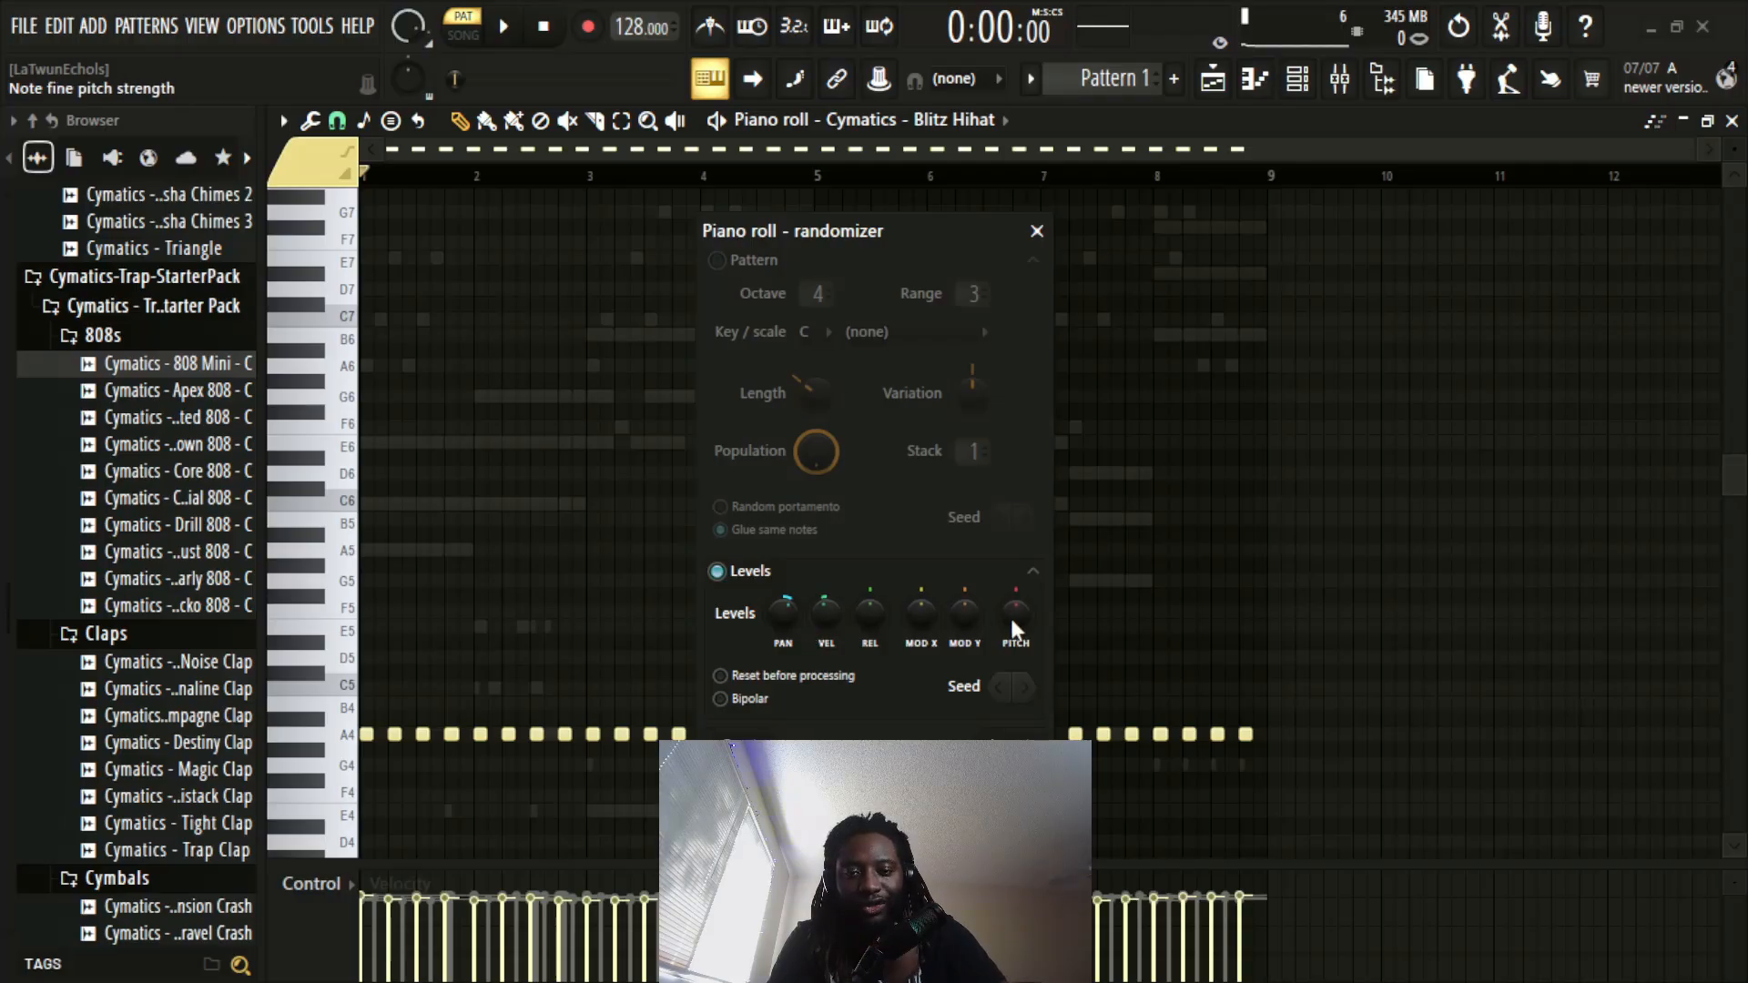
{"action": "left_click_drag", "start_coordinate": [1019, 613], "coordinate": [1018, 605]}
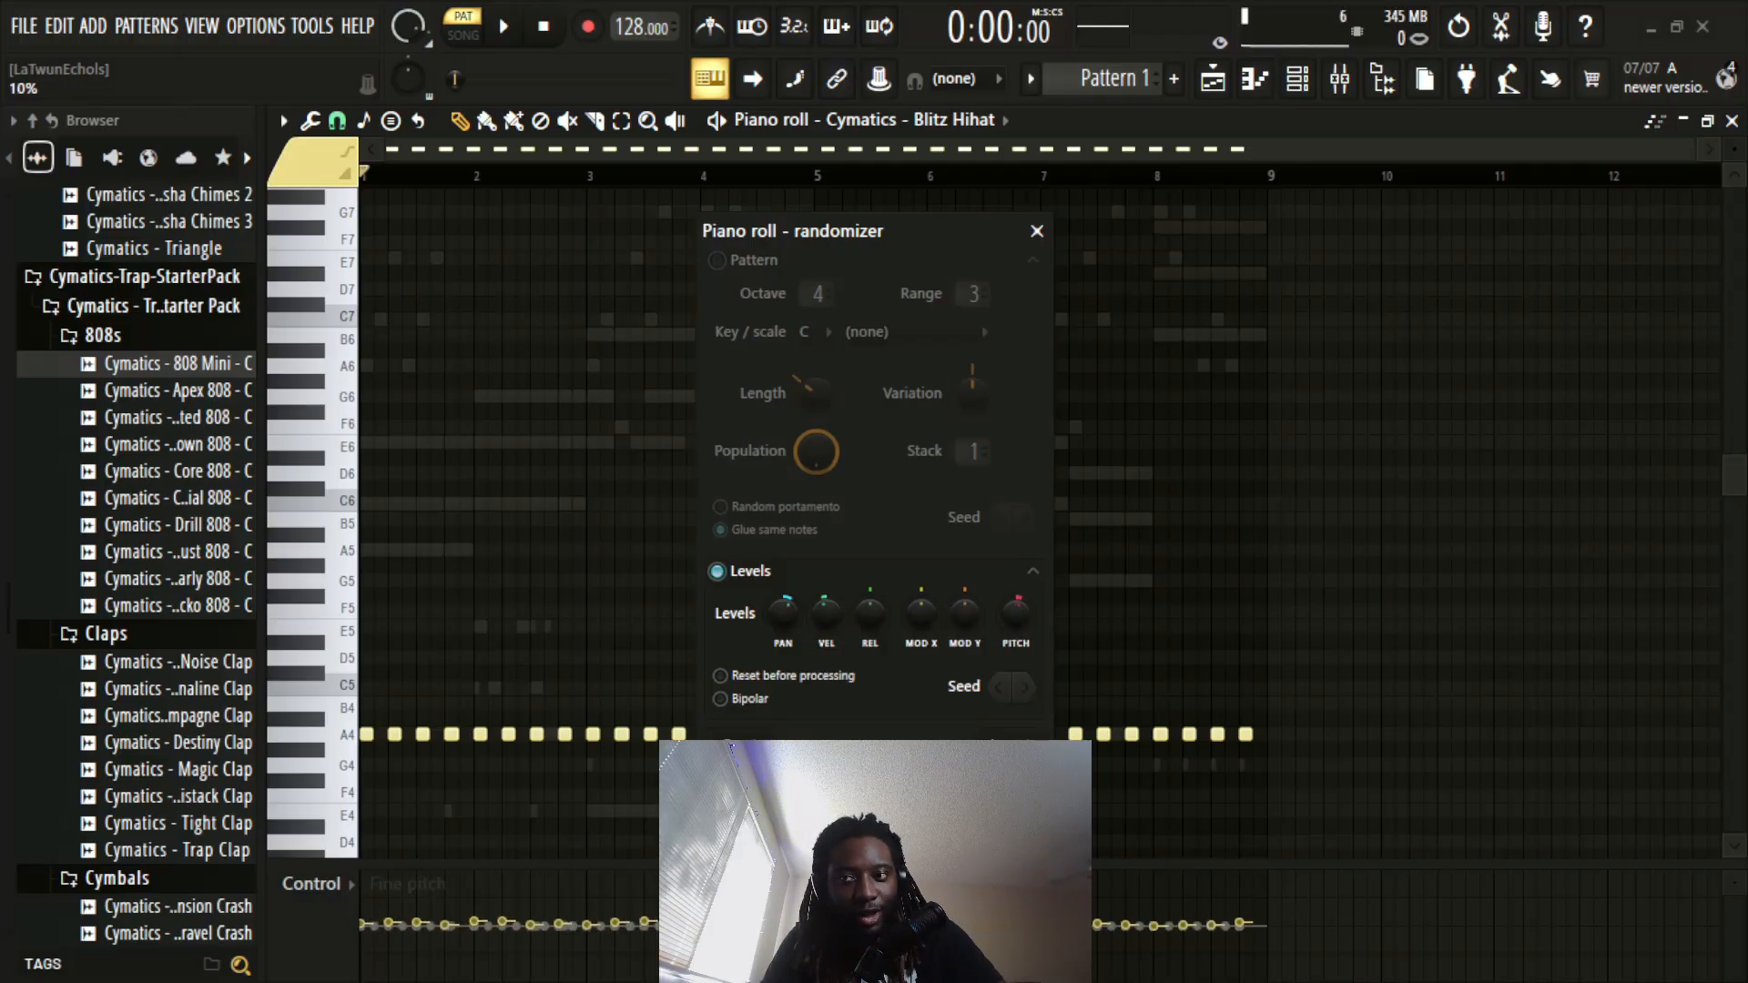
{"action": "left_click_drag", "start_coordinate": [826, 612], "coordinate": [790, 625]}
{"action": "left_click", "coordinate": [1007, 745]}
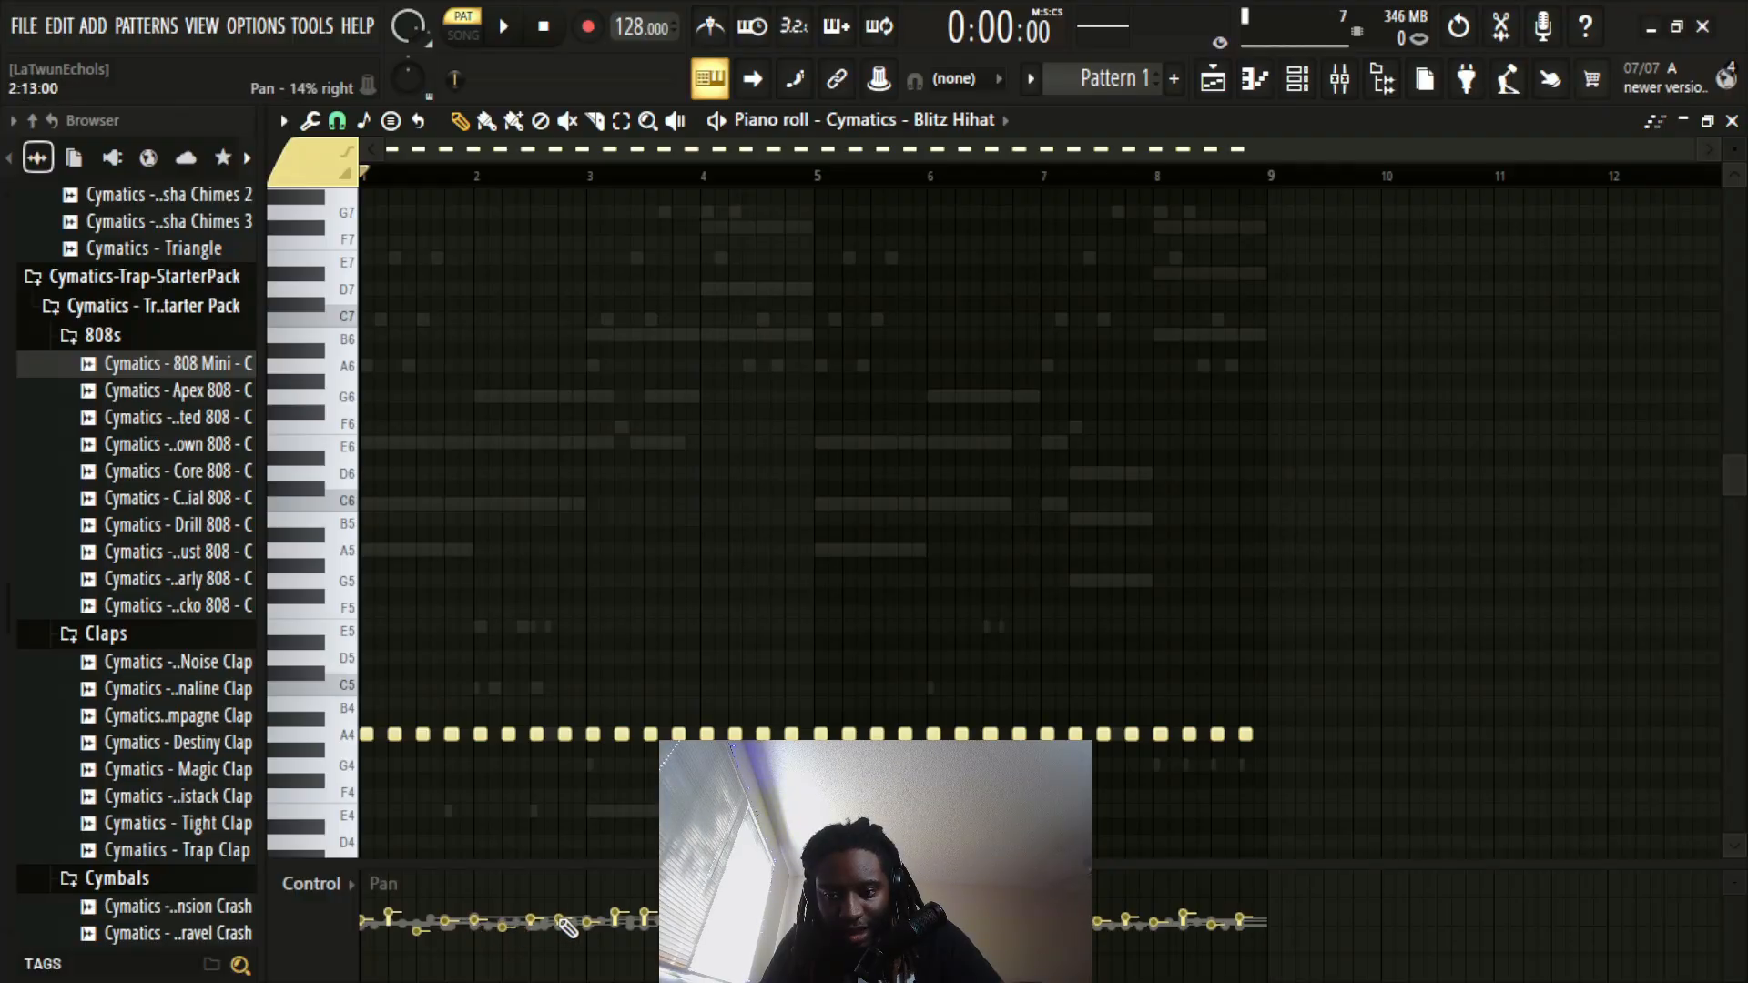
{"action": "left_click_drag", "start_coordinate": [589, 922], "coordinate": [590, 928]}
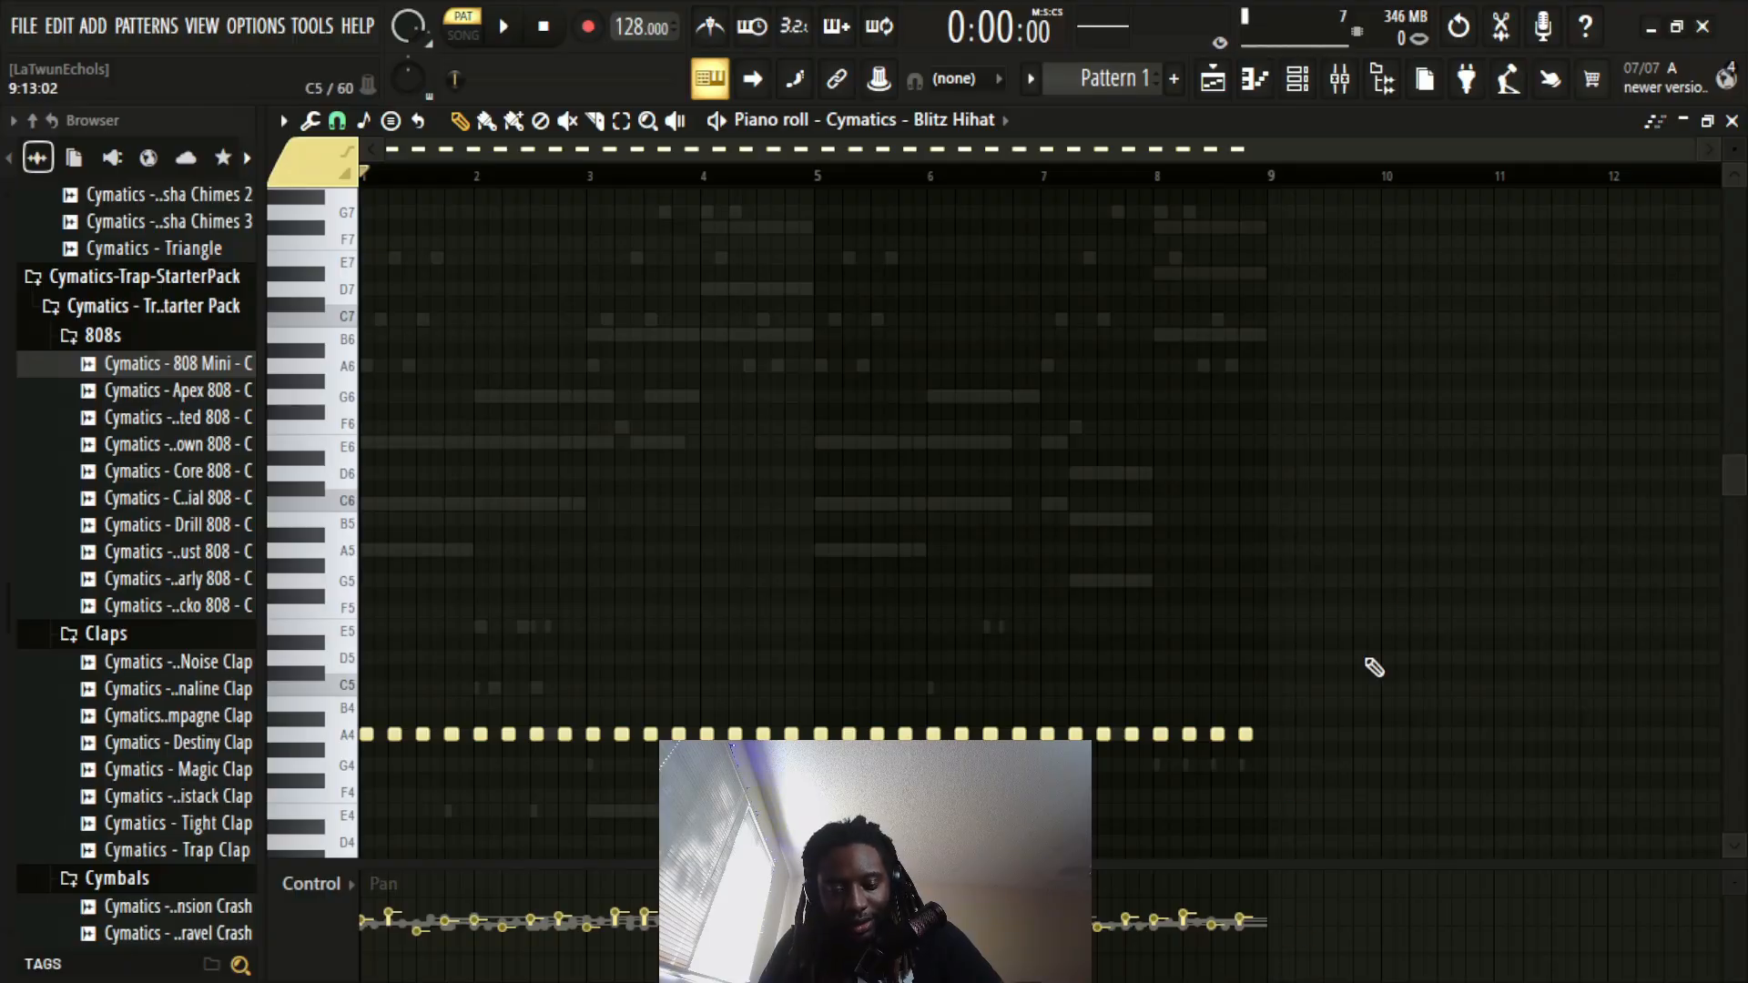
Step: Leave the Blitz Hihat piano roll and play the pattern to hear the randomized hi-hats
{"action": "left_click", "coordinate": [1732, 120]}
{"action": "key", "text": "space"}
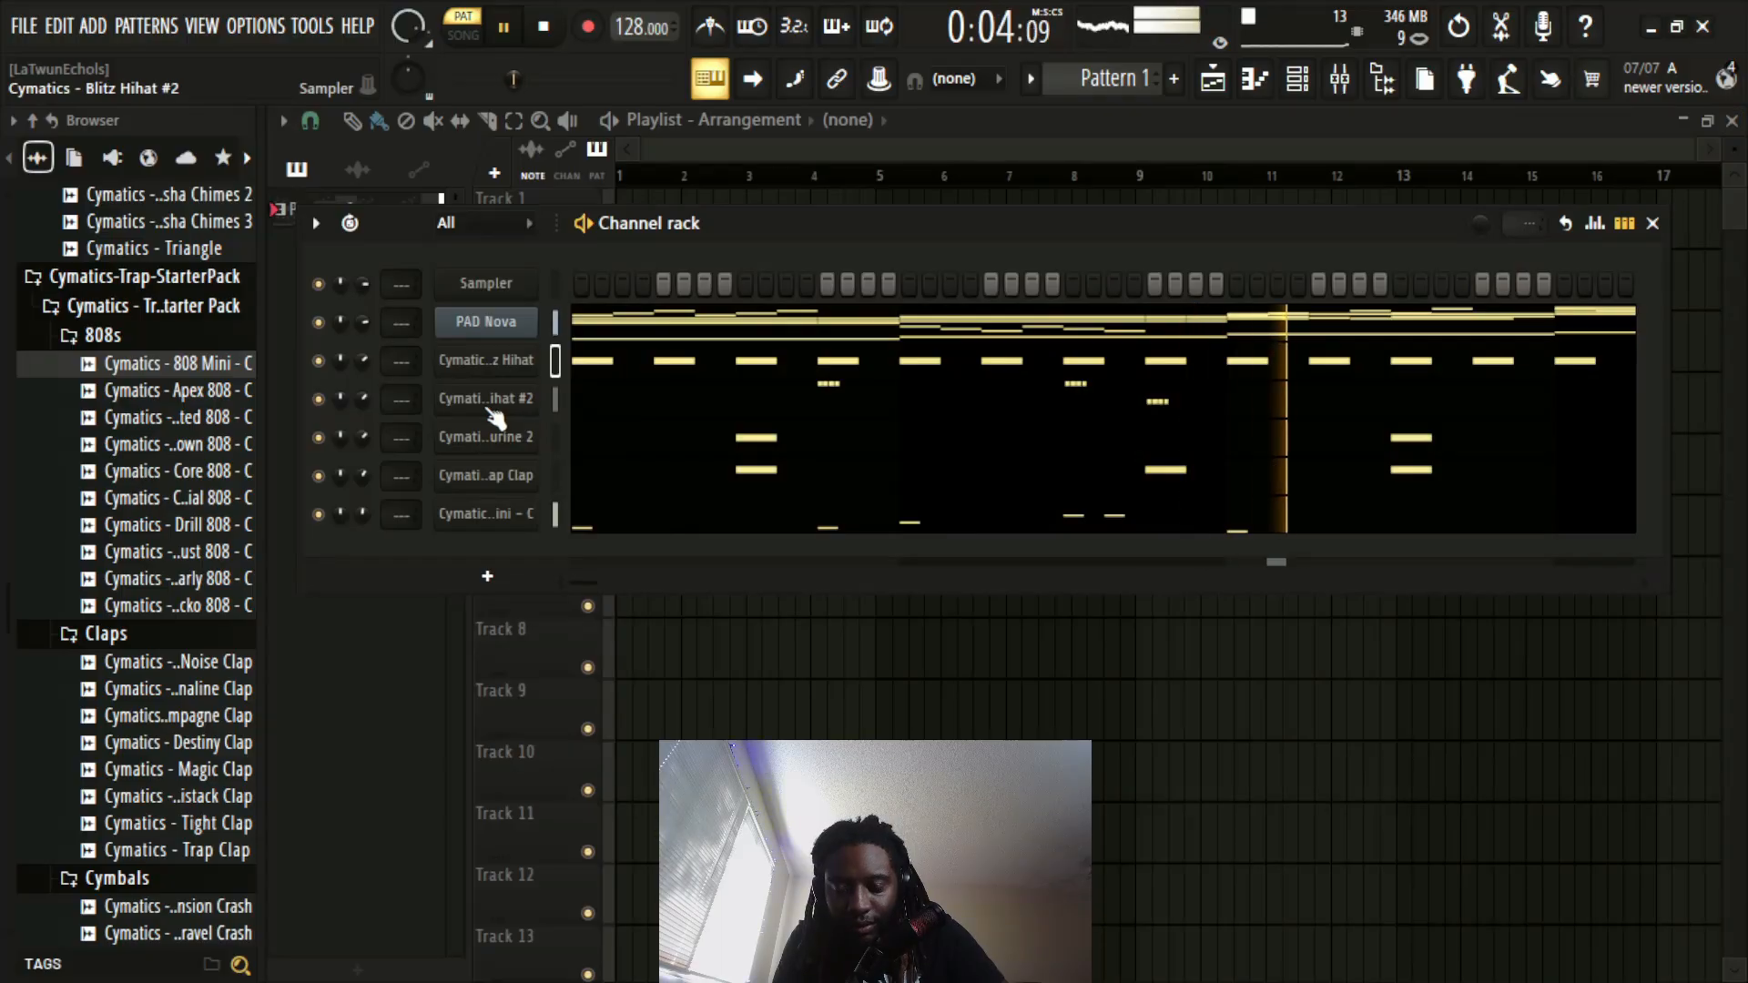
{"action": "key", "text": "space"}
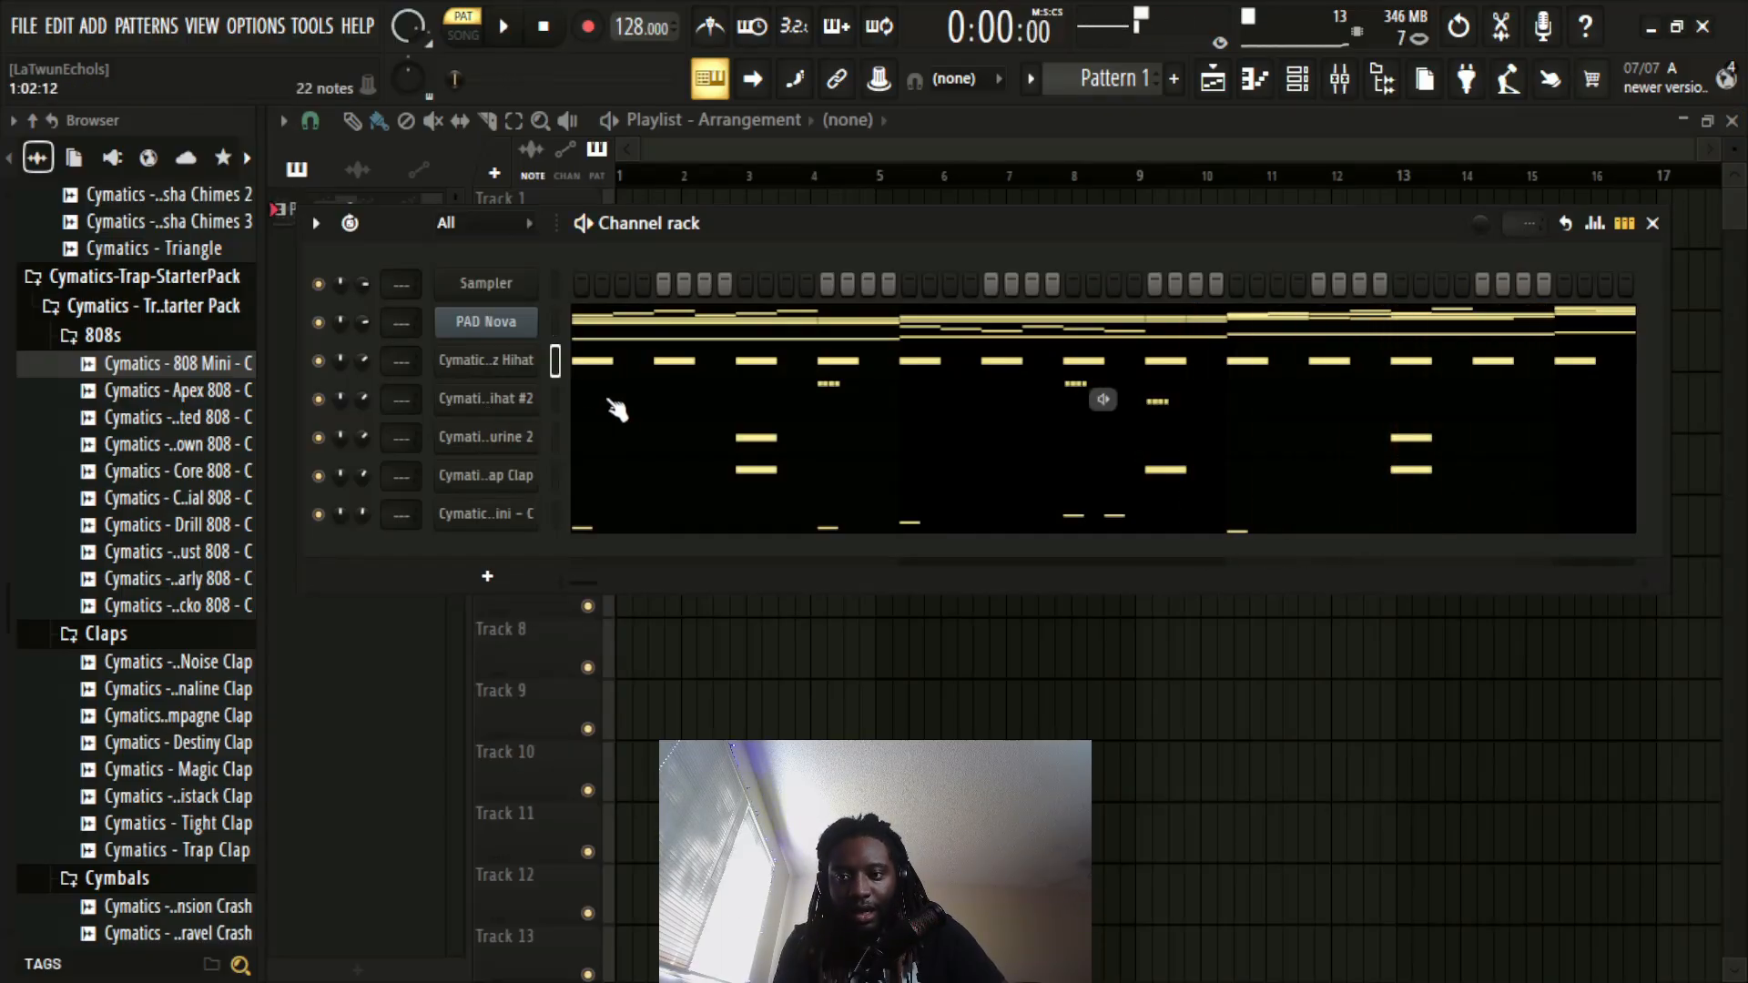
Step: Randomize the Blitz Hihat #2 note levels with 10% panning, slight velocity and 17% fine pitch variation, Bipolar off and a new seed
{"action": "left_click", "coordinate": [690, 406]}
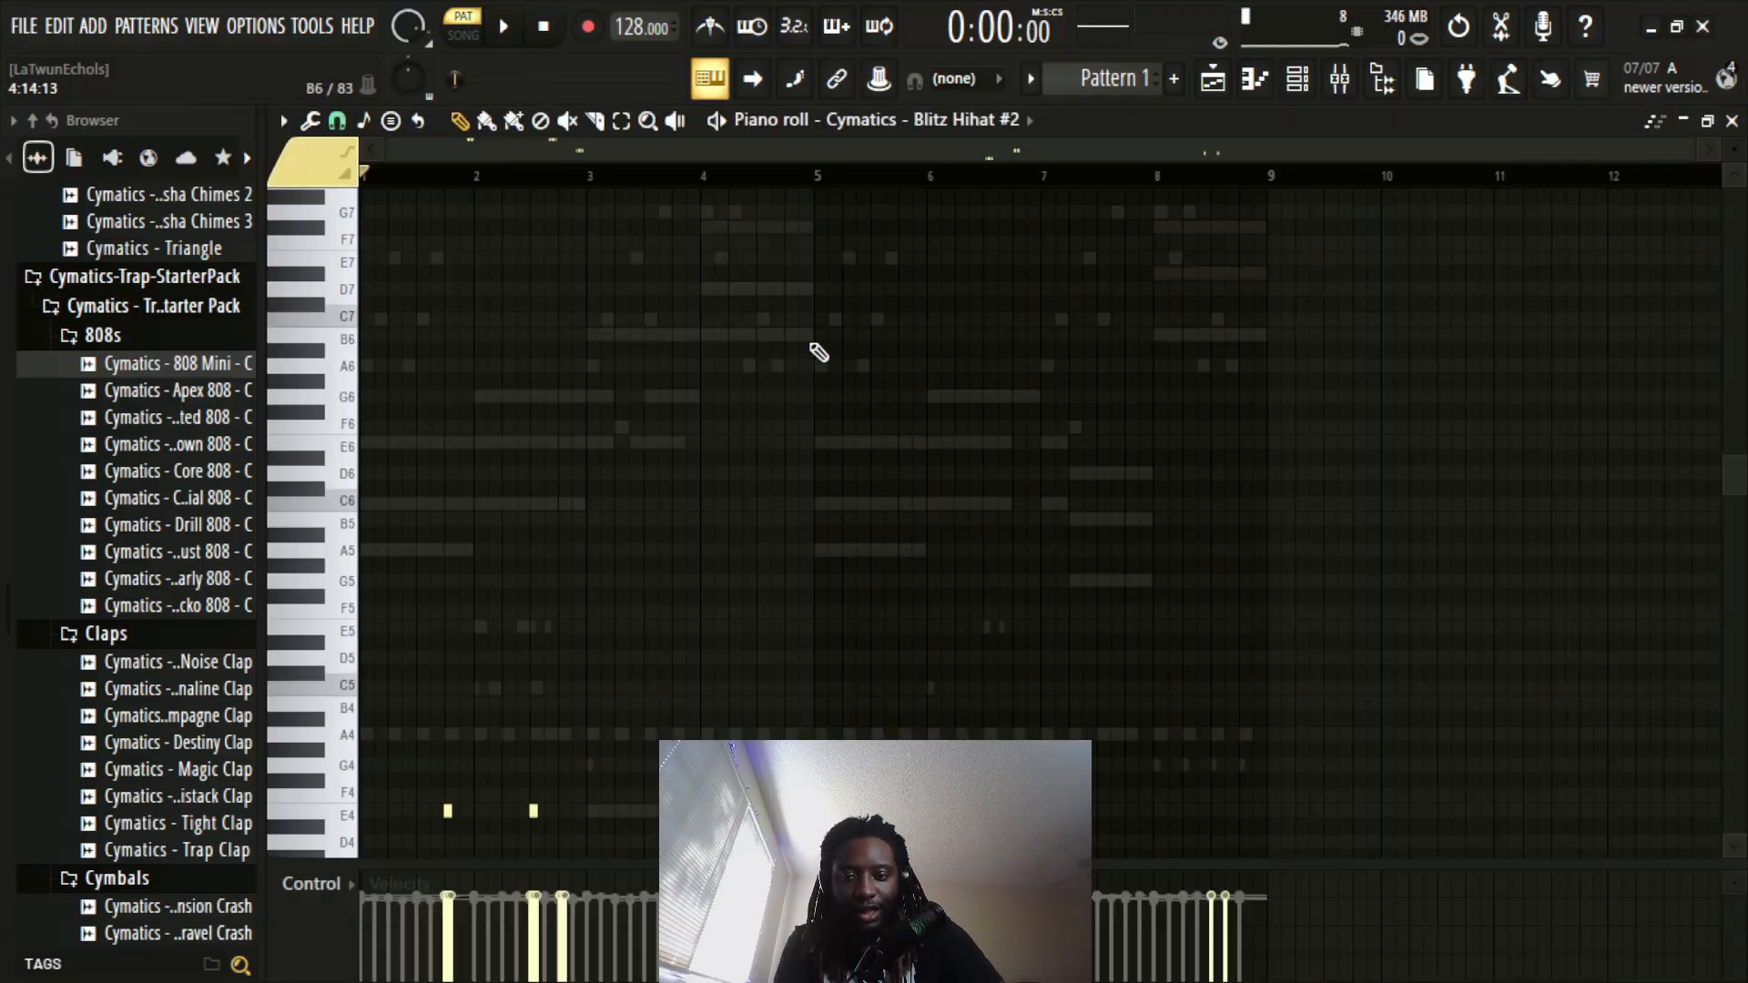
{"action": "scroll", "coordinate": [863, 380], "scroll_direction": "down", "scroll_amount": 4}
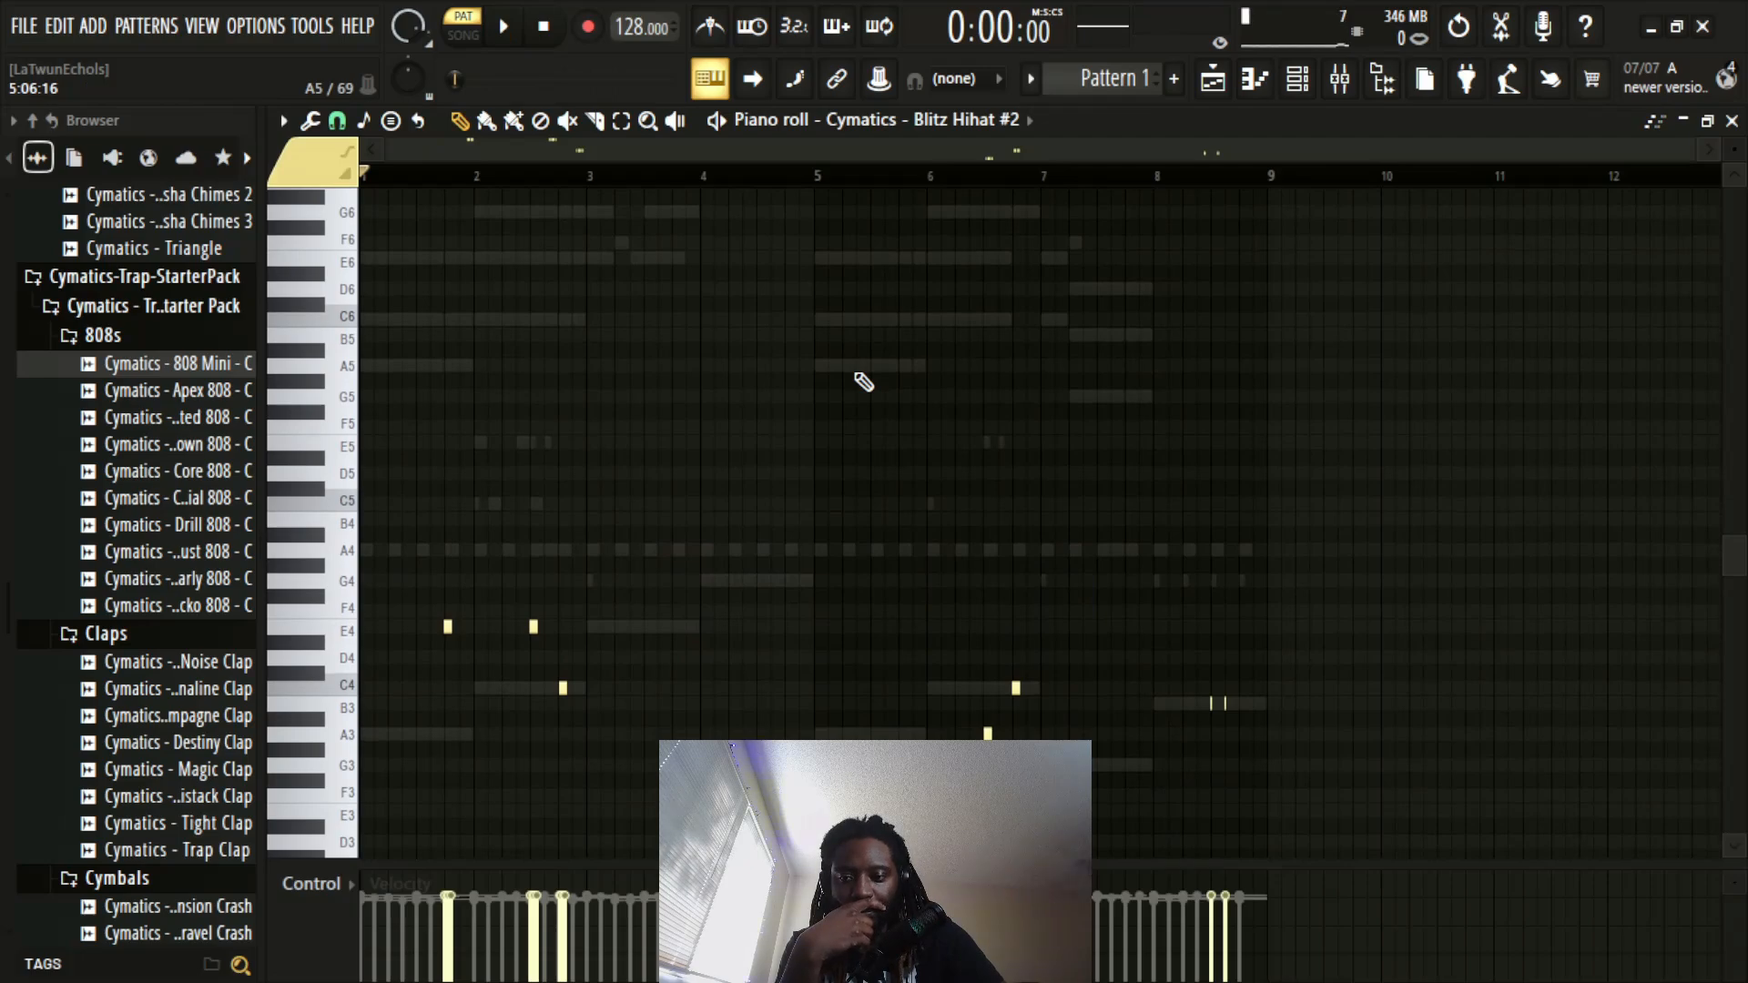
{"action": "key", "text": "alt+r"}
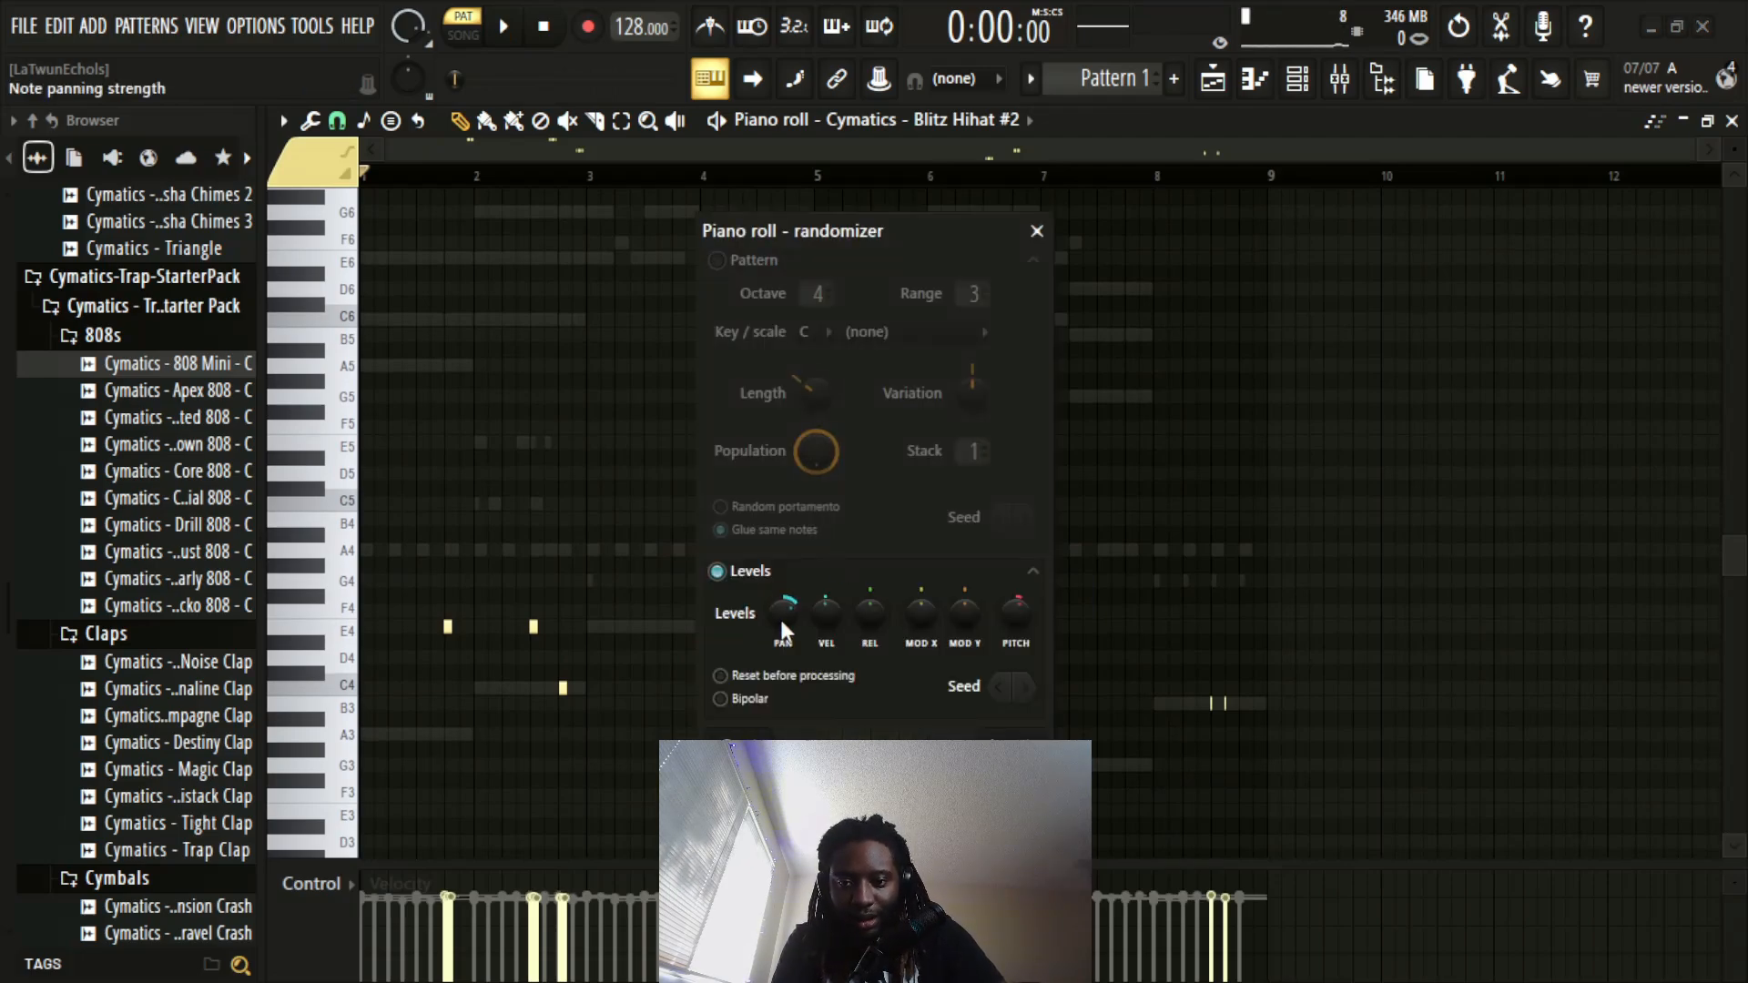
{"action": "left_click_drag", "start_coordinate": [782, 618], "coordinate": [782, 675]}
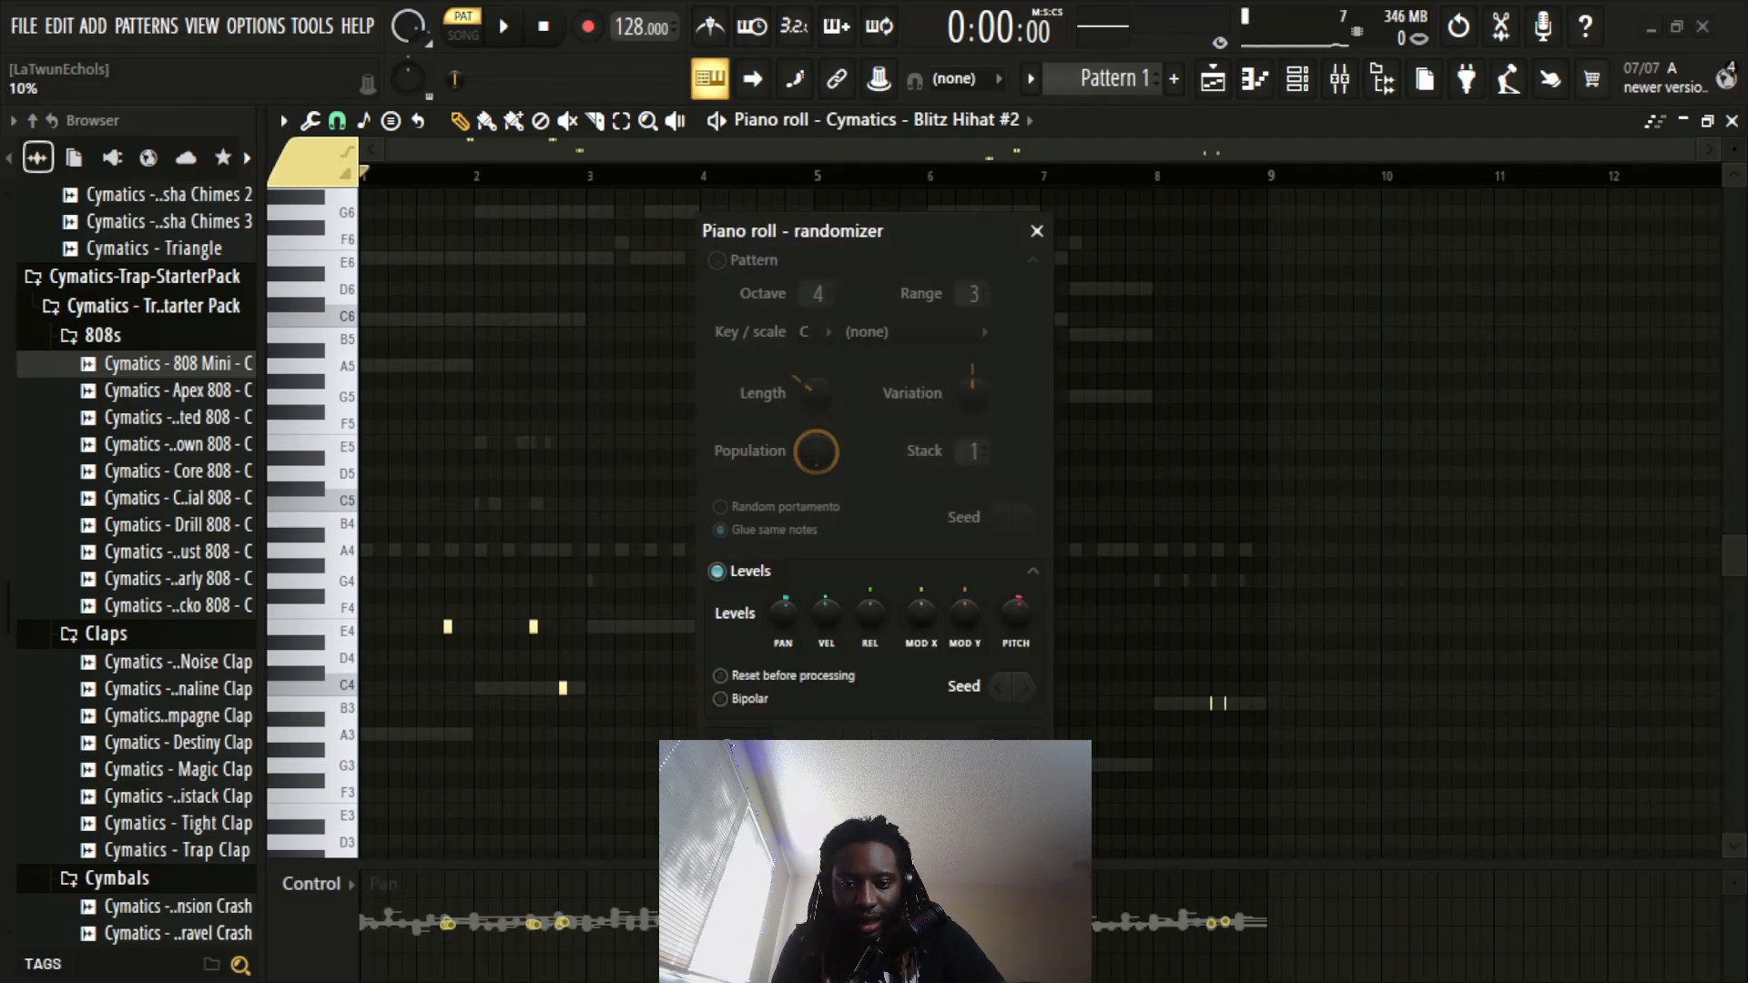
{"action": "left_click", "coordinate": [755, 700]}
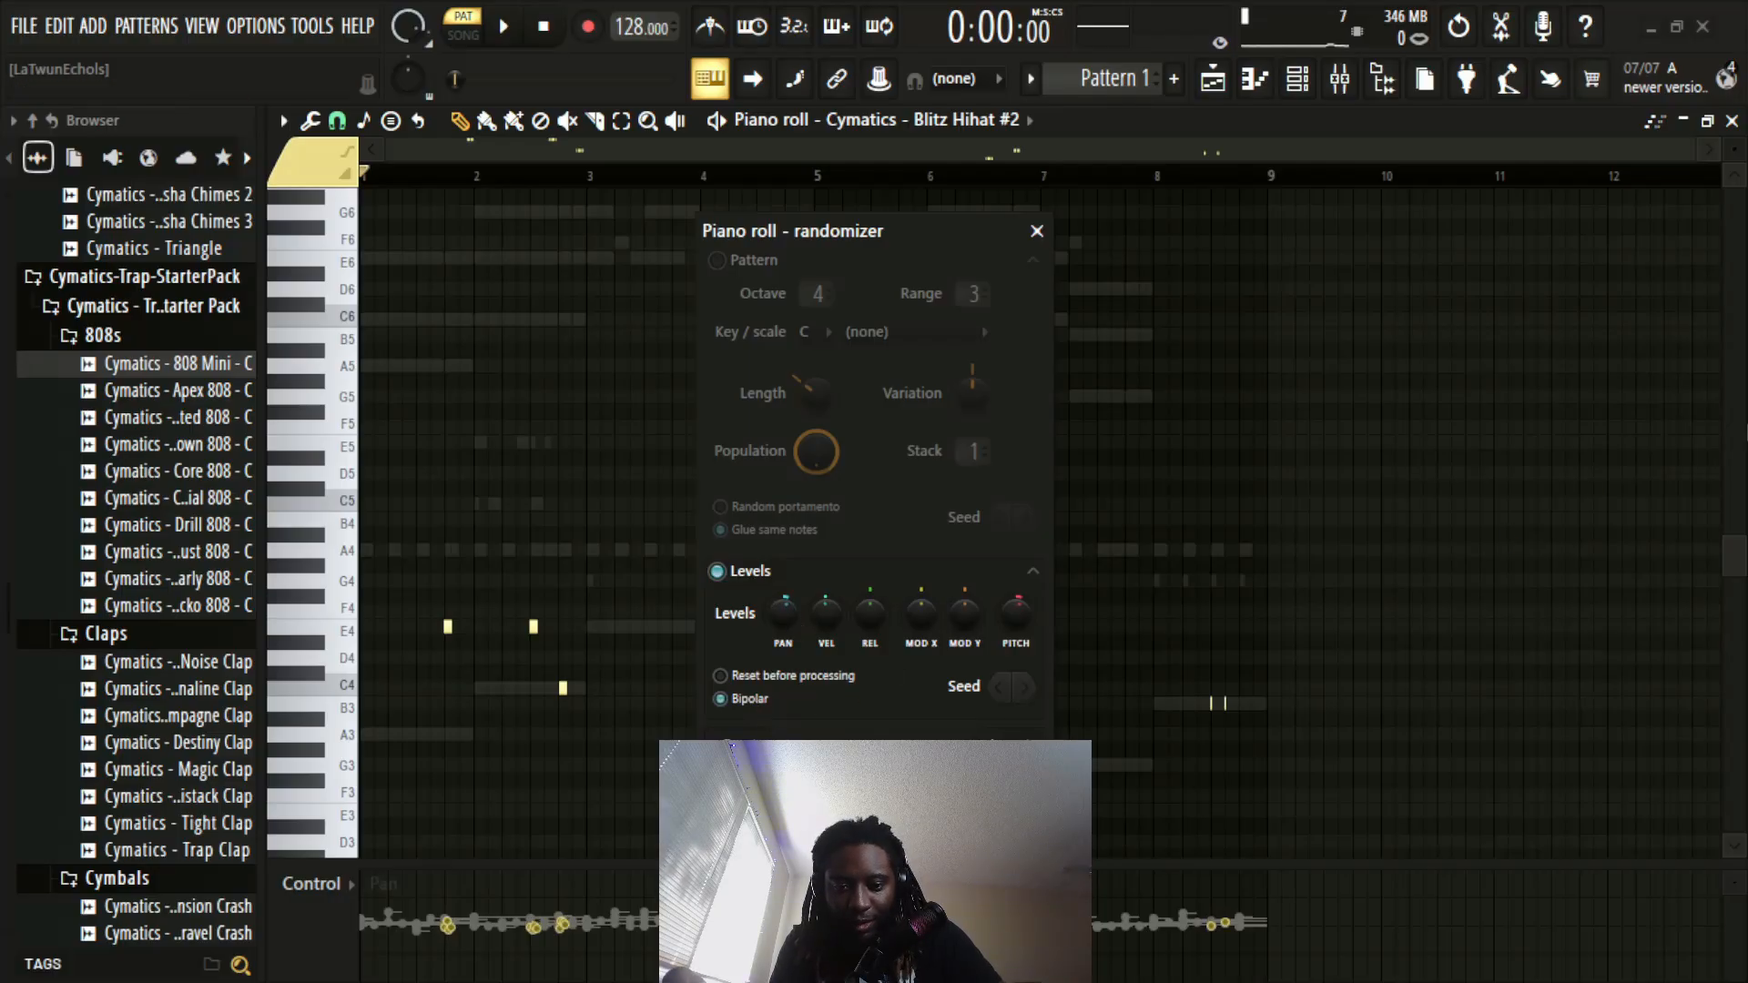
{"action": "left_click_drag", "start_coordinate": [837, 609], "coordinate": [838, 626]}
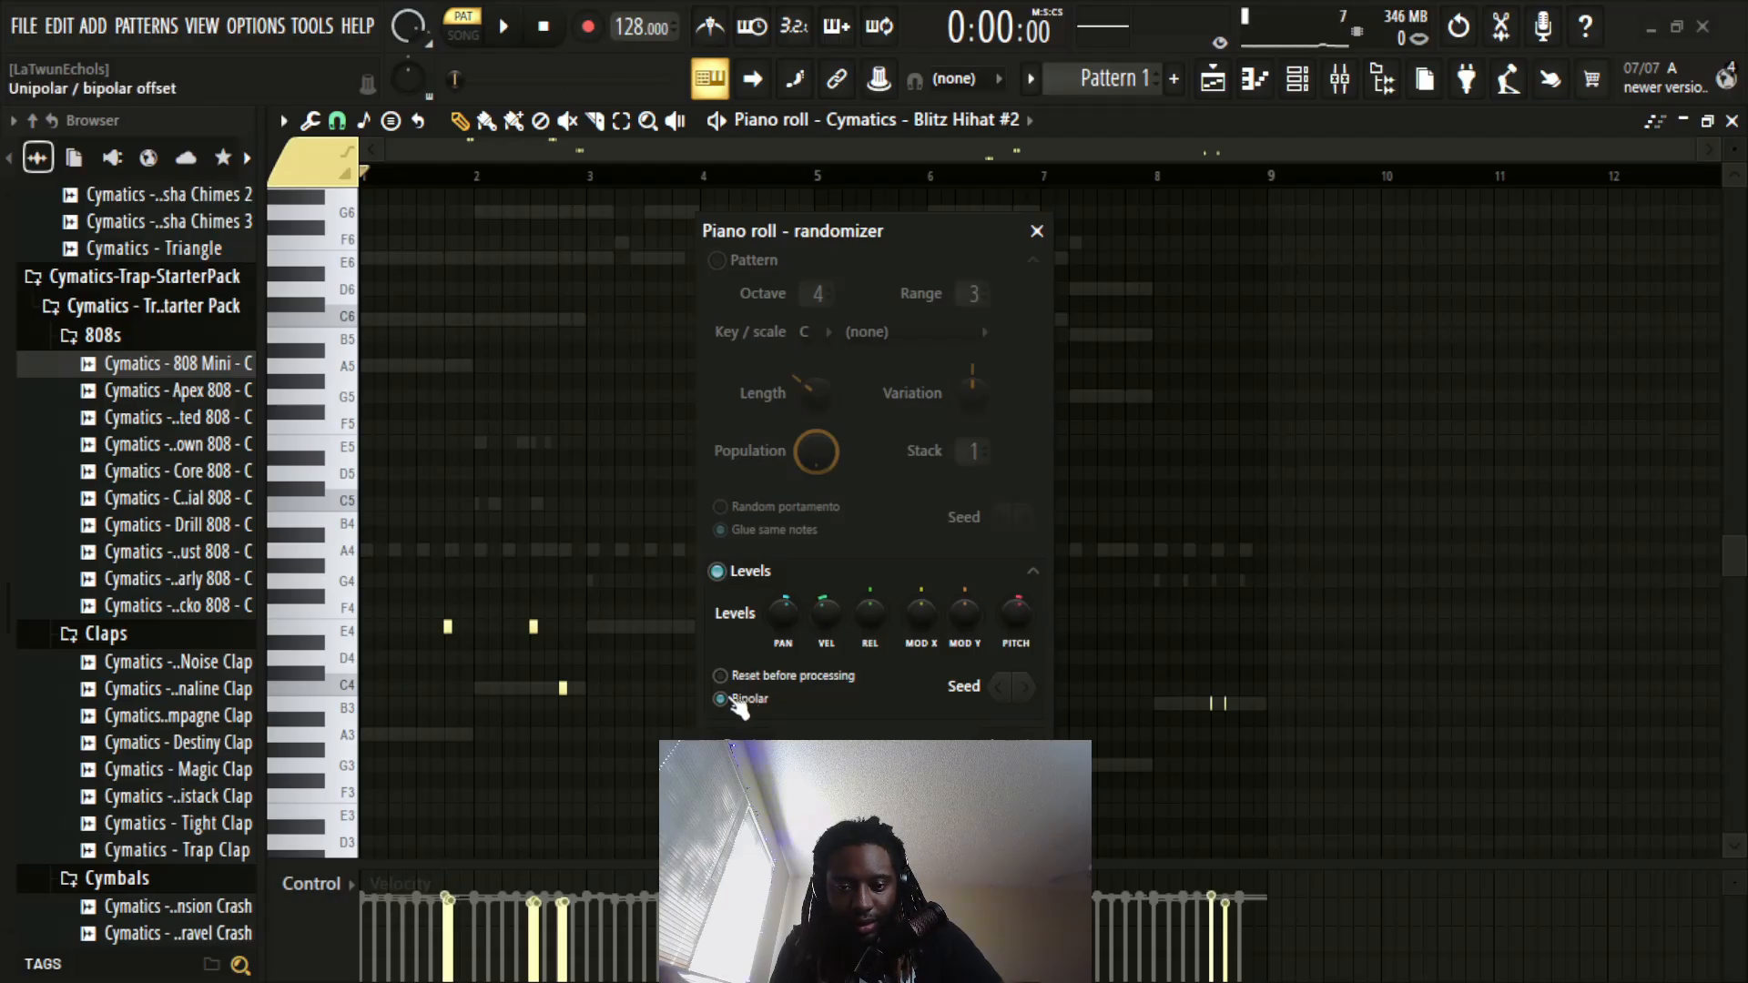
{"action": "left_click_drag", "start_coordinate": [1018, 614], "coordinate": [1016, 604]}
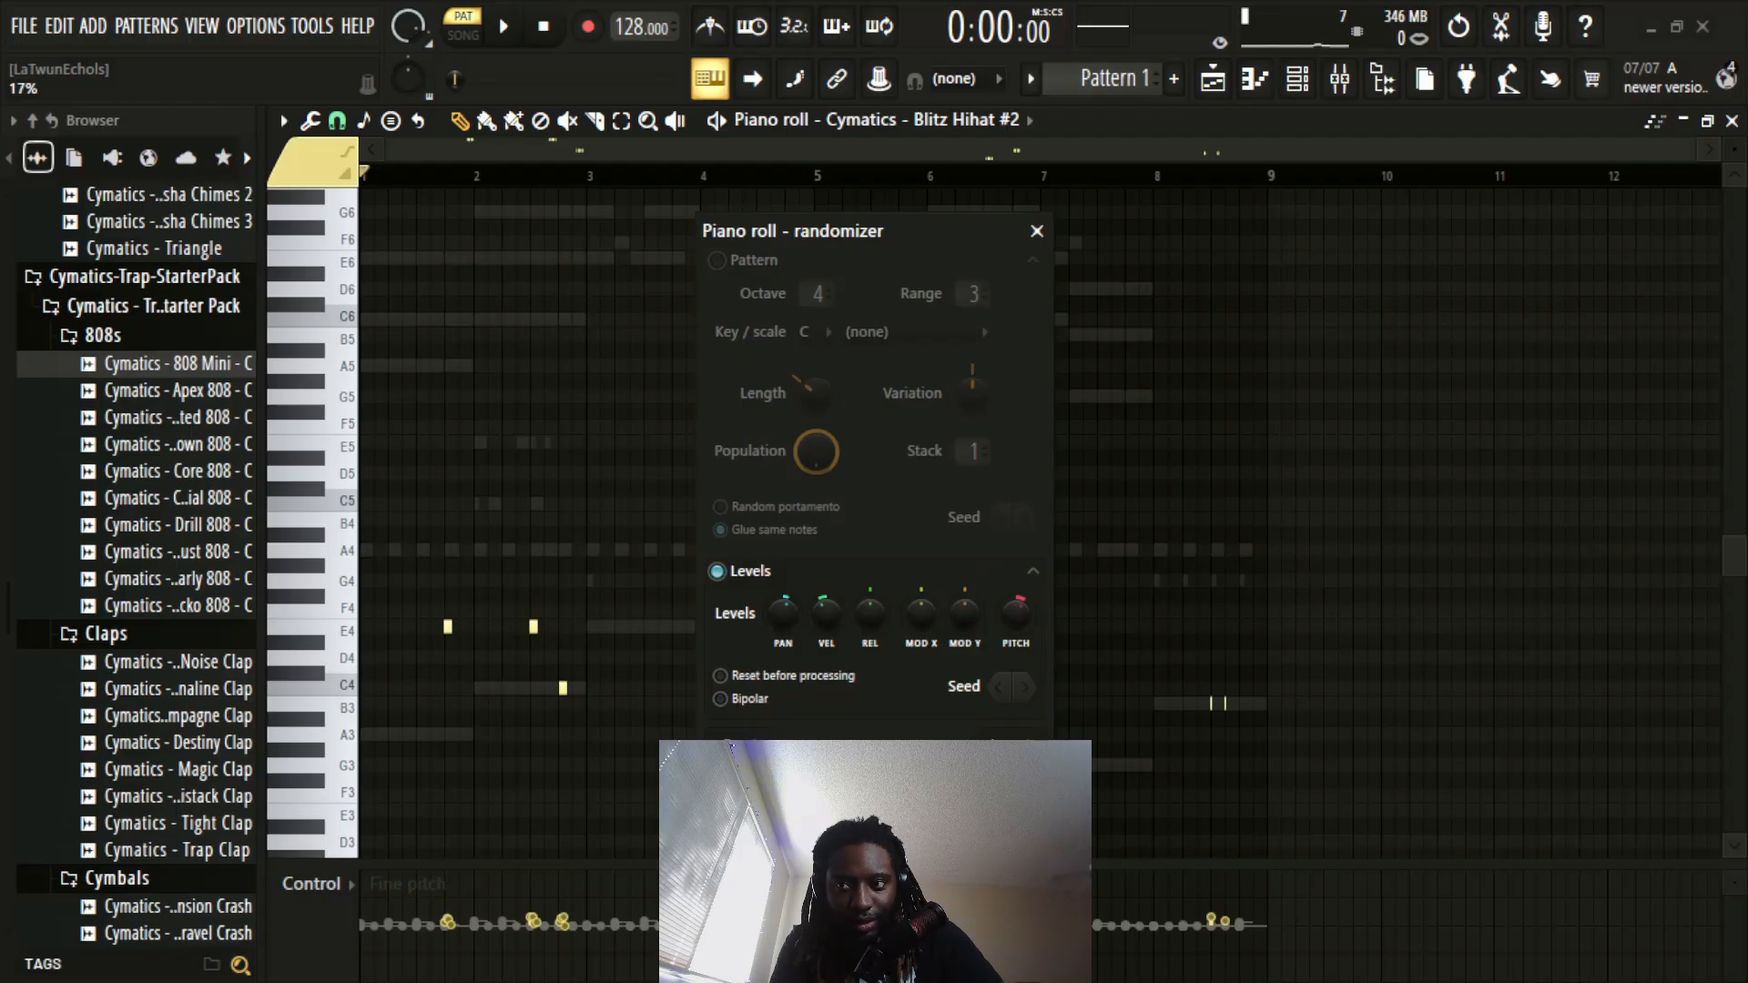
{"action": "left_click", "coordinate": [1014, 689]}
{"action": "left_click", "coordinate": [1014, 688]}
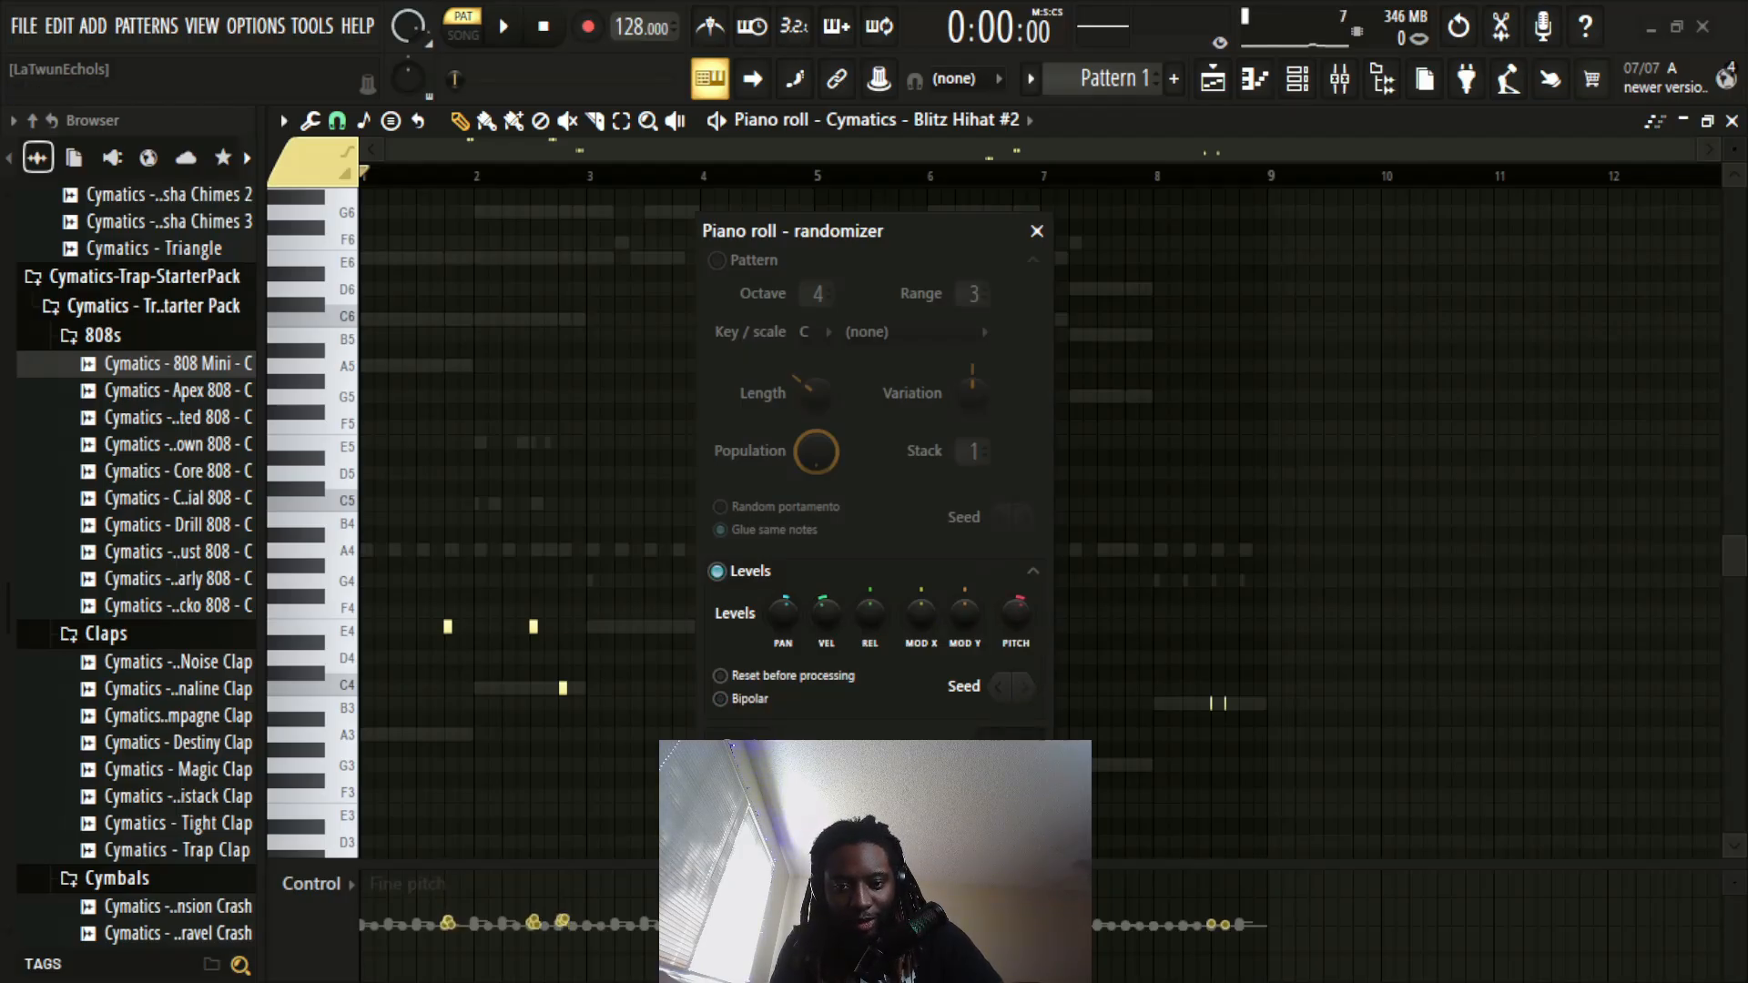
{"action": "left_click", "coordinate": [1013, 749]}
Step: Play the pattern to hear the randomized Blitz Hihat #2 notes and leave its piano roll
{"action": "key", "text": "space"}
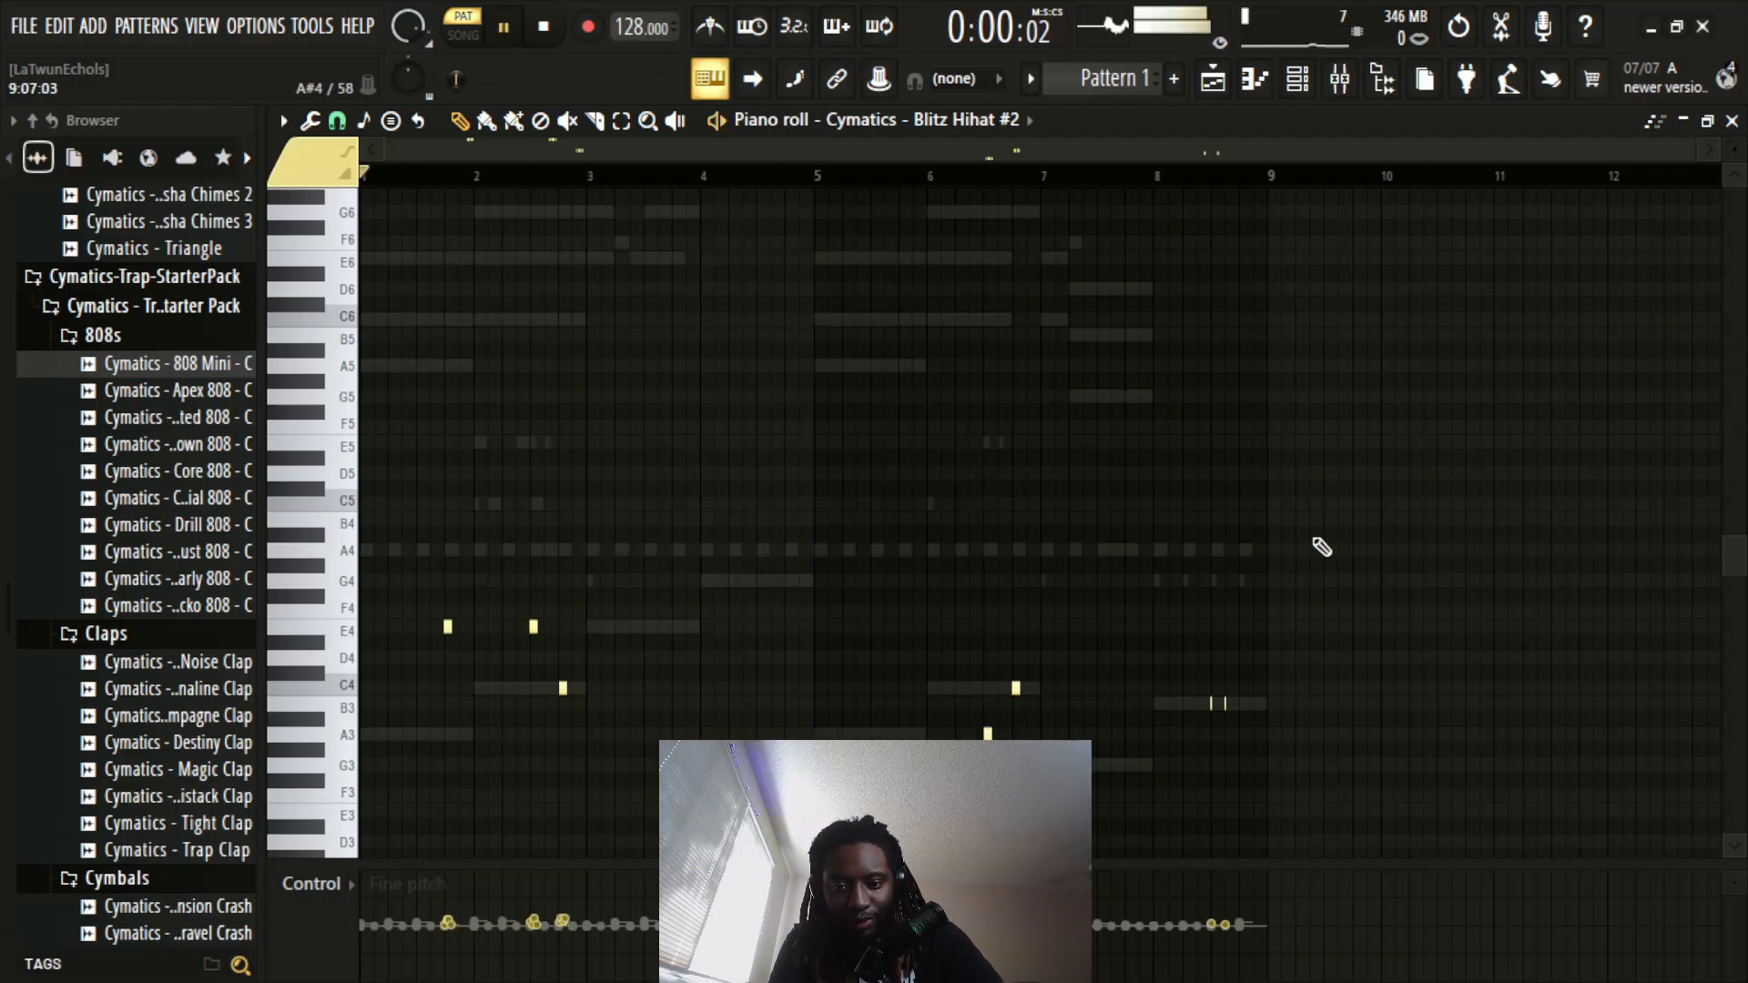
{"action": "left_click", "coordinate": [1732, 121]}
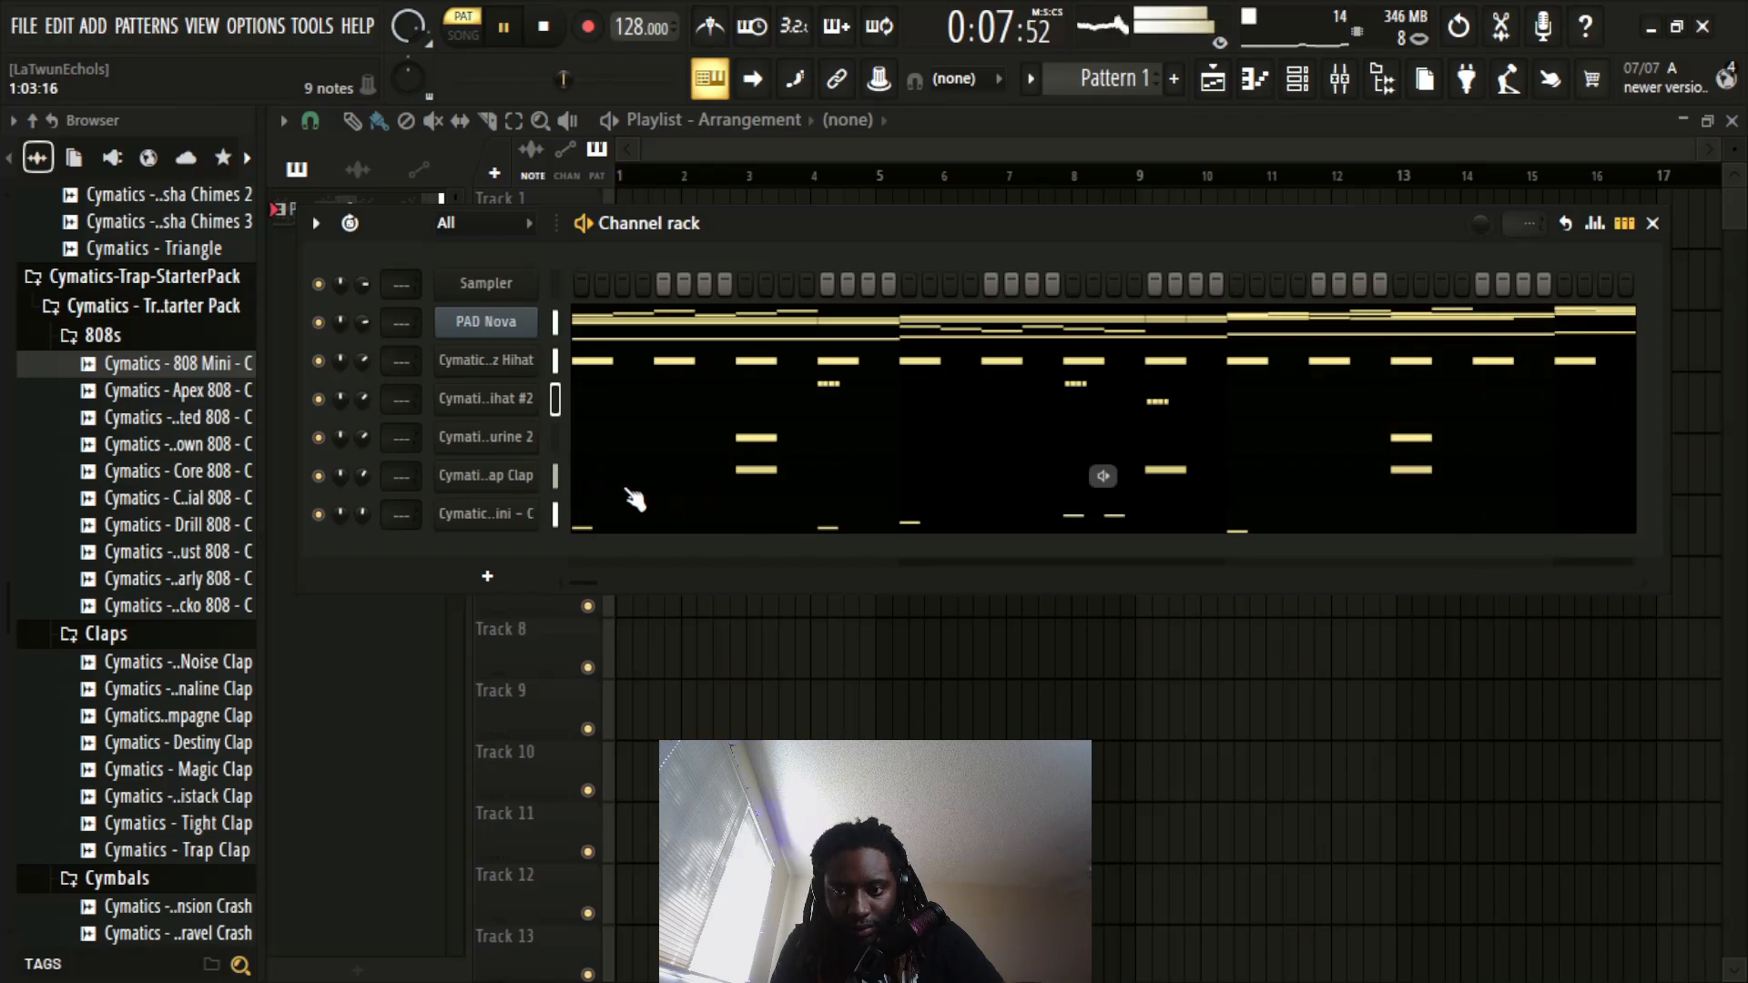
{"action": "key", "text": "space"}
Step: Randomize the Trap Clap note levels with -10% panning, -15% velocity and -8% fine pitch variation, Bipolar on and a new seed
{"action": "left_click", "coordinate": [633, 477]}
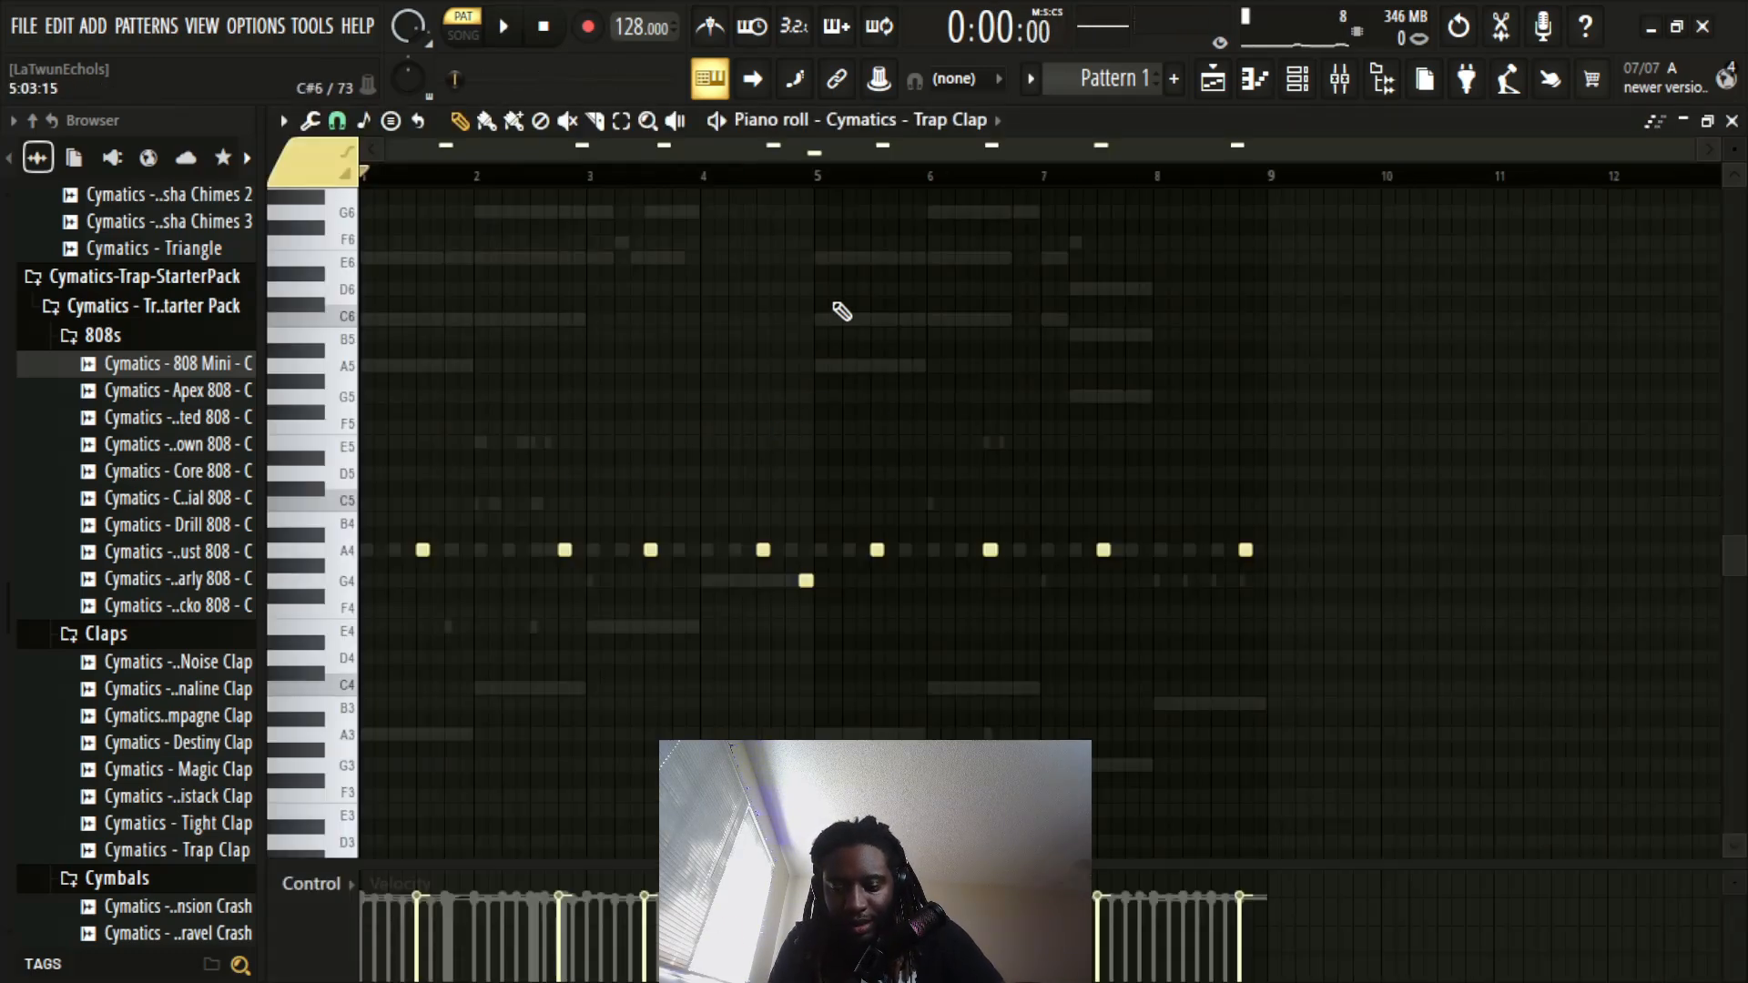
{"action": "key", "text": "alt+r"}
{"action": "left_click", "coordinate": [1014, 612]}
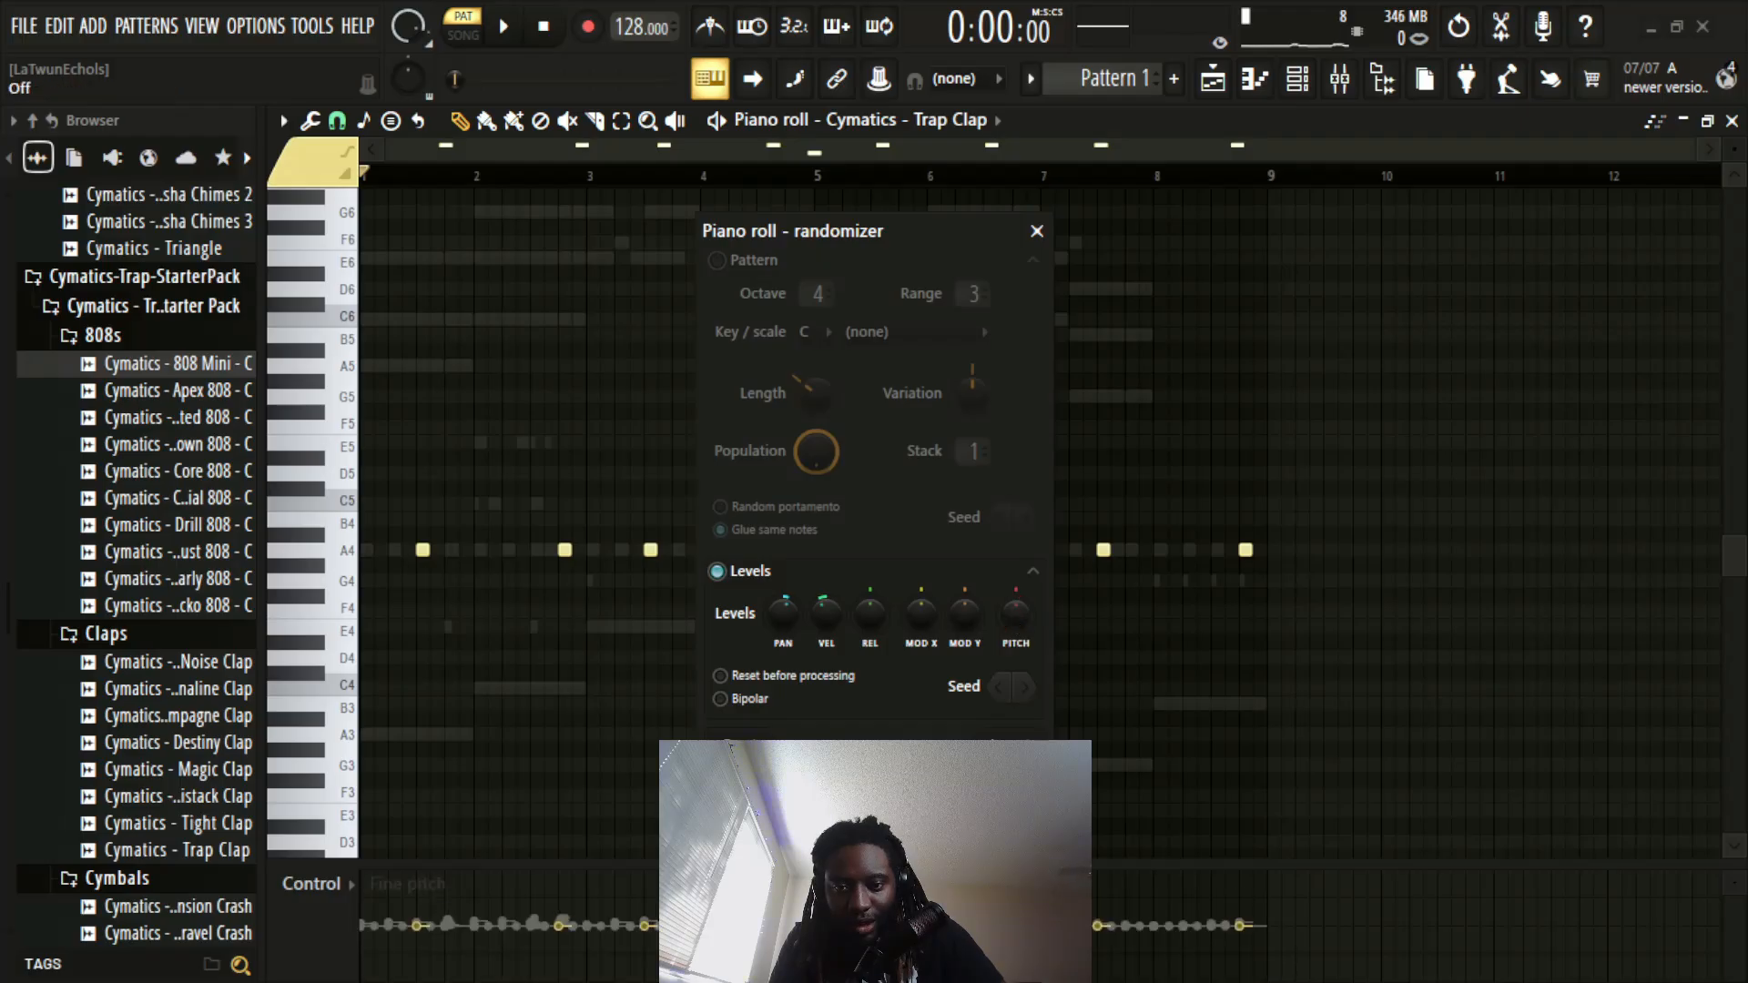
{"action": "mouse_move", "coordinate": [1008, 623]}
{"action": "left_mouse_down"}
{"action": "mouse_move", "coordinate": [1008, 600]}
{"action": "mouse_move", "coordinate": [1016, 628]}
{"action": "left_mouse_up"}
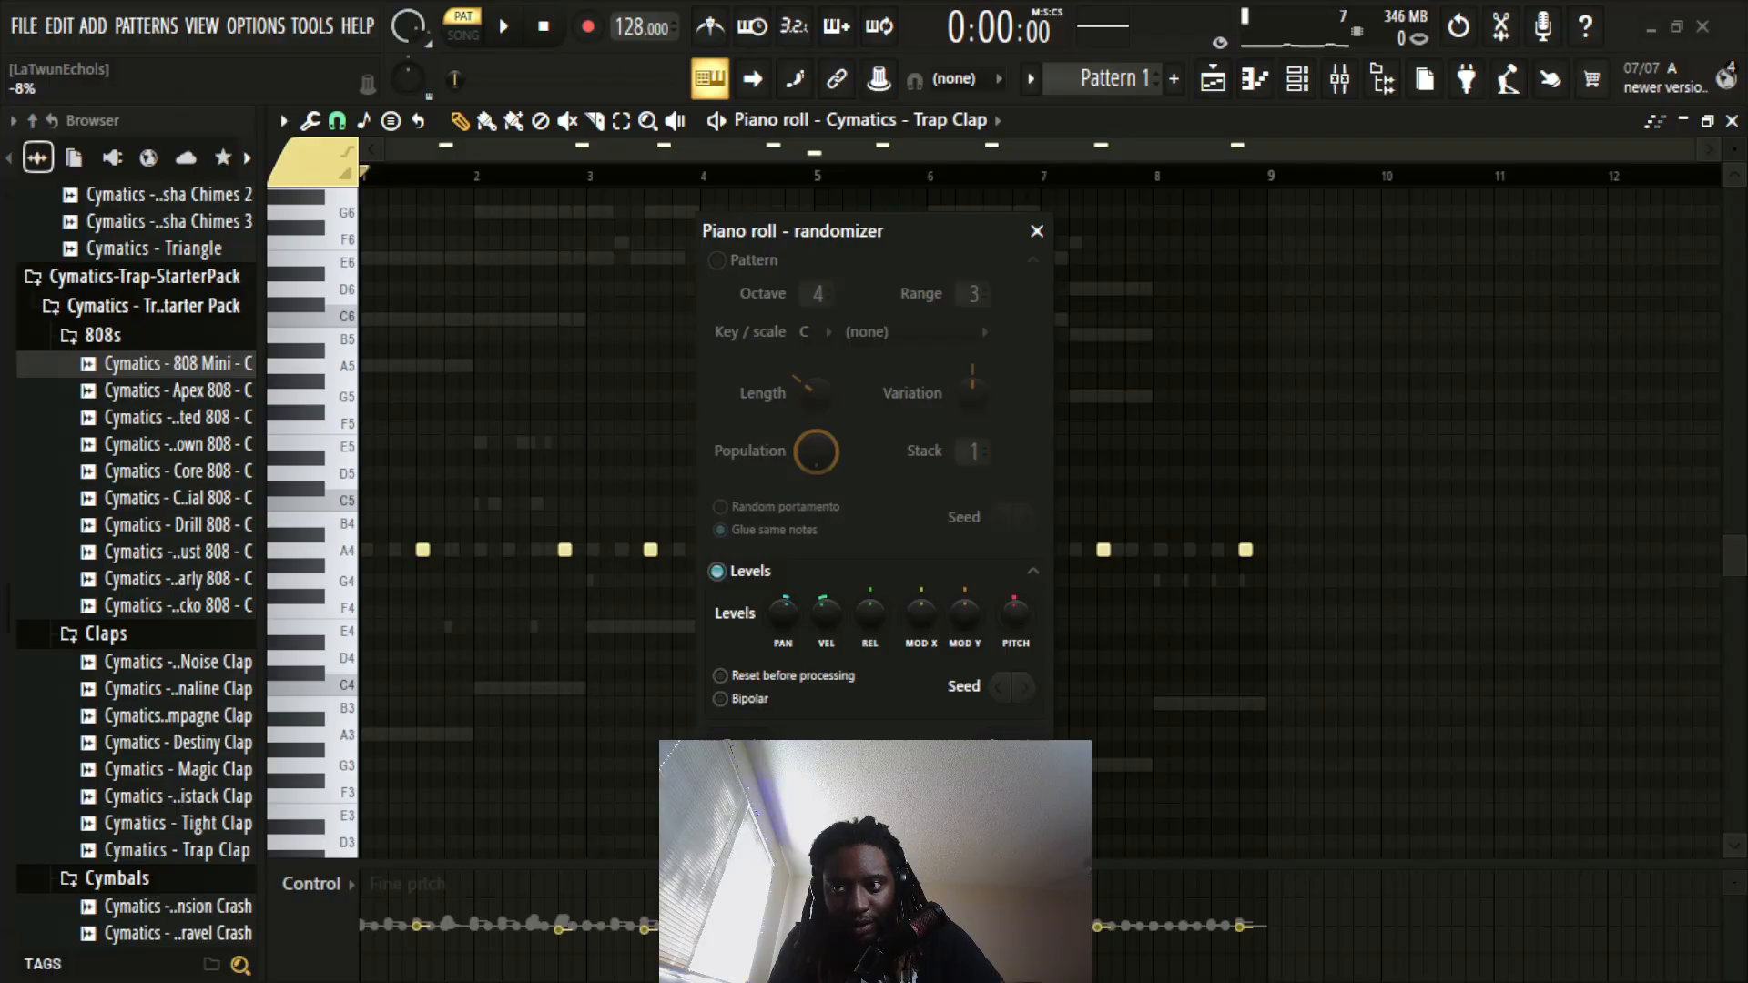
{"action": "left_click_drag", "start_coordinate": [829, 616], "coordinate": [829, 607]}
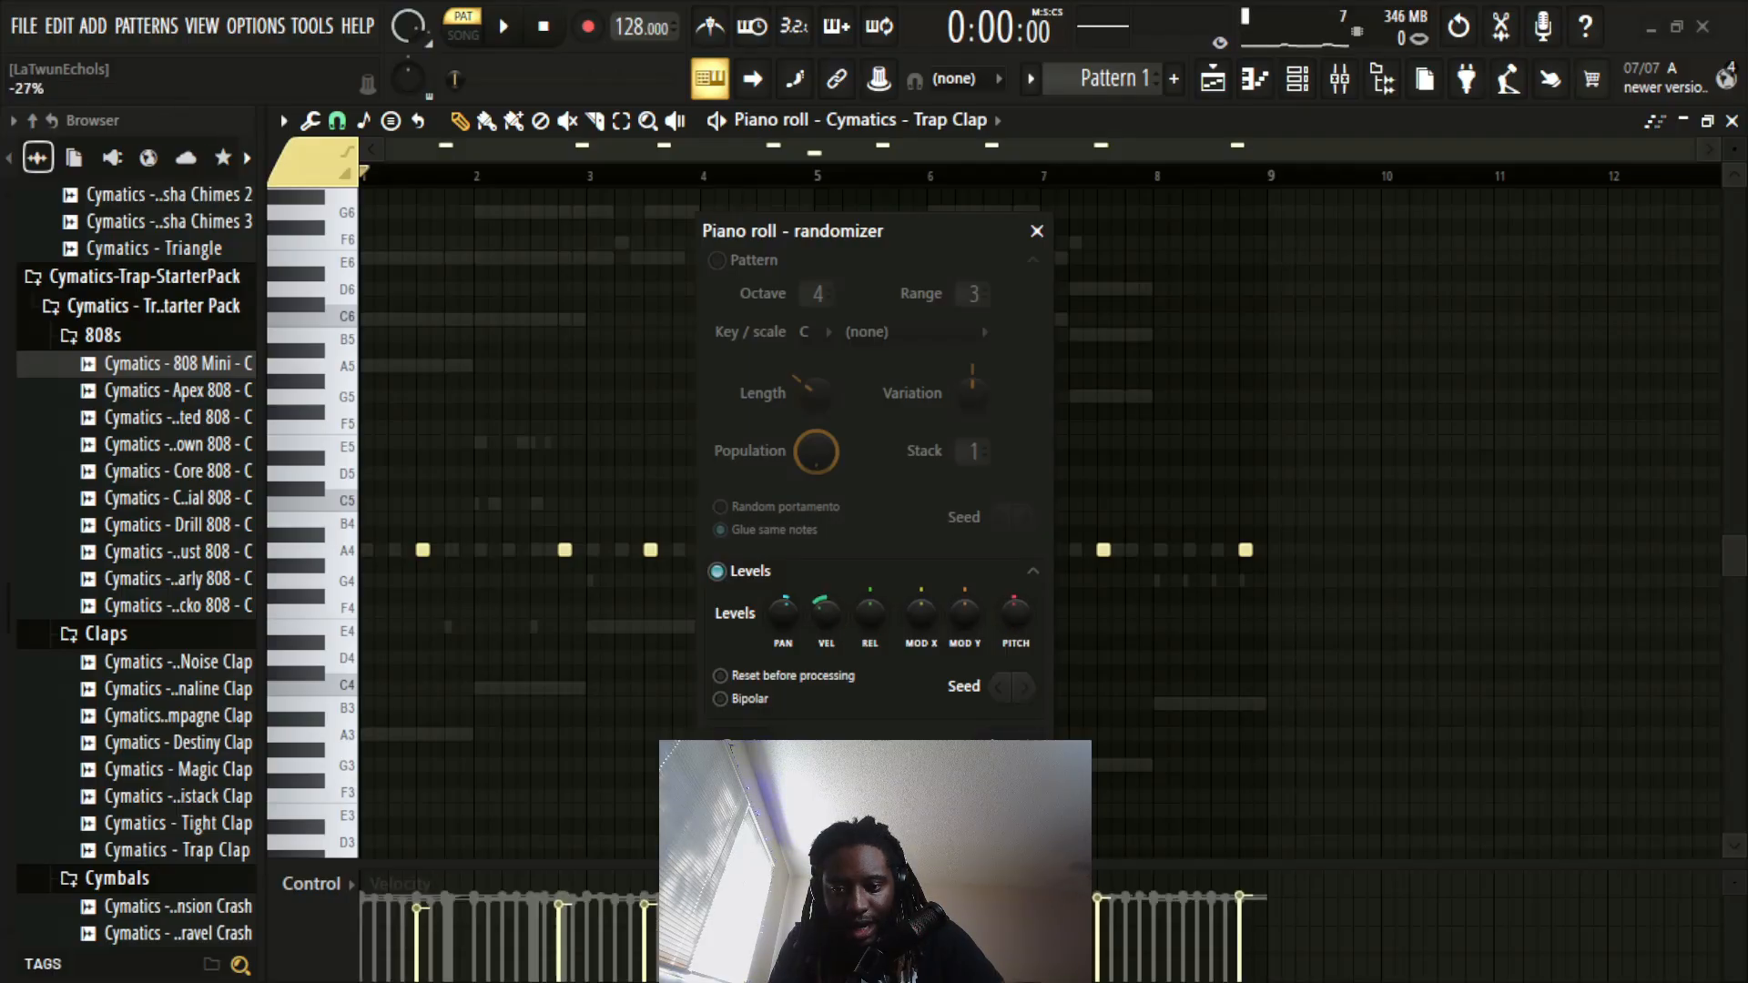
{"action": "left_click_drag", "start_coordinate": [826, 612], "coordinate": [825, 601]}
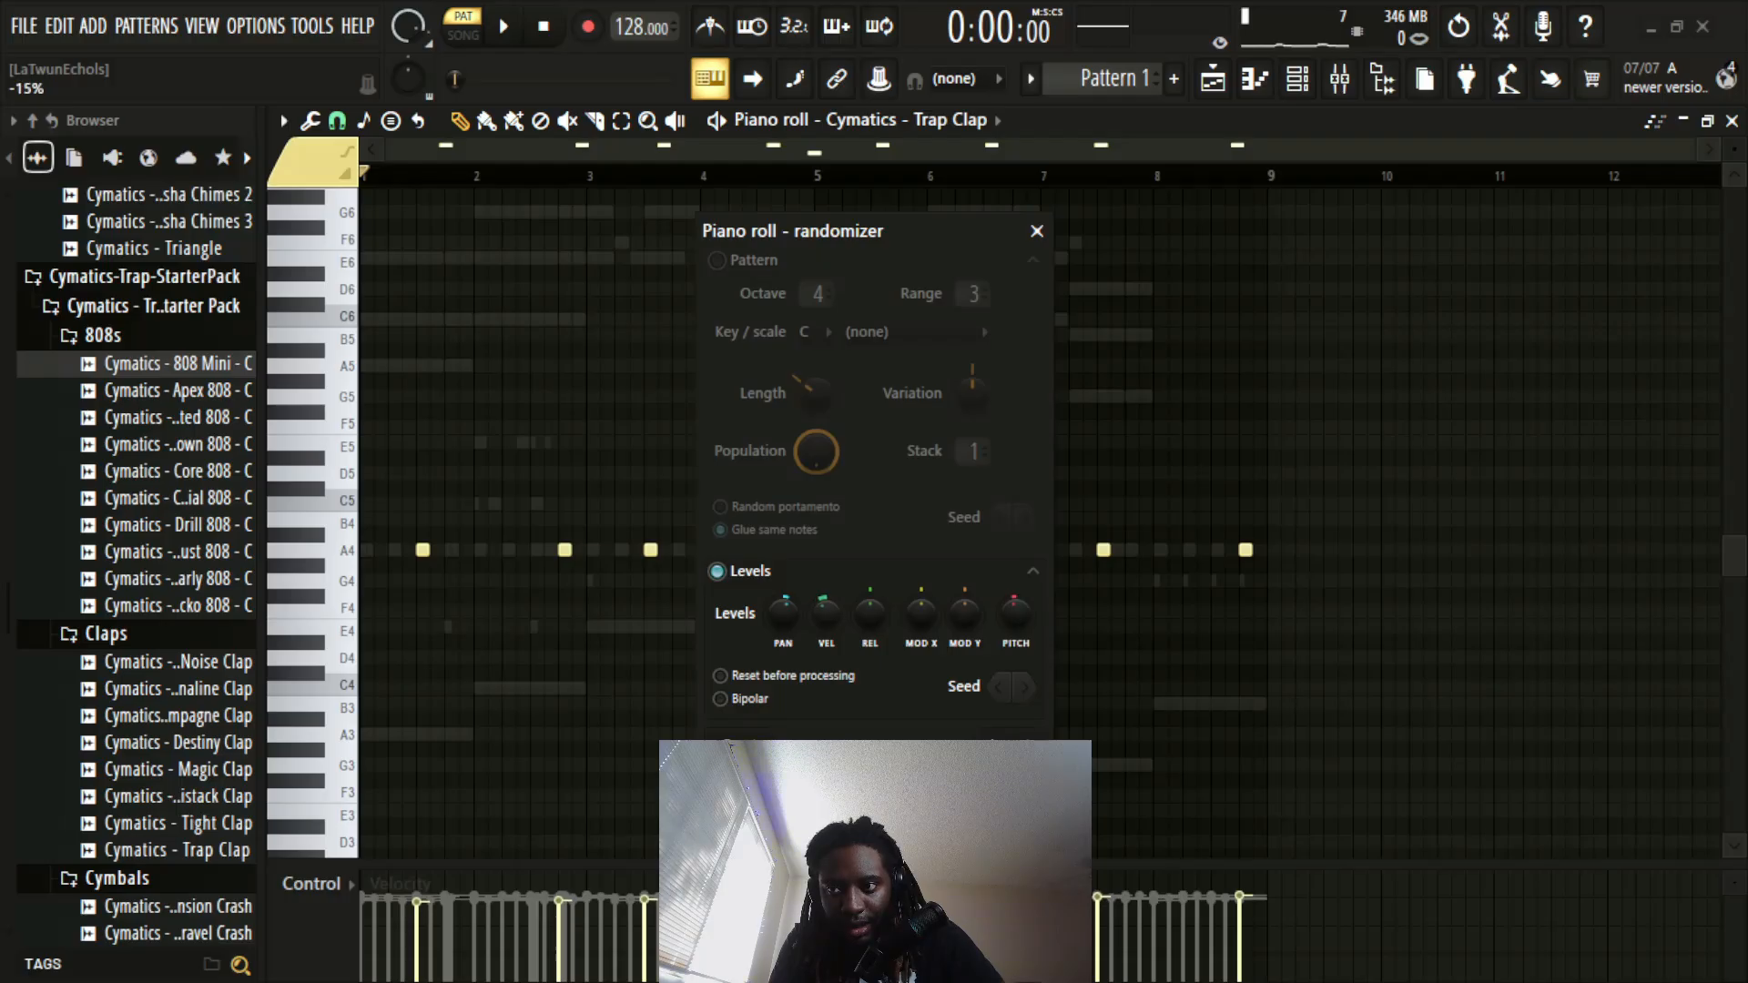
{"action": "left_click_drag", "start_coordinate": [787, 618], "coordinate": [786, 626]}
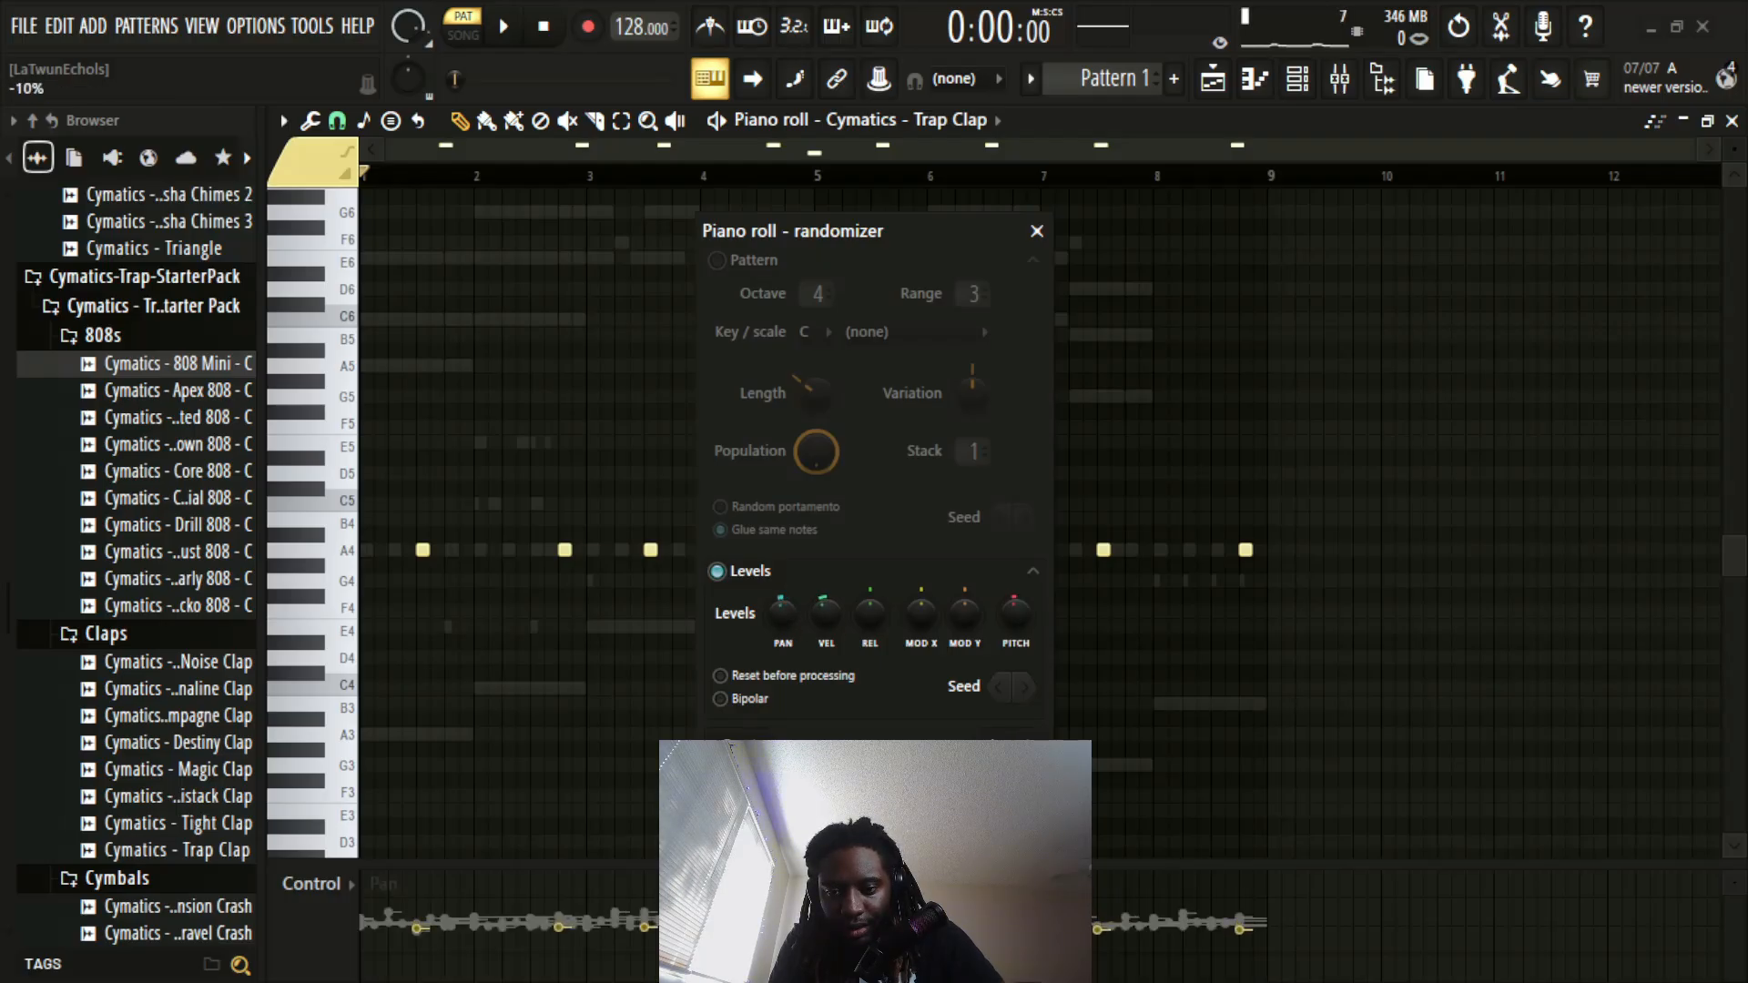
{"action": "left_click", "coordinate": [1025, 687]}
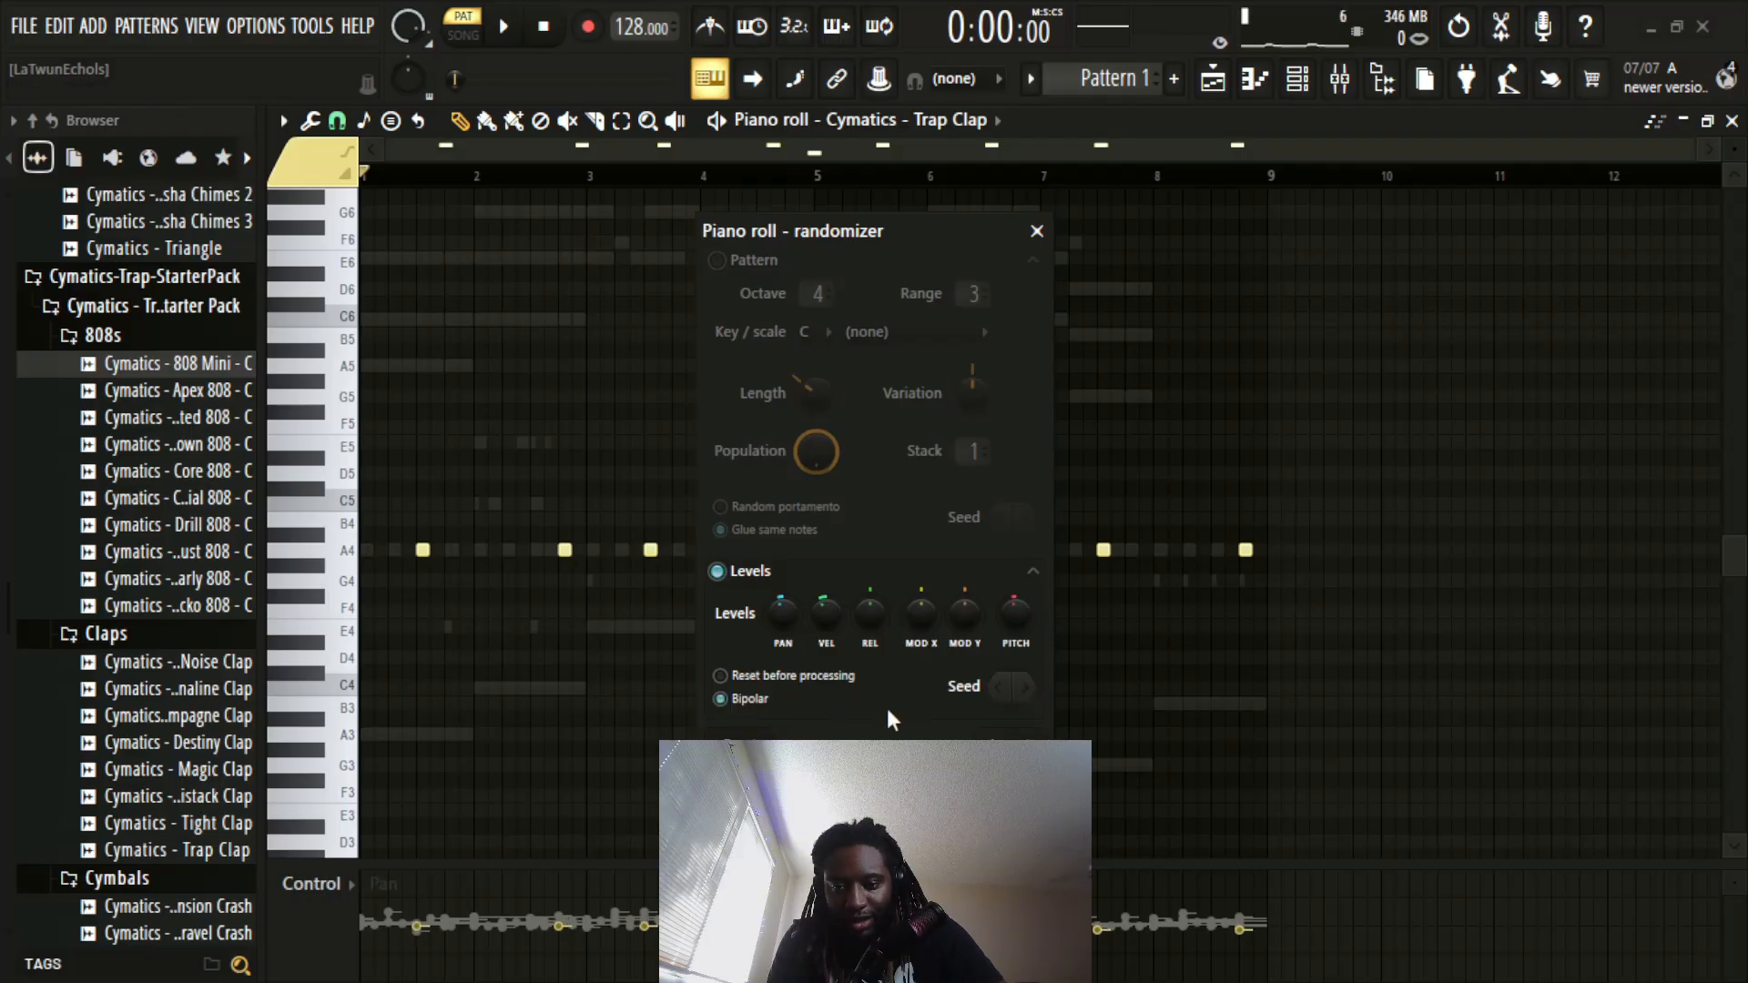
{"action": "left_click", "coordinate": [1003, 747]}
Step: Play the pattern to hear the randomized claps, leave their piano roll and look at the 808 Mini - C sampler settings
{"action": "key", "text": "space"}
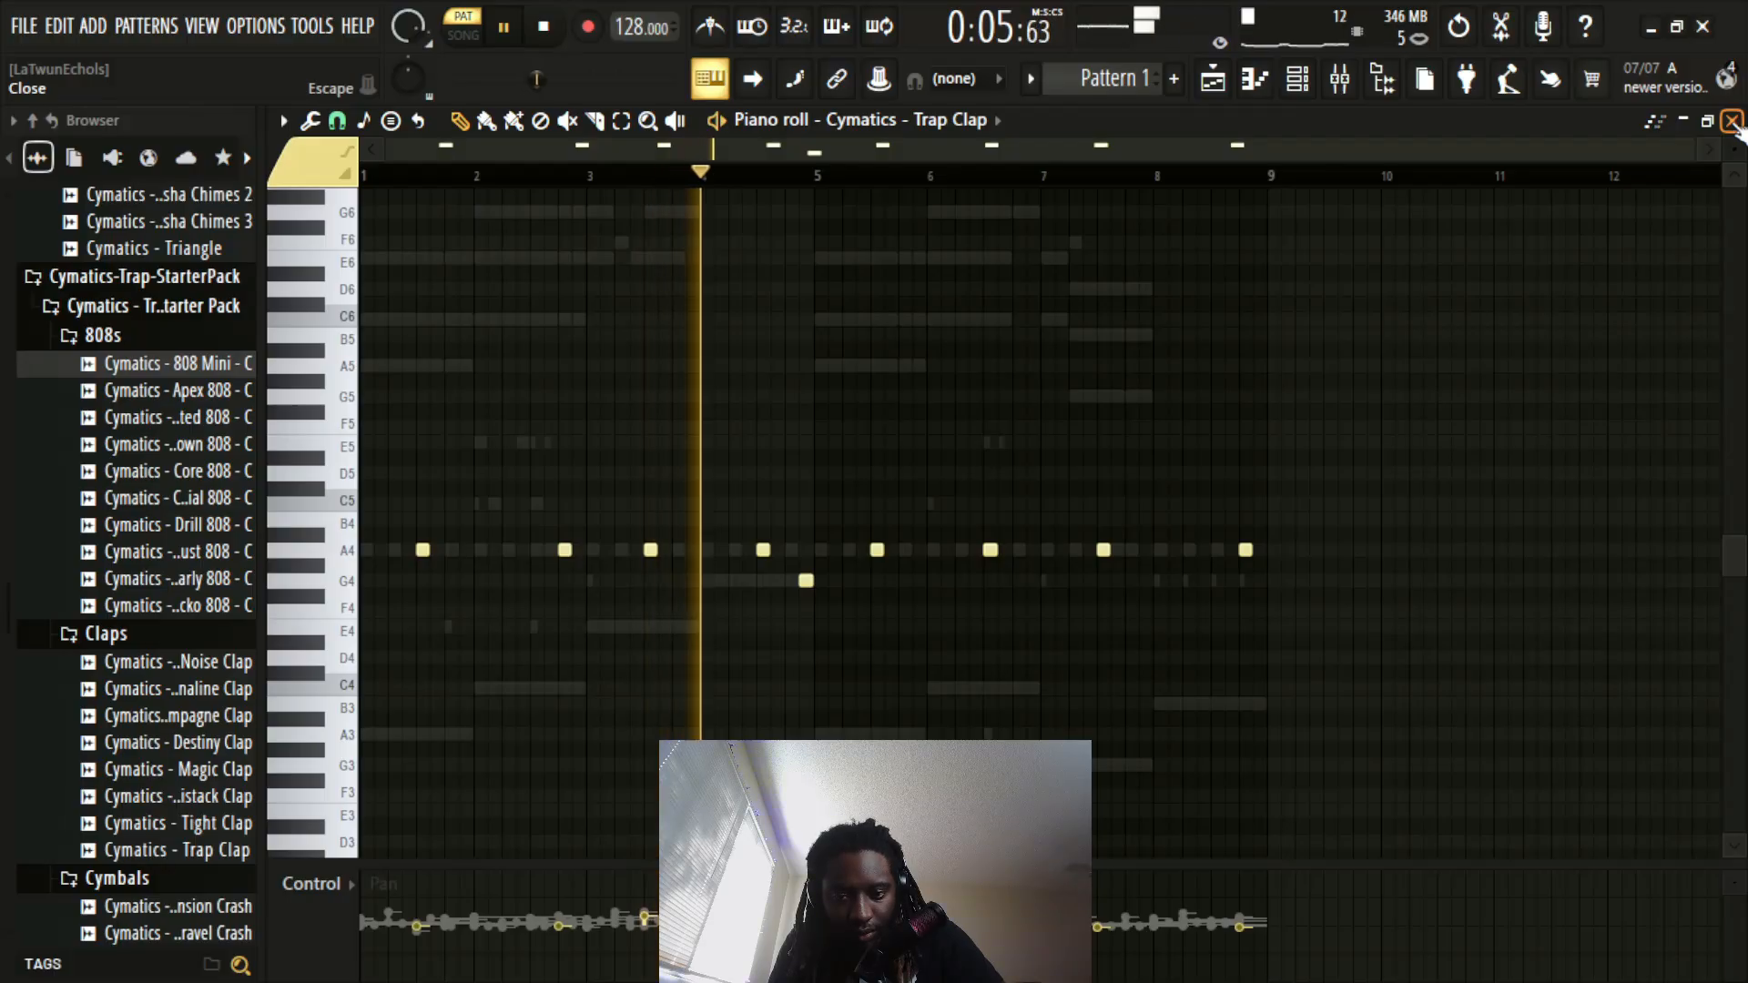
{"action": "left_click", "coordinate": [1732, 121]}
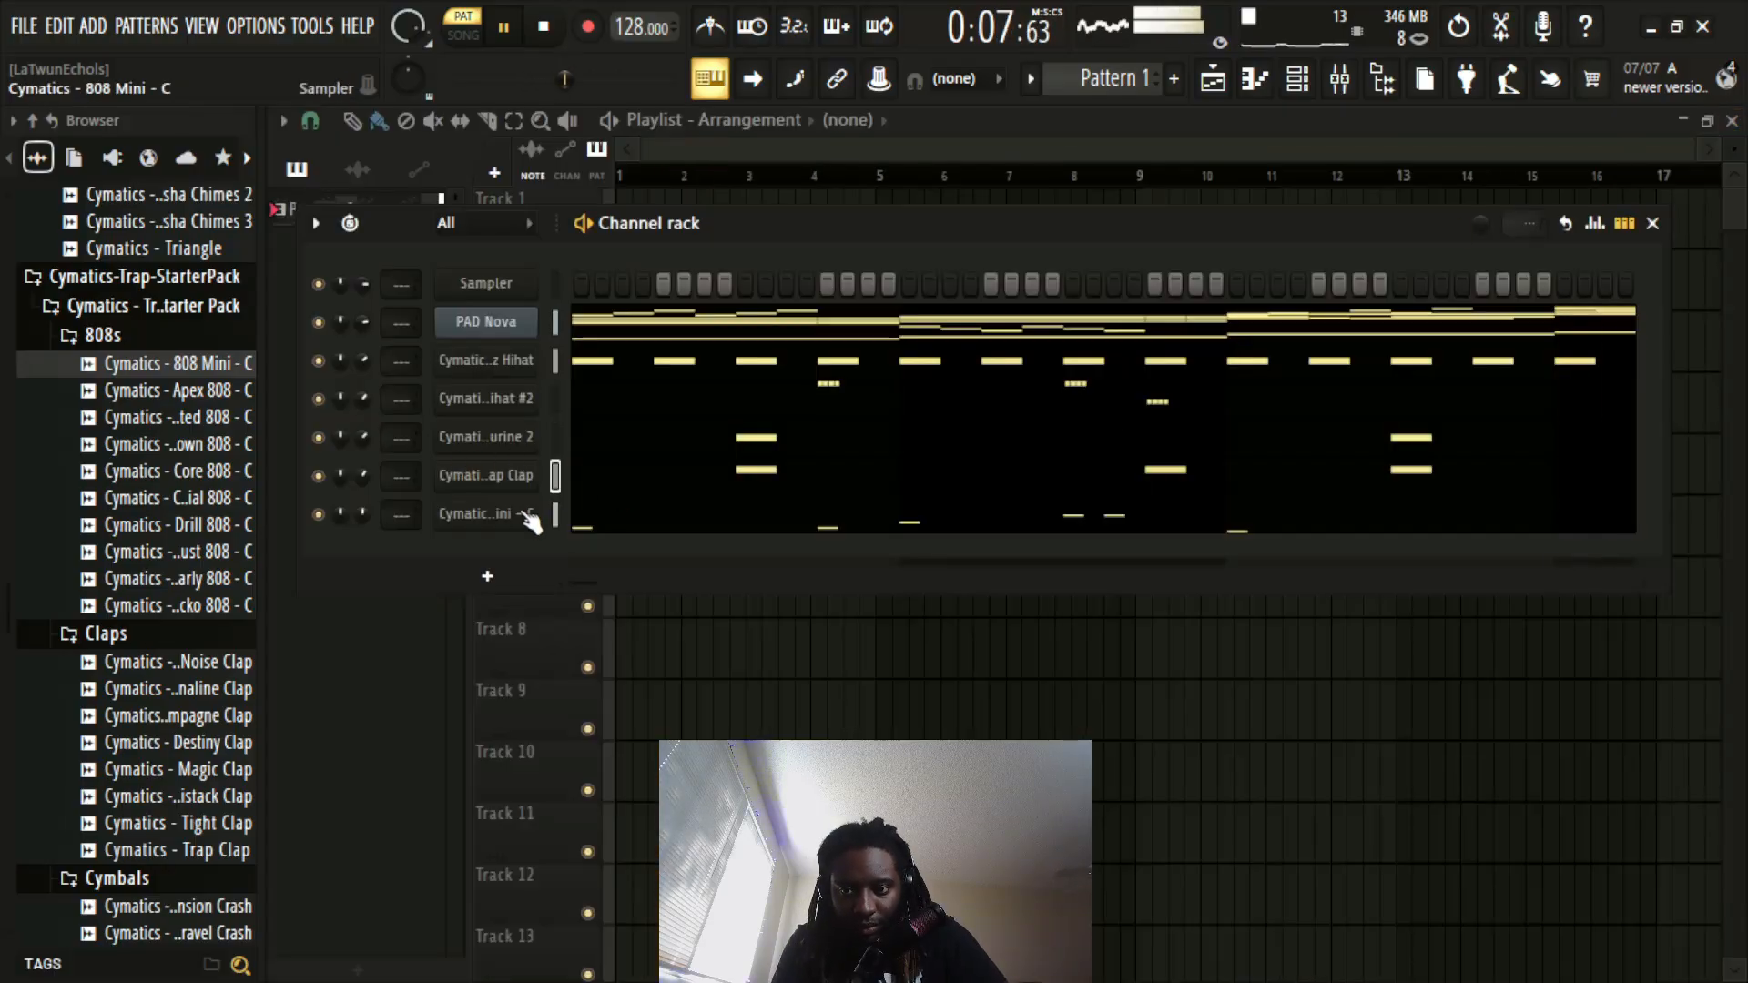
{"action": "left_click", "coordinate": [503, 515]}
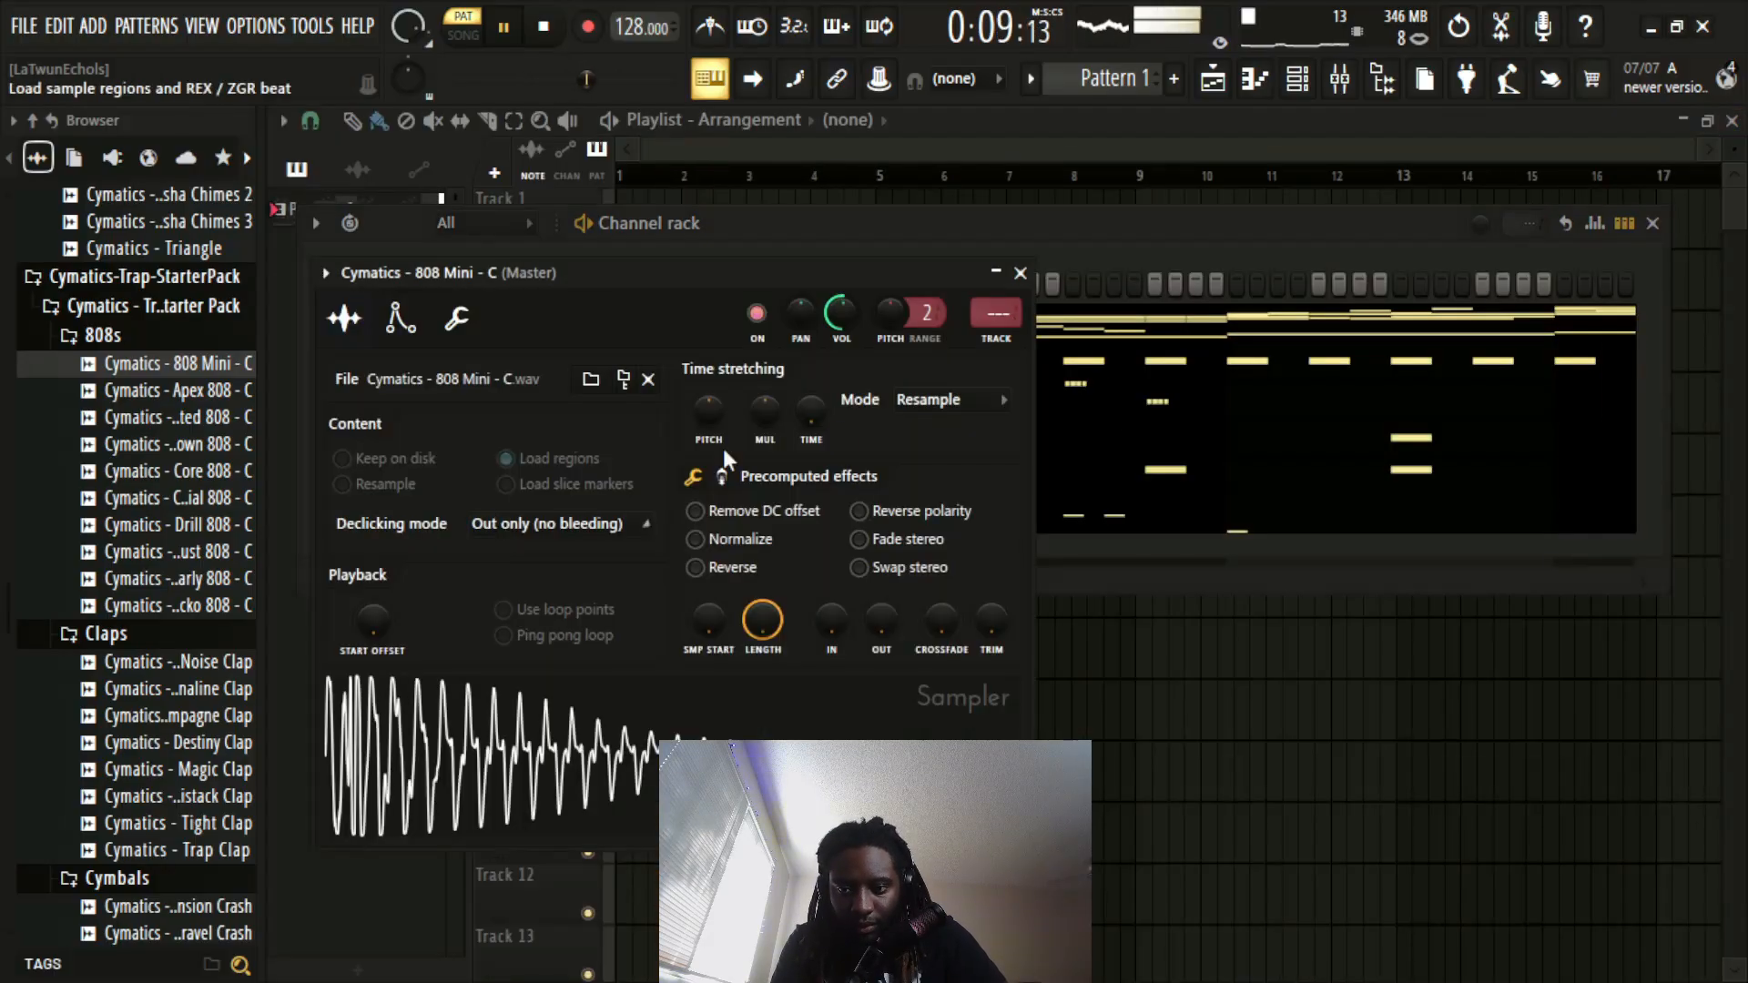
{"action": "left_click", "coordinate": [1007, 279]}
Step: Stop playback and randomize the 808 Mini - C note levels with slight panning and velocity variation, a new seed and Bipolar off
{"action": "left_click", "coordinate": [589, 530]}
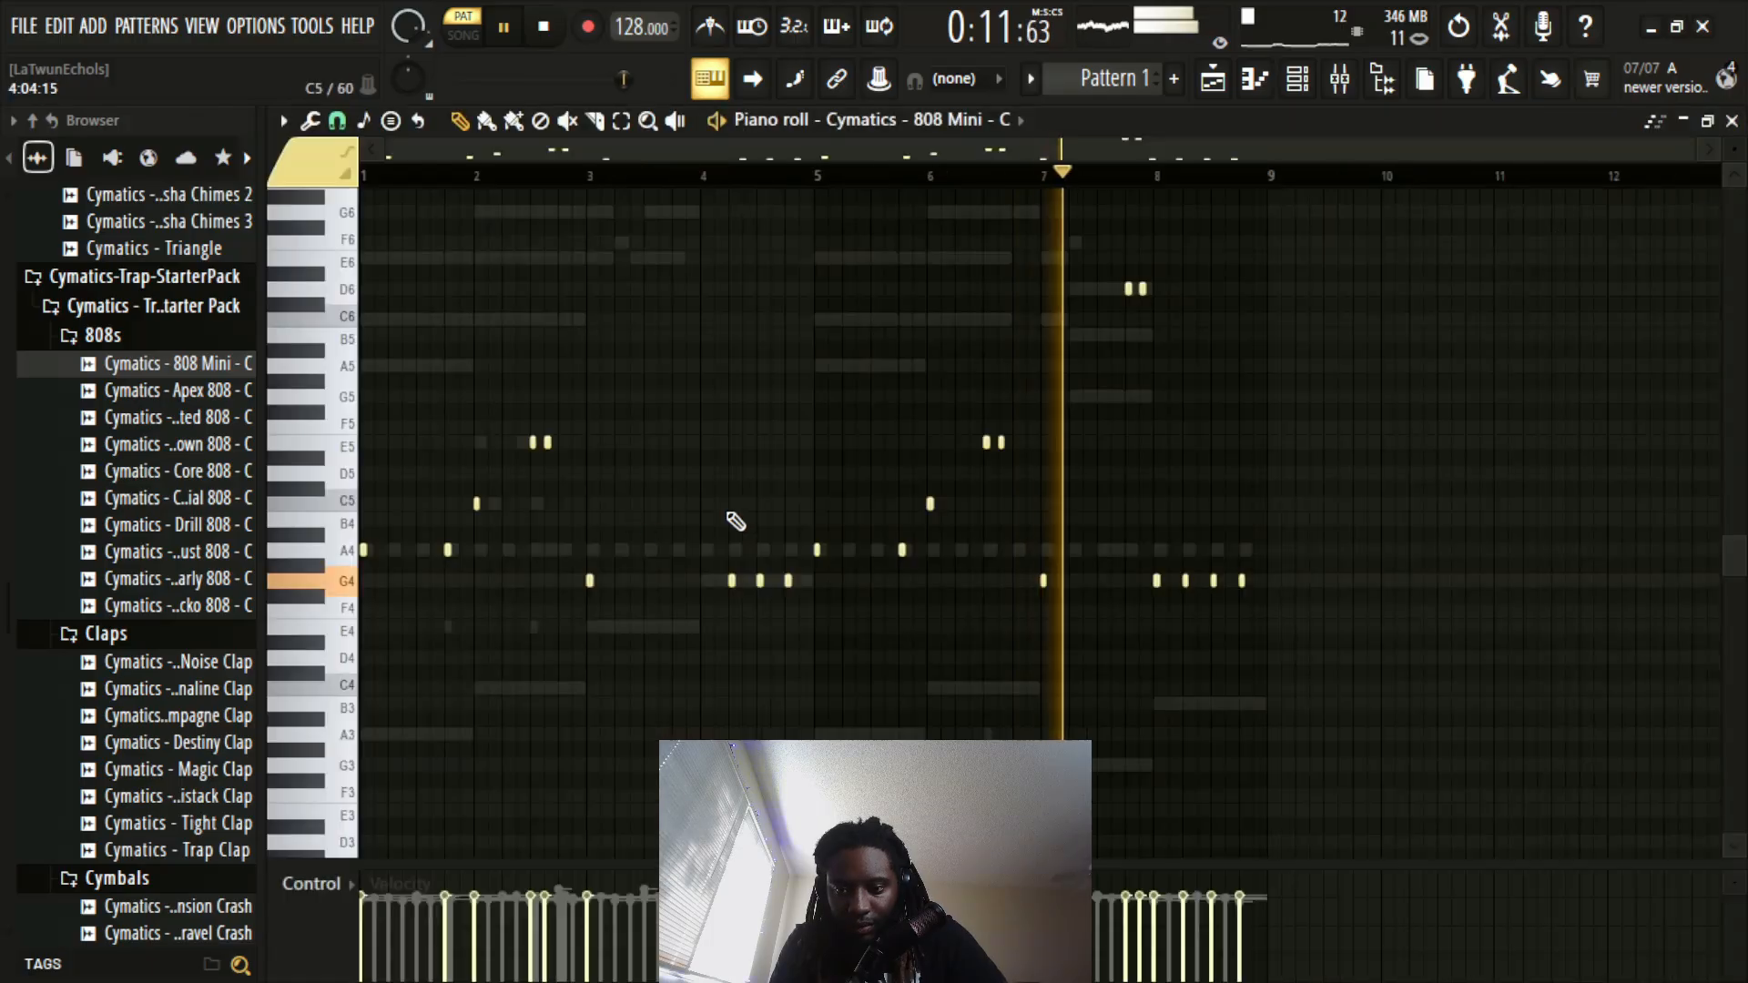
{"action": "key", "text": "space"}
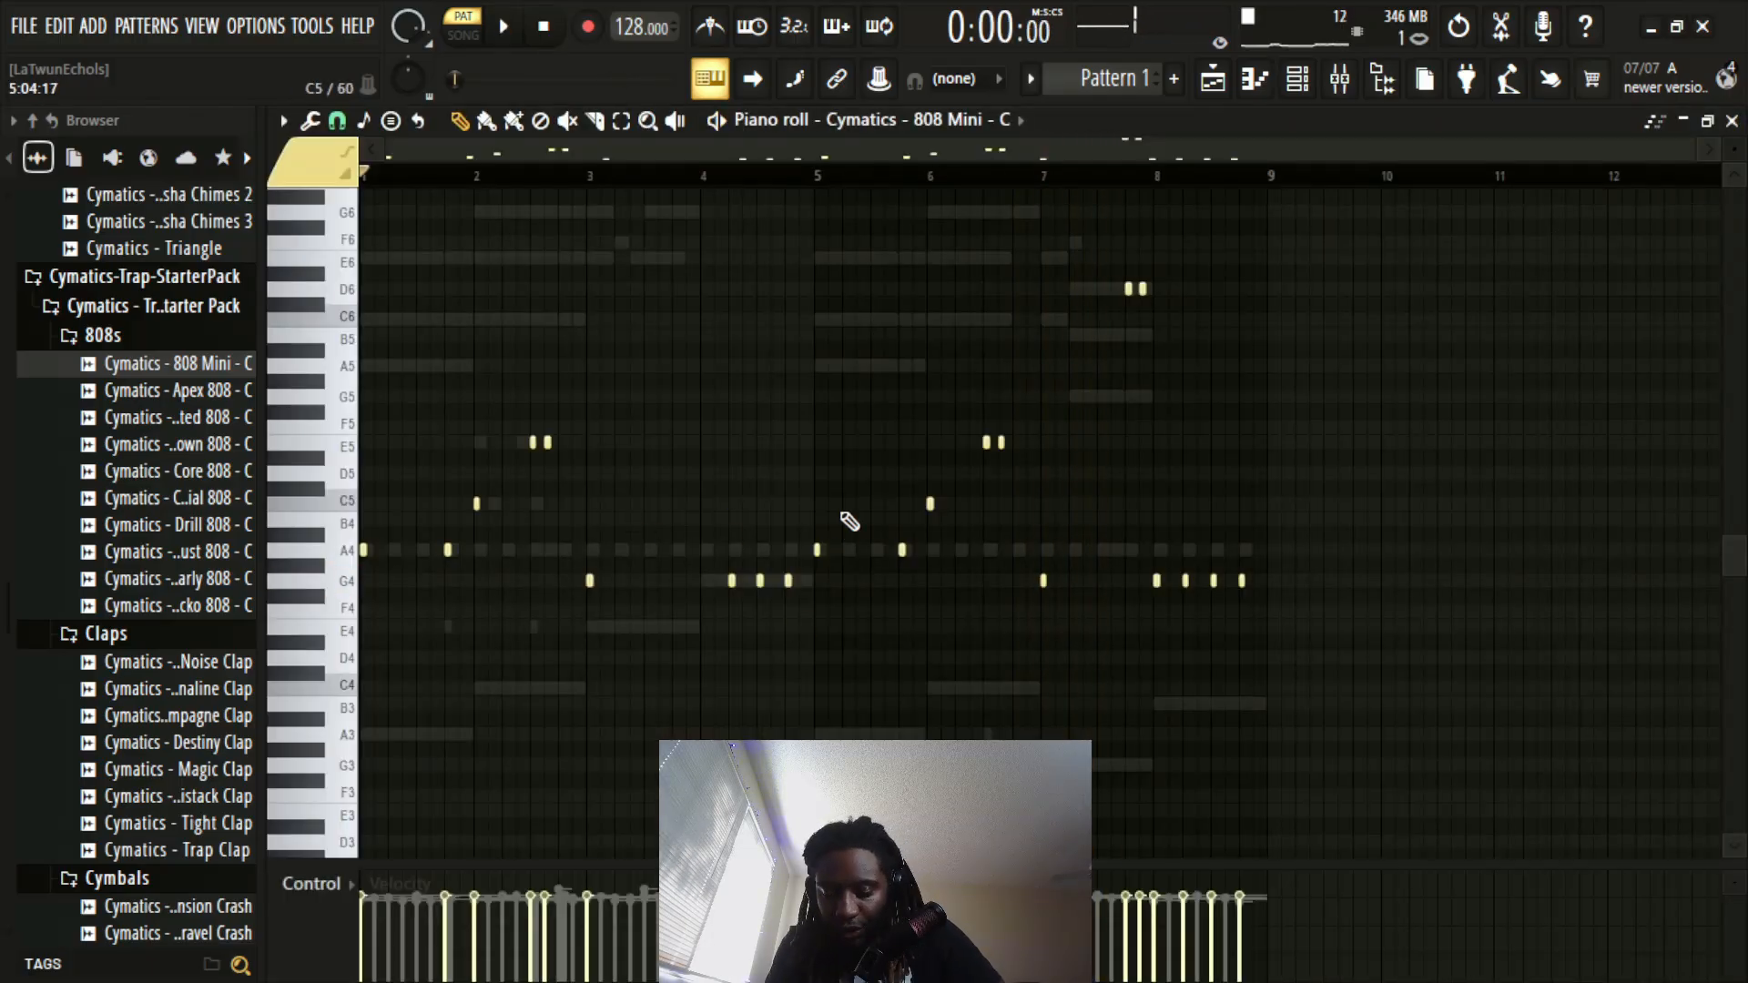
{"action": "key", "text": "alt+r"}
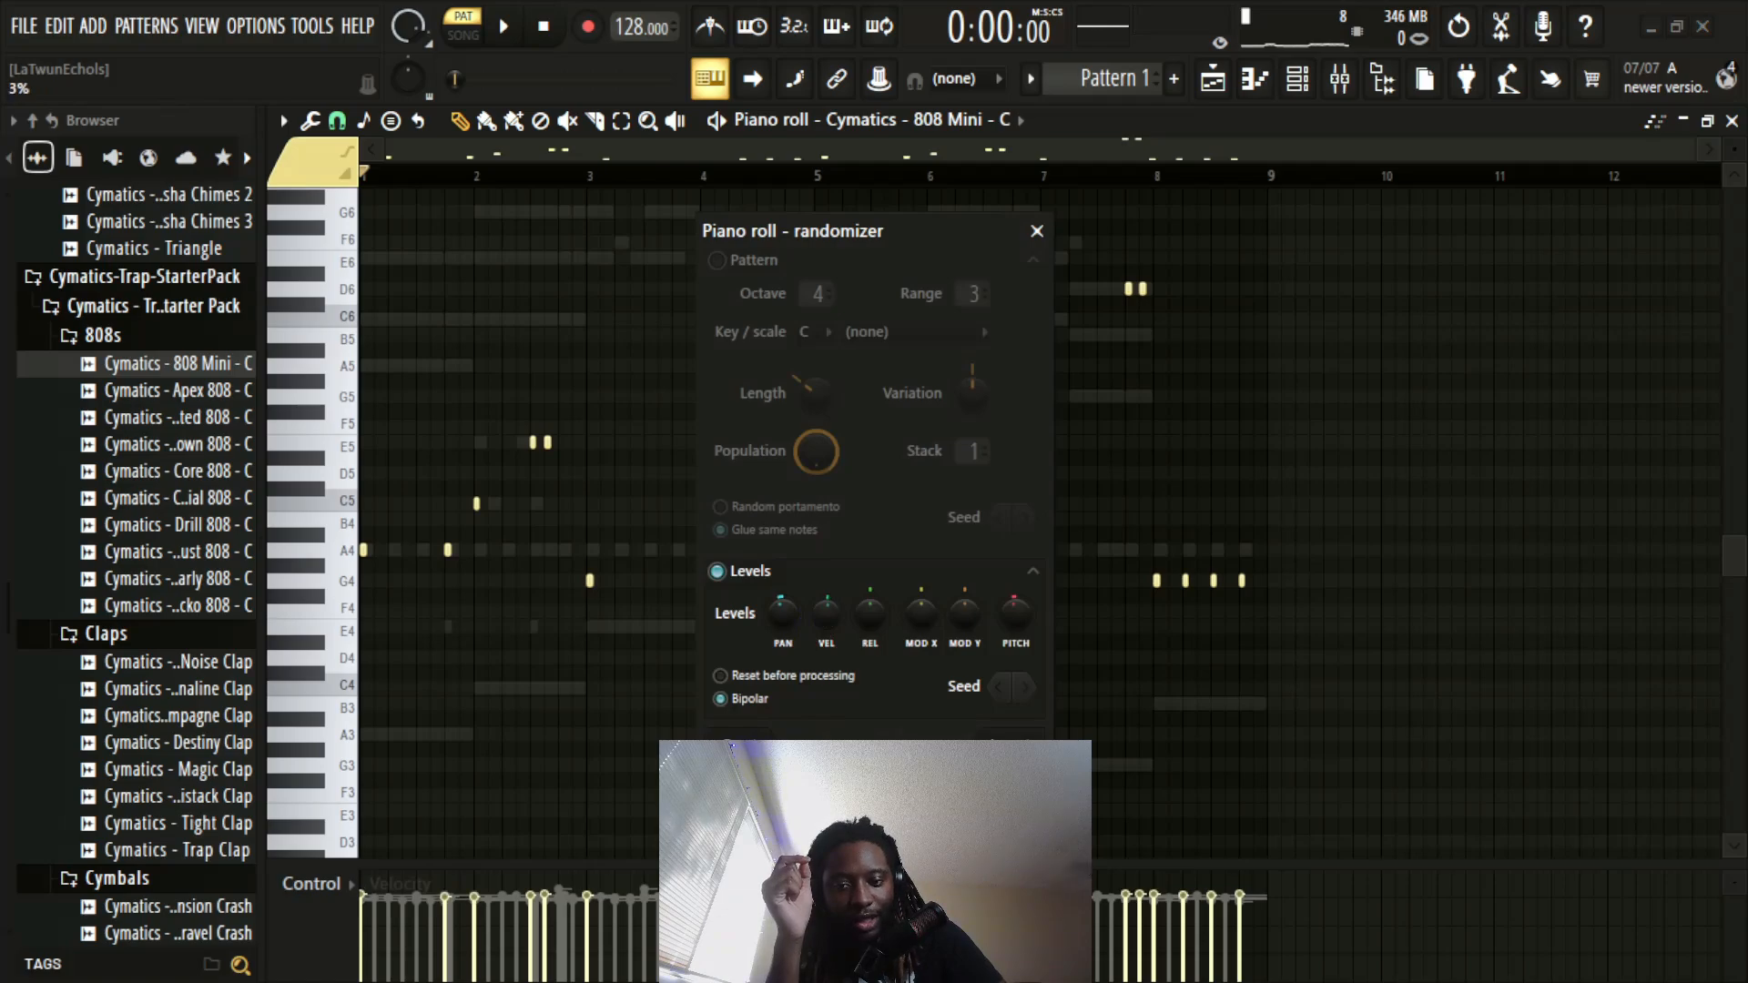
{"action": "left_click_drag", "start_coordinate": [825, 612], "coordinate": [782, 620]}
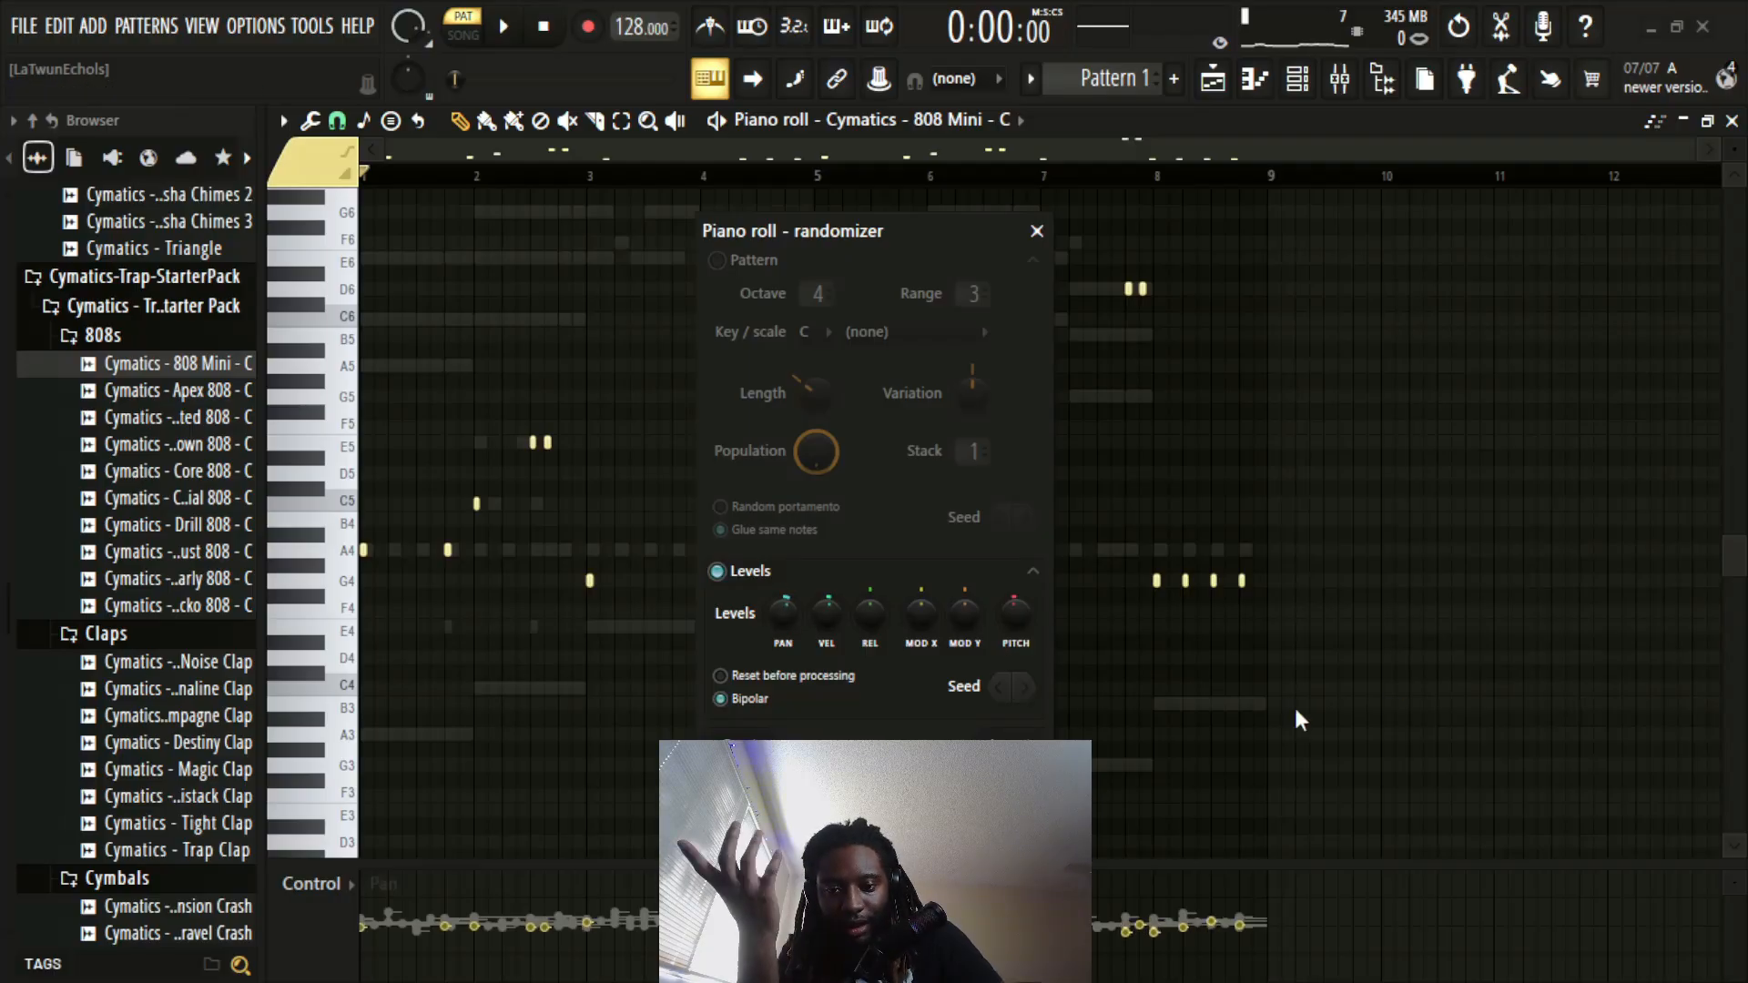
{"action": "left_click", "coordinate": [1026, 688]}
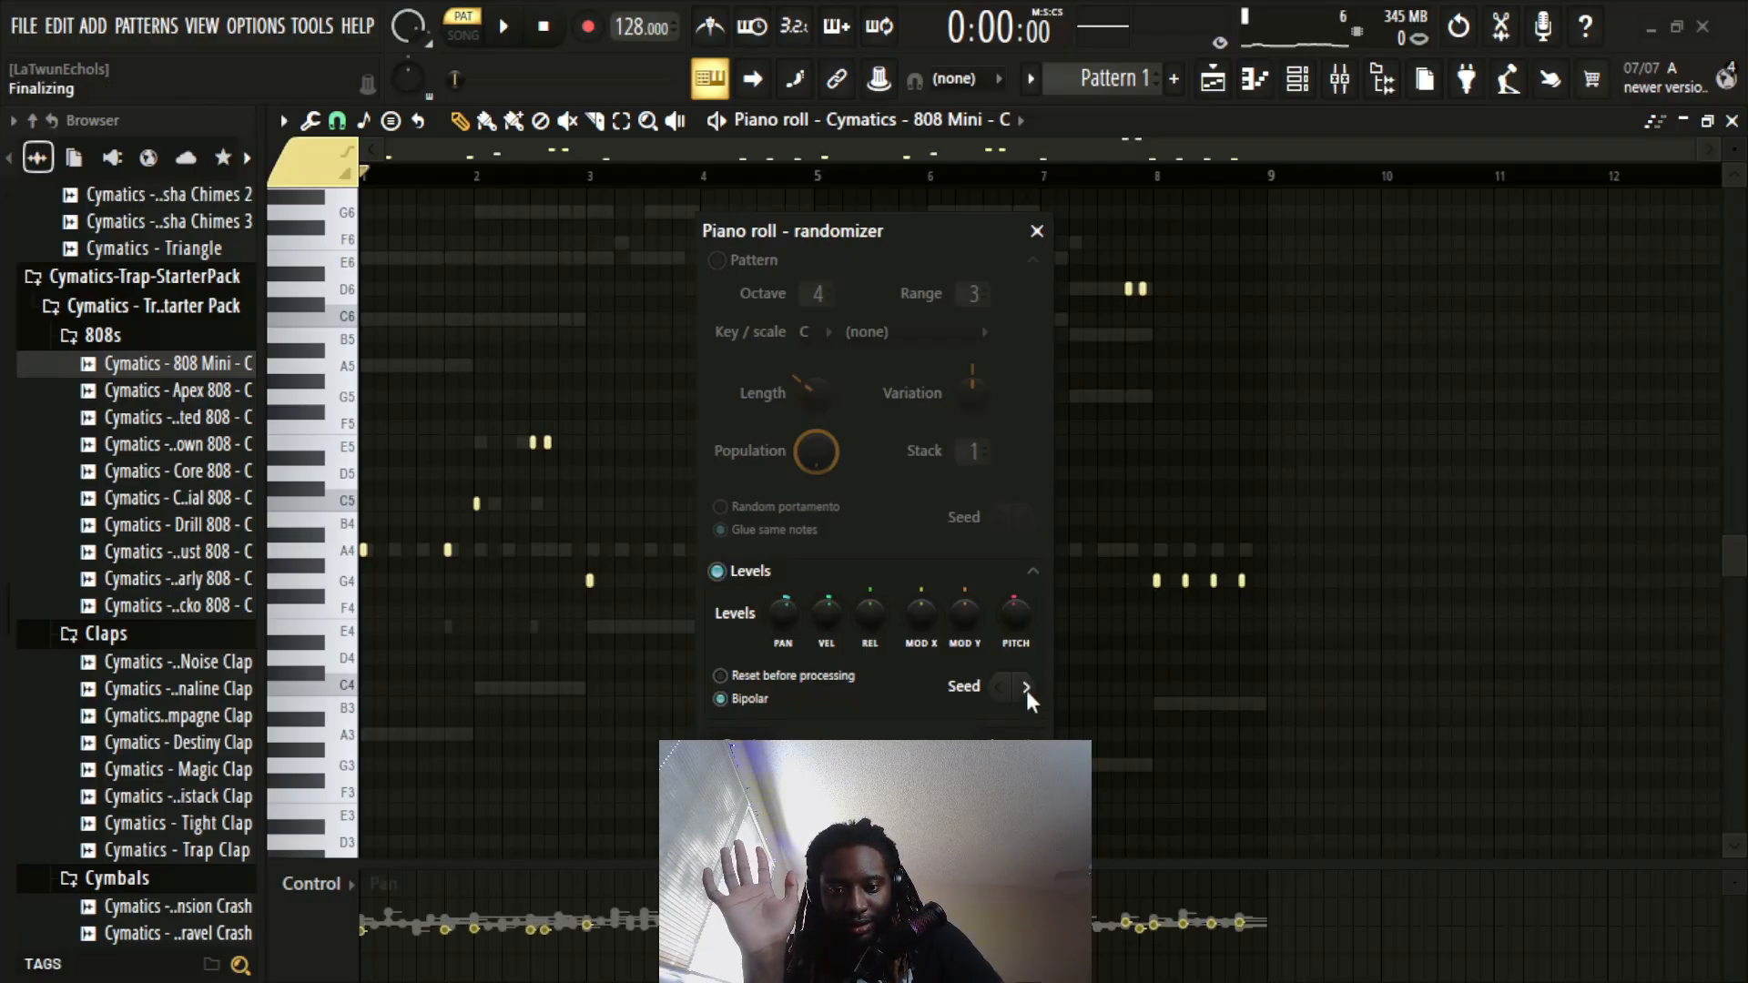
{"action": "left_click", "coordinate": [720, 698]}
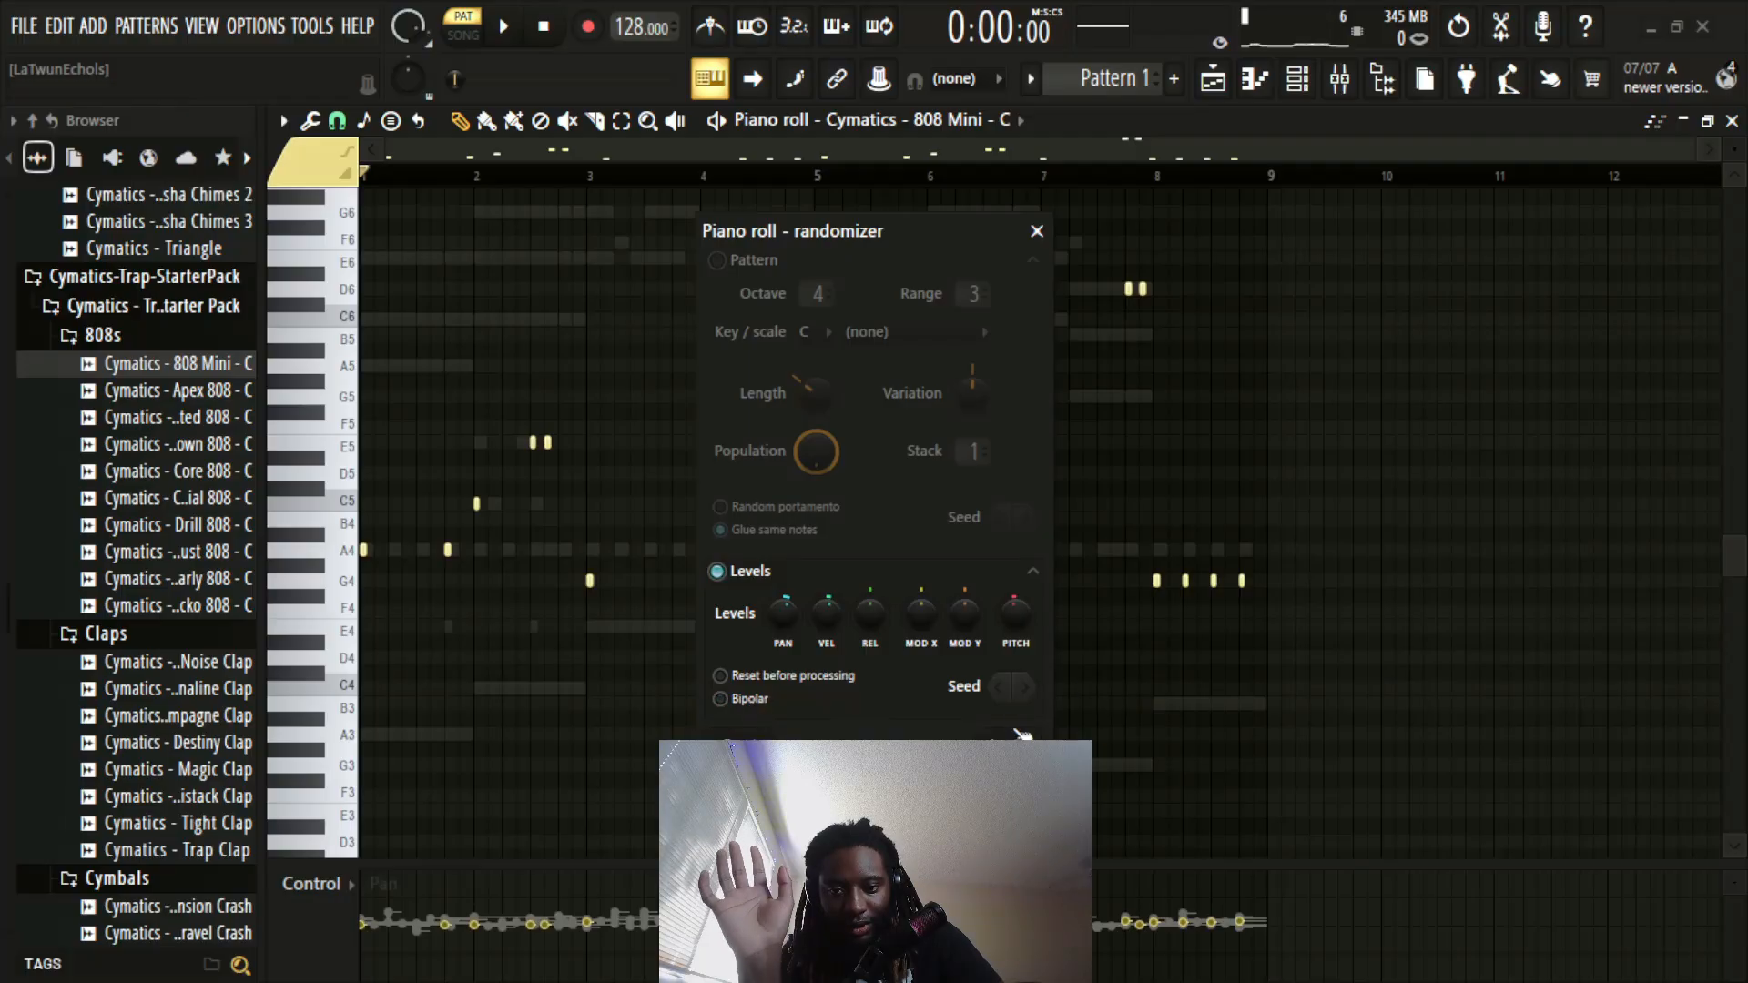
{"action": "left_click", "coordinate": [1026, 728]}
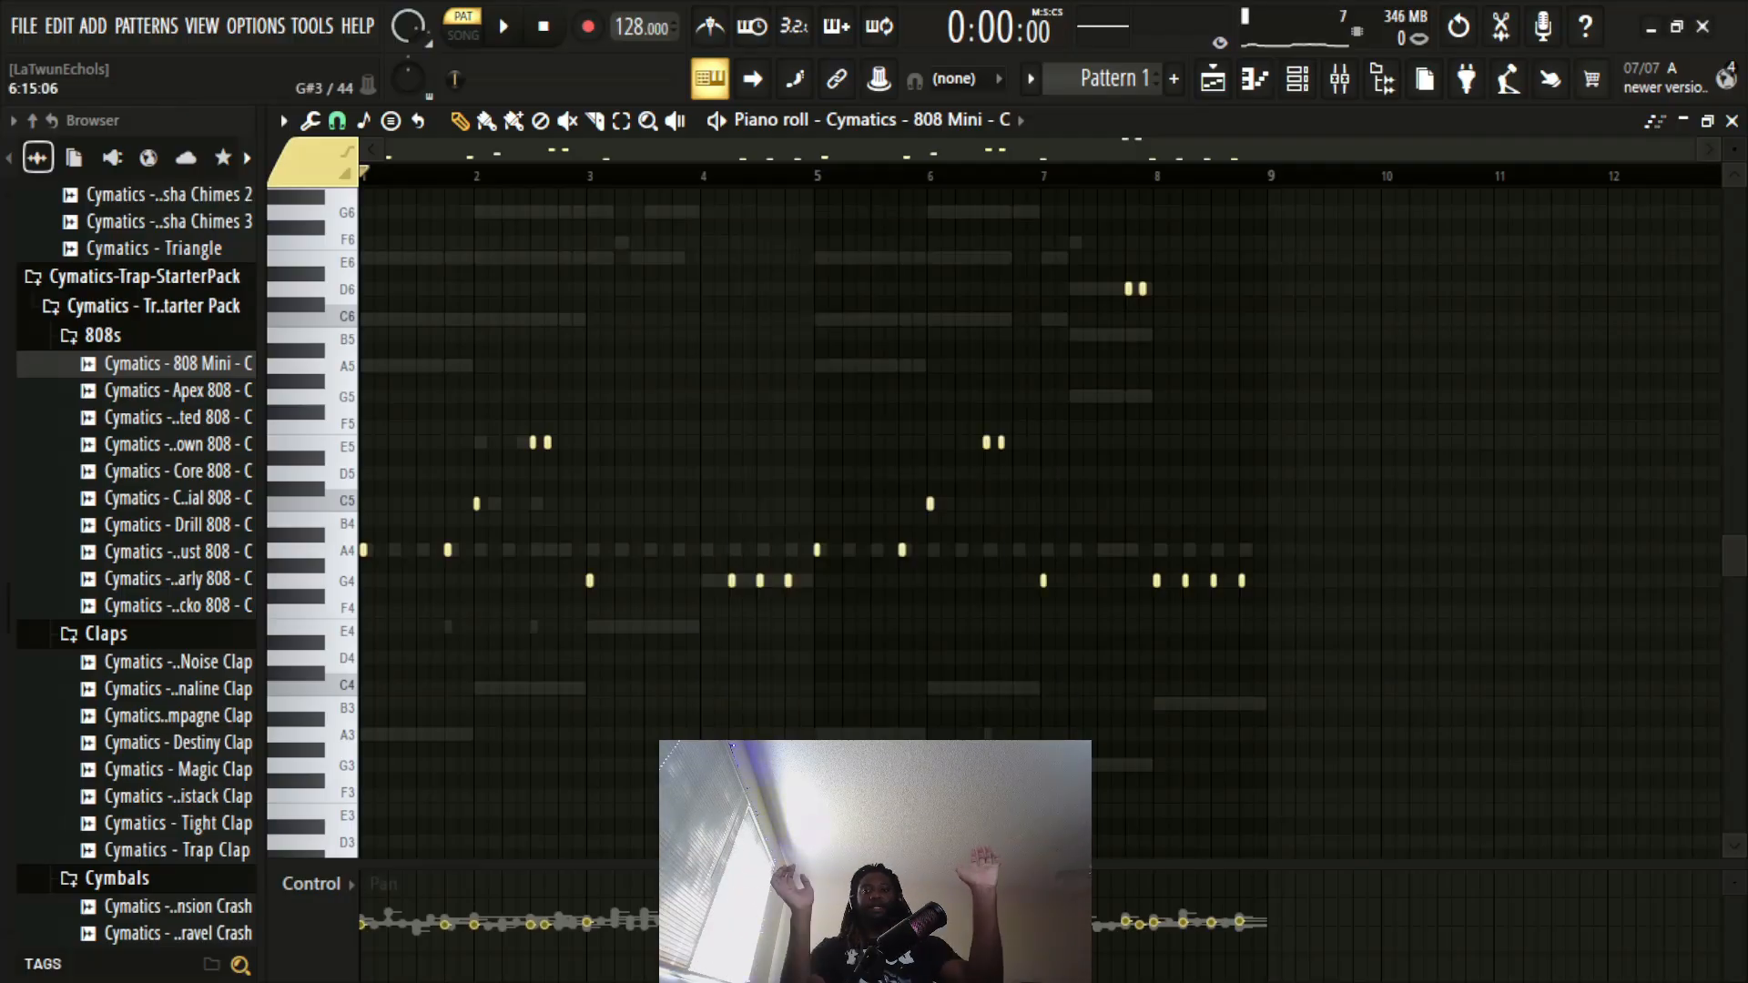
Step: Apply the randomizer to the 808 Mini - C notes again with fine pitch variation off, and leave the piano roll
{"action": "key", "text": "alt+r"}
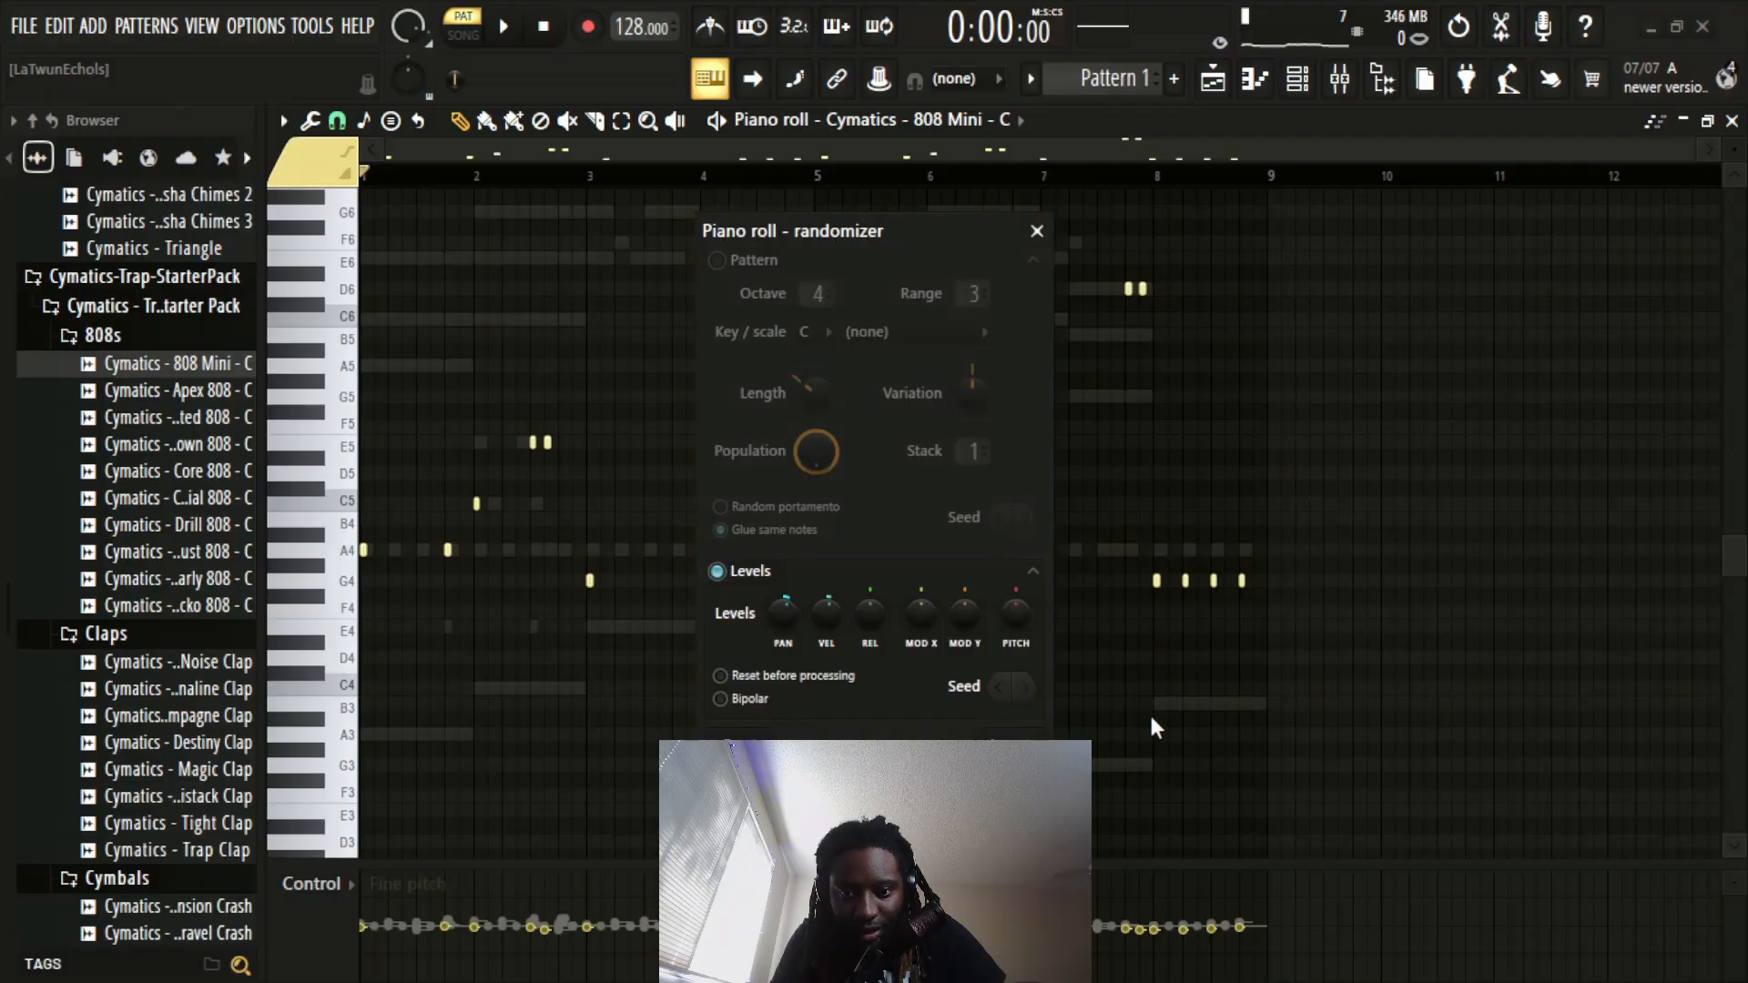
{"action": "left_click", "coordinate": [1035, 734]}
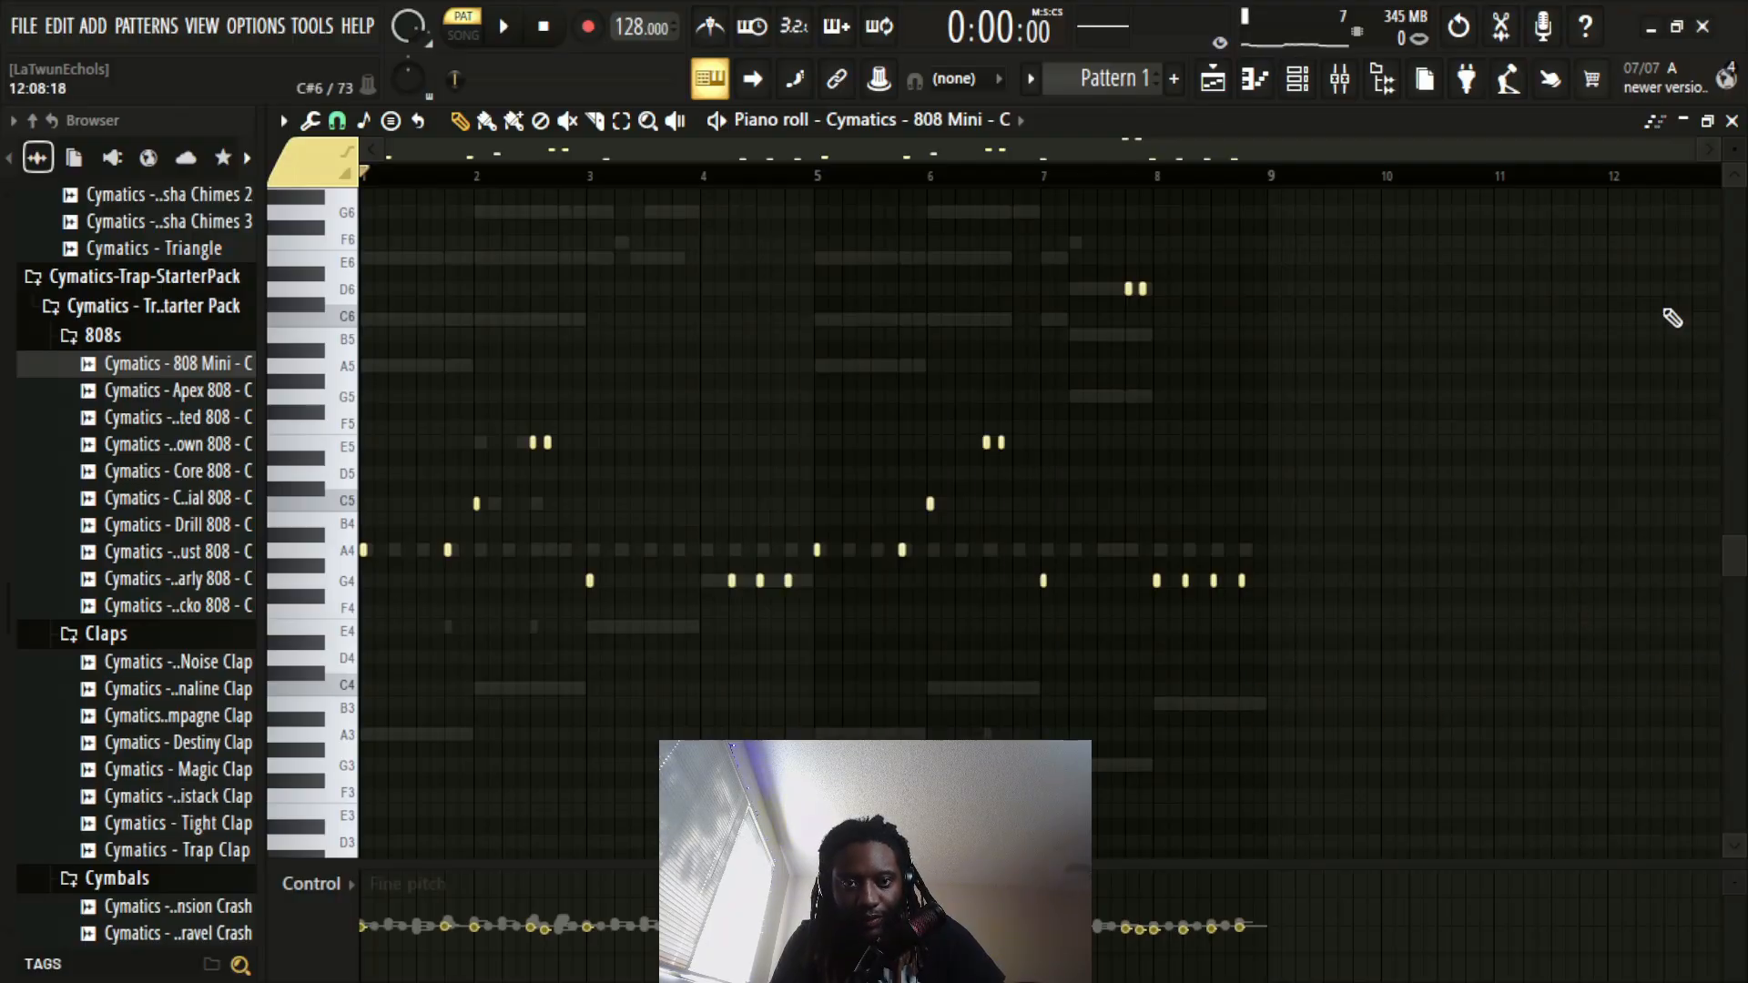
{"action": "left_click", "coordinate": [1731, 121]}
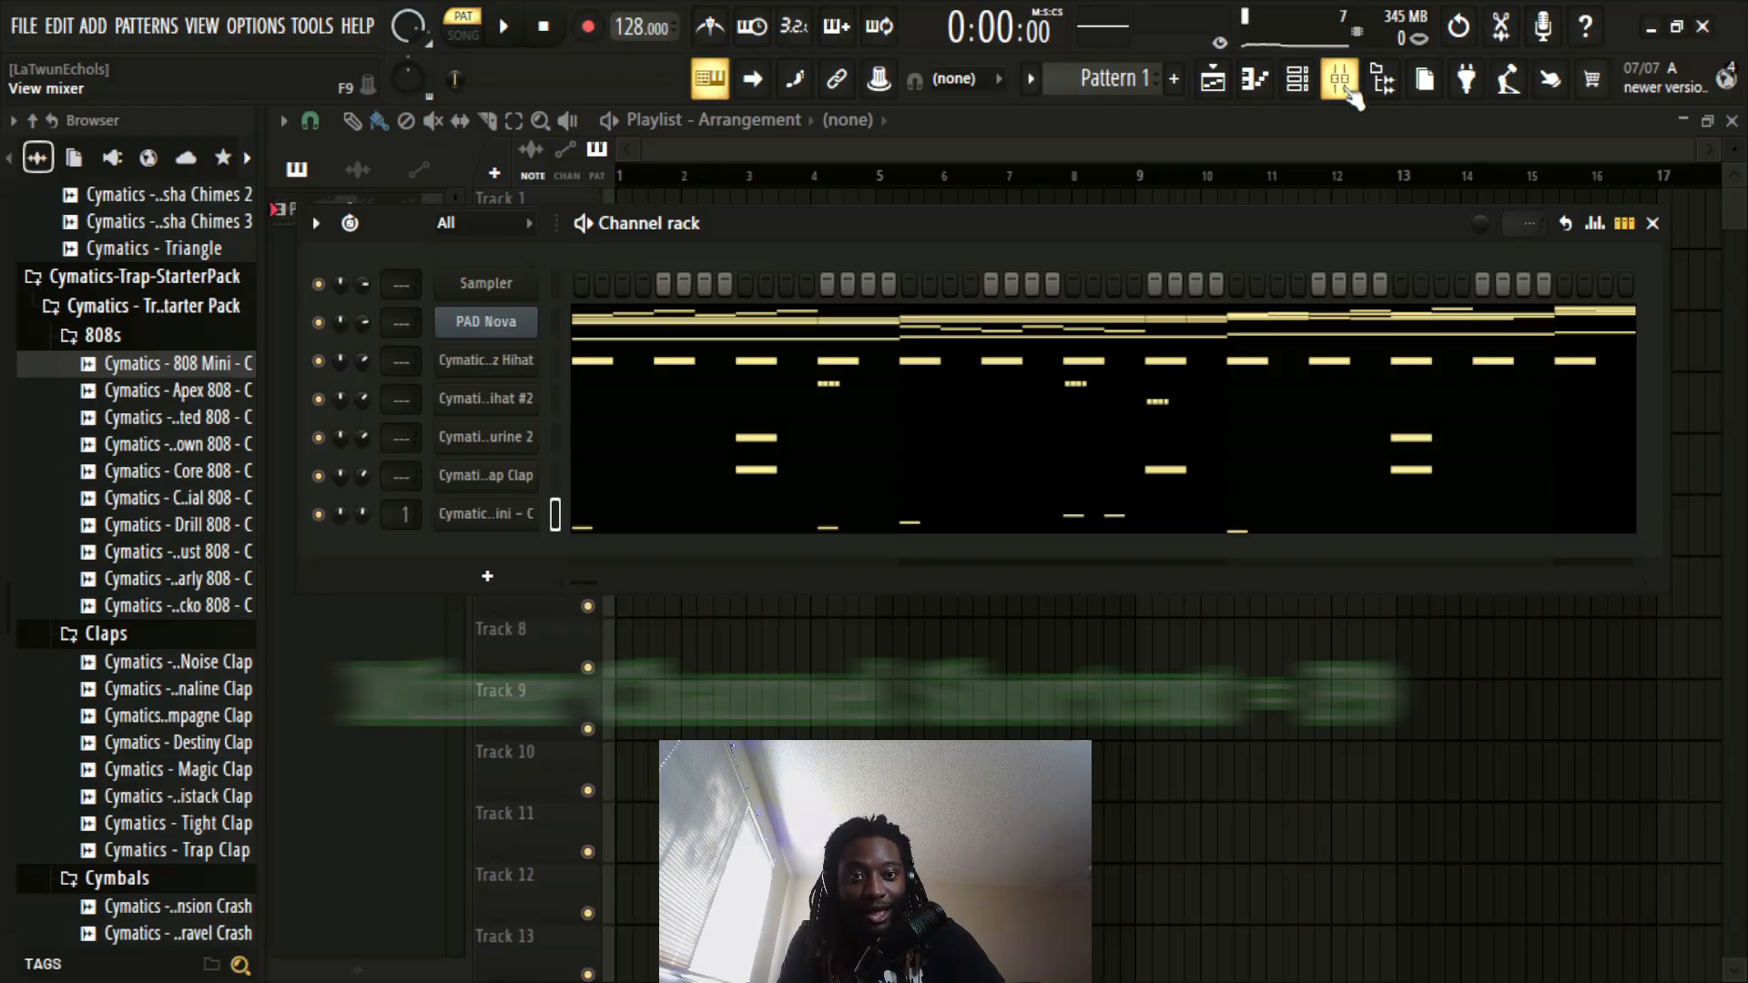
Step: Examine the Fruity Soft Clipper on the mixer's master track and where it sits among the available replacement effects
{"action": "left_click", "coordinate": [1342, 84]}
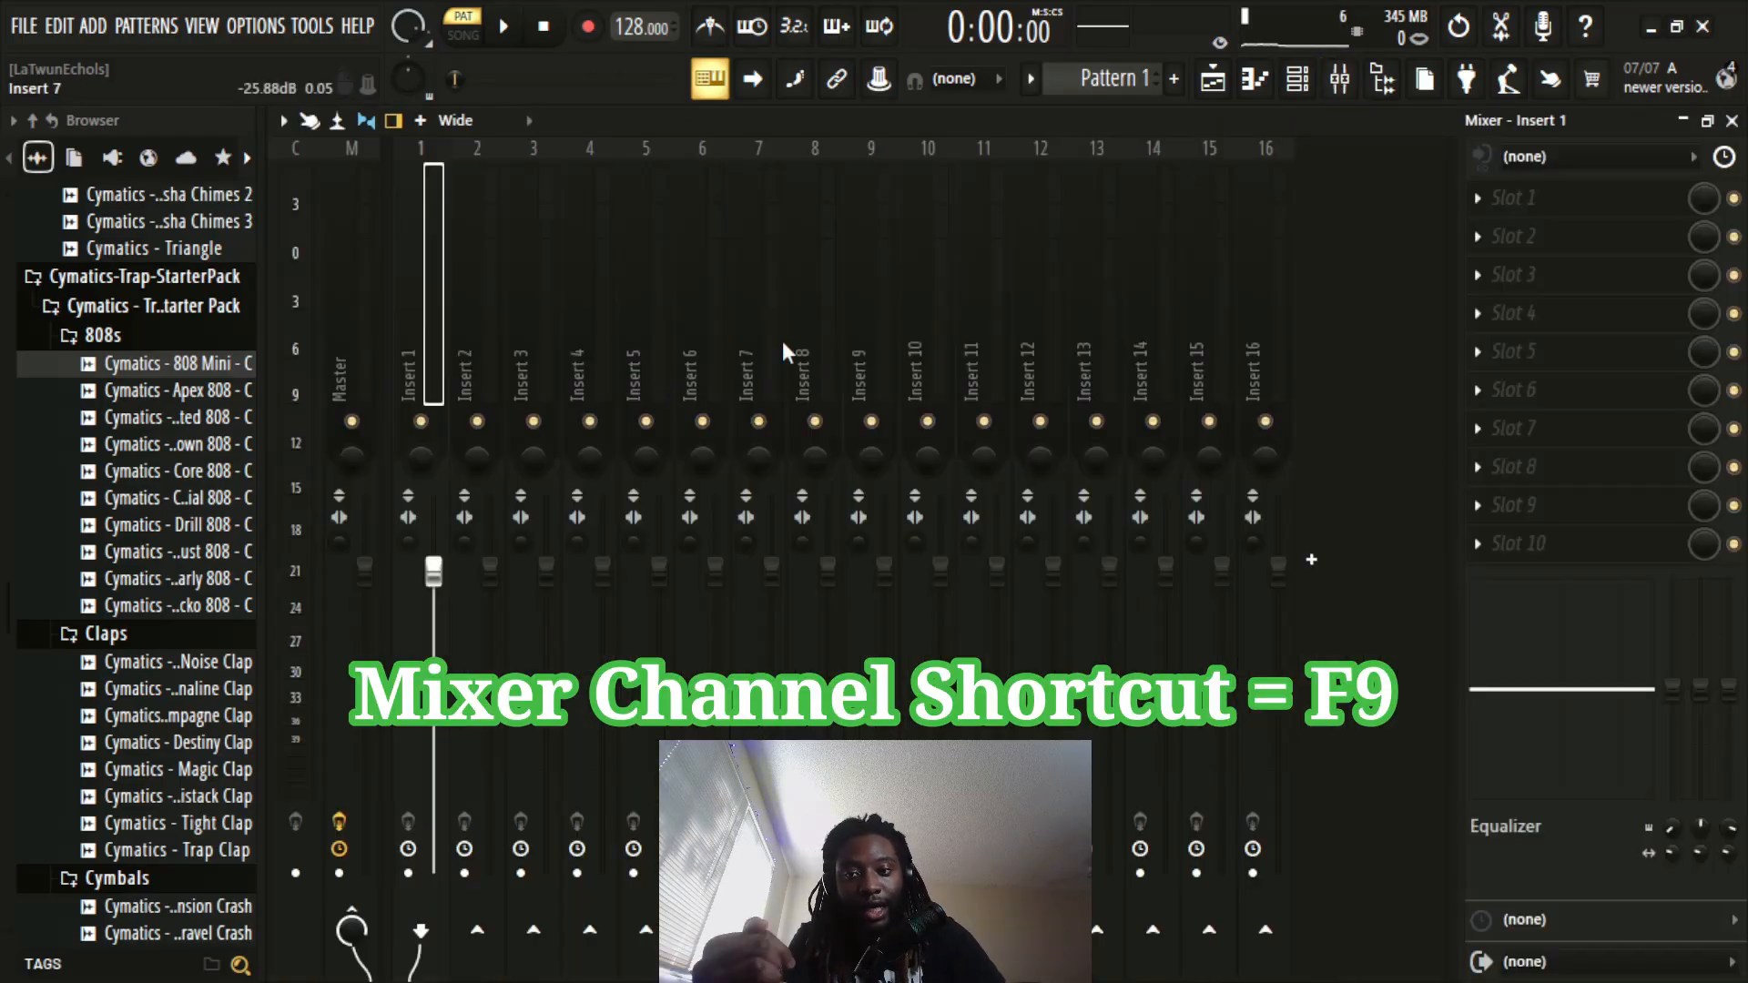
{"action": "left_click", "coordinate": [355, 246]}
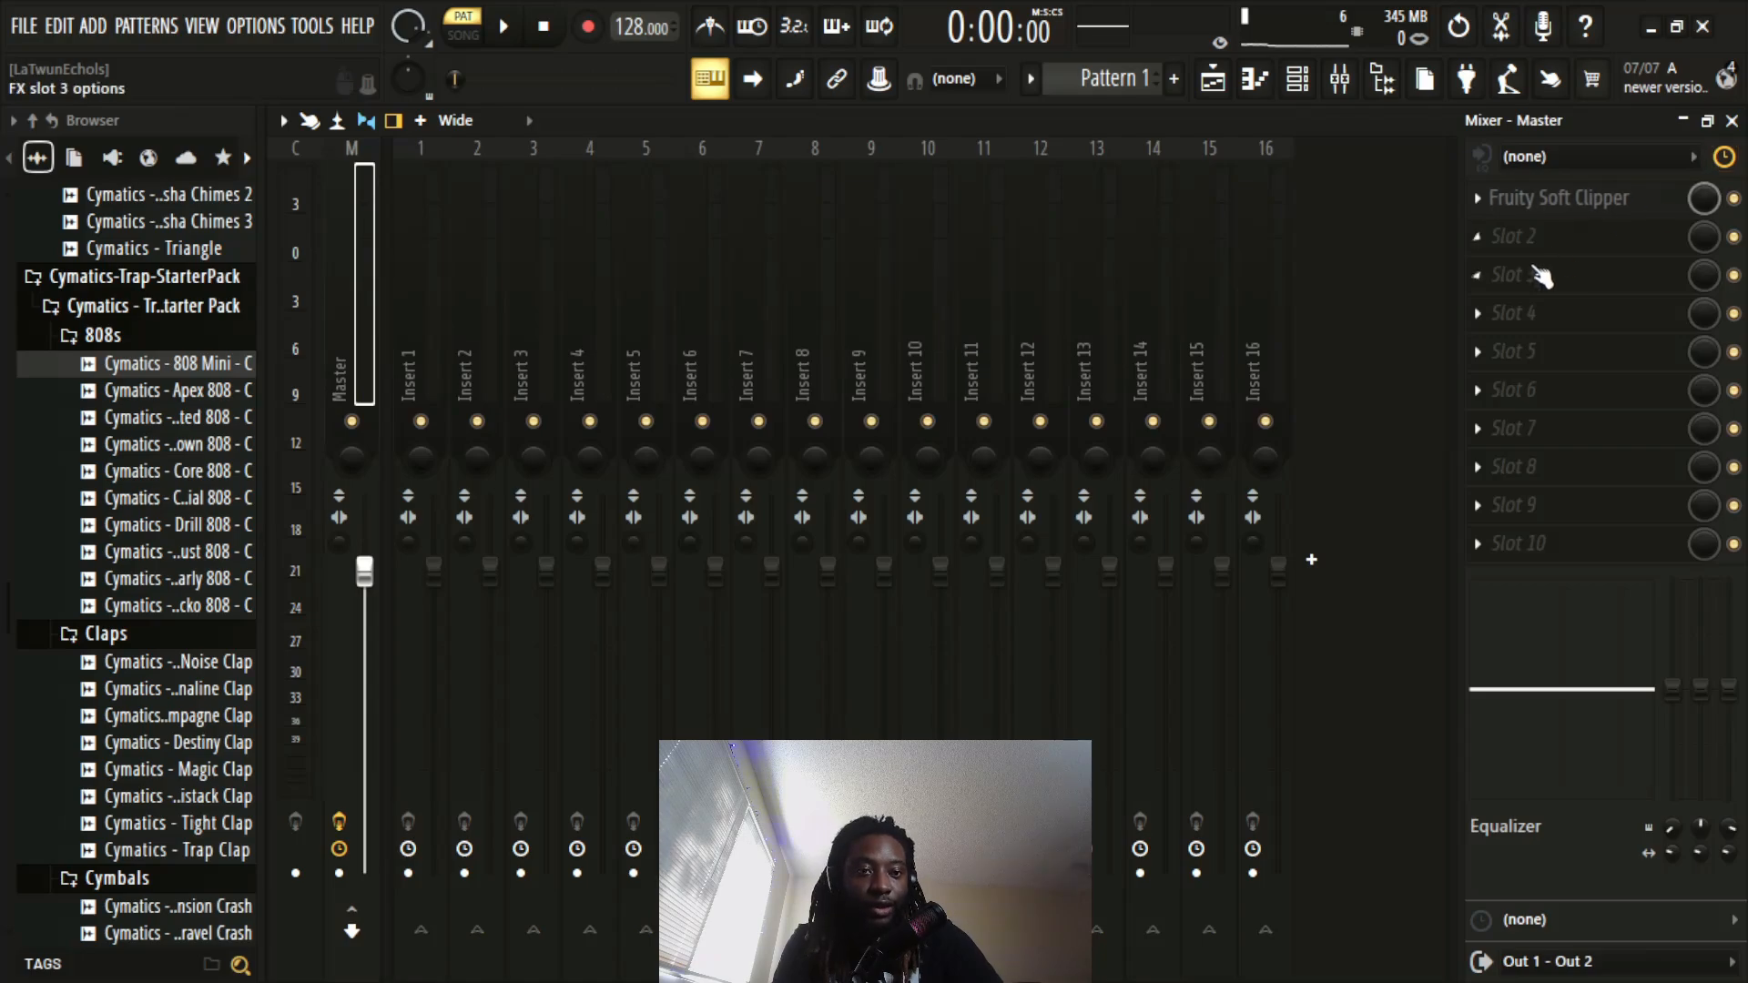
{"action": "left_click", "coordinate": [1531, 202]}
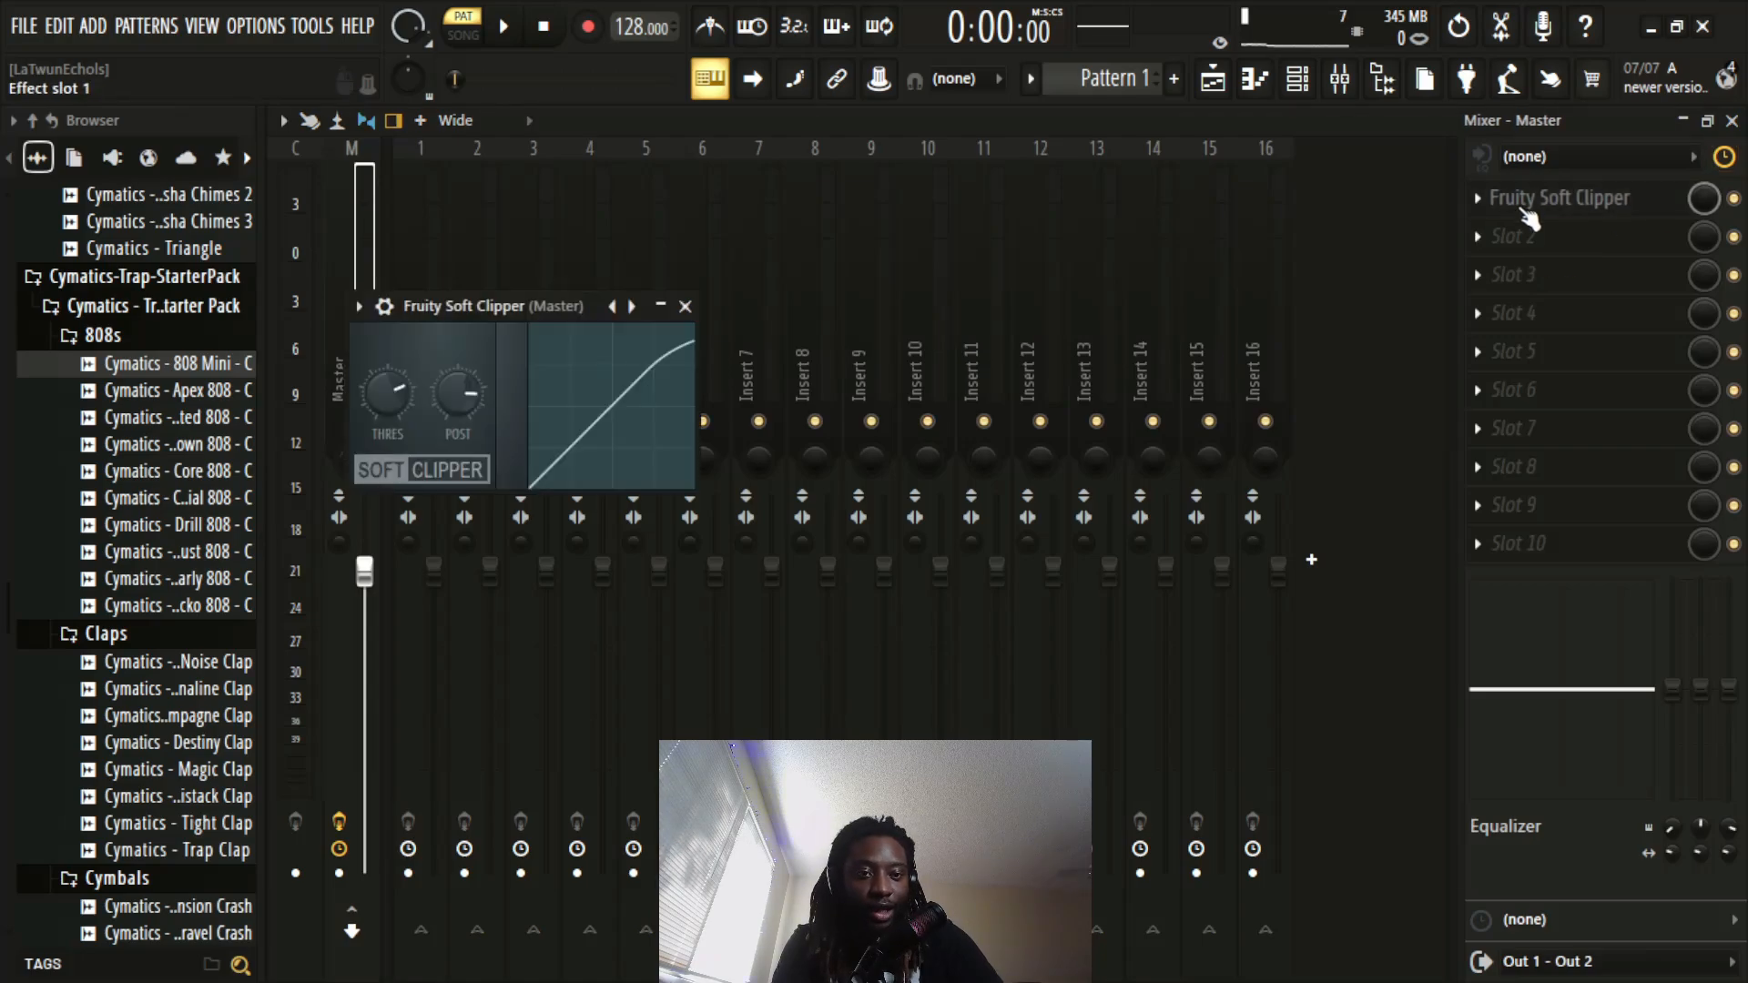
{"action": "left_click", "coordinate": [1470, 199]}
{"action": "mouse_move", "coordinate": [1475, 230]}
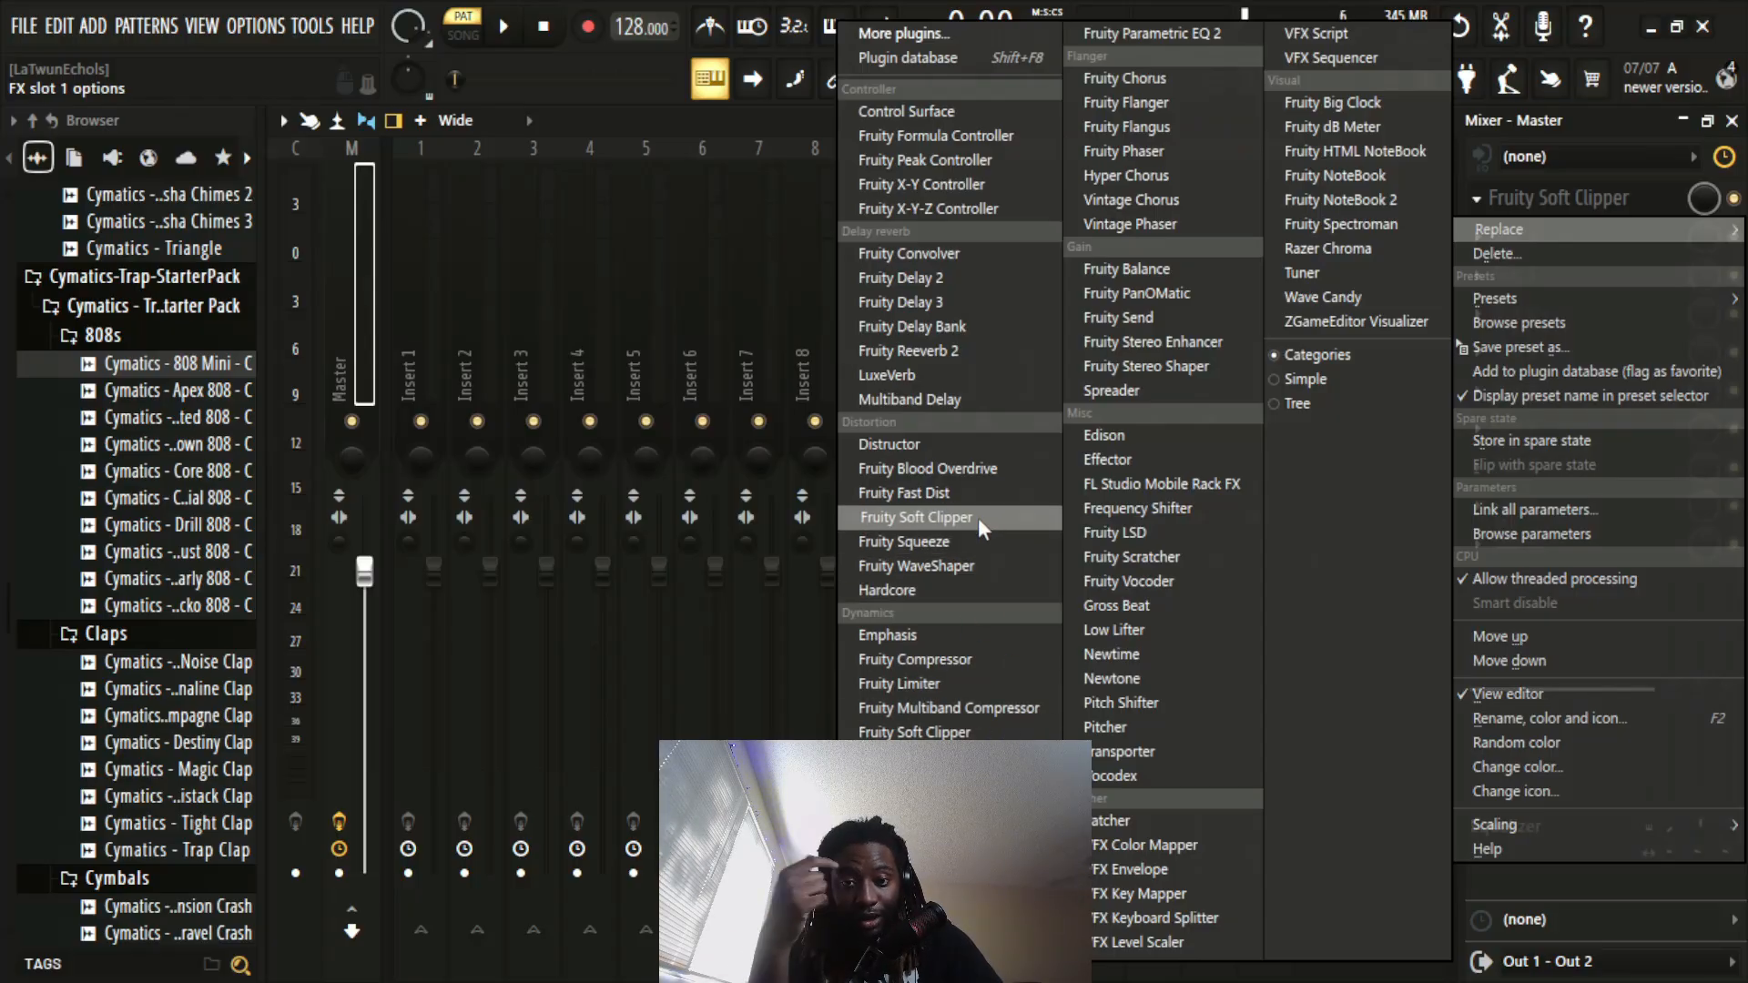
{"action": "left_click", "coordinate": [435, 280]}
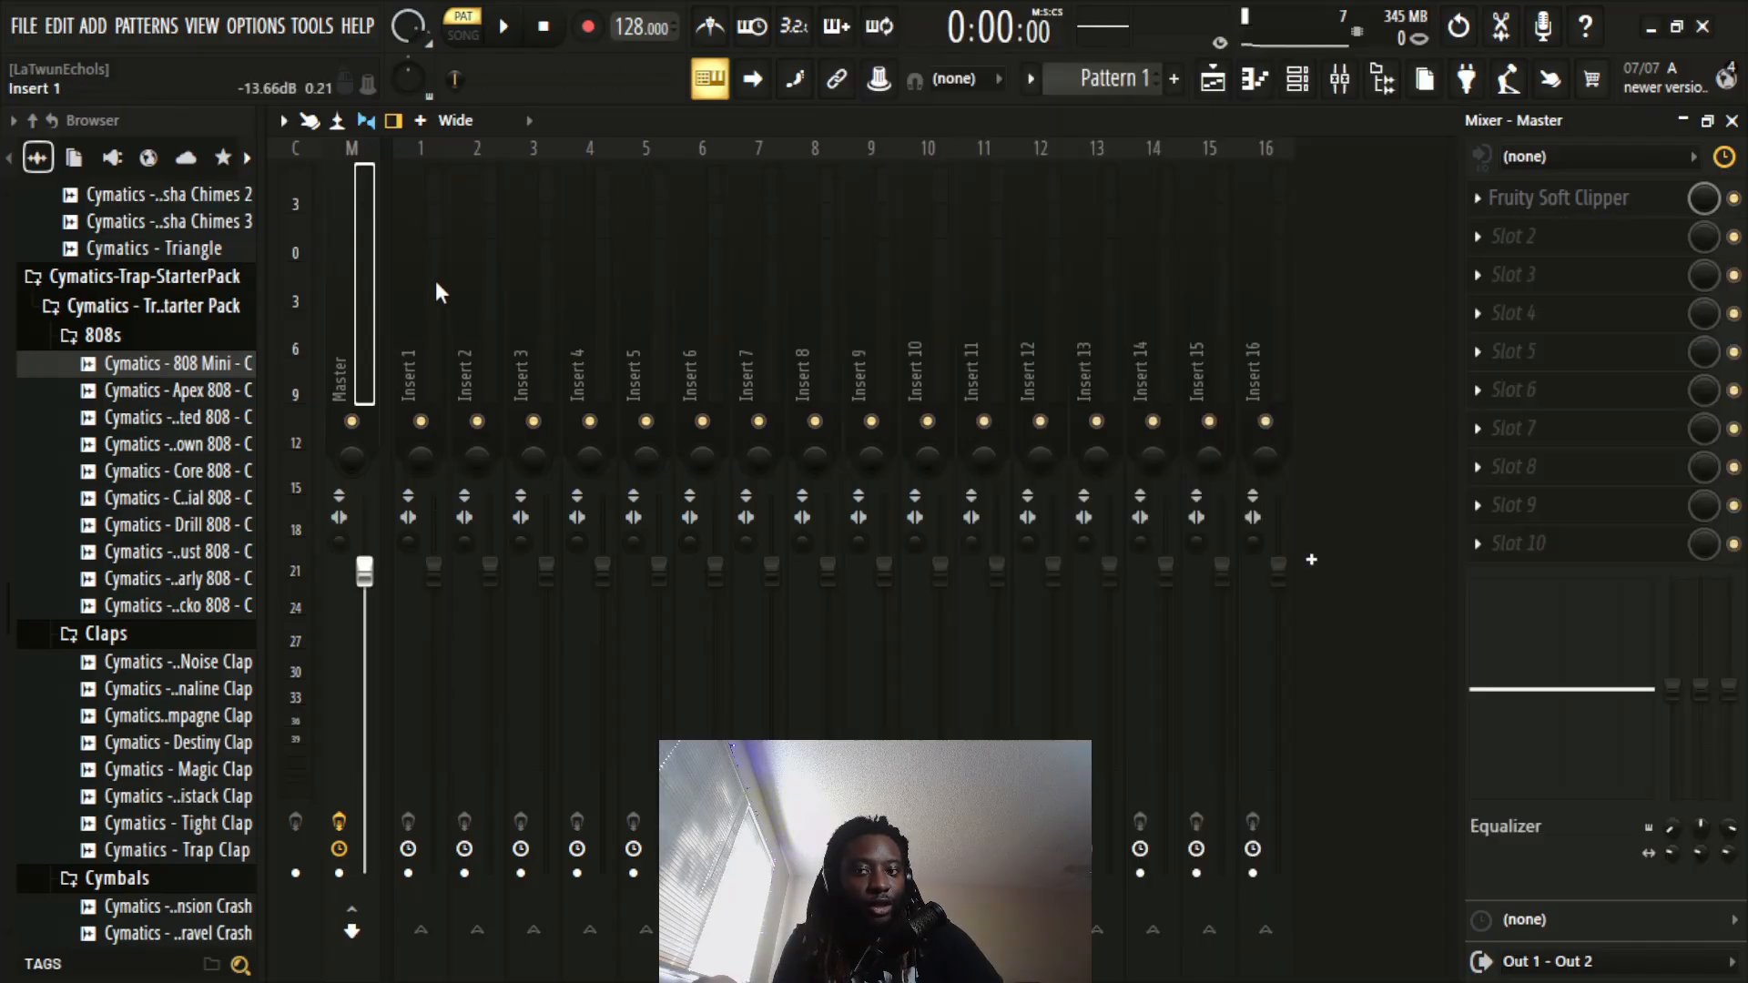
Step: Load Fruity Fast Dist into the first effect slot of mixer Insert 1 and play the pattern briefly to hear it
{"action": "left_click", "coordinate": [435, 280]}
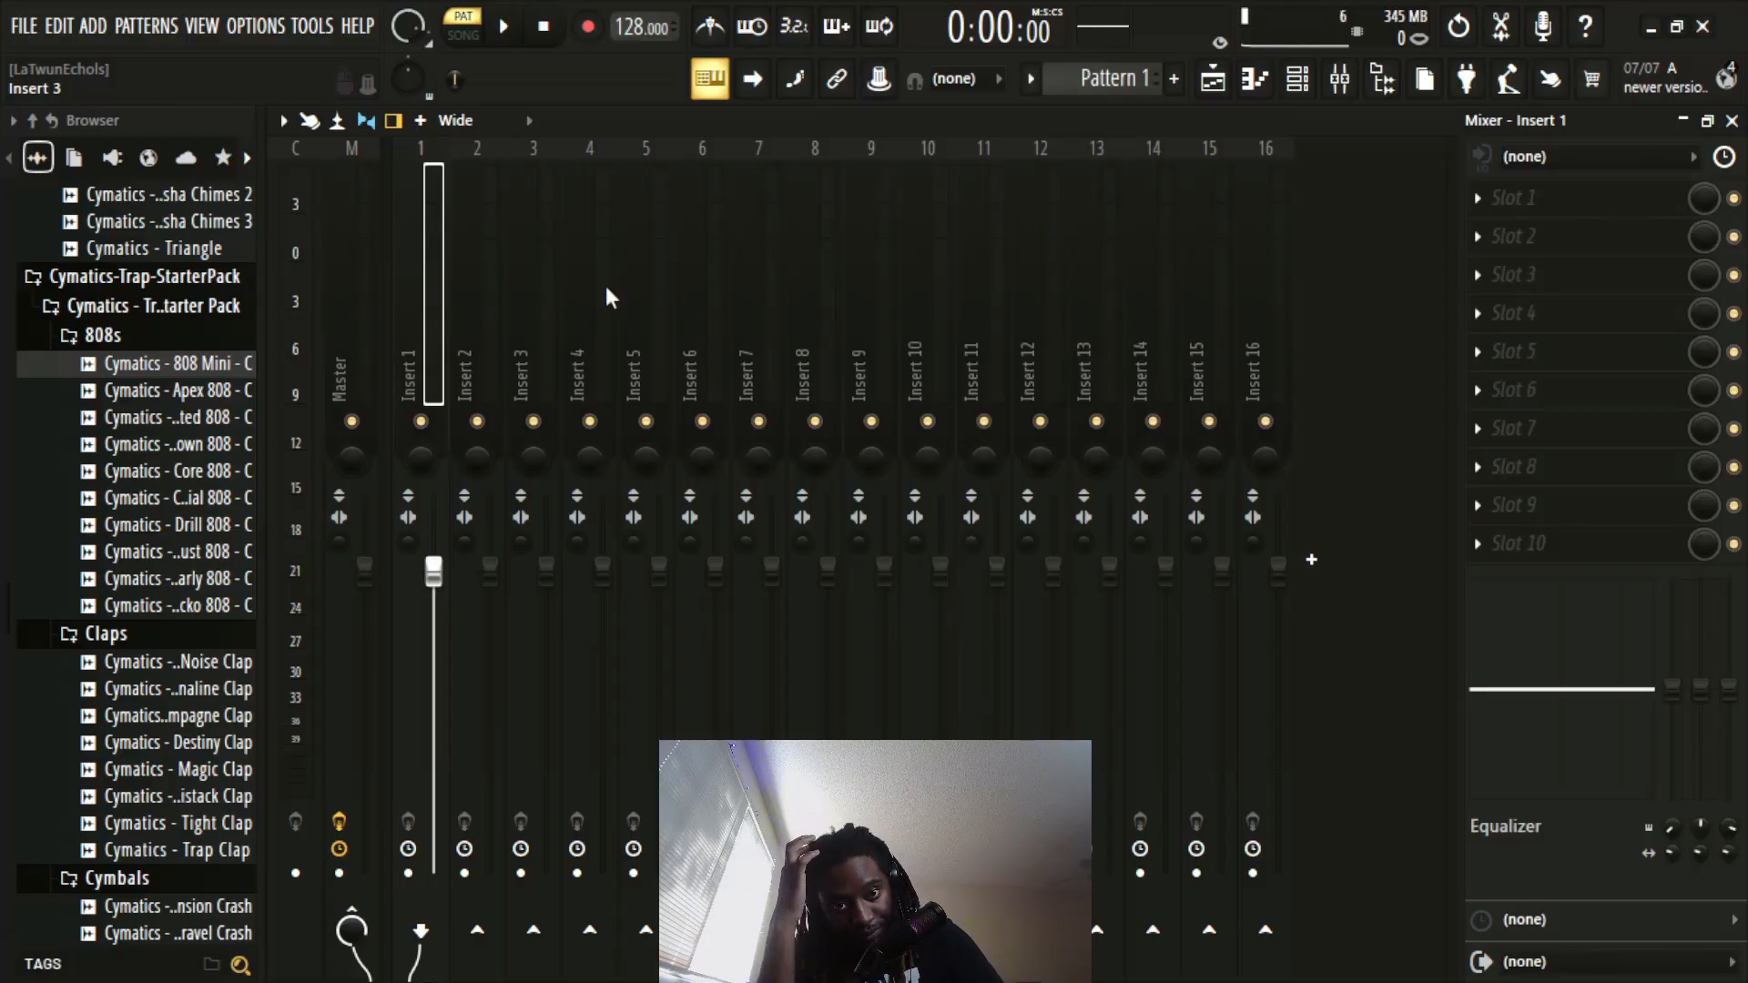
{"action": "left_click", "coordinate": [1592, 208]}
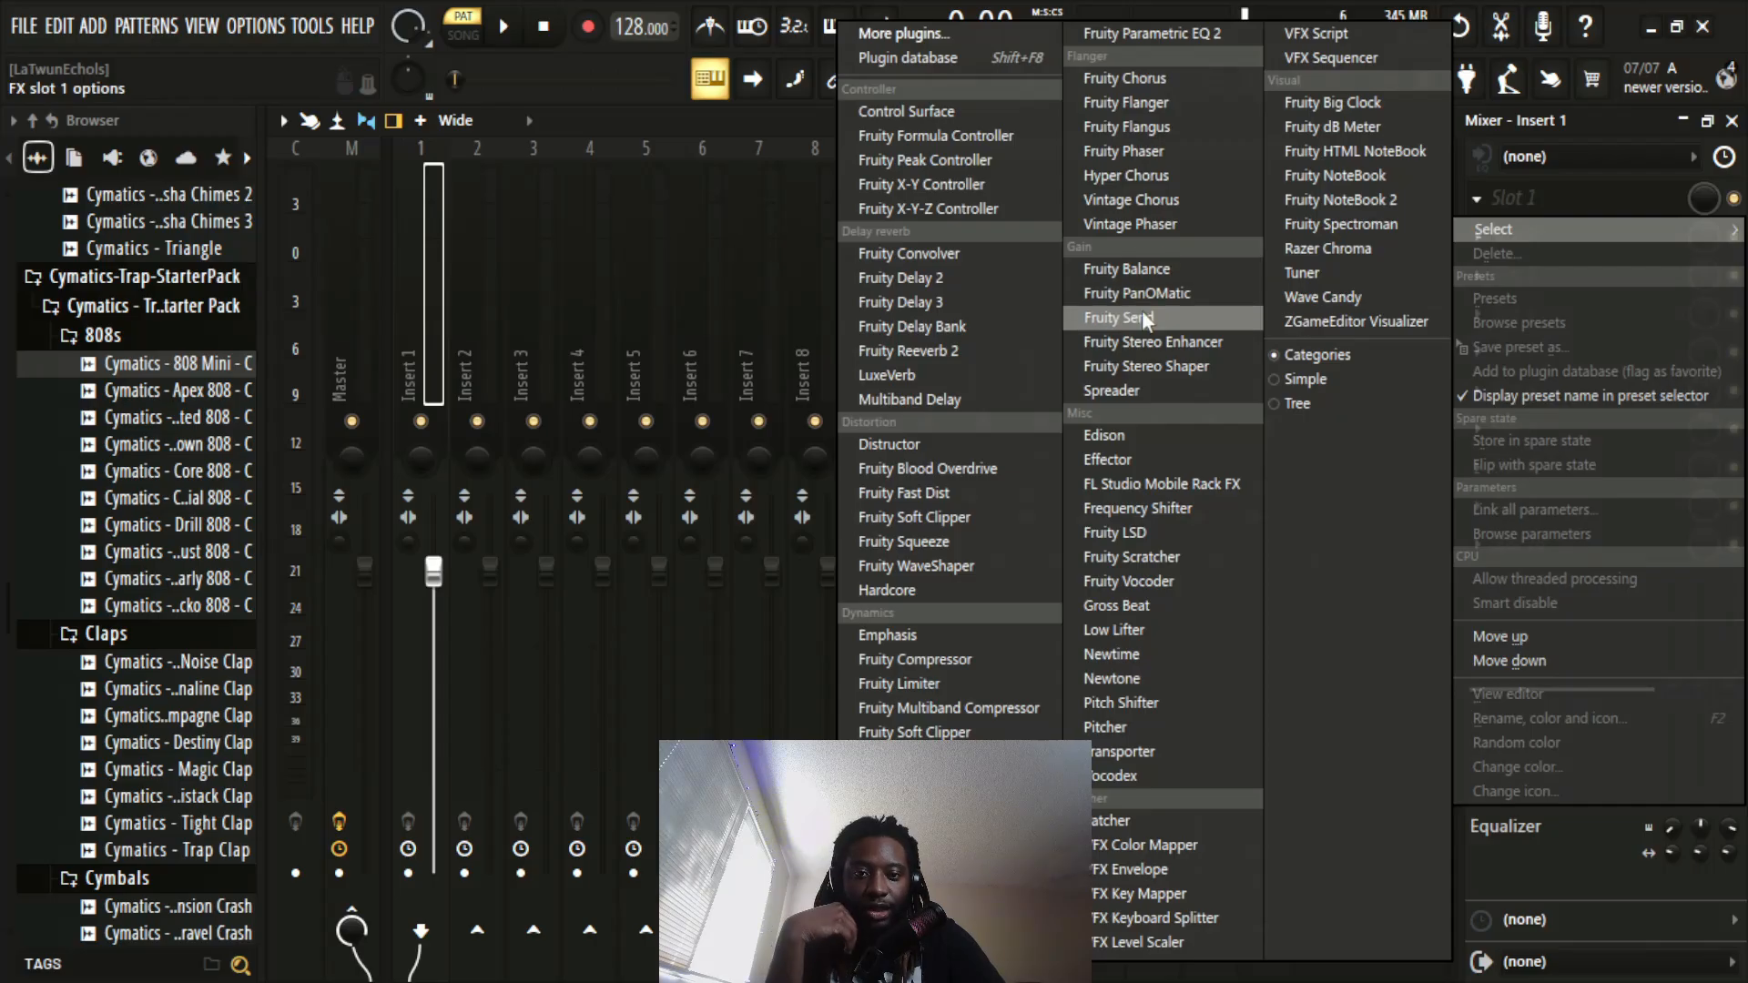
{"action": "left_click", "coordinate": [947, 494]}
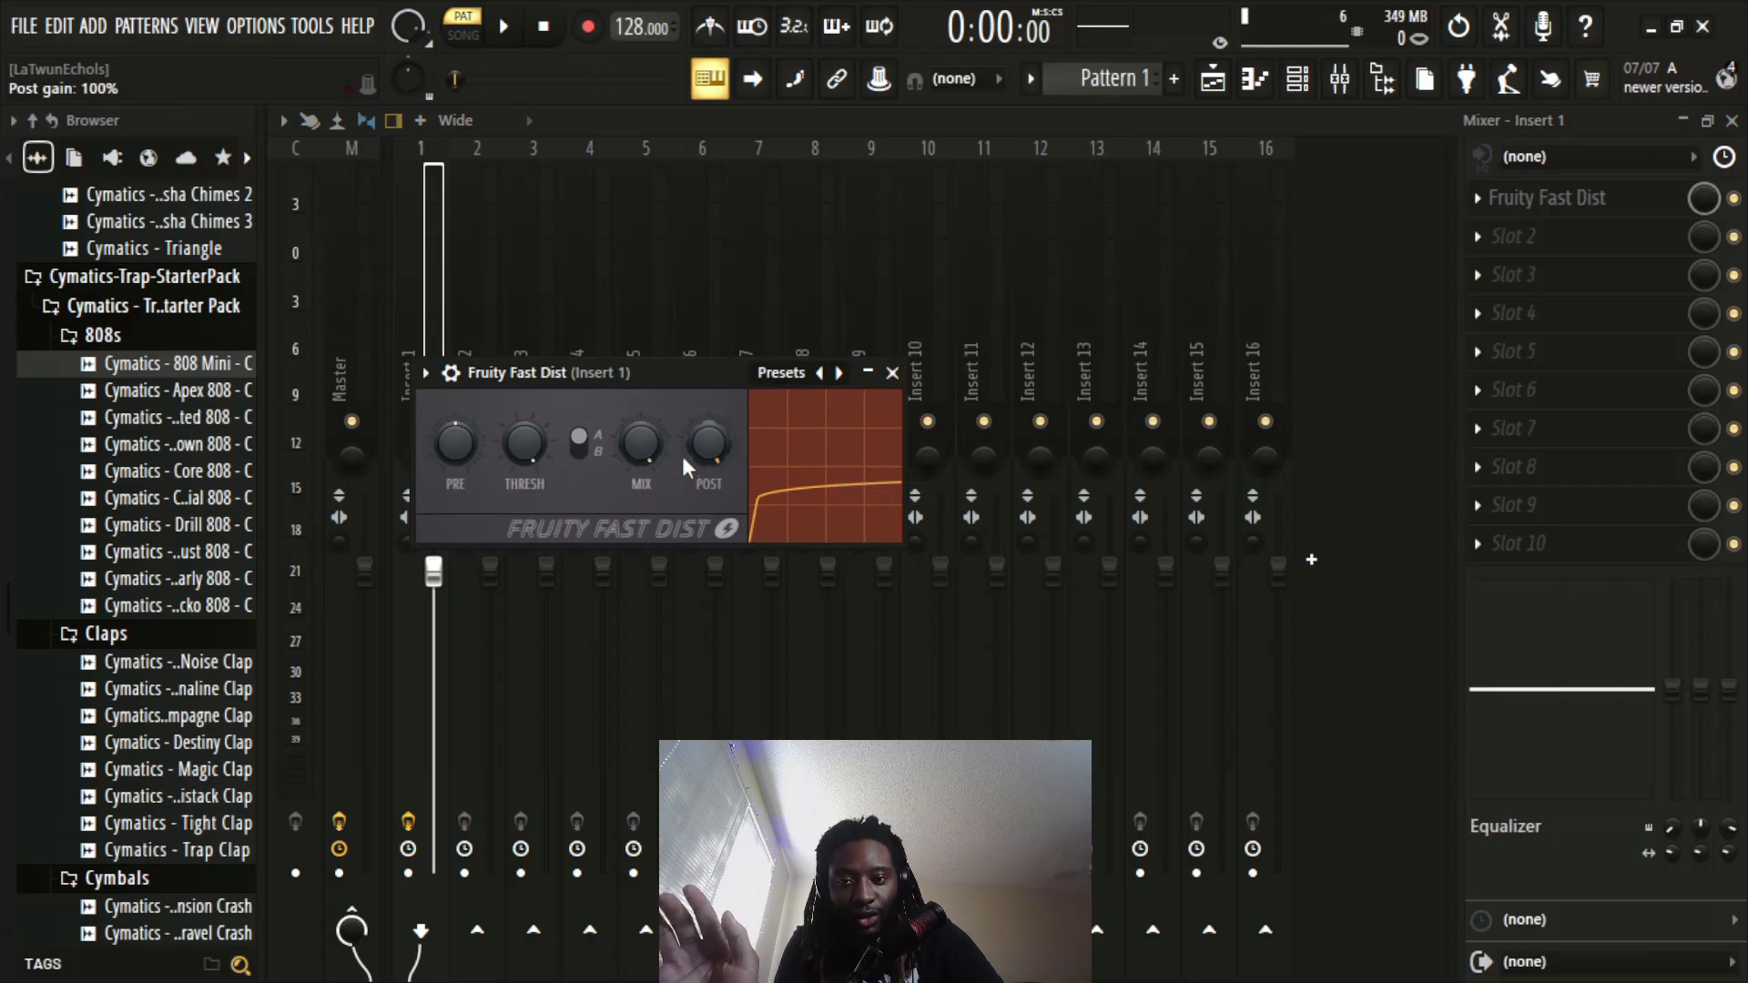
{"action": "key", "text": "space"}
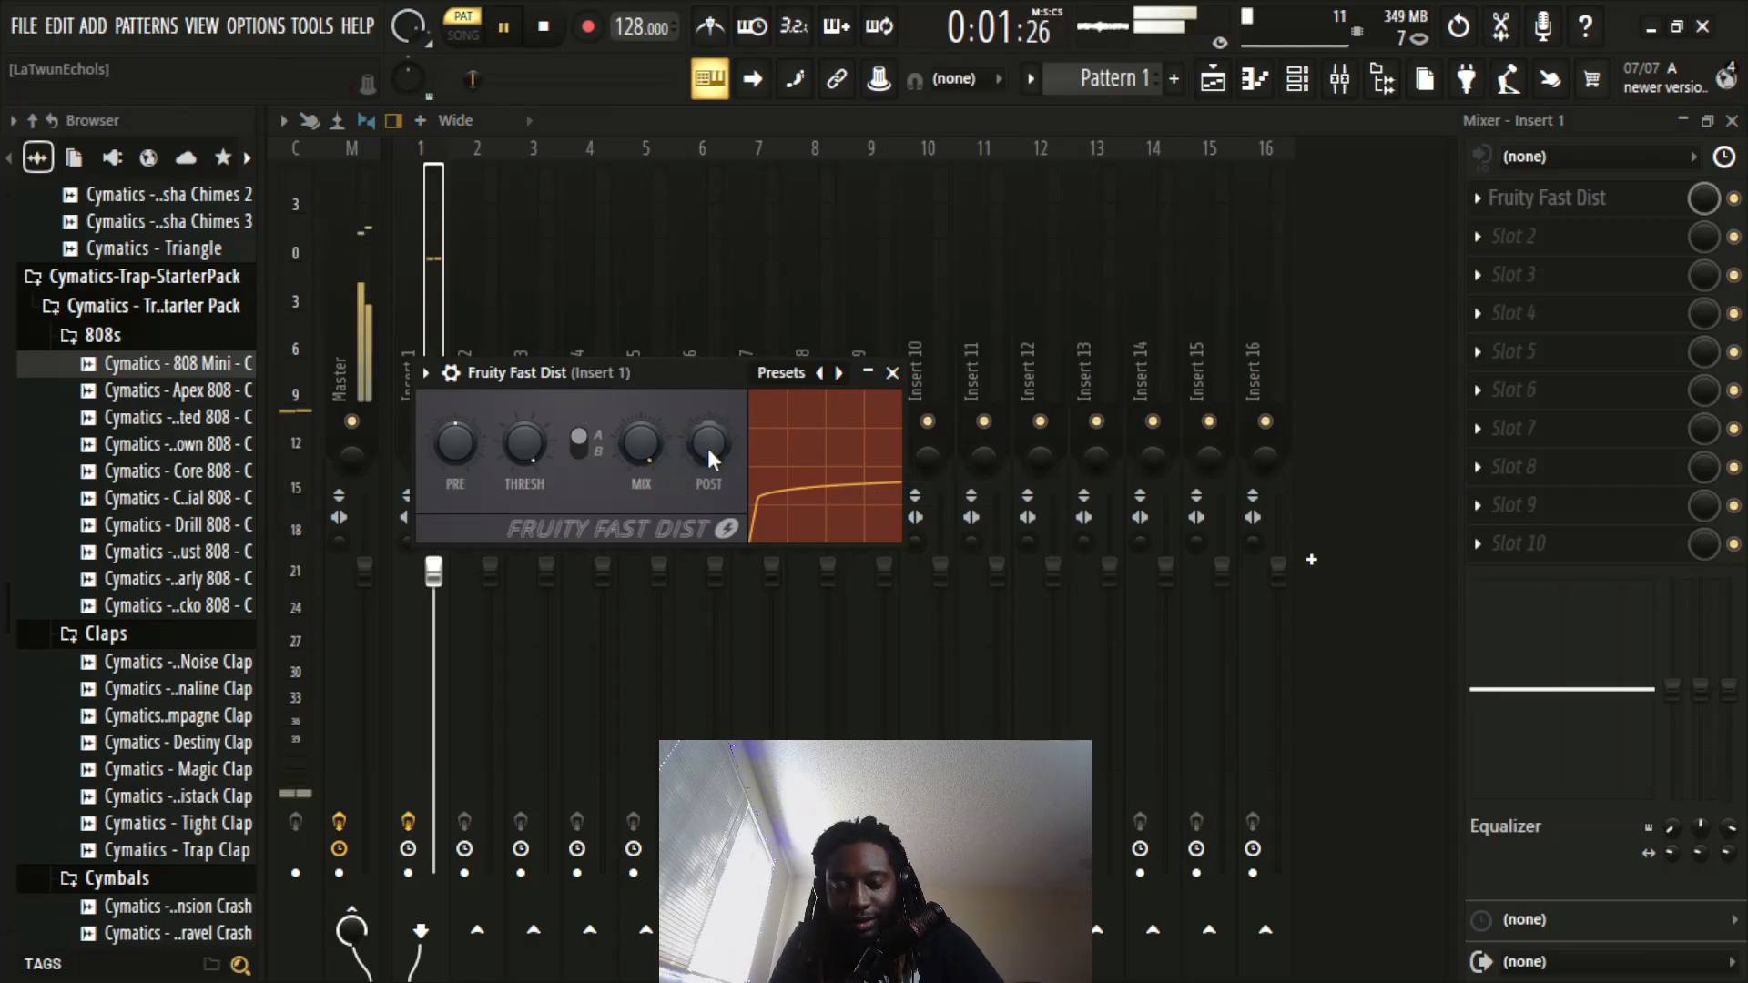
{"action": "key", "text": "space"}
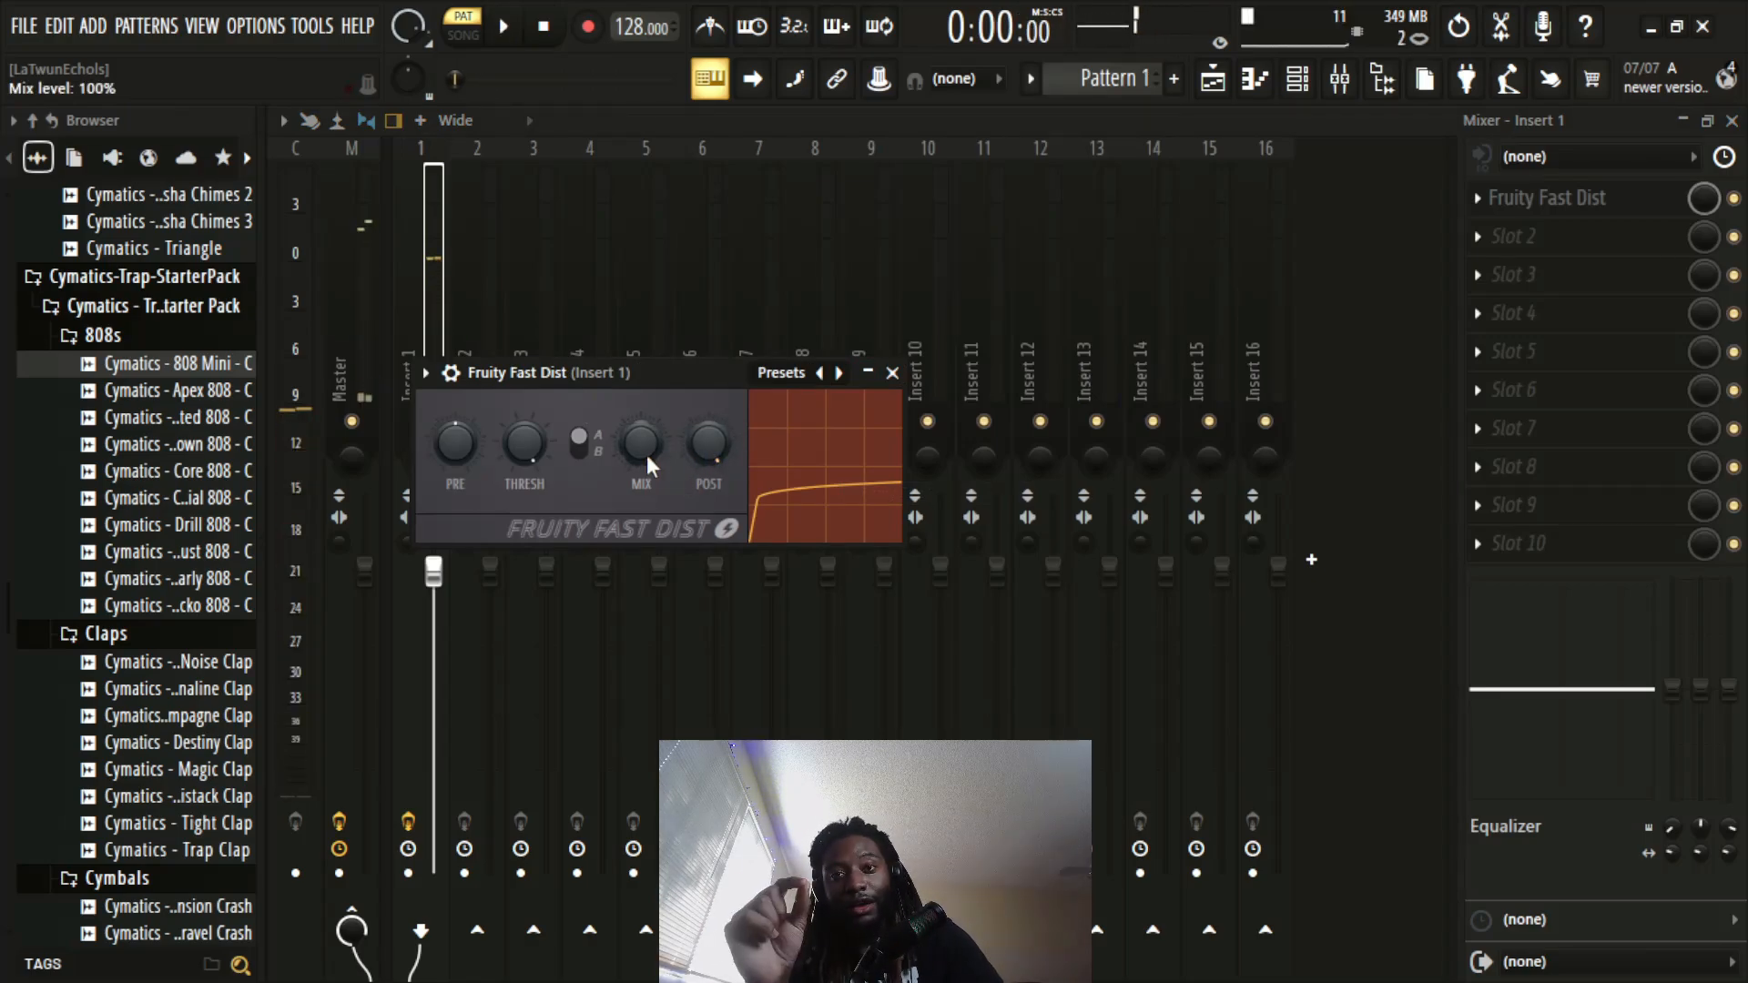
Step: Set the Fruity Fast Dist mix to about 52%, lower its post gain and raise its pre amp during playback, then close it
{"action": "left_click_drag", "start_coordinate": [630, 450], "coordinate": [630, 497]}
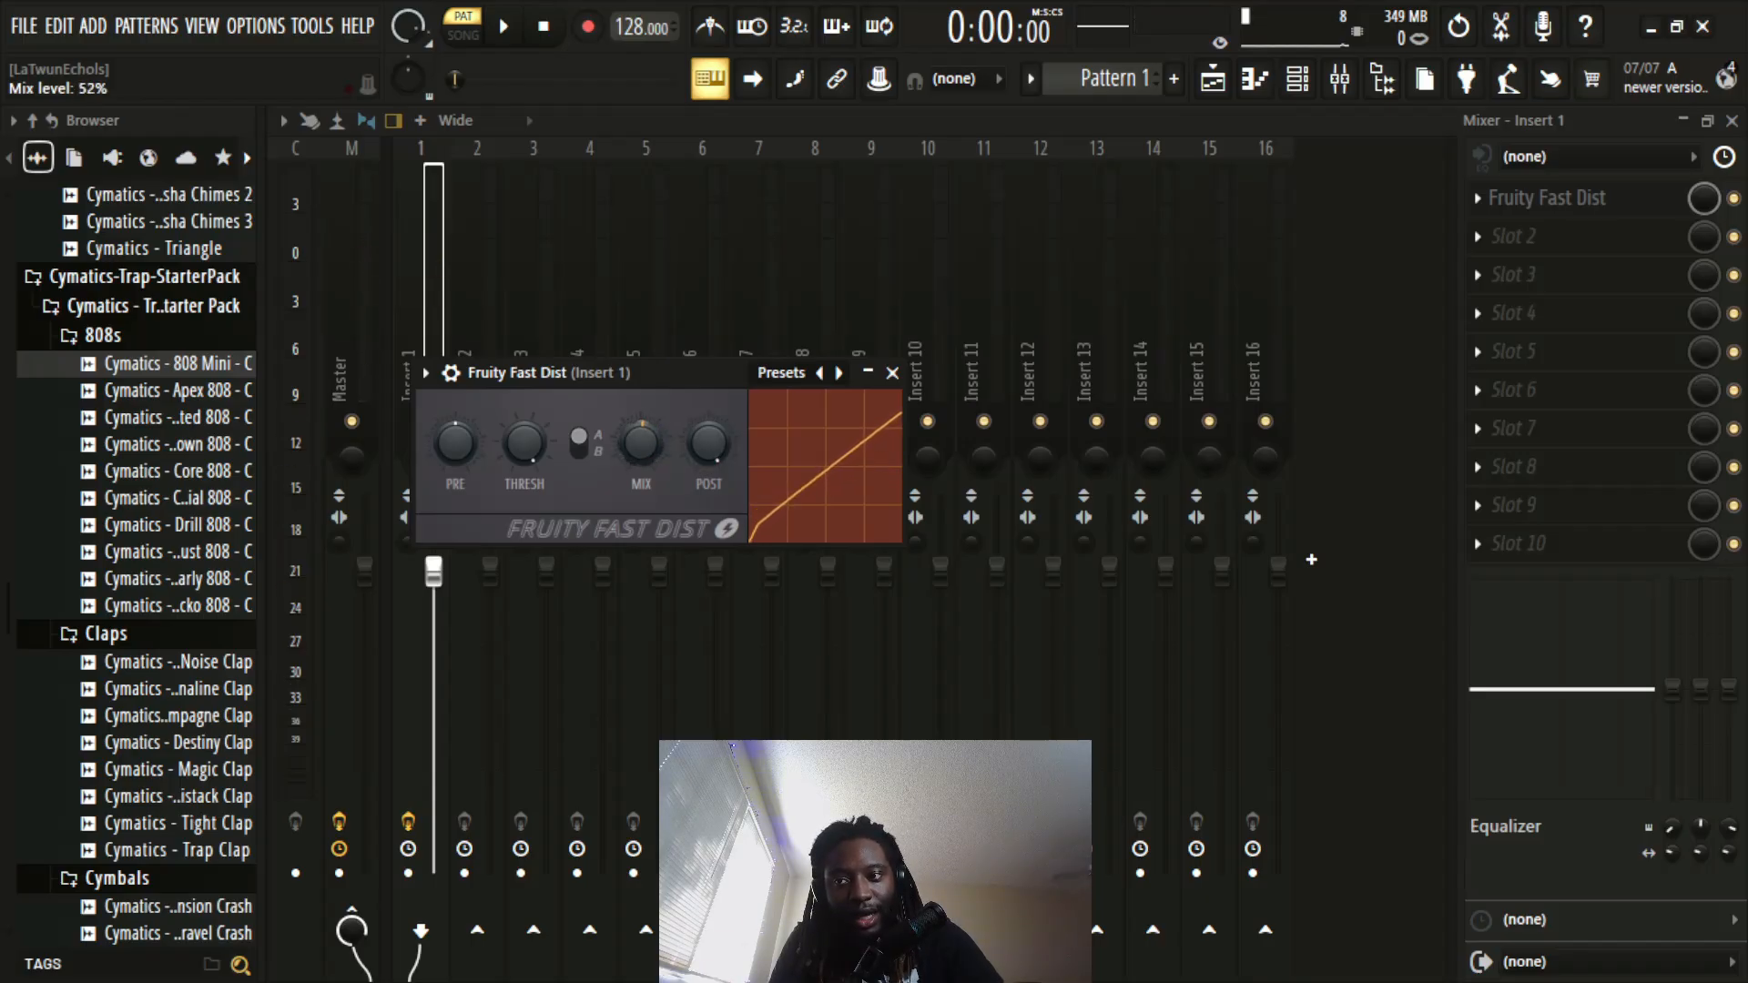
{"action": "key", "text": "space"}
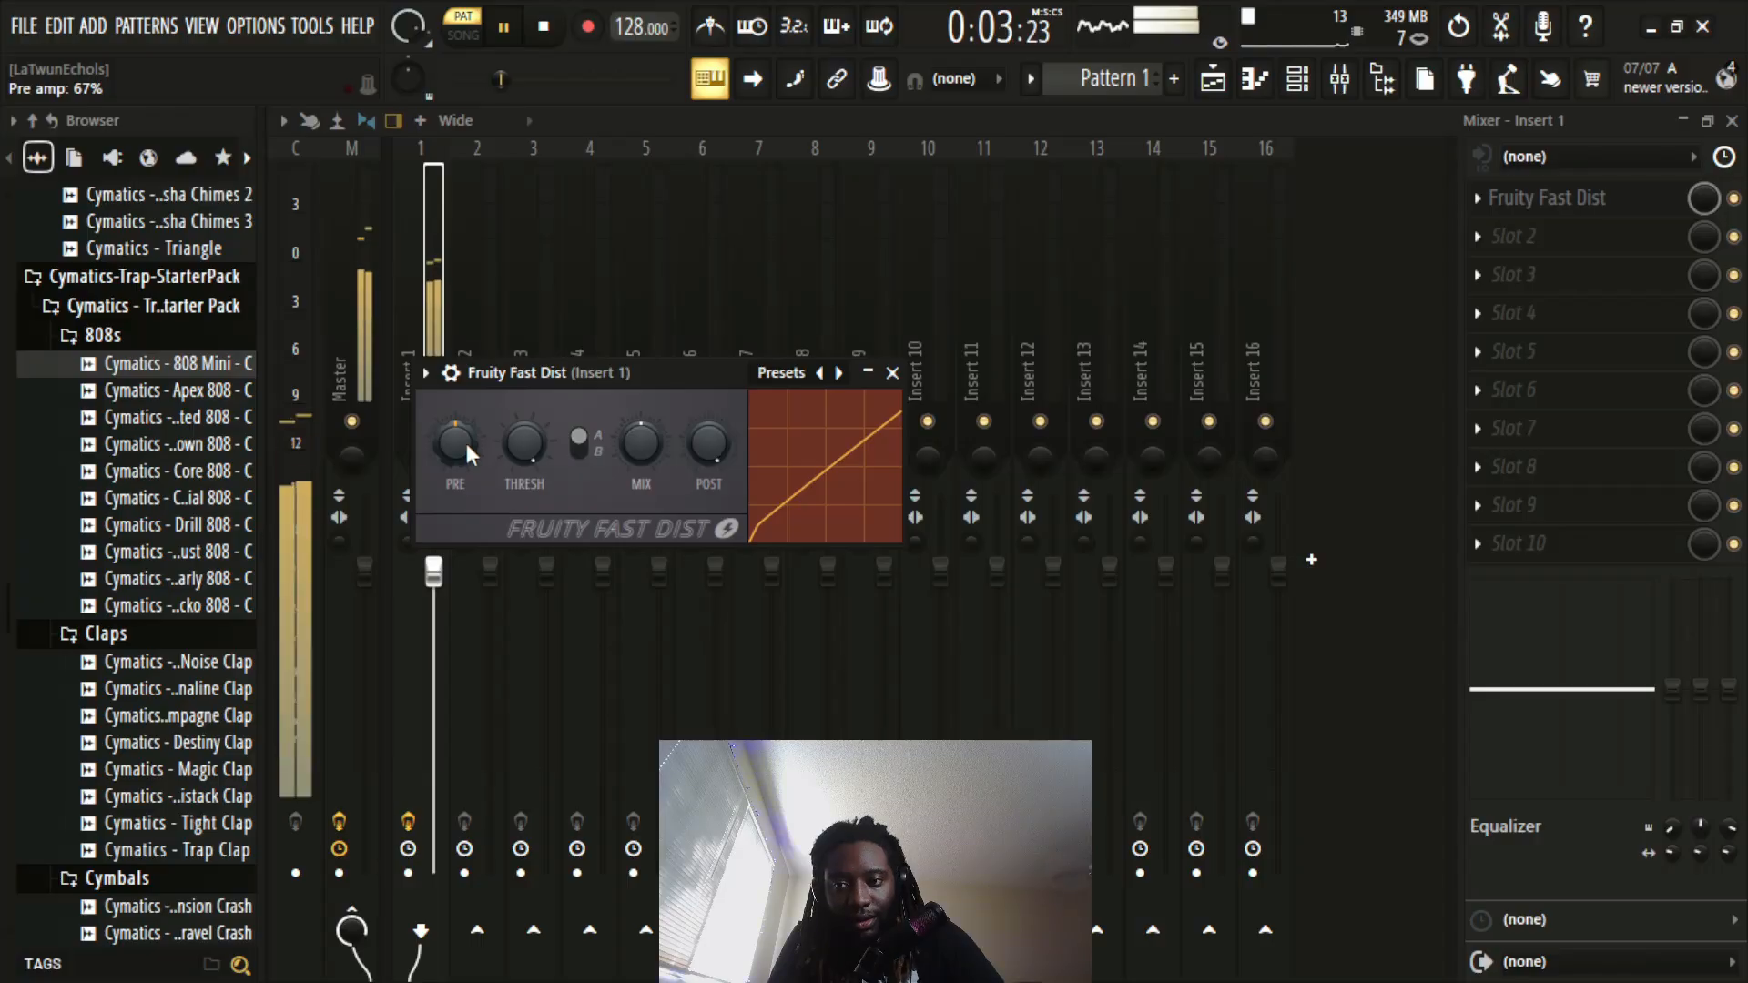
{"action": "left_click_drag", "start_coordinate": [709, 444], "coordinate": [708, 461]}
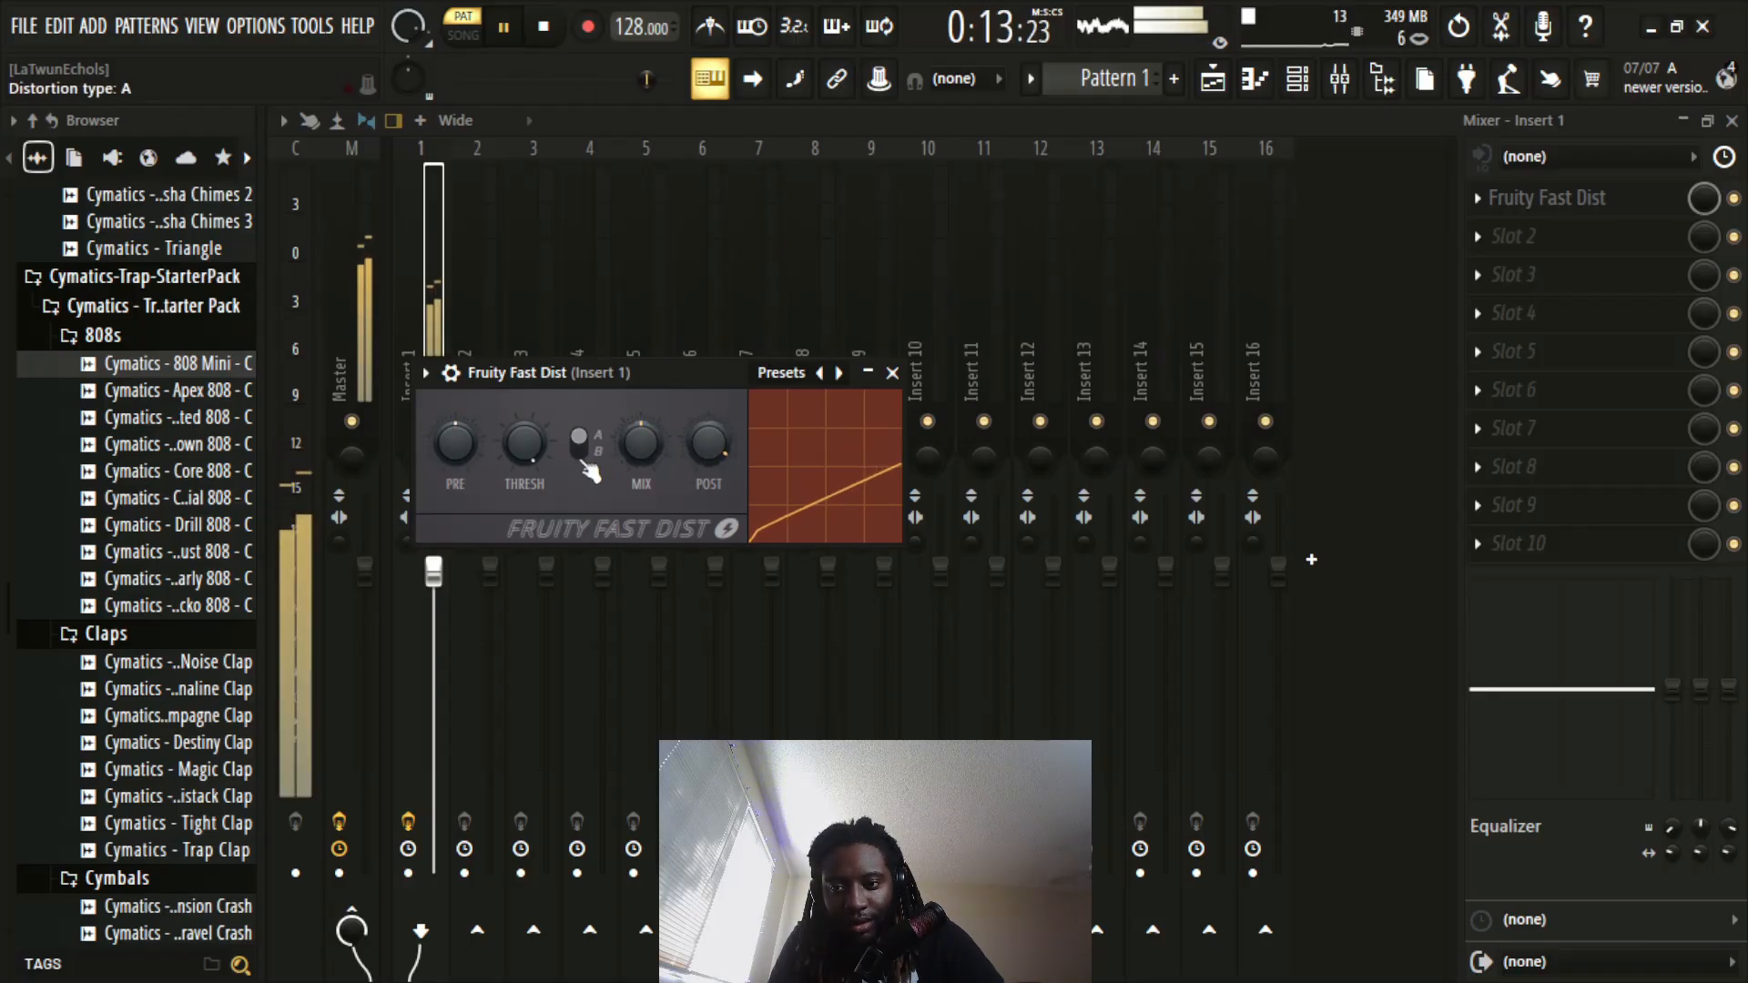
{"action": "left_click_drag", "start_coordinate": [460, 440], "coordinate": [461, 429]}
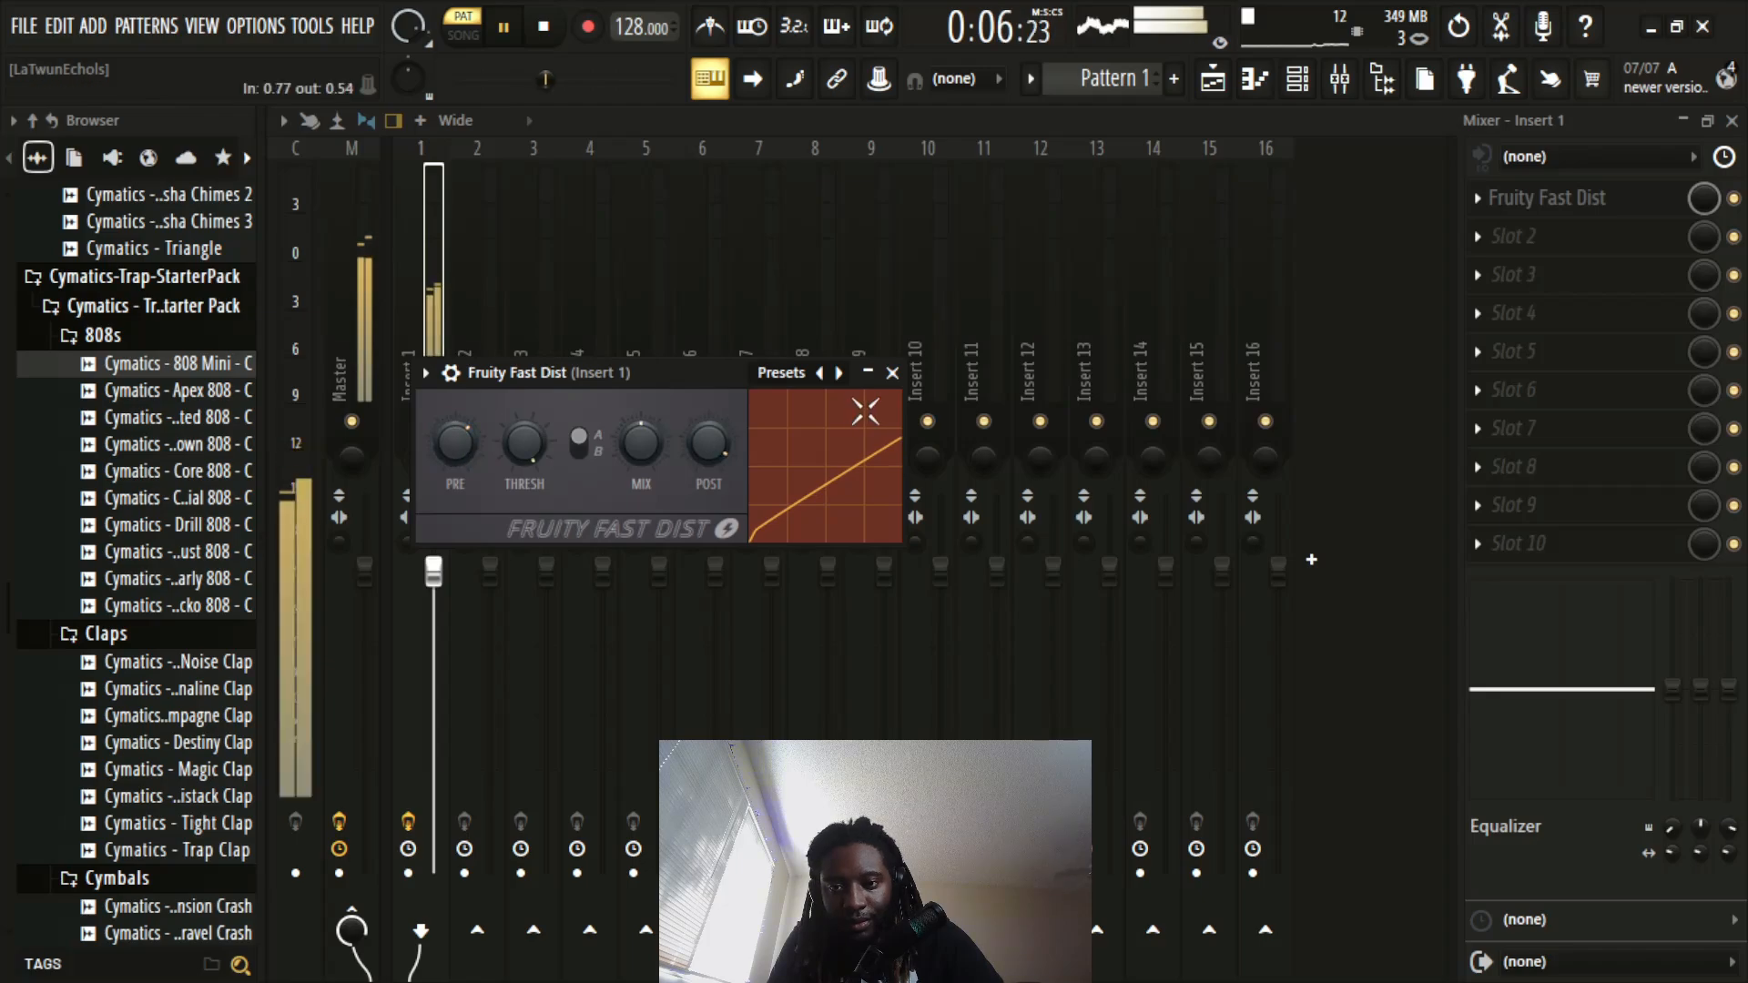
{"action": "left_click", "coordinate": [892, 373]}
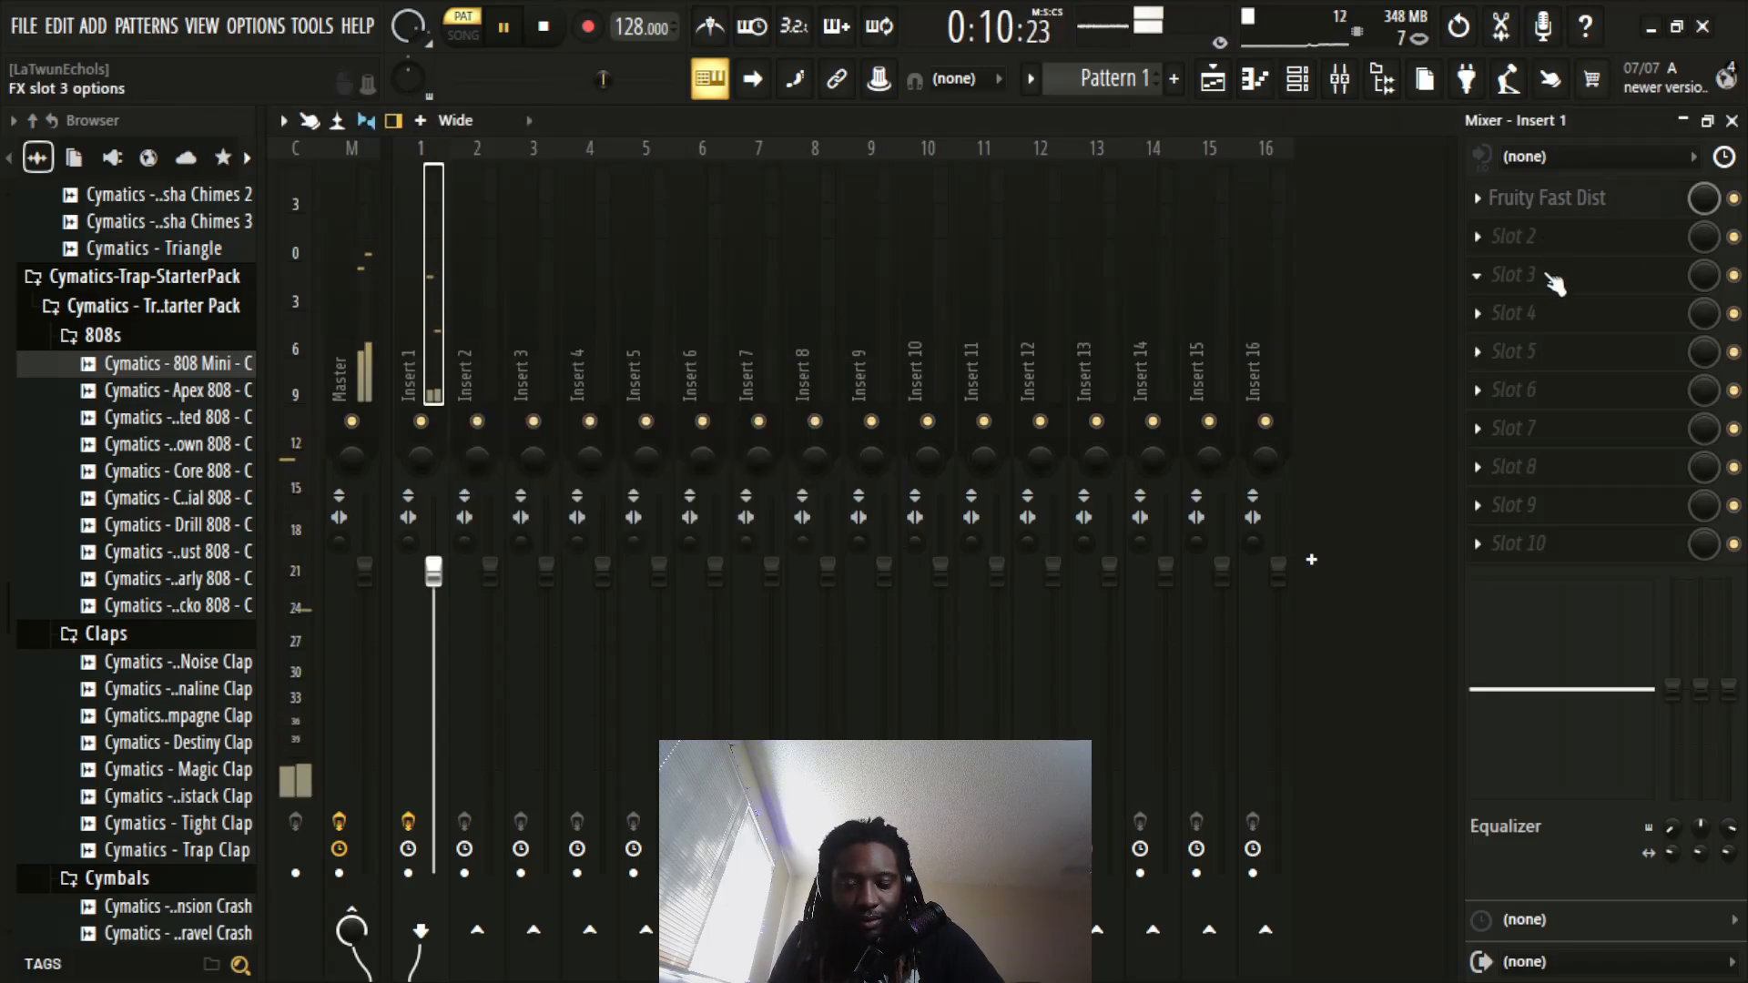
{"action": "key", "text": "space"}
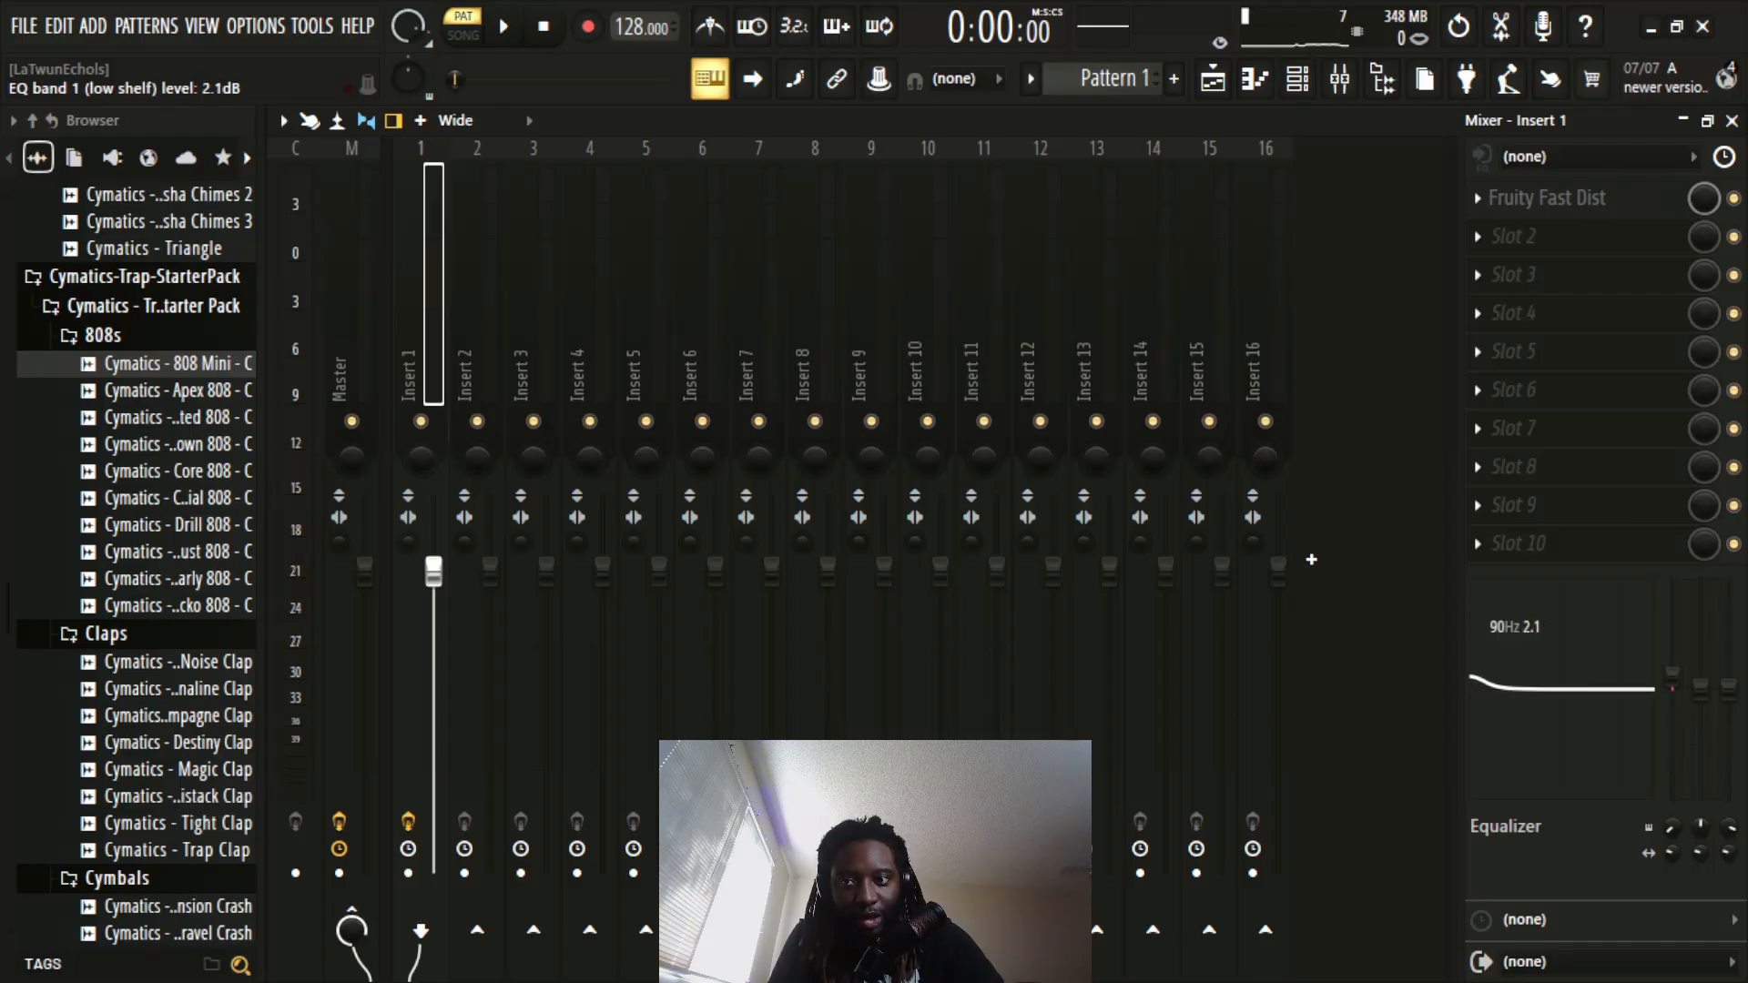
Step: Try a 2 dB low-shelf boost at about 136 Hz on Insert 1's built-in equalizer during playback, and reset that band
{"action": "key", "text": "space"}
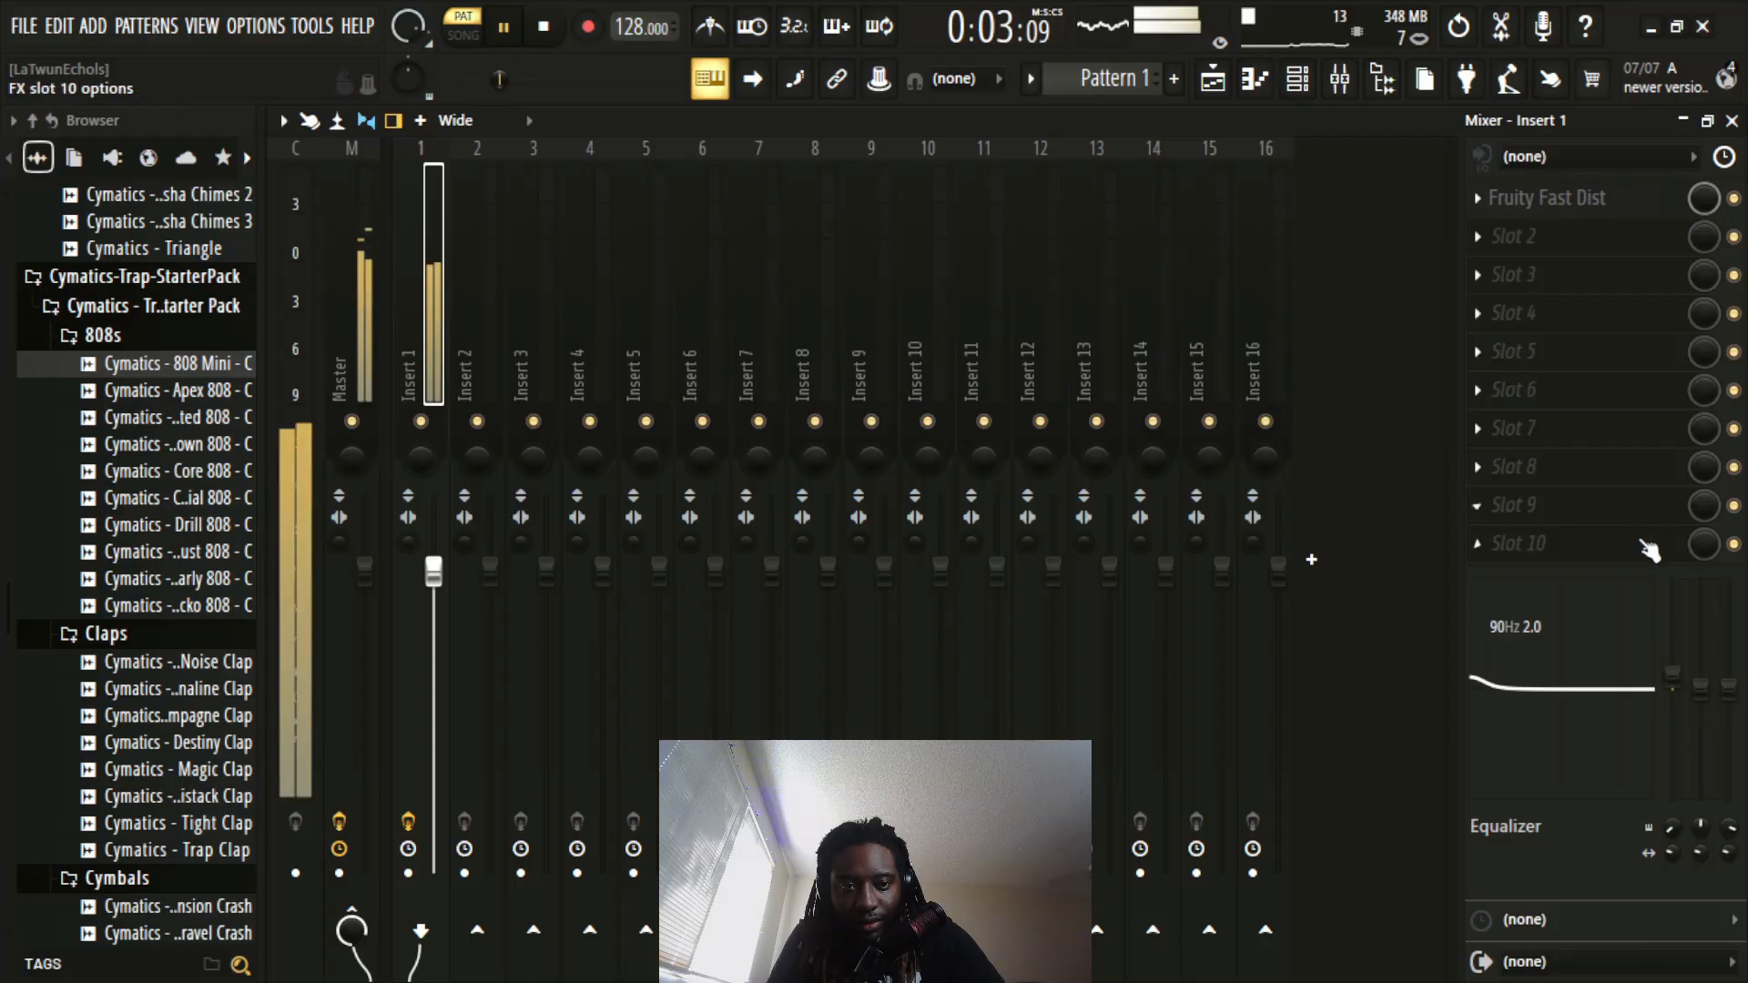
{"action": "key", "text": "space"}
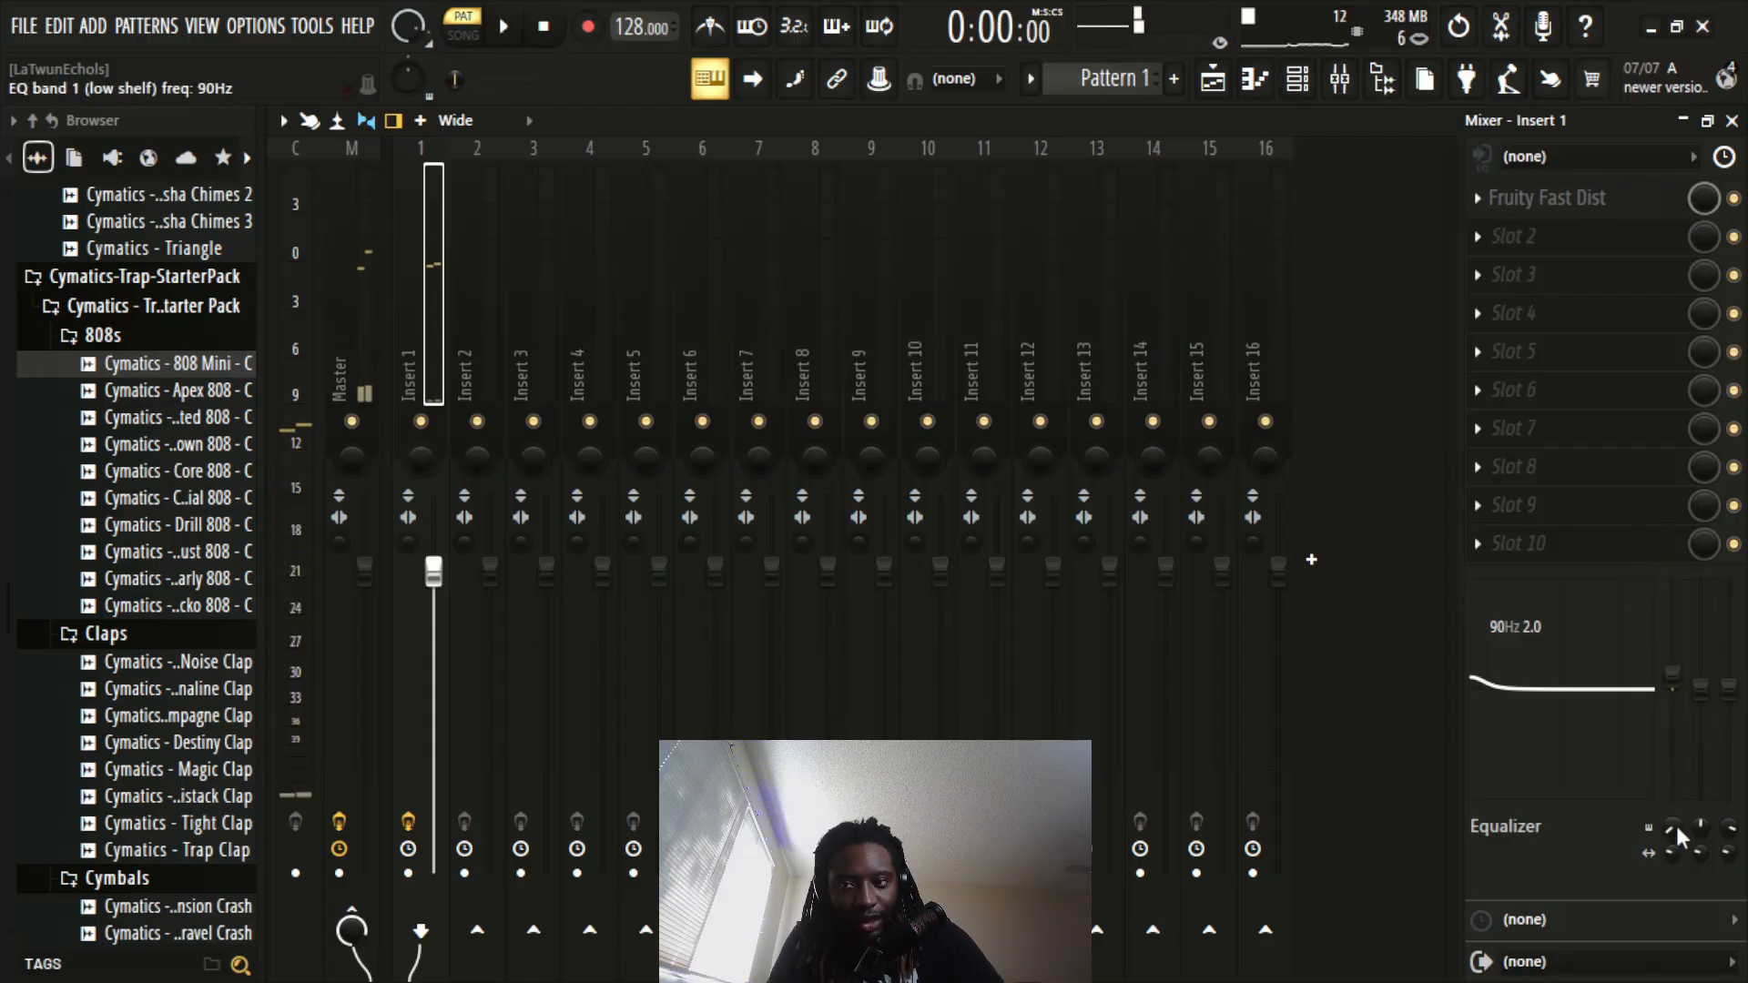
{"action": "left_click_drag", "start_coordinate": [1675, 822], "coordinate": [1676, 787]}
{"action": "key", "text": "space"}
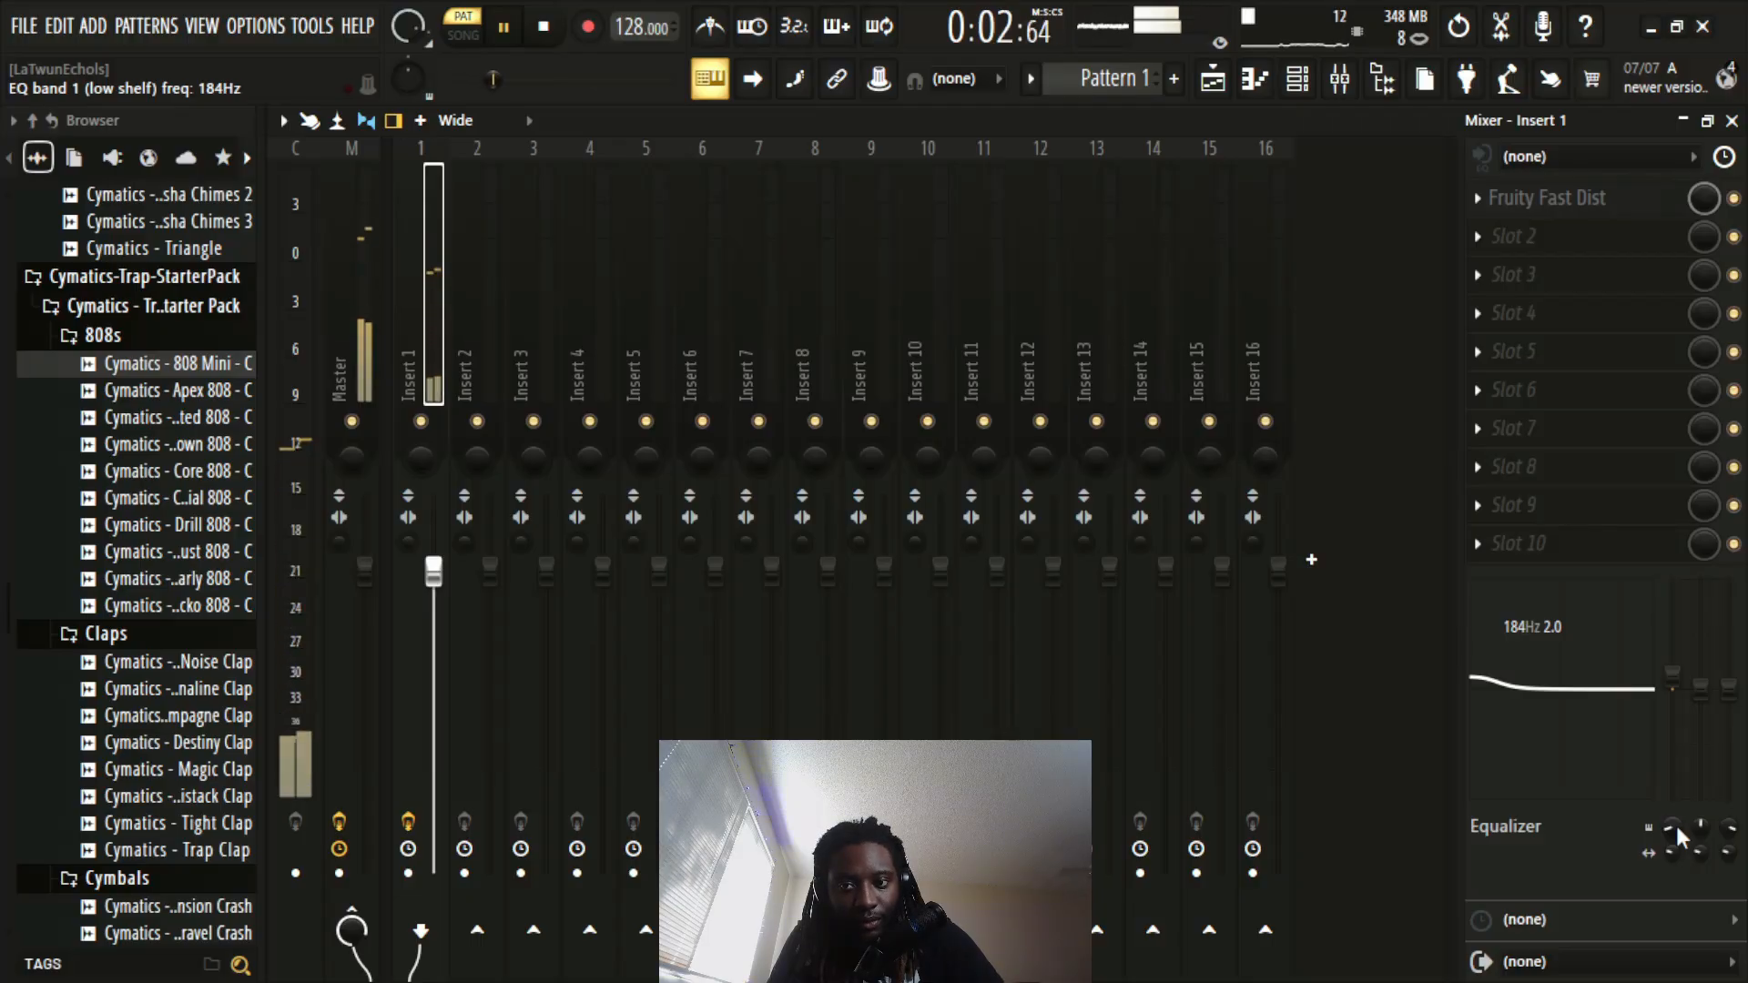
{"action": "left_click_drag", "start_coordinate": [1675, 822], "coordinate": [1676, 834]}
{"action": "left_click_drag", "start_coordinate": [1672, 827], "coordinate": [1675, 823]}
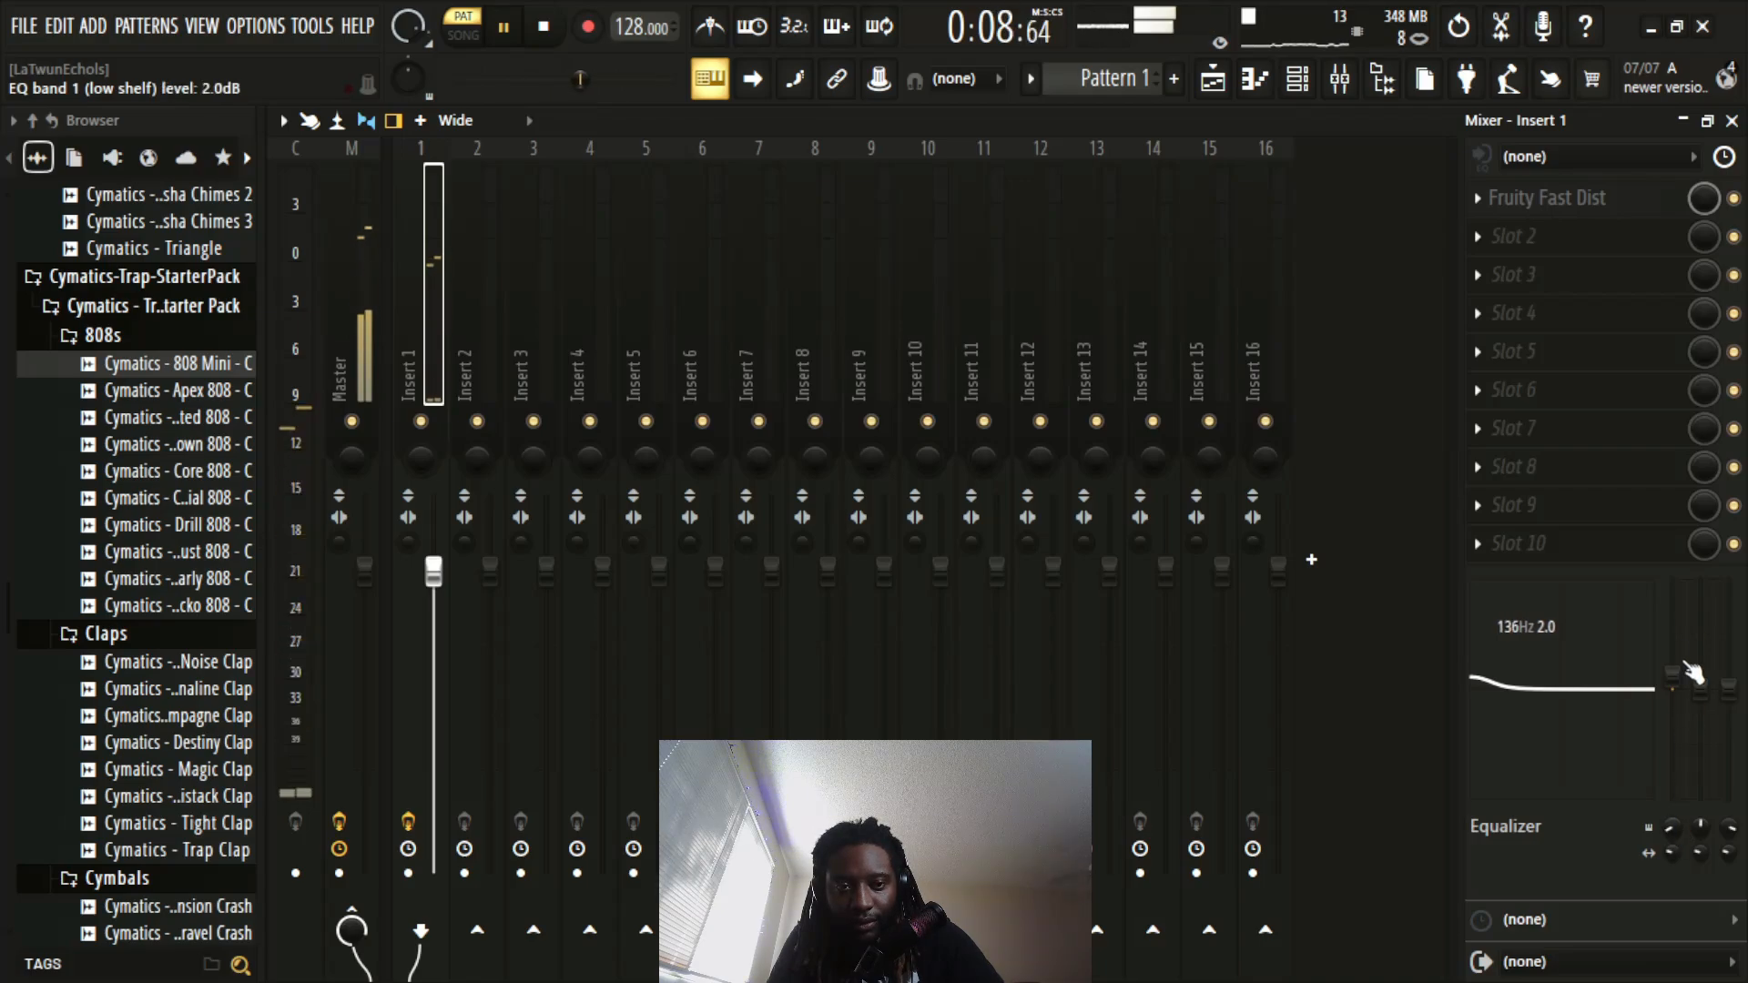
{"action": "key", "text": "space"}
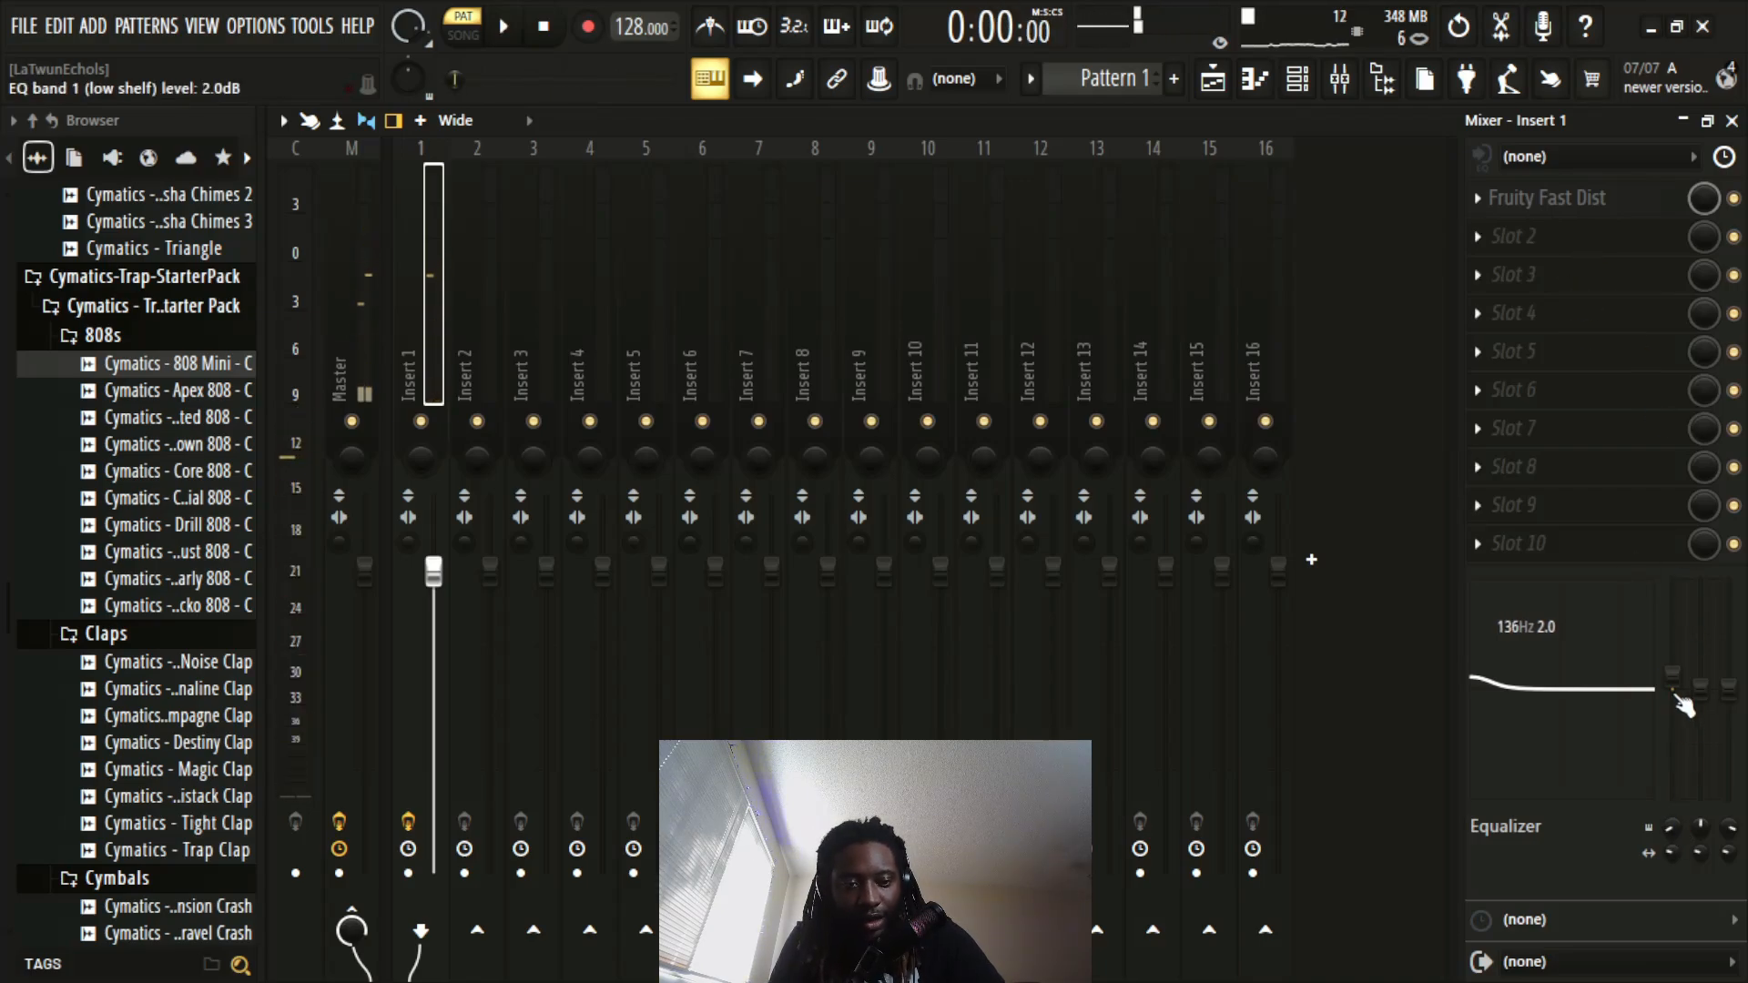
{"action": "right_click", "coordinate": [1681, 688]}
{"action": "left_click", "coordinate": [1580, 555]}
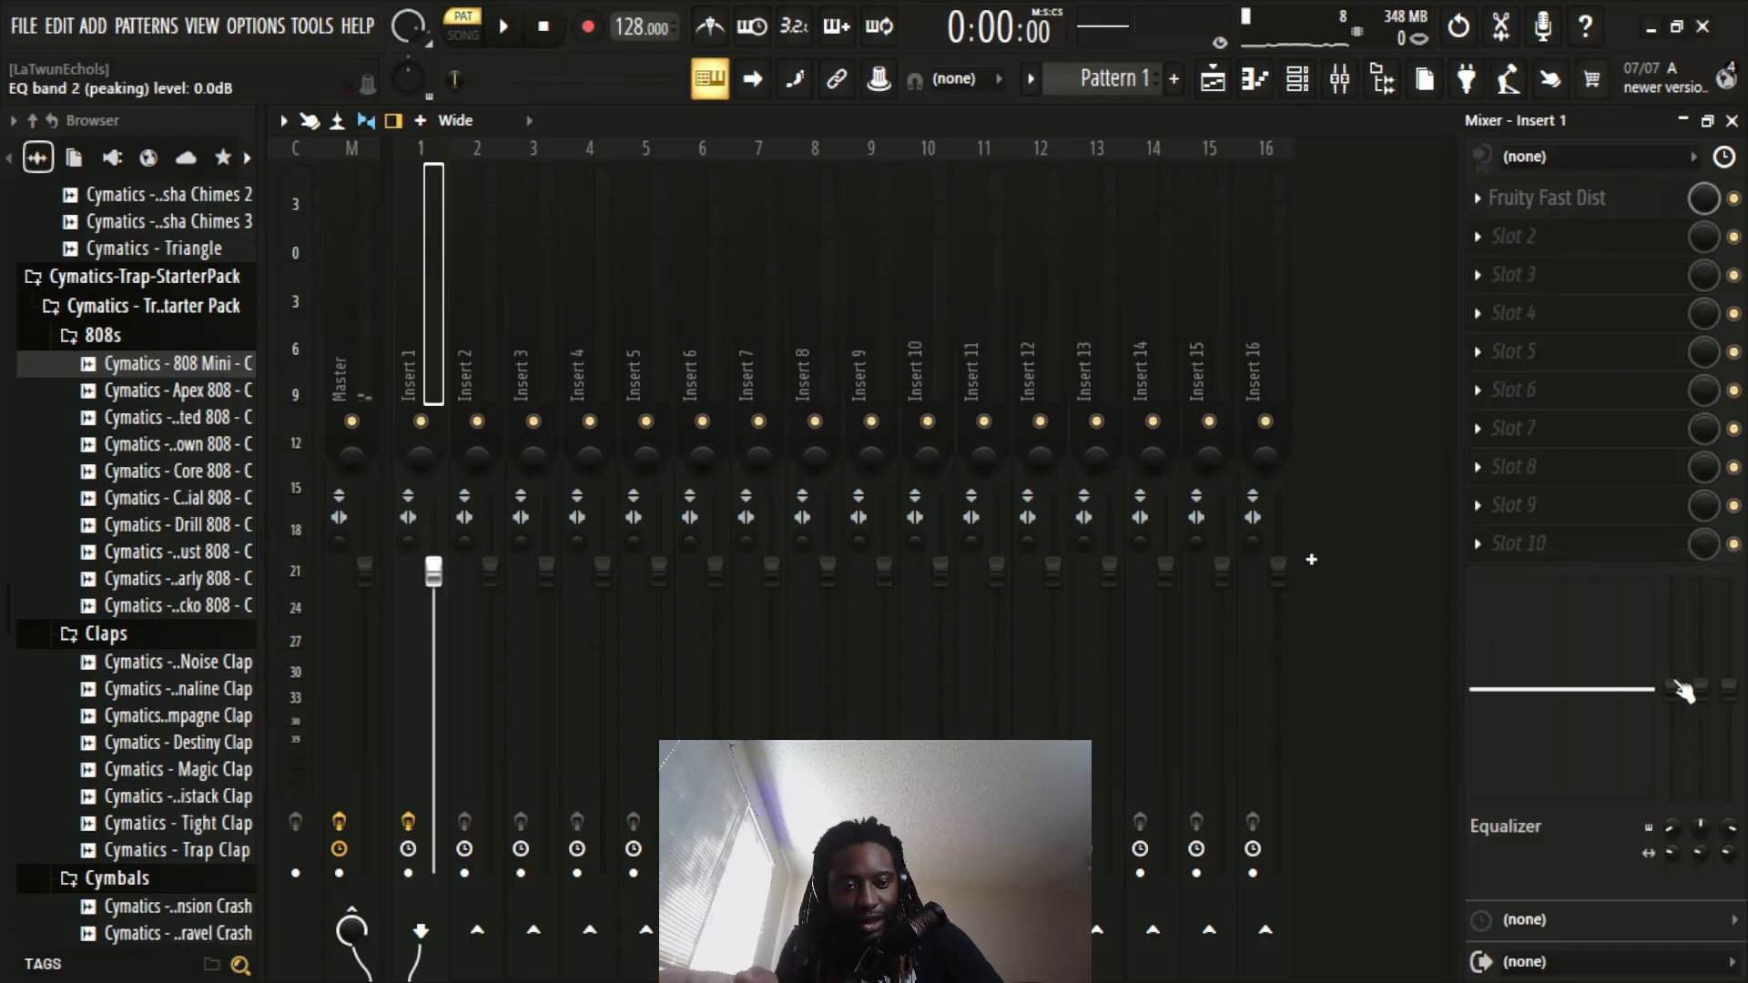
Step: Load Fruity Parametric EQ 2 into Insert 1's second slot and audition its 20Hz + 18kHz cut preset
{"action": "left_click", "coordinate": [1553, 240]}
{"action": "left_click", "coordinate": [1193, 33]}
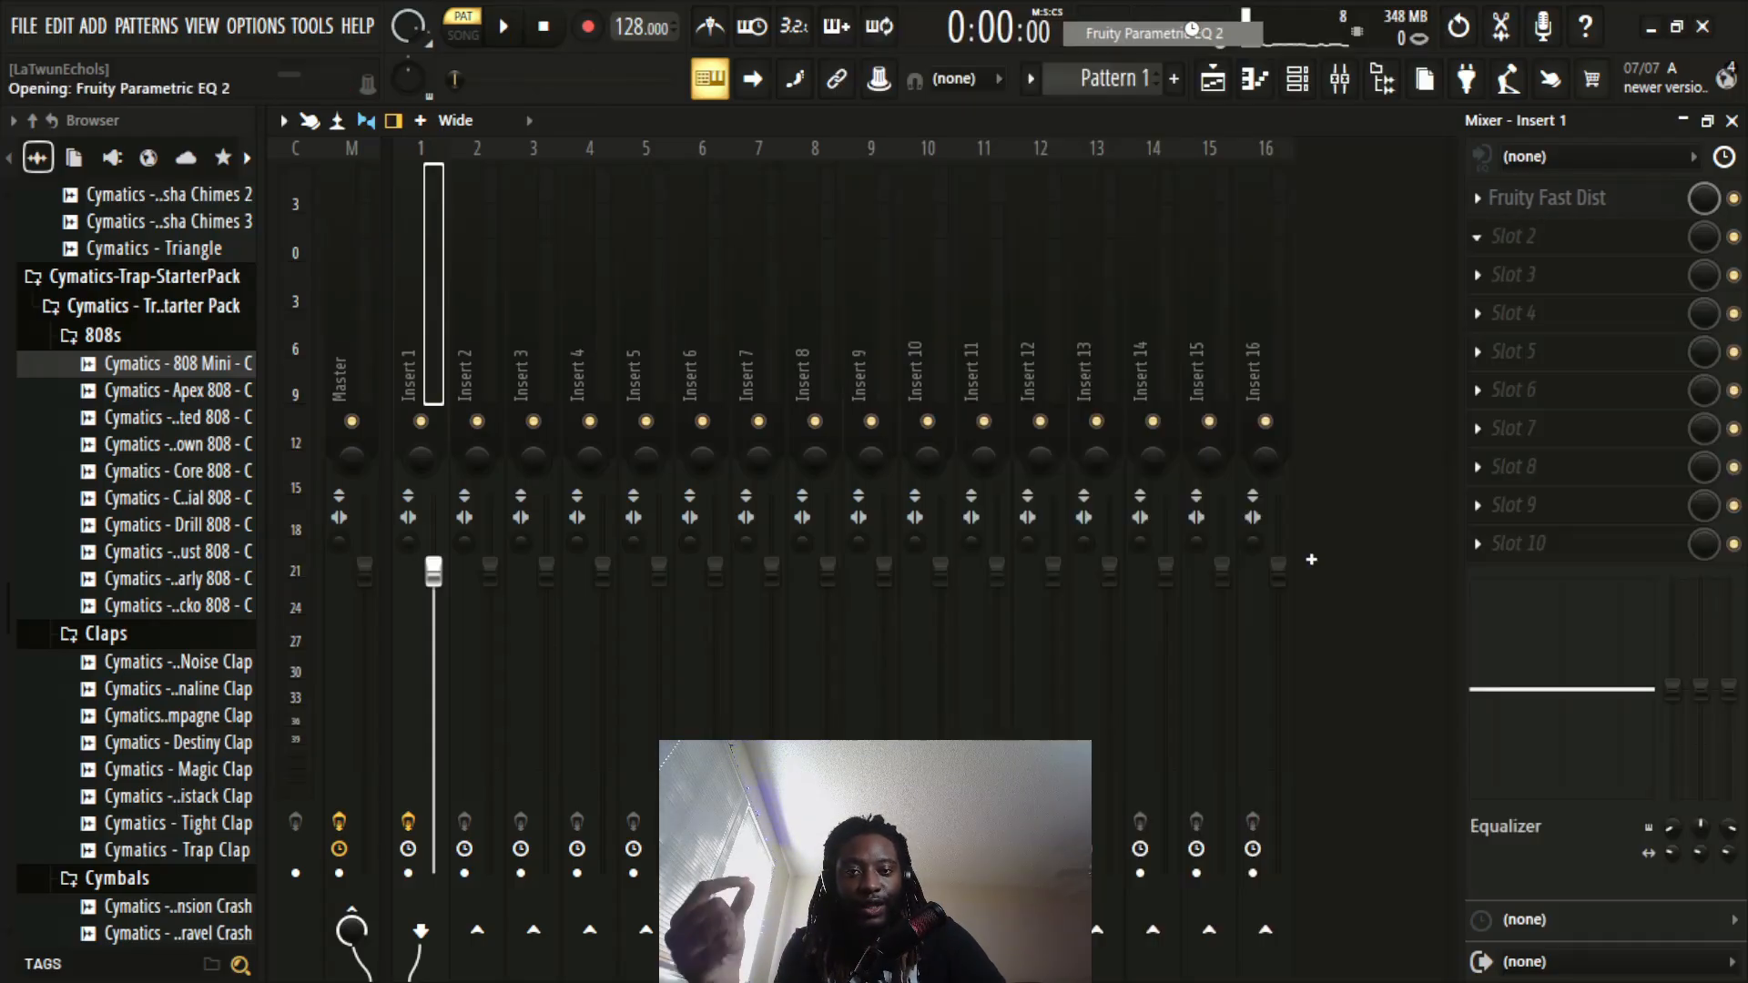
{"action": "left_click", "coordinate": [1202, 407]}
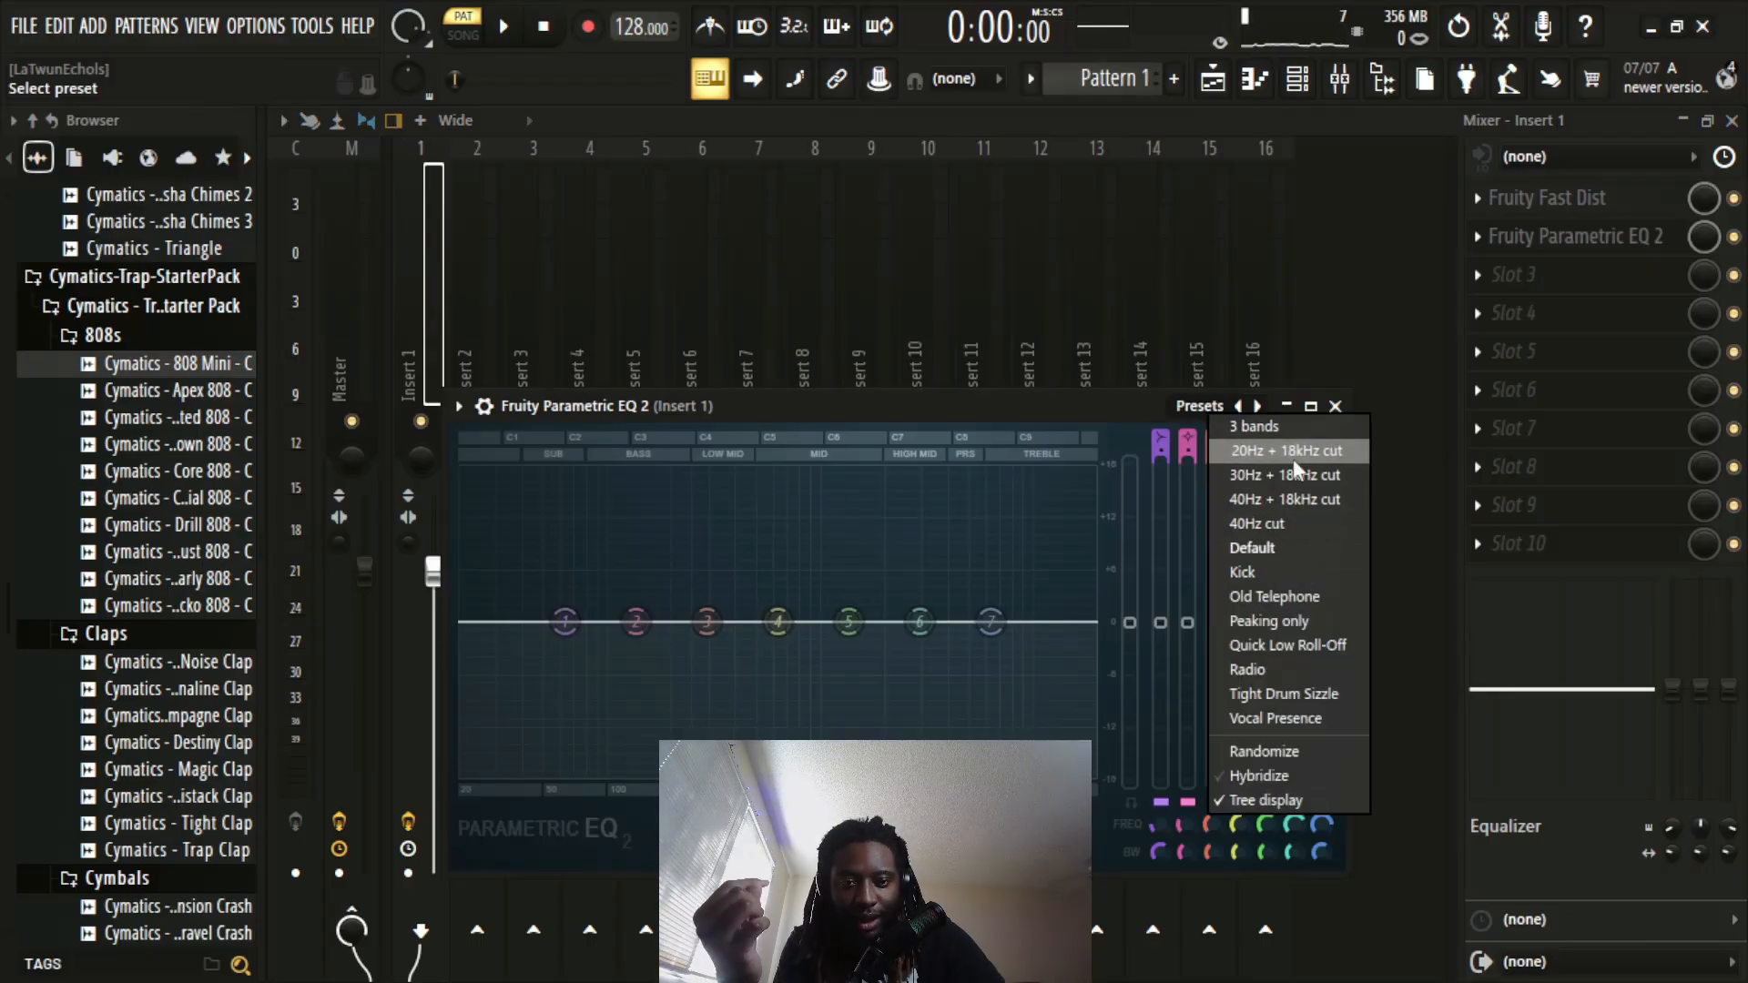
{"action": "left_click", "coordinate": [1292, 456]}
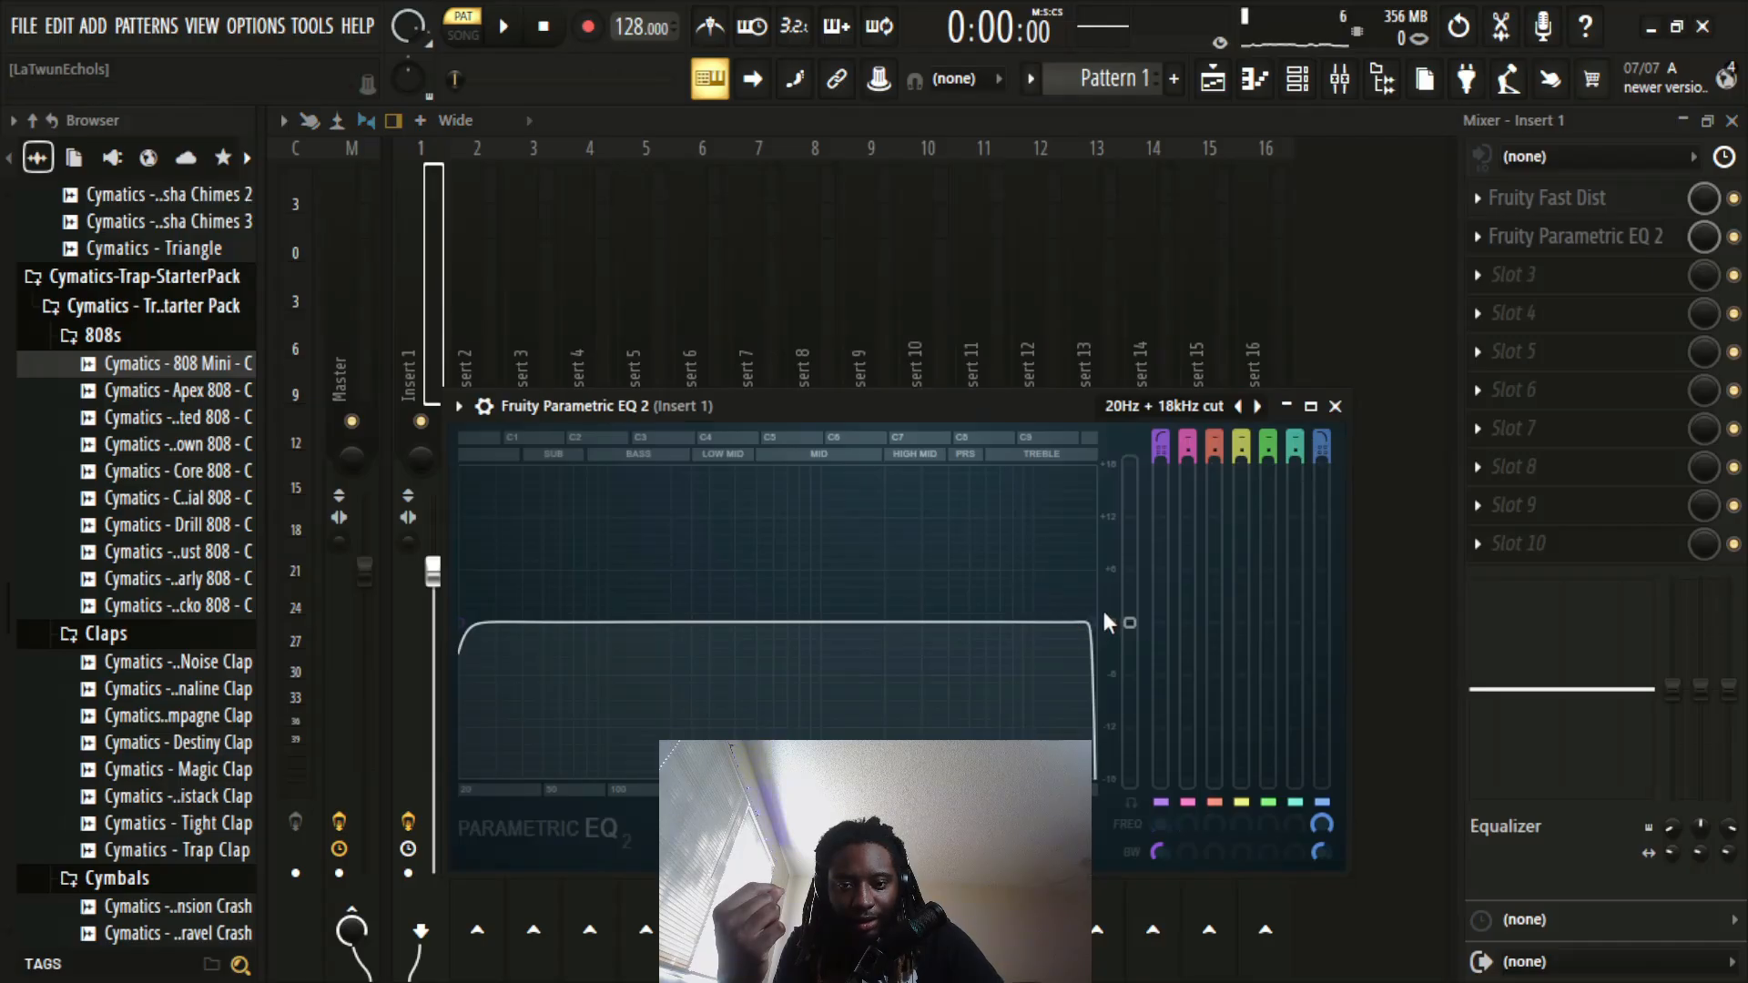
{"action": "key", "text": "space"}
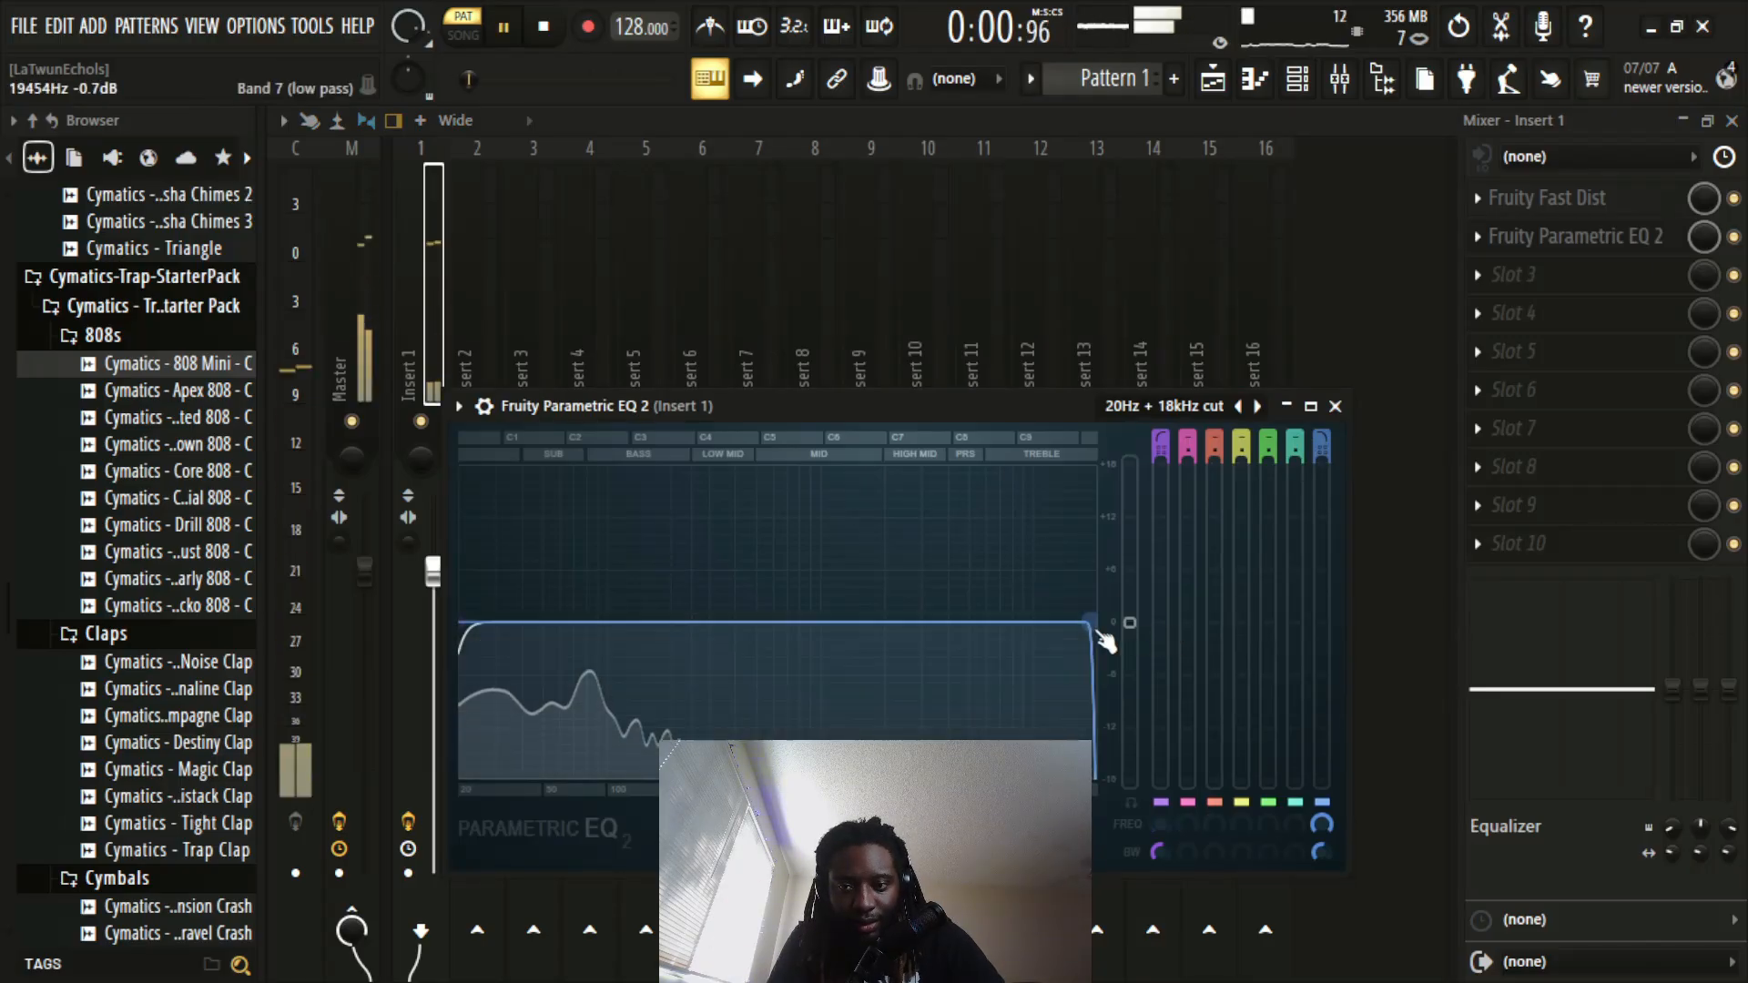
Step: Compare the 30Hz + 18kHz cut and 40Hz + 18kHz cut EQ presets during playback, and settle on 40Hz cut
{"action": "left_click", "coordinate": [1197, 408]}
{"action": "left_click", "coordinate": [1309, 470]}
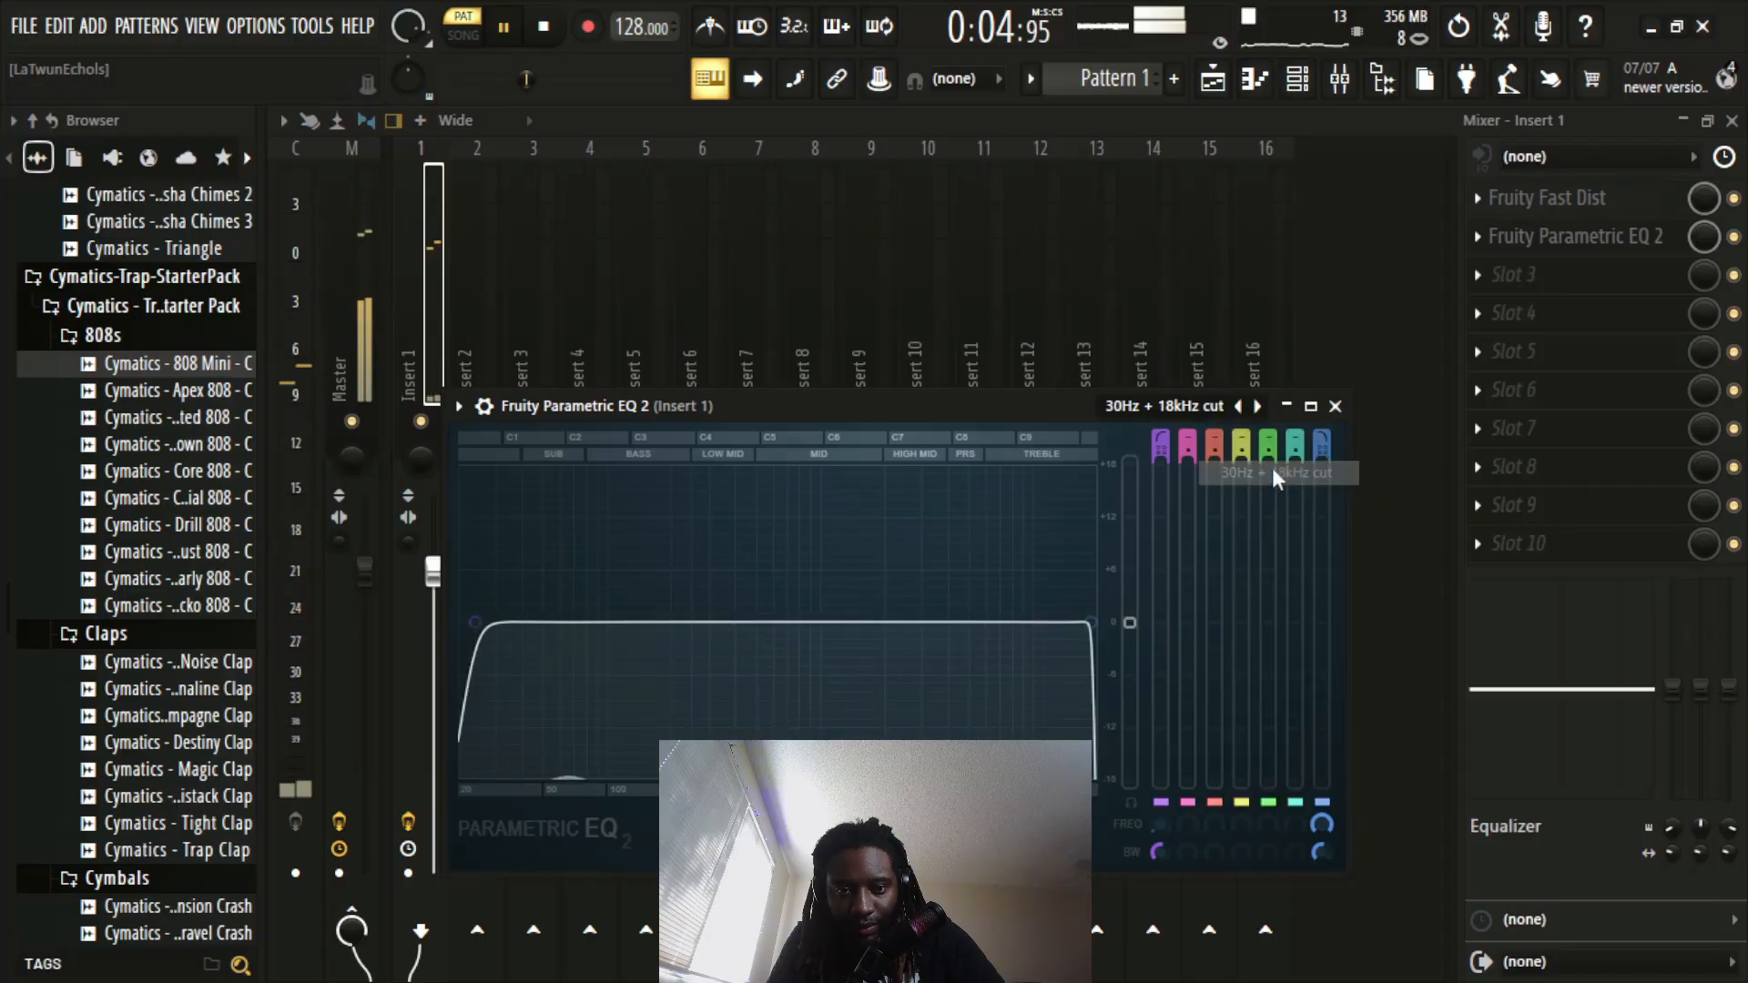
{"action": "left_click", "coordinate": [1183, 407]}
{"action": "left_click", "coordinate": [1231, 496]}
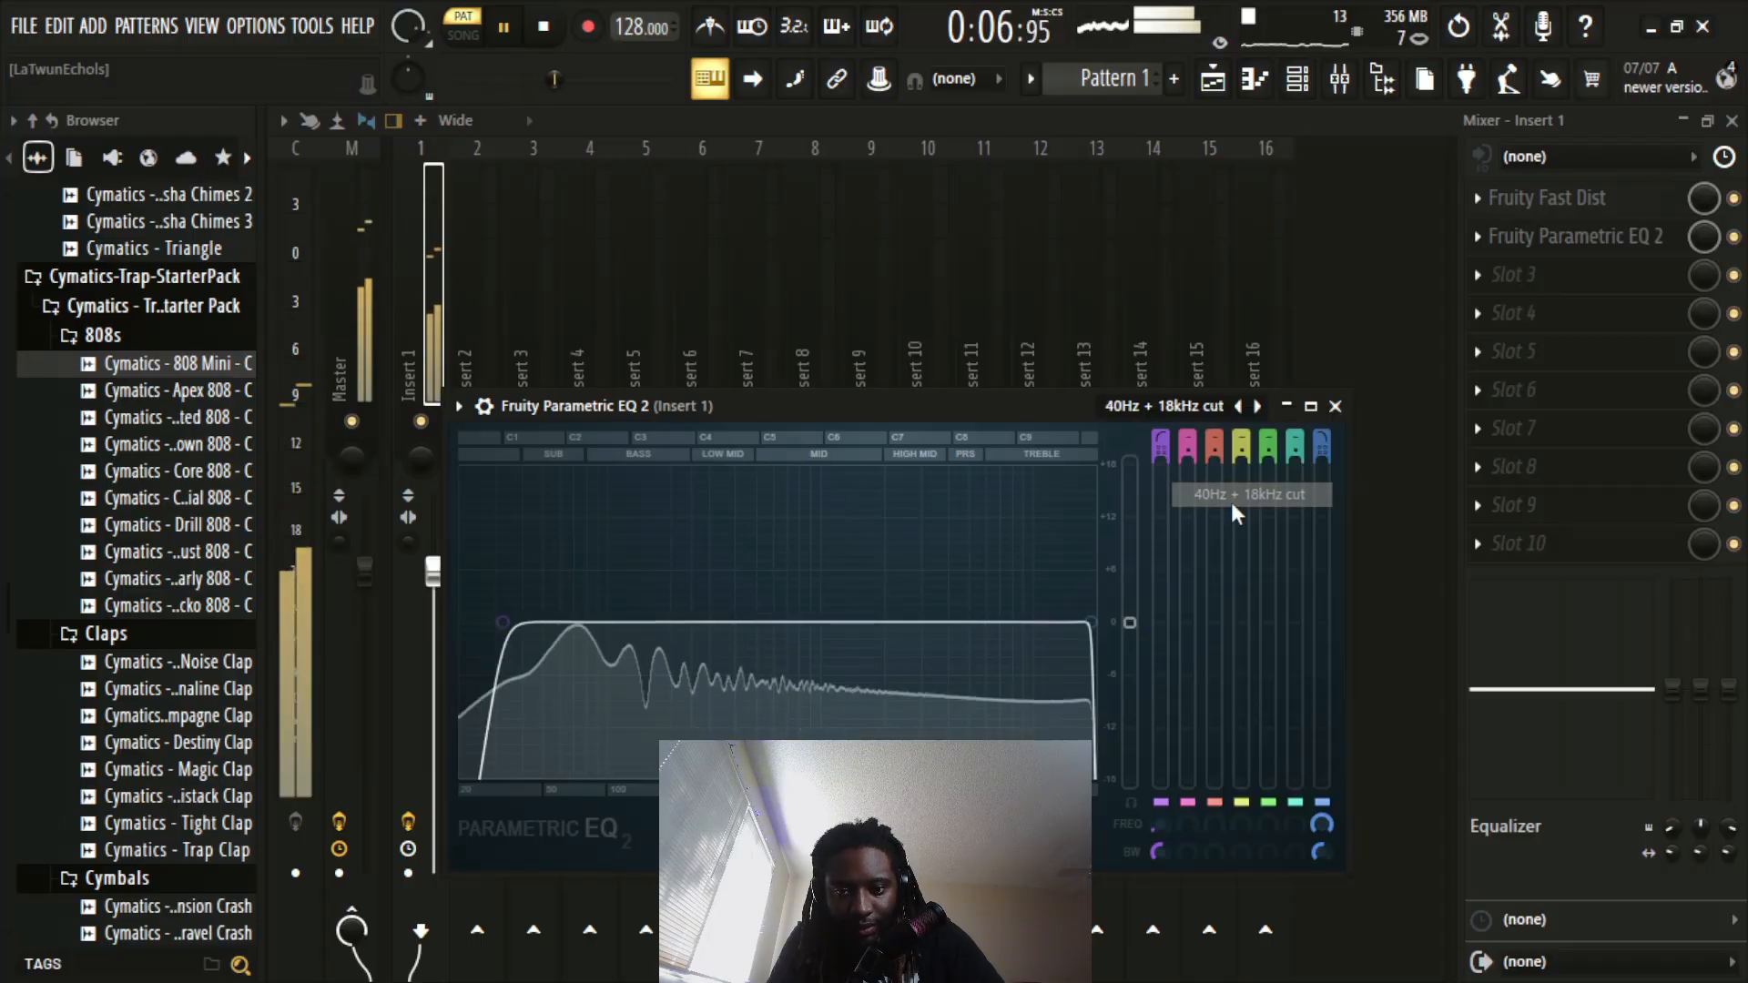
{"action": "left_click", "coordinate": [1183, 406]}
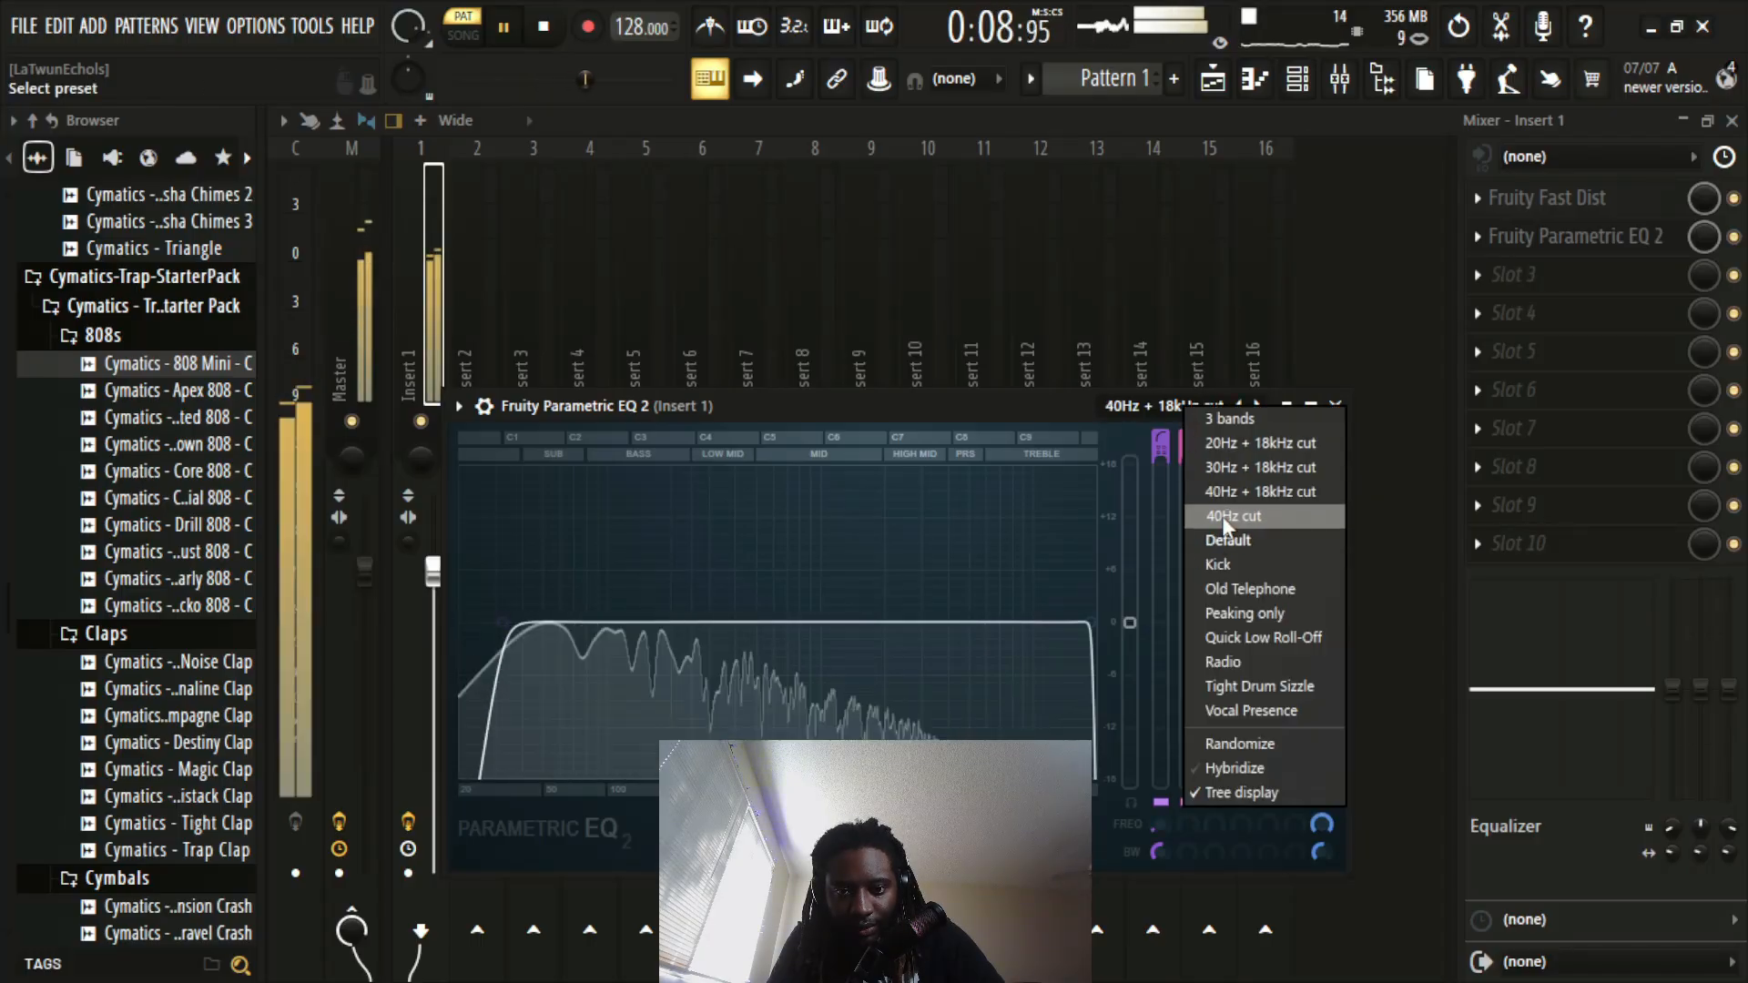
{"action": "left_click", "coordinate": [1222, 516]}
{"action": "key", "text": "space"}
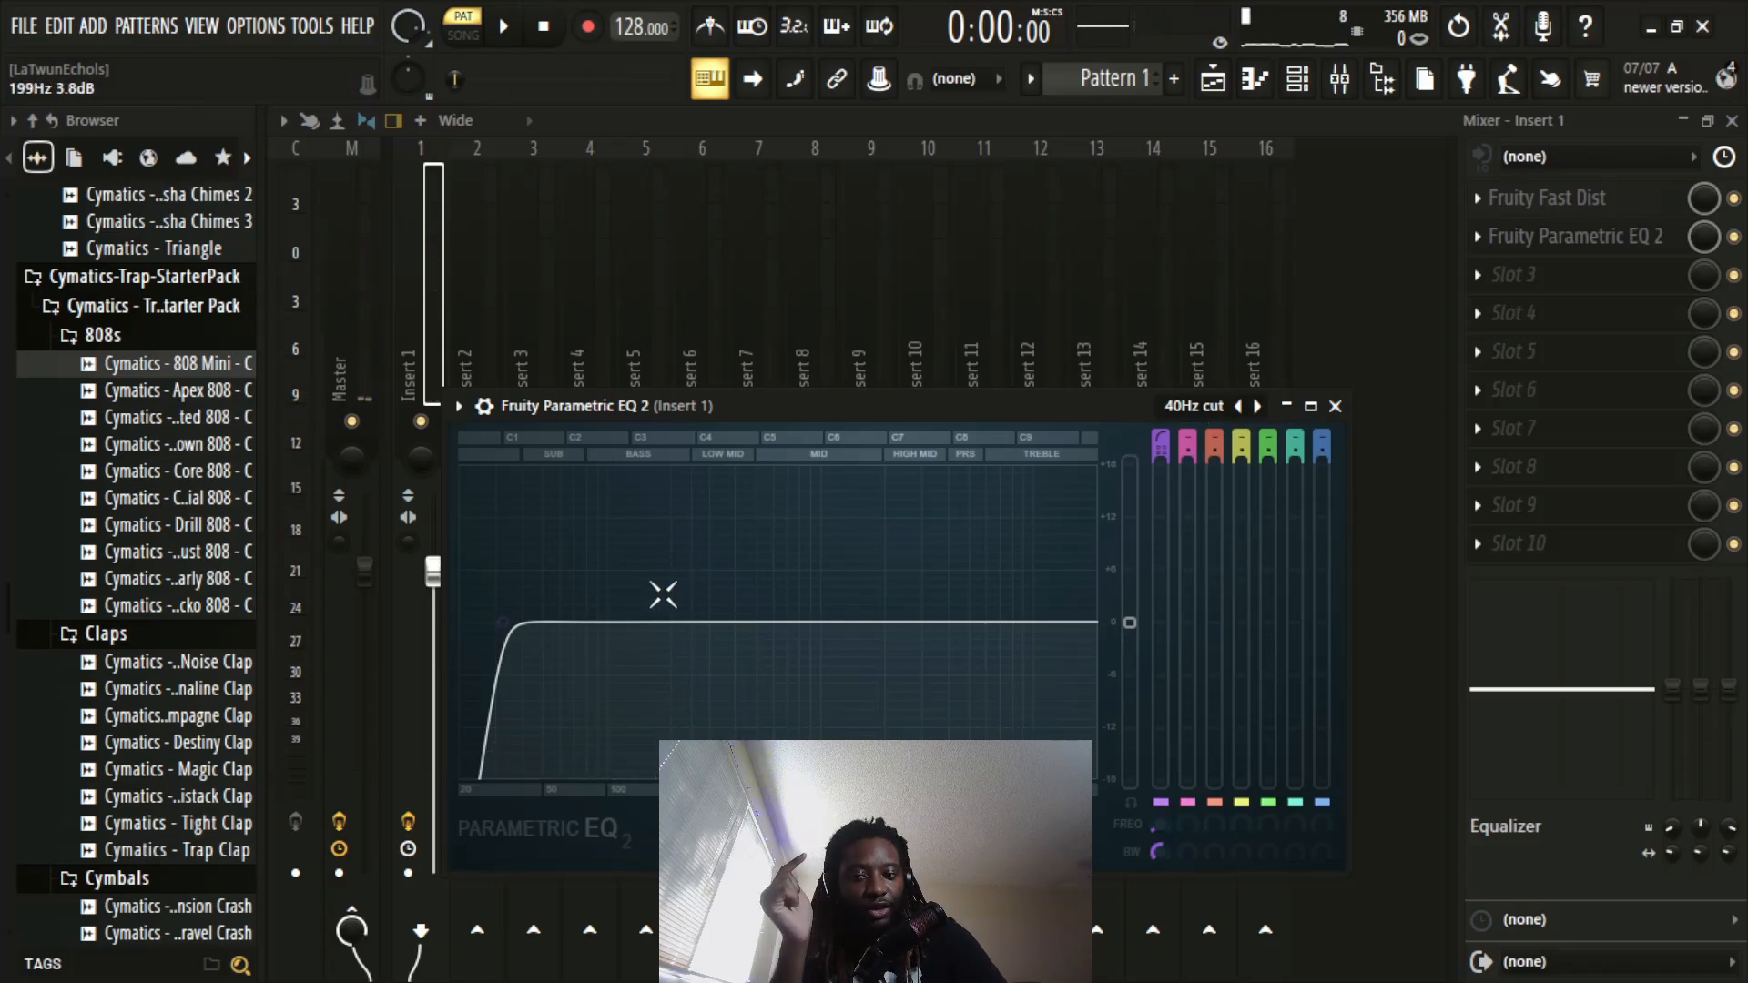
Step: Try the EQ's high-pass band at about 34 Hz with wider and narrower bandwidths
{"action": "mouse_move", "coordinate": [506, 634]}
{"action": "left_mouse_down"}
{"action": "mouse_move", "coordinate": [507, 607]}
{"action": "mouse_move", "coordinate": [513, 633]}
{"action": "mouse_move", "coordinate": [464, 623]}
{"action": "mouse_move", "coordinate": [1093, 622]}
{"action": "mouse_move", "coordinate": [468, 619]}
{"action": "mouse_move", "coordinate": [1083, 622]}
{"action": "mouse_move", "coordinate": [529, 623]}
{"action": "left_mouse_up"}
{"action": "key", "text": "space"}
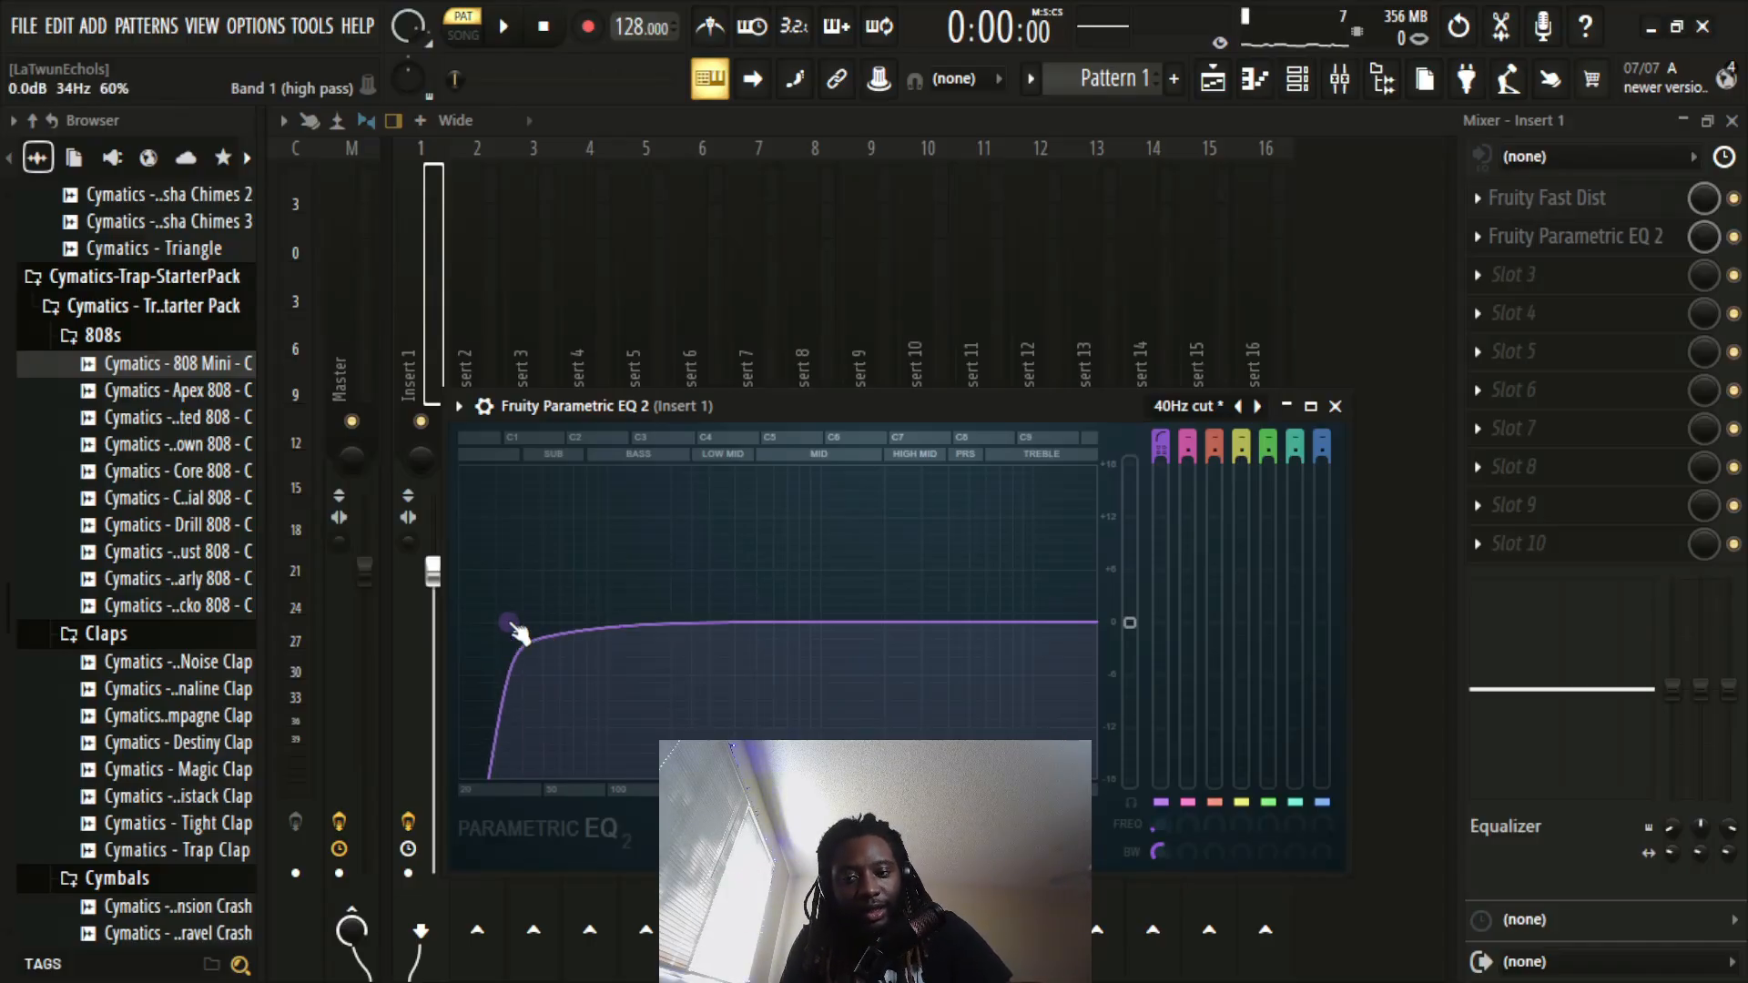
{"action": "scroll", "coordinate": [512, 624], "scroll_direction": "up", "scroll_amount": 3}
{"action": "scroll", "coordinate": [511, 624], "scroll_direction": "down", "scroll_amount": 8}
{"action": "scroll", "coordinate": [511, 625], "scroll_direction": "up", "scroll_amount": 5}
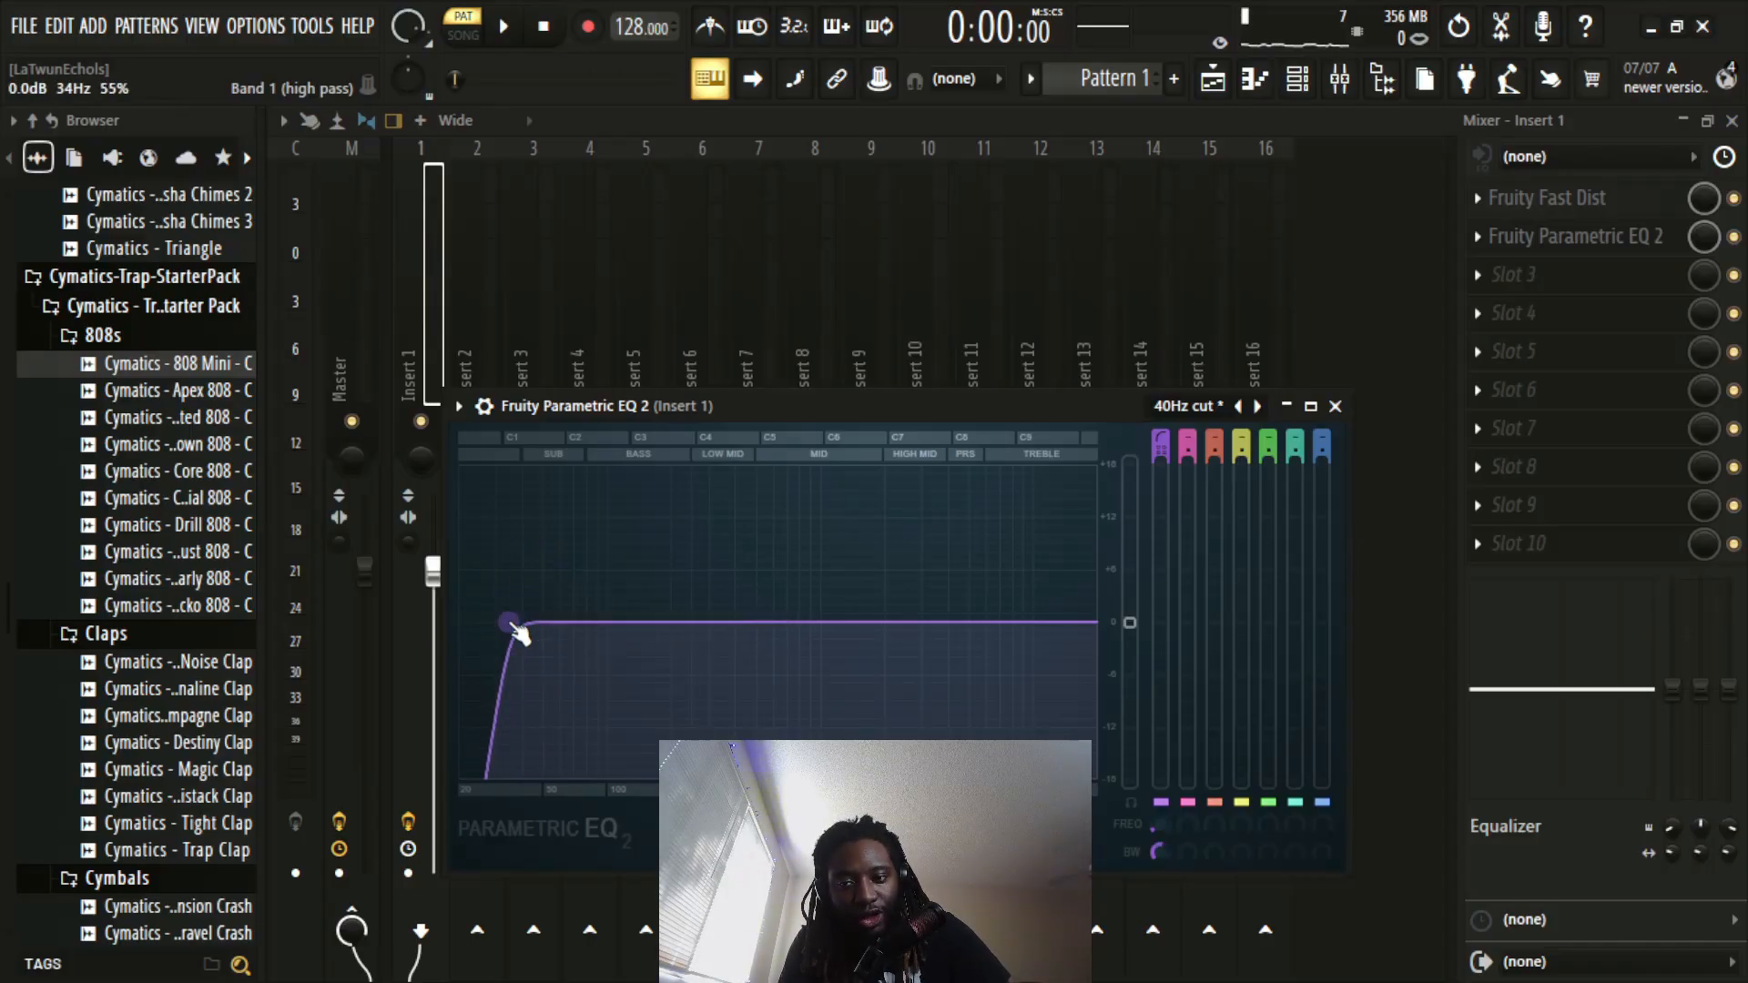
{"action": "scroll", "coordinate": [513, 626], "scroll_direction": "down", "scroll_amount": 3}
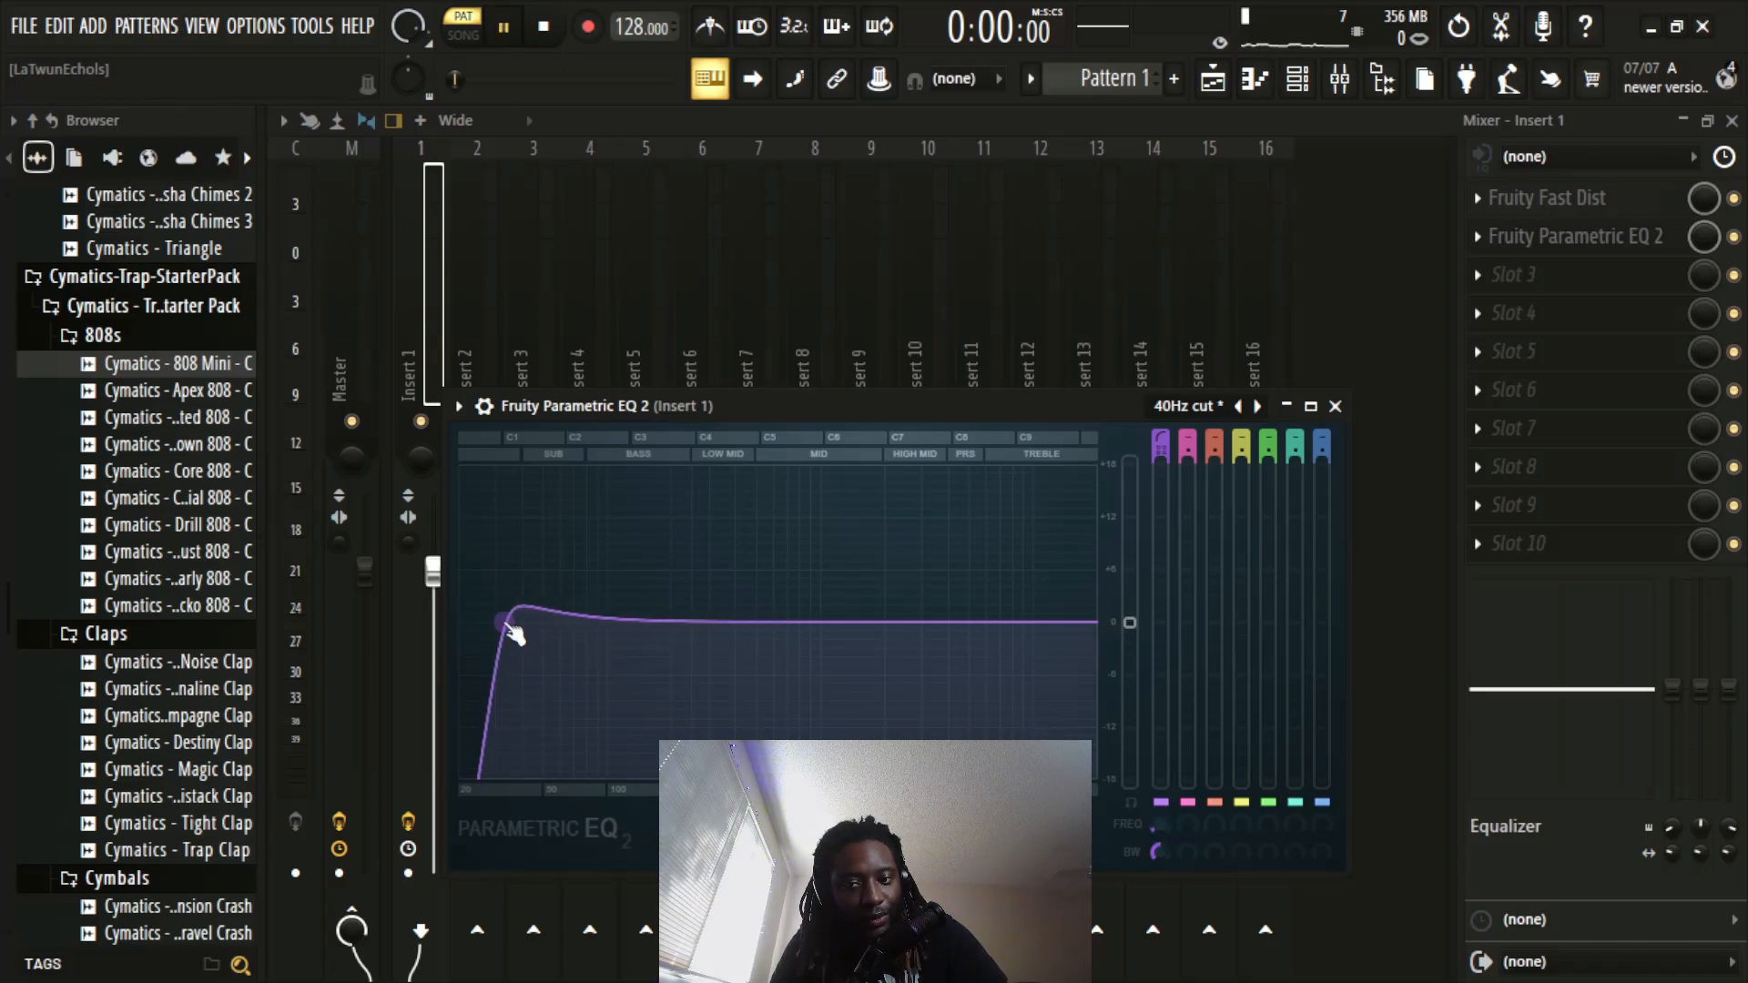
Step: Move the EQ's high-pass band to about 59 Hz with 40% bandwidth during playback, close the EQ and stop
{"action": "left_click_drag", "start_coordinate": [515, 643], "coordinate": [549, 622]}
{"action": "scroll", "coordinate": [528, 625], "scroll_direction": "down", "scroll_amount": 3}
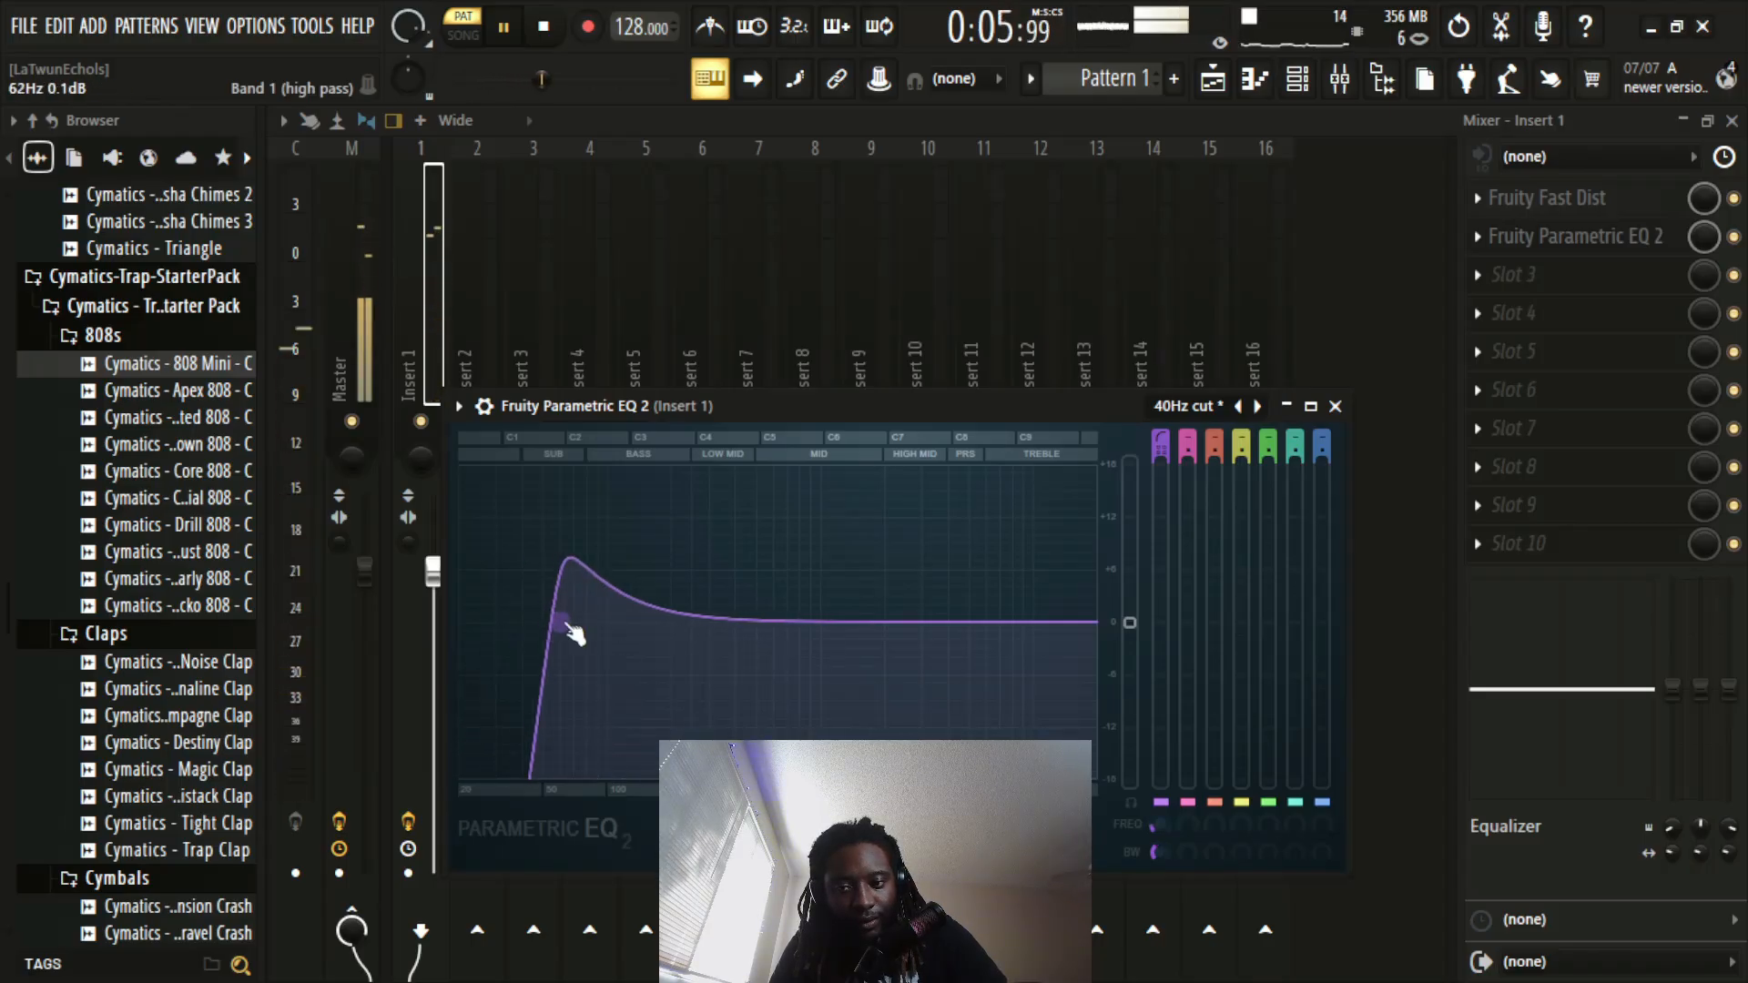
{"action": "scroll", "coordinate": [558, 625], "scroll_direction": "up", "scroll_amount": 3}
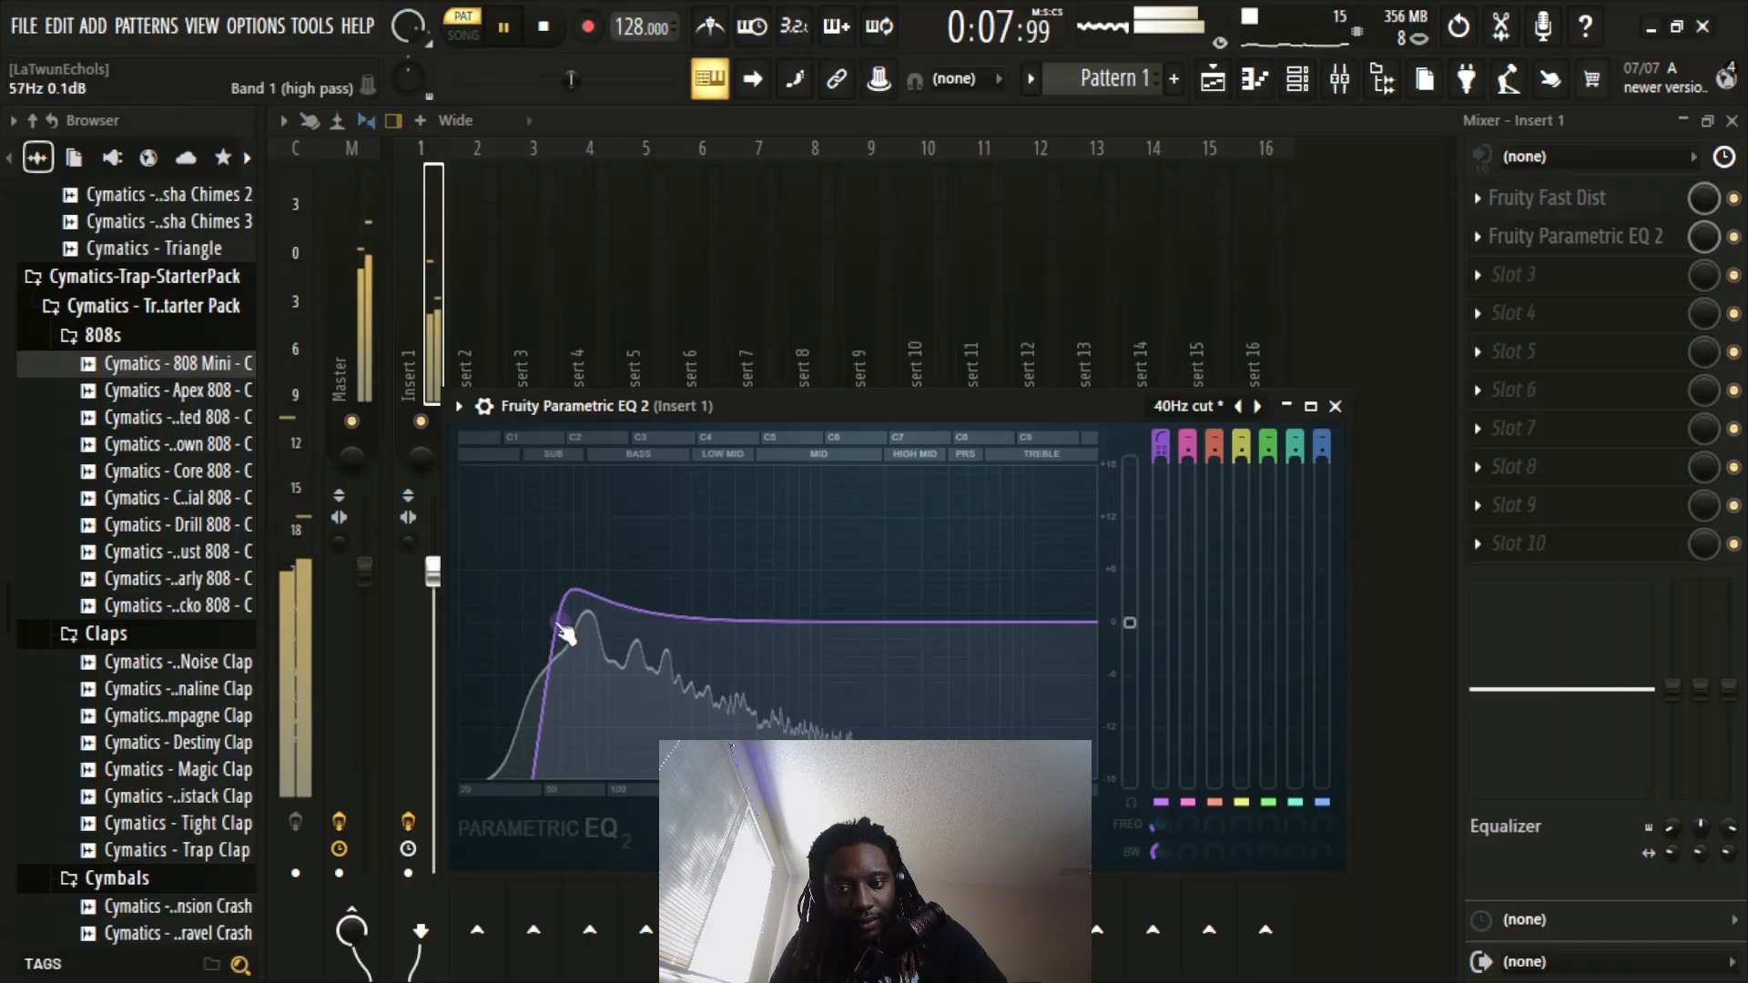
{"action": "left_click_drag", "start_coordinate": [558, 624], "coordinate": [557, 625]}
{"action": "scroll", "coordinate": [557, 626], "scroll_direction": "up", "scroll_amount": 2}
{"action": "scroll", "coordinate": [557, 625], "scroll_direction": "down", "scroll_amount": 3}
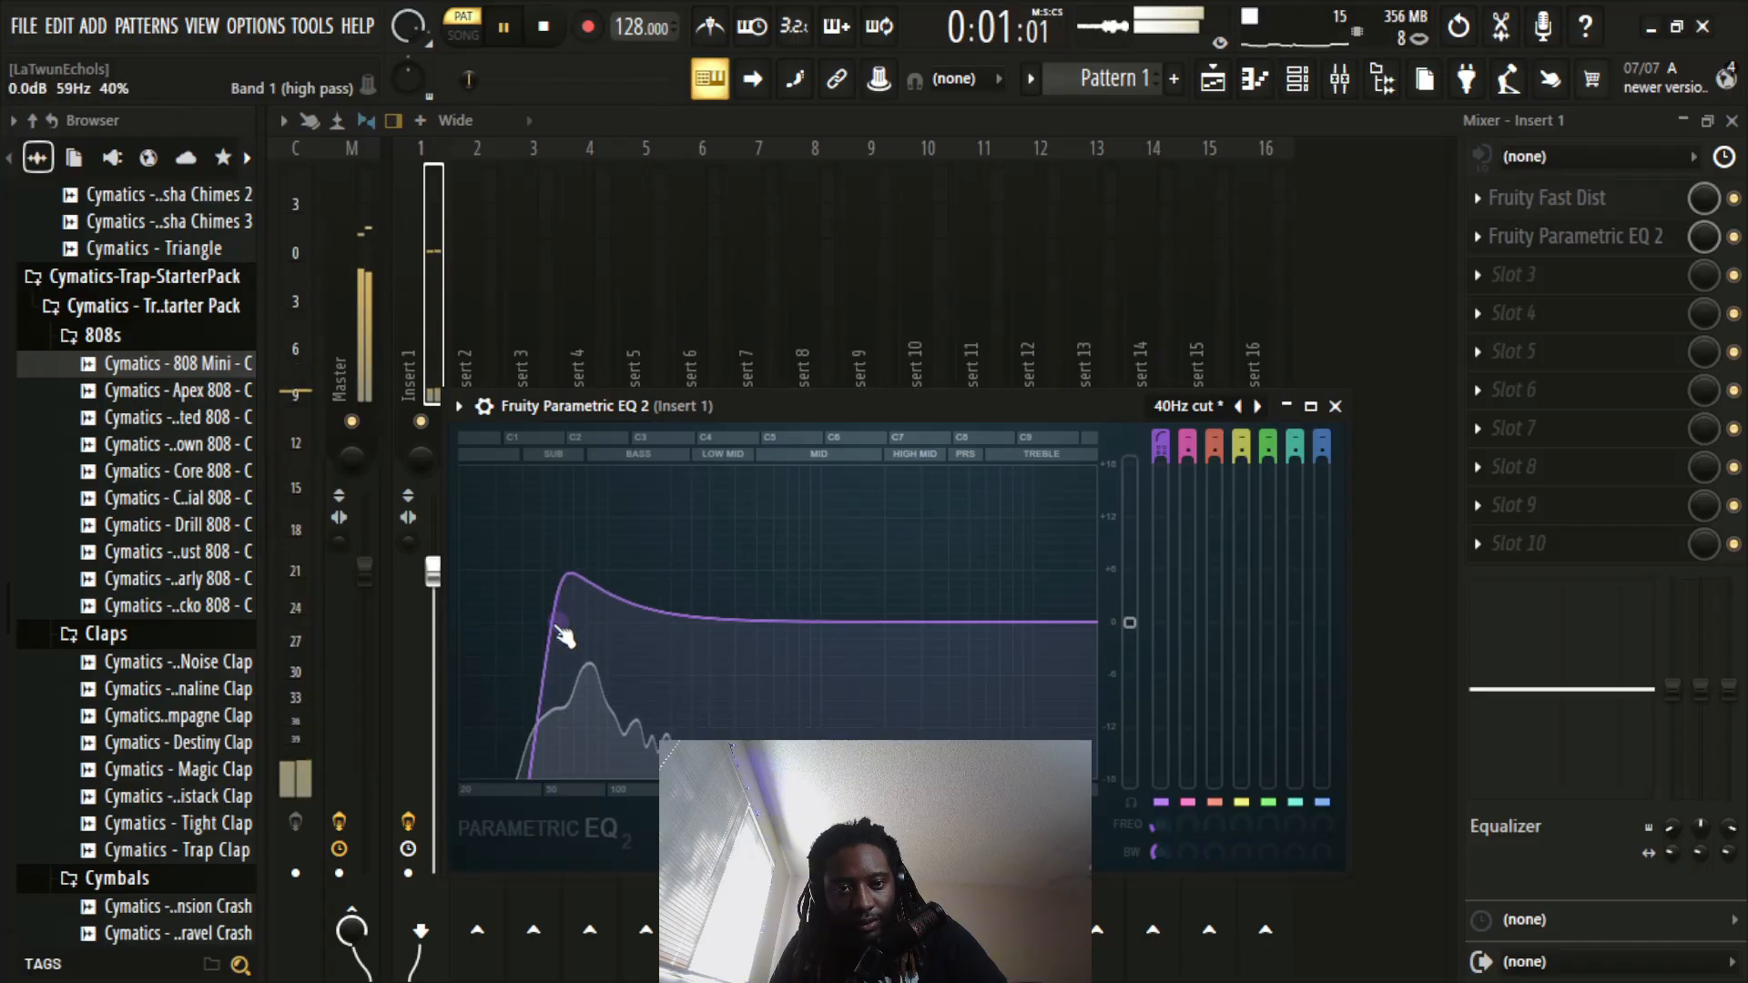
{"action": "left_click", "coordinate": [1335, 406]}
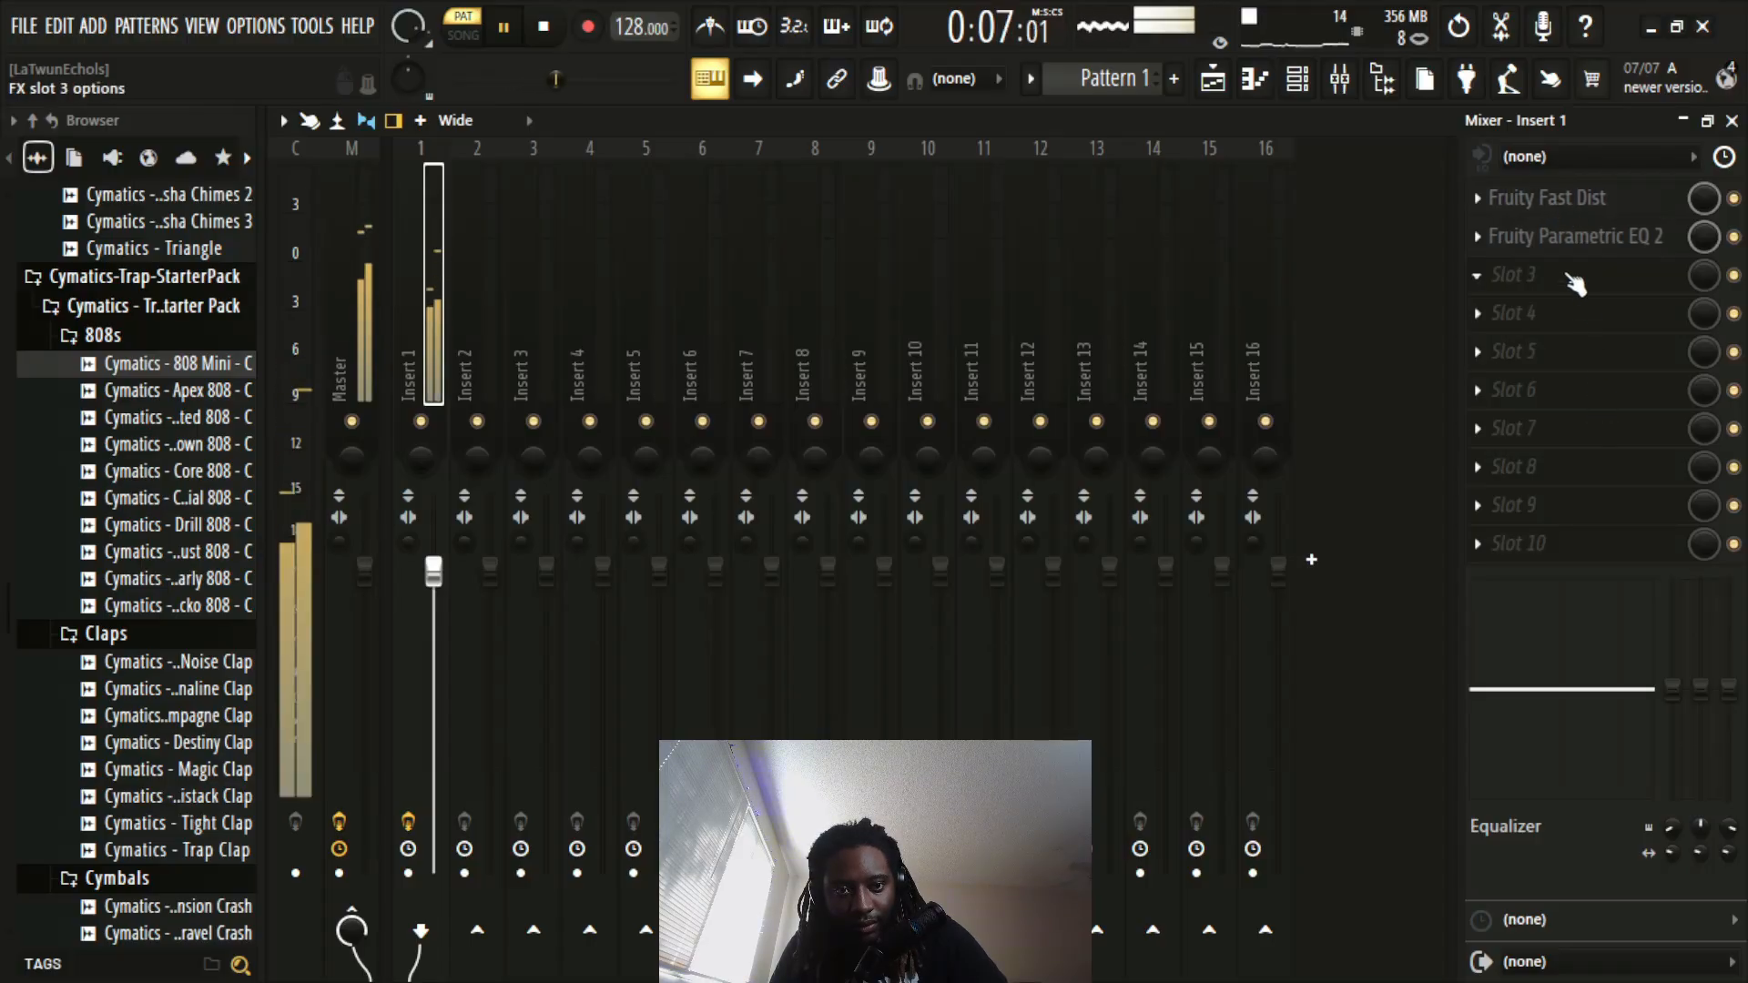
{"action": "key", "text": "space"}
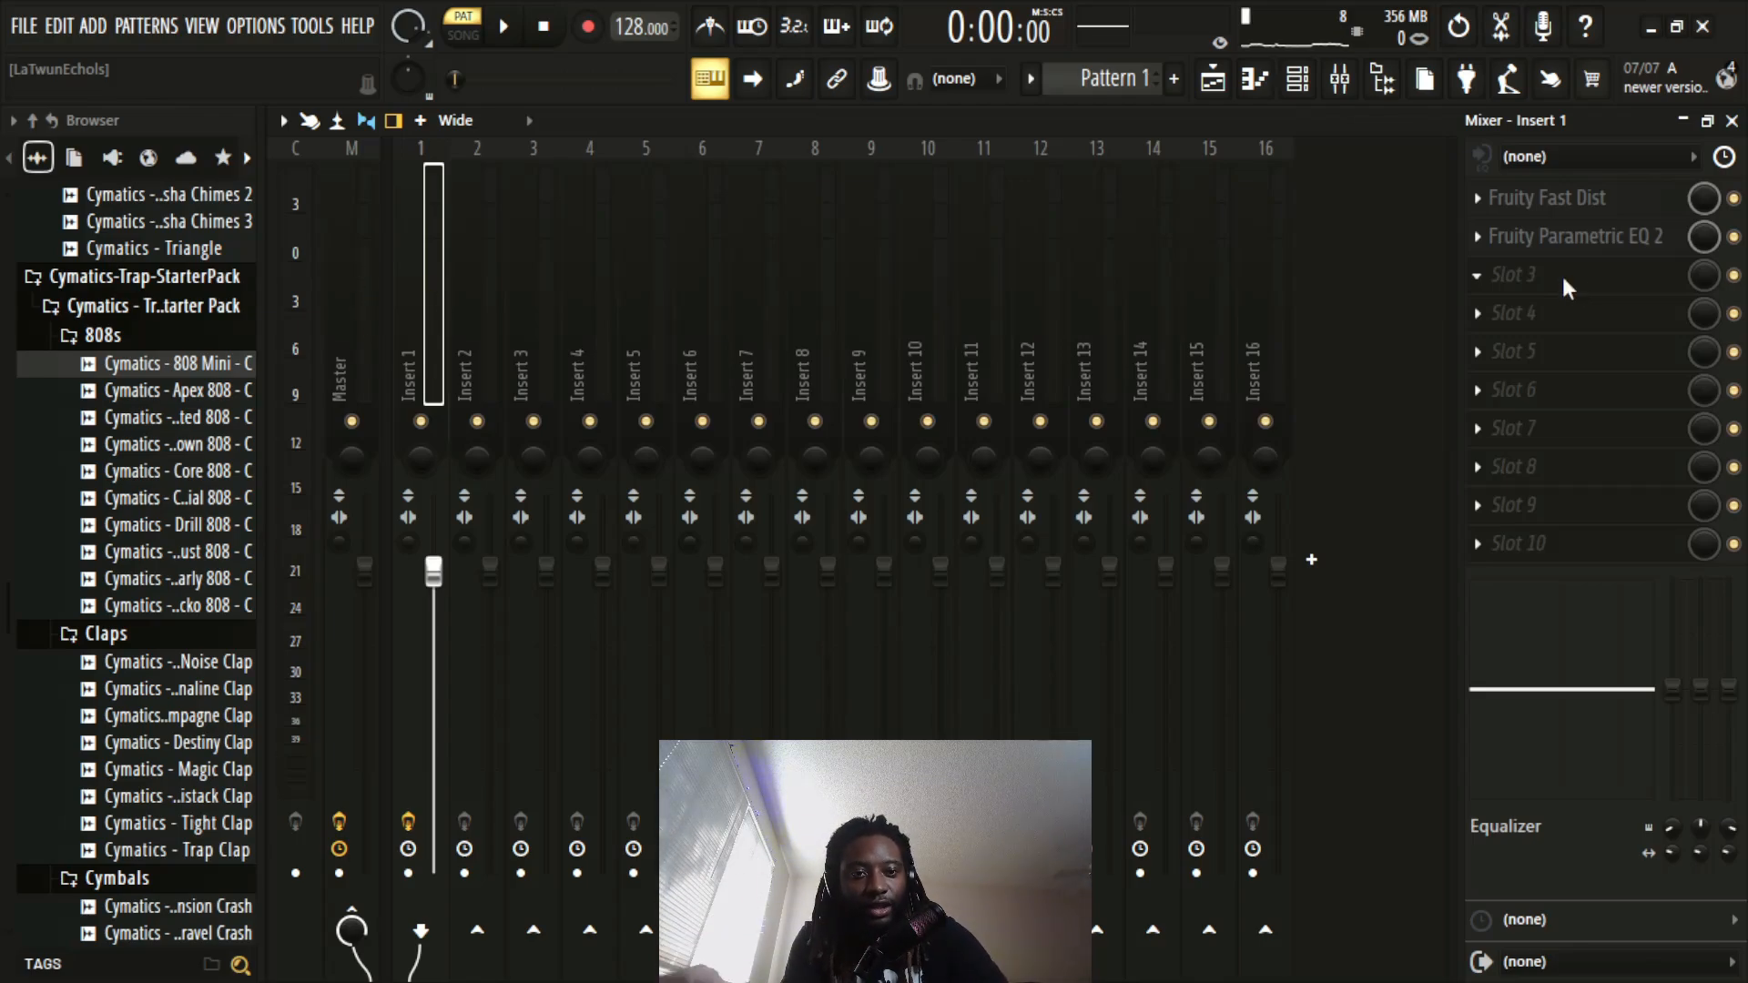
Step: Load Spreader into Insert 1's third slot and play the pattern to observe its pre- and post-effect stereo image
{"action": "left_click", "coordinate": [1563, 279]}
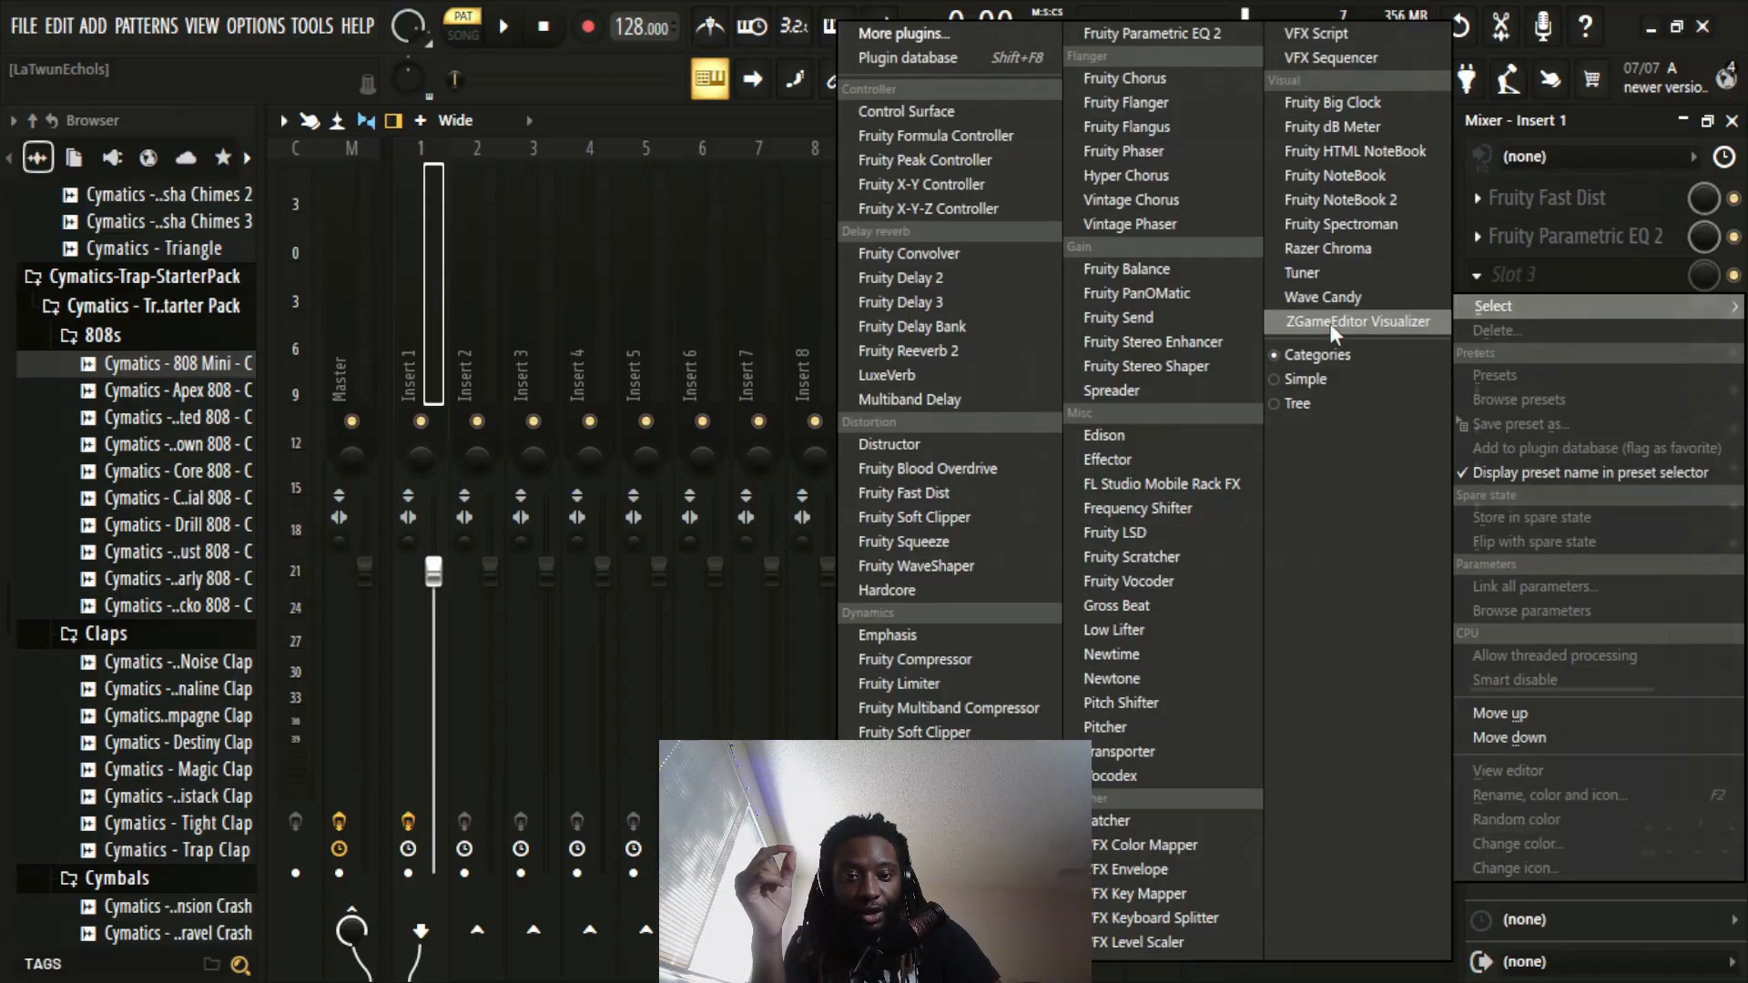
{"action": "left_click", "coordinate": [1111, 391]}
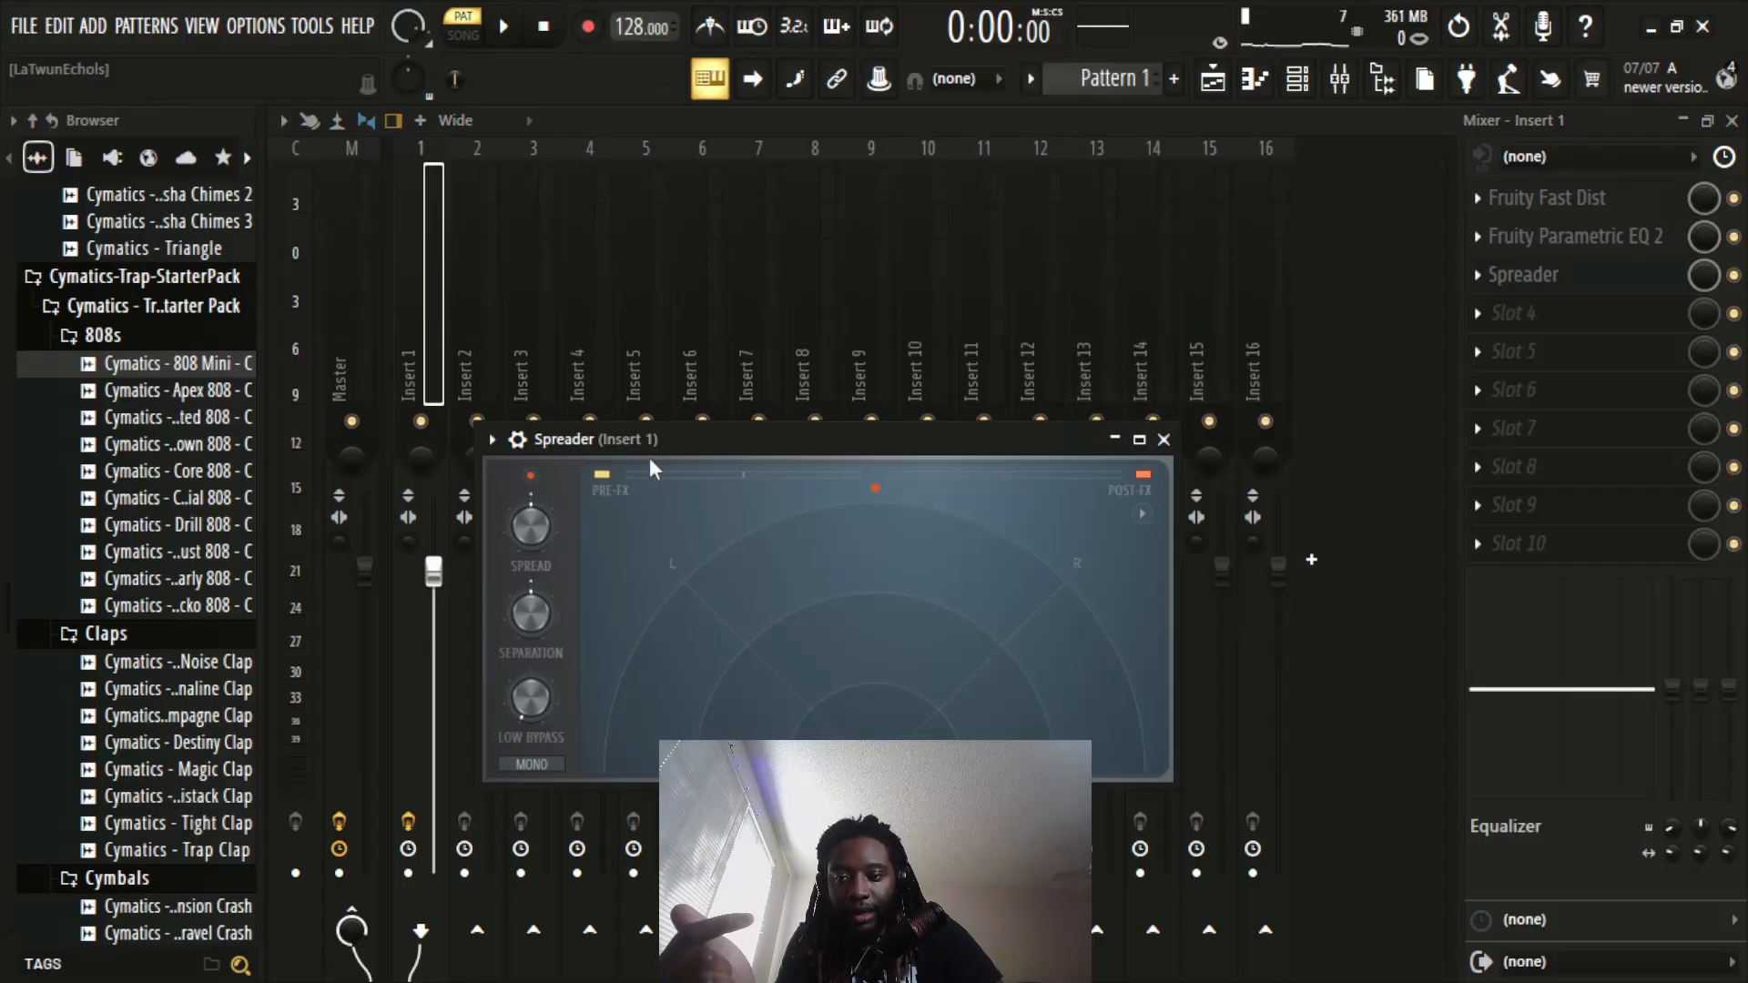
{"action": "left_click_drag", "start_coordinate": [706, 447], "coordinate": [745, 282]}
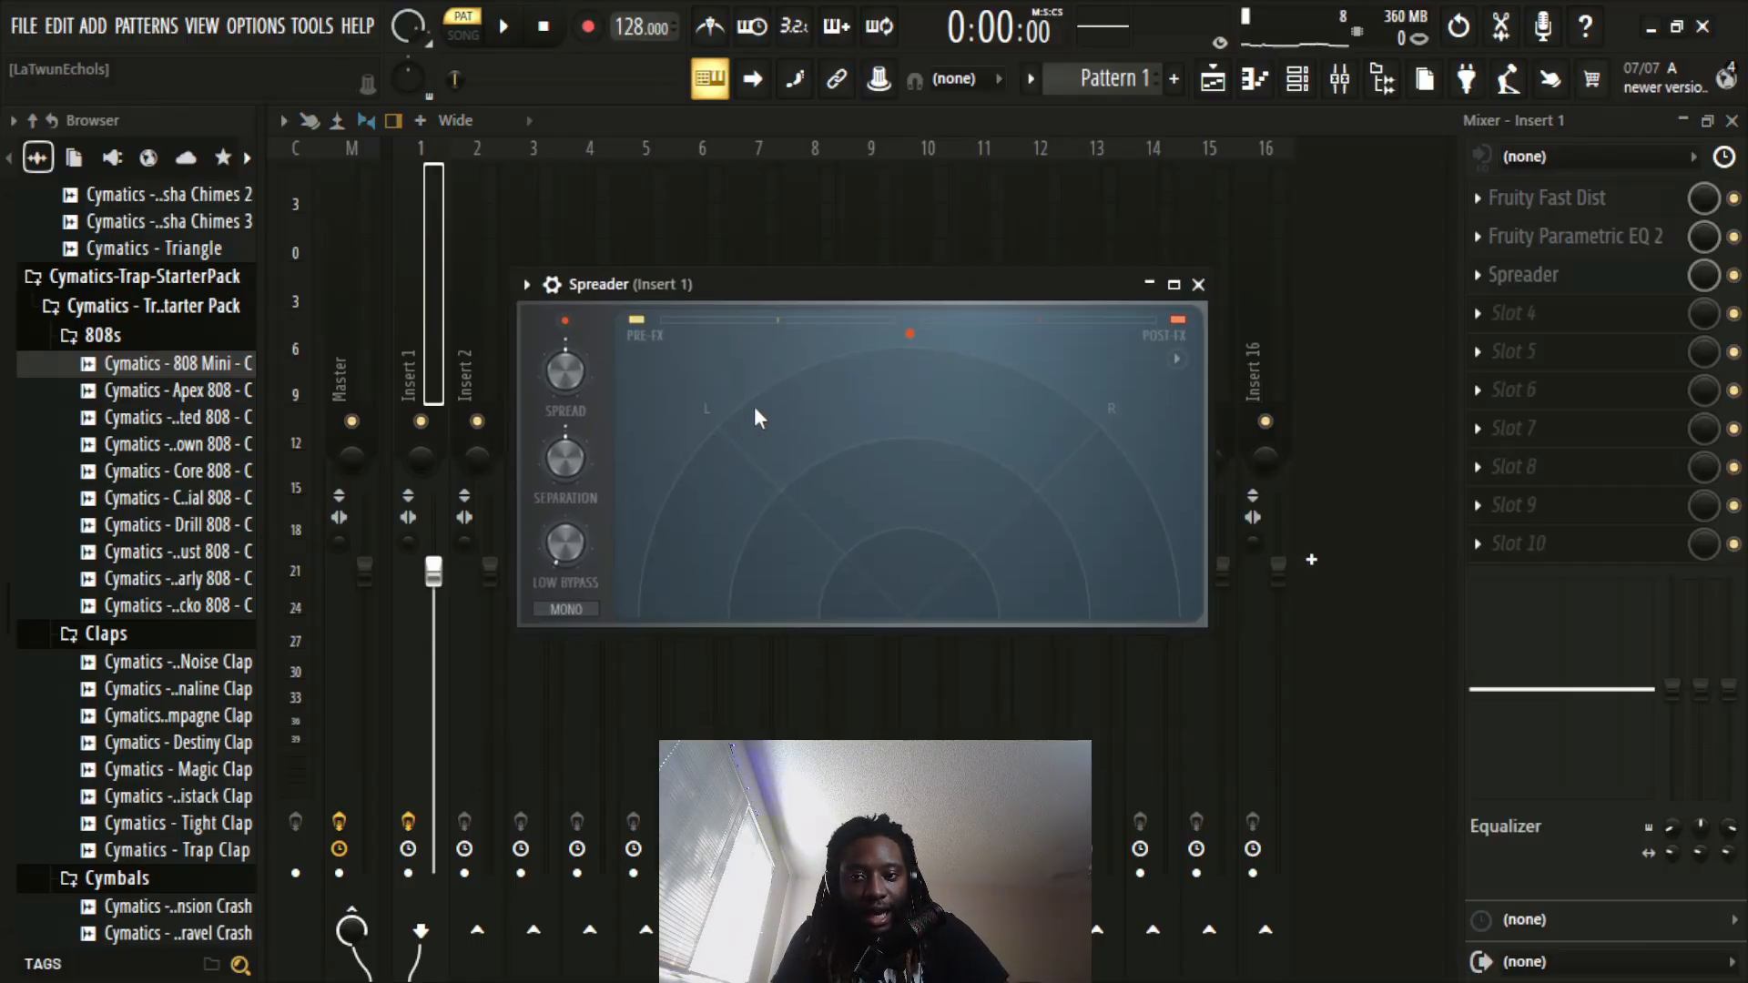
{"action": "key", "text": "space"}
{"action": "key", "text": "space"}
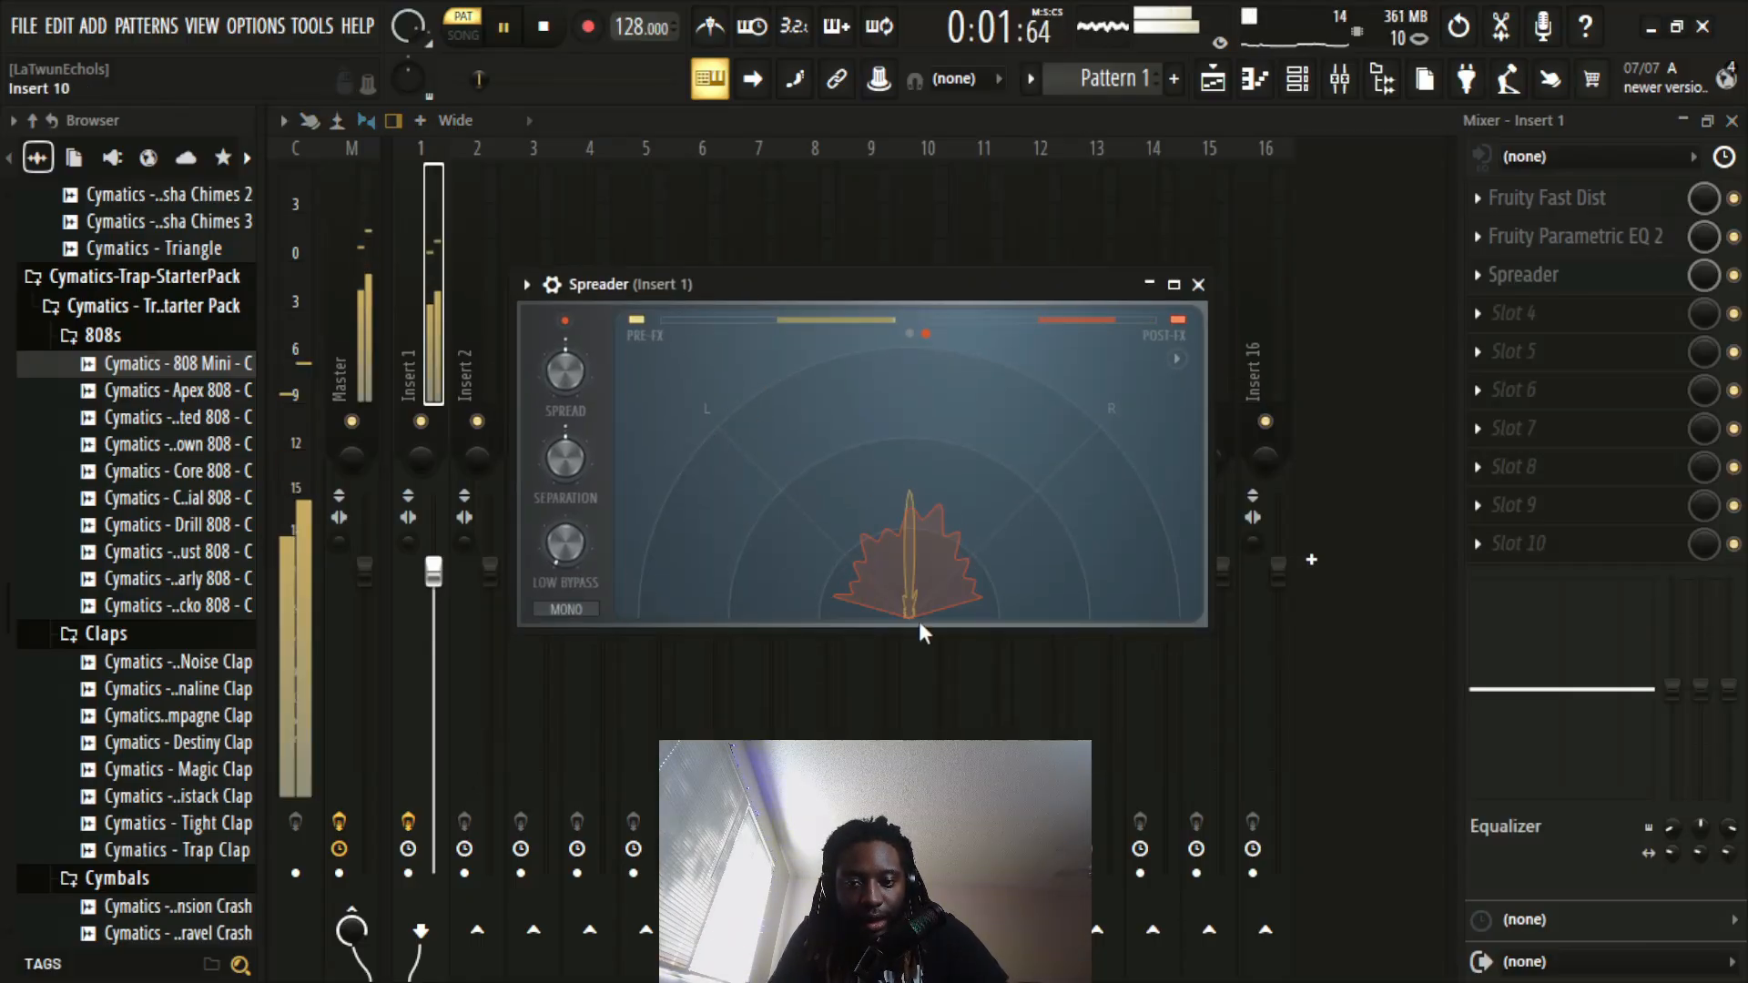
{"action": "key", "text": "space"}
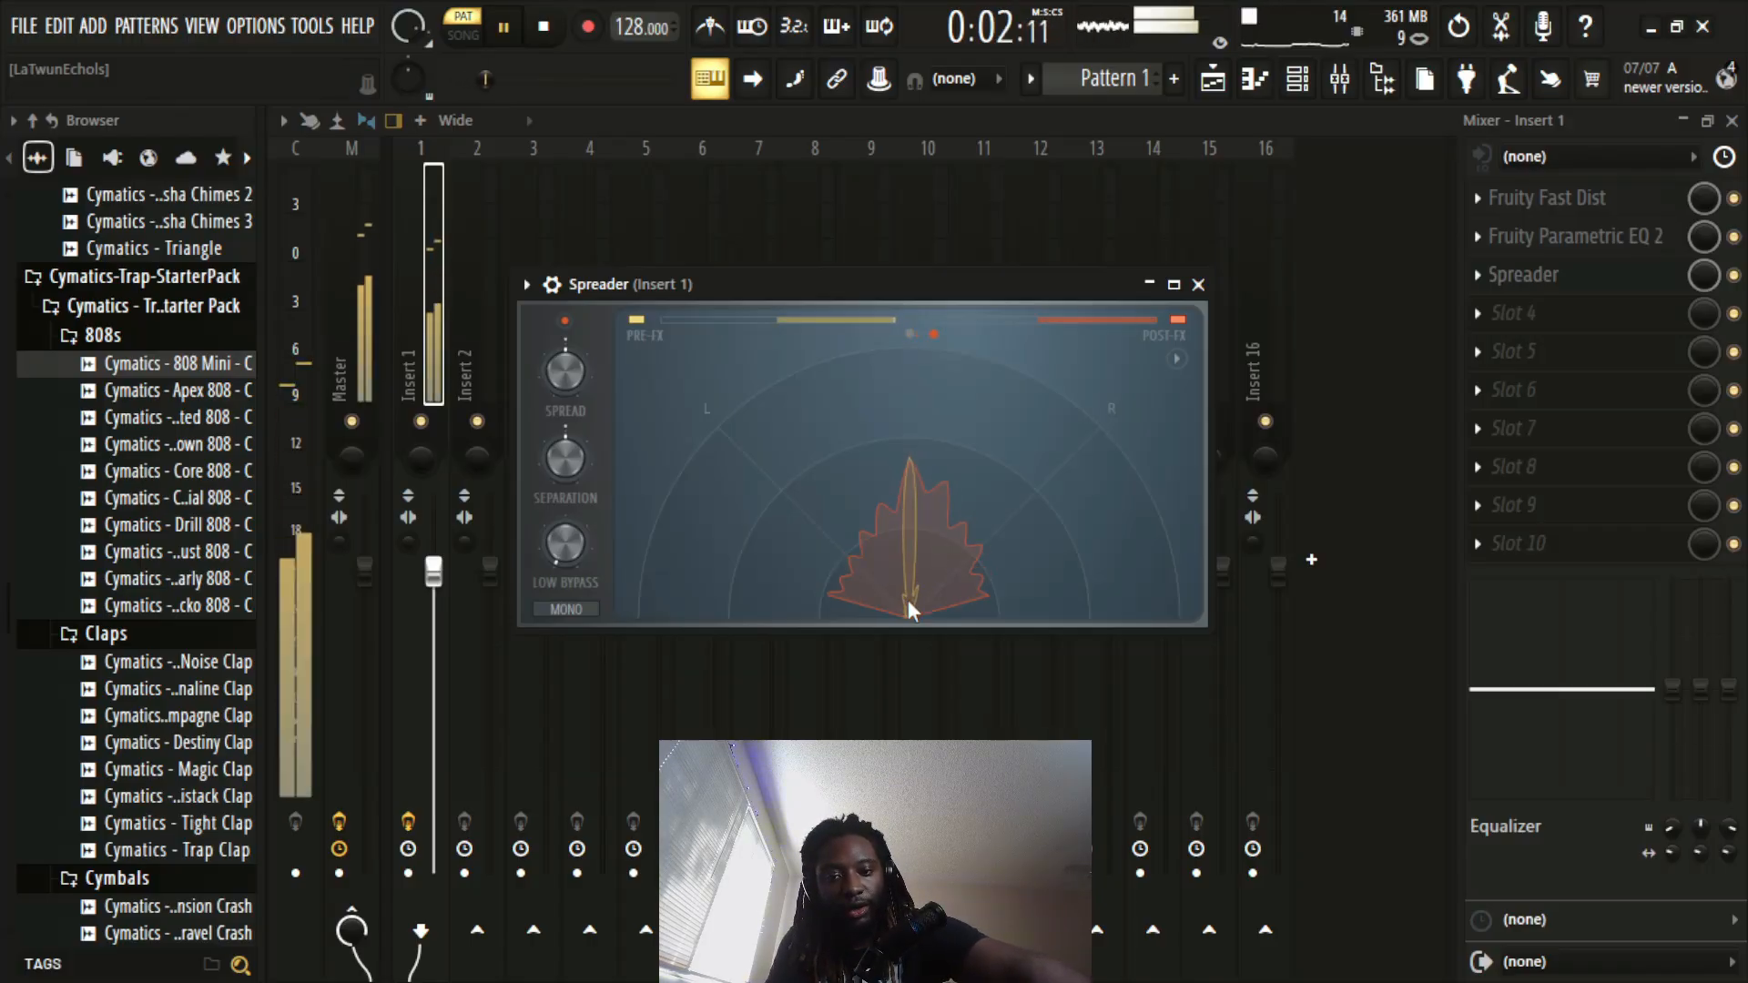
{"action": "key", "text": "space"}
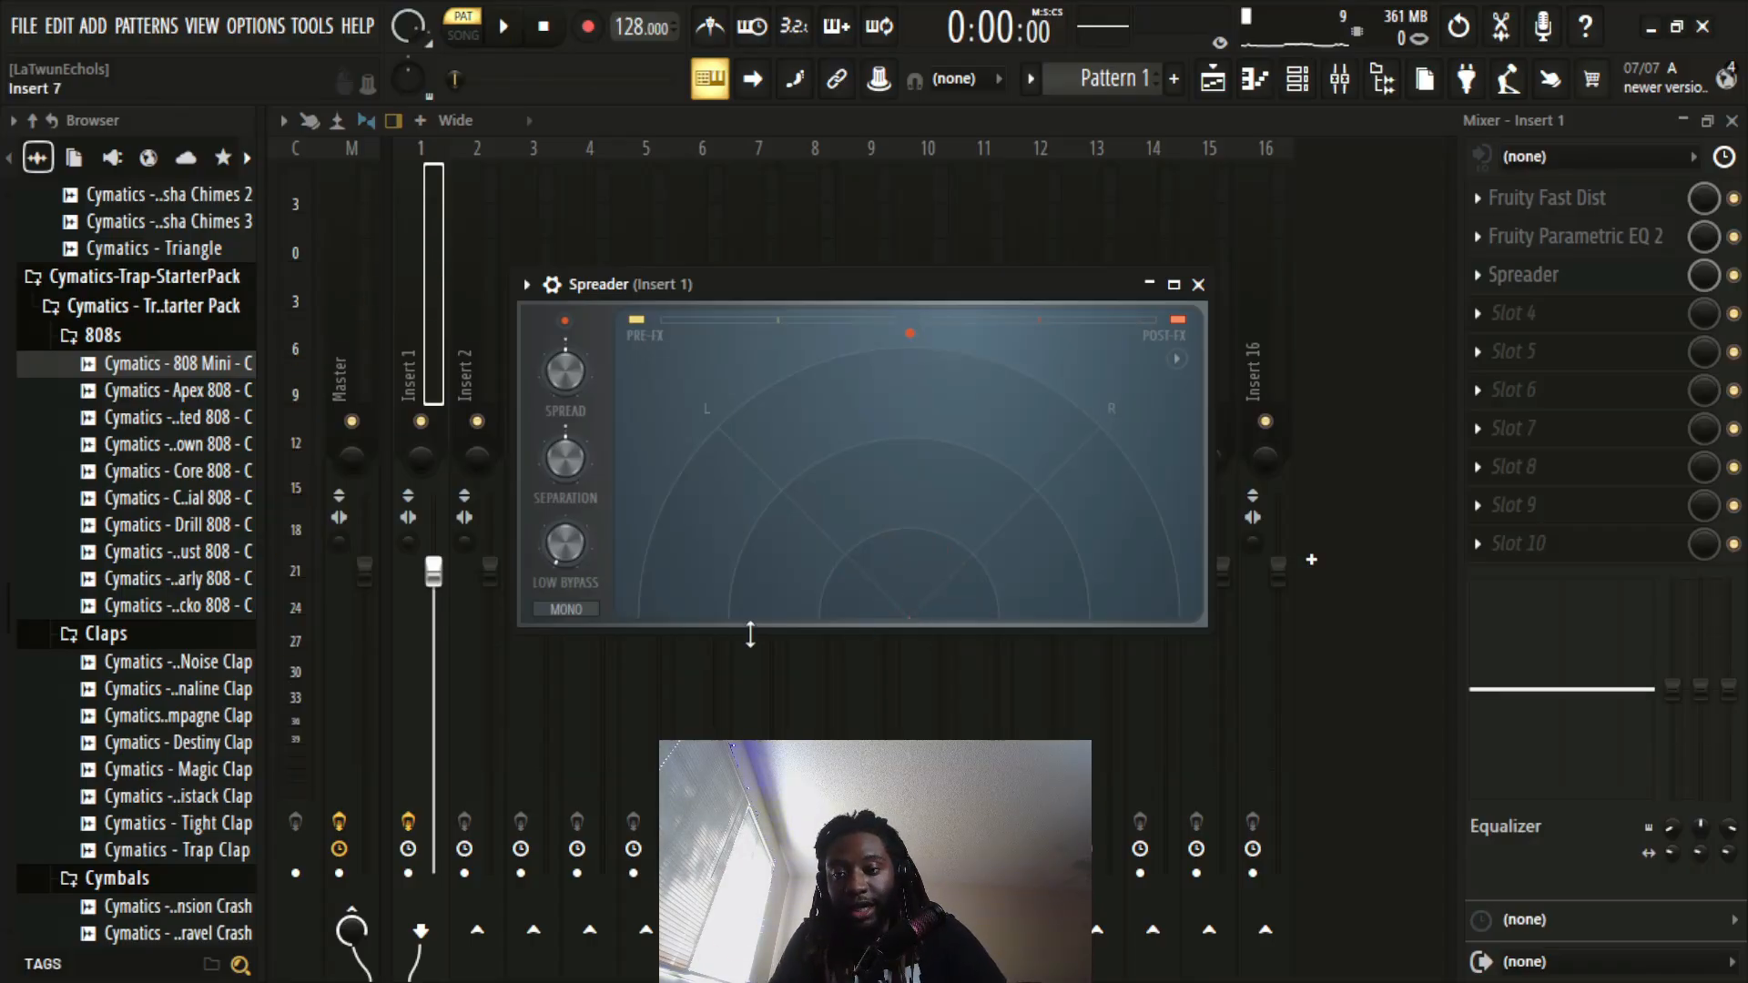
Step: Raise the Spreader's spread to about 72.7% while the pattern plays
{"action": "key", "text": "space"}
{"action": "left_click_drag", "start_coordinate": [571, 379], "coordinate": [570, 348]}
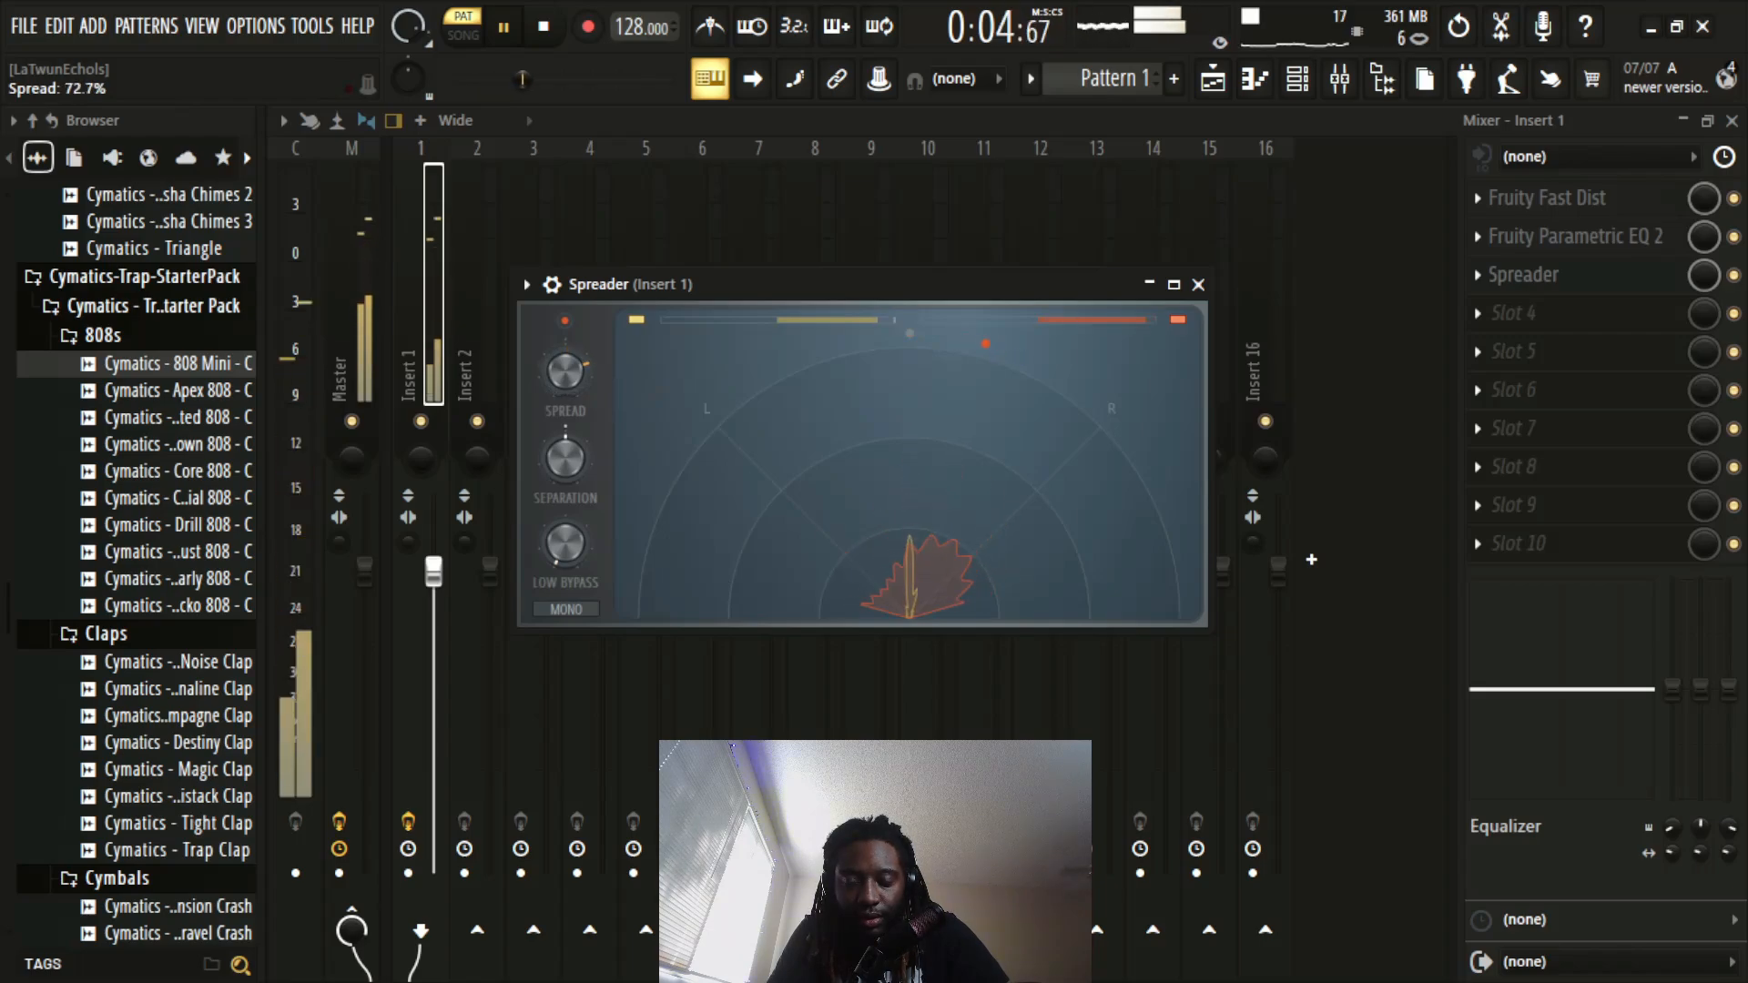
Step: Raise the separation in Insert 1's Spreader and set its spread to about 67%
{"action": "left_click_drag", "start_coordinate": [565, 458], "coordinate": [565, 440]}
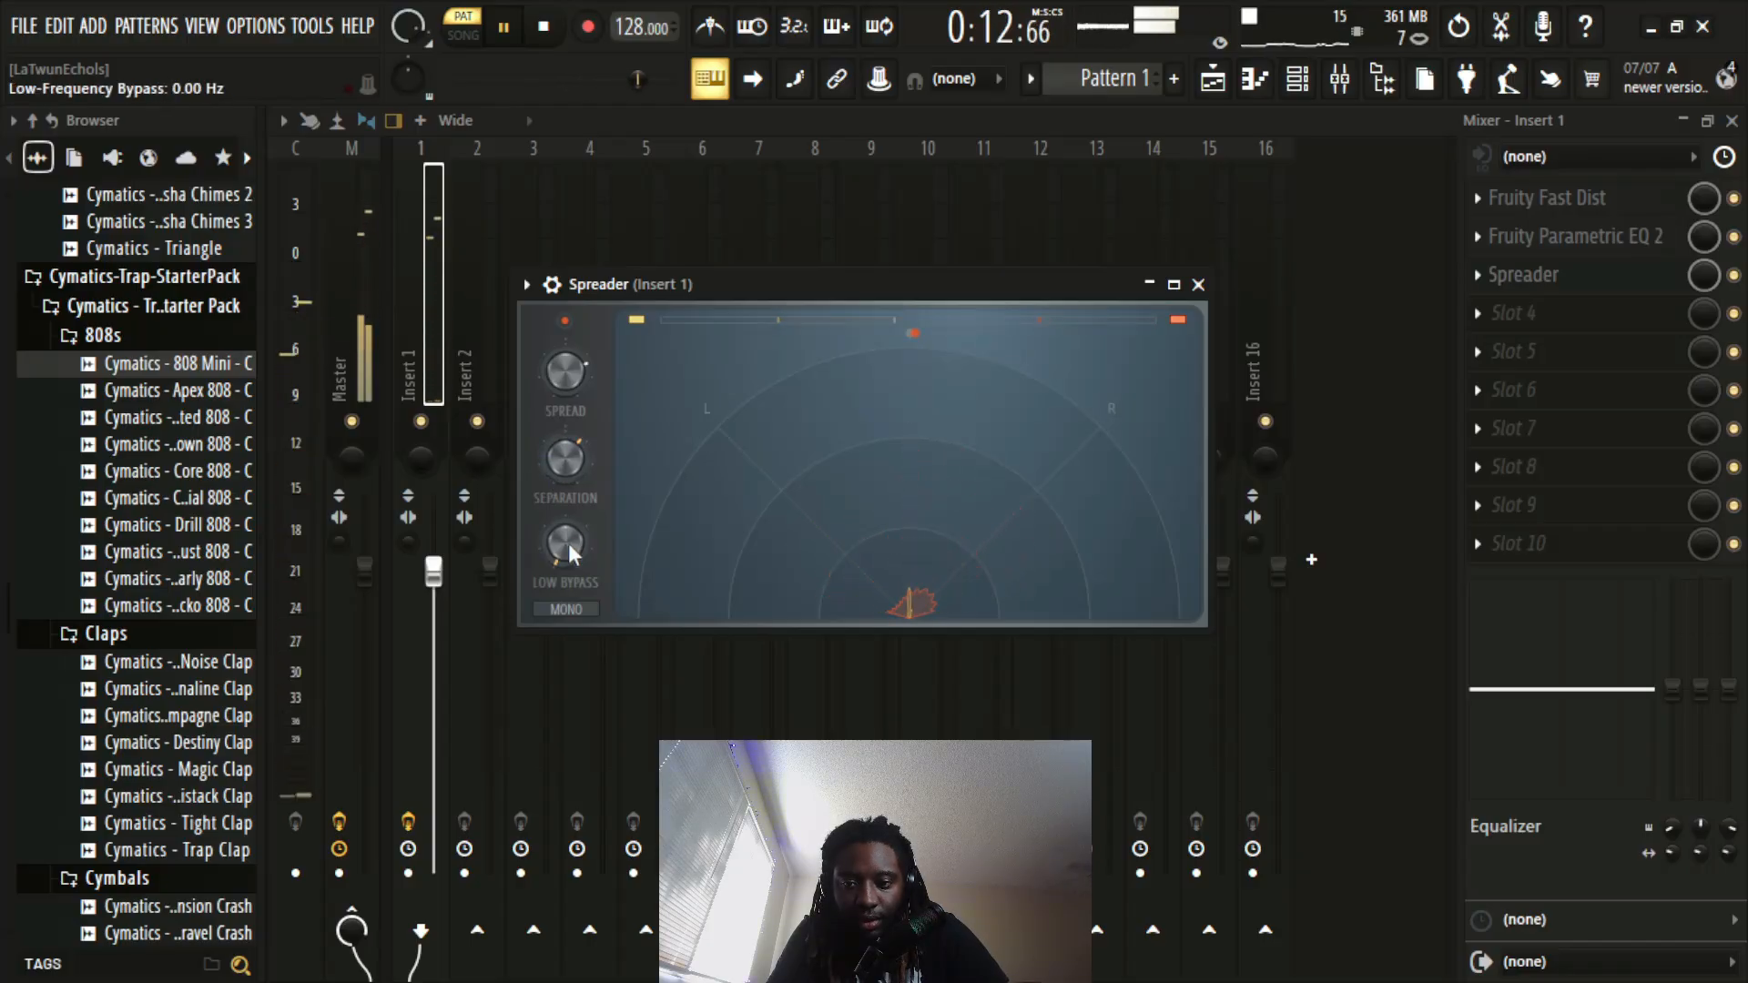
{"action": "left_click_drag", "start_coordinate": [565, 369], "coordinate": [571, 374]}
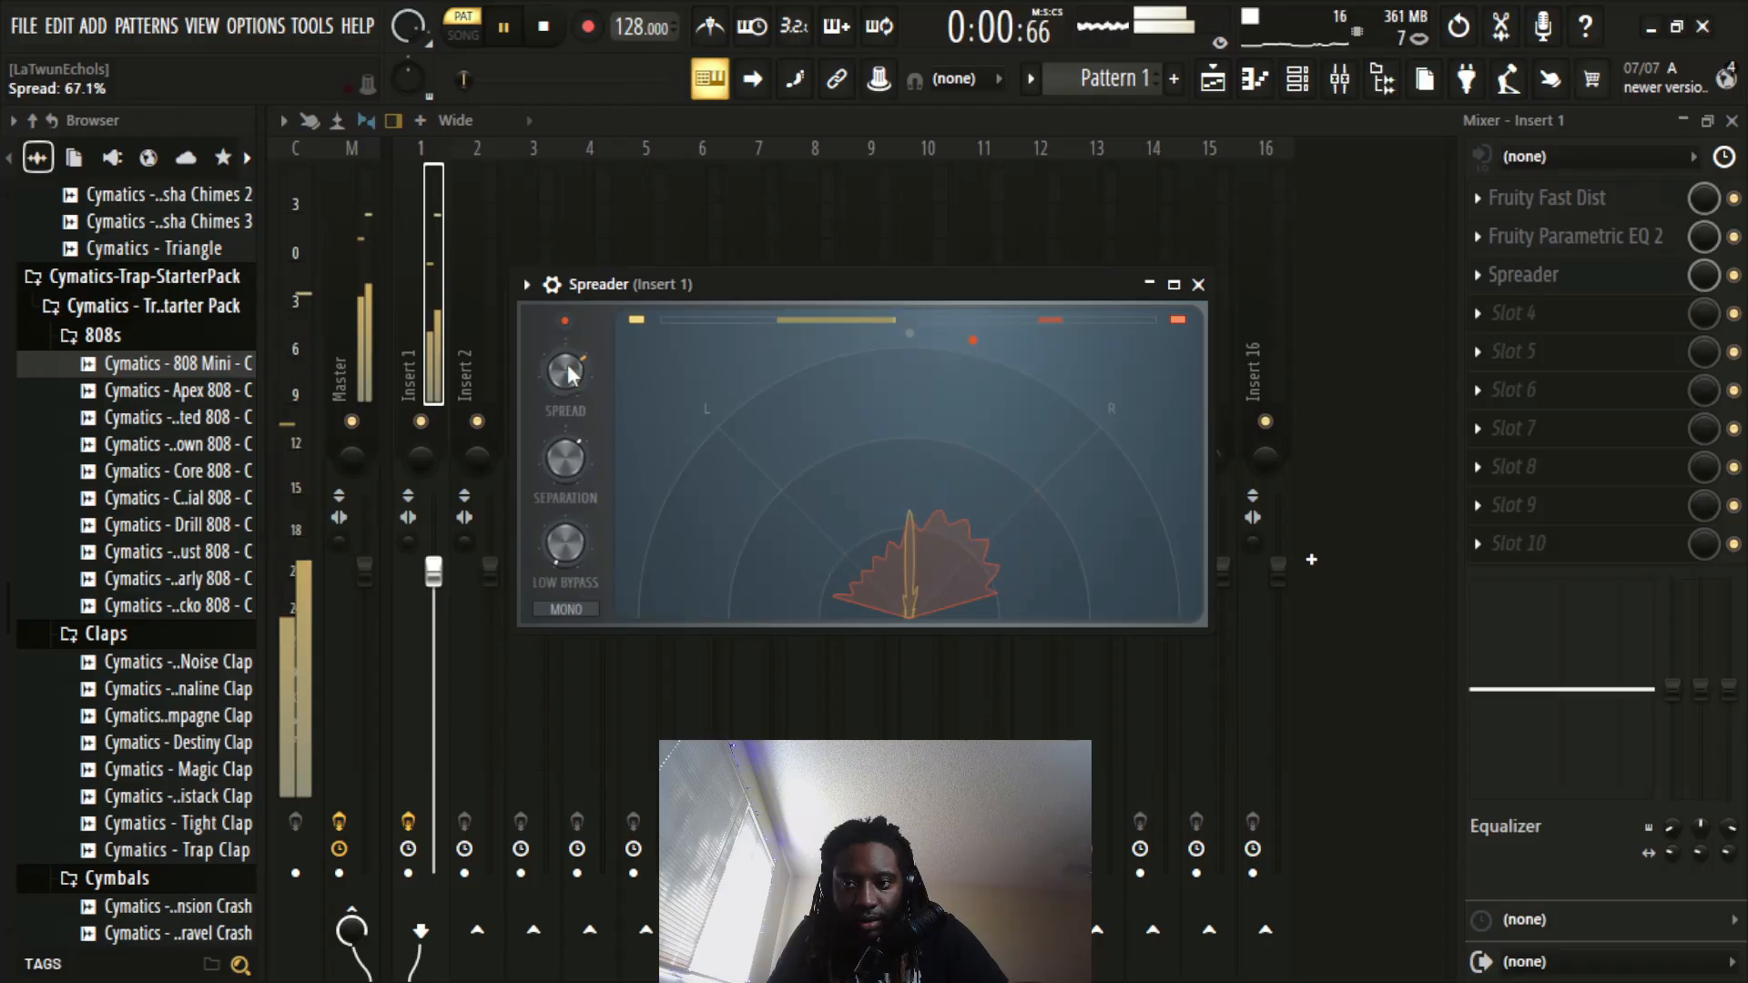
{"action": "left_click", "coordinate": [1198, 284]}
Step: Stop playback and load the 3 bands preset in Insert 1's Fruity Parametric EQ 2
{"action": "left_click", "coordinate": [1502, 237]}
{"action": "key", "text": "space"}
{"action": "left_click", "coordinate": [1210, 410]}
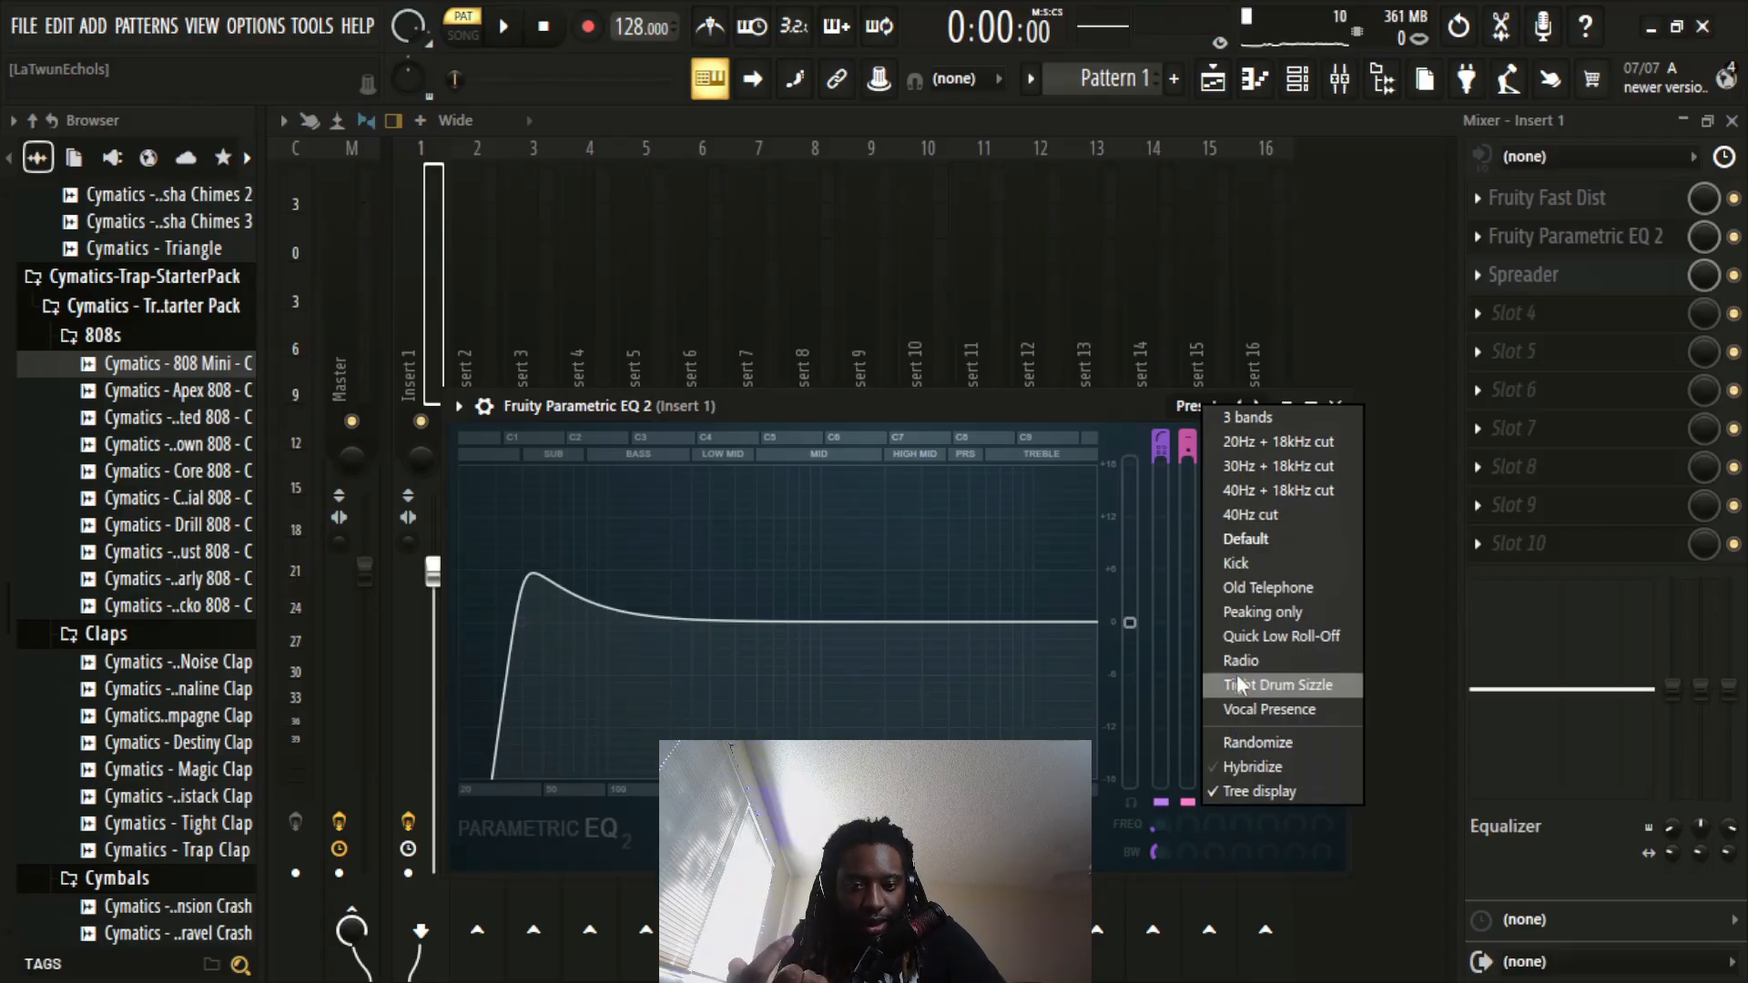
{"action": "left_click", "coordinate": [1280, 416]}
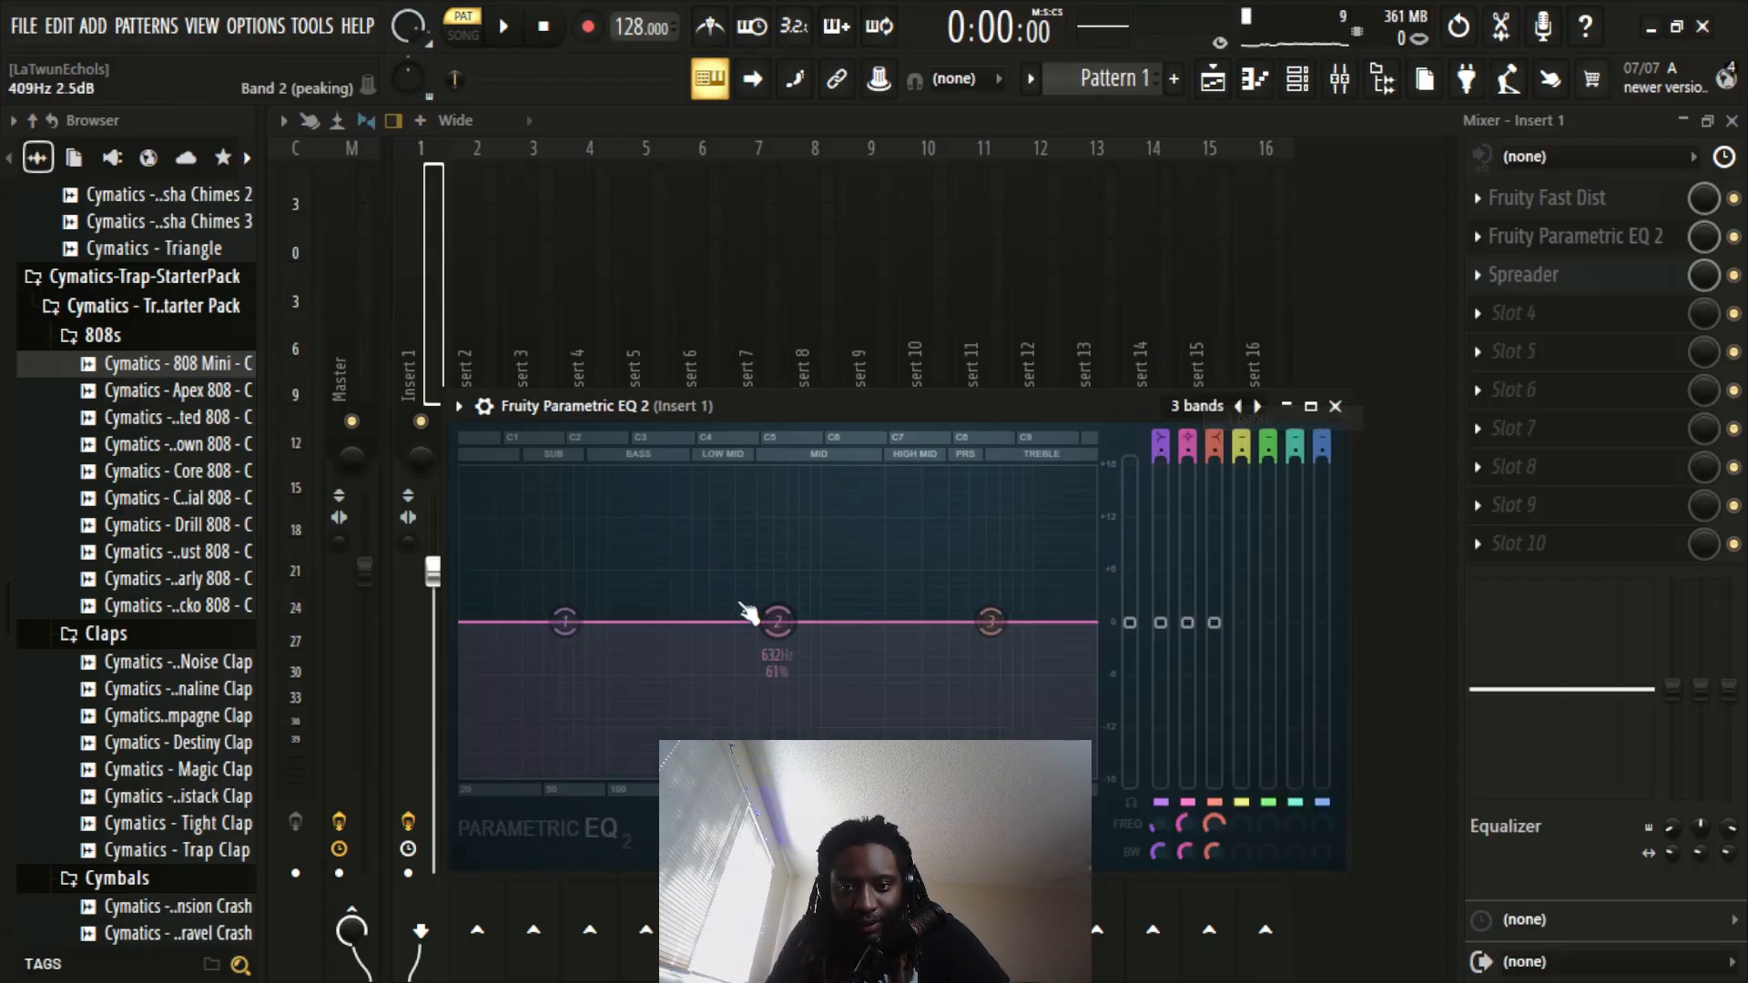
Step: Reshape the EQ's low shelf band 1 and widen band 2 to 100% at about 222 Hz and 3 dB
{"action": "left_click_drag", "start_coordinate": [567, 622], "coordinate": [659, 552]}
{"action": "scroll", "coordinate": [659, 551], "scroll_direction": "down", "scroll_amount": 6}
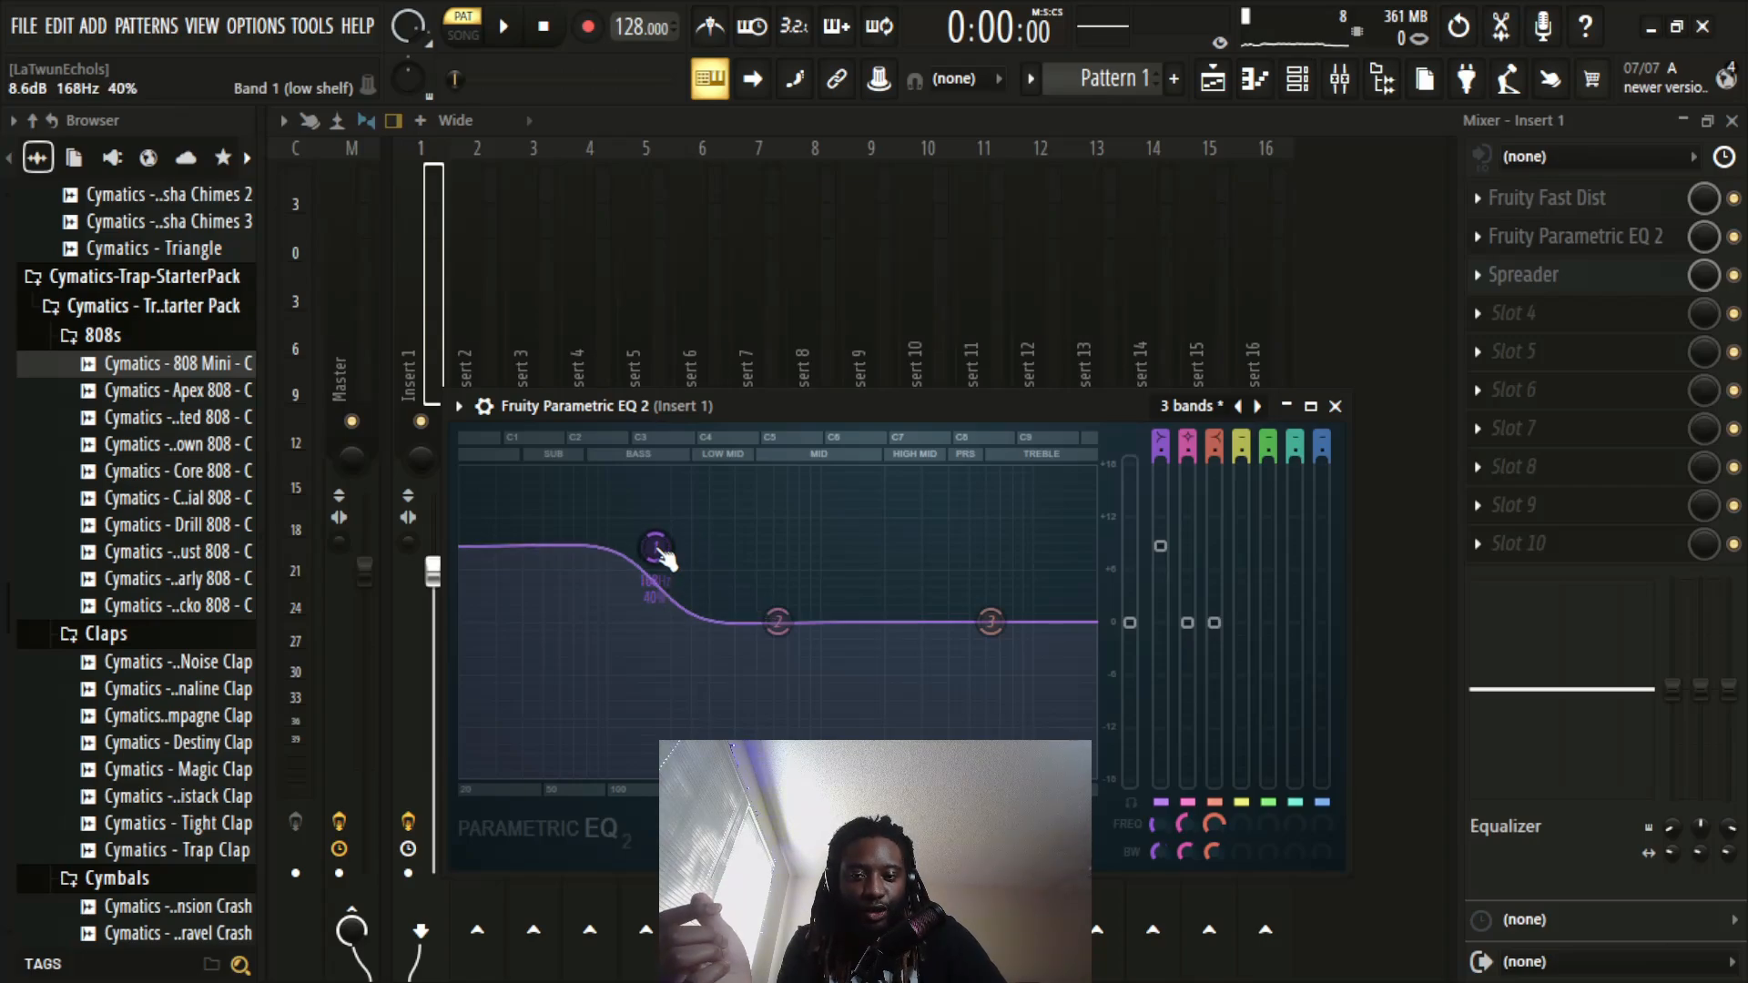
{"action": "left_click_drag", "start_coordinate": [659, 552], "coordinate": [551, 731]}
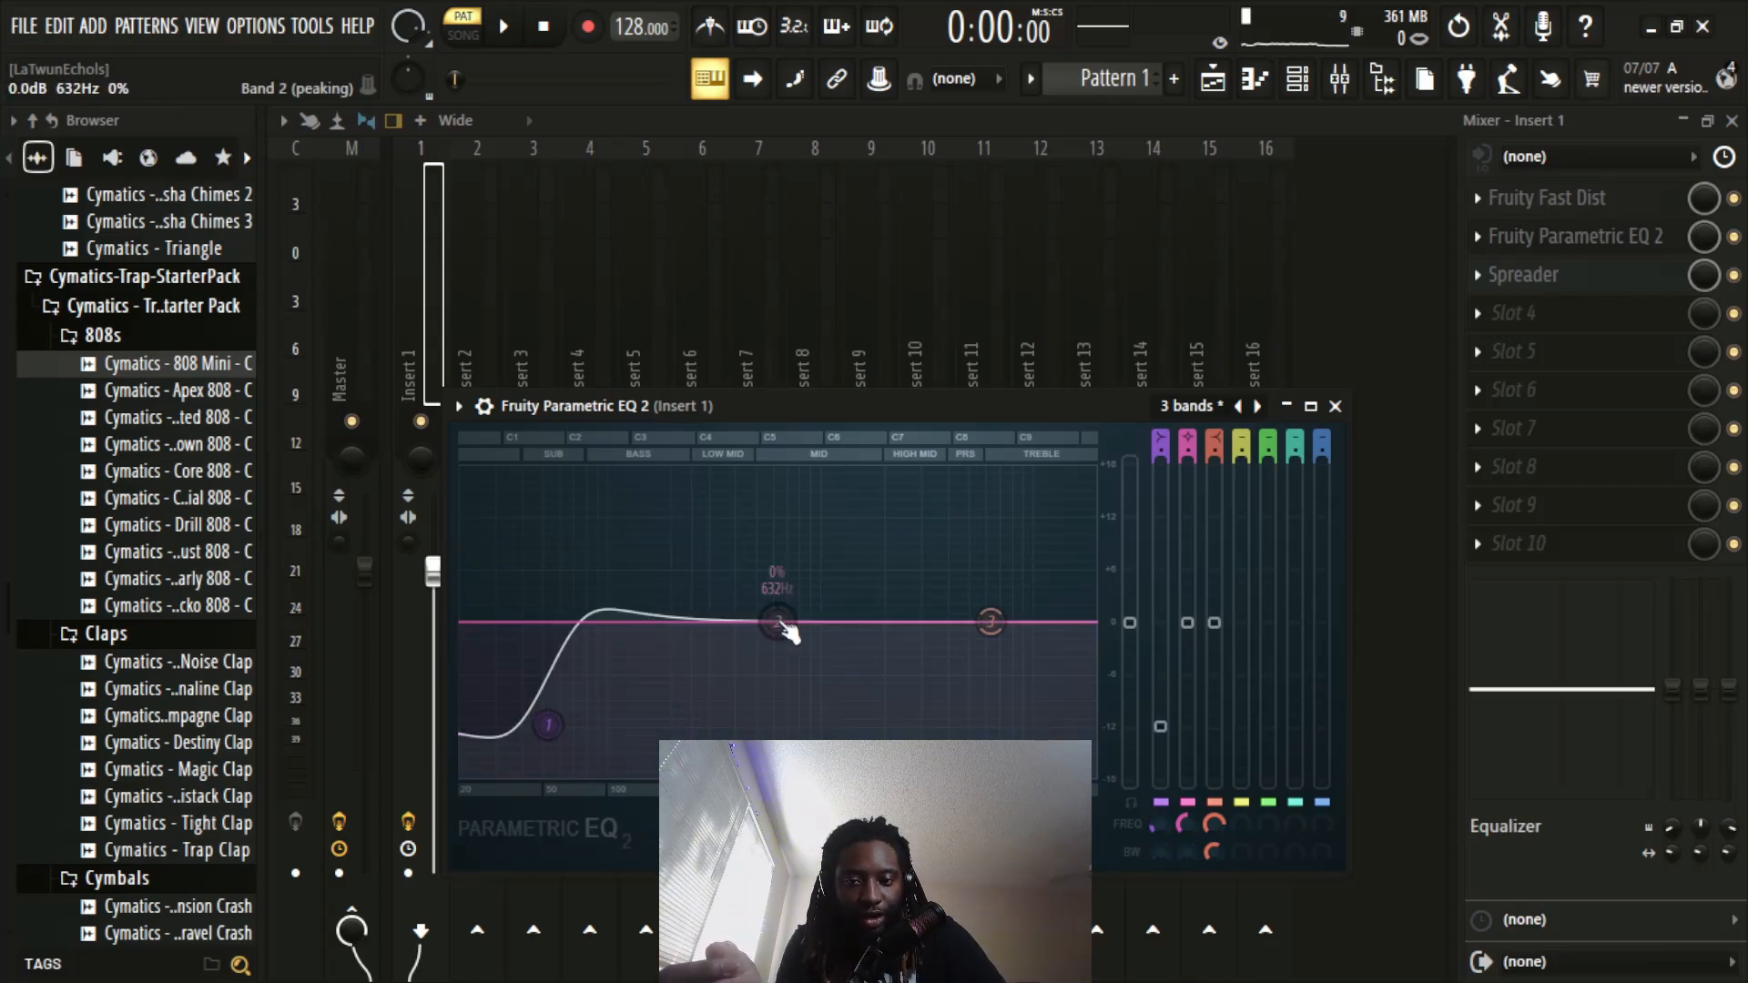
{"action": "left_click_drag", "start_coordinate": [748, 575], "coordinate": [728, 709]}
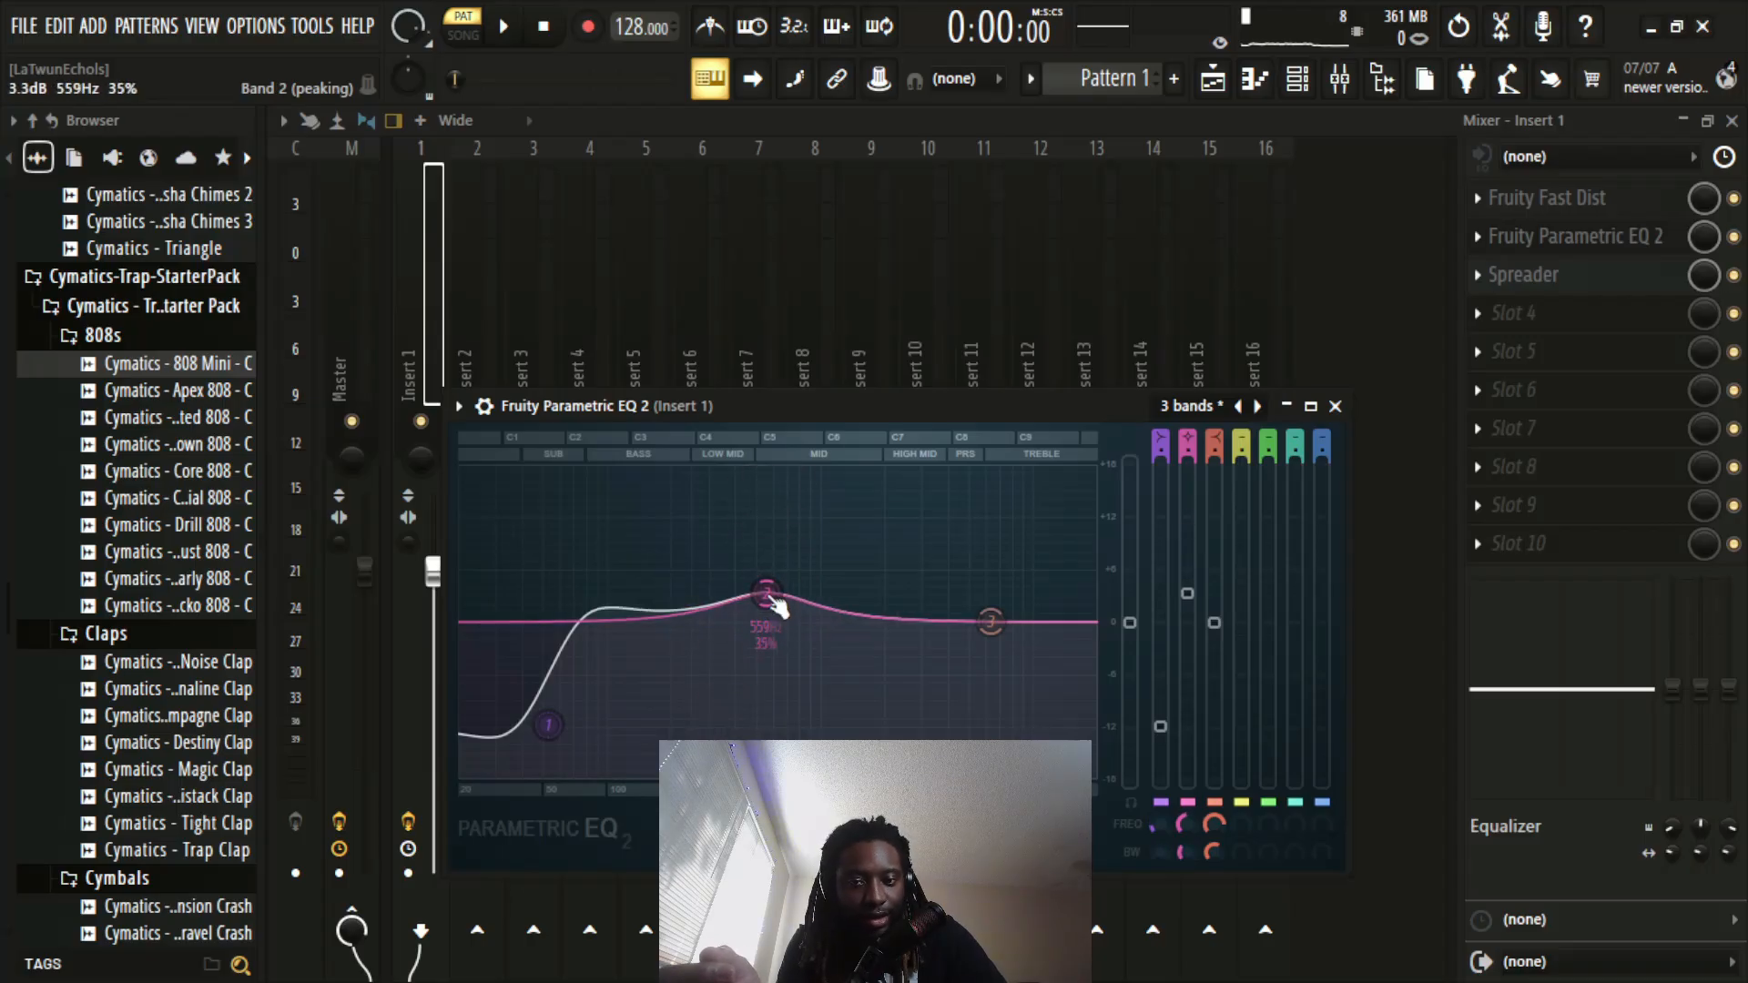
{"action": "left_click_drag", "start_coordinate": [771, 599], "coordinate": [785, 630]}
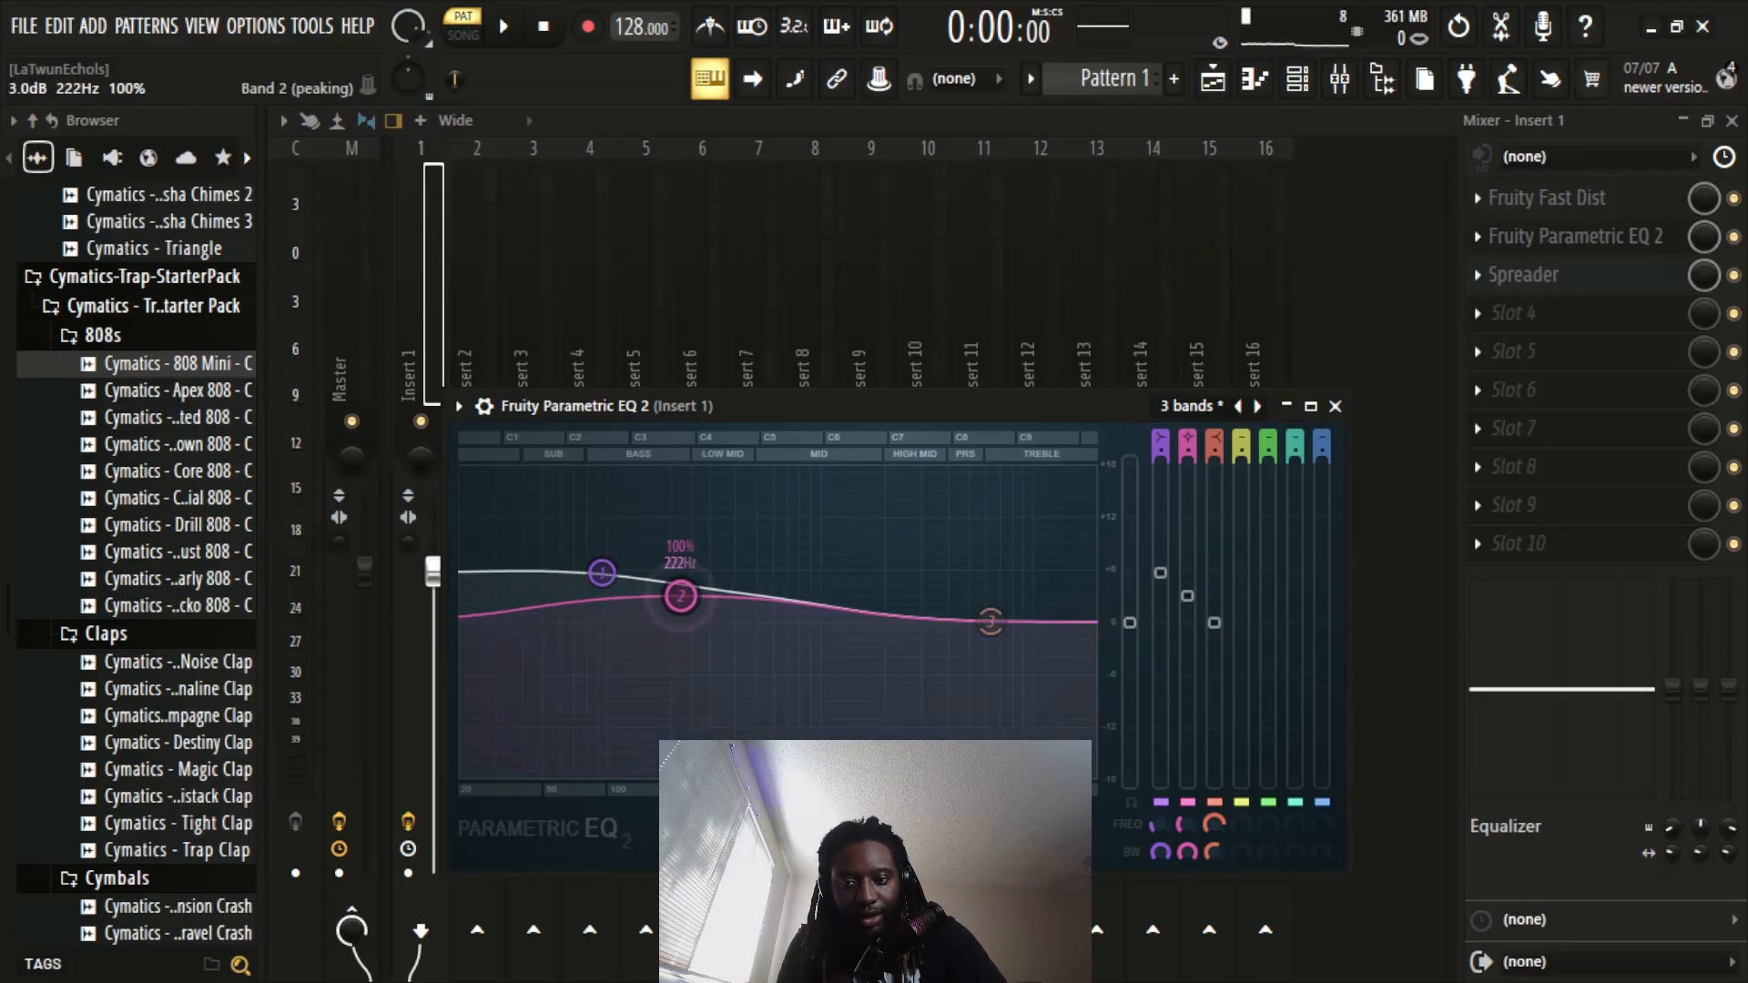
Step: During playback, move EQ band 1 to about 35 Hz, band 2 to about 128 Hz and 3.7 dB, and band 3 to about 2554 Hz and 3.8 dB
{"action": "key", "text": "space"}
{"action": "left_click_drag", "start_coordinate": [682, 608], "coordinate": [511, 576]}
{"action": "left_click_drag", "start_coordinate": [677, 608], "coordinate": [630, 589]}
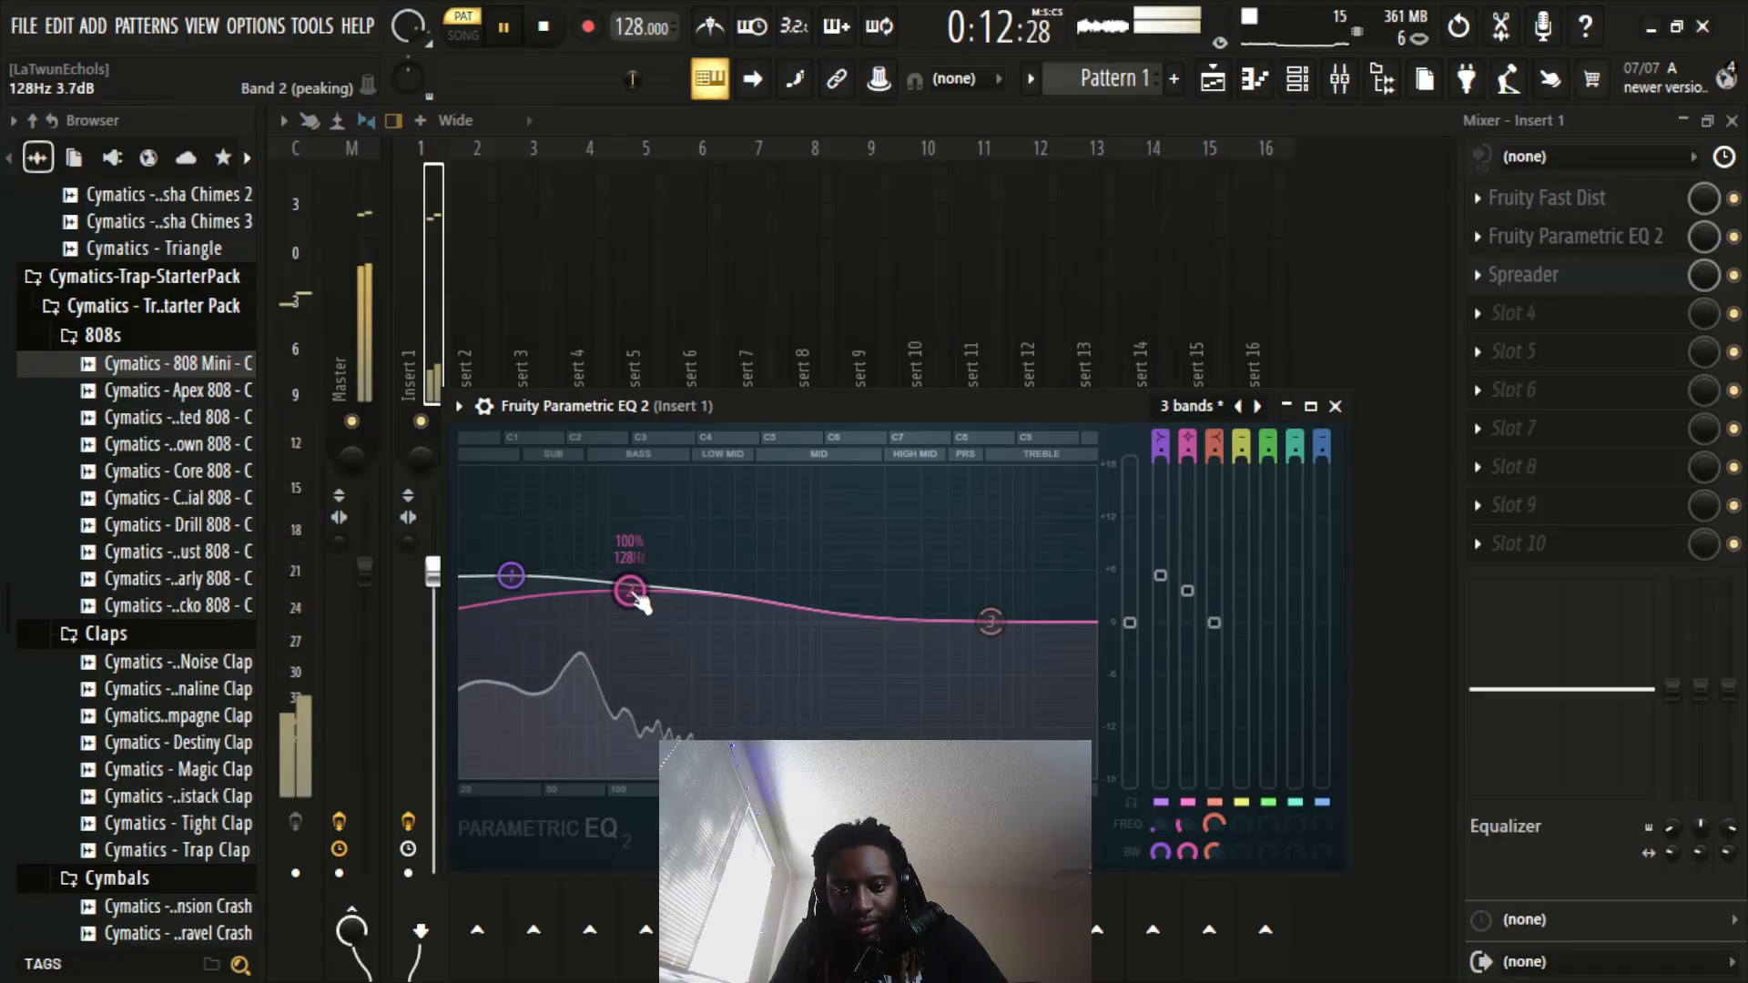
{"action": "left_click_drag", "start_coordinate": [991, 622], "coordinate": [906, 589]}
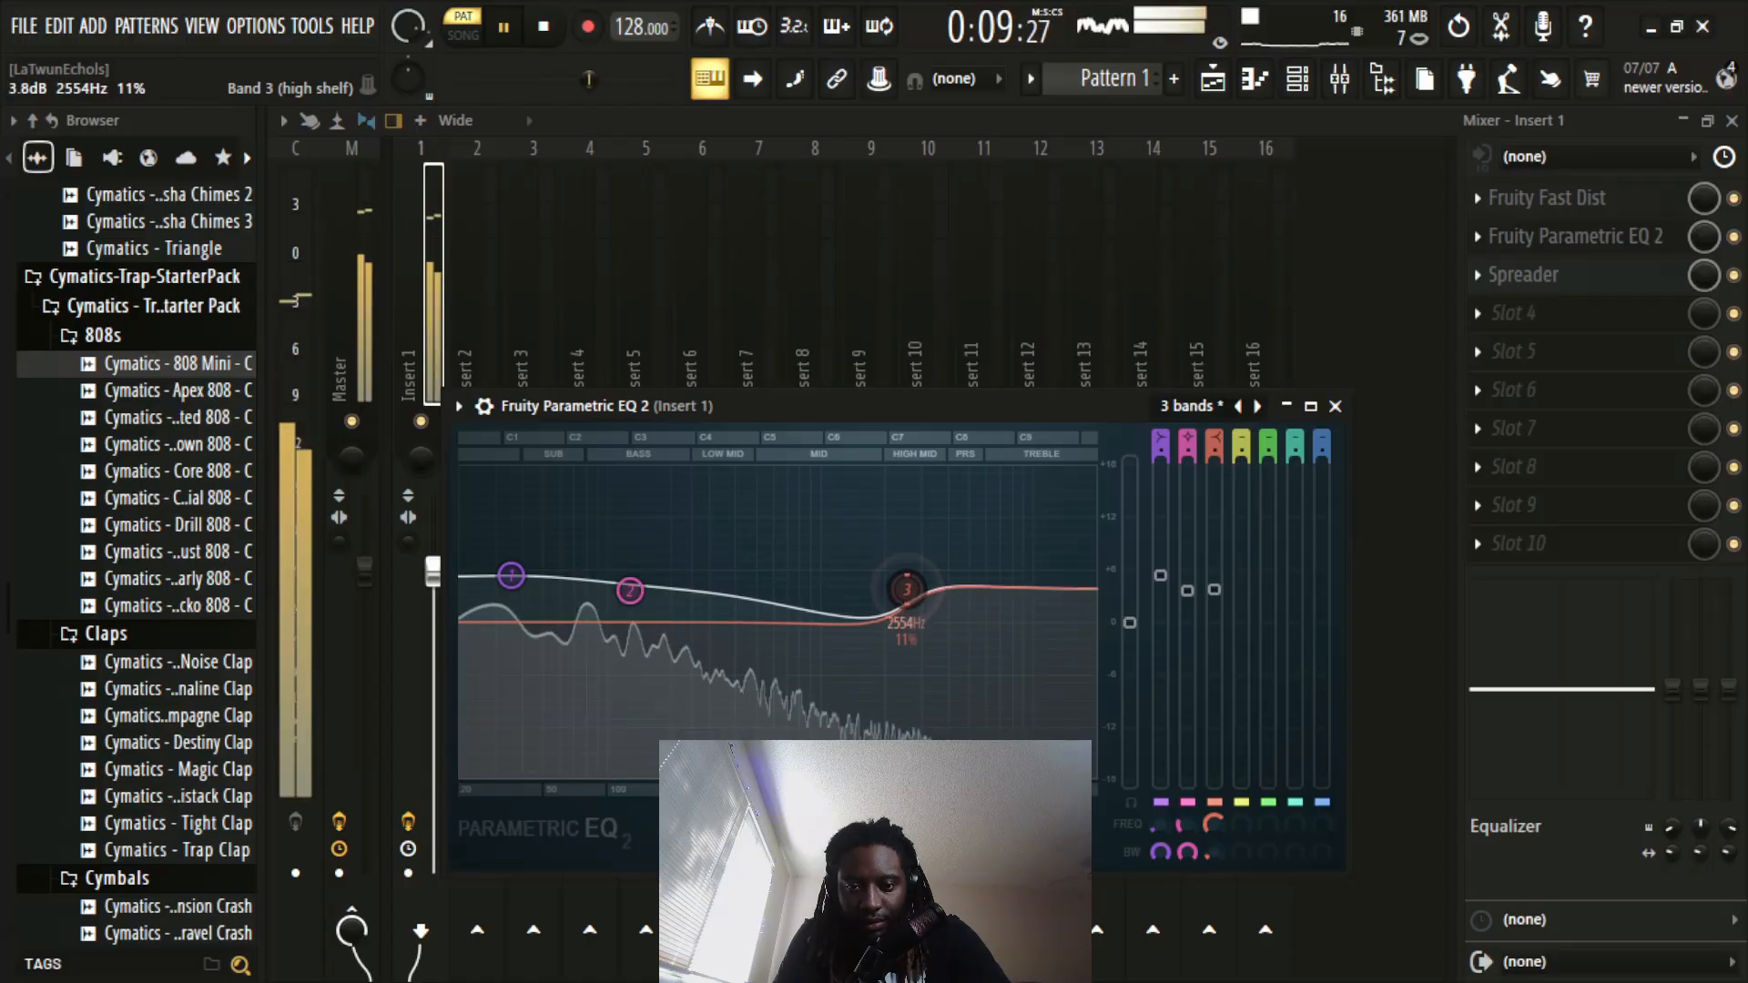
Step: Lower the gains of all three EQ bands, bringing band 3 down to about 1 dB, and close the equalizer
{"action": "left_click_drag", "start_coordinate": [1161, 577], "coordinate": [1161, 590]}
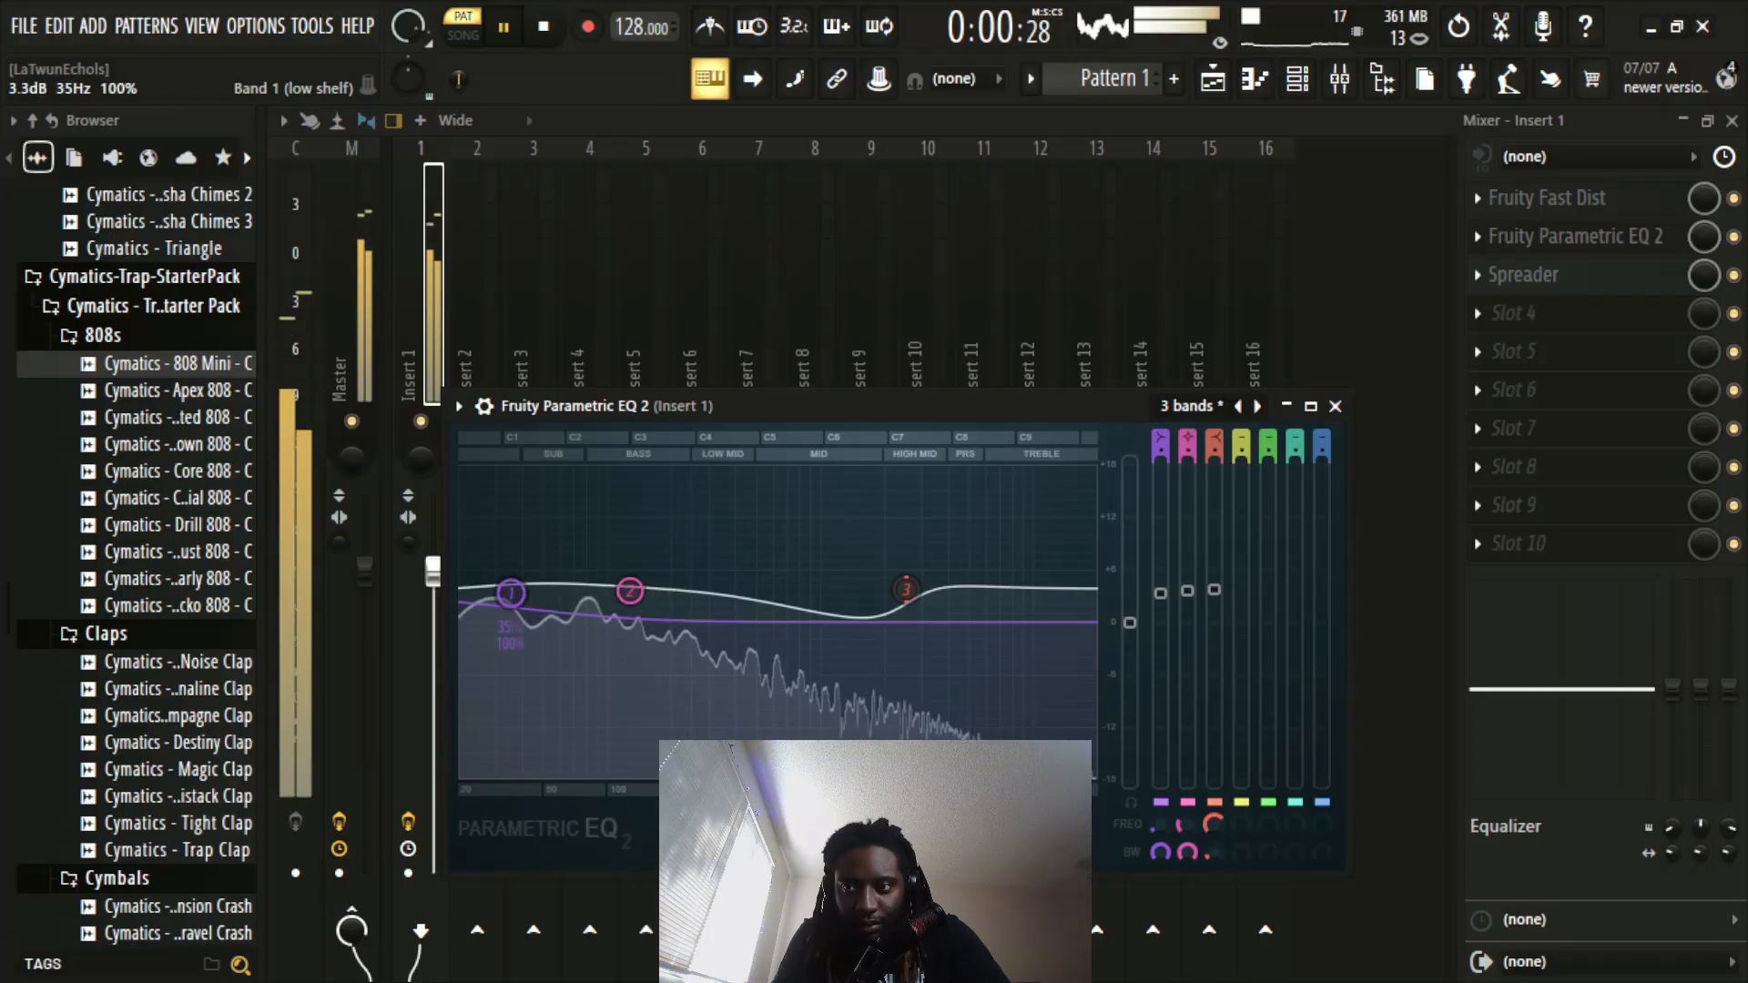
{"action": "left_click_drag", "start_coordinate": [1160, 597], "coordinate": [1215, 612]}
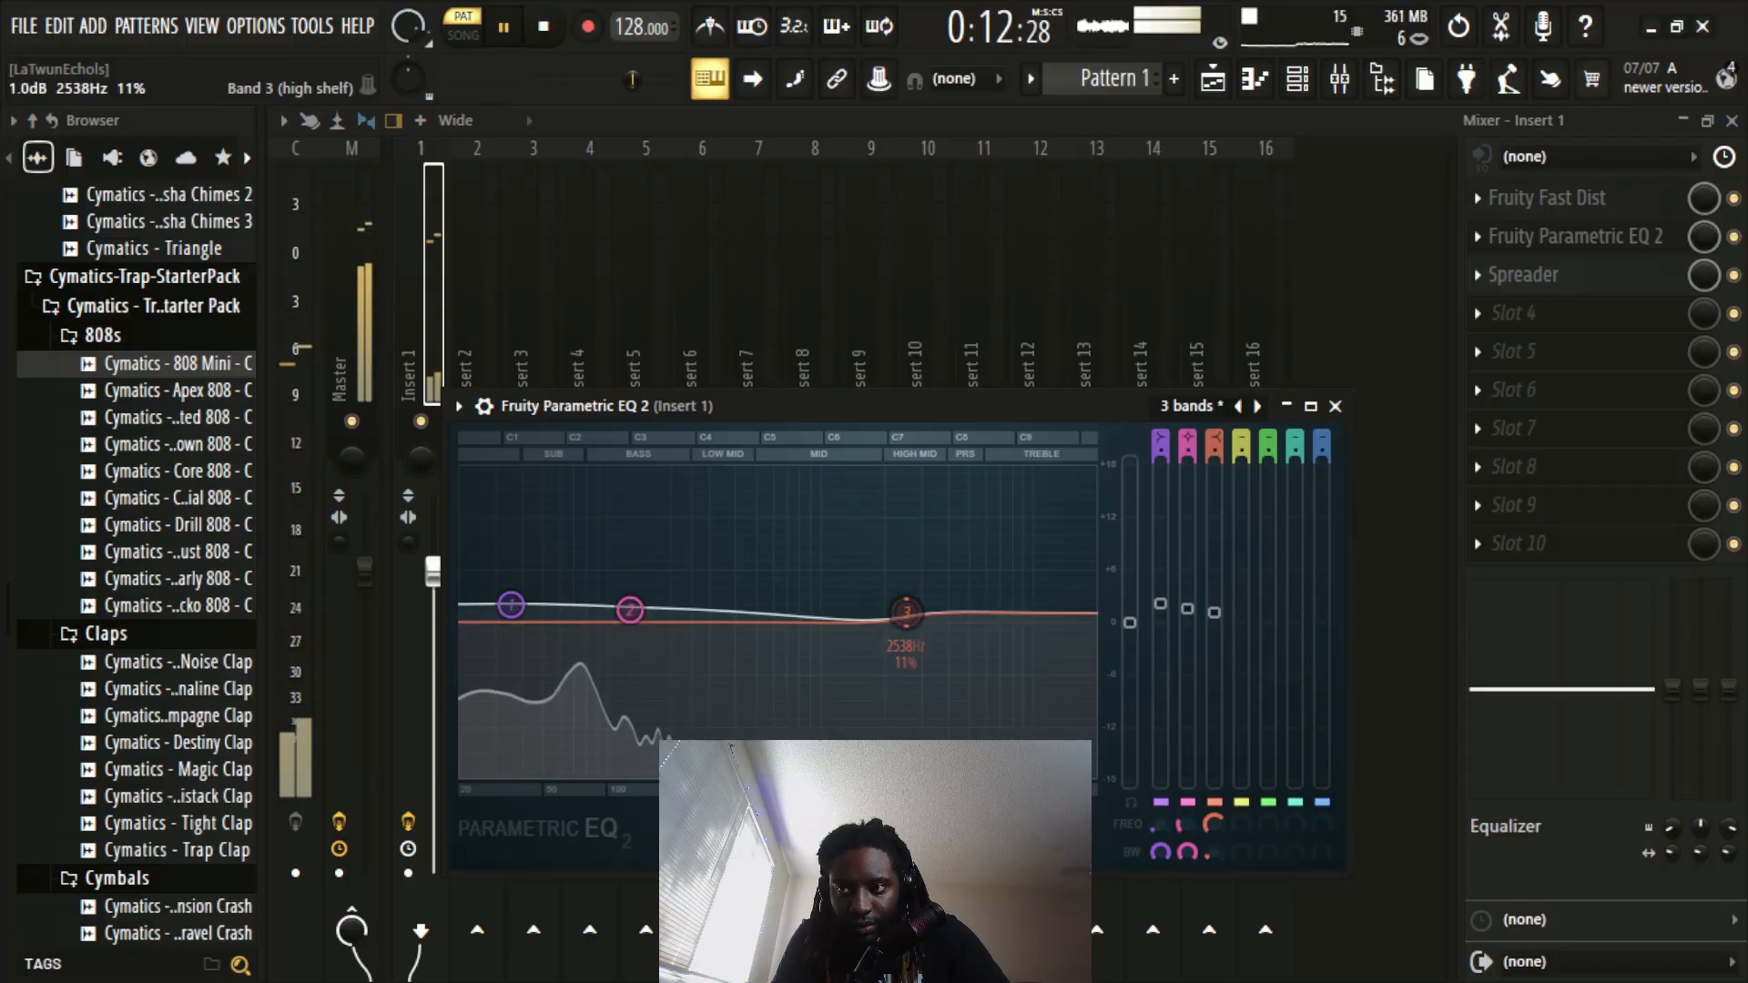
{"action": "left_click", "coordinate": [1340, 415]}
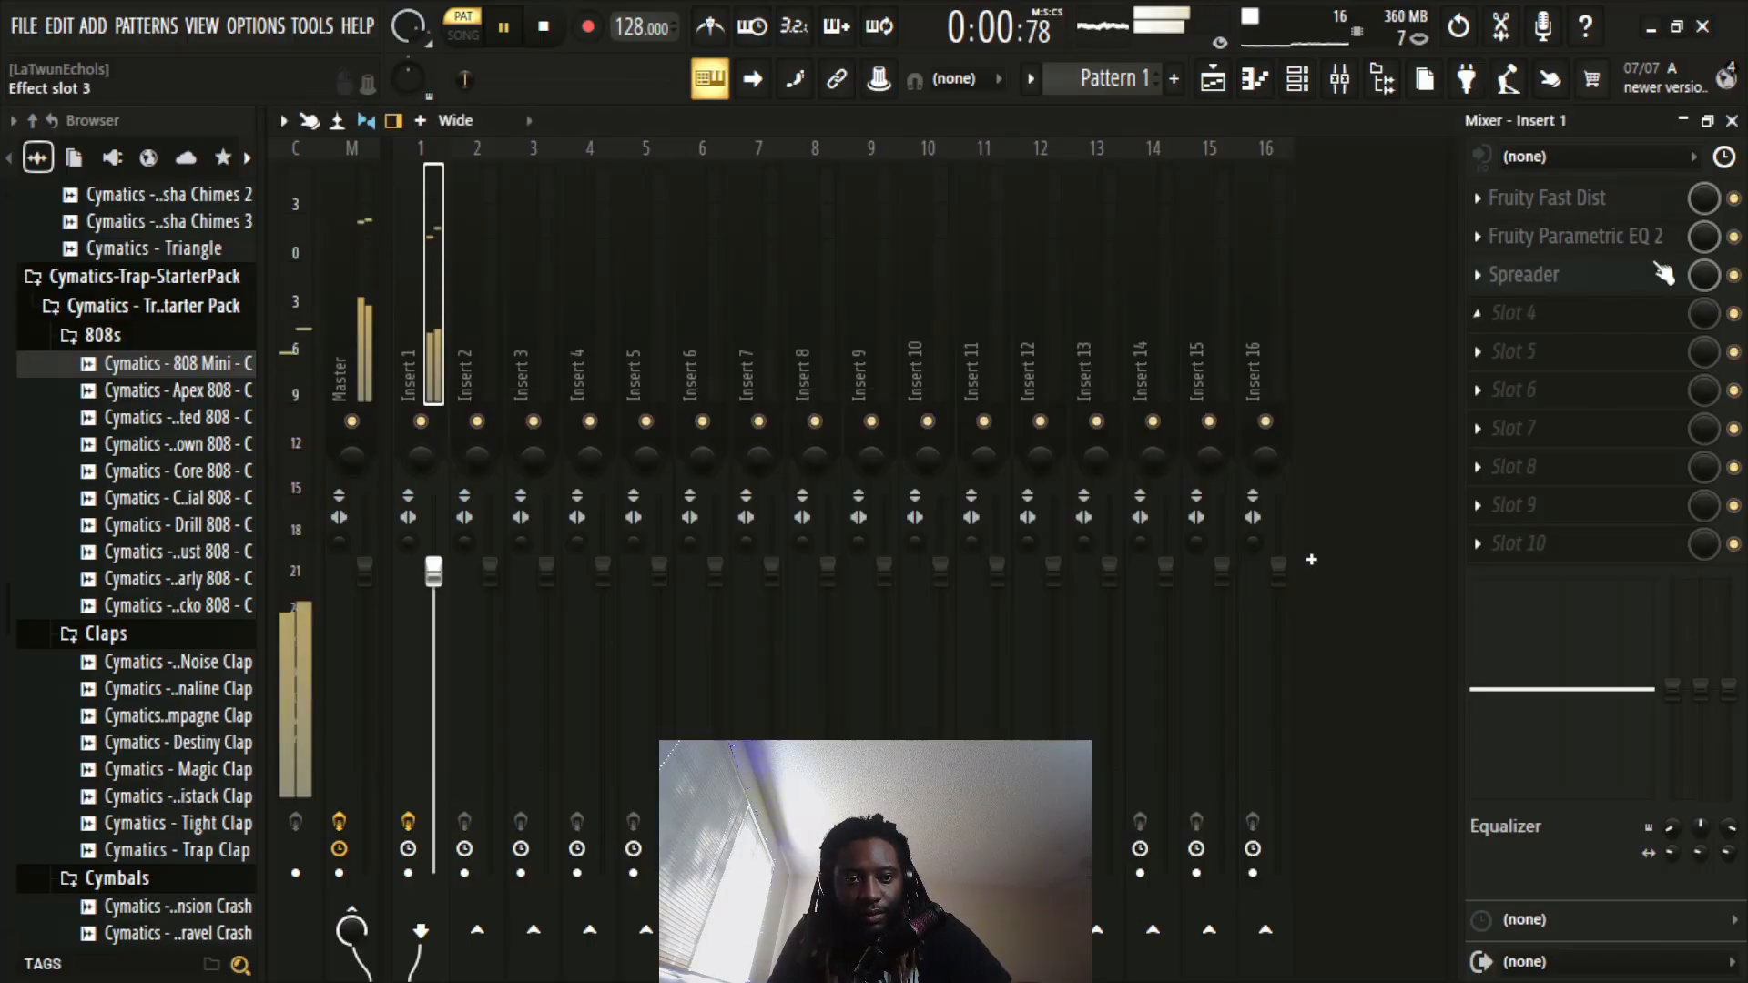
Step: Readjust the Spreader's separation, set its low bypass to about 153 Hz and its spread to about 70.5%
{"action": "left_click", "coordinate": [1578, 277]}
{"action": "left_click_drag", "start_coordinate": [564, 458], "coordinate": [564, 521]}
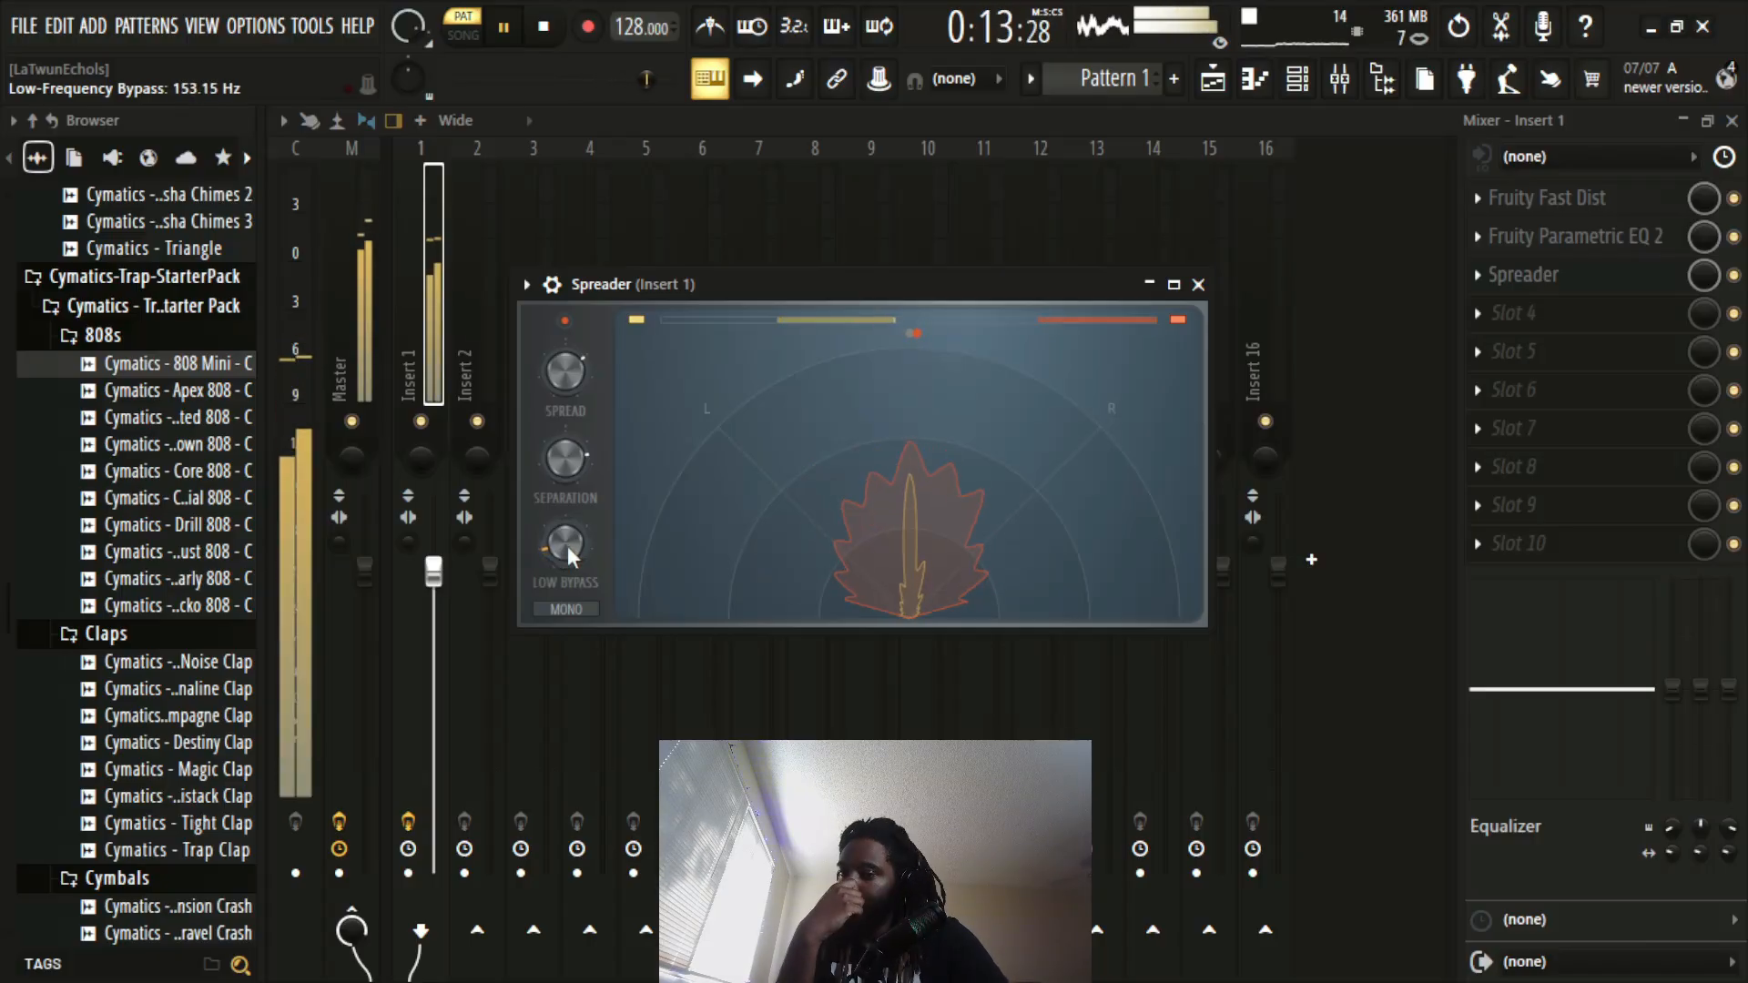
{"action": "left_click_drag", "start_coordinate": [565, 371], "coordinate": [564, 363]}
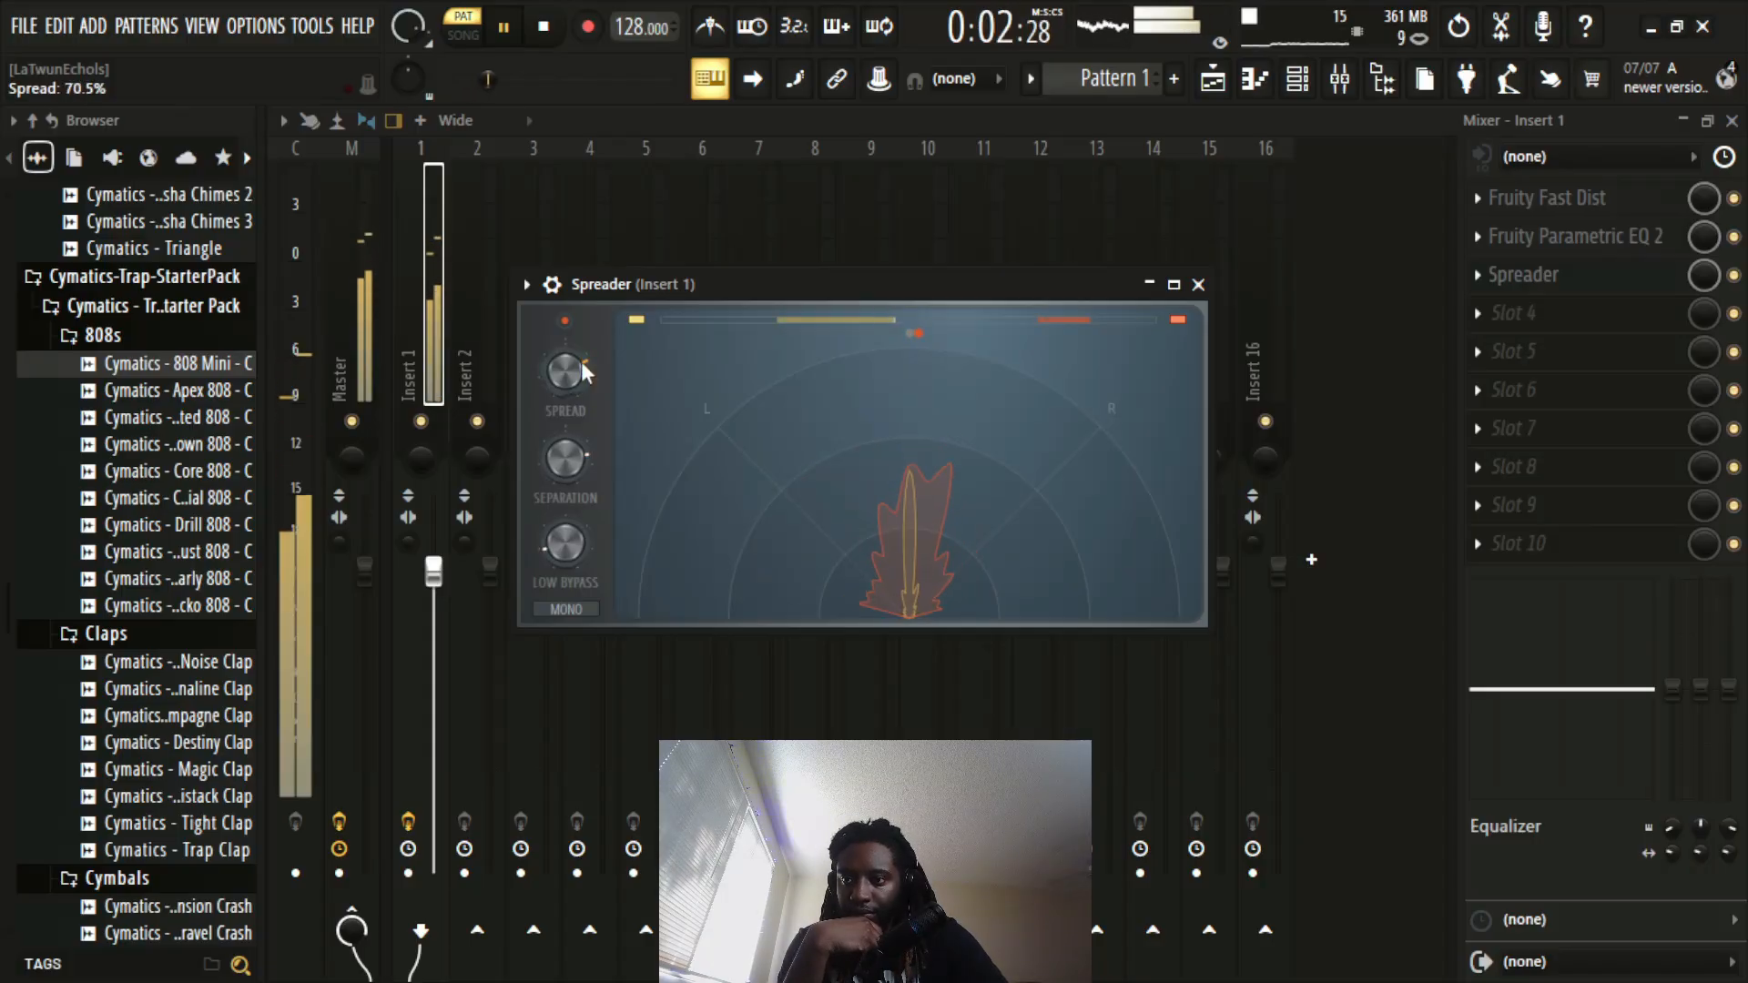
{"action": "left_click", "coordinate": [1198, 285]}
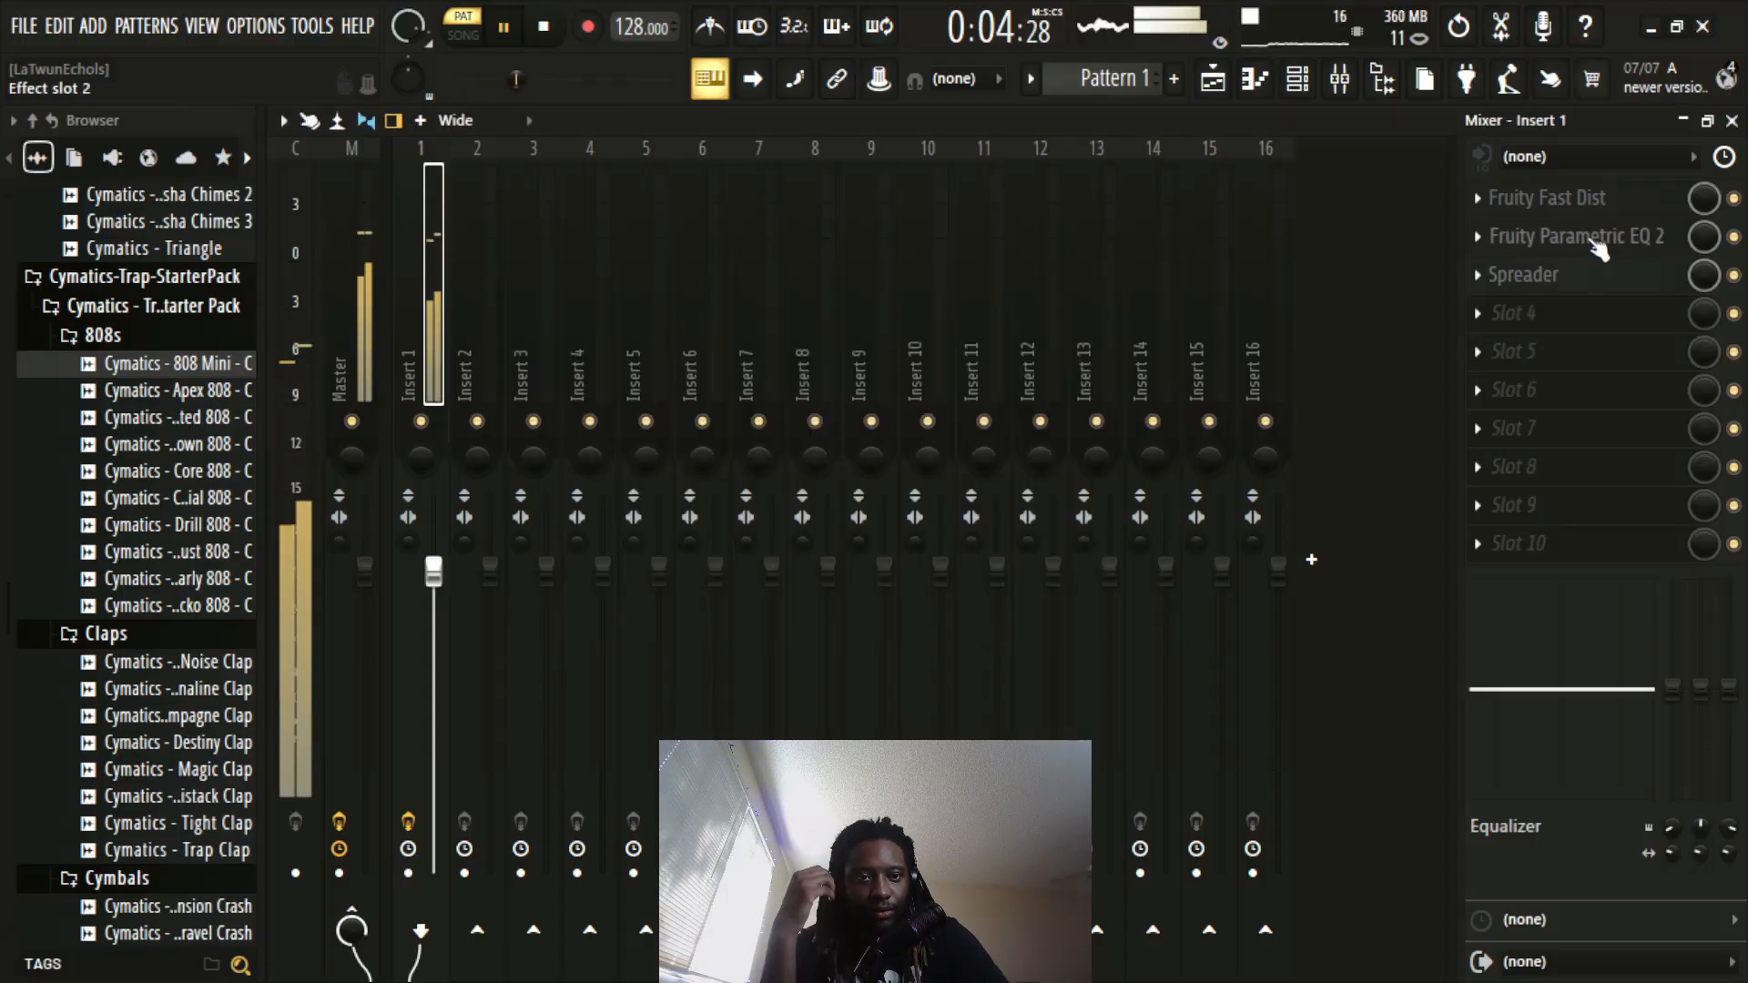
Step: Raise the pre-amp slightly in Insert 1's Fruity Fast Dist and set its mix level to 35%
{"action": "left_click", "coordinate": [1589, 198]}
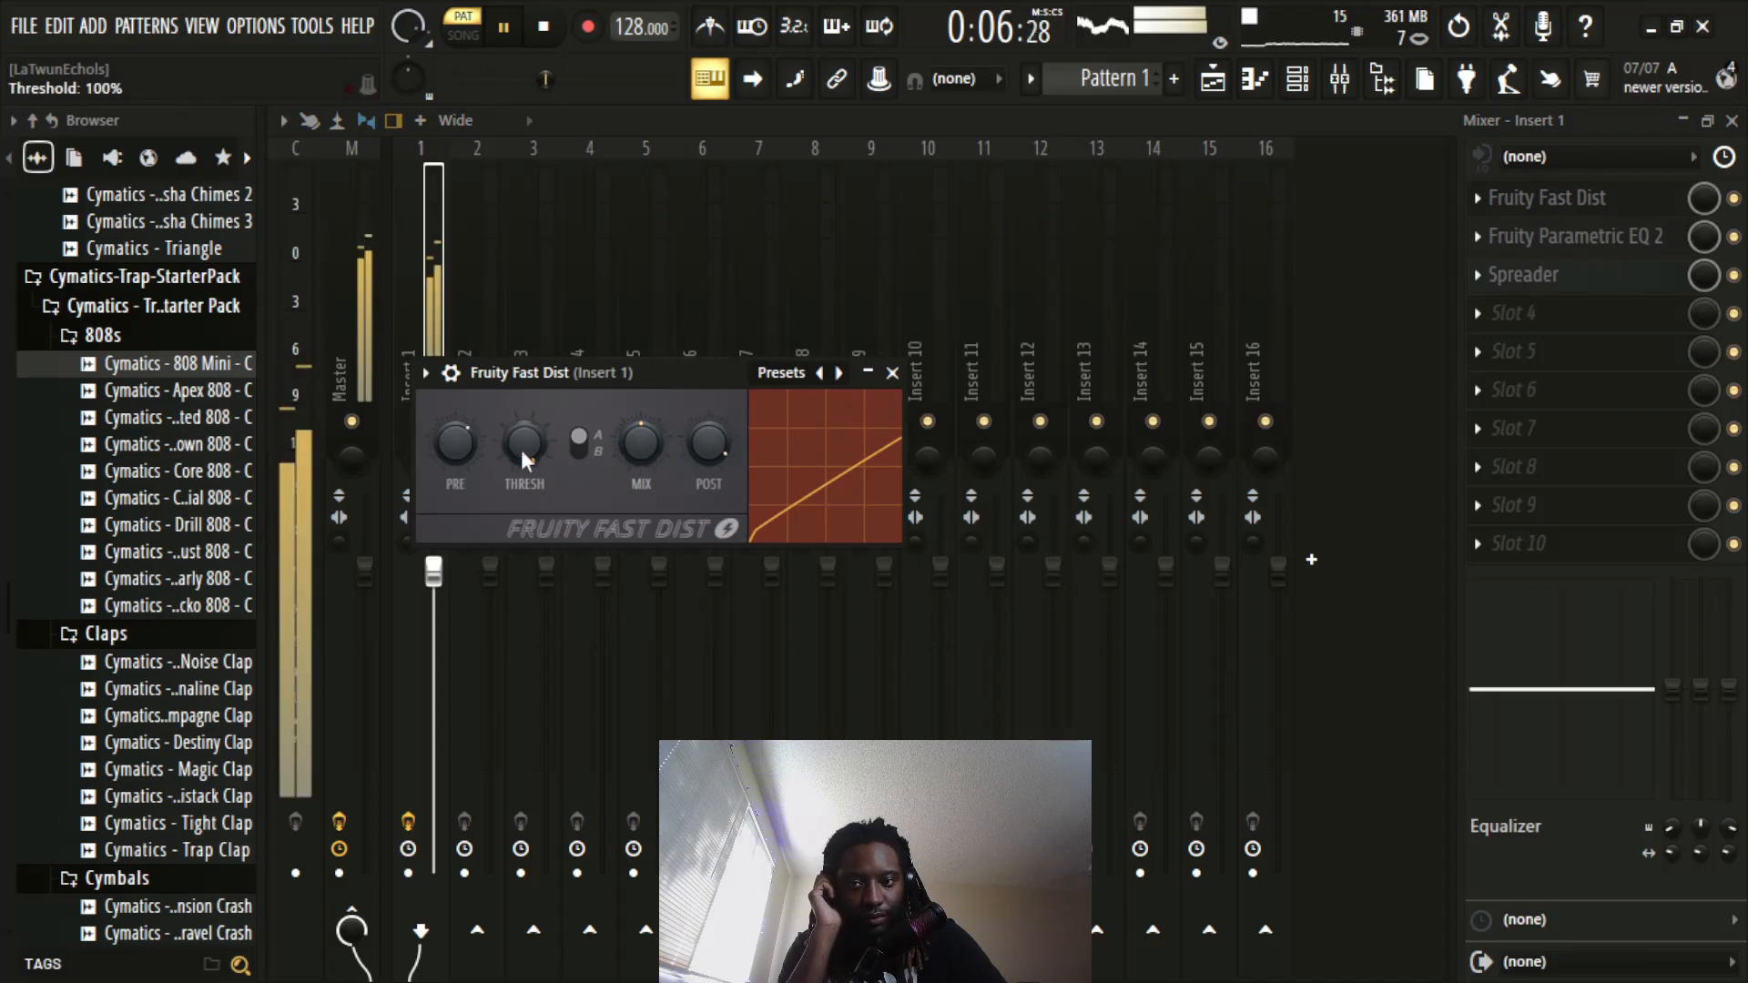
{"action": "left_click_drag", "start_coordinate": [455, 443], "coordinate": [467, 450]}
{"action": "mouse_move", "coordinate": [655, 449]}
{"action": "left_mouse_down"}
{"action": "mouse_move", "coordinate": [656, 466]}
{"action": "mouse_move", "coordinate": [642, 455]}
{"action": "left_mouse_up"}
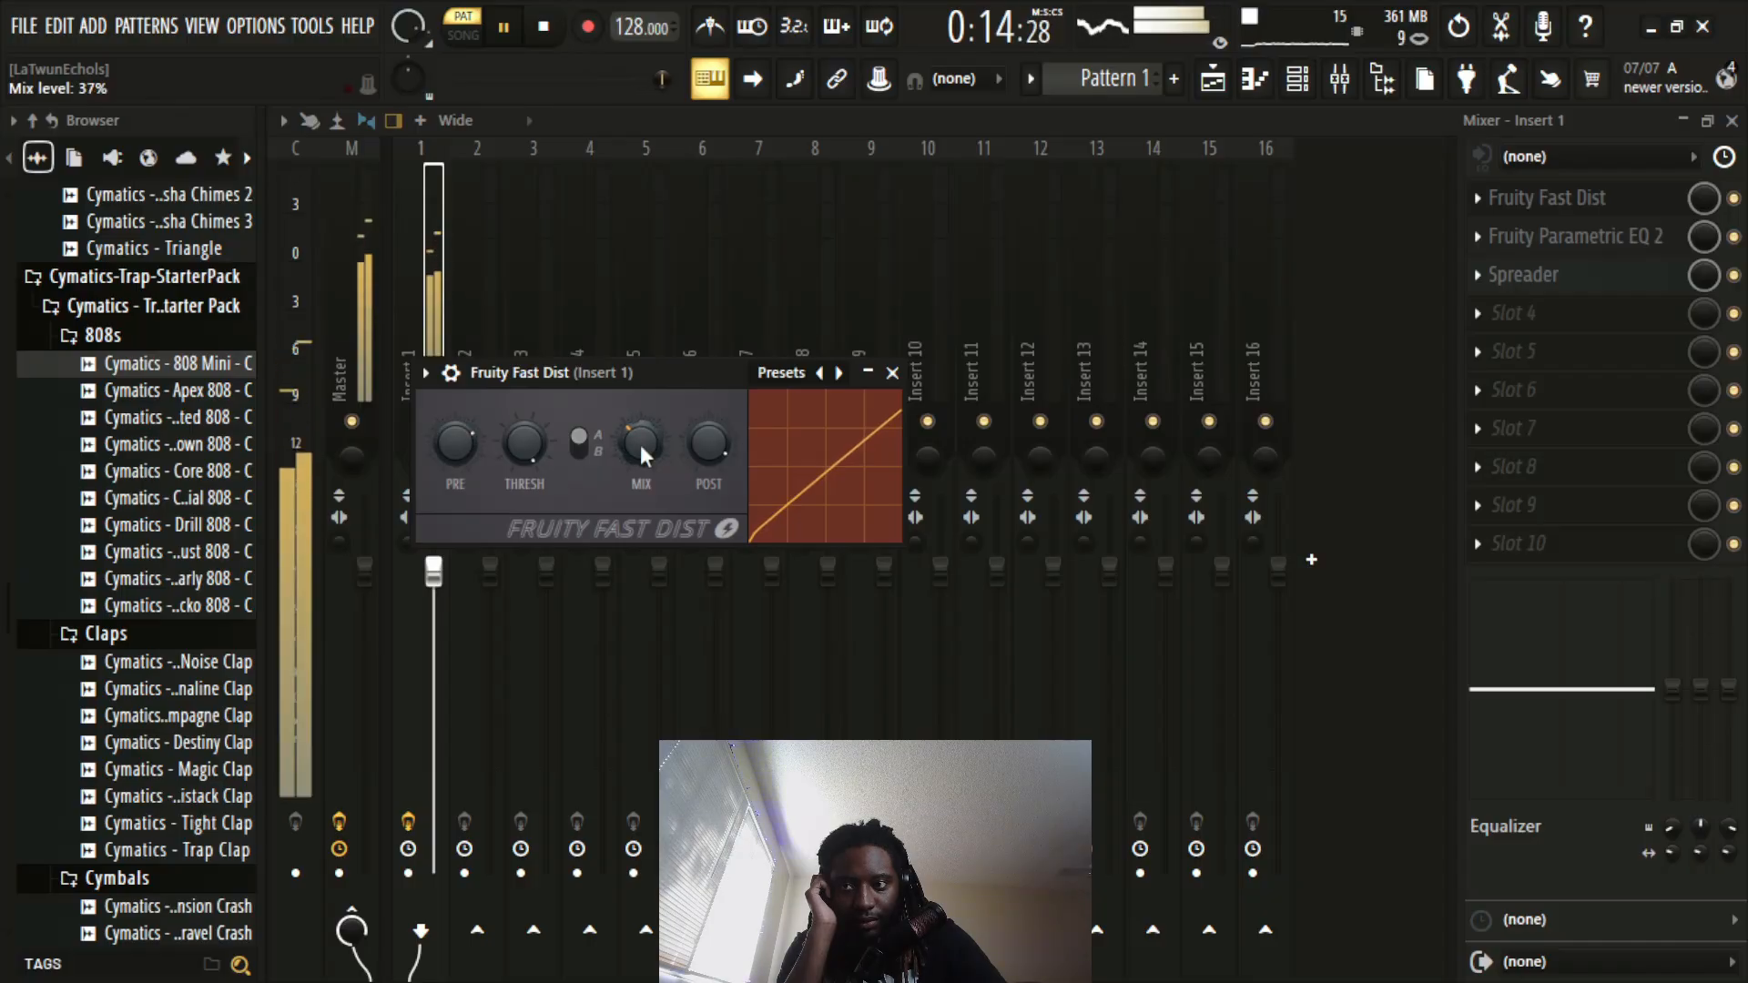
{"action": "left_click_drag", "start_coordinate": [653, 452], "coordinate": [653, 454]}
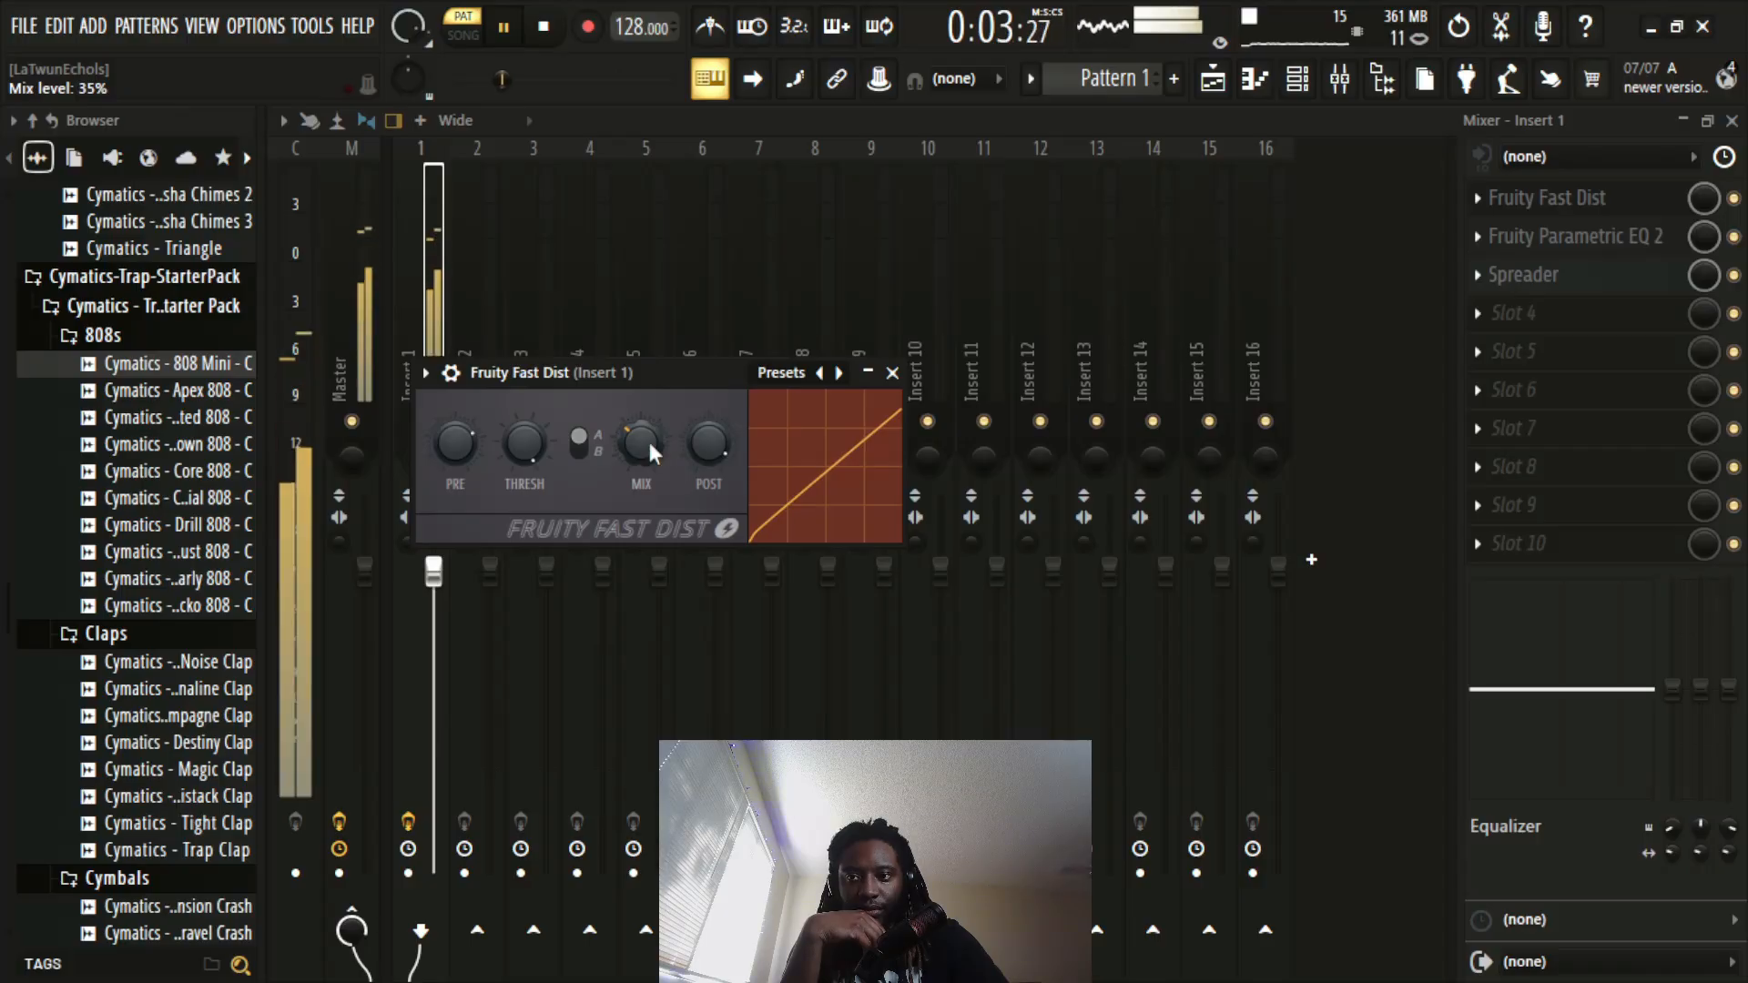
{"action": "left_click", "coordinate": [892, 373]}
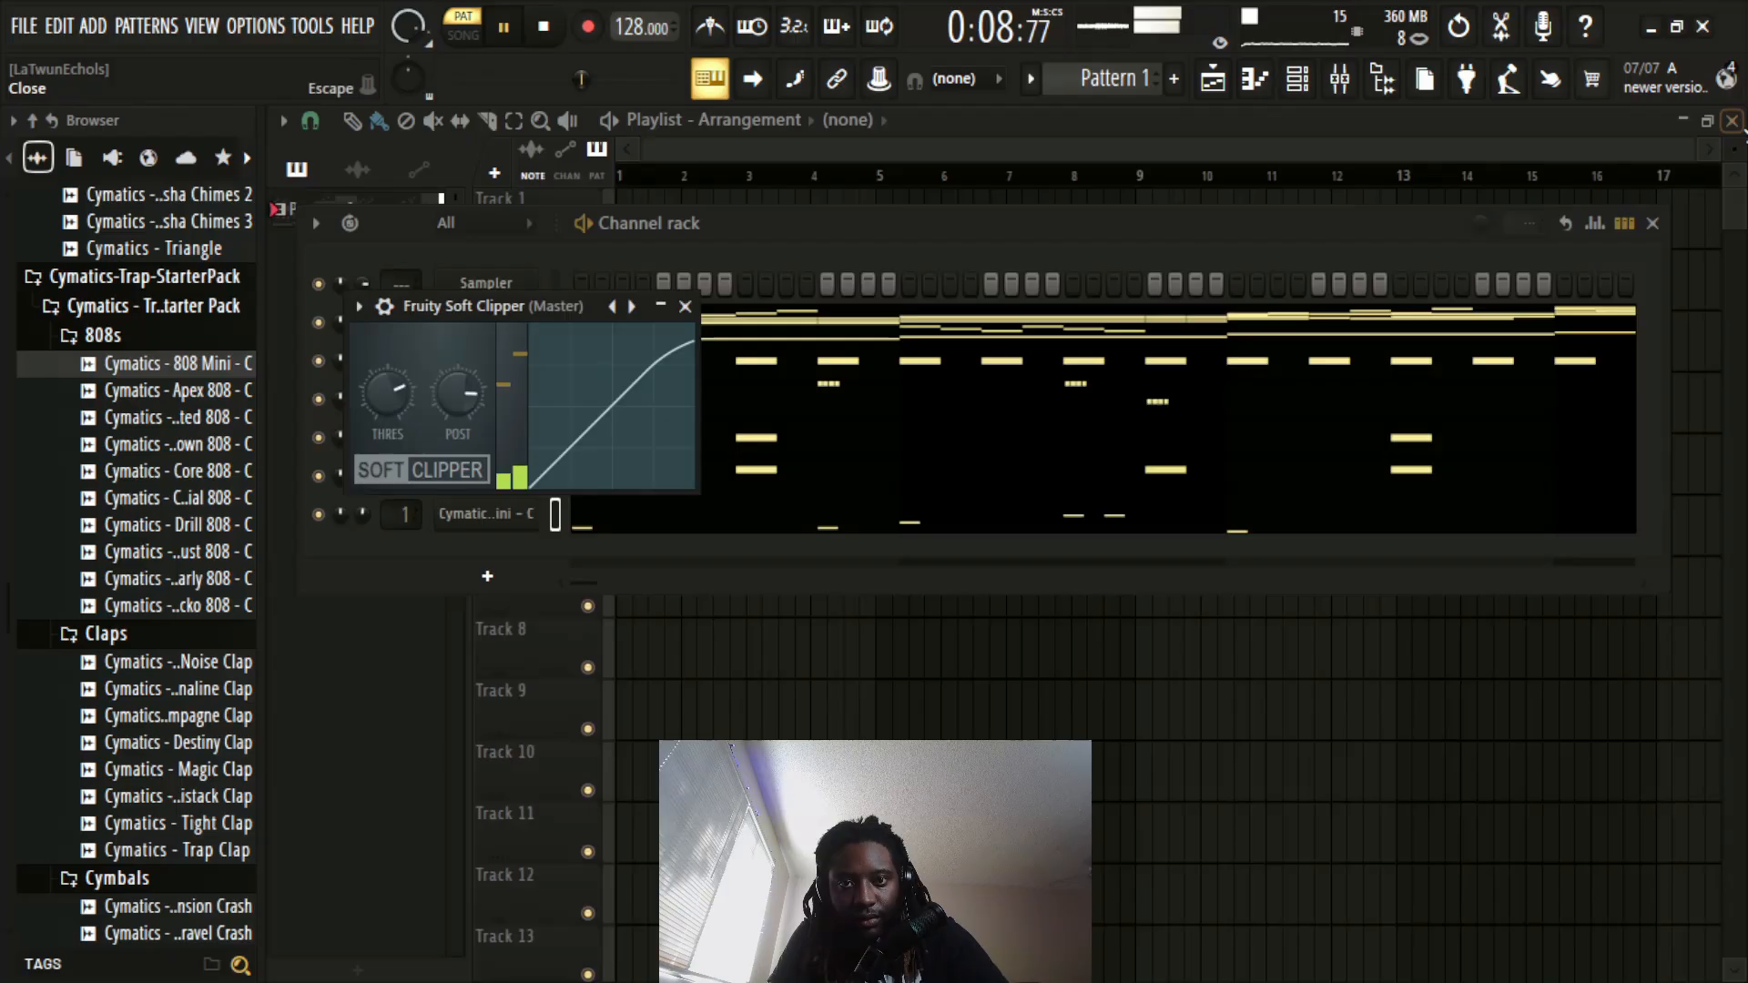
Step: Close the mixer, the Master's Fruity Soft Clipper and the channel rack to clear the playlist
{"action": "left_click", "coordinate": [1731, 121]}
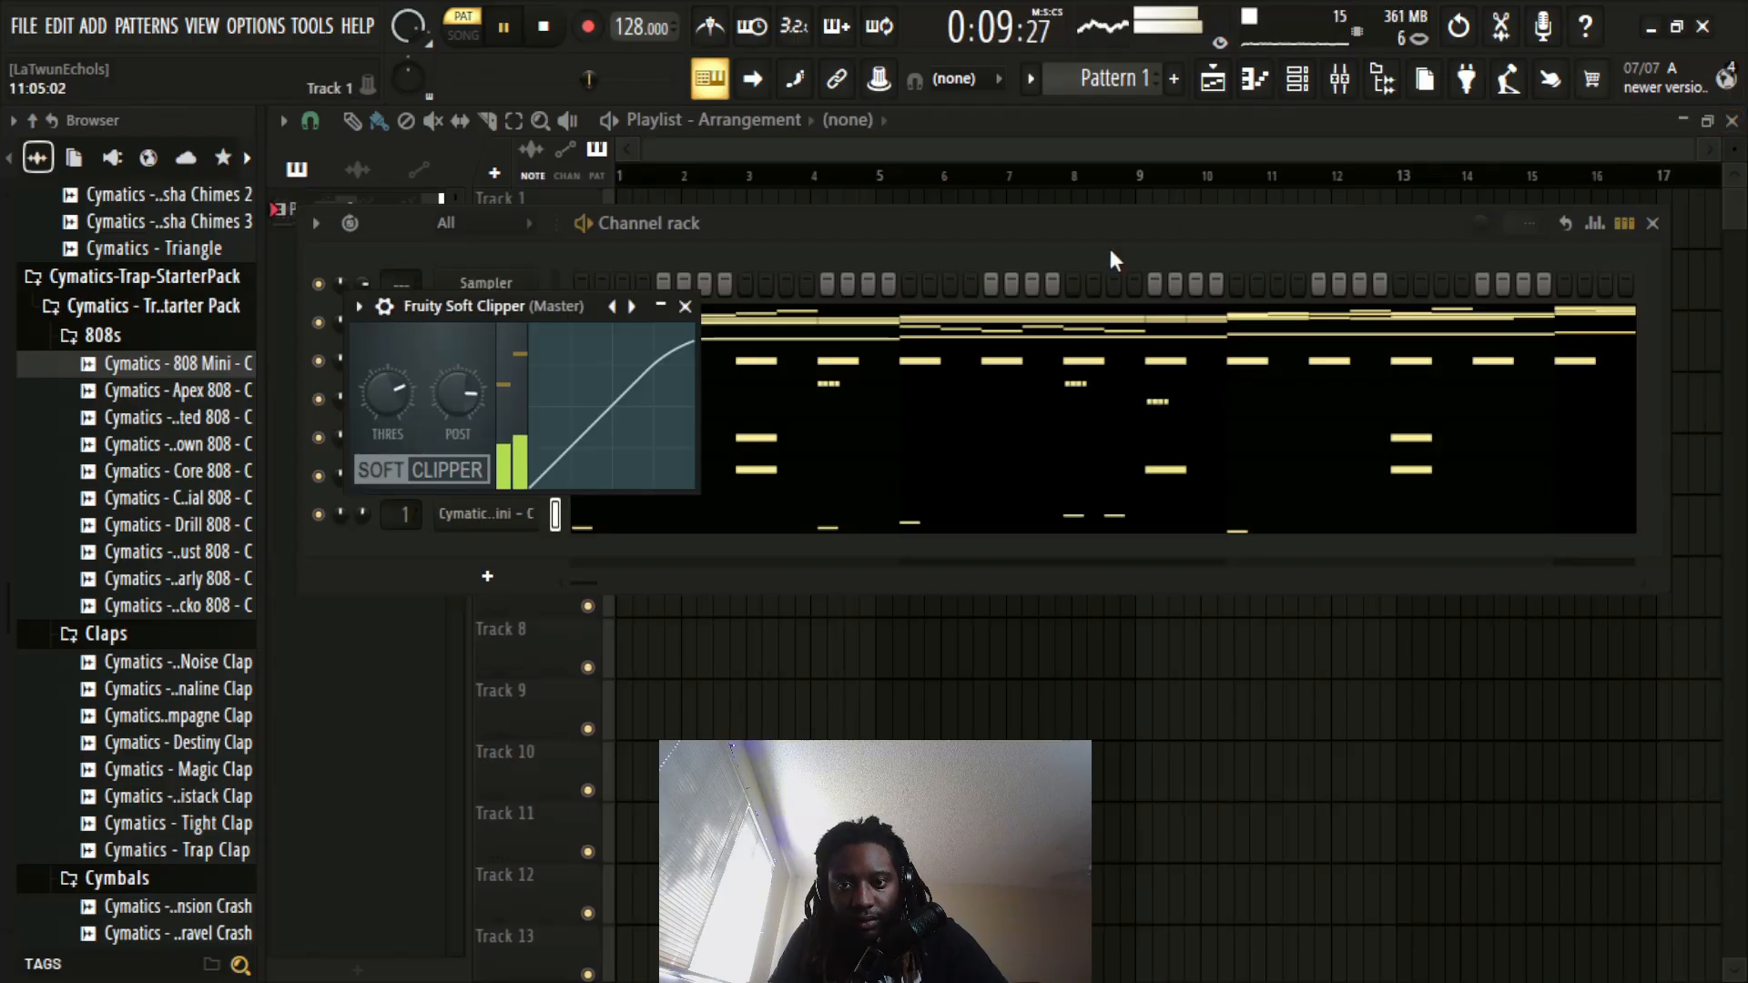
{"action": "left_click", "coordinate": [686, 307]}
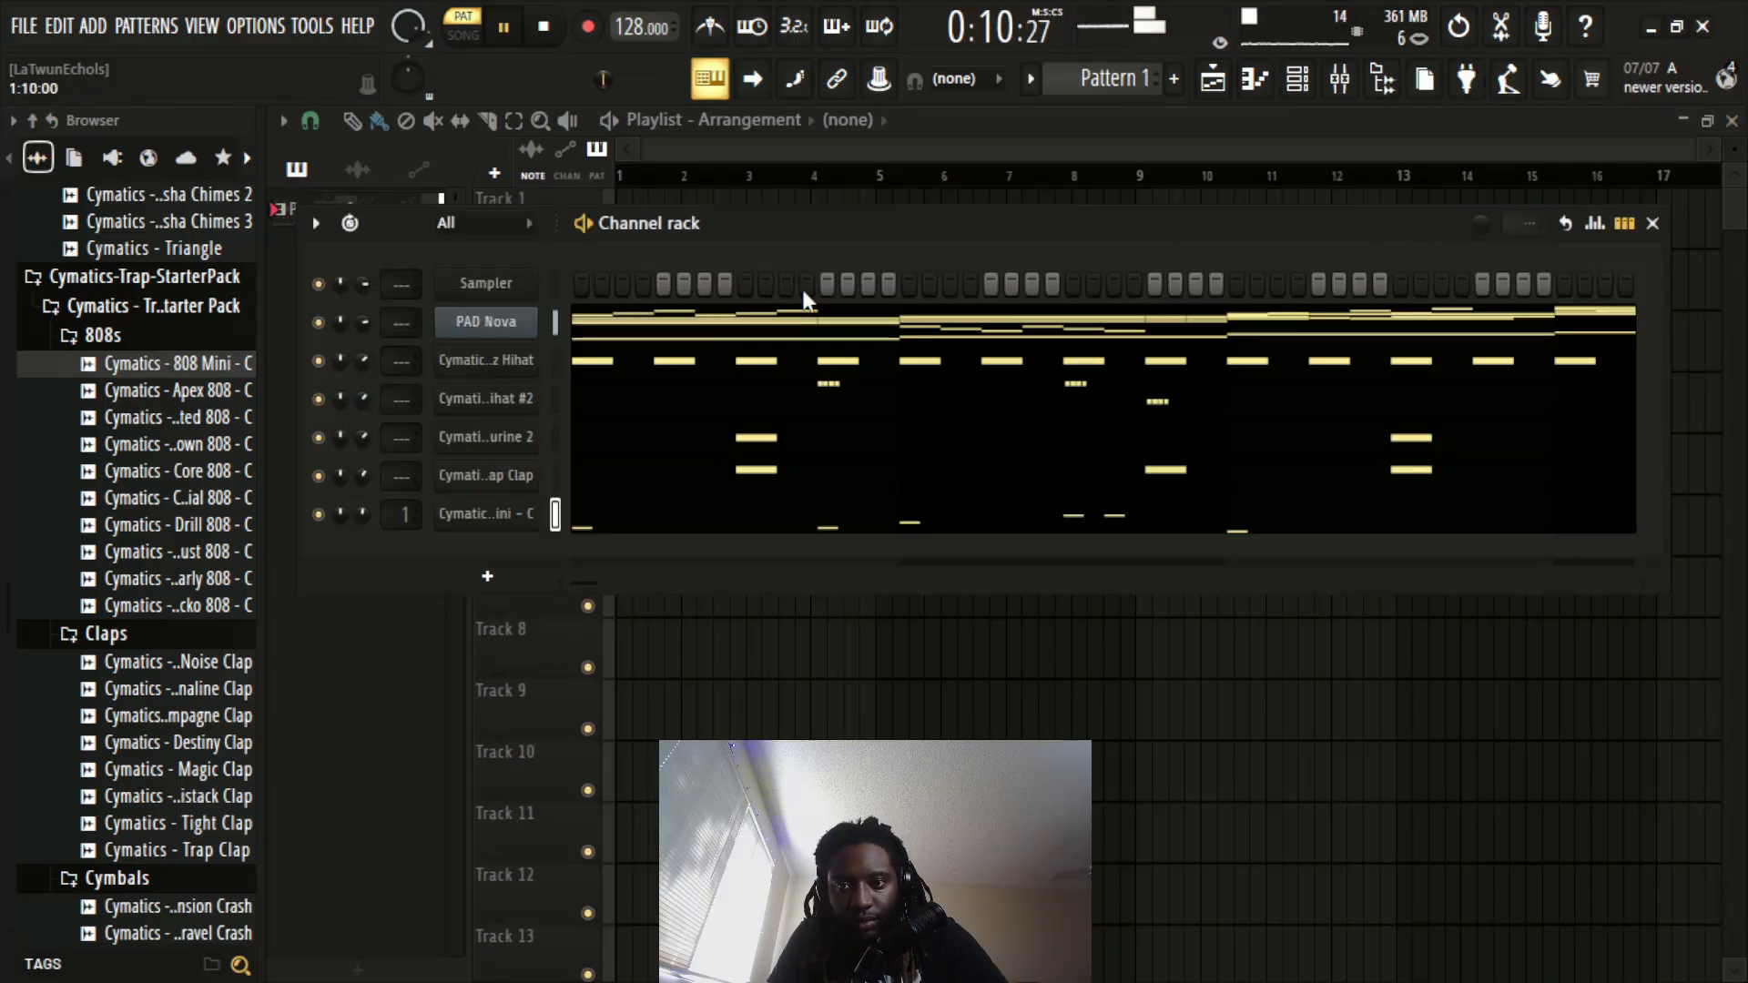
{"action": "left_click", "coordinate": [1653, 223]}
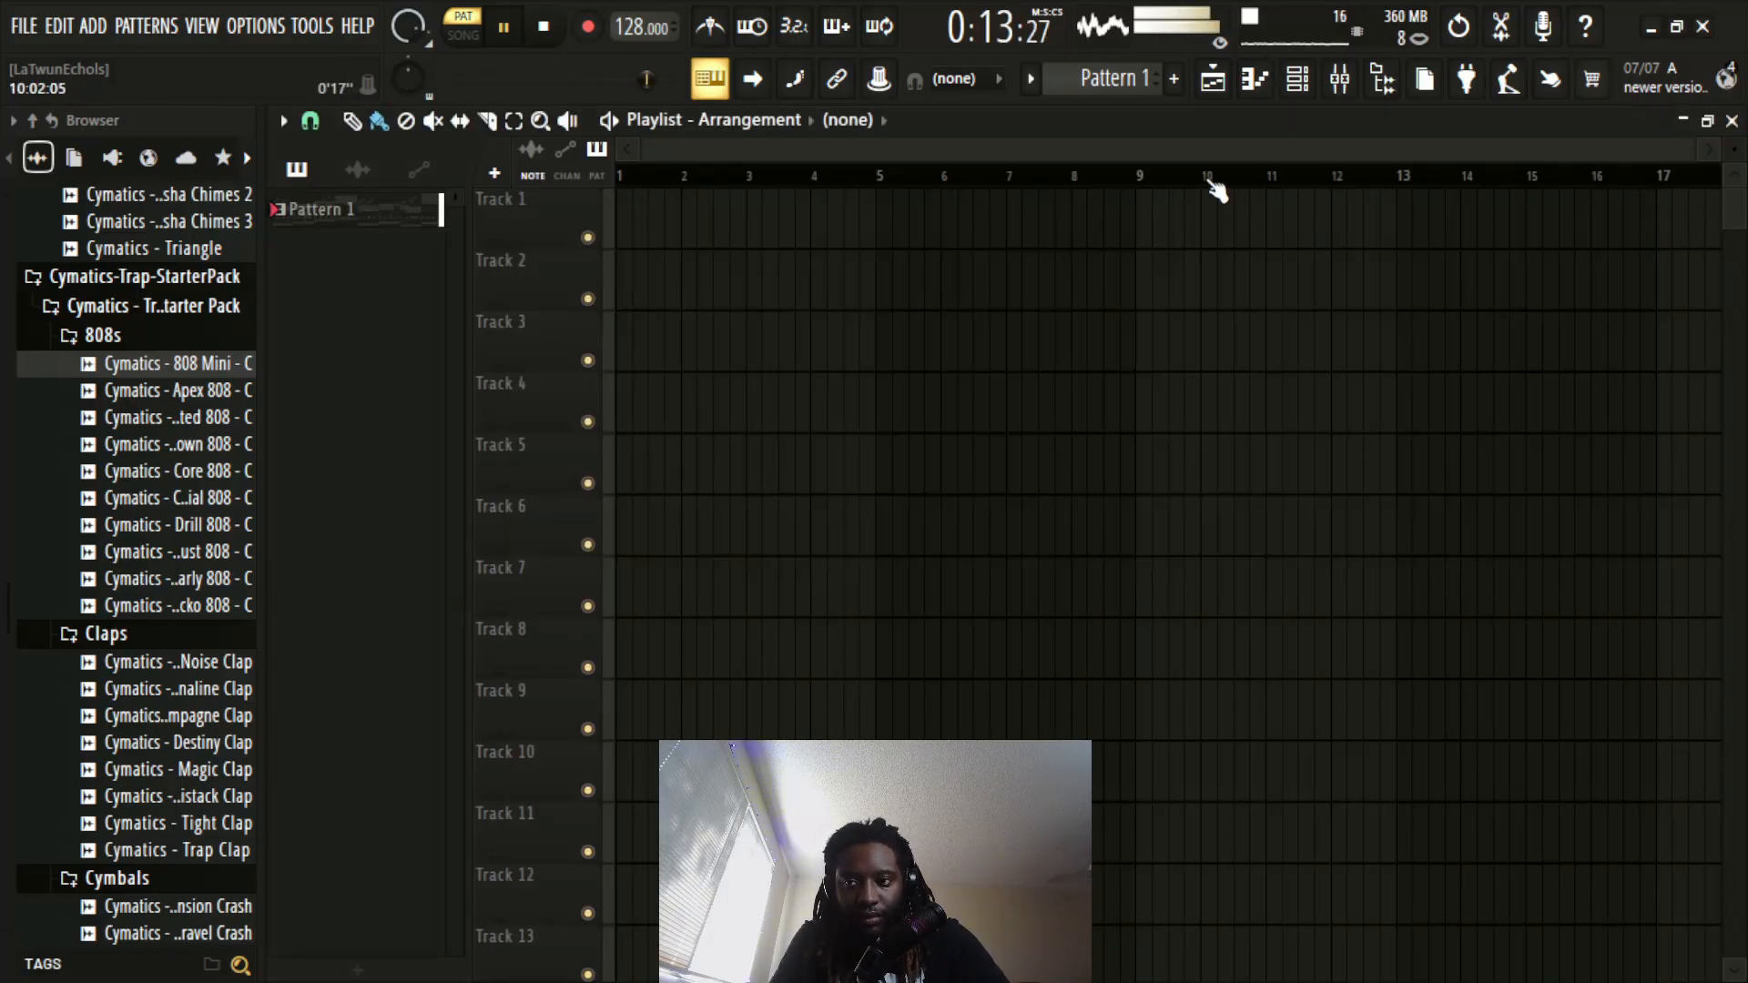
Step: Split Pattern 1 by channel into separate patterns
{"action": "scroll", "coordinate": [209, 491], "scroll_direction": "down", "scroll_amount": 4}
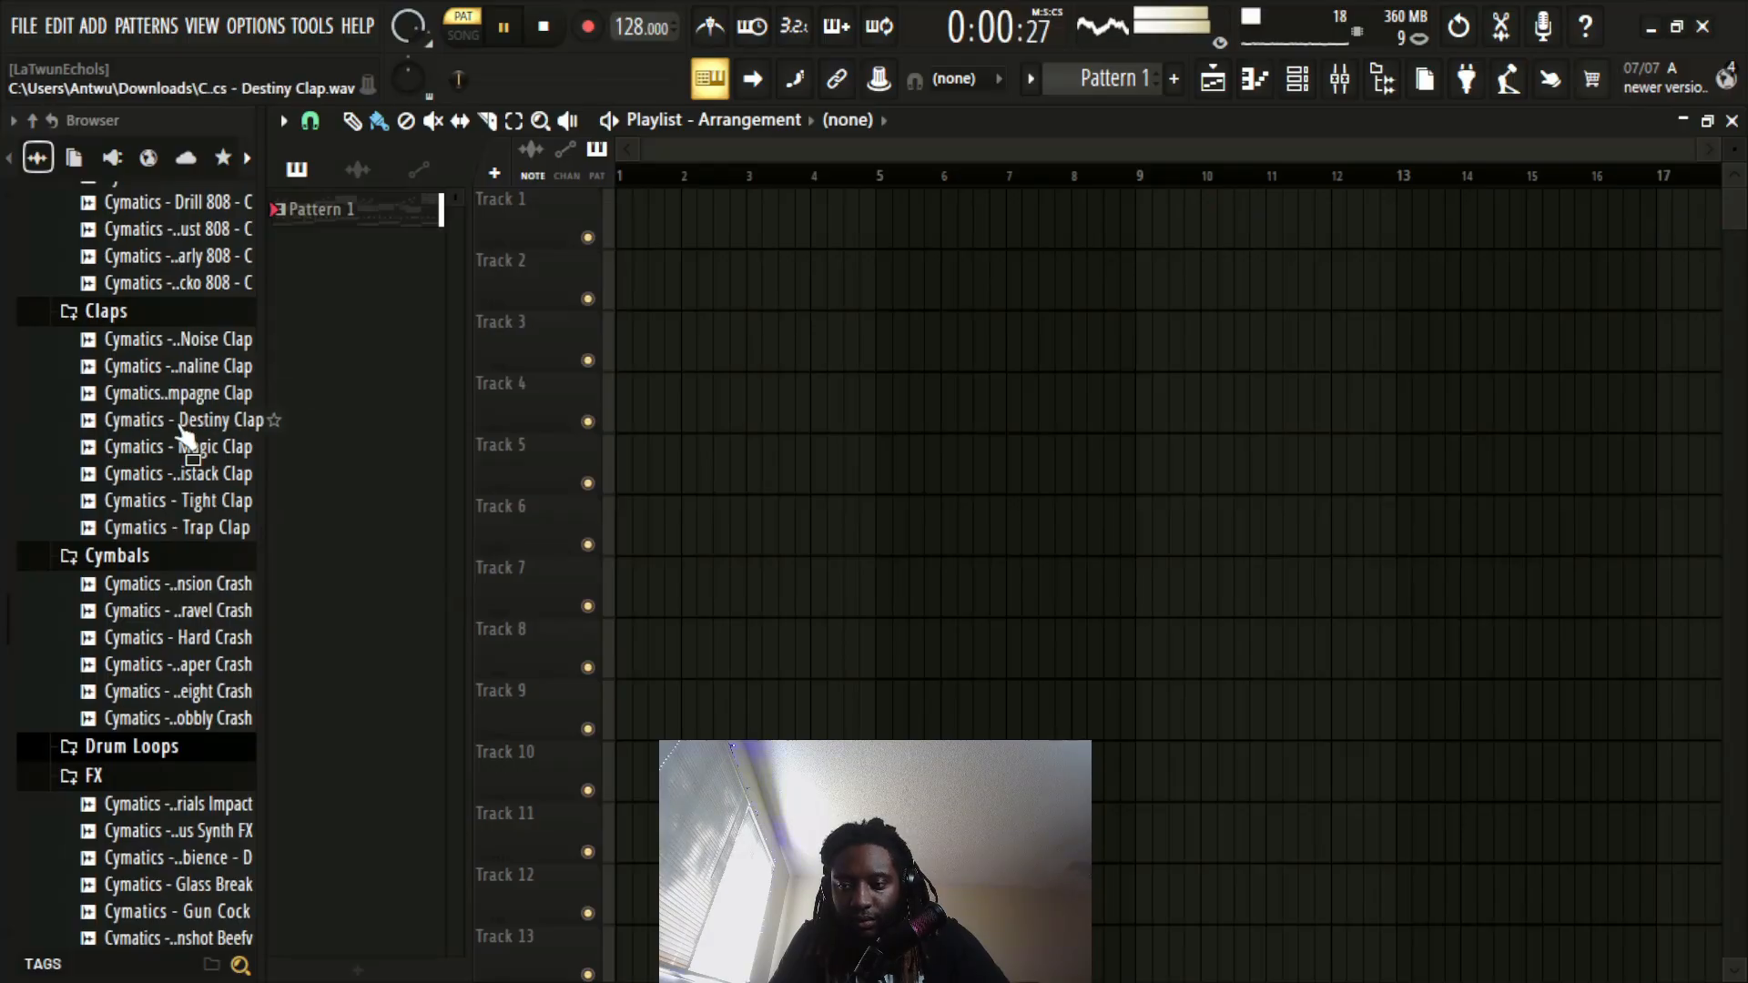
{"action": "scroll", "coordinate": [187, 442], "scroll_direction": "down", "scroll_amount": 8}
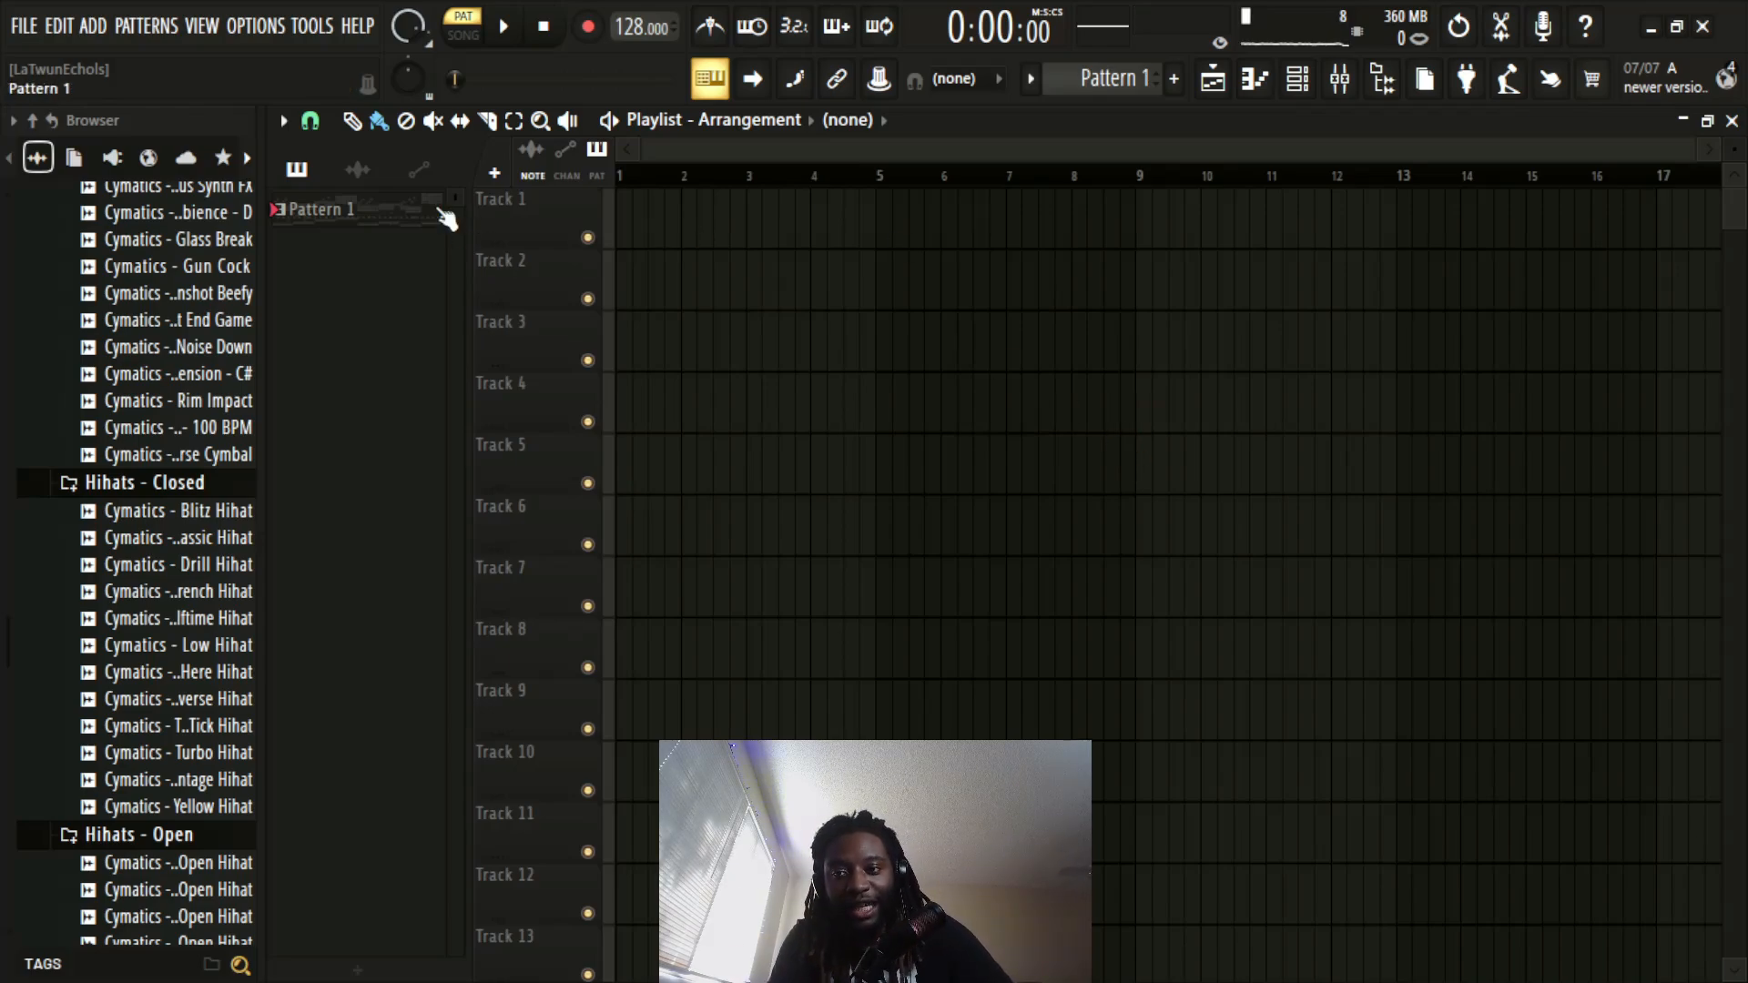
{"action": "right_click", "coordinate": [355, 213]}
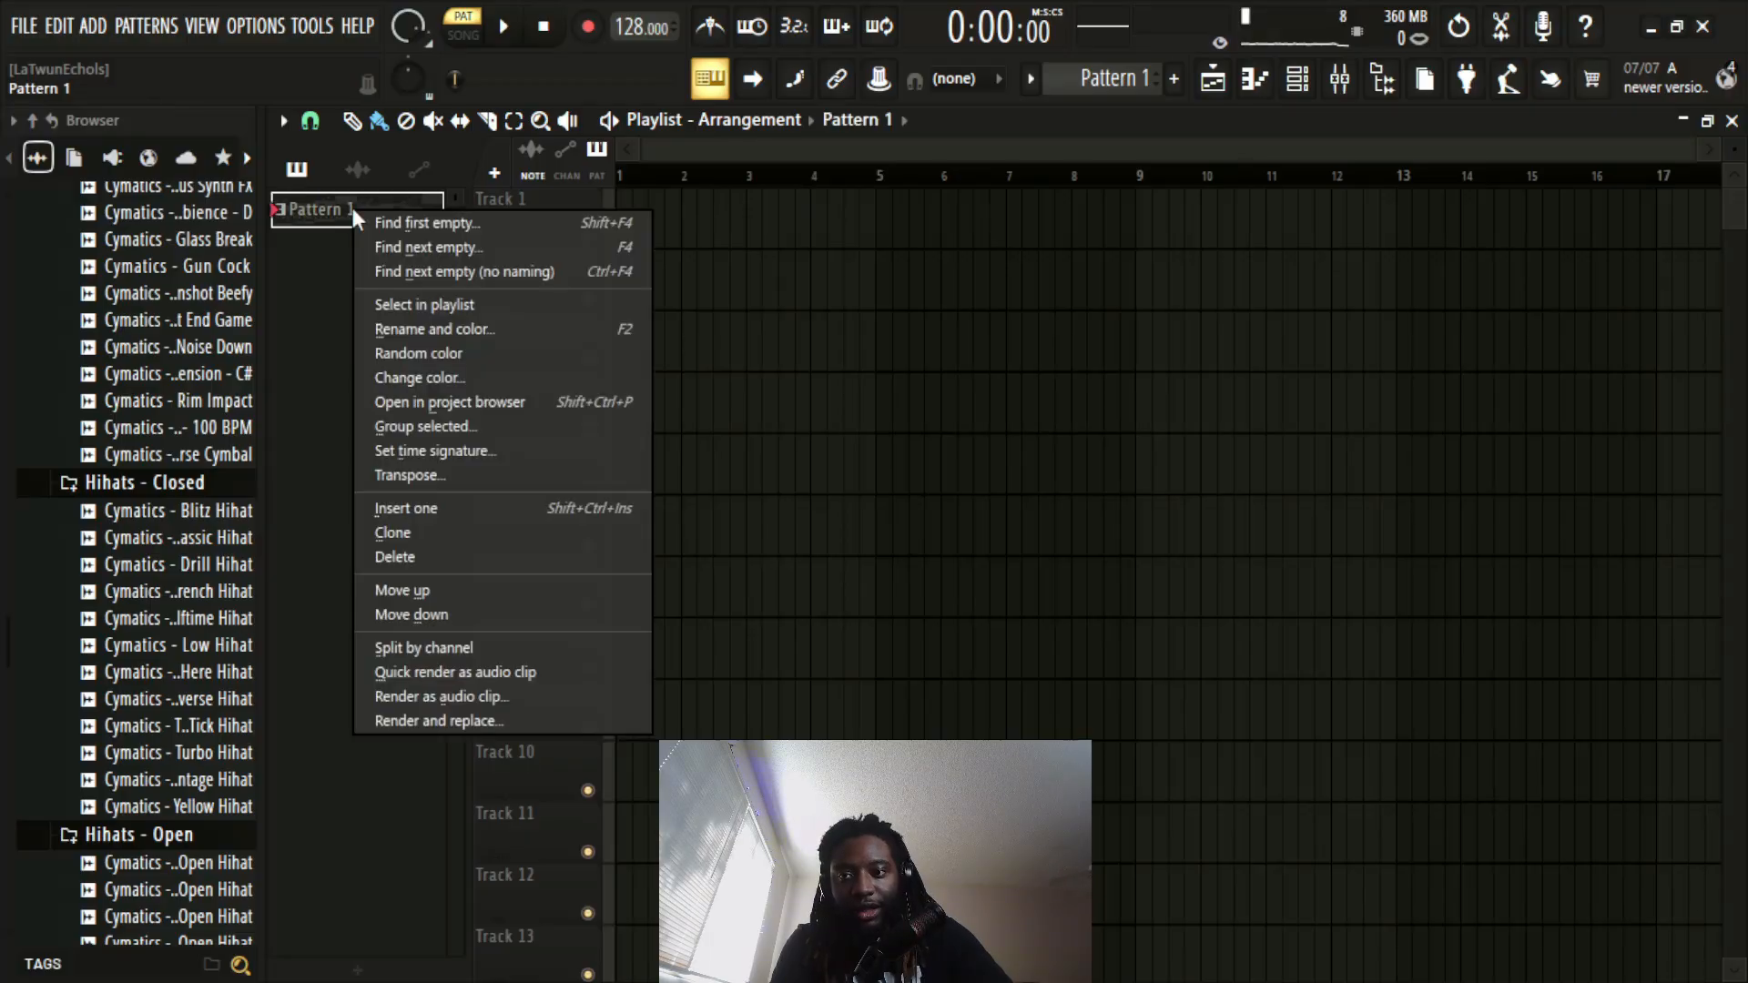
{"action": "left_click", "coordinate": [479, 652]}
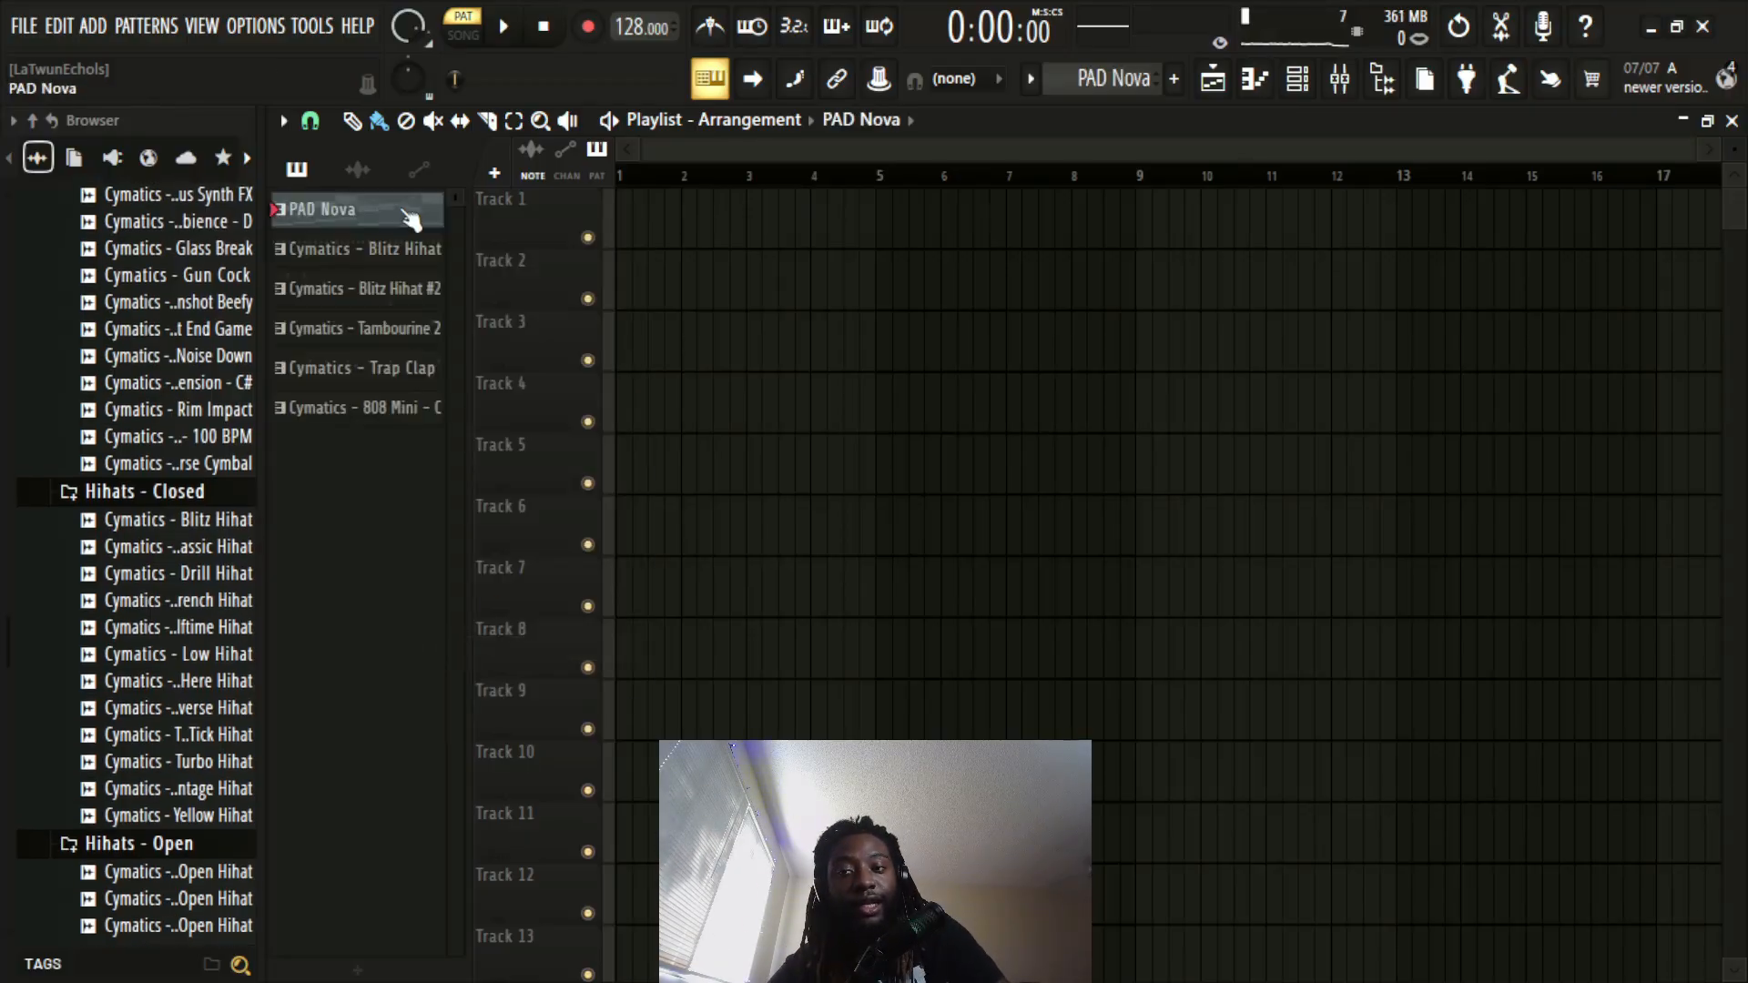
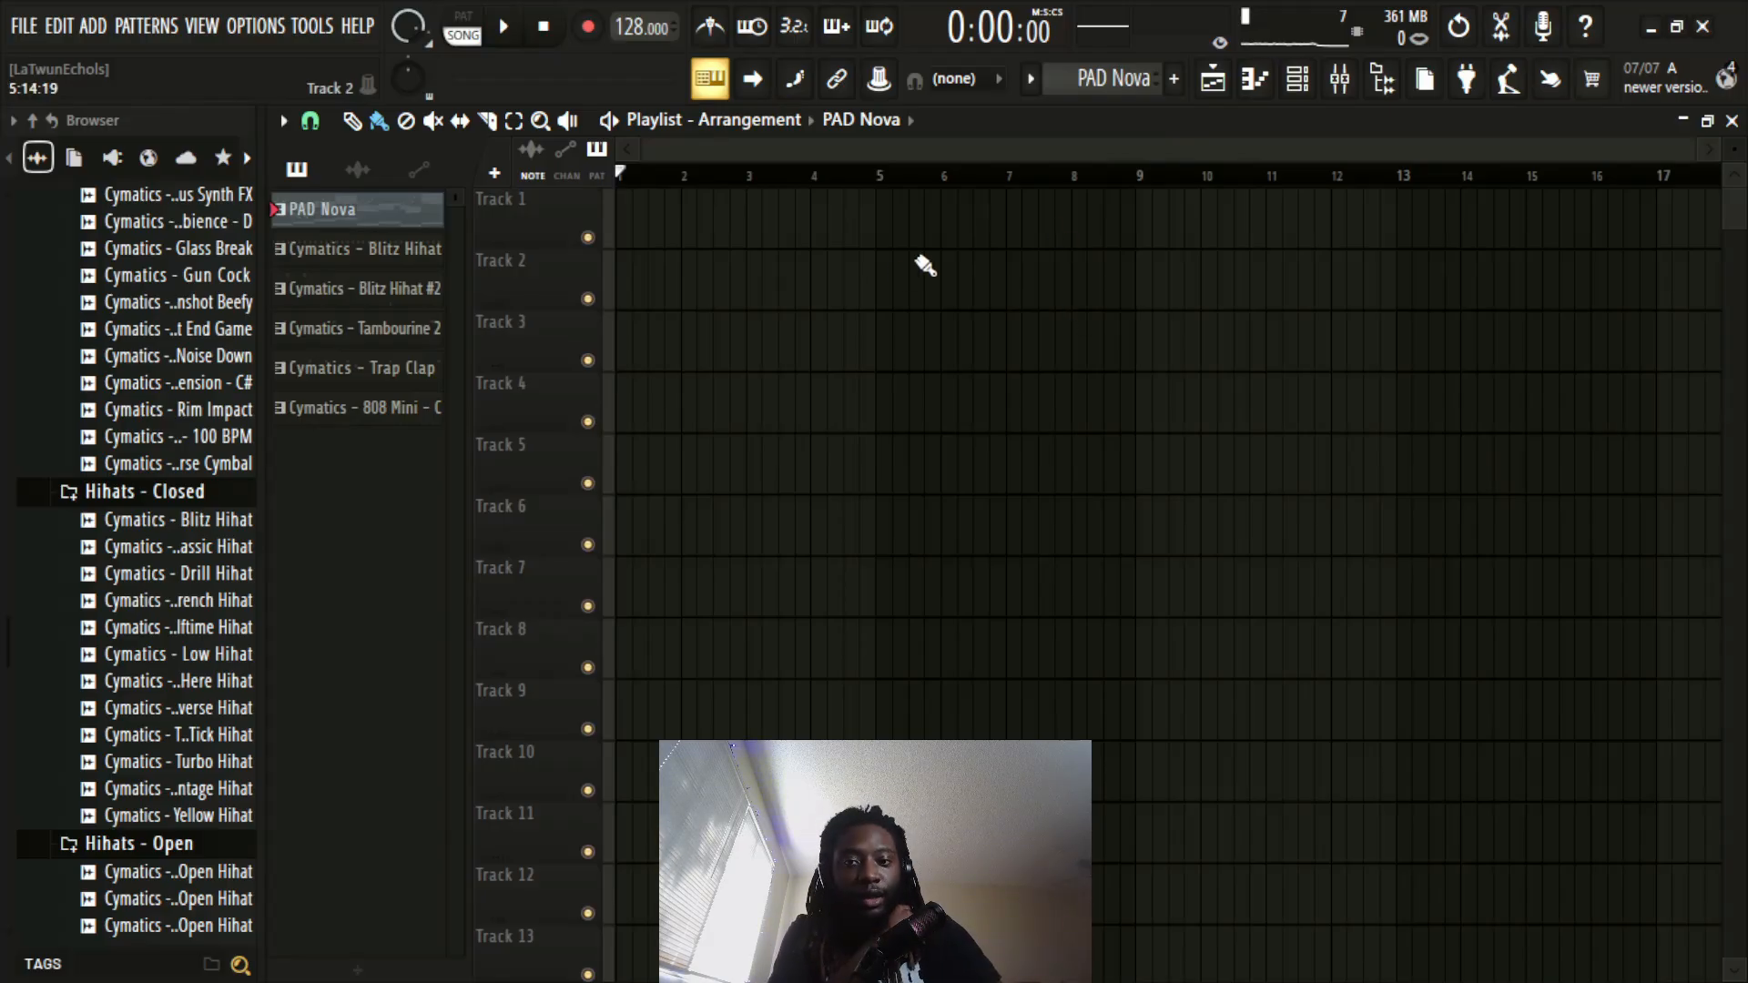
Step: Place the PAD Nova pattern on Track 1 from bar 1 to bar 9
{"action": "left_click", "coordinate": [815, 238]}
{"action": "left_click_drag", "start_coordinate": [1015, 200], "coordinate": [863, 200]}
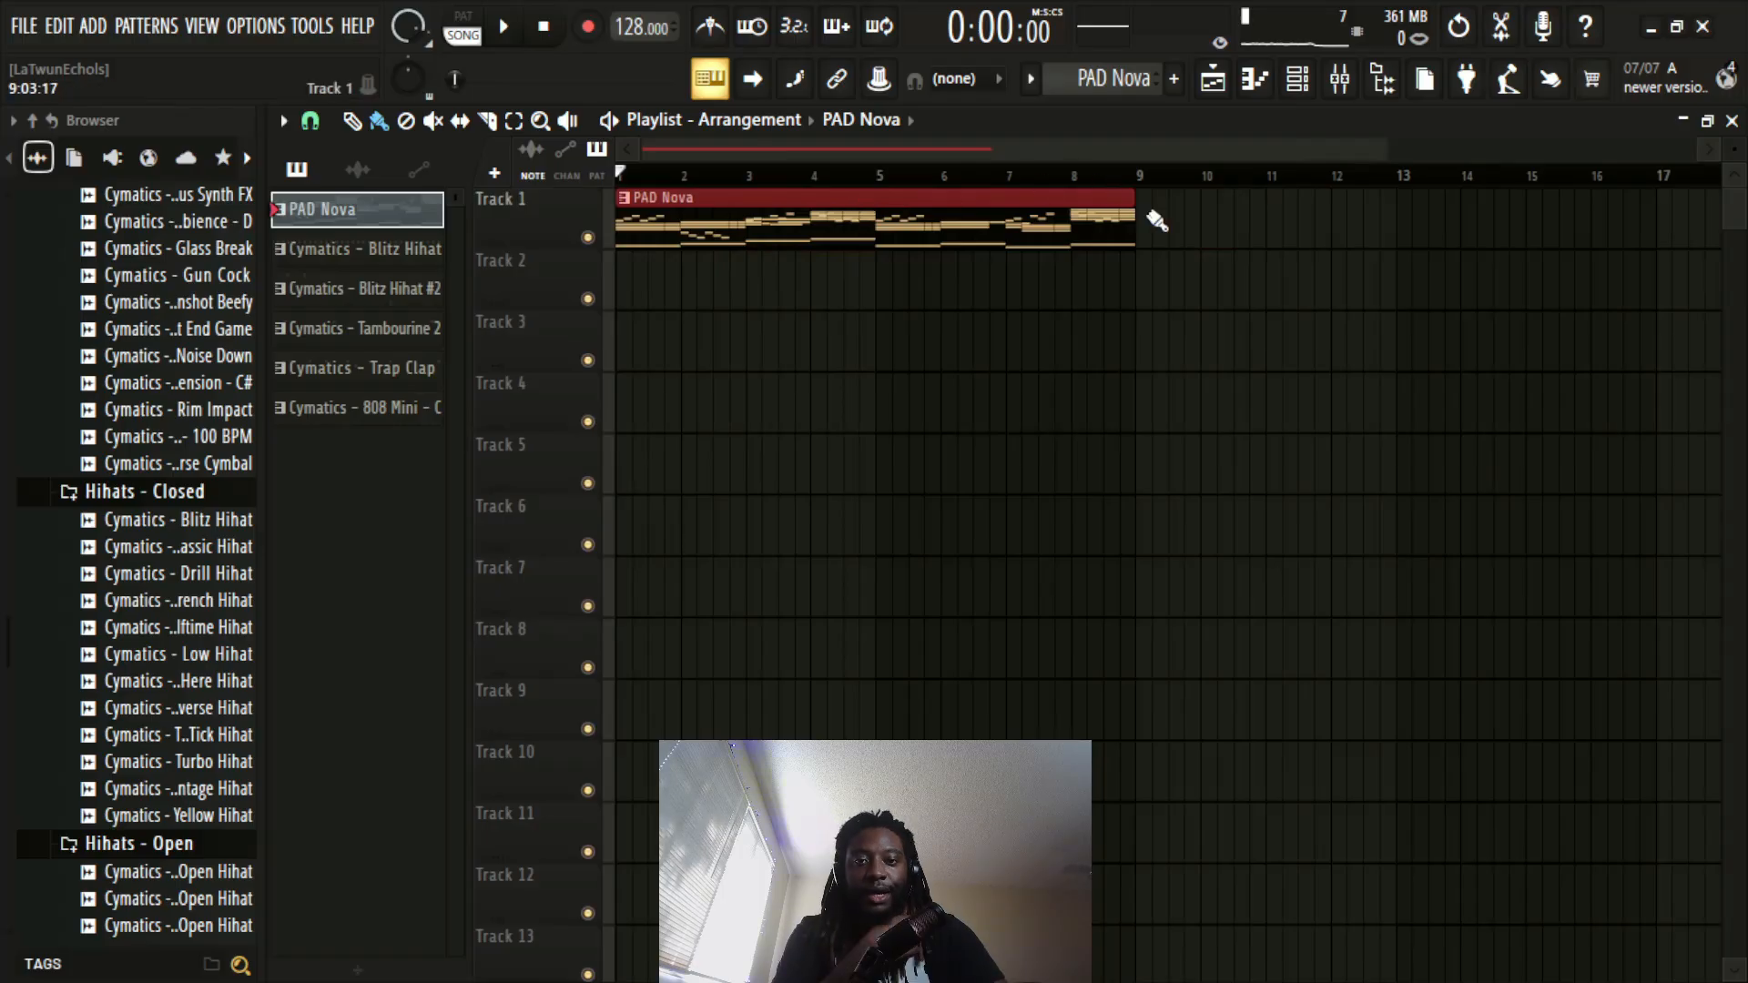
Step: Place the Cymatics - Blitz Hihat pattern on Track 2 at bar 5 and trim its end to bar 9
{"action": "left_click", "coordinate": [406, 246]}
{"action": "left_click", "coordinate": [955, 285]}
{"action": "left_click_drag", "start_coordinate": [1166, 291], "coordinate": [1066, 292]}
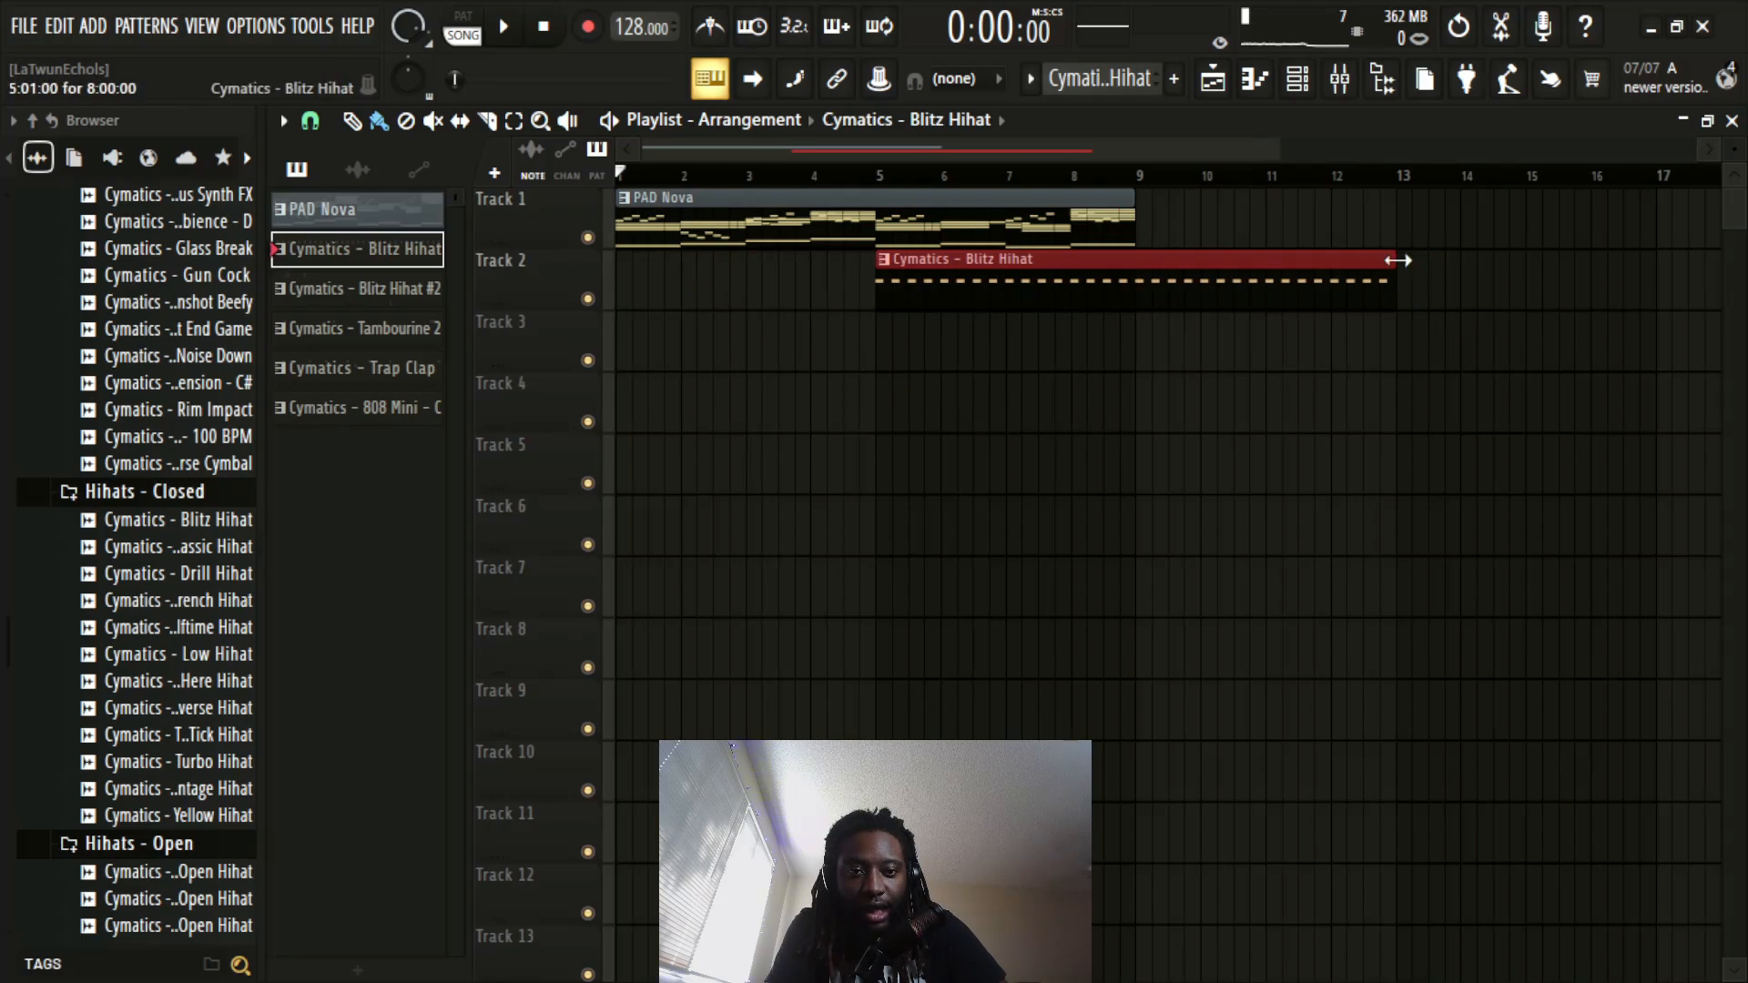
{"action": "left_click_drag", "start_coordinate": [1396, 264], "coordinate": [1126, 290]}
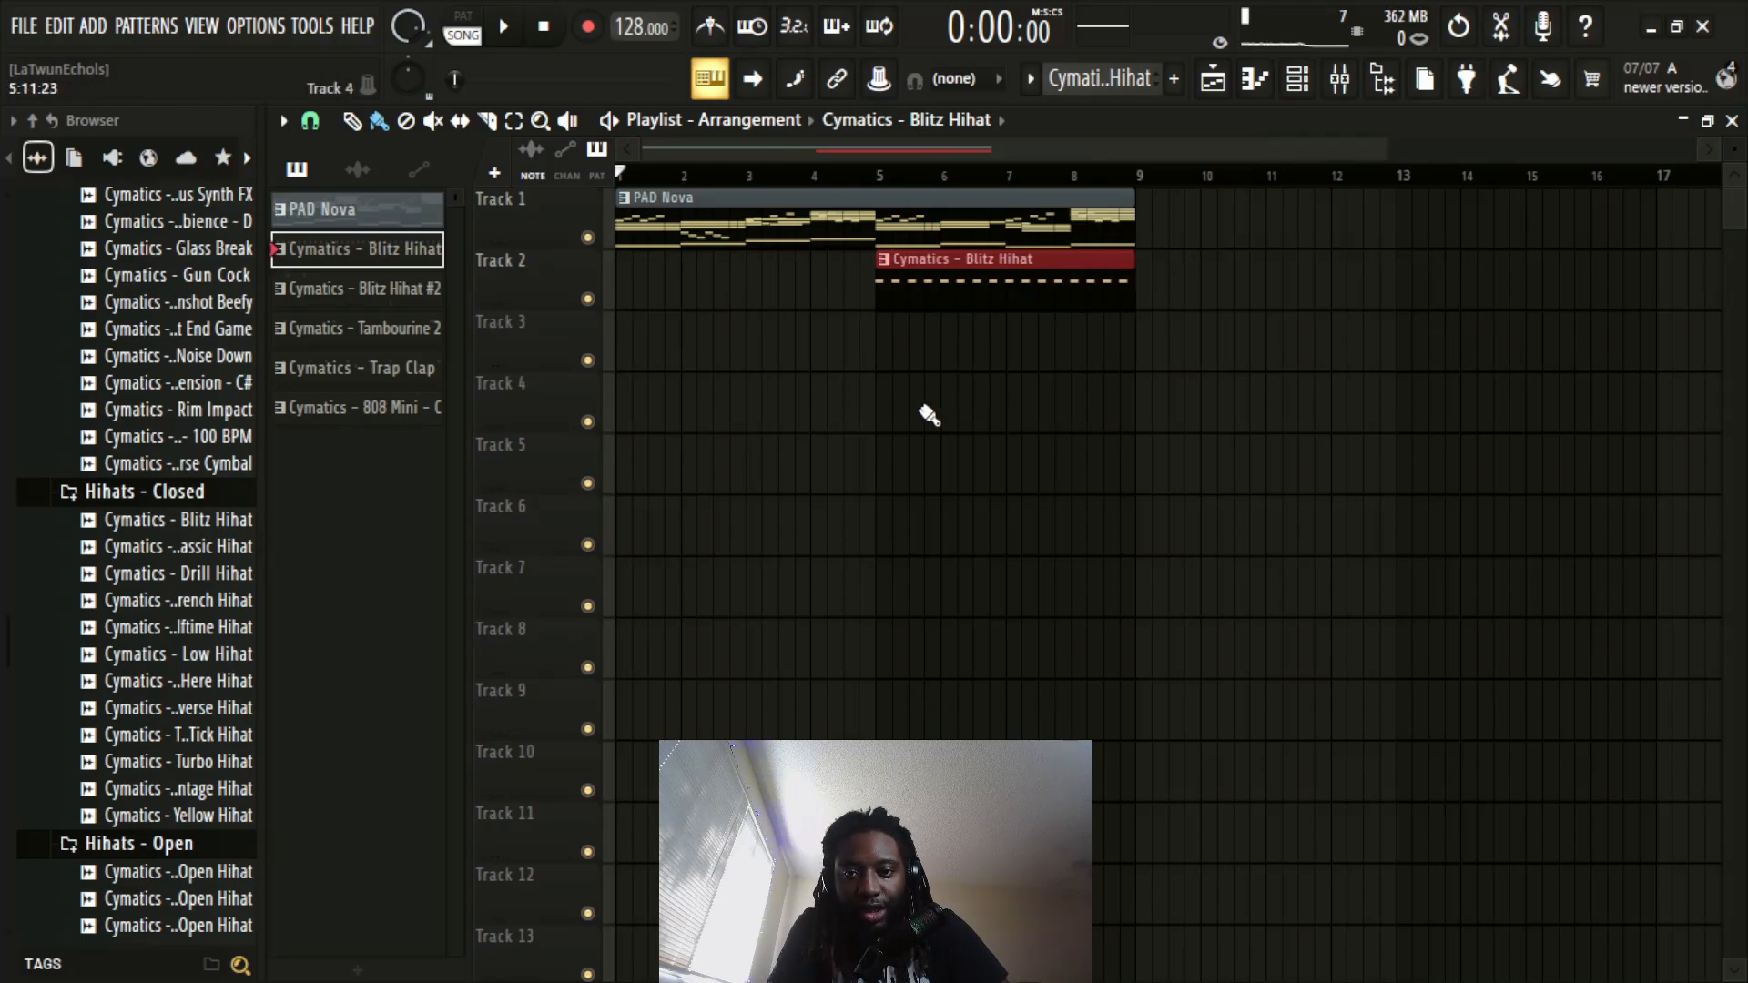
Step: Place the Cymatics - Blitz Hihat #2 pattern on Track 3 starting at bar 7 and deselect it
{"action": "left_click", "coordinate": [408, 300]}
{"action": "left_click_drag", "start_coordinate": [910, 344], "coordinate": [1357, 329]}
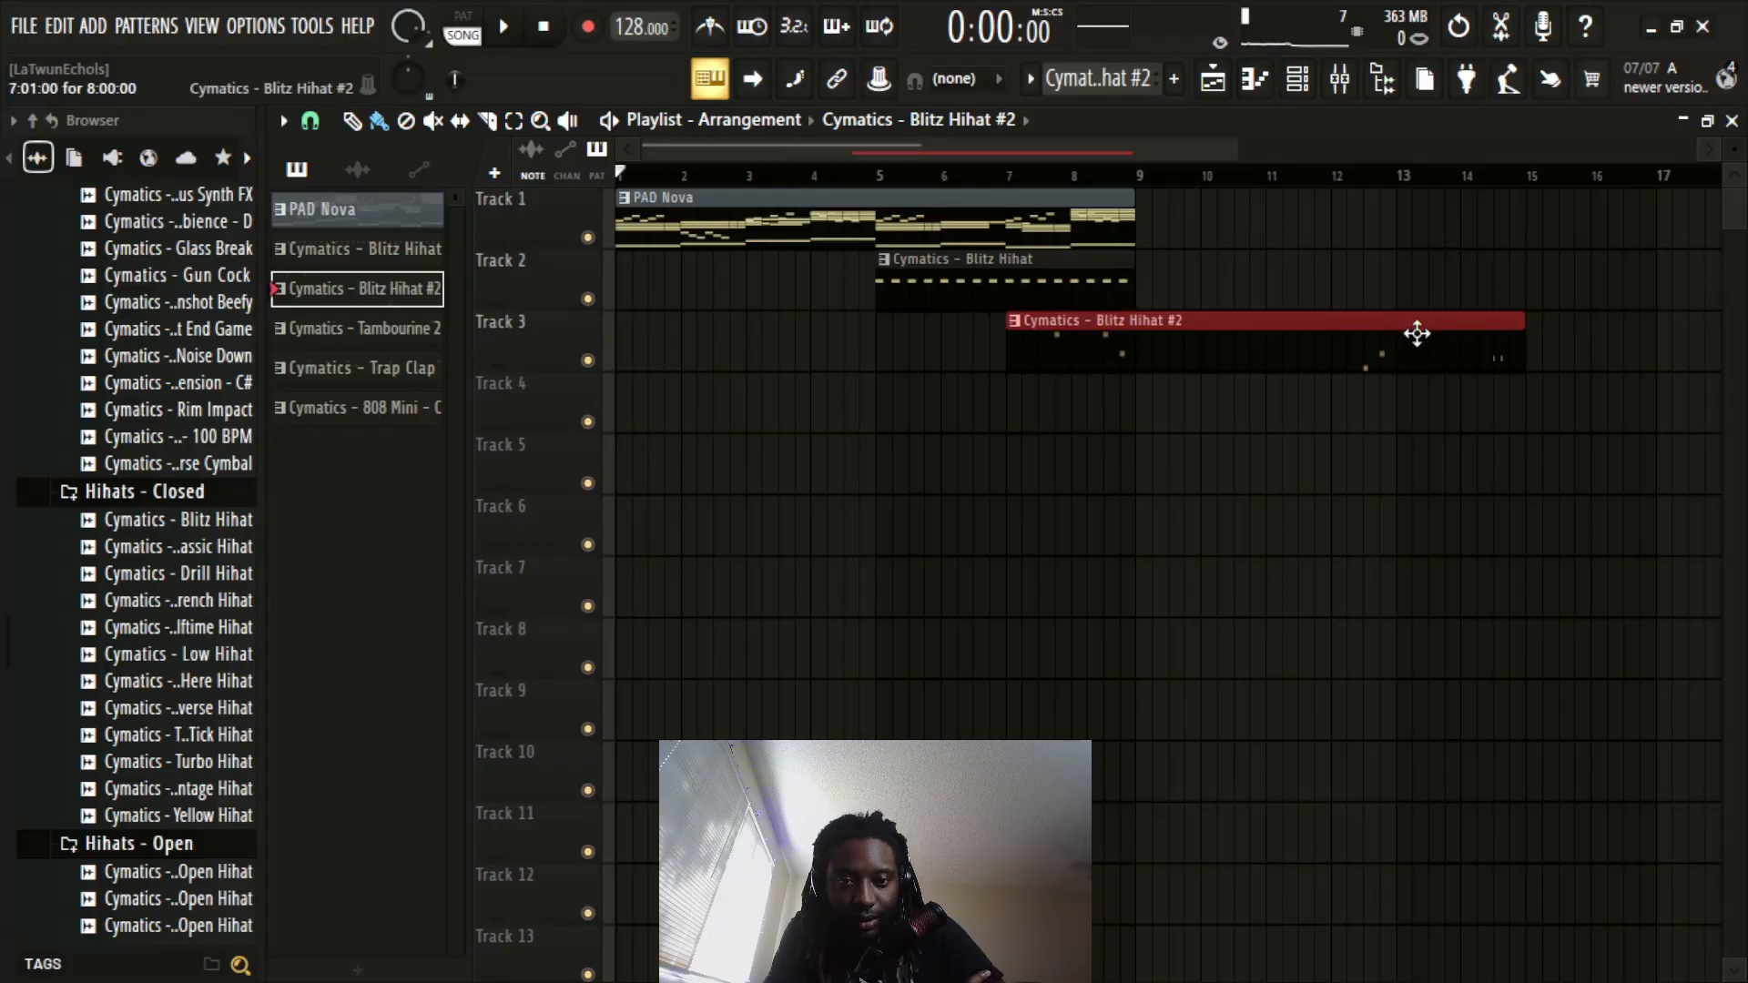
{"action": "left_click_drag", "start_coordinate": [1417, 331], "coordinate": [1281, 329]}
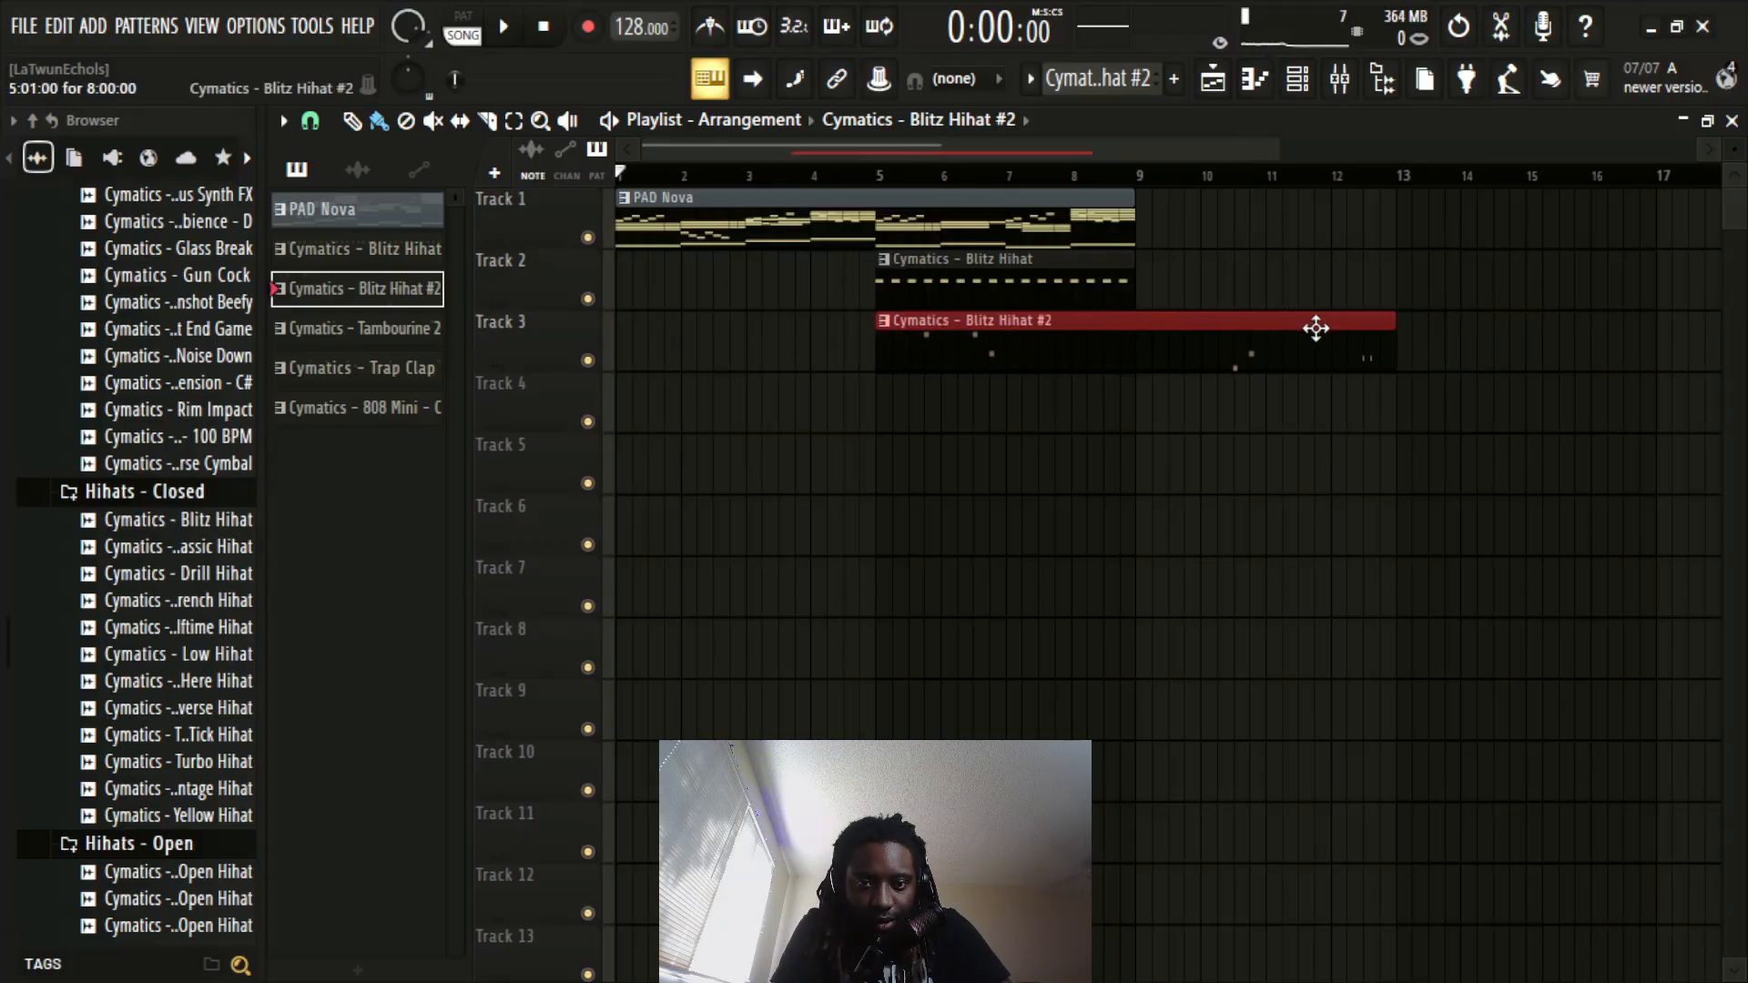
{"action": "left_click_drag", "start_coordinate": [1316, 329], "coordinate": [1443, 334]}
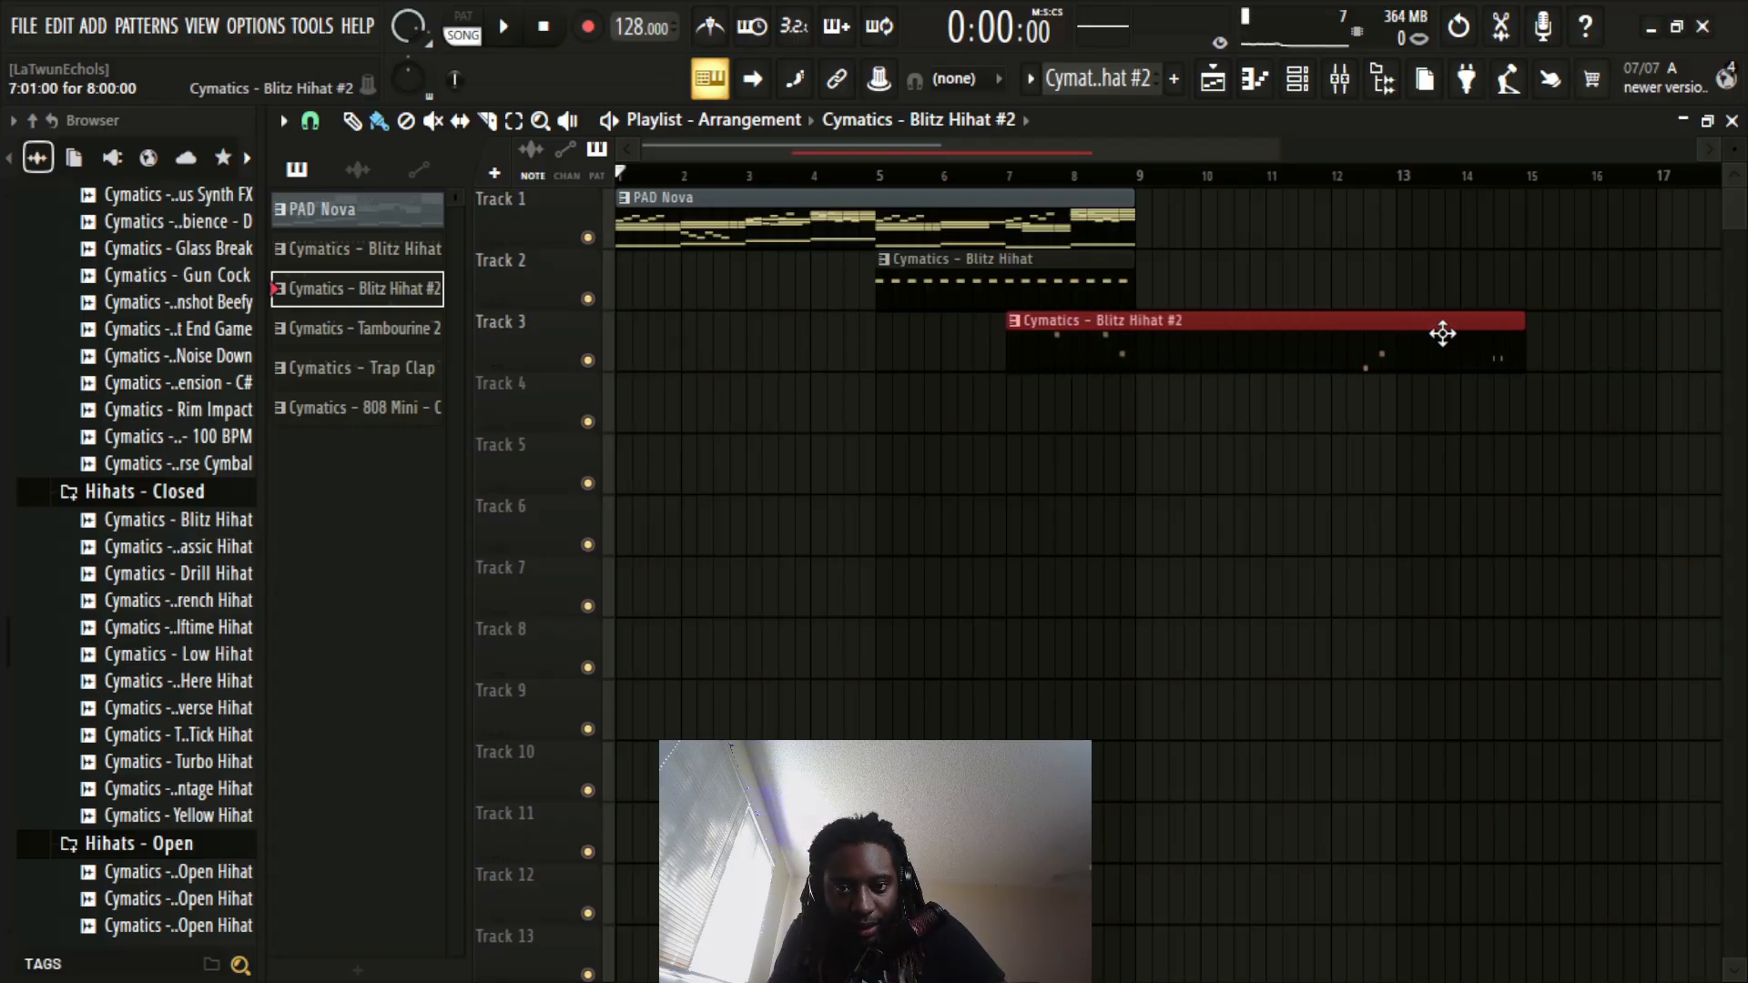
{"action": "left_click", "coordinate": [1383, 505], "text": "ctrl"}
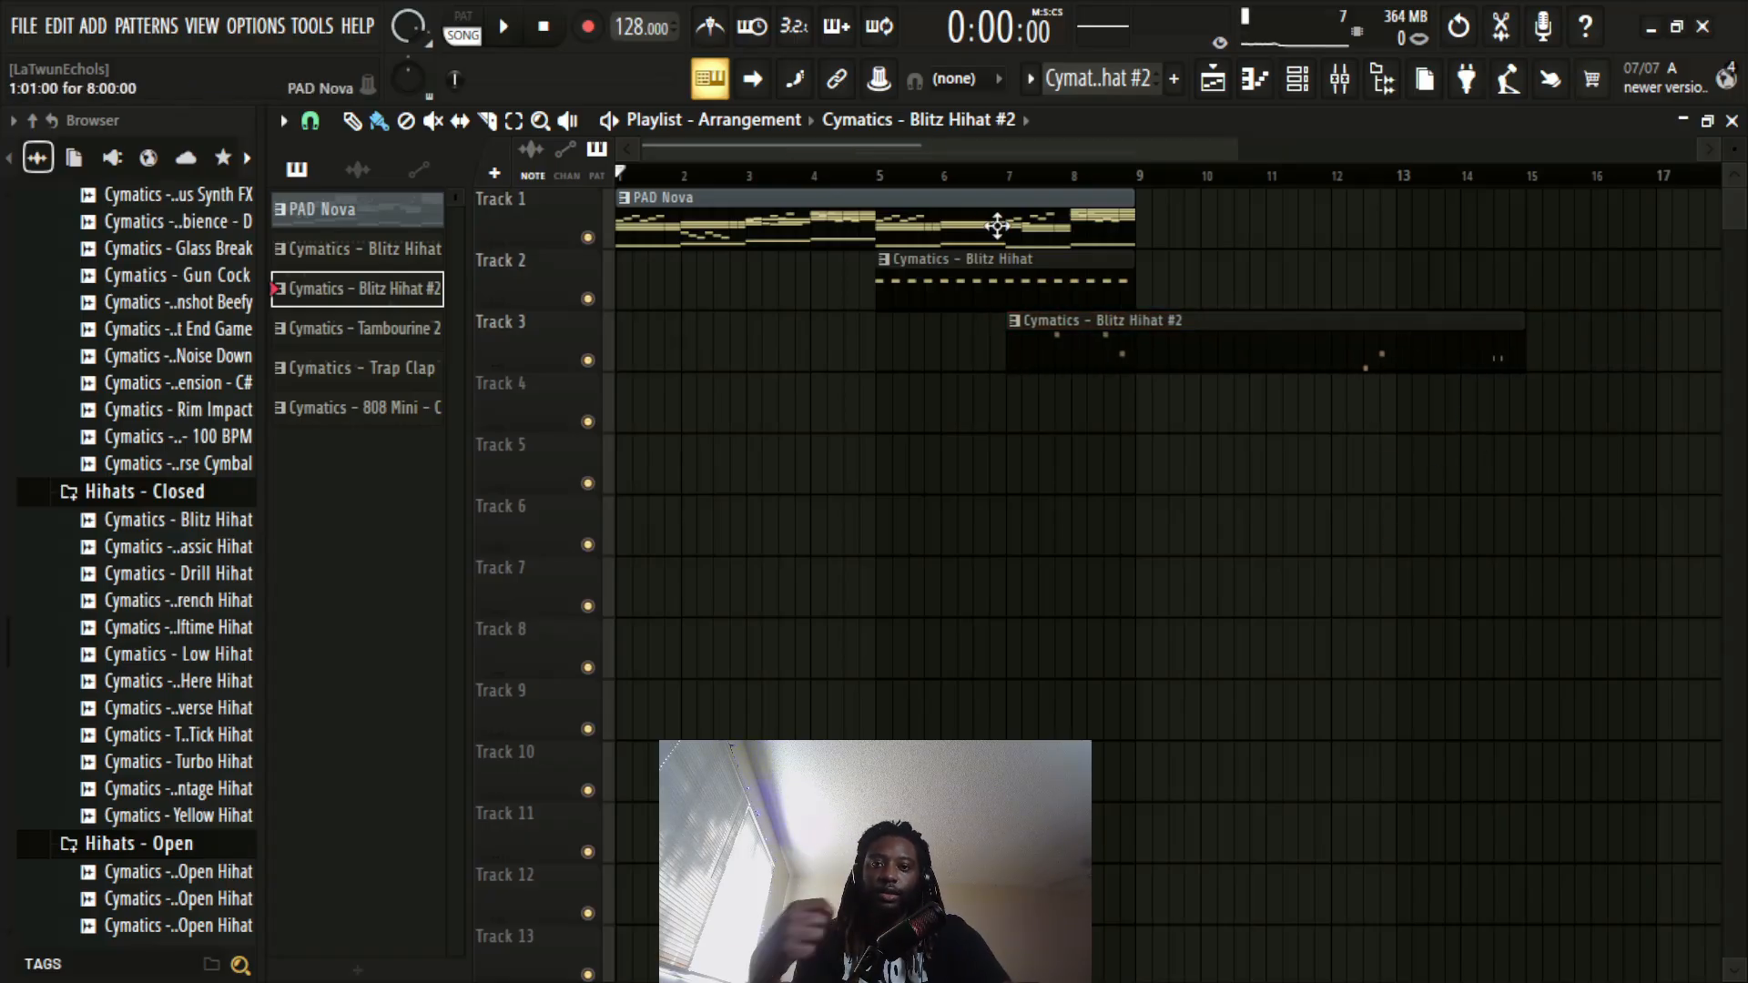
Step: Trim the Cymatics - Blitz Hihat #2 clip on Track 3 to end at bar 9 and move the playhead to bar 9
{"action": "left_click_drag", "start_coordinate": [1522, 326], "coordinate": [1135, 323]}
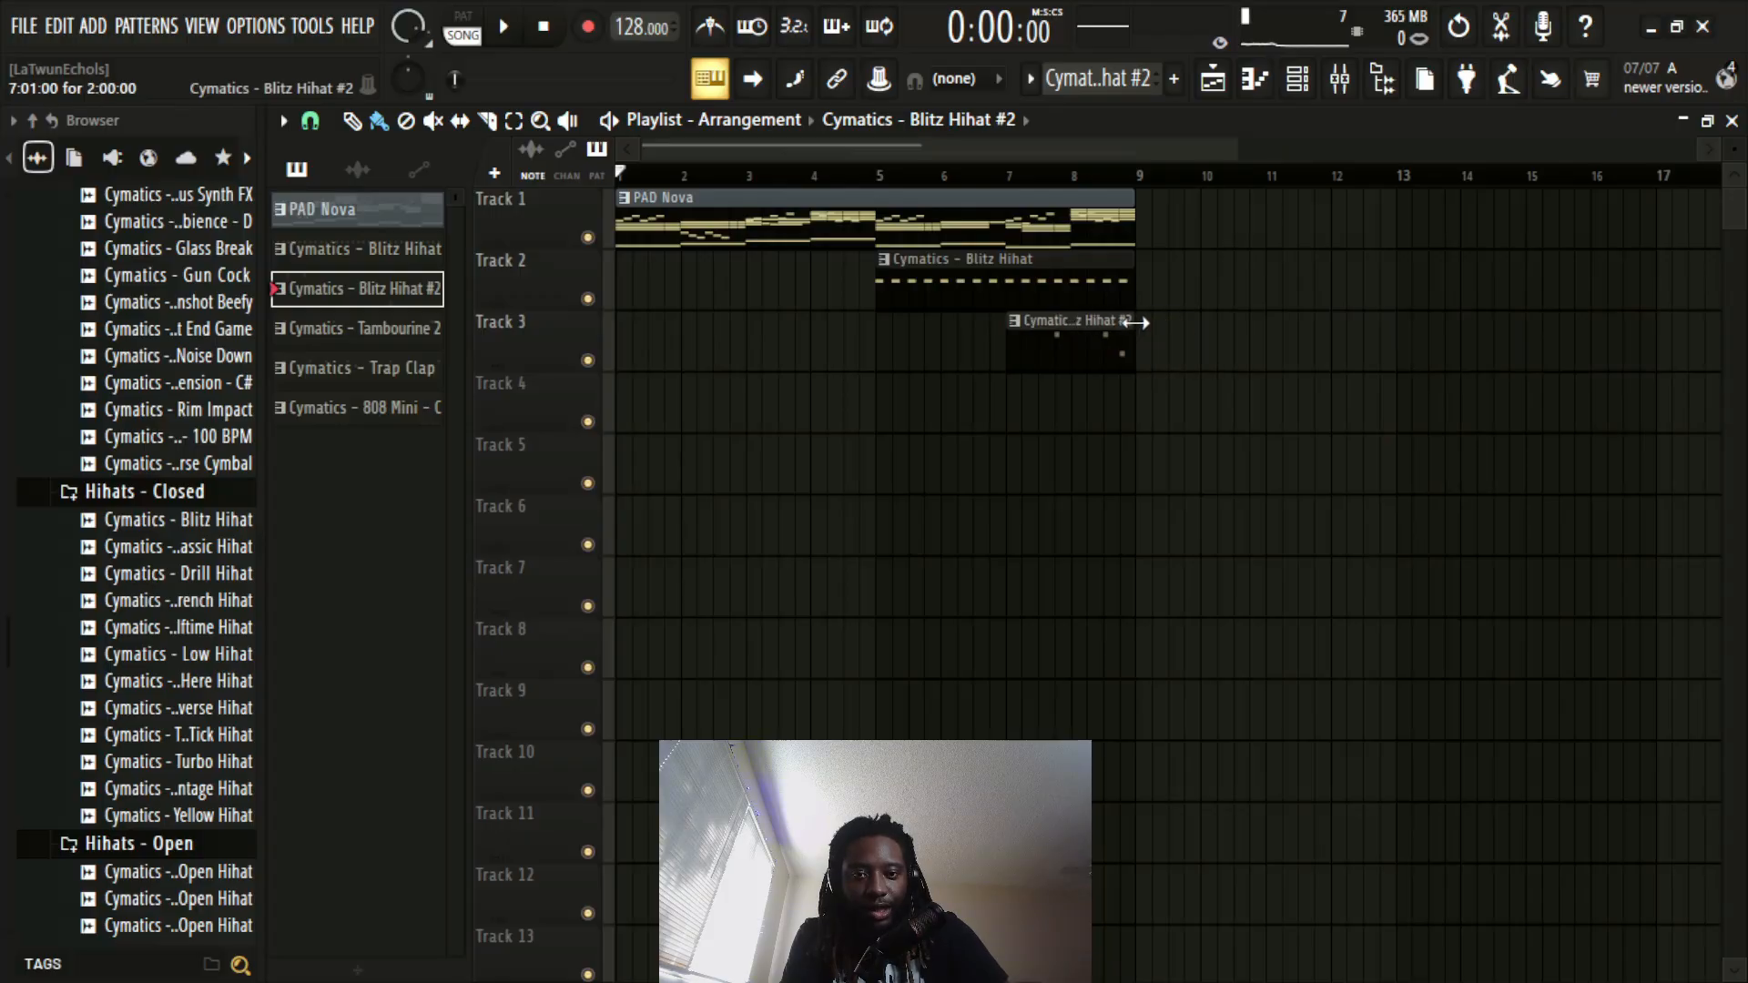
{"action": "left_click_drag", "start_coordinate": [699, 176], "coordinate": [1138, 185]}
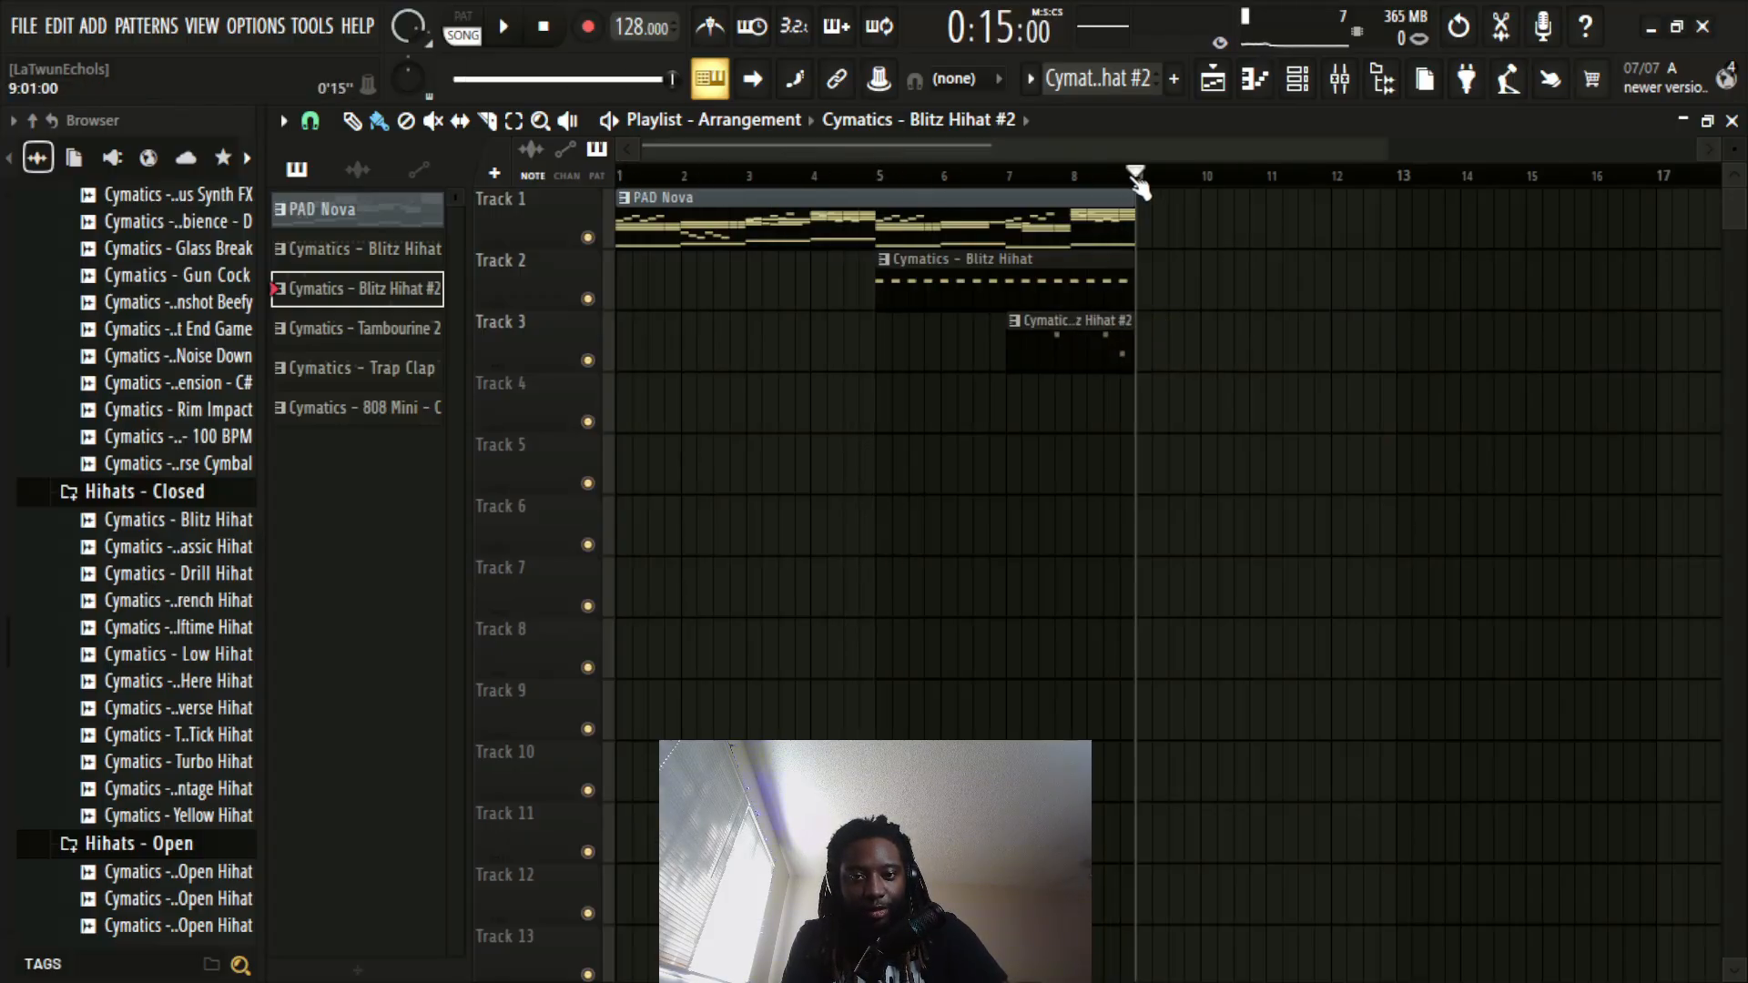
{"action": "left_click", "coordinate": [1168, 232]}
{"action": "right_click", "coordinate": [1162, 244]}
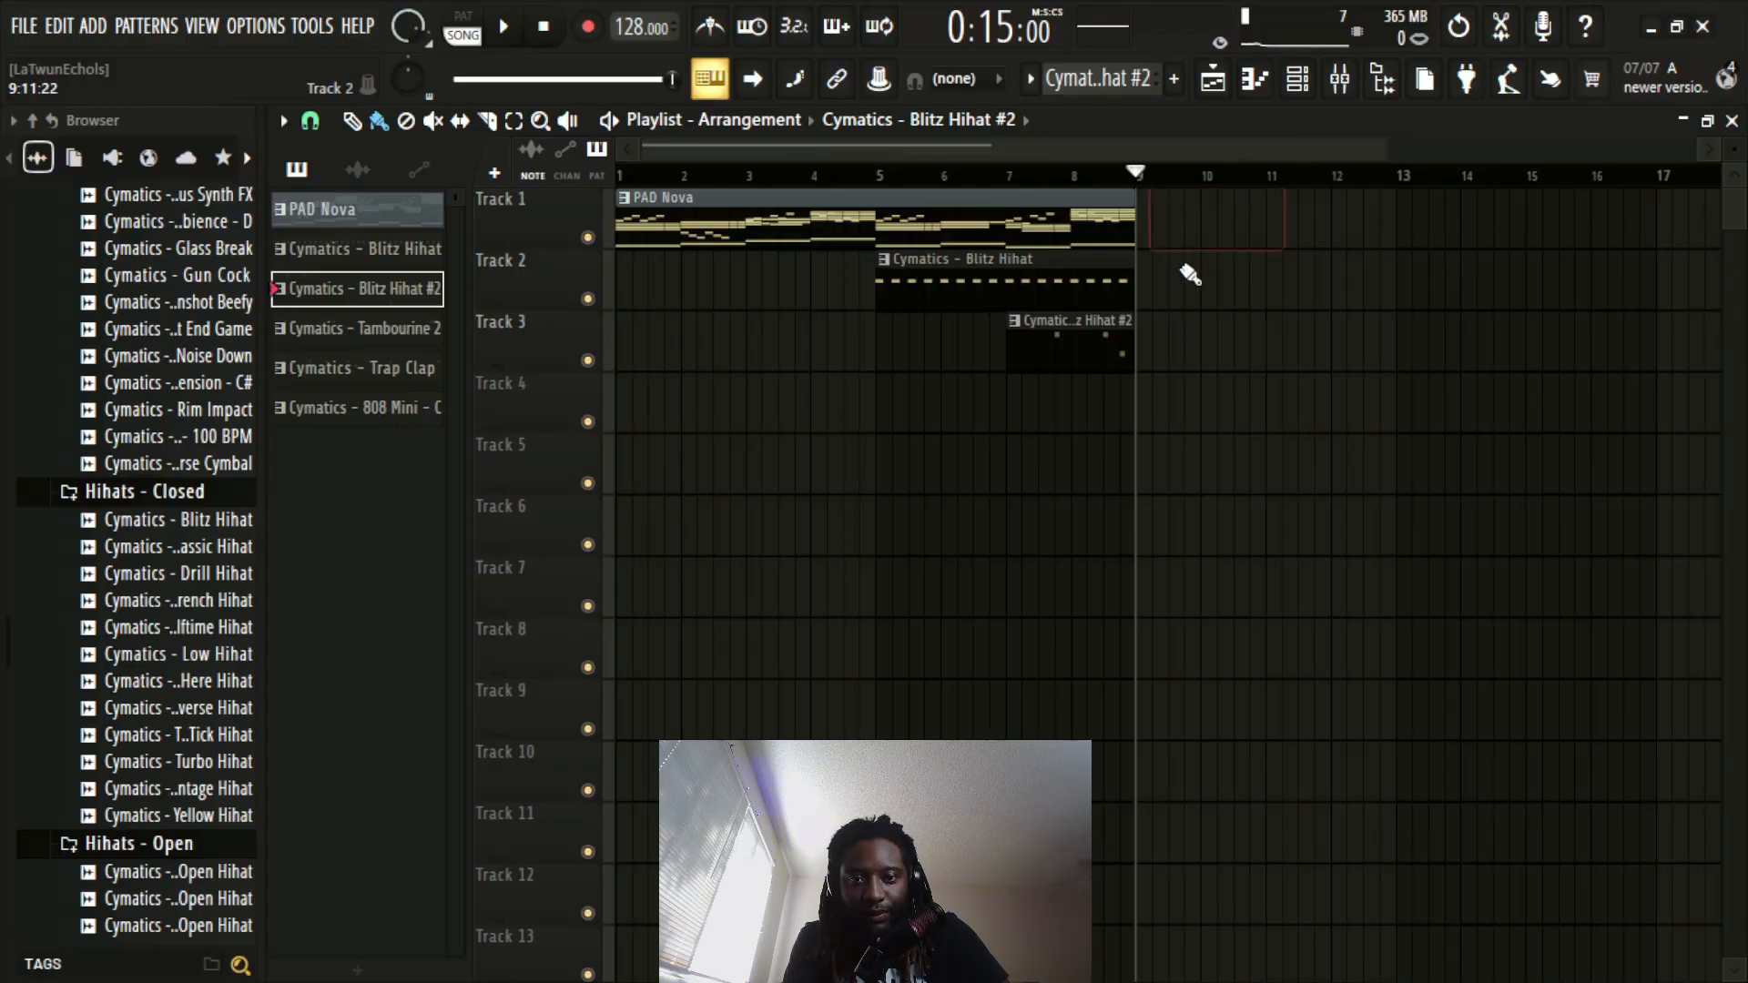
Step: Place another Cymatics - Blitz Hihat #2 clip on Track 3 at bar 9 and trim its end to bar 17
{"action": "mouse_move", "coordinate": [1170, 346]}
{"action": "left_mouse_down"}
{"action": "mouse_move", "coordinate": [1720, 348]}
{"action": "mouse_move", "coordinate": [1194, 349]}
{"action": "left_mouse_up"}
{"action": "left_click_drag", "start_coordinate": [1308, 344], "coordinate": [1711, 343]}
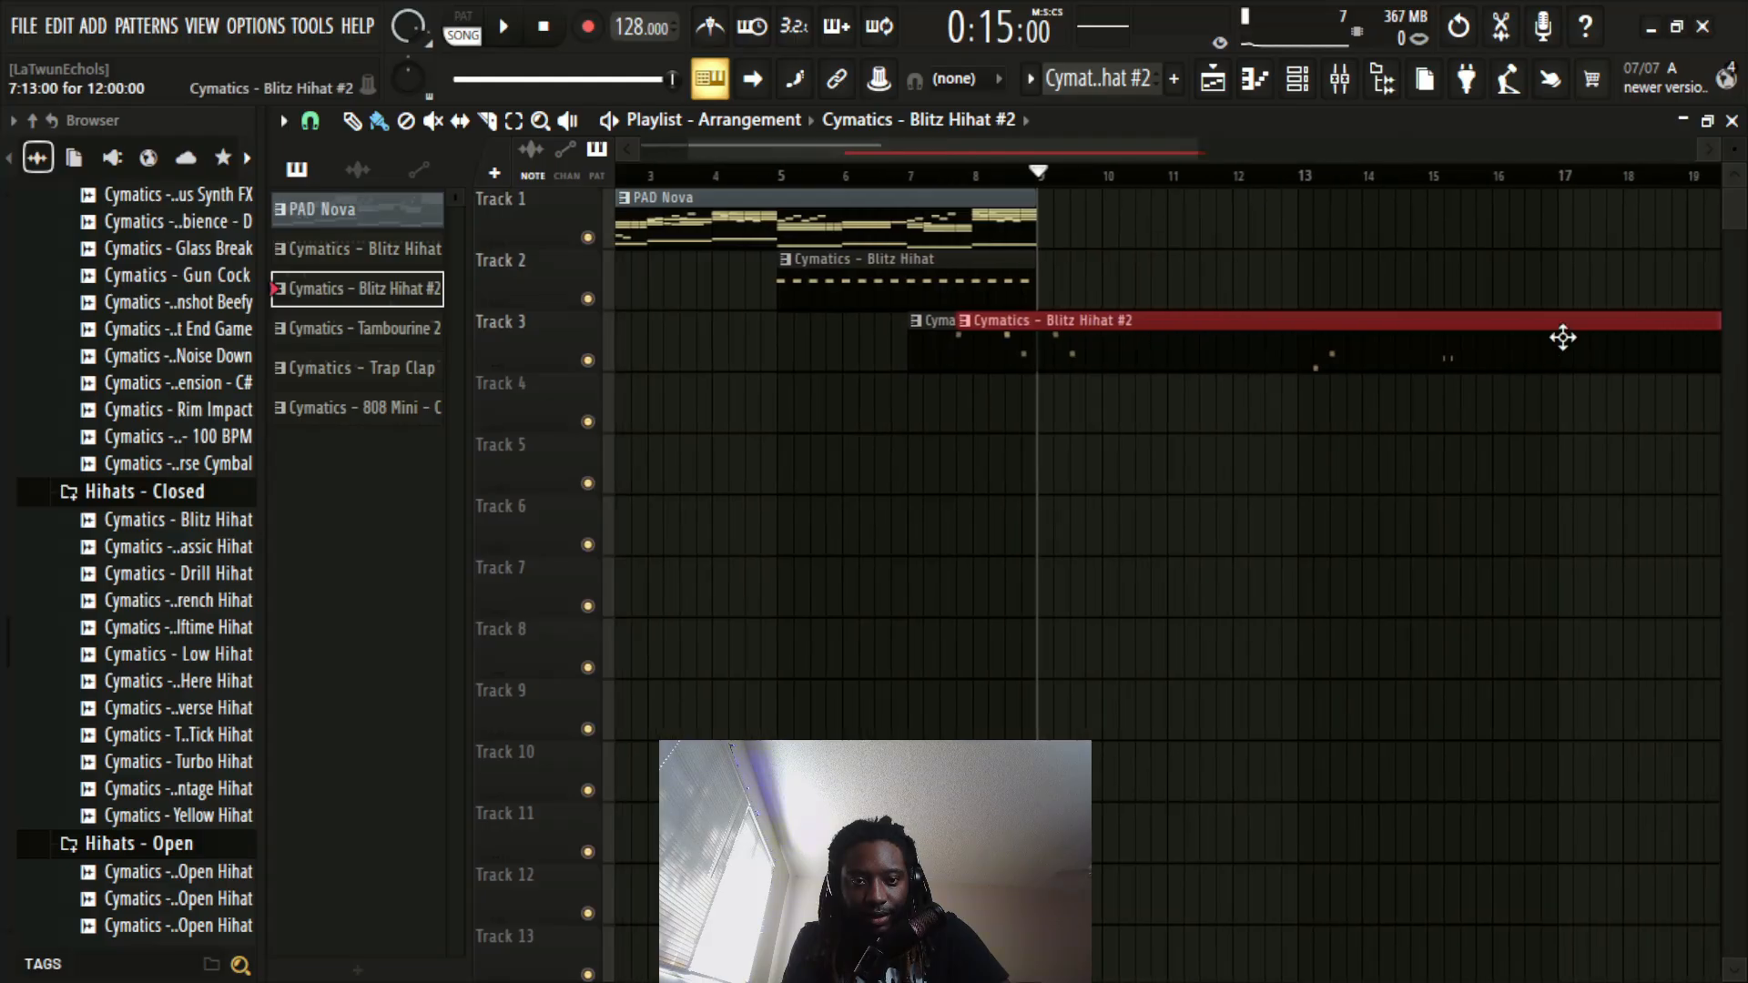
{"action": "scroll", "coordinate": [1559, 185], "scroll_direction": "down", "scroll_amount": 2}
{"action": "left_click_drag", "start_coordinate": [1311, 359], "coordinate": [1375, 353]}
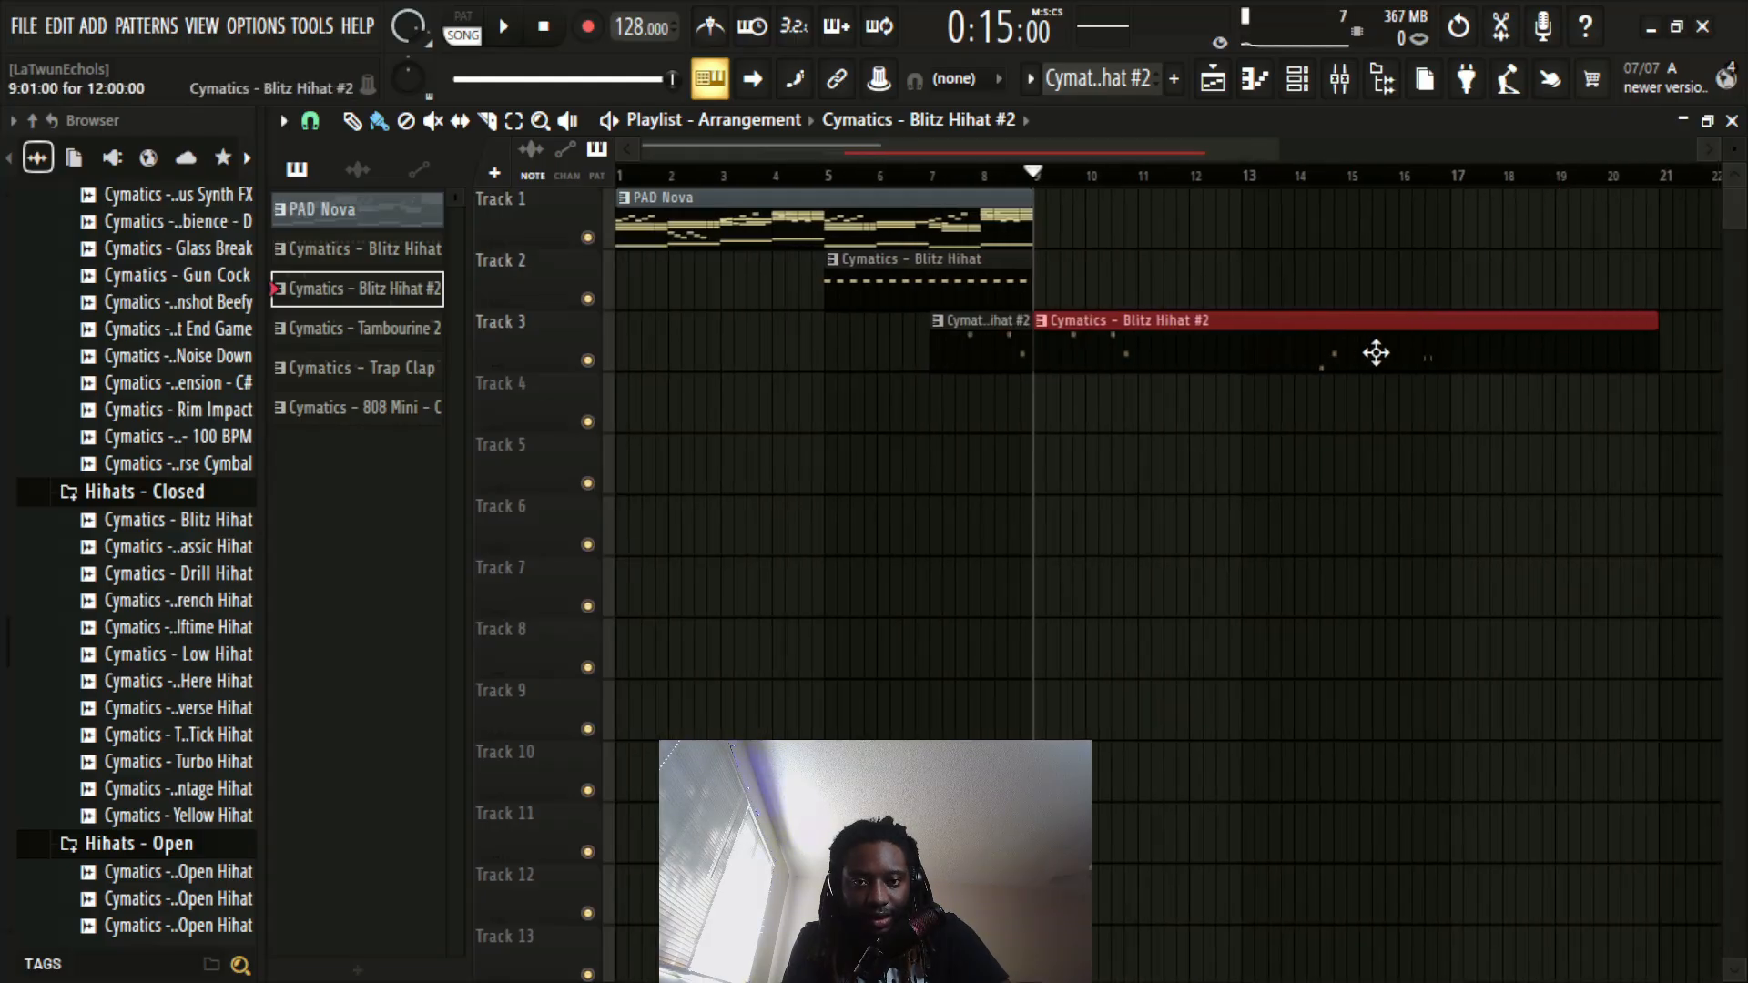
{"action": "left_click_drag", "start_coordinate": [1650, 334], "coordinate": [1458, 369]}
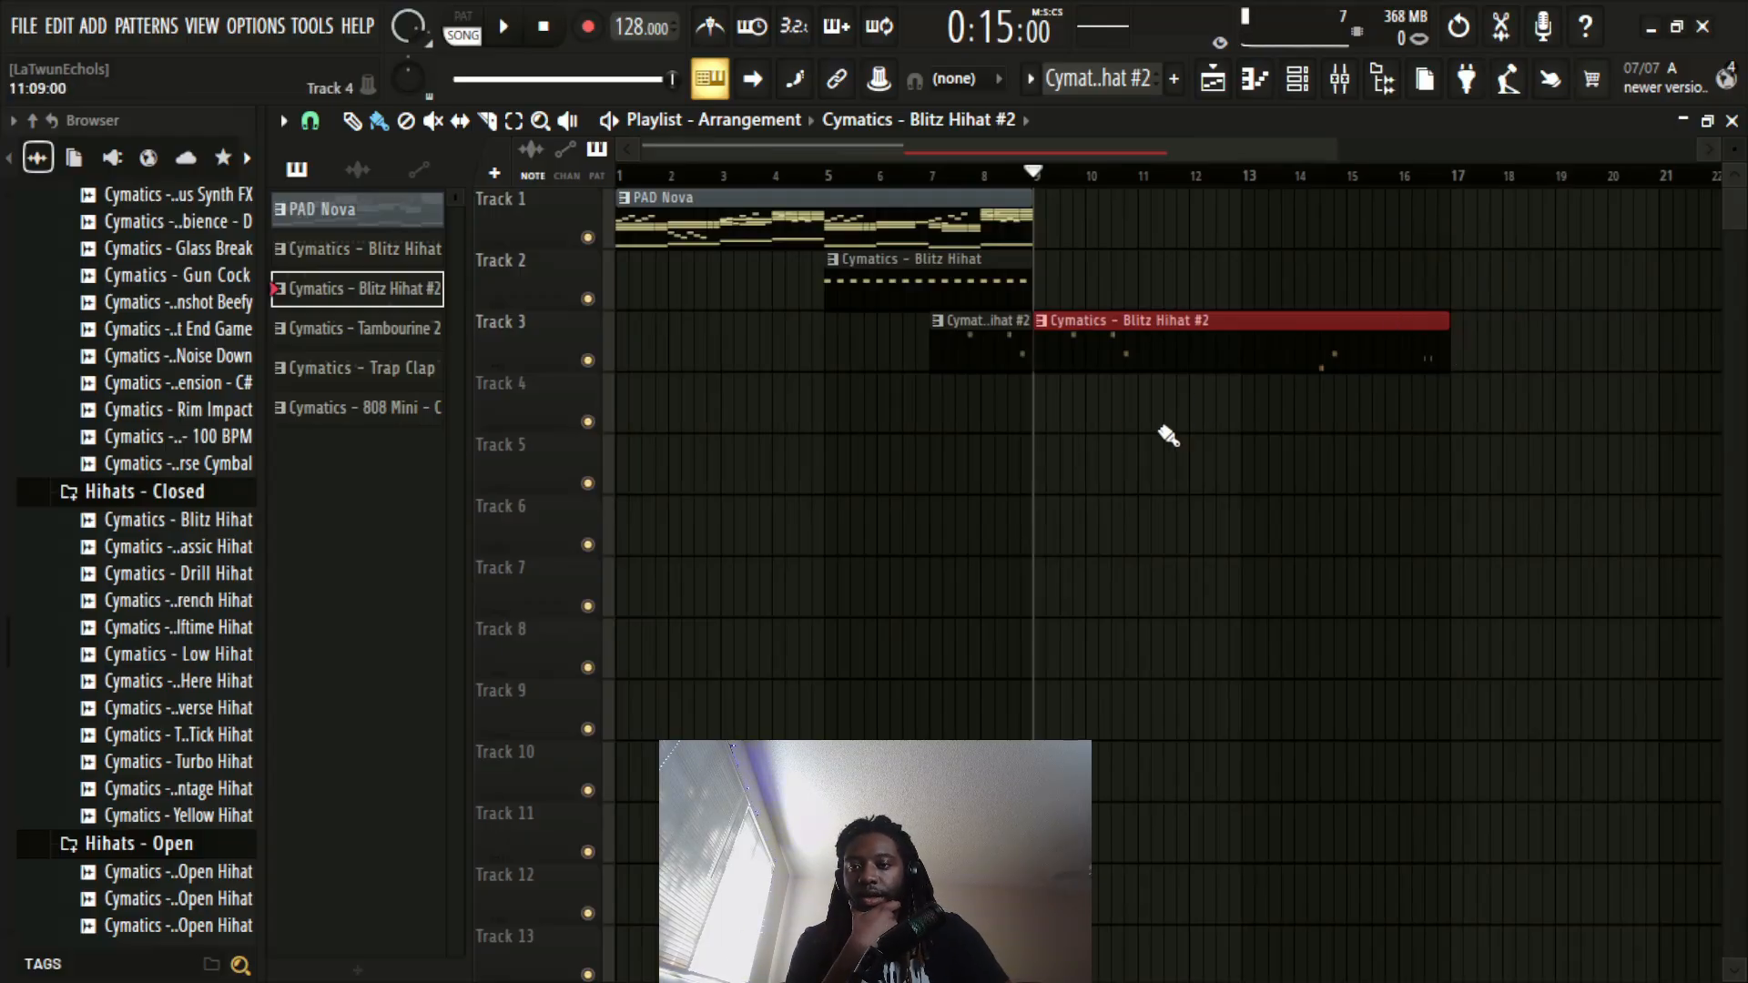
Step: Place PAD Nova on Track 1 and Cymatics - Blitz Hihat on Track 2, both from bar 9 to bar 17
{"action": "left_click", "coordinate": [364, 205]}
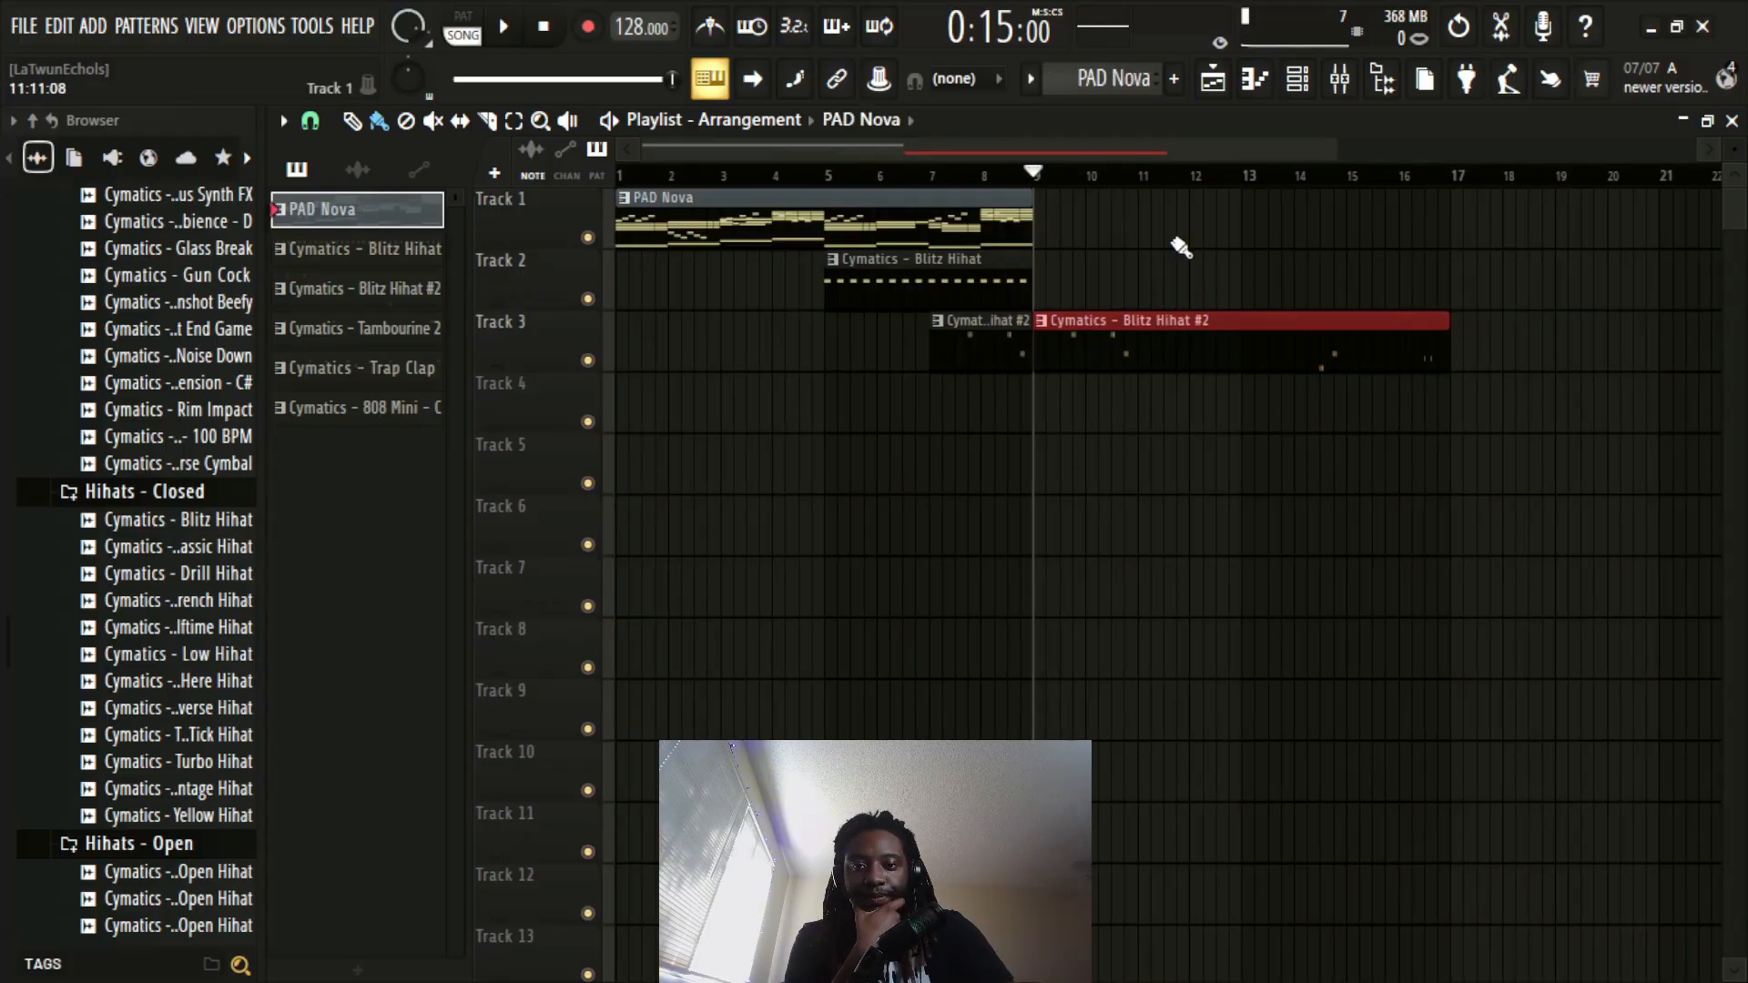
{"action": "left_click", "coordinate": [1061, 222]}
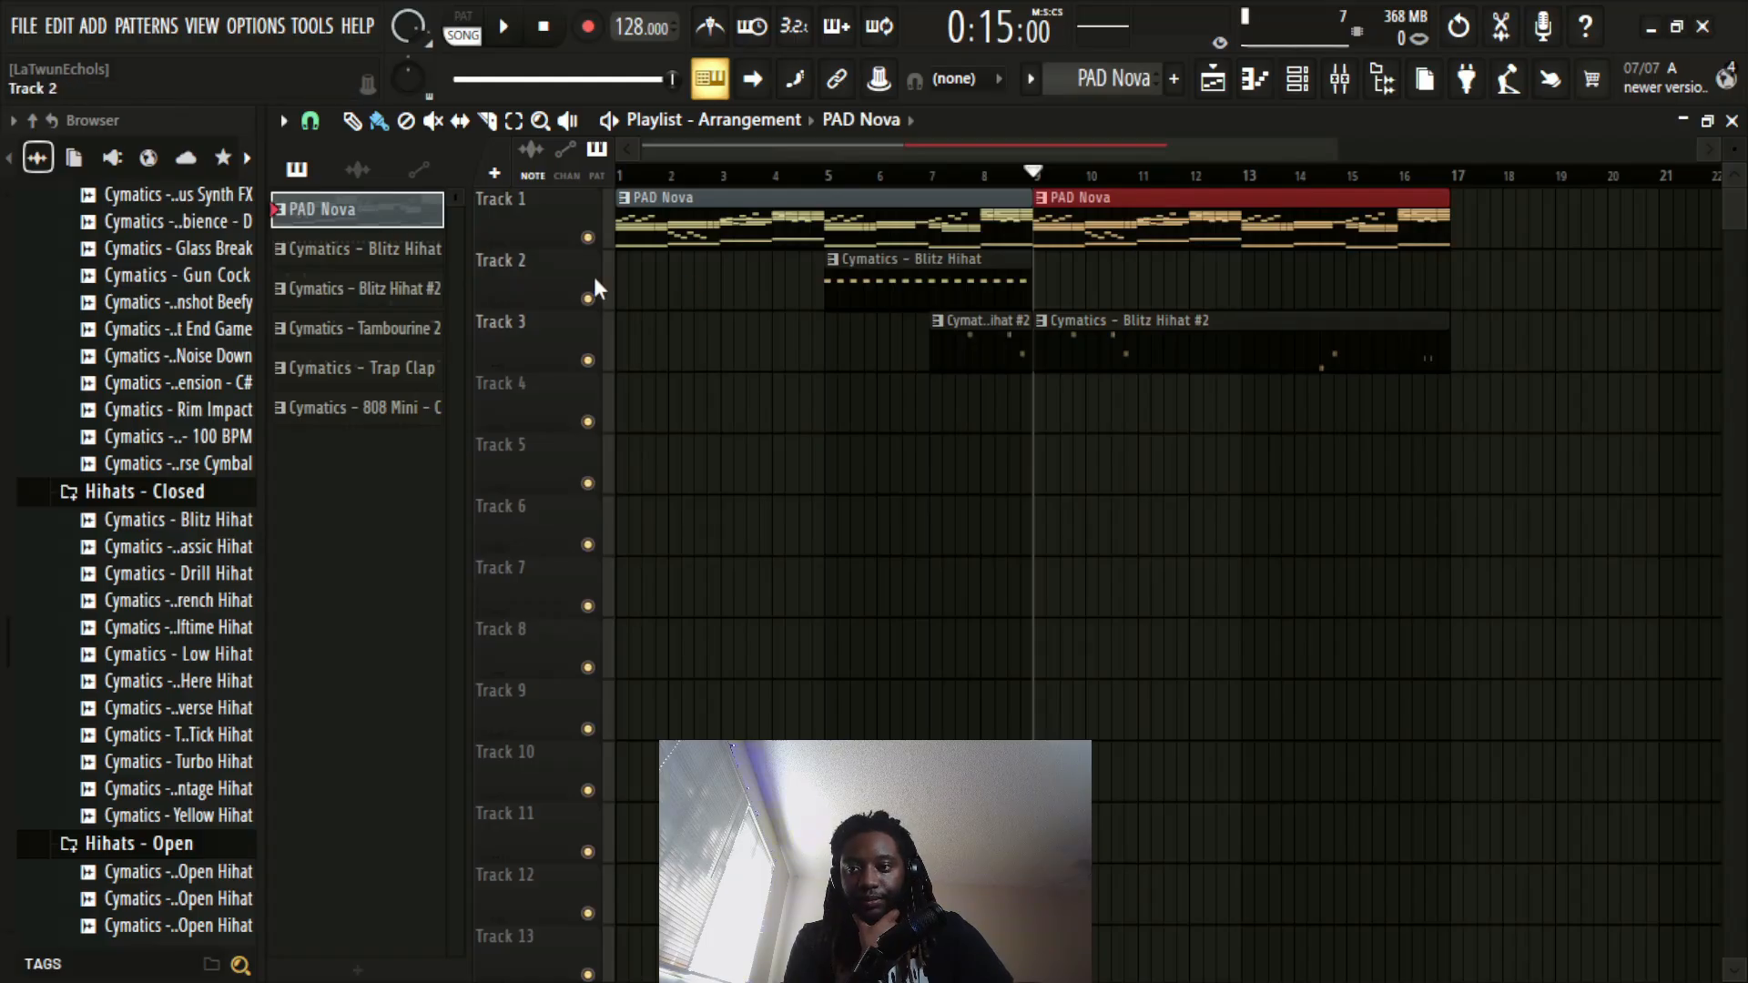
{"action": "left_click", "coordinate": [424, 255]}
{"action": "mouse_move", "coordinate": [1077, 264]}
{"action": "left_mouse_down"}
{"action": "mouse_move", "coordinate": [1062, 274]}
{"action": "mouse_move", "coordinate": [1125, 281]}
{"action": "left_mouse_up"}
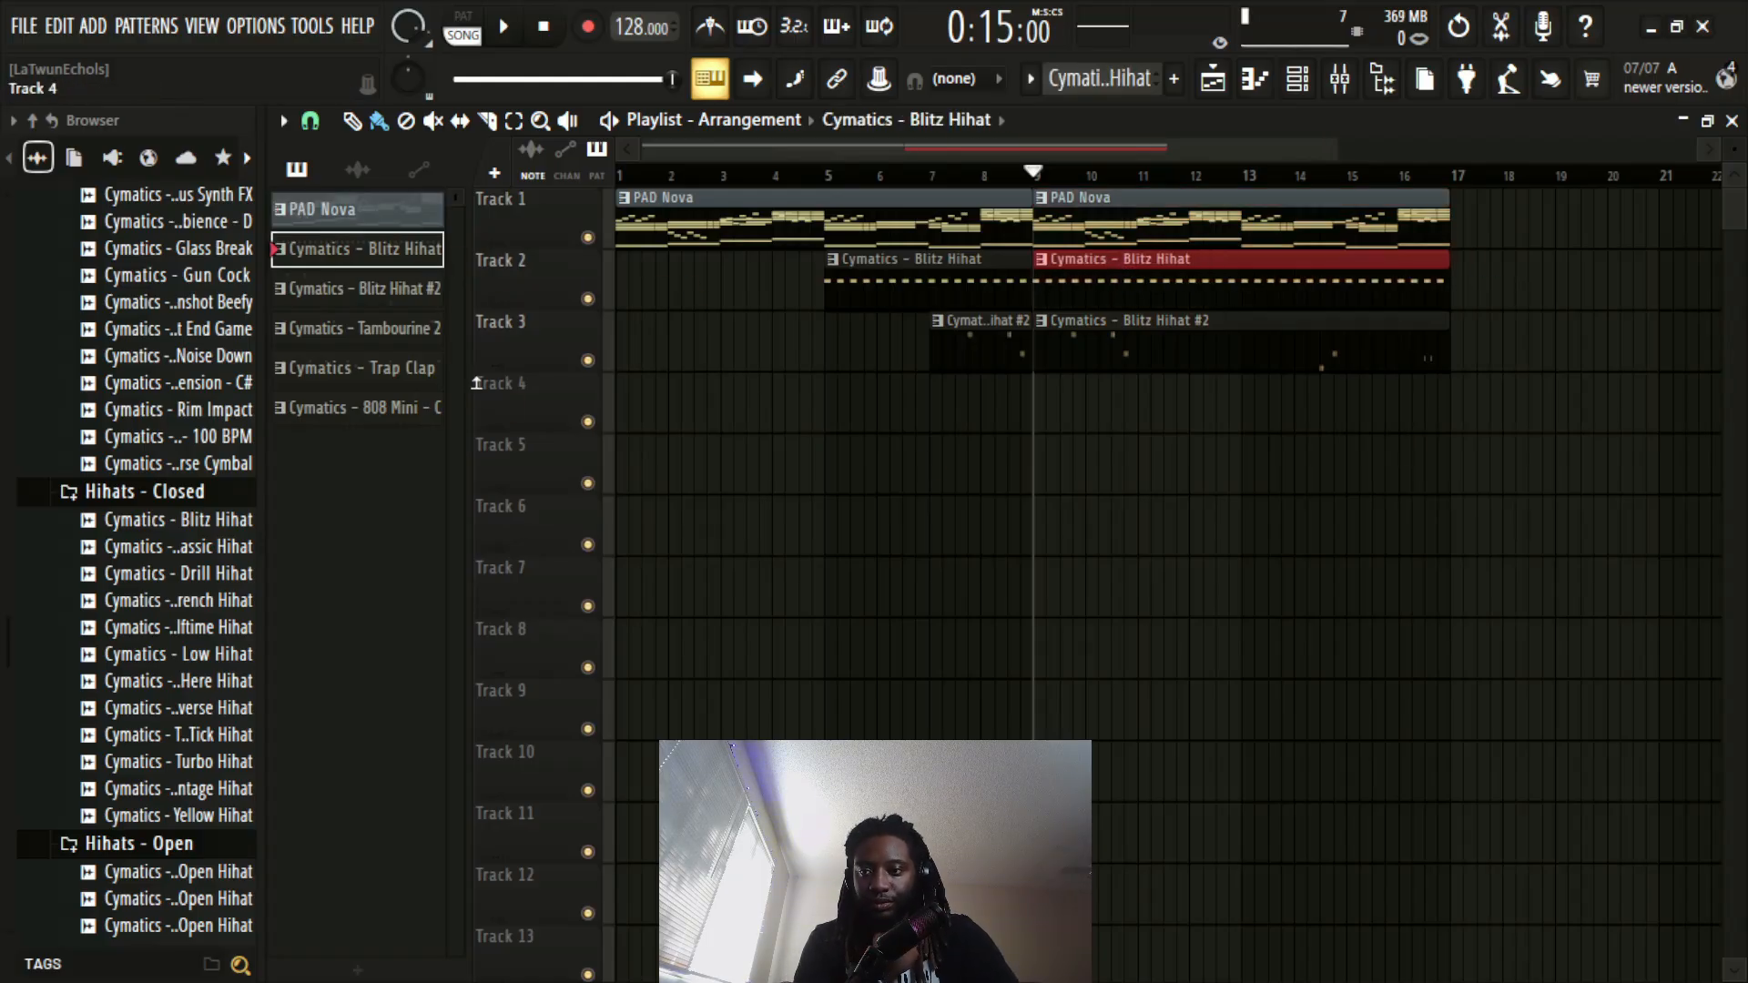
Step: Place Cymatics - Tambourine 2 on Track 4 and Cymatics - Trap Clap on Track 5, both starting at bar 9
{"action": "left_click", "coordinate": [412, 337]}
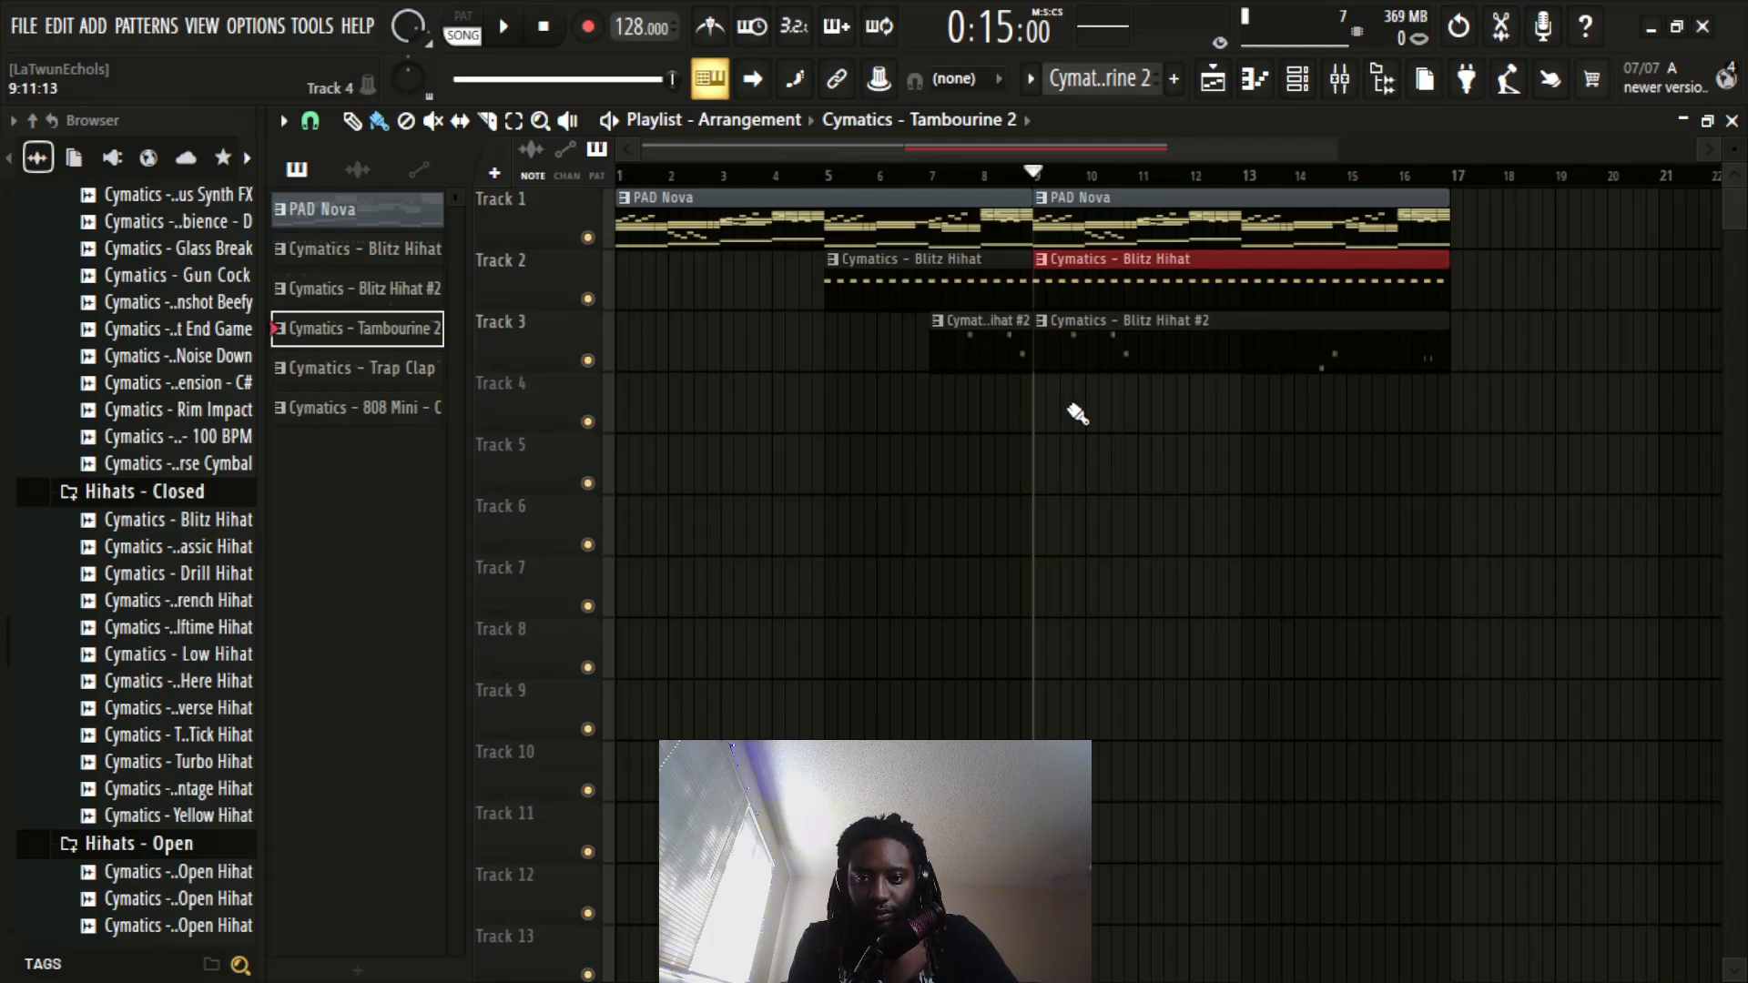
{"action": "mouse_move", "coordinate": [1077, 414]}
{"action": "left_mouse_down"}
{"action": "mouse_move", "coordinate": [1127, 402]}
{"action": "mouse_move", "coordinate": [1097, 406]}
{"action": "left_mouse_up"}
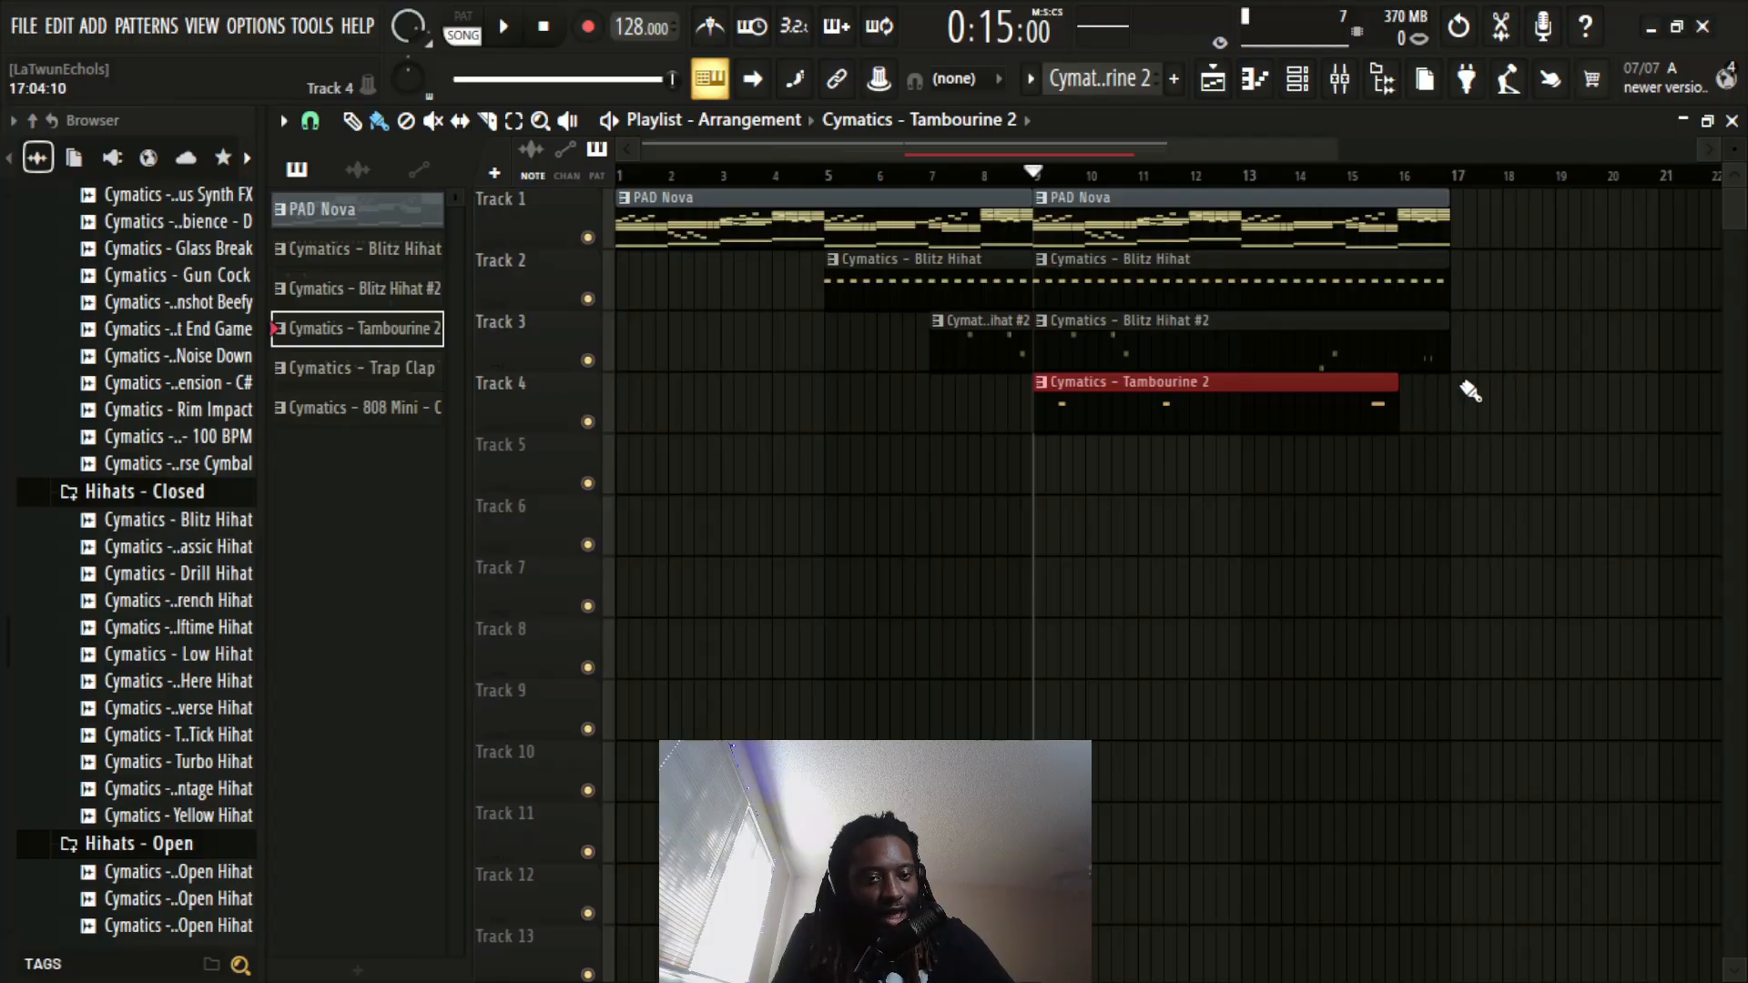
{"action": "left_click", "coordinate": [416, 369]}
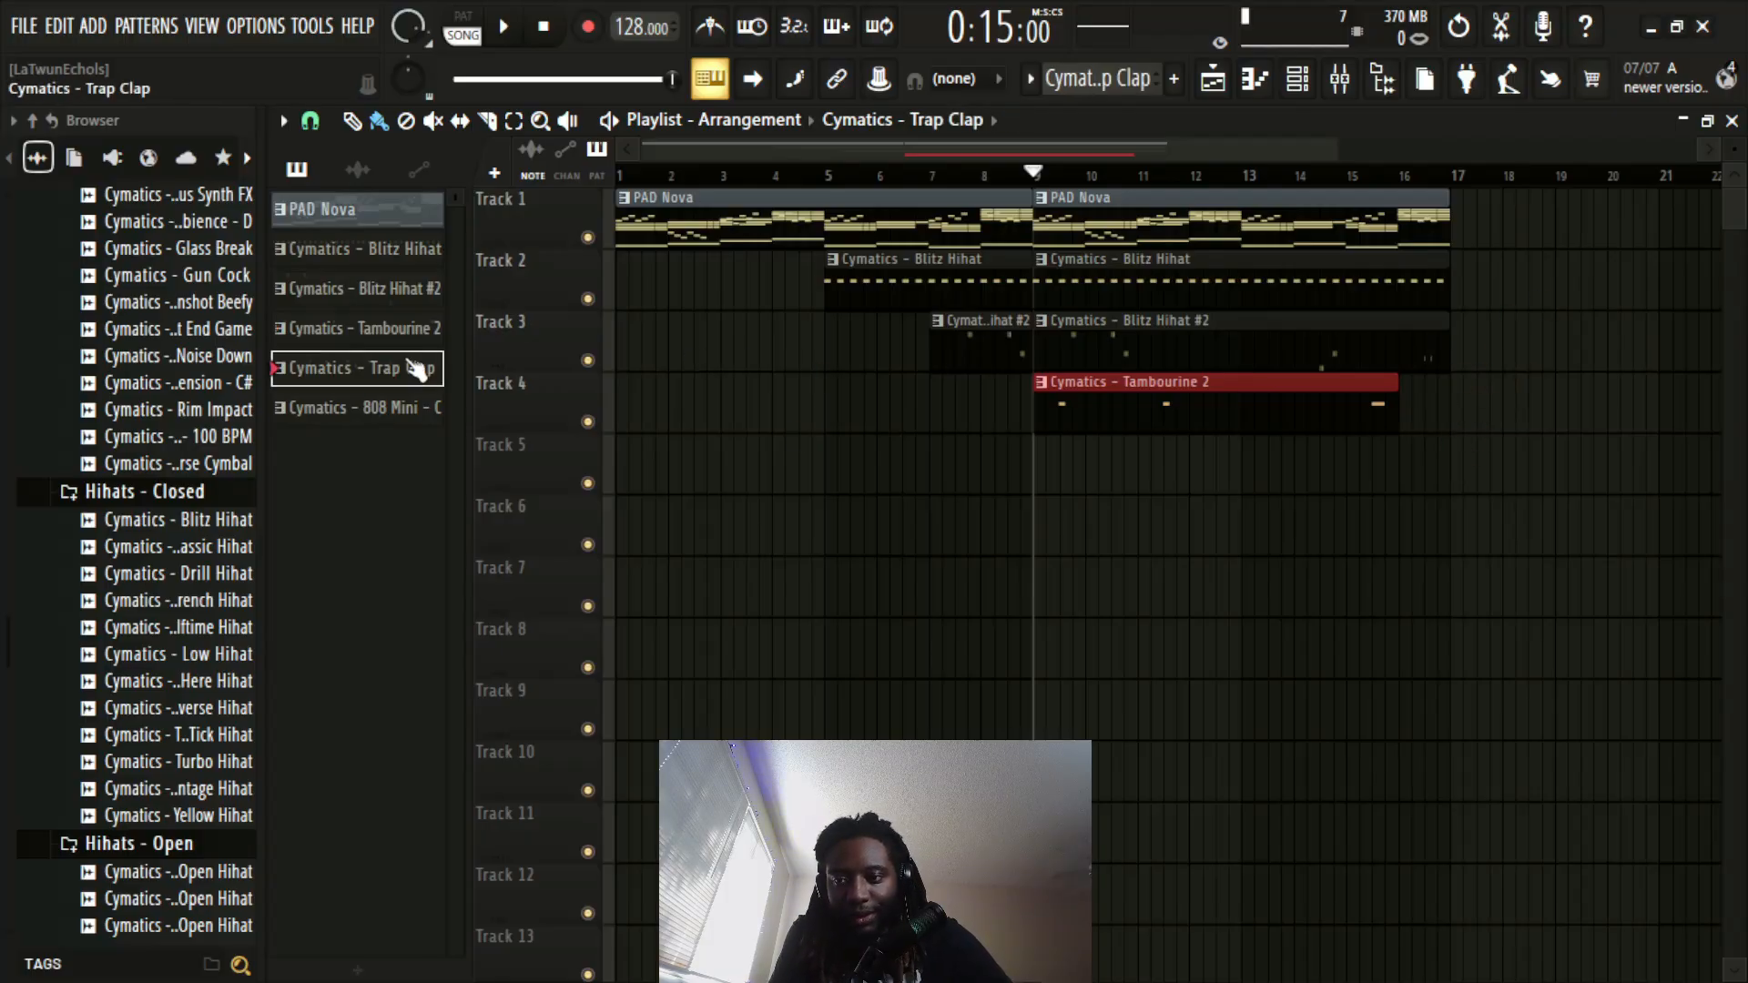
{"action": "left_click", "coordinate": [1135, 510]}
{"action": "left_click_drag", "start_coordinate": [1225, 517], "coordinate": [1131, 462]}
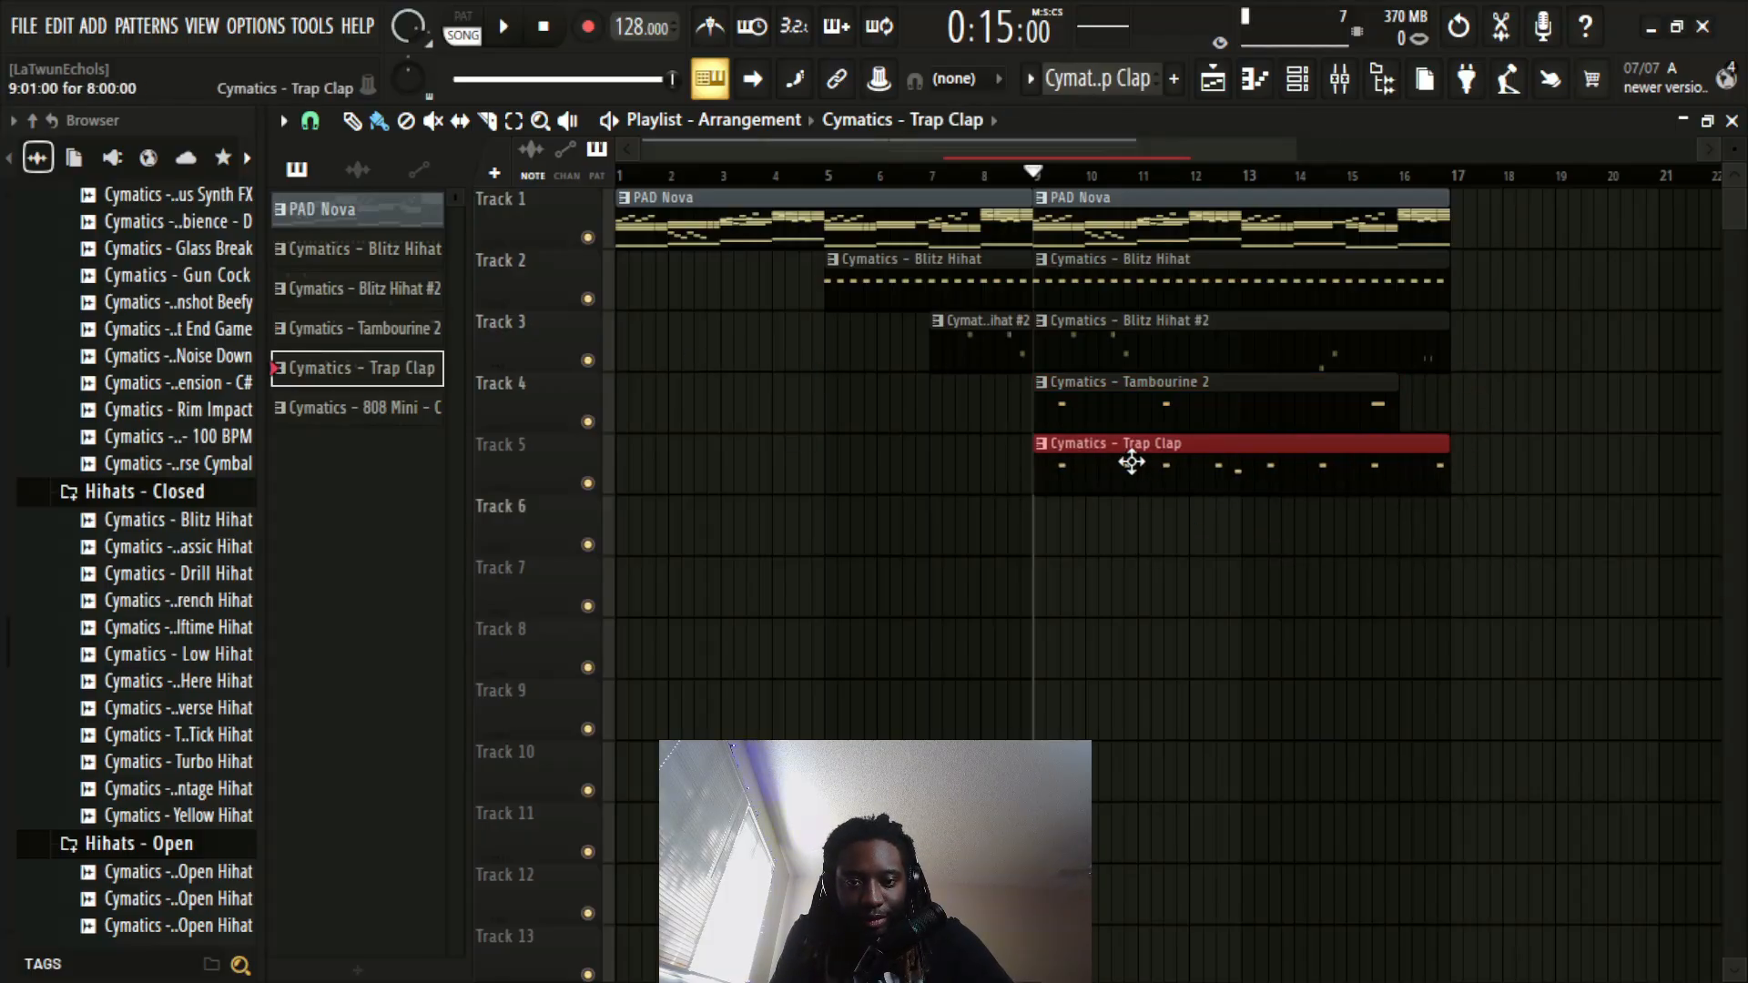
Step: Place the Cymatics - 808 Mini - C pattern on Track 6 from bar 9 to bar 17
{"action": "left_click", "coordinate": [374, 414]}
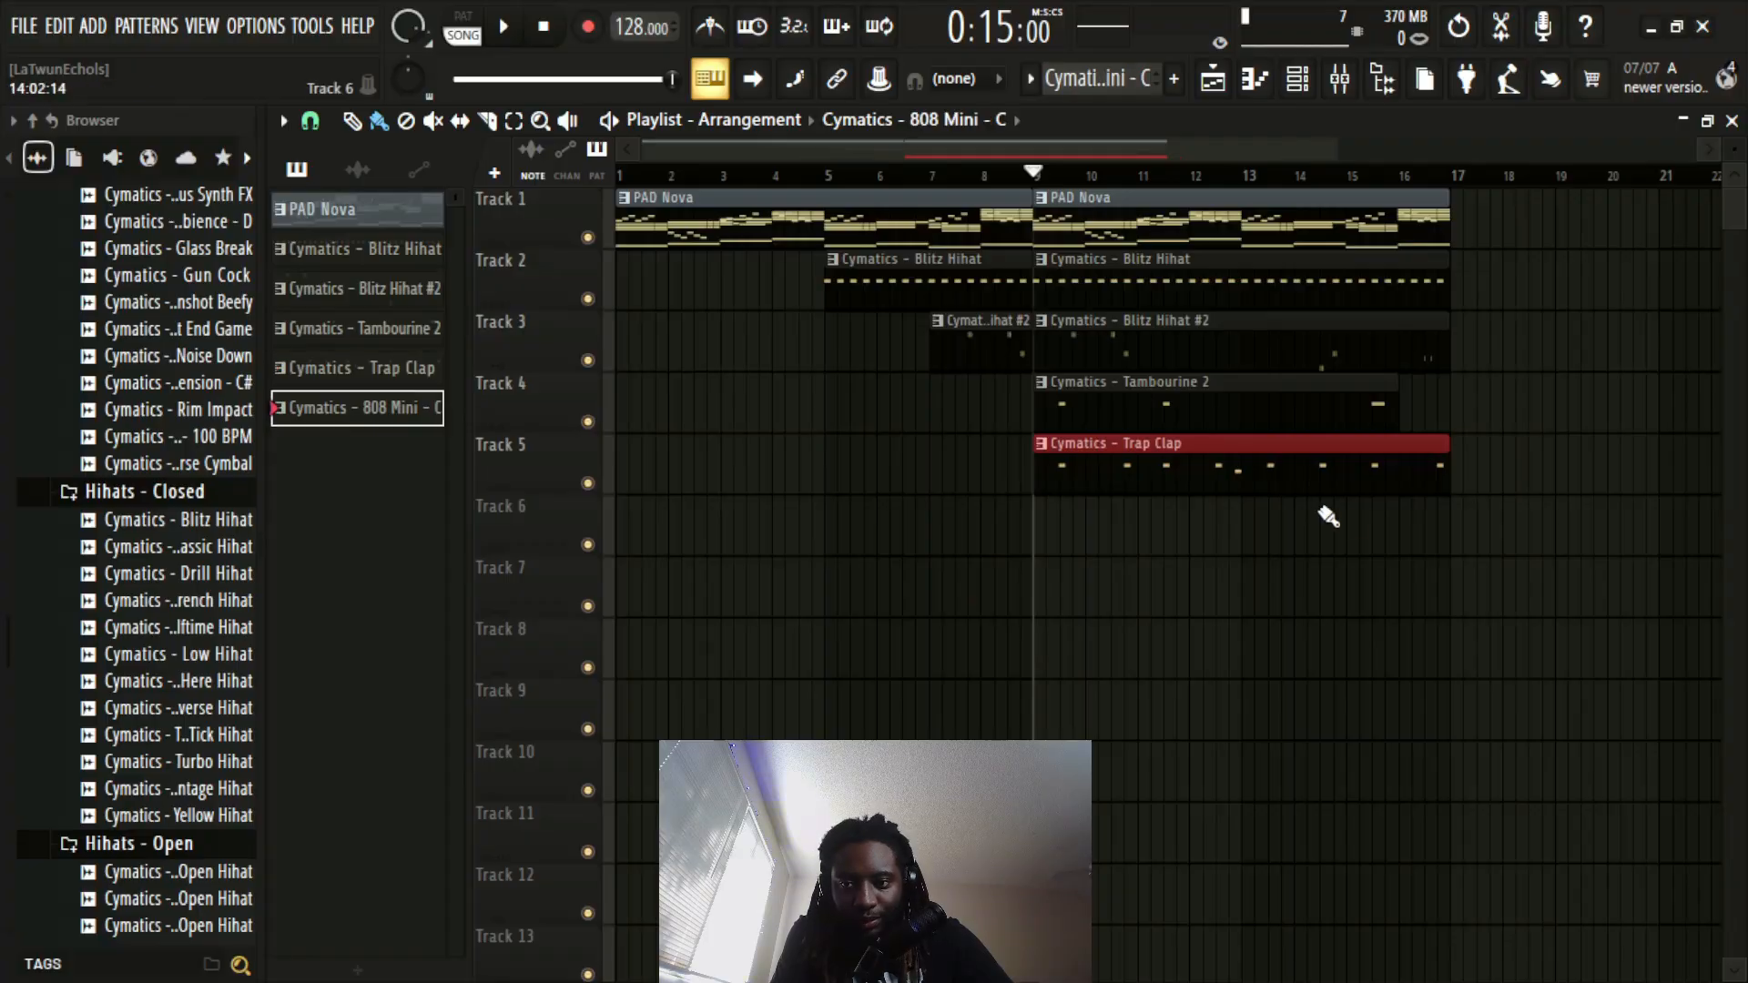
{"action": "left_click", "coordinate": [1168, 548]}
{"action": "left_click_drag", "start_coordinate": [1326, 519], "coordinate": [1205, 519]}
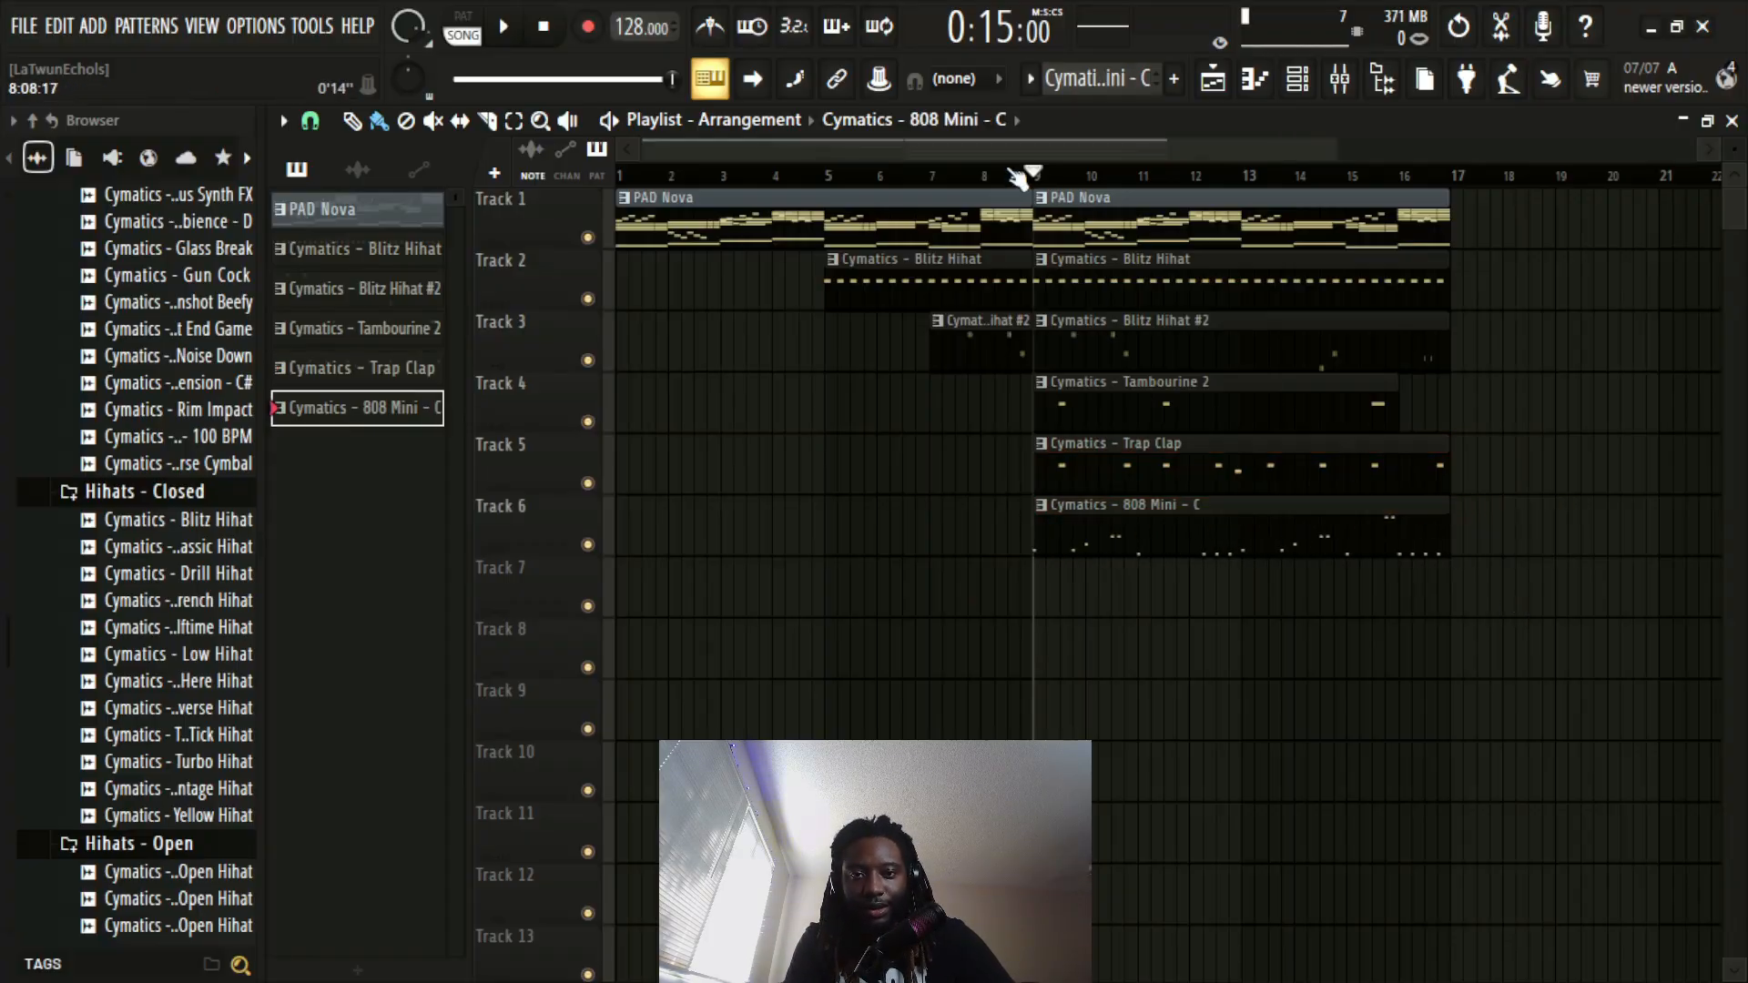
Step: Slice the clips on Tracks 1 to 3 one beat before bar 9 and delete the cut-off pieces to leave a gap
{"action": "scroll", "coordinate": [1044, 185], "scroll_direction": "up", "scroll_amount": 10}
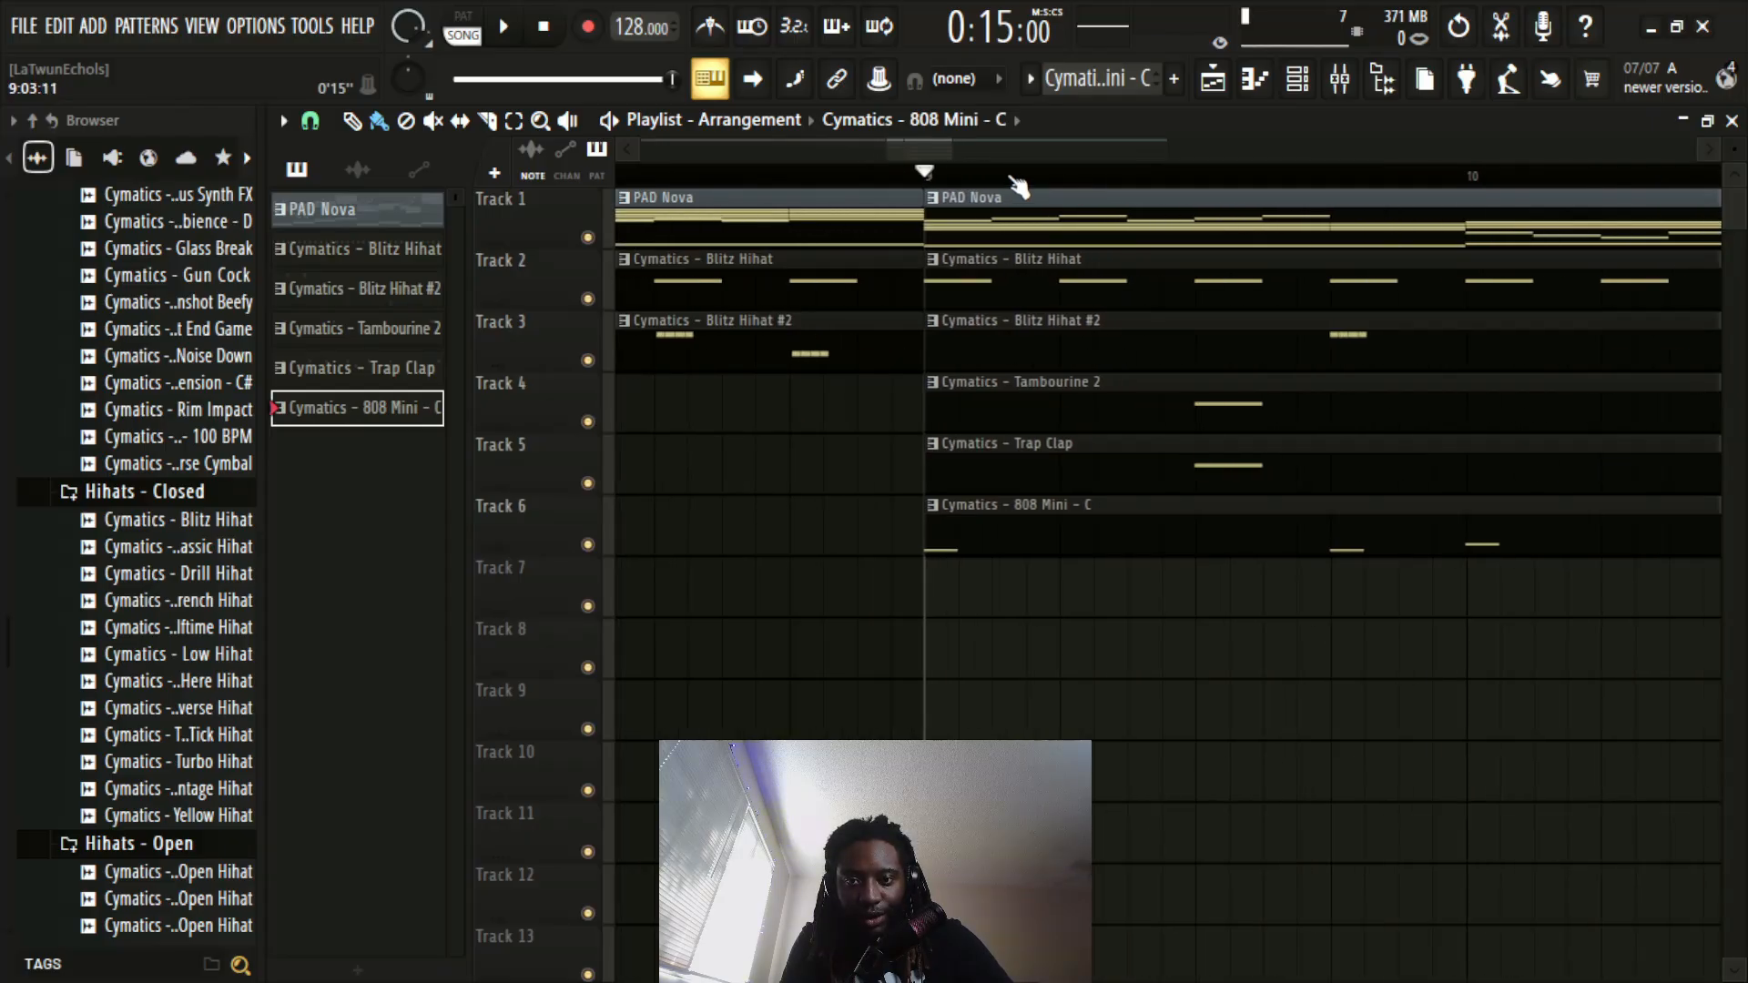
{"action": "left_click_drag", "start_coordinate": [928, 180], "coordinate": [793, 205]}
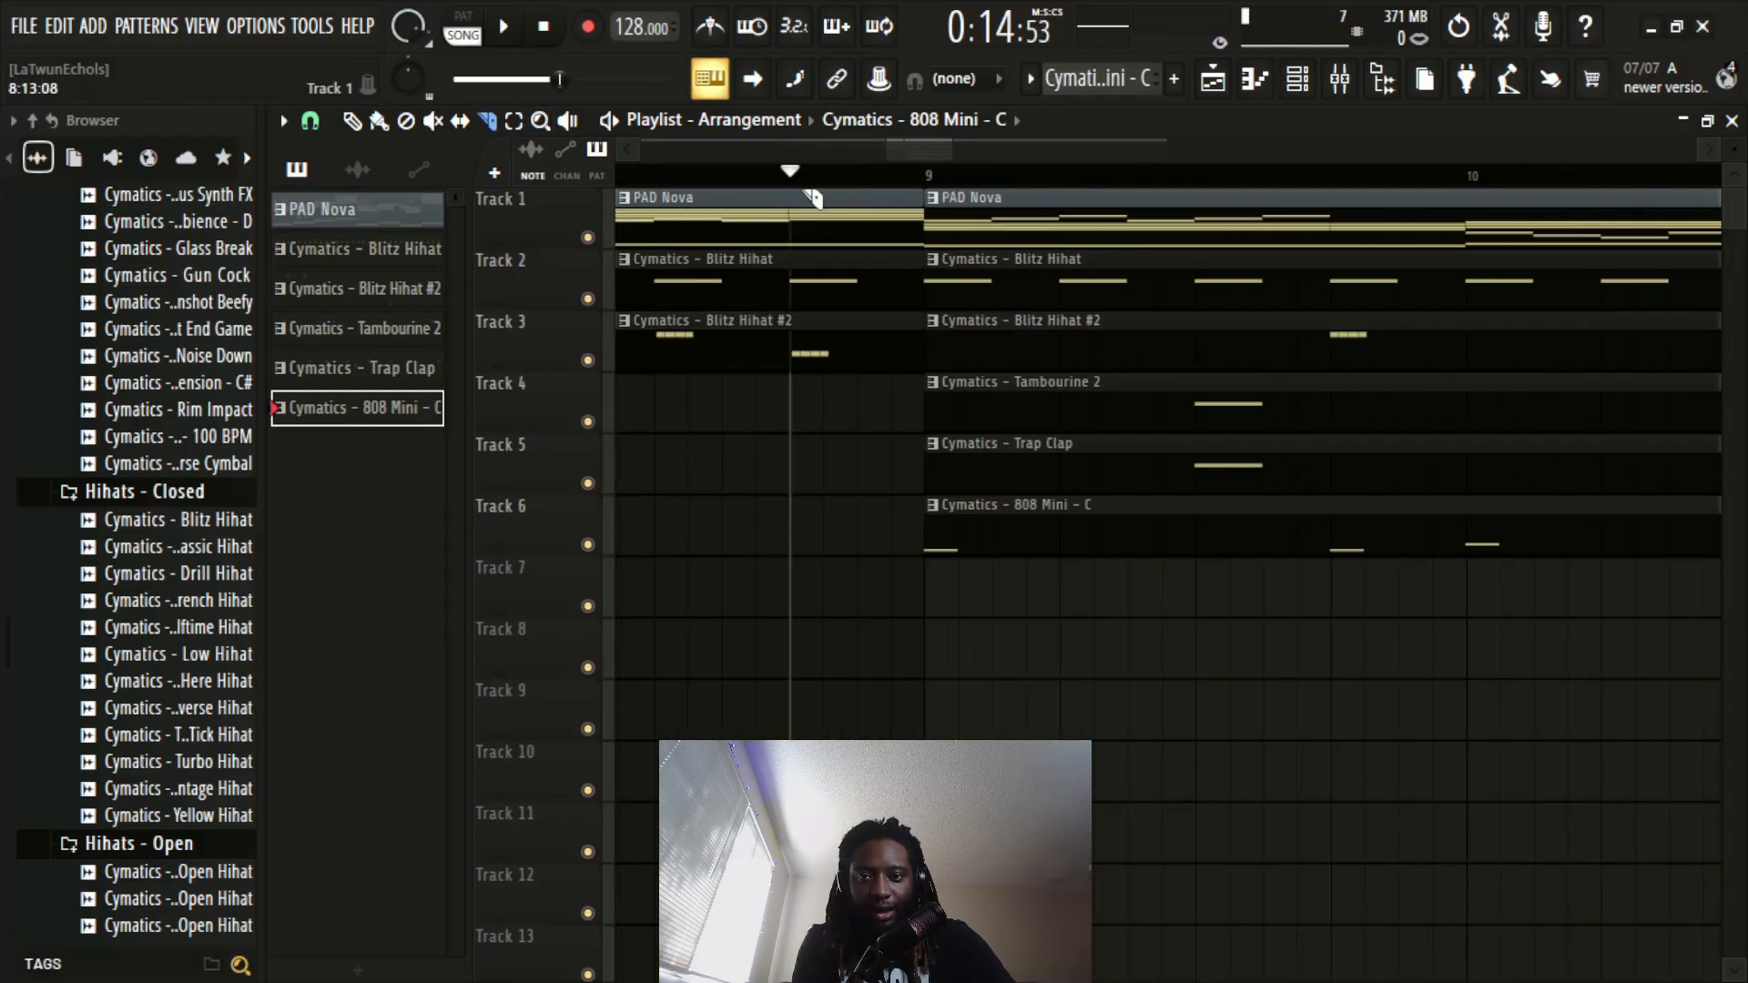
{"action": "left_click_drag", "start_coordinate": [813, 244], "coordinate": [796, 508]}
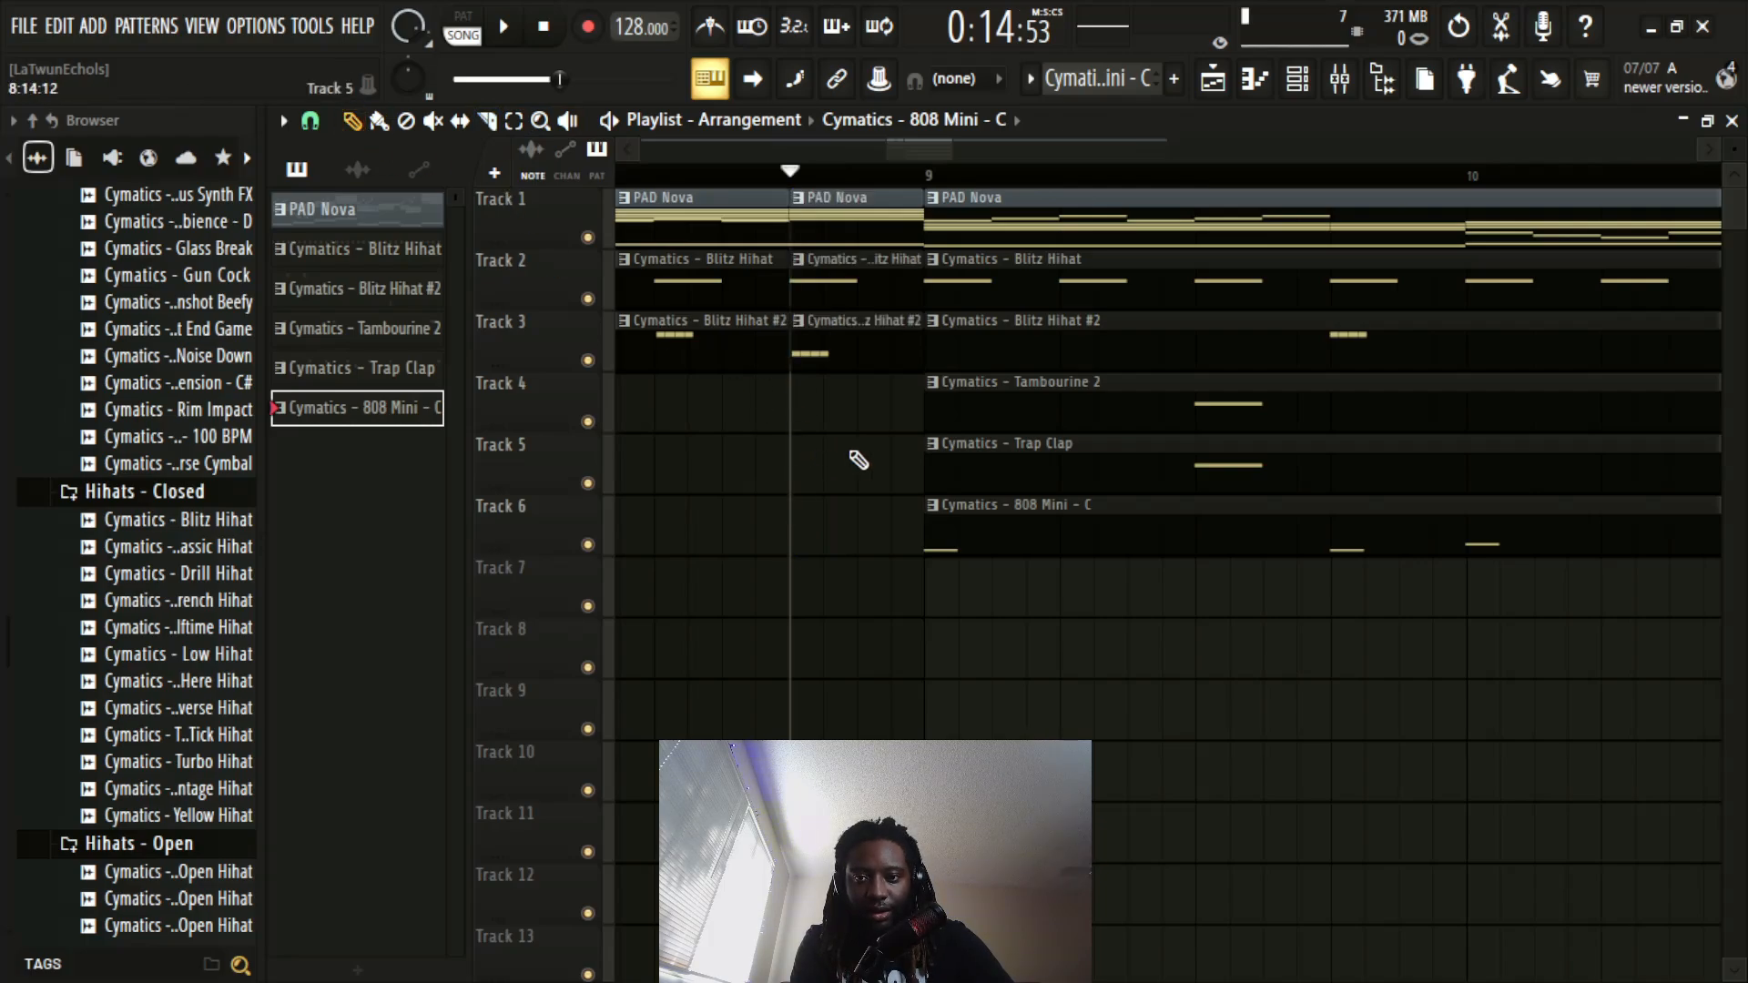
{"action": "right_click", "coordinate": [860, 346]}
{"action": "right_click", "coordinate": [858, 284]}
{"action": "right_click", "coordinate": [858, 223]}
Step: Add the Cymatics Gun Cock, Gunshot Beefy and Zoom Reverse Cymbal samples from the FX folder as audio clips
{"action": "scroll", "coordinate": [856, 178], "scroll_direction": "down", "scroll_amount": 5}
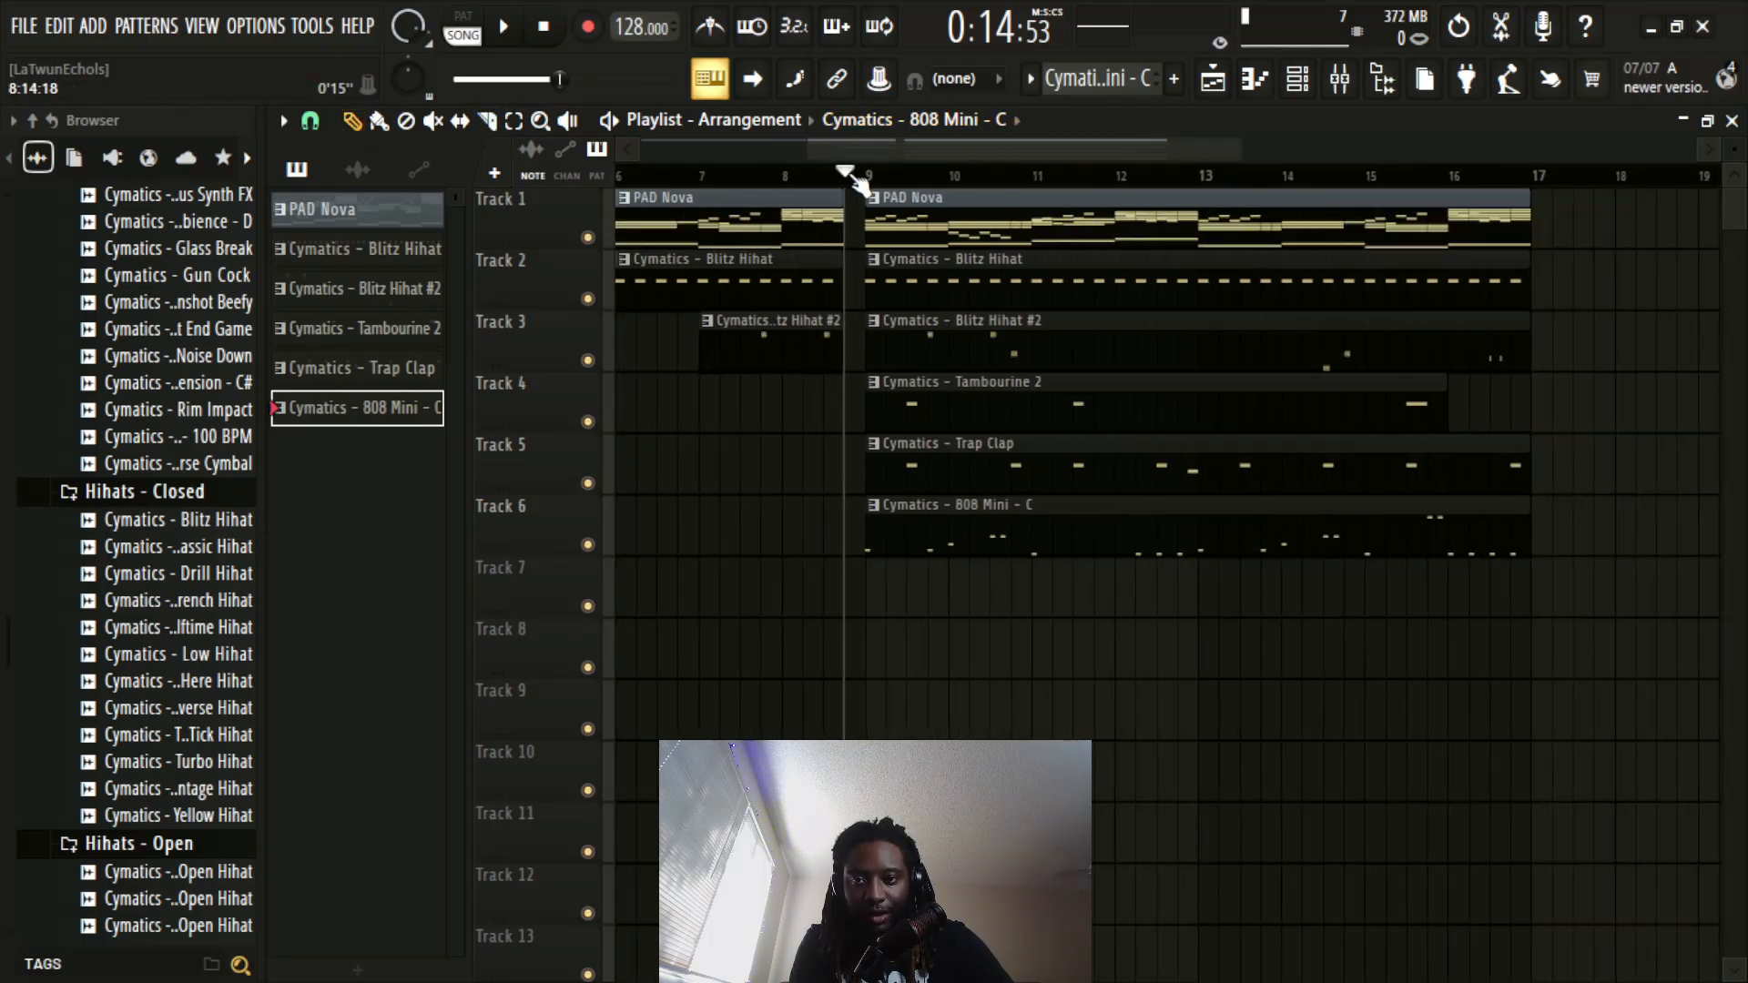
{"action": "scroll", "coordinate": [860, 182], "scroll_direction": "up", "scroll_amount": 4}
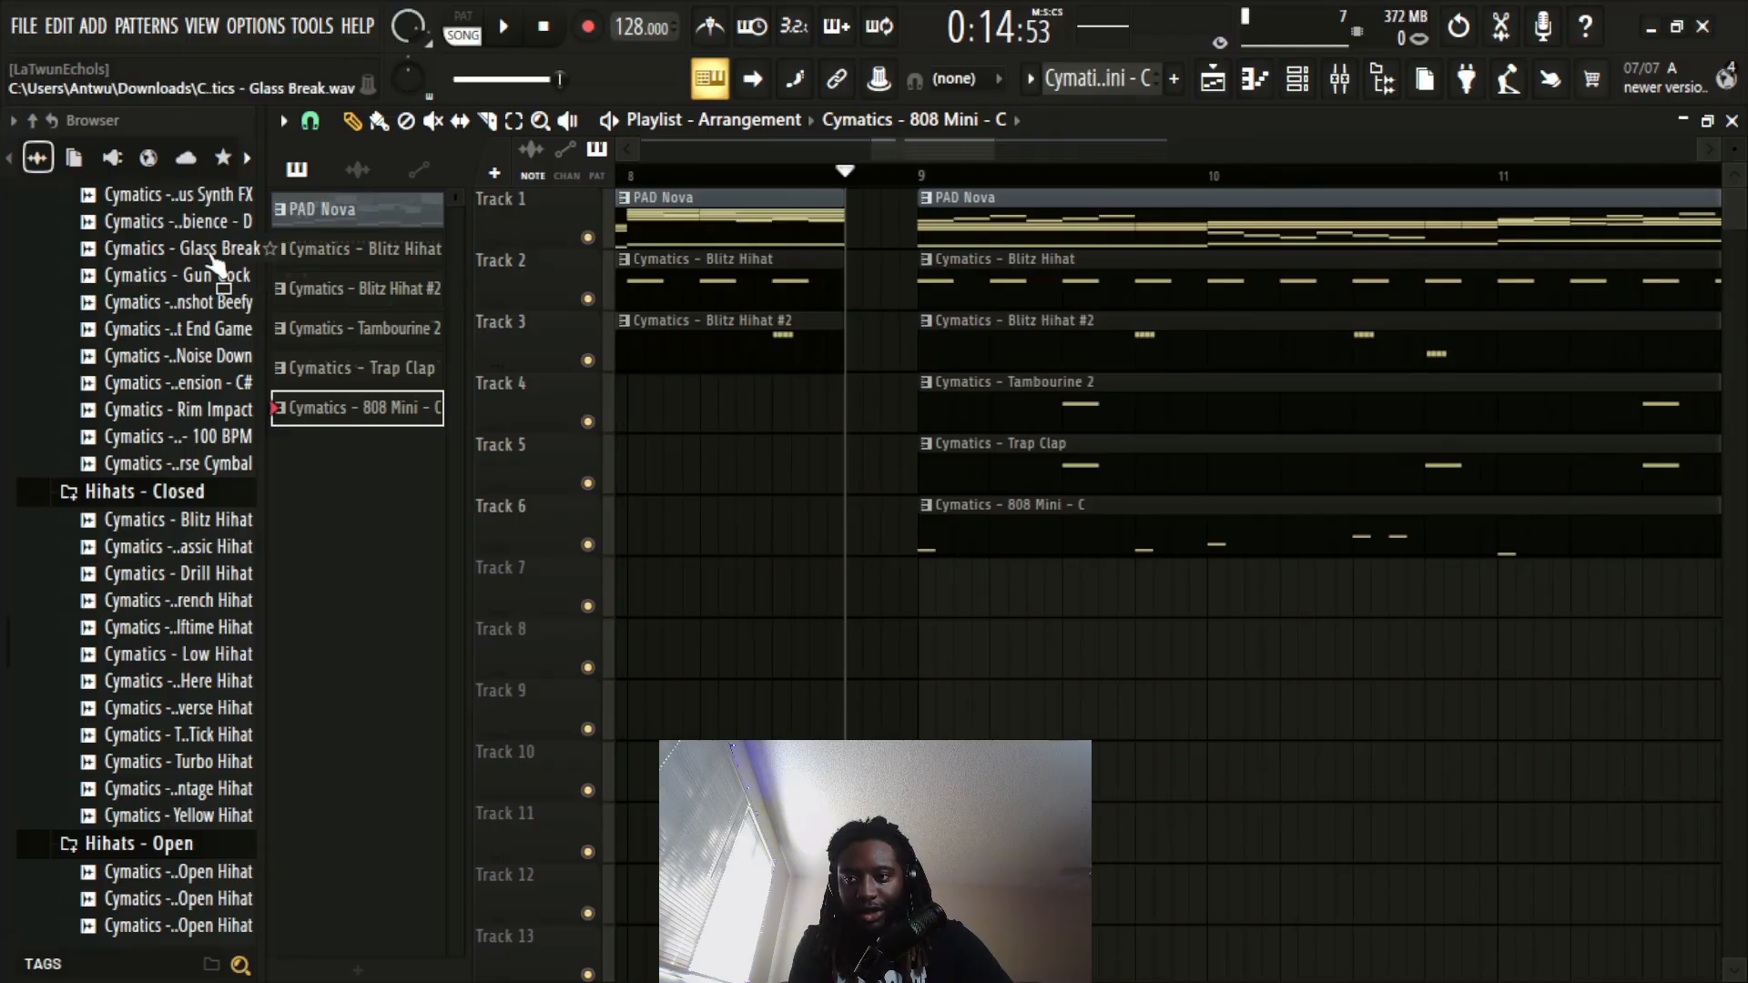
{"action": "left_click_drag", "start_coordinate": [212, 289], "coordinate": [337, 472]}
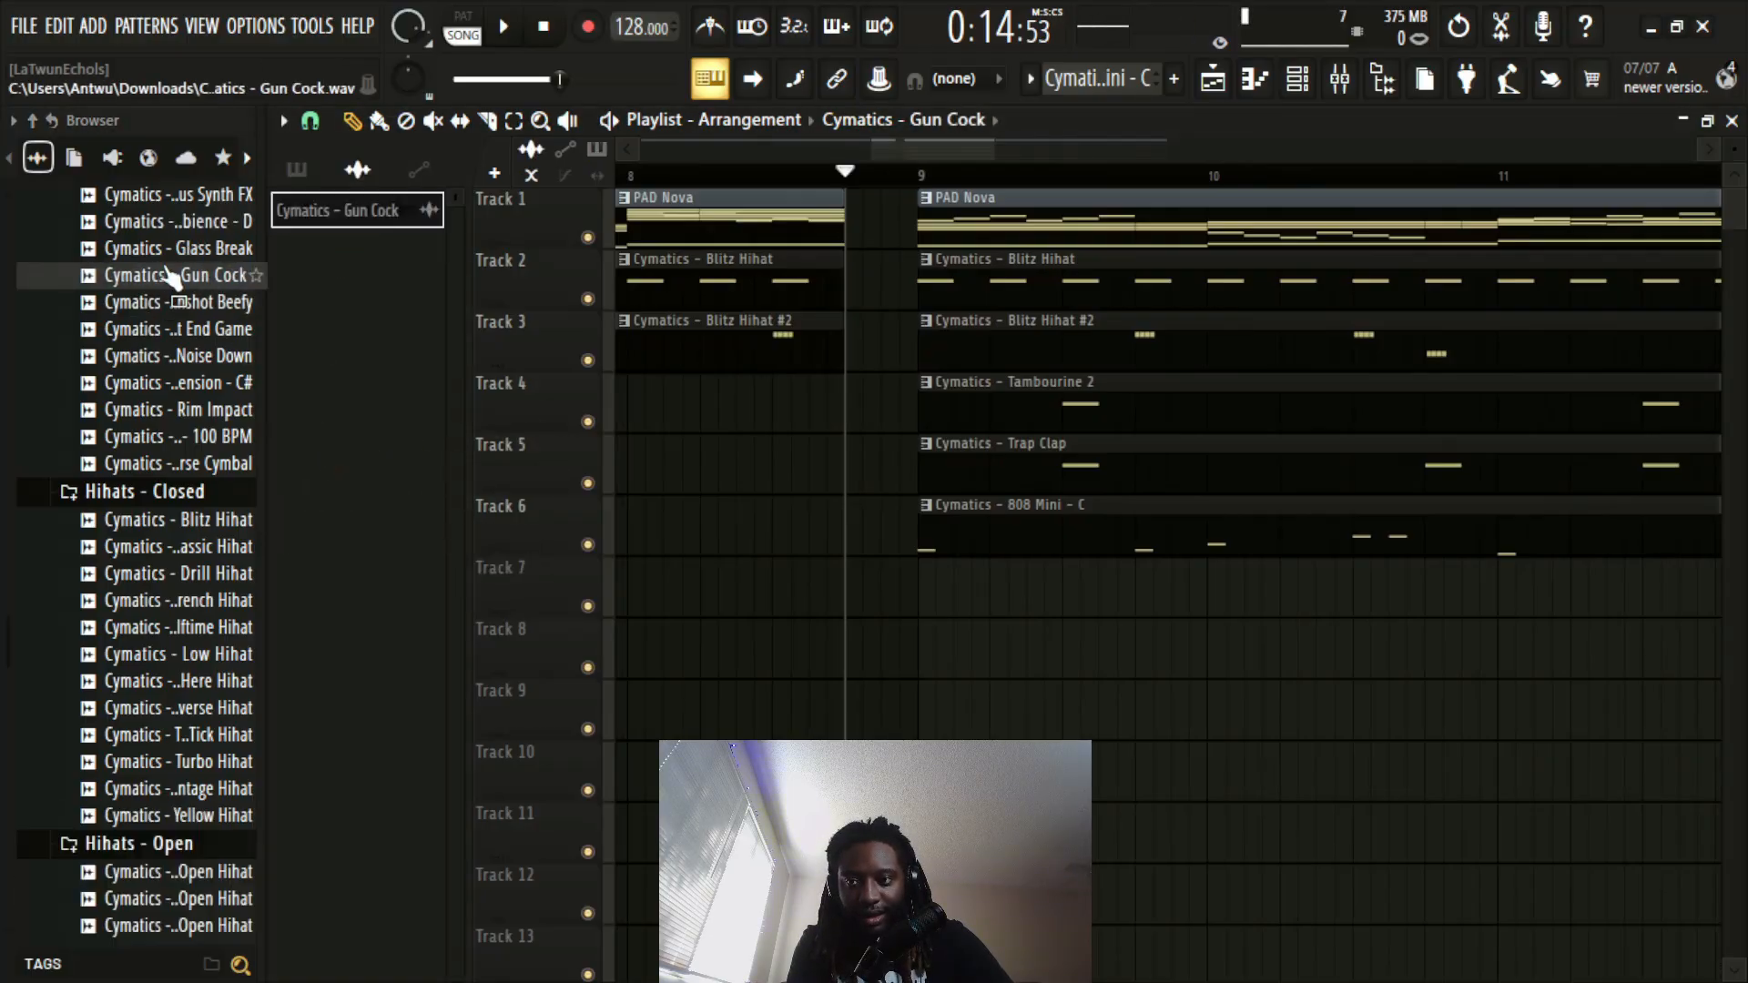
{"action": "left_click_drag", "start_coordinate": [176, 293], "coordinate": [345, 249]}
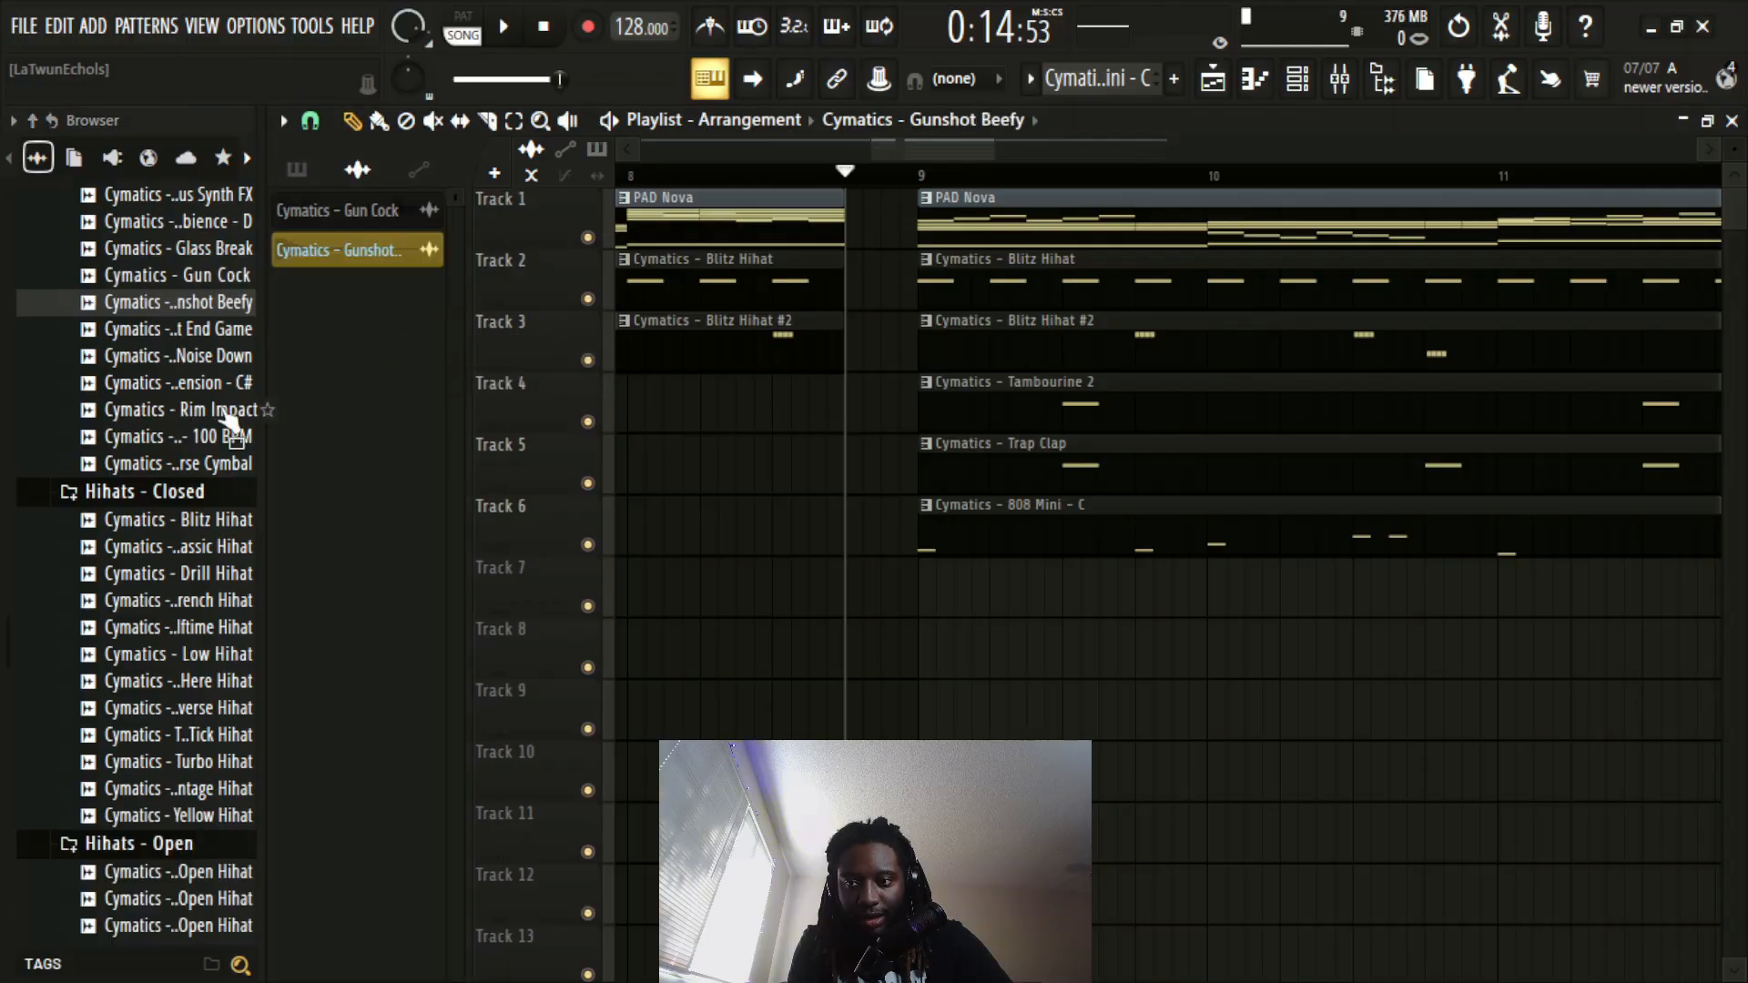
{"action": "scroll", "coordinate": [214, 378], "scroll_direction": "up", "scroll_amount": 2}
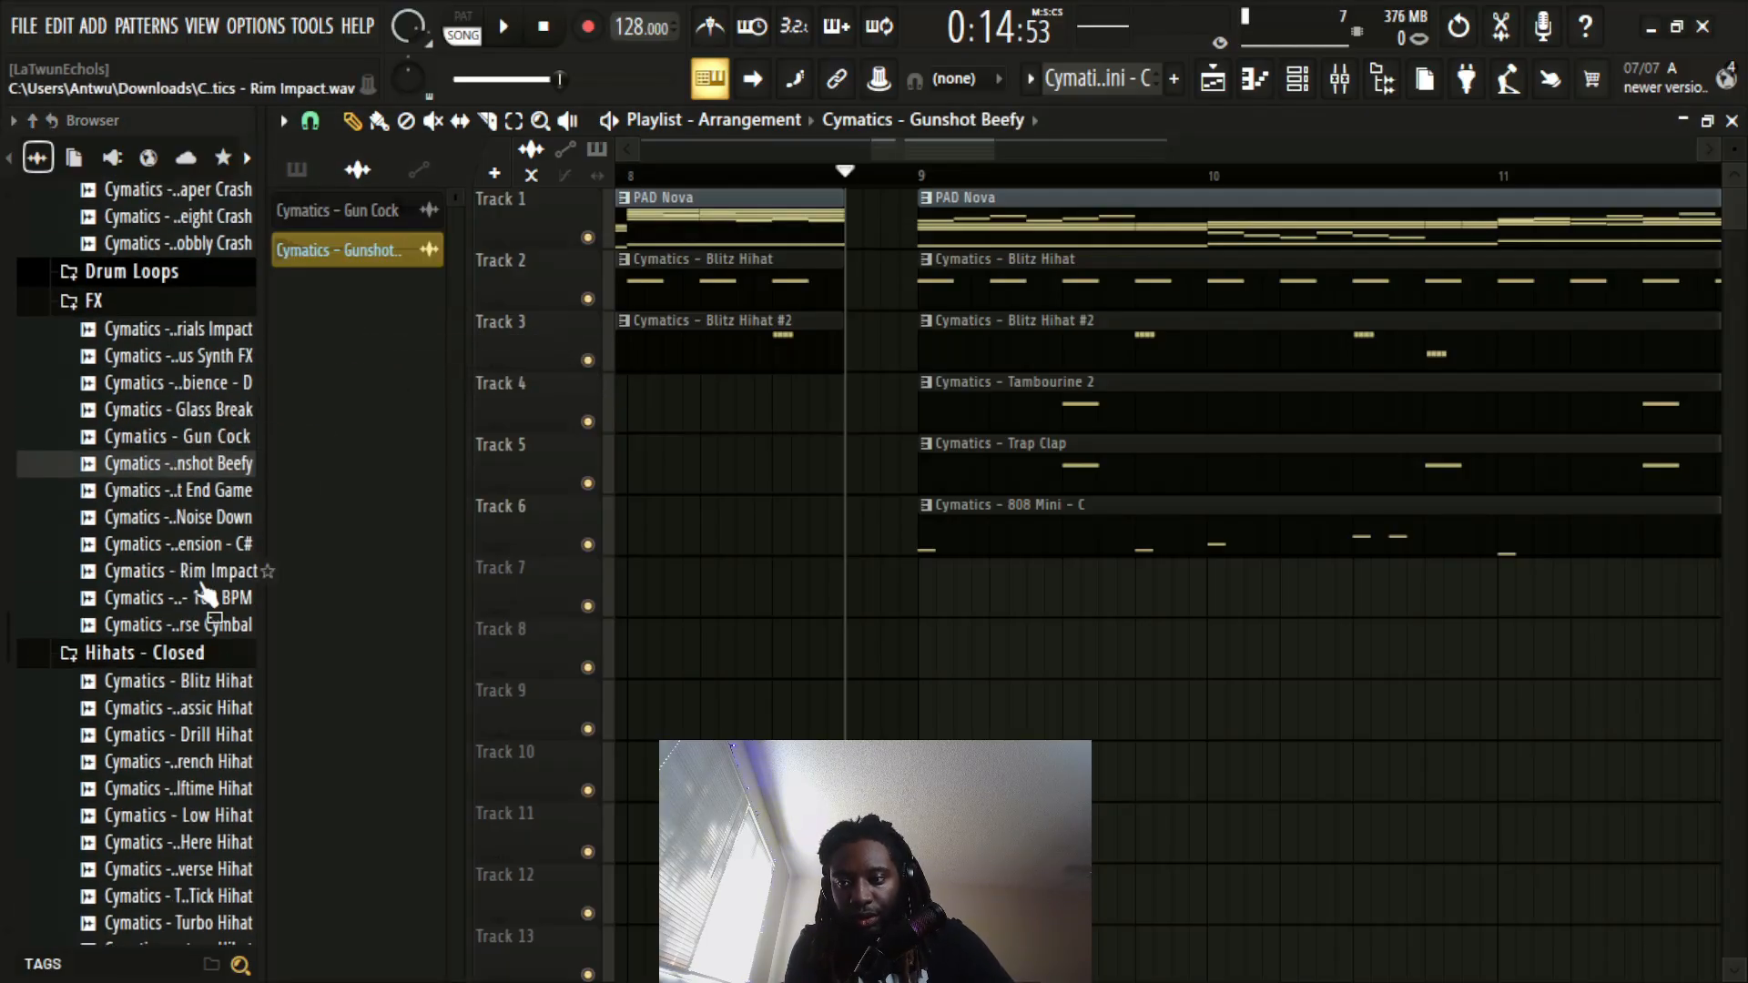
{"action": "left_click", "coordinate": [217, 628]}
{"action": "left_click_drag", "start_coordinate": [217, 637], "coordinate": [346, 291]}
Step: Place Zoom Reverse Cymbal on Track 7 ending at bar 9, Gun Cock on Track 6 near bar 8 and Gunshot Beefy on Track 8 at bar 9
{"action": "left_click_drag", "start_coordinate": [467, 319], "coordinate": [1089, 594]}
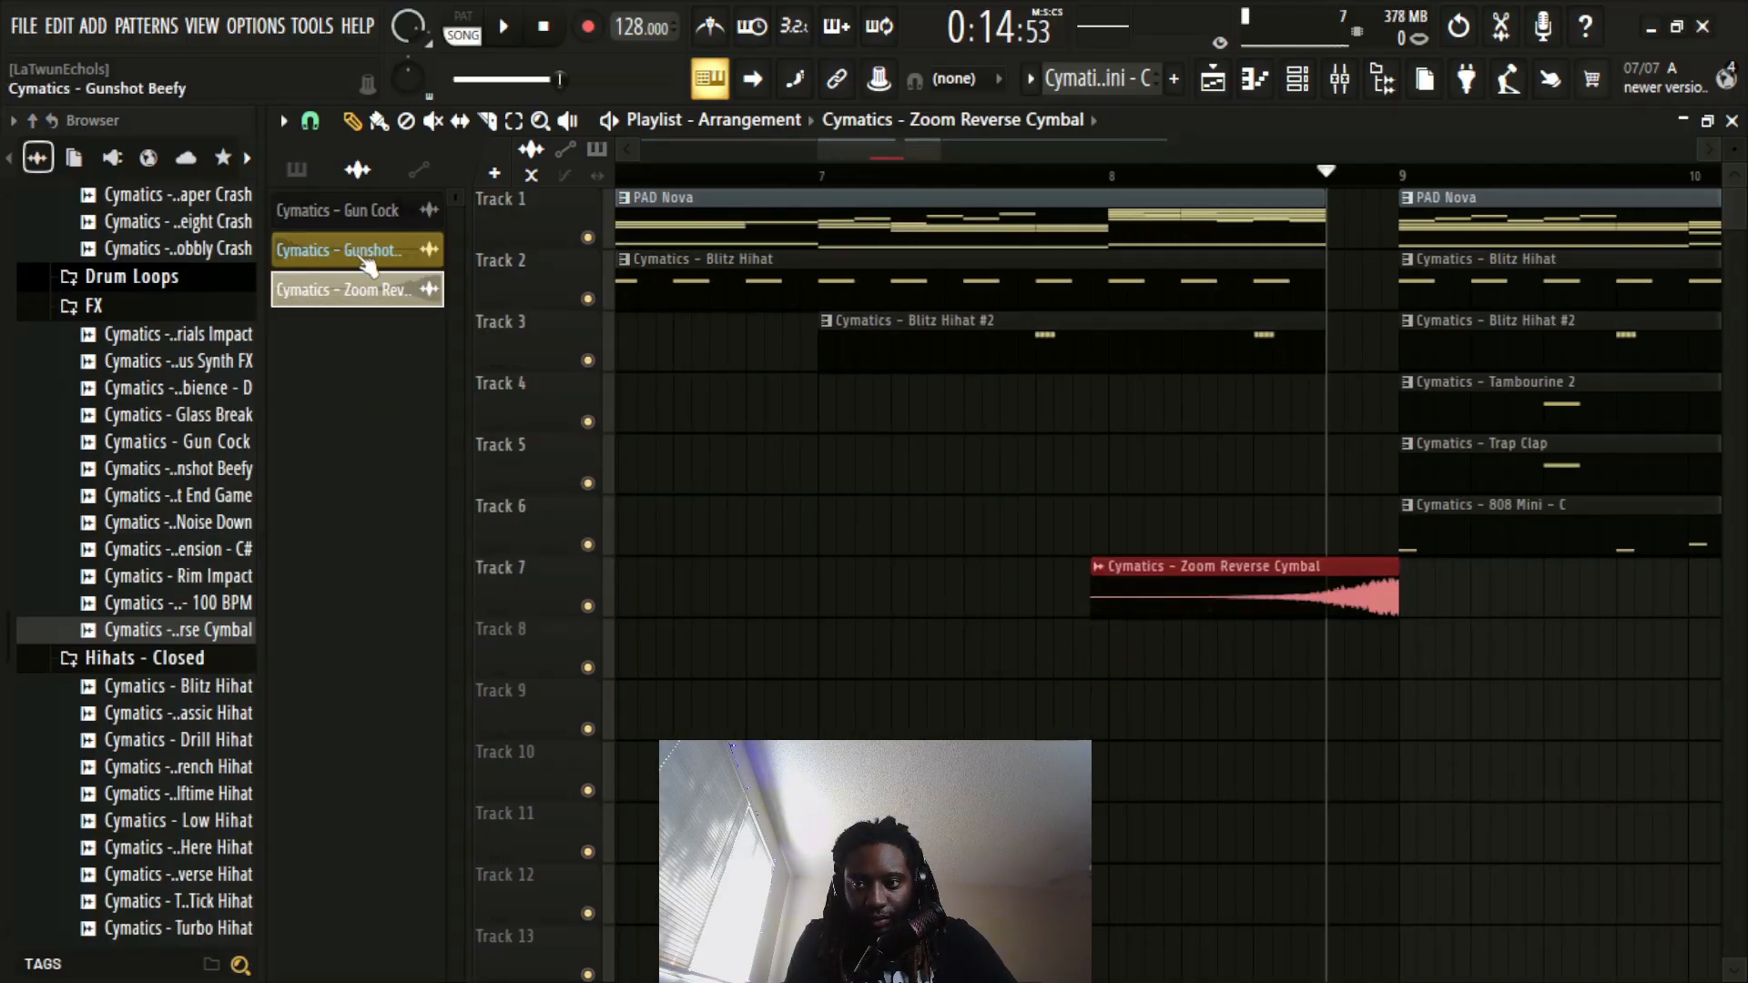
{"action": "left_click_drag", "start_coordinate": [371, 223], "coordinate": [1085, 505]}
{"action": "left_click_drag", "start_coordinate": [369, 264], "coordinate": [1189, 638]}
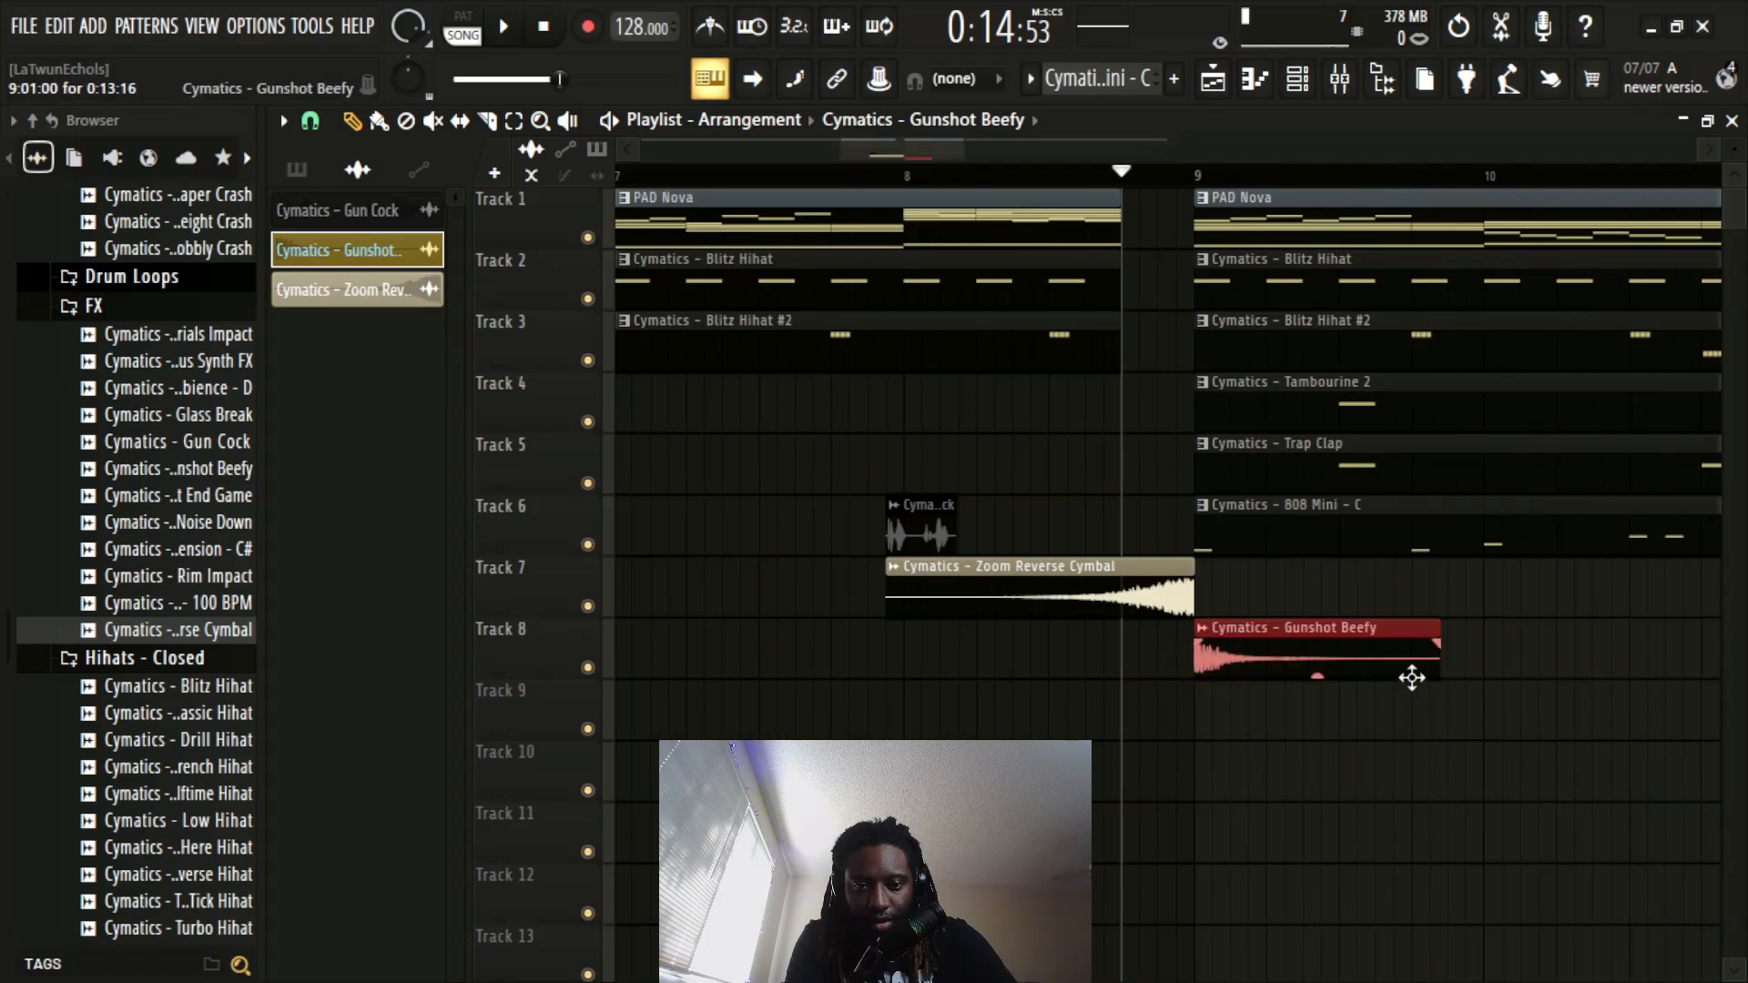
Step: Move the Zoom Reverse Cymbal to end where the gap before bar 9 begins, and move Gun Cock on Track 6 into that gap
{"action": "left_click", "coordinate": [849, 173]}
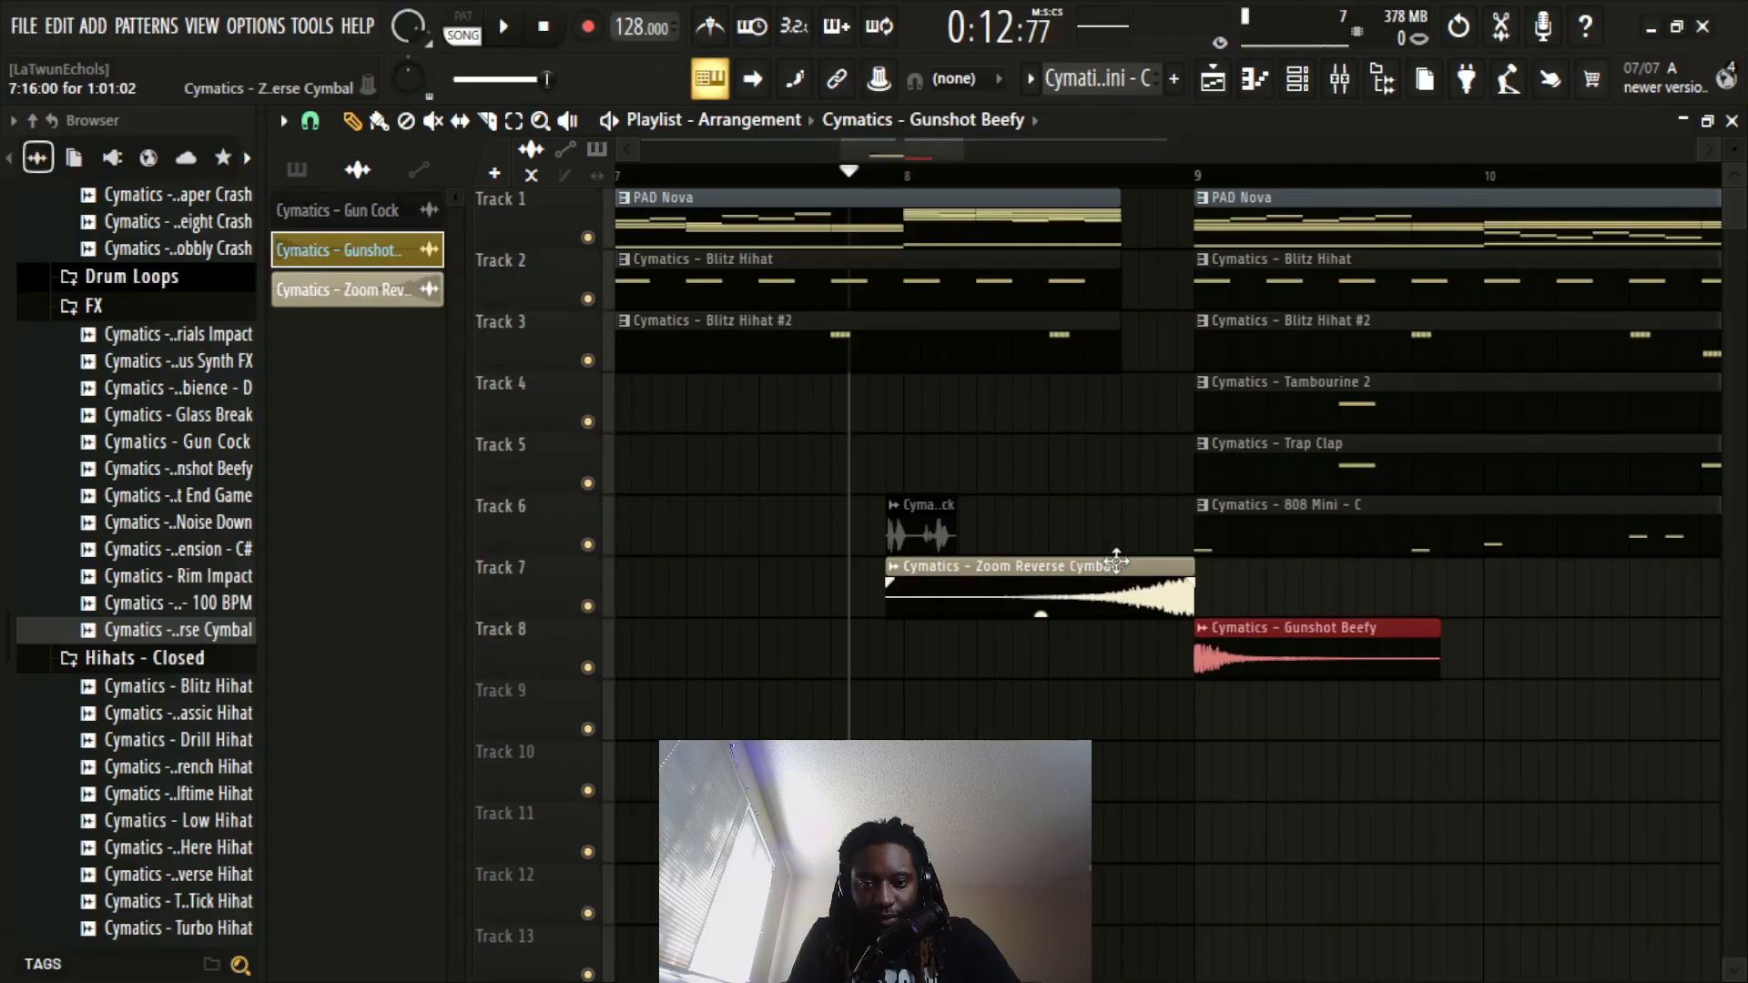
{"action": "left_click_drag", "start_coordinate": [1117, 562], "coordinate": [1036, 558]}
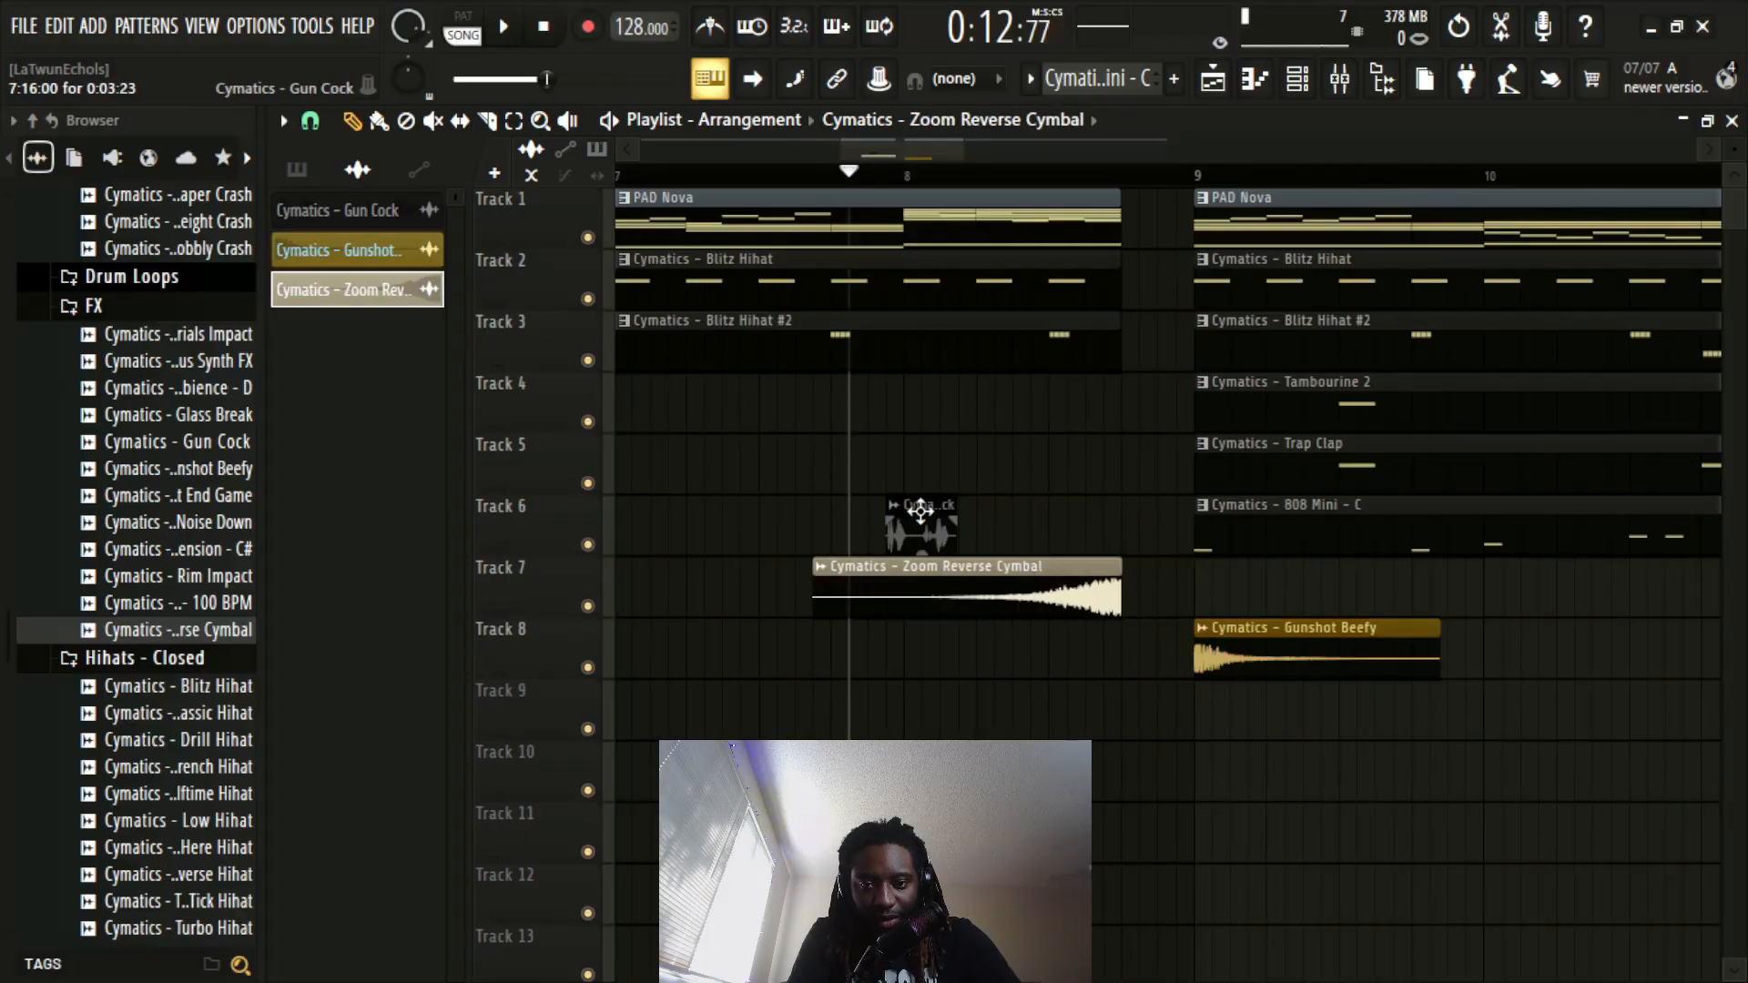
{"action": "mouse_move", "coordinate": [926, 502]}
{"action": "left_mouse_down"}
{"action": "mouse_move", "coordinate": [1211, 486]}
{"action": "mouse_move", "coordinate": [1160, 492]}
{"action": "left_mouse_up"}
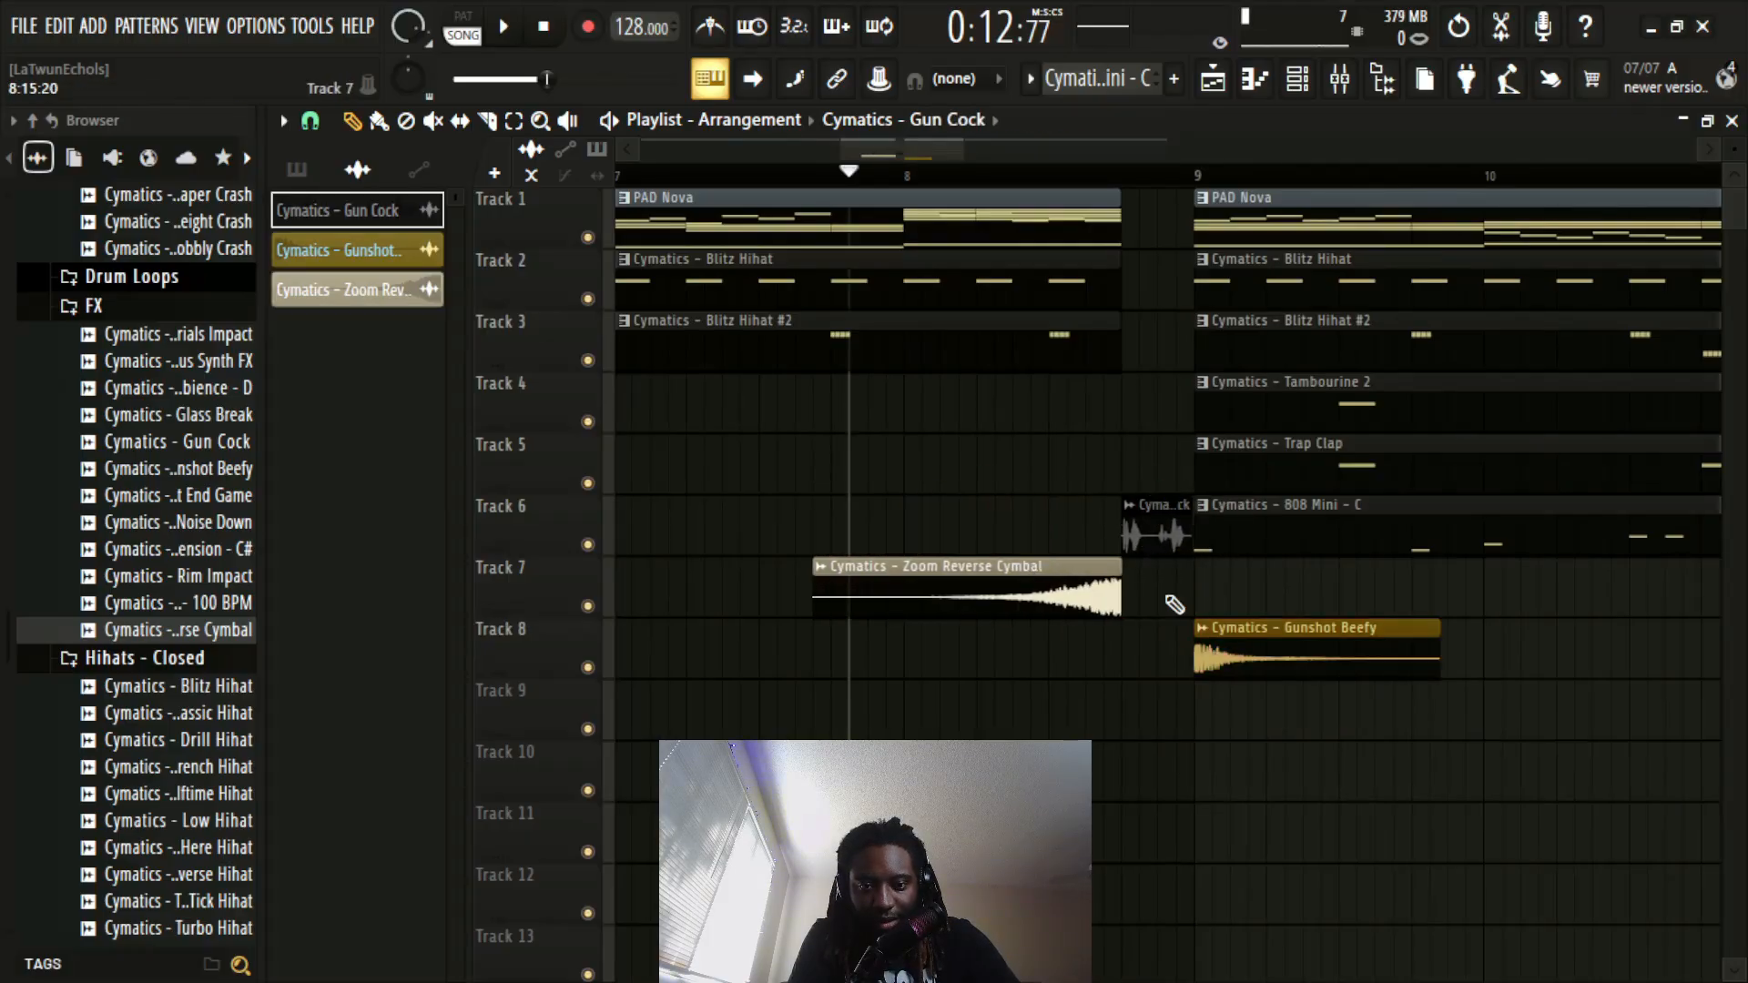
Step: Play the arrangement from the beginning to check the intro and the transition at bar 9
{"action": "scroll", "coordinate": [1073, 170], "scroll_direction": "down", "scroll_amount": 5}
{"action": "left_click_drag", "start_coordinate": [1015, 173], "coordinate": [510, 176]}
{"action": "scroll", "coordinate": [996, 178], "scroll_direction": "down", "scroll_amount": 1}
{"action": "scroll", "coordinate": [774, 180], "scroll_direction": "down", "scroll_amount": 3}
{"action": "key", "text": "space"}
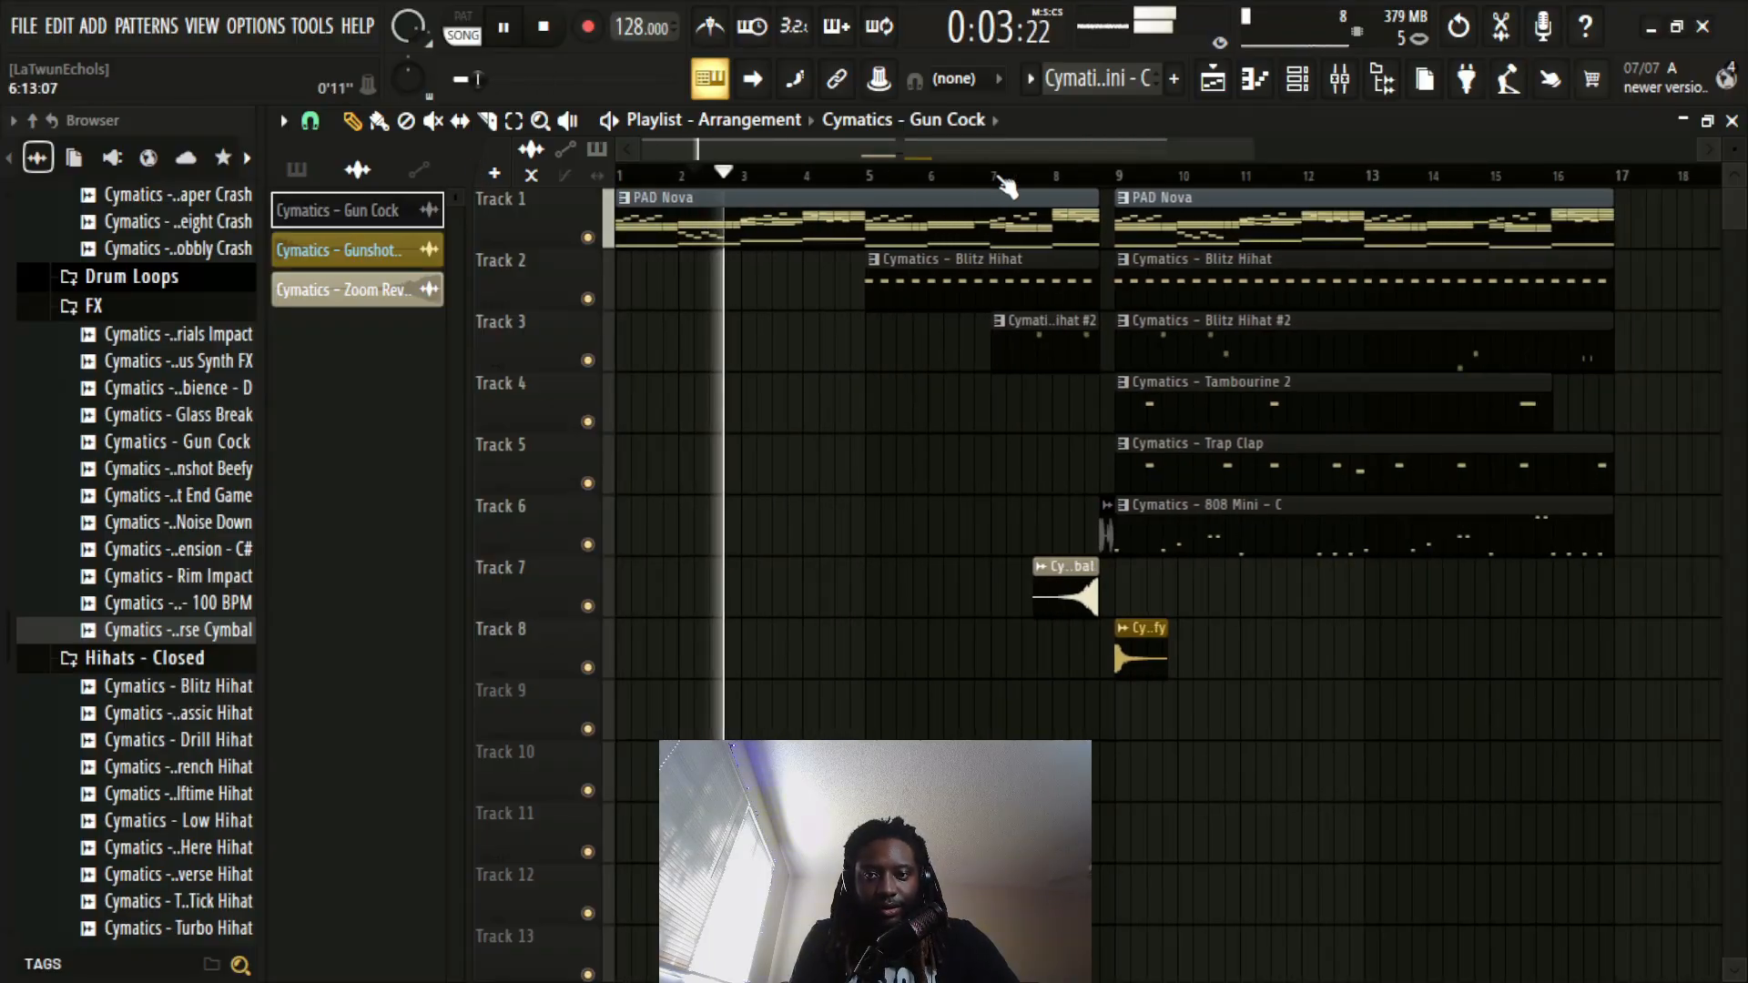
{"action": "key", "text": "space"}
{"action": "left_click", "coordinate": [671, 190]}
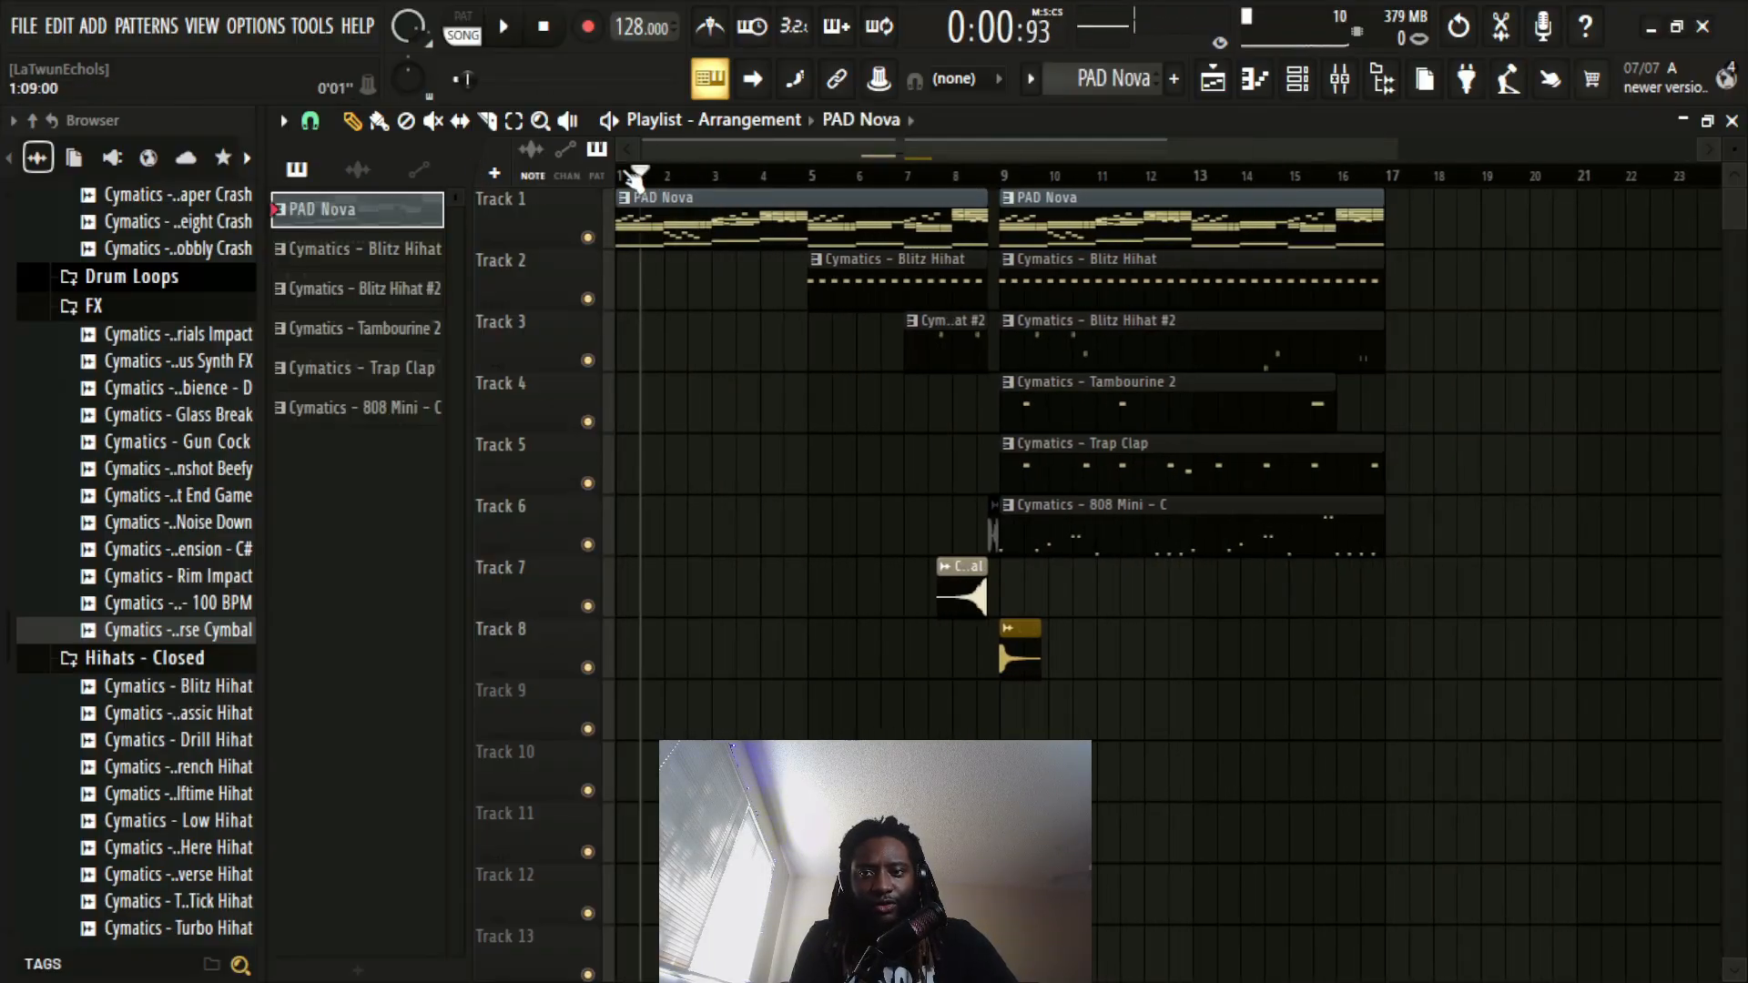
{"action": "left_click_drag", "start_coordinate": [638, 177], "coordinate": [620, 175]}
{"action": "key", "text": "space"}
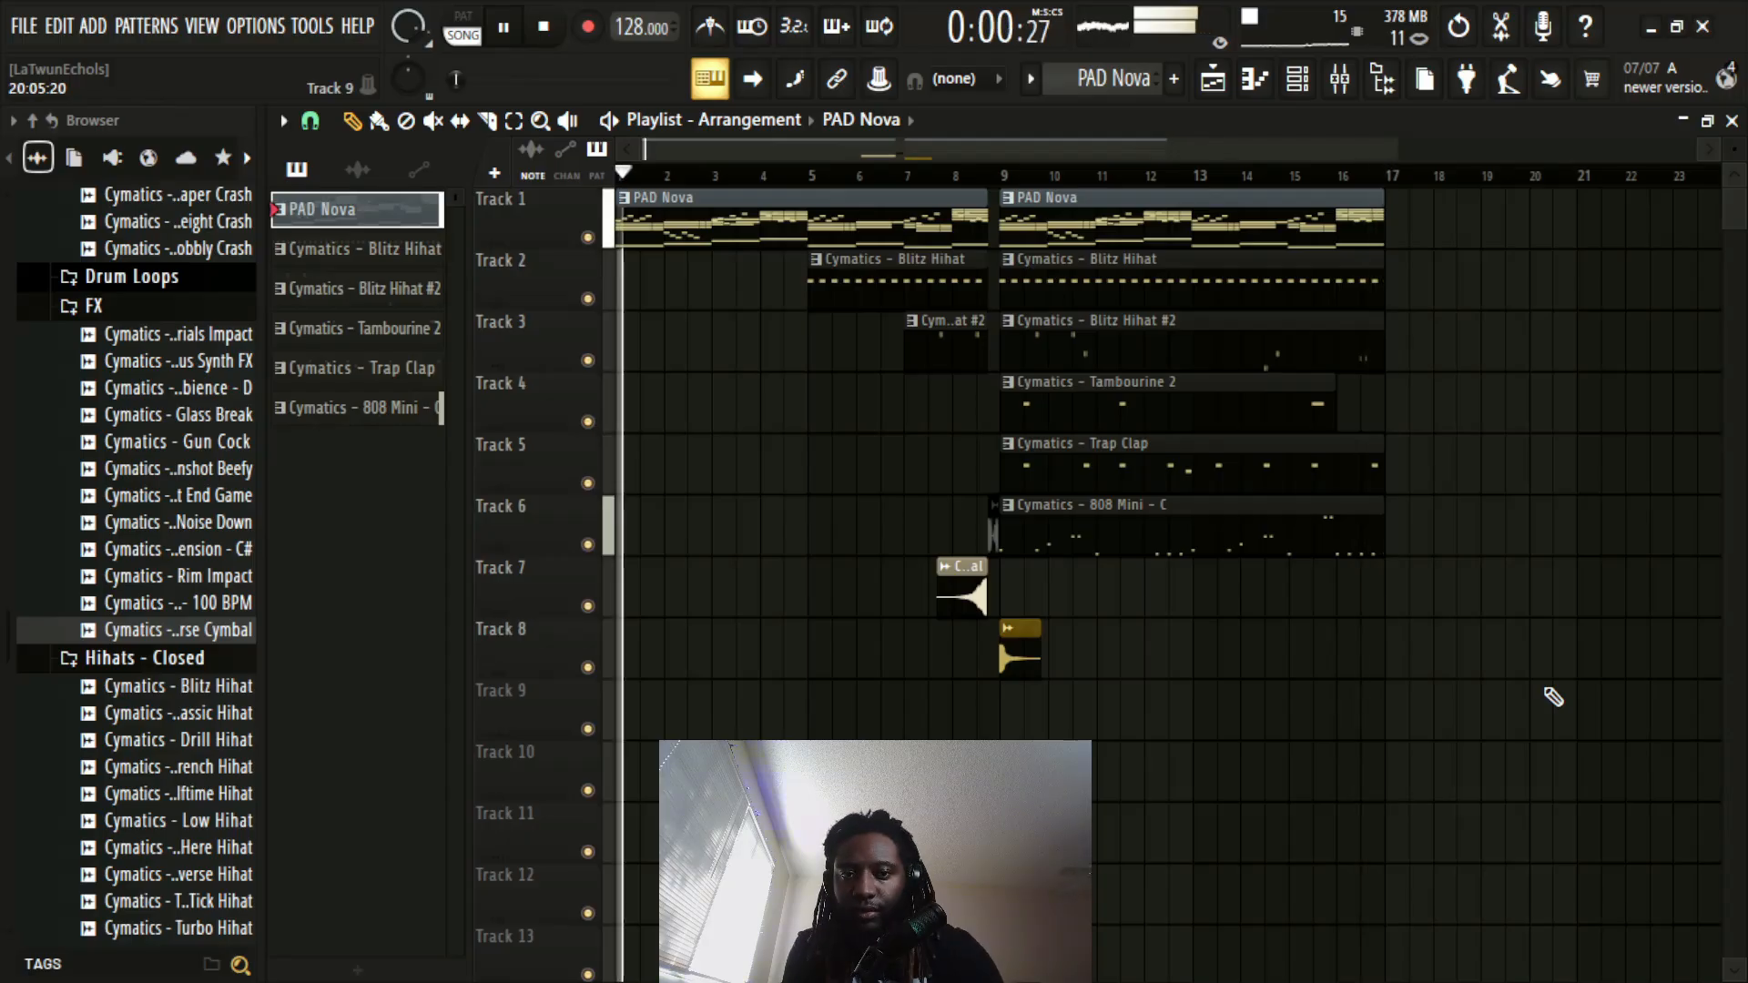
{"action": "key", "text": "space"}
Step: Select the Track 1 to 6 patterns from bar 9 to bar 17, duplicate them starting at bar 17 and deselect the copies
{"action": "scroll", "coordinate": [1417, 153], "scroll_direction": "right", "scroll_amount": 5}
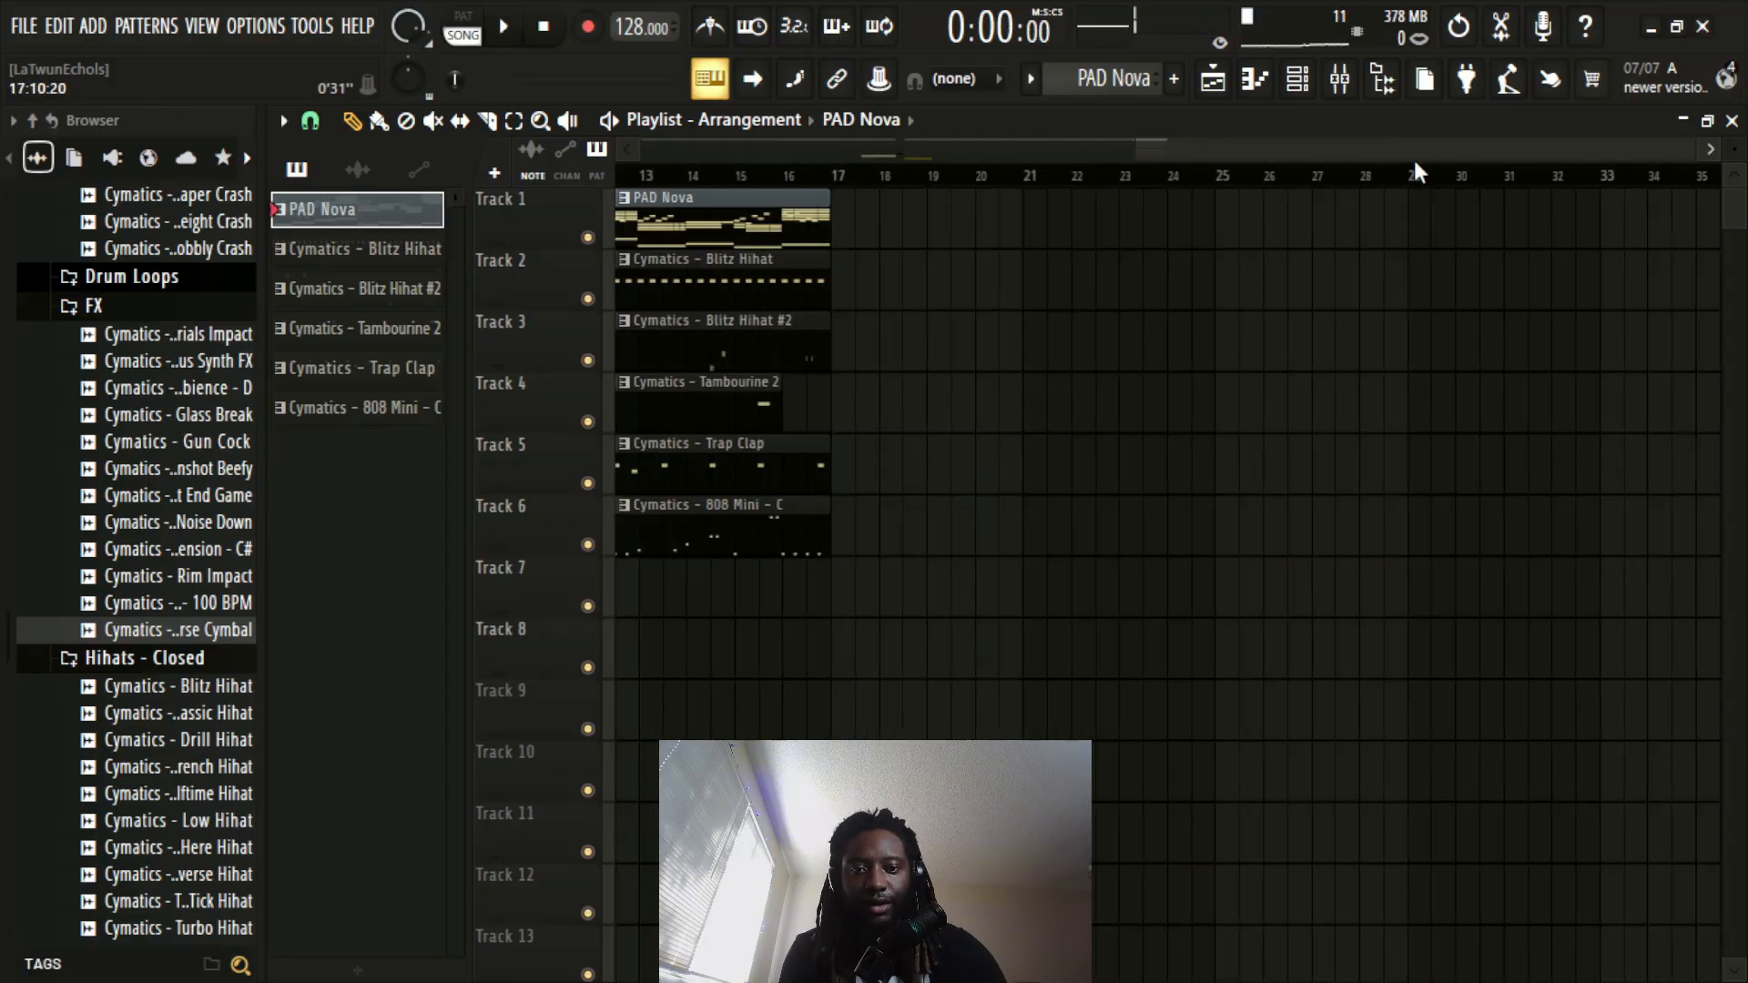
{"action": "scroll", "coordinate": [1041, 182], "scroll_direction": "left", "scroll_amount": 5}
{"action": "scroll", "coordinate": [1067, 182], "scroll_direction": "down", "scroll_amount": 2}
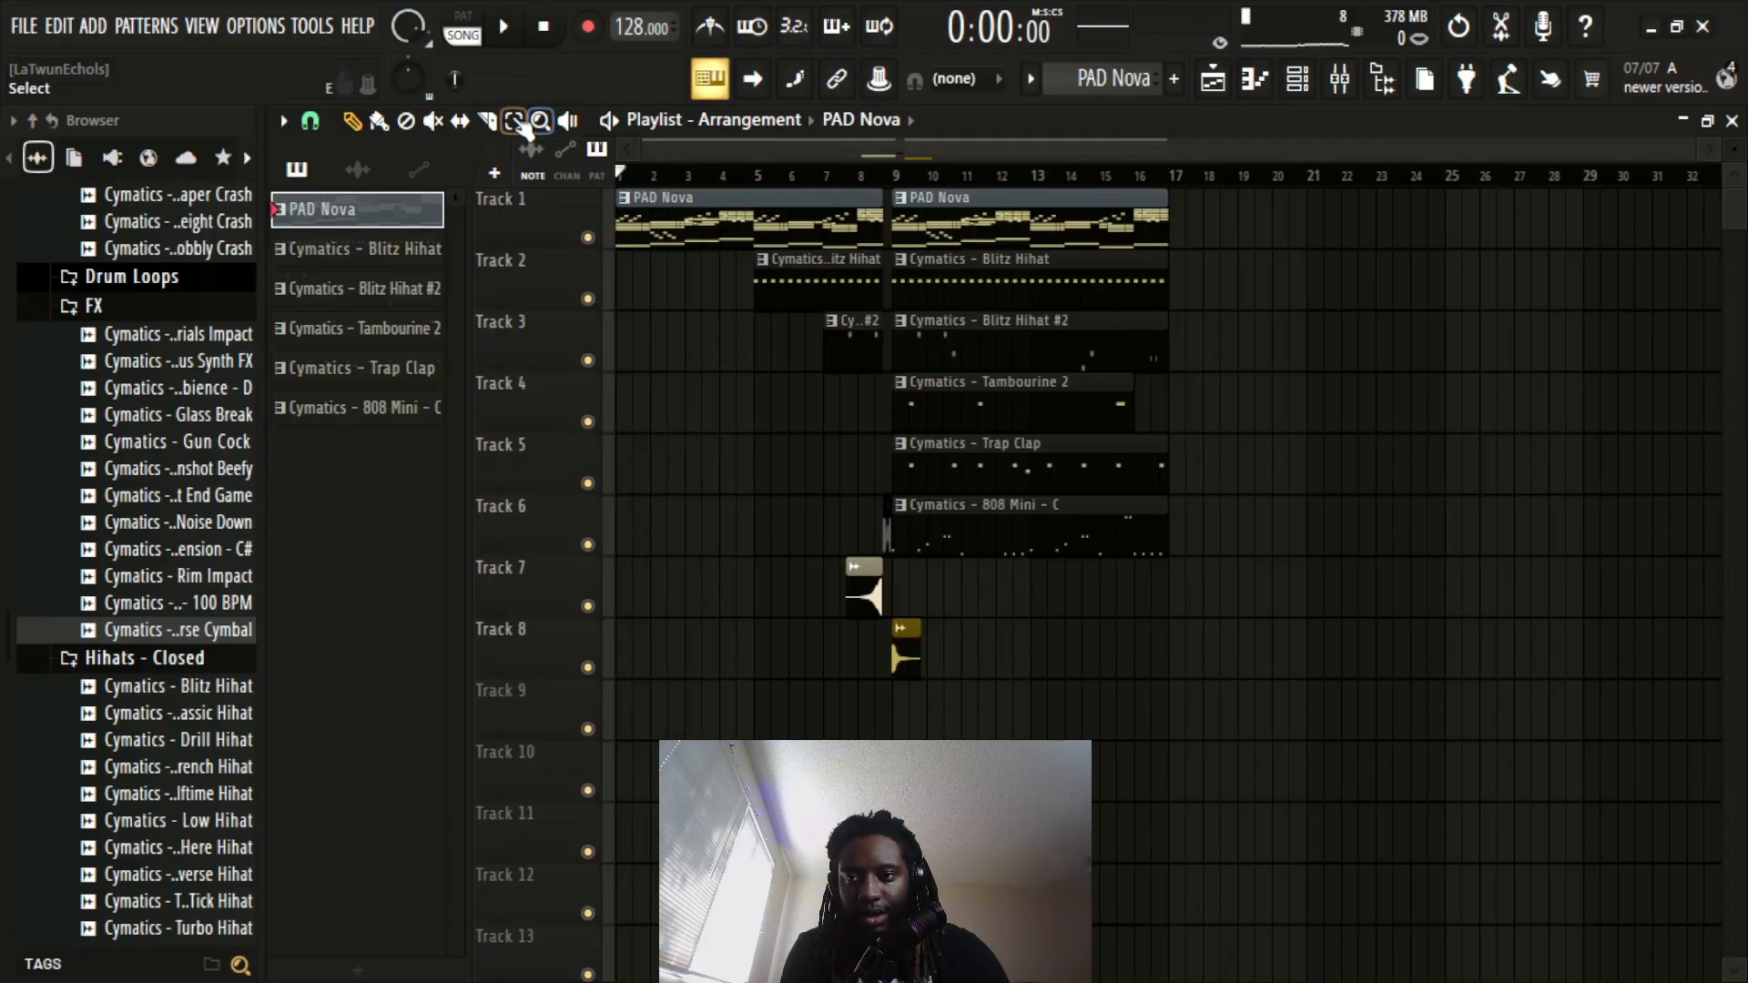
{"action": "left_click_drag", "start_coordinate": [1279, 679], "coordinate": [892, 187]}
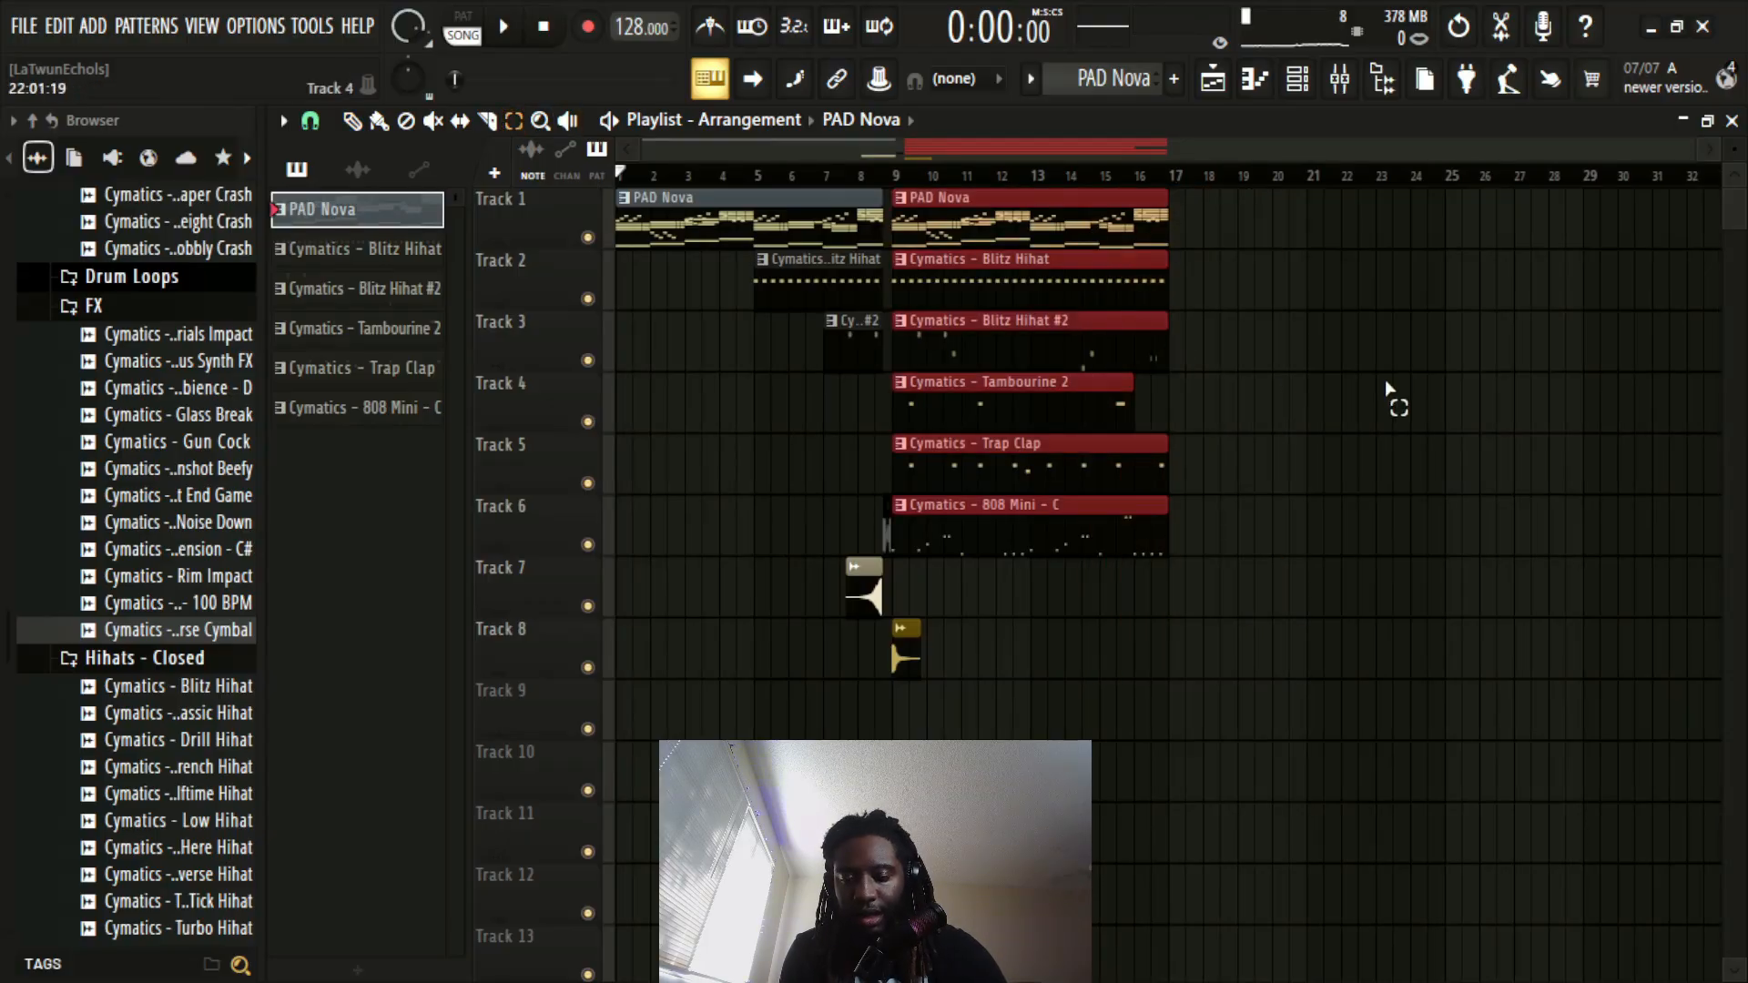
{"action": "key", "text": "ctrl+b"}
{"action": "left_click", "coordinate": [1604, 363]}
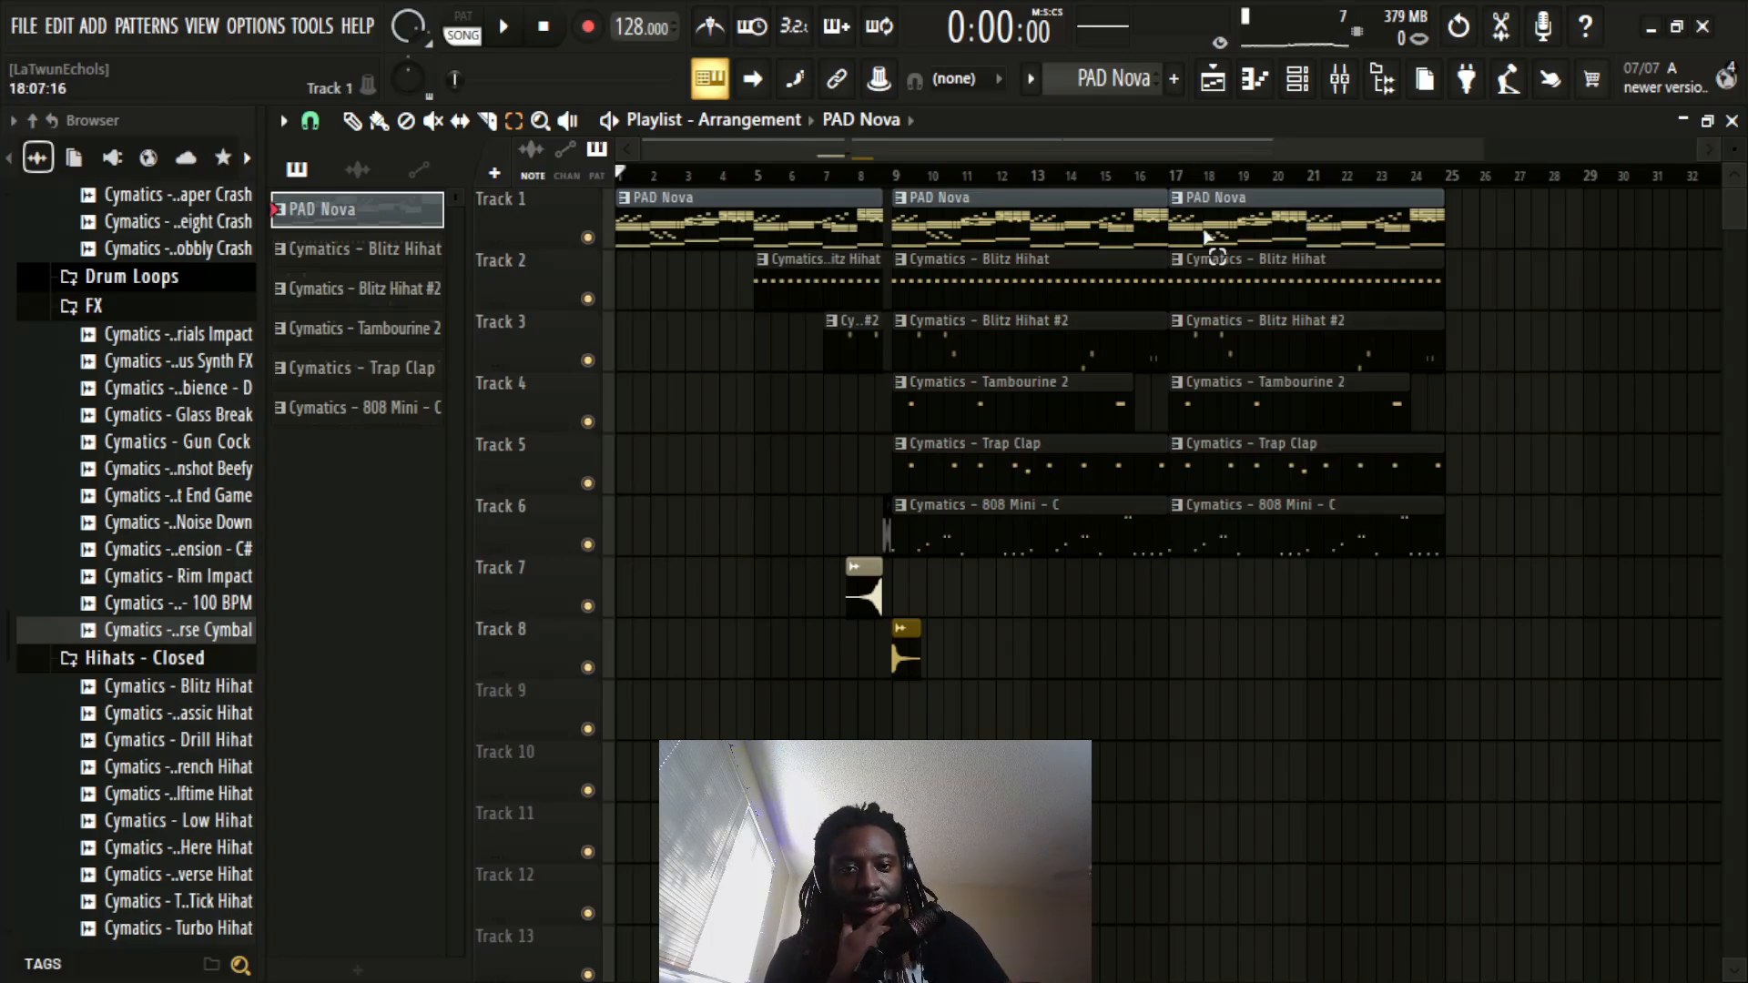
Step: Place the PAD Nova pattern on Track 1 at bar 25 and extend its end to bar 33
{"action": "scroll", "coordinate": [1407, 169], "scroll_direction": "down", "scroll_amount": 3}
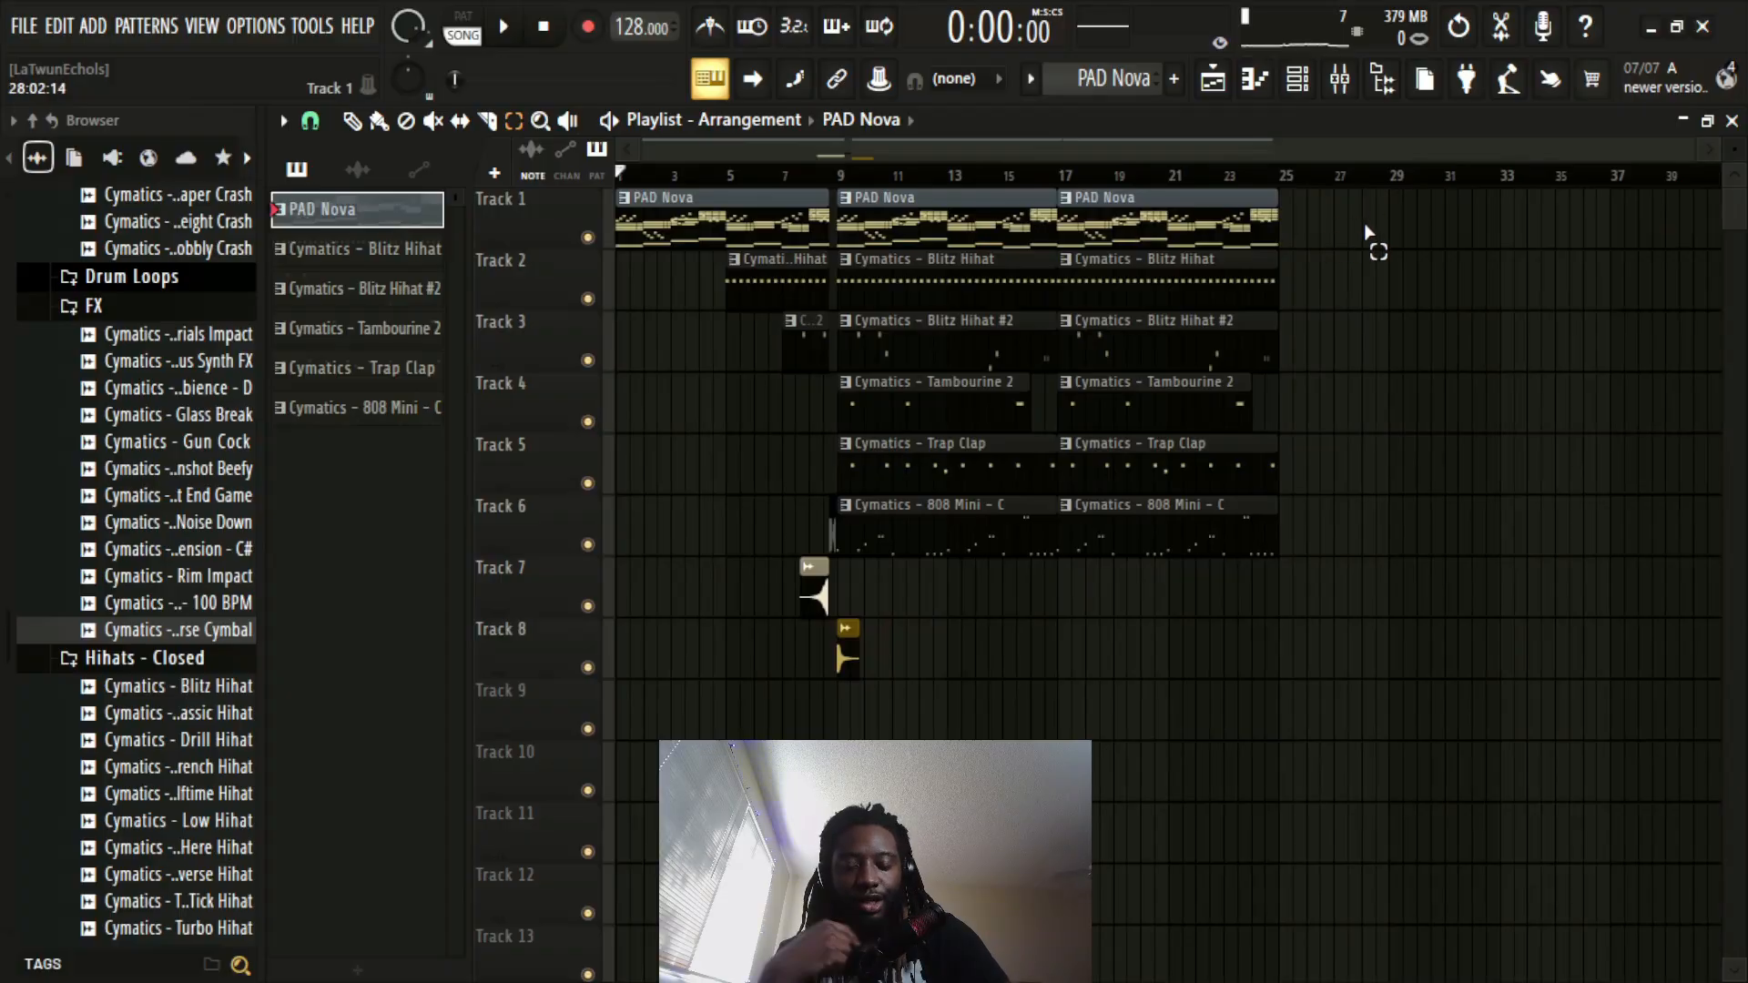
{"action": "left_click", "coordinate": [1297, 218]}
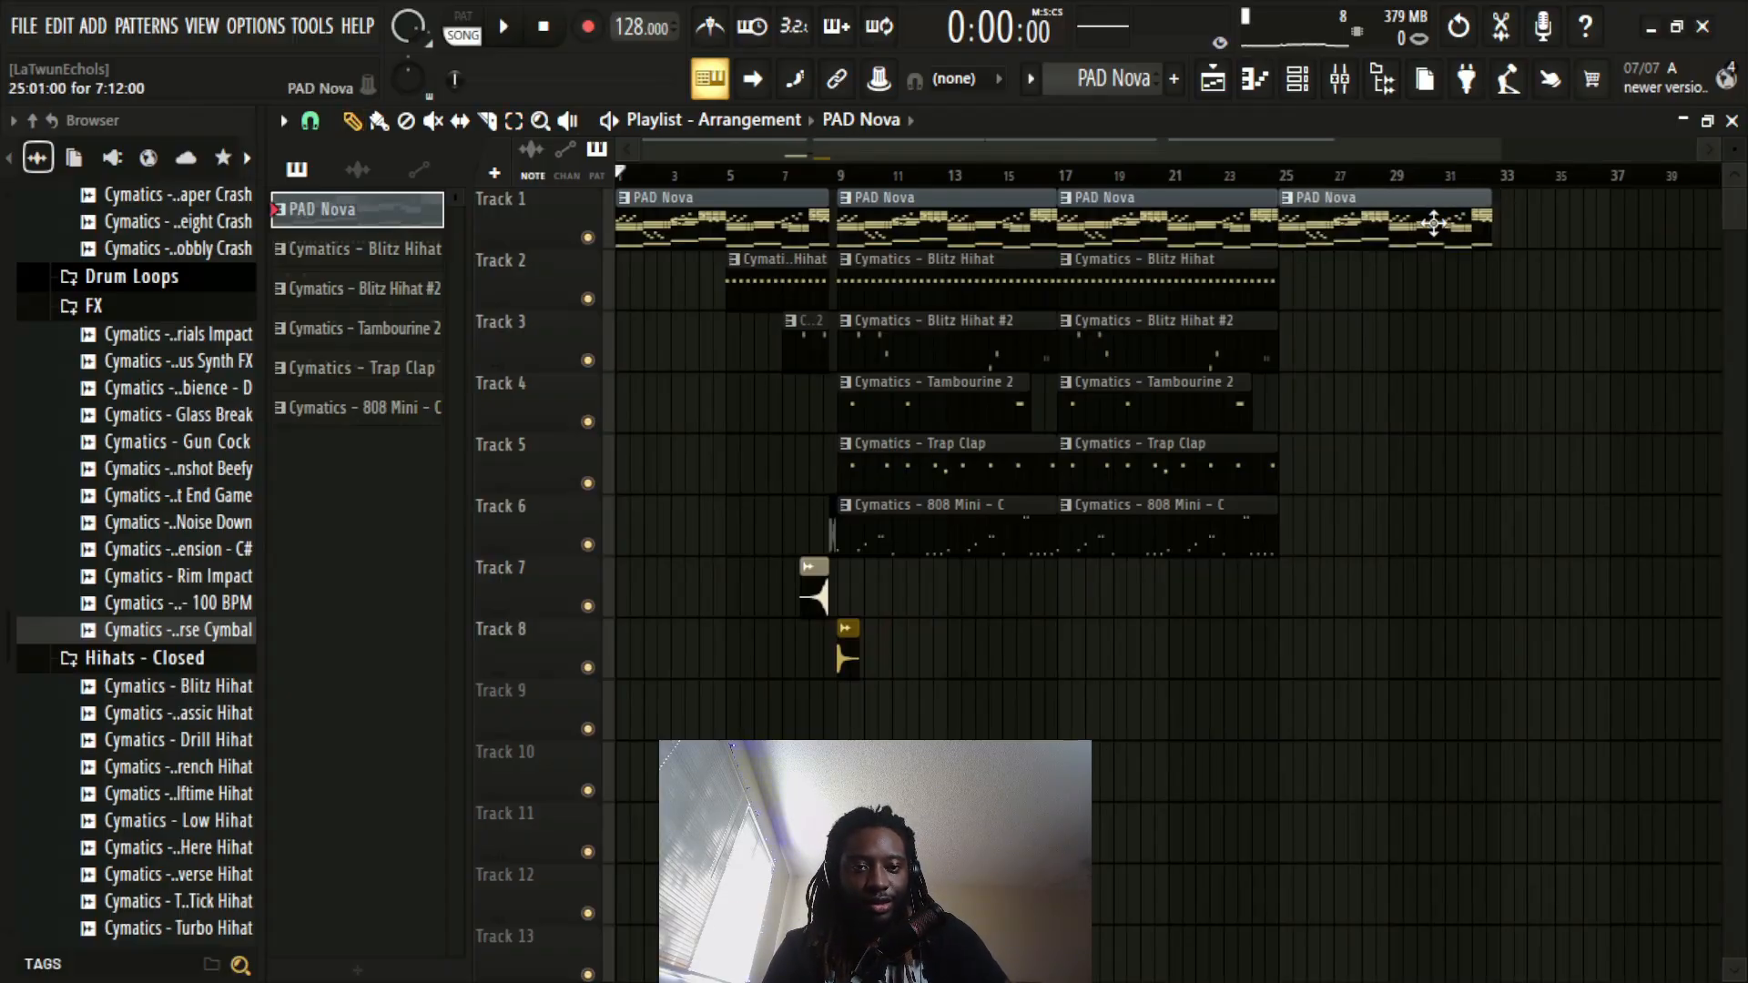
{"action": "scroll", "coordinate": [1519, 188], "scroll_direction": "up", "scroll_amount": 4}
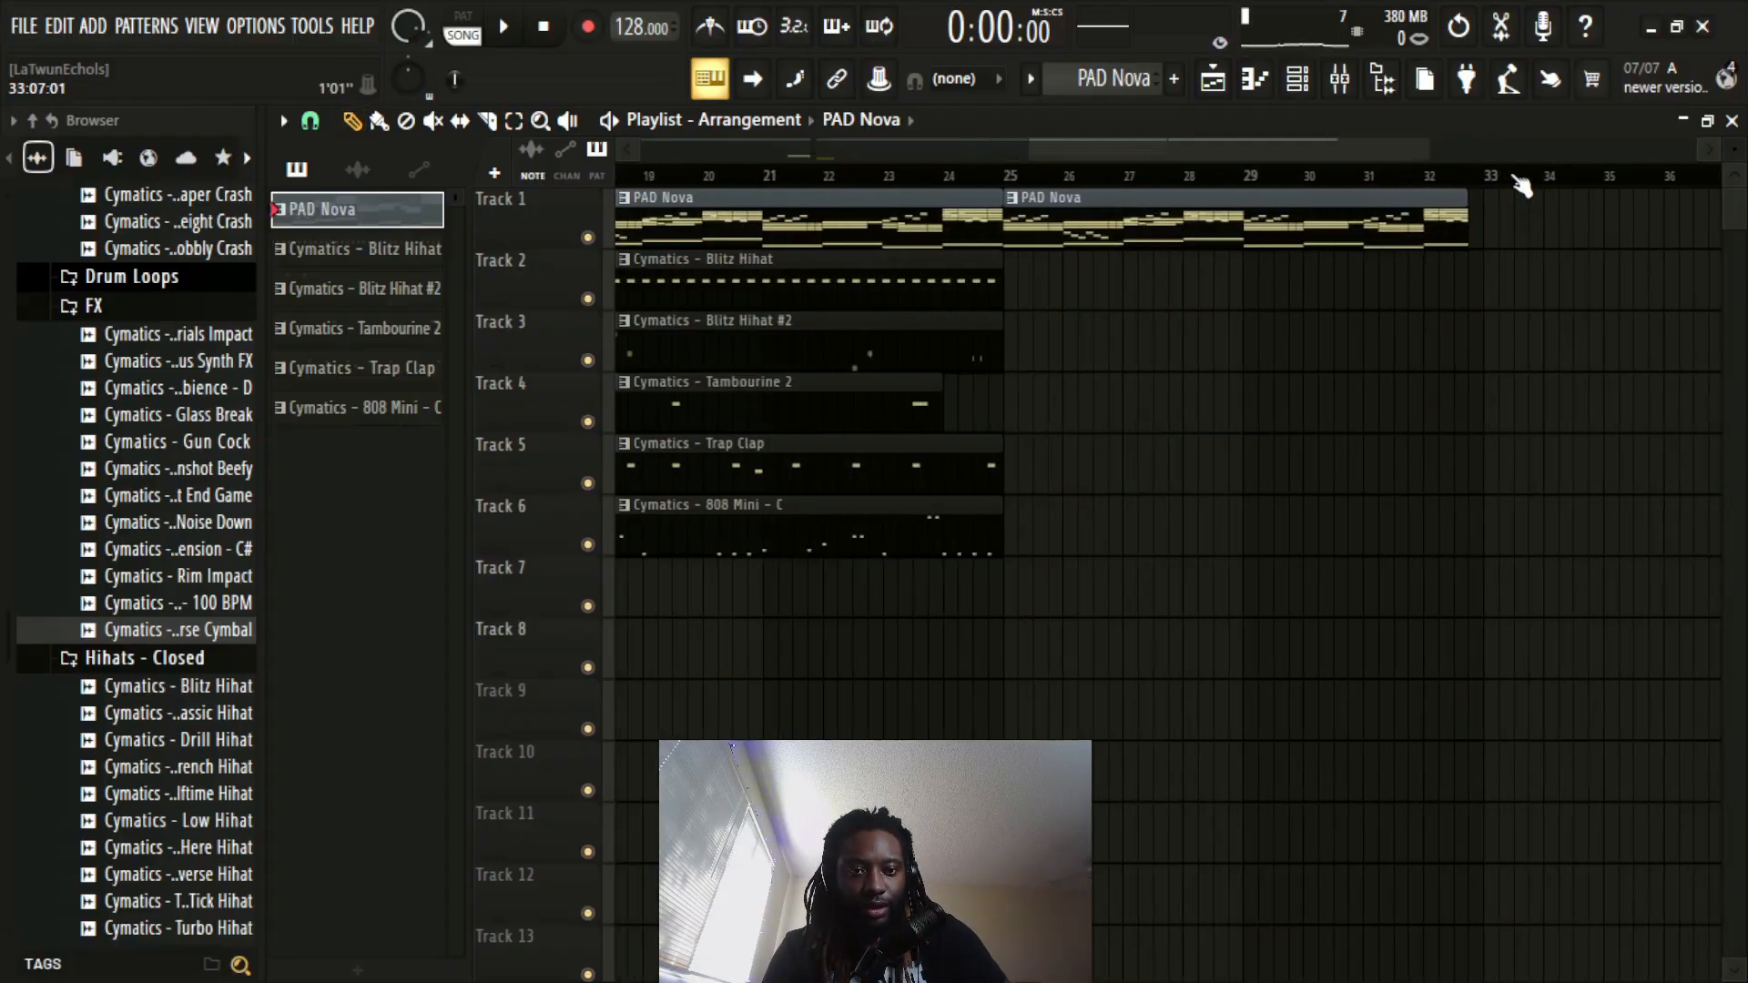
{"action": "left_click_drag", "start_coordinate": [1455, 205], "coordinate": [1459, 204]}
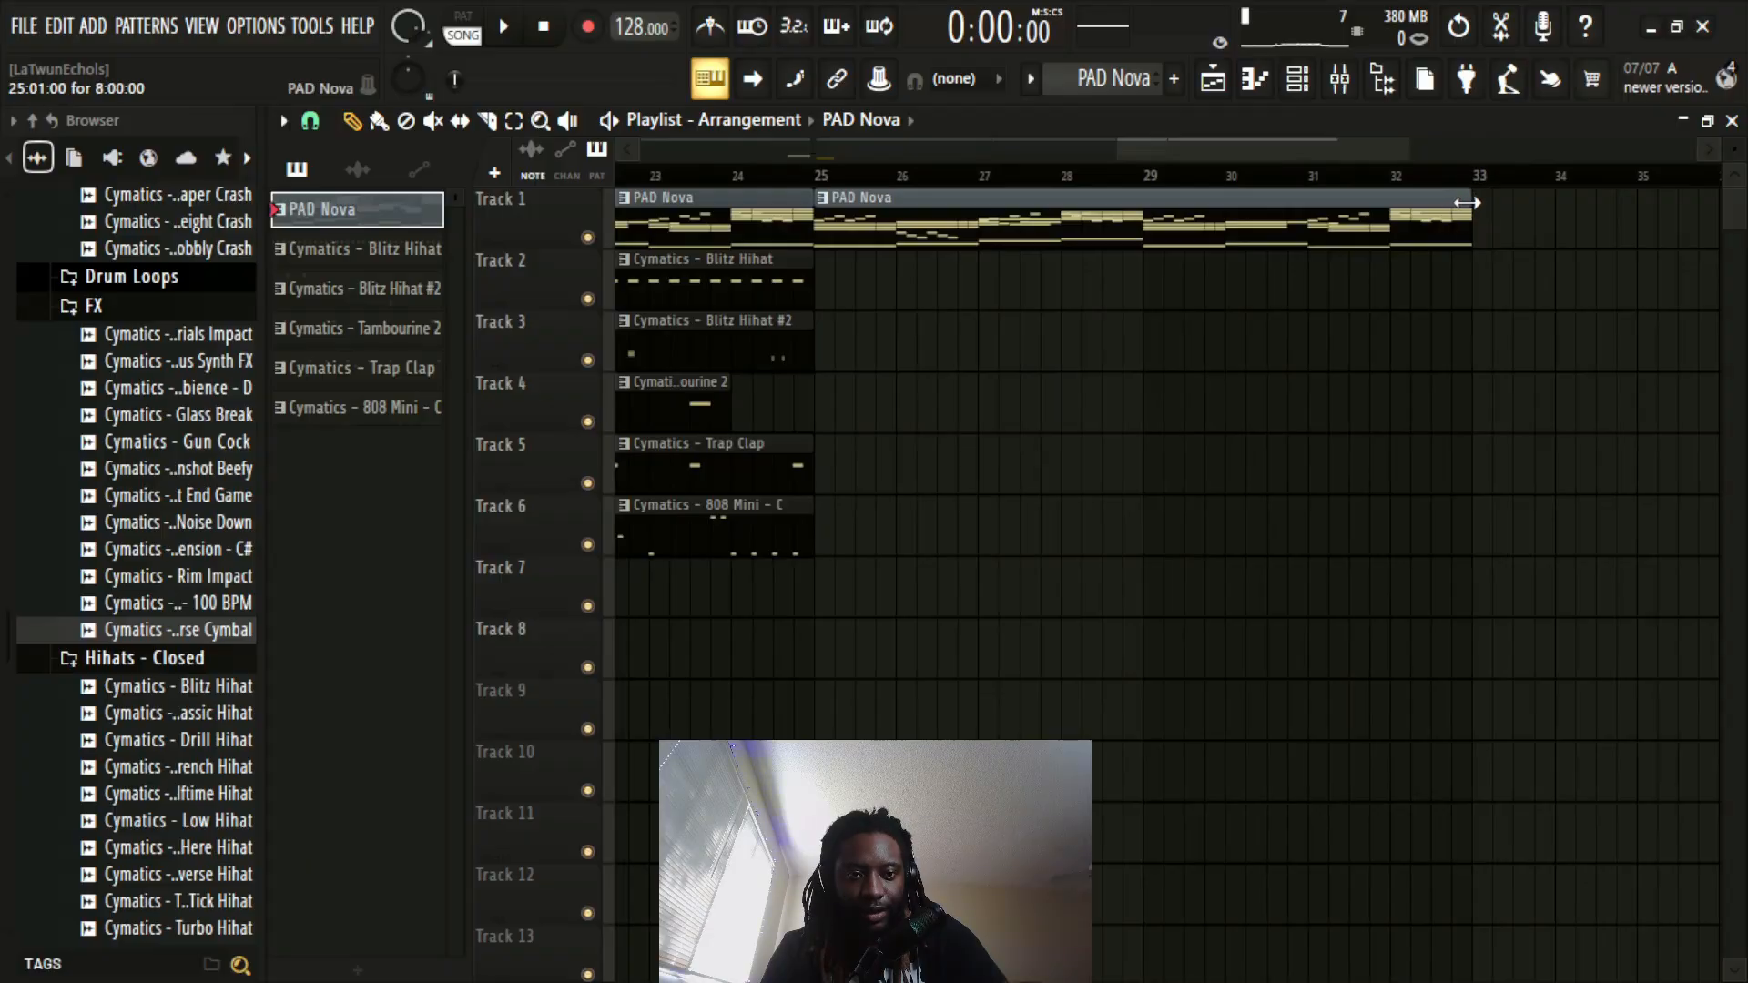
{"action": "scroll", "coordinate": [1438, 193], "scroll_direction": "down", "scroll_amount": 3}
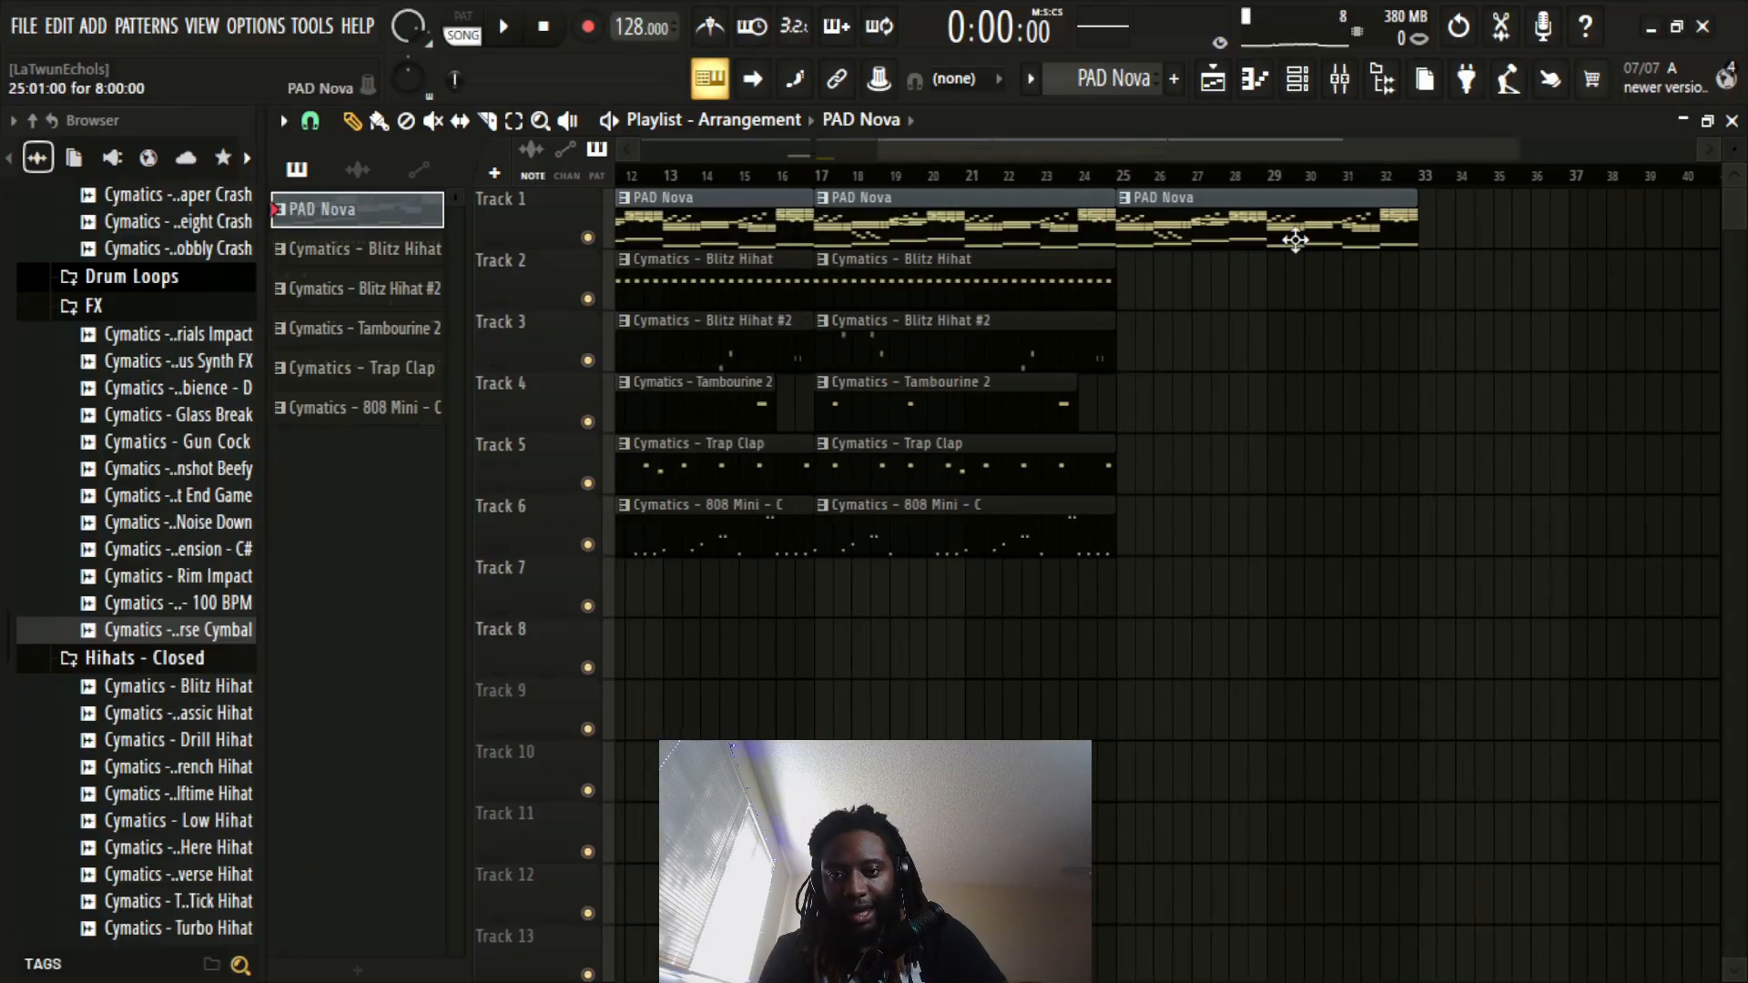
{"action": "left_click", "coordinate": [372, 252]}
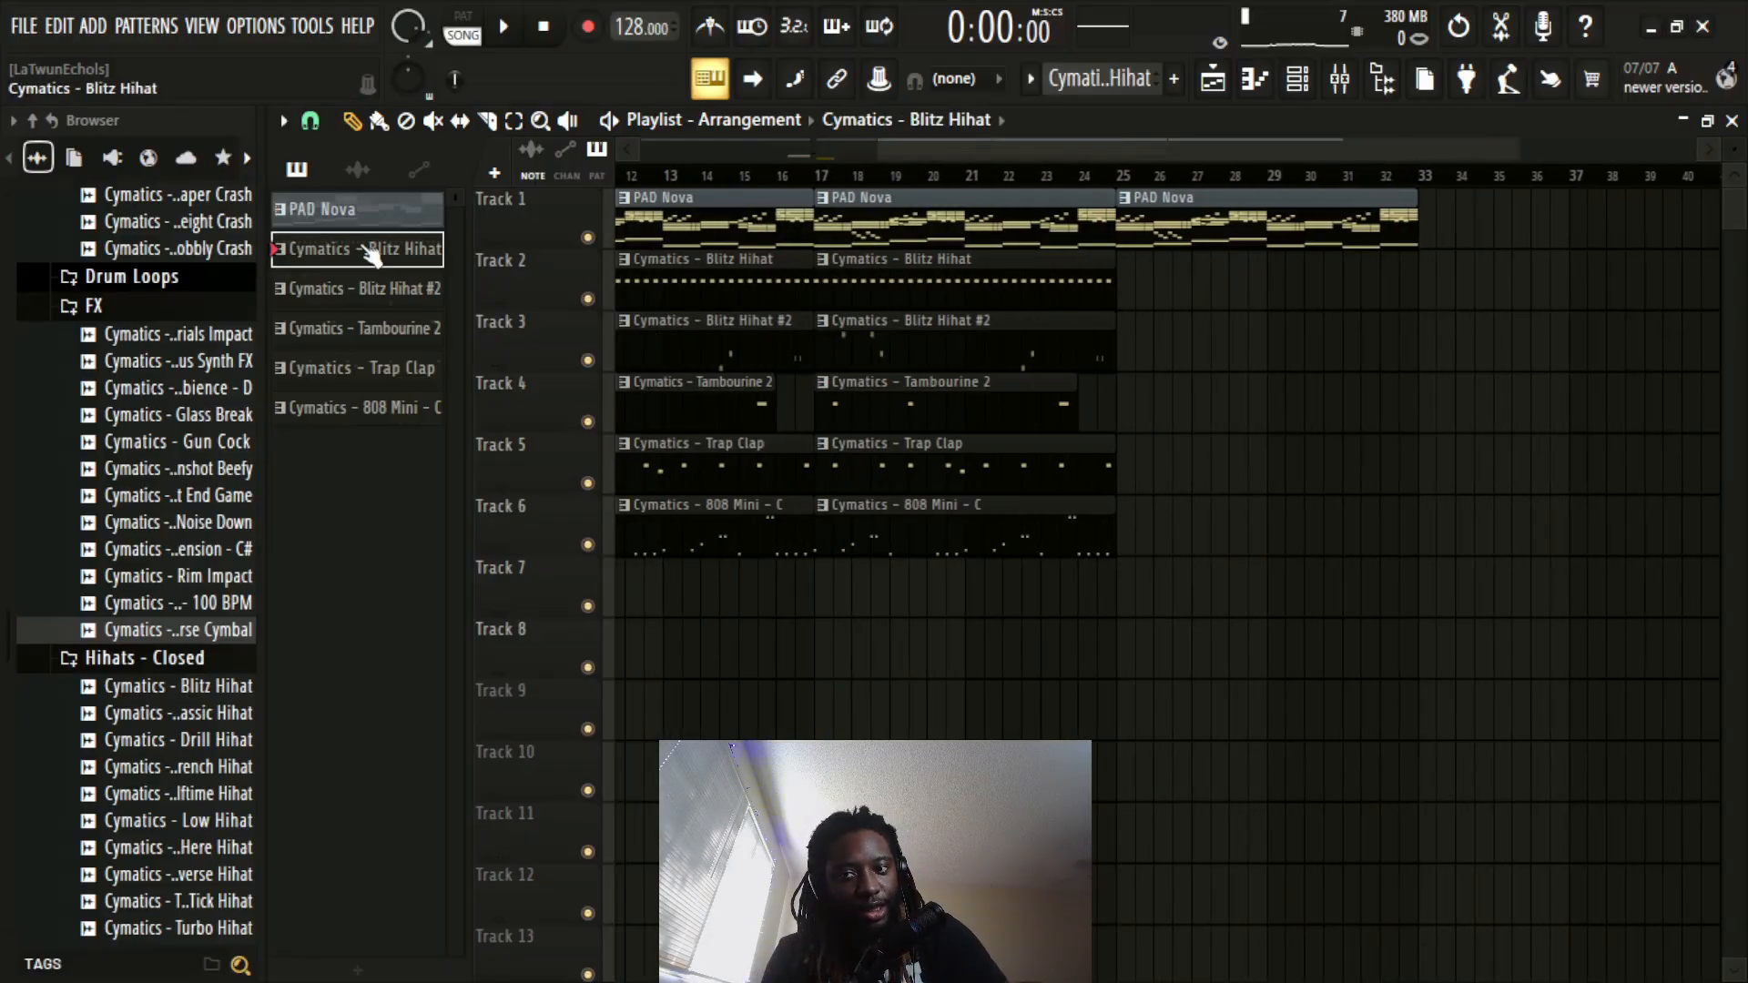
{"action": "left_click", "coordinate": [412, 292]}
{"action": "left_click", "coordinate": [413, 258]}
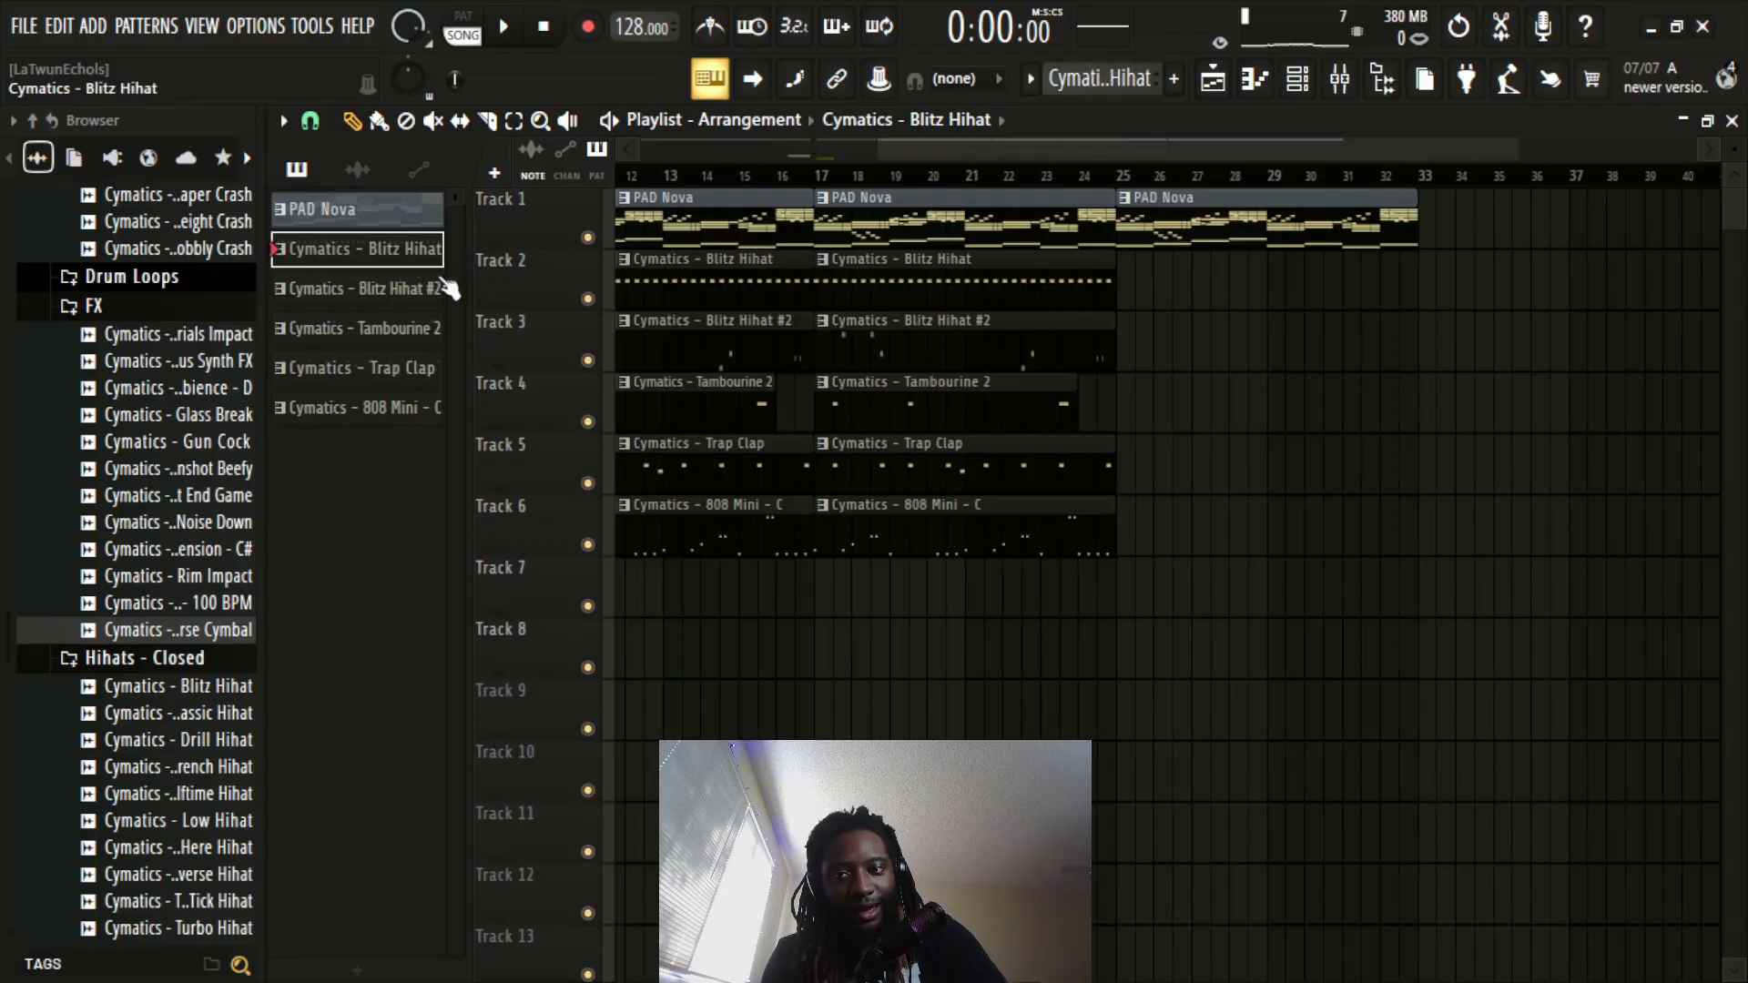
{"action": "left_click", "coordinate": [1138, 300]}
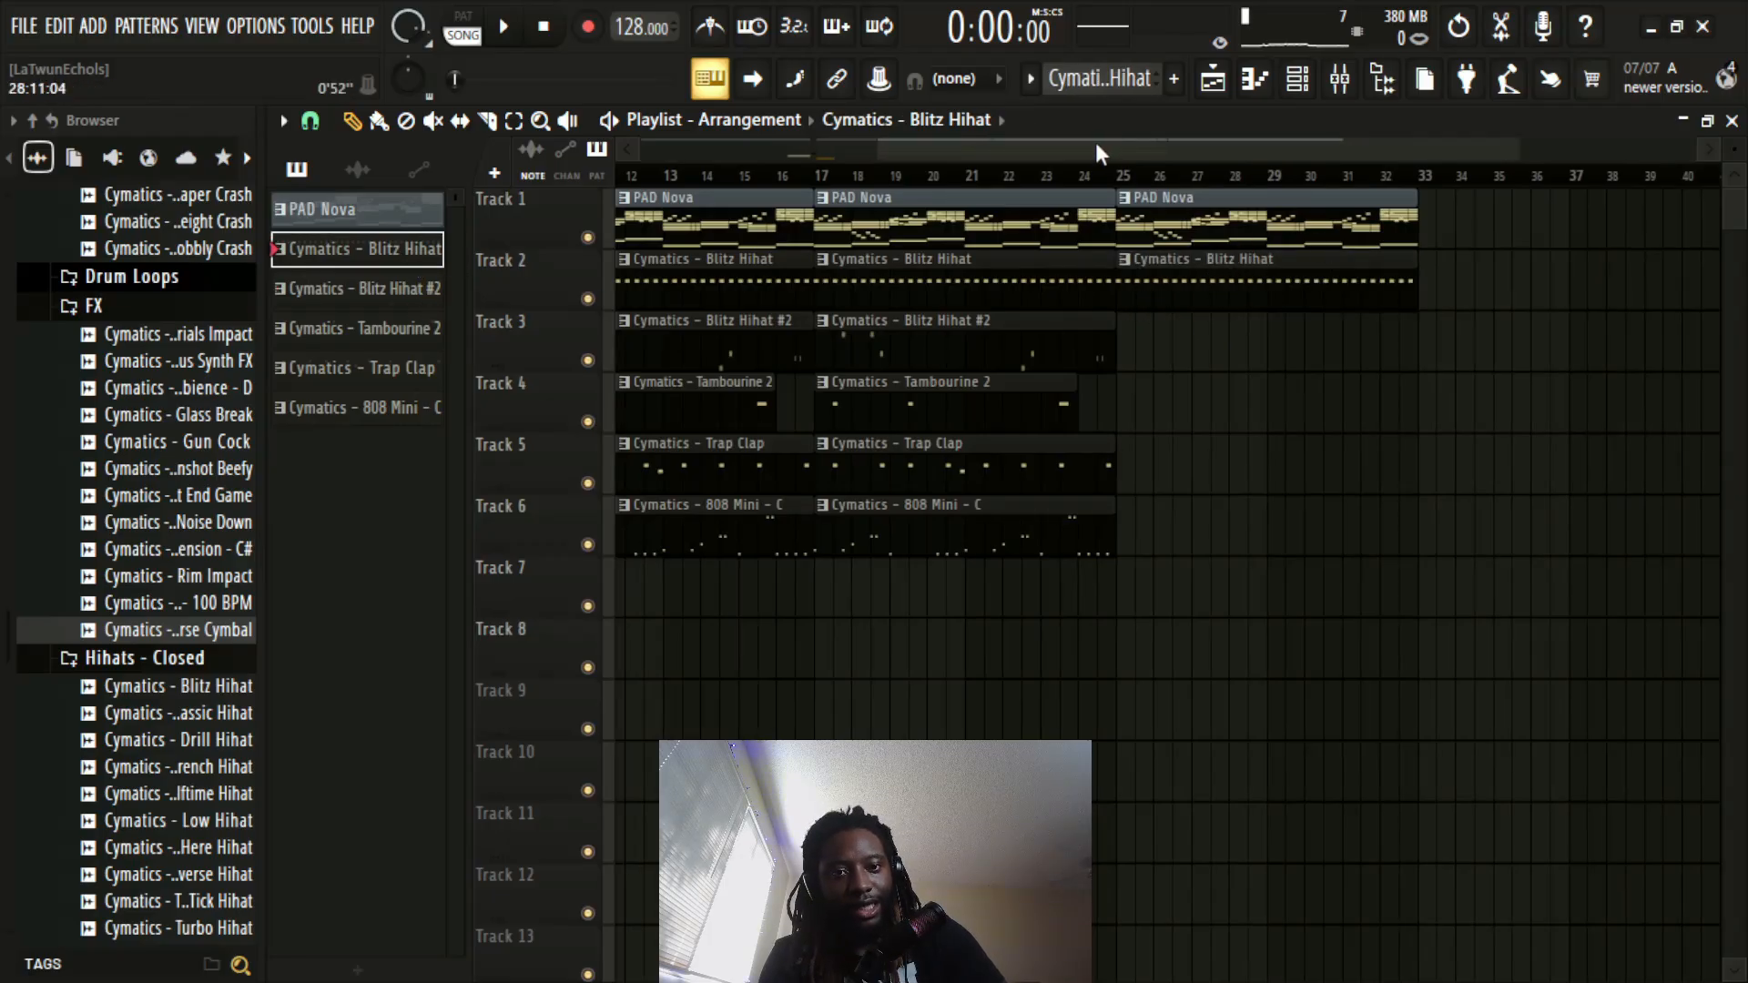
{"action": "mouse_move", "coordinate": [1136, 182]}
{"action": "left_mouse_down"}
{"action": "mouse_move", "coordinate": [1398, 182]}
{"action": "mouse_move", "coordinate": [1062, 182]}
{"action": "mouse_move", "coordinate": [1120, 199]}
{"action": "left_mouse_up"}
{"action": "right_click", "coordinate": [1200, 304]}
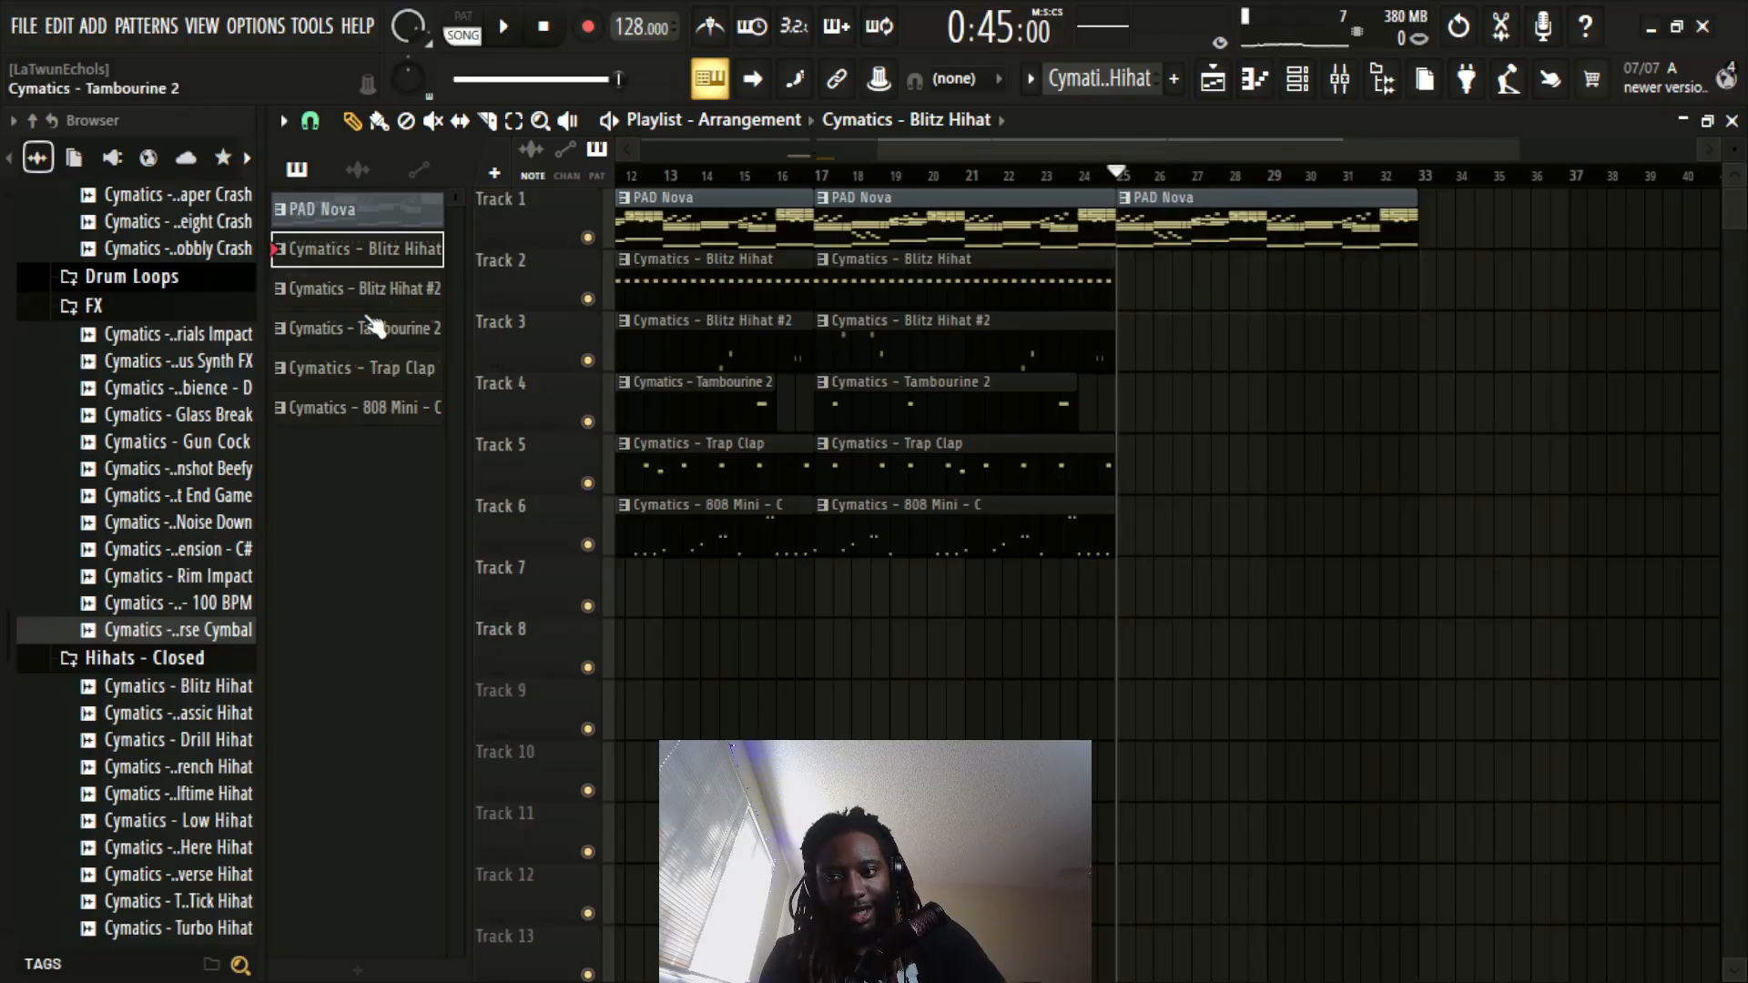
Step: Place the Cymatics - Blitz Hihat pattern on Track 2 at bar 25 and make that clip unique
{"action": "right_click", "coordinate": [397, 254]}
{"action": "mouse_move", "coordinate": [1236, 281]}
{"action": "left_mouse_down"}
{"action": "mouse_move", "coordinate": [1178, 281]}
{"action": "mouse_move", "coordinate": [1236, 281]}
{"action": "left_mouse_up"}
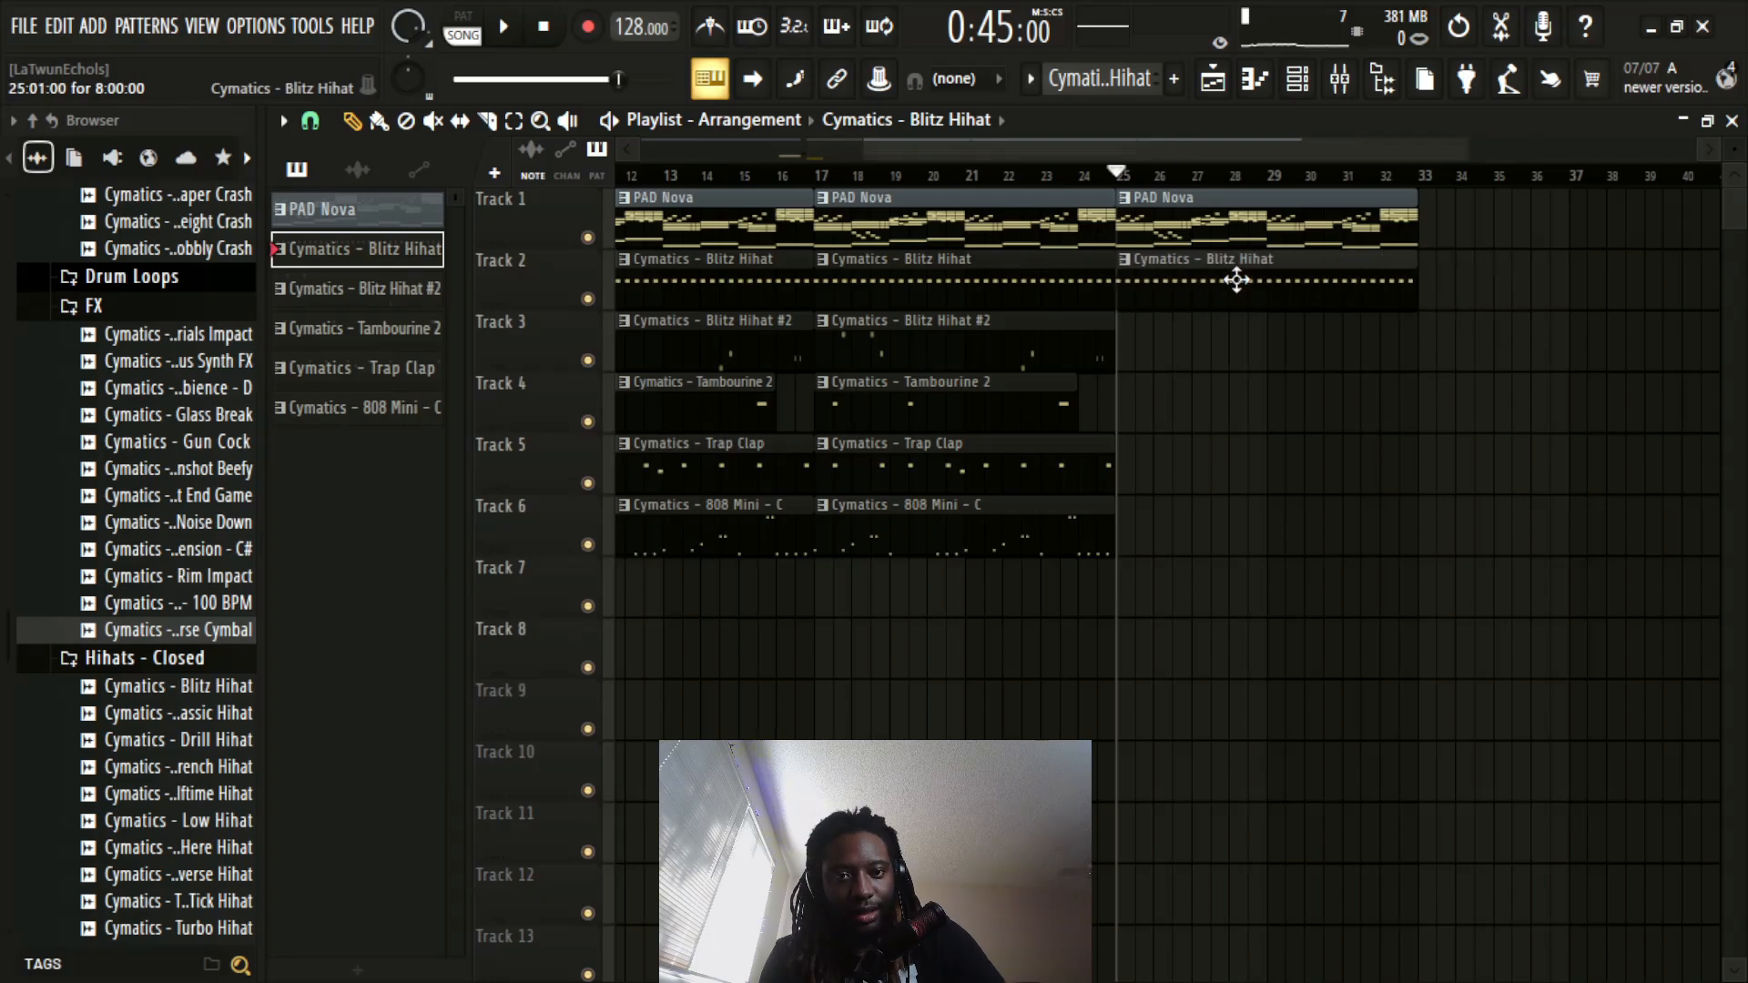
{"action": "left_click", "coordinate": [1124, 260]}
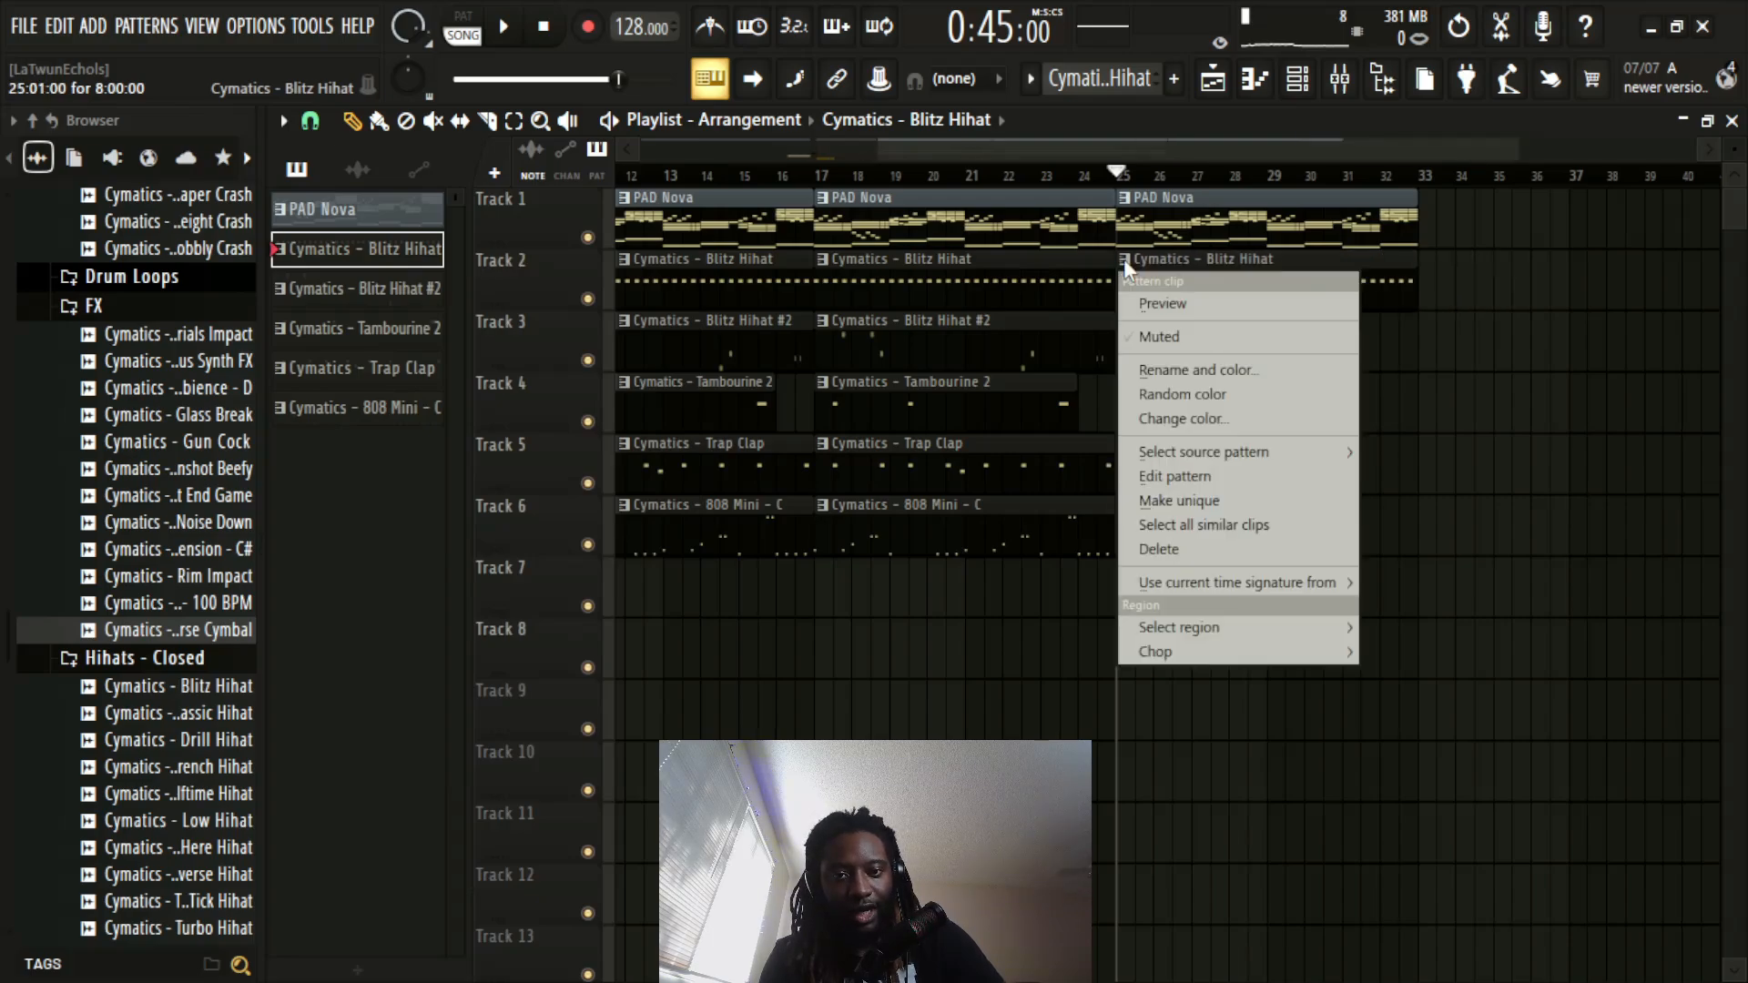
{"action": "left_click", "coordinate": [1180, 499]}
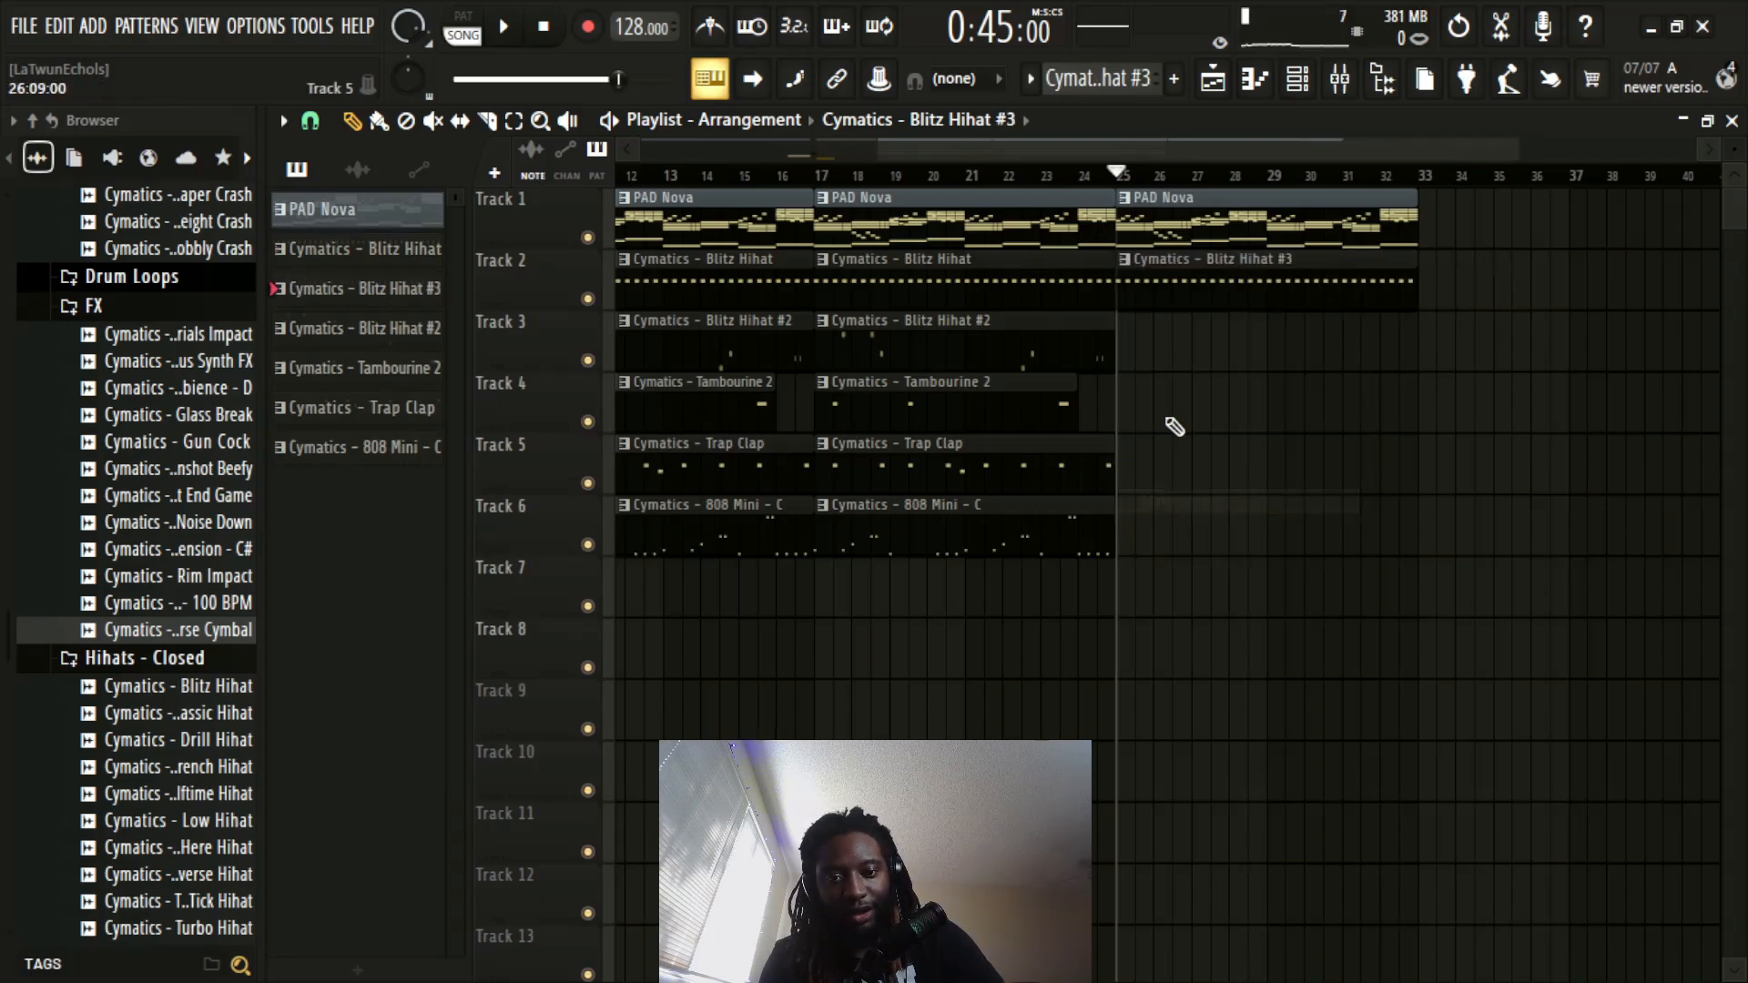
Step: Open the unique hi-hat pattern at bar 25 in the piano roll and delete every note after the first three
{"action": "left_click", "coordinate": [1126, 262]}
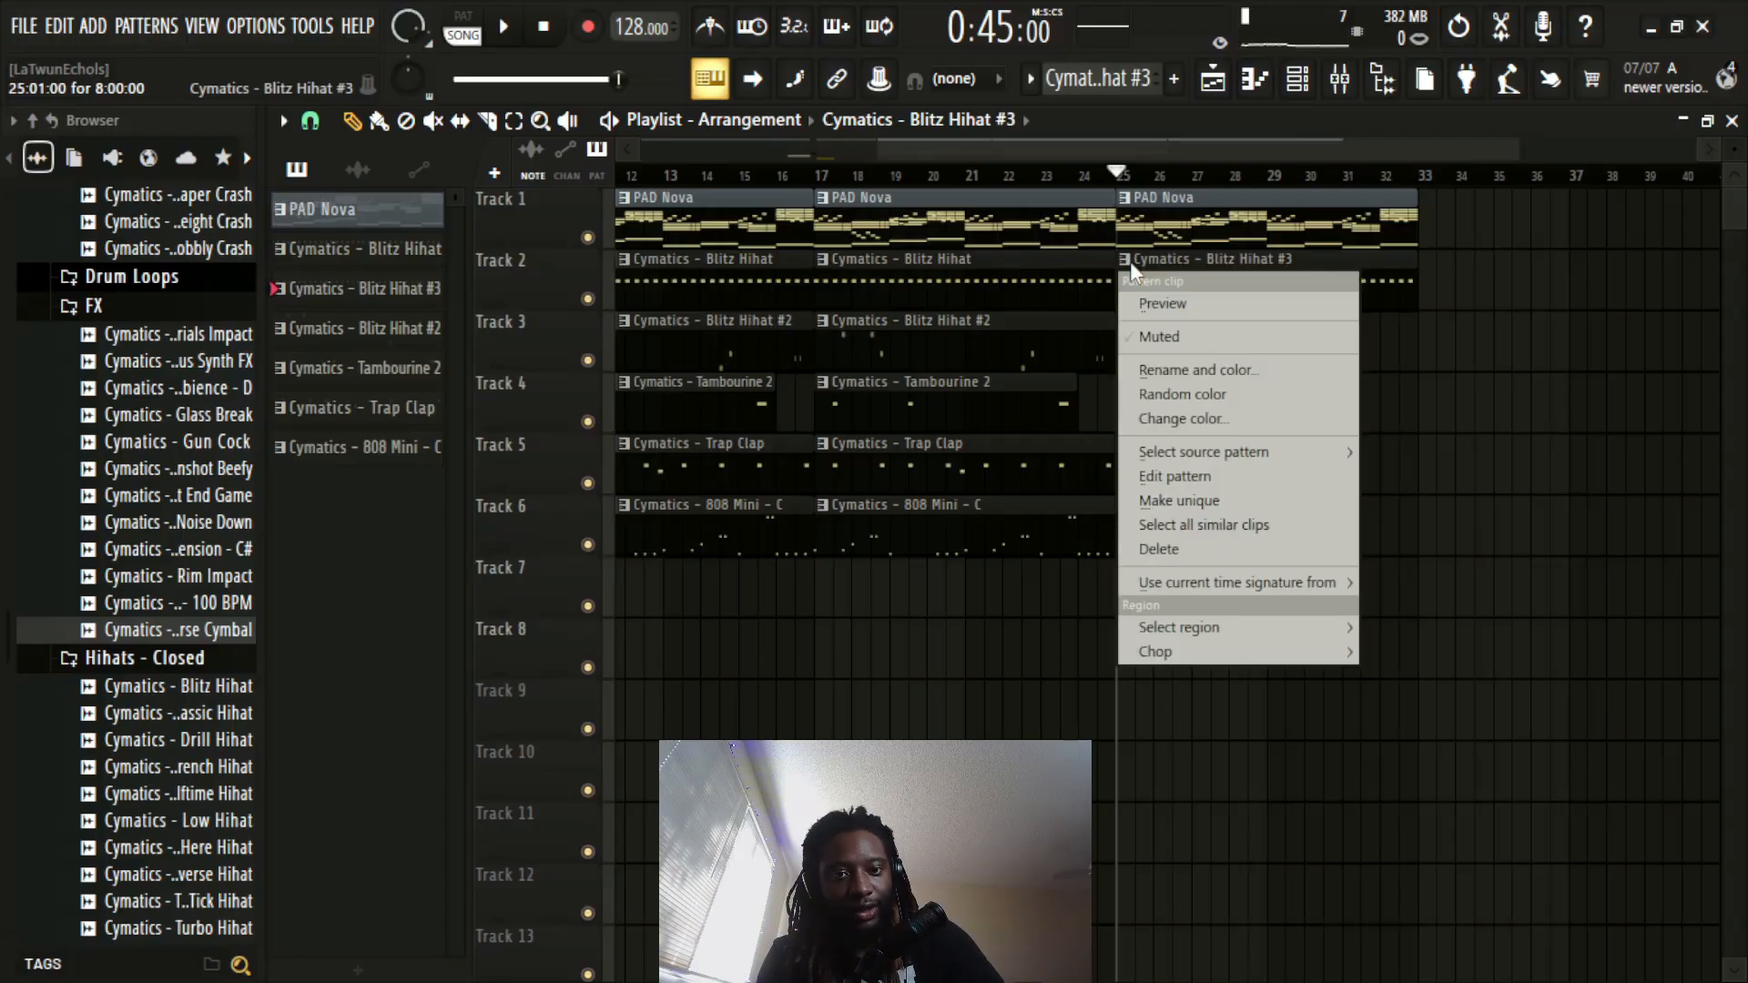
{"action": "left_click", "coordinate": [1217, 473]}
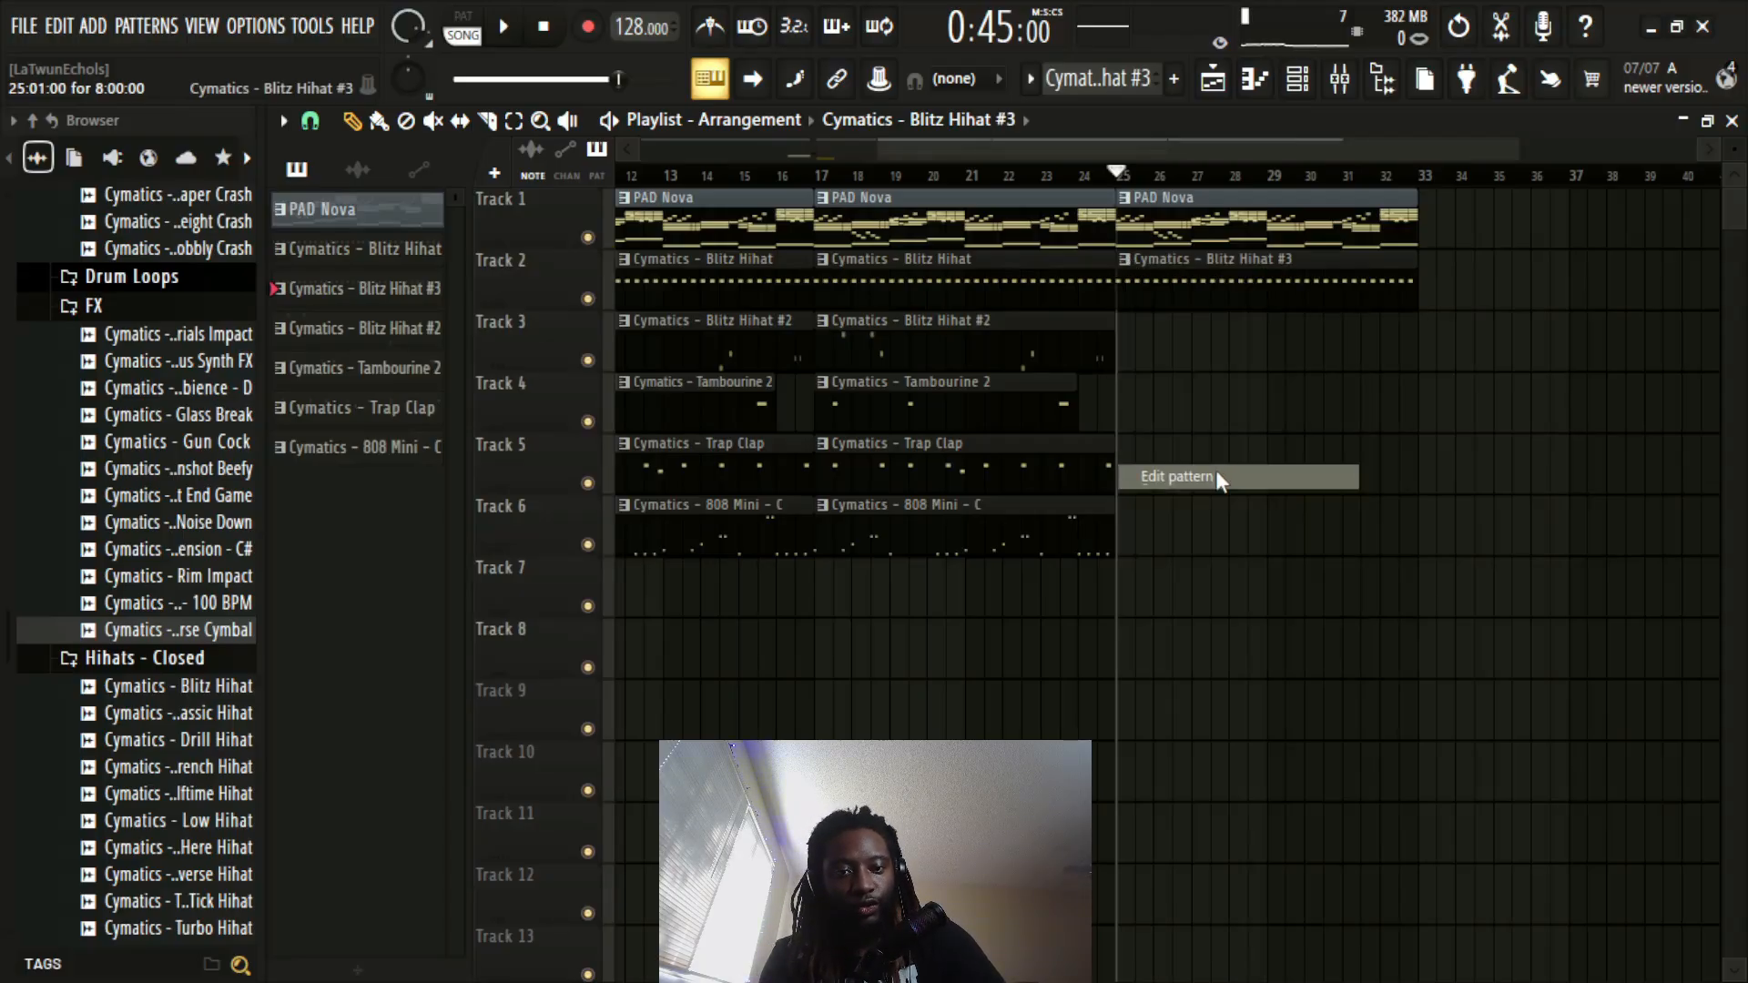
{"action": "scroll", "coordinate": [577, 175], "scroll_direction": "up", "scroll_amount": 3}
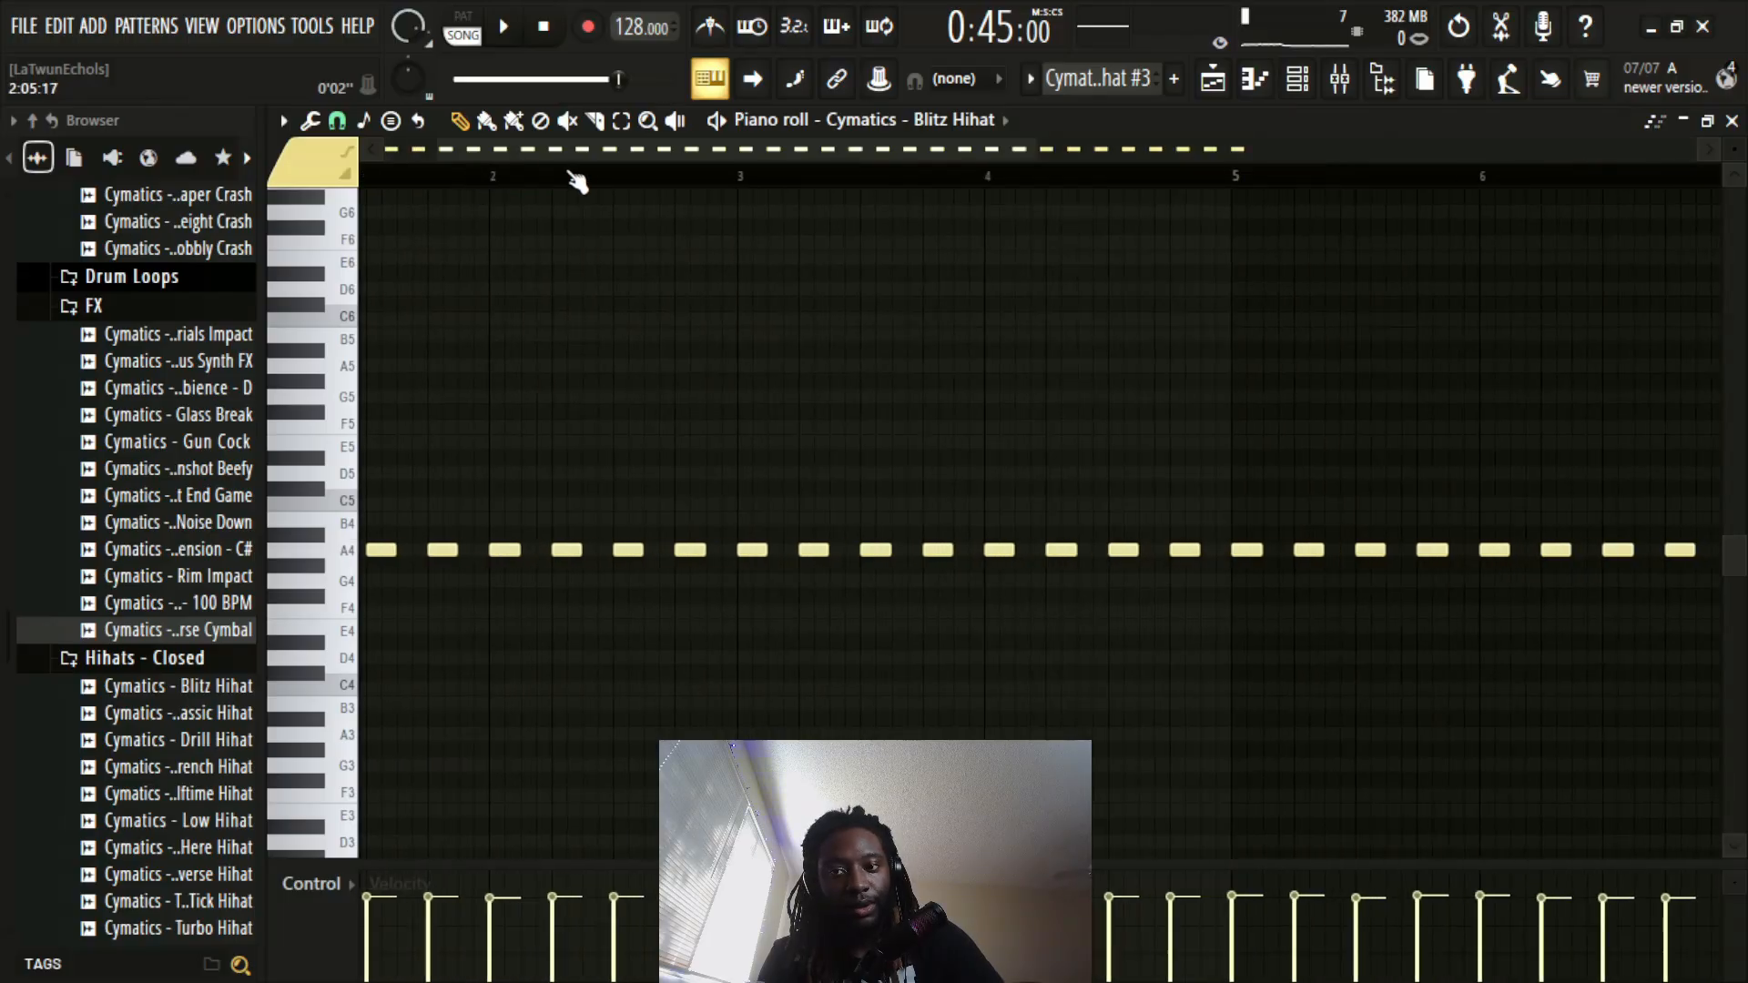
{"action": "scroll", "coordinate": [509, 178], "scroll_direction": "up", "scroll_amount": 2}
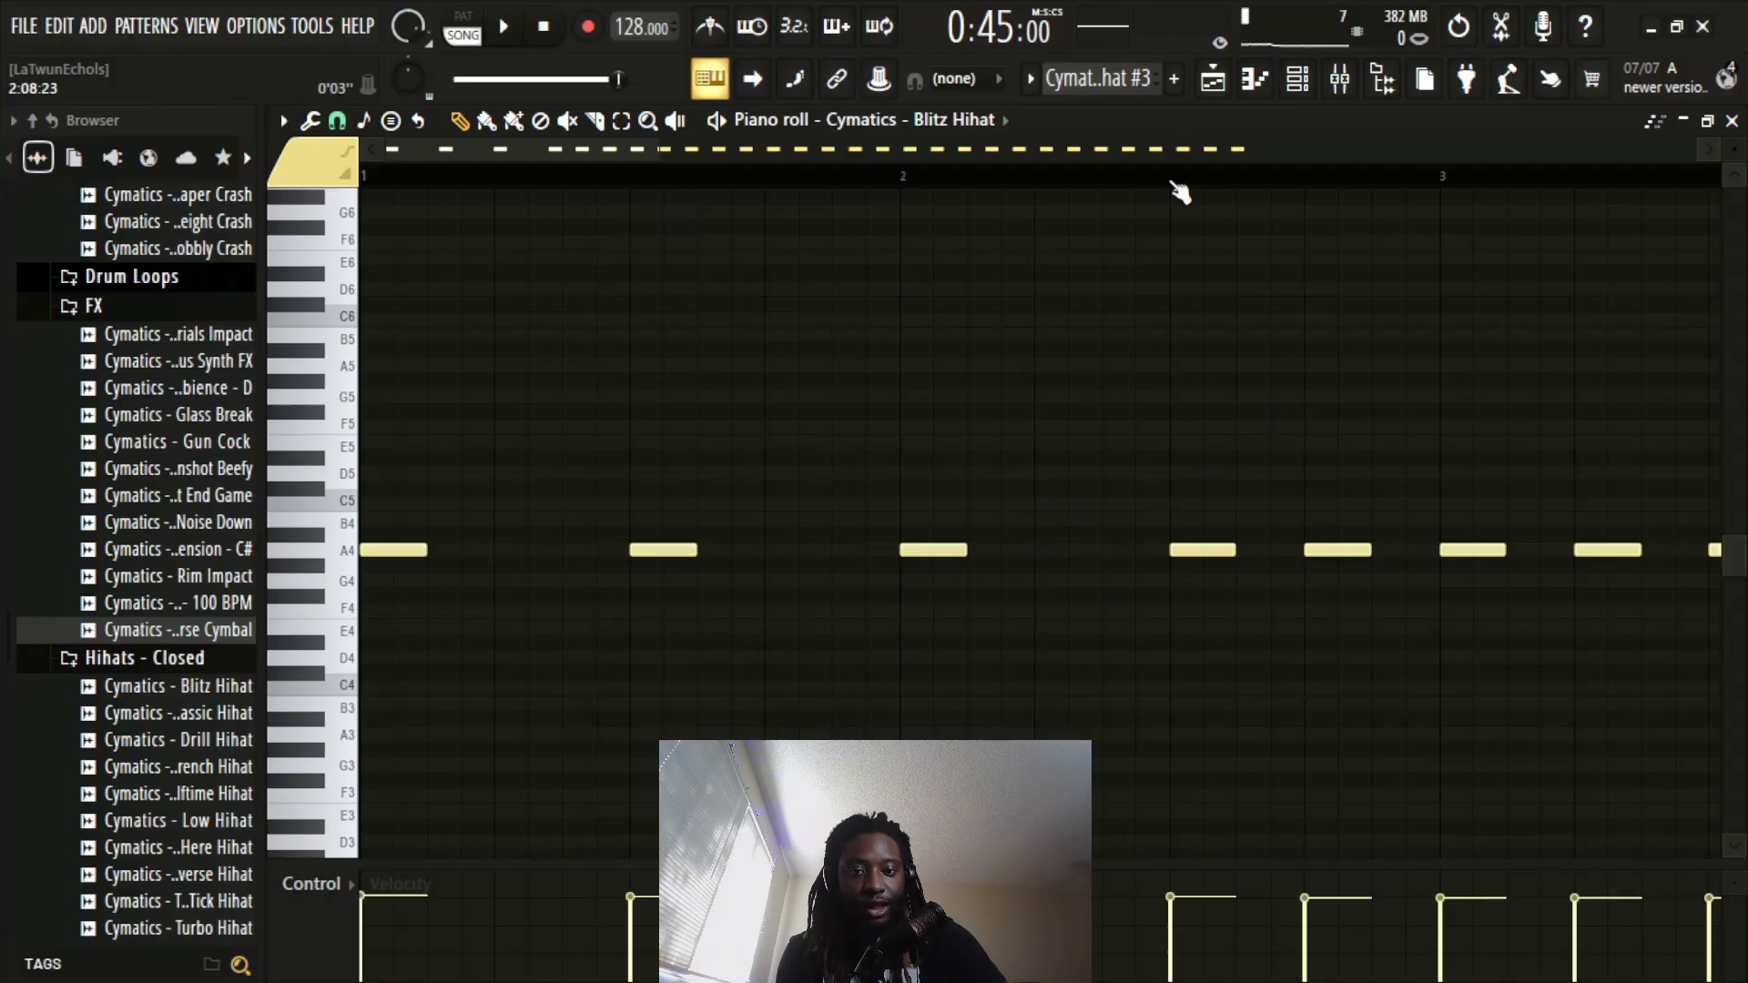
{"action": "scroll", "coordinate": [1179, 186], "scroll_direction": "down", "scroll_amount": 5}
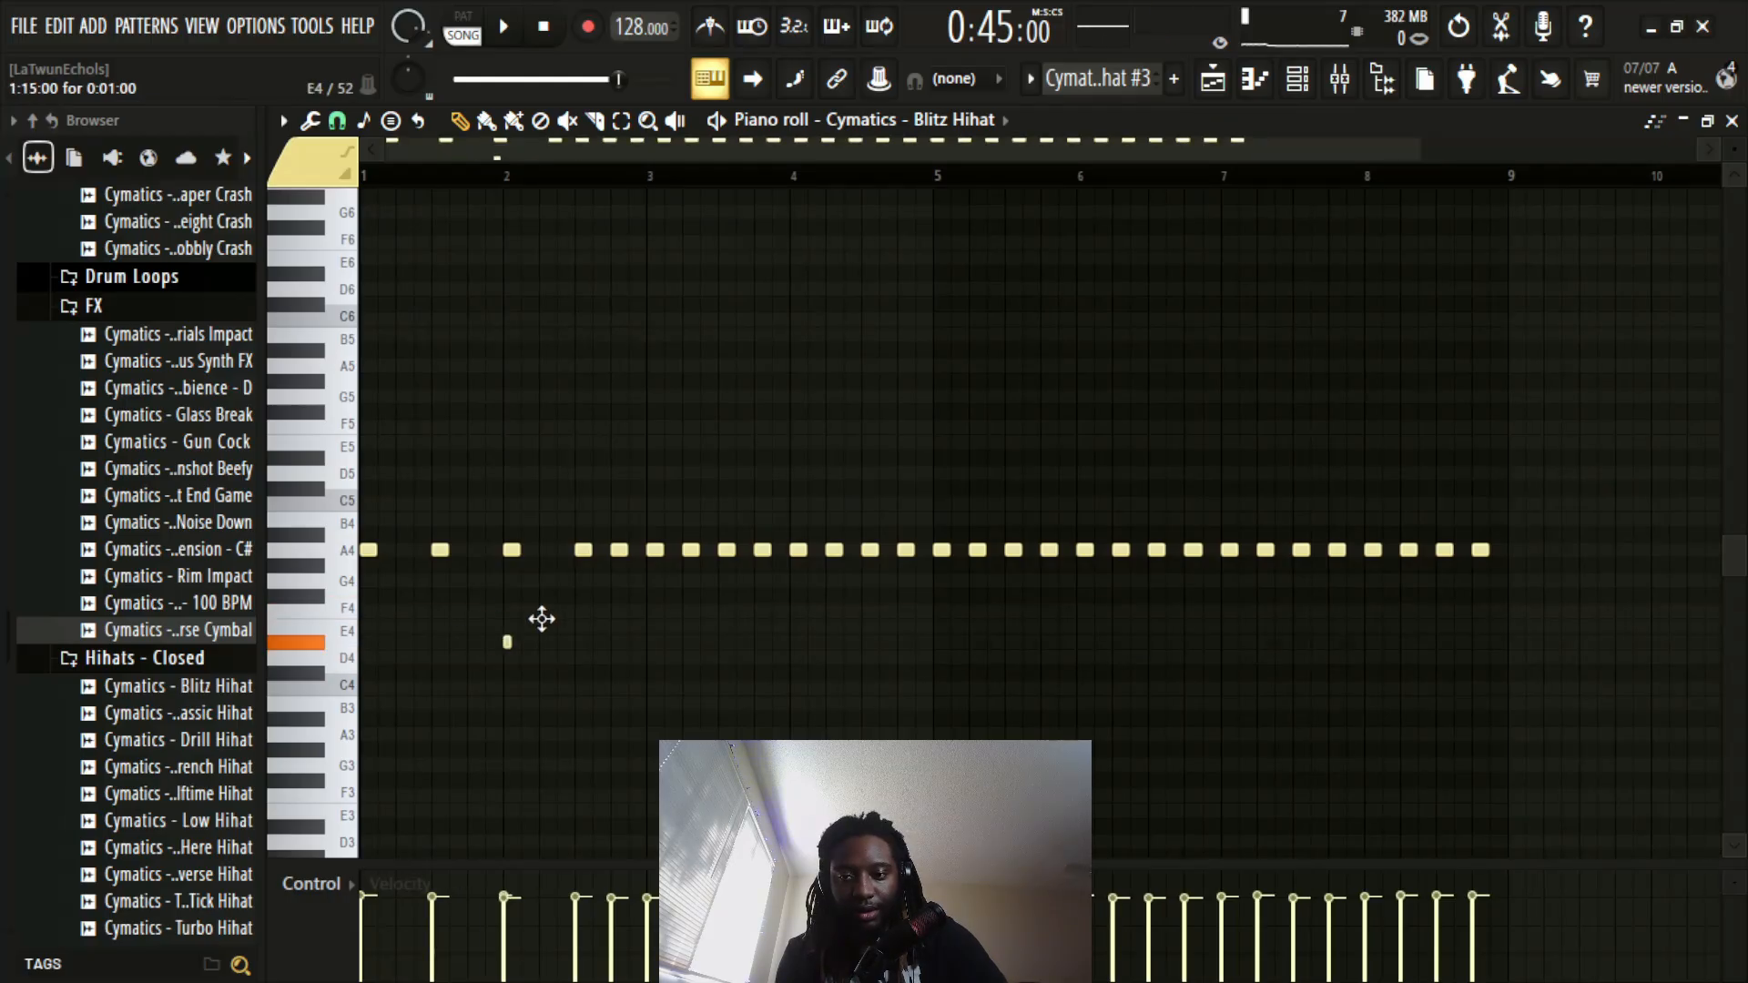
{"action": "left_click_drag", "start_coordinate": [1514, 521], "coordinate": [558, 646]}
{"action": "key", "text": "Delete"}
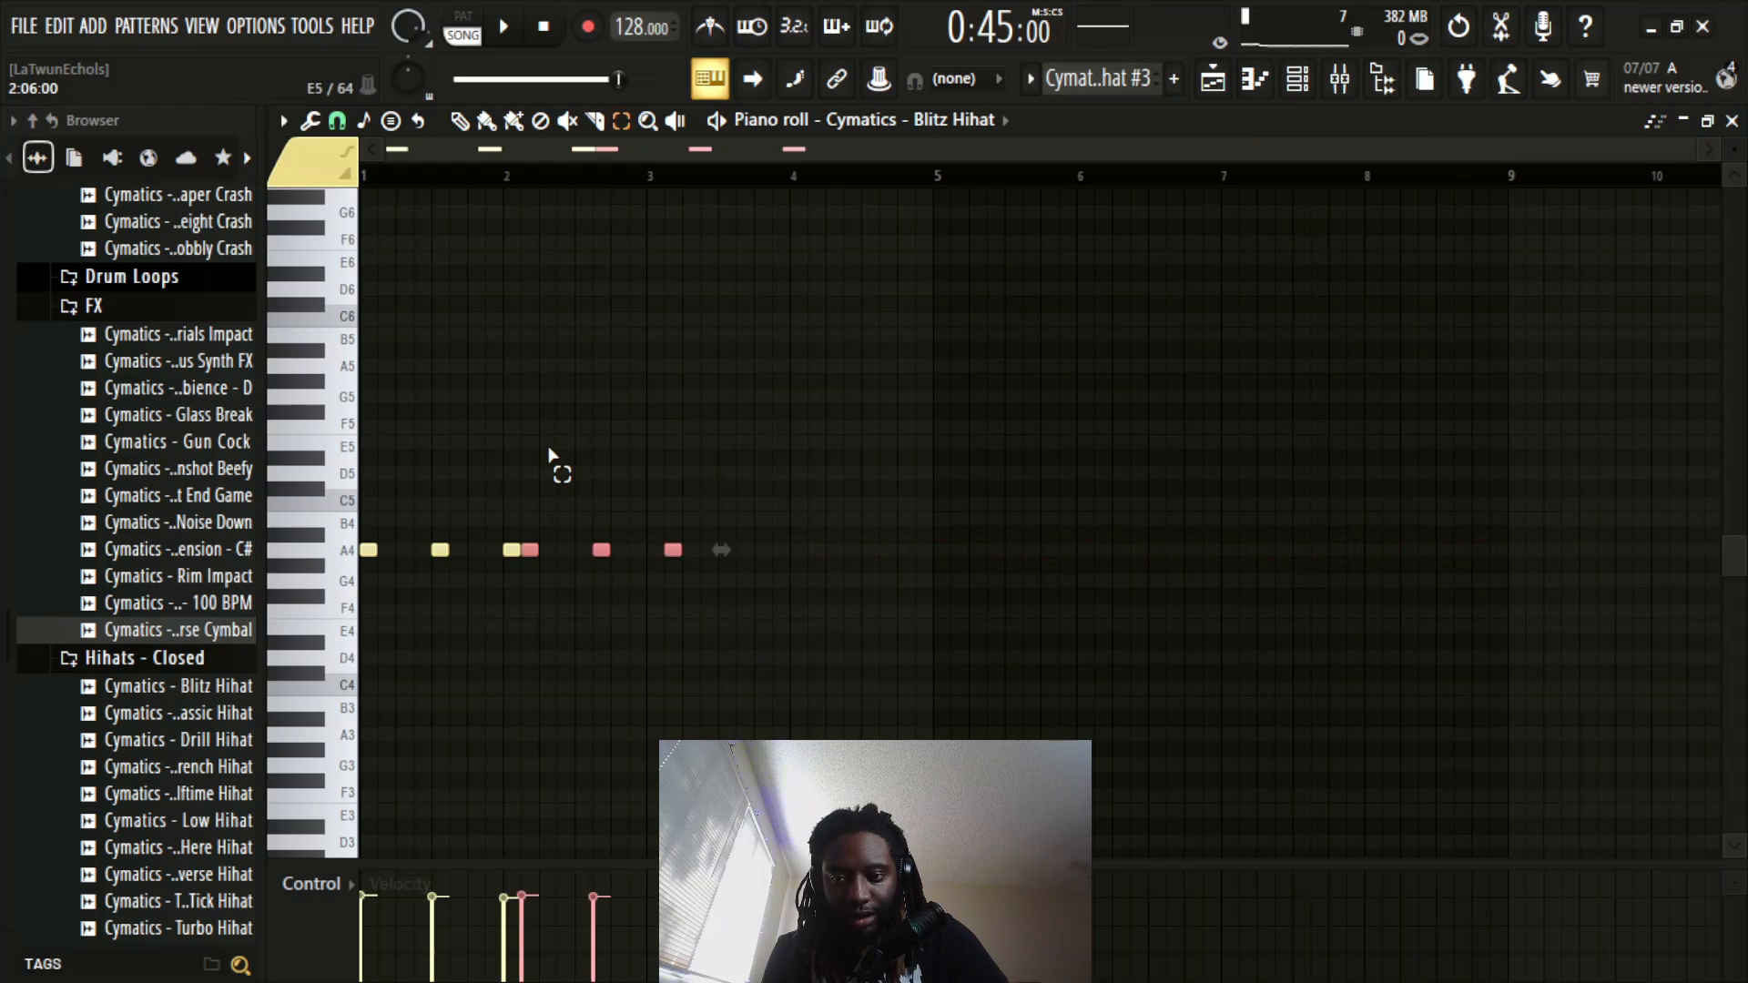
Step: Duplicate the hi-hat notes through bar 6, shifting each copy so that the hits fall half a bar apart
{"action": "key", "text": "shift+Right"}
{"action": "key", "text": "shift+Right"}
{"action": "key", "text": "shift+Right"}
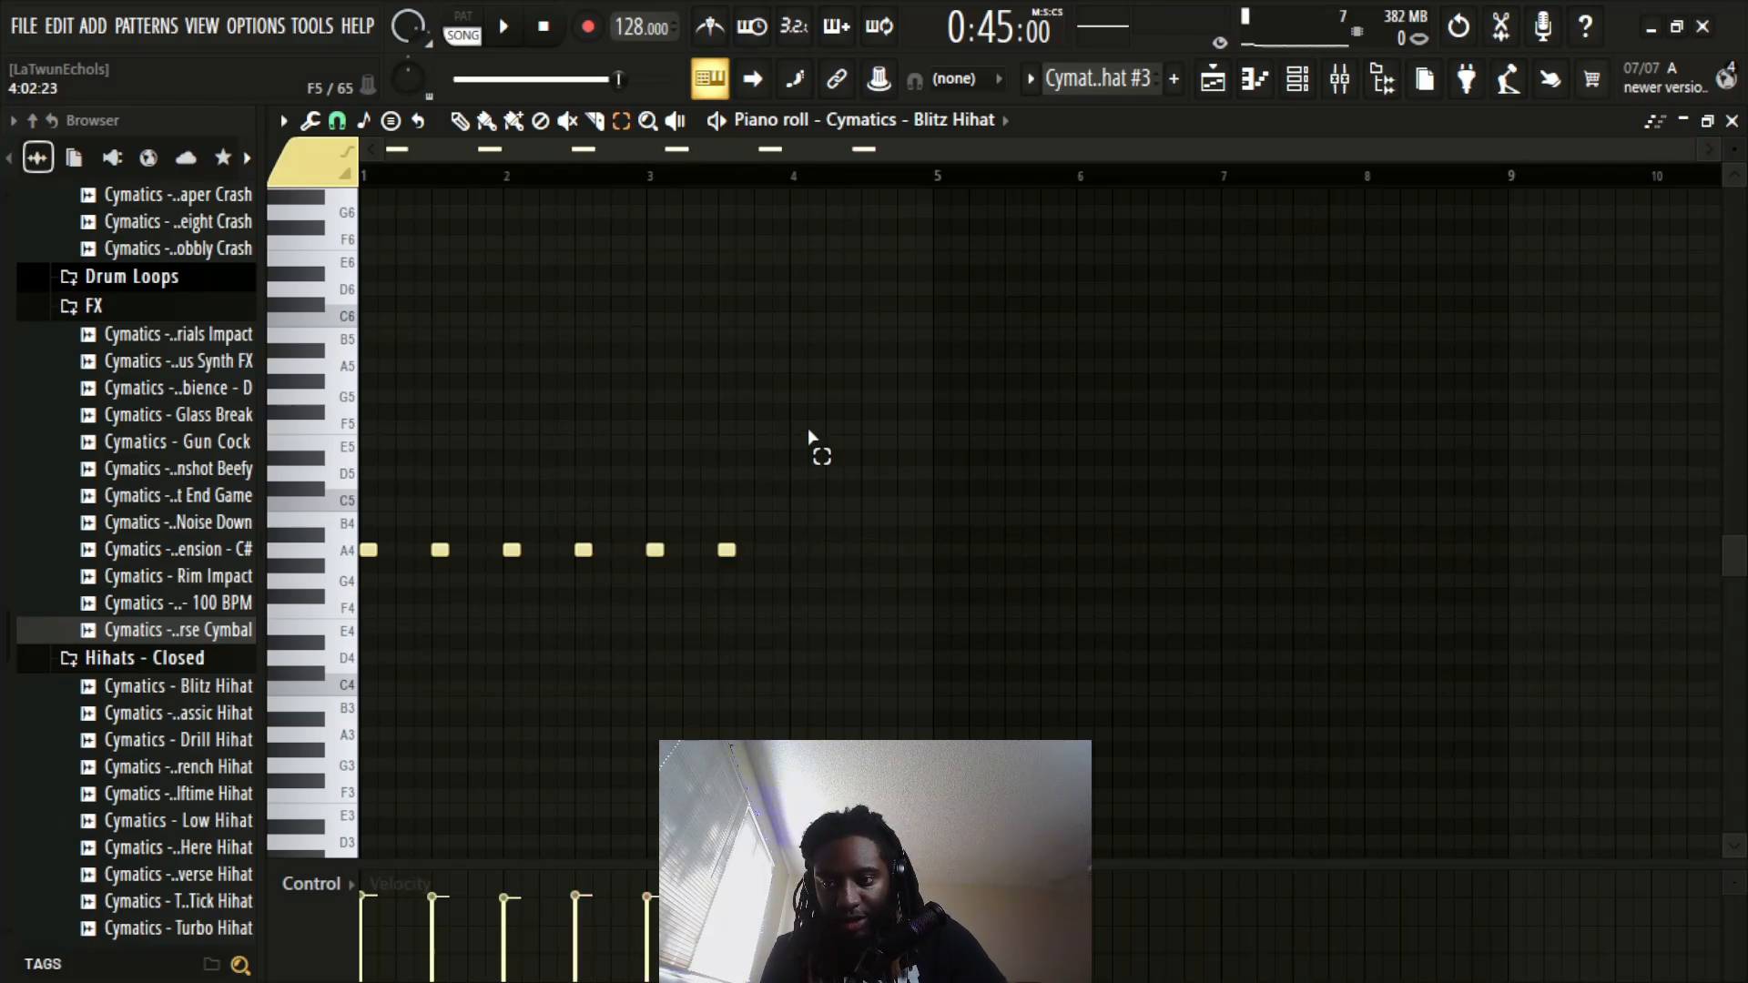
{"action": "key", "text": "ctrl+b"}
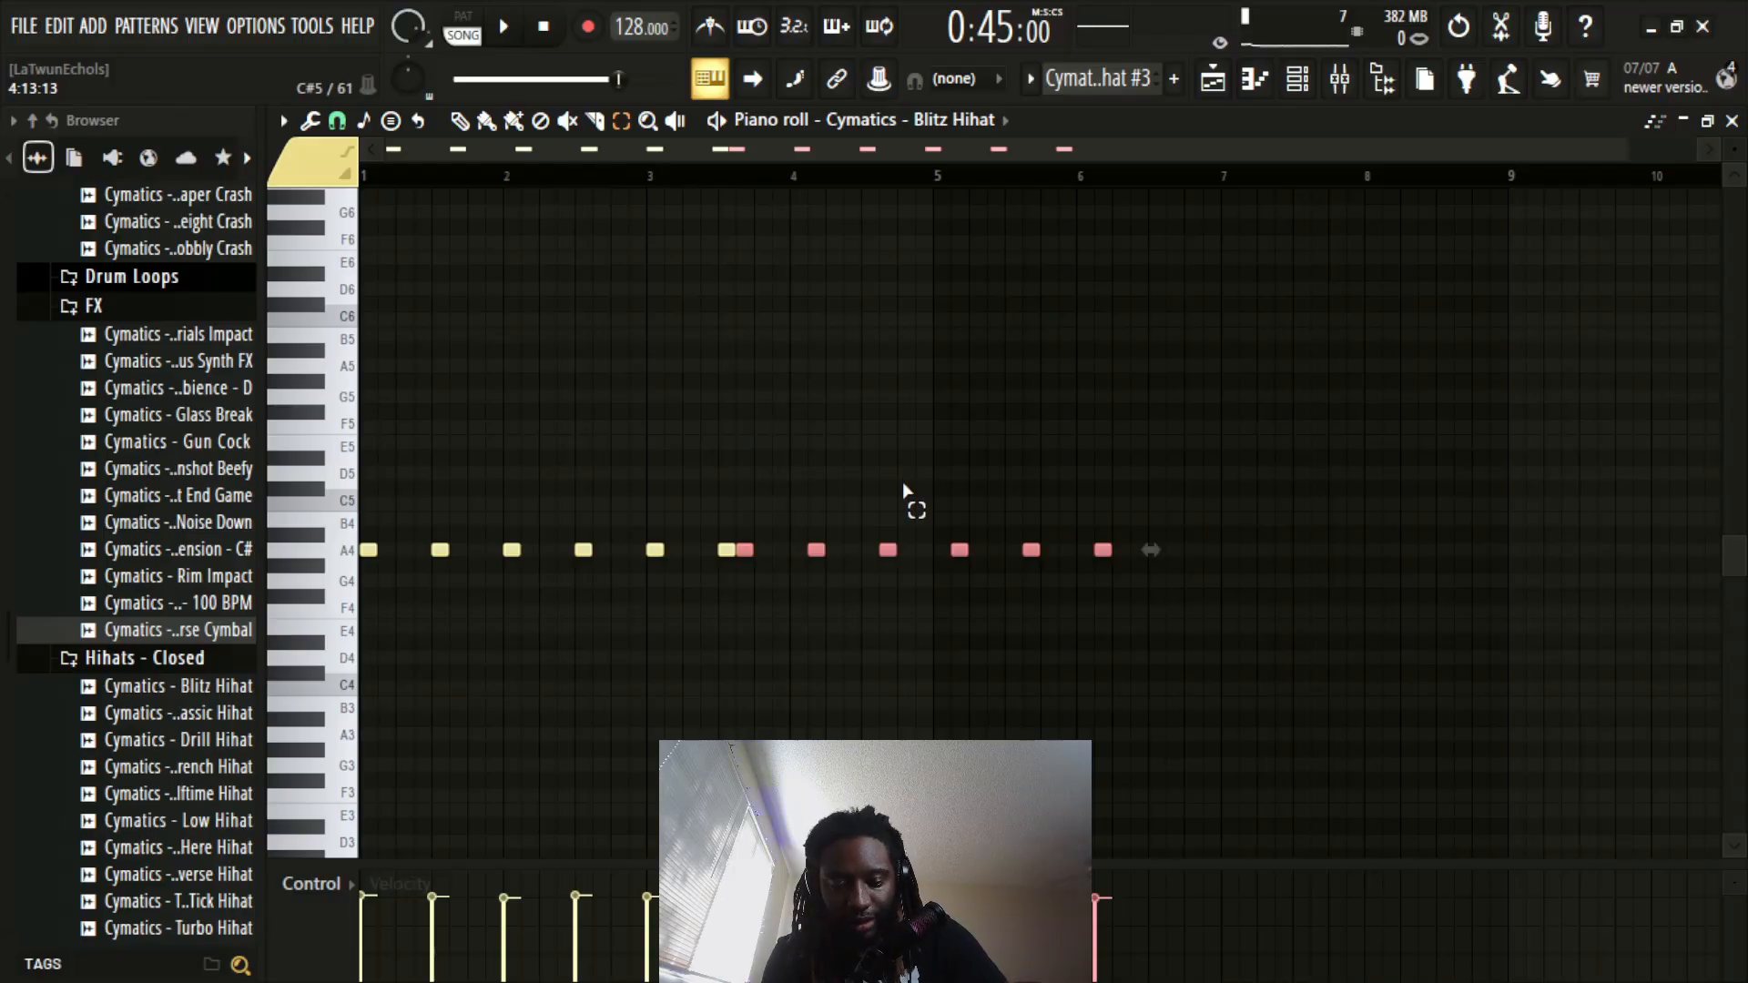
{"action": "key", "text": "shift+Right"}
{"action": "key", "text": "shift+Right"}
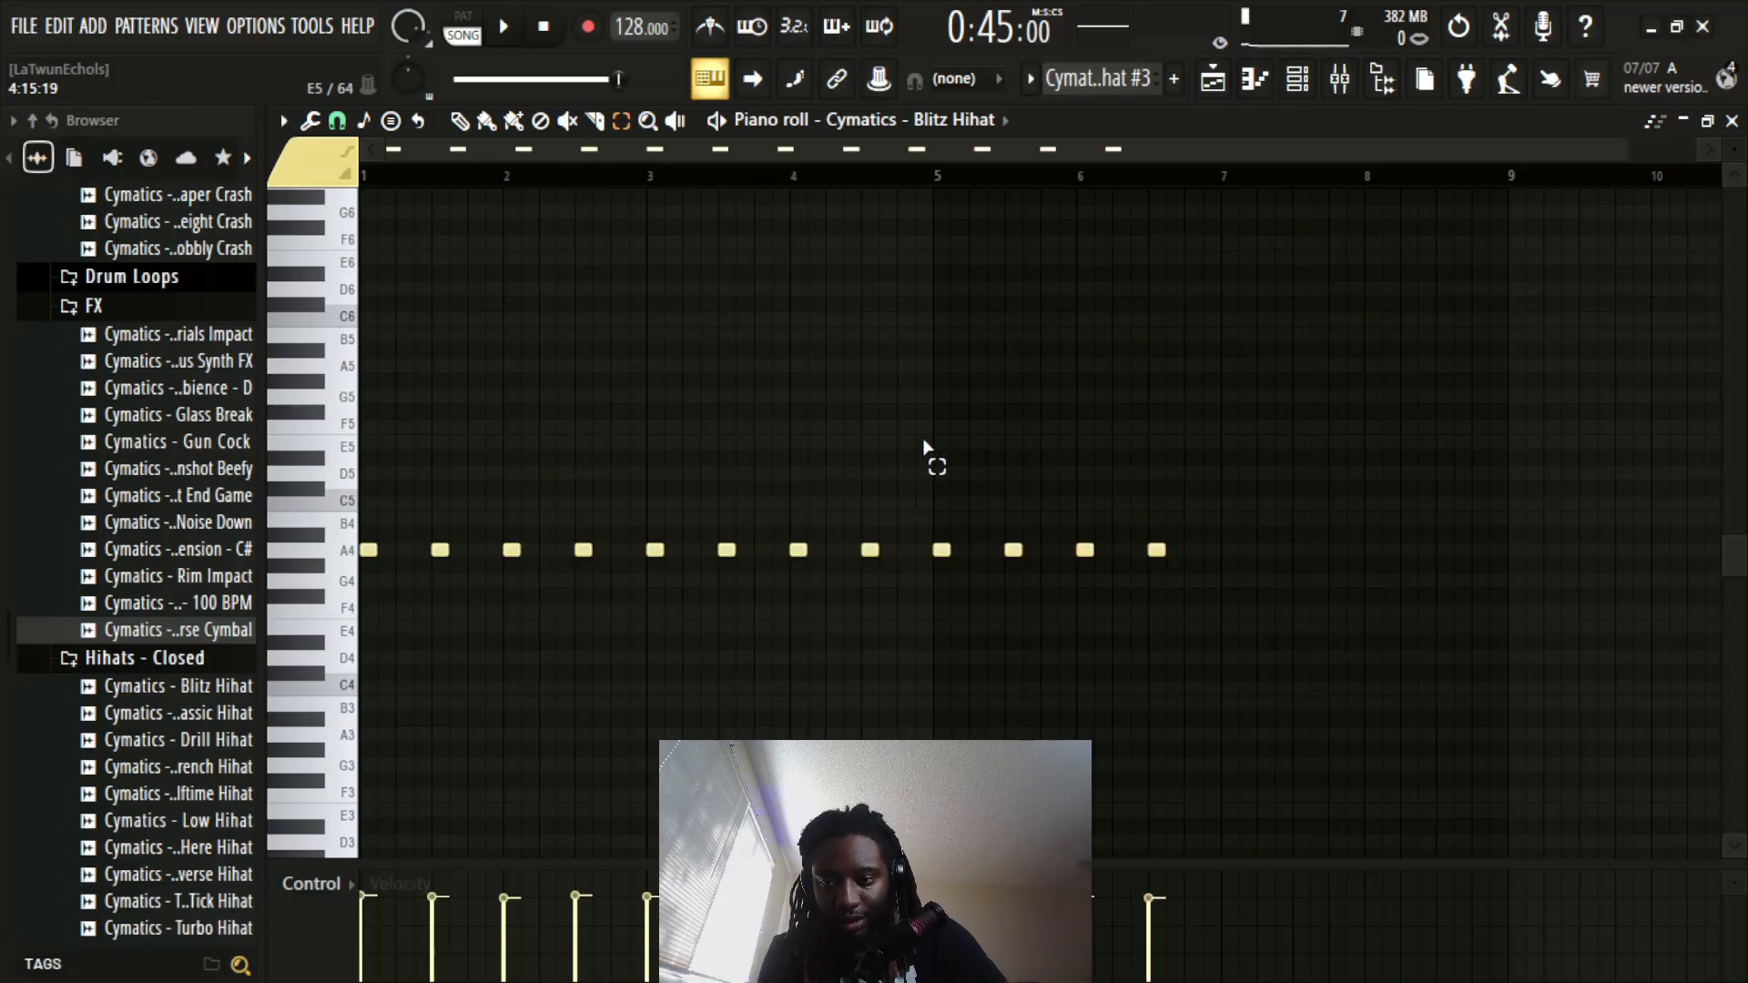
Step: Duplicate the last hi-hat notes to fill the pattern through bar 8 at half-bar spacing, and close the piano roll
{"action": "left_click_drag", "start_coordinate": [1338, 468], "coordinate": [997, 624]}
{"action": "key", "text": "ctrl+b"}
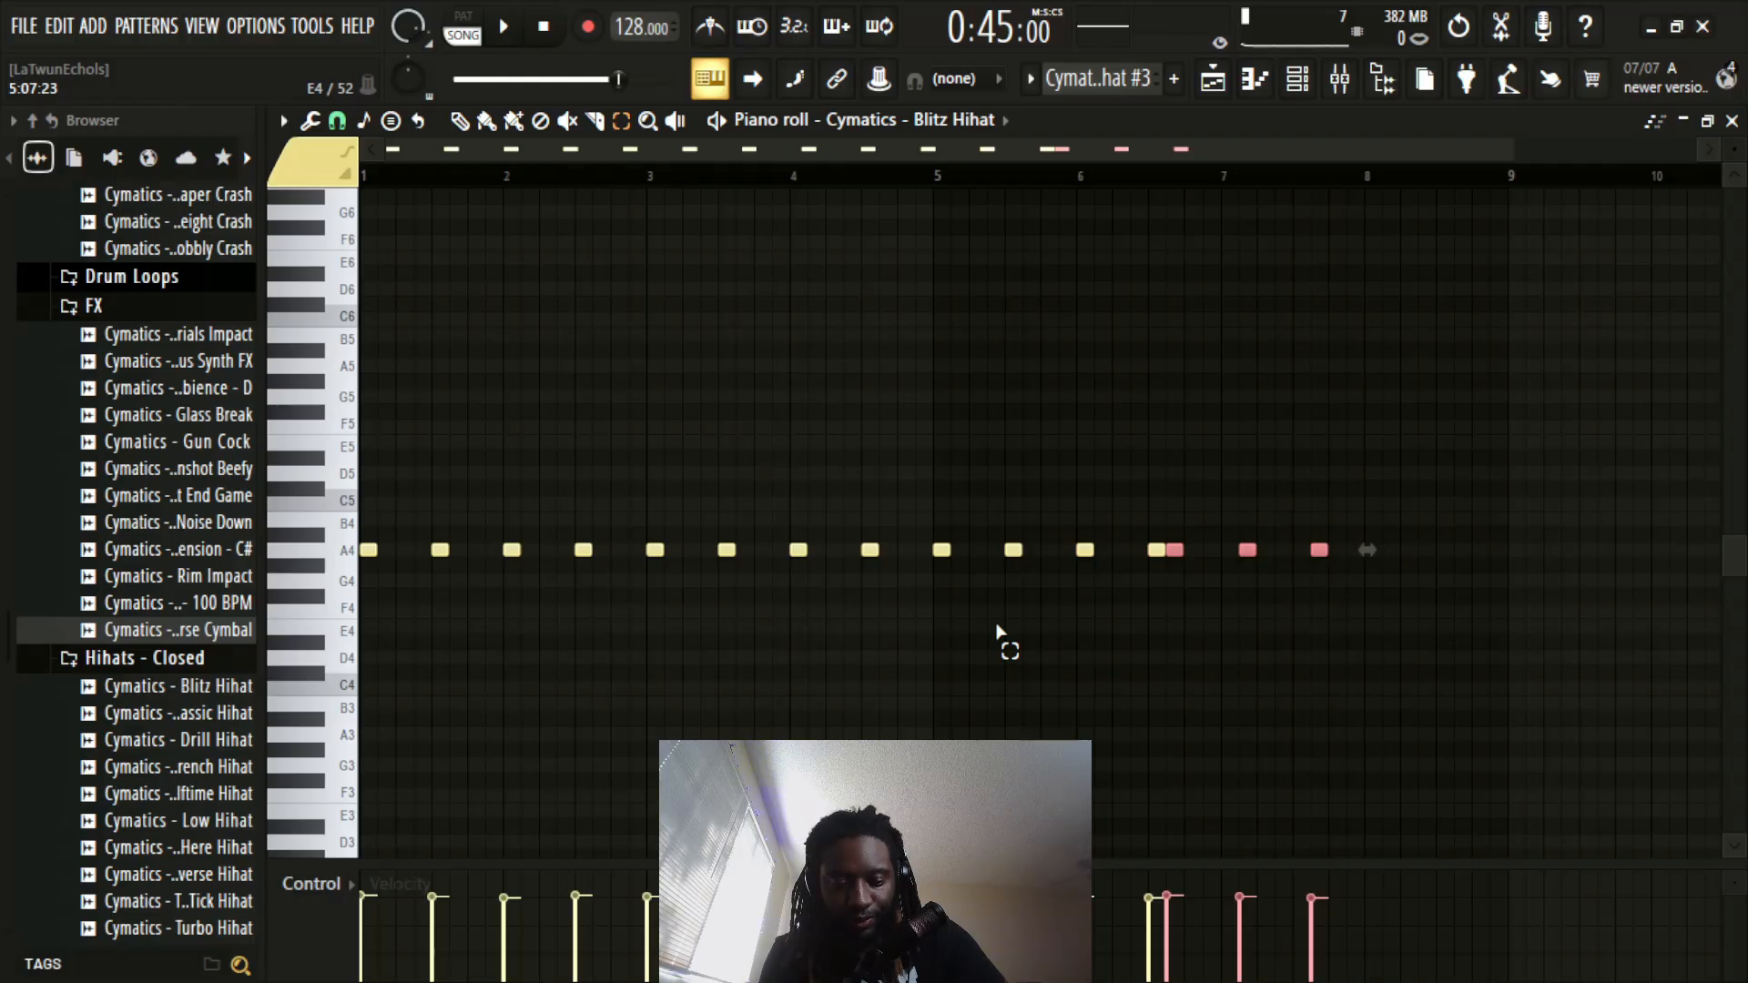
{"action": "key", "text": "shift+Right"}
{"action": "key", "text": "shift+Right"}
{"action": "key", "text": "shift+Right"}
{"action": "left_click", "coordinate": [1414, 266]}
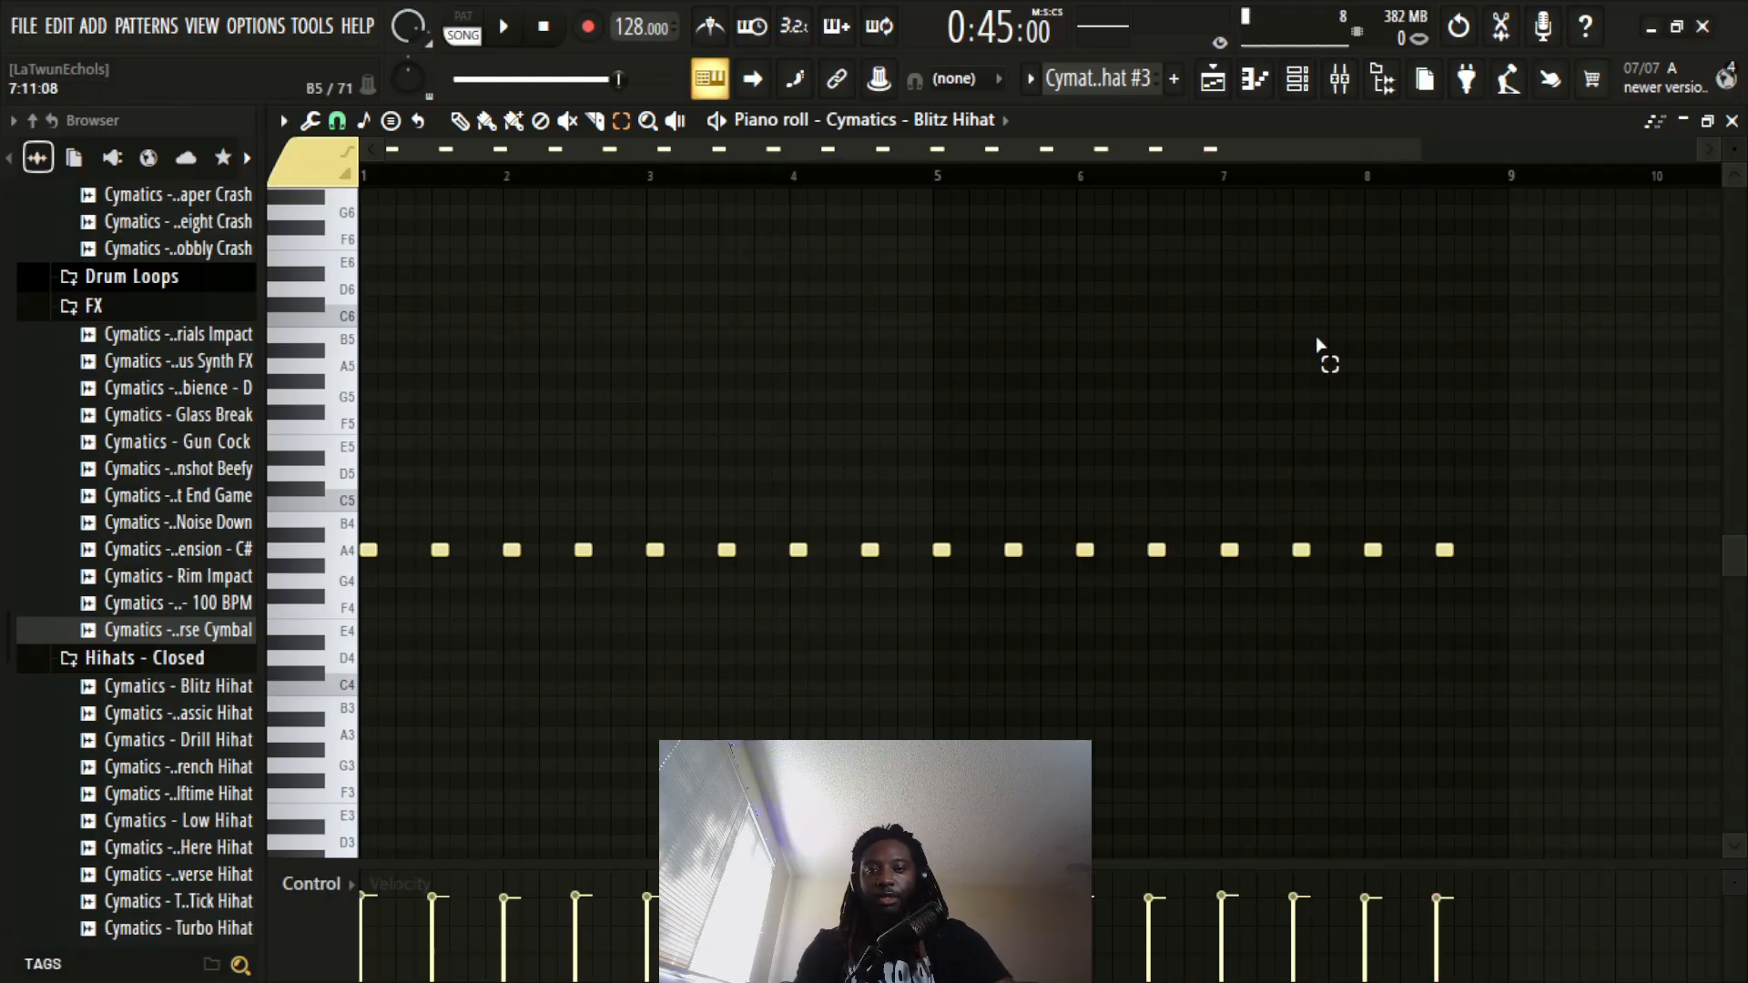
{"action": "left_click", "coordinate": [1730, 127]}
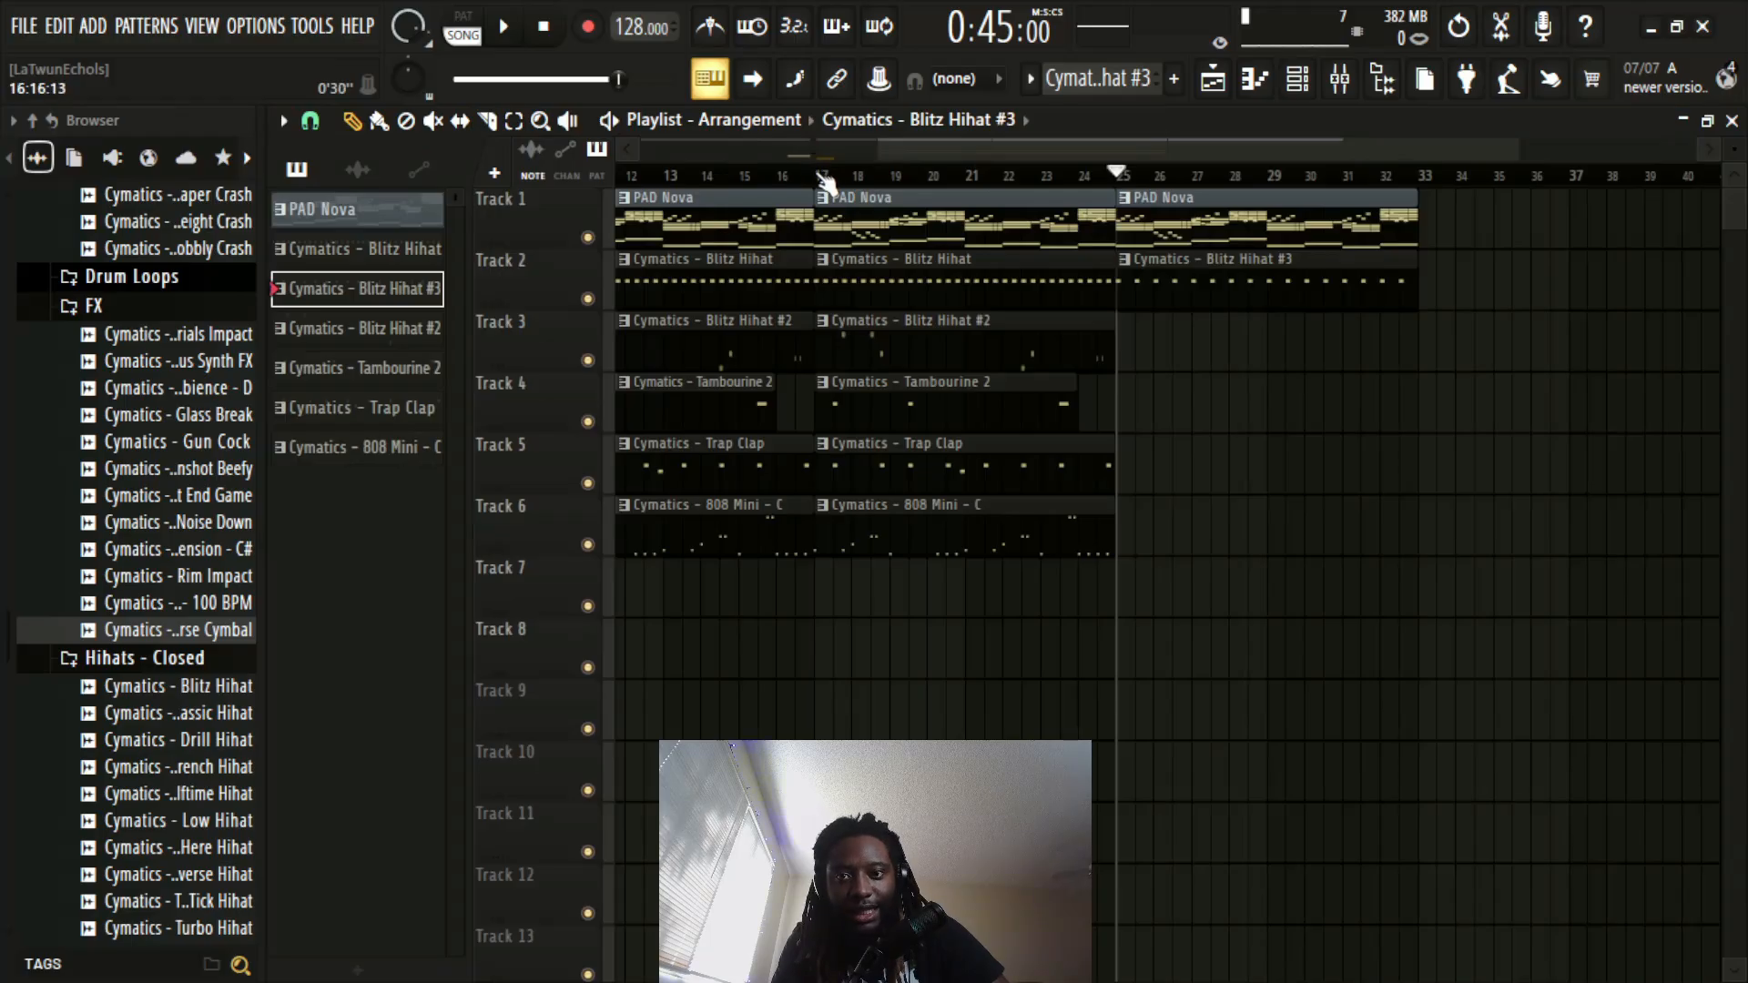
Step: Play the arrangement from bar 17 to check how it moves into the stripped-down section at bar 25
{"action": "left_click_drag", "start_coordinate": [825, 176], "coordinate": [765, 226]}
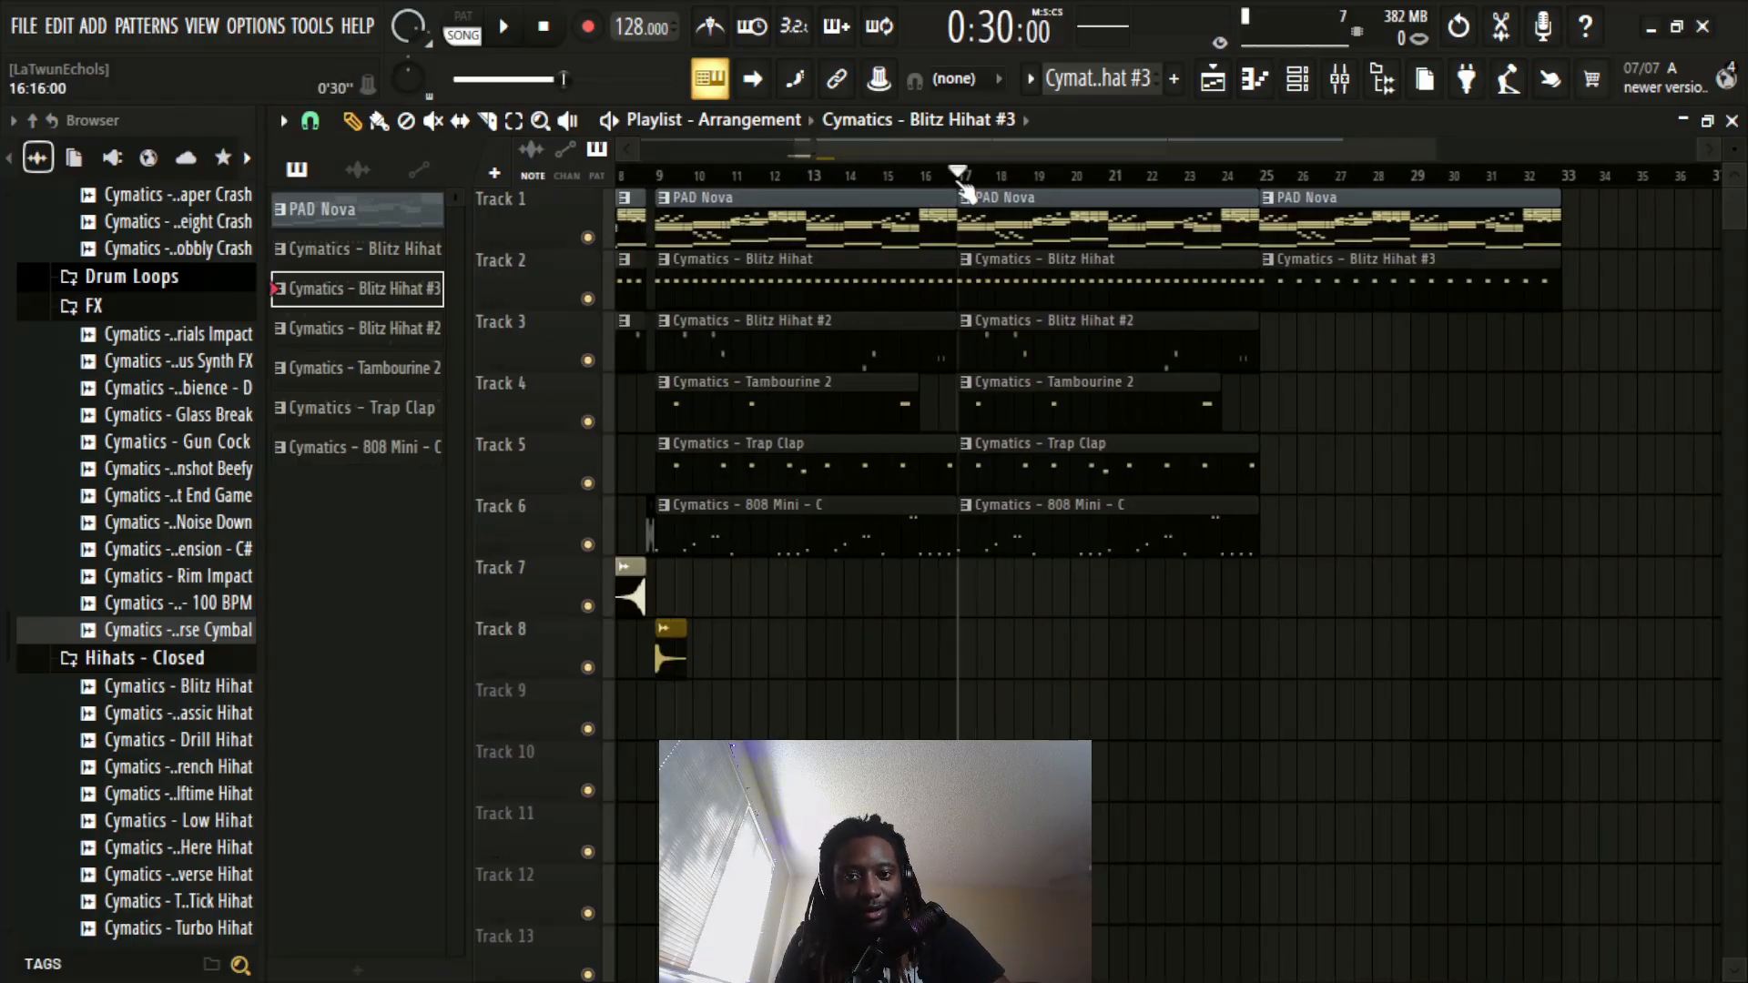
{"action": "key", "text": "space"}
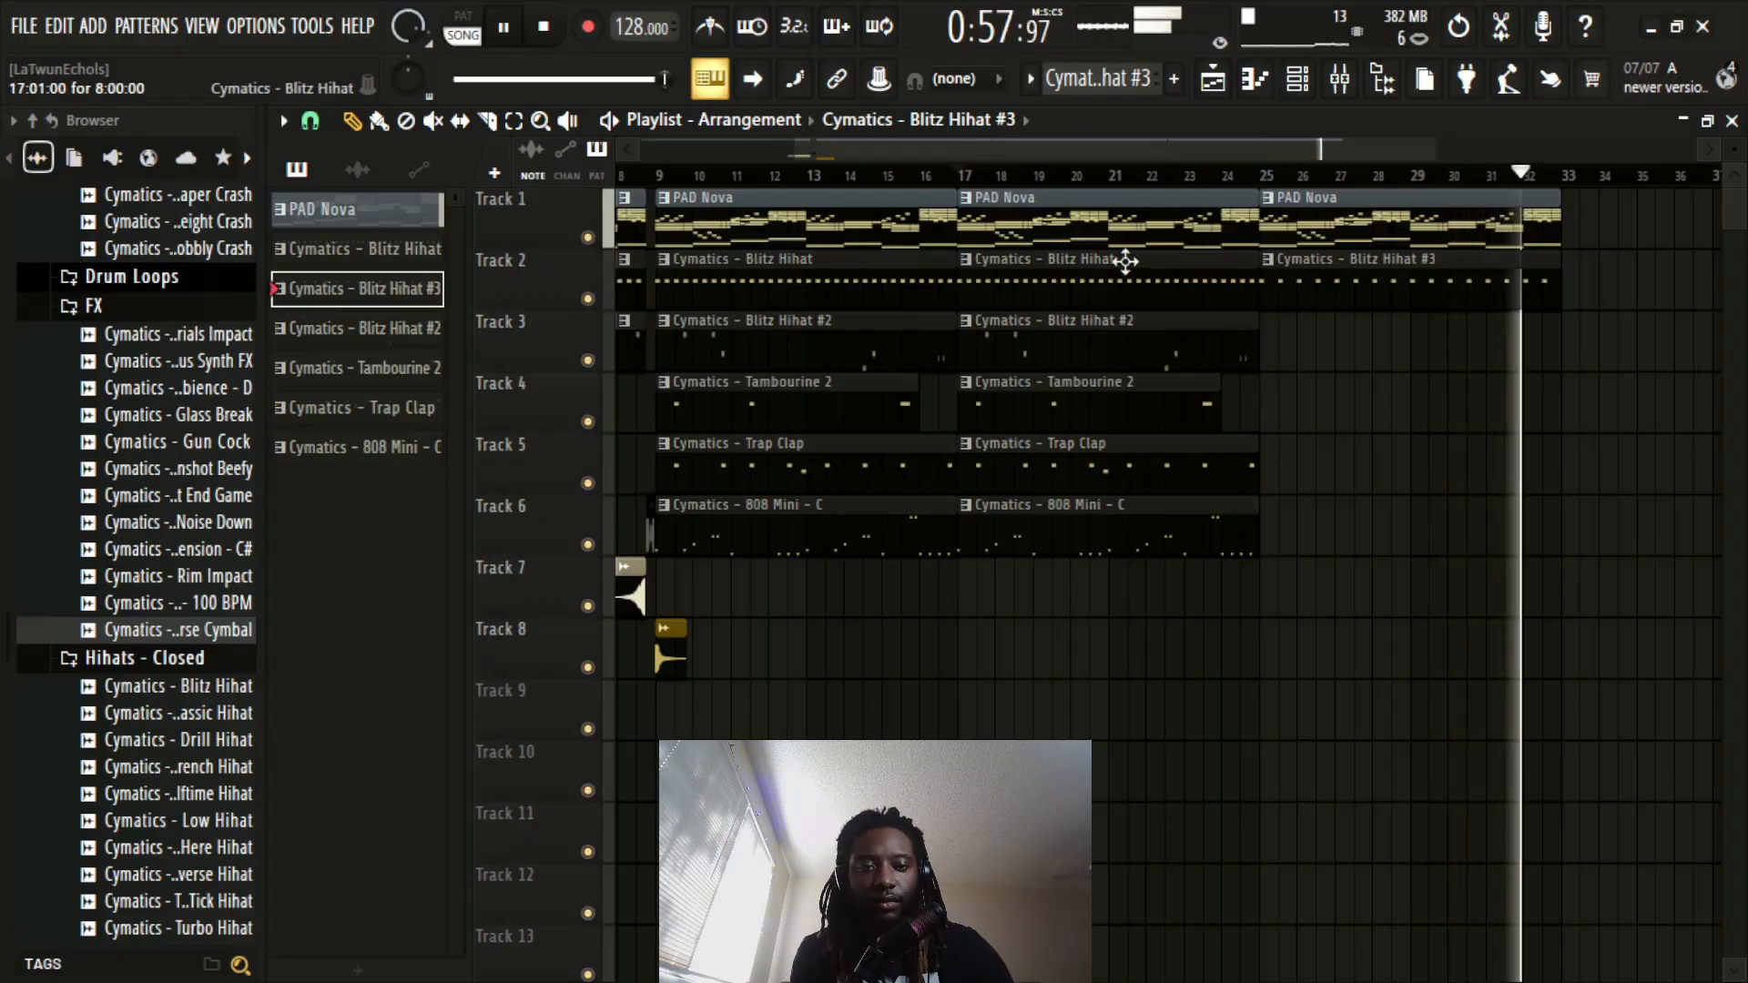
{"action": "key", "text": "space"}
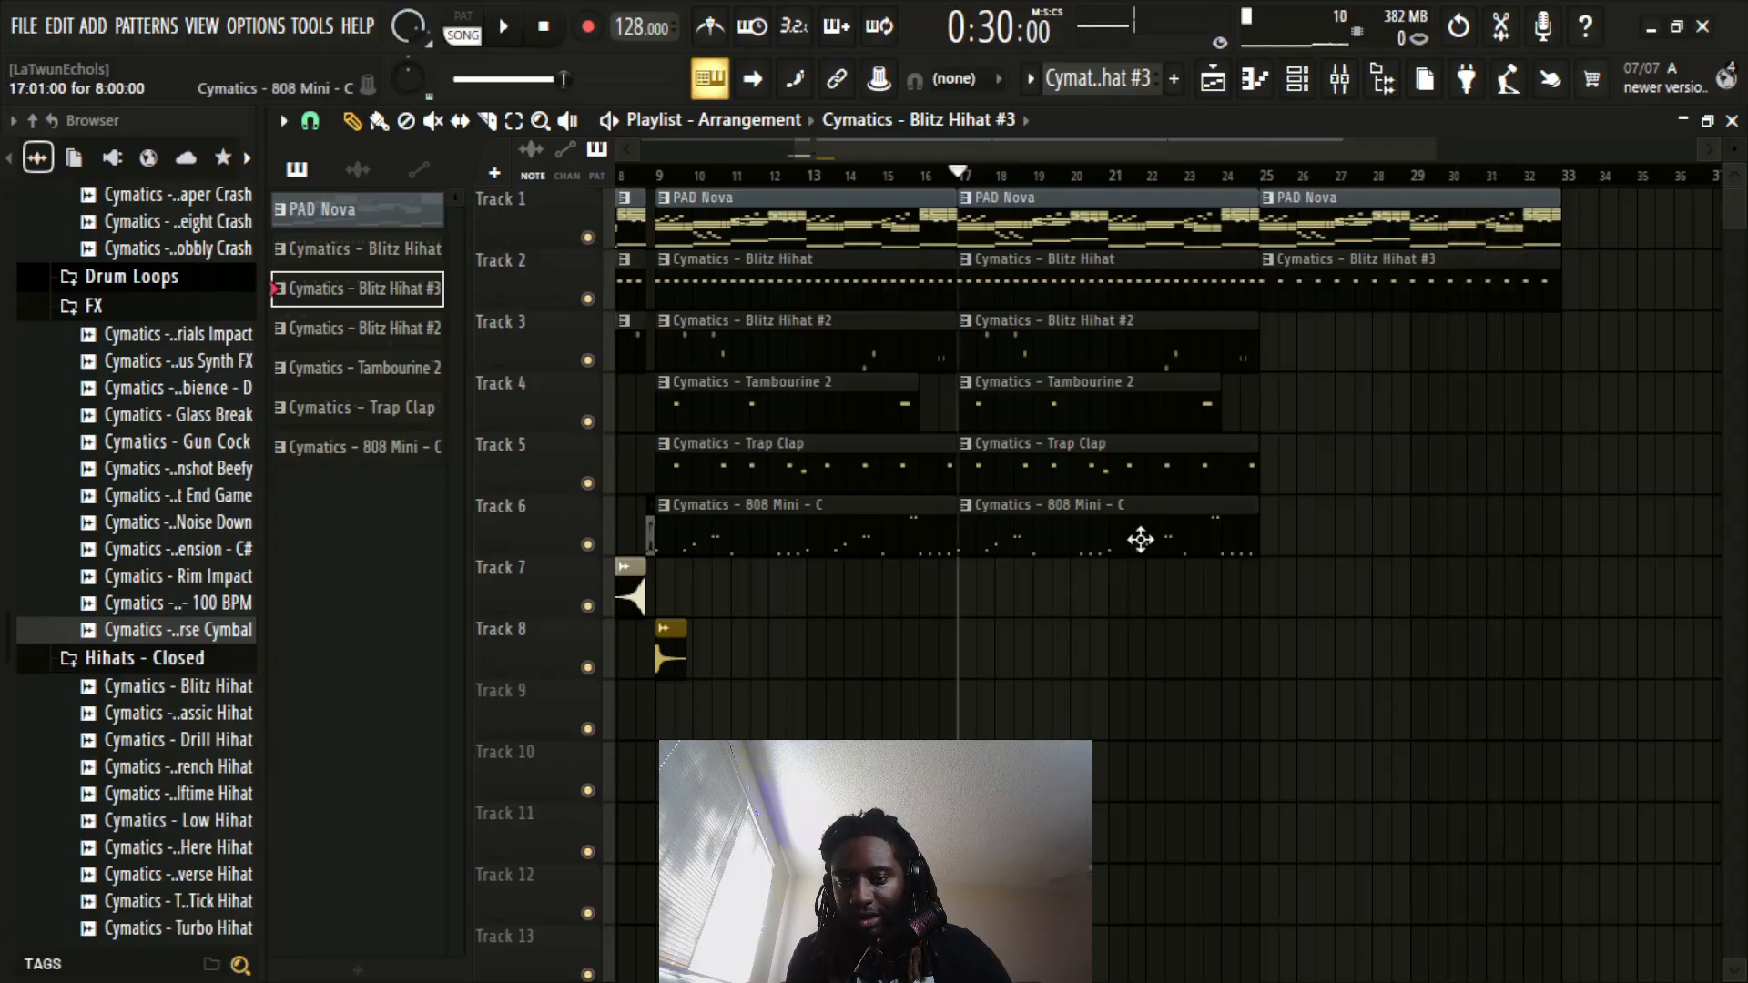
Step: Place the Cymatics - 808 Mini - C pattern on Track 6 at bar 31 and shorten it to end at bar 33
{"action": "left_click", "coordinate": [359, 452]}
{"action": "left_click", "coordinate": [1476, 517]}
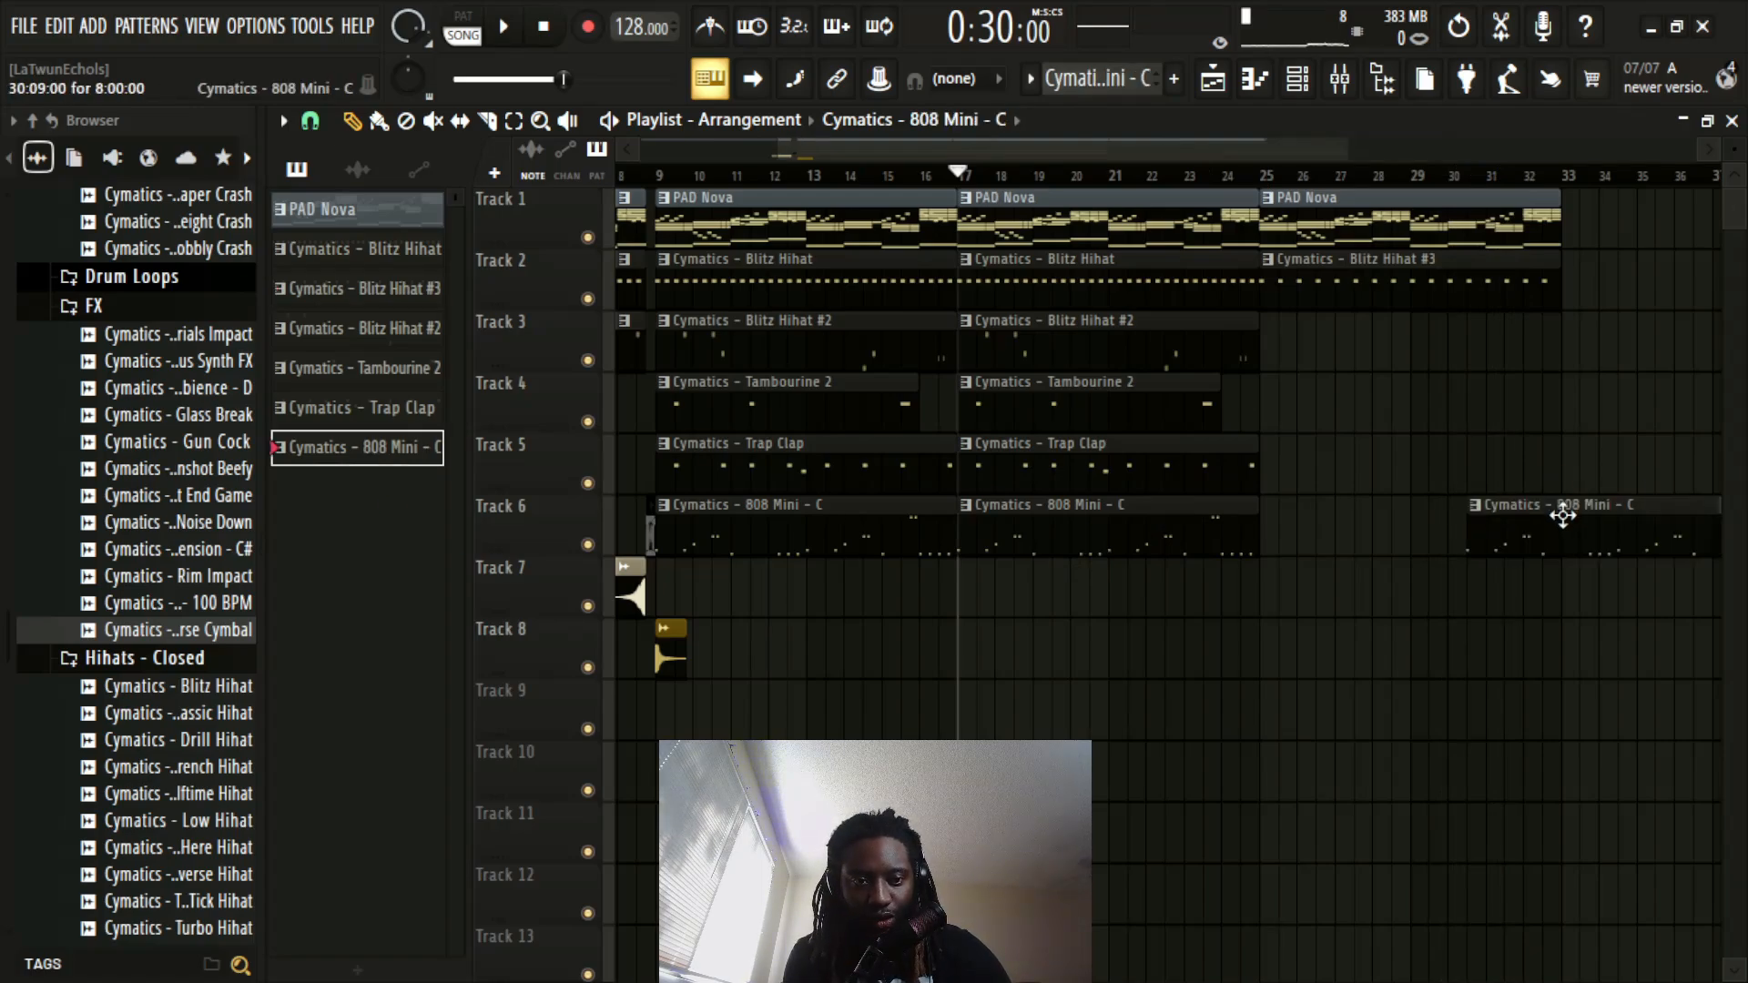
{"action": "left_click_drag", "start_coordinate": [1562, 516], "coordinate": [1593, 511]}
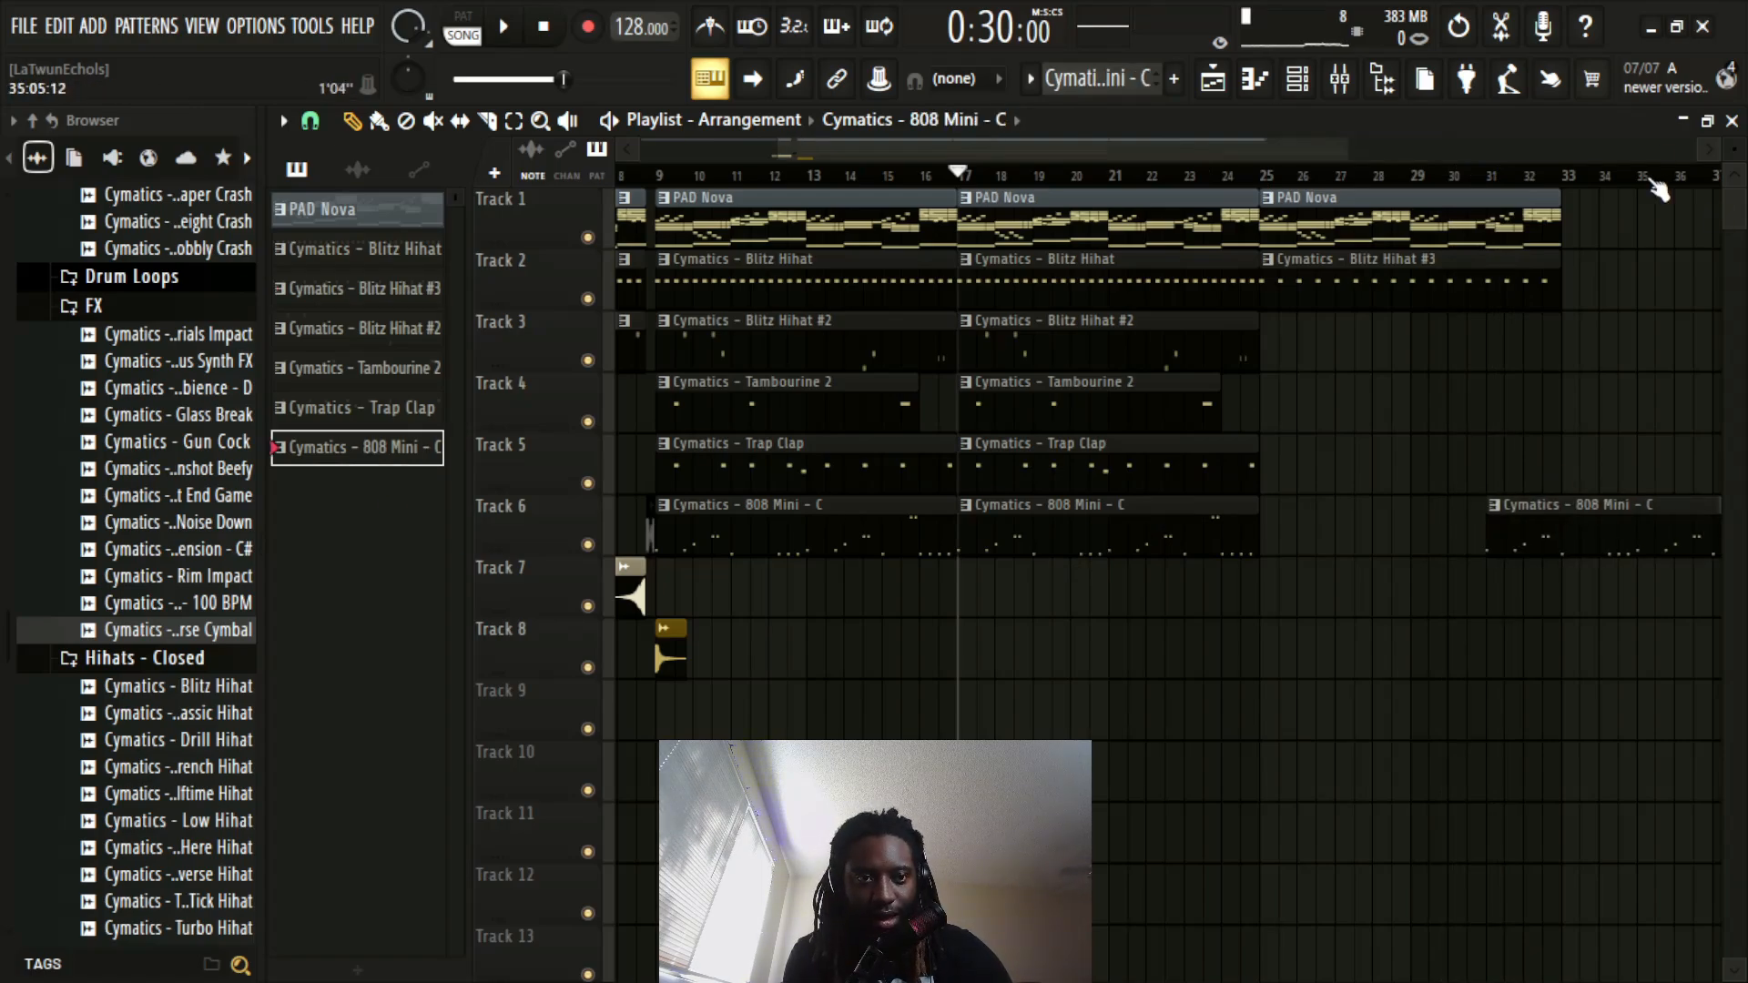
{"action": "scroll", "coordinate": [1657, 189], "scroll_direction": "up", "scroll_amount": 3}
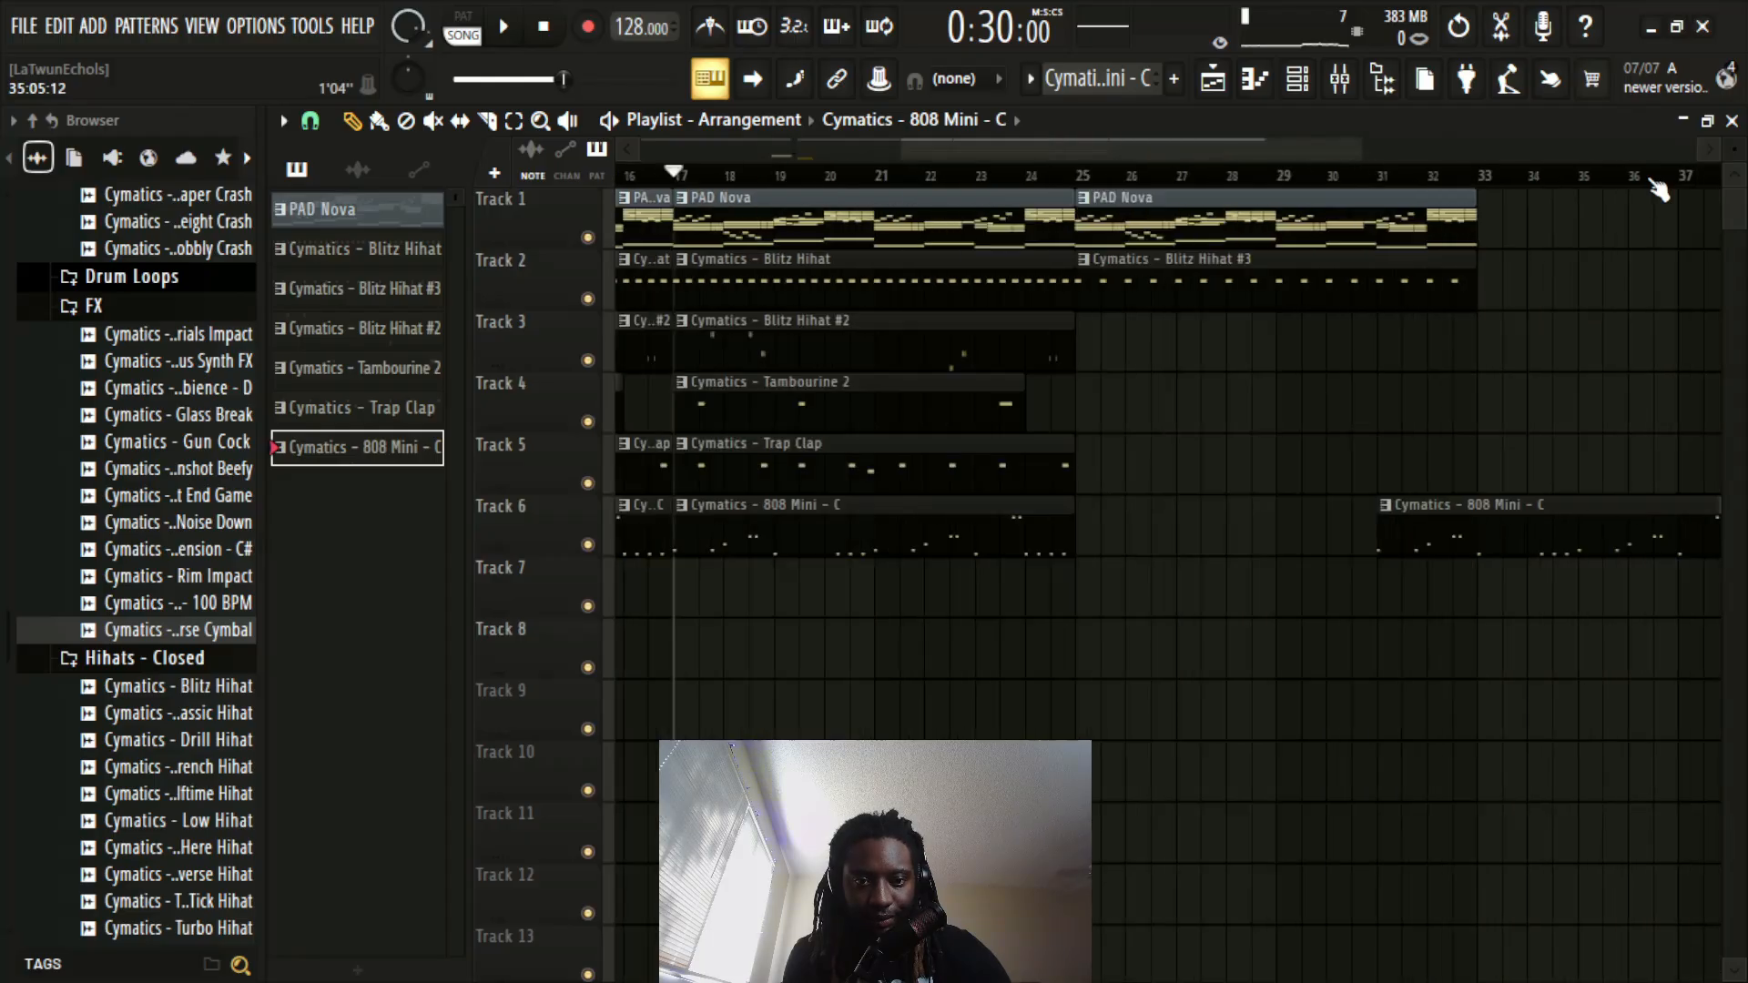
{"action": "scroll", "coordinate": [1657, 189], "scroll_direction": "down", "scroll_amount": 4}
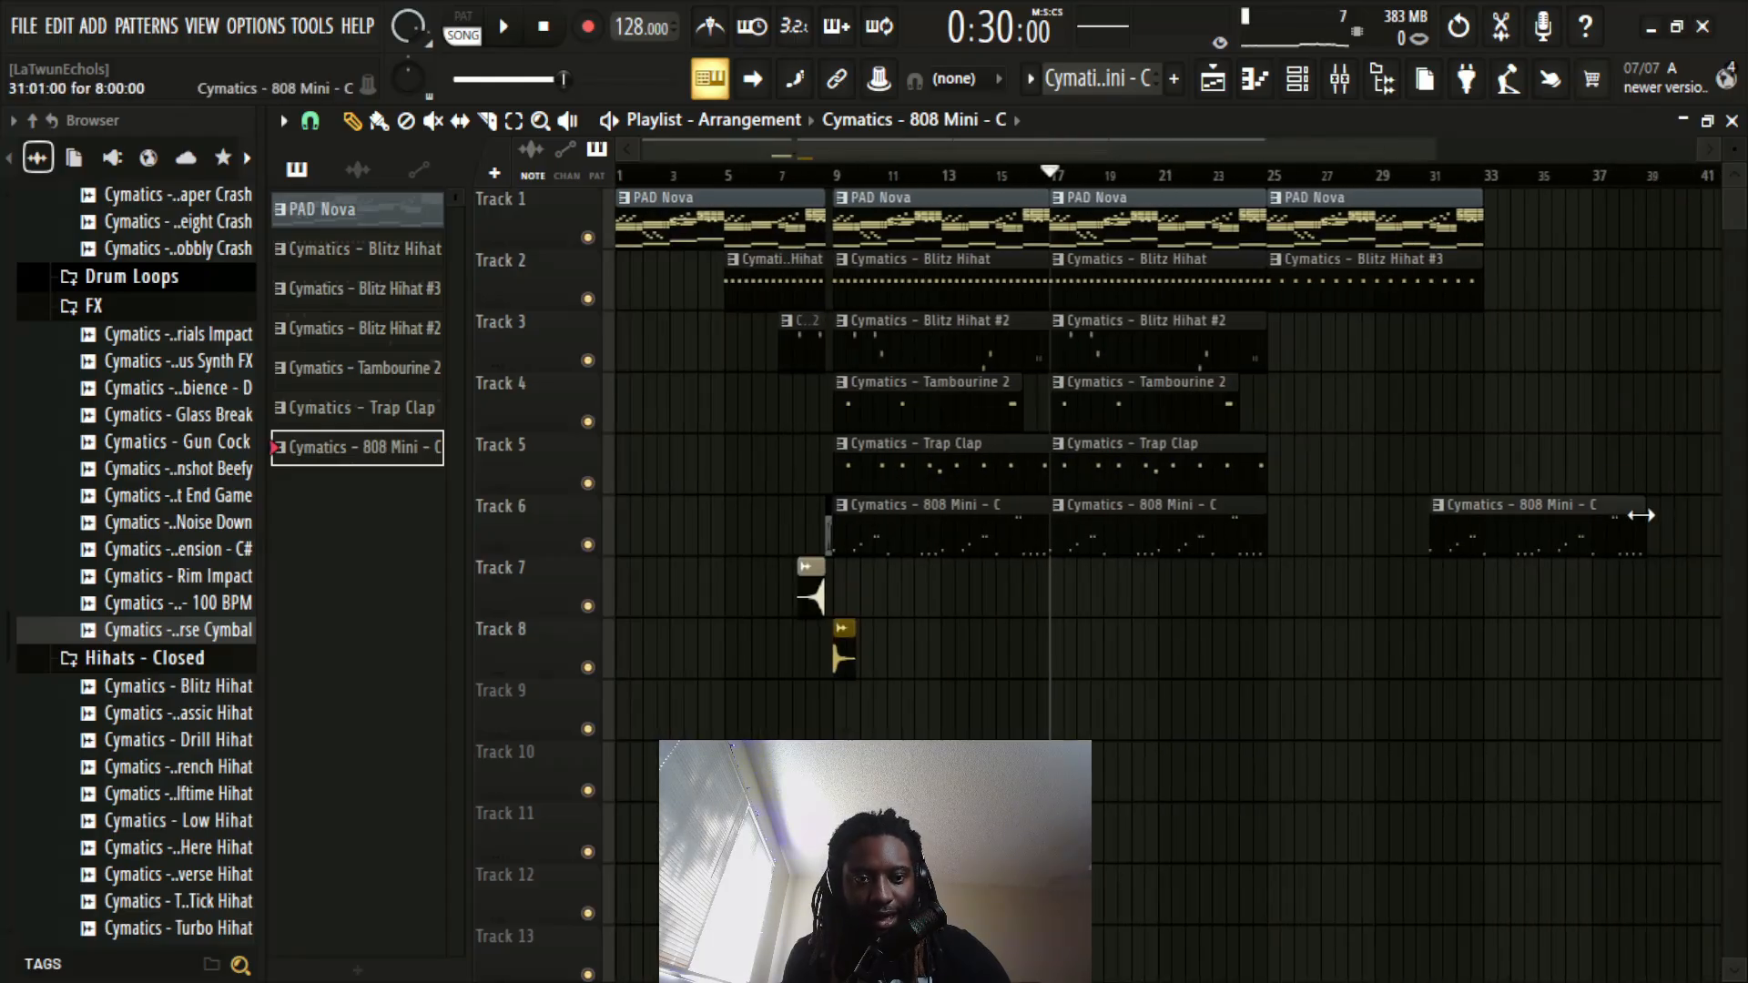
{"action": "left_click_drag", "start_coordinate": [1640, 515], "coordinate": [1484, 517]}
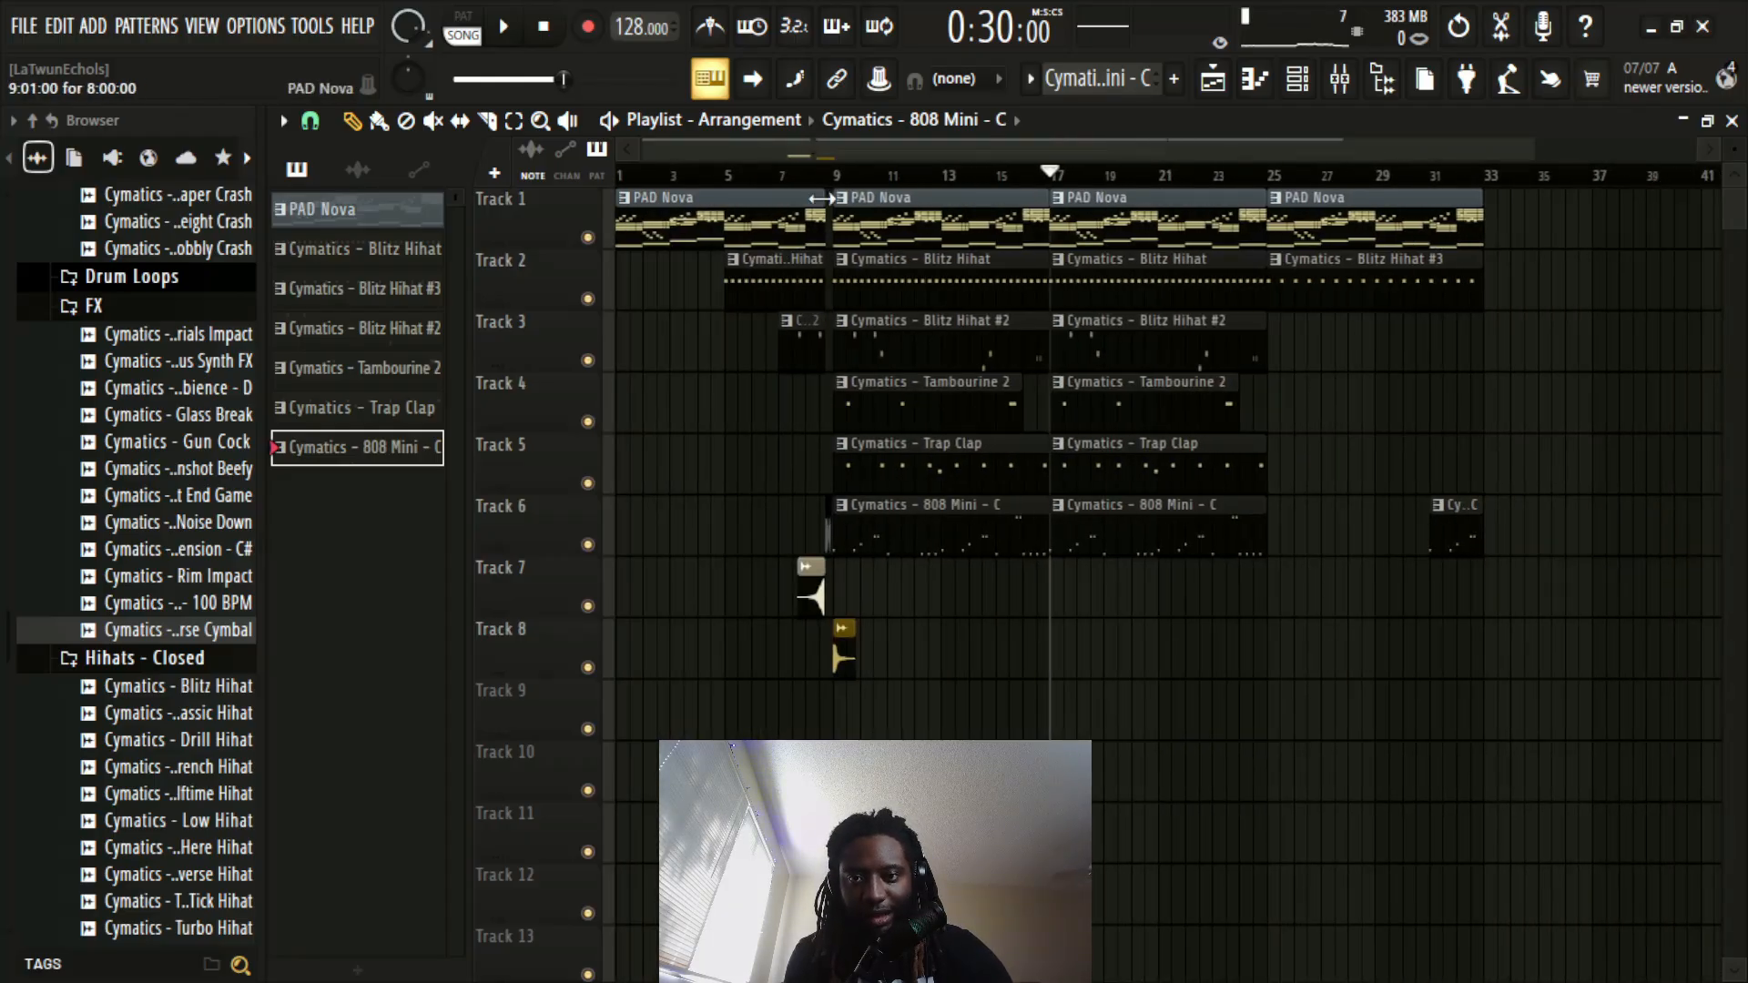
Step: Select the Track 1 to 6 patterns from bar 9 to bar 33, duplicate them starting at bar 33 and deselect the copies
{"action": "left_click_drag", "start_coordinate": [1502, 591], "coordinate": [920, 188]}
{"action": "scroll", "coordinate": [1193, 180], "scroll_direction": "down", "scroll_amount": 1}
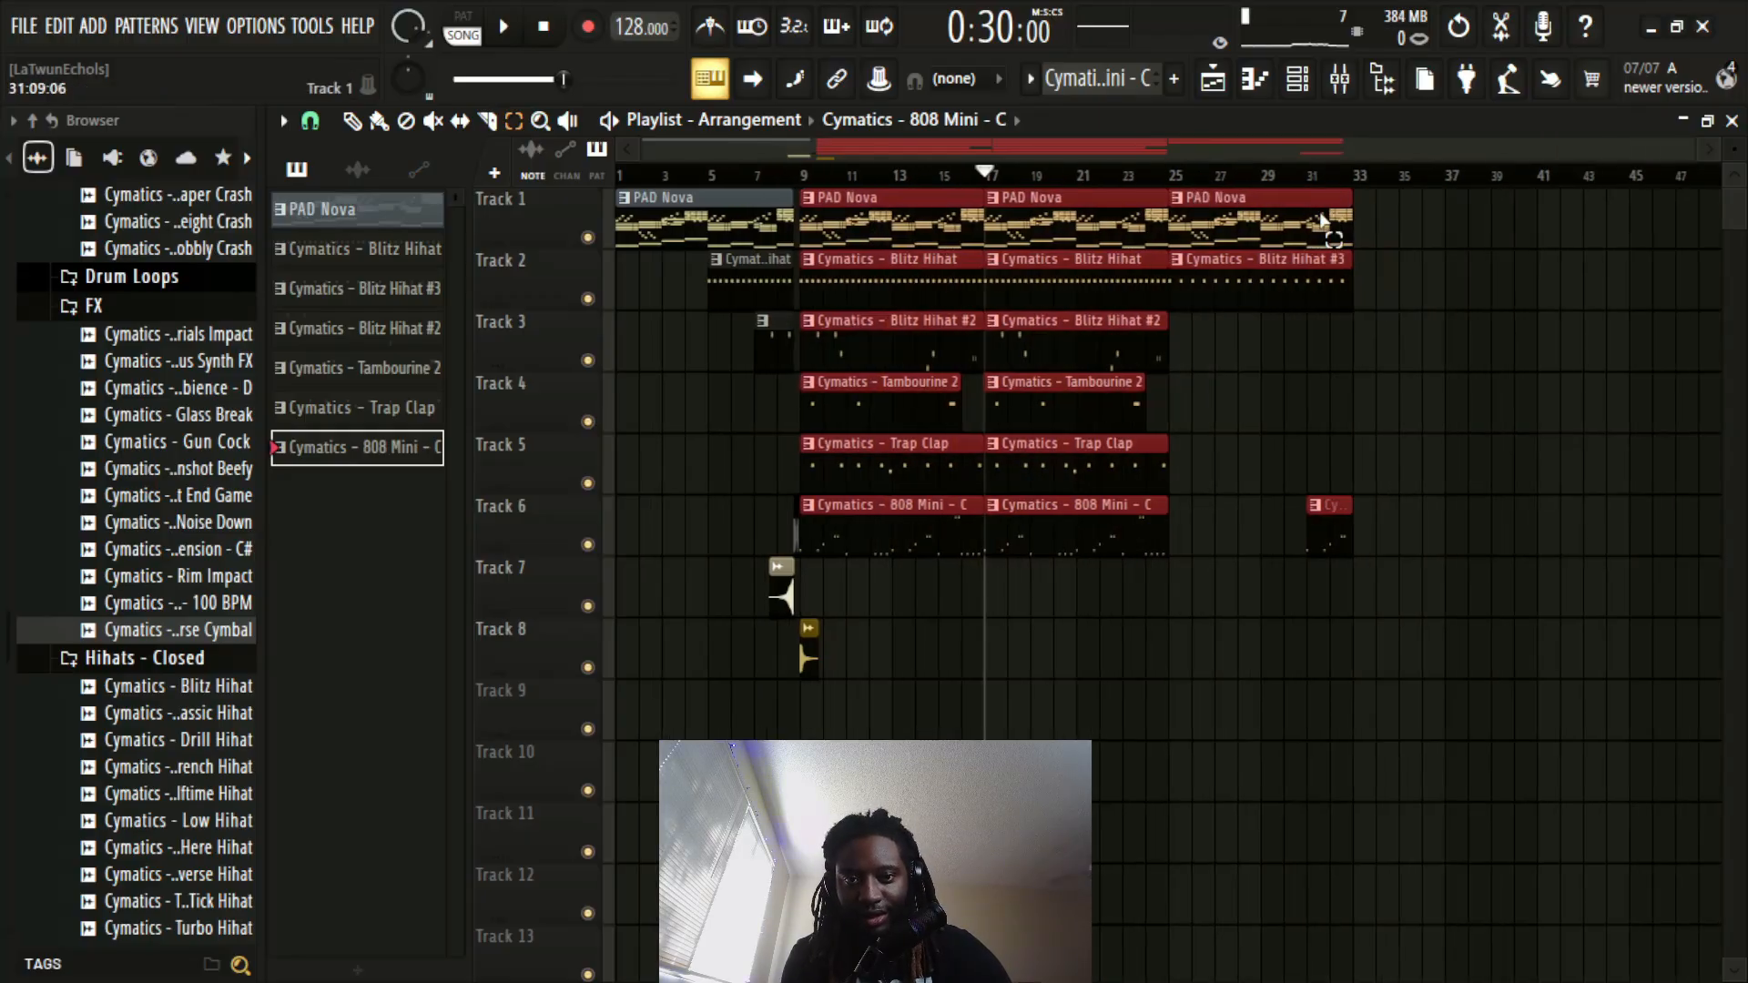
{"action": "key", "text": "ctrl+b"}
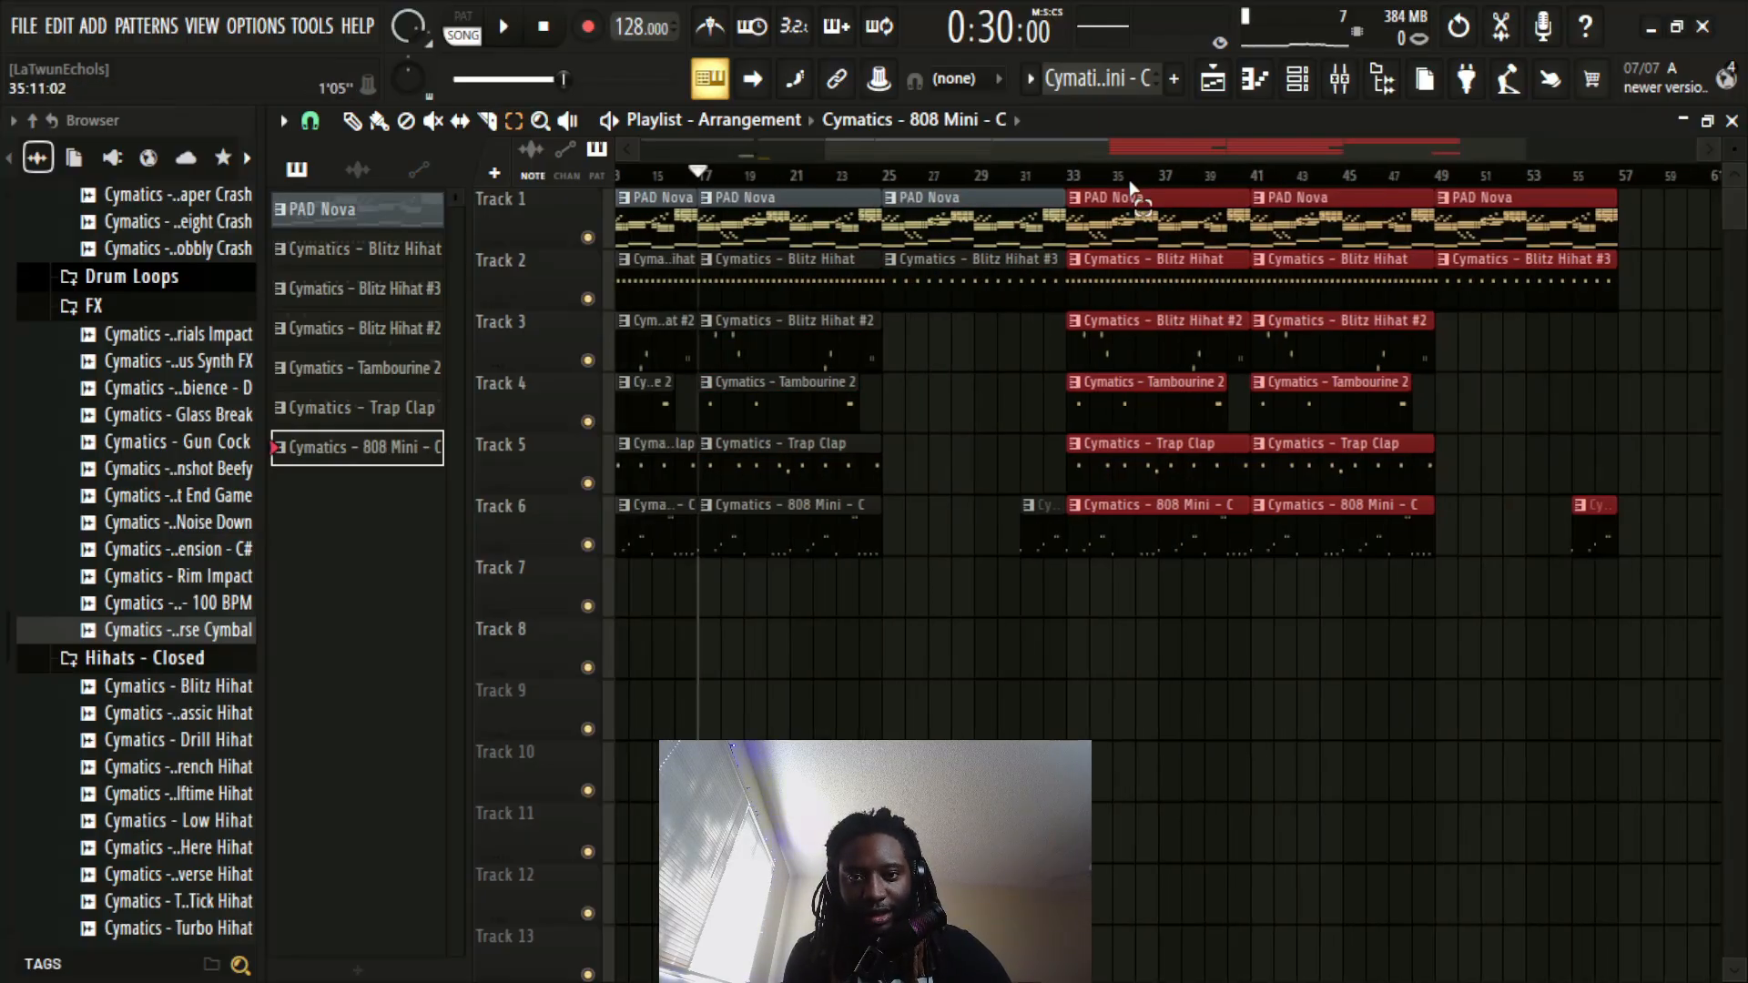
{"action": "left_click", "coordinate": [1397, 678], "text": "ctrl"}
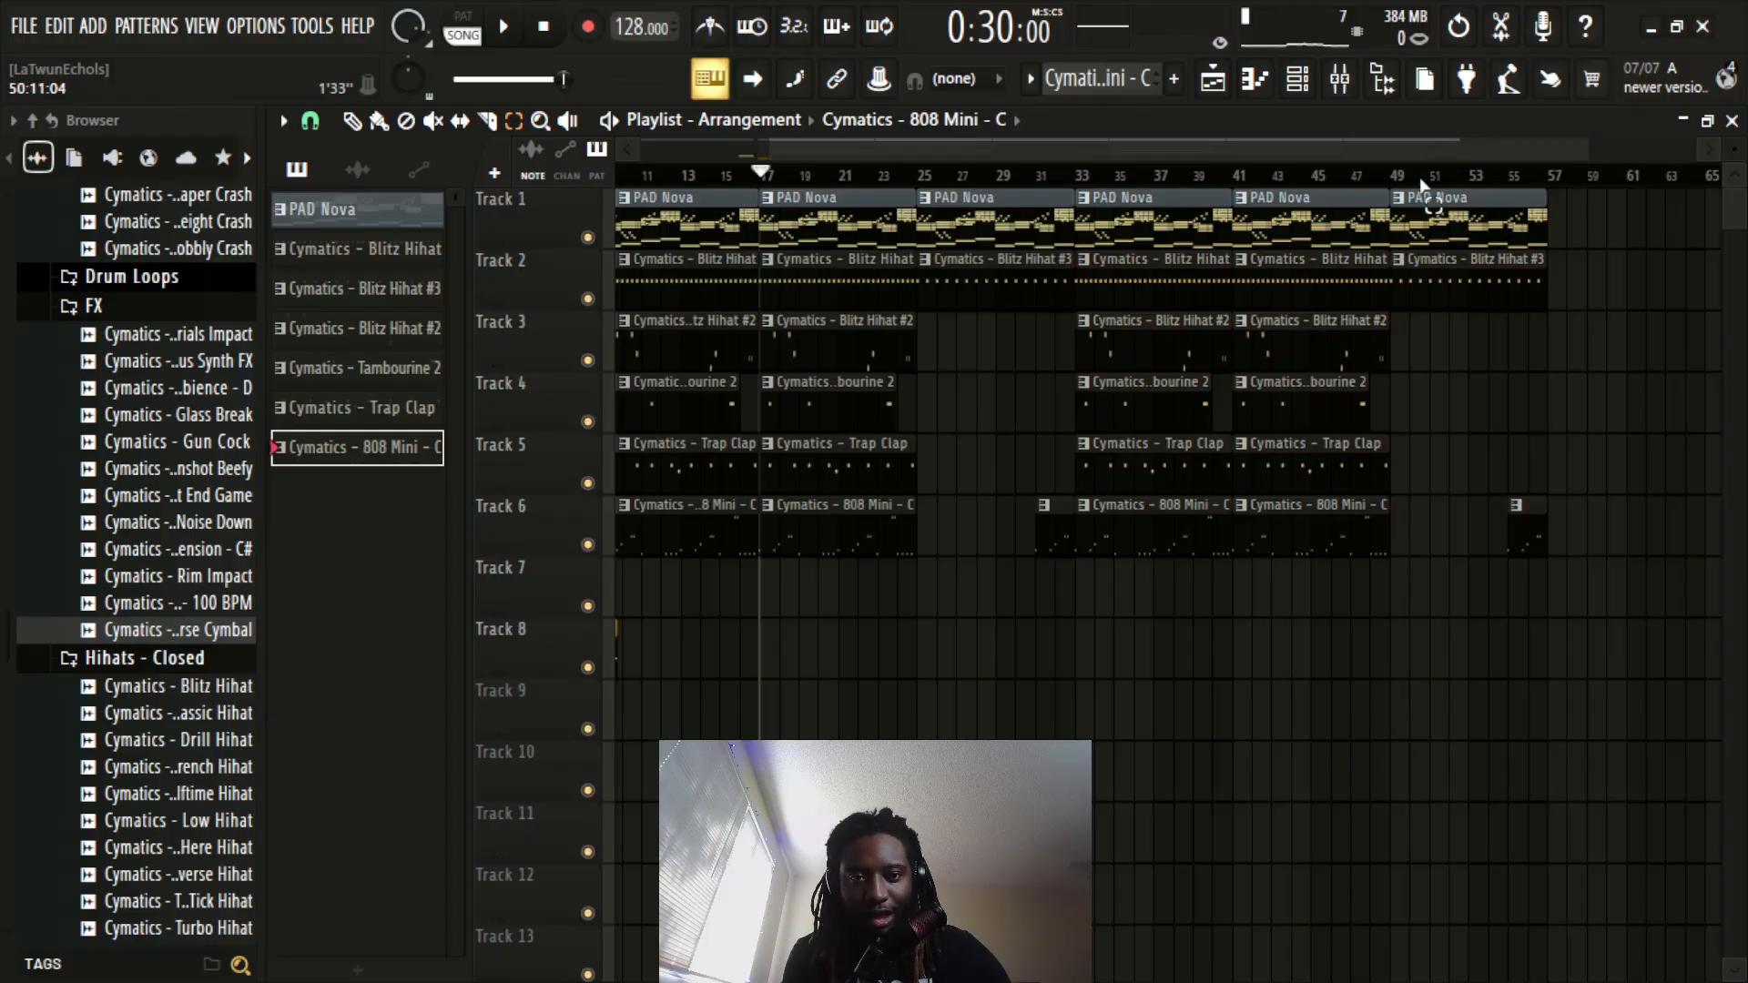
Step: Duplicate the intro patterns of bars 1 to 9 on Tracks 1 to 3 and move the copies to start at bar 57
{"action": "scroll", "coordinate": [1422, 185], "scroll_direction": "down", "scroll_amount": 2}
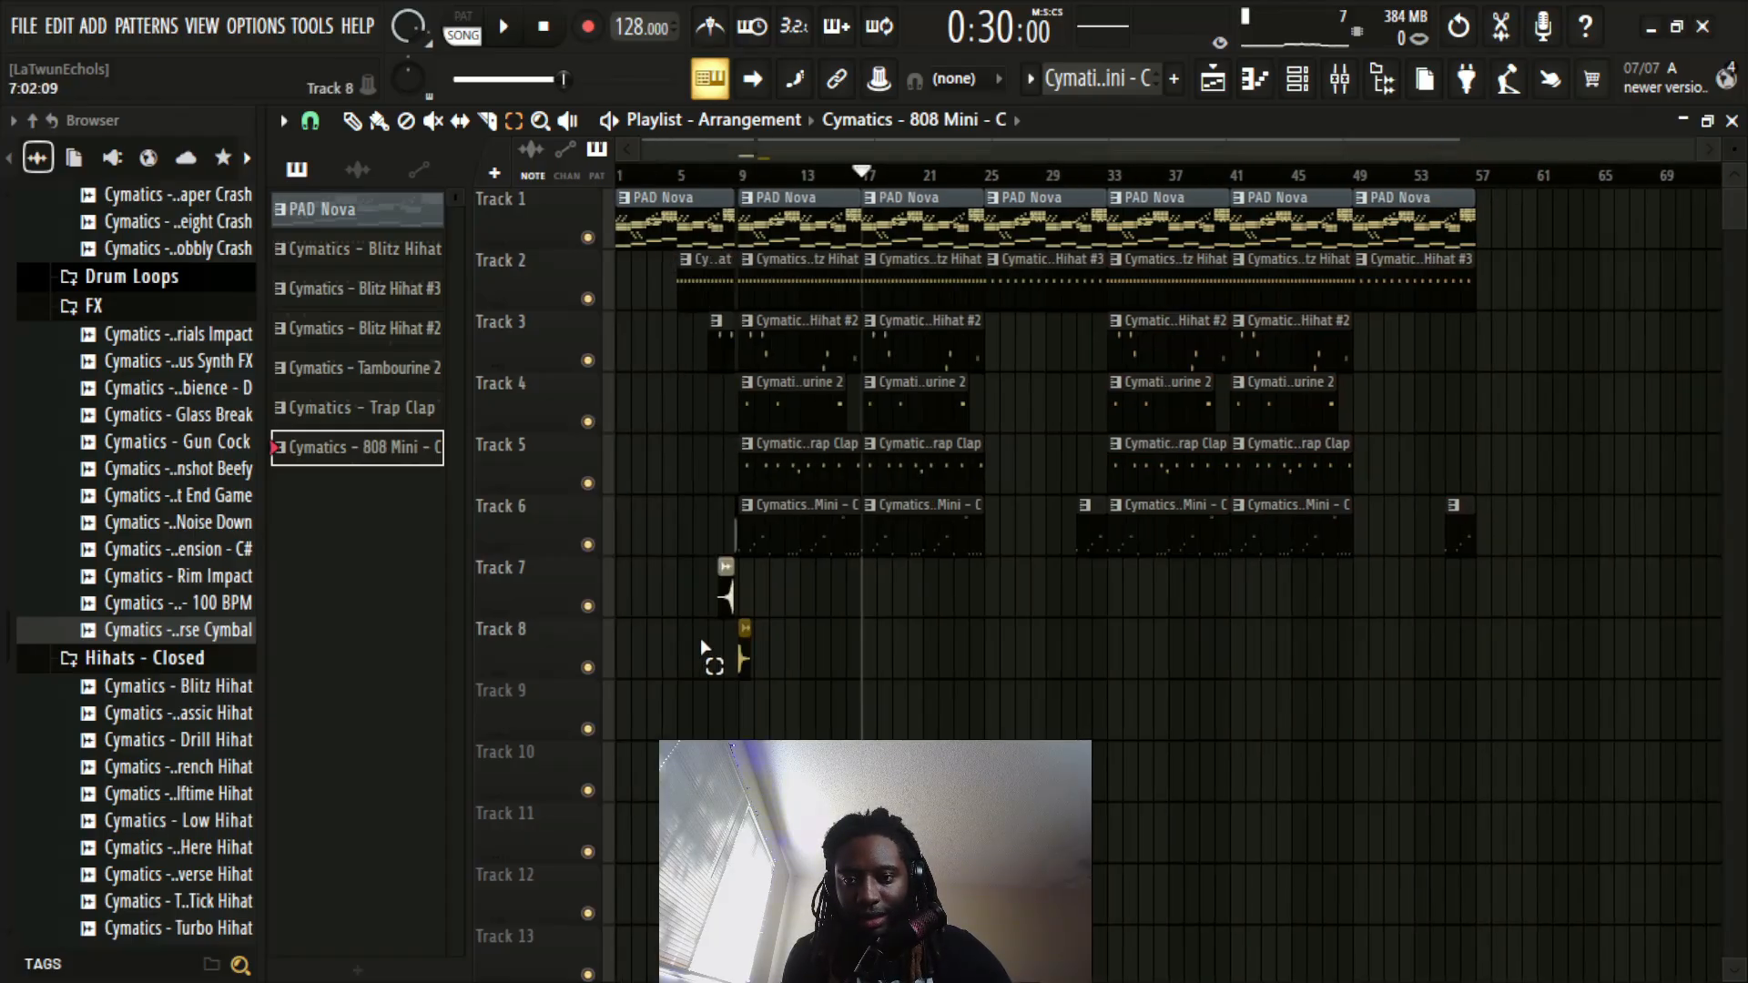
{"action": "left_click_drag", "start_coordinate": [718, 310], "coordinate": [624, 198]}
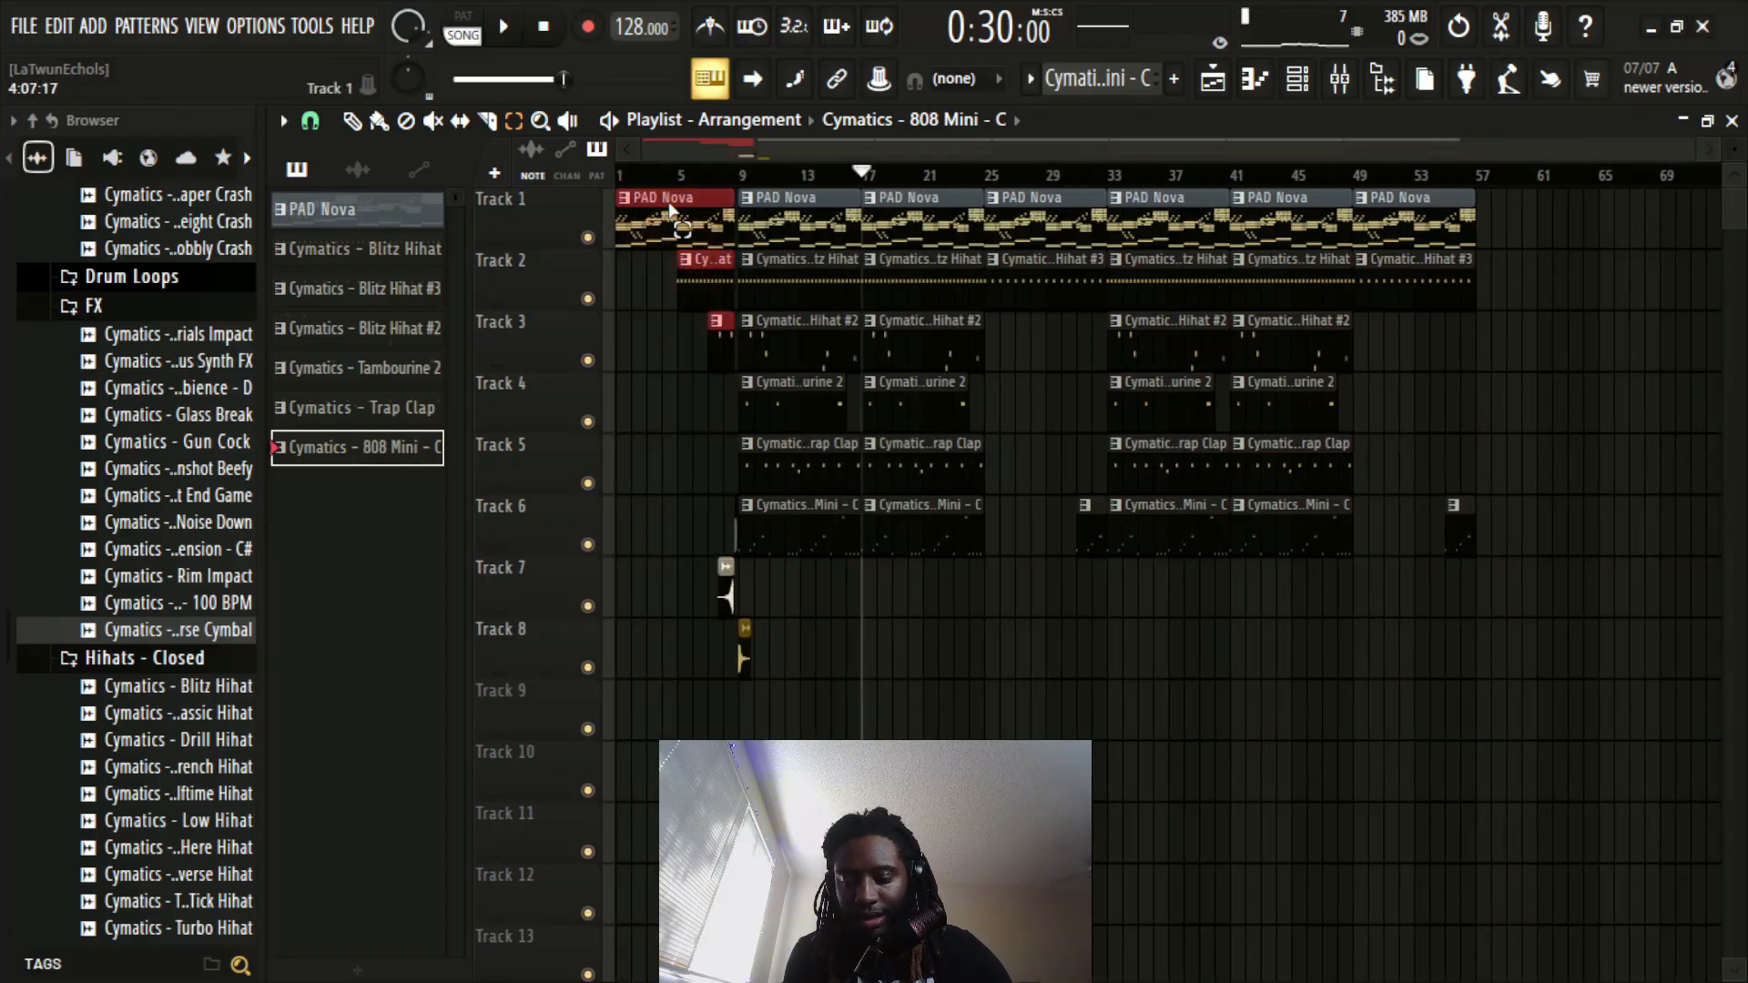
{"action": "key", "text": "ctrl+b"}
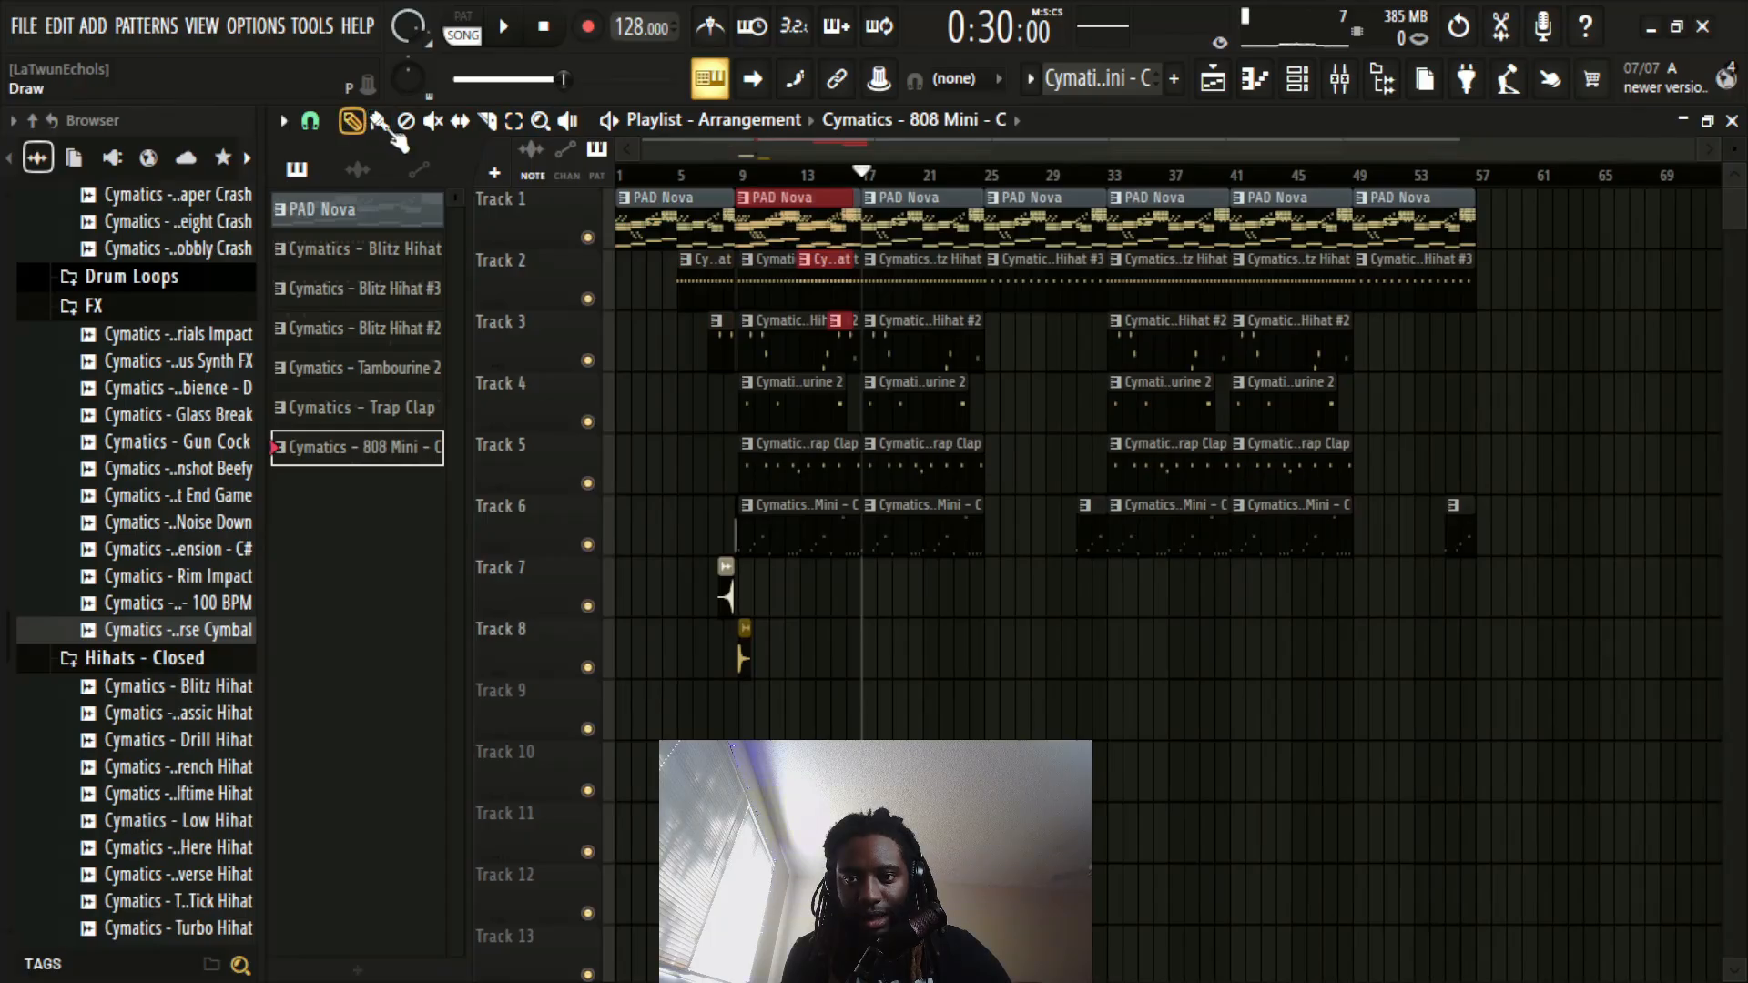
{"action": "left_click_drag", "start_coordinate": [799, 219], "coordinate": [1536, 234]}
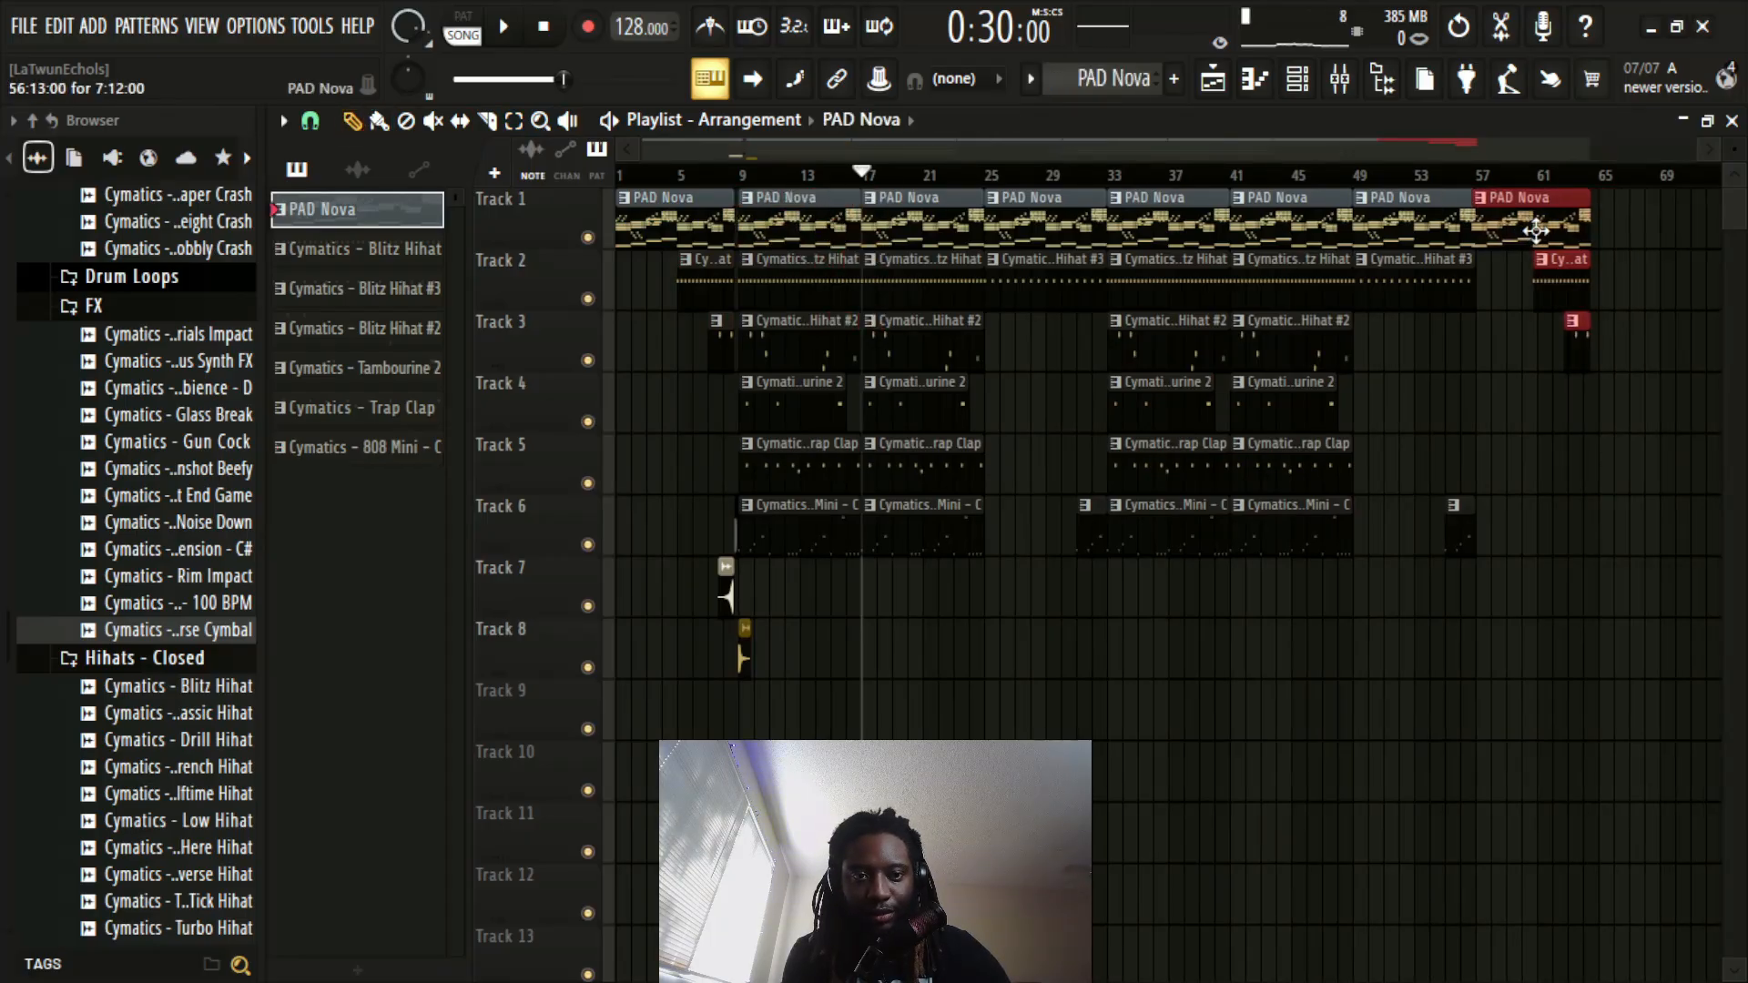
Step: Deselect the copied patterns and move the Blitz Hihat pattern on Track 2 back to start at bar 57
{"action": "scroll", "coordinate": [1571, 191], "scroll_direction": "up", "scroll_amount": 5}
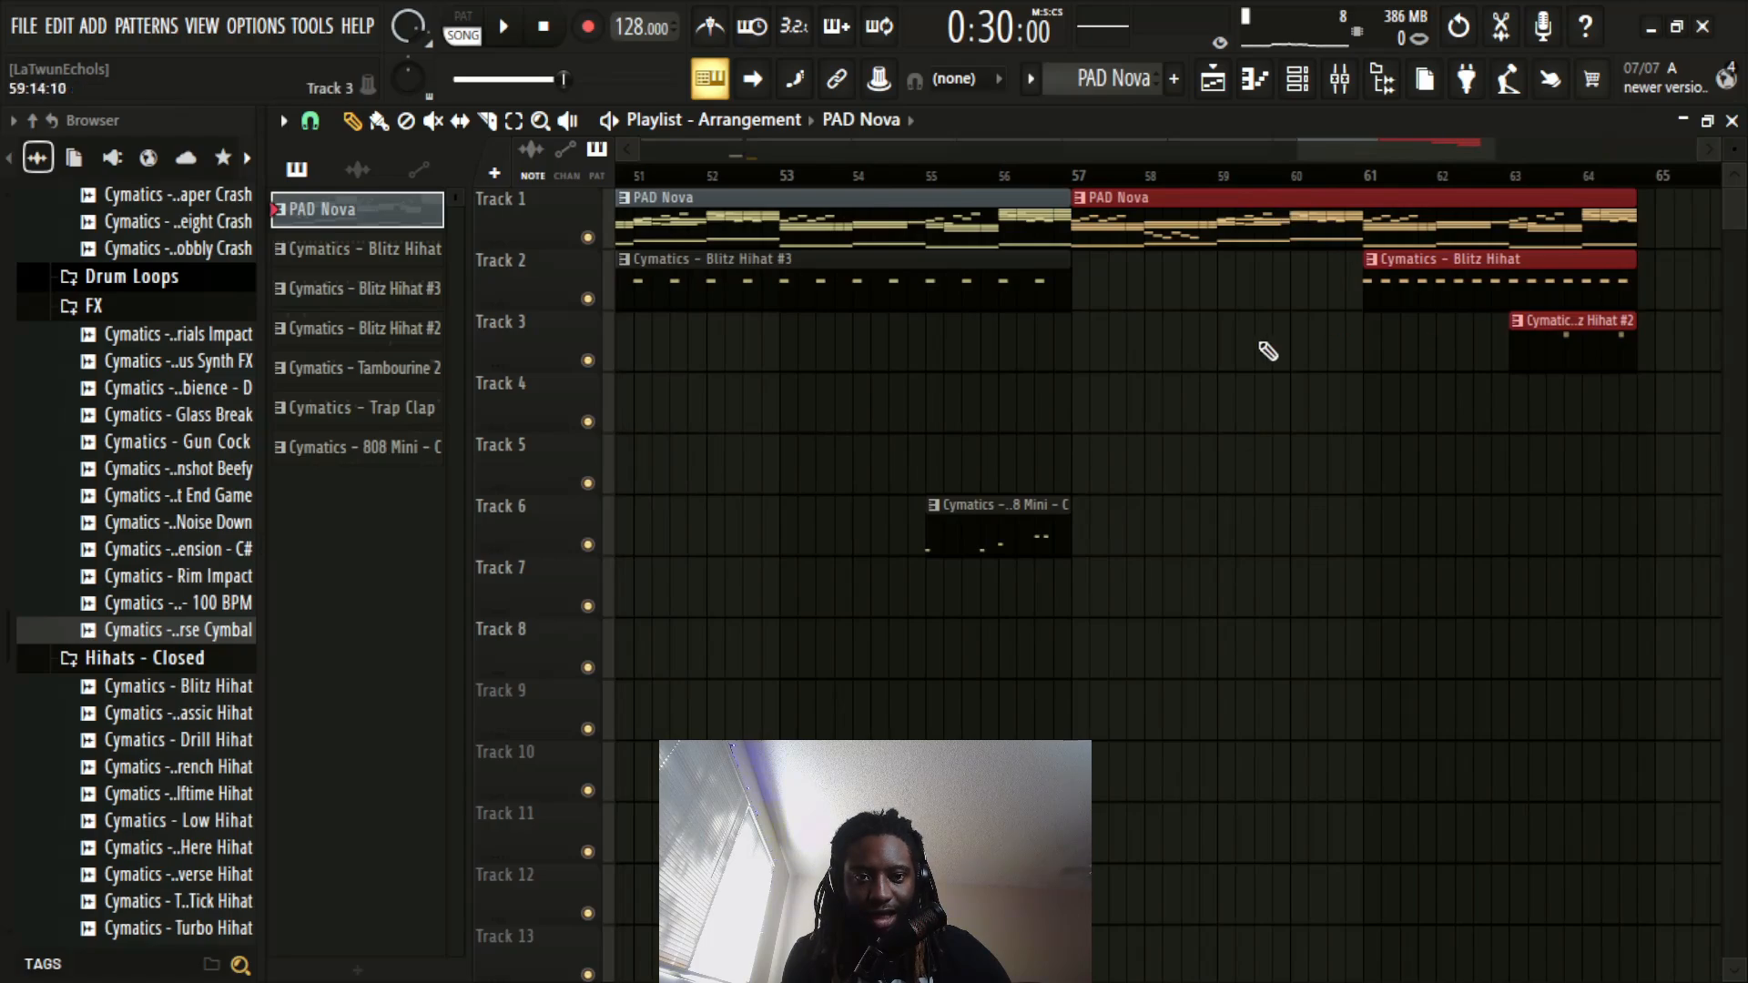
{"action": "left_click", "coordinate": [1458, 291]}
{"action": "left_click_drag", "start_coordinate": [1551, 282], "coordinate": [1257, 262]}
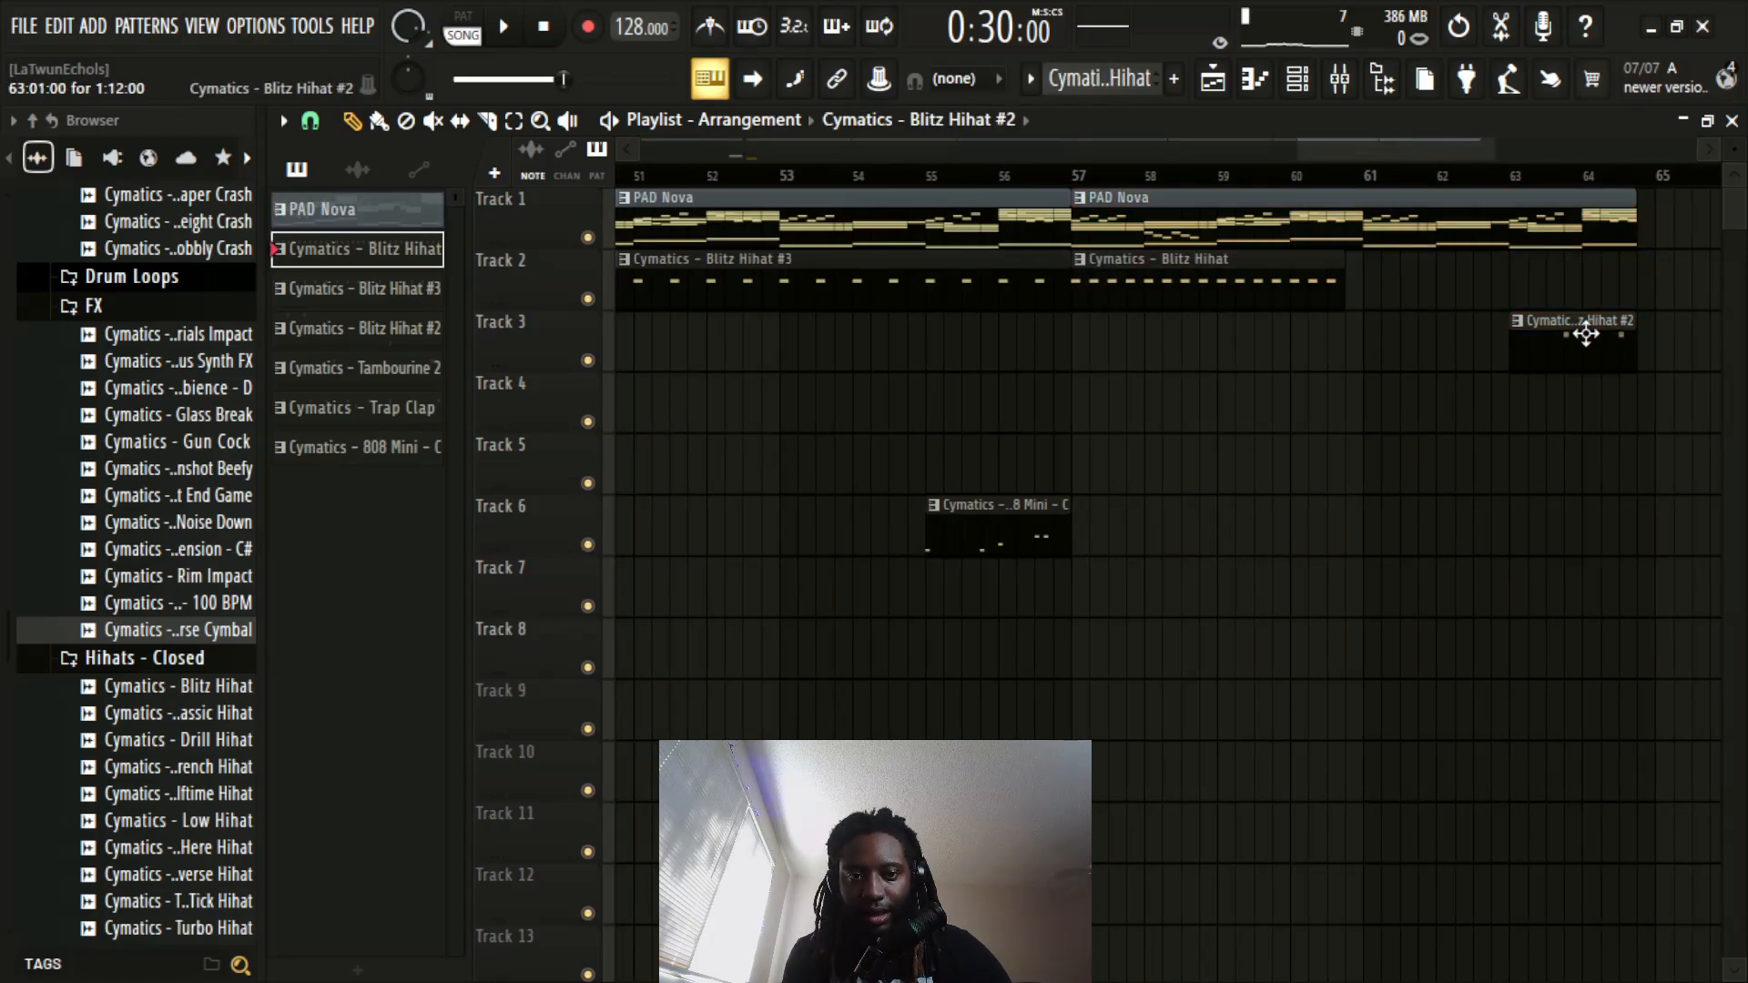
Step: Extend the copied Blitz Hihat #2 pattern on Track 3, trim its start to leave four bars, and place it halfway through bar 56
{"action": "left_click_drag", "start_coordinate": [1586, 334], "coordinate": [1653, 390]}
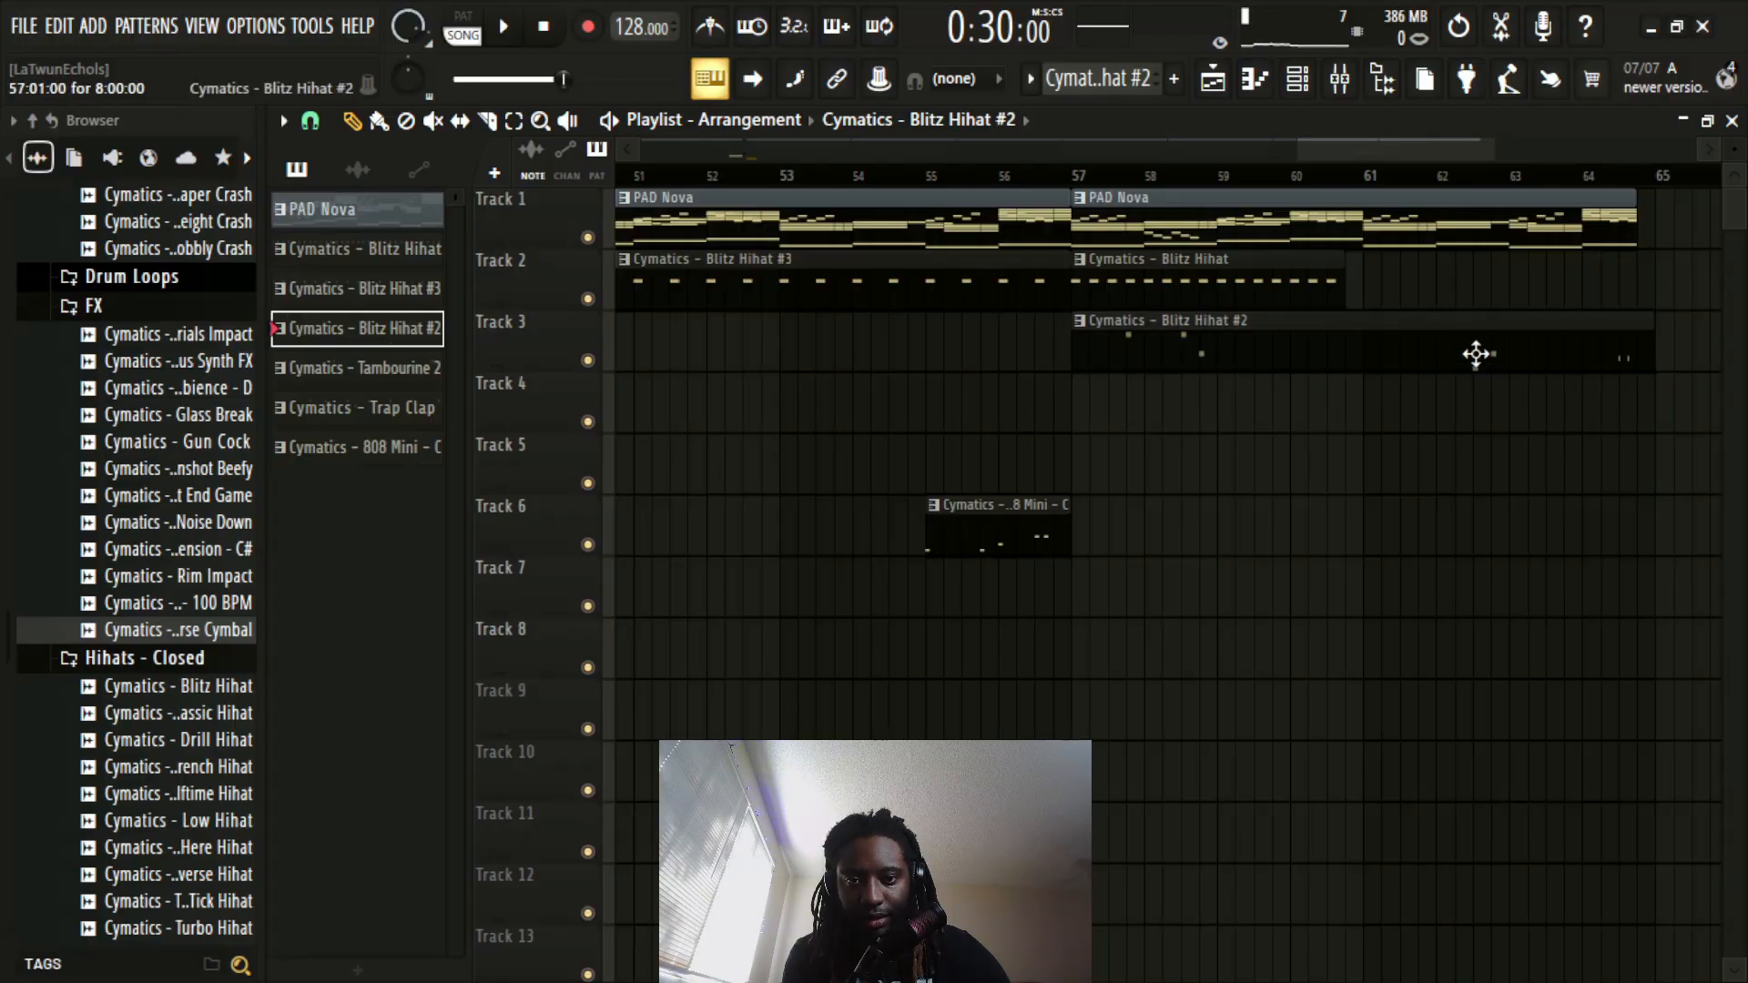
{"action": "left_click_drag", "start_coordinate": [1476, 354], "coordinate": [1190, 359]}
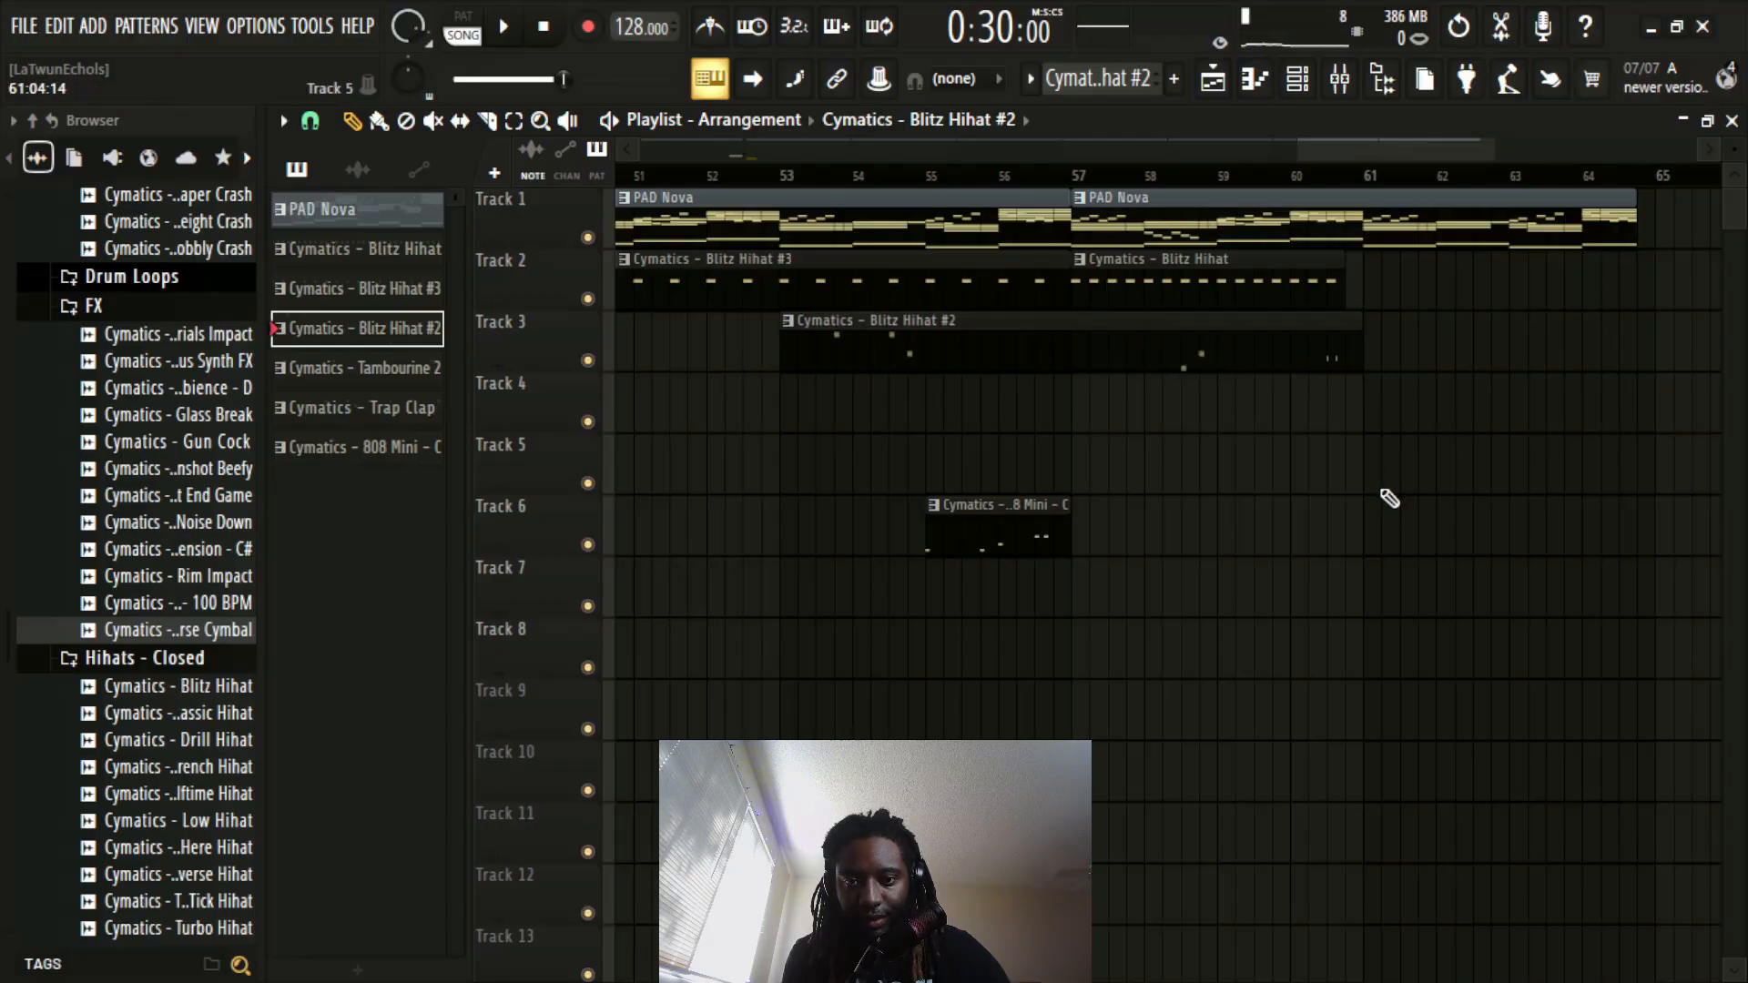
{"action": "left_click_drag", "start_coordinate": [769, 321], "coordinate": [1075, 323]}
{"action": "left_click_drag", "start_coordinate": [1277, 349], "coordinate": [1237, 352]}
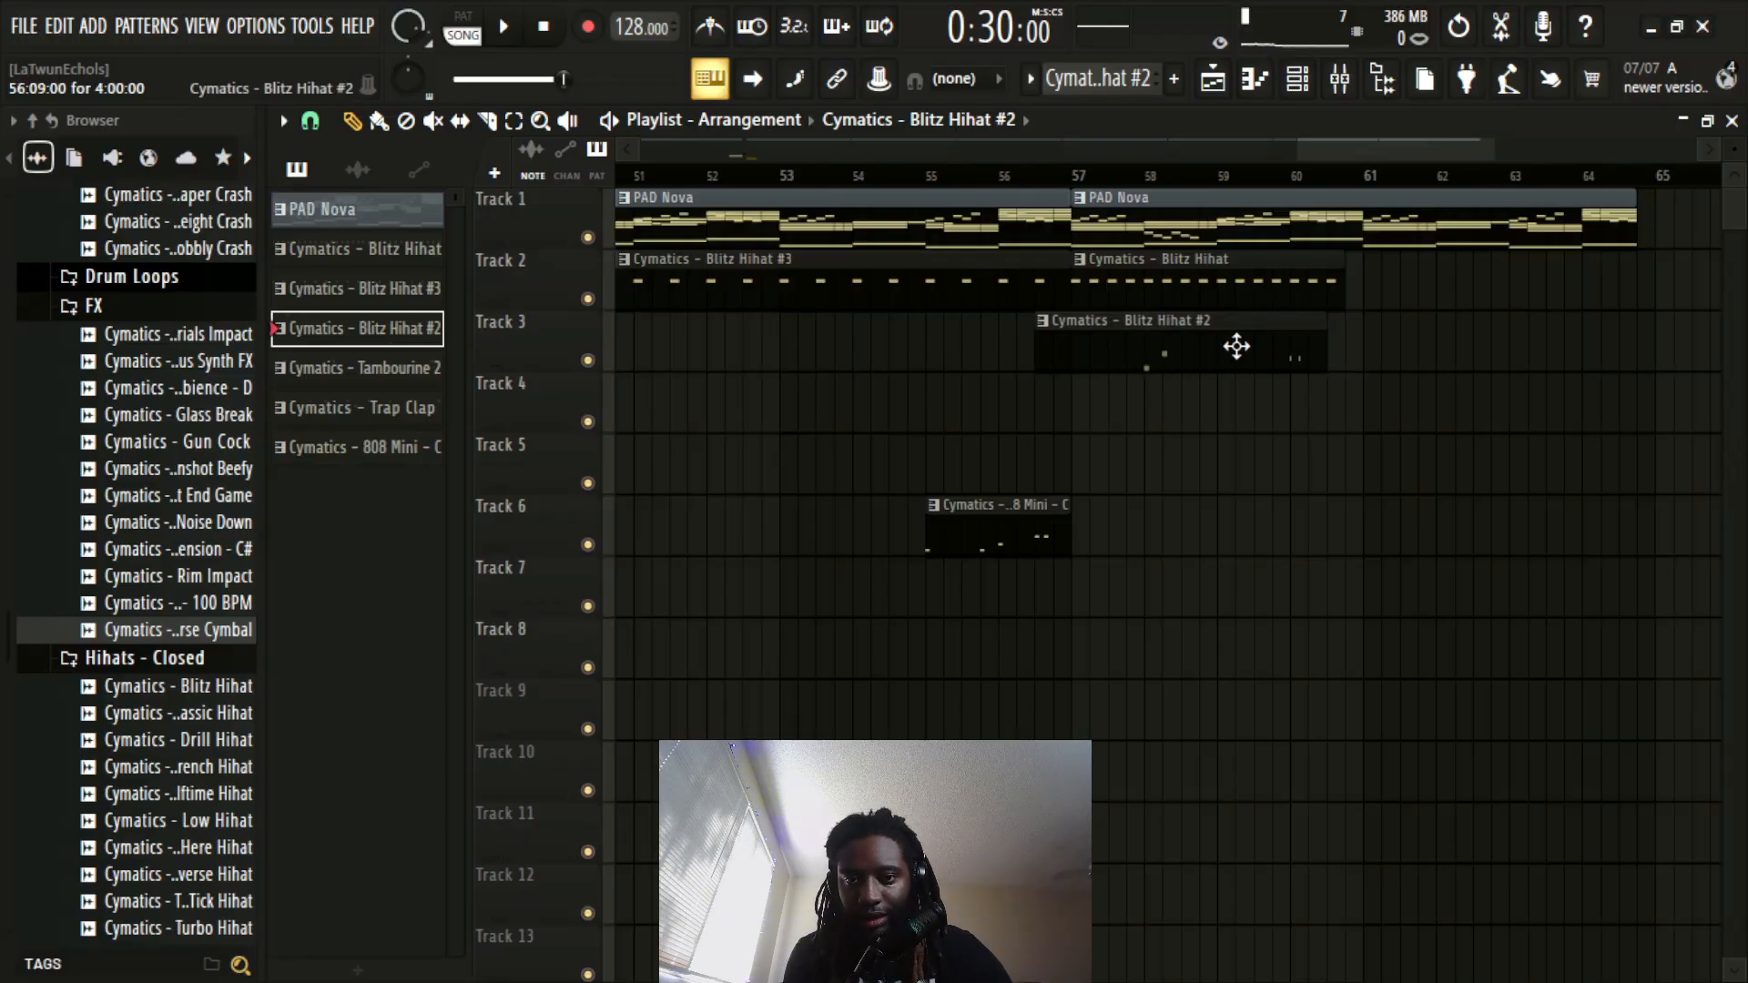
Step: Play the new section and resize Blitz Hihat #2 to start at bar 57 and end with the Track 2 hi-hat pattern
{"action": "key", "text": "space"}
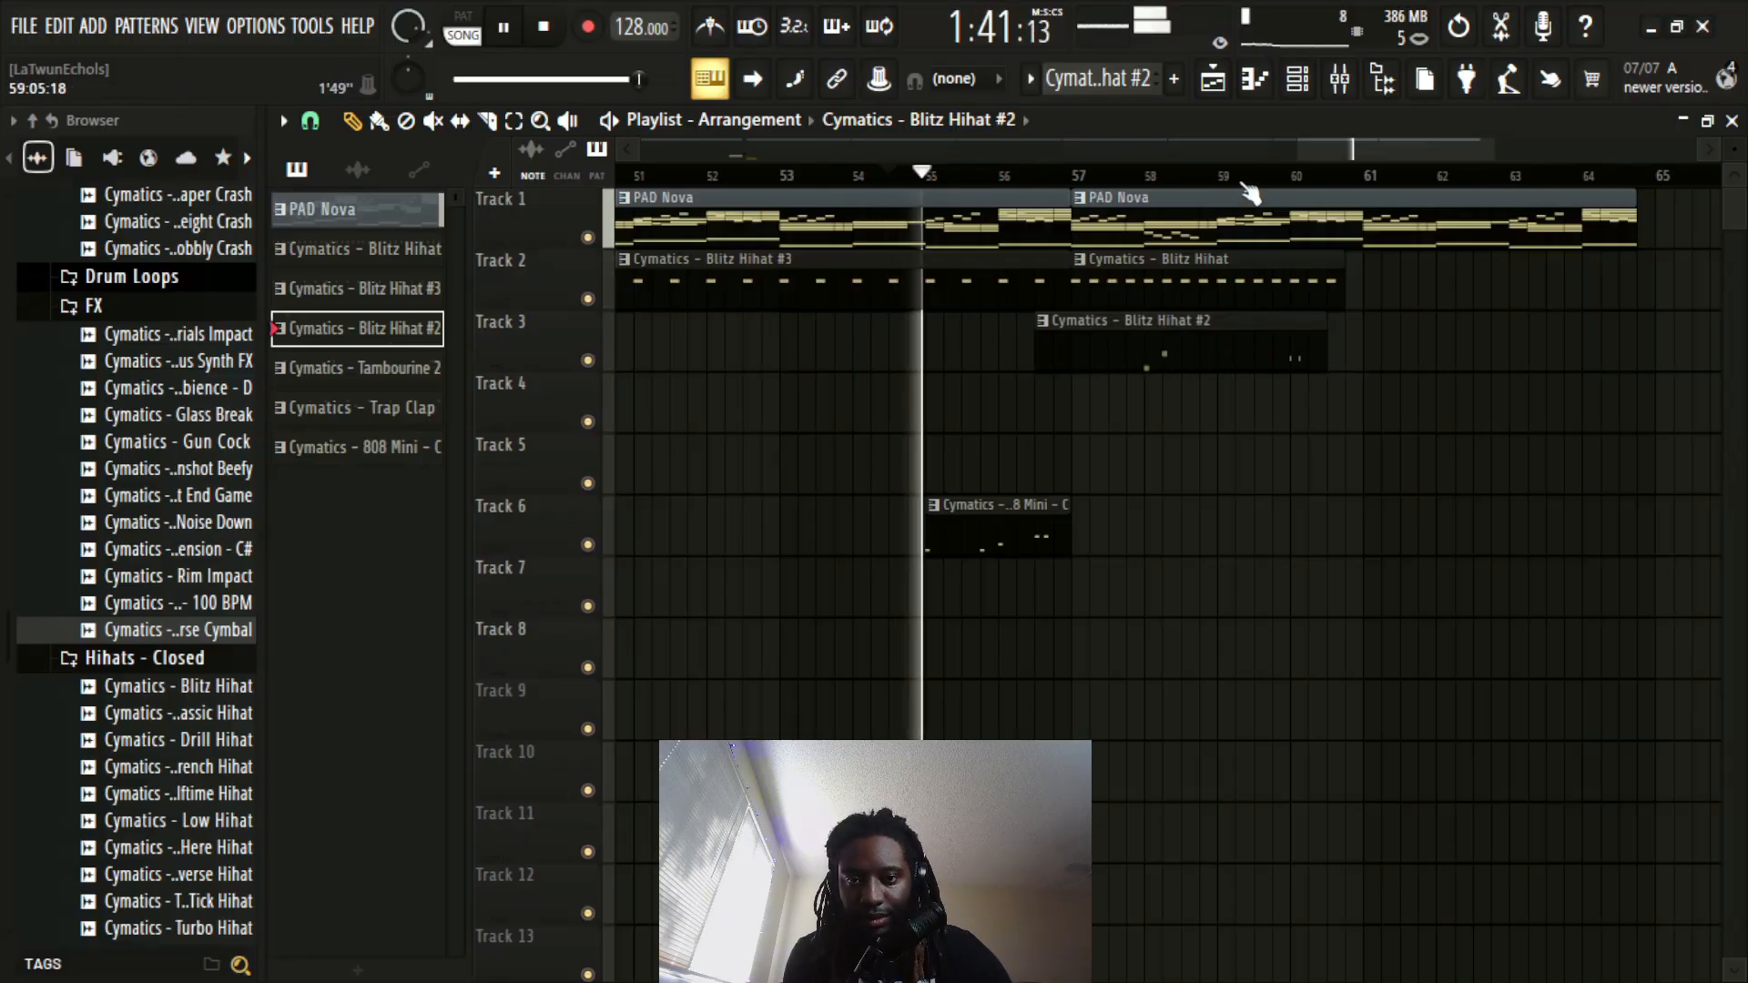
{"action": "scroll", "coordinate": [1234, 182], "scroll_direction": "up", "scroll_amount": 1}
{"action": "scroll", "coordinate": [1234, 182], "scroll_direction": "up", "scroll_amount": 2}
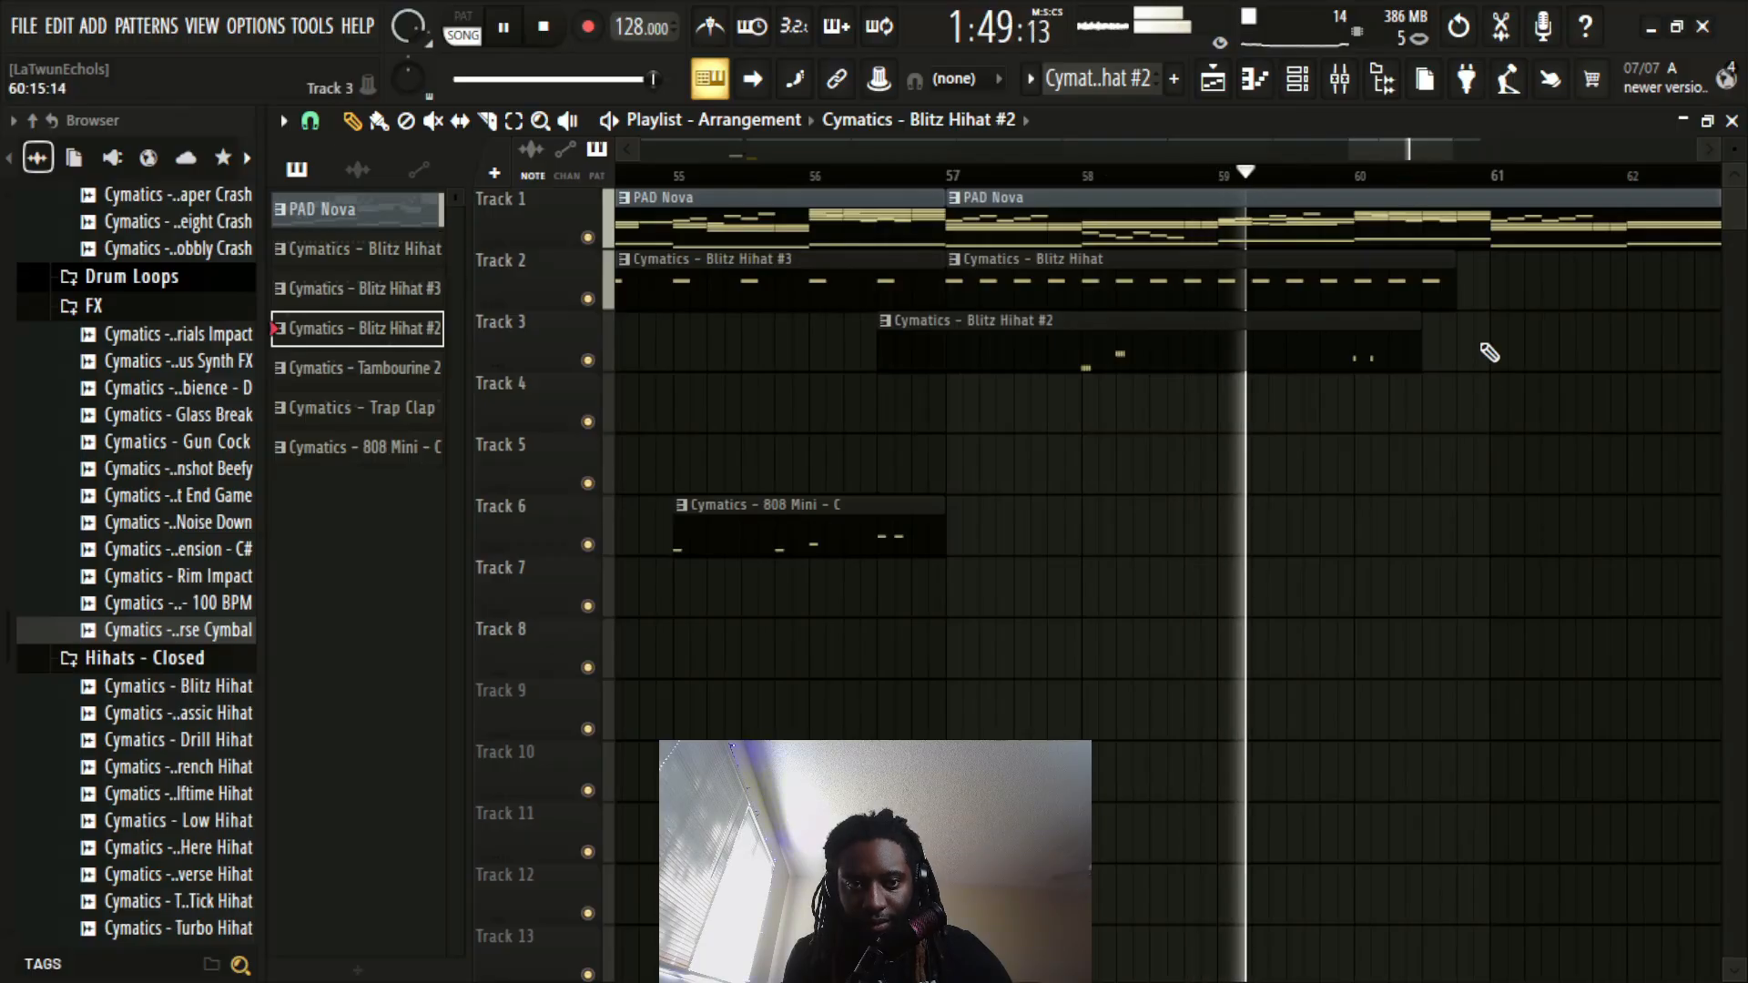
{"action": "mouse_move", "coordinate": [1422, 339]}
{"action": "left_mouse_down"}
{"action": "mouse_move", "coordinate": [1572, 338]}
{"action": "mouse_move", "coordinate": [1457, 342]}
{"action": "left_mouse_up"}
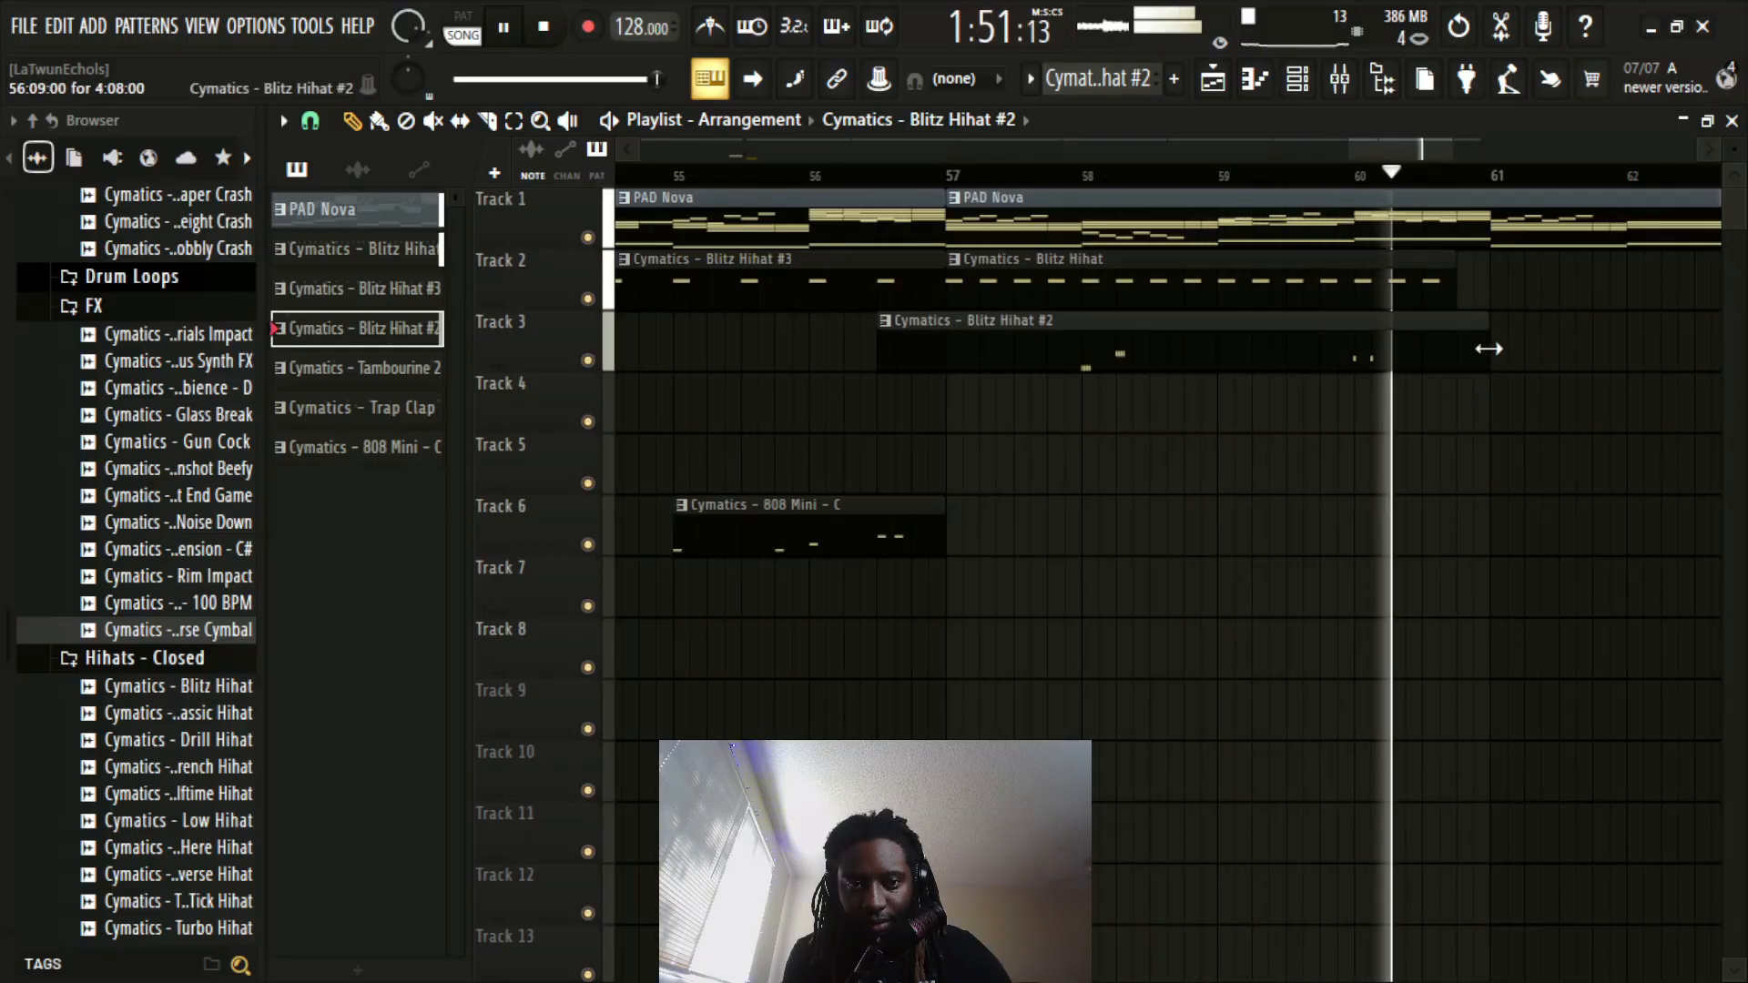
{"action": "scroll", "coordinate": [1448, 189], "scroll_direction": "down", "scroll_amount": 5}
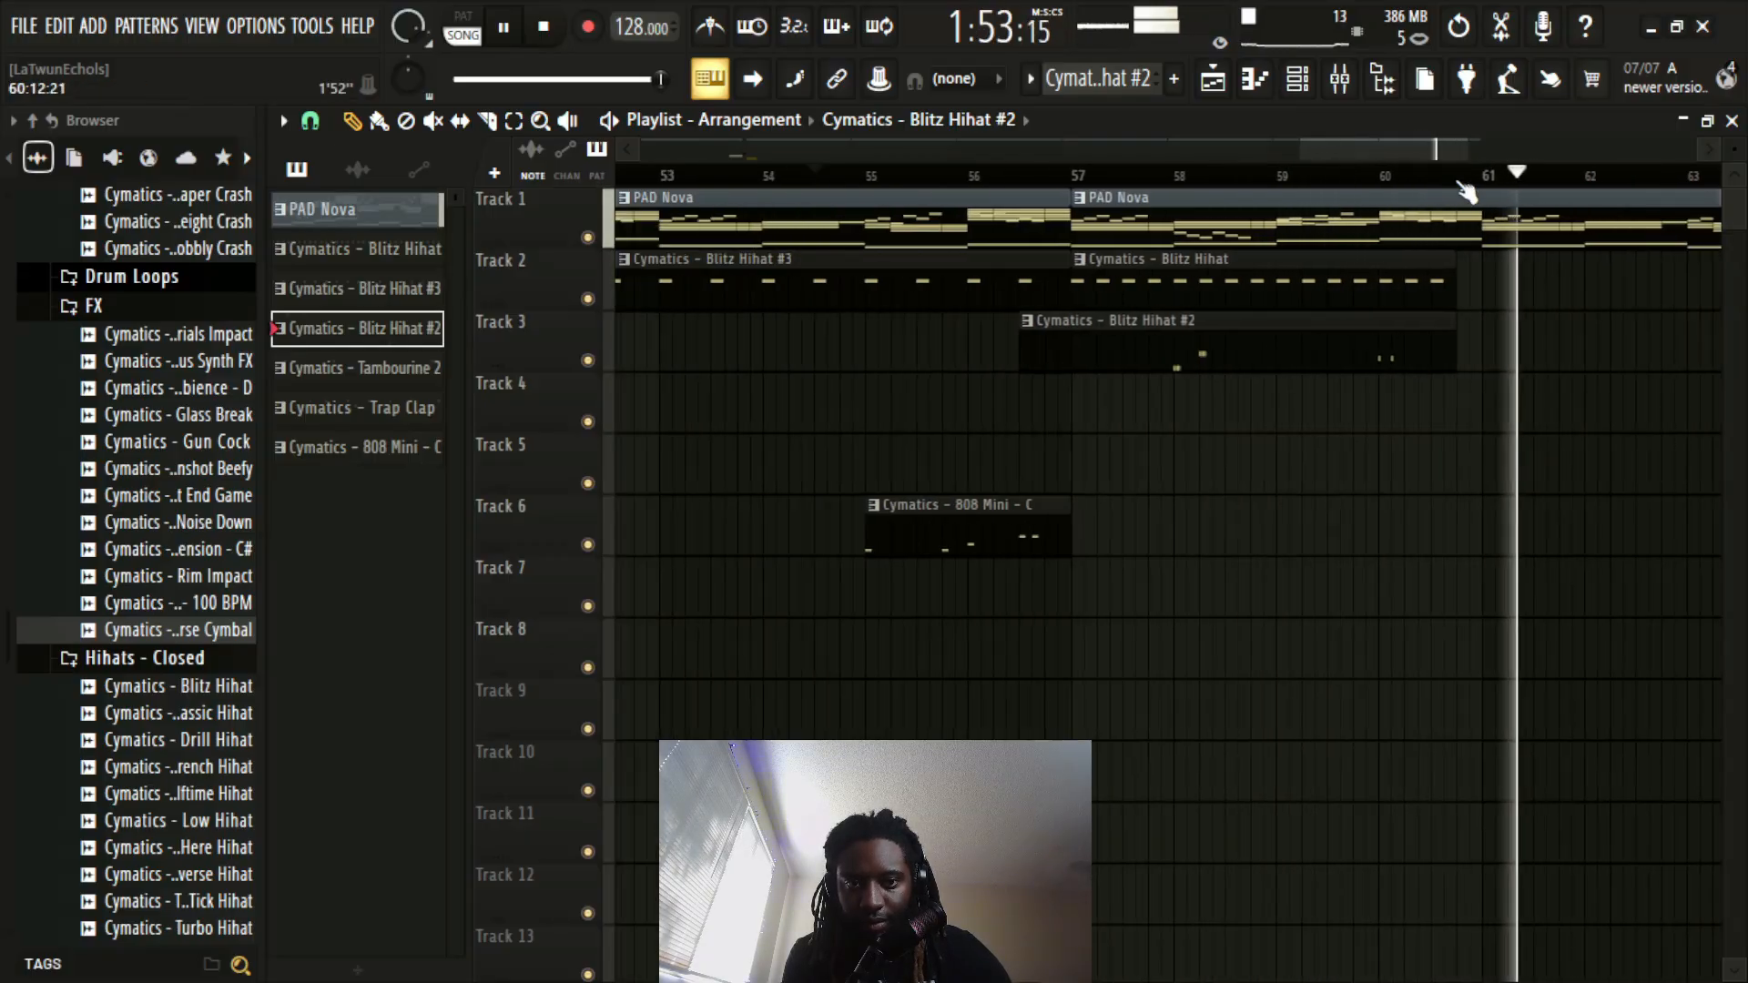
{"action": "key", "text": "space"}
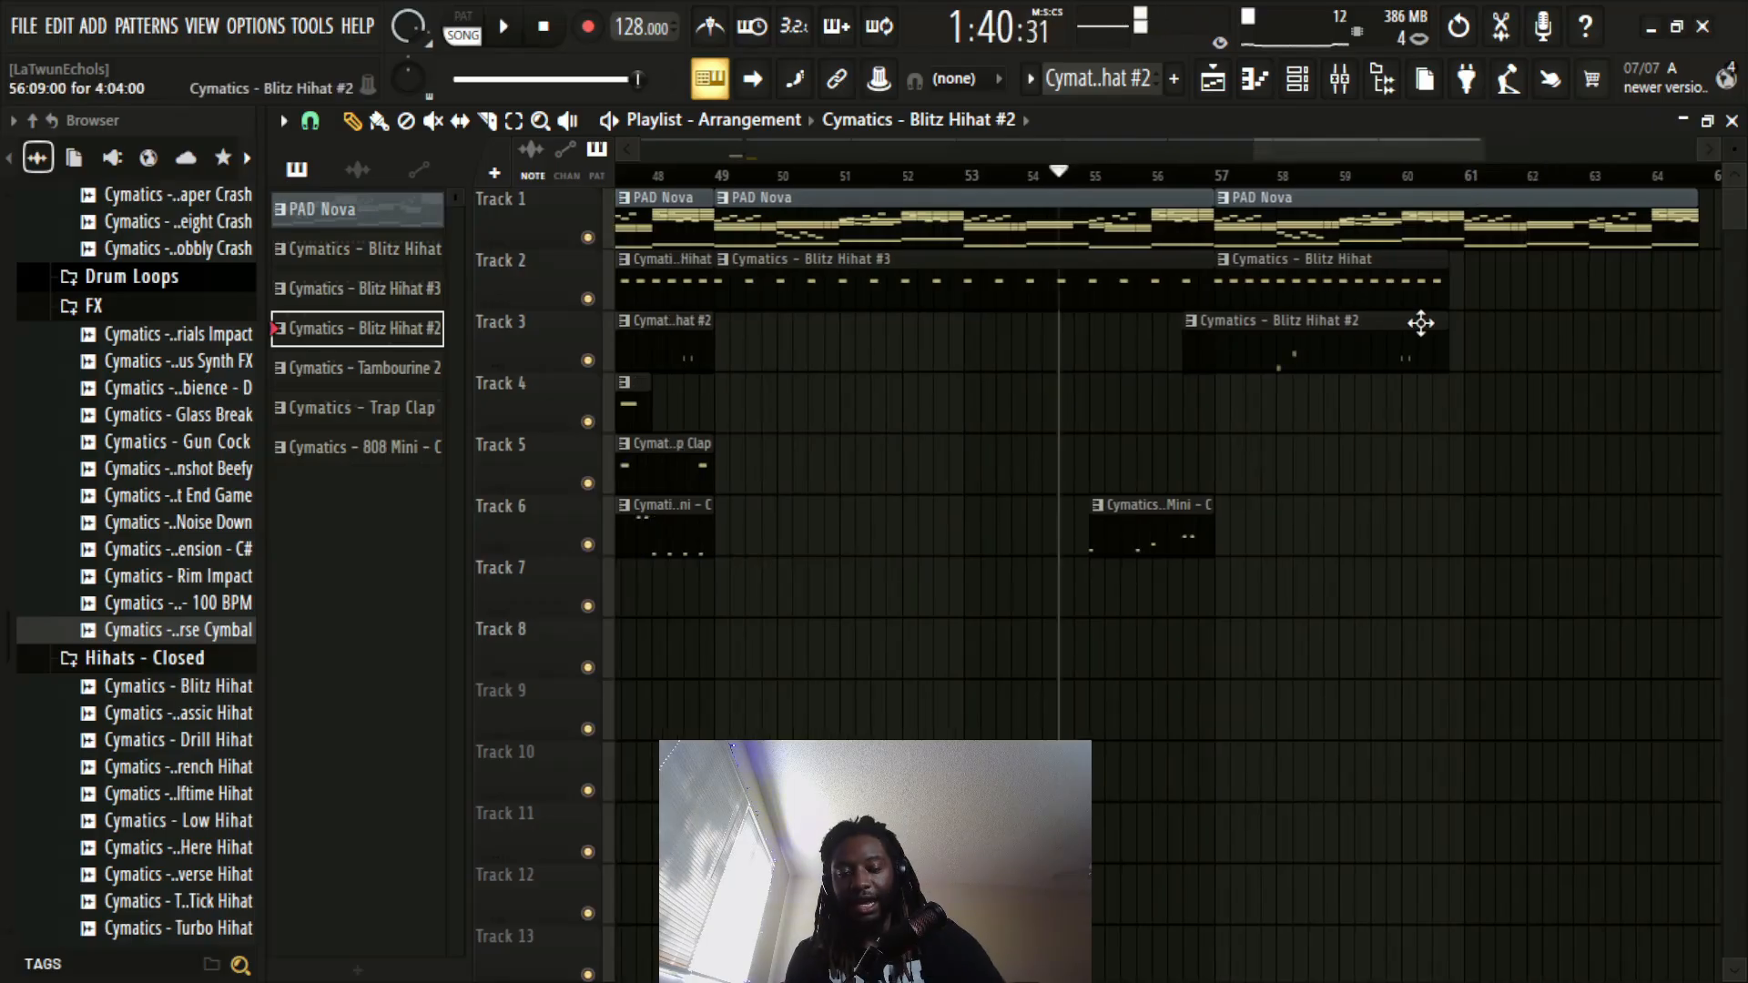
{"action": "left_click_drag", "start_coordinate": [1182, 354], "coordinate": [1218, 348]}
{"action": "key", "text": "z"}
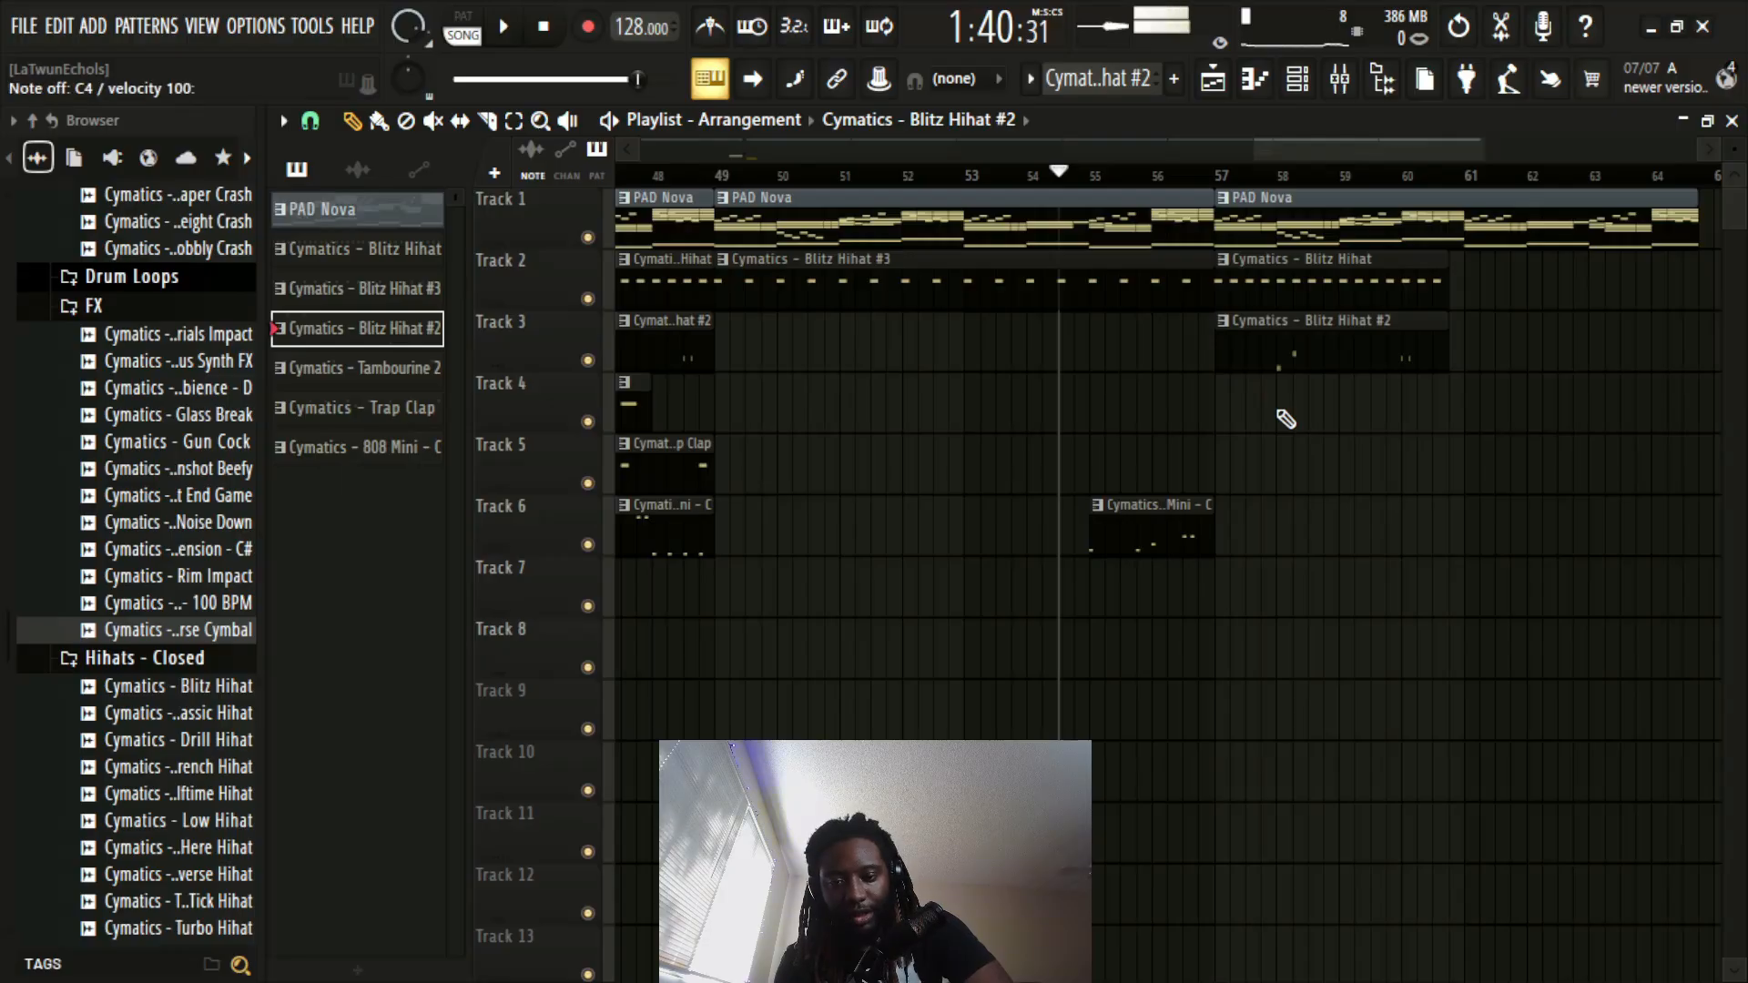
Step: Duplicate the Blitz Hihat #2 pattern on Track 3, shift the copy to start at bar 61 and deselect it
{"action": "left_click", "coordinate": [1339, 344]}
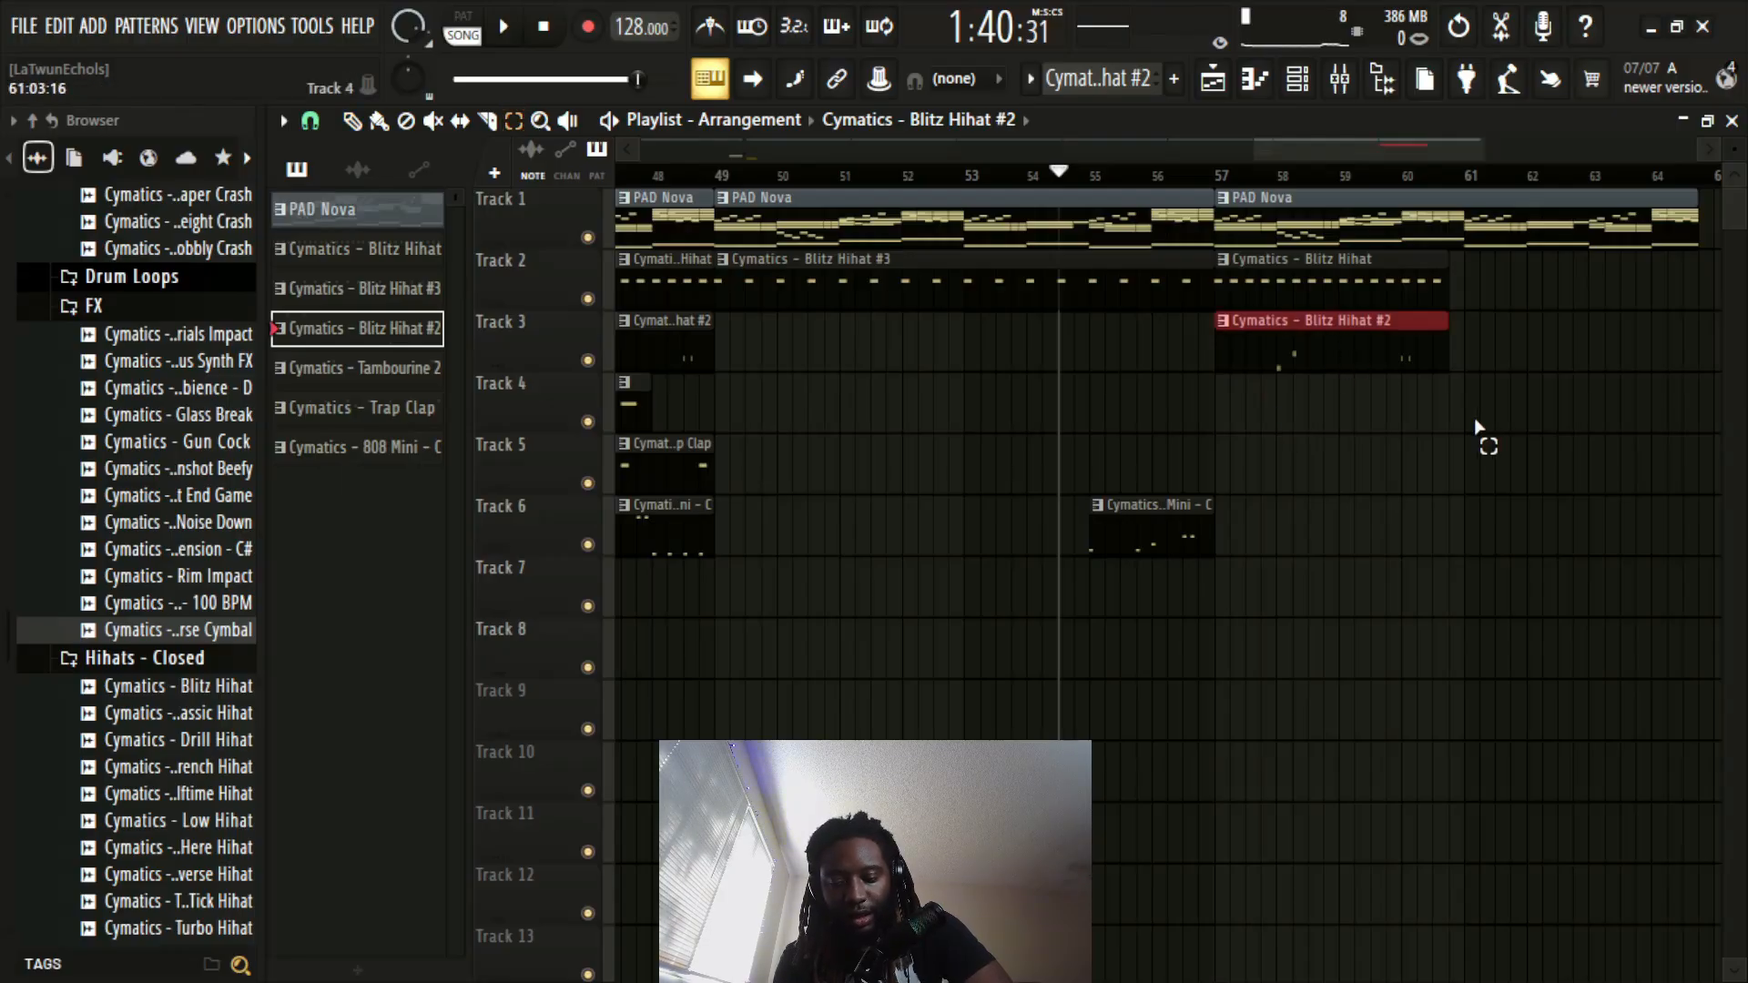
{"action": "key", "text": "ctrl+b"}
{"action": "left_click", "coordinate": [1536, 487]}
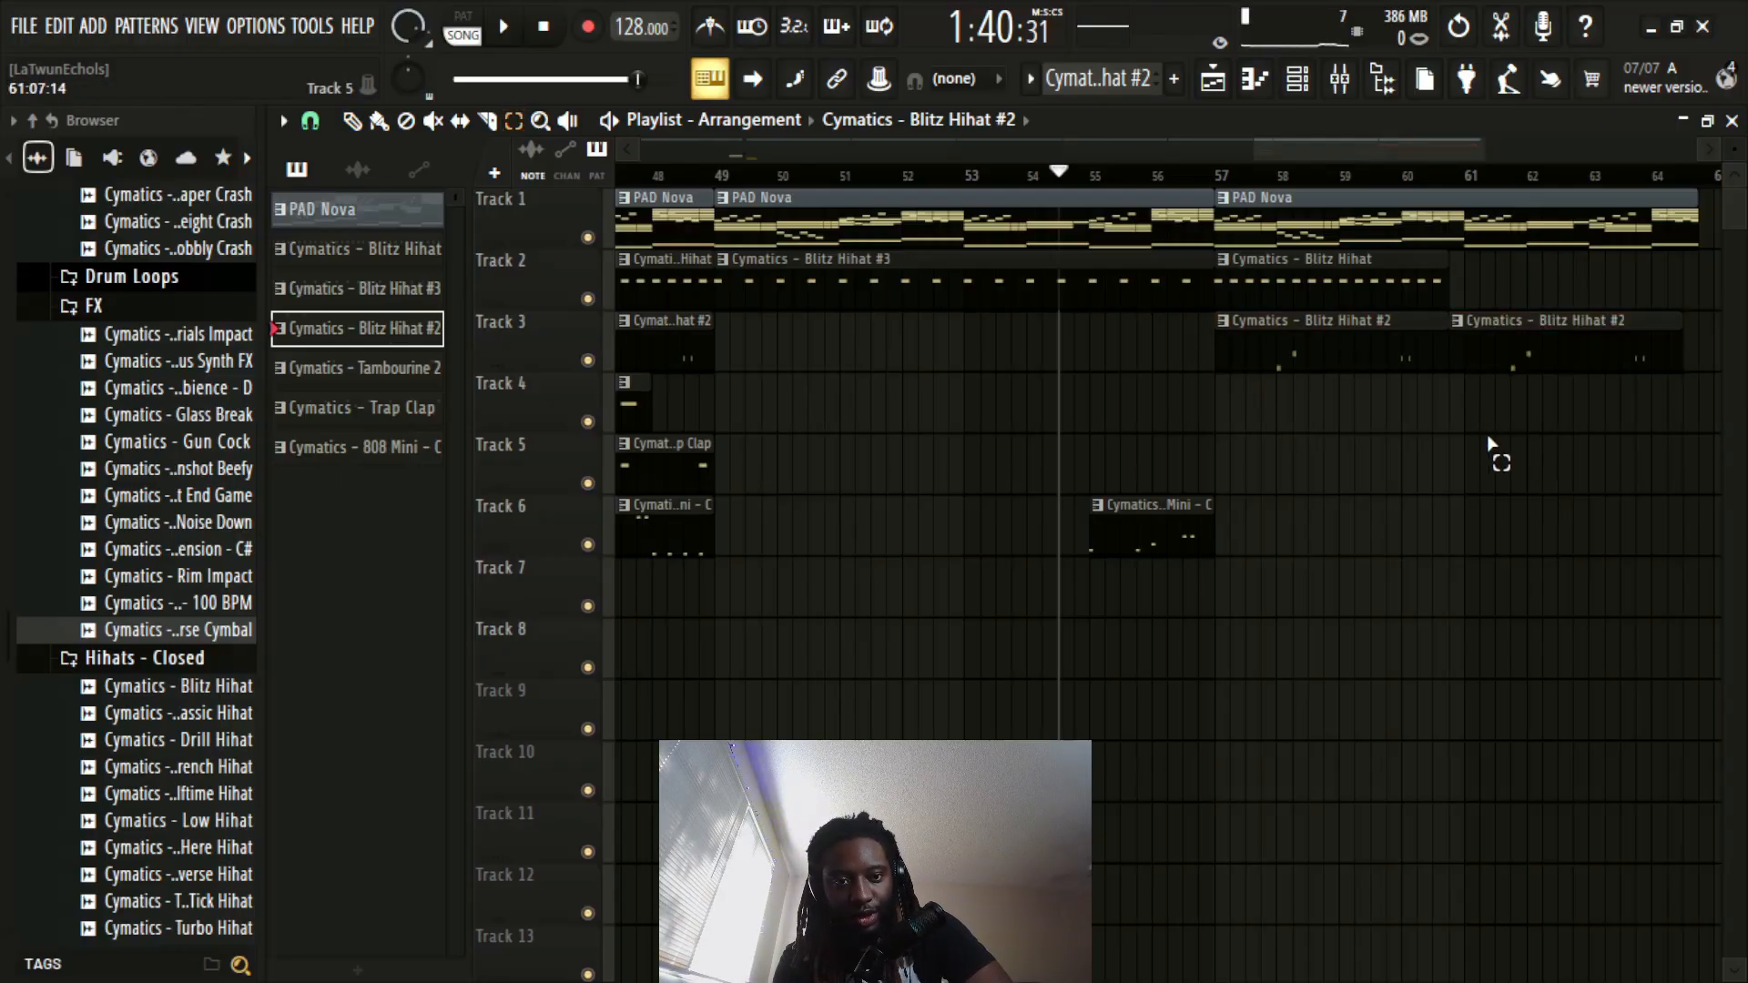
{"action": "left_click_drag", "start_coordinate": [1530, 298], "coordinate": [1537, 411]}
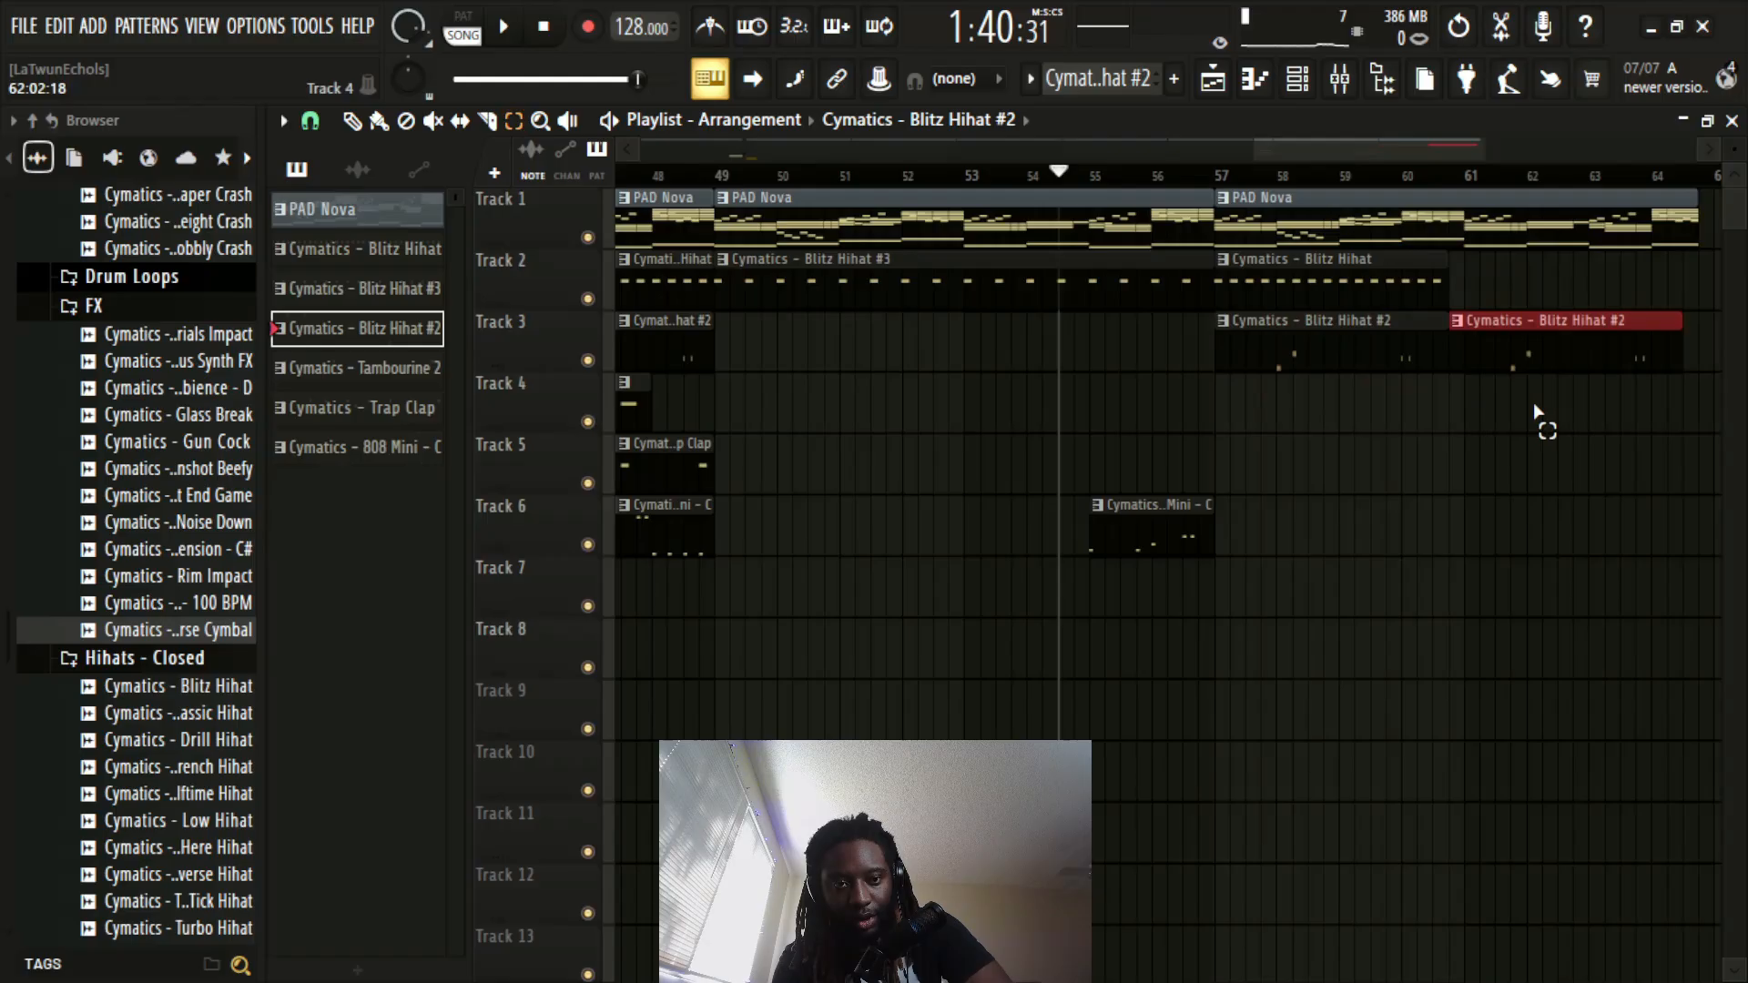
{"action": "key", "text": "shift+Right"}
{"action": "left_click", "coordinate": [1555, 499]}
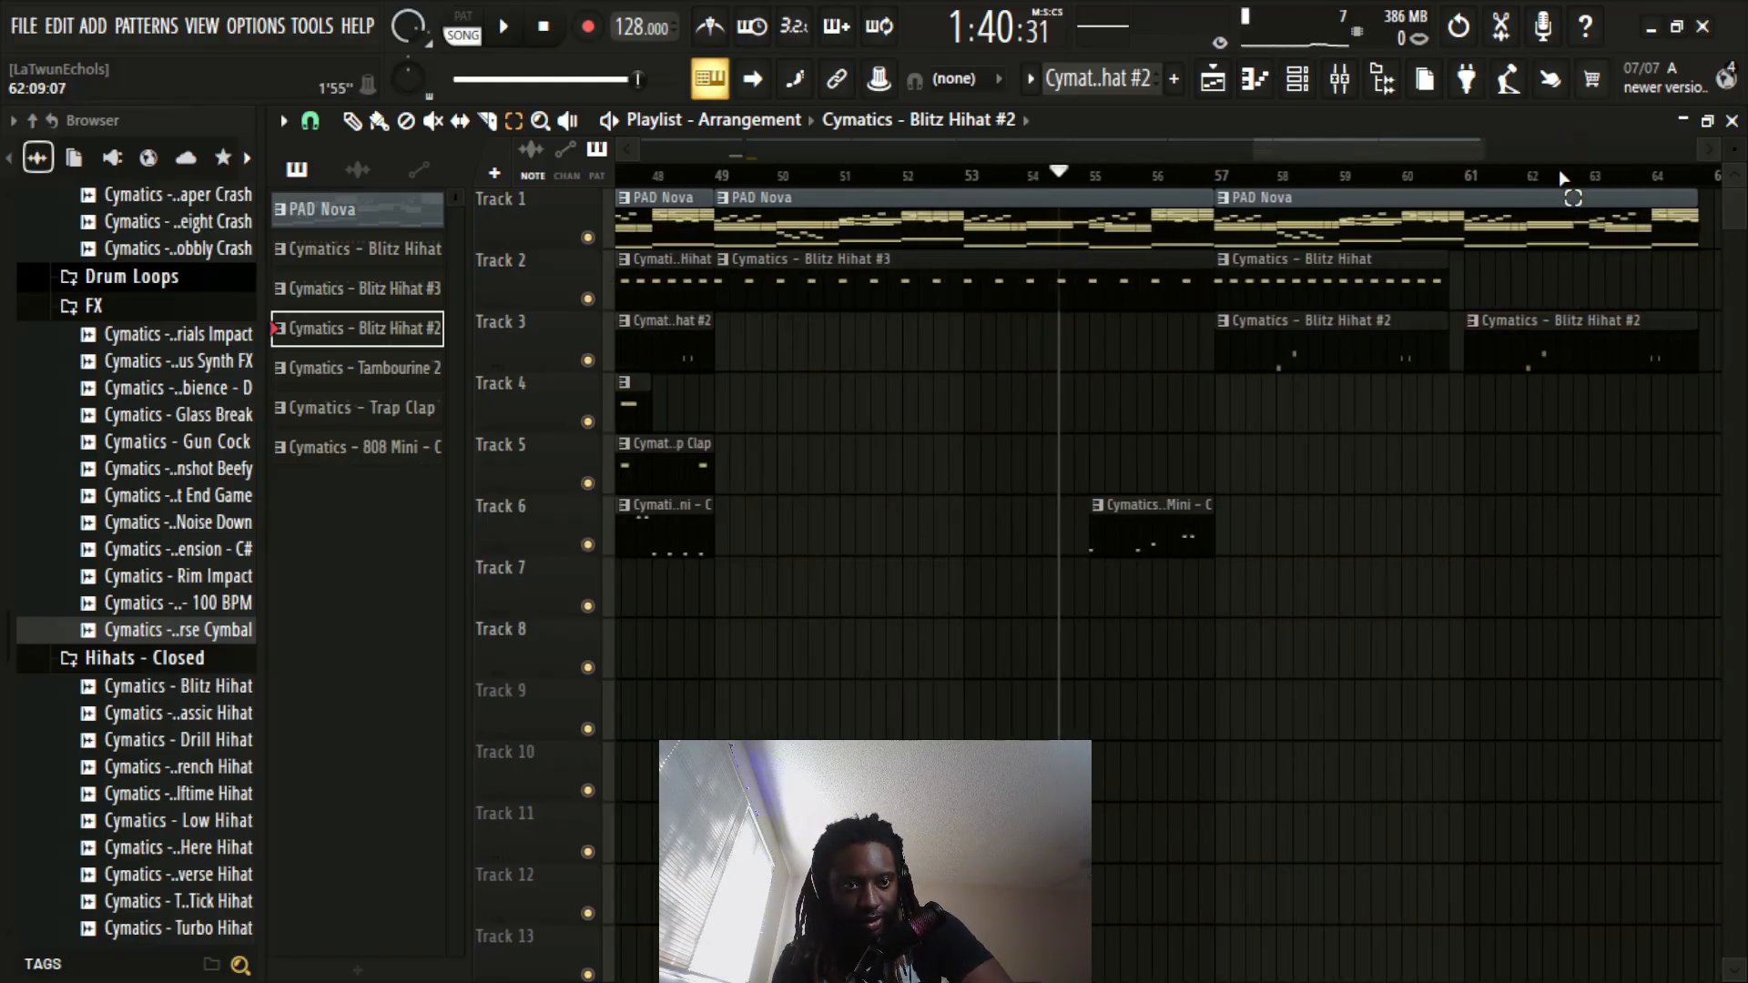
Step: Place another PAD Nova pattern on Track 1 at bar 65 to continue the melody to bar 73
{"action": "scroll", "coordinate": [1562, 178], "scroll_direction": "down", "scroll_amount": 5}
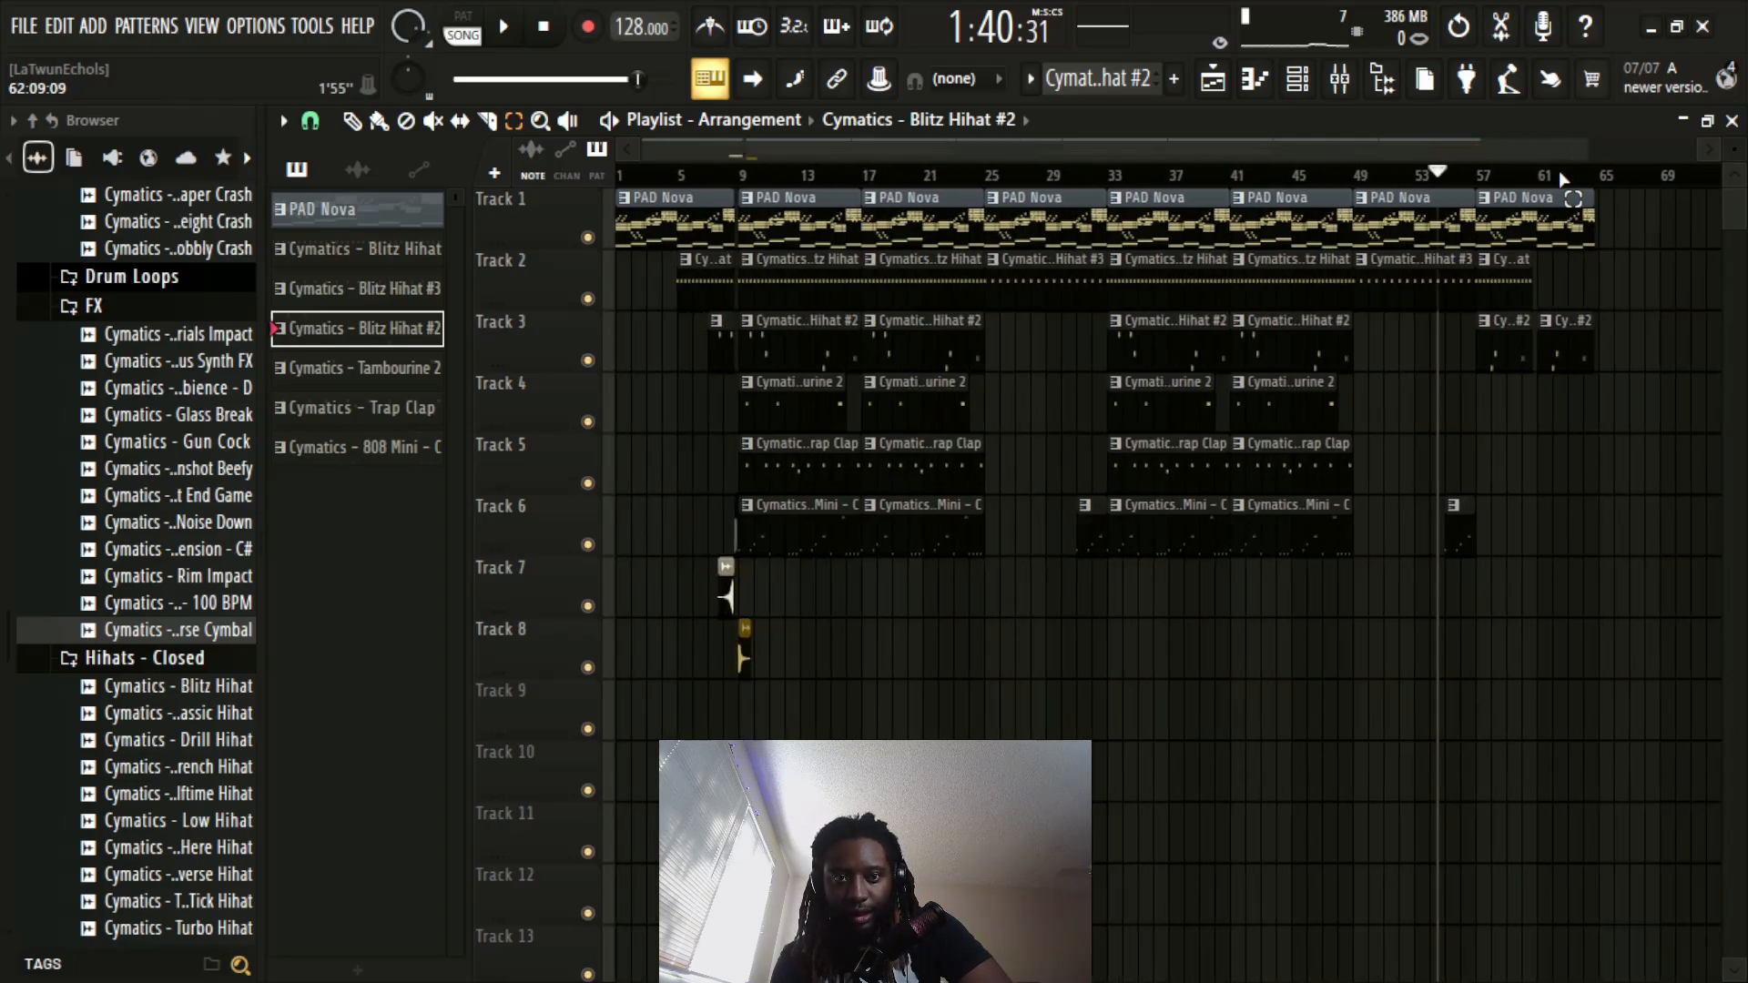
{"action": "left_click", "coordinate": [332, 214]}
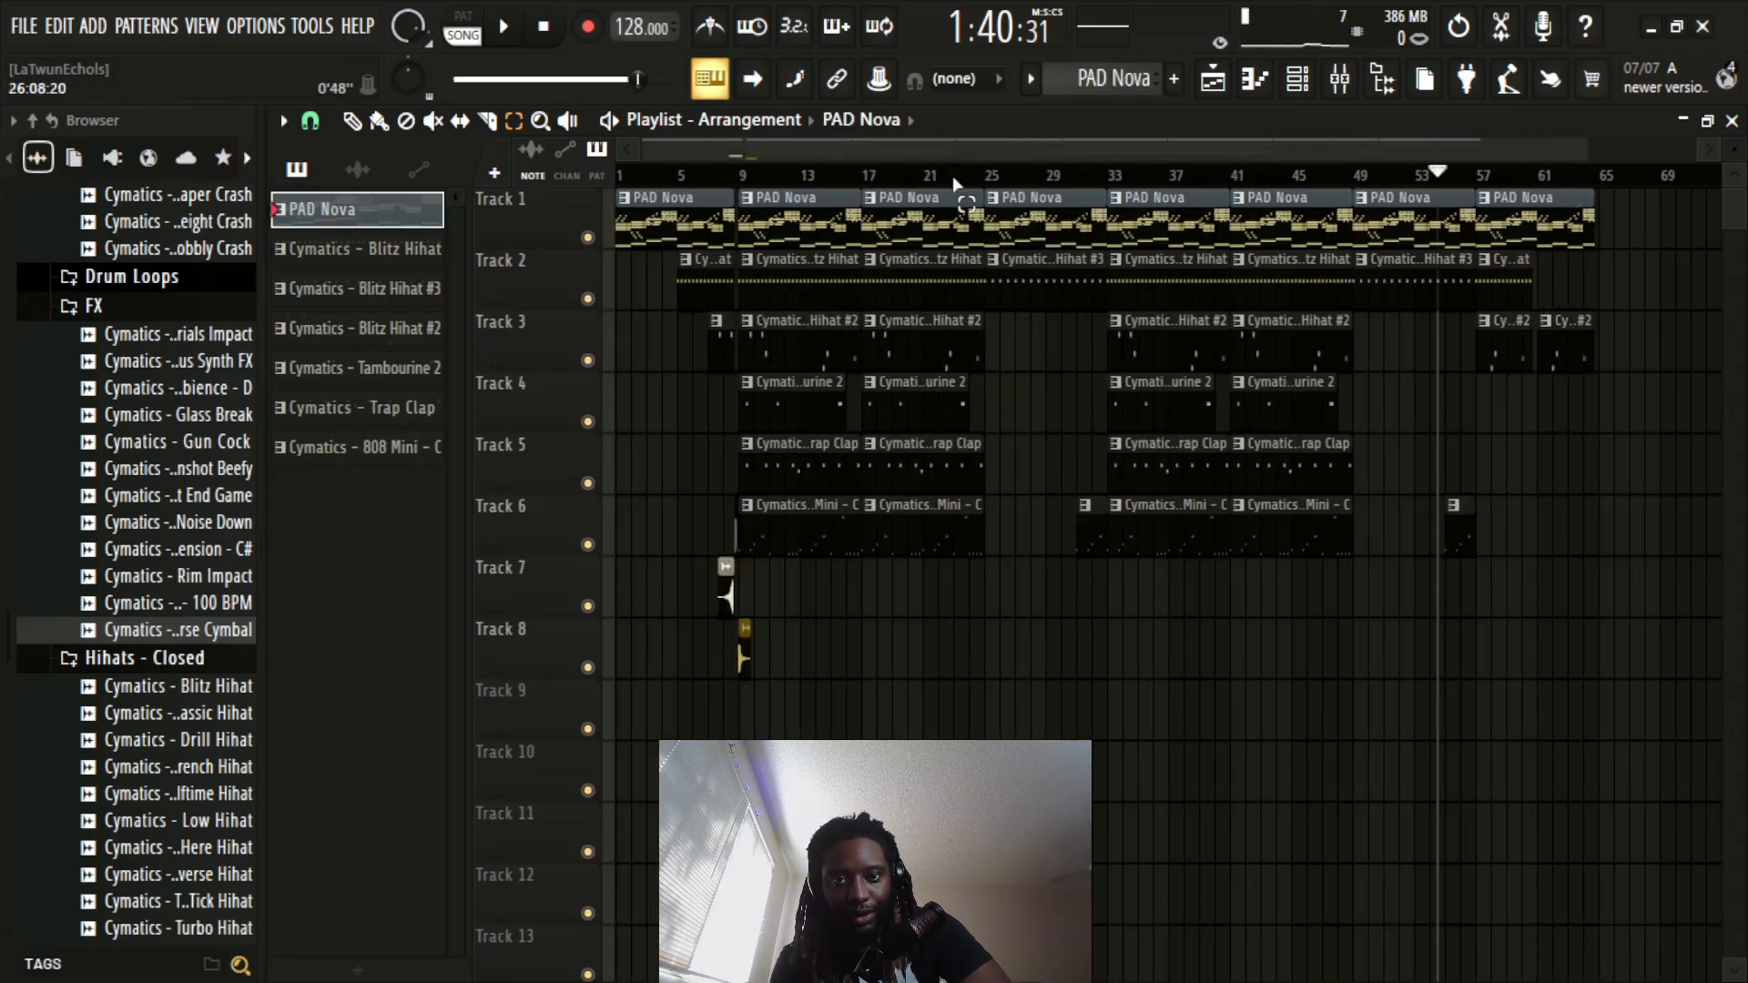
{"action": "left_click_drag", "start_coordinate": [360, 213], "coordinate": [1174, 227]}
{"action": "scroll", "coordinate": [1193, 181], "scroll_direction": "up", "scroll_amount": 2}
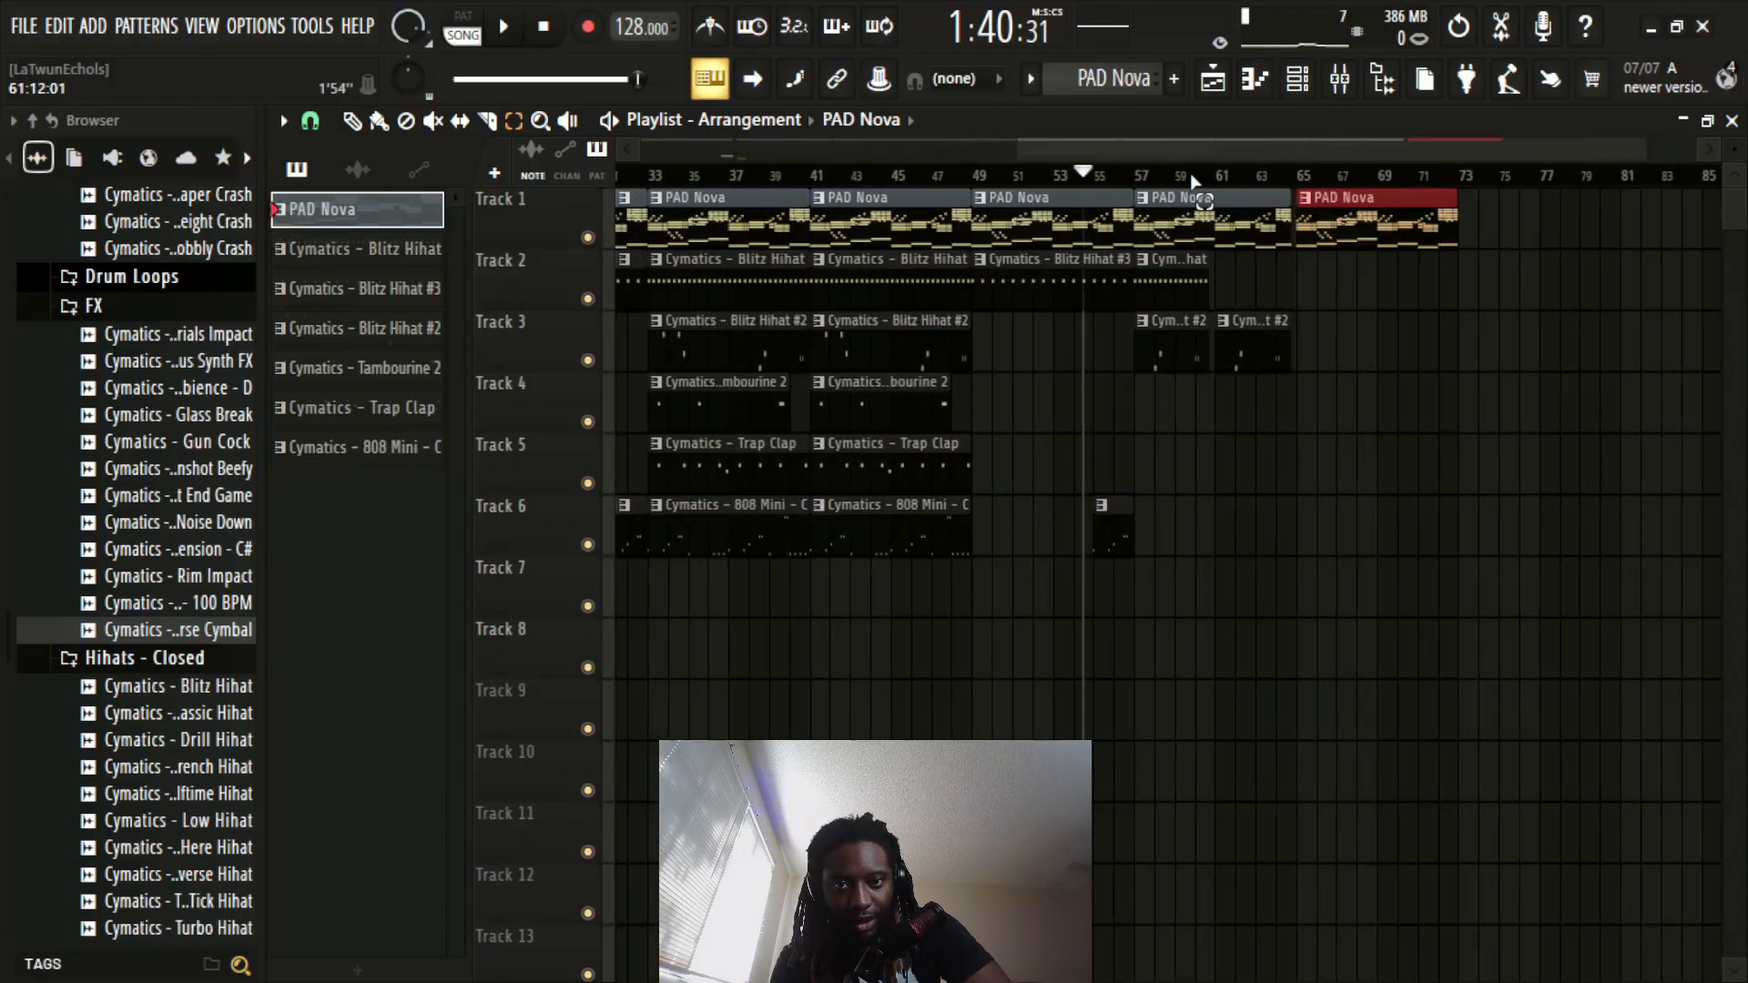
{"action": "scroll", "coordinate": [1193, 182], "scroll_direction": "up", "scroll_amount": 4}
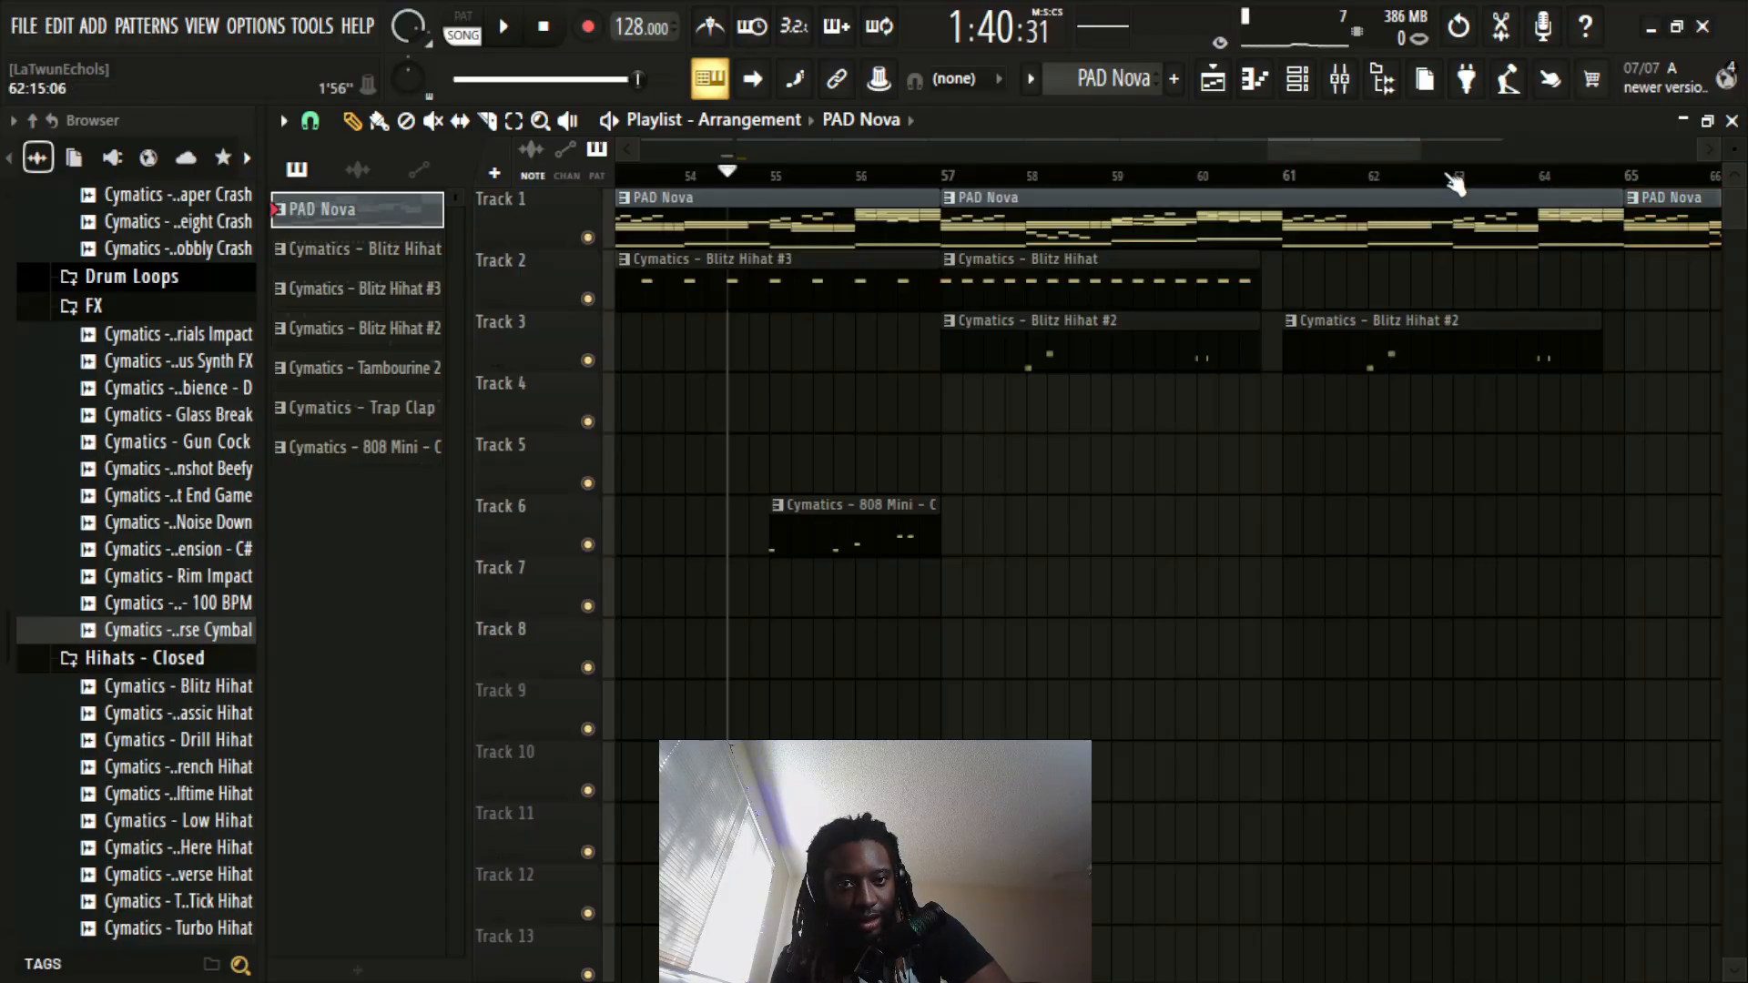
{"action": "scroll", "coordinate": [1454, 182], "scroll_direction": "down", "scroll_amount": 8}
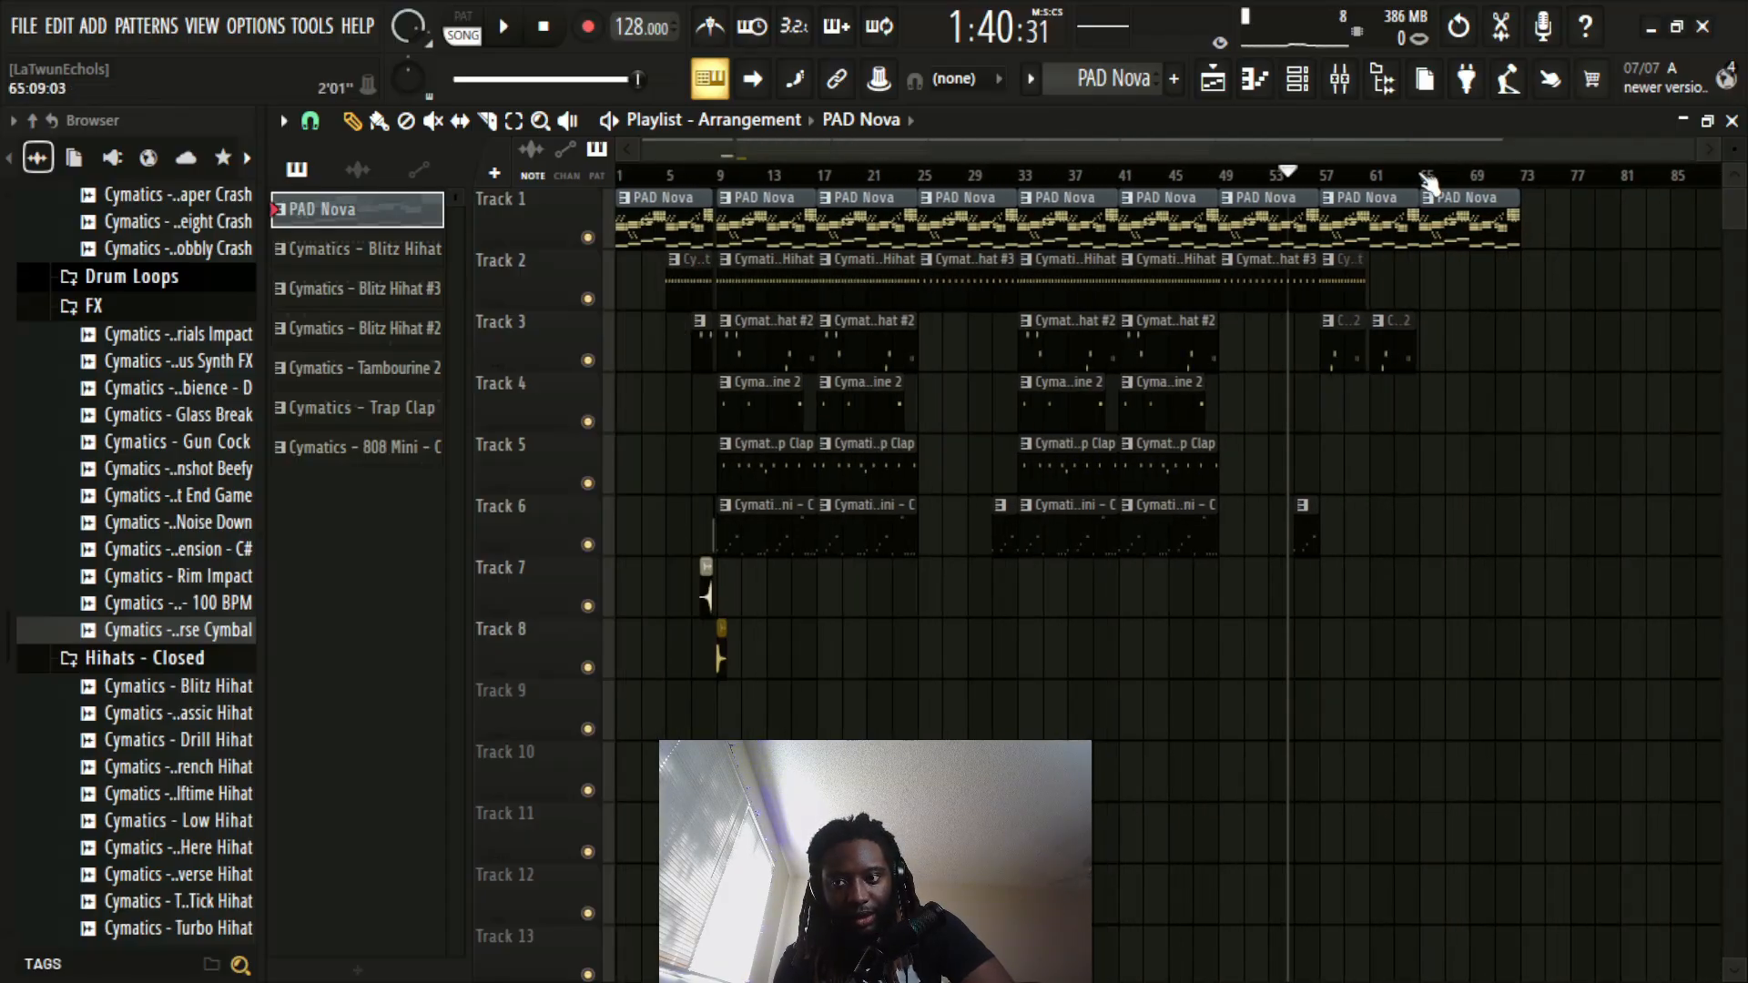
Step: Preview the Cymatics - Gunshot Beefy sample, add it to Track 8 and move the clip to start at bar 71
{"action": "left_click", "coordinate": [198, 471]}
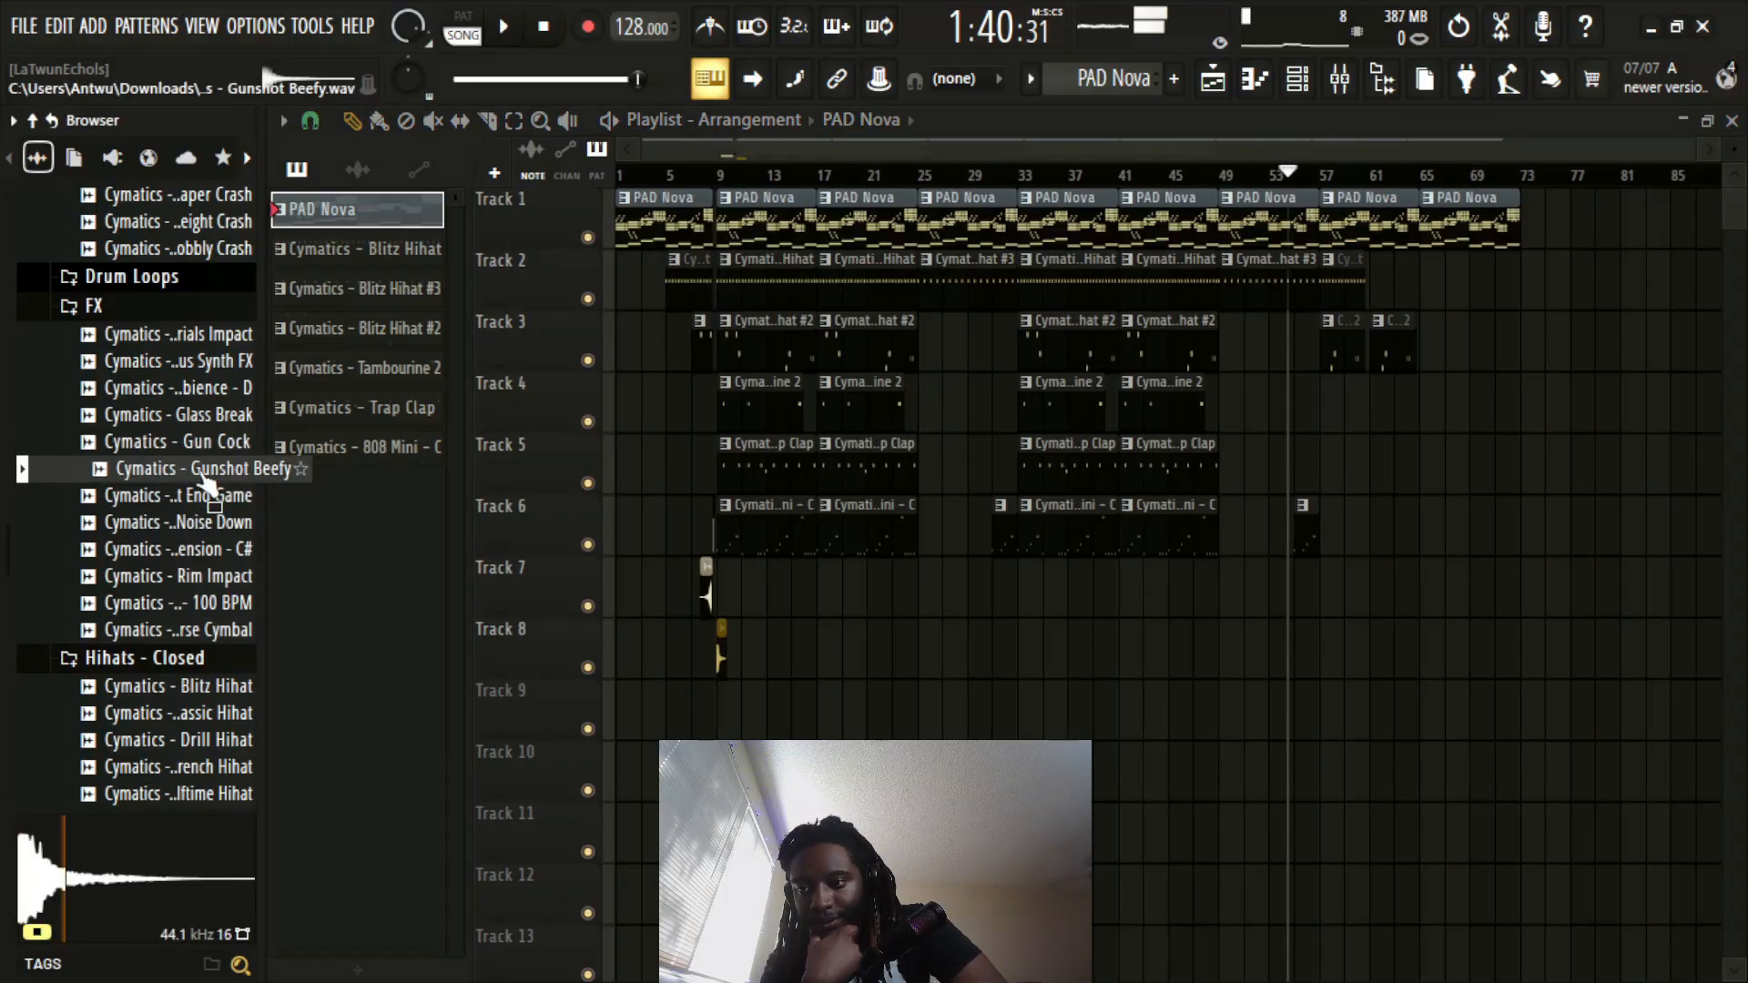
{"action": "left_click_drag", "start_coordinate": [207, 477], "coordinate": [1366, 648]}
{"action": "scroll", "coordinate": [1475, 181], "scroll_direction": "up", "scroll_amount": 1}
{"action": "scroll", "coordinate": [1475, 180], "scroll_direction": "up", "scroll_amount": 3}
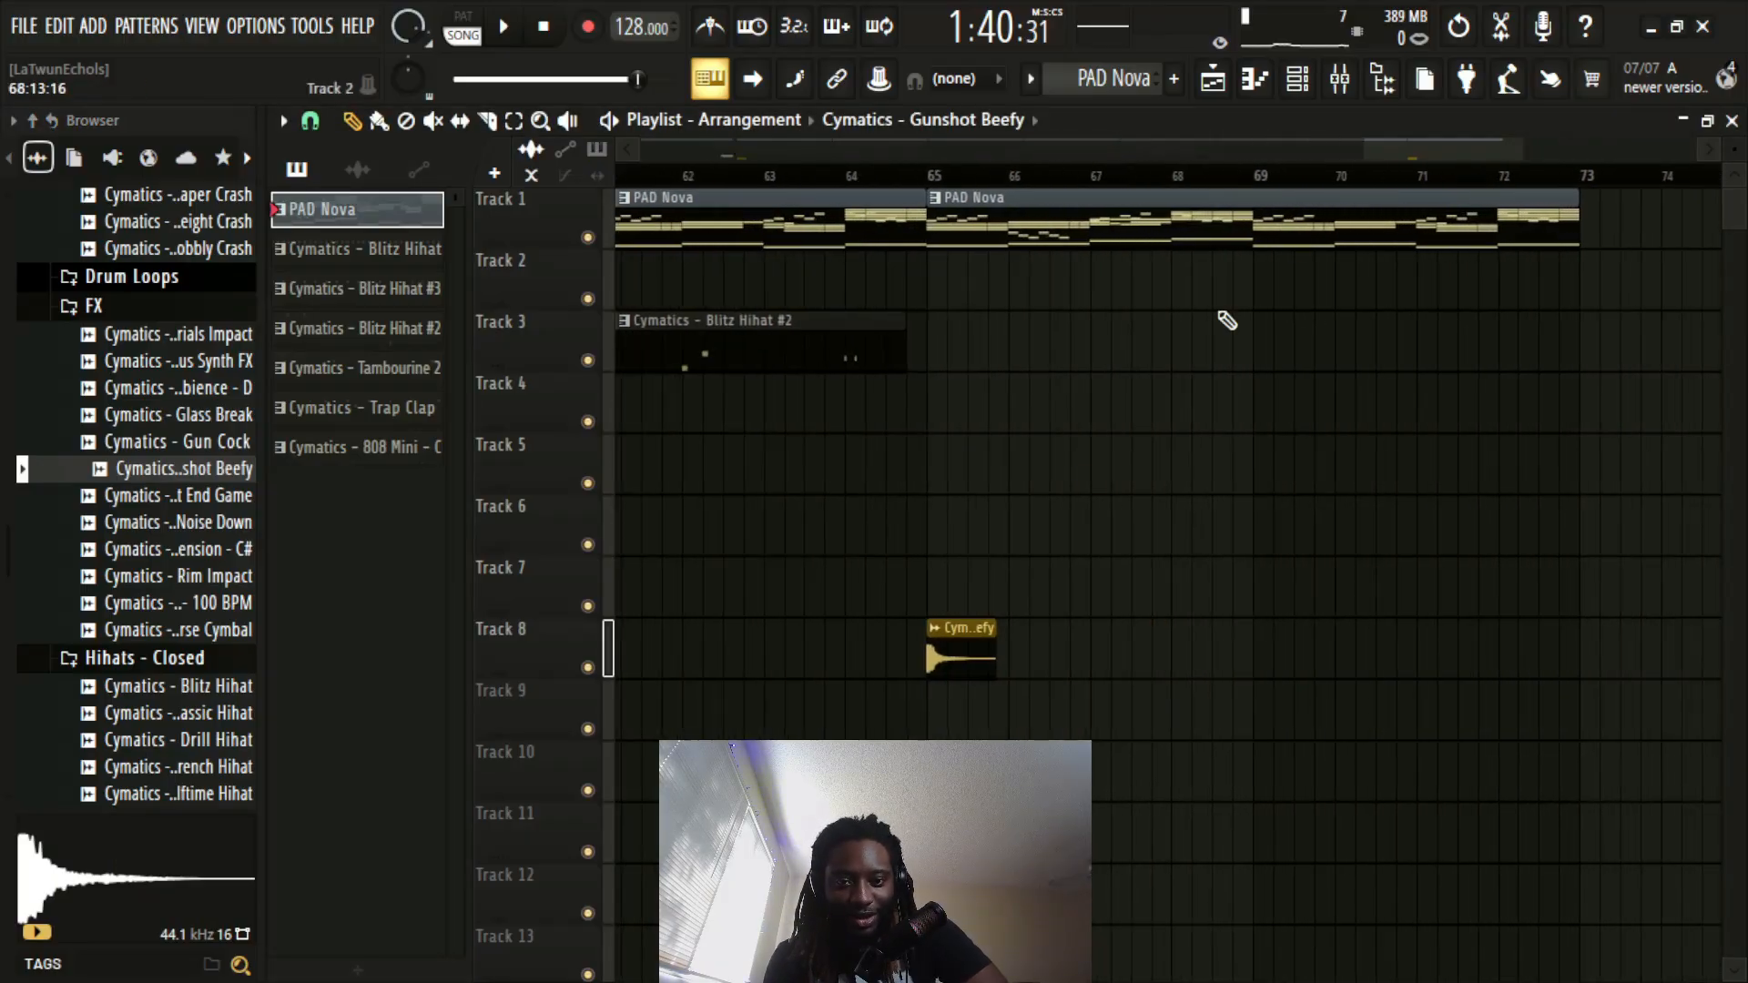
{"action": "left_click_drag", "start_coordinate": [952, 648], "coordinate": [1467, 648]}
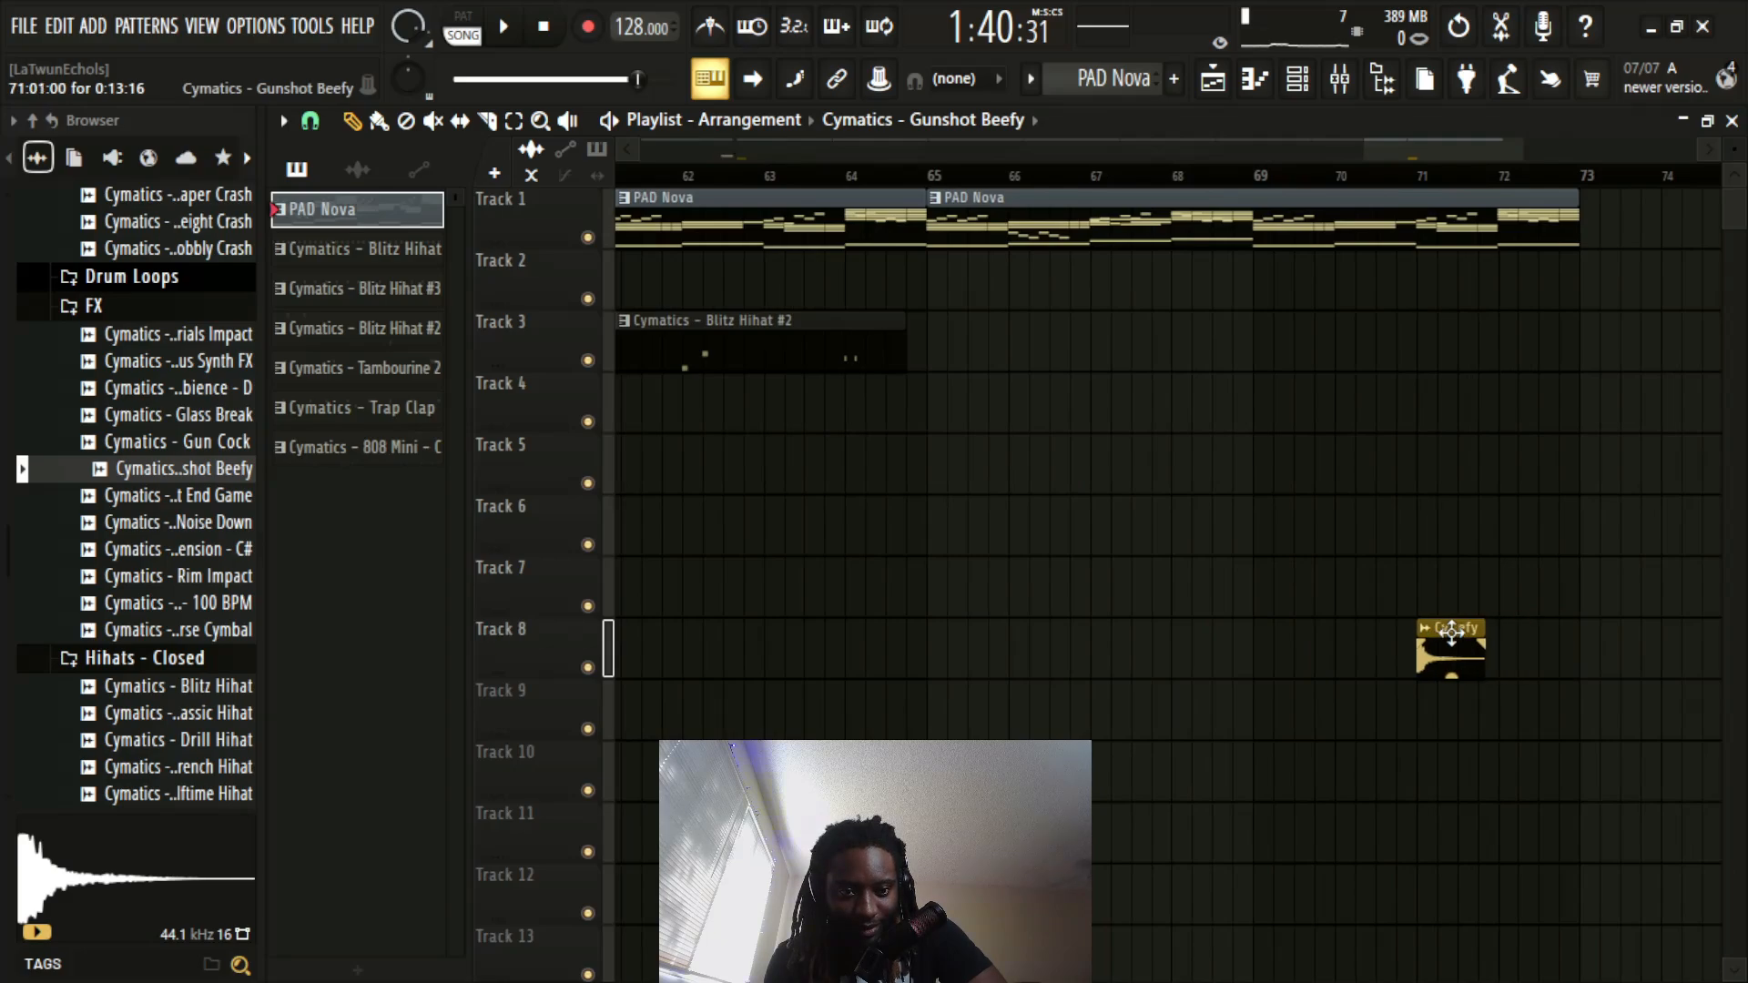
Step: Place two more Gunshot Beefy clips on Track 8 after the first, spaced three quarters of a bar apart
{"action": "left_click_drag", "start_coordinate": [1630, 643], "coordinate": [1490, 631]}
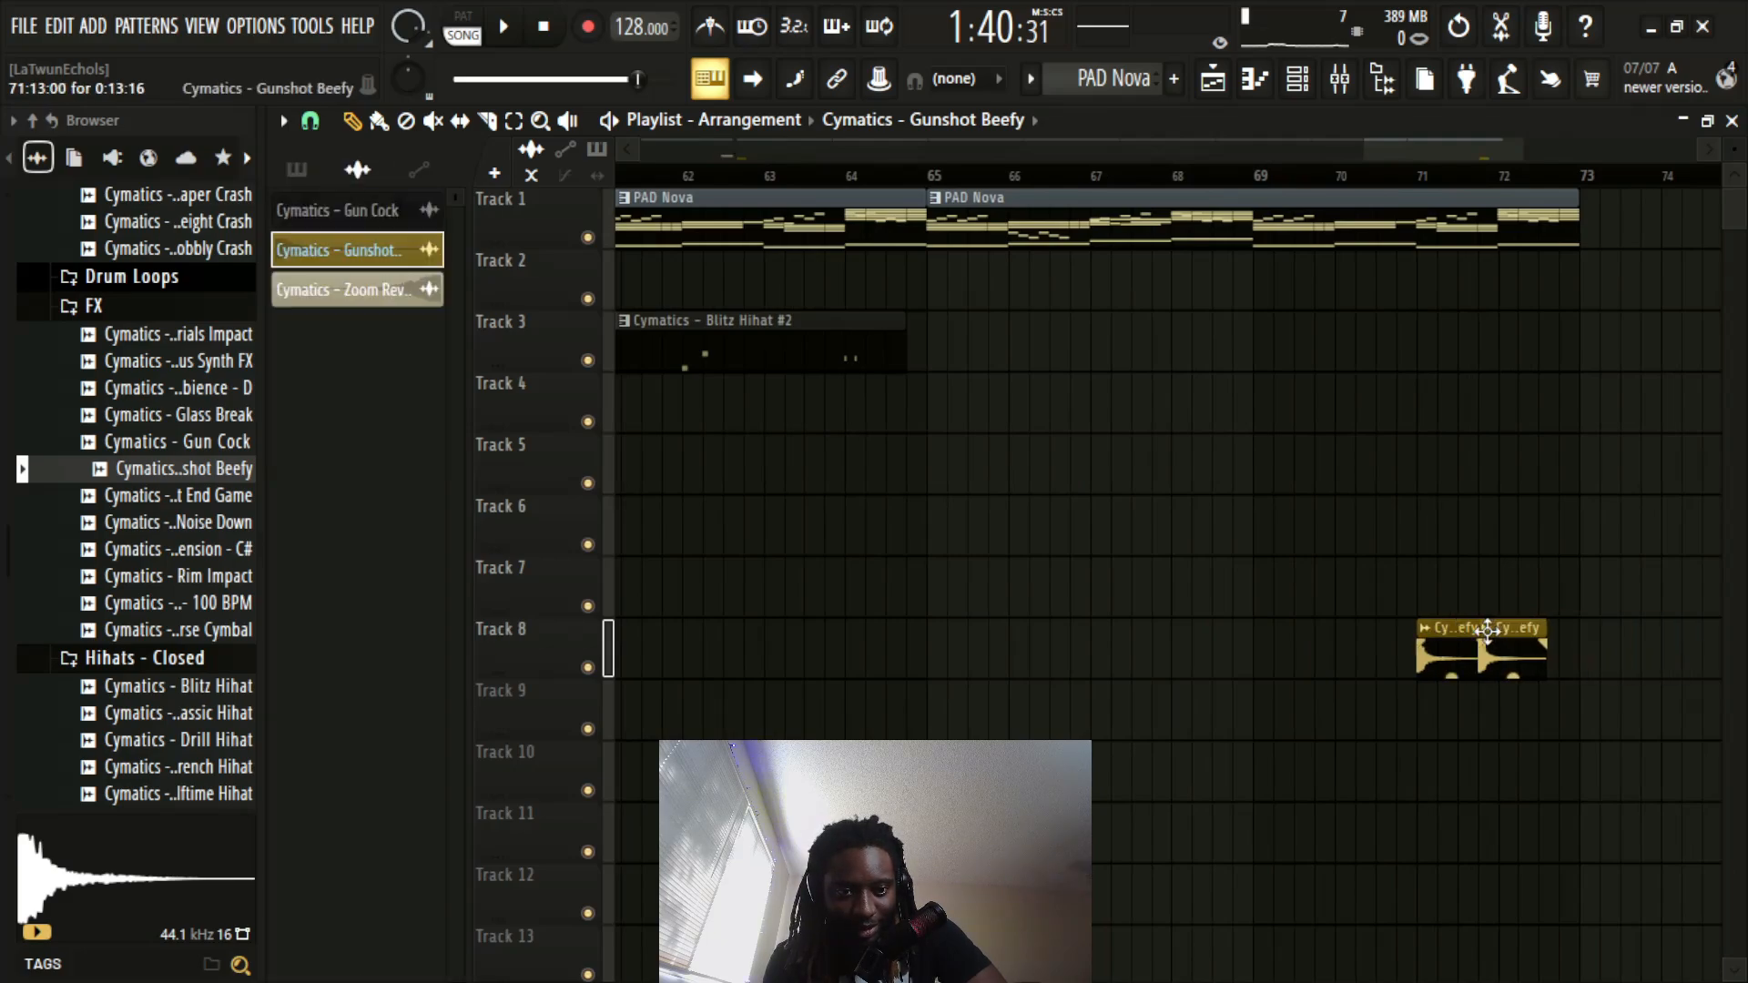
{"action": "left_click_drag", "start_coordinate": [1611, 644], "coordinate": [1557, 647]}
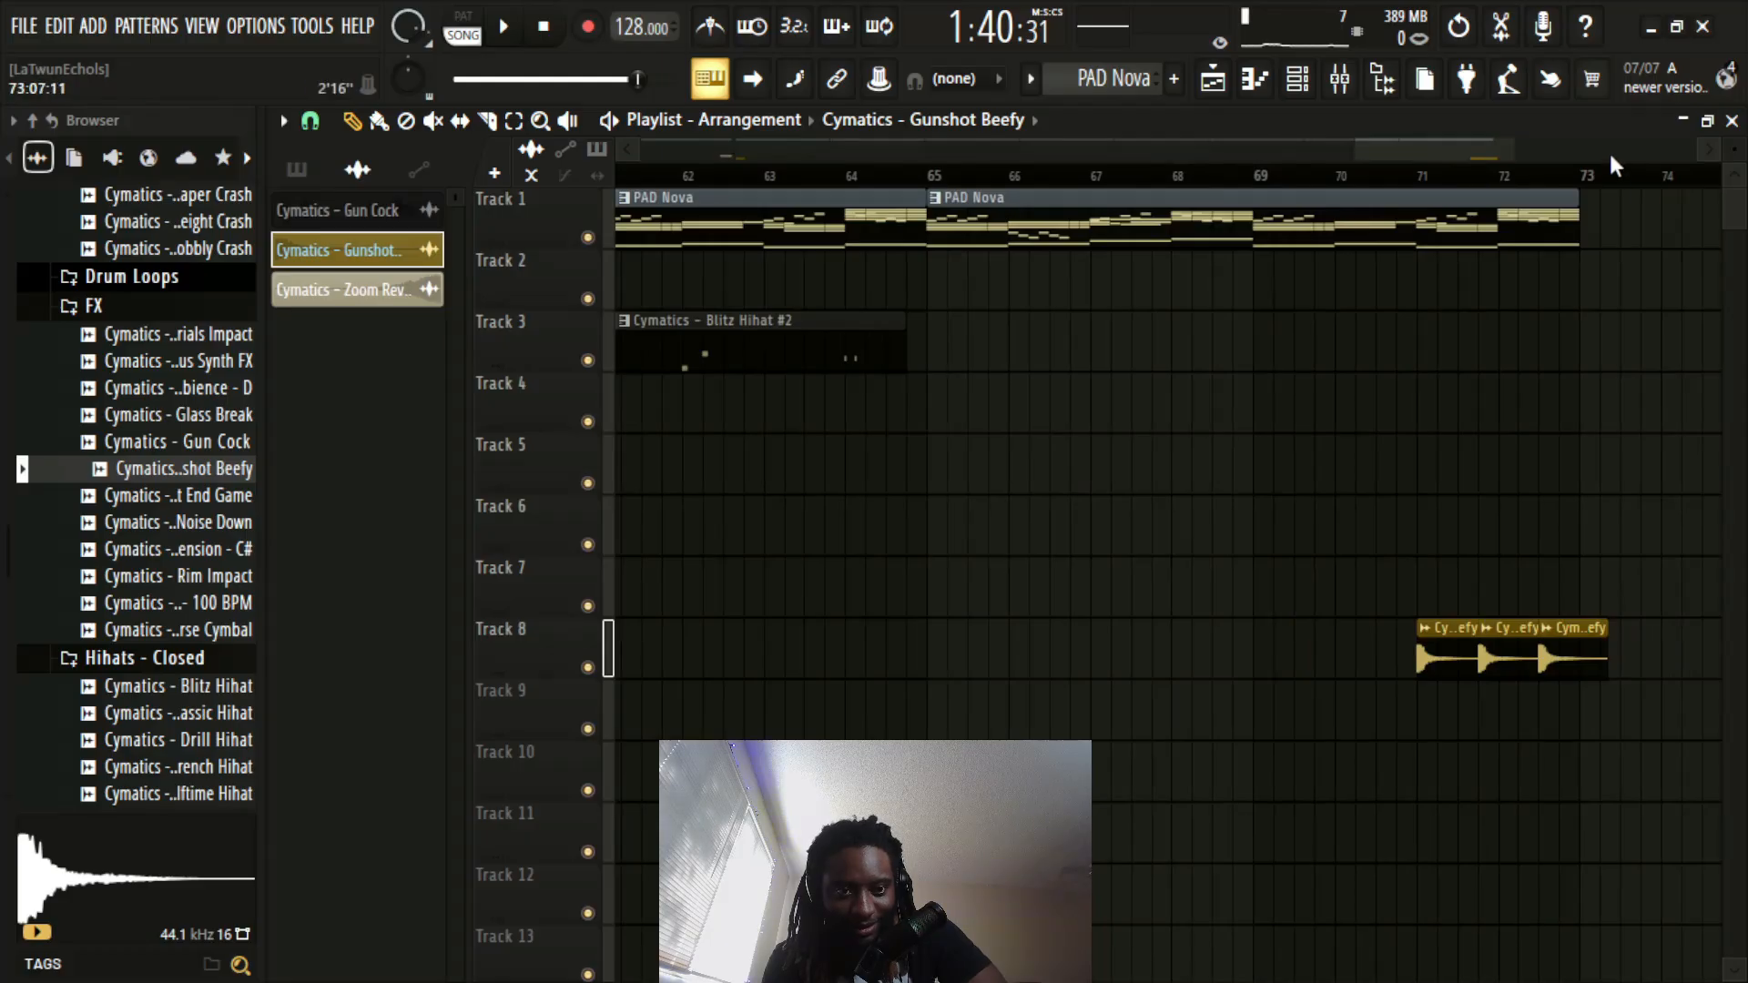
{"action": "scroll", "coordinate": [1610, 173], "scroll_direction": "up", "scroll_amount": 8}
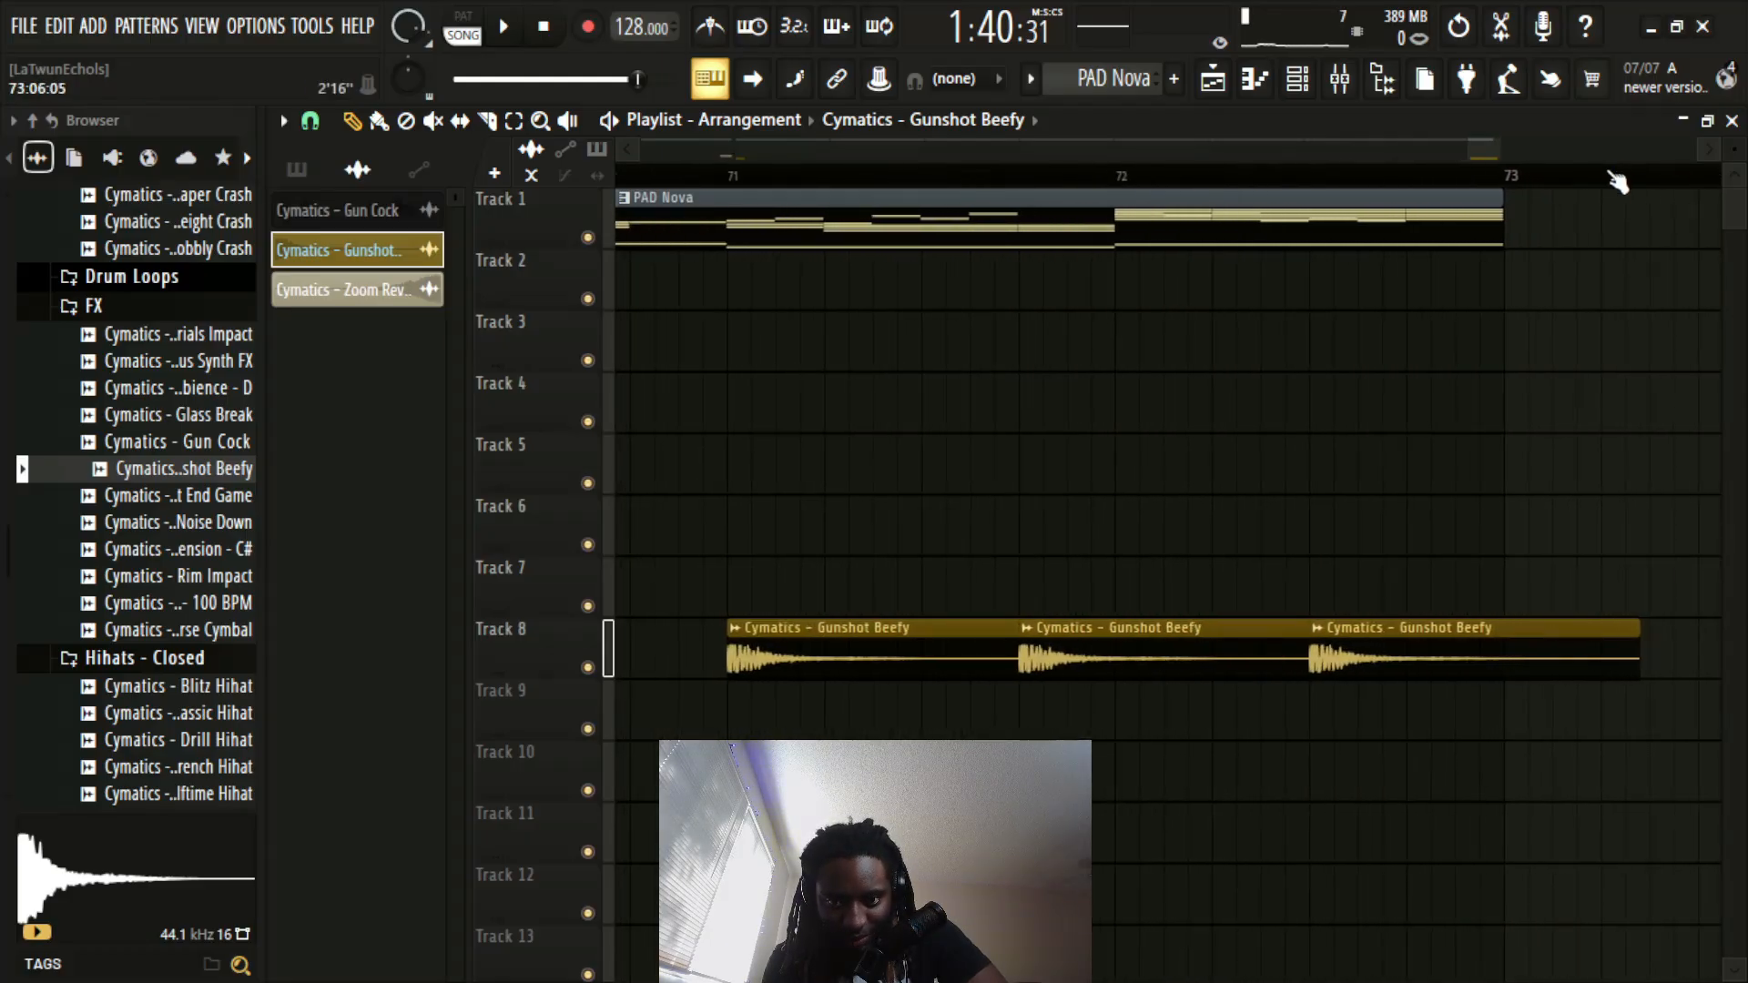
{"action": "scroll", "coordinate": [1617, 182], "scroll_direction": "down", "scroll_amount": 8}
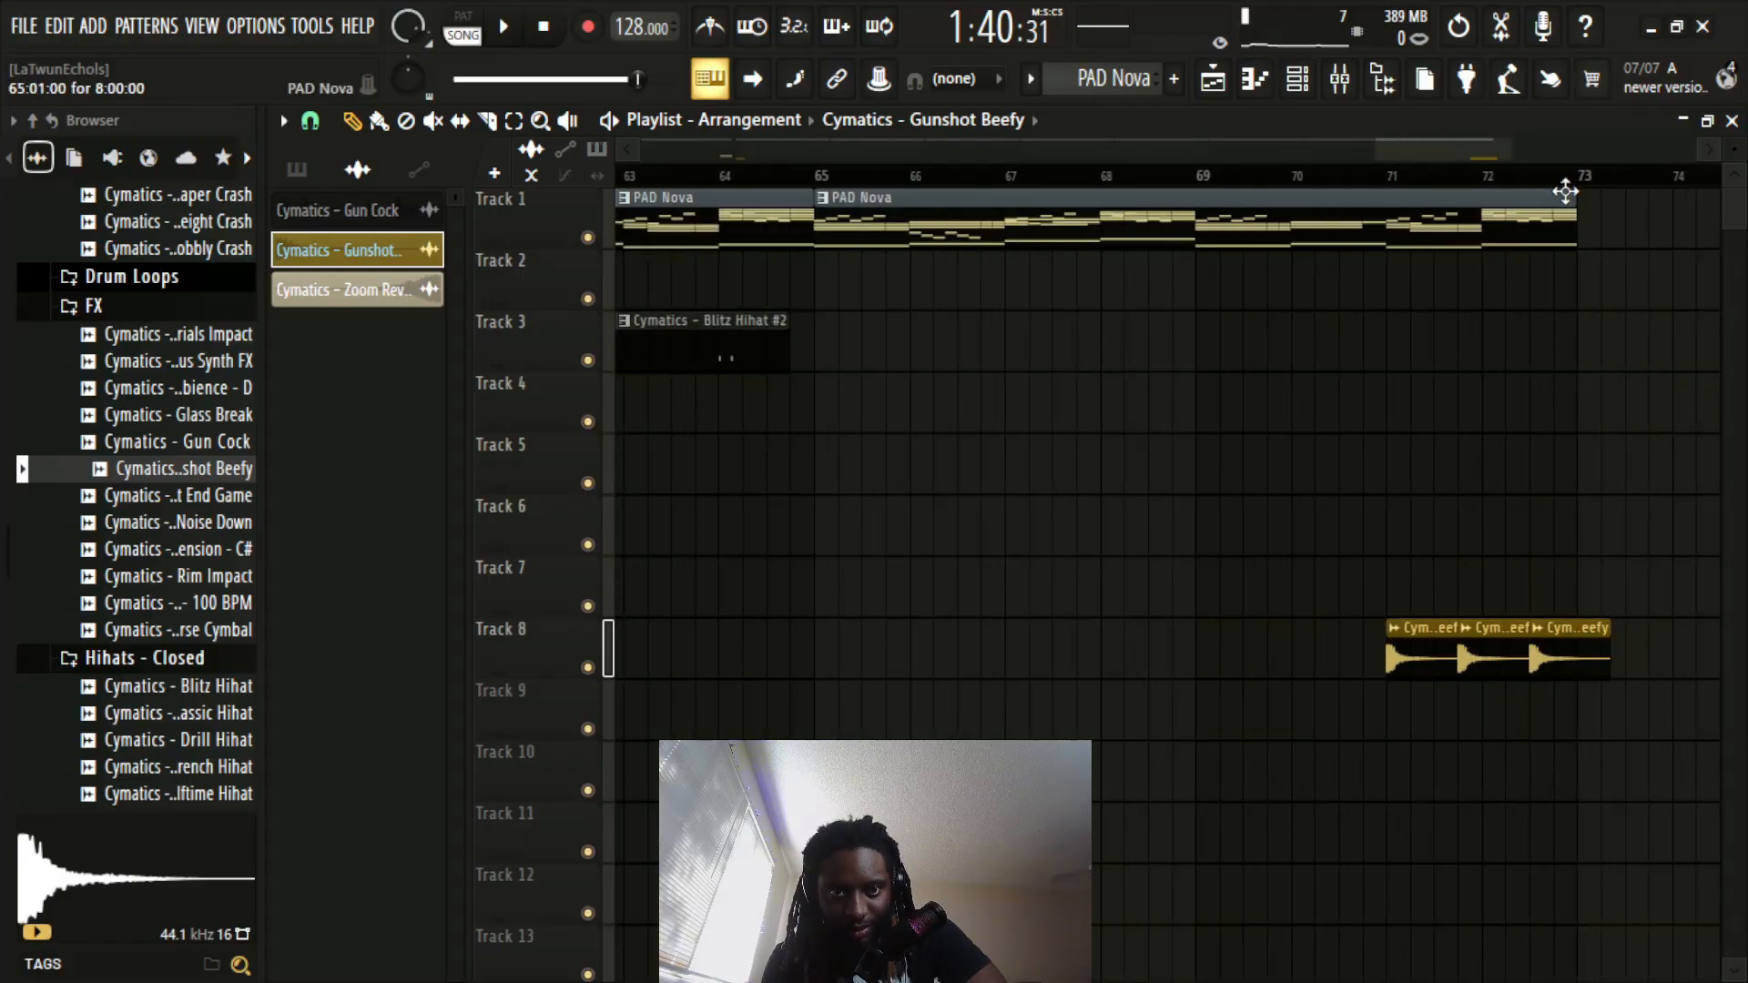
Step: Play the ending from bar 69 to check the timing of the three gunshots against the melody
{"action": "left_click", "coordinate": [1147, 184]}
{"action": "left_click", "coordinate": [1225, 173]}
{"action": "key", "text": "space"}
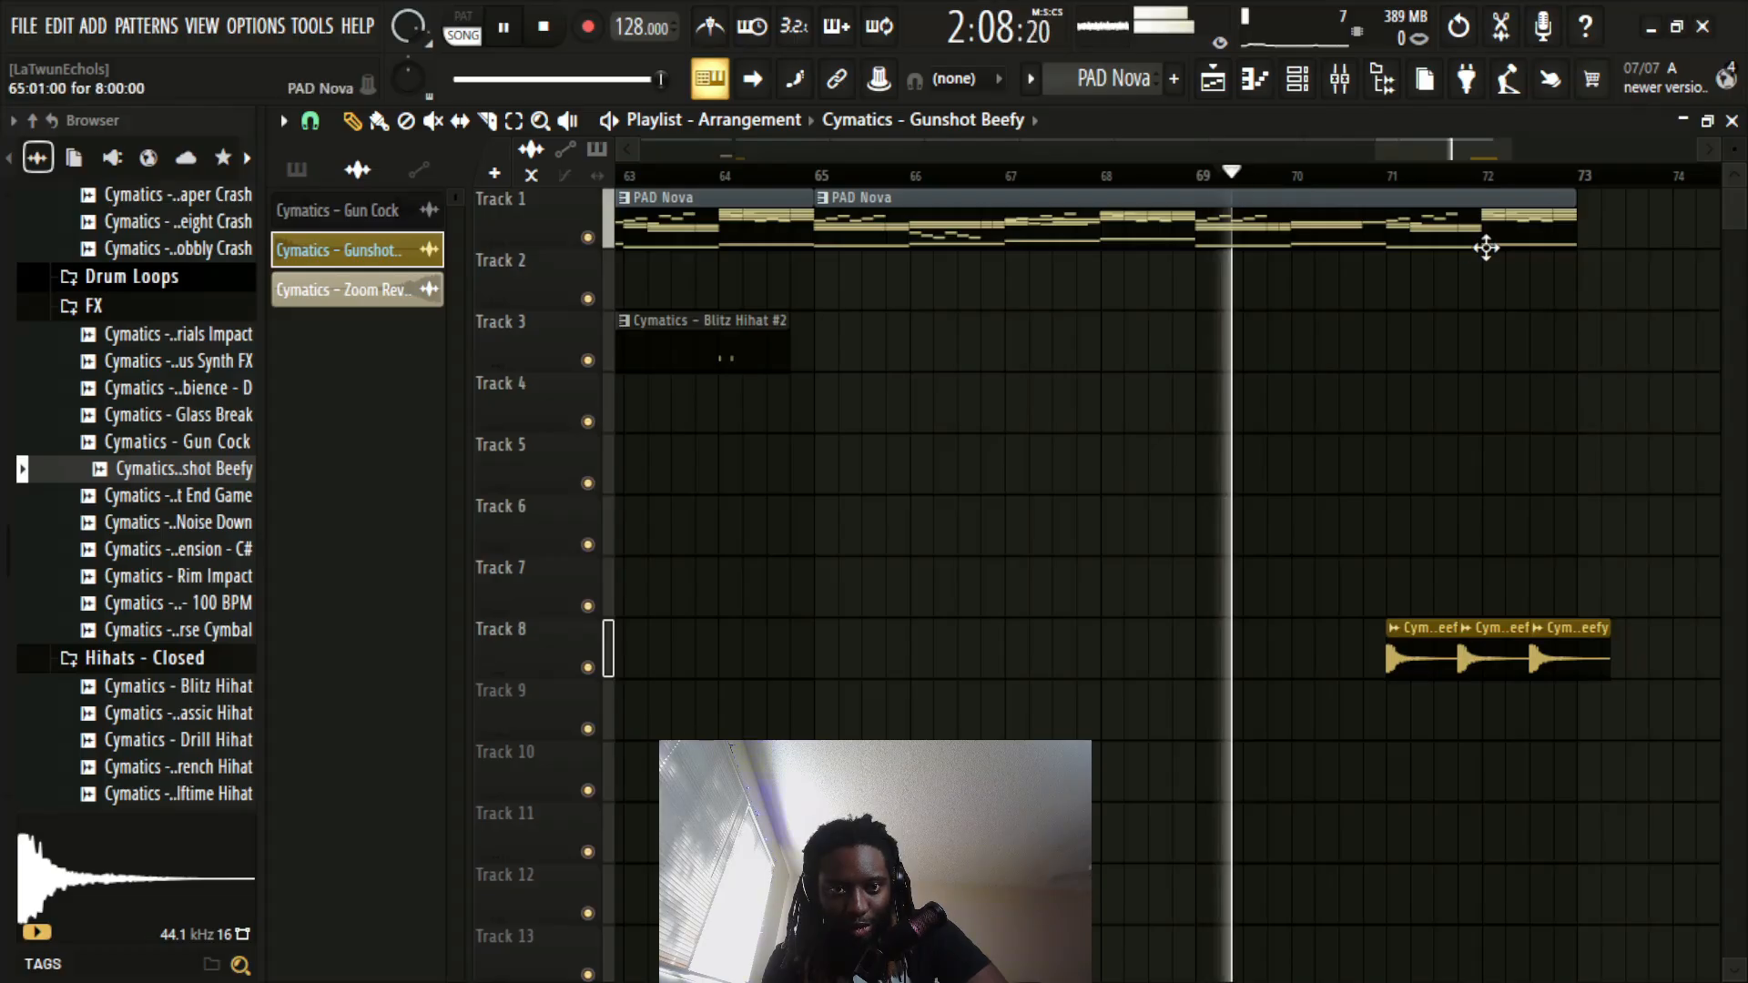
{"action": "scroll", "coordinate": [1502, 185], "scroll_direction": "down", "scroll_amount": 2}
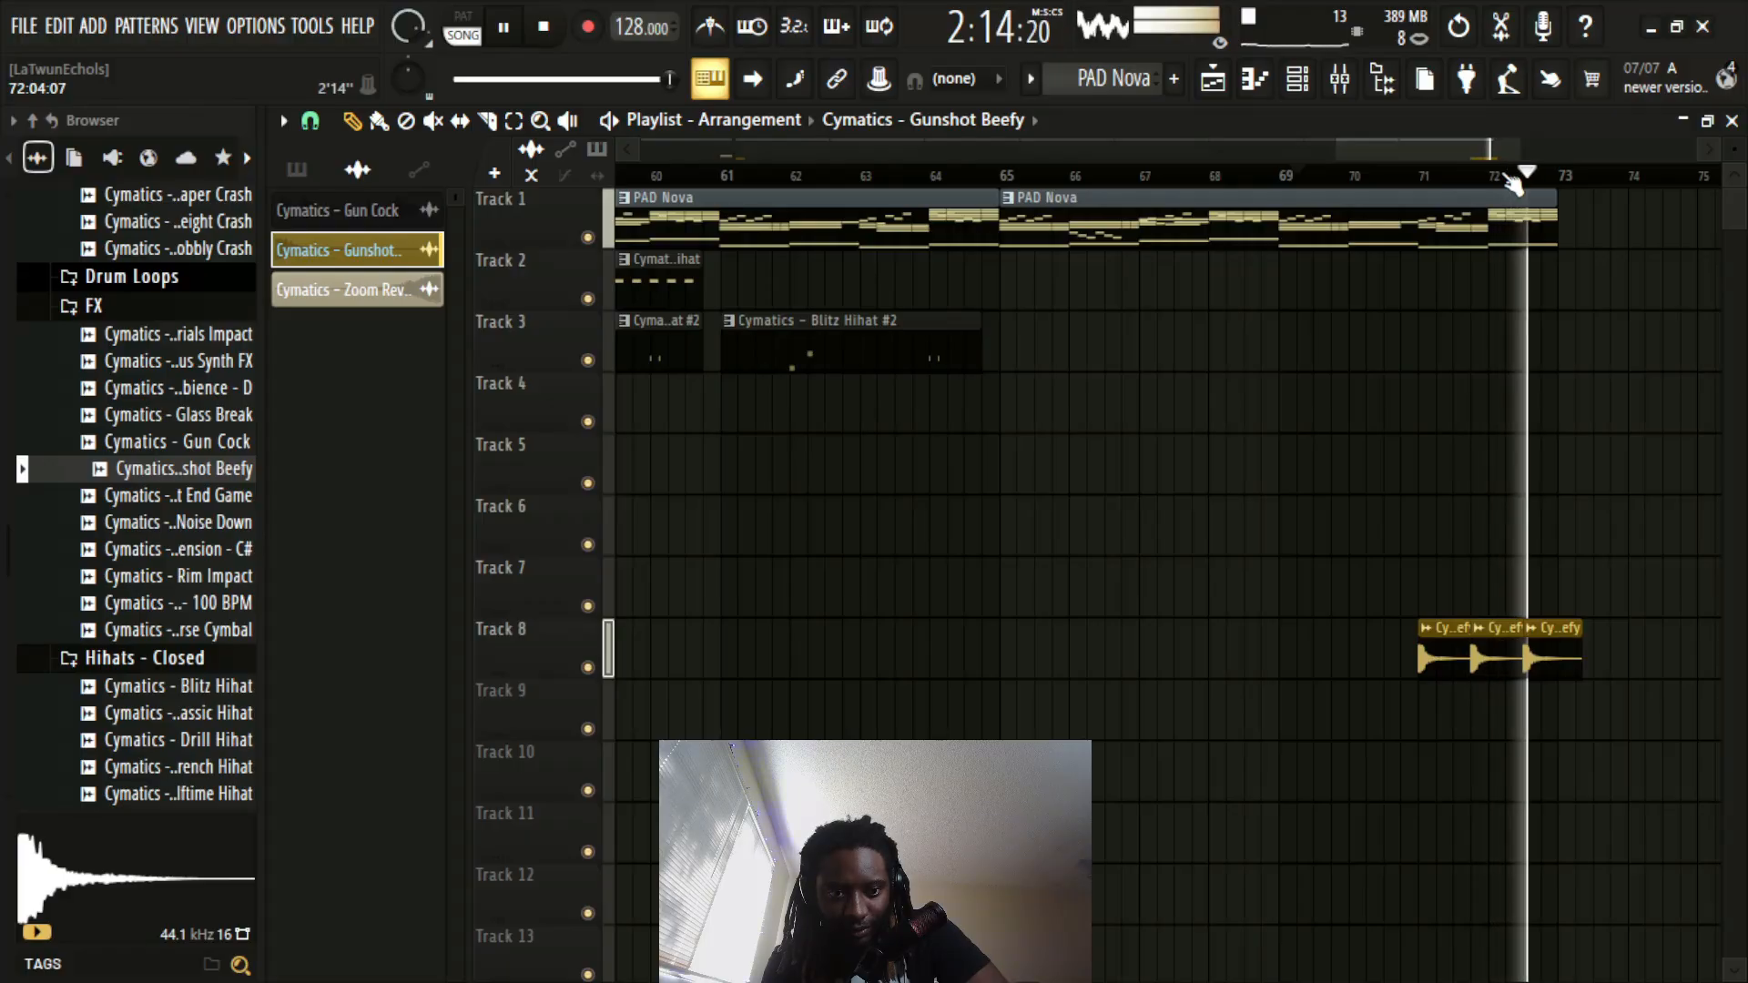
{"action": "scroll", "coordinate": [1513, 184], "scroll_direction": "down", "scroll_amount": 2}
{"action": "key", "text": "space"}
{"action": "scroll", "coordinate": [1514, 184], "scroll_direction": "down", "scroll_amount": 2}
{"action": "scroll", "coordinate": [1525, 182], "scroll_direction": "up", "scroll_amount": 8}
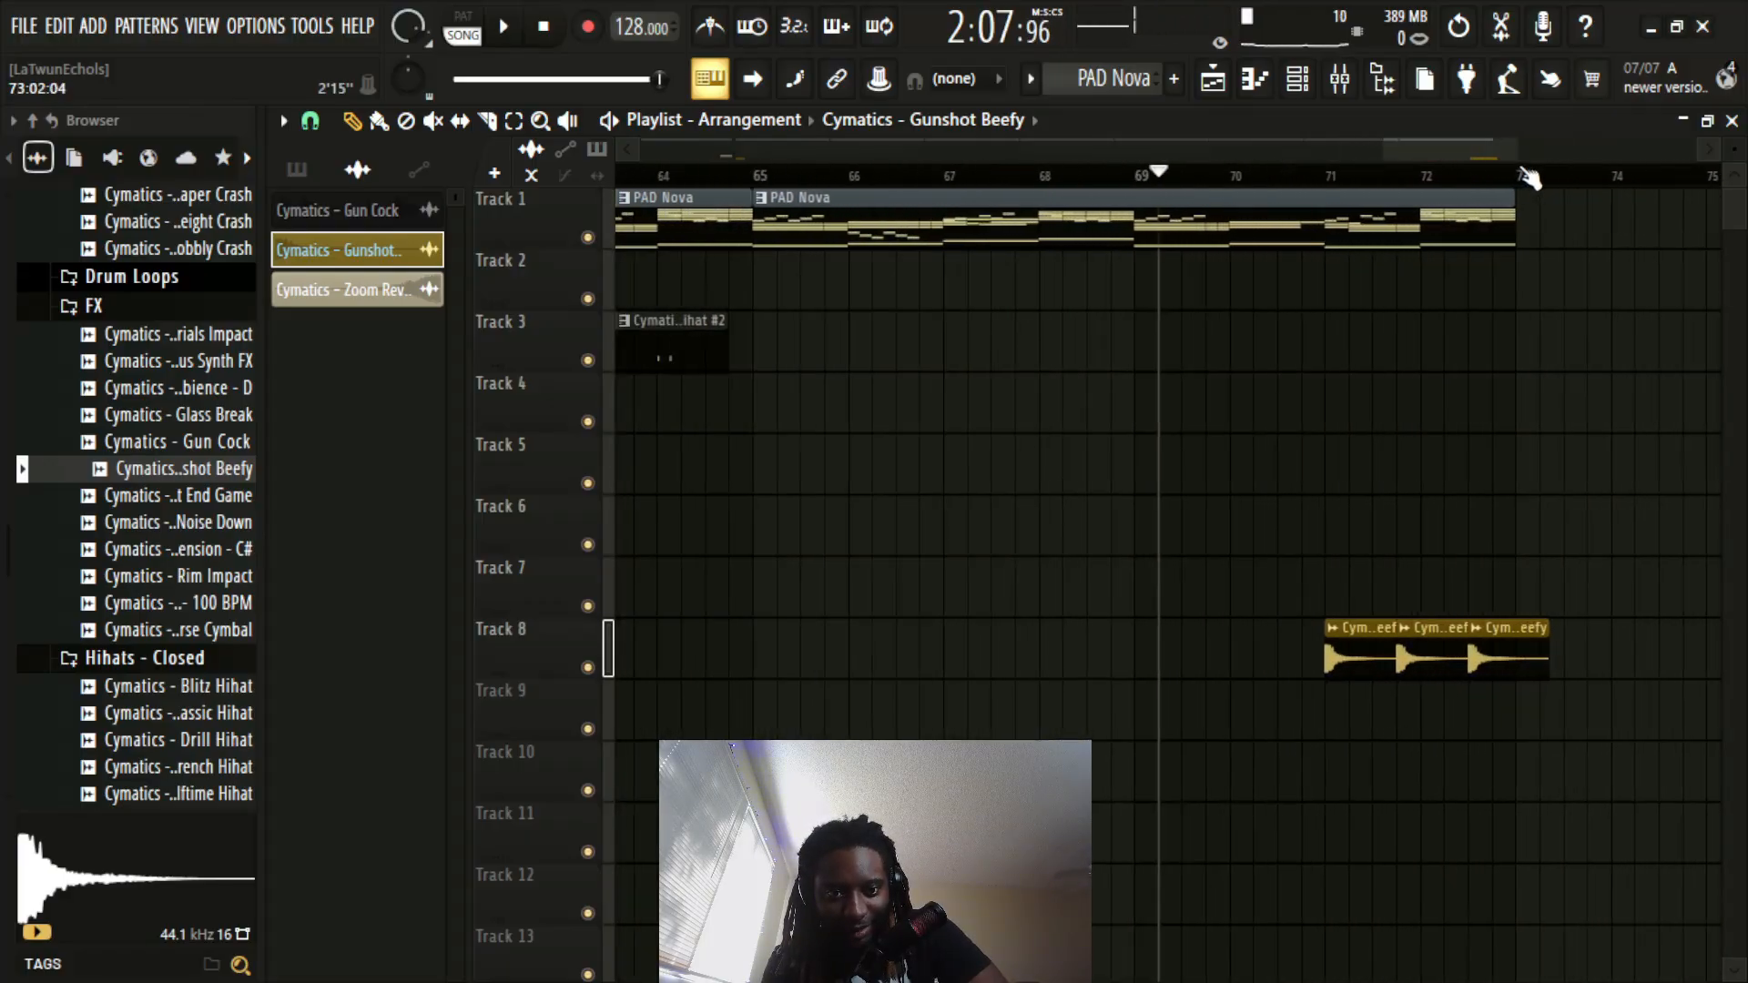
Step: Move the second and third Gunshot Beefy clips to Tracks 7 and 6, each starting an eighth of a bar after the previous one
{"action": "scroll", "coordinate": [1529, 179], "scroll_direction": "up", "scroll_amount": 2}
{"action": "left_click_drag", "start_coordinate": [1202, 644], "coordinate": [1002, 581]}
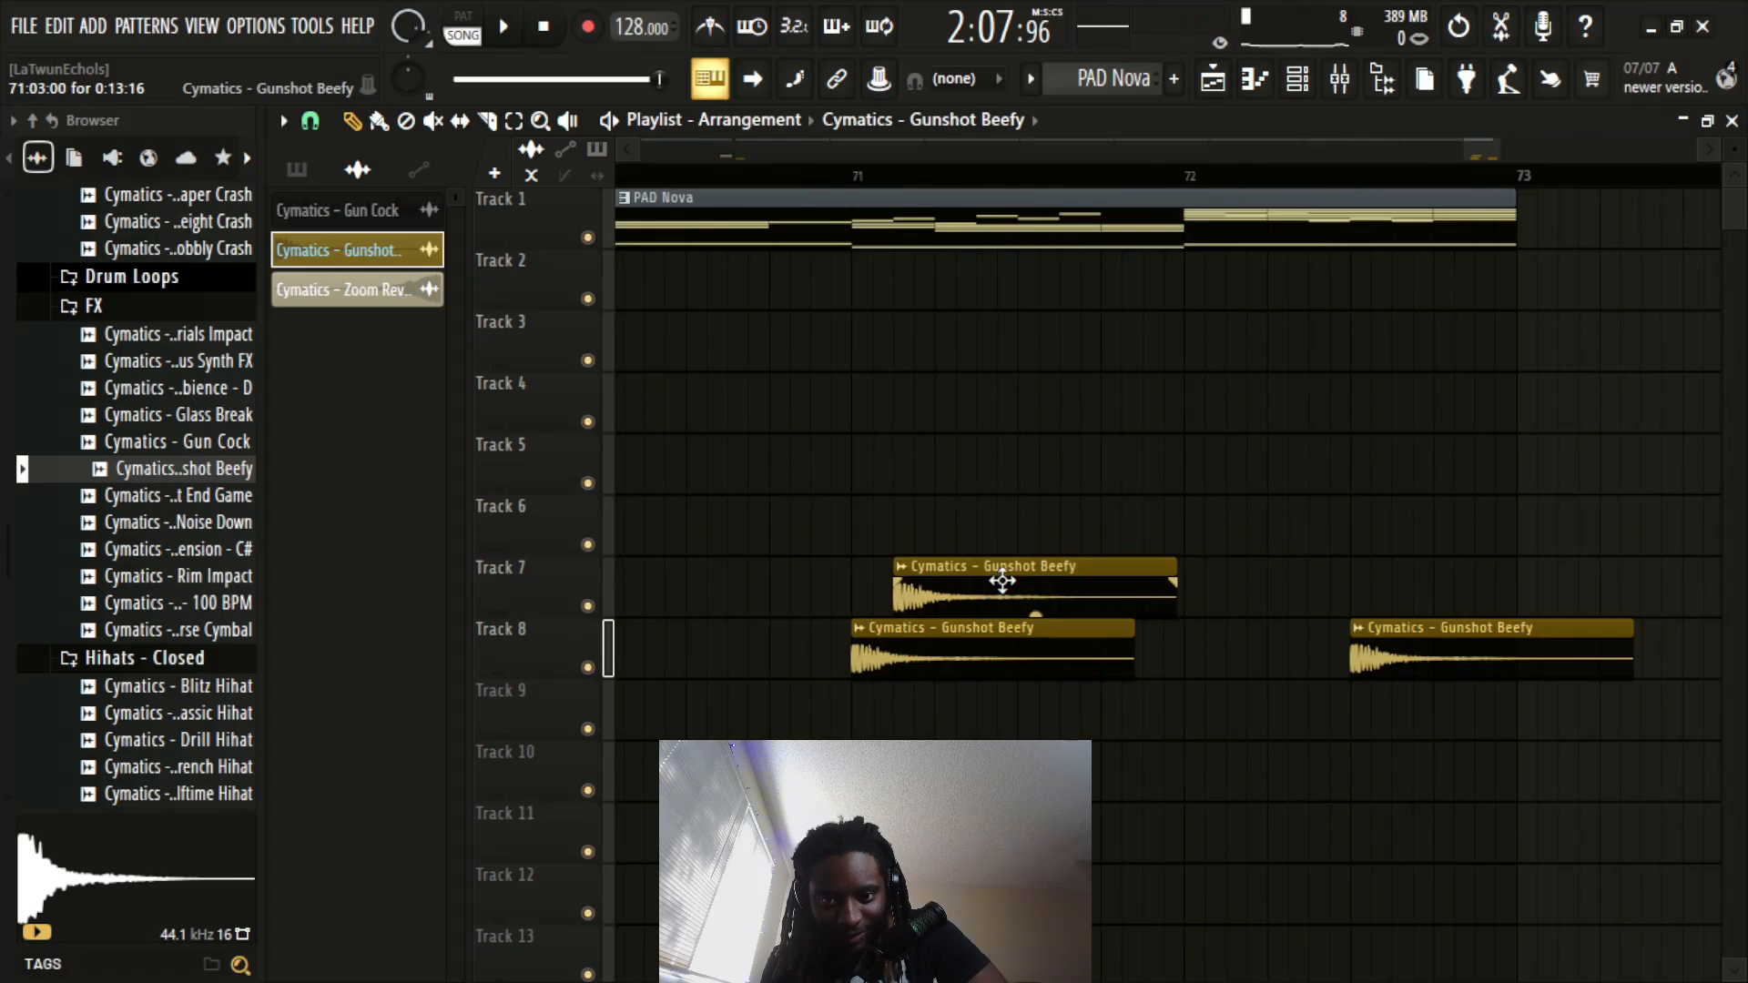
{"action": "left_click_drag", "start_coordinate": [1461, 650], "coordinate": [1047, 494]}
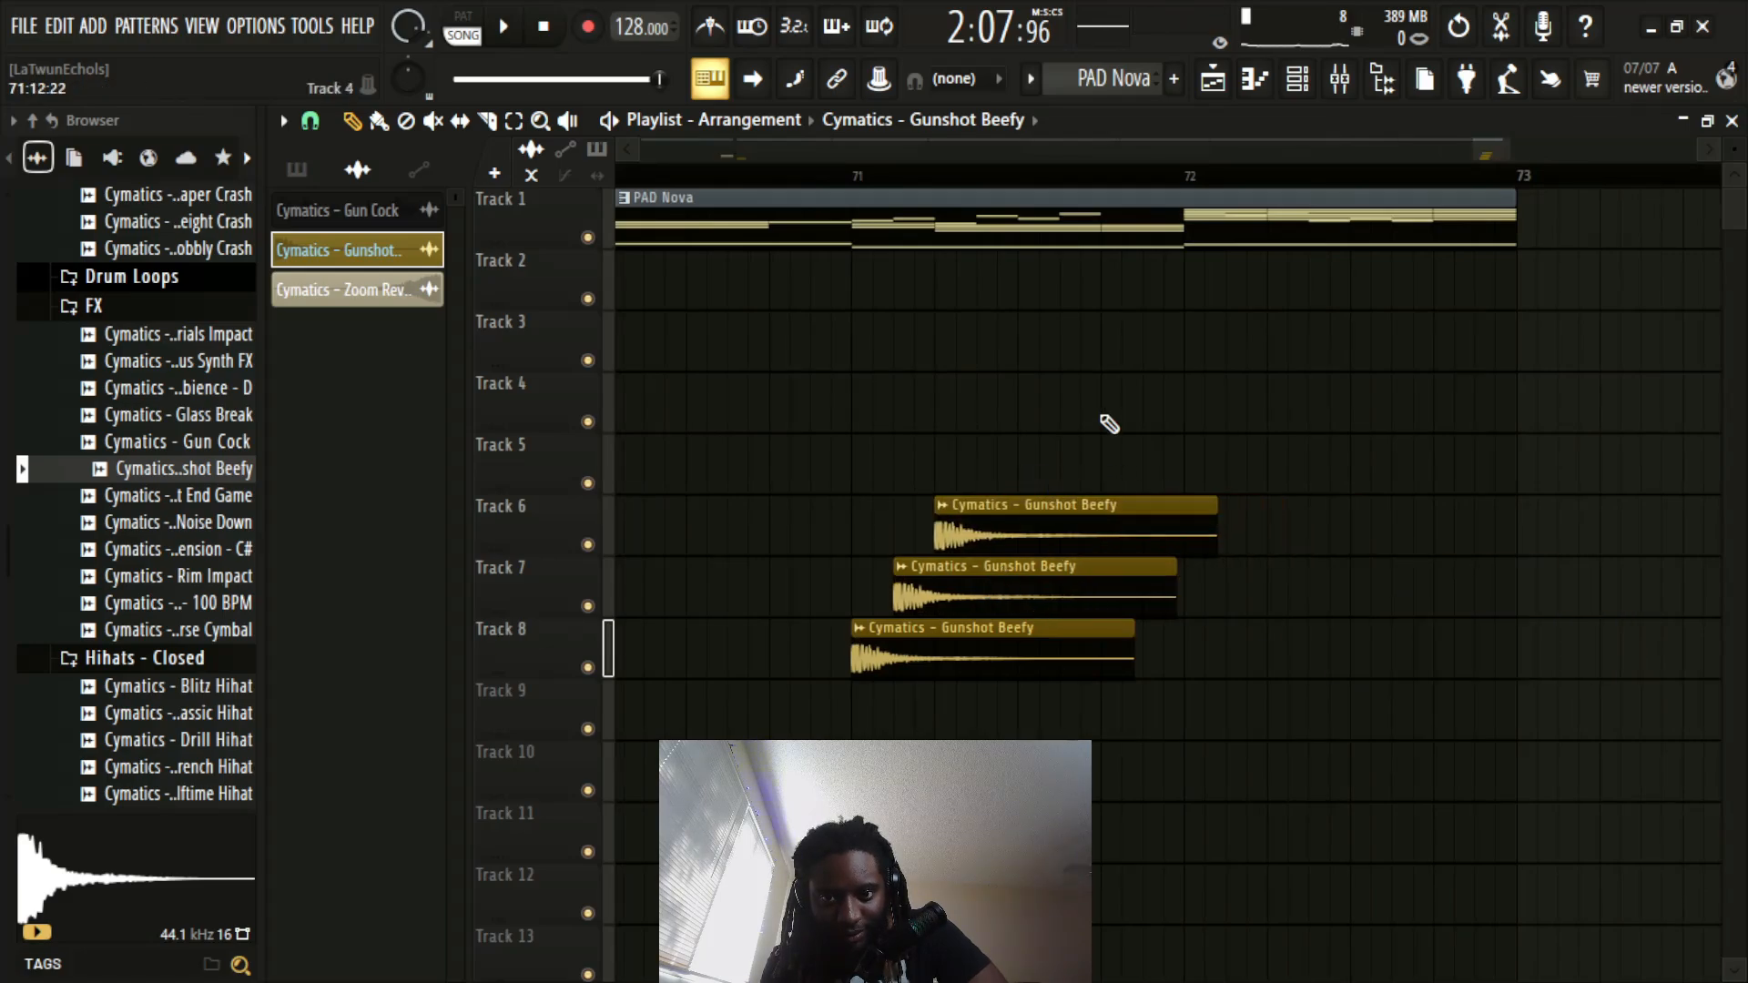
Step: Select the three Gunshot Beefy clips on Tracks 6 to 8 and shift them together so the Track 6 clip starts at bar 73
{"action": "left_click", "coordinate": [519, 123]}
{"action": "left_click_drag", "start_coordinate": [1347, 433], "coordinate": [888, 715]}
{"action": "key", "text": "shift+Right"}
{"action": "key", "text": "shift+Right"}
{"action": "key", "text": "shift+Right"}
{"action": "key", "text": "shift+Right"}
{"action": "key", "text": "shift+Right"}
{"action": "key", "text": "shift+Right"}
{"action": "key", "text": "shift+Right"}
{"action": "key", "text": "shift+Right"}
{"action": "key", "text": "shift+Right"}
{"action": "key", "text": "shift+Right"}
{"action": "key", "text": "shift+Right"}
{"action": "key", "text": "shift+Right"}
{"action": "key", "text": "shift+Right"}
{"action": "key", "text": "shift+Right"}
{"action": "key", "text": "shift+Right"}
{"action": "key", "text": "shift+Right"}
{"action": "key", "text": "shift+Right"}
{"action": "key", "text": "shift+Right"}
{"action": "key", "text": "shift+Right"}
{"action": "key", "text": "shift+Right"}
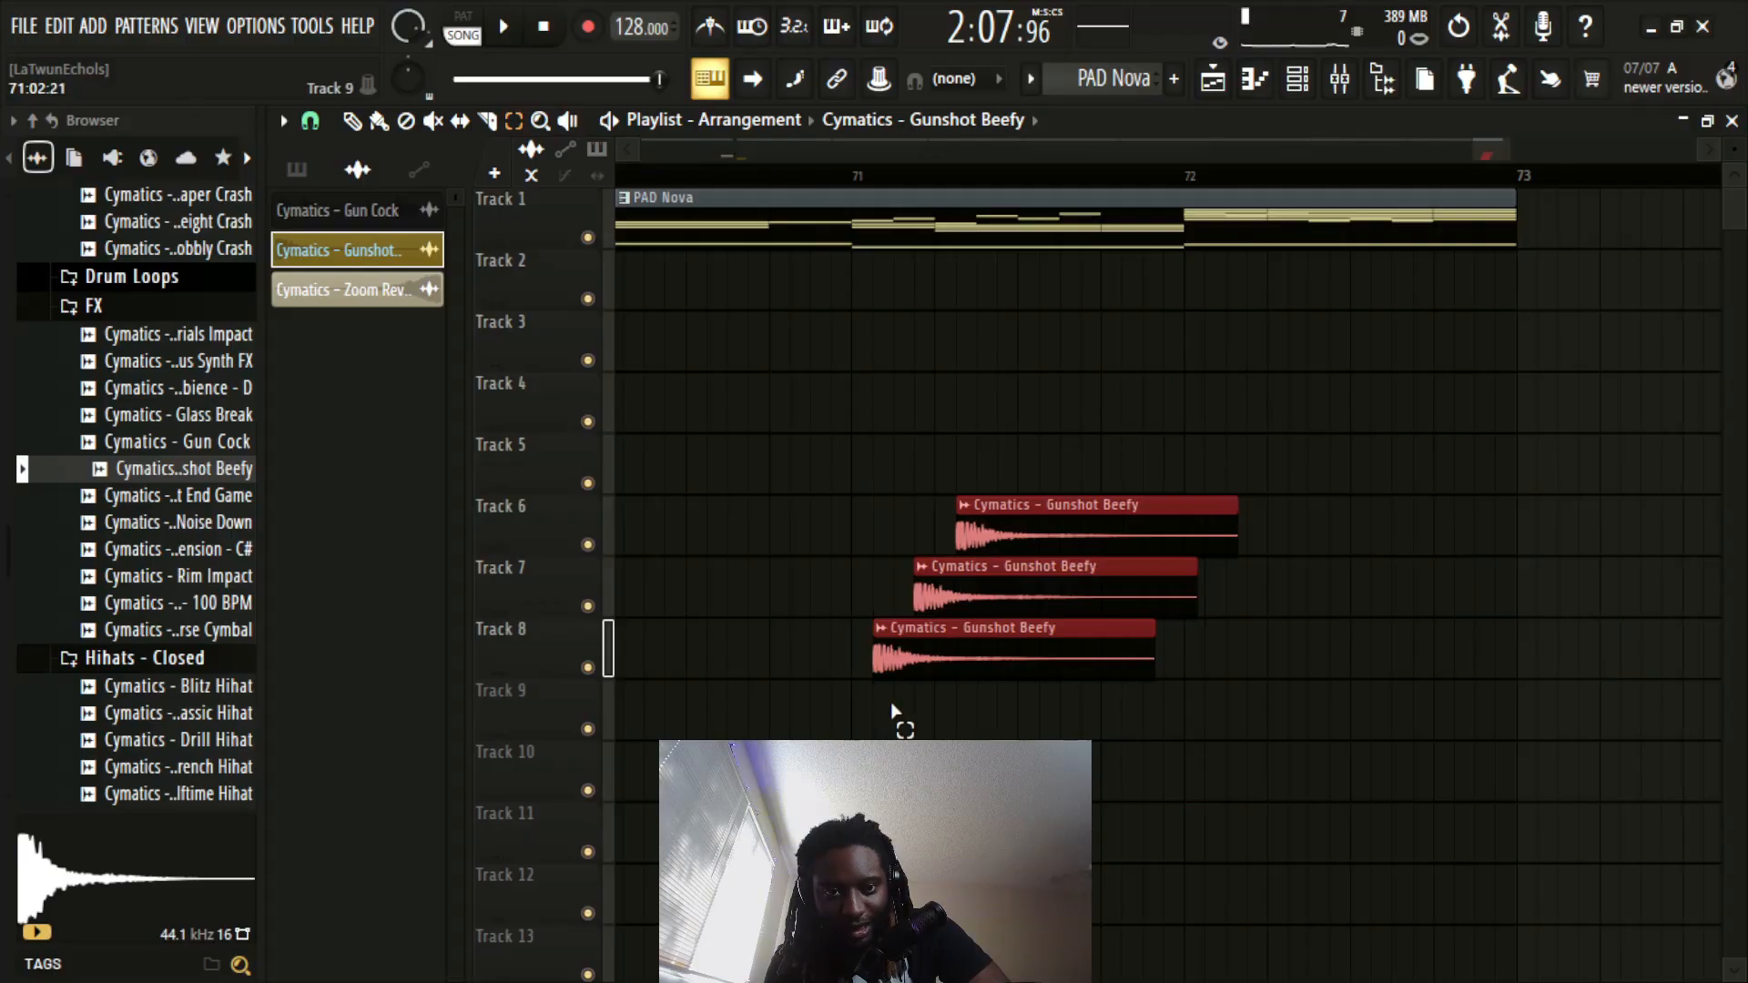
{"action": "key", "text": "shift+Left"}
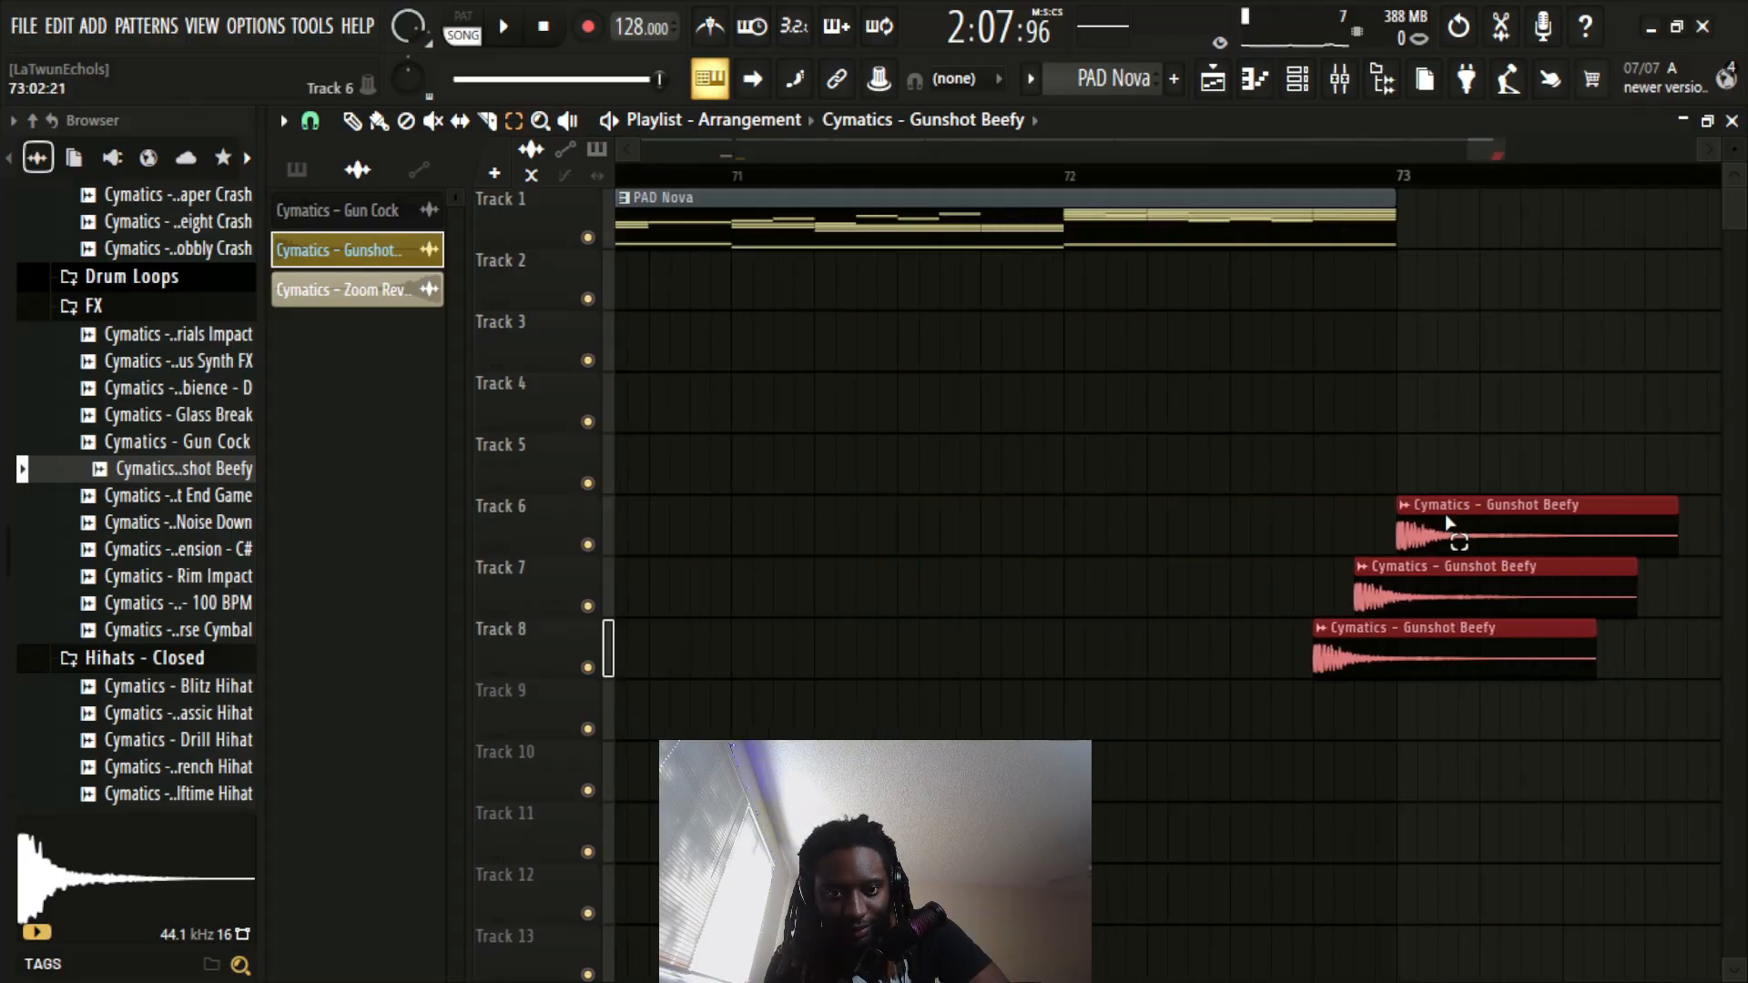
{"action": "left_click", "coordinate": [1523, 413]}
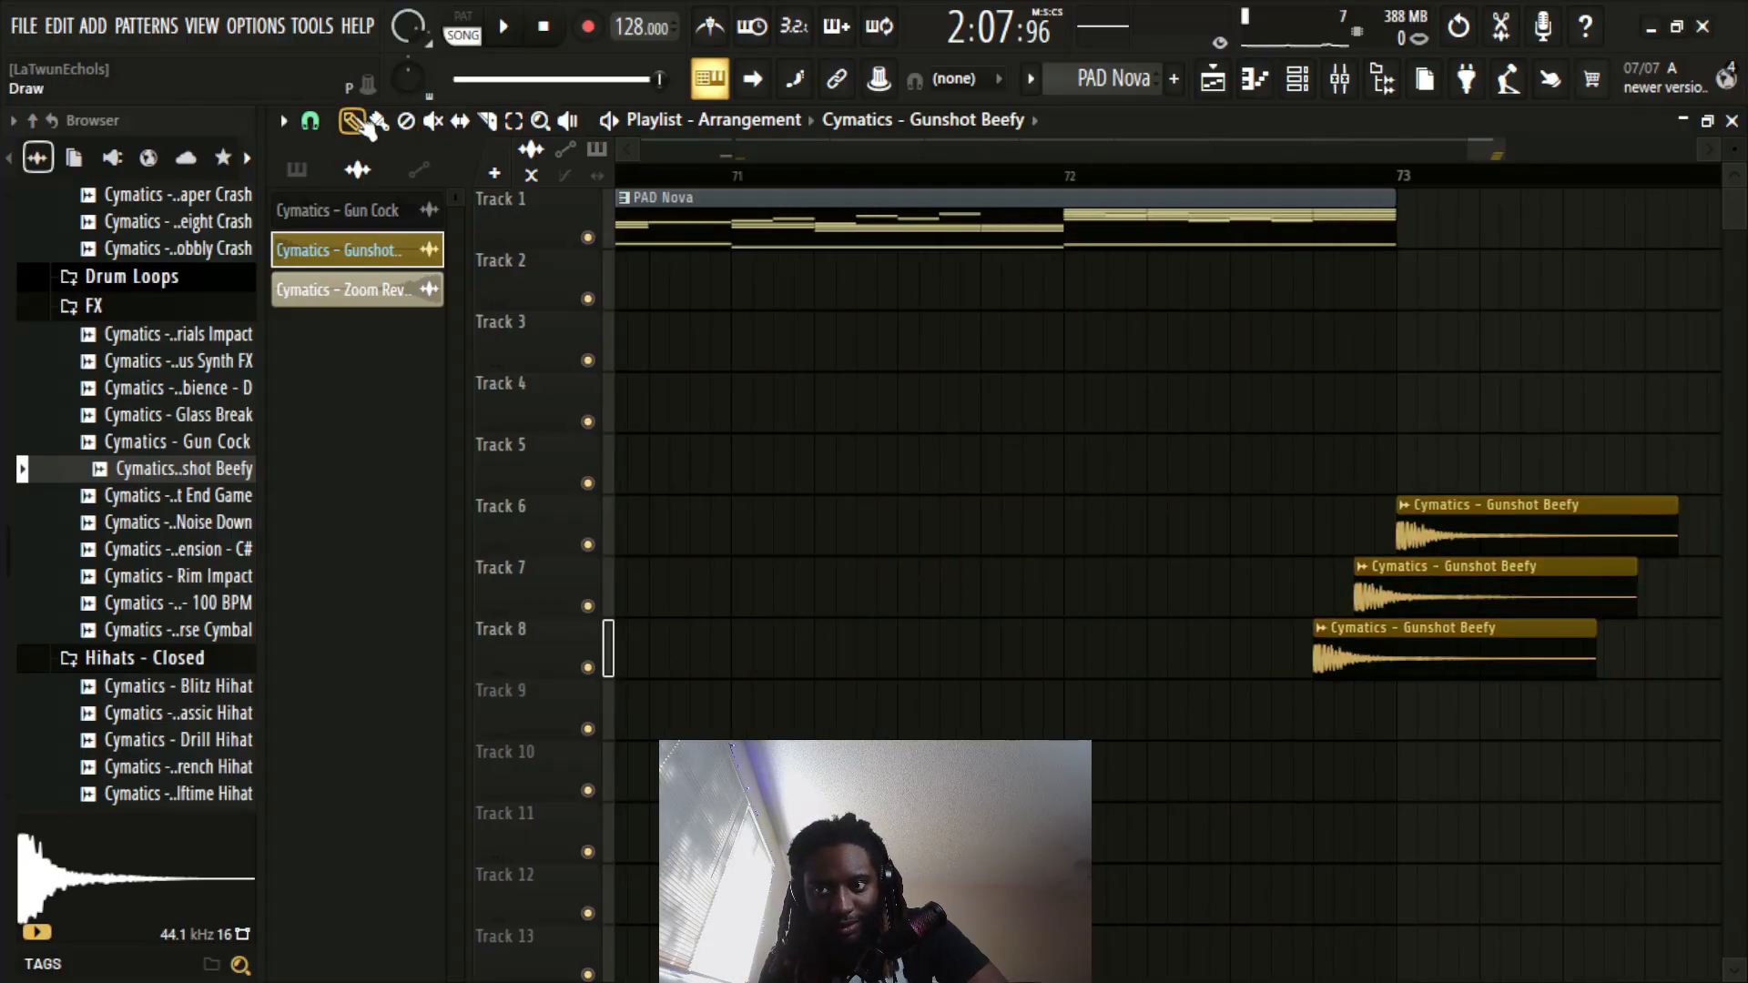
Step: Respace the gunshots by ear, starting the Track 7 clip at bar 73 and the Track 6 clip a quarter of a bar after it
{"action": "left_click", "coordinate": [1270, 173]}
{"action": "key", "text": "space"}
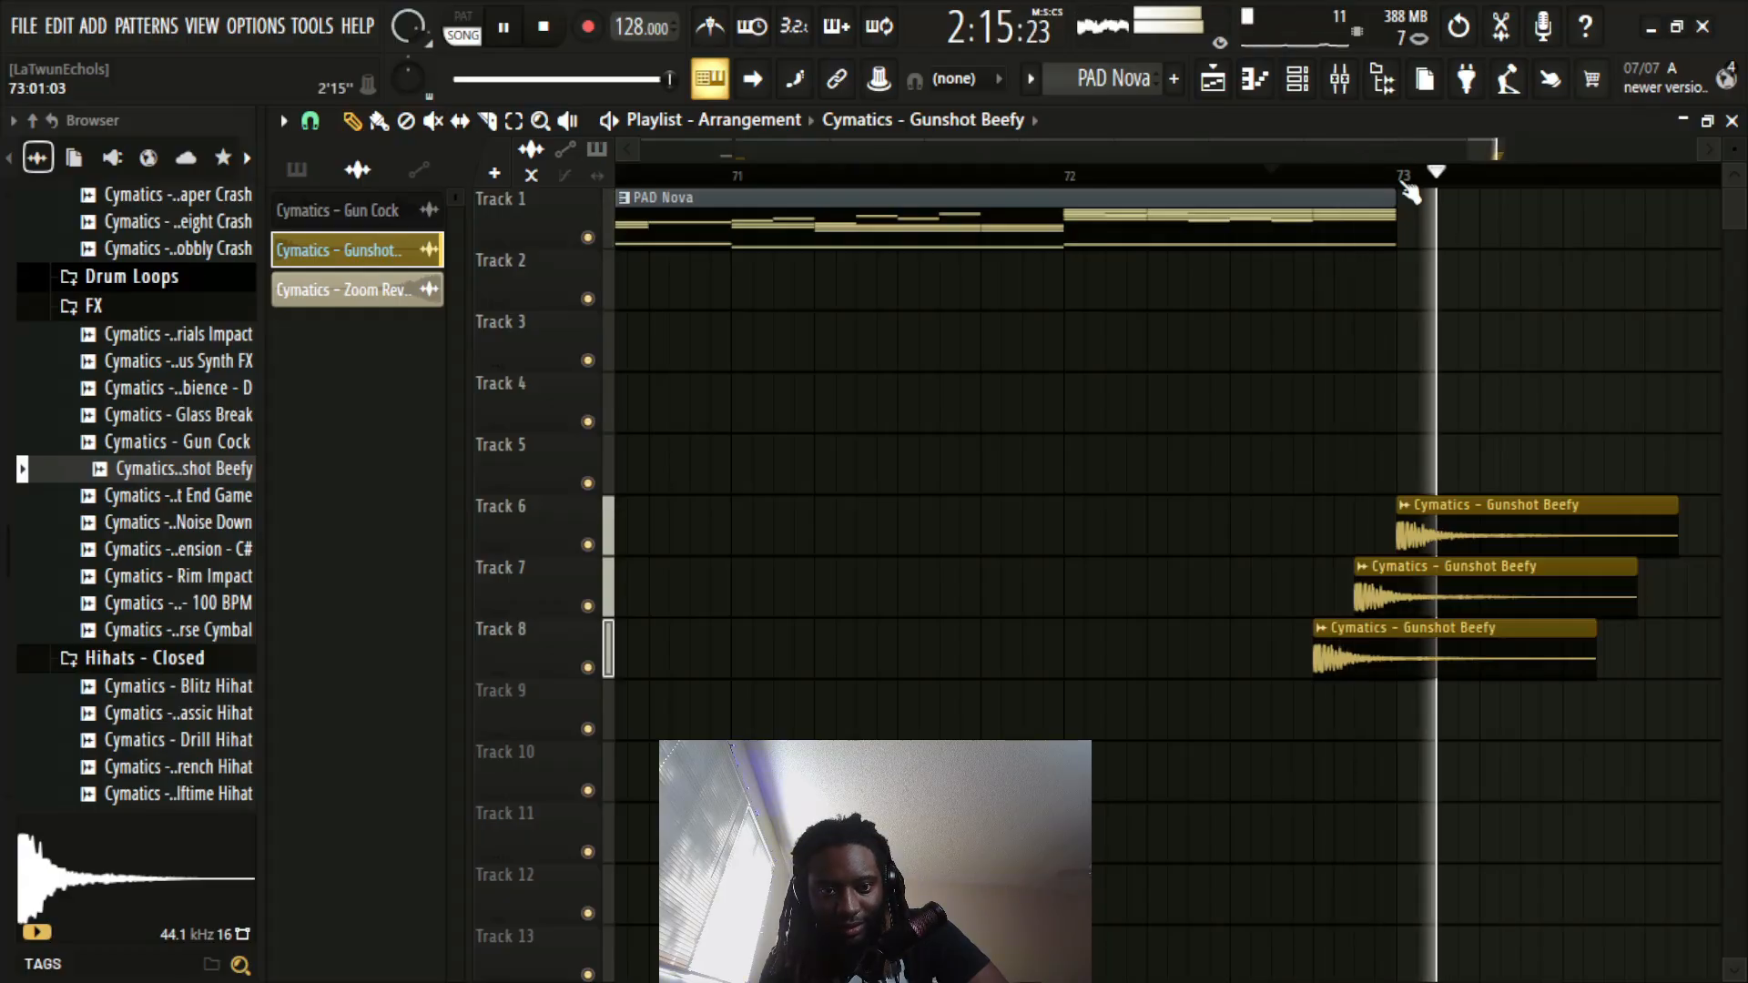
{"action": "key", "text": "space"}
{"action": "left_click_drag", "start_coordinate": [1446, 593], "coordinate": [1488, 594]}
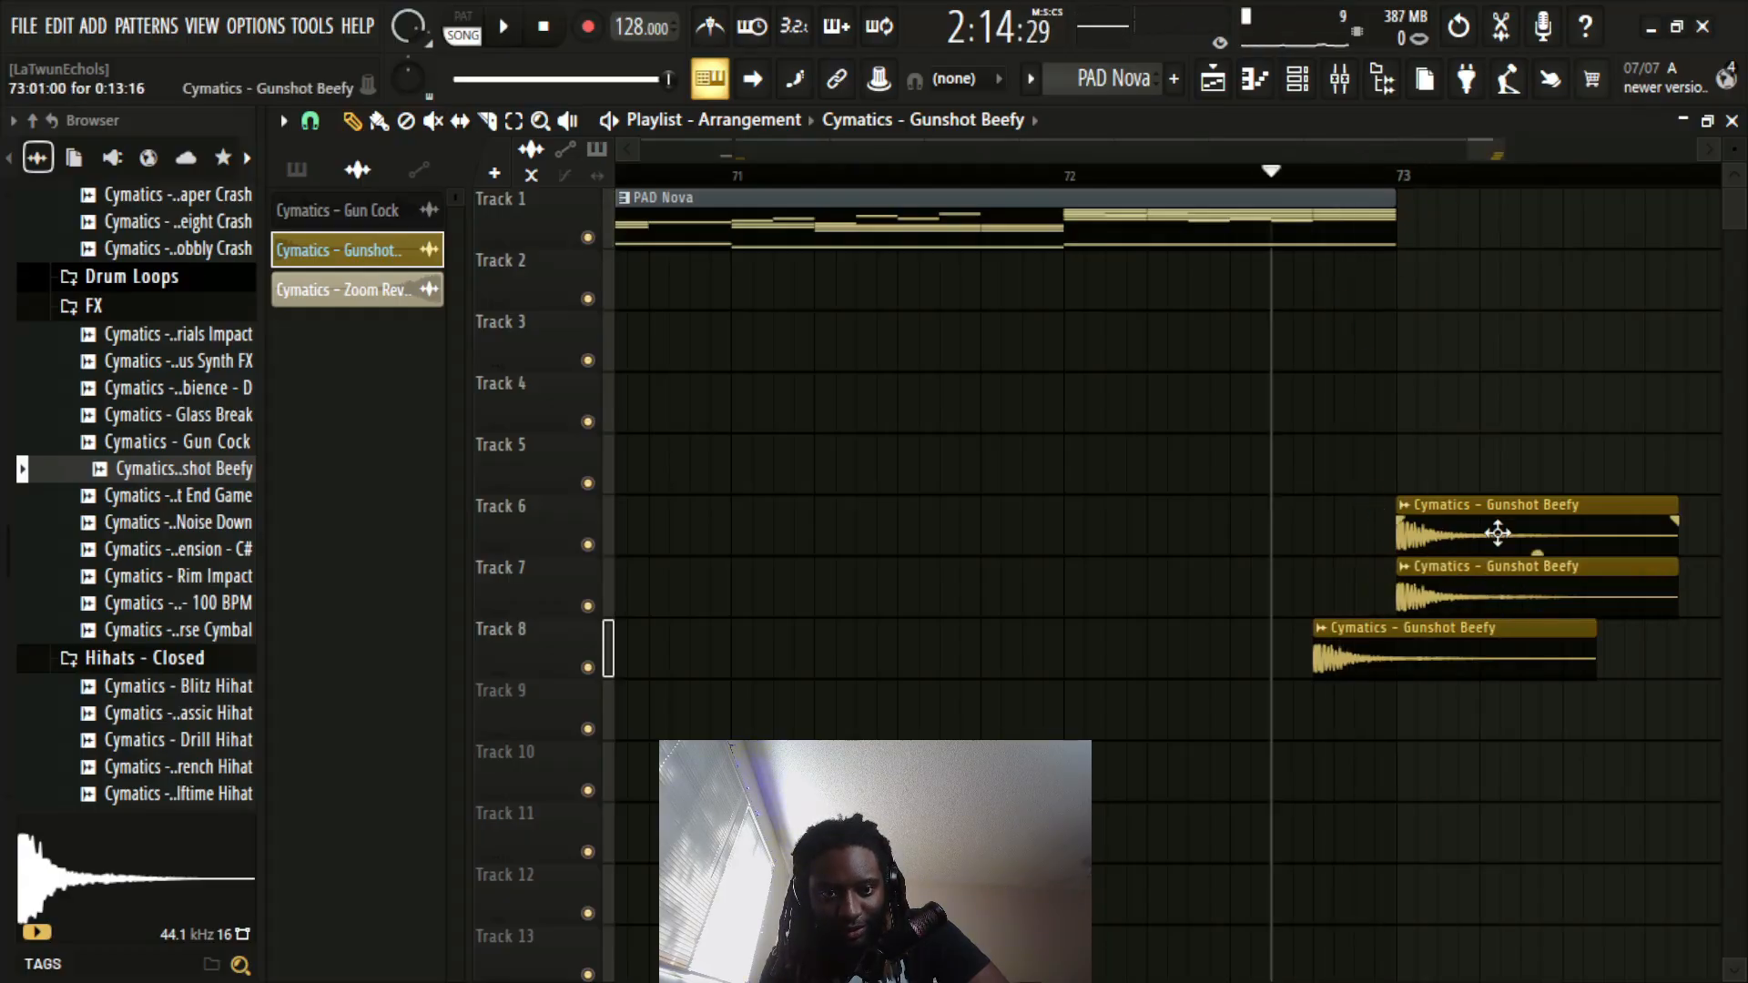
{"action": "left_click_drag", "start_coordinate": [1497, 532], "coordinate": [1572, 531]}
{"action": "key", "text": "space"}
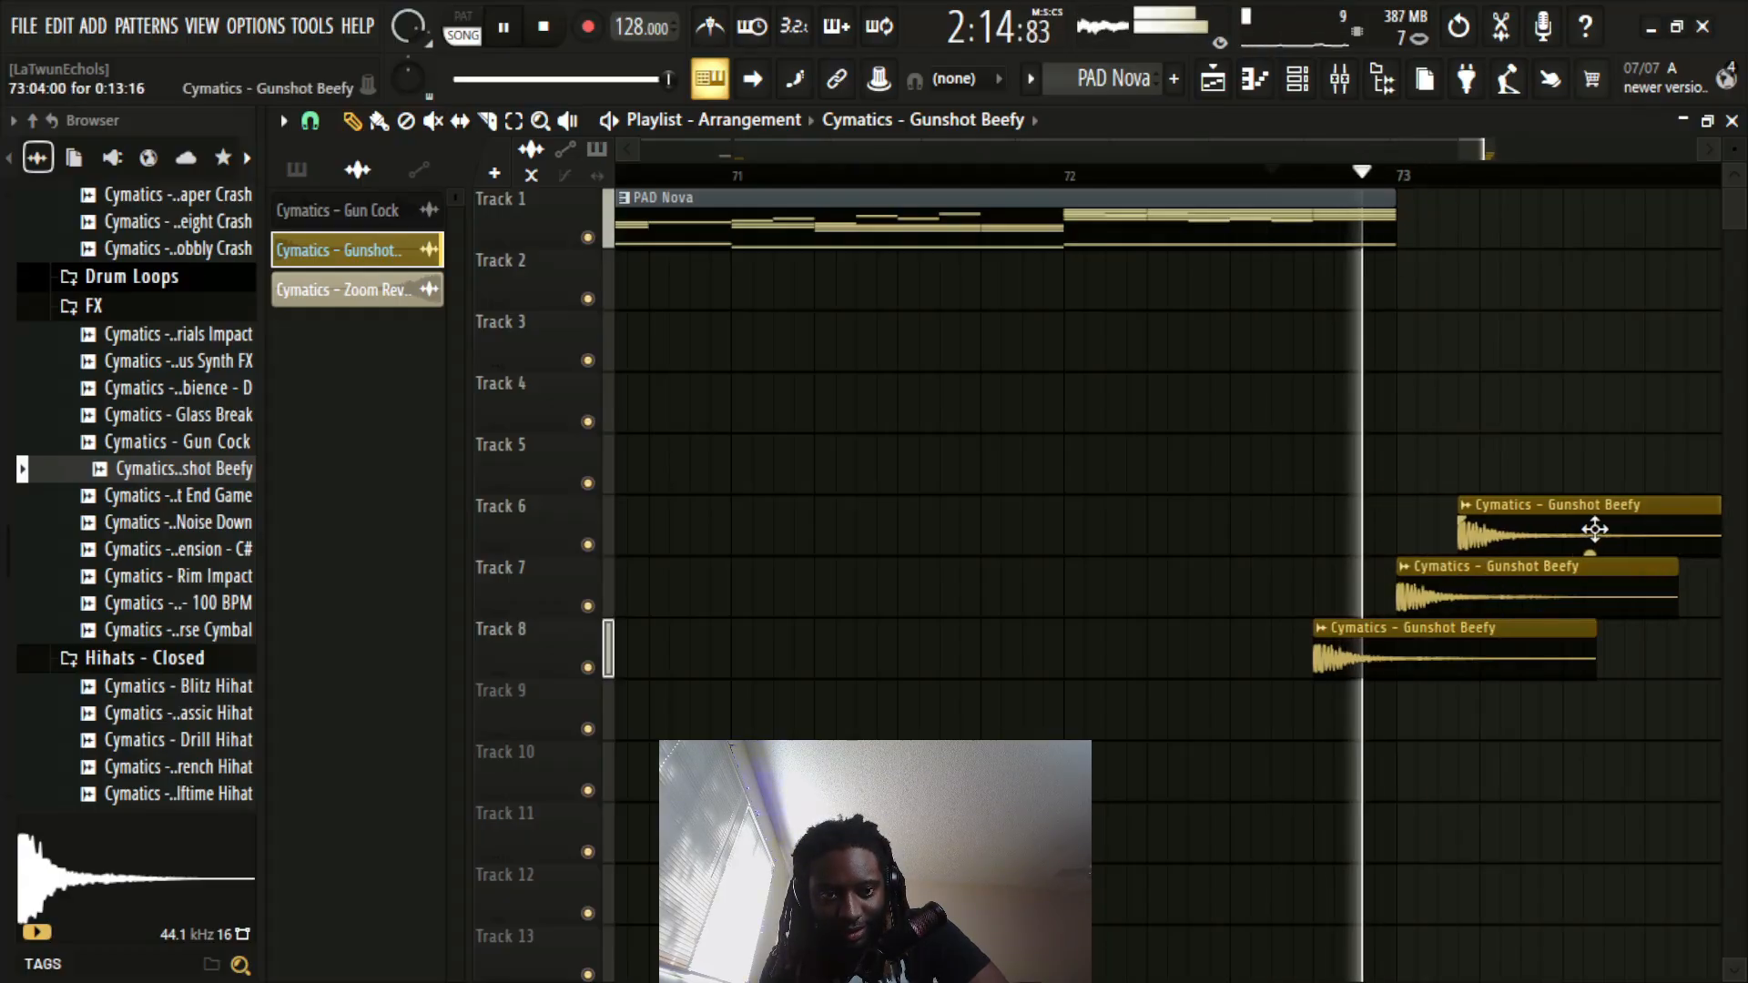
{"action": "key", "text": "space"}
{"action": "left_click_drag", "start_coordinate": [1591, 523], "coordinate": [1600, 523]}
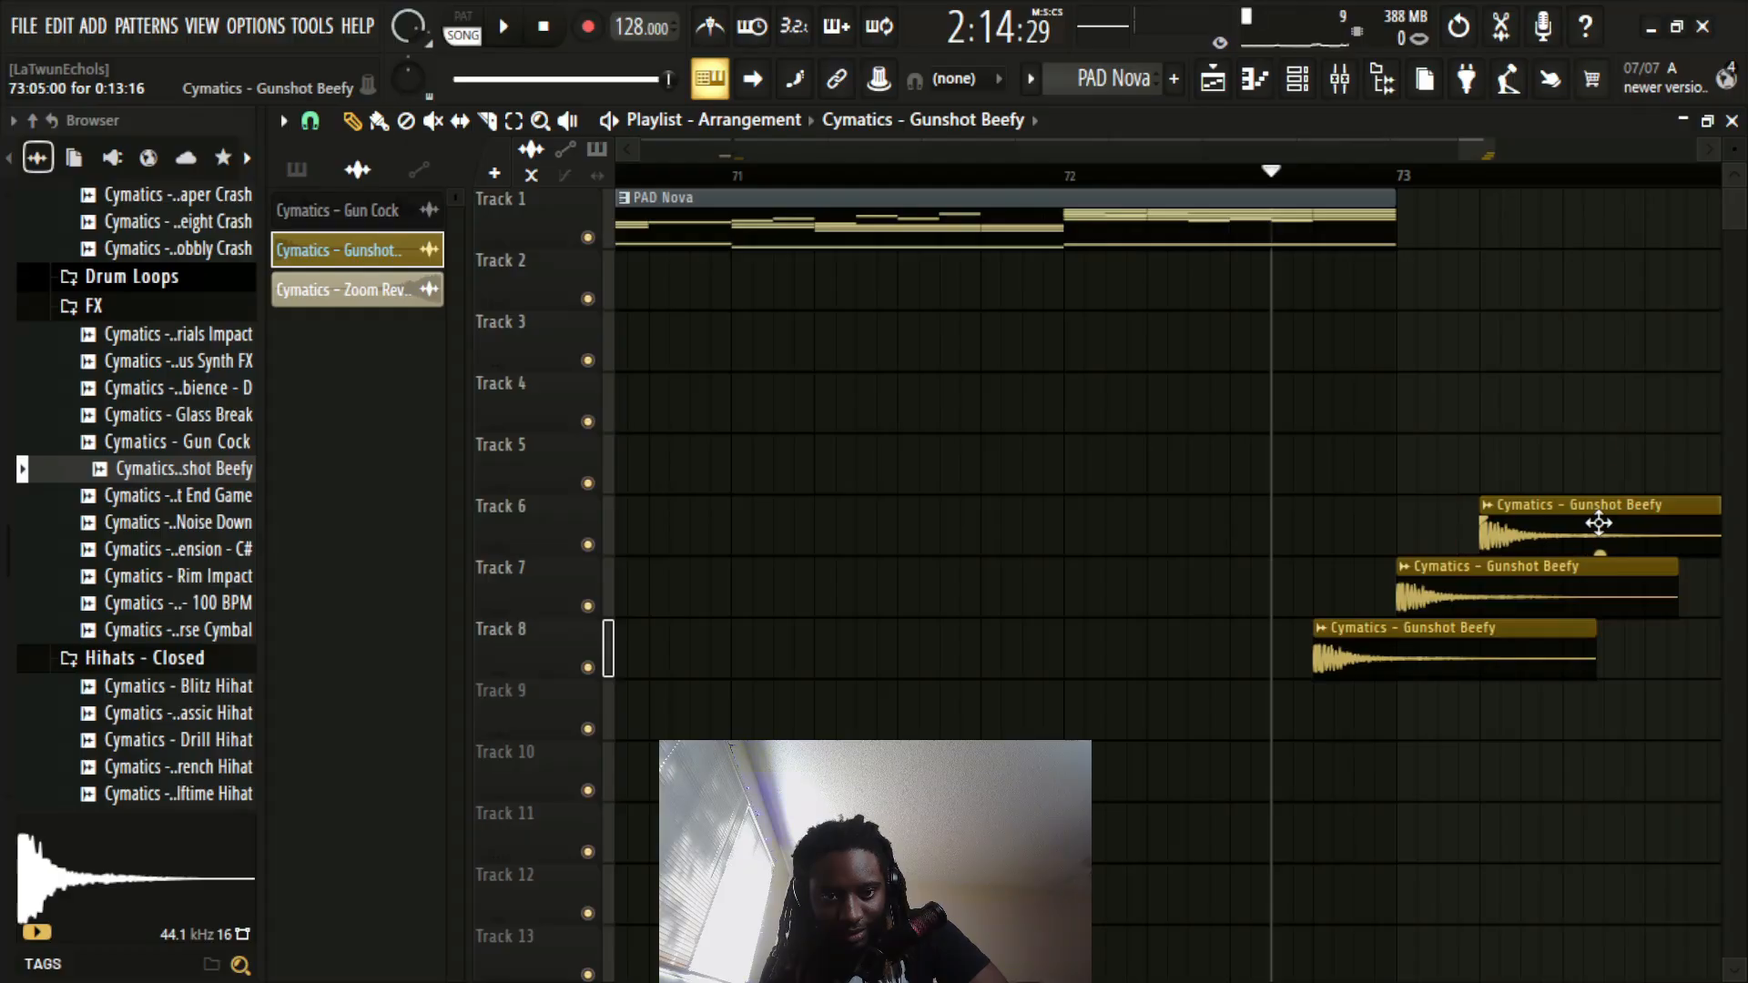
Step: Shift all three gunshot clips together so the Track 8 clip starts at bar 73, and play the ending
{"action": "scroll", "coordinate": [1531, 155], "scroll_direction": "right", "scroll_amount": 3}
{"action": "scroll", "coordinate": [1536, 185], "scroll_direction": "down", "scroll_amount": 2}
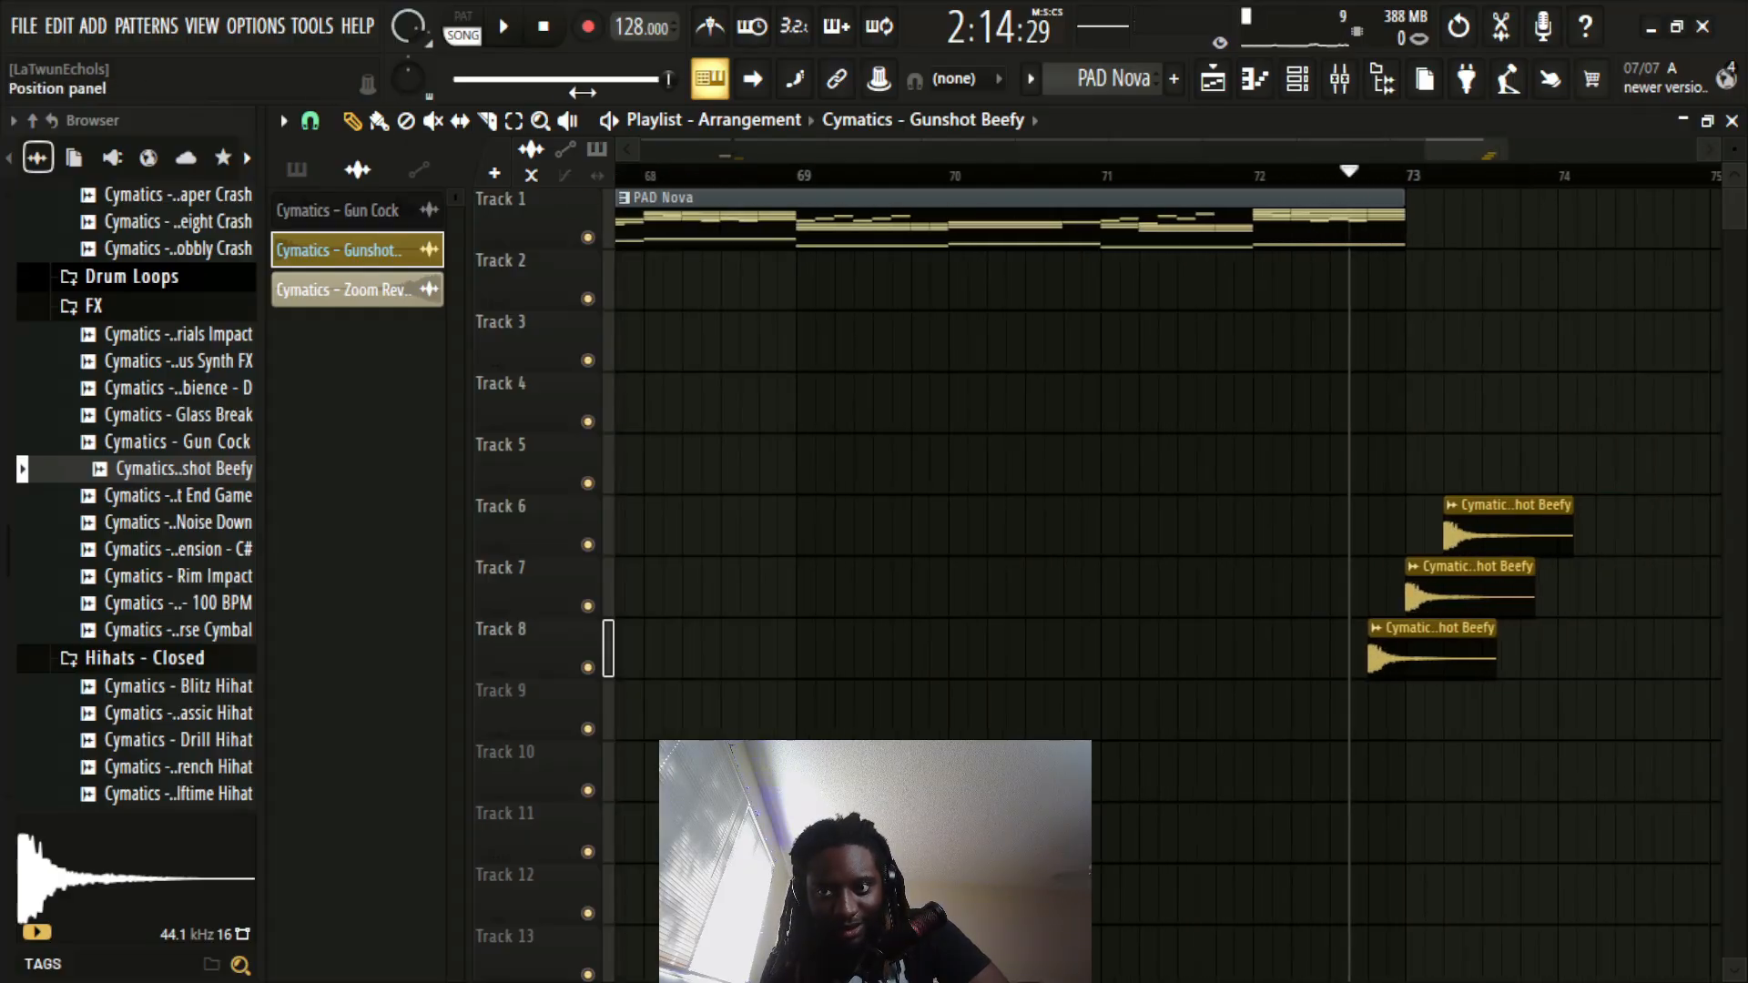
{"action": "left_click_drag", "start_coordinate": [1716, 373], "coordinate": [1315, 764]}
{"action": "key", "text": "shift+Right"}
{"action": "key", "text": "shift+Right"}
{"action": "left_click", "coordinate": [1533, 359]}
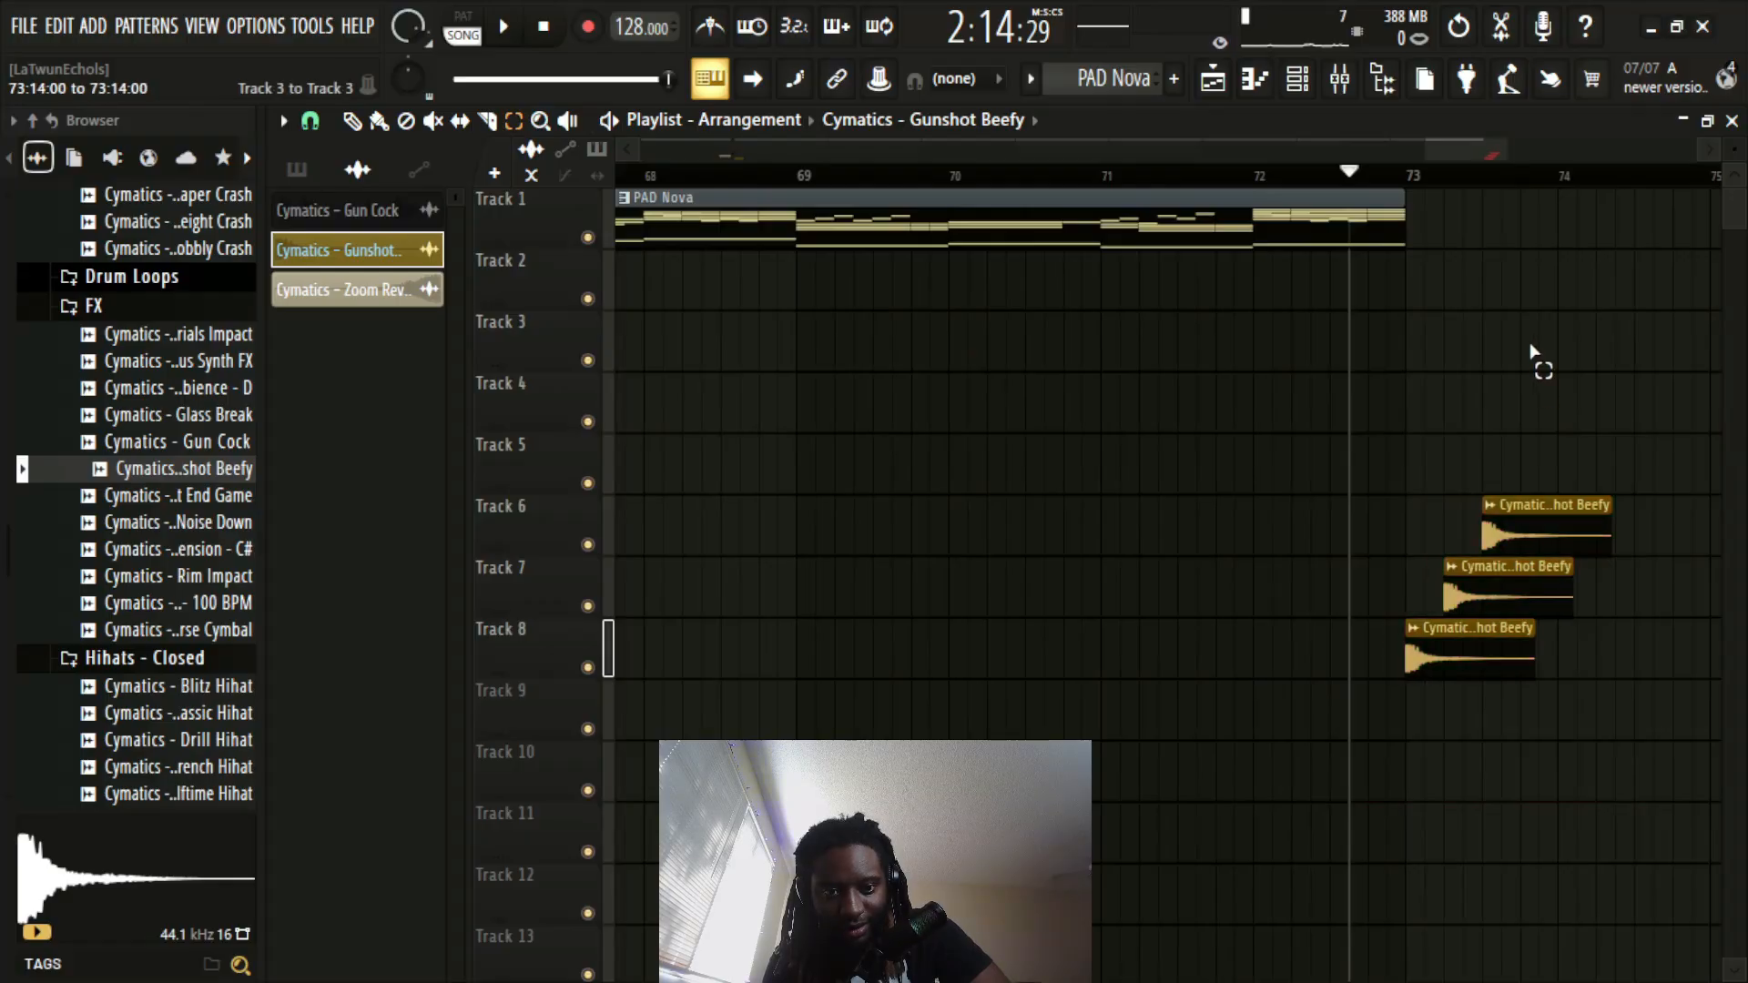
{"action": "key", "text": "space"}
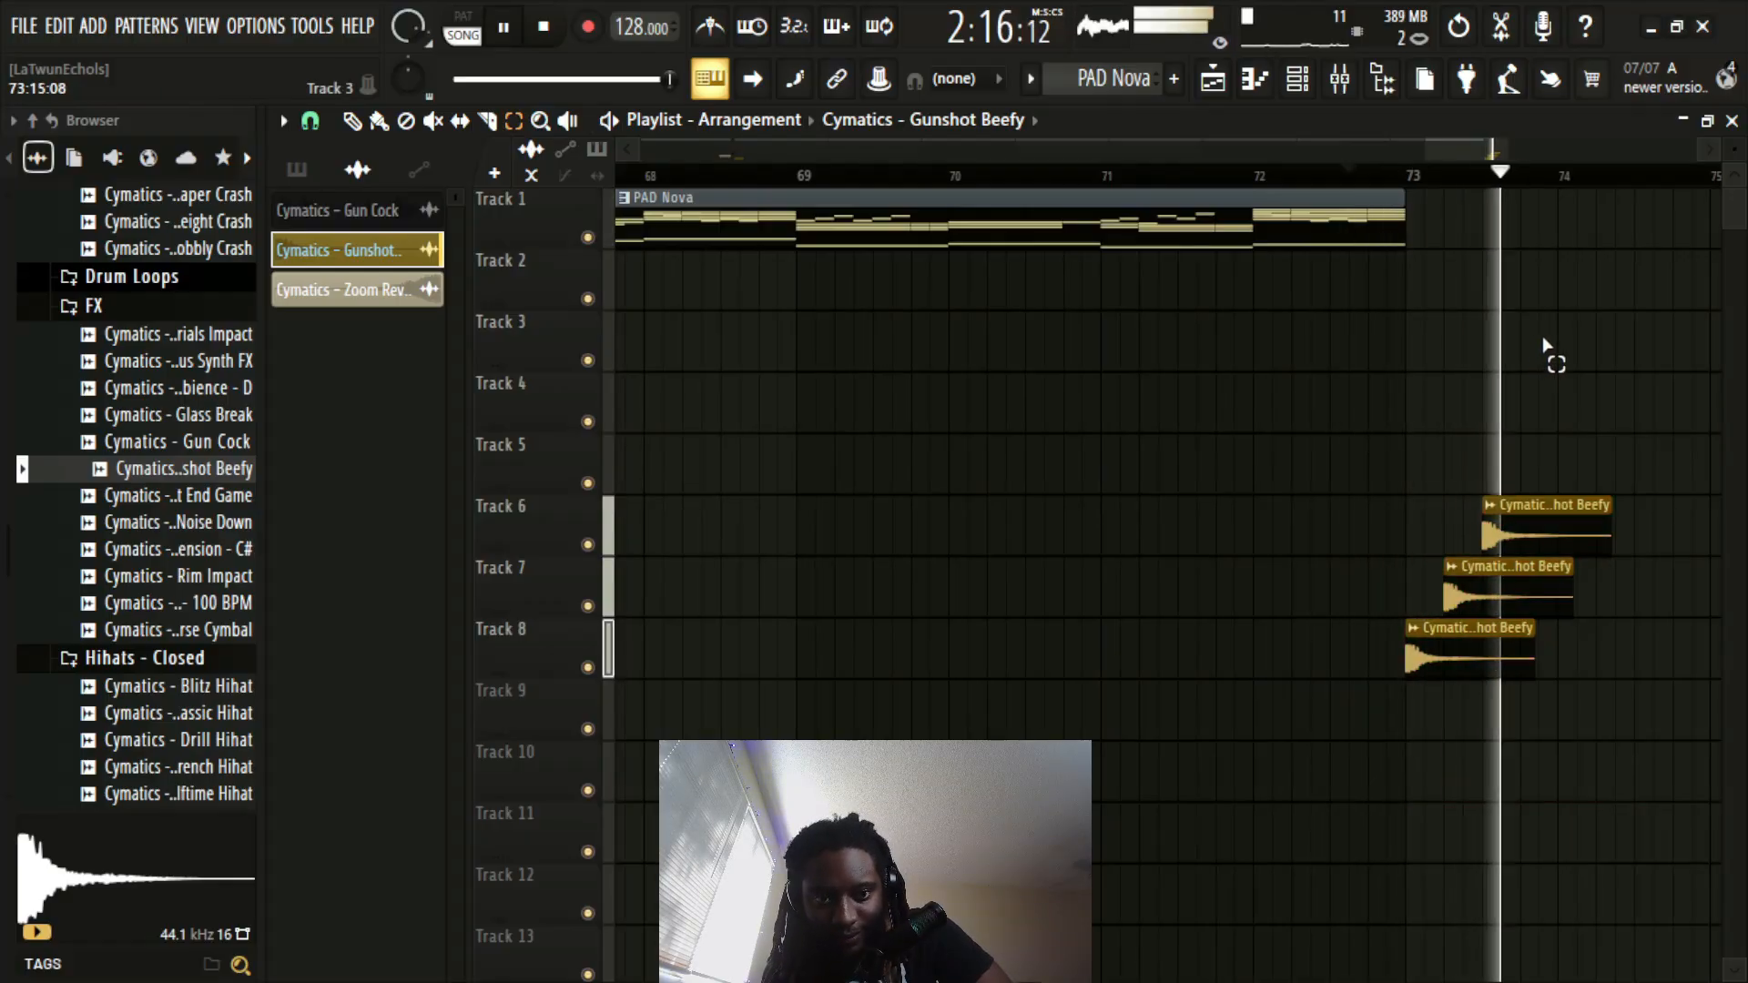
{"action": "key", "text": "space"}
Step: Shift the three gunshot clips earlier together so the Track 6 clip starts at bar 73 and the Track 8 clip halfway through bar 72
{"action": "scroll", "coordinate": [1418, 177], "scroll_direction": "down", "scroll_amount": 4}
{"action": "scroll", "coordinate": [1420, 176], "scroll_direction": "down", "scroll_amount": 2}
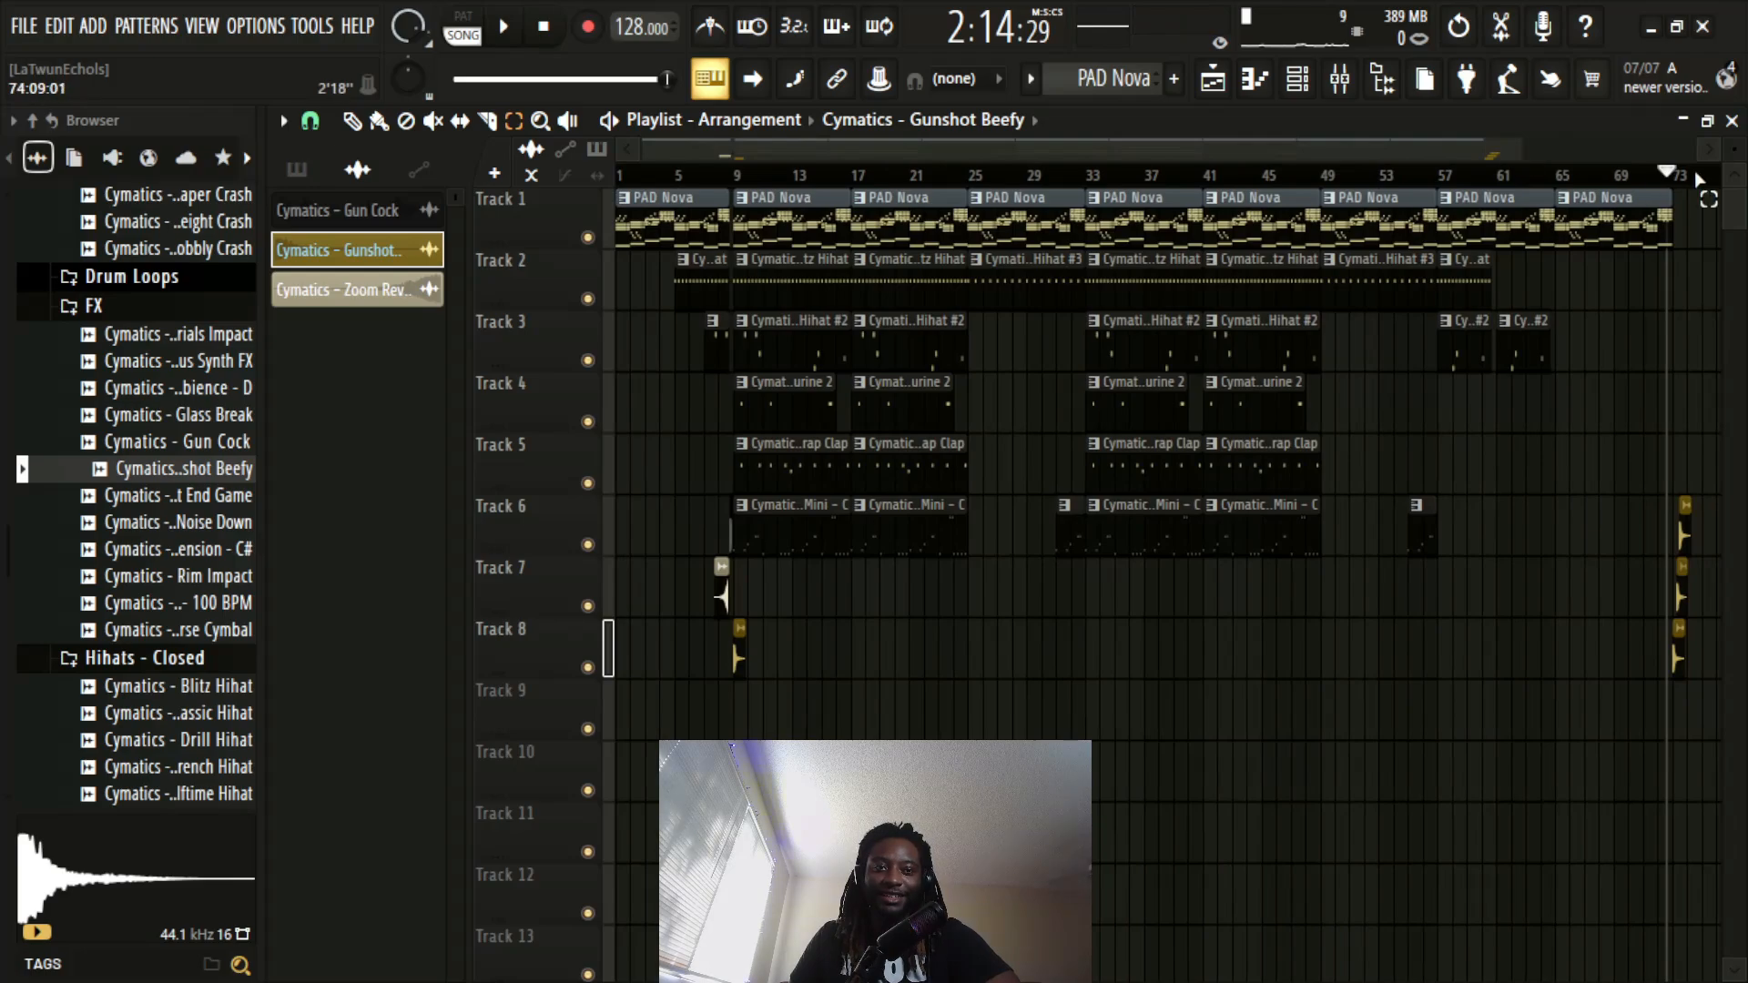
{"action": "scroll", "coordinate": [1657, 396], "scroll_direction": "up", "scroll_amount": 5}
{"action": "left_click_drag", "start_coordinate": [1655, 394], "coordinate": [1497, 762]}
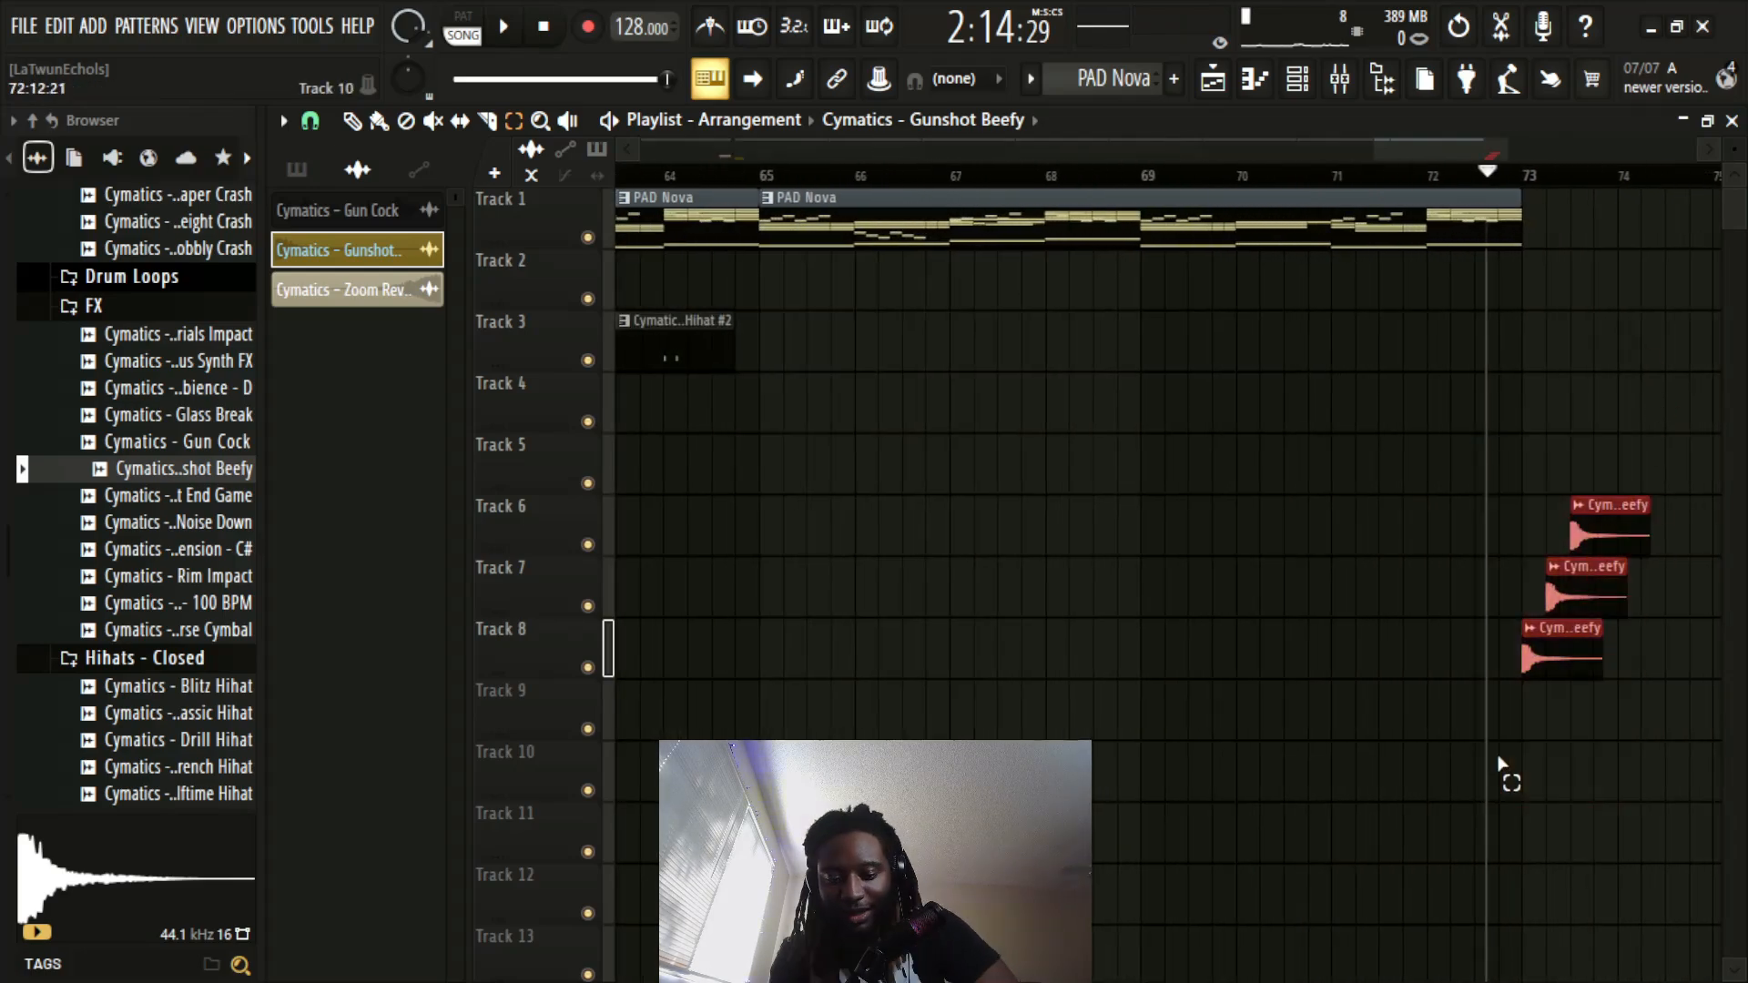
{"action": "key", "text": "shift+Left"}
{"action": "key", "text": "shift+Left"}
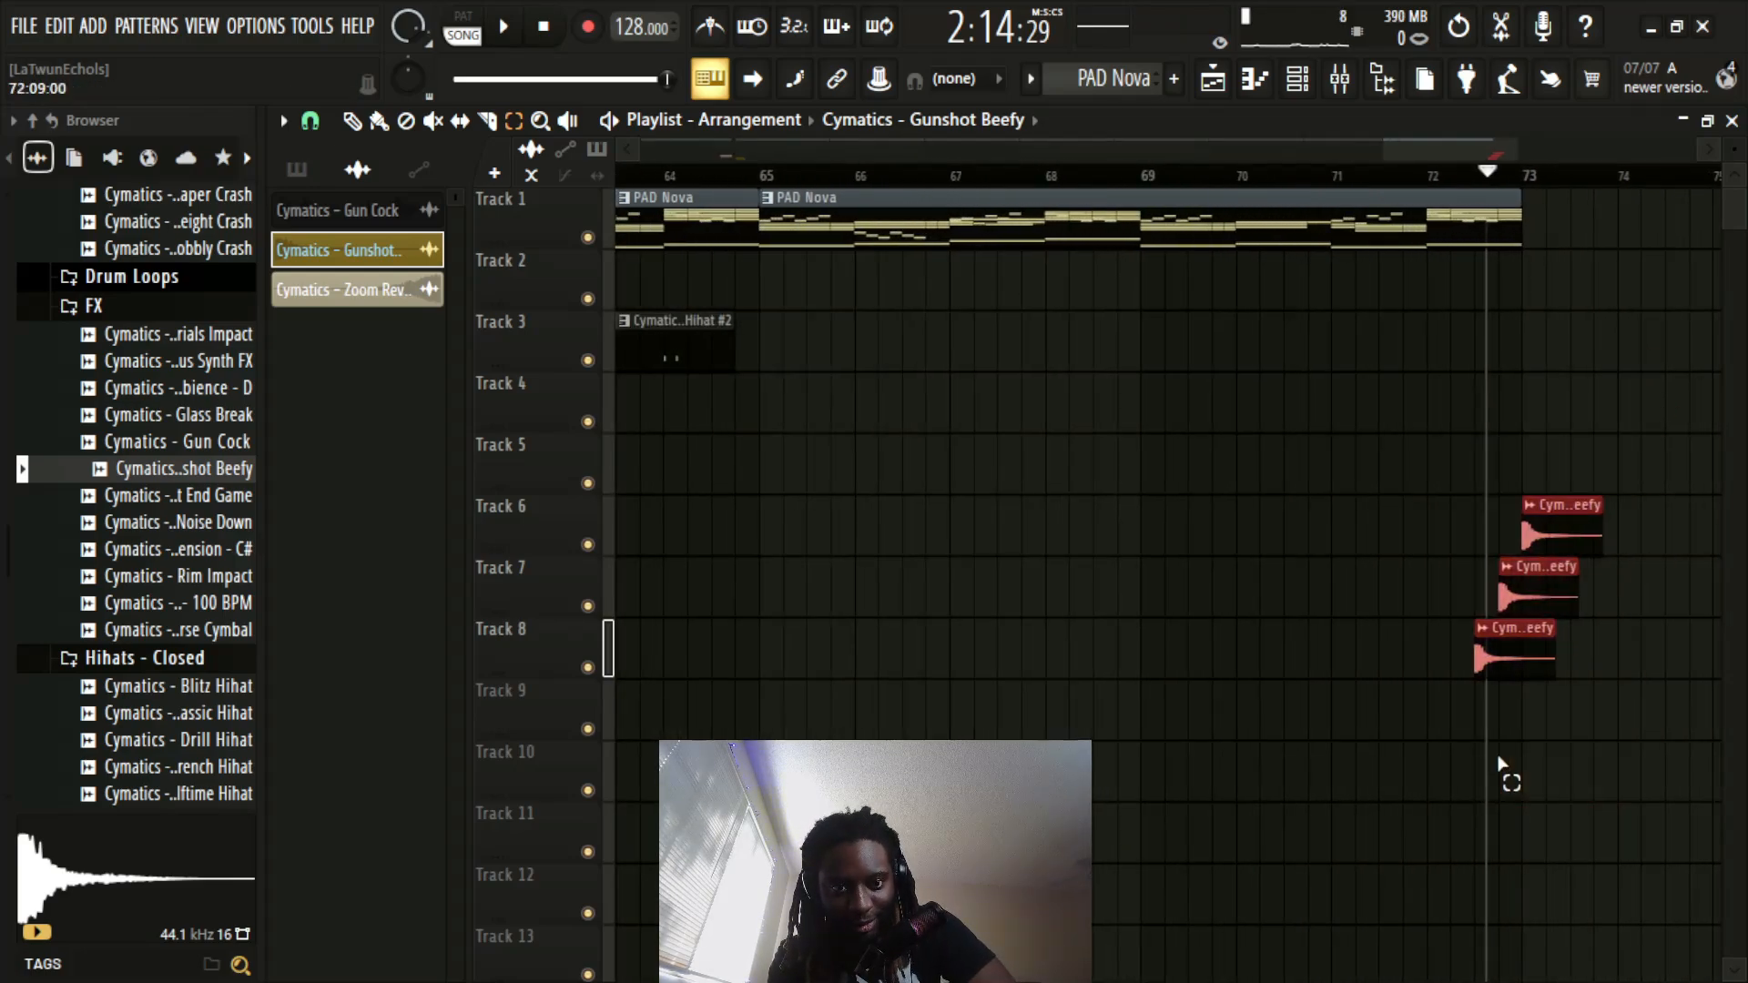
{"action": "left_click", "coordinate": [1692, 366]}
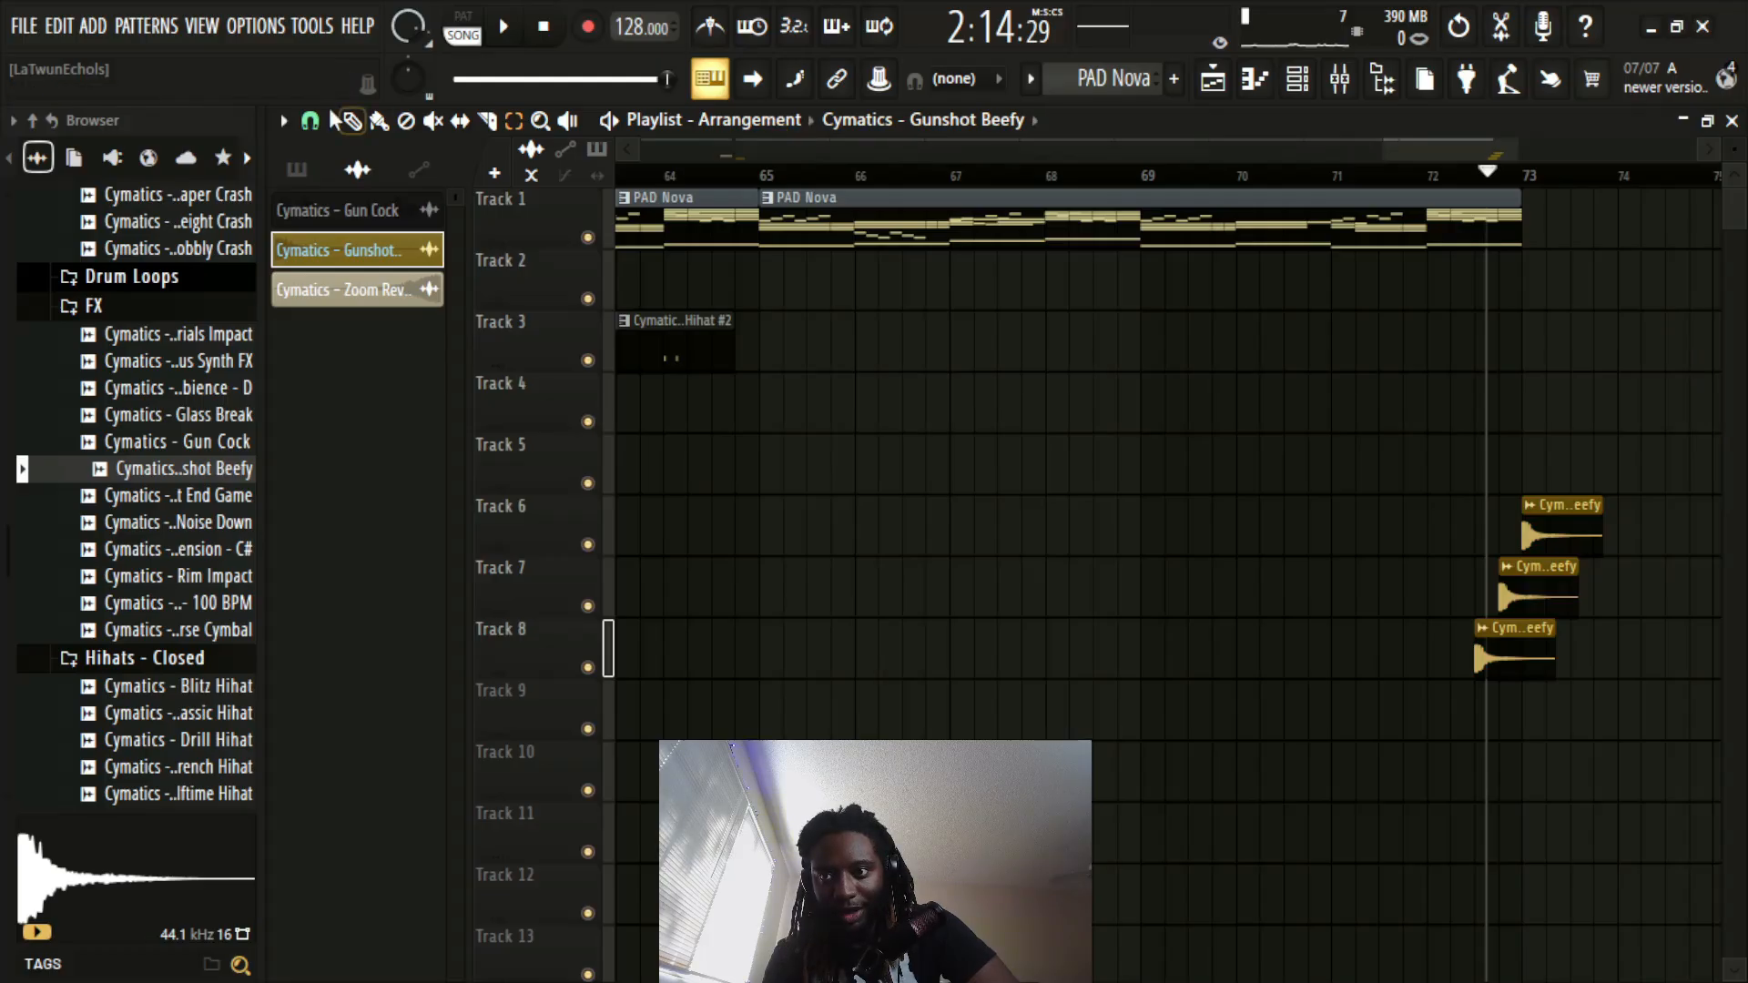
Step: Set the playback position to the very beginning of the arrangement
{"action": "left_click", "coordinate": [1030, 179]}
{"action": "scroll", "coordinate": [1083, 189], "scroll_direction": "down", "scroll_amount": 4}
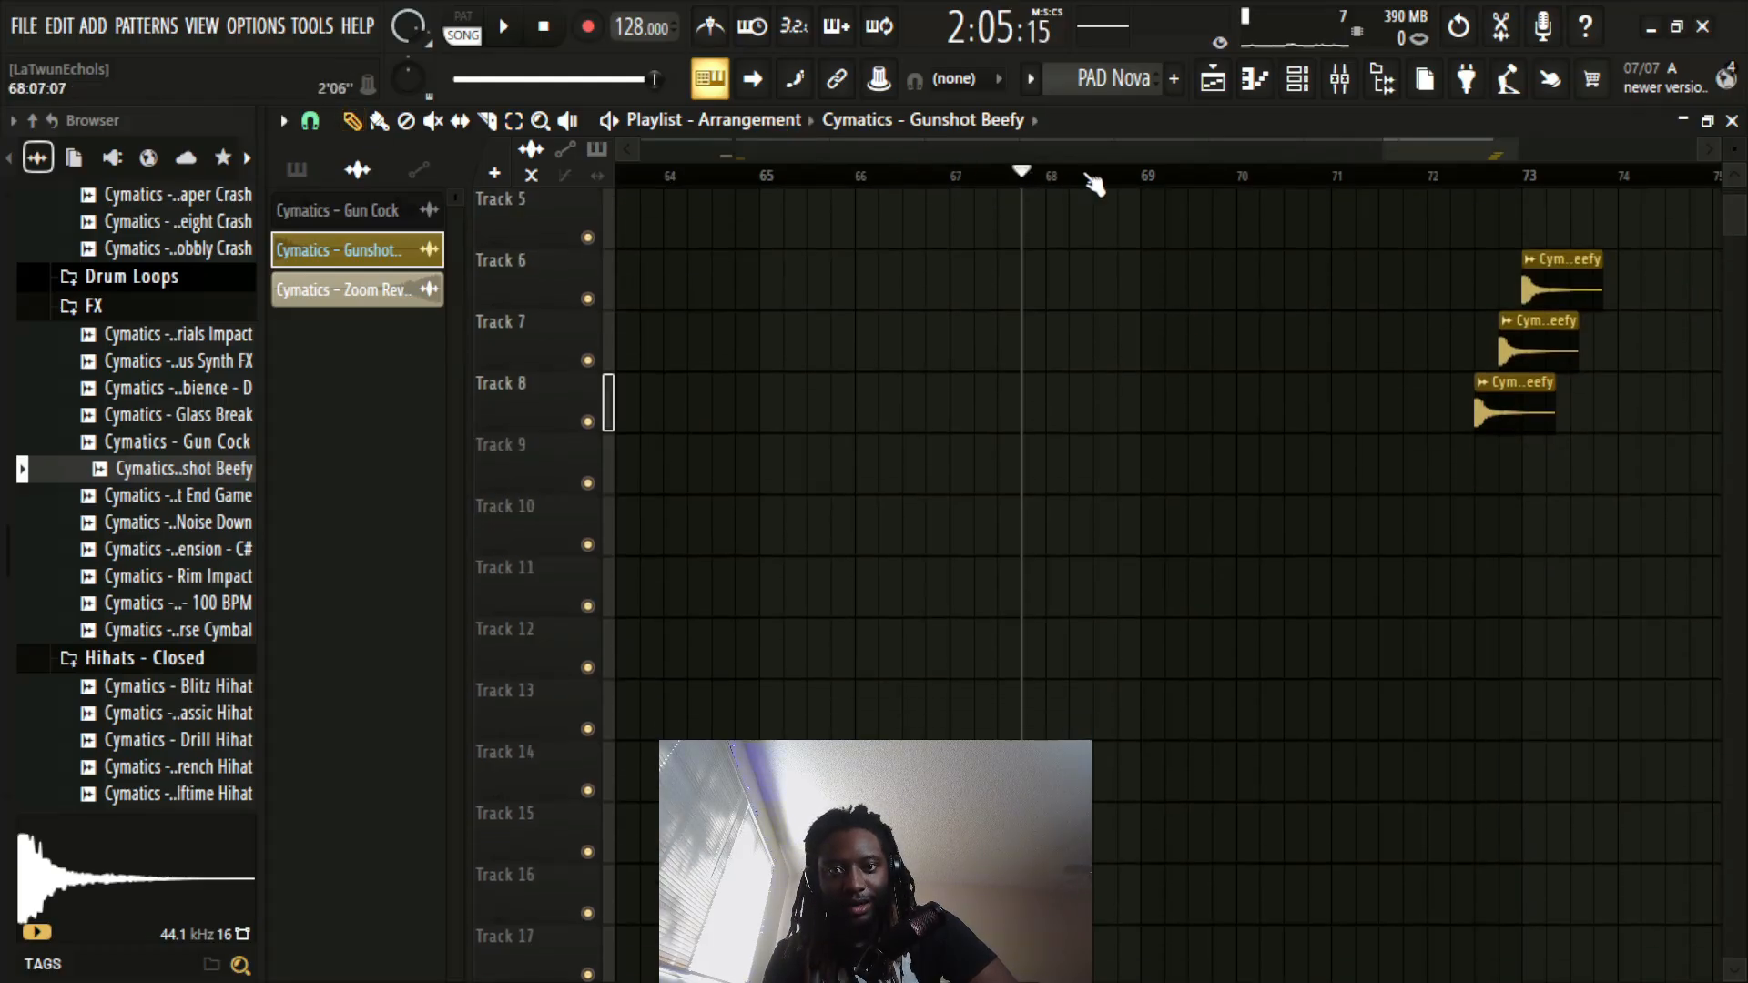
{"action": "scroll", "coordinate": [1098, 182], "scroll_direction": "down", "scroll_amount": 3}
{"action": "scroll", "coordinate": [1180, 411], "scroll_direction": "up", "scroll_amount": 1}
{"action": "scroll", "coordinate": [1179, 392], "scroll_direction": "up", "scroll_amount": 3}
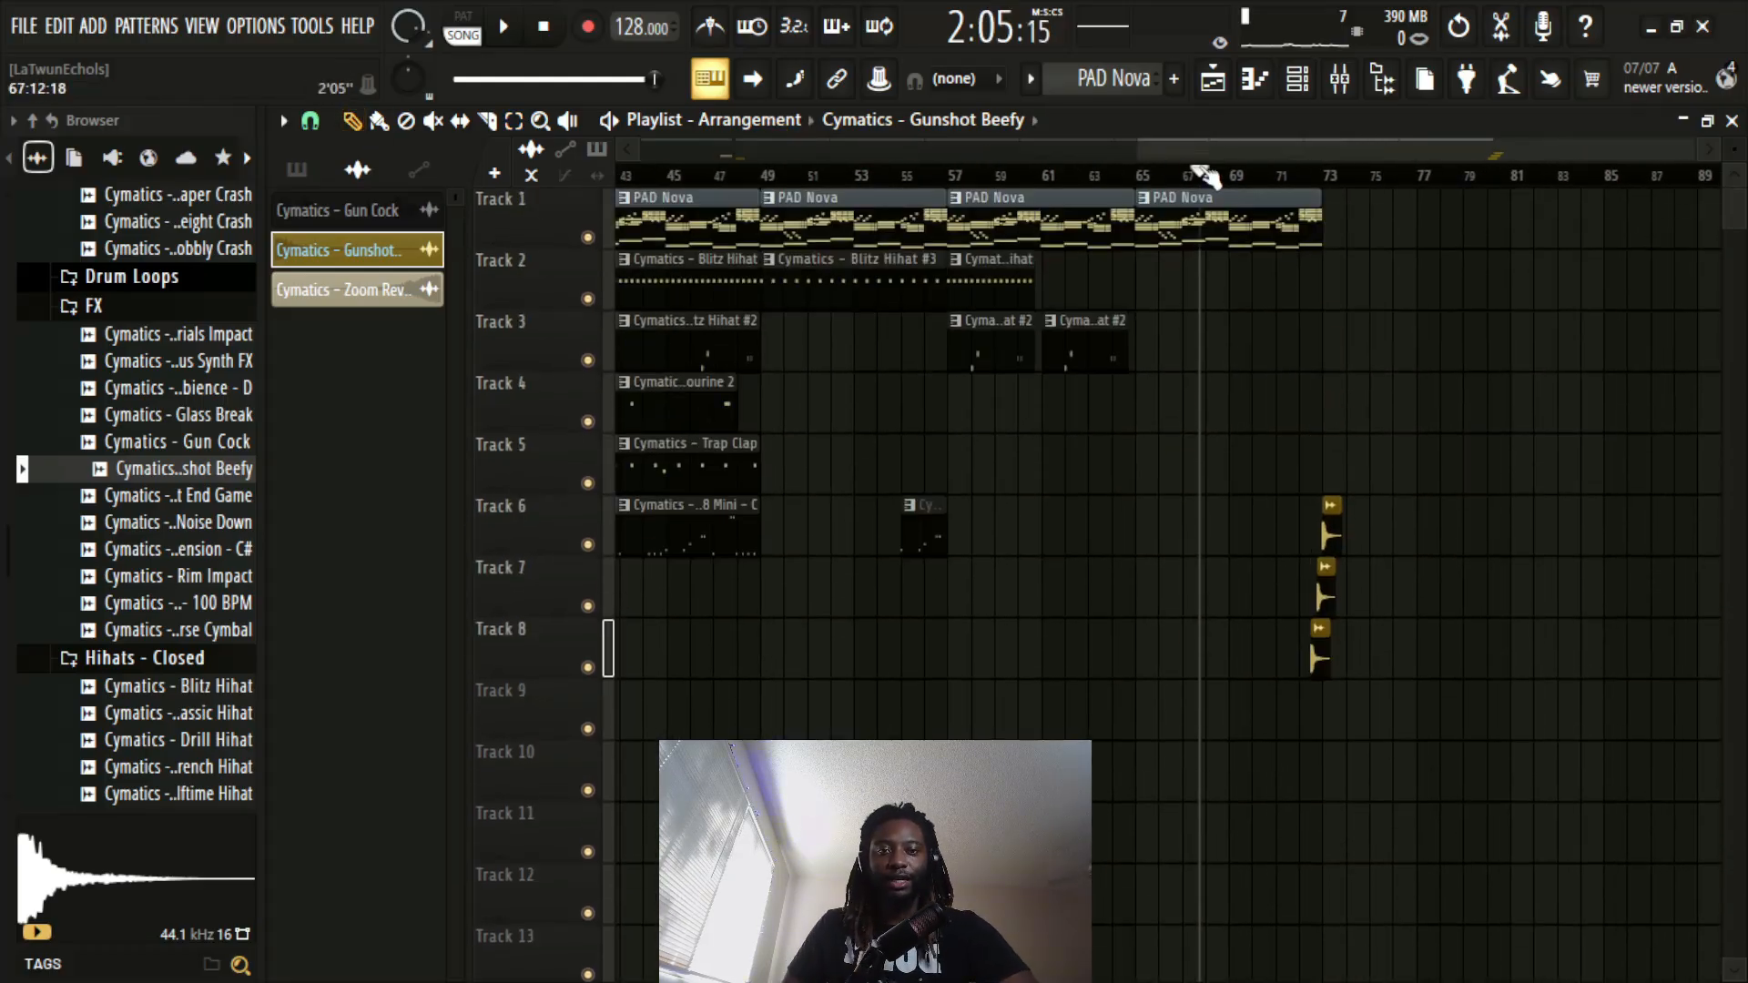
{"action": "left_click_drag", "start_coordinate": [1197, 173], "coordinate": [351, 215]}
{"action": "scroll", "coordinate": [1087, 186], "scroll_direction": "down", "scroll_amount": 3}
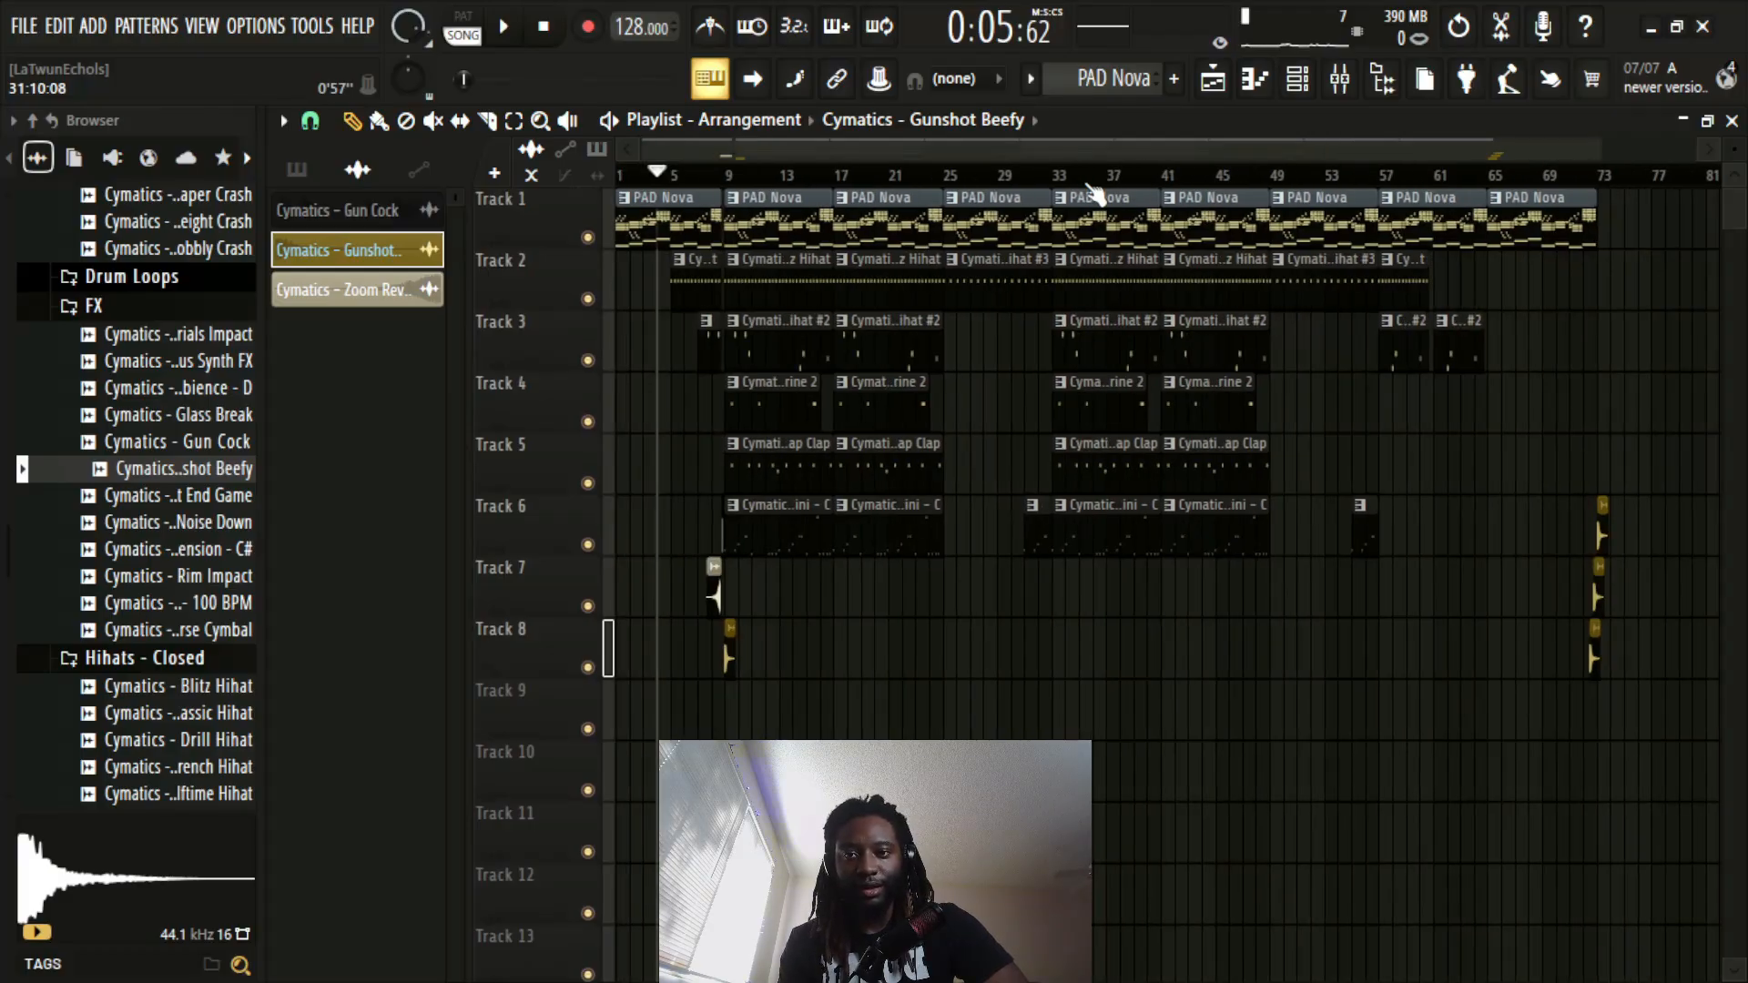
{"action": "scroll", "coordinate": [1093, 191], "scroll_direction": "down", "scroll_amount": 1}
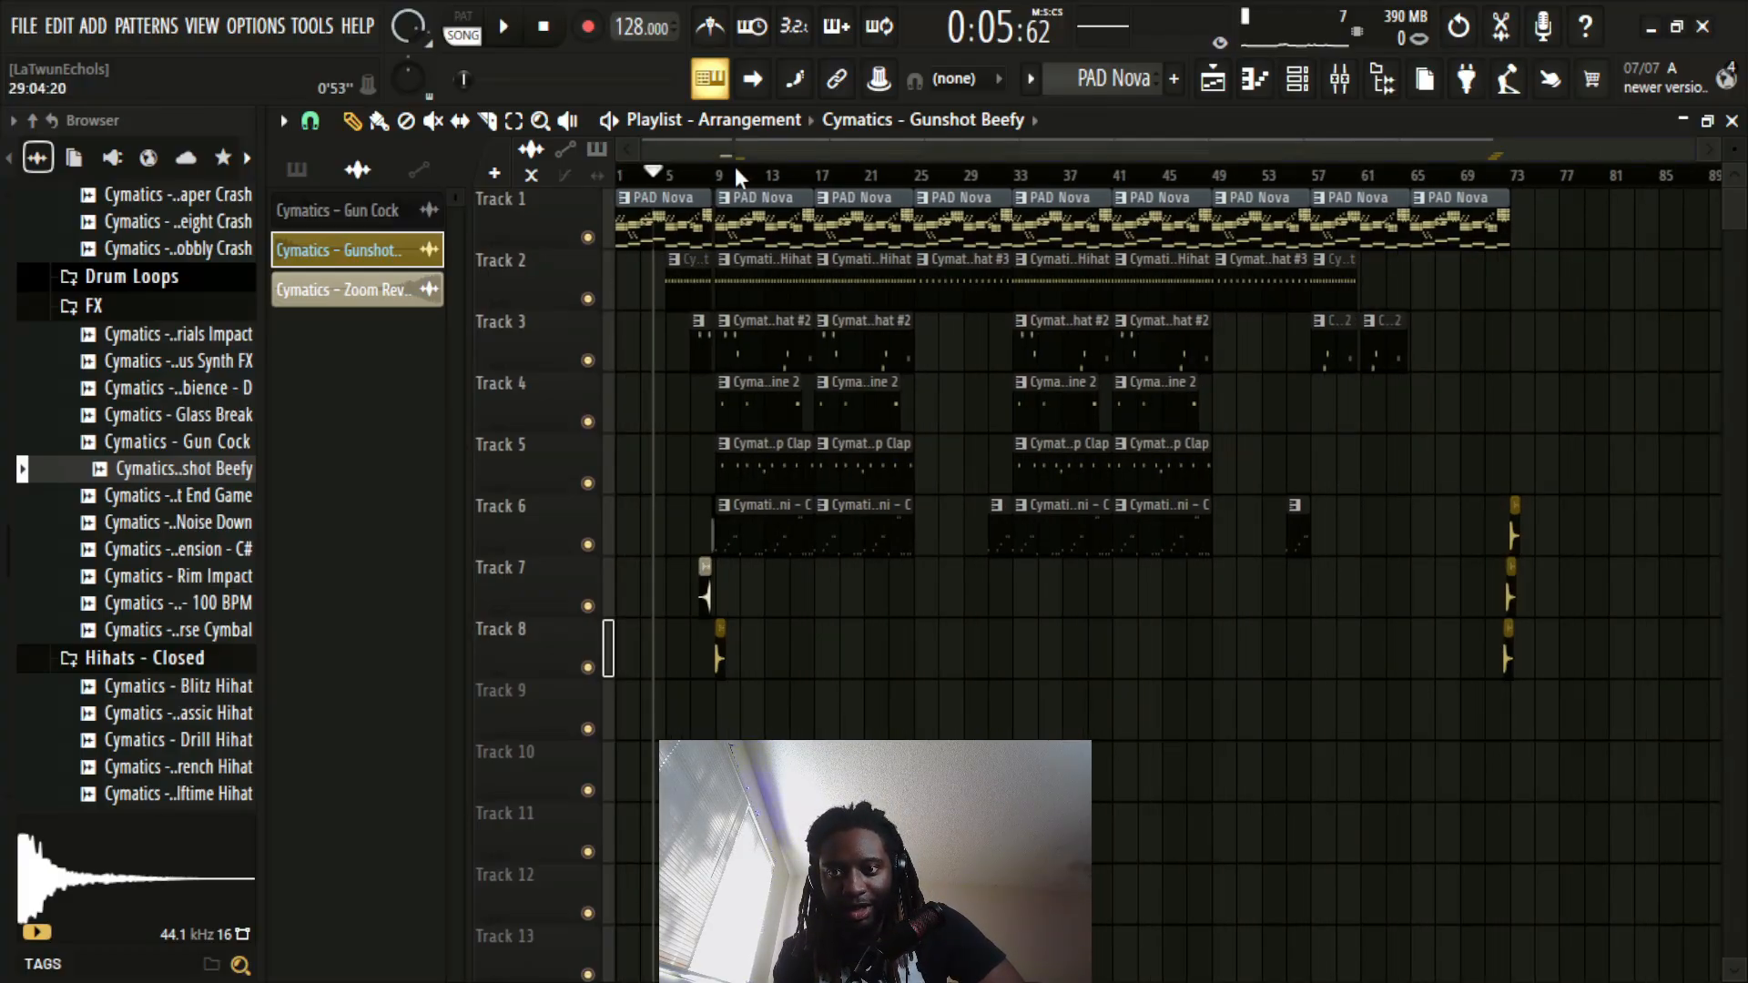
{"action": "left_click_drag", "start_coordinate": [735, 167], "coordinate": [598, 191]}
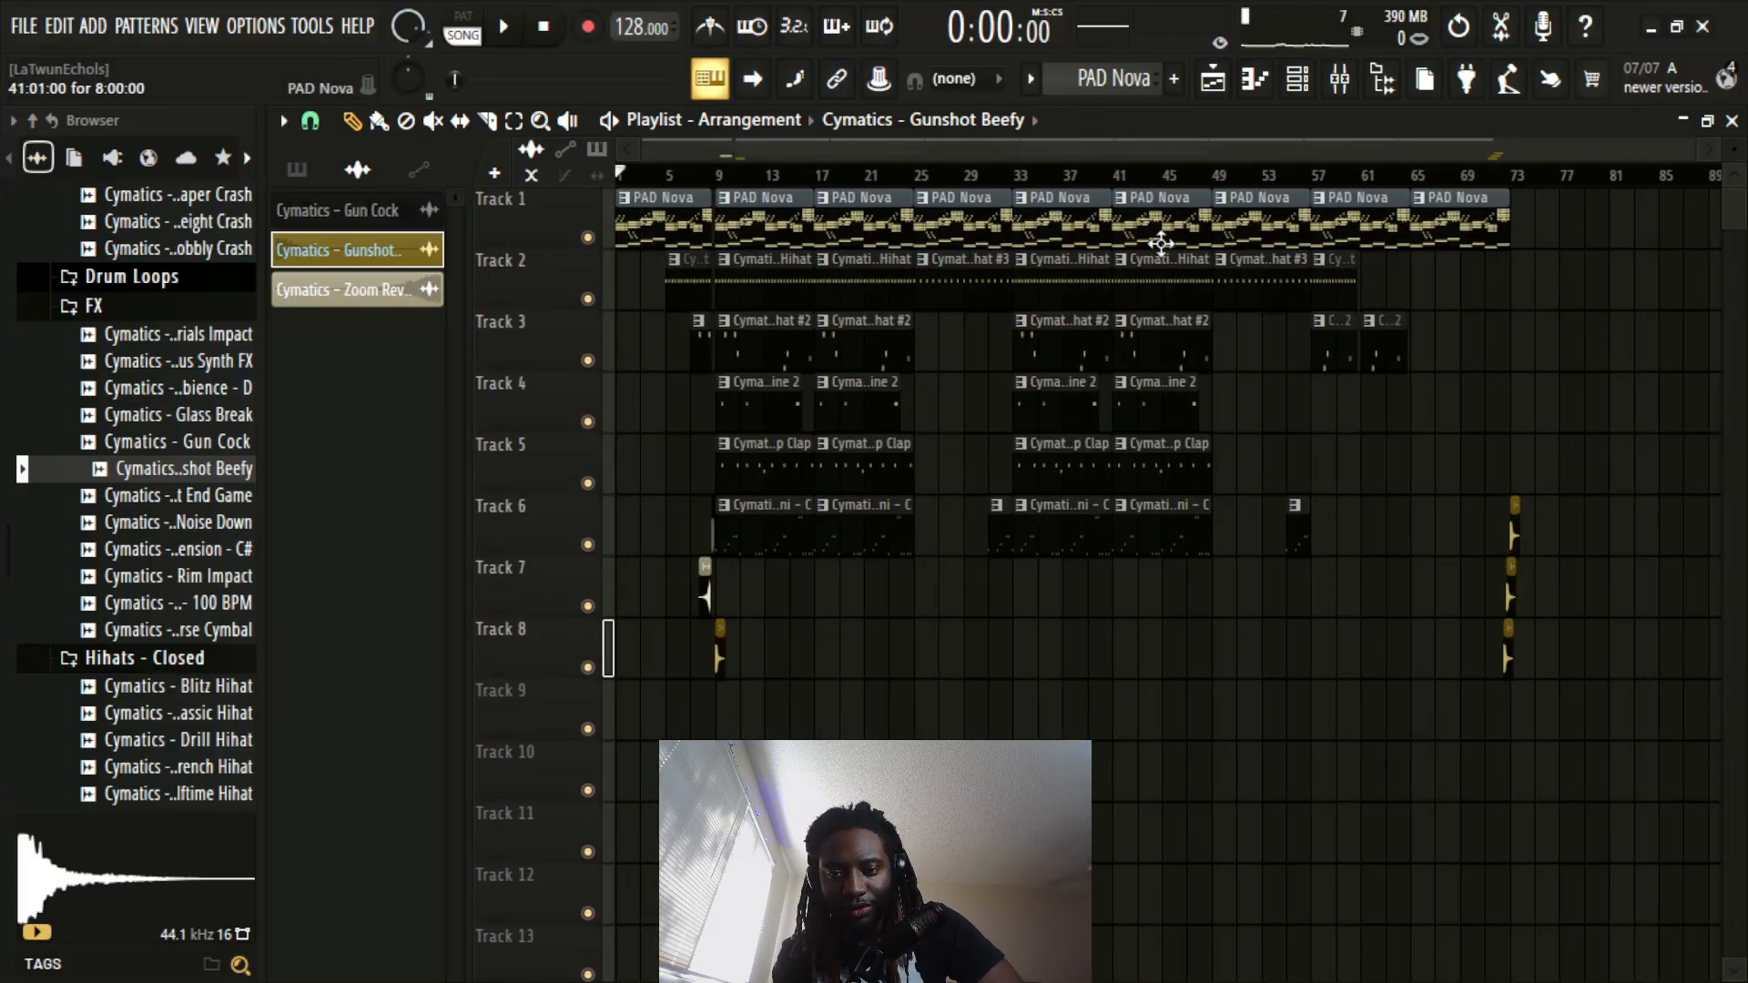
Step: Switch to OBS Studio and check the free space on the Windows (C:) drive in File Explorer
{"action": "key", "text": "alt+Tab"}
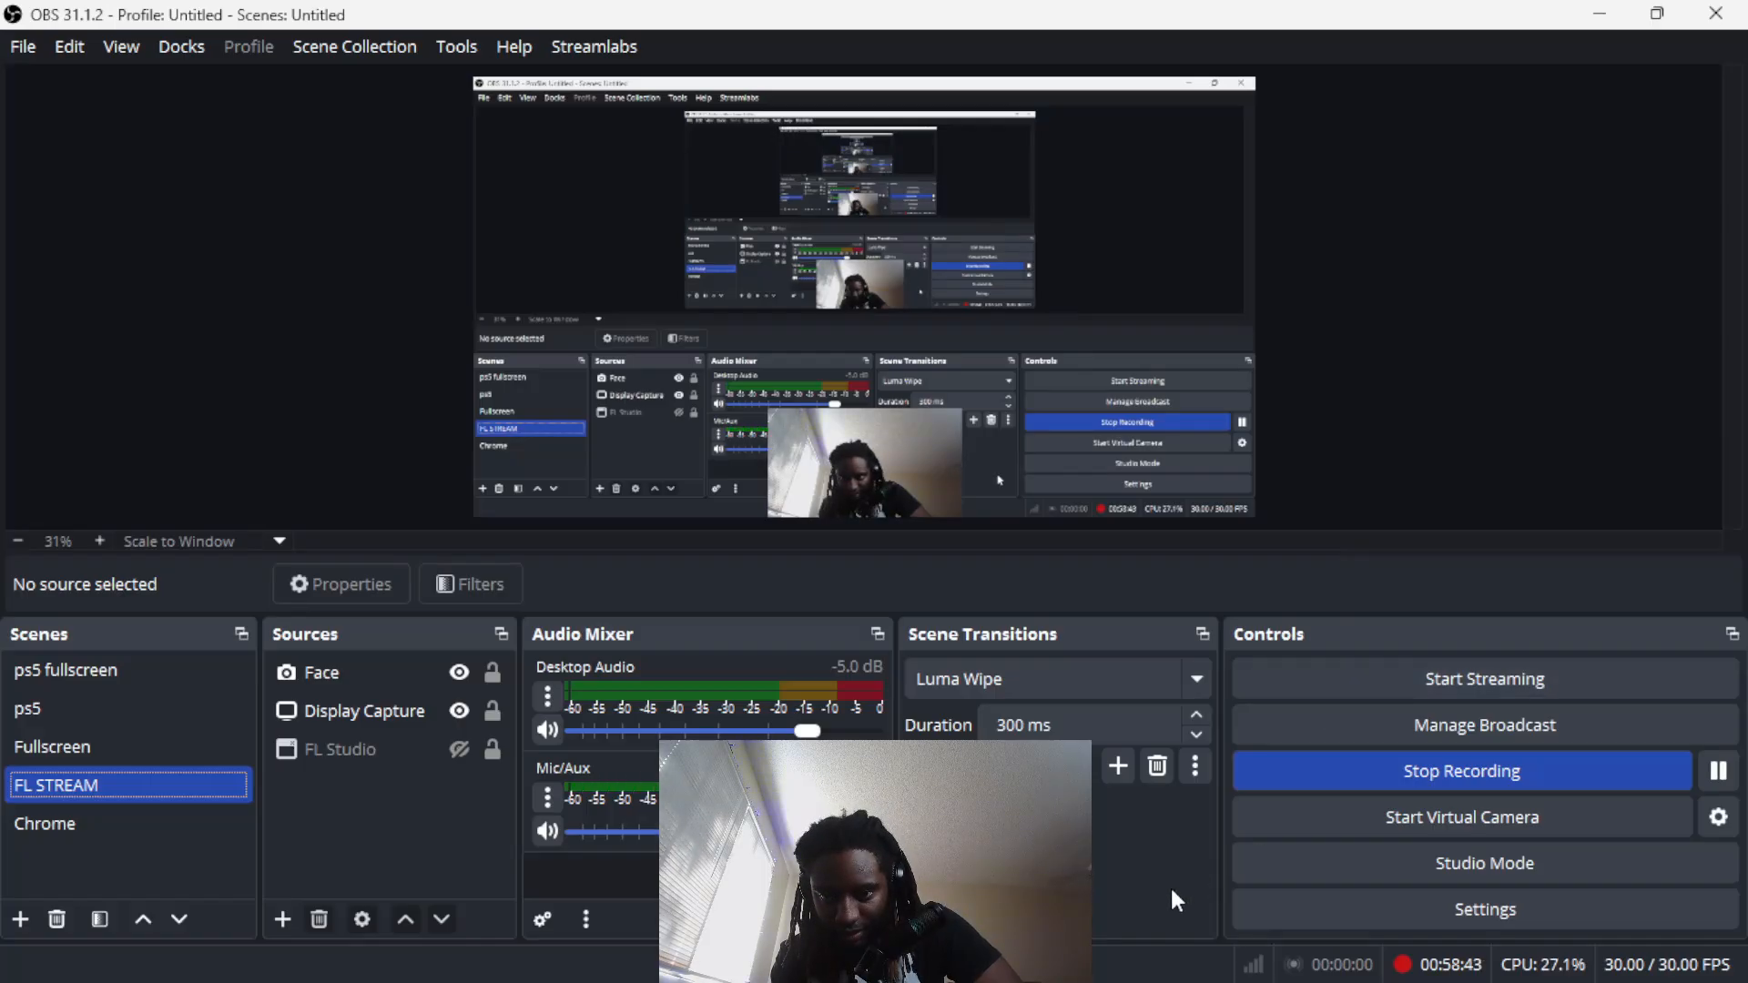
{"action": "key", "text": "super"}
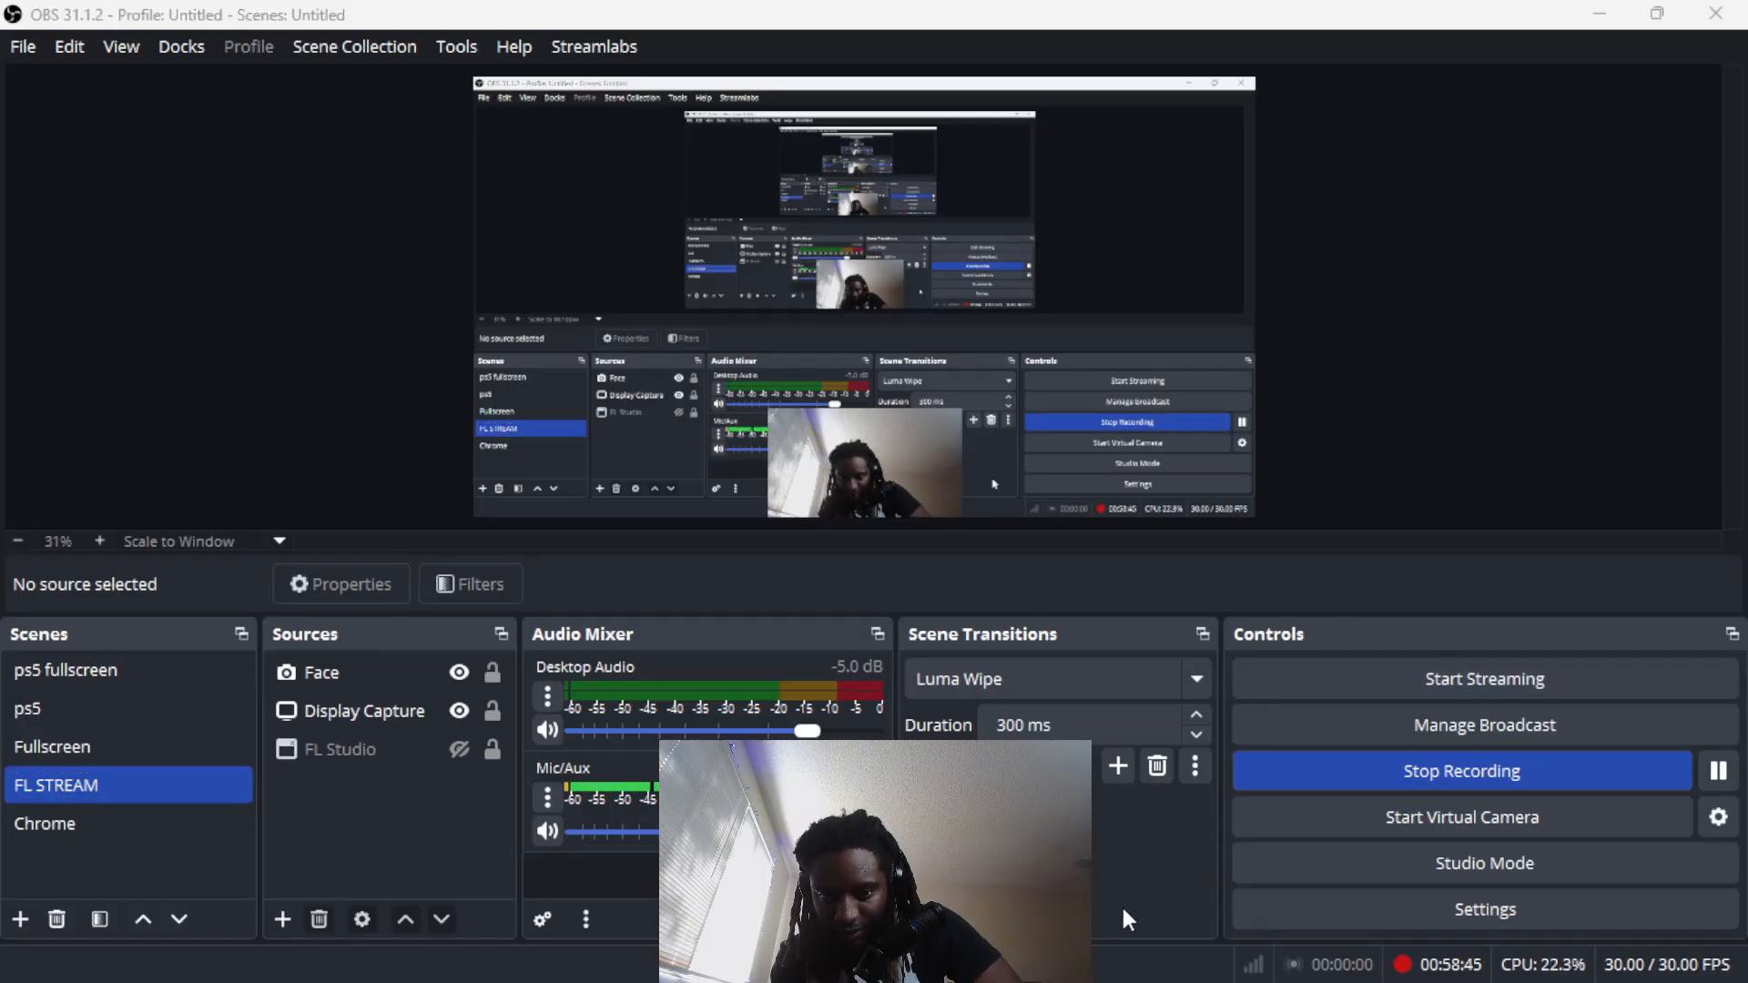
{"action": "key", "text": "super+e"}
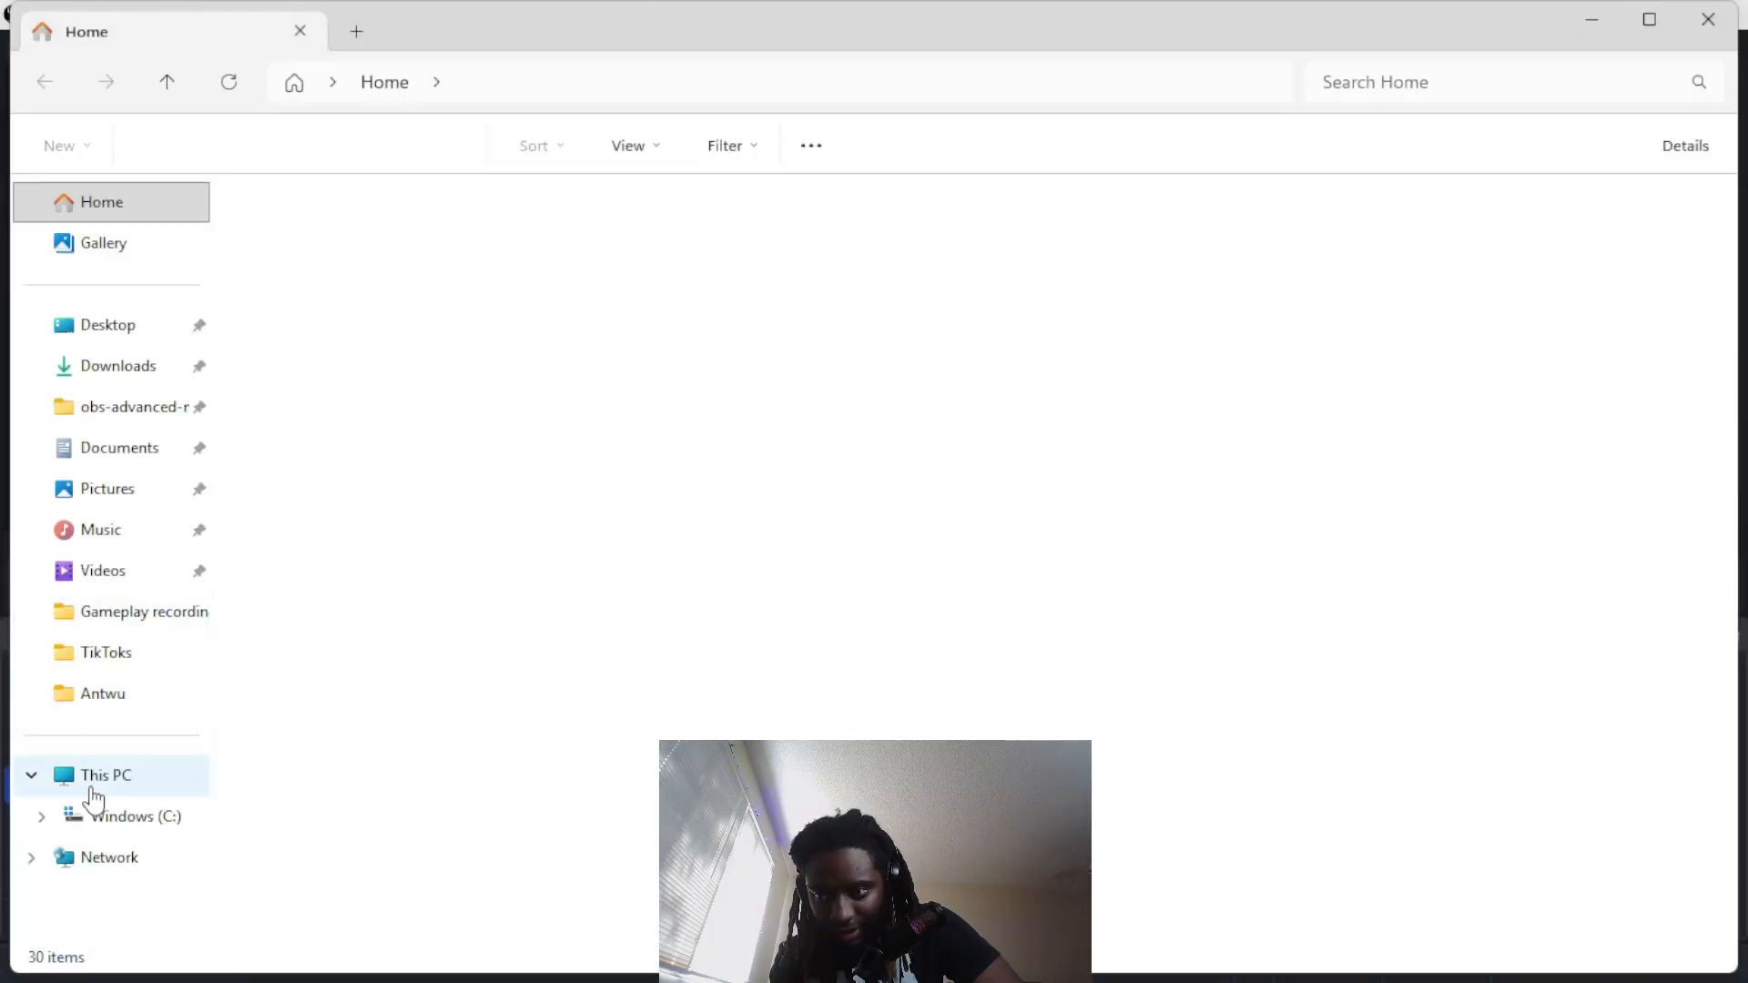
{"action": "left_click", "coordinate": [92, 790]}
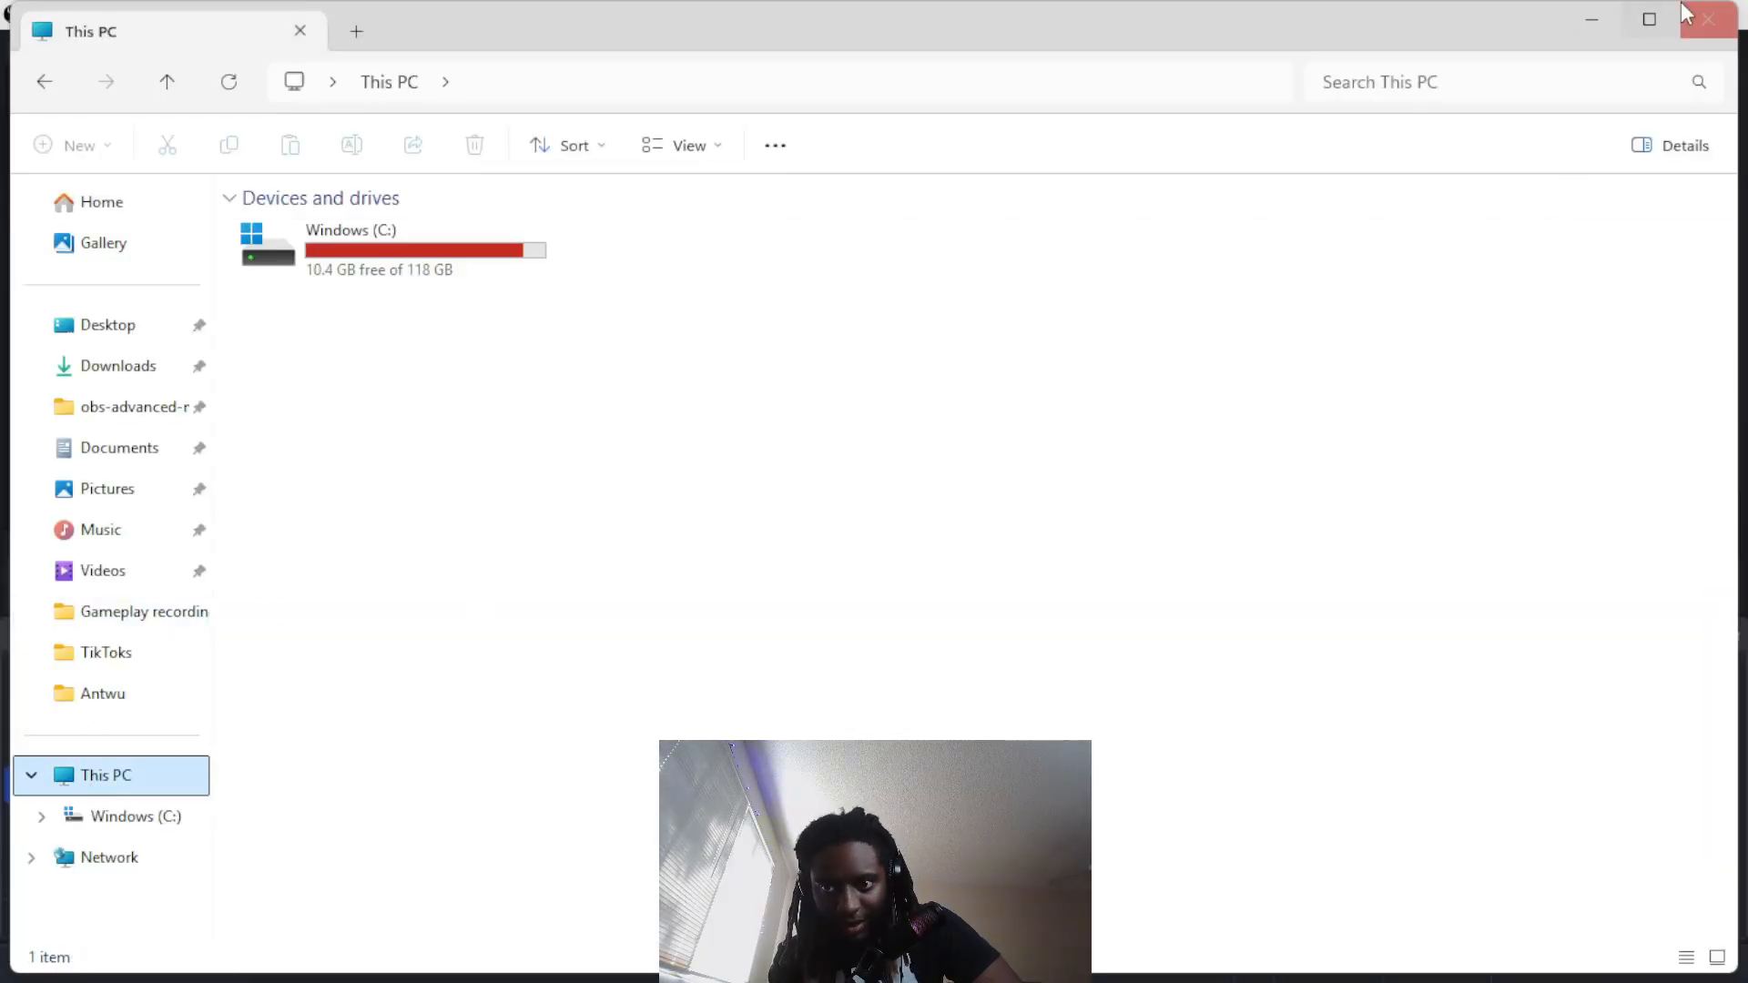
Step: Return to FL Studio and play the full arrangement from the beginning
{"action": "left_click", "coordinate": [1706, 19]}
{"action": "left_click", "coordinate": [1614, 17]}
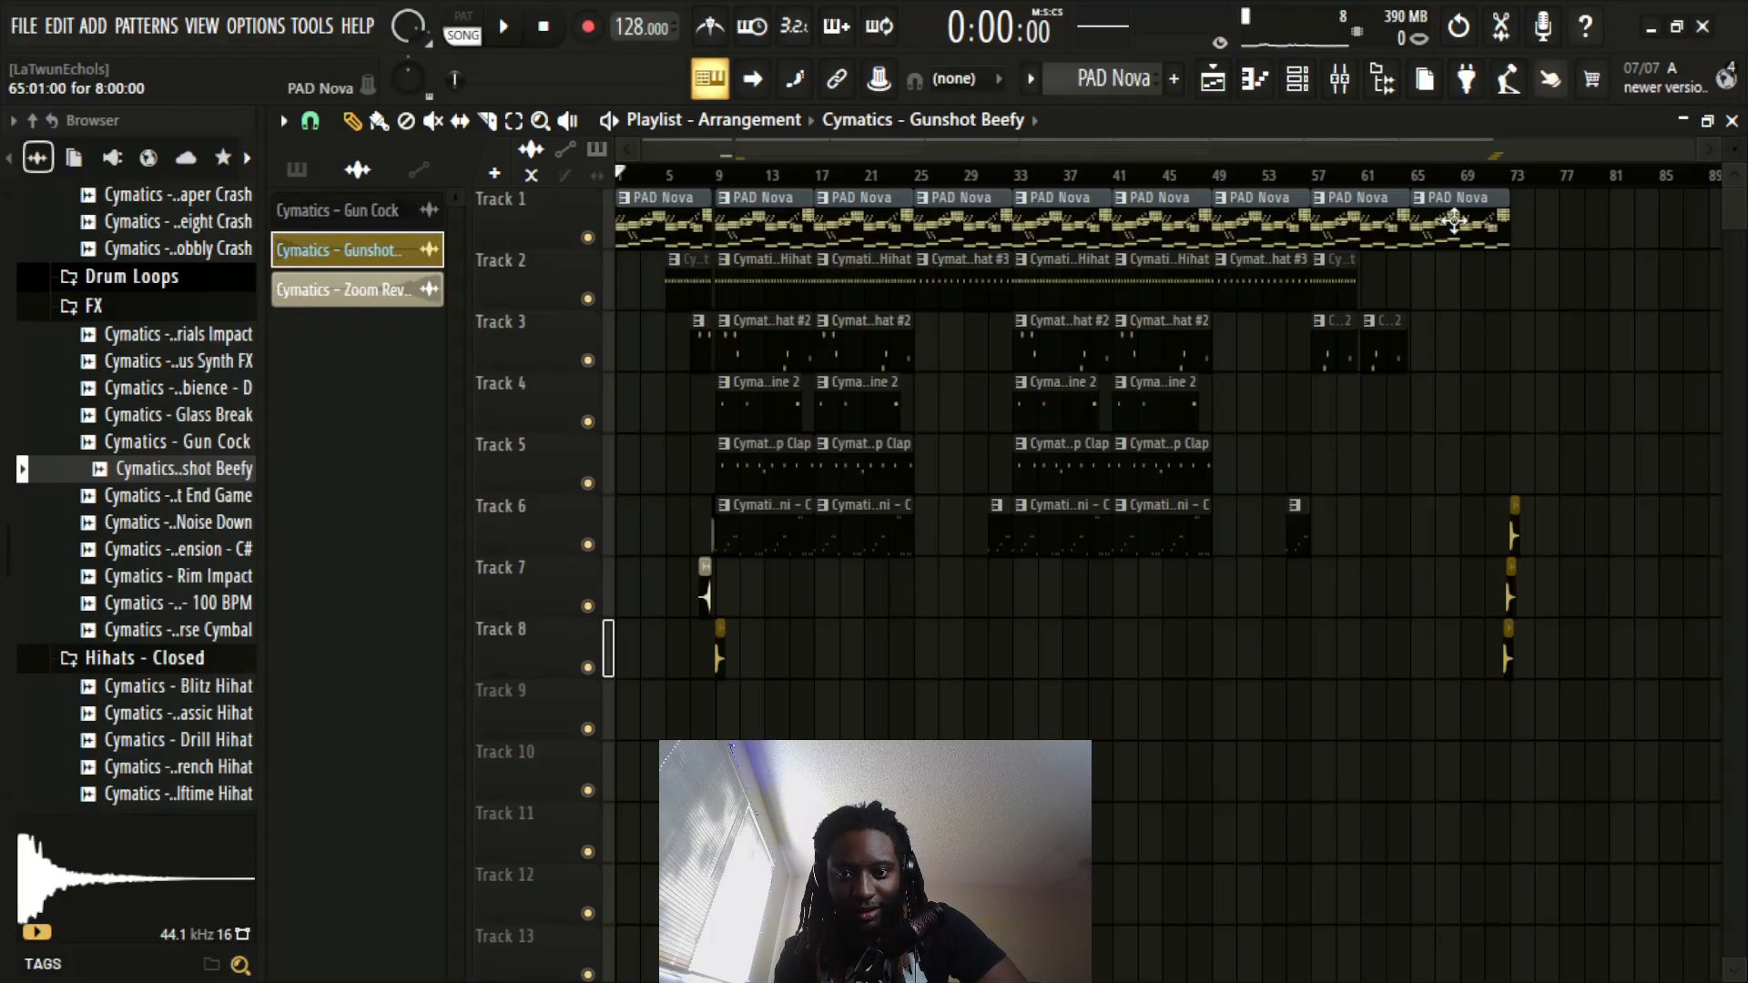
{"action": "key", "text": "space"}
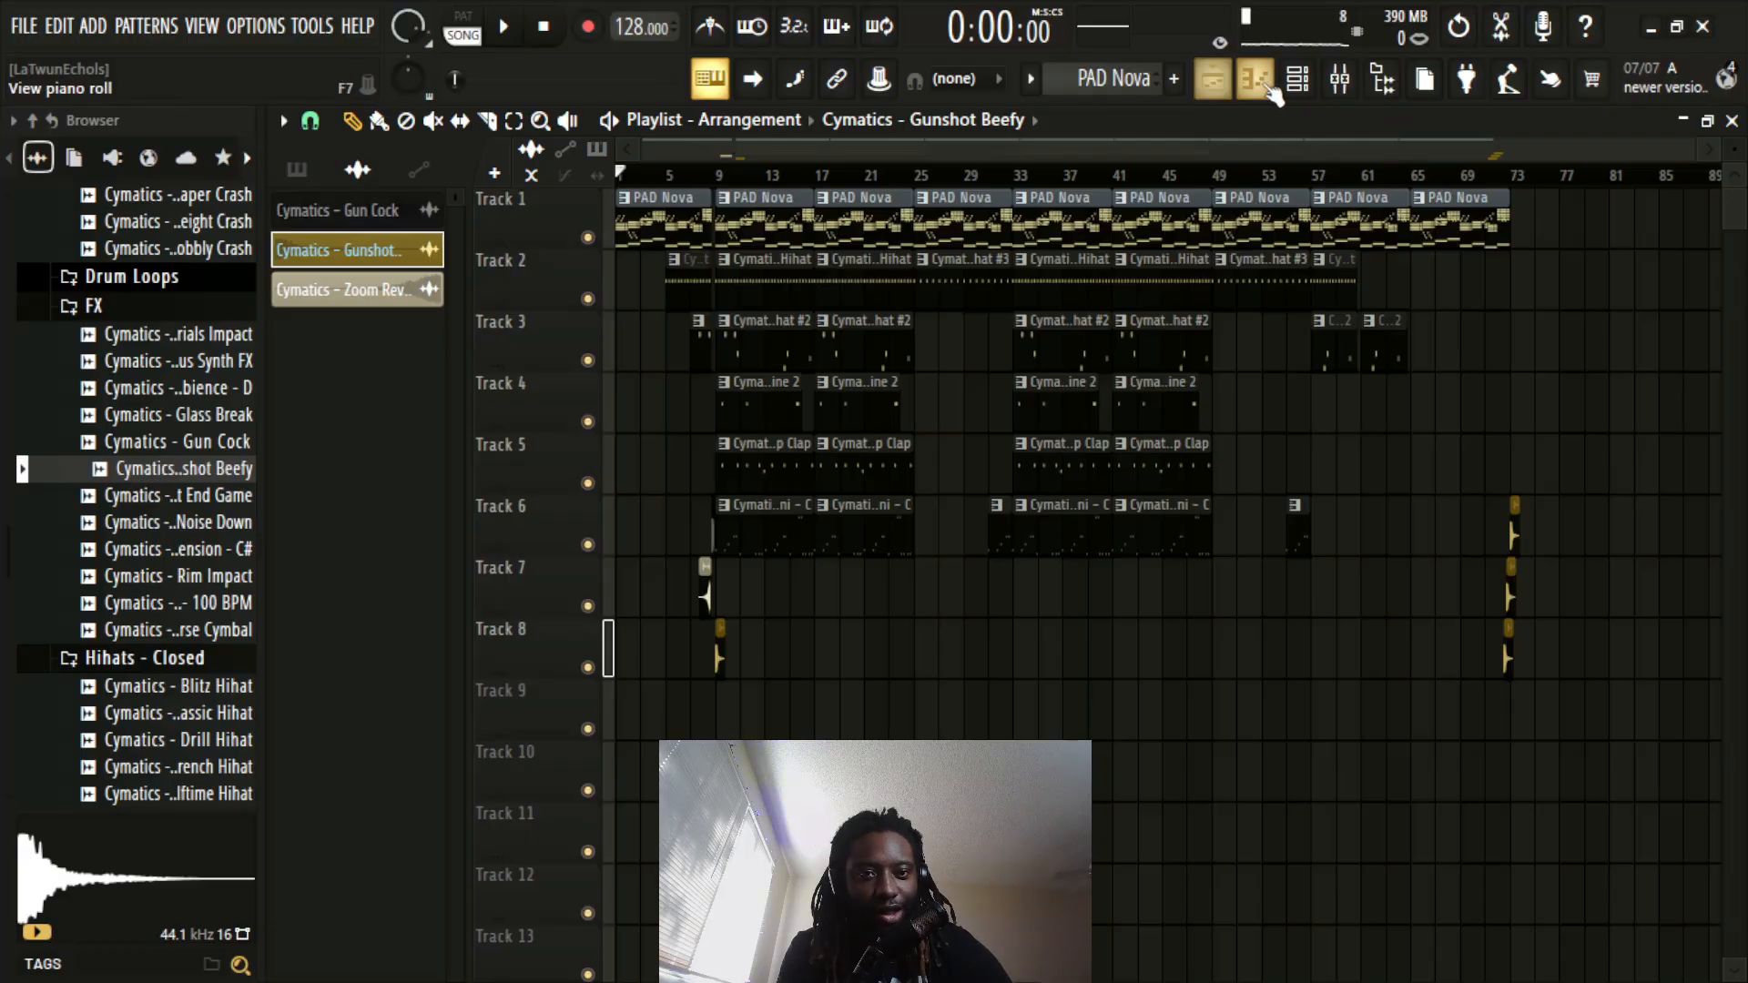
Step: Show the project's pattern list and open the PAD Nova pattern's notes in the piano roll
{"action": "left_click", "coordinate": [1311, 88]}
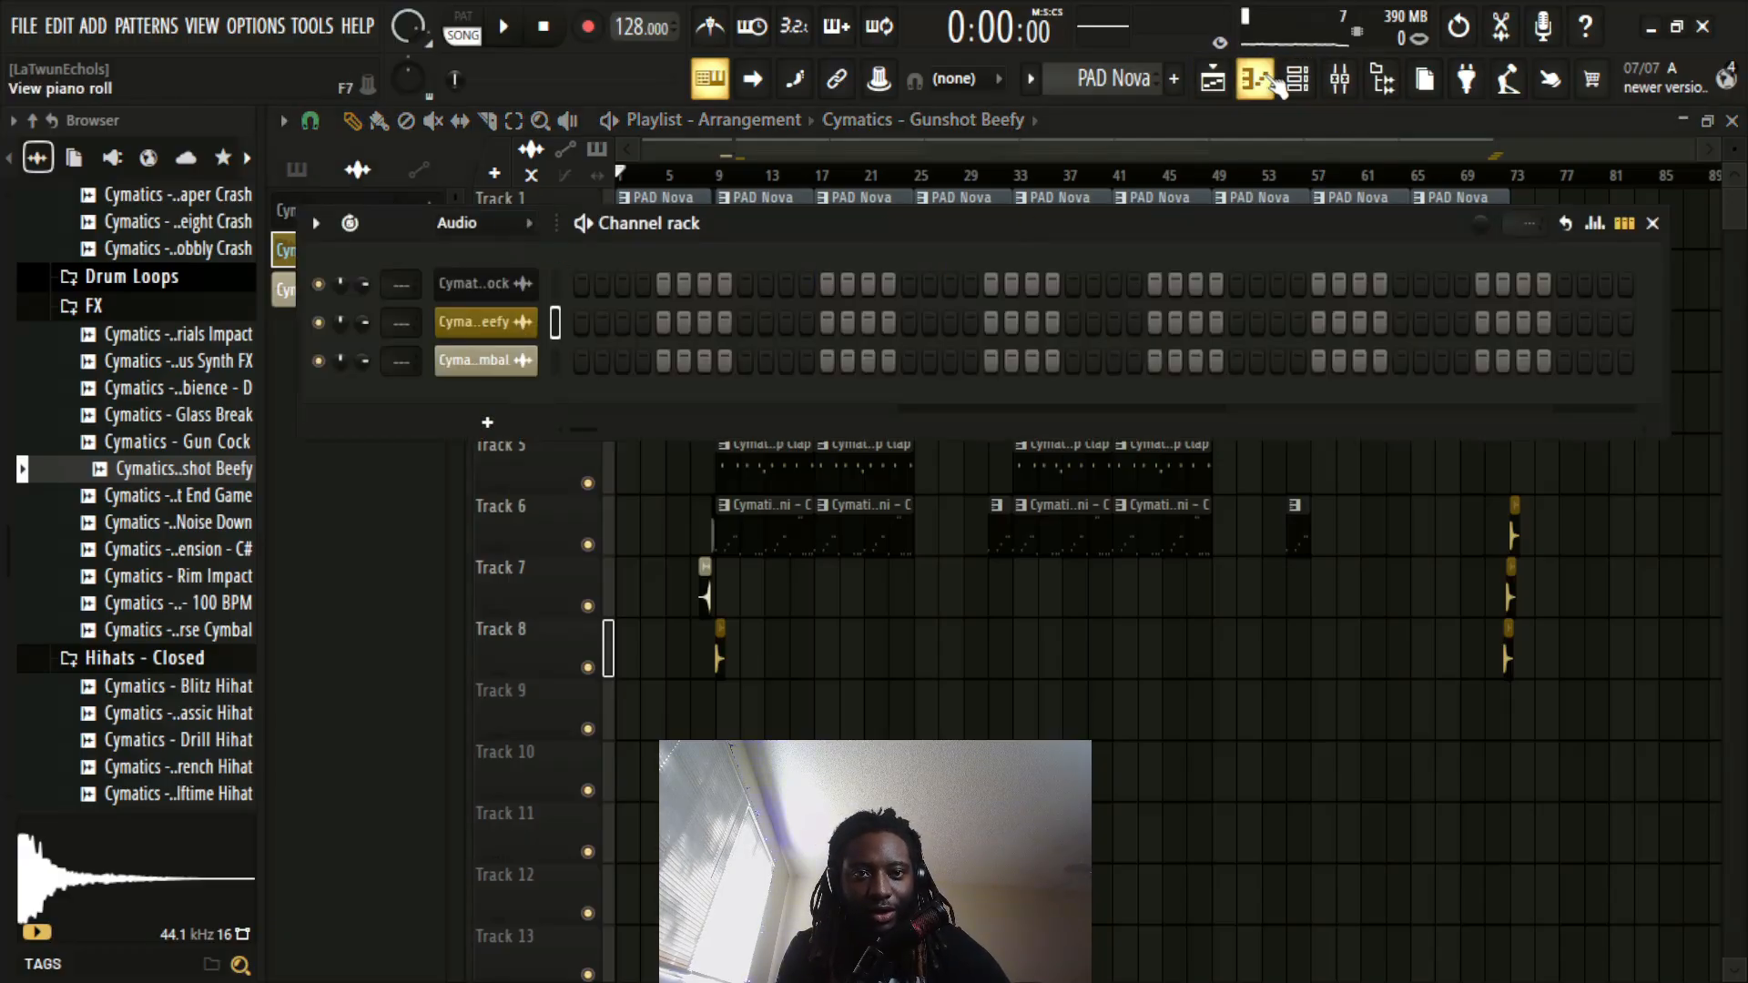
{"action": "left_click", "coordinate": [312, 186]}
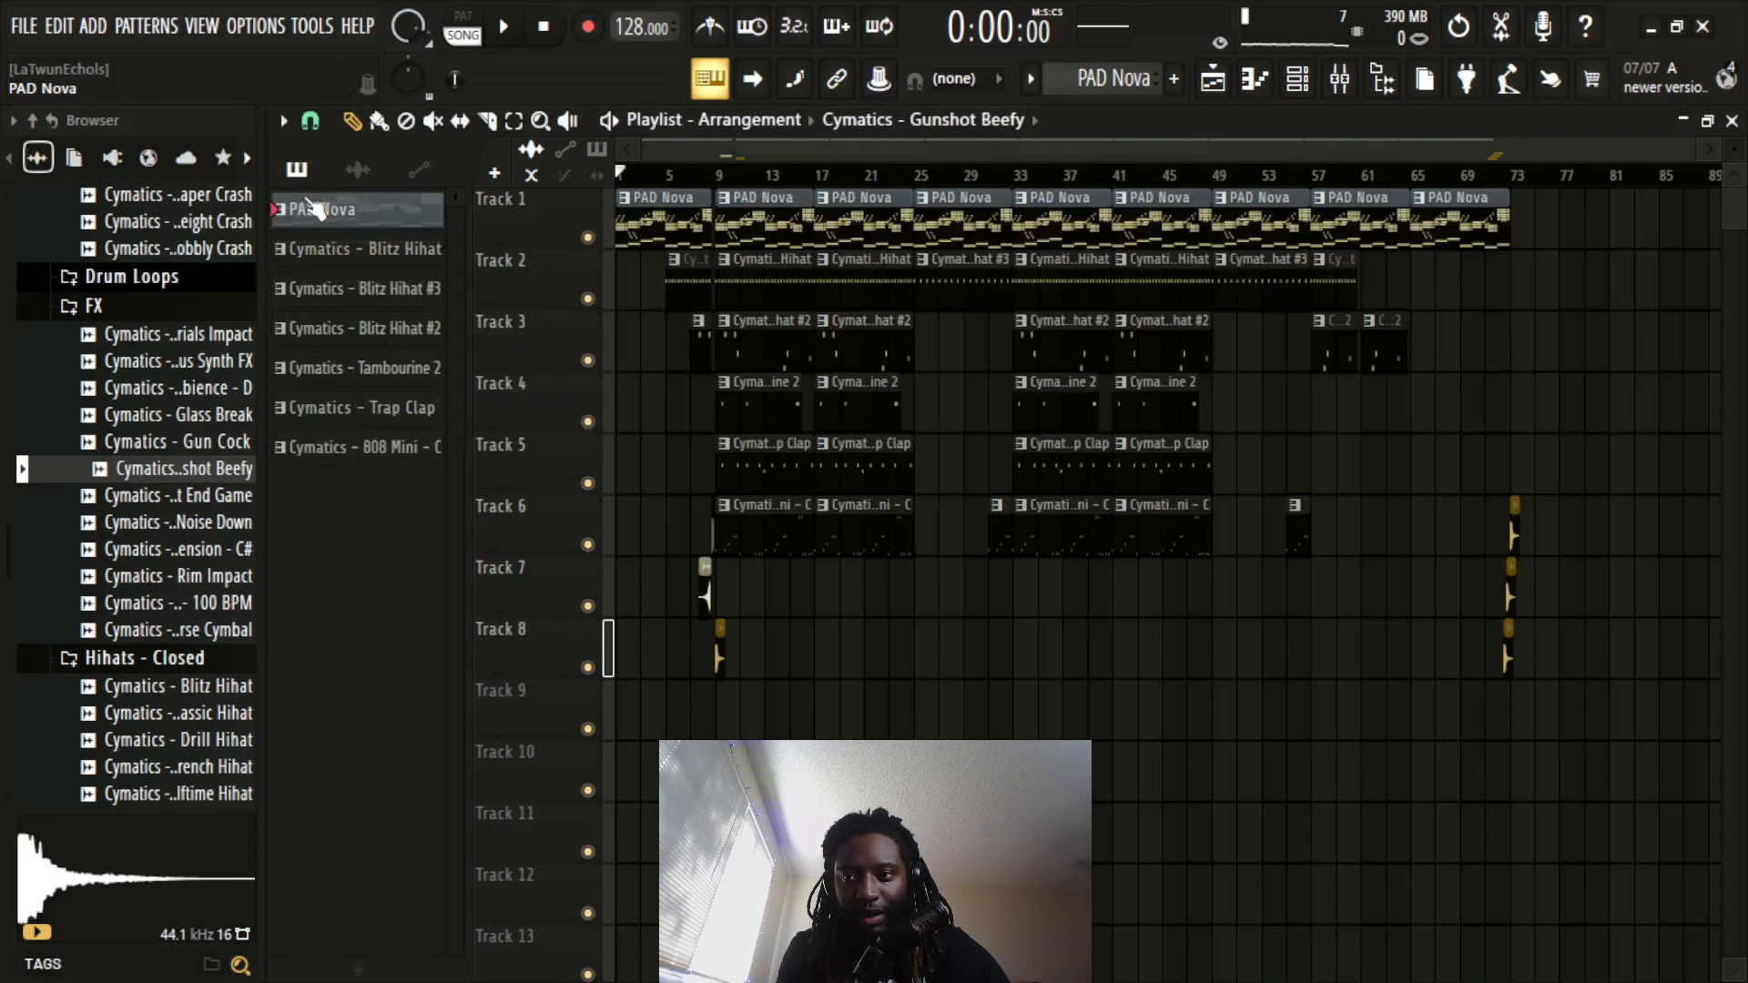
{"action": "double_click", "coordinate": [316, 212]}
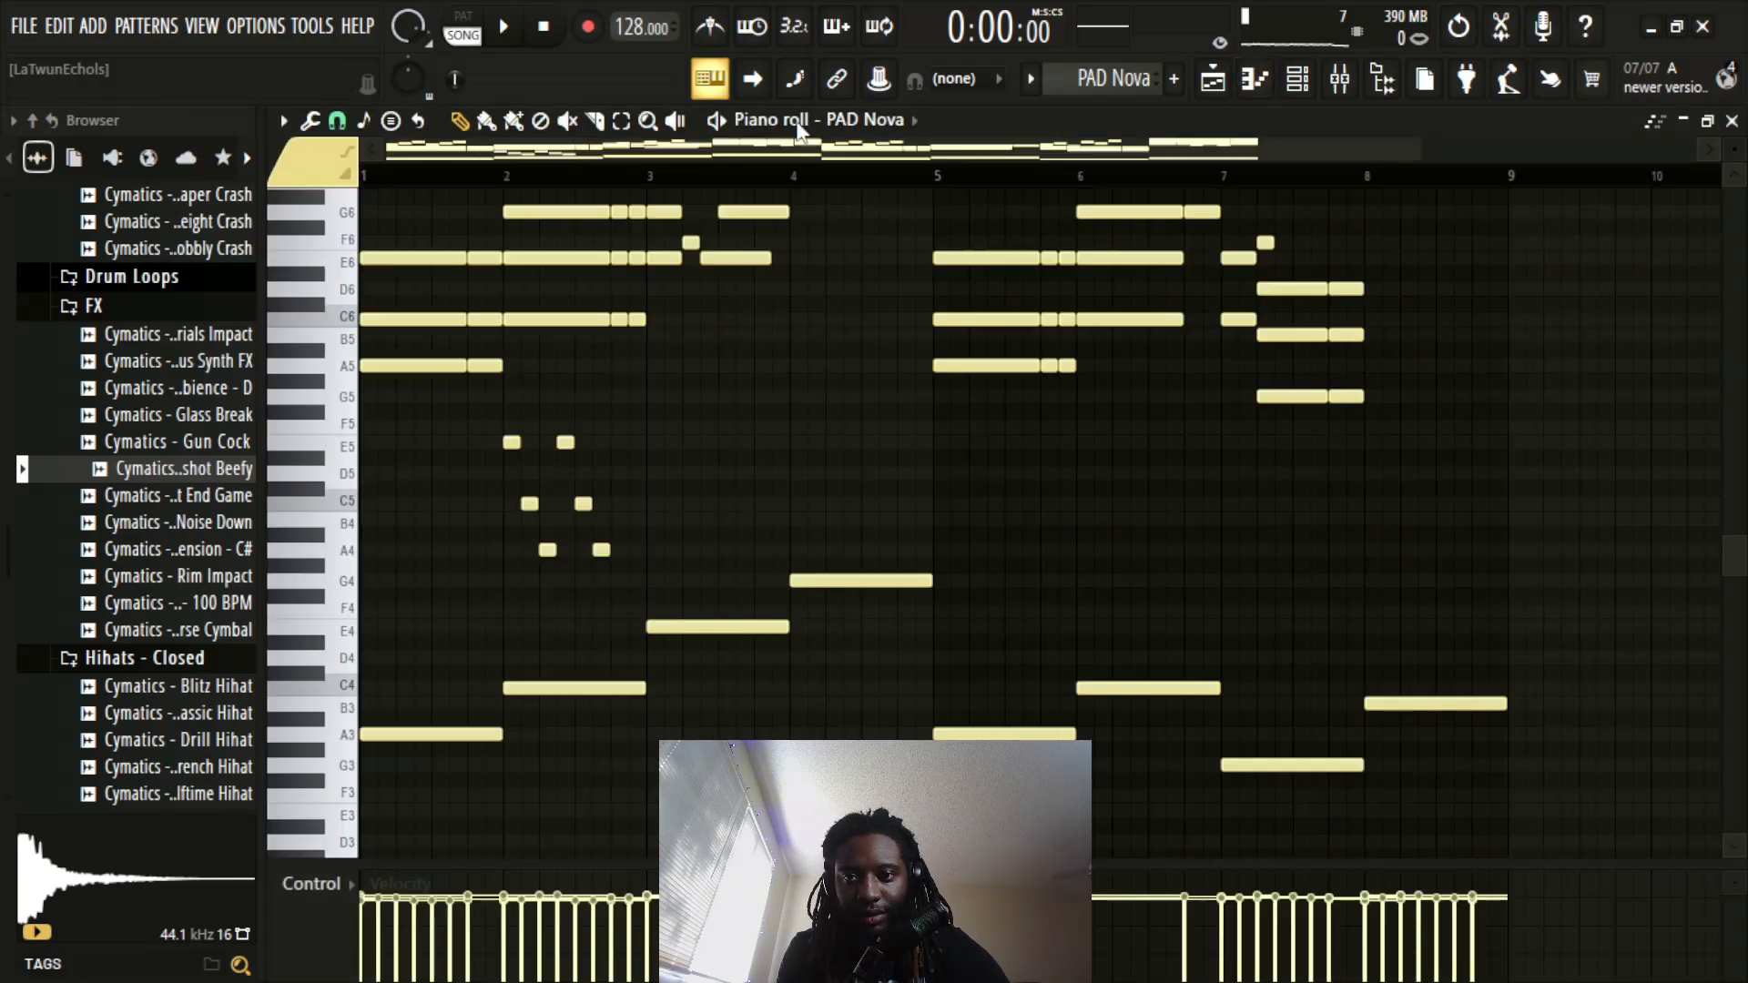
Step: Open the PAD Nova channel's FLEX instrument from the Channel rack, start playback to hear it, and close the instrument
{"action": "left_click", "coordinate": [1298, 79]}
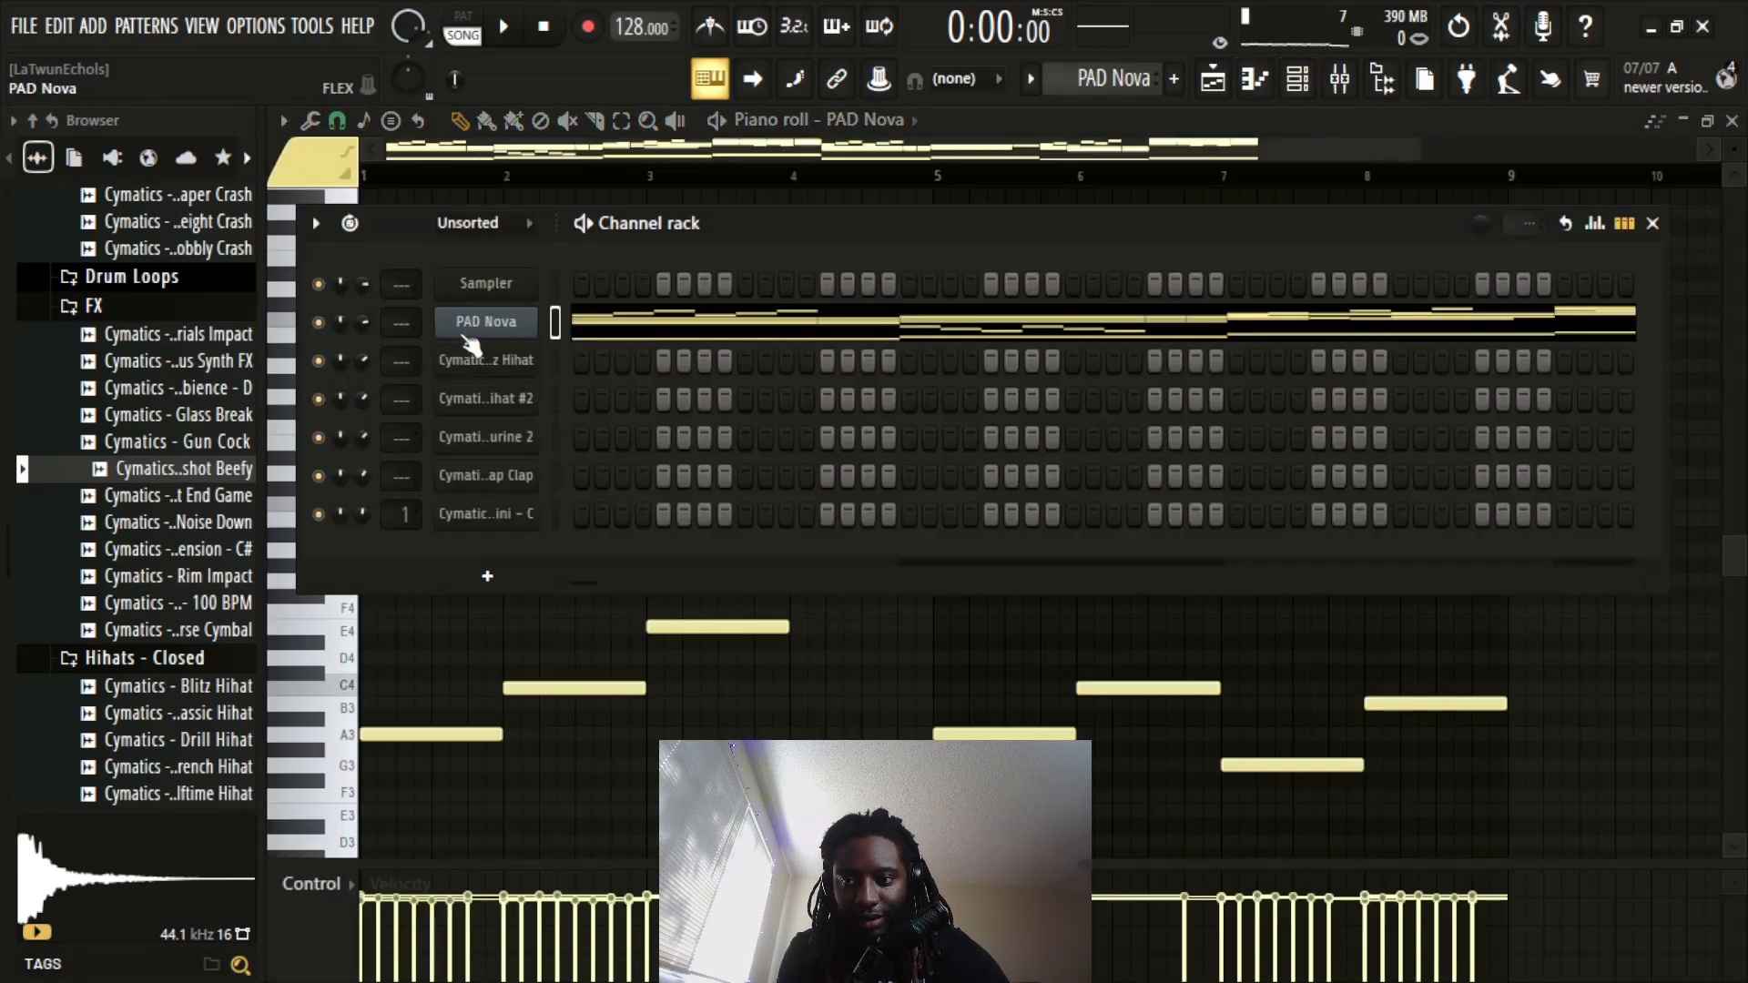
{"action": "right_click", "coordinate": [505, 324]}
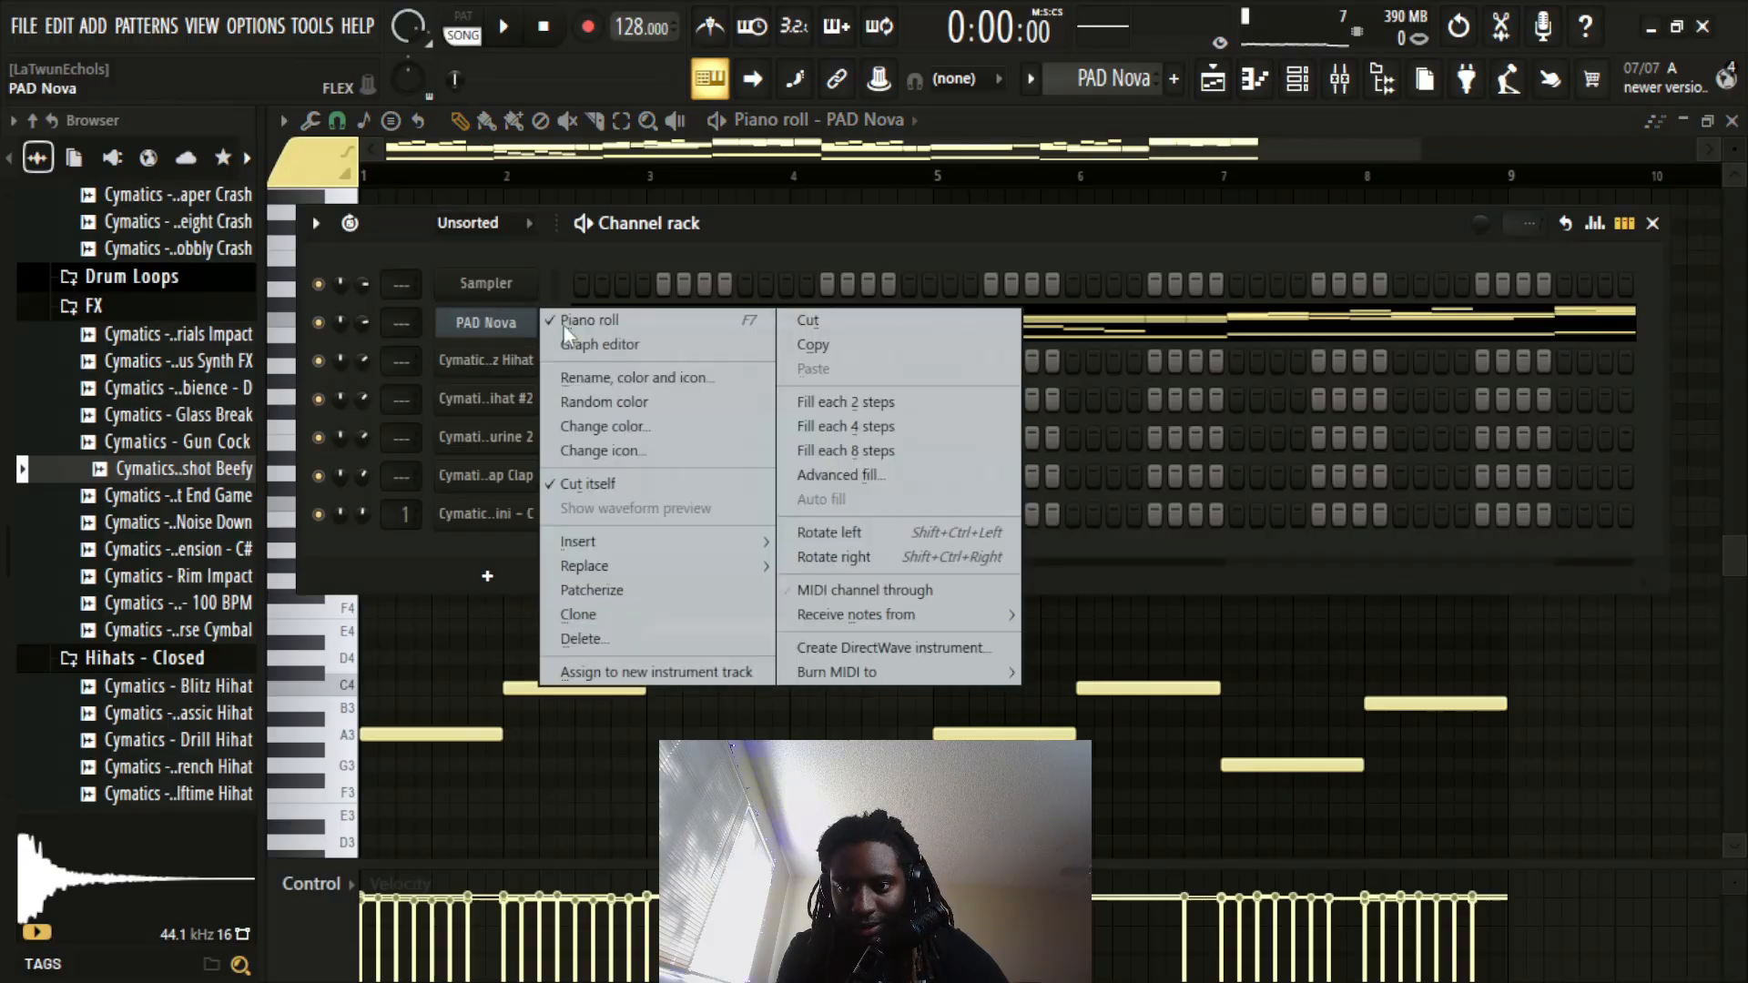
{"action": "left_click", "coordinate": [593, 323]}
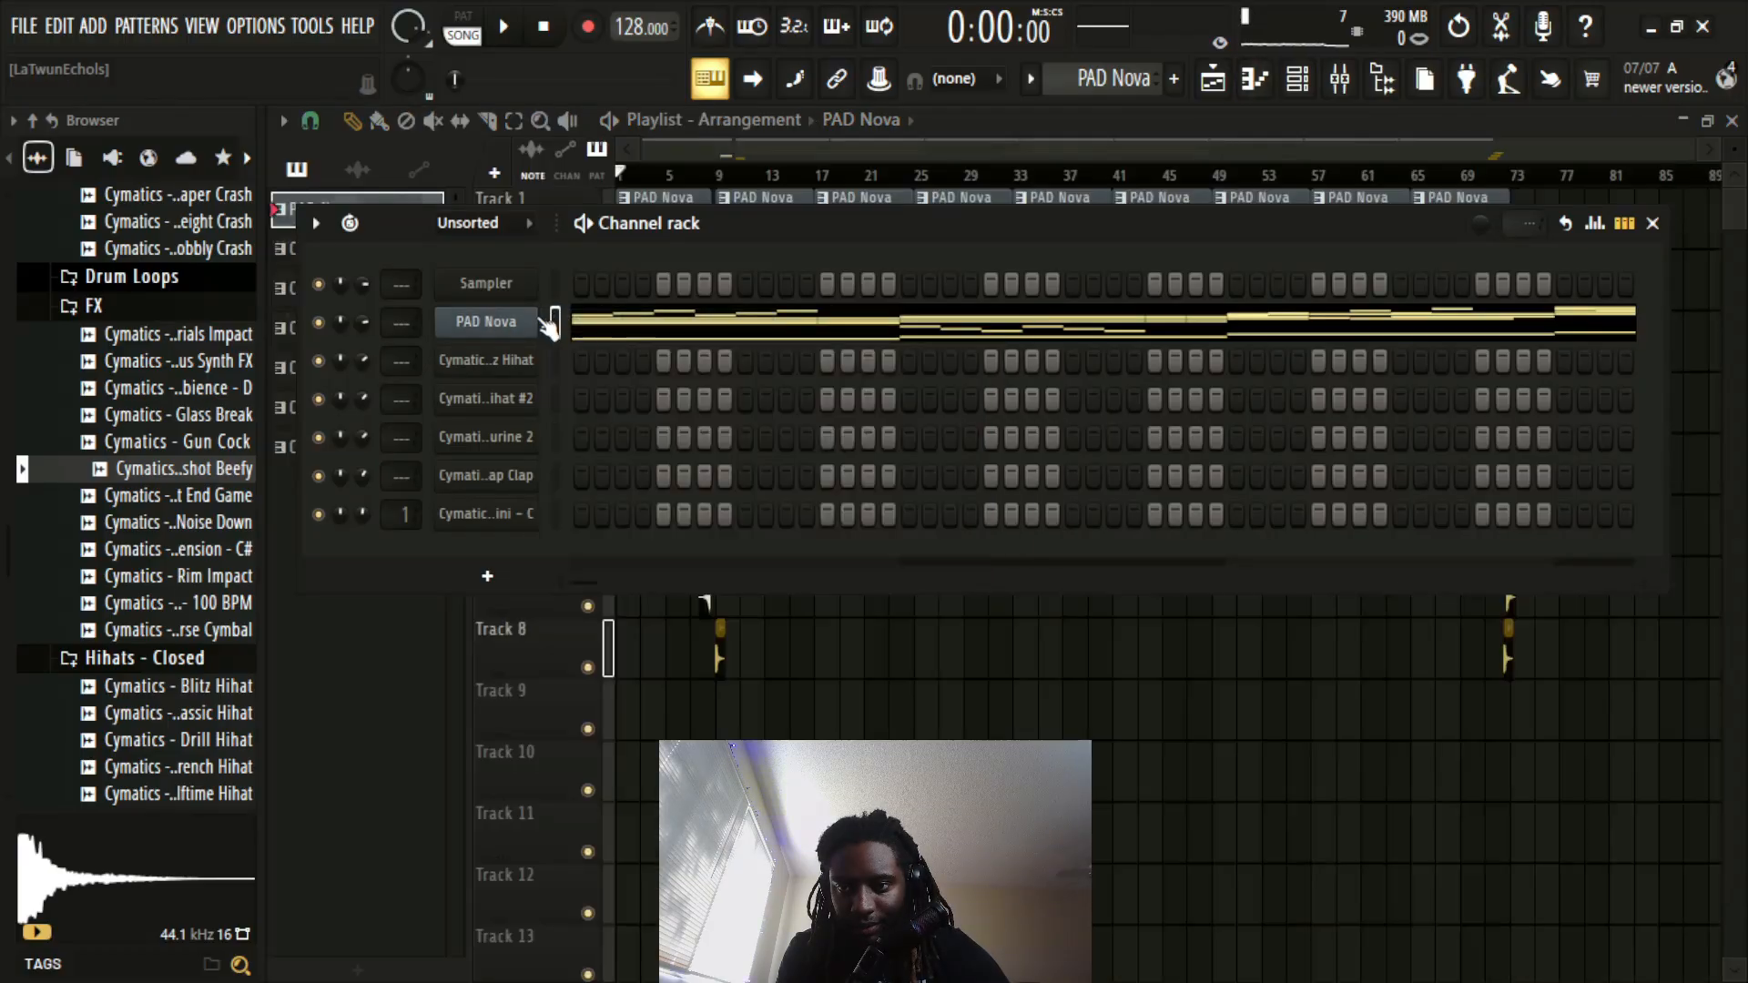
{"action": "left_click", "coordinate": [535, 324]}
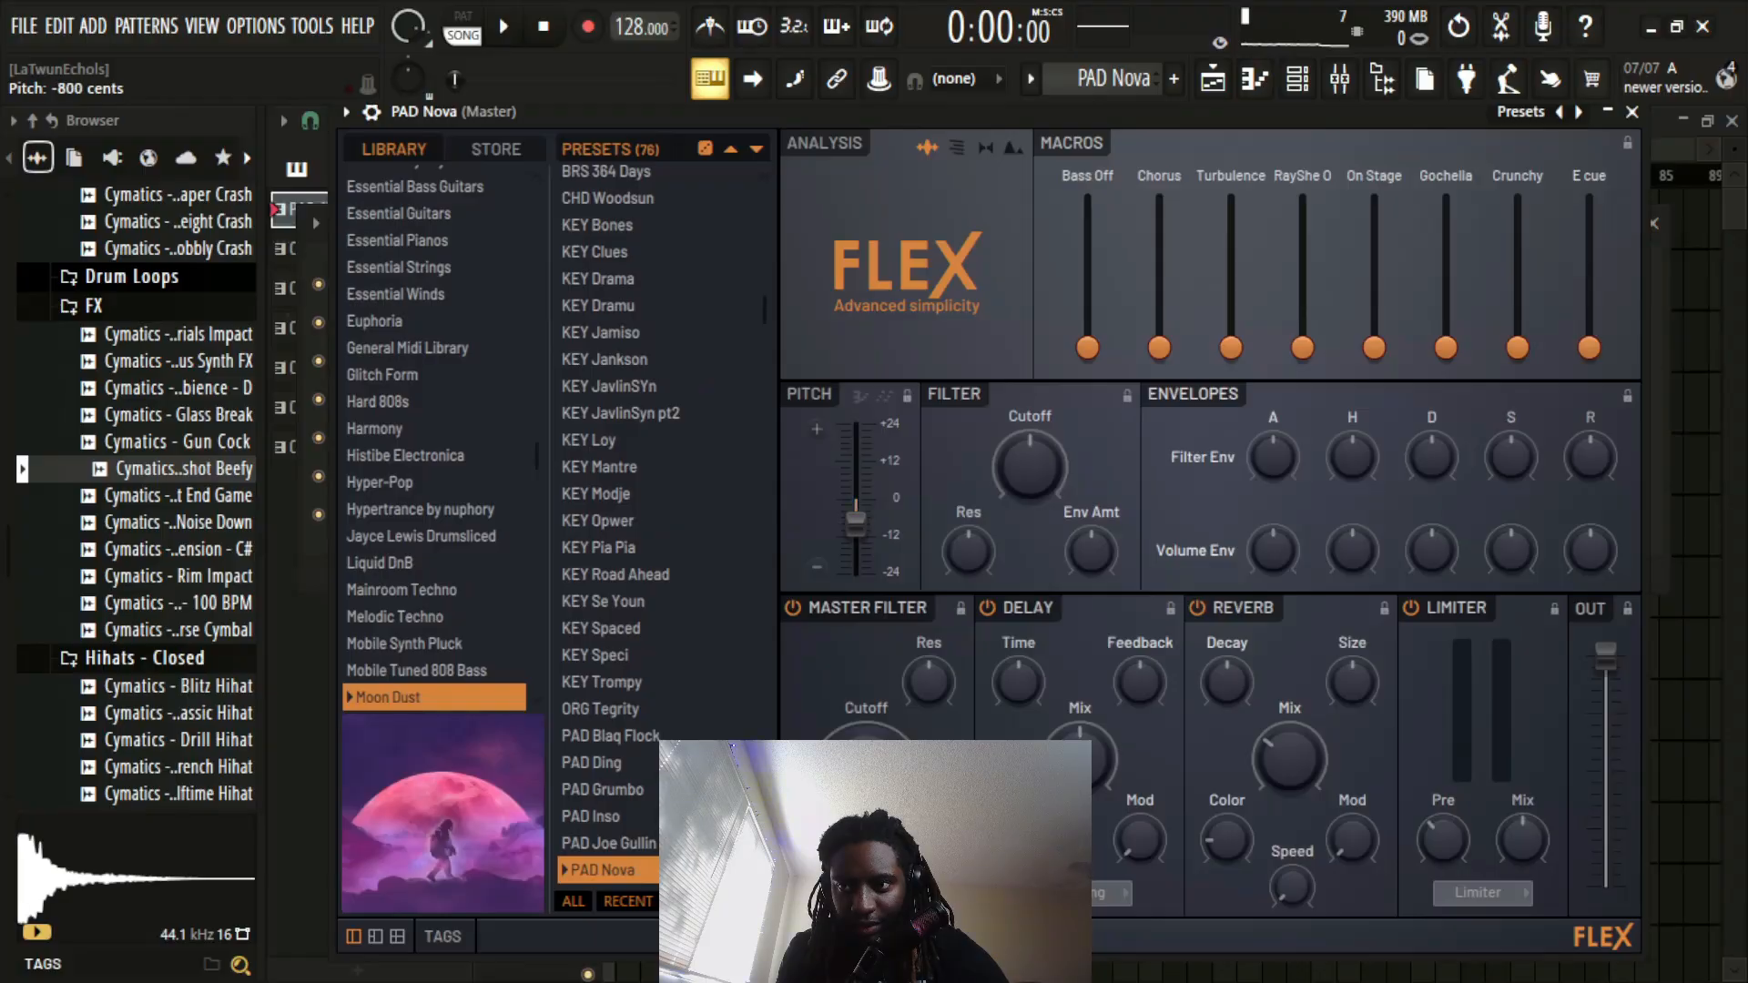
{"action": "key", "text": "space"}
{"action": "left_click", "coordinate": [1630, 112]}
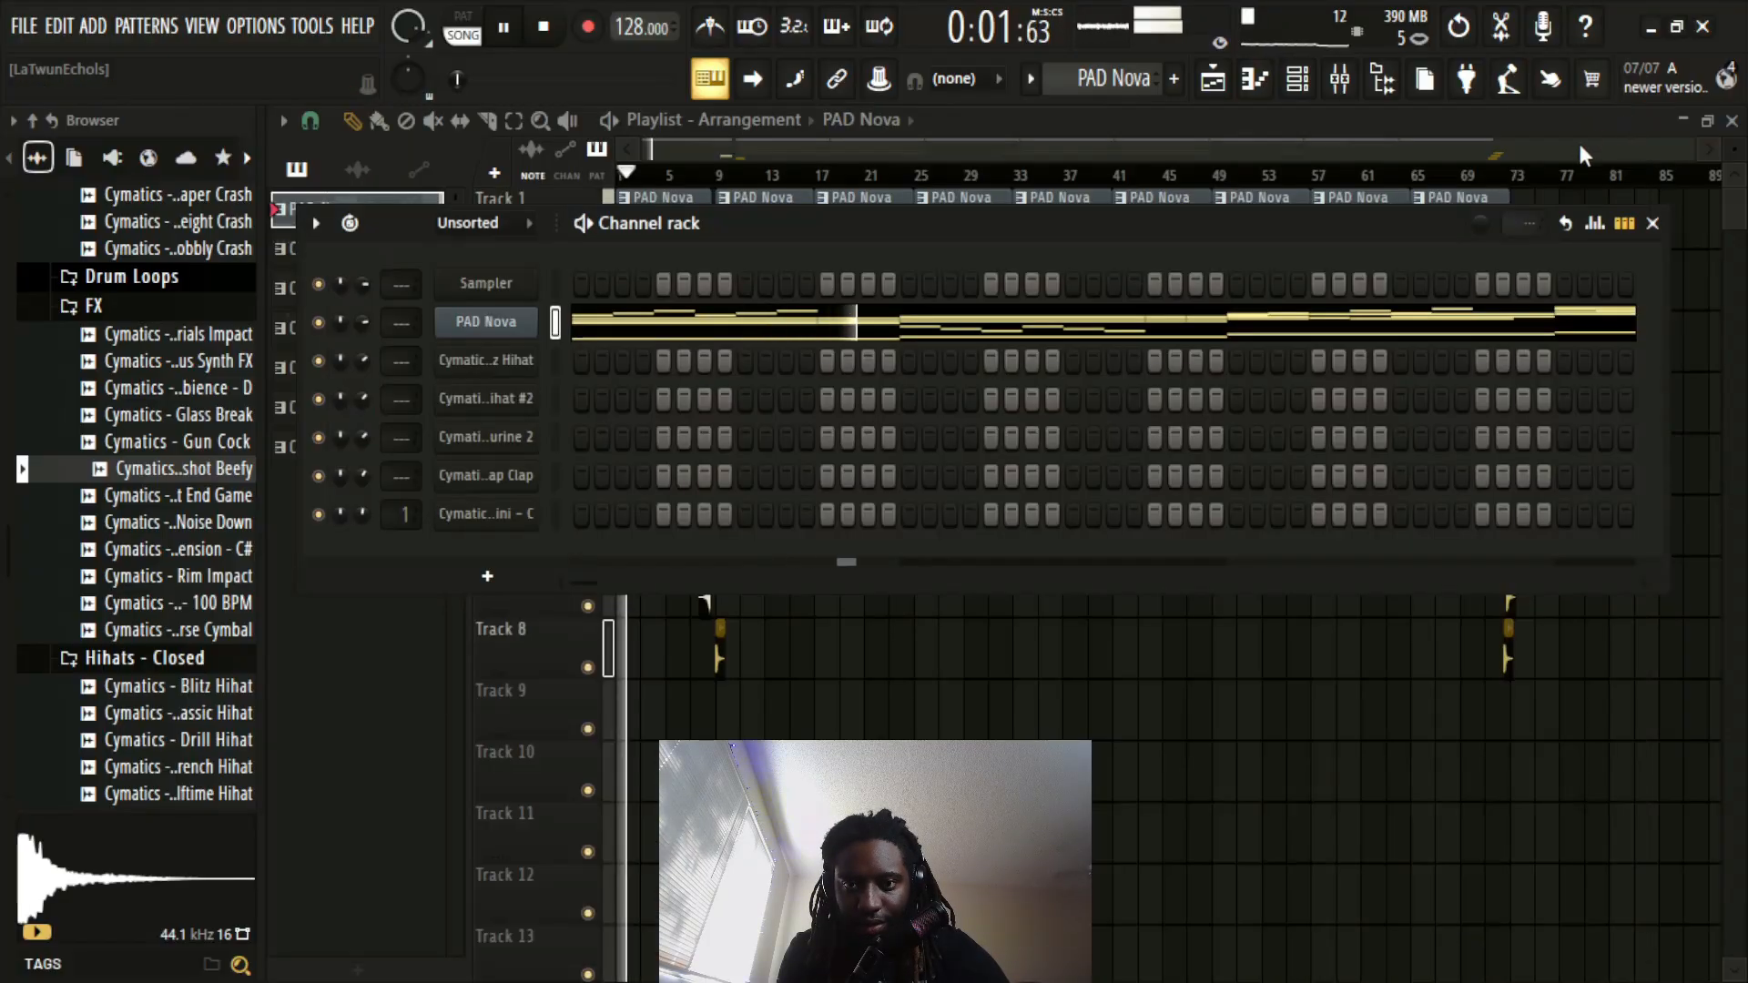
Step: Close the Channel rack and listen to the arrangement through the first 25 bars in the playlist
{"action": "left_click", "coordinate": [1652, 223]}
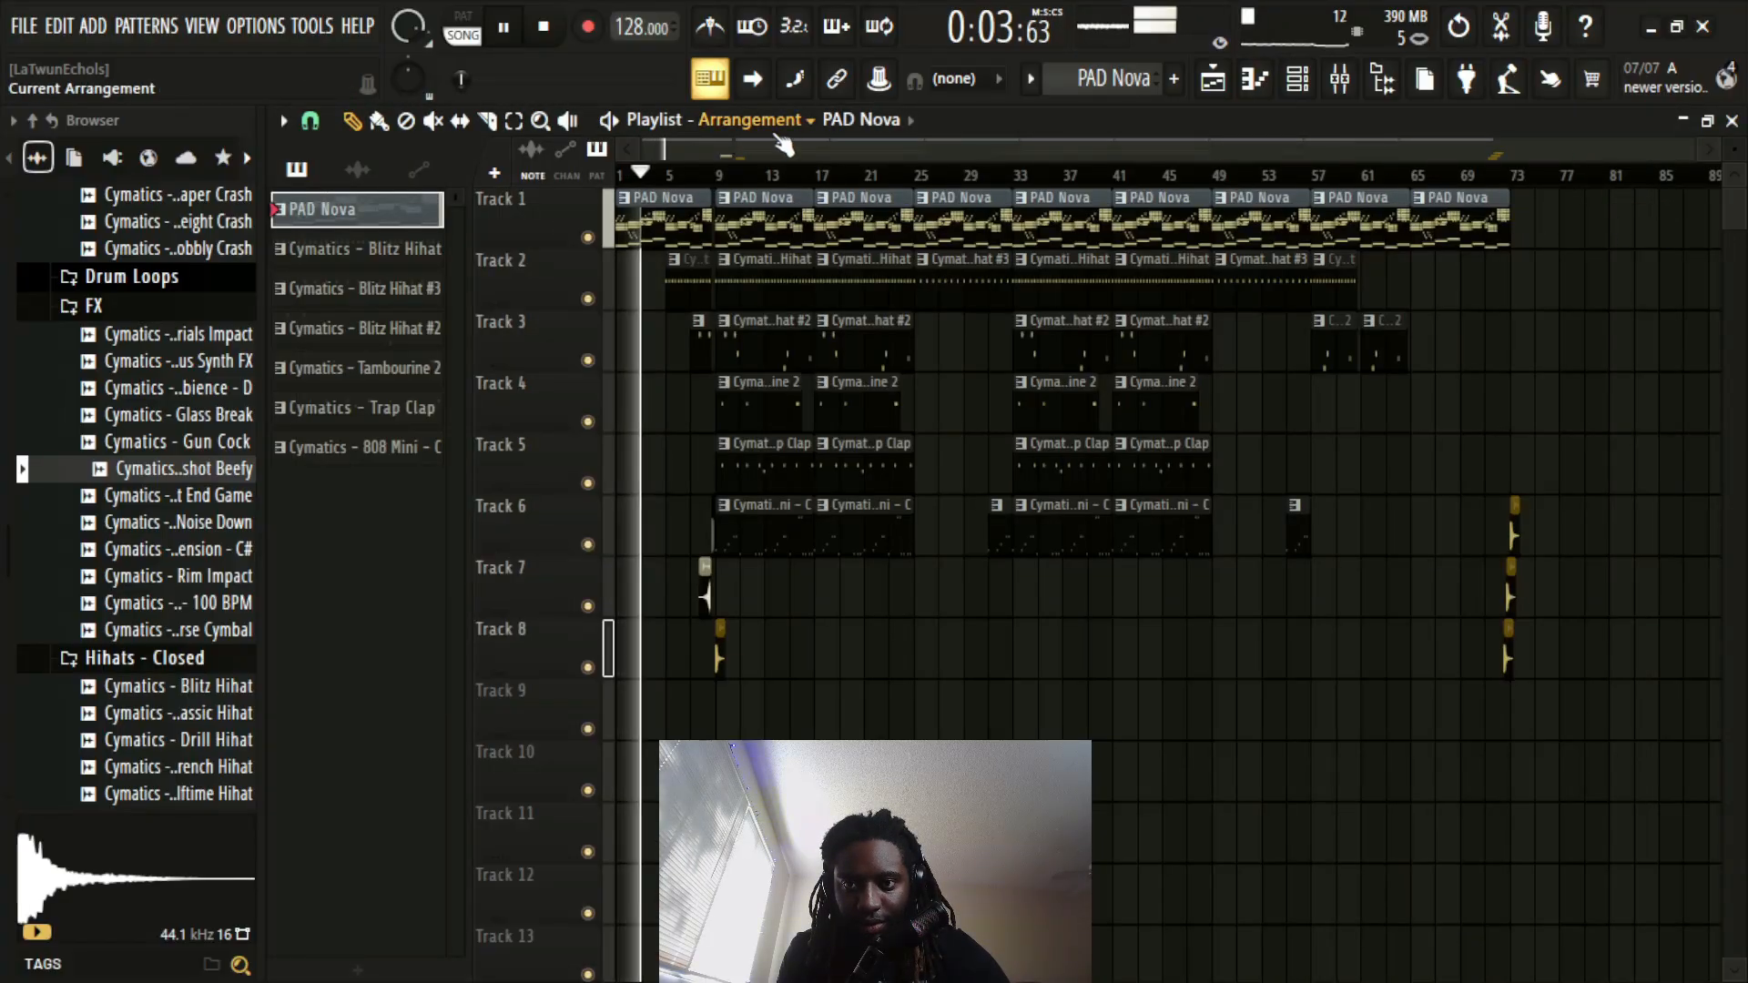
{"action": "scroll", "coordinate": [802, 179], "scroll_direction": "up", "scroll_amount": 3}
{"action": "scroll", "coordinate": [802, 179], "scroll_direction": "down", "scroll_amount": 3}
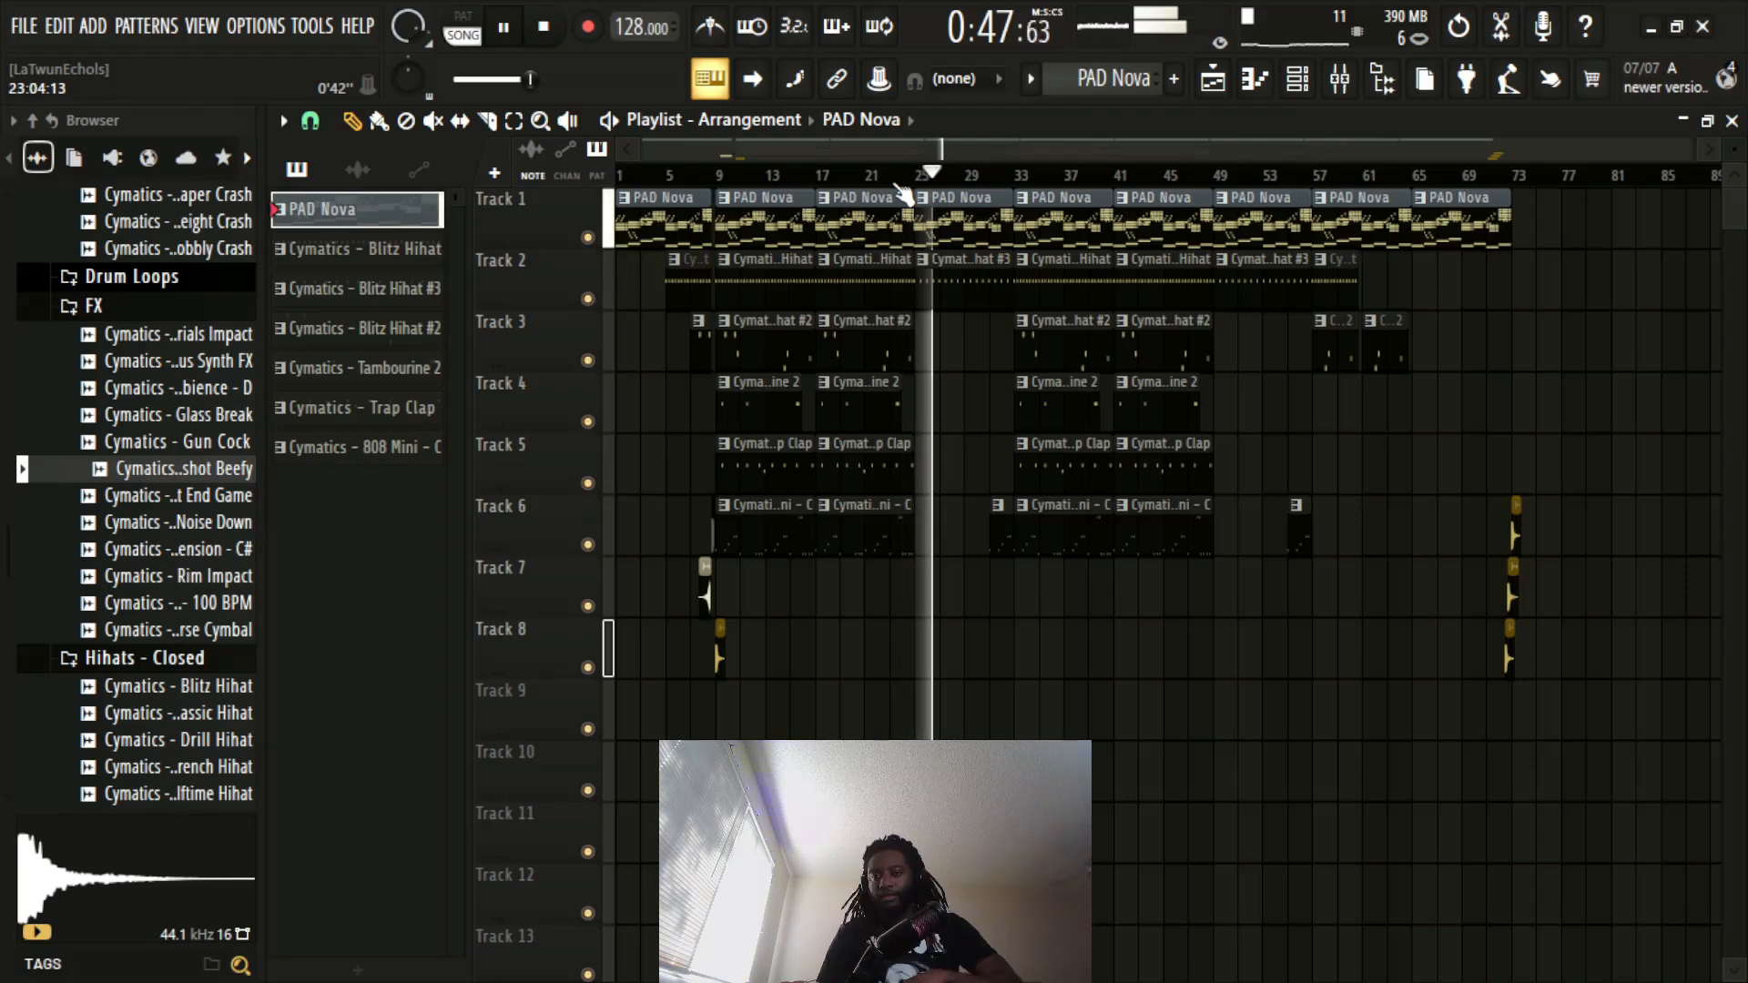
{"action": "key", "text": "space"}
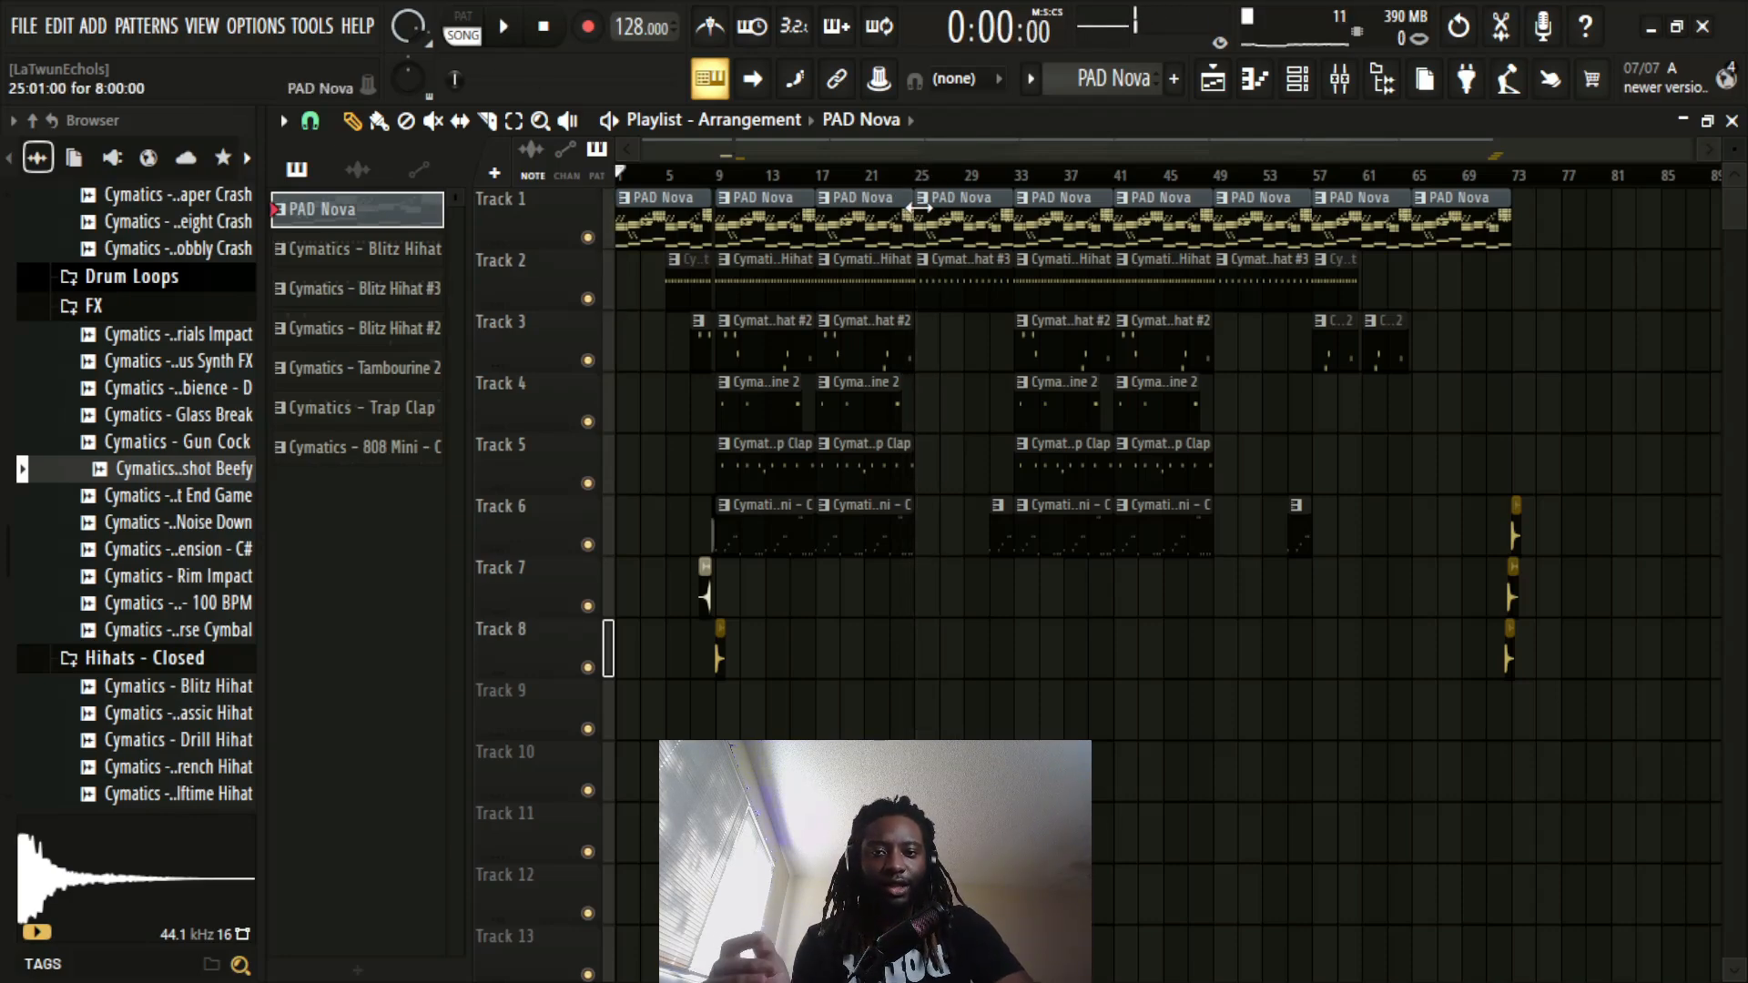
Step: Make the PAD Nova clip at bar 25 a unique pattern and open its notes in the piano roll
{"action": "right_click", "coordinate": [917, 208]}
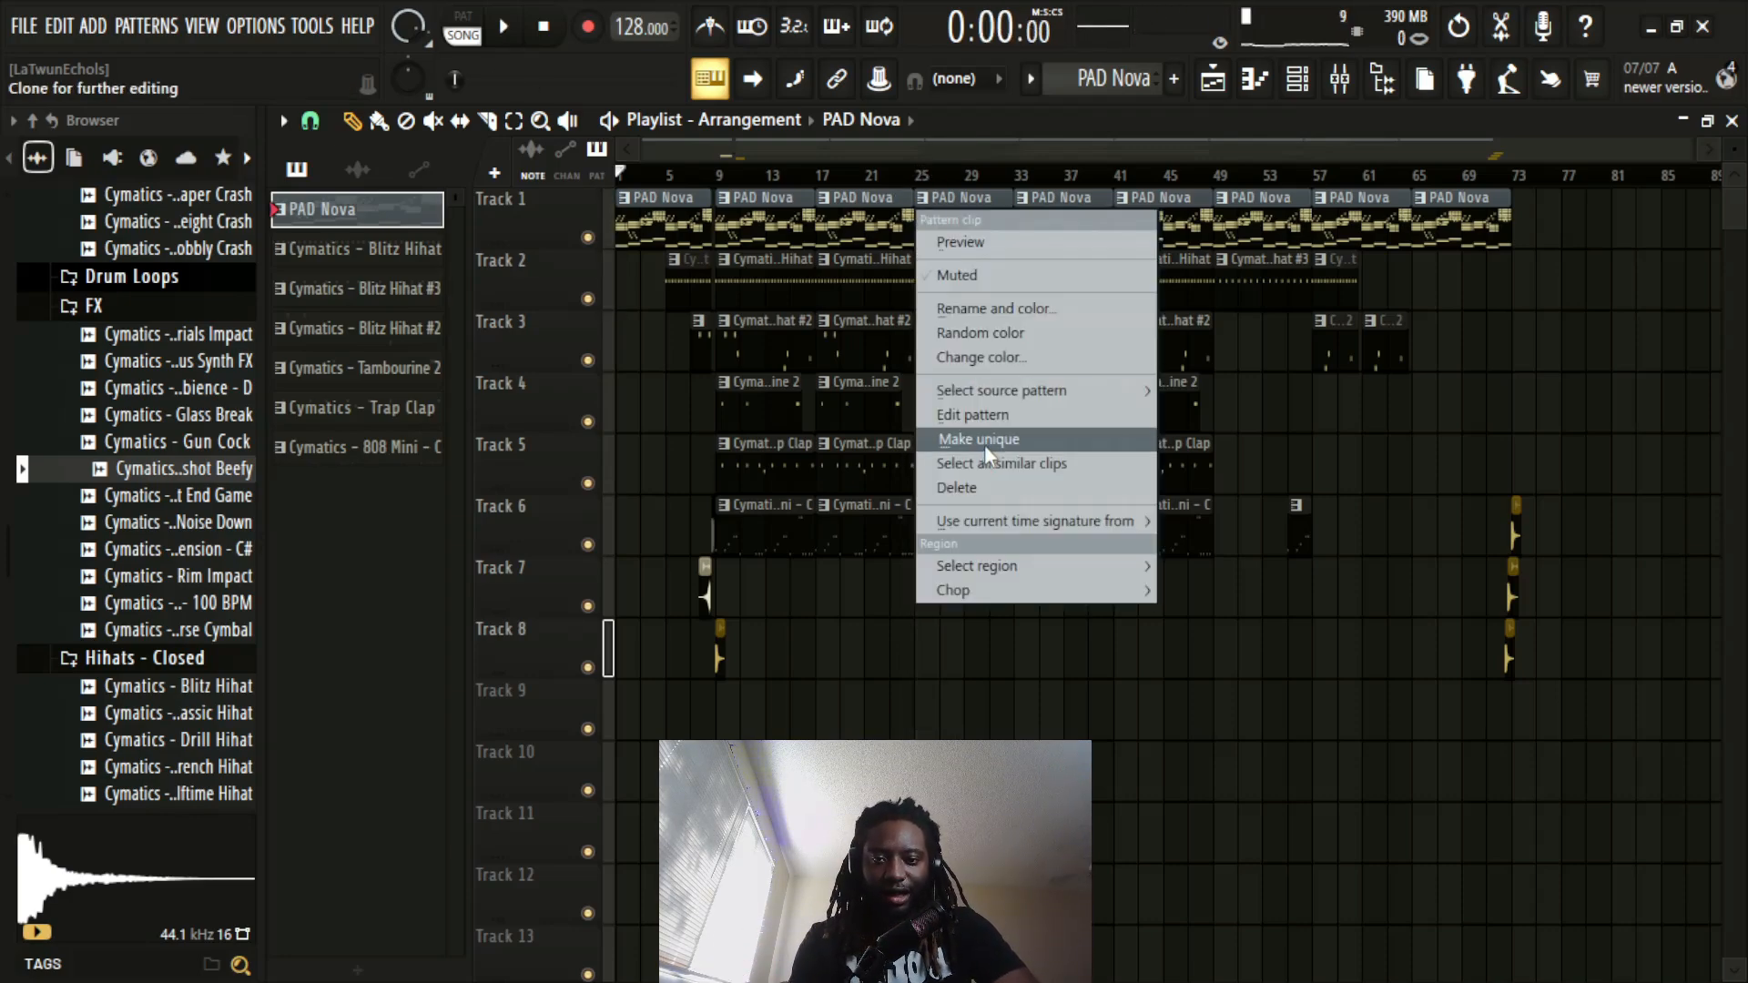
{"action": "left_click", "coordinate": [985, 440]}
{"action": "right_click", "coordinate": [925, 197]}
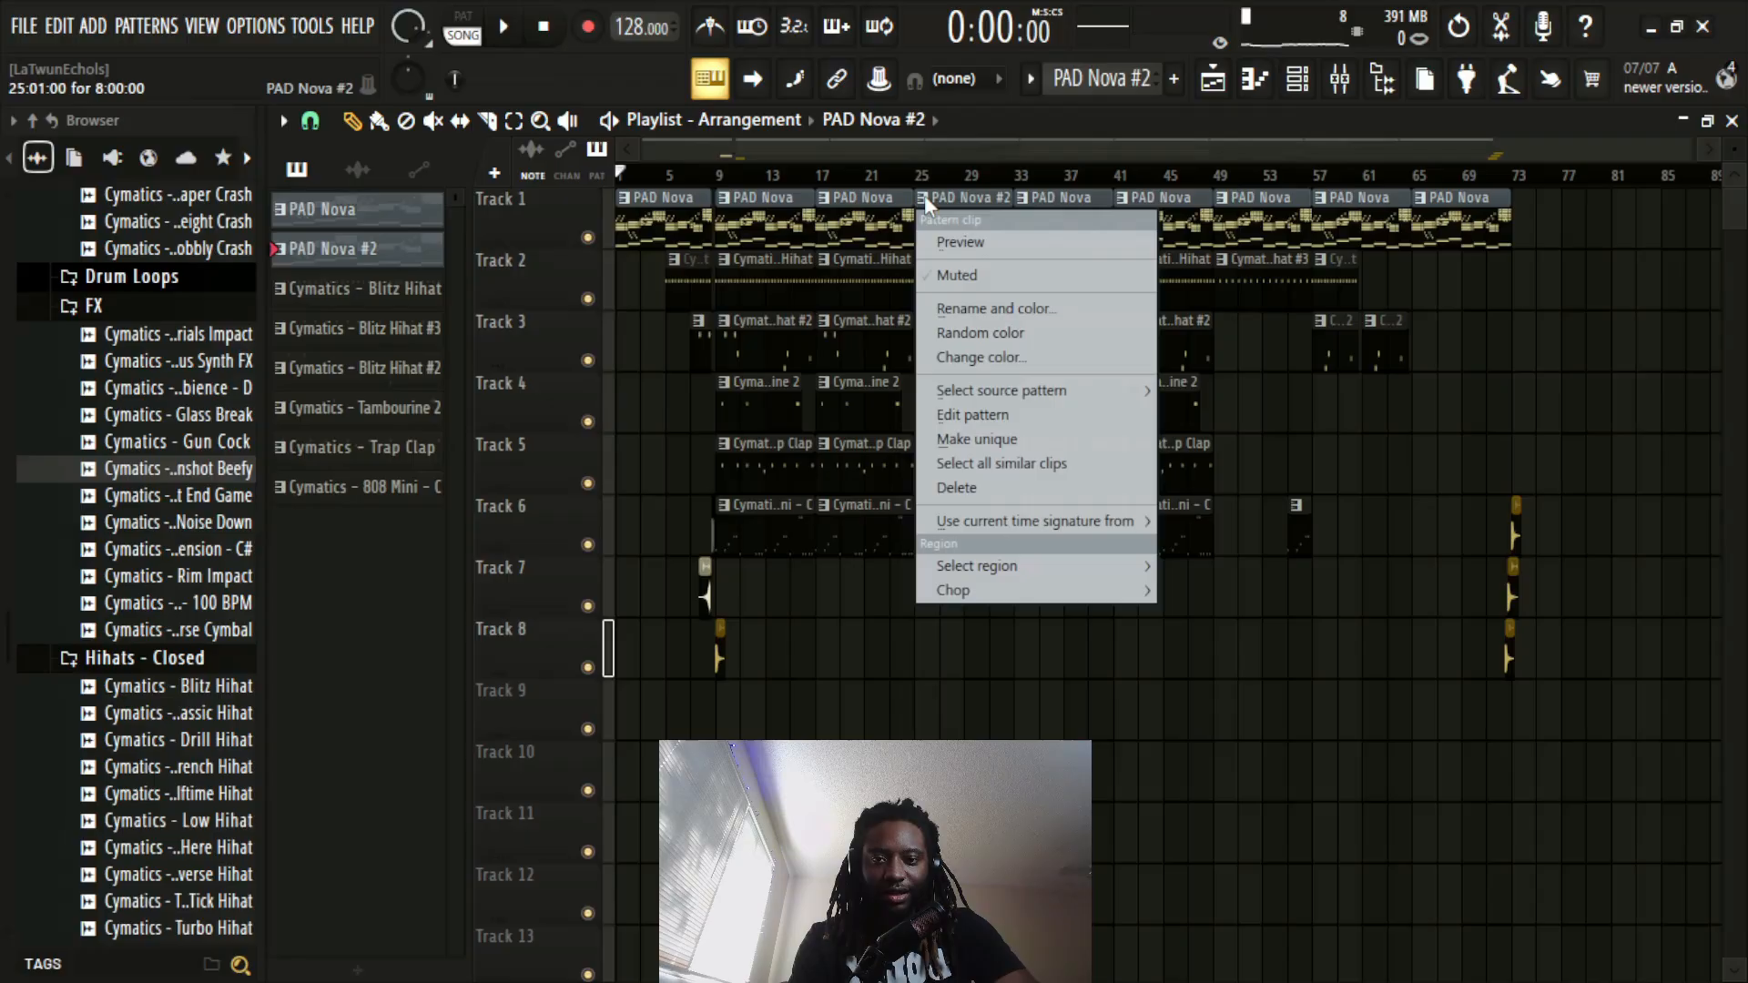
{"action": "left_click", "coordinate": [995, 418]}
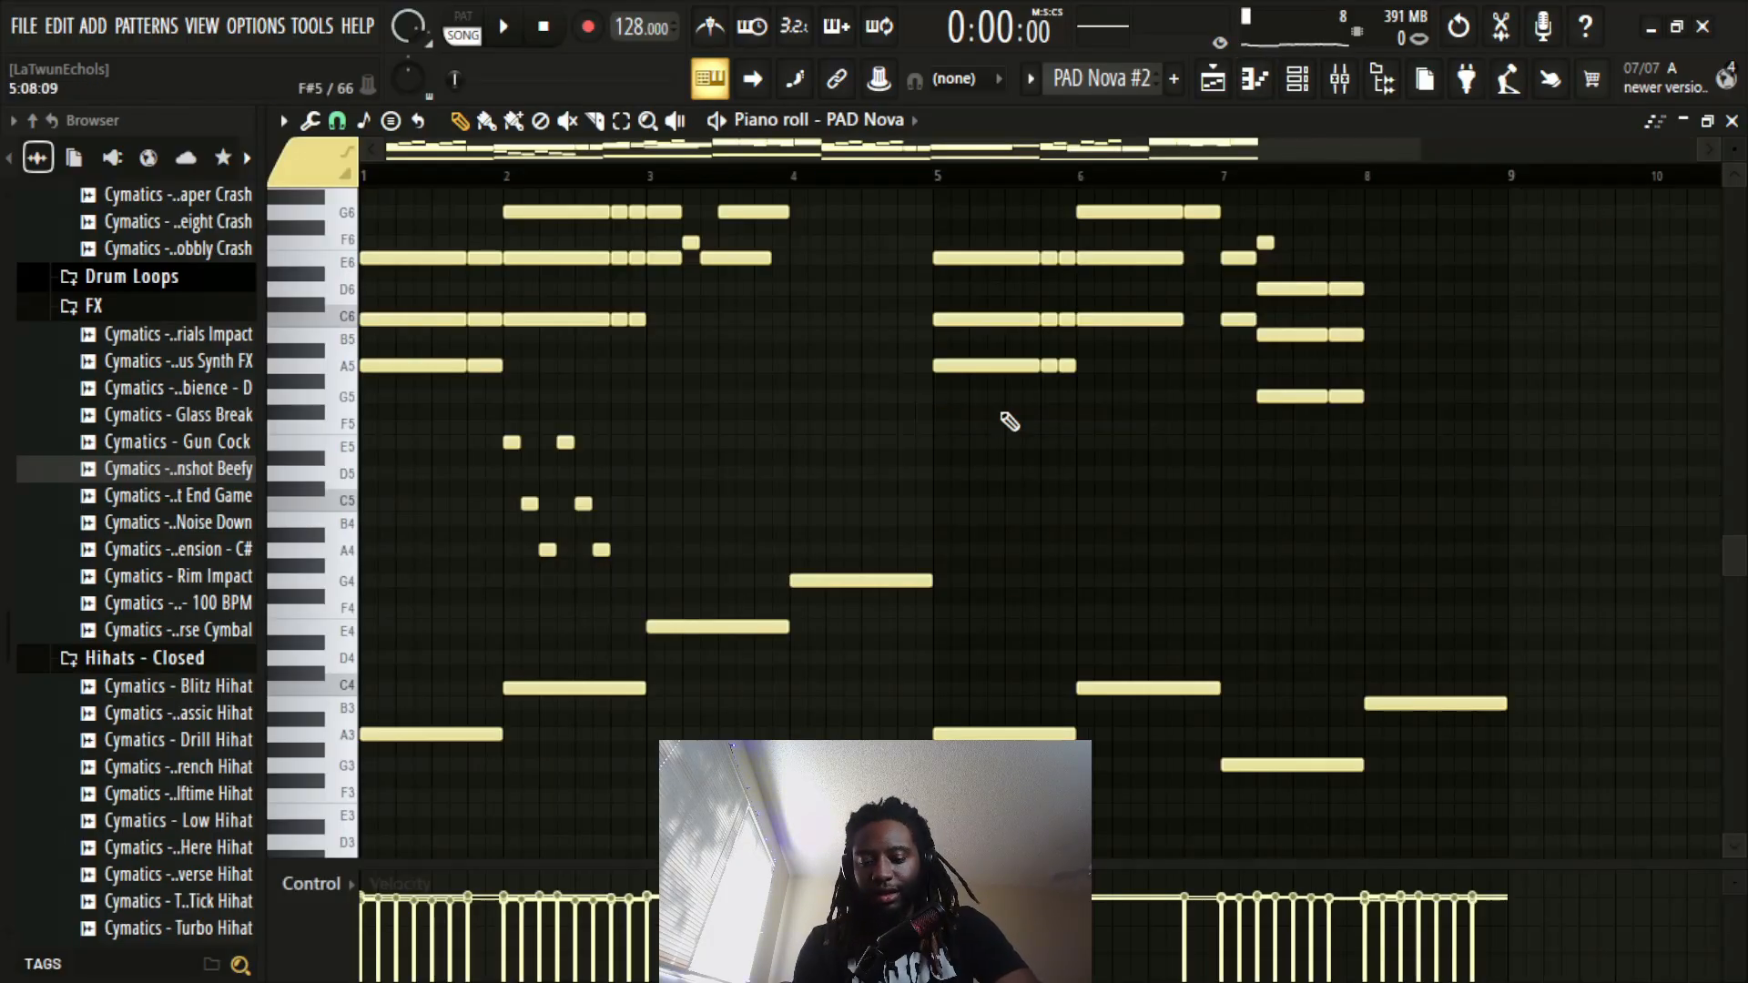
Step: Duplicate all the notes in PAD Nova #2 and move the copies back to bar 1, directly over the originals
{"action": "scroll", "coordinate": [1104, 178], "scroll_direction": "down", "scroll_amount": 2}
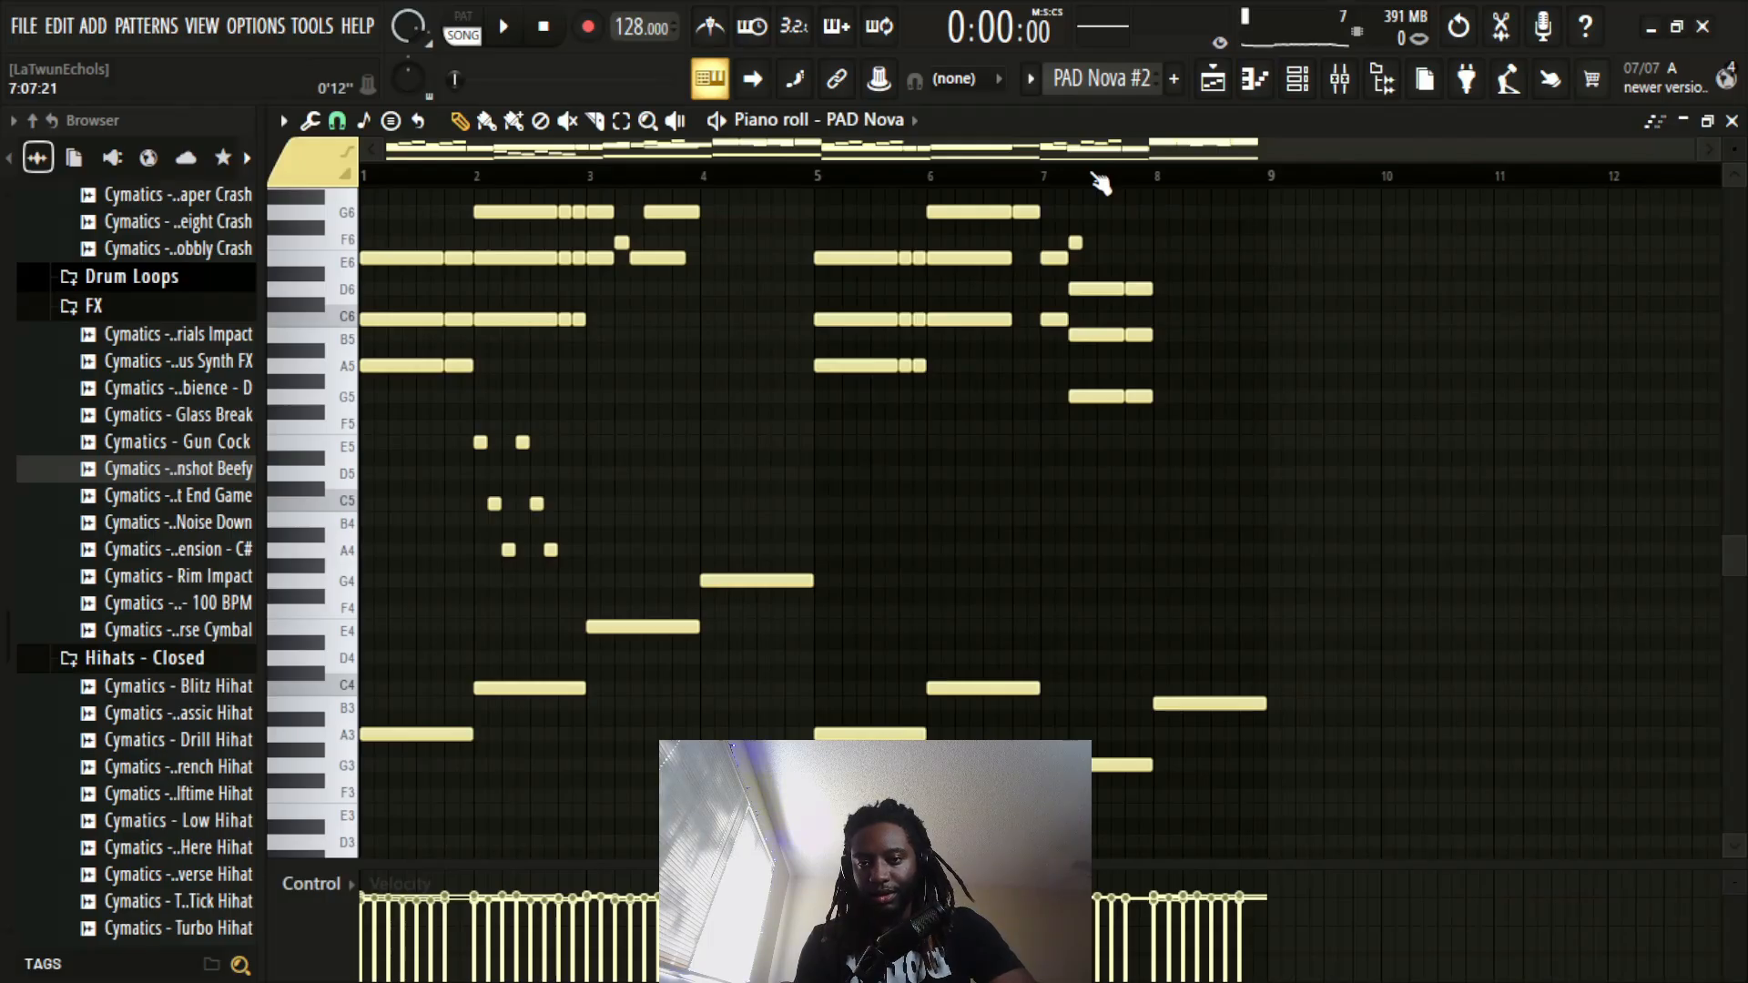
{"action": "key", "text": "ctrl+b"}
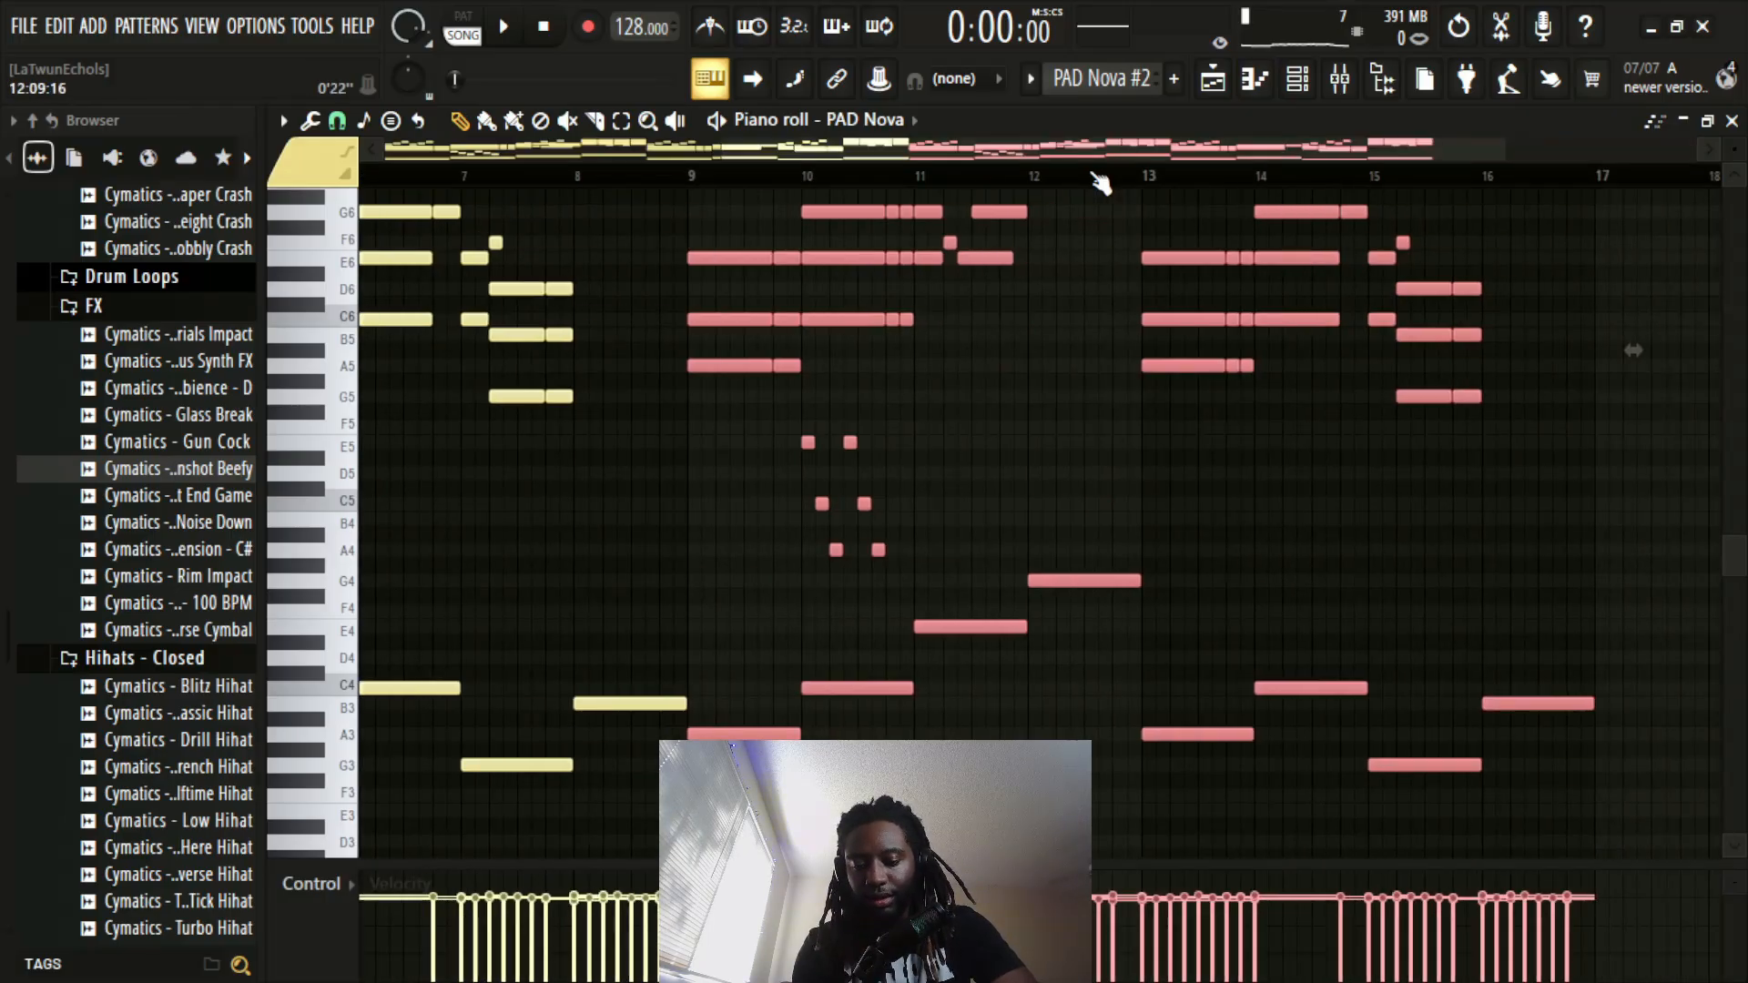
{"action": "key", "text": "shift+Left"}
{"action": "key", "text": "shift+Left"}
{"action": "key", "text": "shift+Left"}
{"action": "key", "text": "shift+Left"}
{"action": "key", "text": "shift+Left"}
{"action": "key", "text": "shift+Left"}
{"action": "key", "text": "shift+Left"}
{"action": "key", "text": "shift+Left"}
{"action": "key", "text": "shift+Left"}
{"action": "key", "text": "shift+Left"}
{"action": "key", "text": "shift+Left"}
{"action": "key", "text": "shift+Left"}
{"action": "key", "text": "shift+Left"}
{"action": "key", "text": "shift+Left"}
{"action": "key", "text": "shift+Left"}
{"action": "key", "text": "shift+Left"}
{"action": "key", "text": "shift+Left"}
{"action": "key", "text": "shift+Left"}
{"action": "key", "text": "shift+Left"}
{"action": "key", "text": "shift+Left"}
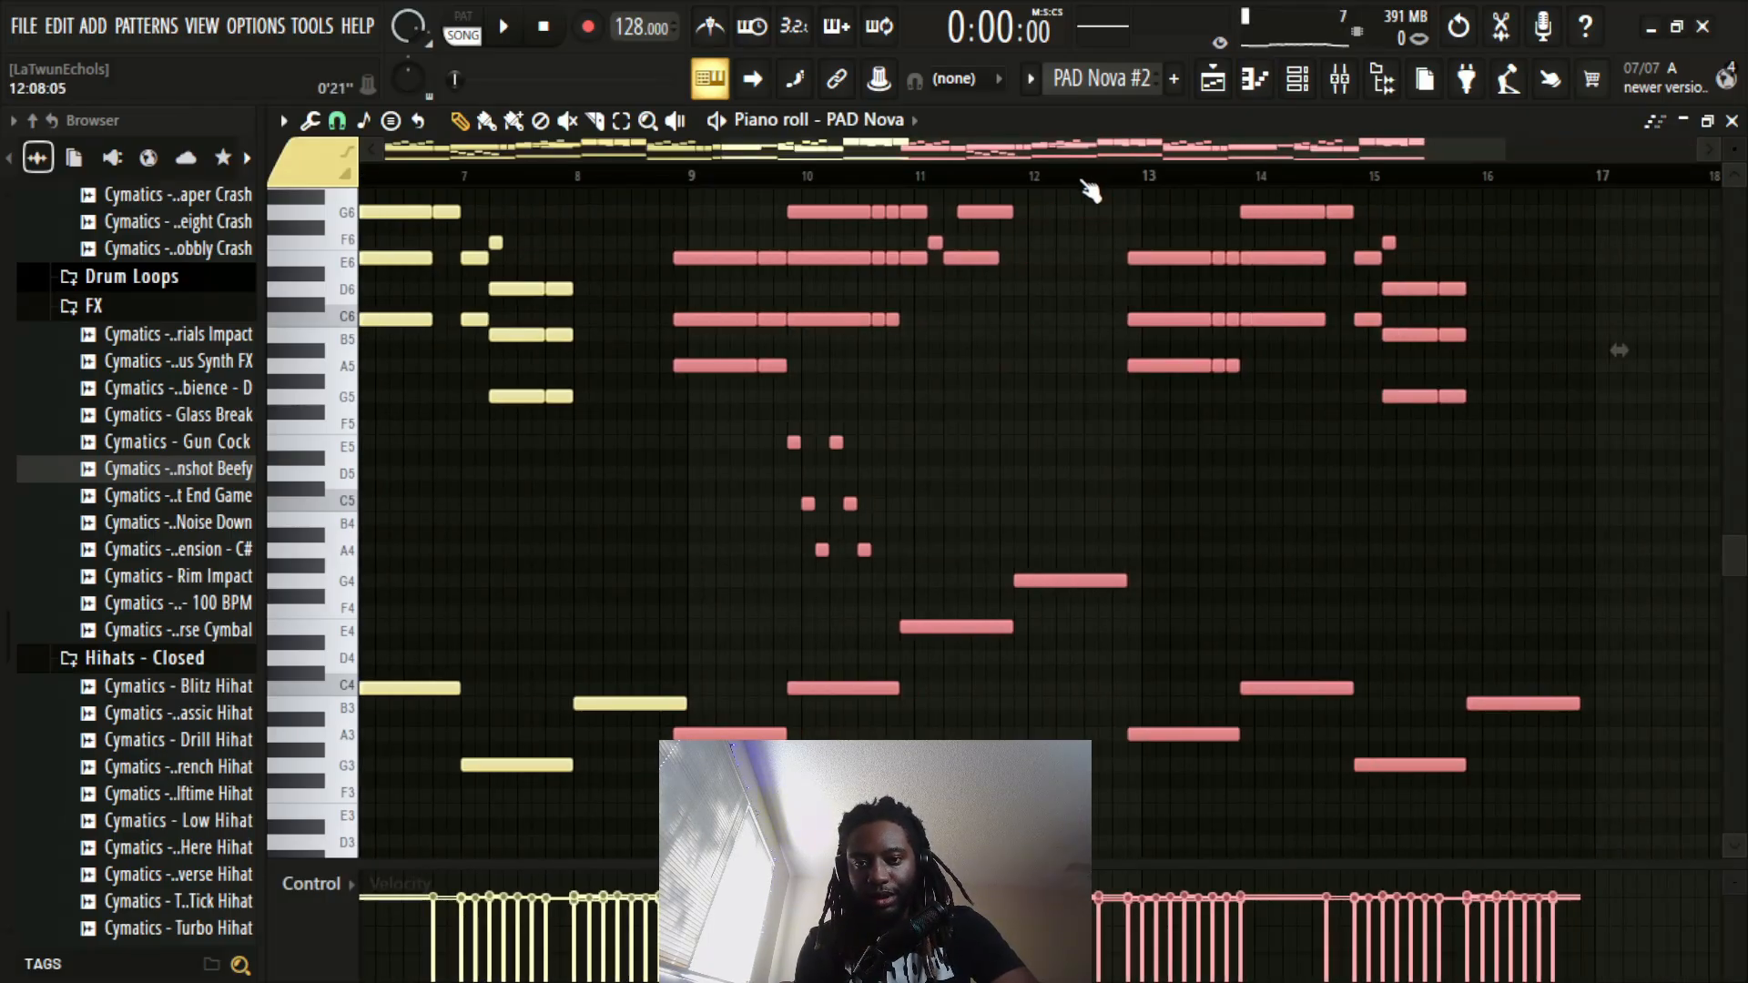
{"action": "key", "text": "shift+Left"}
{"action": "key", "text": "shift+Left"}
{"action": "key", "text": "shift+Left"}
{"action": "key", "text": "shift+Left"}
{"action": "key", "text": "shift+Left"}
{"action": "key", "text": "shift+Left"}
{"action": "key", "text": "shift+Left"}
{"action": "key", "text": "shift+Left"}
{"action": "key", "text": "shift+Left"}
{"action": "key", "text": "shift+Left"}
{"action": "key", "text": "shift+Left"}
{"action": "key", "text": "shift+Left"}
{"action": "key", "text": "shift+Left"}
{"action": "key", "text": "shift+Left"}
{"action": "key", "text": "shift+Left"}
{"action": "key", "text": "shift+Left"}
{"action": "key", "text": "shift+Left"}
{"action": "key", "text": "shift+Left"}
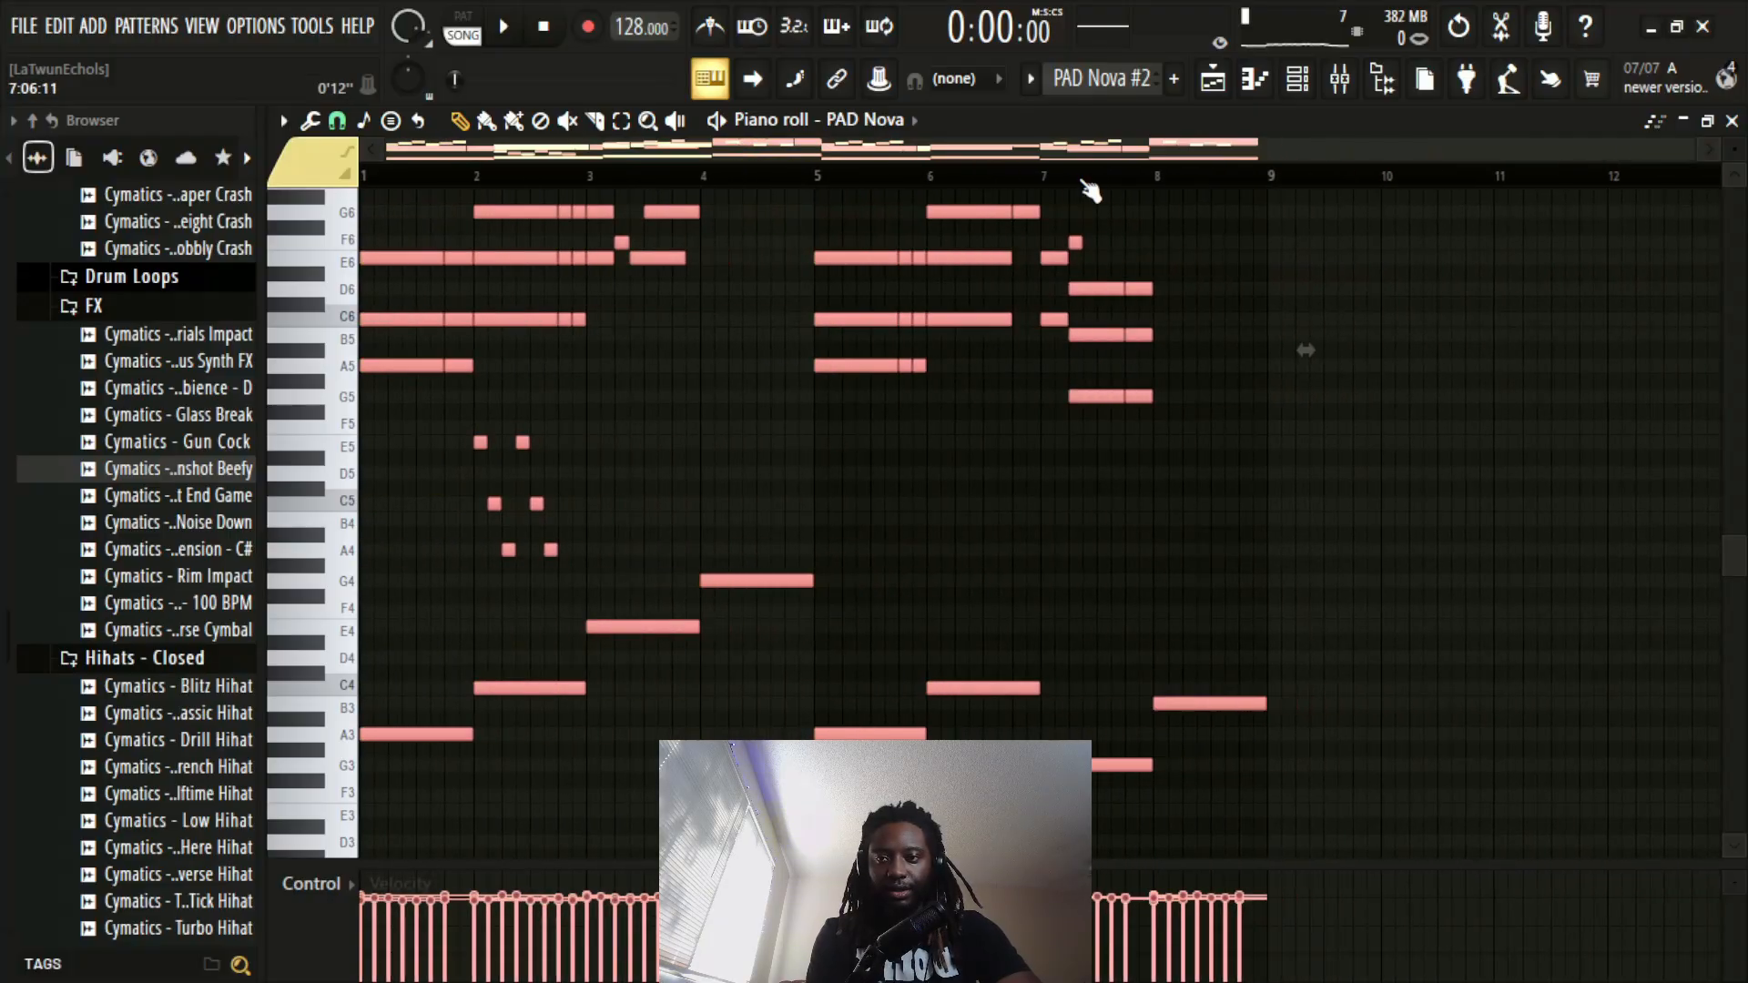
Step: Transpose the copied notes upward by octaves so they layer above the original PAD Nova #2 notes
{"action": "key", "text": "ctrl+Up"}
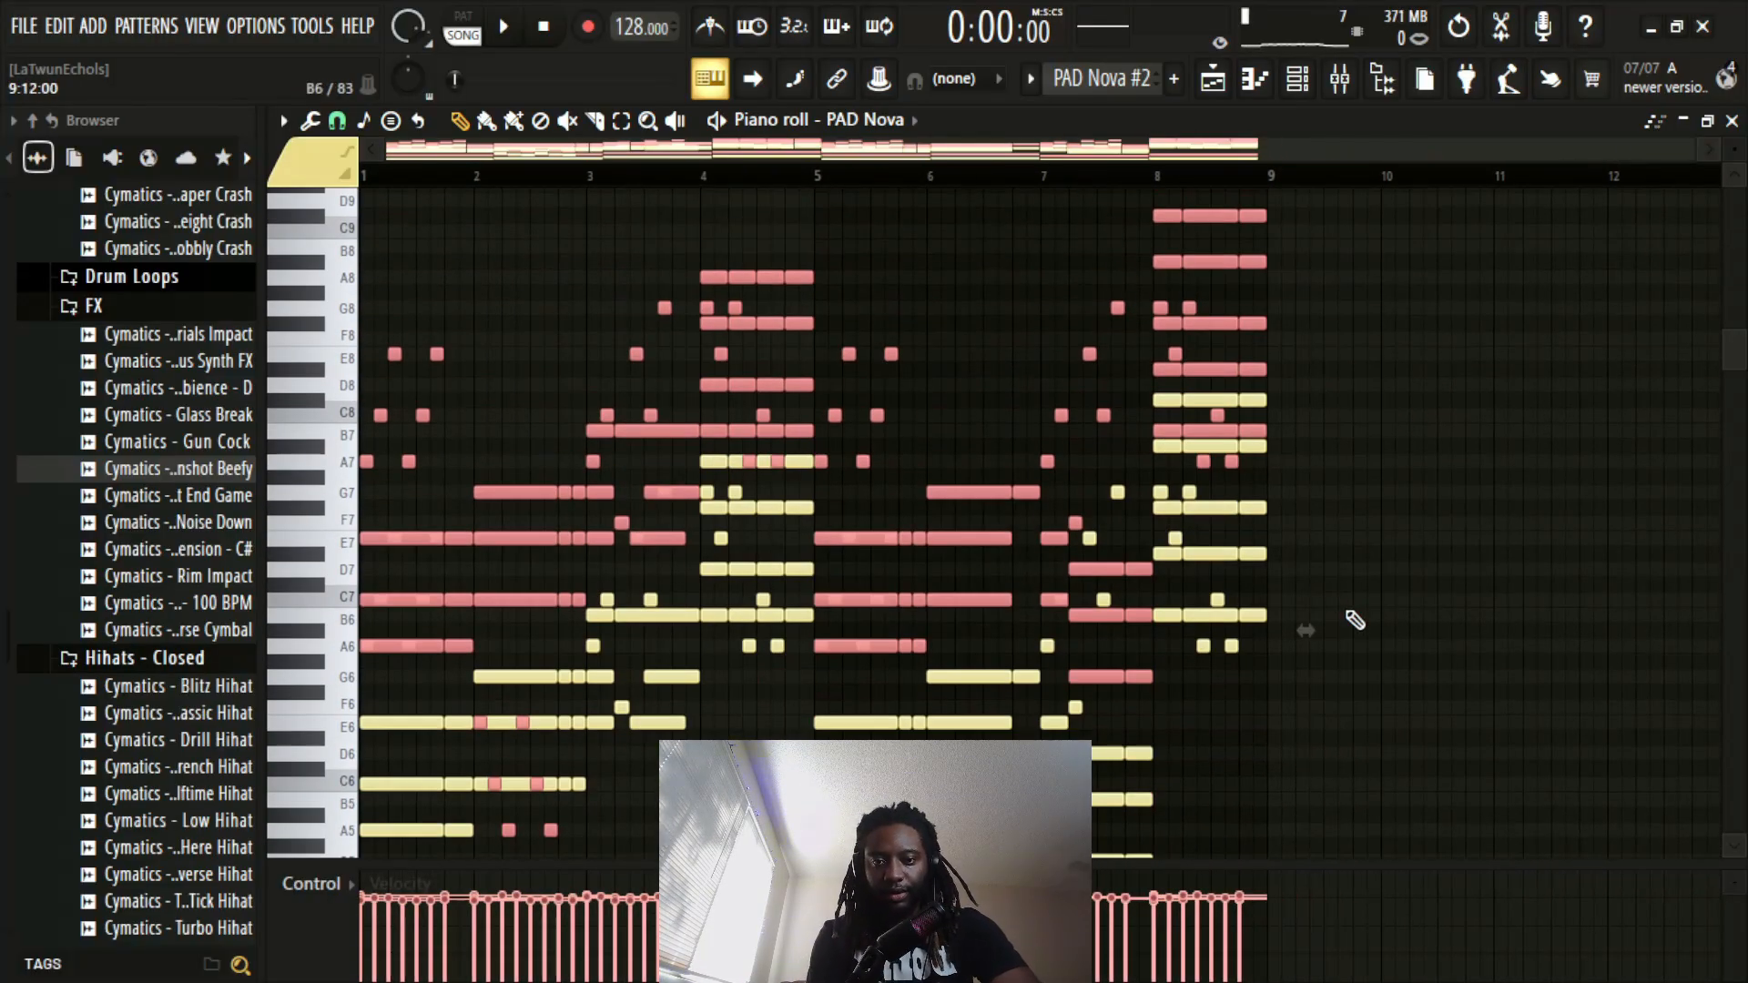
{"action": "key", "text": "ctrl+Up"}
{"action": "key", "text": "ctrl+Up"}
{"action": "scroll", "coordinate": [1361, 618], "scroll_direction": "down", "scroll_amount": 3}
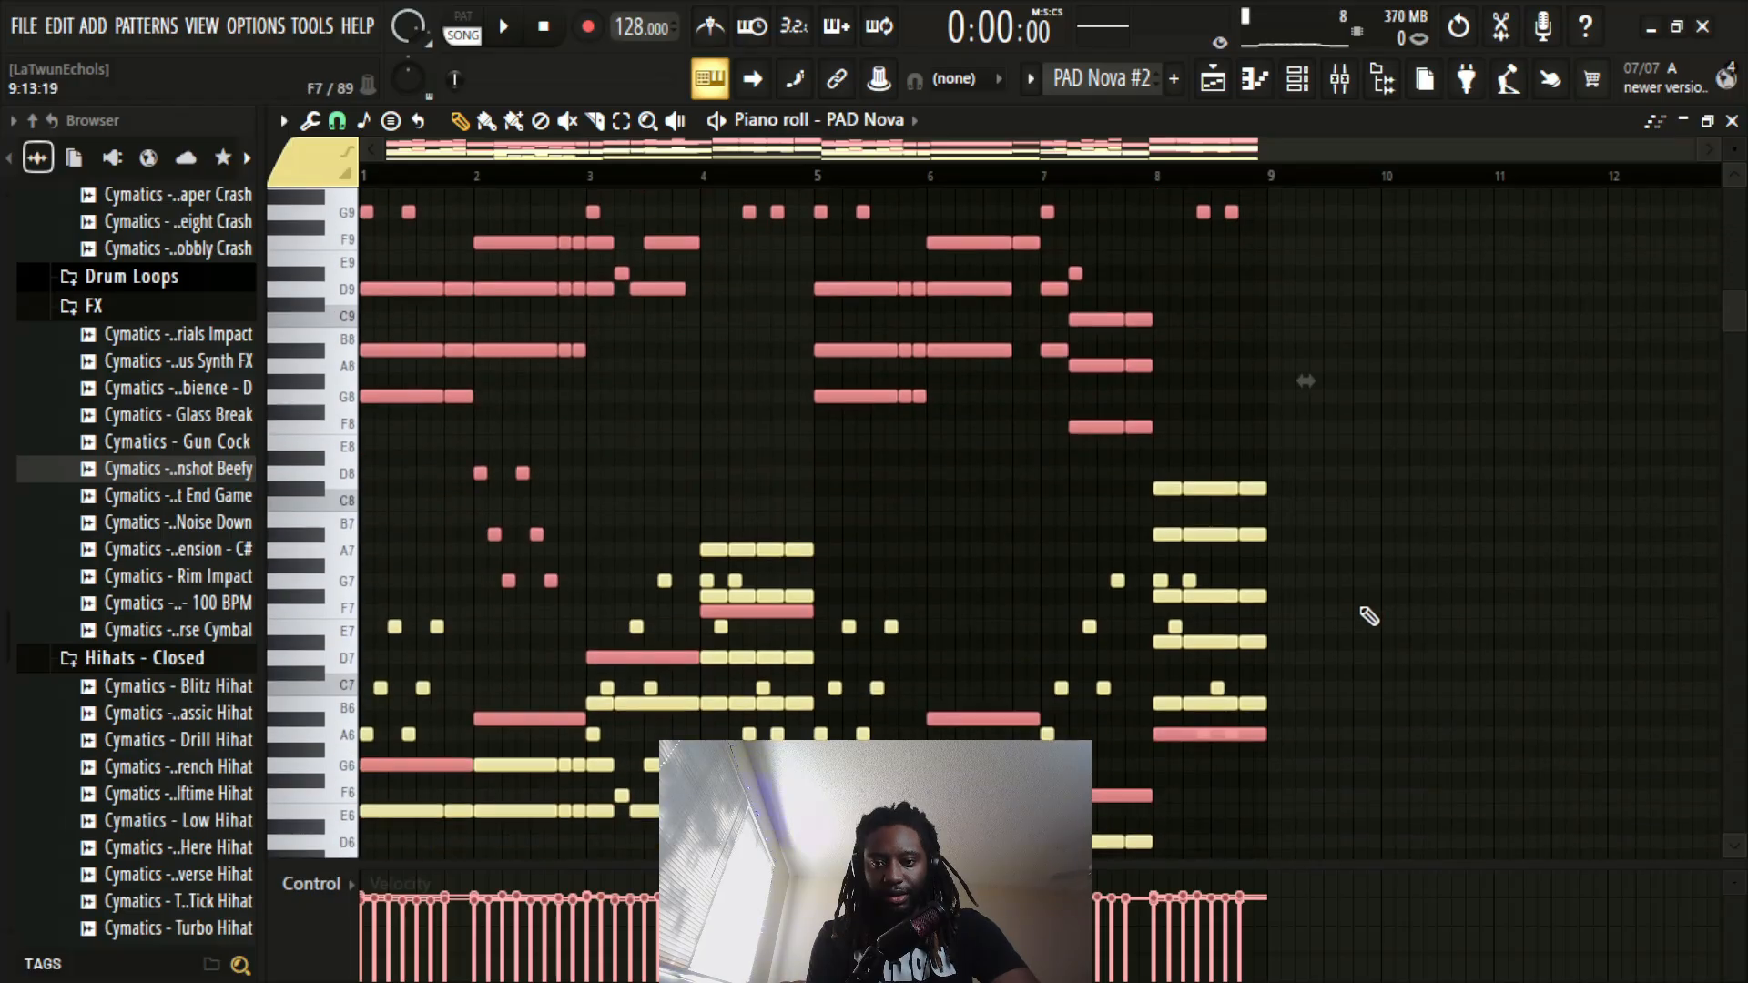
Step: Try PAD Nova #2 without the raised copies, restore the octave layer and play the section
{"action": "key", "text": "Delete"}
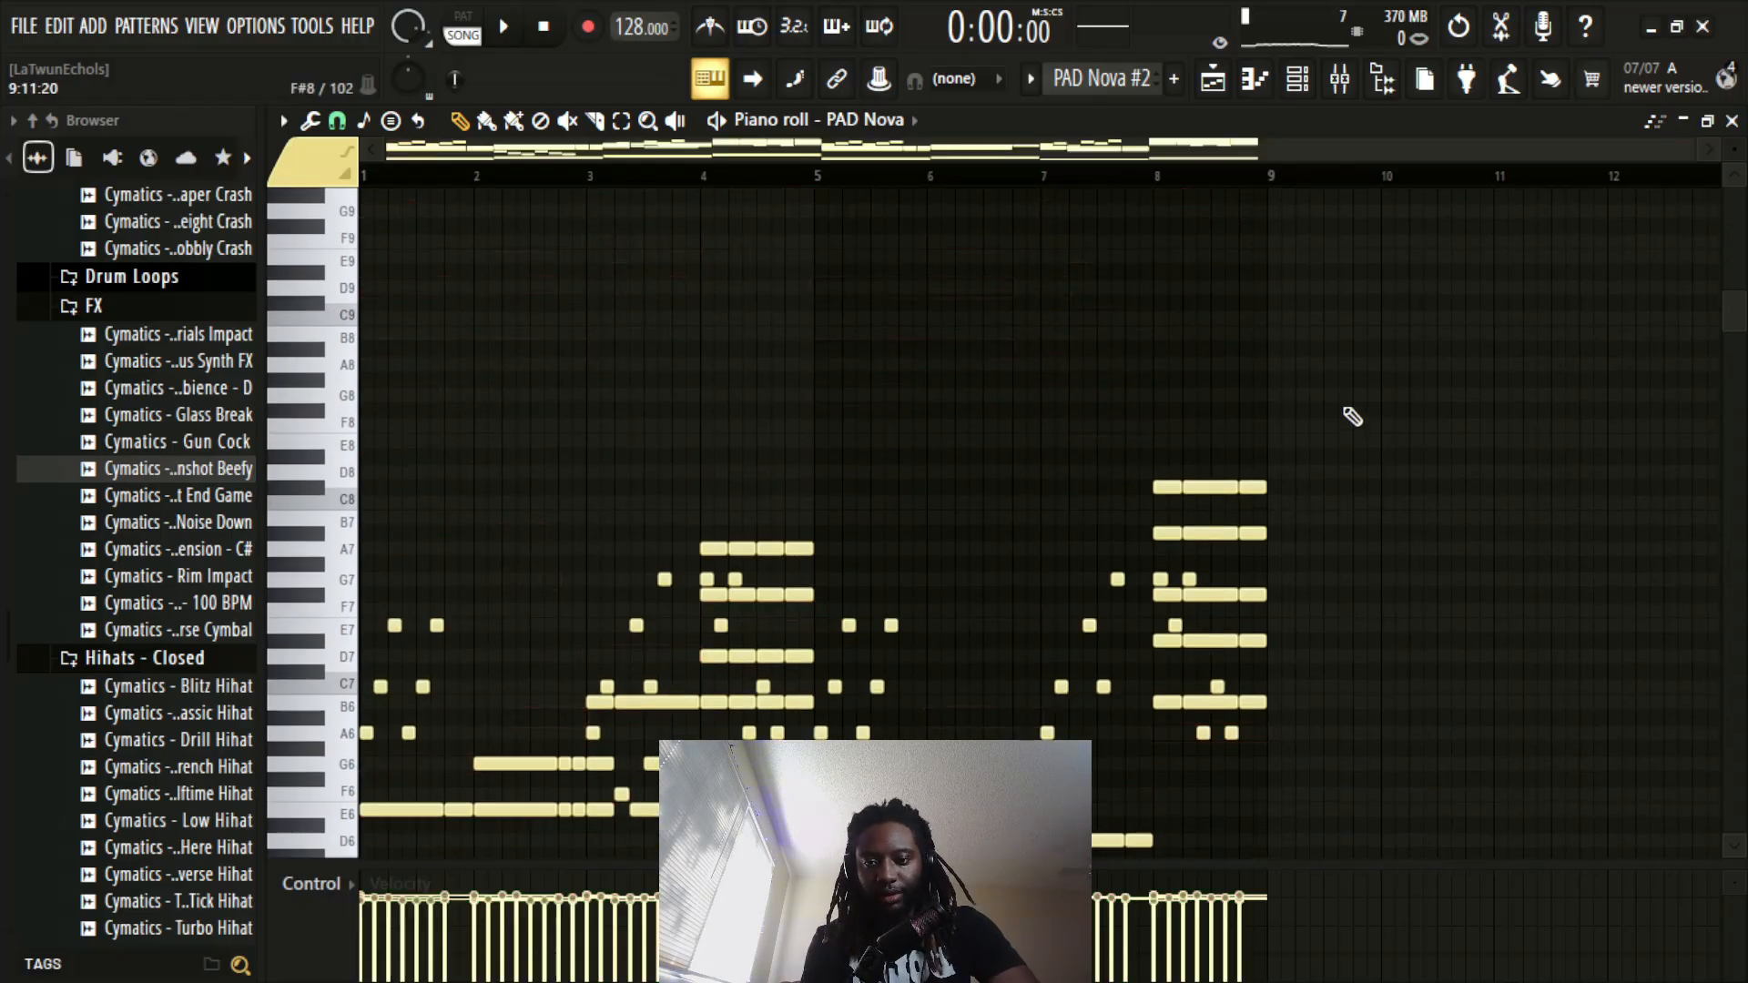
{"action": "scroll", "coordinate": [1347, 418], "scroll_direction": "down", "scroll_amount": 2}
{"action": "key", "text": "space"}
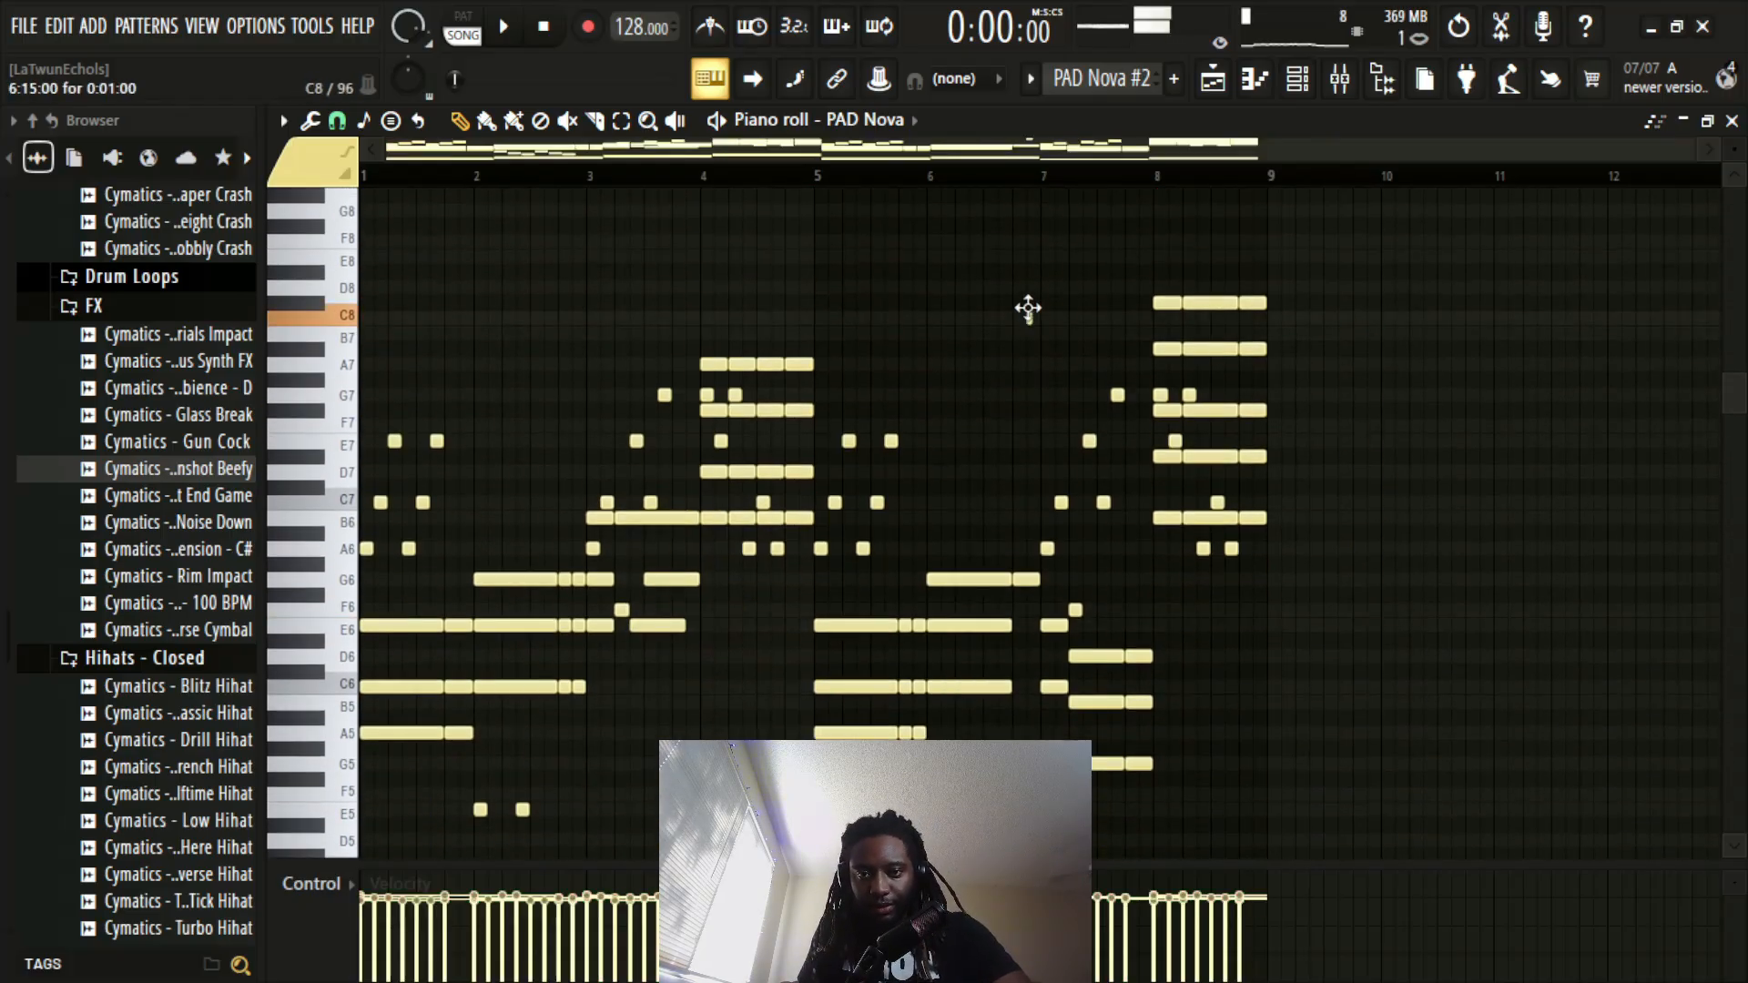
{"action": "key", "text": "ctrl+z"}
{"action": "scroll", "coordinate": [1344, 320], "scroll_direction": "up", "scroll_amount": 2}
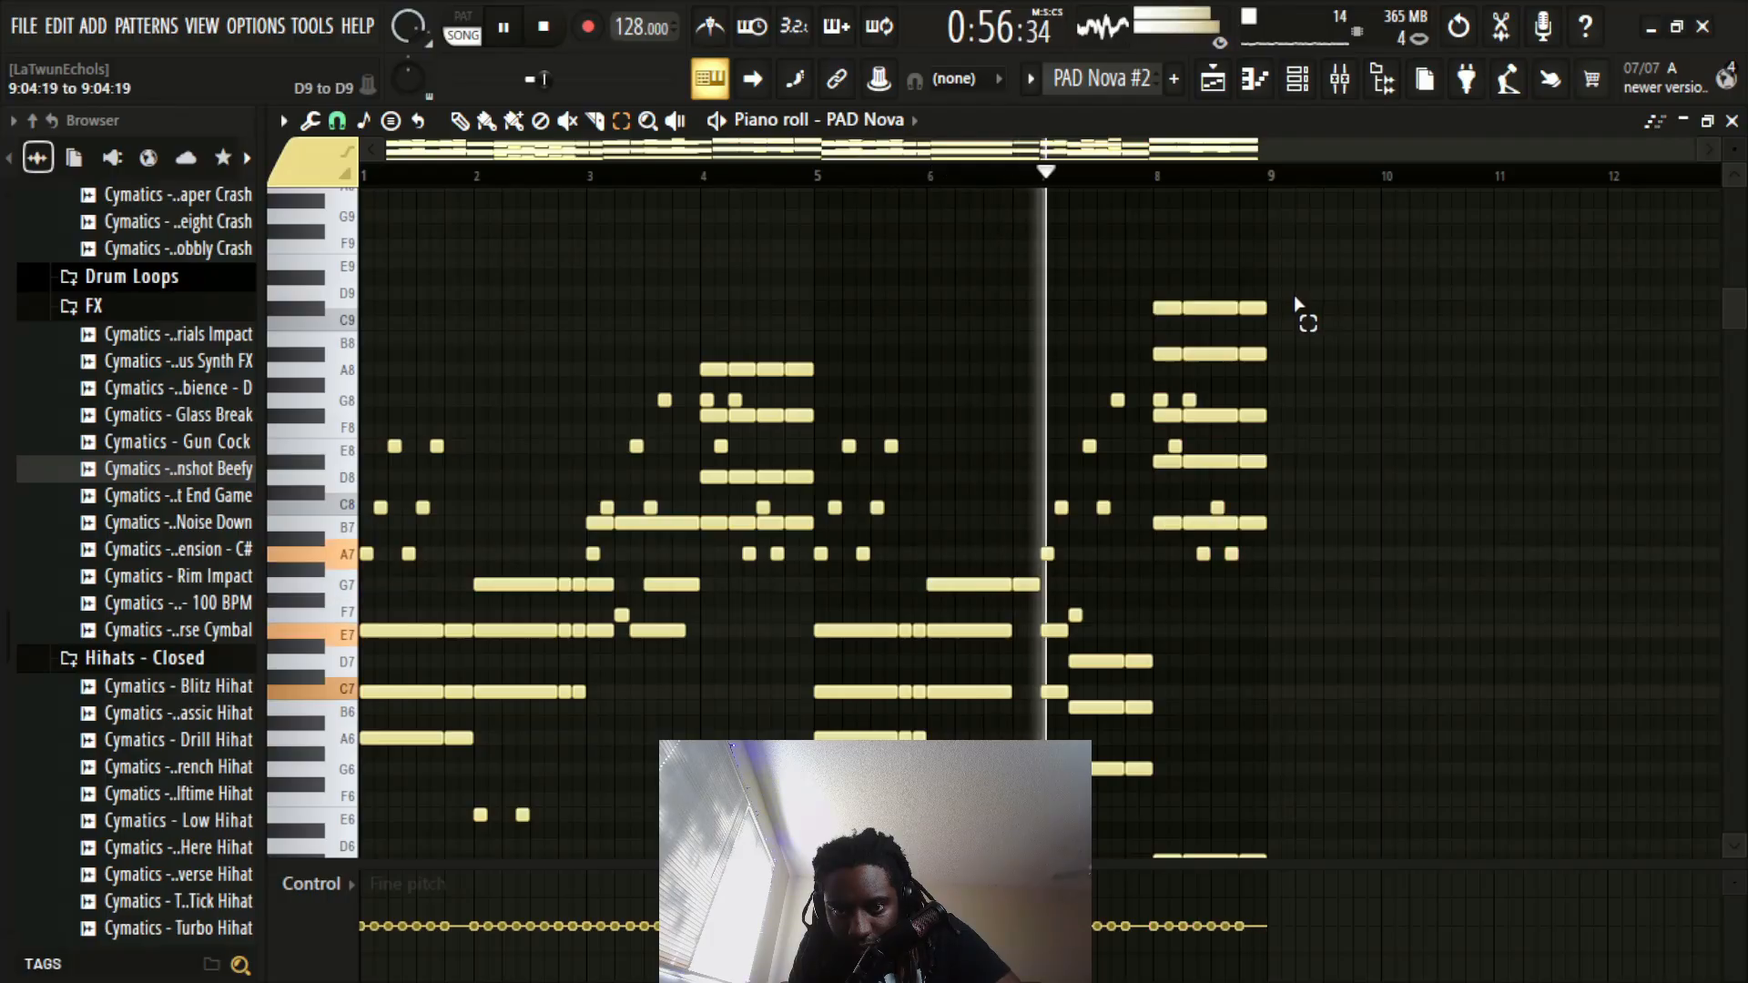
Step: Lower the C#9, A#8 and D#8 notes of the upper layer's bar 8 chord by one semitone
{"action": "left_click_drag", "start_coordinate": [1294, 271], "coordinate": [1160, 313]}
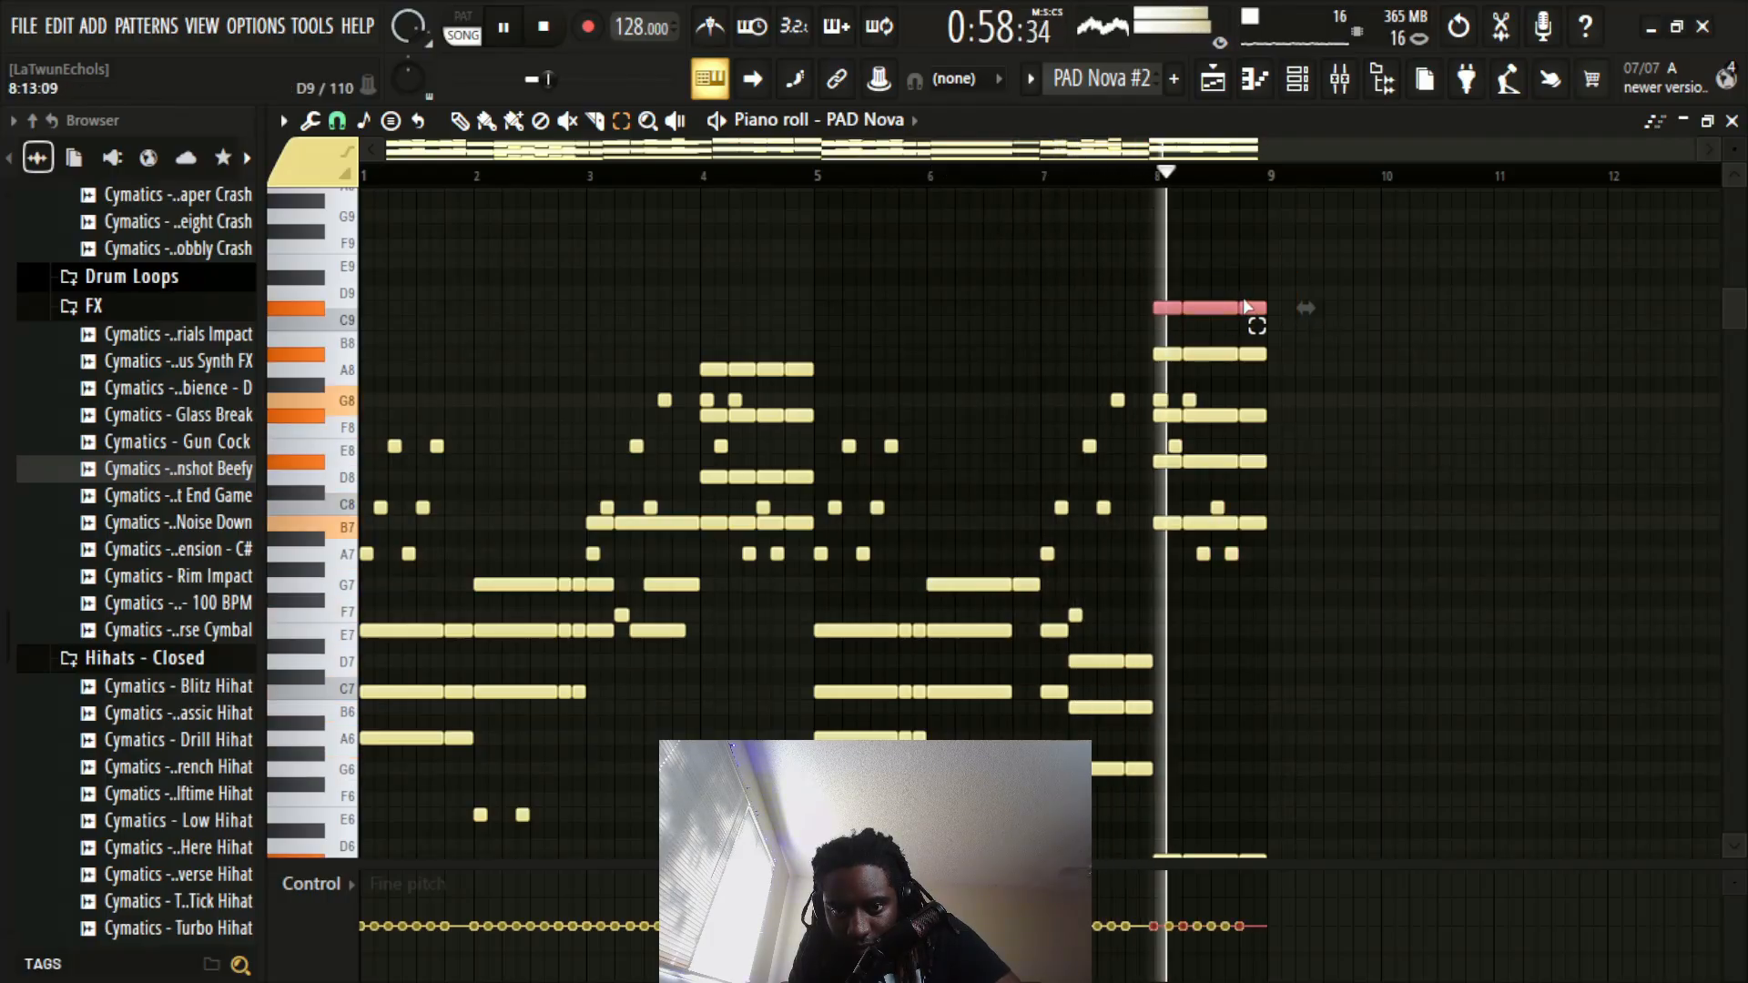
{"action": "key", "text": "space"}
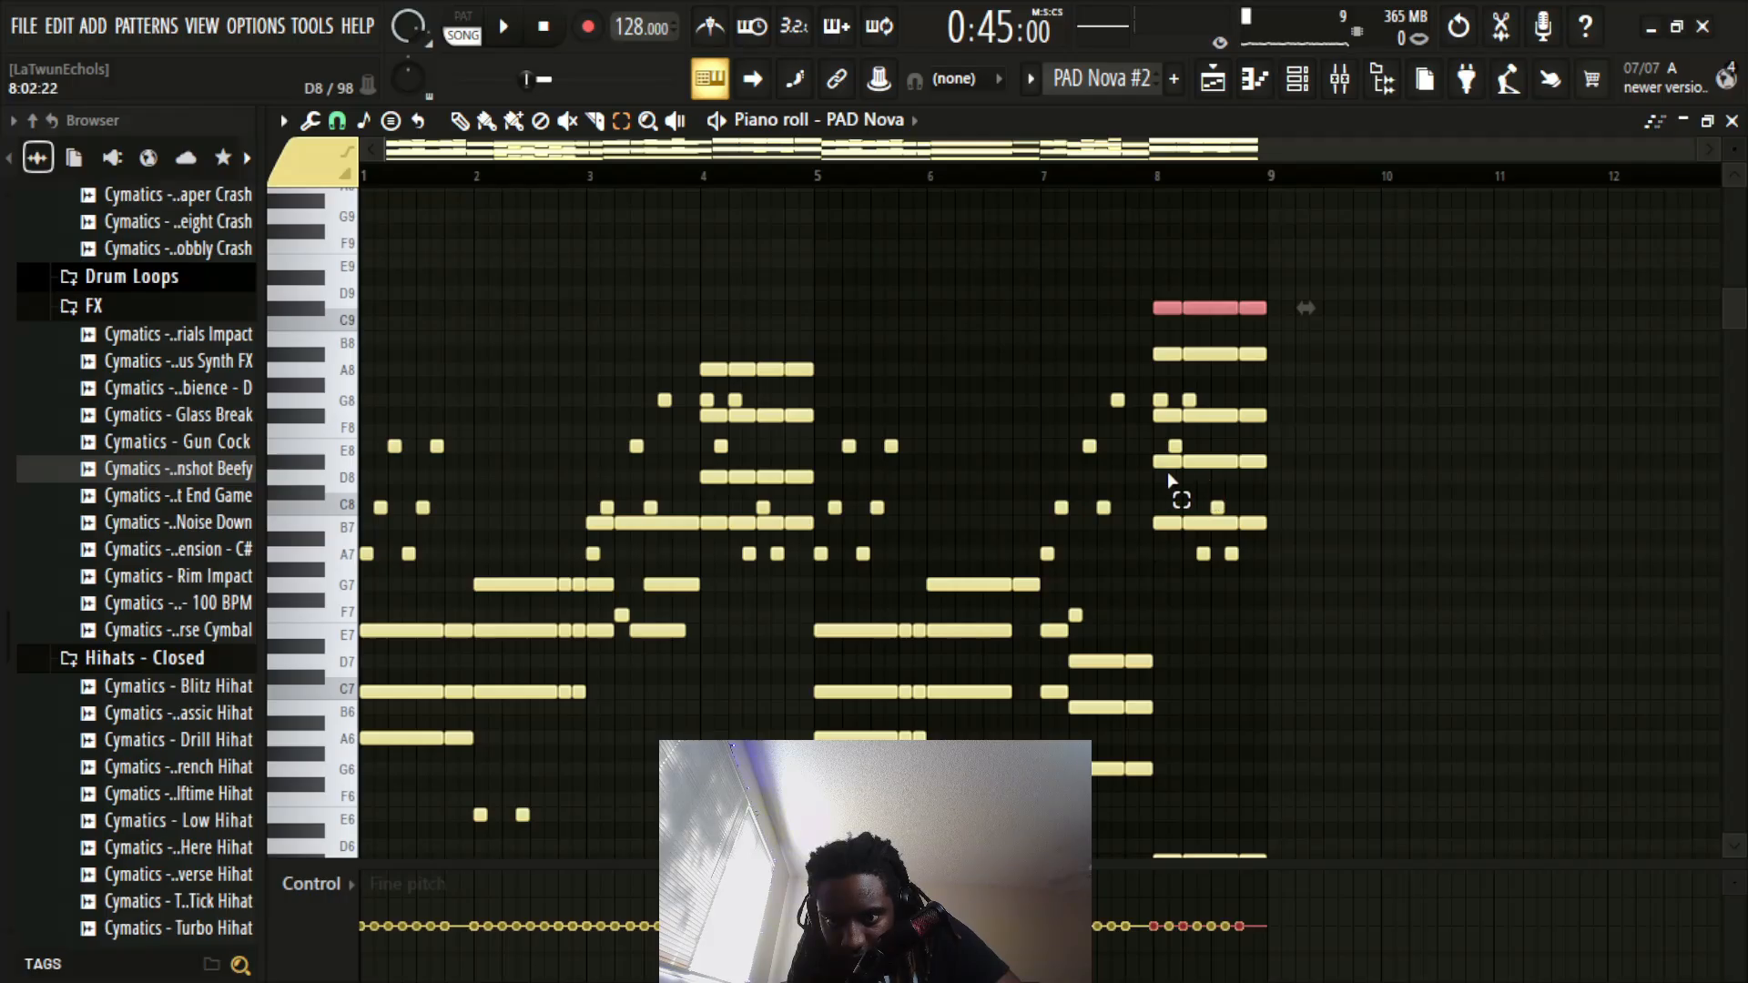
{"action": "left_click_drag", "start_coordinate": [1282, 455], "coordinate": [1152, 471]}
{"action": "left_click", "coordinate": [1350, 517]}
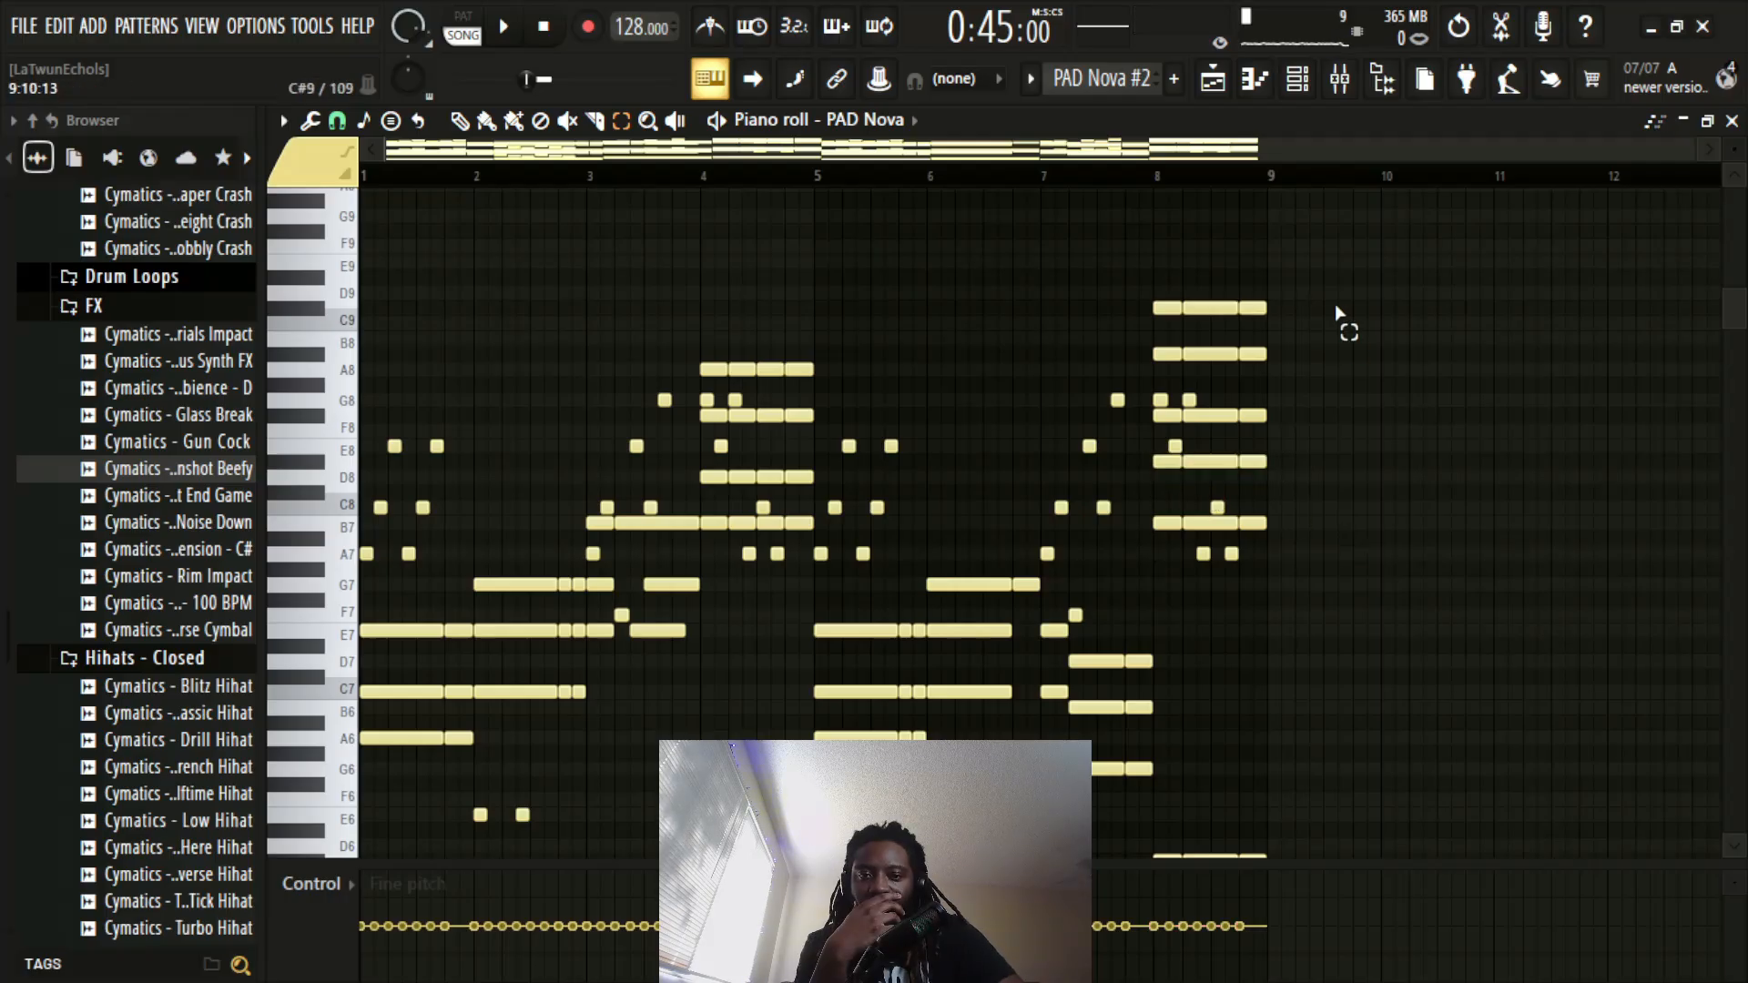
{"action": "left_click_drag", "start_coordinate": [1286, 440], "coordinate": [1149, 473]}
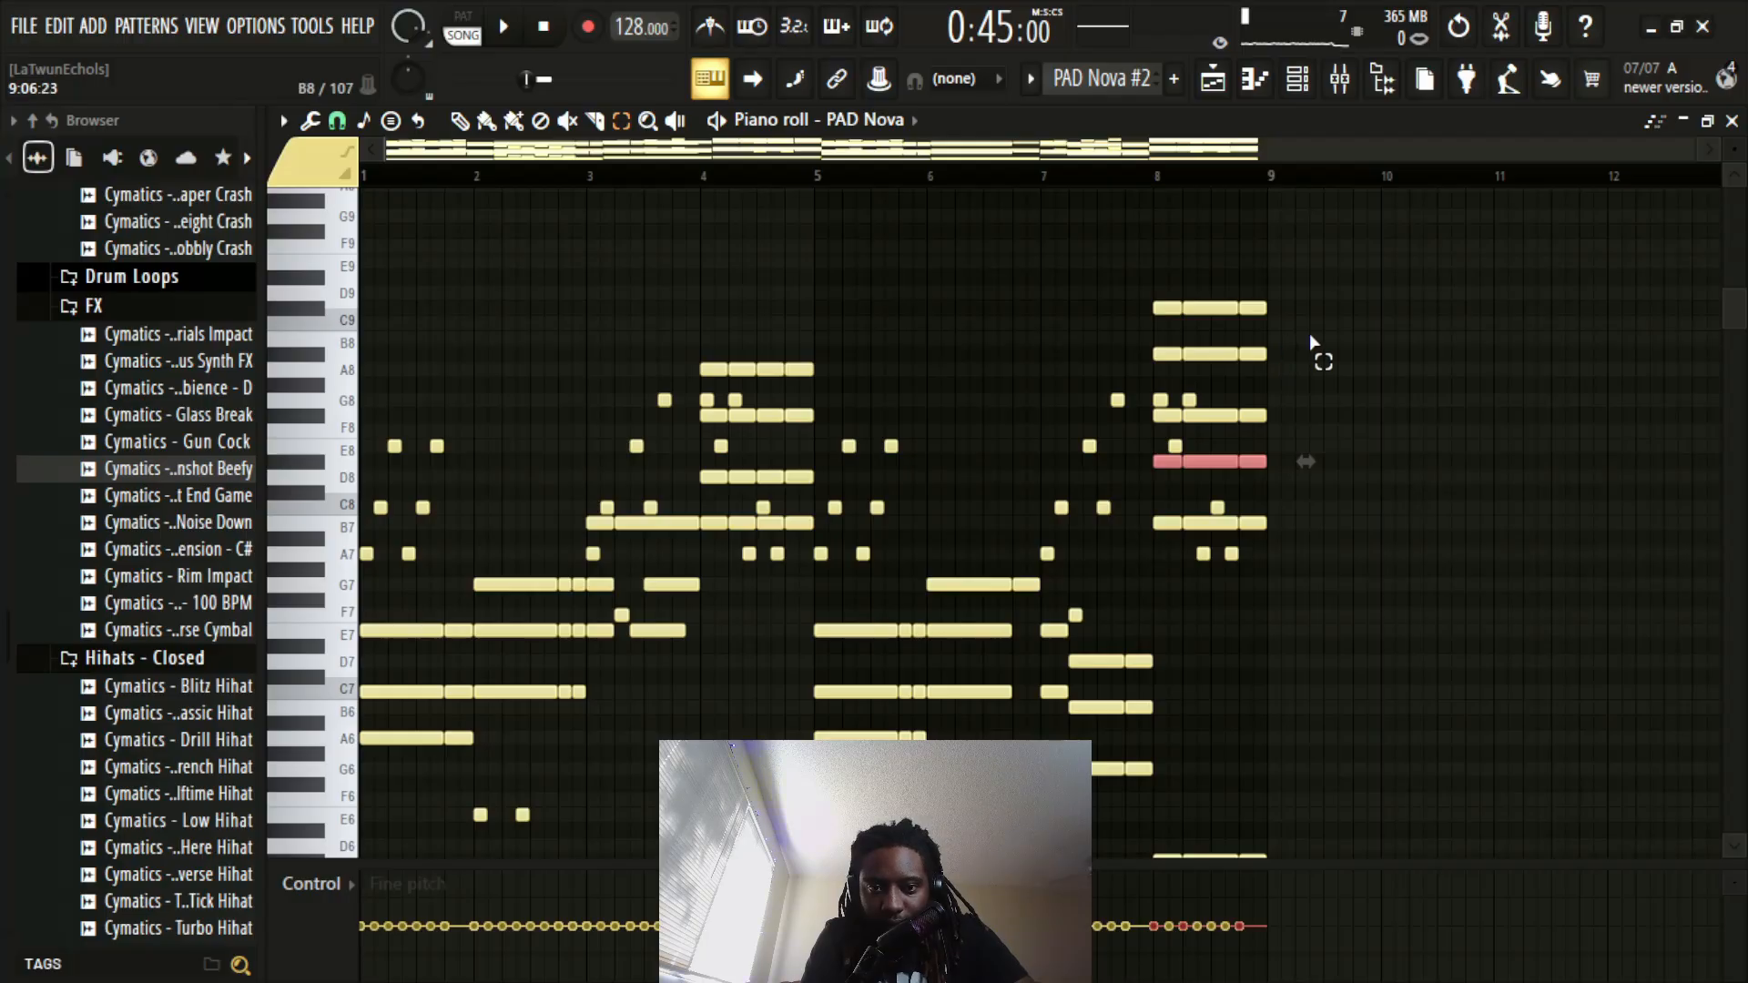
Step: Try deleting the upper layer's bar 8 chord, play that bar, and undo the deletion
{"action": "left_click_drag", "start_coordinate": [1305, 240], "coordinate": [1122, 369]}
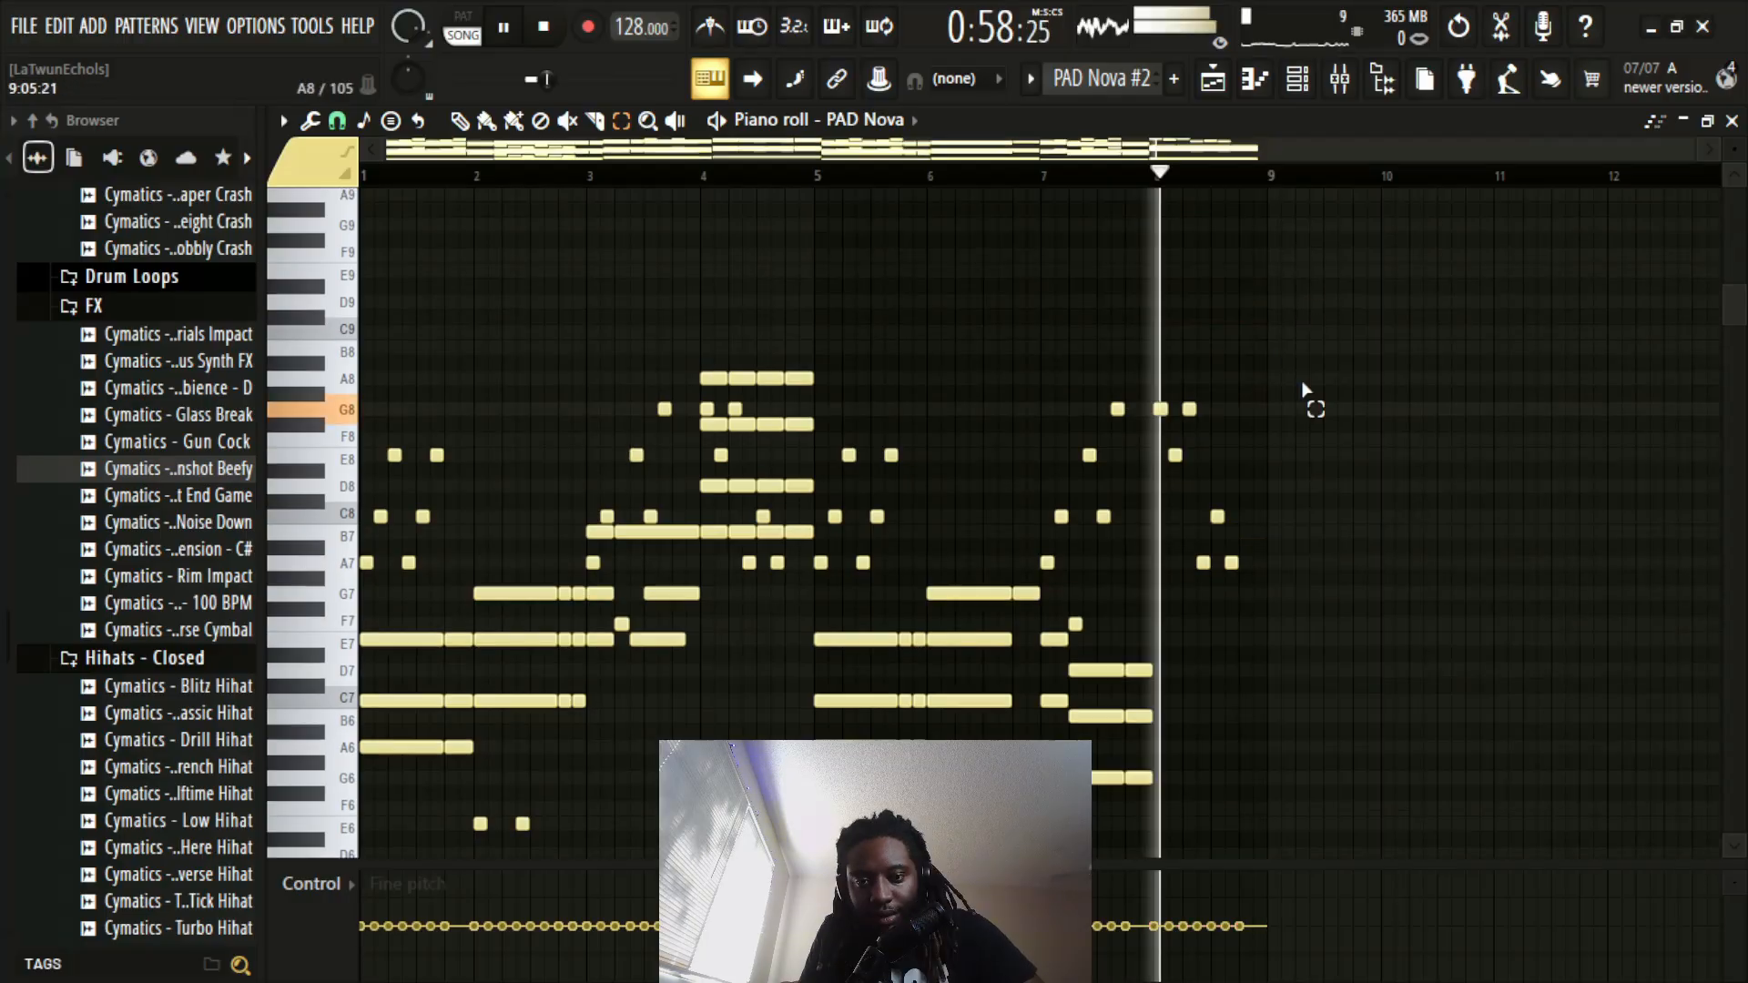
{"action": "key", "text": "space"}
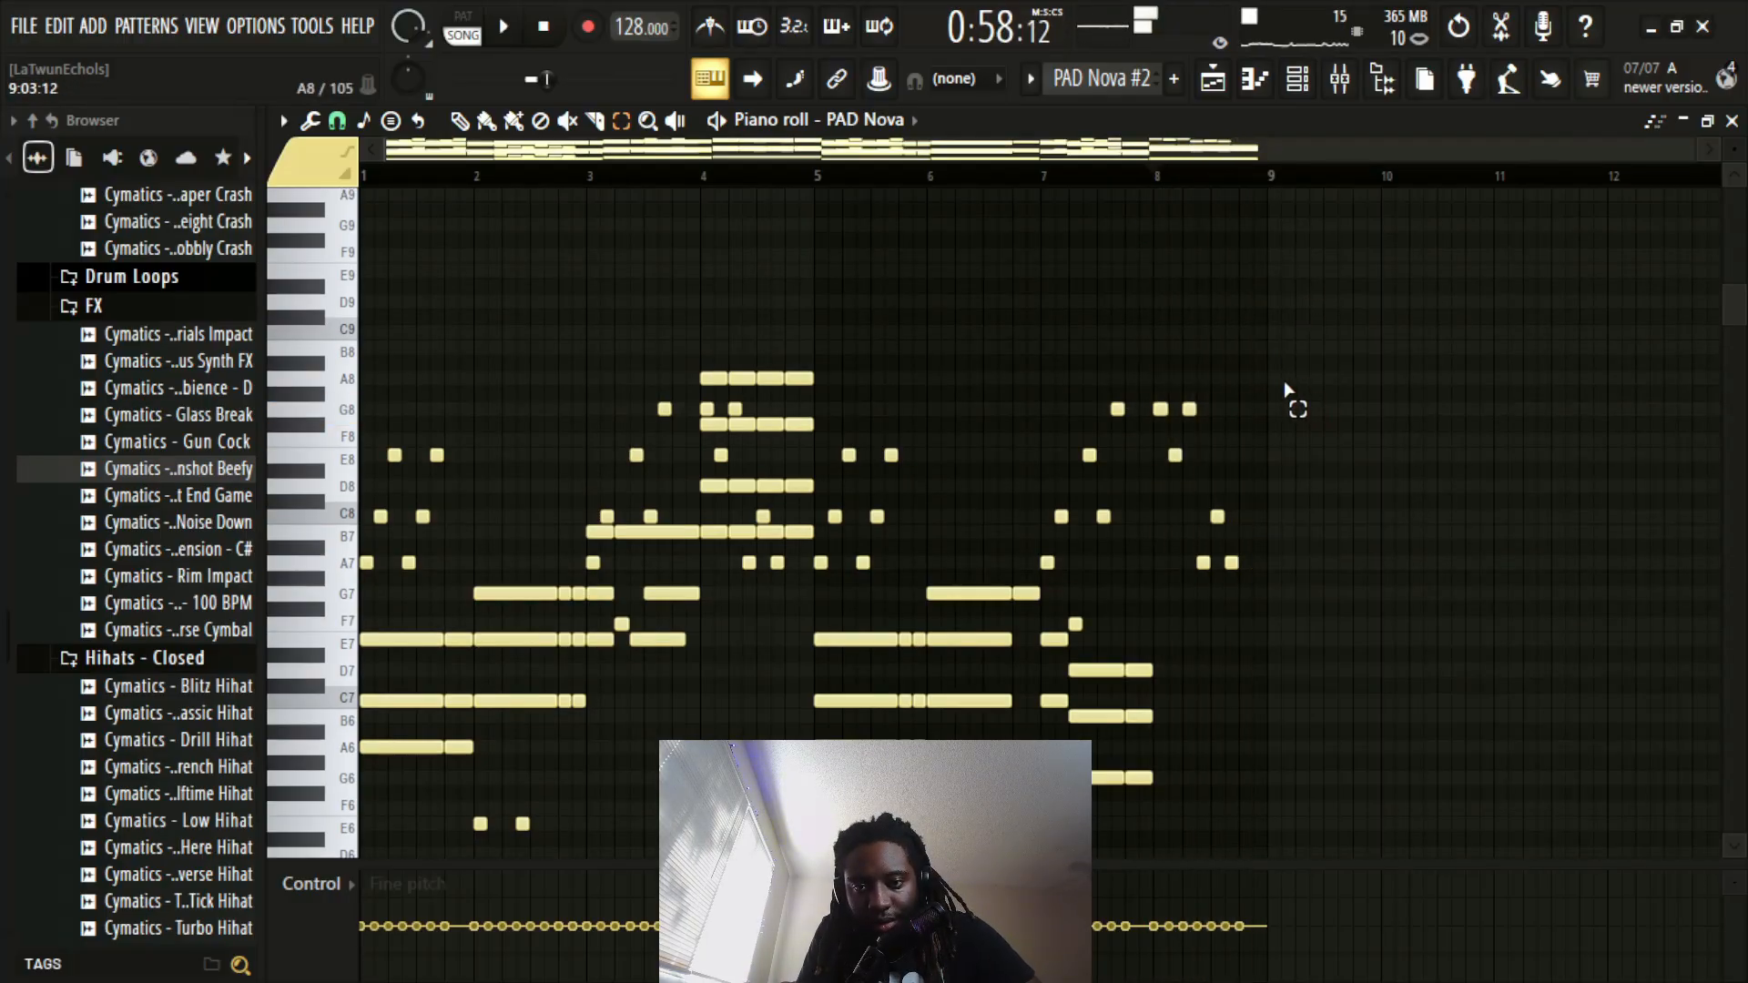
{"action": "key", "text": "ctrl+alt+z"}
{"action": "key", "text": "ctrl+alt+z"}
{"action": "key", "text": "ctrl+alt+z"}
{"action": "key", "text": "ctrl+alt+z"}
{"action": "key", "text": "ctrl+alt+z"}
{"action": "key", "text": "ctrl+alt+z"}
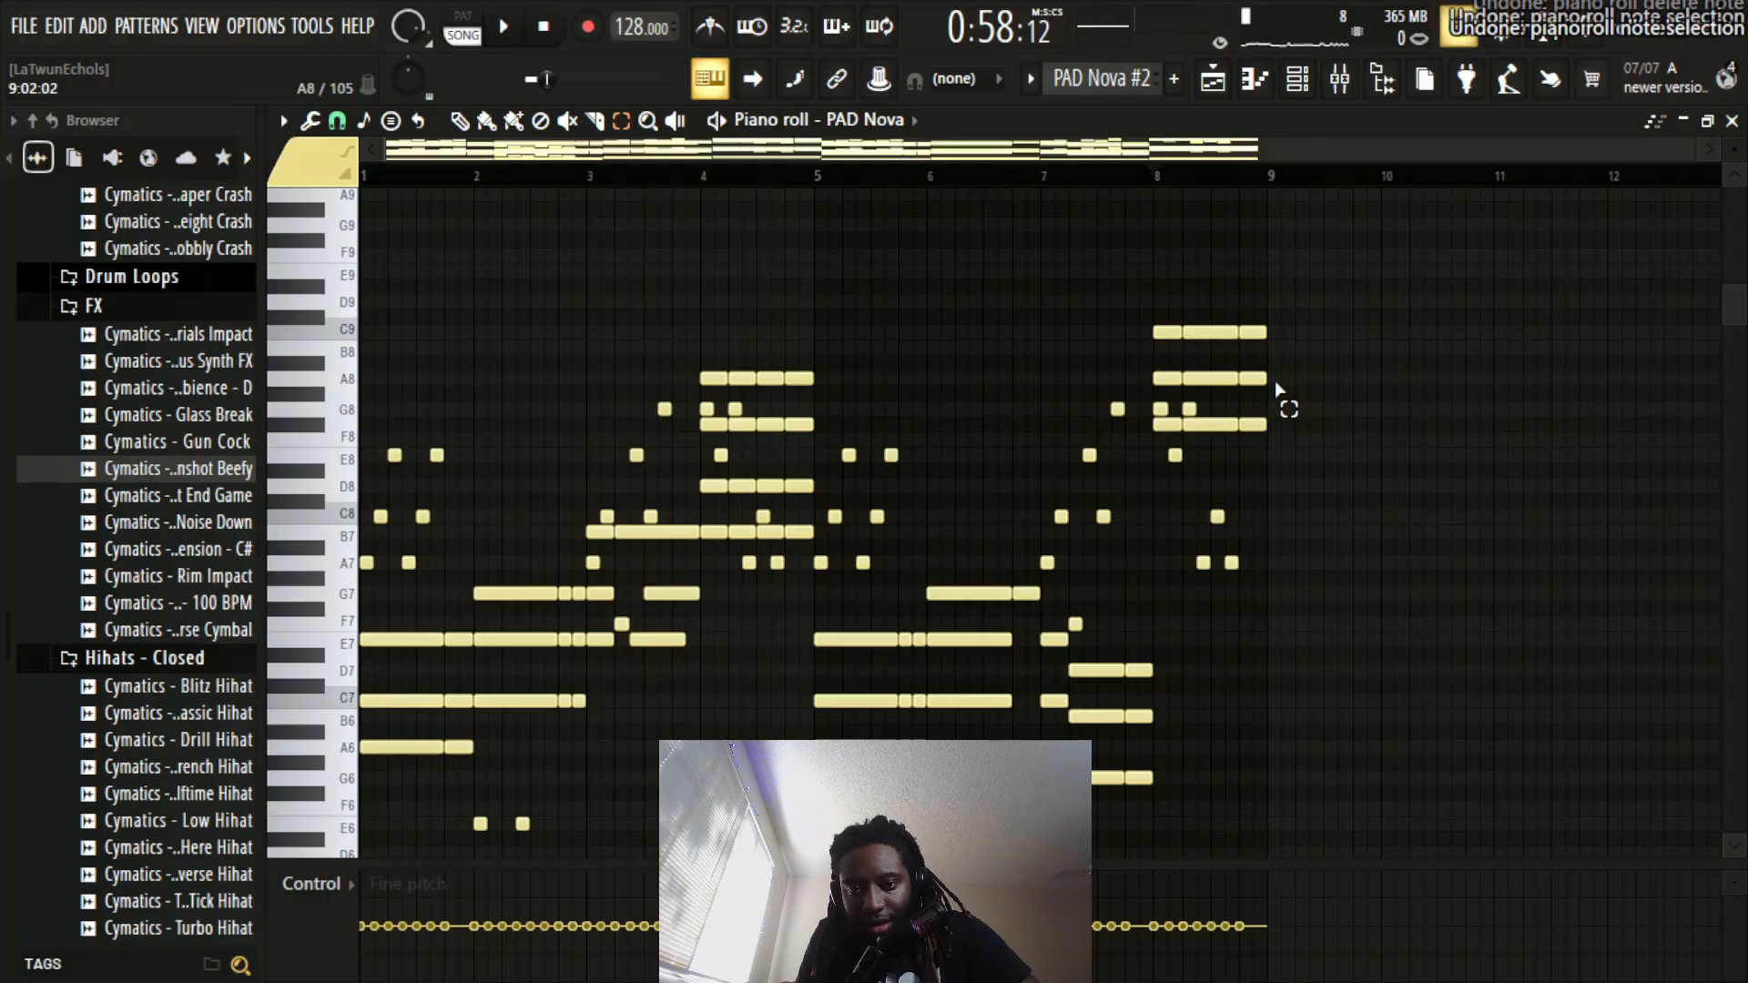
Step: Delete the bar 8 notes from the lower octave layer of PAD Nova #2 and play that bar
{"action": "scroll", "coordinate": [1365, 565], "scroll_direction": "down", "scroll_amount": 8}
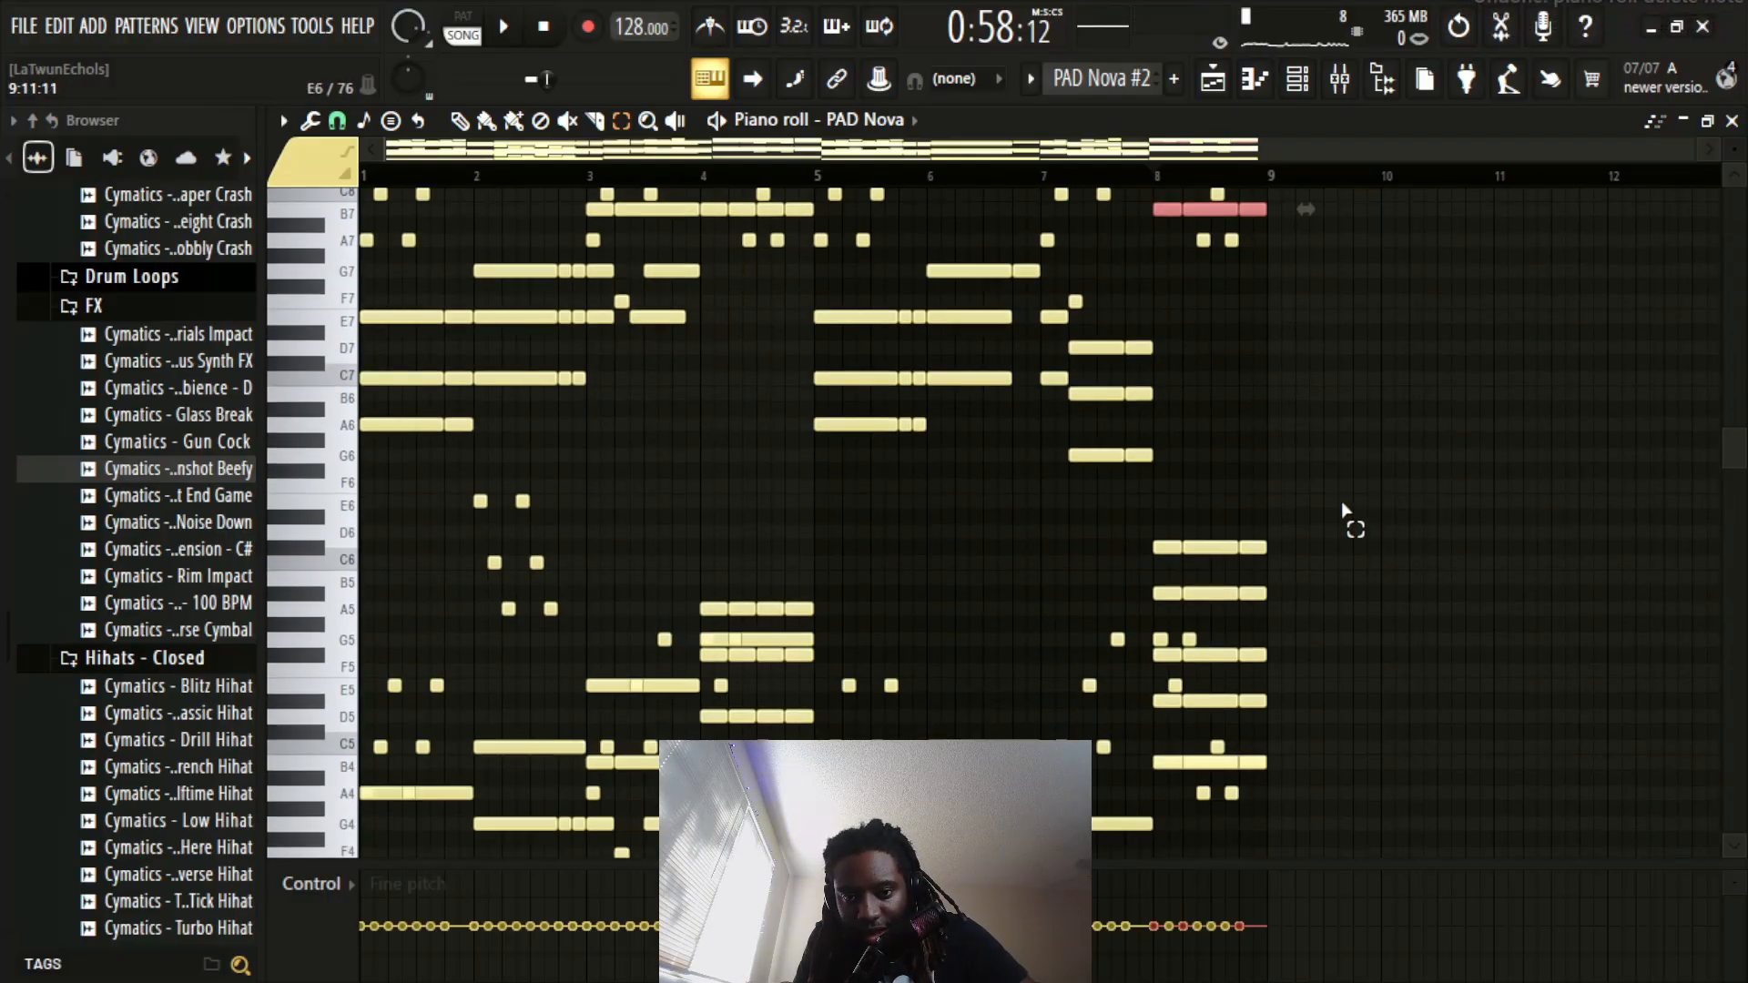
{"action": "left_click_drag", "start_coordinate": [1335, 419], "coordinate": [1200, 590]}
{"action": "key", "text": "space"}
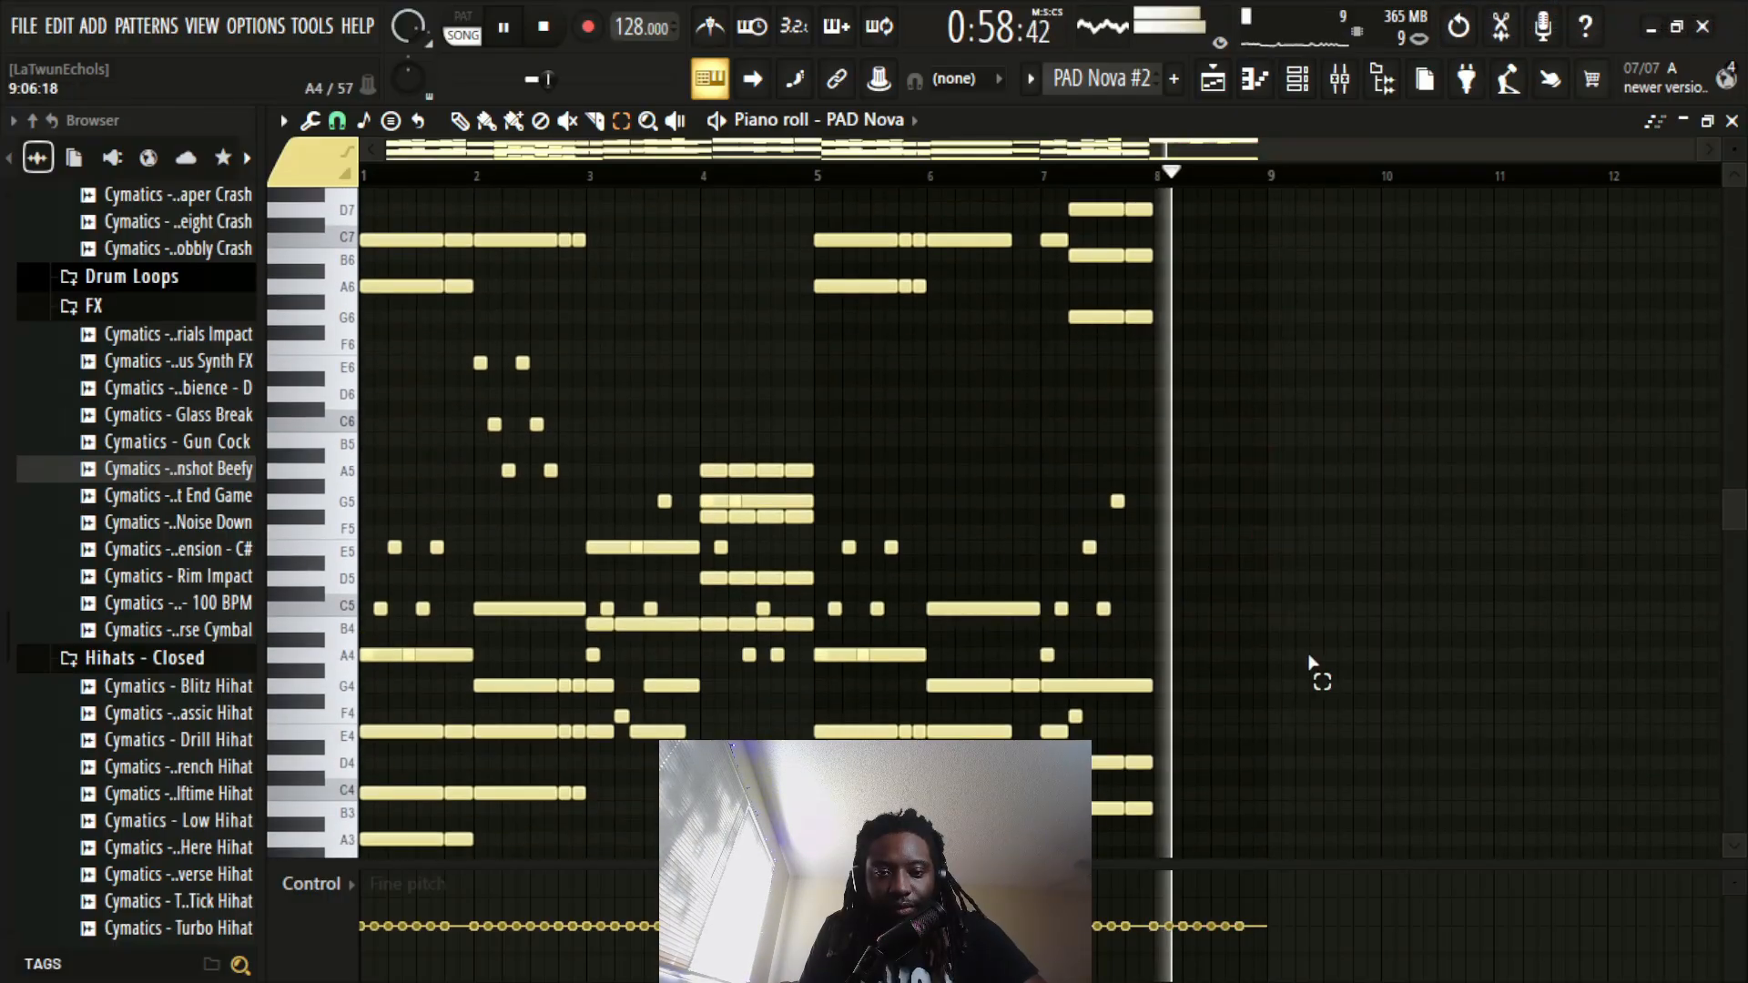
{"action": "scroll", "coordinate": [1320, 656], "scroll_direction": "up", "scroll_amount": 6}
{"action": "key", "text": "space"}
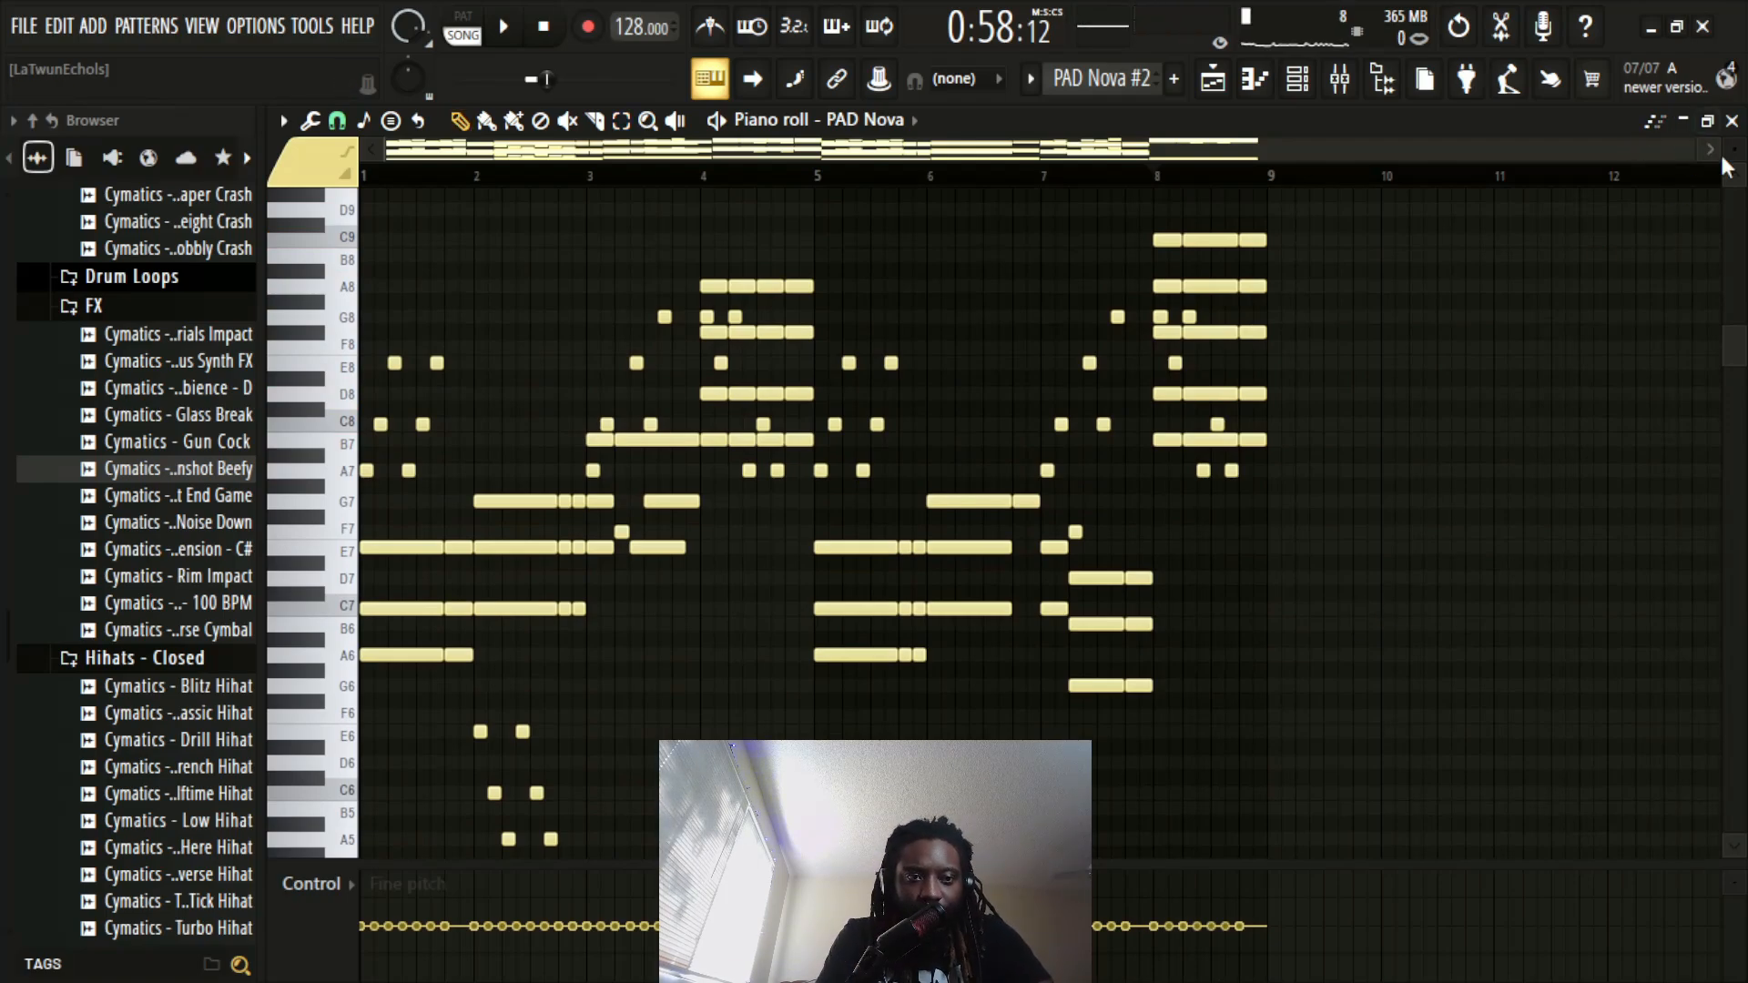
Step: Return to the playlist, clear the bar 25 time selection and briefly play from bar 49
{"action": "left_click", "coordinate": [1733, 121]}
{"action": "right_click", "coordinate": [1309, 673]}
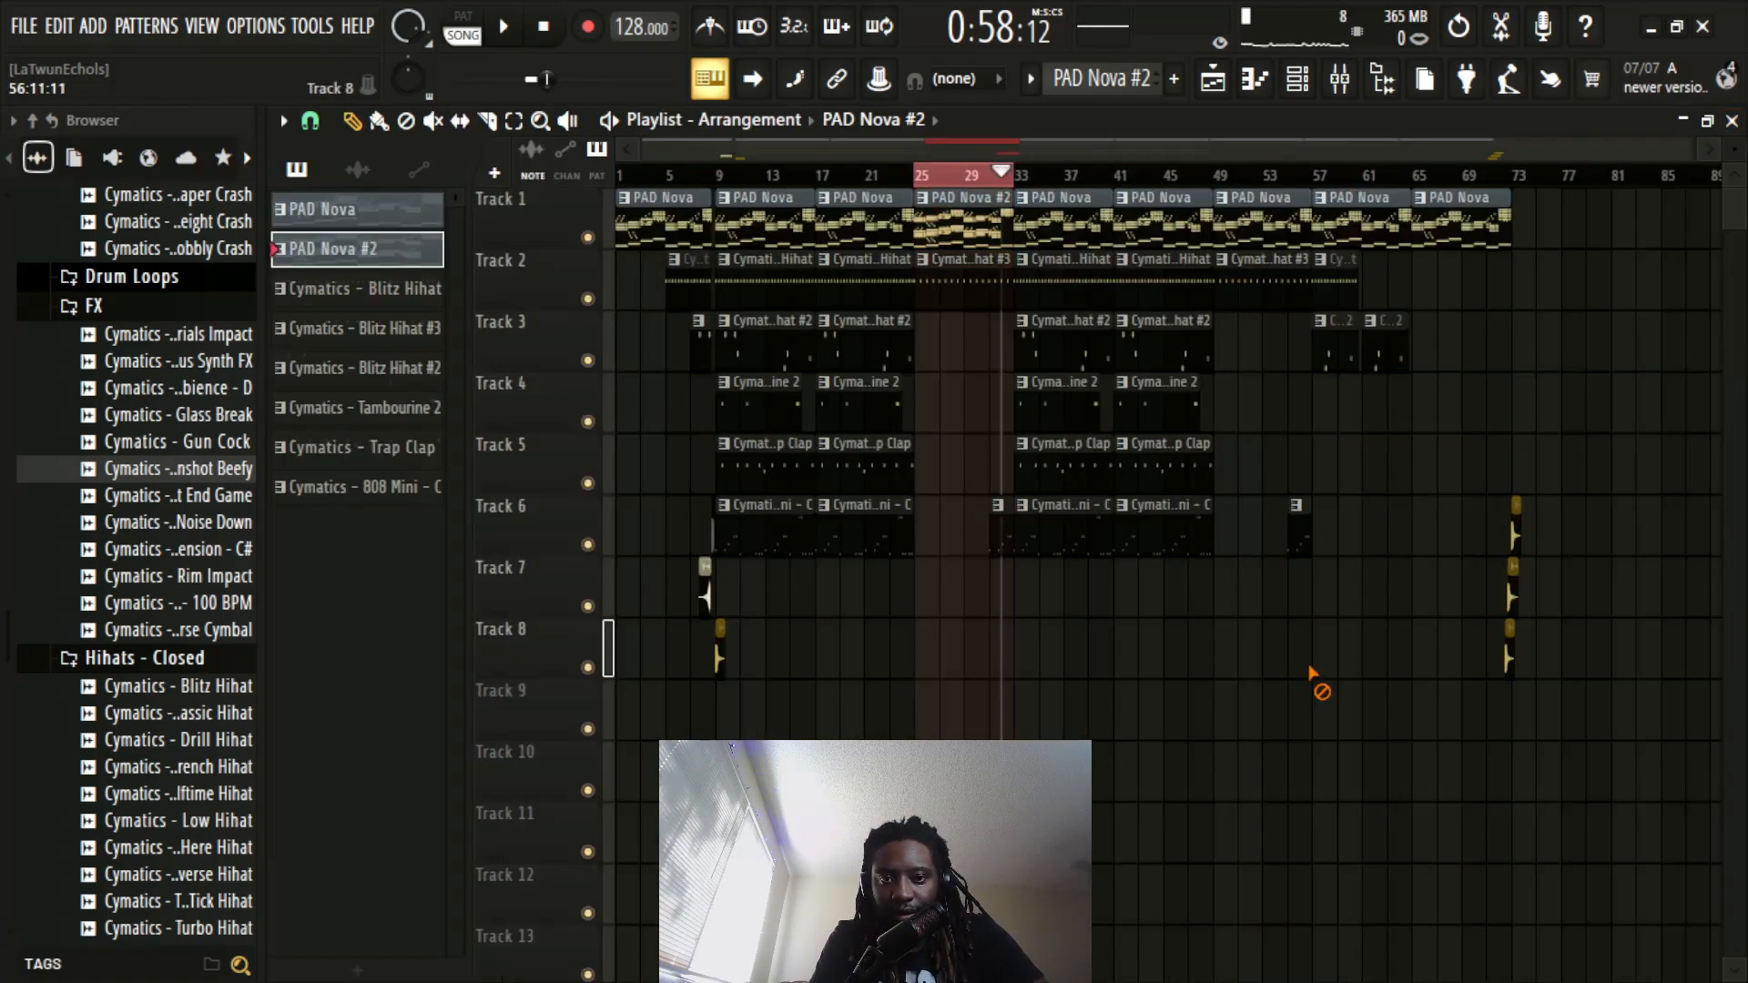
{"action": "left_click", "coordinate": [1220, 174]}
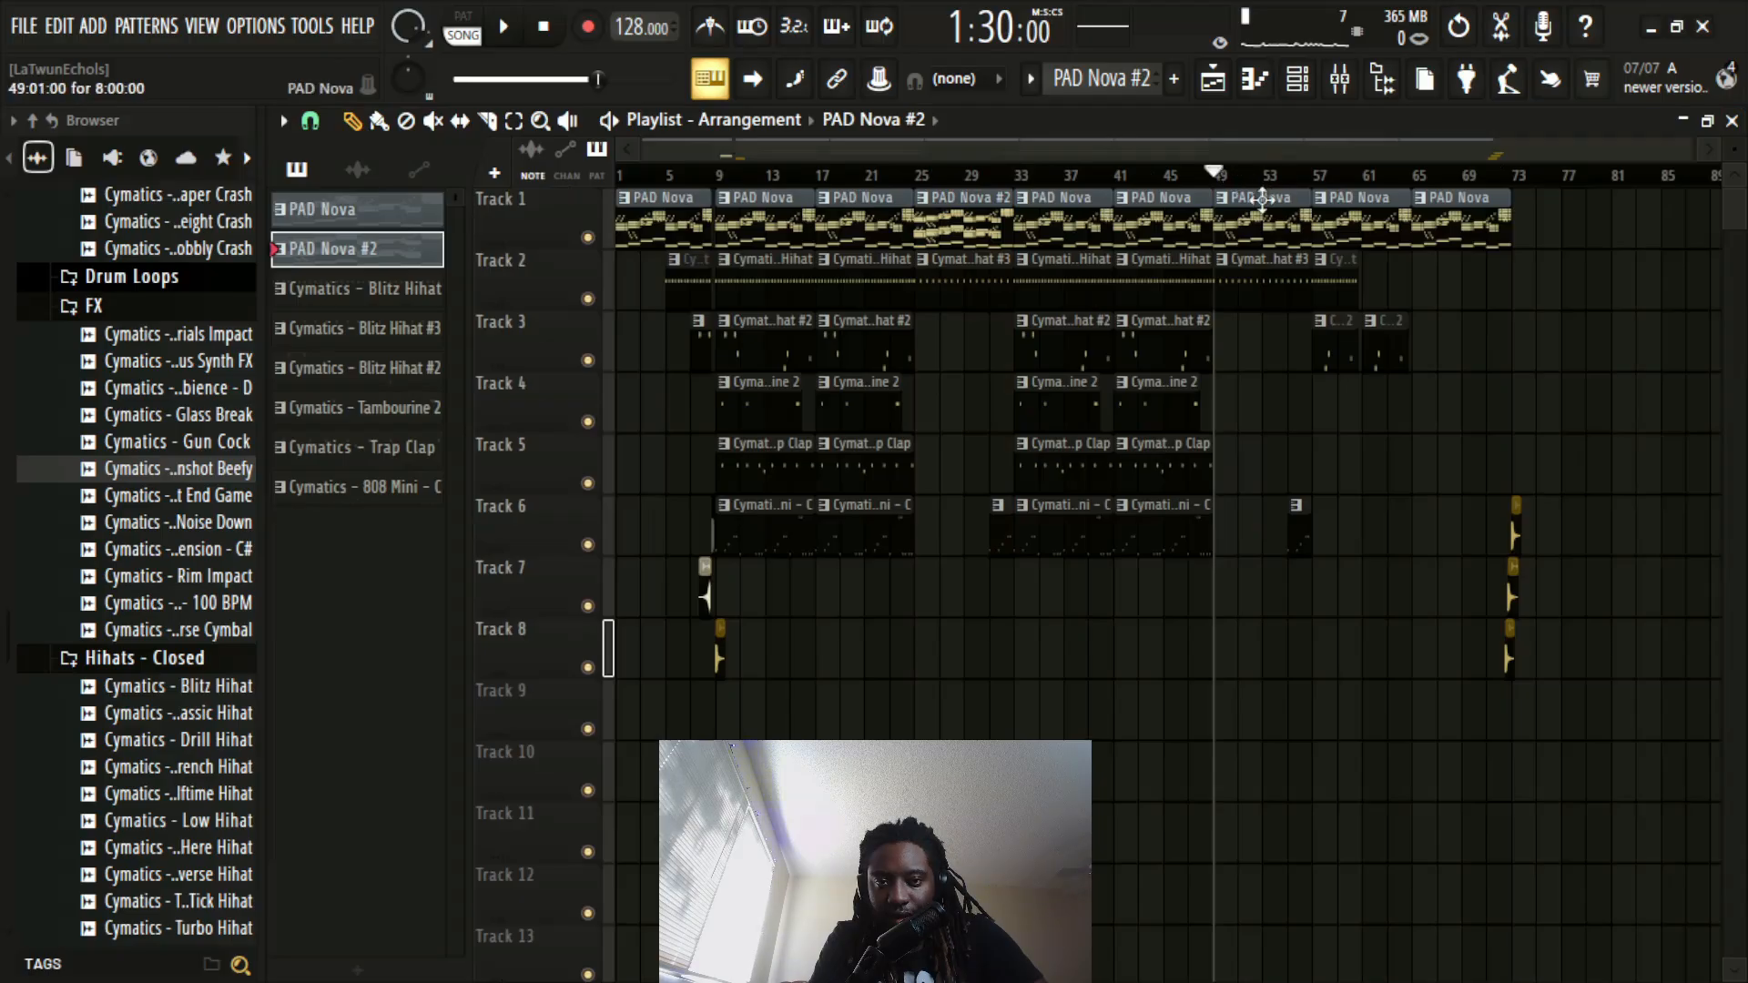
{"action": "key", "text": "space"}
{"action": "key", "text": "space"}
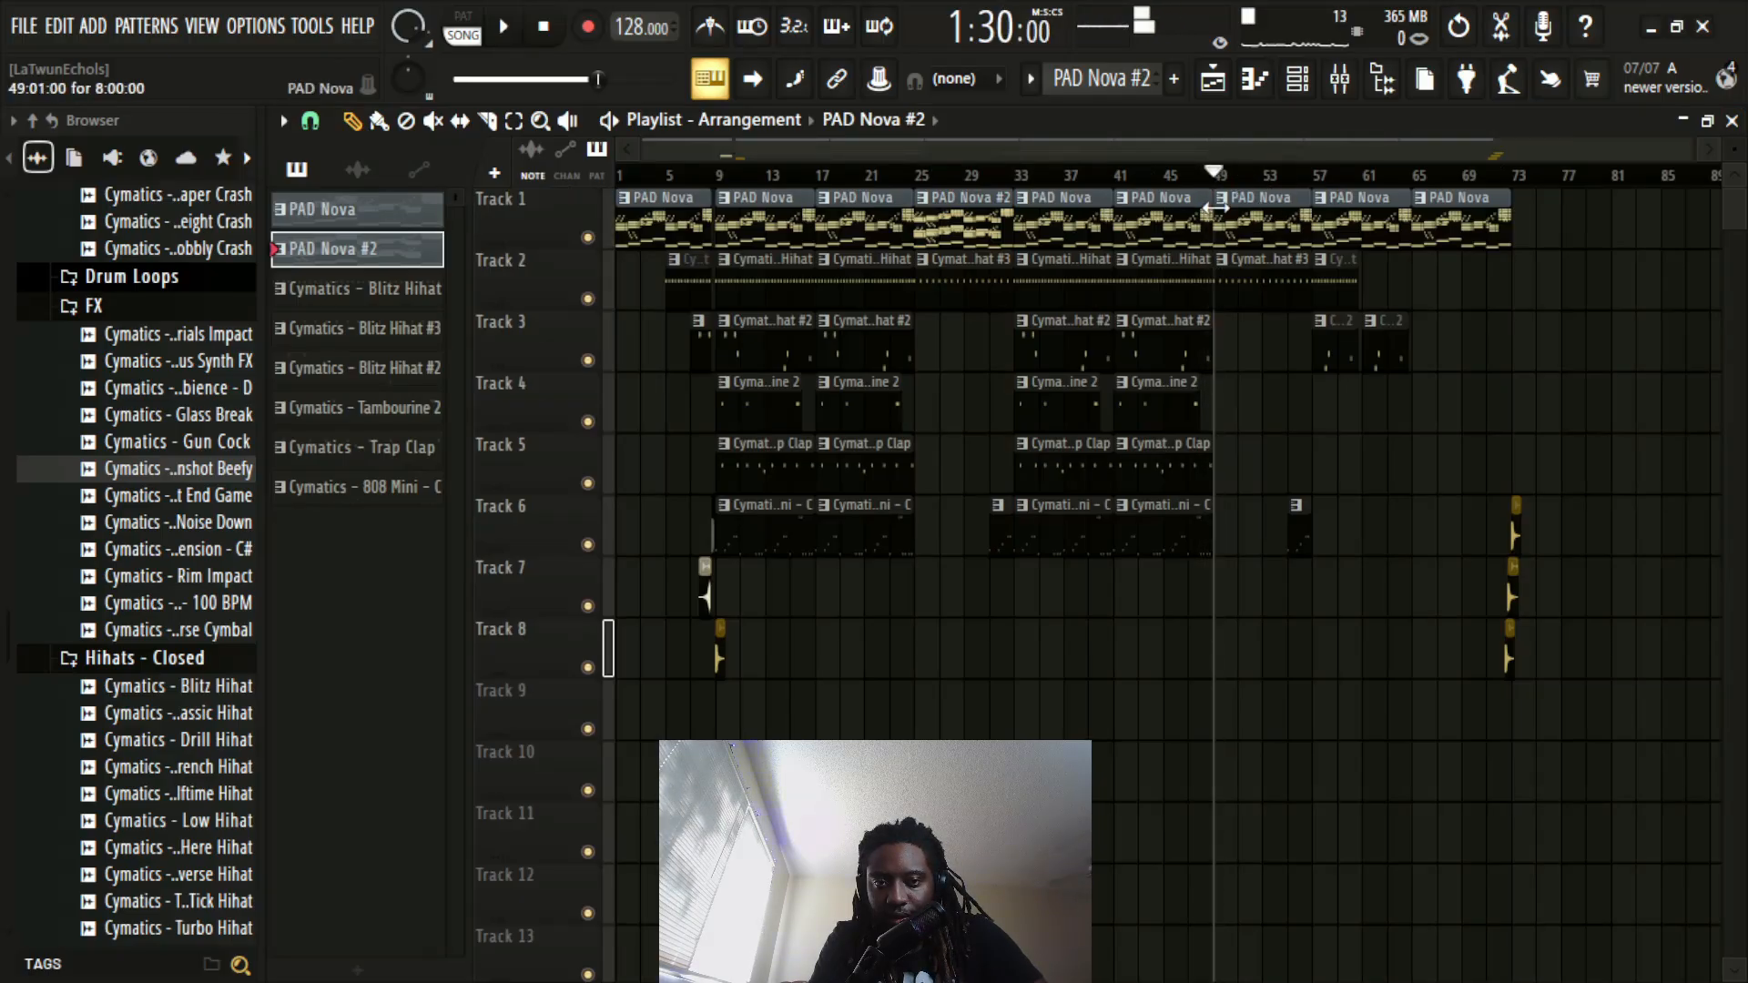
Step: Make the PAD Nova clip at bar 49 a unique pattern and open its notes in the piano roll
{"action": "left_click", "coordinate": [1222, 199]}
{"action": "left_click", "coordinate": [1274, 445]}
{"action": "double_click", "coordinate": [1225, 215]}
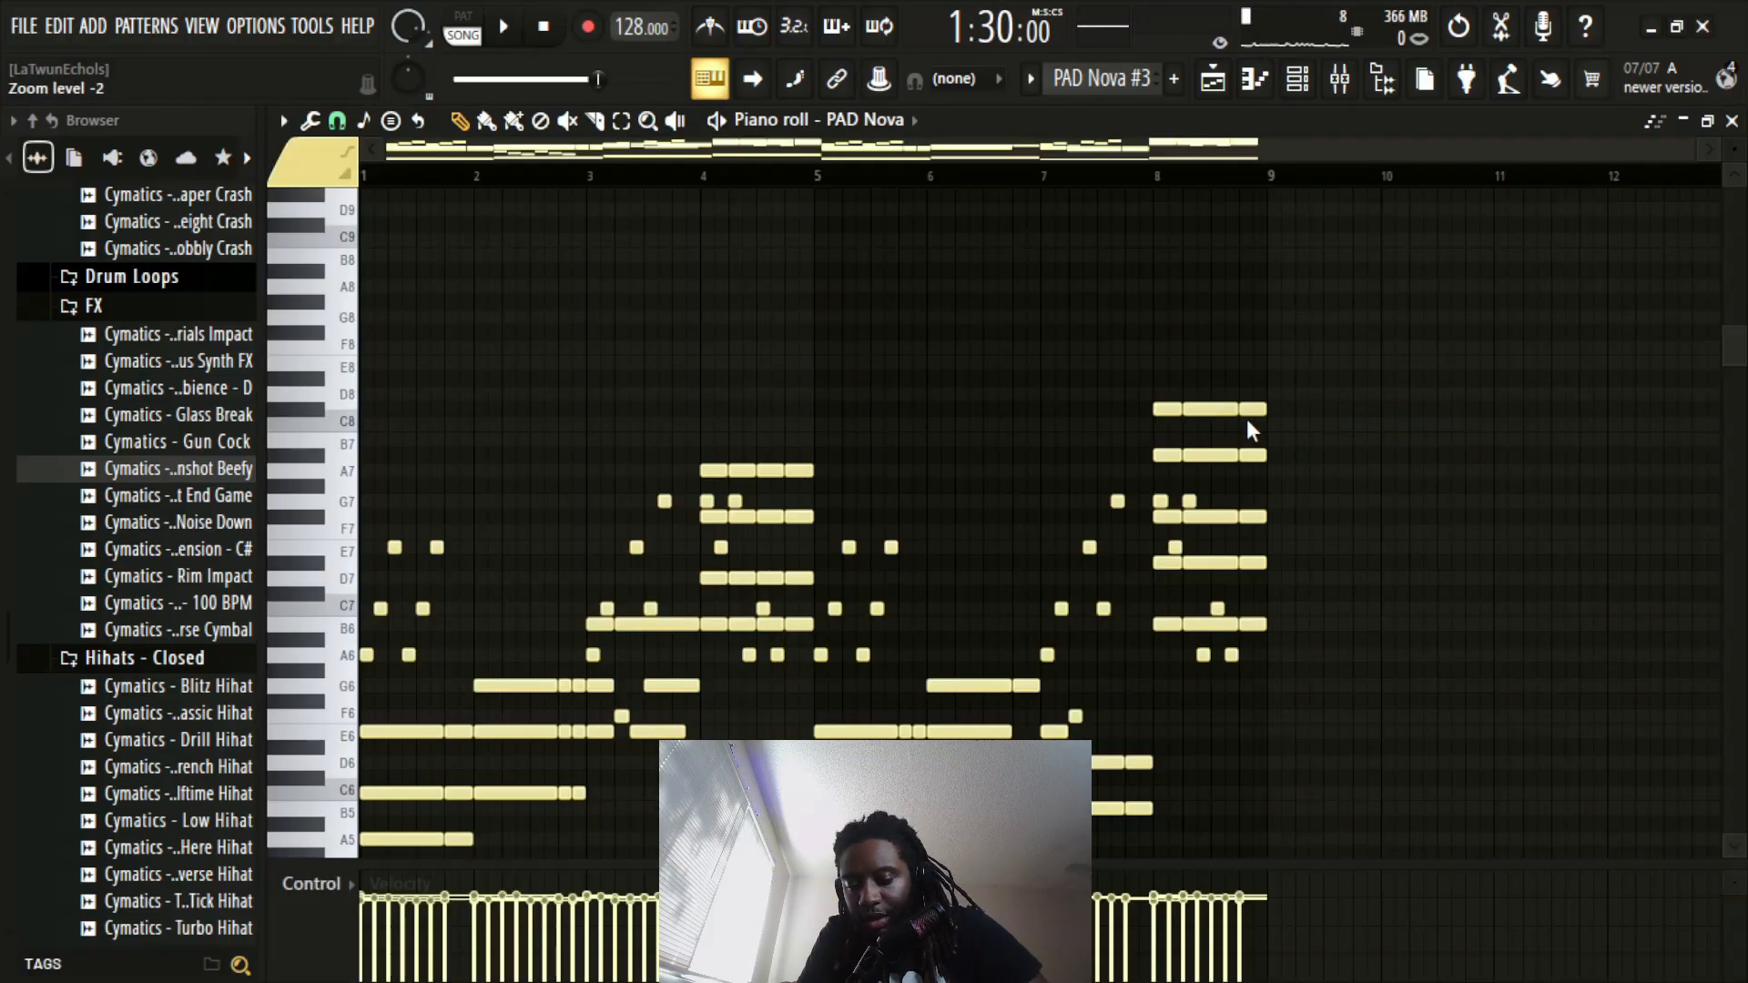
Step: Transpose all PAD Nova #3 notes down one octave, audition the change and return to the playlist
{"action": "scroll", "coordinate": [1255, 439], "scroll_direction": "down", "scroll_amount": 5}
{"action": "key", "text": "space"}
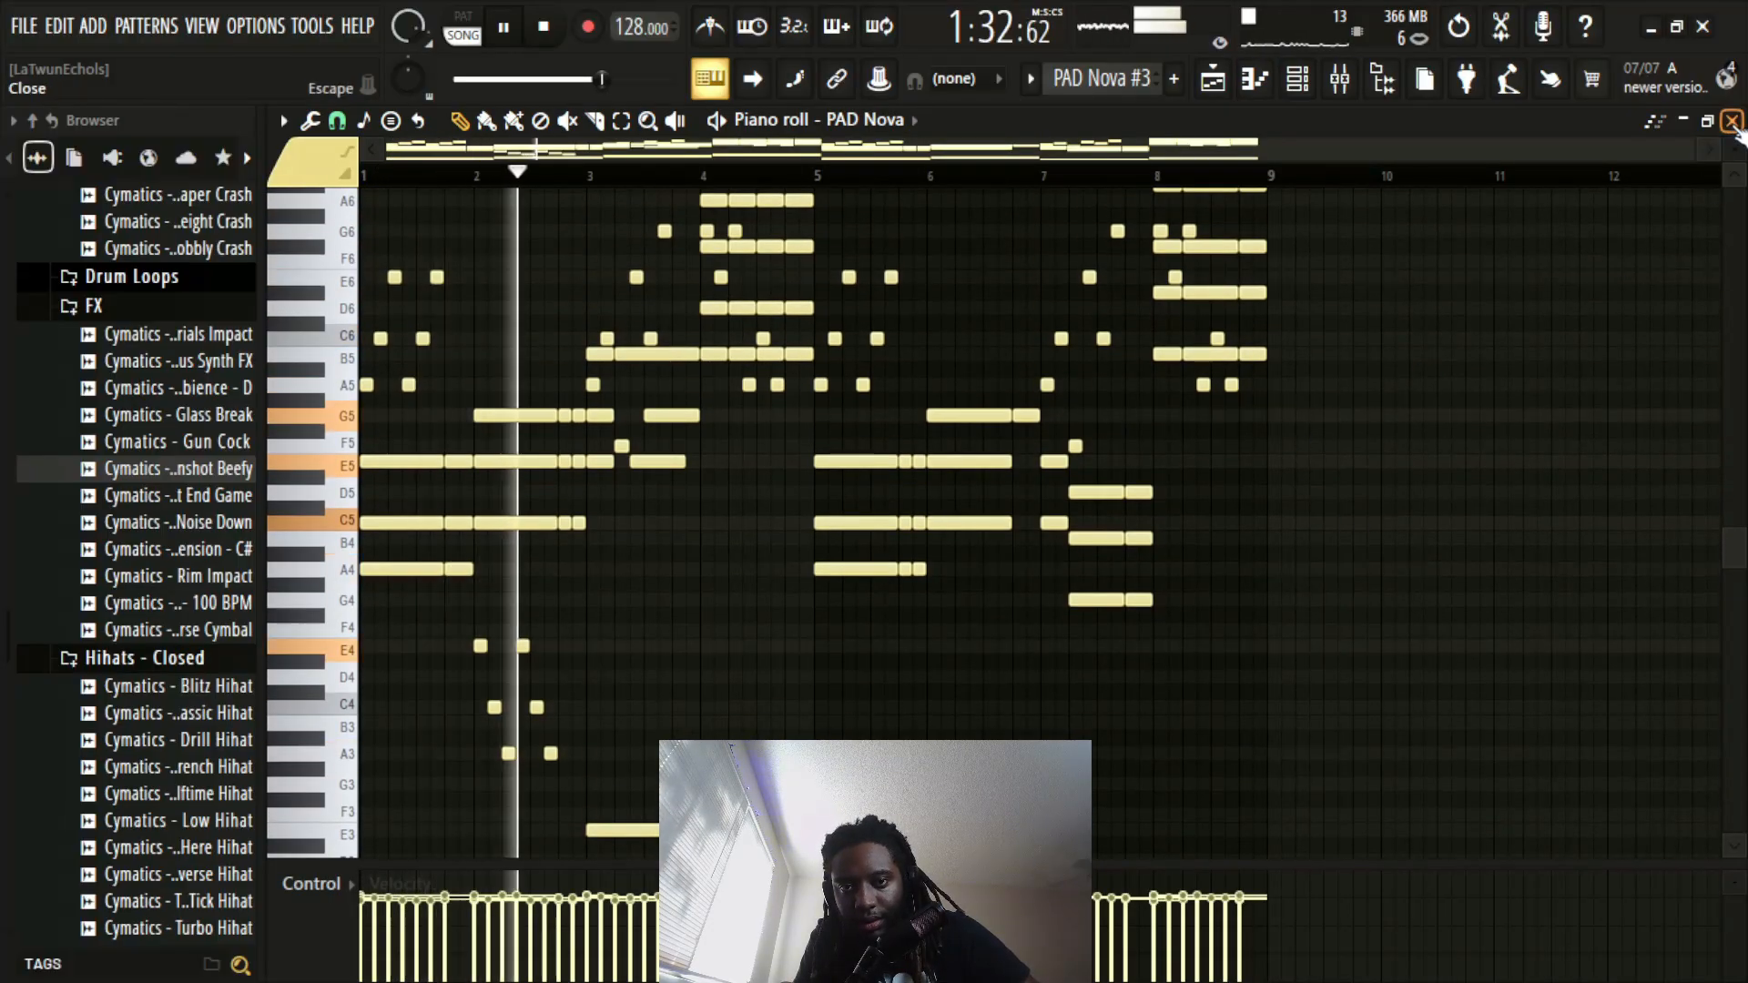
{"action": "key", "text": "F5"}
{"action": "key", "text": "space"}
Step: Play the arrangement from bar 25 through the layered PAD Nova #2 section, stopping around bar 41
{"action": "left_click", "coordinate": [918, 174]}
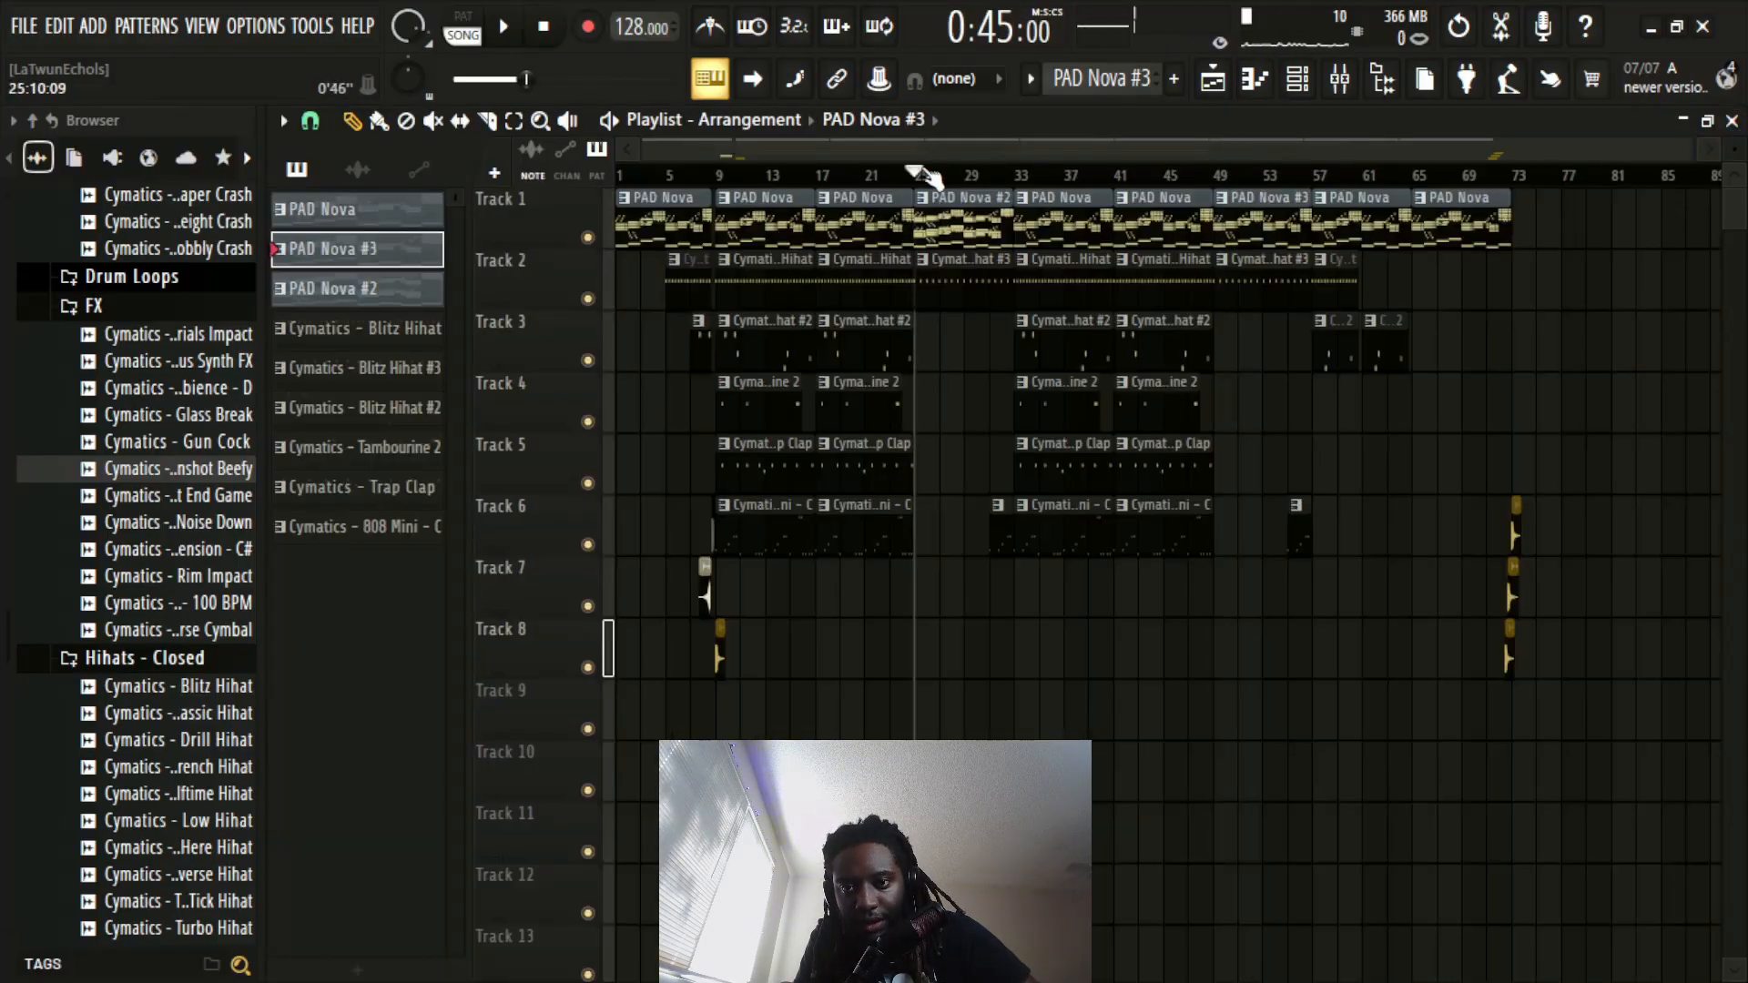
{"action": "key", "text": "space"}
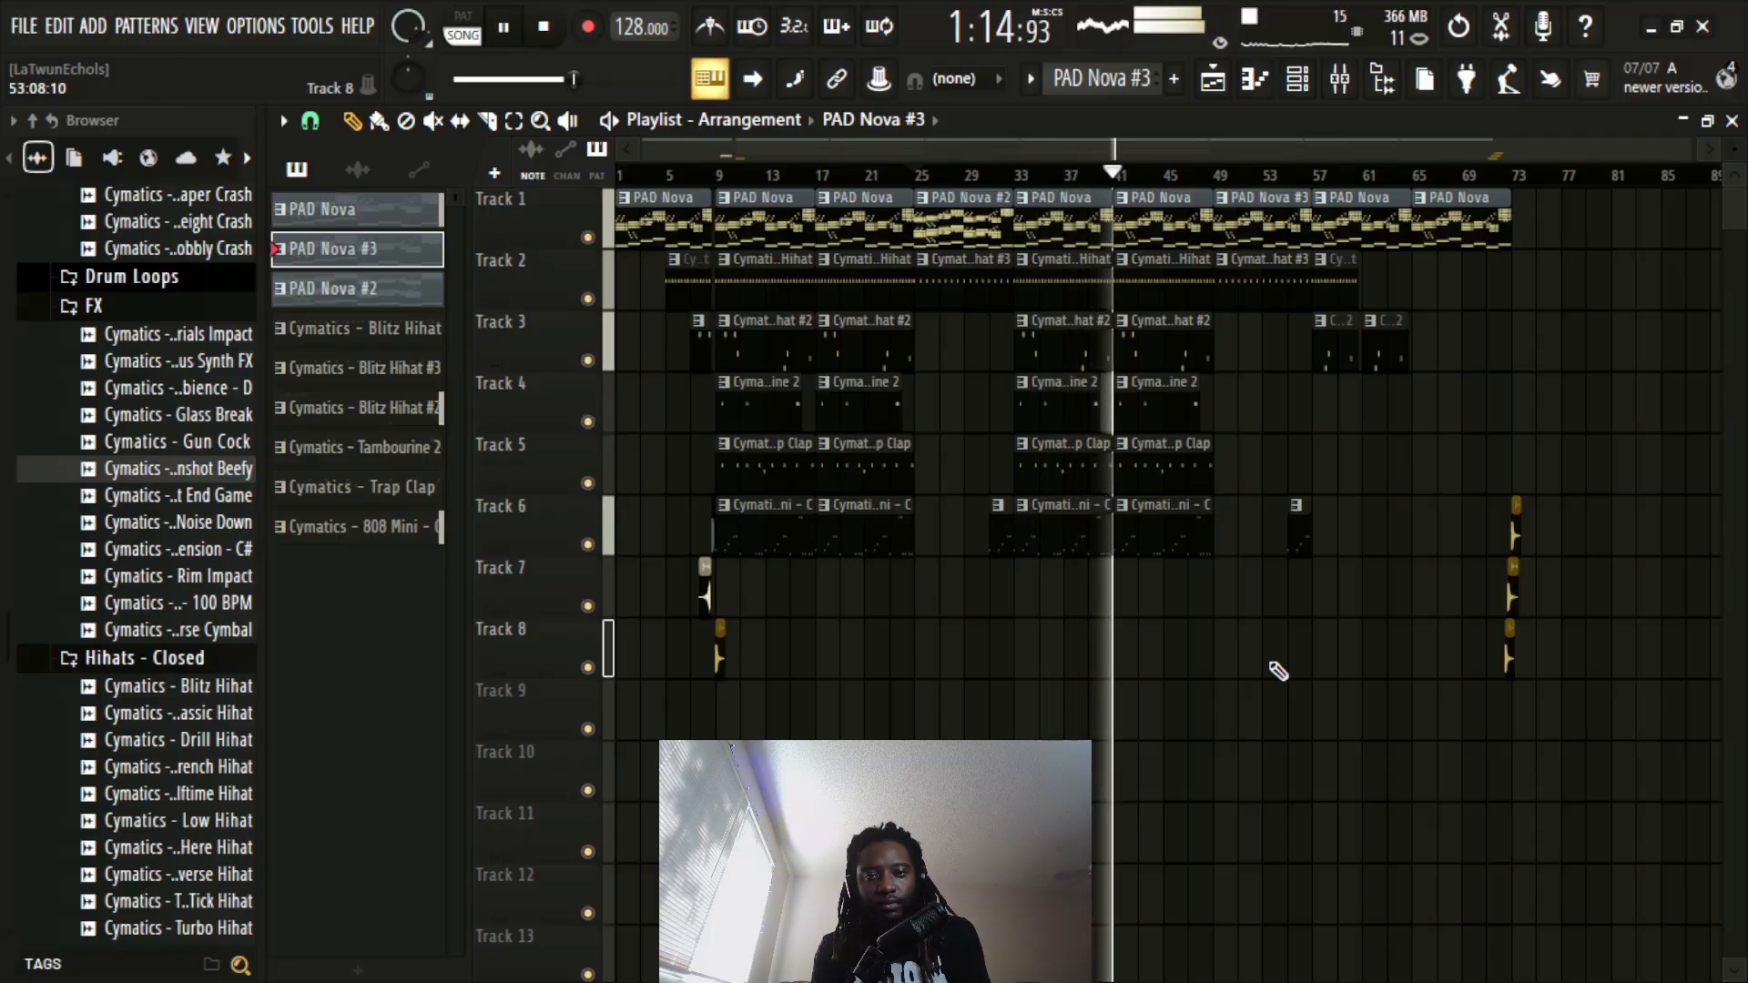
{"action": "key", "text": "space"}
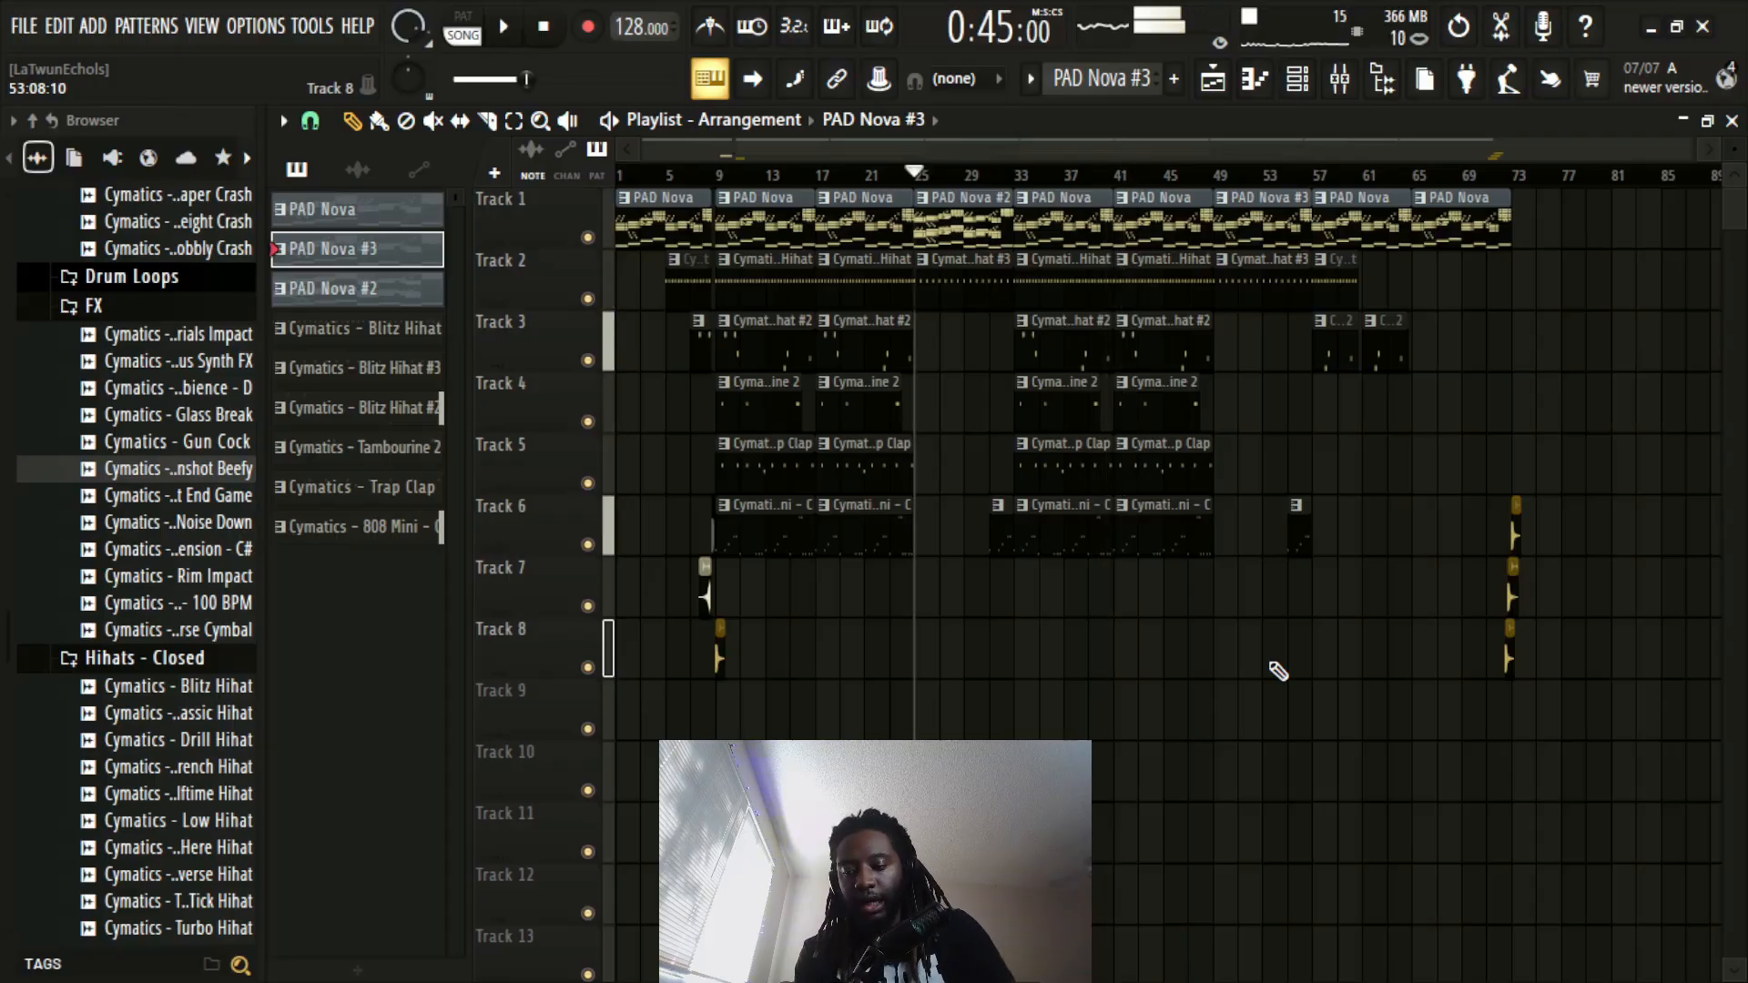
Step: Select every clip in the arrangement and open the Mixer
{"action": "key", "text": "ctrl+a"}
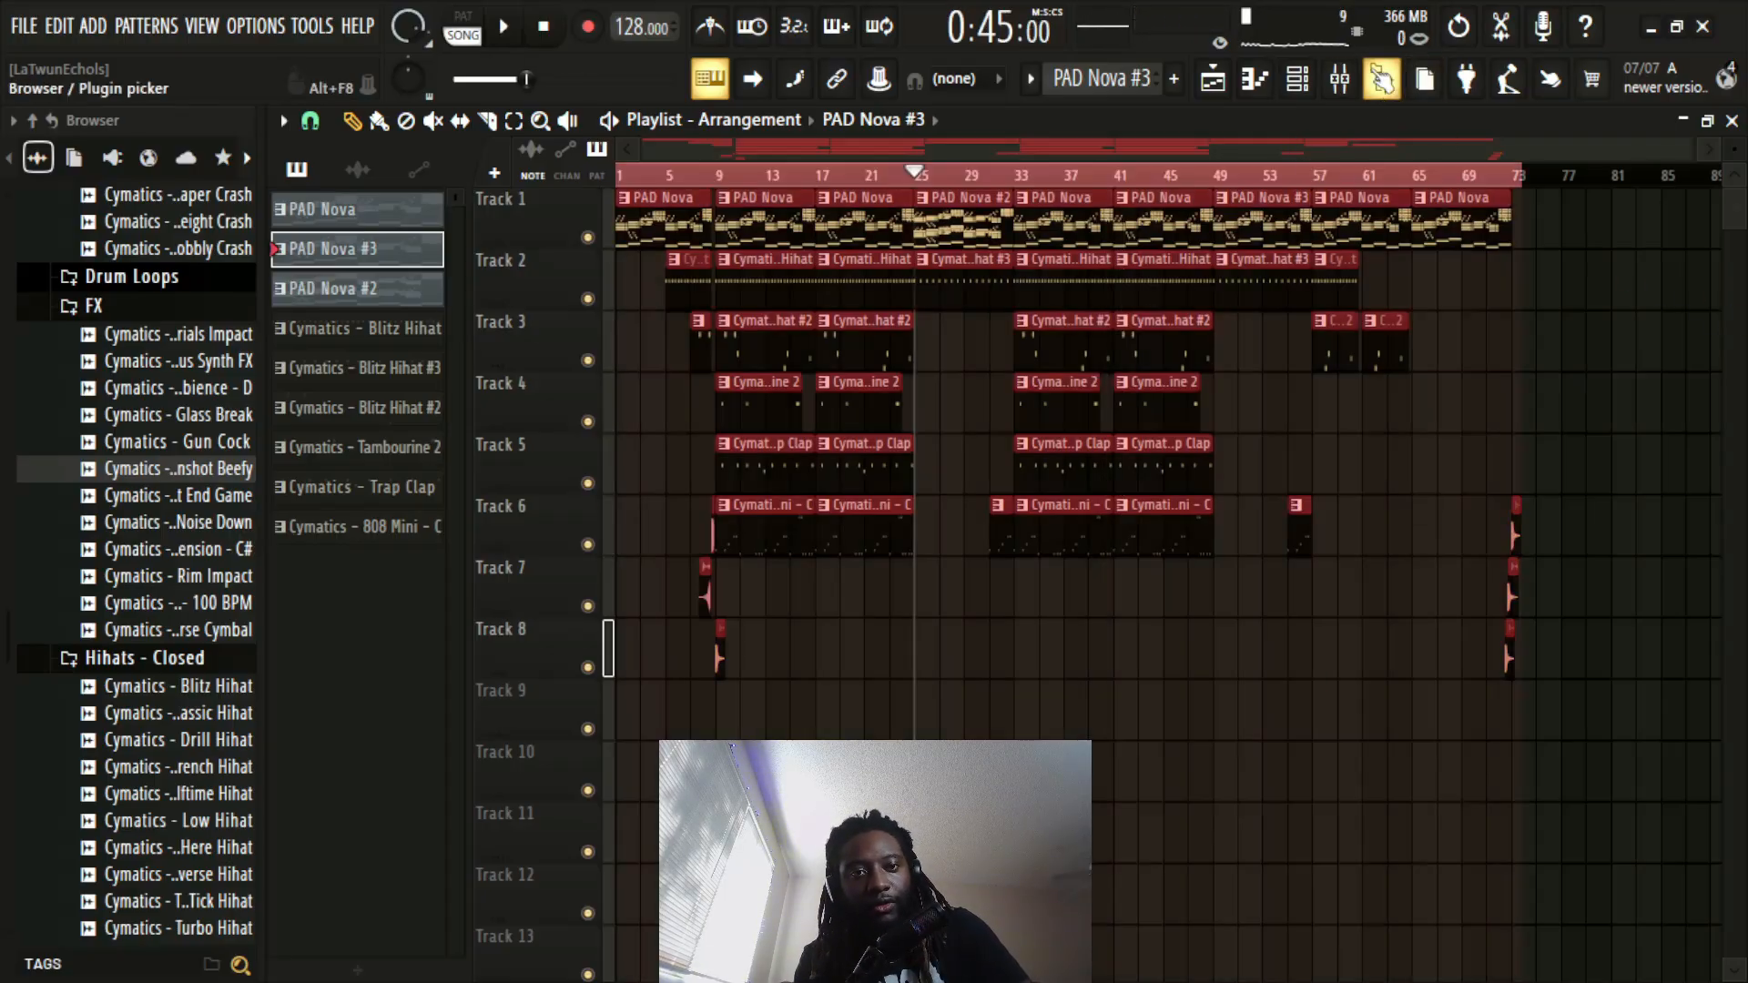
{"action": "left_click", "coordinate": [1340, 79]}
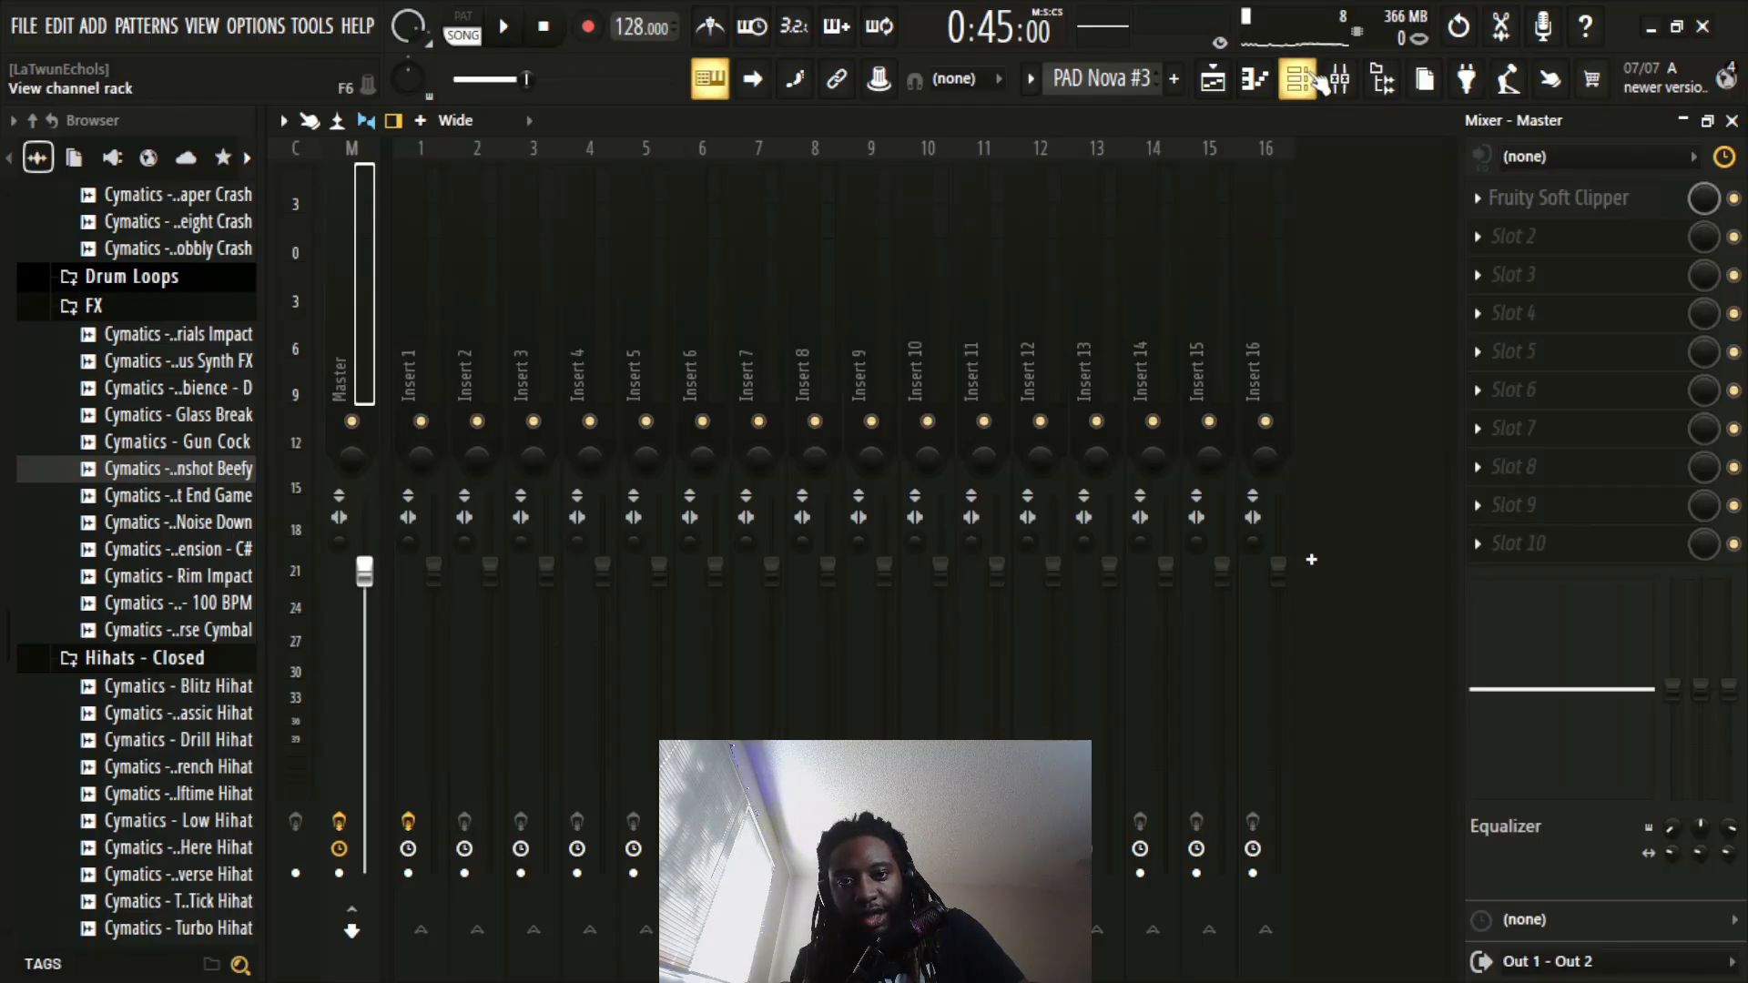
Step: Load Fruity Love Philter into the second effect slot of the Master channel and move its window out of the way
{"action": "left_click", "coordinate": [1562, 236]}
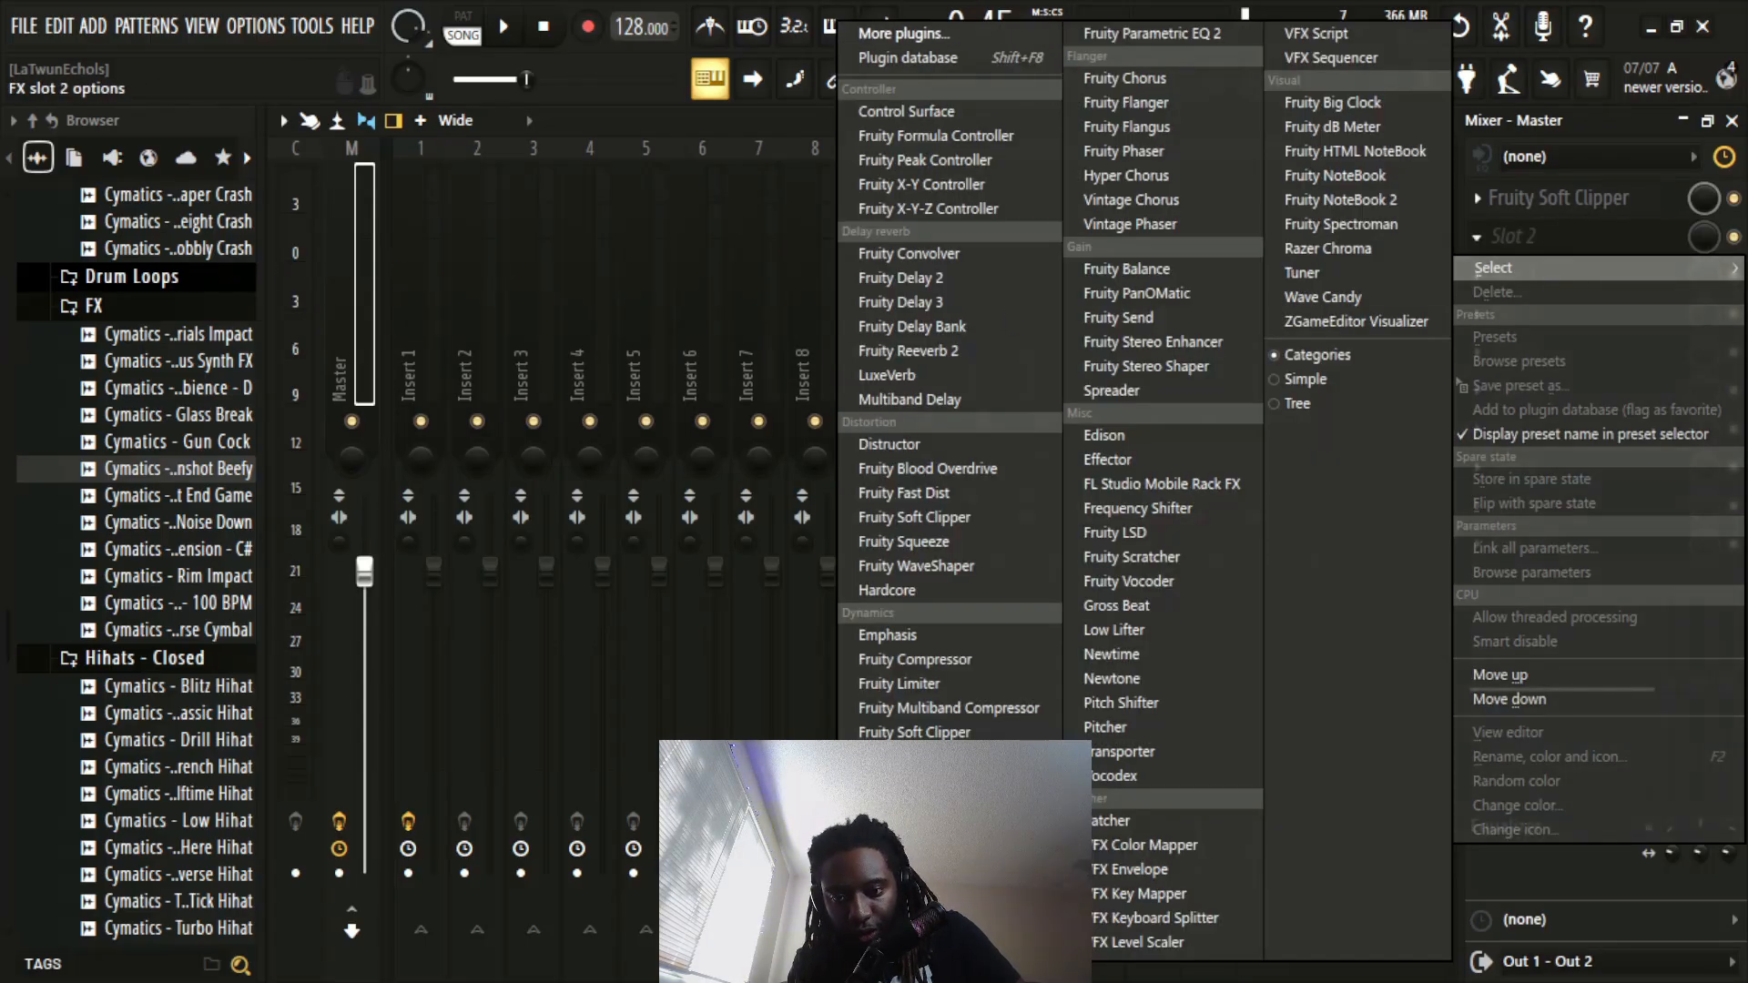
{"action": "left_click", "coordinate": [916, 922]}
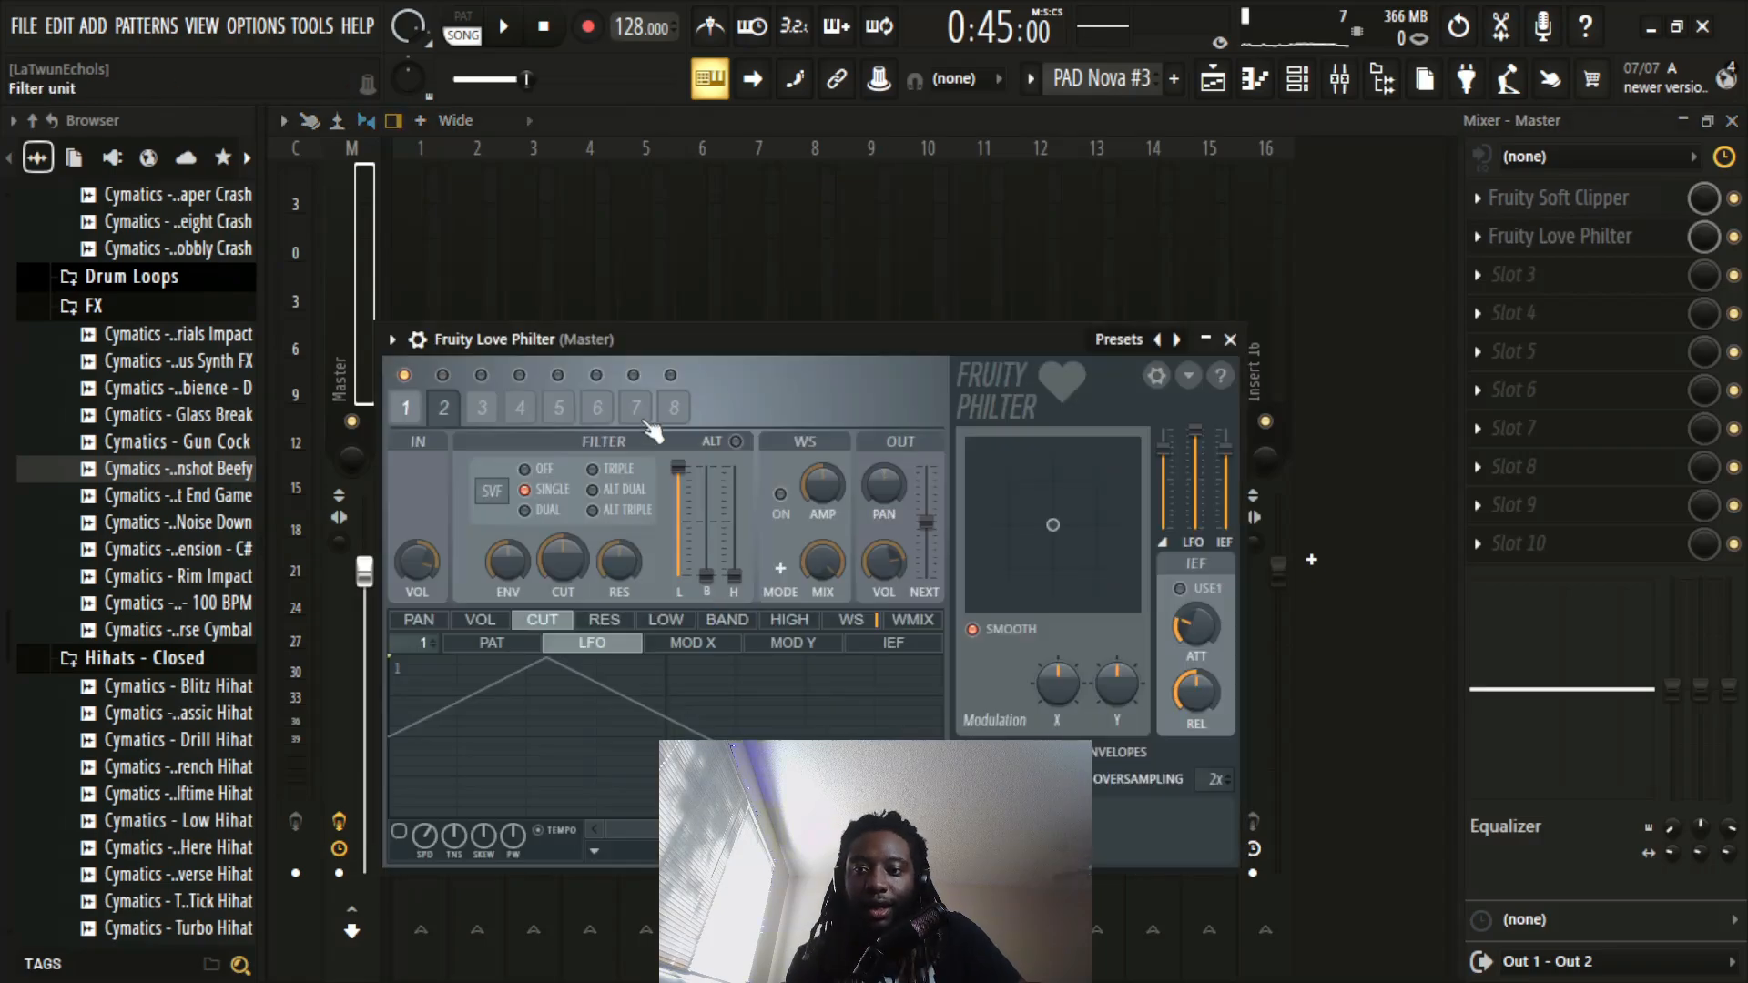
{"action": "left_click_drag", "start_coordinate": [852, 349], "coordinate": [944, 206]}
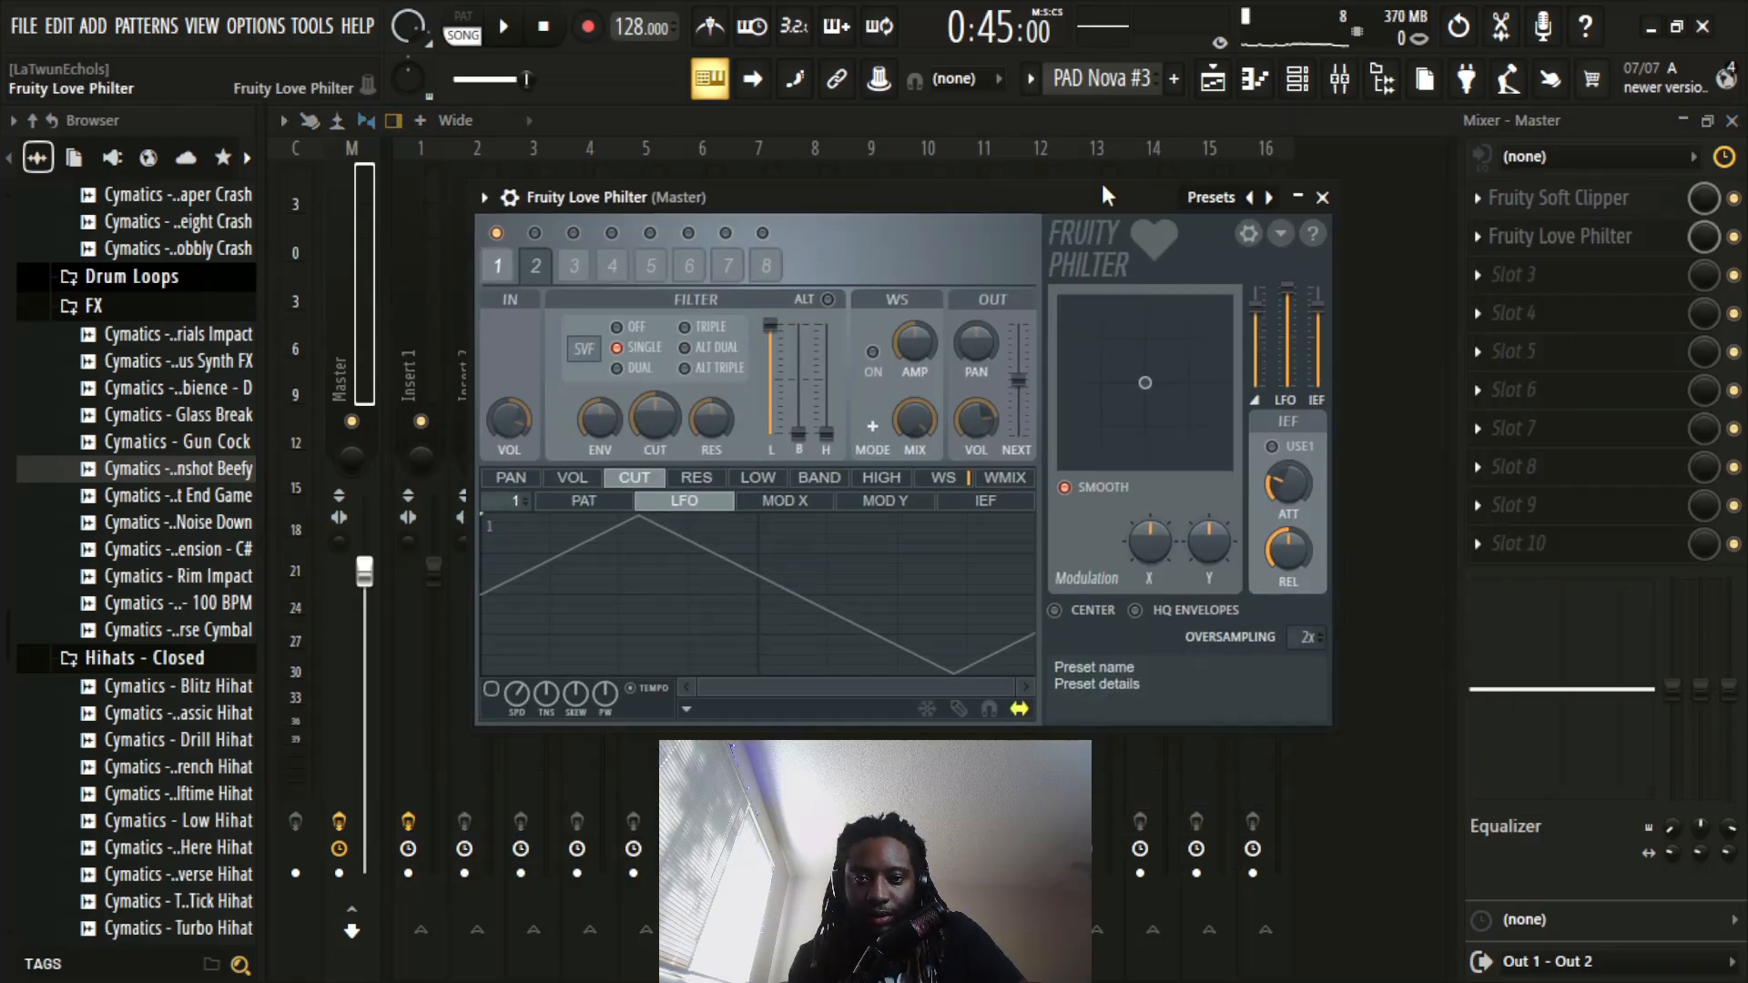
Step: Turn the Fruity Love Philter slot's mix level down to 0% and store that as the song's initial value
{"action": "left_click_drag", "start_coordinate": [1709, 234], "coordinate": [1709, 242]}
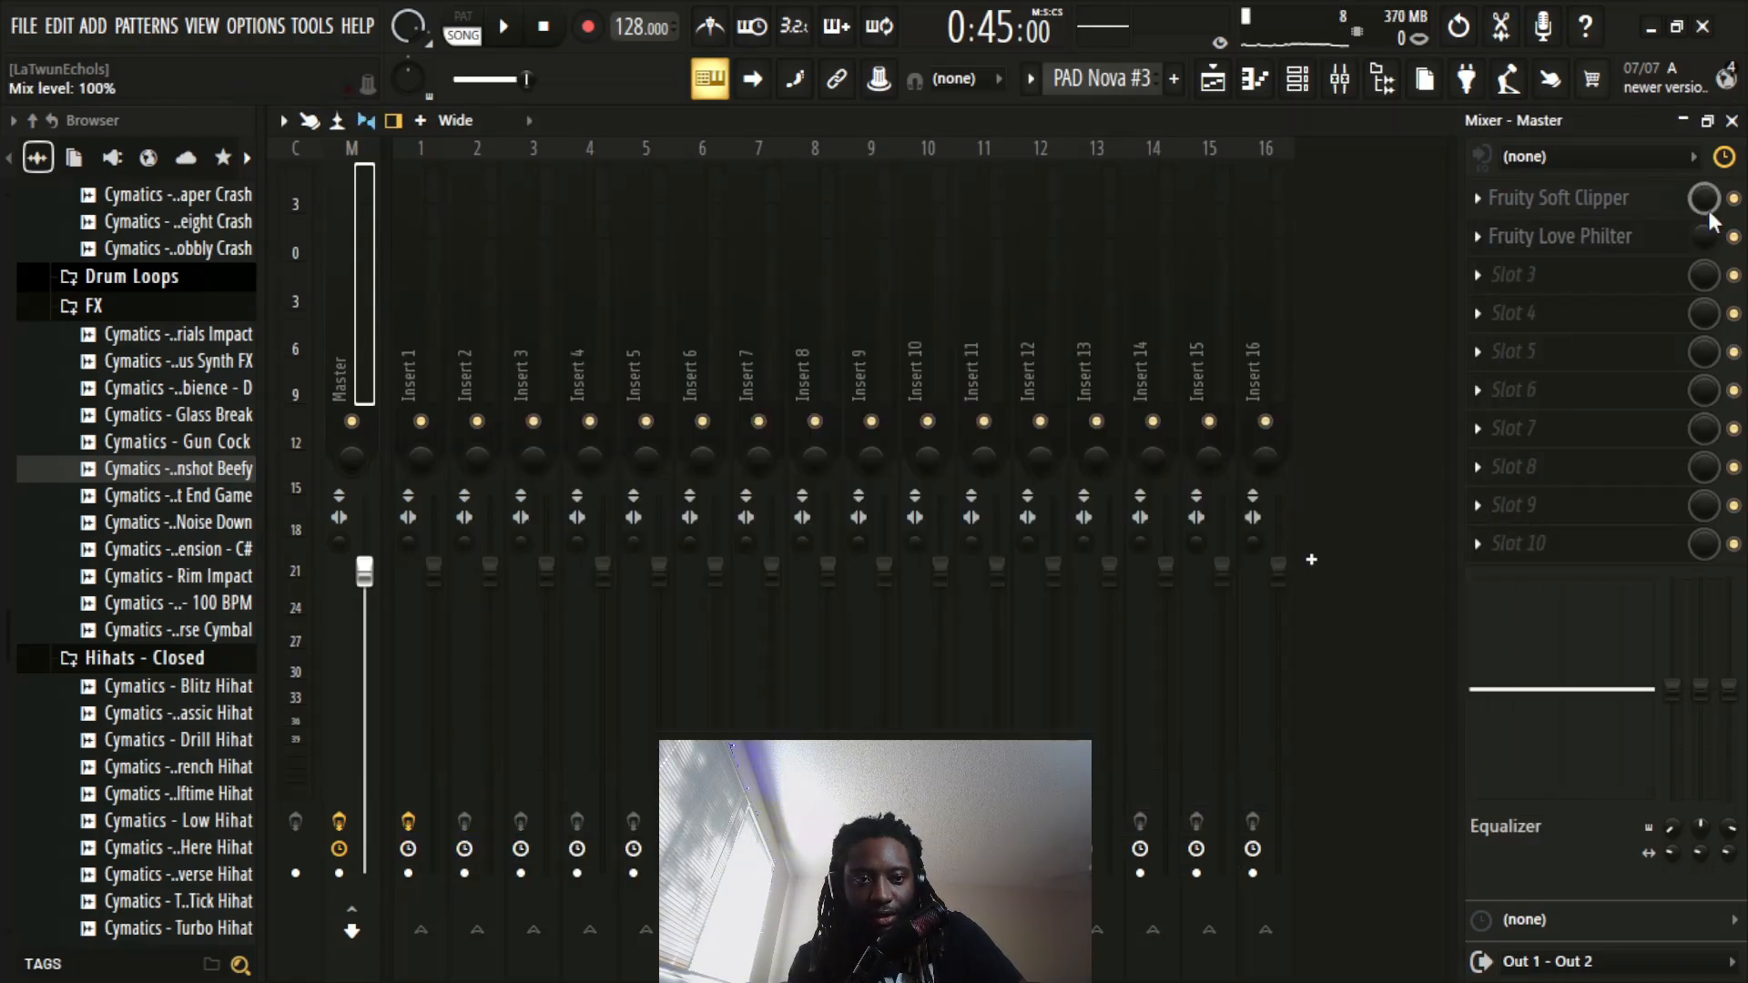
{"action": "right_click", "coordinate": [1705, 236]}
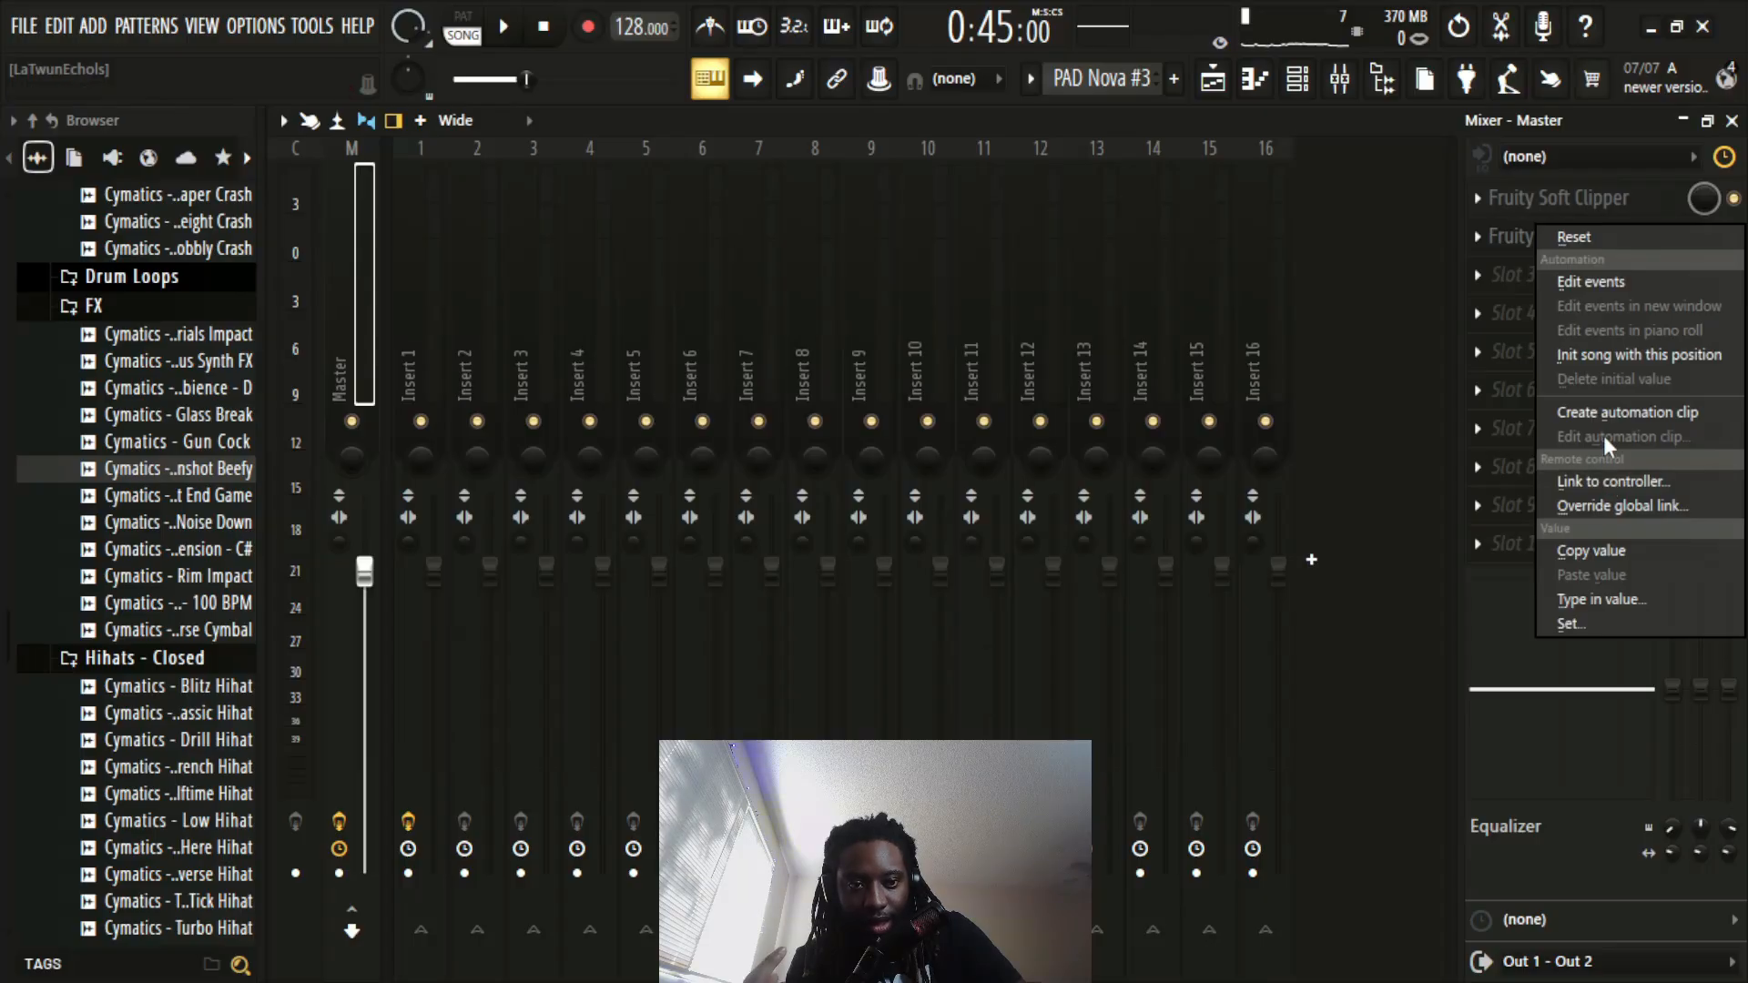
{"action": "left_click", "coordinate": [1603, 355]}
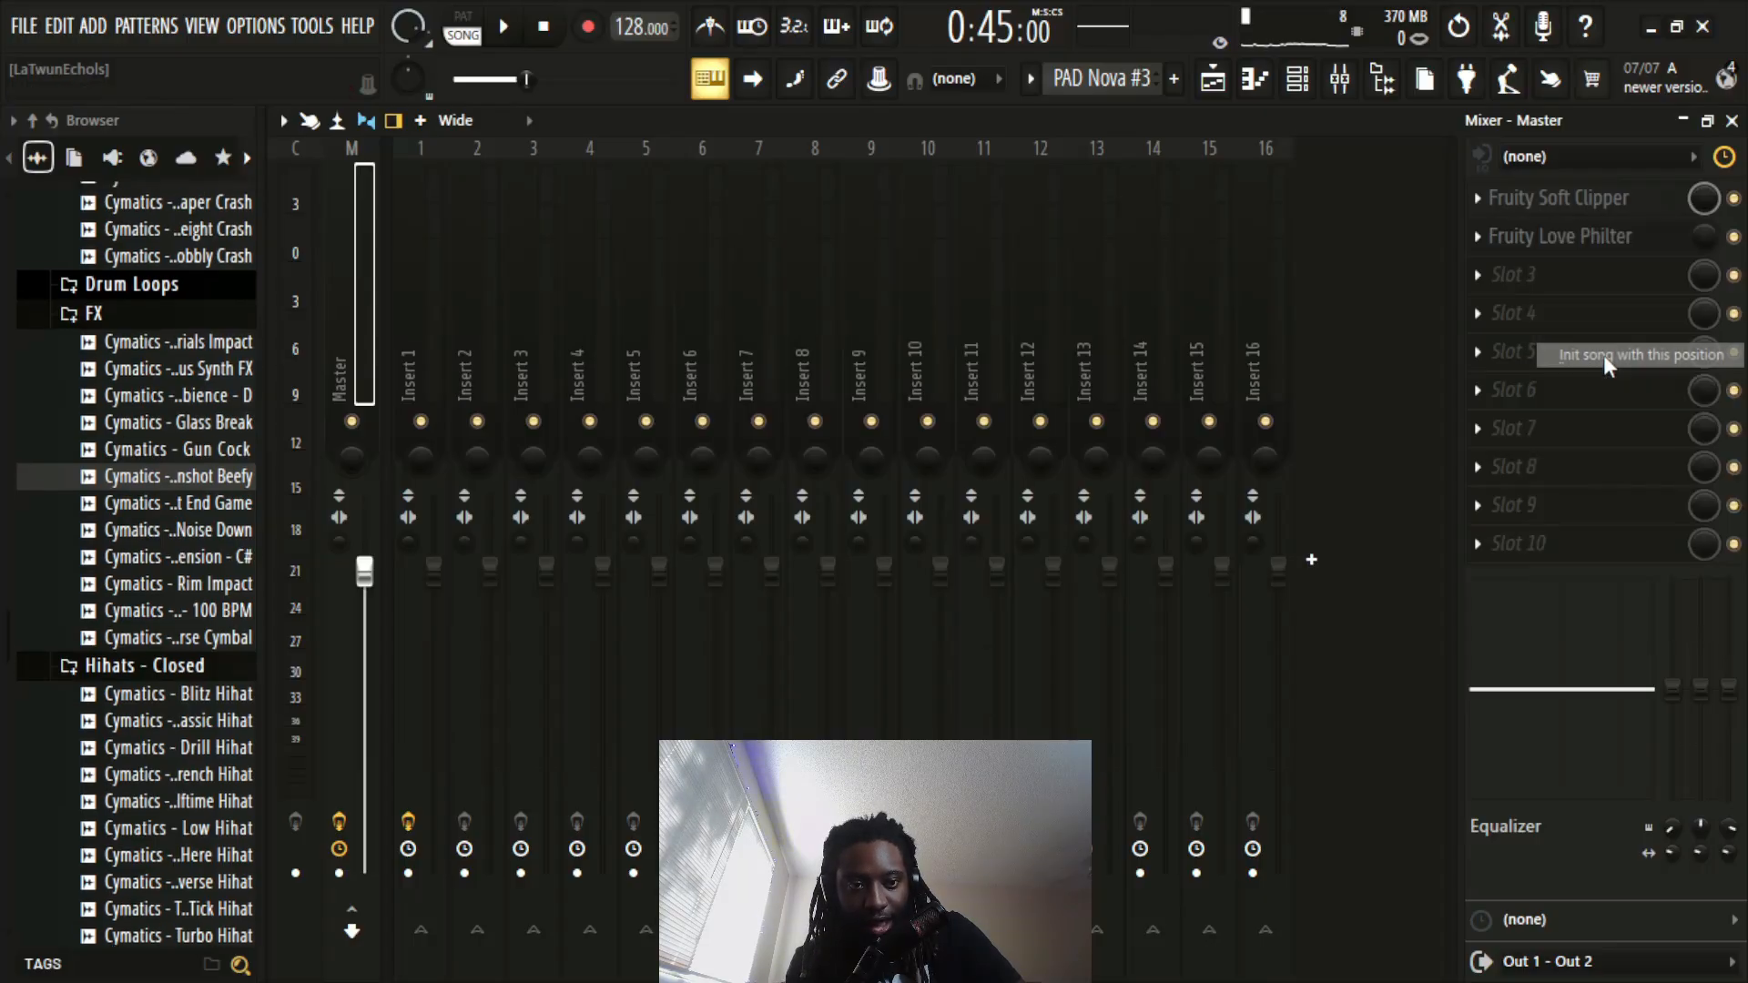
Step: Create an automation clip for the Fruity Love Philter mix level, then return to the playlist with the plugin window closed
{"action": "right_click", "coordinate": [1703, 238]}
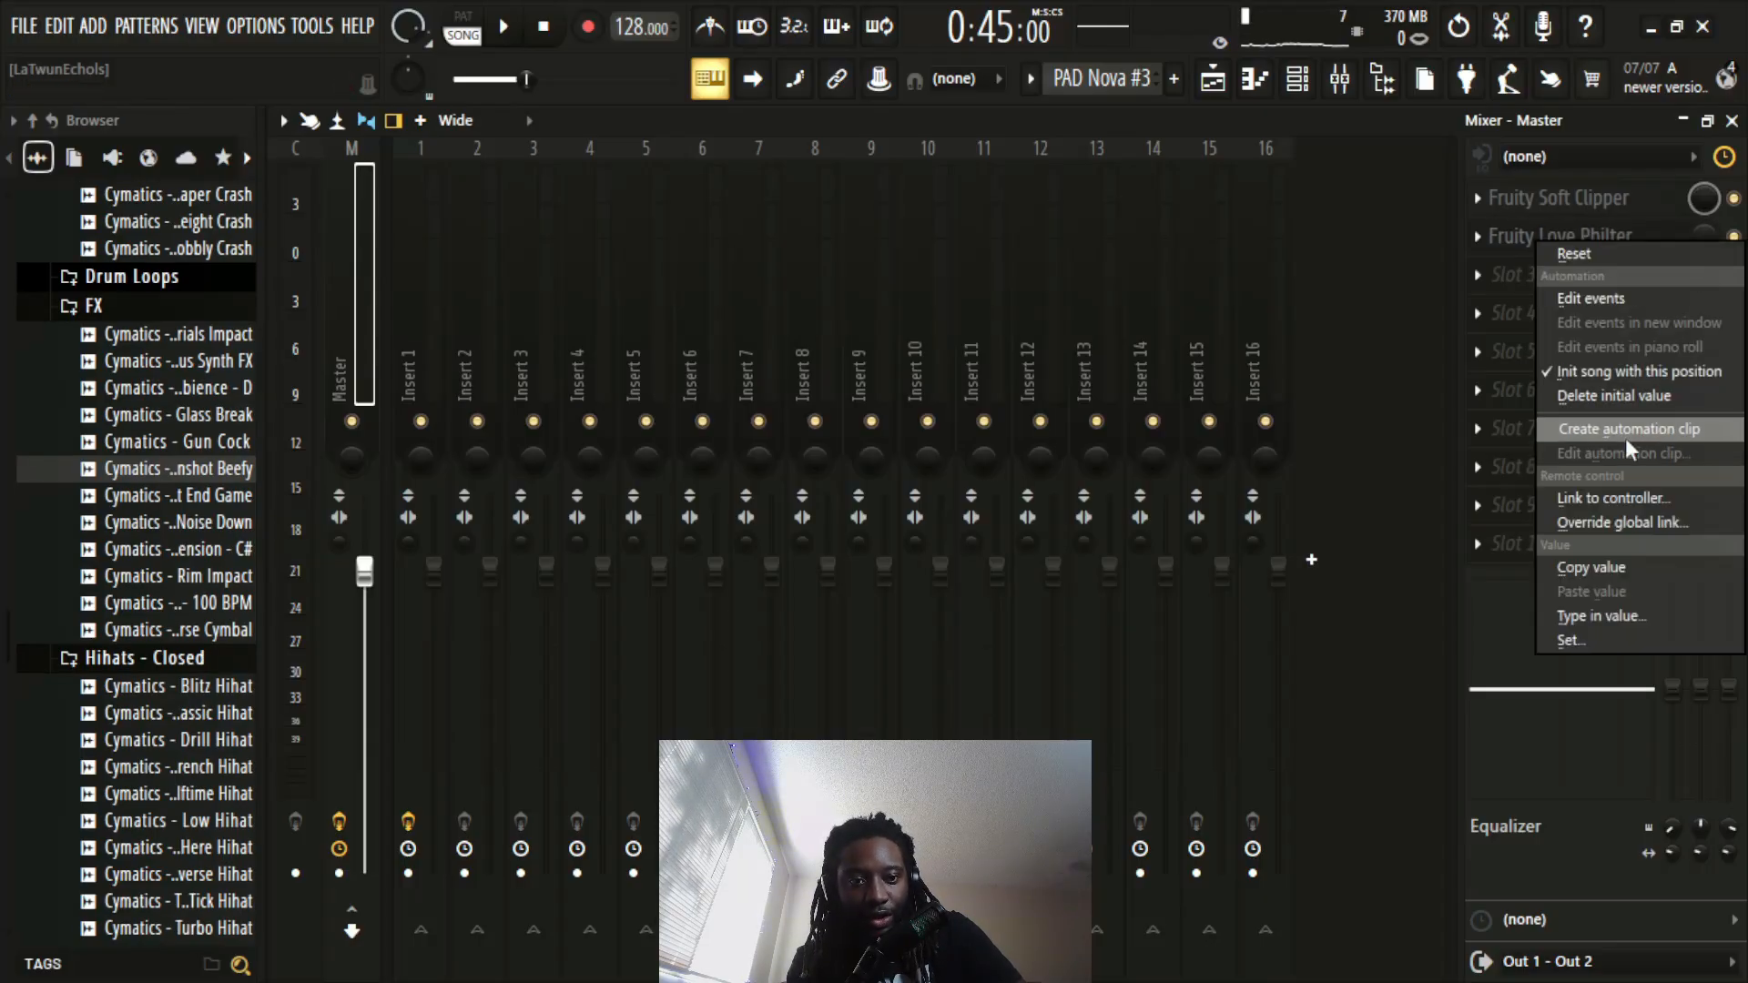
{"action": "left_click", "coordinate": [1626, 434]}
{"action": "right_click", "coordinate": [1707, 233]}
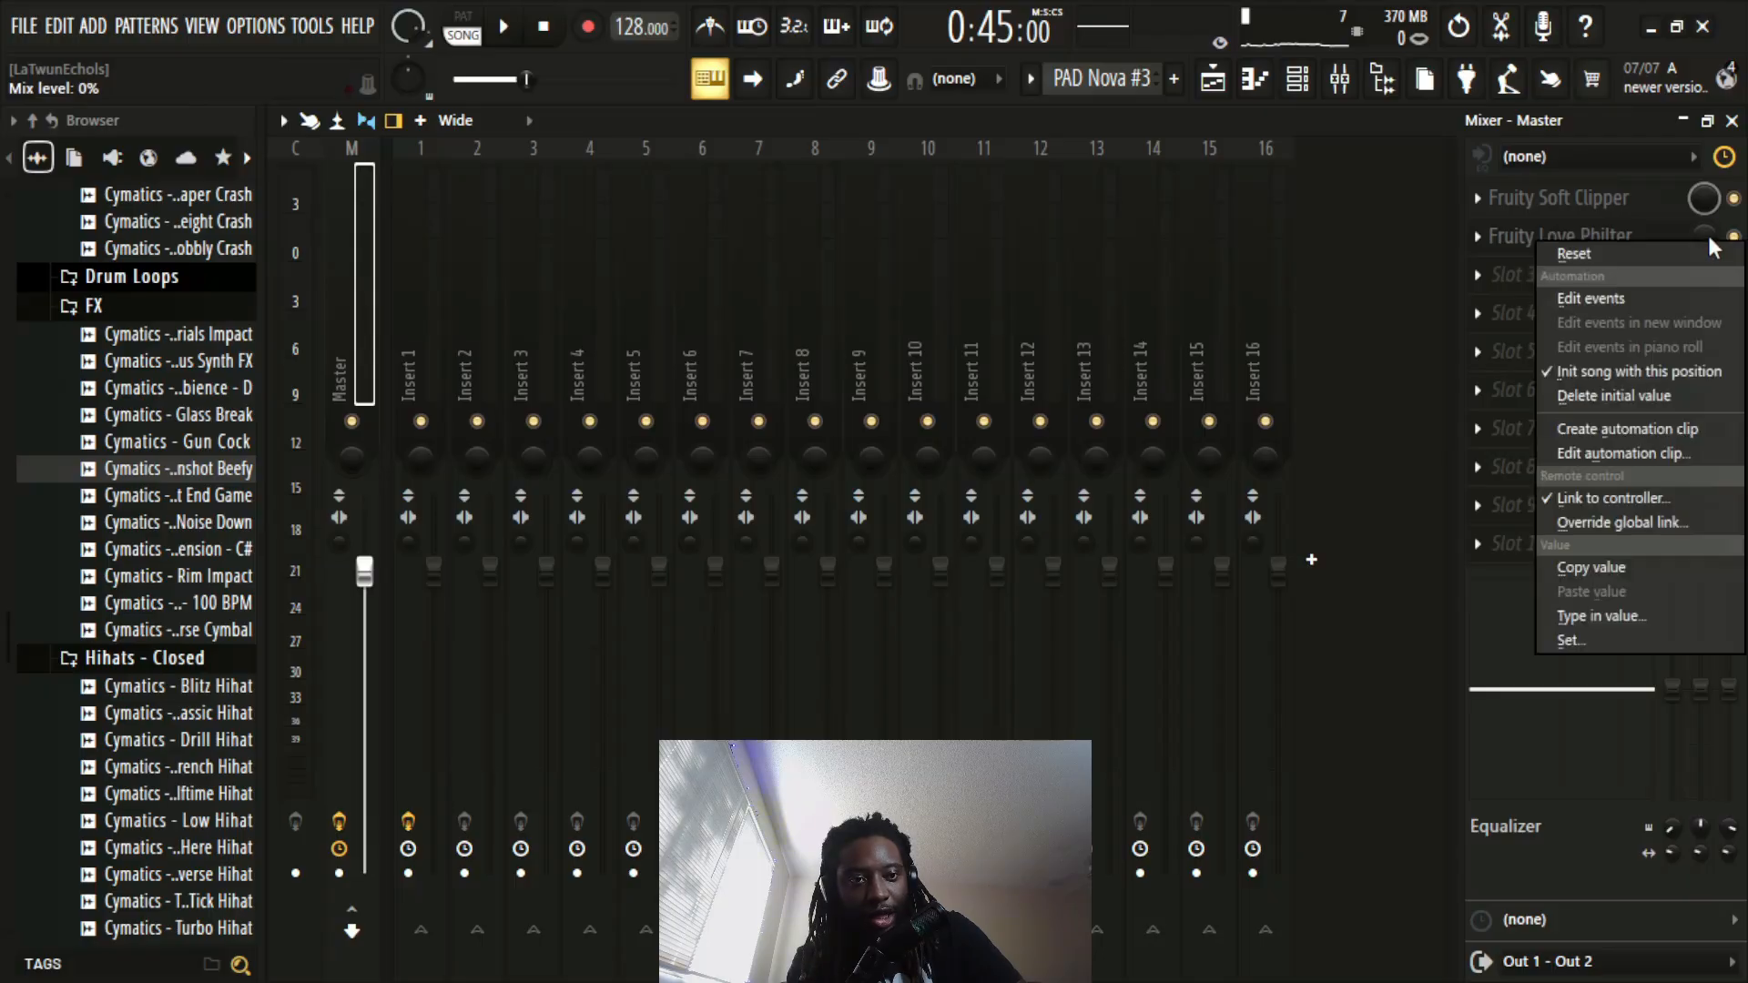
{"action": "left_click", "coordinate": [1624, 453]}
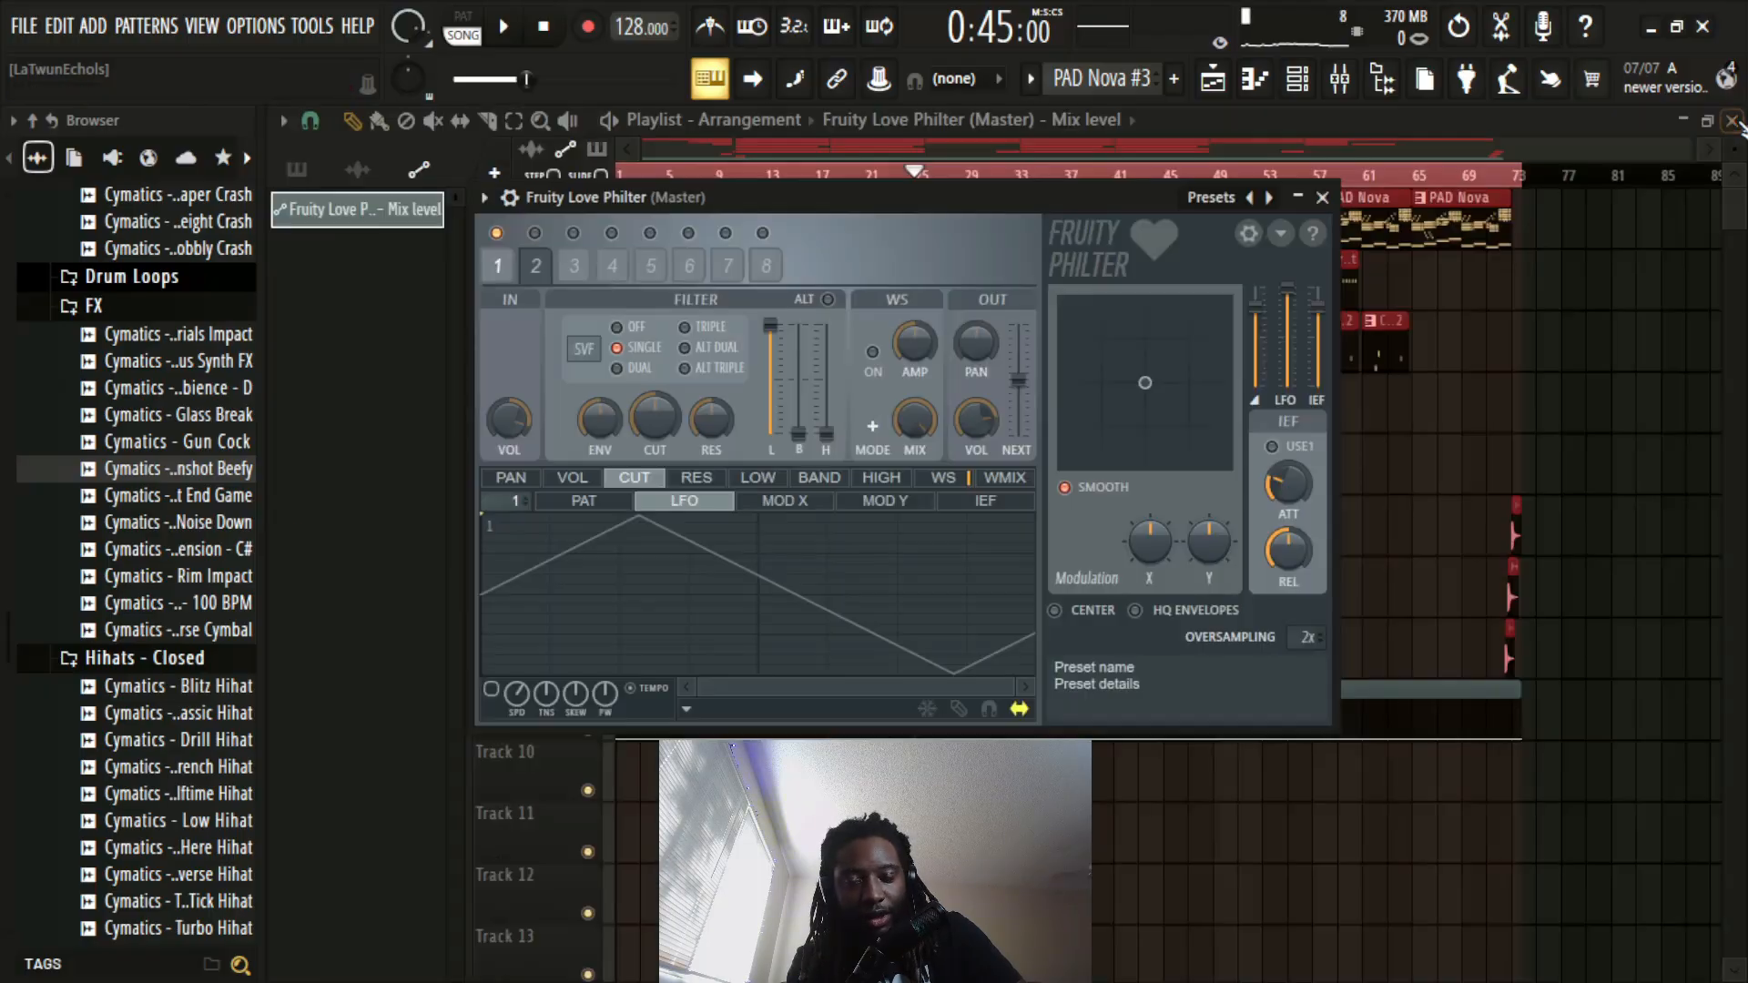
{"action": "left_click", "coordinate": [1322, 198]}
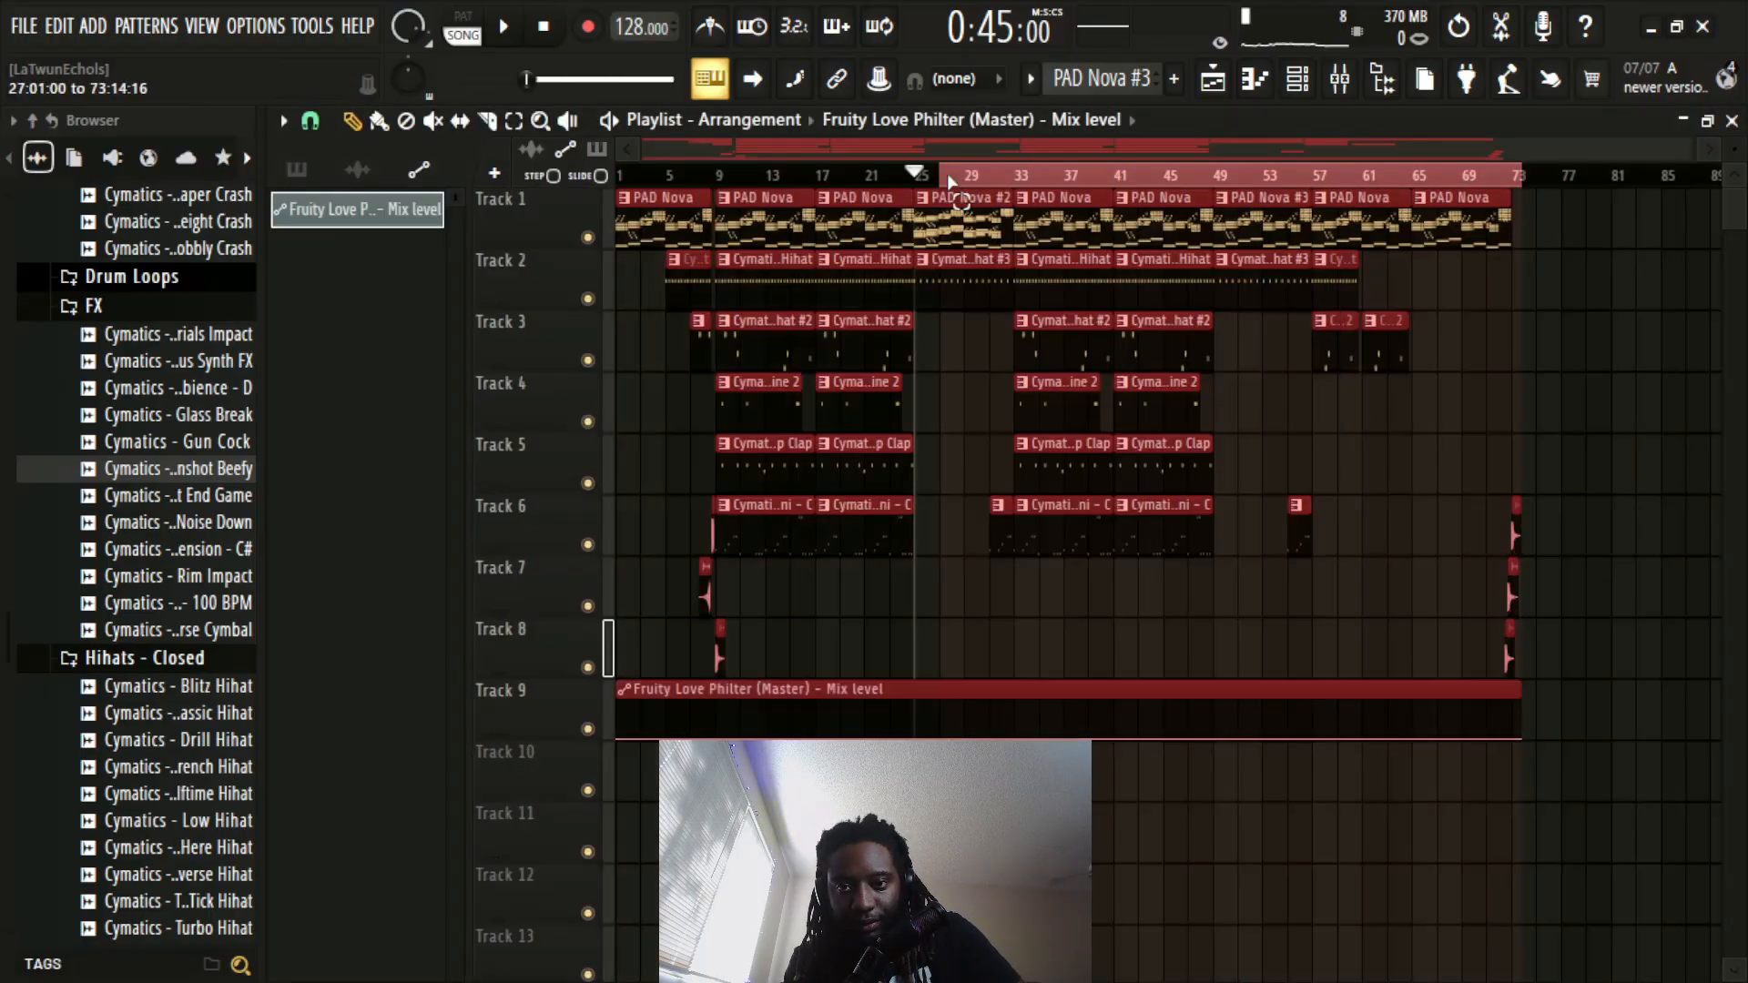
{"action": "left_click", "coordinate": [938, 174]}
{"action": "left_click_drag", "start_coordinate": [999, 180], "coordinate": [924, 189]}
{"action": "left_click", "coordinate": [1022, 182]}
{"action": "left_click", "coordinate": [961, 185]}
{"action": "key", "text": "ctrl+d"}
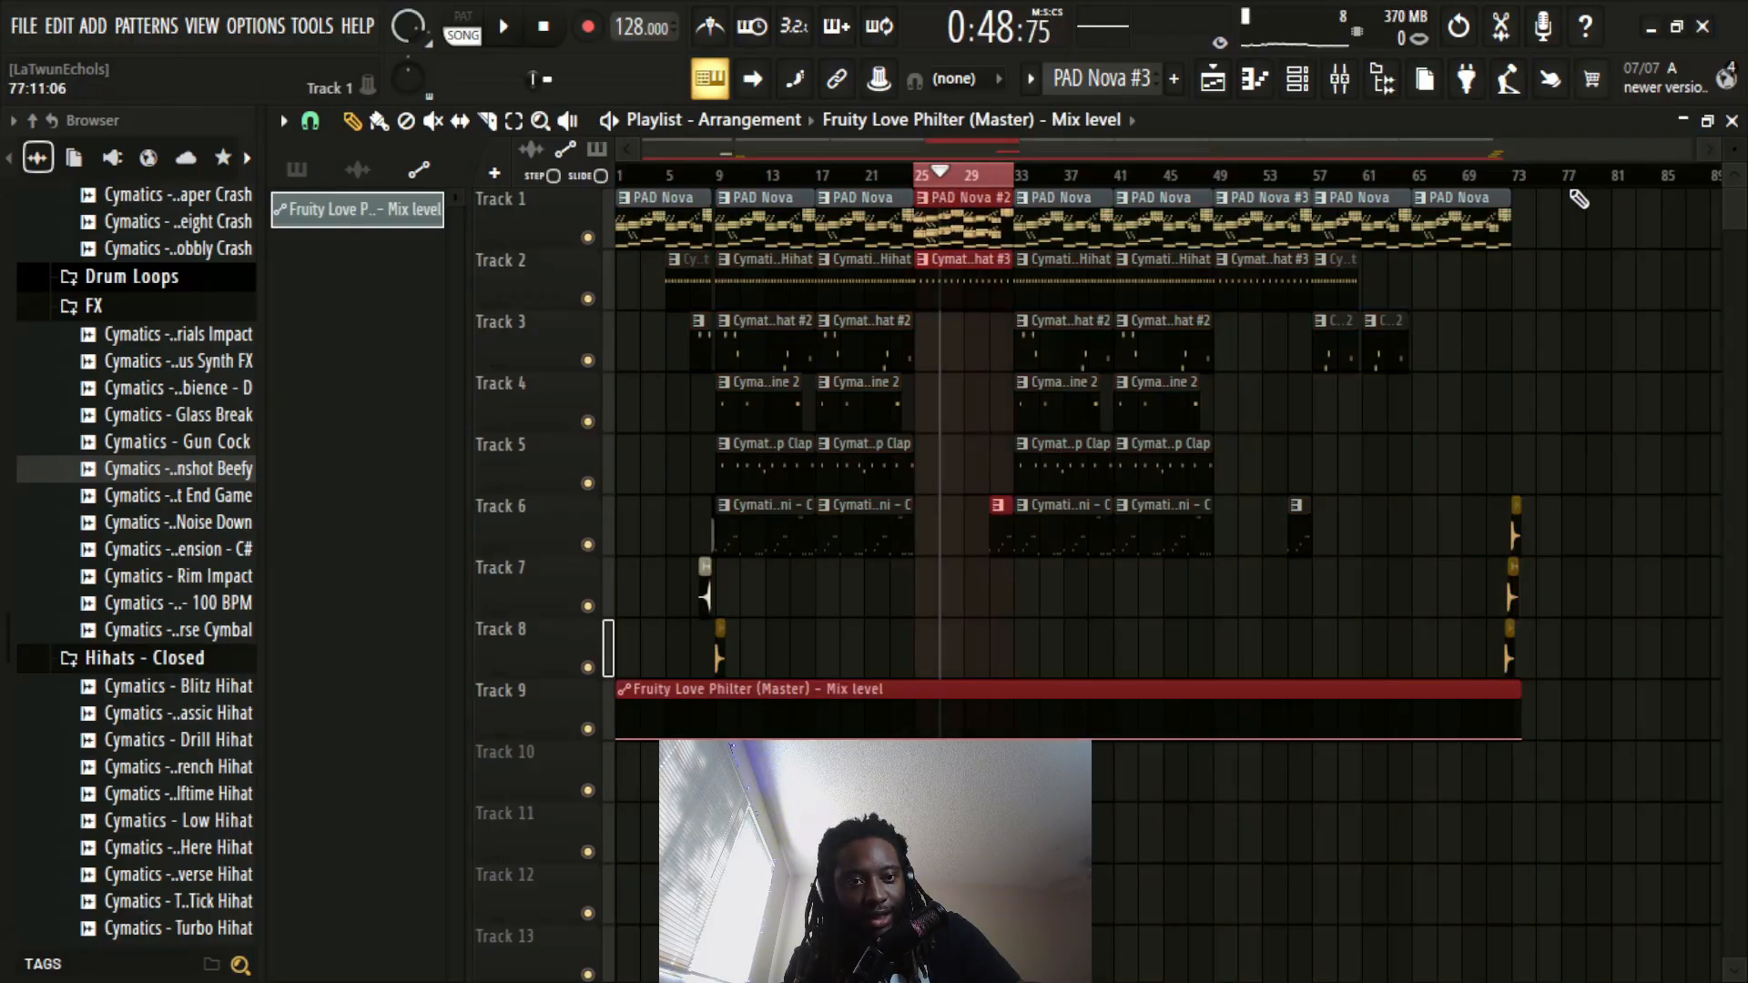
{"action": "key", "text": "ctrl+d"}
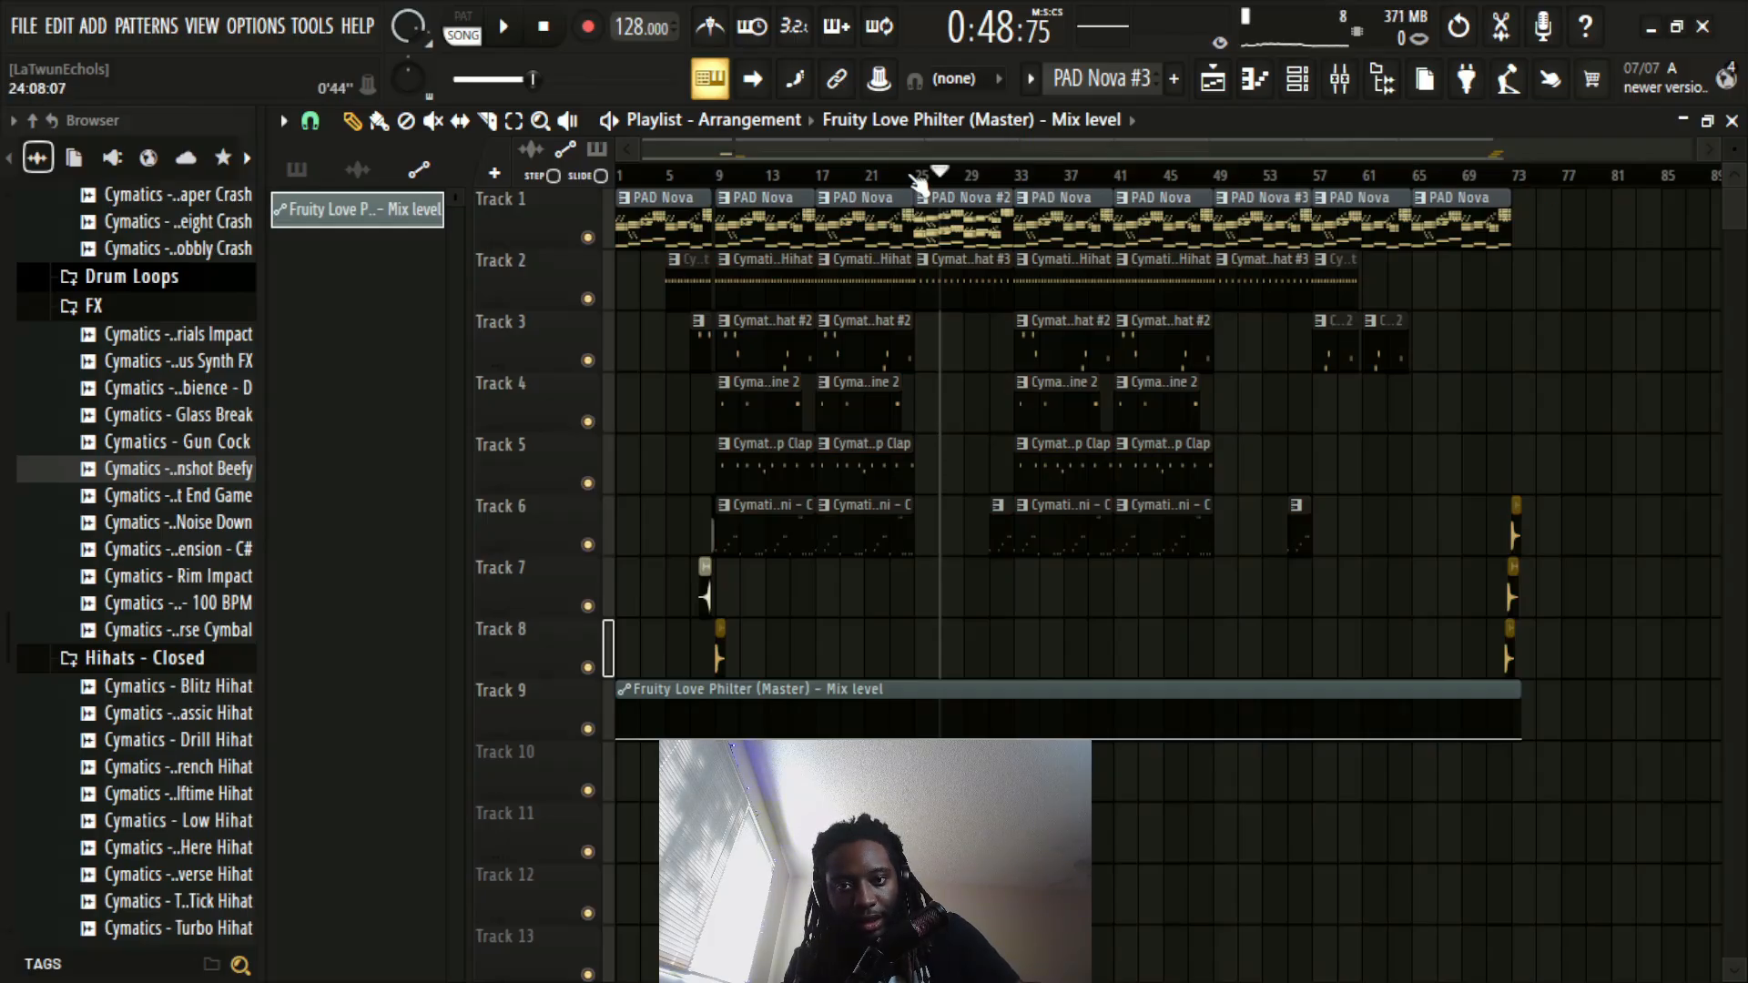
Step: Mark the PAD Nova #2 section from bar 25 to bar 33 and raise the Mix level automation to maximum only across it
{"action": "left_click_drag", "start_coordinate": [924, 182], "coordinate": [1028, 217]}
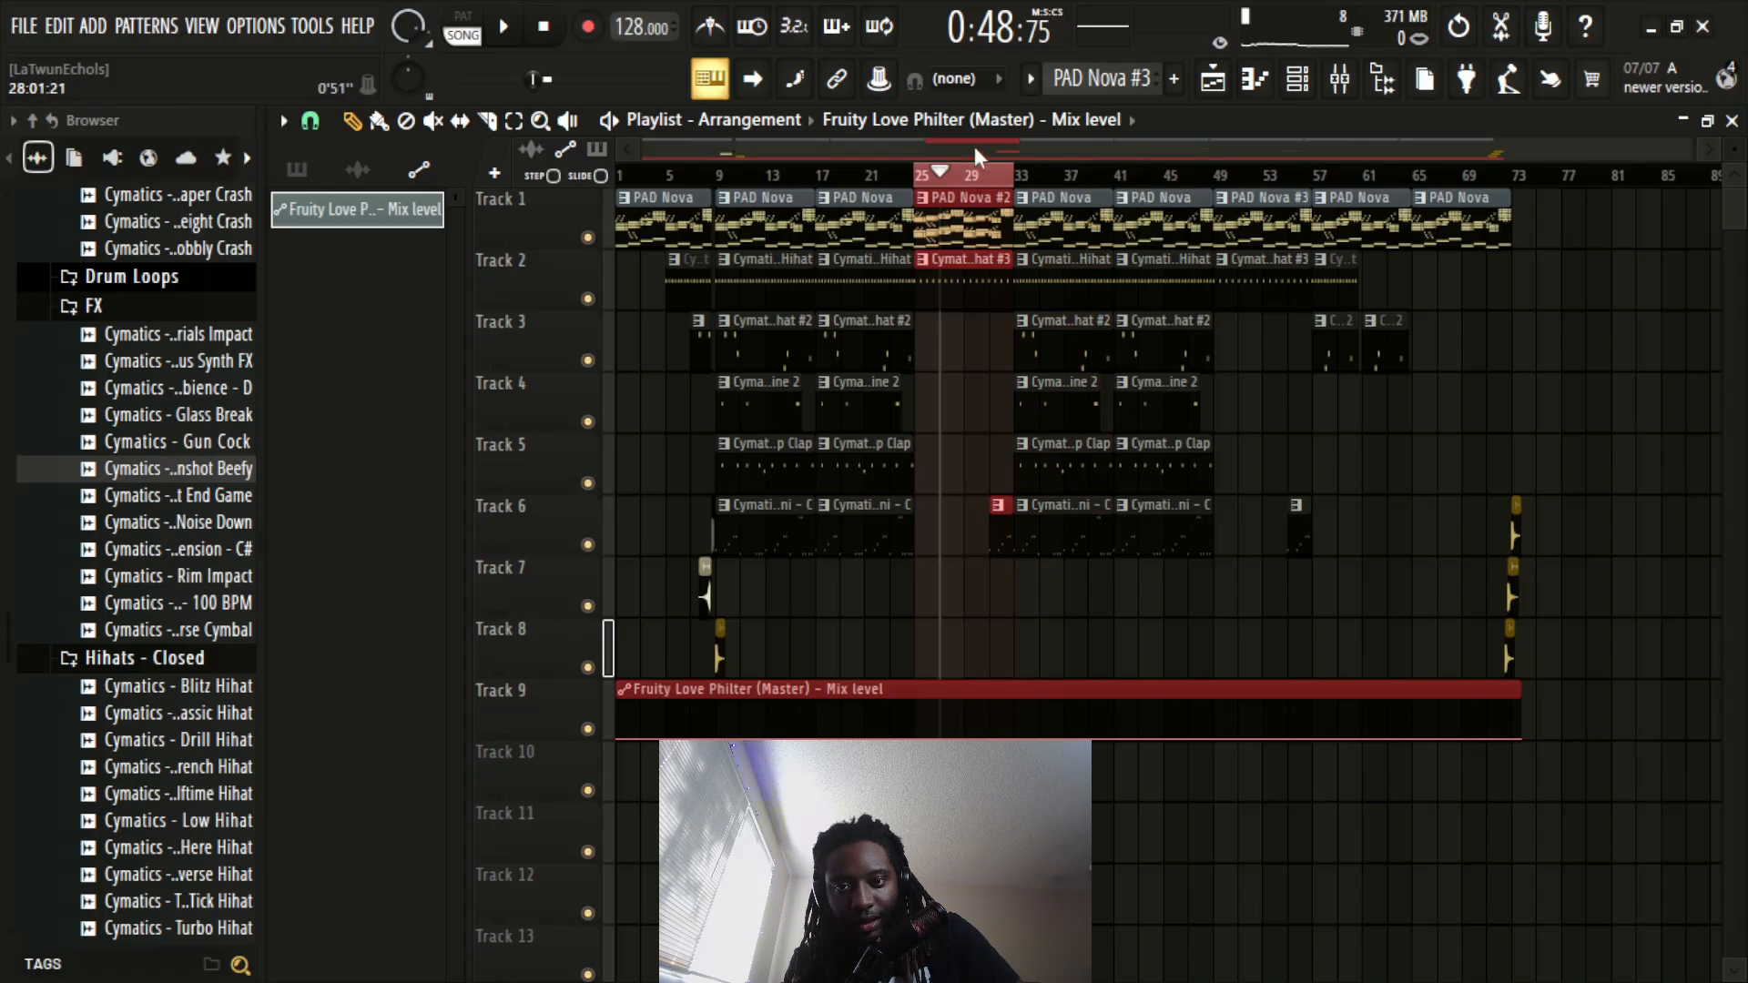
{"action": "scroll", "coordinate": [1012, 176], "scroll_direction": "up", "scroll_amount": 5}
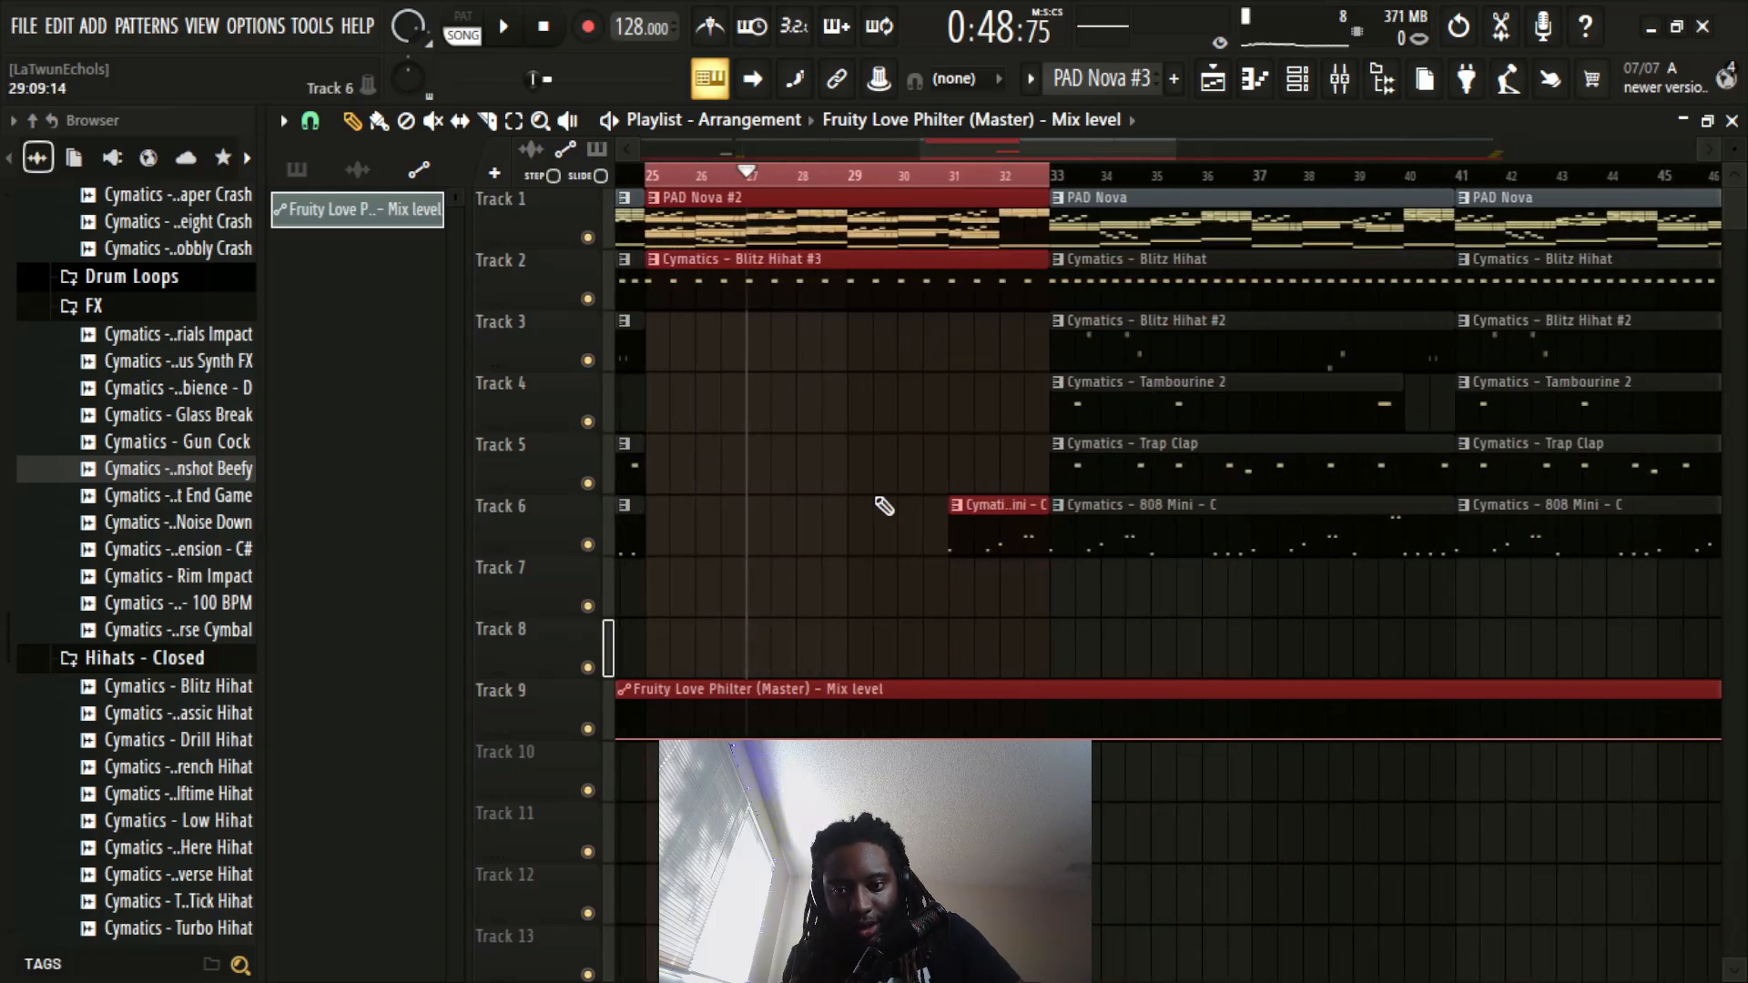
{"action": "left_click", "coordinate": [646, 741]}
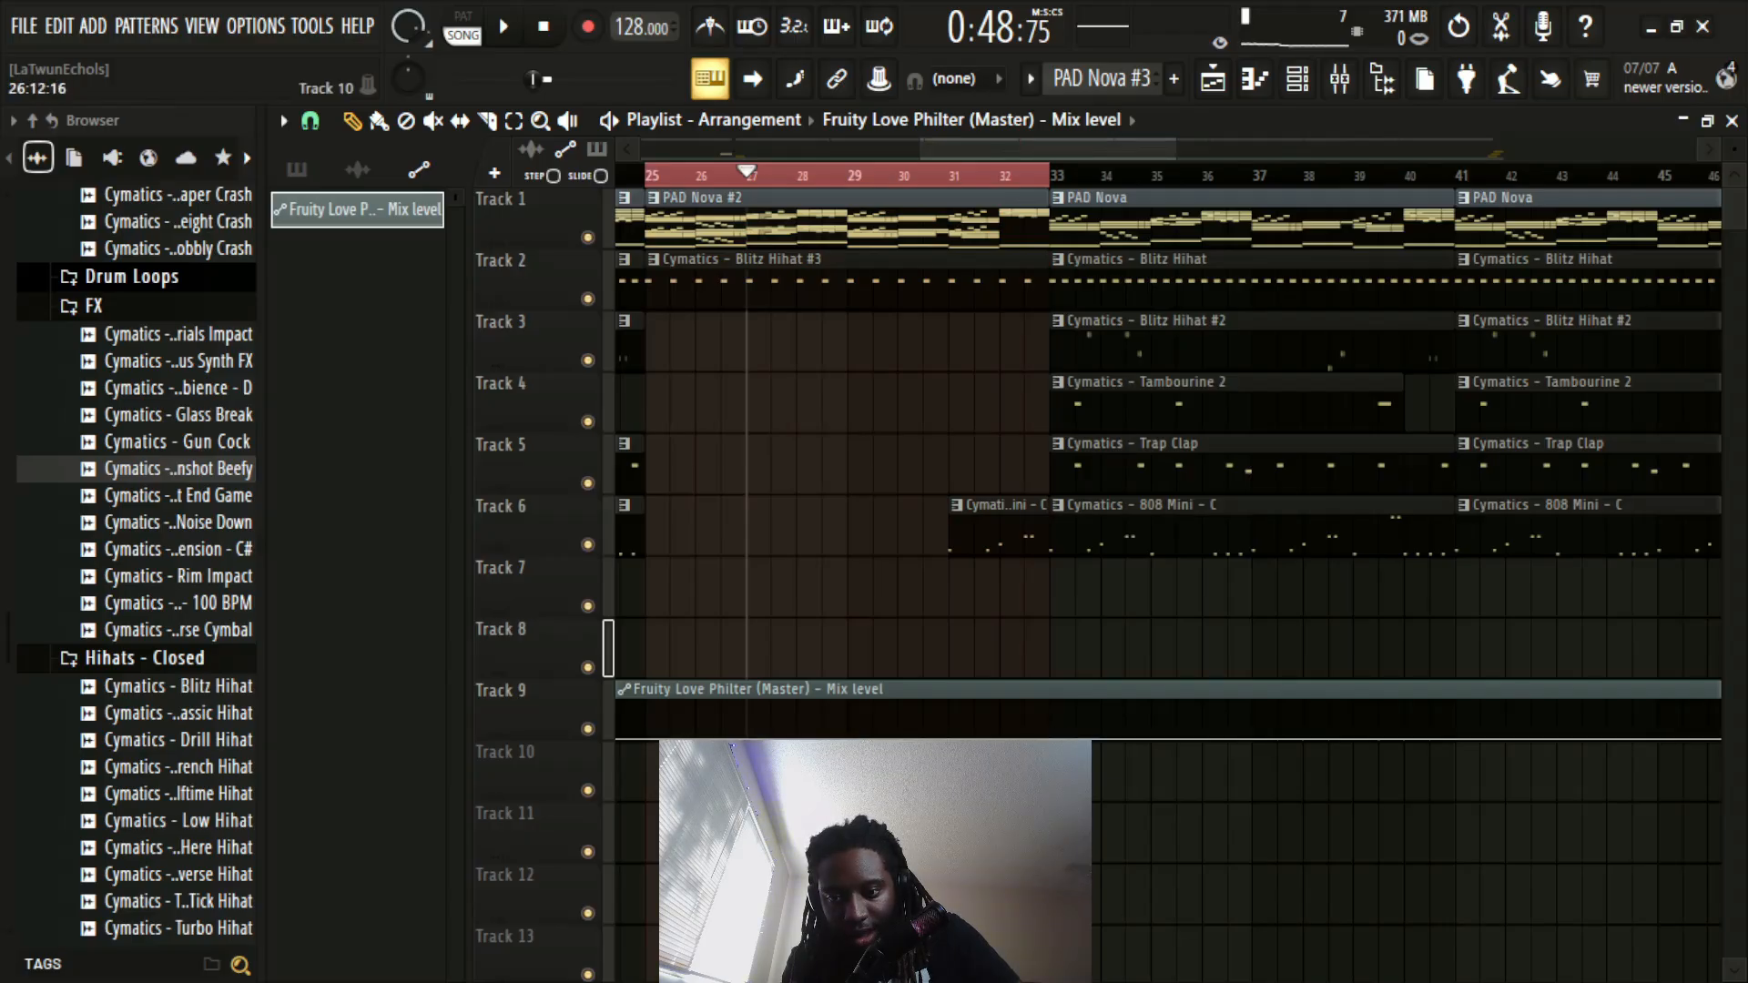
{"action": "left_click_drag", "start_coordinate": [672, 735], "coordinate": [651, 659]}
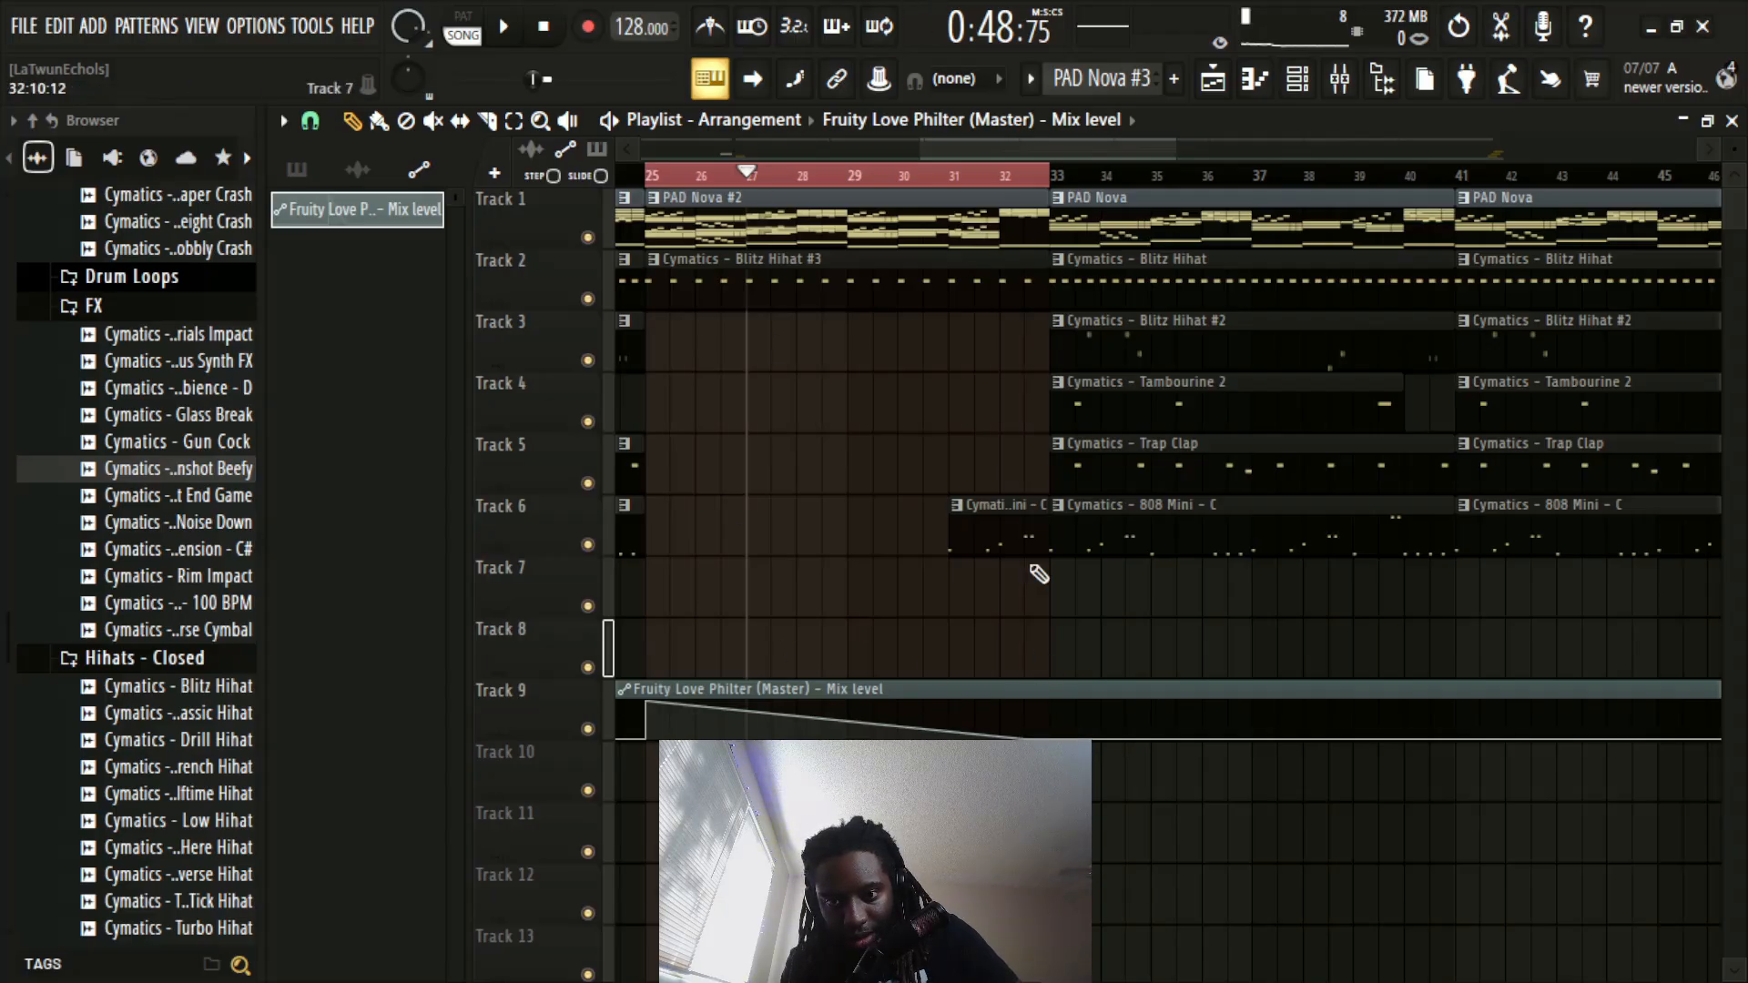
{"action": "left_click_drag", "start_coordinate": [1028, 733], "coordinate": [1076, 669]}
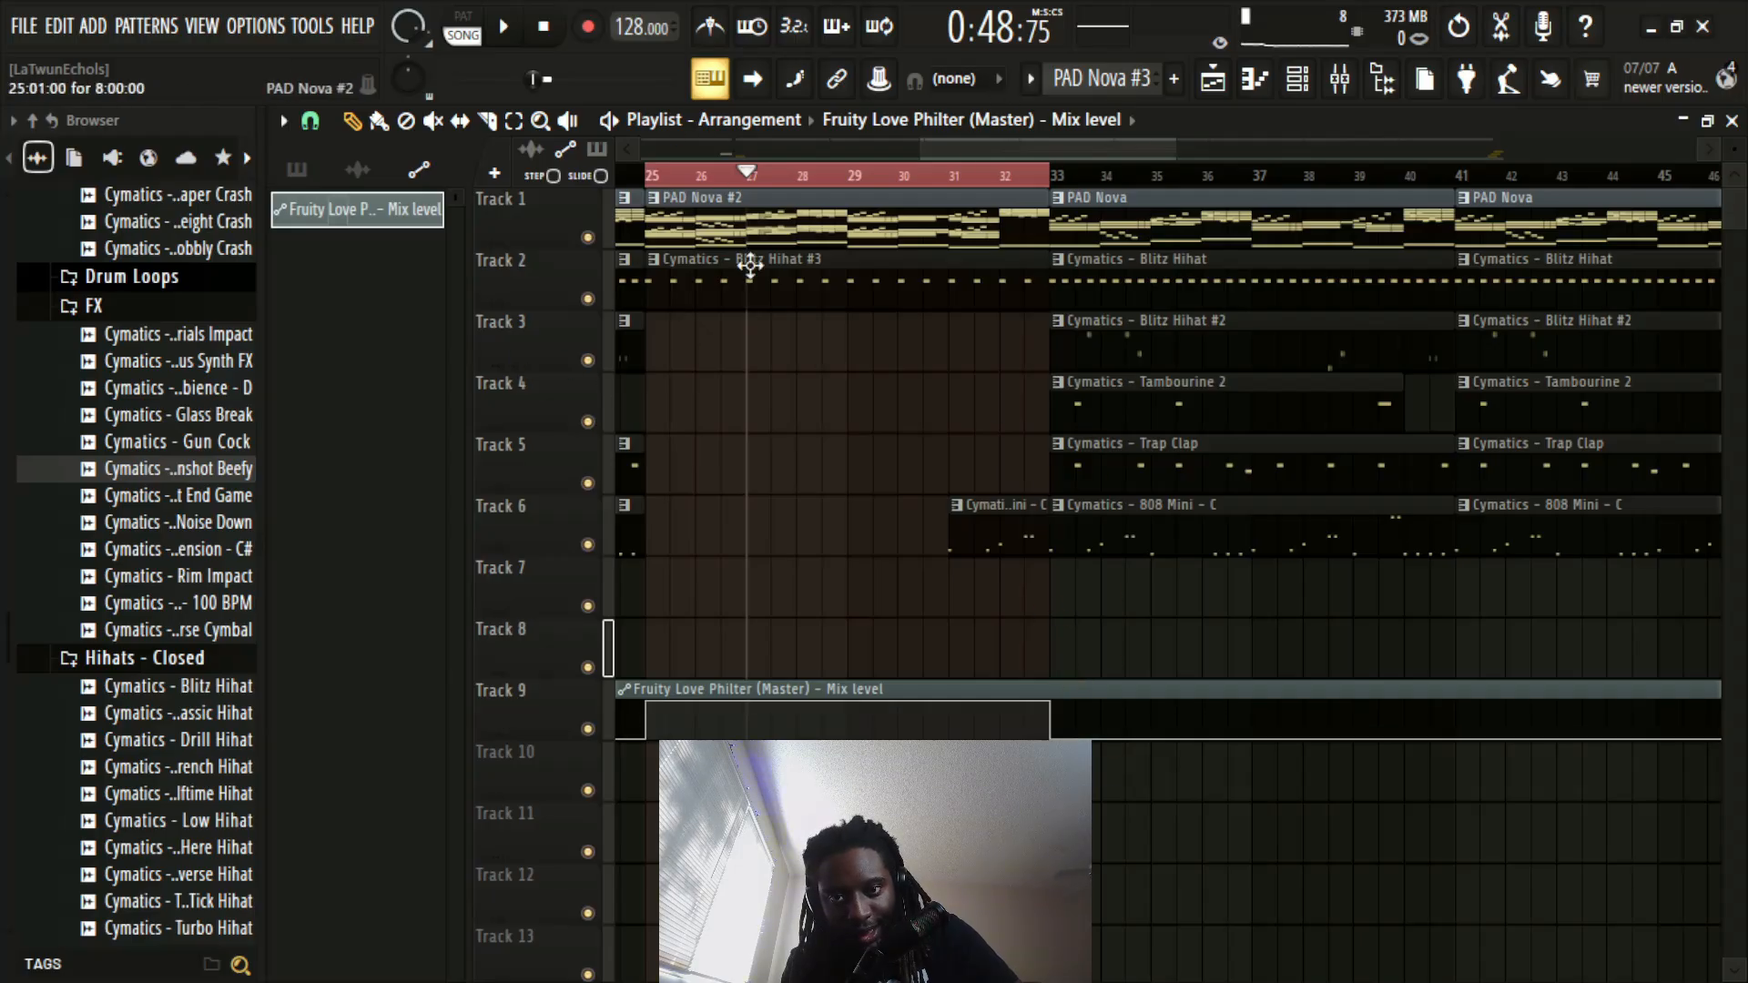
Step: Apply the Stronger phaser preset to the Master's Fruity Love Philter and return to the playlist
{"action": "scroll", "coordinate": [641, 628], "scroll_direction": "down", "scroll_amount": 2}
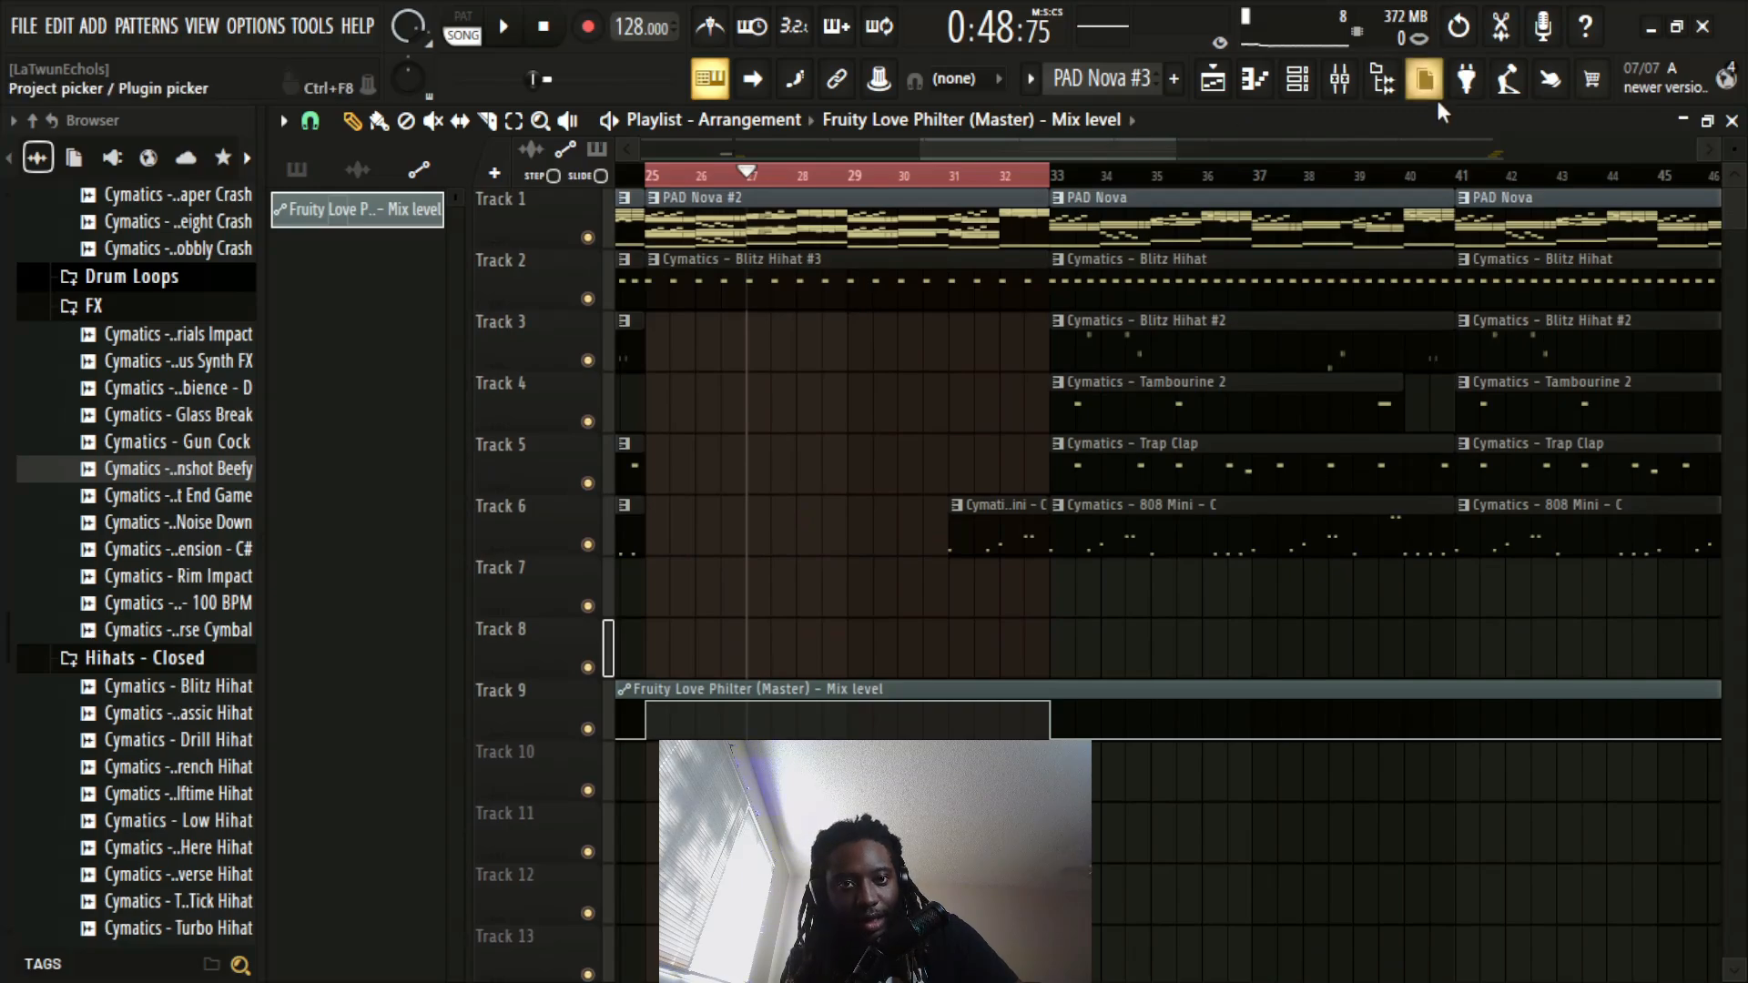
{"action": "left_click", "coordinate": [1335, 87]}
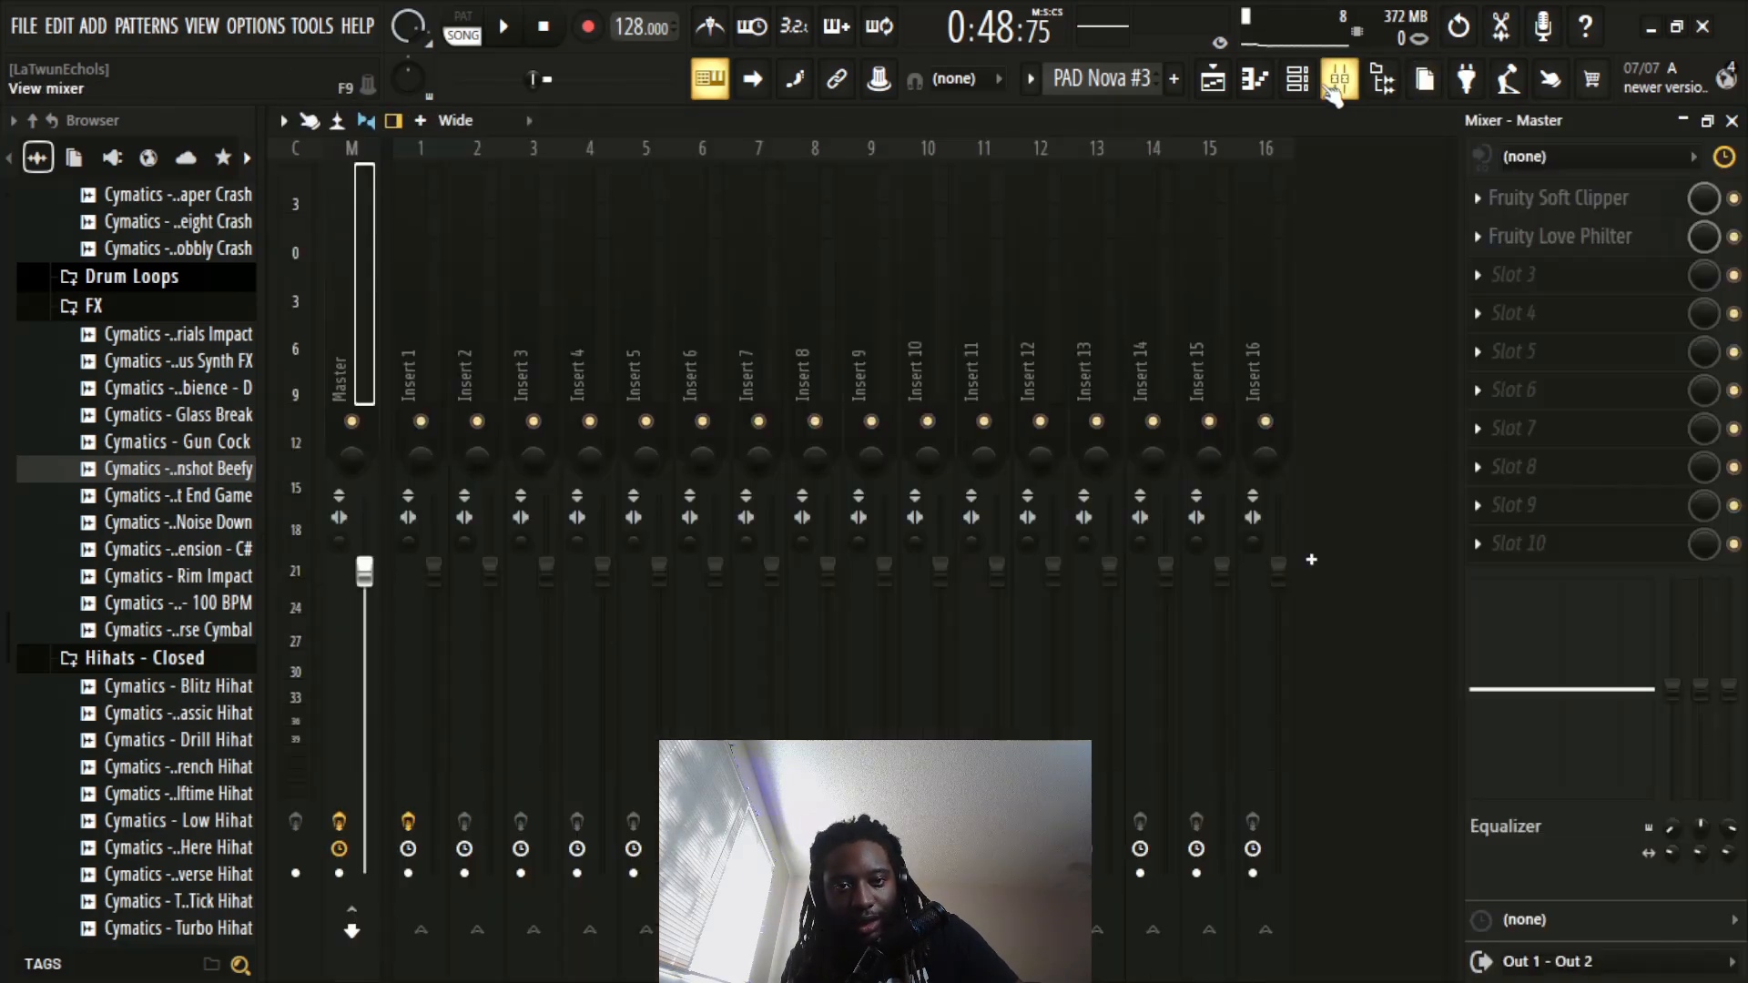
{"action": "left_click", "coordinate": [1587, 252]}
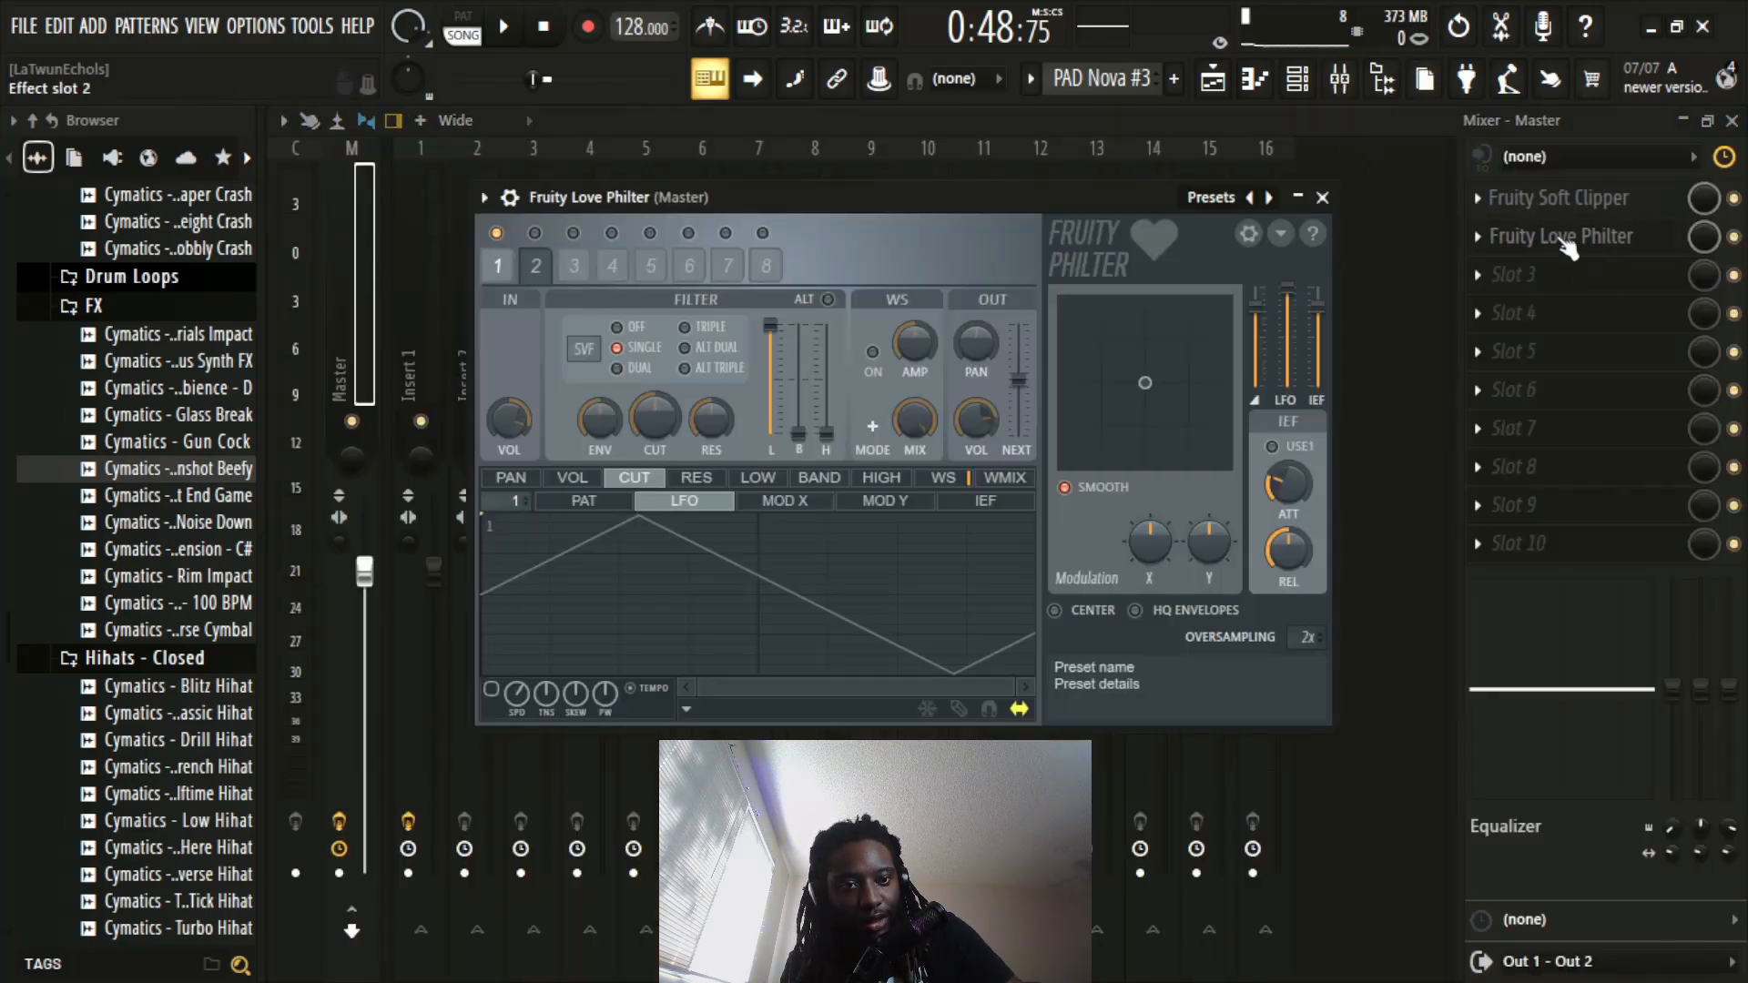
{"action": "left_click", "coordinate": [1218, 202]}
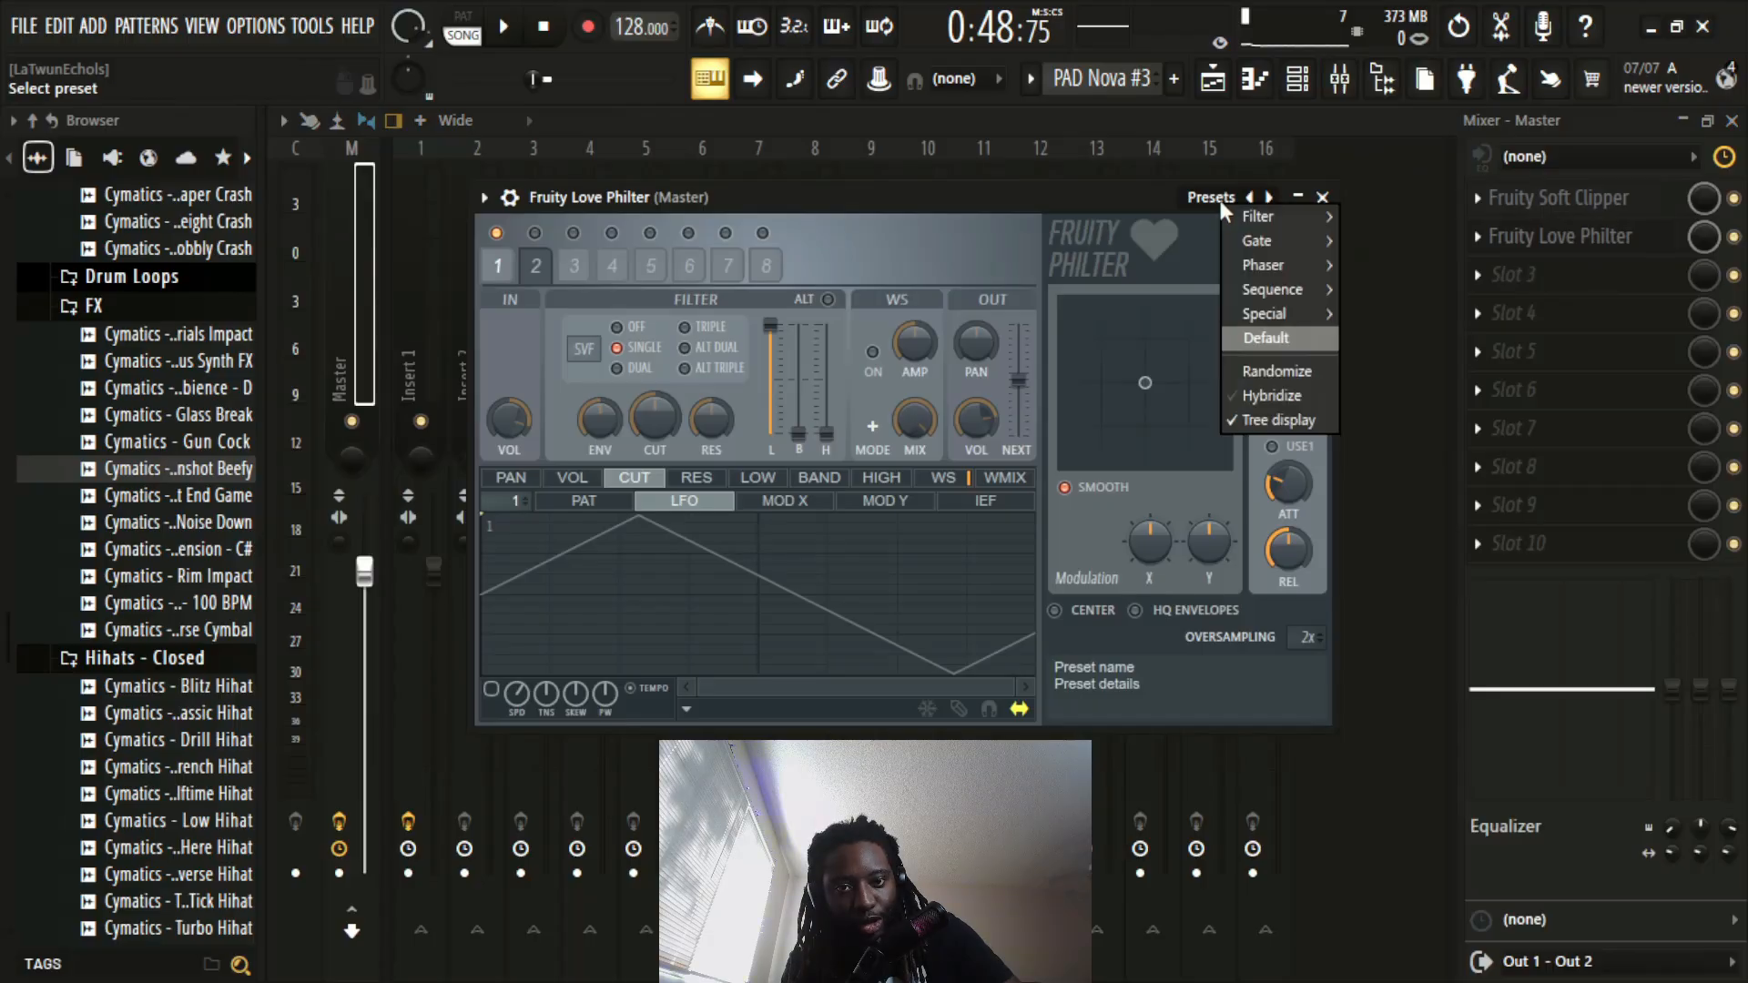
{"action": "mouse_move", "coordinate": [1284, 264]}
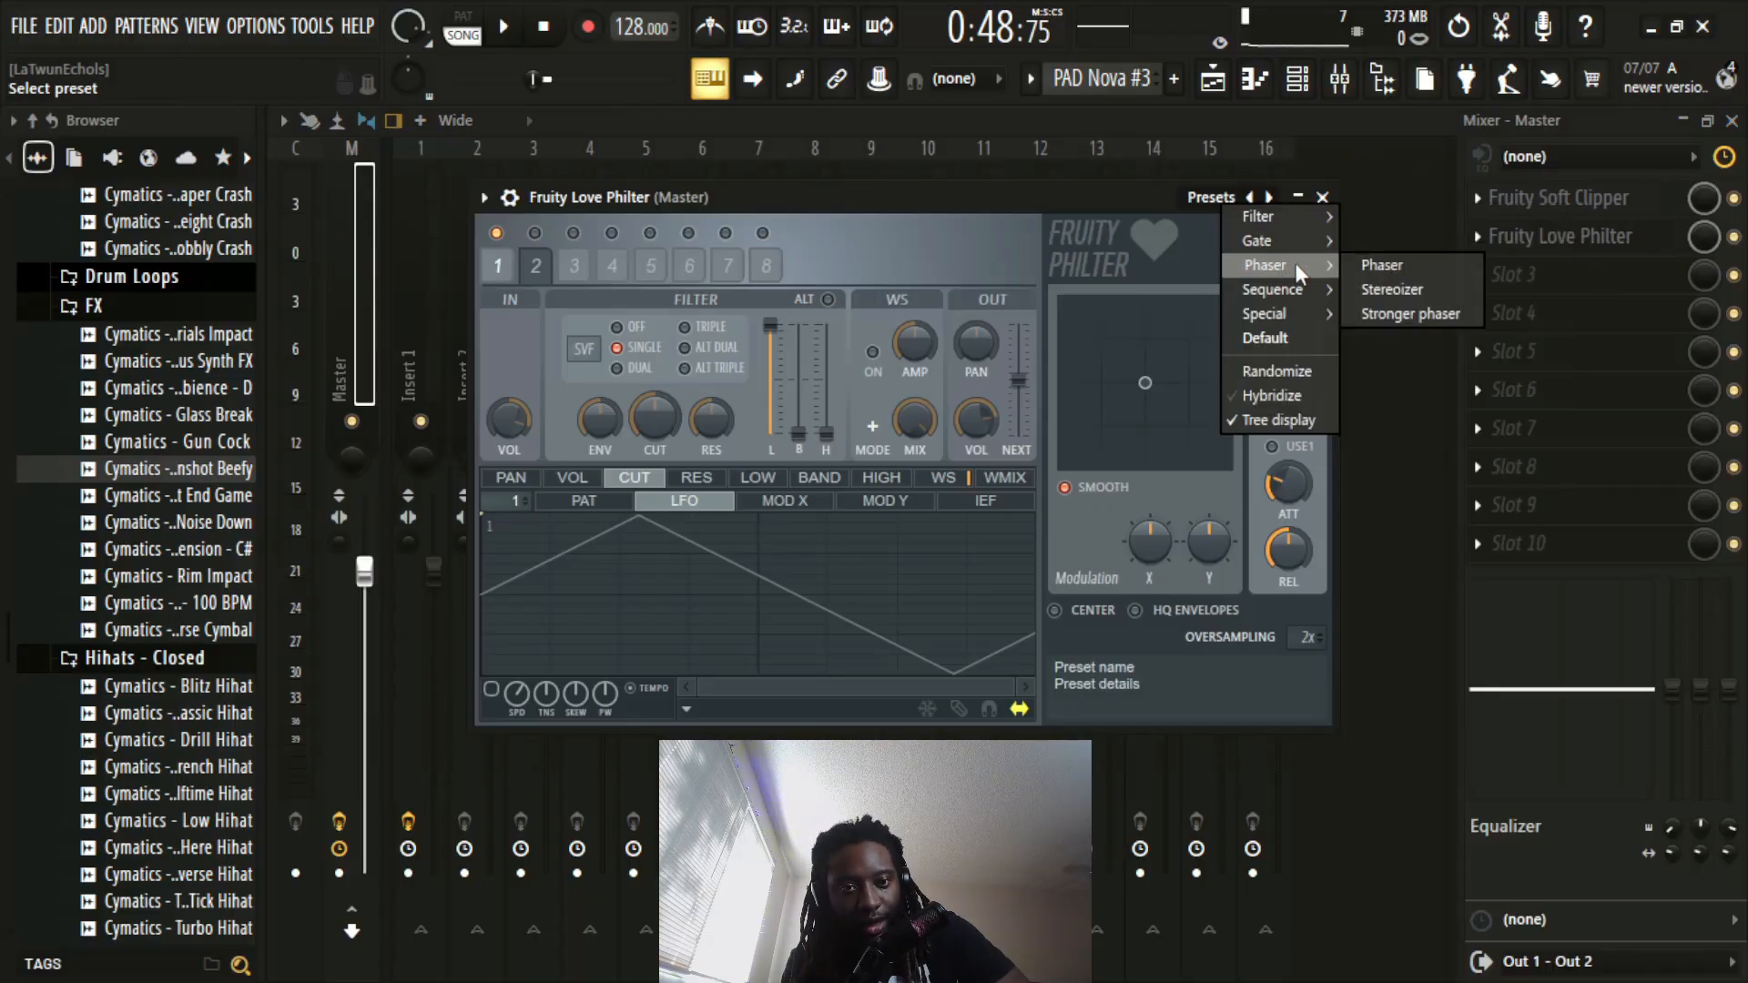
{"action": "left_click", "coordinate": [1391, 313]}
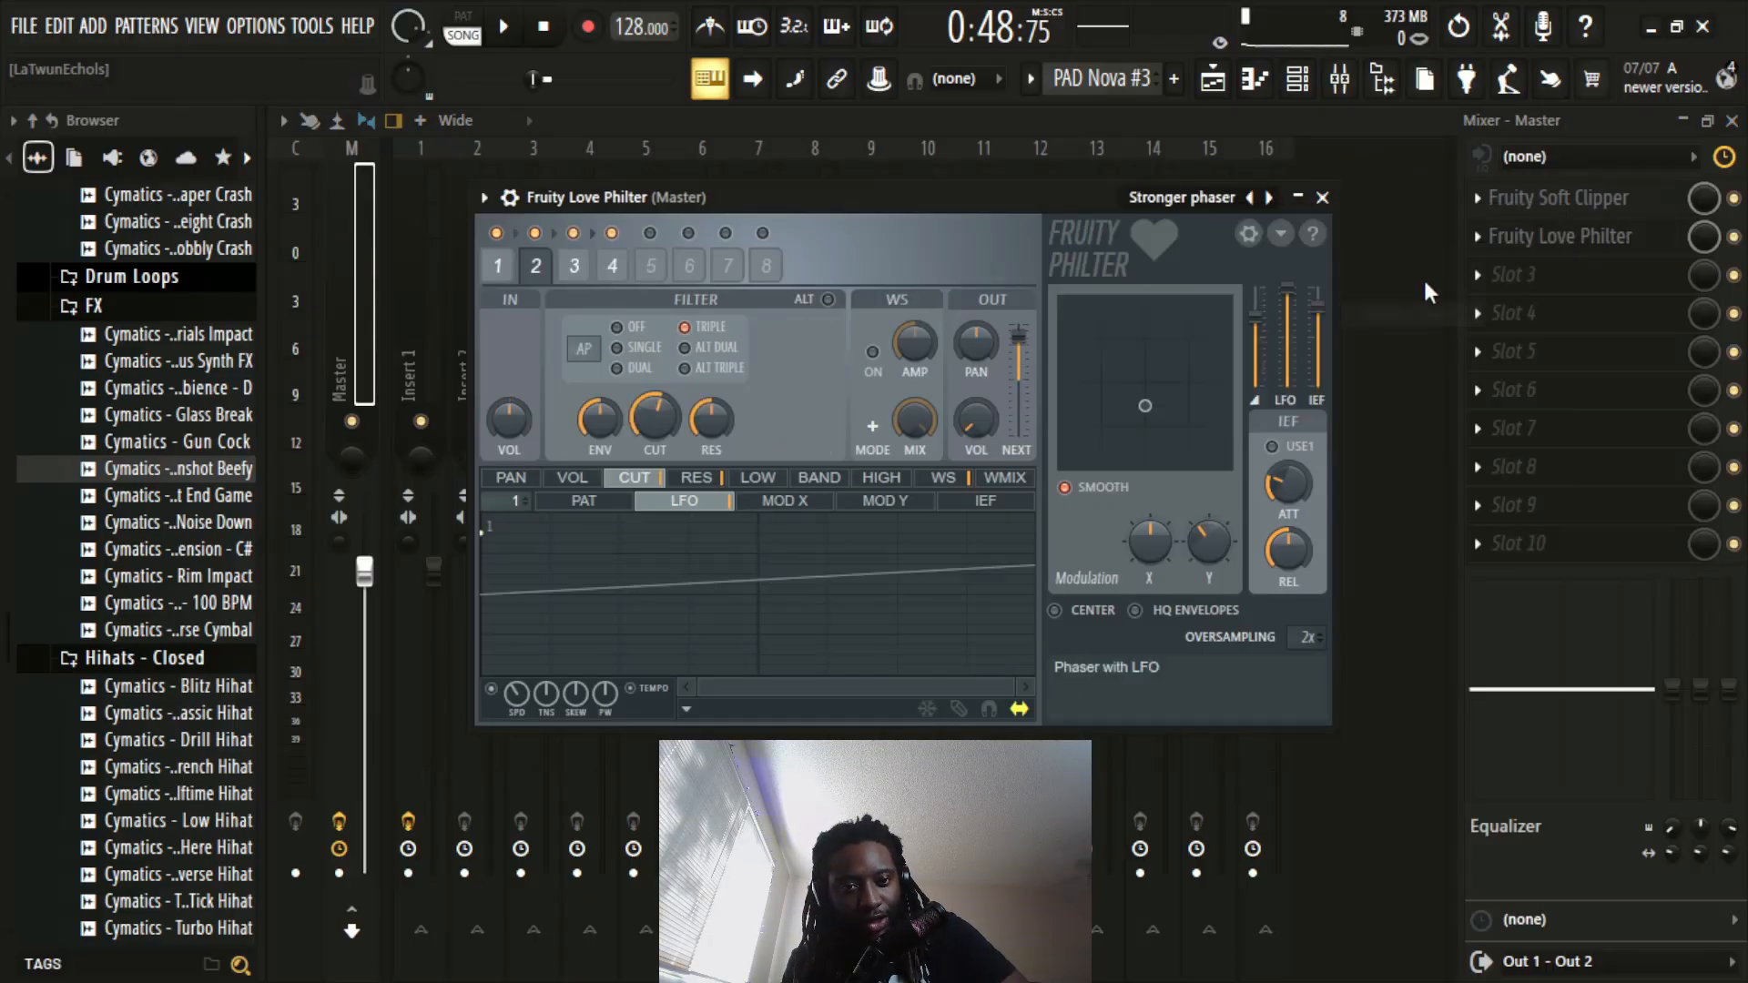
{"action": "left_click", "coordinate": [1322, 197]}
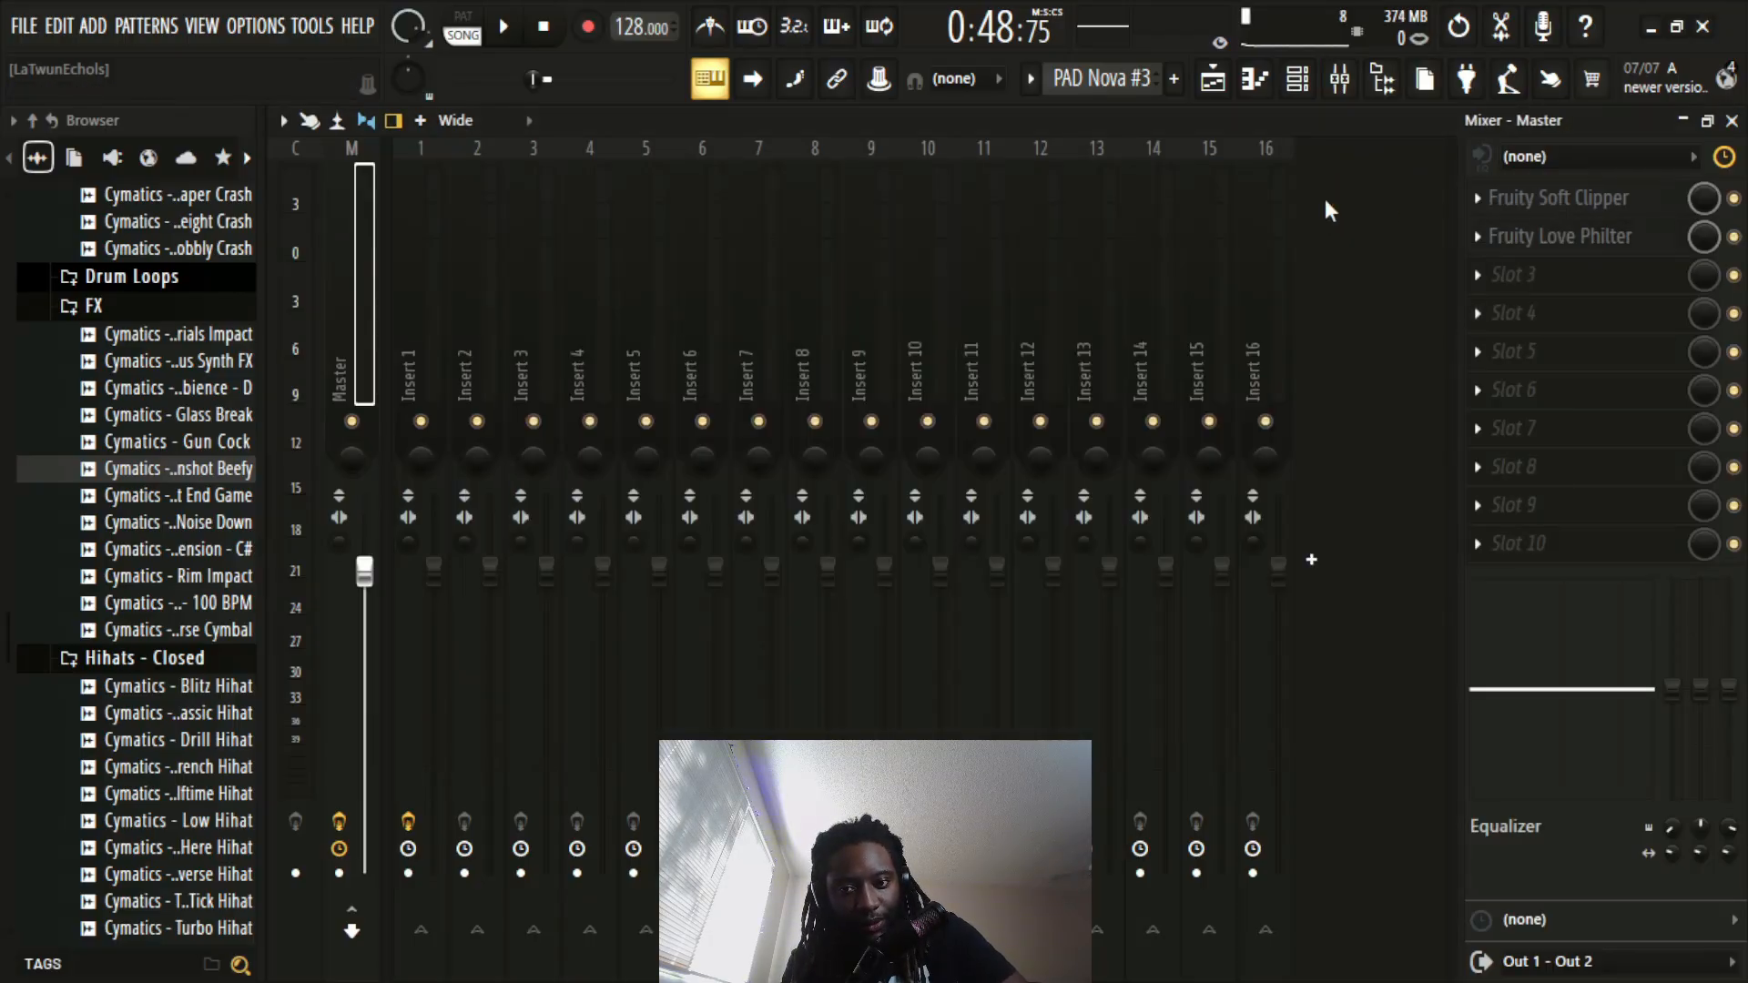
{"action": "left_click", "coordinate": [1732, 121]}
Step: Play the section from bar 25 to bar 33 with the phaser automation active, and stop playback near its end
{"action": "double_click", "coordinate": [736, 177]}
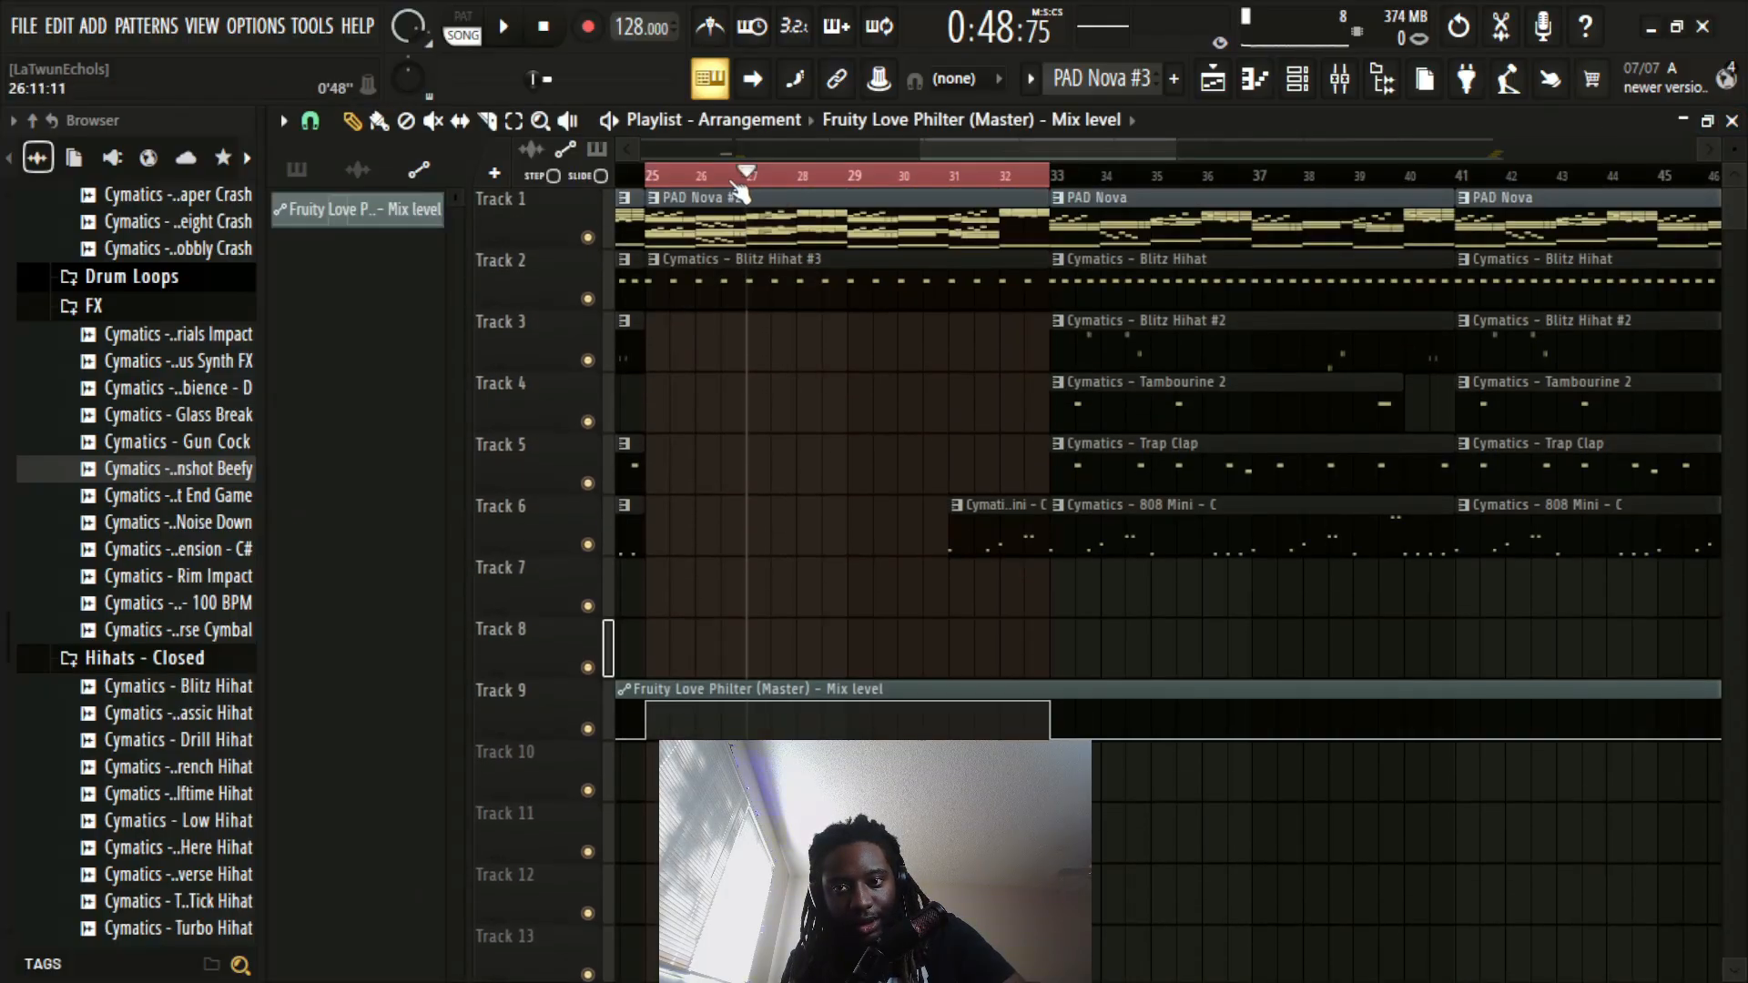
{"action": "scroll", "coordinate": [739, 196], "scroll_direction": "left", "scroll_amount": 3}
{"action": "key", "text": "space"}
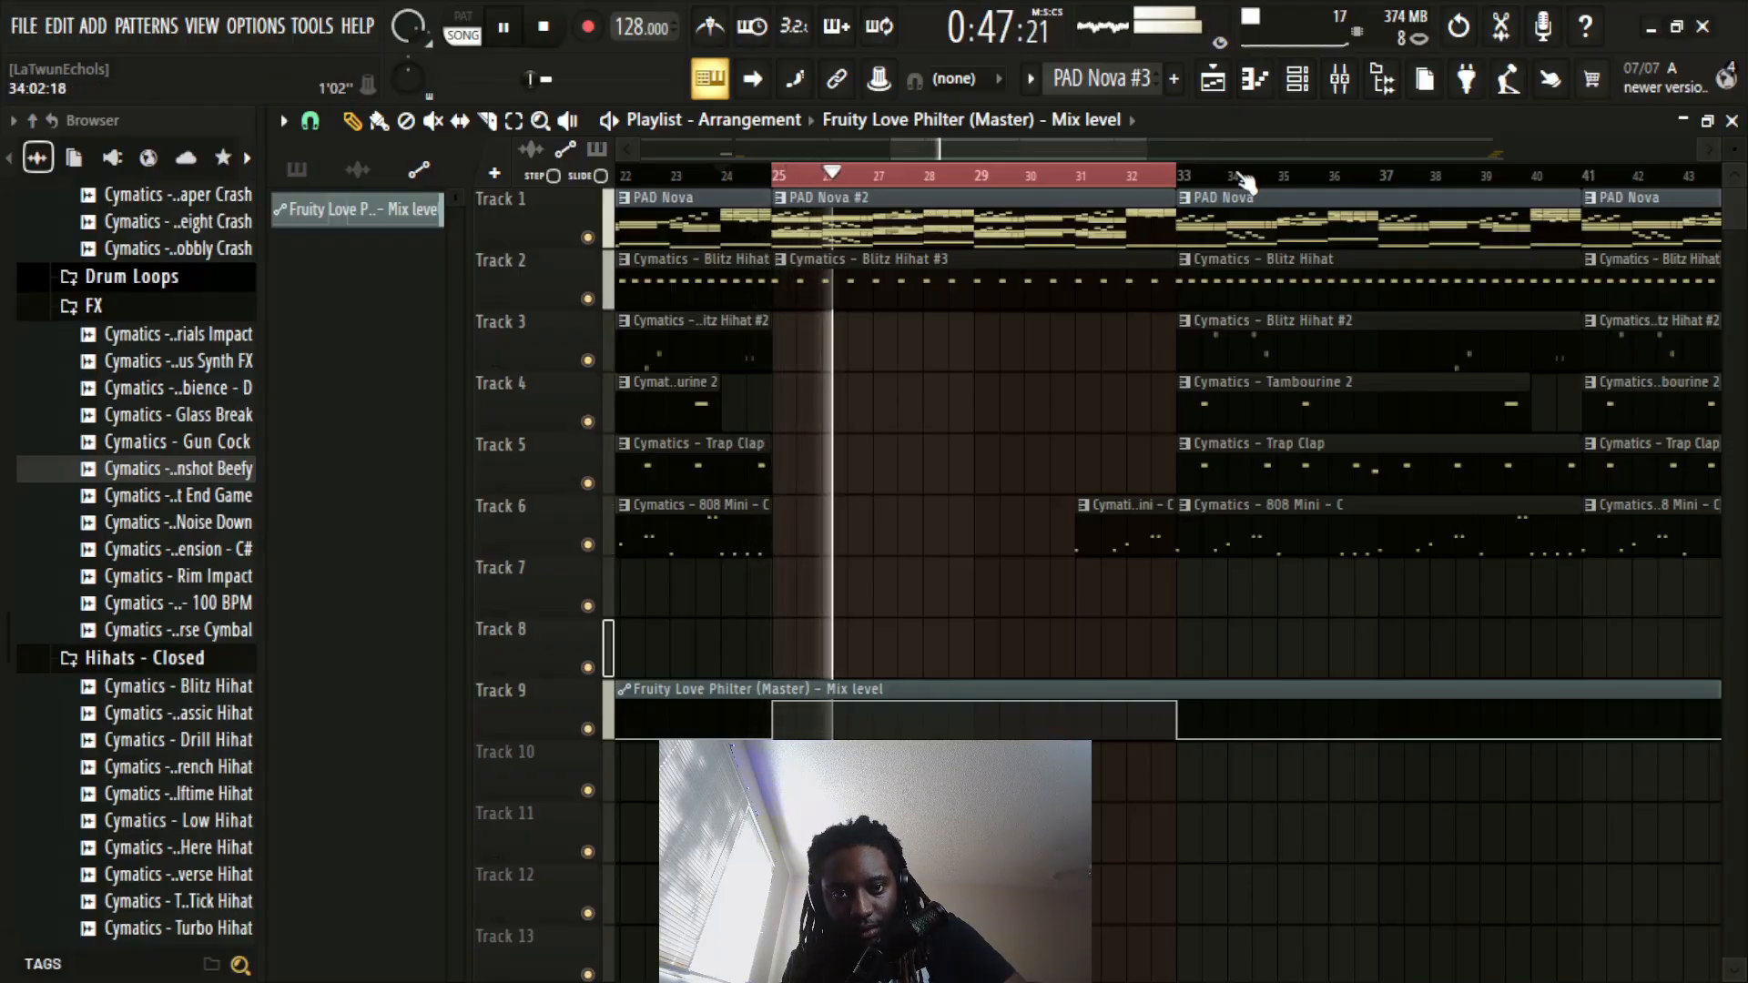
{"action": "scroll", "coordinate": [1214, 189], "scroll_direction": "down", "scroll_amount": 5}
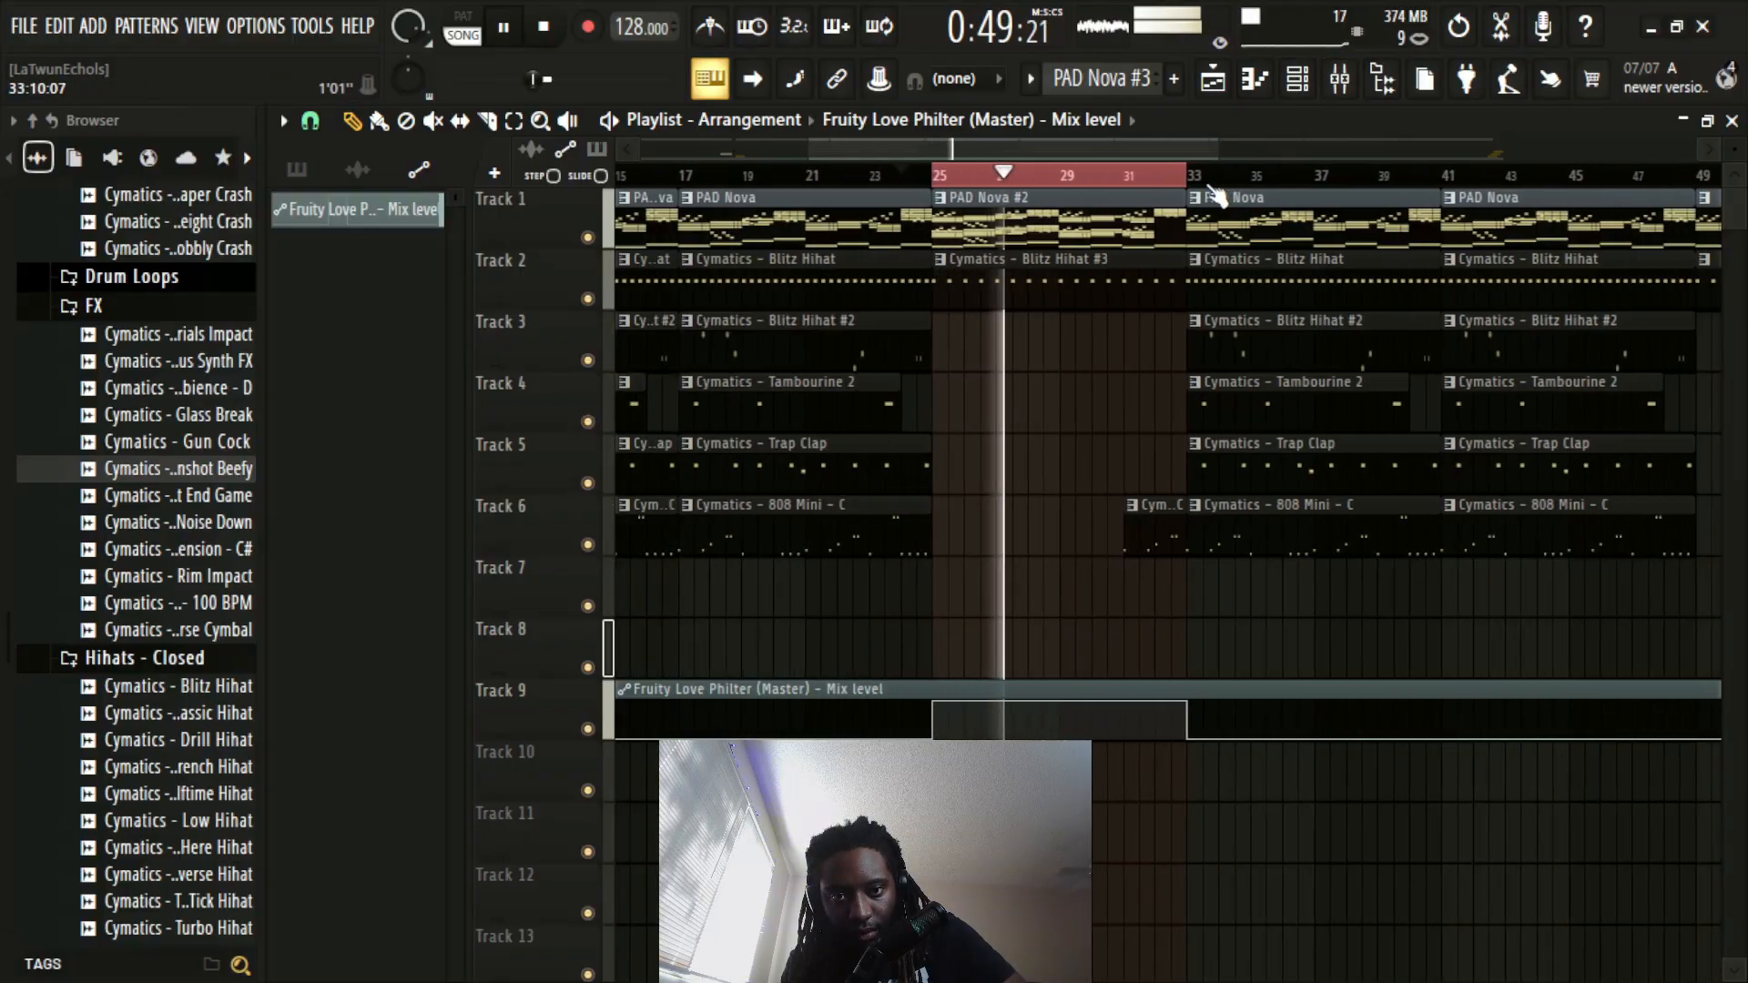
{"action": "scroll", "coordinate": [1220, 191], "scroll_direction": "down", "scroll_amount": 1}
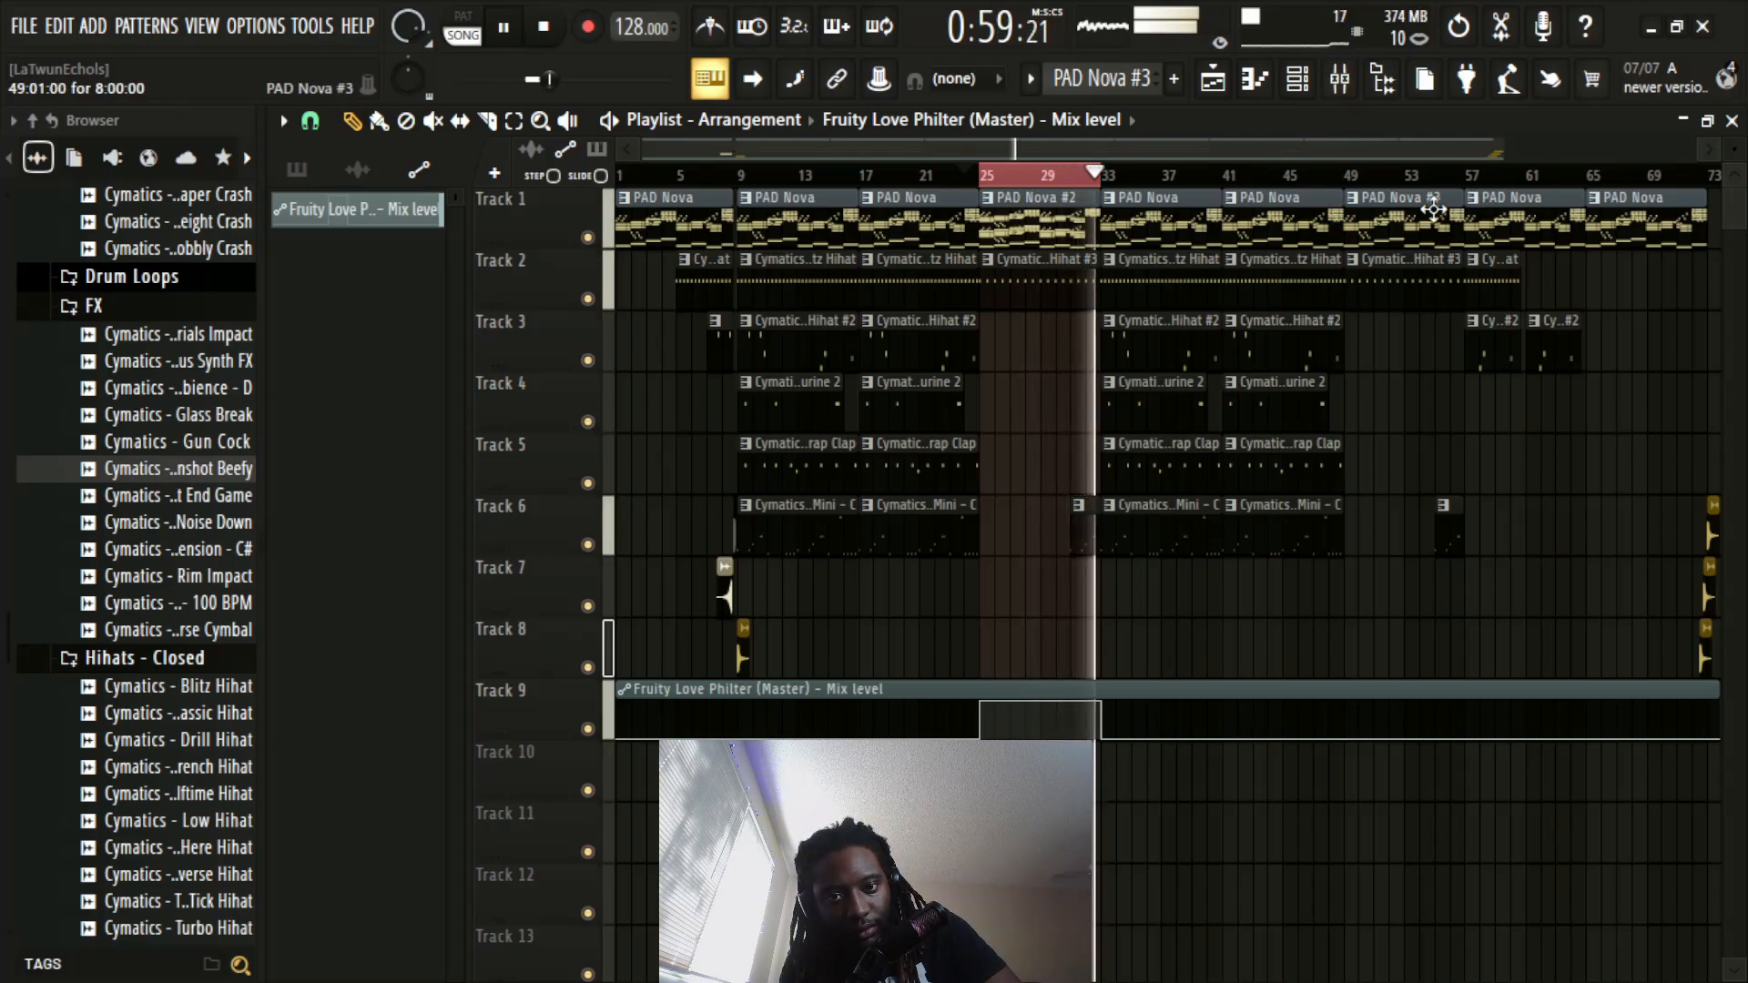
{"action": "key", "text": "space"}
Step: Reshape the end of the raised Mix level automation into a curved fade from bar 32 down to zero at bar 33
{"action": "scroll", "coordinate": [1104, 162], "scroll_direction": "up", "scroll_amount": 5}
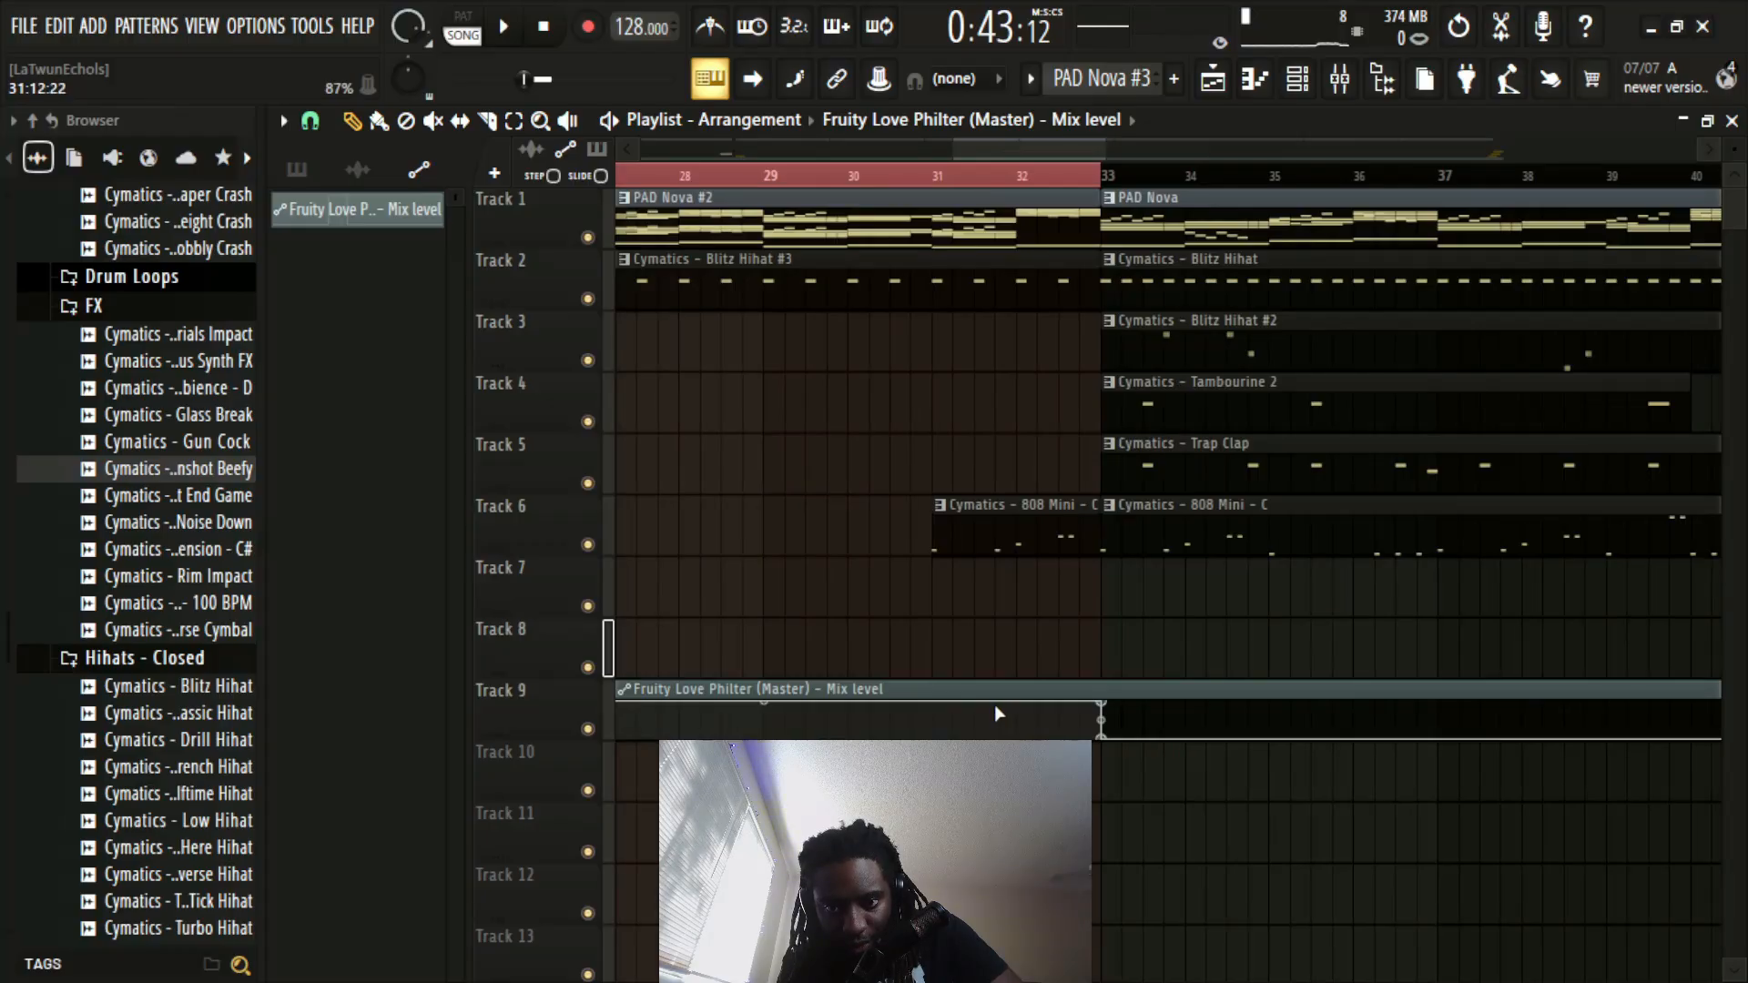
{"action": "scroll", "coordinate": [968, 289], "scroll_direction": "down", "scroll_amount": 4}
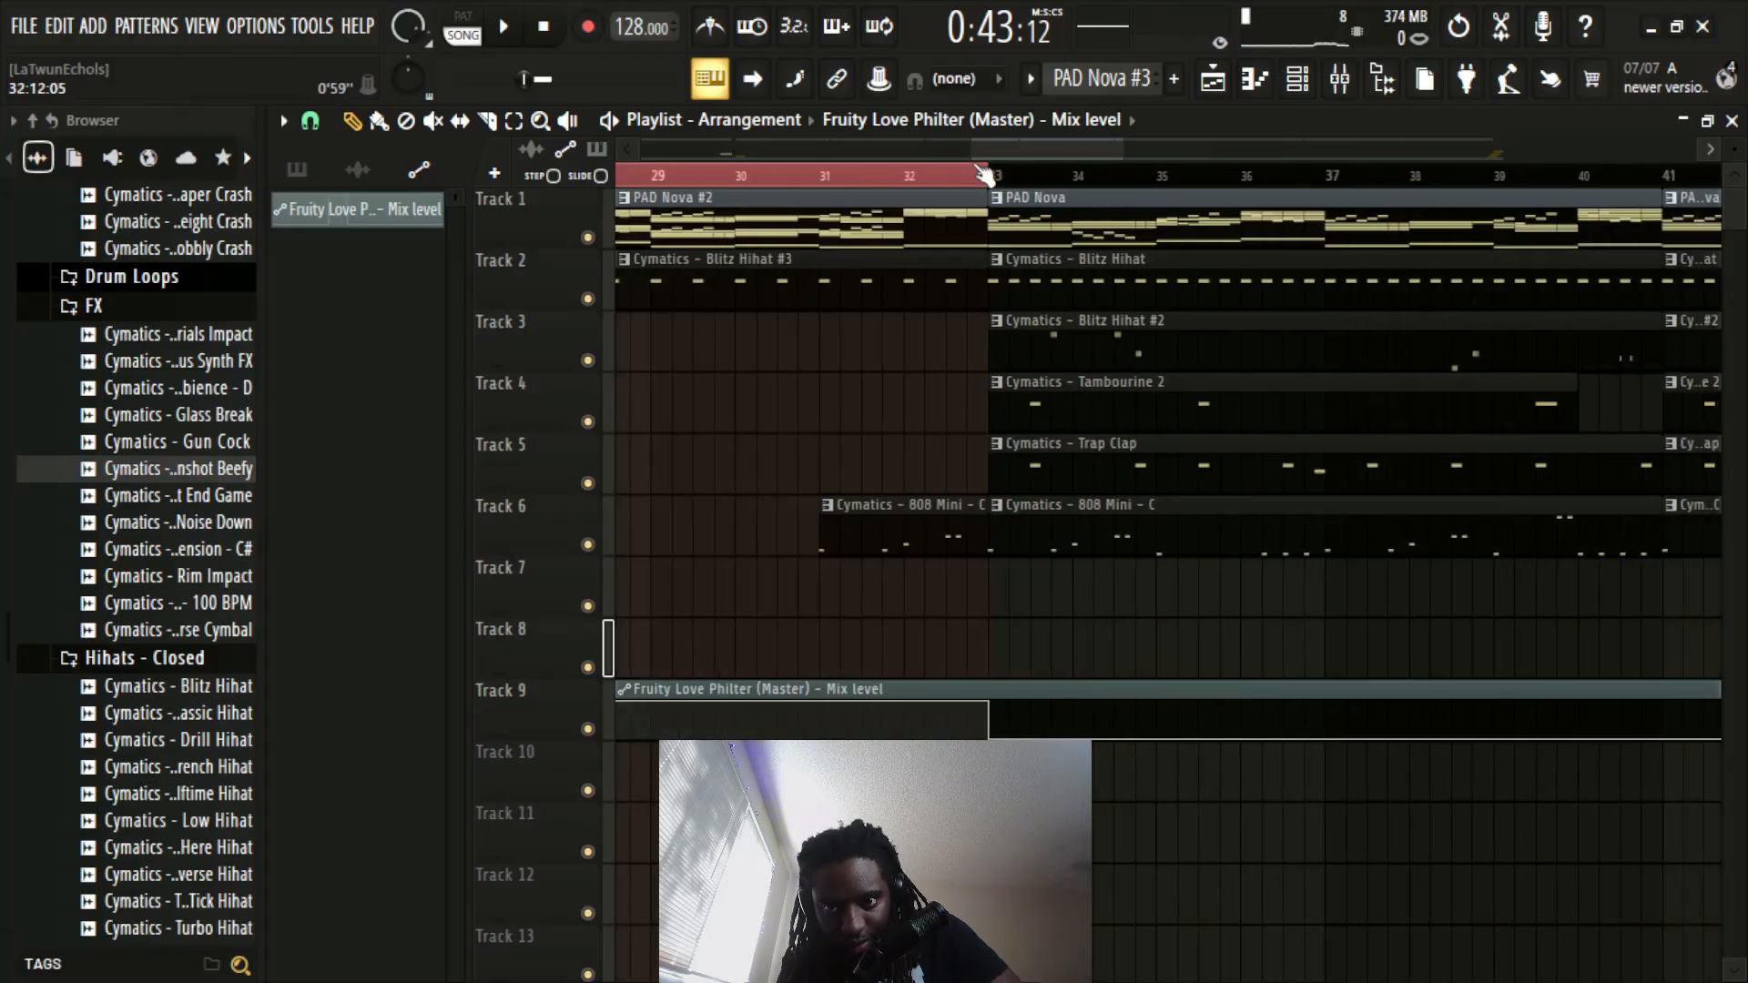
{"action": "scroll", "coordinate": [946, 189], "scroll_direction": "up", "scroll_amount": 1}
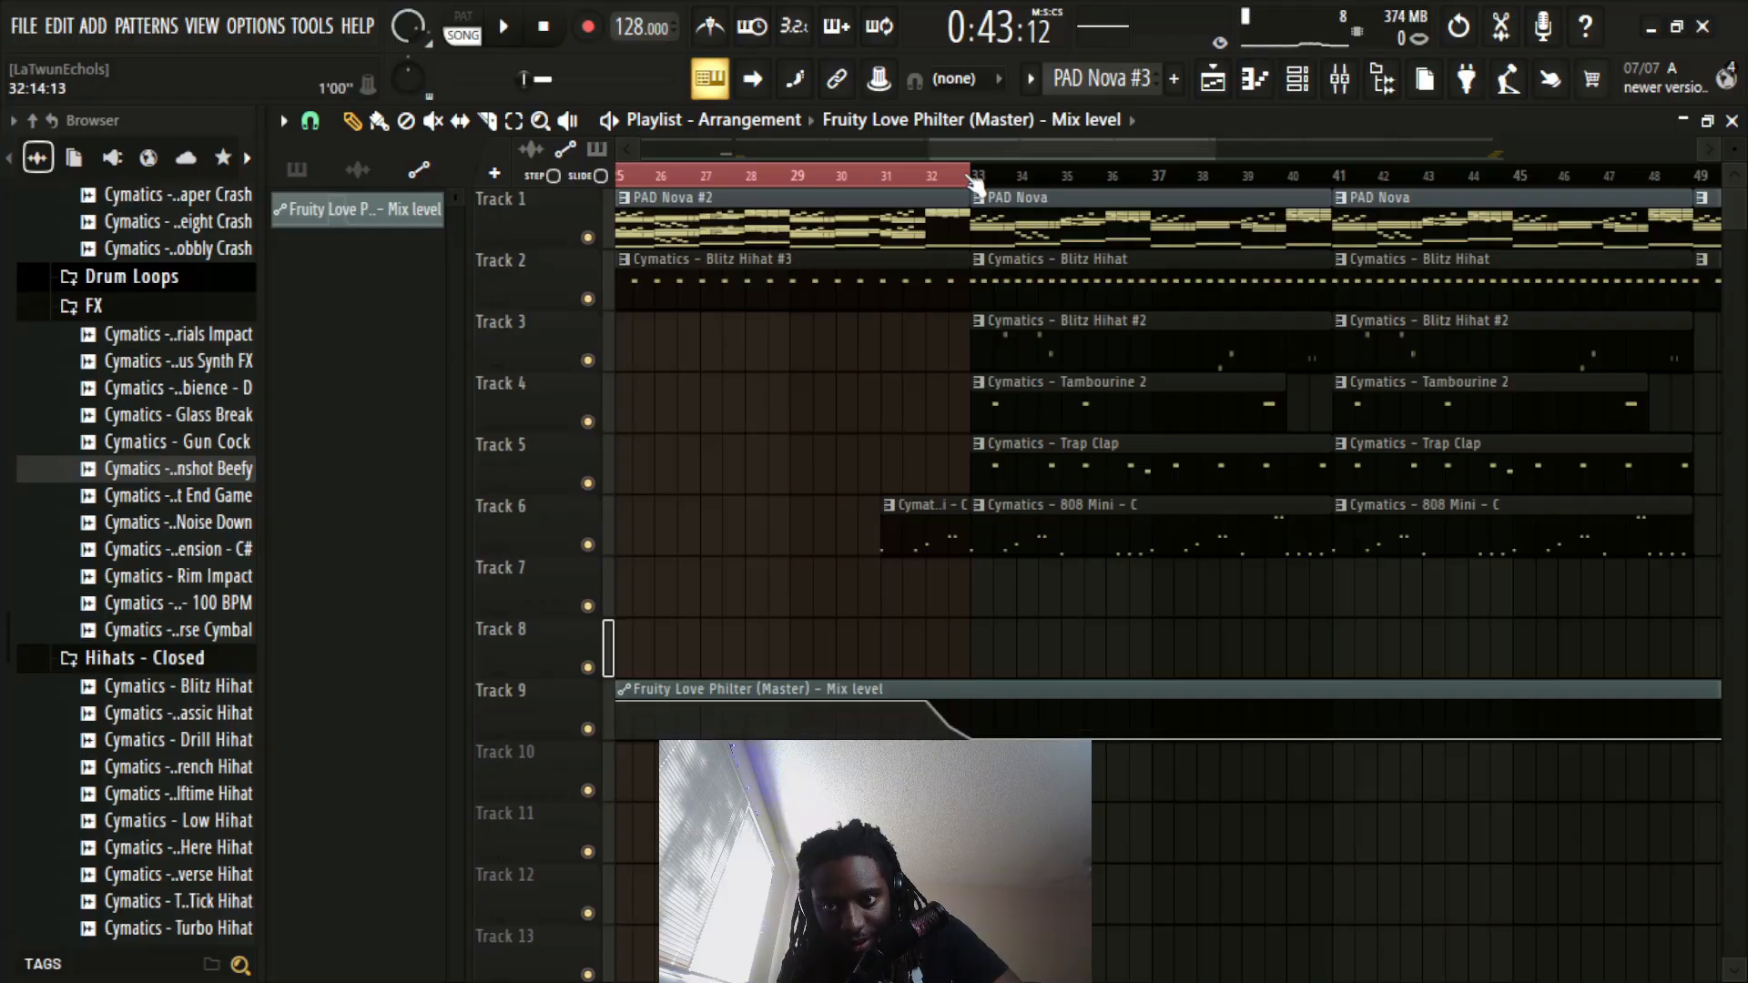
{"action": "scroll", "coordinate": [974, 179], "scroll_direction": "up", "scroll_amount": 4}
{"action": "left_click_drag", "start_coordinate": [824, 728], "coordinate": [808, 728]}
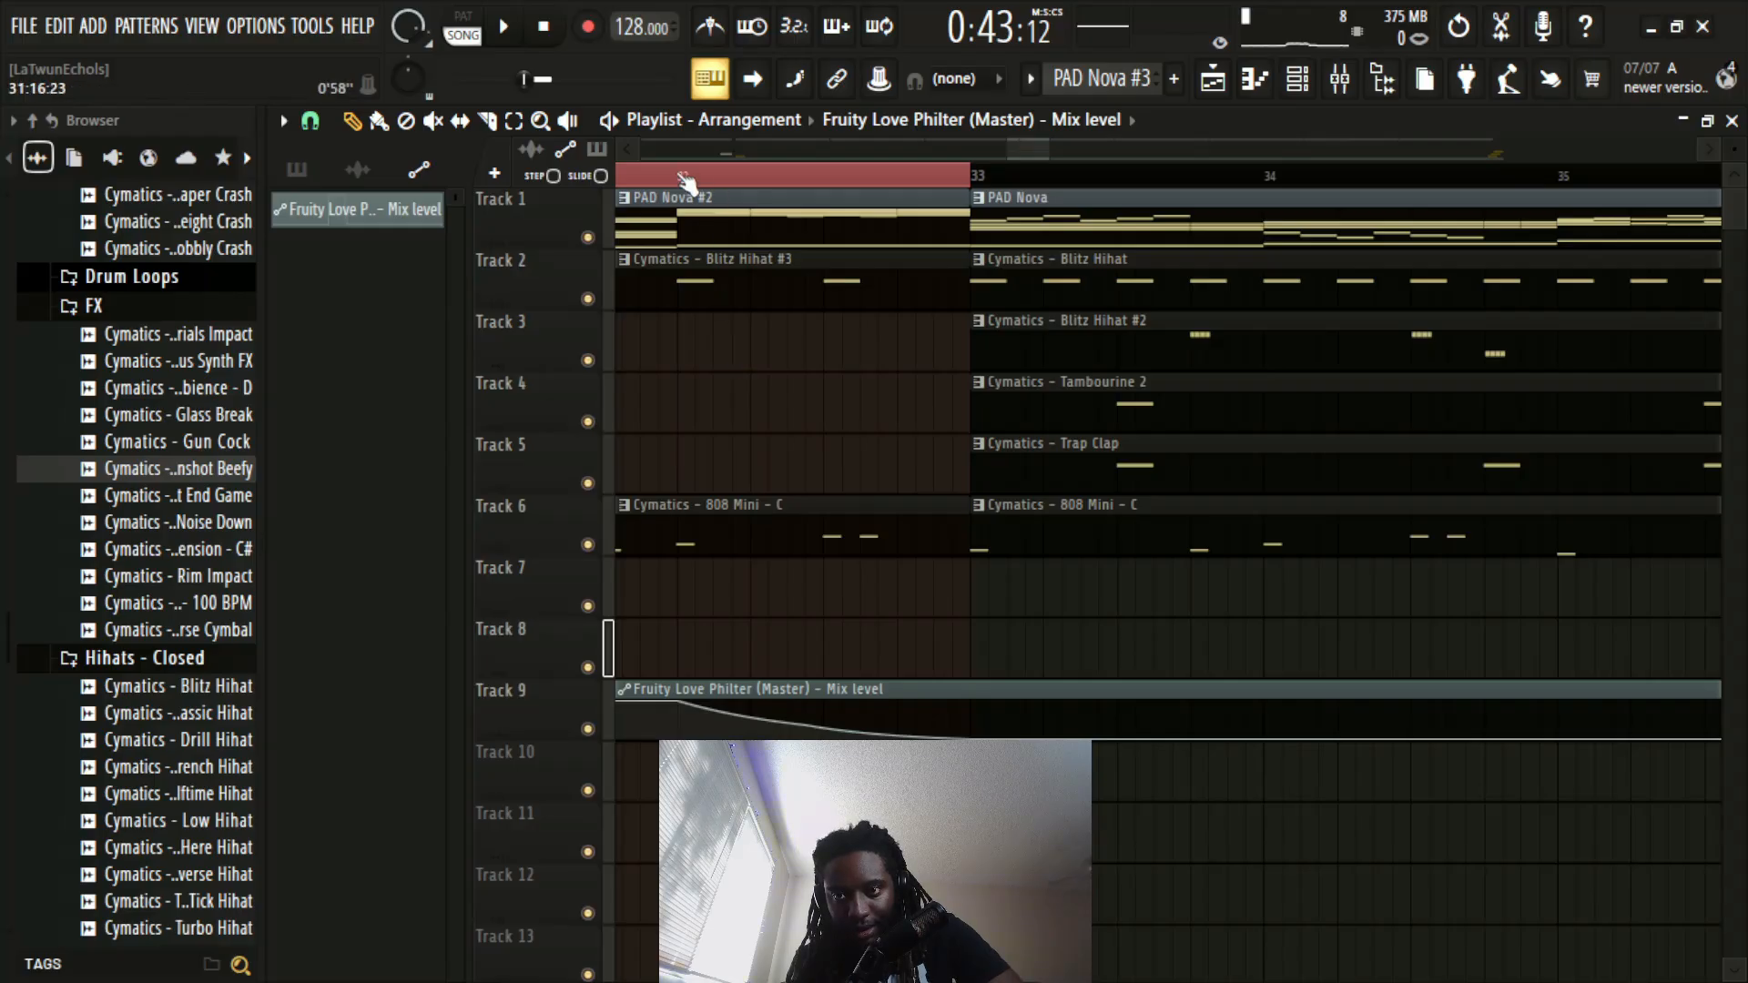
{"action": "scroll", "coordinate": [685, 180], "scroll_direction": "left", "scroll_amount": 4}
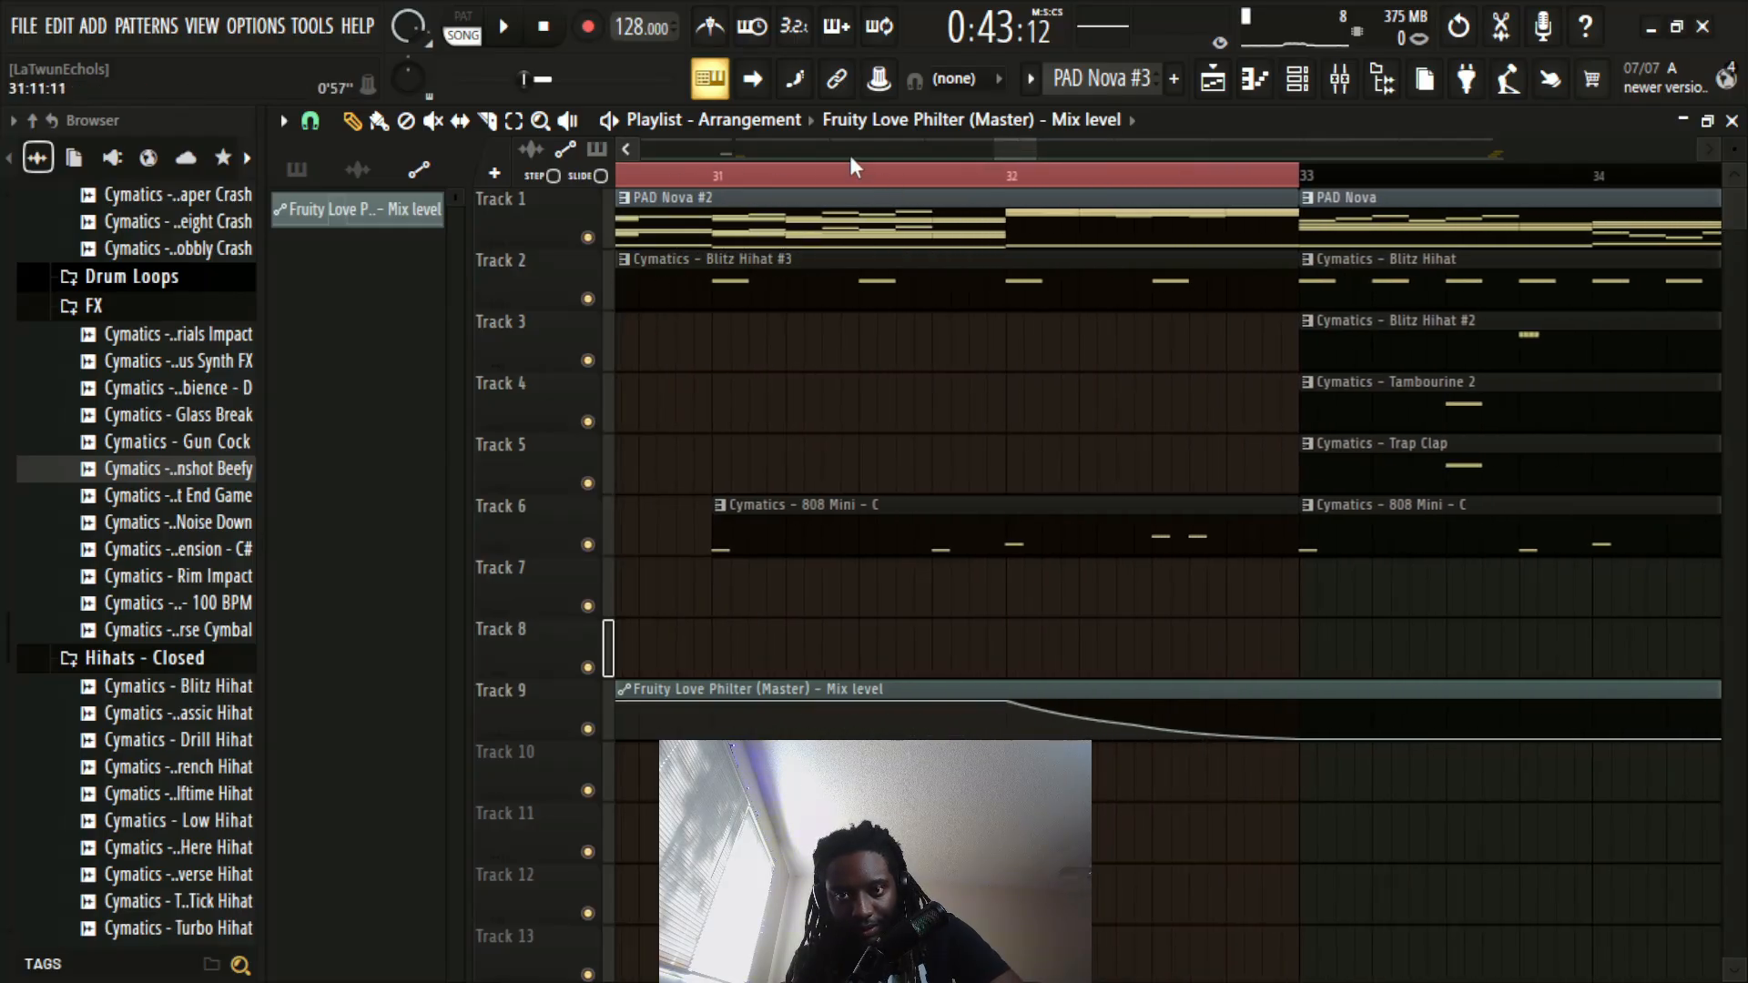
Step: Play from the middle of bar 31 to audition the curved Mix level fade in the looped section
{"action": "left_click", "coordinate": [879, 172]}
{"action": "key", "text": "space"}
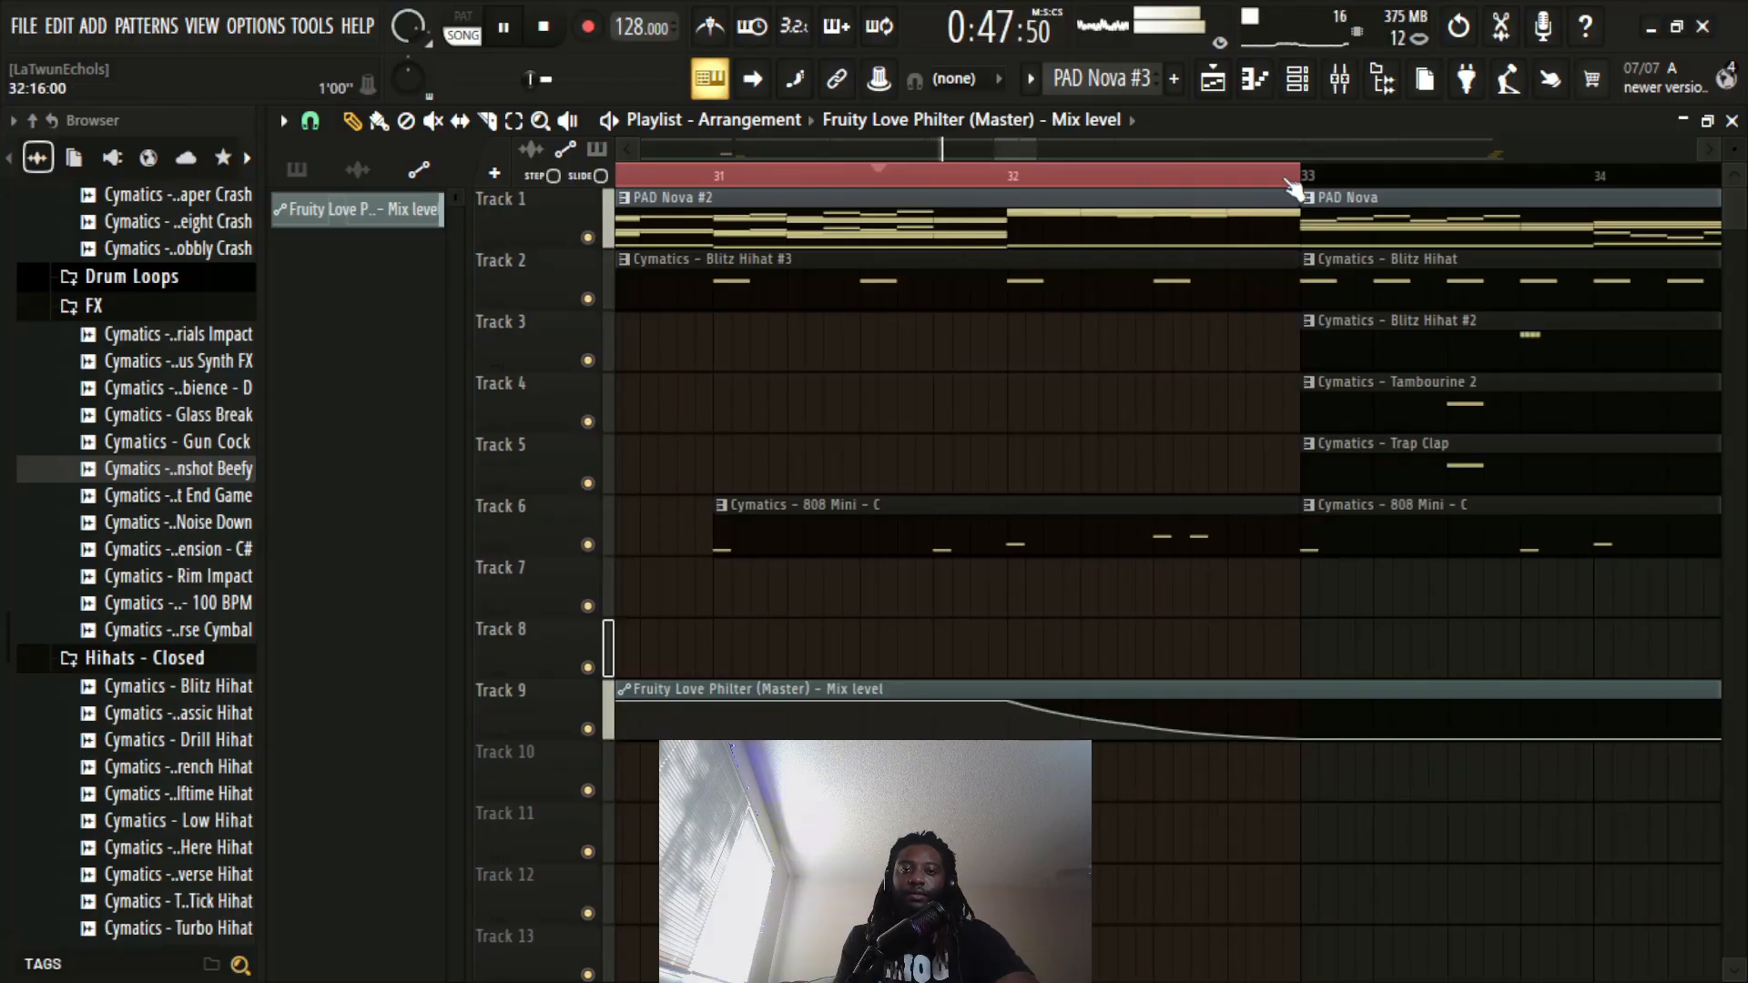
{"action": "scroll", "coordinate": [1287, 180], "scroll_direction": "down", "scroll_amount": 8}
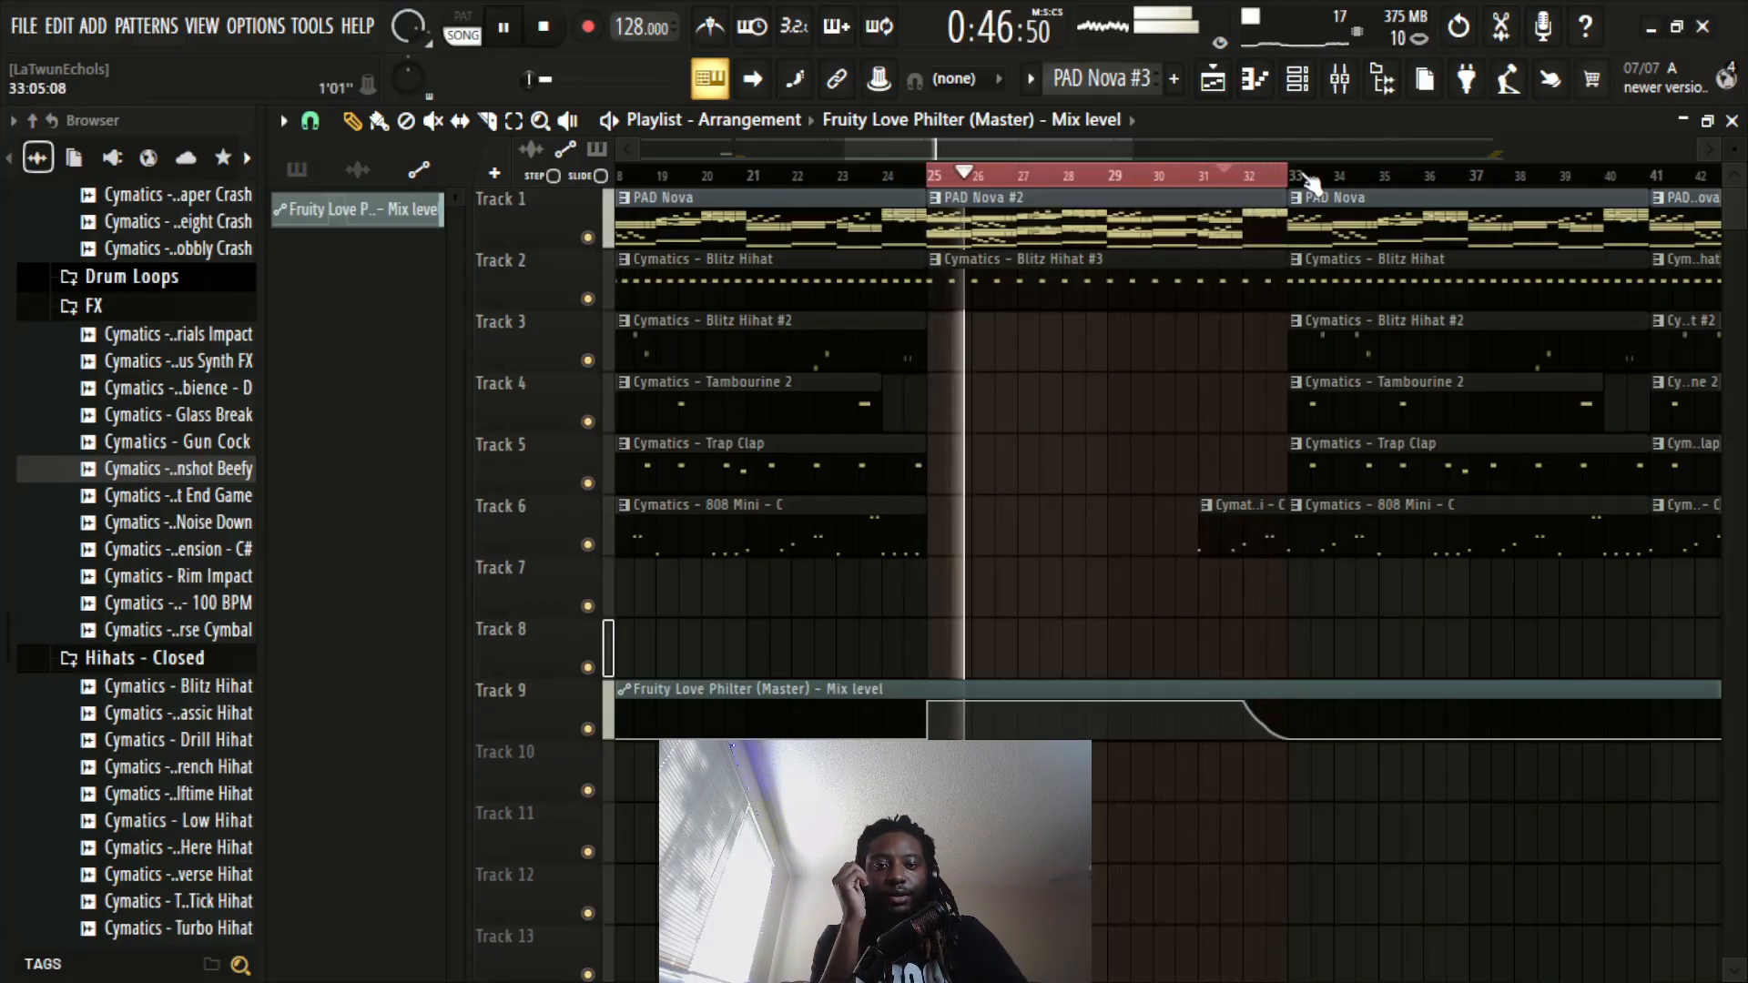
Step: Clear the looped time selection over bars 25 to 33 and stop playback
{"action": "right_click", "coordinate": [1310, 176]}
{"action": "right_click", "coordinate": [1308, 177]}
{"action": "scroll", "coordinate": [1361, 181], "scroll_direction": "down", "scroll_amount": 5}
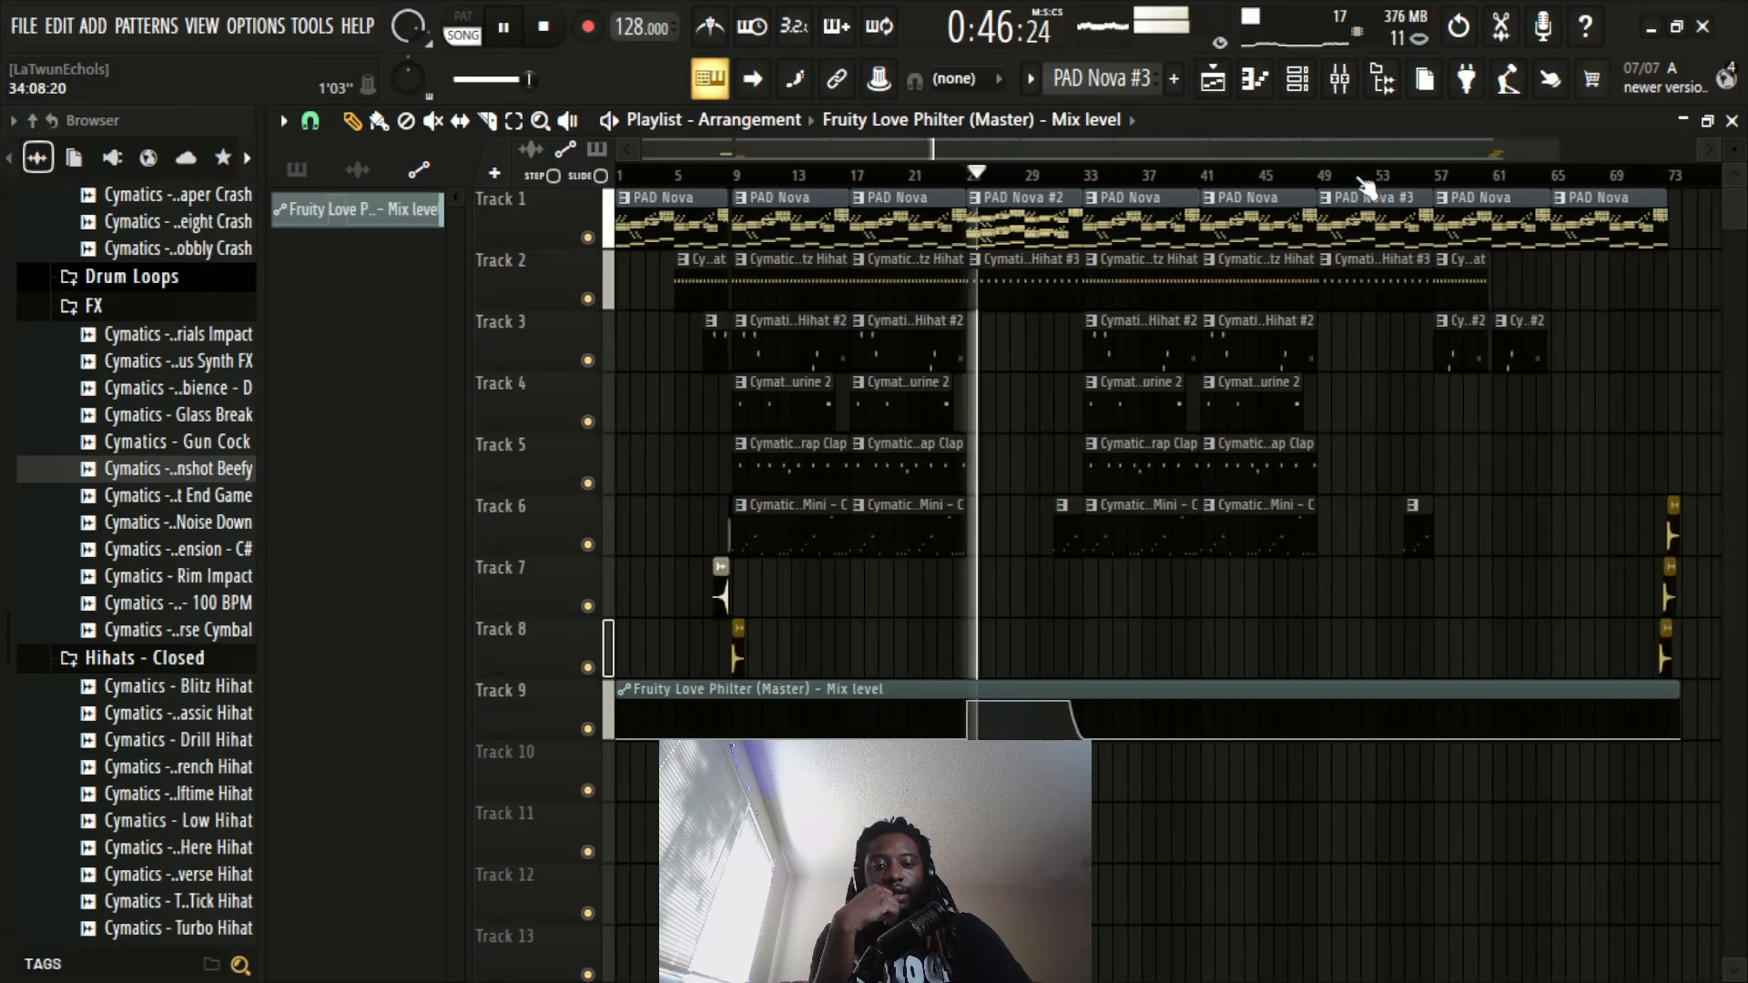
{"action": "scroll", "coordinate": [1366, 187], "scroll_direction": "down", "scroll_amount": 2}
{"action": "key", "text": "space"}
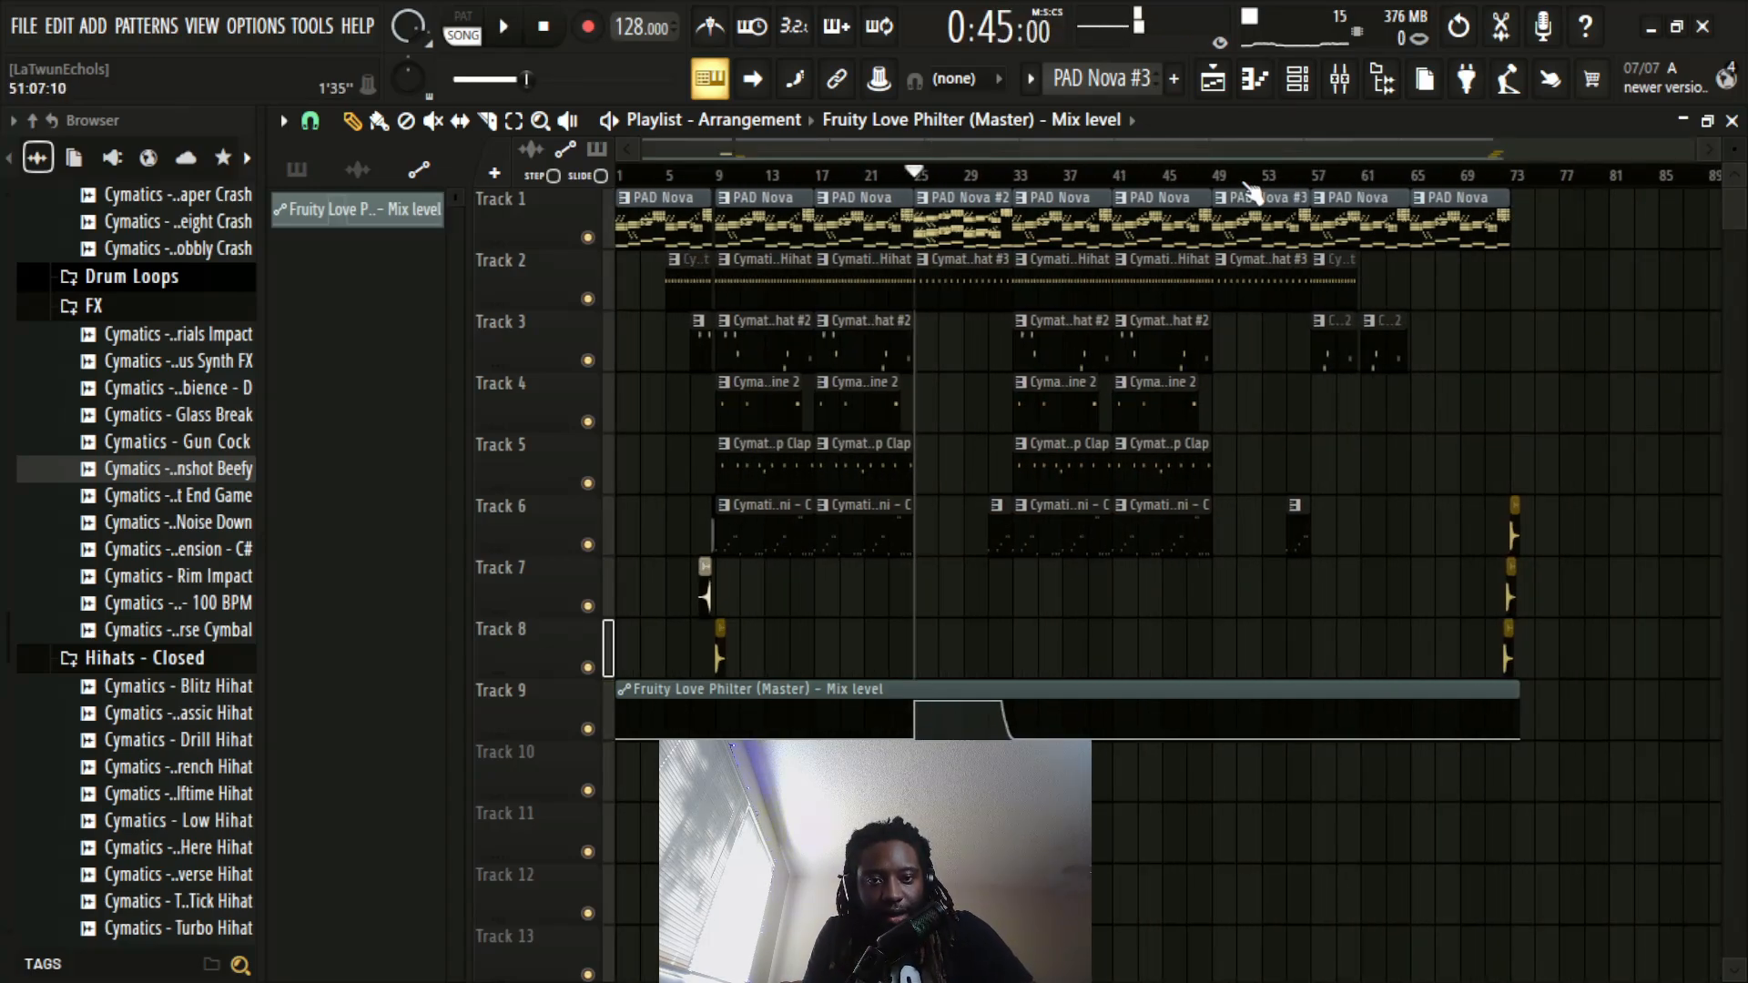
Step: Play briefly from bar 49 to audition the start of the PAD Nova #3 section, and stop
{"action": "scroll", "coordinate": [1247, 184], "scroll_direction": "up", "scroll_amount": 5}
{"action": "left_click_drag", "start_coordinate": [1162, 177], "coordinate": [1174, 178]}
{"action": "key", "text": "space"}
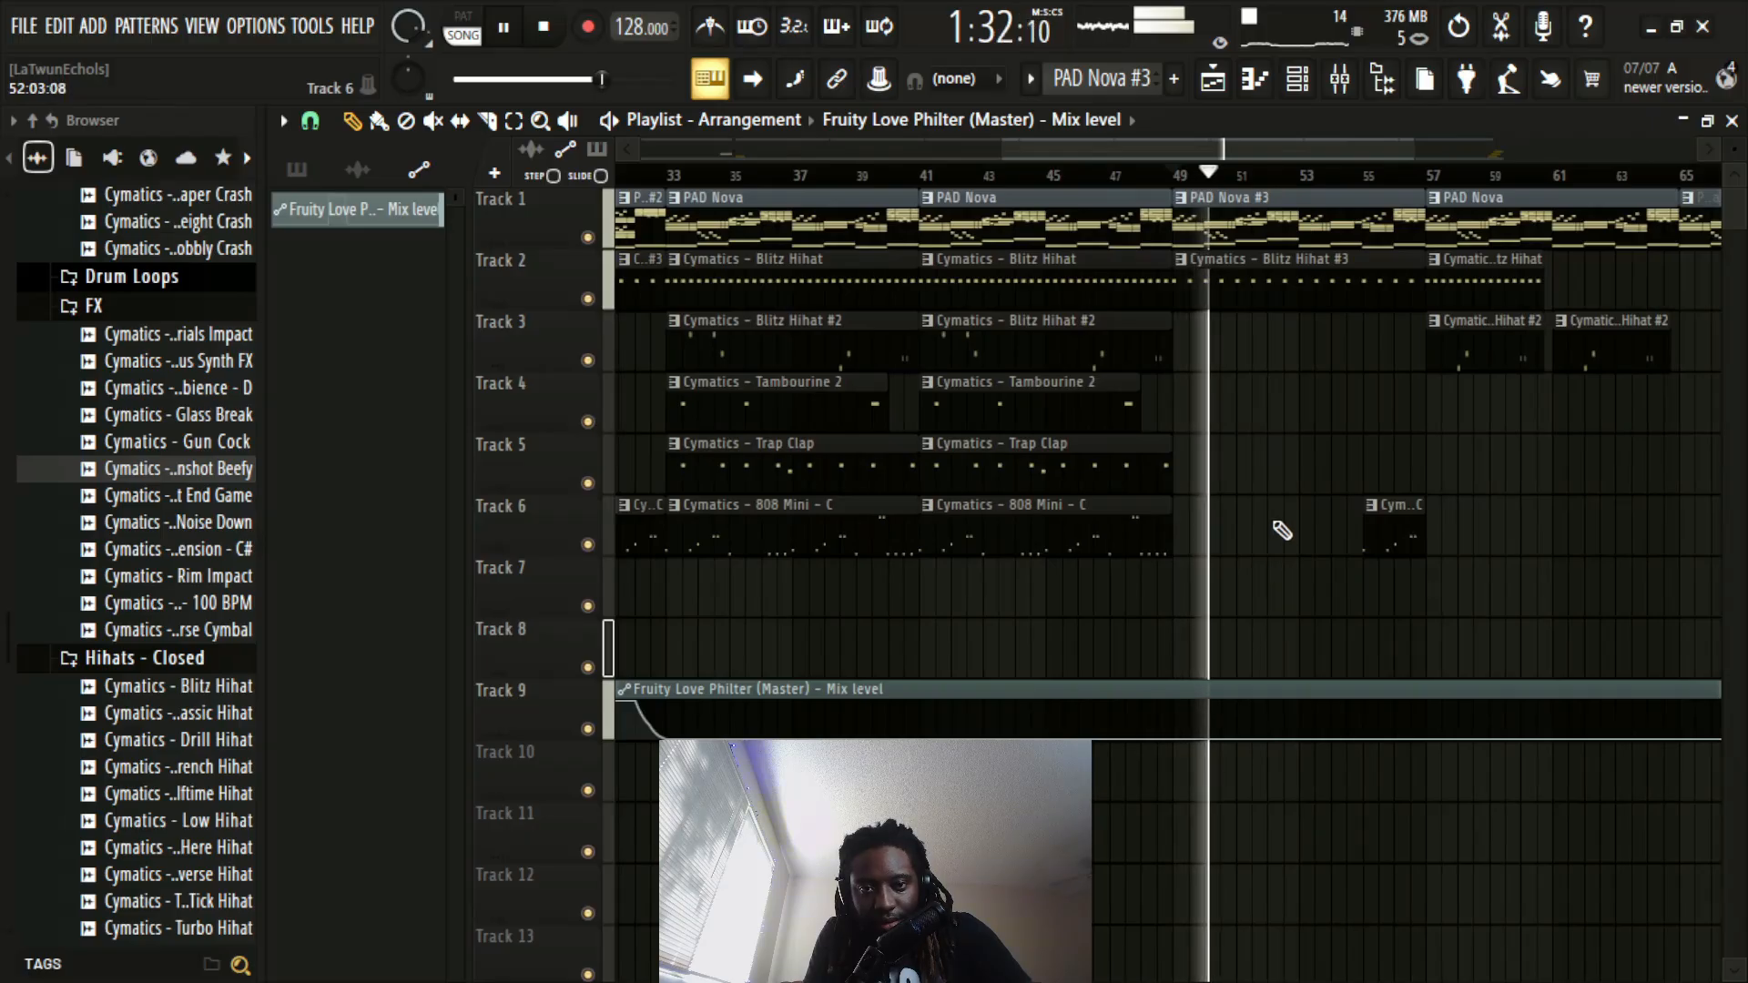
{"action": "key", "text": "space"}
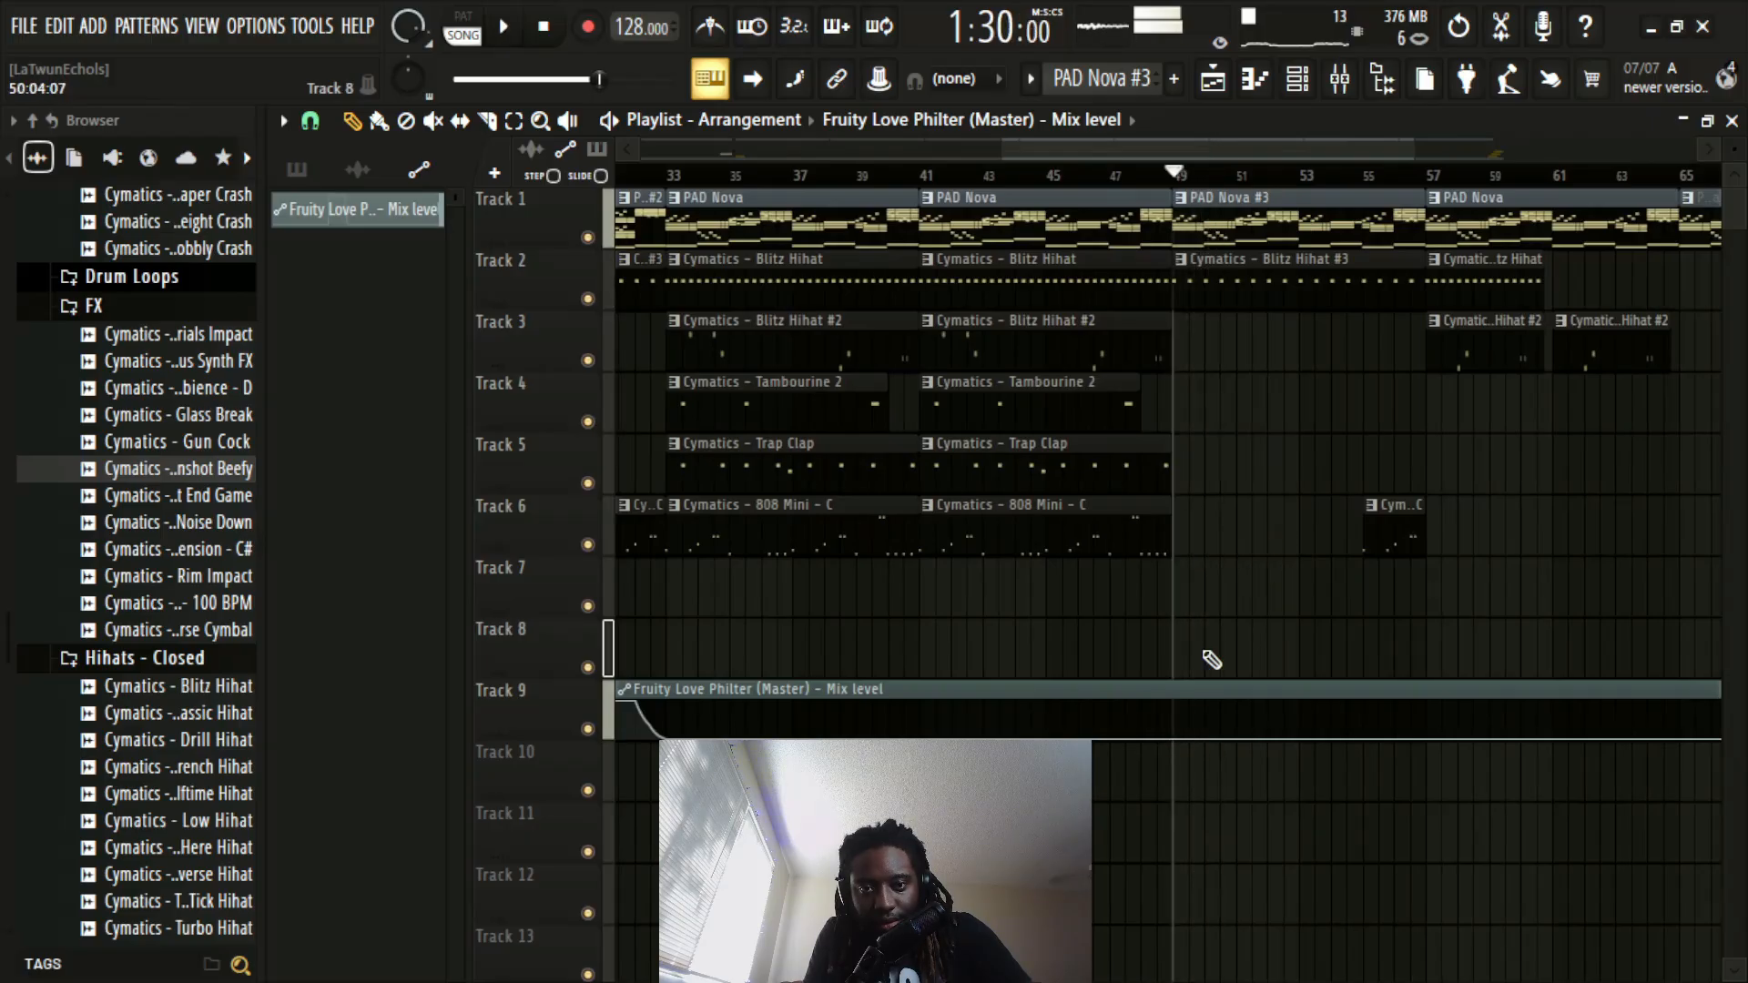
Step: Add control points to the Mix level automation at bars 49 and 57, and select that range in the timeline
{"action": "right_click", "coordinate": [1180, 747], "text": "ctrl"}
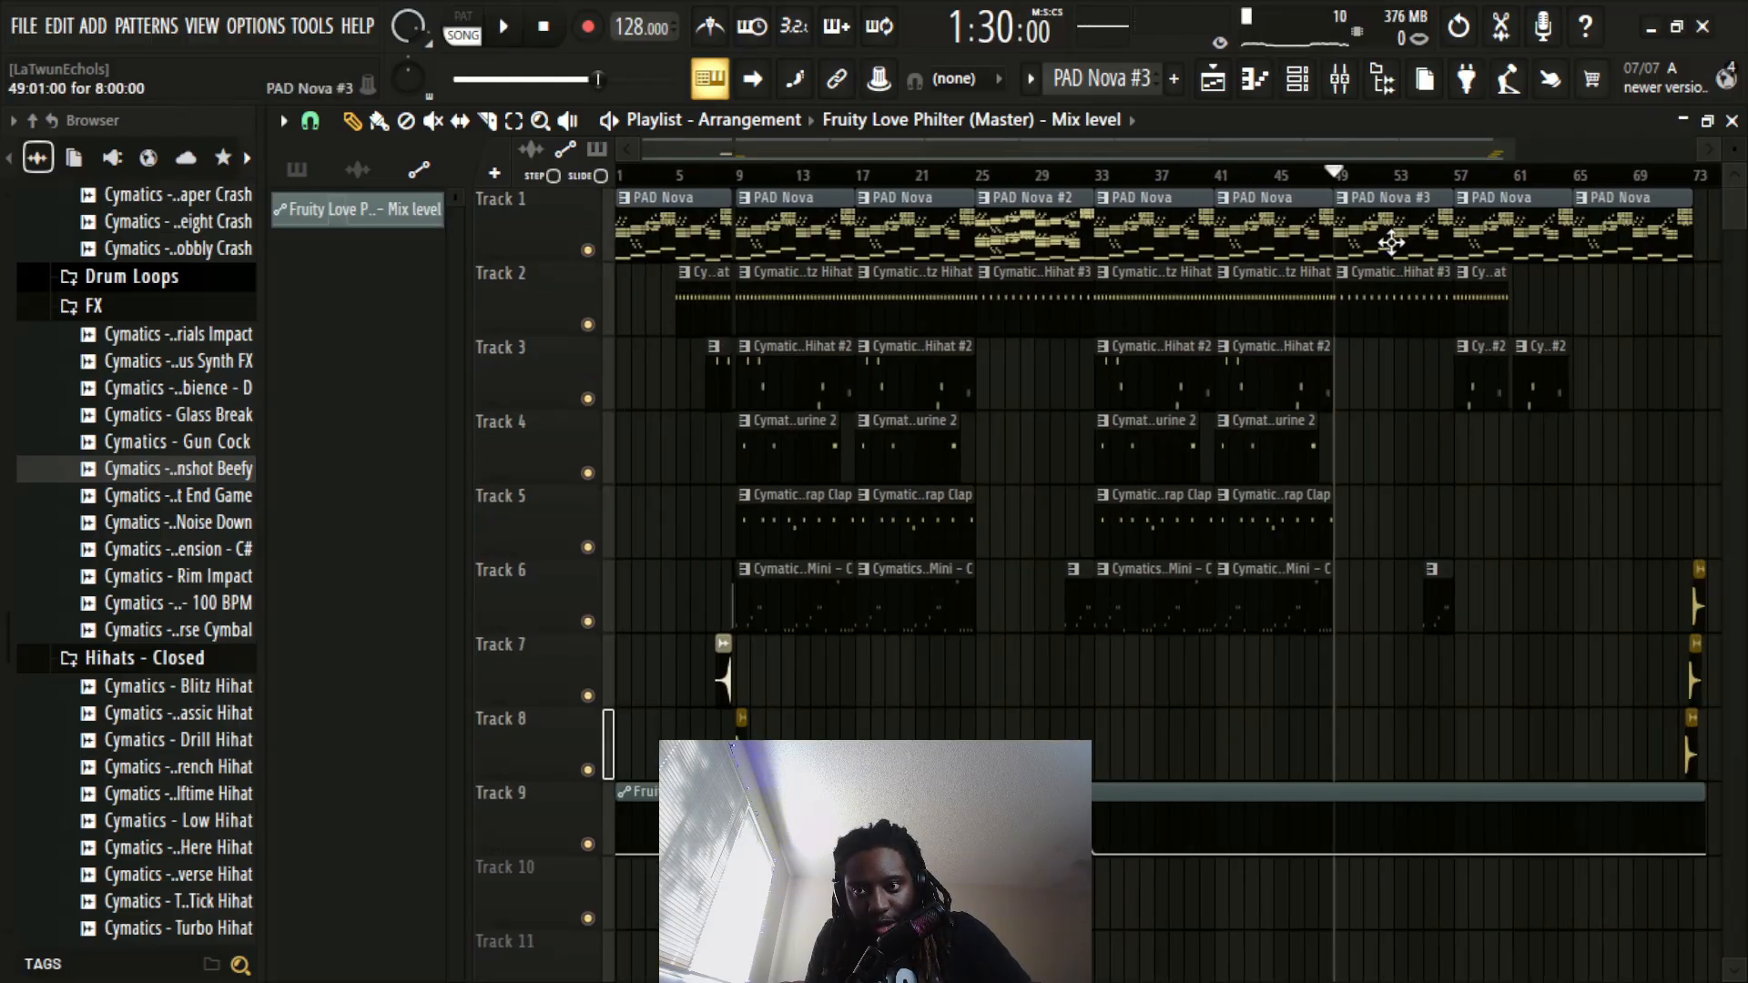
{"action": "scroll", "coordinate": [1386, 193], "scroll_direction": "up", "scroll_amount": 5}
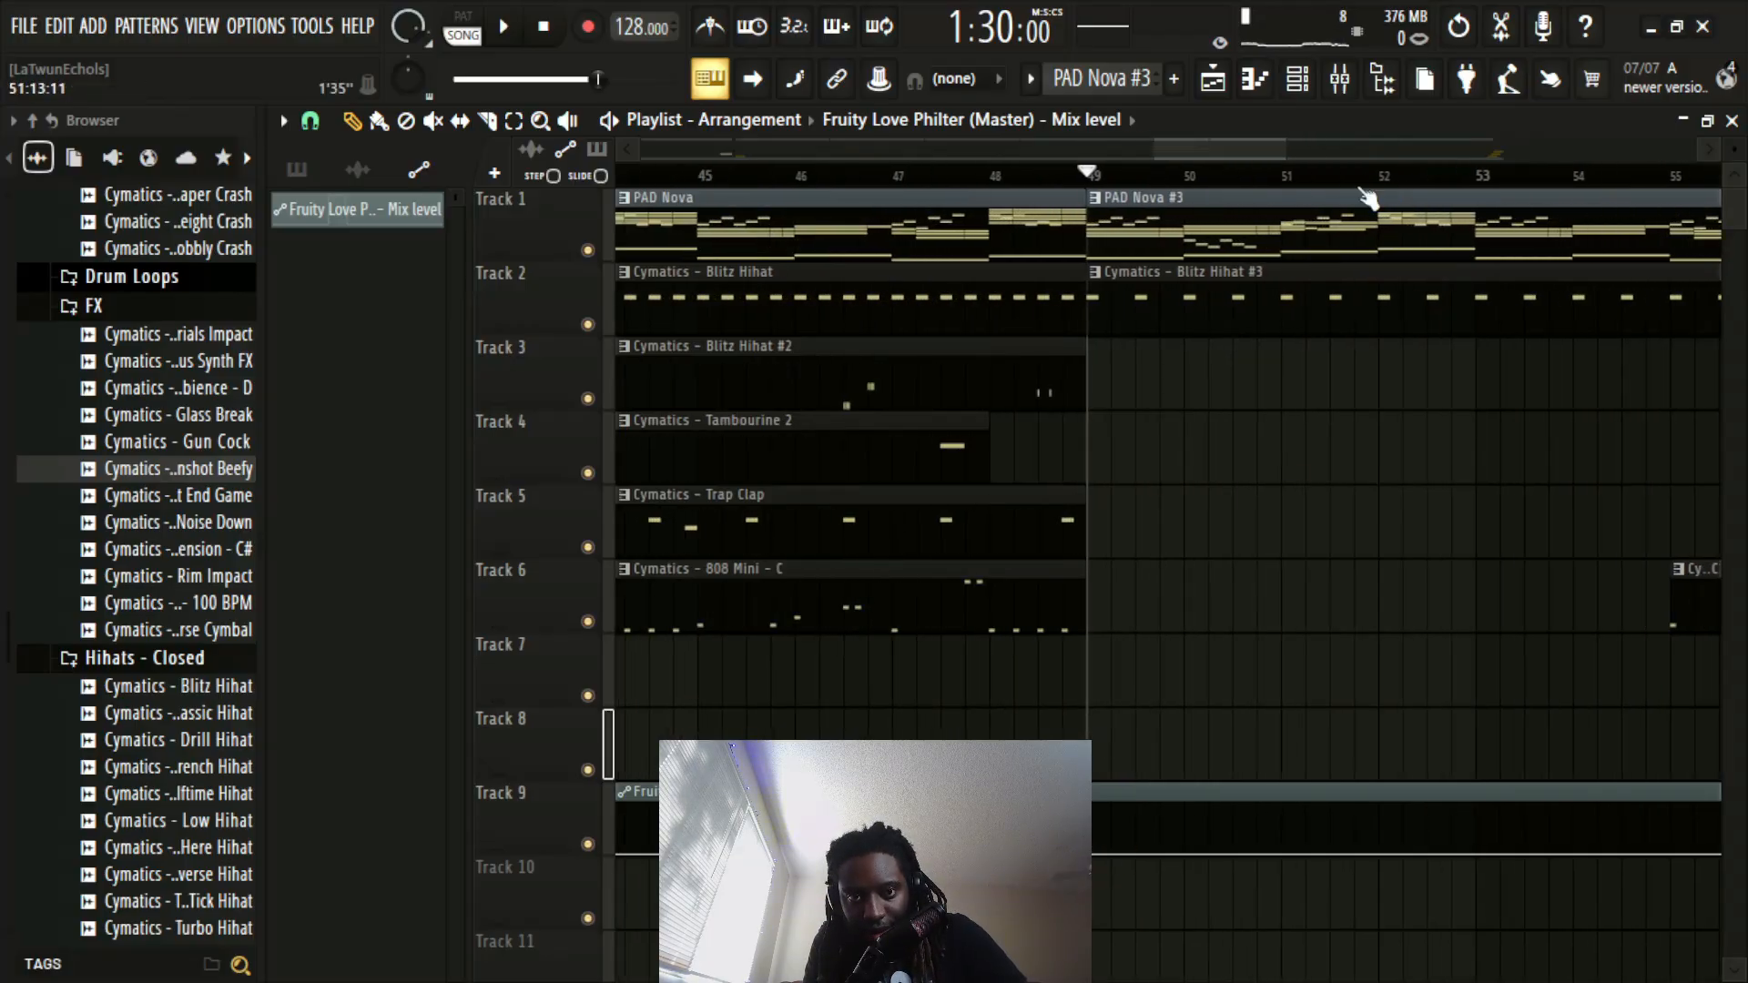
{"action": "scroll", "coordinate": [1368, 199], "scroll_direction": "down", "scroll_amount": 3}
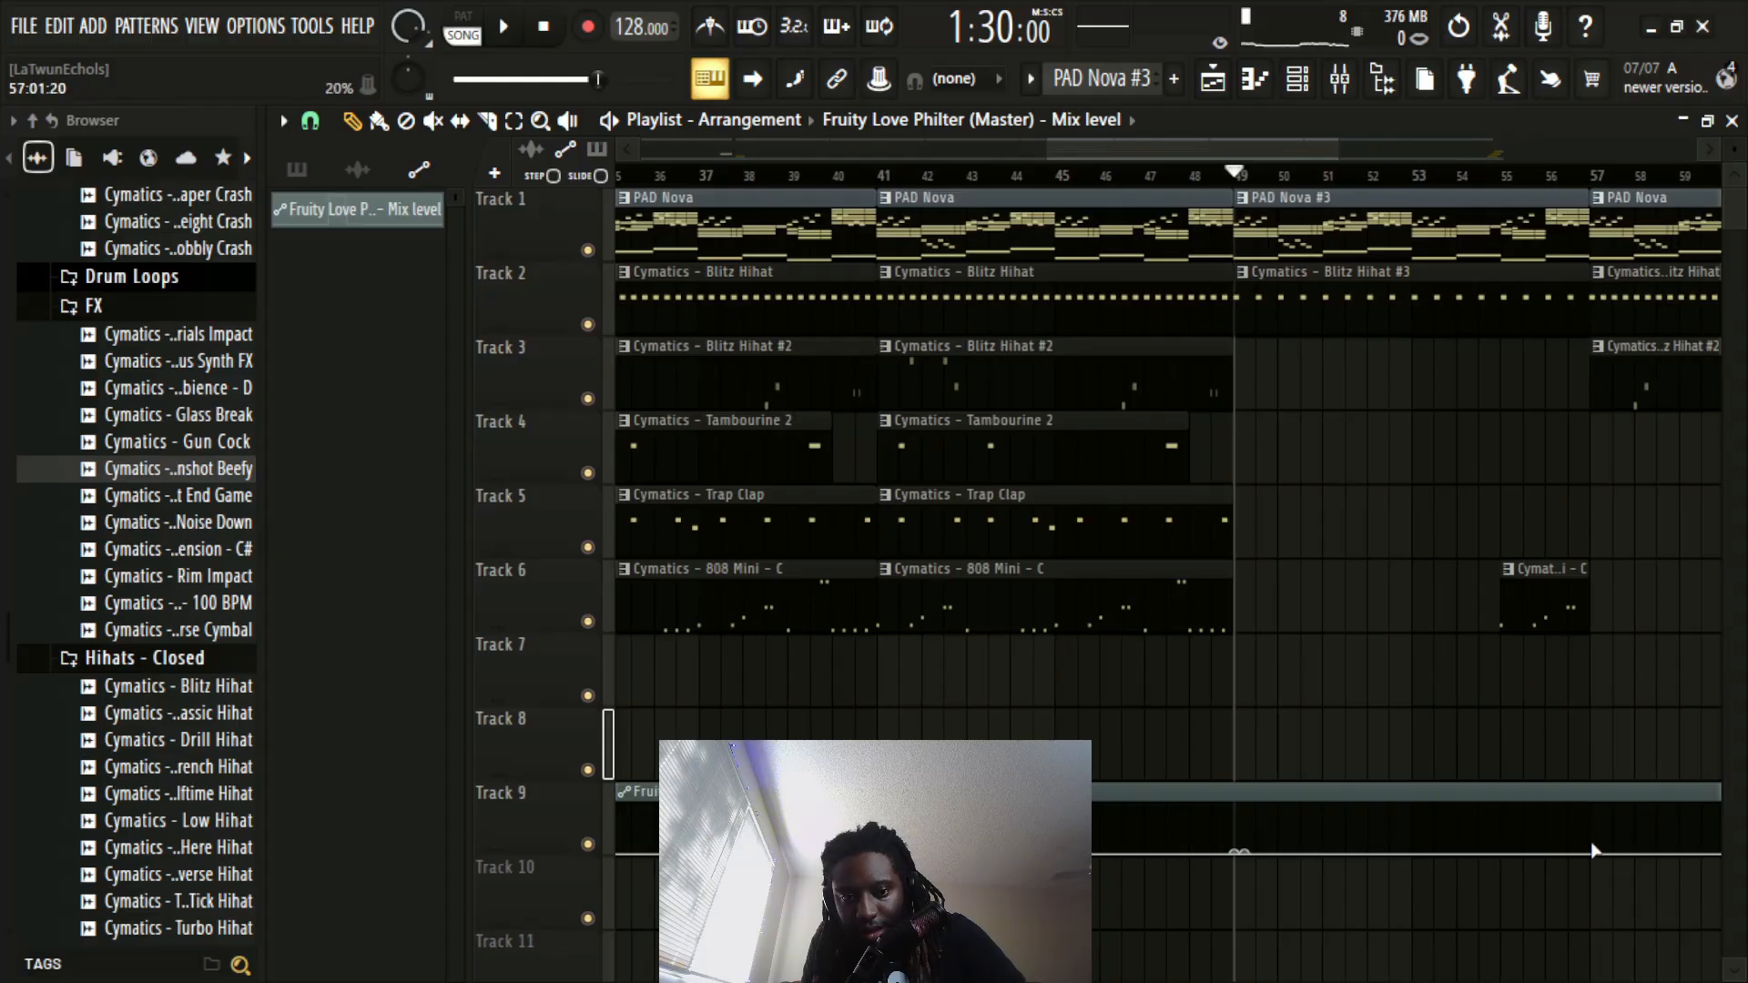
{"action": "left_click_drag", "start_coordinate": [1598, 180], "coordinate": [1236, 182]}
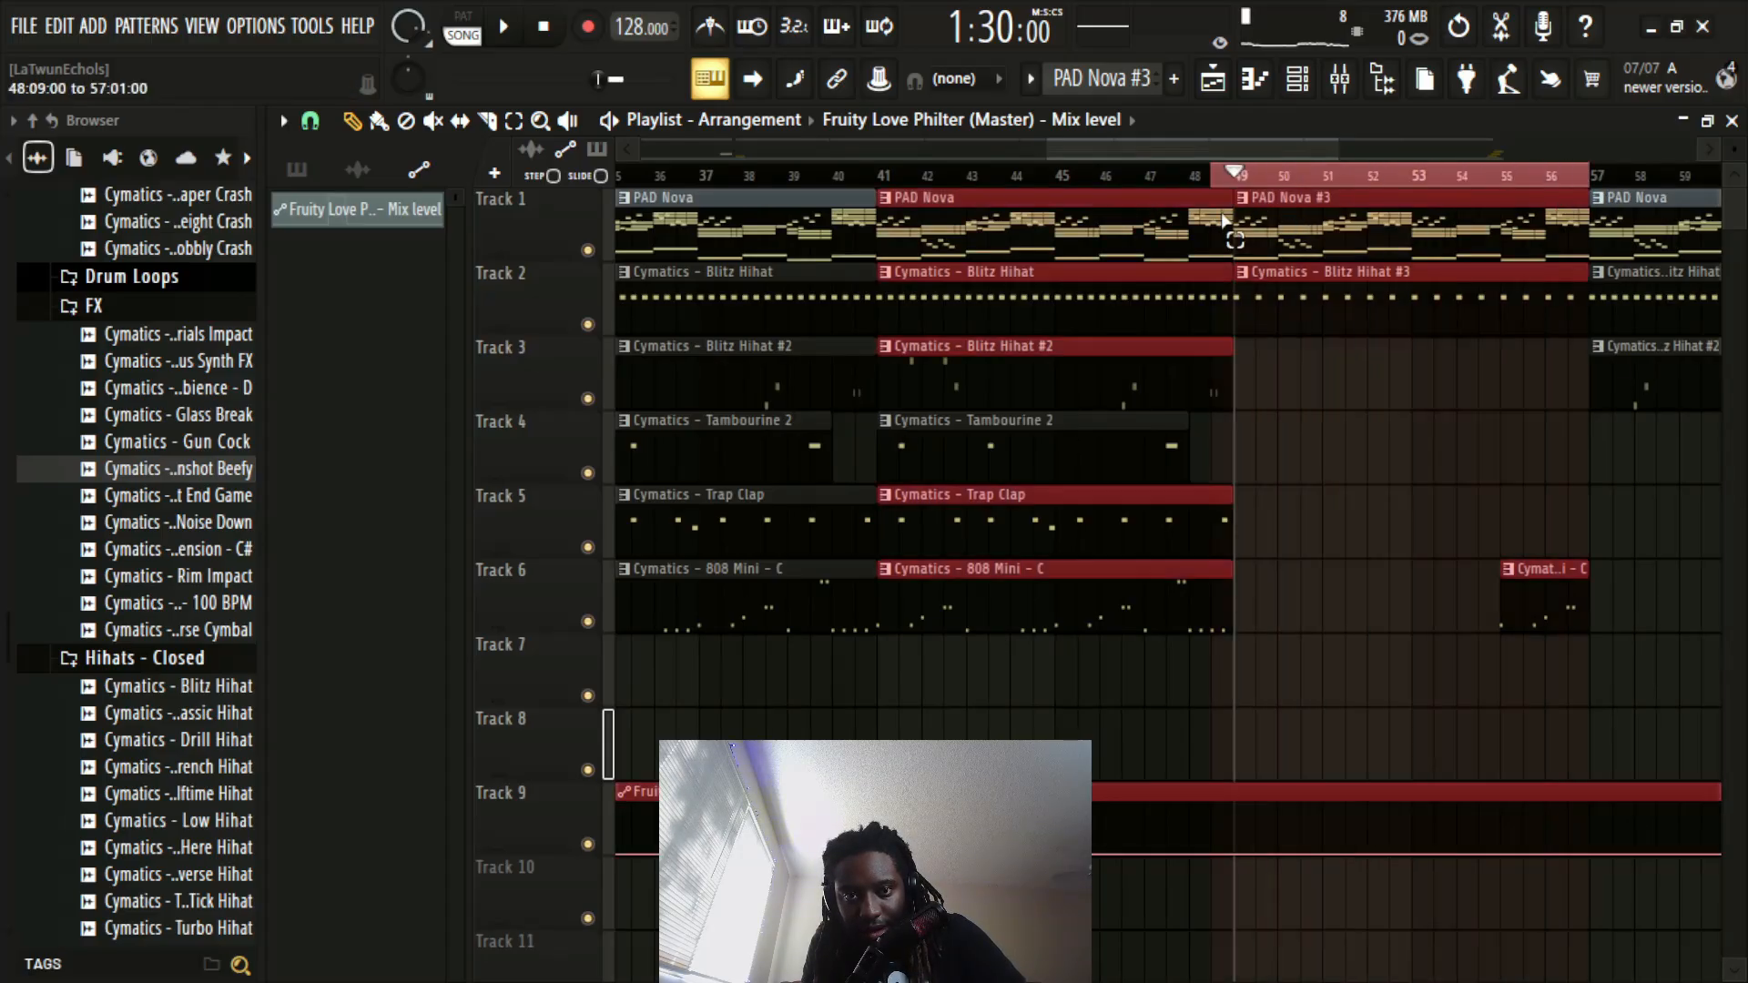
{"action": "left_click", "coordinate": [1593, 855]}
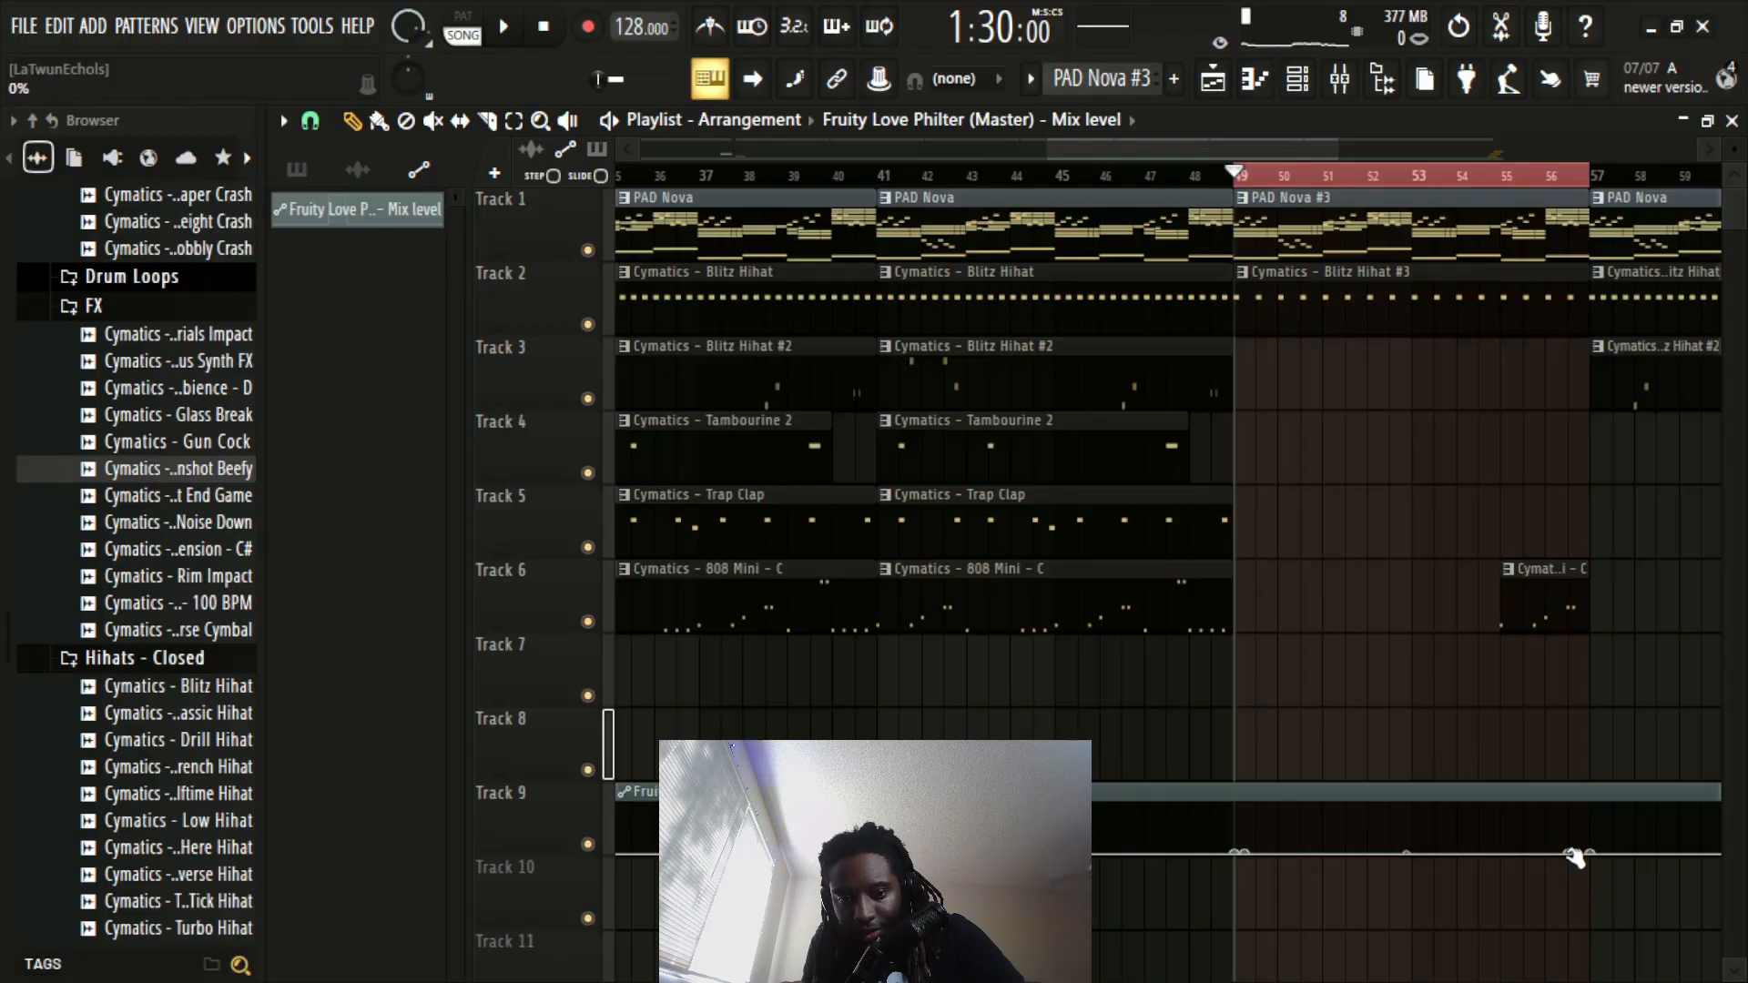
Step: Raise the Mix level automation to 50% across the PAD Nova #3 section, with a short ramp up from bar 49 and a fade down to bar 57
{"action": "left_click_drag", "start_coordinate": [1575, 857], "coordinate": [1600, 800]}
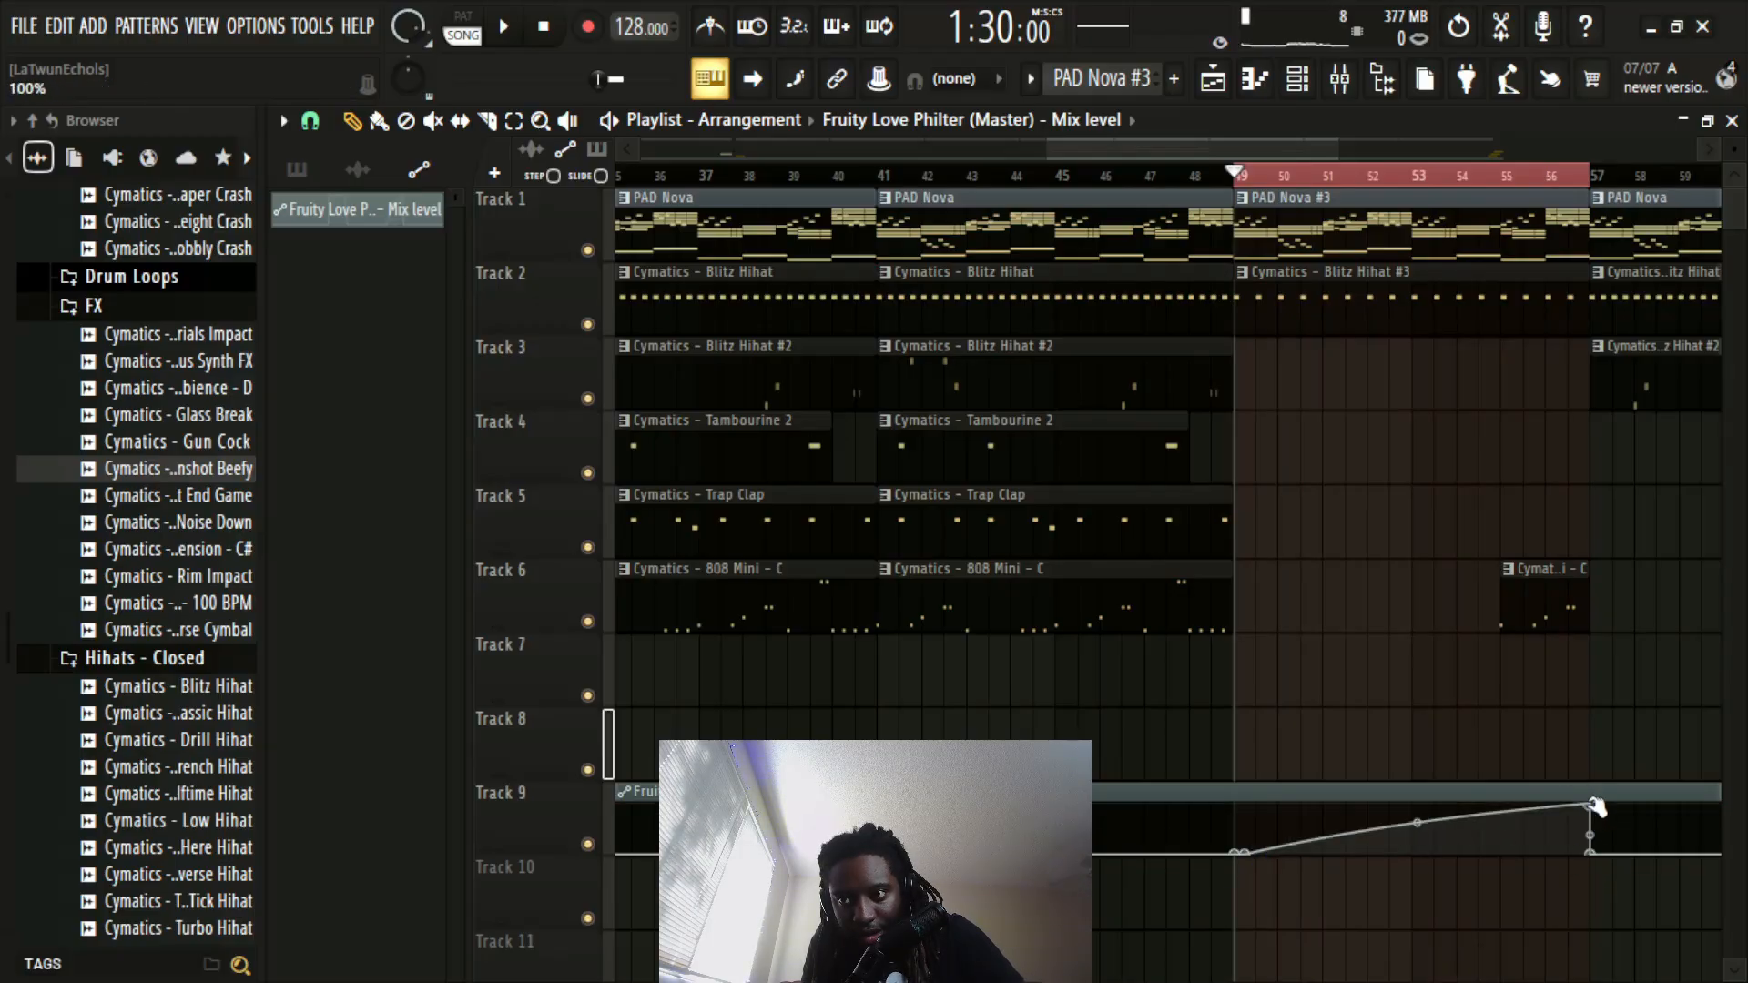
{"action": "left_click_drag", "start_coordinate": [1595, 805], "coordinate": [1595, 825]}
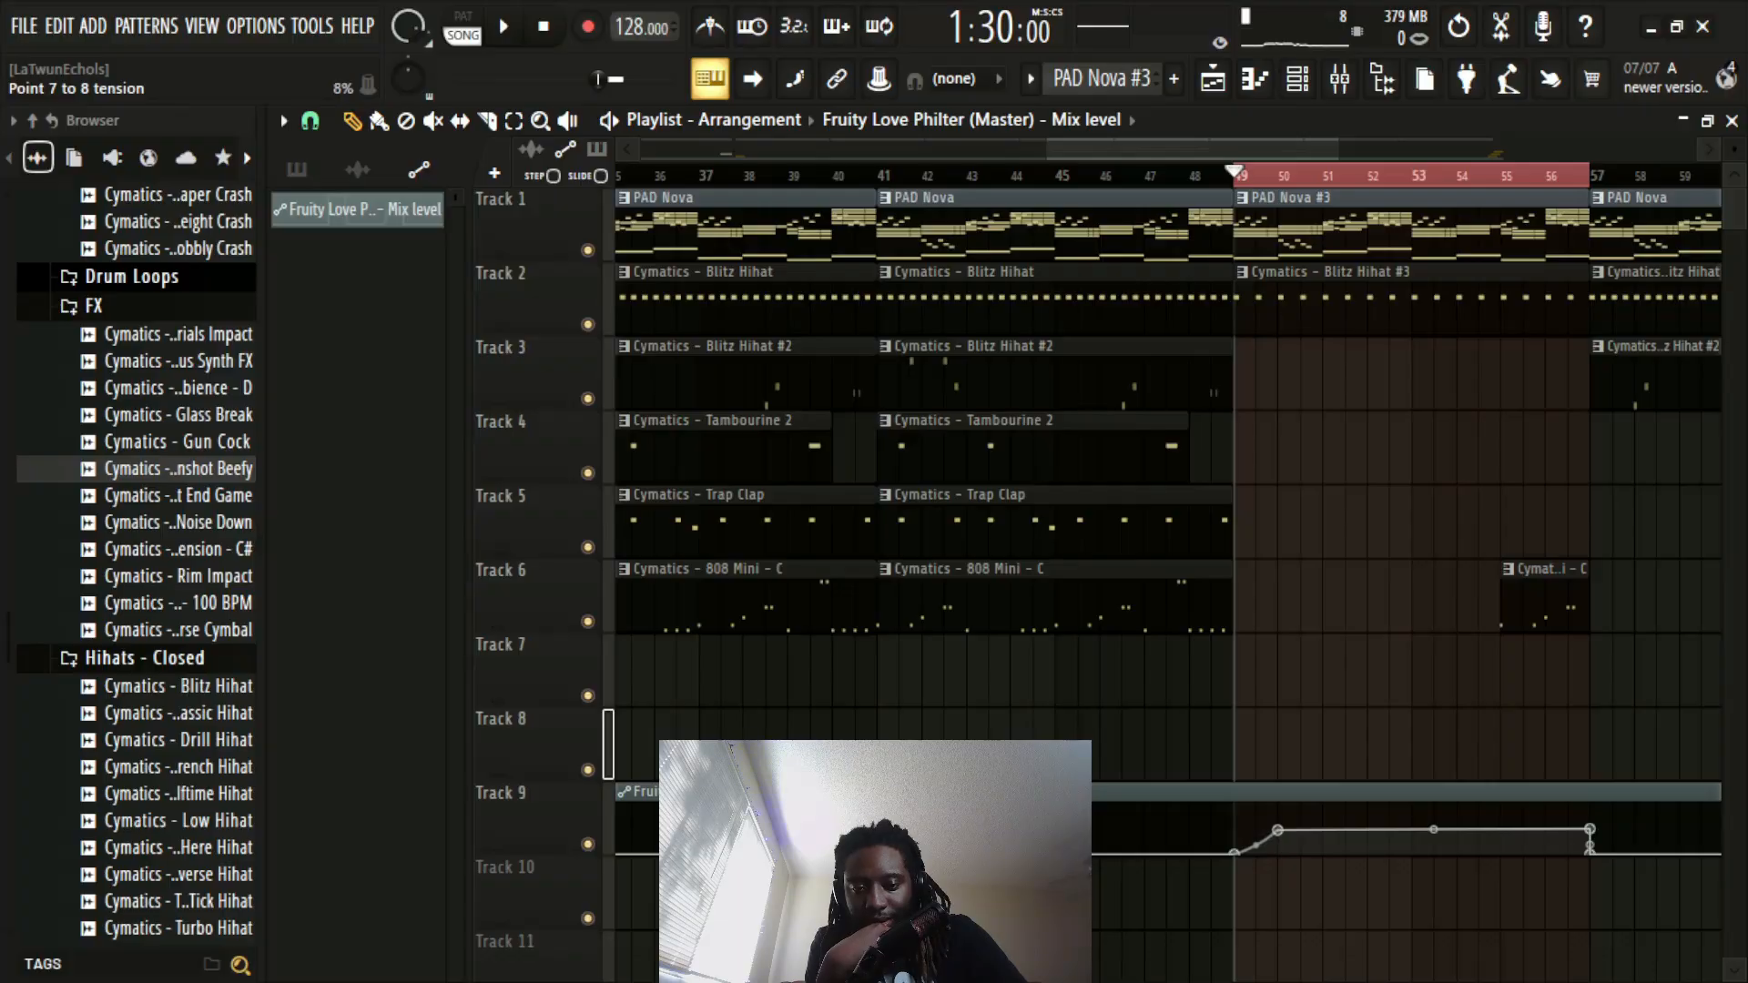
{"action": "left_click_drag", "start_coordinate": [1589, 831], "coordinate": [1570, 835]}
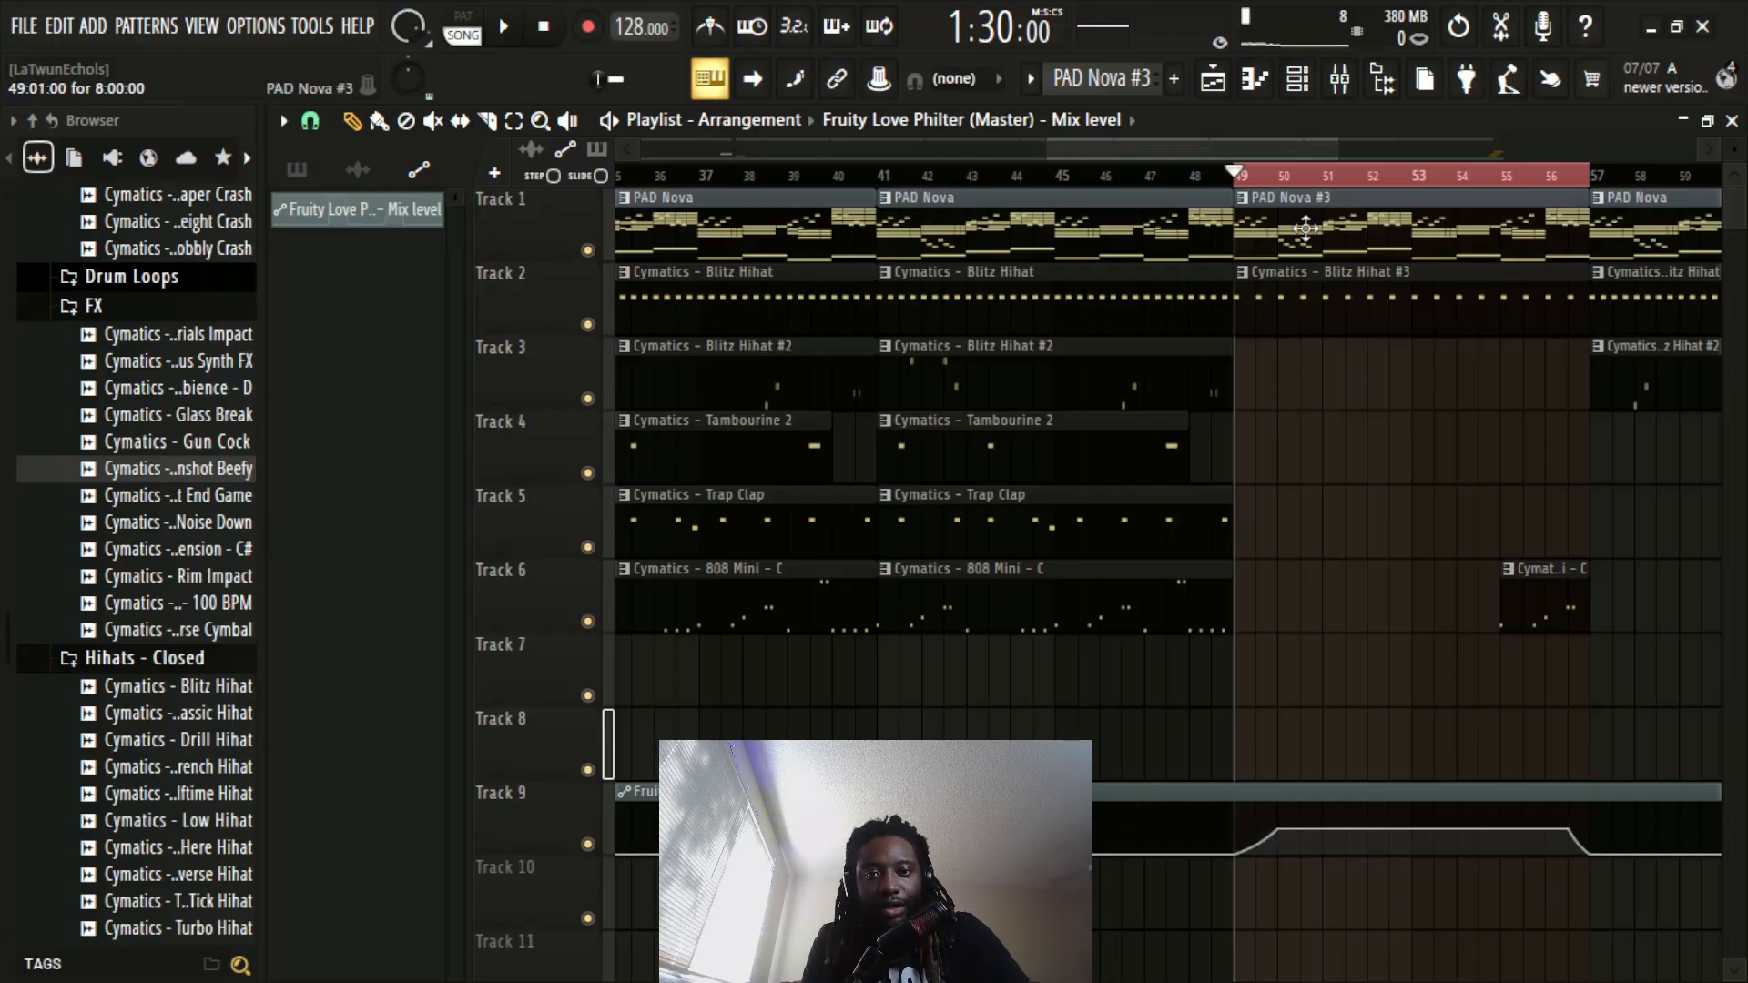
Step: Clear the time selection and play from bar 49 to audition the Mix level automation over PAD Nova #3
{"action": "scroll", "coordinate": [1290, 186], "scroll_direction": "down", "scroll_amount": 4}
{"action": "double_click", "coordinate": [1248, 177]}
{"action": "key", "text": "space"}
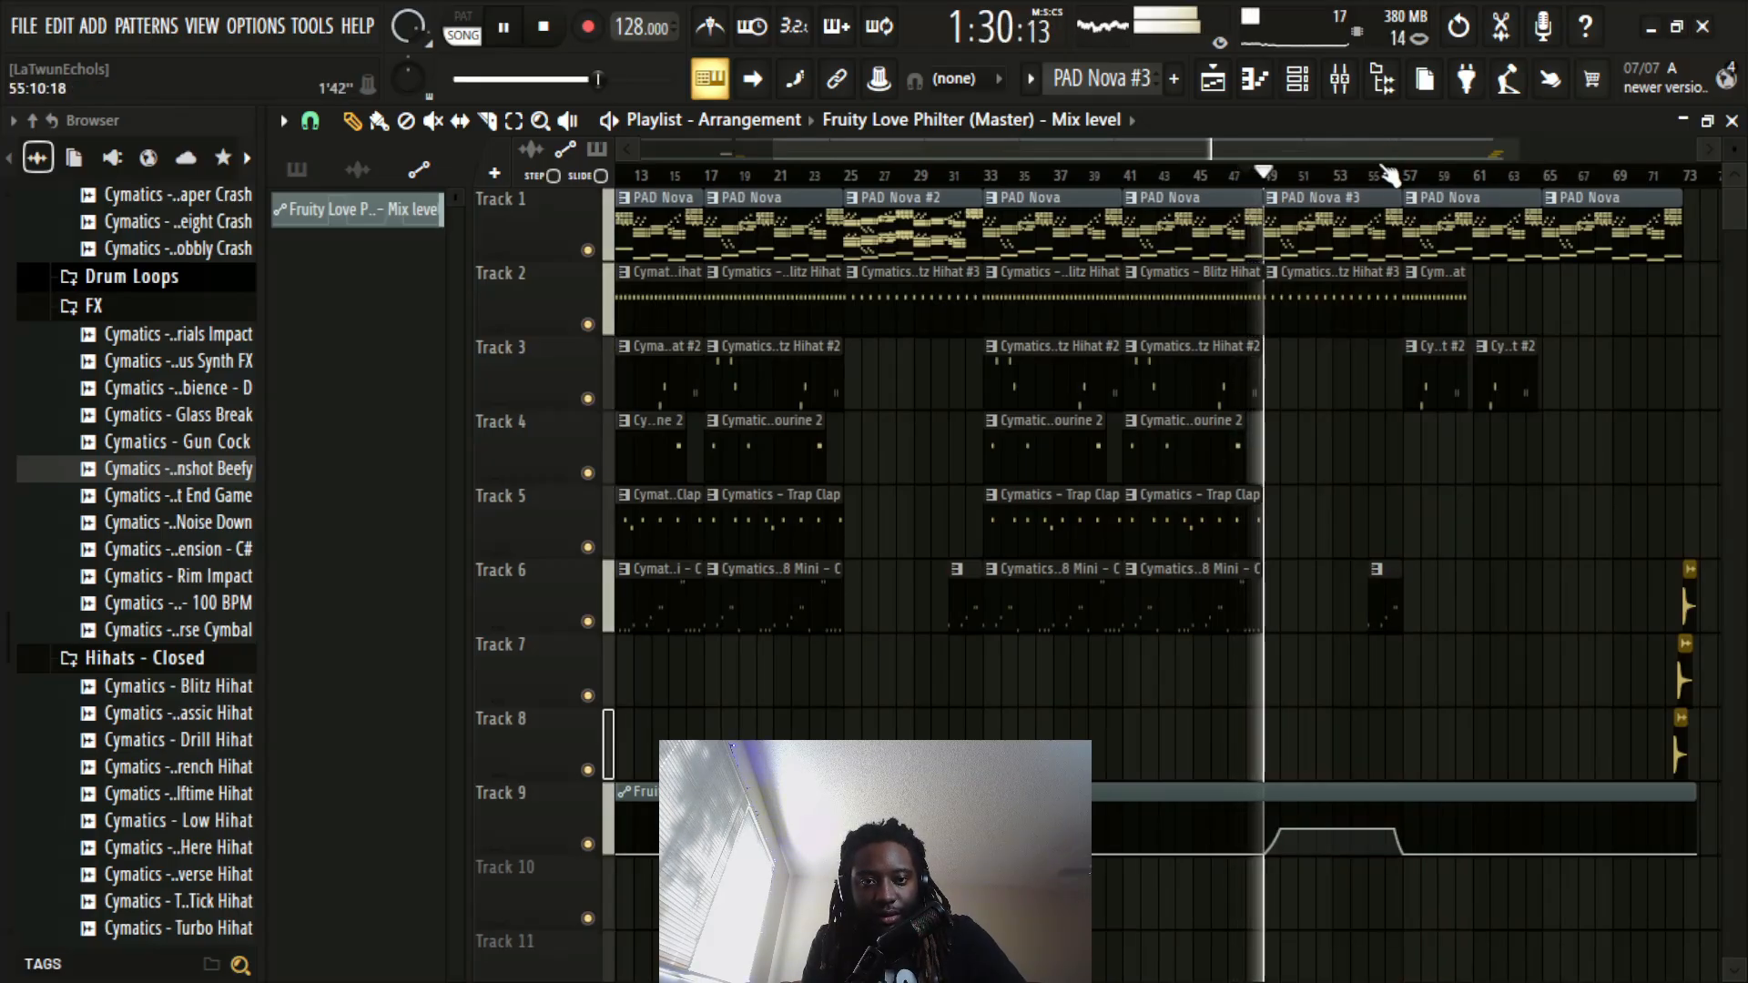
Step: Move the start of the Mix level fade-out earlier, to between bars 55 and 56, and stop playback
{"action": "scroll", "coordinate": [1382, 182], "scroll_direction": "up", "scroll_amount": 2}
{"action": "scroll", "coordinate": [1382, 183], "scroll_direction": "up", "scroll_amount": 4}
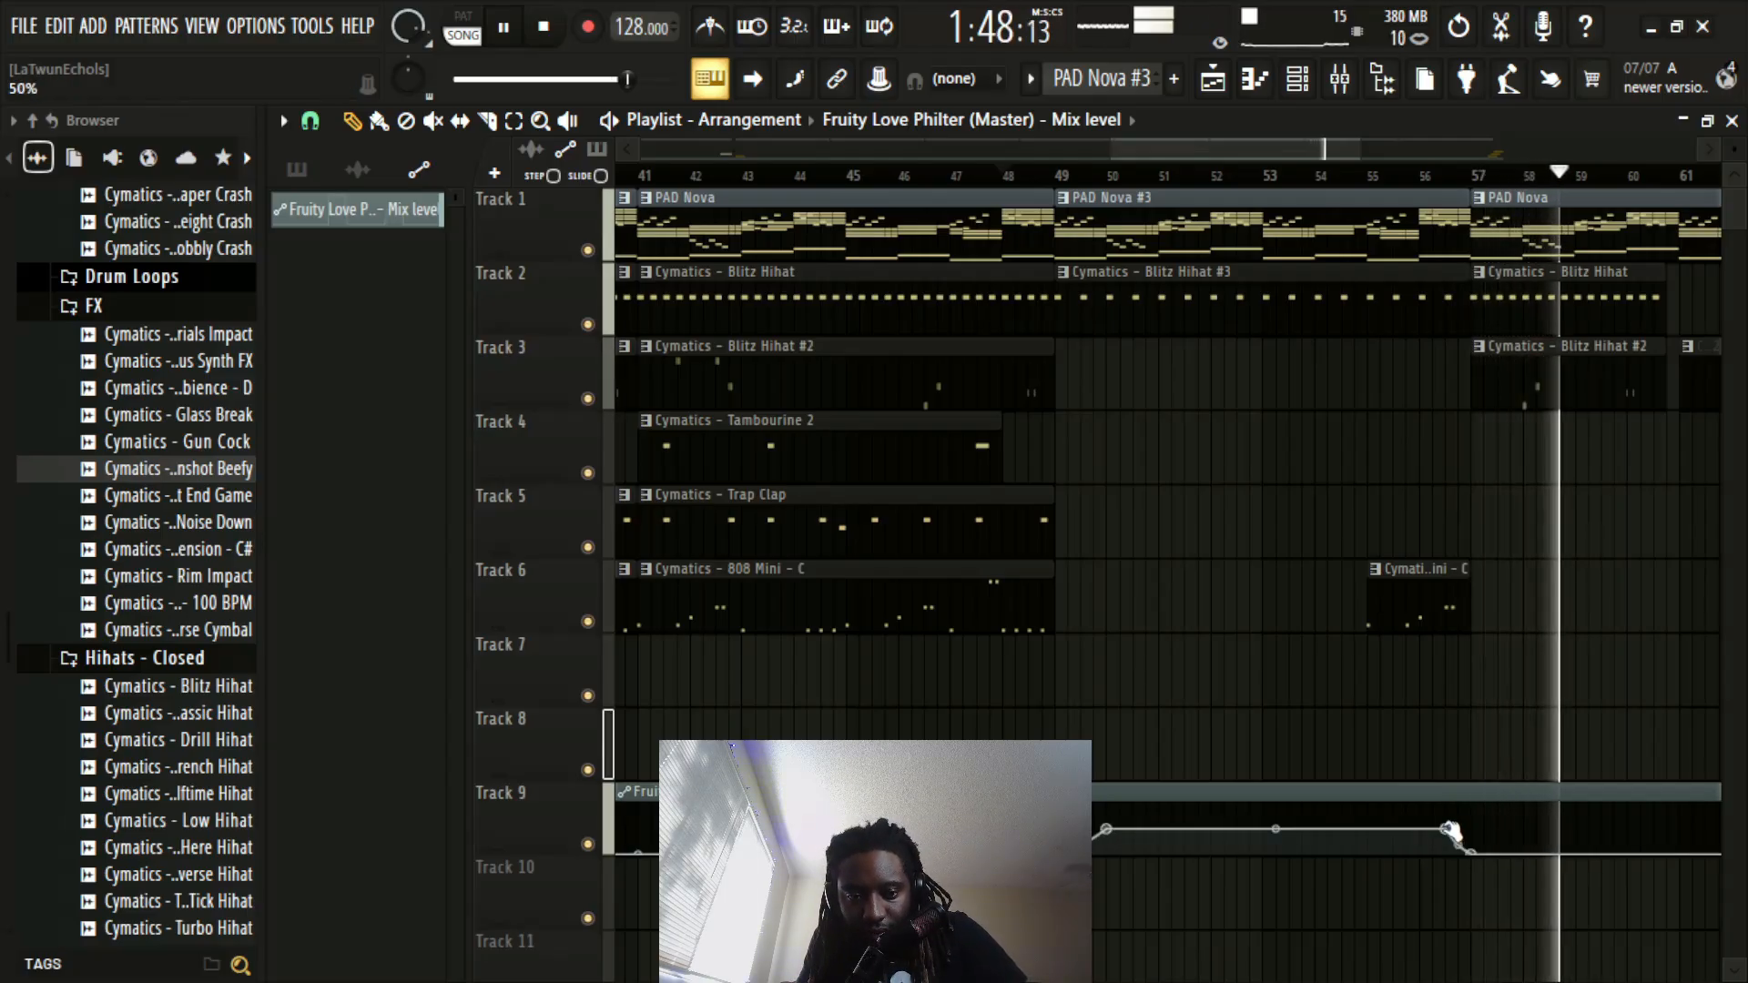
{"action": "left_click_drag", "start_coordinate": [1450, 831], "coordinate": [1404, 835]}
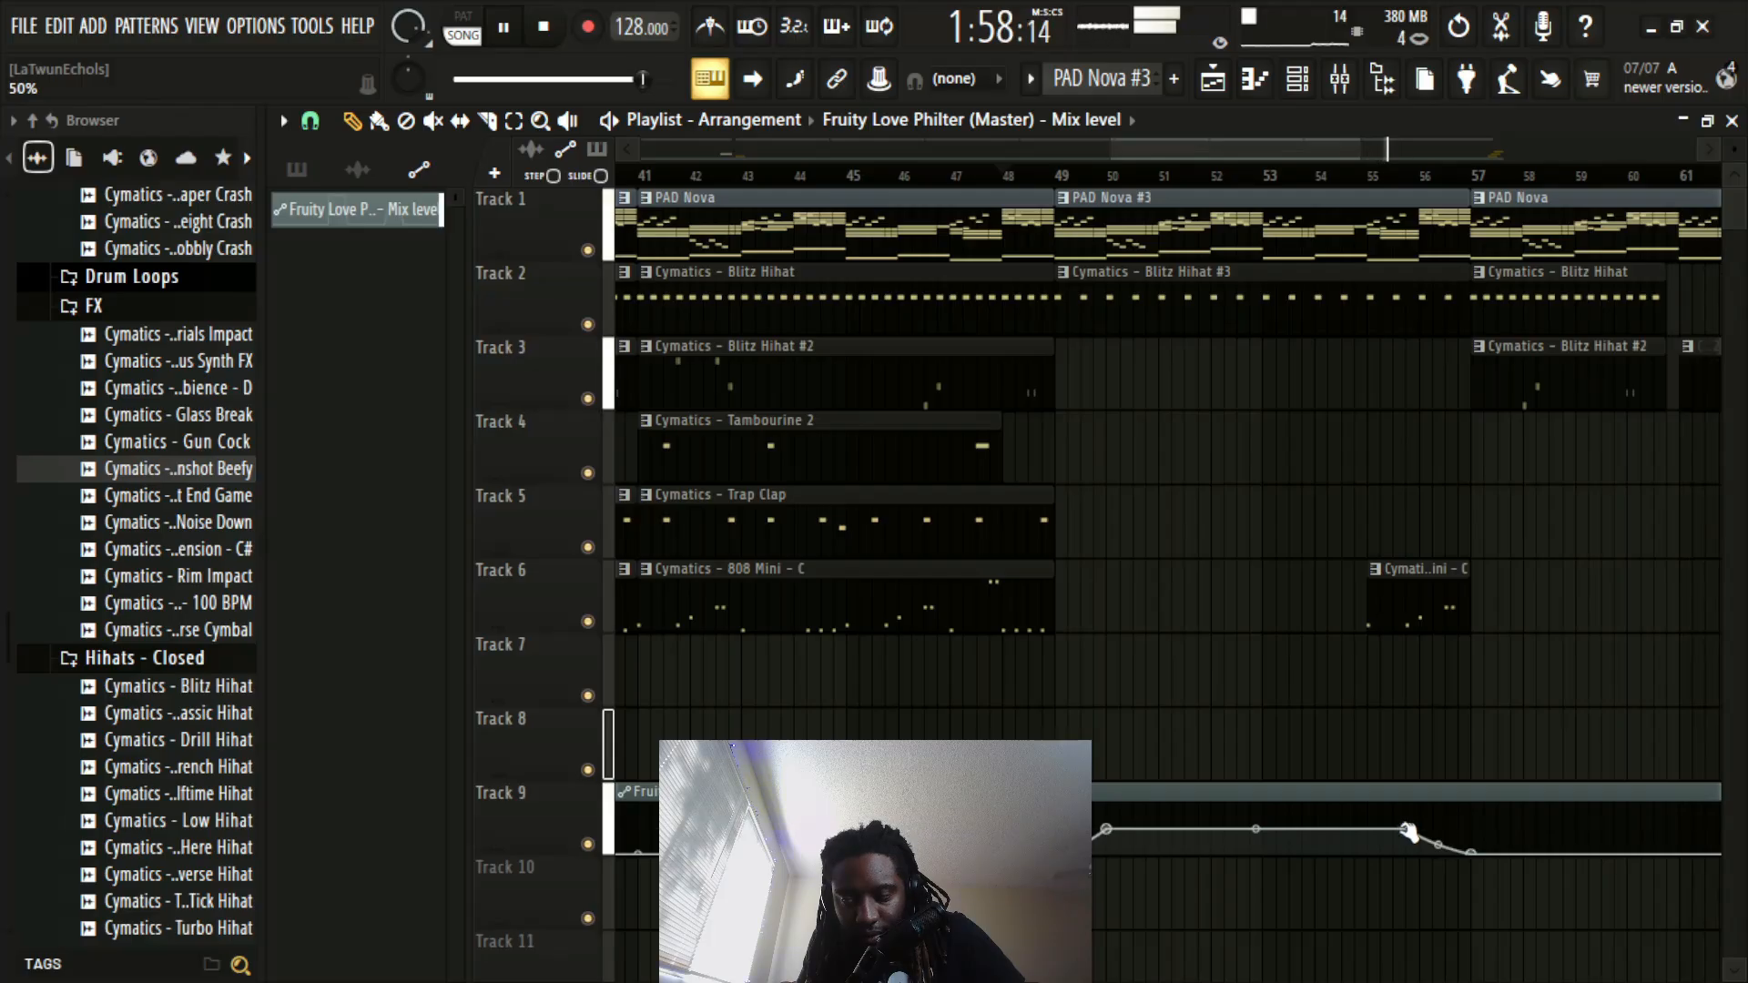
{"action": "key", "text": "space"}
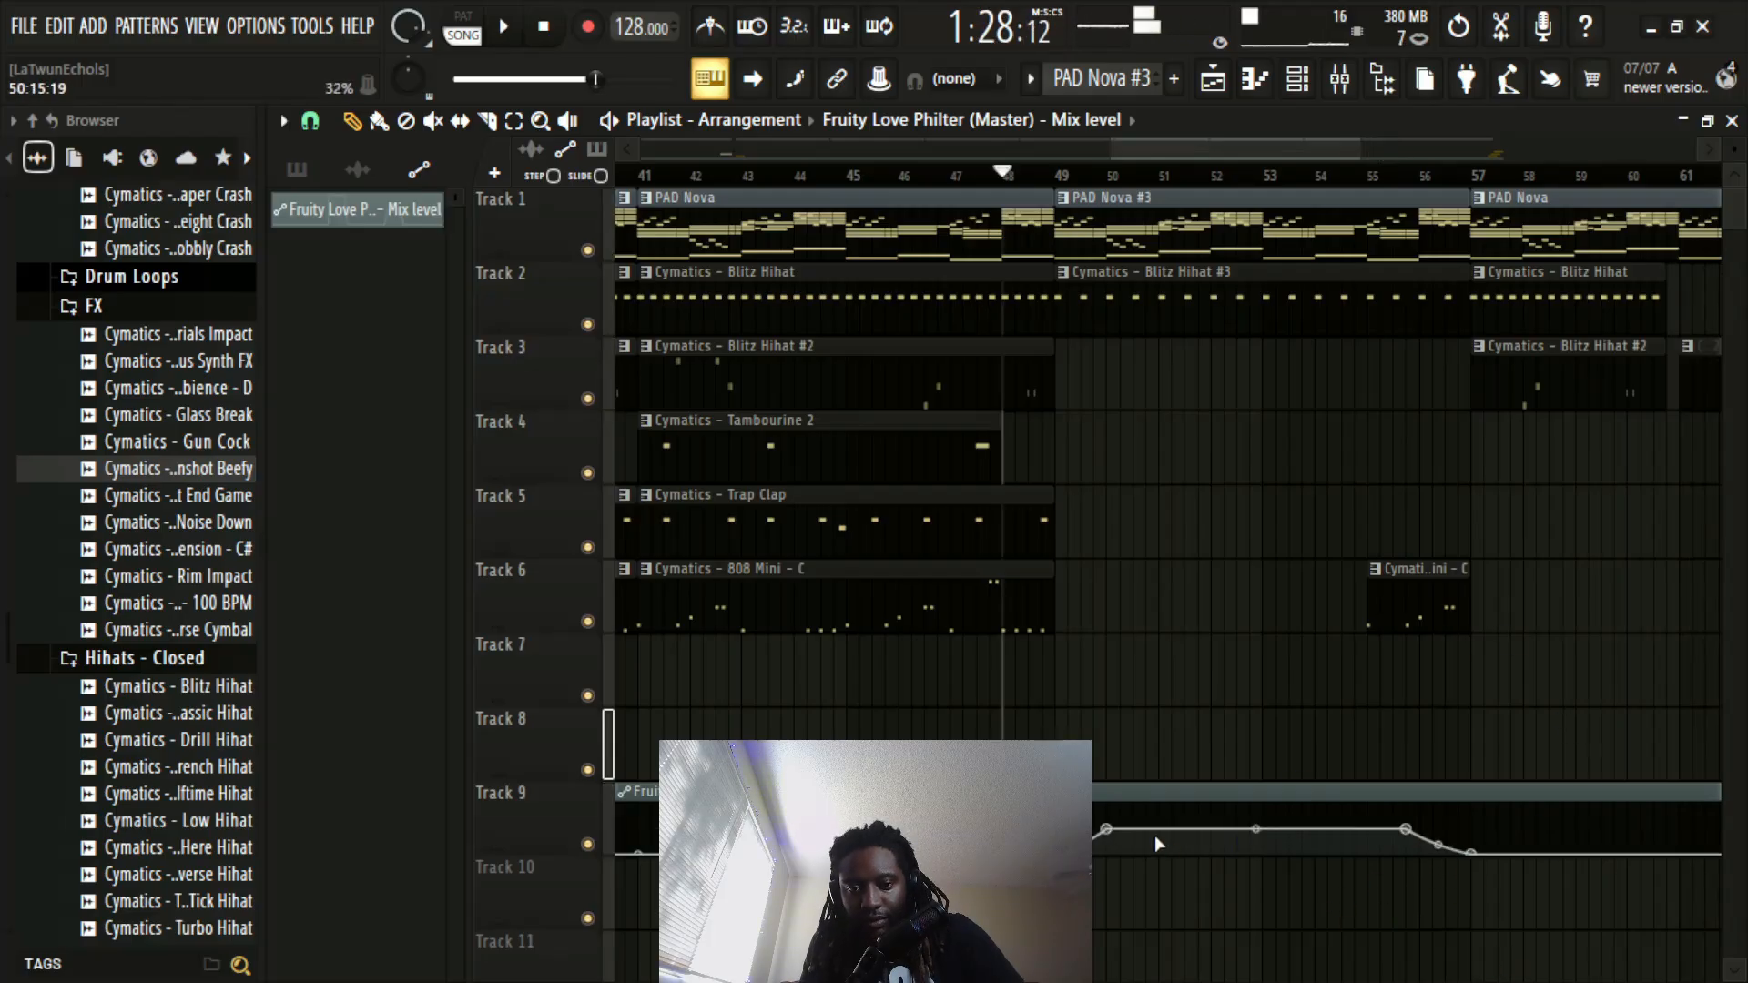
Step: Reshape the Mix level curve to fall to zero at bar 51 and rise to a peak at bar 53, and play it back
{"action": "scroll", "coordinate": [1279, 191], "scroll_direction": "up", "scroll_amount": 5}
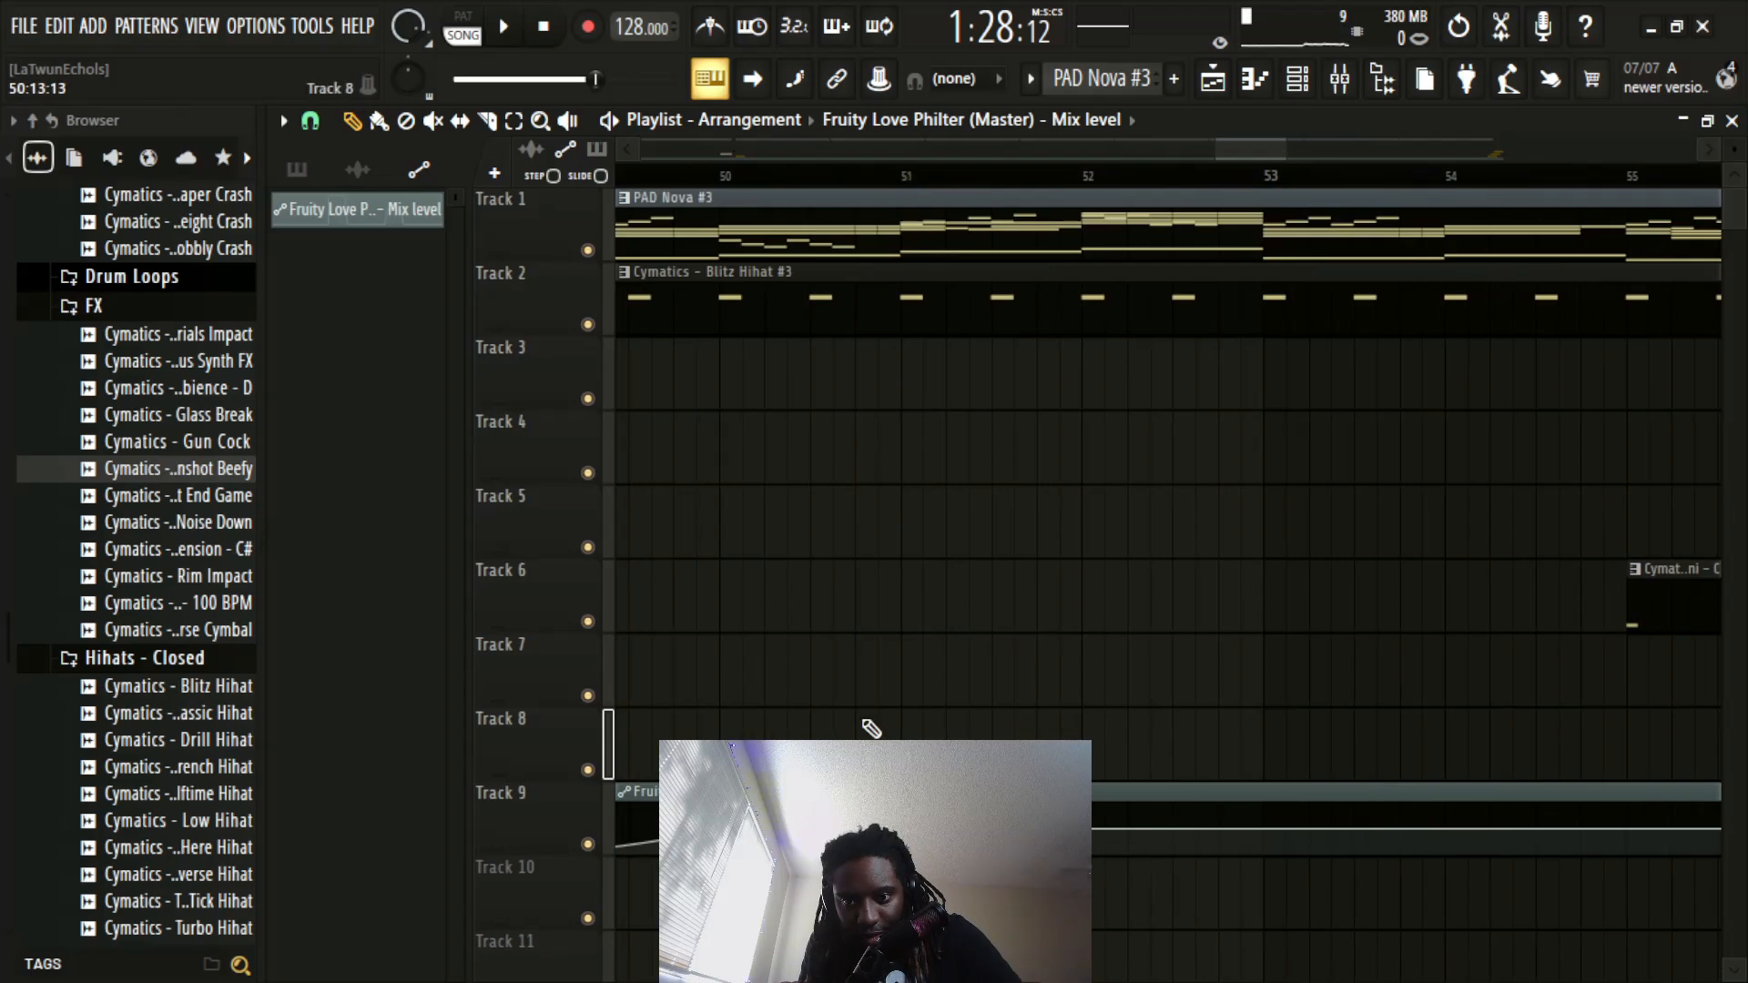
{"action": "scroll", "coordinate": [1279, 415], "scroll_direction": "down", "scroll_amount": 1}
{"action": "key", "text": "space"}
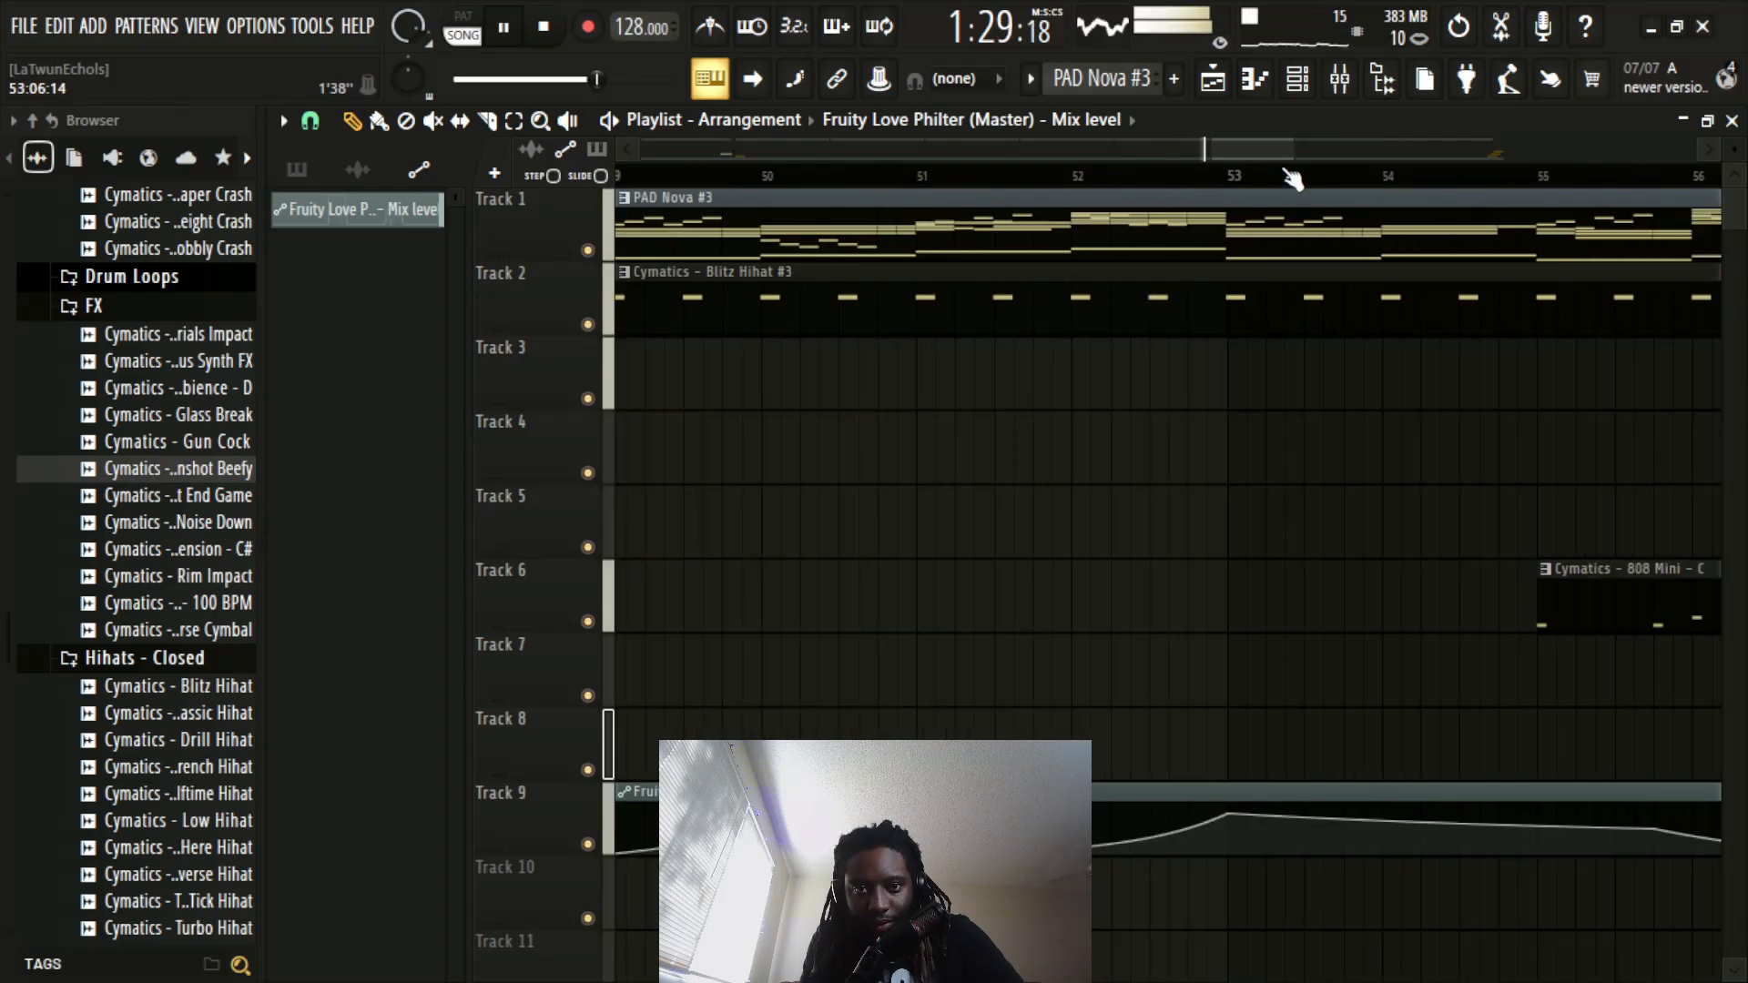
{"action": "scroll", "coordinate": [1293, 178], "scroll_direction": "down", "scroll_amount": 3}
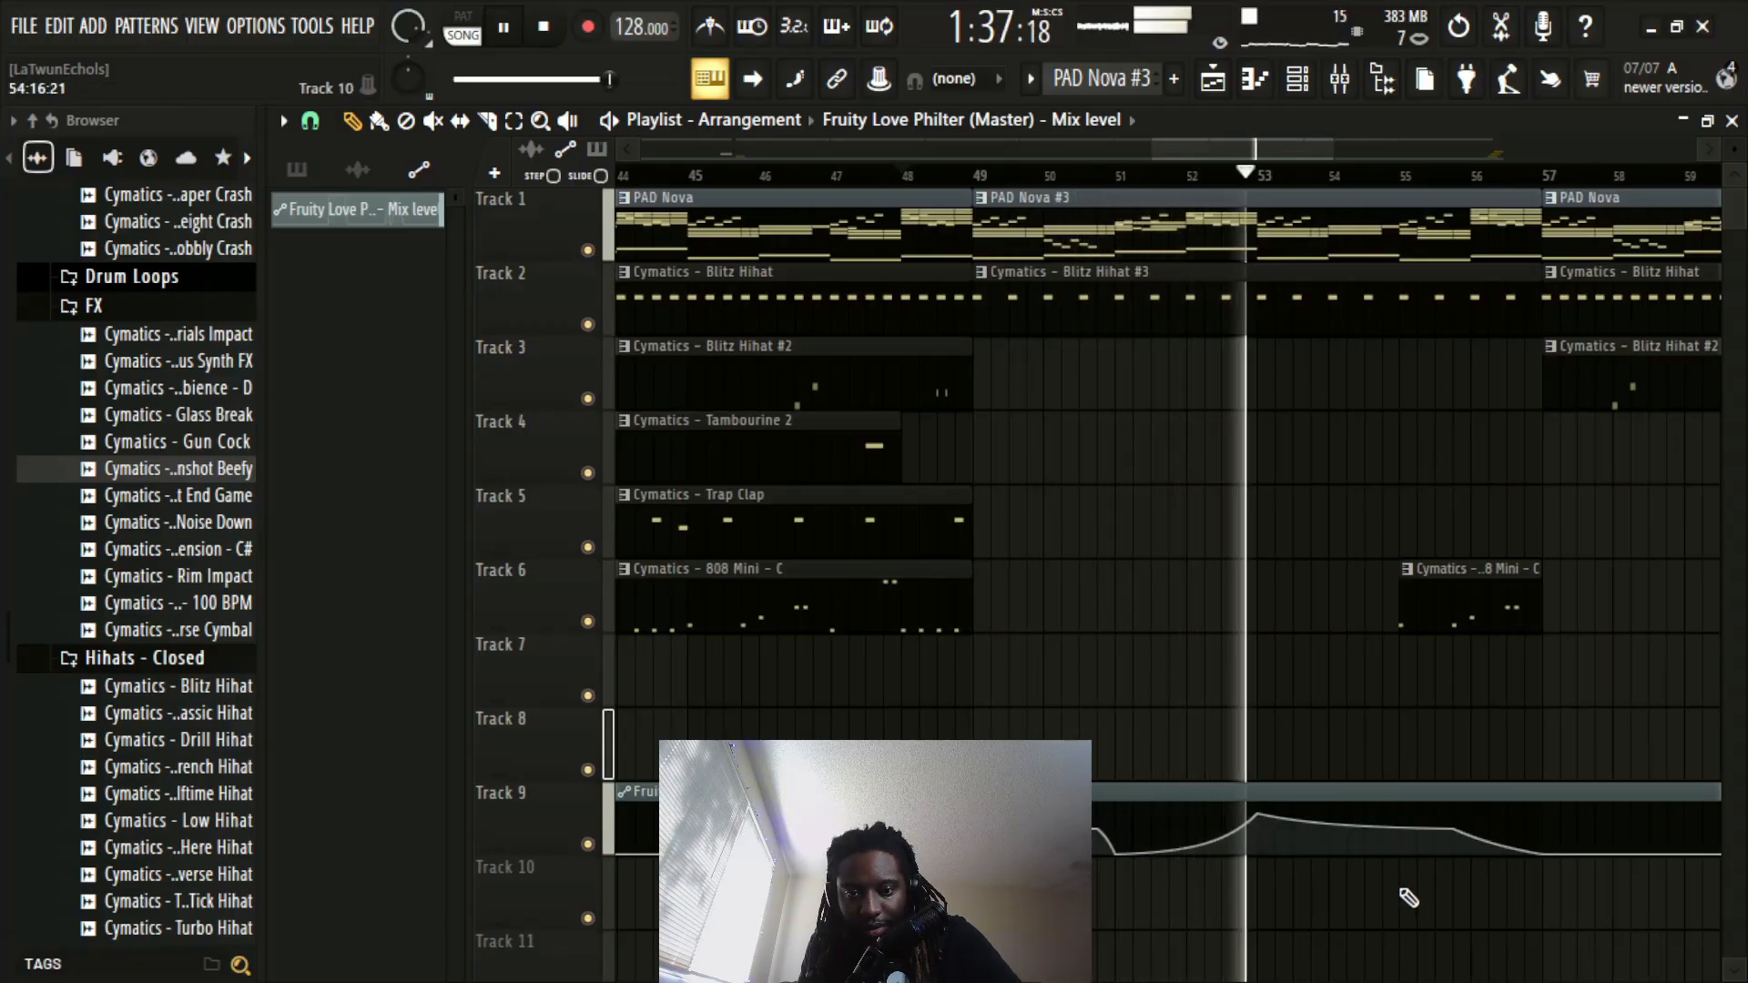
{"action": "scroll", "coordinate": [1240, 172], "scroll_direction": "down", "scroll_amount": 2}
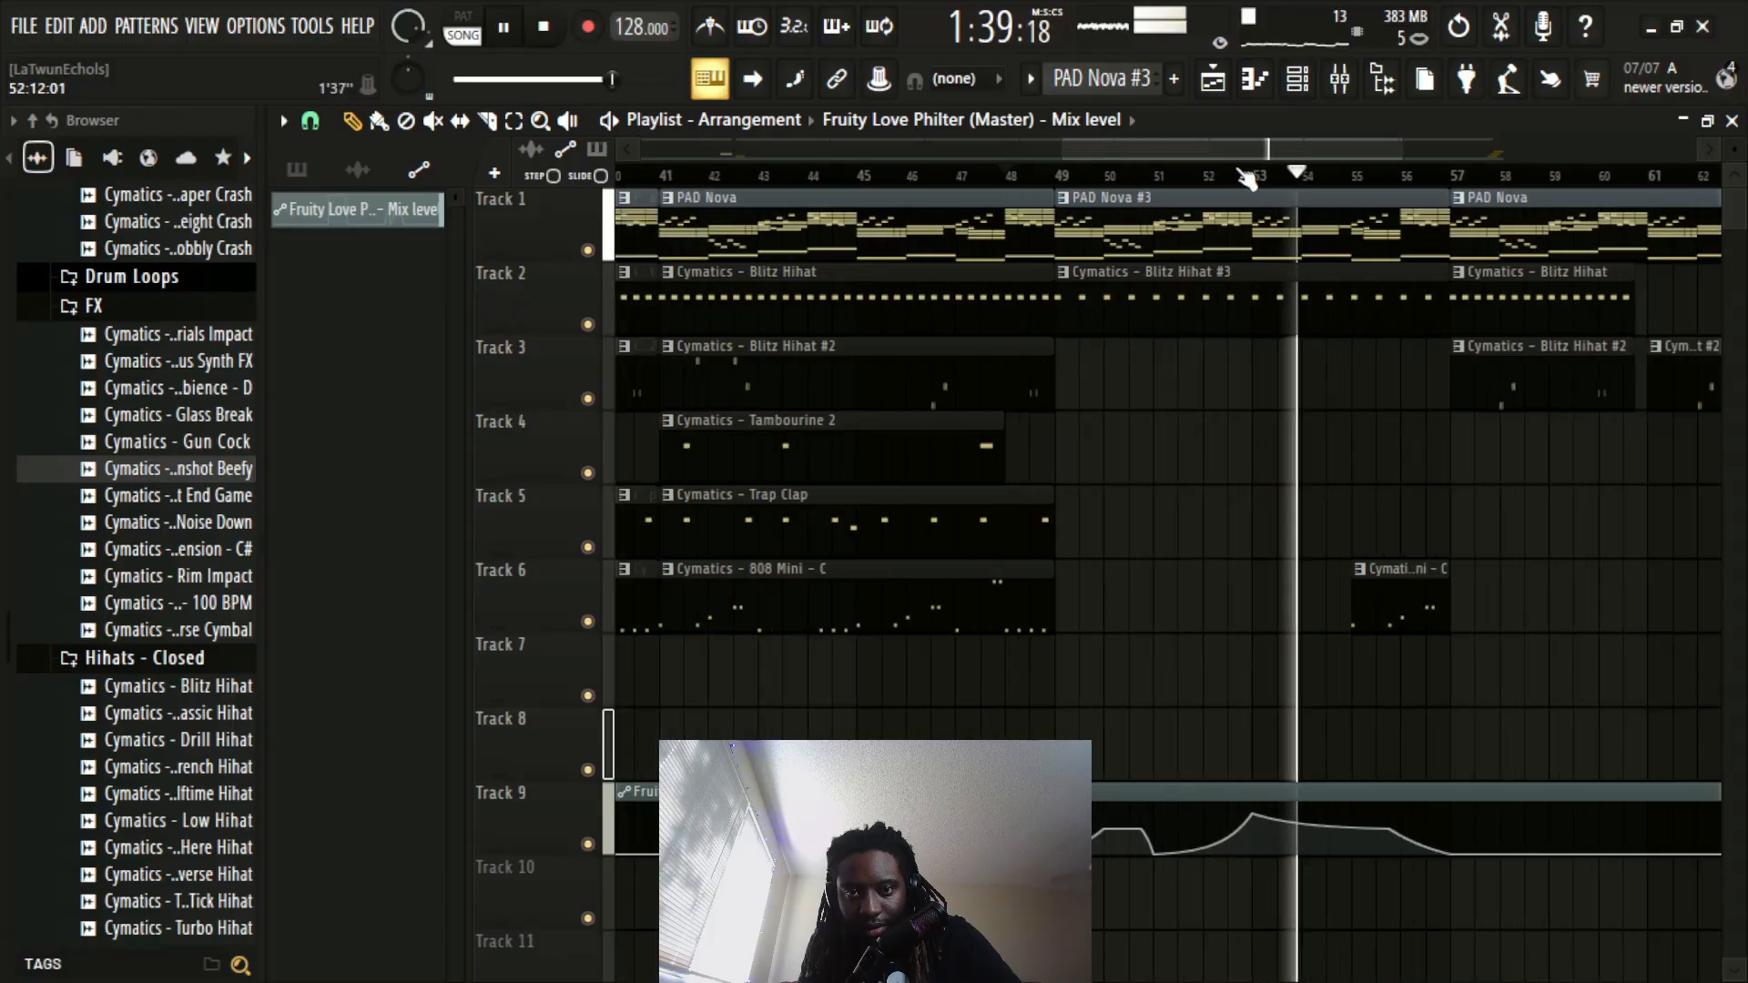
{"action": "scroll", "coordinate": [1246, 175], "scroll_direction": "down", "scroll_amount": 4}
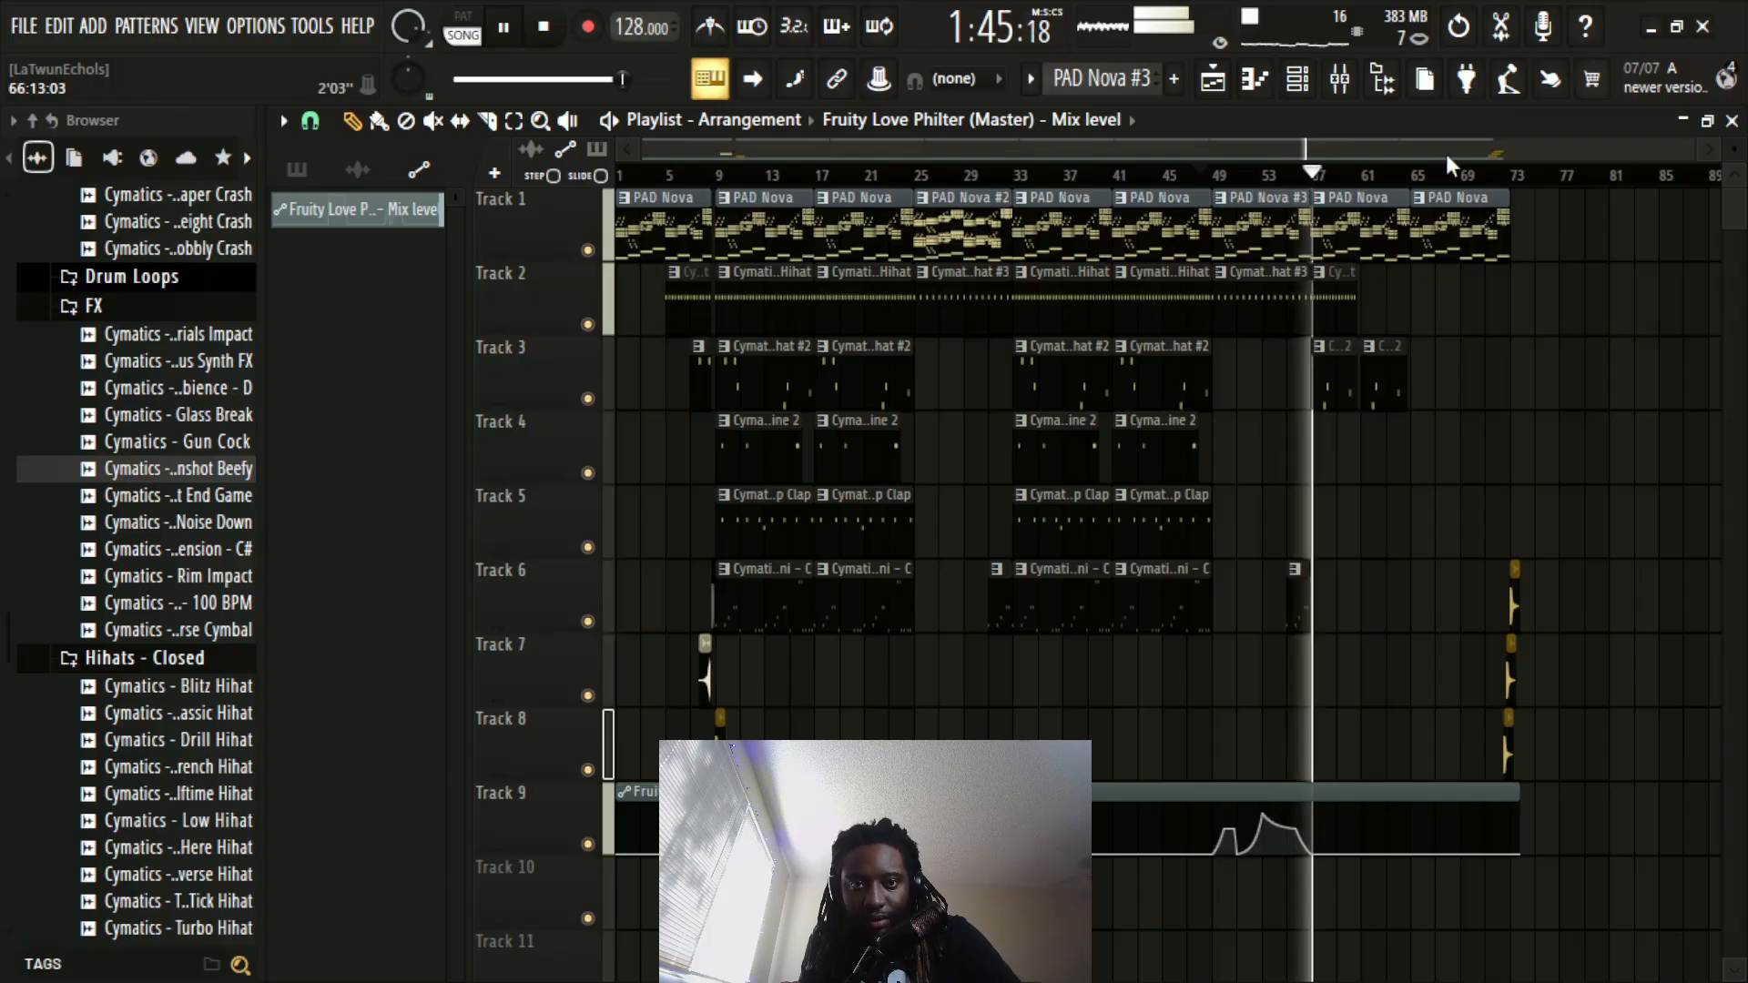
Step: Replay the section while watching the Fruity Love Philter mix level on the Master, and return to the playlist to keep listening
{"action": "left_click", "coordinate": [1340, 80]}
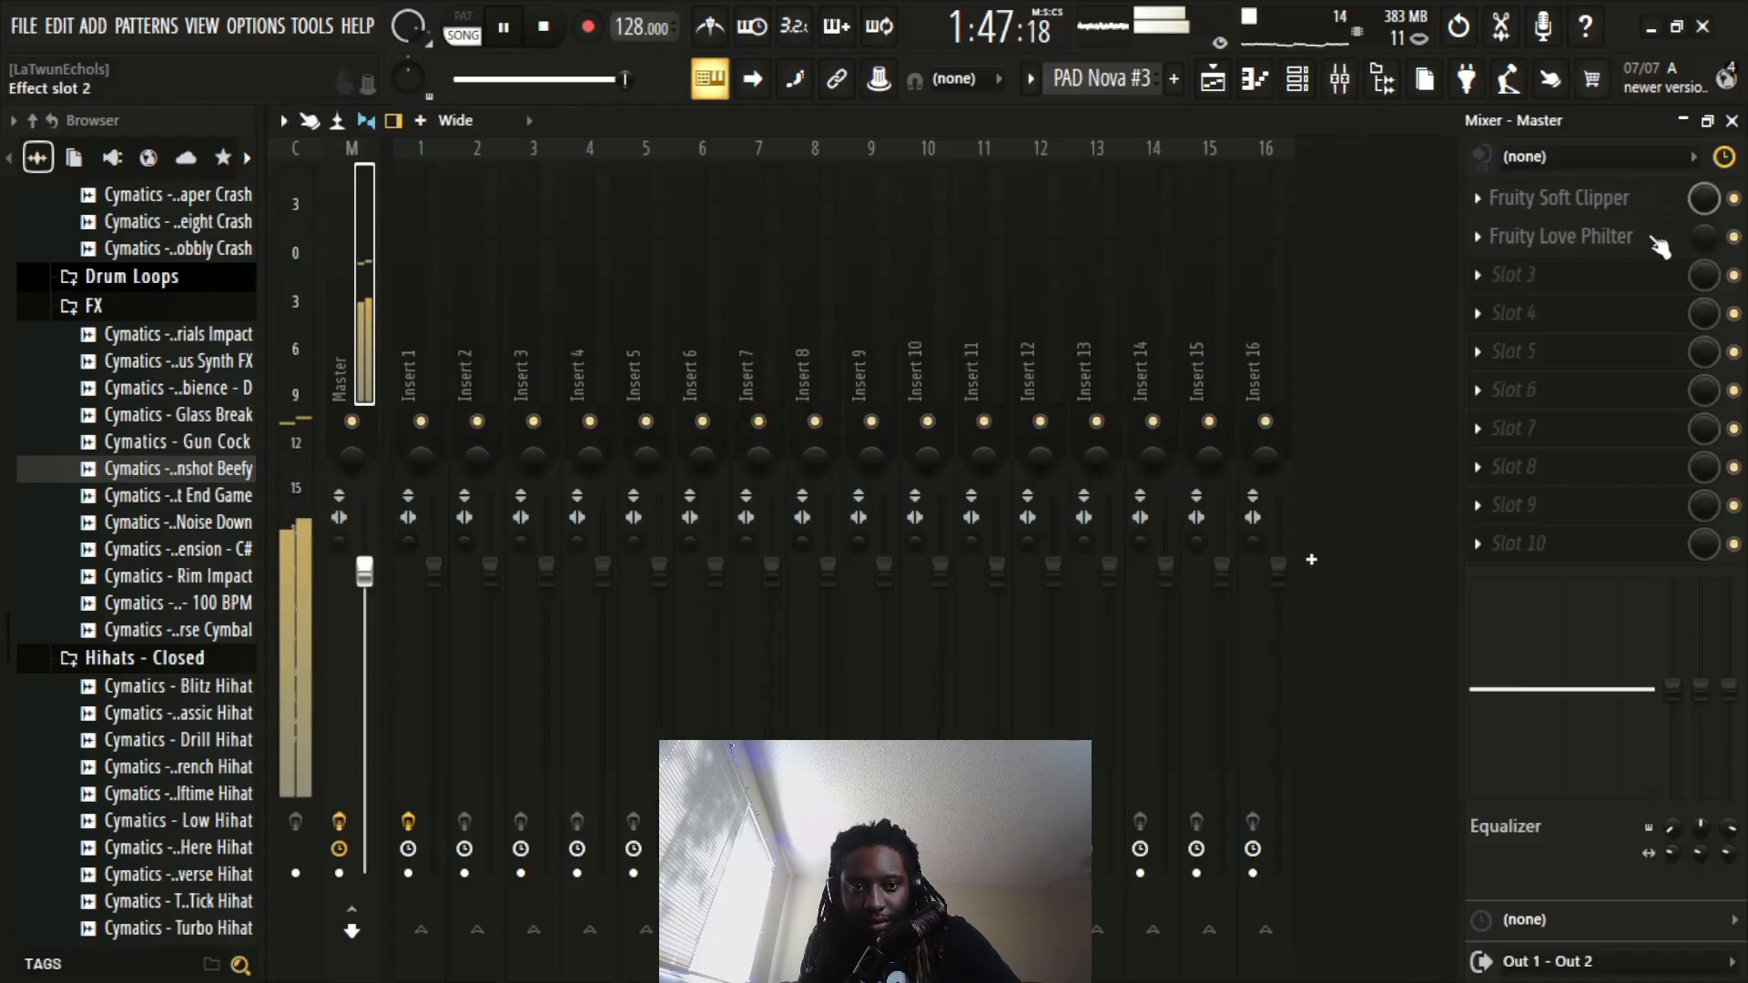
{"action": "key", "text": "space"}
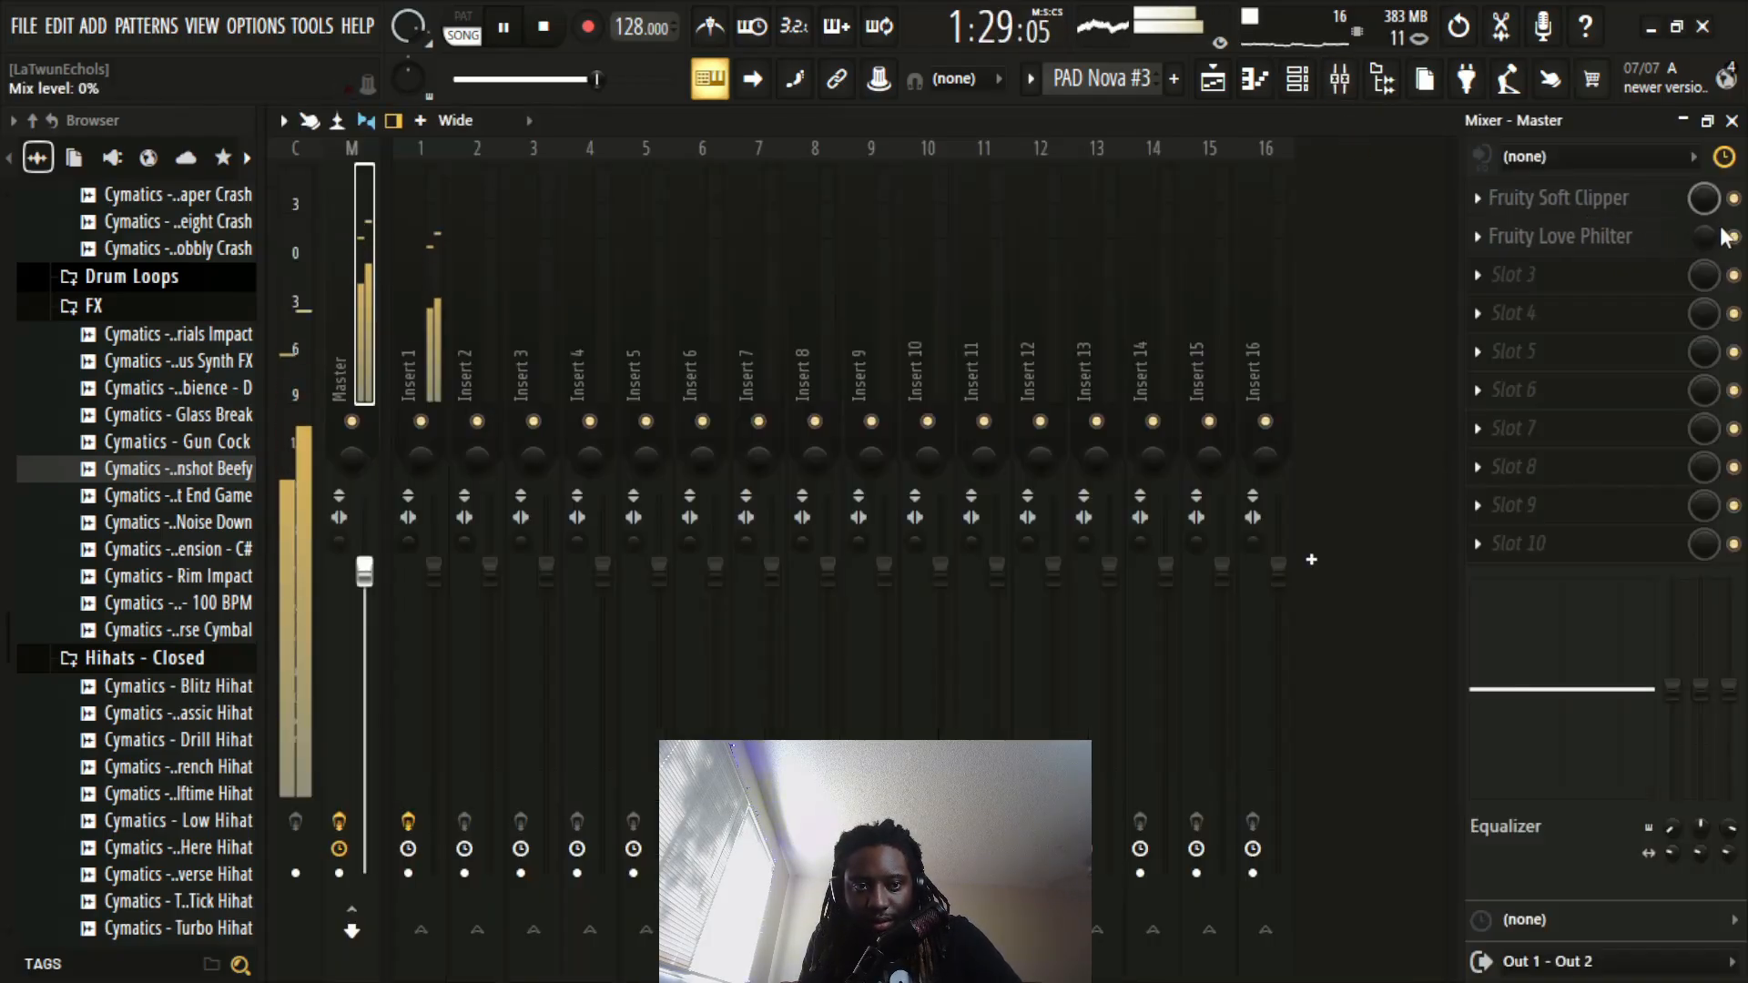
{"action": "left_click", "coordinate": [1732, 121]}
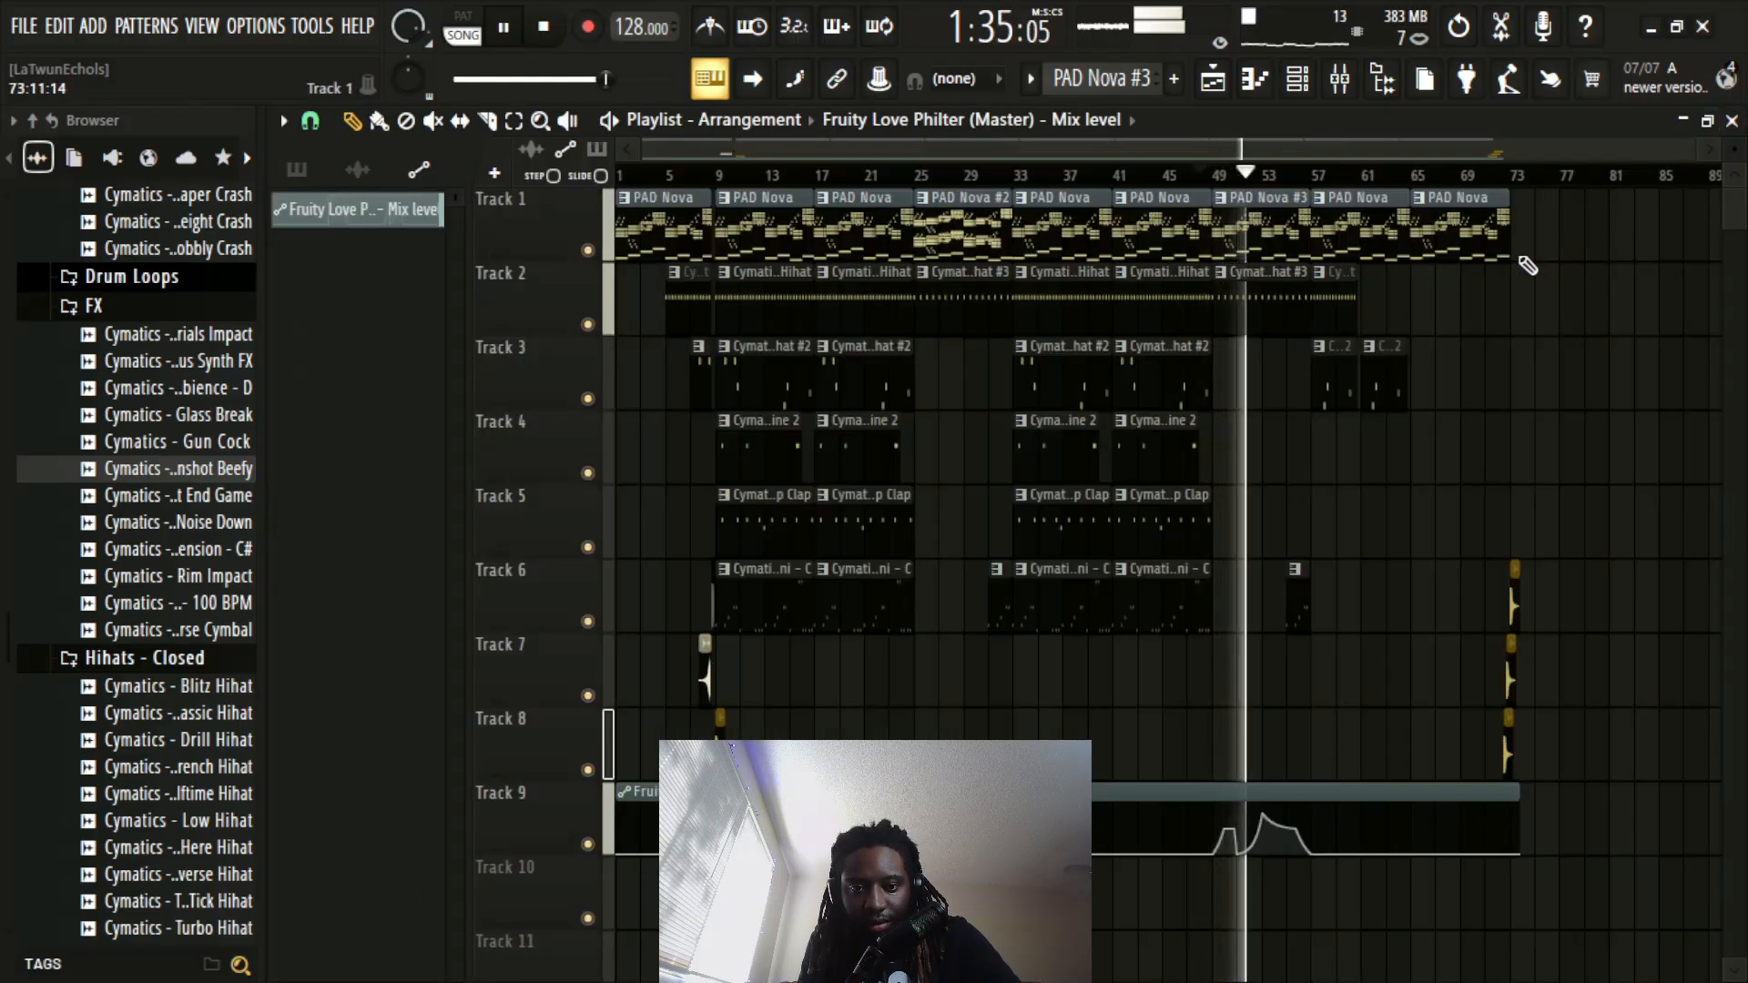
{"action": "scroll", "coordinate": [1457, 197], "scroll_direction": "up", "scroll_amount": 6, "text": "ctrl"}
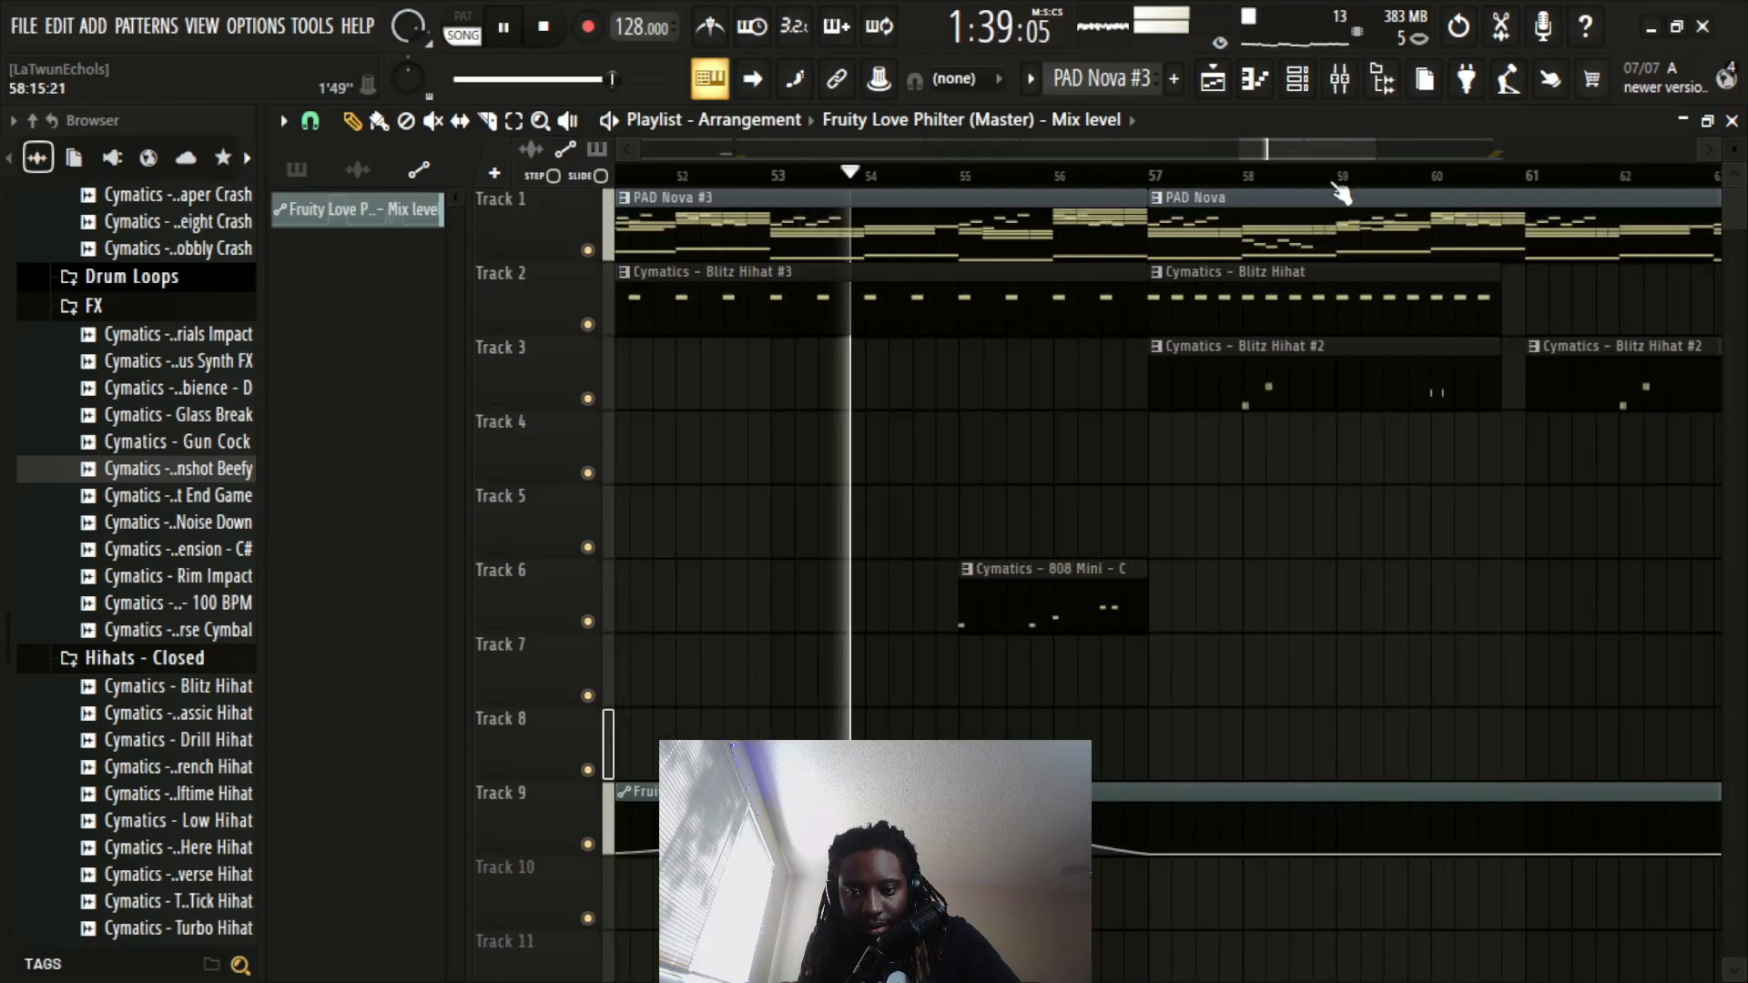
{"action": "scroll", "coordinate": [1340, 187], "scroll_direction": "down", "scroll_amount": 4, "text": "ctrl"}
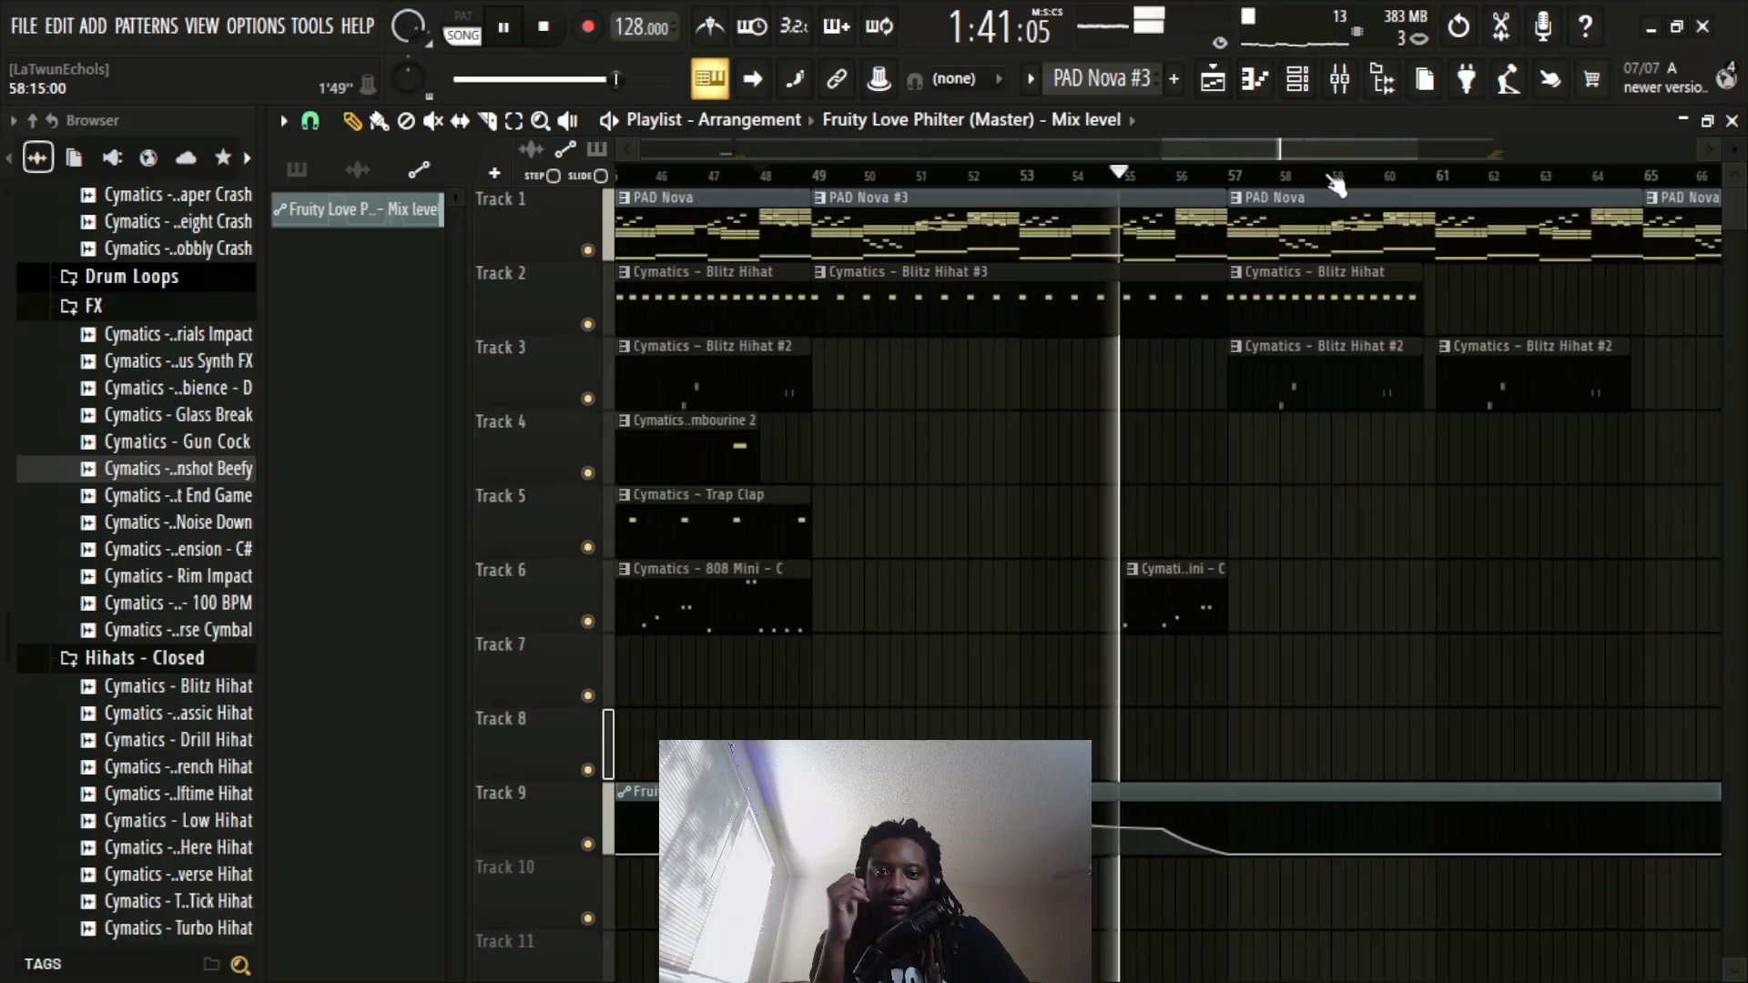
{"action": "scroll", "coordinate": [1336, 184], "scroll_direction": "down", "scroll_amount": 2, "text": "ctrl"}
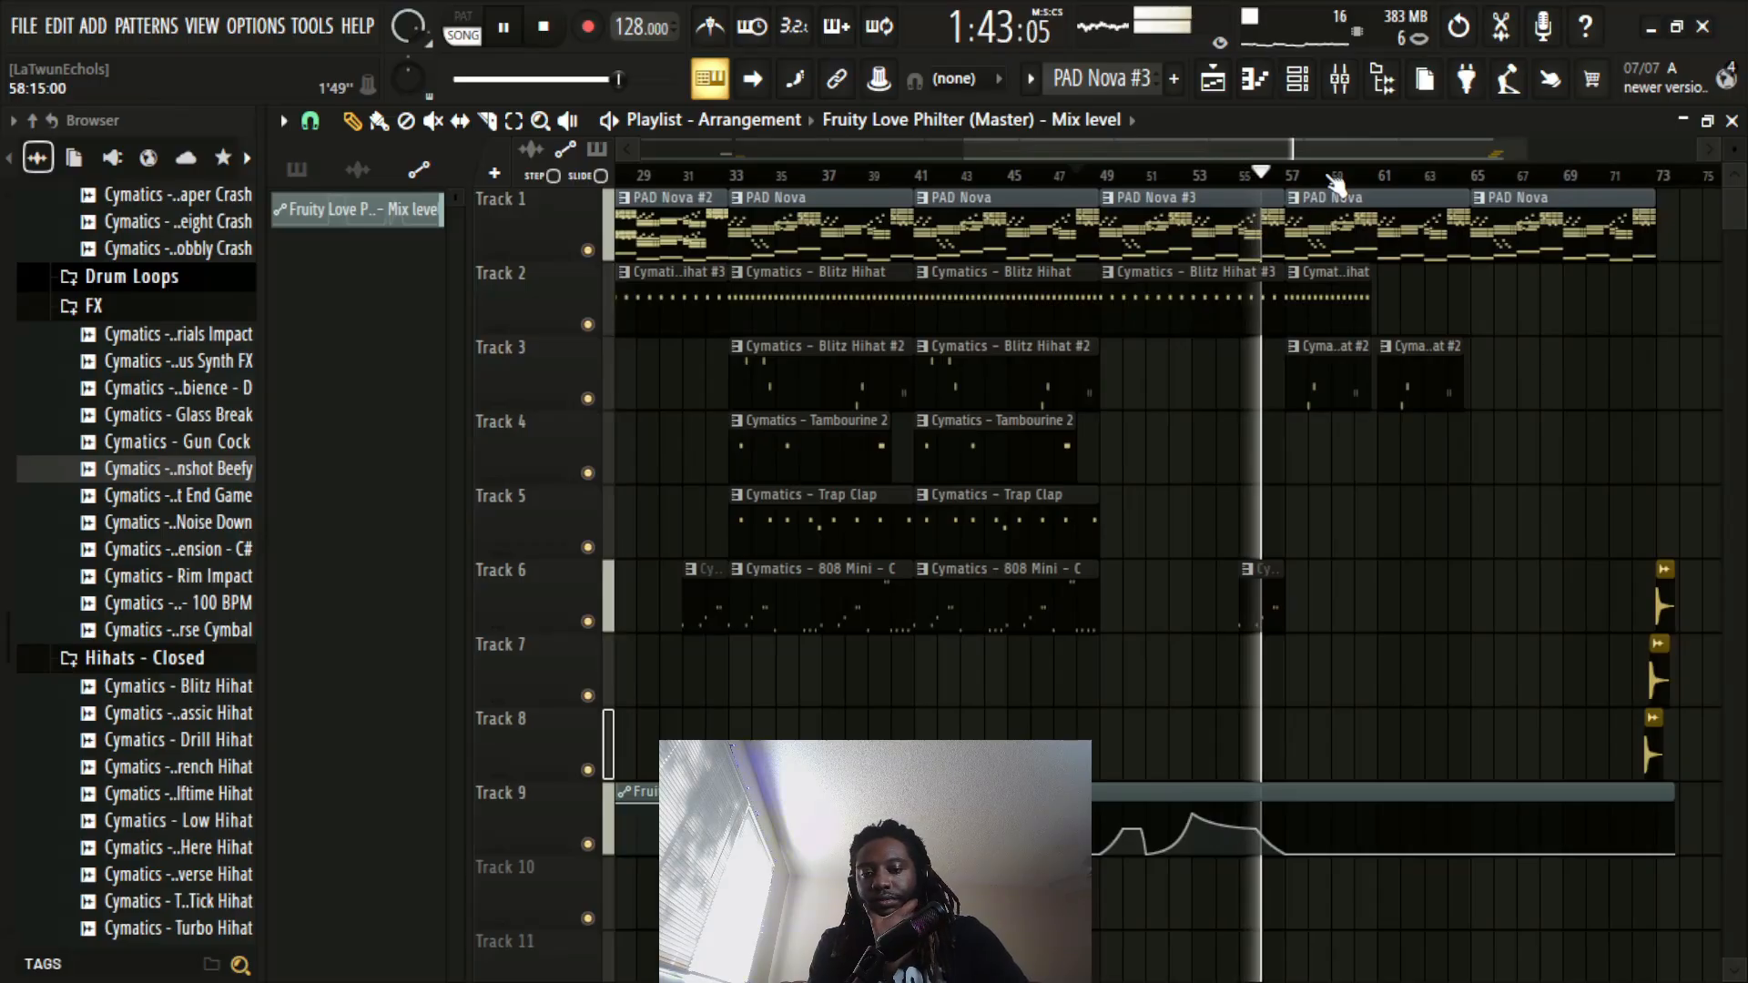
{"action": "scroll", "coordinate": [1336, 184], "scroll_direction": "down", "scroll_amount": 3, "text": "ctrl"}
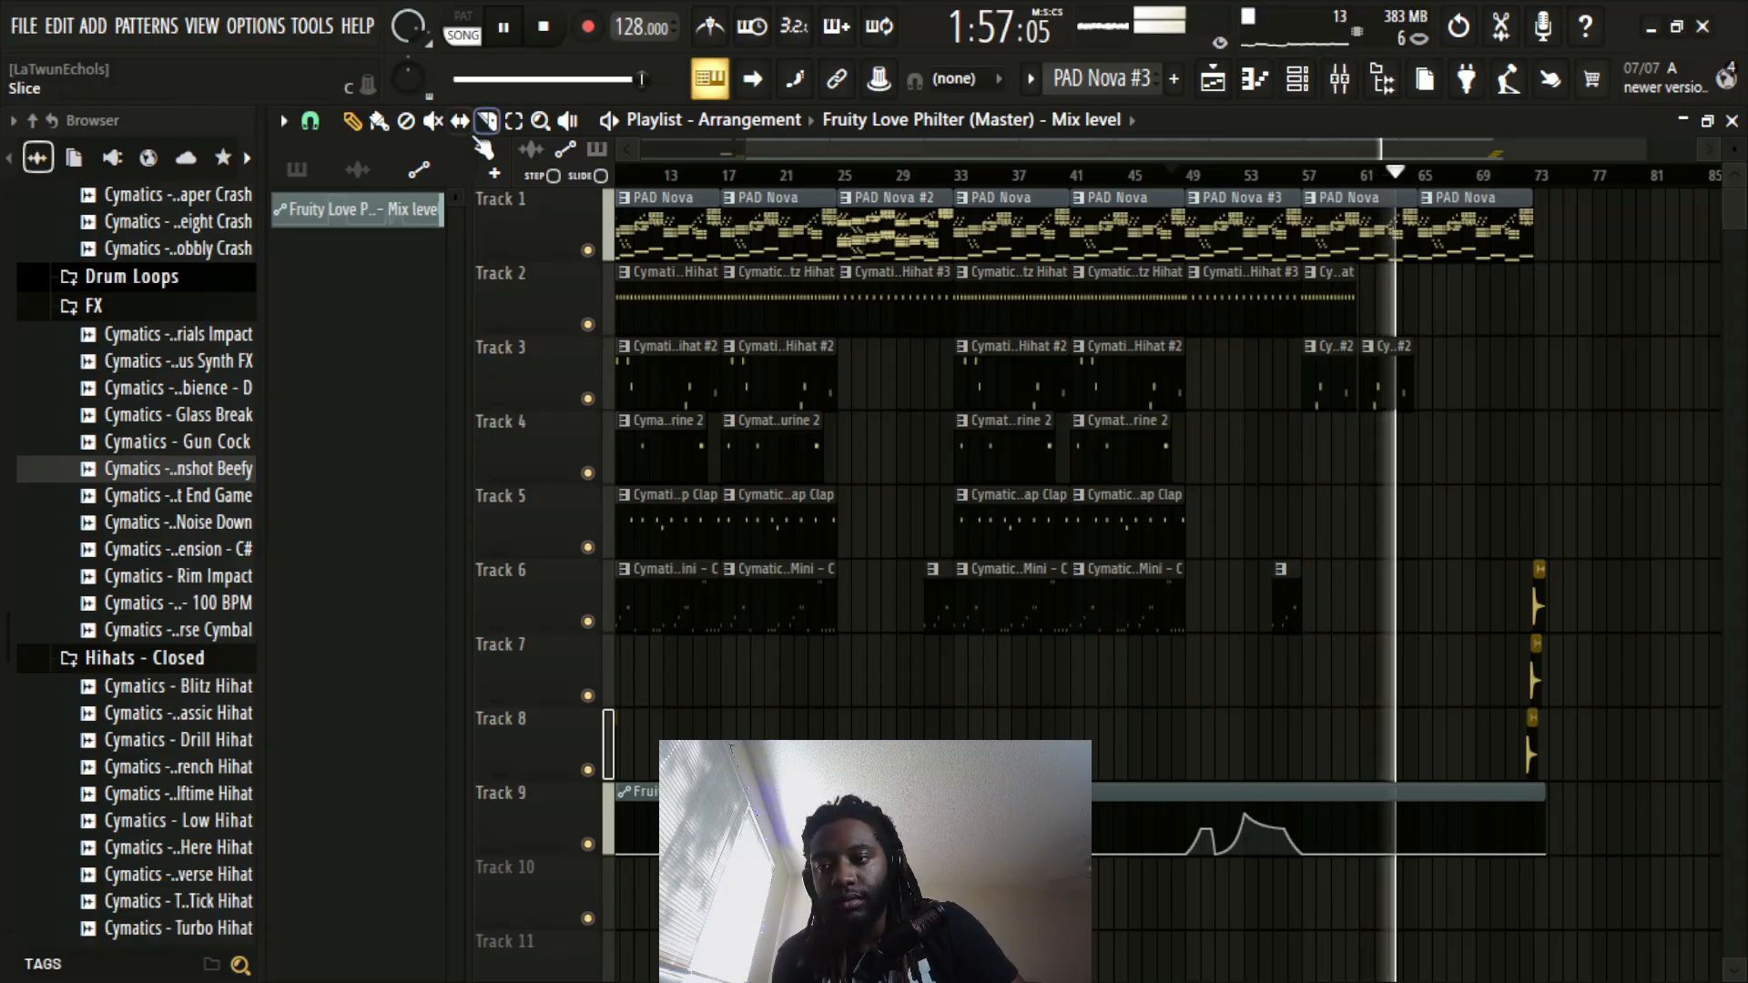
Step: Place the Cymatics - Trap Clap pattern on Track 4 from bar 65 to bar 73, under the last PAD Nova clip
{"action": "left_click", "coordinate": [316, 179]}
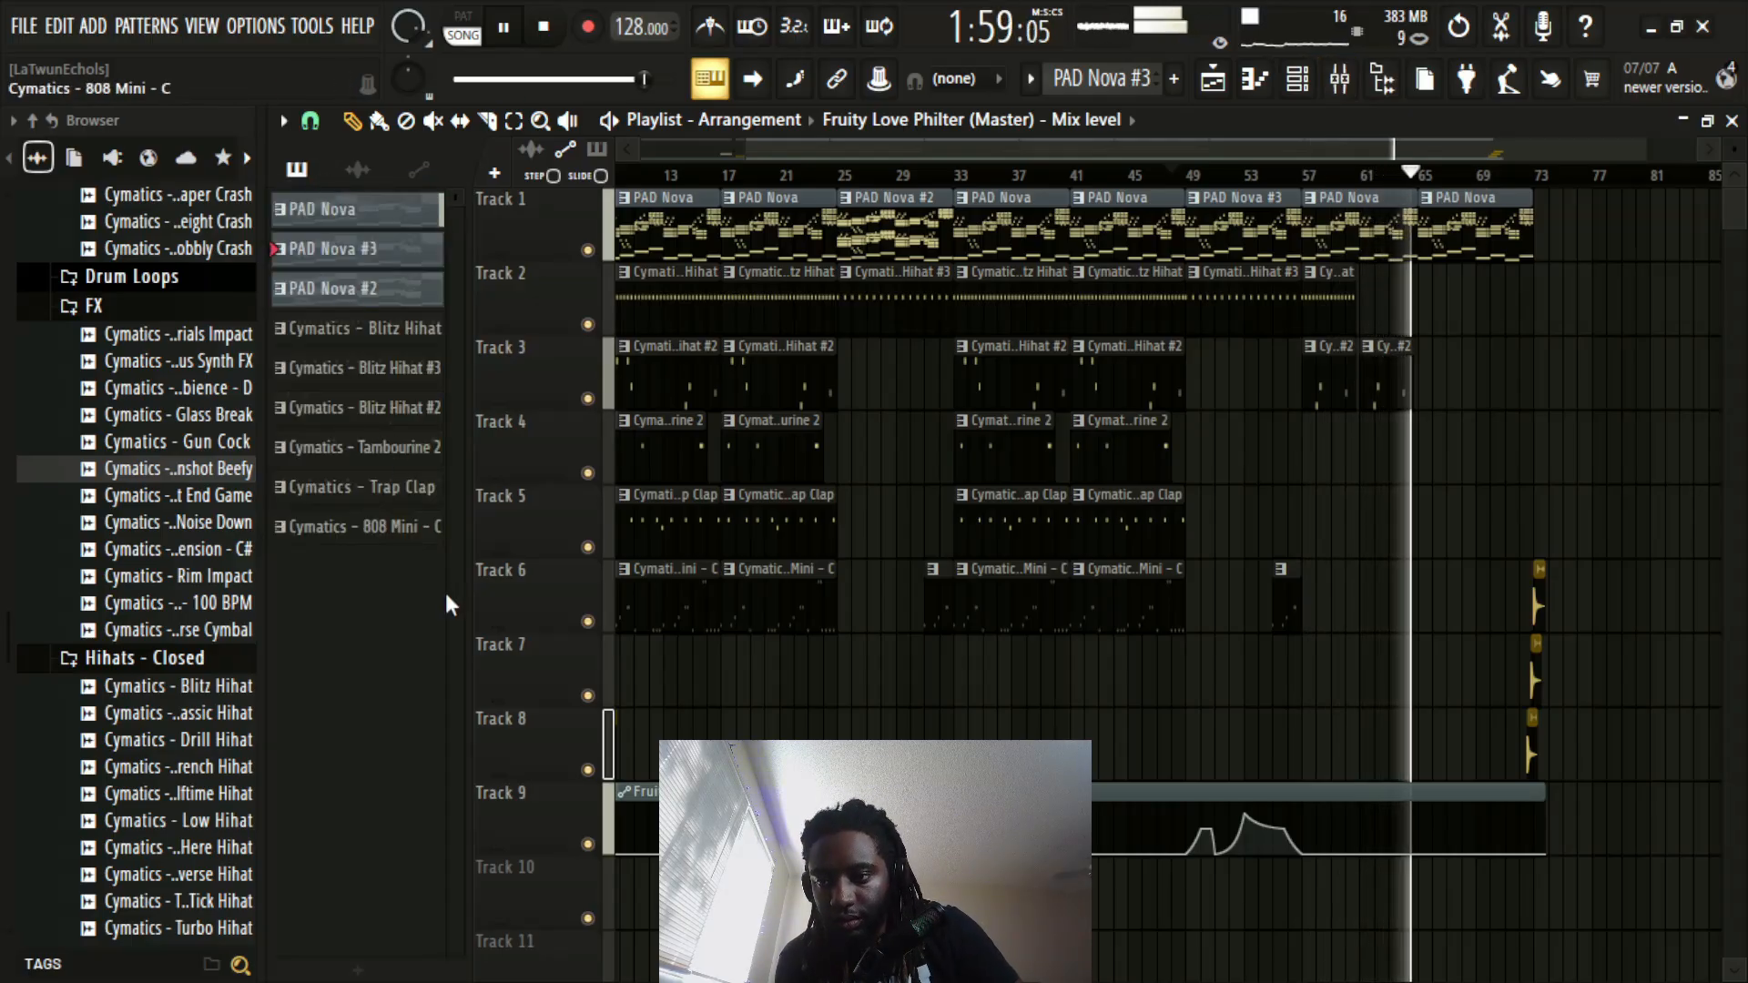
{"action": "left_click", "coordinate": [421, 497]}
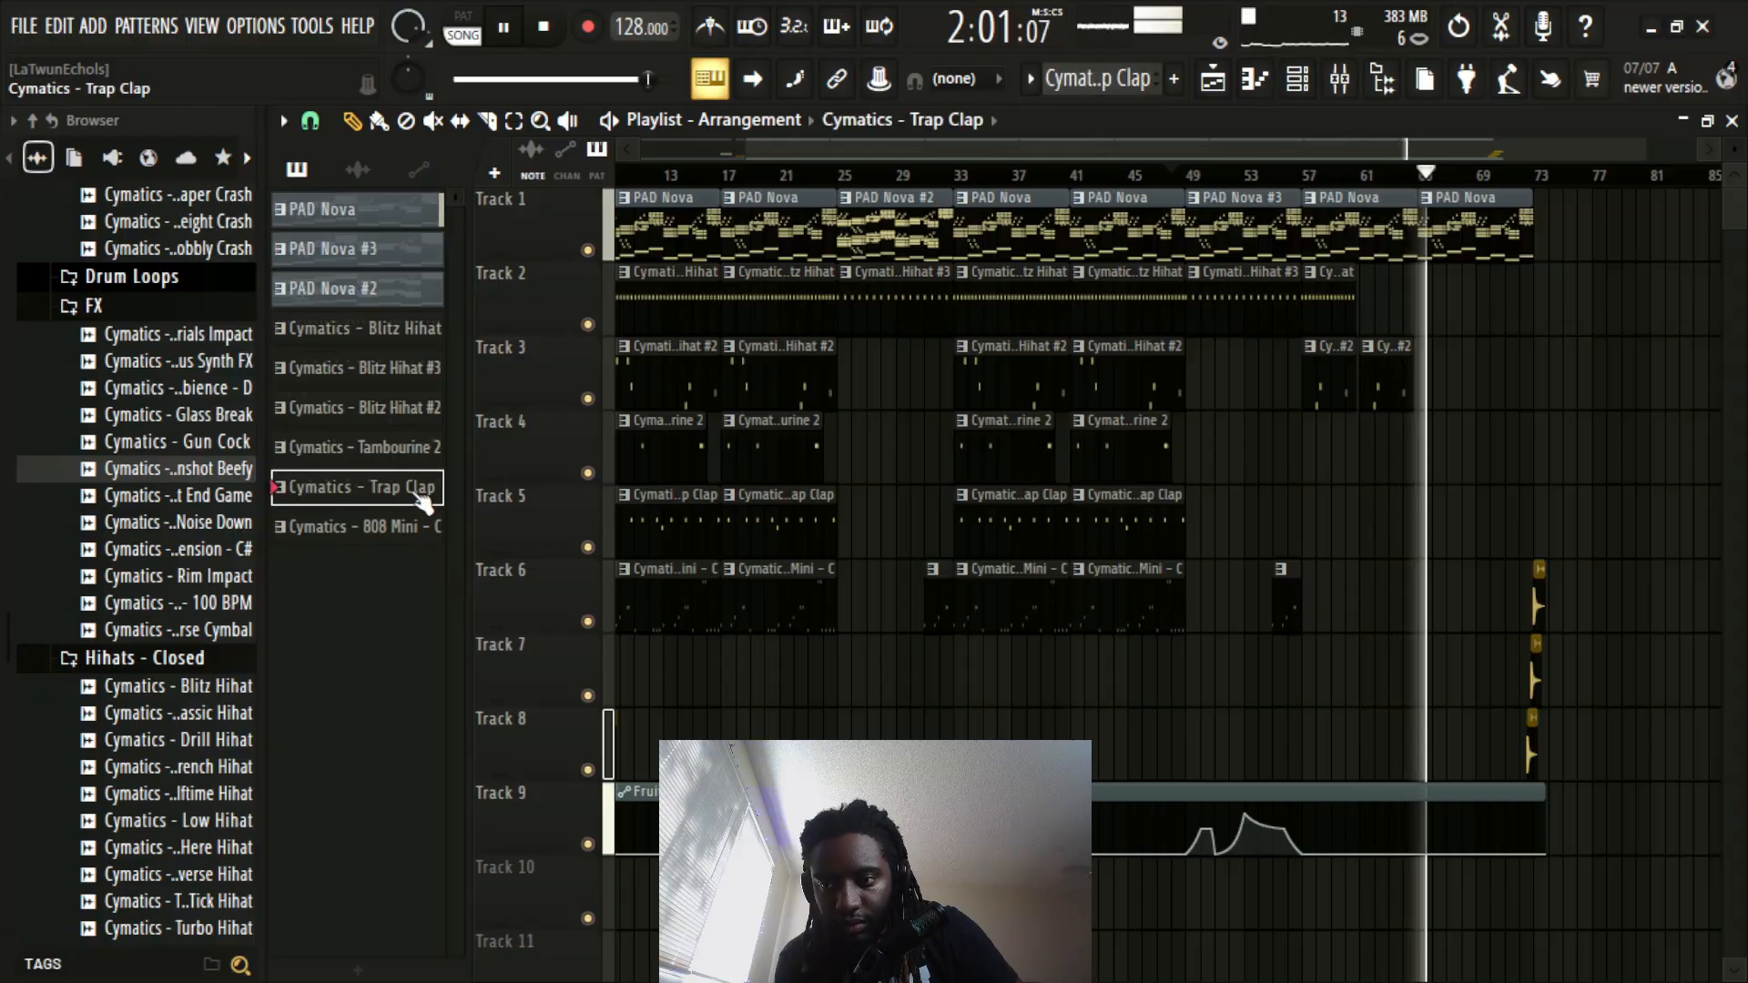
{"action": "scroll", "coordinate": [1365, 428], "scroll_direction": "up", "scroll_amount": 3}
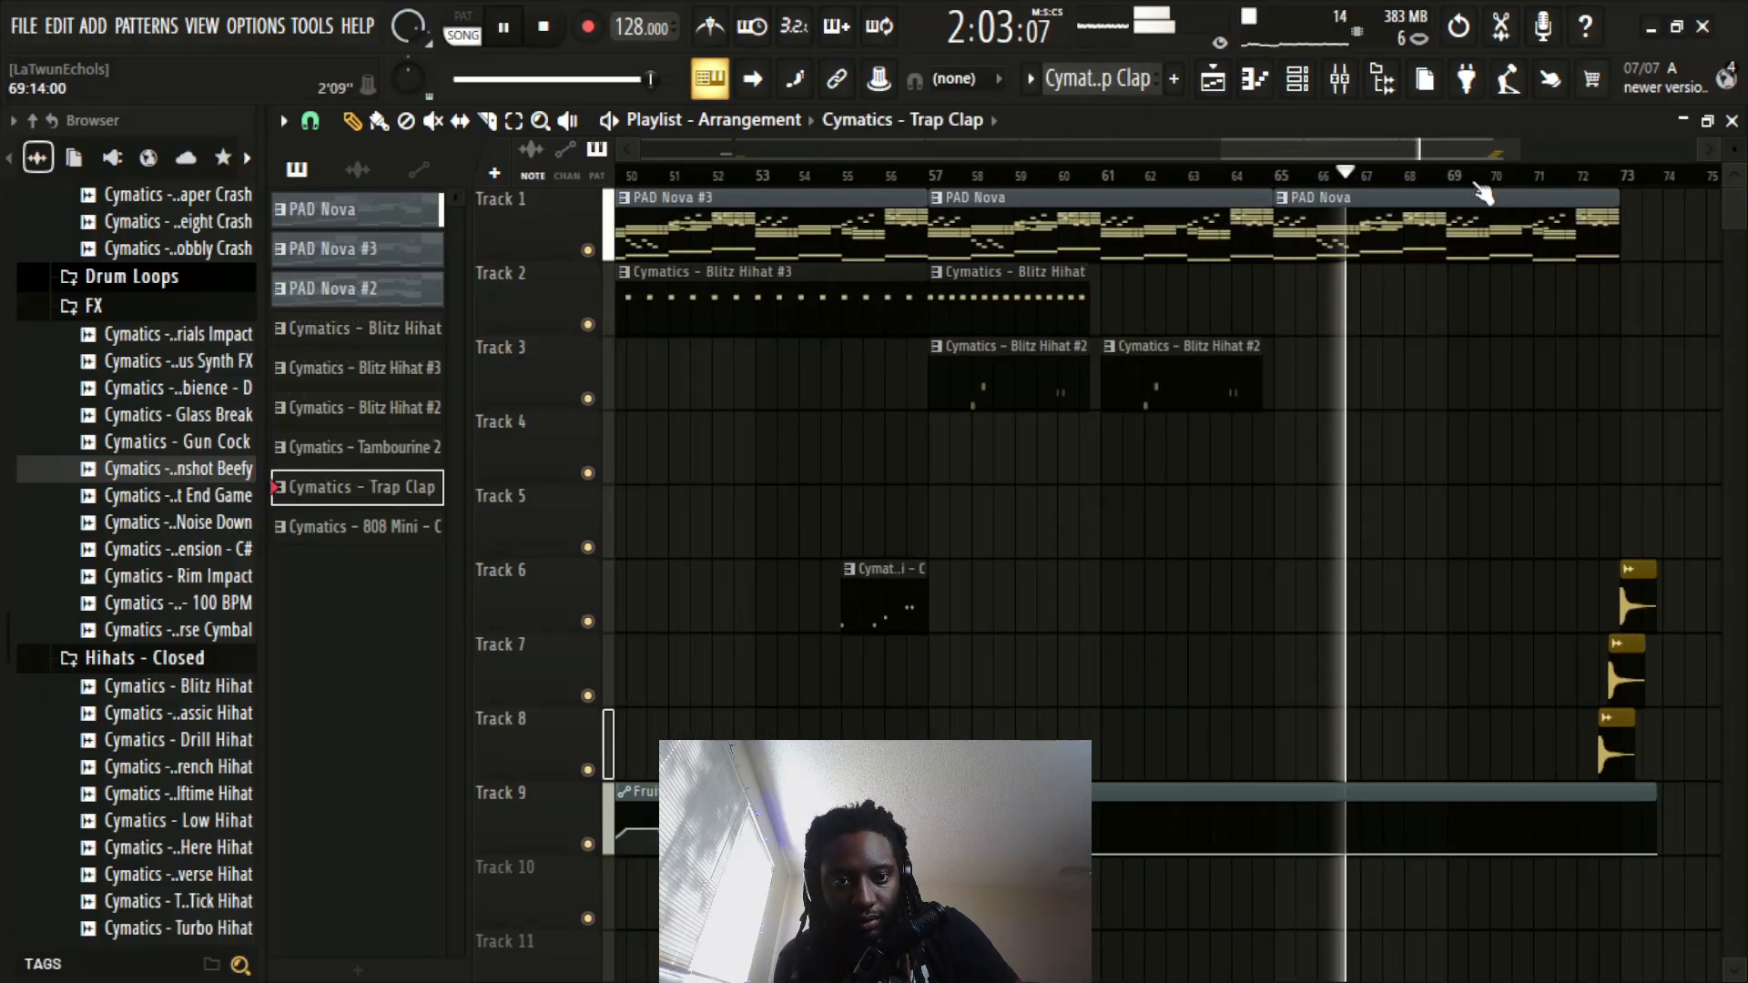
{"action": "left_click", "coordinate": [1334, 445]}
{"action": "left_click_drag", "start_coordinate": [1334, 445], "coordinate": [1280, 441]}
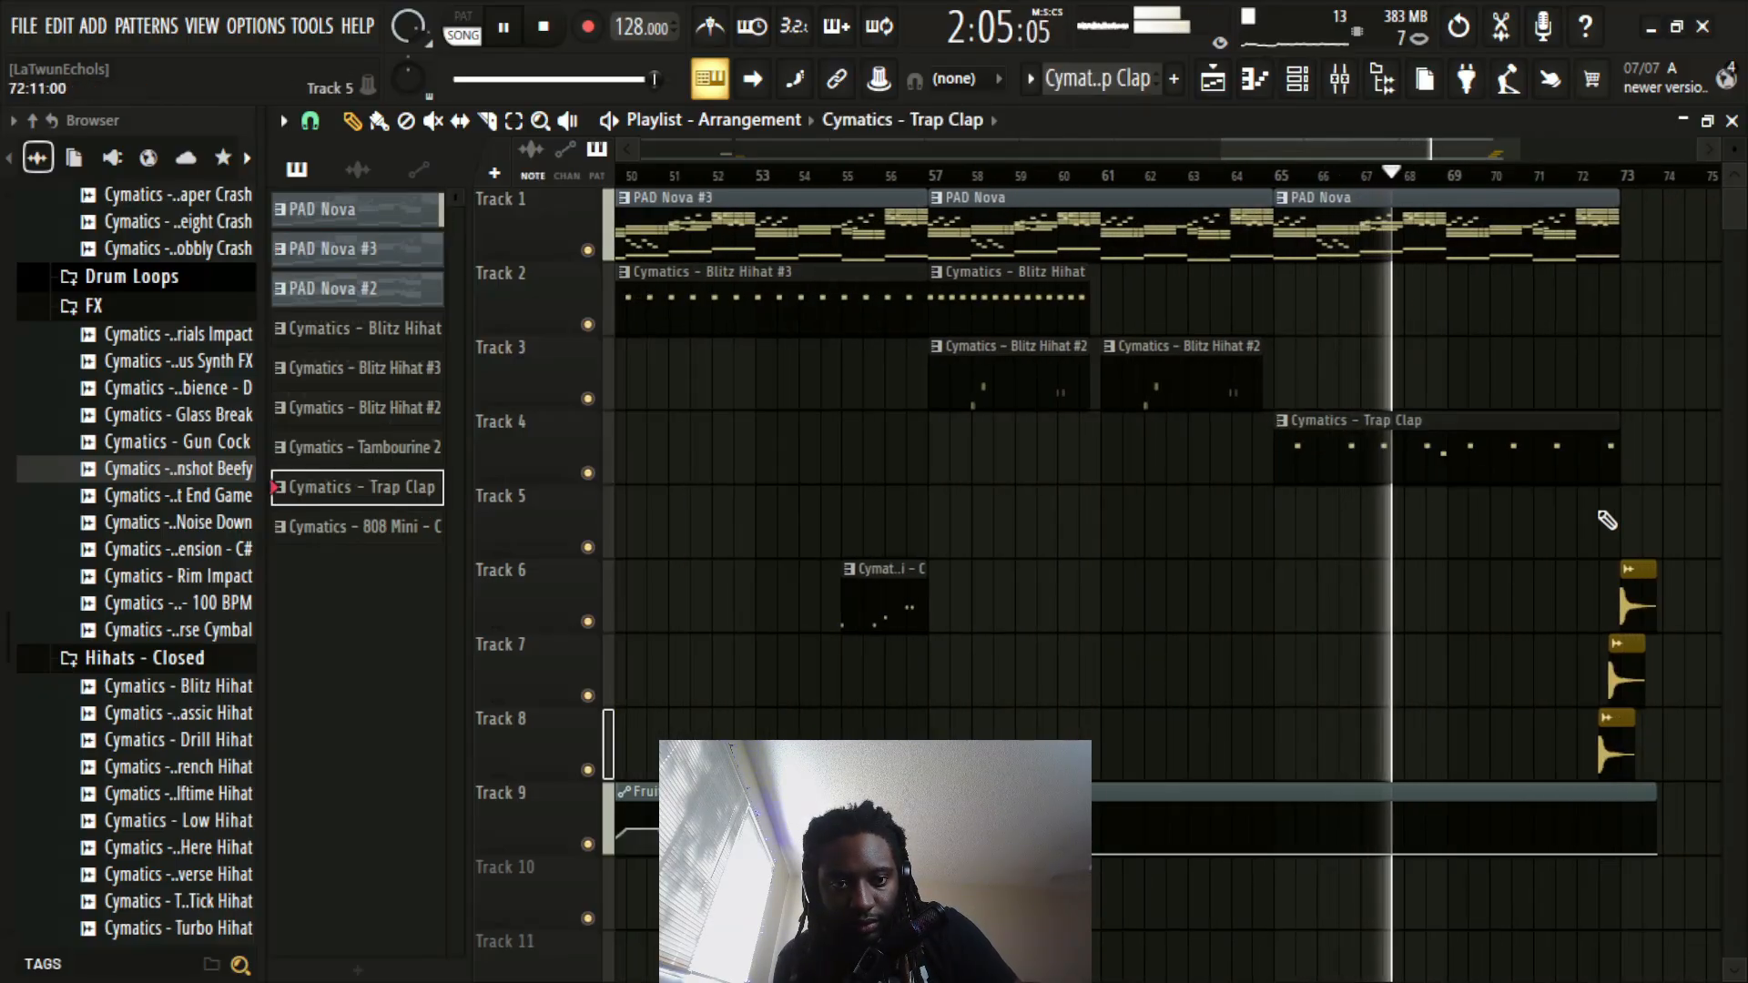
Step: Place the Cymatics - 808 Mini - C pattern on Track 5 and trim it to the single bar 72
{"action": "scroll", "coordinate": [1536, 193], "scroll_direction": "down", "scroll_amount": 2}
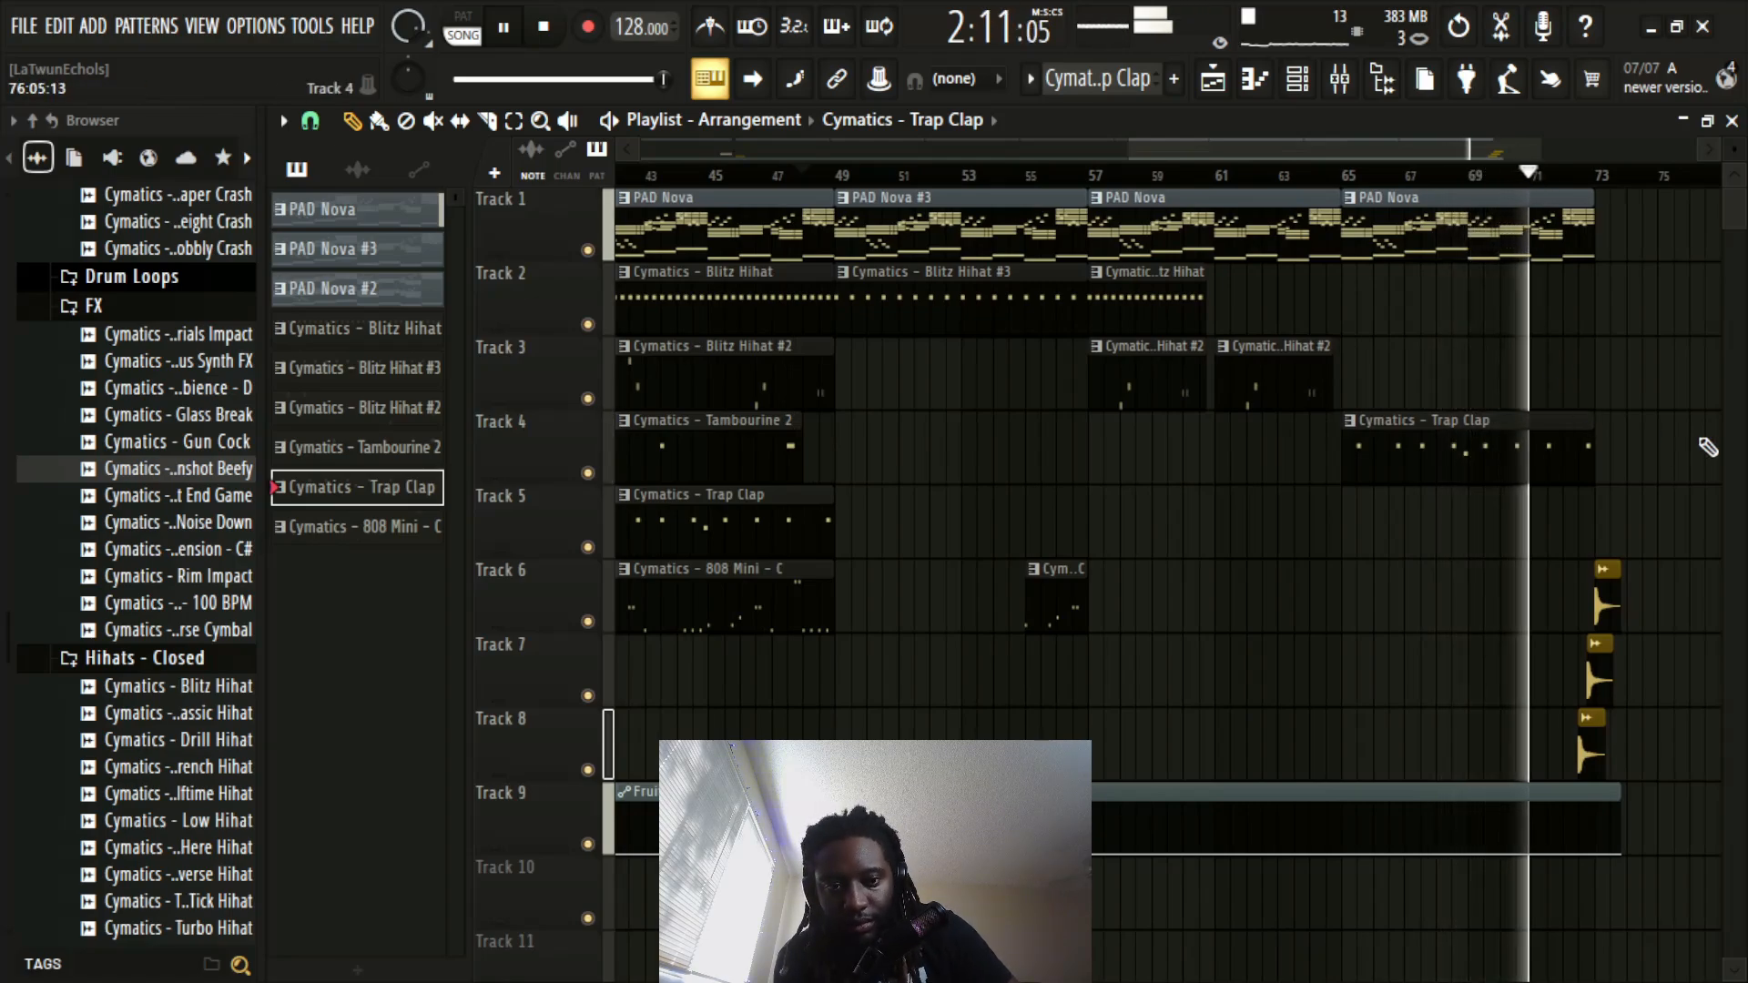
{"action": "left_click", "coordinate": [401, 534]}
{"action": "mouse_move", "coordinate": [1540, 553]}
{"action": "left_mouse_down"}
{"action": "mouse_move", "coordinate": [1260, 544]}
{"action": "mouse_move", "coordinate": [1557, 553]}
{"action": "left_mouse_up"}
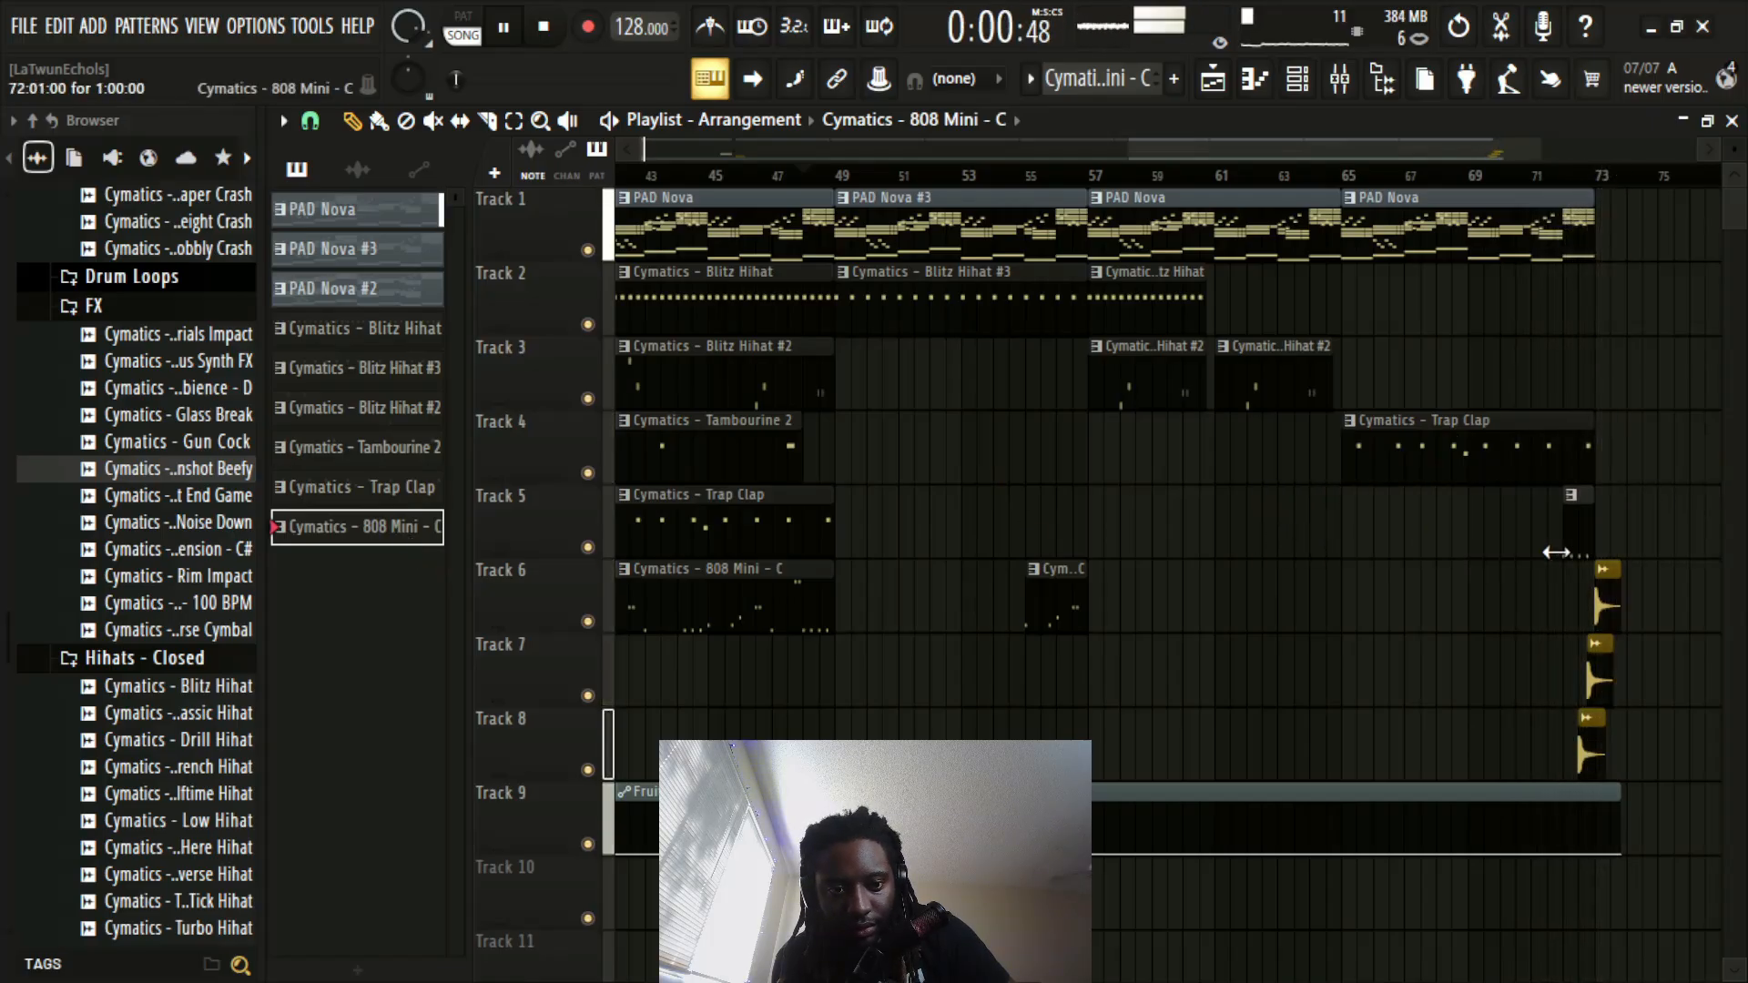
Step: Play the song's ending from about bar 67, stop playback, and switch to OBS
{"action": "left_click", "coordinate": [1426, 174]}
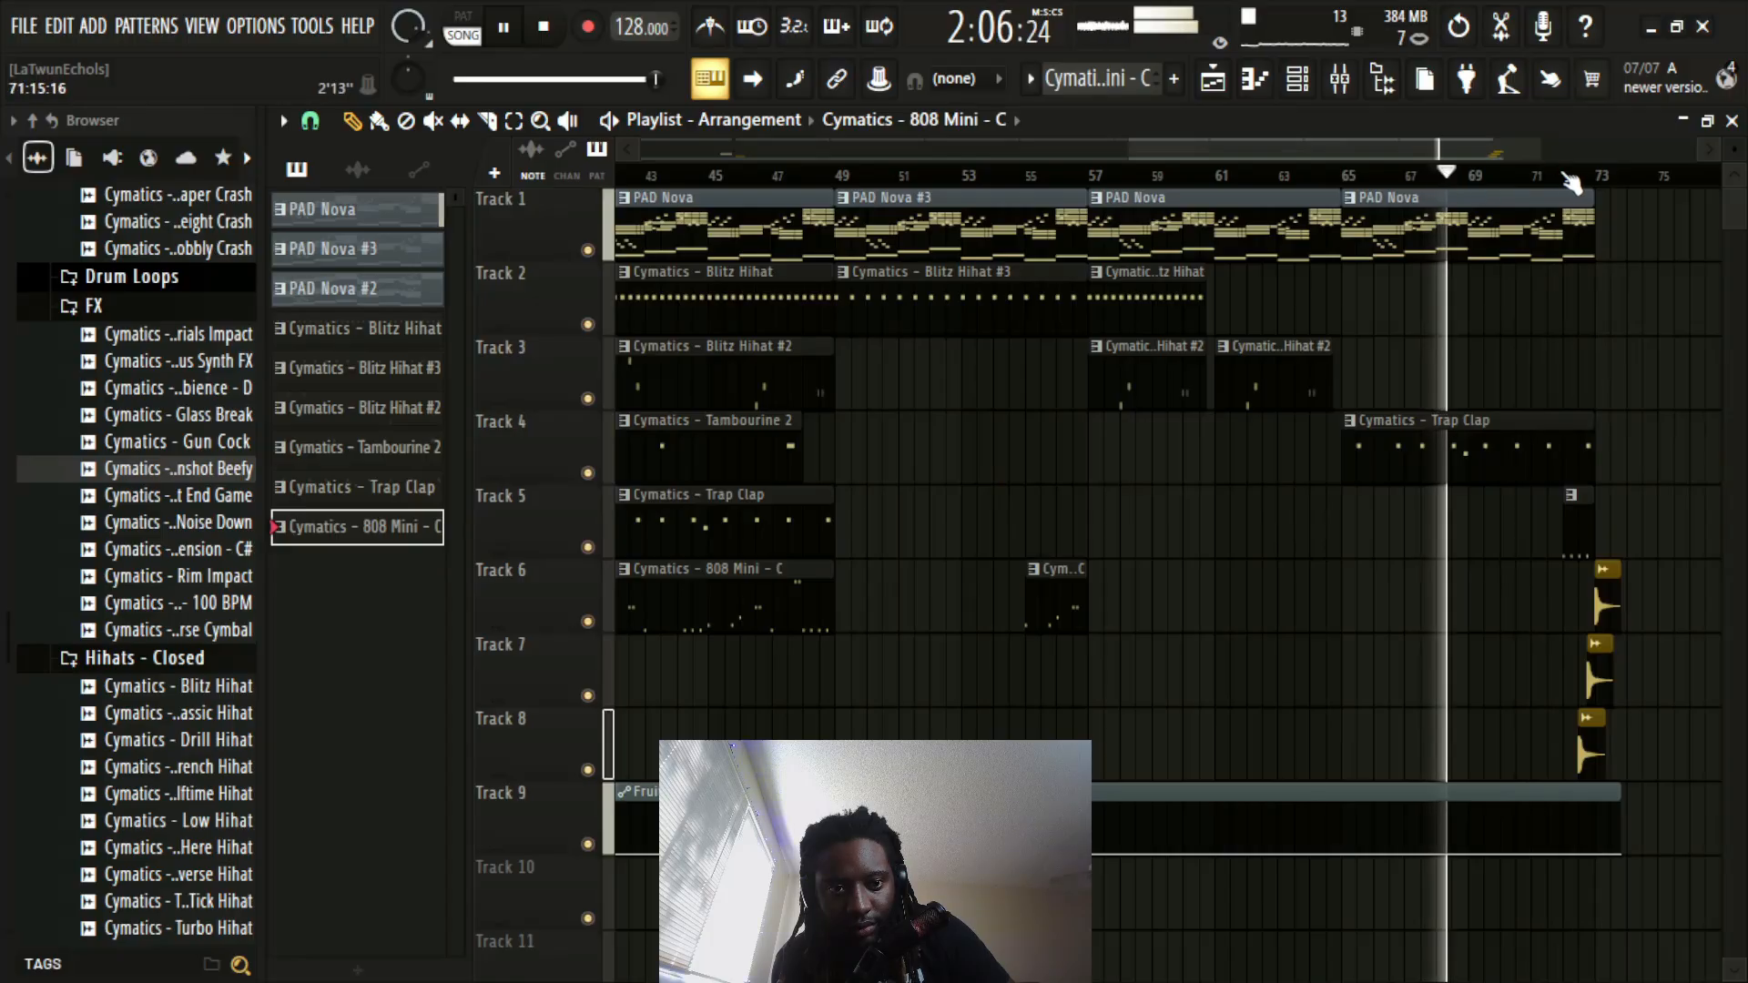
{"action": "scroll", "coordinate": [1572, 182], "scroll_direction": "up", "scroll_amount": 2}
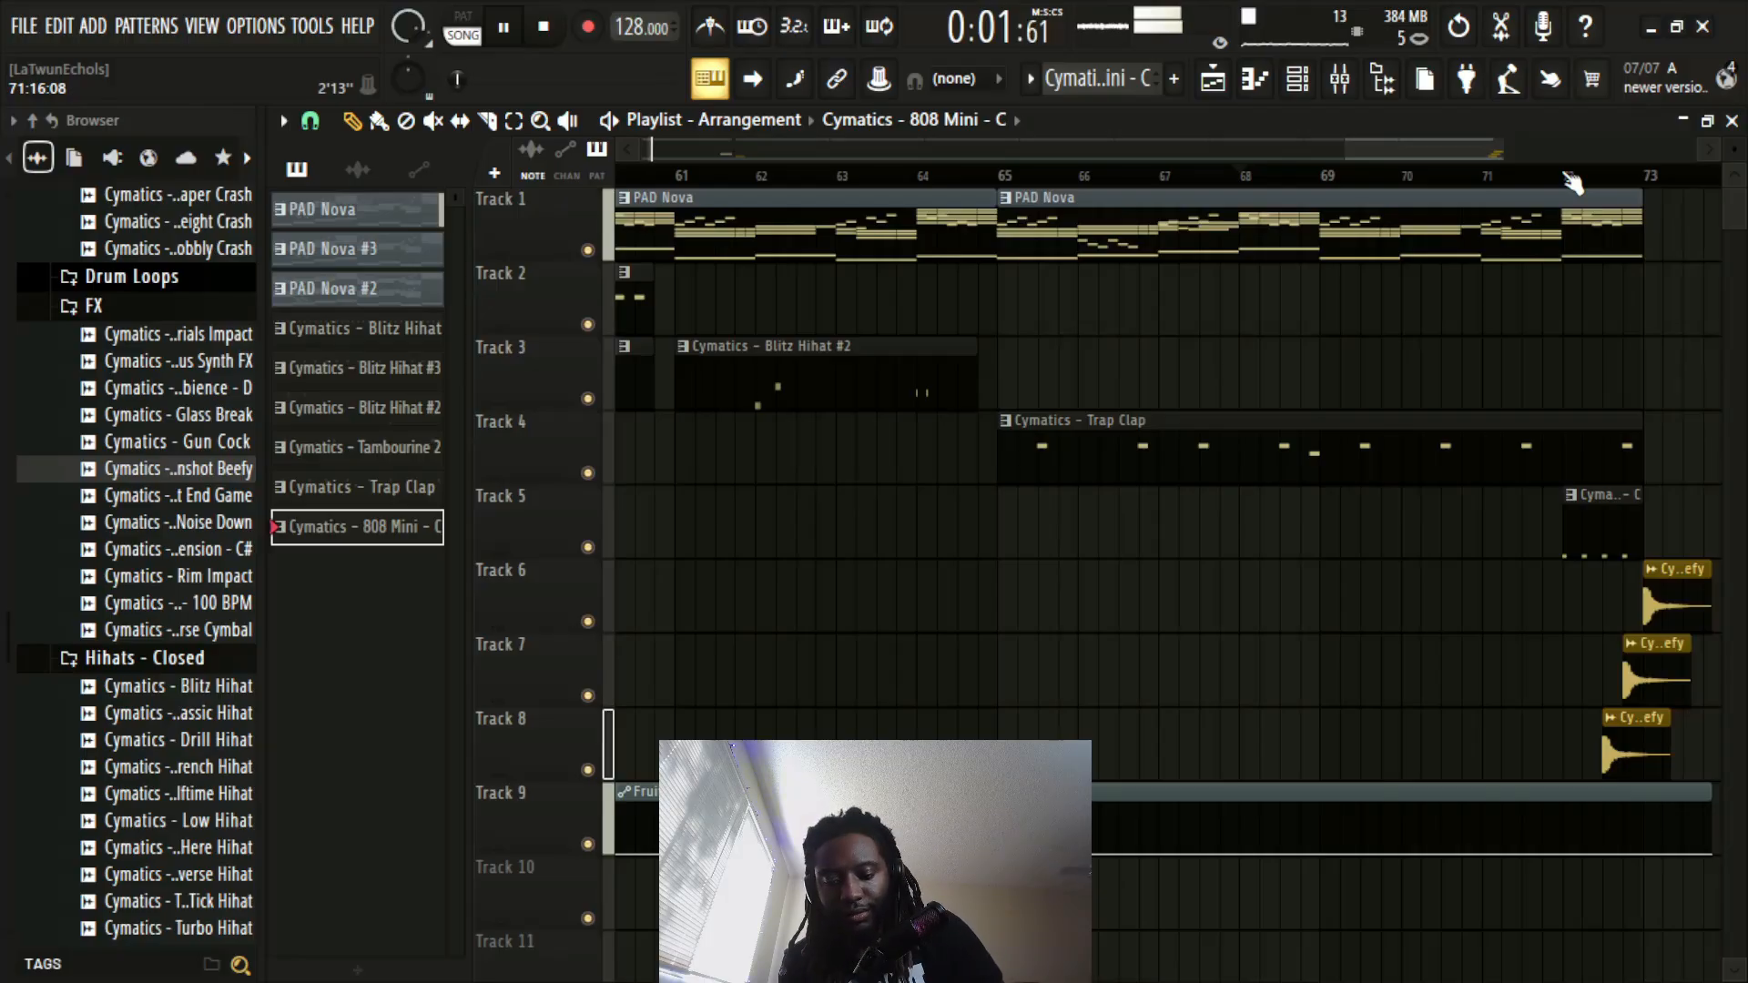
{"action": "scroll", "coordinate": [1270, 182], "scroll_direction": "down", "scroll_amount": 8}
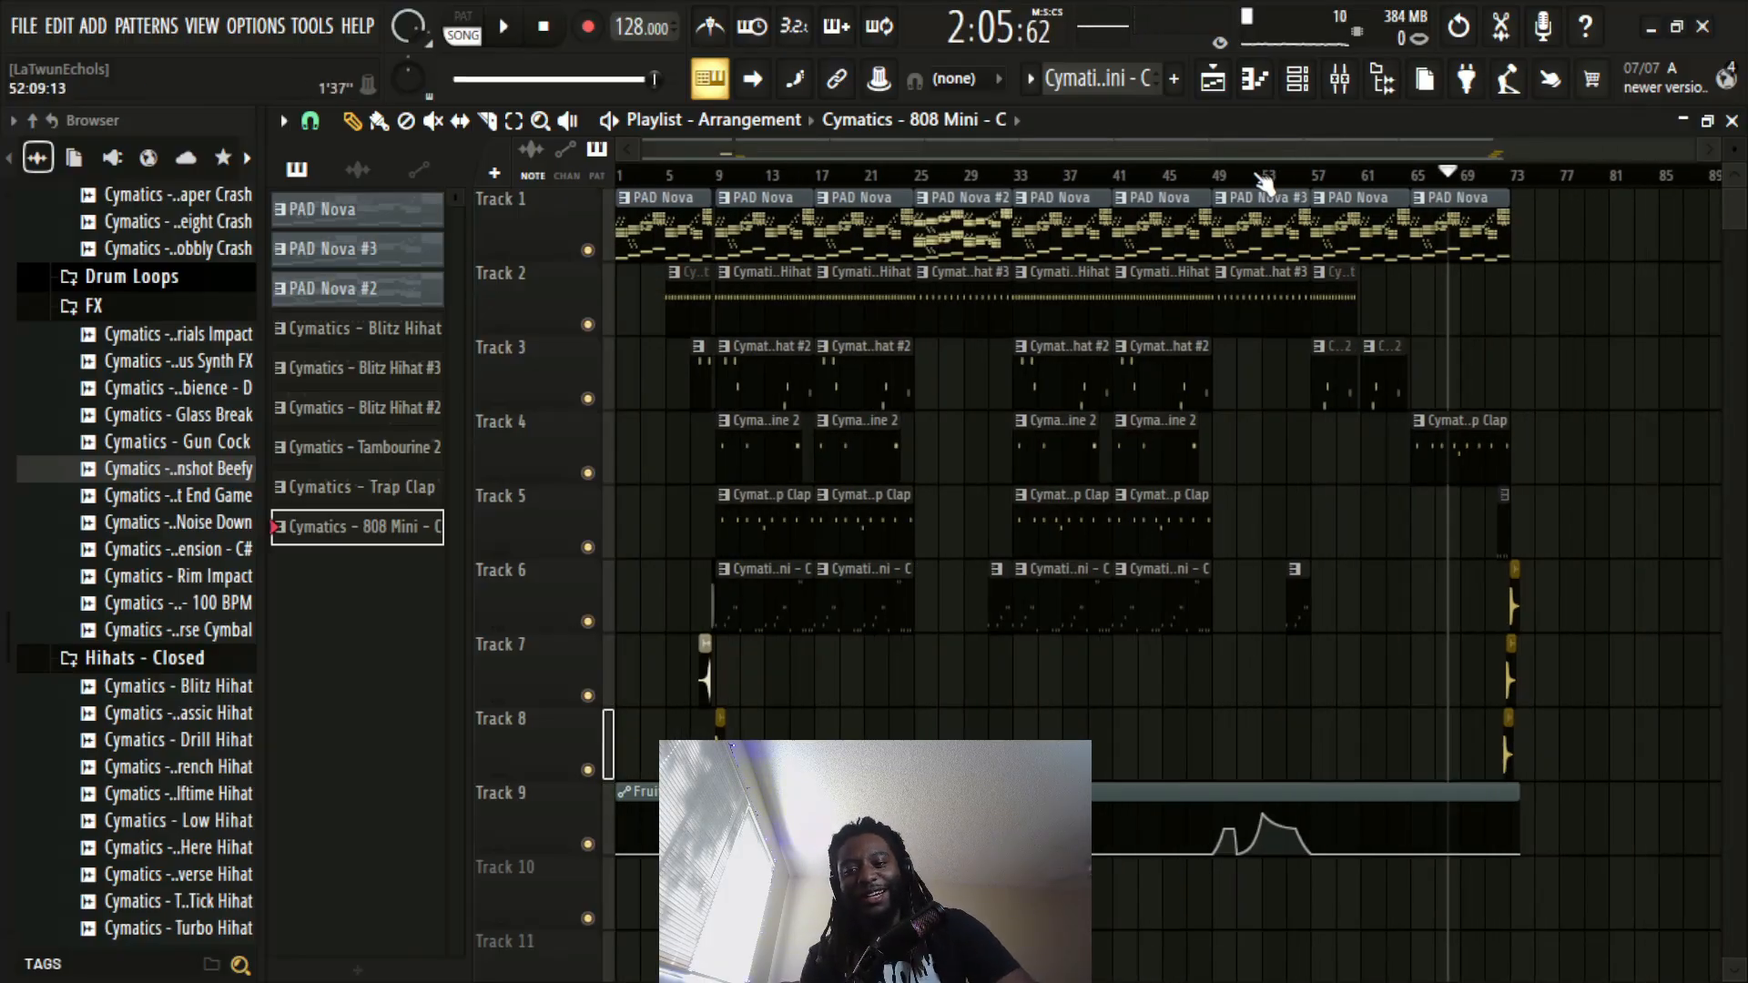
{"action": "key", "text": "alt+Tab"}
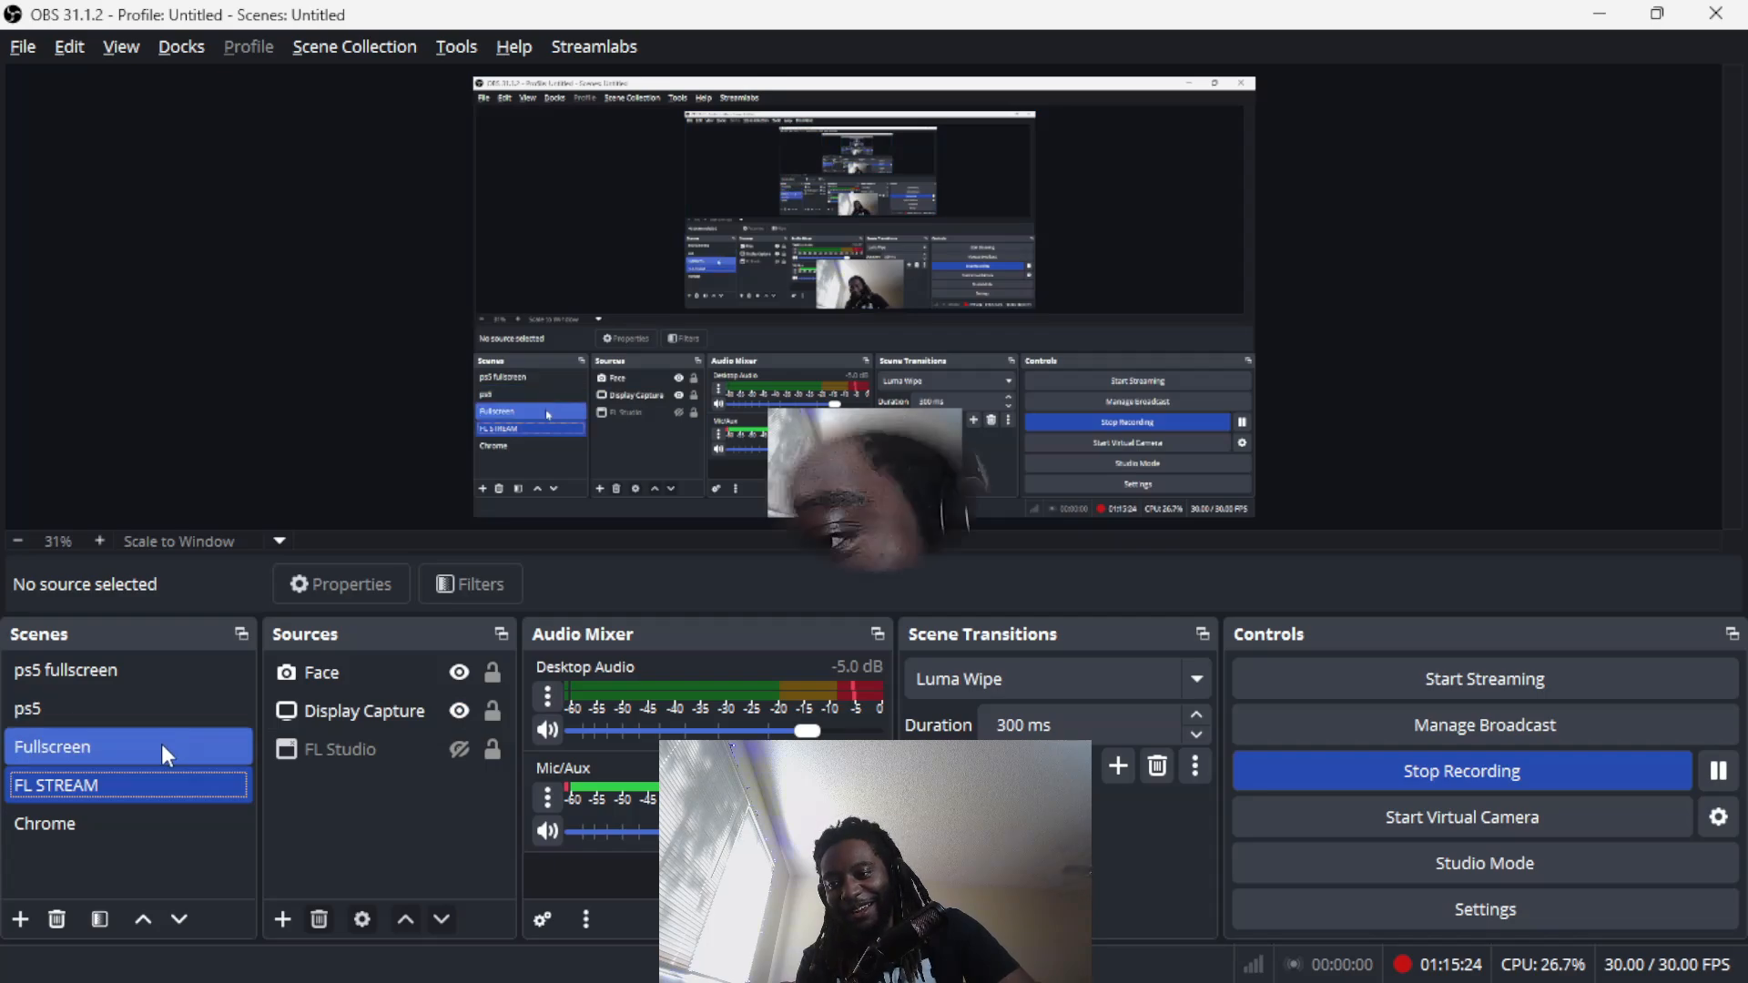